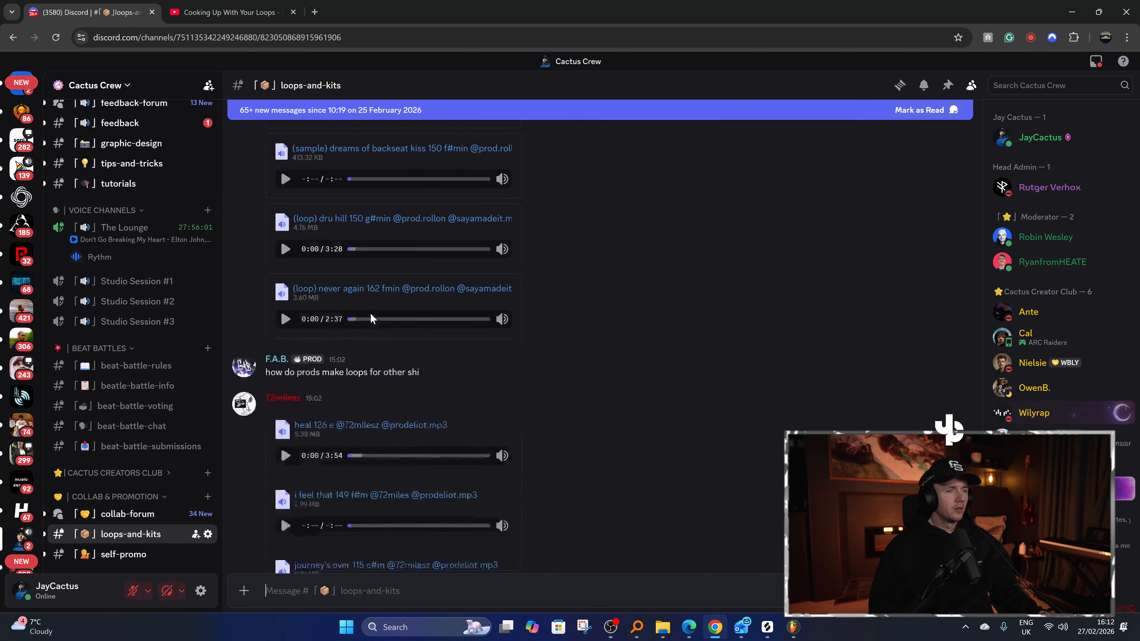
Preview the loop "heal 126 e", check the audio mixer levels in OBS while it plays, and return to Discord.
{"action": "left_click", "coordinate": [283, 249]}
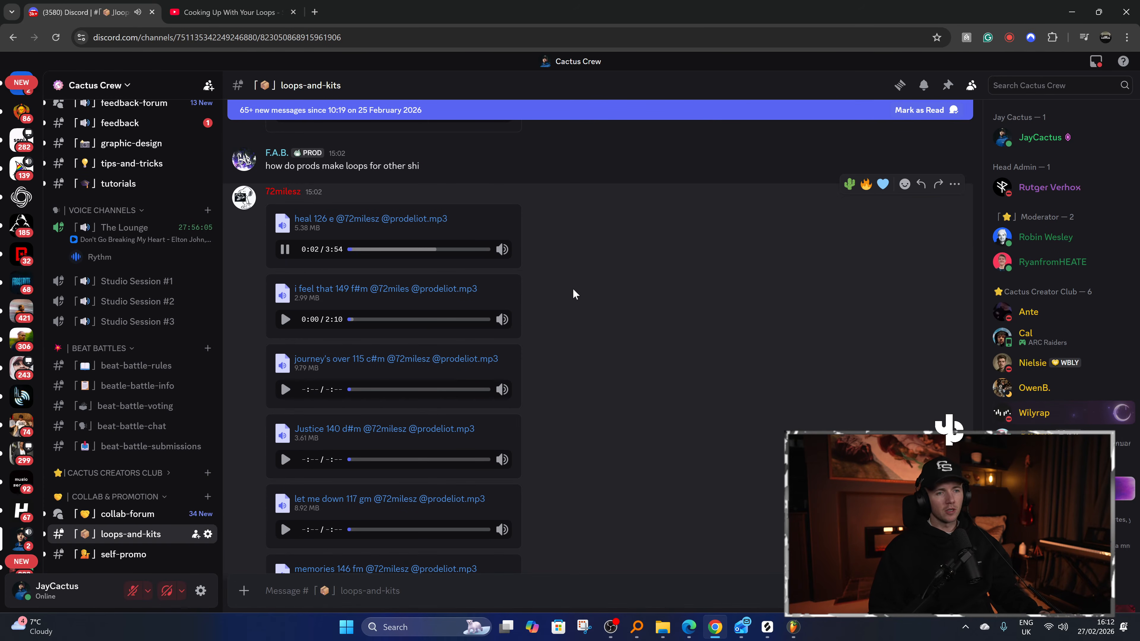
{"action": "left_click", "coordinate": [611, 628]}
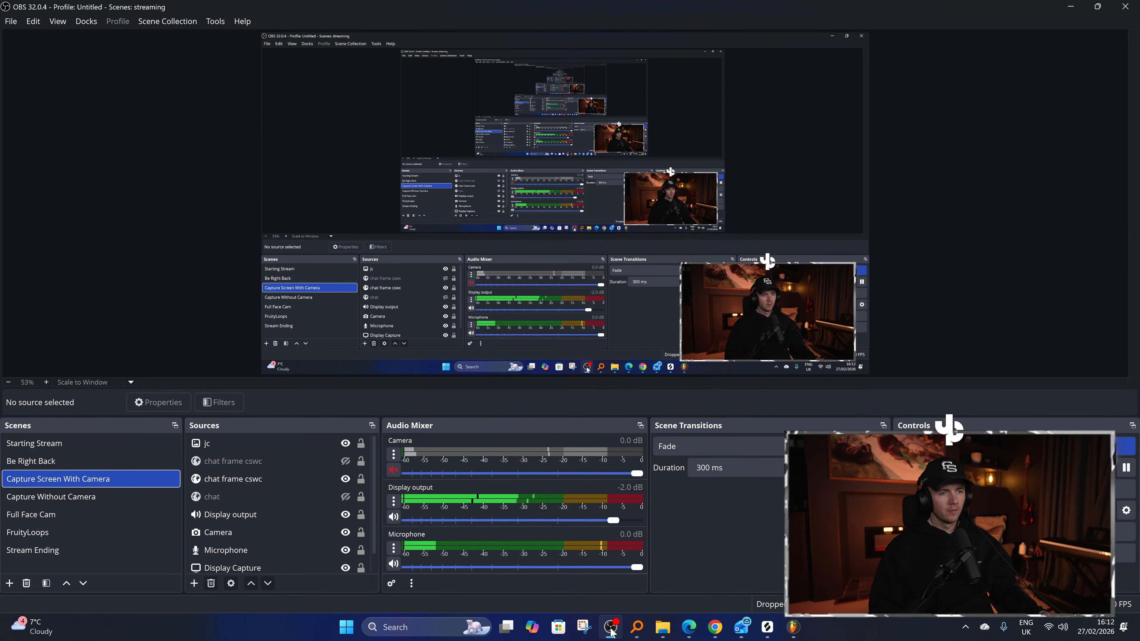
{"action": "left_click", "coordinate": [611, 627]}
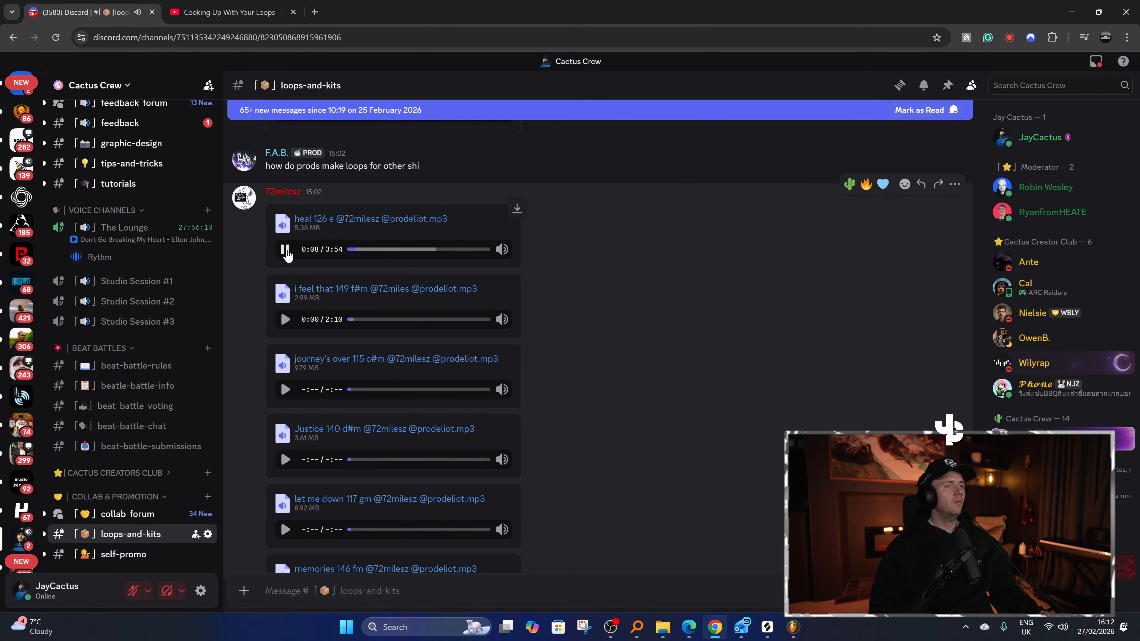
{"action": "left_click", "coordinate": [286, 249]}
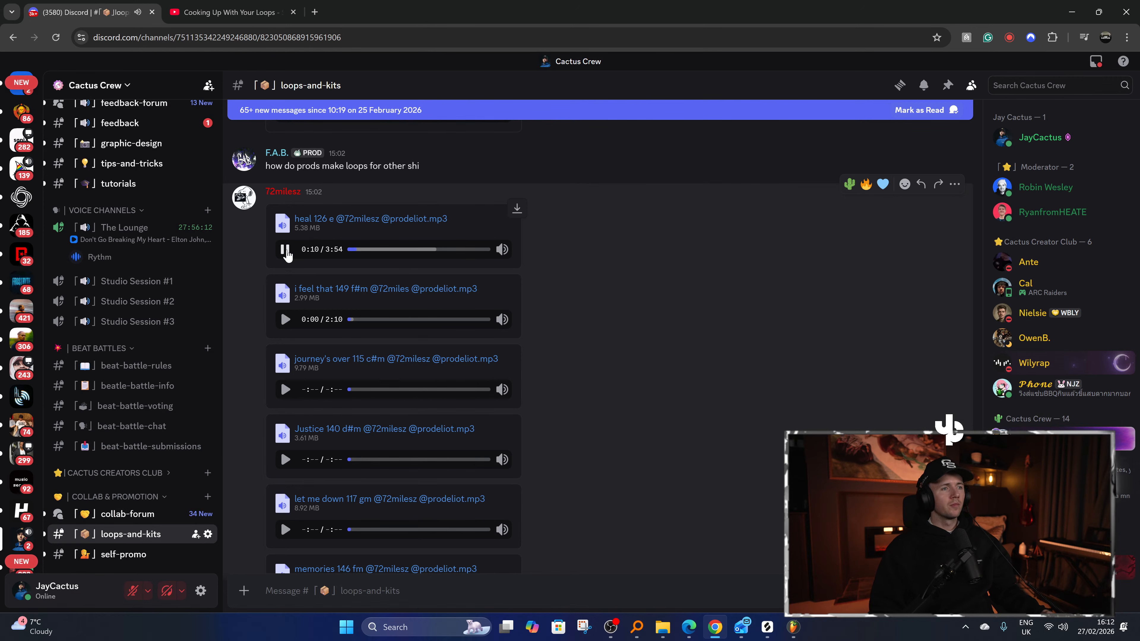
Preview the loops "i feel that 149 f#m" and "journey's over 115 c#m" in the same message.
{"action": "left_click", "coordinate": [286, 319]}
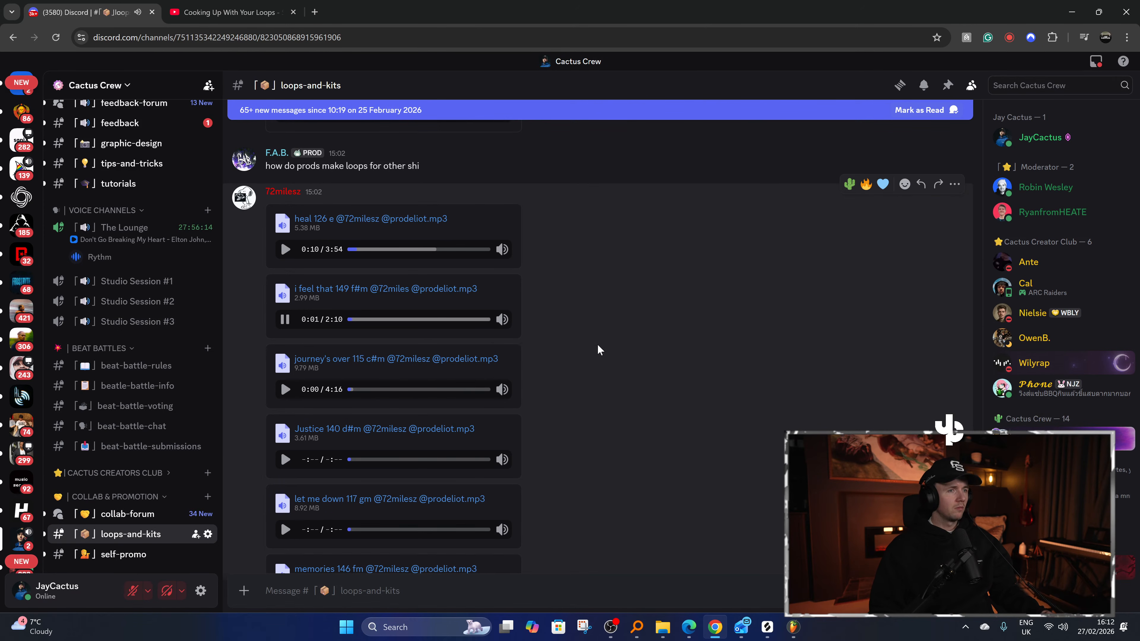
{"action": "scroll", "coordinate": [598, 345], "scroll_direction": "down", "scroll_amount": 1}
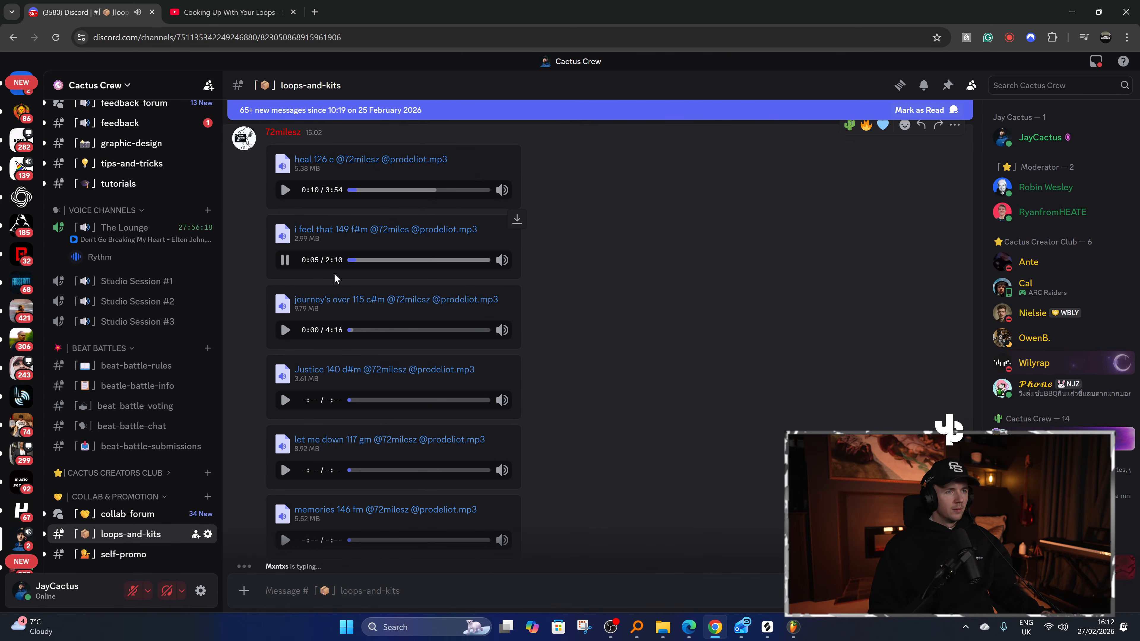
{"action": "left_click", "coordinate": [286, 330]}
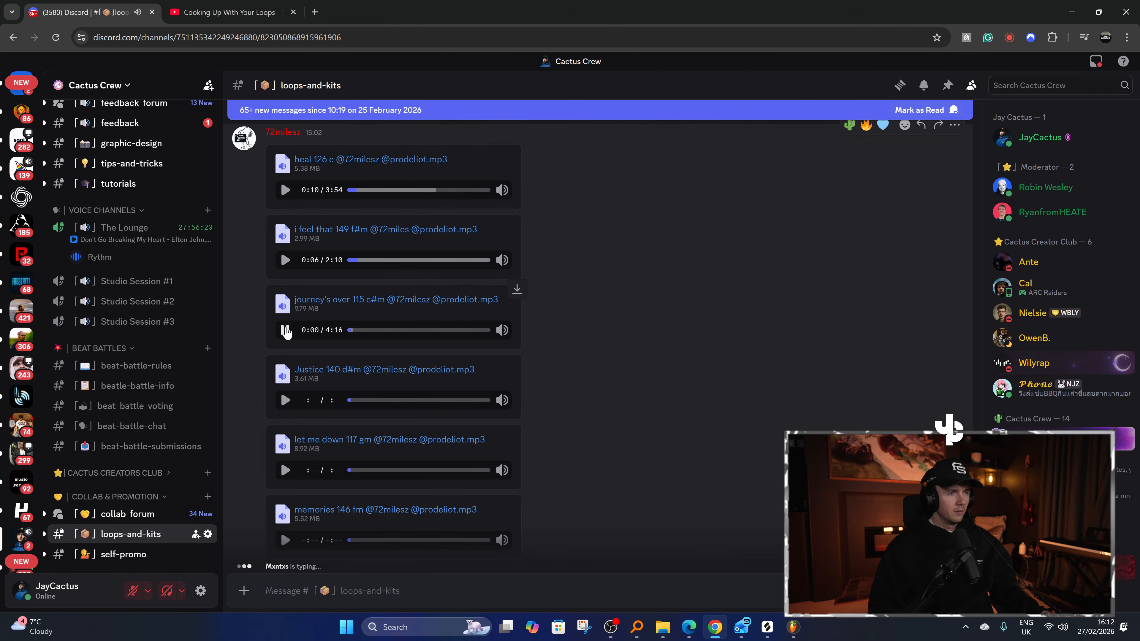
{"action": "scroll", "coordinate": [294, 309], "scroll_direction": "down", "scroll_amount": 1}
{"action": "scroll", "coordinate": [294, 309], "scroll_direction": "down", "scroll_amount": 1}
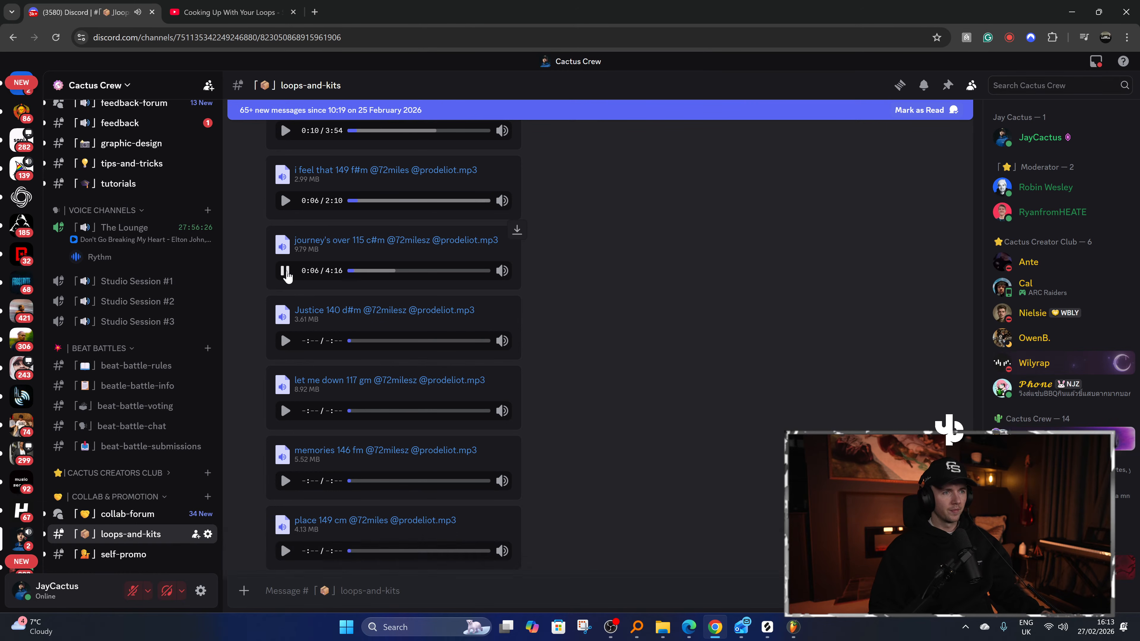
{"action": "left_click", "coordinate": [286, 271]}
Preview the loops "Justice 140 d#m" and "let me down 117 gm".
{"action": "left_click", "coordinate": [286, 340]}
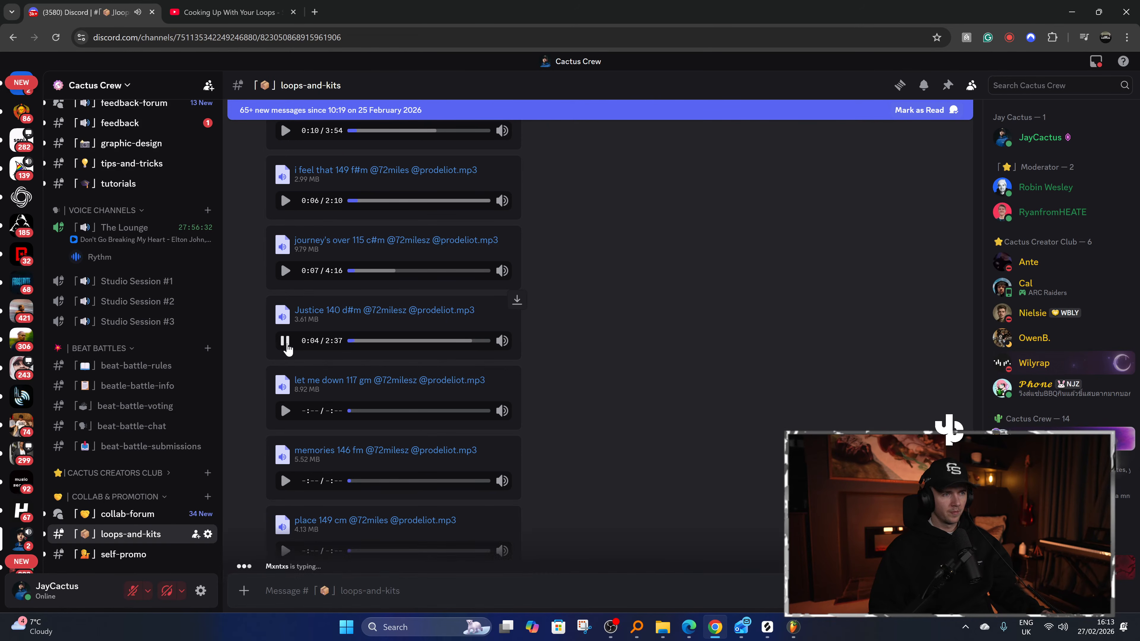
{"action": "left_click", "coordinate": [285, 410]}
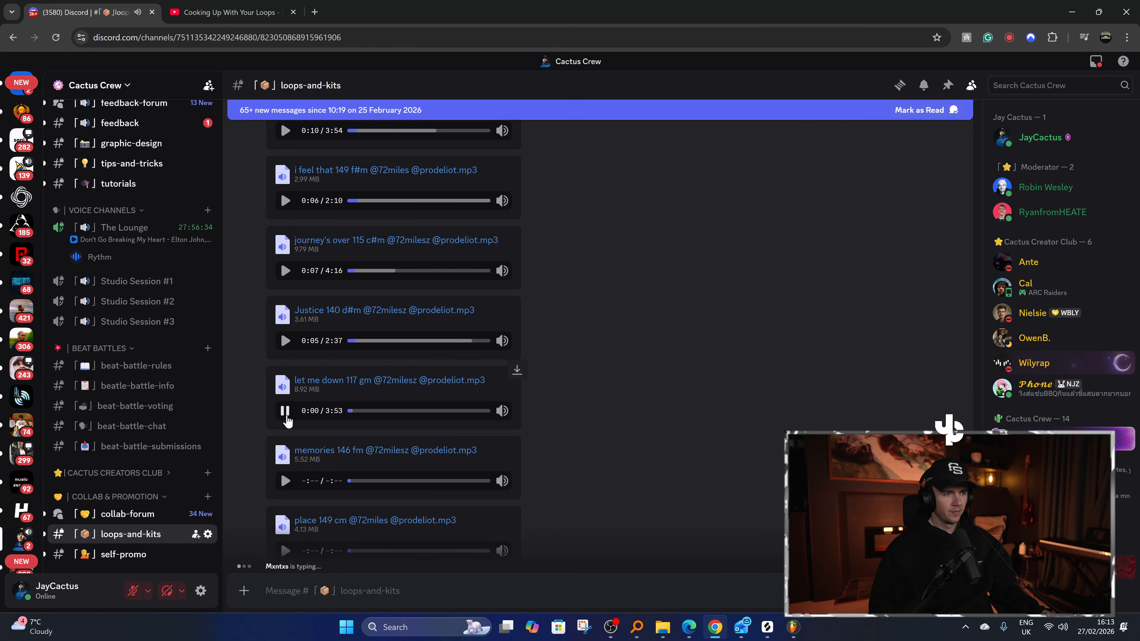
{"action": "scroll", "coordinate": [298, 372], "scroll_direction": "down", "scroll_amount": 5}
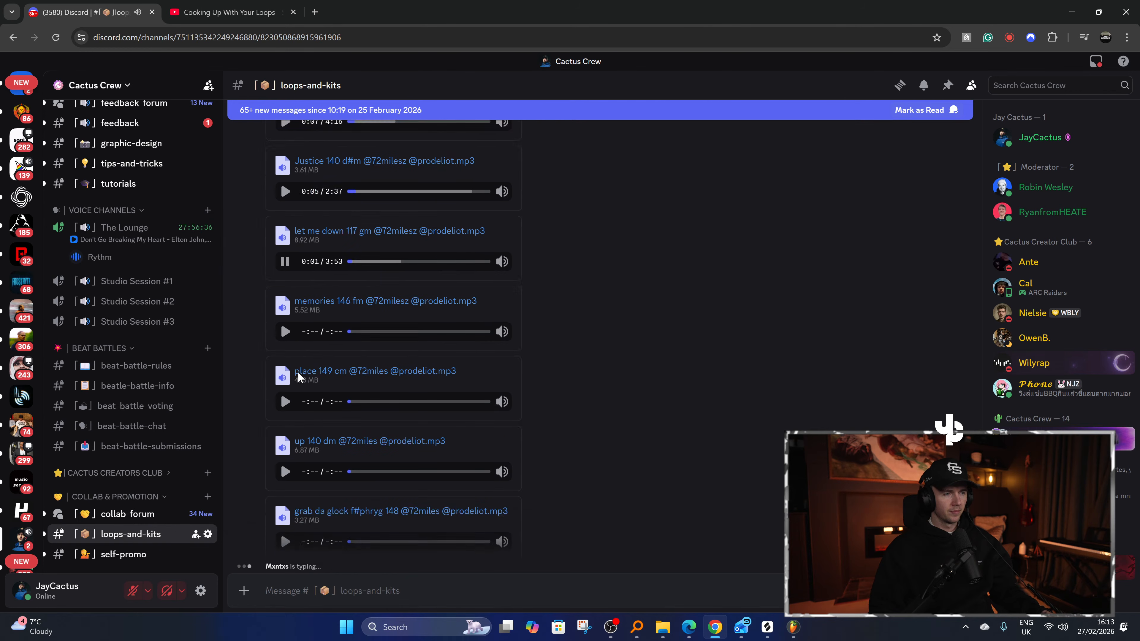
{"action": "scroll", "coordinate": [299, 376], "scroll_direction": "up", "scroll_amount": 1}
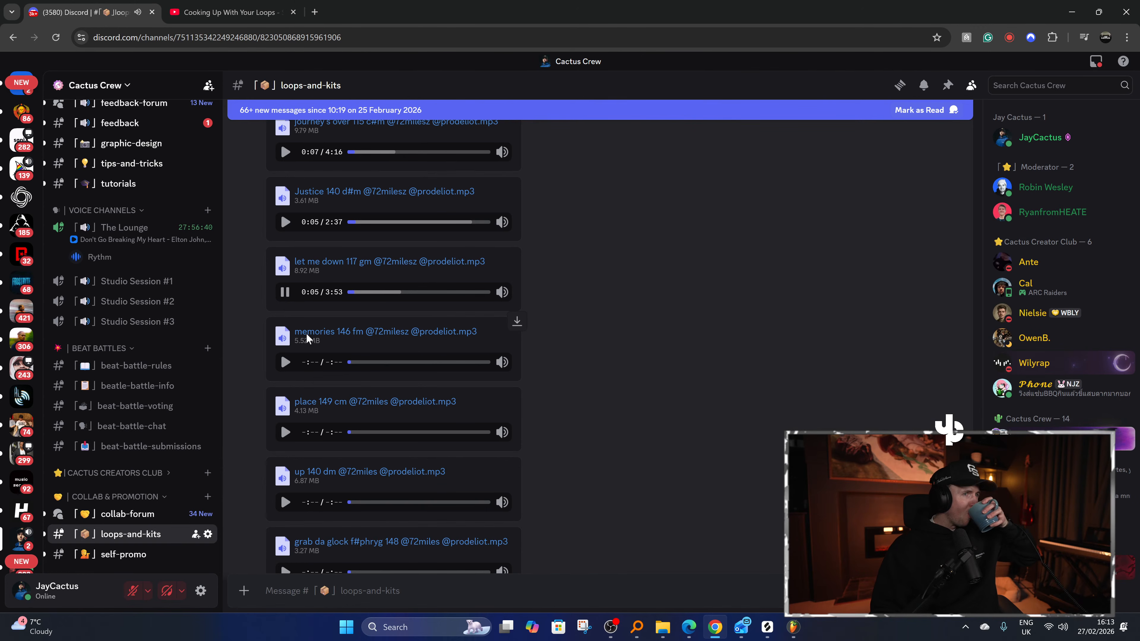
Preview the loops "memories 146 fm" and "place 149 cm", pausing the second one.
{"action": "left_click", "coordinate": [286, 362]}
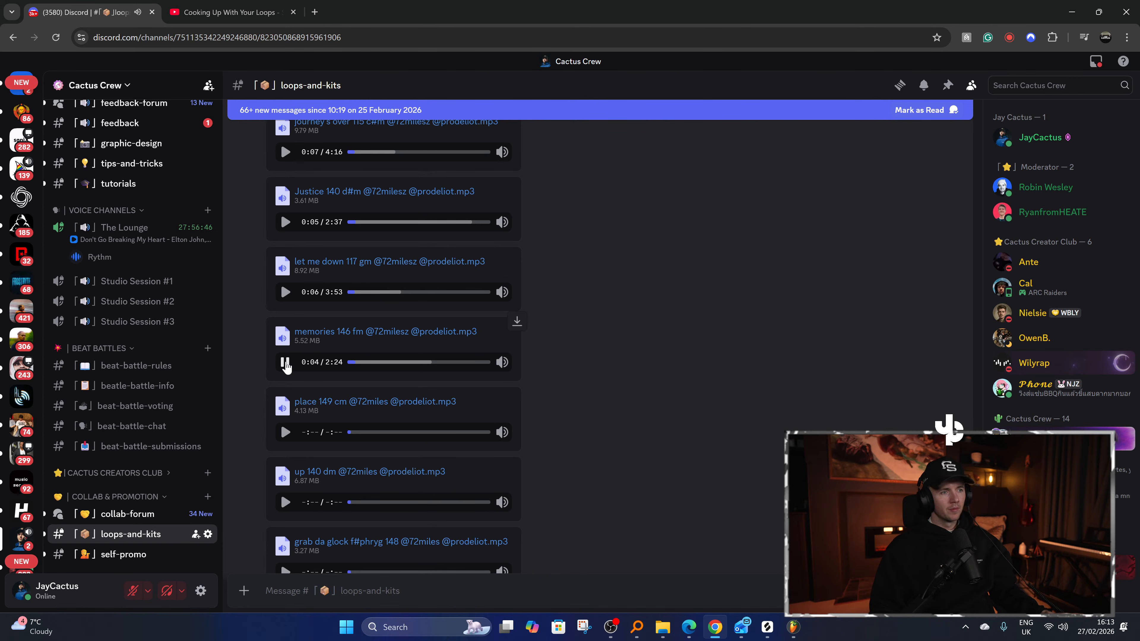
{"action": "left_click", "coordinate": [283, 435]}
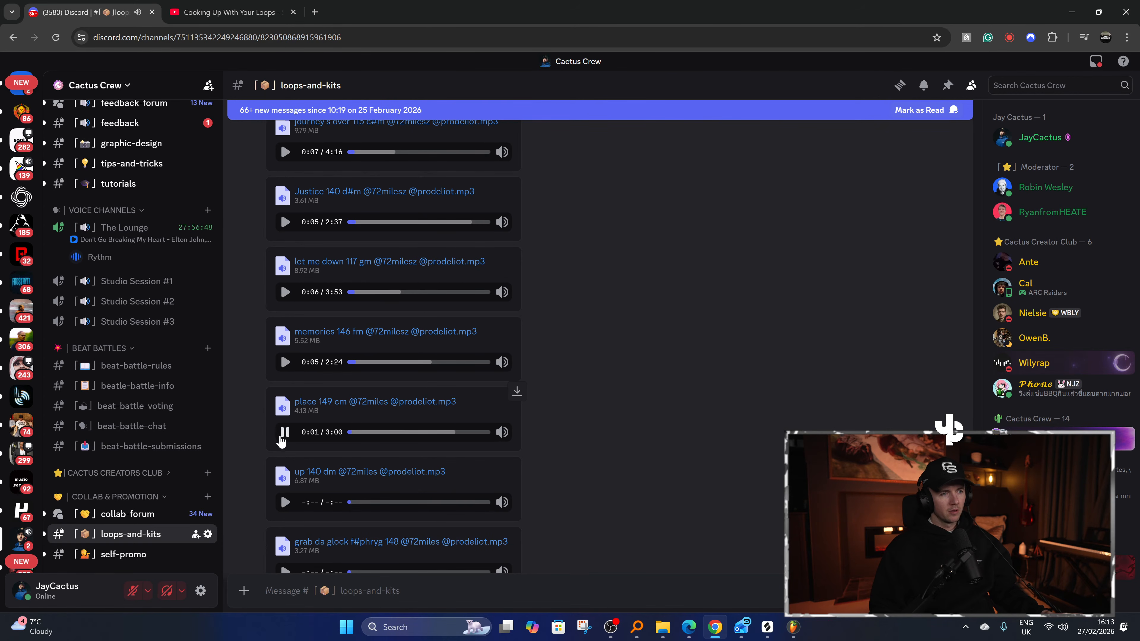
{"action": "left_click", "coordinate": [286, 433]}
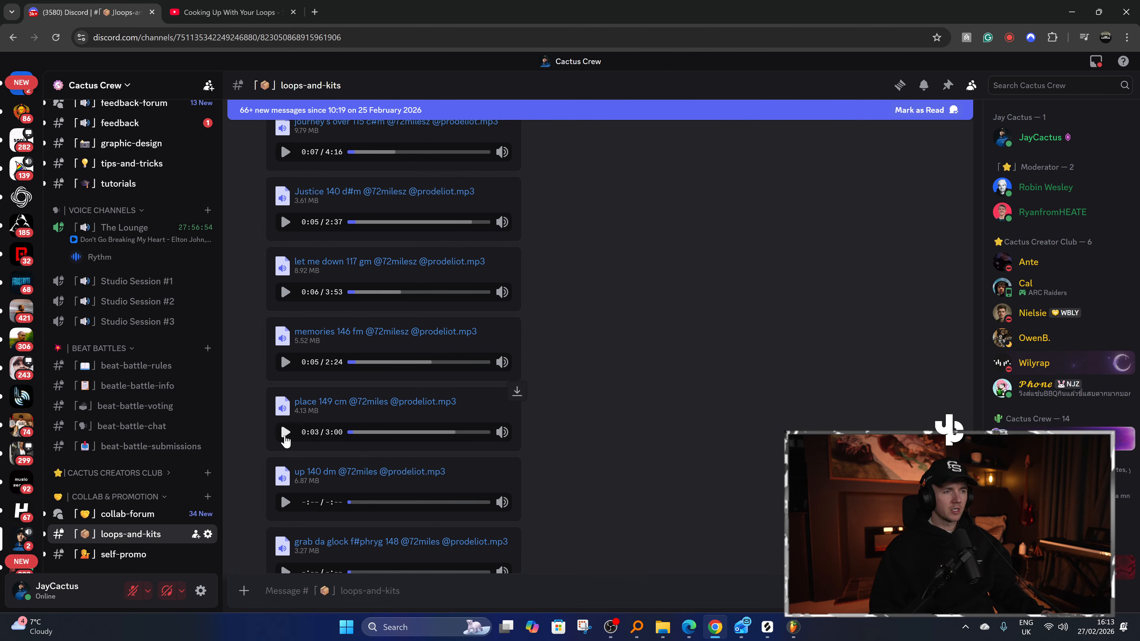
Preview the last two loops of the message, "up 140 dm" and "grab da glock f#phryg 148", pausing each.
{"action": "scroll", "coordinate": [320, 476], "scroll_direction": "down", "scroll_amount": 3}
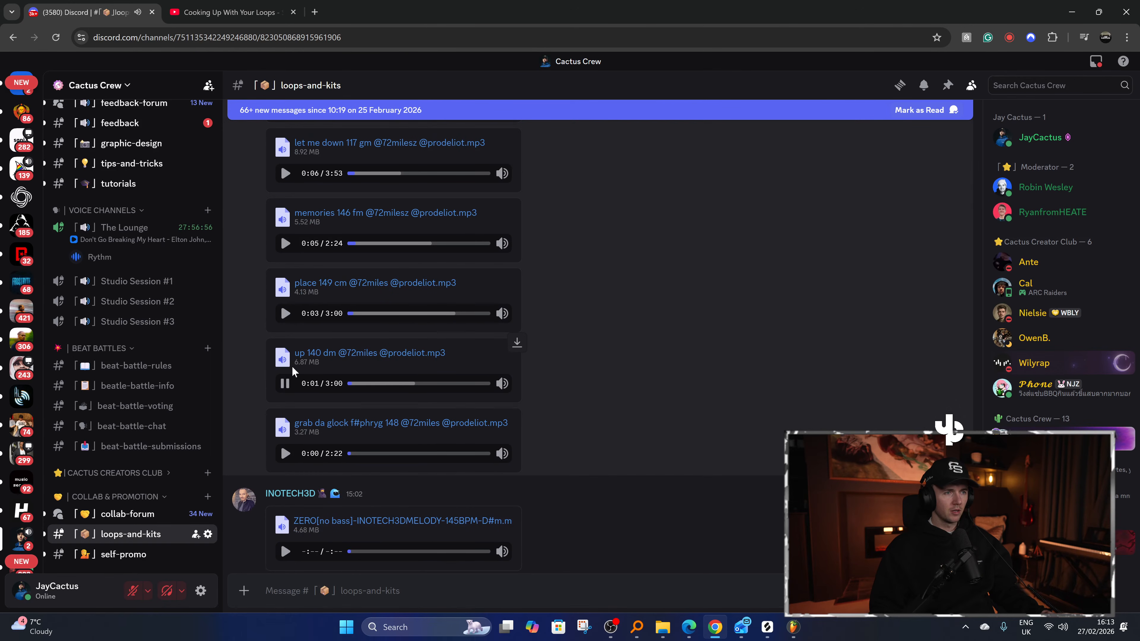
{"action": "scroll", "coordinate": [289, 382], "scroll_direction": "down", "scroll_amount": 2}
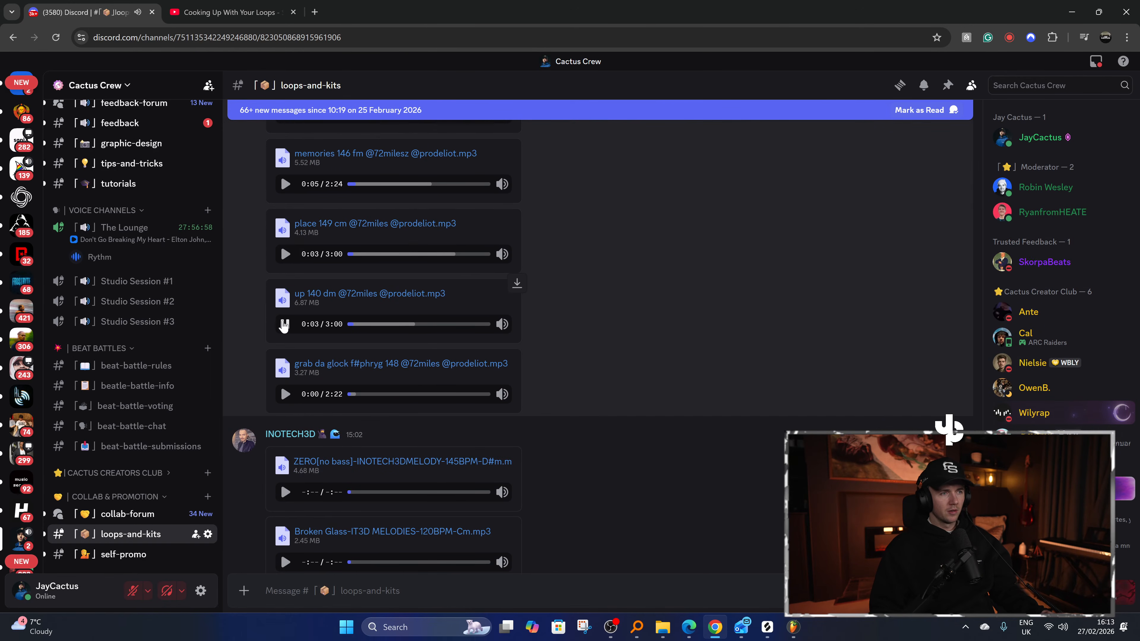
{"action": "left_click", "coordinate": [286, 324]}
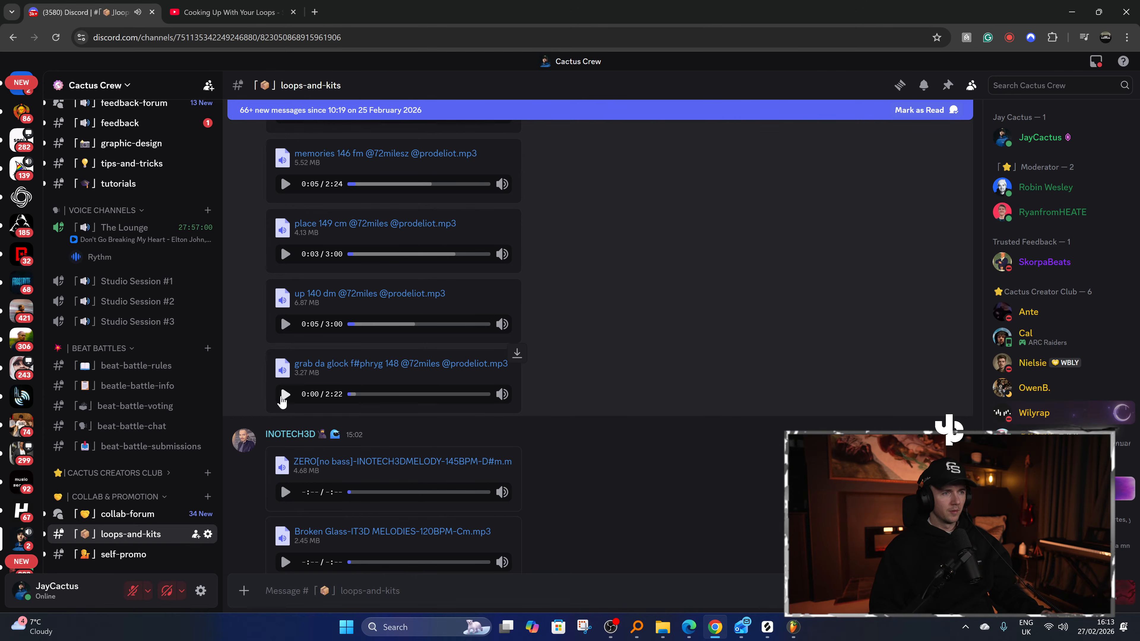
{"action": "scroll", "coordinate": [283, 401], "scroll_direction": "down", "scroll_amount": 3}
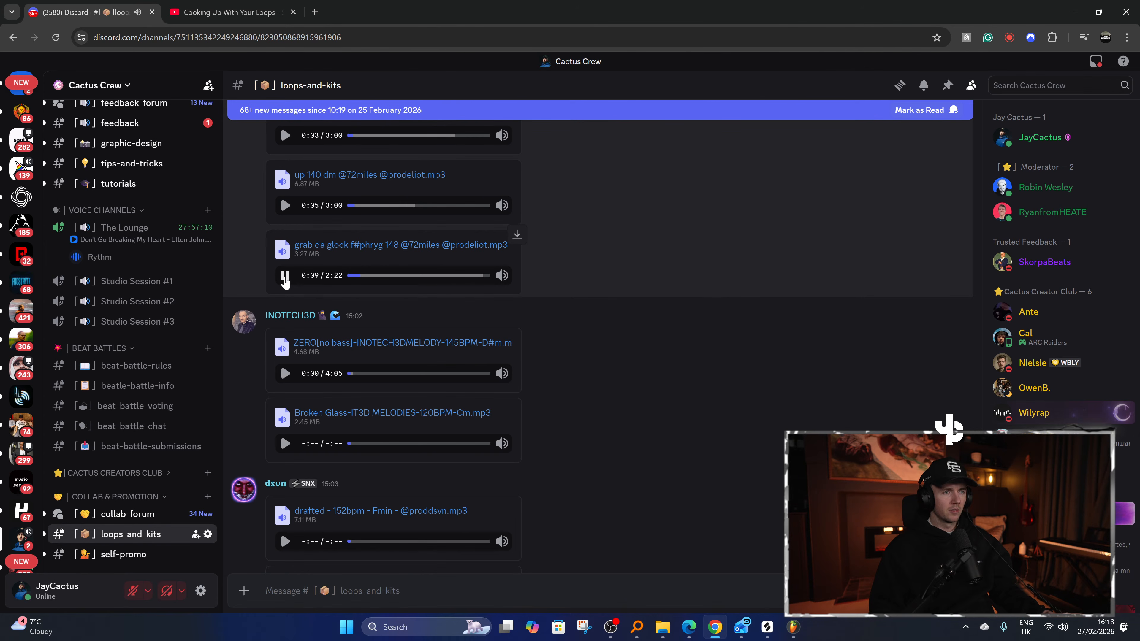
{"action": "left_click", "coordinate": [285, 276]}
Preview the 145 BPM "ZERO[no bass]" loop and the 120 BPM "Broken Glass" loop from the next message.
{"action": "left_click", "coordinate": [285, 373]}
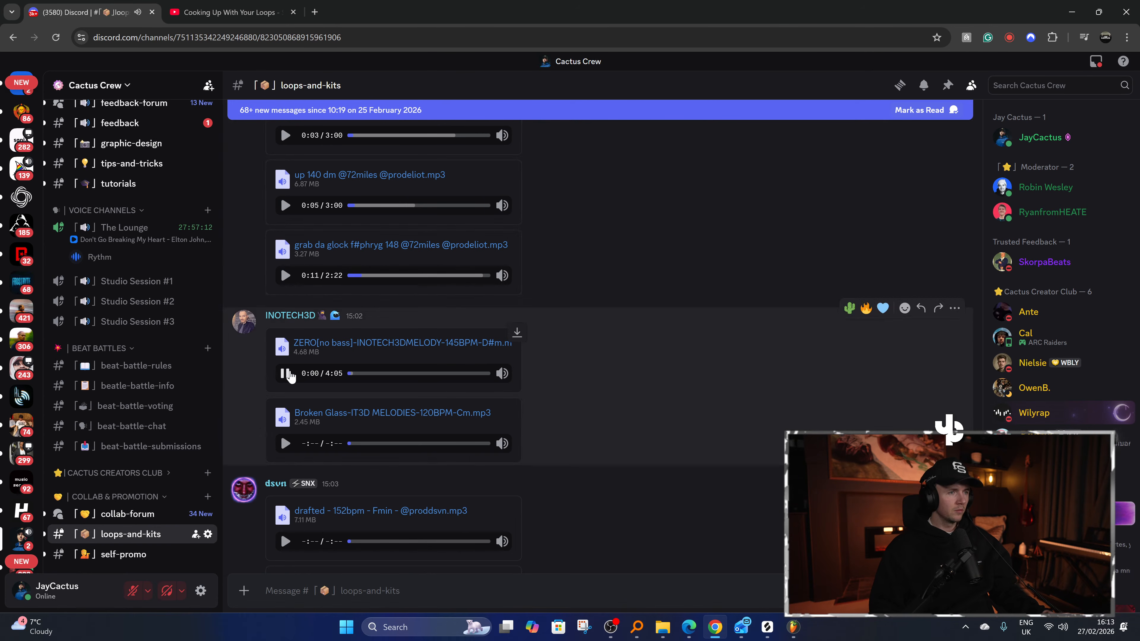
{"action": "scroll", "coordinate": [289, 355], "scroll_direction": "down", "scroll_amount": 1}
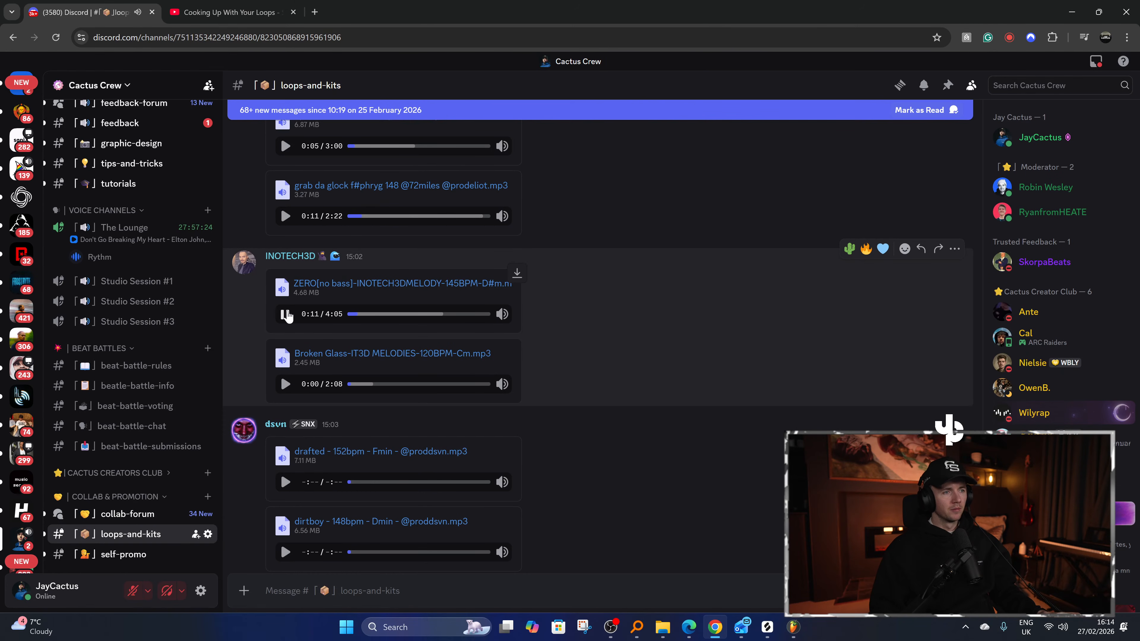
{"action": "left_click", "coordinate": [286, 314]}
{"action": "left_click", "coordinate": [286, 385]}
{"action": "scroll", "coordinate": [297, 344], "scroll_direction": "down", "scroll_amount": 3}
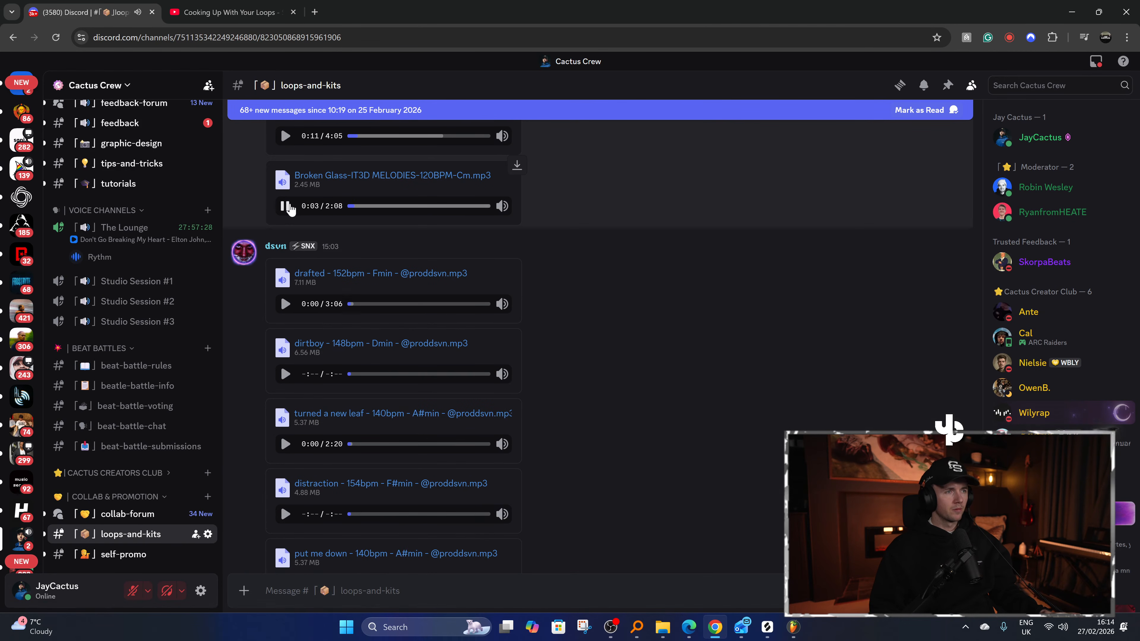
Check the live stream and its chat on YouTube, then return to Discord and play "turned a new leaf - 140bpm".
{"action": "left_click", "coordinate": [242, 6]}
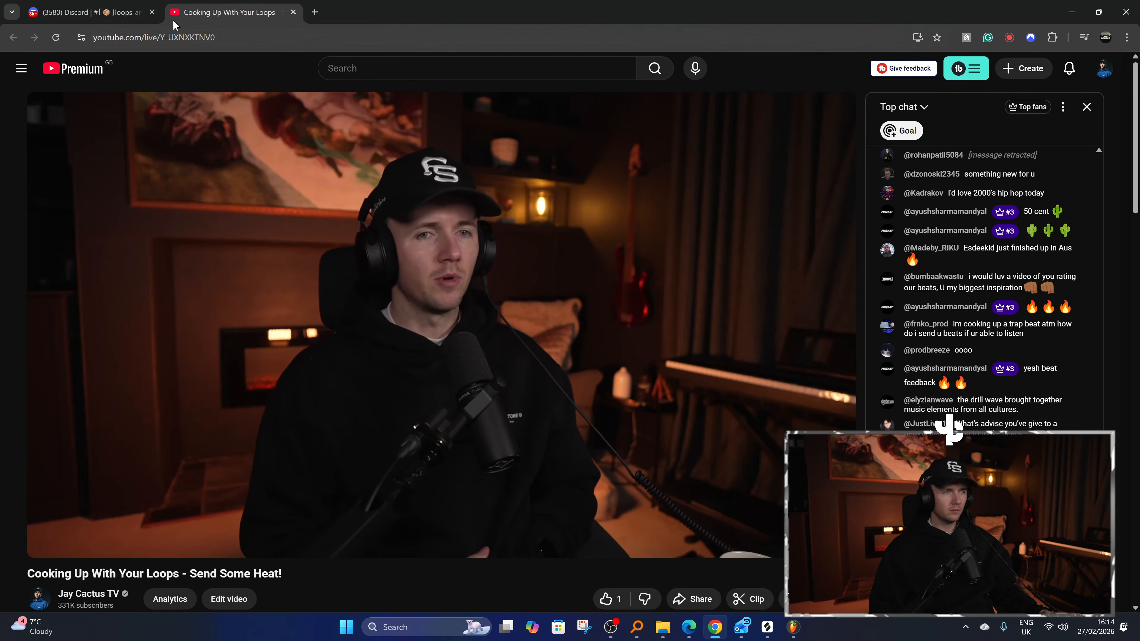
{"action": "left_click", "coordinate": [121, 12]}
{"action": "left_click", "coordinate": [285, 444]}
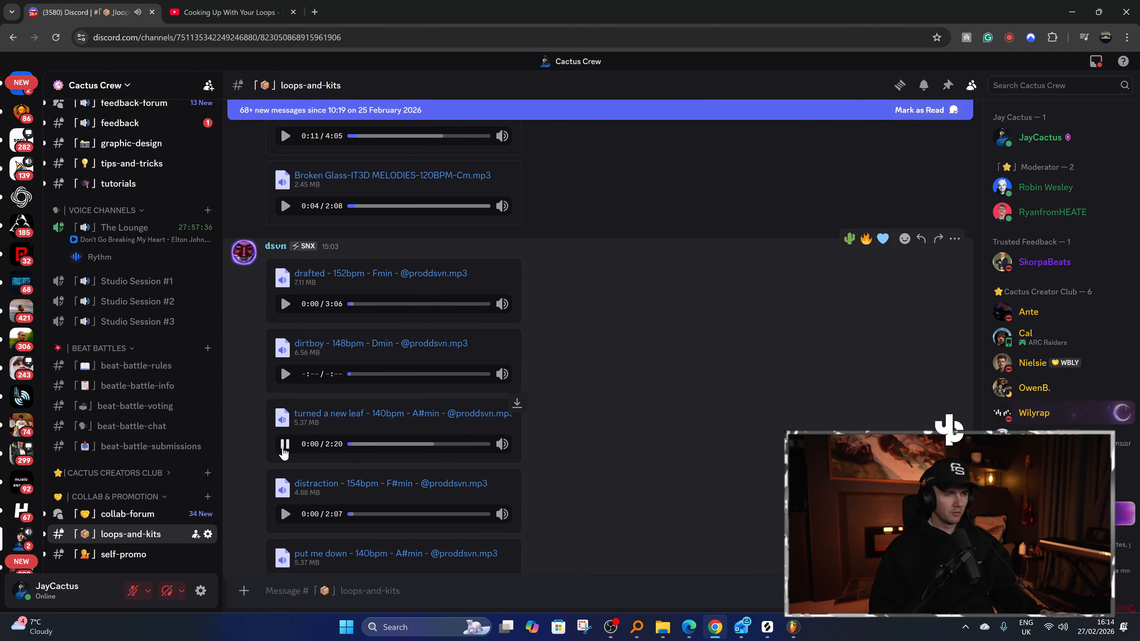
Pause "turned a new leaf" and preview the loops "drafted - 152bpm - Fmin" and "dirtboy - 148bpm - Dmin".
{"action": "left_click", "coordinate": [284, 445]}
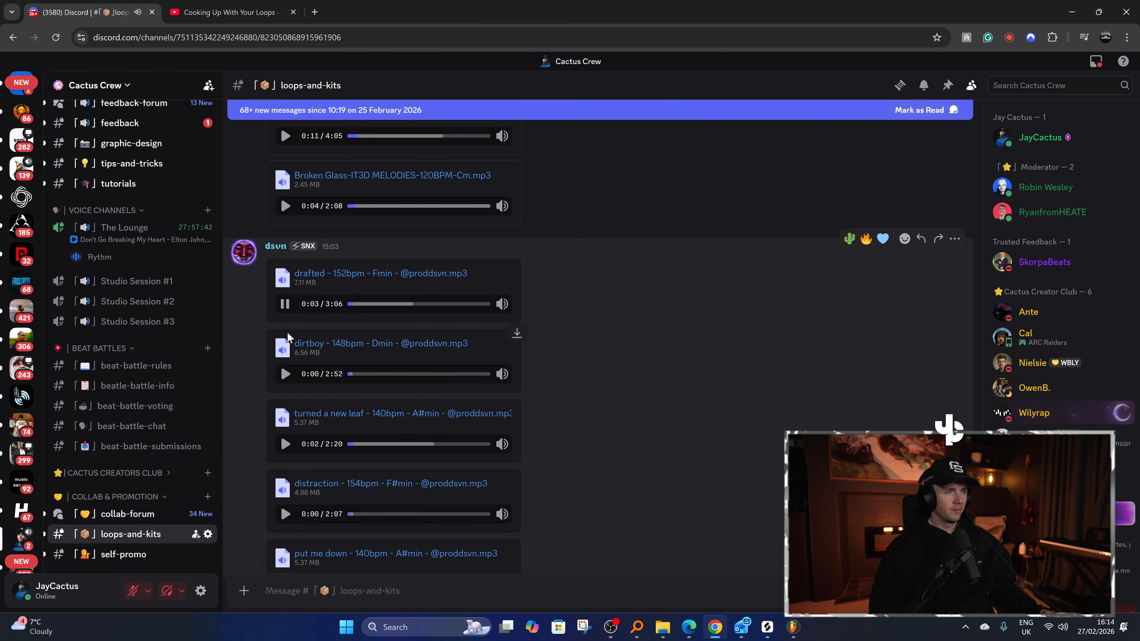
{"action": "left_click", "coordinate": [285, 374]}
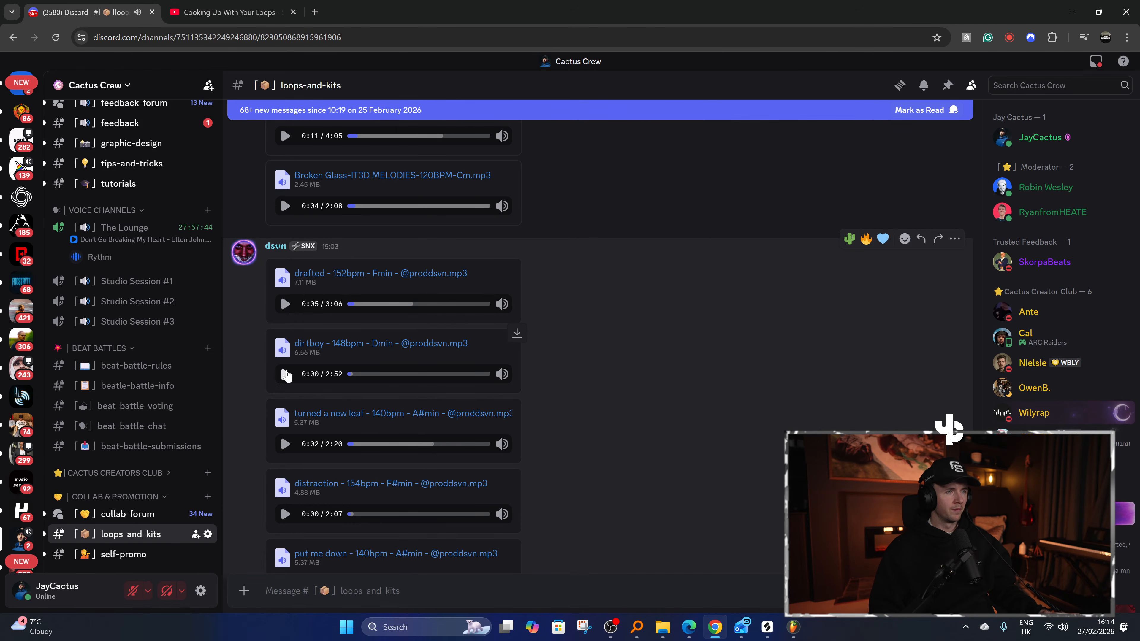
{"action": "scroll", "coordinate": [286, 359], "scroll_direction": "down", "scroll_amount": 1}
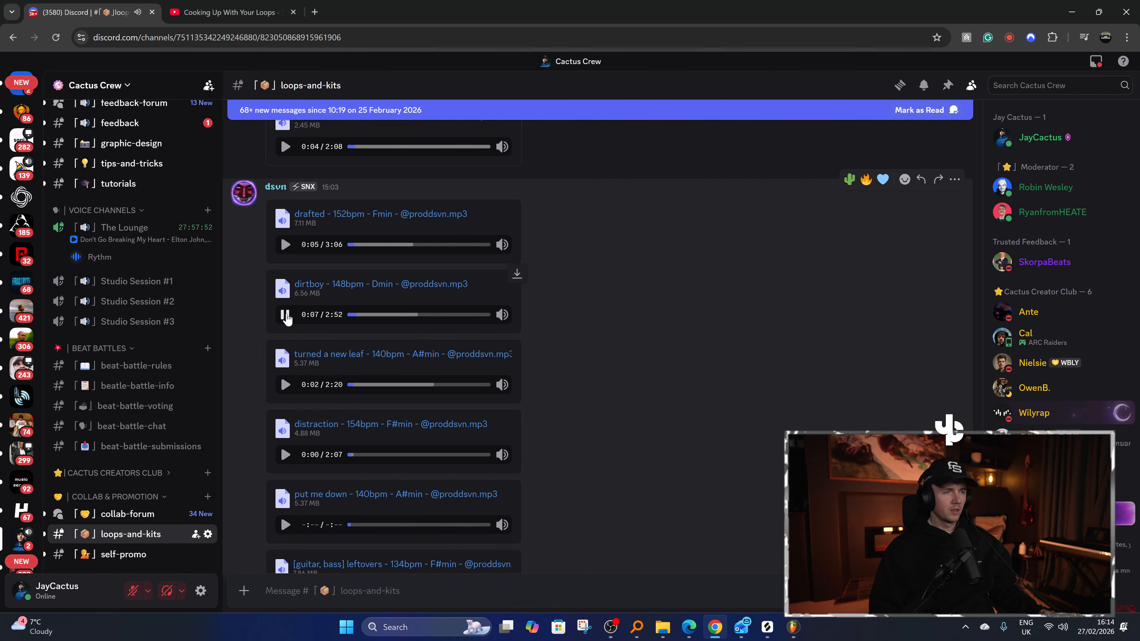
{"action": "left_click", "coordinate": [285, 316]}
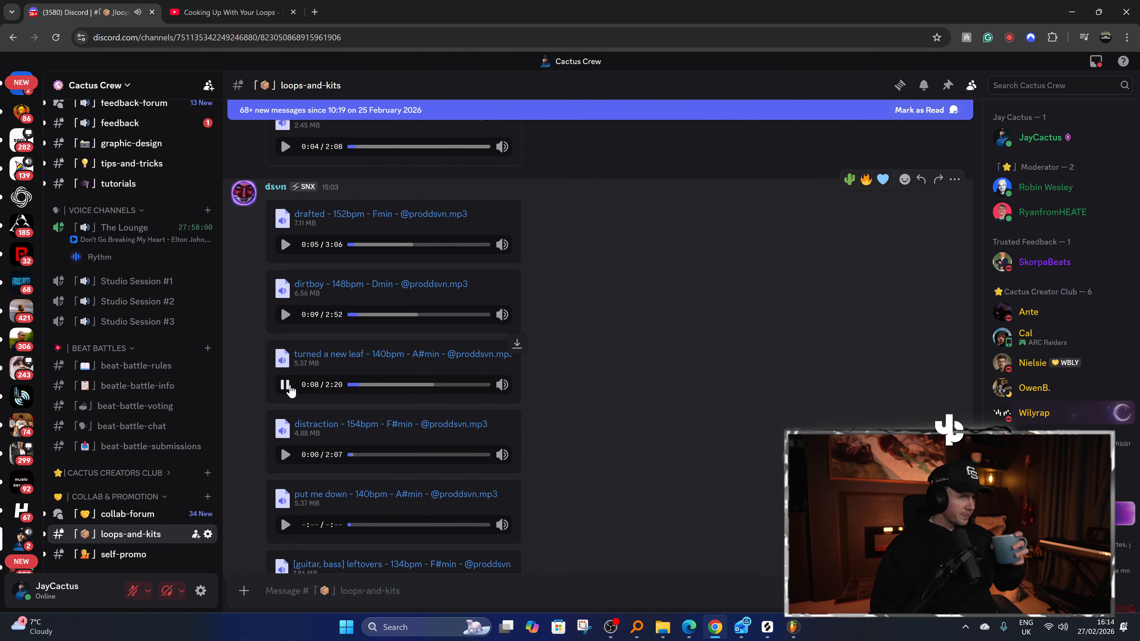
Preview more of "turned a new leaf - 140bpm - A#min" and the loop "distraction - 154bpm - F#min".
{"action": "left_click", "coordinate": [286, 385]}
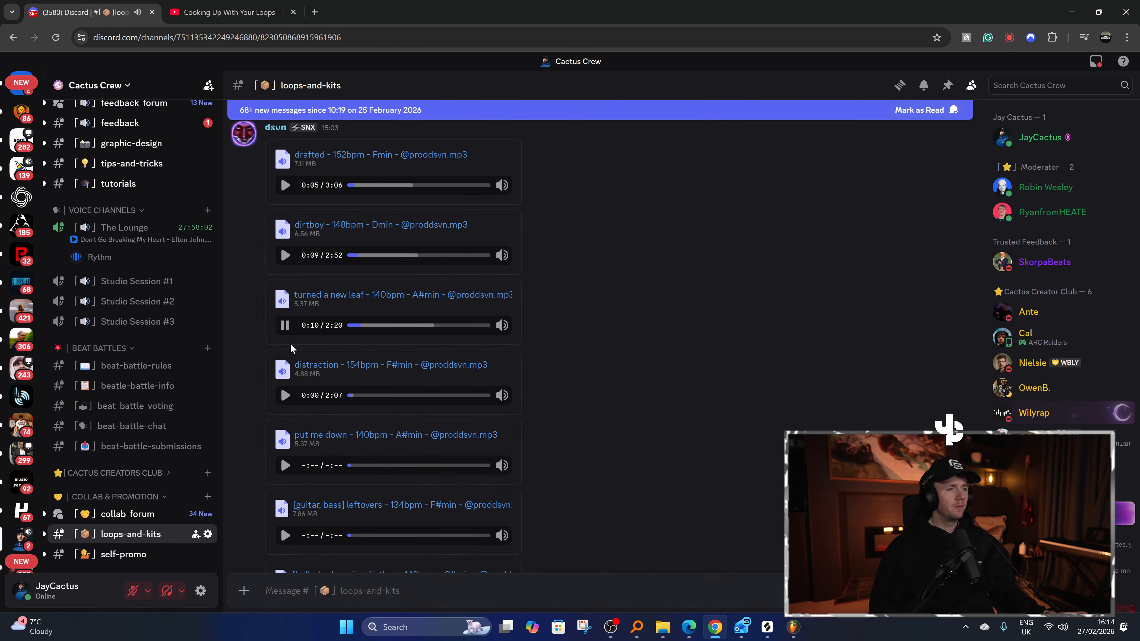
{"action": "left_click", "coordinate": [281, 454]}
{"action": "scroll", "coordinate": [287, 422], "scroll_direction": "down", "scroll_amount": 3}
{"action": "scroll", "coordinate": [289, 389], "scroll_direction": "down", "scroll_amount": 2}
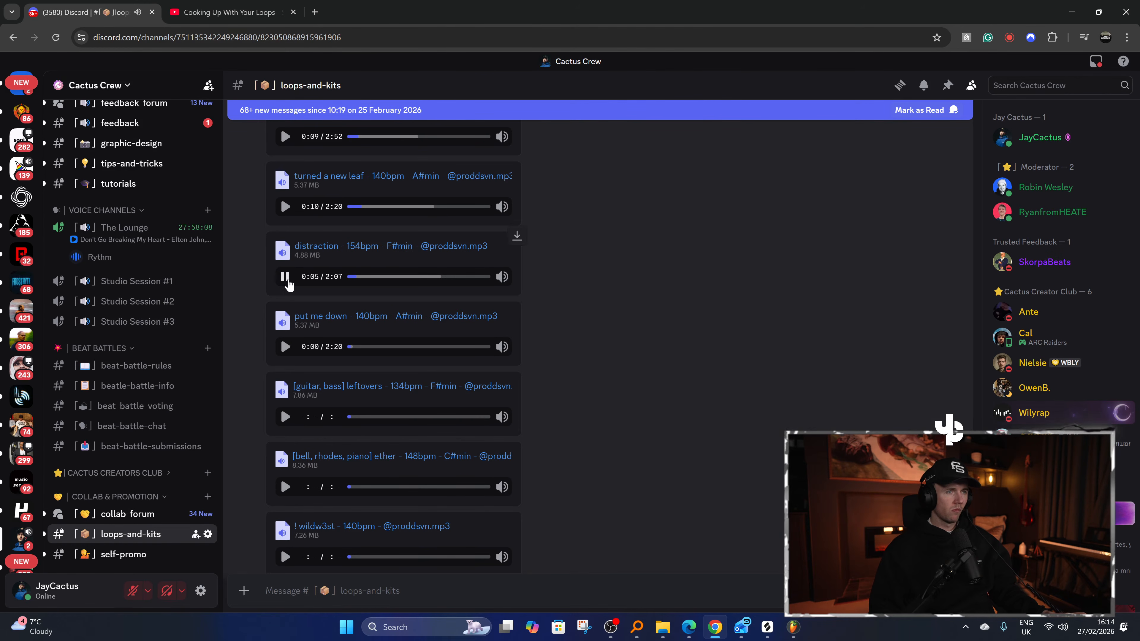
Preview the loops "put me down - 140bpm - A#min" and "[guitar, bass] leftovers - 134bpm - F#min".
{"action": "scroll", "coordinate": [290, 348], "scroll_direction": "down", "scroll_amount": 2}
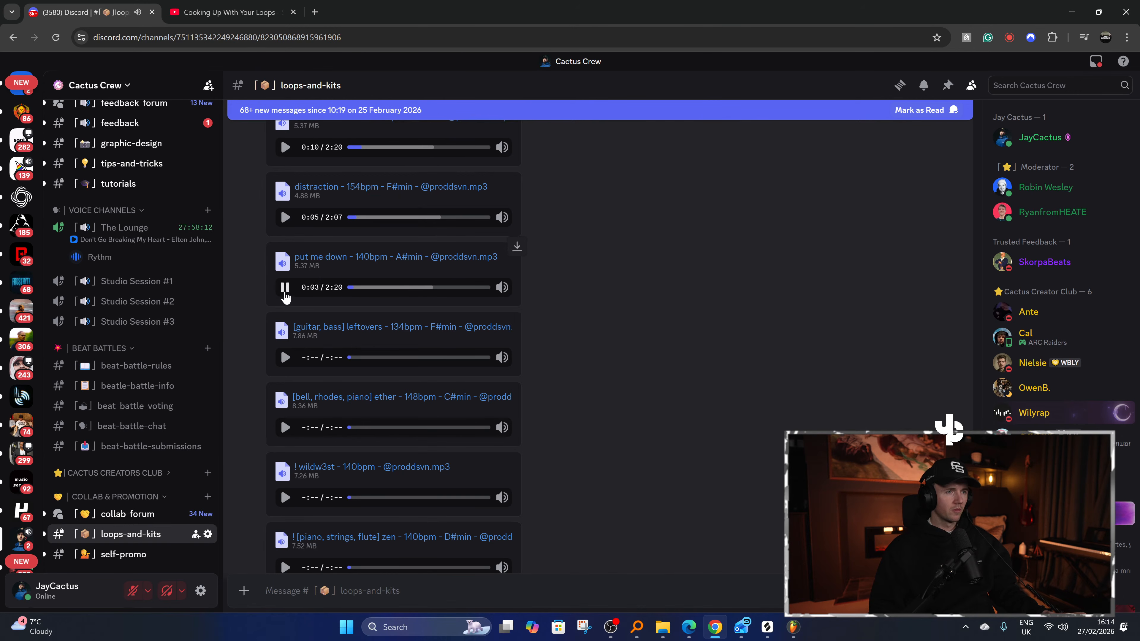
{"action": "left_click", "coordinate": [285, 356]}
{"action": "scroll", "coordinate": [289, 352], "scroll_direction": "down", "scroll_amount": 2}
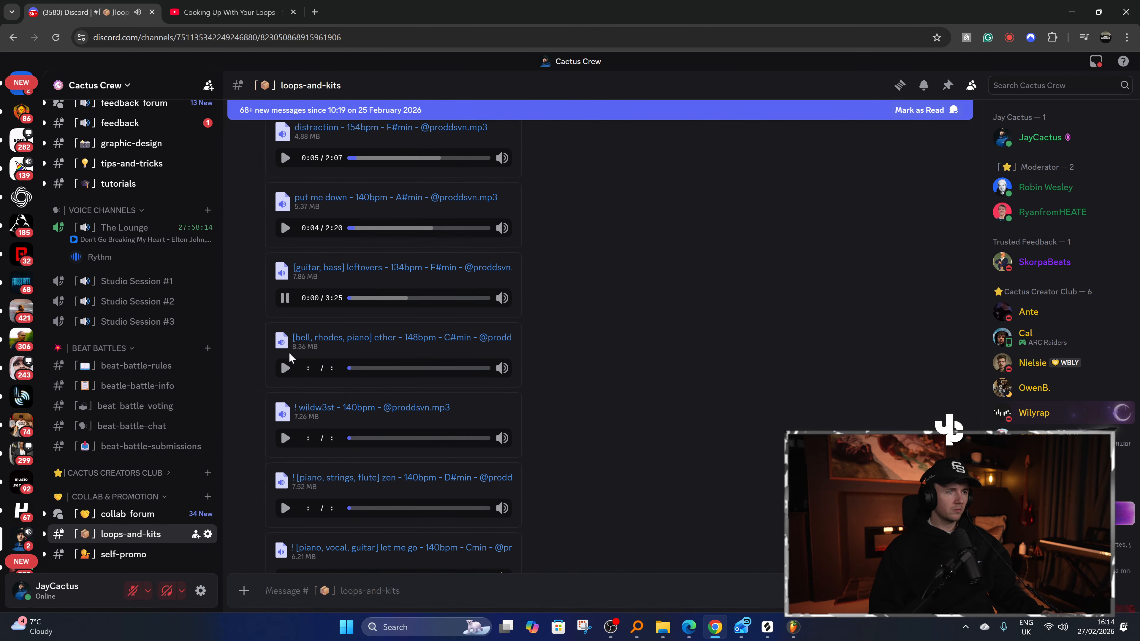
Preview the loops "[bell, rhodes, piano] ether - 148bpm - C#min" and "! wildw3st - 140bpm".
{"action": "scroll", "coordinate": [288, 338], "scroll_direction": "down", "scroll_amount": 1}
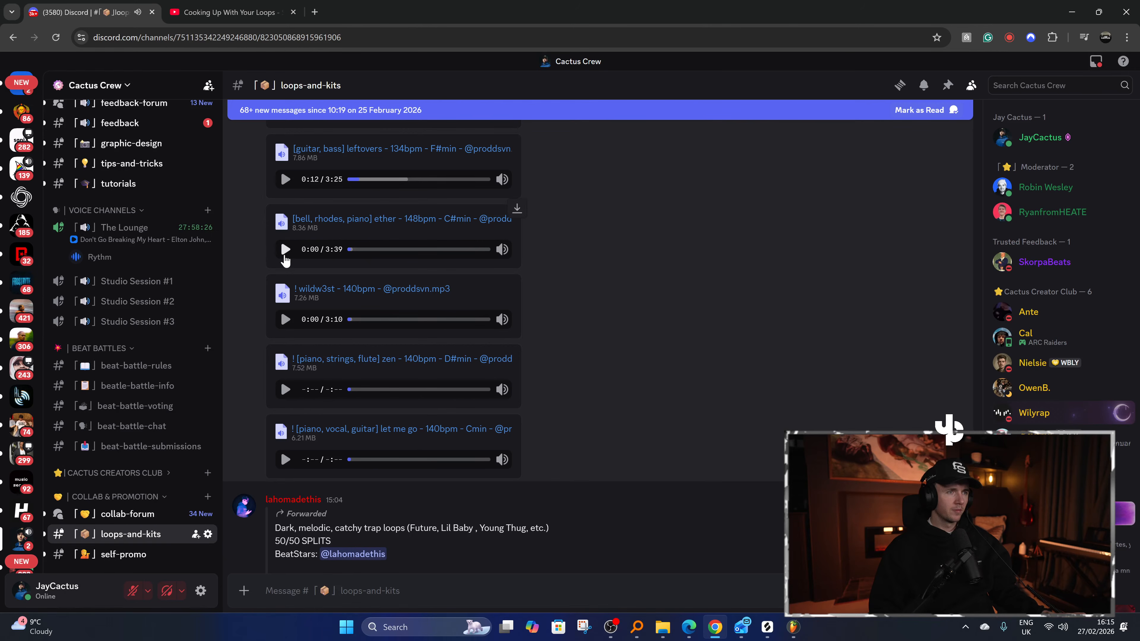
{"action": "scroll", "coordinate": [285, 259], "scroll_direction": "down", "scroll_amount": 1}
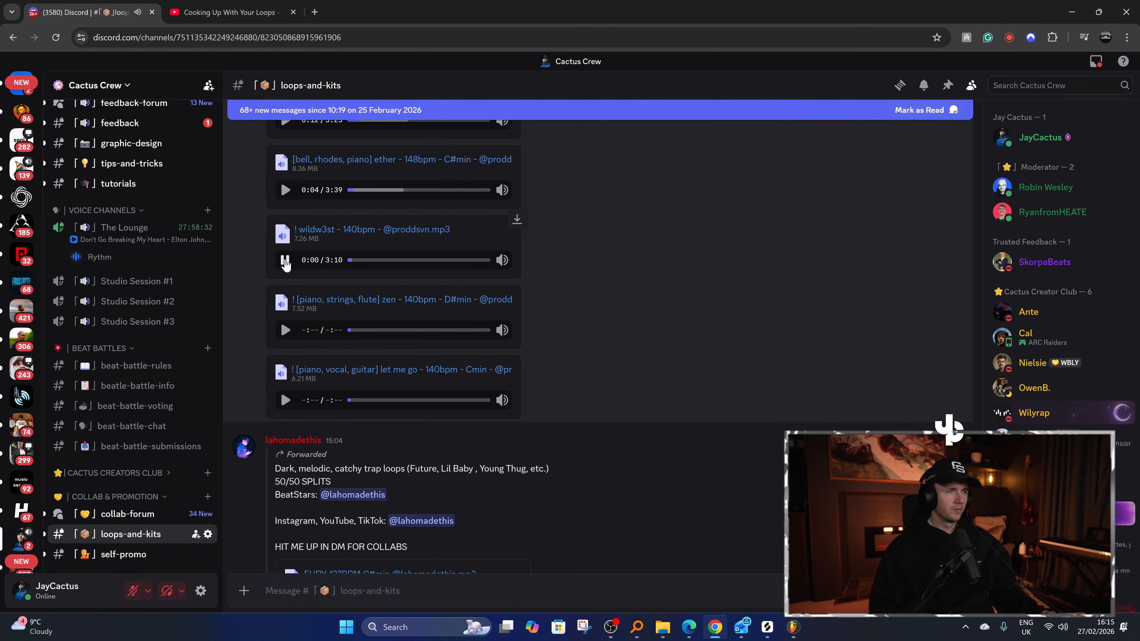
{"action": "scroll", "coordinate": [286, 265], "scroll_direction": "down", "scroll_amount": 1}
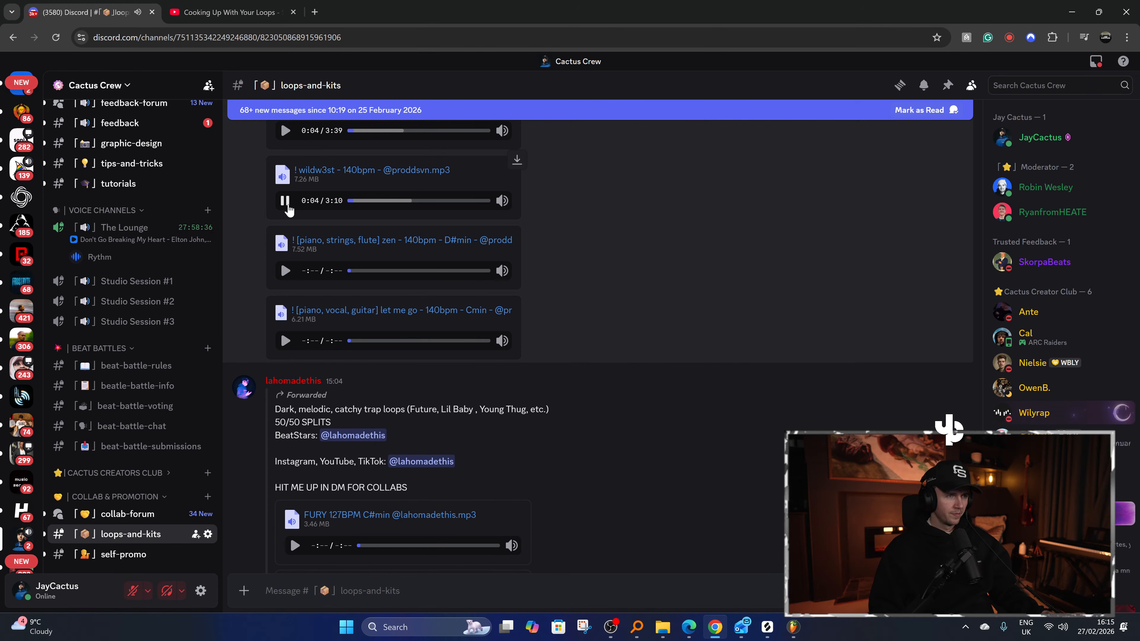
Preview the loops "[piano, strings, flute] zen - 140bpm - D#min" and "[piano, vocal, guitar] let me go - 140bpm - Cmin".
{"action": "scroll", "coordinate": [285, 272], "scroll_direction": "down", "scroll_amount": 1}
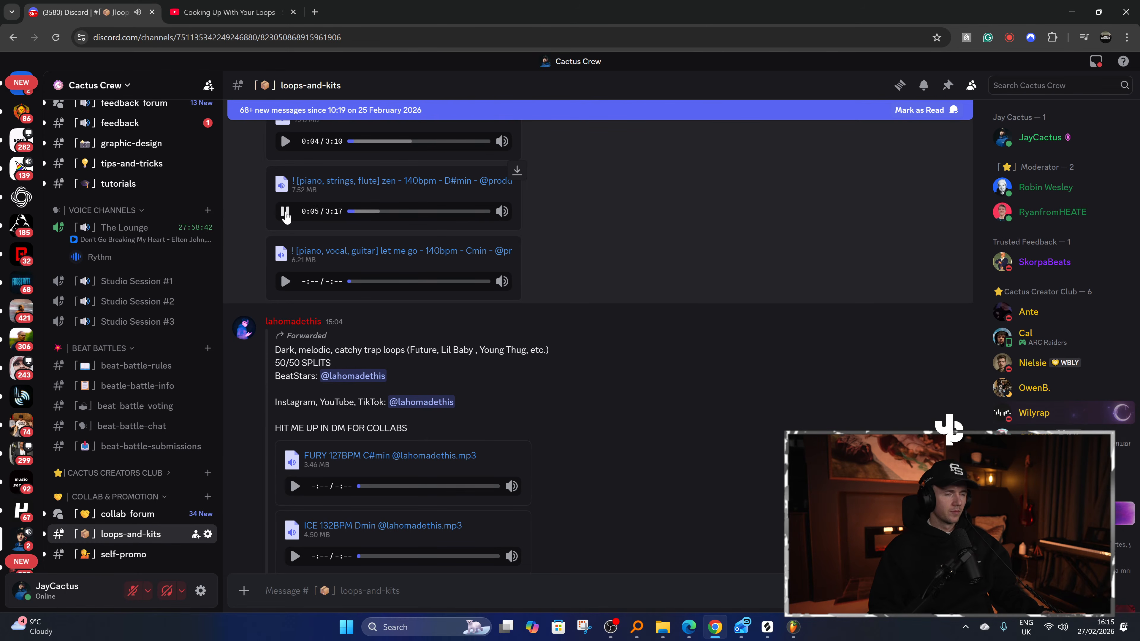
{"action": "left_click", "coordinate": [284, 281]}
{"action": "scroll", "coordinate": [280, 284], "scroll_direction": "down", "scroll_amount": 1}
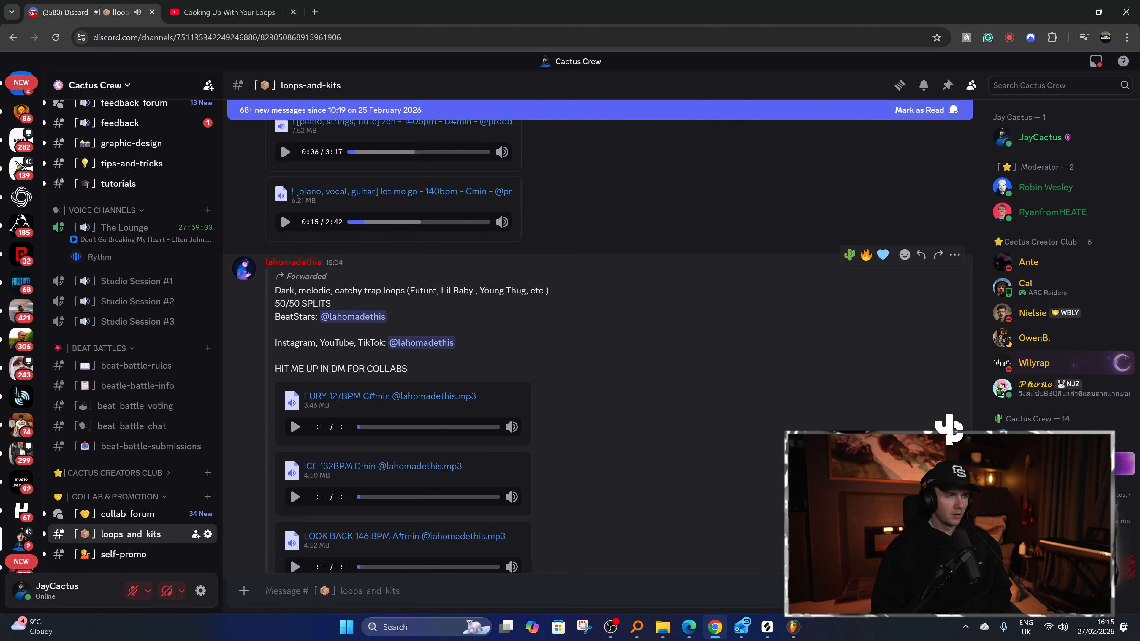
Preview the forwarded loops "FURY 127BPM C#min", "ICE 132BPM Dmin" and "LOOK BACK 146 BPM A#min".
{"action": "left_click", "coordinate": [295, 427]}
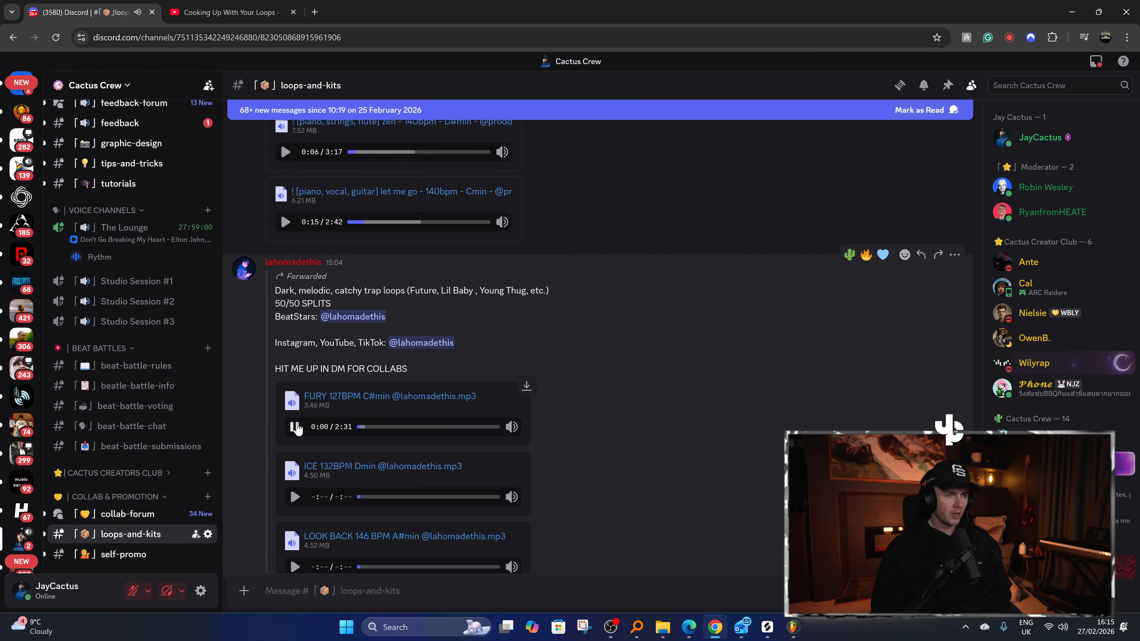
{"action": "scroll", "coordinate": [313, 365], "scroll_direction": "down", "scroll_amount": 1}
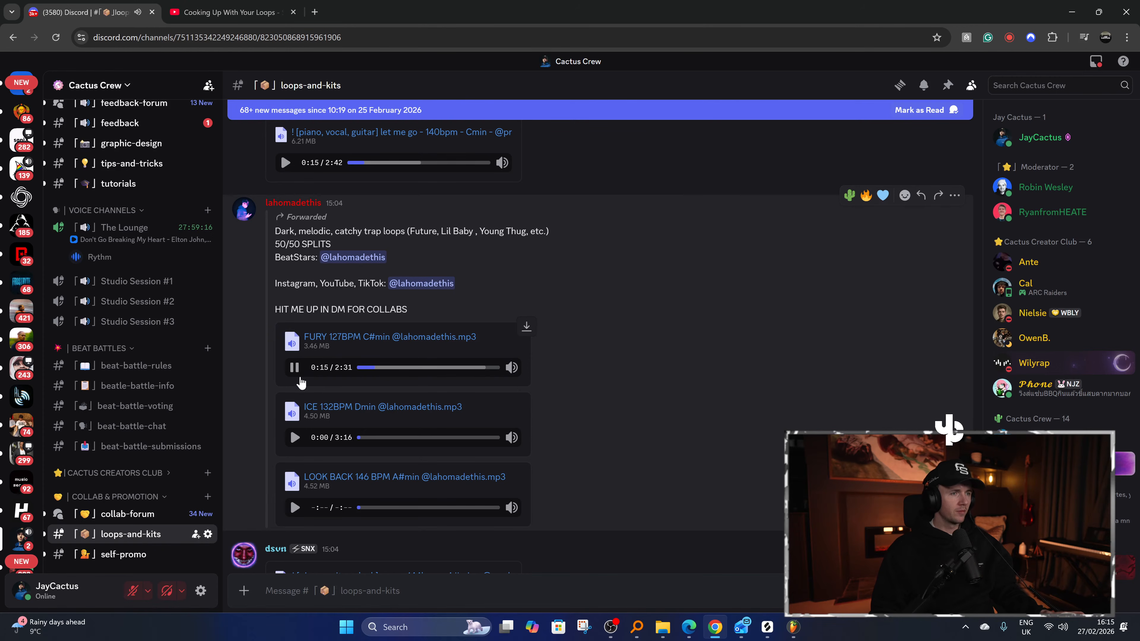
{"action": "scroll", "coordinate": [317, 401], "scroll_direction": "down", "scroll_amount": 1}
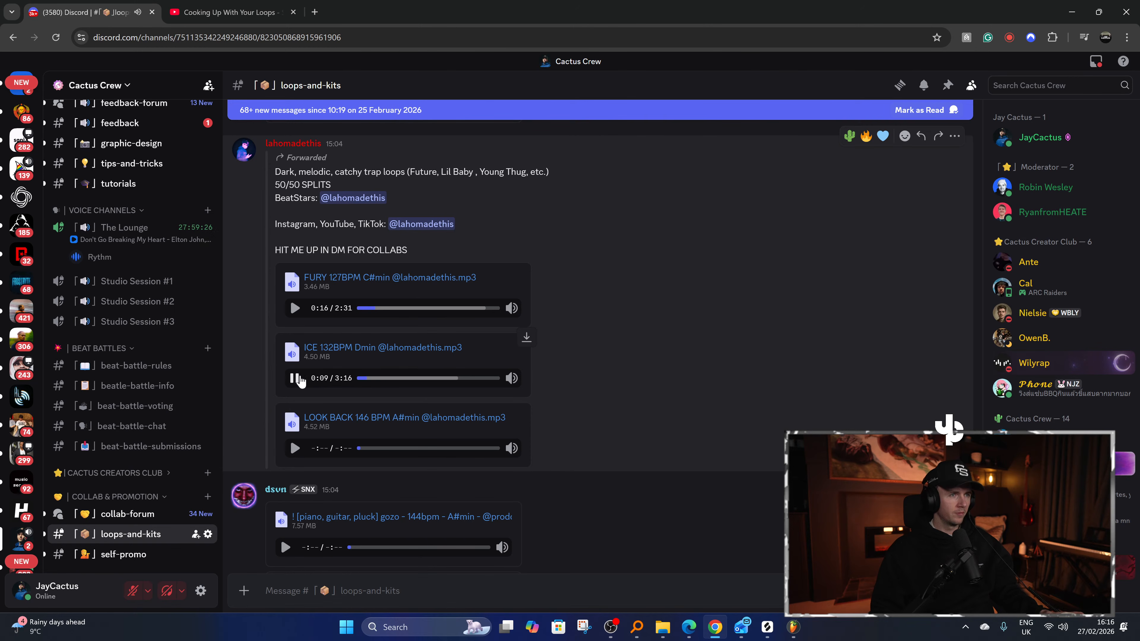
{"action": "scroll", "coordinate": [299, 407], "scroll_direction": "down", "scroll_amount": 3}
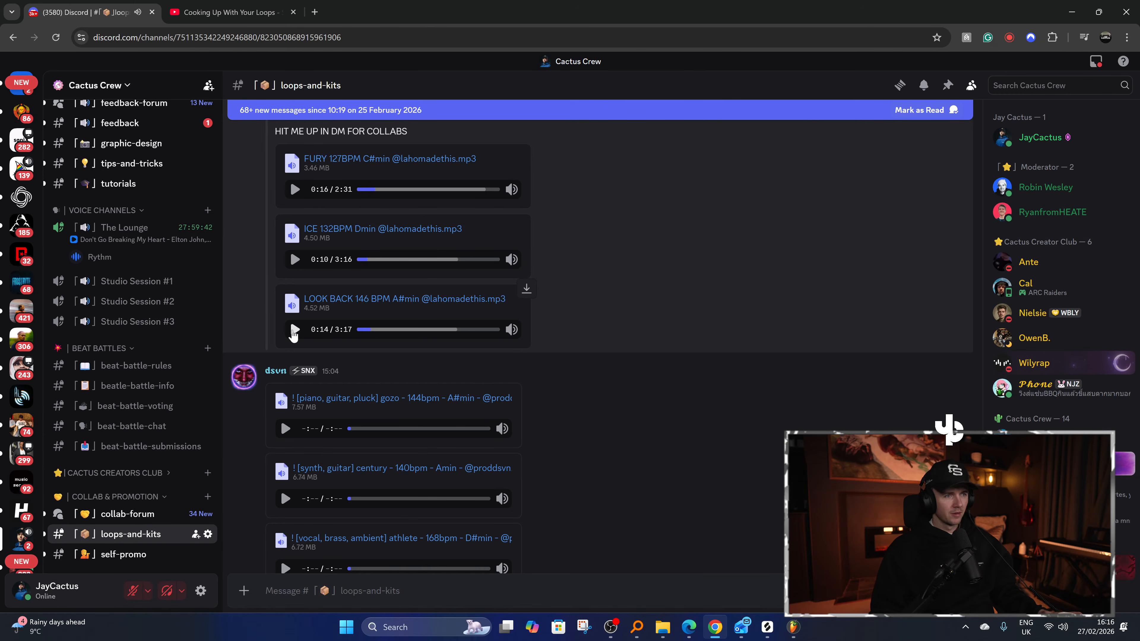
Preview the loops "[piano, guitar, pluck] gozo - 144bpm - A#min" and "[synth, guitar] century - 140bpm - Amin".
{"action": "left_click", "coordinate": [285, 429]}
{"action": "scroll", "coordinate": [277, 415], "scroll_direction": "down", "scroll_amount": 4}
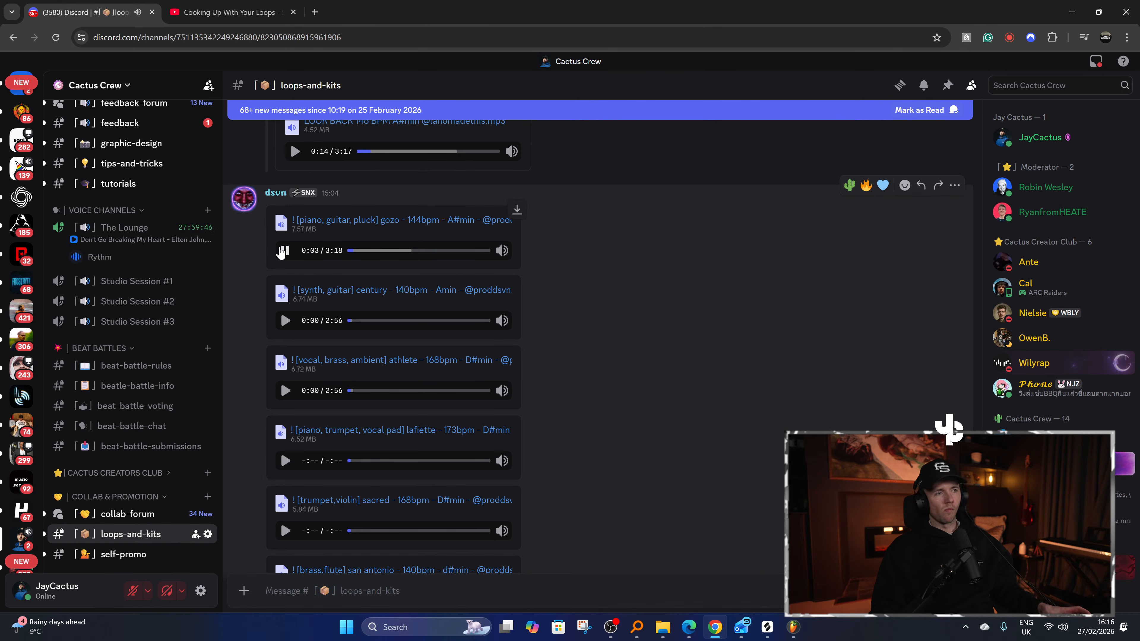
{"action": "left_click", "coordinate": [283, 250]}
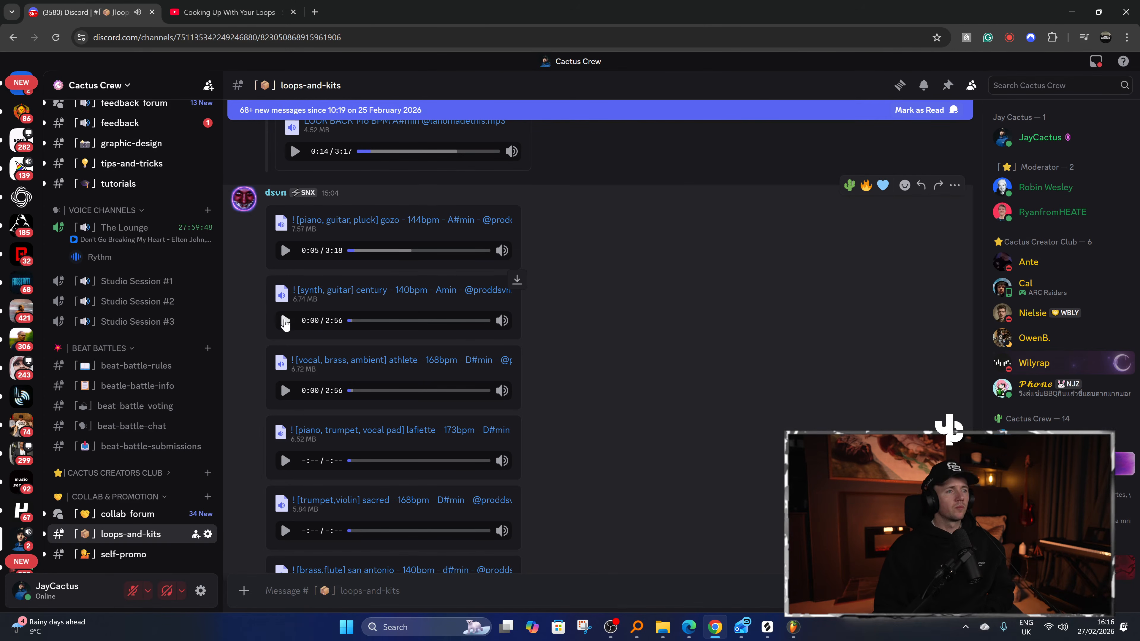
{"action": "left_click", "coordinate": [284, 321]}
{"action": "scroll", "coordinate": [286, 292], "scroll_direction": "down", "scroll_amount": 2}
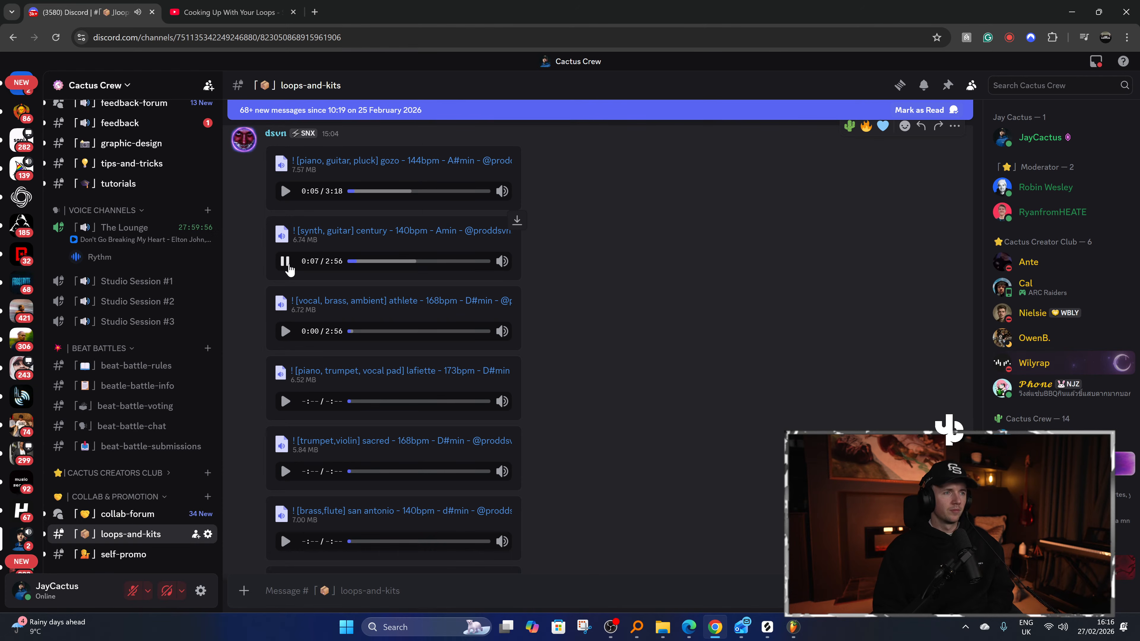
Preview the loops "[vocal, brass, ambient] athlete - 168bpm - D#min" and "[piano, trumpet, vocal pad] lafiette - 173bpm - D#min".
{"action": "left_click", "coordinate": [285, 331]}
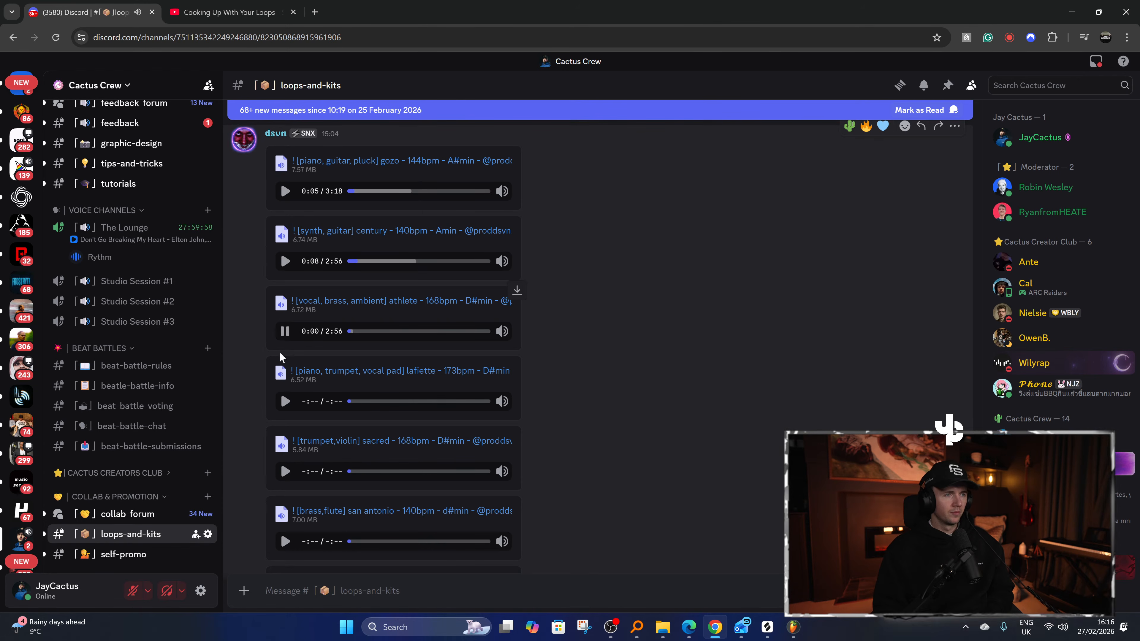
{"action": "scroll", "coordinate": [279, 352], "scroll_direction": "down", "scroll_amount": 2}
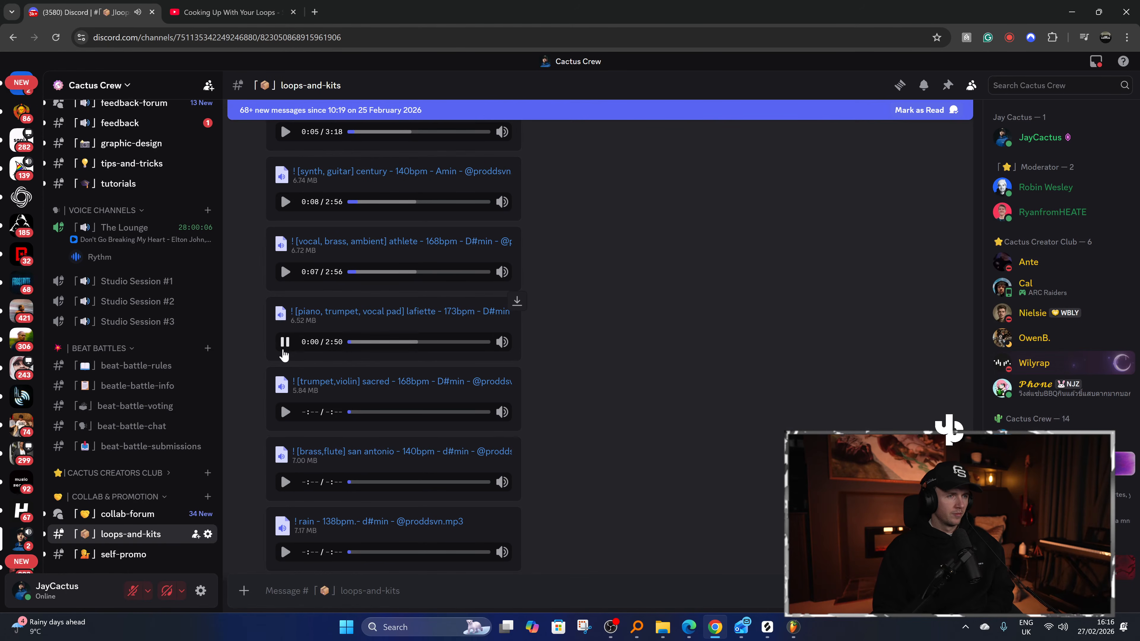
{"action": "scroll", "coordinate": [283, 355], "scroll_direction": "down", "scroll_amount": 3}
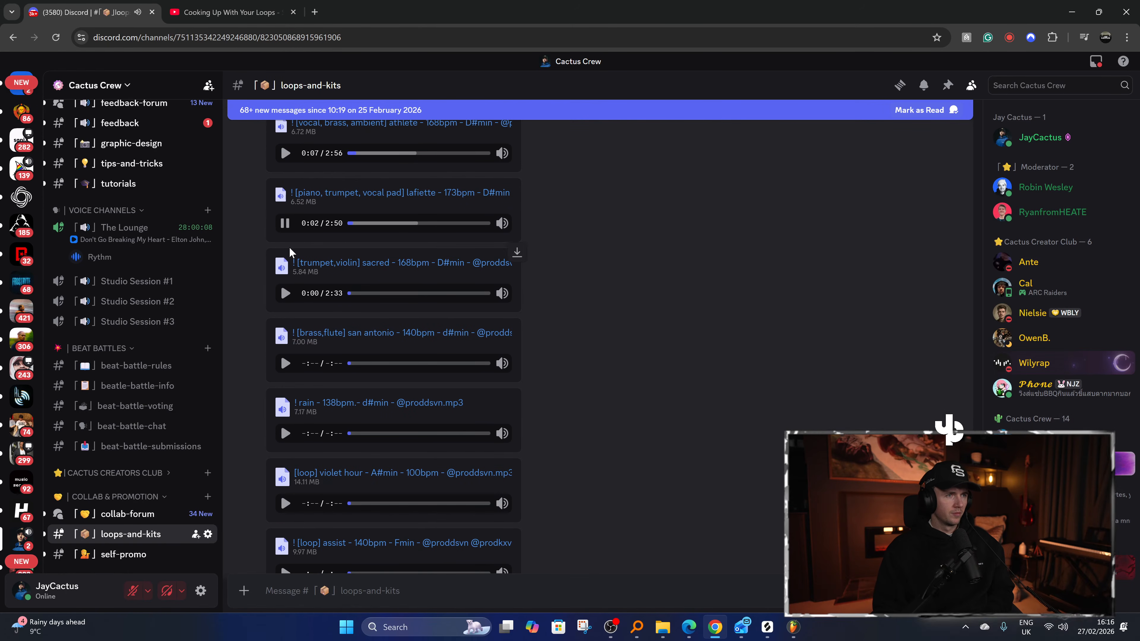
{"action": "left_click", "coordinate": [284, 223]}
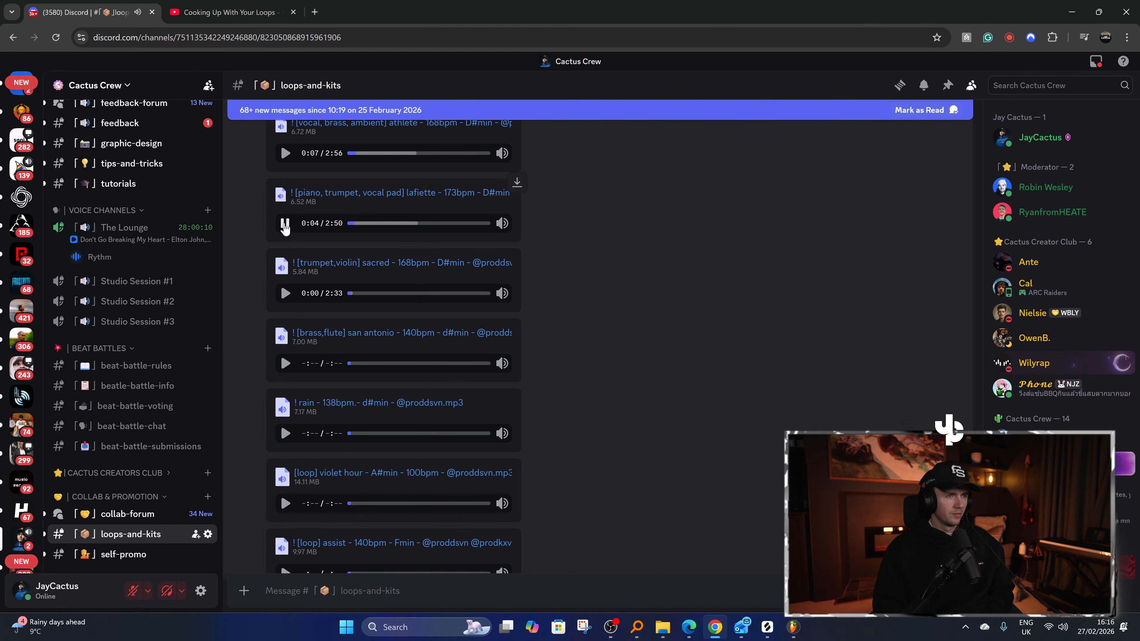
Preview the loops "[trumpet,violin] sacred - 168bpm - D#min" and "[brass,flute] san antonio - 140bpm - d#min".
{"action": "left_click", "coordinate": [285, 294]}
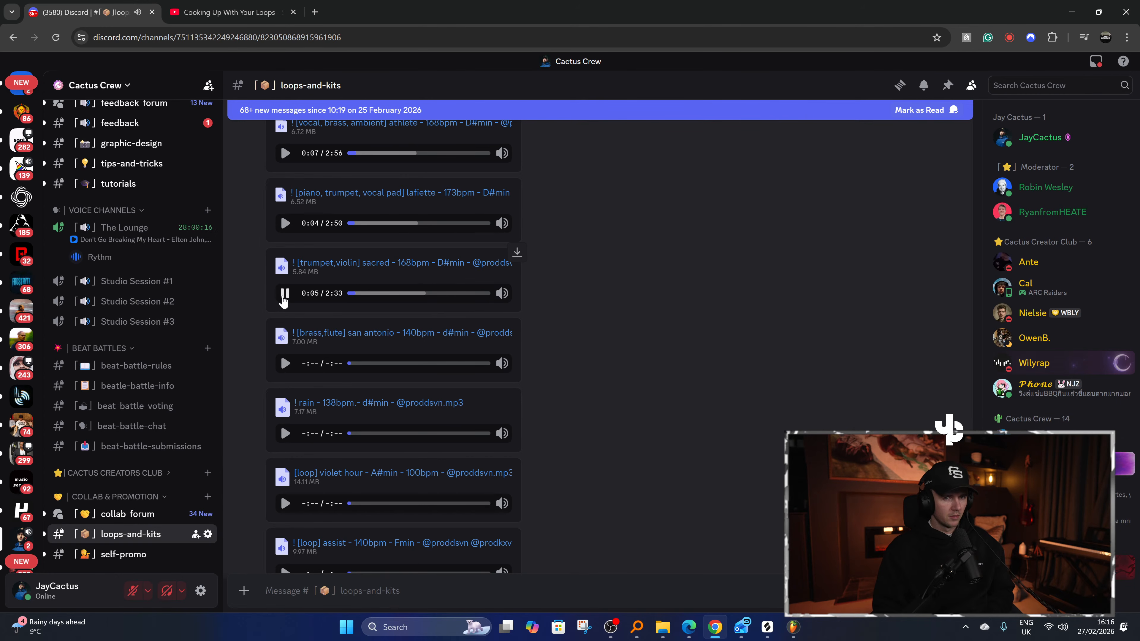
{"action": "left_click", "coordinate": [285, 363]}
{"action": "scroll", "coordinate": [280, 376], "scroll_direction": "down", "scroll_amount": 4}
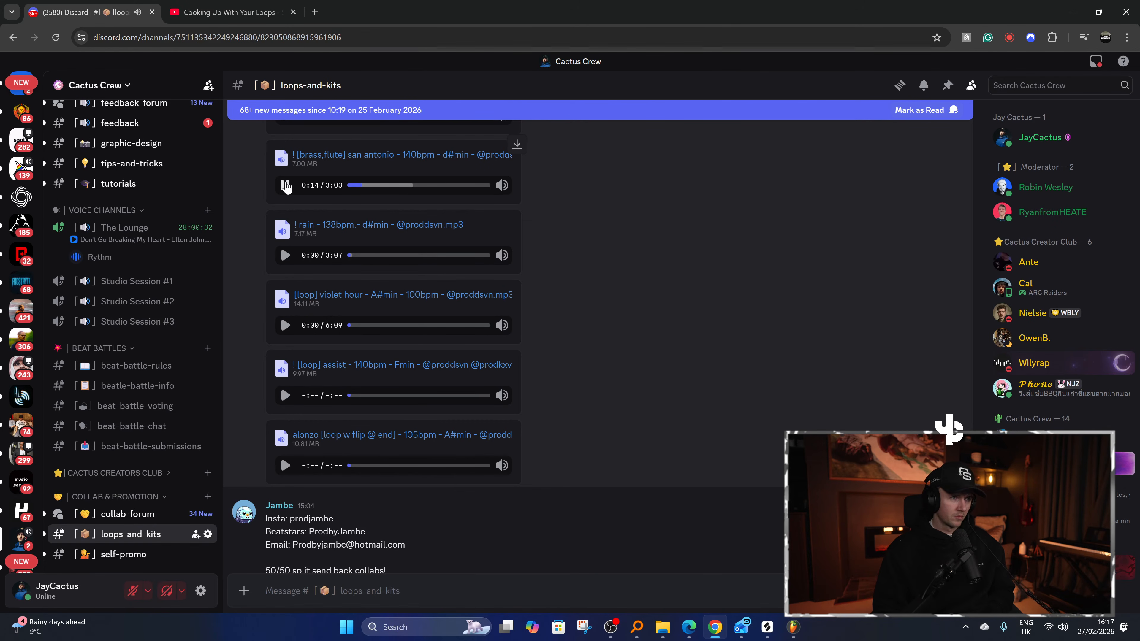
{"action": "scroll", "coordinate": [286, 181], "scroll_direction": "up", "scroll_amount": 1}
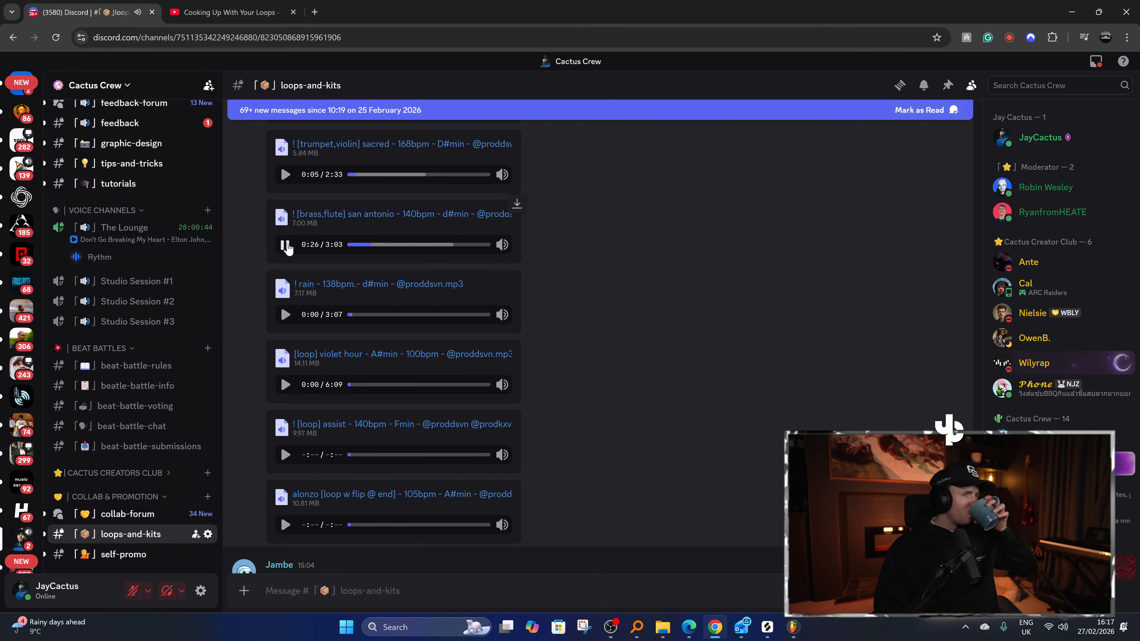
Check the YouTube live chat for reactions and replay "[brass,flute] san antonio - 140bpm - d#min" from its start in Discord.
{"action": "left_click", "coordinate": [262, 7]}
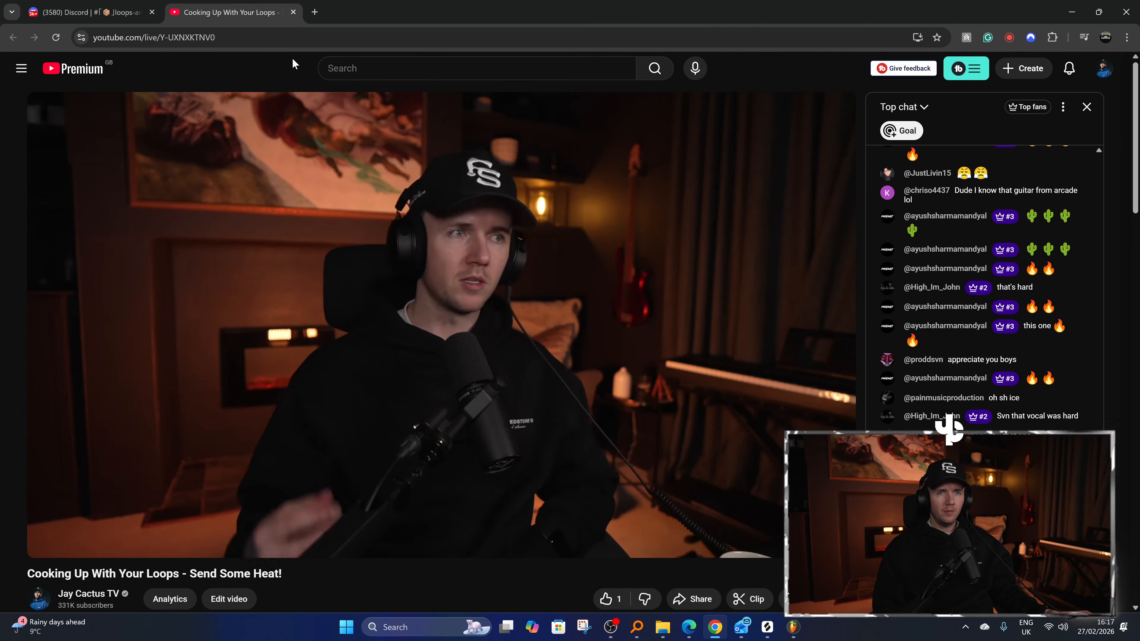
{"action": "left_click", "coordinate": [128, 12]}
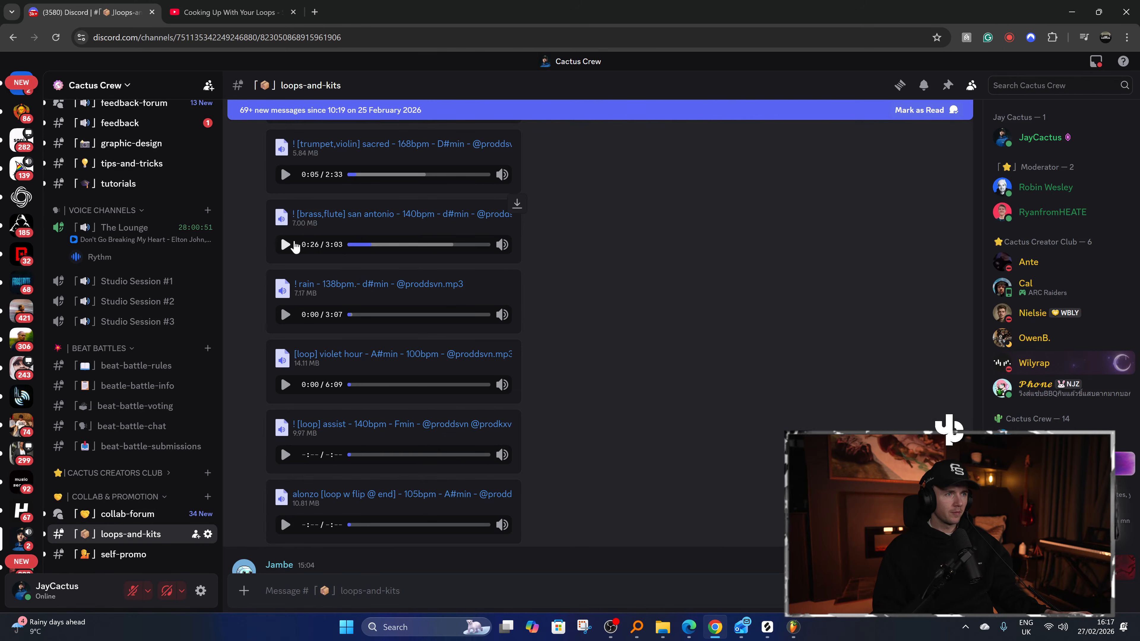
{"action": "left_click", "coordinate": [348, 244]}
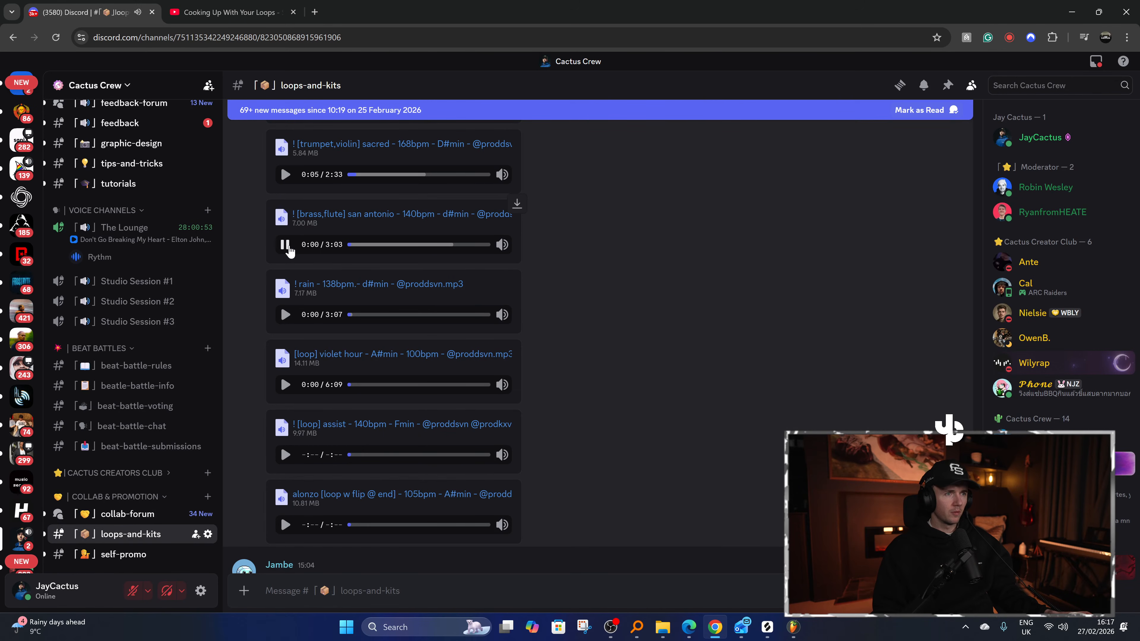
{"action": "left_click", "coordinate": [221, 6]}
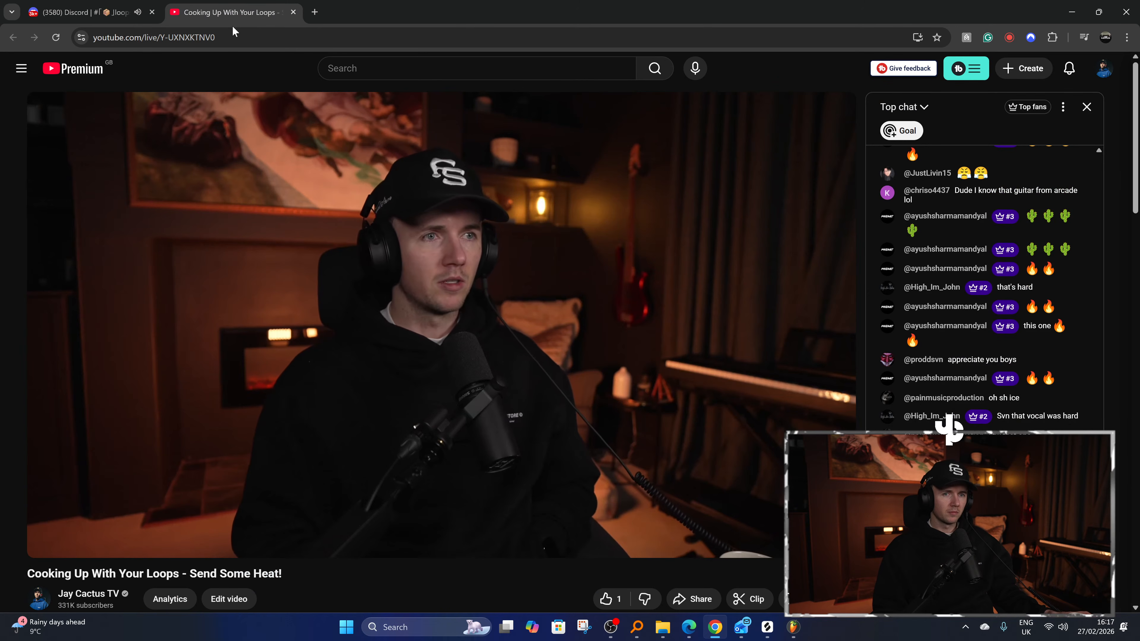
{"action": "left_click", "coordinate": [137, 5]}
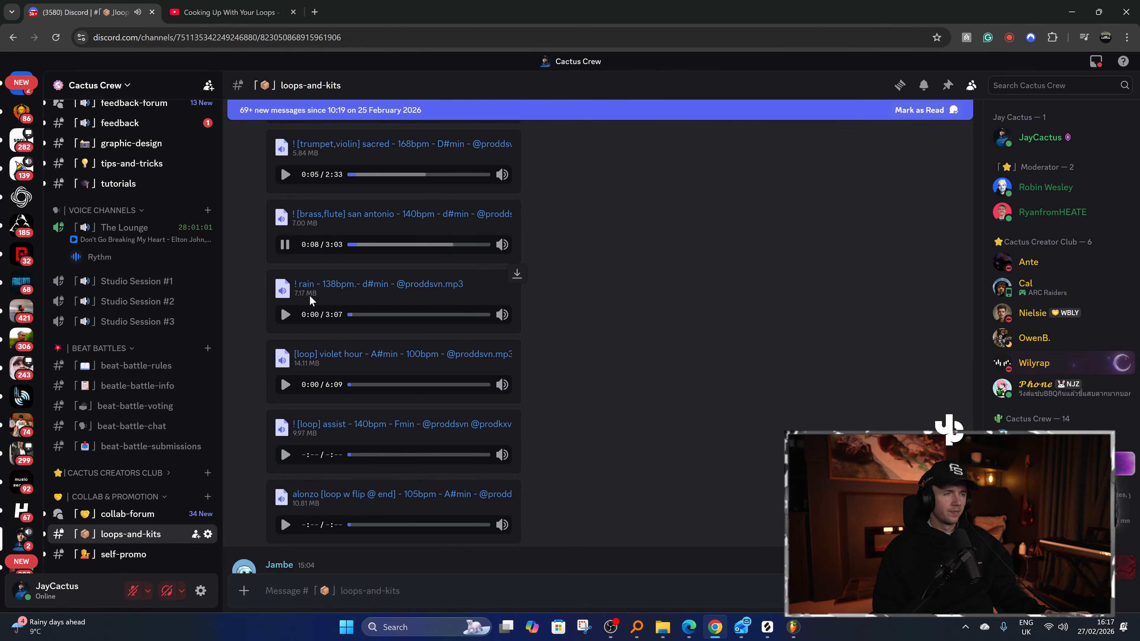
Download the loop "rain - 138bpm.- d#min" and place the file at the start of Track 1 in FL Studio's playlist.
{"action": "left_click", "coordinate": [513, 276]}
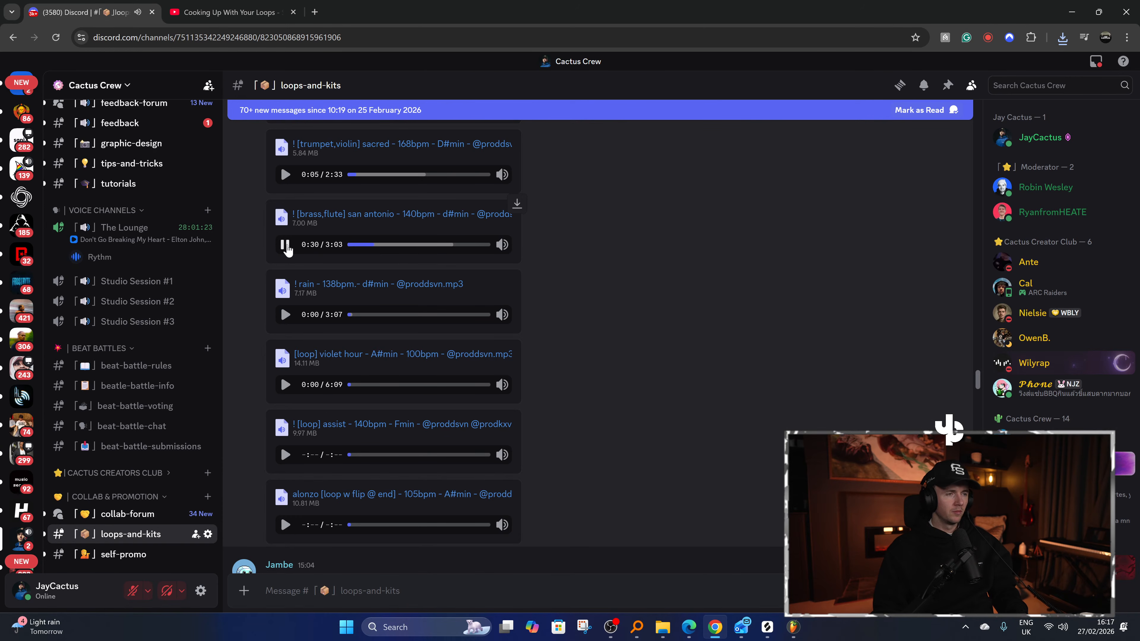
{"action": "left_click", "coordinate": [1062, 37]}
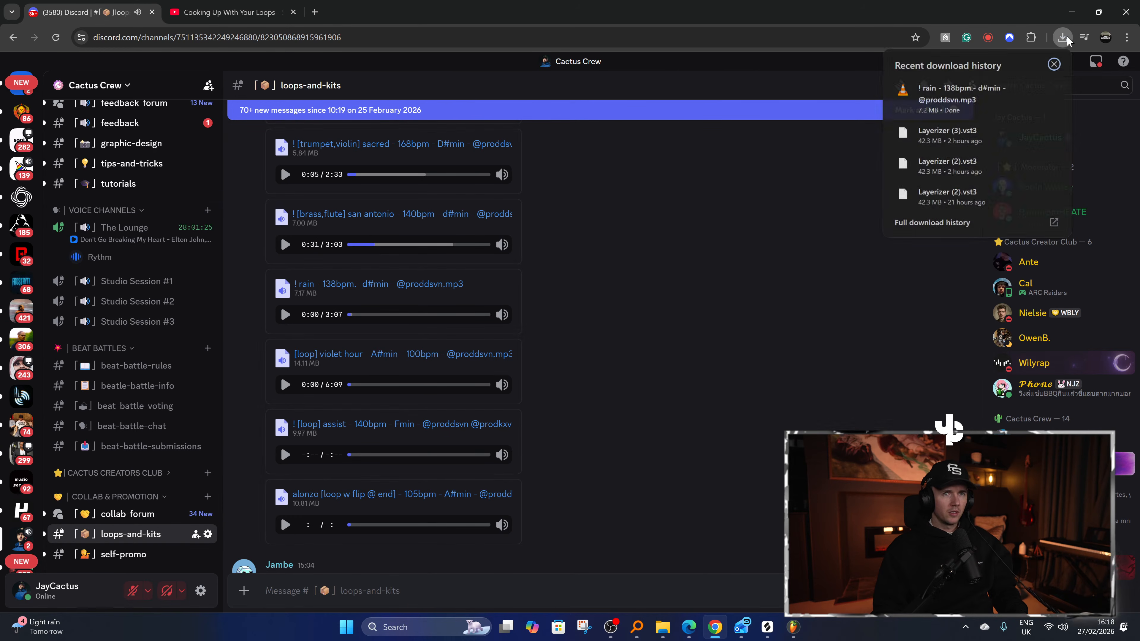
{"action": "left_click", "coordinate": [1028, 90]}
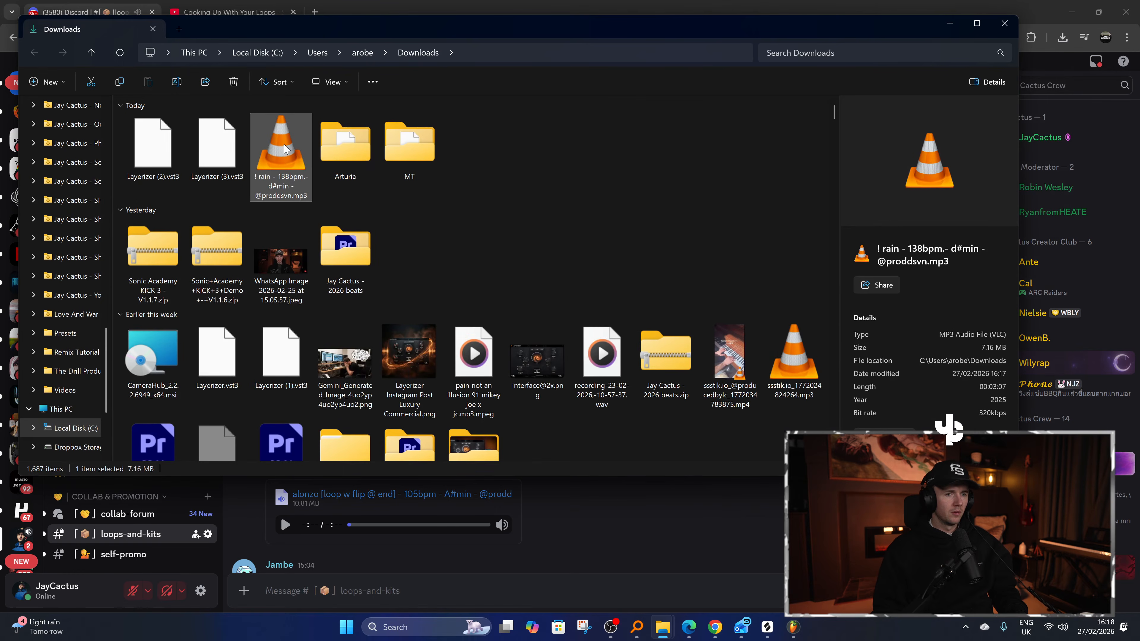
{"action": "left_click_drag", "start_coordinate": [281, 149], "coordinate": [677, 211]}
{"action": "left_click", "coordinate": [571, 40]}
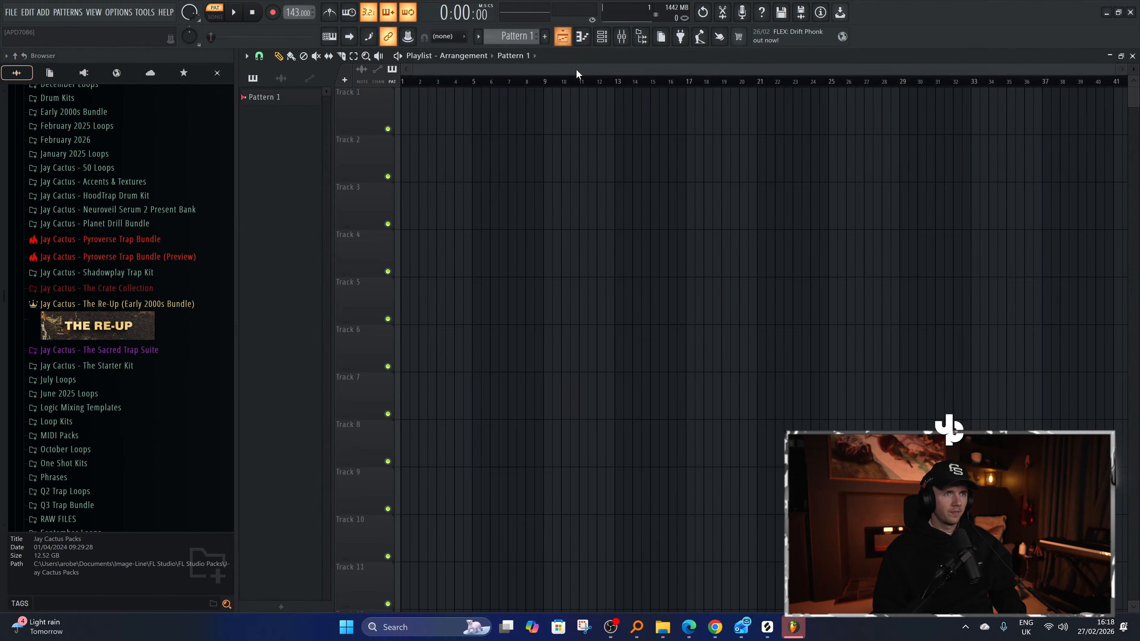
{"action": "key", "text": "alt+Tab"}
{"action": "left_click_drag", "start_coordinate": [297, 178], "coordinate": [1060, 121]}
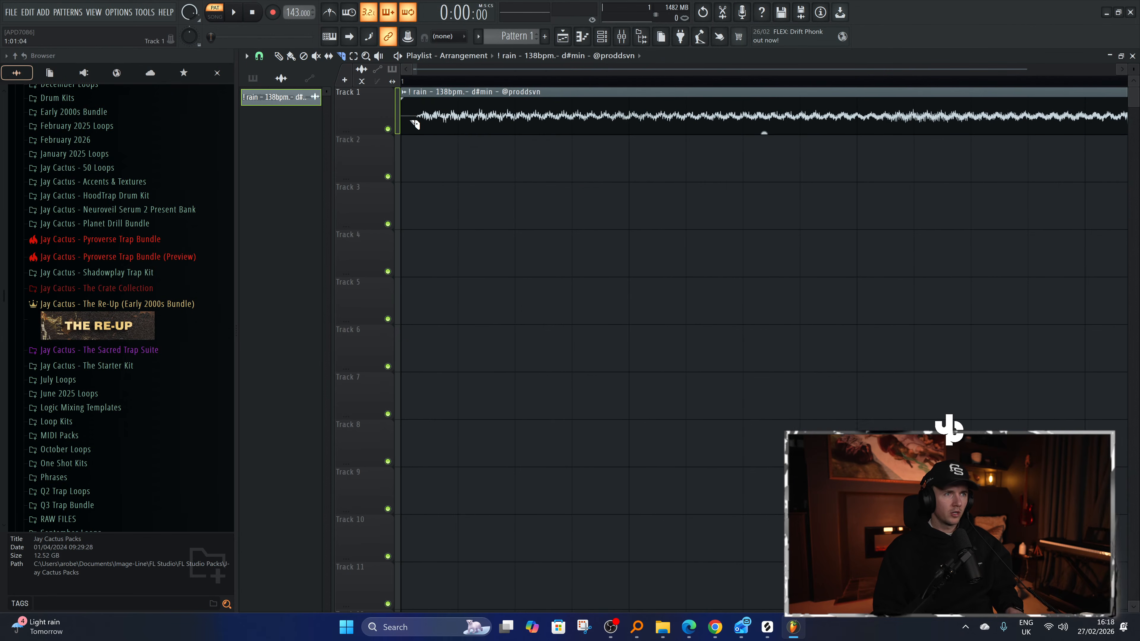
Shift the silence out of the rain clip's start, set the project tempo to 138 BPM and play the clip back.
{"action": "left_click_drag", "start_coordinate": [403, 133], "coordinate": [416, 122]}
{"action": "key", "text": "p"}
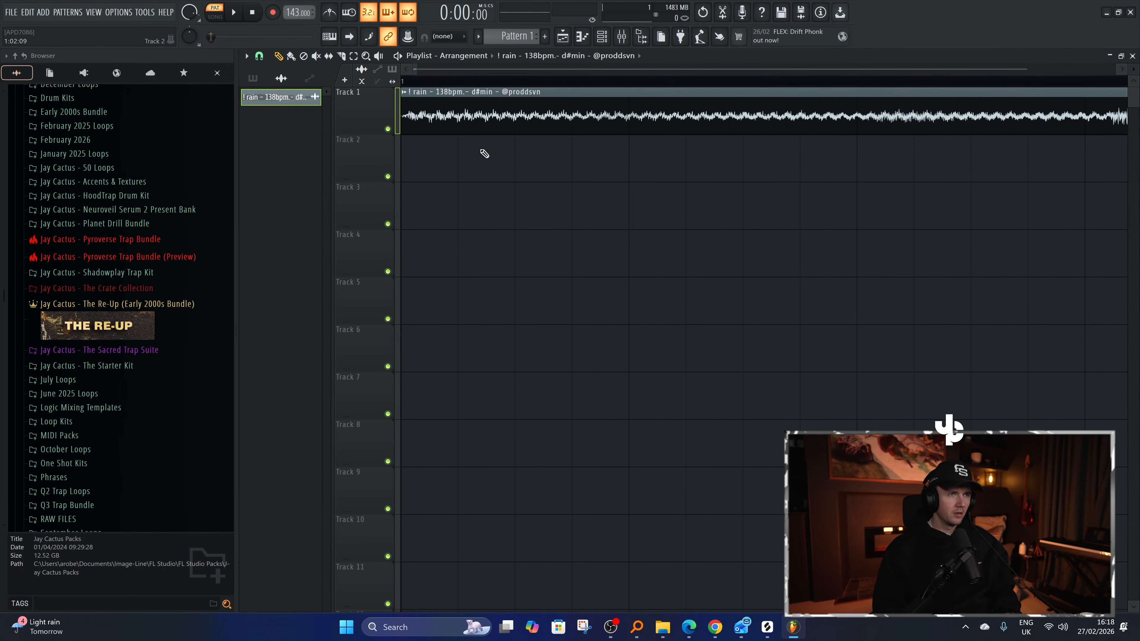
{"action": "scroll", "coordinate": [499, 159], "scroll_direction": "down", "scroll_amount": 5}
{"action": "scroll", "coordinate": [295, 12], "scroll_direction": "down", "scroll_amount": 2}
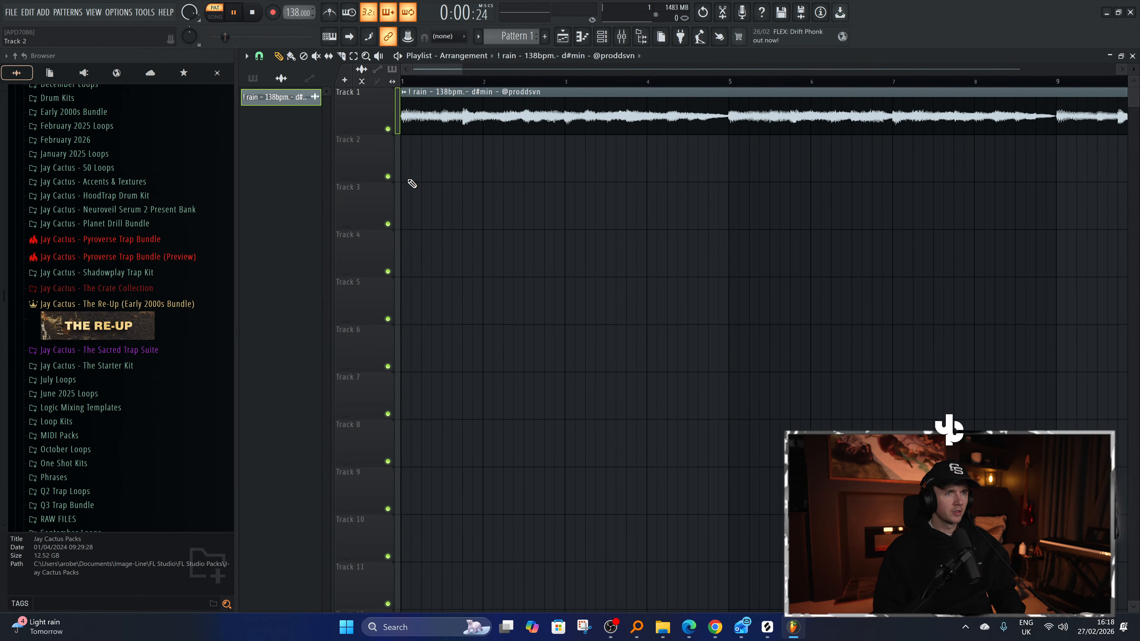
{"action": "key", "text": "space"}
{"action": "scroll", "coordinate": [417, 247], "scroll_direction": "down", "scroll_amount": 6}
{"action": "key", "text": "space"}
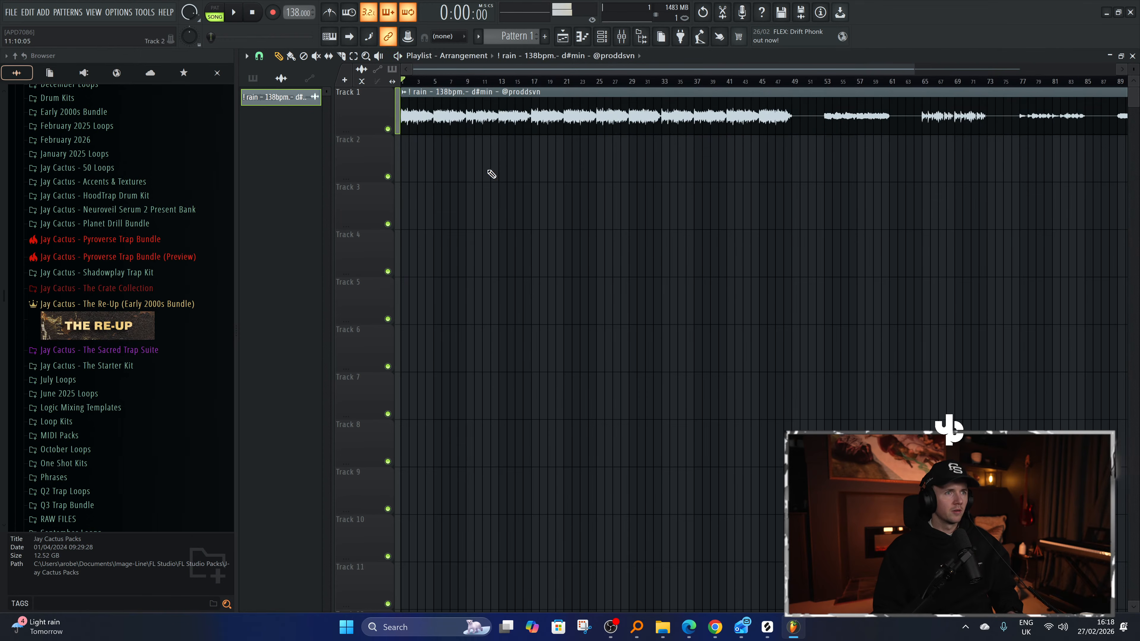
Delete the rain clip from the playlist and return to Discord to replay the "sacred" and "san antonio" loops.
{"action": "right_click", "coordinate": [531, 108]}
{"action": "key", "text": "alt+Tab"}
{"action": "left_click", "coordinate": [715, 627]}
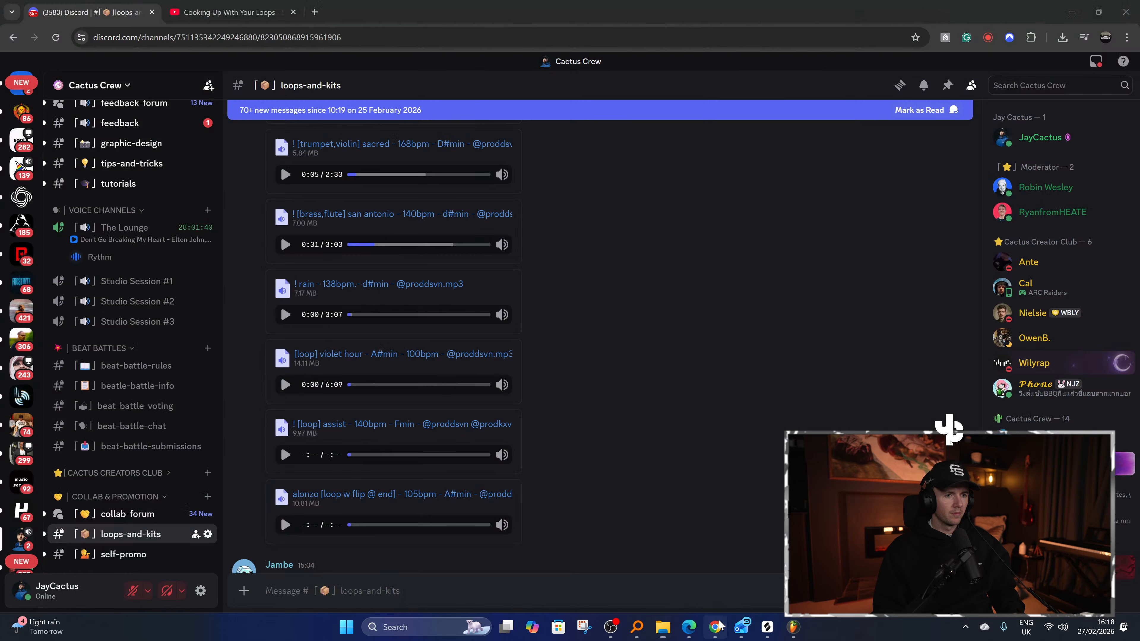
{"action": "left_click", "coordinate": [285, 315]}
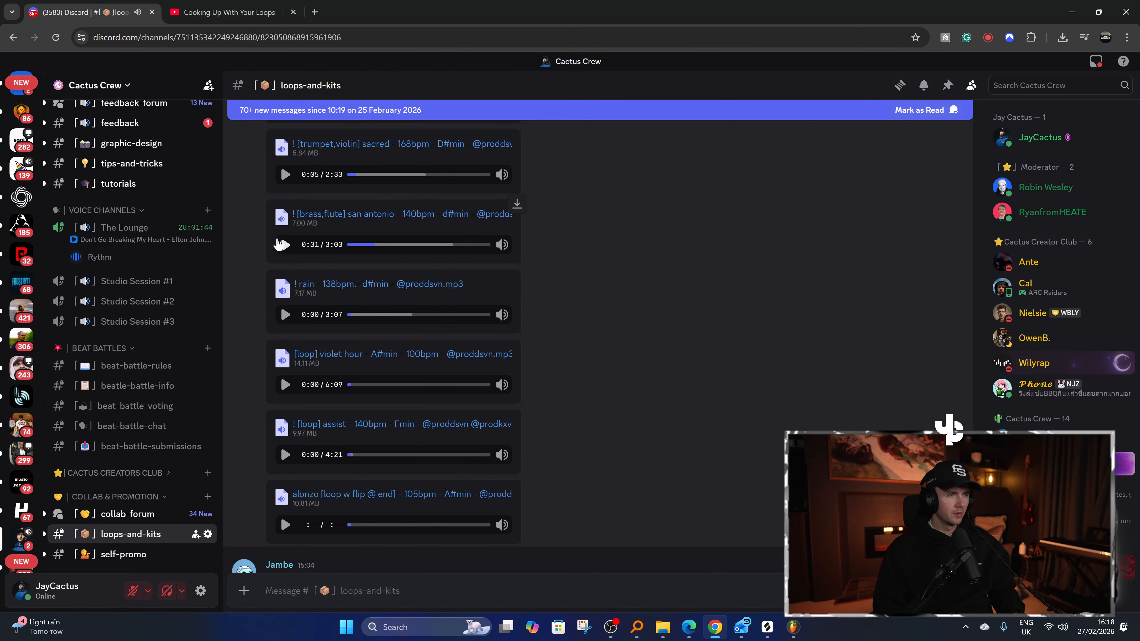
{"action": "left_click", "coordinate": [285, 174]}
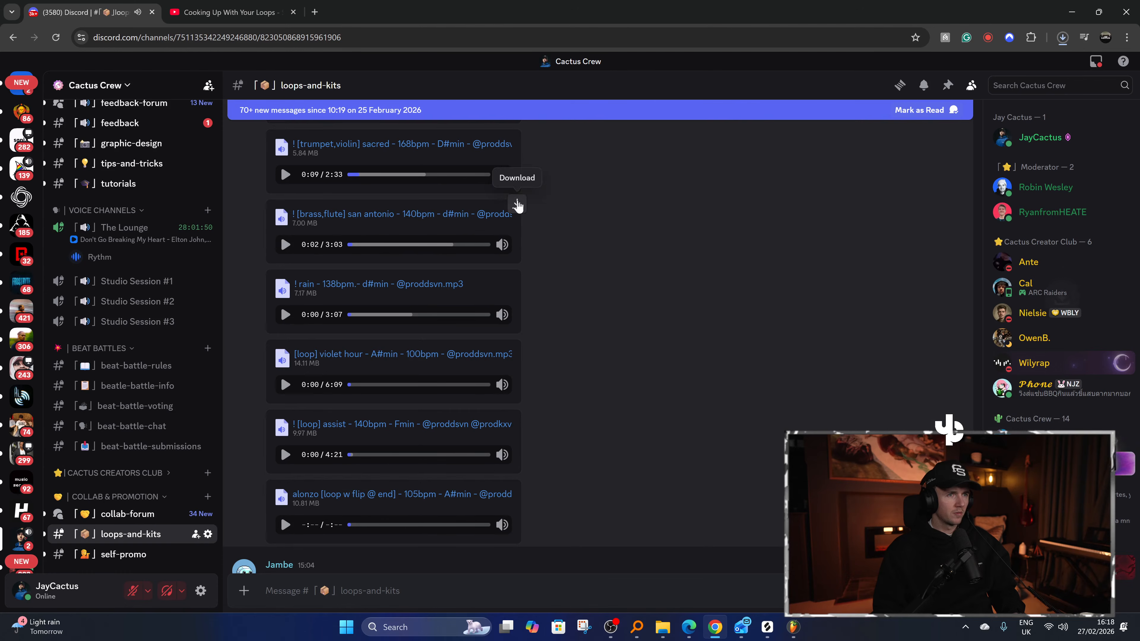
Download "[brass,flute] san antonio - 140bpm - d#min" and place the file on Track 4 of the FL Studio playlist.
{"action": "left_click", "coordinate": [517, 206]}
{"action": "left_click", "coordinate": [1026, 68]}
{"action": "left_click_drag", "start_coordinate": [473, 164], "coordinate": [523, 254]}
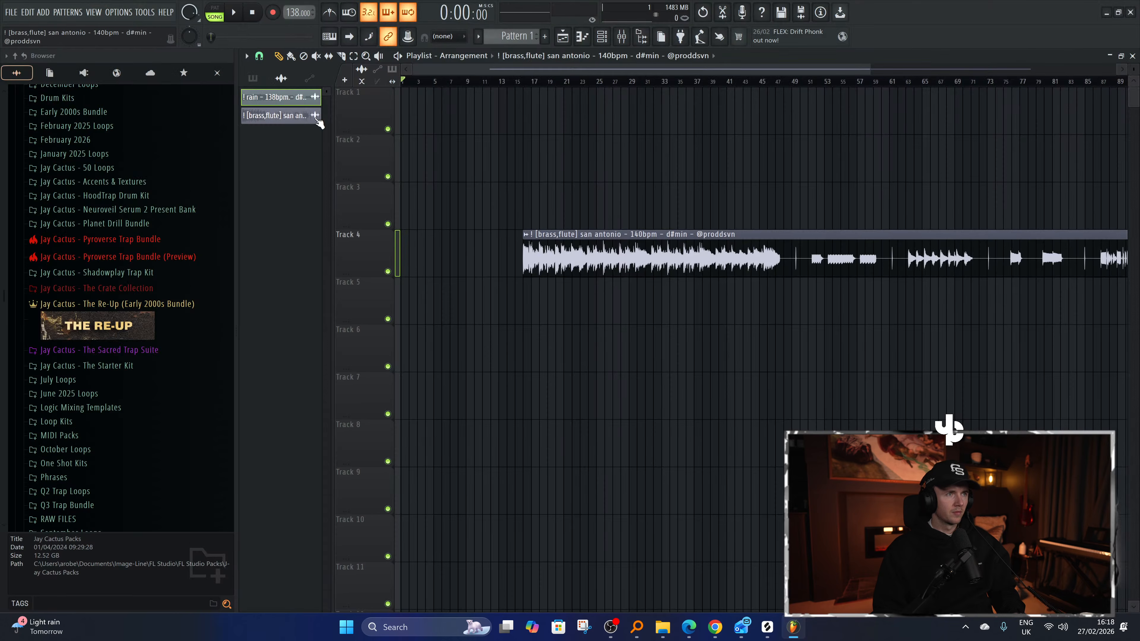
Delete the unused rain sample from the project and move the san antonio clip to the start of Track 1.
{"action": "right_click", "coordinate": [310, 96]}
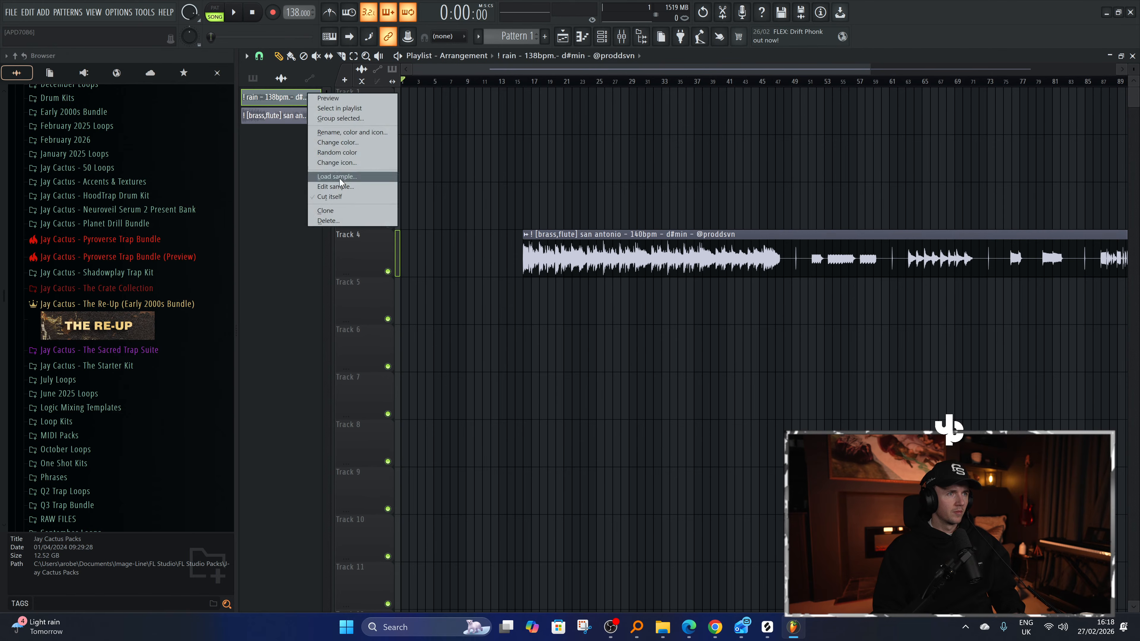
{"action": "left_click", "coordinate": [339, 221]}
{"action": "left_click", "coordinate": [610, 355]}
{"action": "left_click_drag", "start_coordinate": [820, 271], "coordinate": [697, 123]}
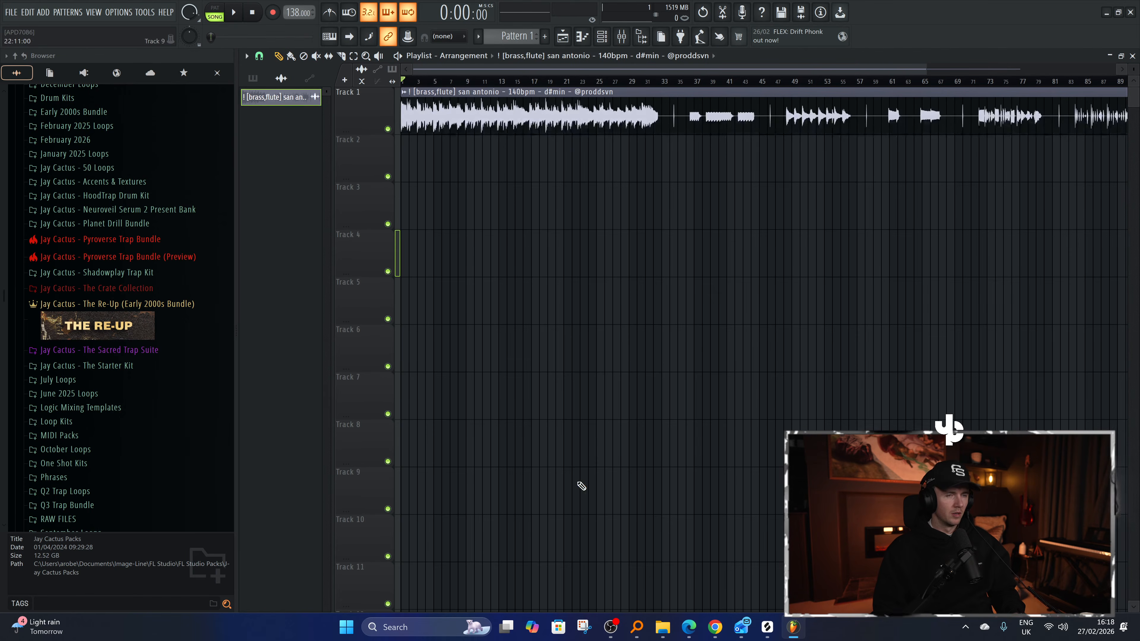
Check the YouTube live stream's chat in the browser and return to FL Studio.
{"action": "left_click", "coordinate": [713, 624]}
{"action": "left_click", "coordinate": [295, 3]}
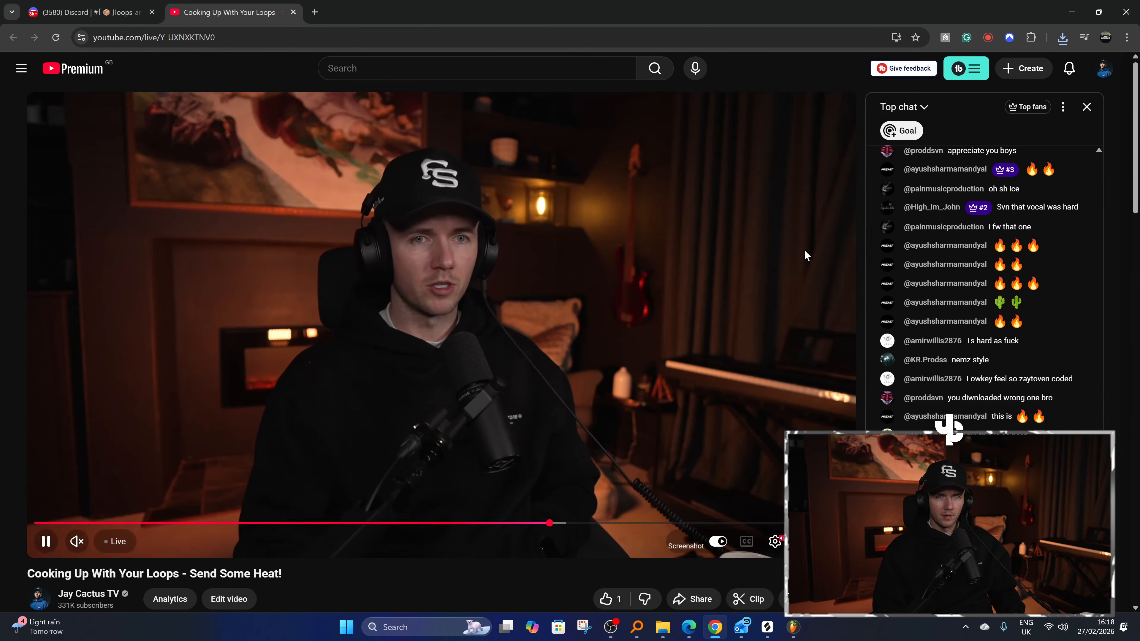
{"action": "left_click", "coordinate": [793, 627]}
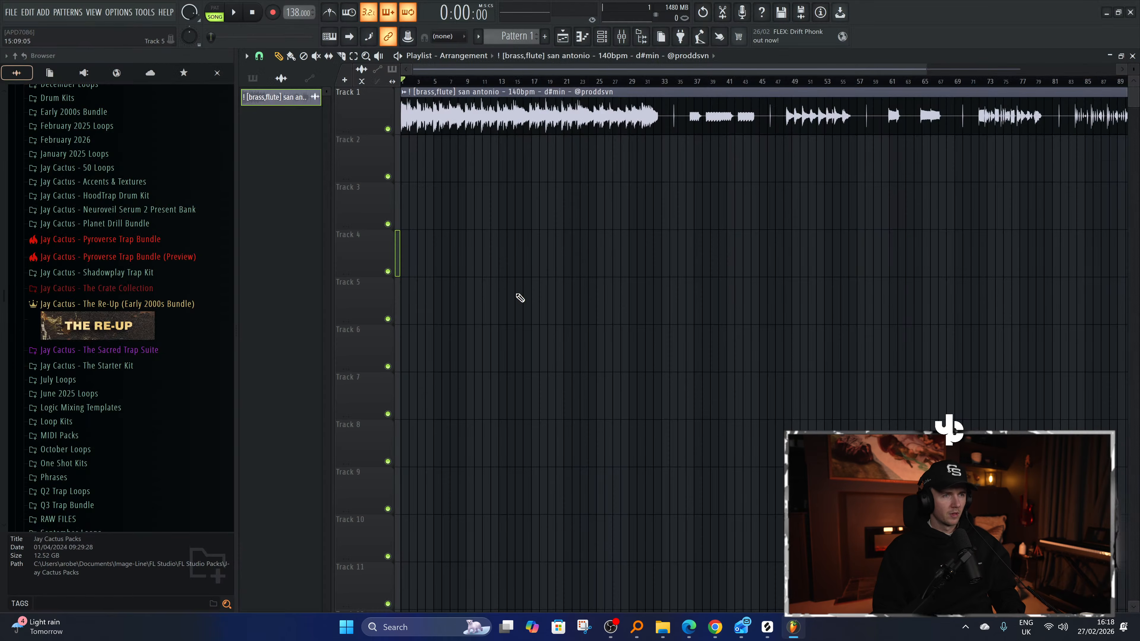
Play the san antonio clip from the start of Track 1 and set the project tempo to 140 BPM.
{"action": "key", "text": "space"}
{"action": "scroll", "coordinate": [425, 130], "scroll_direction": "up", "scroll_amount": 3}
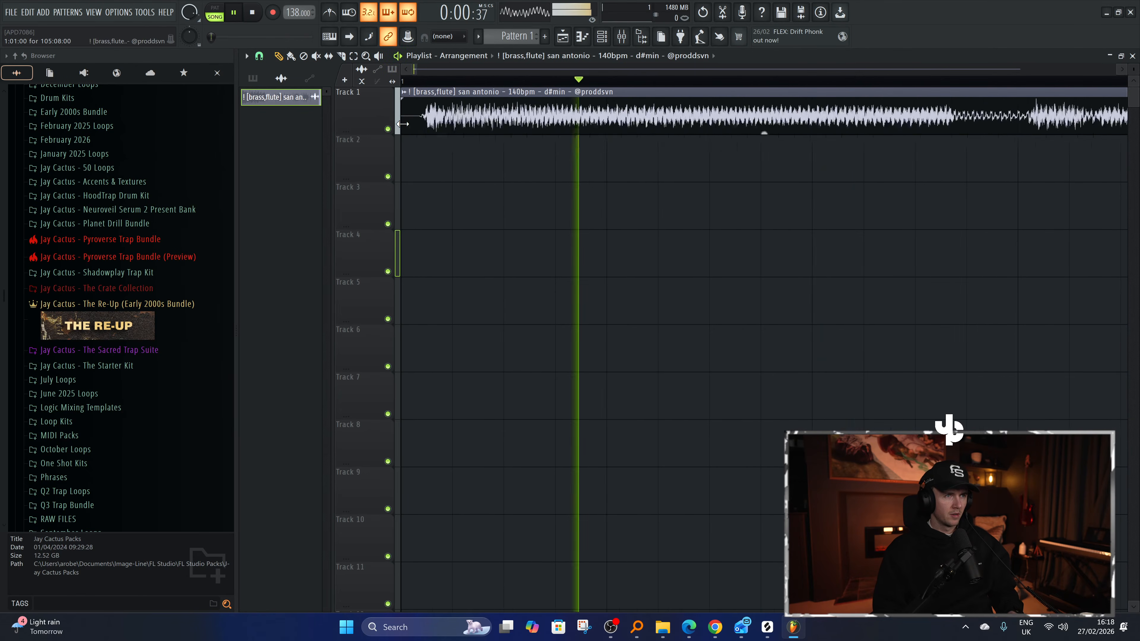
{"action": "key", "text": "space"}
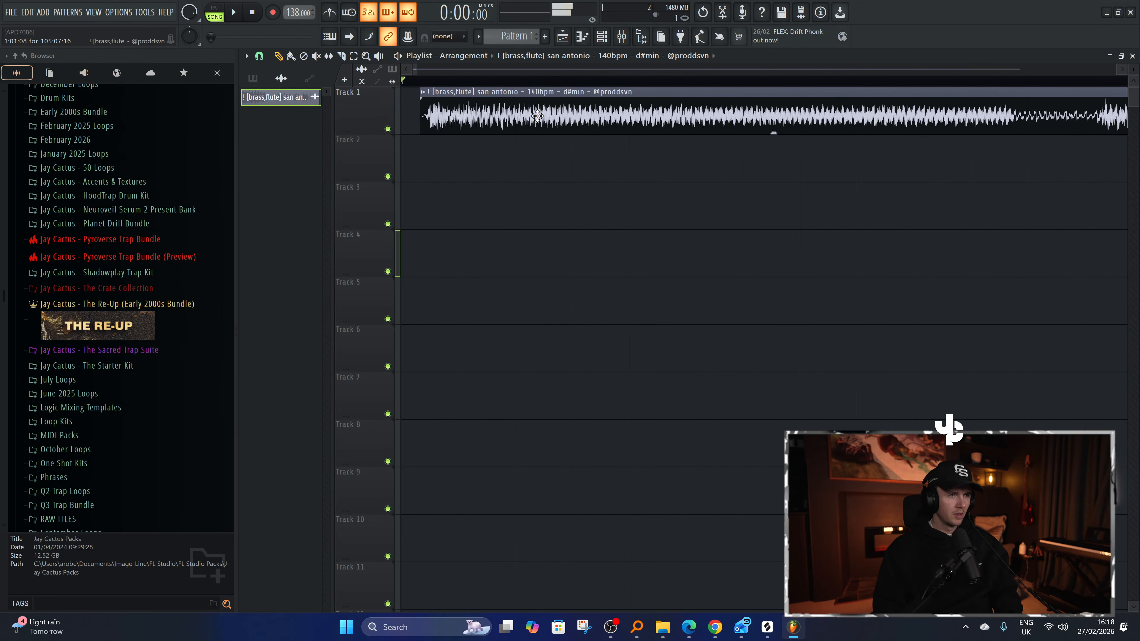
{"action": "scroll", "coordinate": [538, 116], "scroll_direction": "down", "scroll_amount": 1}
{"action": "scroll", "coordinate": [538, 116], "scroll_direction": "up", "scroll_amount": 1}
{"action": "scroll", "coordinate": [538, 116], "scroll_direction": "down", "scroll_amount": 5}
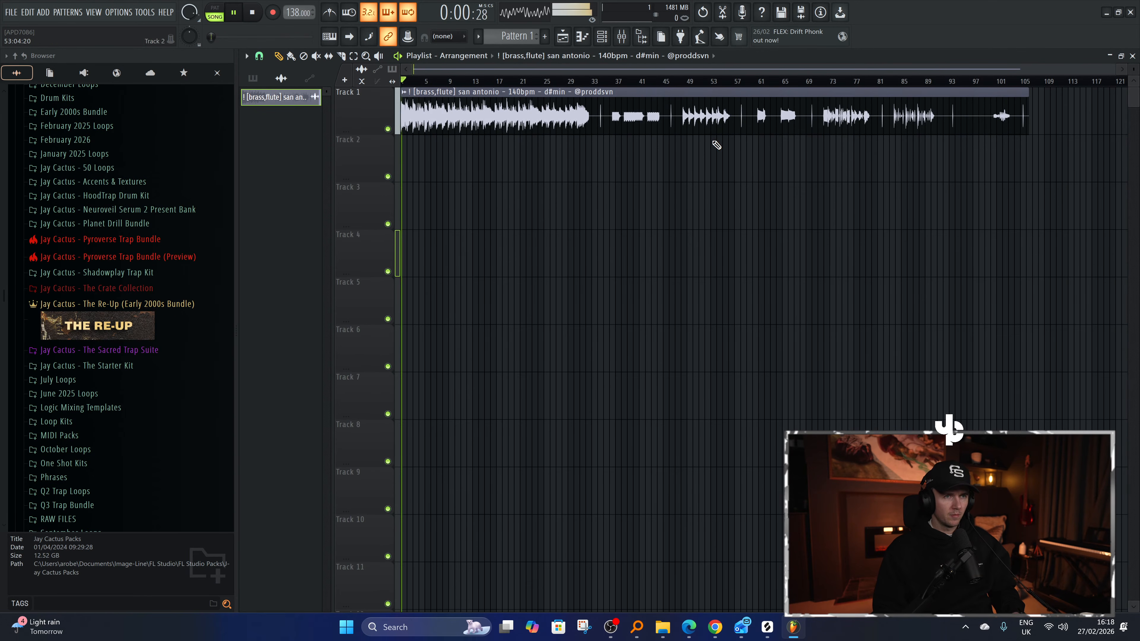
{"action": "scroll", "coordinate": [594, 149], "scroll_direction": "down", "scroll_amount": 2}
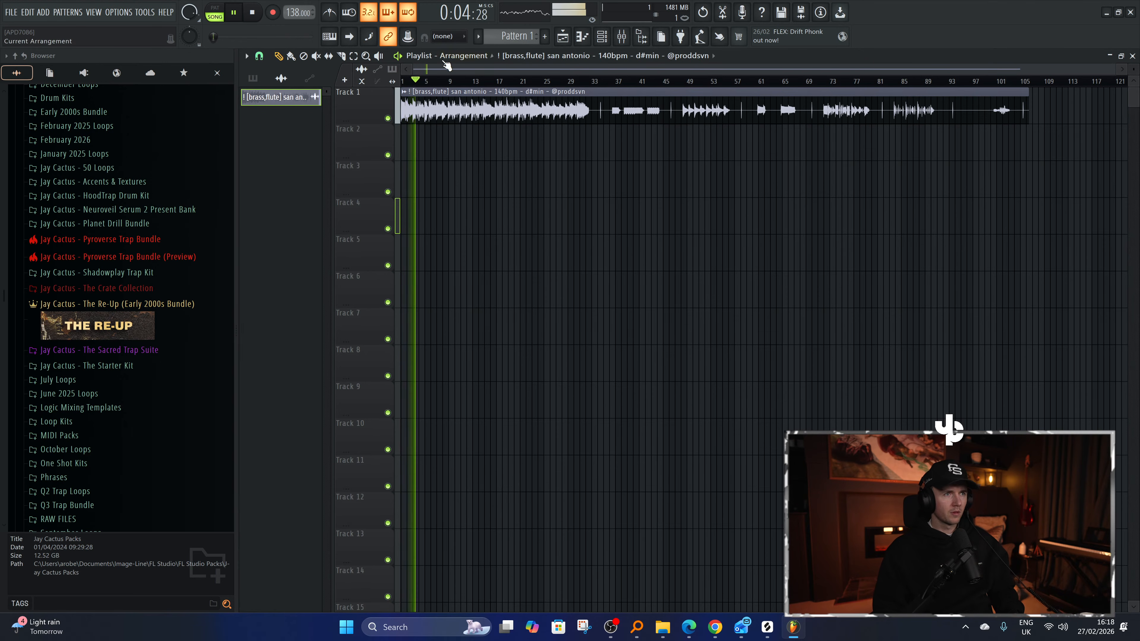
{"action": "left_click_drag", "start_coordinate": [295, 14], "coordinate": [295, 4]}
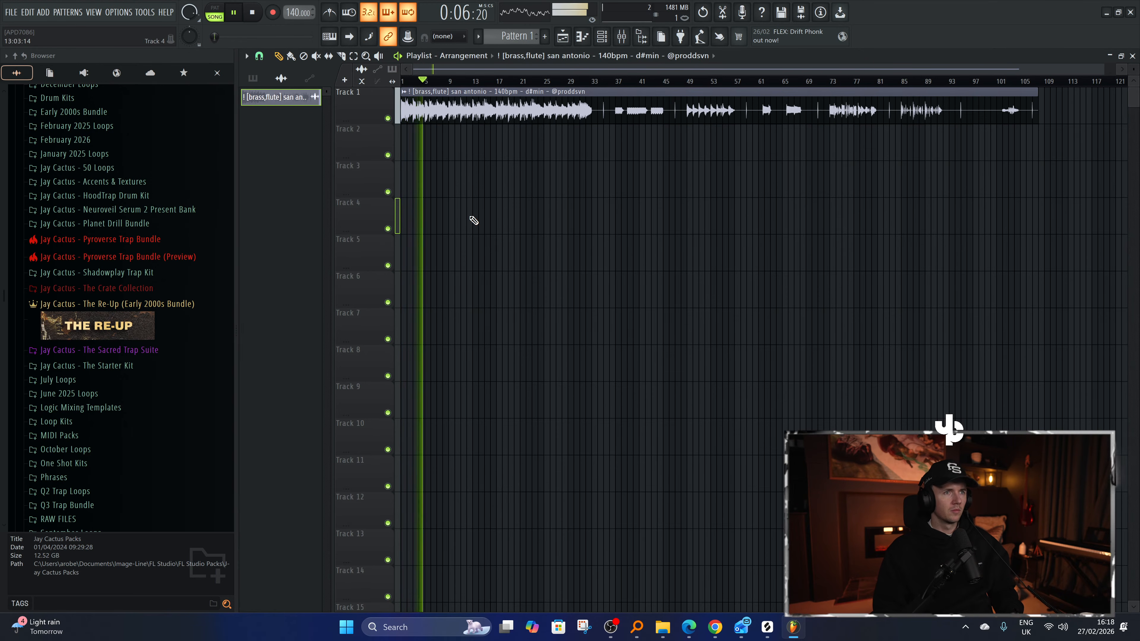
Slice the san antonio clip on Track 1 at bars 37 and 49.
{"action": "scroll", "coordinate": [400, 215], "scroll_direction": "up", "scroll_amount": 3}
{"action": "left_click", "coordinate": [867, 83]}
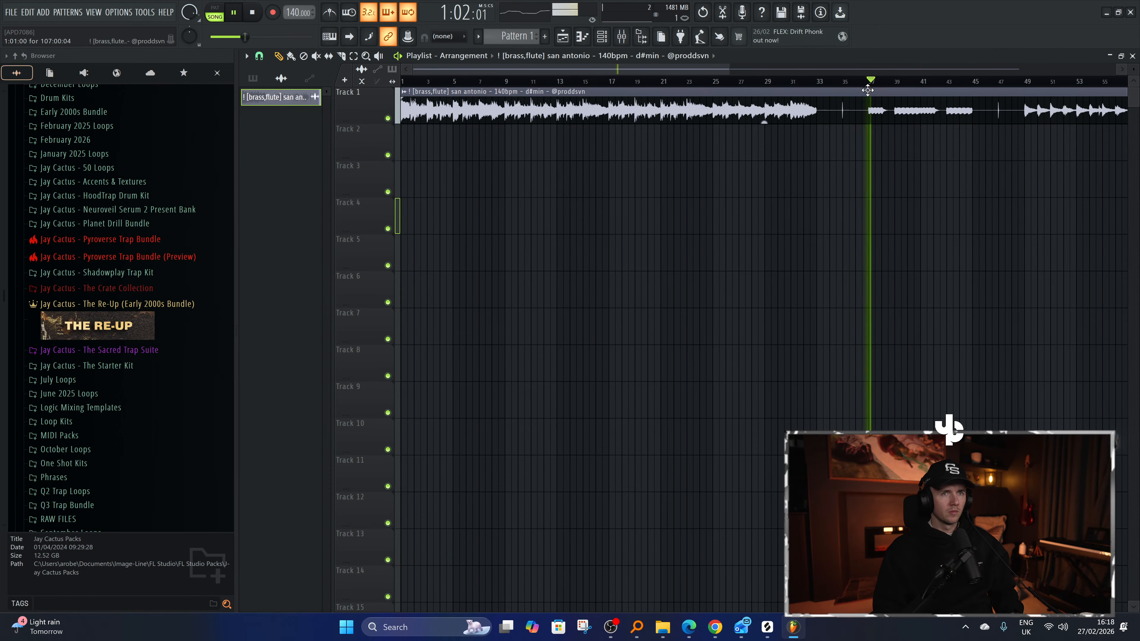
{"action": "key", "text": "c"}
{"action": "left_click_drag", "start_coordinate": [870, 95], "coordinate": [869, 117]}
{"action": "key", "text": "space"}
{"action": "left_click_drag", "start_coordinate": [1026, 96], "coordinate": [1024, 118]}
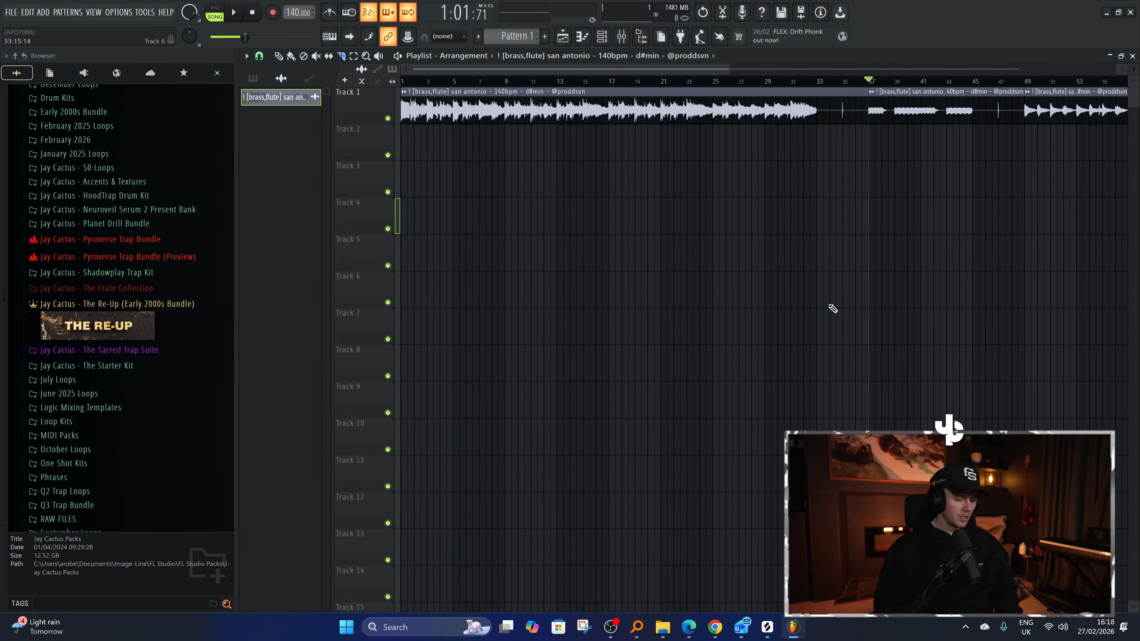
Move the slice after bar 49 to the start of Track 4, solo that track and play from bar 1.
{"action": "key", "text": "p"}
{"action": "scroll", "coordinate": [631, 305], "scroll_direction": "down", "scroll_amount": 2}
{"action": "left_click_drag", "start_coordinate": [778, 109], "coordinate": [412, 222]}
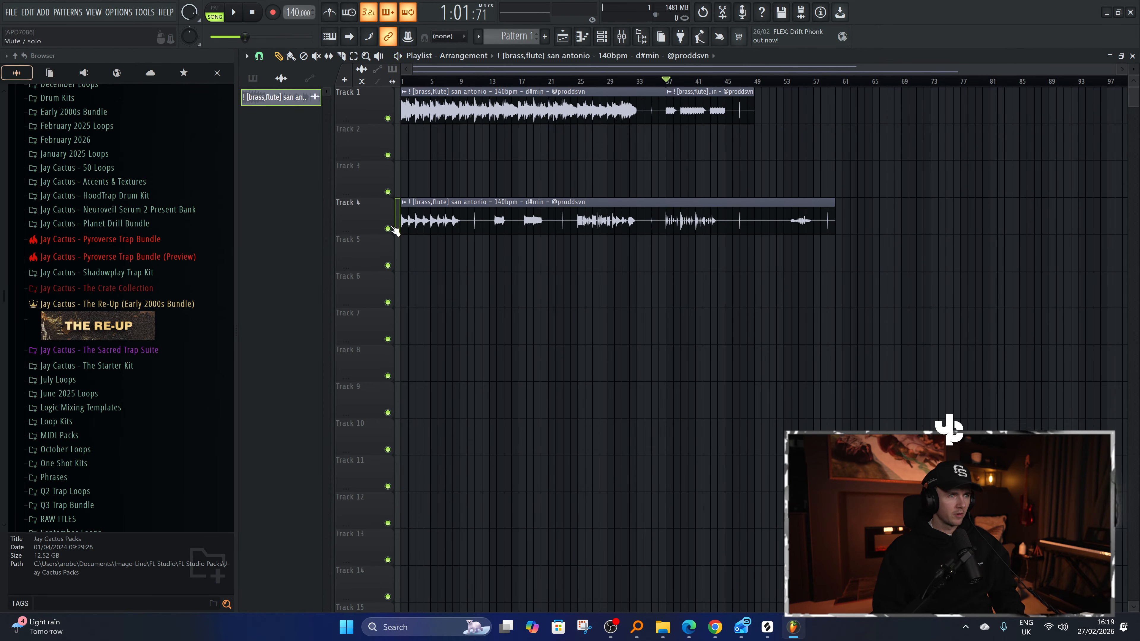
{"action": "right_click", "coordinate": [390, 228]}
{"action": "left_click", "coordinate": [403, 81]}
{"action": "key", "text": "space"}
Slice the Track 4 clip at bar 13 and move the remainder to the start of Track 5.
{"action": "key", "text": "c"}
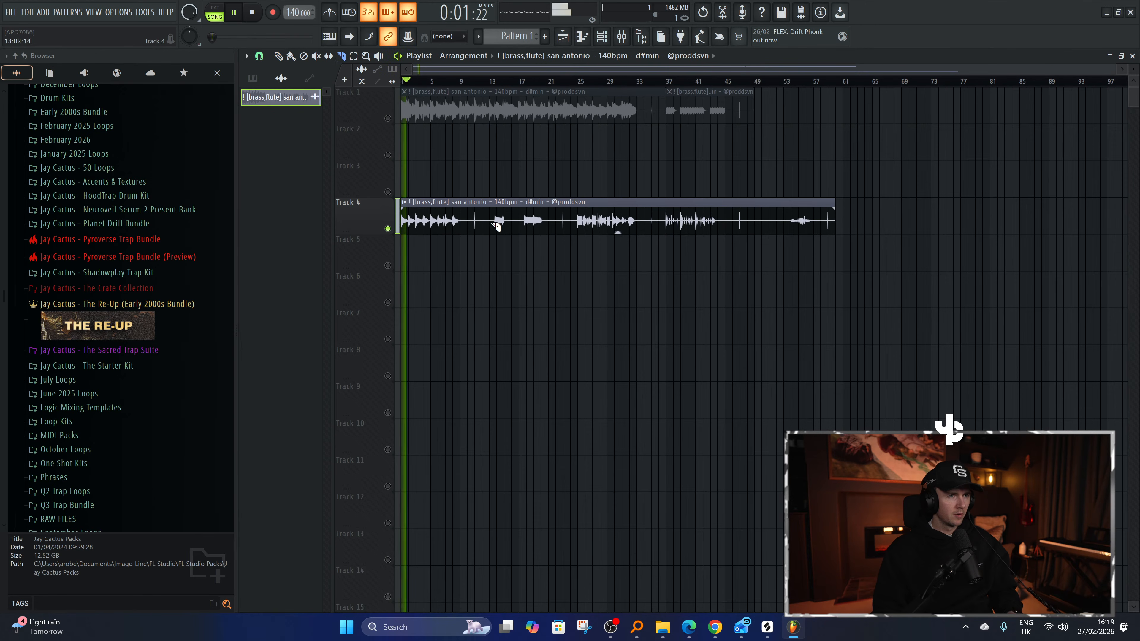
{"action": "key", "text": "p"}
{"action": "mouse_move", "coordinate": [519, 228]}
{"action": "left_mouse_down"}
{"action": "mouse_move", "coordinate": [415, 283]}
{"action": "mouse_move", "coordinate": [410, 262]}
{"action": "left_mouse_up"}
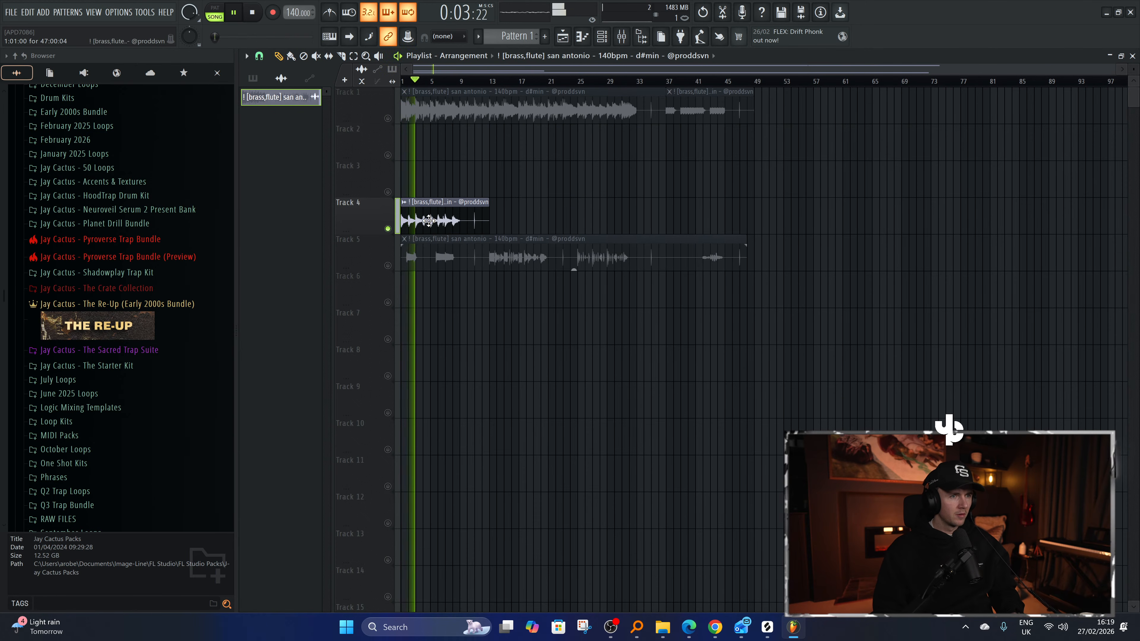
Unmute Track 5, slice its clip at bar 13 and move the remainder to the start of Track 6.
{"action": "left_click", "coordinate": [390, 265]}
{"action": "key", "text": "c"}
{"action": "left_click", "coordinate": [489, 250]}
{"action": "key", "text": "p"}
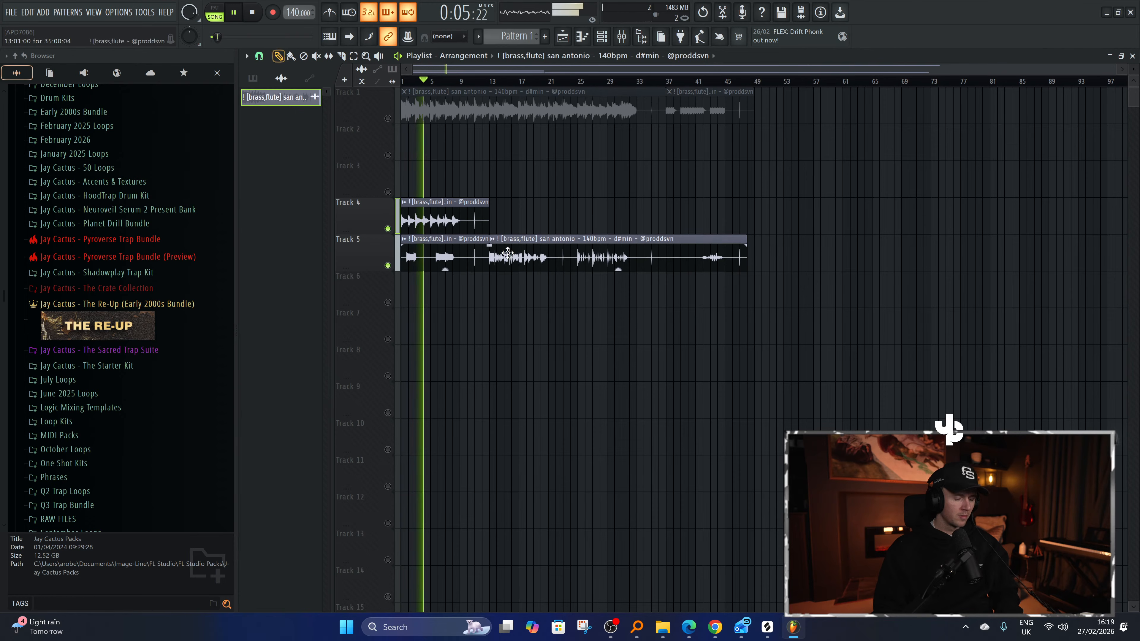
{"action": "left_click_drag", "start_coordinate": [500, 250], "coordinate": [410, 296]}
Unmute Track 6, slice its clip at bar 13 and move the remainder to the start of Track 7.
{"action": "left_click", "coordinate": [388, 302]}
{"action": "key", "text": "c"}
{"action": "left_click", "coordinate": [489, 287]}
{"action": "key", "text": "p"}
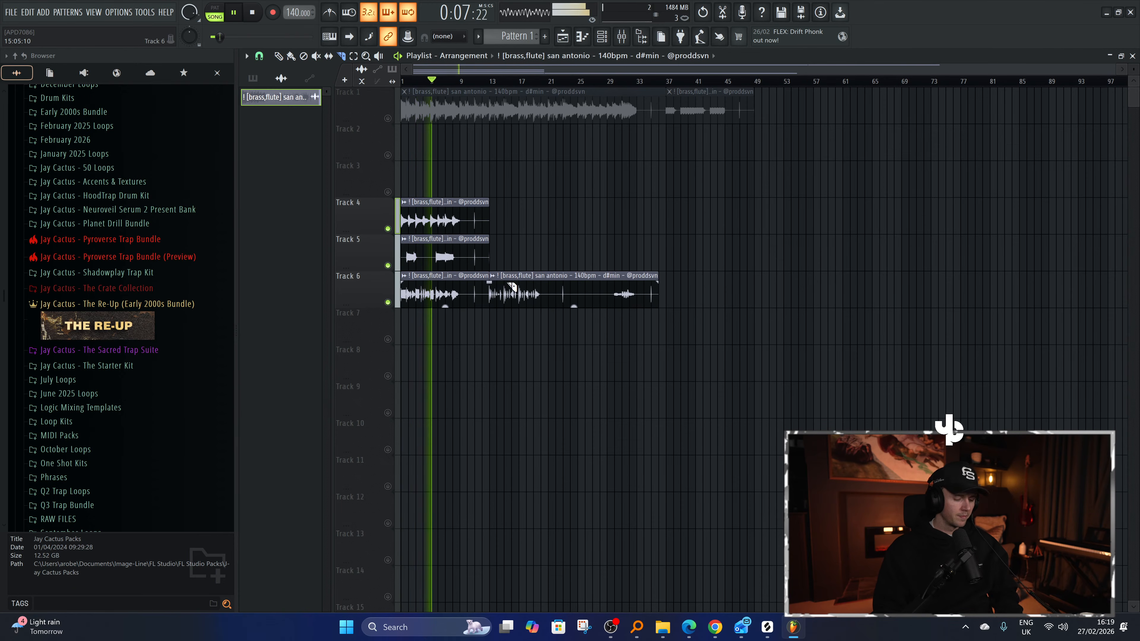
{"action": "left_click_drag", "start_coordinate": [509, 288], "coordinate": [420, 330]}
Unmute Track 7, slice its clip at bar 13 and move the remainder to the start of Track 8.
{"action": "left_click", "coordinate": [388, 339]}
{"action": "key", "text": "c"}
{"action": "left_click", "coordinate": [490, 323]}
{"action": "key", "text": "p"}
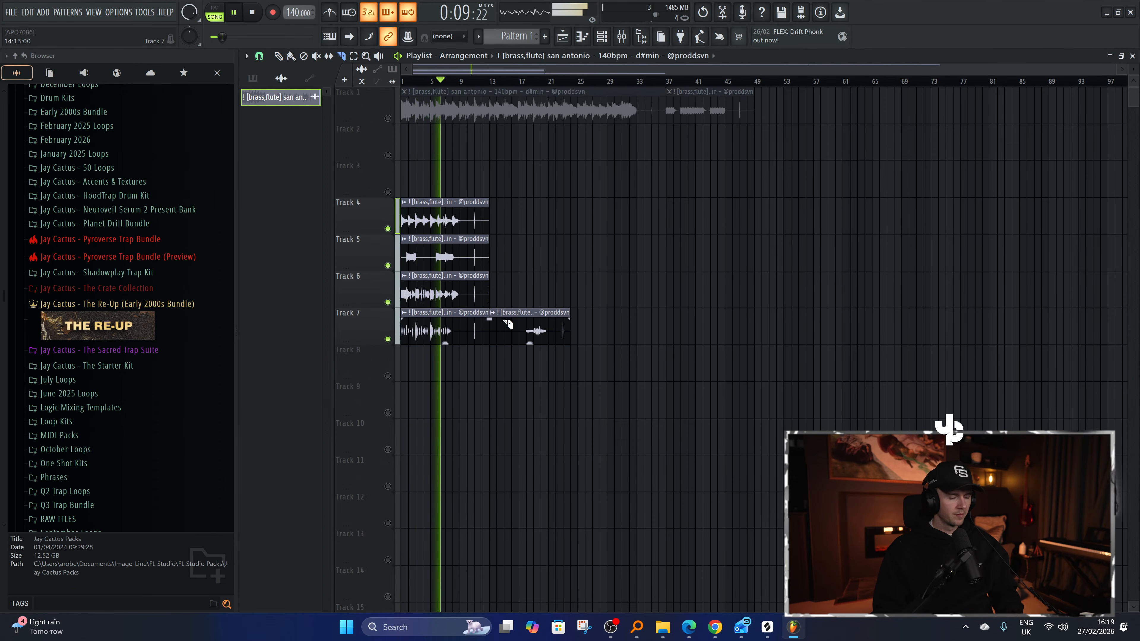
{"action": "left_click_drag", "start_coordinate": [509, 324], "coordinate": [423, 372]}
Slice the stems on Tracks 4 to 8 at bar 9 and delete the parts after the cut.
{"action": "key", "text": "c"}
{"action": "scroll", "coordinate": [400, 316], "scroll_direction": "up", "scroll_amount": 4}
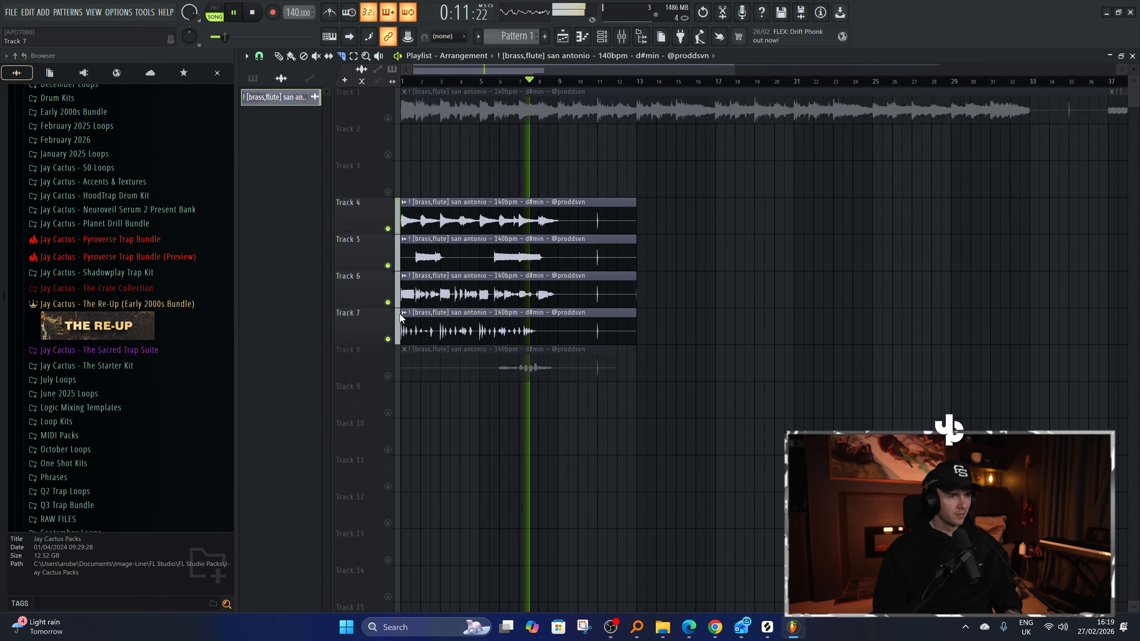
{"action": "left_click_drag", "start_coordinate": [601, 200], "coordinate": [601, 361]}
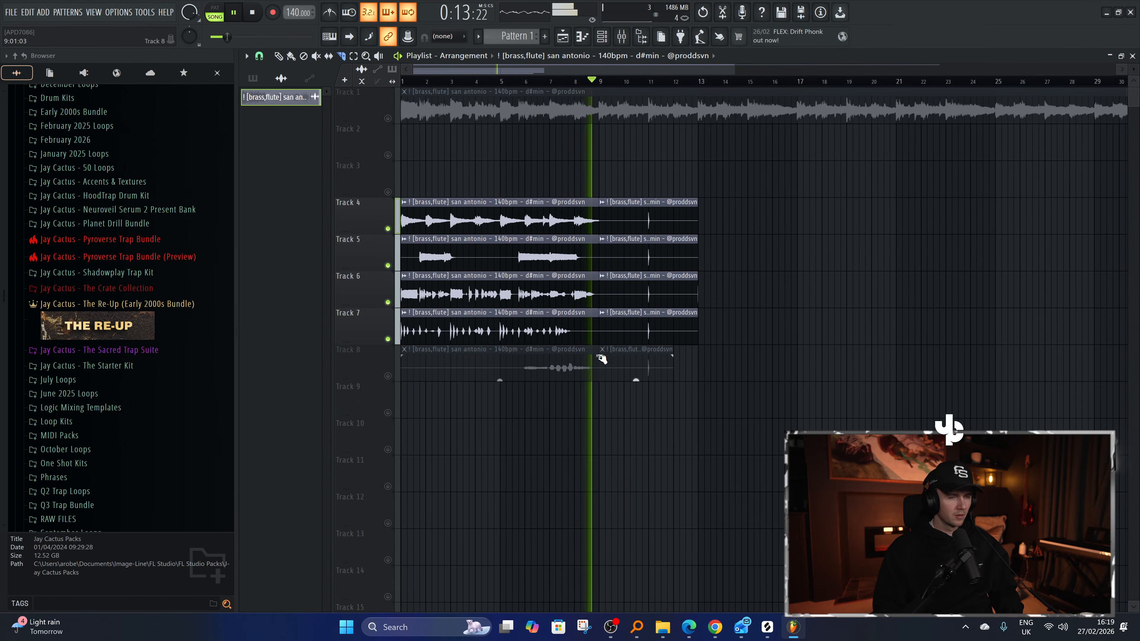
{"action": "key", "text": "space"}
{"action": "key", "text": "p"}
{"action": "right_click", "coordinate": [626, 366]}
{"action": "right_click", "coordinate": [627, 330]}
{"action": "right_click", "coordinate": [628, 294]}
{"action": "right_click", "coordinate": [629, 256]}
{"action": "right_click", "coordinate": [630, 220]}
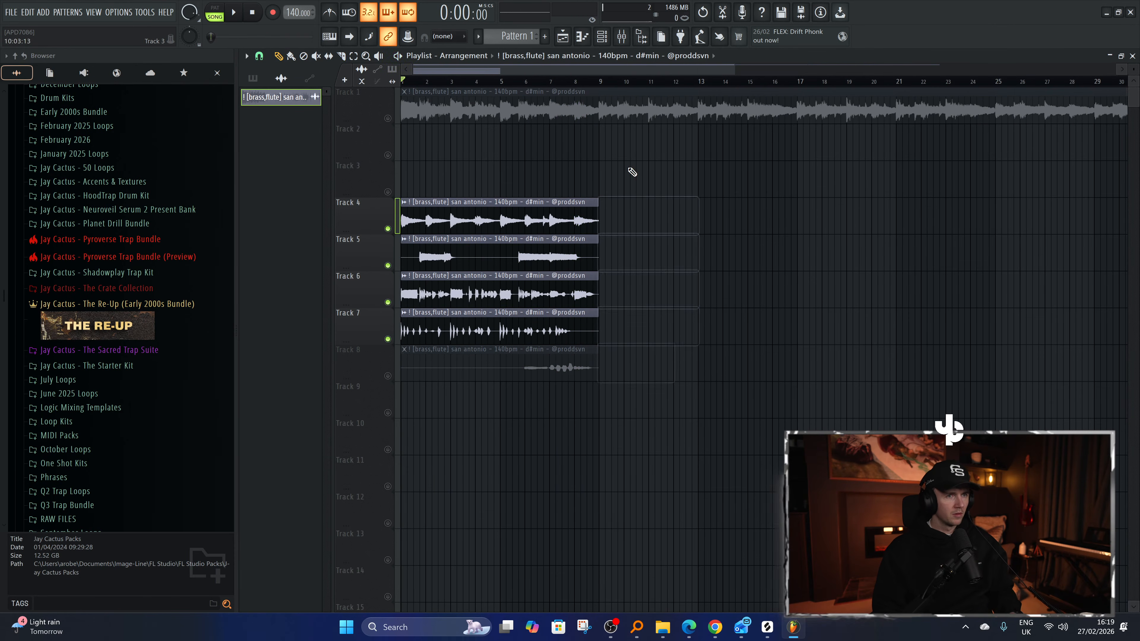
Solo Track 1 and play the full san antonio mix from the start.
{"action": "right_click", "coordinate": [388, 229]}
{"action": "key", "text": "space"}
{"action": "left_click", "coordinate": [398, 141]}
{"action": "key", "text": "space"}
{"action": "right_click", "coordinate": [388, 118]}
{"action": "key", "text": "space"}
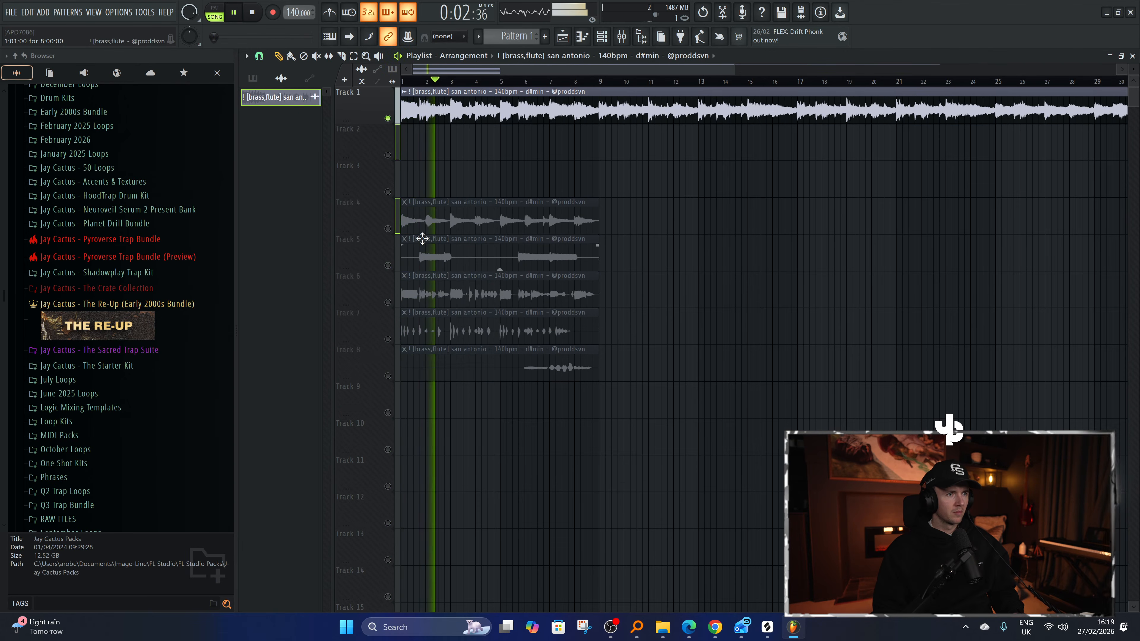
Solo the stems on Tracks 6 and 7 in turn and listen to each.
{"action": "right_click", "coordinate": [388, 302]}
{"action": "key", "text": "space"}
{"action": "key", "text": "space"}
{"action": "right_click", "coordinate": [388, 339]}
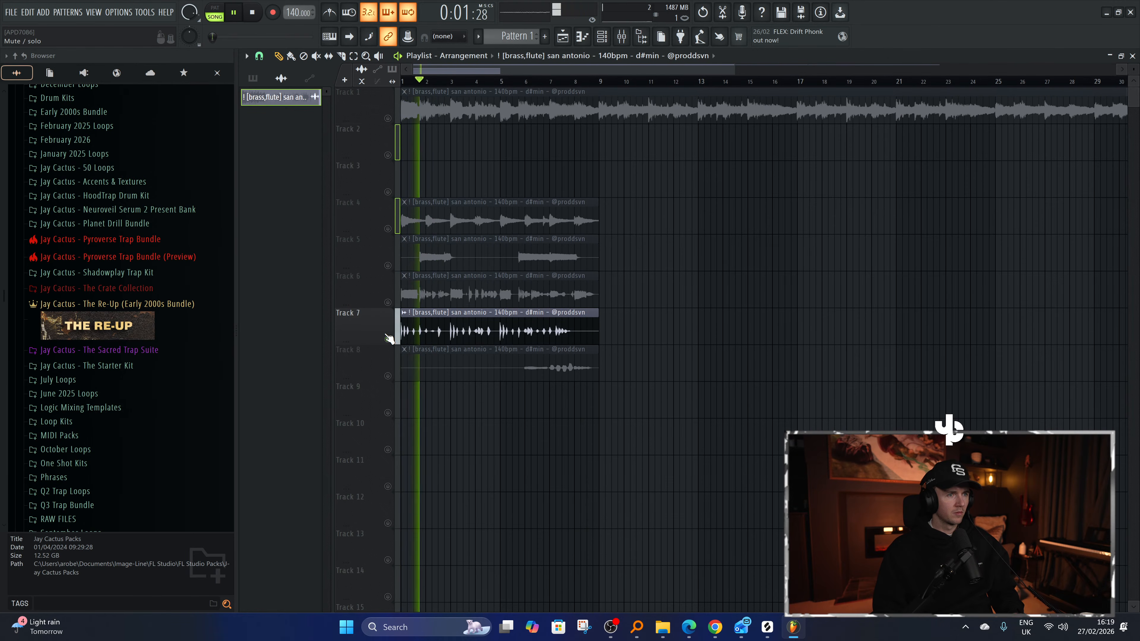
{"action": "right_click", "coordinate": [389, 339]}
{"action": "right_click", "coordinate": [388, 339]}
{"action": "key", "text": "space"}
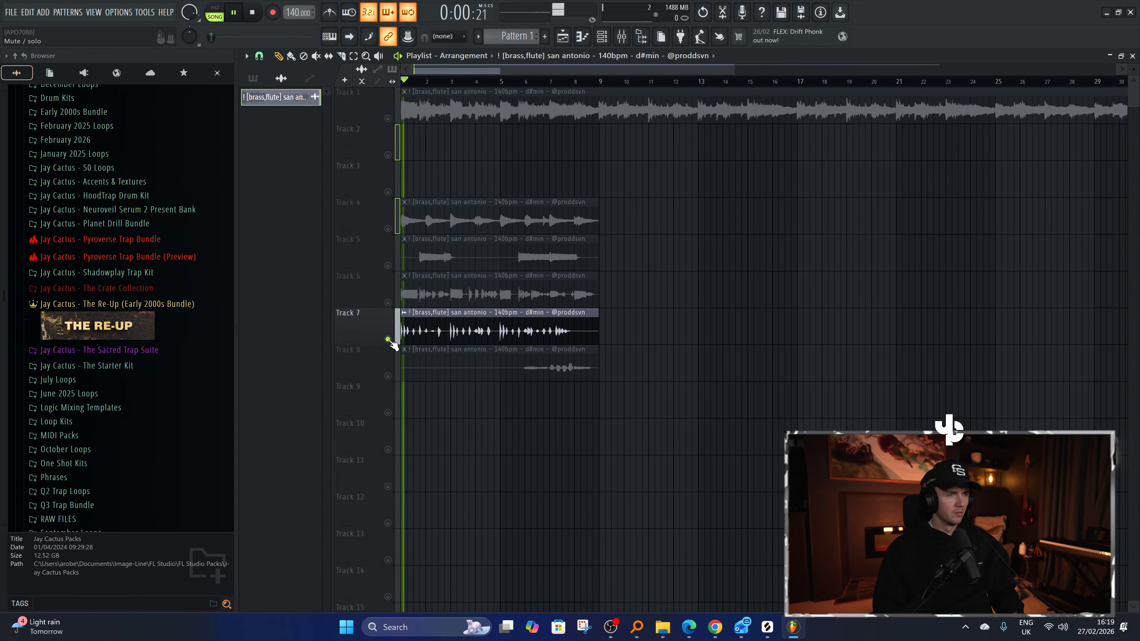
Move the Track 7 stem to start at bar 9, using playback of the soloed Track 1 mix as reference.
{"action": "left_click_drag", "start_coordinate": [466, 339], "coordinate": [757, 339]}
{"action": "key", "text": "space"}
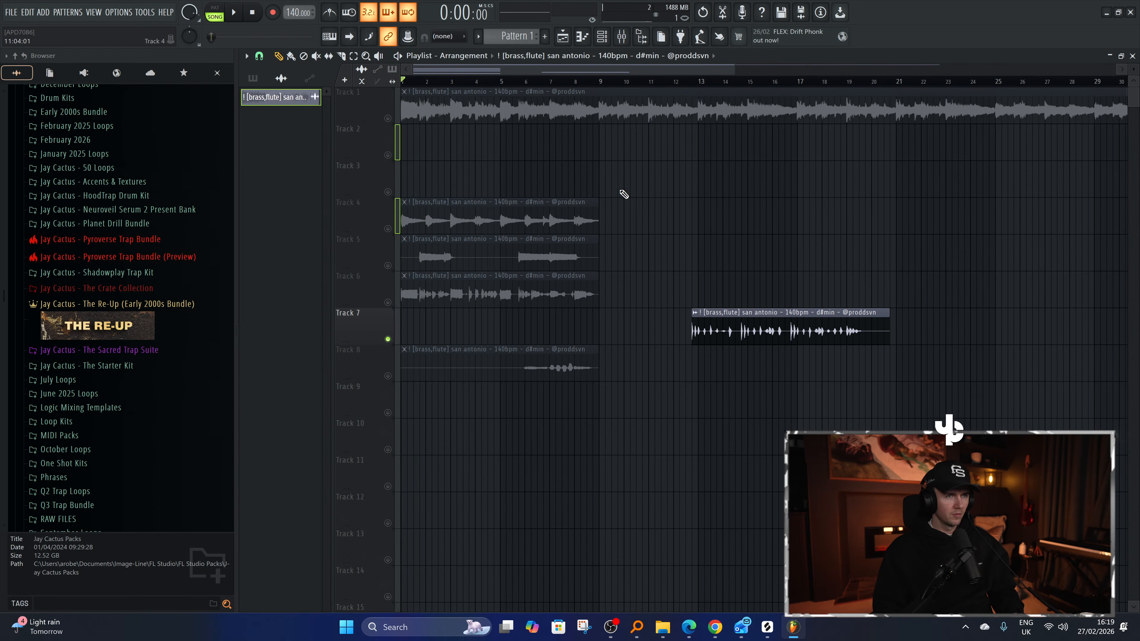
{"action": "right_click", "coordinate": [388, 119]}
{"action": "key", "text": "space"}
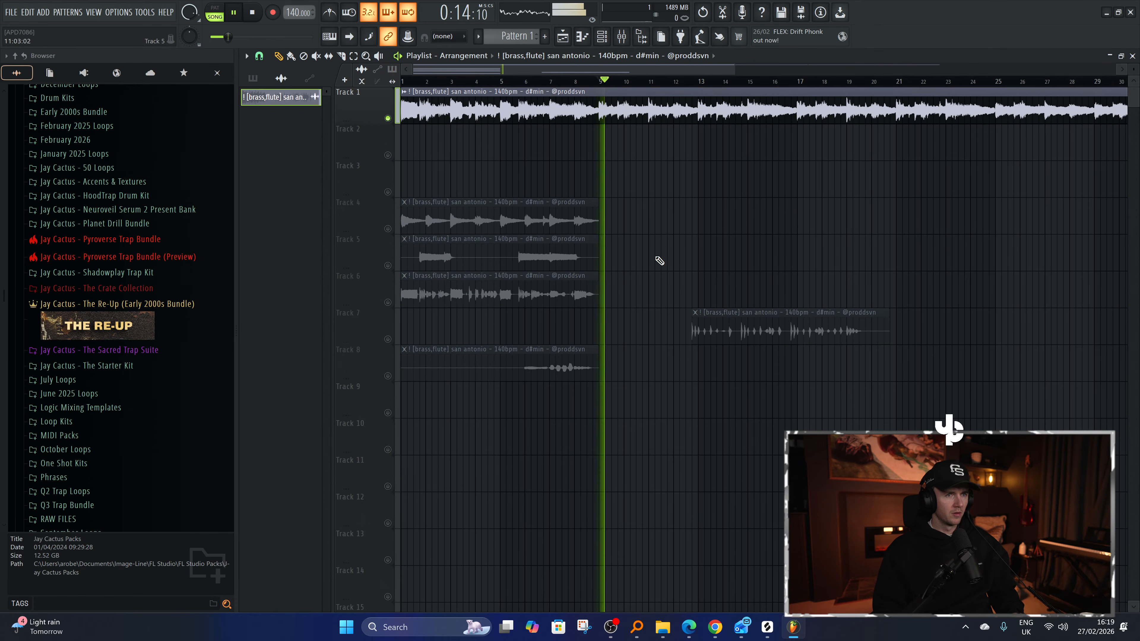
{"action": "left_click_drag", "start_coordinate": [724, 323], "coordinate": [634, 320]}
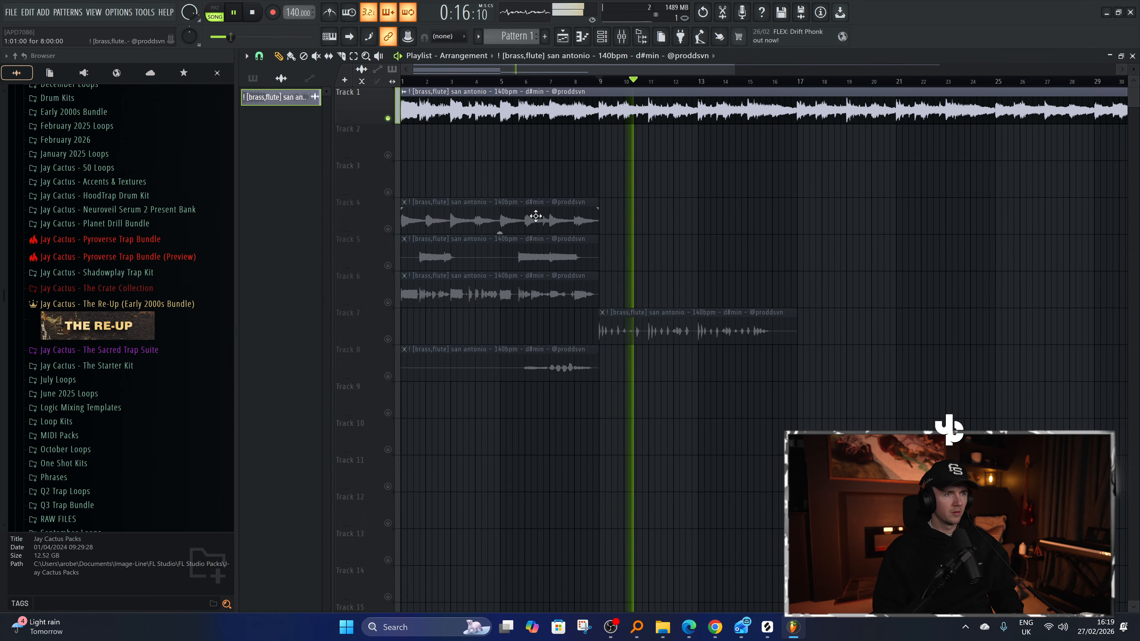
Duplicate the stems on Tracks 4, 5 and 8 so the copies start at bar 9.
{"action": "left_click_drag", "start_coordinate": [503, 219], "coordinate": [498, 256]}
{"action": "left_click_drag", "start_coordinate": [466, 213], "coordinate": [663, 211]}
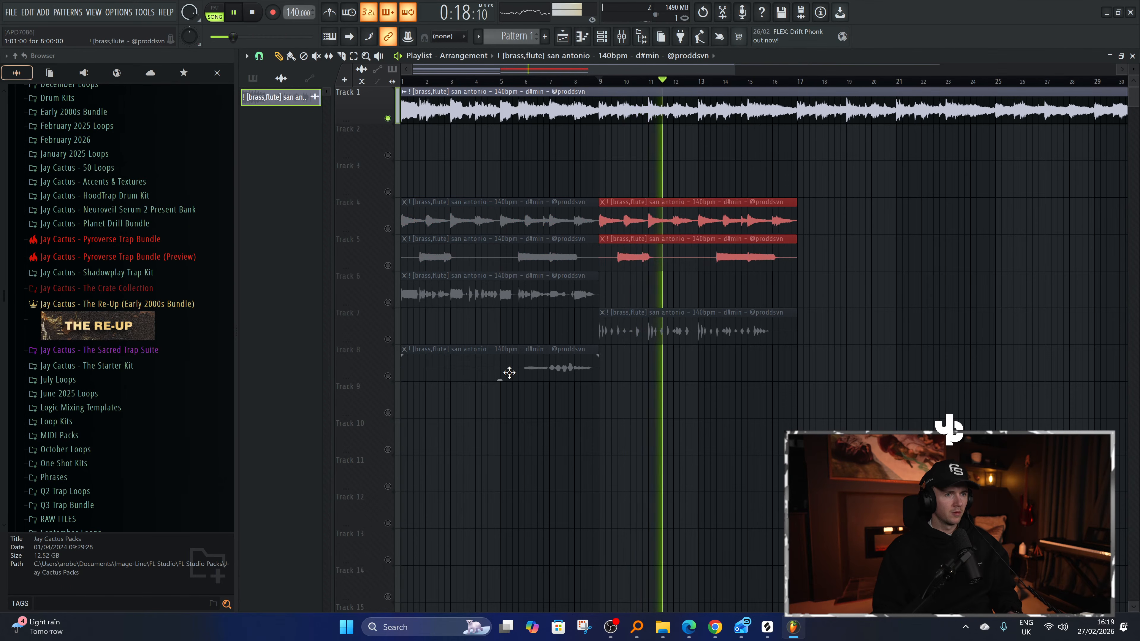
{"action": "left_click_drag", "start_coordinate": [509, 373], "coordinate": [697, 361]}
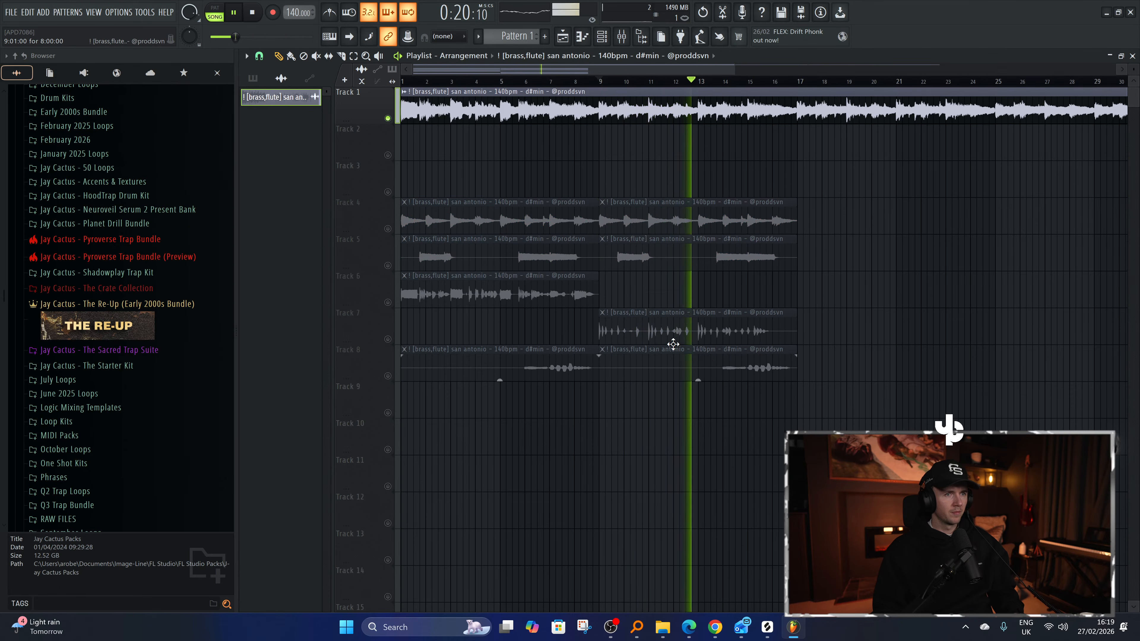
Compare the full mix on Track 1 with the arranged stems on Tracks 4 to 8 by playing each around bar 9.
{"action": "key", "text": "space"}
{"action": "key", "text": "space"}
{"action": "scroll", "coordinate": [538, 261], "scroll_direction": "down", "scroll_amount": 3}
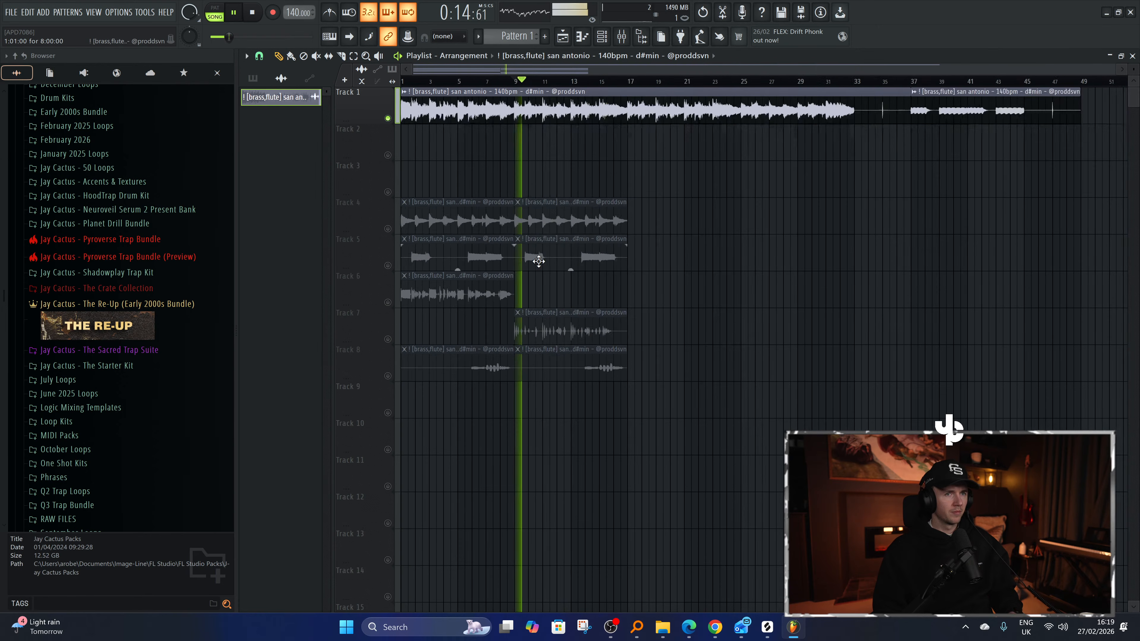
{"action": "scroll", "coordinate": [538, 262], "scroll_direction": "down", "scroll_amount": 1}
{"action": "key", "text": "space"}
{"action": "right_click", "coordinate": [388, 119]}
{"action": "key", "text": "space"}
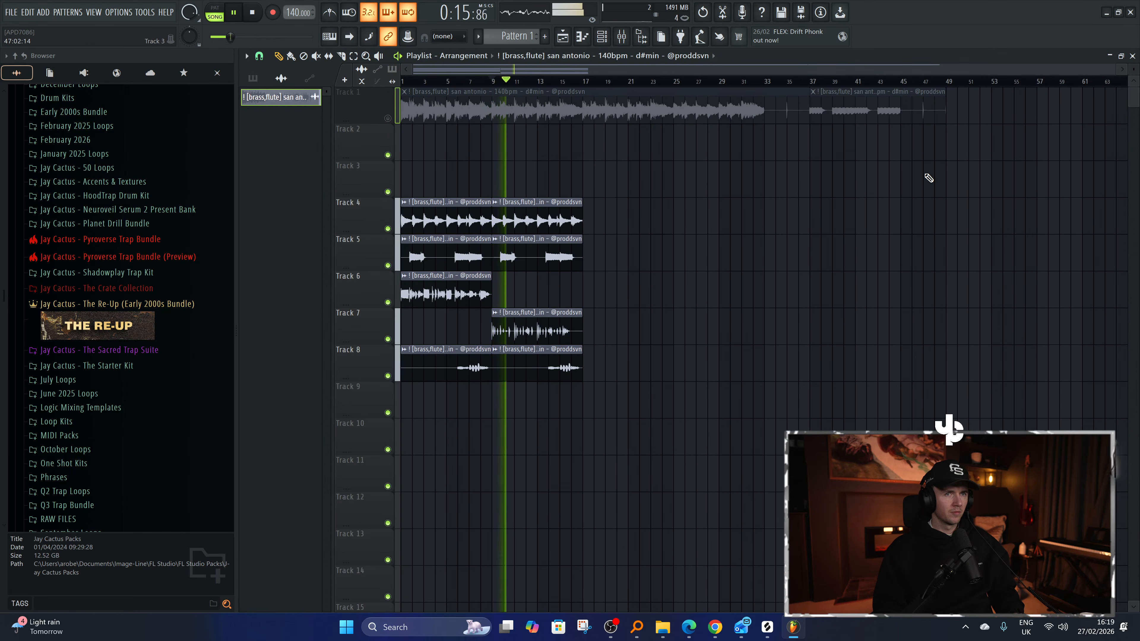
Solo Track 1 and listen to the full mix from bar 17 and from bar 25.
{"action": "left_click", "coordinate": [584, 84]}
{"action": "key", "text": "space"}
{"action": "right_click", "coordinate": [381, 115]}
{"action": "left_click", "coordinate": [381, 117]}
{"action": "right_click", "coordinate": [388, 119]}
{"action": "key", "text": "space"}
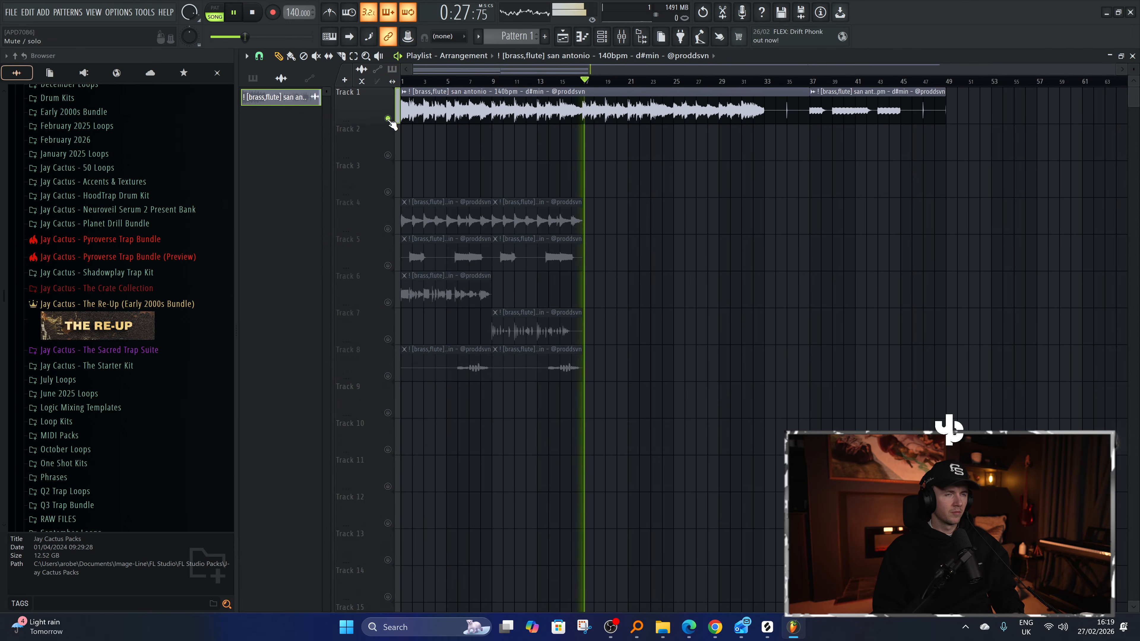
{"action": "scroll", "coordinate": [621, 292], "scroll_direction": "up", "scroll_amount": 1}
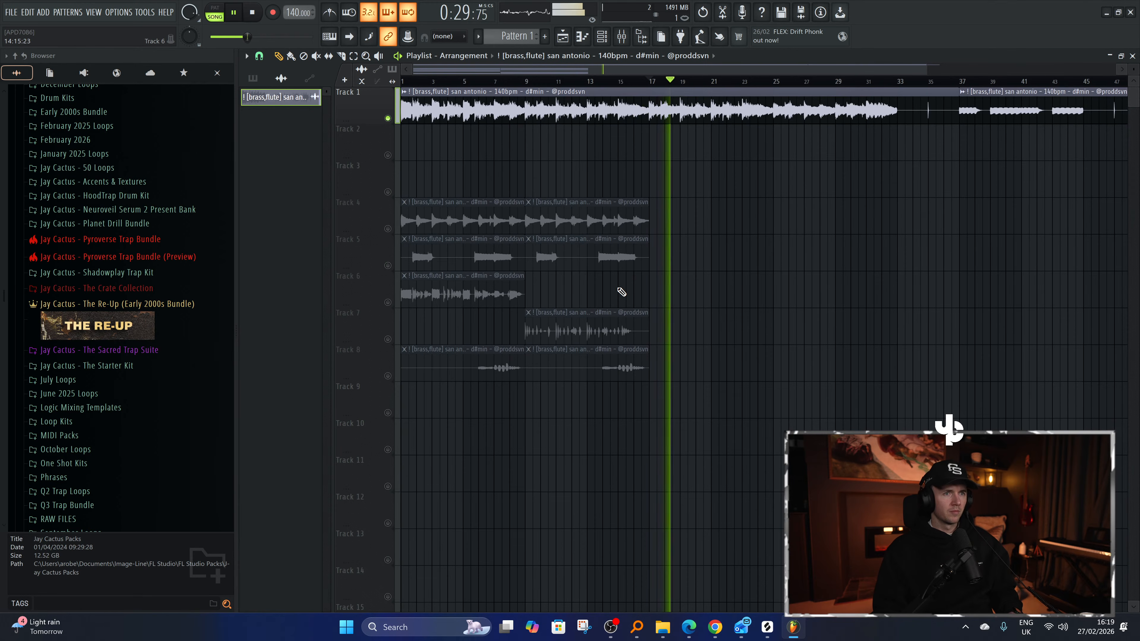
{"action": "scroll", "coordinate": [621, 292], "scroll_direction": "down", "scroll_amount": 1}
{"action": "scroll", "coordinate": [621, 291], "scroll_direction": "down", "scroll_amount": 1}
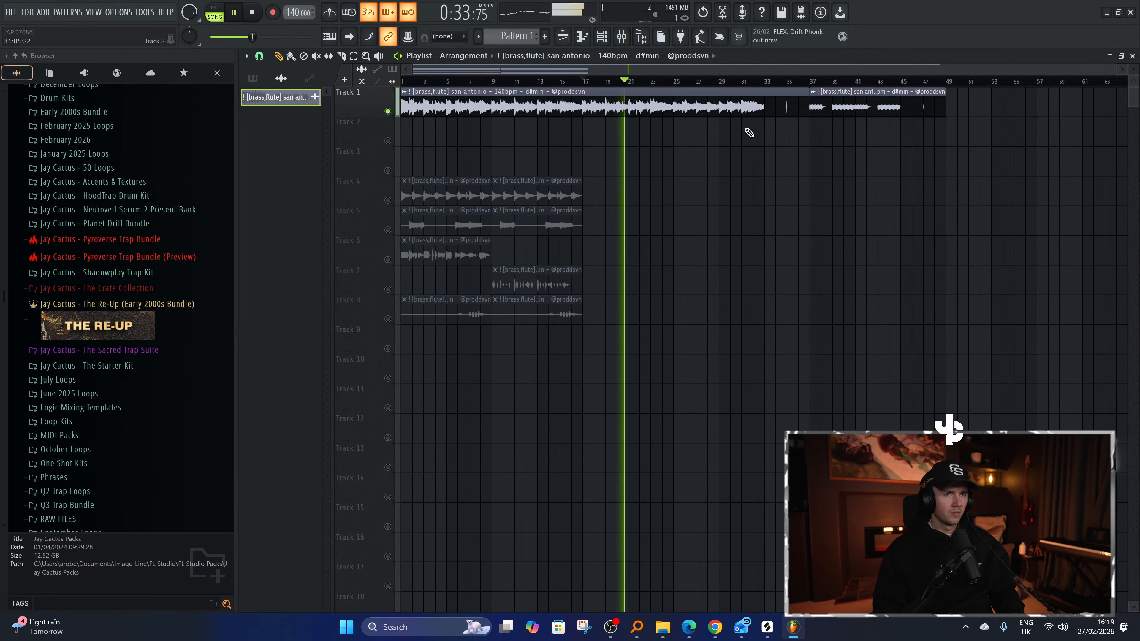
{"action": "left_click", "coordinate": [672, 84]}
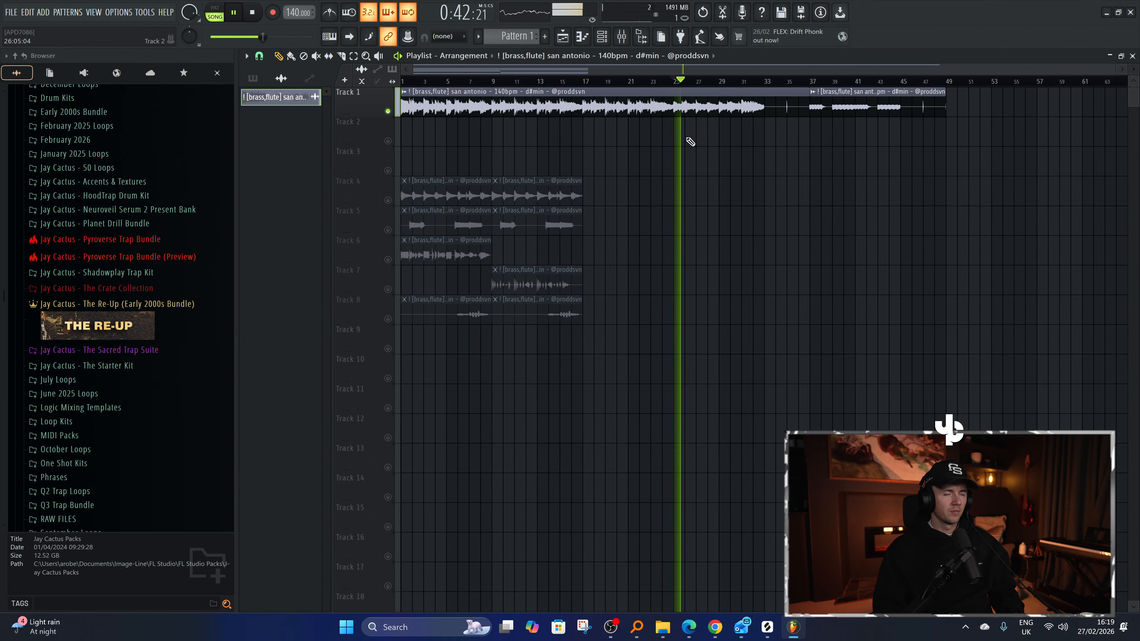
Delete the full-mix clip from the start of Track 1 and stop playback.
{"action": "left_click_drag", "start_coordinate": [602, 148], "coordinate": [440, 319]}
{"action": "left_click", "coordinate": [712, 270]}
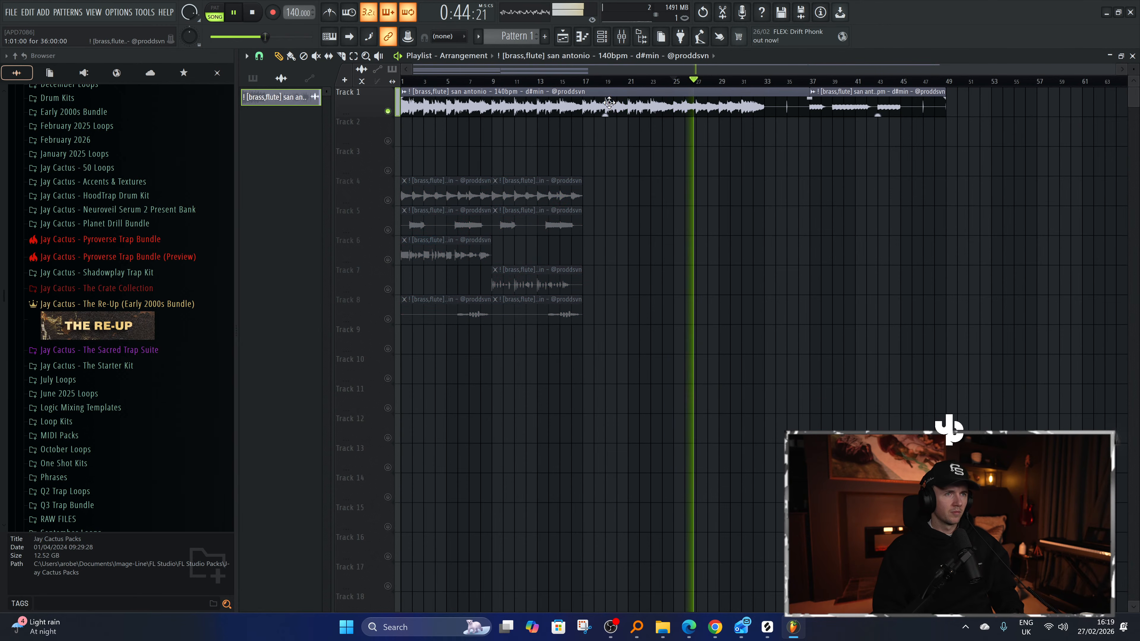
{"action": "right_click", "coordinate": [561, 108]}
{"action": "key", "text": "space"}
Move the leftover slice from Track 1 to the start of Track 9 and delete it there.
{"action": "left_click_drag", "start_coordinate": [827, 101], "coordinate": [419, 339]}
{"action": "right_click", "coordinate": [389, 347]}
{"action": "right_click", "coordinate": [389, 347]}
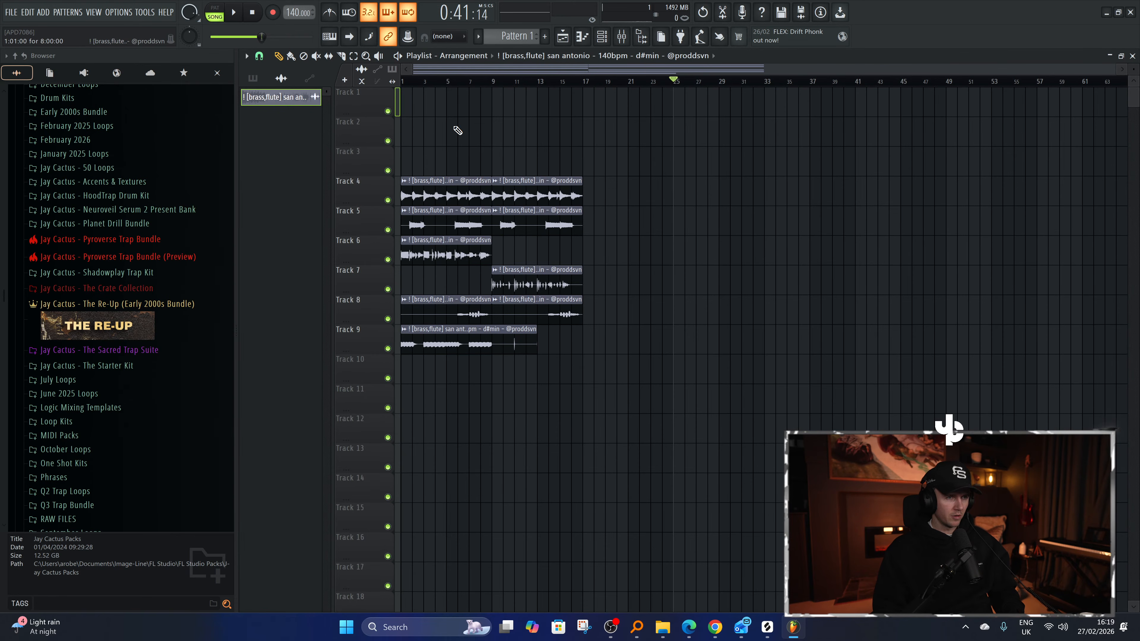
{"action": "key", "text": "shift+4"}
{"action": "key", "text": "c"}
{"action": "right_click", "coordinate": [781, 345]}
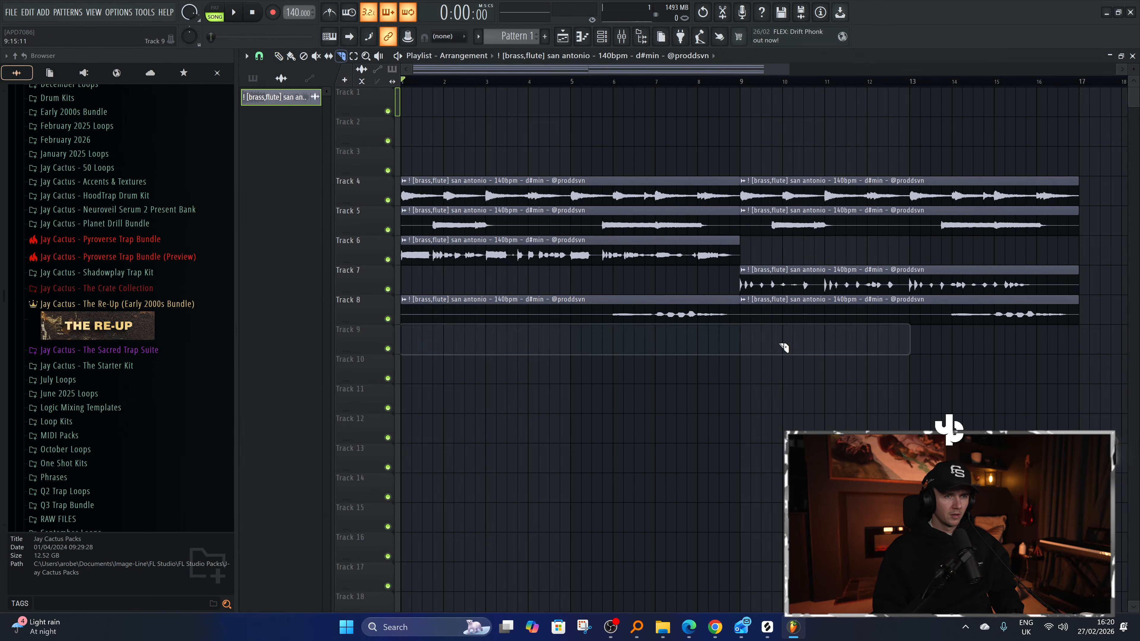
Restore the deleted clip at the start of Track 9 and keep the track clear from bar 9 onward.
{"action": "key", "text": "ctrl+z"}
{"action": "left_click", "coordinate": [775, 347]}
{"action": "right_click", "coordinate": [775, 346]}
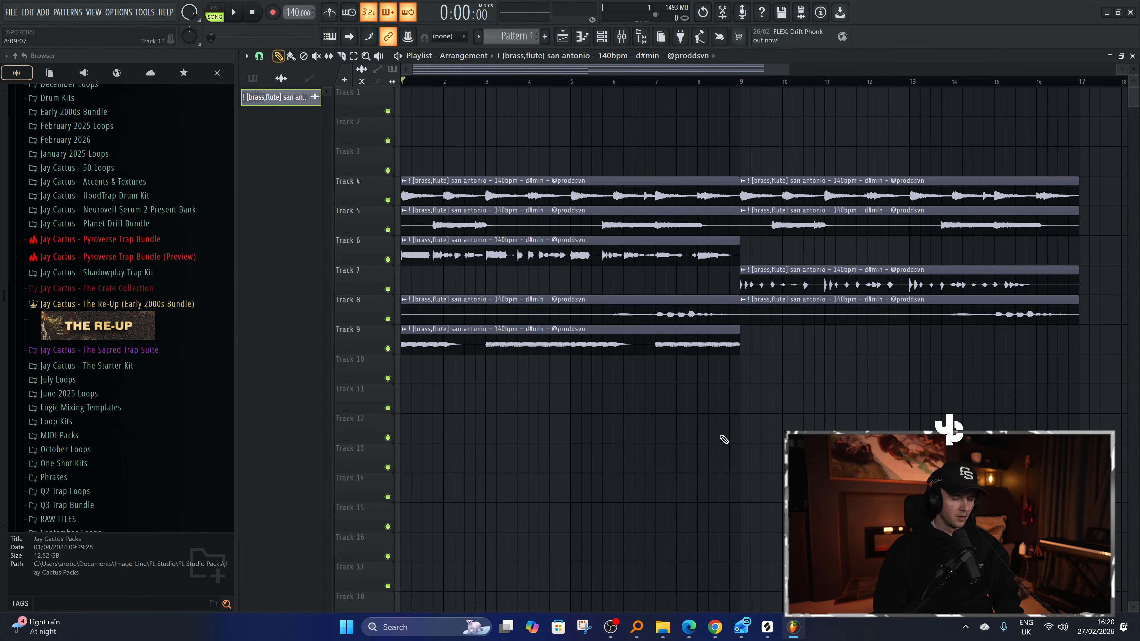
Check the live chat in Chrome, return to FL Studio and set its audio device to FL Studio ASIO.
{"action": "left_click", "coordinate": [714, 629]}
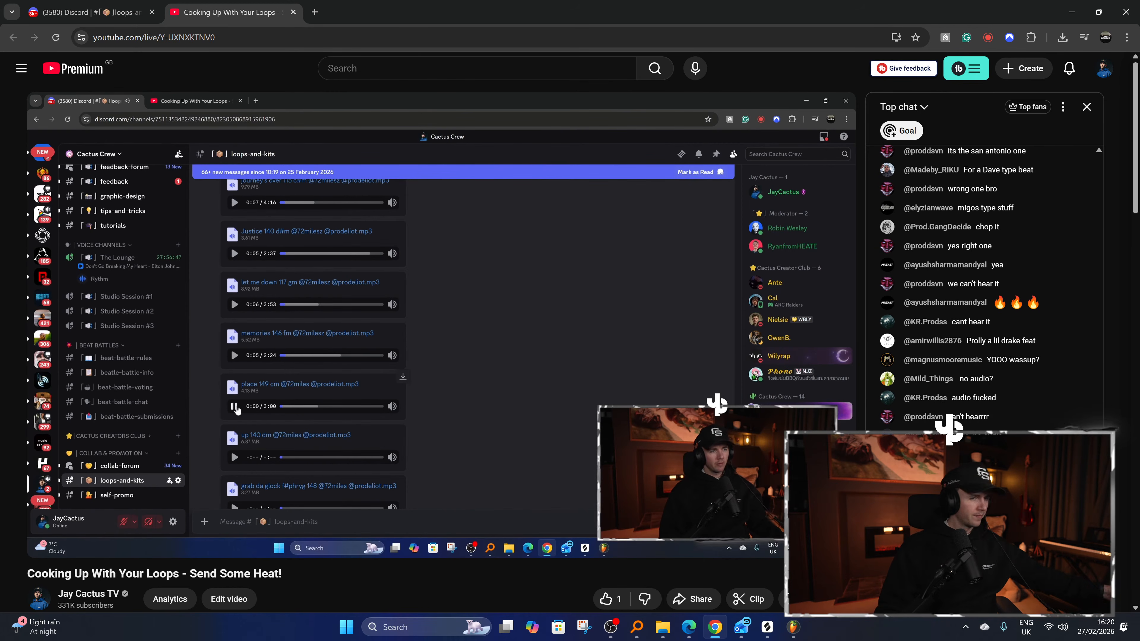
{"action": "left_click", "coordinate": [802, 628]}
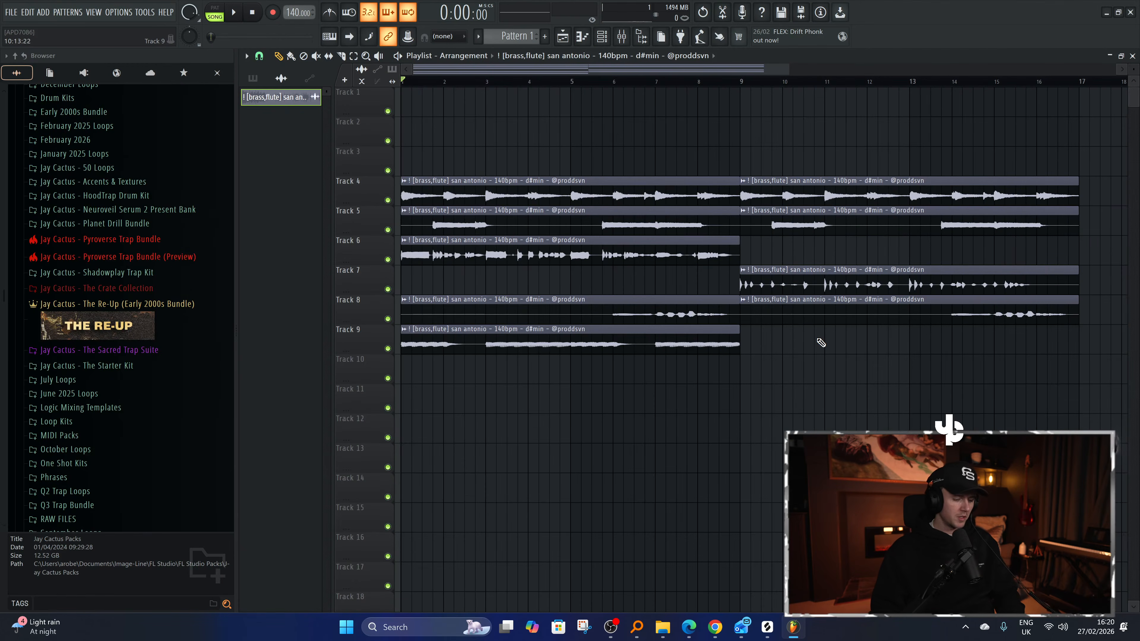
{"action": "key", "text": "F10"}
{"action": "left_click", "coordinate": [424, 68]}
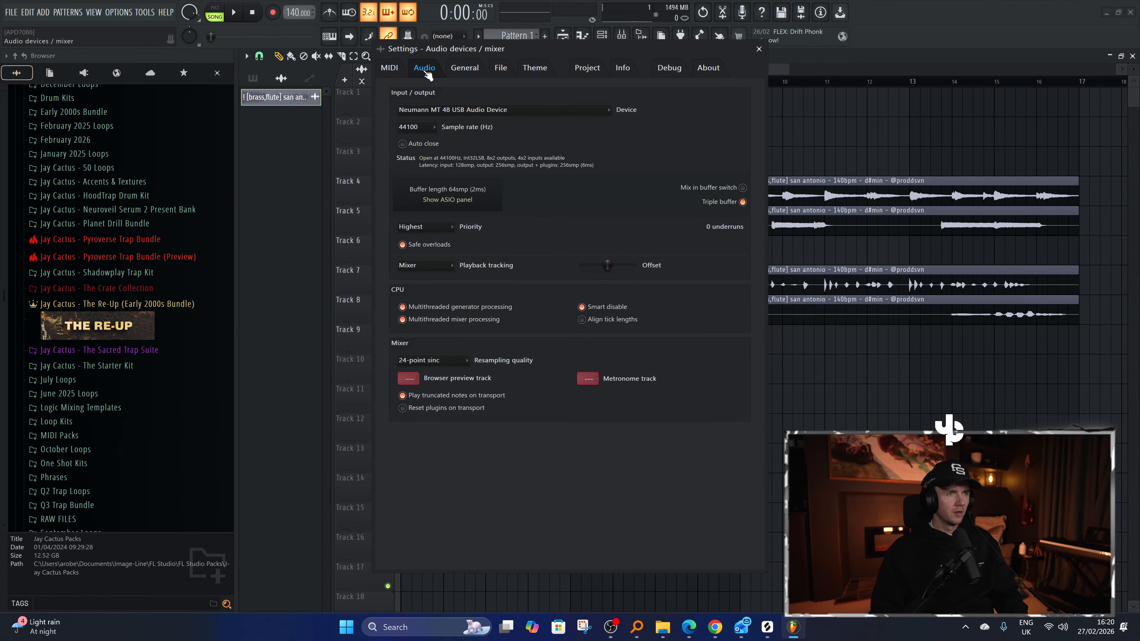
{"action": "left_click", "coordinate": [519, 112]}
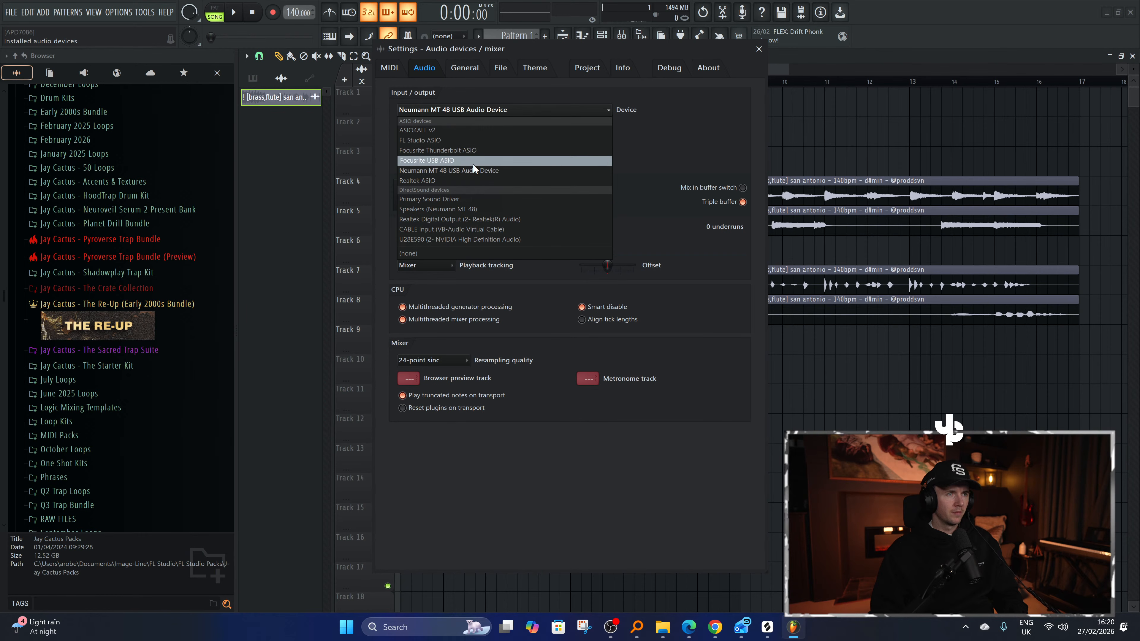
{"action": "left_click", "coordinate": [470, 140]}
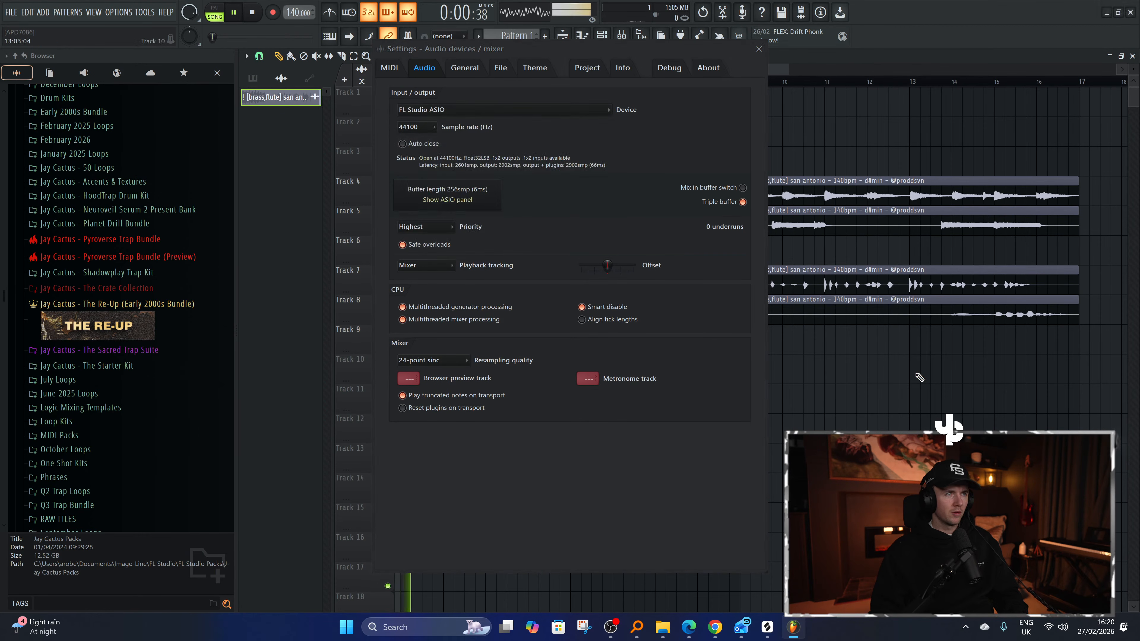
{"action": "left_click", "coordinate": [759, 49]}
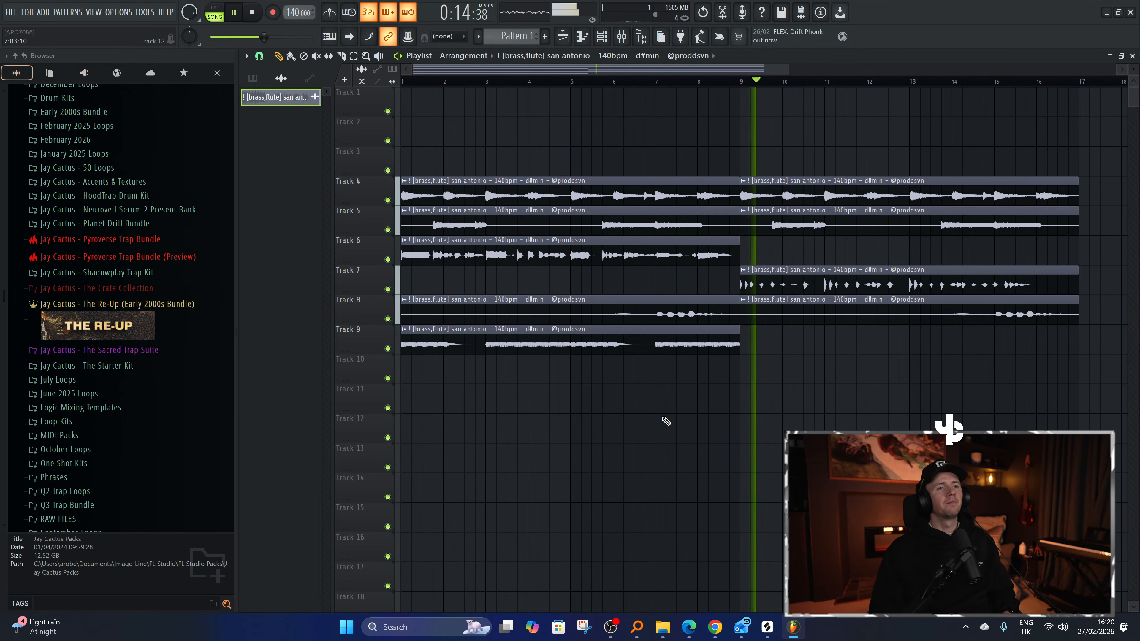
Check the live stream's playback and chat in Chrome, and return to FL Studio.
{"action": "scroll", "coordinate": [666, 421], "scroll_direction": "down", "scroll_amount": 2}
{"action": "left_click", "coordinate": [715, 627]}
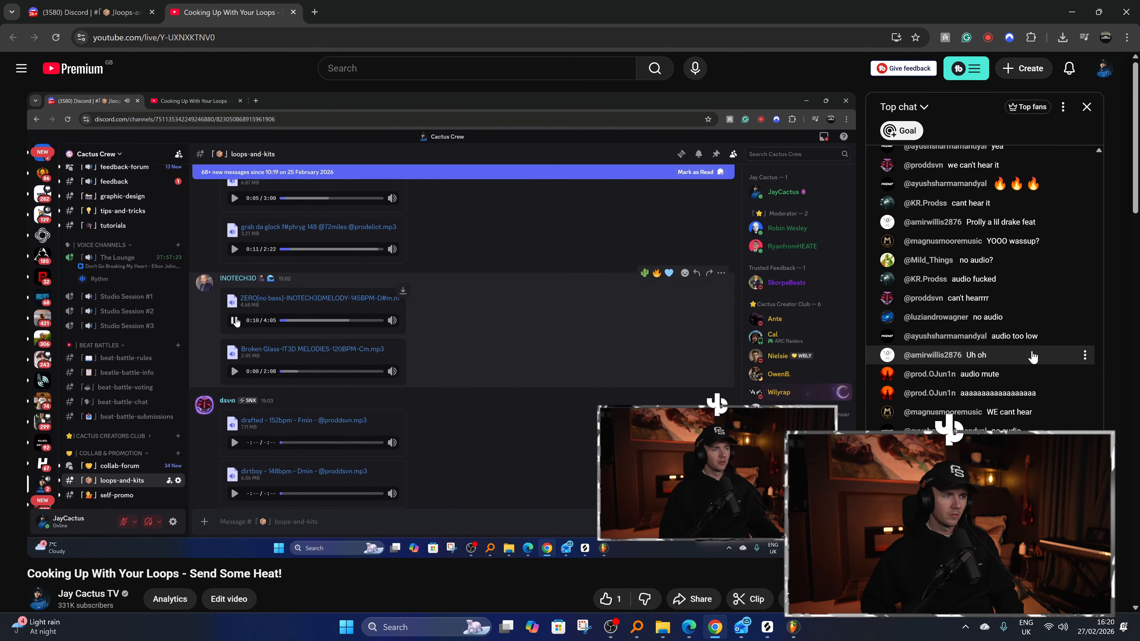
{"action": "left_click", "coordinate": [60, 40]}
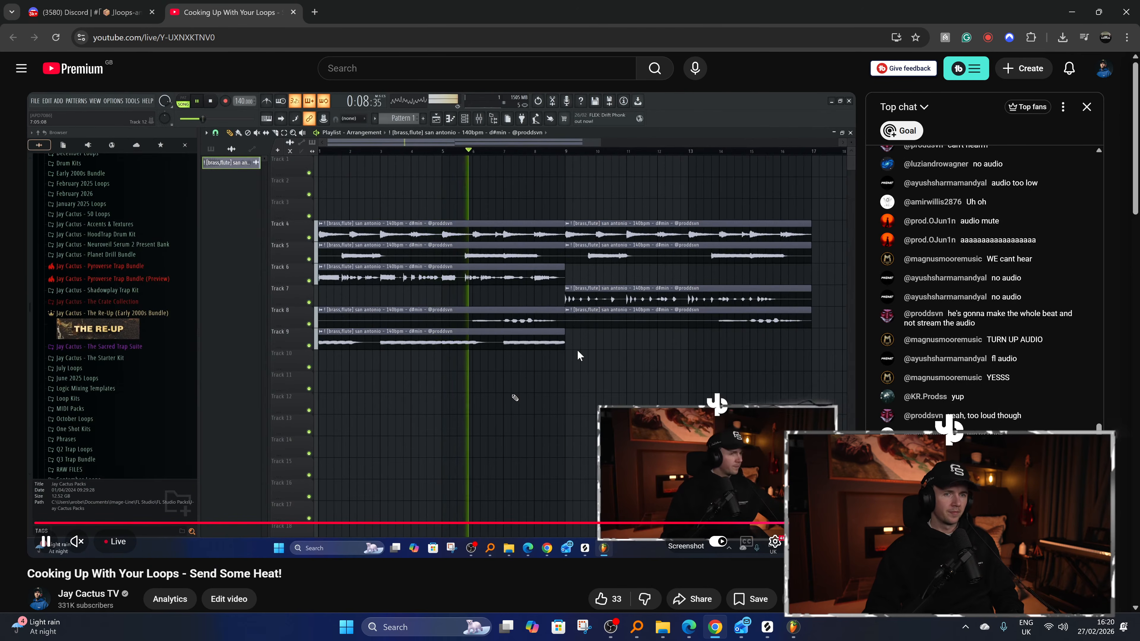
{"action": "key", "text": "alt+Tab"}
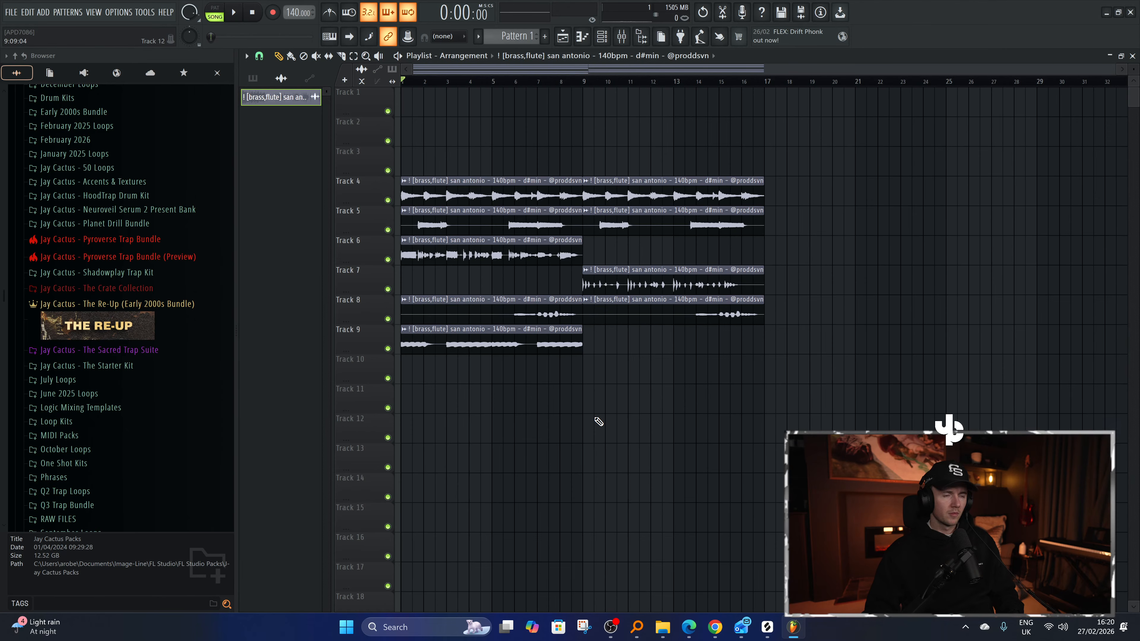
Switch to OBS and lower the Display output volume in the audio mixer.
{"action": "key", "text": "alt+Tab"}
{"action": "key", "text": "alt+Tab"}
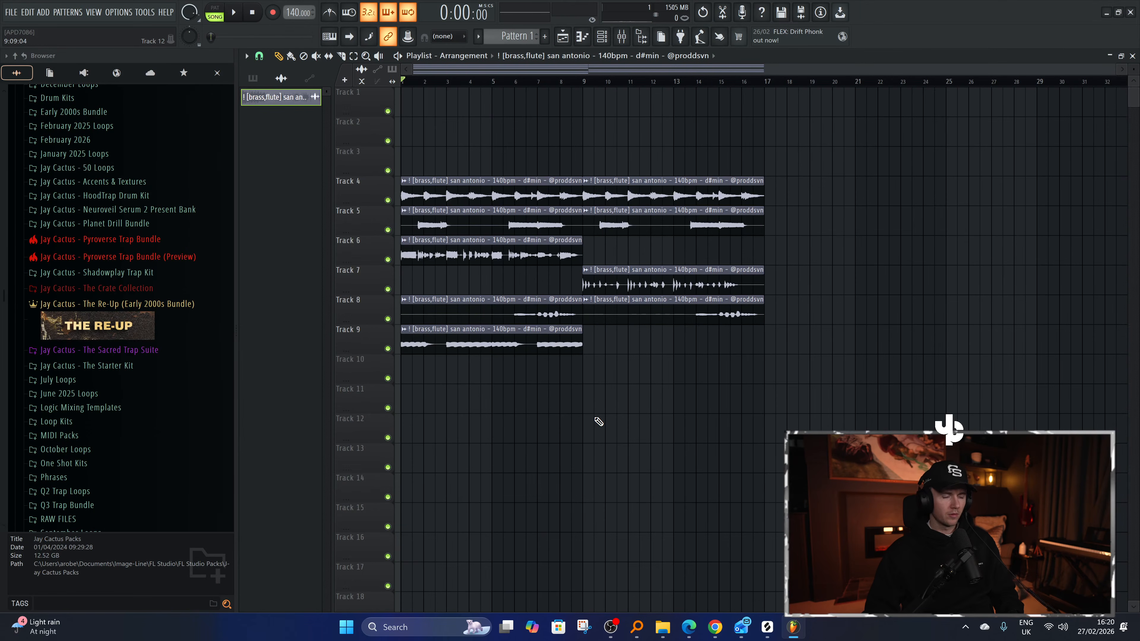
{"action": "left_click", "coordinate": [614, 631]}
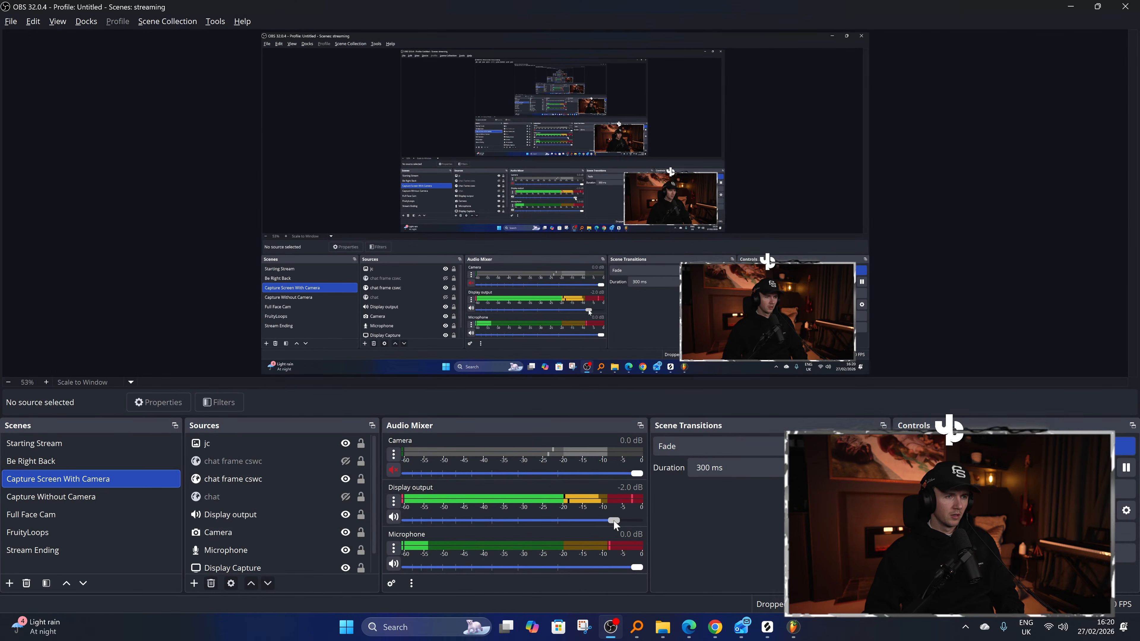
{"action": "left_click_drag", "start_coordinate": [614, 520], "coordinate": [588, 519]}
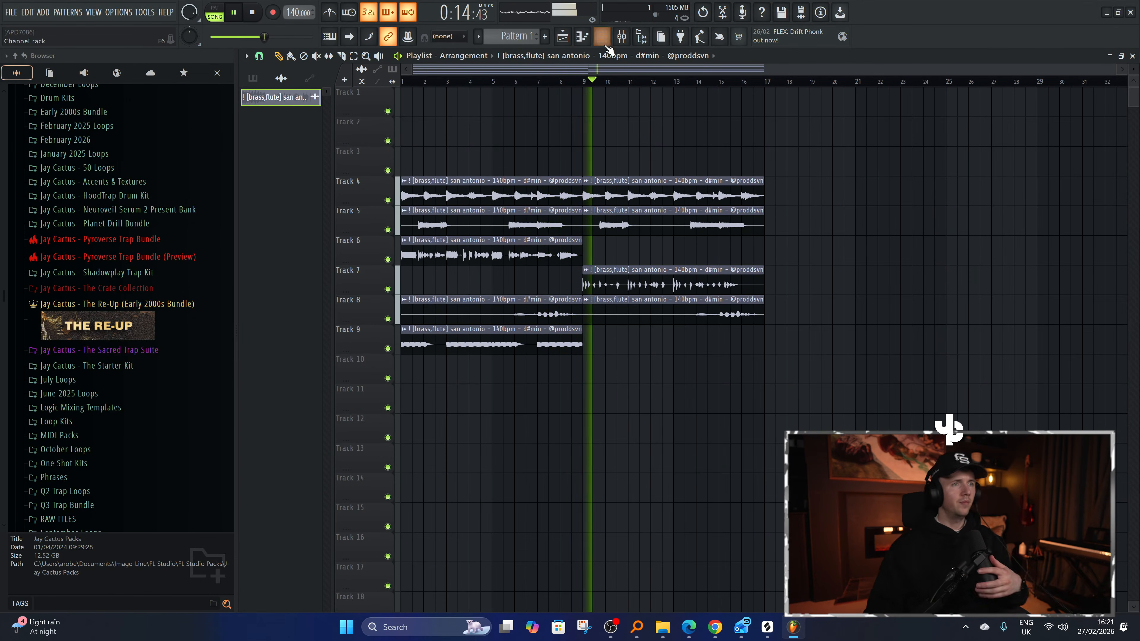
Review the declicking modes in the channel settings of the san antonio clip on Track 5.
{"action": "double_click", "coordinate": [507, 224]}
{"action": "left_click", "coordinate": [449, 291]}
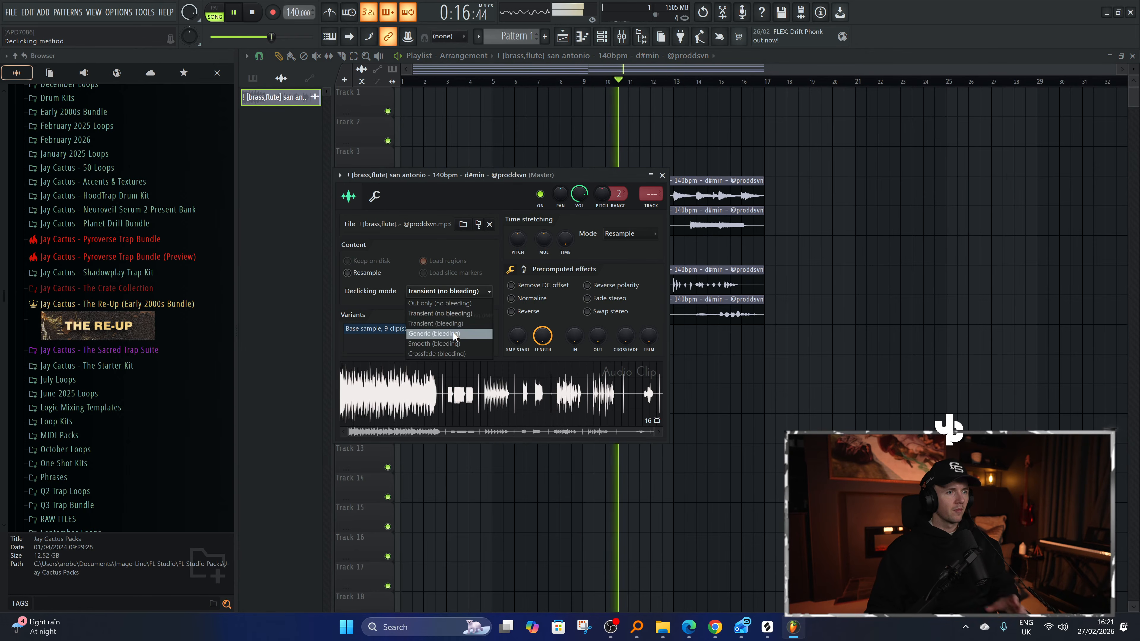
{"action": "key", "text": "Escape"}
Place an eight-bar Pattern 1 clip at the start of Track 10 and repeat it from bar 9.
{"action": "left_click", "coordinate": [511, 37]}
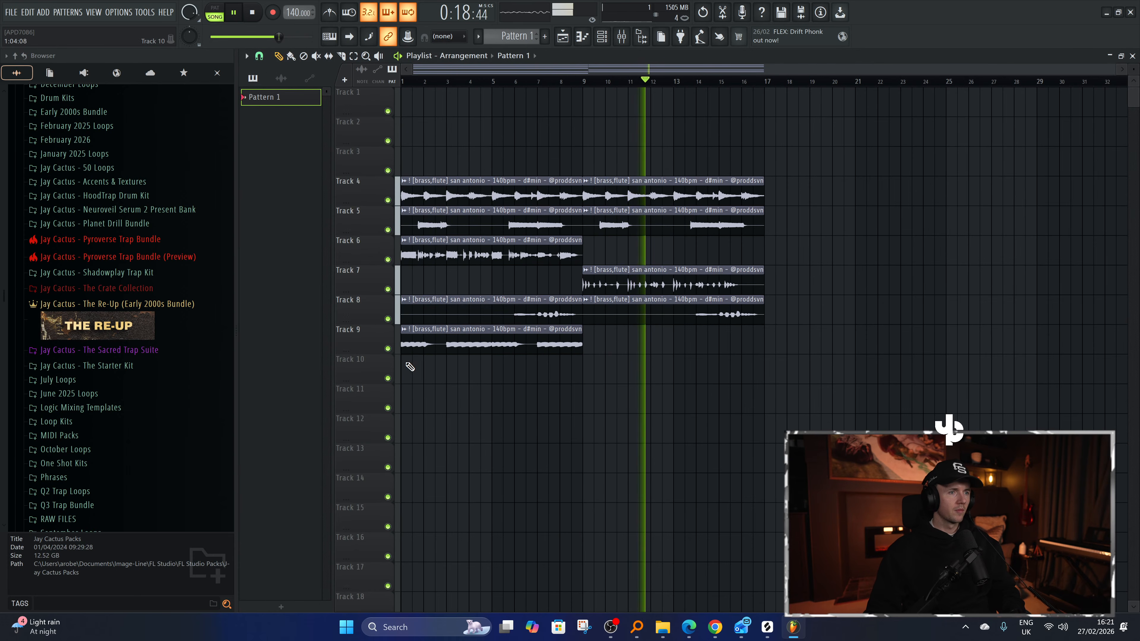
{"action": "left_click", "coordinate": [418, 368]}
{"action": "left_click_drag", "start_coordinate": [419, 368], "coordinate": [582, 379]}
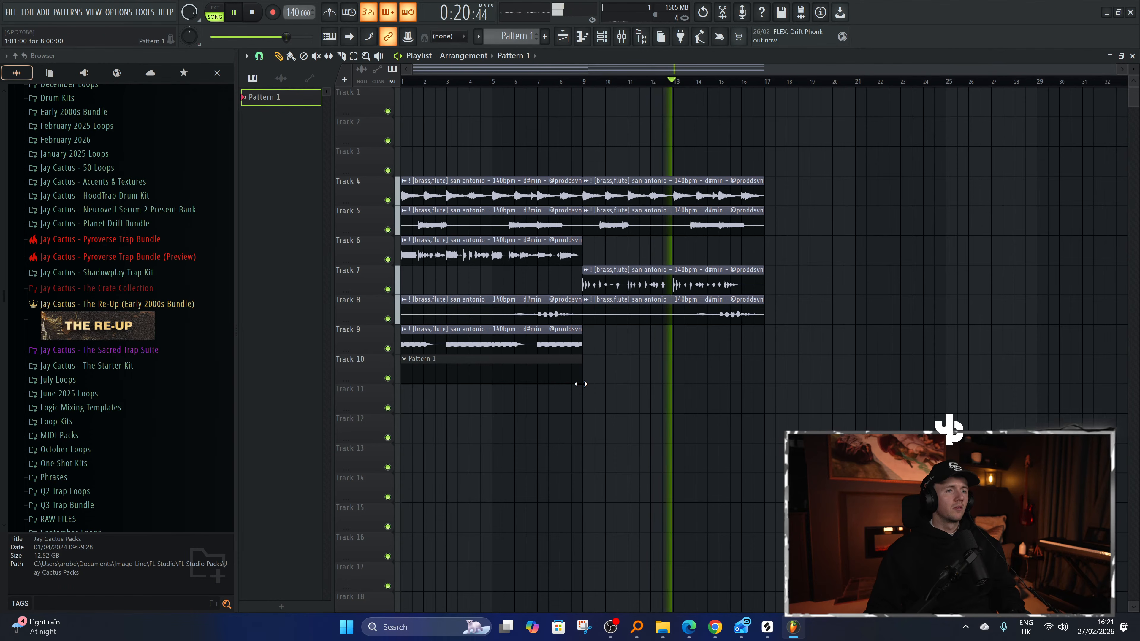
{"action": "key", "text": "space"}
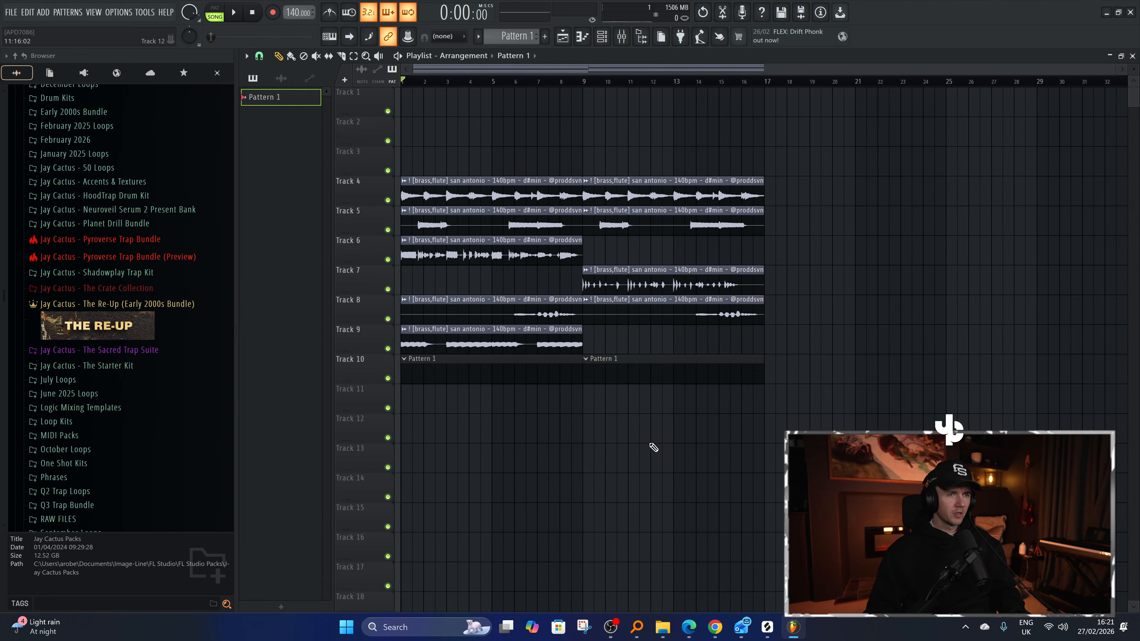
Play the arrangement briefly and open the CS folder of the Dojo Drum Kit in the Planet Drill Bundle.
{"action": "scroll", "coordinate": [349, 427], "scroll_direction": "up", "scroll_amount": 4}
{"action": "key", "text": "space"}
{"action": "scroll", "coordinate": [414, 453], "scroll_direction": "down", "scroll_amount": 3}
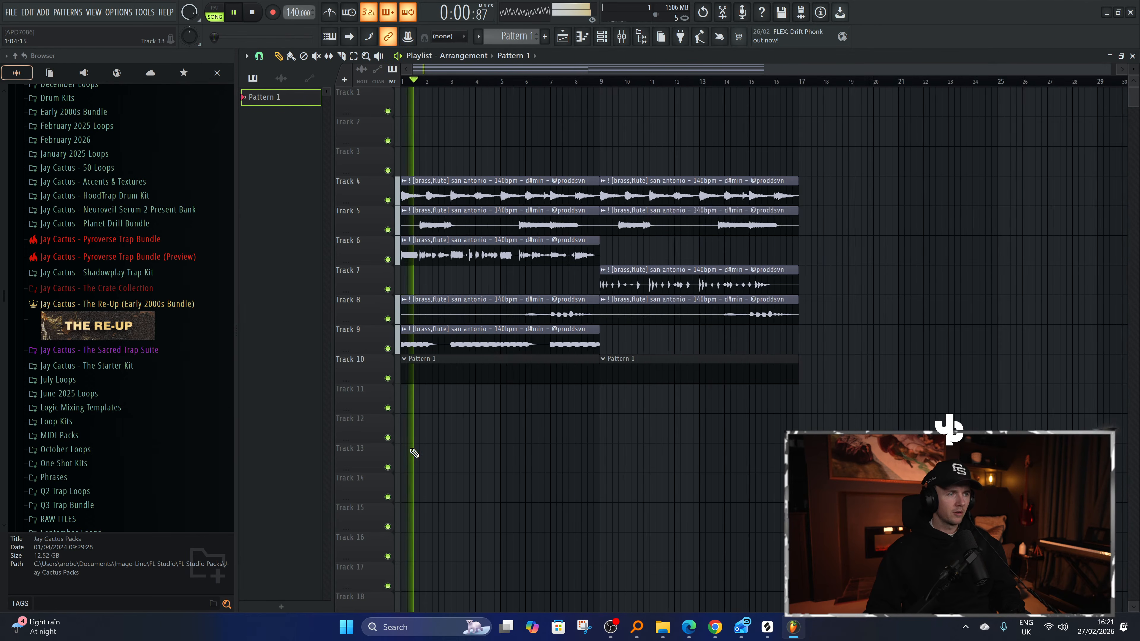
{"action": "scroll", "coordinate": [411, 446], "scroll_direction": "down", "scroll_amount": 1}
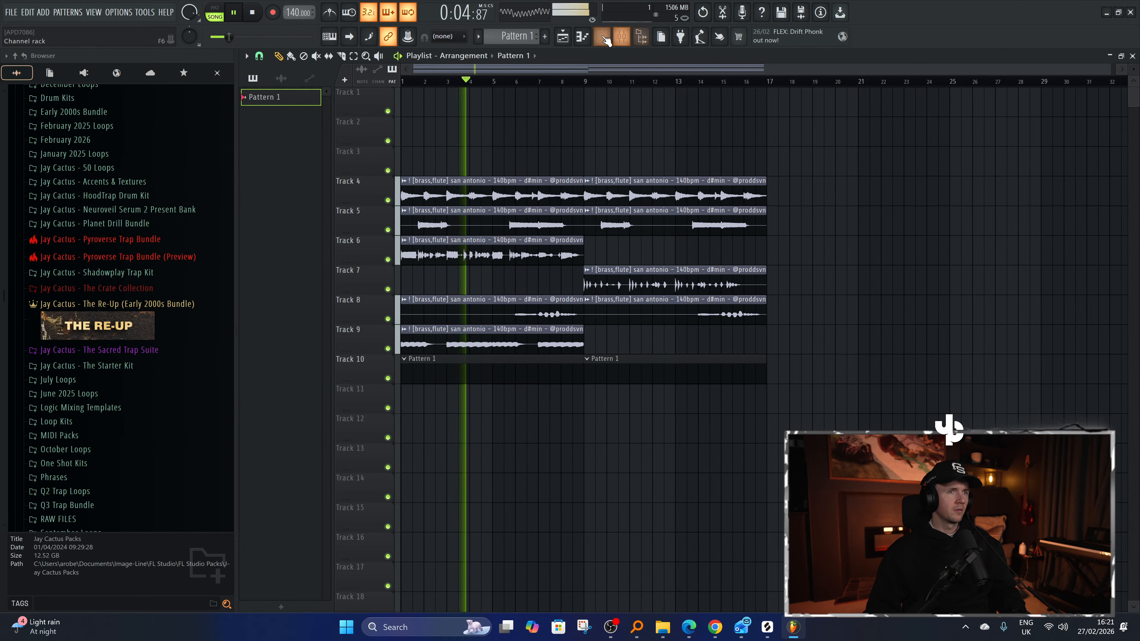
{"action": "left_click", "coordinate": [115, 227]}
{"action": "left_click", "coordinate": [115, 238]}
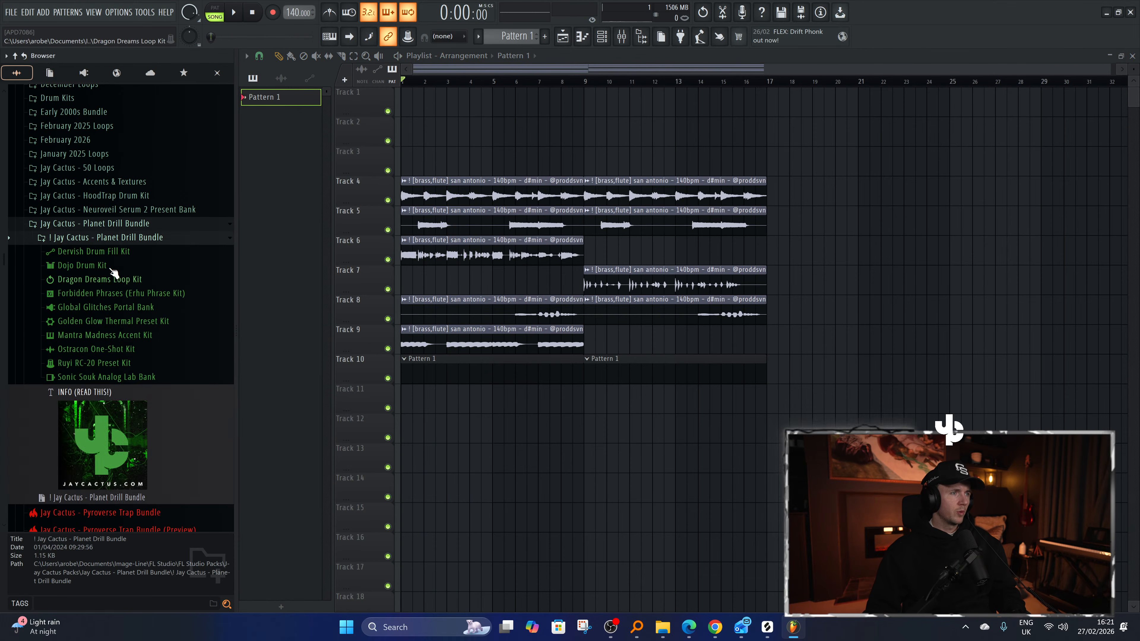
{"action": "left_click", "coordinate": [115, 269]}
{"action": "key", "text": "space"}
{"action": "left_click", "coordinate": [97, 276]}
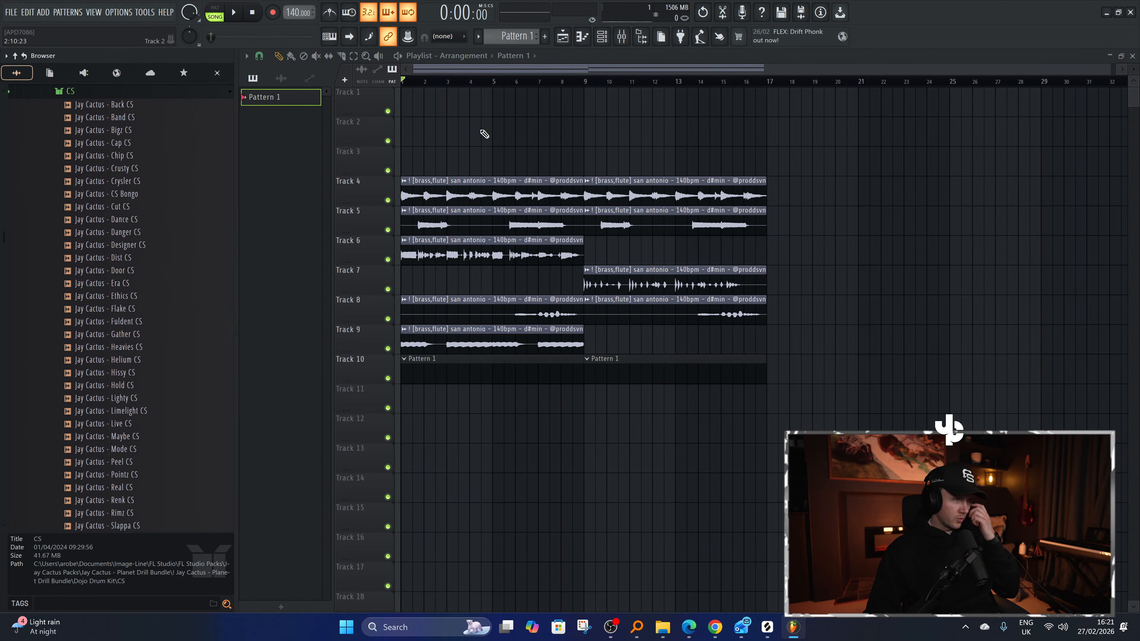
Open the channel rack and audition CS samples between Chip and Ethics against the playing loop.
{"action": "left_click", "coordinate": [604, 44]}
{"action": "scroll", "coordinate": [123, 238], "scroll_direction": "up", "scroll_amount": 5}
{"action": "left_click", "coordinate": [124, 381]}
{"action": "left_click", "coordinate": [127, 398]}
{"action": "left_click", "coordinate": [120, 450]}
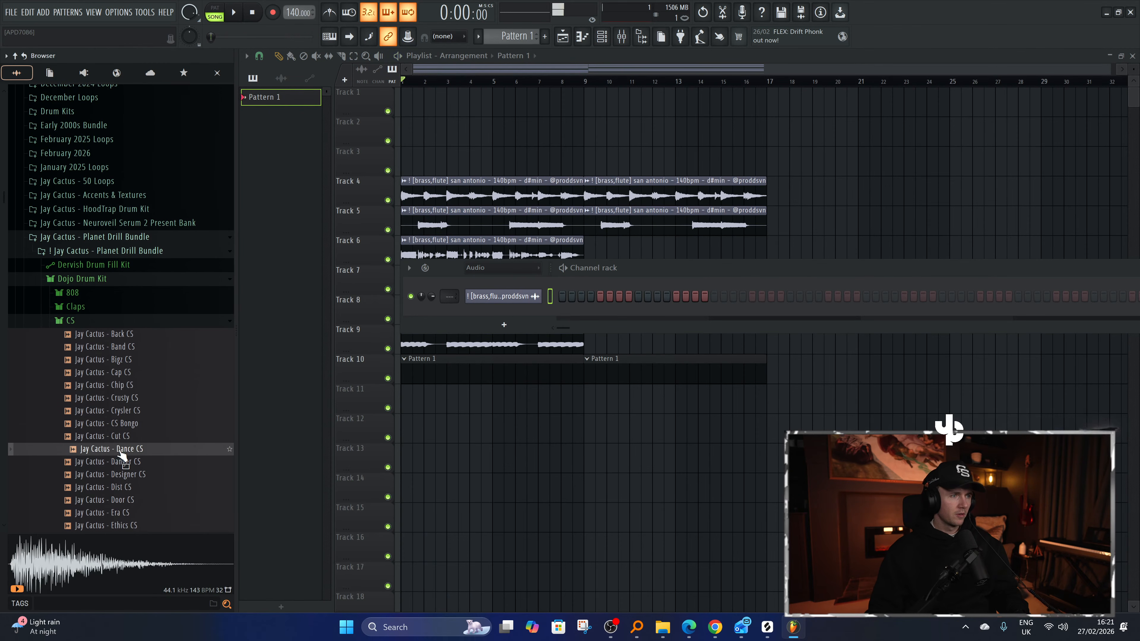
{"action": "scroll", "coordinate": [121, 452], "scroll_direction": "down", "scroll_amount": 2}
{"action": "key", "text": "space"}
{"action": "left_click", "coordinate": [130, 387]}
{"action": "left_click", "coordinate": [130, 408]}
{"action": "left_click", "coordinate": [130, 424]}
{"action": "left_click", "coordinate": [131, 449]}
{"action": "left_click", "coordinate": [133, 438]}
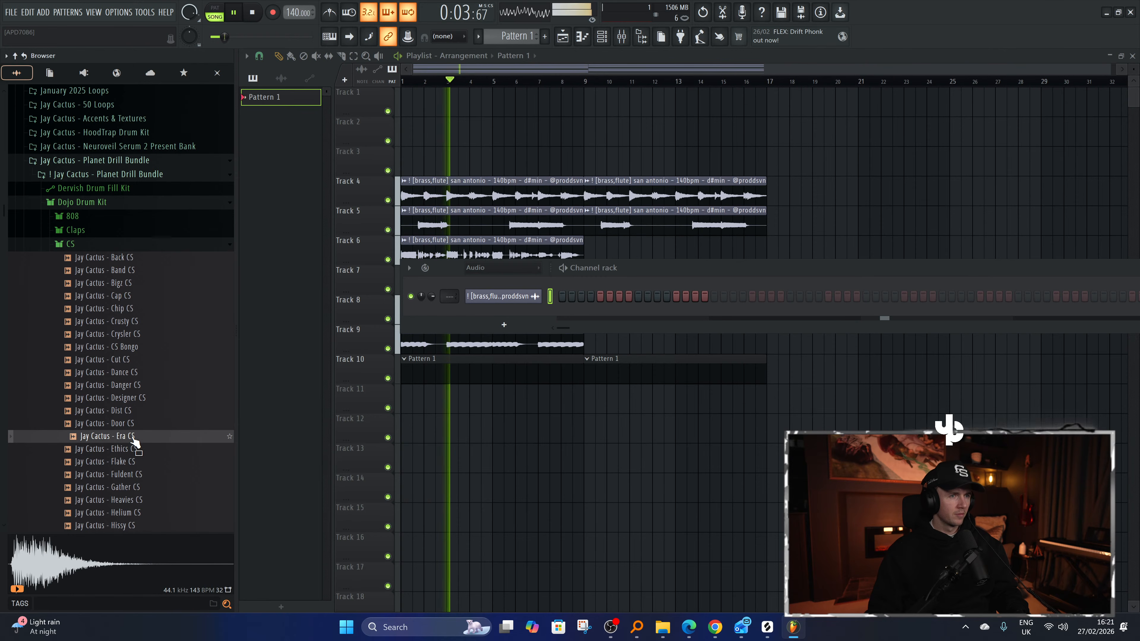
Add Jay Cactus - Era CS to the channel rack as a new channel and close its sampler settings.
{"action": "left_click_drag", "start_coordinate": [135, 442], "coordinate": [520, 320]}
{"action": "left_click", "coordinate": [502, 367]}
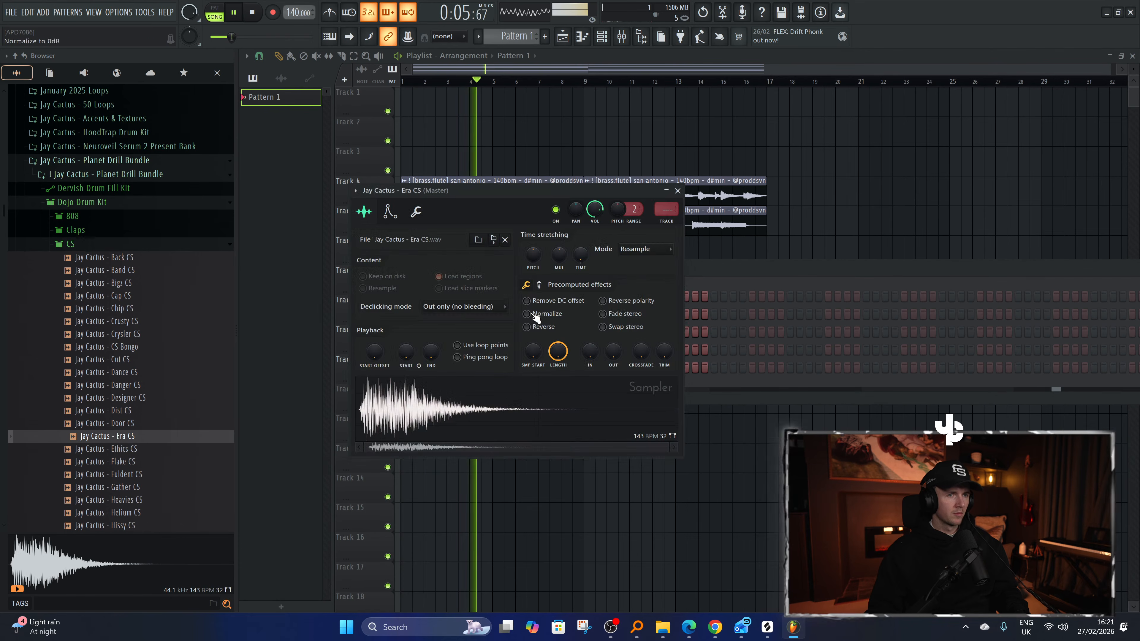
{"action": "left_click", "coordinate": [677, 191]}
Program Era CS hits in Pattern 1 on steps 1, 4 and 7 of bars 1 and 3.
{"action": "left_click", "coordinate": [591, 367]}
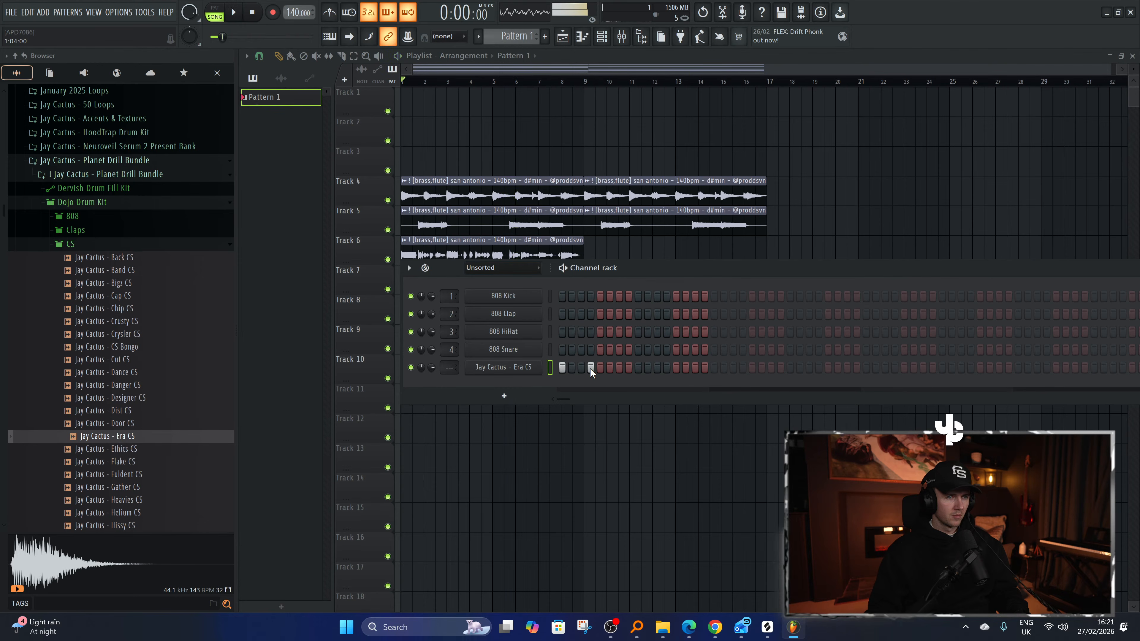
{"action": "left_click", "coordinate": [619, 367]}
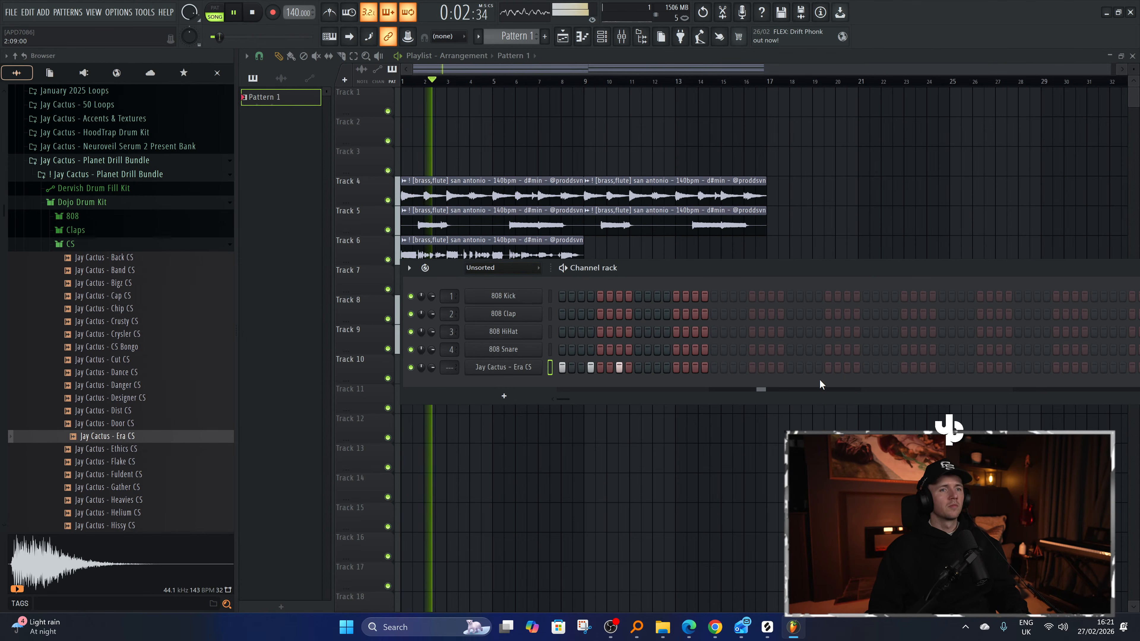
{"action": "left_click", "coordinate": [865, 368]}
{"action": "left_click", "coordinate": [923, 368]}
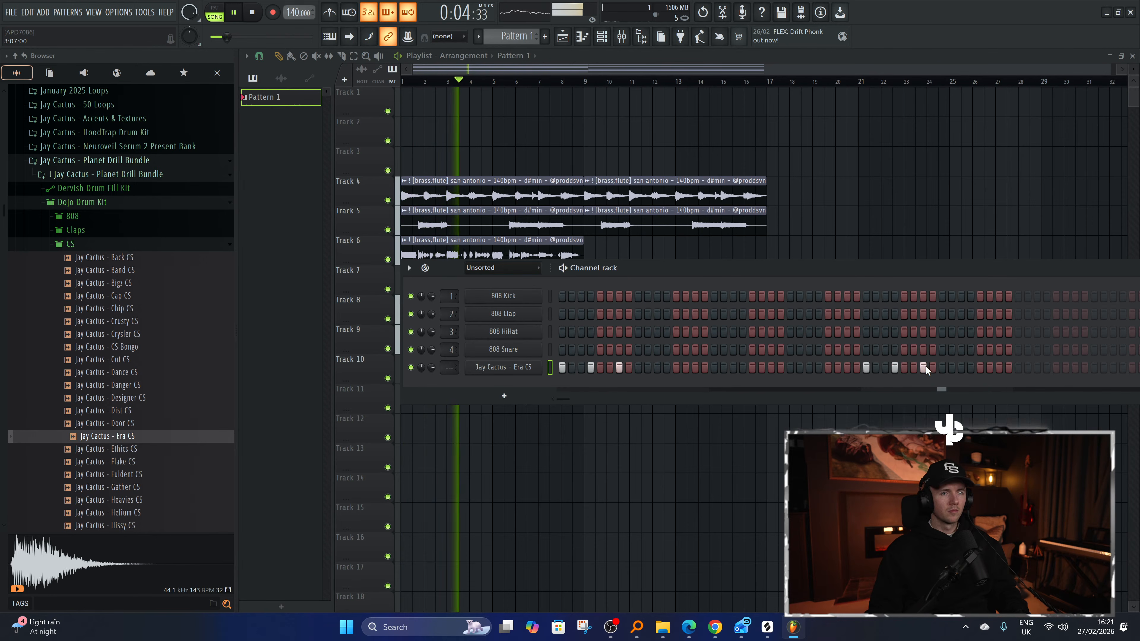
{"action": "left_click", "coordinate": [895, 367]}
Audition more CS samples from Ethics onward with the beat, comparing Live CS with Maybe CS.
{"action": "left_click", "coordinate": [138, 453]}
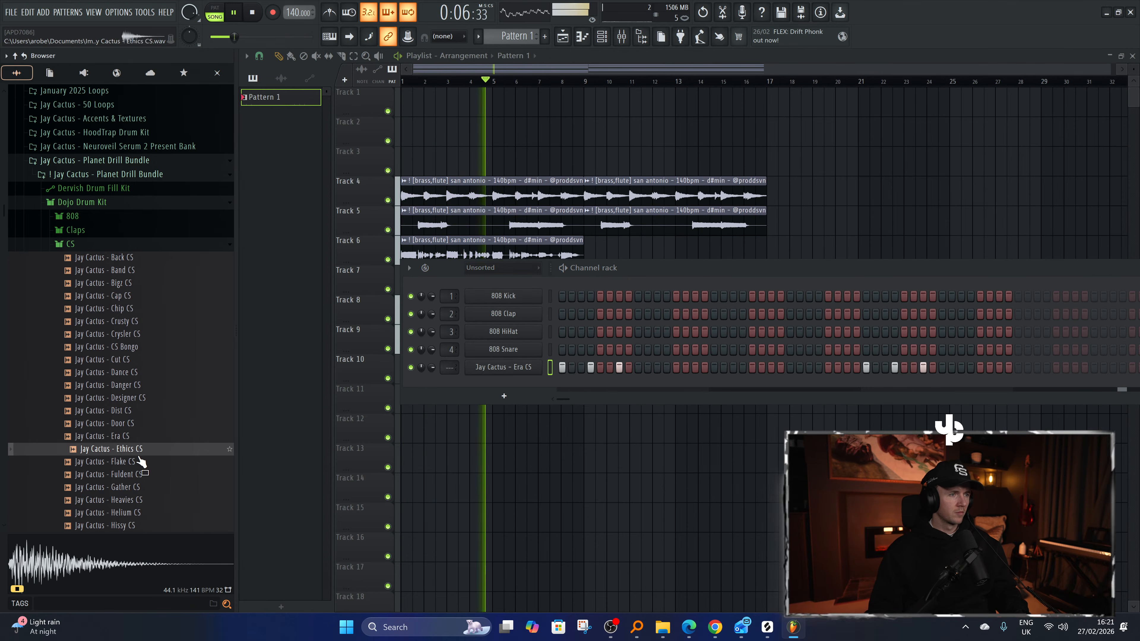
{"action": "scroll", "coordinate": [144, 474], "scroll_direction": "down", "scroll_amount": 2}
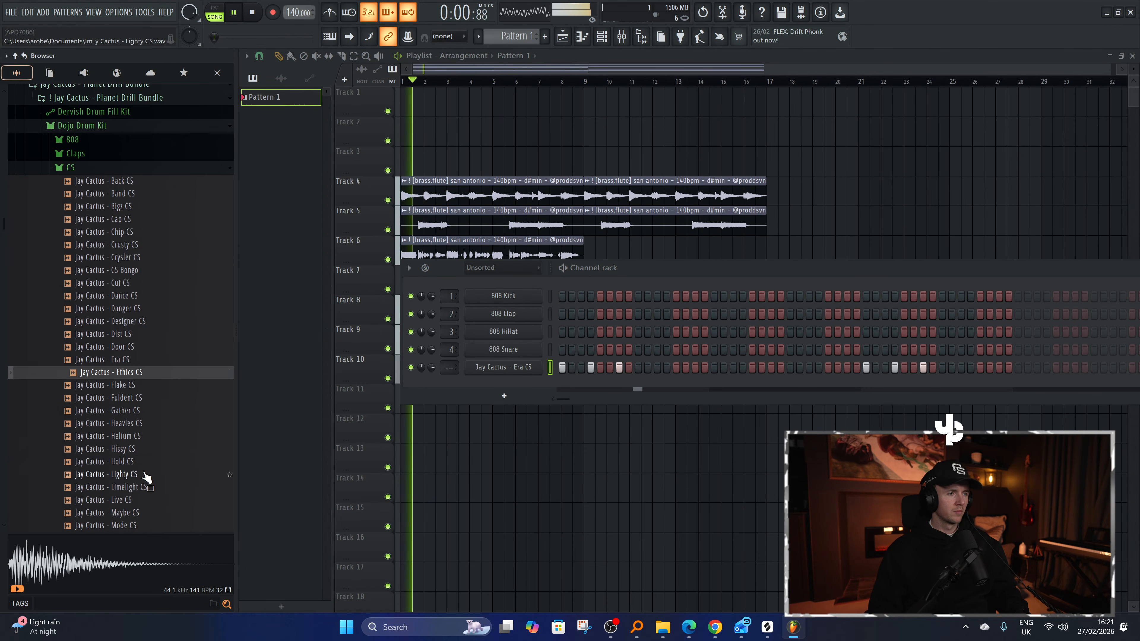
{"action": "left_click", "coordinate": [141, 436]}
{"action": "left_click", "coordinate": [143, 412]}
{"action": "left_click", "coordinate": [143, 501]}
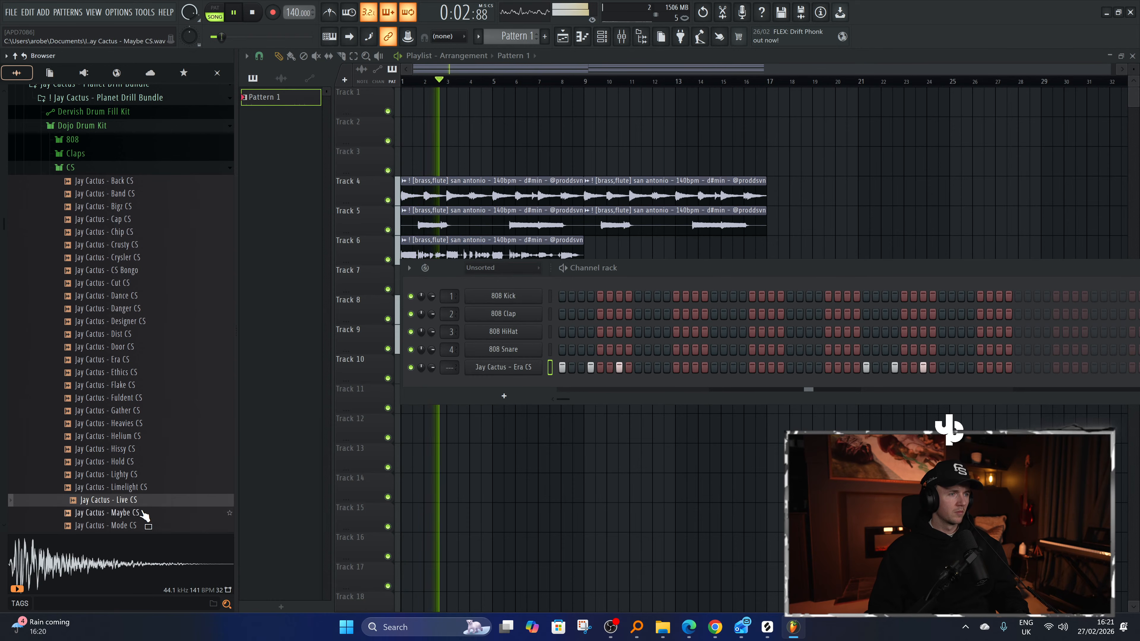
{"action": "left_click", "coordinate": [143, 512]}
{"action": "left_click", "coordinate": [142, 504]}
{"action": "left_click", "coordinate": [141, 516]}
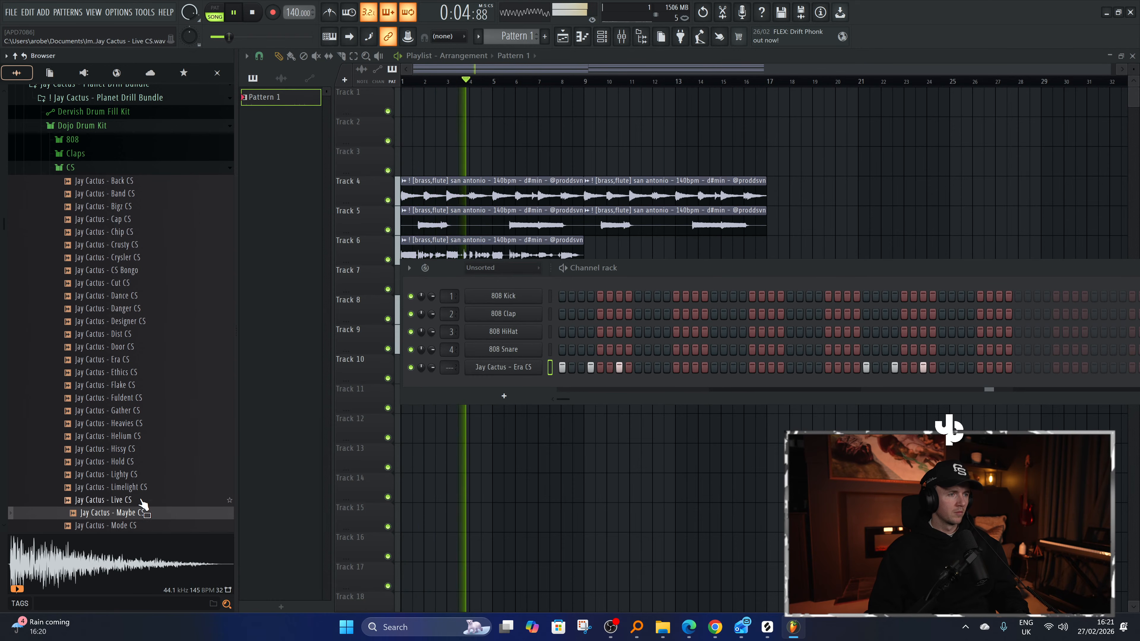
{"action": "left_click", "coordinate": [142, 501]}
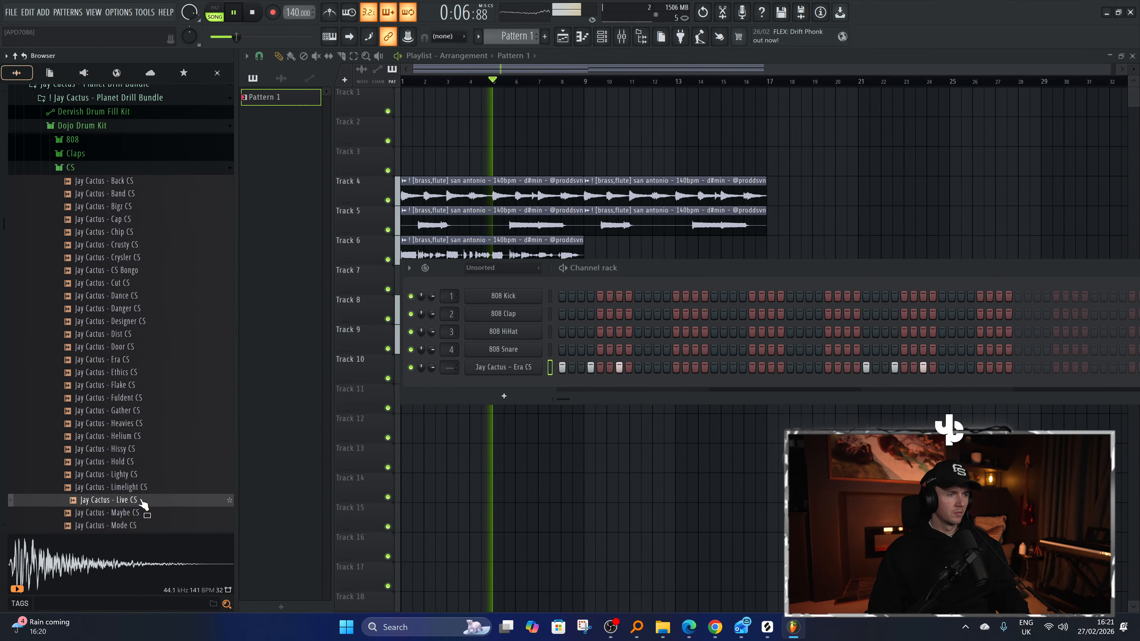
Audition the CS samples from Peel to Slappa with the beat and replay Rimz CS.
{"action": "scroll", "coordinate": [141, 500], "scroll_direction": "down", "scroll_amount": 2}
{"action": "left_click", "coordinate": [138, 462]}
{"action": "left_click", "coordinate": [140, 475]}
{"action": "left_click", "coordinate": [140, 486]}
{"action": "left_click", "coordinate": [141, 501]}
{"action": "left_click", "coordinate": [142, 514]}
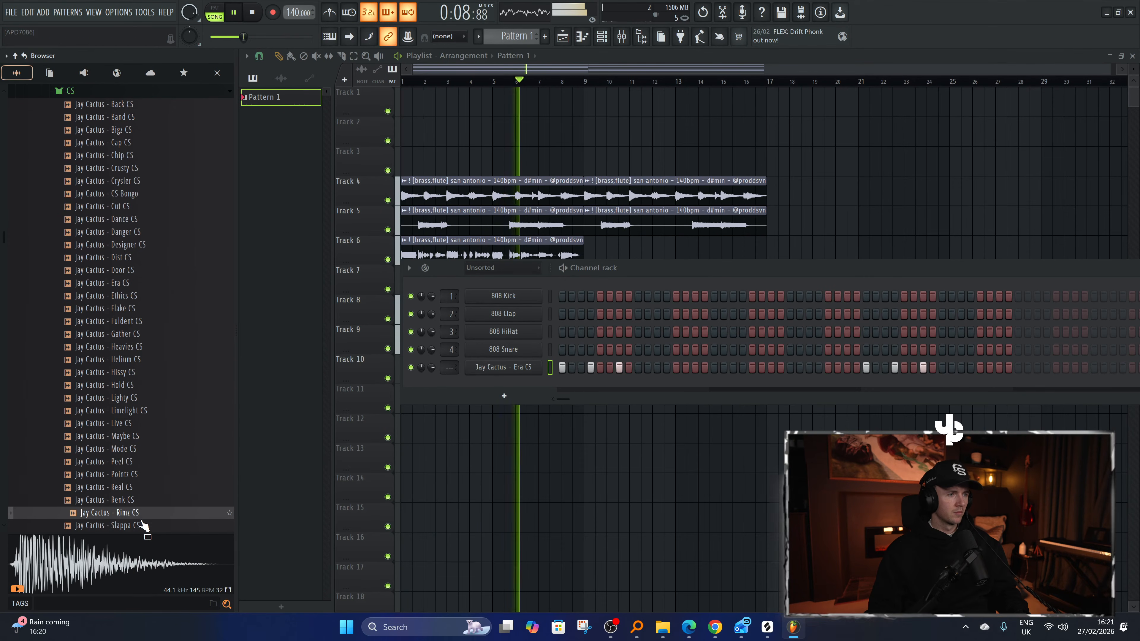
{"action": "left_click", "coordinate": [142, 525]}
{"action": "left_click", "coordinate": [141, 514]}
{"action": "scroll", "coordinate": [140, 517], "scroll_direction": "down", "scroll_amount": 2}
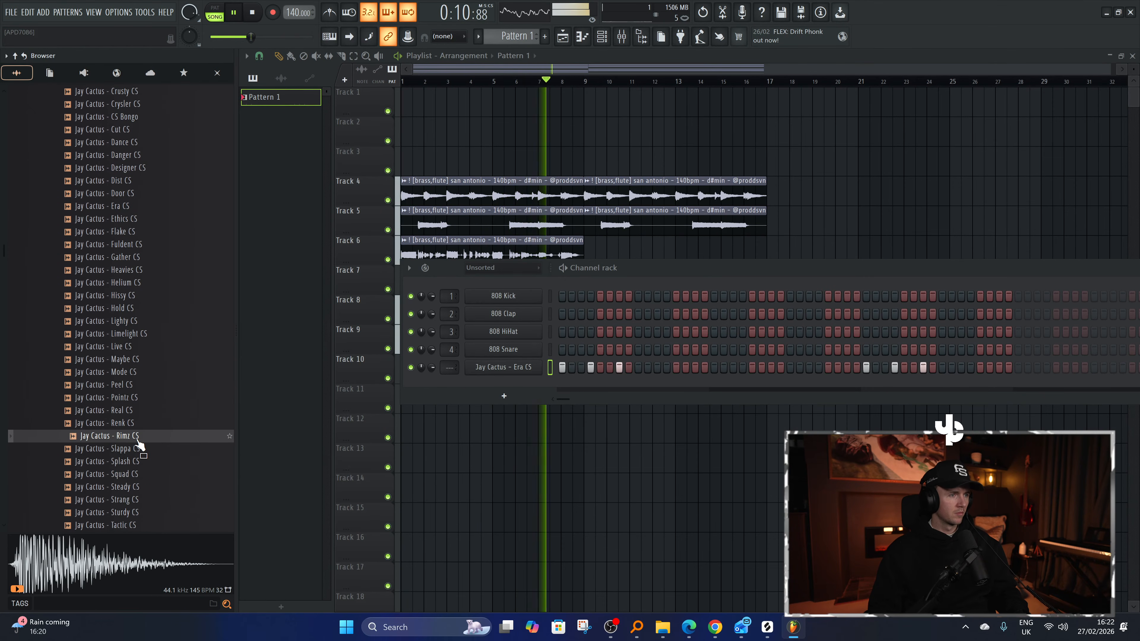
Add Jay Cactus - Rimz CS to the channel rack and program its hits on steps 1, 4 and 7 of bar 2.
{"action": "left_click_drag", "start_coordinate": [283, 415], "coordinate": [503, 390]}
{"action": "left_click", "coordinate": [503, 385]}
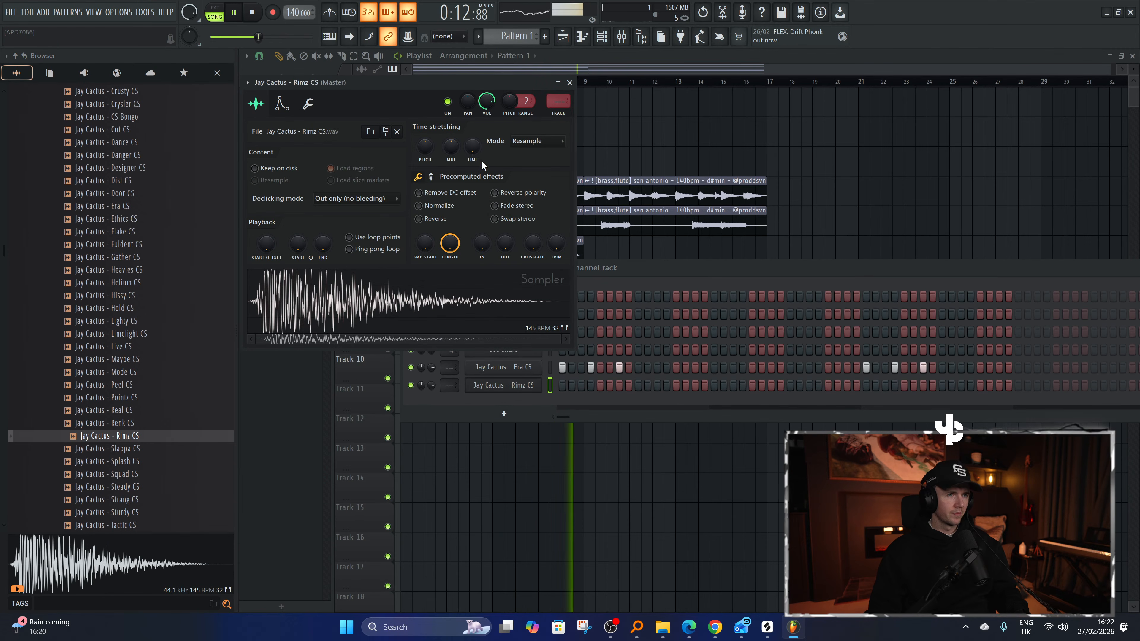
{"action": "left_click", "coordinate": [569, 83]}
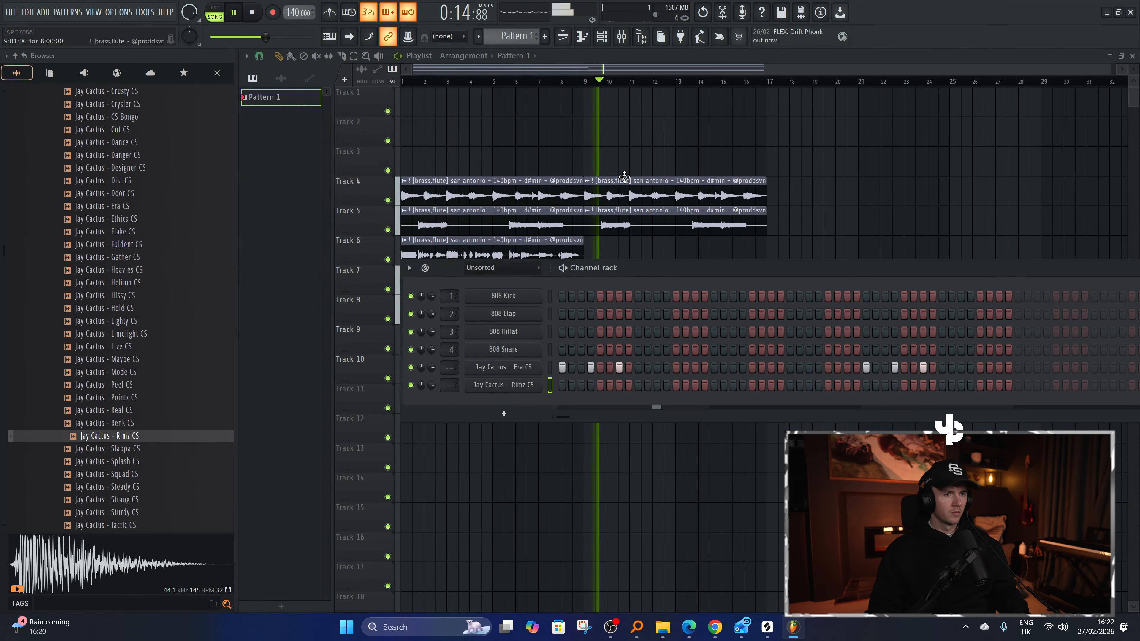
{"action": "left_click", "coordinate": [742, 385]}
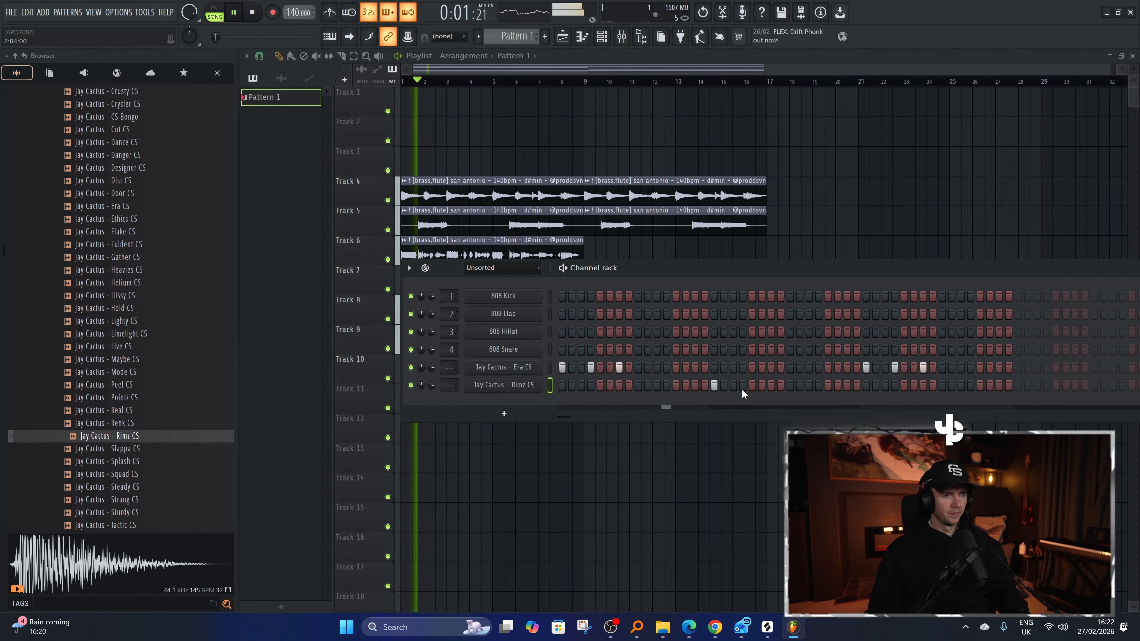
{"action": "left_click", "coordinate": [771, 385]}
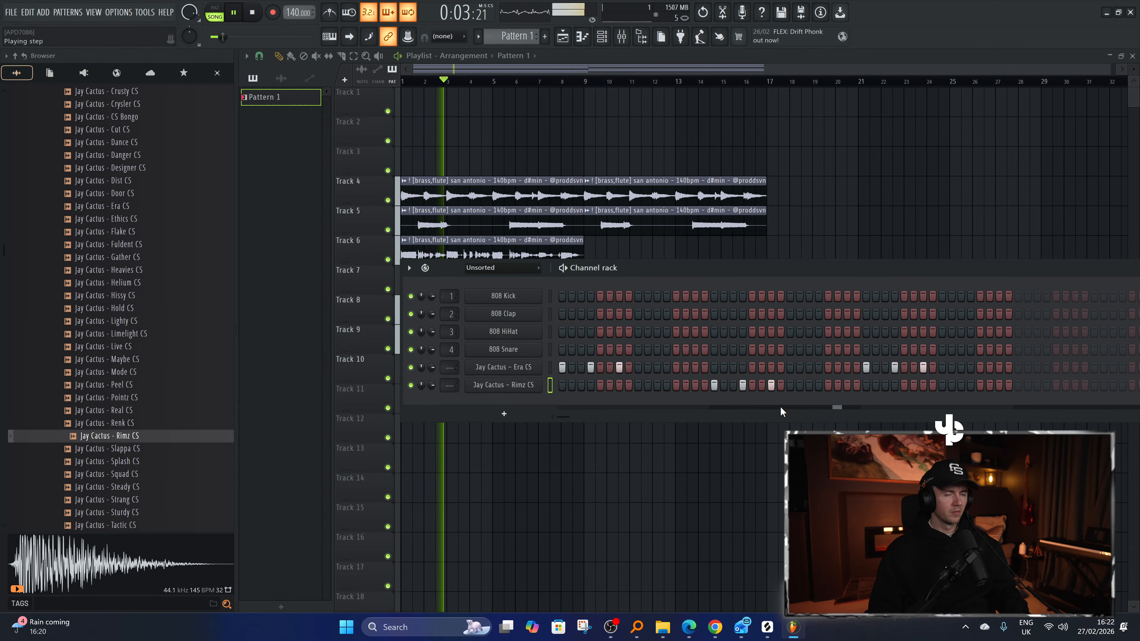
Duplicate the Rimz CS notes of bars 1–2 into bars 3–4 in the piano roll and return to the channel rack.
{"action": "key", "text": "F7"}
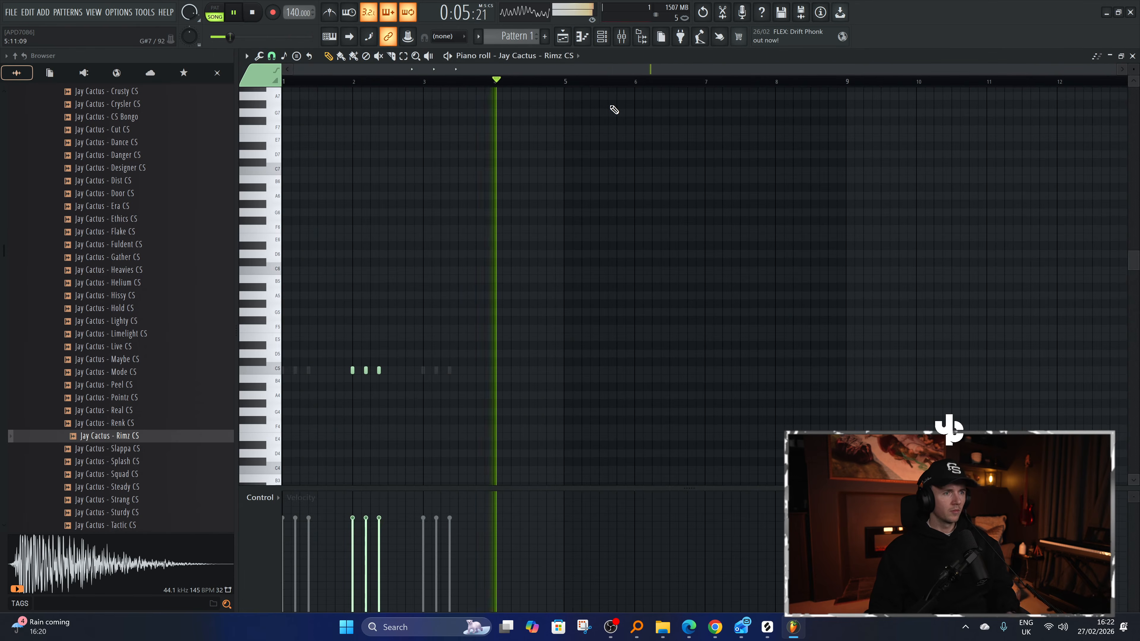
{"action": "left_click_drag", "start_coordinate": [482, 85], "coordinate": [425, 85]}
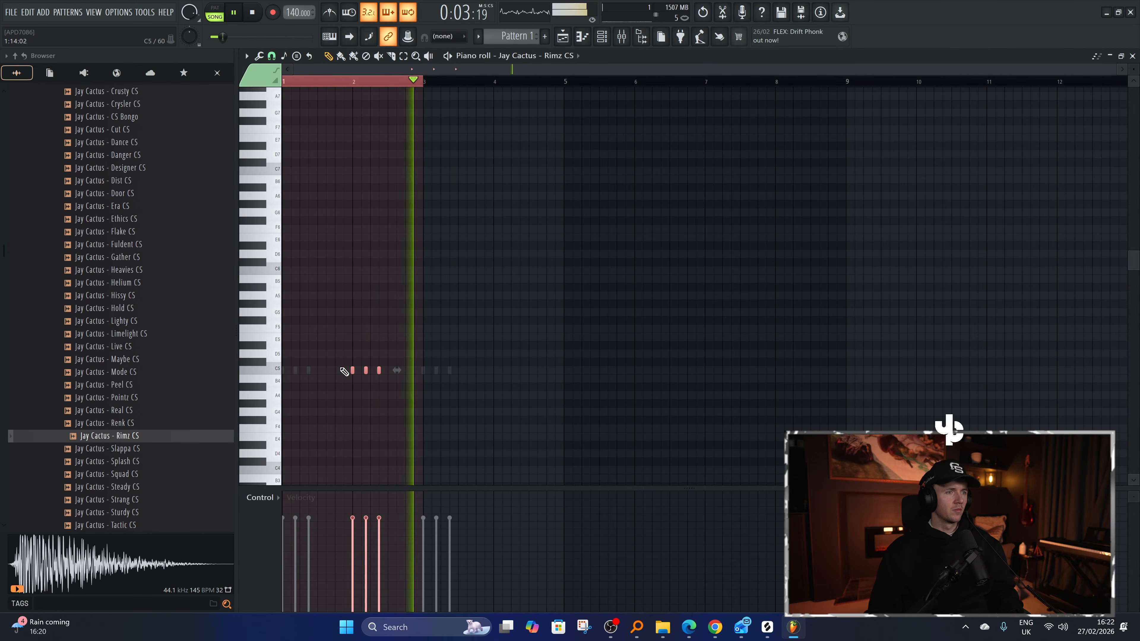
{"action": "right_click", "coordinate": [493, 162]}
{"action": "left_click_drag", "start_coordinate": [492, 83], "coordinate": [425, 83]}
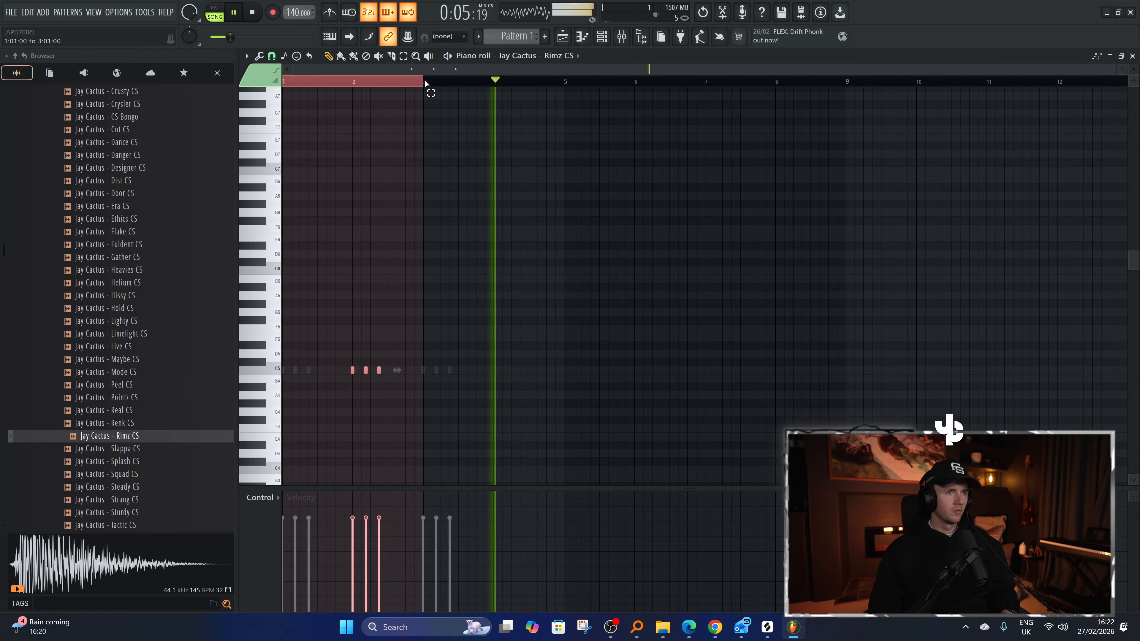
{"action": "key", "text": "ctrl+b"}
{"action": "key", "text": "ctrl+a"}
{"action": "right_click", "coordinate": [532, 175], "text": "ctrl"}
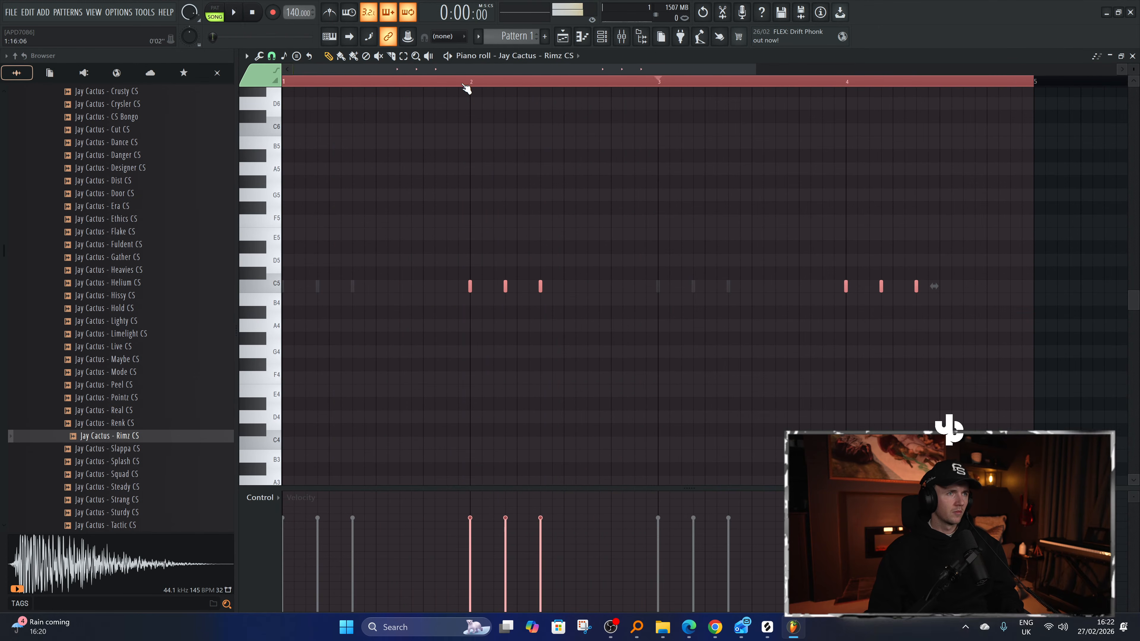
{"action": "left_click", "coordinate": [601, 37]}
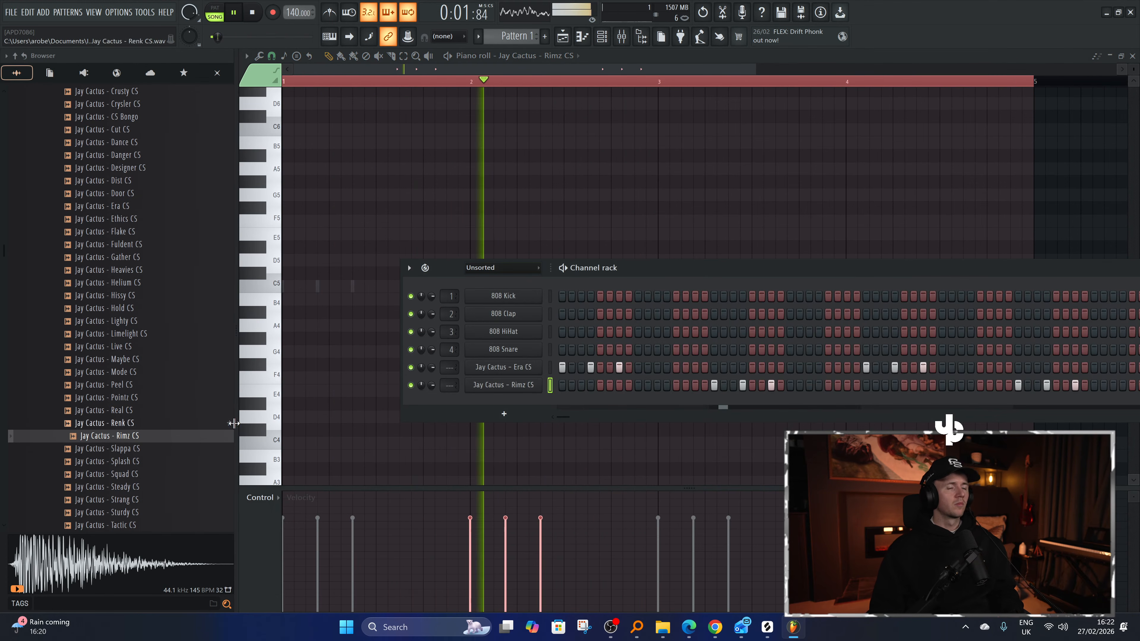
Audition the Mode, Pointz and Peel CS samples with the beat, comparing Mode with Peel.
{"action": "scroll", "coordinate": [153, 433], "scroll_direction": "up", "scroll_amount": 2}
{"action": "left_click", "coordinate": [118, 449]}
{"action": "left_click", "coordinate": [117, 474]}
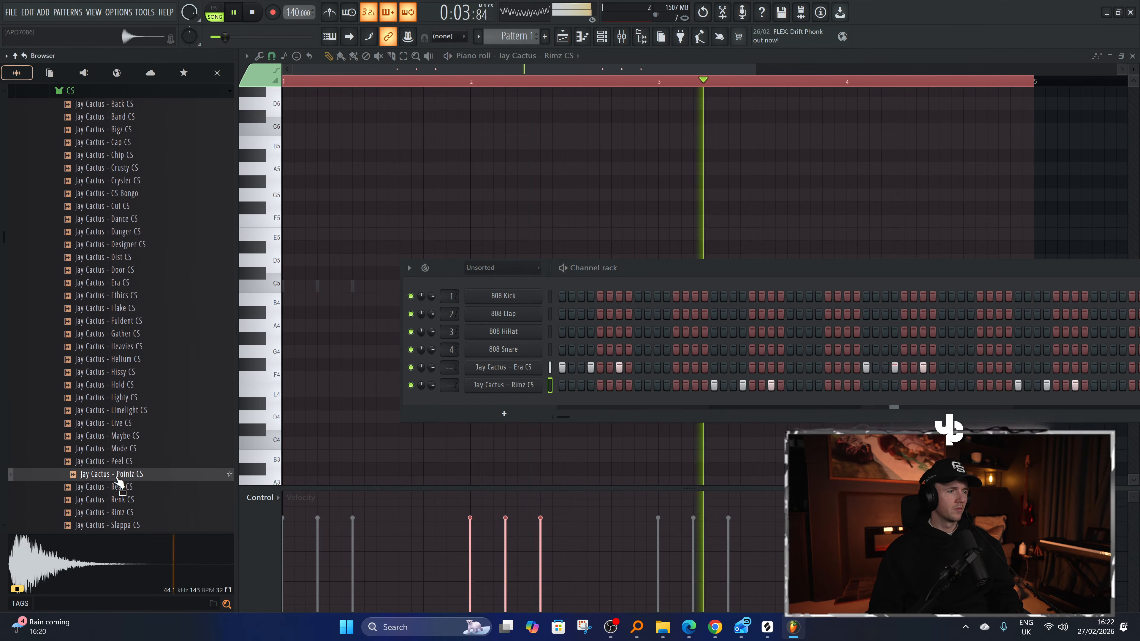
{"action": "left_click", "coordinate": [127, 449]}
{"action": "left_click", "coordinate": [132, 462]}
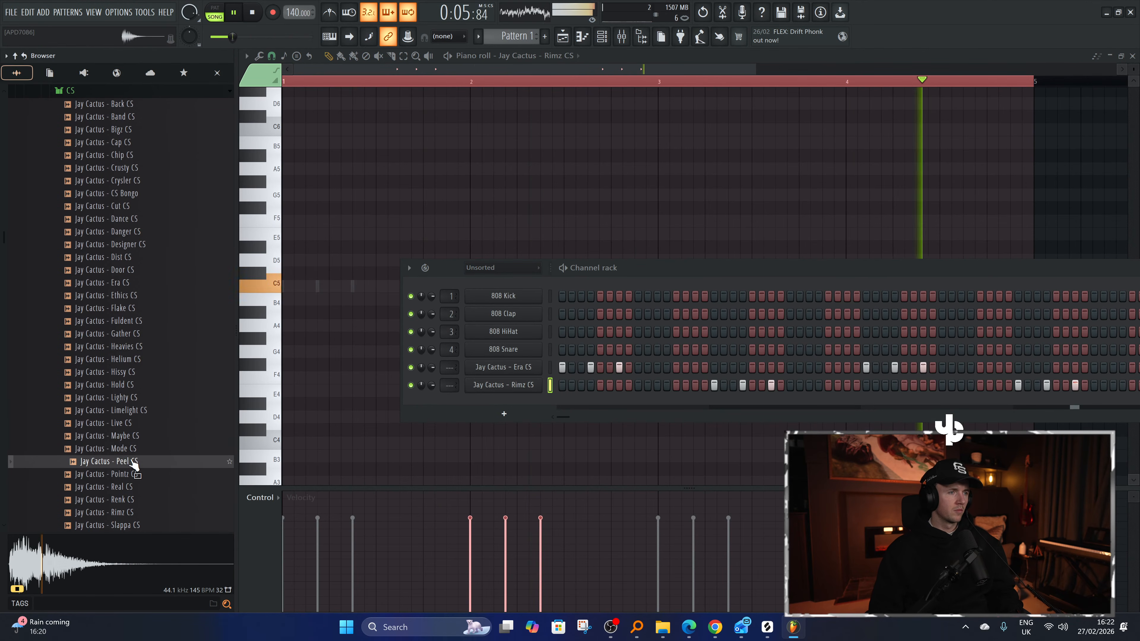
{"action": "key", "text": "Up"}
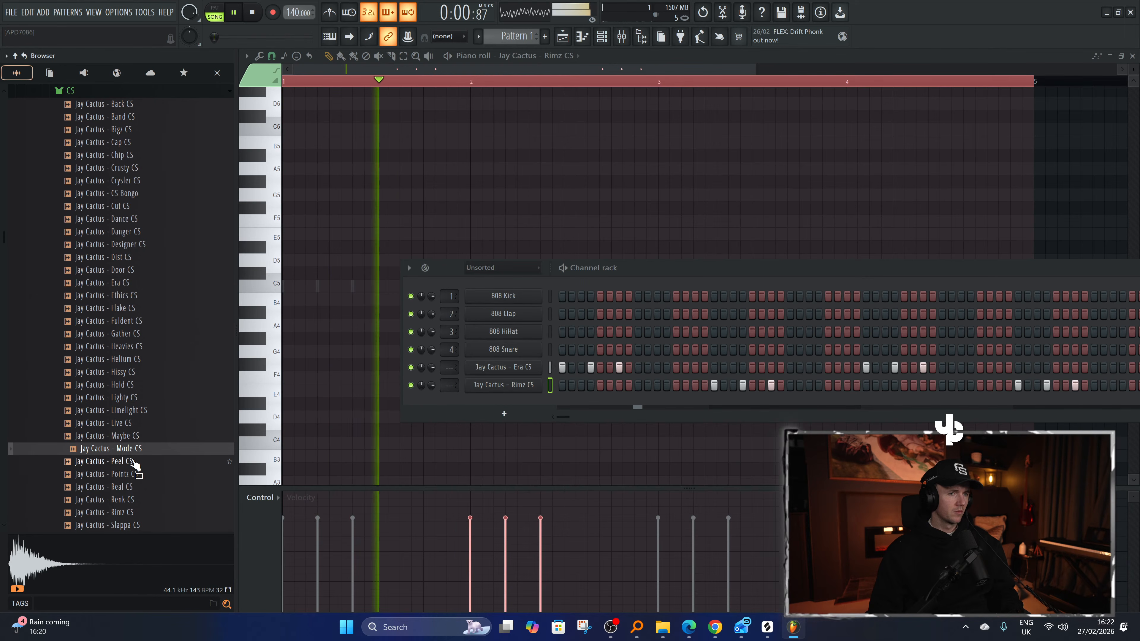
{"action": "left_click", "coordinate": [133, 461]}
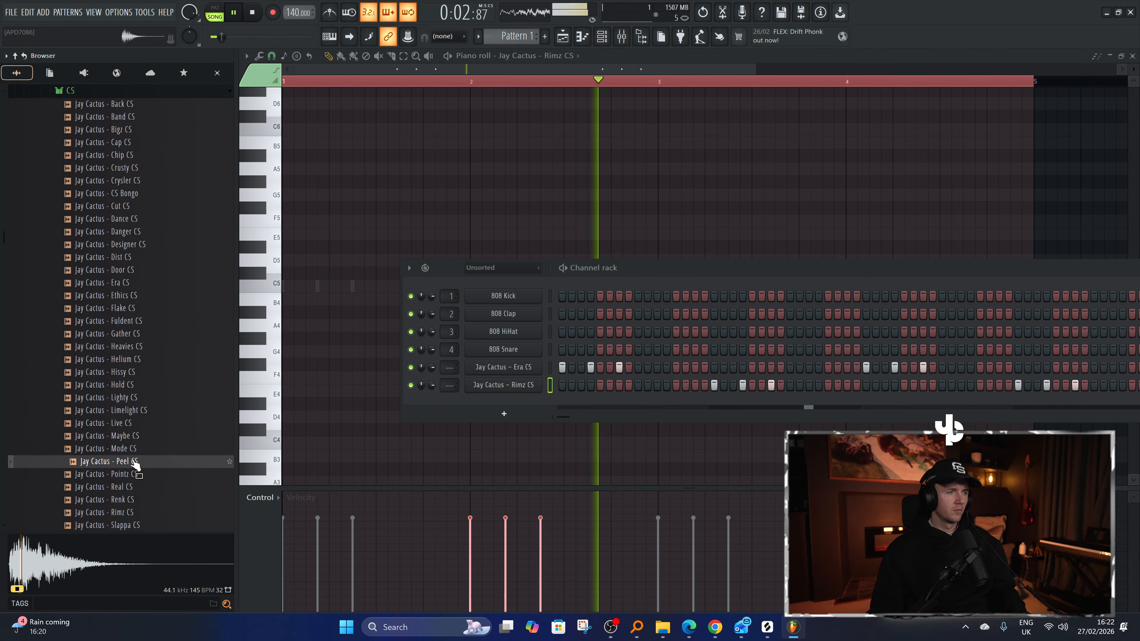
Audition more CS samples with the beat, from Renk down through Turn, and replay Tragic CS.
{"action": "left_click", "coordinate": [135, 500]}
{"action": "left_click", "coordinate": [136, 524]}
{"action": "scroll", "coordinate": [136, 521], "scroll_direction": "down", "scroll_amount": 2}
{"action": "left_click", "coordinate": [134, 474]}
{"action": "left_click", "coordinate": [131, 487]}
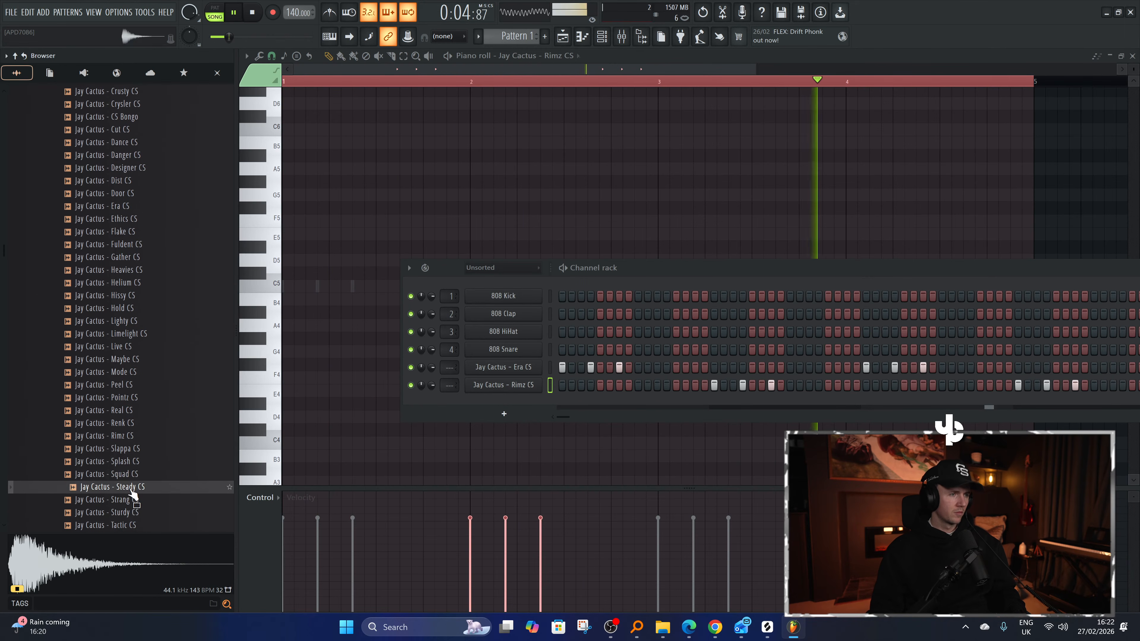
{"action": "left_click", "coordinate": [133, 513]}
{"action": "left_click", "coordinate": [133, 525]}
{"action": "scroll", "coordinate": [135, 525], "scroll_direction": "down", "scroll_amount": 2}
{"action": "left_click", "coordinate": [136, 474]}
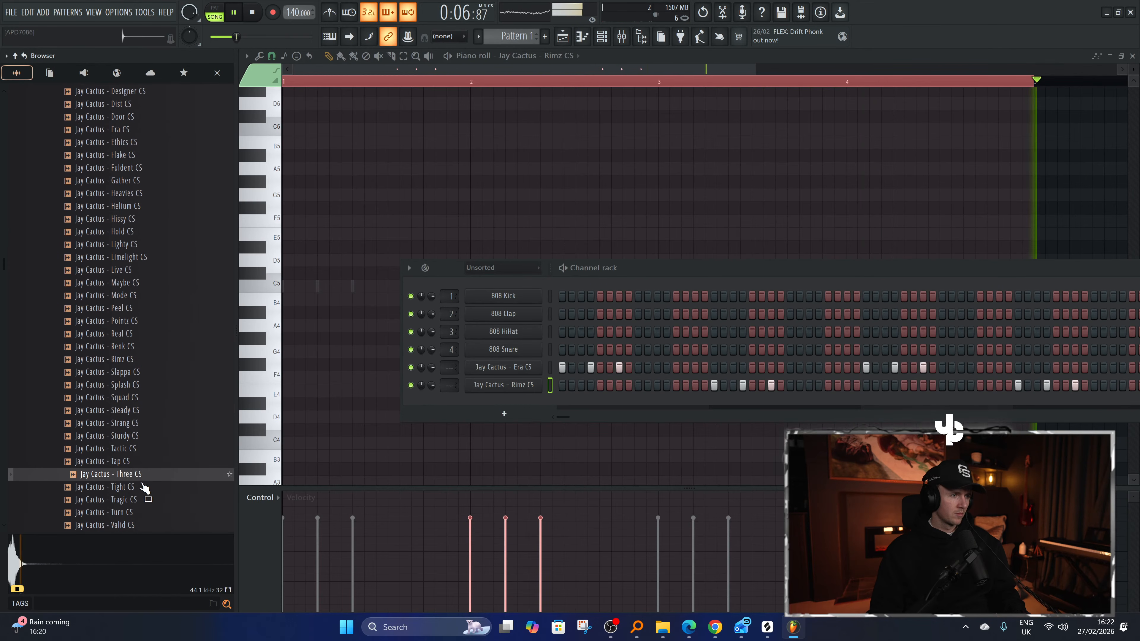
{"action": "left_click", "coordinate": [134, 499]}
{"action": "left_click", "coordinate": [138, 514]}
{"action": "left_click", "coordinate": [141, 501]}
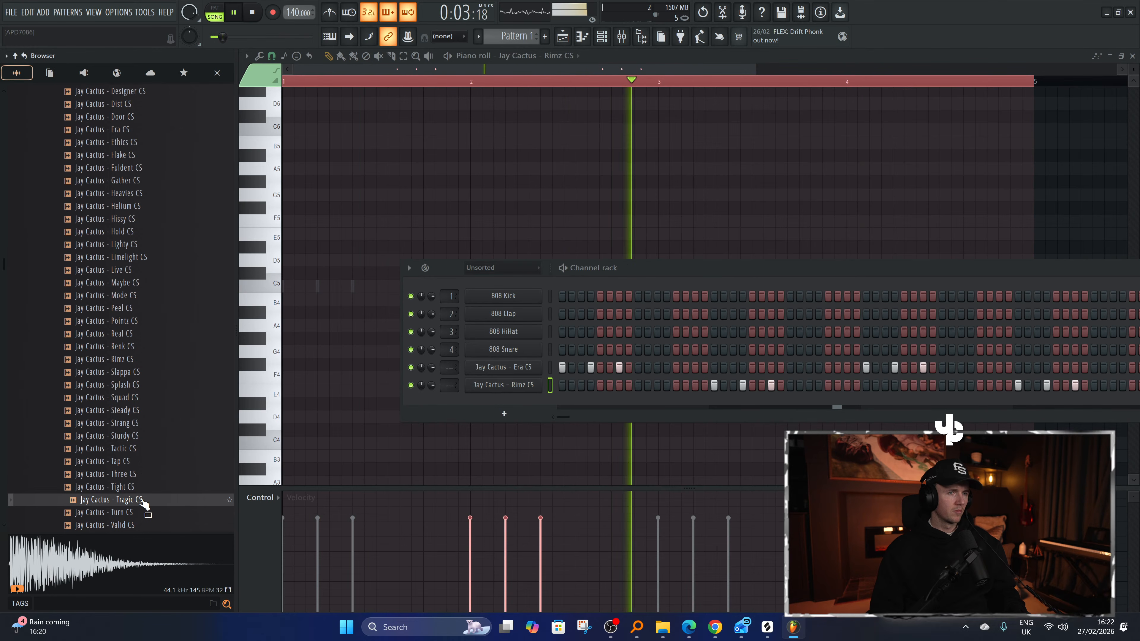
Stop playback and audition the upper CS samples on their own, including CS Bongo, Cap, Bigz, Band, Dance and Dist.
{"action": "key", "text": "space"}
{"action": "scroll", "coordinate": [111, 282], "scroll_direction": "up", "scroll_amount": 6}
{"action": "left_click", "coordinate": [112, 271]}
{"action": "left_click", "coordinate": [124, 245]}
{"action": "left_click", "coordinate": [134, 219]}
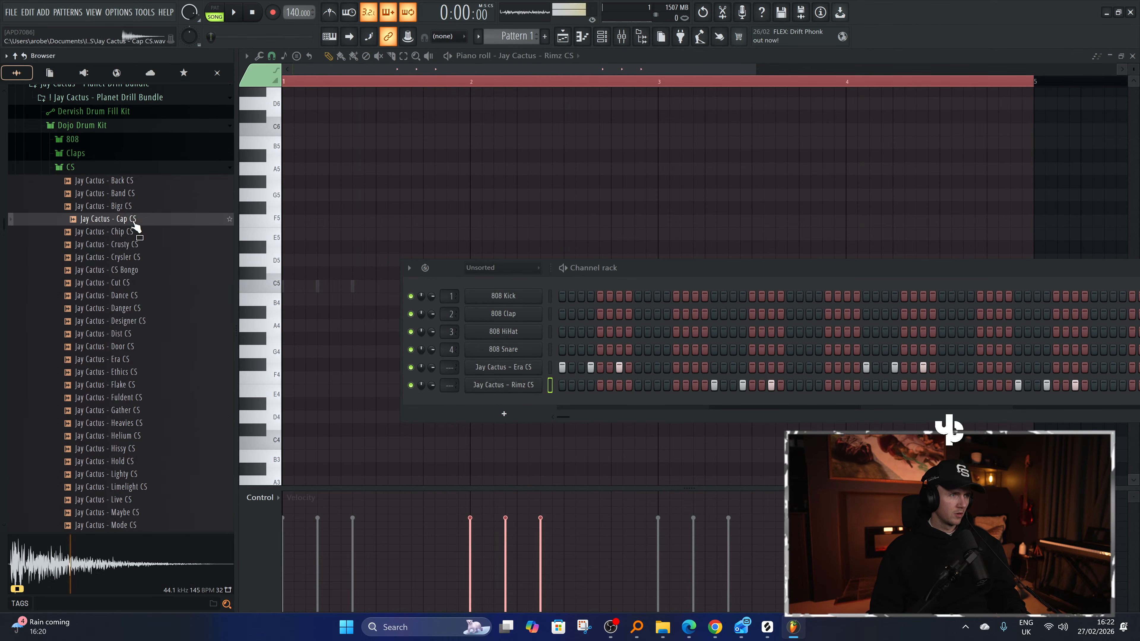
{"action": "left_click", "coordinate": [135, 207]}
{"action": "left_click", "coordinate": [135, 194]}
{"action": "left_click", "coordinate": [149, 233]}
{"action": "left_click", "coordinate": [150, 297]}
{"action": "left_click", "coordinate": [156, 336]}
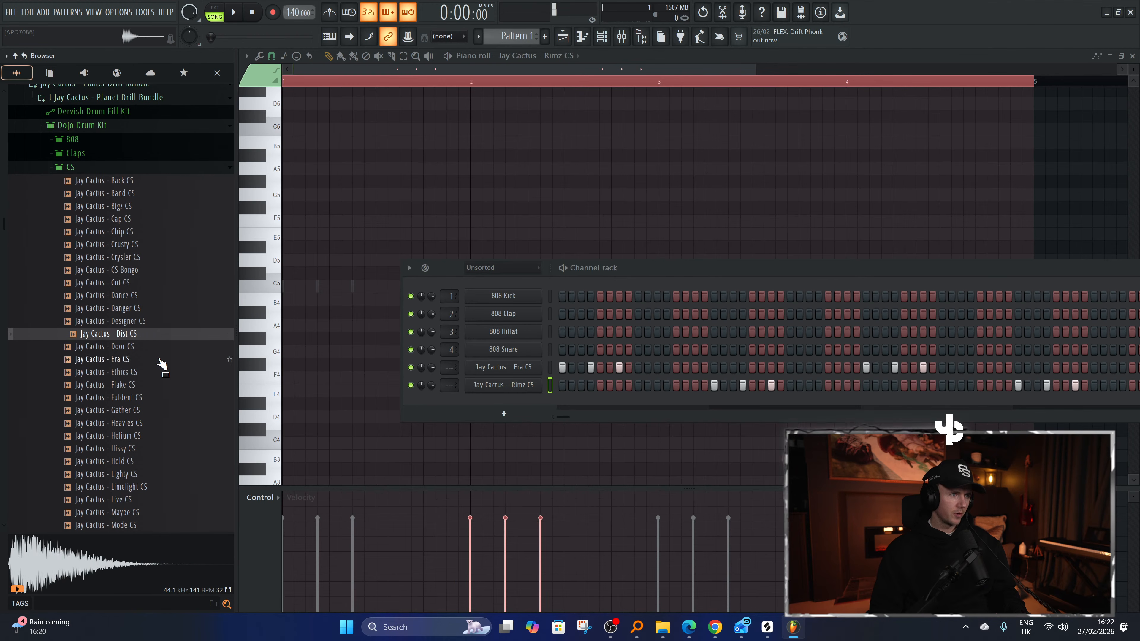
Compare the Era, Ethics and Door CS samples with the beat, restarting playback between auditions.
{"action": "left_click", "coordinate": [160, 359]}
{"action": "key", "text": "space"}
{"action": "left_click", "coordinate": [160, 373]}
{"action": "left_click", "coordinate": [158, 351]}
{"action": "left_click", "coordinate": [158, 375]}
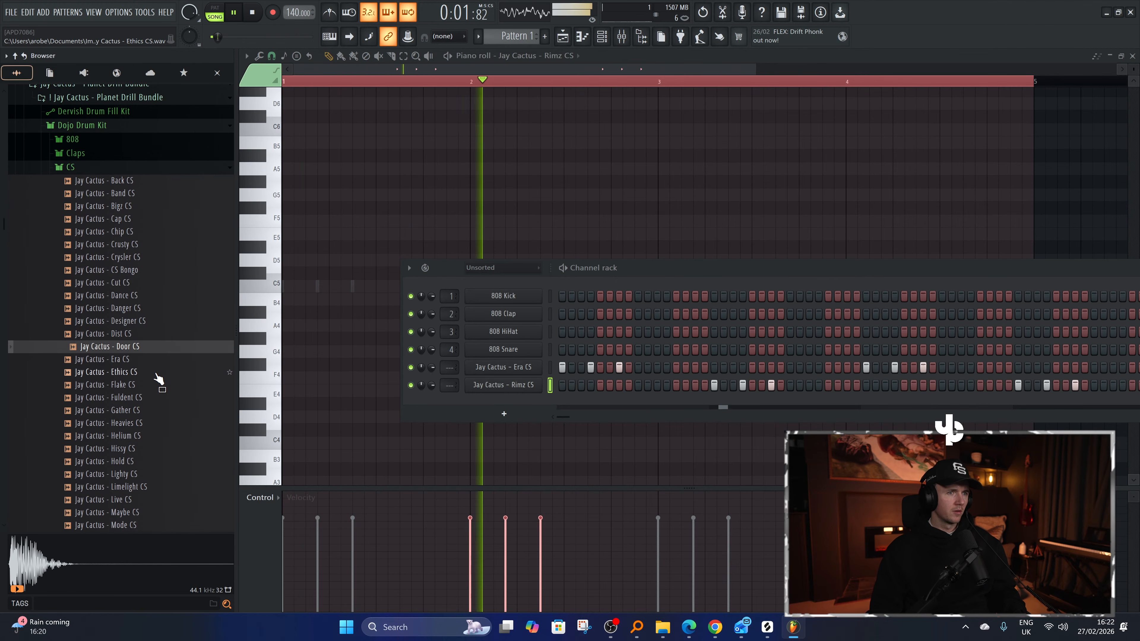
{"action": "left_click", "coordinate": [158, 375]}
{"action": "key", "text": "space"}
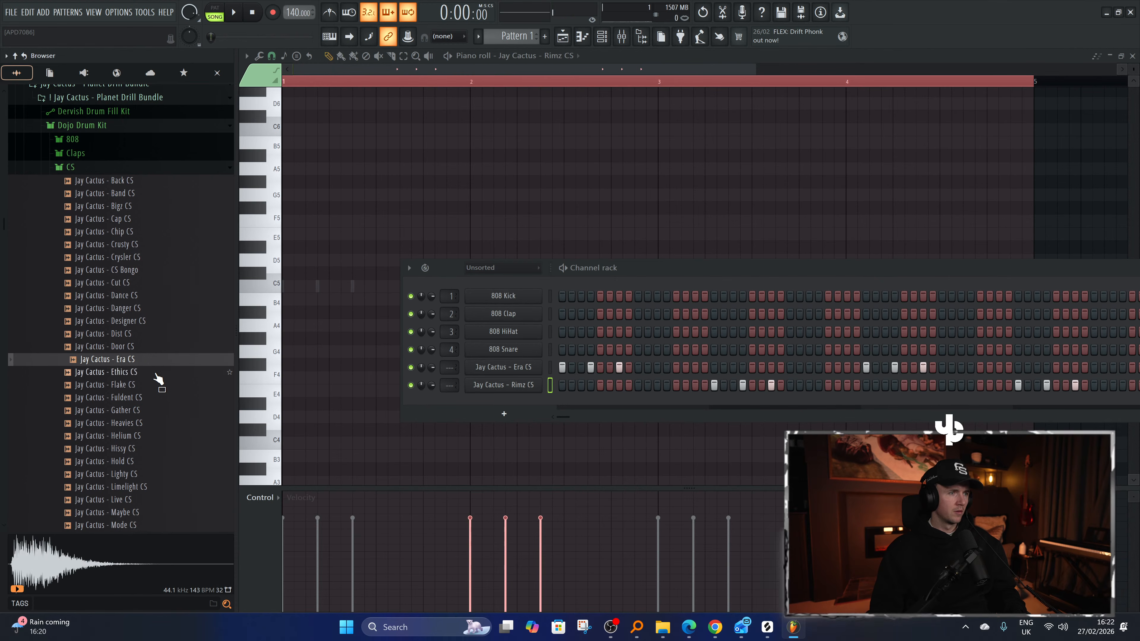
{"action": "key", "text": "space"}
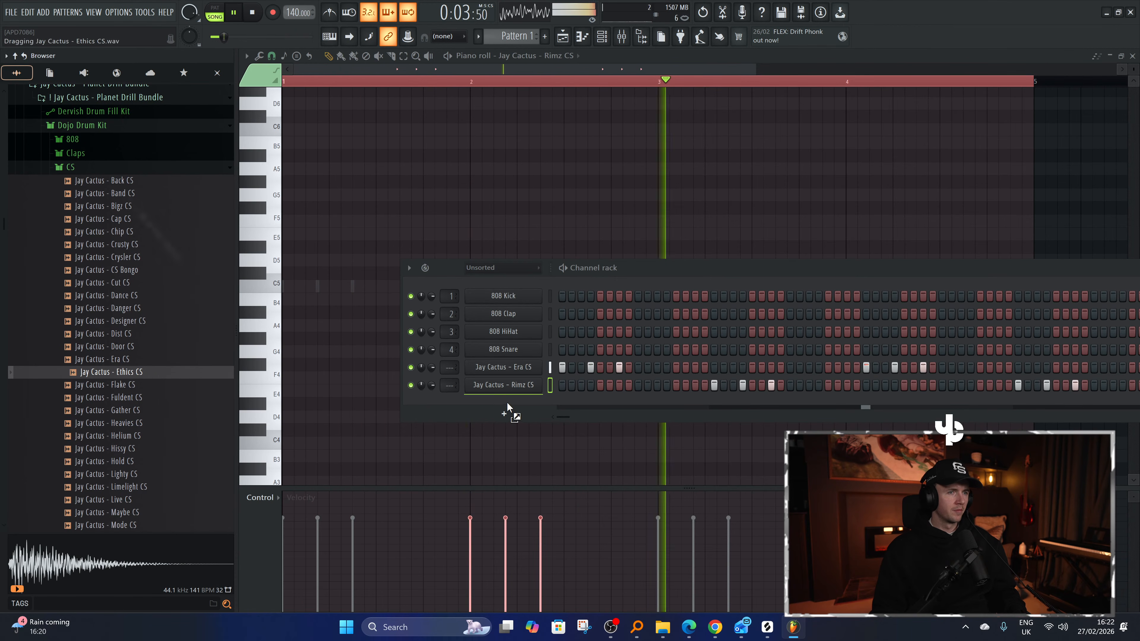
Add Jay Cactus - Ethics CS as a new channel and program its hits on steps 9, 12 and 15 of bar 2.
{"action": "left_click_drag", "start_coordinate": [507, 403], "coordinate": [512, 405]}
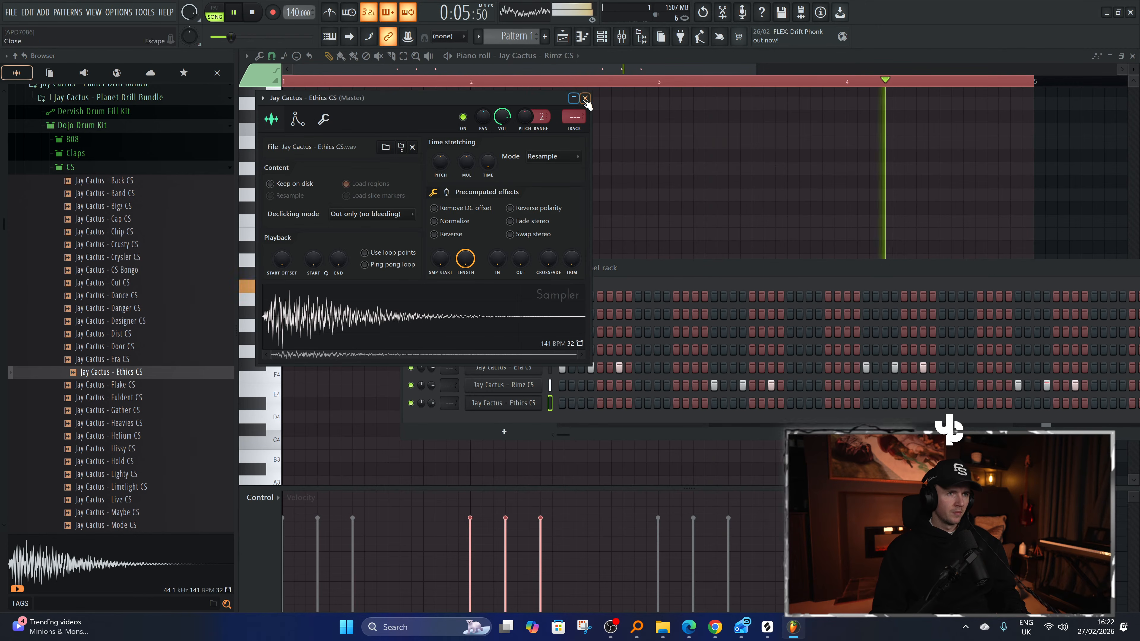
{"action": "left_click", "coordinate": [585, 99]}
{"action": "left_click", "coordinate": [790, 403]}
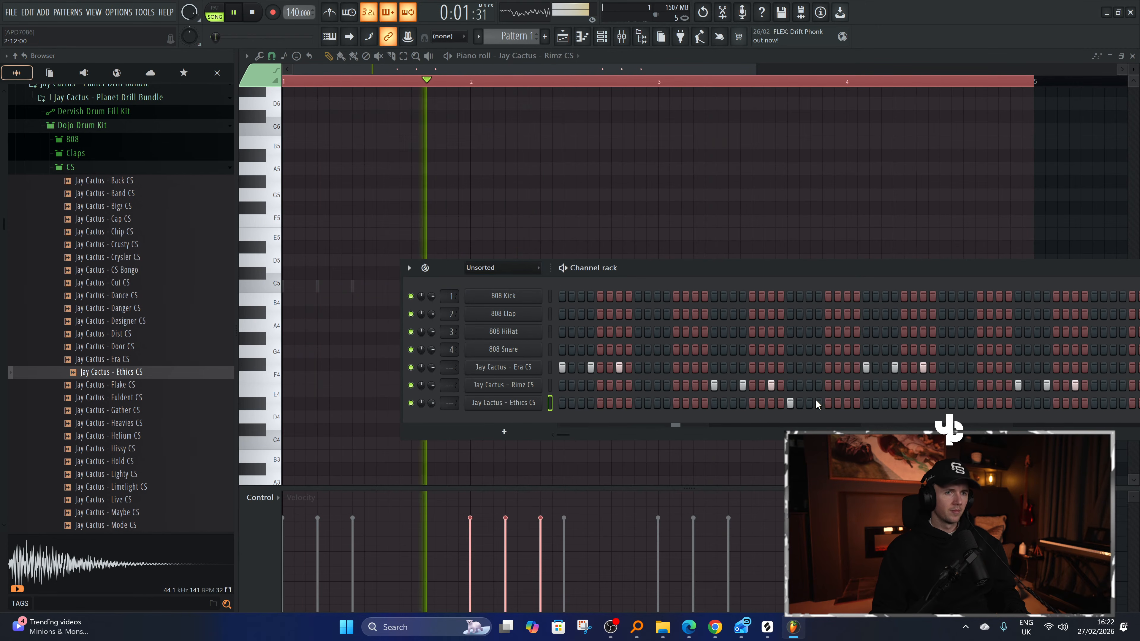
{"action": "left_click", "coordinate": [848, 402]}
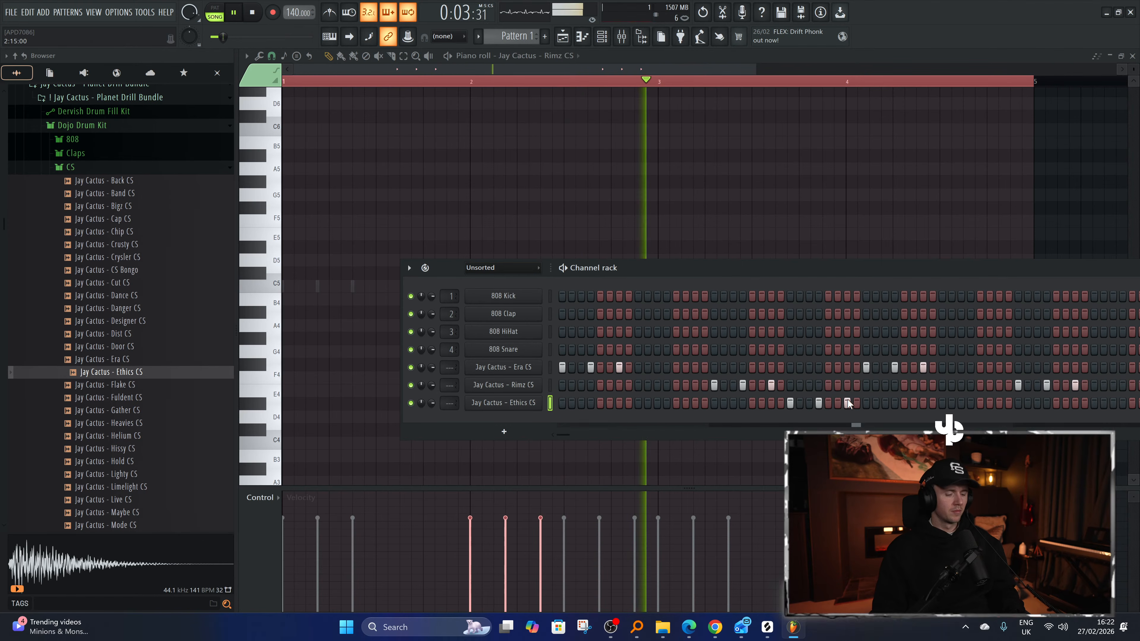
Duplicate the Ethics CS notes of bars 1–2 into bars 3–4 in the piano roll.
{"action": "left_click", "coordinate": [505, 407]}
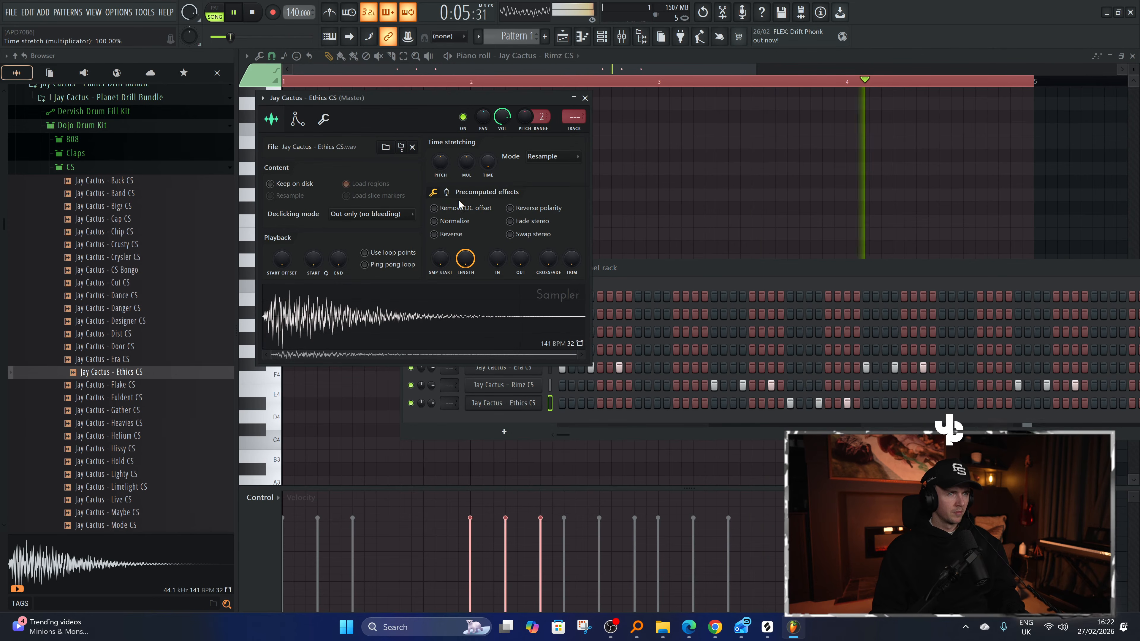
{"action": "key", "text": "F7"}
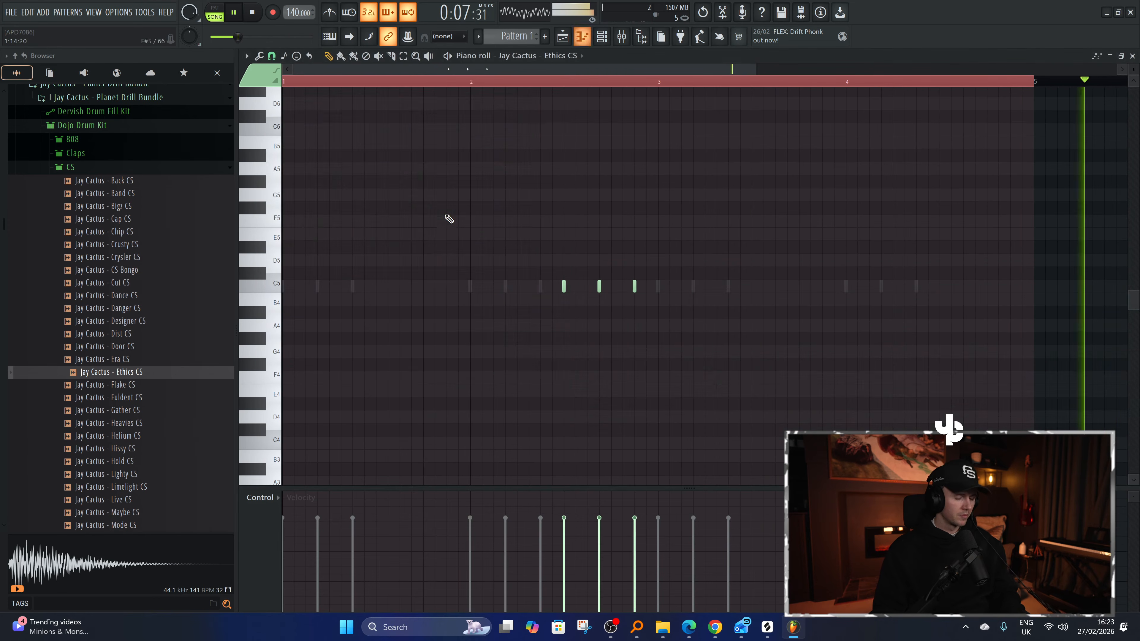
{"action": "key", "text": "space"}
{"action": "scroll", "coordinate": [537, 208], "scroll_direction": "down", "scroll_amount": 2}
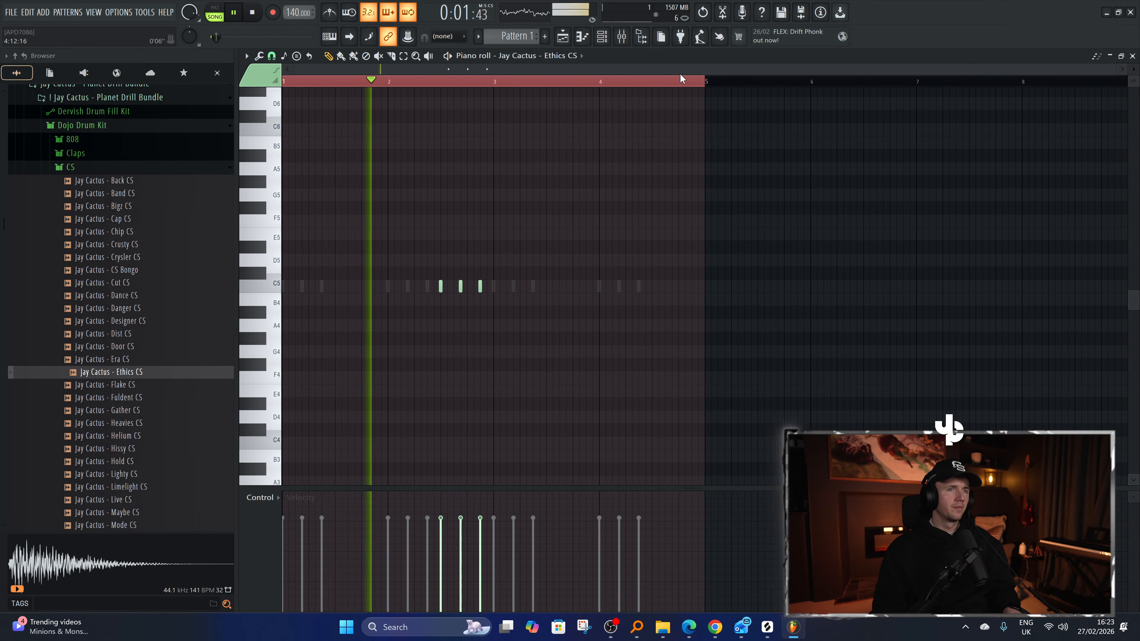
{"action": "left_click_drag", "start_coordinate": [705, 81], "coordinate": [495, 81]}
{"action": "key", "text": "ctrl+b"}
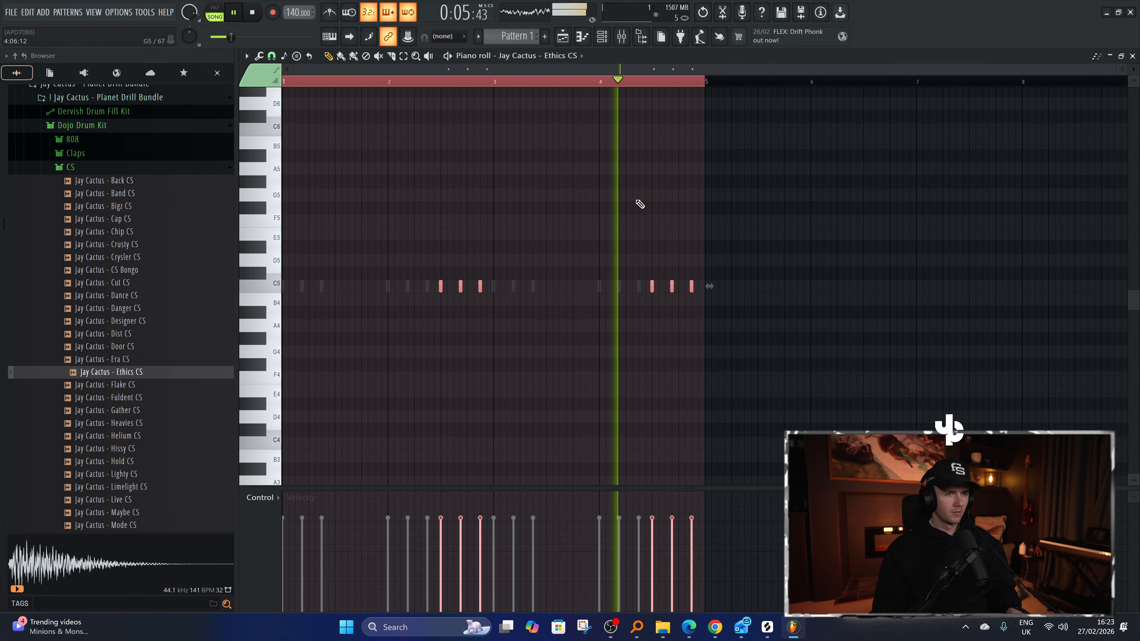
Add a short Ethics CS note on step 10 of bar 4, lower its velocity sharply and the other Ethics notes' velocities slightly.
{"action": "scroll", "coordinate": [660, 269], "scroll_direction": "up", "scroll_amount": 2}
{"action": "left_click", "coordinate": [663, 284]}
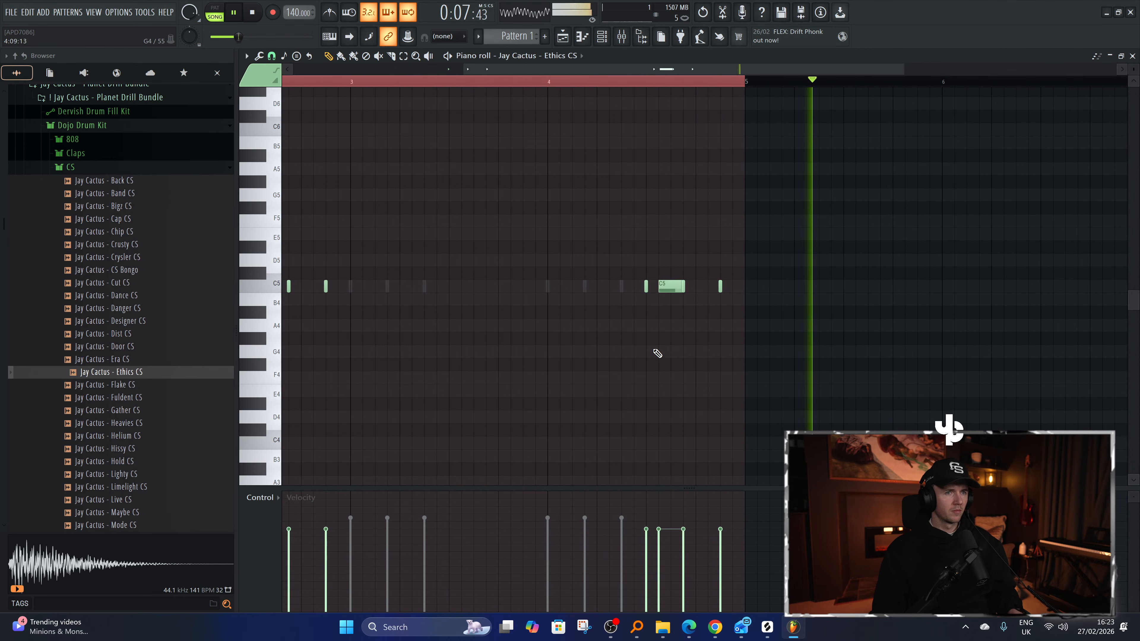
{"action": "right_click", "coordinate": [661, 288]}
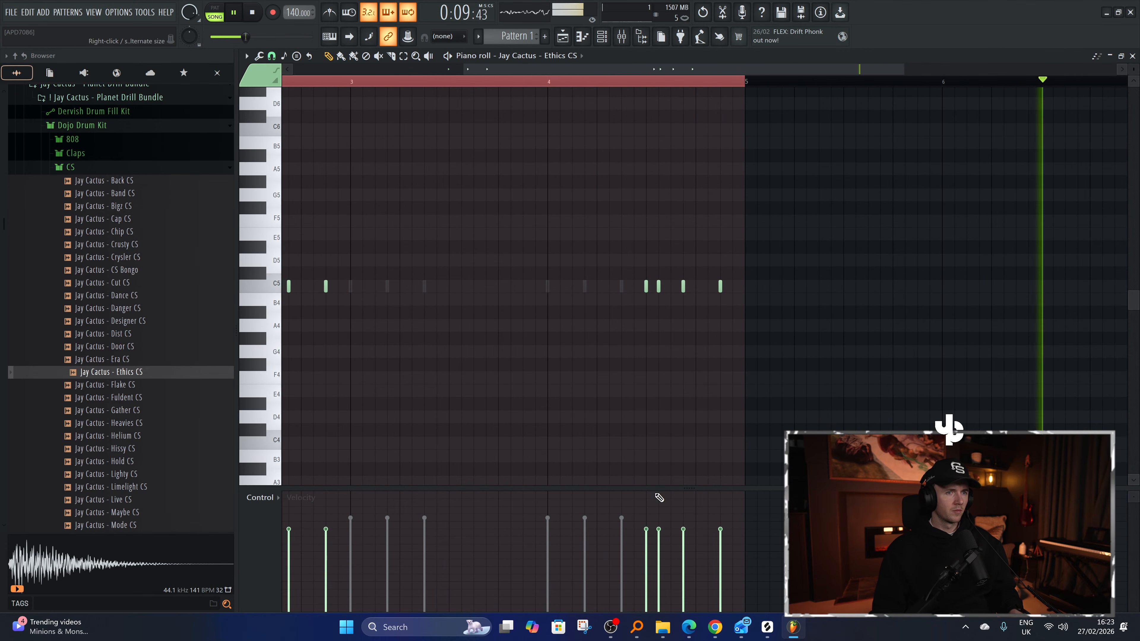
{"action": "scroll", "coordinate": [556, 426], "scroll_direction": "down", "scroll_amount": 2}
{"action": "key", "text": "ctrl+a"}
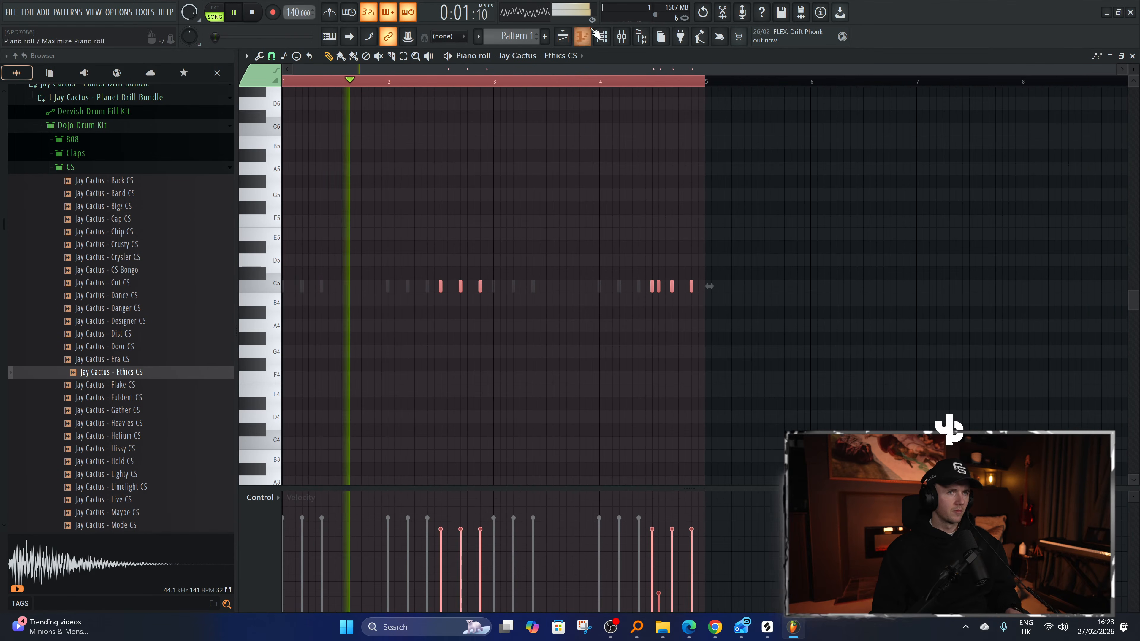
Open the Era CS notes in the piano roll and duplicate the first four bars' hits into bars 5 and 7.
{"action": "key", "text": "F6"}
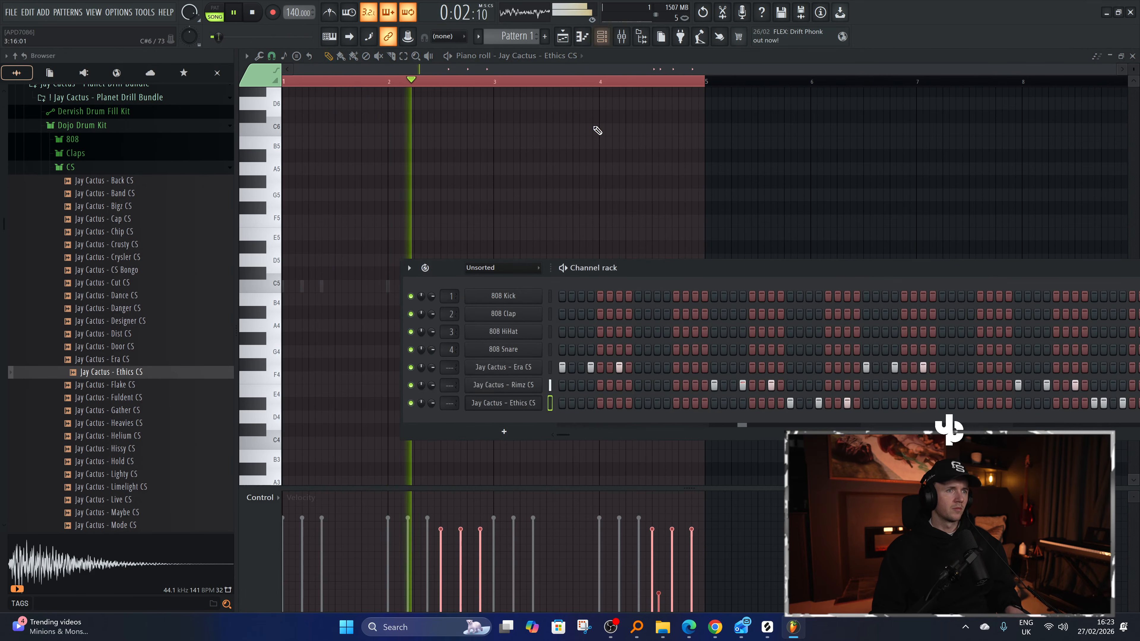
{"action": "left_click", "coordinate": [551, 368]}
{"action": "key", "text": "F6"}
{"action": "key", "text": "ctrl+a"}
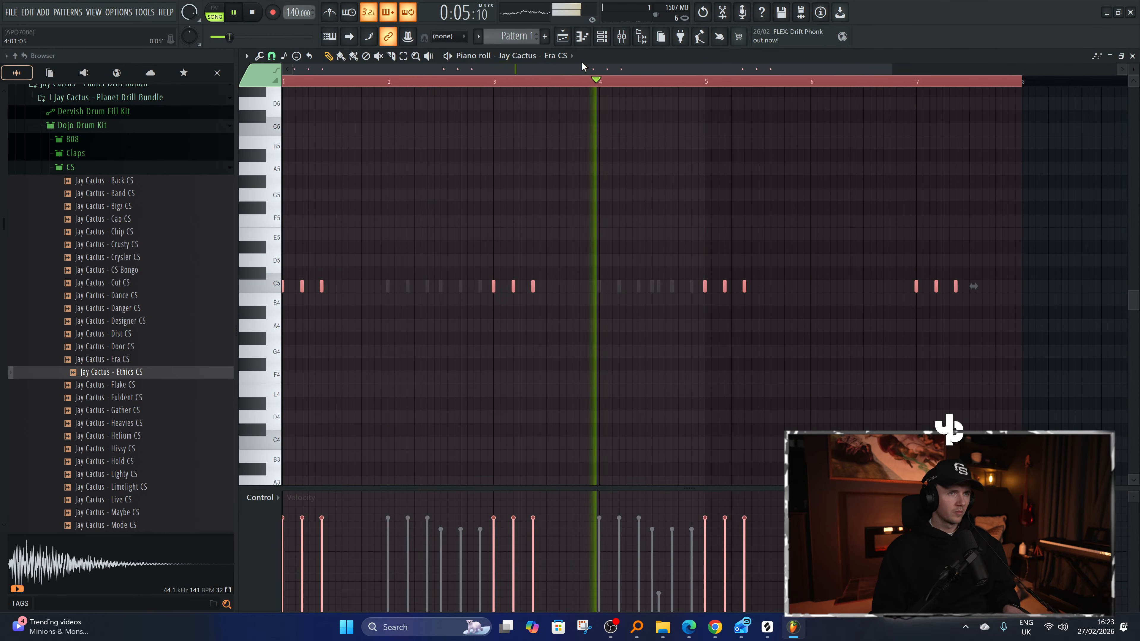
Duplicate the Rimz CS notes of bars 1–4 into bars 5–8 and switch the piano roll to Ethics CS.
{"action": "scroll", "coordinate": [582, 62], "scroll_direction": "down", "scroll_amount": 1}
{"action": "key", "text": "ctrl+a"}
{"action": "left_click_drag", "start_coordinate": [705, 82], "coordinate": [714, 88]}
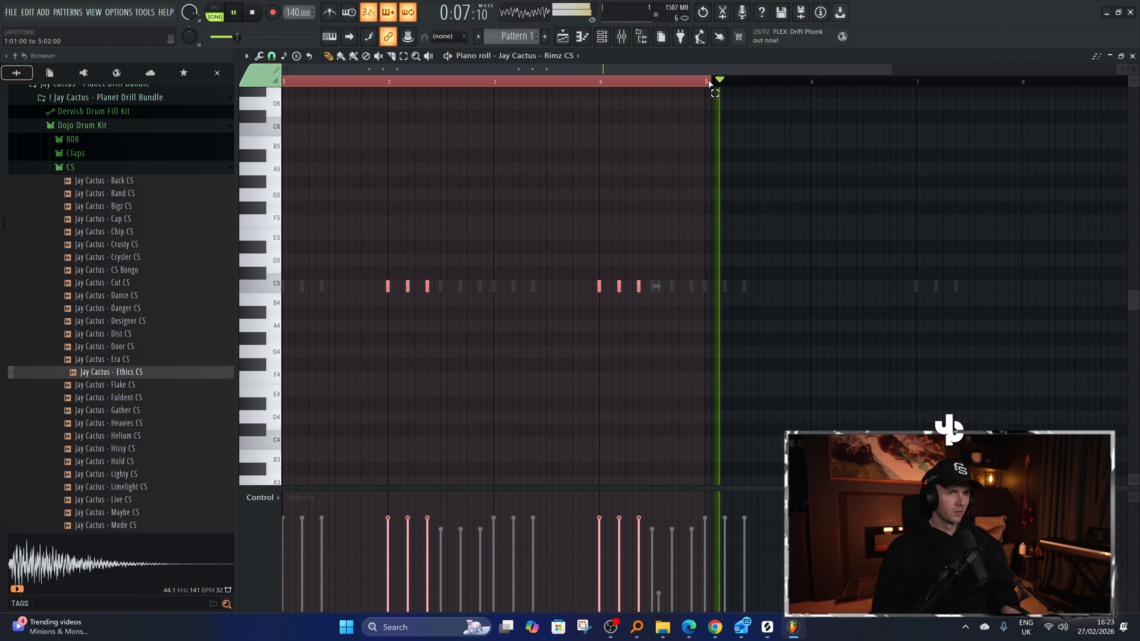
{"action": "key", "text": "ctrl+b"}
{"action": "key", "text": "ctrl+a"}
{"action": "scroll", "coordinate": [561, 62], "scroll_direction": "down", "scroll_amount": 1}
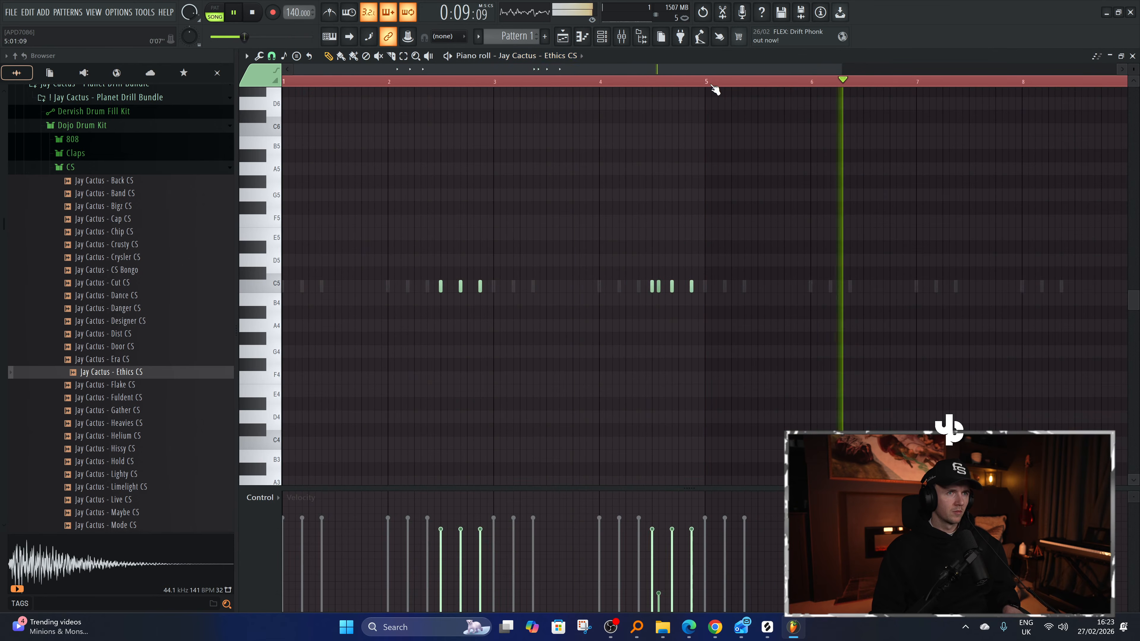
Duplicate the Ethics CS notes of bars 1–4 into bars 5–8 and deselect them.
{"action": "key", "text": "ctrl+a"}
{"action": "key", "text": "ctrl+b"}
{"action": "scroll", "coordinate": [671, 179], "scroll_direction": "down", "scroll_amount": 1}
{"action": "key", "text": "ctrl+a"}
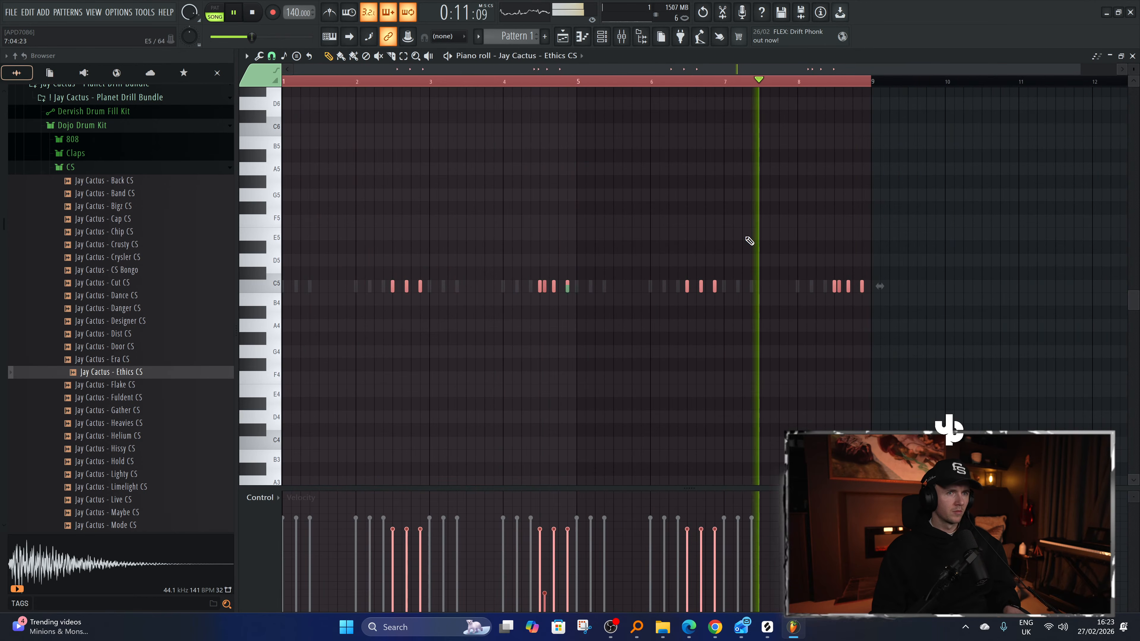
{"action": "left_click", "coordinate": [777, 271], "text": "ctrl"}
{"action": "scroll", "coordinate": [776, 272], "scroll_direction": "up", "scroll_amount": 1}
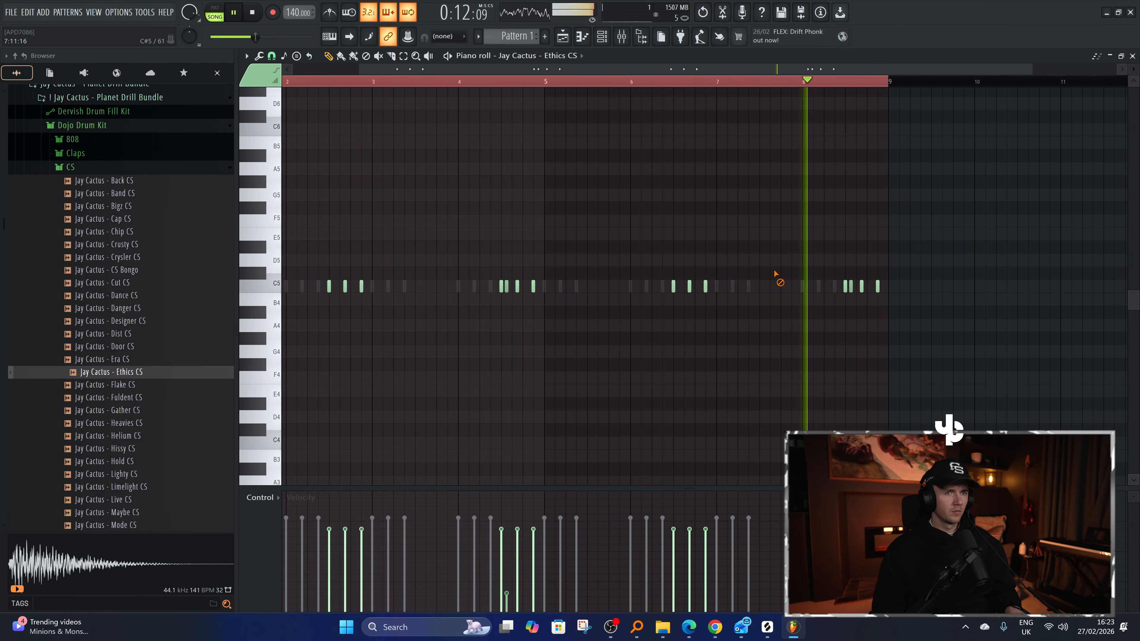
Switch the piano roll to Era CS, add a two-step C5 note on step 15 of bar 7, and chop it into four hits.
{"action": "left_click", "coordinate": [551, 83]}
{"action": "scroll", "coordinate": [575, 56], "scroll_direction": "down", "scroll_amount": 1}
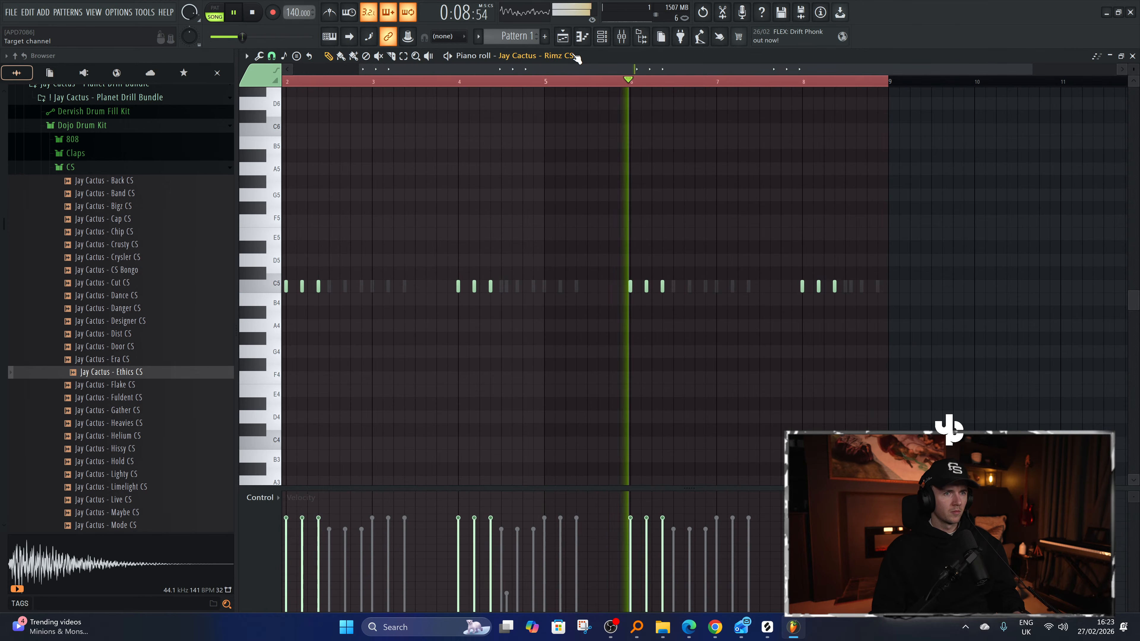
{"action": "scroll", "coordinate": [576, 56], "scroll_direction": "up", "scroll_amount": 1}
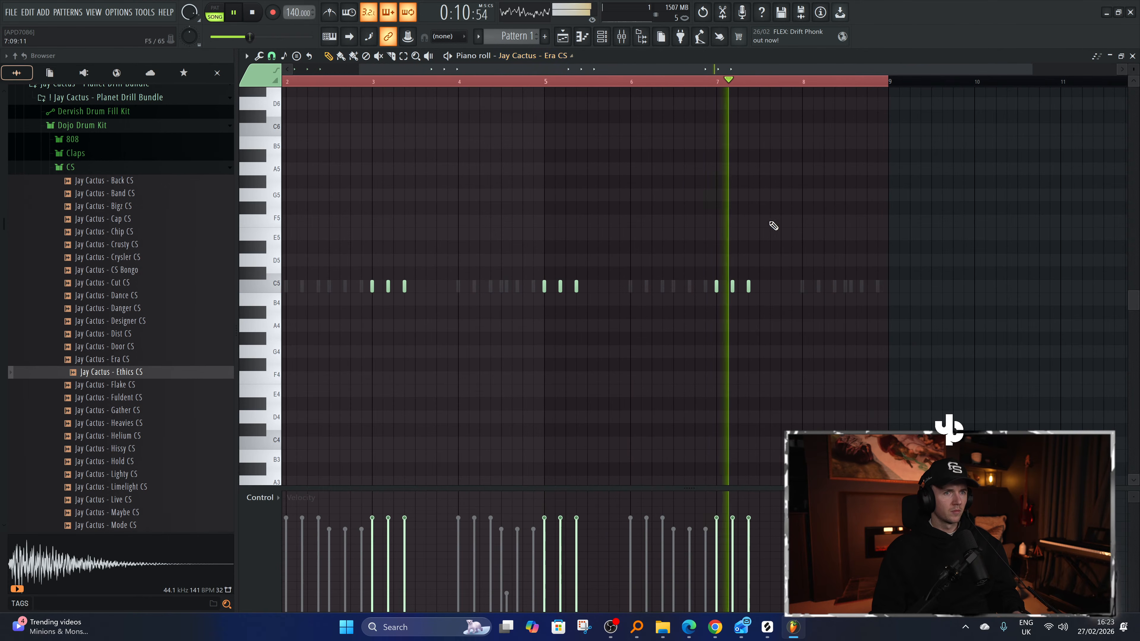
{"action": "scroll", "coordinate": [797, 287], "scroll_direction": "up", "scroll_amount": 2}
{"action": "left_click", "coordinate": [791, 286]}
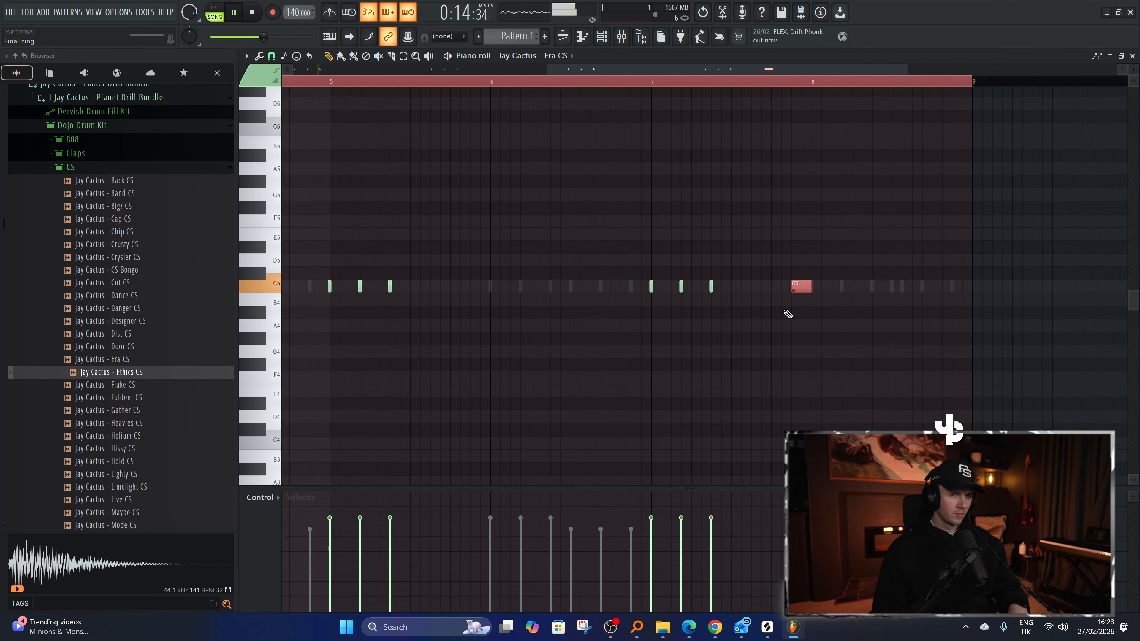
{"action": "key", "text": "ctrl+u"}
{"action": "left_click", "coordinate": [632, 381]}
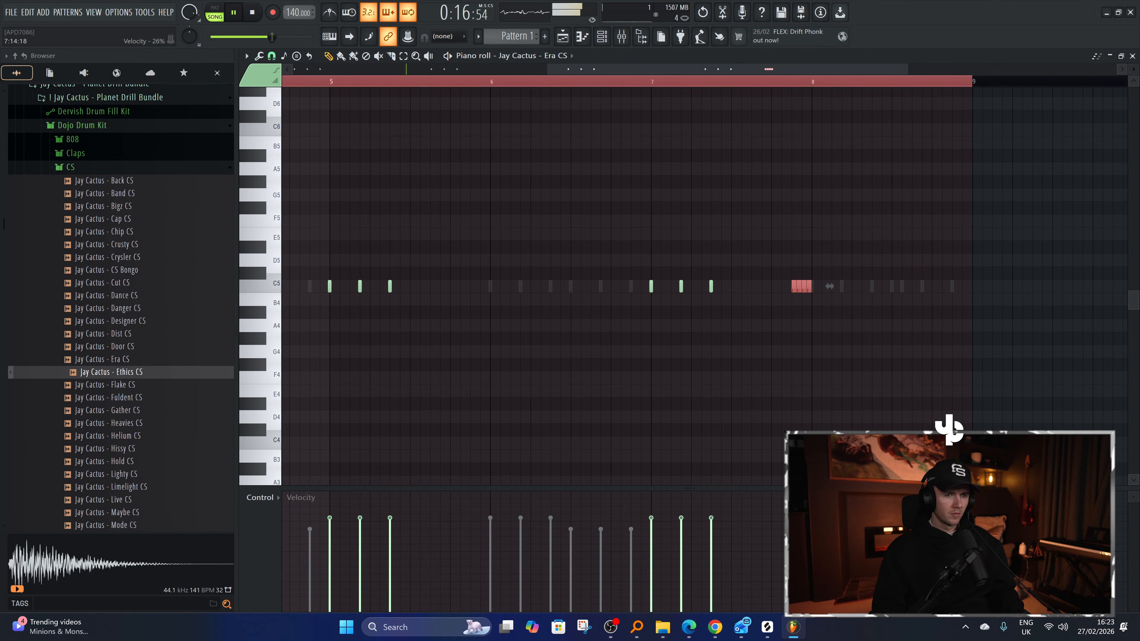
Ramp the velocities of the four chopped Era CS hits upward and add a loud note on step 1 of bar 8.
{"action": "left_click", "coordinate": [658, 85]}
{"action": "scroll", "coordinate": [575, 232], "scroll_direction": "down", "scroll_amount": 3}
{"action": "scroll", "coordinate": [646, 210], "scroll_direction": "down", "scroll_amount": 2}
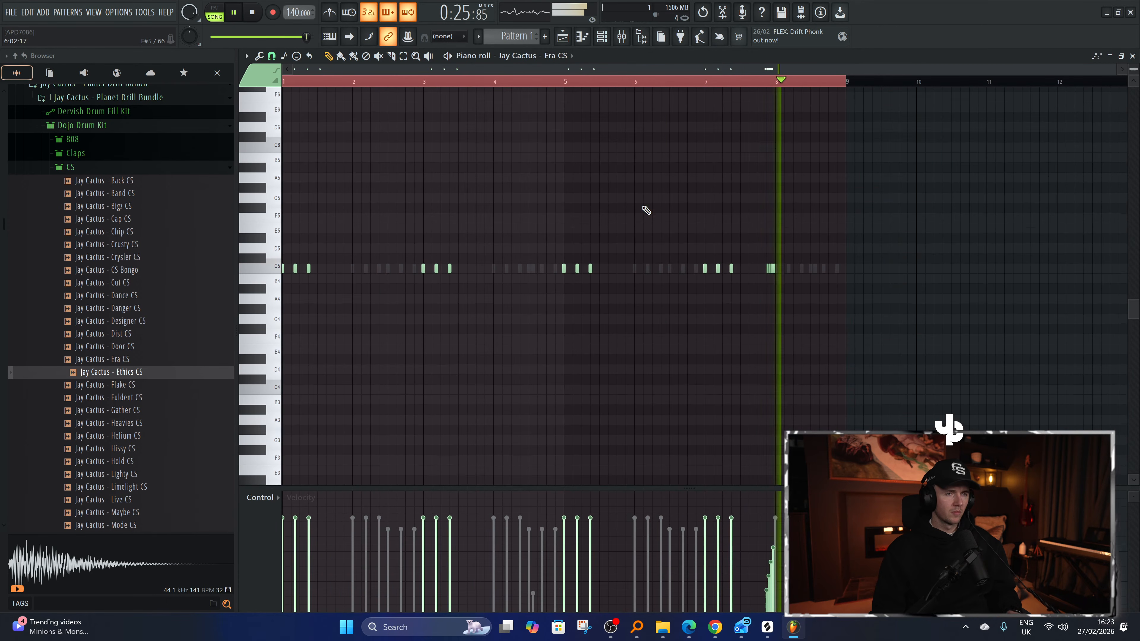
{"action": "scroll", "coordinate": [656, 198], "scroll_direction": "up", "scroll_amount": 3}
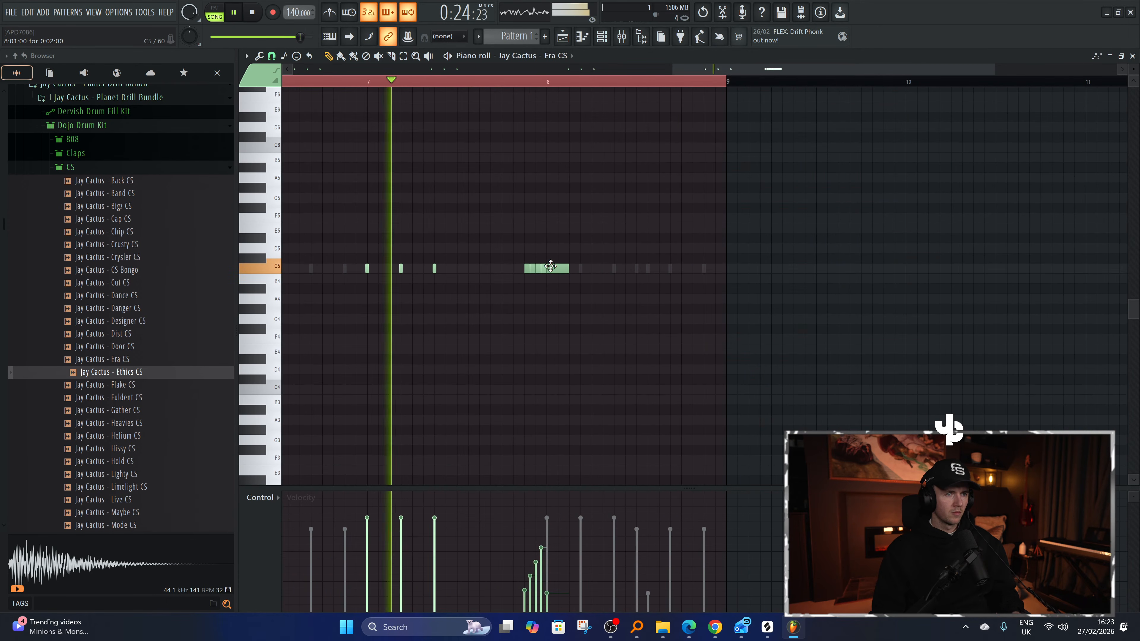
{"action": "scroll", "coordinate": [552, 268], "scroll_direction": "up", "scroll_amount": 10}
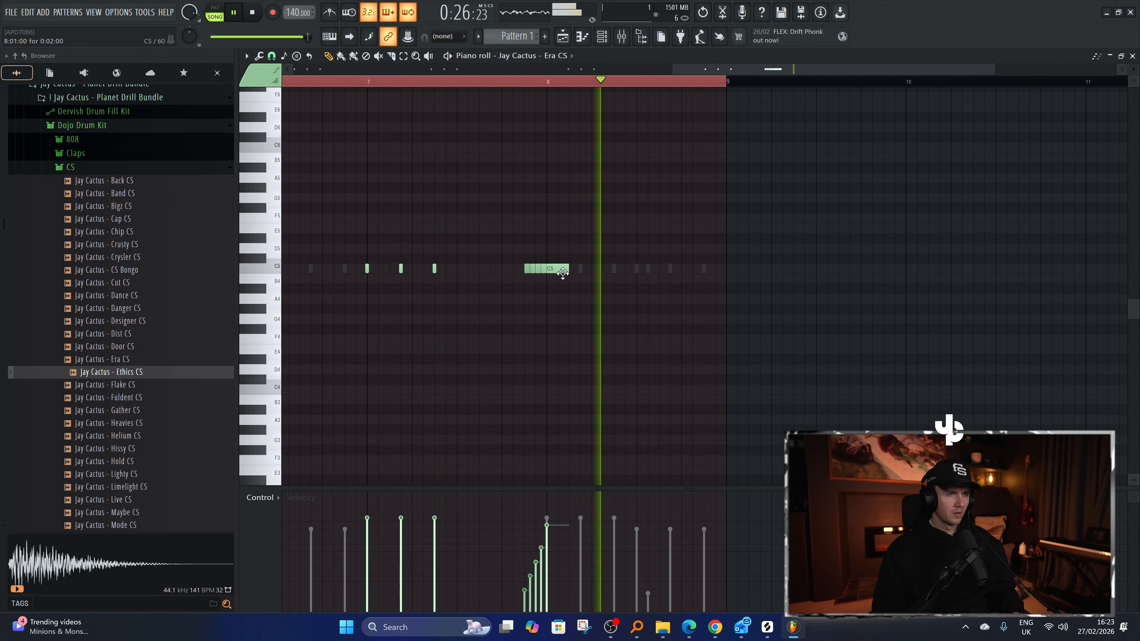
Shorten bar 8's first Era CS note to one step and add quieter one-step notes on steps 2 and 4.
{"action": "key", "text": "space"}
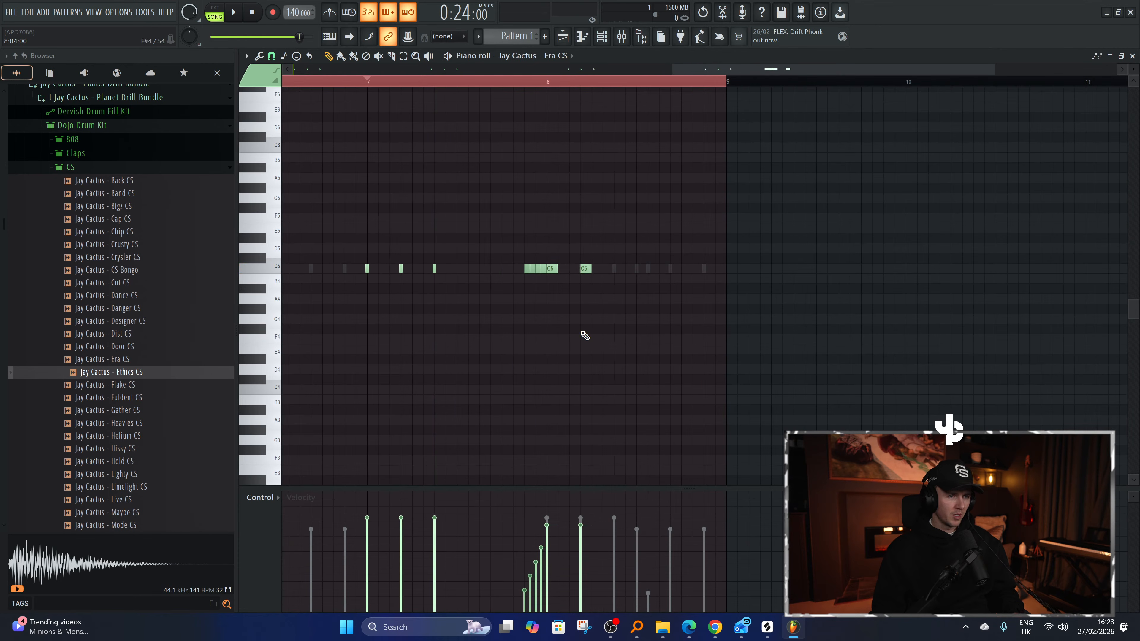
{"action": "scroll", "coordinate": [702, 242], "scroll_direction": "up", "scroll_amount": 2}
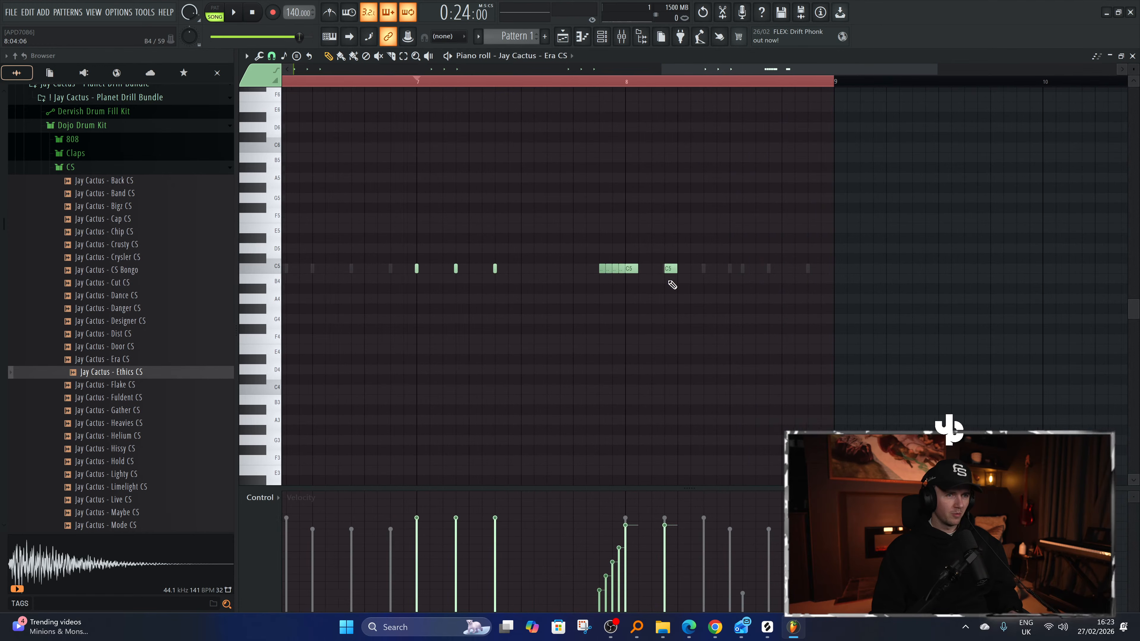
{"action": "key", "text": "space"}
{"action": "key", "text": "ctrl+z"}
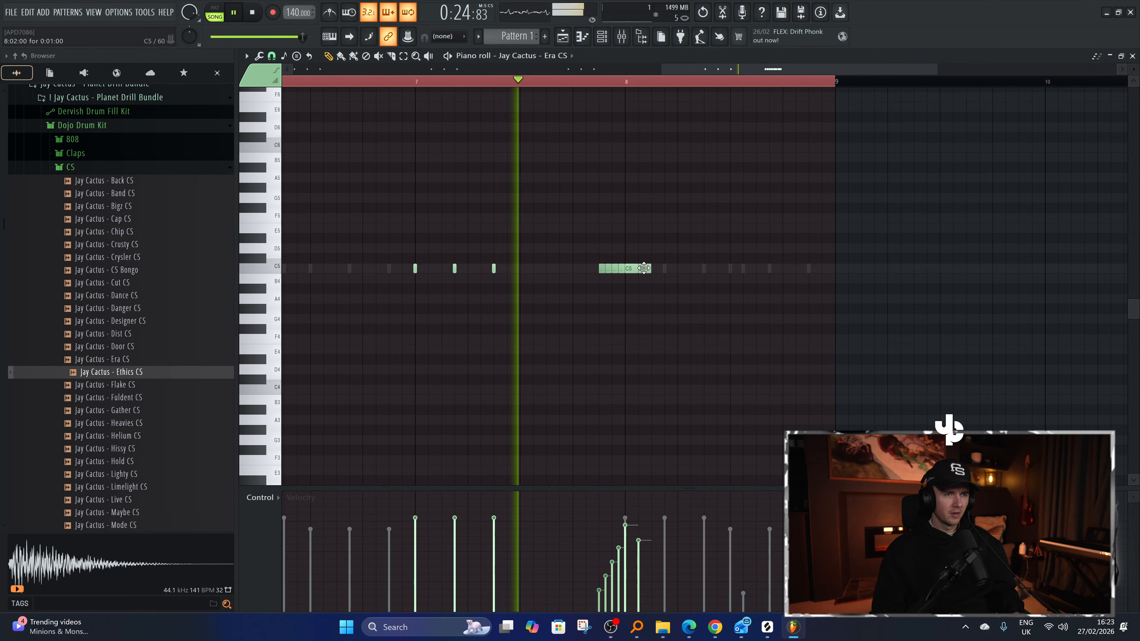
{"action": "left_click", "coordinate": [667, 268]}
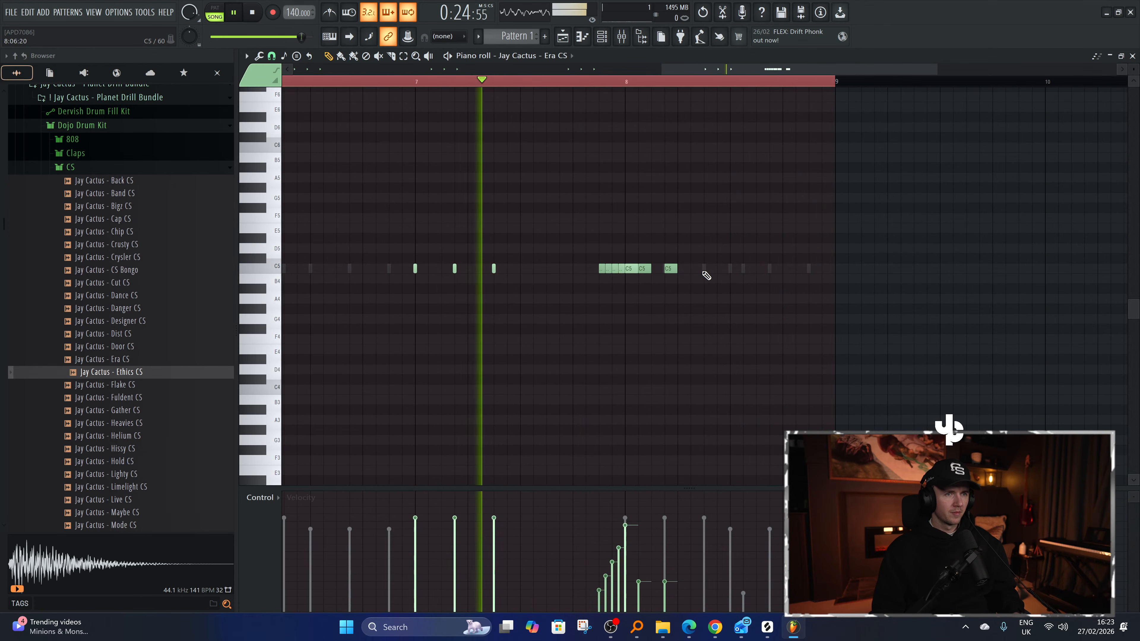
Add Era CS notes on steps 6 and 7 of bar 8, with a lower velocity on step 6.
{"action": "key", "text": "space"}
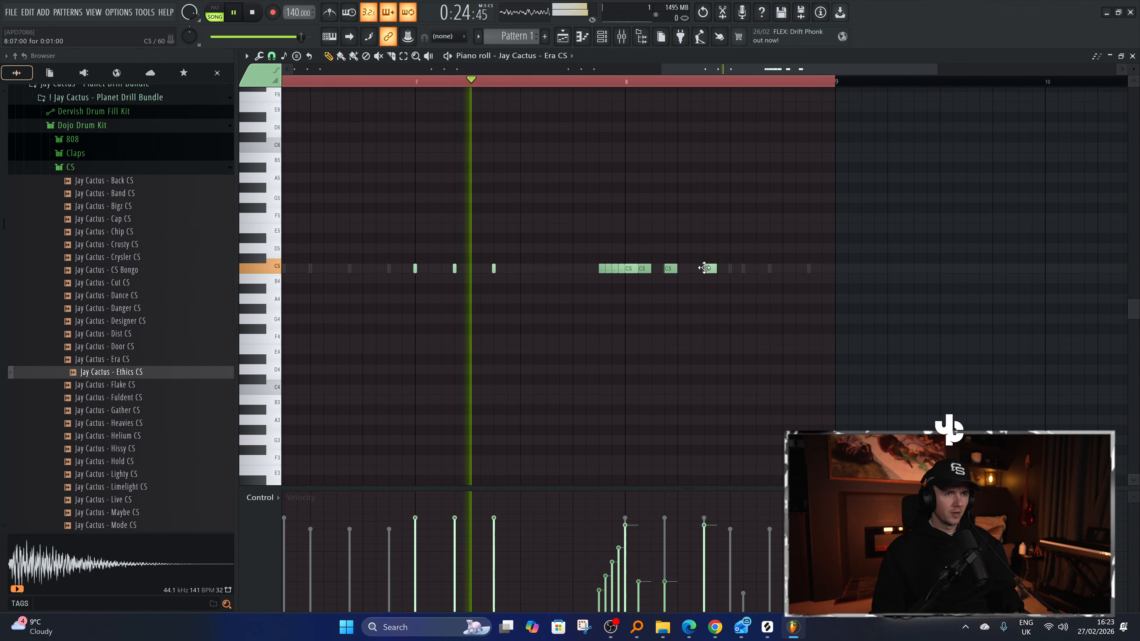
{"action": "left_click", "coordinate": [709, 268]}
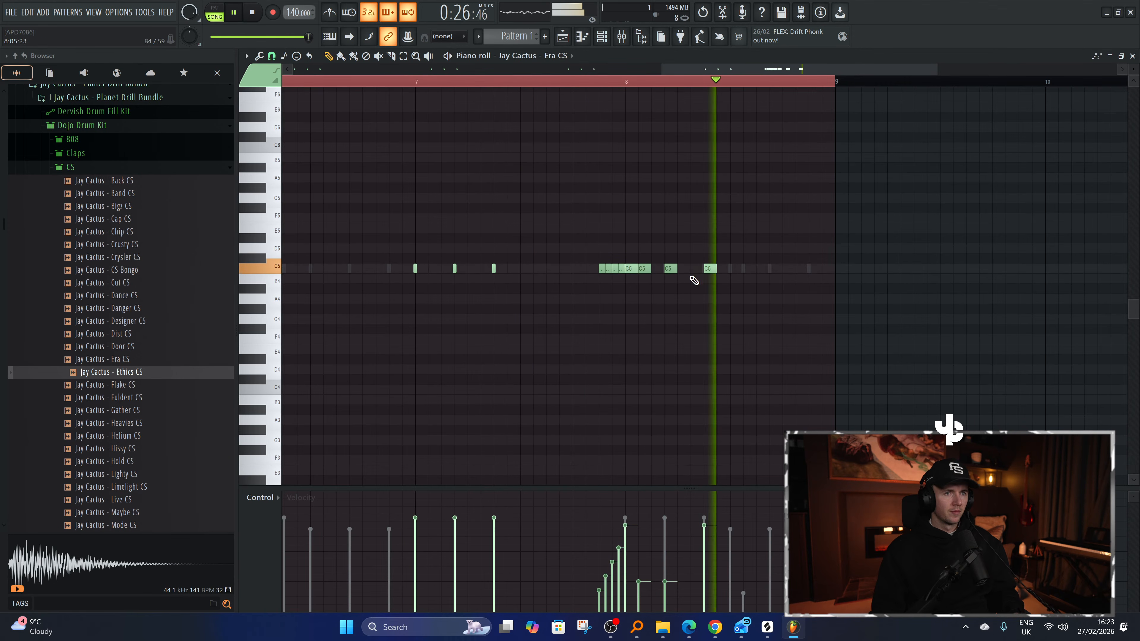
{"action": "scroll", "coordinate": [692, 269], "scroll_direction": "down", "scroll_amount": 6}
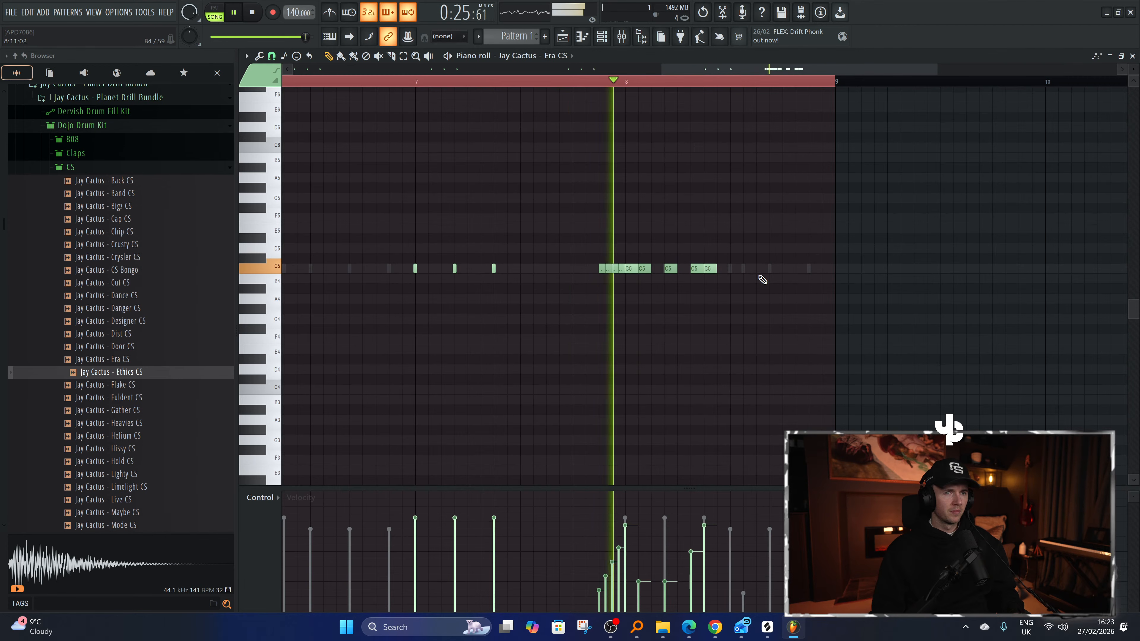
Continue the Era CS fill with one-step notes on steps 9, 12 and 15 of bar 8.
{"action": "key", "text": "space"}
{"action": "key", "text": "space"}
{"action": "left_click", "coordinate": [734, 269]}
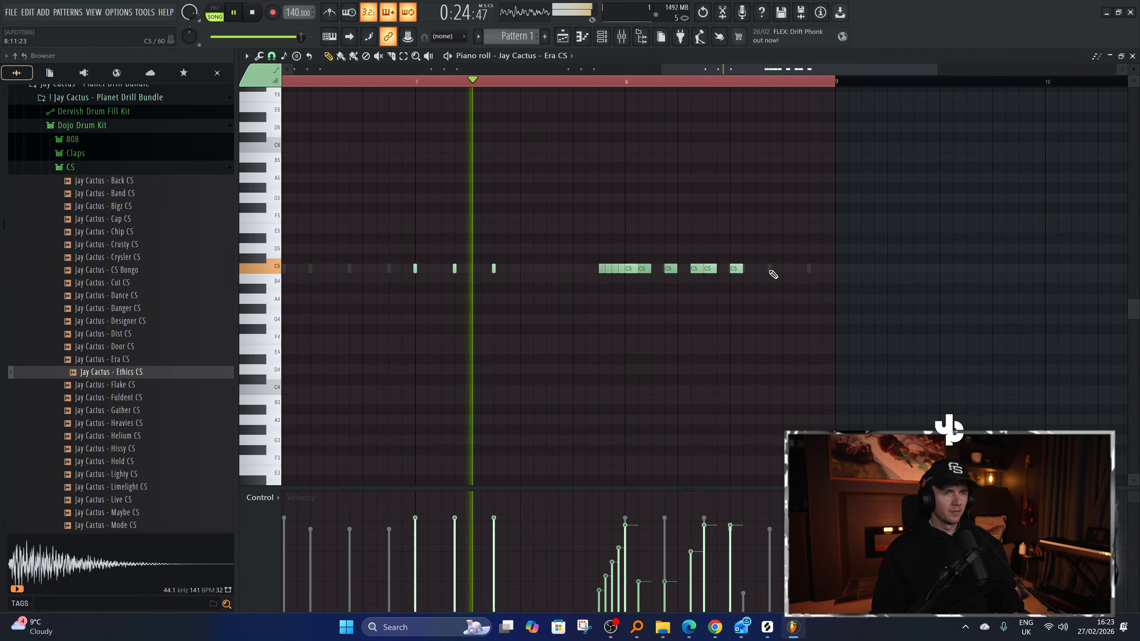
{"action": "left_click", "coordinate": [772, 270]}
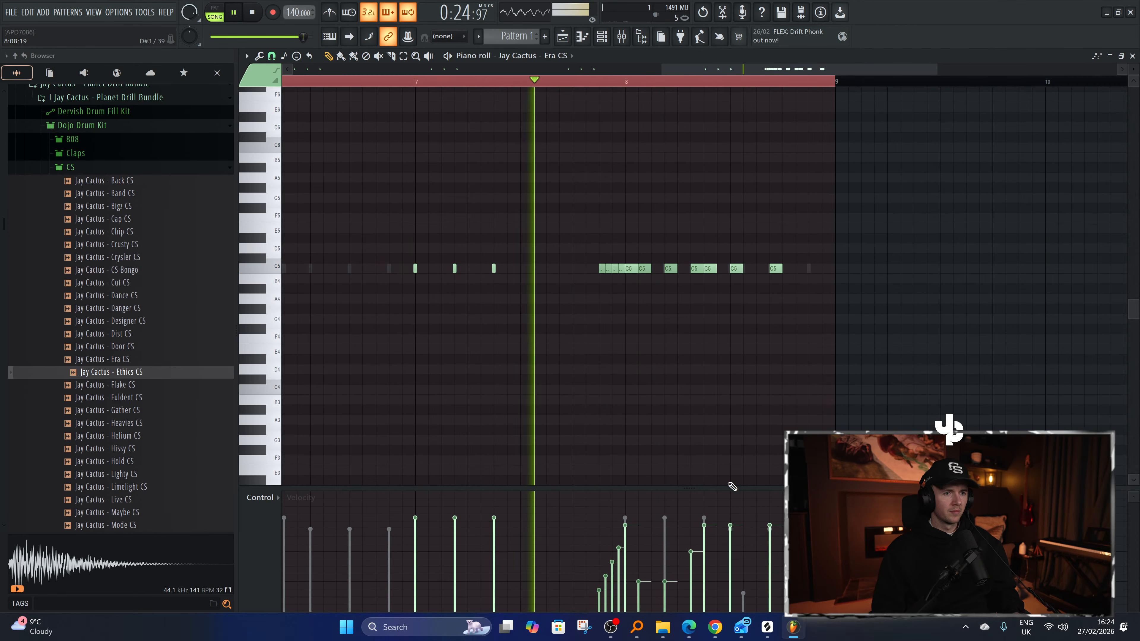
{"action": "left_click", "coordinate": [811, 269]}
{"action": "scroll", "coordinate": [713, 249], "scroll_direction": "down", "scroll_amount": 5}
Add Jay Cactus - Wall Snare from the Dojo Drum Kit's Snare folder as a new channel and close its sampler window.
{"action": "left_click", "coordinate": [602, 37]}
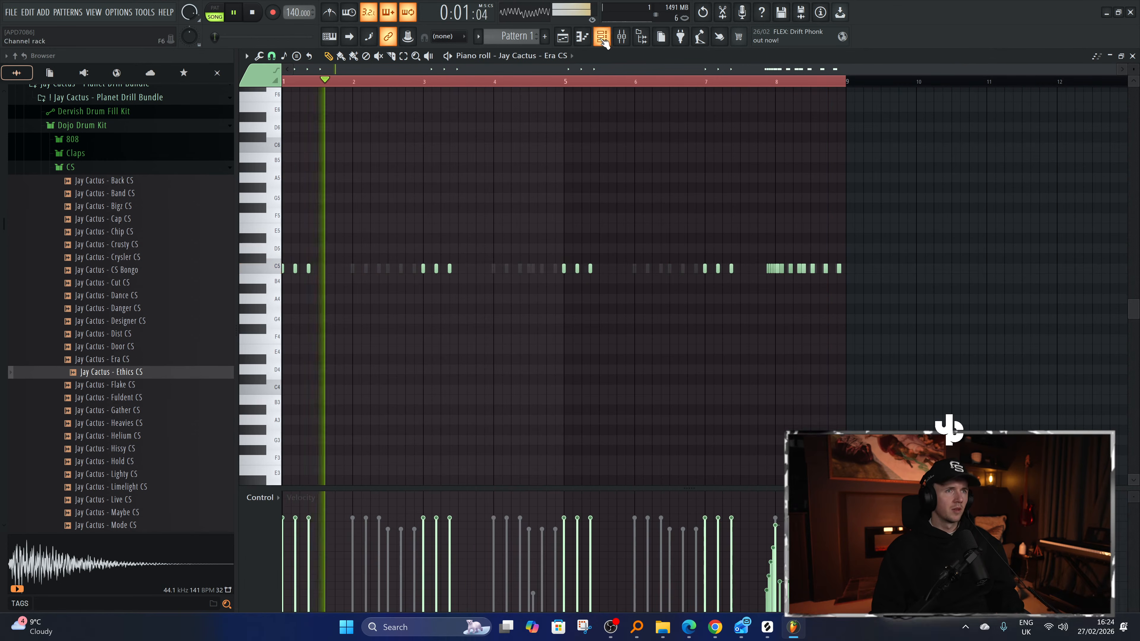
{"action": "left_click", "coordinate": [112, 168]}
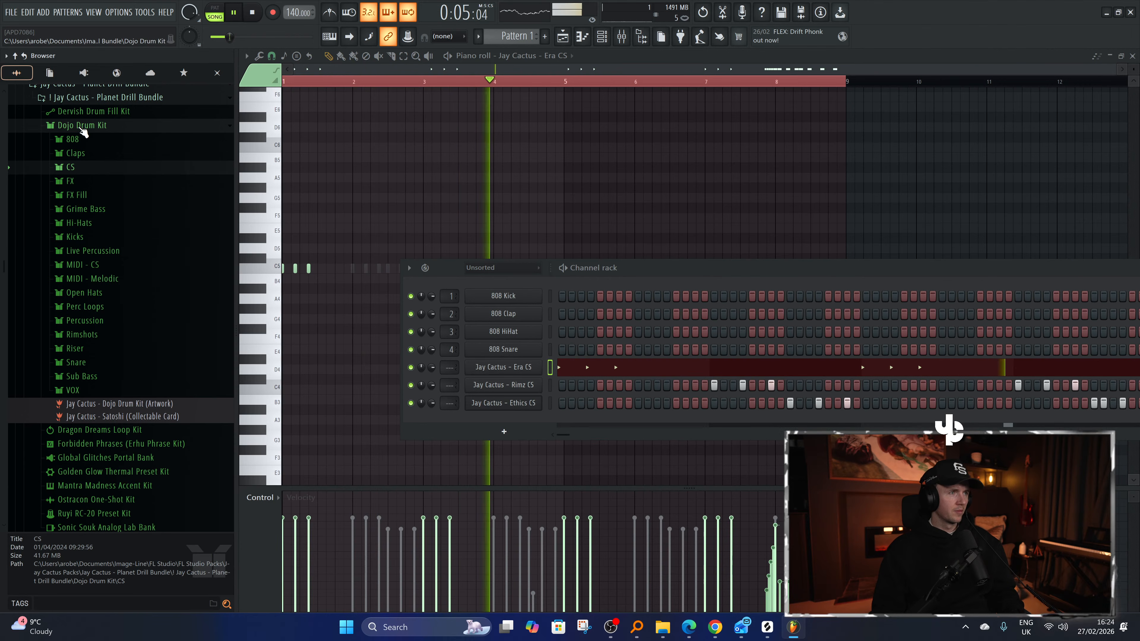
{"action": "left_click", "coordinate": [76, 362]}
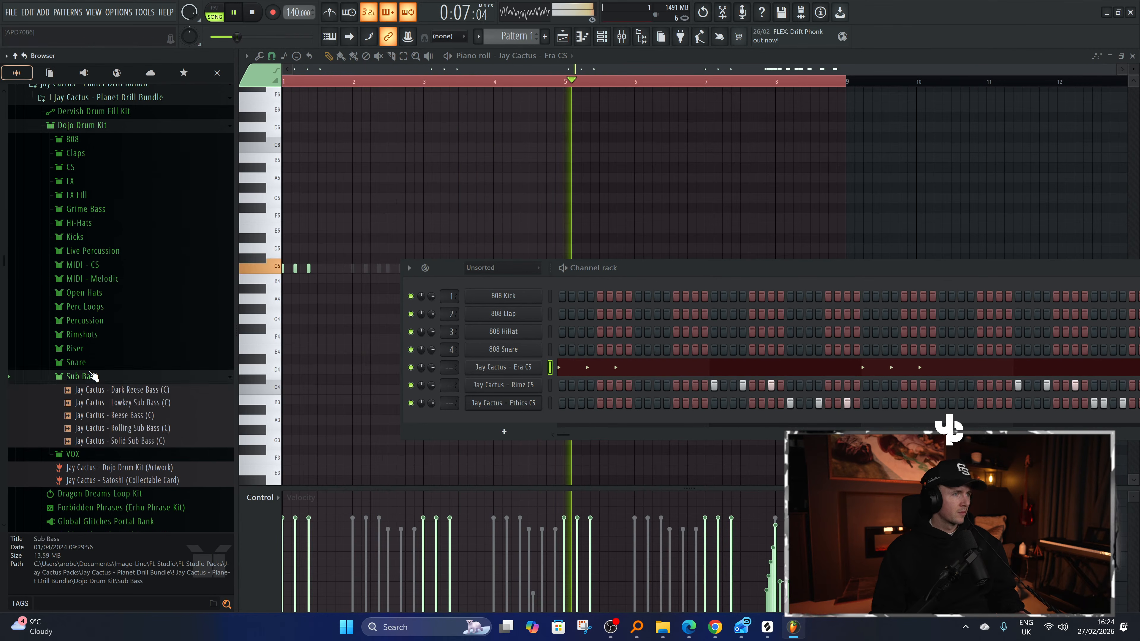
{"action": "left_click", "coordinate": [113, 462]}
{"action": "scroll", "coordinate": [135, 270], "scroll_direction": "down", "scroll_amount": 8}
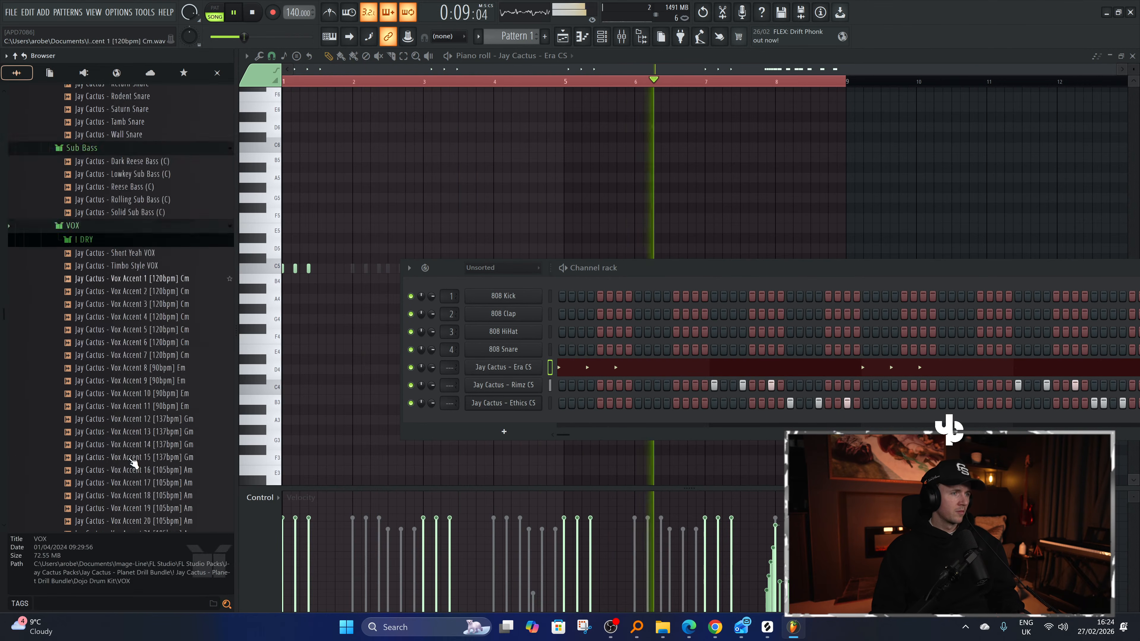
{"action": "scroll", "coordinate": [133, 211], "scroll_direction": "up", "scroll_amount": 1}
{"action": "left_click", "coordinate": [132, 242]}
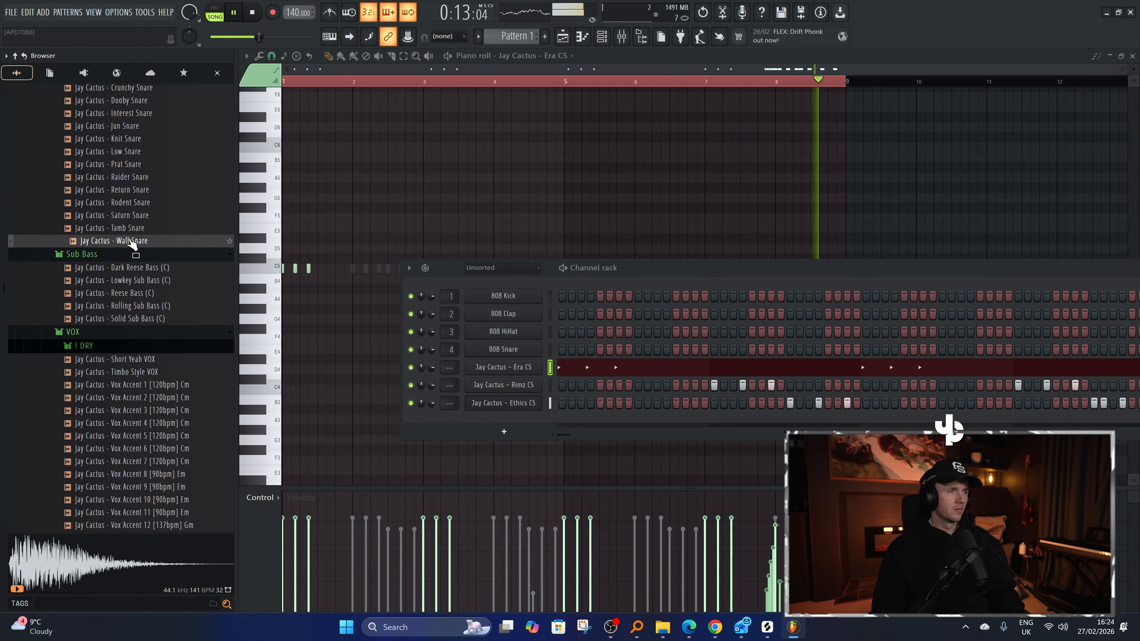
{"action": "left_click_drag", "start_coordinate": [545, 415], "coordinate": [545, 415]}
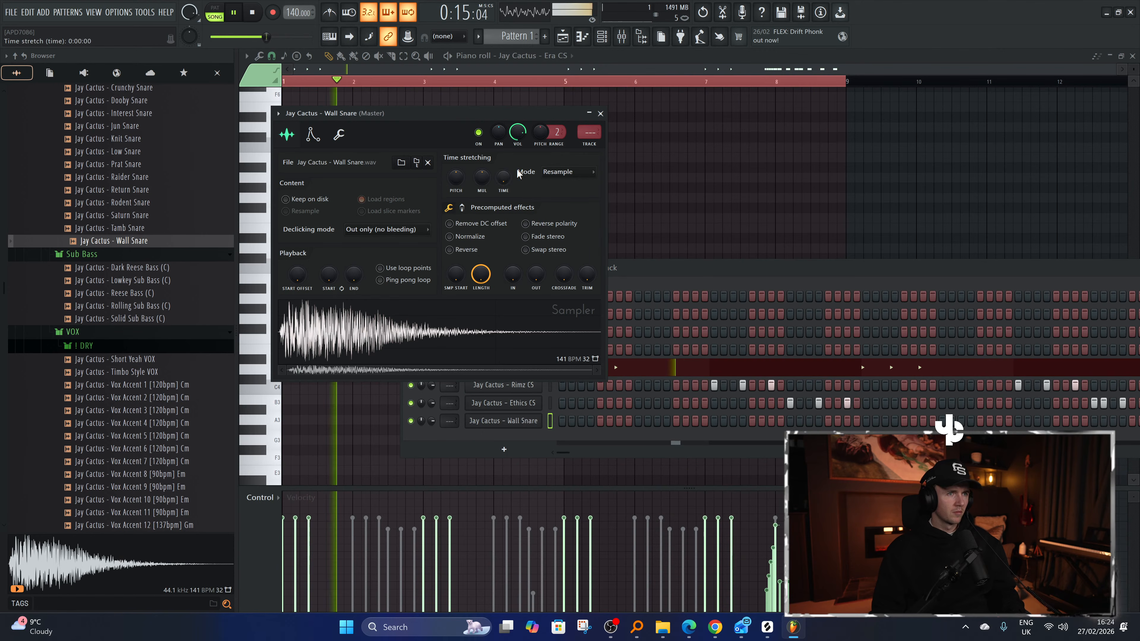
{"action": "left_click", "coordinate": [600, 114]}
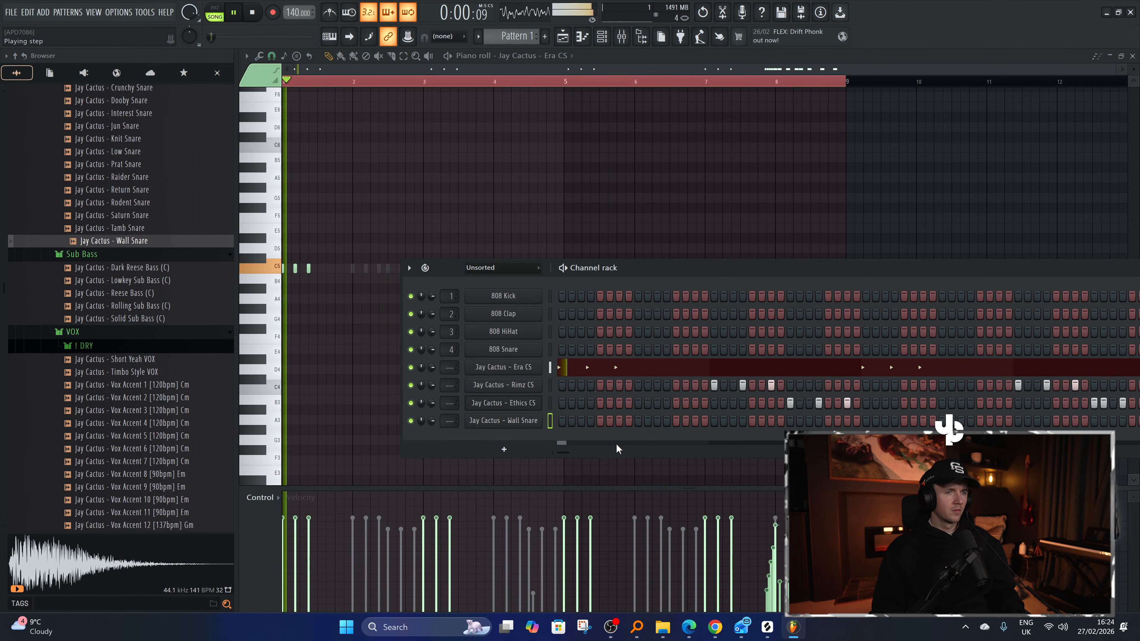
Place Wall Snare hits on step 9 of bars 1 and 3 and raise the channel volume to about 92%.
{"action": "left_click", "coordinate": [637, 420]}
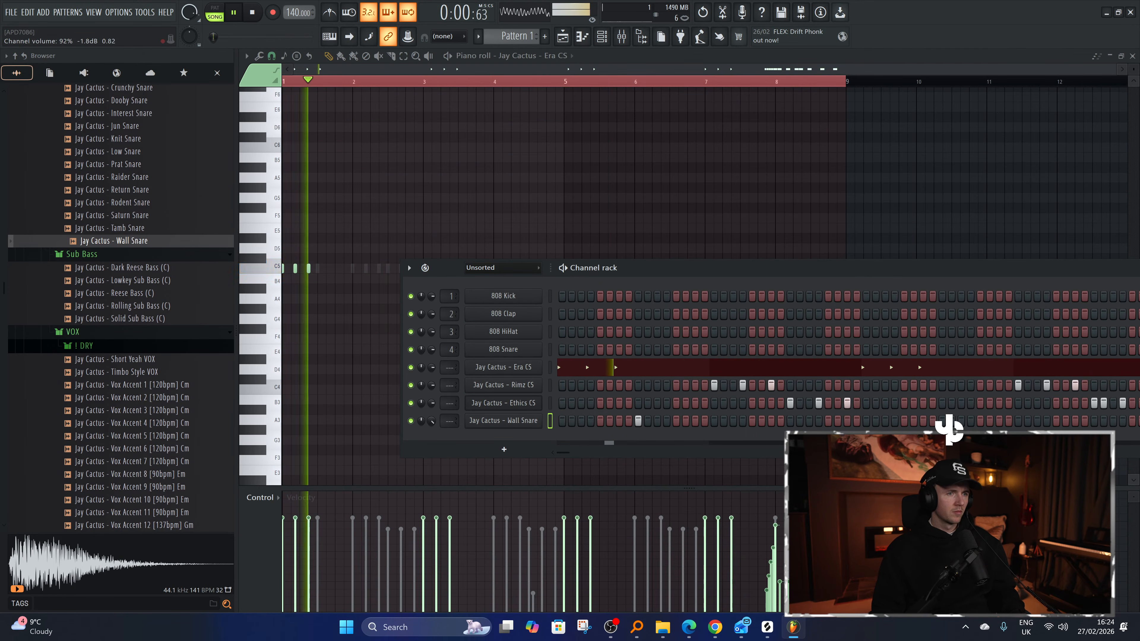
{"action": "left_click", "coordinate": [503, 420]}
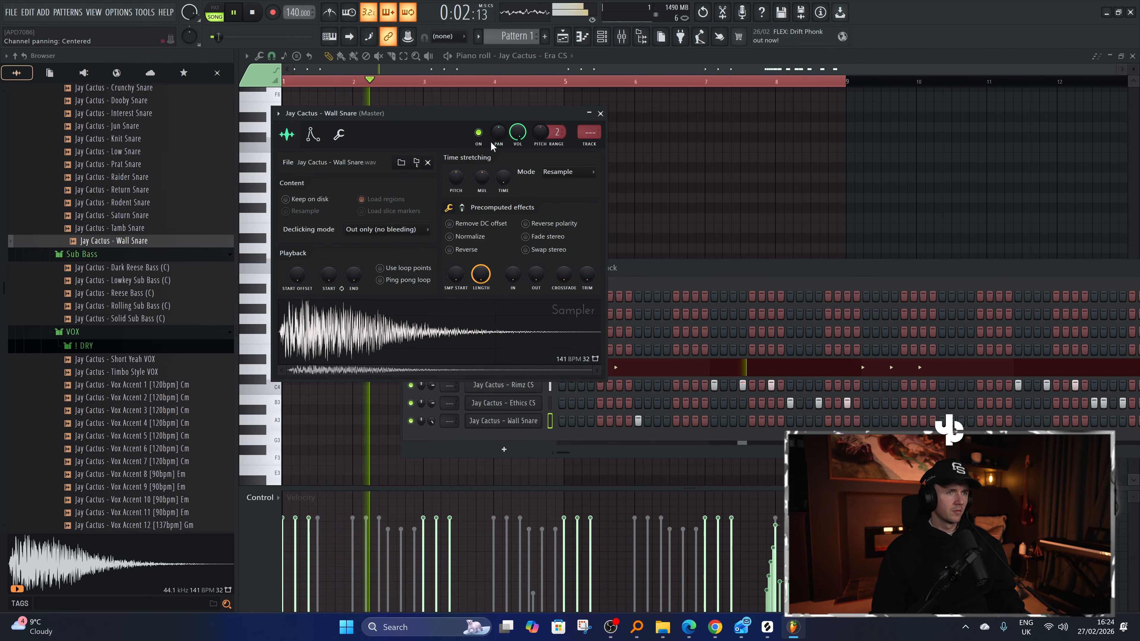
{"action": "left_click", "coordinate": [599, 113]}
{"action": "left_click", "coordinate": [904, 420]}
{"action": "key", "text": "space"}
{"action": "key", "text": "space"}
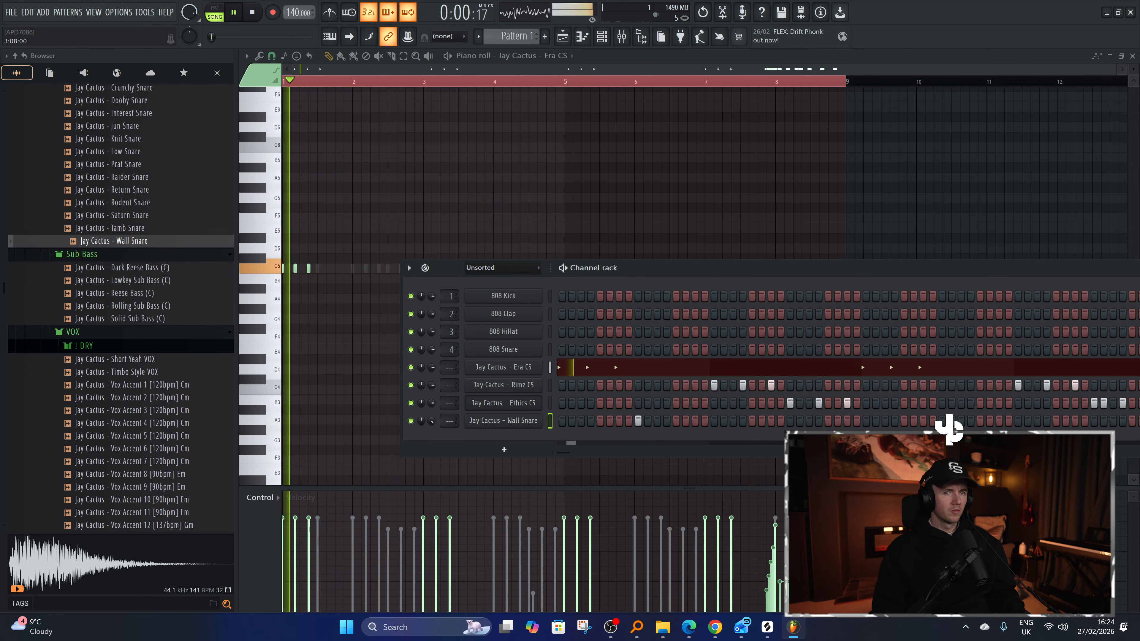
In the Wall Snare piano roll, add a step 13 hit in bar 4, duplicate bars 1–4 into 5–8, and add a step 15 hit in bar 7.
{"action": "key", "text": "F7"}
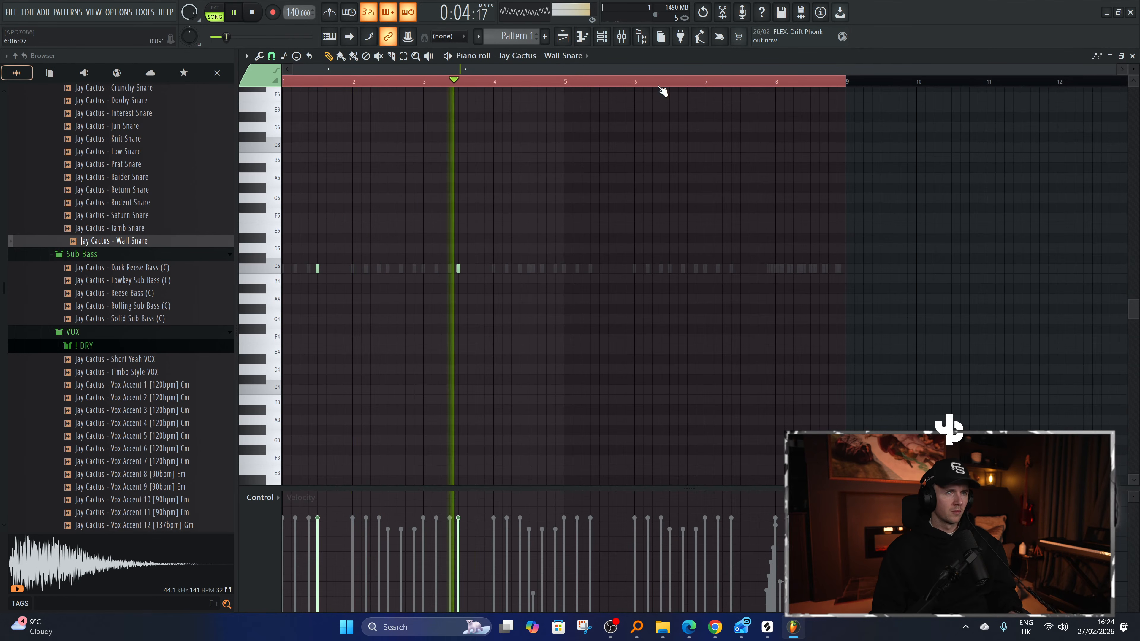
{"action": "left_click", "coordinate": [550, 269]}
{"action": "left_click_drag", "start_coordinate": [634, 84], "coordinate": [575, 85]}
{"action": "key", "text": "ctrl+b"}
{"action": "key", "text": "ctrl+d"}
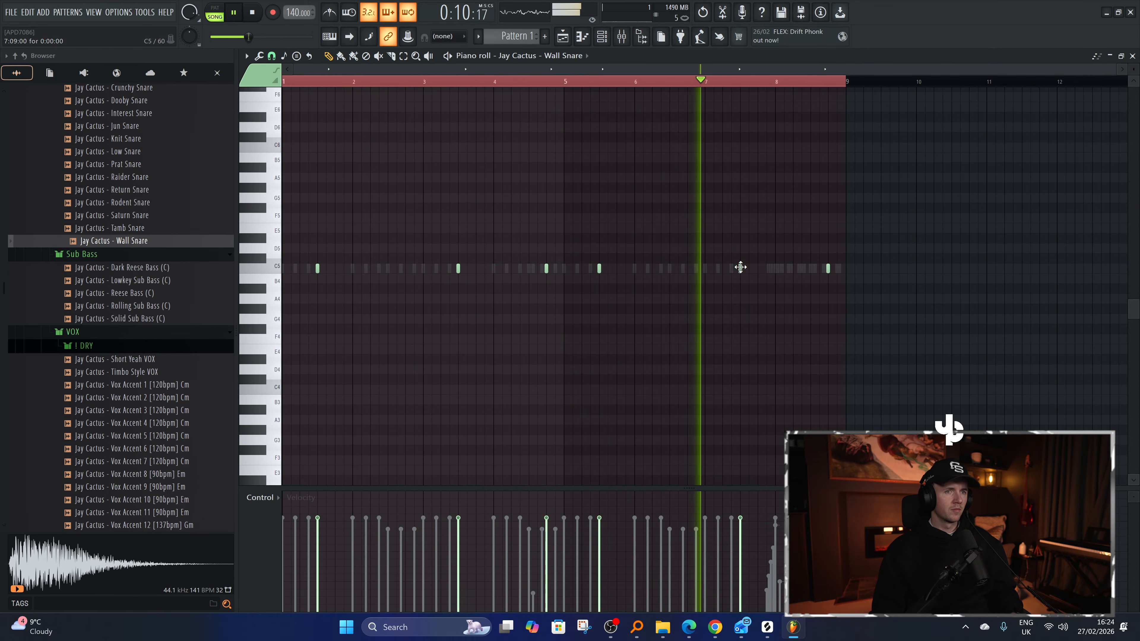
{"action": "left_click", "coordinate": [766, 269]}
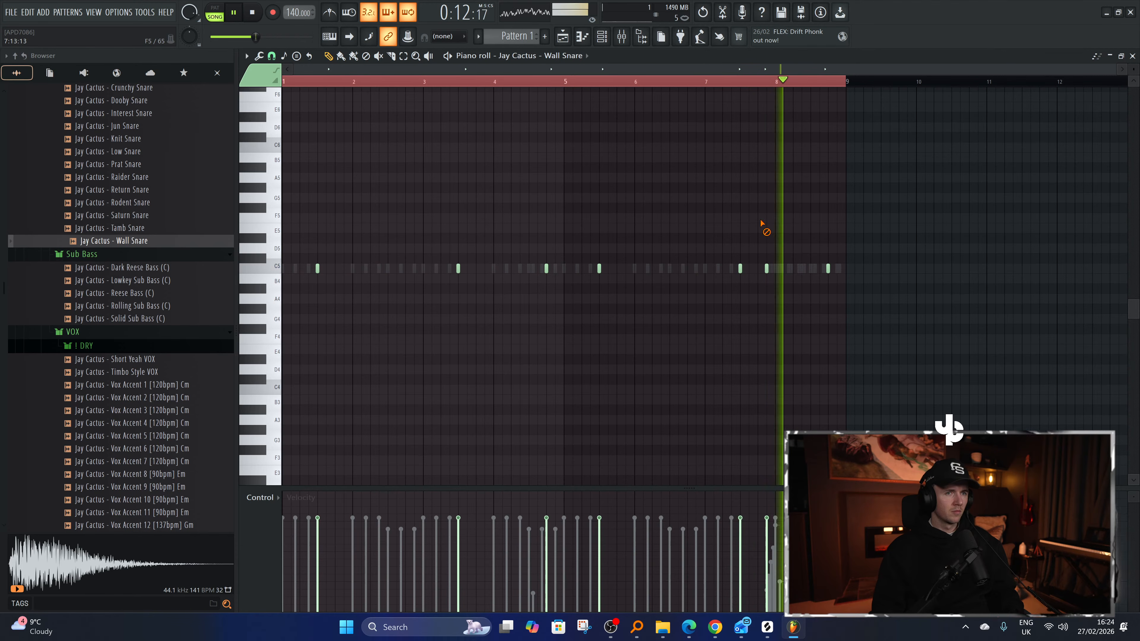
Show the channel rack, collapse the Snare folder and expand the Jay Cactus - Pyroverse Trap Bundle in the sample browser.
{"action": "key", "text": "F6"}
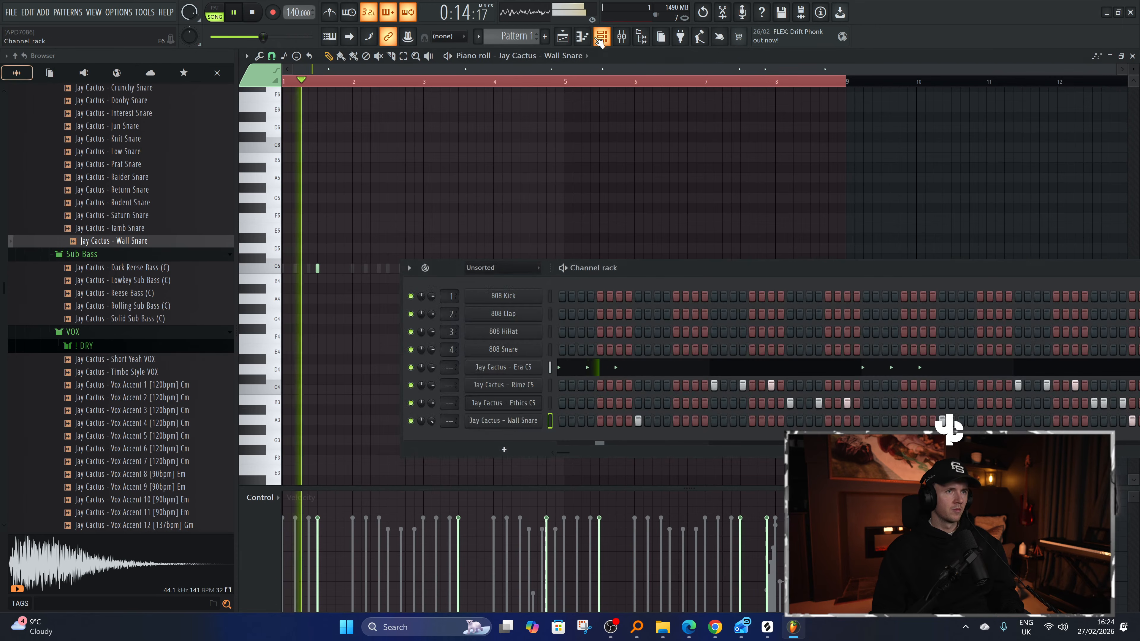
{"action": "scroll", "coordinate": [127, 331], "scroll_direction": "up", "scroll_amount": 10}
{"action": "left_click", "coordinate": [88, 421]}
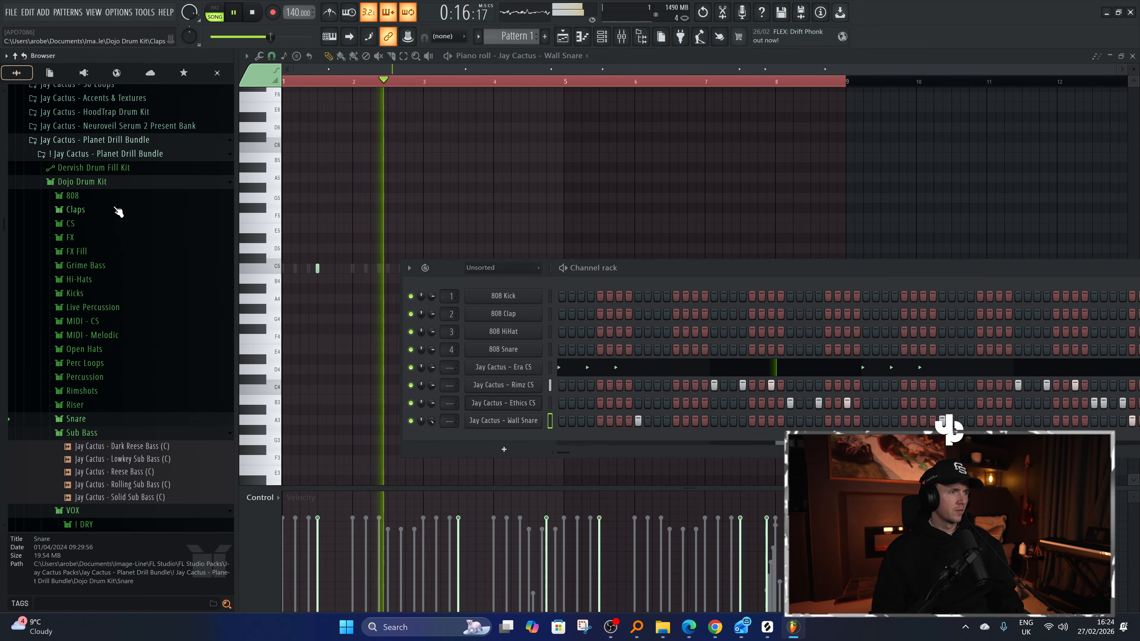
{"action": "scroll", "coordinate": [108, 202], "scroll_direction": "down", "scroll_amount": 15}
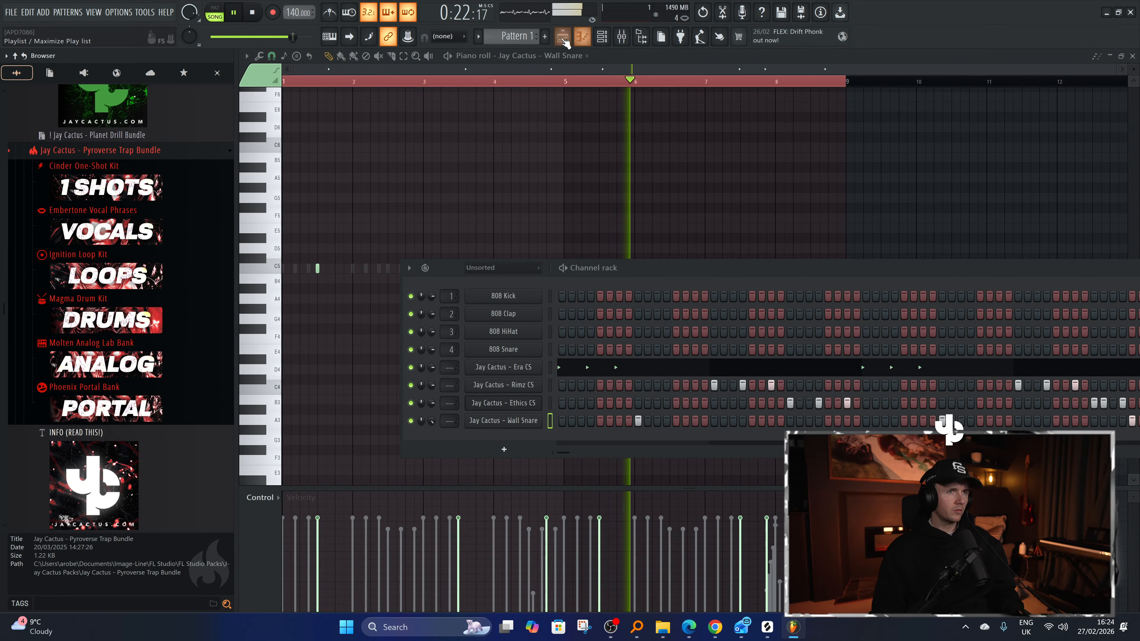
Bring up the playlist and mute Track 9.
{"action": "key", "text": "F5"}
{"action": "left_click", "coordinate": [388, 349]}
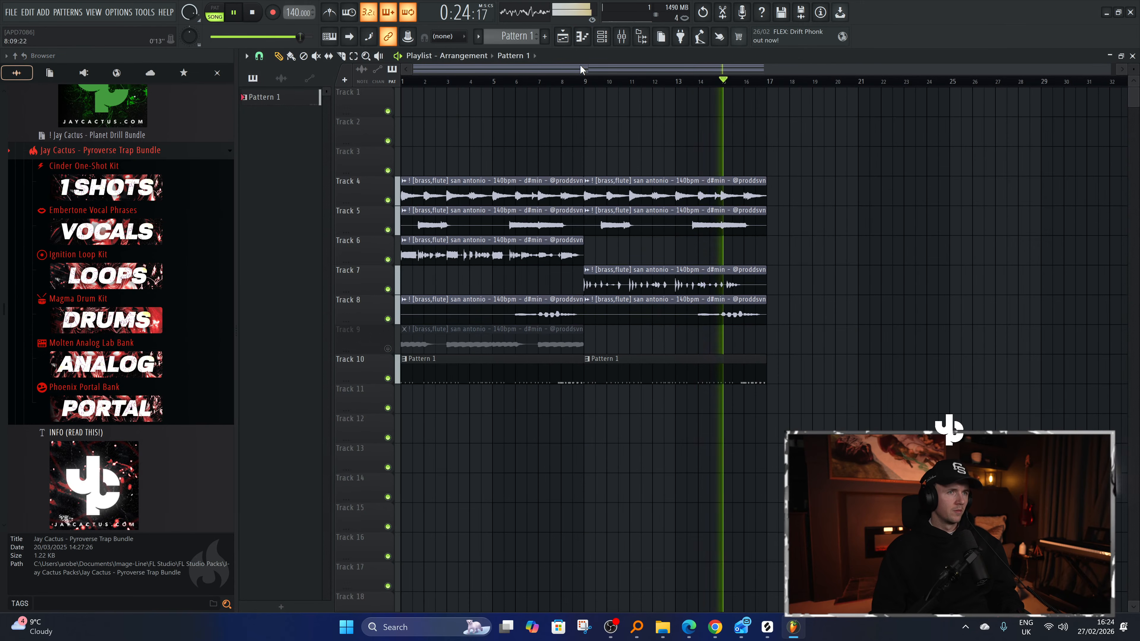
Expand the Magma Drum Kit folder in the sample browser and return to the playlist.
{"action": "key", "text": "F6"}
{"action": "left_click", "coordinate": [151, 321]}
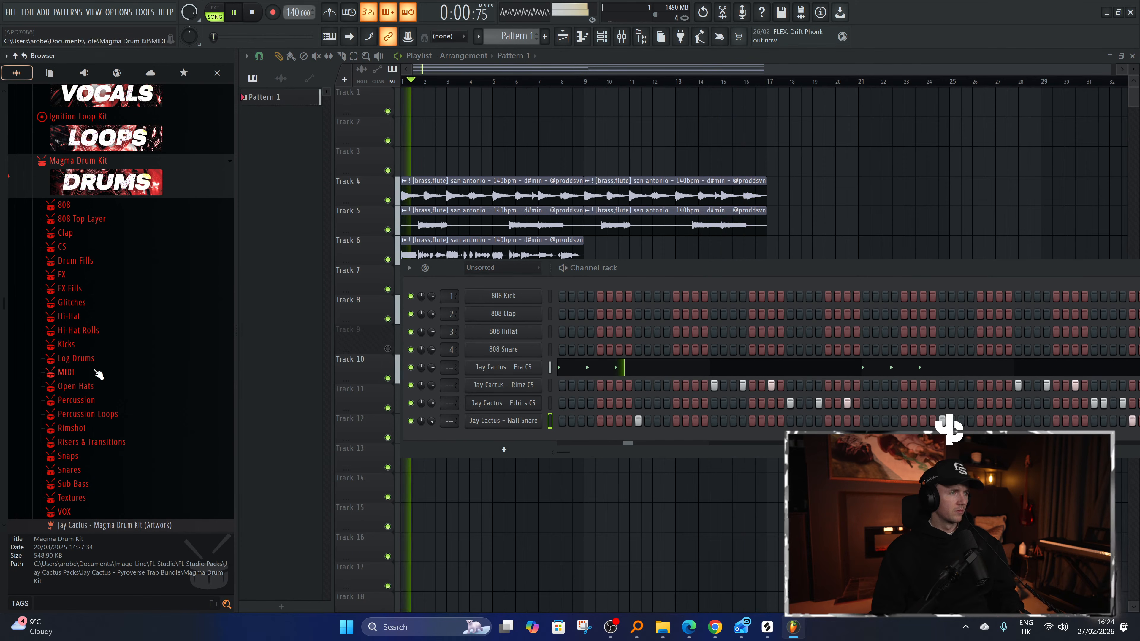
{"action": "key", "text": "F6"}
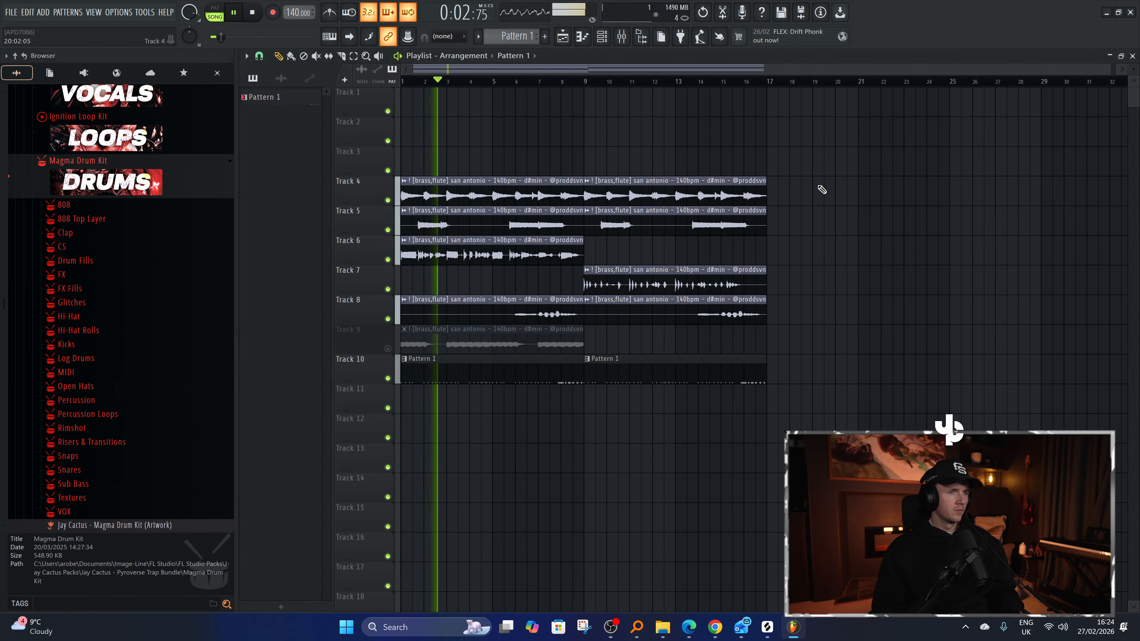
Audition the arrangement with Track 9 unmuted, stop playback and mute the track again.
{"action": "left_click", "coordinate": [388, 349]}
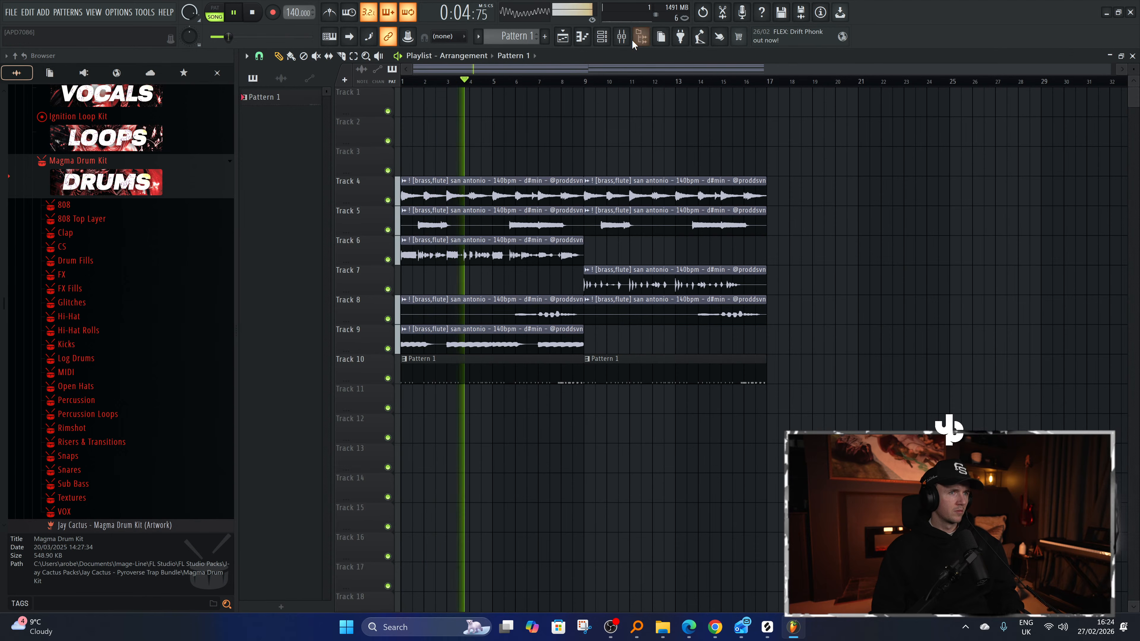
{"action": "left_click", "coordinate": [609, 39]}
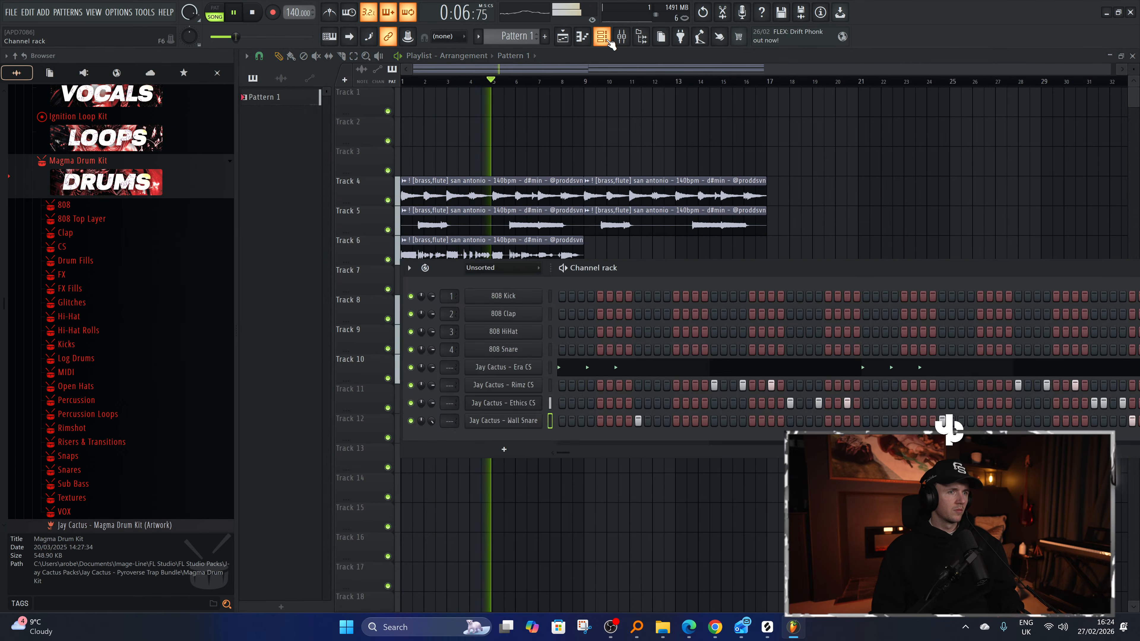
{"action": "left_click", "coordinate": [609, 38]}
{"action": "key", "text": "space"}
{"action": "left_click", "coordinate": [388, 349]}
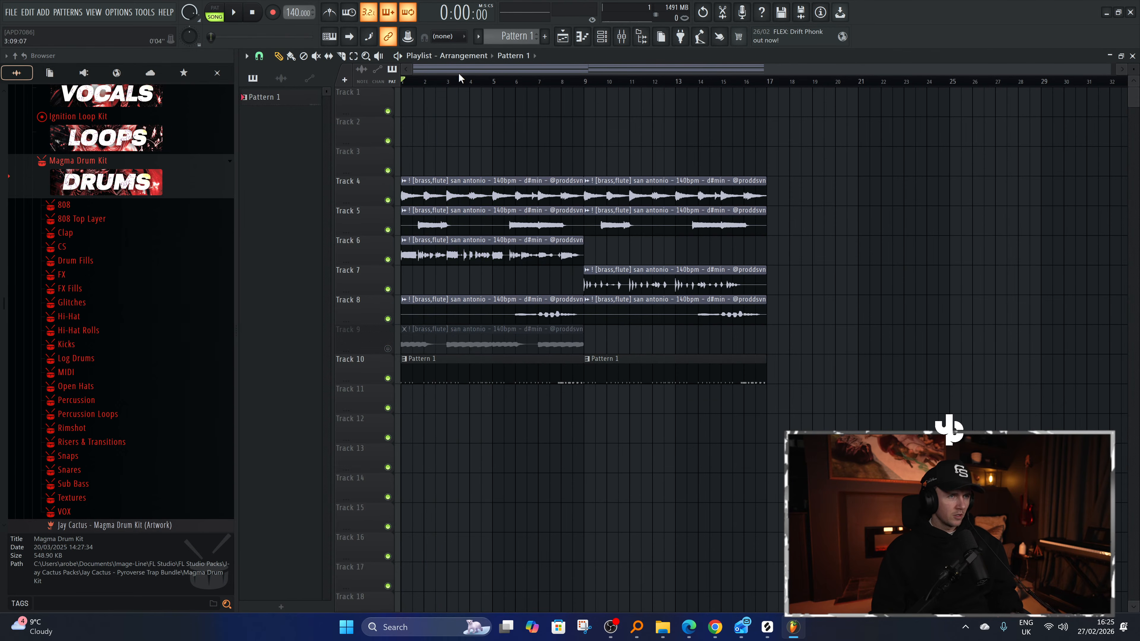
Bring up the project's Save as dialog and dismiss it without saving.
{"action": "key", "text": "ctrl+s"}
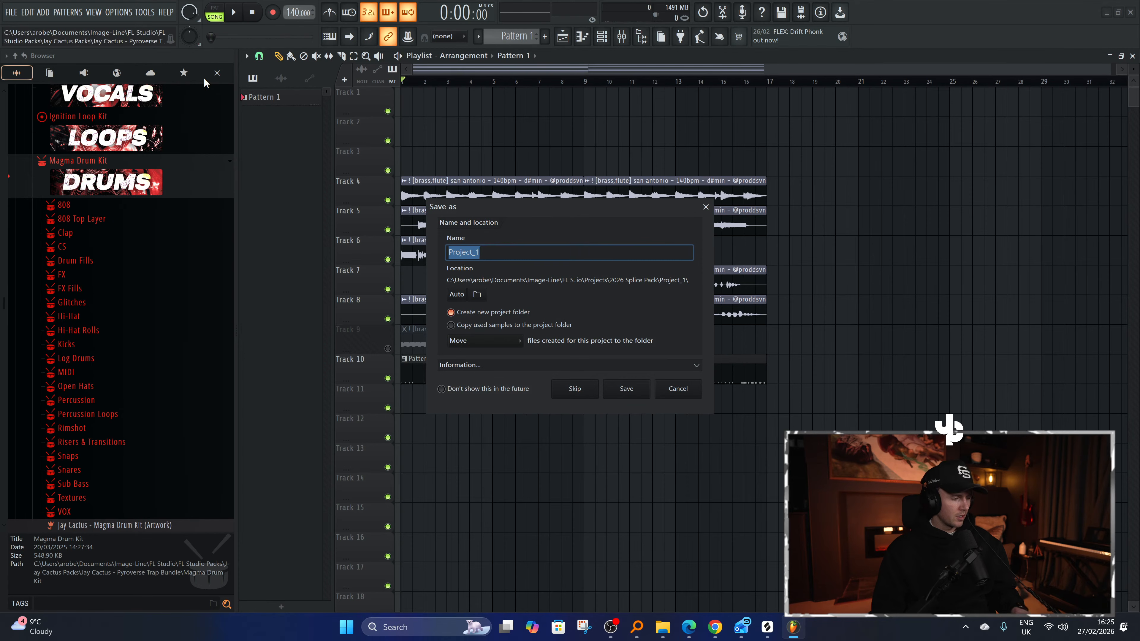
{"action": "left_click", "coordinate": [705, 207]}
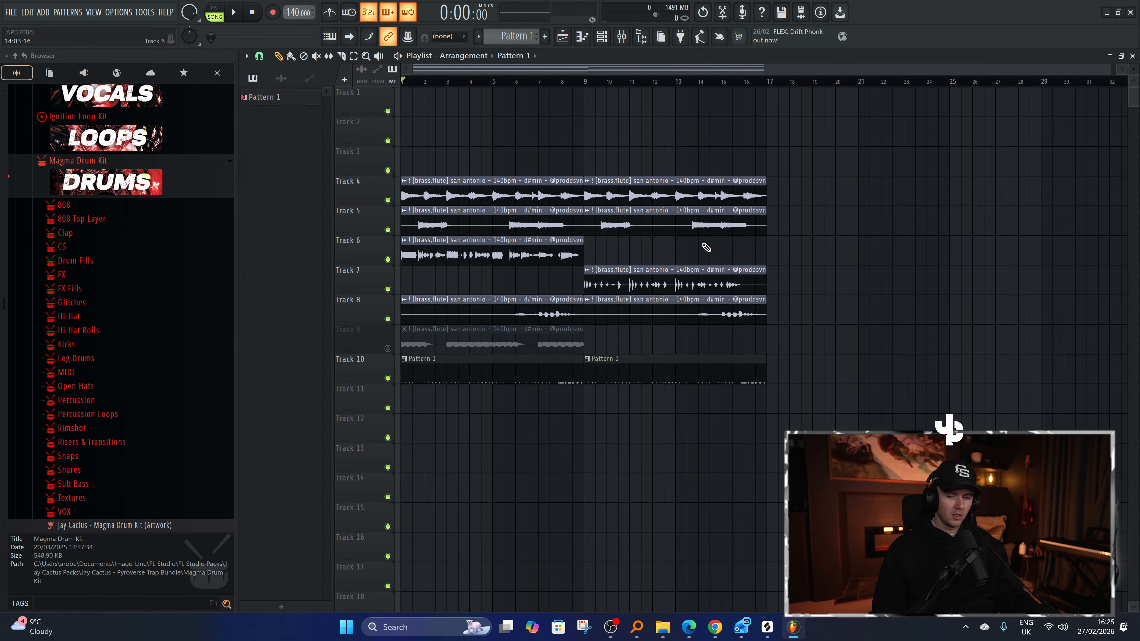
Add Jay Cactus - Essential Spinz 808 from the Magma Drum Kit's 808 folder as a new channel and show its piano roll.
{"action": "left_click", "coordinate": [610, 39]}
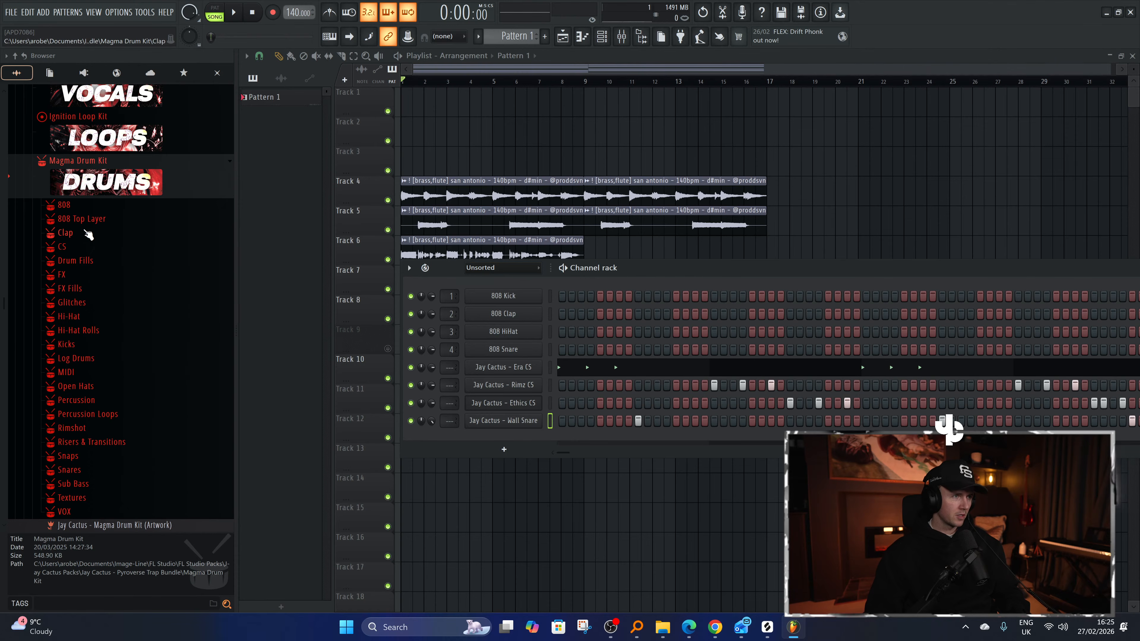
{"action": "left_click", "coordinate": [64, 204]}
{"action": "left_click_drag", "start_coordinate": [137, 305], "coordinate": [470, 451]}
{"action": "left_click", "coordinate": [517, 443]}
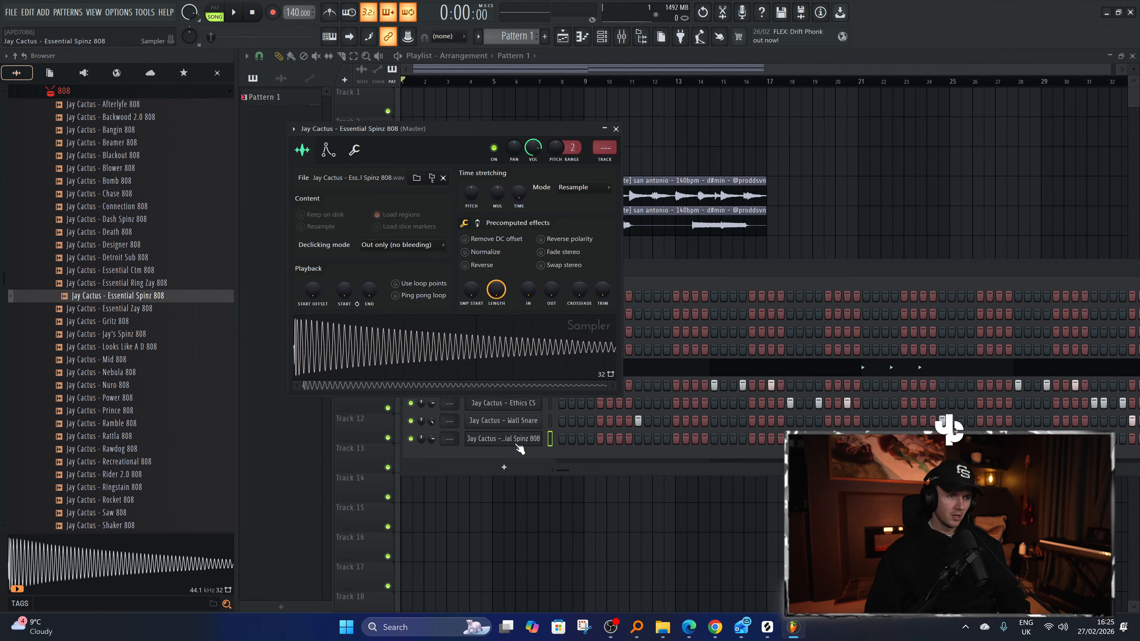
{"action": "left_click", "coordinate": [616, 129]}
{"action": "key", "text": "F7"}
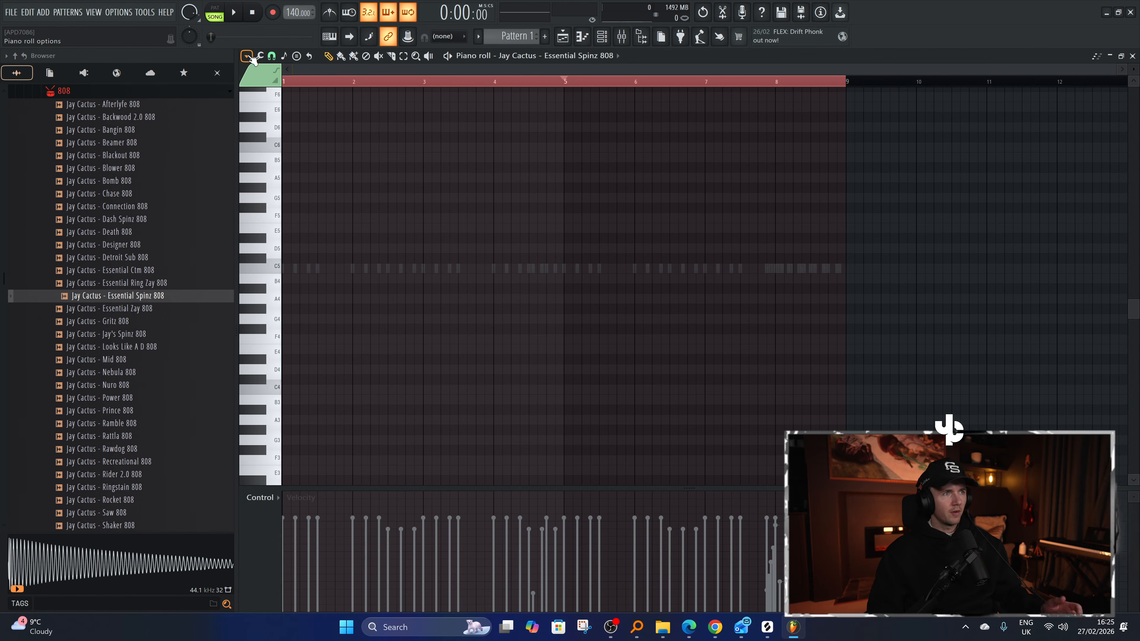
Look through the piano roll's scale highlighting choices and the Snap incoming MIDI device options.
{"action": "left_click", "coordinate": [247, 56]}
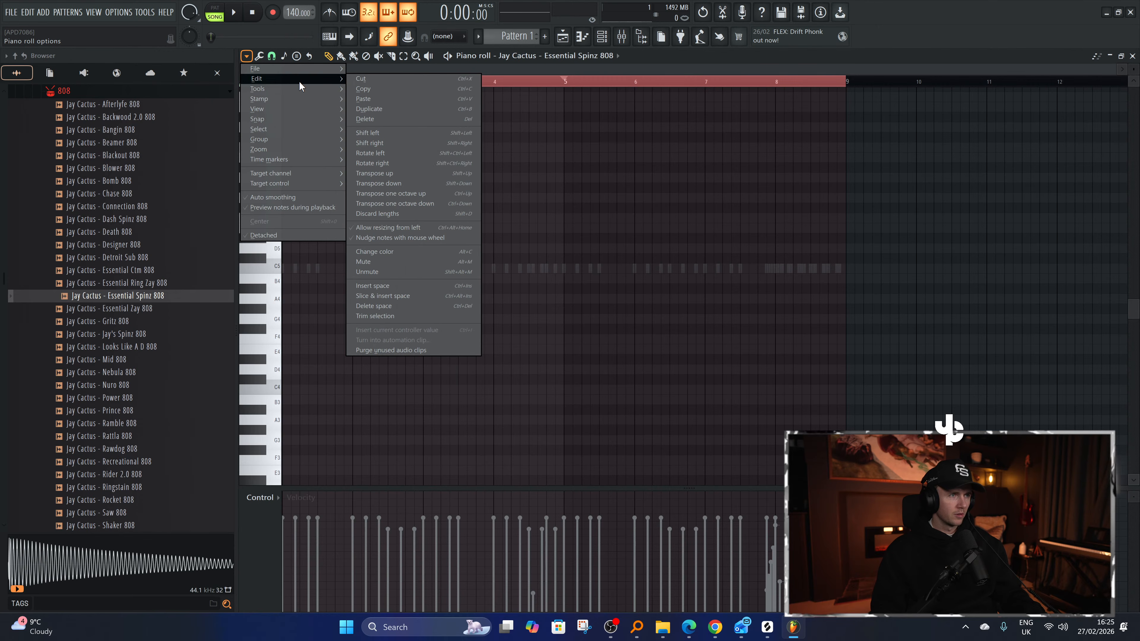
{"action": "mouse_move", "coordinate": [296, 115]}
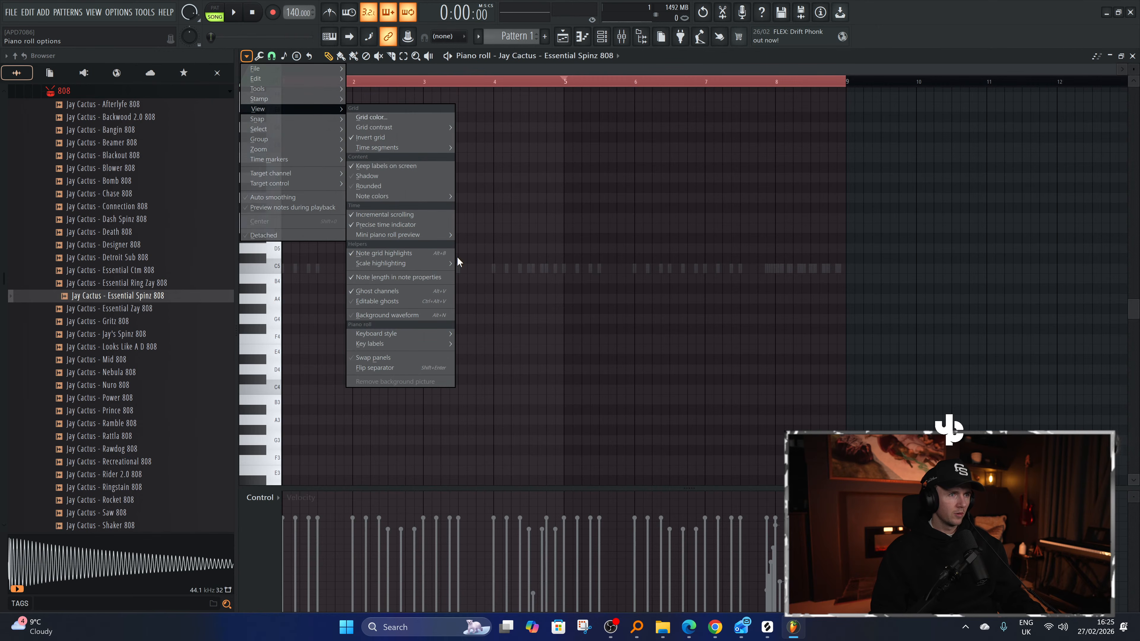
{"action": "mouse_move", "coordinate": [421, 264]}
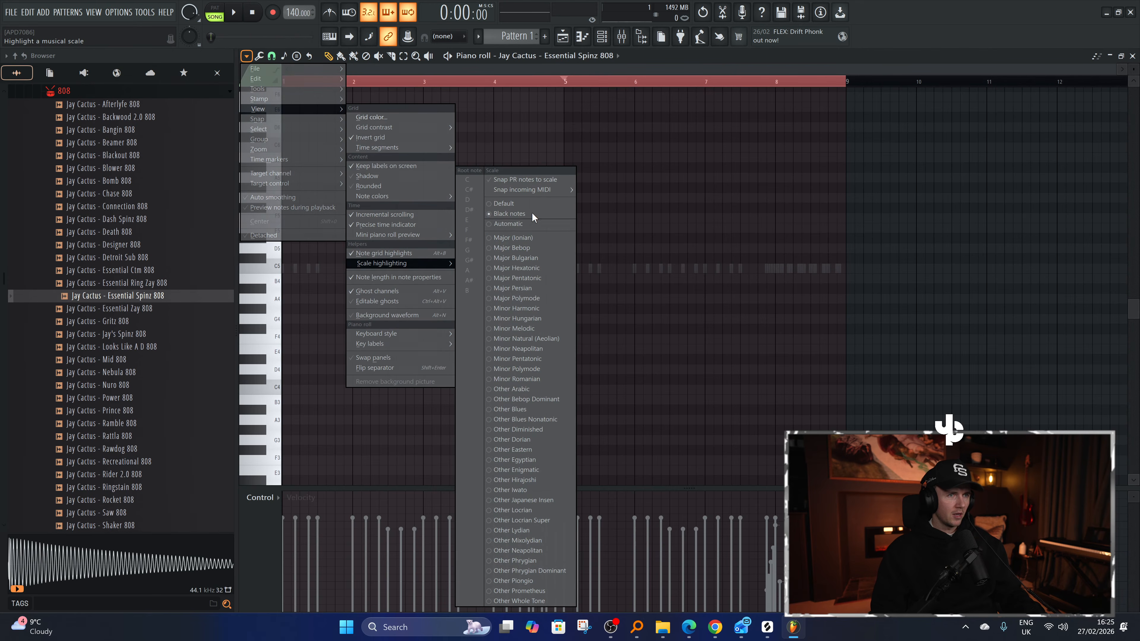
{"action": "mouse_move", "coordinate": [540, 191]}
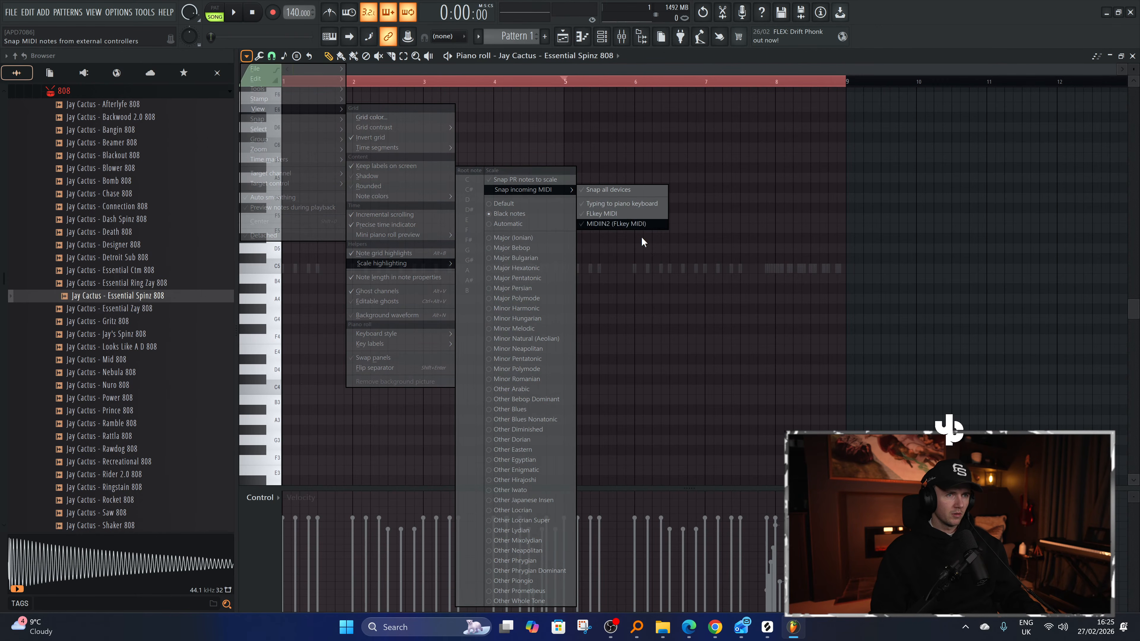
{"action": "left_click", "coordinate": [769, 241]}
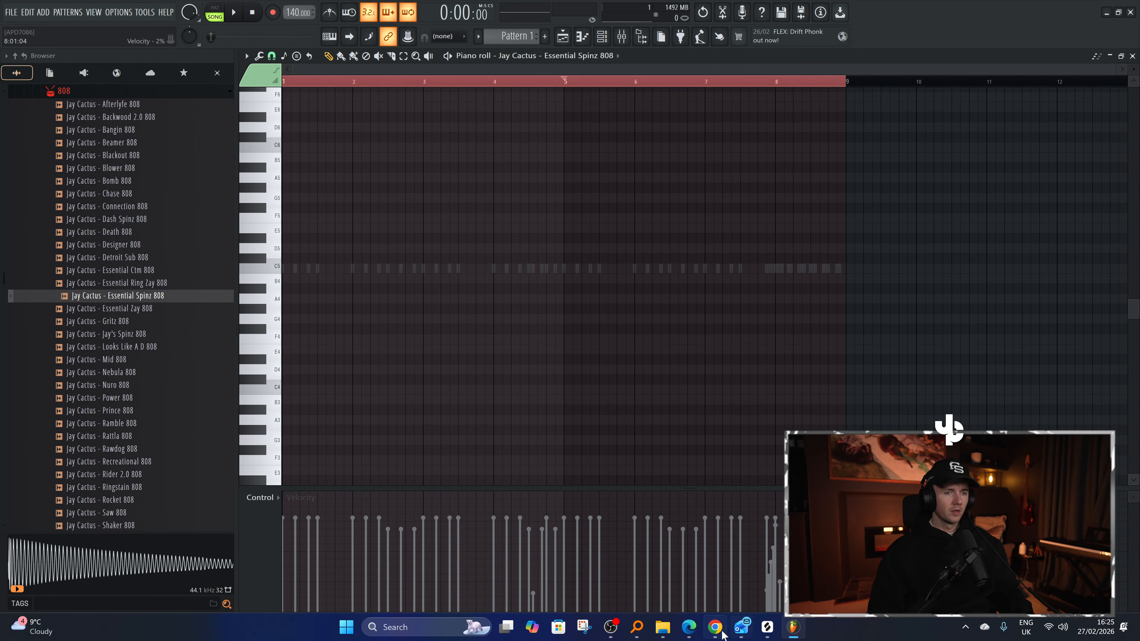
Check the YouTube live stream in Chrome and return to the Essential Spinz 808 piano roll in FL Studio.
{"action": "left_click", "coordinate": [715, 582]}
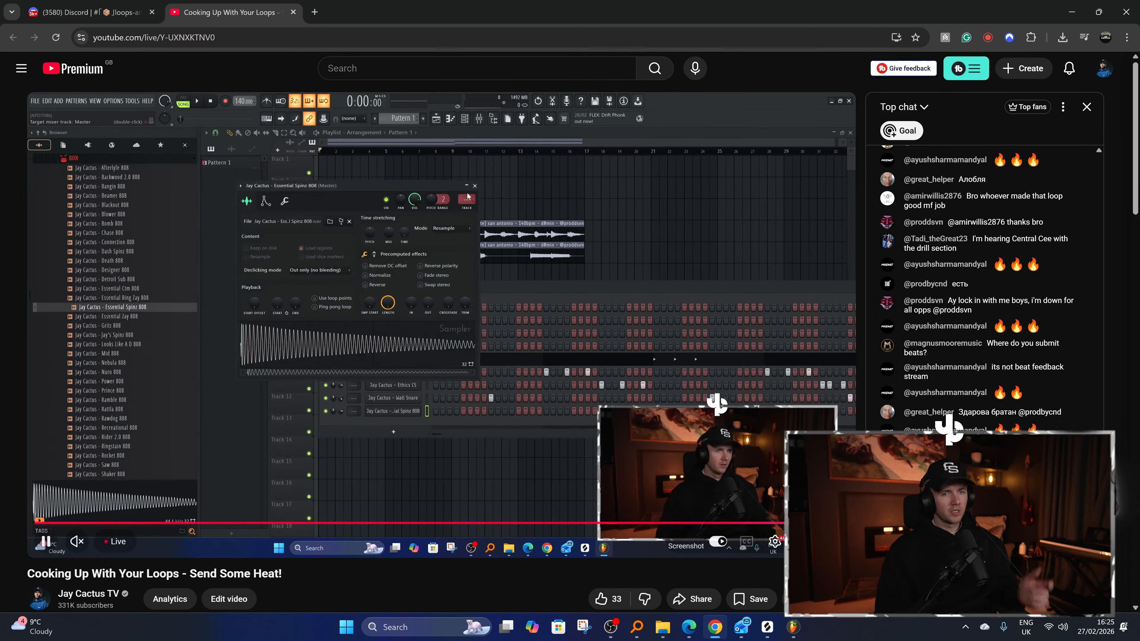
{"action": "key", "text": "alt+Tab"}
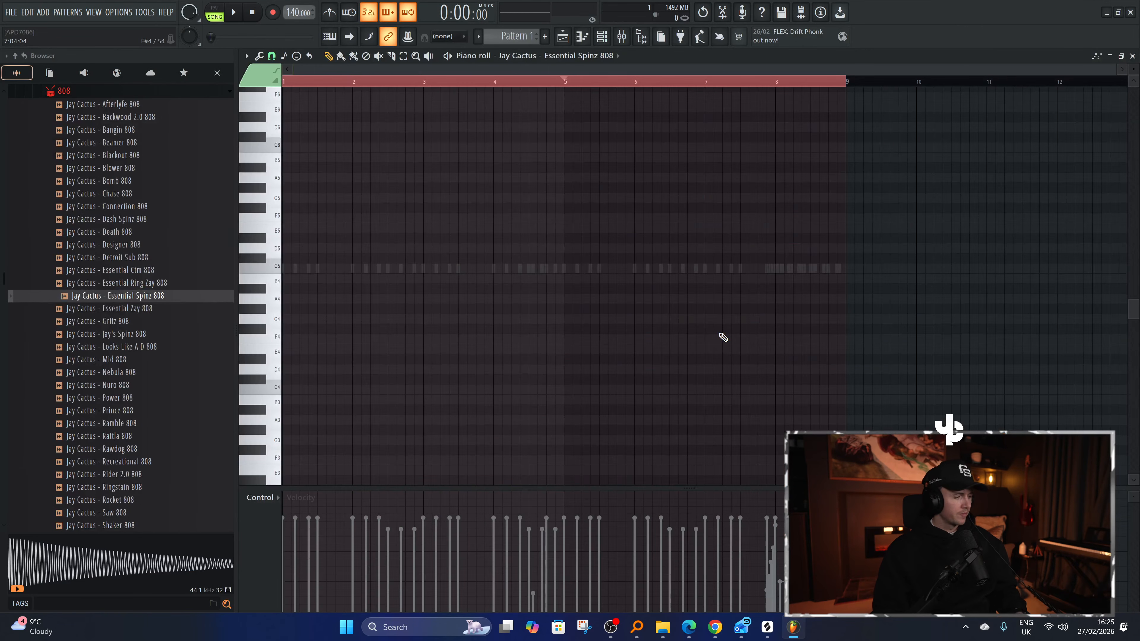
{"action": "left_click", "coordinate": [602, 38]}
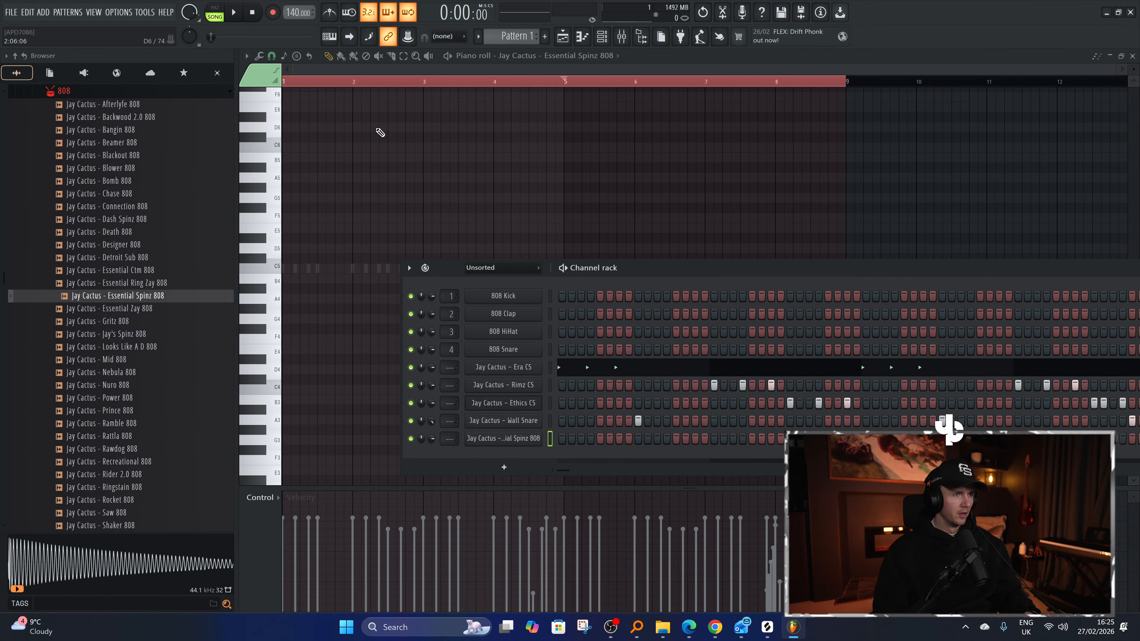
{"action": "key", "text": "F6"}
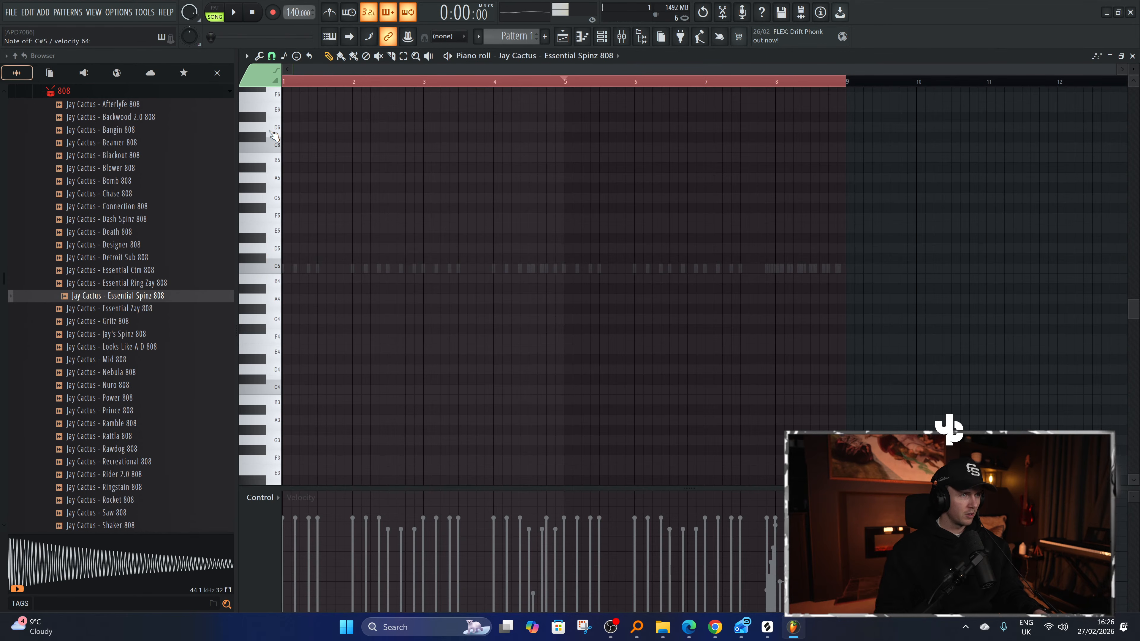
Set the piano roll's scale highlighting to Minor Natural (Aeolian) with D# as the root note.
{"action": "left_click", "coordinate": [247, 56]}
{"action": "mouse_move", "coordinate": [278, 111]}
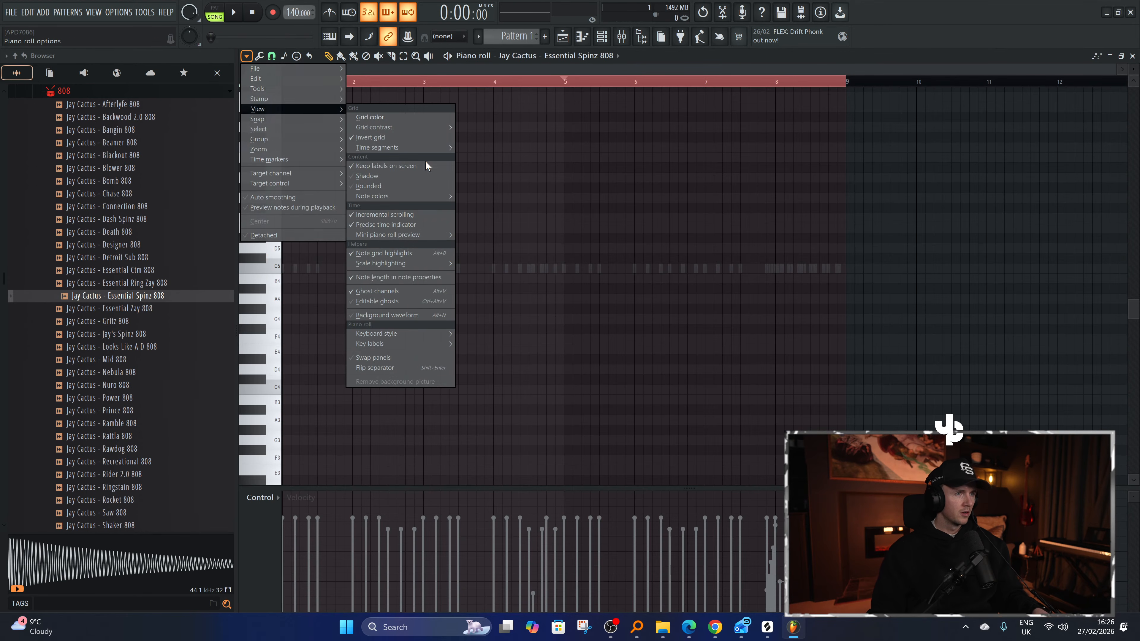
{"action": "mouse_move", "coordinate": [417, 263]}
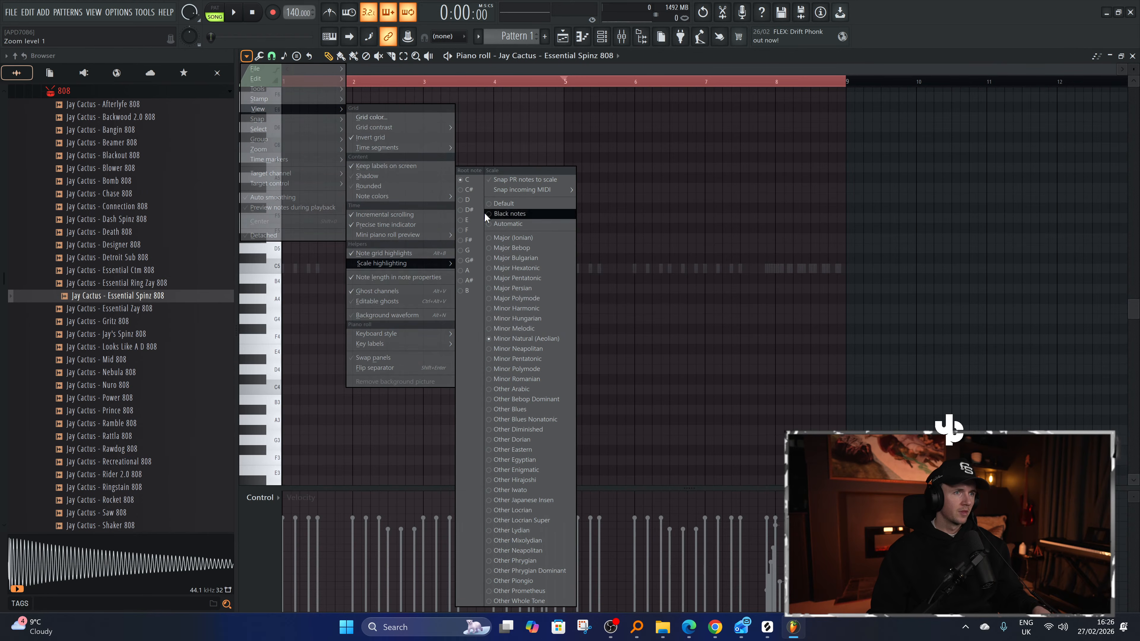
{"action": "left_click", "coordinate": [673, 233]}
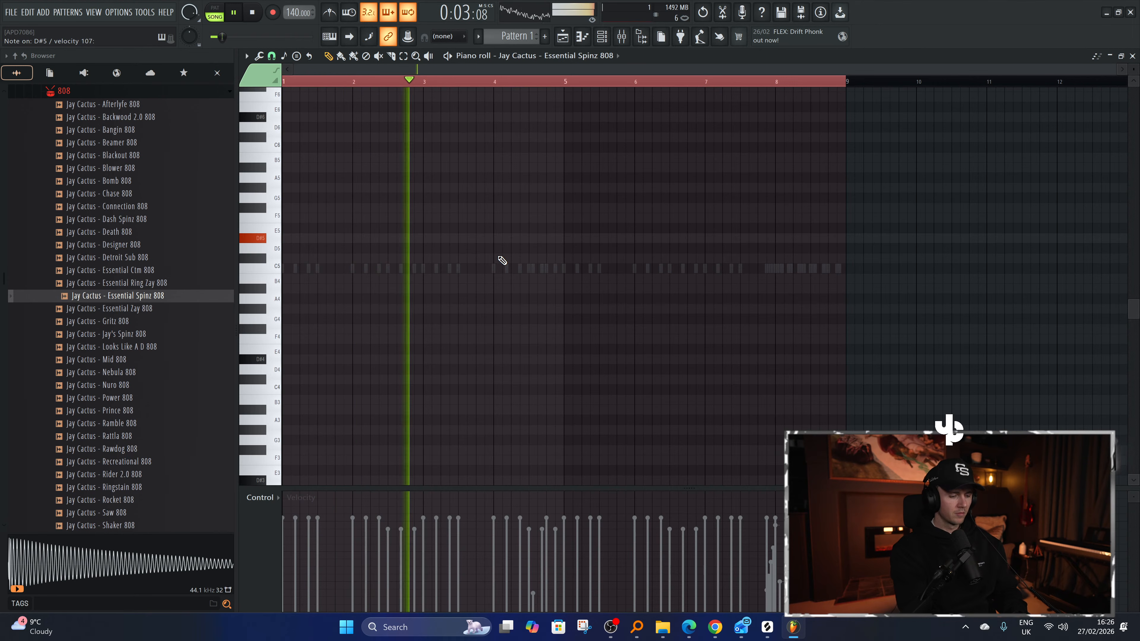
Play the arrangement and try out Essential Spinz 808 notes over it on the MIDI keyboard.
{"action": "key", "text": "space"}
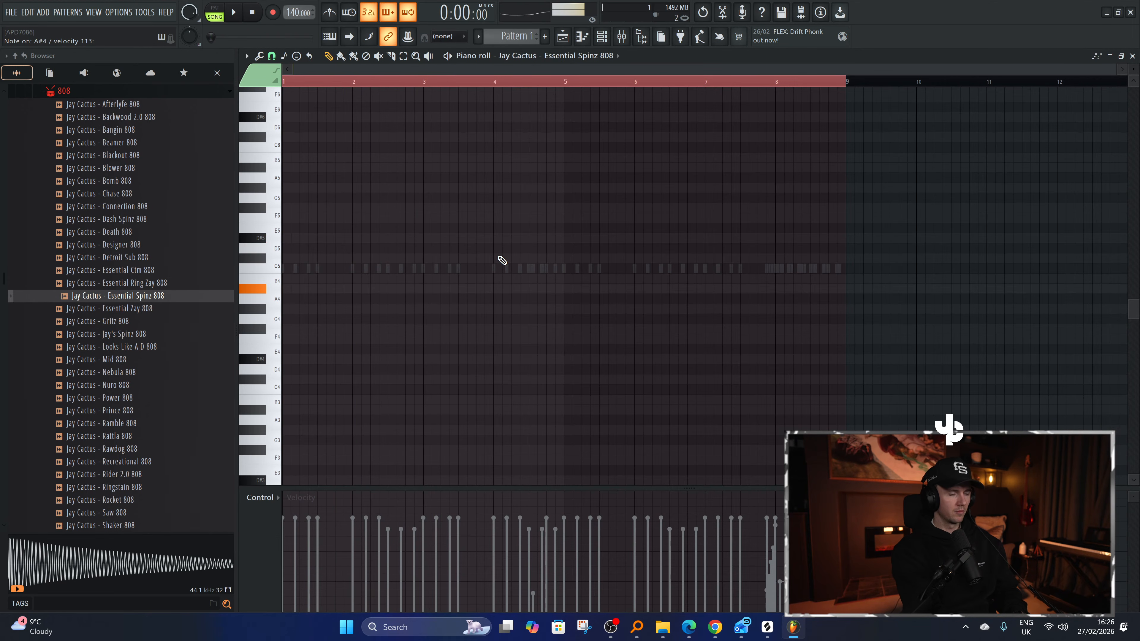
{"action": "key", "text": "space"}
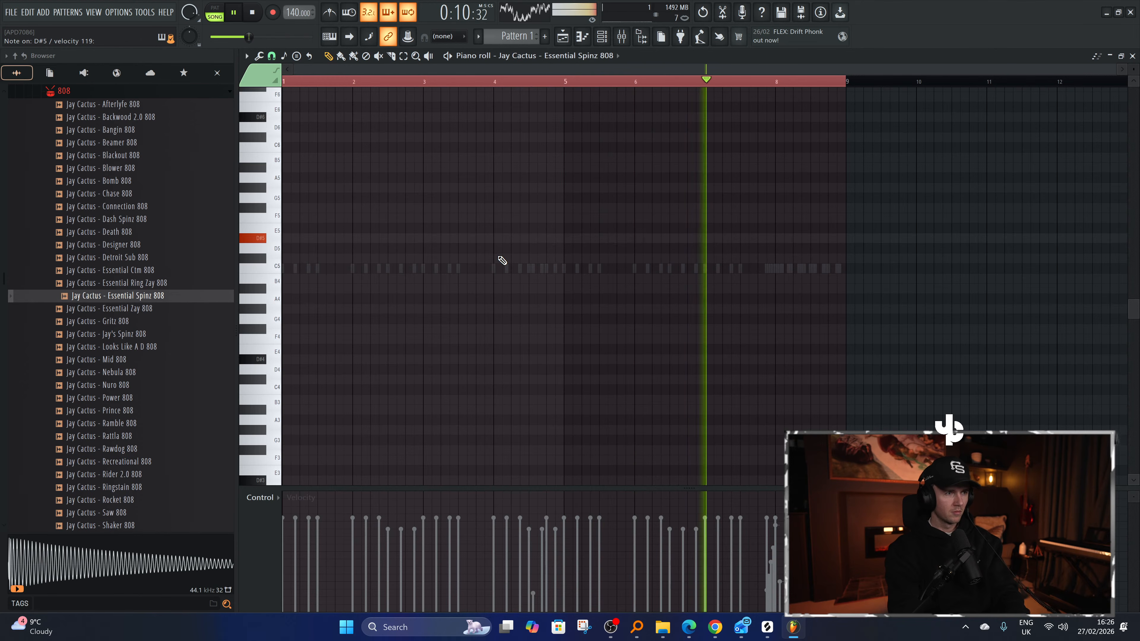
{"action": "key", "text": "space"}
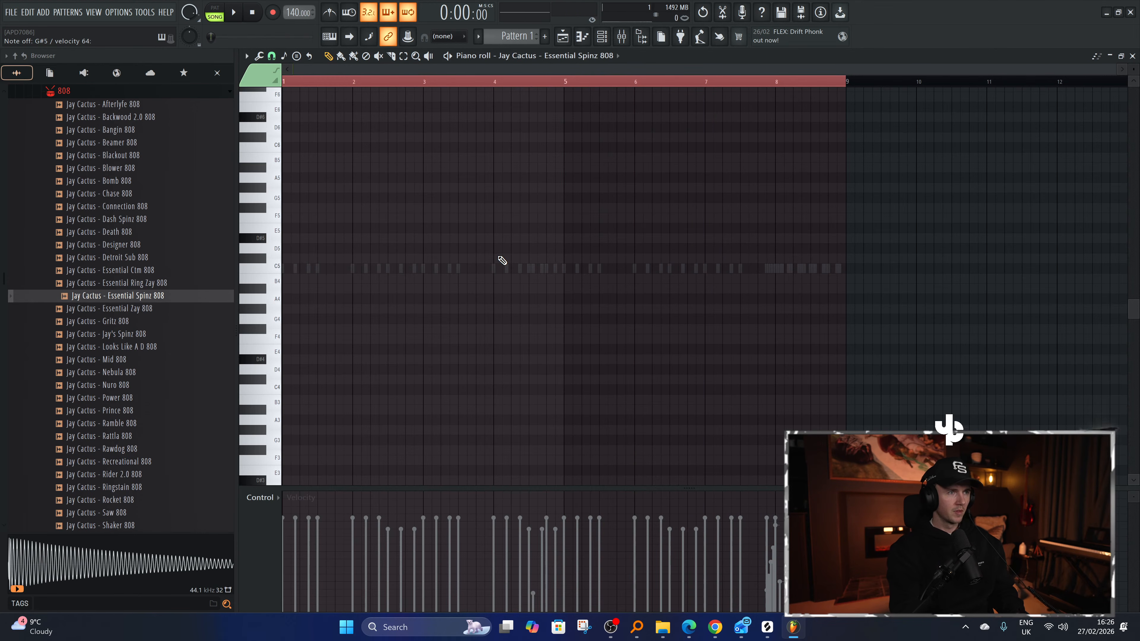
{"action": "key", "text": "space"}
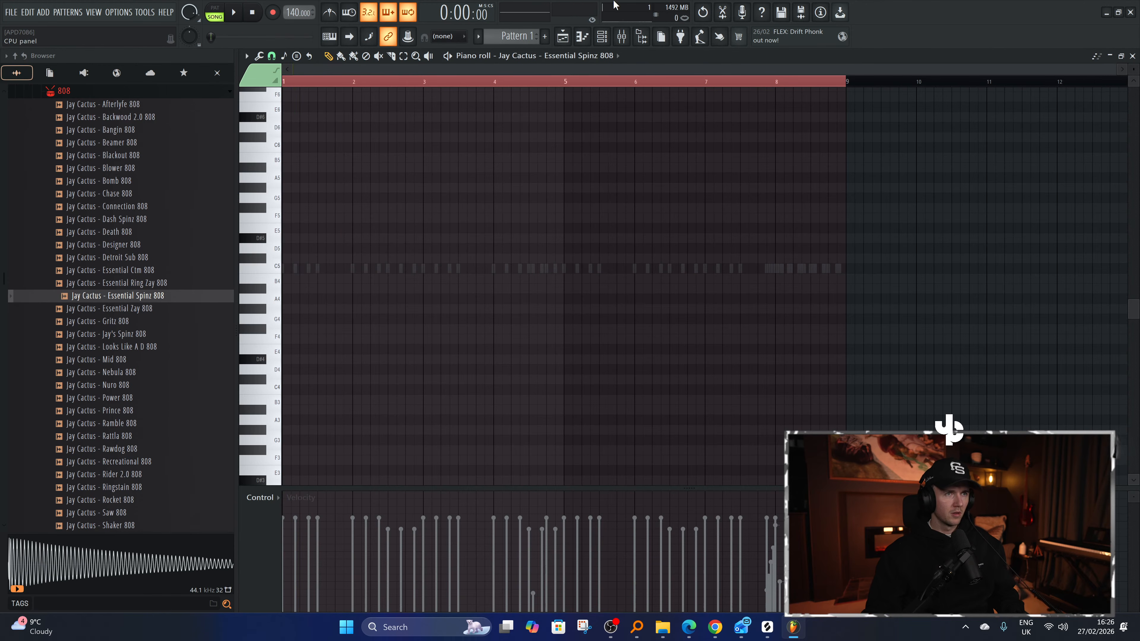
Enable Cut itself on the Essential Spinz 808 channel and rehearse the bassline over the playing arrangement.
{"action": "left_click", "coordinate": [606, 36]}
{"action": "right_click", "coordinate": [508, 436]}
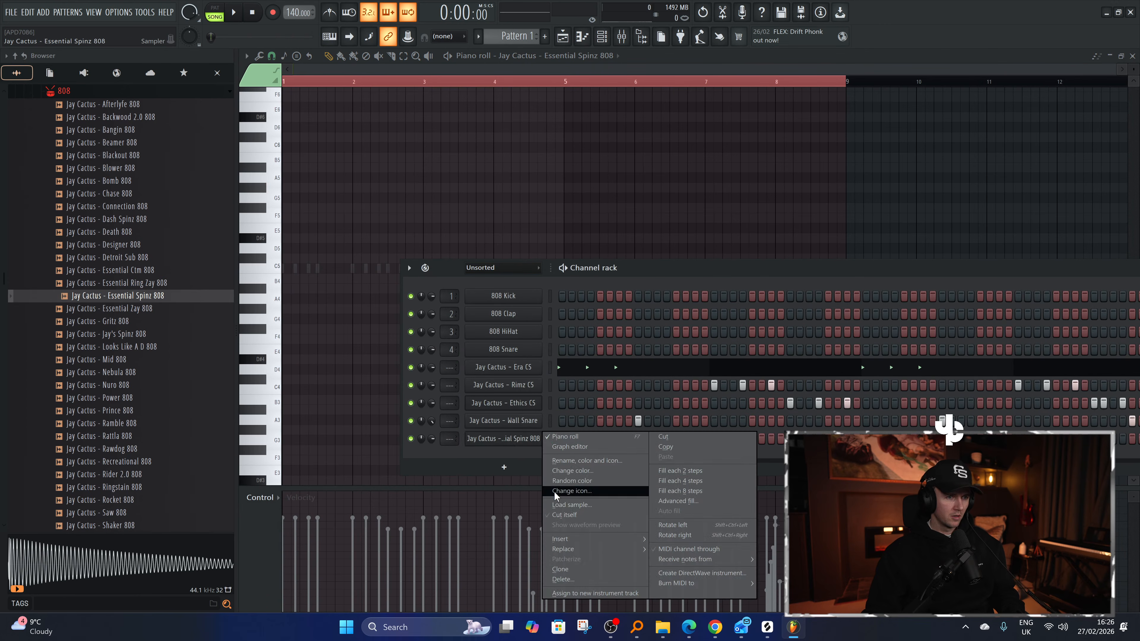
{"action": "left_click", "coordinate": [561, 514]}
{"action": "left_click", "coordinate": [541, 193]}
{"action": "key", "text": "space"}
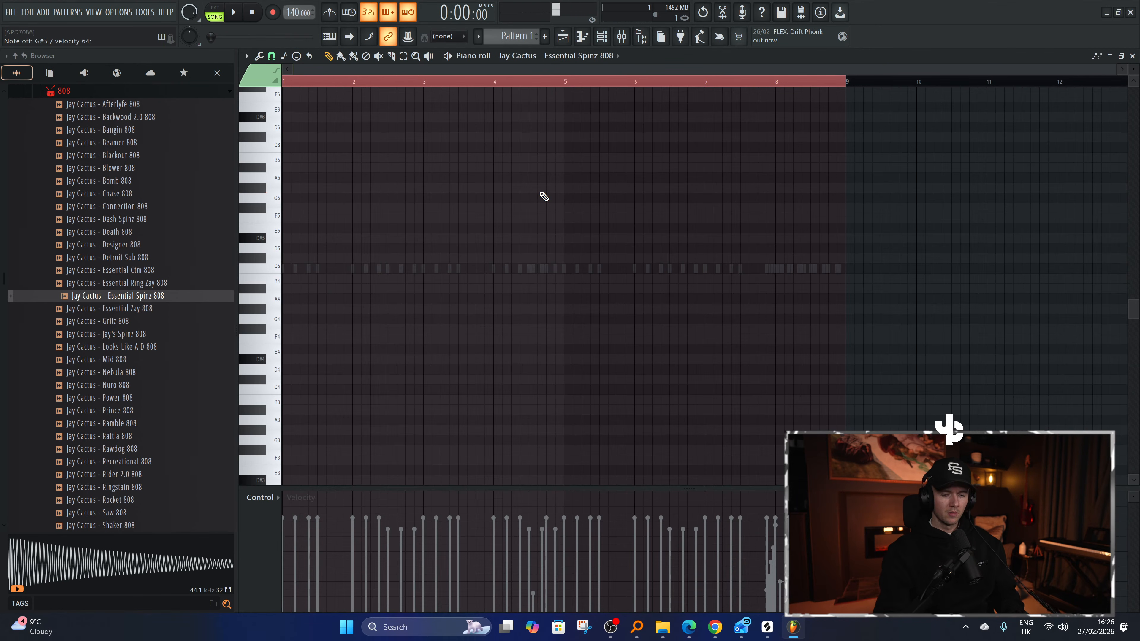
{"action": "key", "text": "space"}
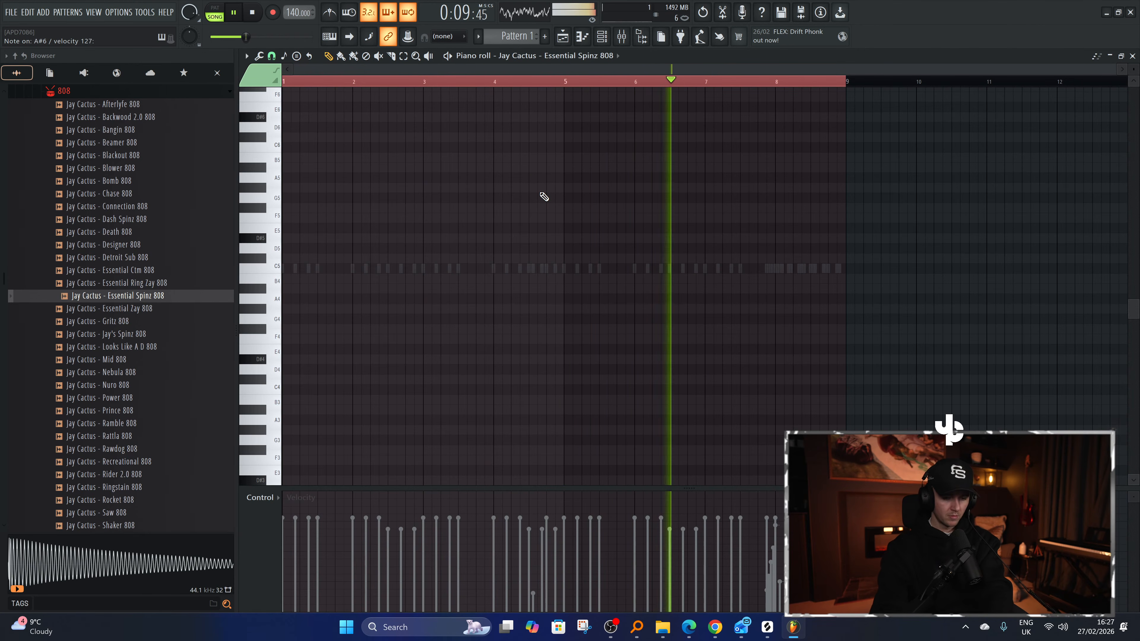
Try recording an 808 take over the first three bars with G#6 and D#6 notes, and undo it.
{"action": "scroll", "coordinate": [543, 196], "scroll_direction": "up", "scroll_amount": 2}
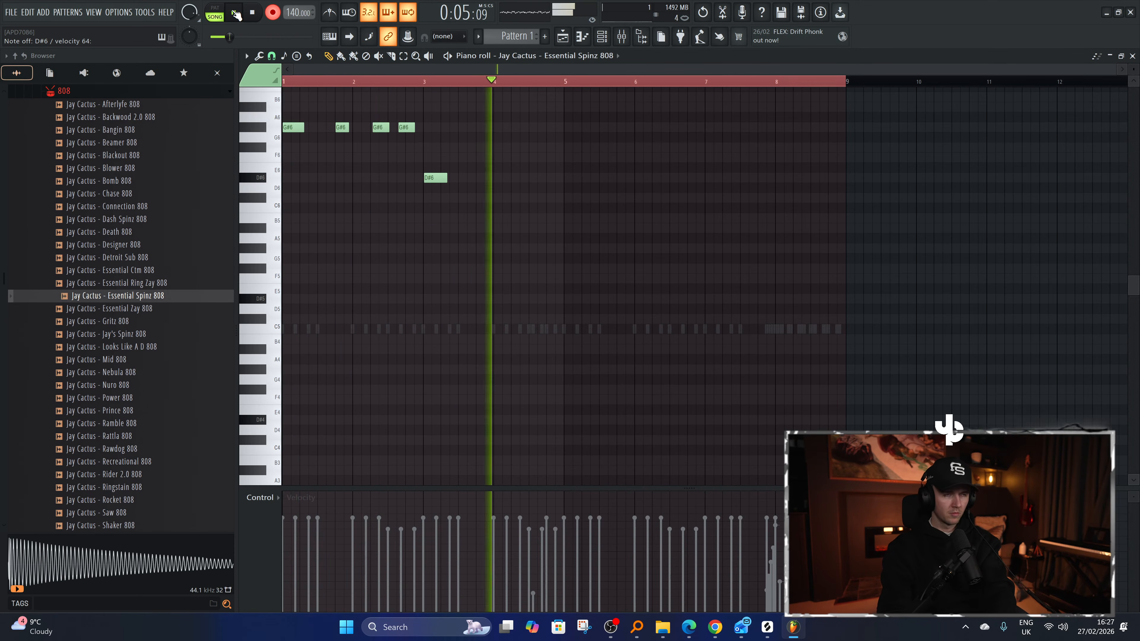
{"action": "key", "text": "space"}
{"action": "key", "text": "ctrl+z"}
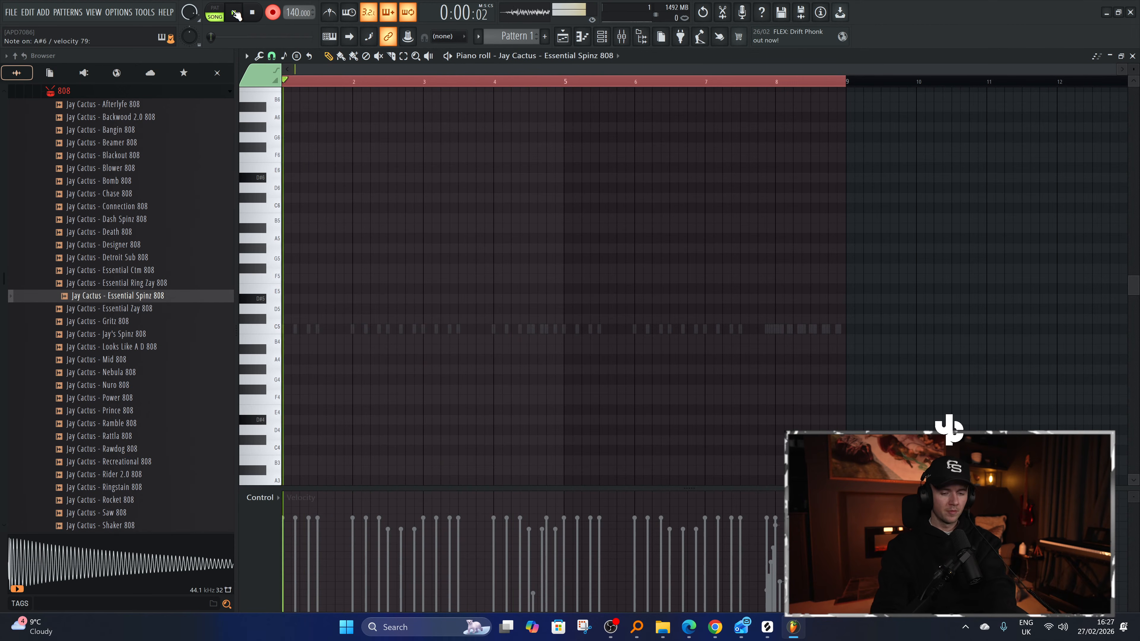
Record an eight-bar 808 bassline using G#6, F#6, D#6 and A#6, and quantize the recorded notes.
{"action": "key", "text": "space"}
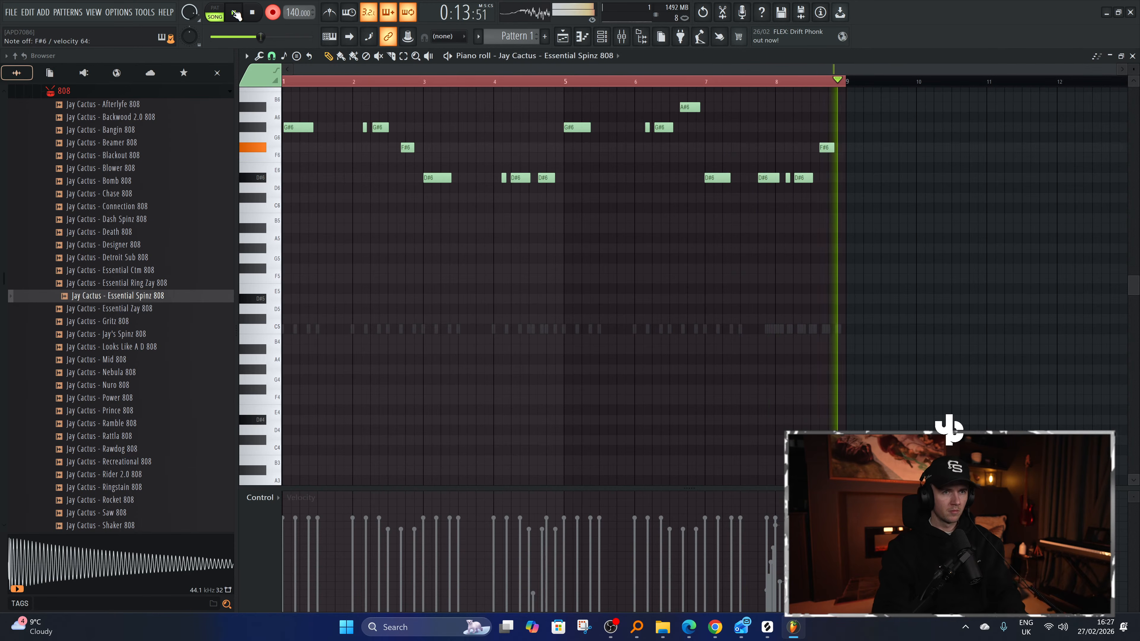
{"action": "key", "text": "space"}
{"action": "key", "text": "ctrl+q"}
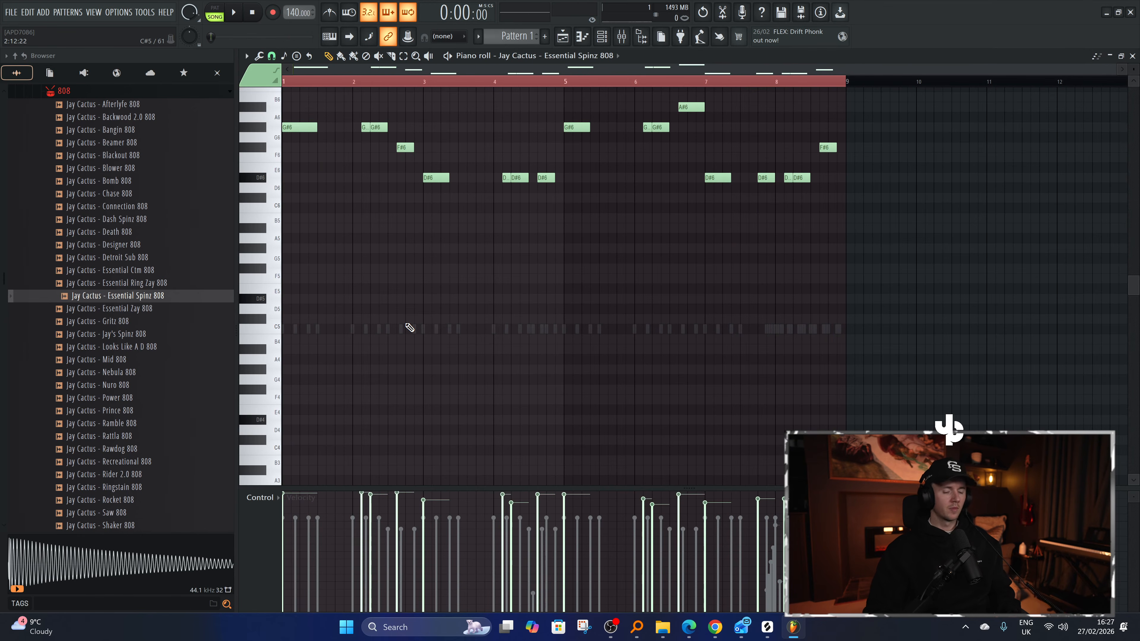
Transpose the whole 808 bassline down one octave and play it back with the arrangement.
{"action": "key", "text": "ctrl+Down"}
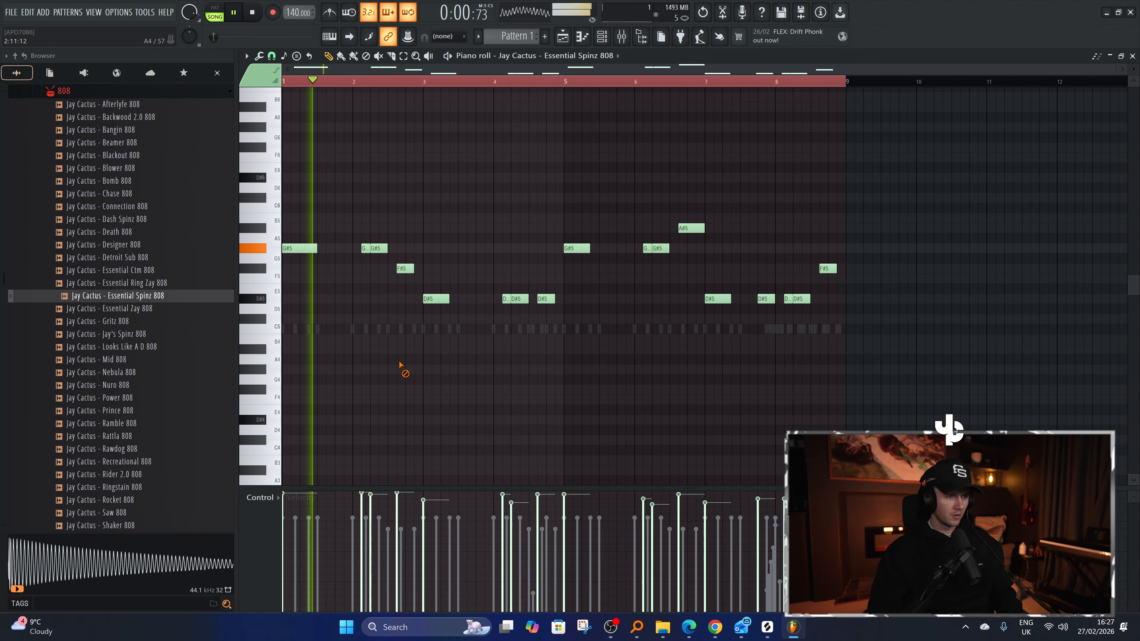
{"action": "key", "text": "space"}
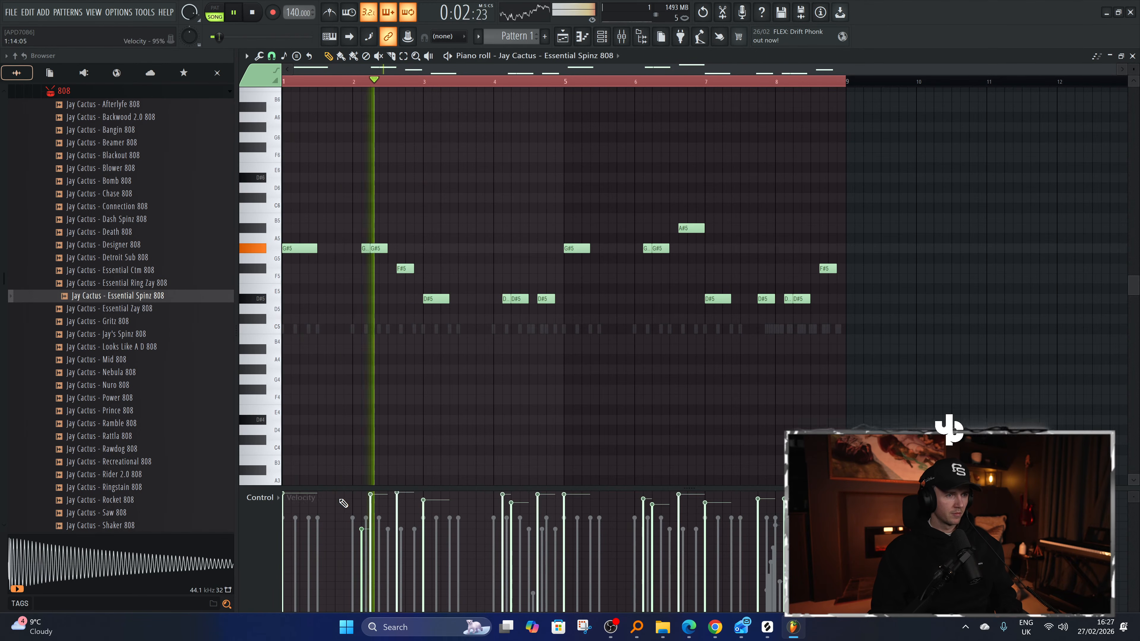
Raise the velocity of all the Essential Spinz 808 notes to the maximum and play the bassline back.
{"action": "key", "text": "space"}
{"action": "mouse_move", "coordinate": [340, 499]}
{"action": "left_mouse_down"}
{"action": "mouse_move", "coordinate": [328, 438]}
{"action": "mouse_move", "coordinate": [846, 424]}
{"action": "left_mouse_up"}
{"action": "key", "text": "space"}
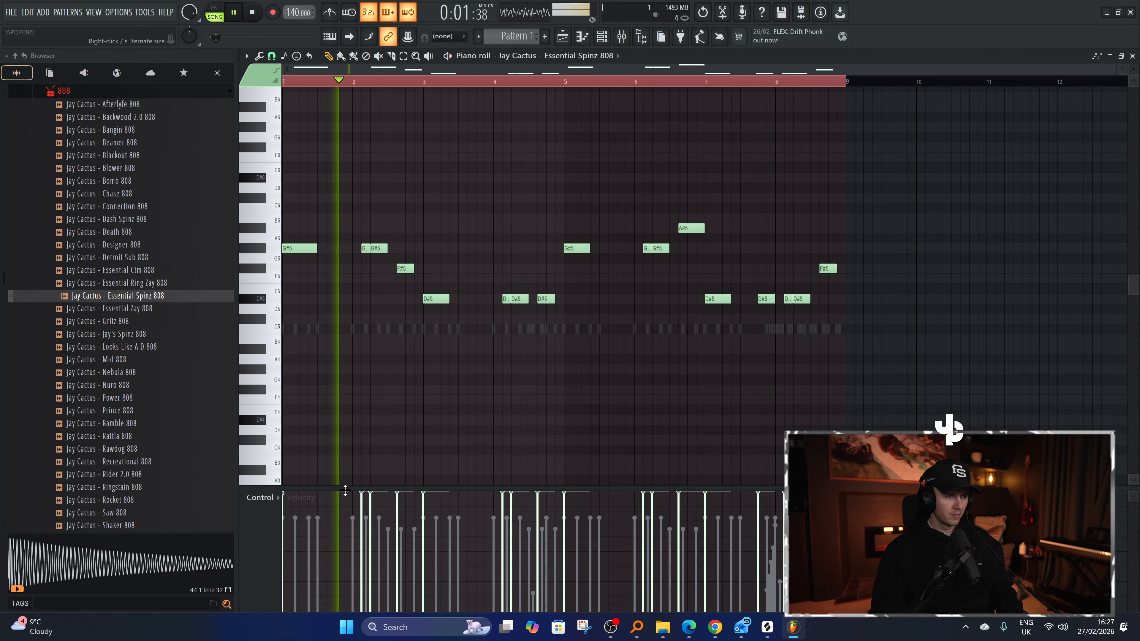
{"action": "key", "text": "space"}
Try transposing the 808 bassline down a semitone, move it back up and replay it.
{"action": "key", "text": "Down"}
{"action": "key", "text": "Down"}
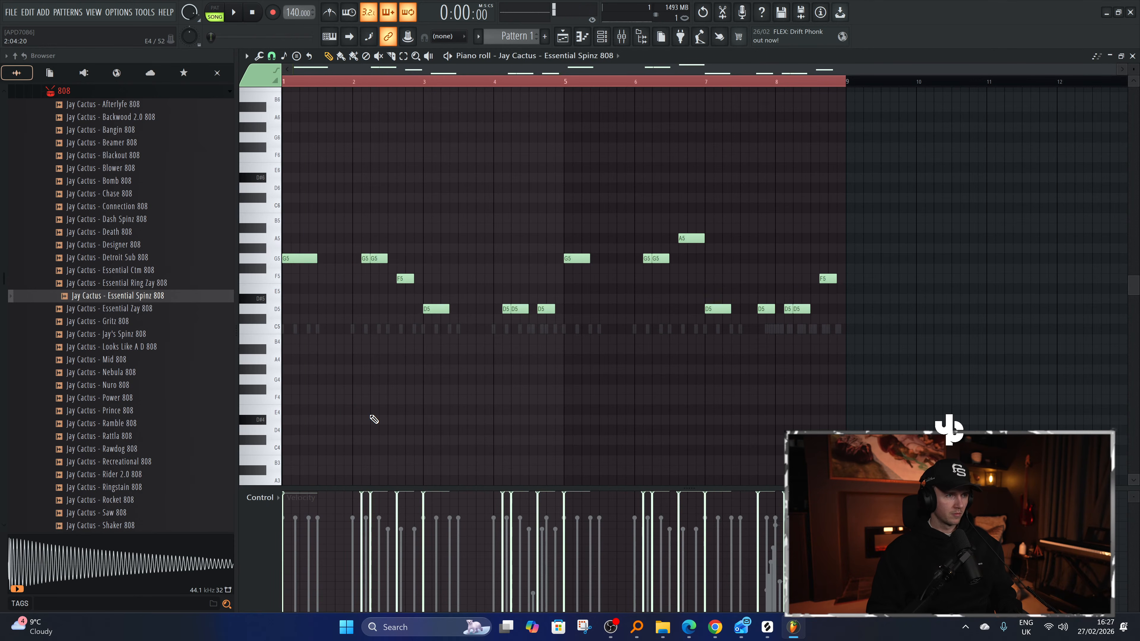
{"action": "key", "text": "Up"}
{"action": "key", "text": "Up"}
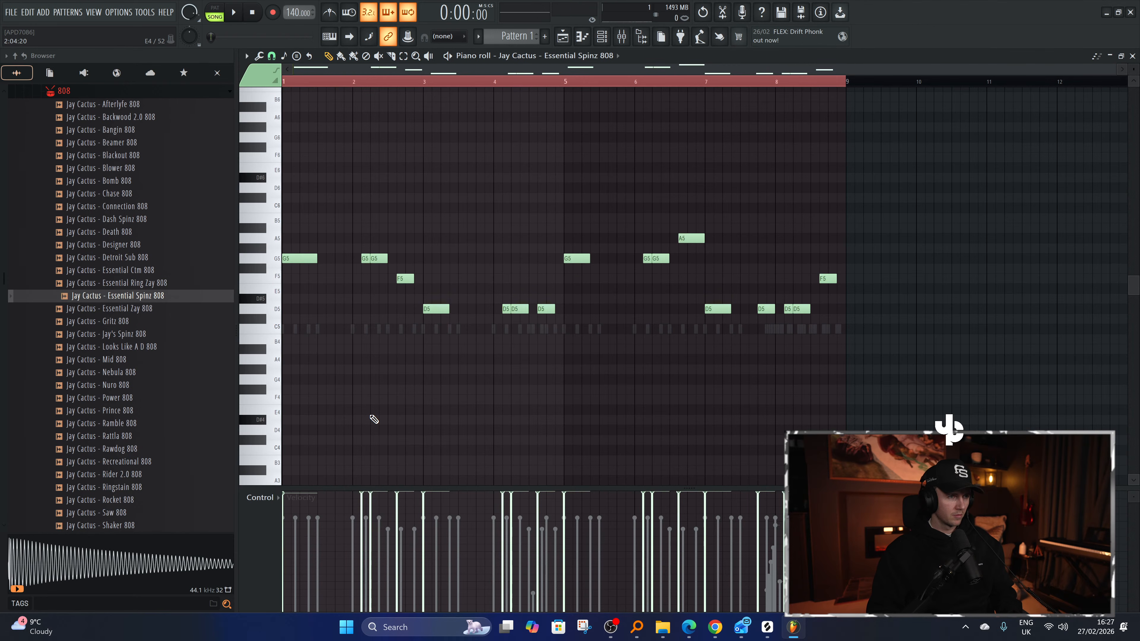
{"action": "key", "text": "space"}
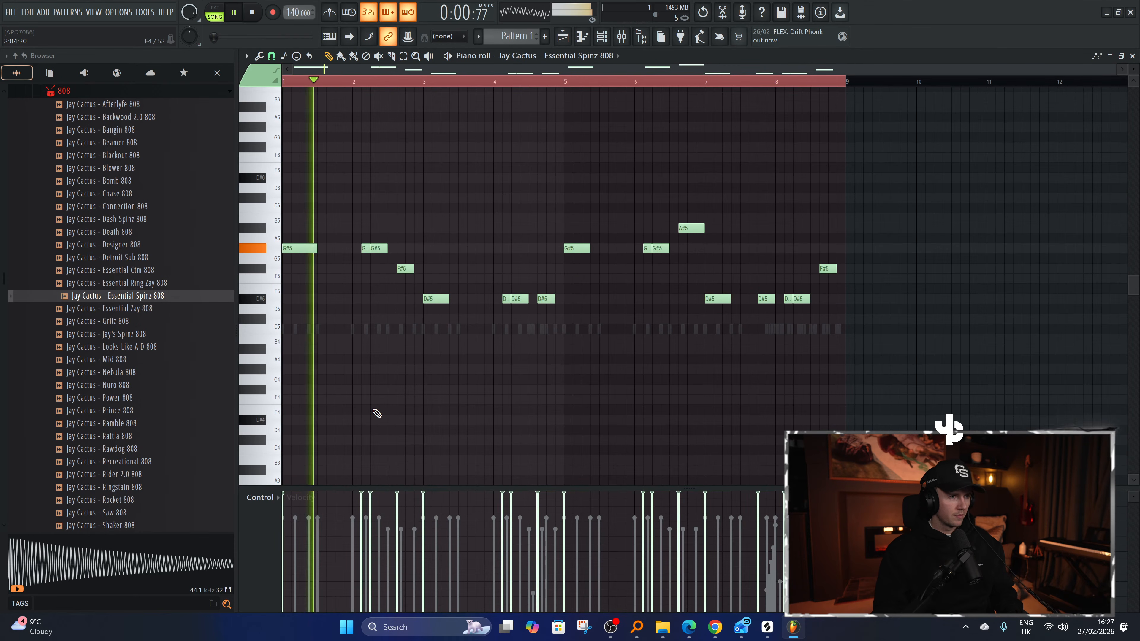
{"action": "key", "text": "space"}
Solo the muted loop stem on Track 9 to compare it with the 808 notes, and restore the other tracks with Track 9 muted.
{"action": "left_click", "coordinate": [569, 39]}
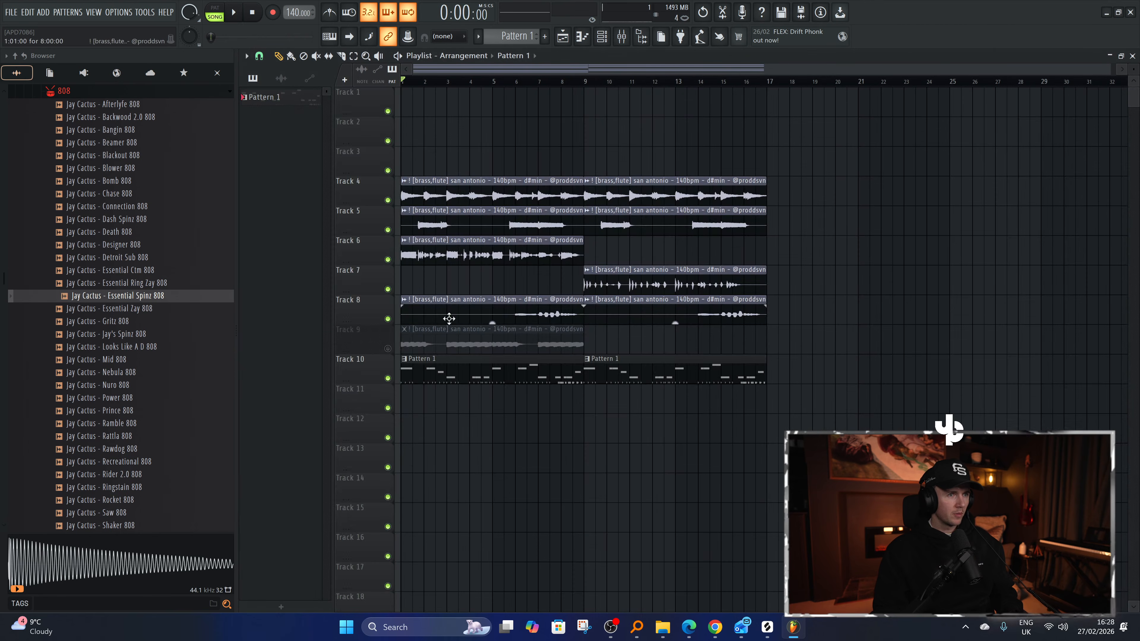
{"action": "right_click", "coordinate": [387, 349]}
{"action": "key", "text": "space"}
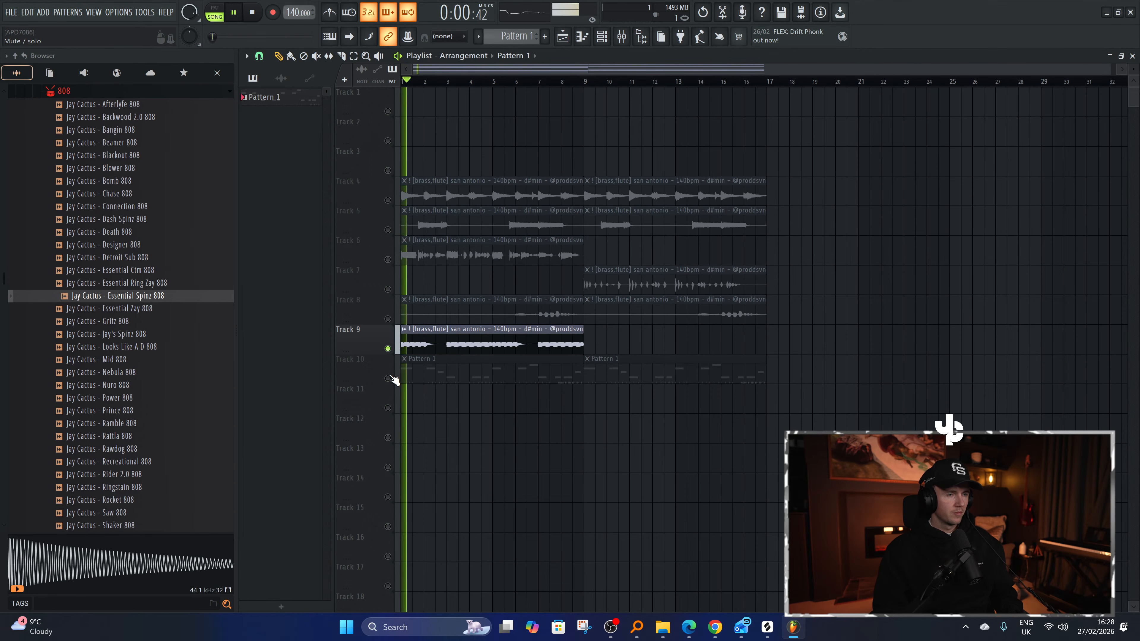
{"action": "left_click", "coordinate": [602, 38]}
{"action": "key", "text": "F7"}
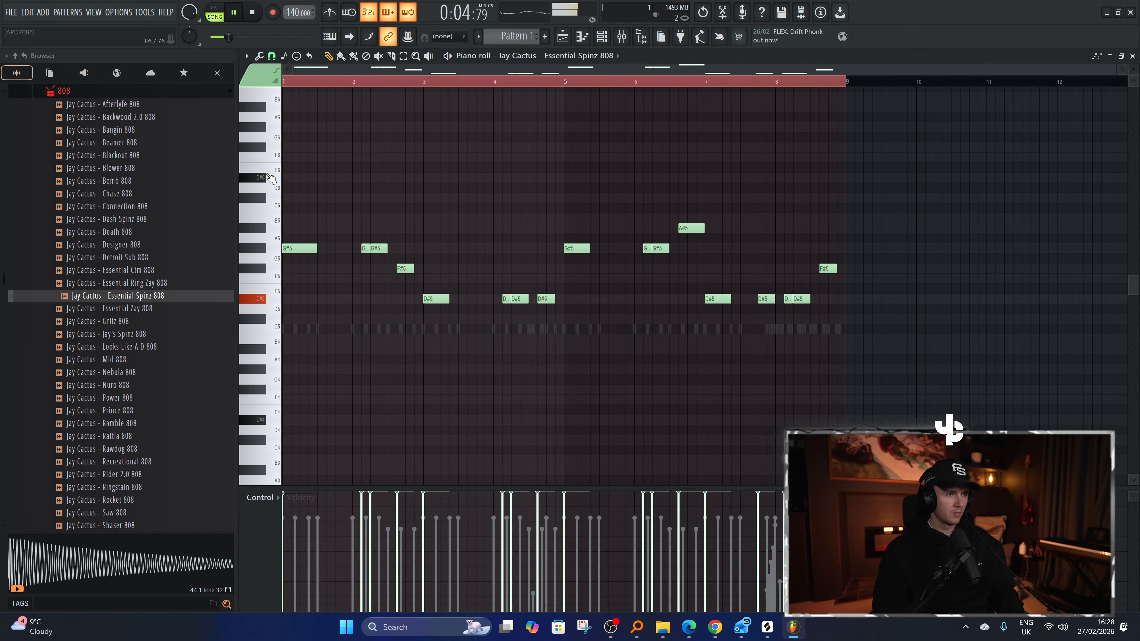
{"action": "left_click", "coordinate": [562, 37]}
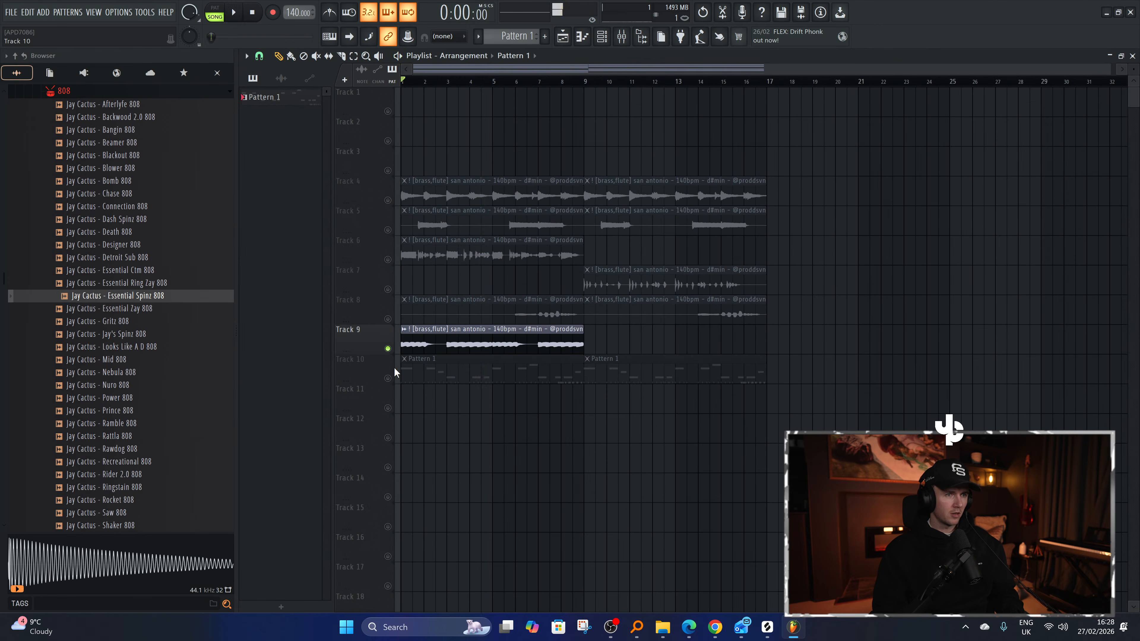
{"action": "right_click", "coordinate": [387, 348]}
{"action": "left_click", "coordinate": [387, 348]}
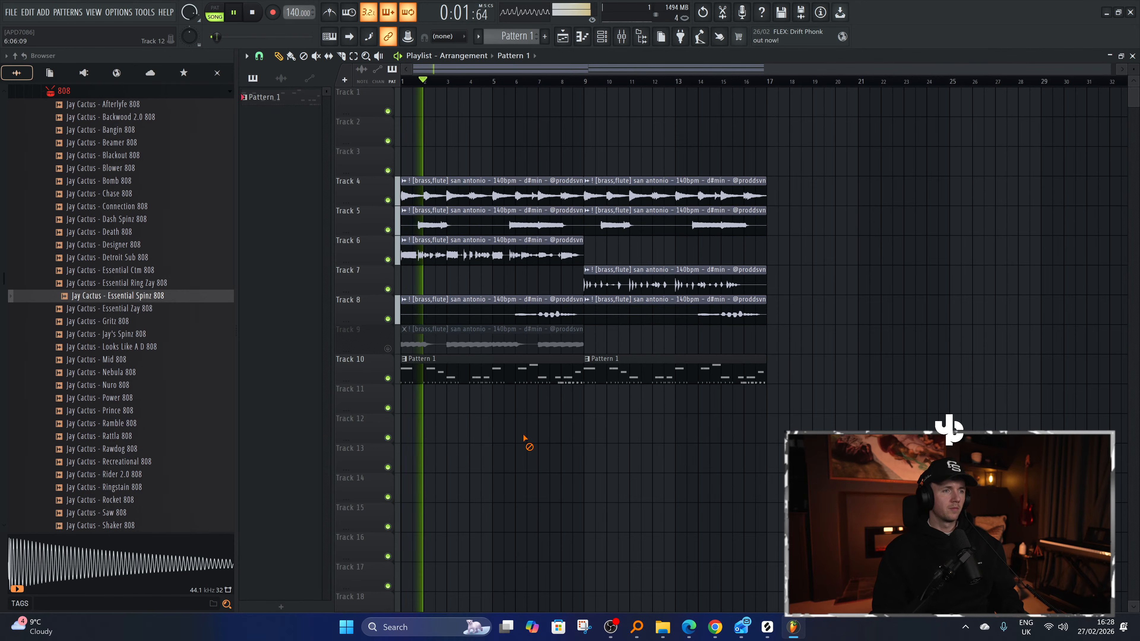
Play the arrangement with the Essential Spinz 808 notes open and review the bassline in bars 7 and 8.
{"action": "left_click", "coordinate": [601, 36]}
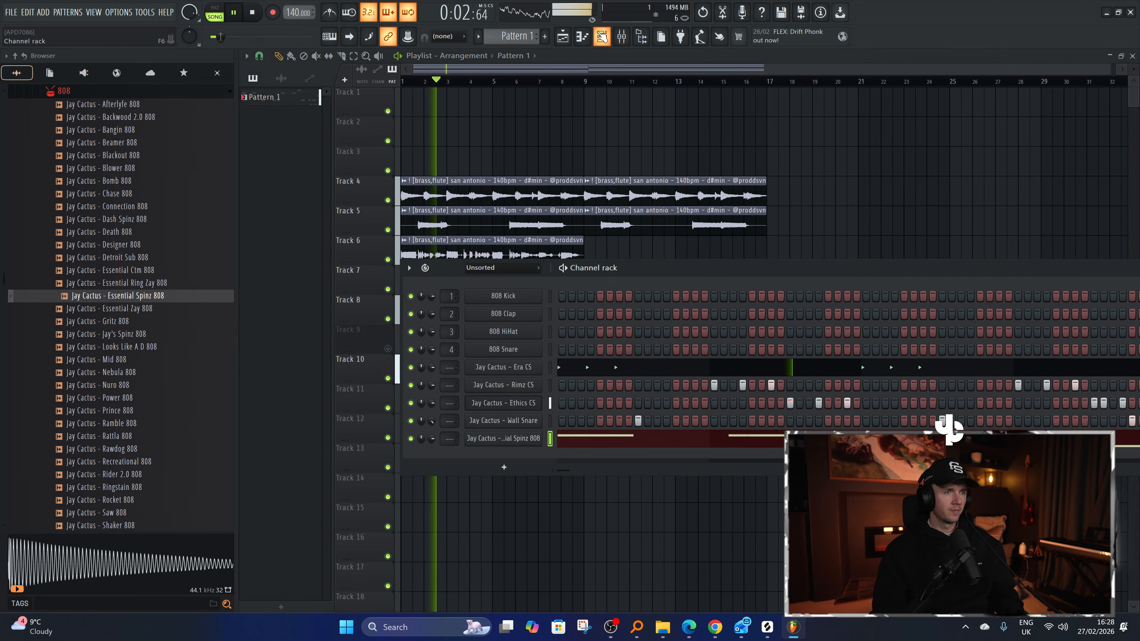
{"action": "left_click", "coordinate": [574, 447]}
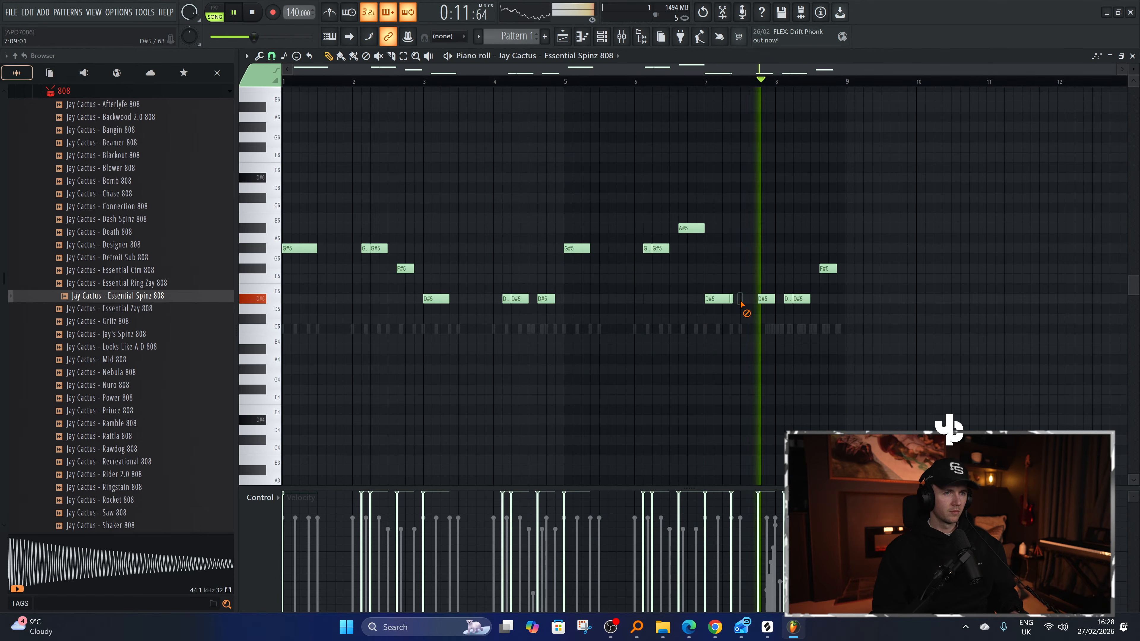
{"action": "left_click", "coordinate": [826, 269]}
{"action": "key", "text": "space"}
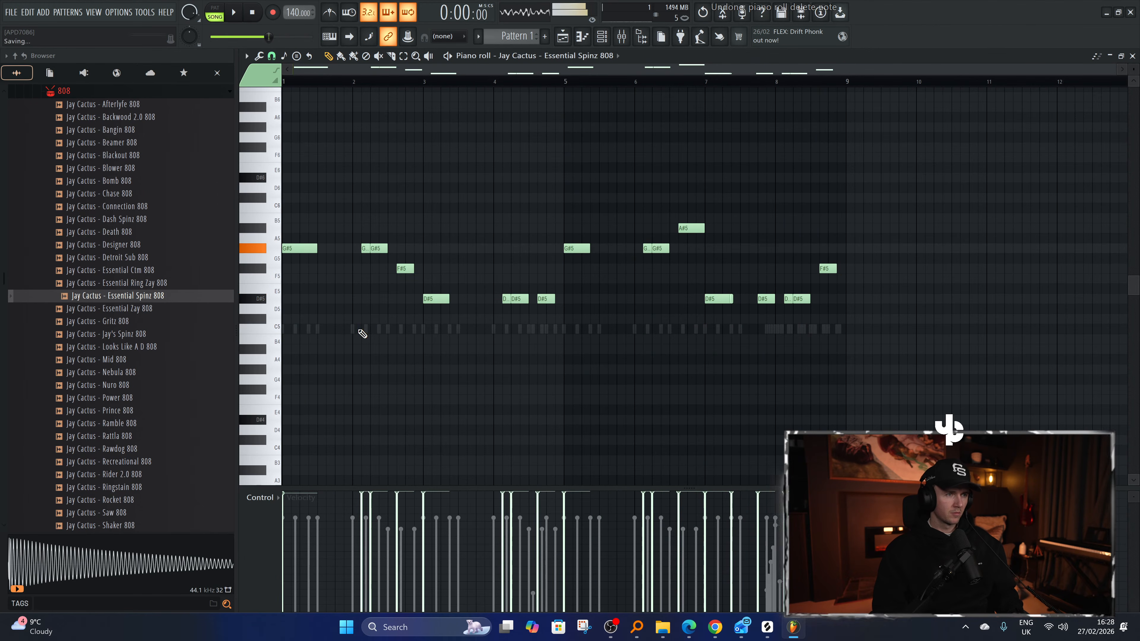
Open the Essential Spinz 808 sampler settings and check the live chat on YouTube in Chrome.
{"action": "left_click", "coordinate": [606, 34]}
{"action": "left_click", "coordinate": [514, 437]}
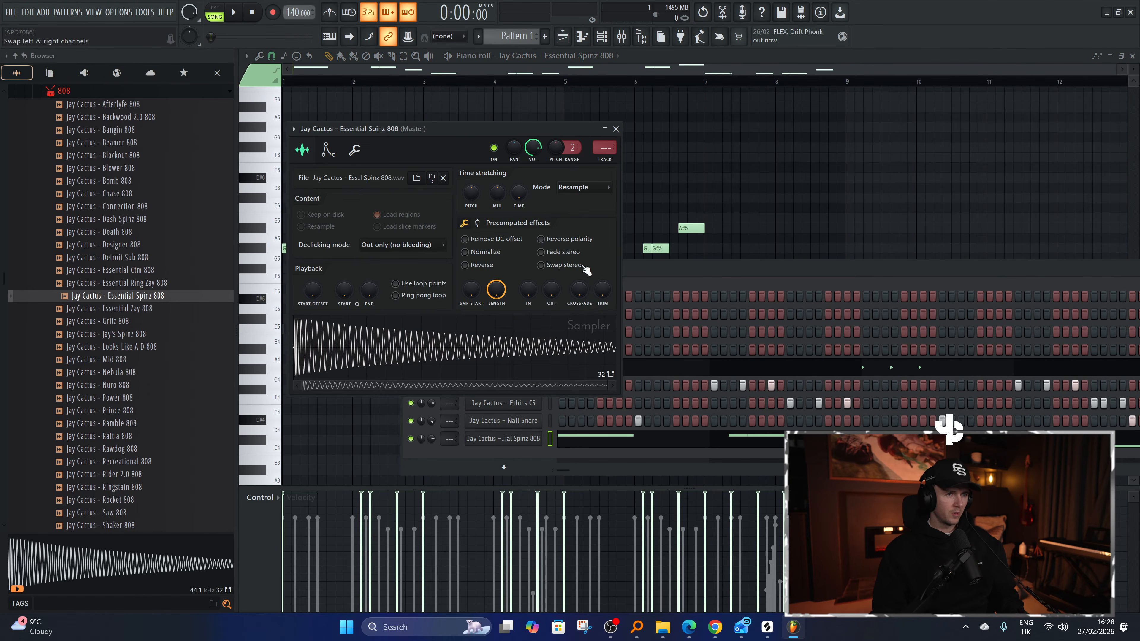
{"action": "left_click", "coordinate": [715, 627]}
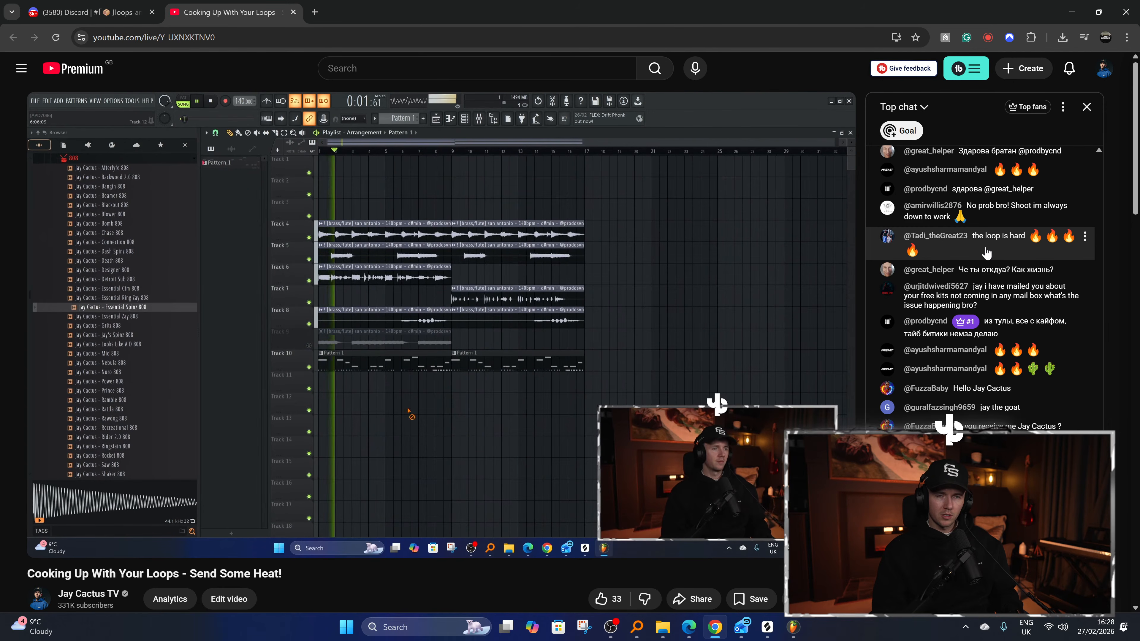
{"action": "key", "text": "alt+Tab"}
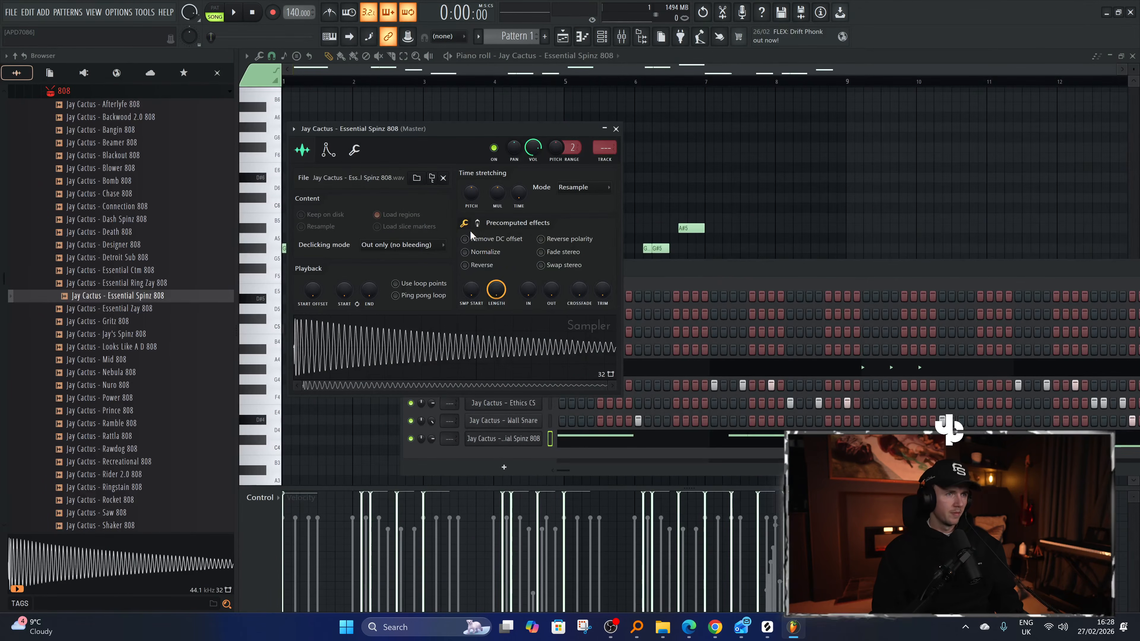
Boost the Essential Spinz 808 sample, set its quick fade-out to 15%, and play the bassline back.
{"action": "left_click", "coordinate": [477, 222]}
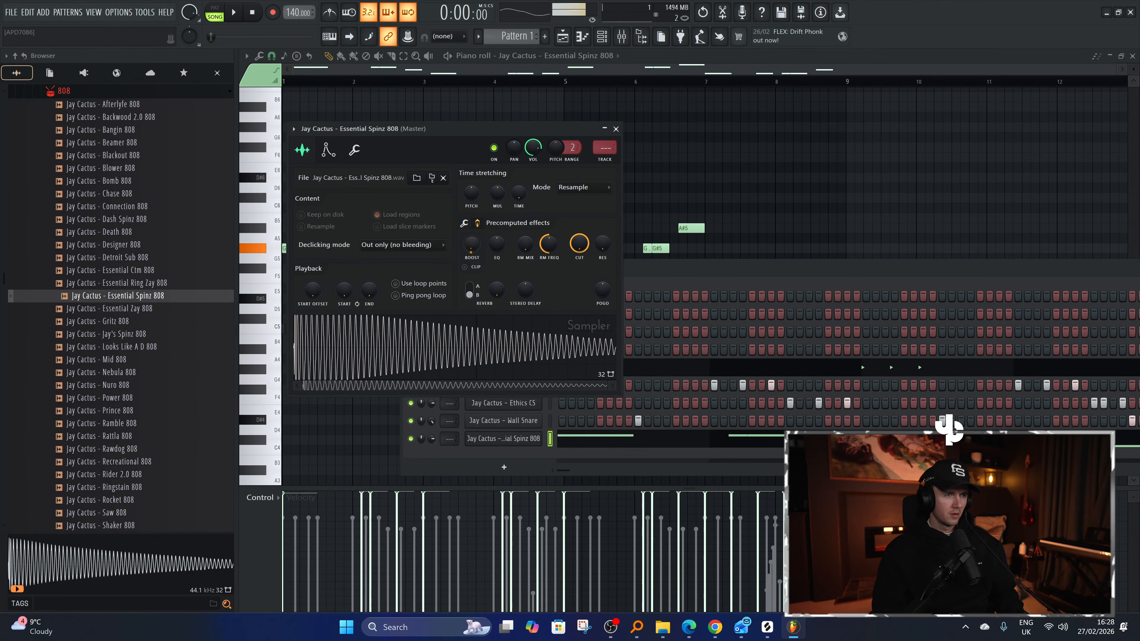
{"action": "left_click", "coordinate": [464, 224]}
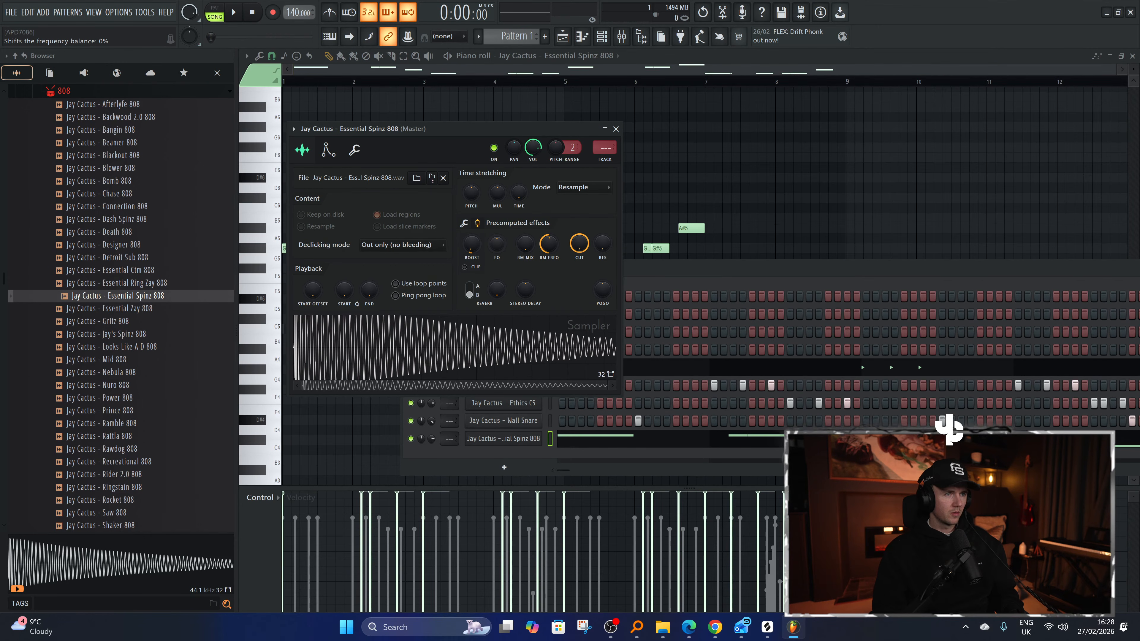
{"action": "left_click", "coordinate": [464, 223]}
{"action": "left_click_drag", "start_coordinate": [551, 290], "coordinate": [551, 274]}
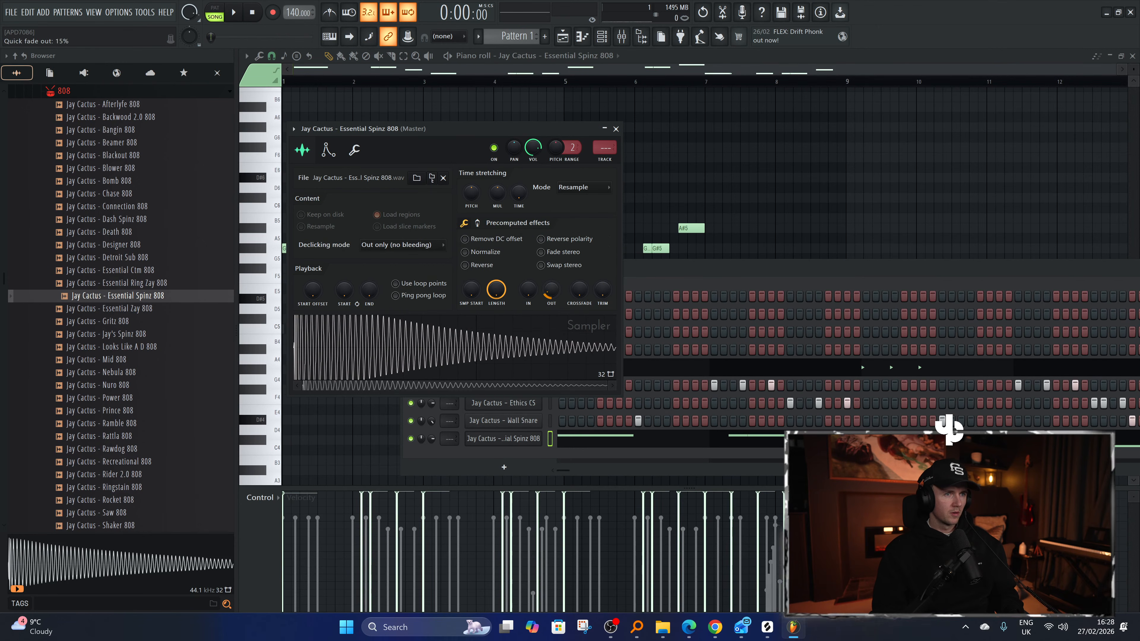
{"action": "left_click", "coordinate": [616, 128]}
{"action": "key", "text": "space"}
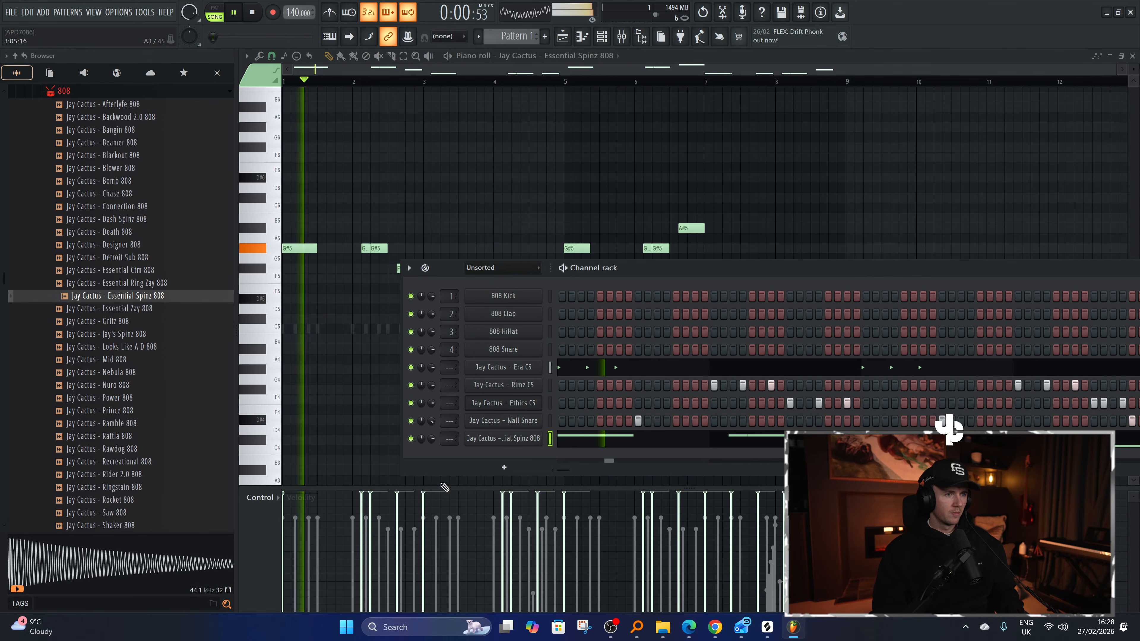
{"action": "key", "text": "F6"}
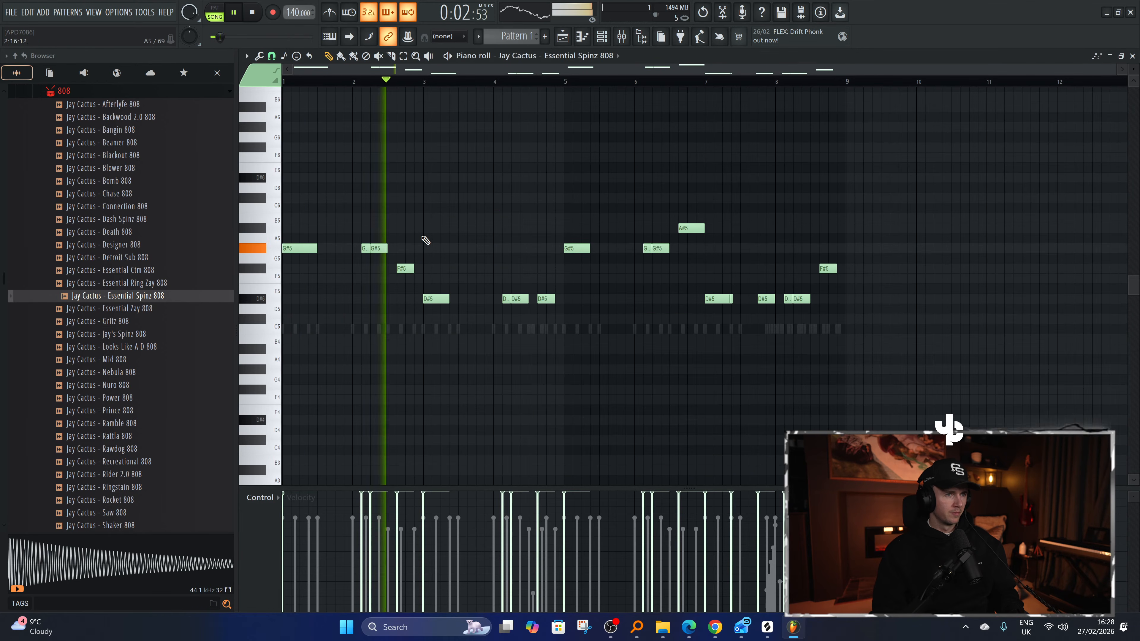
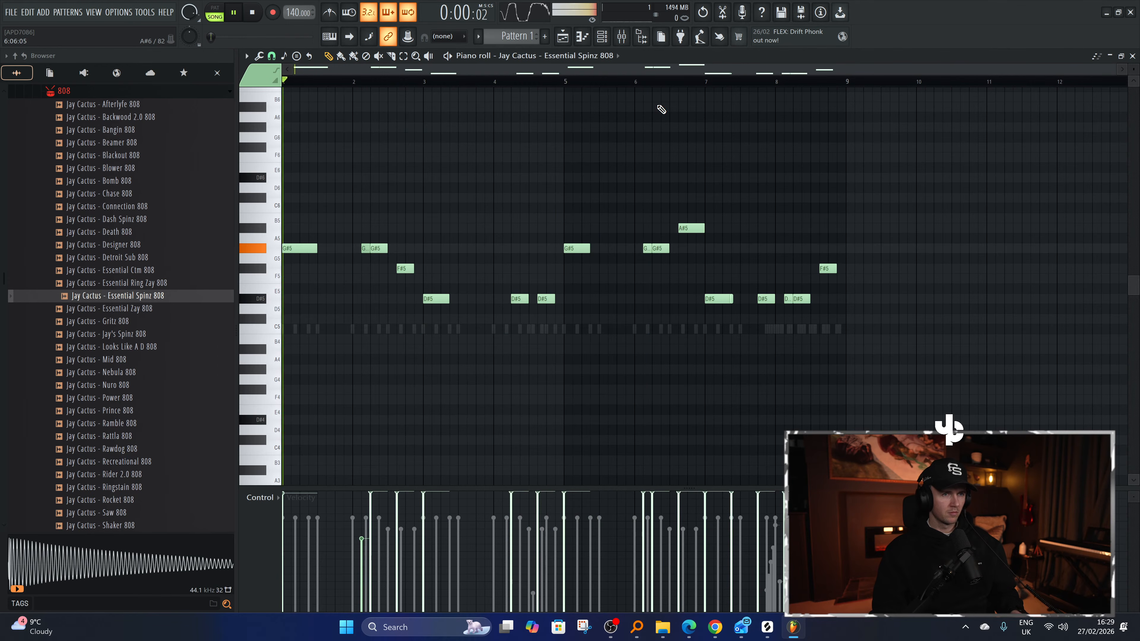
Lengthen the second D#5 note in bar 7 to four steps and audition the bassline from bar 6.
{"action": "left_click", "coordinate": [639, 83]}
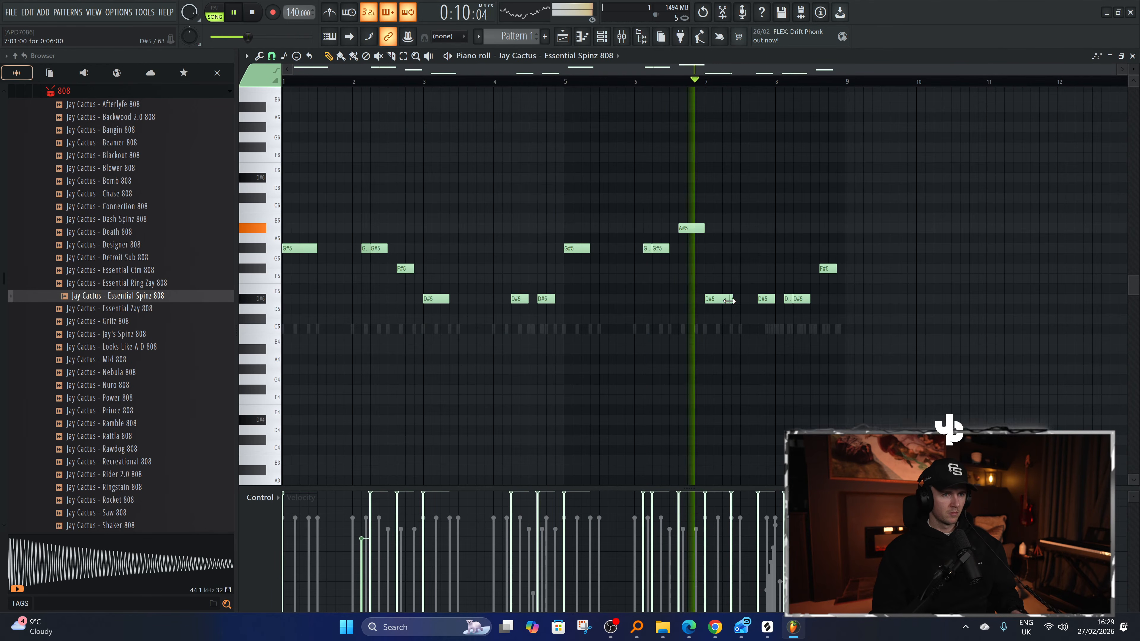
{"action": "key", "text": "space"}
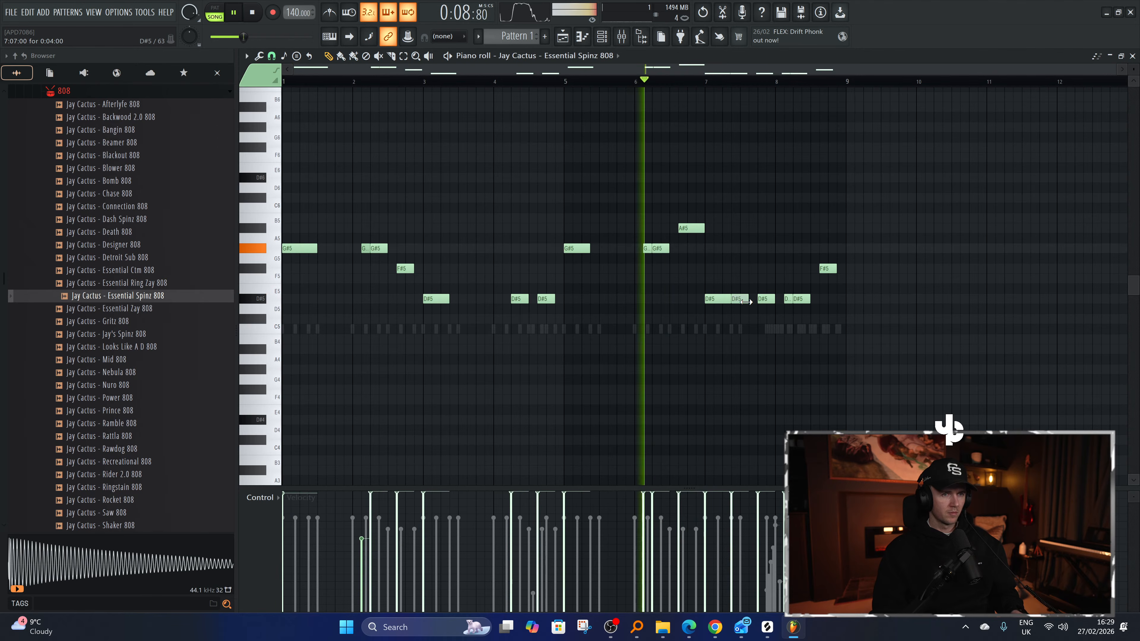
{"action": "scroll", "coordinate": [747, 300], "scroll_direction": "up", "scroll_amount": 2}
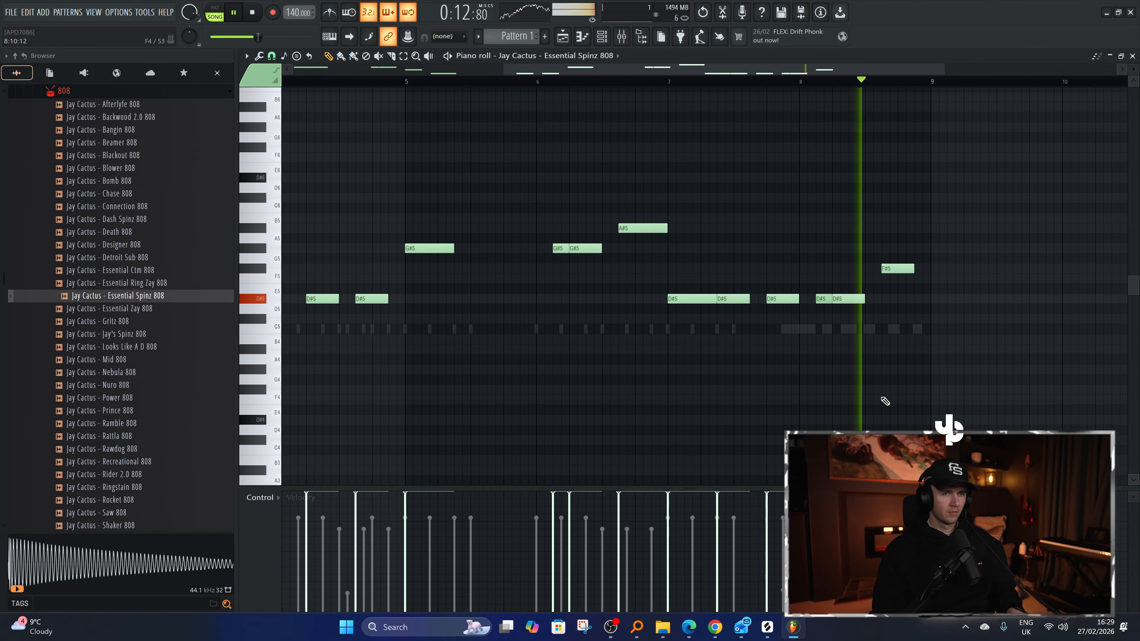
{"action": "scroll", "coordinate": [880, 399], "scroll_direction": "down", "scroll_amount": 2}
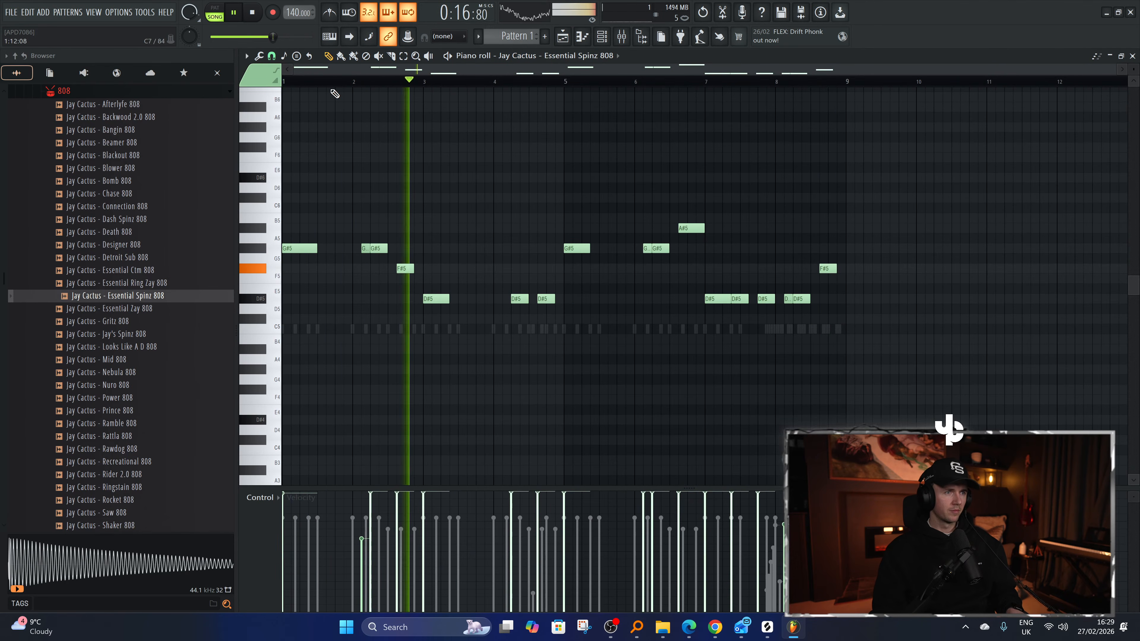
Audition the 808 samples from Chase through Essential Spinz, return to Detroit Sub 808, and replay the bassline.
{"action": "left_click", "coordinate": [601, 38]}
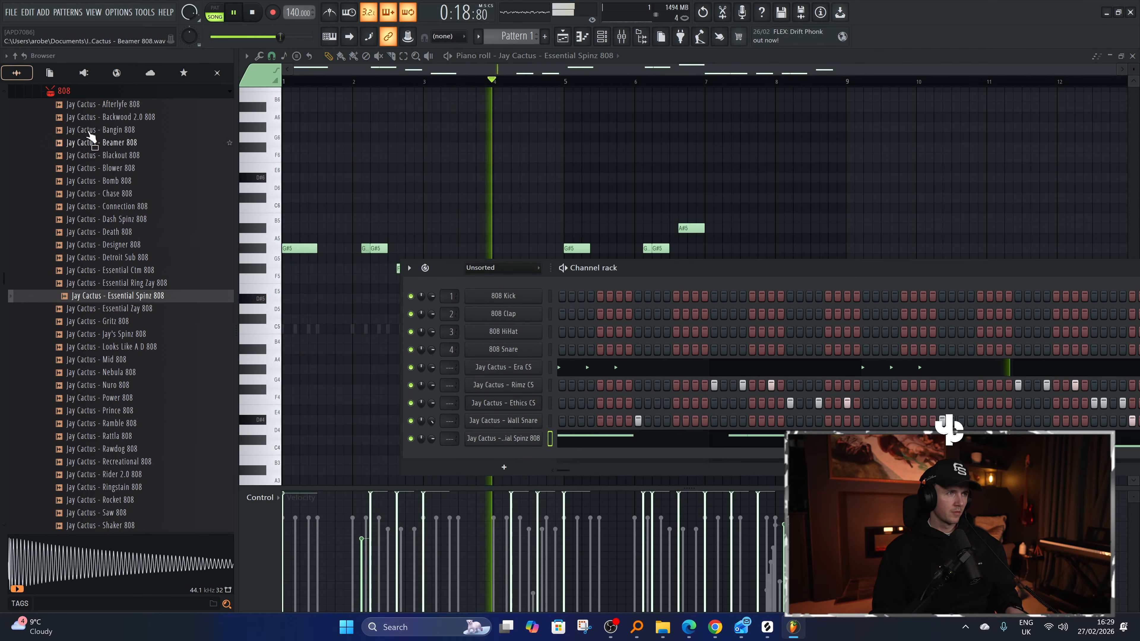
{"action": "left_click", "coordinate": [151, 271]}
{"action": "left_click", "coordinate": [140, 219]}
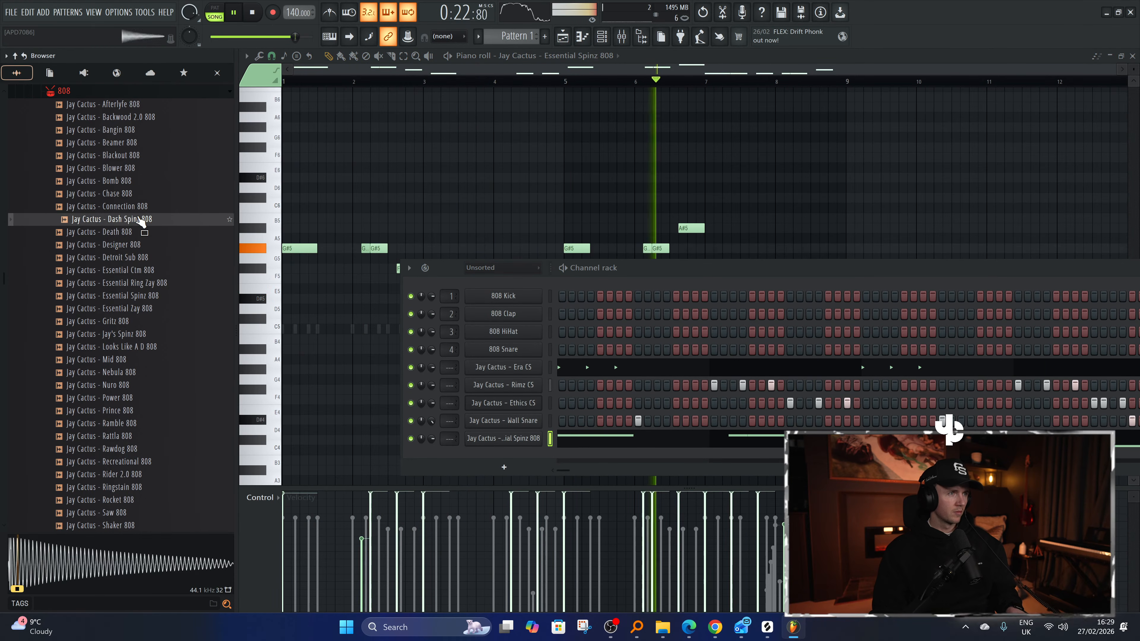
{"action": "left_click", "coordinate": [143, 193]}
{"action": "key", "text": "space"}
{"action": "left_click", "coordinate": [145, 207]}
{"action": "left_click", "coordinate": [146, 219]}
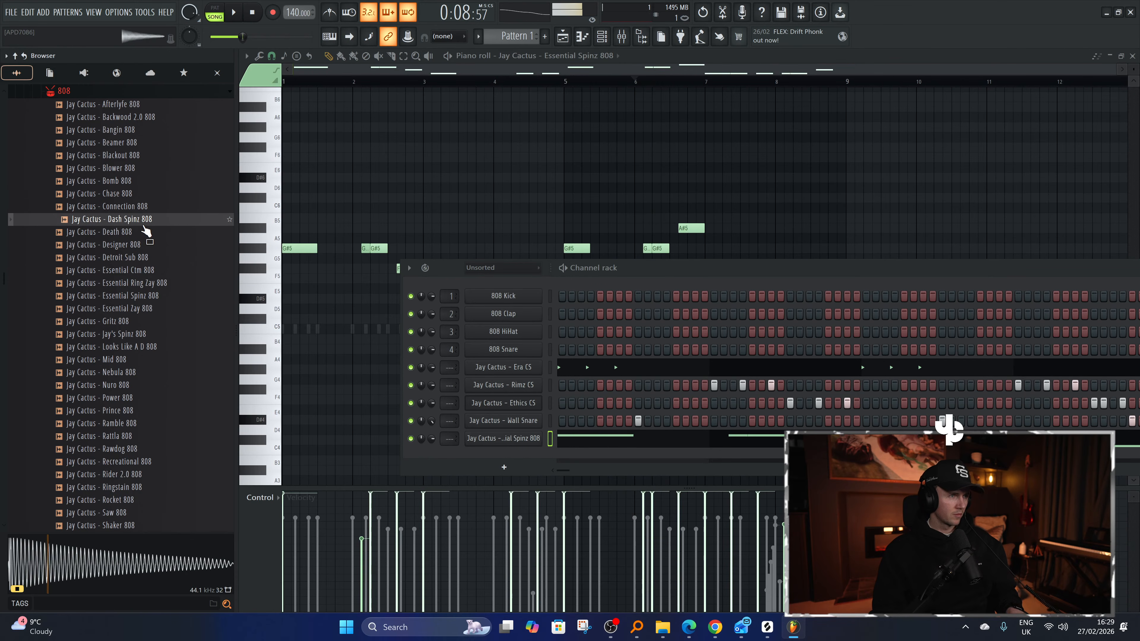
{"action": "left_click", "coordinate": [147, 232]}
{"action": "left_click", "coordinate": [149, 245]}
{"action": "left_click", "coordinate": [150, 258]}
{"action": "left_click", "coordinate": [152, 271]}
{"action": "left_click", "coordinate": [156, 283]}
{"action": "left_click", "coordinate": [158, 295]}
{"action": "left_click", "coordinate": [157, 259]}
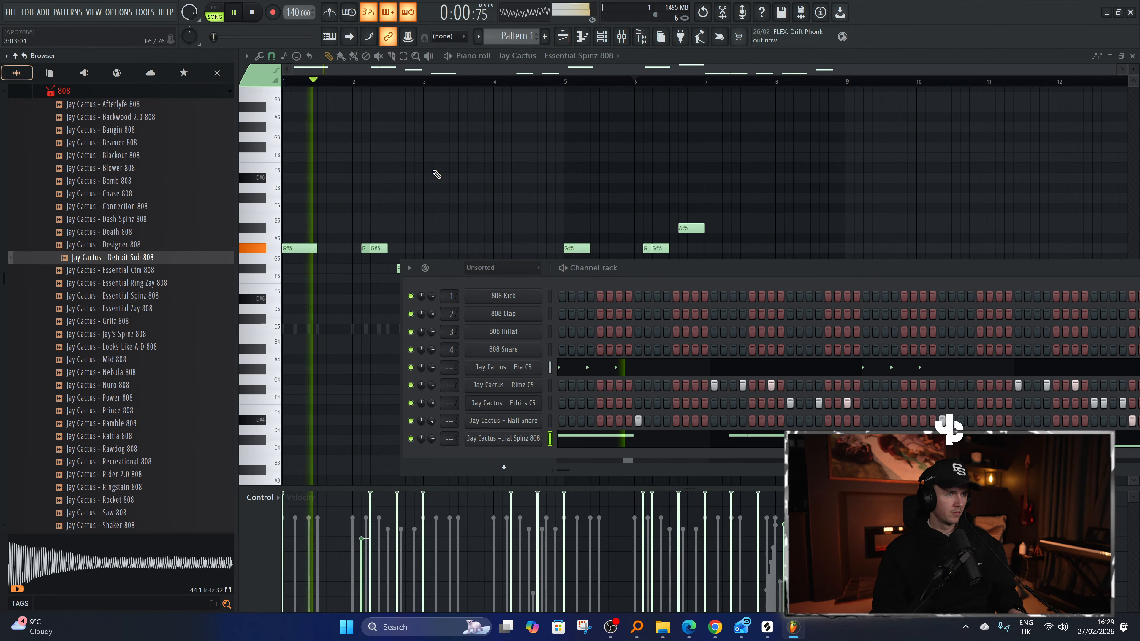
{"action": "key", "text": "F6"}
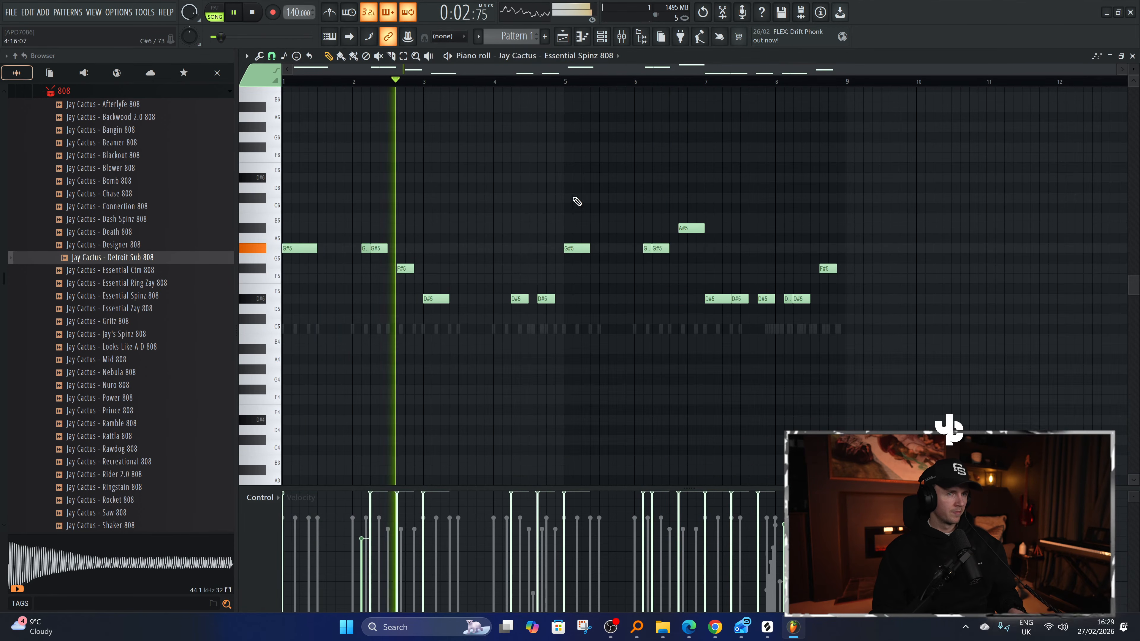
Merge the two Pattern 1 clips on Track 10 into one 16-bar pattern and open its Essential Spinz 808 notes.
{"action": "key", "text": "F5"}
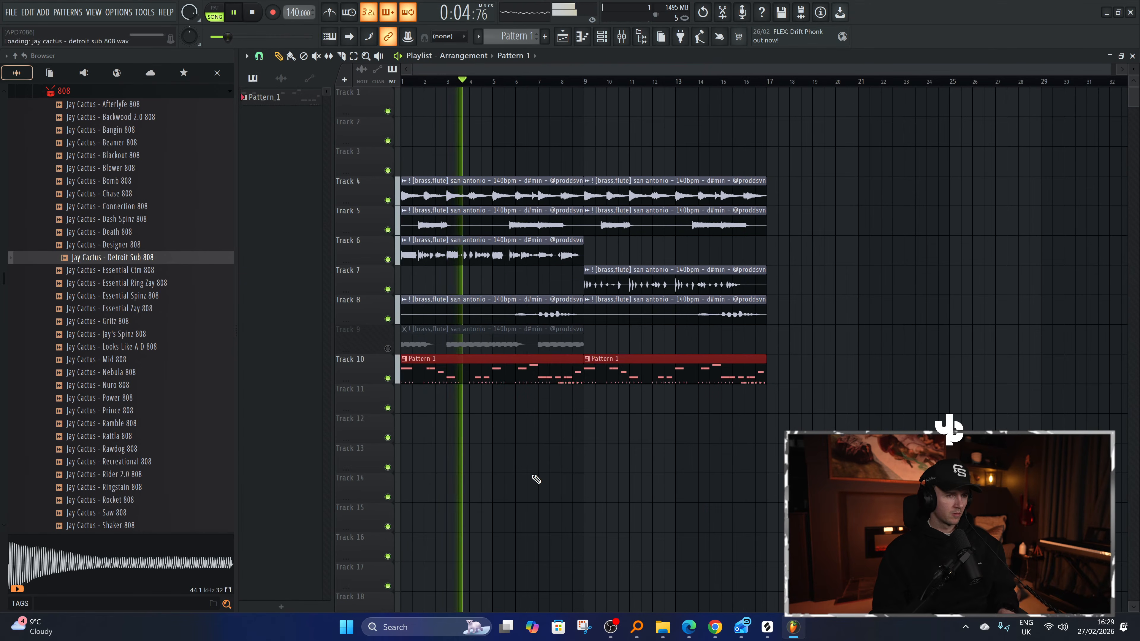
{"action": "key", "text": "F7"}
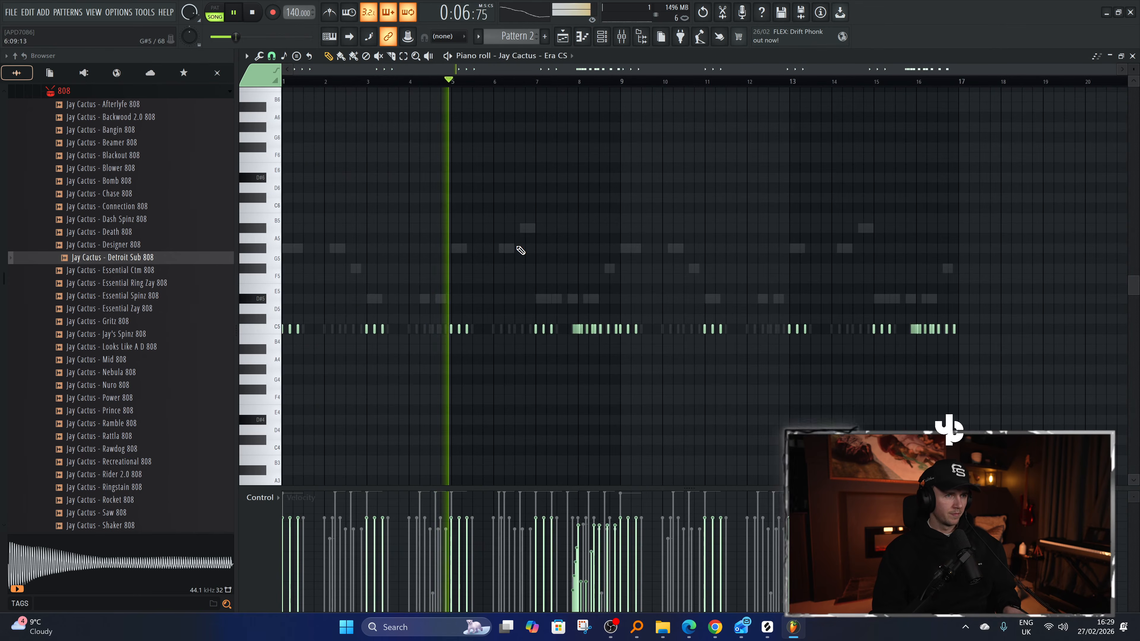
{"action": "double_click", "coordinate": [507, 248]}
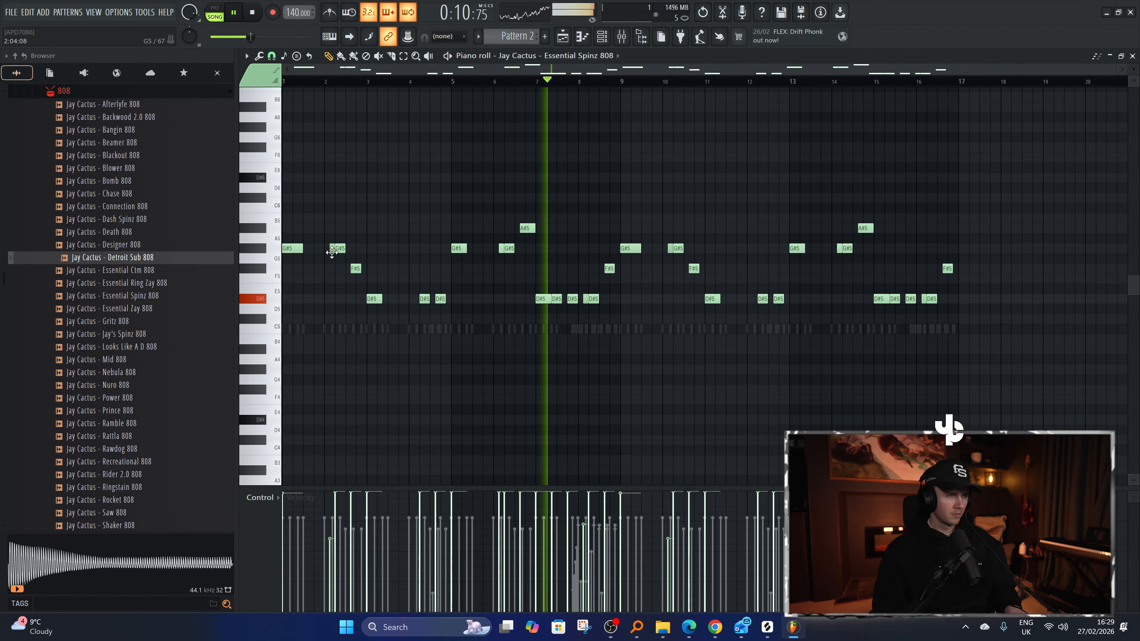
Replace the short G#5 note at the start of the bar 6 pair with a lower-velocity copy of the bar 2 one.
{"action": "key", "text": "ctrl+z"}
{"action": "scroll", "coordinate": [508, 290], "scroll_direction": "up", "scroll_amount": 4}
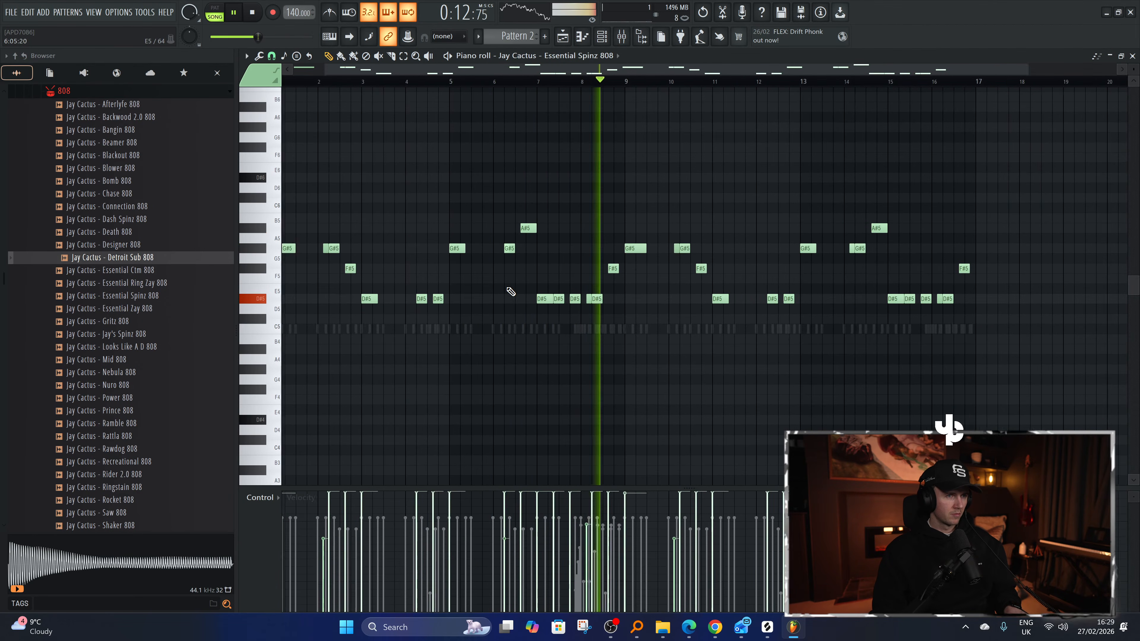
{"action": "left_click", "coordinate": [493, 248]}
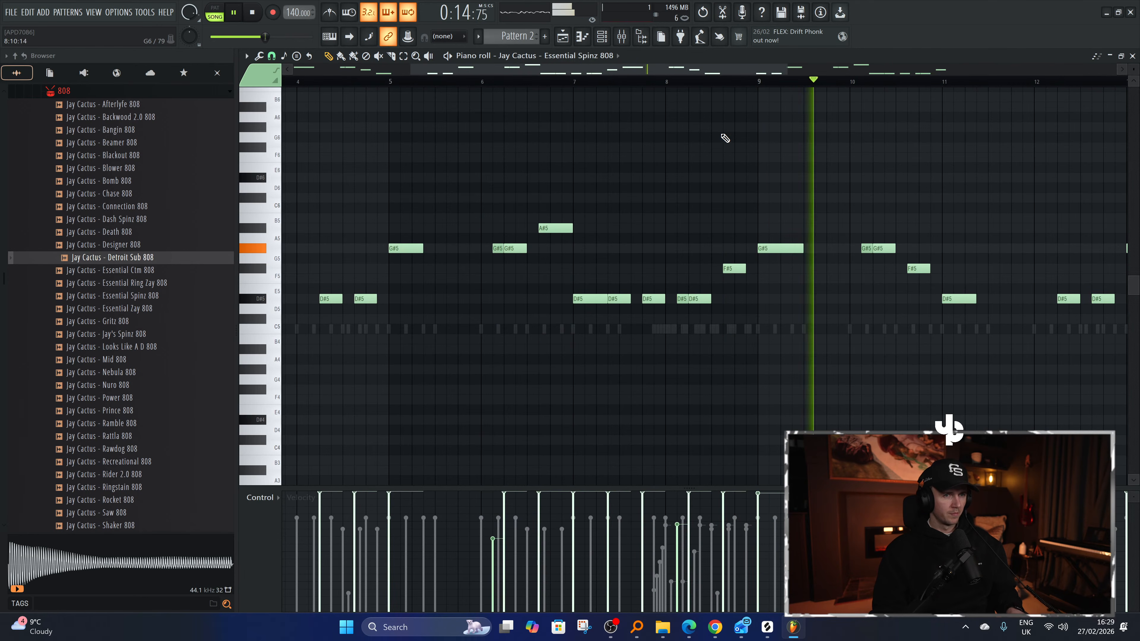
Try the G#5 note at the start of bar 9 at F#5 and undo that pitch change.
{"action": "key", "text": "space"}
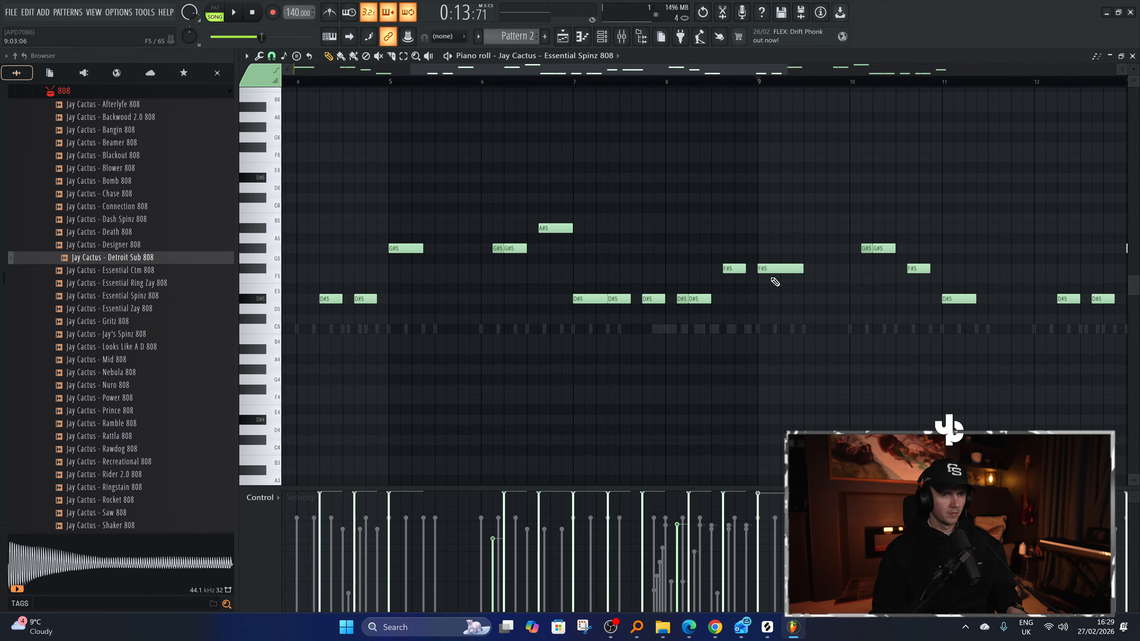
{"action": "key", "text": "ctrl+z"}
{"action": "scroll", "coordinate": [718, 270], "scroll_direction": "down", "scroll_amount": 4}
{"action": "scroll", "coordinate": [583, 224], "scroll_direction": "down", "scroll_amount": 6}
{"action": "scroll", "coordinate": [354, 148], "scroll_direction": "up", "scroll_amount": 3}
{"action": "left_click", "coordinate": [333, 81]}
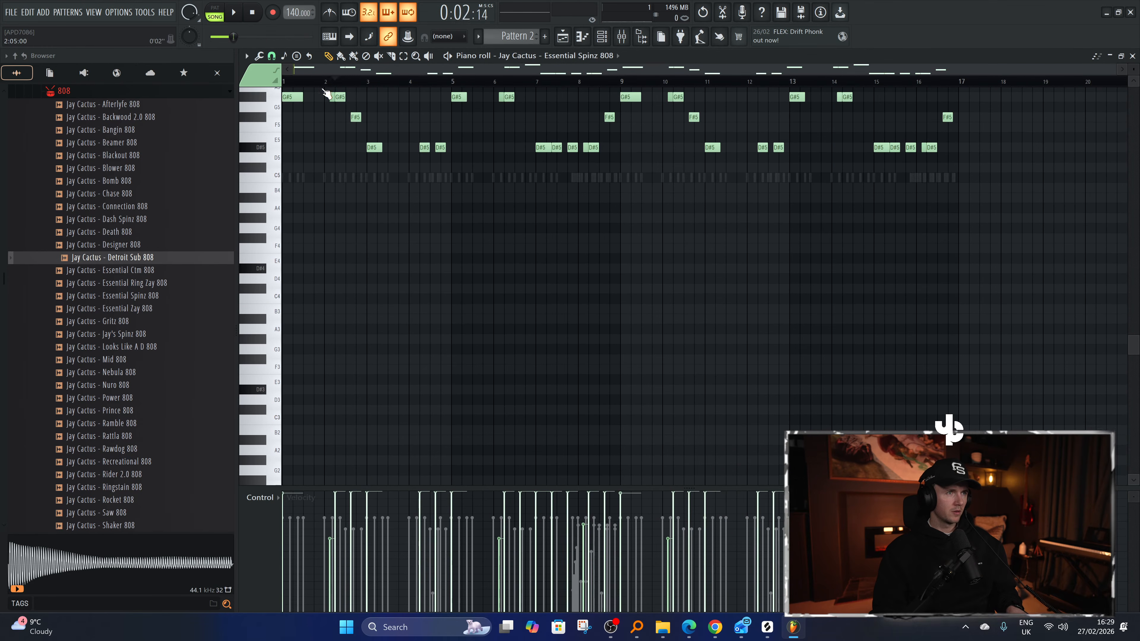
Audition the whole Essential Spinz 808 bassline two octaves higher and one octave higher.
{"action": "key", "text": "ctrl+Up"}
{"action": "key", "text": "ctrl+Up"}
{"action": "key", "text": "space"}
{"action": "key", "text": "space"}
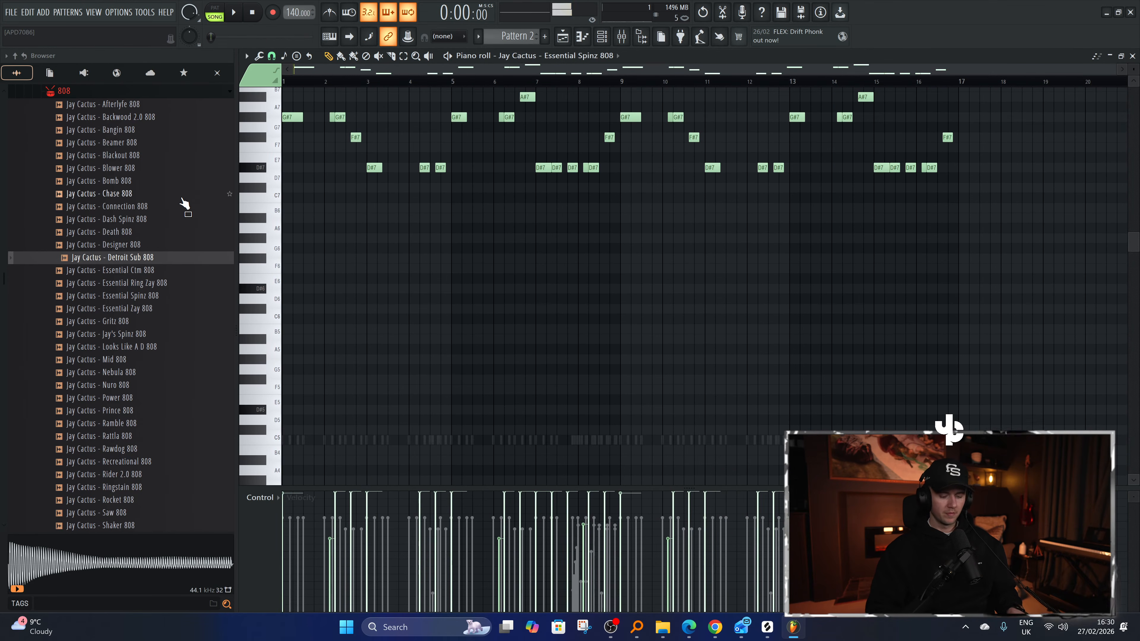
{"action": "key", "text": "ctrl+Down"}
{"action": "key", "text": "space"}
{"action": "key", "text": "space"}
Try the G#6 notes in bars 1 and 2 at F#6, and return the whole bassline to its original octave.
{"action": "left_click_drag", "start_coordinate": [349, 230], "coordinate": [270, 250]}
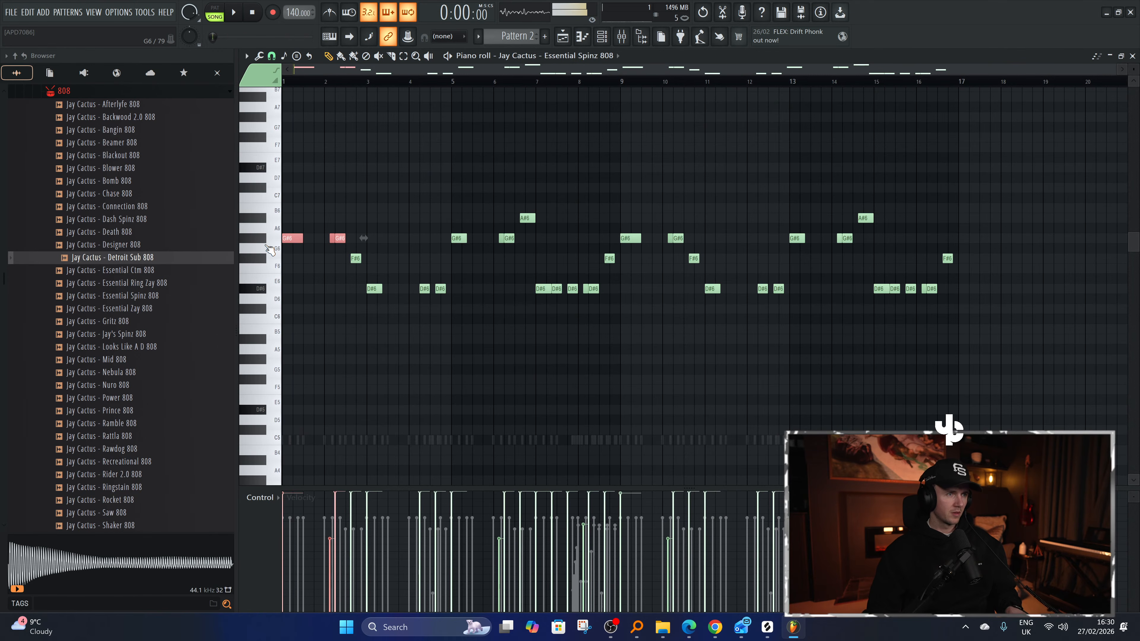
{"action": "key", "text": "Up"}
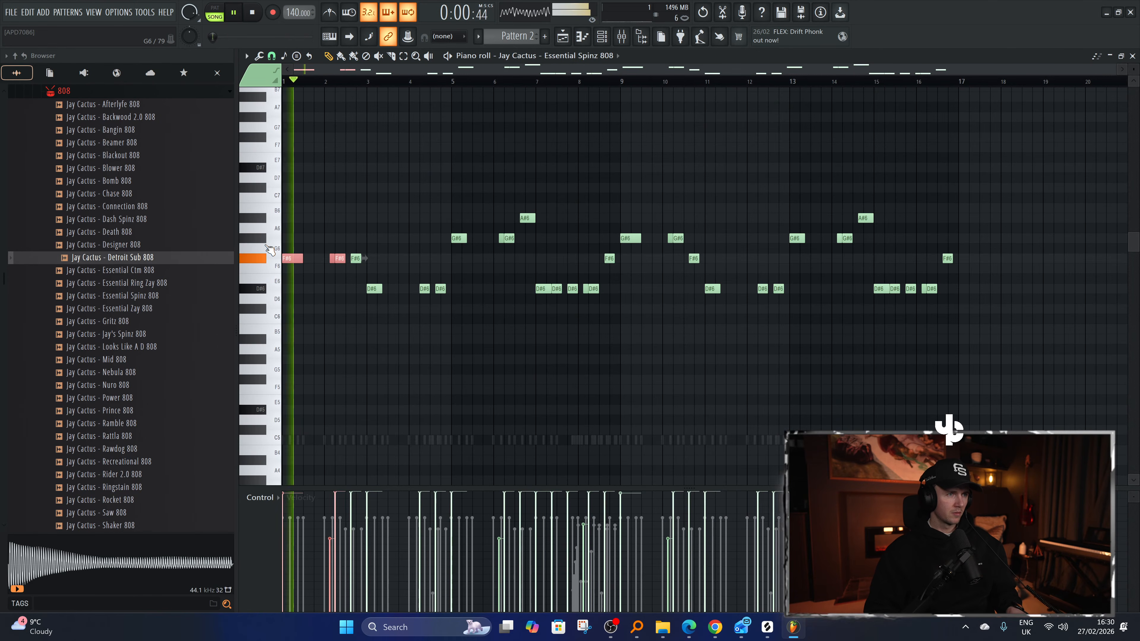
{"action": "key", "text": "space"}
{"action": "key", "text": "ctrl+a"}
{"action": "key", "text": "ctrl+Down"}
{"action": "key", "text": "ctrl+Down"}
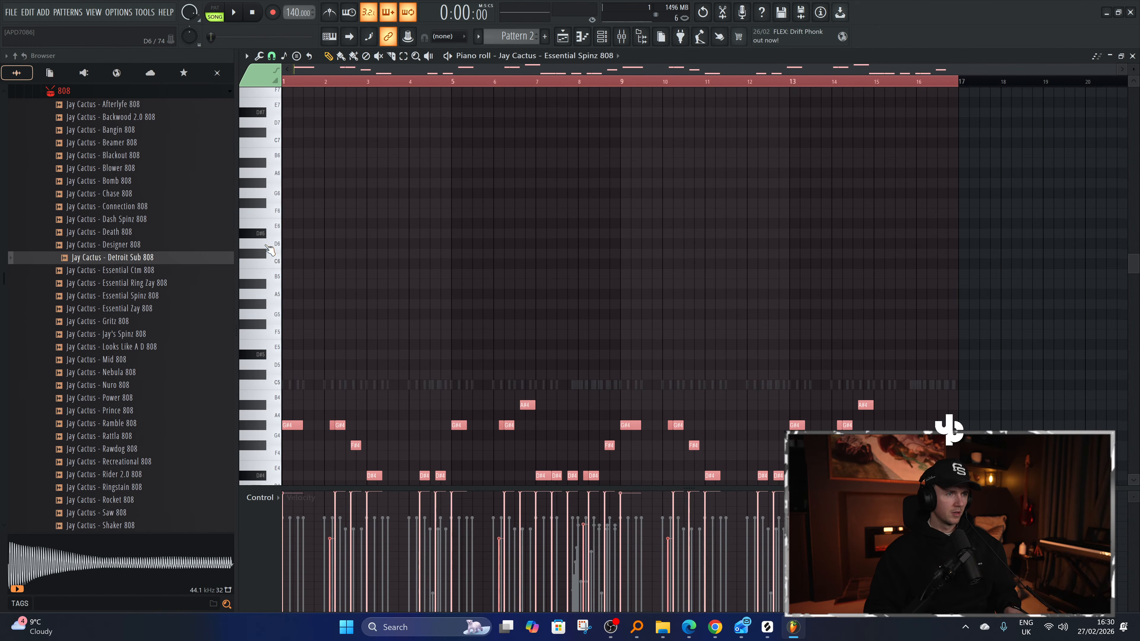
{"action": "key", "text": "ctrl+Up"}
{"action": "key", "text": "ctrl+d"}
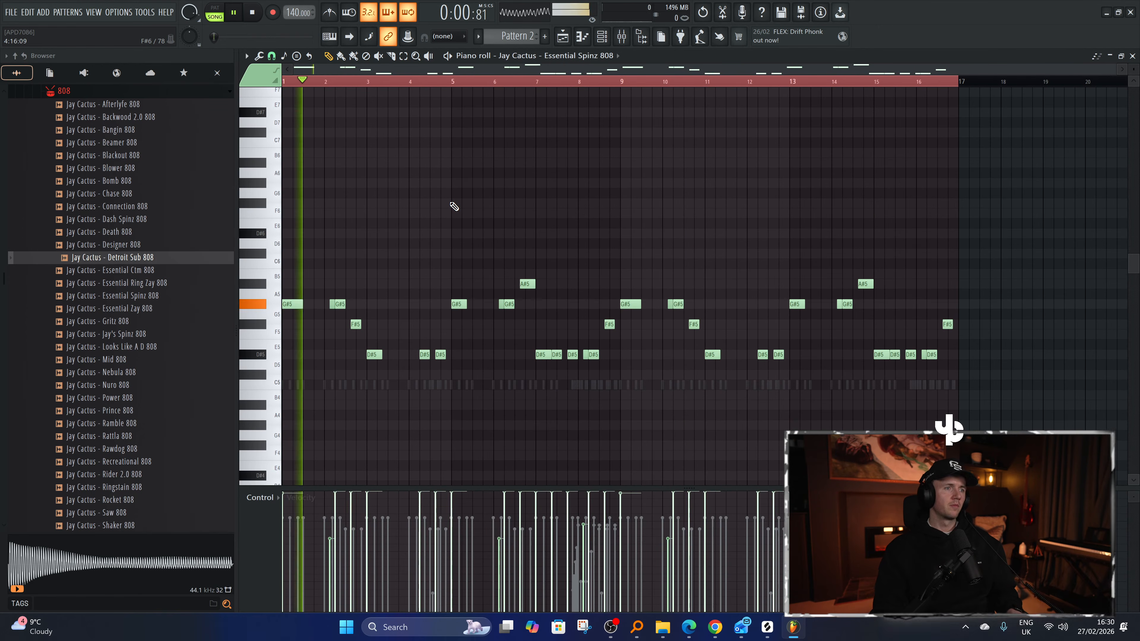
Add the Jay Cactus - Detroit Sub 808 sample to the channel rack as a new channel below Essential Spinz 808.
{"action": "scroll", "coordinate": [443, 210], "scroll_direction": "down", "scroll_amount": 1}
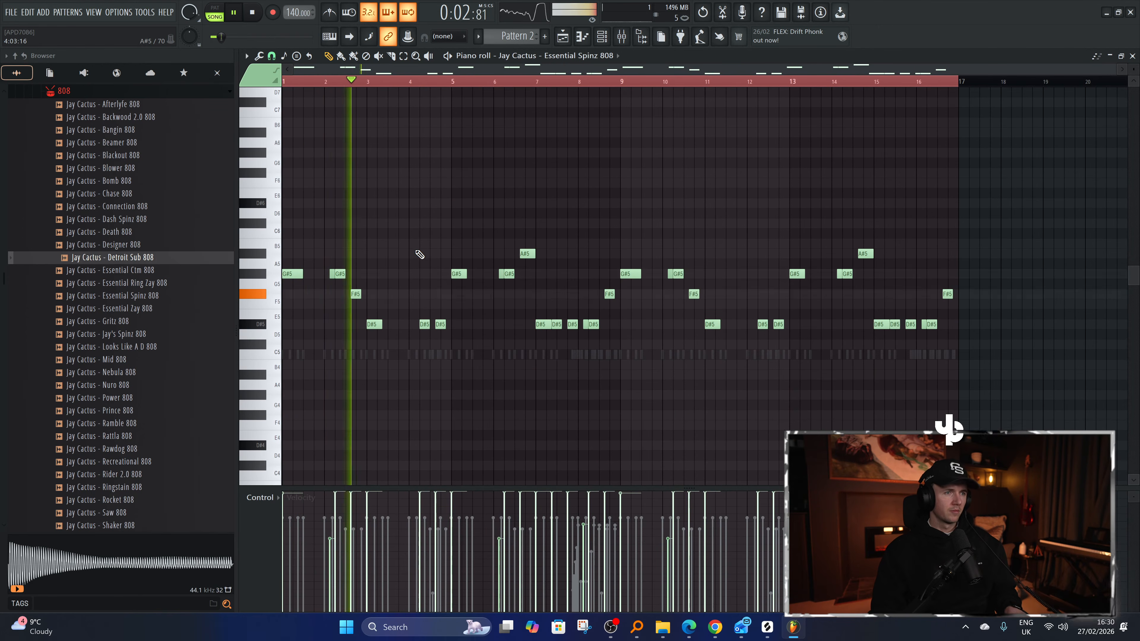
{"action": "scroll", "coordinate": [418, 252], "scroll_direction": "up", "scroll_amount": 1}
{"action": "left_click", "coordinate": [601, 37]}
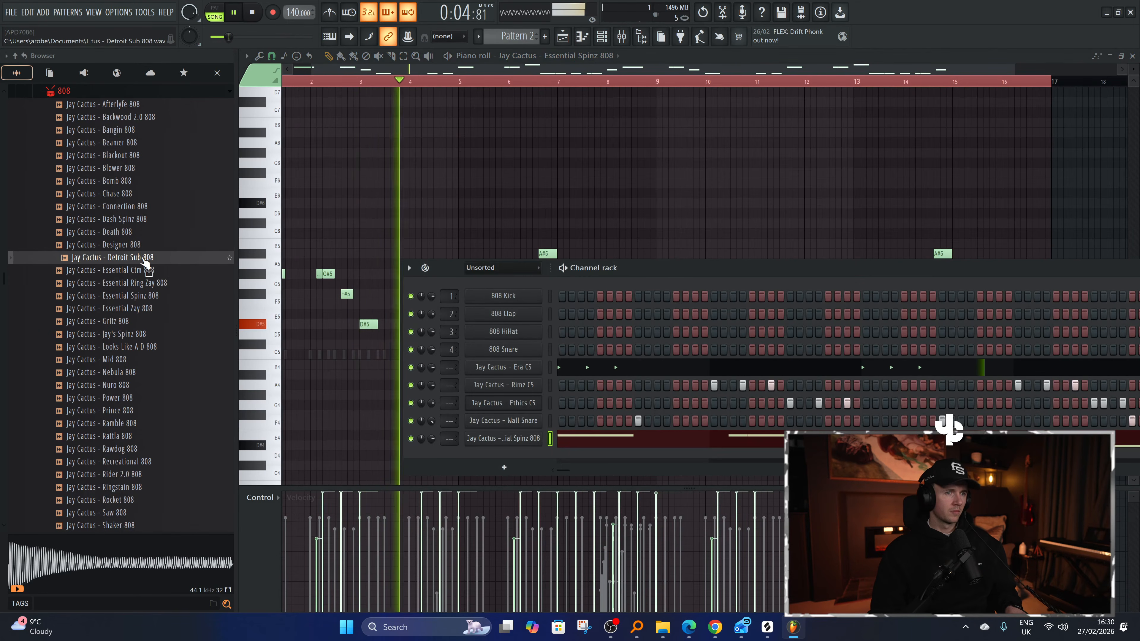
{"action": "left_click_drag", "start_coordinate": [483, 461], "coordinate": [486, 462]}
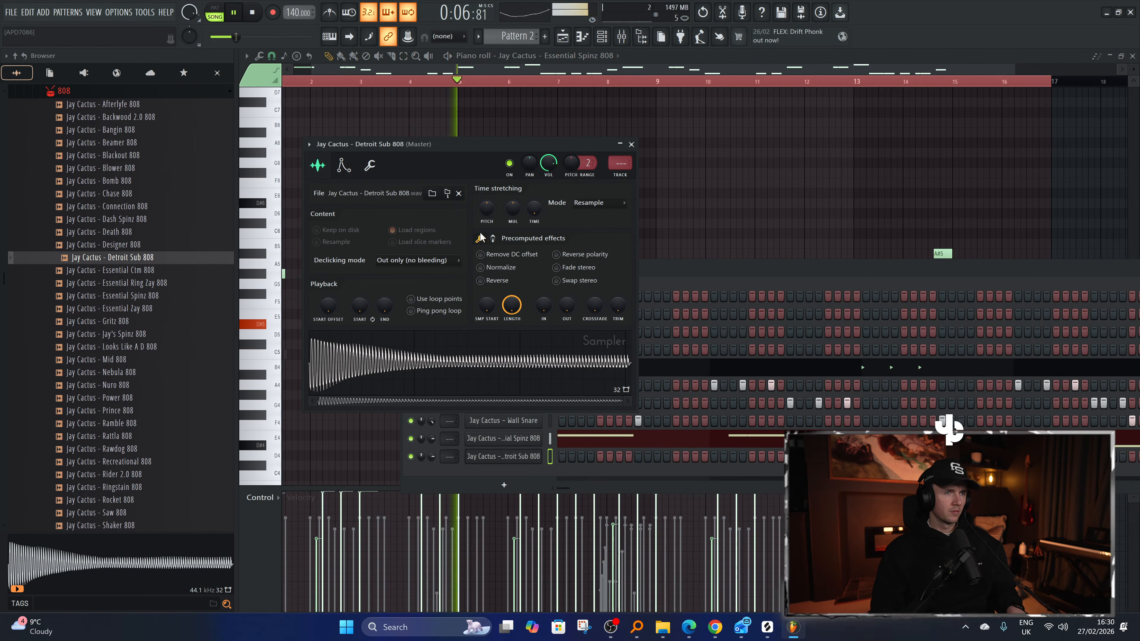
Put the Detroit Sub 808 and Essential Spinz 808 channels in the same cut group, cut 2 by 2.
{"action": "left_click", "coordinate": [381, 164]}
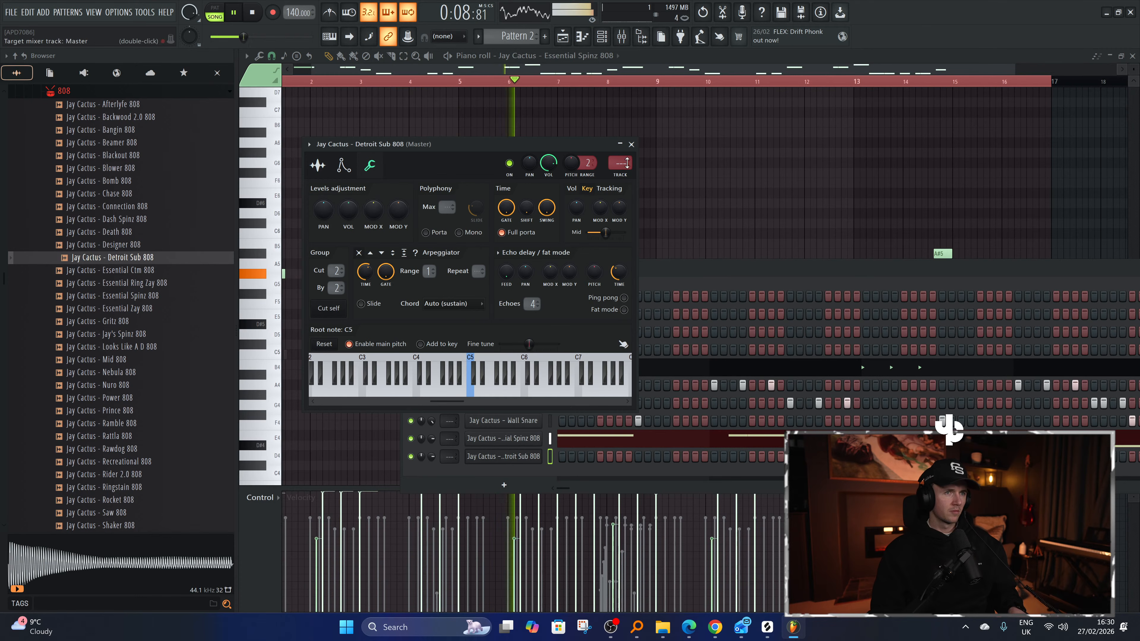
{"action": "left_click", "coordinate": [521, 440]}
{"action": "left_click", "coordinate": [353, 150]}
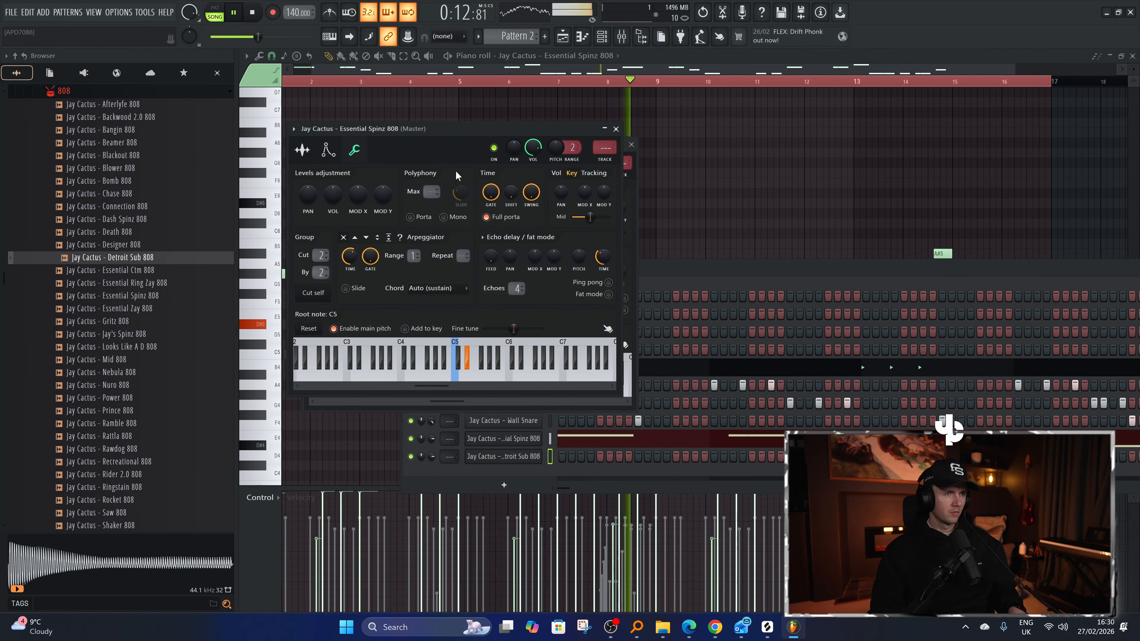
{"action": "left_click", "coordinate": [615, 130]}
{"action": "left_click", "coordinate": [631, 144]}
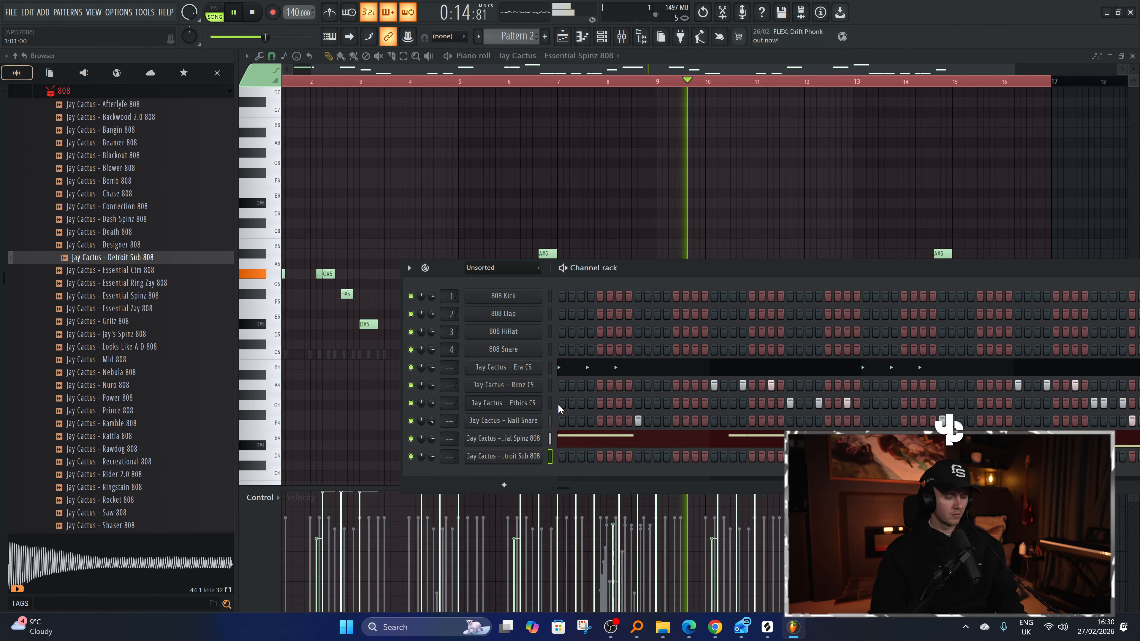
Open the Detroit Sub 808 piano roll and place a six-step G#5 note at step 13 of bar 9.
{"action": "key", "text": "F7"}
{"action": "key", "text": "space"}
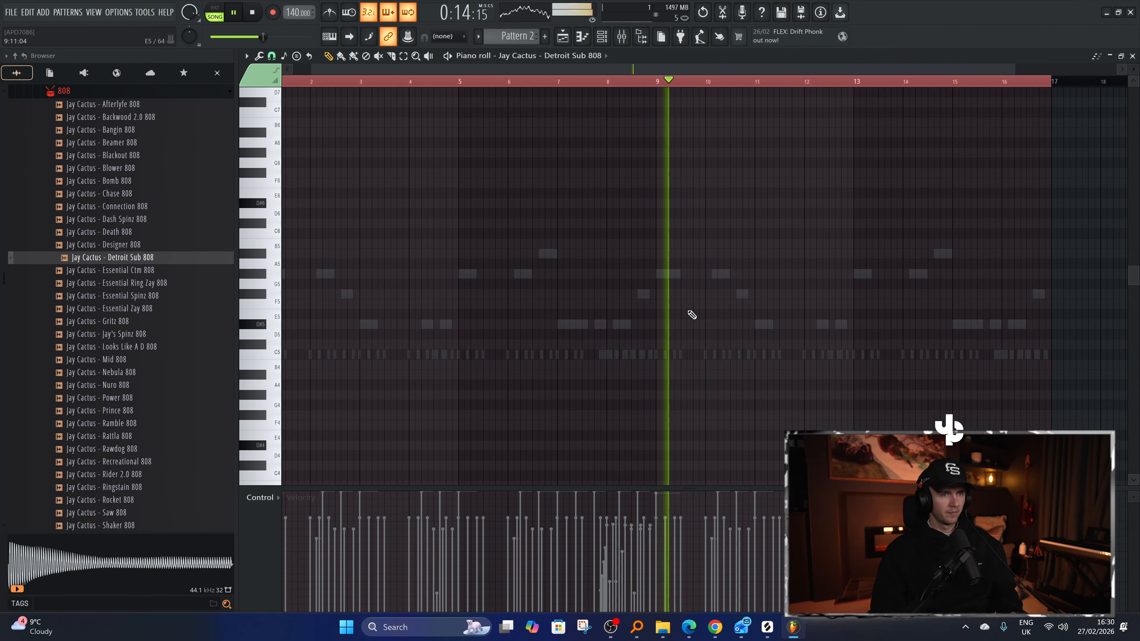
{"action": "scroll", "coordinate": [687, 315], "scroll_direction": "up", "scroll_amount": 2}
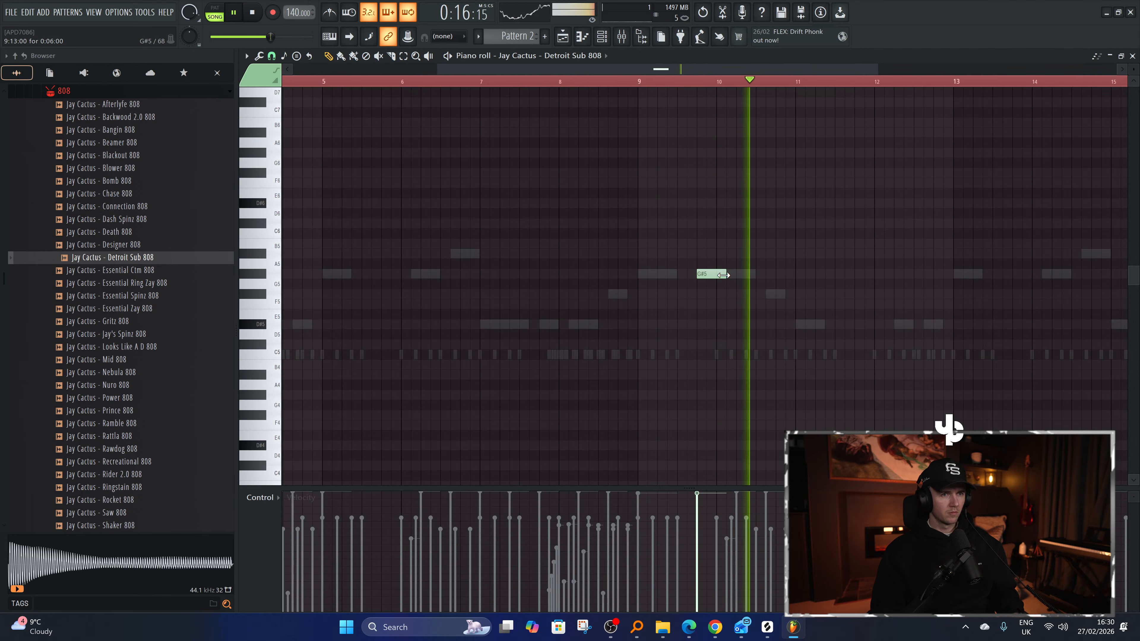
{"action": "key", "text": "space"}
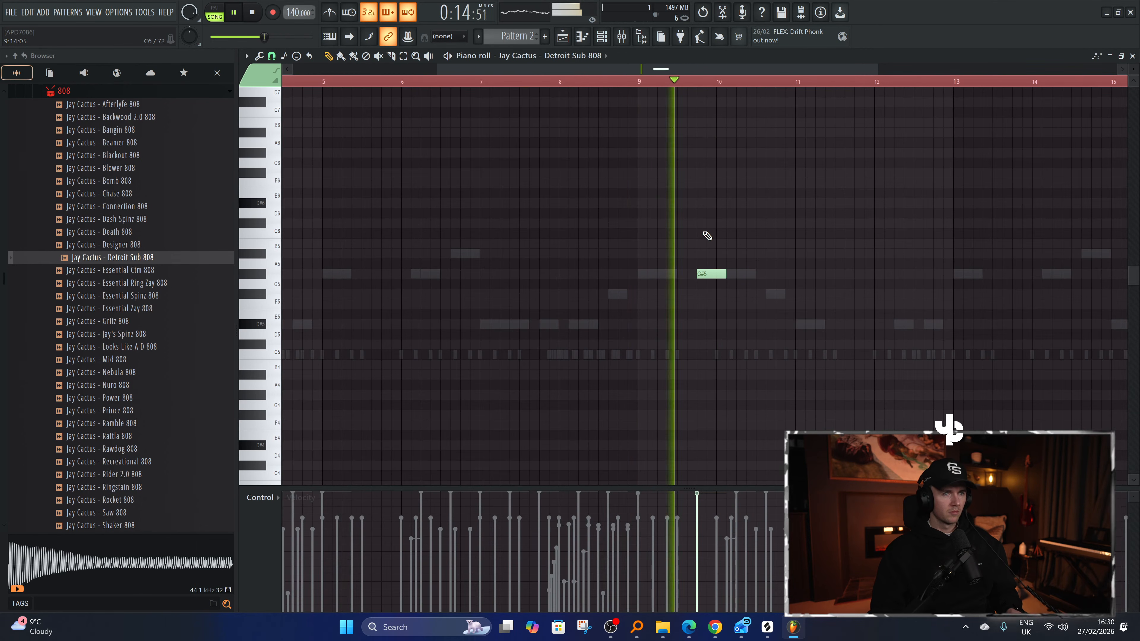
Add six-step Detroit Sub 808 notes at step 13 of two more bars: D#5 in bar 11 and G#5 in bar 13.
{"action": "scroll", "coordinate": [704, 237], "scroll_direction": "down", "scroll_amount": 2}
{"action": "scroll", "coordinate": [733, 272], "scroll_direction": "up", "scroll_amount": 2}
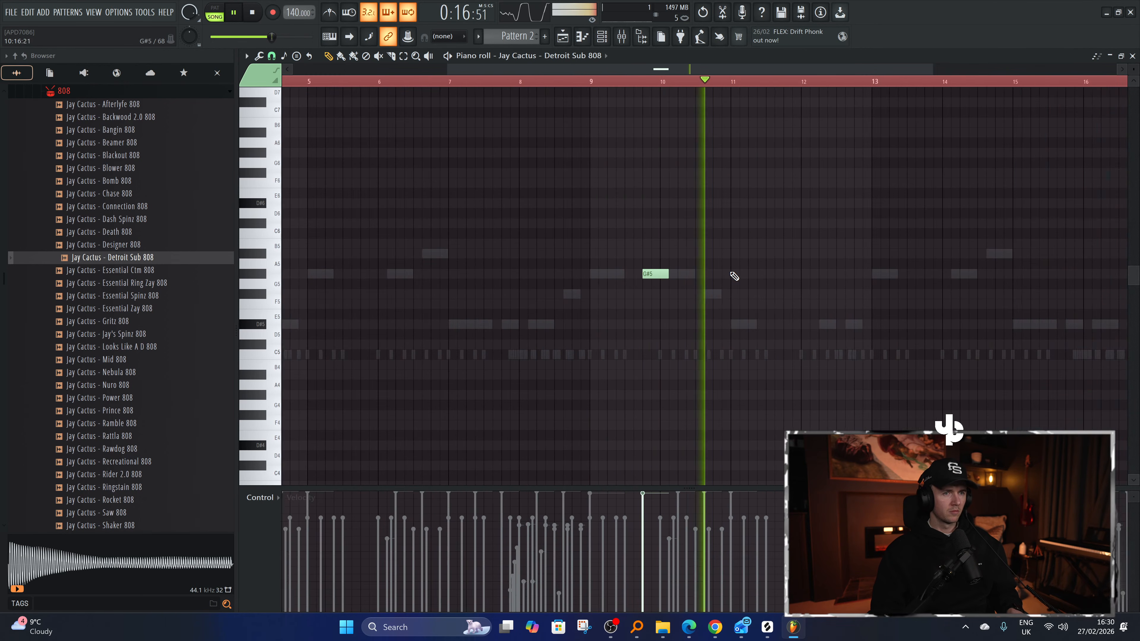
{"action": "scroll", "coordinate": [790, 302], "scroll_direction": "down", "scroll_amount": 2}
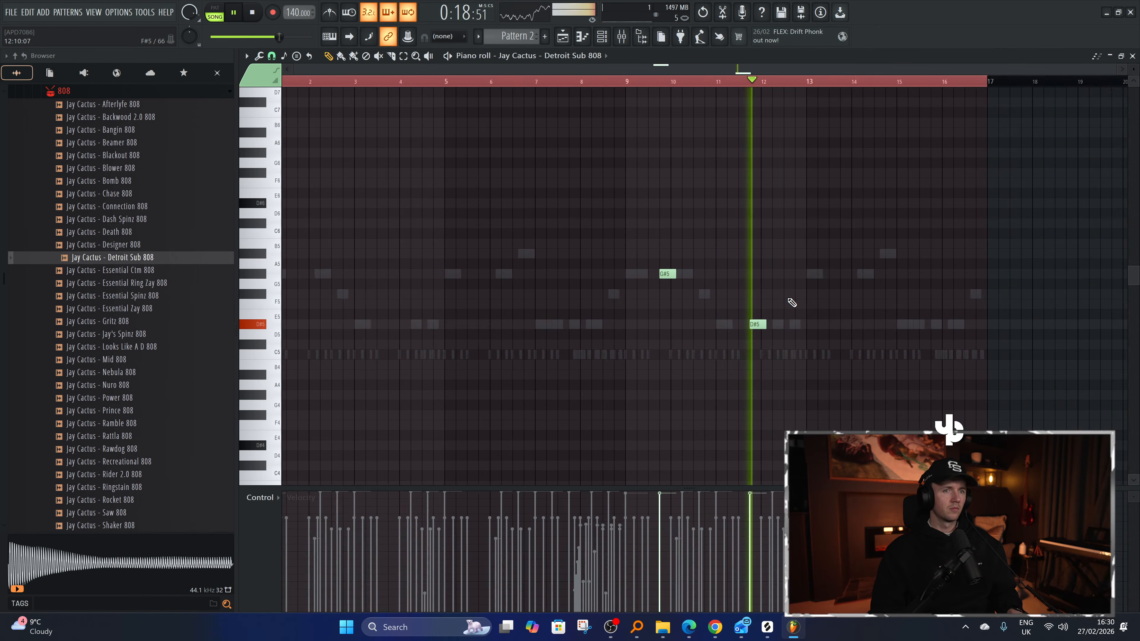
{"action": "scroll", "coordinate": [756, 302], "scroll_direction": "up", "scroll_amount": 4}
{"action": "scroll", "coordinate": [754, 294], "scroll_direction": "down", "scroll_amount": 4}
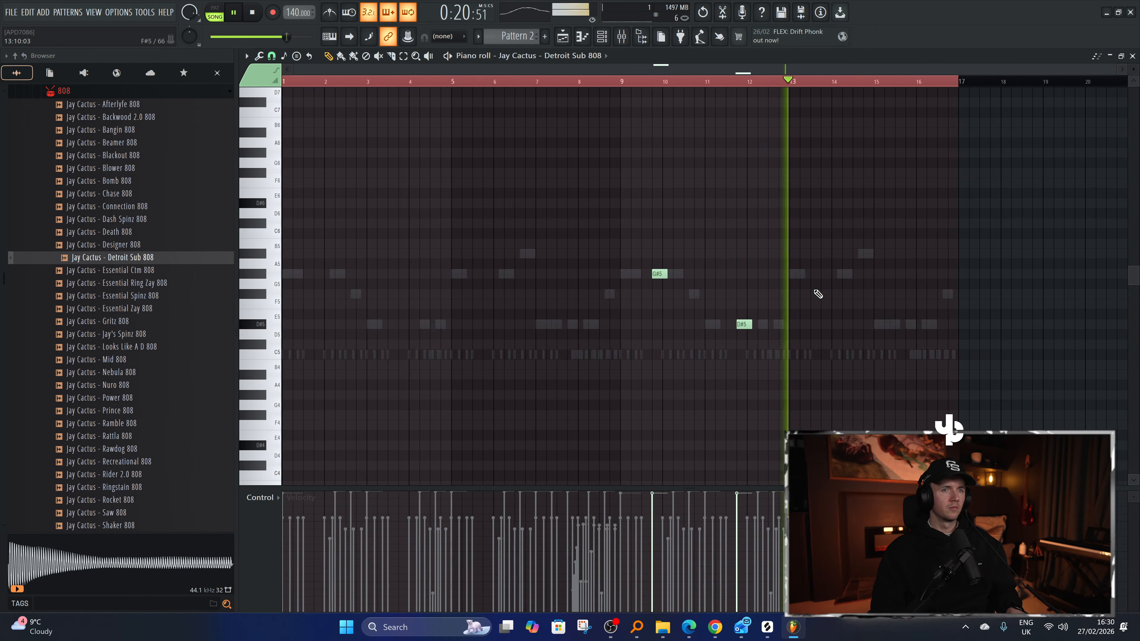
{"action": "scroll", "coordinate": [821, 292], "scroll_direction": "up", "scroll_amount": 3}
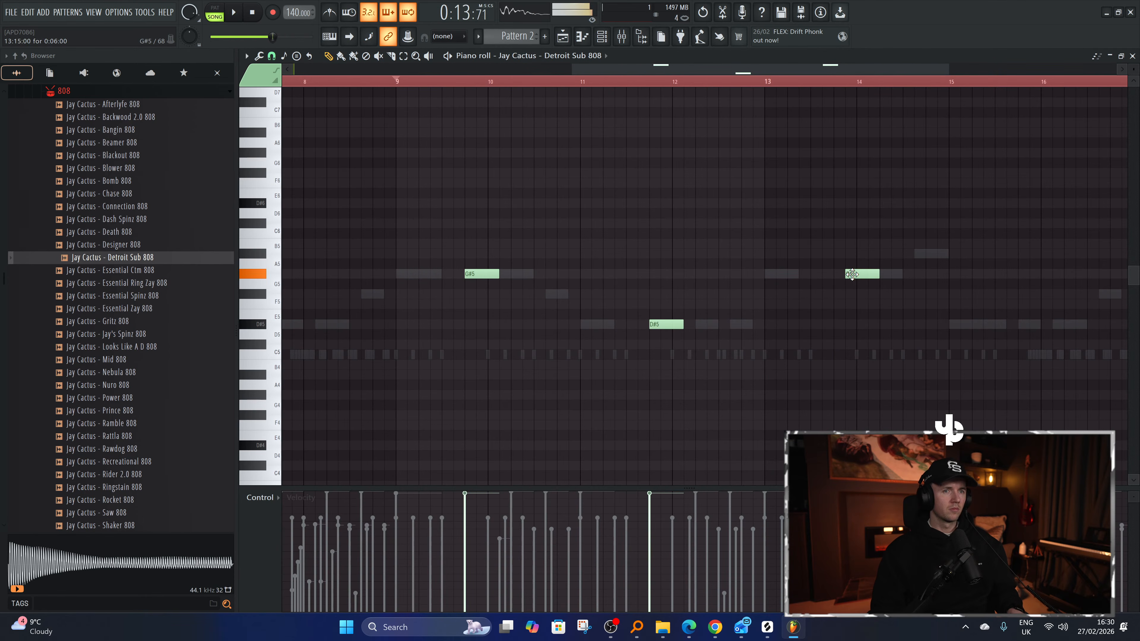
{"action": "left_click_drag", "start_coordinate": [851, 274], "coordinate": [845, 274]}
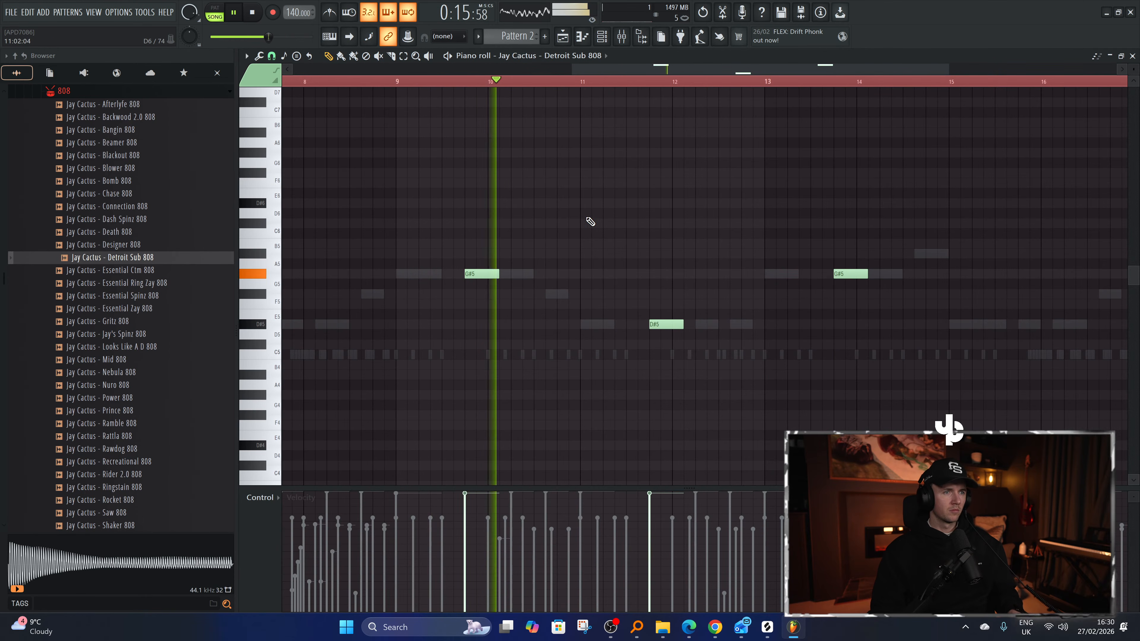
In the Essential Spinz 808 notes, delete the short G#5 of the bar 10 pair and lower the remaining one to F5.
{"action": "right_click", "coordinate": [518, 276]}
{"action": "right_click", "coordinate": [518, 276]}
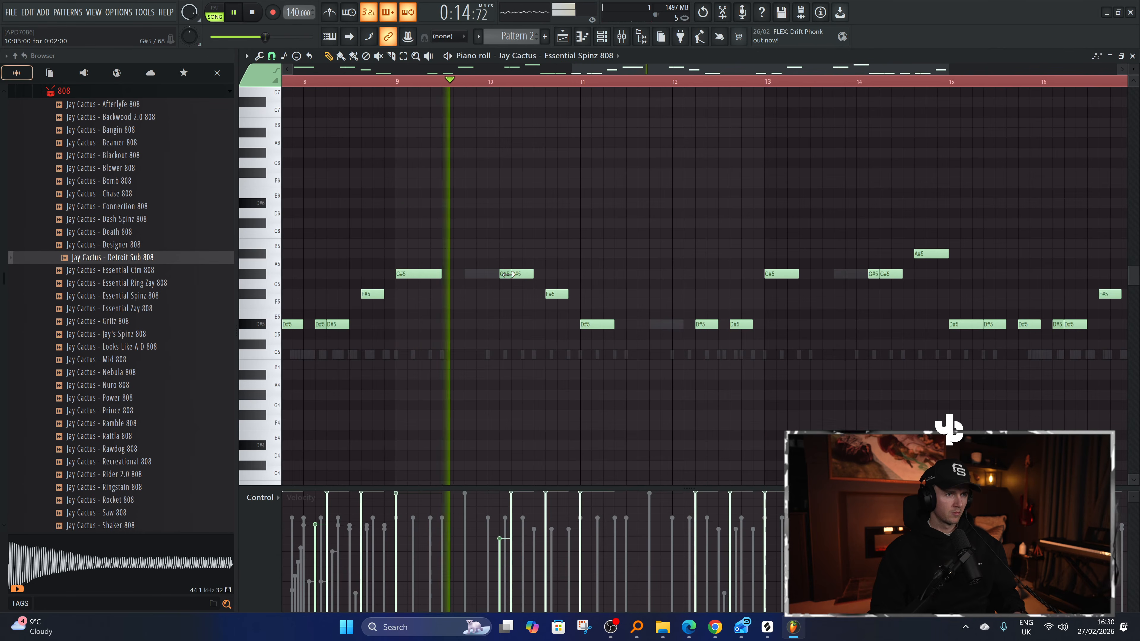
{"action": "right_click", "coordinate": [509, 275]}
{"action": "right_click", "coordinate": [514, 275]}
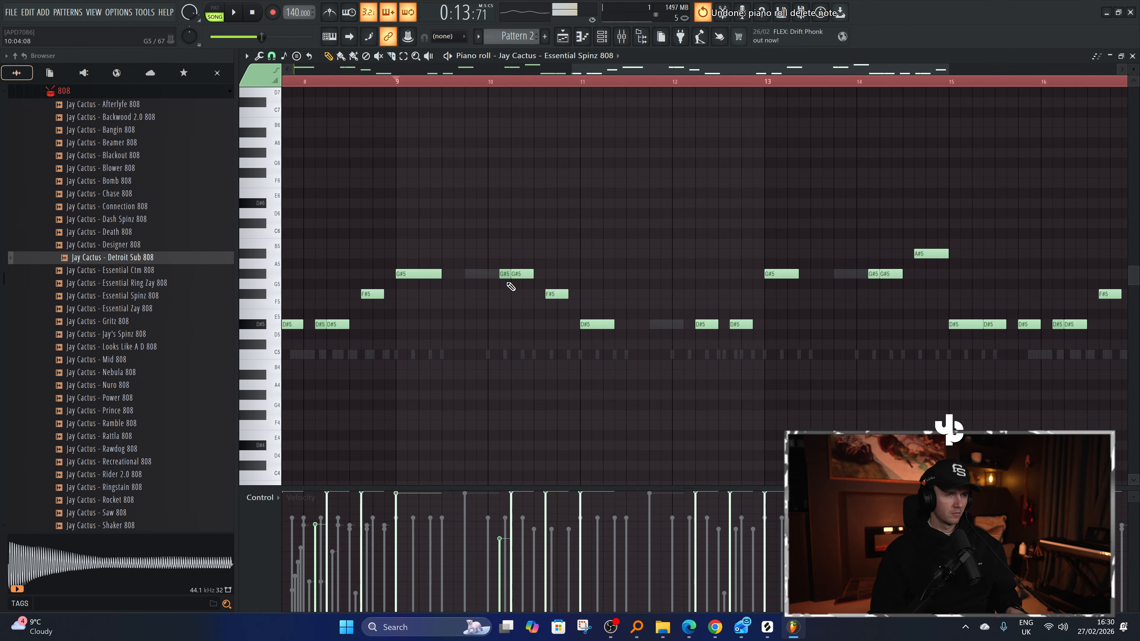
{"action": "key", "text": "space"}
{"action": "right_click", "coordinate": [506, 274]}
{"action": "left_click_drag", "start_coordinate": [517, 274], "coordinate": [520, 305]}
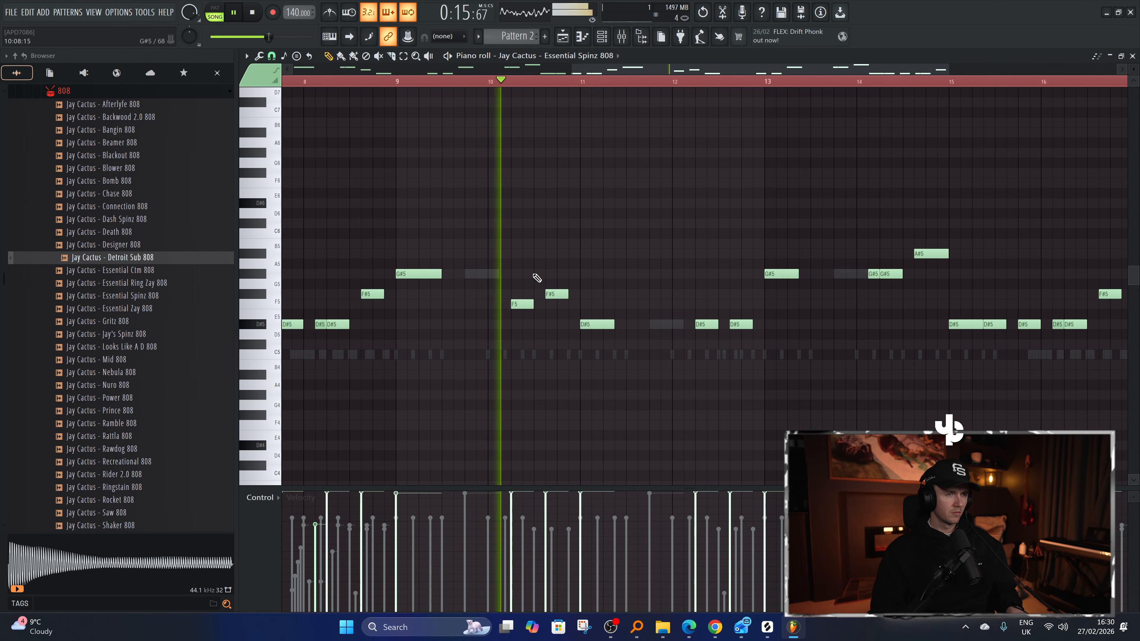
Lower the G#5 pair in bar 14, the short note to F5 and the longer one to F#5.
{"action": "scroll", "coordinate": [538, 275], "scroll_direction": "down", "scroll_amount": 3}
{"action": "scroll", "coordinate": [700, 265], "scroll_direction": "up", "scroll_amount": 2}
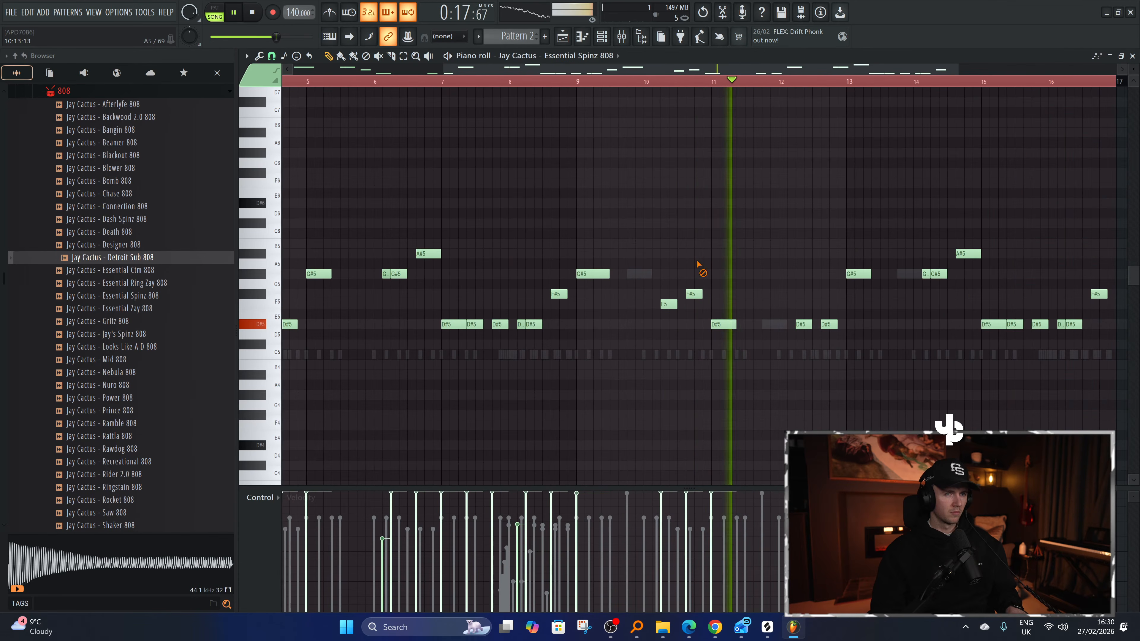
{"action": "scroll", "coordinate": [785, 333], "scroll_direction": "up", "scroll_amount": 2}
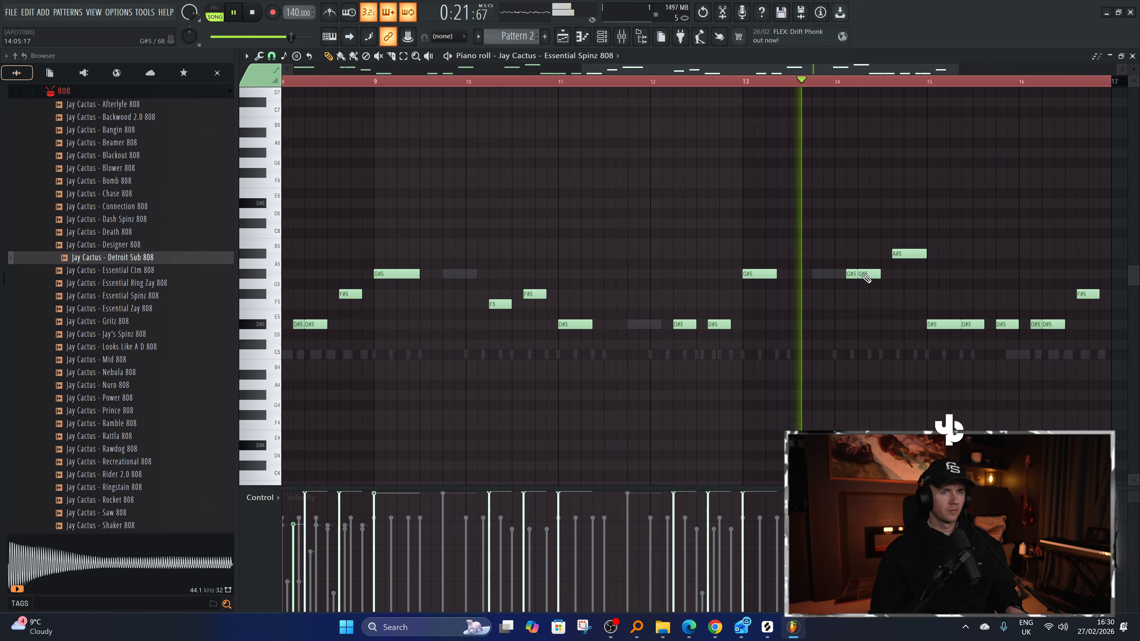
{"action": "left_click_drag", "start_coordinate": [848, 275], "coordinate": [849, 300]}
{"action": "scroll", "coordinate": [864, 278], "scroll_direction": "down", "scroll_amount": 2}
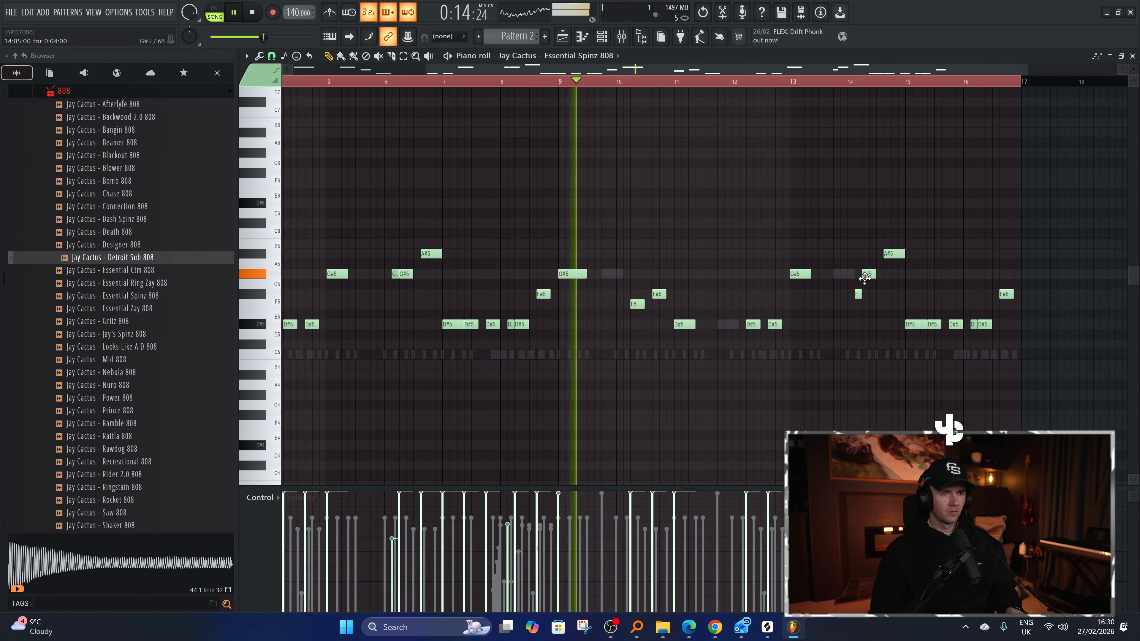
{"action": "left_click_drag", "start_coordinate": [857, 294], "coordinate": [868, 295]}
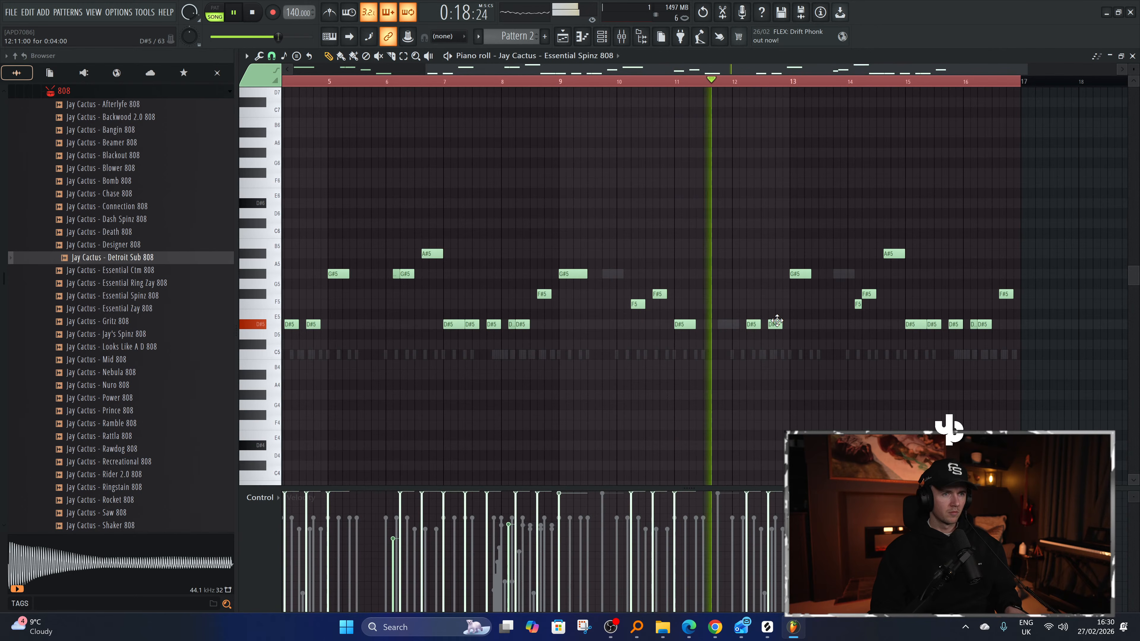
Replace the bar 14 notes with a copy of the bar 10 F5 and F#5 pair, raising its second note to A#5.
{"action": "right_click", "coordinate": [869, 294]}
{"action": "right_click", "coordinate": [858, 304]}
{"action": "mouse_move", "coordinate": [685, 288]}
{"action": "left_mouse_down"}
{"action": "mouse_move", "coordinate": [631, 313]}
{"action": "mouse_move", "coordinate": [870, 302]}
{"action": "left_mouse_up"}
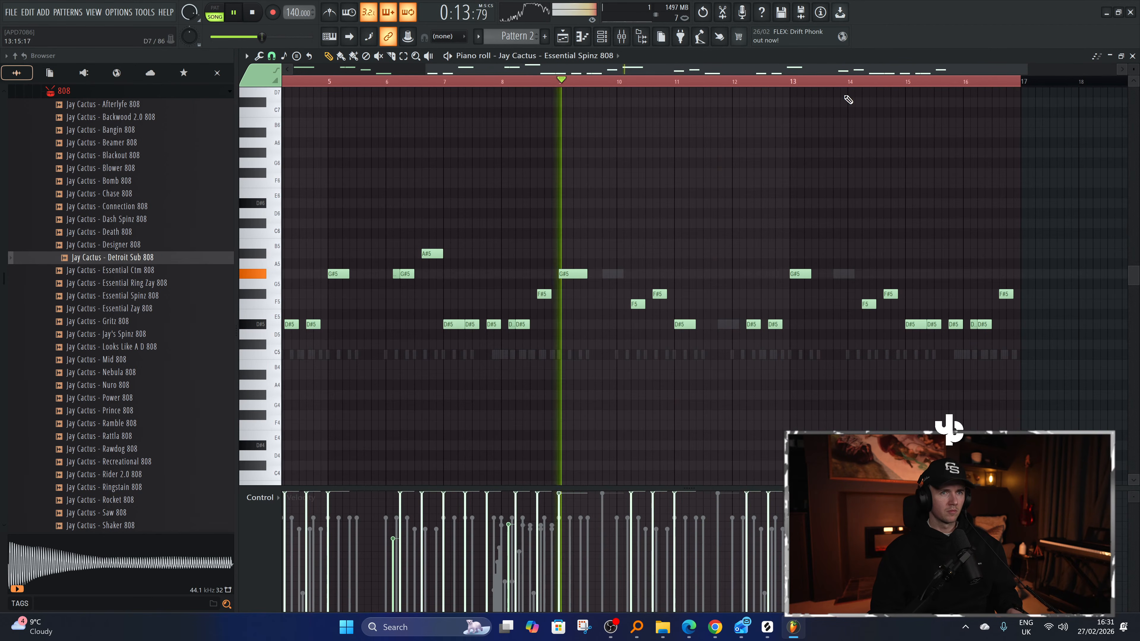
{"action": "left_click", "coordinate": [847, 81]}
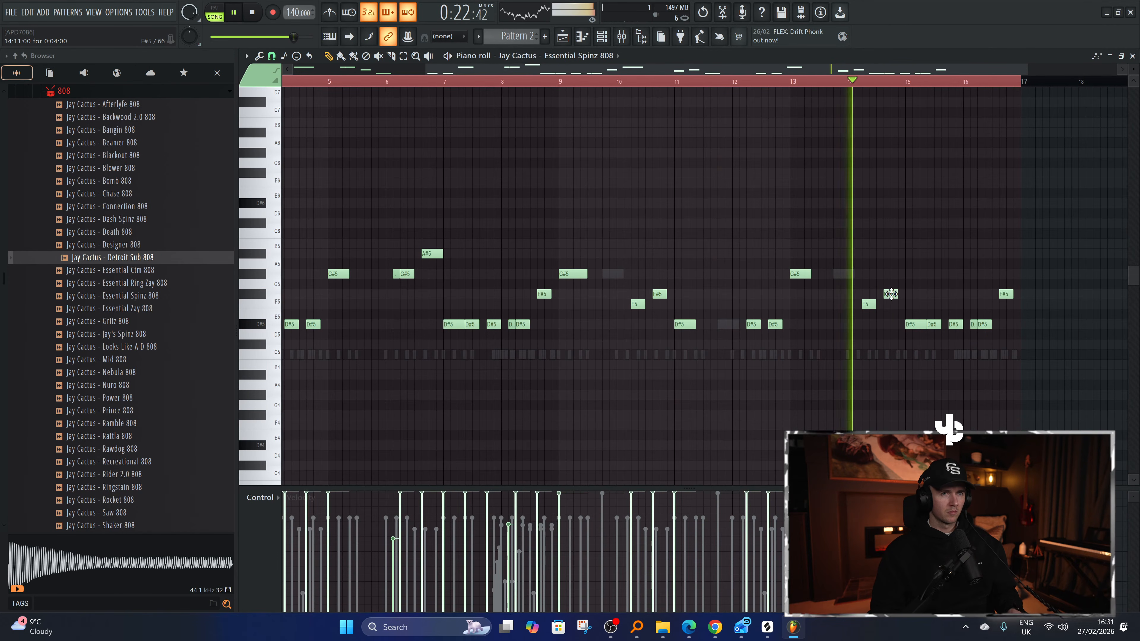
{"action": "left_click_drag", "start_coordinate": [890, 294], "coordinate": [891, 254]}
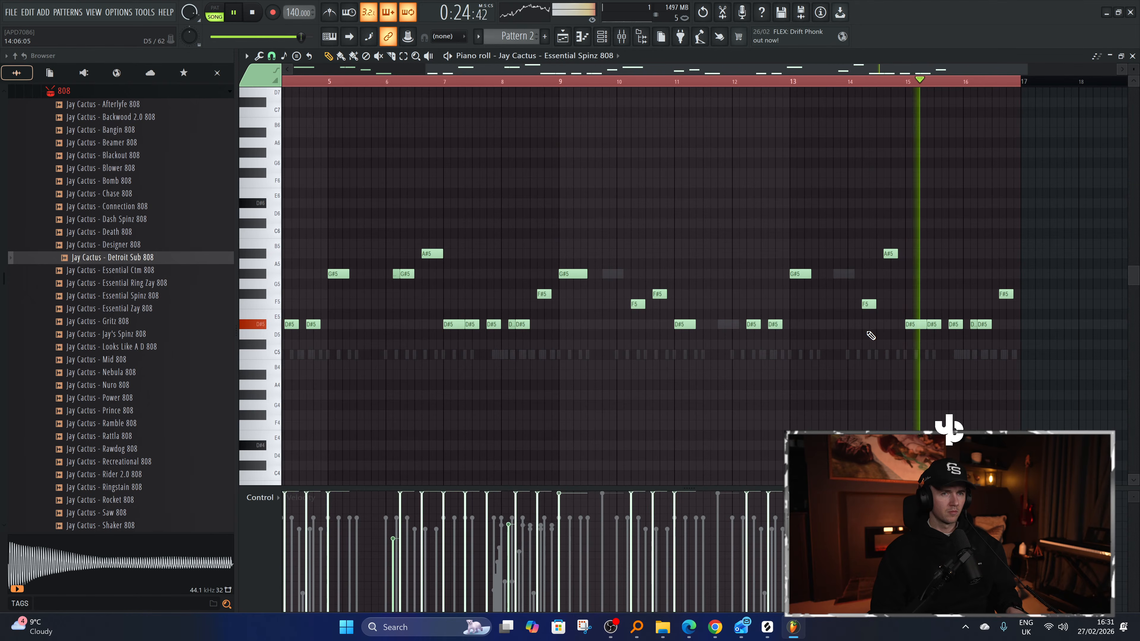
Split the first D#5 note of bar 15 after two steps, raise the short piece to D#6, and replay from bar 9.
{"action": "scroll", "coordinate": [860, 352], "scroll_direction": "up", "scroll_amount": 3}
{"action": "left_click", "coordinate": [904, 324]}
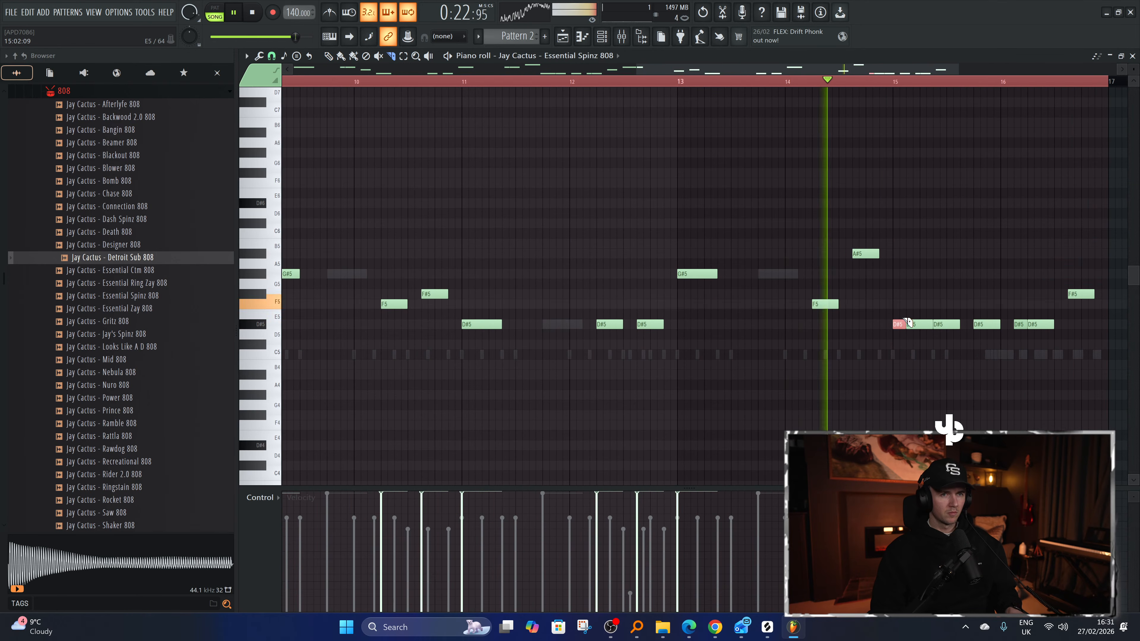
{"action": "key", "text": "ctrl+Up"}
{"action": "scroll", "coordinate": [906, 321], "scroll_direction": "down", "scroll_amount": 2}
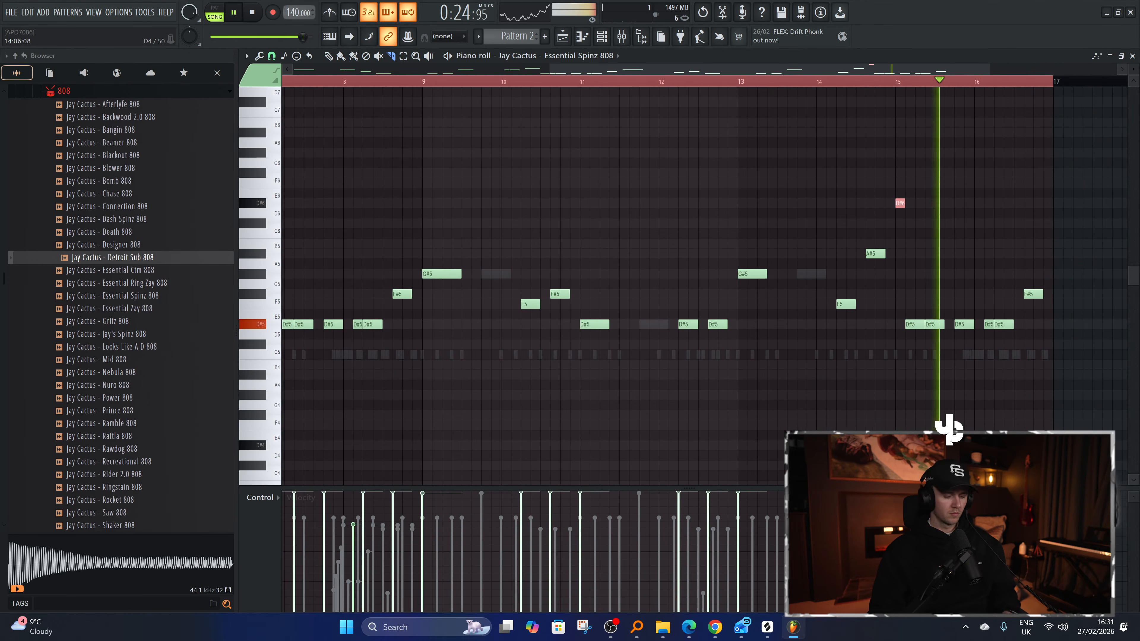
{"action": "key", "text": "p"}
{"action": "key", "text": "ctrl+d"}
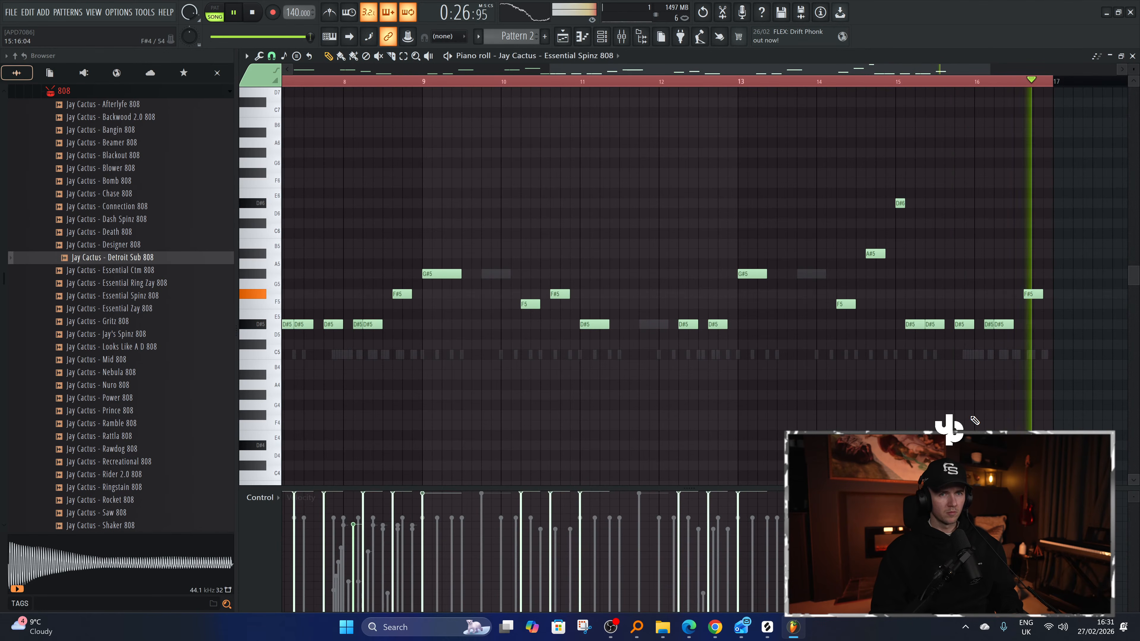
{"action": "left_click", "coordinate": [425, 83]}
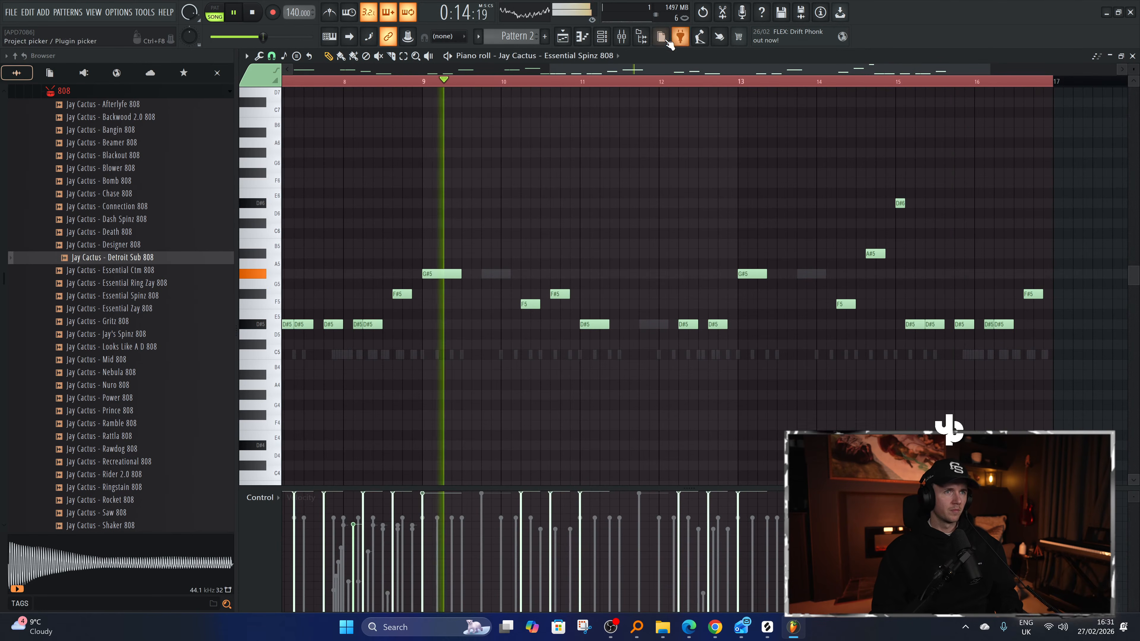
Open the Detroit Sub 808 notes and review their placement in bars 9 to 16 against the other parts during playback.
{"action": "key", "text": "F6"}
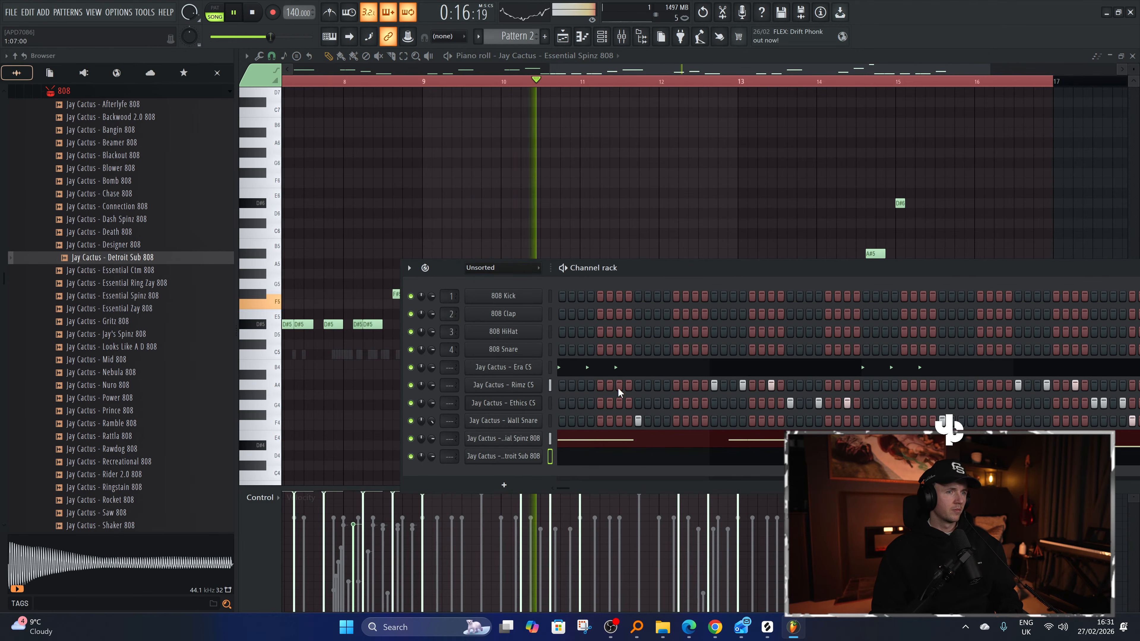
{"action": "left_click", "coordinate": [613, 463]}
{"action": "scroll", "coordinate": [617, 416], "scroll_direction": "down", "scroll_amount": 1}
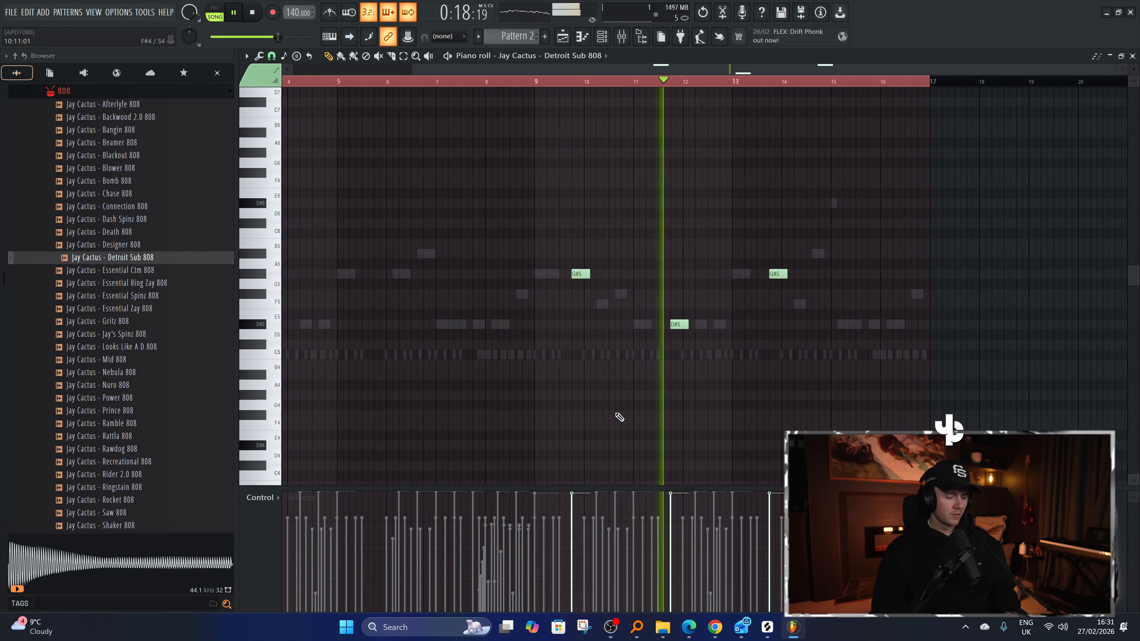
{"action": "scroll", "coordinate": [740, 399], "scroll_direction": "up", "scroll_amount": 2}
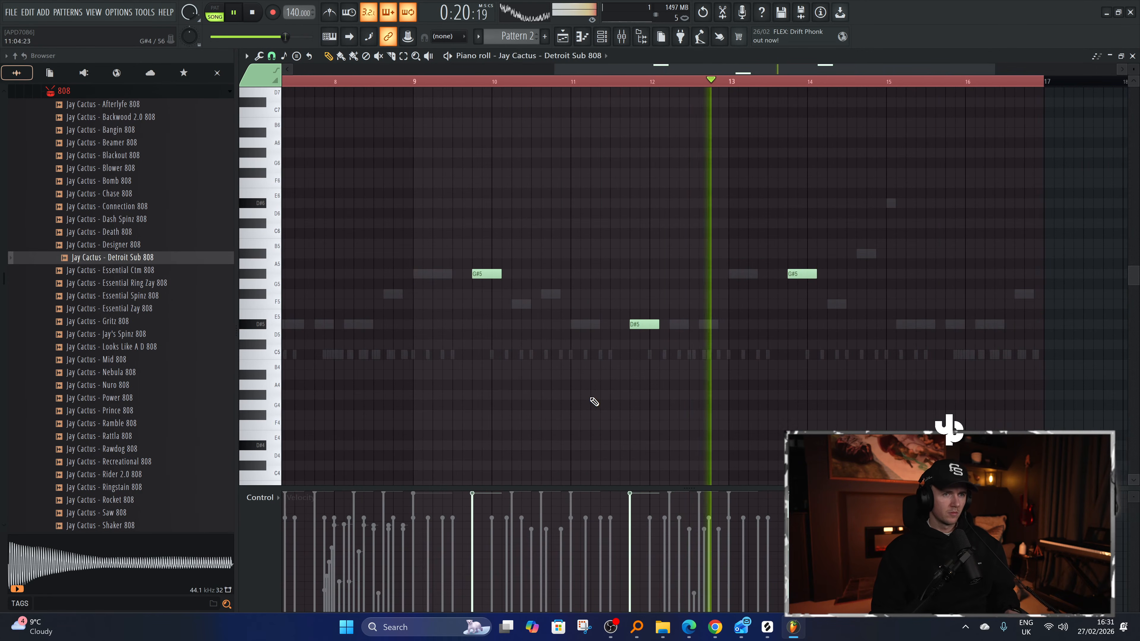
{"action": "scroll", "coordinate": [674, 398], "scroll_direction": "down", "scroll_amount": 1}
{"action": "scroll", "coordinate": [782, 393], "scroll_direction": "up", "scroll_amount": 2}
{"action": "scroll", "coordinate": [734, 376], "scroll_direction": "down", "scroll_amount": 2}
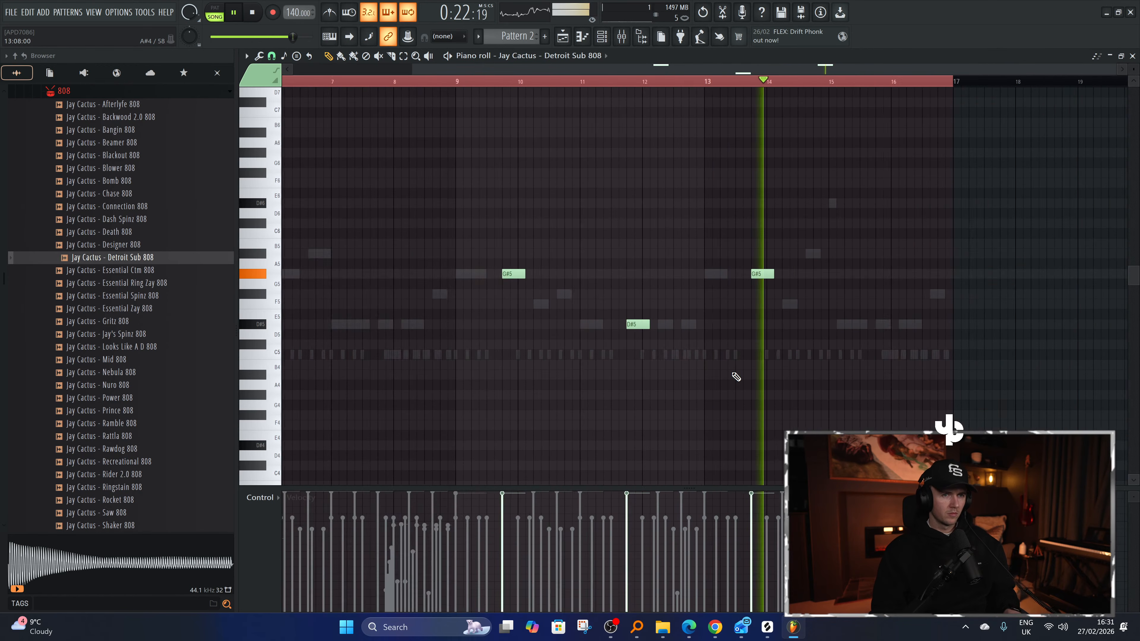
{"action": "scroll", "coordinate": [842, 368], "scroll_direction": "down", "scroll_amount": 1}
{"action": "scroll", "coordinate": [846, 371], "scroll_direction": "up", "scroll_amount": 1}
Save the project as "Flutey Loops" in a new project folder.
{"action": "key", "text": "ctrl+s"}
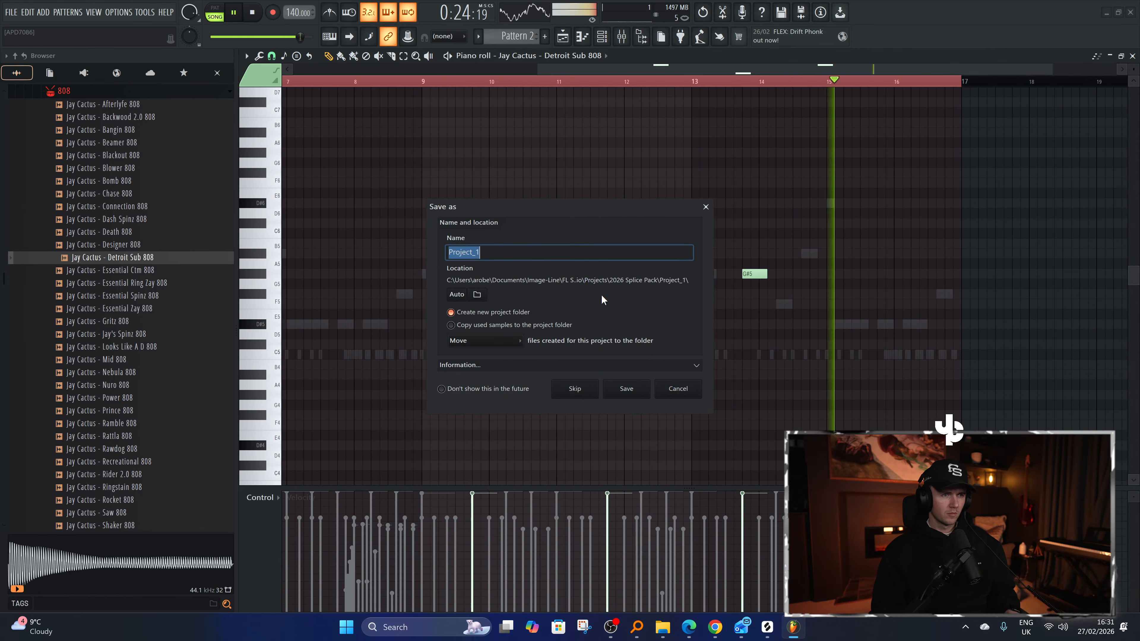
{"action": "type", "text": "F"}
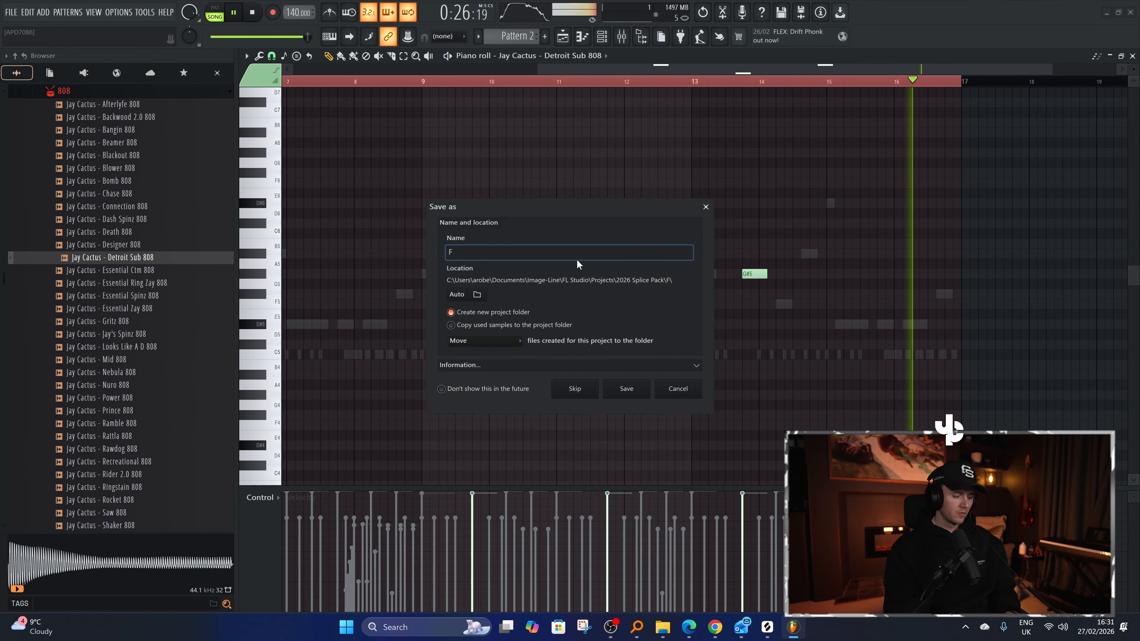
{"action": "type", "text": "lutey Loops"}
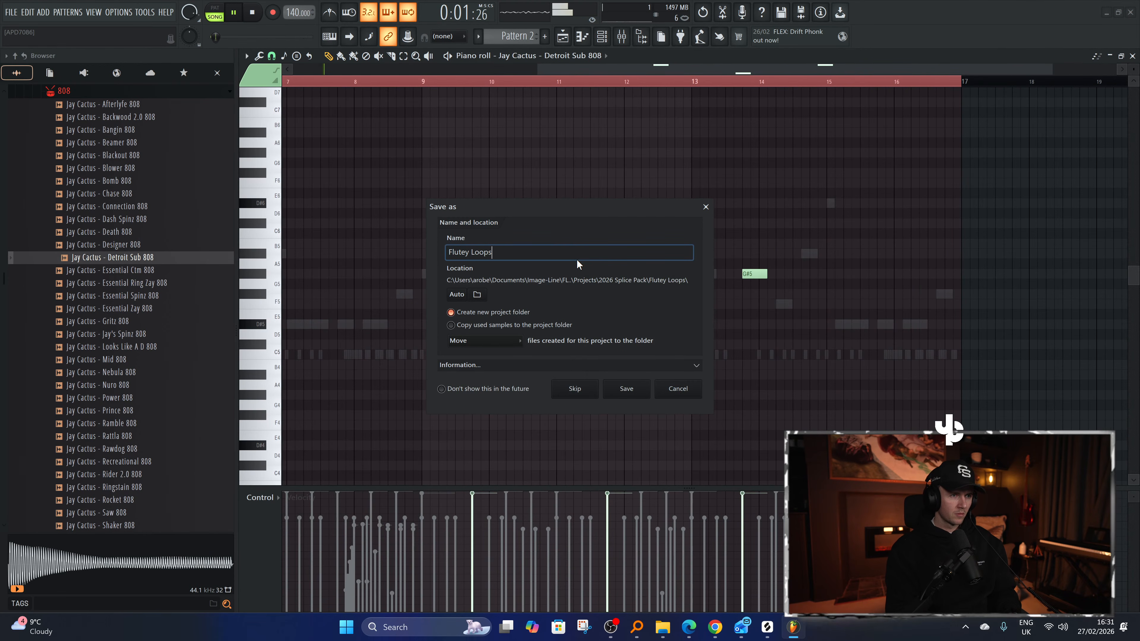
{"action": "key", "text": "Return"}
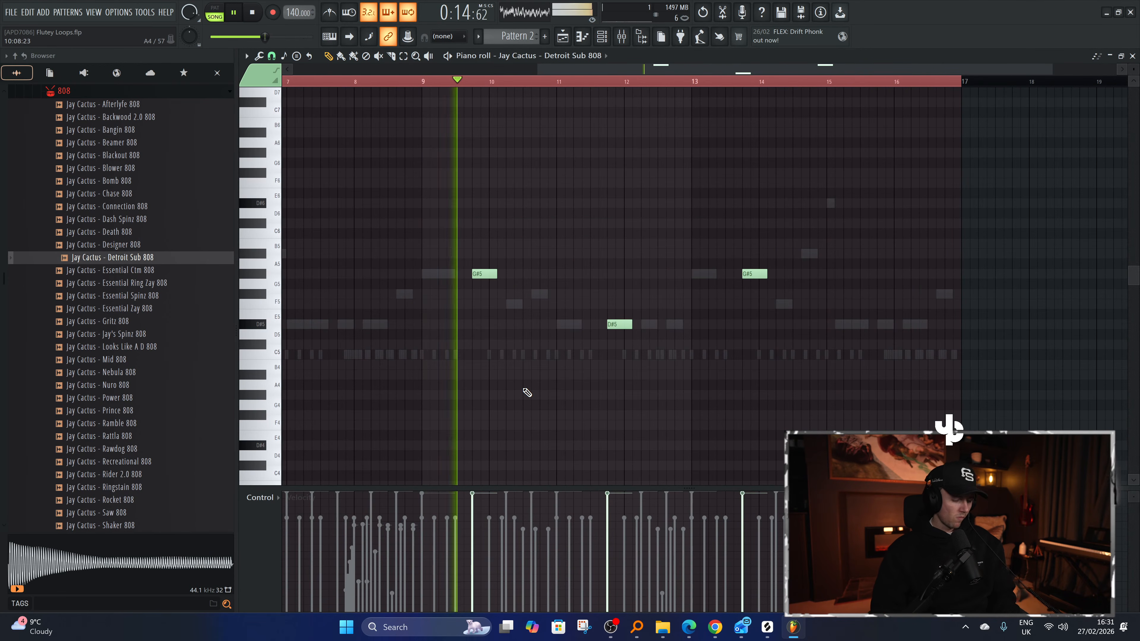
{"action": "scroll", "coordinate": [522, 388], "scroll_direction": "down", "scroll_amount": 3}
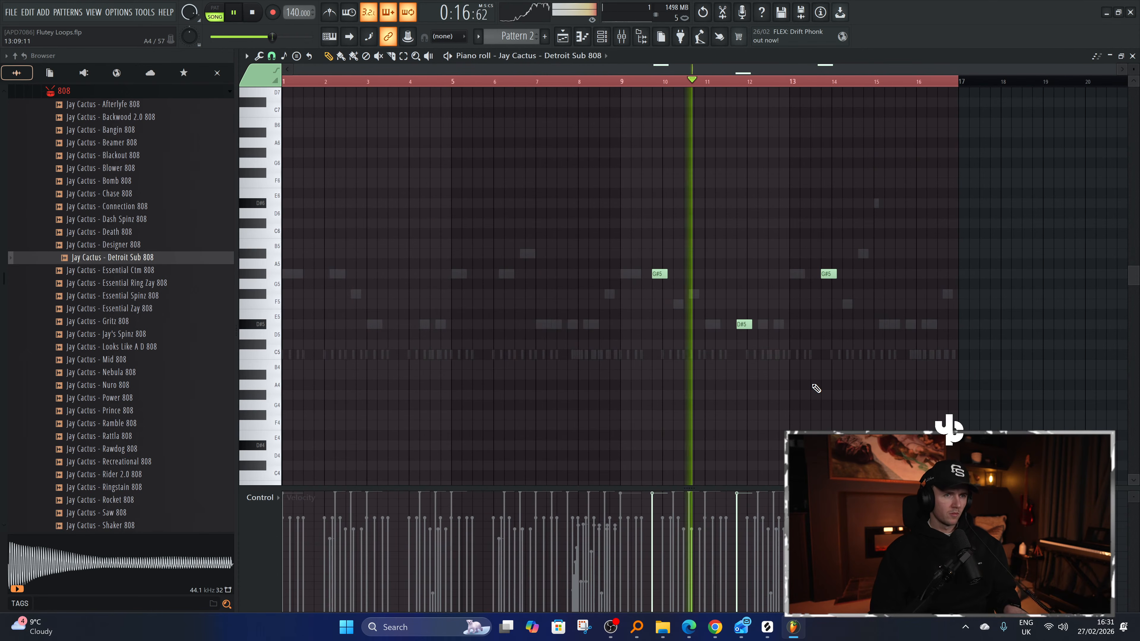
{"action": "scroll", "coordinate": [815, 388], "scroll_direction": "up", "scroll_amount": 3}
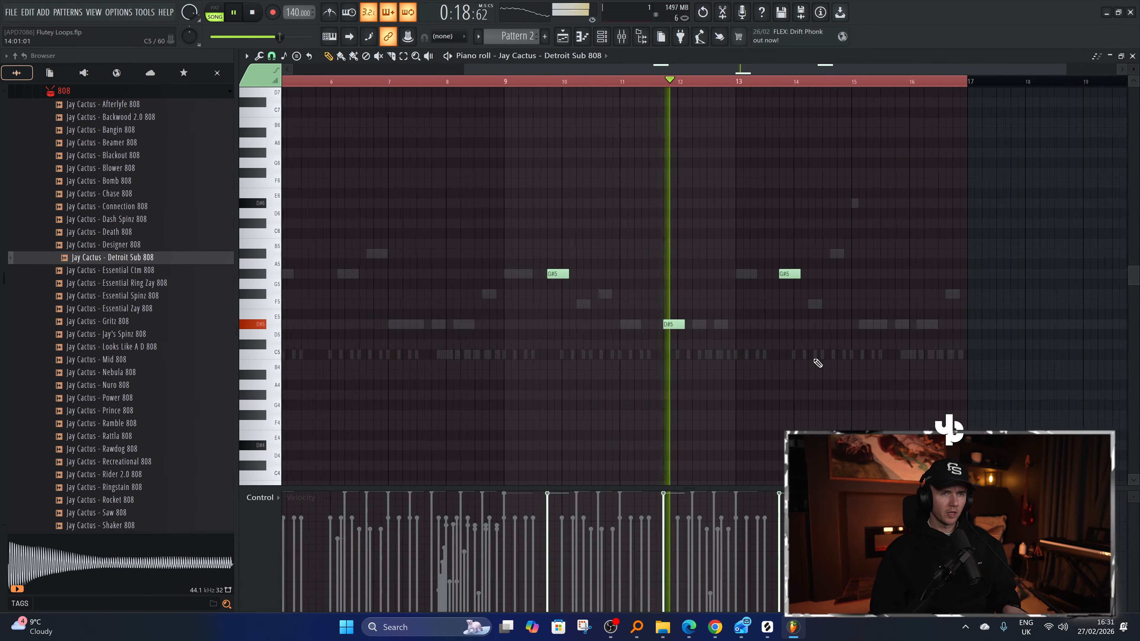
{"action": "scroll", "coordinate": [818, 363], "scroll_direction": "up", "scroll_amount": 2}
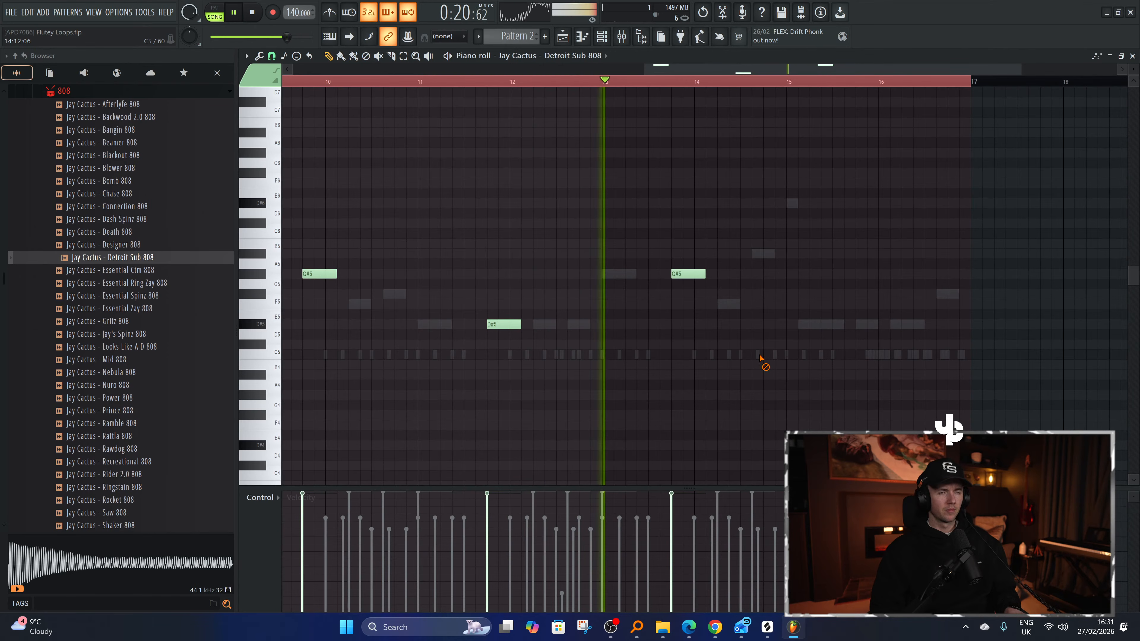
{"action": "scroll", "coordinate": [745, 358], "scroll_direction": "down", "scroll_amount": 5}
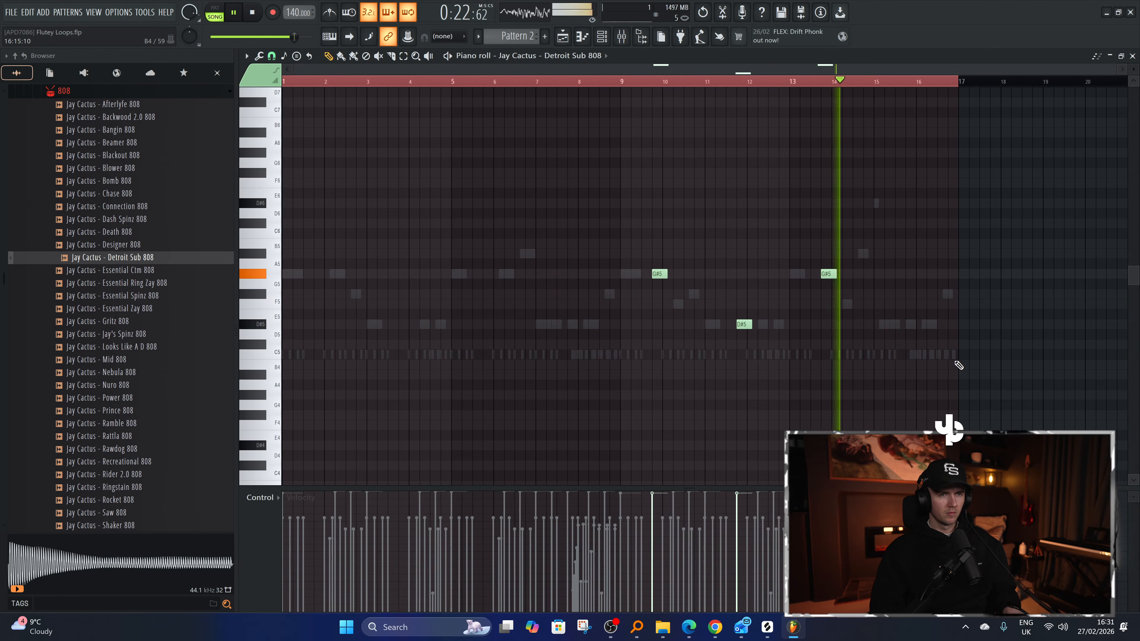
{"action": "scroll", "coordinate": [958, 364], "scroll_direction": "up", "scroll_amount": 5}
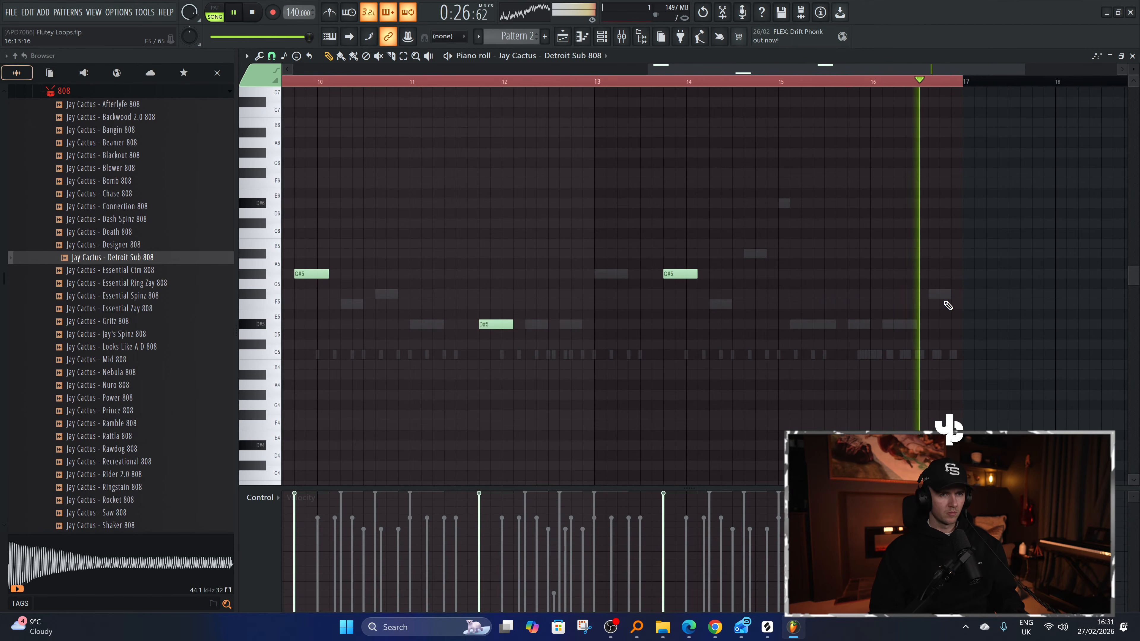
{"action": "scroll", "coordinate": [720, 204], "scroll_direction": "down", "scroll_amount": 5}
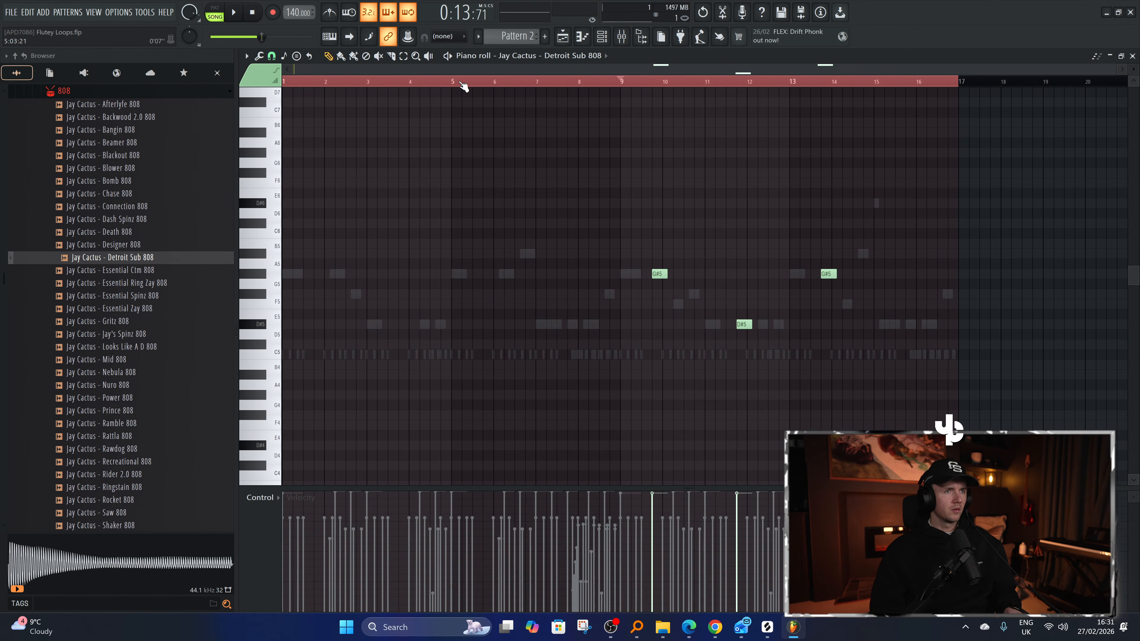
Show the channel rack, collapse the 808 folder, restart playback and expand the Magma Drum Kit's Open Hats folder.
{"action": "left_click", "coordinate": [583, 37]}
{"action": "left_click", "coordinate": [592, 41]}
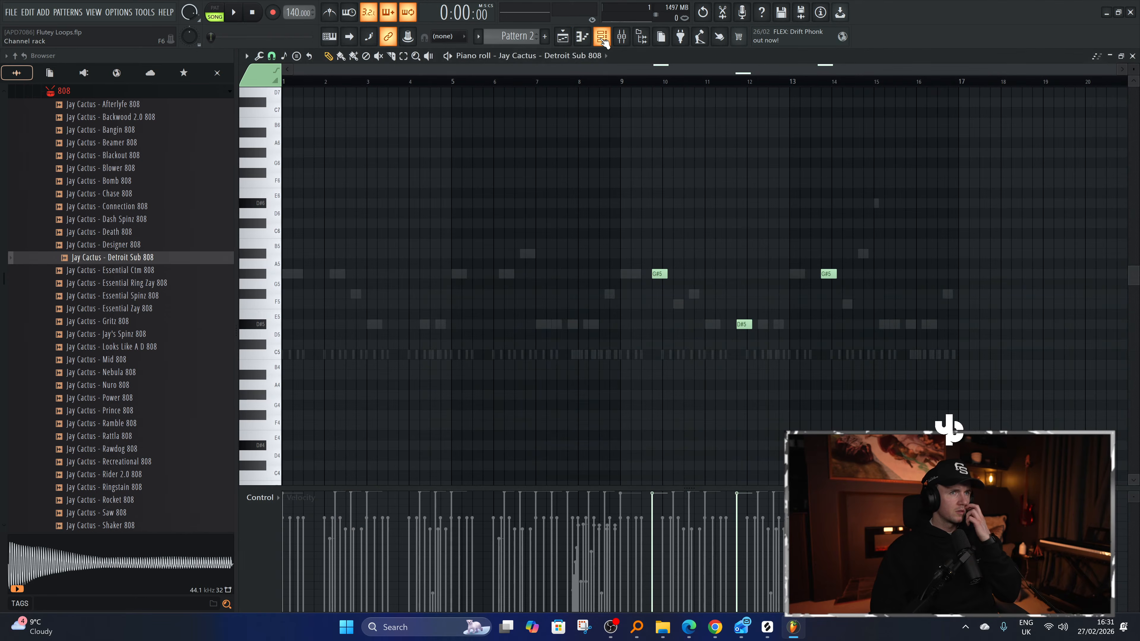
{"action": "left_click", "coordinate": [87, 91]}
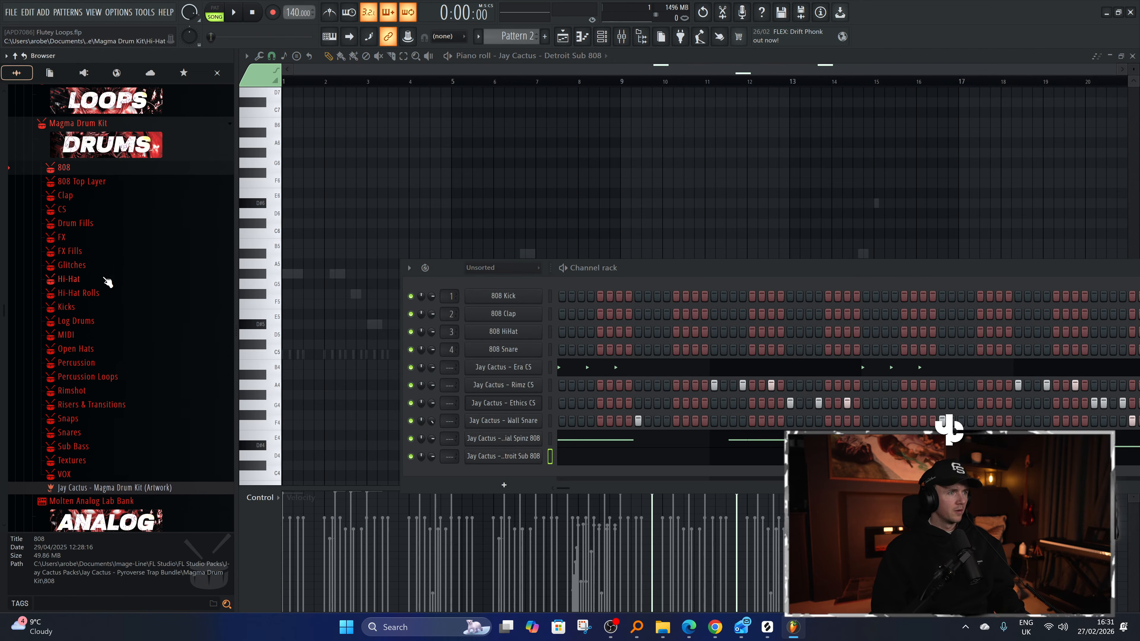
{"action": "key", "text": "space"}
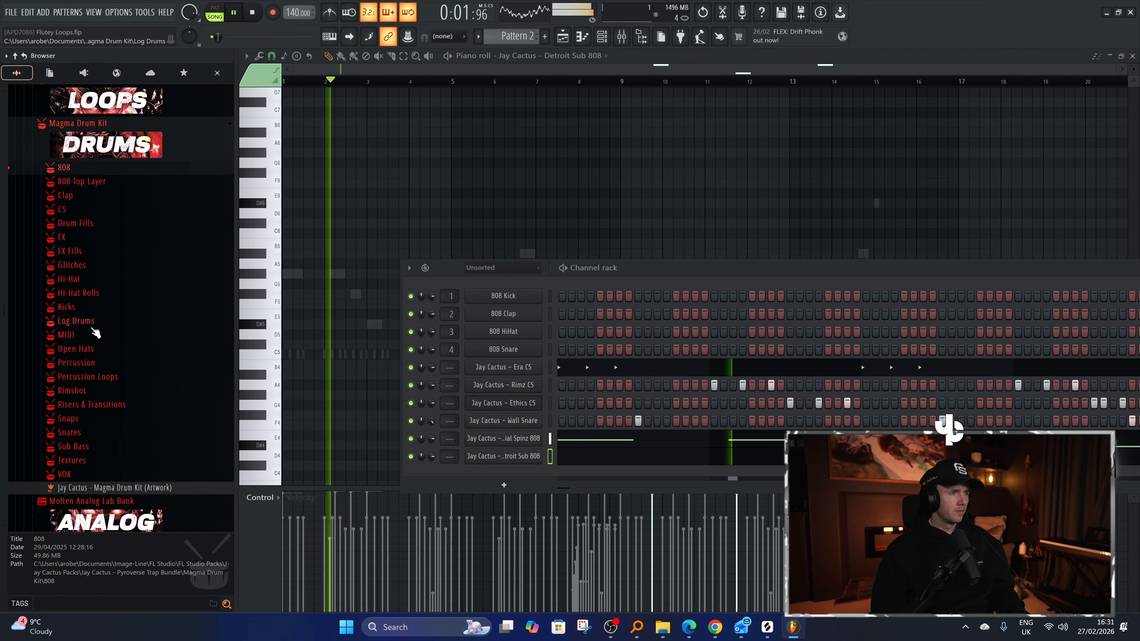
{"action": "left_click", "coordinate": [92, 349]}
Audition Magma Drum Kit open hats over the beat, including Cyclops, Clique Open Hat_2, Backwood, Ufo, Stutt, Silver and Free.
{"action": "left_click", "coordinate": [112, 375]}
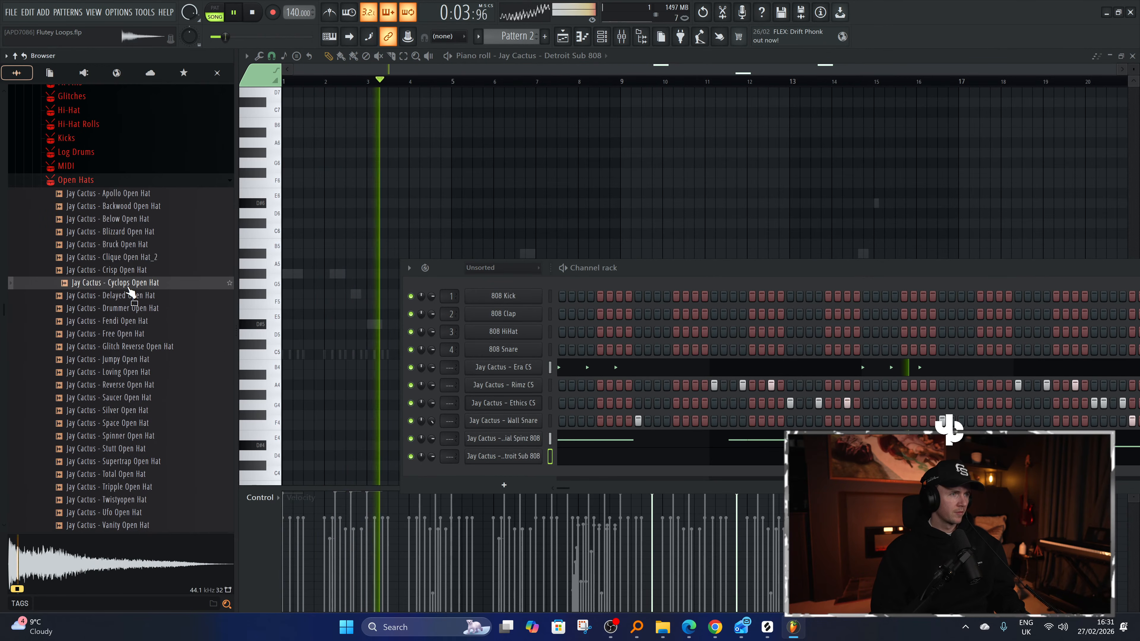
{"action": "left_click", "coordinate": [131, 259]}
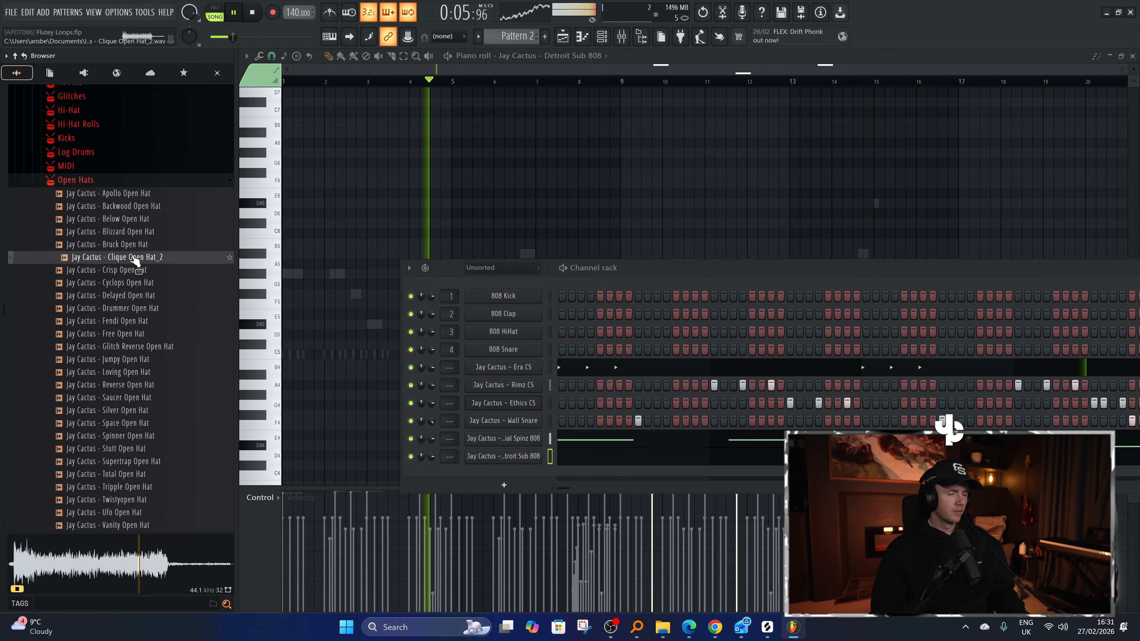
{"action": "left_click", "coordinate": [137, 236]}
{"action": "left_click", "coordinate": [141, 210]}
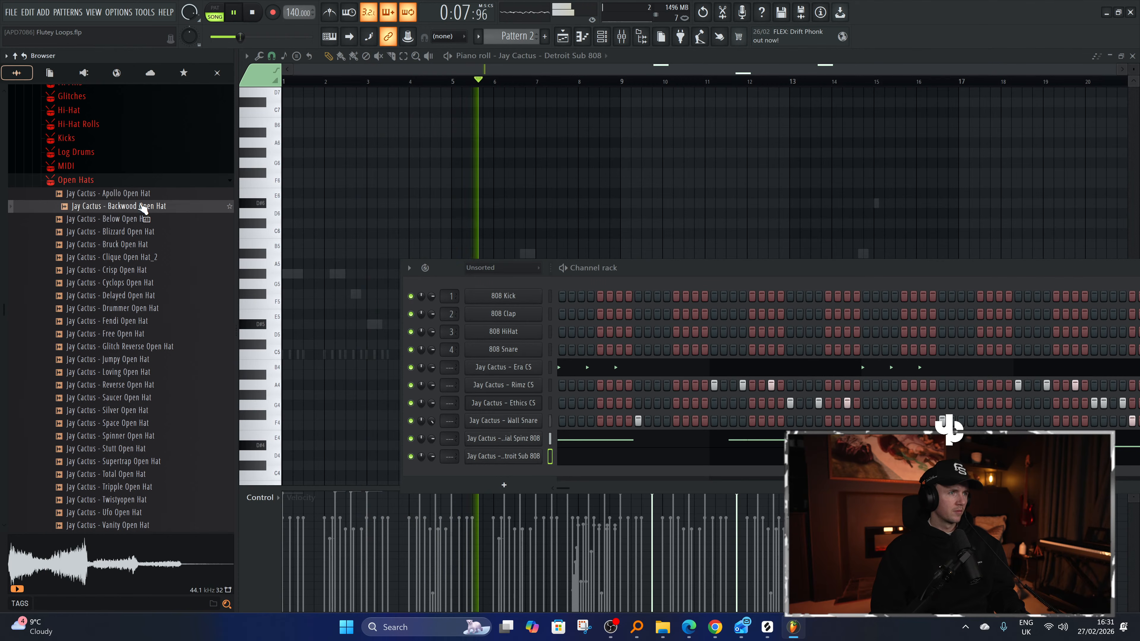
{"action": "left_click", "coordinate": [135, 282]}
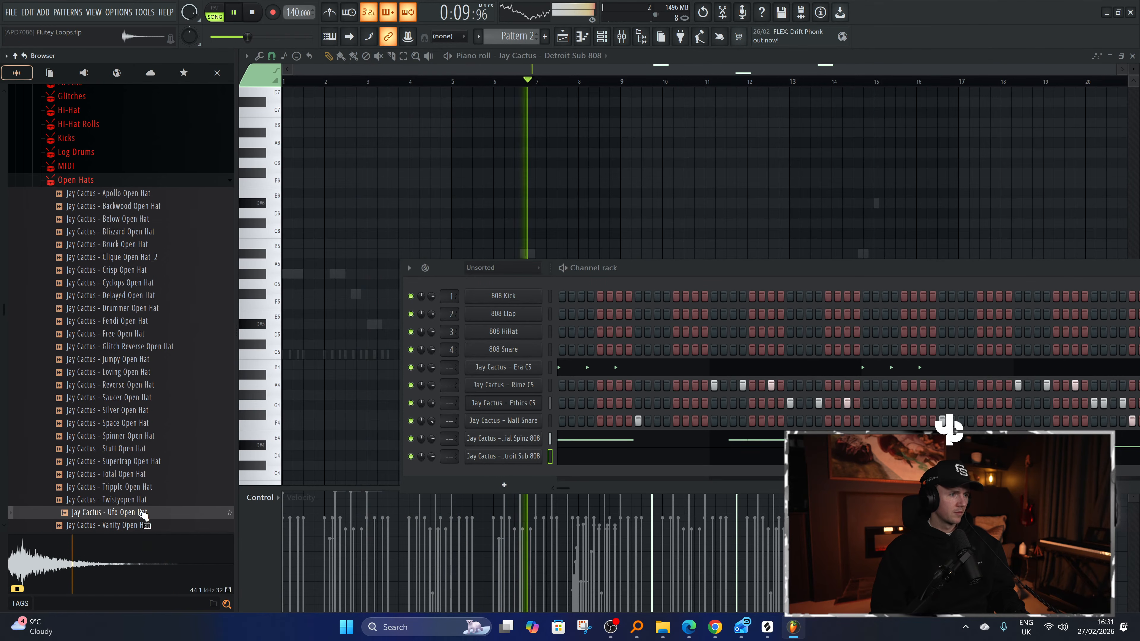
{"action": "left_click", "coordinate": [149, 450]}
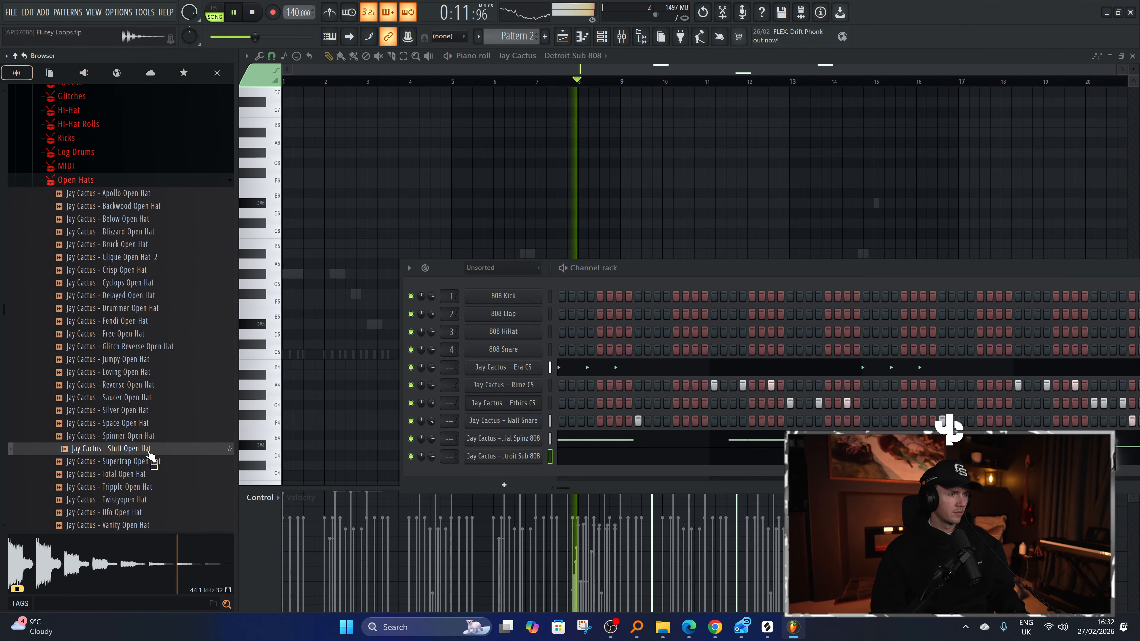
{"action": "left_click", "coordinate": [155, 449]}
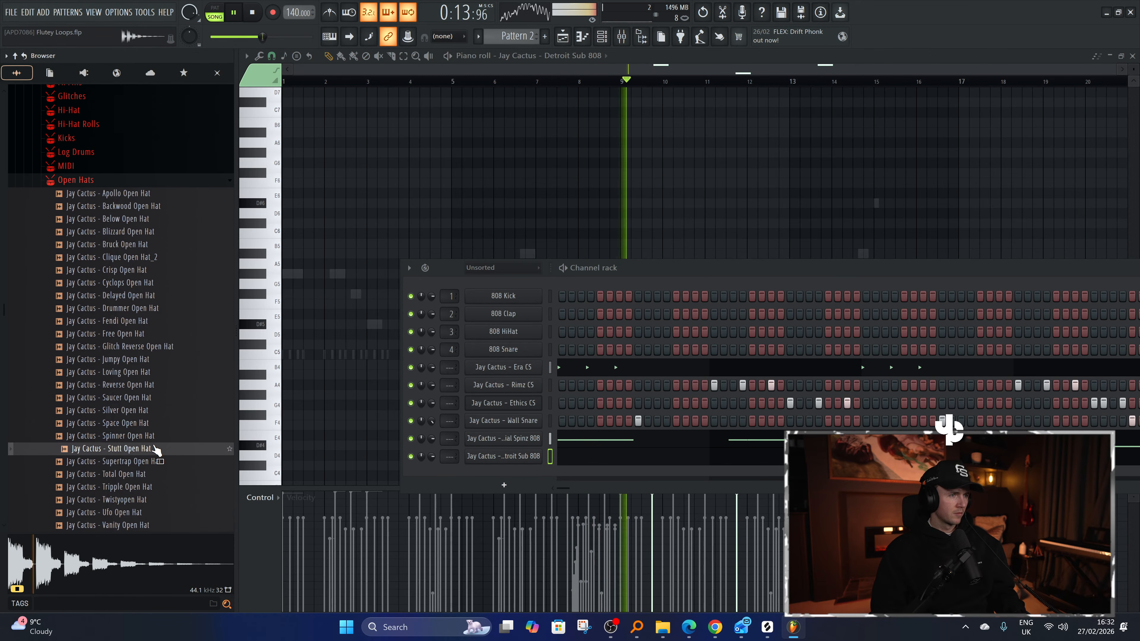
{"action": "left_click", "coordinate": [135, 409]}
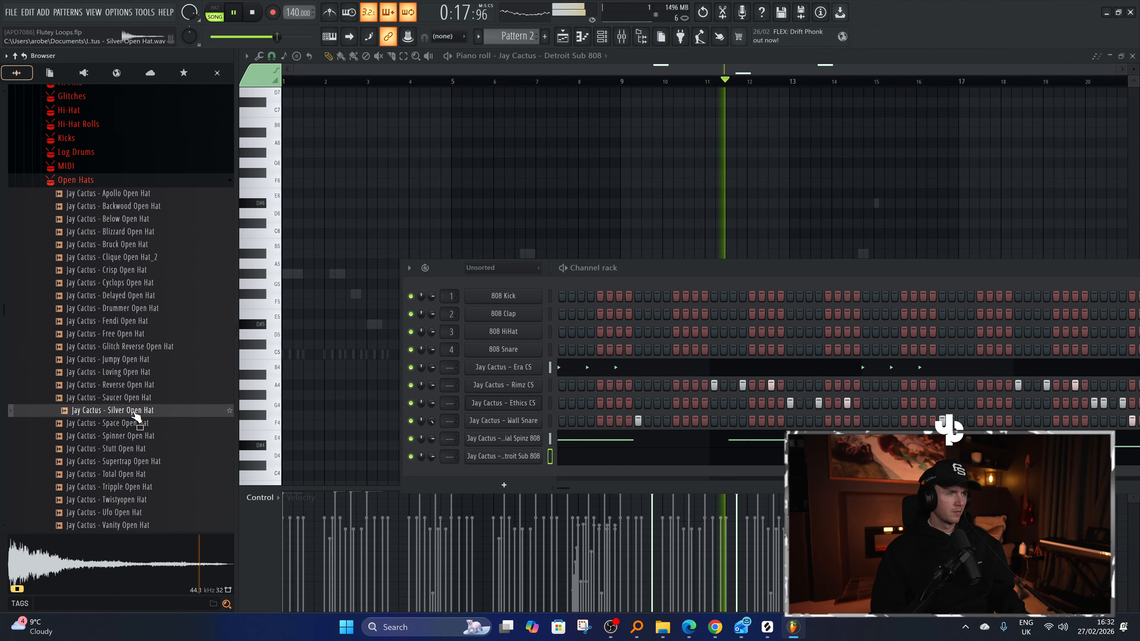
{"action": "left_click", "coordinate": [134, 398]}
{"action": "left_click", "coordinate": [136, 373]}
{"action": "left_click", "coordinate": [135, 334]}
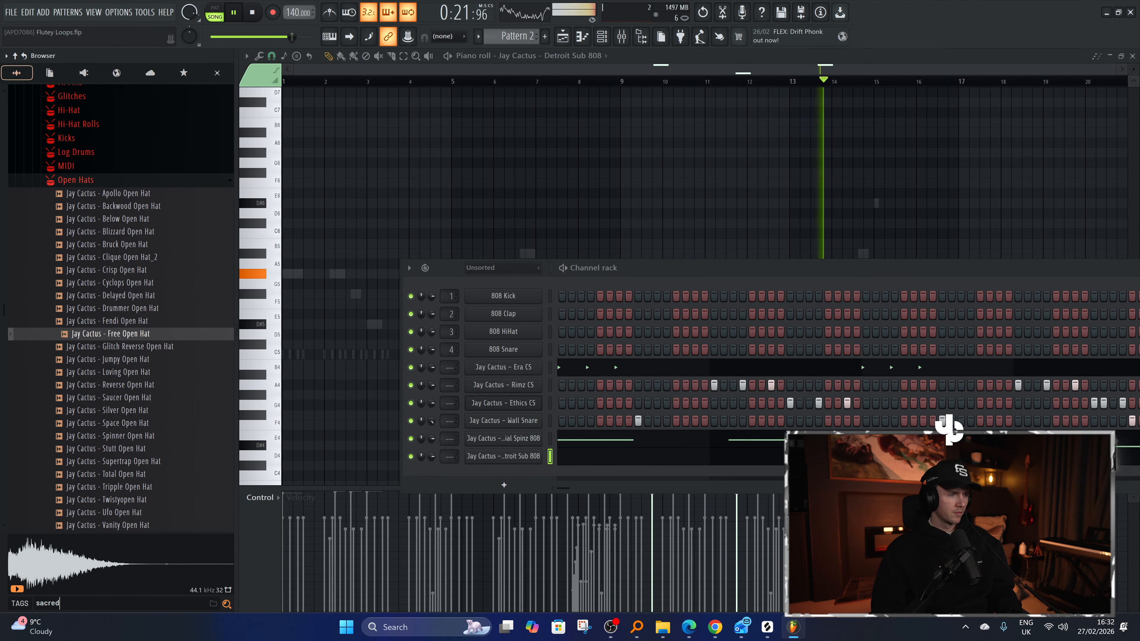
Search the browser for "sacred tra" and expand the Open Hats folder of The Sacred Trap Suite's Dominion Drum Kit.
{"action": "type", "text": "a"}
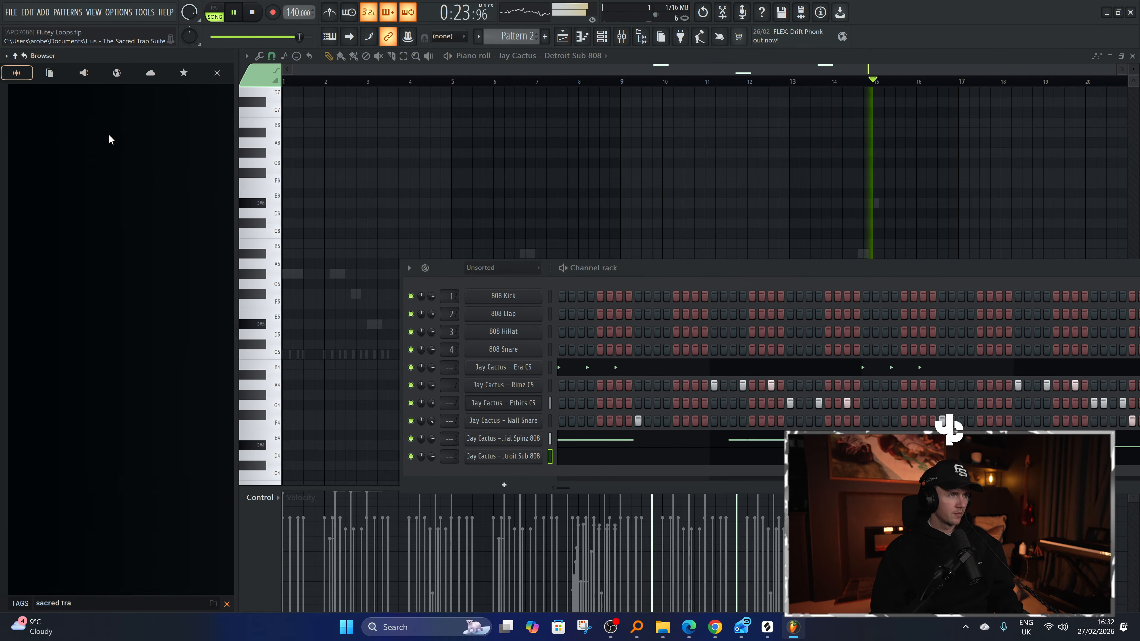
{"action": "left_click", "coordinate": [98, 139]}
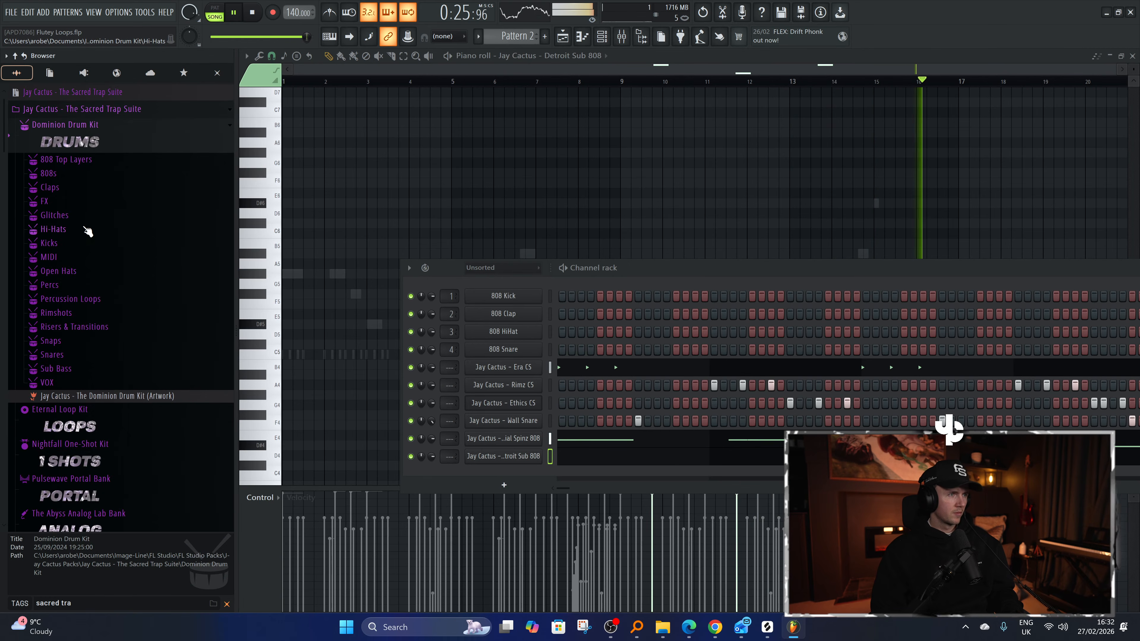
{"action": "left_click", "coordinate": [82, 270]}
Audition the Dominion Drum Kit open hats over the beat, including Question, Scabby, Different and Cyber.
{"action": "left_click", "coordinate": [115, 295]}
{"action": "left_click", "coordinate": [115, 347]}
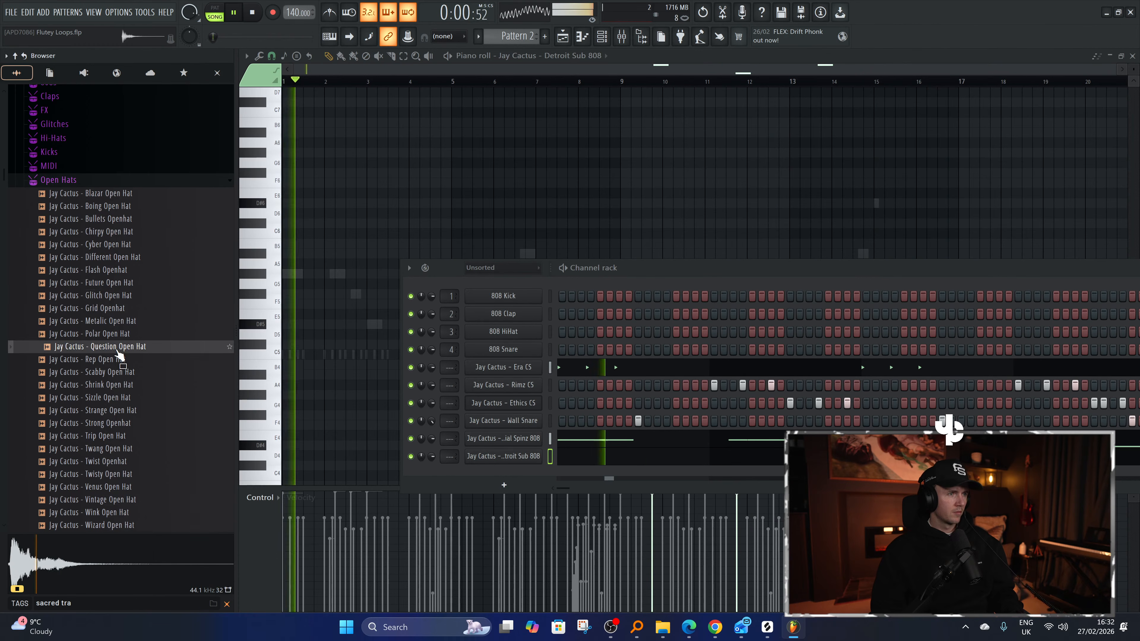
{"action": "left_click", "coordinate": [116, 372]}
{"action": "left_click", "coordinate": [119, 257]}
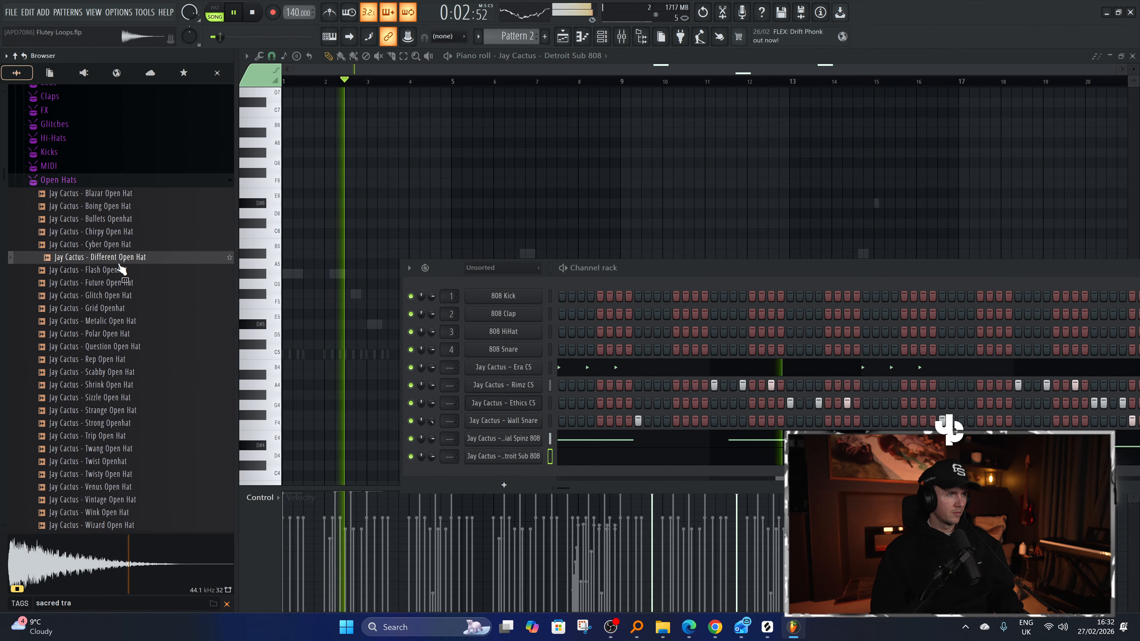
{"action": "left_click", "coordinate": [124, 245]}
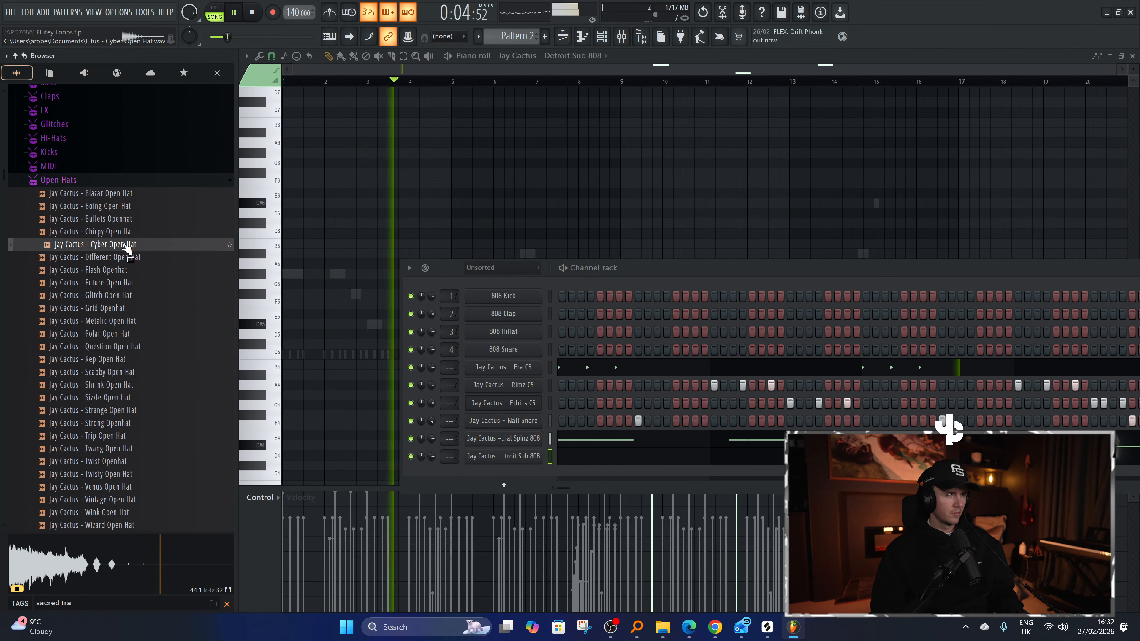
Add Cyber Open Hat as a new channel with a hit on step 5 and a four-step C5 note on step 9 of bar 1.
{"action": "left_click_drag", "start_coordinate": [124, 244], "coordinate": [607, 471]}
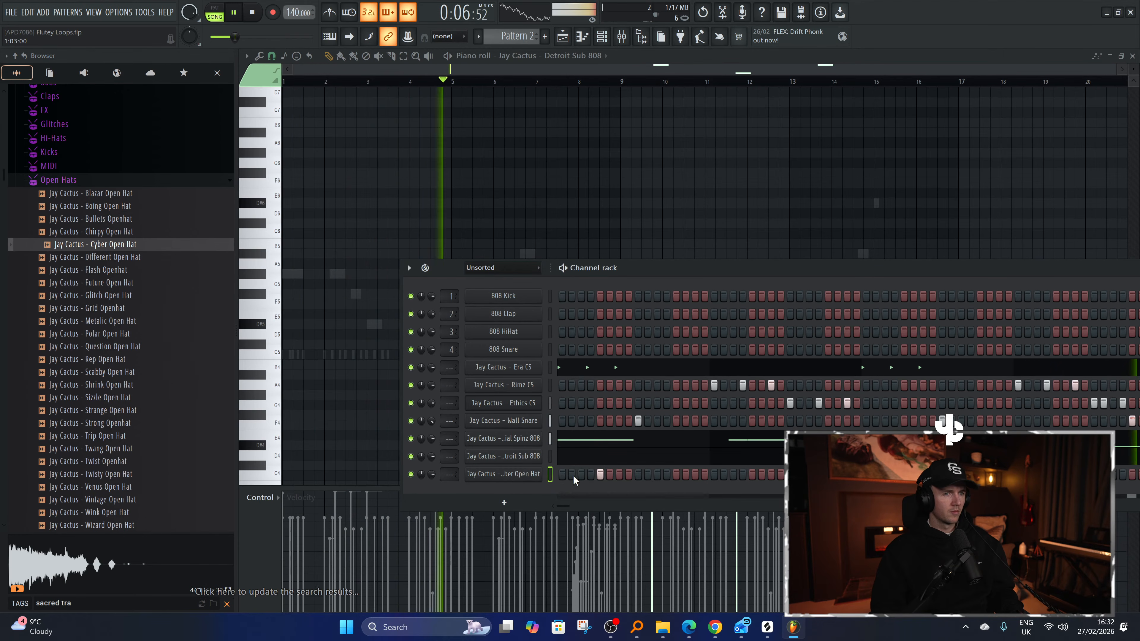
{"action": "right_click", "coordinate": [538, 474]}
{"action": "left_click", "coordinate": [591, 522]}
{"action": "key", "text": "F7"}
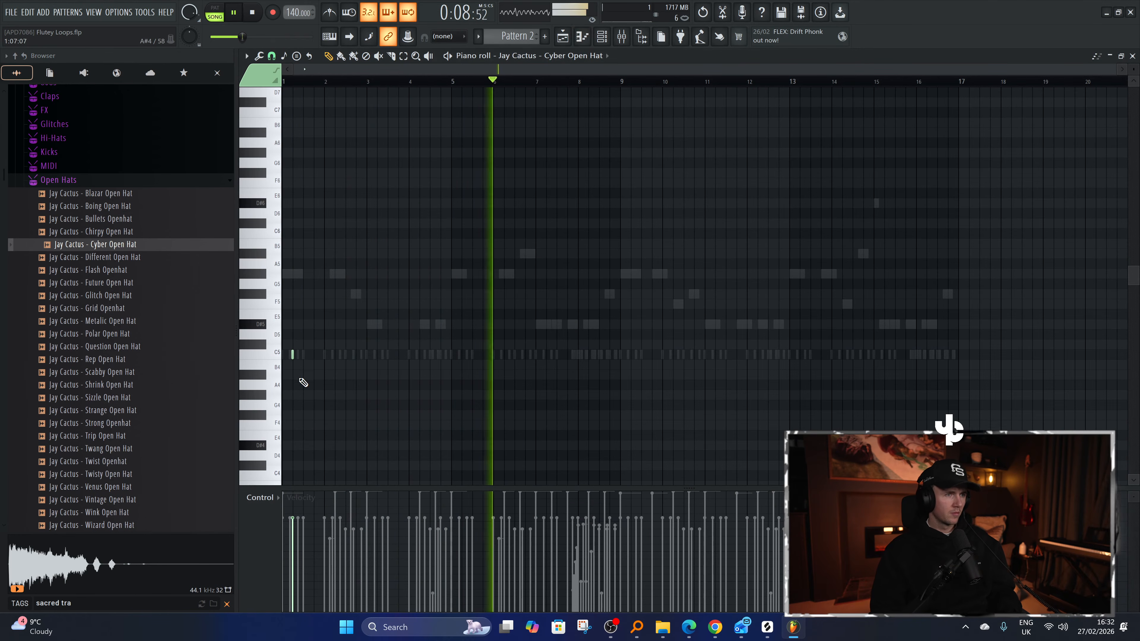
{"action": "left_click", "coordinate": [303, 362]}
{"action": "scroll", "coordinate": [304, 362], "scroll_direction": "down", "scroll_amount": 8}
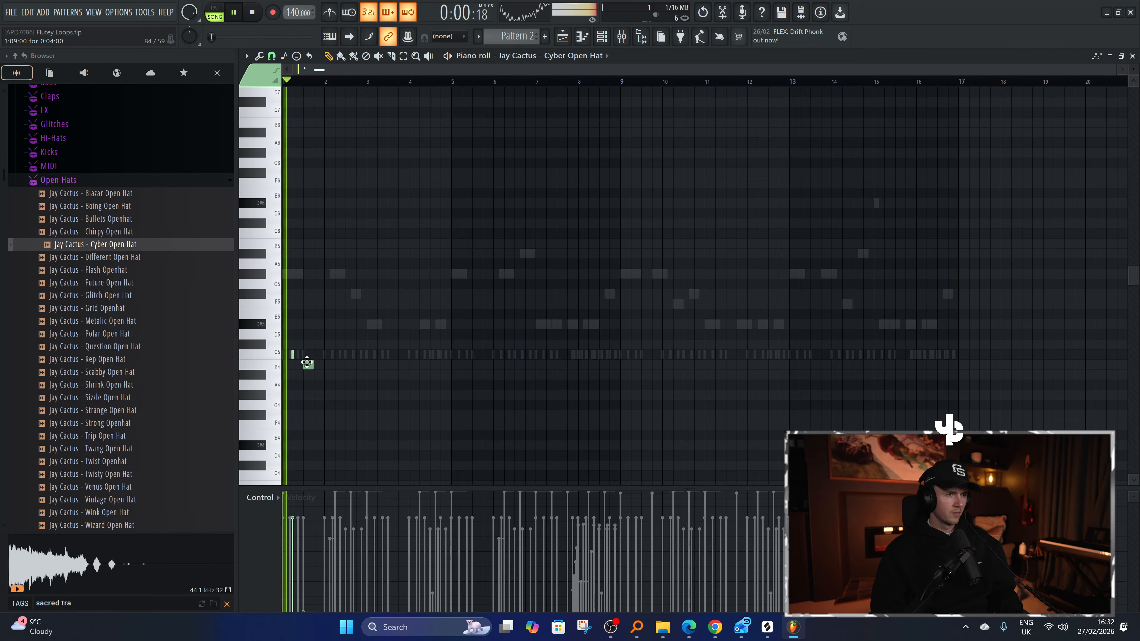
Audition more Dominion Drum Kit open hats over the beat, including Grid, Bullets and Scabby.
{"action": "key", "text": "F6"}
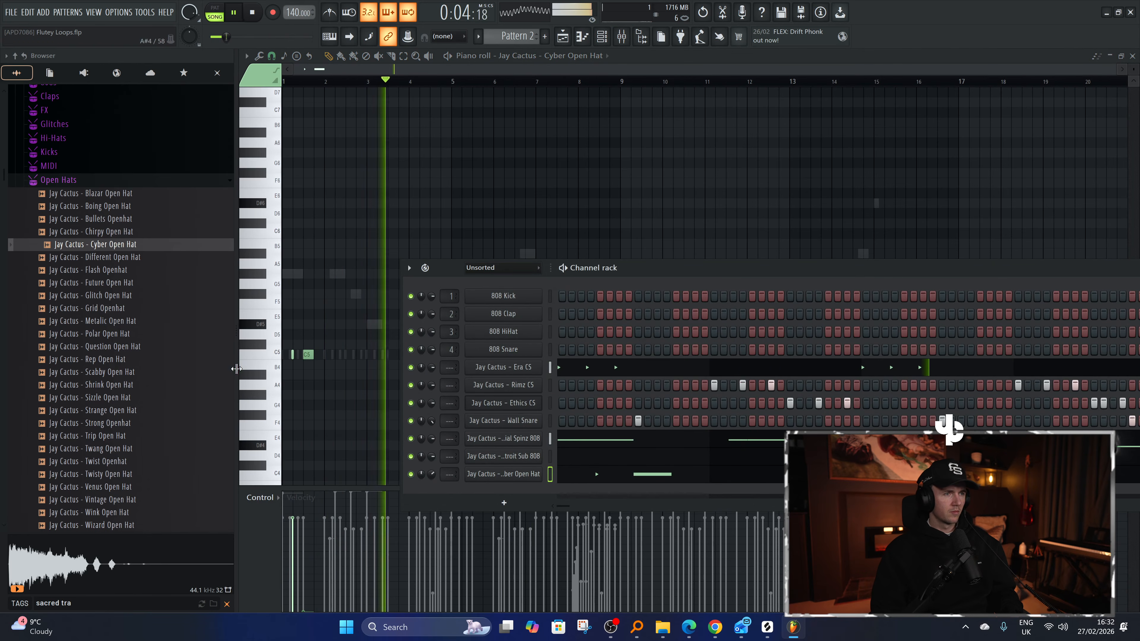
{"action": "left_click", "coordinate": [114, 308]}
{"action": "left_click", "coordinate": [115, 220]}
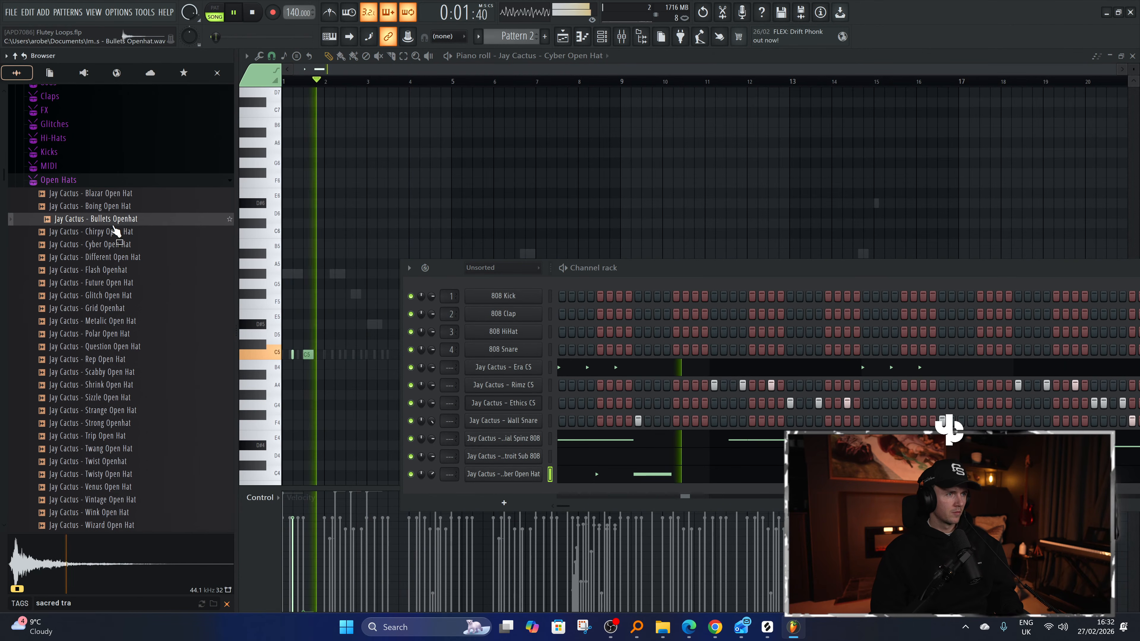
{"action": "left_click", "coordinate": [130, 308]}
{"action": "left_click", "coordinate": [129, 371]}
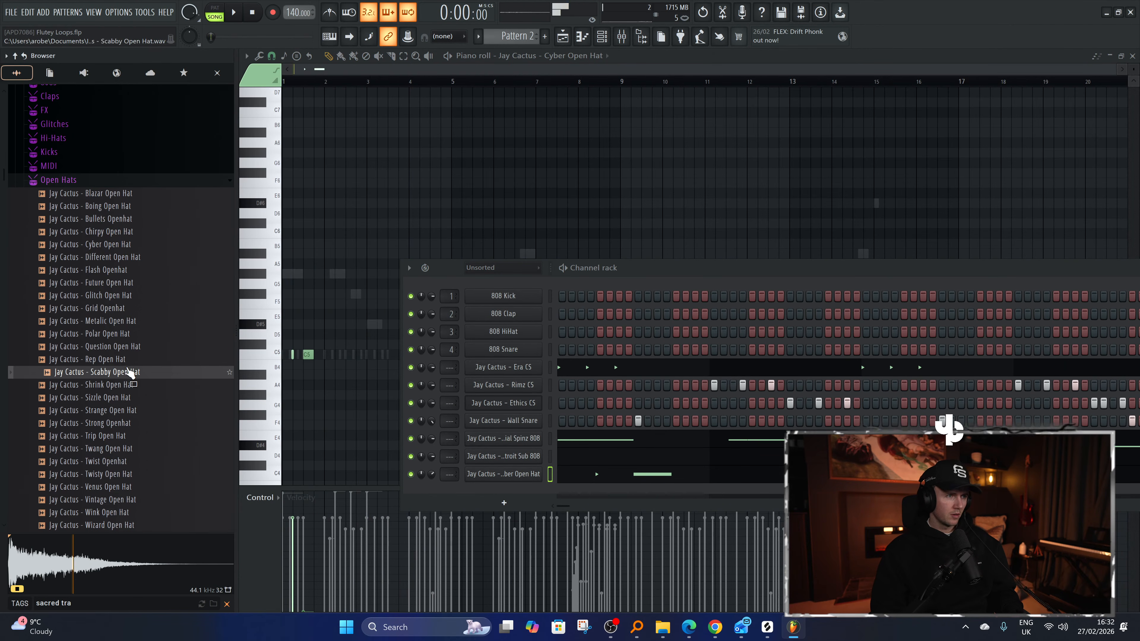
Preview Sizzle Open Hat and add it to the channel rack as a new channel below Cyber Open Hat.
{"action": "left_click", "coordinate": [125, 399]}
{"action": "key", "text": "space"}
{"action": "left_click_drag", "start_coordinate": [126, 399], "coordinate": [527, 485]}
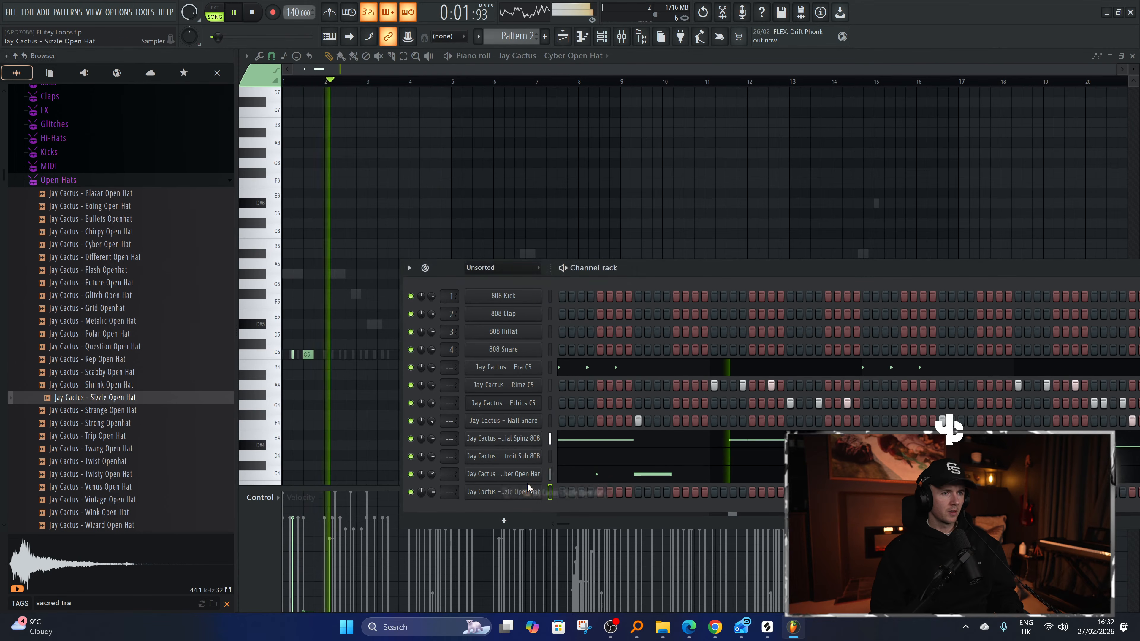
Set Sizzle Open Hat's Cut and By groups to 1, matching Cyber Open Hat, and place its hit on step 1.
{"action": "left_click", "coordinate": [523, 475]}
{"action": "left_click", "coordinate": [382, 183]}
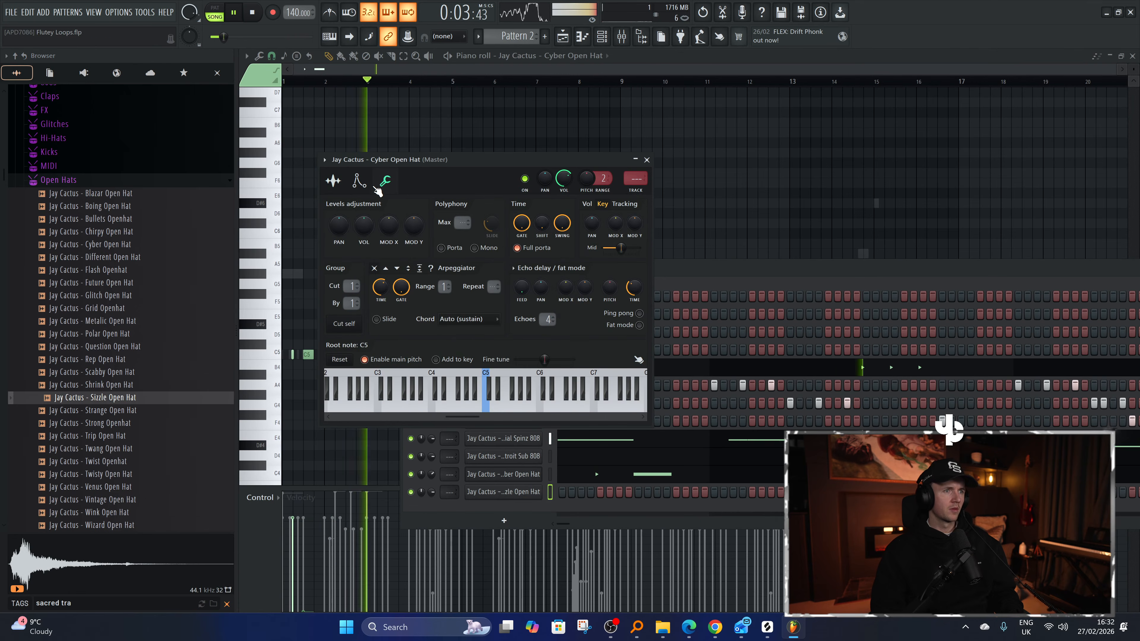
{"action": "left_click", "coordinate": [646, 160]}
{"action": "left_click", "coordinate": [503, 491]}
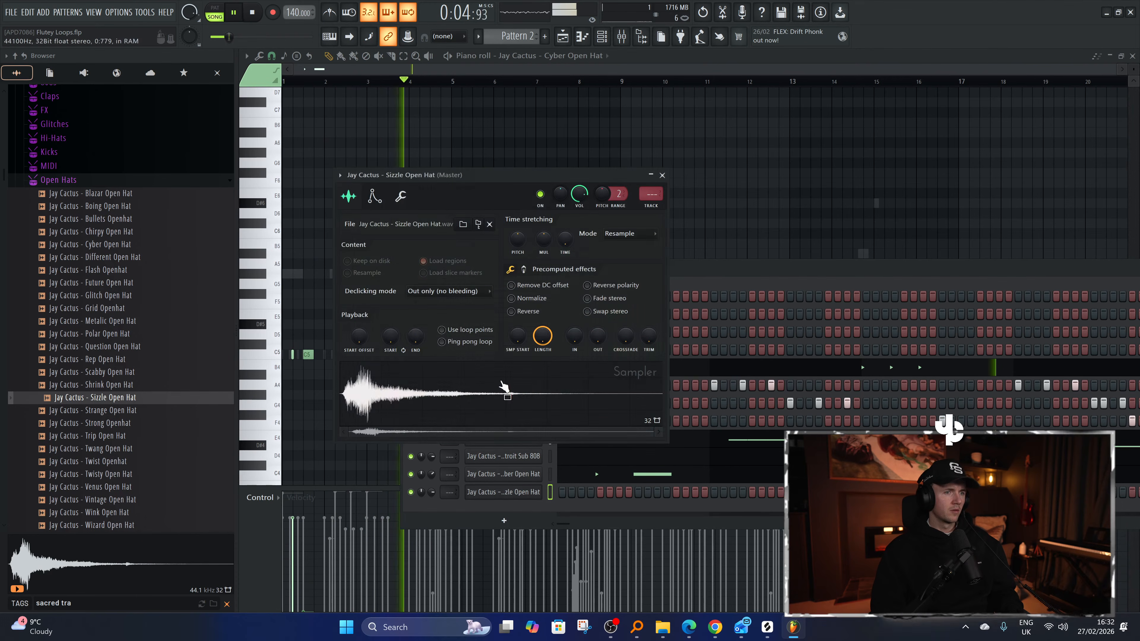
{"action": "left_click", "coordinate": [400, 200]}
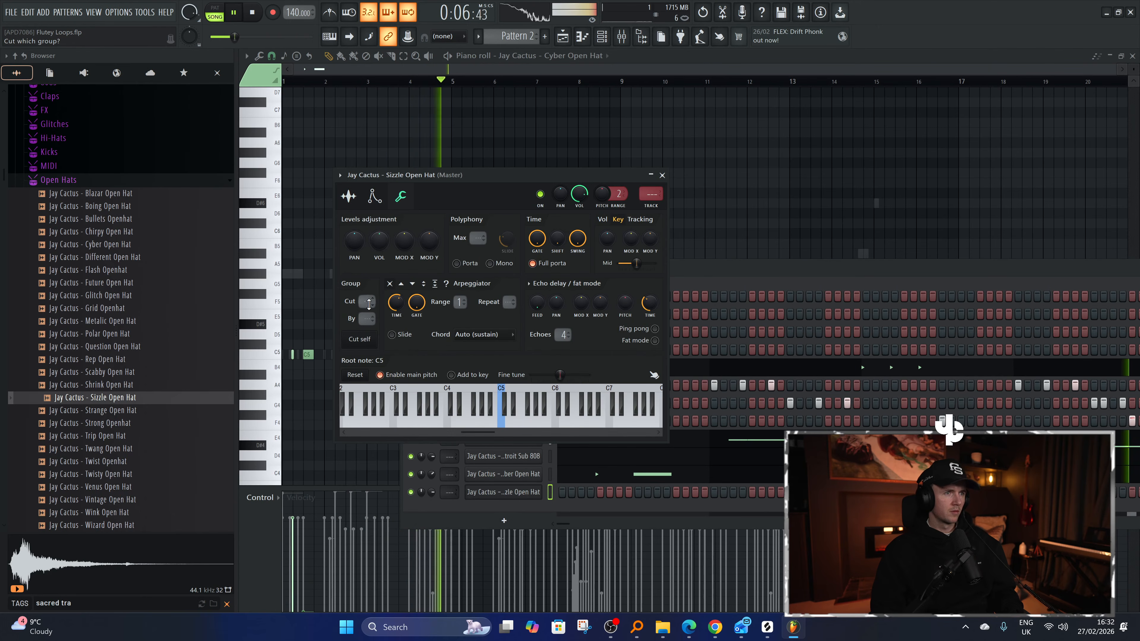
{"action": "left_click", "coordinate": [563, 493]}
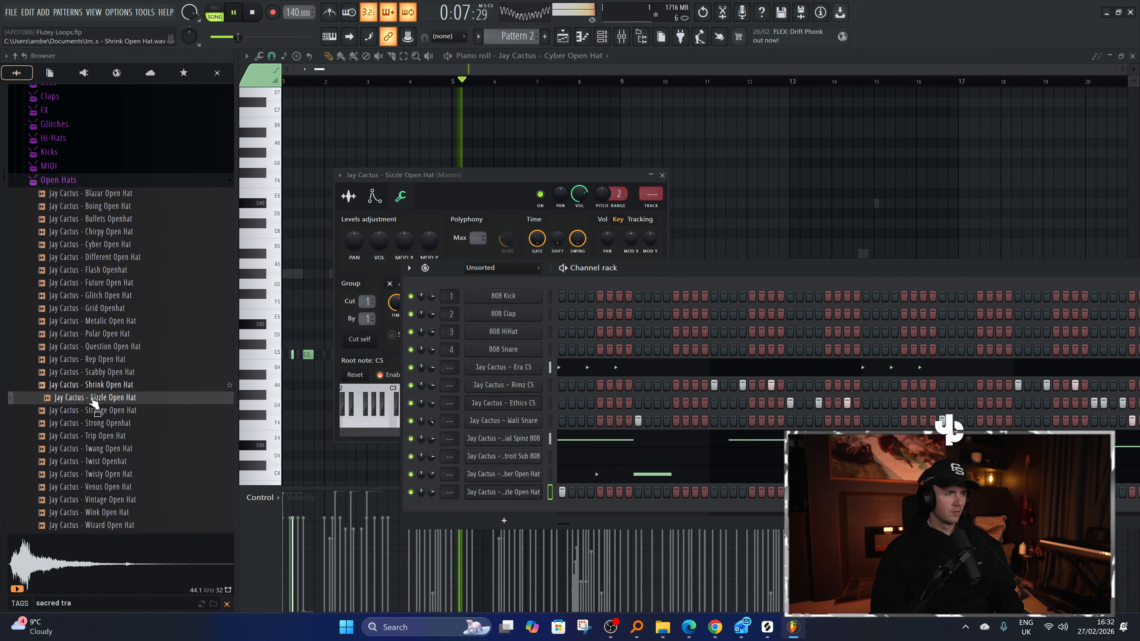
Preview Twisty Open Hat and add Cyber Open Hat C5 hits on steps 11 and 13 of bar 3.
{"action": "left_click", "coordinate": [122, 473]}
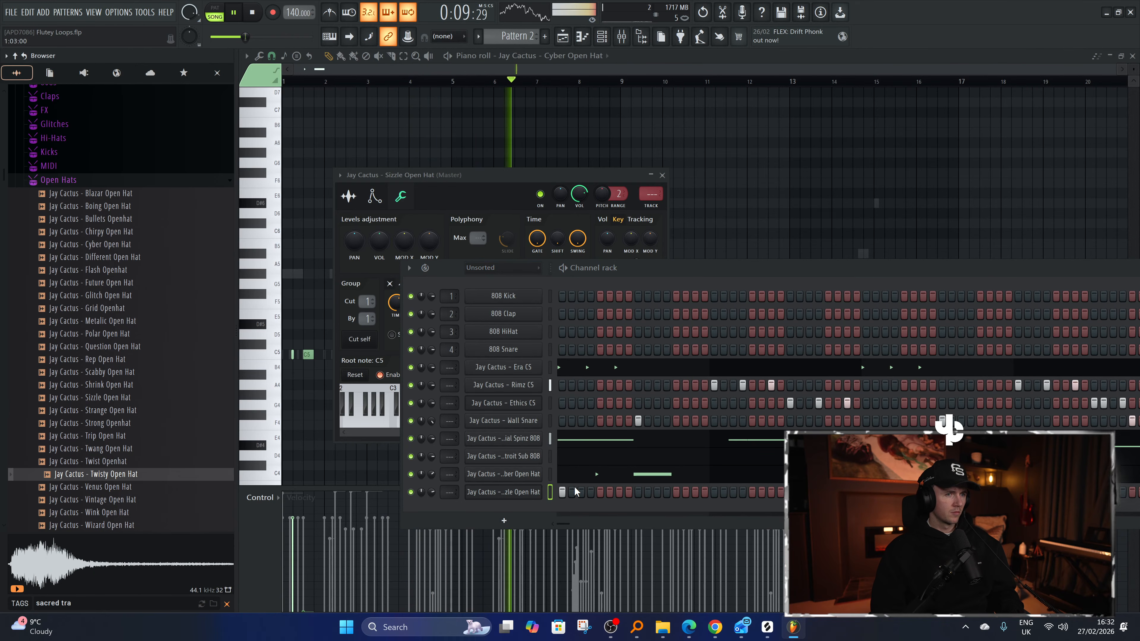
{"action": "key", "text": "F7"}
{"action": "key", "text": "space"}
{"action": "key", "text": "space"}
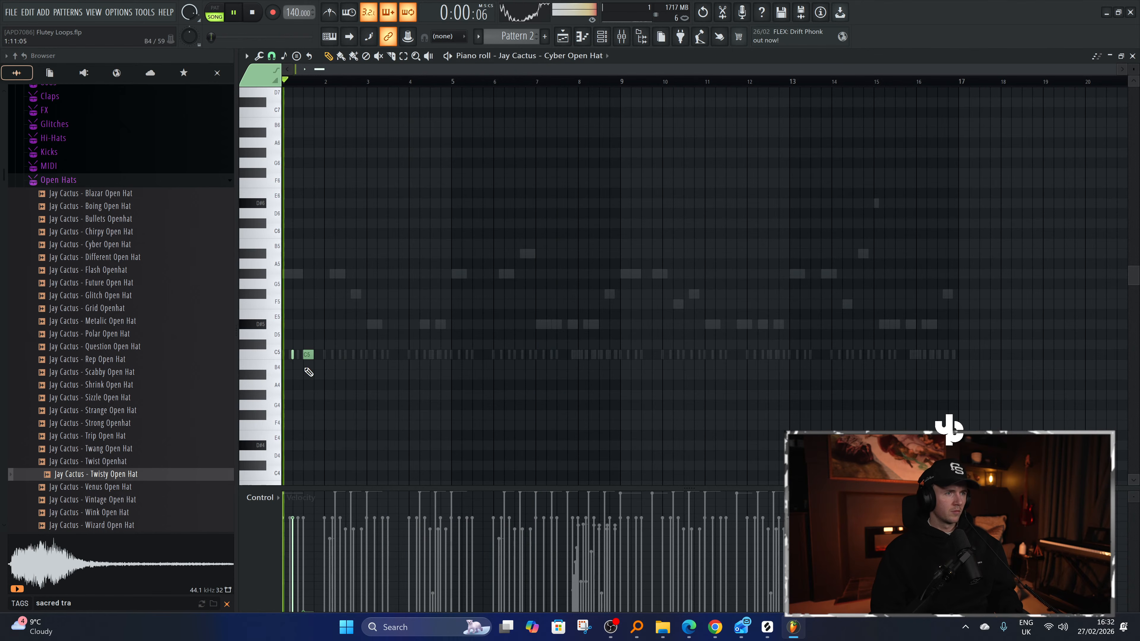
{"action": "scroll", "coordinate": [271, 391], "scroll_direction": "up", "scroll_amount": 3}
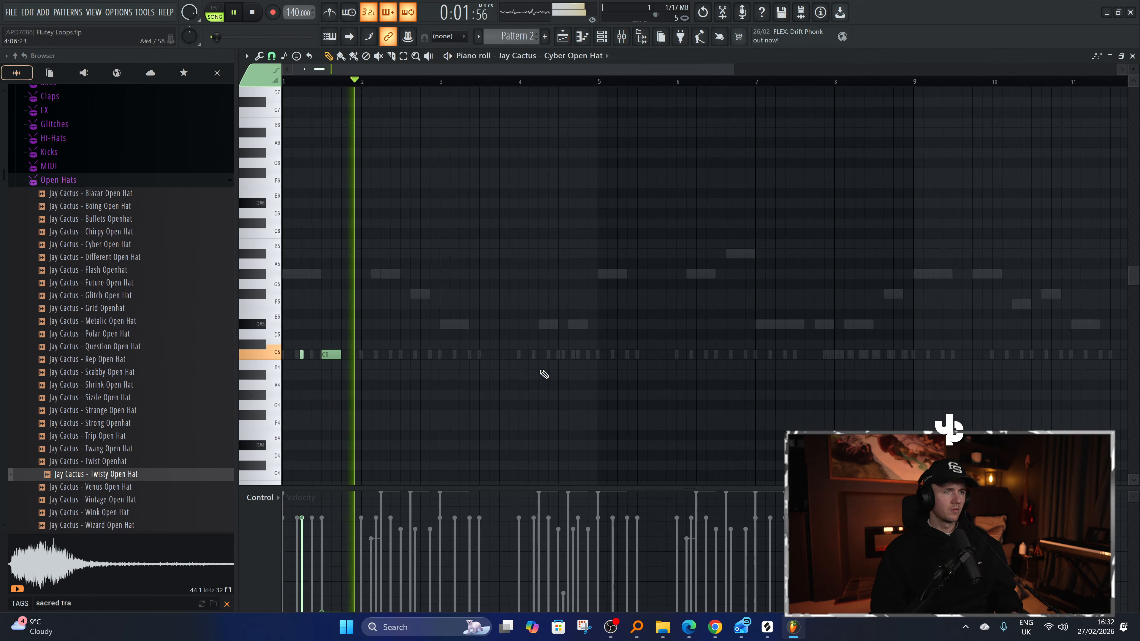
{"action": "left_click", "coordinate": [490, 355]}
{"action": "left_click", "coordinate": [498, 356]}
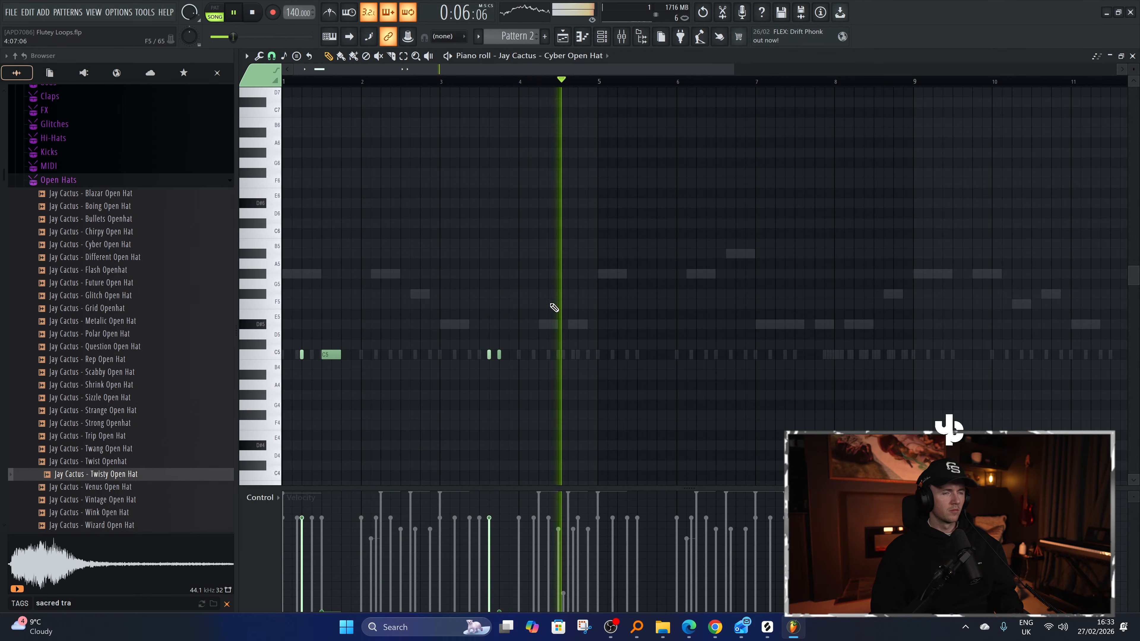
Duplicate the four-bar Cyber Open Hat pattern into bars 5 to 8, and the resulting eight bars into bars 9 to 16.
{"action": "key", "text": "ctrl+a"}
{"action": "left_click_drag", "start_coordinate": [651, 84], "coordinate": [598, 88]}
{"action": "key", "text": "ctrl+a"}
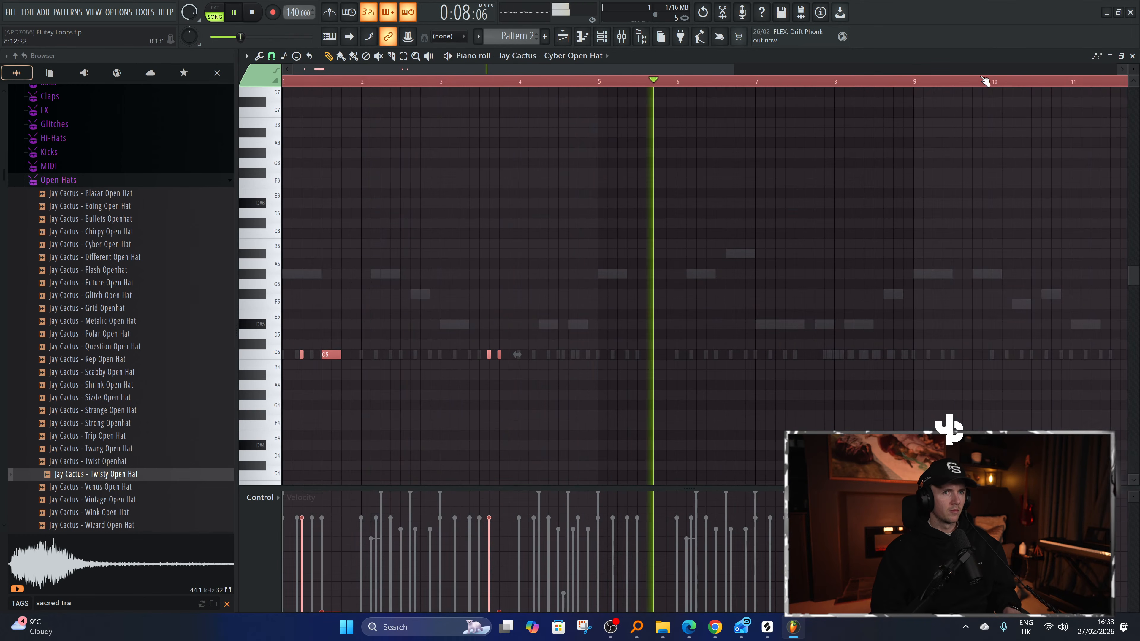
{"action": "left_click_drag", "start_coordinate": [984, 81], "coordinate": [600, 89]}
{"action": "key", "text": "ctrl+b"}
{"action": "scroll", "coordinate": [600, 132], "scroll_direction": "down", "scroll_amount": 4}
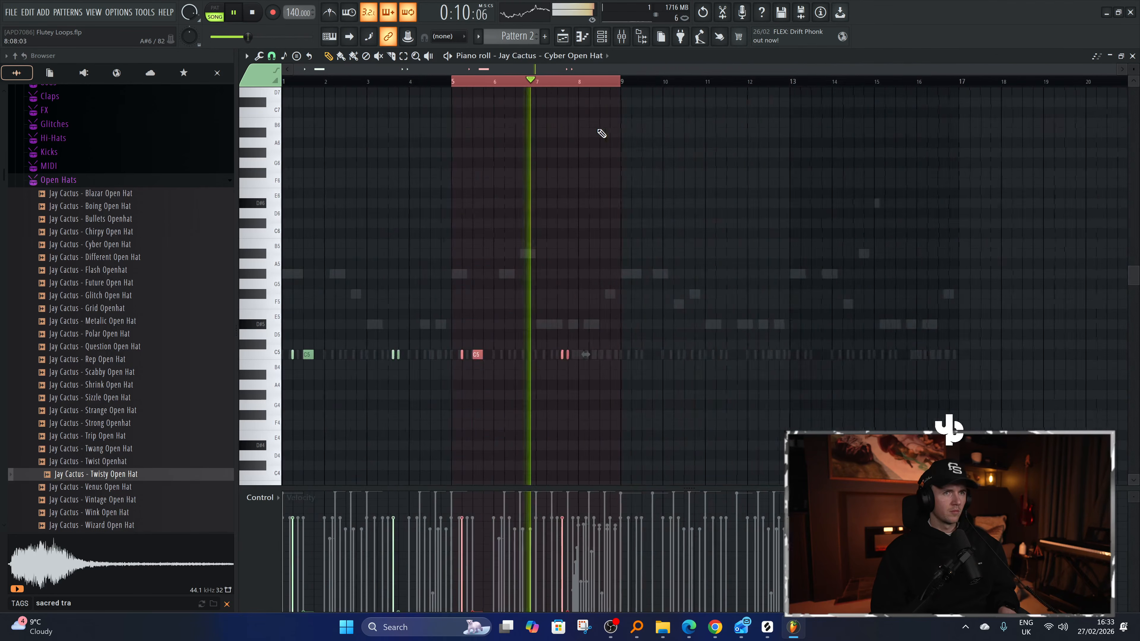
{"action": "key", "text": "ctrl+a"}
{"action": "left_click_drag", "start_coordinate": [669, 84], "coordinate": [621, 80]}
{"action": "key", "text": "ctrl+b"}
Duplicate the Sizzle Open Hat hit every four bars, placing it at the start of bars 5, 9 and 13.
{"action": "scroll", "coordinate": [596, 61], "scroll_direction": "down", "scroll_amount": 1}
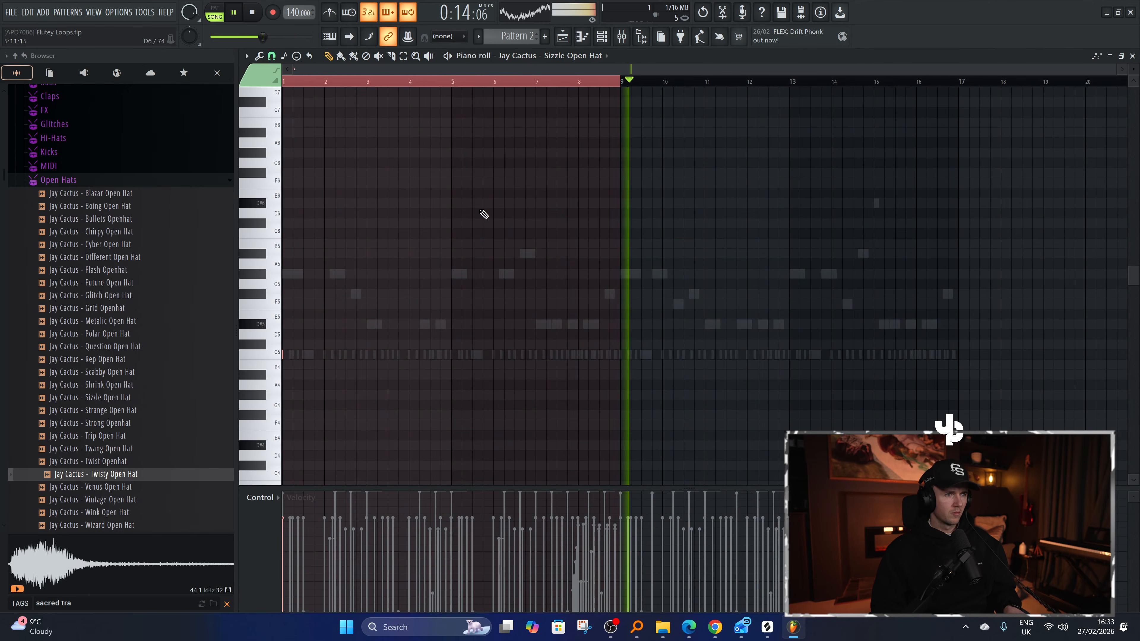
{"action": "key", "text": "space"}
{"action": "key", "text": "ctrl+a"}
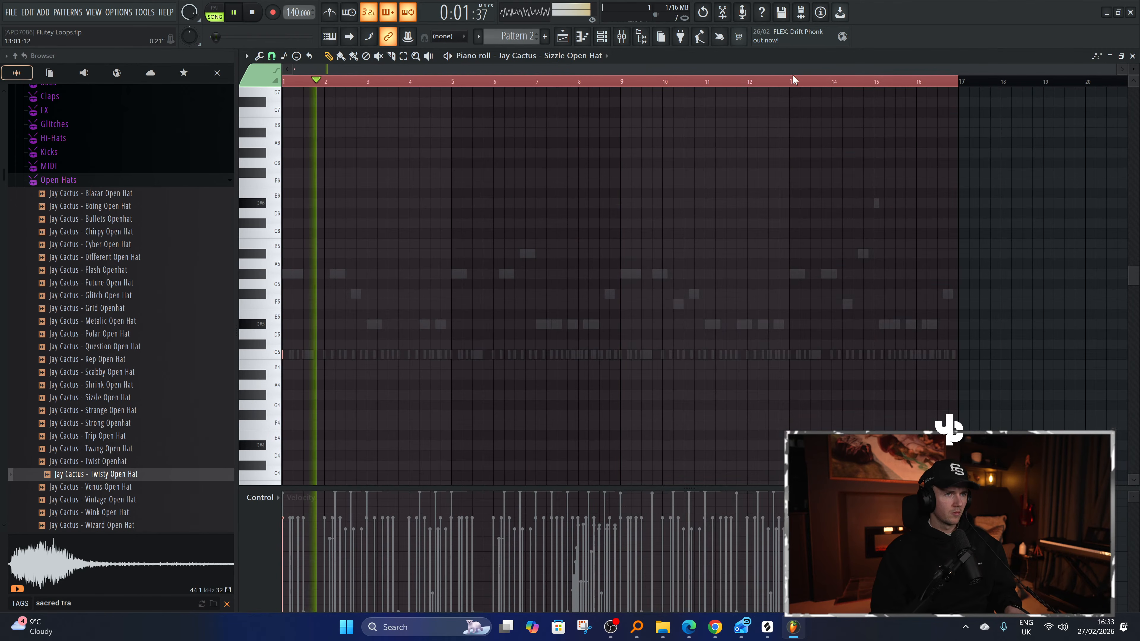
{"action": "left_click_drag", "start_coordinate": [957, 81], "coordinate": [480, 90]}
{"action": "key", "text": "ctrl+b"}
{"action": "key", "text": "ctrl+b"}
{"action": "key", "text": "ctrl+b"}
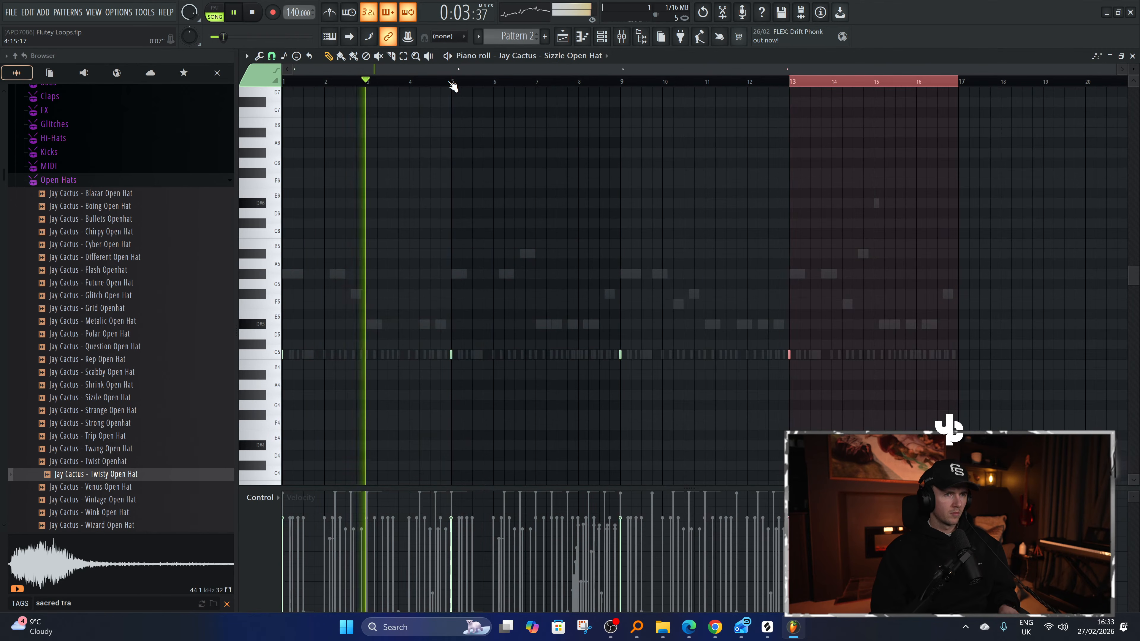
Extend the time selection across all 16 bars of the open hat pattern and bring up the Channel rack.
{"action": "key", "text": "ctrl+a"}
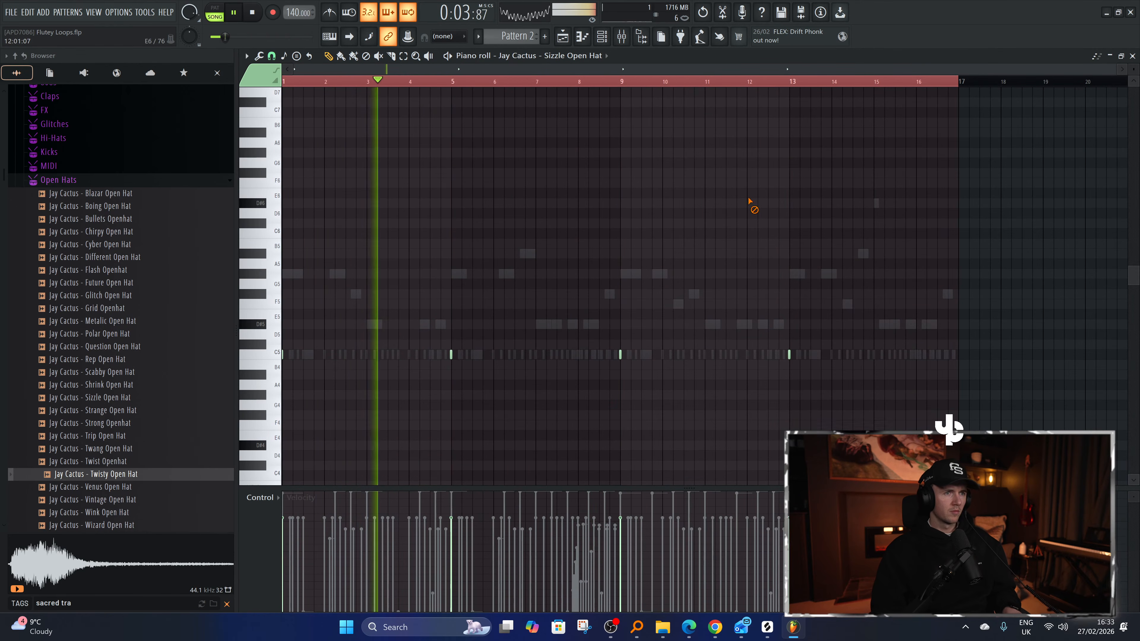
{"action": "left_click", "coordinate": [602, 37]}
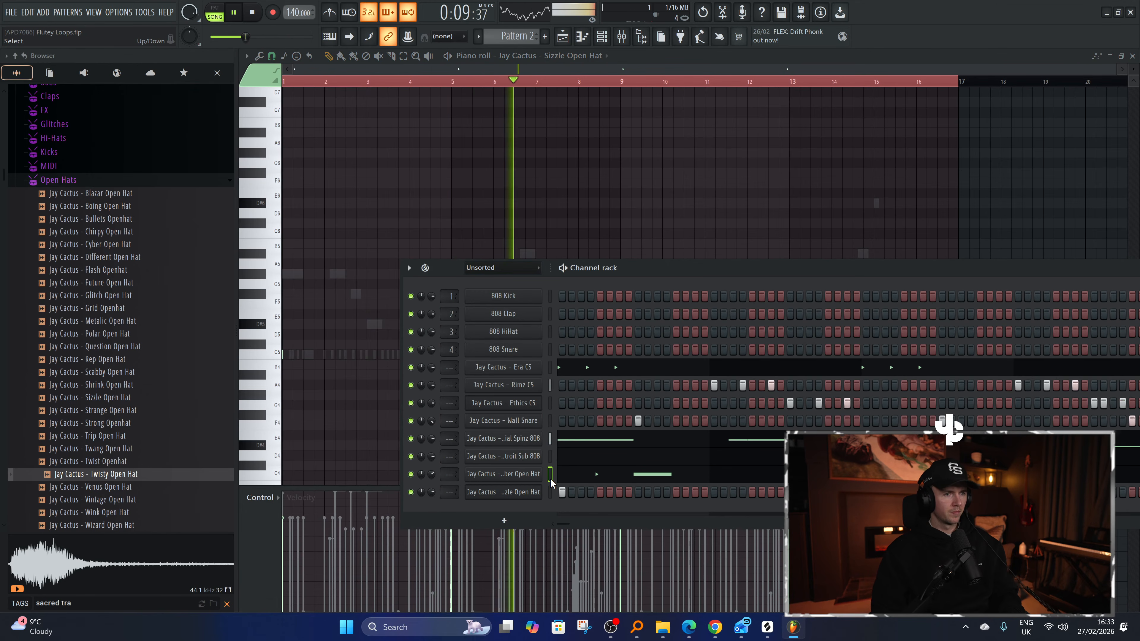
Collapse the Open Hats folder and browse the Snaps, Risers & Transitions and Snares folders of the Dominion Drum Kit.
{"action": "left_click", "coordinate": [131, 184]}
{"action": "scroll", "coordinate": [115, 382], "scroll_direction": "up", "scroll_amount": 3}
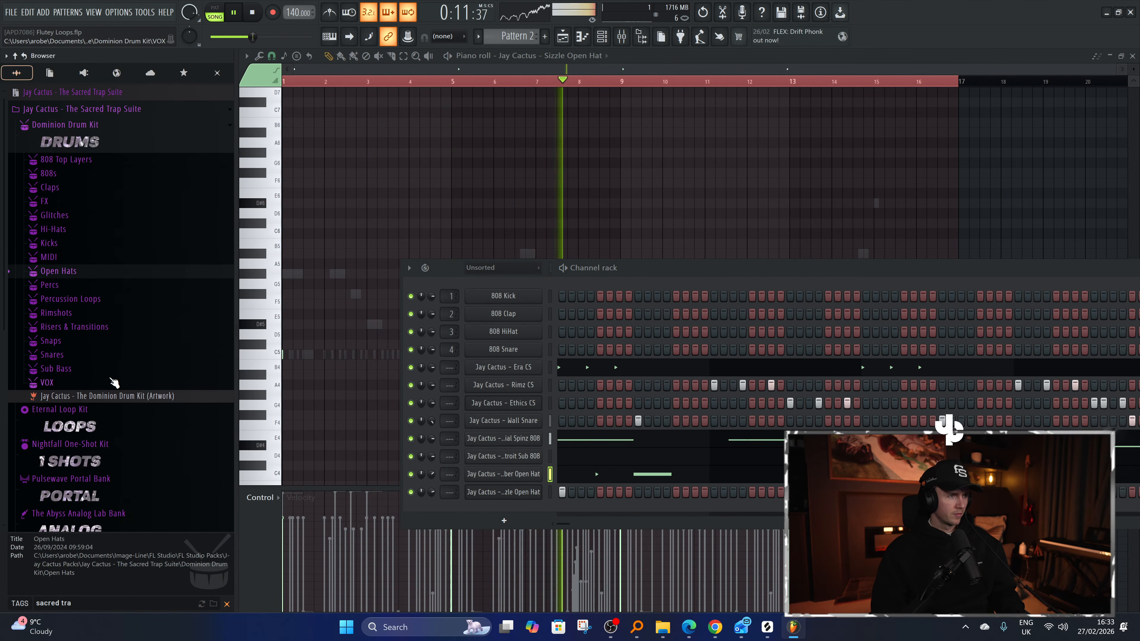
{"action": "left_click", "coordinate": [71, 342]}
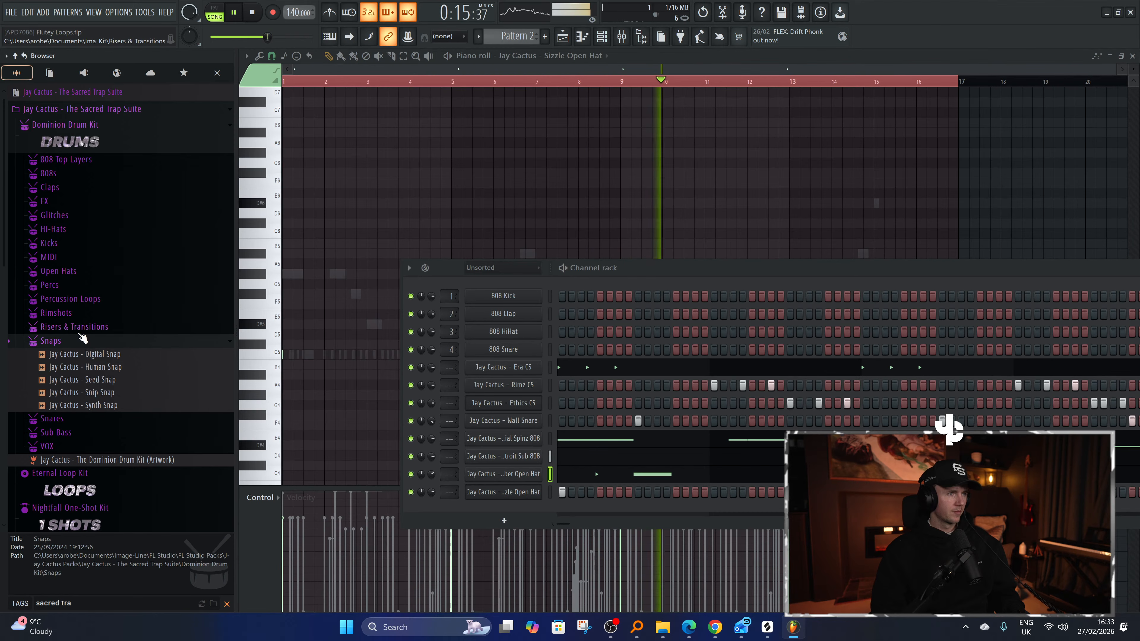
{"action": "left_click", "coordinate": [81, 331]}
{"action": "left_click", "coordinate": [87, 206]}
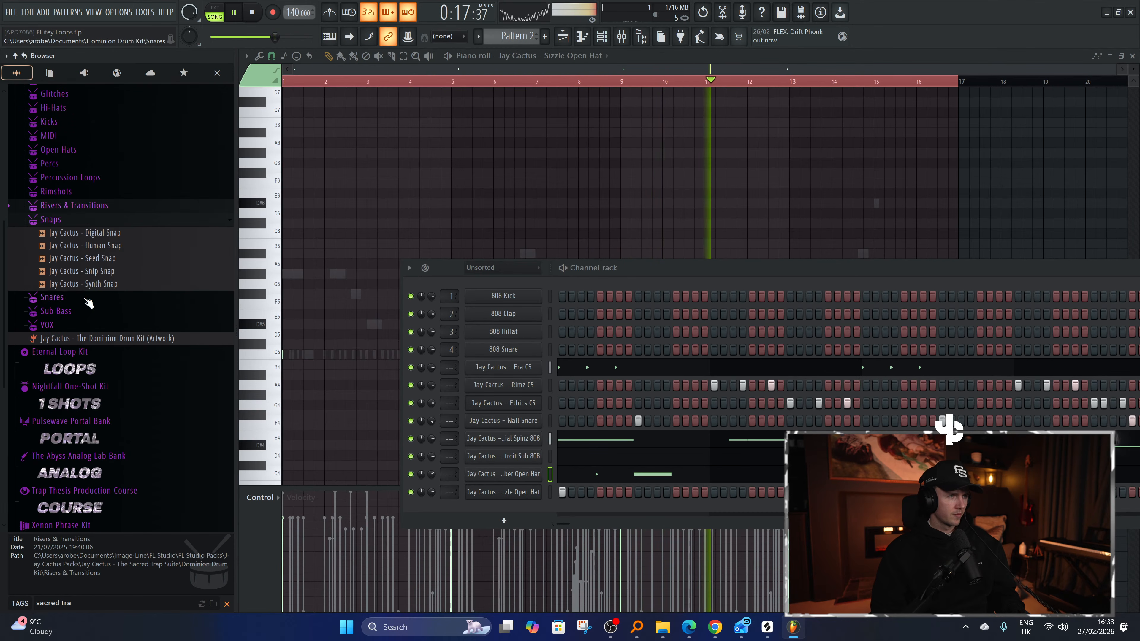
{"action": "left_click", "coordinate": [84, 298]}
{"action": "scroll", "coordinate": [87, 343], "scroll_direction": "up", "scroll_amount": 3}
{"action": "scroll", "coordinate": [87, 343], "scroll_direction": "down", "scroll_amount": 5}
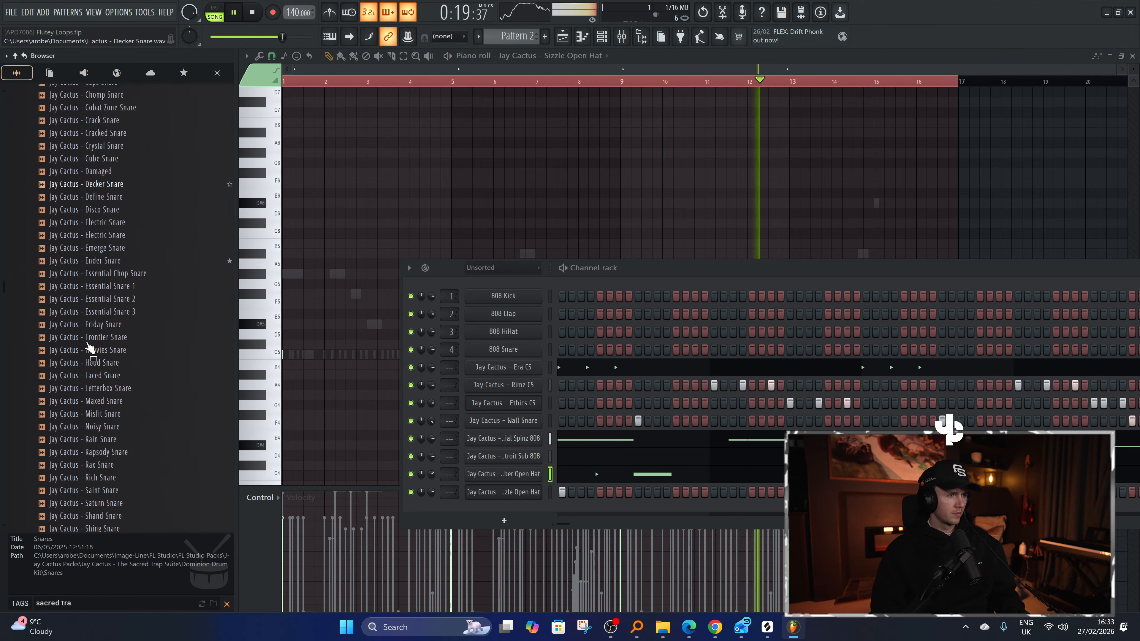
Audition the Saint, Rich, Rax, Shand and Rain Snare samples over the playing beat.
{"action": "left_click", "coordinate": [111, 488]}
{"action": "left_click", "coordinate": [112, 476]}
{"action": "left_click", "coordinate": [112, 464]}
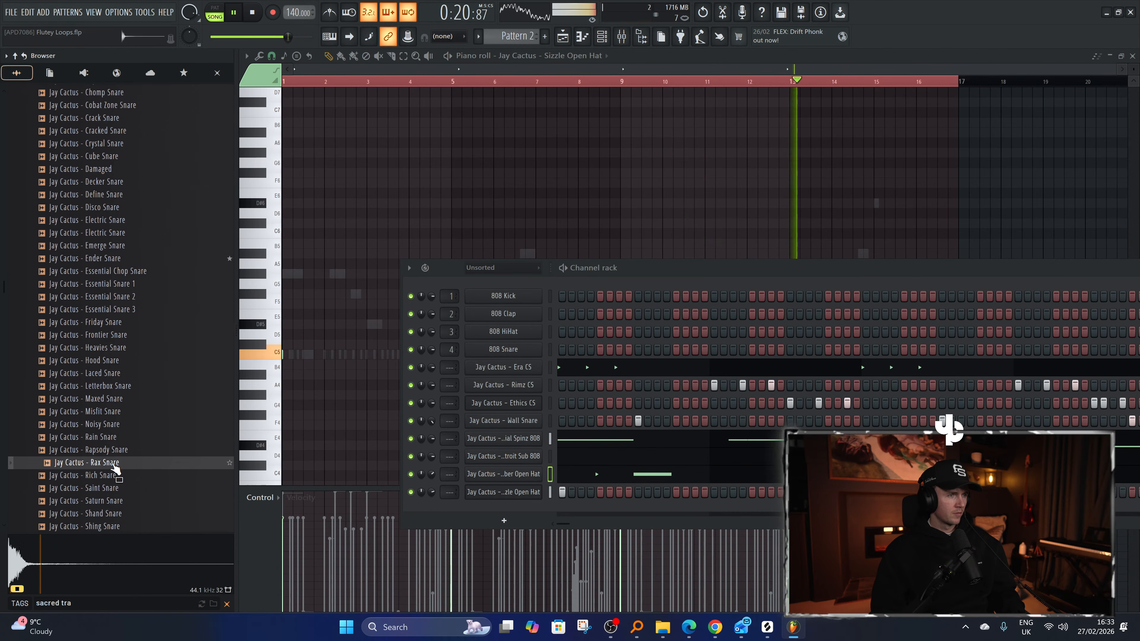
{"action": "left_click", "coordinate": [117, 512]}
{"action": "scroll", "coordinate": [119, 500], "scroll_direction": "down", "scroll_amount": 2}
{"action": "scroll", "coordinate": [119, 492], "scroll_direction": "down", "scroll_amount": 2}
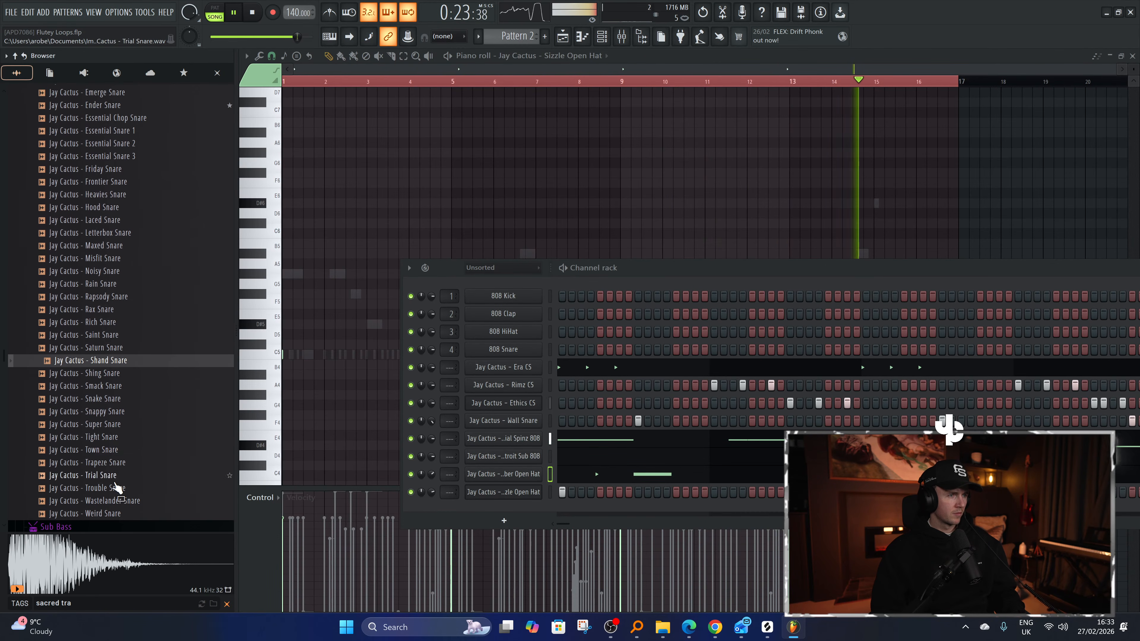
{"action": "left_click", "coordinate": [108, 311]}
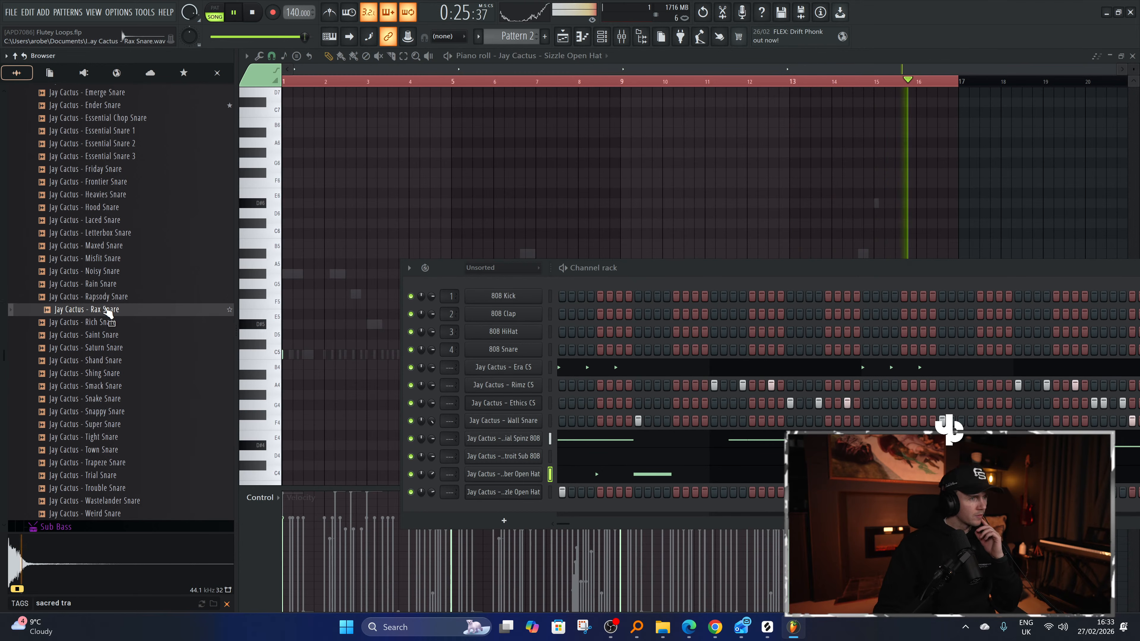
{"action": "left_click", "coordinate": [109, 287]}
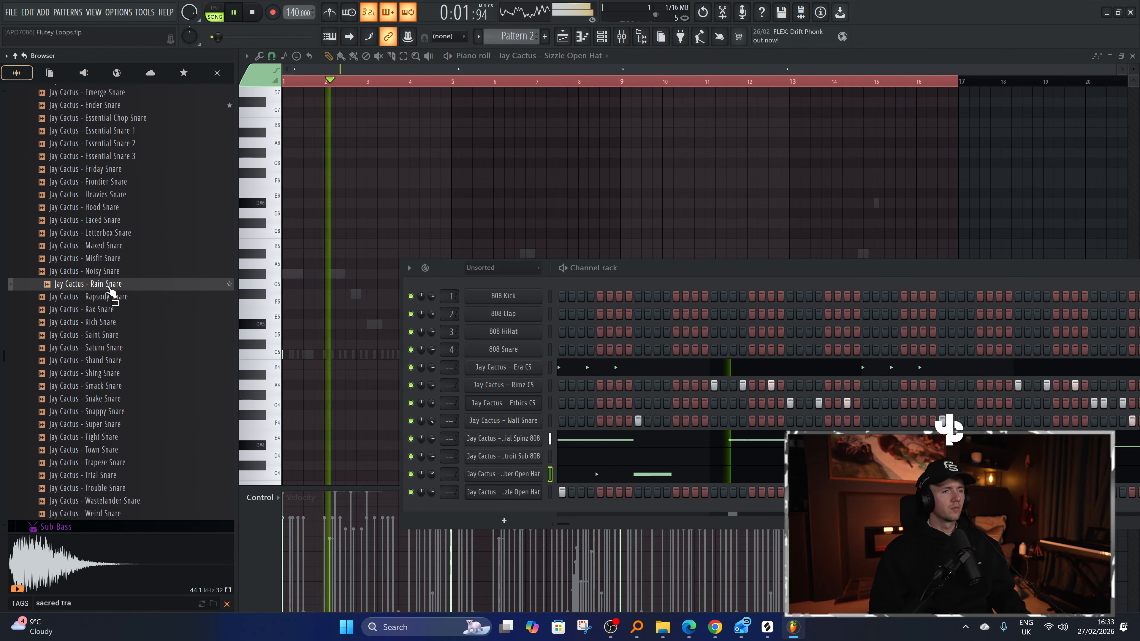
Expand the Percs folder and audition the Mechanic, Make, Enemy and Cast Perc samples.
{"action": "scroll", "coordinate": [89, 278], "scroll_direction": "up", "scroll_amount": 15}
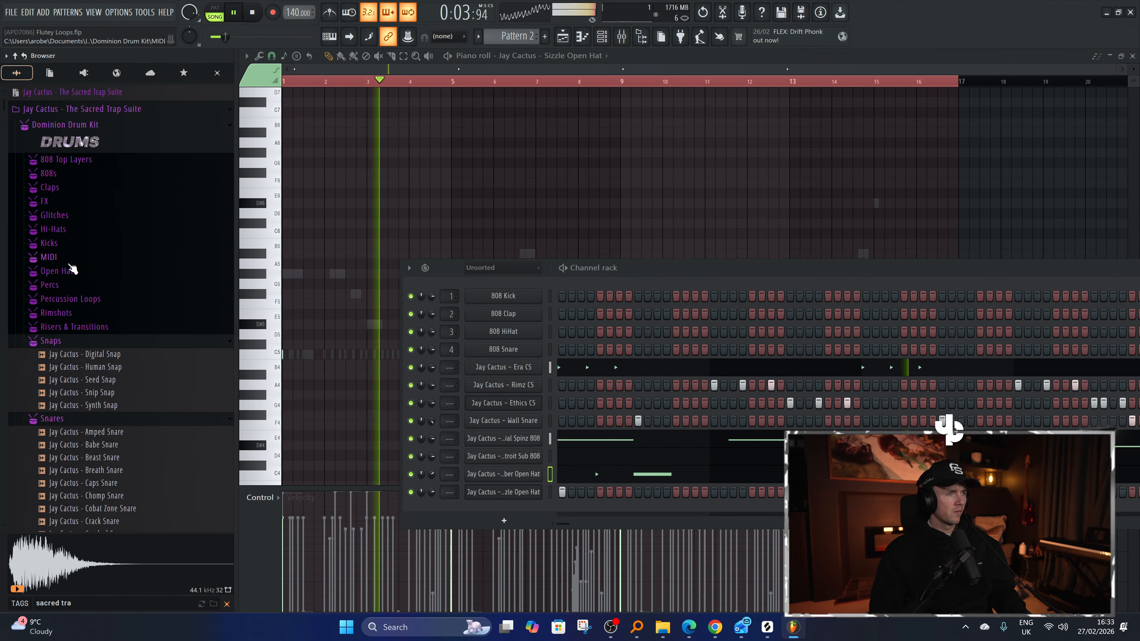
{"action": "left_click", "coordinate": [54, 284]}
{"action": "left_click", "coordinate": [103, 438]}
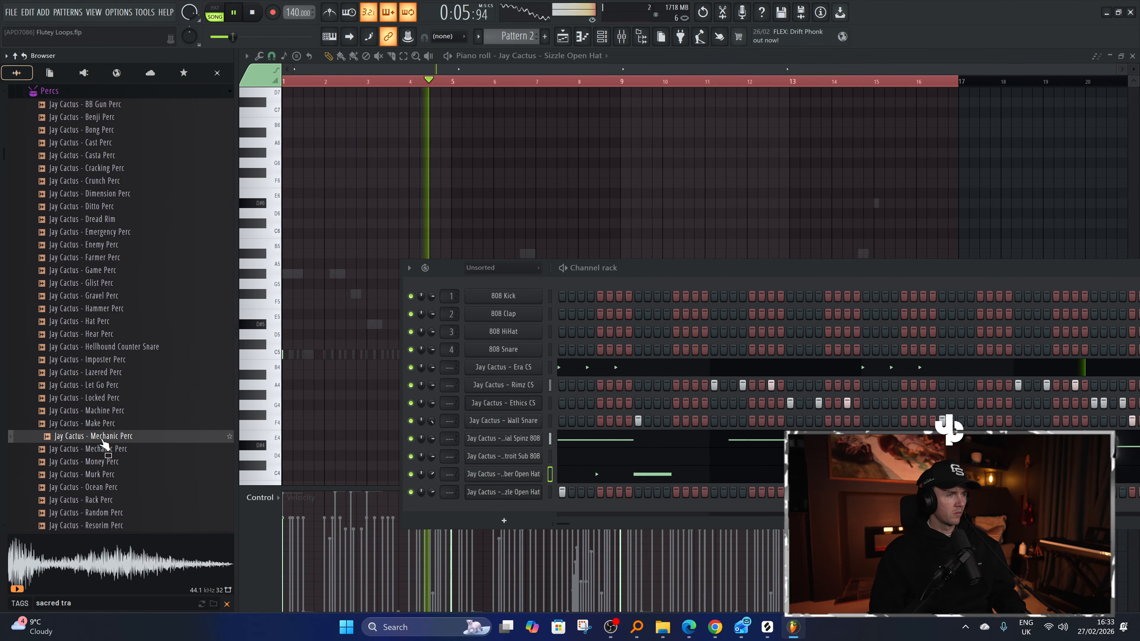
{"action": "left_click", "coordinate": [107, 424]}
{"action": "left_click", "coordinate": [112, 246]}
{"action": "scroll", "coordinate": [115, 297], "scroll_direction": "up", "scroll_amount": 4}
{"action": "left_click", "coordinate": [116, 299]}
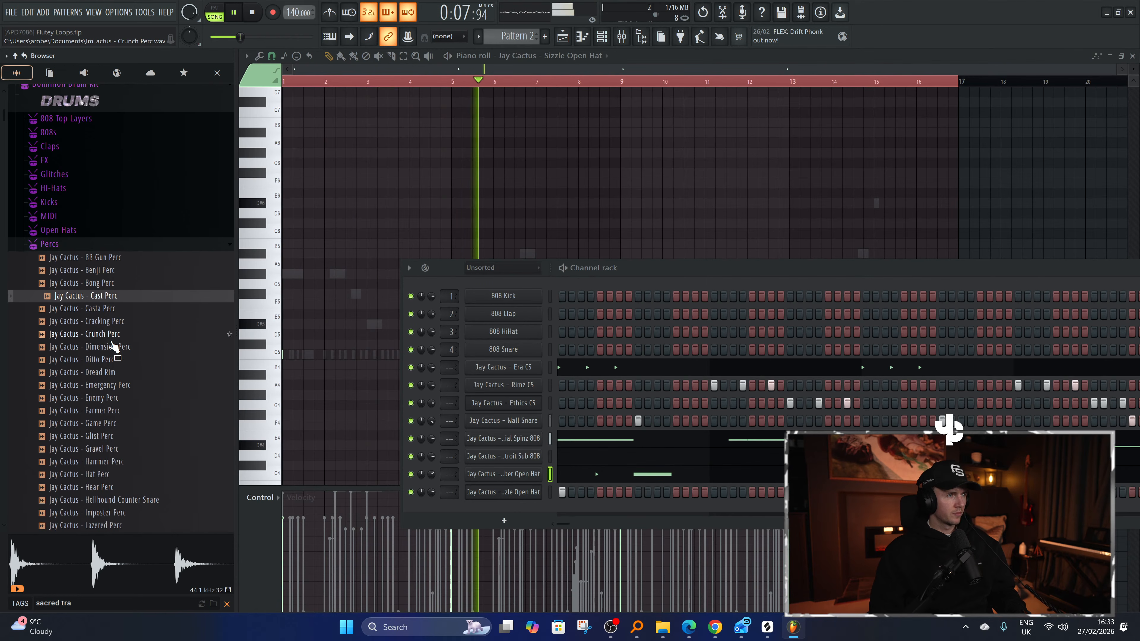
Collapse the Percs and Snaps folders in the drum kit.
{"action": "scroll", "coordinate": [113, 346], "scroll_direction": "up", "scroll_amount": 1}
{"action": "left_click", "coordinate": [95, 287]}
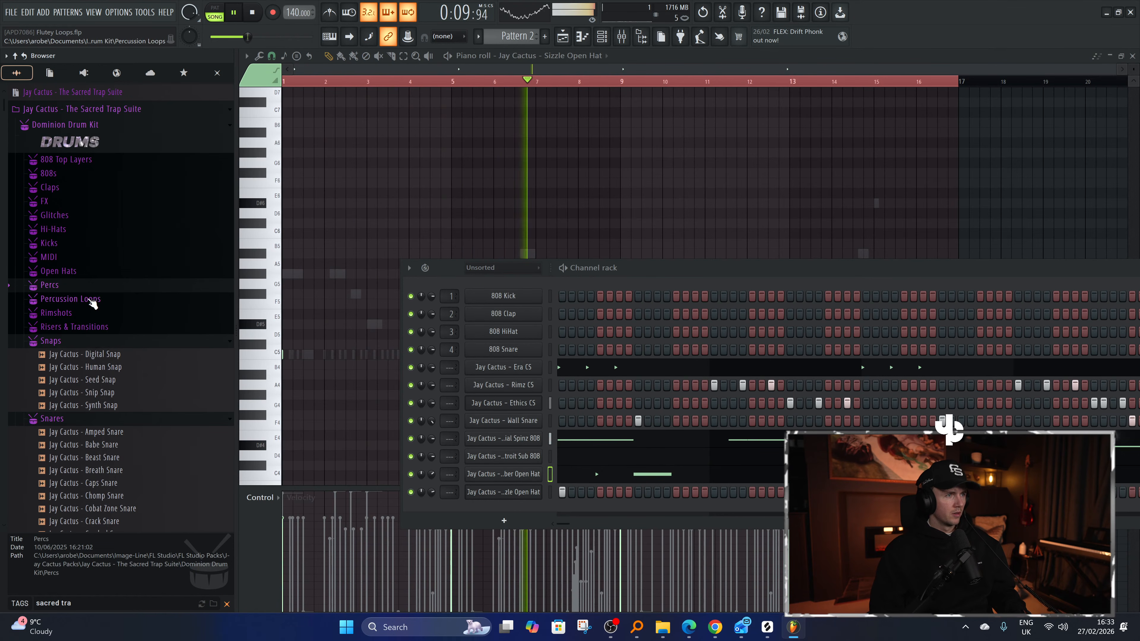
{"action": "left_click", "coordinate": [89, 340]}
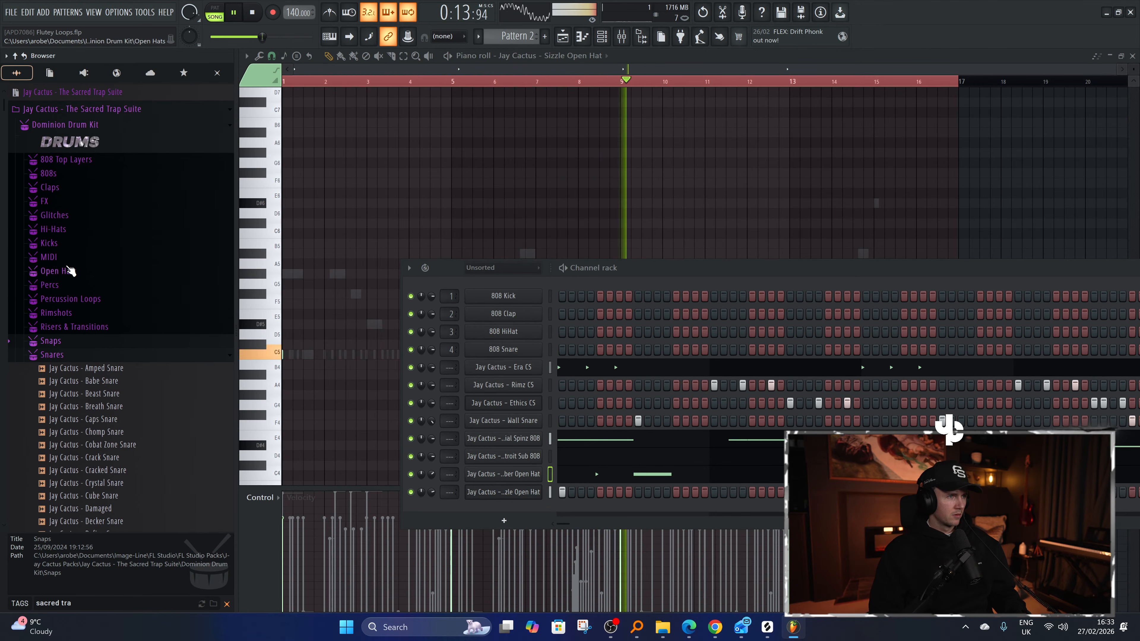
Reopen the Percs folder and audition the Hat, Hellhound Counter Snare, Lazered, Let Go and Locked samples.
{"action": "left_click", "coordinate": [70, 285]}
{"action": "left_click", "coordinate": [79, 322]}
{"action": "left_click", "coordinate": [83, 347]}
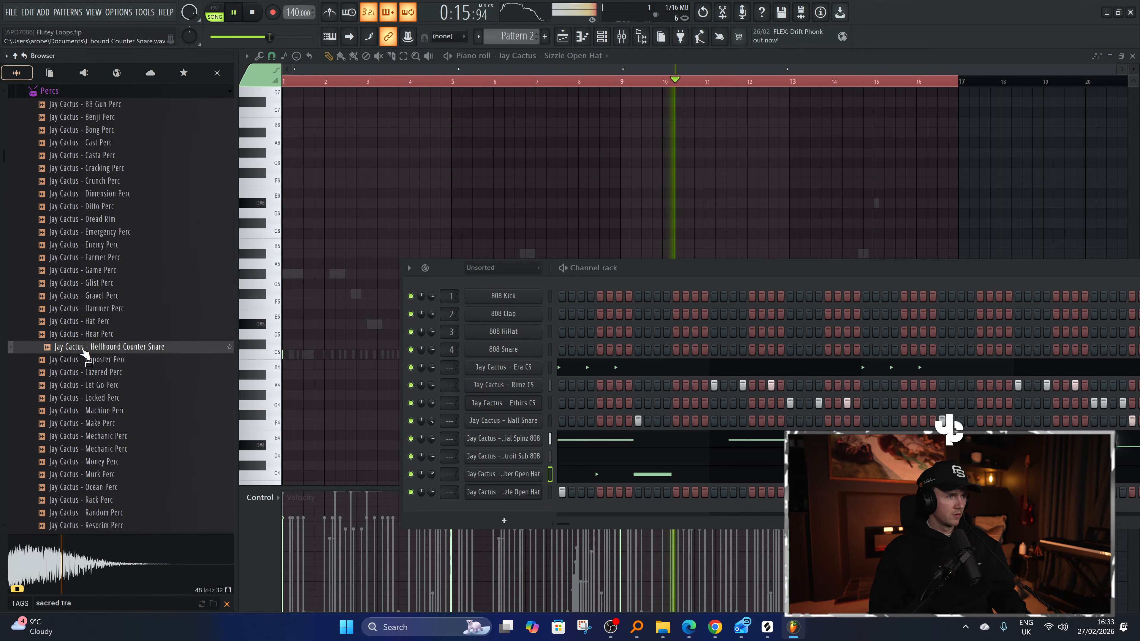
{"action": "left_click", "coordinate": [88, 373]}
{"action": "left_click", "coordinate": [89, 386]}
{"action": "left_click", "coordinate": [90, 398]}
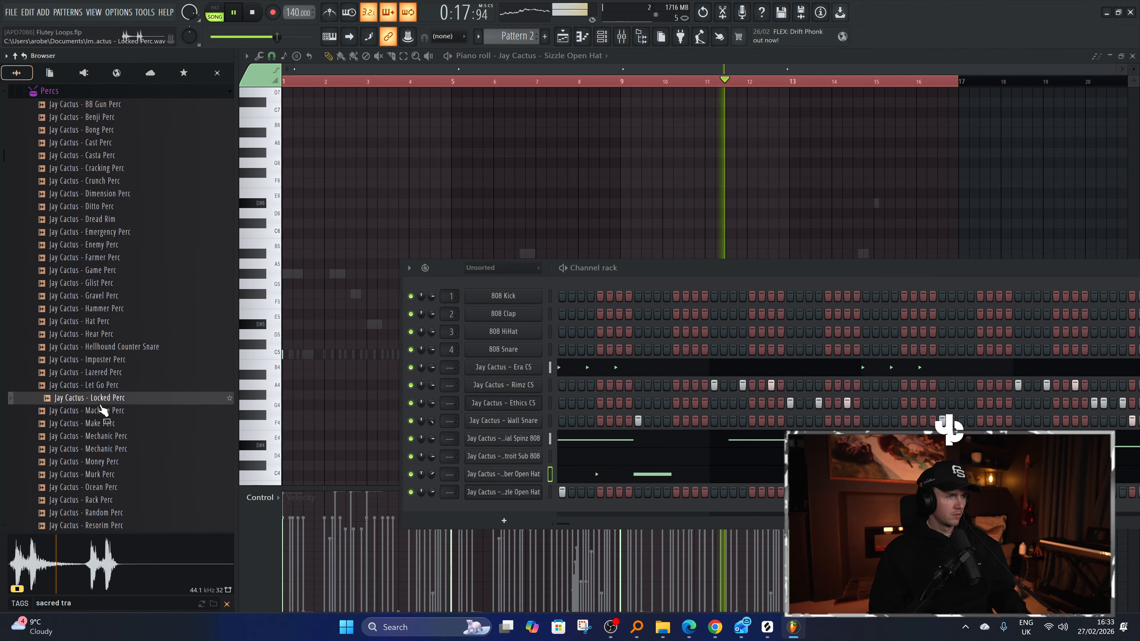
Audition the Make, Mechanic, Money, Murk, Rack and Random Perc samples and stop playback.
{"action": "left_click", "coordinate": [96, 423]}
{"action": "left_click", "coordinate": [102, 449]}
{"action": "left_click", "coordinate": [104, 462]}
{"action": "left_click", "coordinate": [107, 475]}
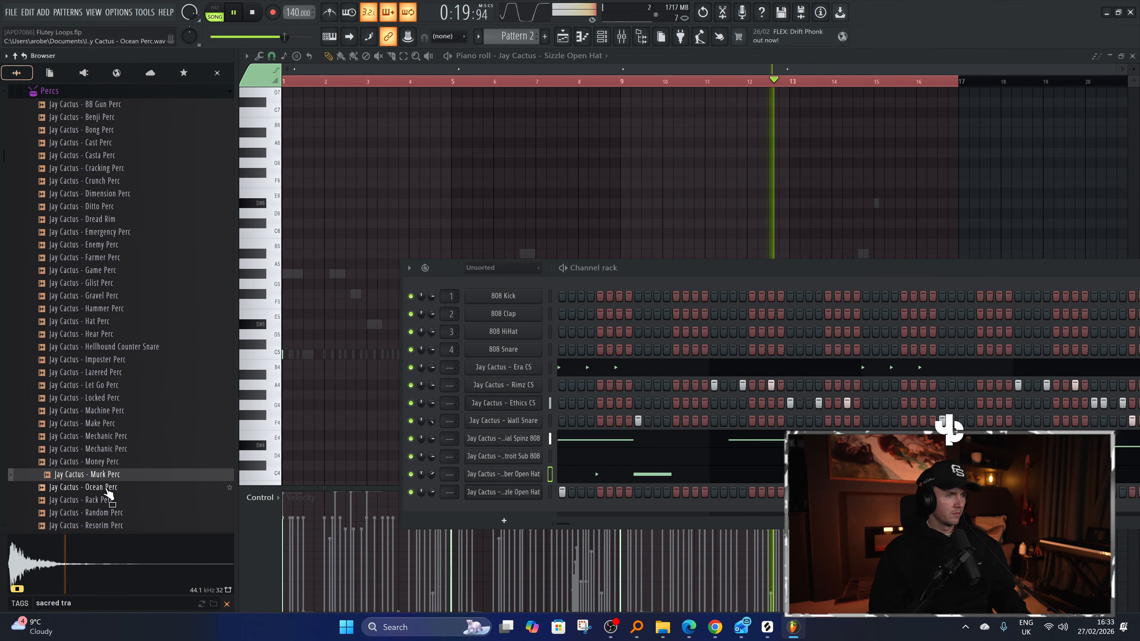
{"action": "left_click", "coordinate": [109, 500]}
{"action": "left_click", "coordinate": [111, 512]}
{"action": "scroll", "coordinate": [119, 476], "scroll_direction": "down", "scroll_amount": 2}
{"action": "key", "text": "space"}
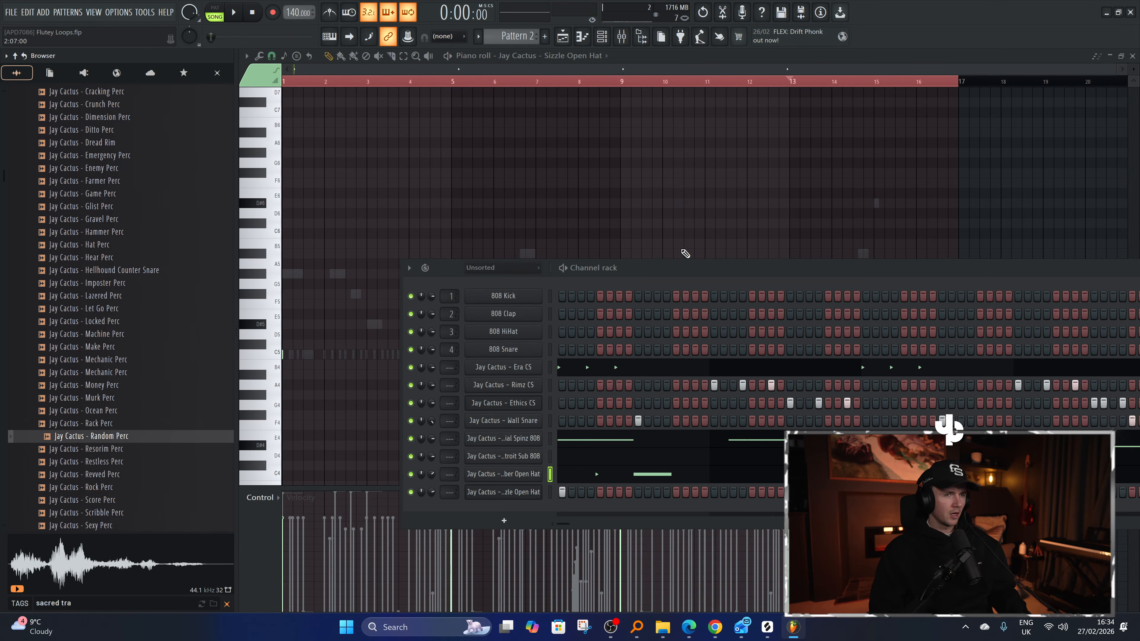
Play the beat again, peek into the Glitches folder and collapse the Percs folder.
{"action": "key", "text": "space"}
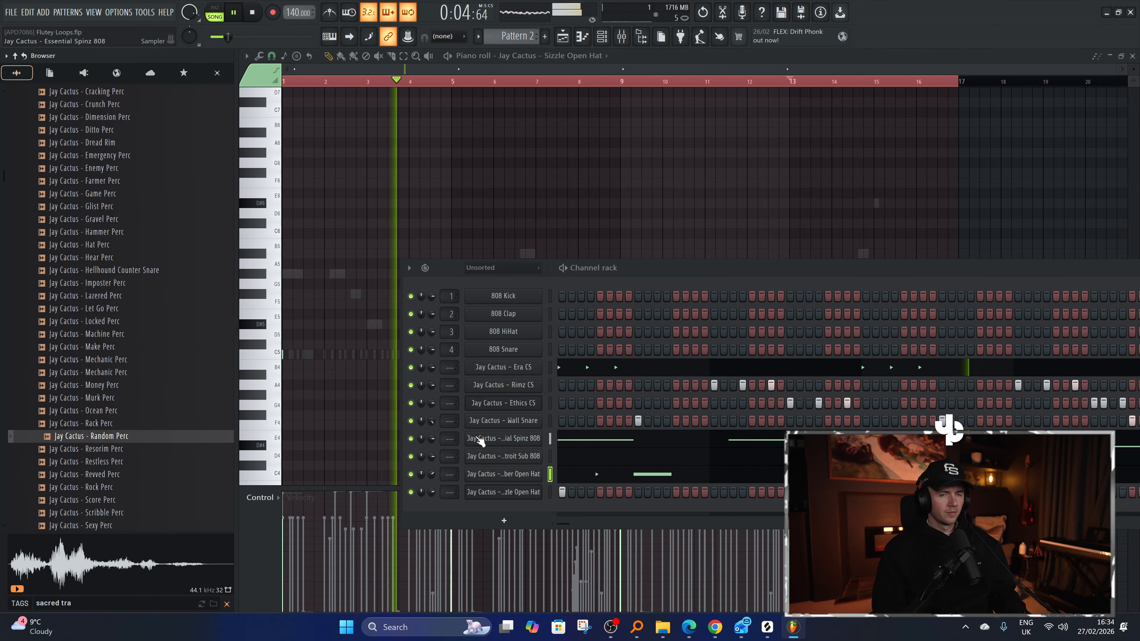
{"action": "scroll", "coordinate": [123, 282], "scroll_direction": "up", "scroll_amount": 10}
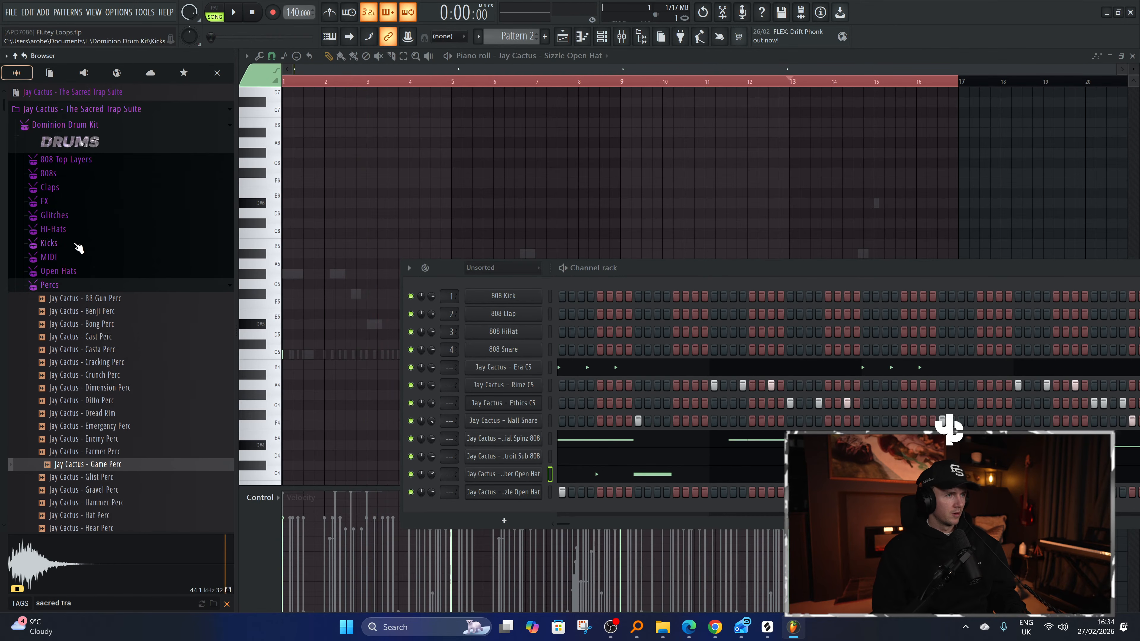
{"action": "left_click", "coordinate": [74, 216]}
{"action": "left_click", "coordinate": [70, 218]}
{"action": "left_click", "coordinate": [72, 284]}
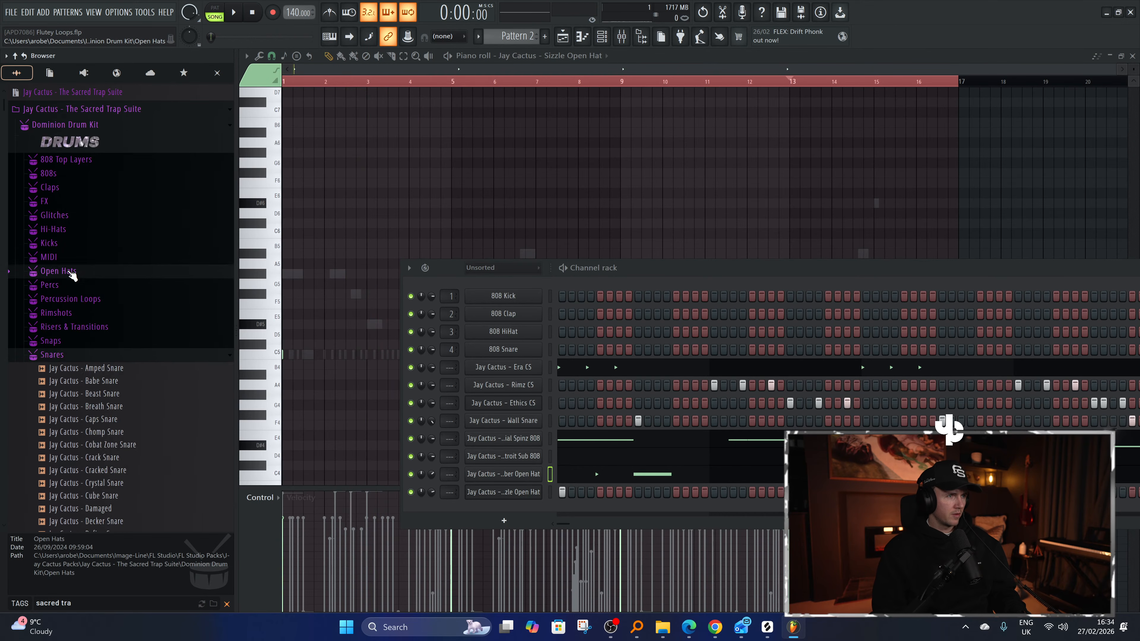
Expand the Open Hats folder and compare the Polar, Scabby and Rep Open Hat samples against the beat.
{"action": "left_click", "coordinate": [71, 272]}
{"action": "left_click", "coordinate": [92, 333]}
{"action": "left_click", "coordinate": [98, 372]}
{"action": "left_click", "coordinate": [103, 334]}
{"action": "key", "text": "space"}
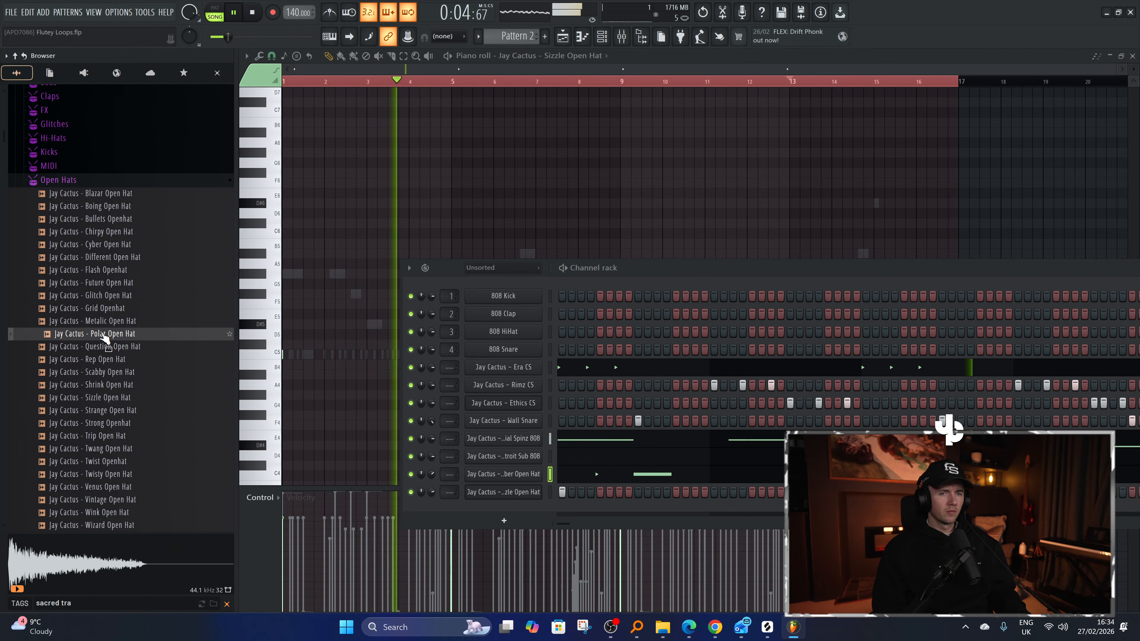
{"action": "left_click", "coordinate": [112, 361]}
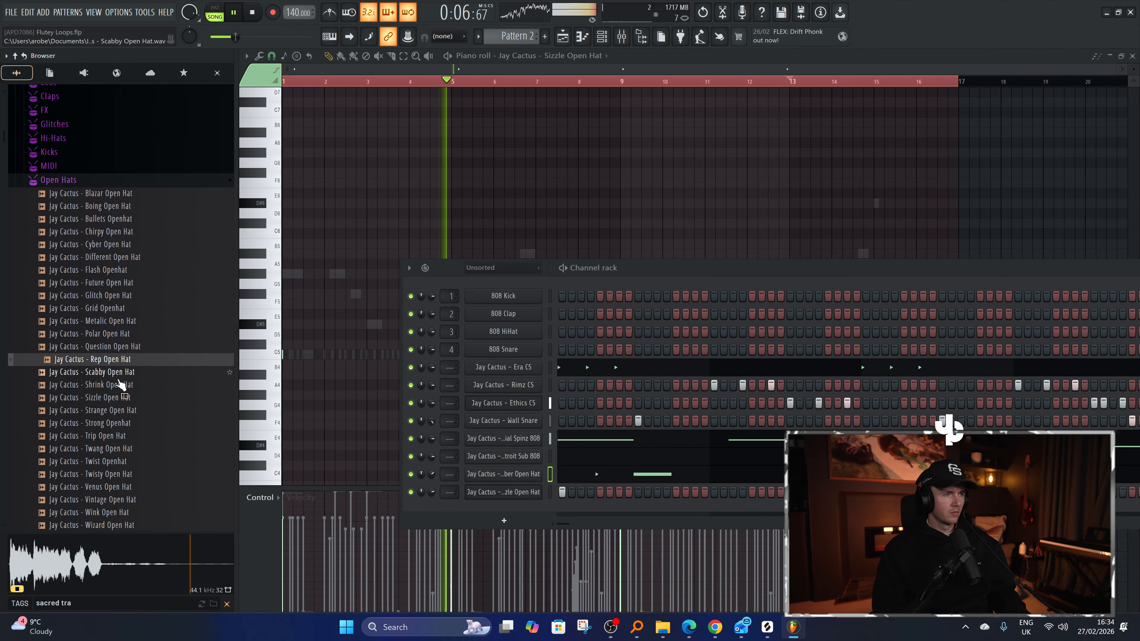
{"action": "left_click", "coordinate": [118, 376]}
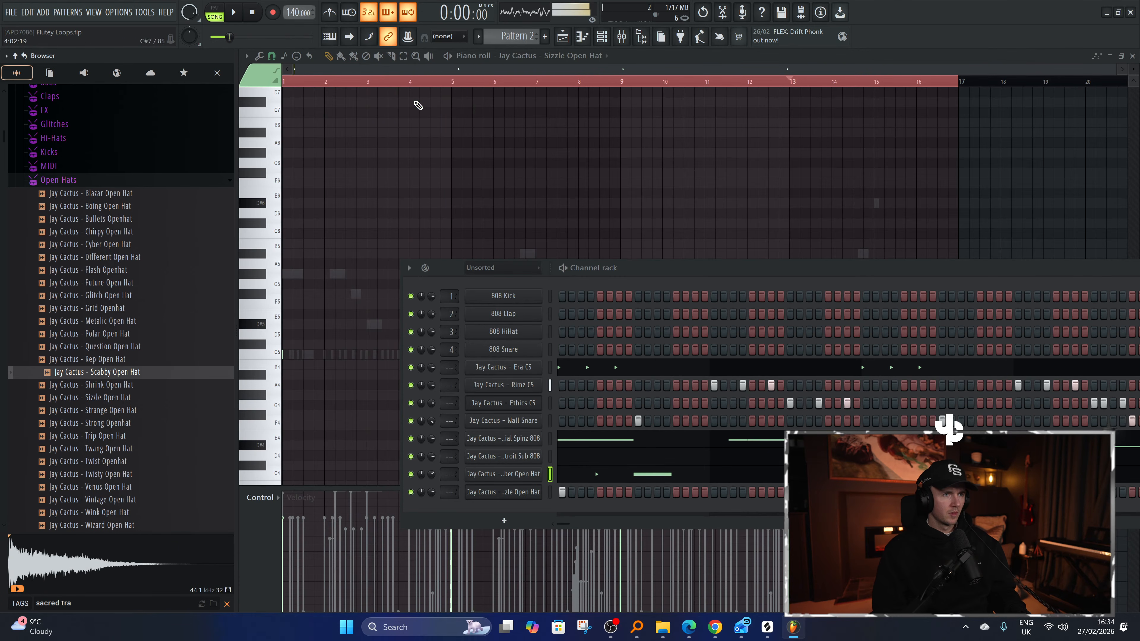
Play the beat from bar 3 and move the Channel rack up and left, clear of the webcam overlay.
{"action": "left_click", "coordinate": [368, 82]}
{"action": "key", "text": "space"}
{"action": "left_click", "coordinate": [603, 37]}
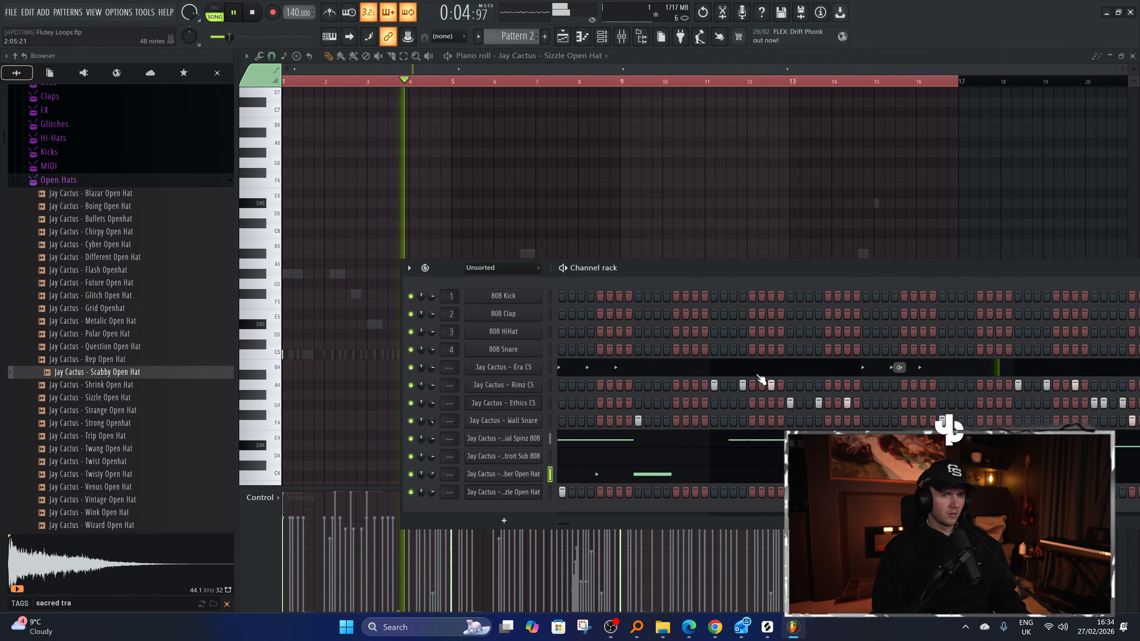
{"action": "left_click_drag", "start_coordinate": [720, 270], "coordinate": [602, 230]}
Collapse the Open Hats folder, stop playback and audition the Beast, Cobat Zone and Crack Snare samples.
{"action": "left_click", "coordinate": [84, 182]}
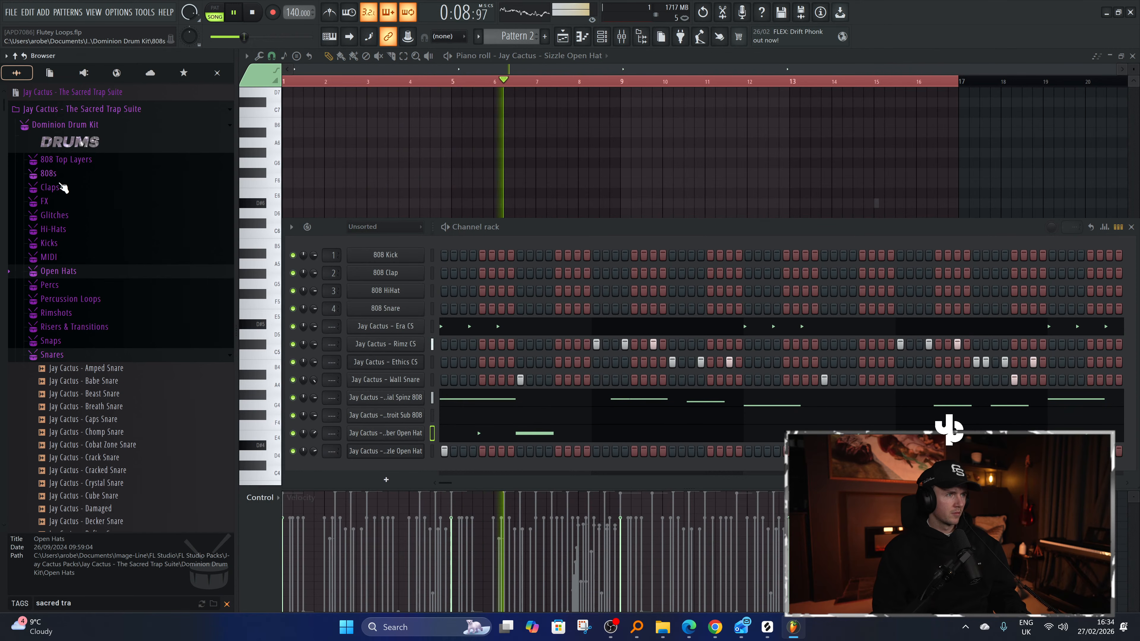
{"action": "key", "text": "space"}
{"action": "left_click", "coordinate": [92, 396]}
{"action": "left_click", "coordinate": [107, 444]}
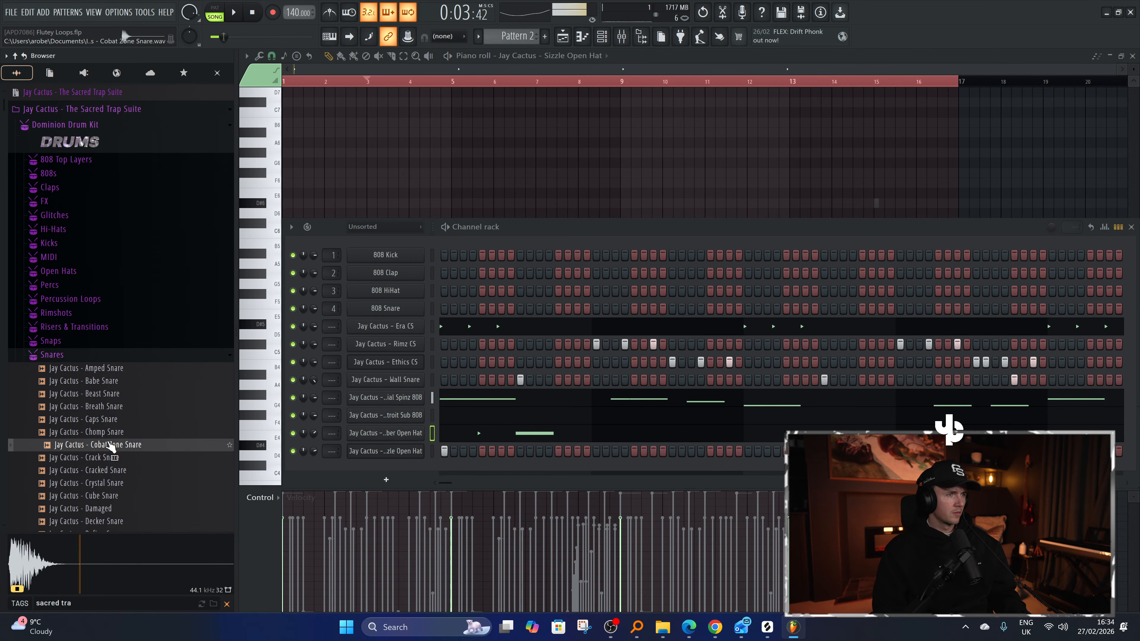
{"action": "left_click", "coordinate": [108, 457]}
Audition the Question, Shrink and Trip Open Hats and replace the Cyber Open Hat channel's sample with Shrink Open Hat.
{"action": "left_click", "coordinate": [76, 272]}
{"action": "left_click", "coordinate": [96, 347]}
{"action": "left_click", "coordinate": [106, 386]}
{"action": "left_click", "coordinate": [111, 437]}
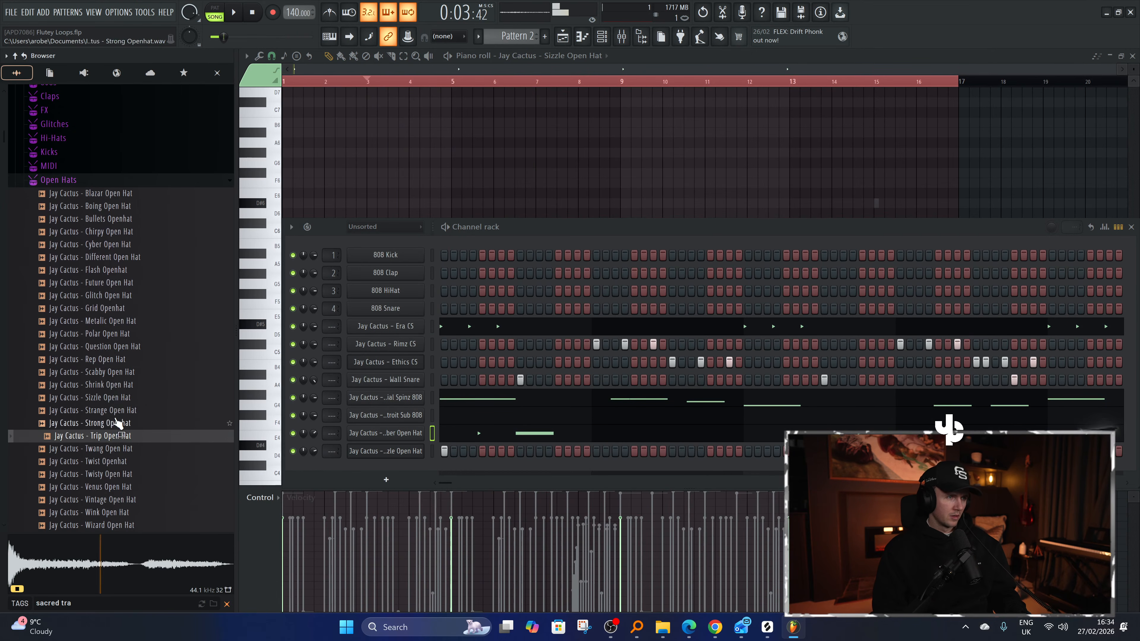
{"action": "left_click", "coordinate": [113, 387]}
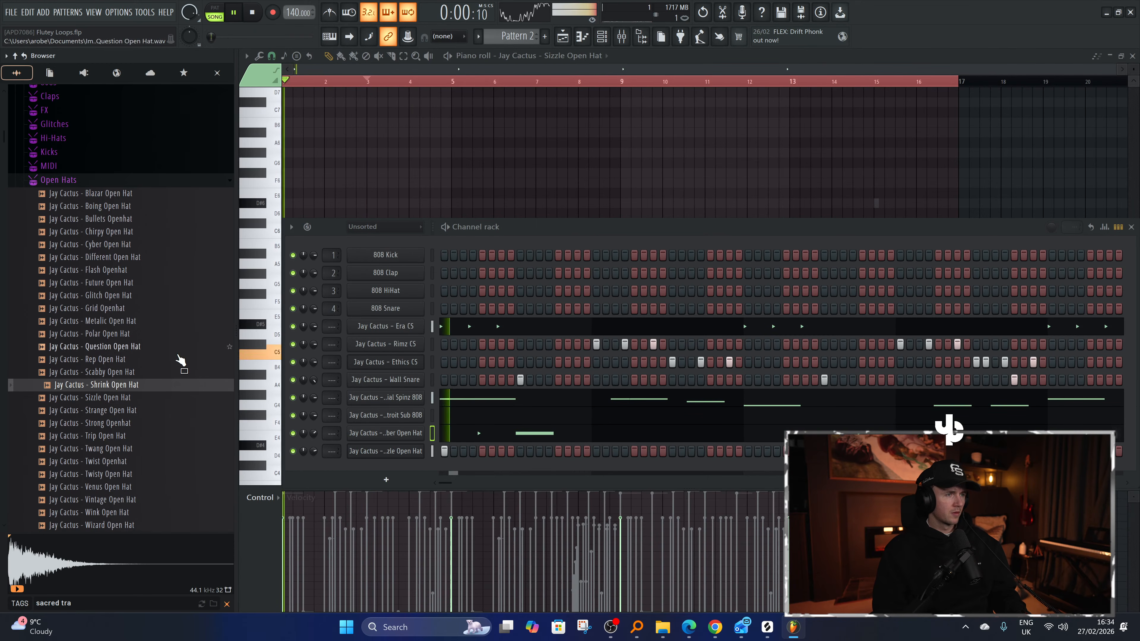
{"action": "middle_click", "coordinate": [138, 388]}
{"action": "key", "text": "space"}
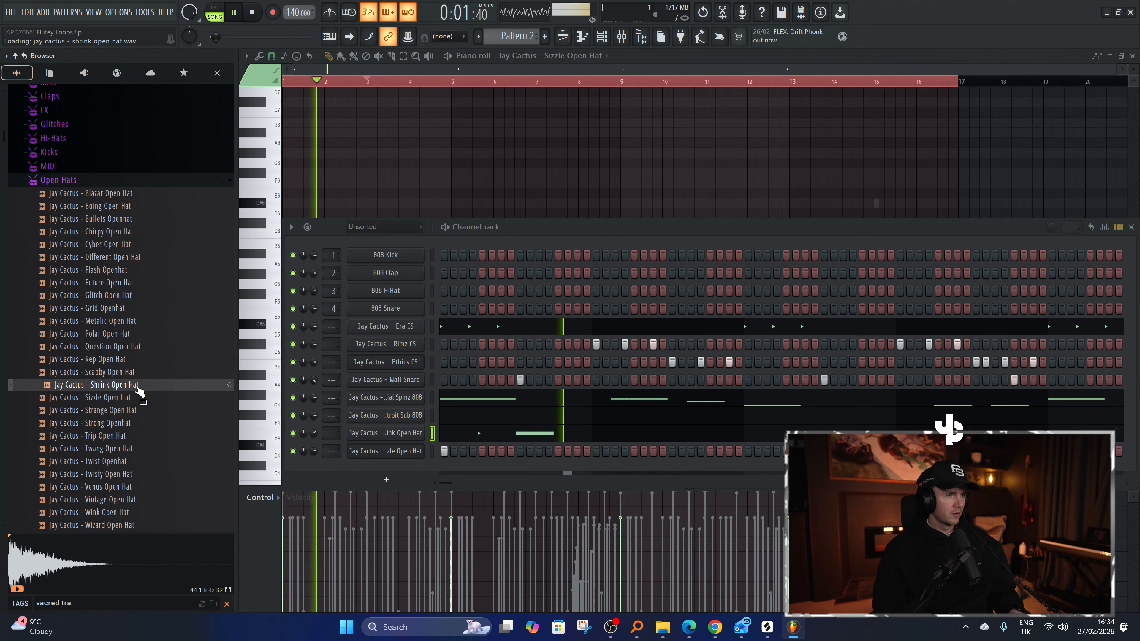
Audition the Question, Future and Grid open hats and swap the Shrink Open Hat channel's sample for Metalic Open Hat.
{"action": "left_click", "coordinate": [130, 346]}
{"action": "left_click", "coordinate": [125, 322]}
{"action": "left_click", "coordinate": [125, 282]}
{"action": "left_click", "coordinate": [124, 309]}
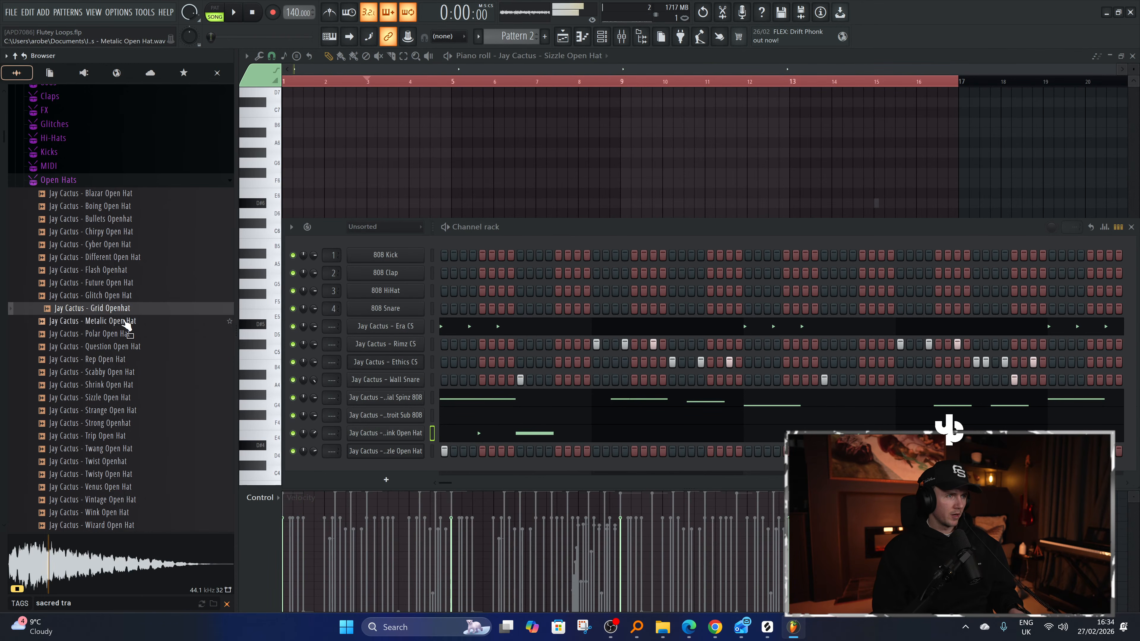
{"action": "left_click", "coordinate": [124, 322]}
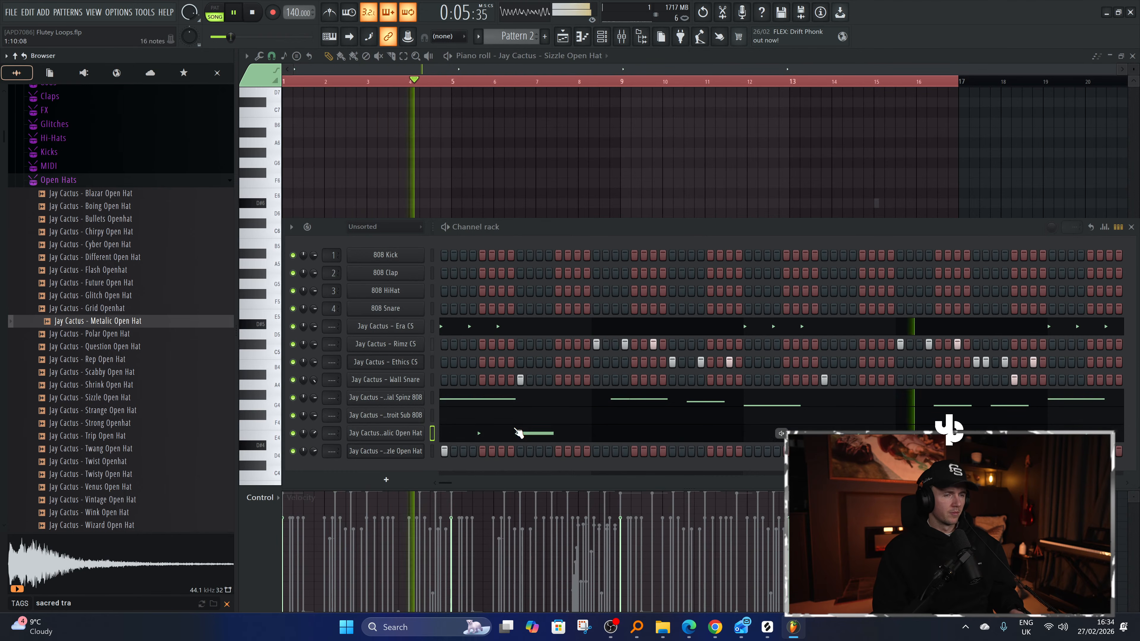
Audition the Future and Different Open Hats and load Chirpy Open Hat into the Metalic Open Hat channel.
{"action": "left_click", "coordinate": [118, 284]}
{"action": "left_click", "coordinate": [114, 257]}
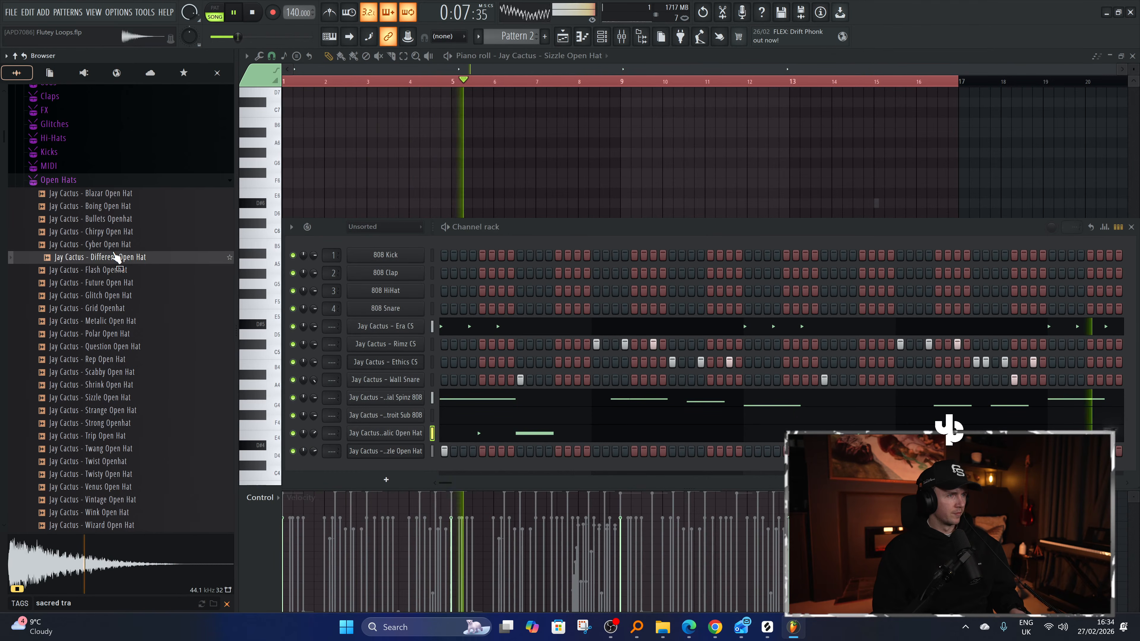
{"action": "left_click", "coordinate": [111, 233]}
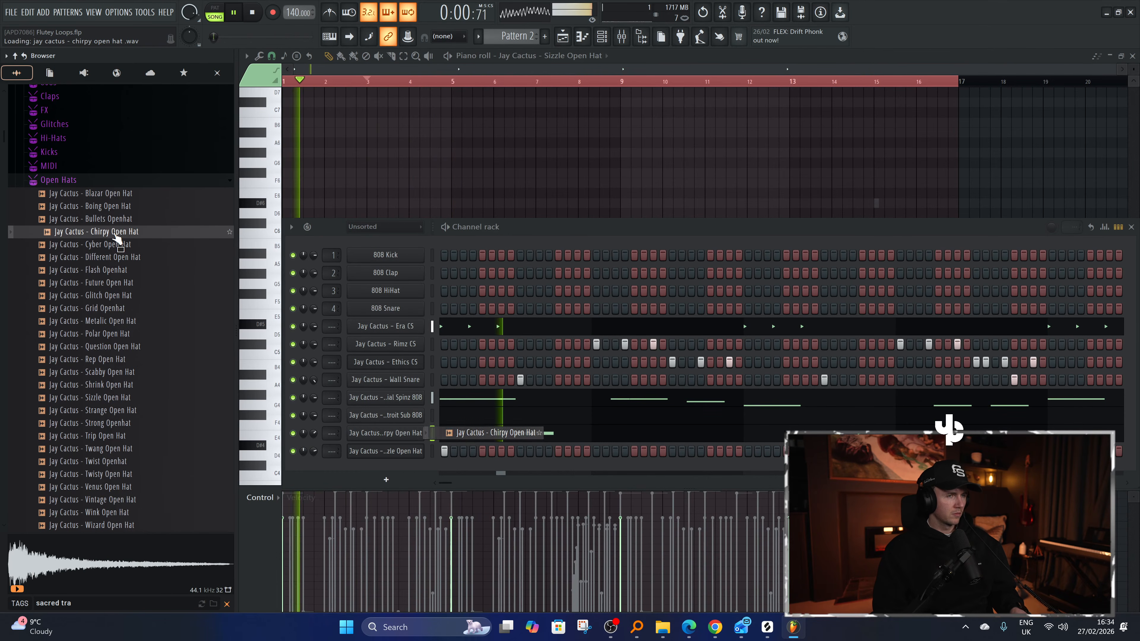
Open the Chirpy Open Hat channel's notes for editing and toggle playback of the loop.
{"action": "right_click", "coordinate": [403, 432]}
{"action": "left_click", "coordinate": [404, 432]}
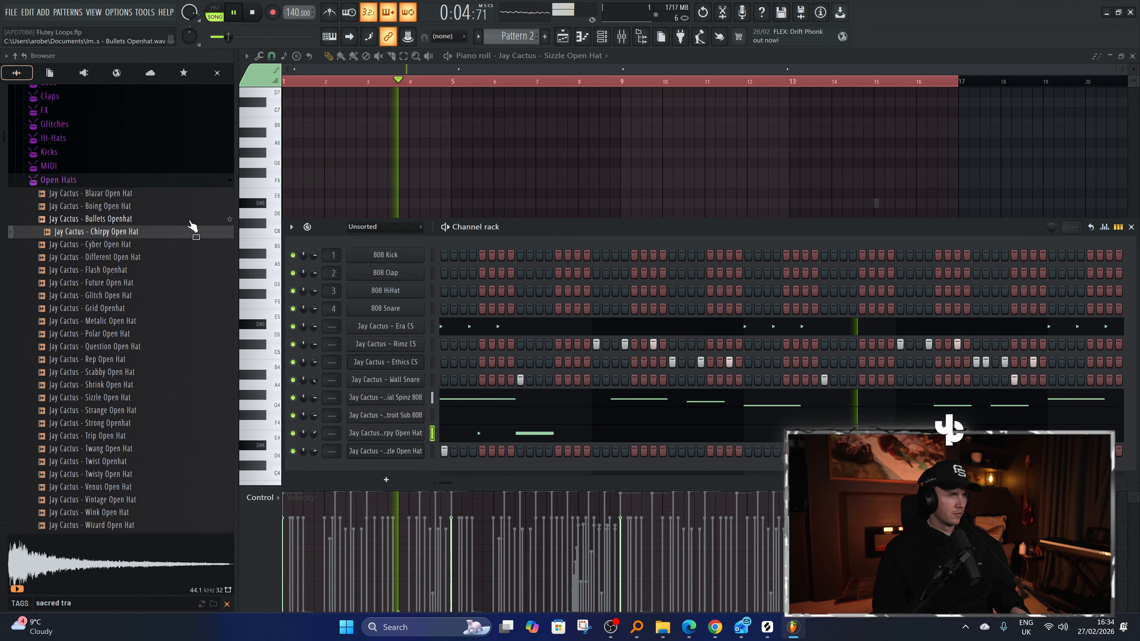
{"action": "left_click", "coordinate": [519, 435]}
{"action": "key", "text": "space"}
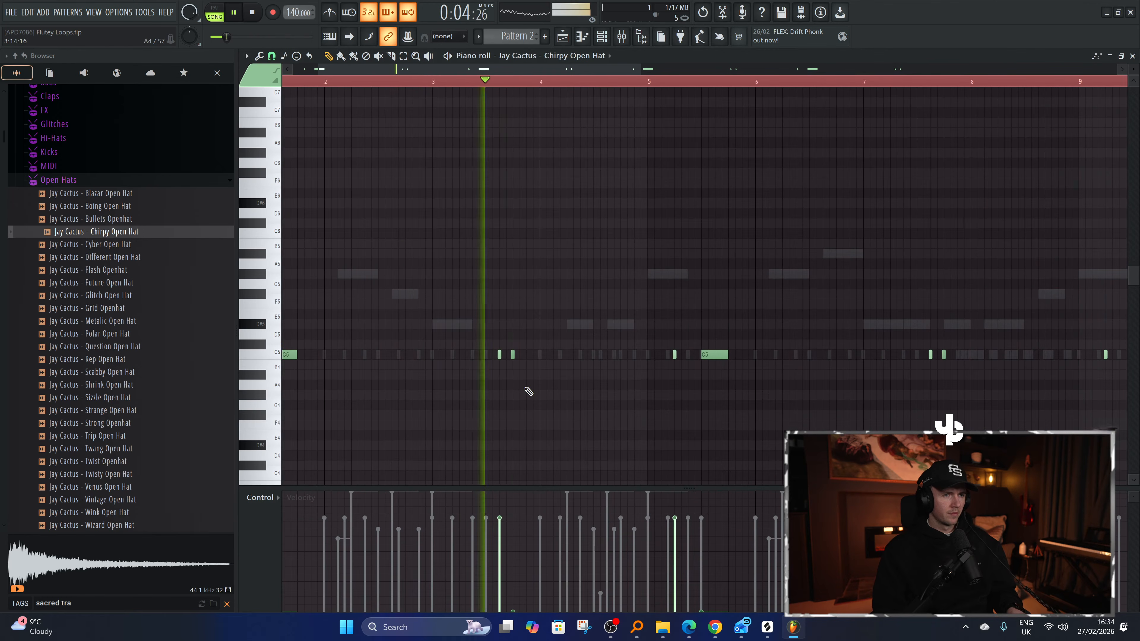
Try a pair of G4 open hat notes at bar 3 step 15 and bar 4 step 1, the second with lowered velocity.
{"action": "left_click", "coordinate": [525, 355]}
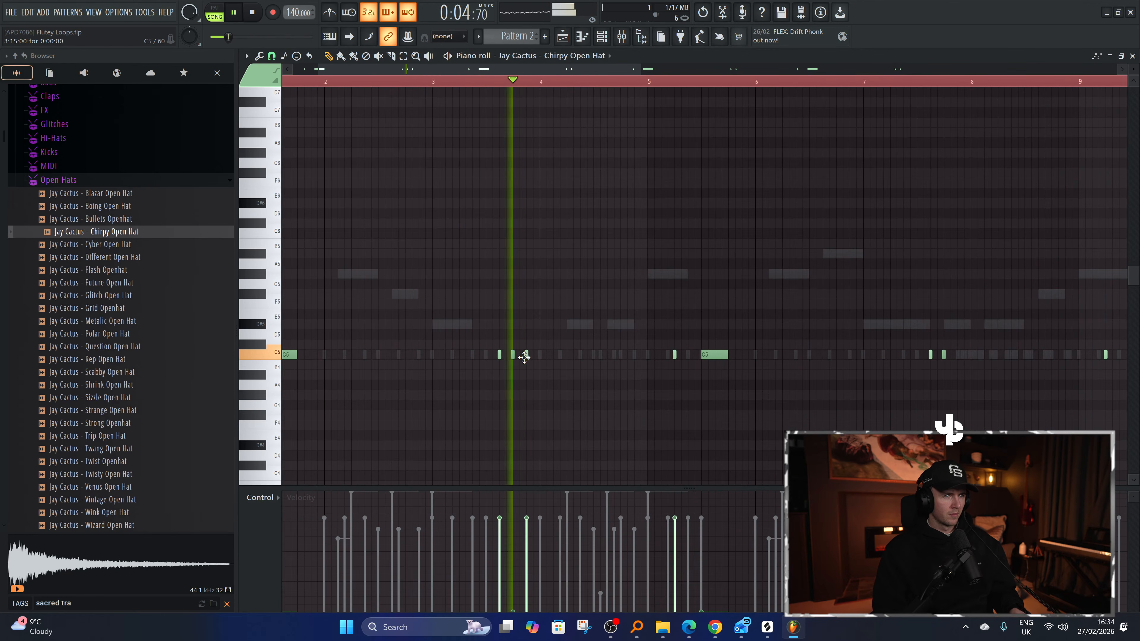
{"action": "left_click_drag", "start_coordinate": [527, 355], "coordinate": [538, 413]}
{"action": "left_click_drag", "start_coordinate": [541, 556], "coordinate": [541, 610]}
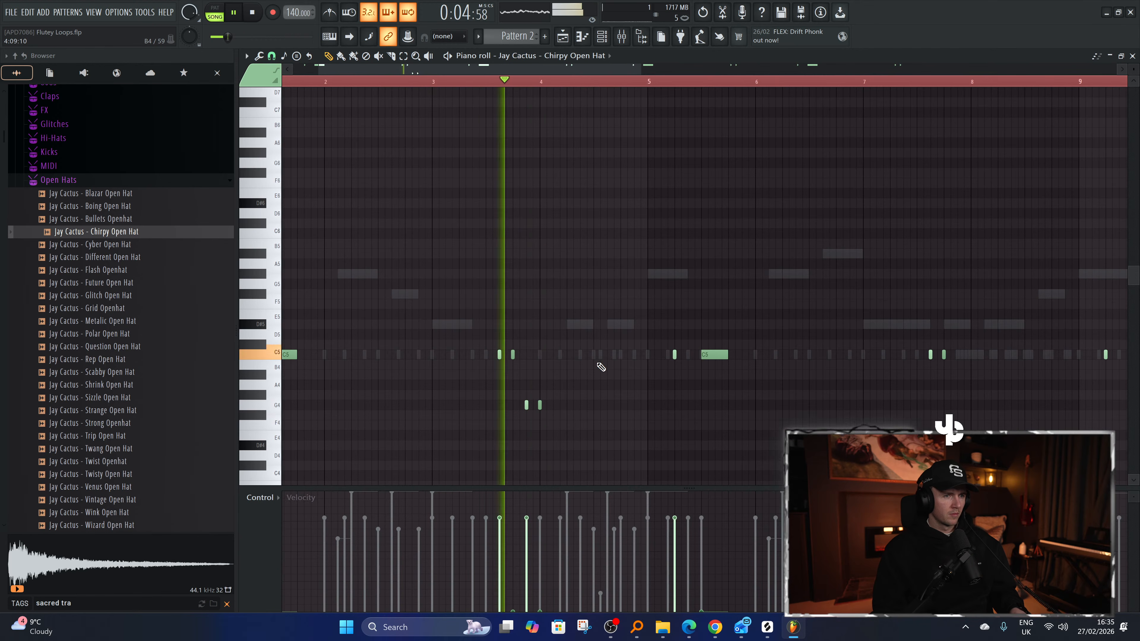
{"action": "scroll", "coordinate": [564, 403], "scroll_direction": "down", "scroll_amount": 1}
{"action": "right_click", "coordinate": [540, 400]}
{"action": "right_click", "coordinate": [527, 401]}
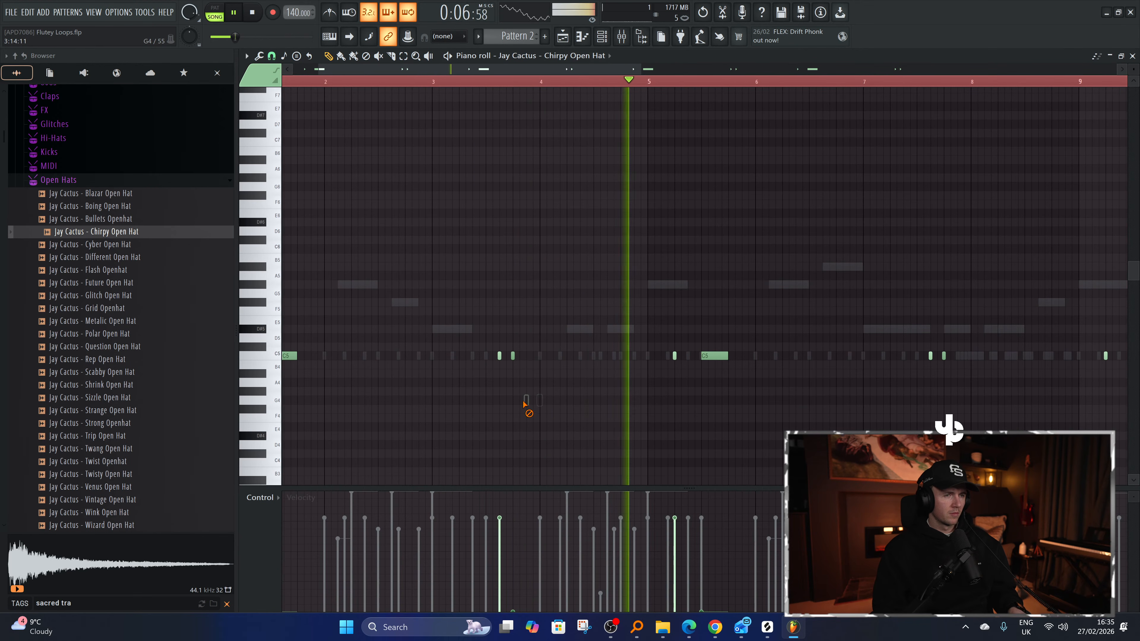
Redraw the bar 3 open hat pair as adjacent one-step C5 notes at steps 11 and 12, lowering the second note's velocity.
{"action": "key", "text": "KP_Divide"}
{"action": "scroll", "coordinate": [511, 363], "scroll_direction": "up", "scroll_amount": 2}
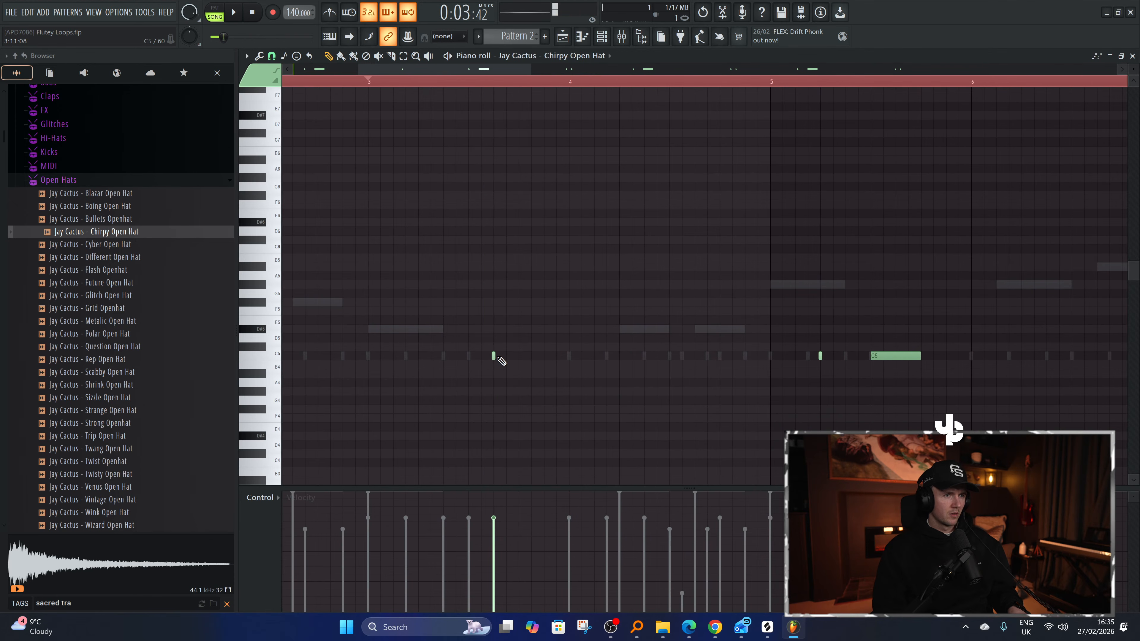
{"action": "key", "text": "space"}
{"action": "left_click_drag", "start_coordinate": [509, 556], "coordinate": [509, 611]}
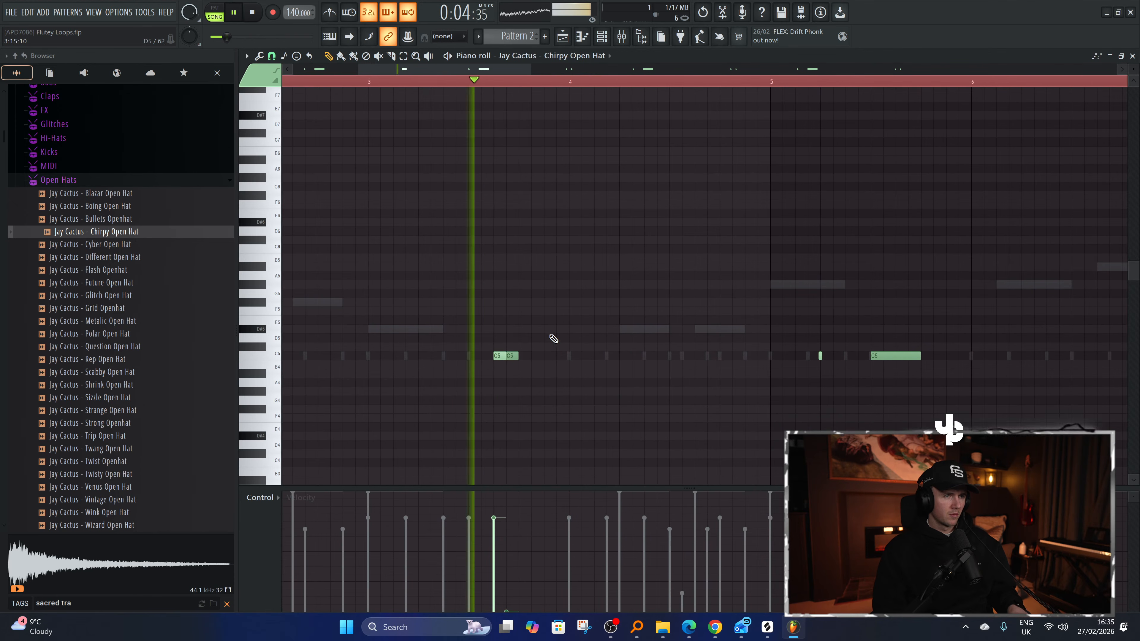
Try duplicating the bar 3 open hat pair directly after itself, starting at step 13, and listen to the result.
{"action": "left_click_drag", "start_coordinate": [552, 339], "coordinate": [478, 380]}
{"action": "key", "text": "space"}
{"action": "key", "text": "space"}
{"action": "key", "text": "ctrl+b"}
{"action": "key", "text": "ctrl+d"}
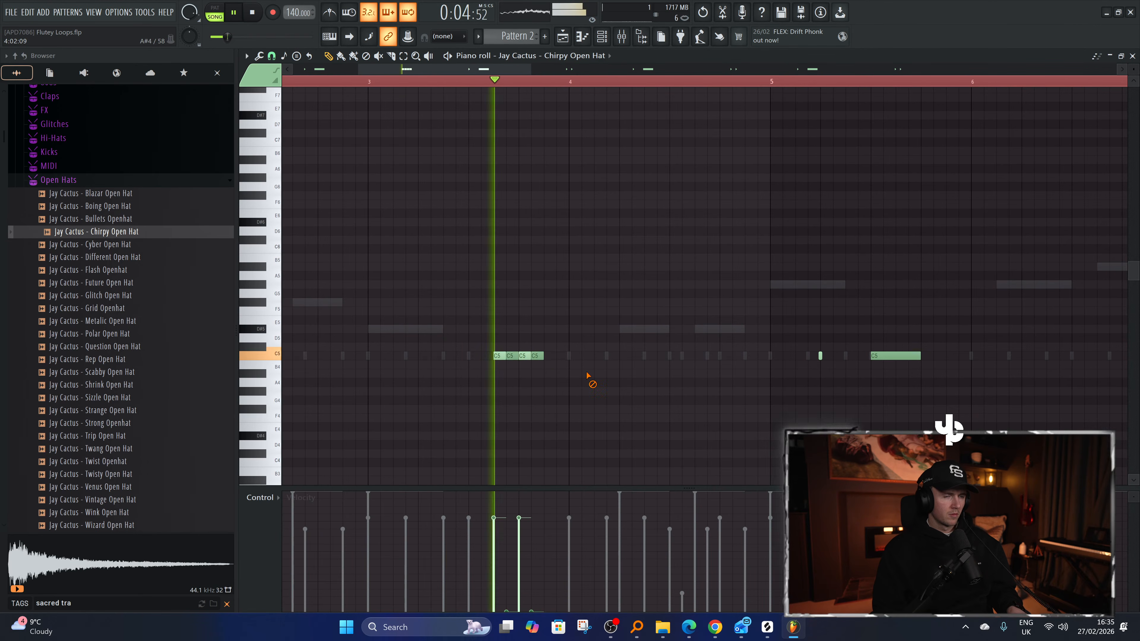
{"action": "key", "text": "space"}
{"action": "key", "text": "space"}
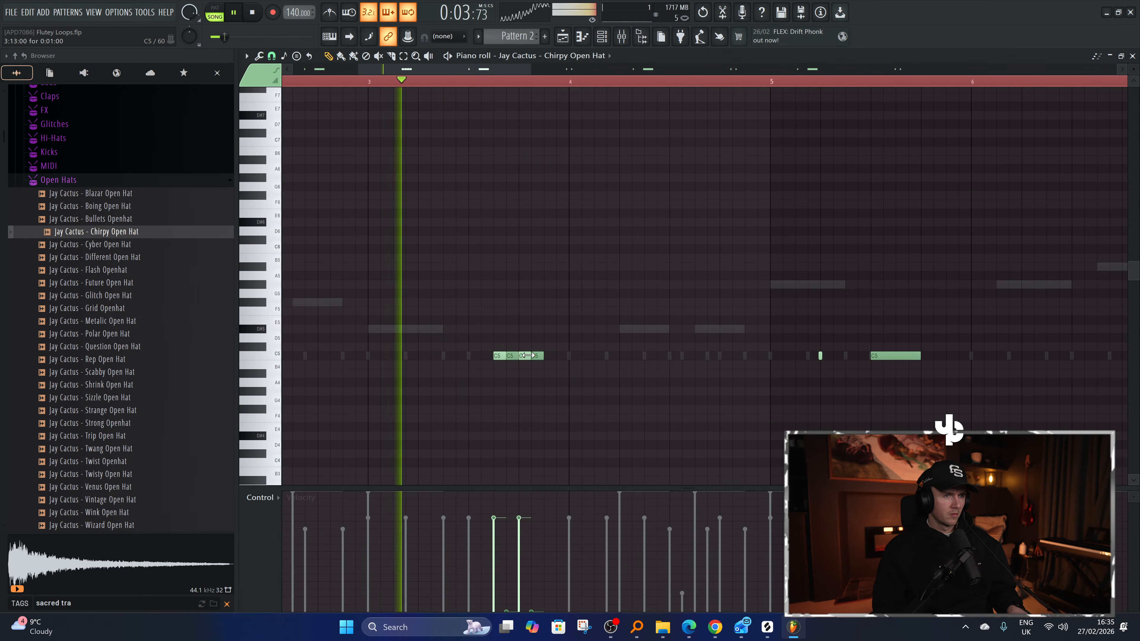
{"action": "right_click", "coordinate": [525, 355]}
{"action": "right_click", "coordinate": [538, 355]}
{"action": "left_click", "coordinate": [547, 357]}
{"action": "right_click", "coordinate": [548, 354]}
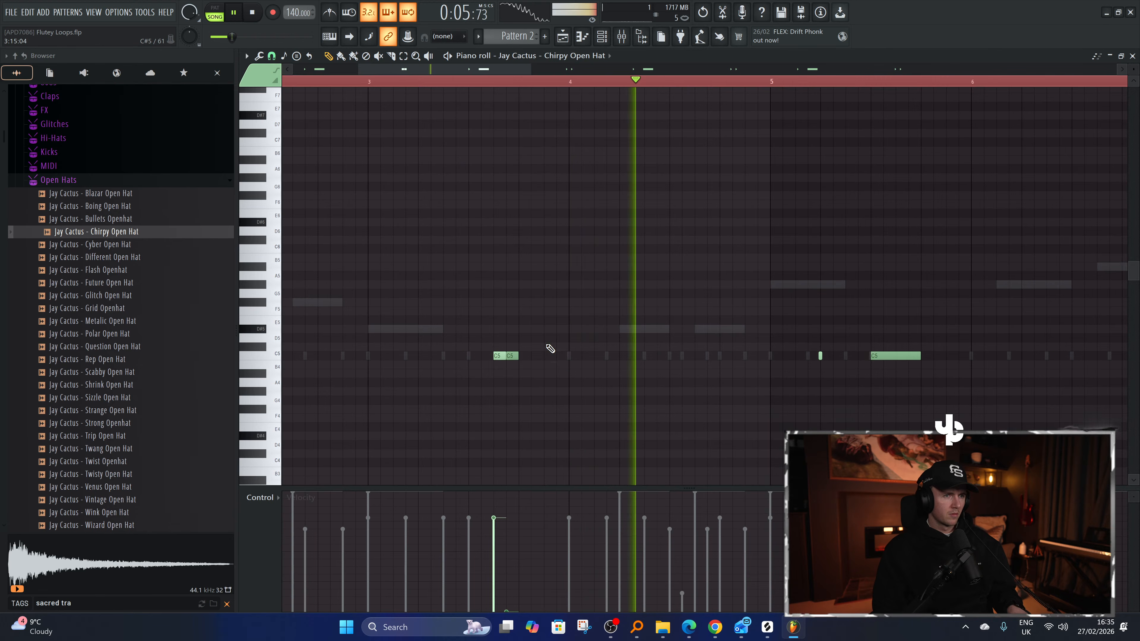
Return to the channel rack, collapse the Open Hats folder and audition the Gun Shot, Maffia, Raven, Spirit and Thunder FX samples.
{"action": "scroll", "coordinate": [549, 350], "scroll_direction": "down", "scroll_amount": 3}
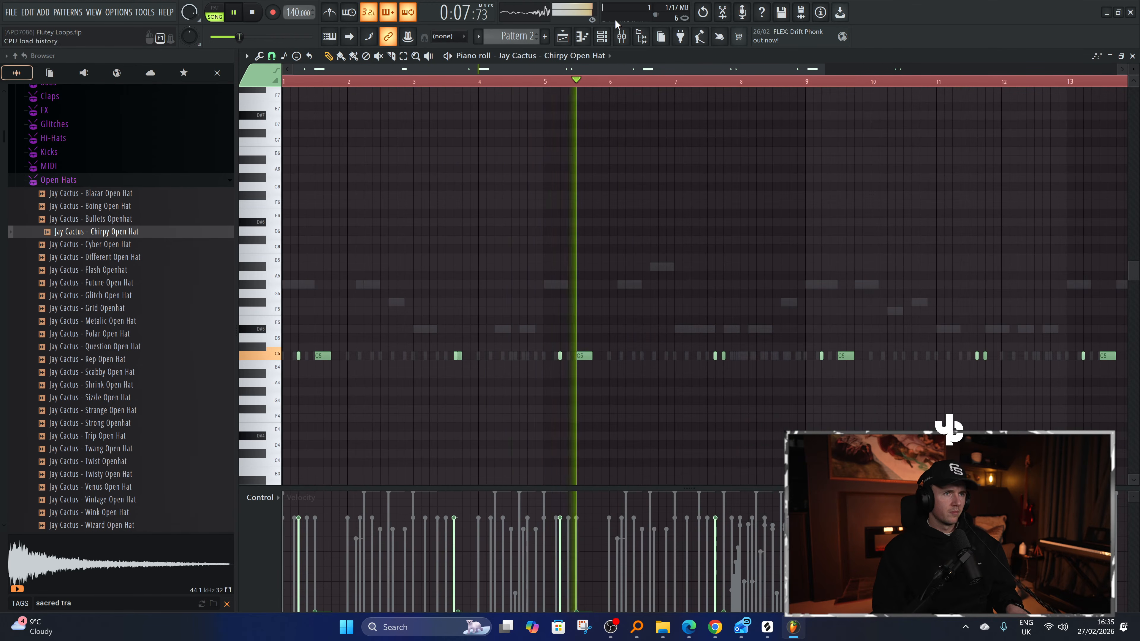
{"action": "key", "text": "F6"}
{"action": "scroll", "coordinate": [96, 180], "scroll_direction": "up", "scroll_amount": 3}
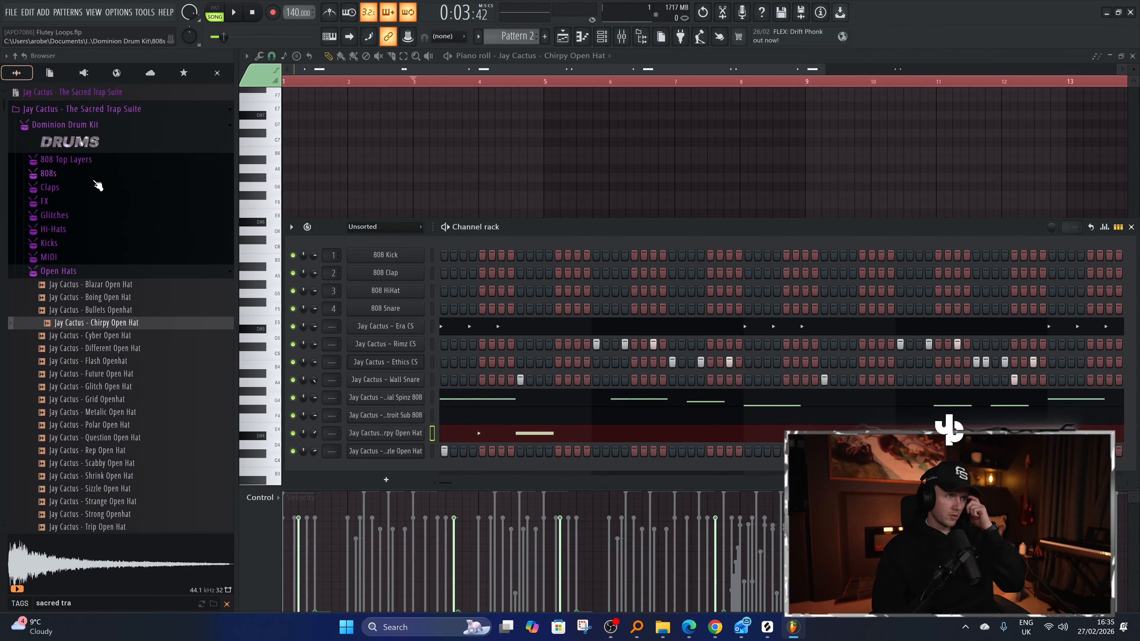
{"action": "left_click", "coordinate": [90, 269]}
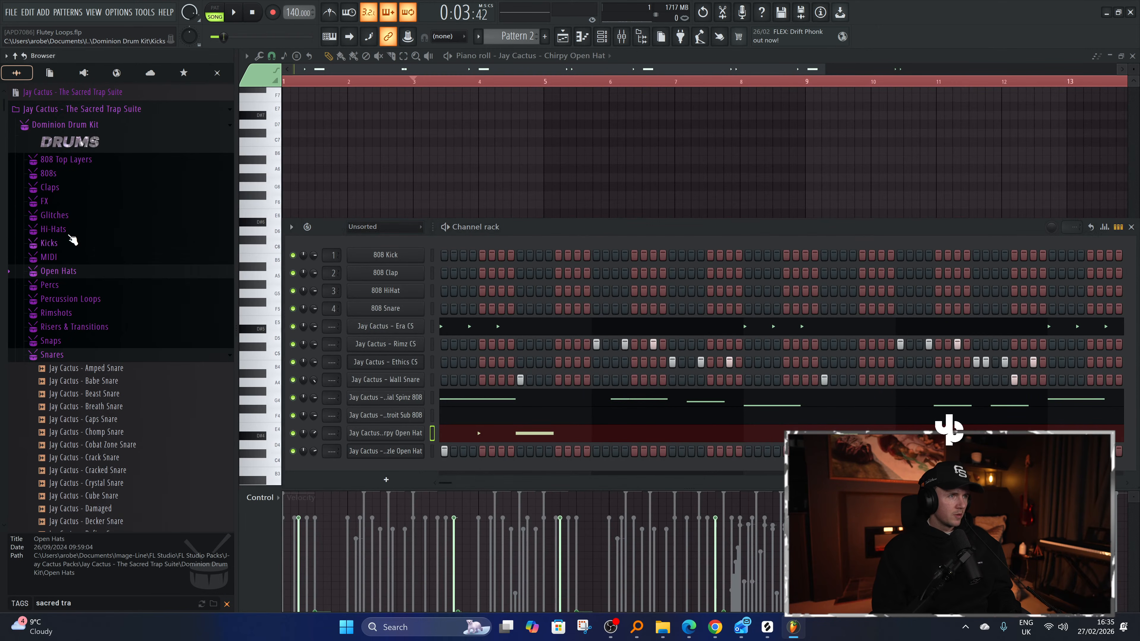
{"action": "left_click", "coordinate": [51, 206]}
{"action": "left_click", "coordinate": [100, 296]}
{"action": "left_click", "coordinate": [107, 343]}
{"action": "left_click", "coordinate": [110, 369]}
{"action": "left_click", "coordinate": [113, 396]}
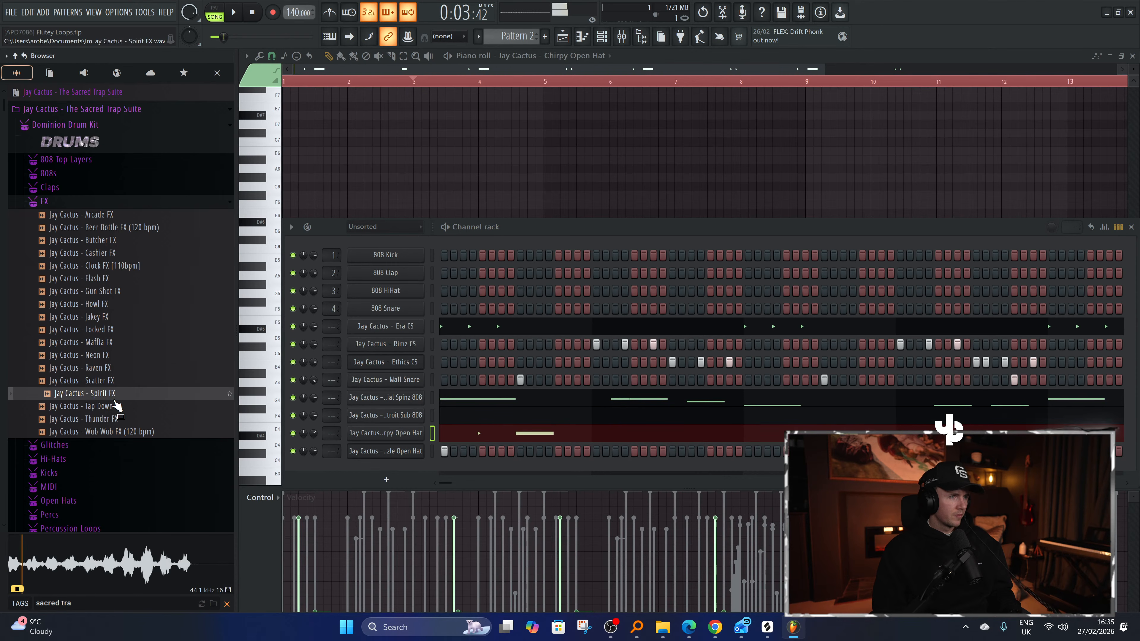
{"action": "left_click", "coordinate": [115, 420]}
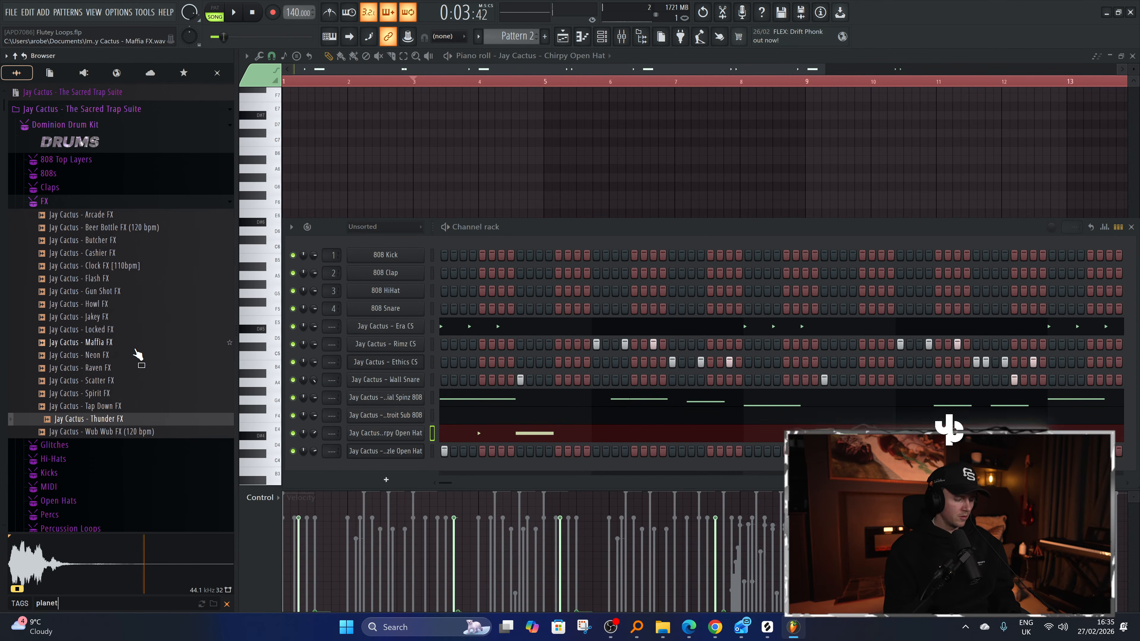
Search the sample browser for "planet drill" and open the Dojo Drum Kit inside the Planet Drill Bundle.
{"action": "left_click", "coordinate": [108, 95]}
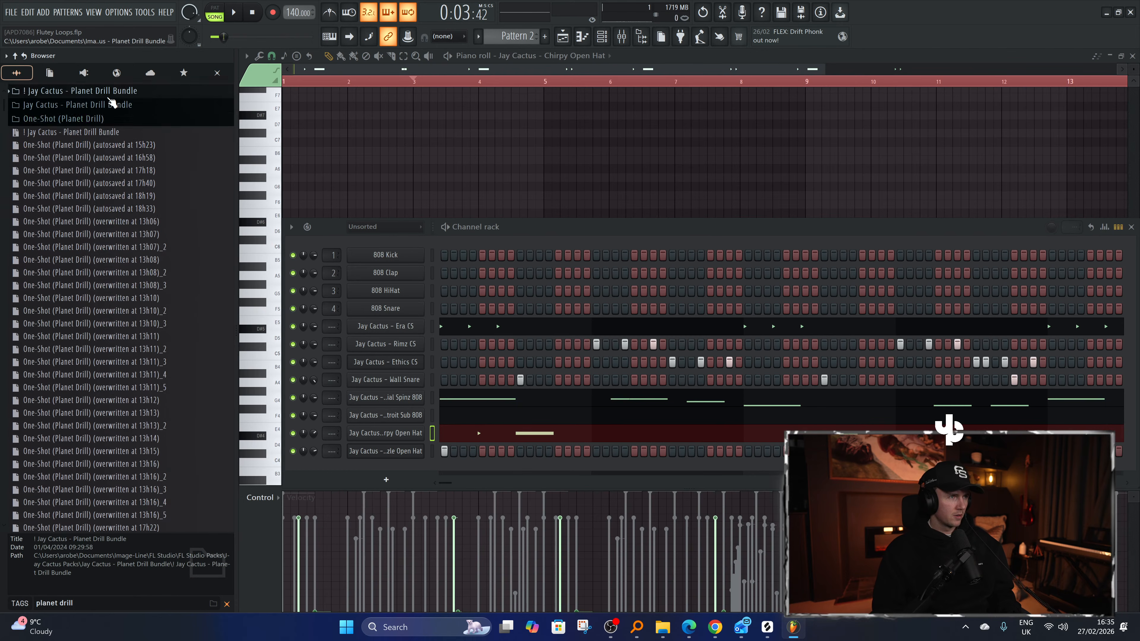
{"action": "left_click", "coordinate": [106, 119]}
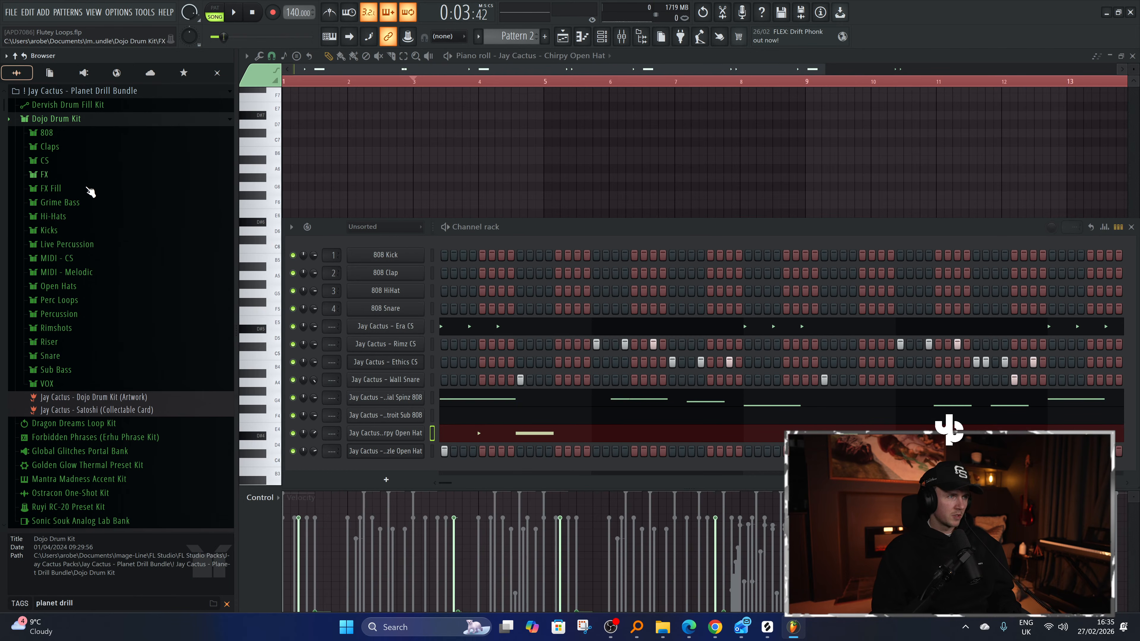
{"action": "left_click", "coordinate": [62, 285]}
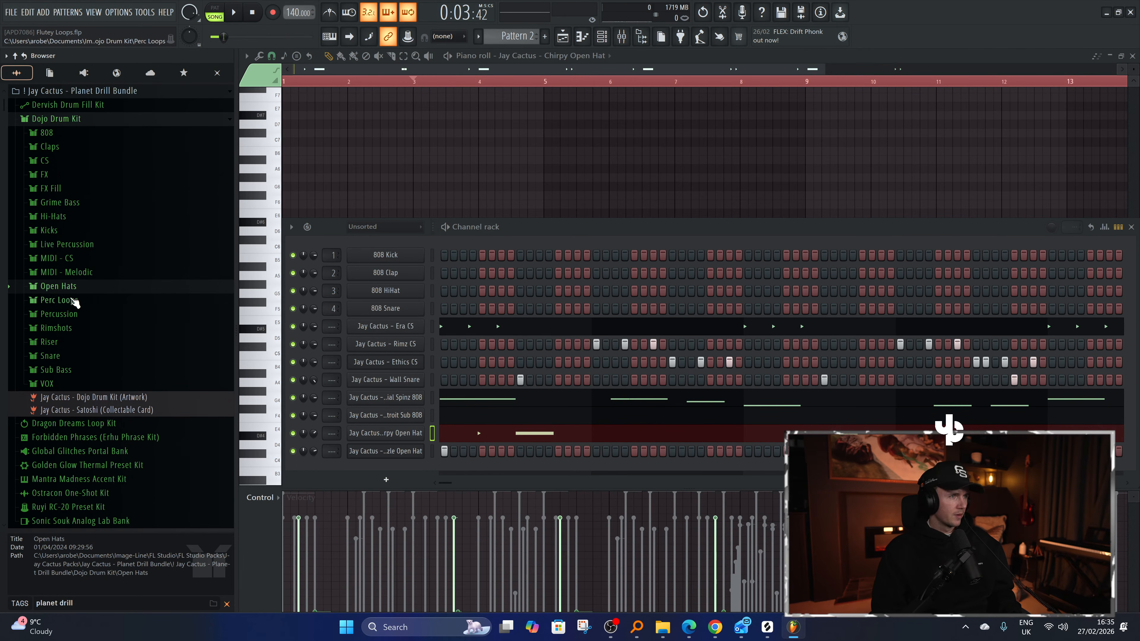
Audition the Dojo kit's Doobie, Honest, Shine, Slender and Tap rimshots, start playback and collapse the Rimshots folder.
{"action": "left_click", "coordinate": [77, 326]}
{"action": "left_click", "coordinate": [78, 353]}
{"action": "left_click", "coordinate": [79, 391]}
{"action": "left_click", "coordinate": [80, 405]}
{"action": "left_click", "coordinate": [83, 417]}
{"action": "left_click", "coordinate": [85, 441]}
{"action": "key", "text": "space"}
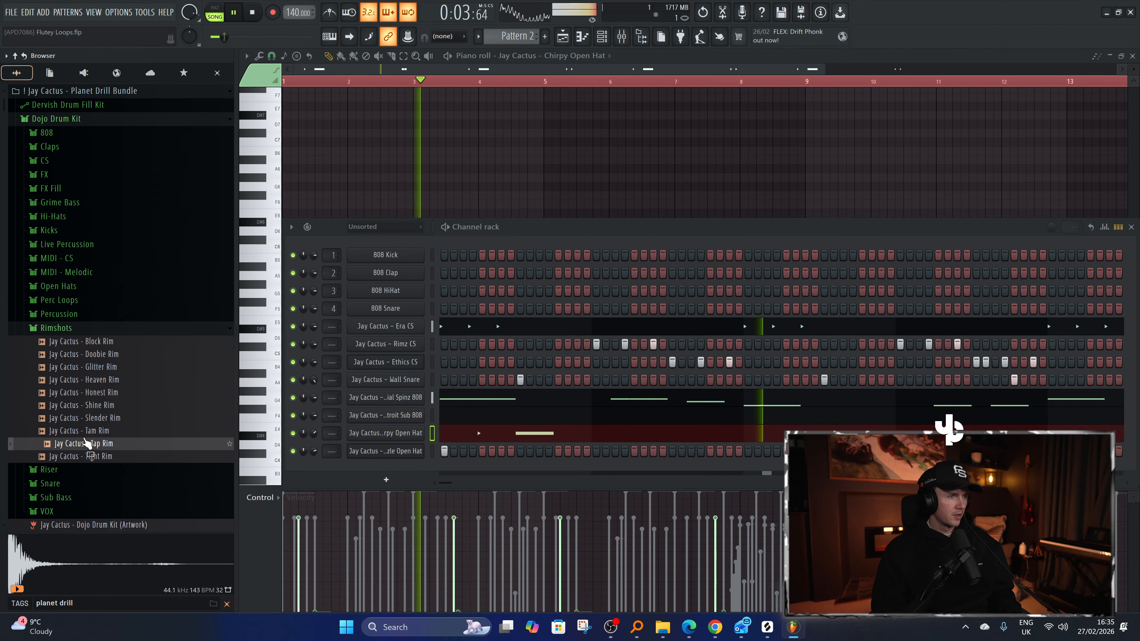
{"action": "left_click", "coordinate": [56, 327]}
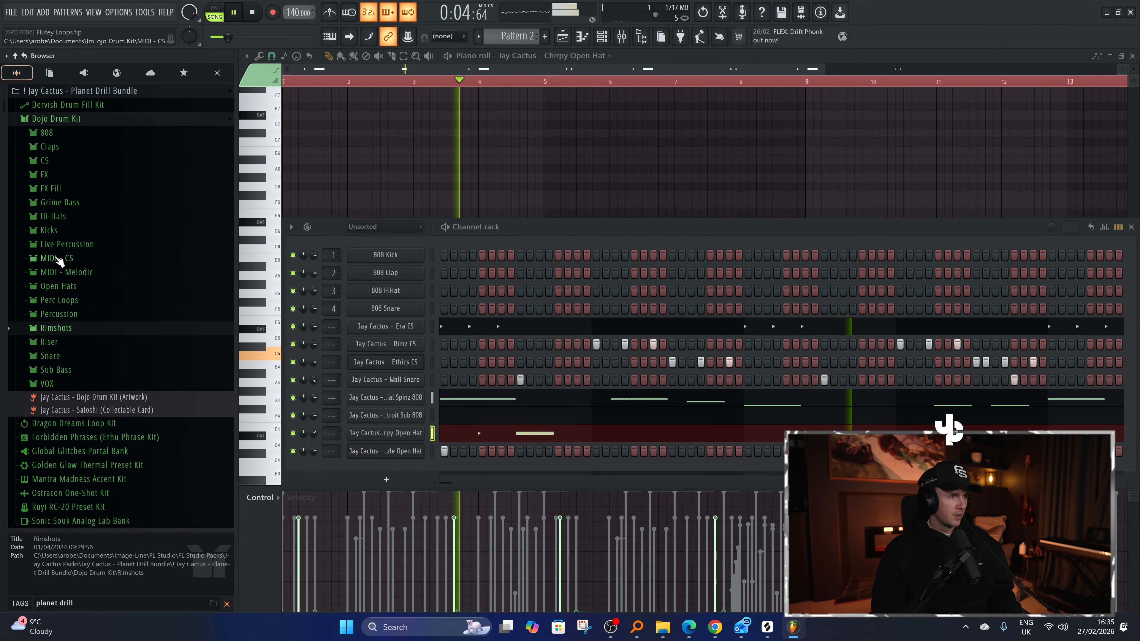
Audition the Dojo kit's Percussion samples, including Snot Perc, and add Stomp Perc 2 as a new channel.
{"action": "left_click", "coordinate": [66, 314]}
{"action": "left_click", "coordinate": [80, 360]}
{"action": "left_click", "coordinate": [91, 386]}
{"action": "left_click", "coordinate": [95, 411]}
{"action": "left_click", "coordinate": [99, 424]}
{"action": "left_click", "coordinate": [102, 438]}
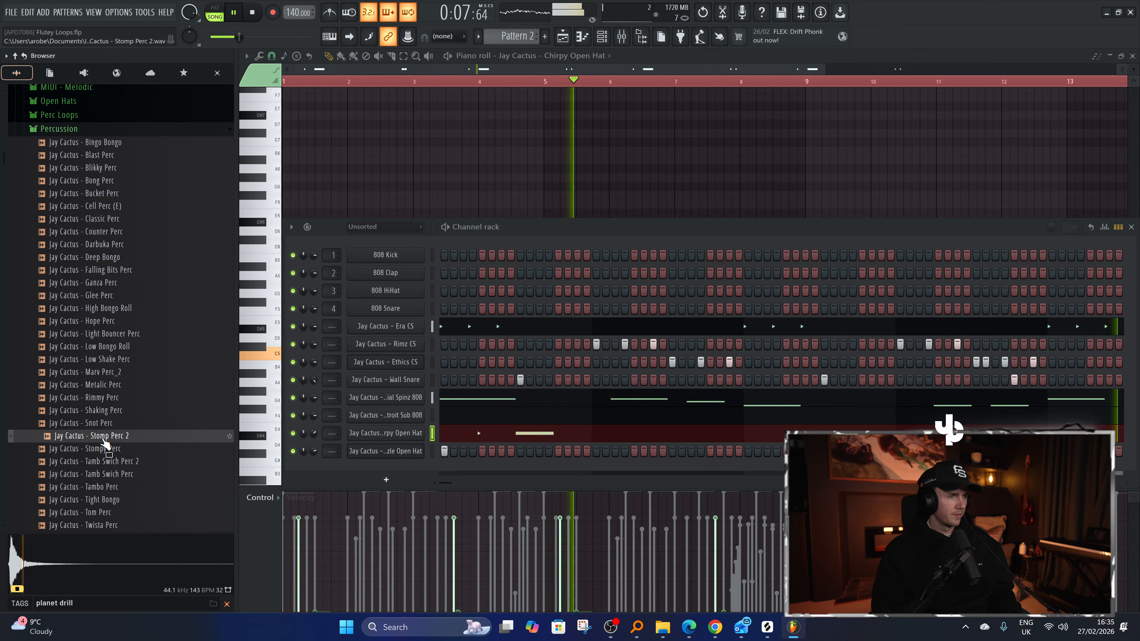
{"action": "left_click", "coordinate": [106, 425]}
{"action": "left_click", "coordinate": [108, 436]}
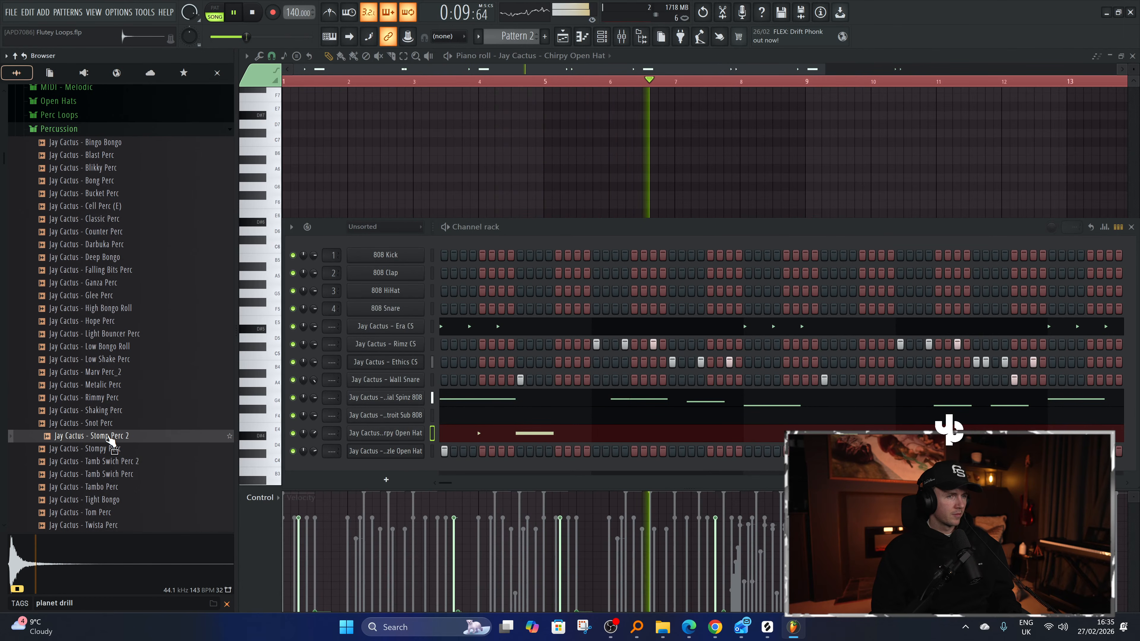
{"action": "left_click_drag", "start_coordinate": [111, 440], "coordinate": [395, 474]}
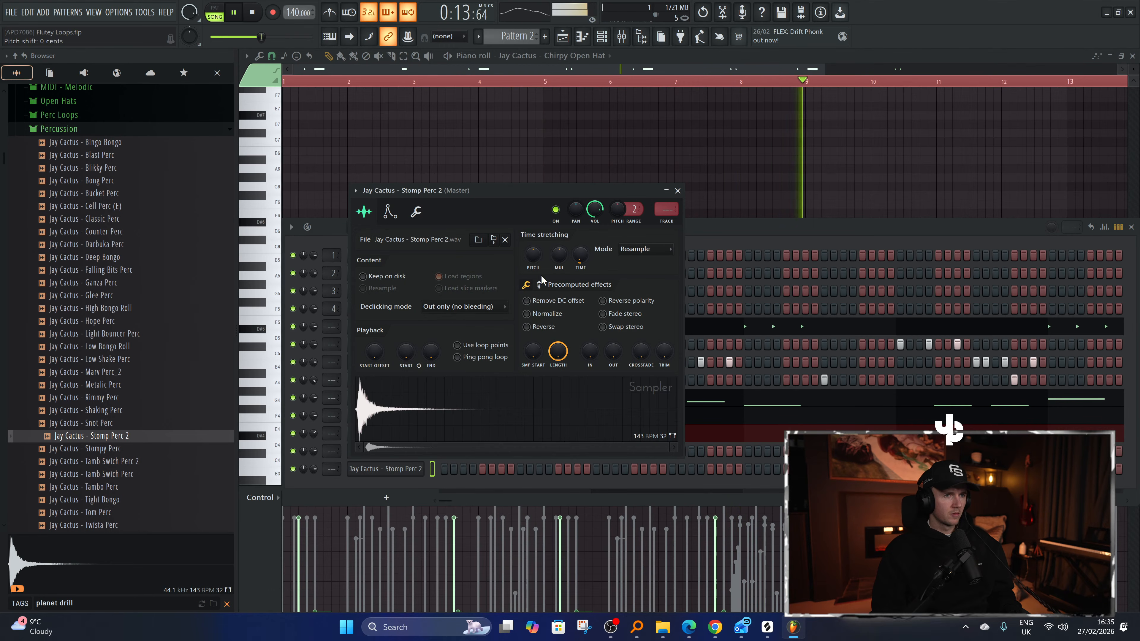
Apply the 808 preset to the Stomp Perc 2 channel's volume envelope.
{"action": "left_click", "coordinate": [416, 212]}
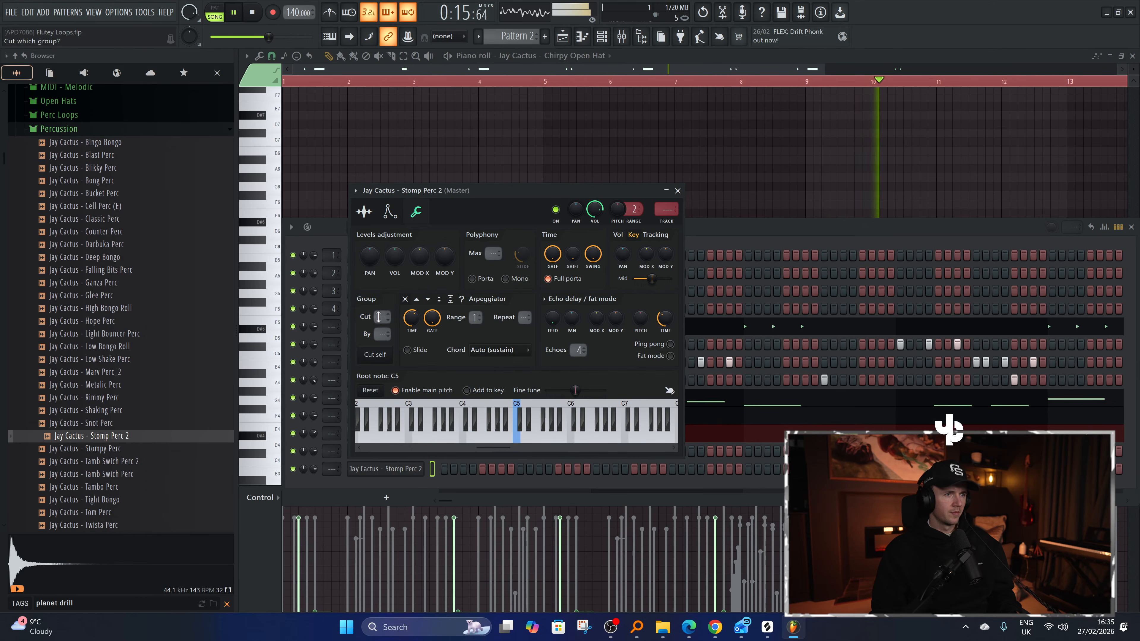
{"action": "left_click", "coordinate": [389, 212]}
{"action": "left_click", "coordinate": [527, 278]}
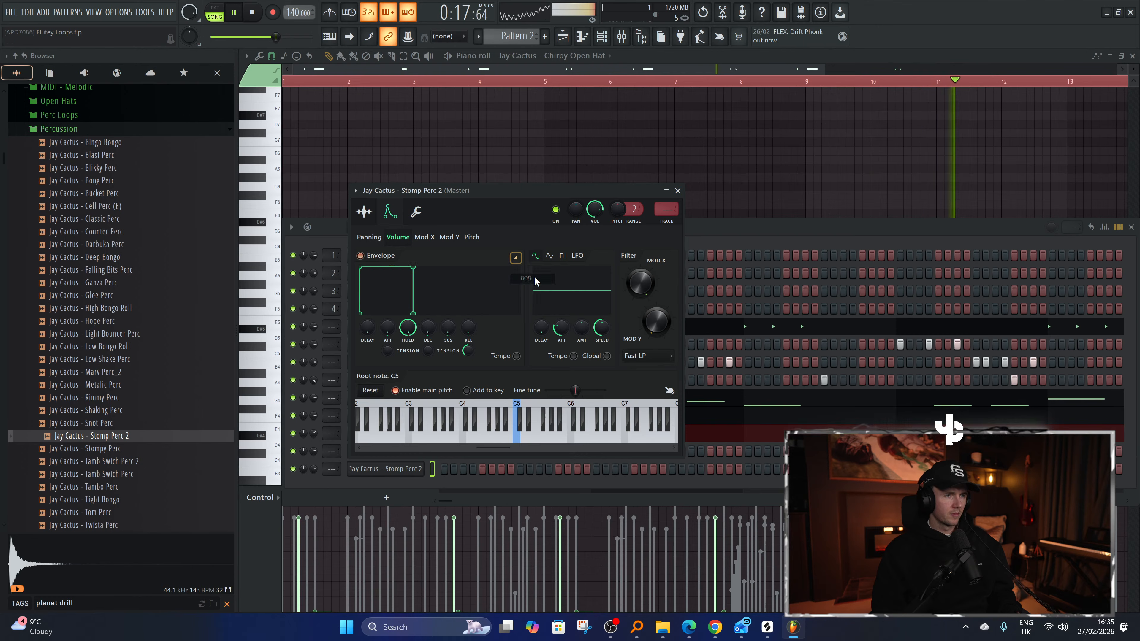
Open the Stomp Perc 2 piano roll and draw a four-step C5 note at the start of bar 1.
{"action": "key", "text": "F7"}
{"action": "left_click_drag", "start_coordinate": [429, 82], "coordinate": [284, 83]}
{"action": "key", "text": "space"}
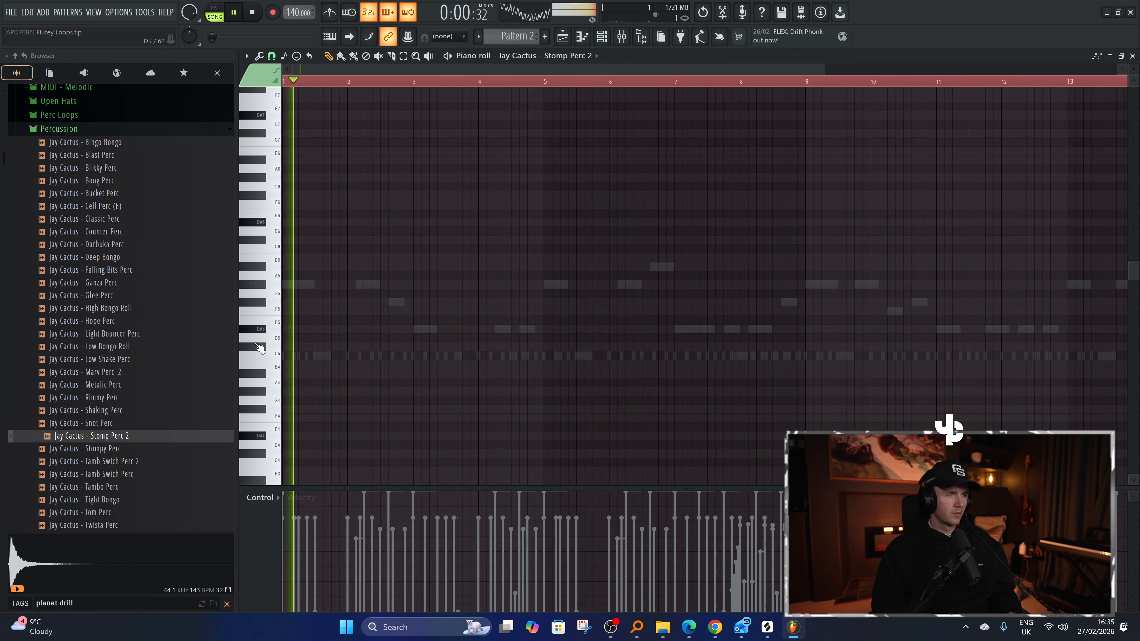
{"action": "scroll", "coordinate": [287, 357], "scroll_direction": "up", "scroll_amount": 2}
{"action": "key", "text": "space"}
{"action": "left_click", "coordinate": [283, 356]}
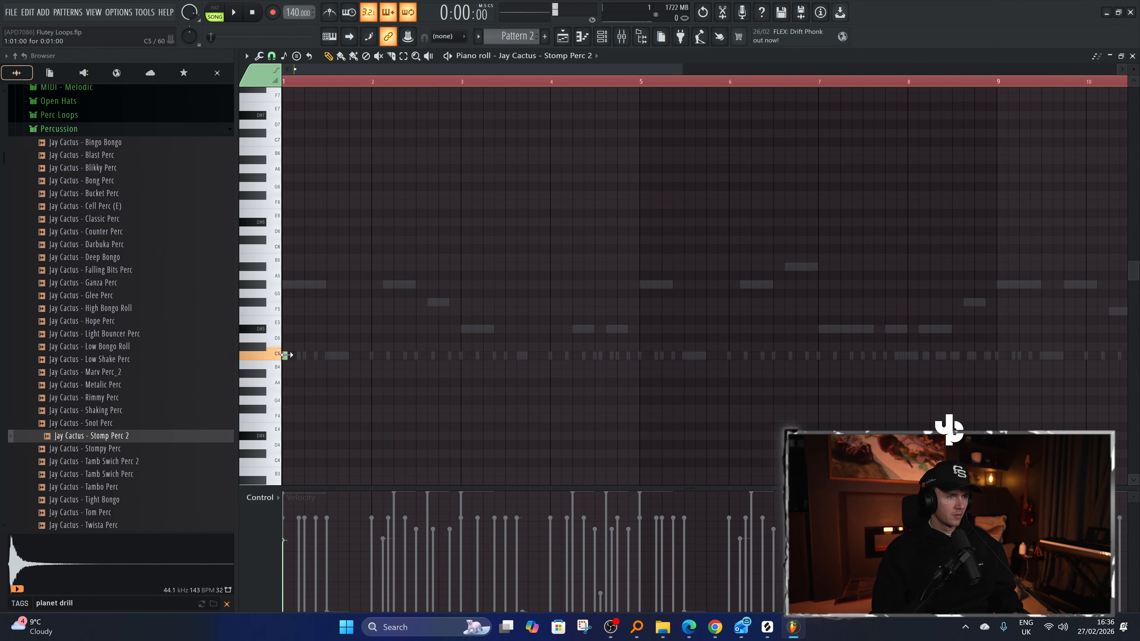
{"action": "left_click_drag", "start_coordinate": [296, 356], "coordinate": [317, 355]}
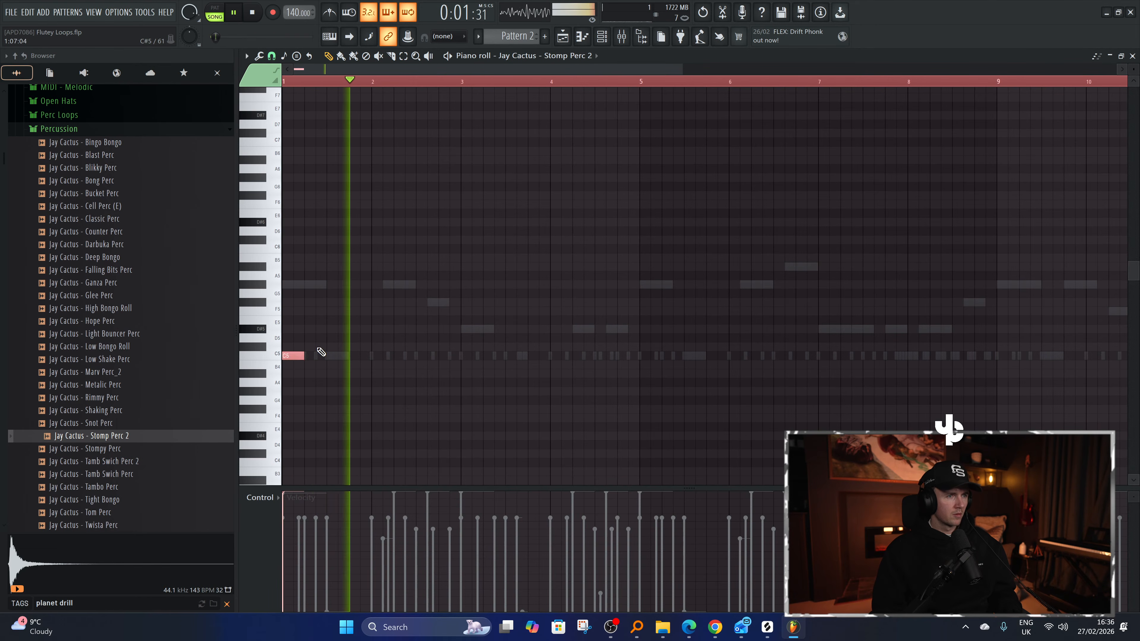
Place a C5 Stomp Perc 2 note at bar 3 step 13 and shorten it to two steps.
{"action": "scroll", "coordinate": [542, 364], "scroll_direction": "up", "scroll_amount": 1}
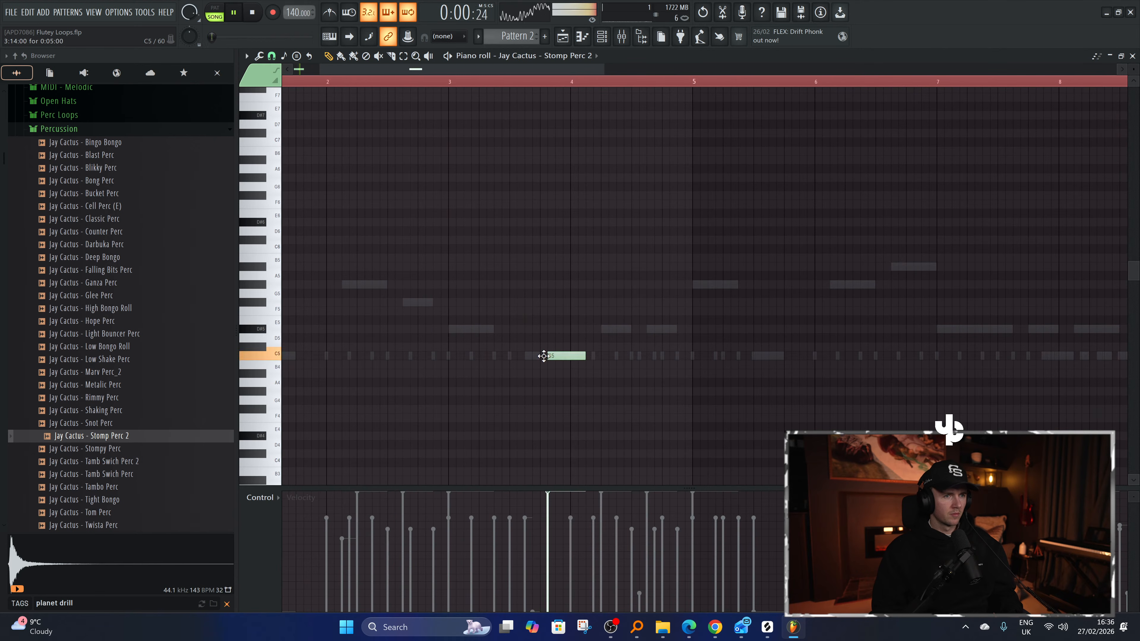
{"action": "left_click_drag", "start_coordinate": [581, 357], "coordinate": [570, 357]}
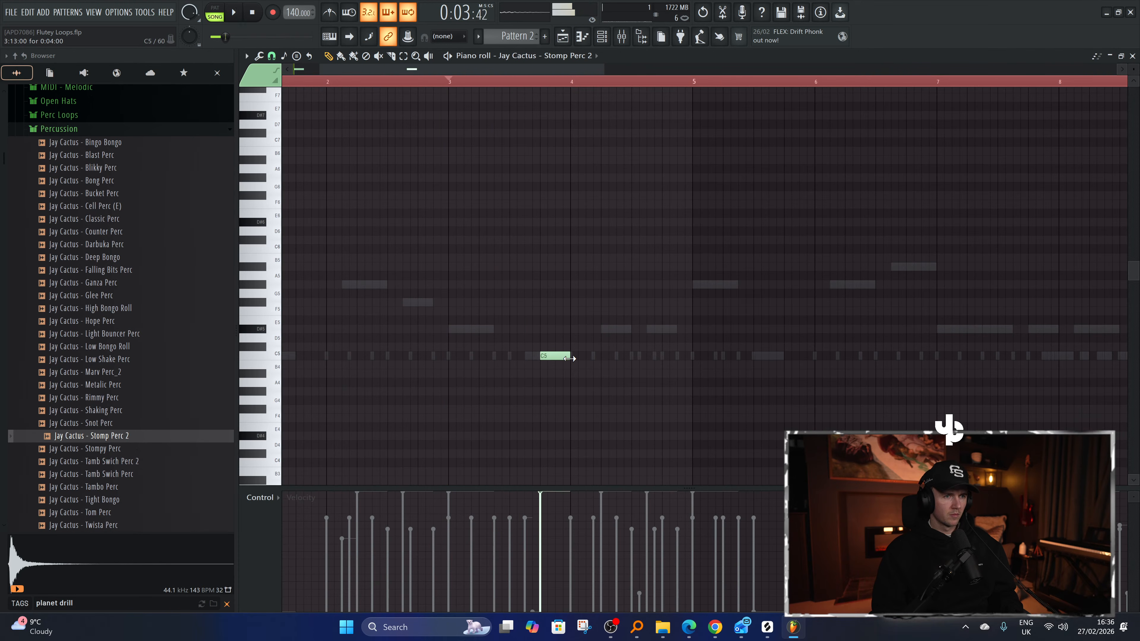
{"action": "mouse_move", "coordinate": [569, 356]}
{"action": "left_mouse_down"}
{"action": "mouse_move", "coordinate": [532, 357]}
{"action": "mouse_move", "coordinate": [559, 358]}
{"action": "left_mouse_up"}
{"action": "left_click", "coordinate": [542, 356]}
{"action": "right_click", "coordinate": [529, 356]}
{"action": "key", "text": "space"}
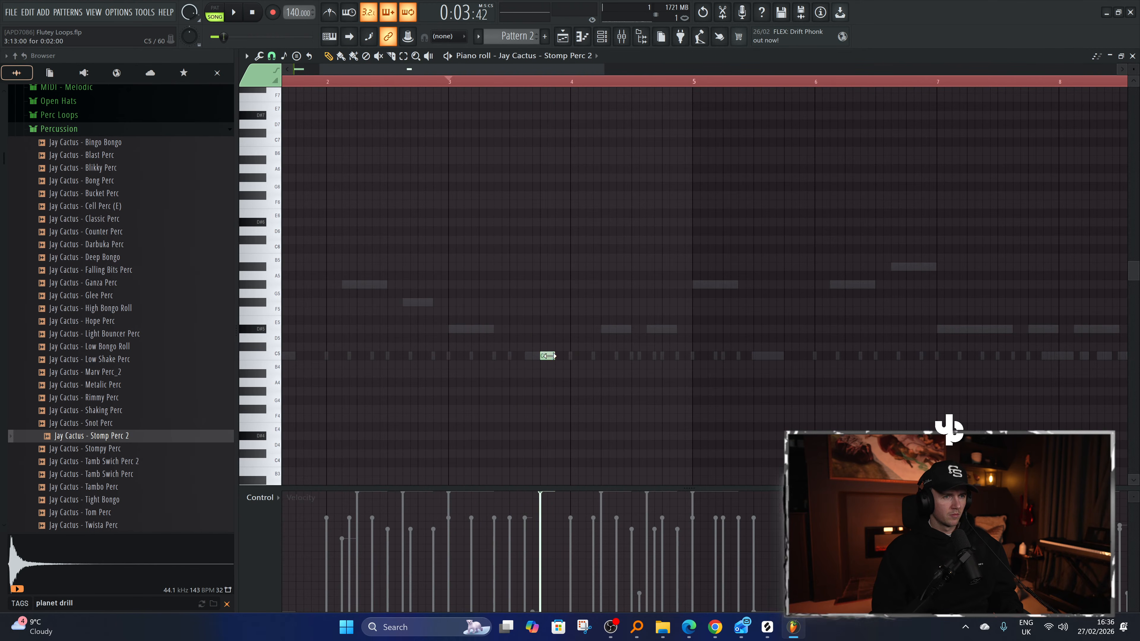
Shorten the bar 3 step 13 note to one step and add a six-step C5 note at step 15.
{"action": "key", "text": "space"}
{"action": "left_click", "coordinate": [557, 356]}
{"action": "left_click_drag", "start_coordinate": [569, 356], "coordinate": [597, 356]}
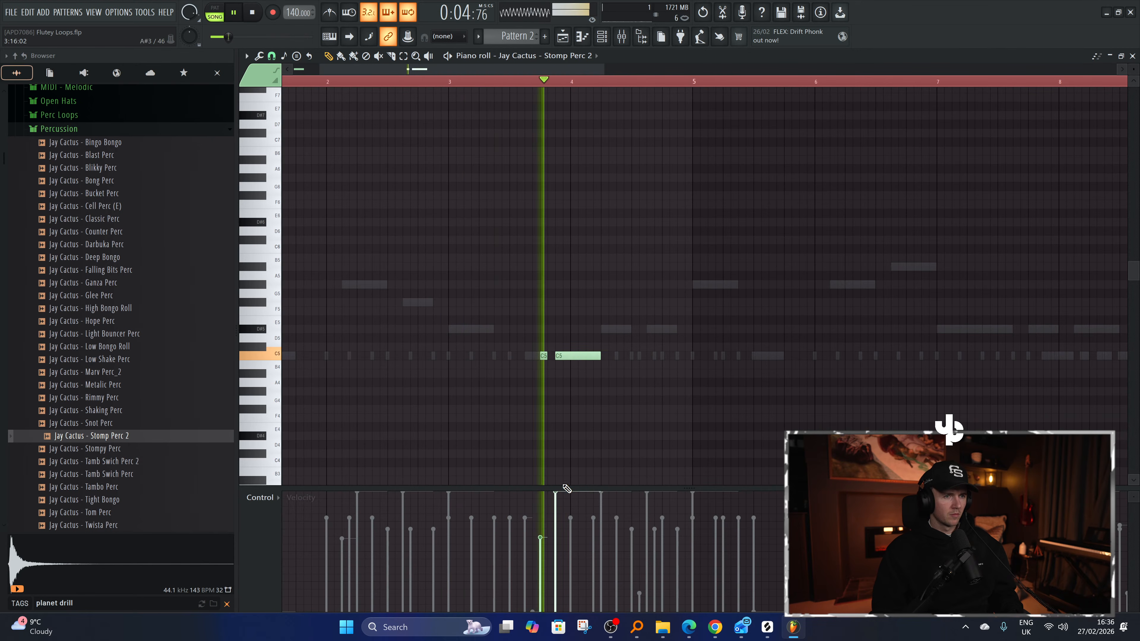
Lower the short bar 3 note's velocity well below the six-step note's, and reduce the six-step note's velocity slightly.
{"action": "left_click", "coordinate": [558, 516]}
{"action": "left_click", "coordinate": [540, 547]}
{"action": "left_click", "coordinate": [558, 499]}
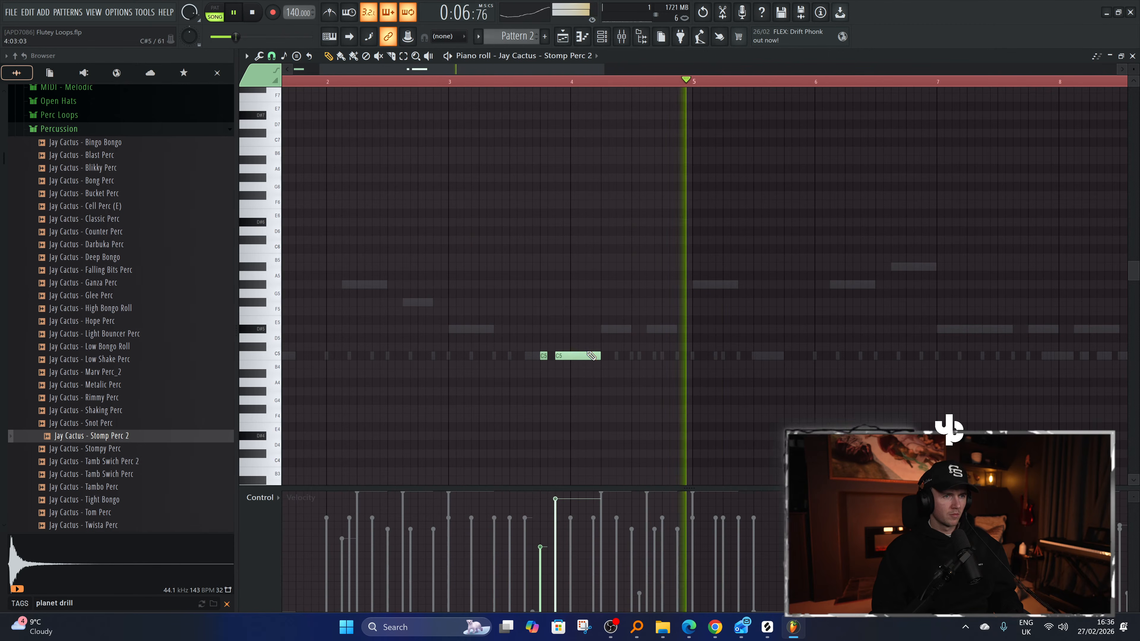
Try another six-step C5 note directly after the existing one, at bar 4 step 5.
{"action": "left_click_drag", "start_coordinate": [612, 353], "coordinate": [605, 353]}
{"action": "scroll", "coordinate": [603, 379], "scroll_direction": "down", "scroll_amount": 3}
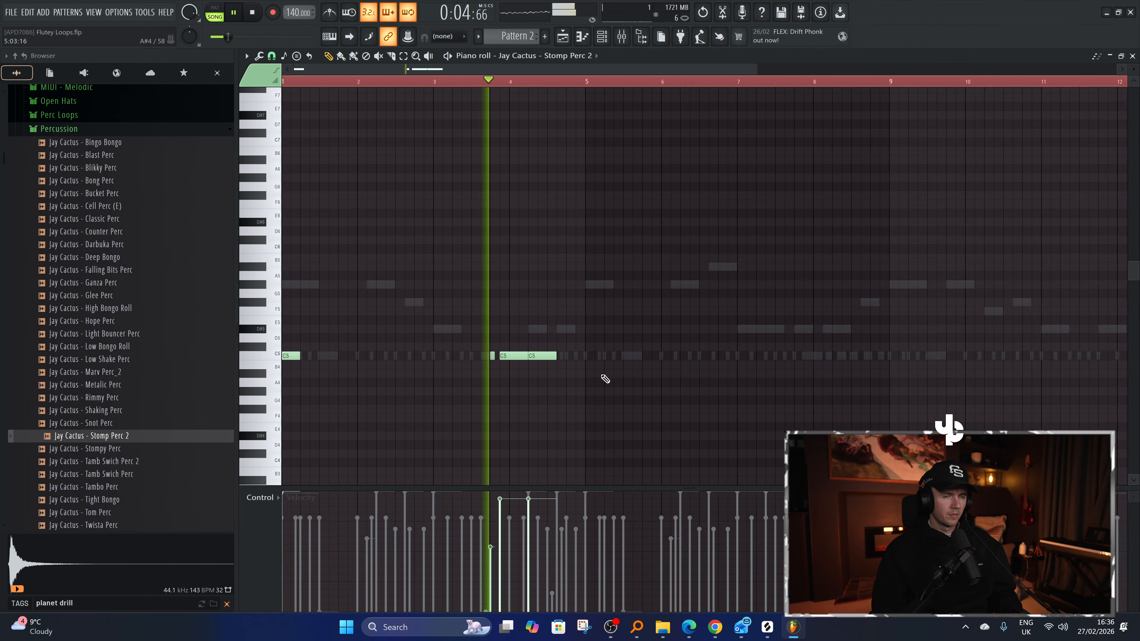
{"action": "scroll", "coordinate": [562, 395], "scroll_direction": "up", "scroll_amount": 2}
{"action": "right_click", "coordinate": [538, 357]}
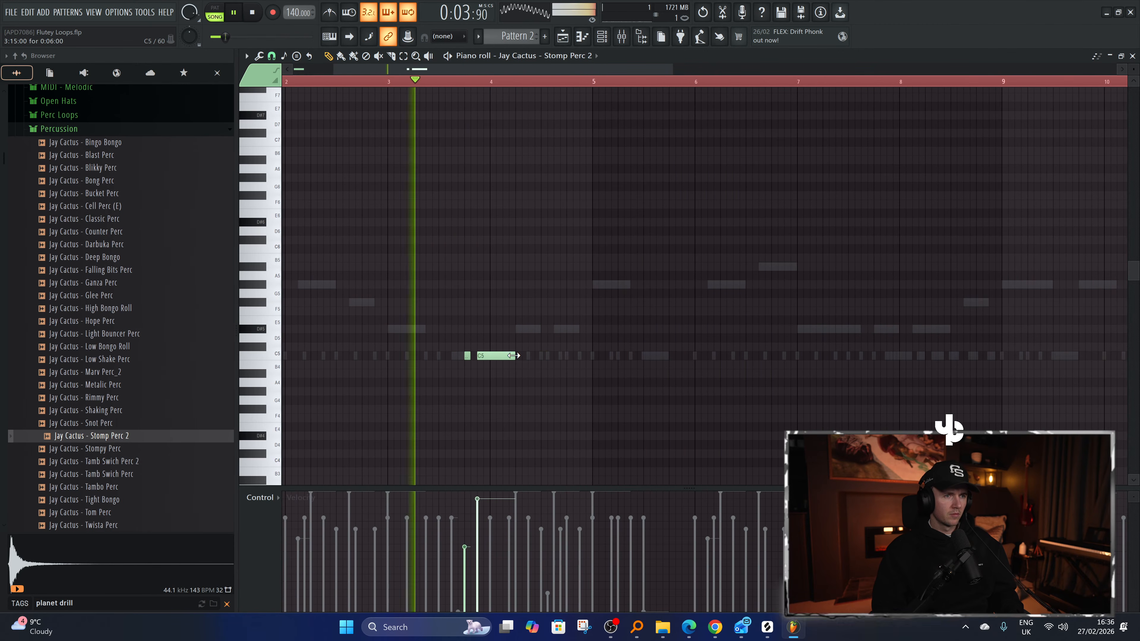
Add a four-step C5 note at bar 4 step 13 and lower the preceding six-step note's velocity slightly below it.
{"action": "left_click", "coordinate": [567, 355]}
{"action": "scroll", "coordinate": [566, 456], "scroll_direction": "down", "scroll_amount": 2}
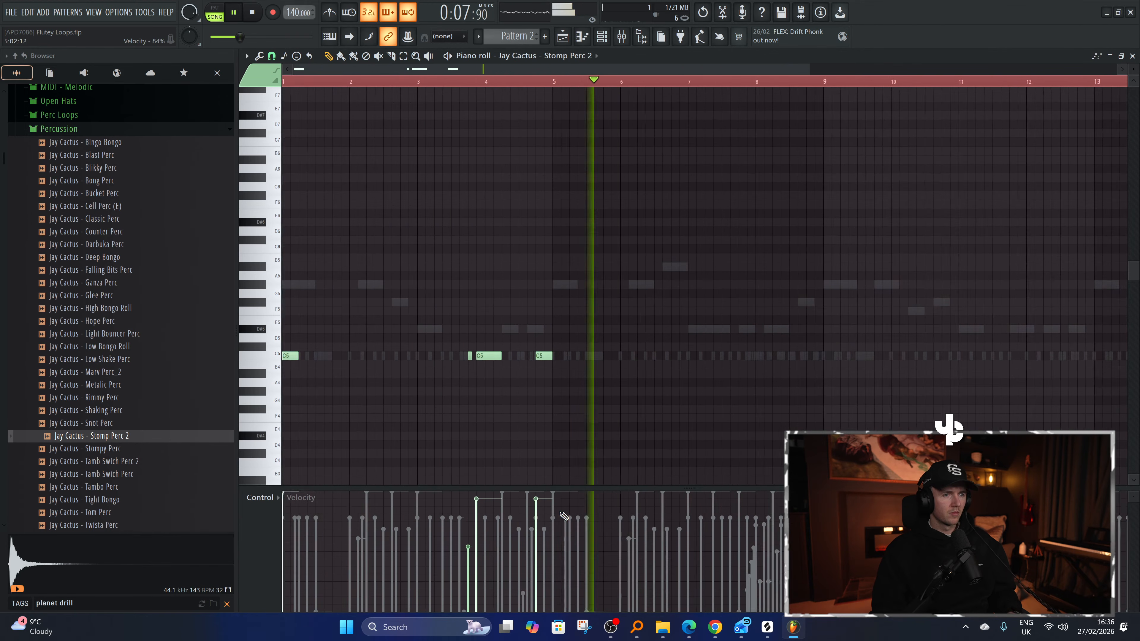
{"action": "left_click_drag", "start_coordinate": [540, 509], "coordinate": [525, 510]}
{"action": "left_click", "coordinate": [536, 501]}
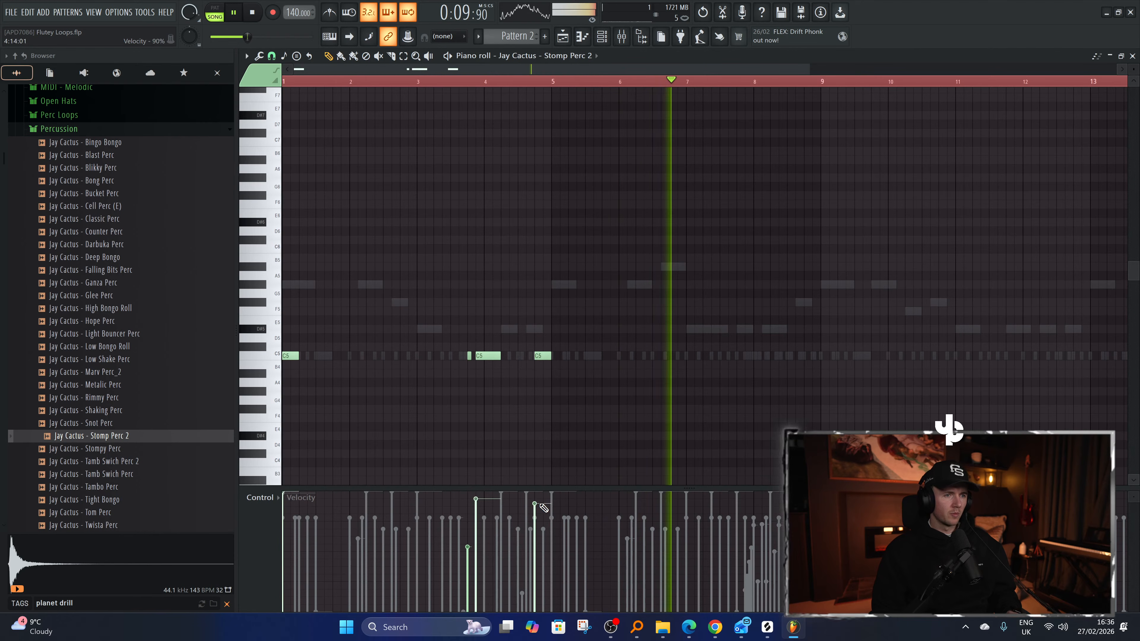
{"action": "left_click", "coordinate": [478, 512]}
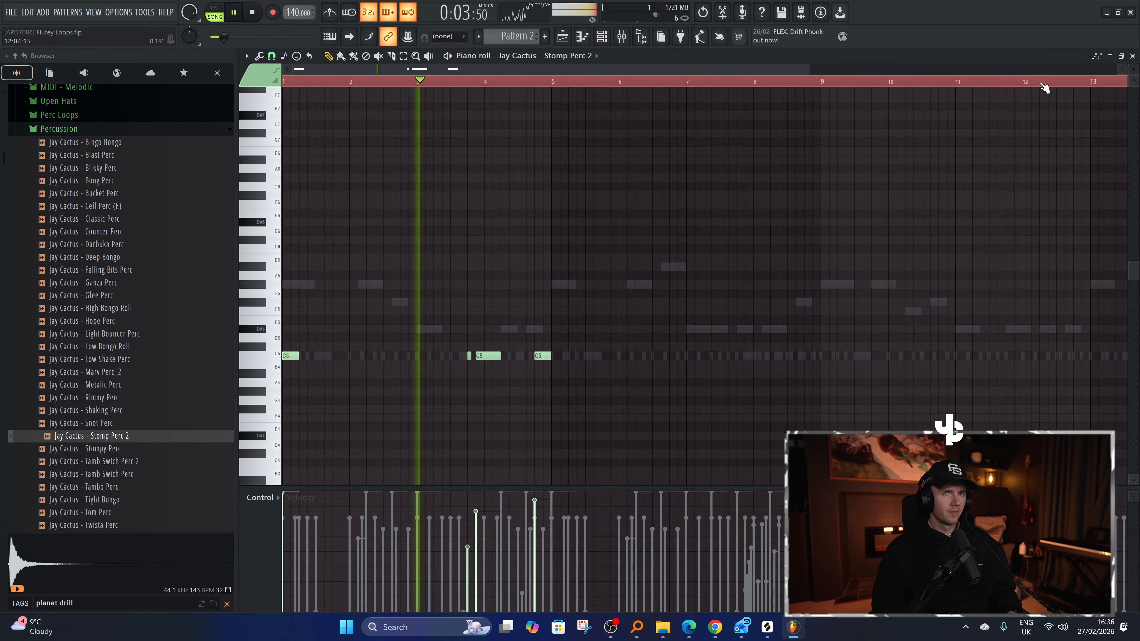
Duplicate the Stomp Perc 2 notes of bars 1–4 into bars 5–8.
{"action": "left_click_drag", "start_coordinate": [1046, 84], "coordinate": [556, 98]}
{"action": "key", "text": "ctrl+b"}
{"action": "left_click", "coordinate": [605, 249]}
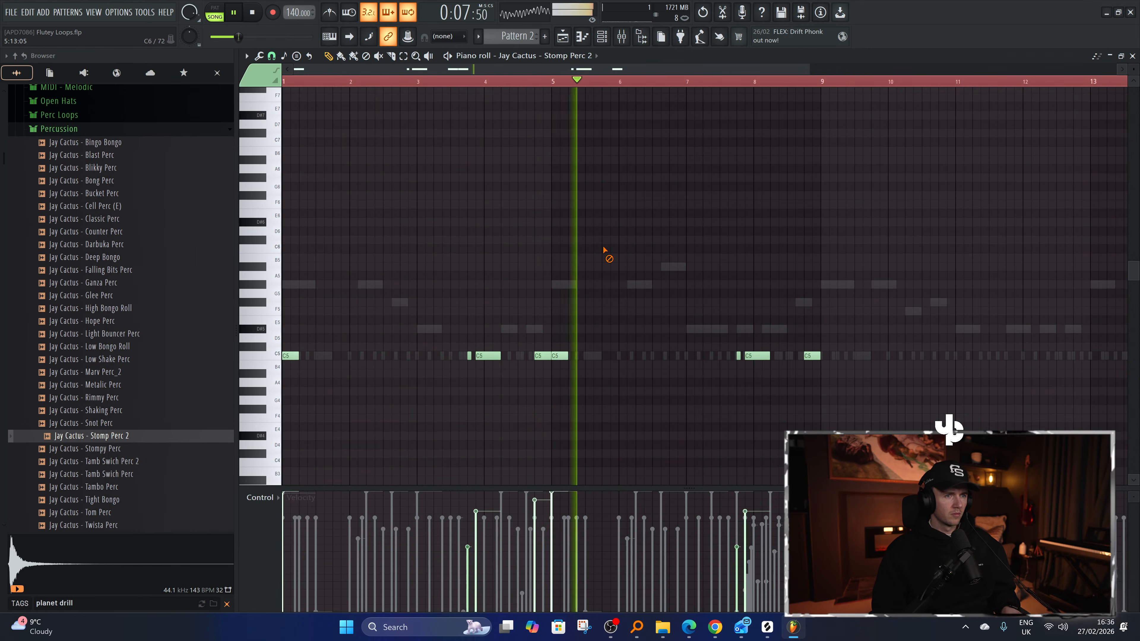
Delete the short note and the six-step note late in bar 7, and stop playback.
{"action": "scroll", "coordinate": [633, 350], "scroll_direction": "down", "scroll_amount": 2}
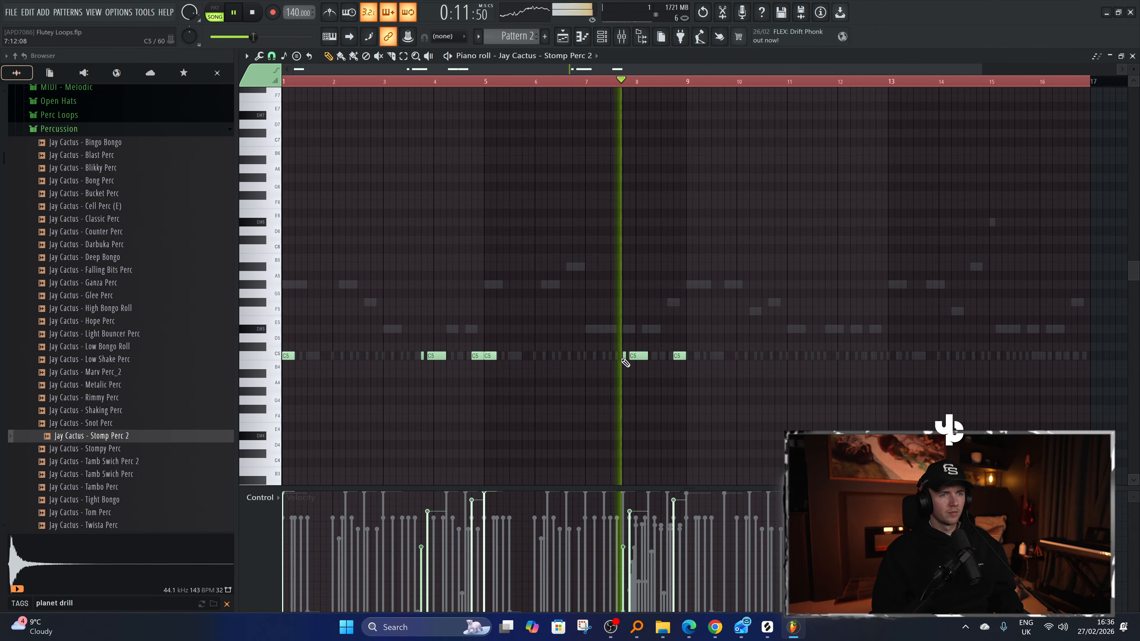
{"action": "right_click", "coordinate": [624, 357]}
{"action": "right_click", "coordinate": [633, 357]}
{"action": "key", "text": "space"}
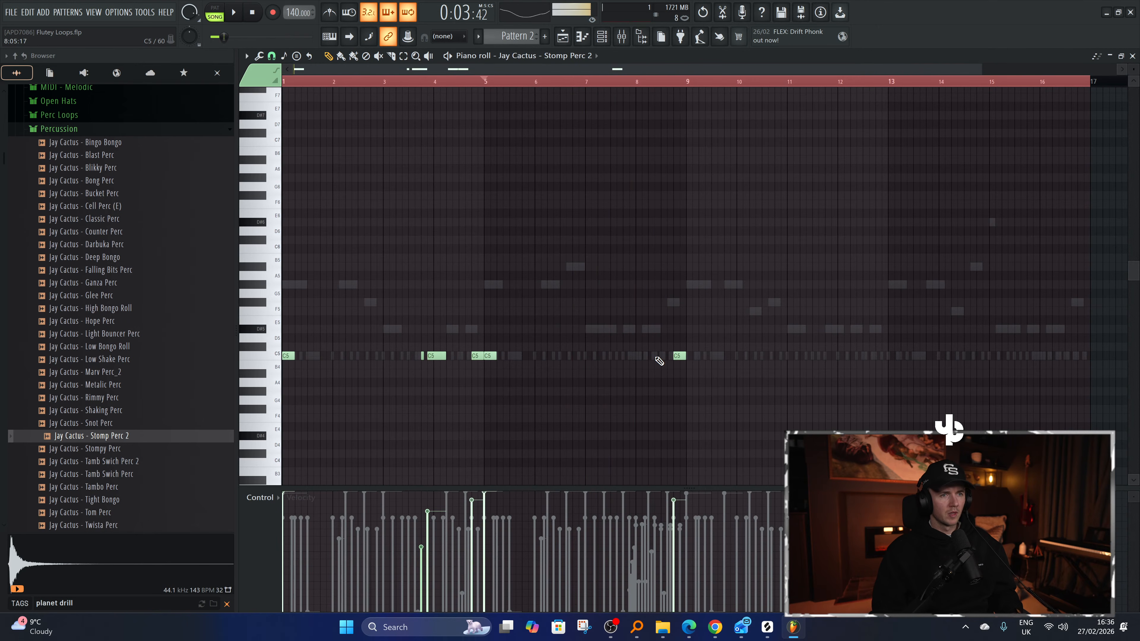
Duplicate the Stomp Perc 2 notes of bars 1–8 into bars 9–16 and show the channel rack.
{"action": "left_click_drag", "start_coordinate": [853, 92], "coordinate": [708, 82]}
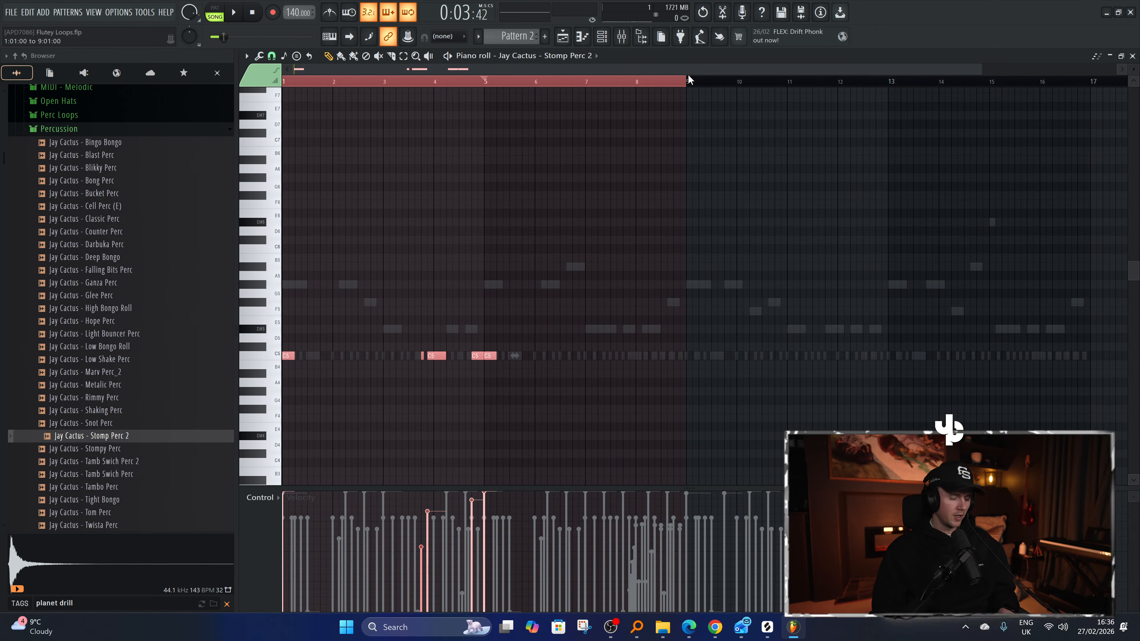
{"action": "key", "text": "ctrl+b"}
{"action": "left_click", "coordinate": [602, 37]}
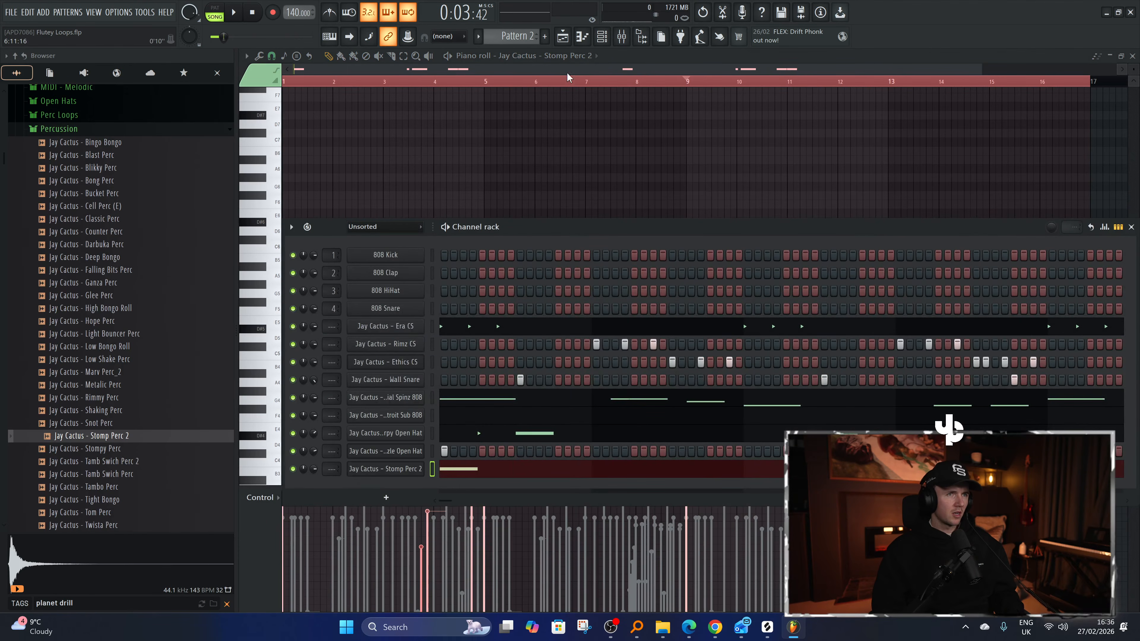
Search the sample browser for "little filler" and place a little filler 140 bpm sample at bar 1 on Track 11 of the playlist.
{"action": "key", "text": "F5"}
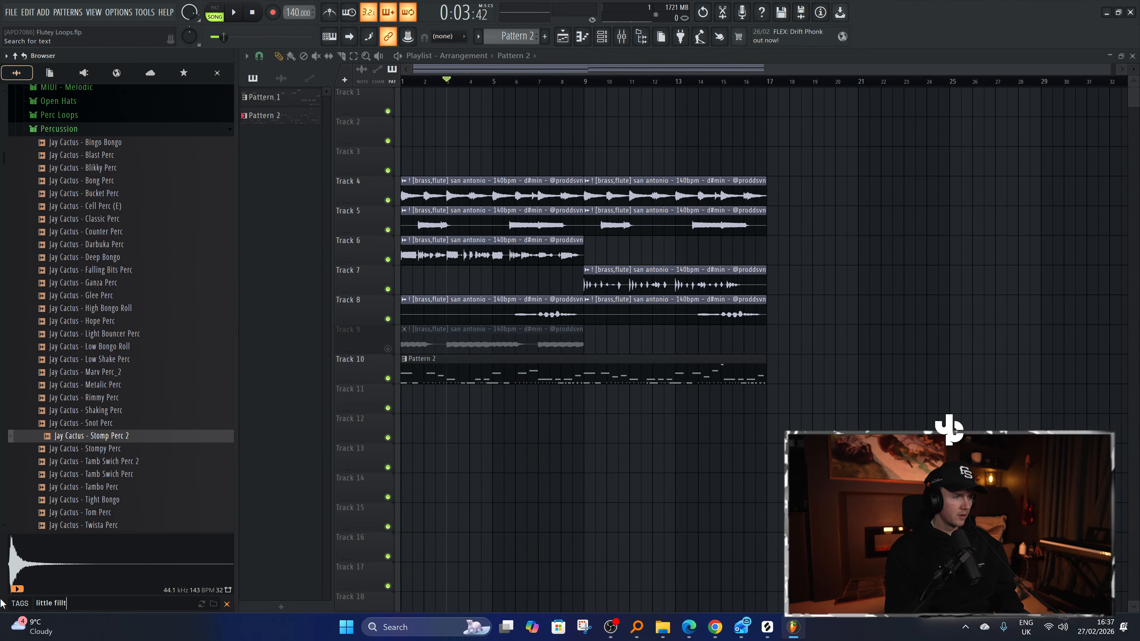
{"action": "key", "text": "BackSpace"}
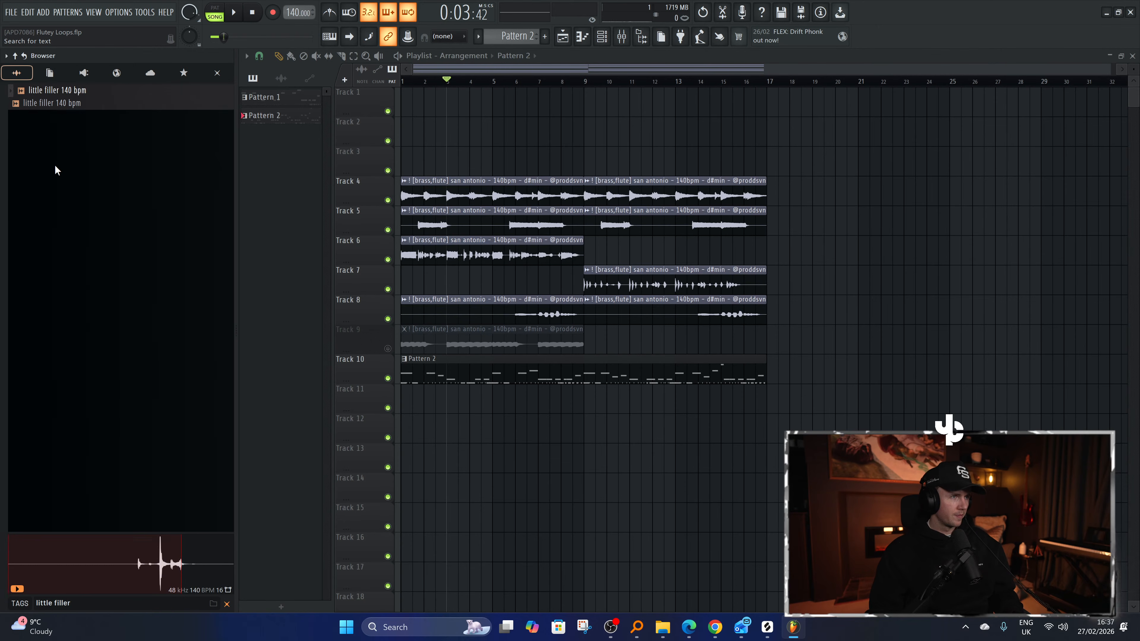
{"action": "left_click_drag", "start_coordinate": [81, 116], "coordinate": [417, 394]}
{"action": "key", "text": "space"}
Fit the little filler clip to the project tempo and lower its gain to -3.0 dB.
{"action": "right_click", "coordinate": [412, 395]}
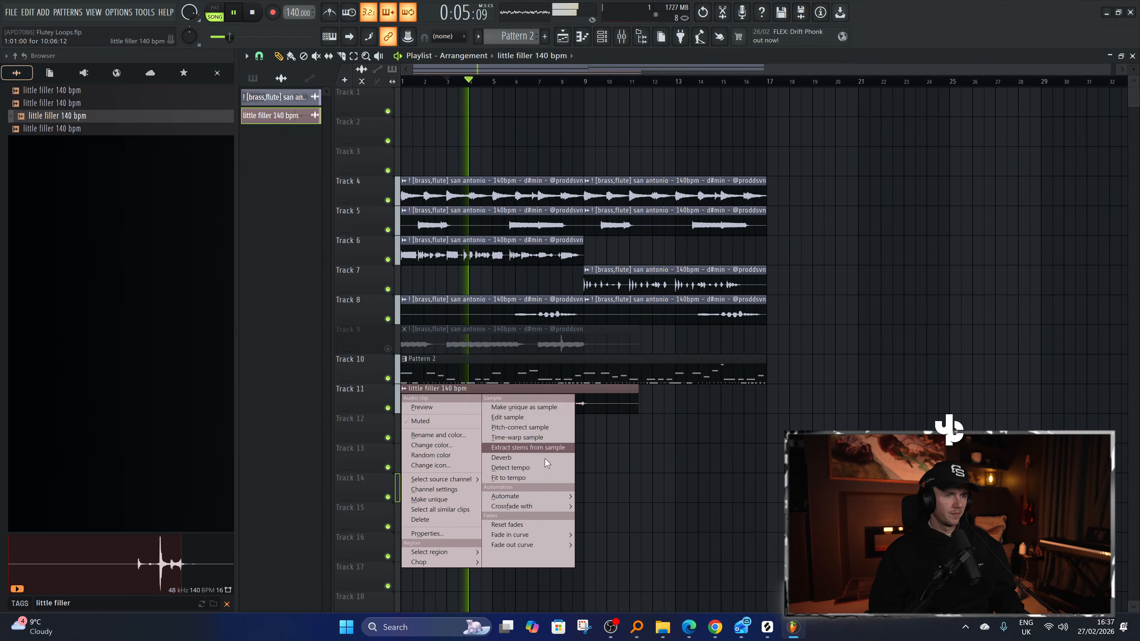
{"action": "left_click", "coordinate": [538, 477]}
{"action": "left_click", "coordinate": [572, 317]}
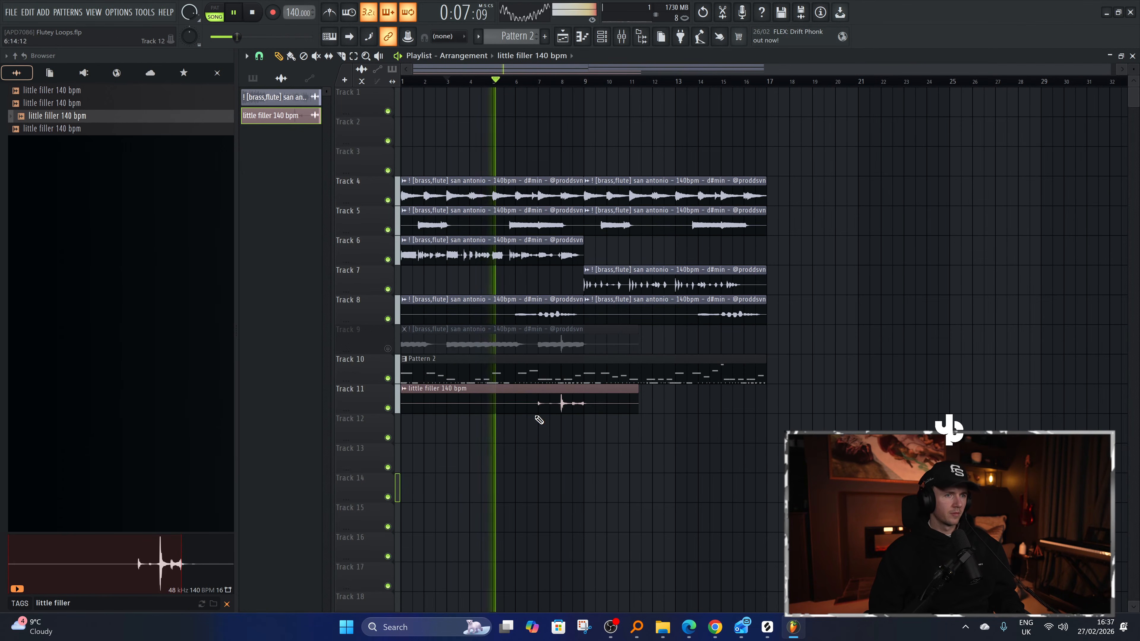
{"action": "left_click_drag", "start_coordinate": [520, 410], "coordinate": [519, 412]}
Trim the little filler clip at bar 9 and place a copy of it from bar 9 on Track 11.
{"action": "key", "text": "c"}
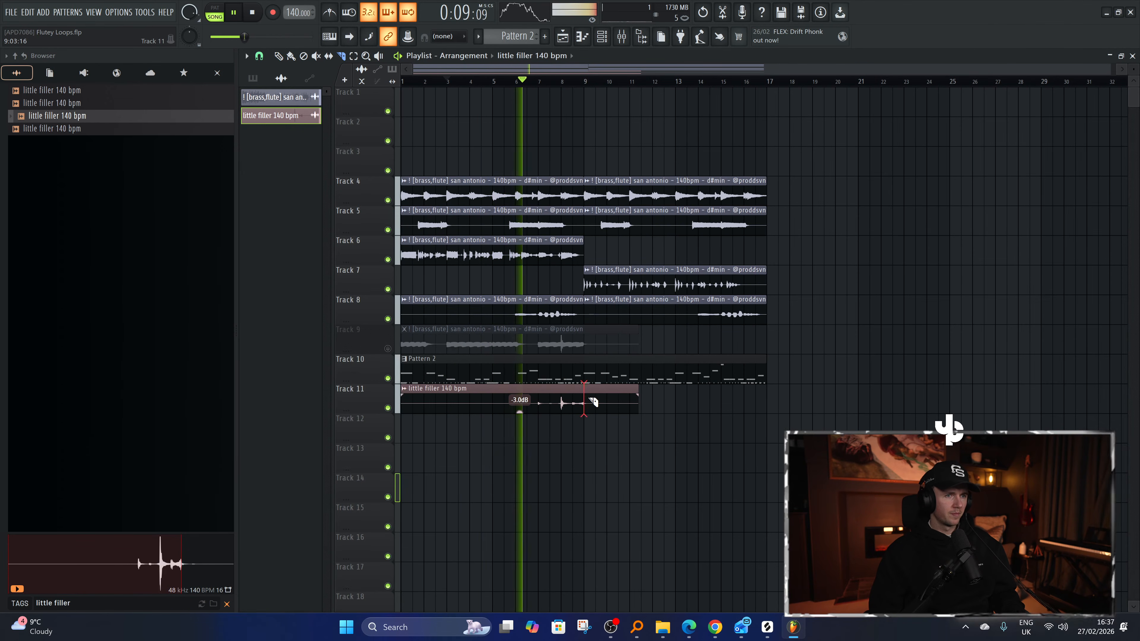
{"action": "right_click", "coordinate": [585, 401]}
{"action": "key", "text": "p"}
{"action": "left_click", "coordinate": [597, 411]}
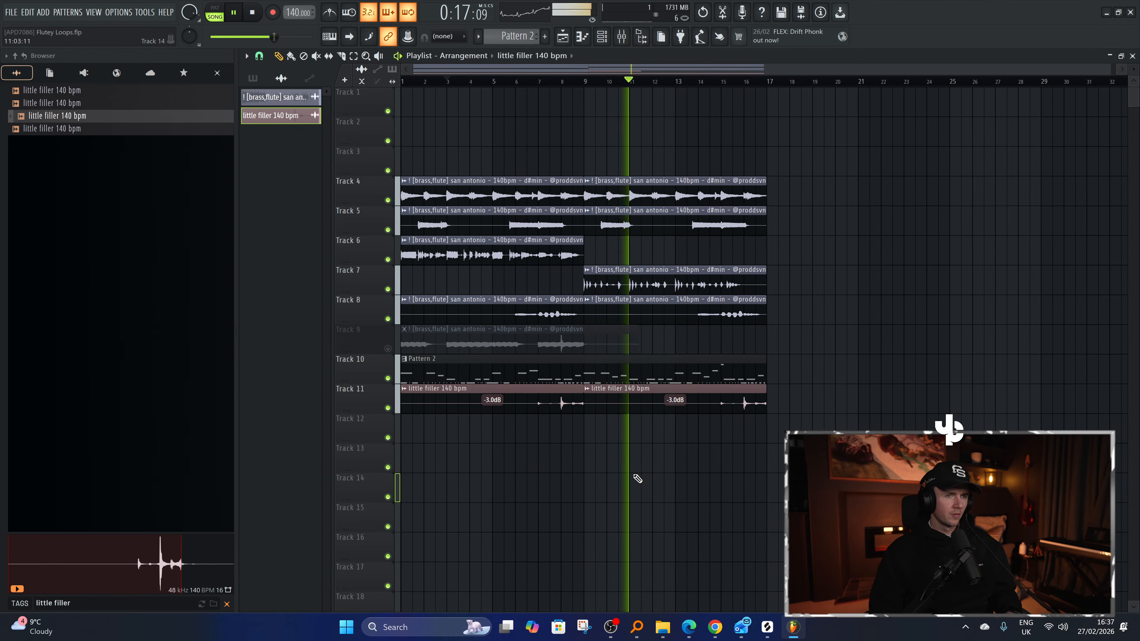
Clear the sample search and check the livestream chat in Chrome before returning to FL Studio.
{"action": "left_click", "coordinate": [226, 604]}
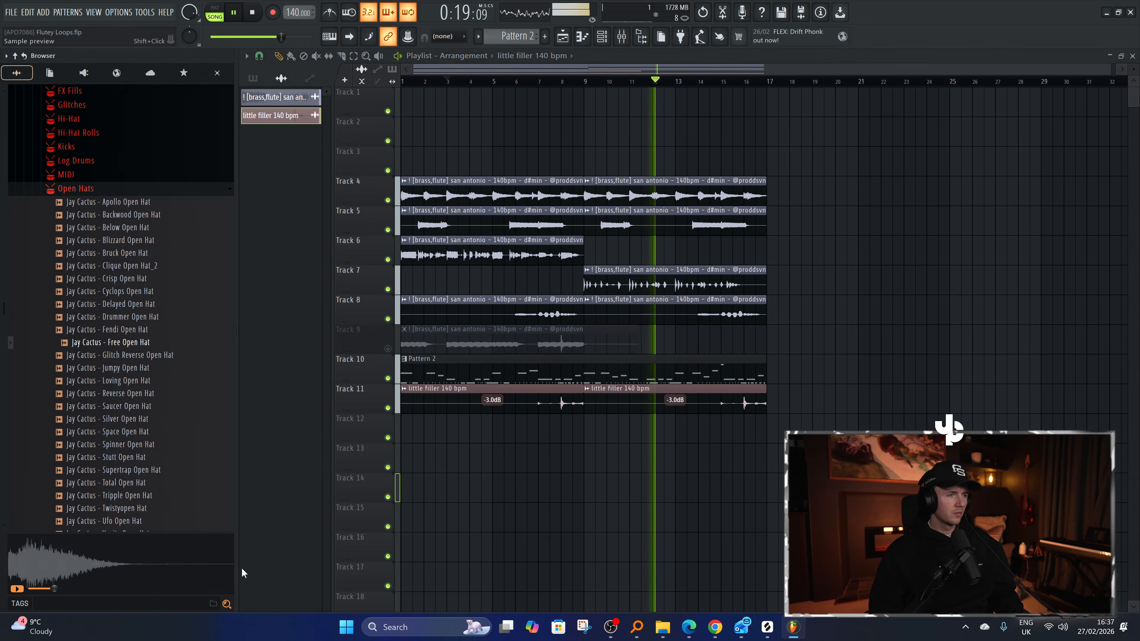
{"action": "left_click", "coordinate": [715, 627]}
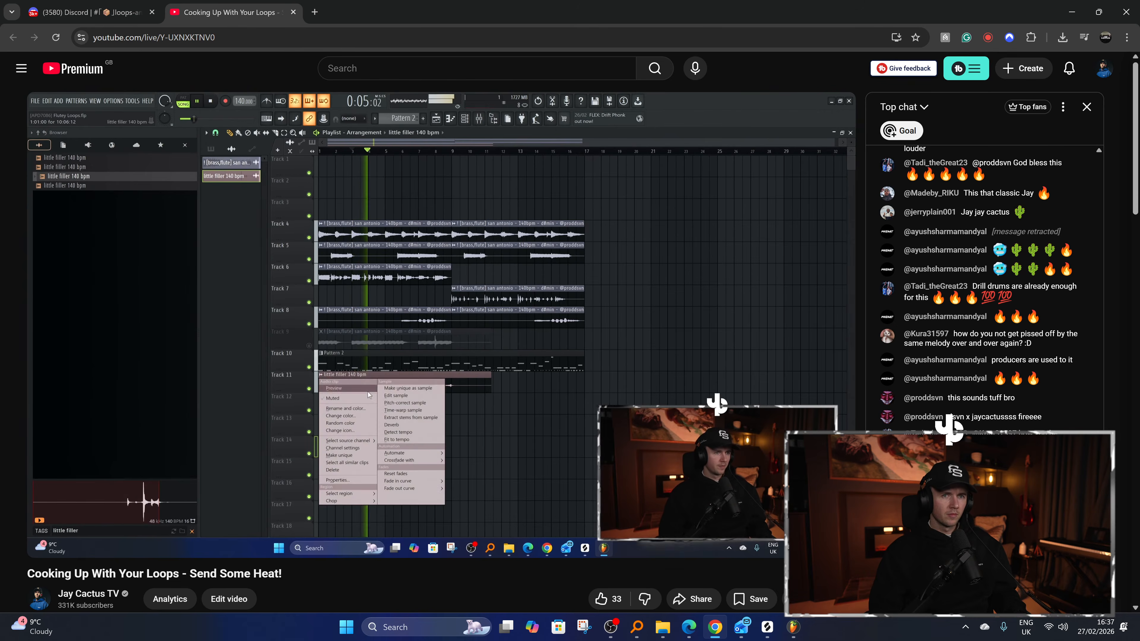
{"action": "key", "text": "alt+Tab"}
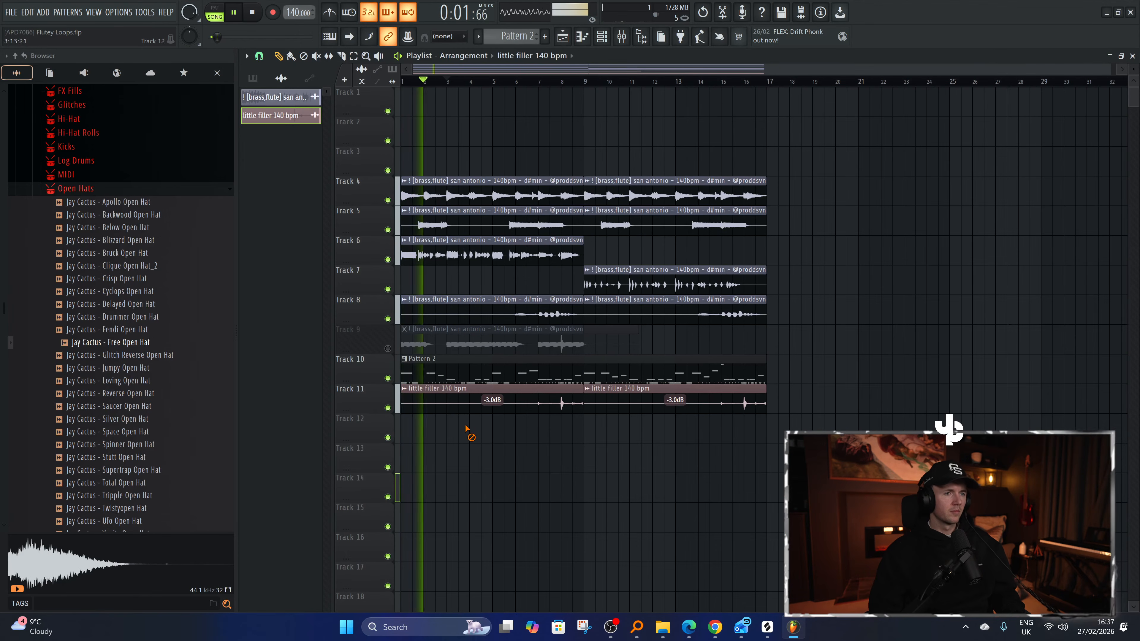
Collapse the Open Hats folder and compare playback with Track 6 muted and unmuted.
{"action": "left_click", "coordinate": [110, 188]}
{"action": "scroll", "coordinate": [104, 204], "scroll_direction": "up", "scroll_amount": 4}
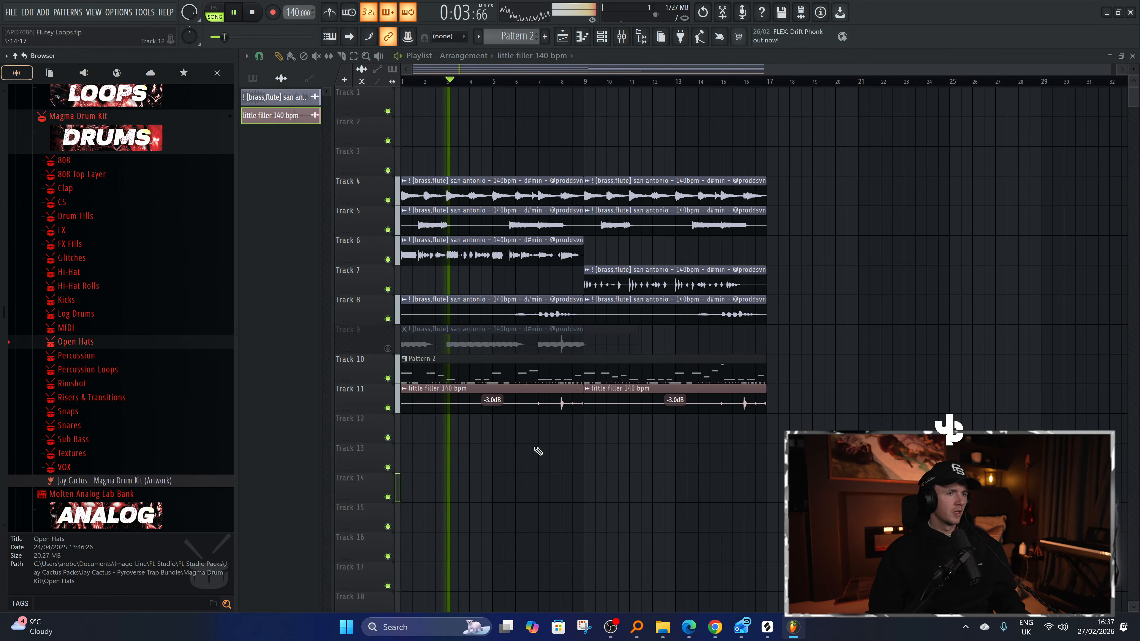
{"action": "left_click", "coordinate": [388, 260]}
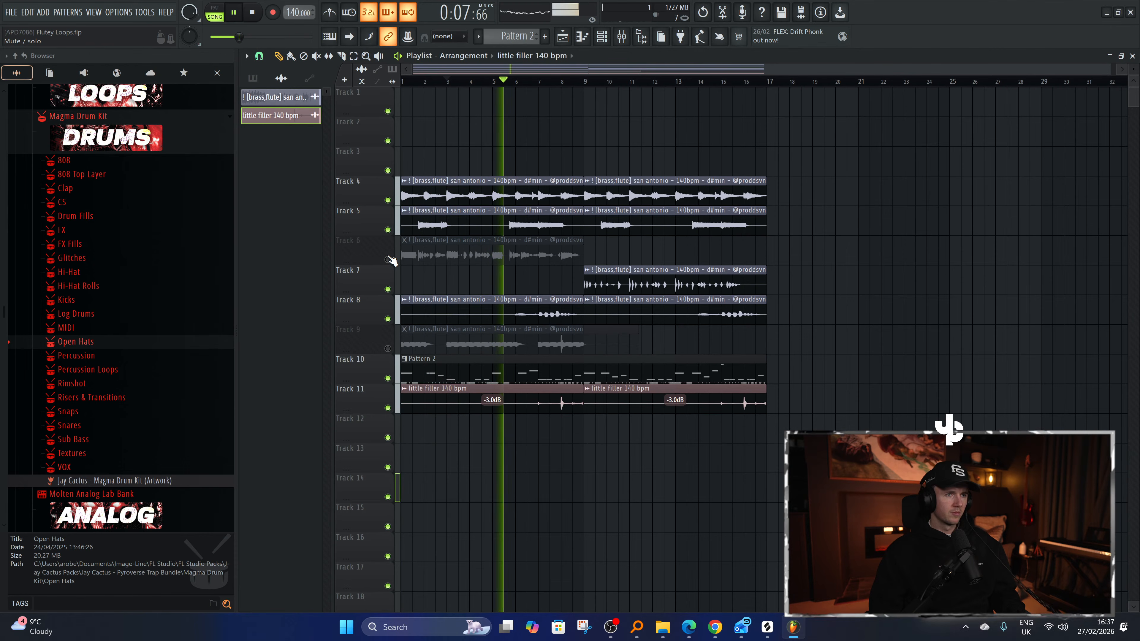
{"action": "left_click", "coordinate": [388, 259]}
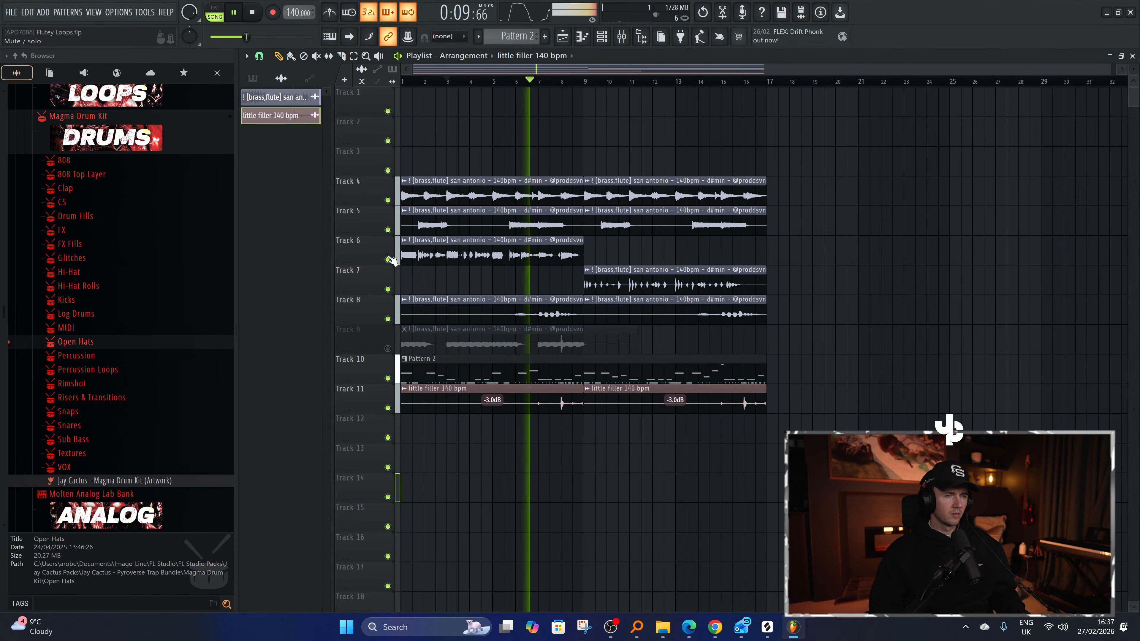
Stop playback and audition samples in the Magma Drum Kit's Drum Fills folder, including Speed Bongos, Quick, Kicker and Joker.
{"action": "left_click", "coordinate": [101, 218]}
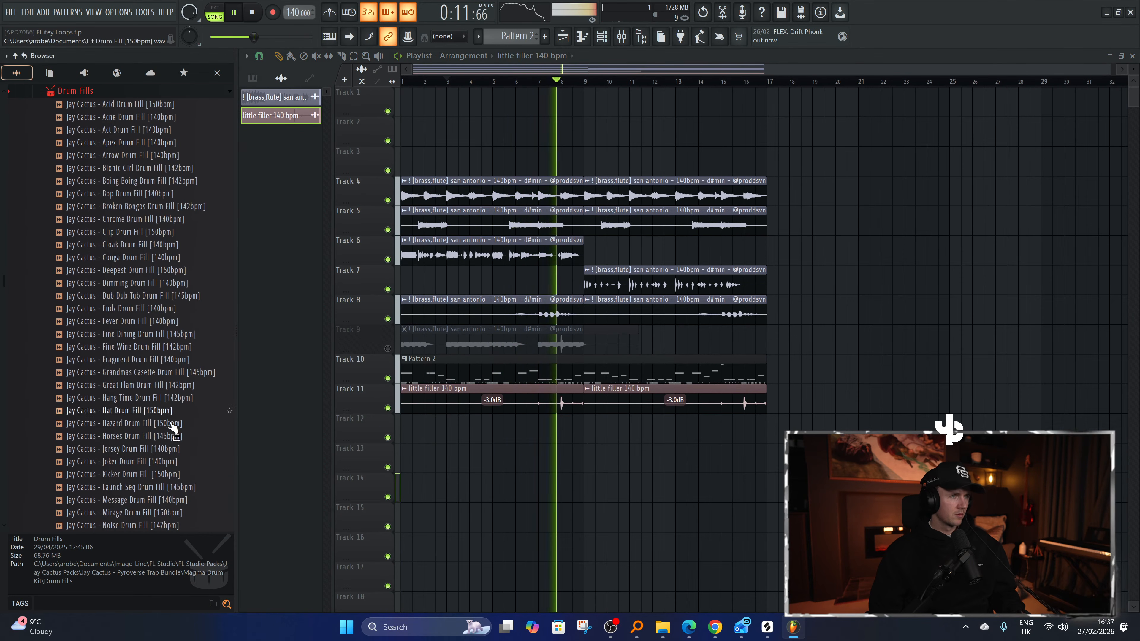
{"action": "scroll", "coordinate": [170, 430], "scroll_direction": "down", "scroll_amount": 8}
{"action": "key", "text": "space"}
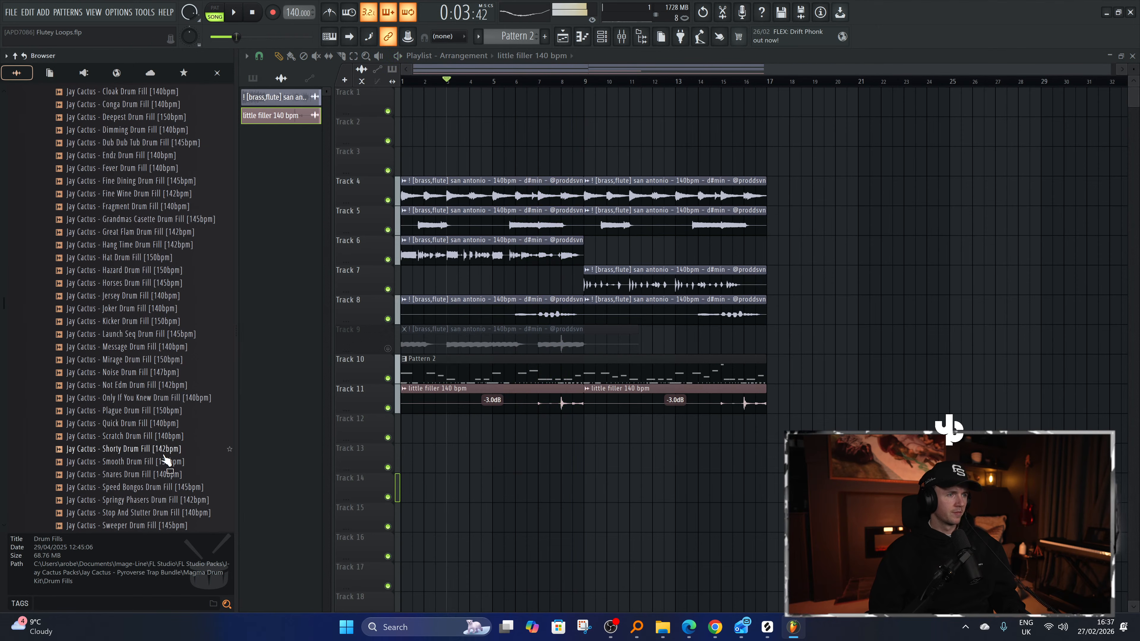
{"action": "left_click", "coordinate": [161, 438]}
{"action": "left_click", "coordinate": [158, 426]}
{"action": "left_click", "coordinate": [157, 413]}
{"action": "left_click", "coordinate": [156, 473]}
{"action": "left_click", "coordinate": [157, 486]}
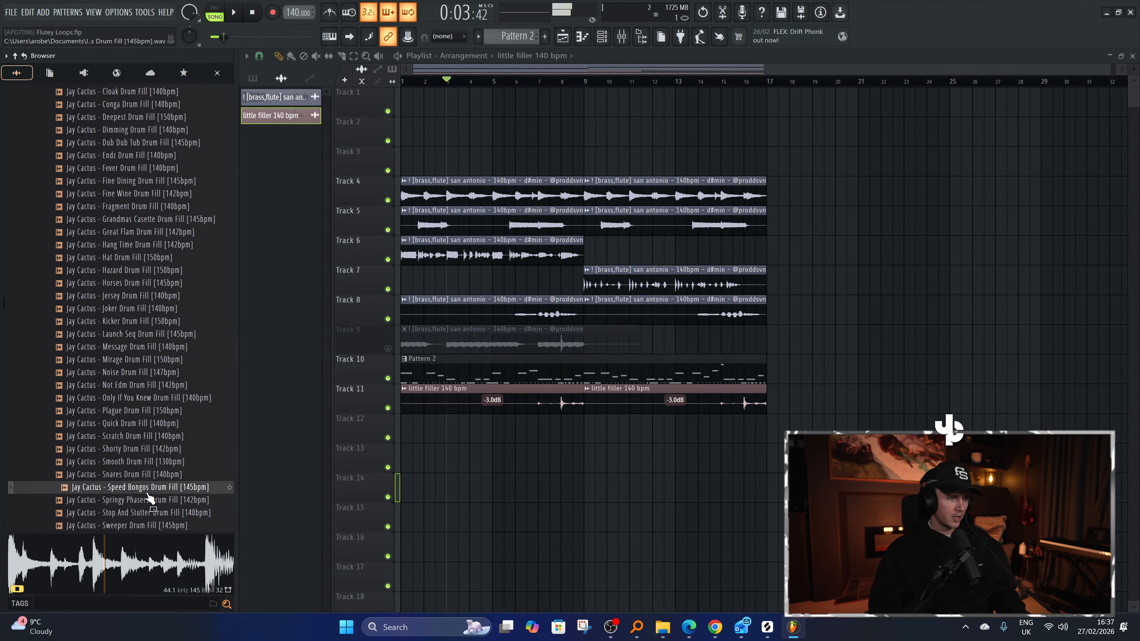
{"action": "left_click", "coordinate": [156, 500]}
{"action": "left_click", "coordinate": [156, 513]}
{"action": "left_click", "coordinate": [159, 433]}
{"action": "left_click", "coordinate": [159, 423]}
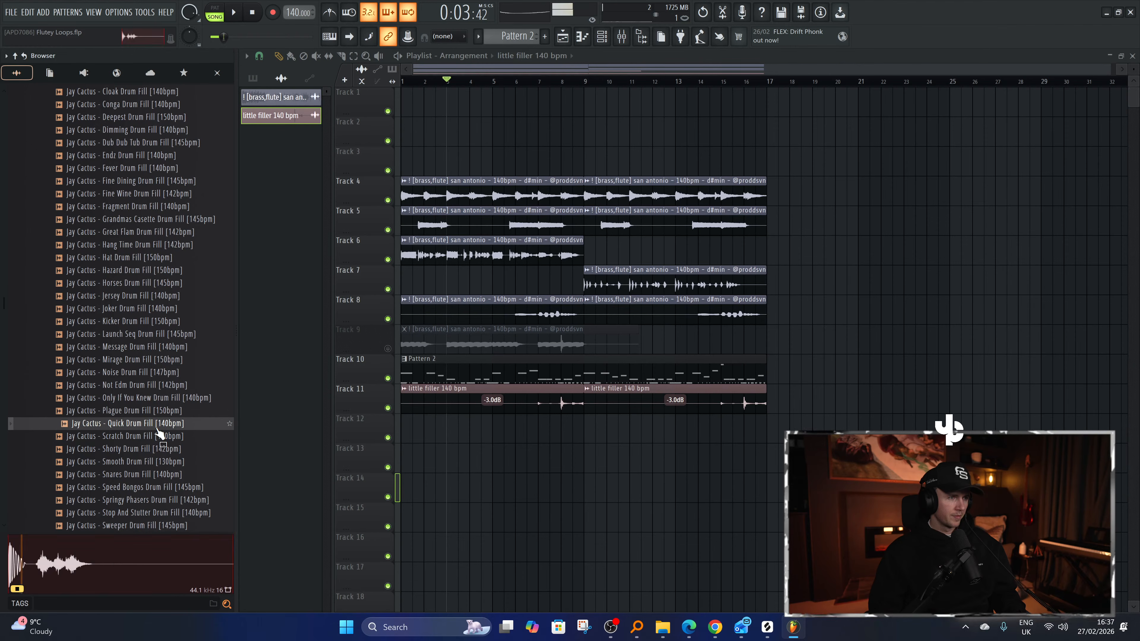
{"action": "left_click", "coordinate": [160, 410]}
{"action": "left_click", "coordinate": [161, 372]}
{"action": "left_click", "coordinate": [163, 348]}
{"action": "left_click", "coordinate": [166, 334]}
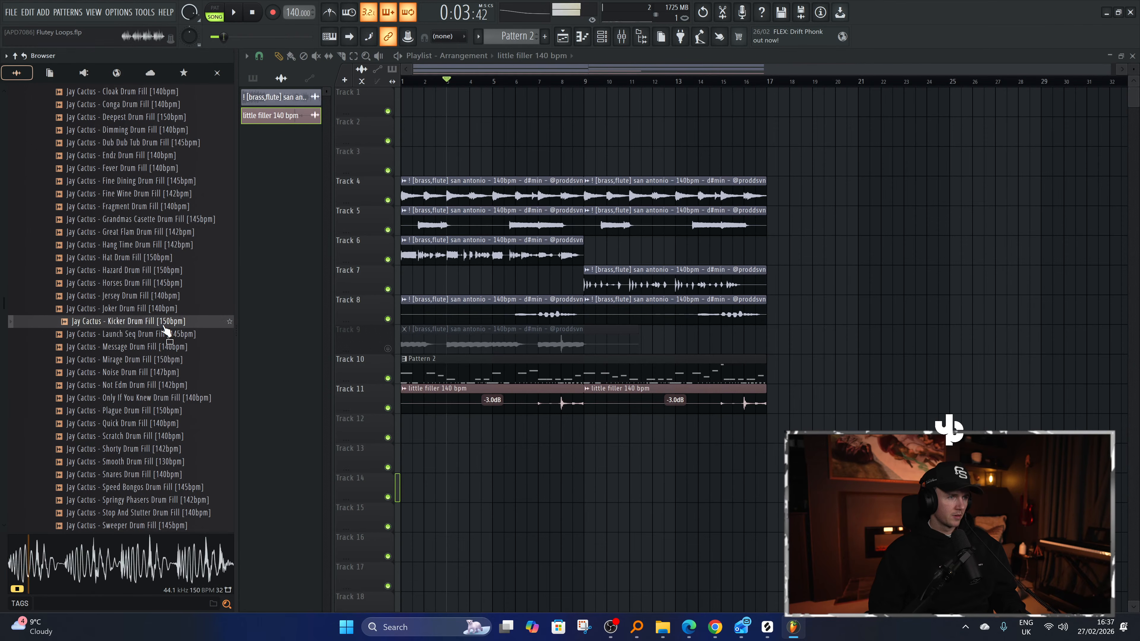
{"action": "left_click", "coordinate": [167, 310]}
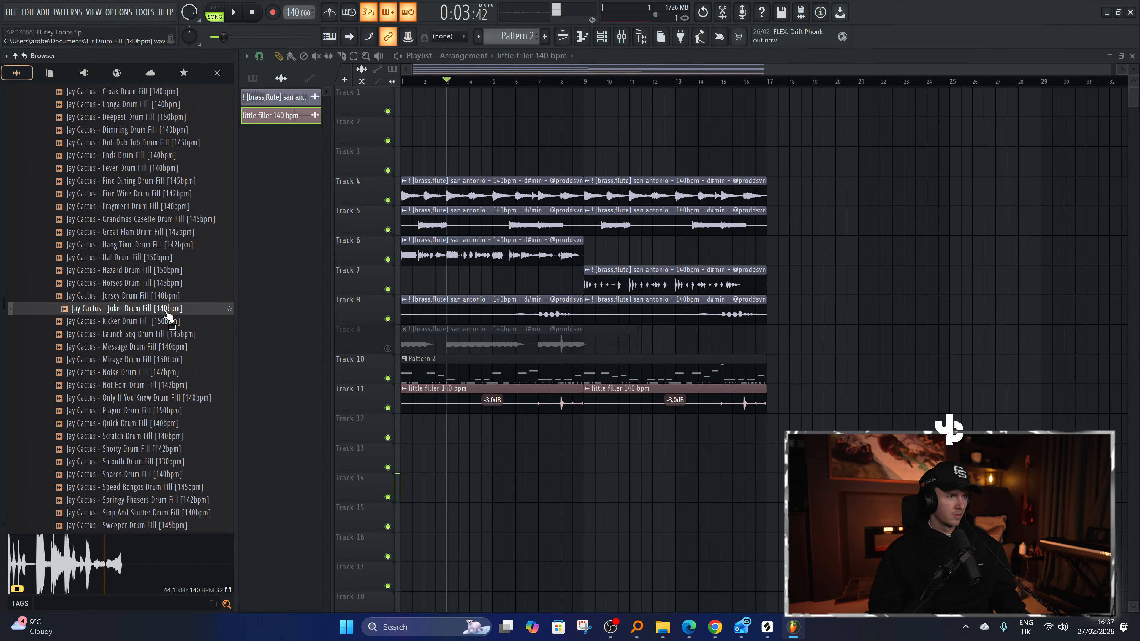
Place Joker Drum Fill [140bpm] at bar 16 on Track 12 and briefly play the arrangement.
{"action": "left_click_drag", "start_coordinate": [168, 316], "coordinate": [764, 427]}
{"action": "key", "text": "space"}
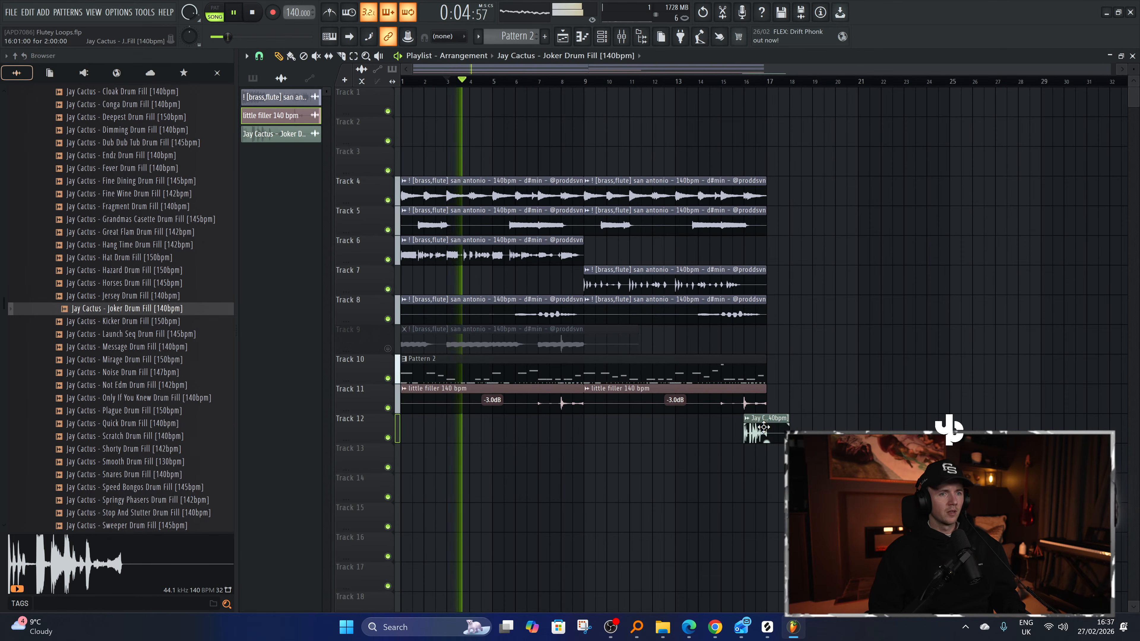
{"action": "key", "text": "space"}
Lower the Joker Drum Fill clip's gain to -5.0 dB and reduce its channel volume.
{"action": "scroll", "coordinate": [765, 431], "scroll_direction": "up", "scroll_amount": 3, "text": "ctrl"}
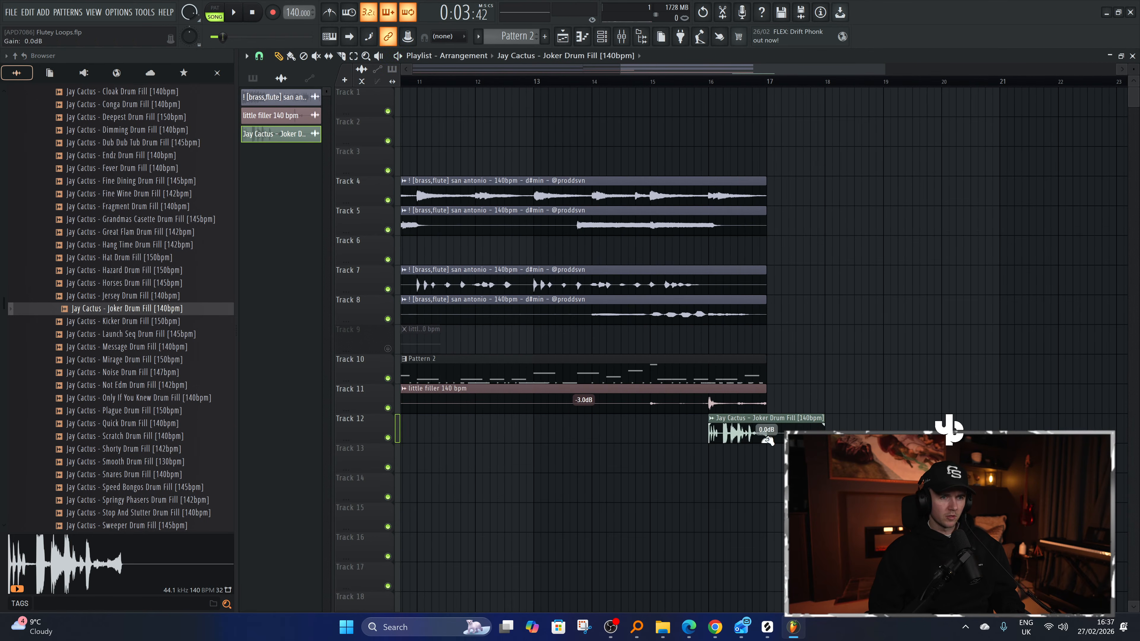
{"action": "double_click", "coordinate": [734, 423]}
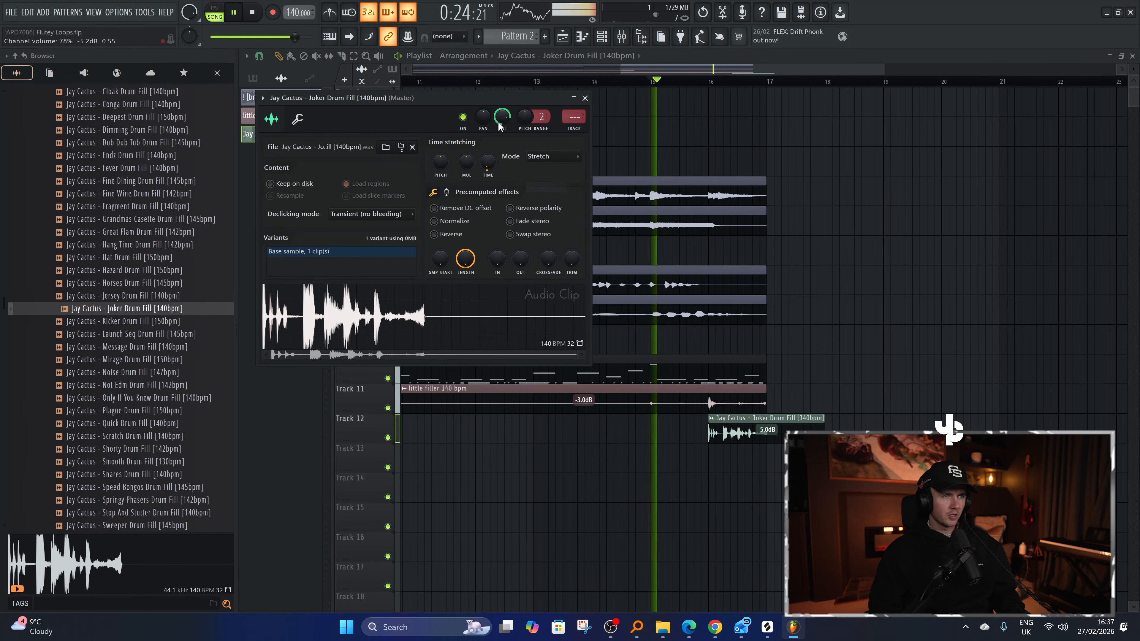
{"action": "left_click_drag", "start_coordinate": [500, 122], "coordinate": [500, 146]}
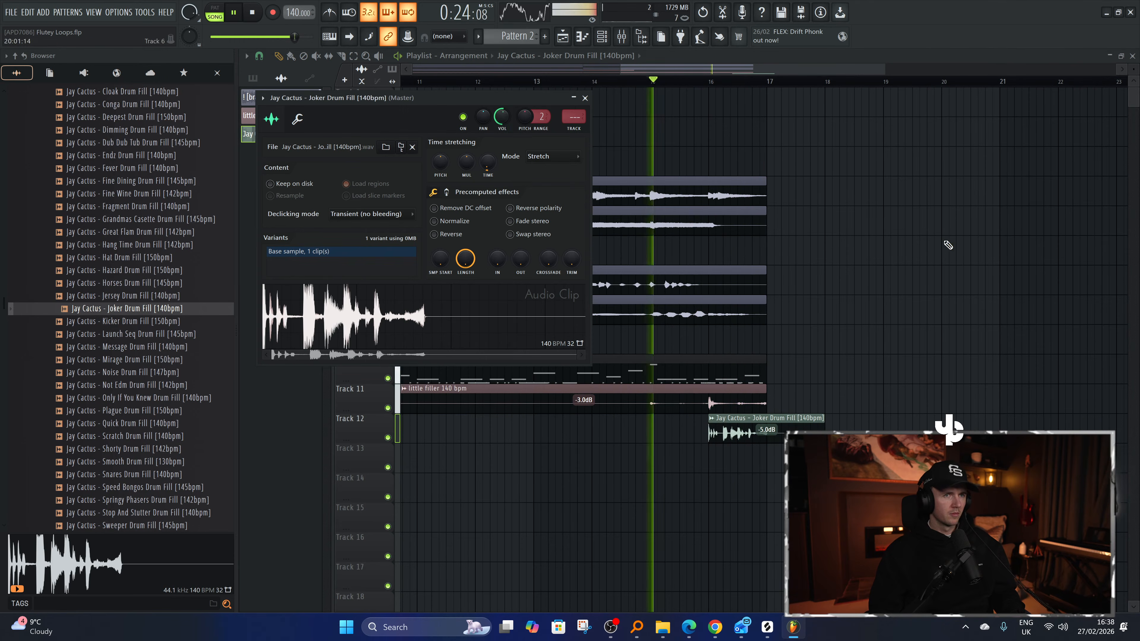
{"action": "key", "text": "Escape"}
Set the playlist's loop selection to bars 1–16 and deselect the clips.
{"action": "scroll", "coordinate": [933, 236], "scroll_direction": "down", "scroll_amount": 4}
{"action": "left_click", "coordinate": [759, 83], "text": "ctrl"}
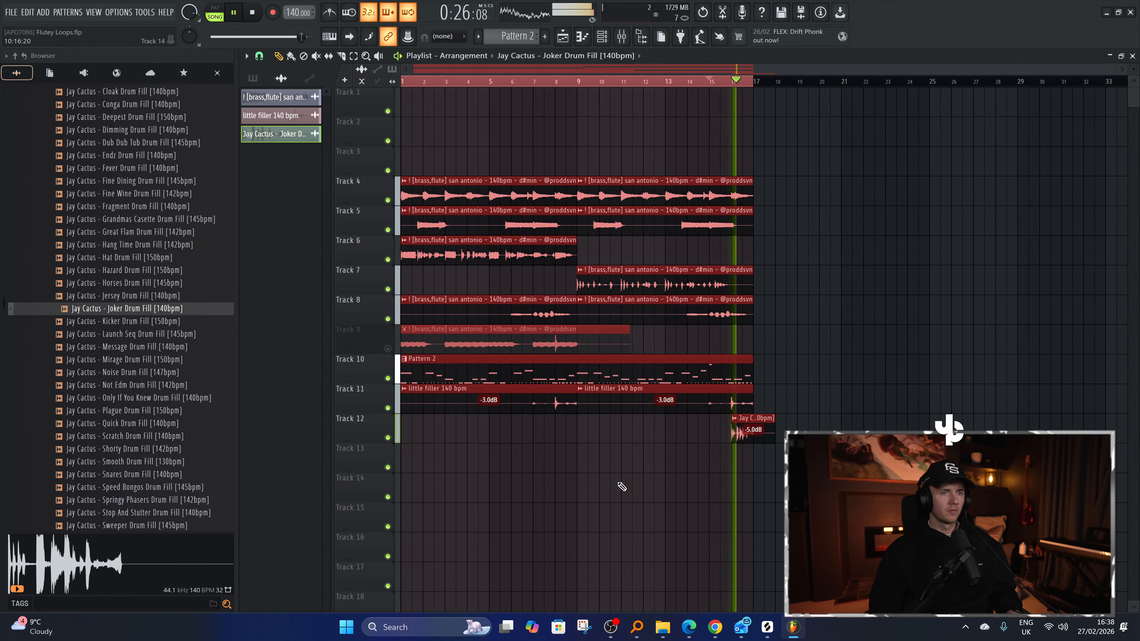
{"action": "left_click", "coordinate": [613, 501]}
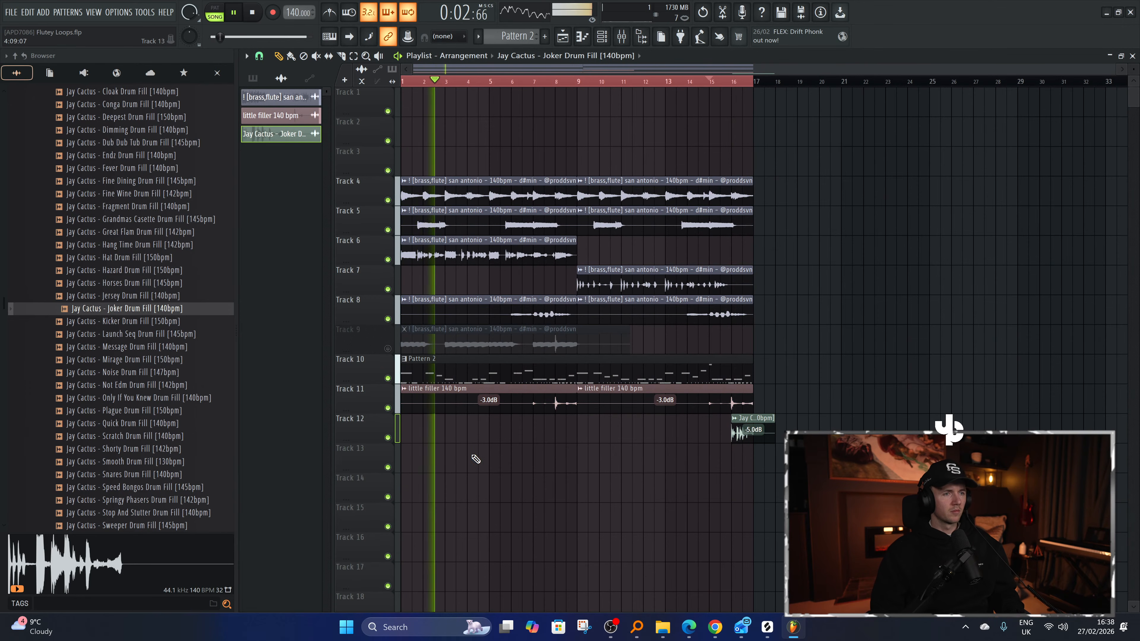
Collapse the Drum Fills folder and search the browser for "snuff" with the channel rack open.
{"action": "scroll", "coordinate": [475, 459], "scroll_direction": "down", "scroll_amount": 2}
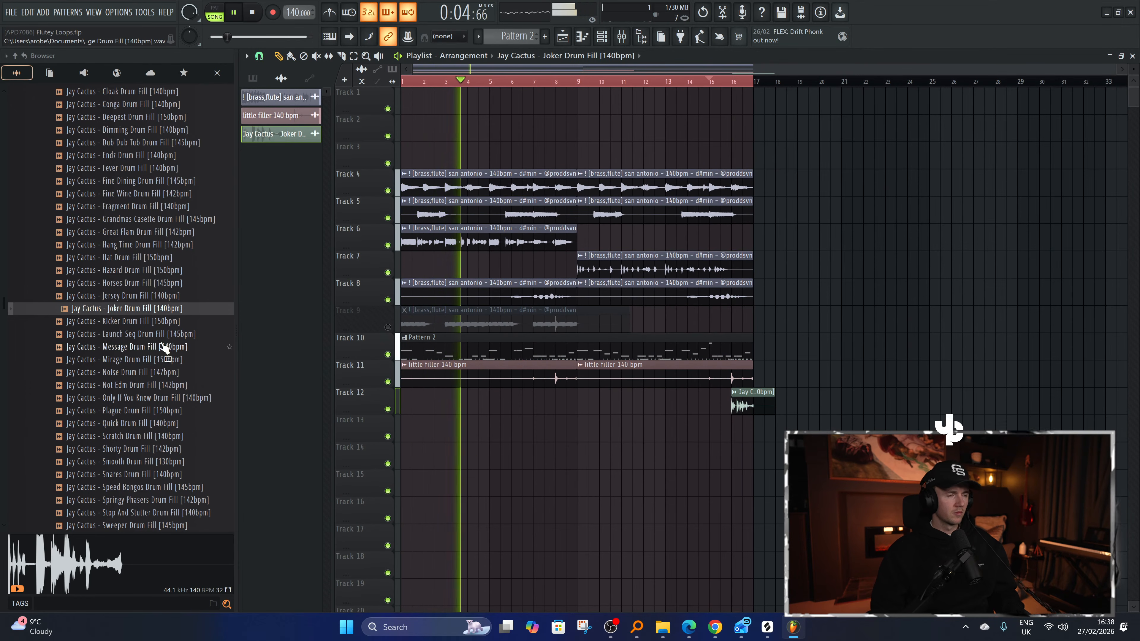
{"action": "scroll", "coordinate": [90, 180], "scroll_direction": "up", "scroll_amount": 5}
{"action": "left_click", "coordinate": [85, 168]}
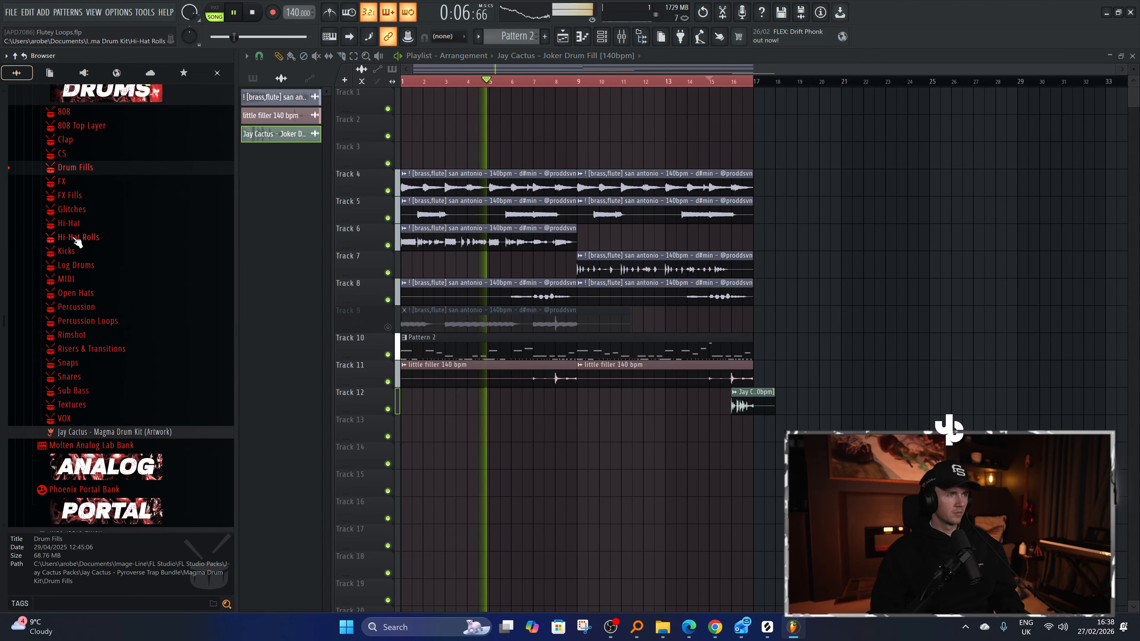
{"action": "scroll", "coordinate": [77, 241], "scroll_direction": "up", "scroll_amount": 3}
{"action": "key", "text": "F6"}
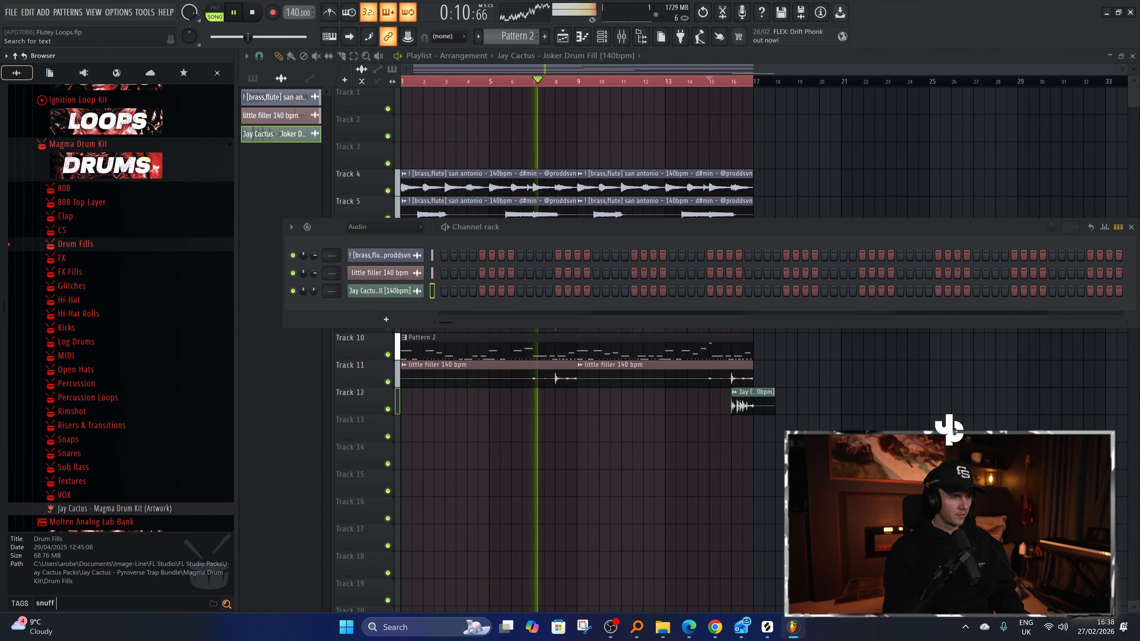
{"action": "key", "text": "Return"}
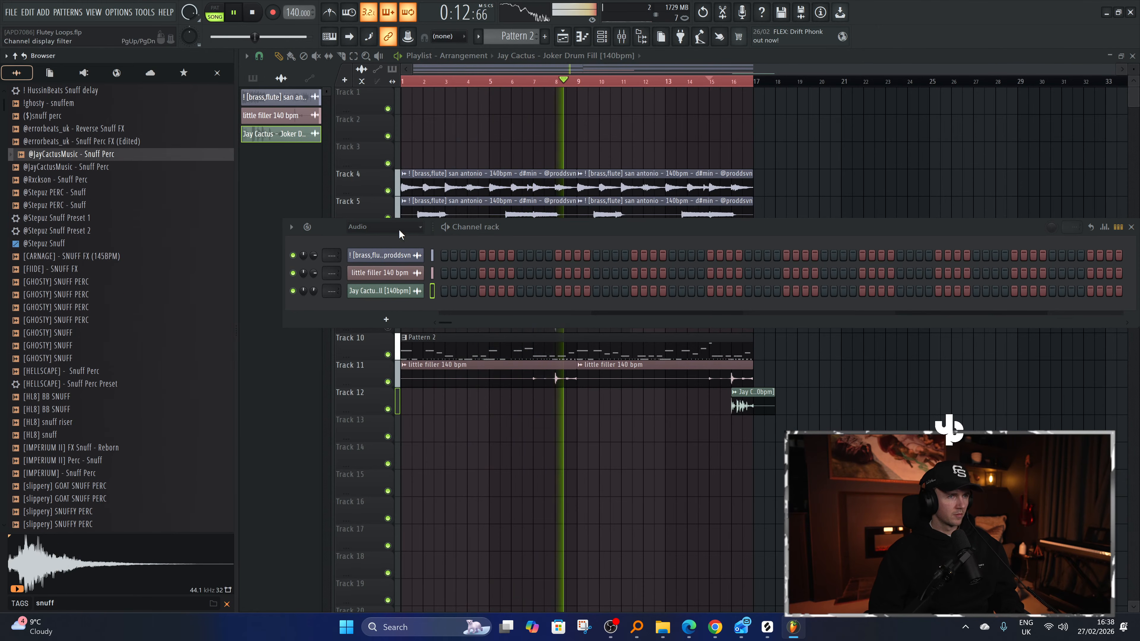
{"action": "left_click", "coordinate": [401, 231]}
{"action": "left_click", "coordinate": [386, 239]}
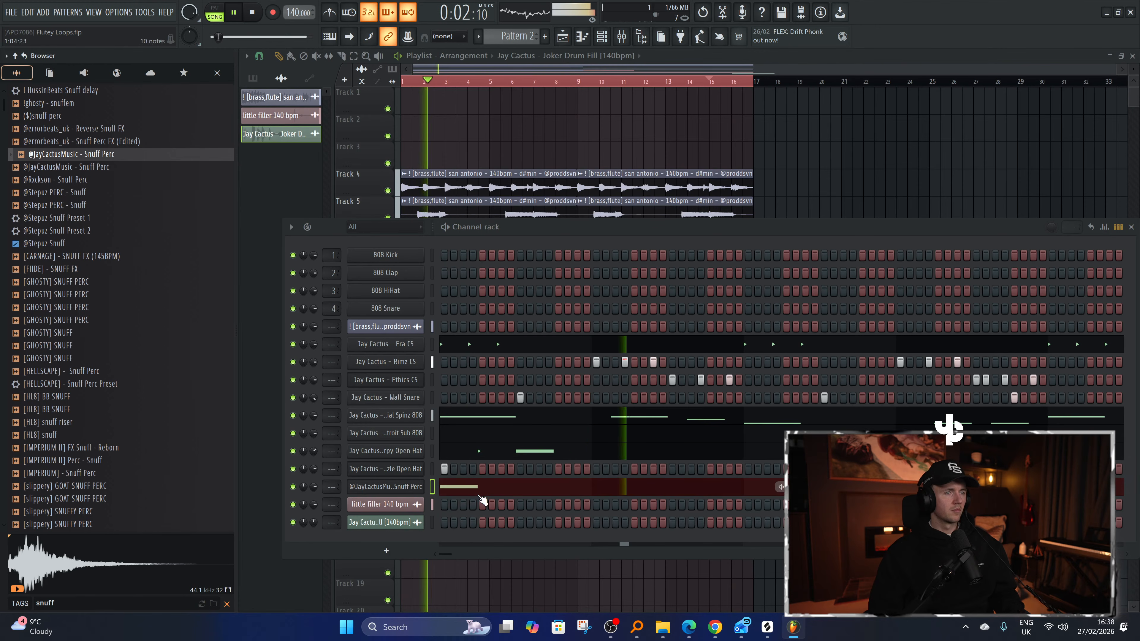
{"action": "left_click", "coordinate": [227, 603]}
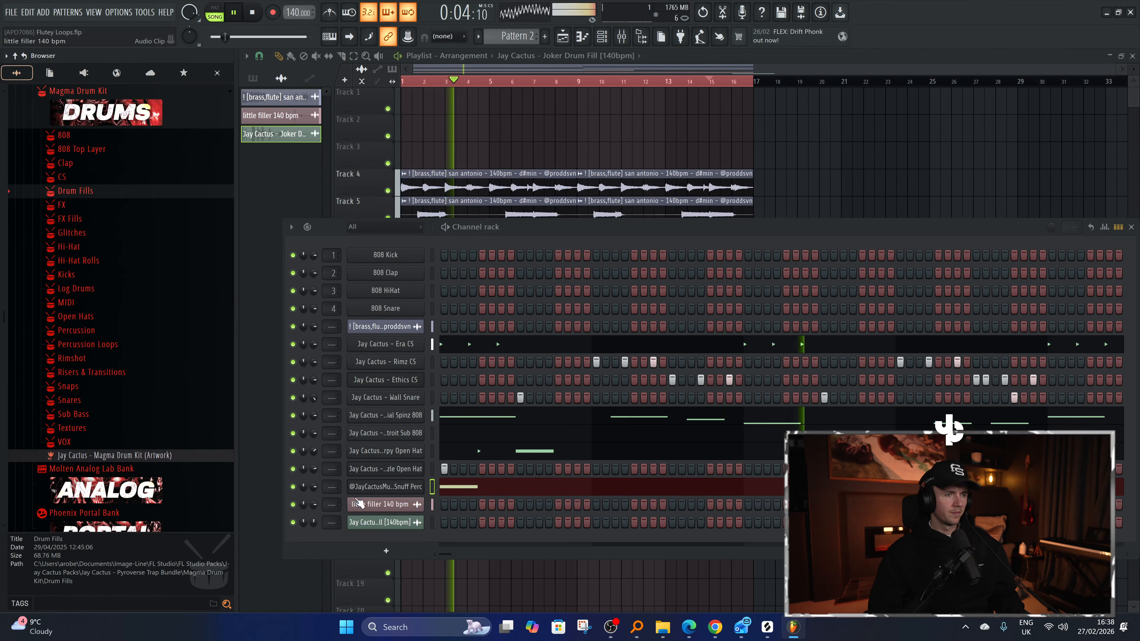
Lower the Snuff Perc channel volume to about 76% and look at its sampler settings.
{"action": "left_click_drag", "start_coordinate": [315, 486], "coordinate": [315, 486]}
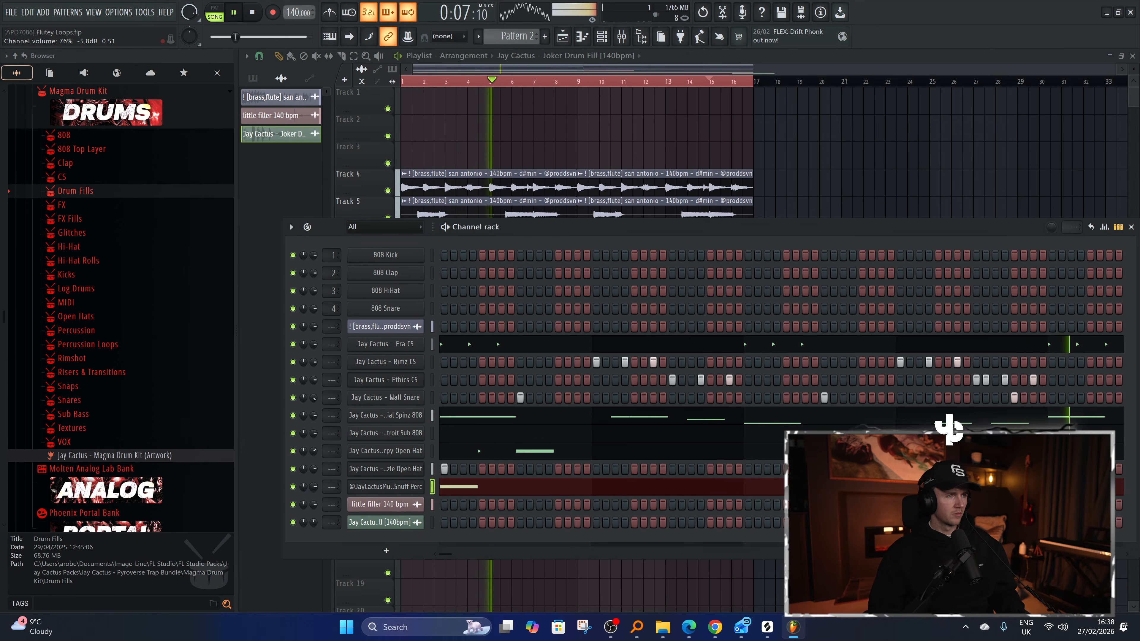
{"action": "left_click", "coordinate": [371, 488]}
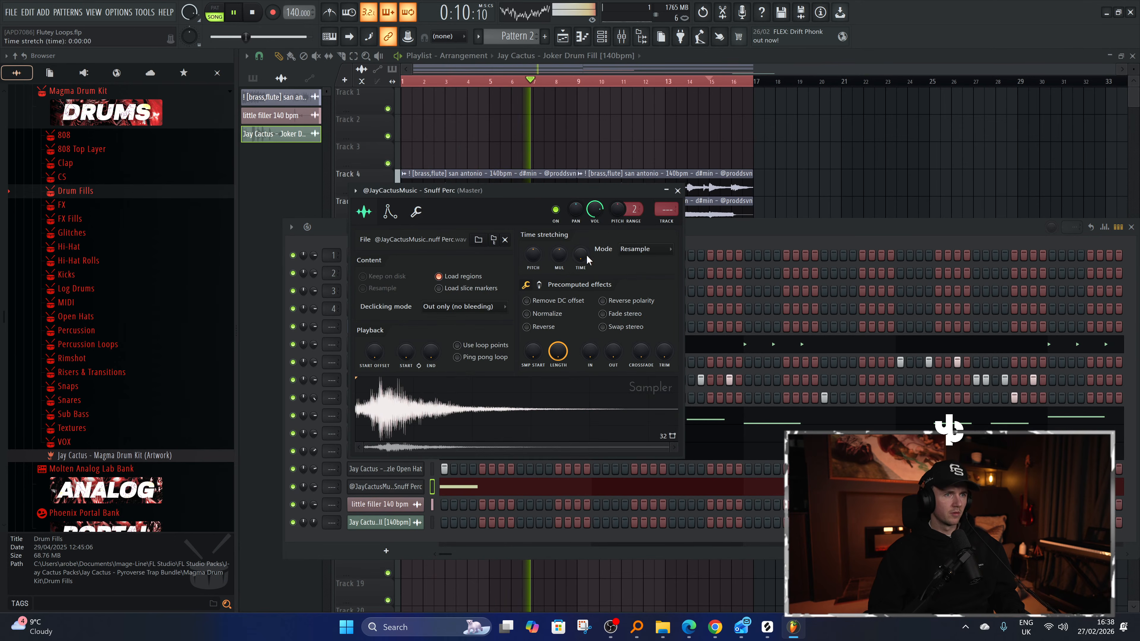
{"action": "left_click", "coordinate": [678, 191]}
{"action": "key", "text": "F6"}
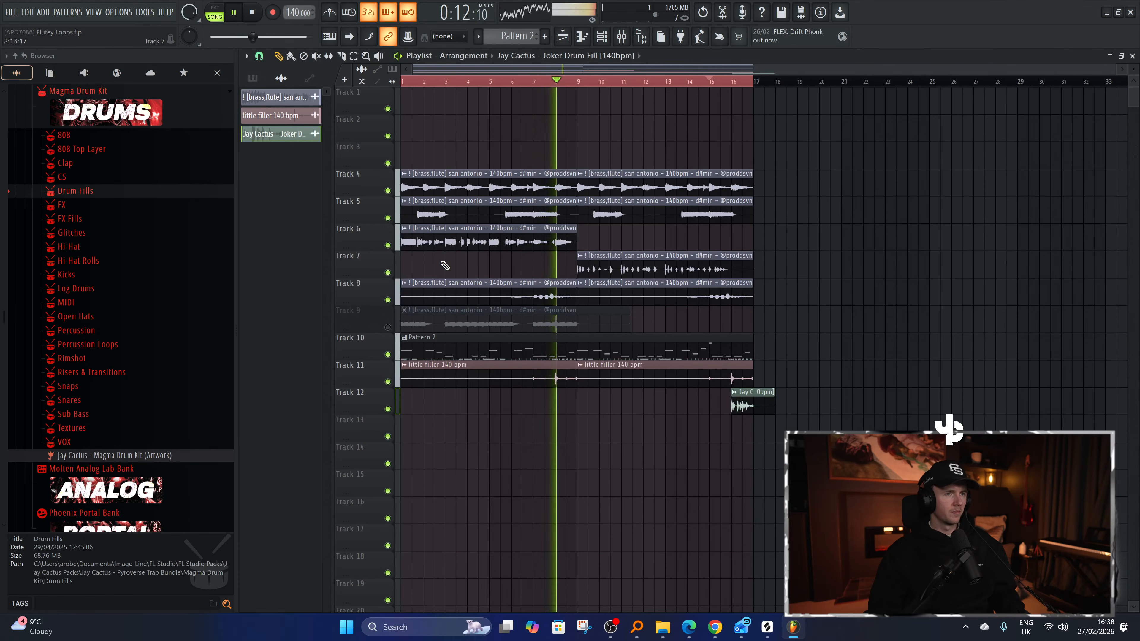
Mute playlist Tracks 5, 6, 7 and 8 so only Track 4's flute loop plays with the drums.
{"action": "left_click_drag", "start_coordinate": [395, 246], "coordinate": [388, 272]}
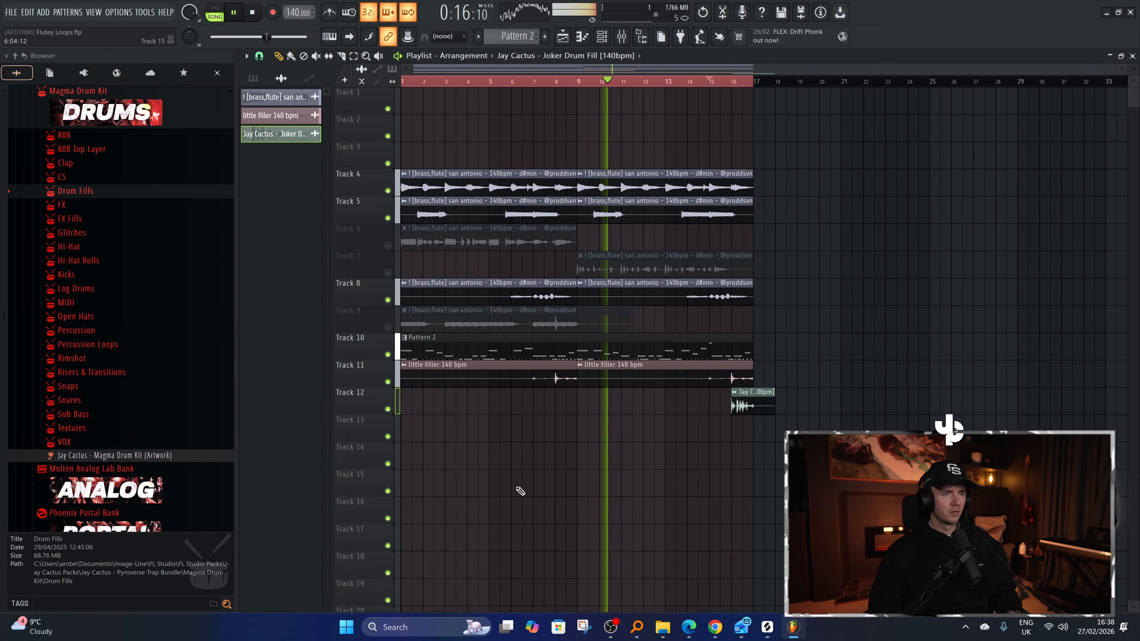
{"action": "left_click", "coordinate": [387, 219]}
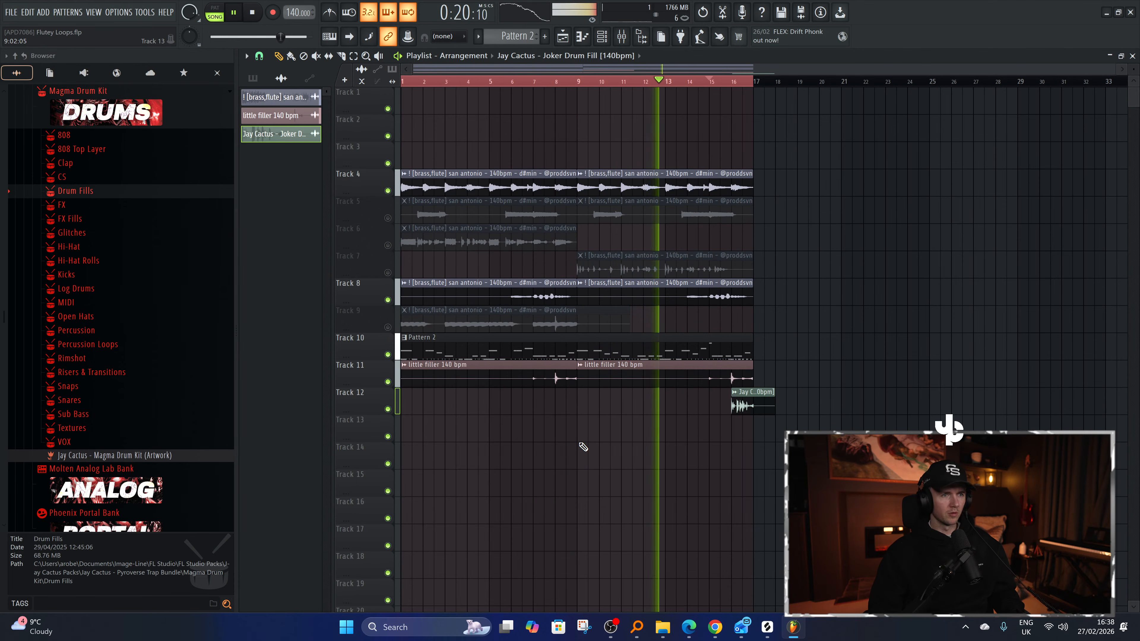
{"action": "left_click", "coordinate": [388, 300]}
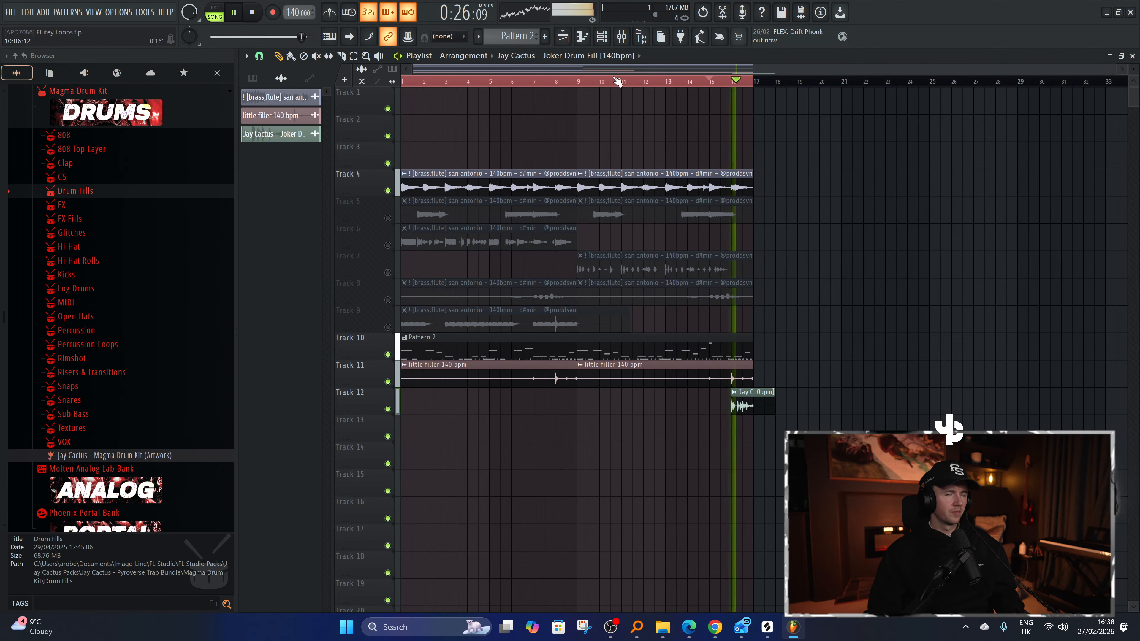
Mute the Essential Spinz 808 channel and audition samples in the 808 folder, including Chase, Essential Ring Zay and Essential Spinz.
{"action": "key", "text": "F6"}
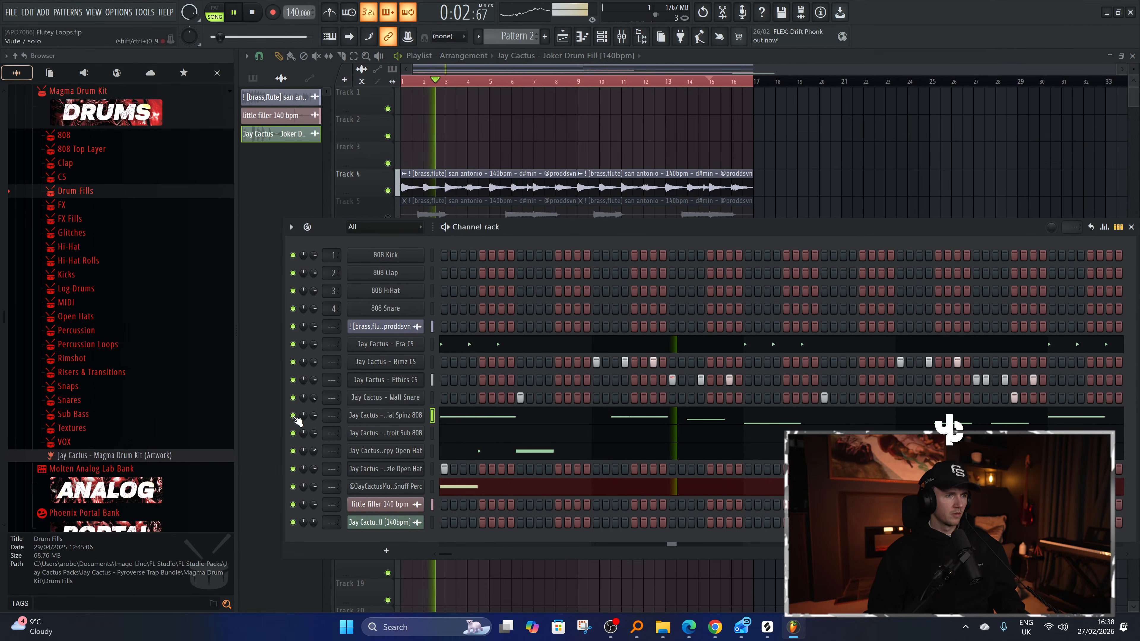
{"action": "left_click", "coordinate": [71, 137]}
{"action": "left_click", "coordinate": [125, 190]}
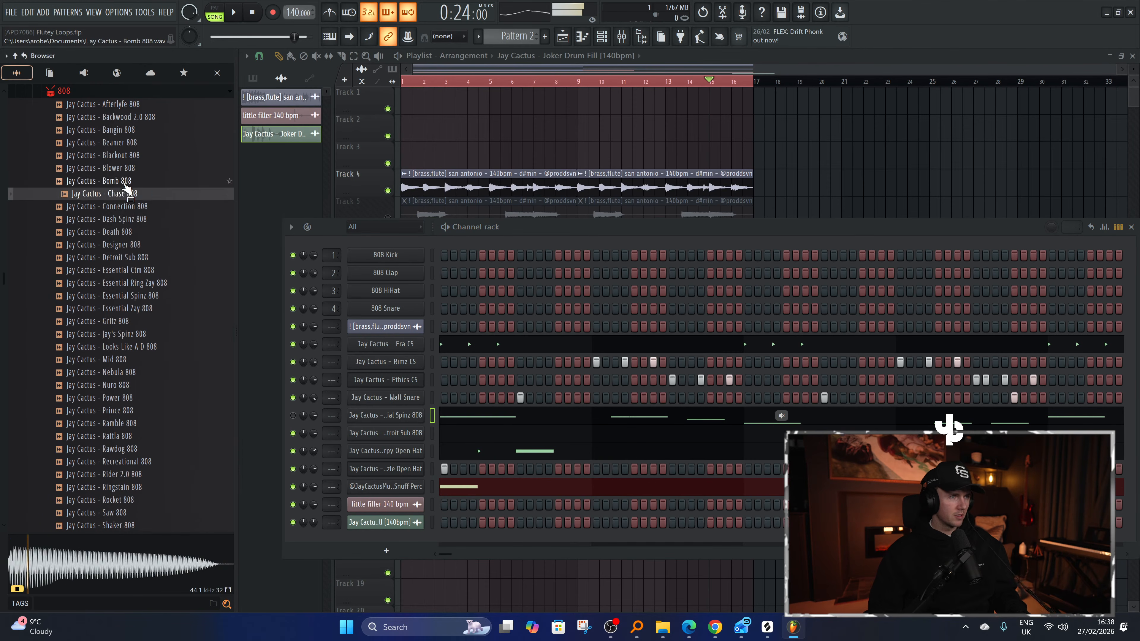
{"action": "left_click", "coordinate": [118, 283]}
{"action": "left_click", "coordinate": [121, 297]}
Search the browser for "backwood jay" and audition the Backwood 808 samples.
{"action": "scroll", "coordinate": [137, 499], "scroll_direction": "up", "scroll_amount": 6}
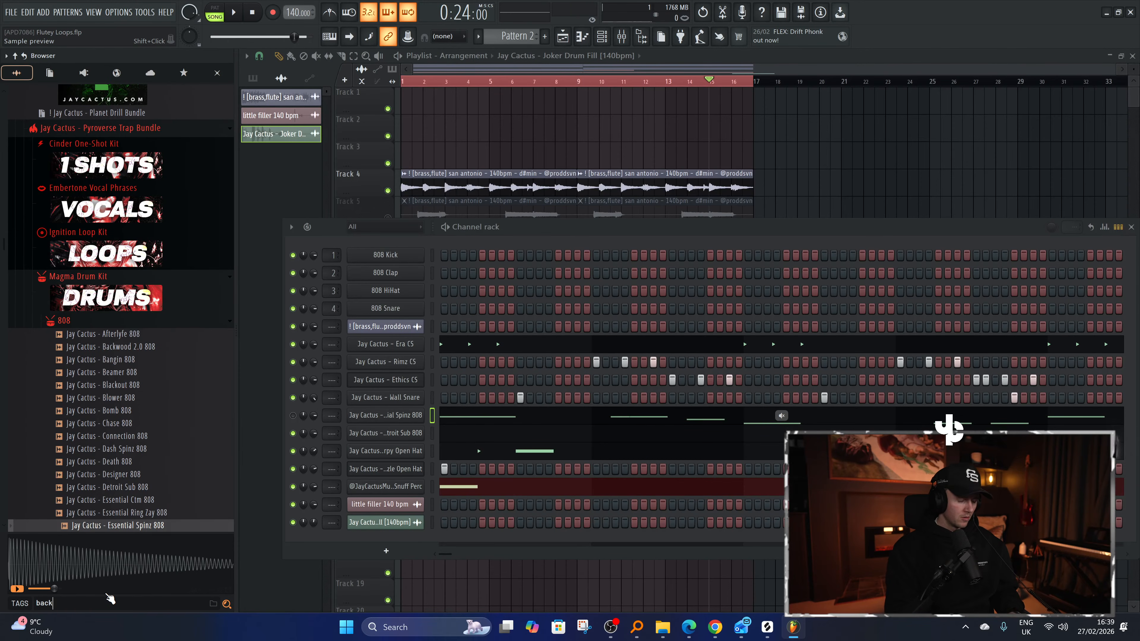
{"action": "key", "text": "Return"}
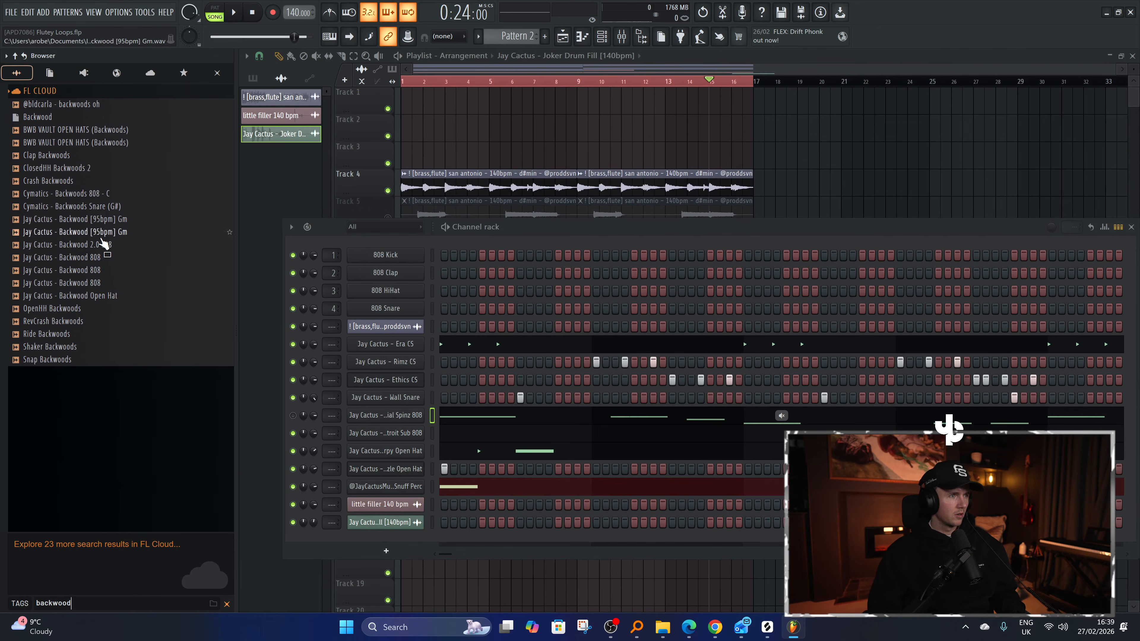
{"action": "left_click", "coordinate": [104, 103]}
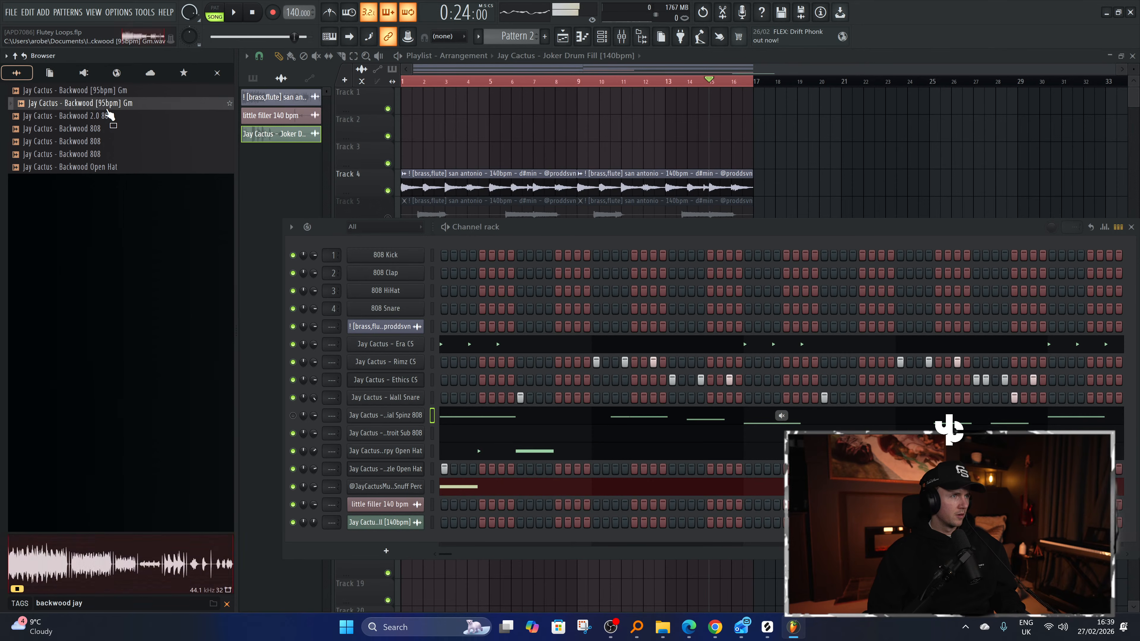
{"action": "left_click", "coordinate": [103, 116]}
{"action": "left_click", "coordinate": [103, 129]}
{"action": "left_click", "coordinate": [102, 143]}
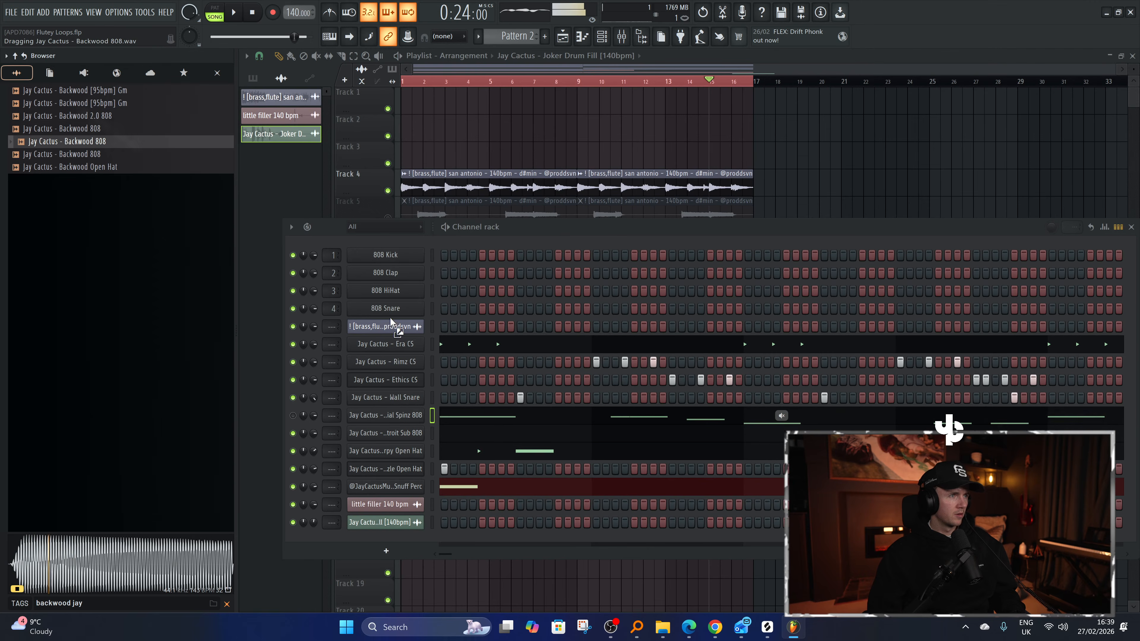
Add Jay Cactus - Backwood 808 as a new channel and raise its sampler fade-out.
{"action": "left_click_drag", "start_coordinate": [413, 538], "coordinate": [414, 541]}
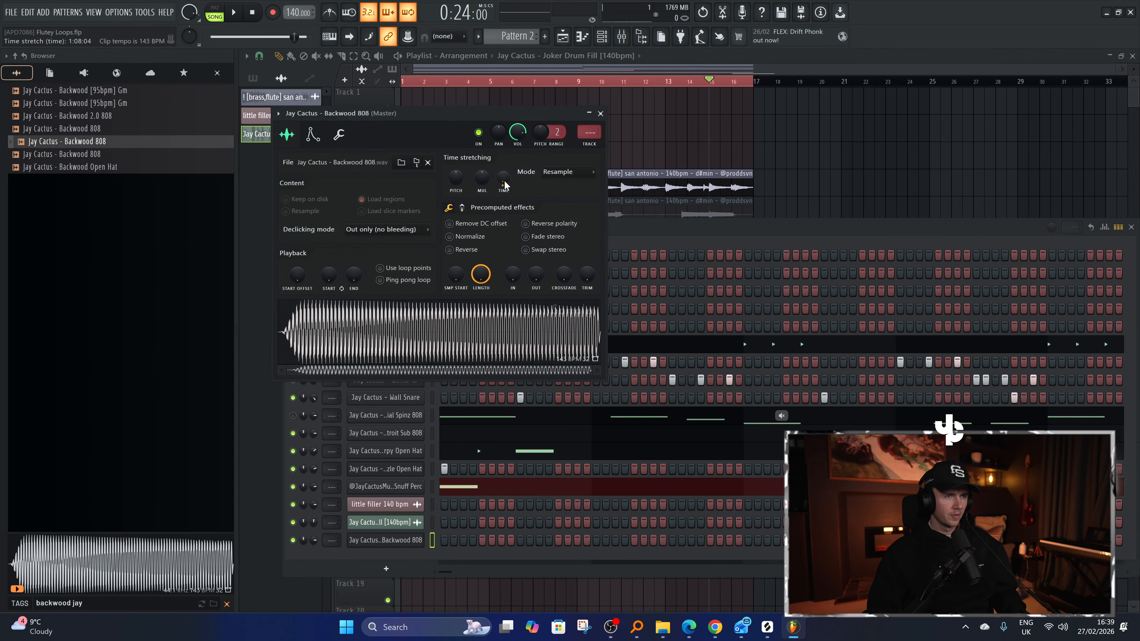
{"action": "mouse_move", "coordinate": [534, 282]}
{"action": "left_mouse_down"}
{"action": "mouse_move", "coordinate": [534, 268]}
{"action": "mouse_move", "coordinate": [542, 275]}
{"action": "left_mouse_up"}
{"action": "left_click", "coordinate": [600, 113]}
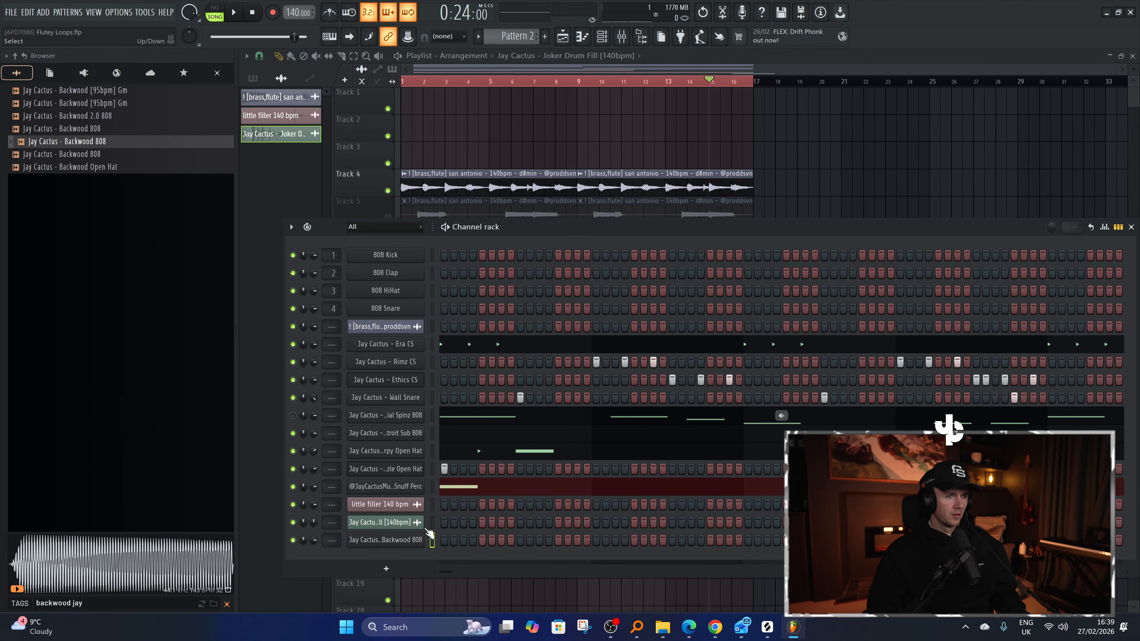
Clear the browser search, play the arrangement with the new 808, and mute the Detroit Sub 808 channel.
{"action": "right_click", "coordinate": [411, 544]}
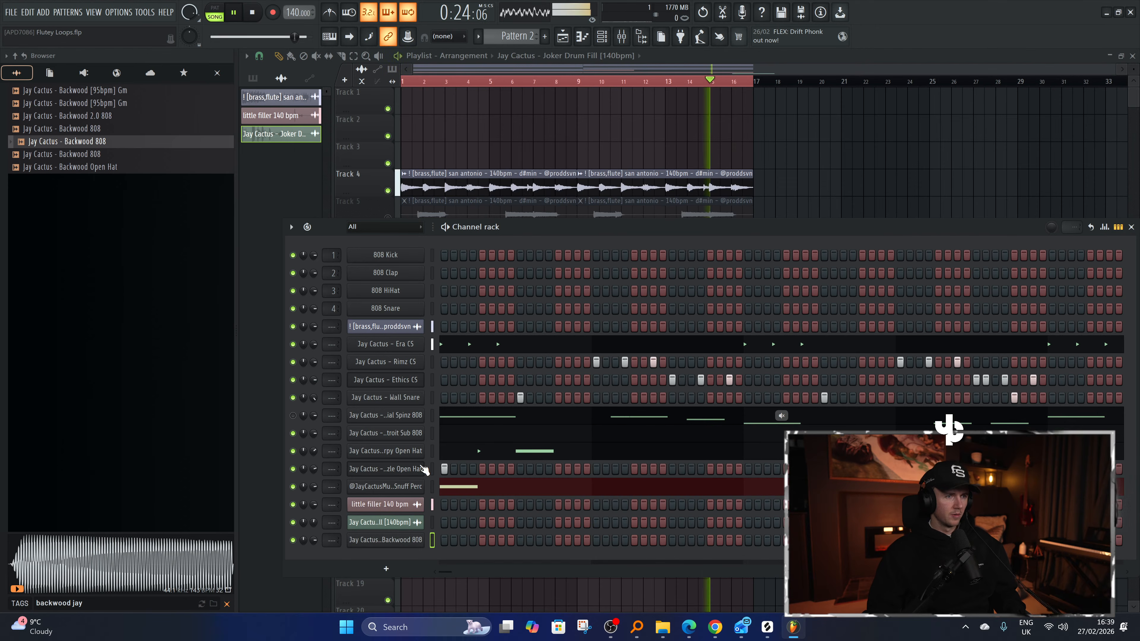
{"action": "left_click", "coordinate": [226, 604]}
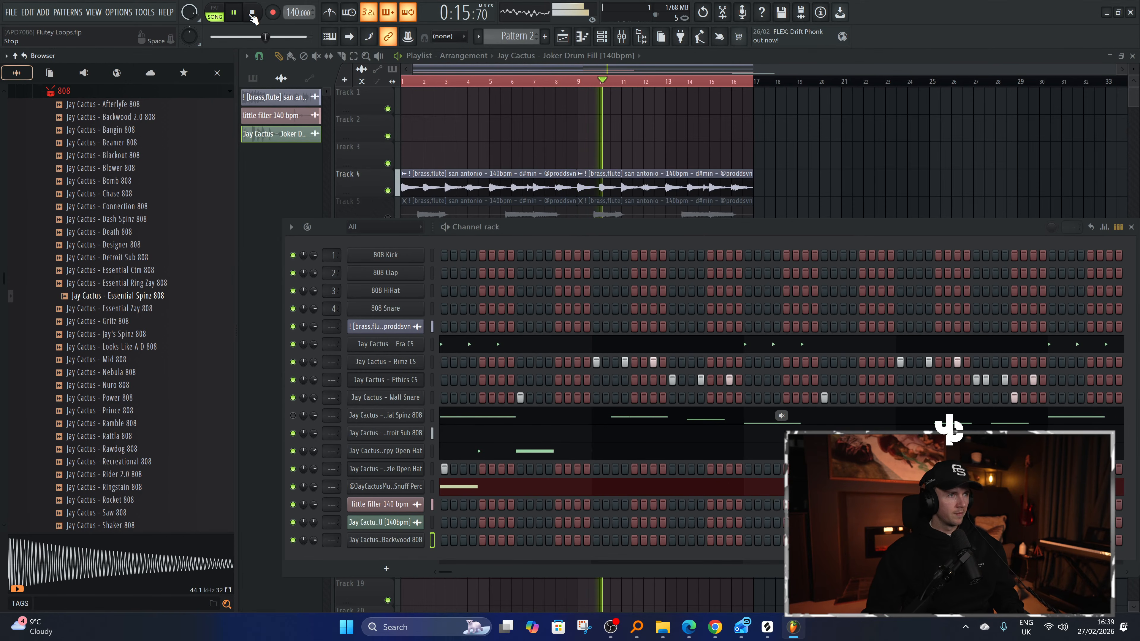
{"action": "key", "text": "F6"}
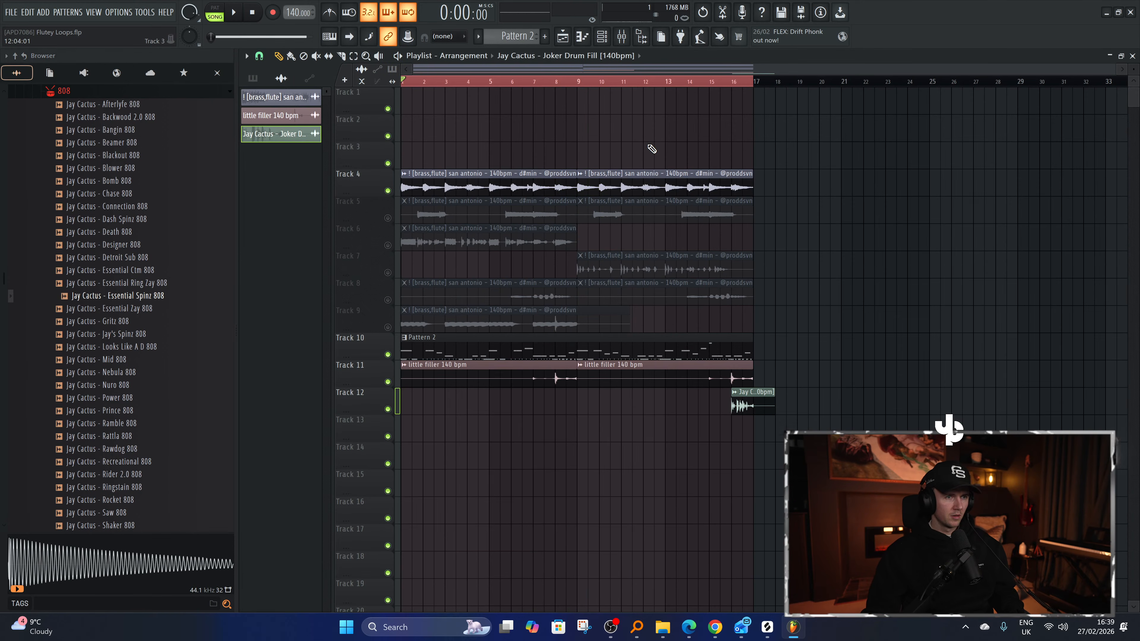
{"action": "left_click", "coordinate": [602, 36]}
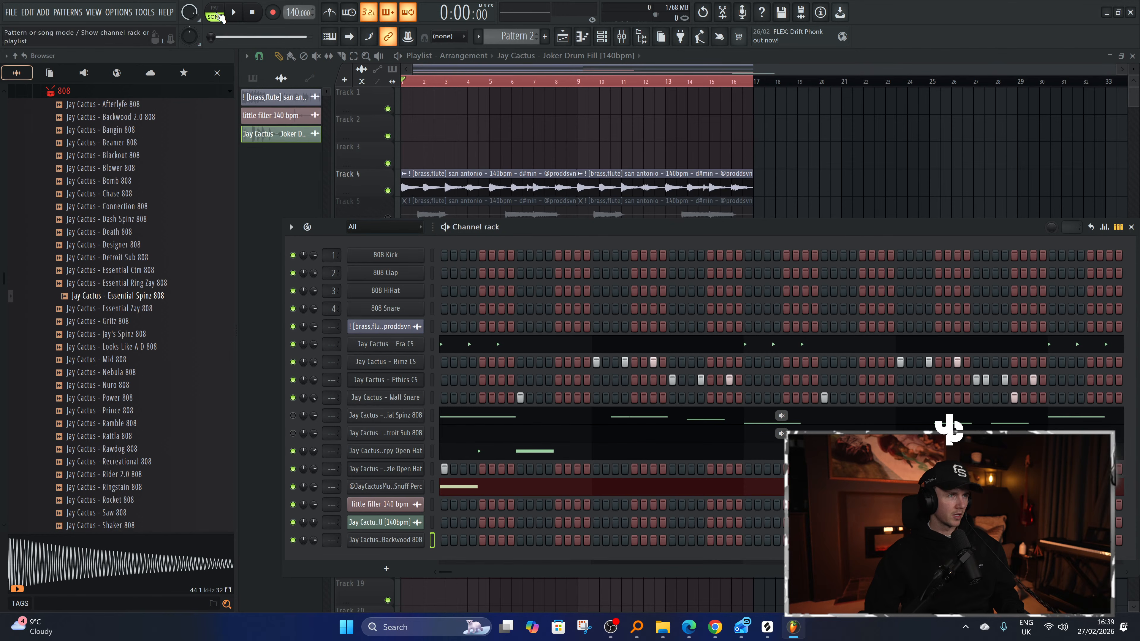
Try recording two Backwood 808 bassline takes into the piano roll from bar 1, undoing each take.
{"action": "key", "text": "F7"}
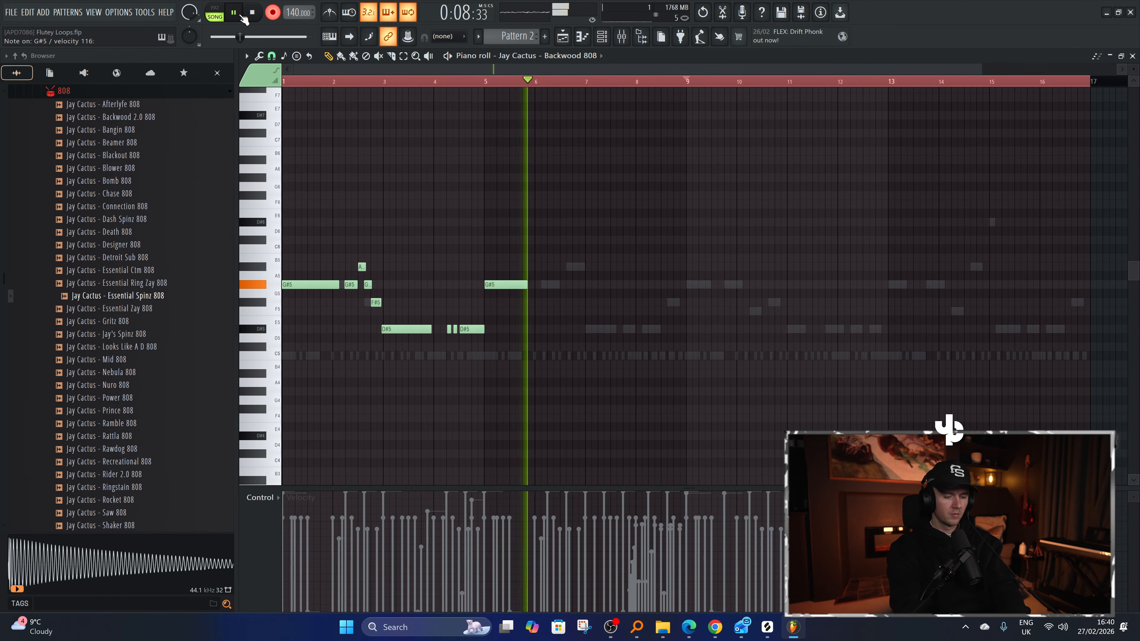
{"action": "key", "text": "space"}
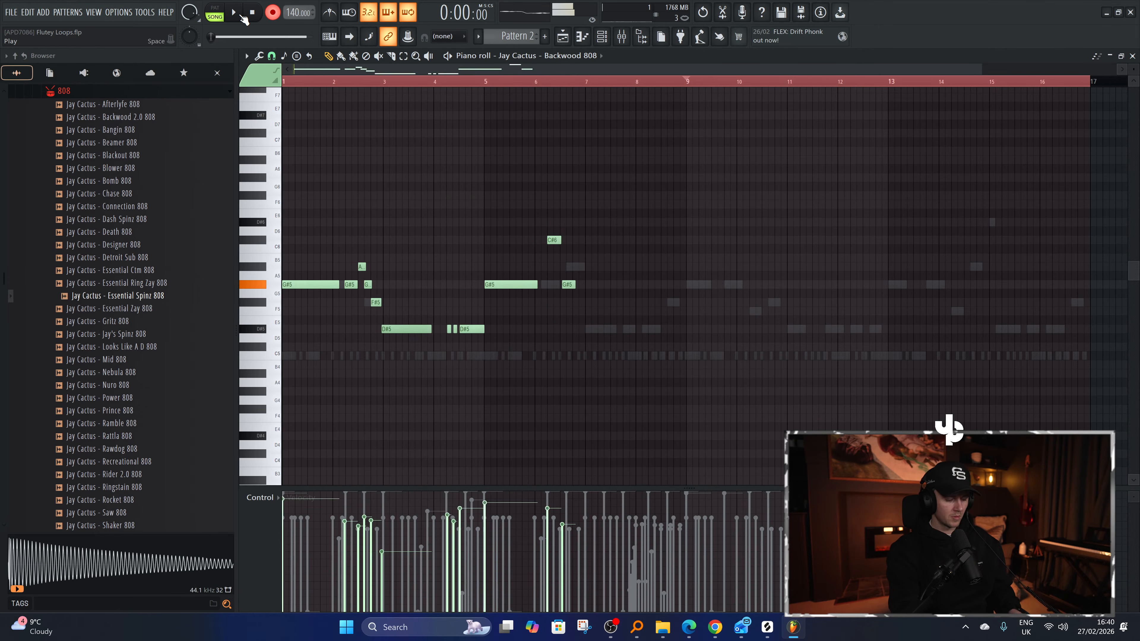
{"action": "key", "text": "ctrl+z"}
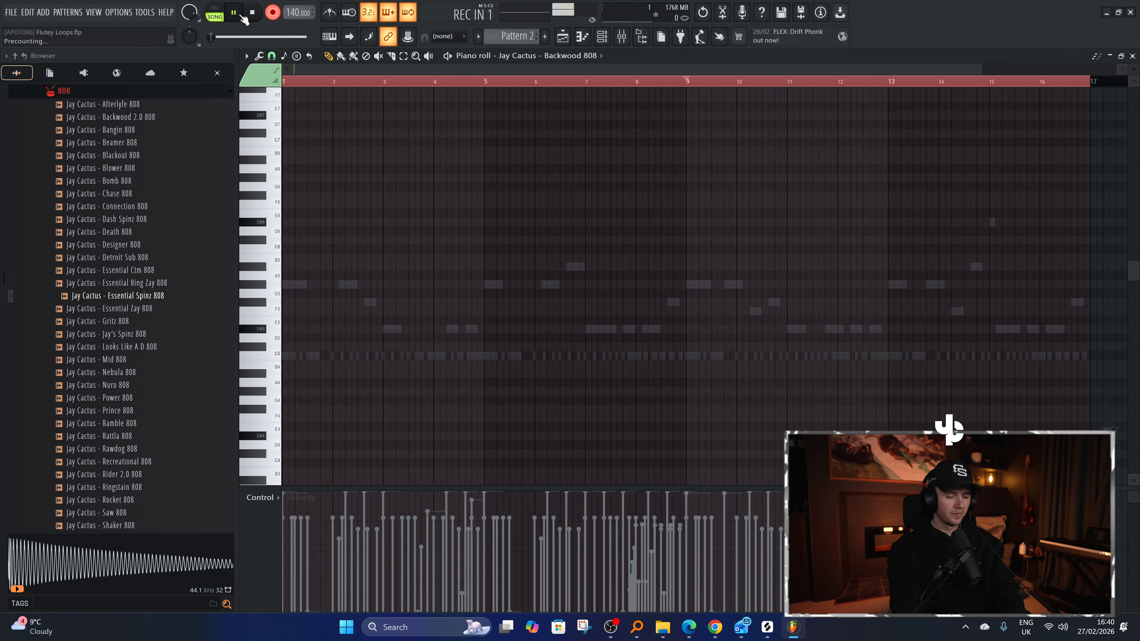
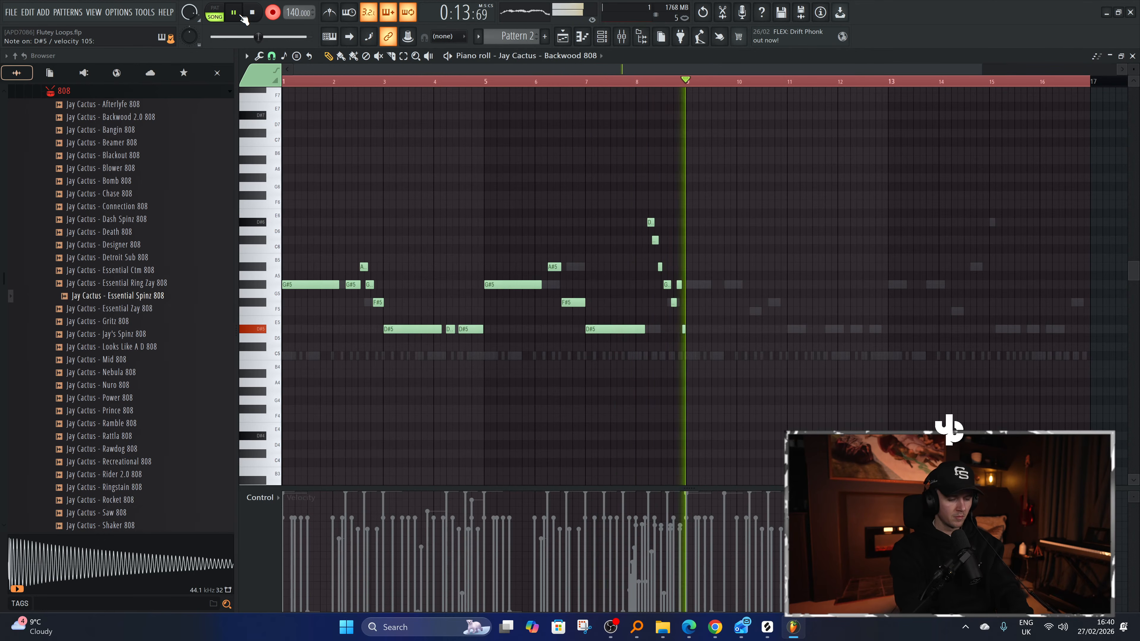
{"action": "key", "text": "space"}
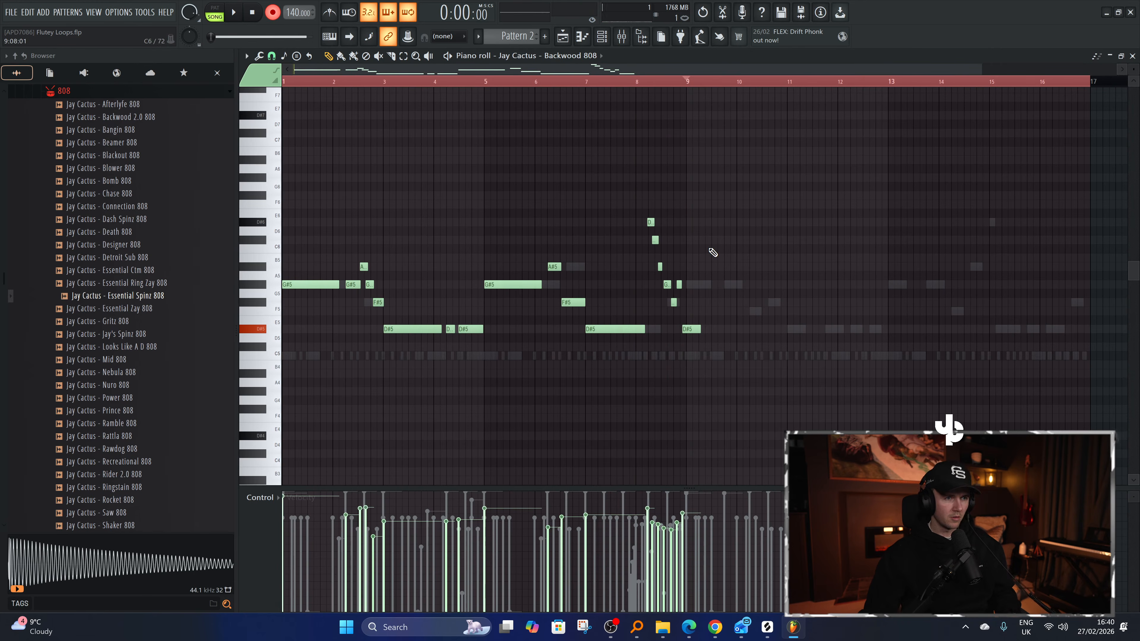
{"action": "key", "text": "ctrl+z"}
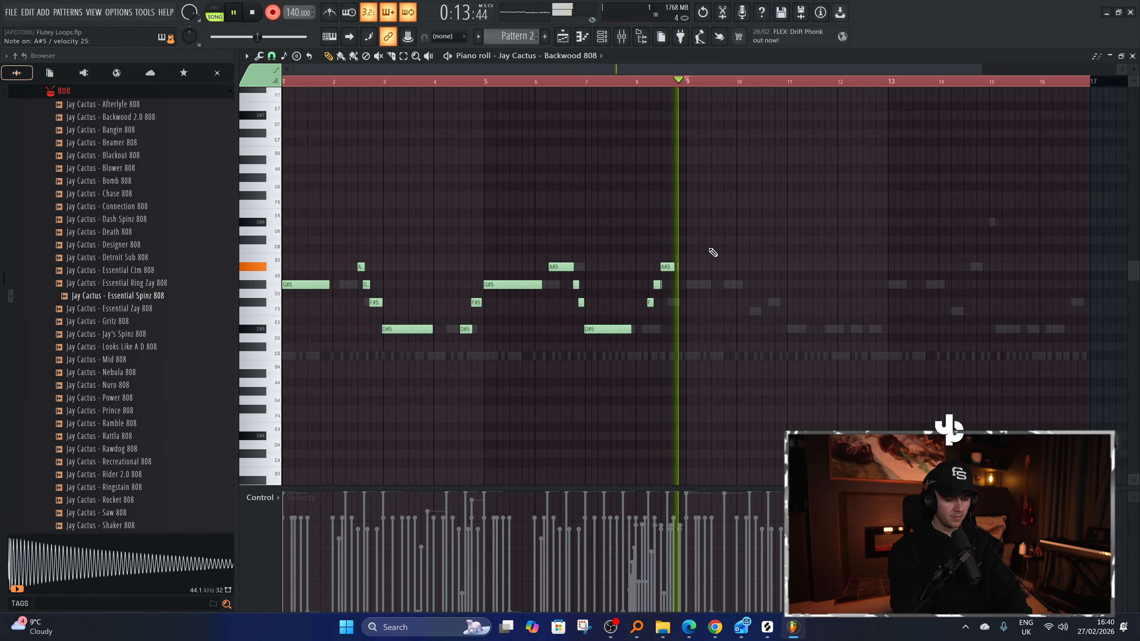
Record an eight-bar Backwood 808 bassline using G#5, A#5, F#5 and D#5 notes, and quantize it to the grid.
{"action": "key", "text": "space"}
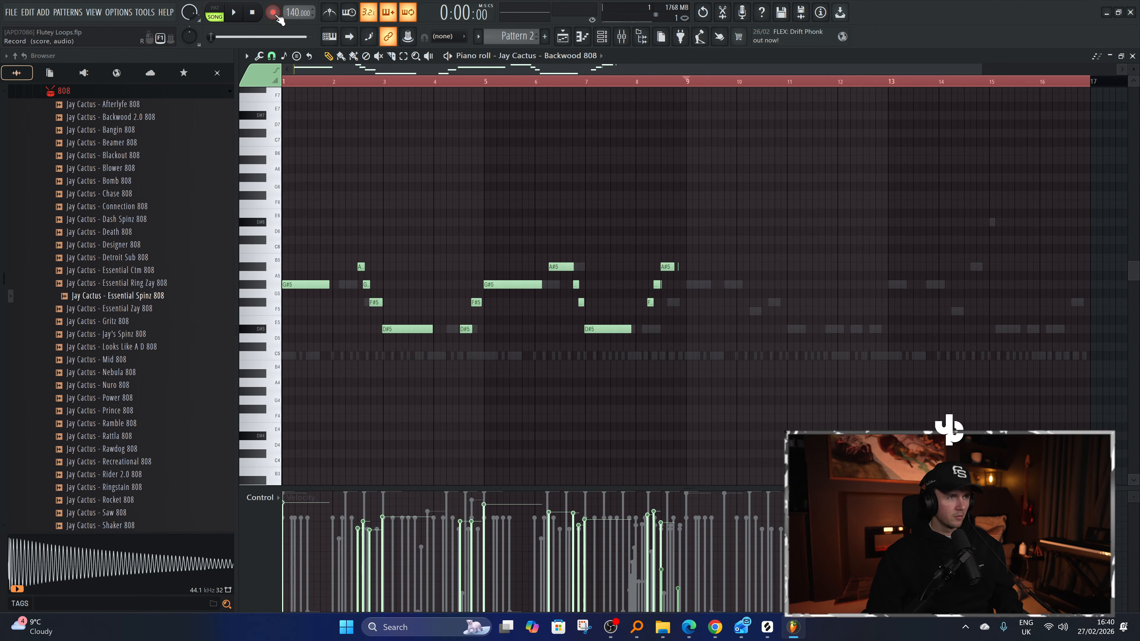
{"action": "right_click", "coordinate": [405, 158], "text": "ctrl"}
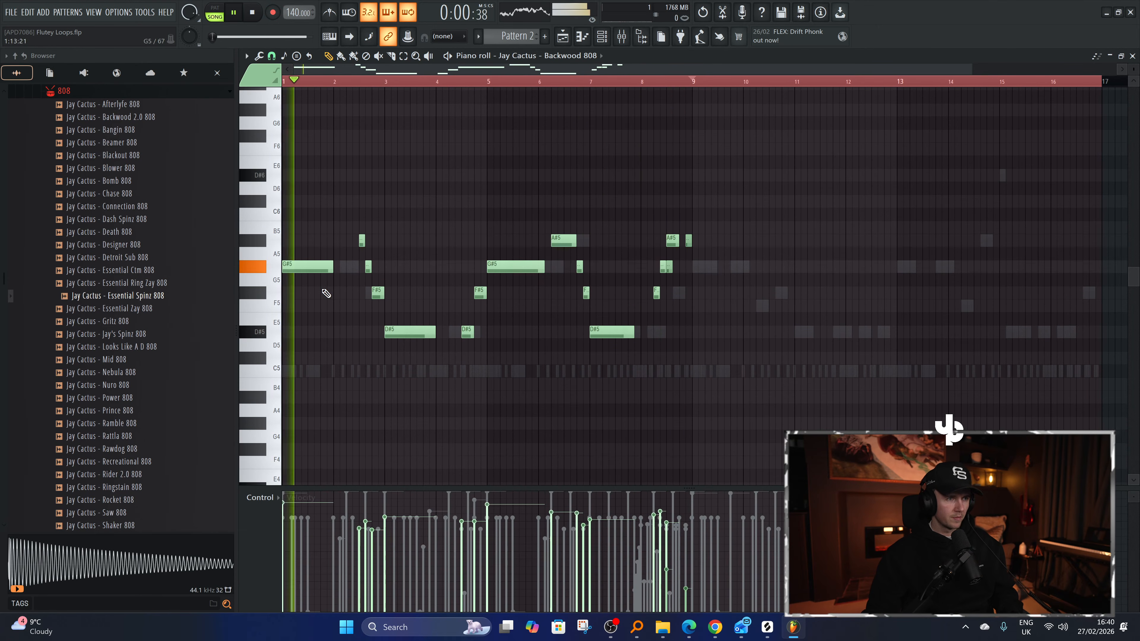
{"action": "scroll", "coordinate": [326, 296], "scroll_direction": "up", "scroll_amount": 2}
{"action": "scroll", "coordinate": [337, 474], "scroll_direction": "down", "scroll_amount": 3}
Level the velocities of all Backwood 808 notes to about 93% and deselect them.
{"action": "key", "text": "ctrl+a"}
{"action": "left_click_drag", "start_coordinate": [331, 500], "coordinate": [639, 503]}
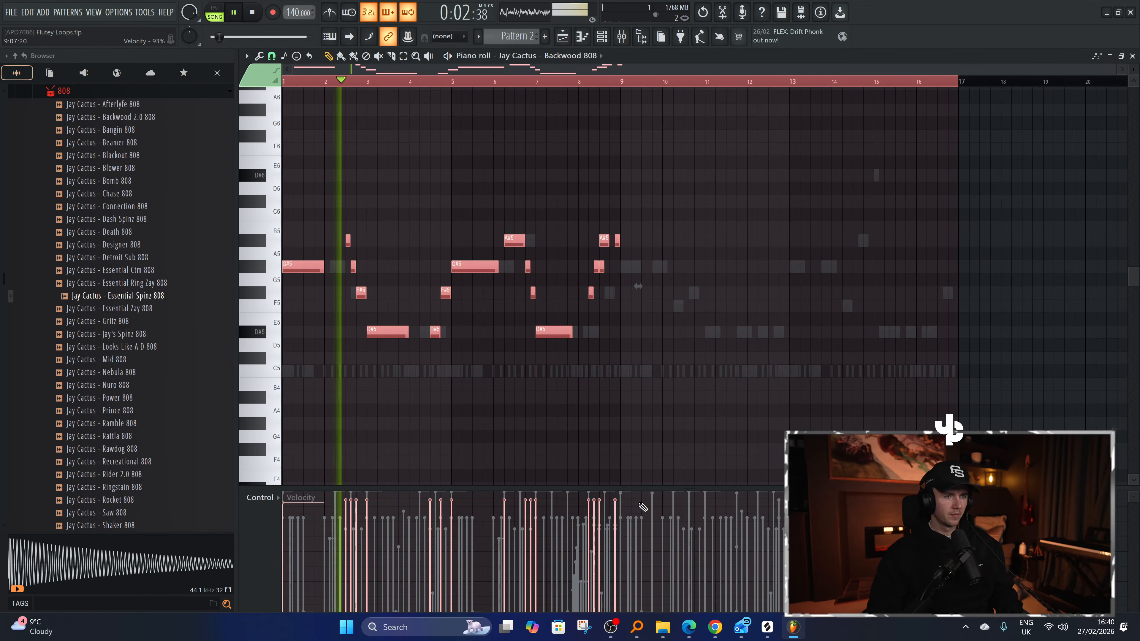
{"action": "left_click", "coordinate": [344, 432], "text": "ctrl"}
Delete the short final A#5 note and the second of the two adjacent G#5 notes just before bar 9.
{"action": "scroll", "coordinate": [383, 433], "scroll_direction": "up", "scroll_amount": 2}
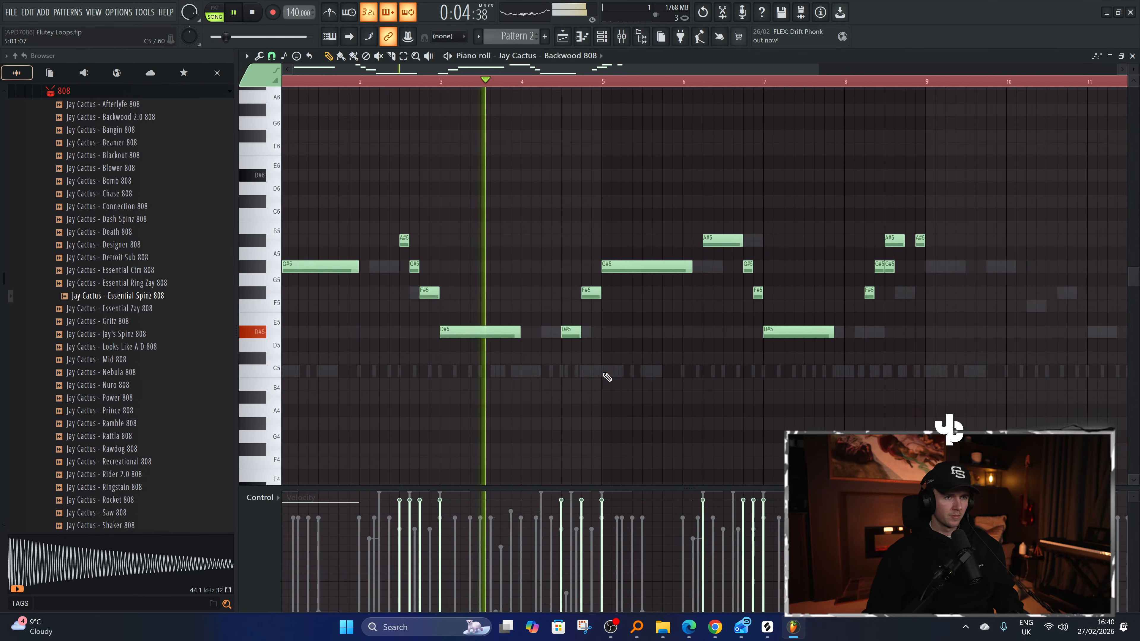
{"action": "scroll", "coordinate": [604, 373], "scroll_direction": "down", "scroll_amount": 1}
{"action": "right_click", "coordinate": [808, 241]}
{"action": "right_click", "coordinate": [783, 267]}
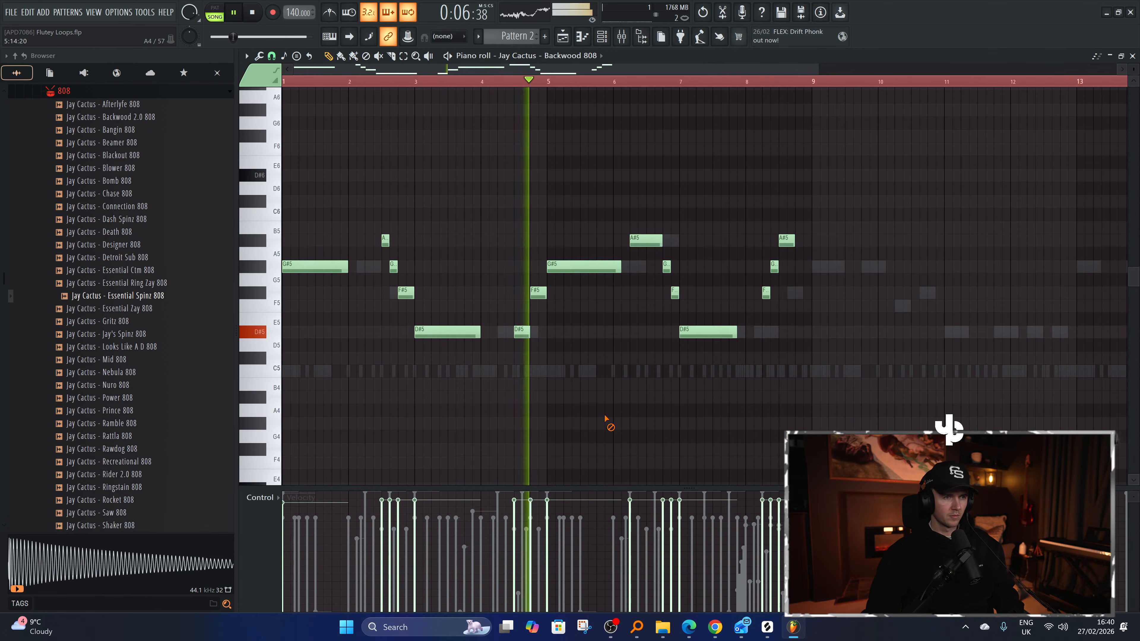
Shorten the bar 5 G#5 note to three quarters of a bar and replace the following A#5 with a longer one starting there.
{"action": "scroll", "coordinate": [601, 410], "scroll_direction": "up", "scroll_amount": 2}
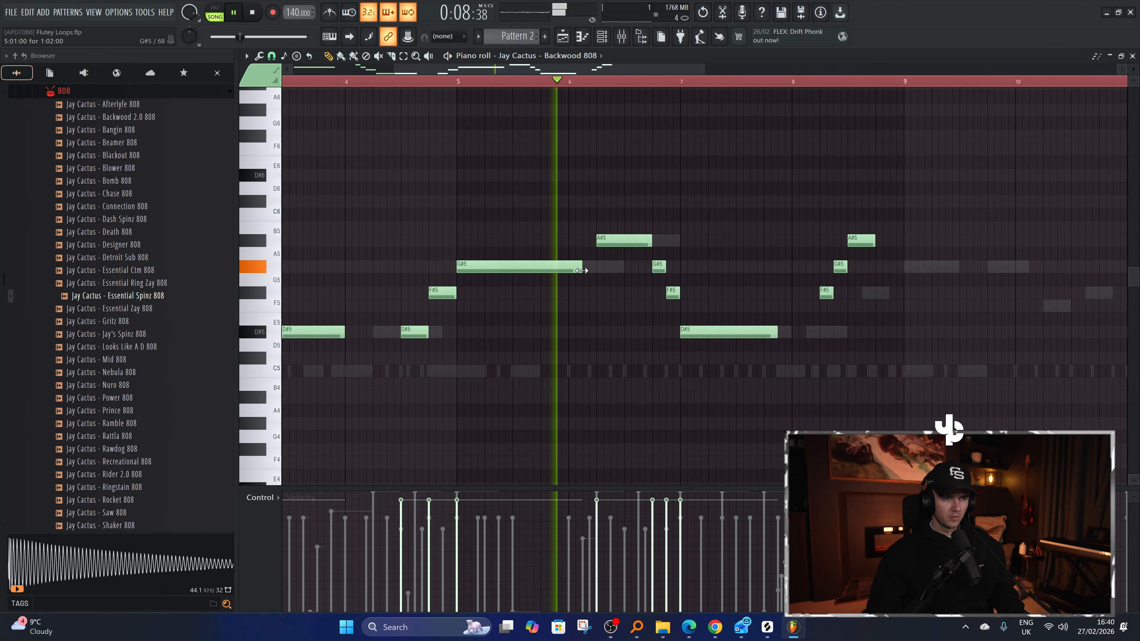
{"action": "left_click_drag", "start_coordinate": [581, 270], "coordinate": [596, 270]}
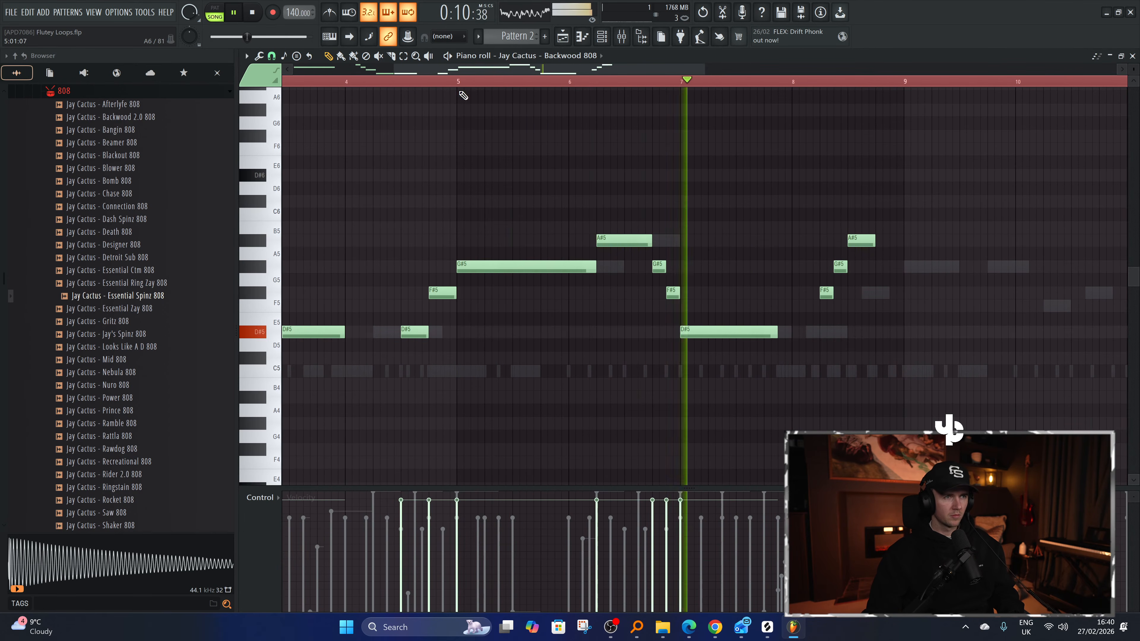
{"action": "left_click", "coordinate": [460, 82]}
{"action": "key", "text": "space"}
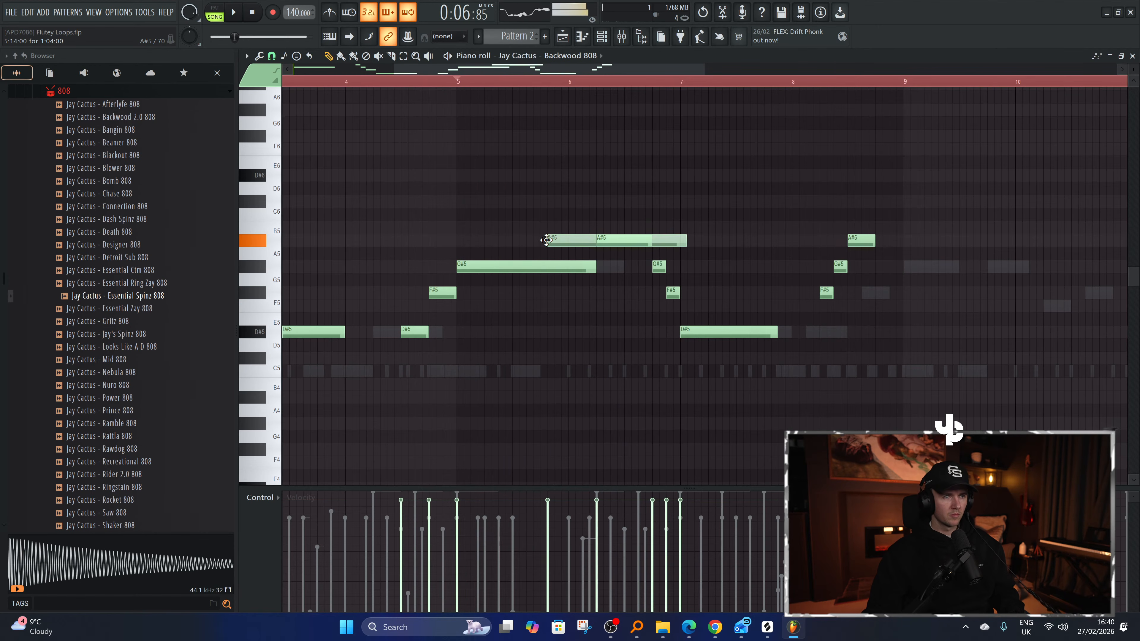
{"action": "key", "text": "space"}
{"action": "left_click_drag", "start_coordinate": [596, 269], "coordinate": [541, 270]}
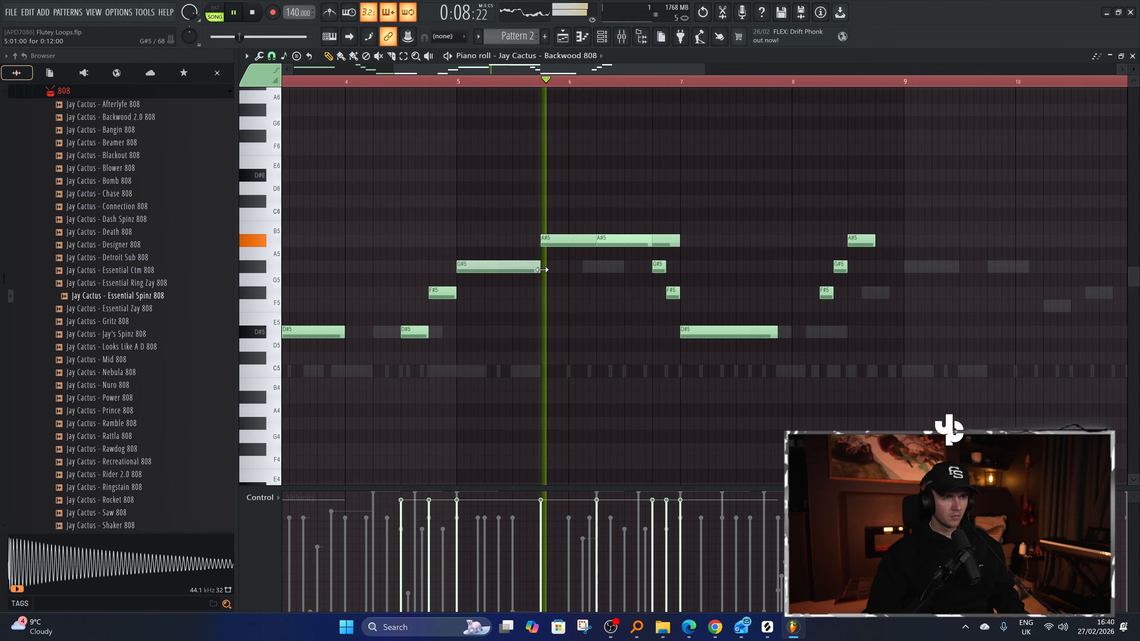
{"action": "right_click", "coordinate": [610, 244]}
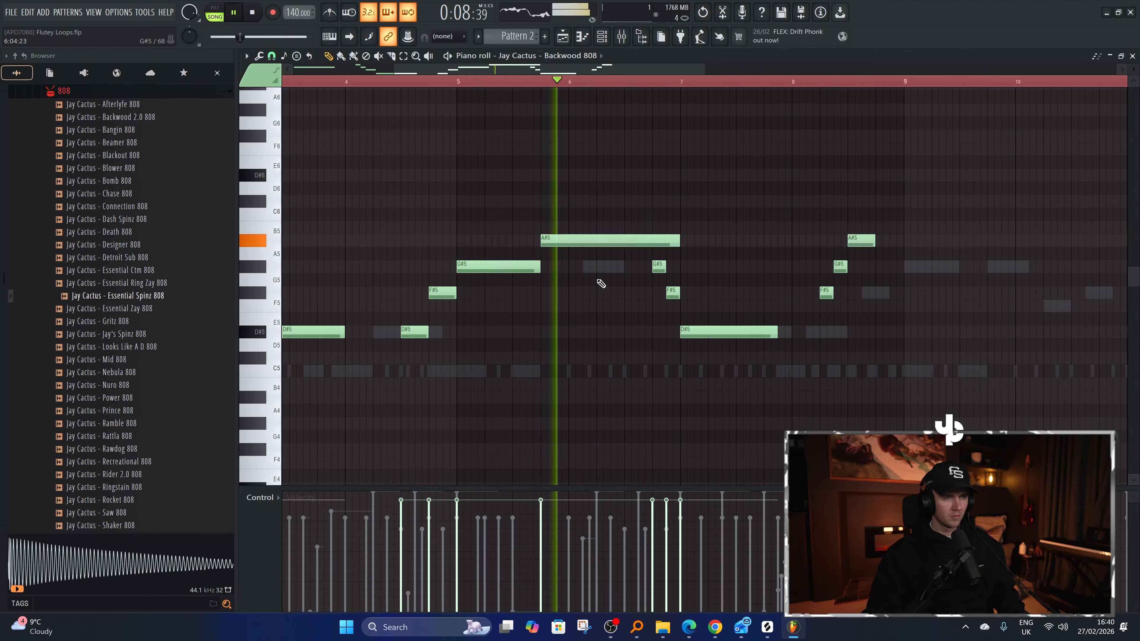
Turn the long A#5 into a half-bar B5 and follow it with a half-bar A#5 ending at the short G#5.
{"action": "left_click", "coordinate": [606, 306]}
{"action": "key", "text": "space"}
{"action": "key", "text": "space"}
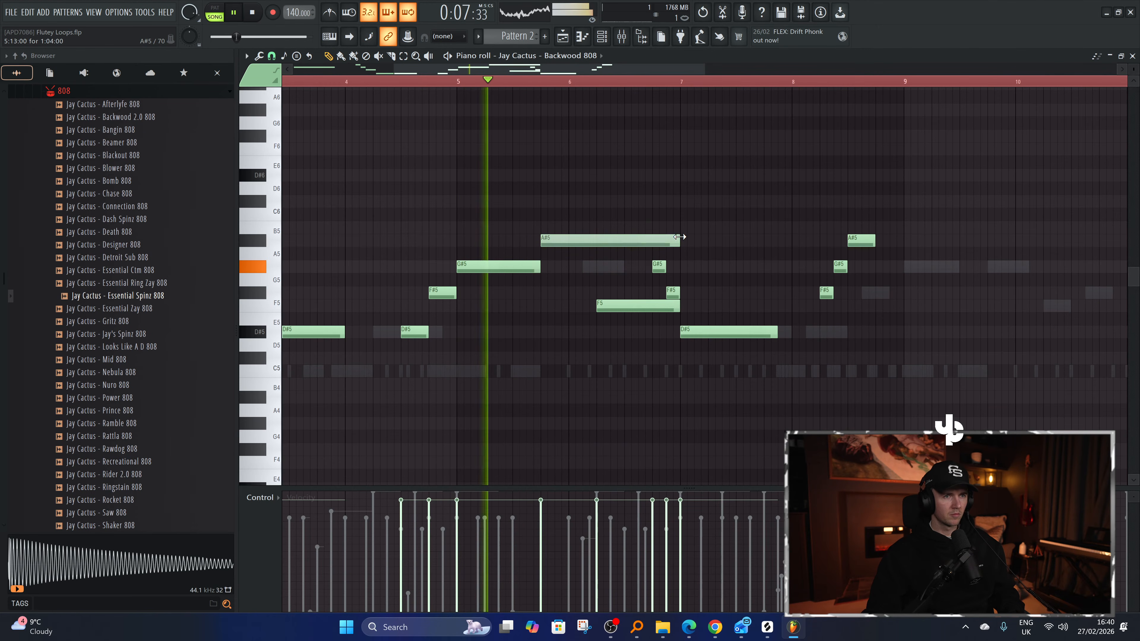
{"action": "left_click_drag", "start_coordinate": [677, 239], "coordinate": [571, 227]}
{"action": "left_click_drag", "start_coordinate": [606, 307], "coordinate": [595, 226]}
{"action": "key", "text": "space"}
{"action": "key", "text": "space"}
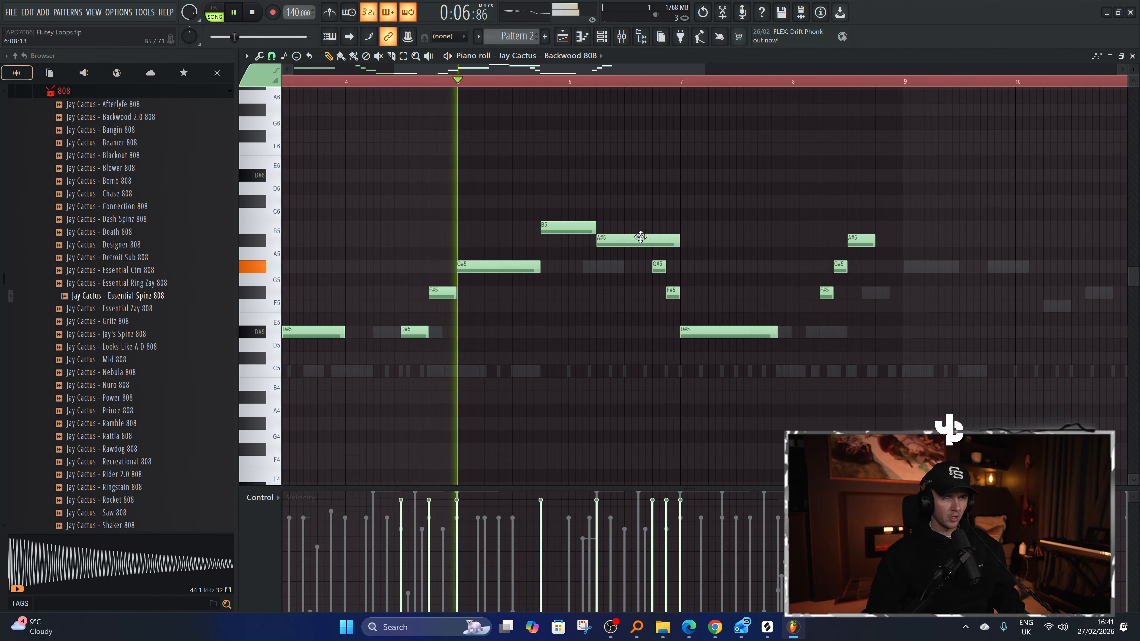
{"action": "left_click_drag", "start_coordinate": [678, 240], "coordinate": [651, 240]}
{"action": "scroll", "coordinate": [570, 369], "scroll_direction": "down", "scroll_amount": 3}
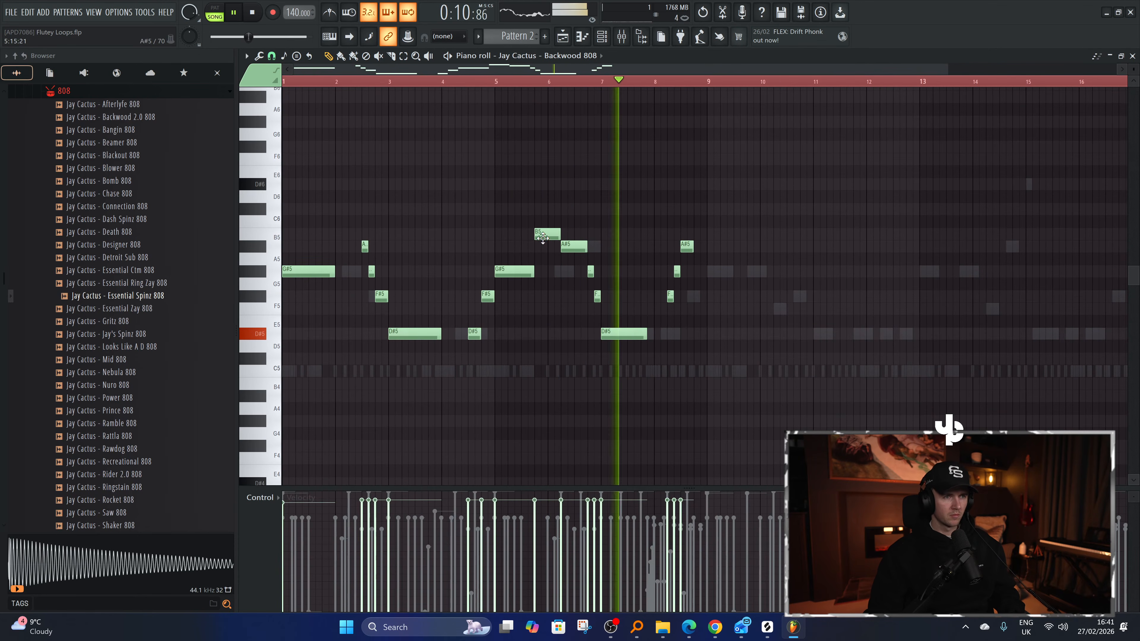
Lengthen the bar 7 D#5 to a full bar and replace the rising notes in bar 8 with a half-bar D#5.
{"action": "scroll", "coordinate": [645, 339], "scroll_direction": "up", "scroll_amount": 3}
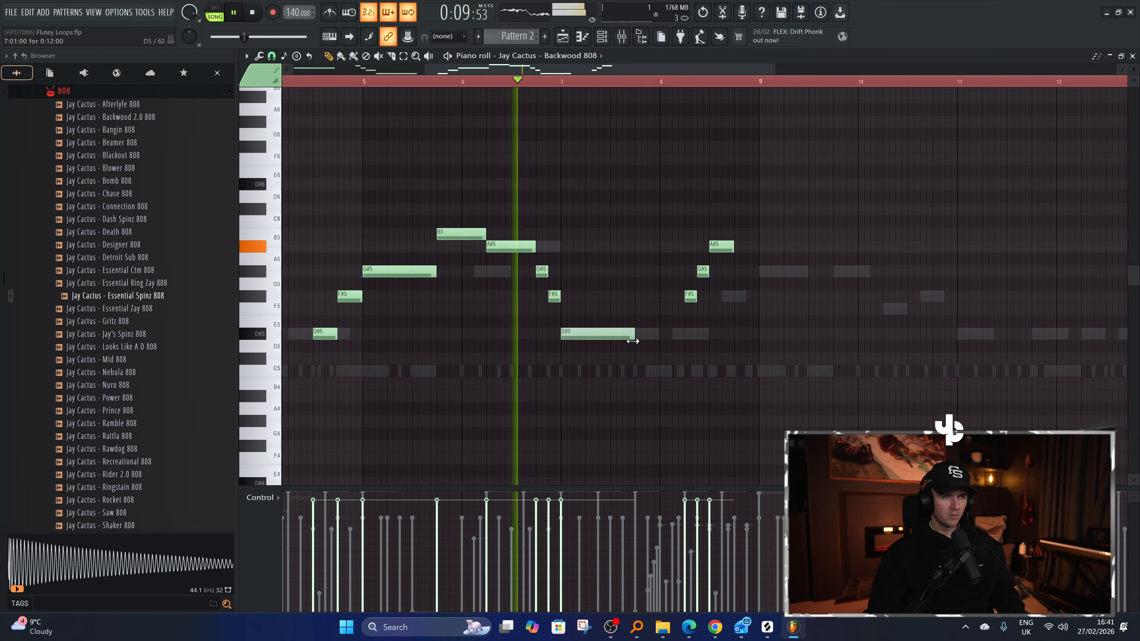
{"action": "left_click_drag", "start_coordinate": [644, 341], "coordinate": [655, 341]}
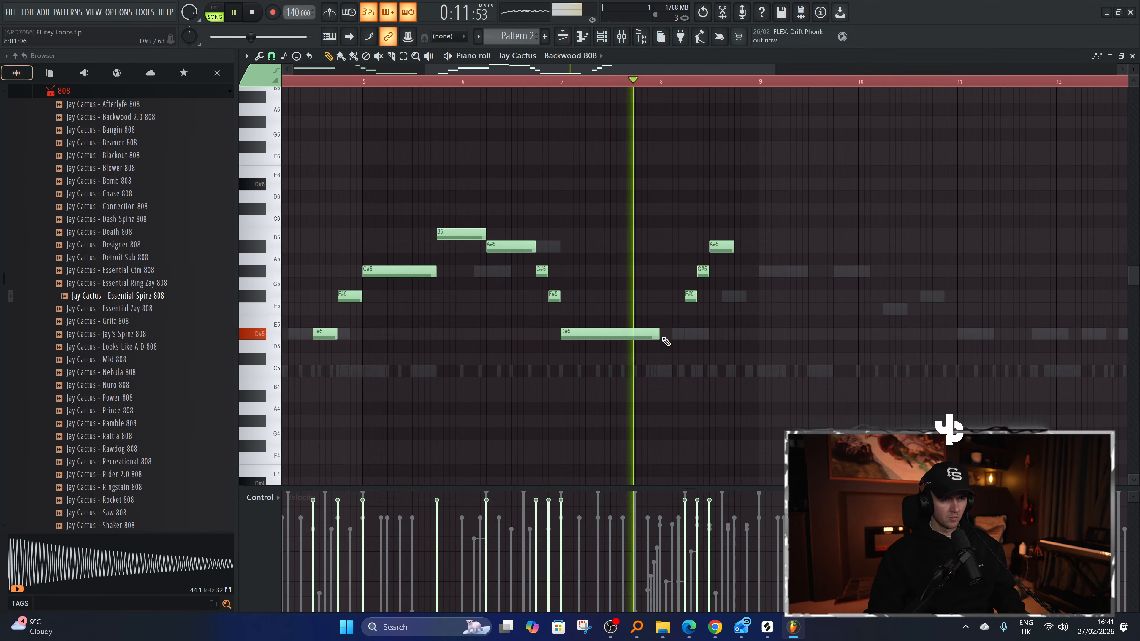
{"action": "left_click", "coordinate": [662, 335]}
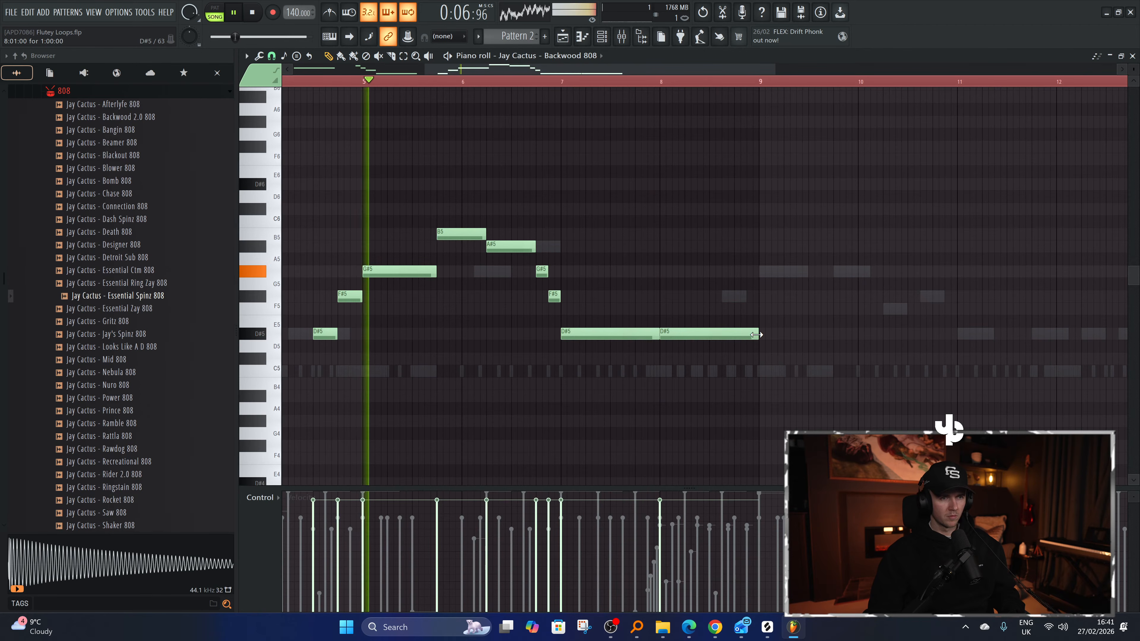
{"action": "left_click_drag", "start_coordinate": [756, 335], "coordinate": [708, 335]}
{"action": "scroll", "coordinate": [633, 308], "scroll_direction": "down", "scroll_amount": 2}
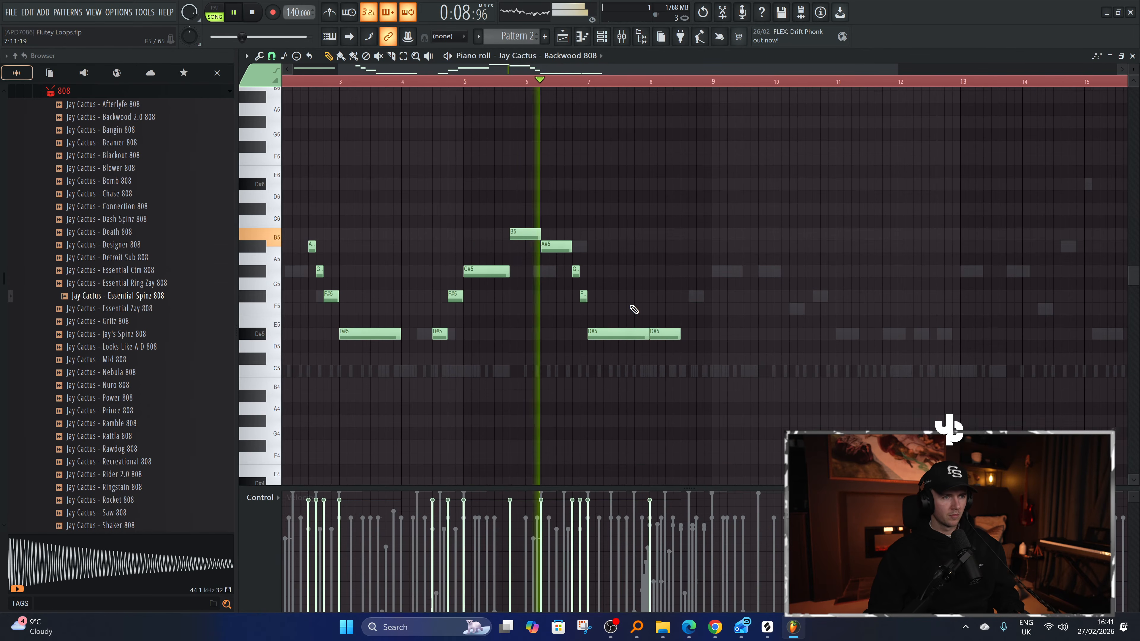
Add a one-step B4 slide note three quarters of the way through bar 7.
{"action": "scroll", "coordinate": [635, 315], "scroll_direction": "up", "scroll_amount": 2}
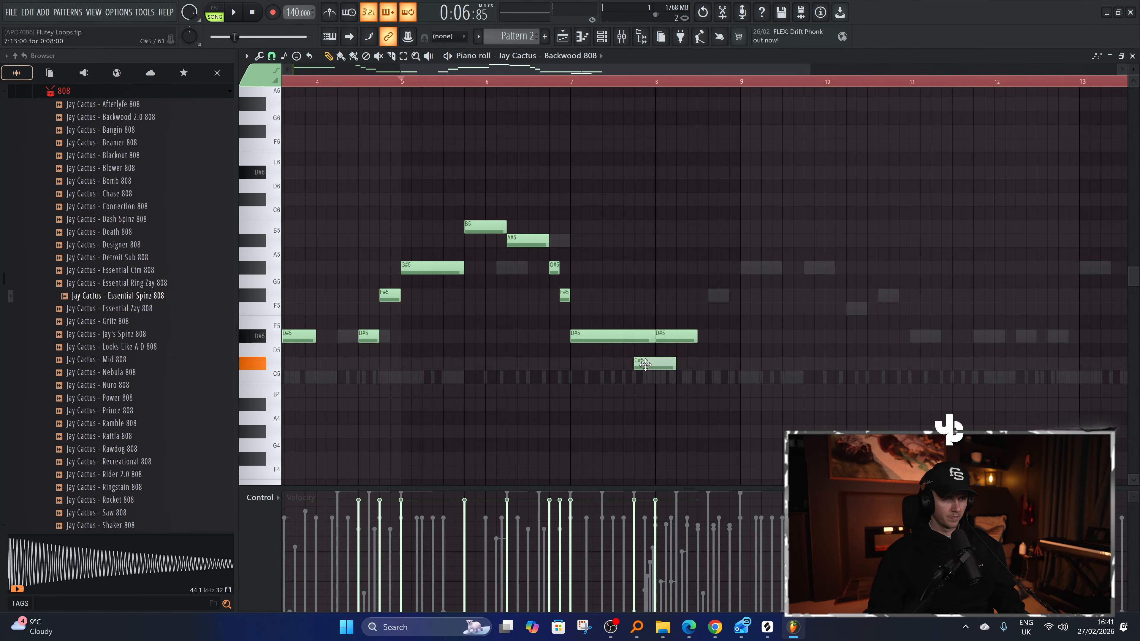
{"action": "double_click", "coordinate": [650, 364]}
{"action": "left_click", "coordinate": [638, 381]}
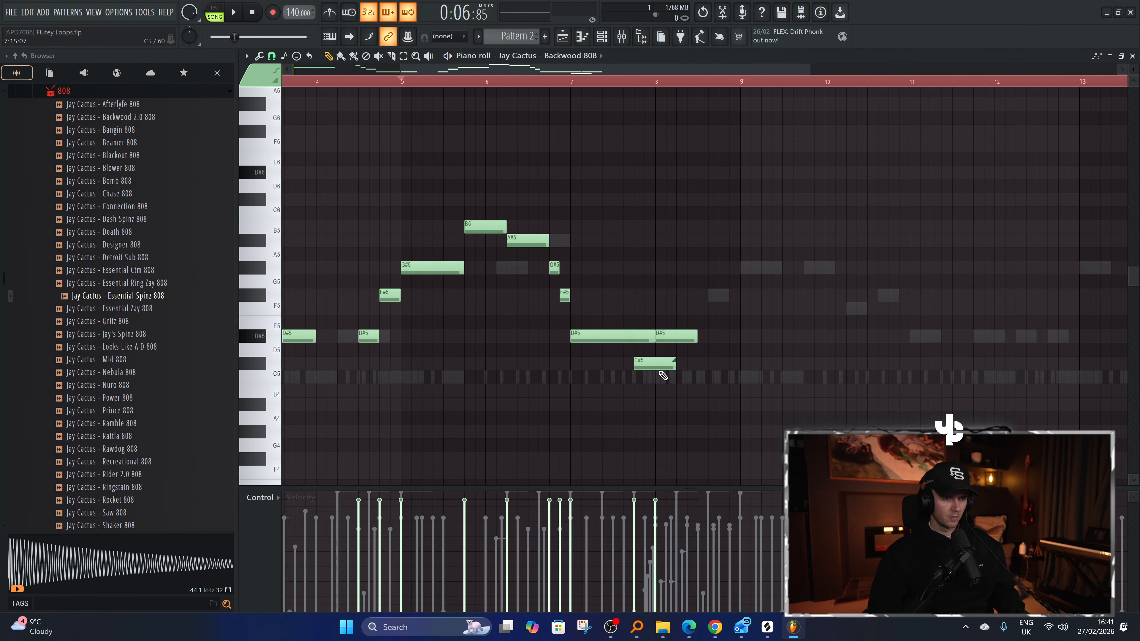
{"action": "key", "text": "space"}
{"action": "left_click_drag", "start_coordinate": [674, 363], "coordinate": [635, 385]}
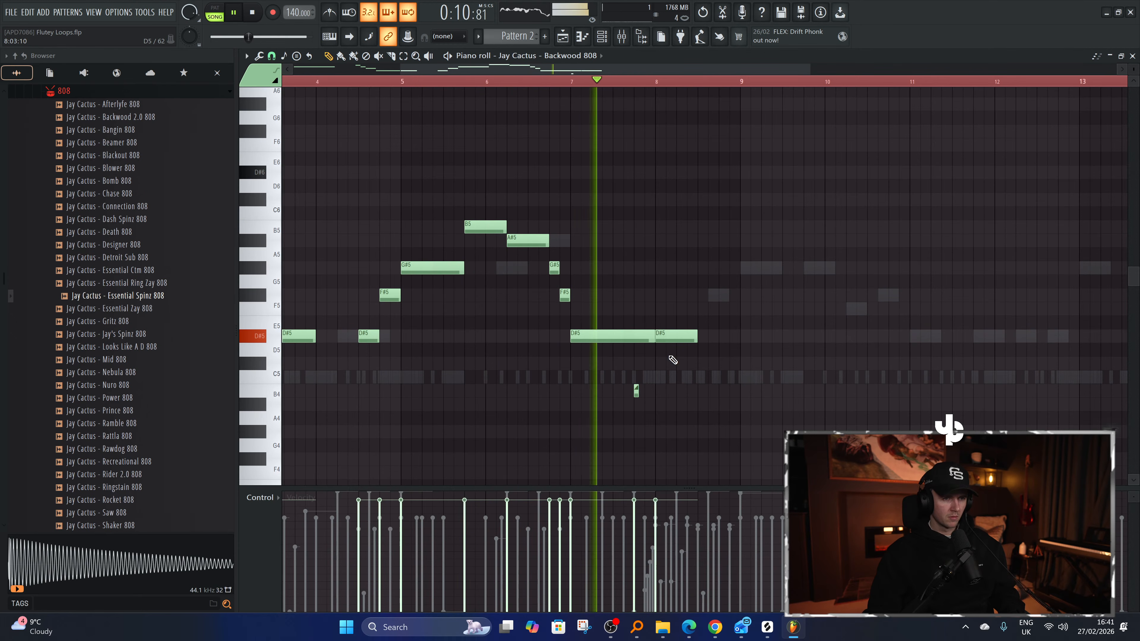
{"action": "key", "text": "space"}
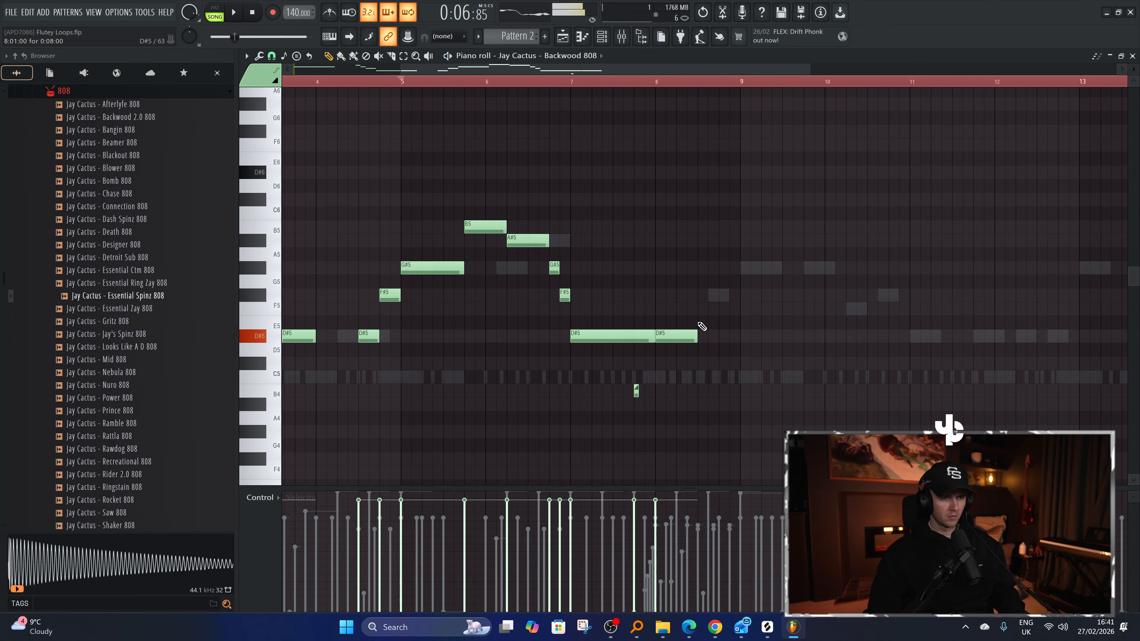
Slice the long bar 7 D#5 note in two where the B4 slide note starts.
{"action": "right_click", "coordinate": [700, 228]}
{"action": "key", "text": "c"}
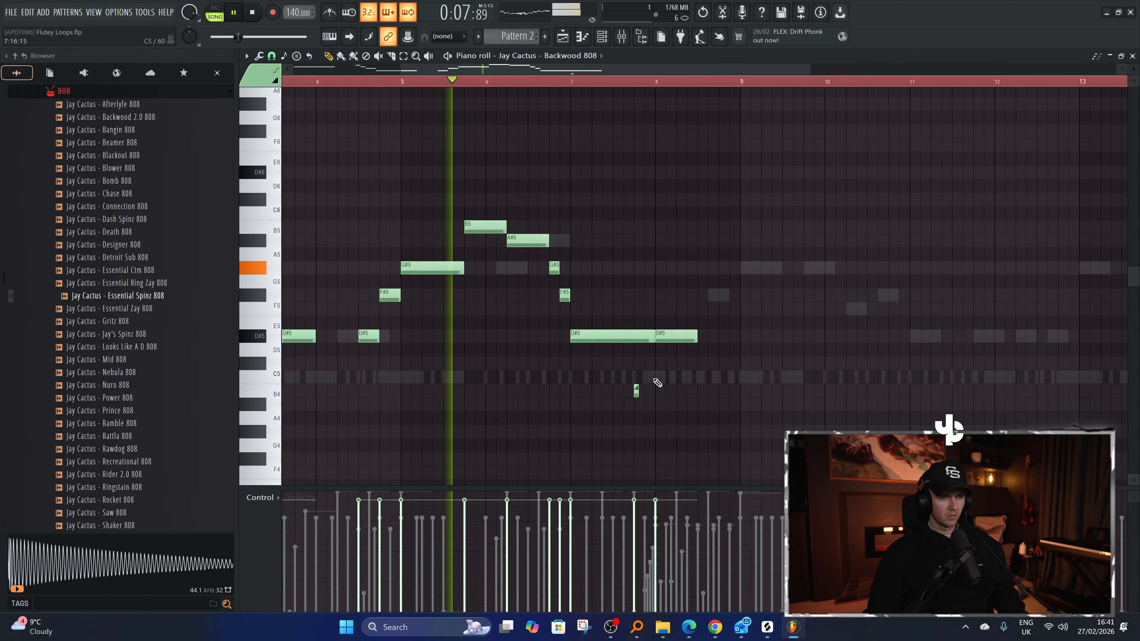
{"action": "left_click_drag", "start_coordinate": [639, 360], "coordinate": [644, 310]}
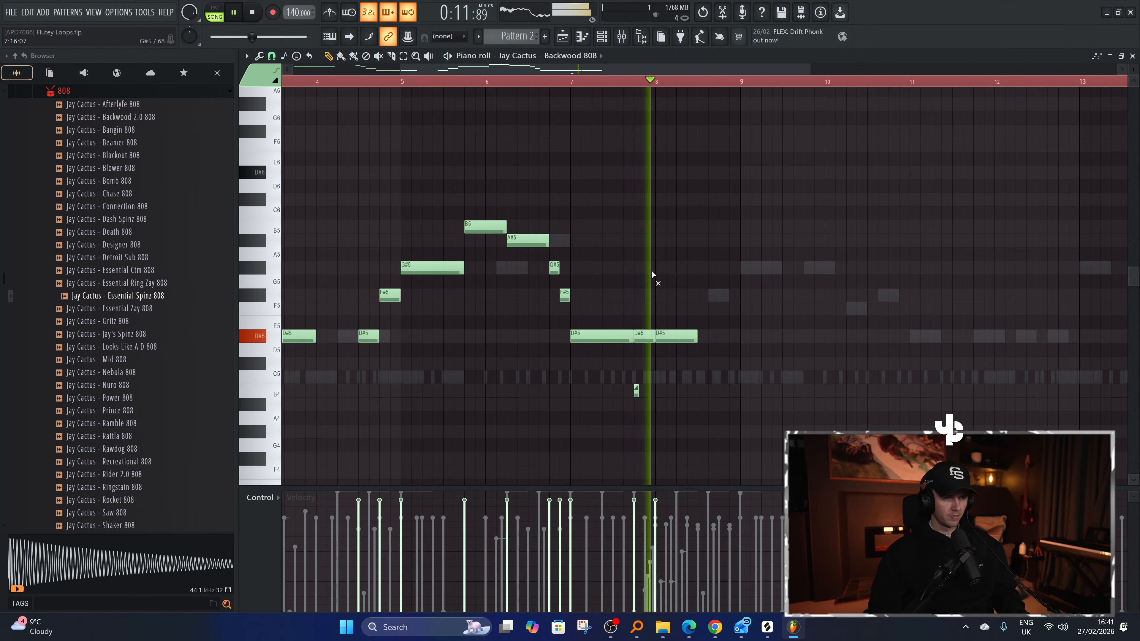
{"action": "key", "text": "space"}
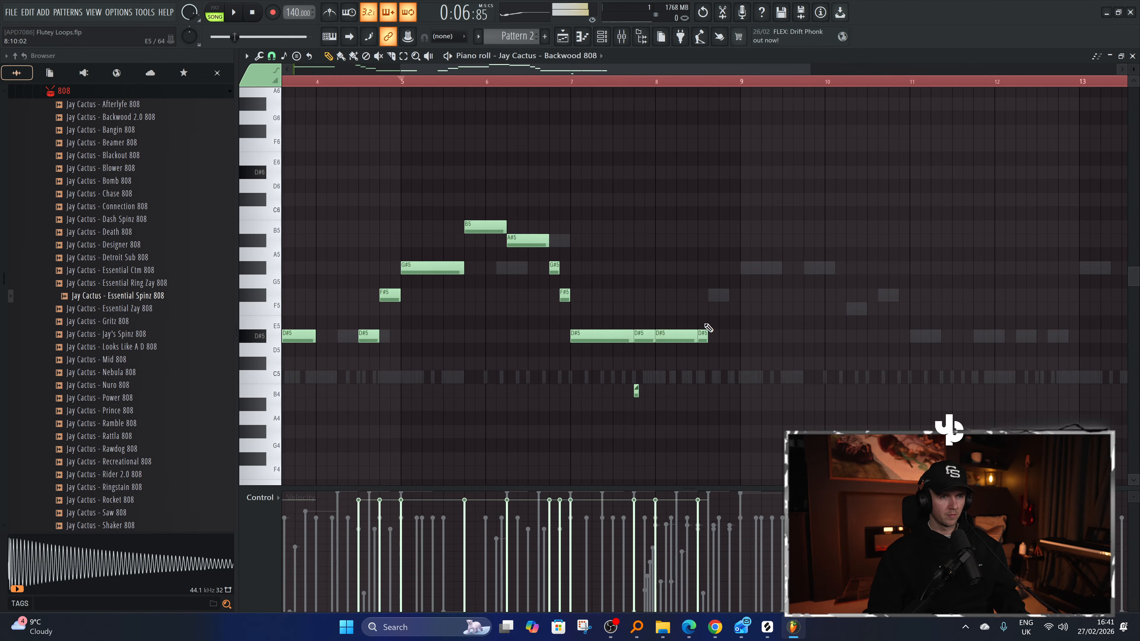
Add short D#5, F5 and F#5 notes late in bar 8, raising the D#5 an octave and undoing the same shift on the F5.
{"action": "scroll", "coordinate": [718, 315], "scroll_direction": "down", "scroll_amount": 1}
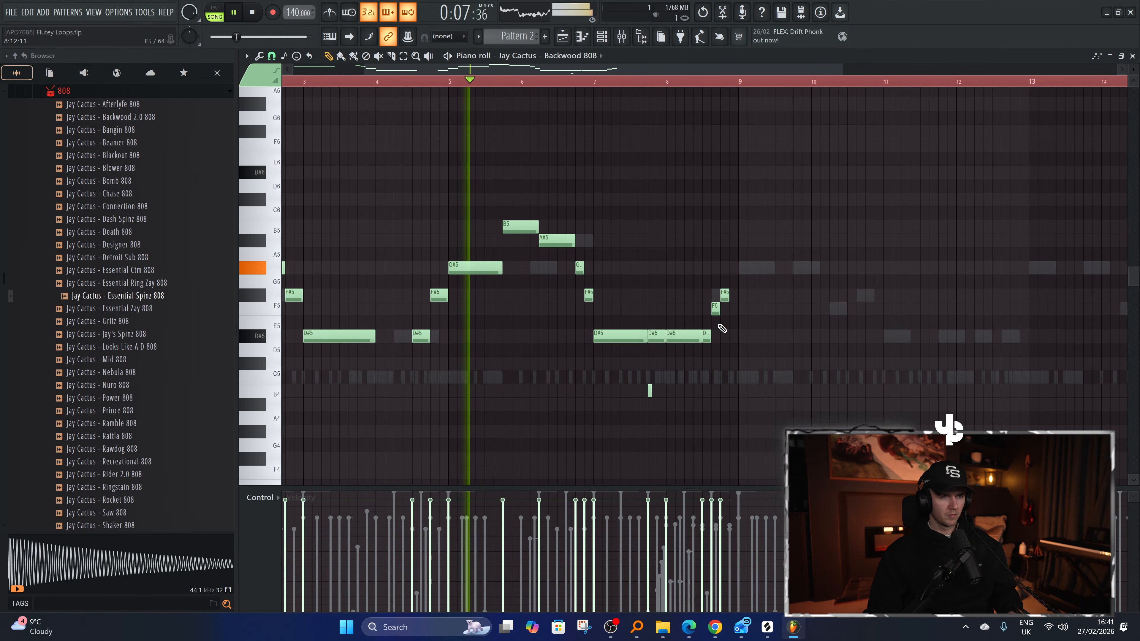
{"action": "left_click", "coordinate": [706, 337]}
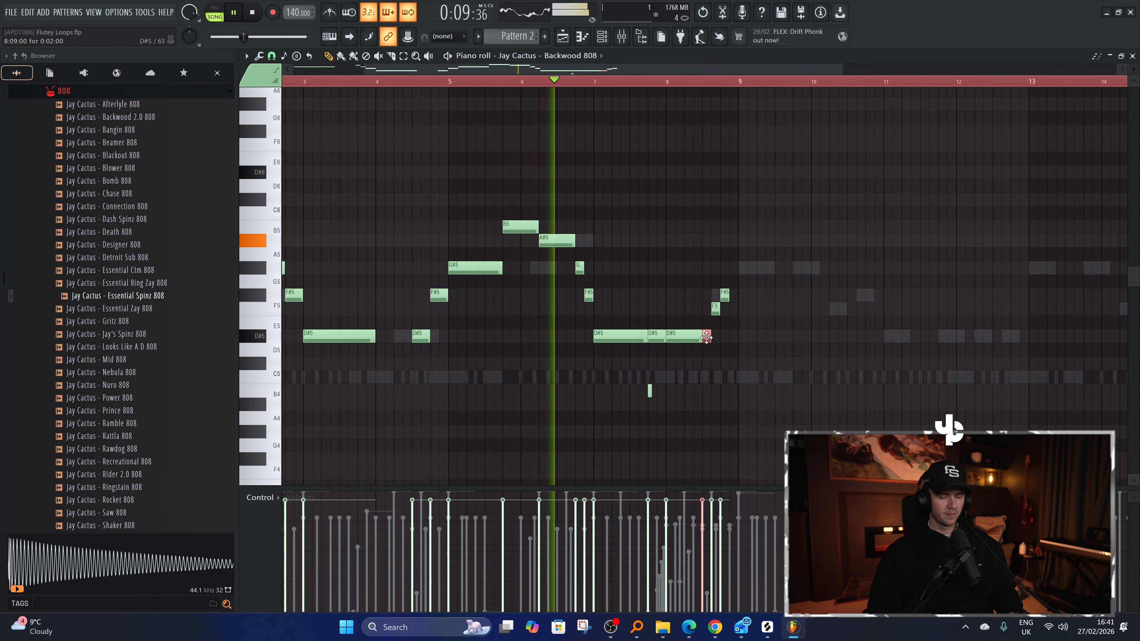
{"action": "key", "text": "ctrl+Up"}
{"action": "left_click", "coordinate": [714, 310]}
{"action": "key", "text": "ctrl+Up"}
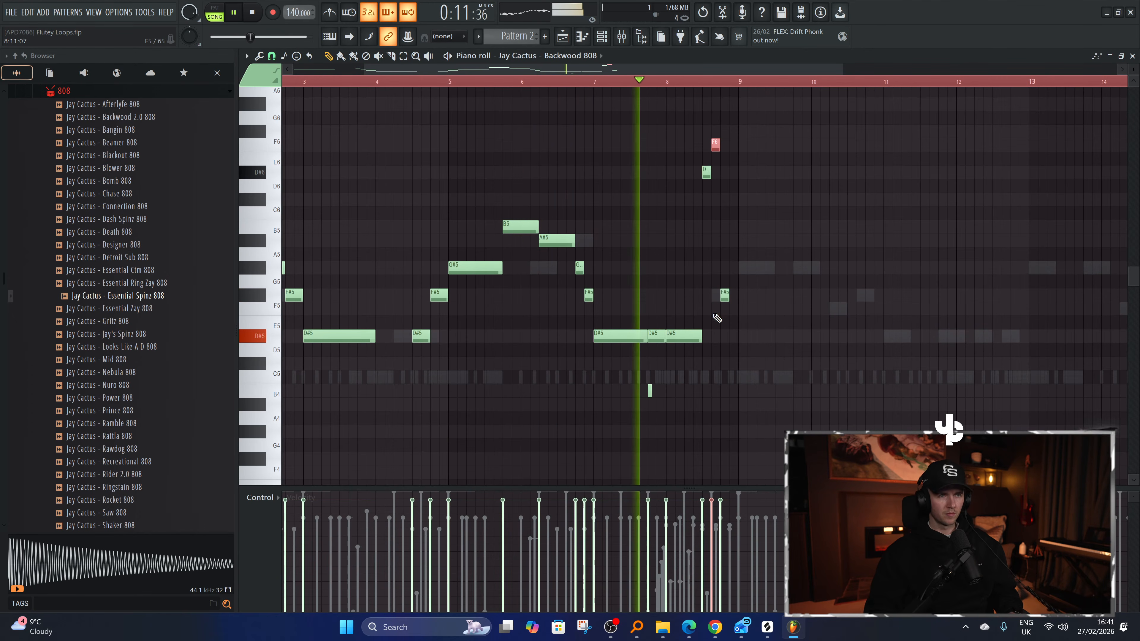
{"action": "key", "text": "ctrl+z"}
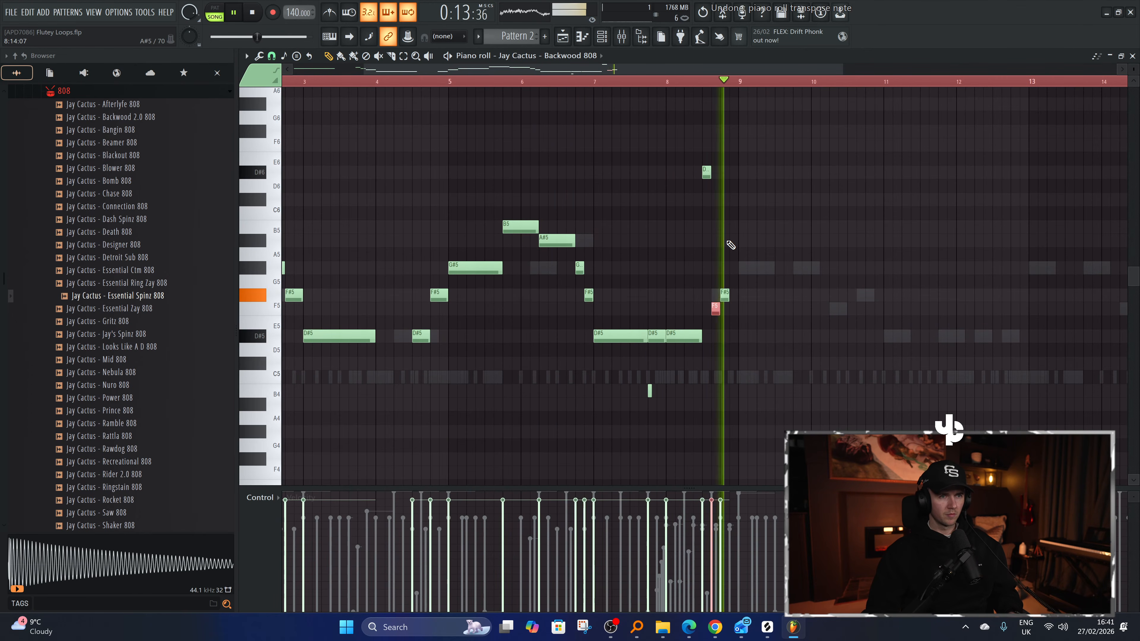
Replace the short F5 and F#5 notes in bar 8 with a B5 and an A#5, spaced out after the D#6 up to bar 9.
{"action": "left_click", "coordinate": [703, 85]}
{"action": "key", "text": "space"}
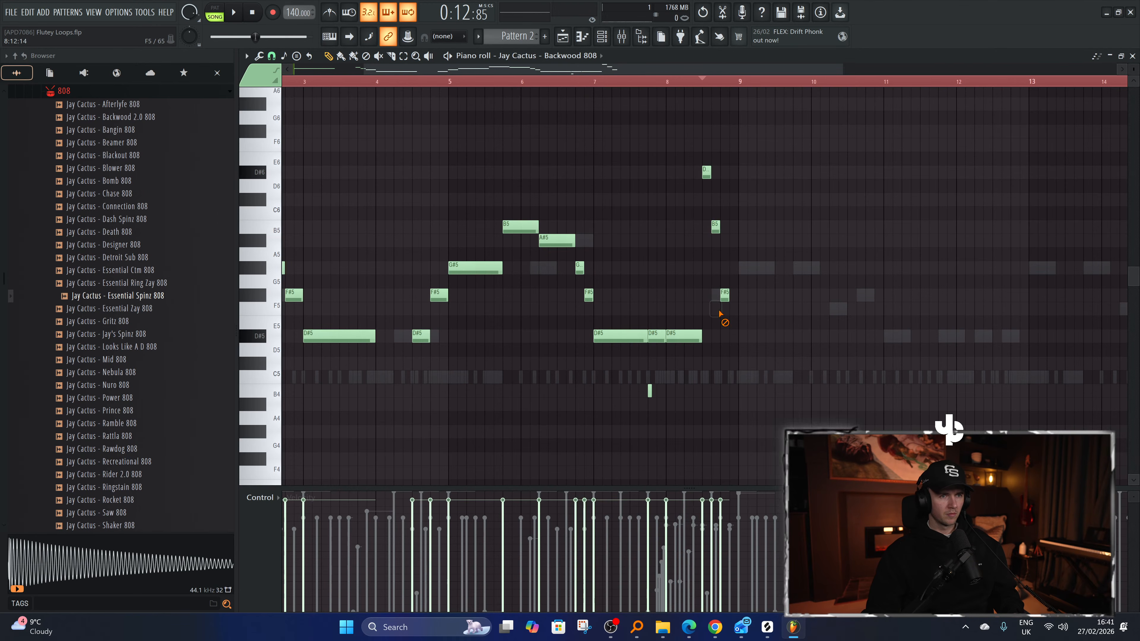
{"action": "right_click", "coordinate": [723, 296]}
{"action": "key", "text": "space"}
{"action": "scroll", "coordinate": [706, 175], "scroll_direction": "up", "scroll_amount": 3}
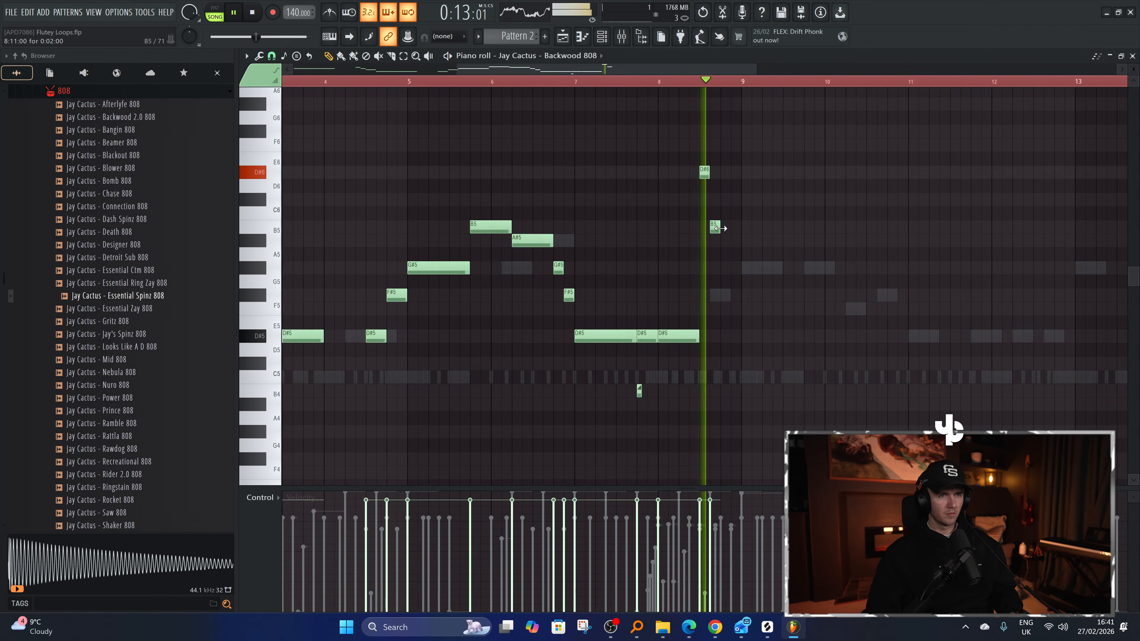
{"action": "key", "text": "space"}
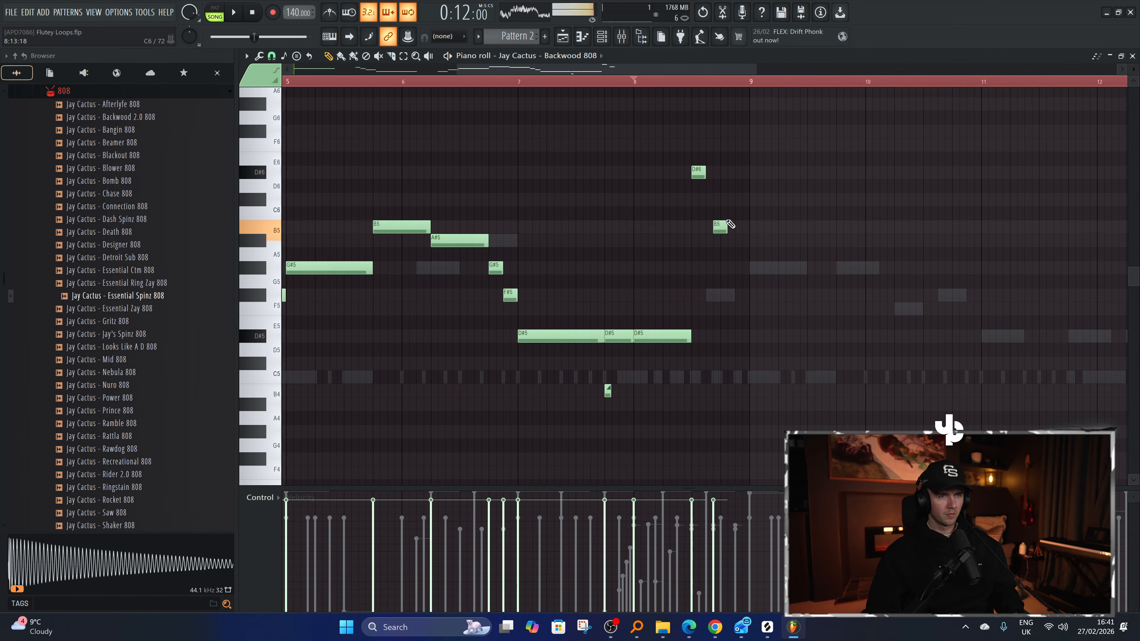
{"action": "scroll", "coordinate": [705, 171], "scroll_direction": "up", "scroll_amount": 2}
{"action": "key", "text": "space"}
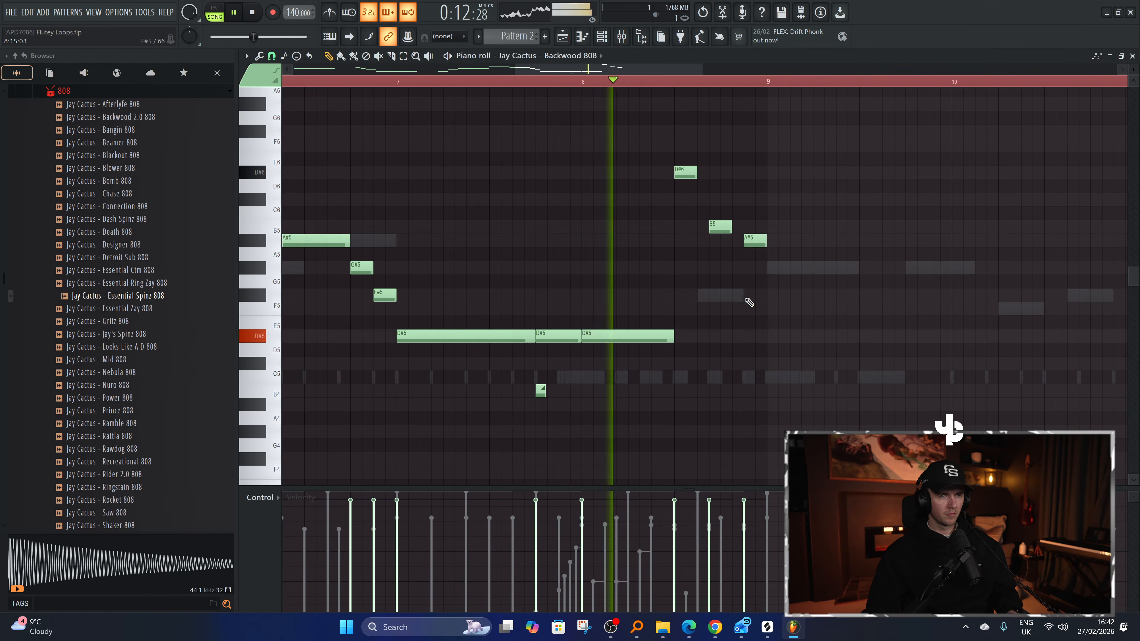
Duplicate the whole eight-bar Backwood 808 bassline into bars 9 to 16 and clear the note selection.
{"action": "scroll", "coordinate": [778, 202], "scroll_direction": "down", "scroll_amount": 4}
{"action": "key", "text": "ctrl+a"}
{"action": "key", "text": "ctrl+b"}
{"action": "scroll", "coordinate": [723, 220], "scroll_direction": "down", "scroll_amount": 3}
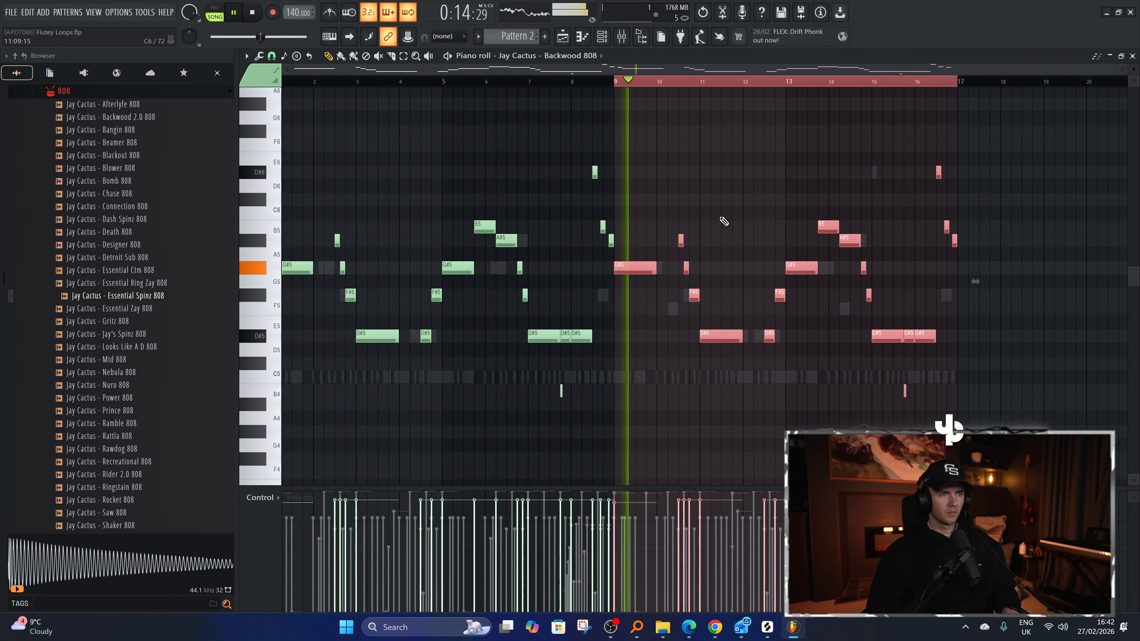
{"action": "key", "text": "ctrl+a"}
{"action": "right_click", "coordinate": [715, 182]}
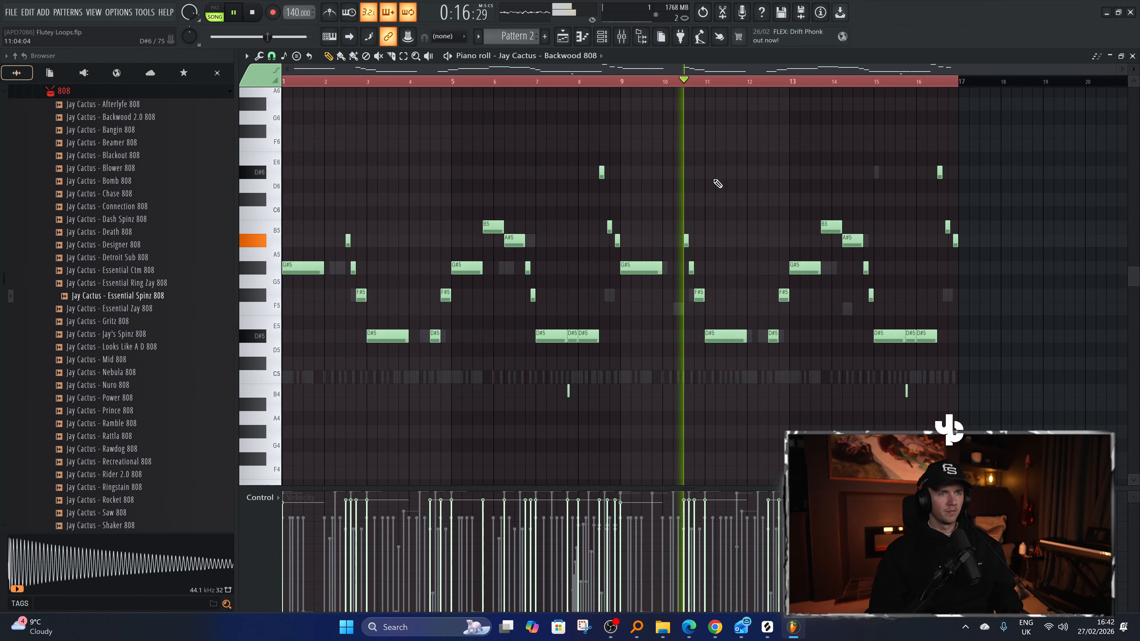
{"action": "scroll", "coordinate": [718, 183], "scroll_direction": "down", "scroll_amount": 1}
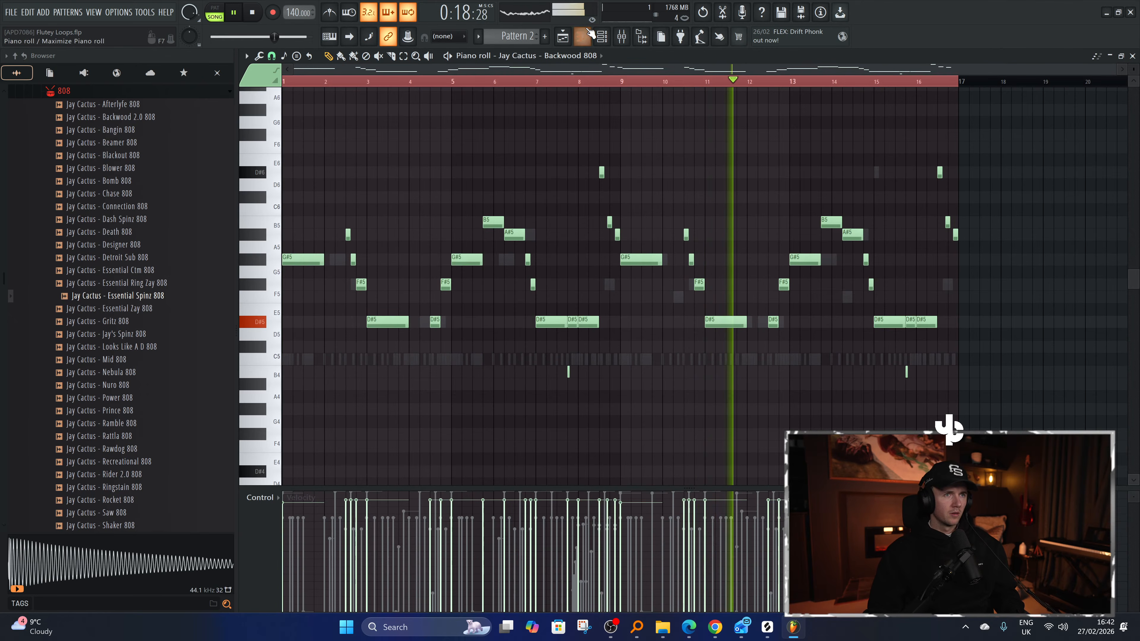
Preview samples in the drum kit's Kicks folder and add Jay Cactus - Spice Kick as a new channel below Backwood 808.
{"action": "left_click", "coordinate": [602, 36]}
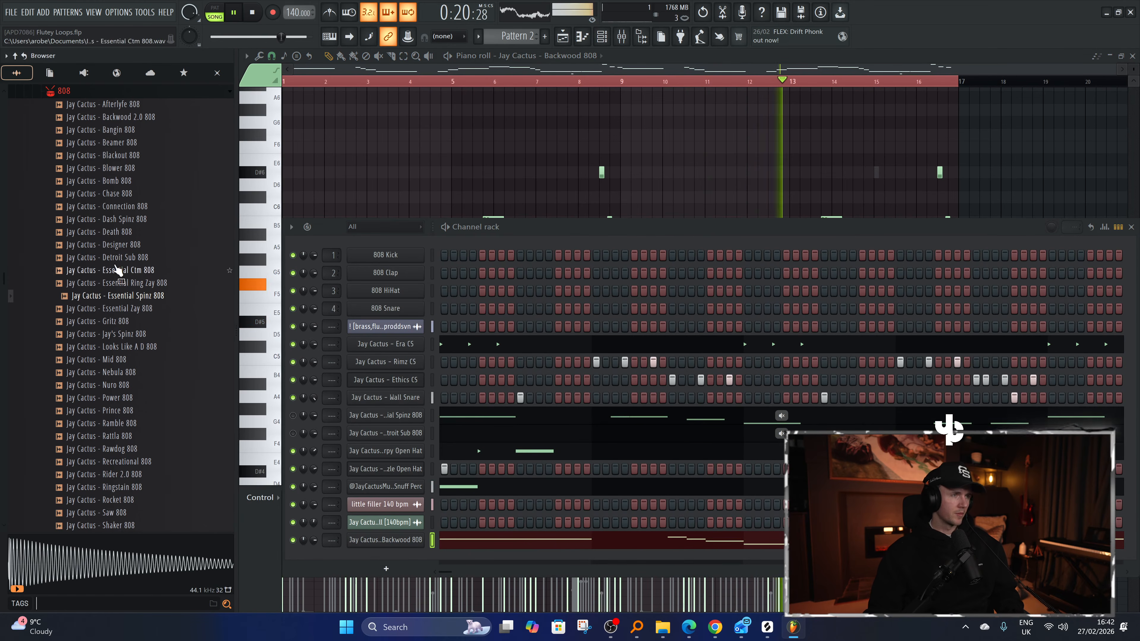
{"action": "left_click", "coordinate": [88, 91]}
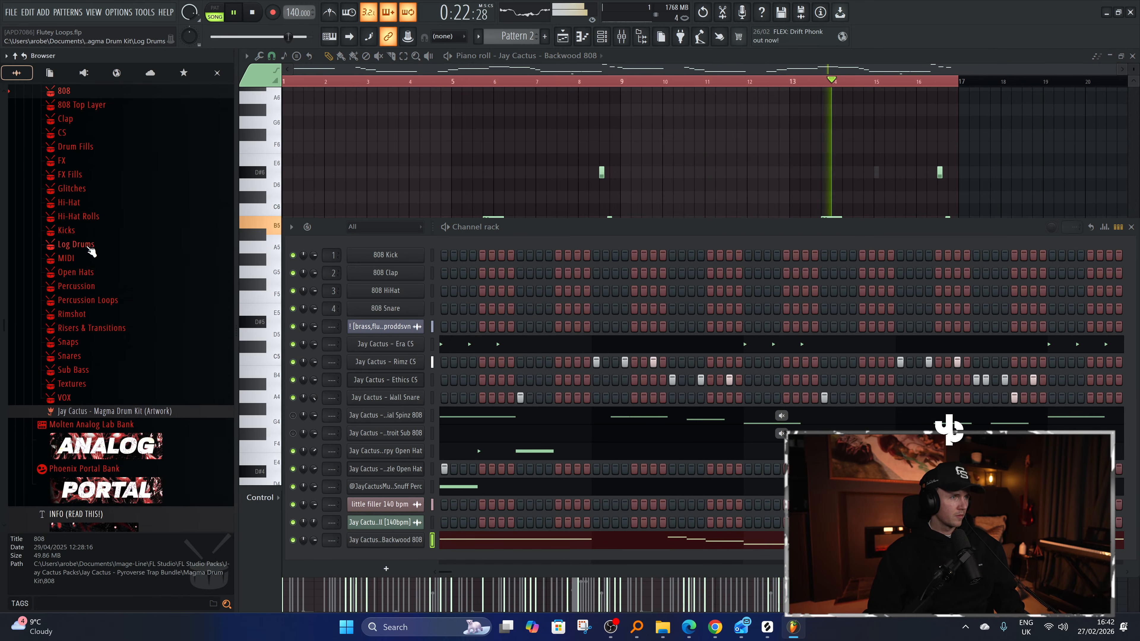
{"action": "left_click", "coordinate": [86, 231]}
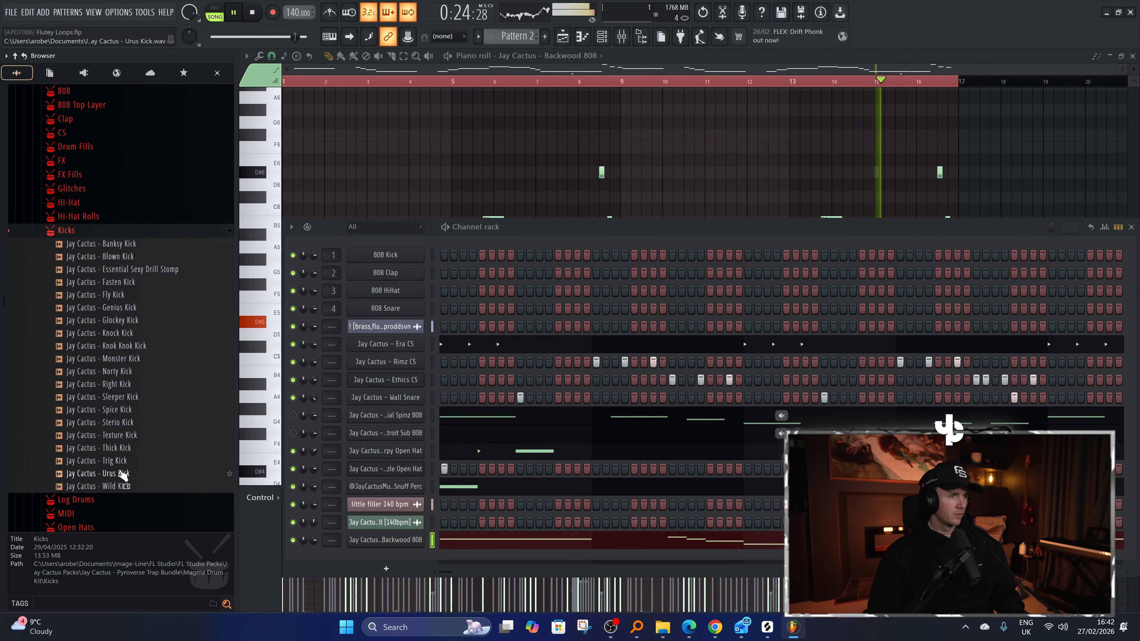
{"action": "left_click", "coordinate": [120, 423]}
{"action": "left_click", "coordinate": [122, 413]}
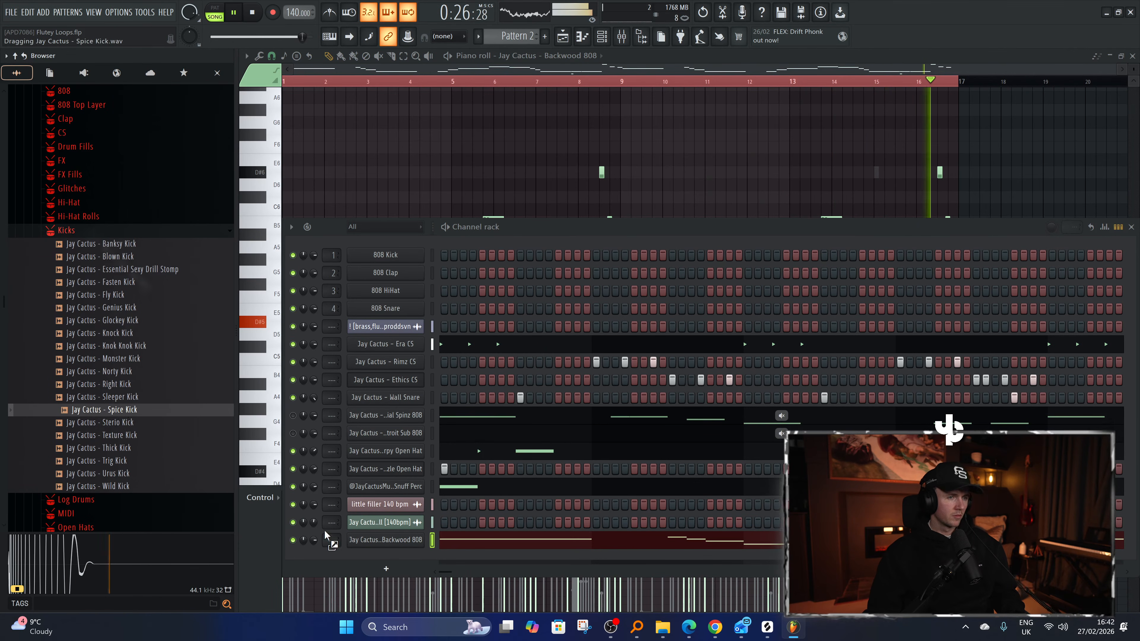
{"action": "left_click_drag", "start_coordinate": [326, 534], "coordinate": [471, 558]}
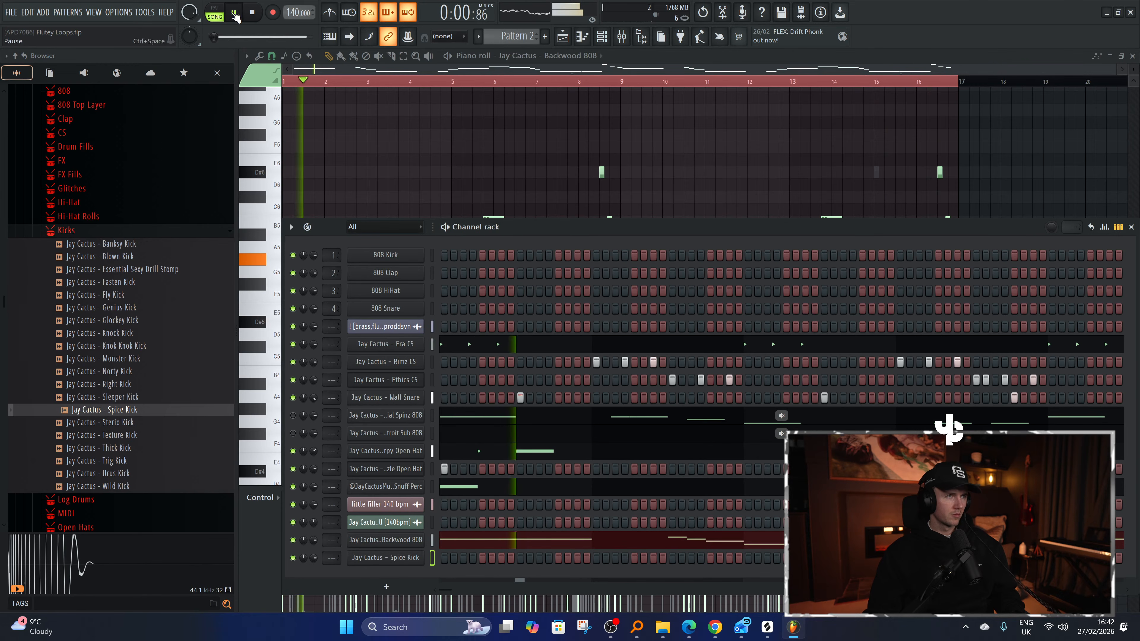
Place Spice Kick hits at the start of bars 1, 3 and 5, beat 3 of bar 2, and beats 3 and 4 of bar 4.
{"action": "left_click", "coordinate": [445, 559]}
{"action": "key", "text": "space"}
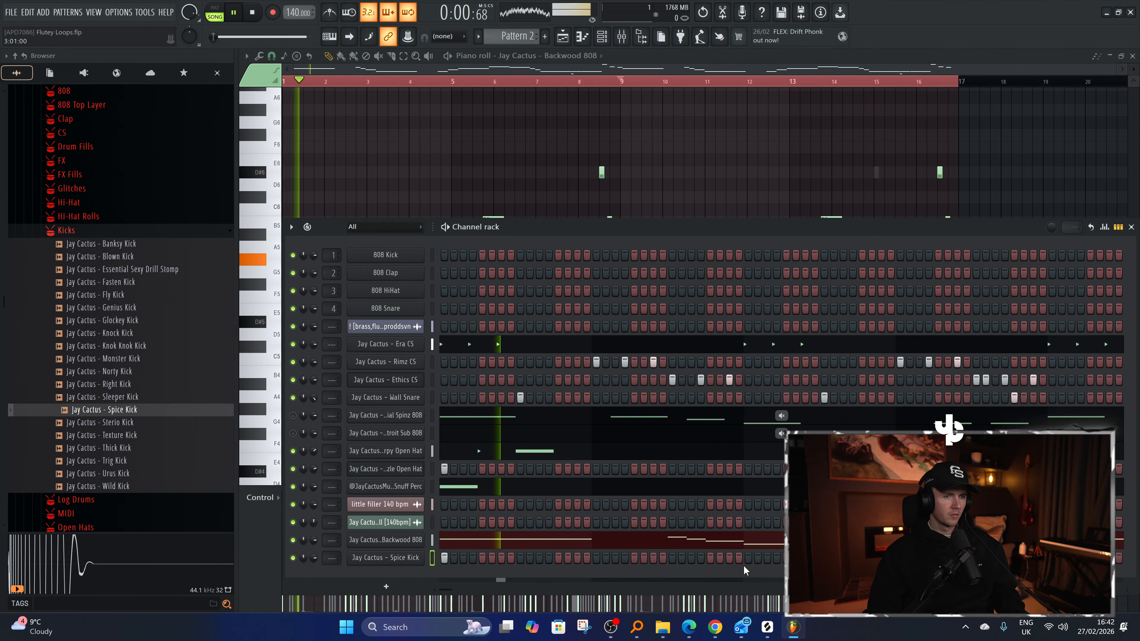
{"action": "left_click", "coordinate": [673, 558]}
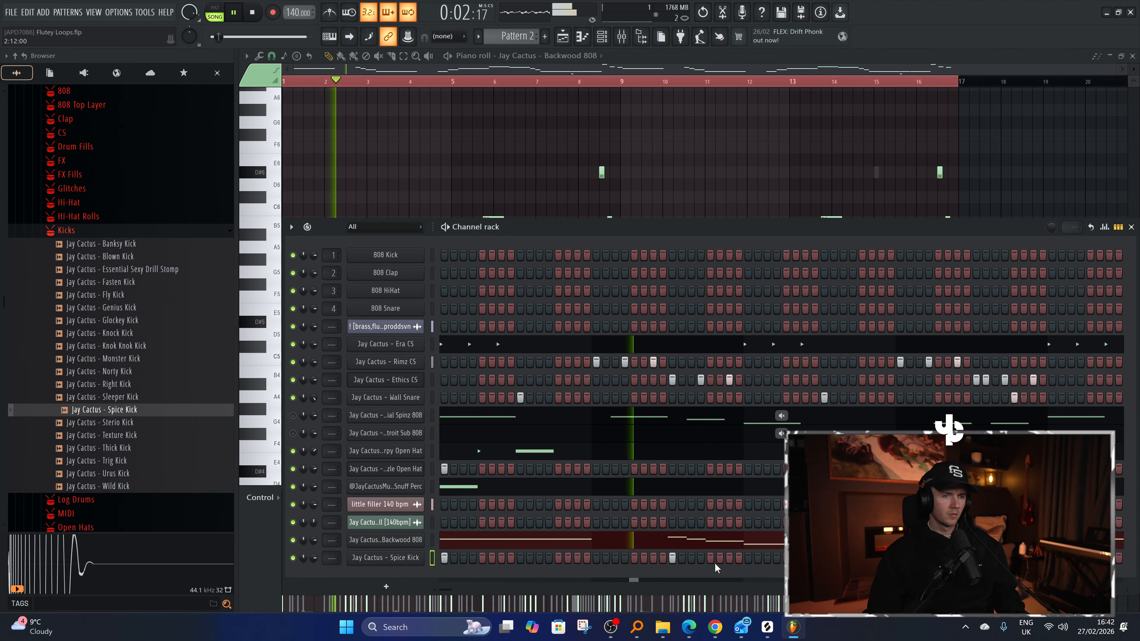
{"action": "left_click", "coordinate": [748, 557]}
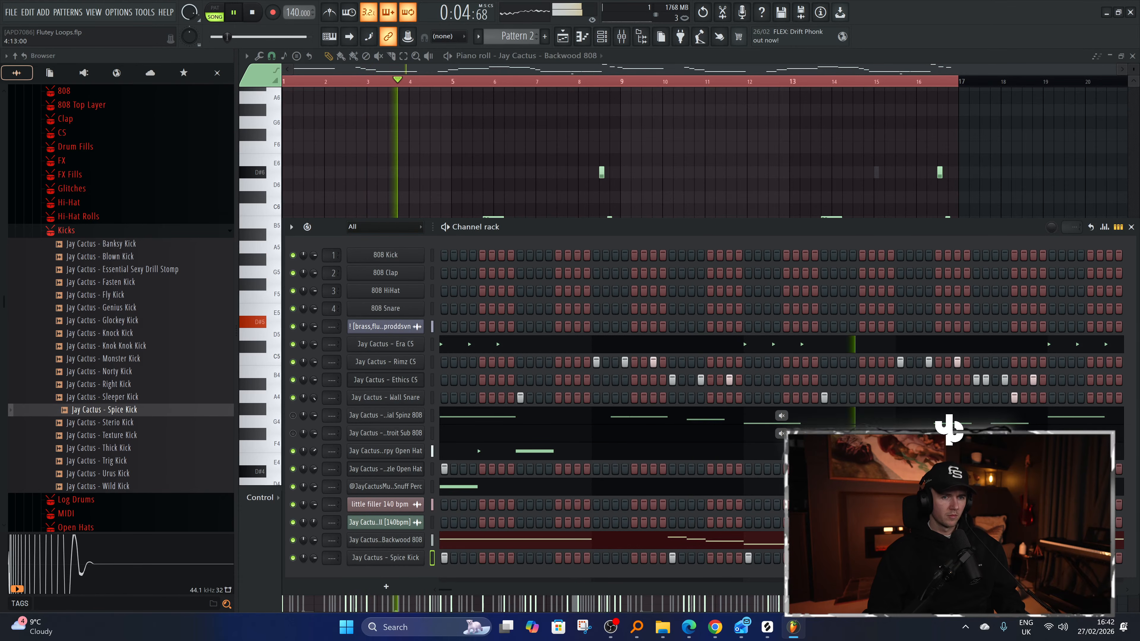
{"action": "key", "text": "F7"}
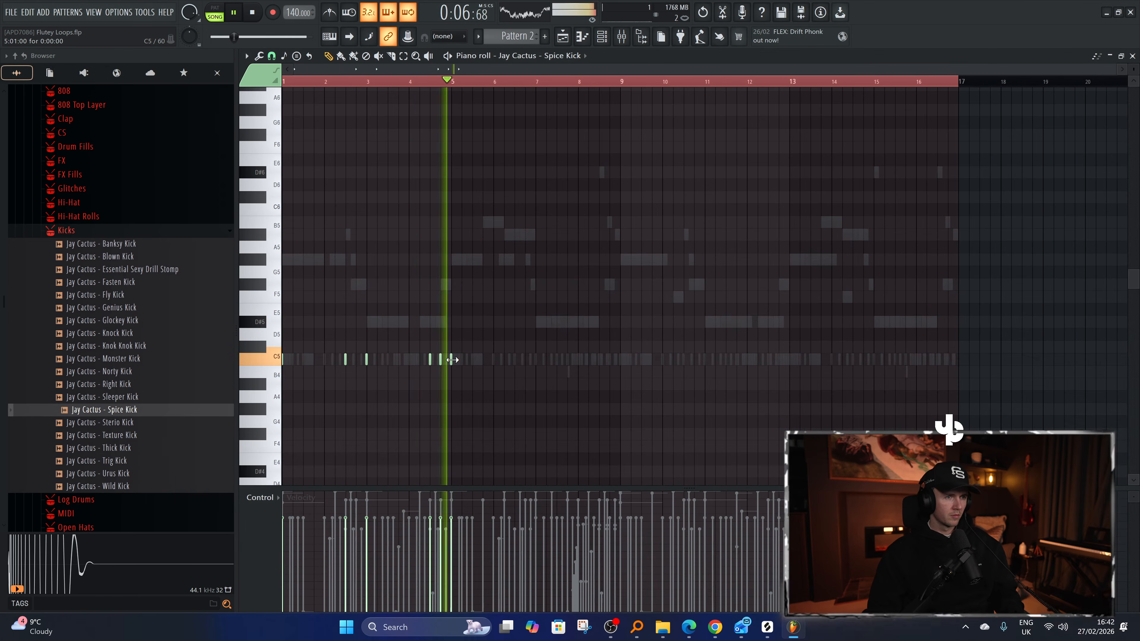
Add Spice Kick C5 hits on steps 1, 7 and 13 of bar 7 and steps 9, 12 and 15 of bar 8.
{"action": "scroll", "coordinate": [494, 366], "scroll_direction": "up", "scroll_amount": 3}
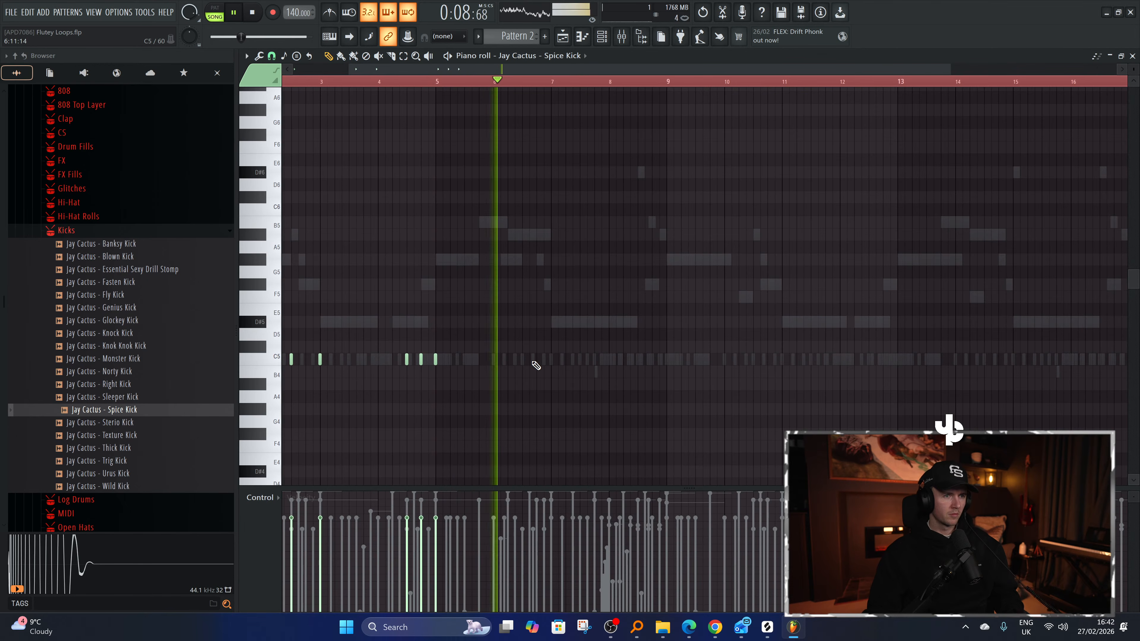
{"action": "scroll", "coordinate": [540, 363], "scroll_direction": "up", "scroll_amount": 1}
{"action": "left_click", "coordinate": [555, 361]}
{"action": "left_click", "coordinate": [580, 359]}
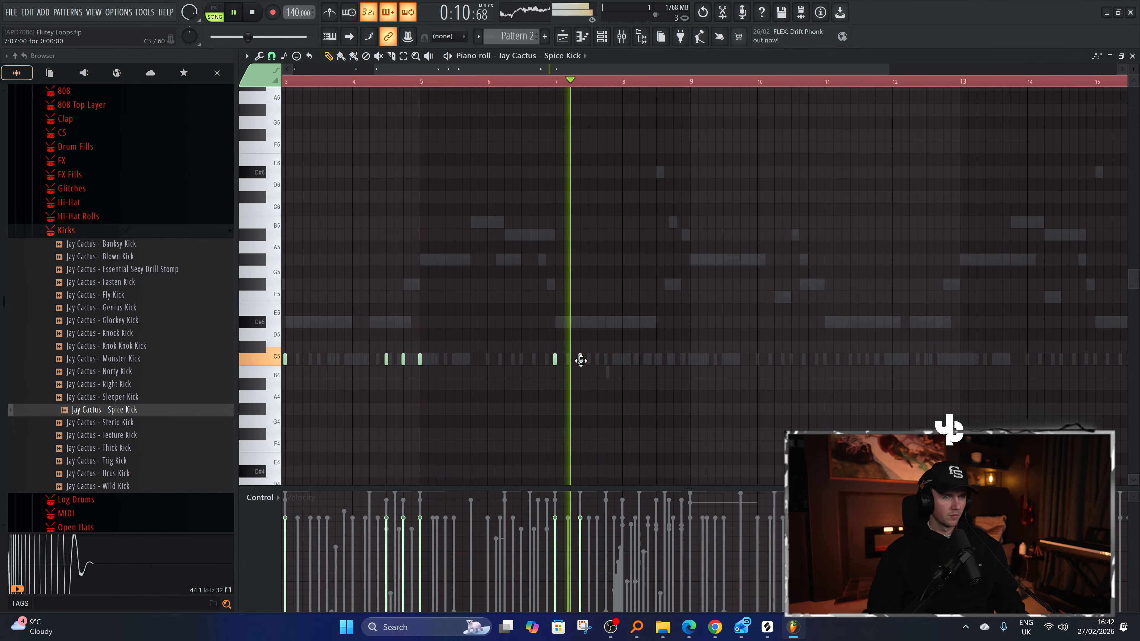
{"action": "left_click", "coordinate": [606, 362]}
{"action": "left_click", "coordinate": [656, 361]}
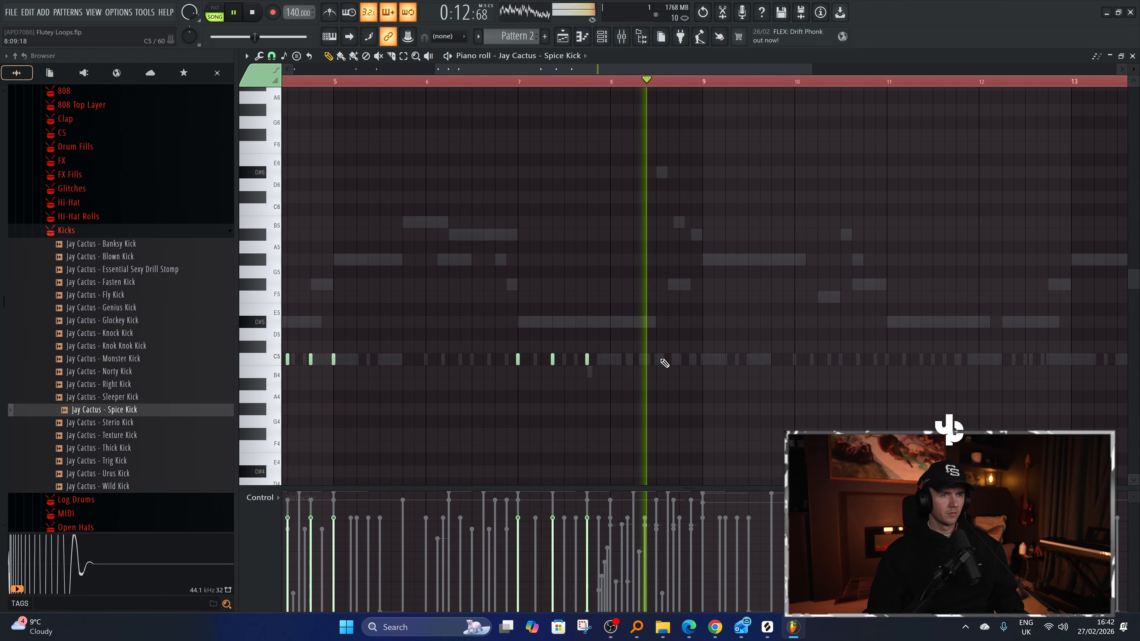
{"action": "scroll", "coordinate": [670, 364], "scroll_direction": "up", "scroll_amount": 2}
{"action": "left_click", "coordinate": [701, 362]}
{"action": "scroll", "coordinate": [673, 371], "scroll_direction": "down", "scroll_amount": 5}
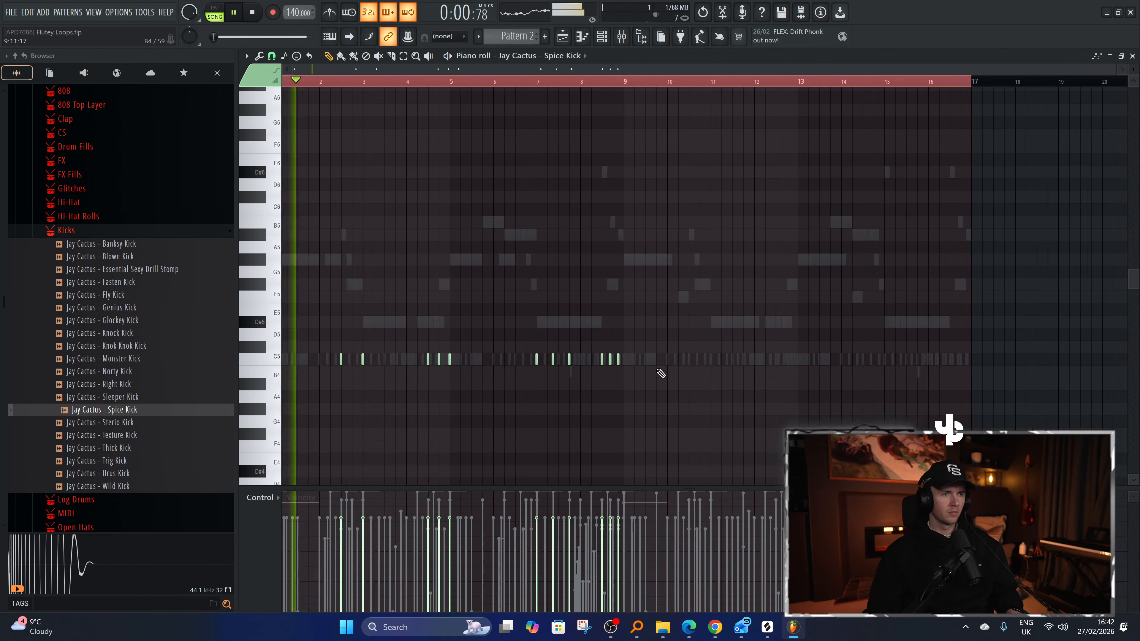
Add a softer Spice Kick hit on step 7 of bar 4, plus hits on step 13 of bar 5 and step 5 of bar 6.
{"action": "right_click", "coordinate": [646, 364], "text": "ctrl"}
{"action": "scroll", "coordinate": [289, 385], "scroll_direction": "up", "scroll_amount": 3}
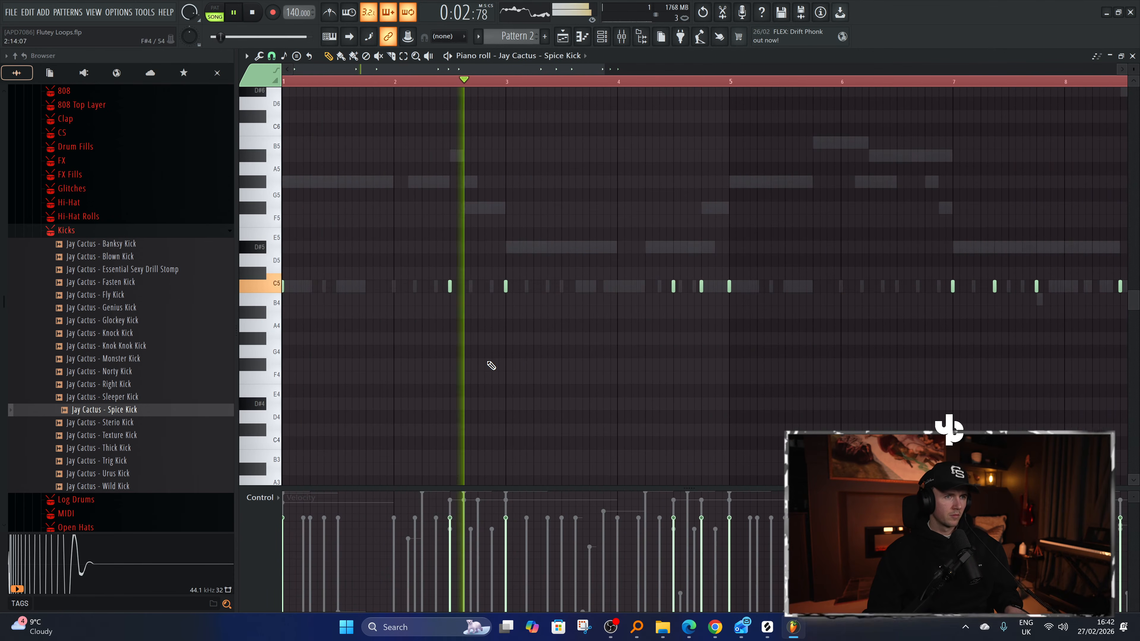
{"action": "scroll", "coordinate": [490, 364], "scroll_direction": "down", "scroll_amount": 2}
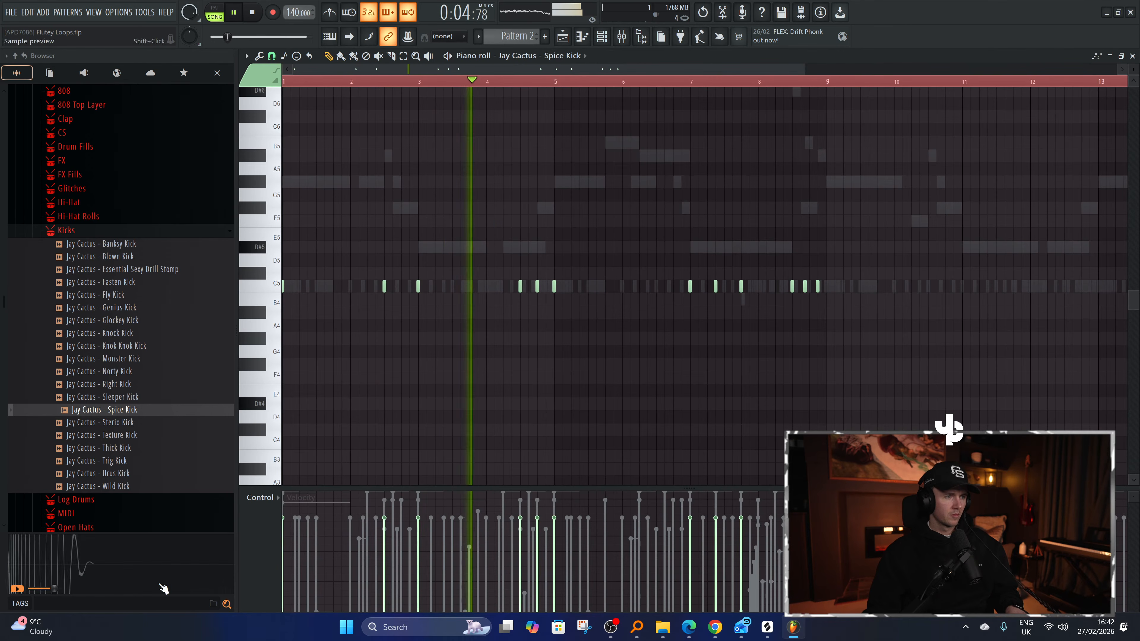
{"action": "scroll", "coordinate": [514, 402], "scroll_direction": "up", "scroll_amount": 3}
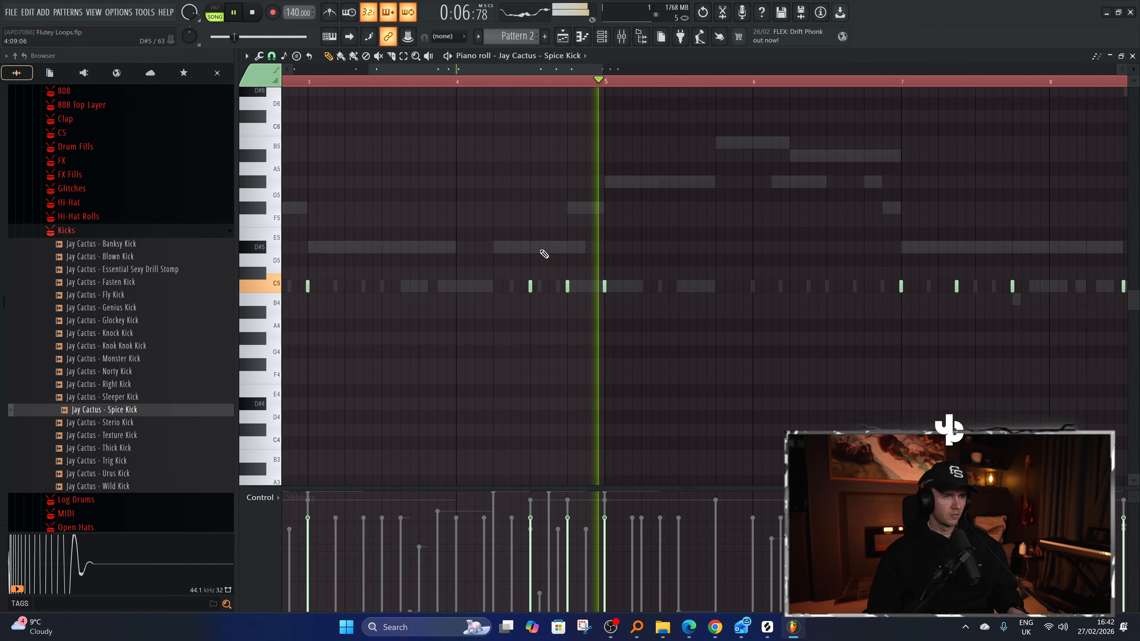
{"action": "left_click", "coordinate": [512, 287]}
{"action": "key", "text": "space"}
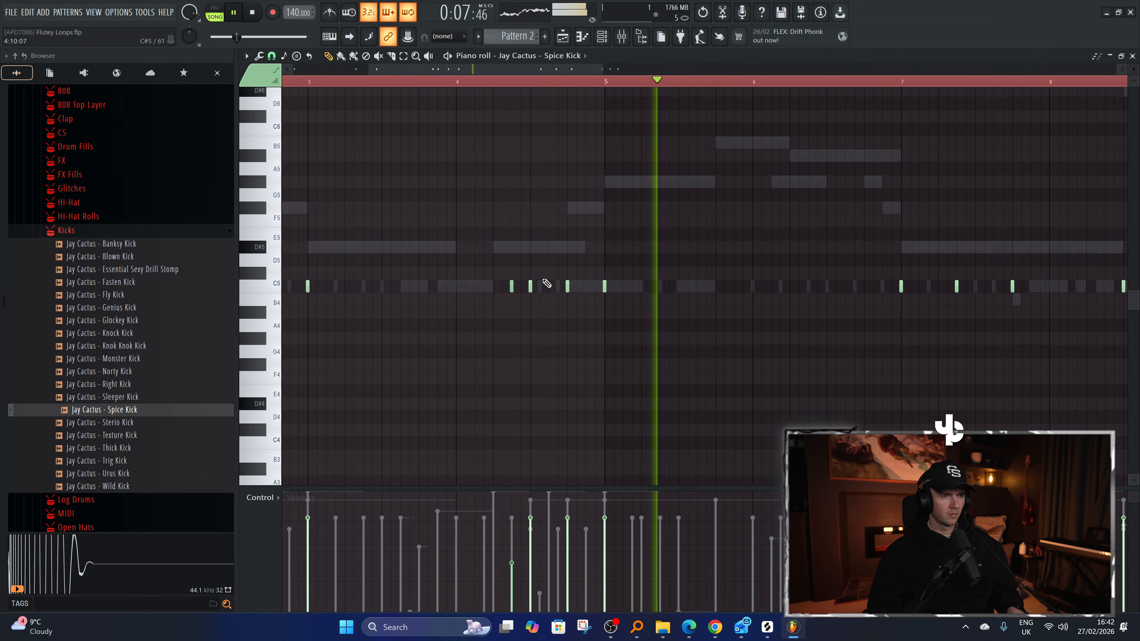
{"action": "scroll", "coordinate": [551, 325], "scroll_direction": "down", "scroll_amount": 1}
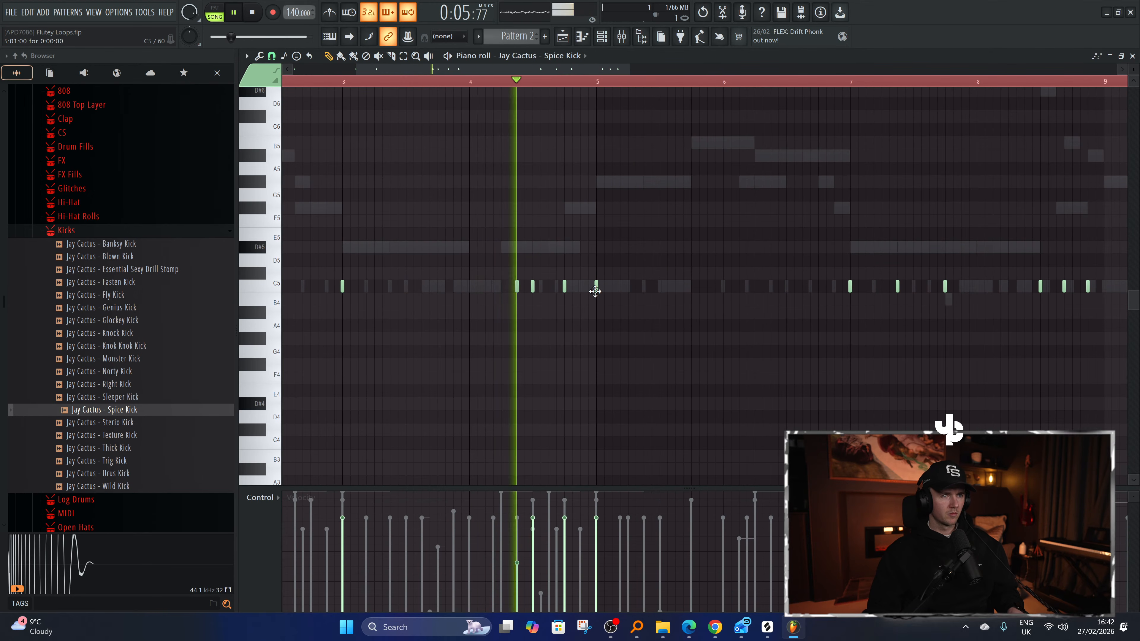
{"action": "left_click", "coordinate": [691, 286]}
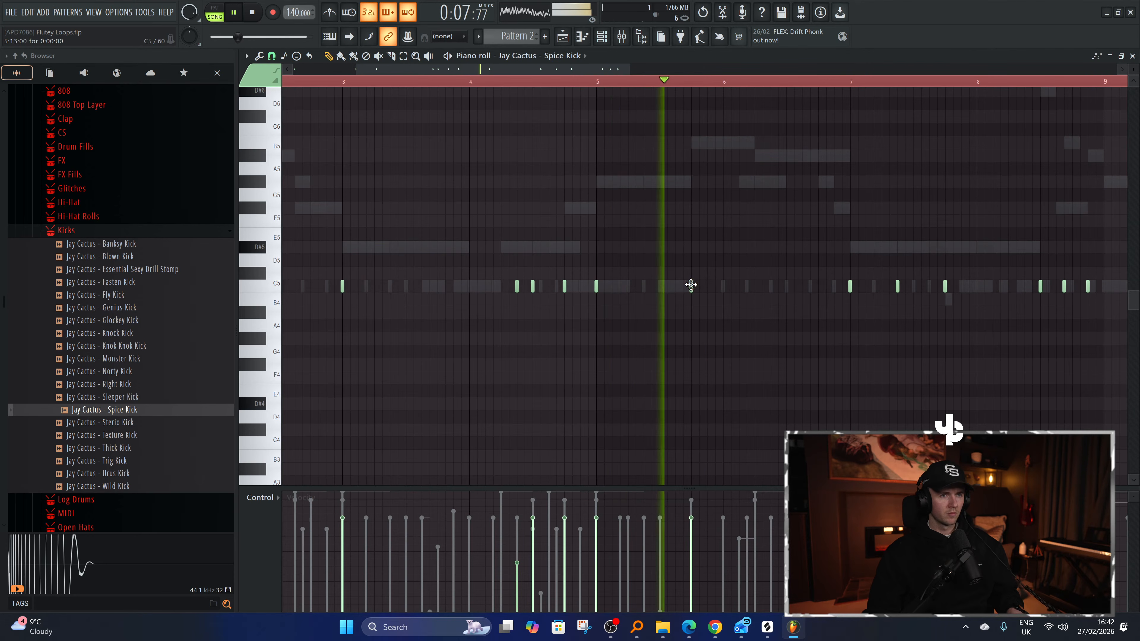
{"action": "left_click", "coordinate": [754, 286]}
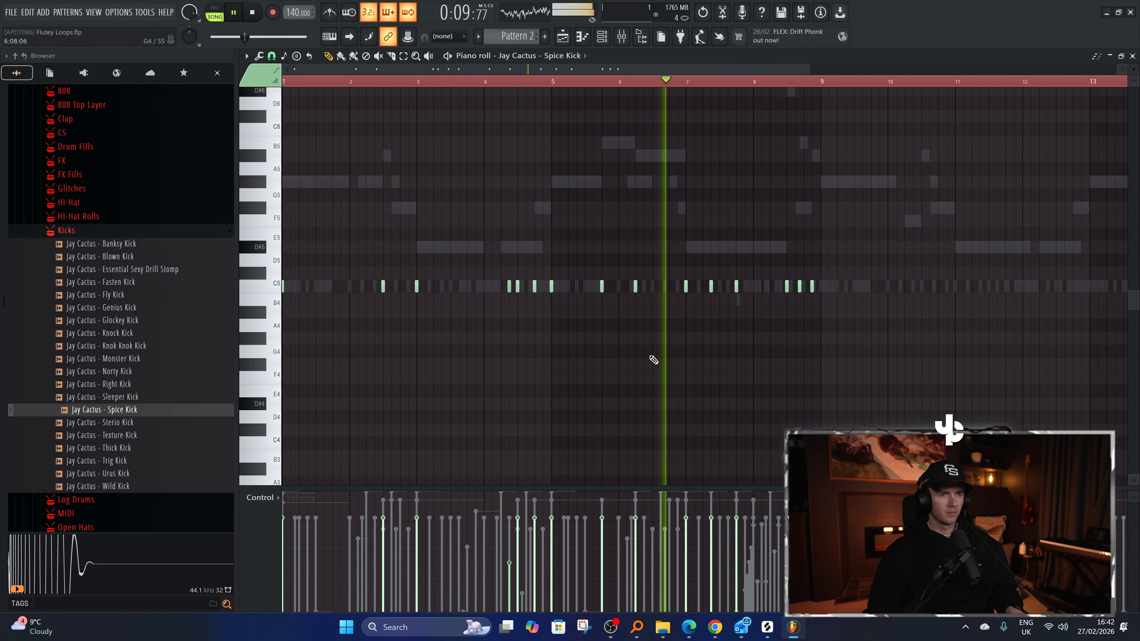
Duplicate the whole eight-bar Spice Kick pattern into bars 9 to 16 and clear the note selection.
{"action": "scroll", "coordinate": [718, 332], "scroll_direction": "down", "scroll_amount": 4}
{"action": "key", "text": "ctrl+a"}
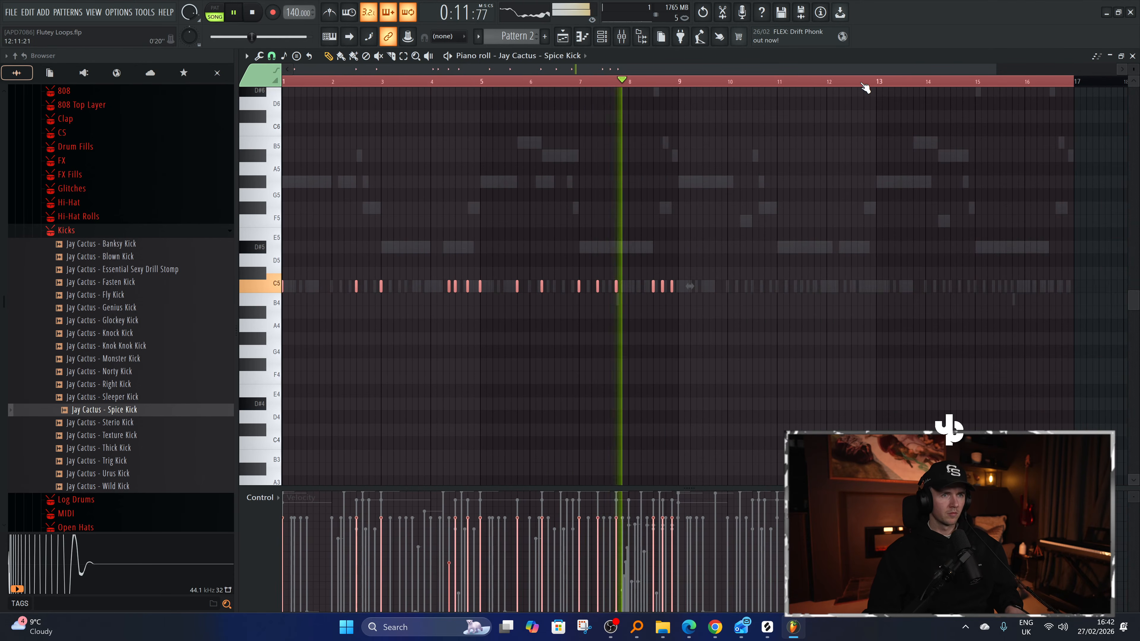
{"action": "left_click_drag", "start_coordinate": [865, 84], "coordinate": [682, 88]}
{"action": "key", "text": "ctrl+b"}
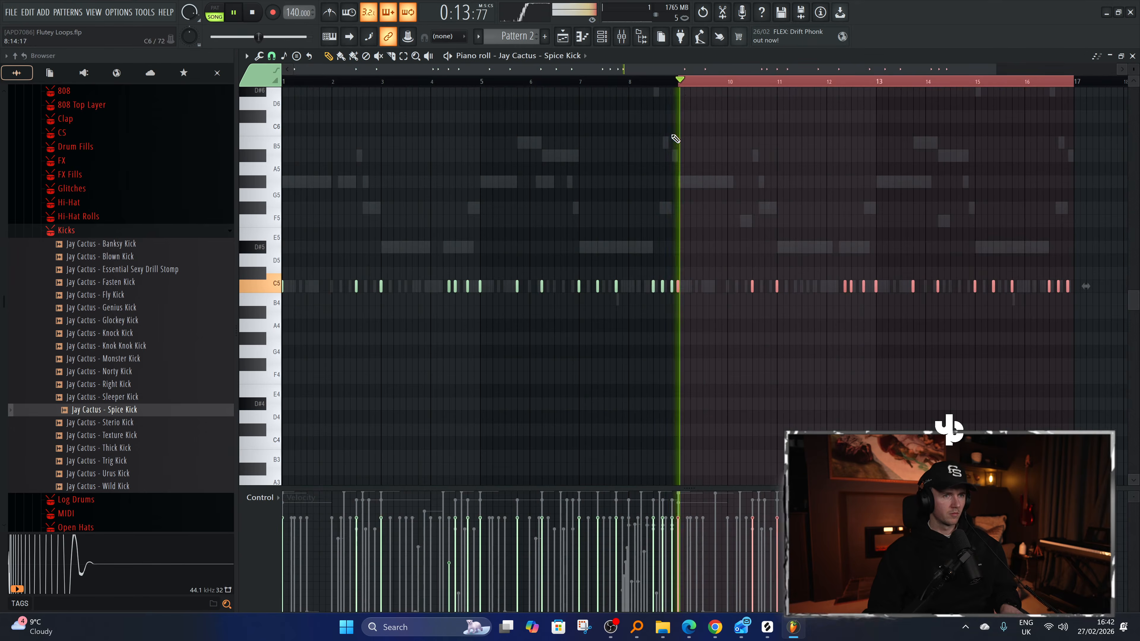
{"action": "key", "text": "ctrl+d"}
{"action": "left_click", "coordinate": [713, 629]}
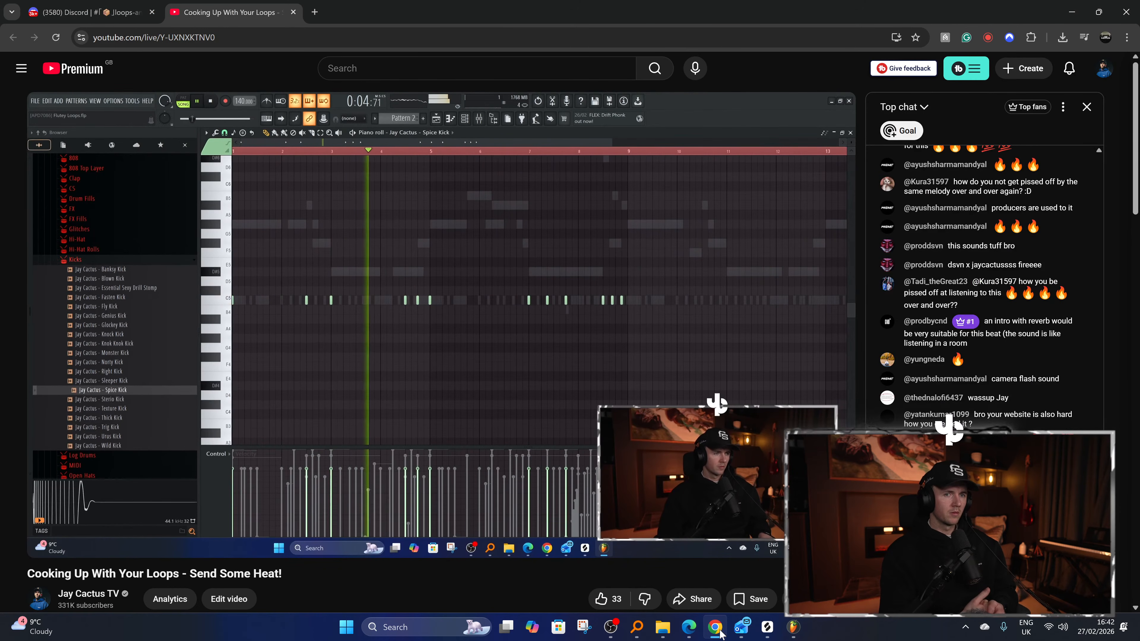
{"action": "key", "text": "alt+Tab"}
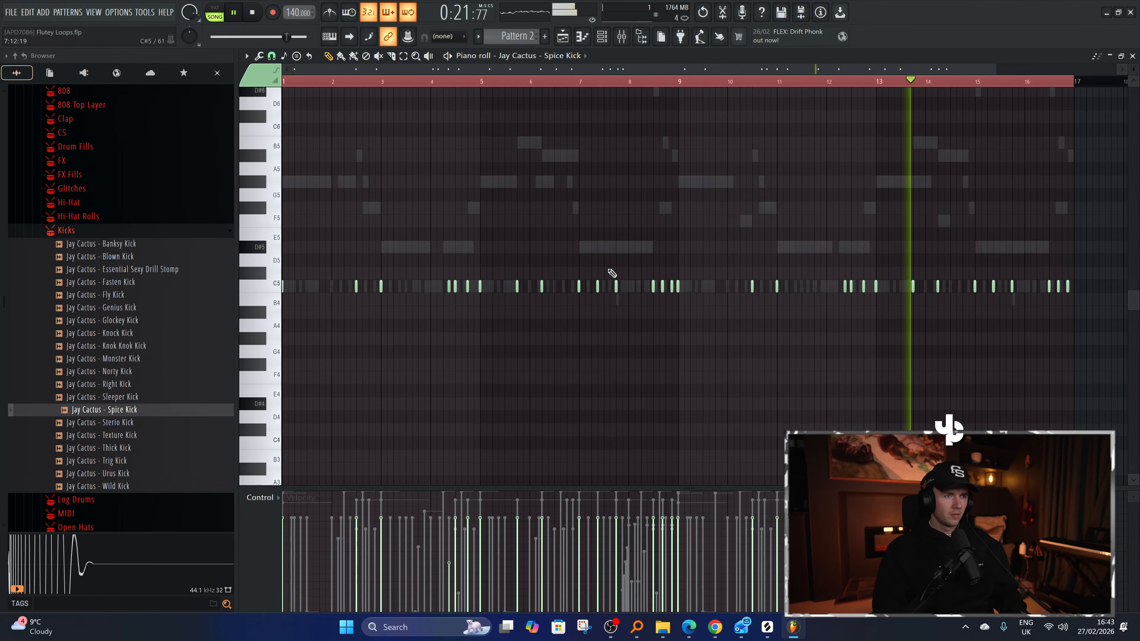
Search the sample browser for "jay cactus drill kick" and replace the Spice Kick channel's sample with Jay Cactus - Drill Kick.
{"action": "left_click", "coordinate": [602, 36]}
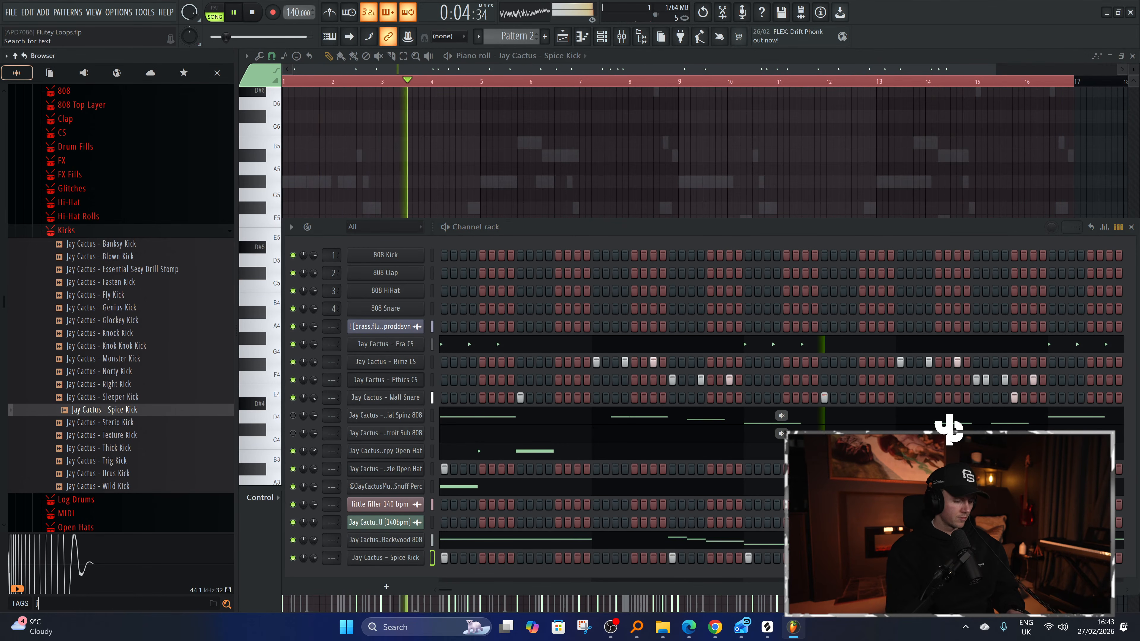
{"action": "type", "text": "drill"}
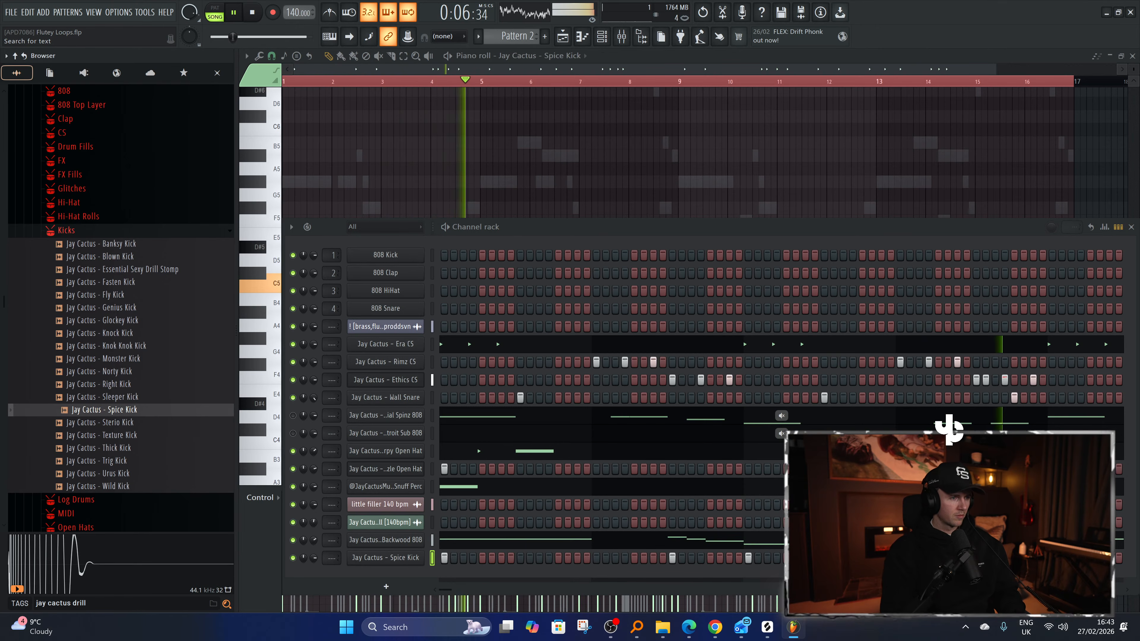
{"action": "key", "text": "Return"}
{"action": "type", "text": "kick"}
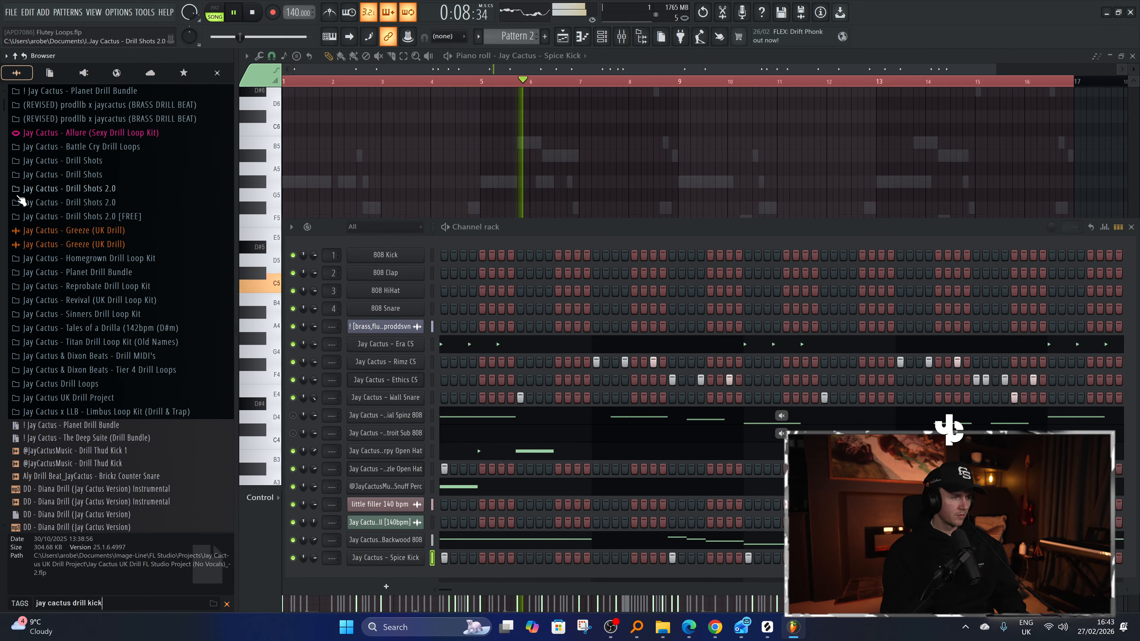
{"action": "key", "text": "Return"}
{"action": "left_click", "coordinate": [113, 170]}
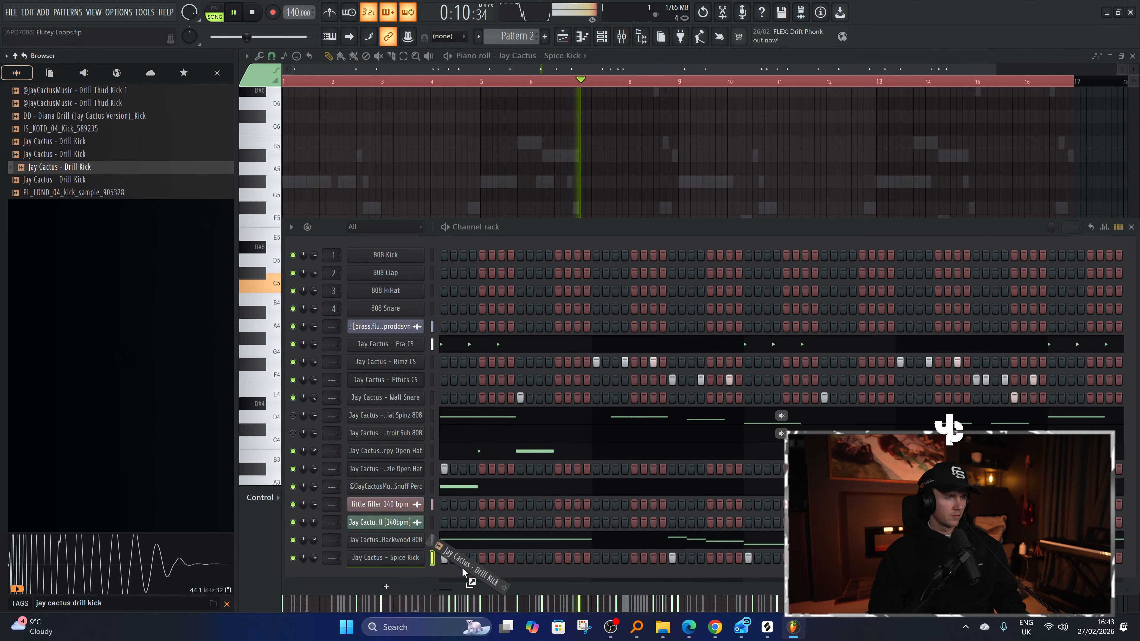
{"action": "left_click_drag", "start_coordinate": [462, 571], "coordinate": [398, 562]}
Set the Drill Kick sample's gain boost to 10%, close its channel settings and clear the browser search.
{"action": "left_click", "coordinate": [398, 561]}
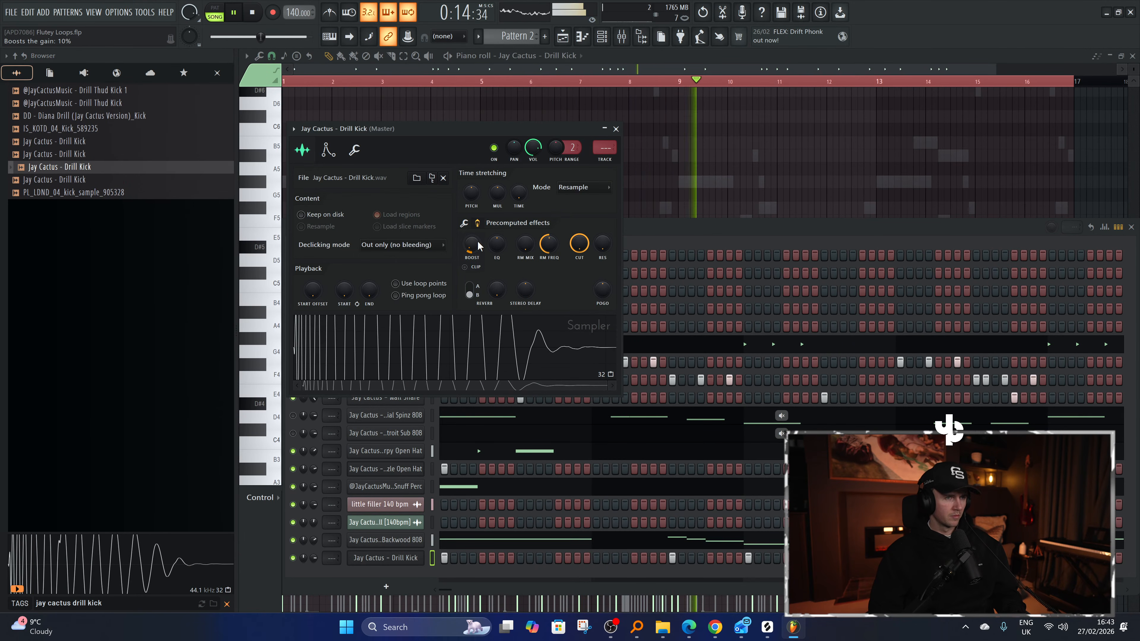
{"action": "left_click", "coordinate": [465, 223]}
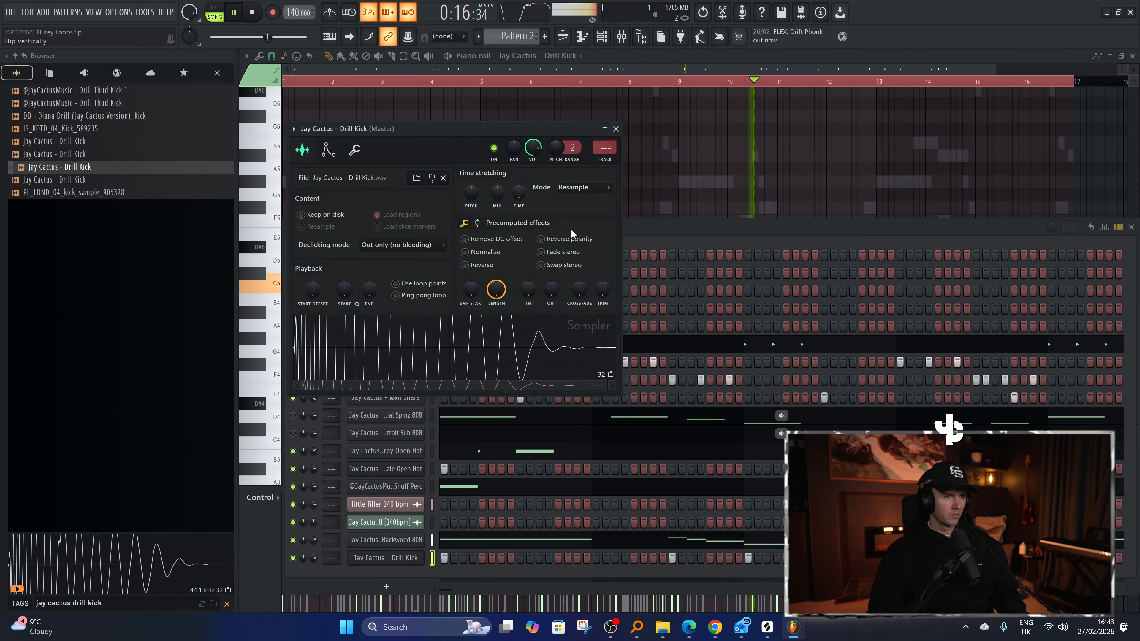
{"action": "left_click", "coordinate": [616, 130]}
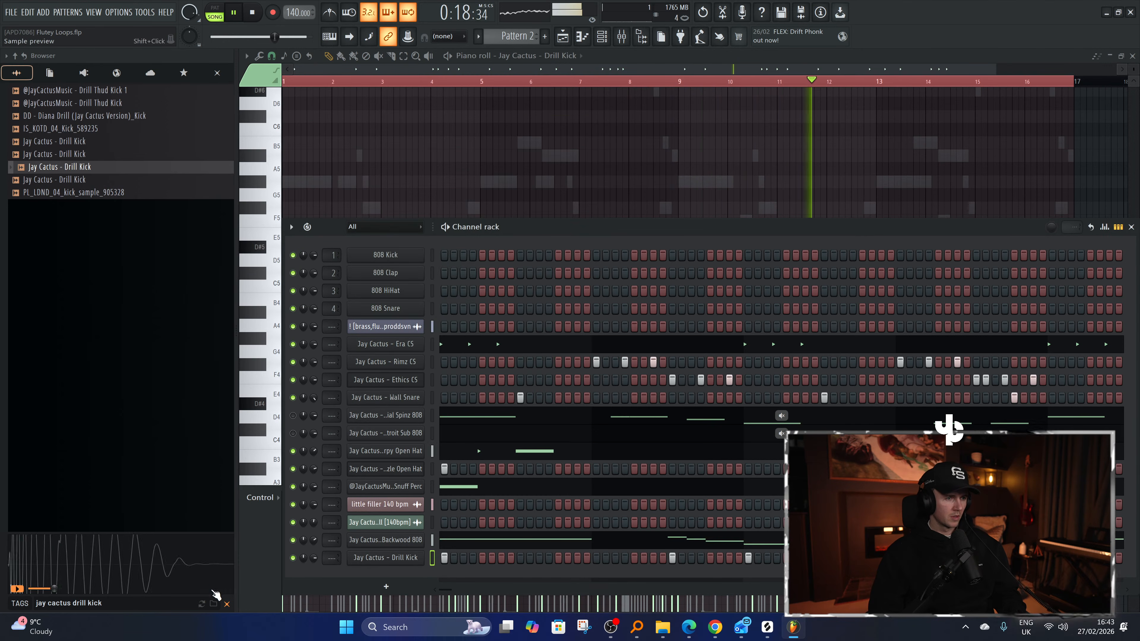
{"action": "left_click", "coordinate": [226, 604]}
Unmute the flute loops on playlist tracks 5 and 6 and replay the arrangement from the beginning.
{"action": "left_click", "coordinate": [562, 37]}
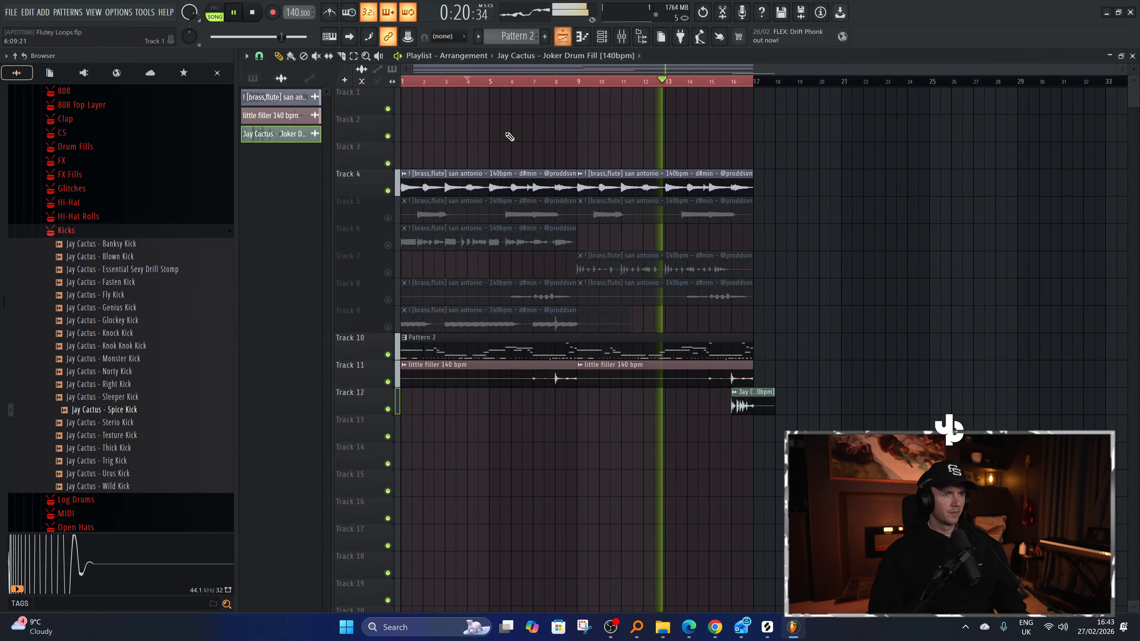
{"action": "left_click", "coordinate": [388, 218]}
{"action": "key", "text": "space"}
{"action": "left_click", "coordinate": [388, 245]}
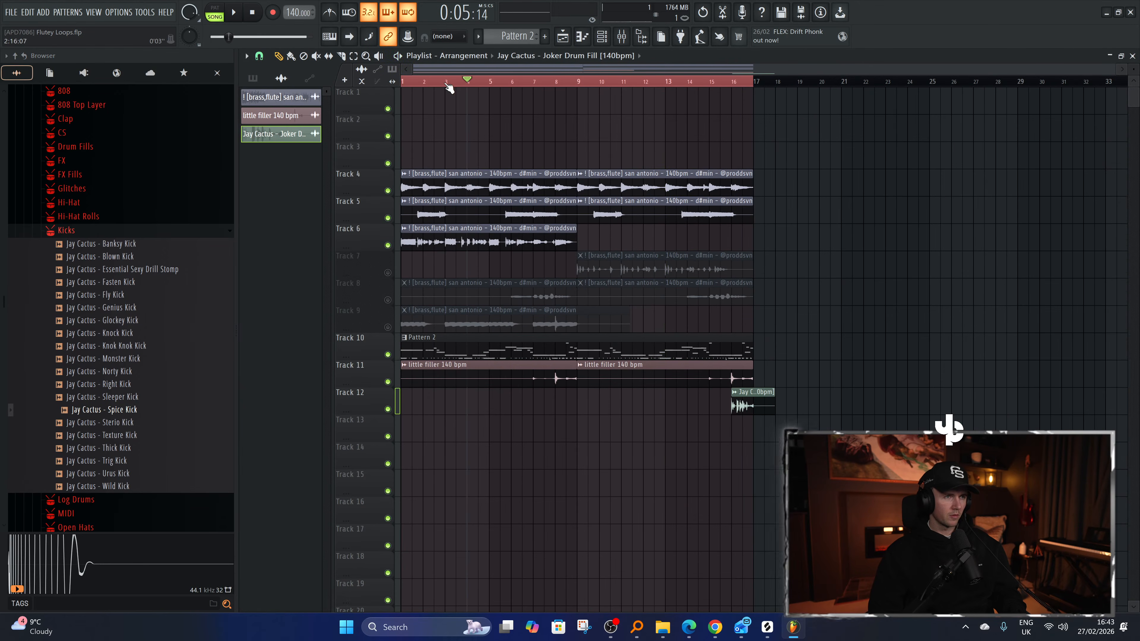
{"action": "key", "text": "space"}
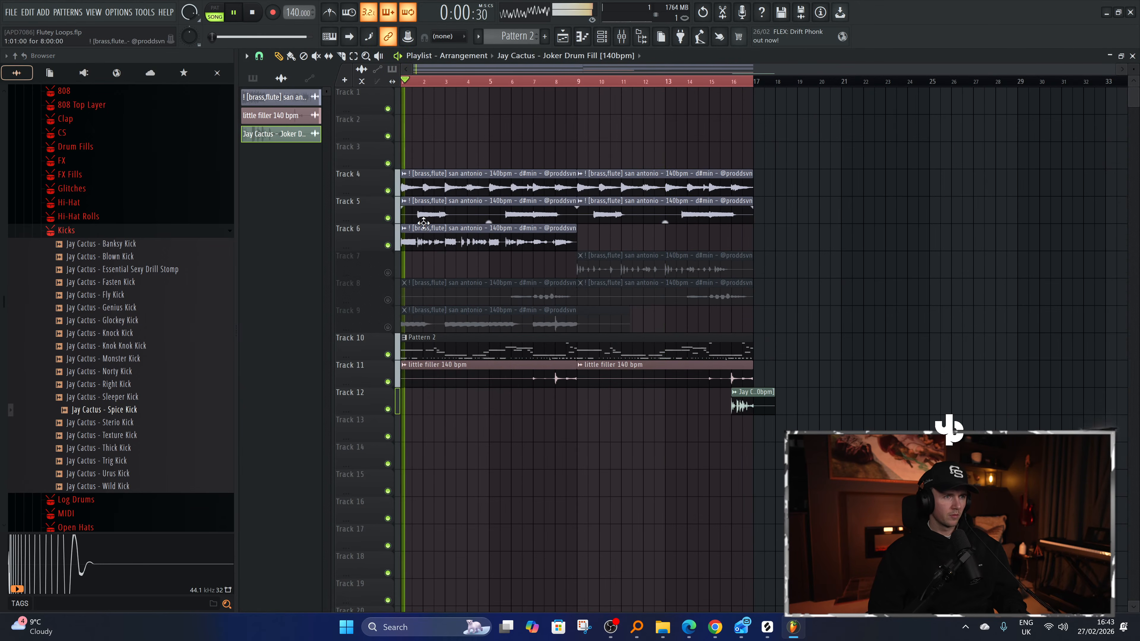
Mute both open hat channels and select the Backwood 808 channel, collapsing the Kicks folder in the sample browser.
{"action": "left_click", "coordinate": [609, 40]}
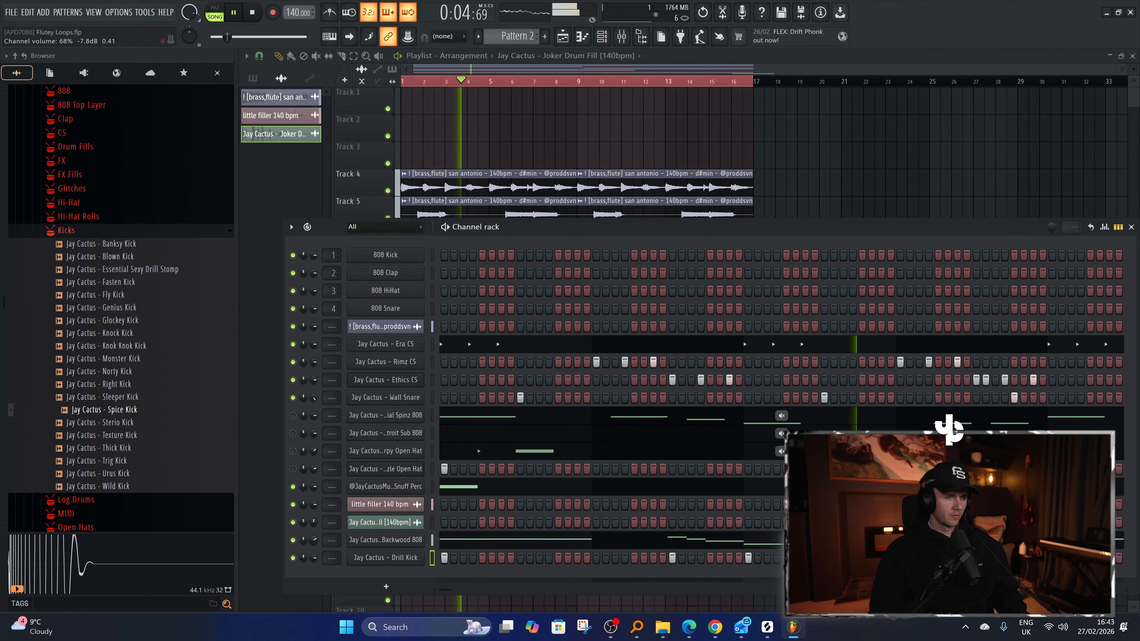
{"action": "left_click", "coordinate": [66, 229]}
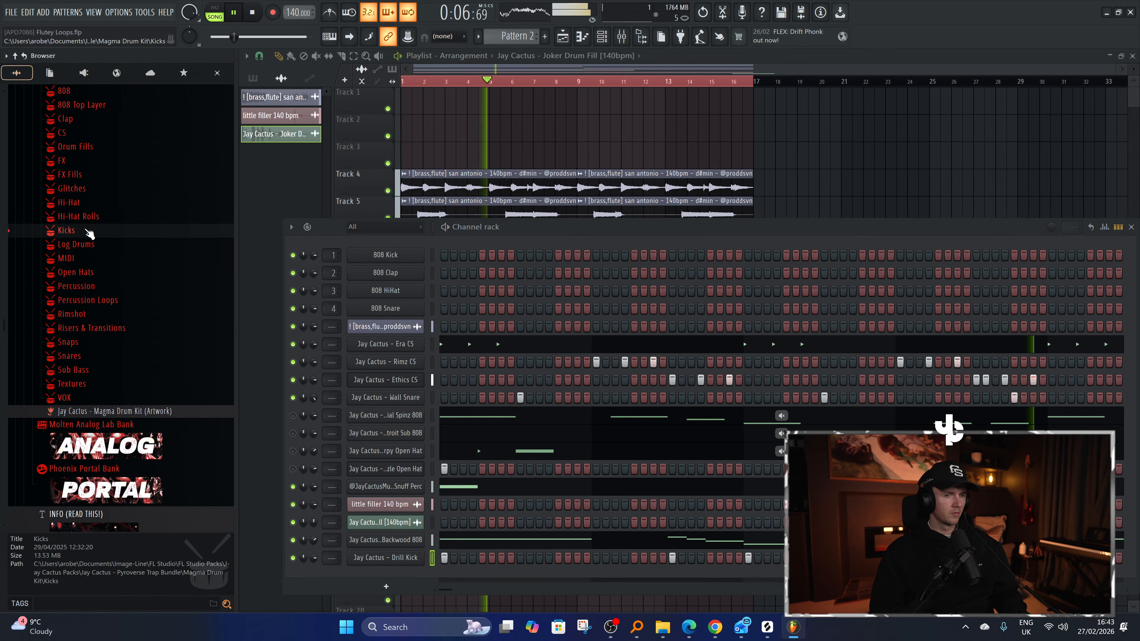
{"action": "left_click", "coordinate": [432, 540]}
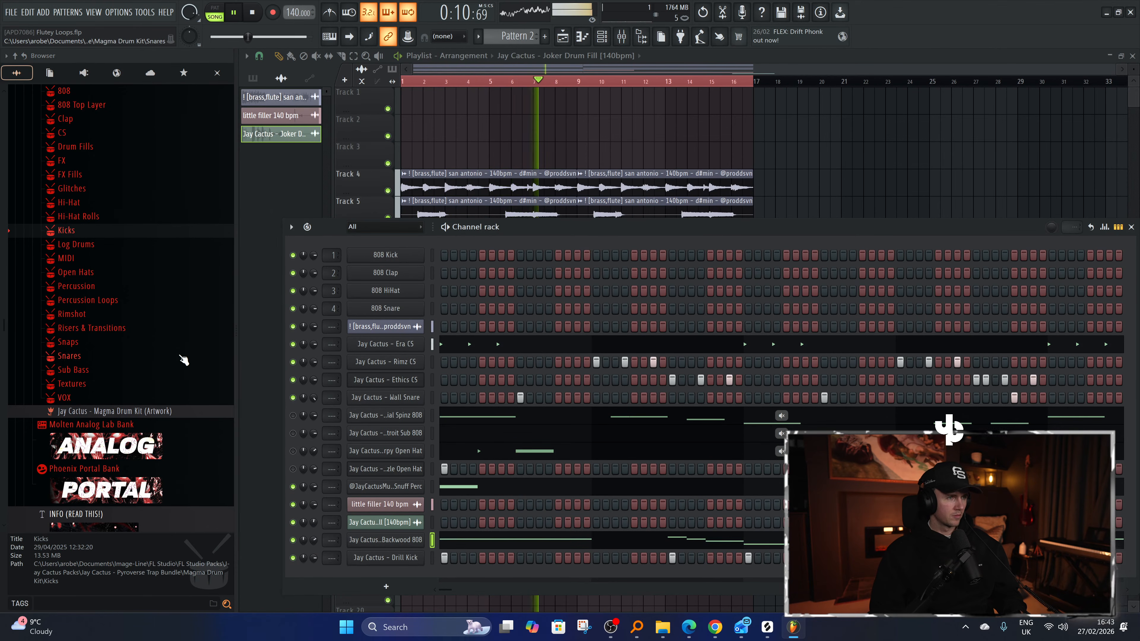
Lengthen the first Snuff Perc C5 note in bar 1 to half a bar and replay it from the start.
{"action": "left_click", "coordinate": [504, 486]}
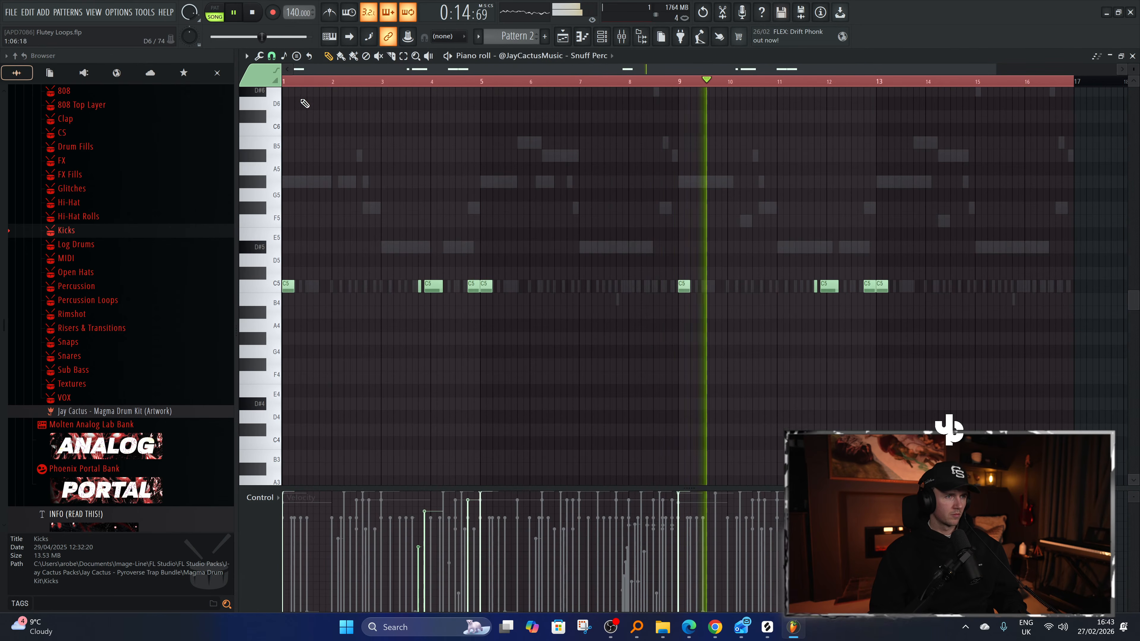
{"action": "key", "text": "space"}
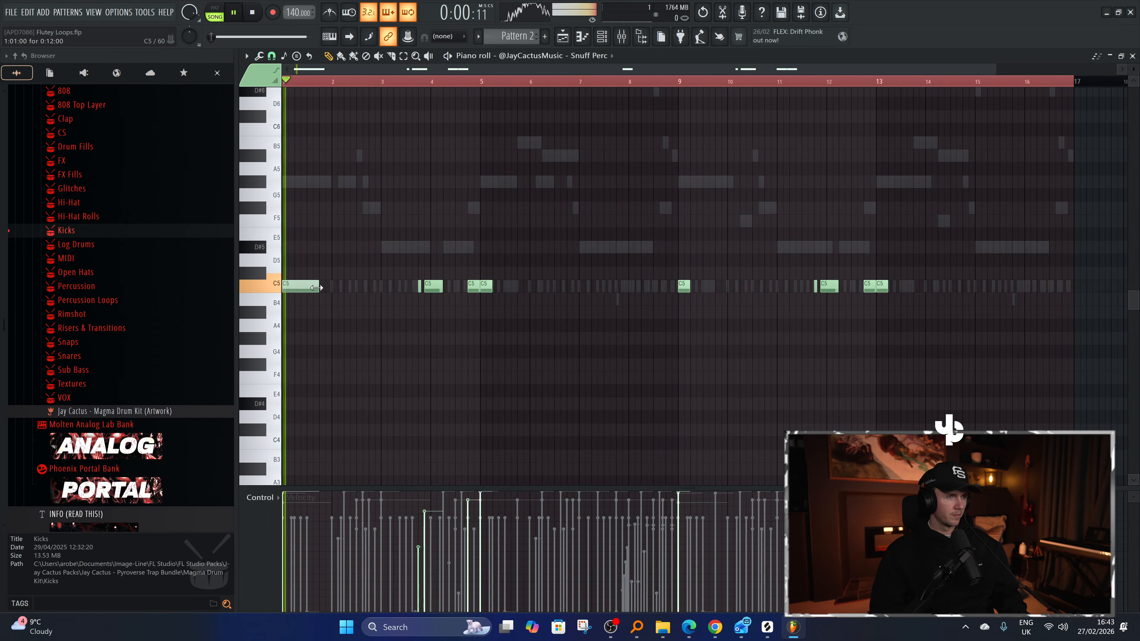
{"action": "left_click_drag", "start_coordinate": [316, 287], "coordinate": [305, 288]}
{"action": "key", "text": "space"}
{"action": "key", "text": "space"}
{"action": "scroll", "coordinate": [272, 350], "scroll_direction": "up", "scroll_amount": 3}
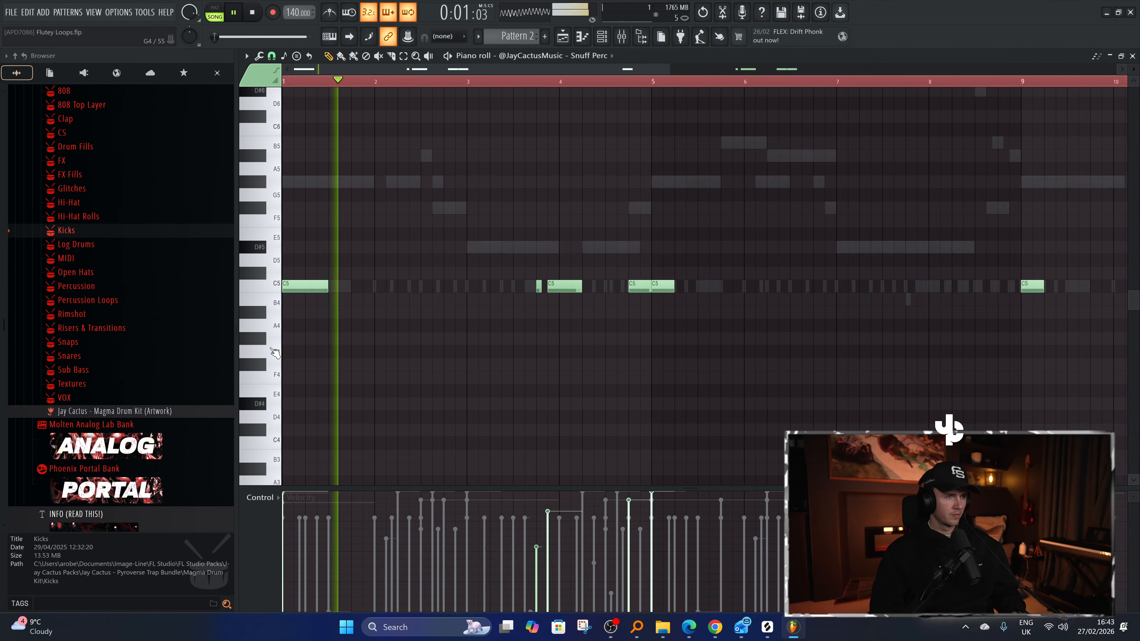
Unmute the open hat channels and split Pattern 2 into a separate pattern for each channel.
{"action": "scroll", "coordinate": [274, 352], "scroll_direction": "down", "scroll_amount": 2}
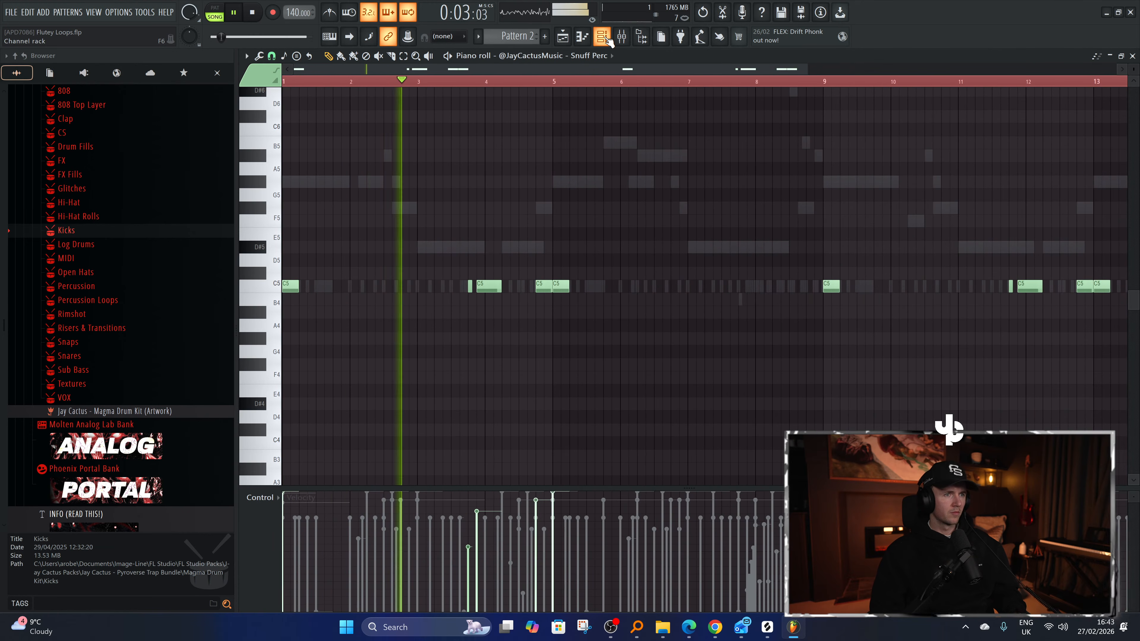
{"action": "left_click", "coordinate": [603, 37]}
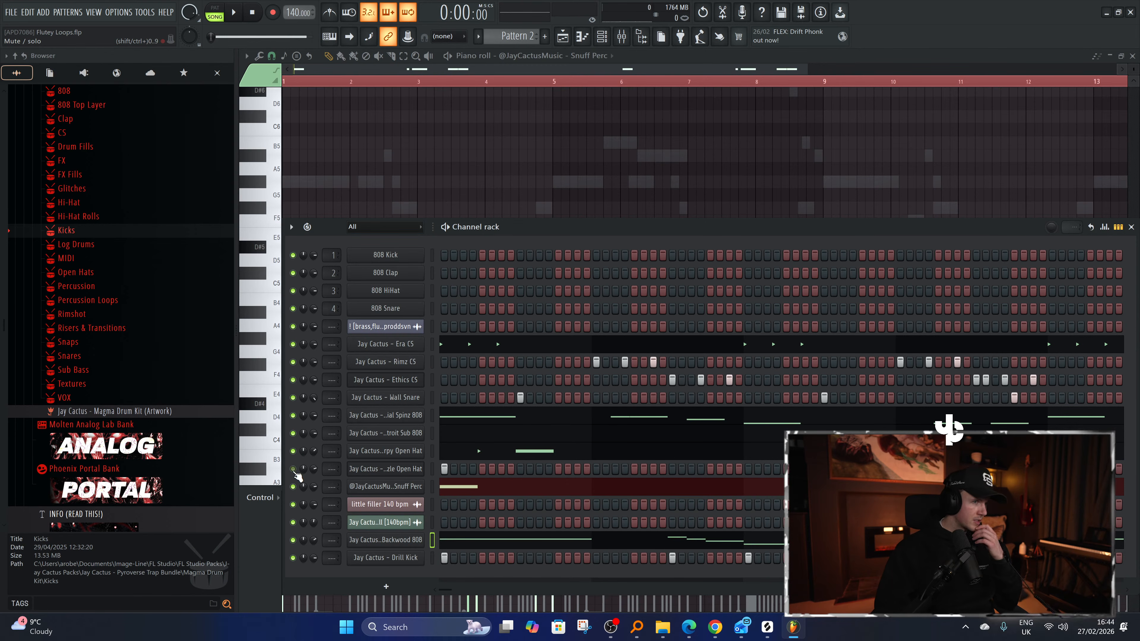
{"action": "key", "text": "F5"}
{"action": "left_click", "coordinate": [454, 352]}
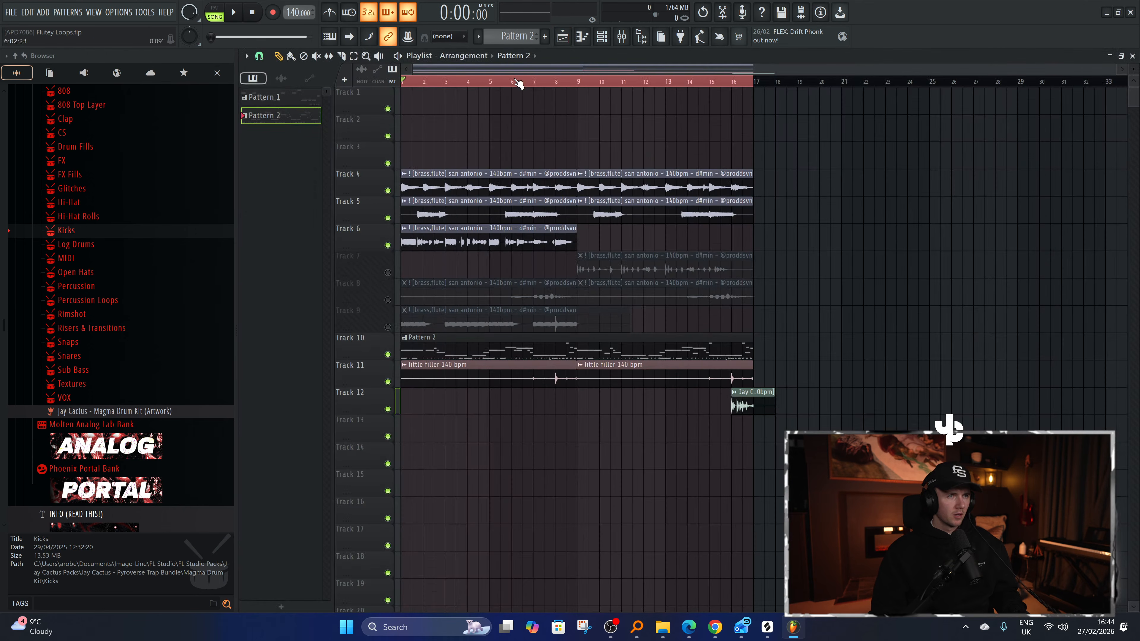
{"action": "left_click", "coordinate": [478, 36]}
{"action": "left_click", "coordinate": [563, 217]}
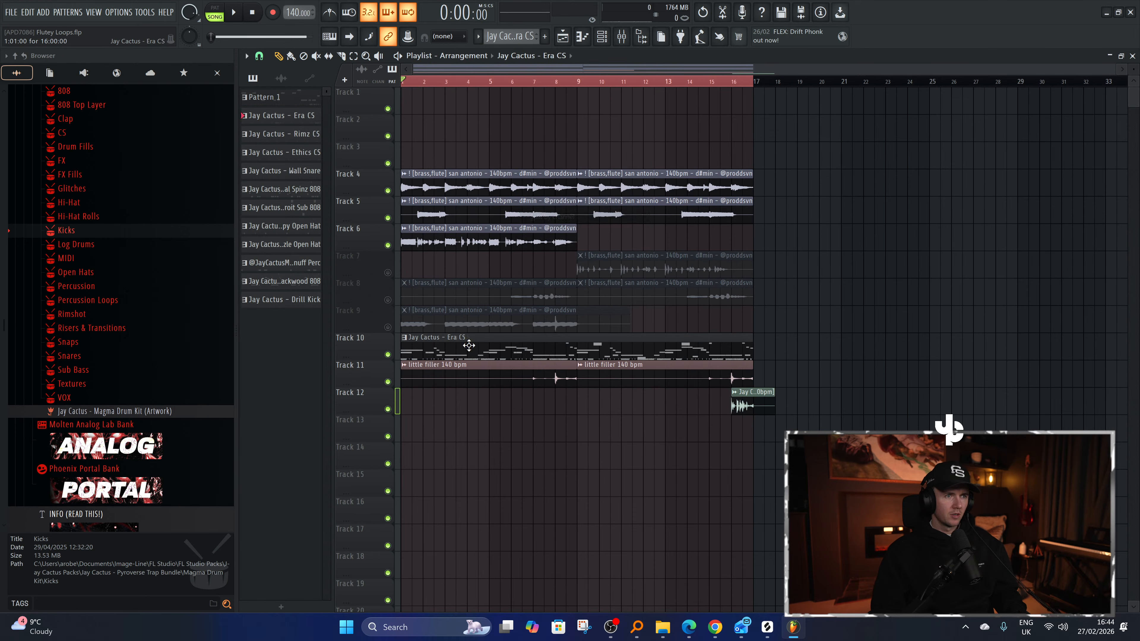
Replace the combined clip on Track 10 with the split patterns, Era CS through Drill Kick, placed from bar 1 on Tracks 13 to 23.
{"action": "right_click", "coordinate": [745, 347]}
{"action": "left_click", "coordinate": [280, 116]}
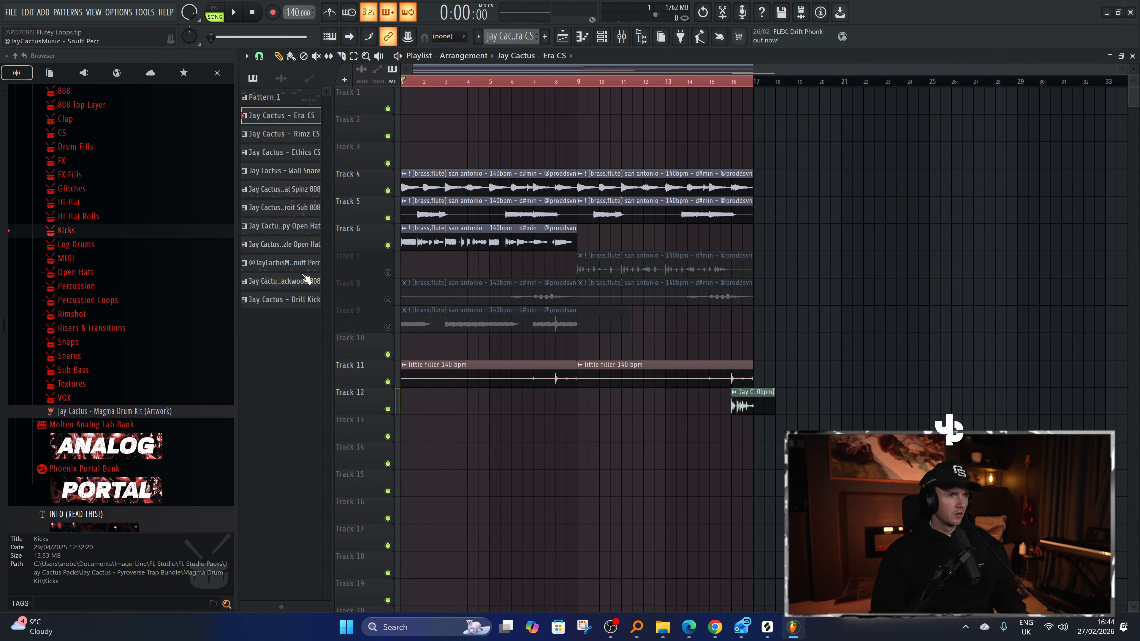
{"action": "left_click", "coordinate": [302, 299], "text": "shift"}
{"action": "left_click_drag", "start_coordinate": [336, 186], "coordinate": [460, 402]}
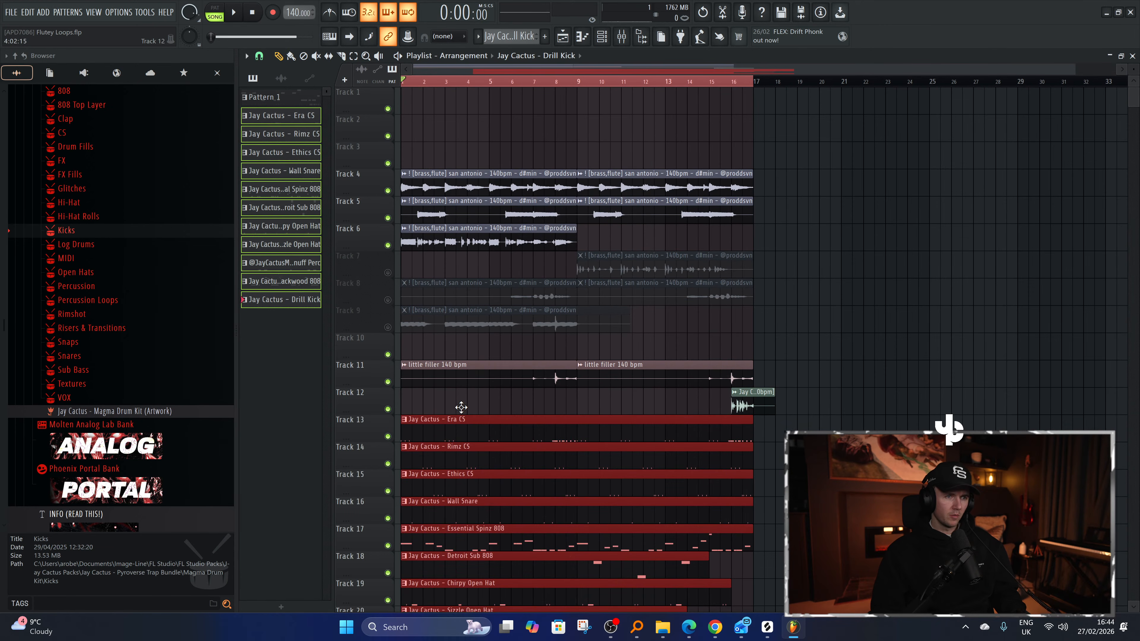
{"action": "key", "text": "ctrl+d"}
{"action": "key", "text": "space"}
Extend the shorter pattern clips on Tracks 18 to 21 and trim them to end at bar 17.
{"action": "scroll", "coordinate": [749, 461], "scroll_direction": "down", "scroll_amount": 2}
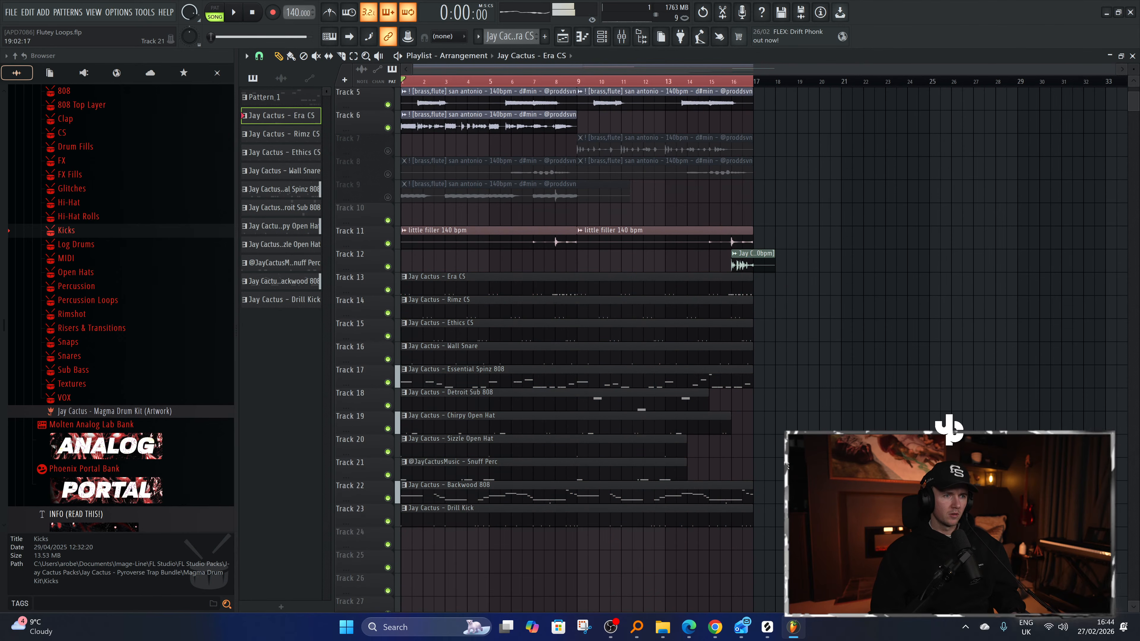
{"action": "scroll", "coordinate": [748, 460], "scroll_direction": "down", "scroll_amount": 1}
{"action": "key", "text": "space"}
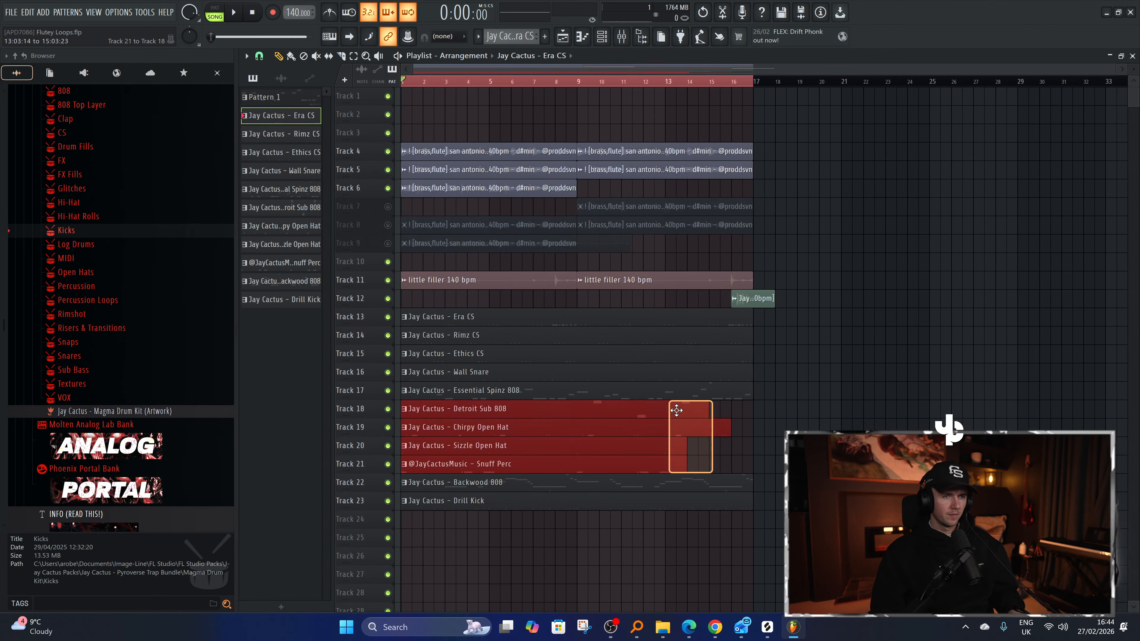
{"action": "left_click_drag", "start_coordinate": [707, 412], "coordinate": [799, 412]}
{"action": "key", "text": "c"}
{"action": "left_click_drag", "start_coordinate": [756, 406], "coordinate": [756, 426]}
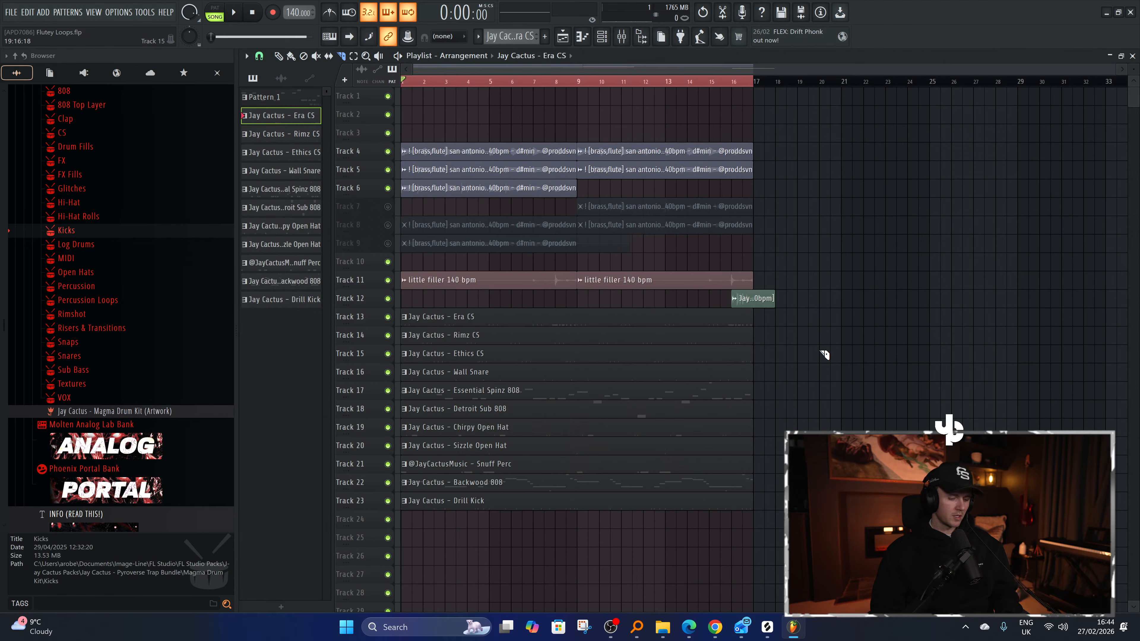
Duplicate the whole 16-bar arrangement so the copy starts at bar 17.
{"action": "scroll", "coordinate": [826, 342], "scroll_direction": "up", "scroll_amount": 1}
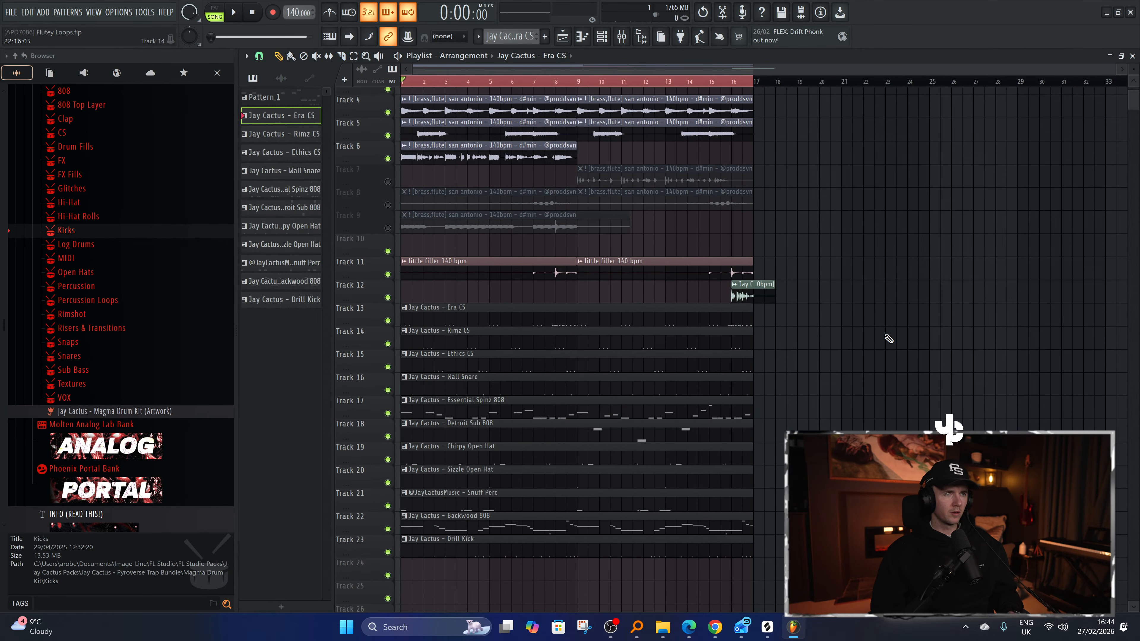
{"action": "scroll", "coordinate": [888, 339], "scroll_direction": "up", "scroll_amount": 3}
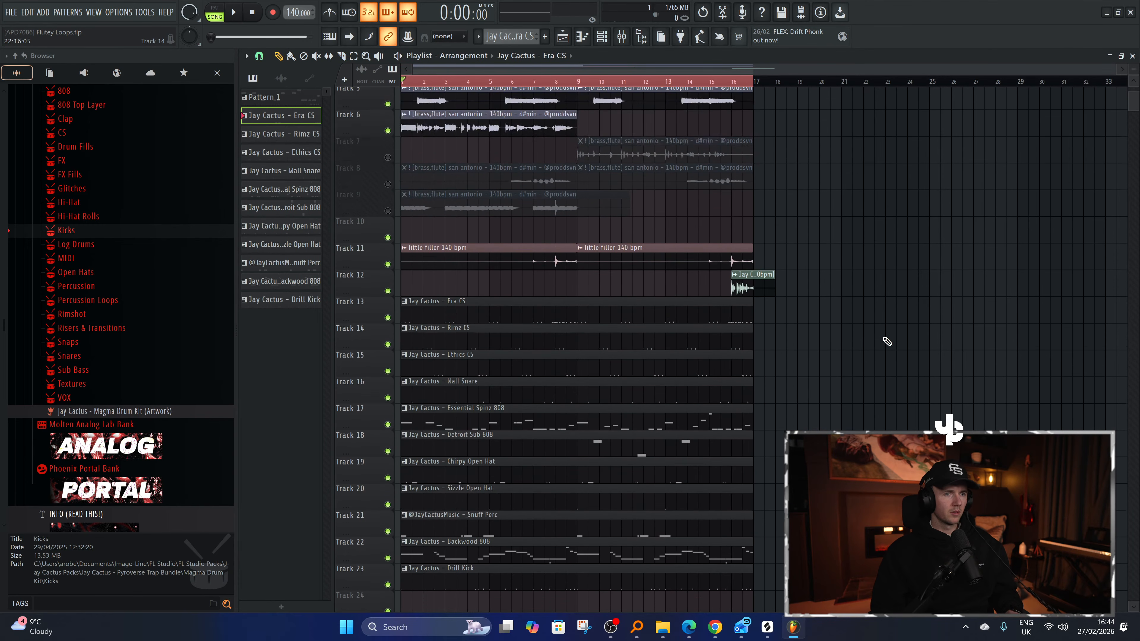
{"action": "scroll", "coordinate": [852, 424], "scroll_direction": "down", "scroll_amount": 3}
{"action": "scroll", "coordinate": [851, 424], "scroll_direction": "up", "scroll_amount": 2}
{"action": "scroll", "coordinate": [851, 424], "scroll_direction": "up", "scroll_amount": 1}
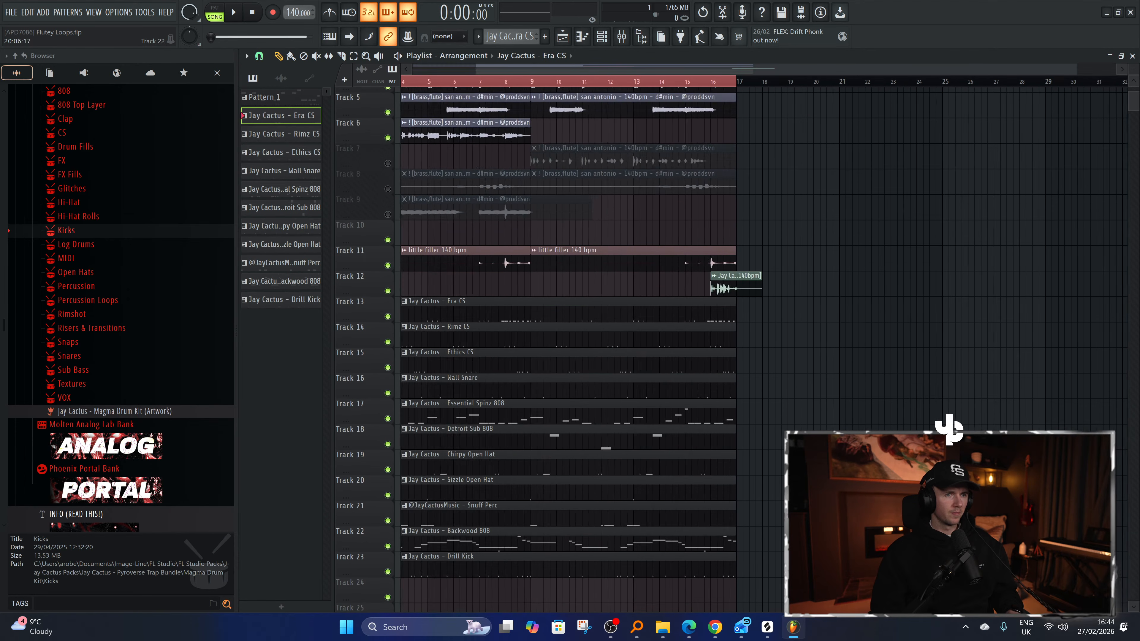
{"action": "scroll", "coordinate": [852, 424], "scroll_direction": "down", "scroll_amount": 1}
{"action": "key", "text": "ctrl+a"}
{"action": "scroll", "coordinate": [910, 255], "scroll_direction": "up", "scroll_amount": 4}
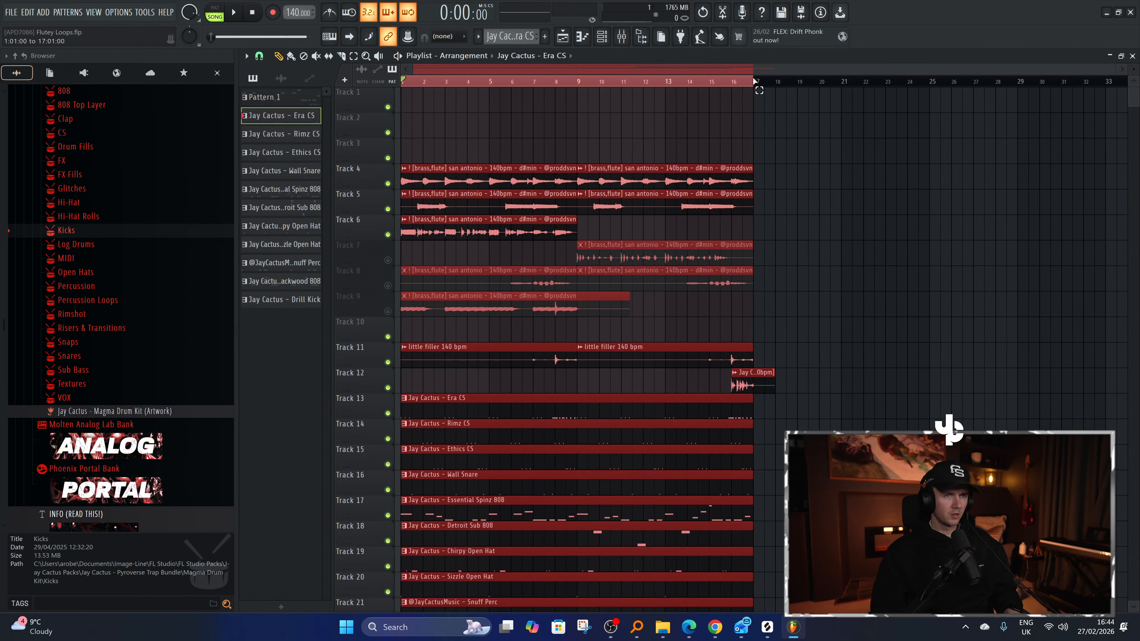
{"action": "key", "text": "ctrl+b"}
{"action": "scroll", "coordinate": [760, 167], "scroll_direction": "down", "scroll_amount": 2}
{"action": "key", "text": "ctrl+d"}
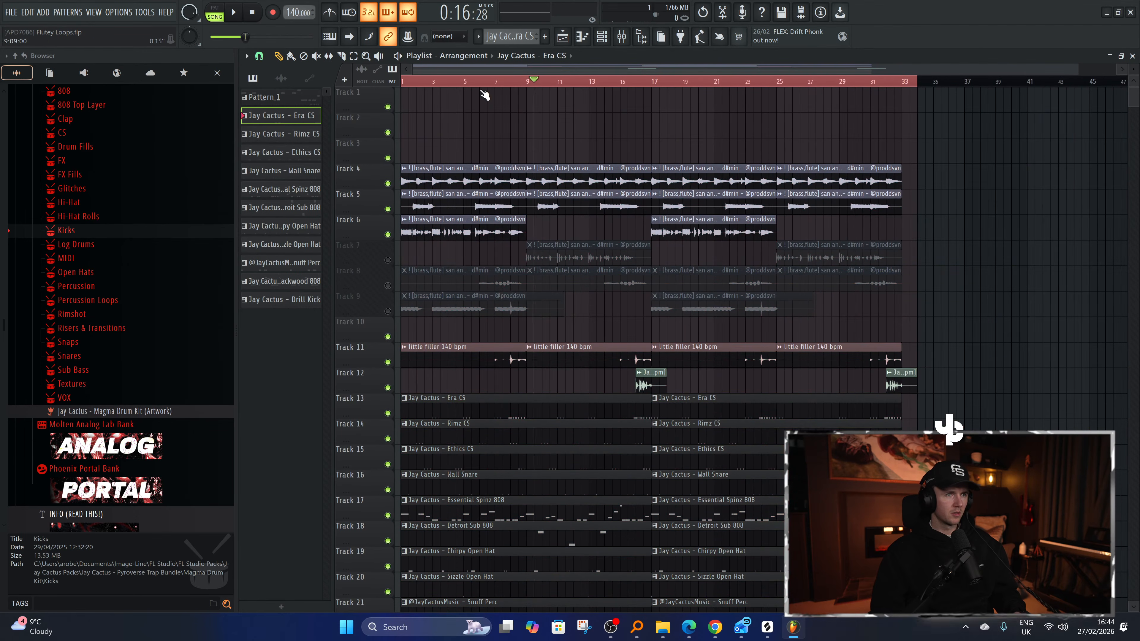
Unmute Tracks 7 to 9, solo Track 9 and play its flute loop from the start.
{"action": "key", "text": "space"}
{"action": "right_click", "coordinate": [390, 311]}
{"action": "right_click", "coordinate": [390, 285]}
{"action": "right_click", "coordinate": [390, 286]}
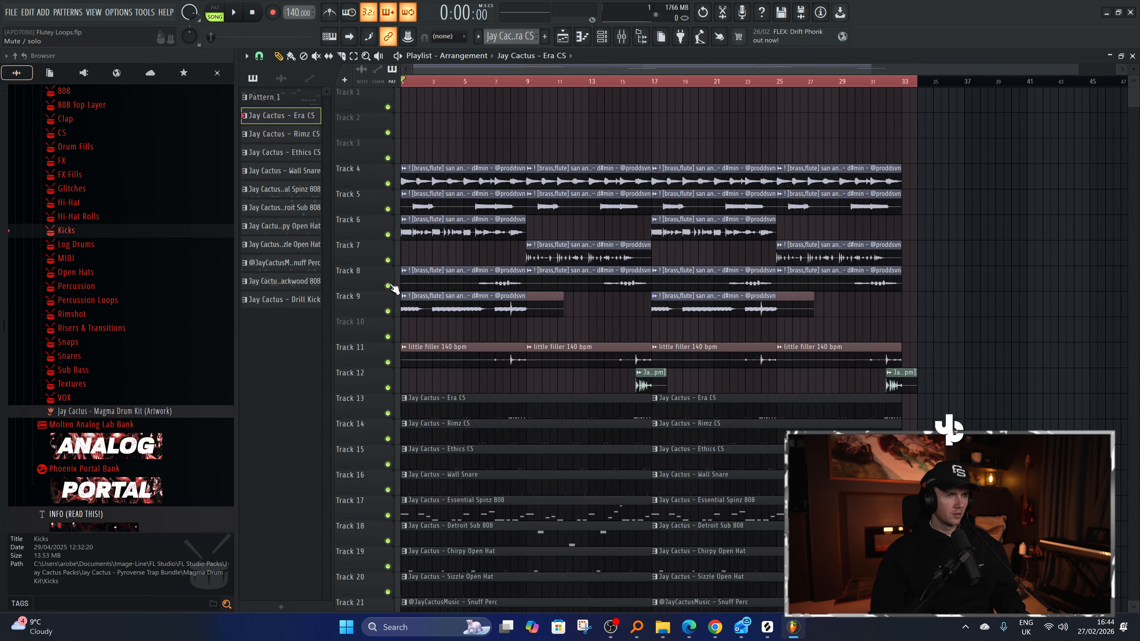
{"action": "right_click", "coordinate": [389, 311]}
{"action": "key", "text": "space"}
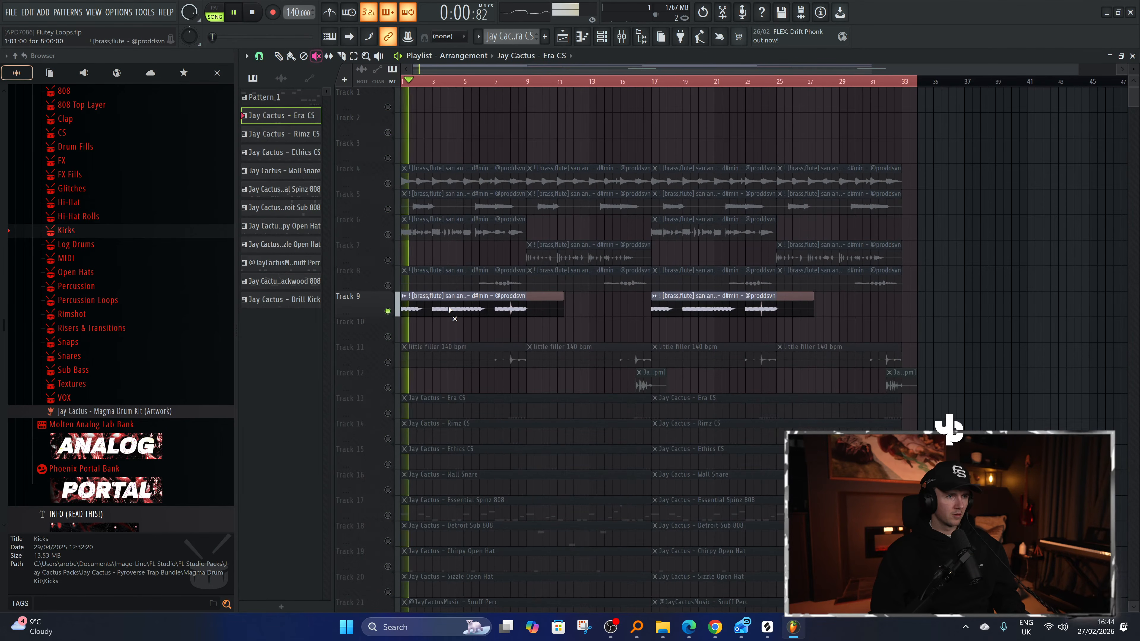
Mute the clips on Track 9, move its flute loops to Track 10 and unsolo Track 9.
{"action": "left_click", "coordinate": [449, 308]}
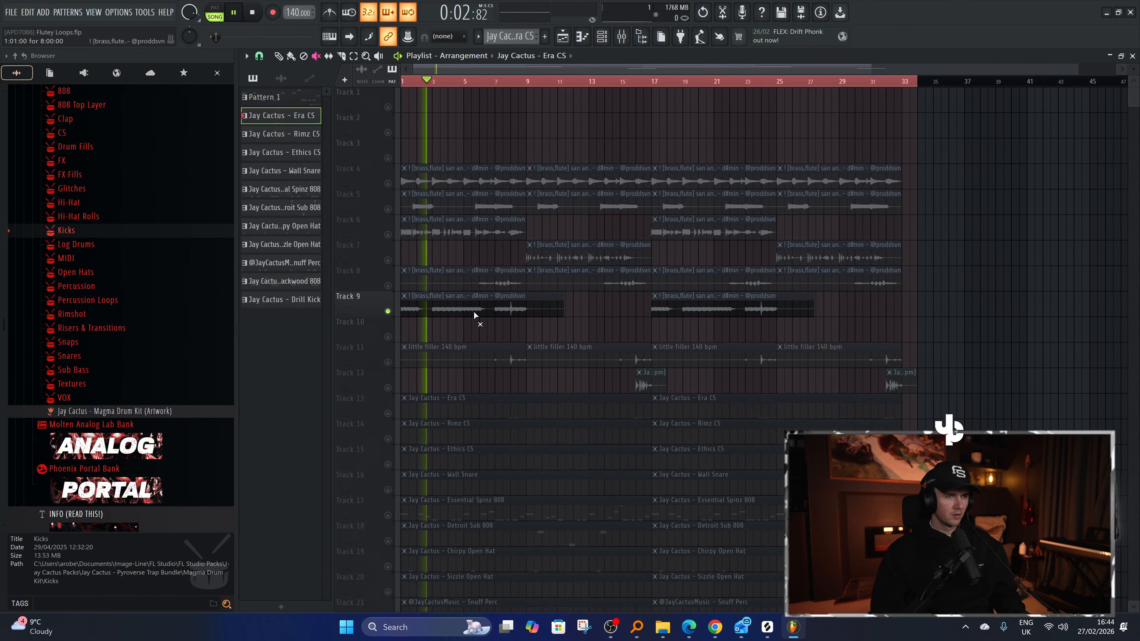
{"action": "left_click_drag", "start_coordinate": [475, 310], "coordinate": [471, 337]}
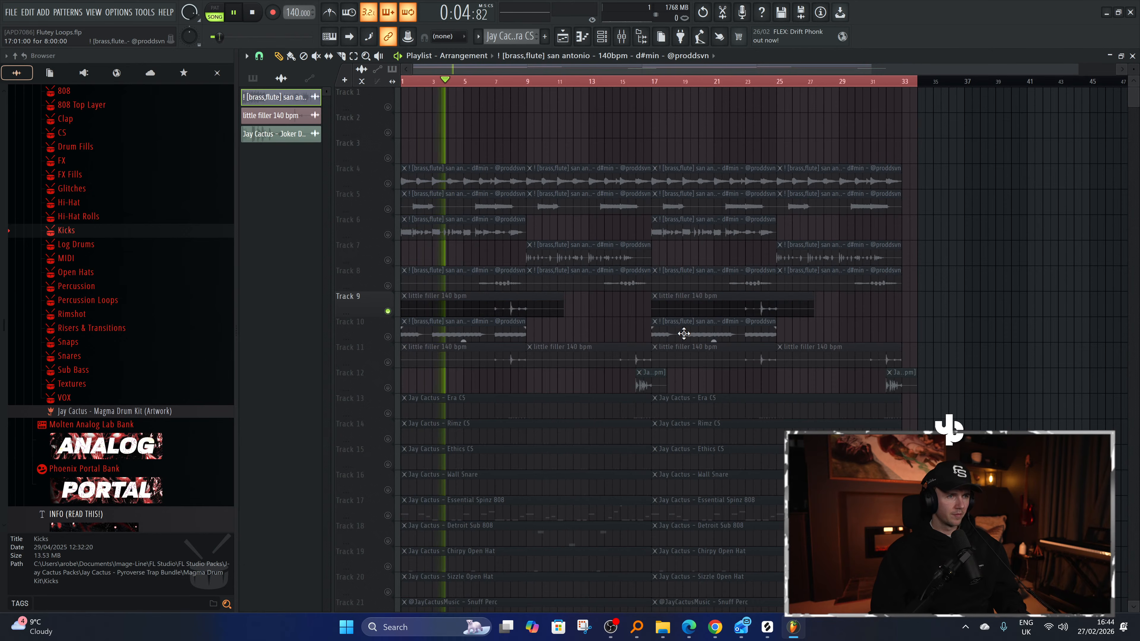
{"action": "right_click", "coordinate": [387, 311]}
{"action": "key", "text": "space"}
Delete the first Backwood 808 and Drill Kick clips on Tracks 22 and 23 and replay the arrangement.
{"action": "scroll", "coordinate": [449, 321], "scroll_direction": "down", "scroll_amount": 3}
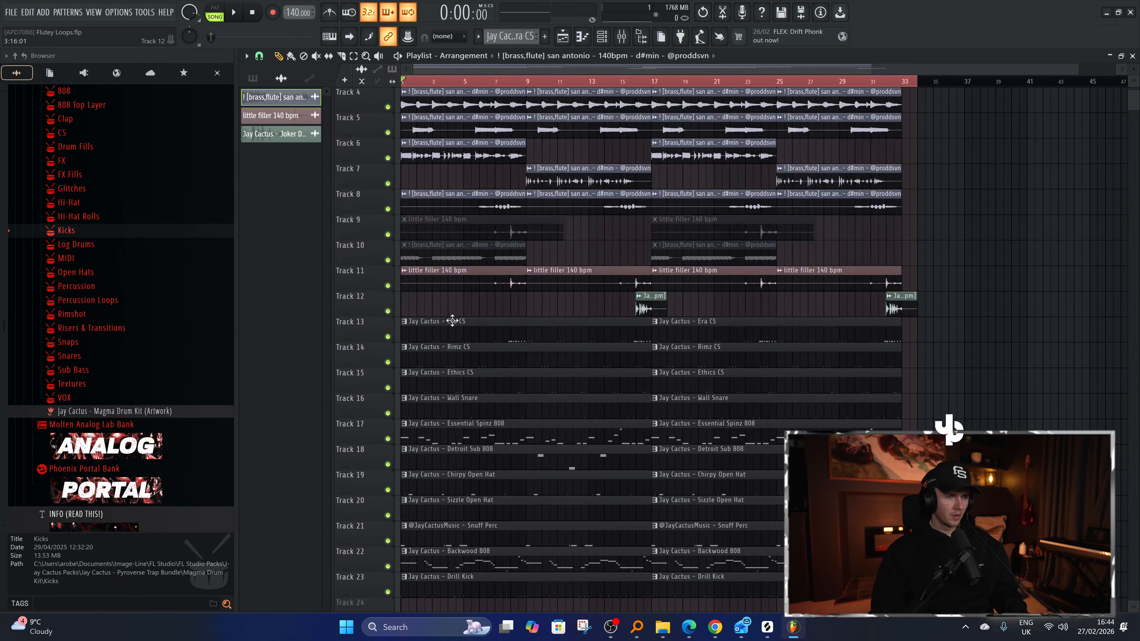
{"action": "right_click", "coordinate": [478, 562]}
{"action": "right_click", "coordinate": [482, 577]}
{"action": "key", "text": "space"}
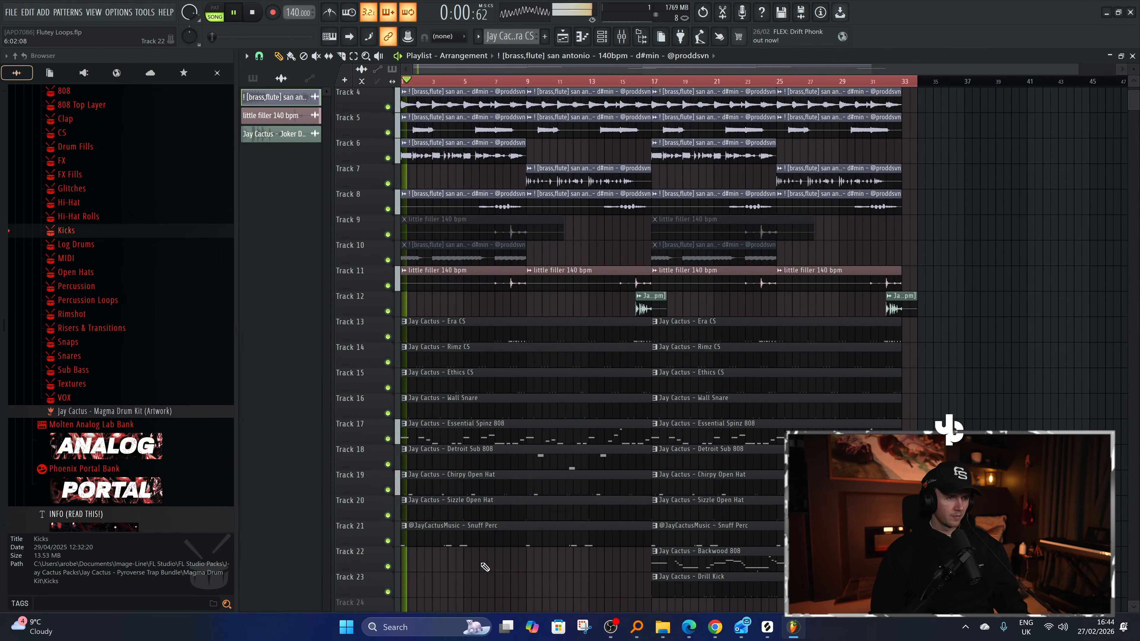
Shift the whole arrangement 8 bars later to bar 9 and place a Track 4 flute clip at bar 1 as an intro.
{"action": "scroll", "coordinate": [626, 402], "scroll_direction": "down", "scroll_amount": 1}
{"action": "scroll", "coordinate": [626, 403], "scroll_direction": "down", "scroll_amount": 3}
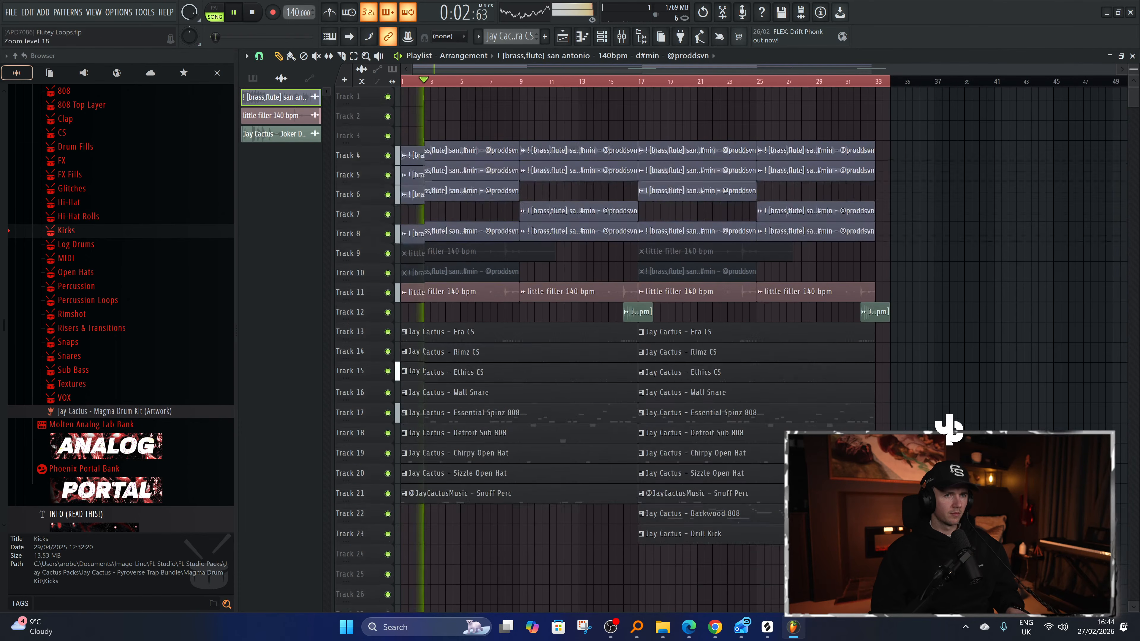
{"action": "key", "text": "ctrl+a"}
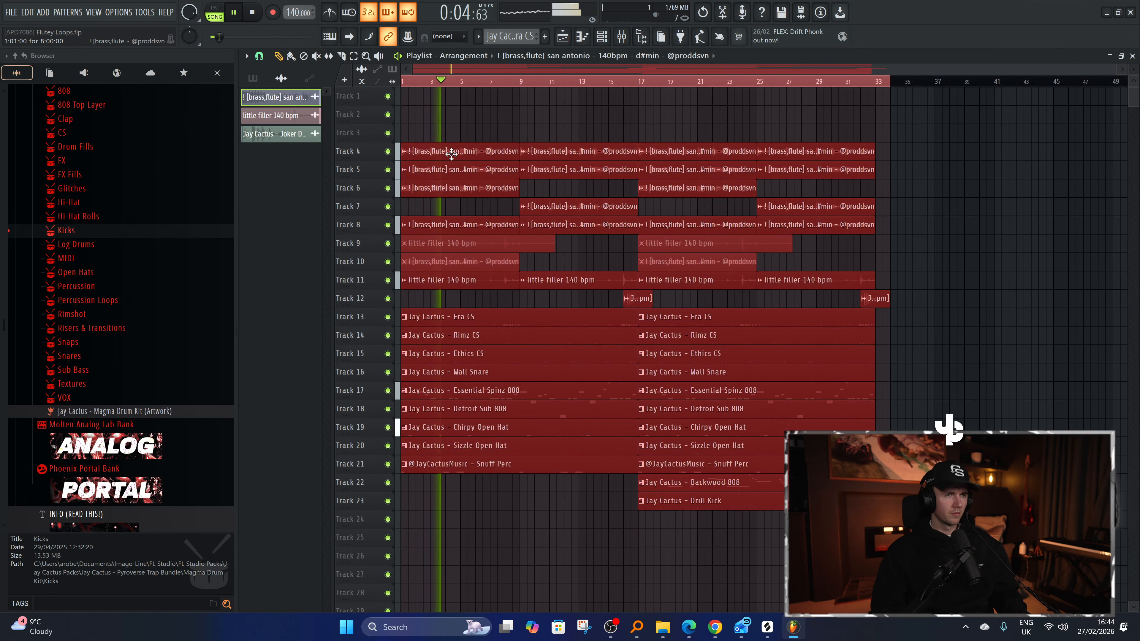
{"action": "left_click_drag", "start_coordinate": [452, 153], "coordinate": [570, 153]}
{"action": "left_click", "coordinate": [572, 150]}
{"action": "key", "text": "space"}
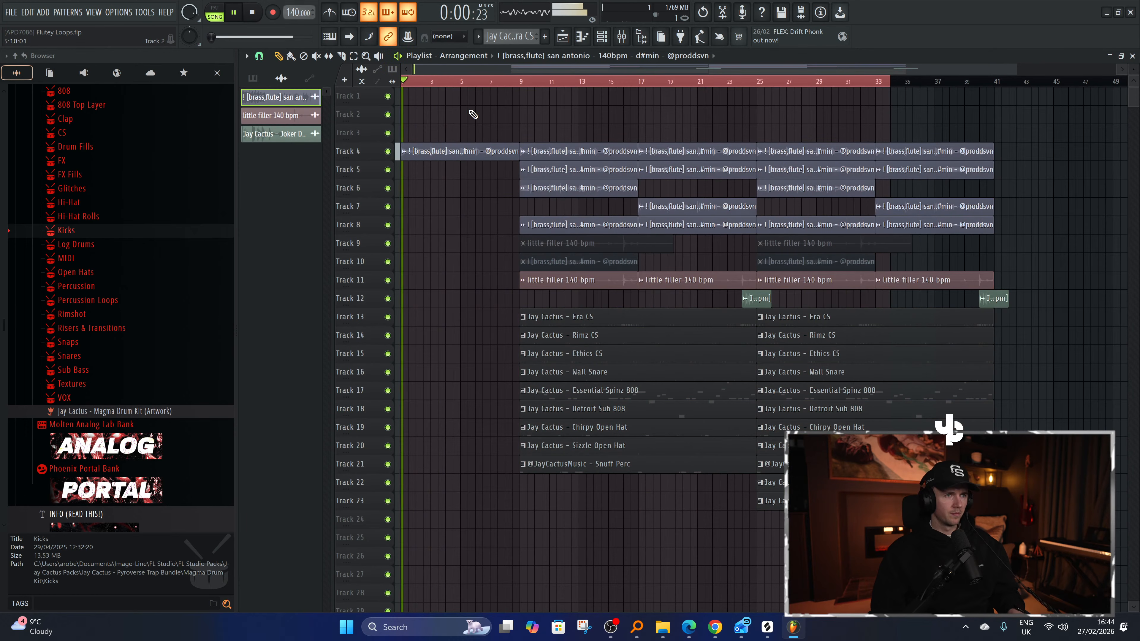
Add a little filler 140 bpm clip at bar 1 on Track 11.
{"action": "scroll", "coordinate": [457, 128], "scroll_direction": "up", "scroll_amount": 3}
{"action": "left_click", "coordinate": [575, 377]}
{"action": "left_click", "coordinate": [405, 381]}
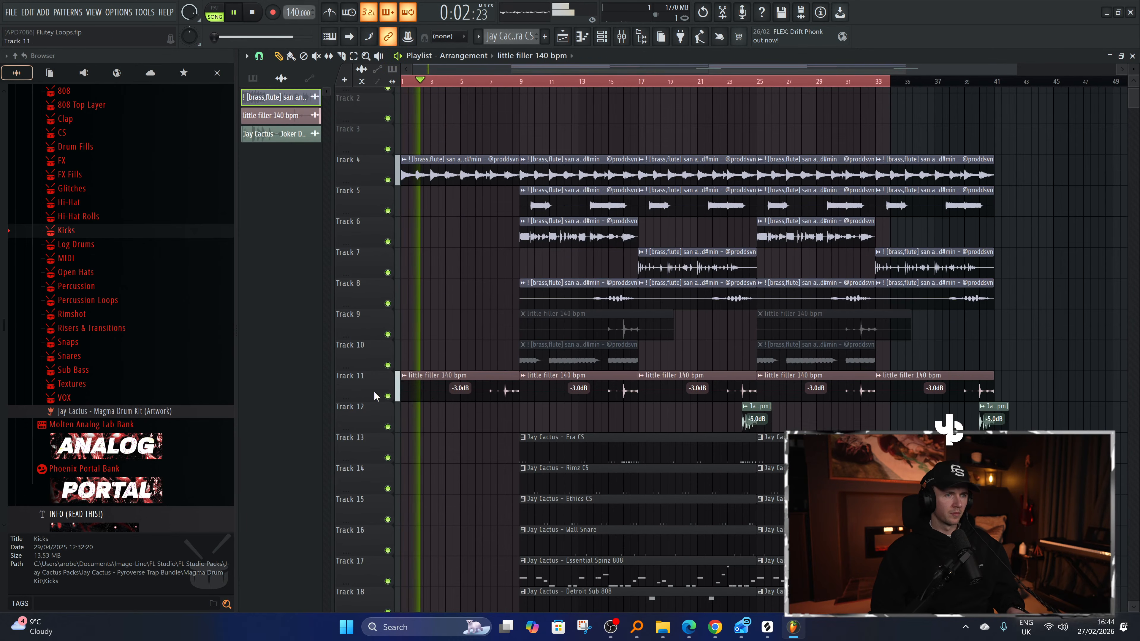
{"action": "scroll", "coordinate": [416, 411], "scroll_direction": "up", "scroll_amount": 2}
{"action": "scroll", "coordinate": [448, 393], "scroll_direction": "down", "scroll_amount": 1}
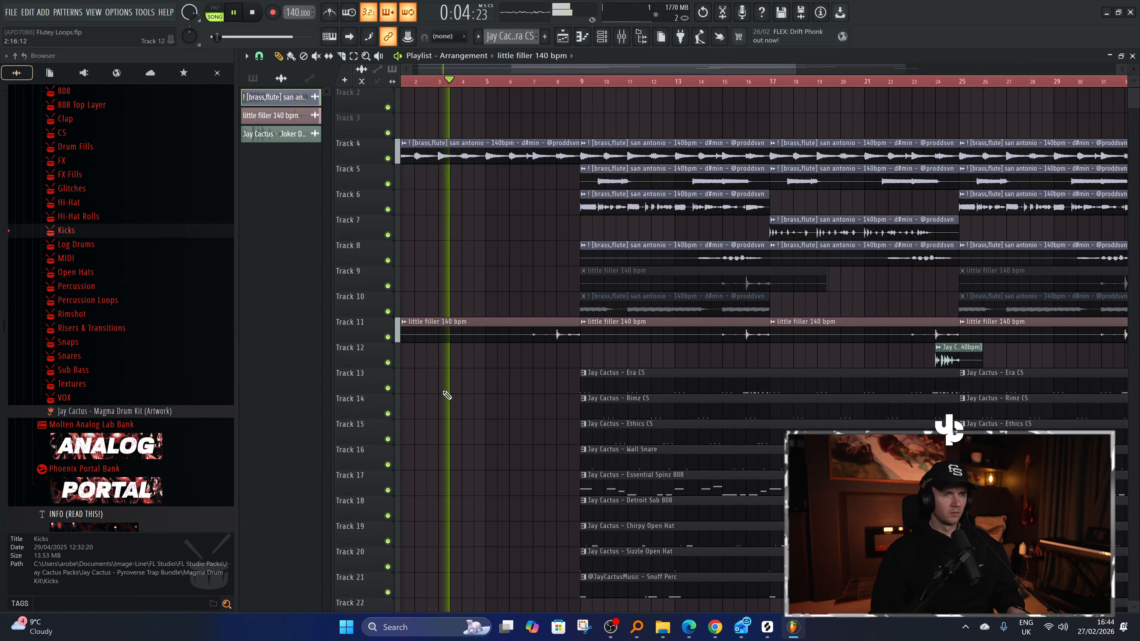
Copy the Track 10 flute loop to bar 1, audition it unmuted and mute it again.
{"action": "left_click_drag", "start_coordinate": [685, 308], "coordinate": [513, 305]}
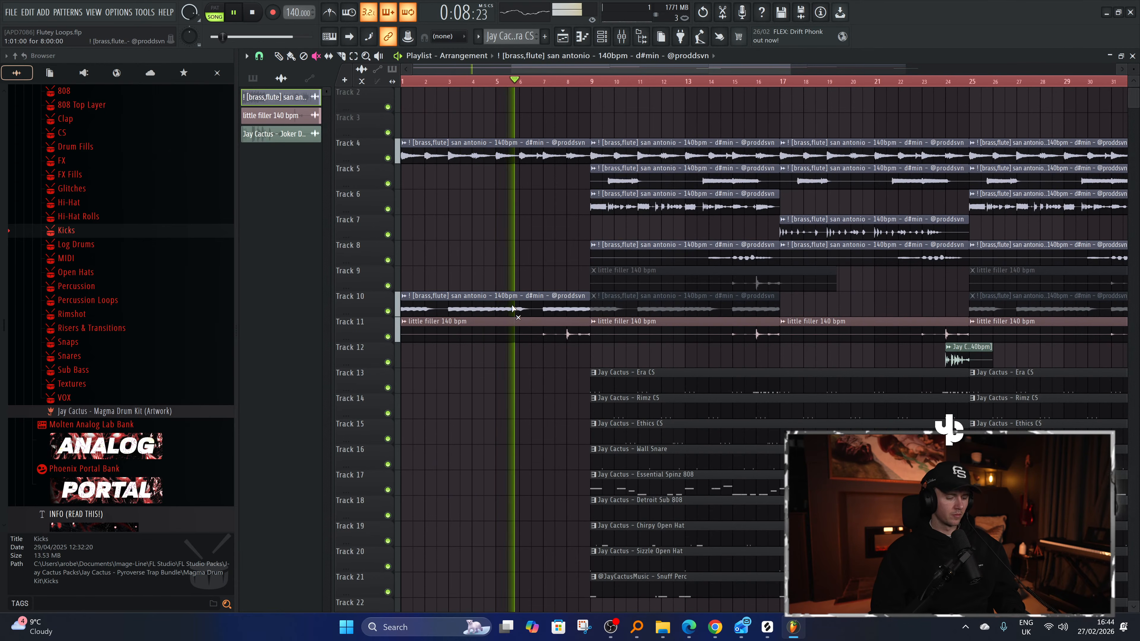
{"action": "key", "text": "t"}
{"action": "key", "text": "p"}
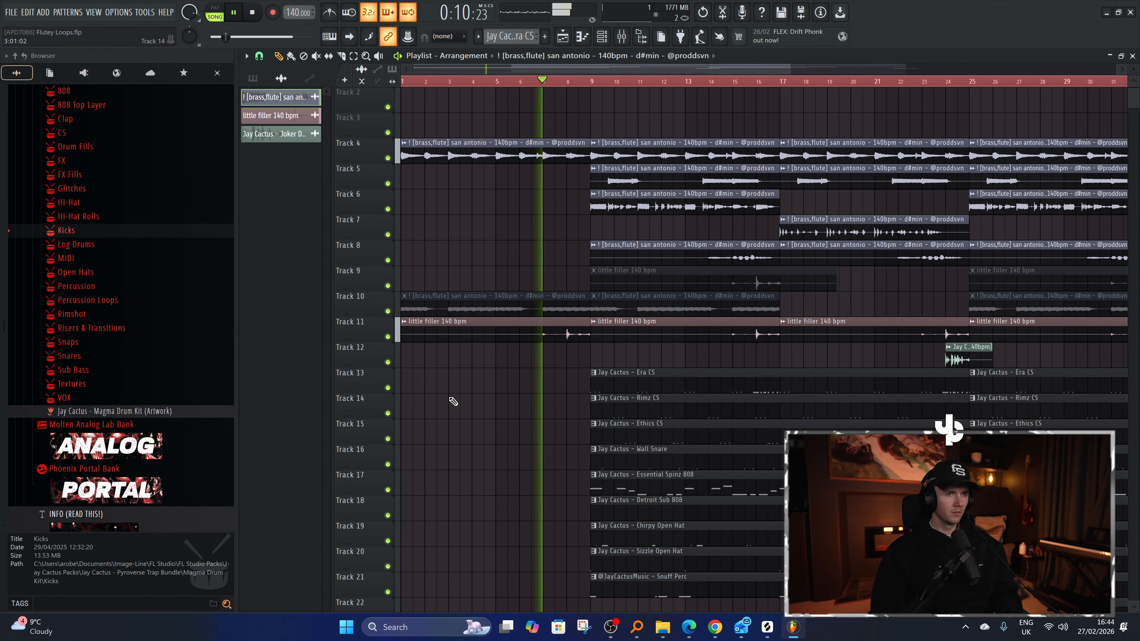
Try the first drop without the Track 5 flute clip at bar 9, then undo its deletion.
{"action": "scroll", "coordinate": [454, 401], "scroll_direction": "down", "scroll_amount": 2}
{"action": "scroll", "coordinate": [454, 398], "scroll_direction": "down", "scroll_amount": 1}
{"action": "scroll", "coordinate": [464, 392], "scroll_direction": "down", "scroll_amount": 1}
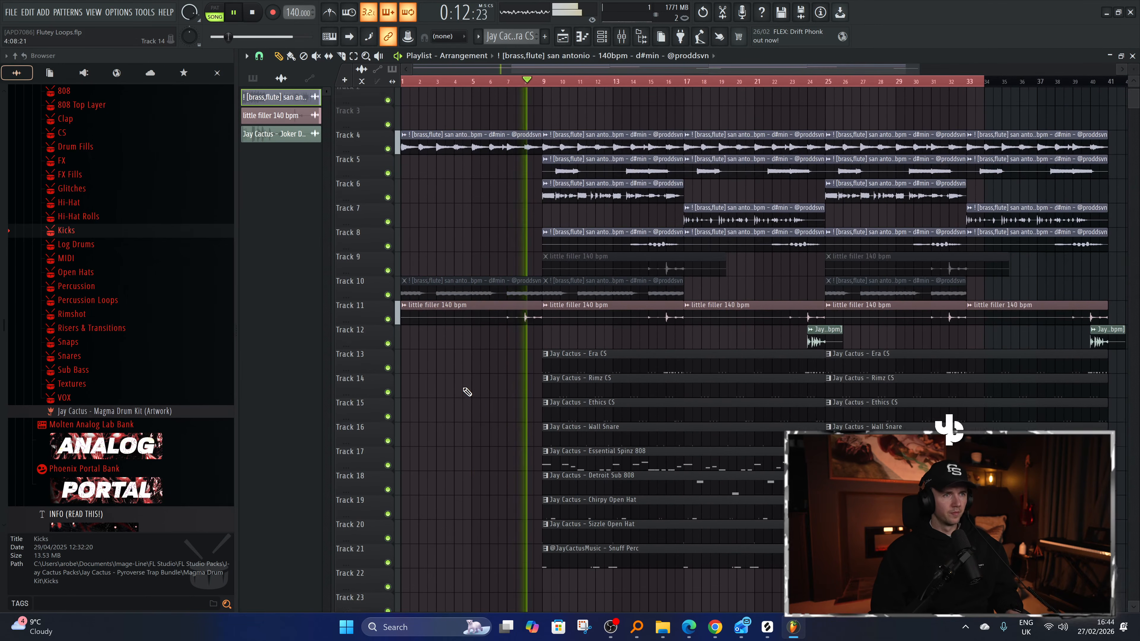
{"action": "right_click", "coordinate": [594, 166]}
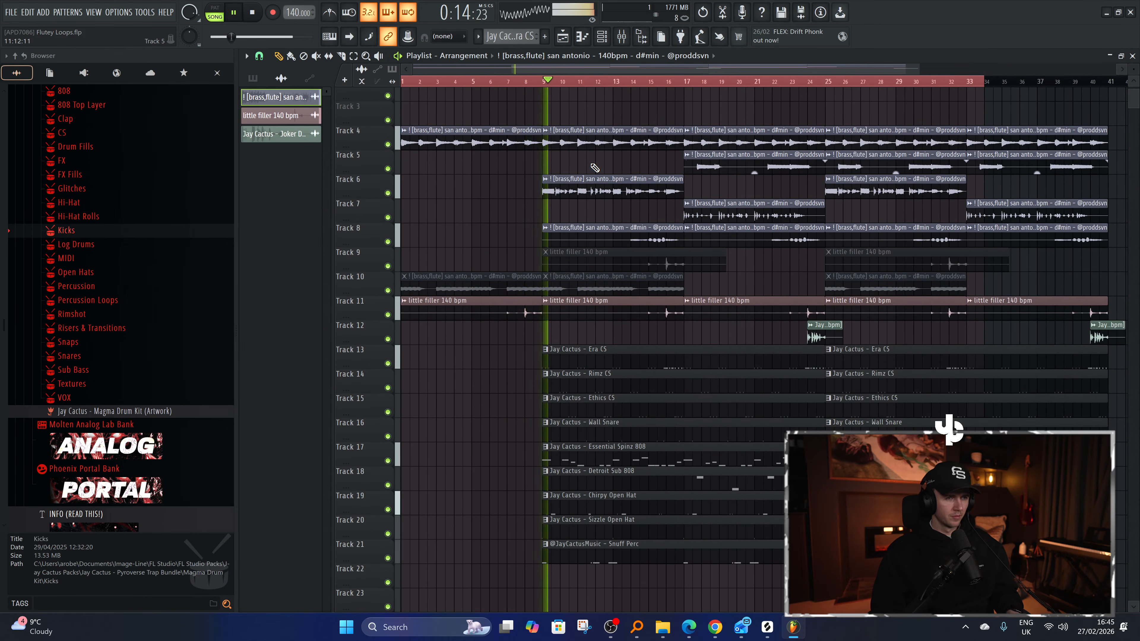
{"action": "scroll", "coordinate": [489, 475], "scroll_direction": "down", "scroll_amount": 3}
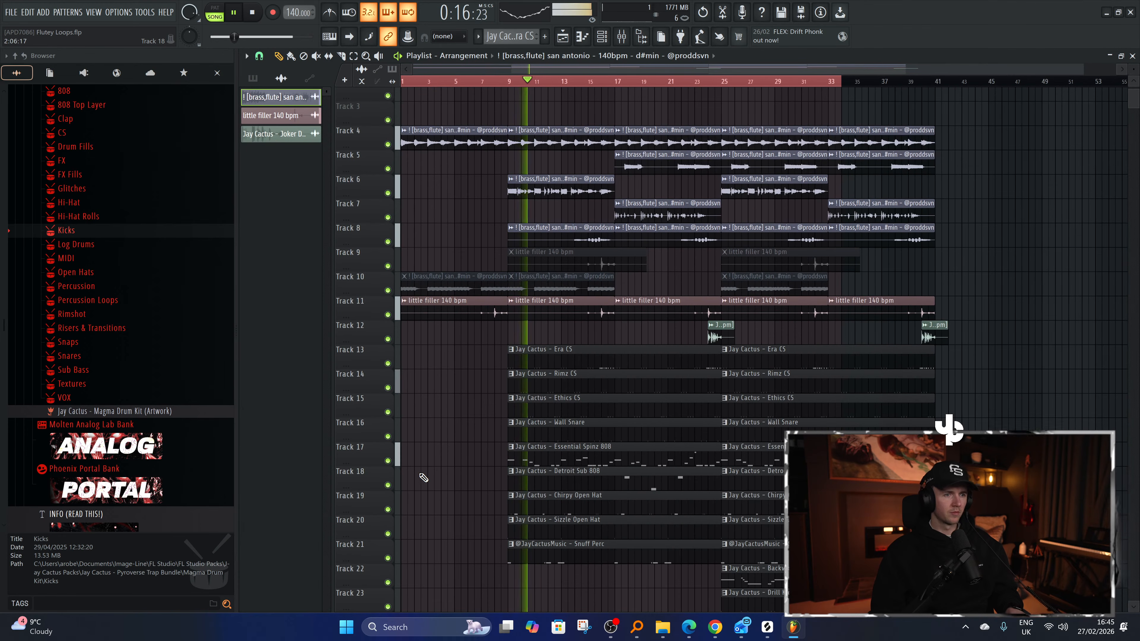
{"action": "scroll", "coordinate": [441, 471], "scroll_direction": "up", "scroll_amount": 3}
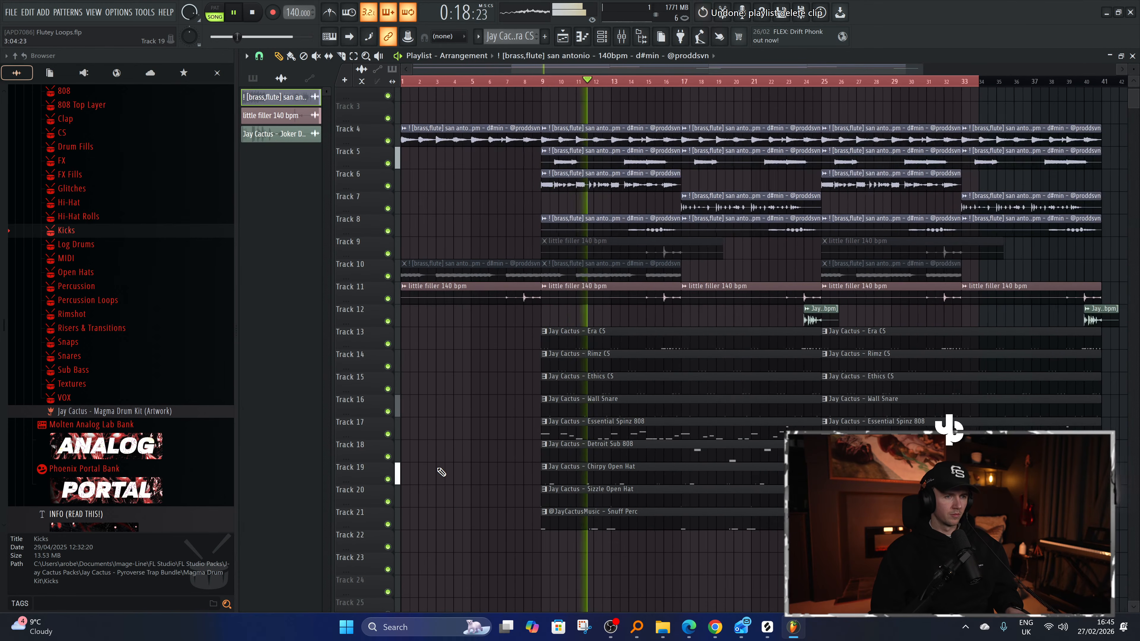
Check the cut groups of the Backwood 808 and Detroit Sub 808 channels and set the Backwood 808's Cut group to 2.
{"action": "key", "text": "F6"}
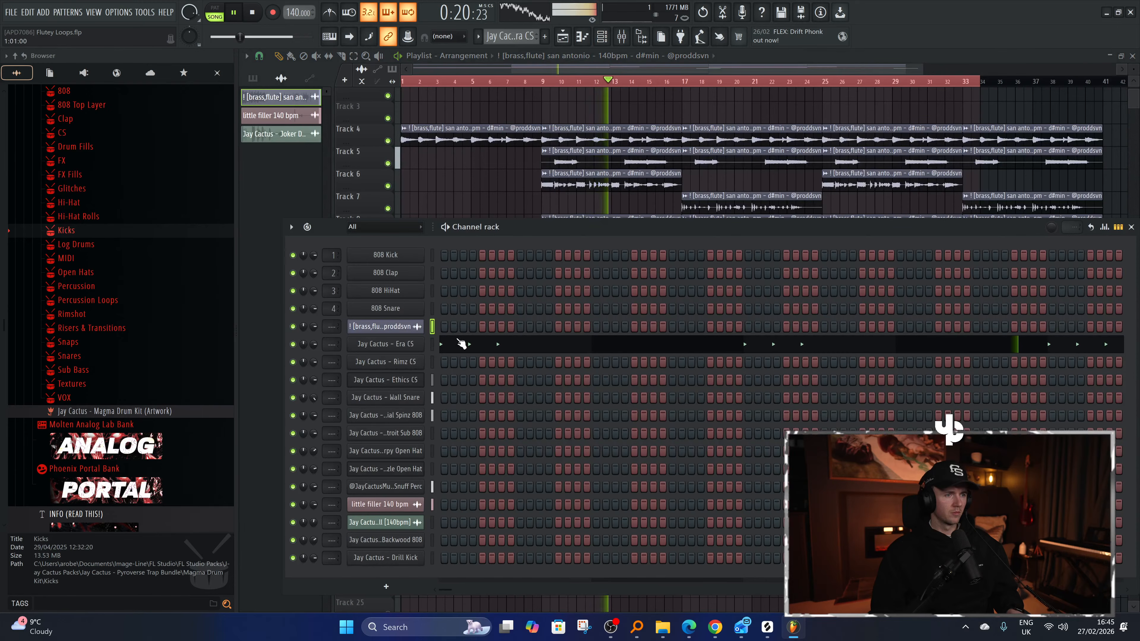
{"action": "key", "text": "F6"}
{"action": "scroll", "coordinate": [453, 372], "scroll_direction": "down", "scroll_amount": 3}
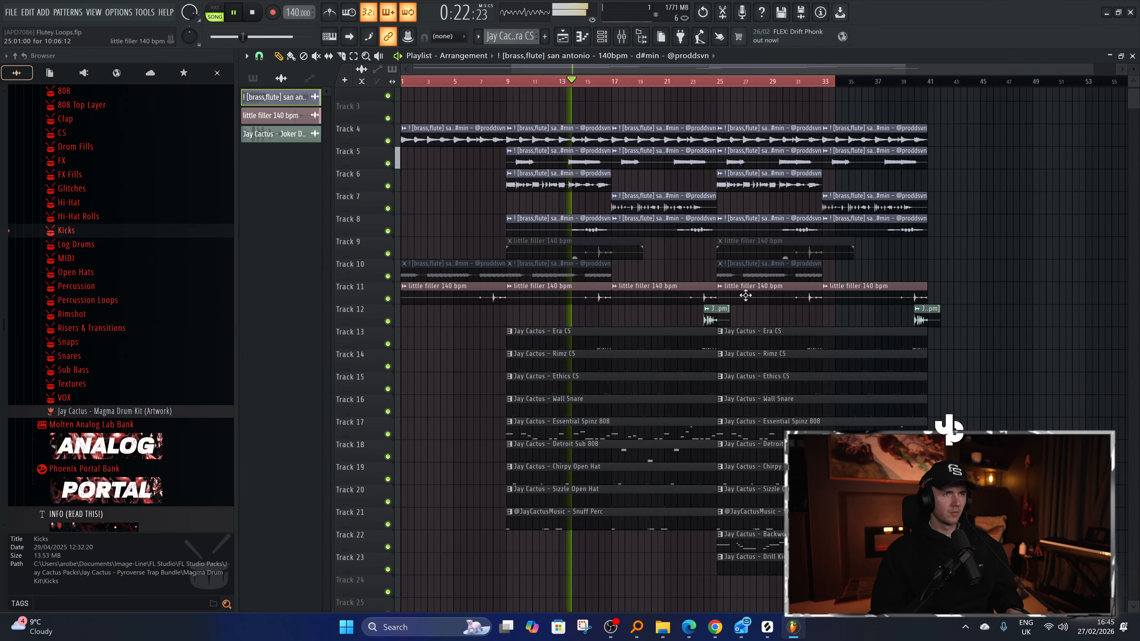
{"action": "key", "text": "F6"}
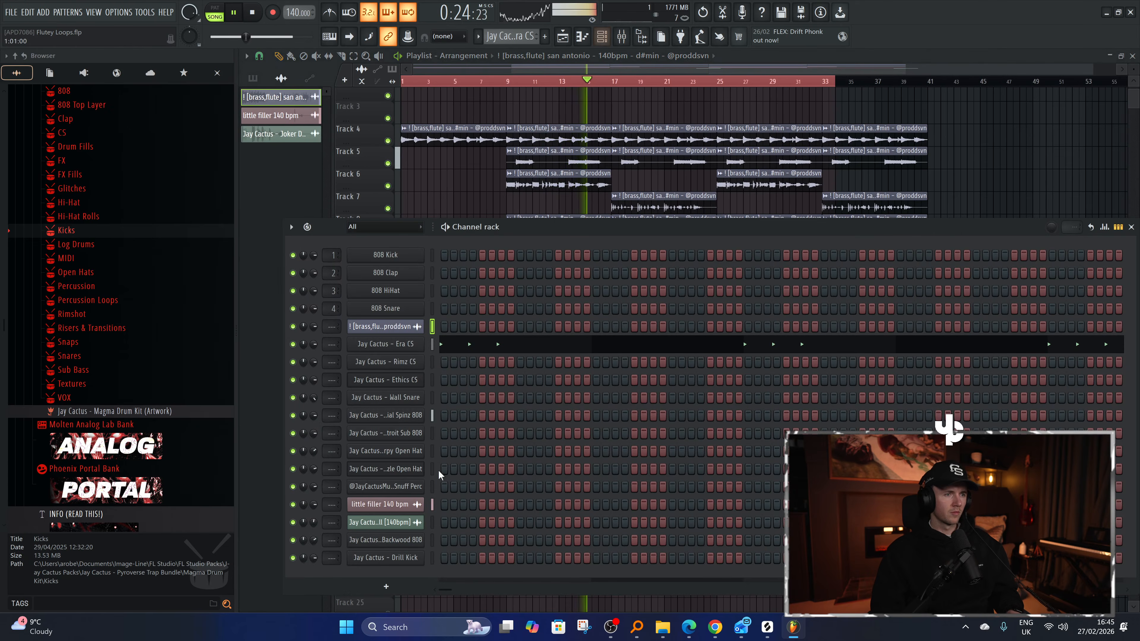
{"action": "left_click", "coordinate": [414, 544]}
{"action": "left_click", "coordinate": [344, 137]}
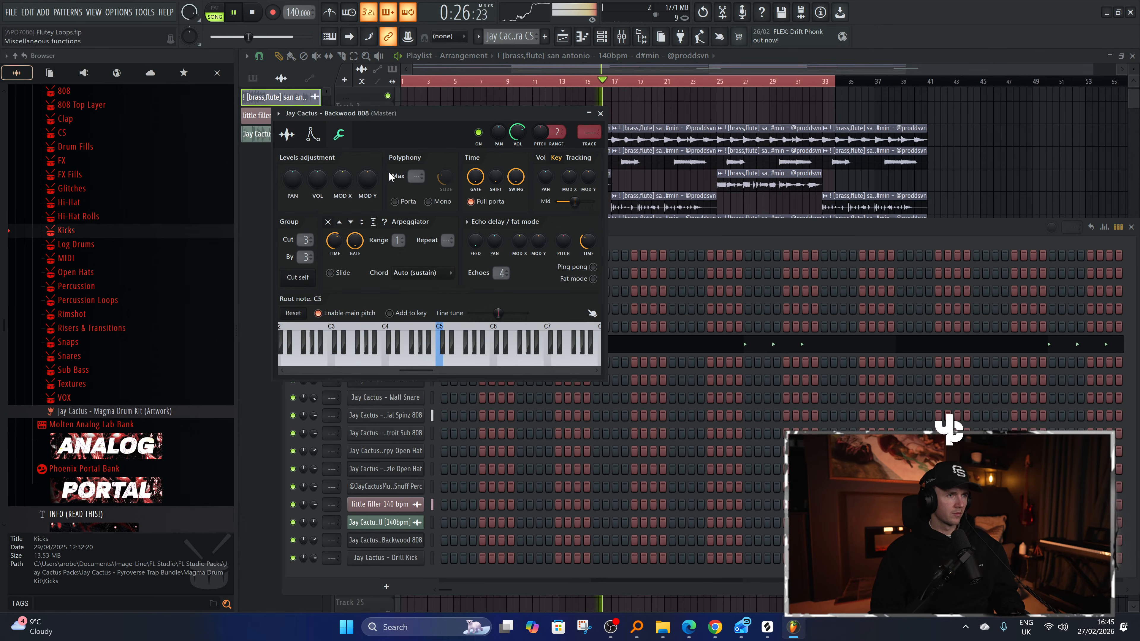
{"action": "left_click", "coordinate": [601, 114]}
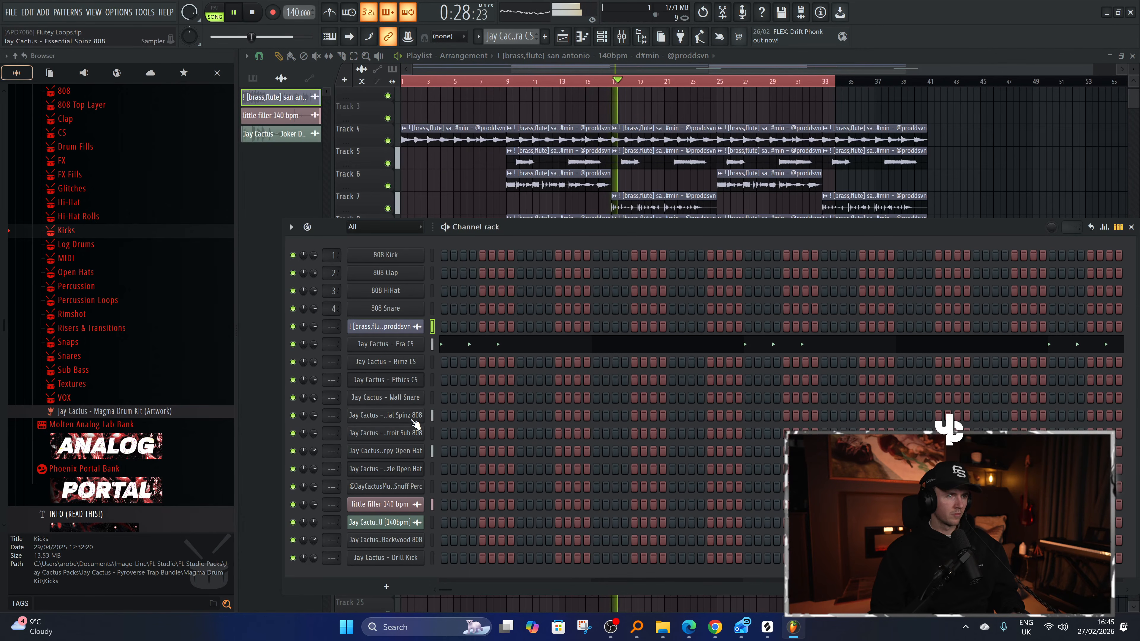
{"action": "left_click", "coordinate": [416, 433]}
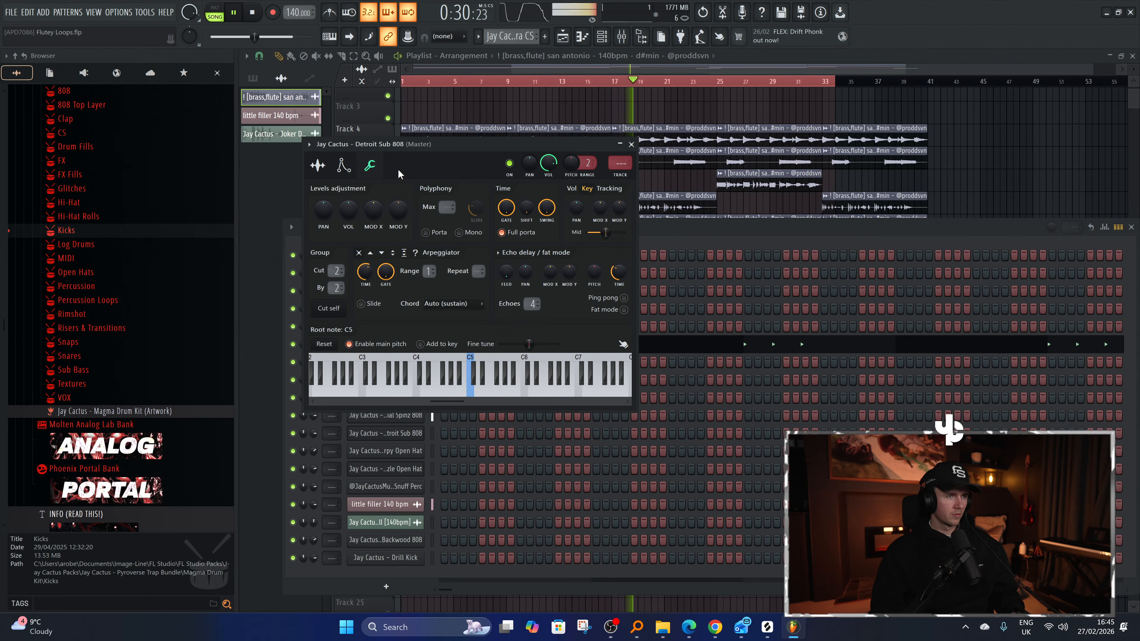
{"action": "left_click", "coordinate": [631, 144]}
{"action": "left_click", "coordinate": [397, 559]}
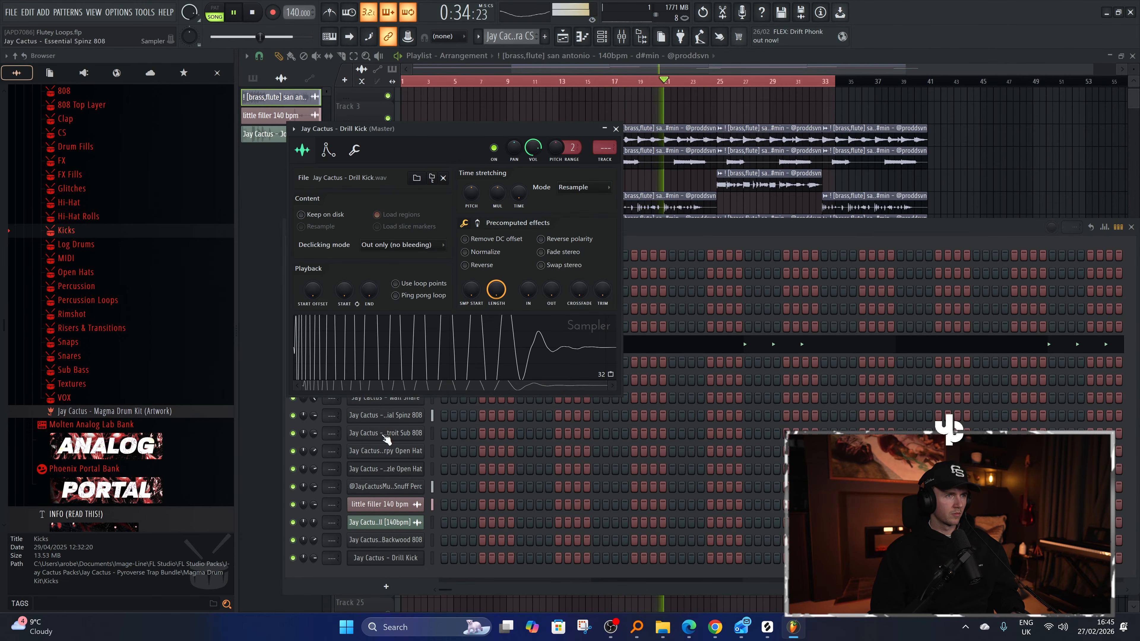
{"action": "left_click", "coordinate": [407, 541]}
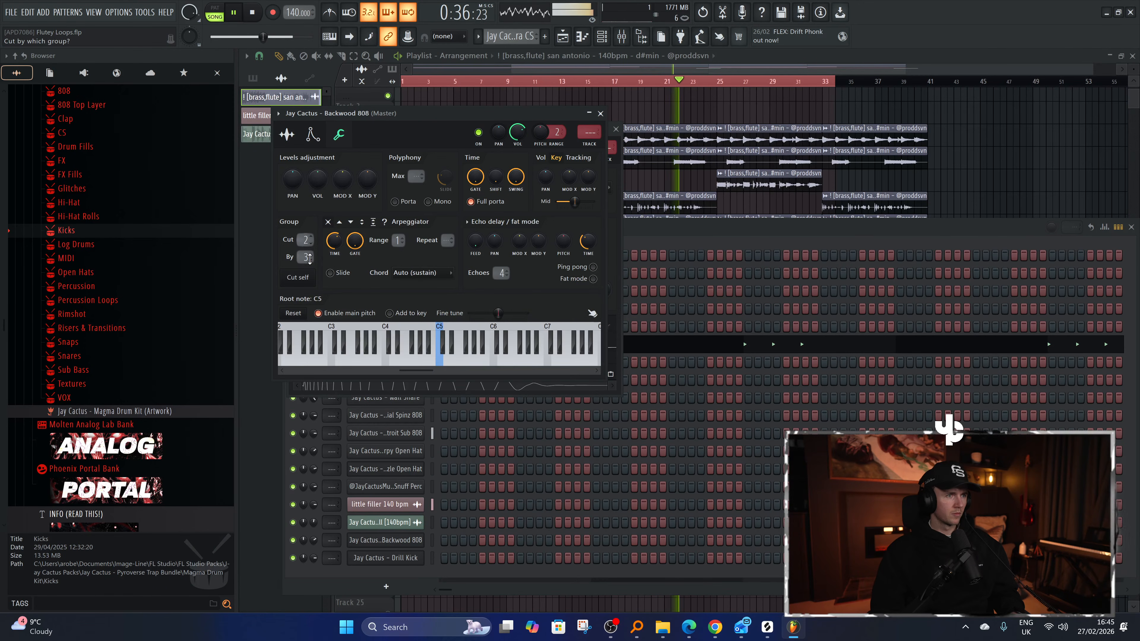
Slice the drum and 808 clips on Tracks 13–23 at bar 27 and remove their portions from bar 25 to 27.
{"action": "right_click", "coordinate": [991, 194]}
{"action": "scroll", "coordinate": [763, 287], "scroll_direction": "up", "scroll_amount": 3}
{"action": "key", "text": "c"}
{"action": "left_click_drag", "start_coordinate": [722, 342], "coordinate": [730, 520]}
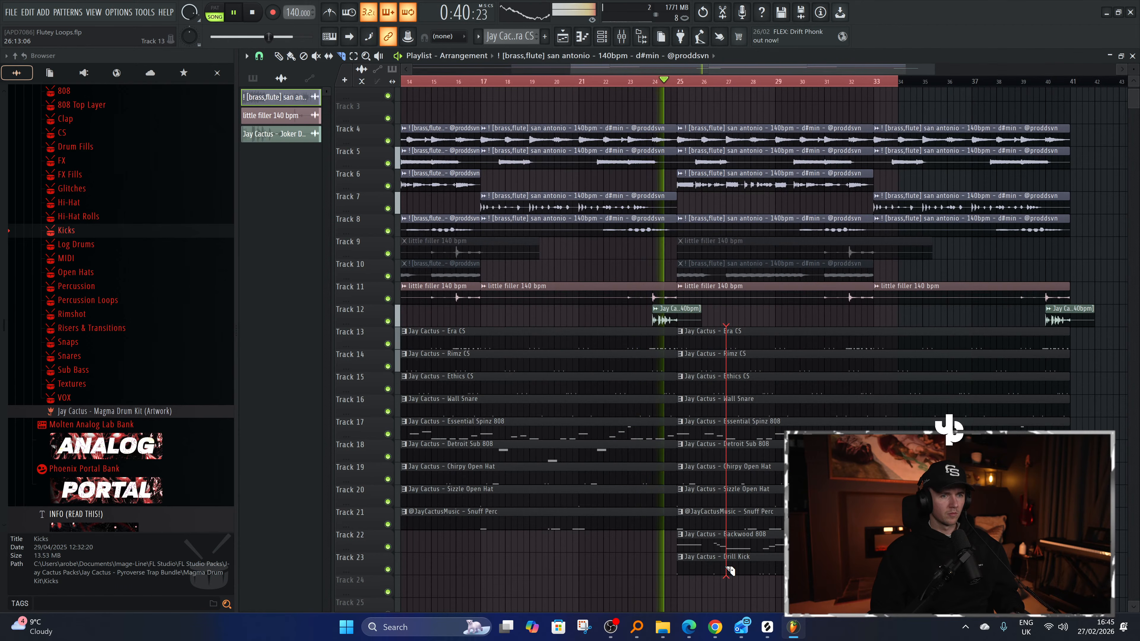
{"action": "left_click_drag", "start_coordinate": [727, 568], "coordinate": [726, 567]}
{"action": "key", "text": "p"}
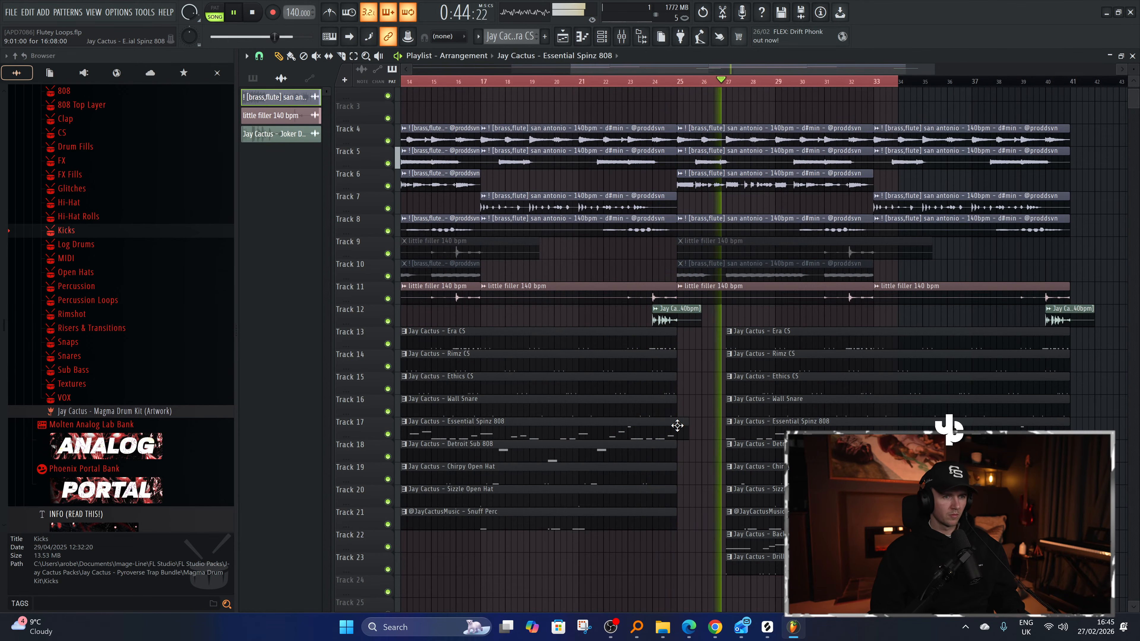
Delete the second Essential Spinz 808 clip on Track 17 and the bar 25 flute clips on Tracks 5, 6 and 8.
{"action": "right_click", "coordinate": [832, 429]}
{"action": "key", "text": "space"}
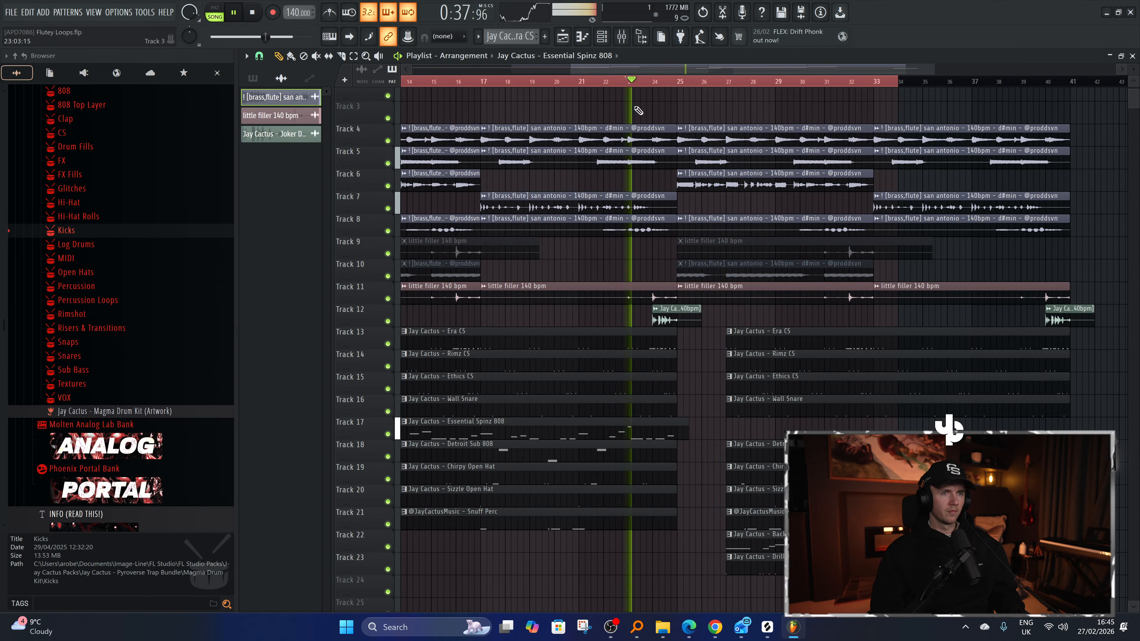
{"action": "right_click", "coordinate": [725, 179]}
{"action": "right_click", "coordinate": [727, 159]}
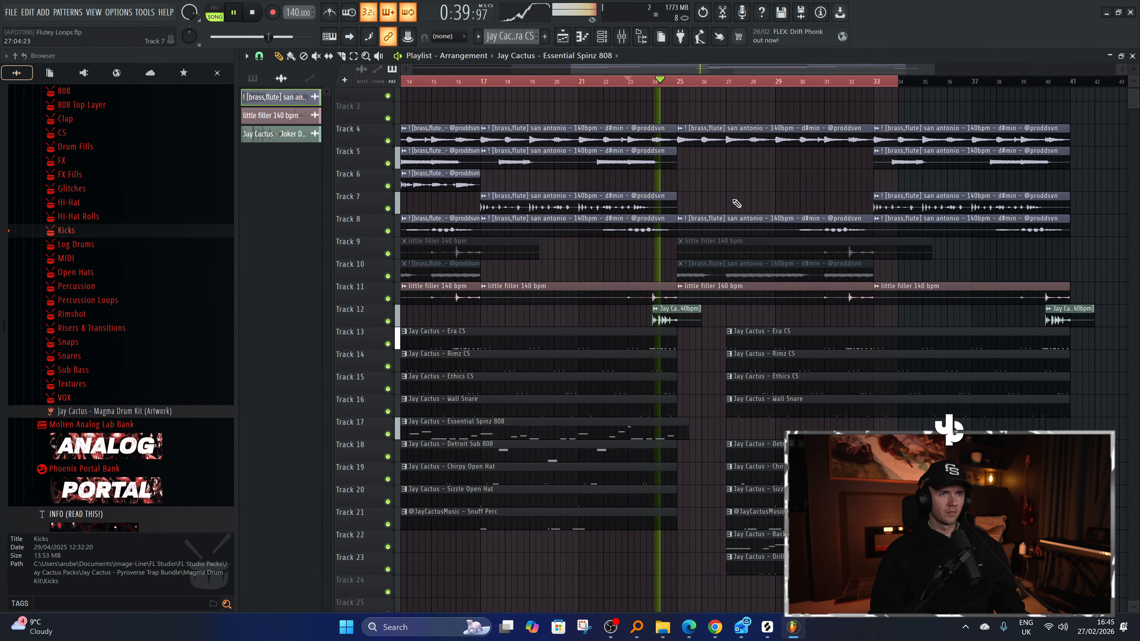
{"action": "right_click", "coordinate": [735, 217]}
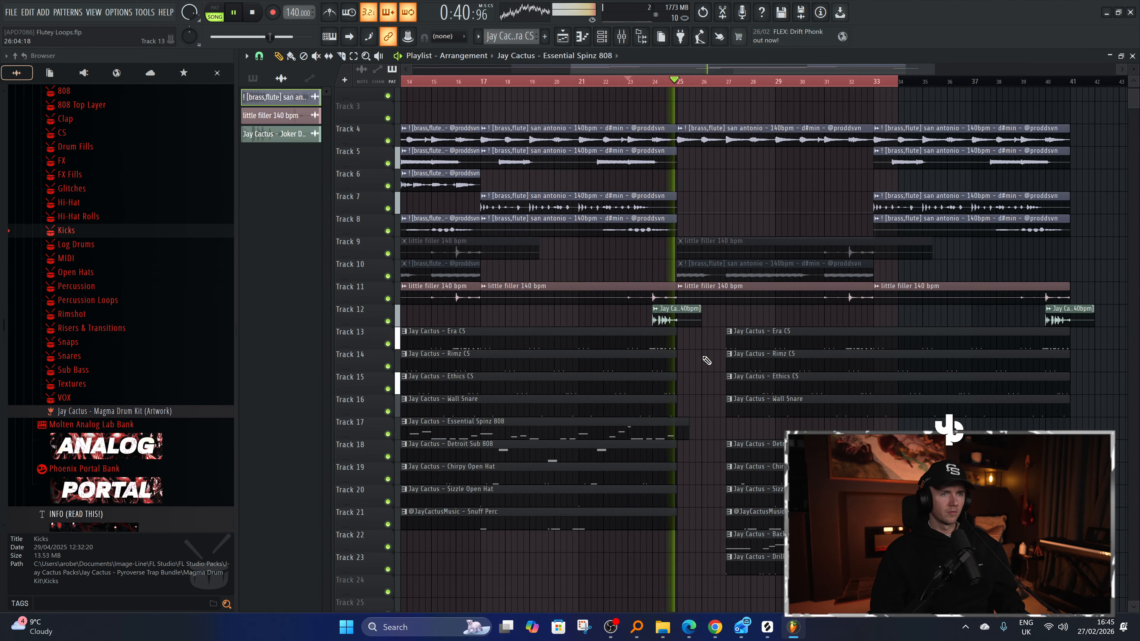
Inspect the closing notes of the Essential Spinz 808 pattern and audition the transition into bar 25 in the playlist.
{"action": "double_click", "coordinate": [668, 428]}
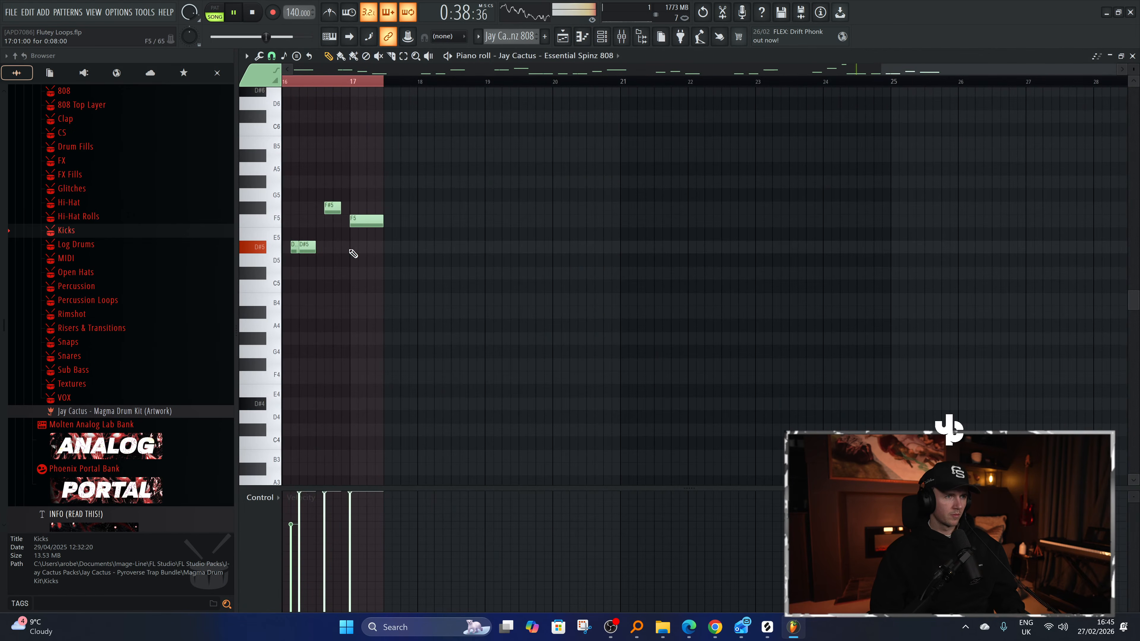
{"action": "left_click", "coordinate": [563, 37]}
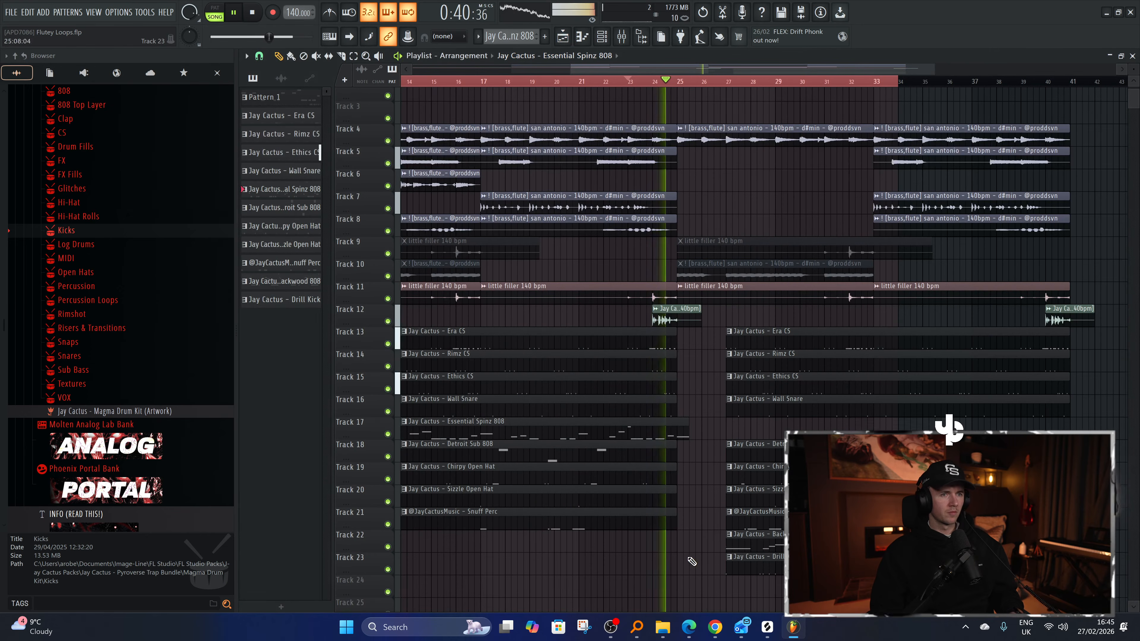
{"action": "scroll", "coordinate": [689, 565], "scroll_direction": "down", "scroll_amount": 3}
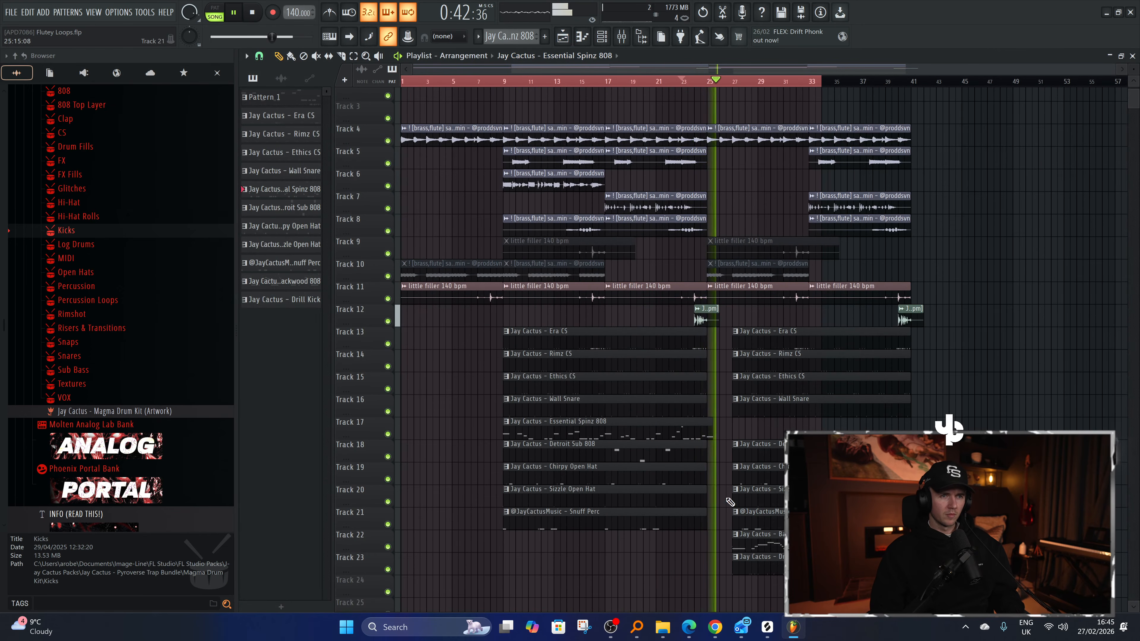
{"action": "key", "text": "space"}
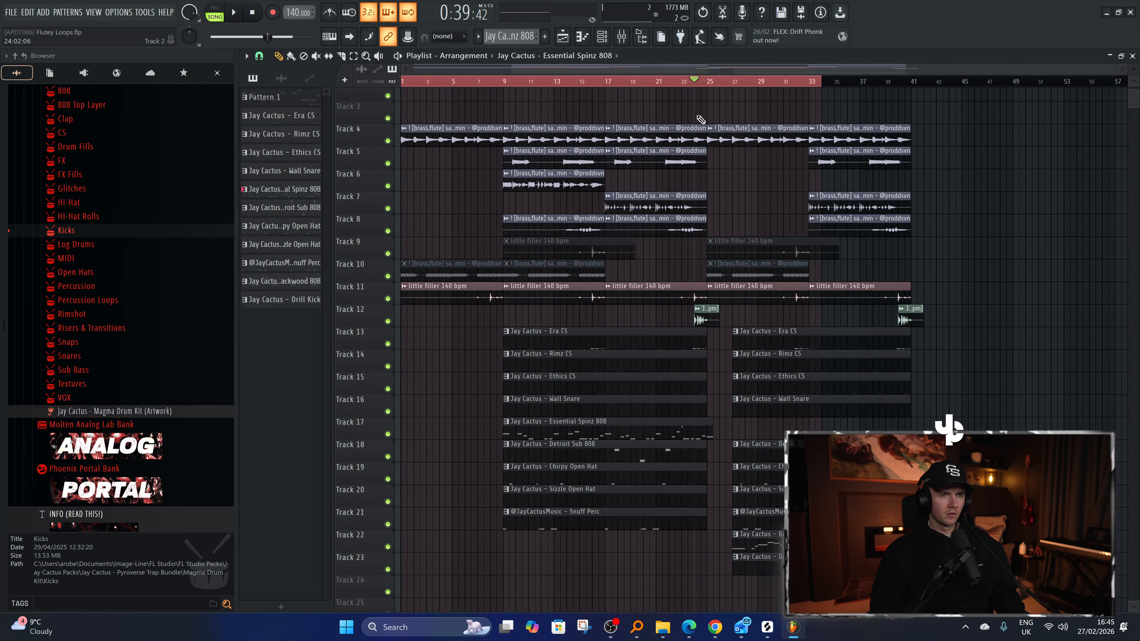
Route the Track 12 Joker Drum Fill to mixer insert 5 and load ValhallaVintageVerb in its first effect slot.
{"action": "double_click", "coordinate": [708, 311]}
{"action": "key", "text": "ctrl+l"}
{"action": "left_click", "coordinate": [1054, 95]}
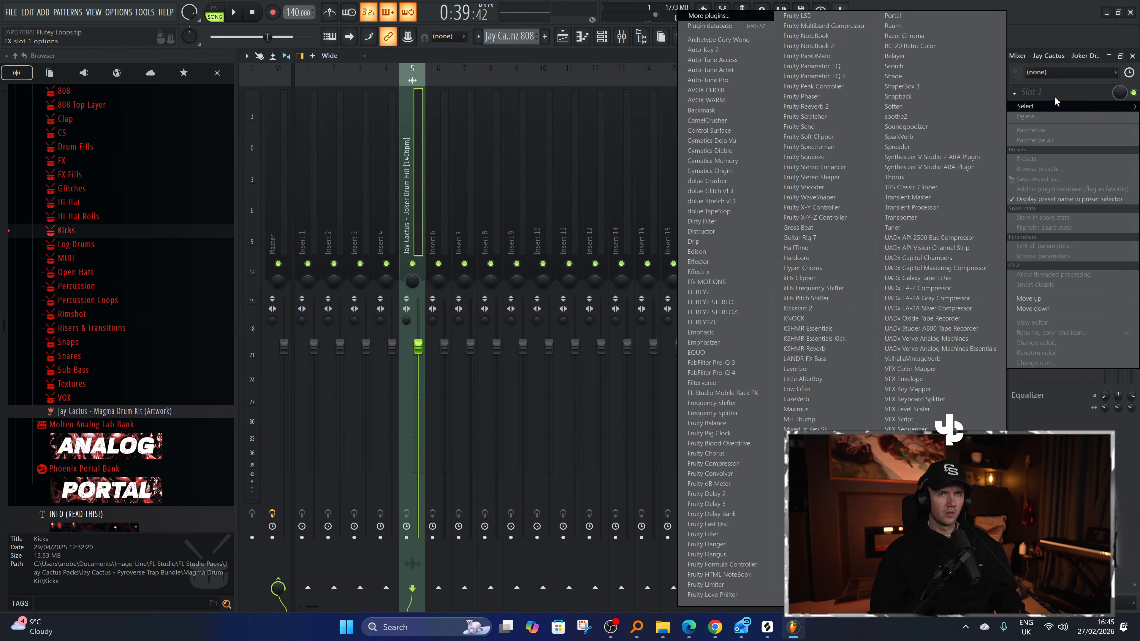
{"action": "left_click", "coordinate": [911, 358]}
{"action": "key", "text": "space"}
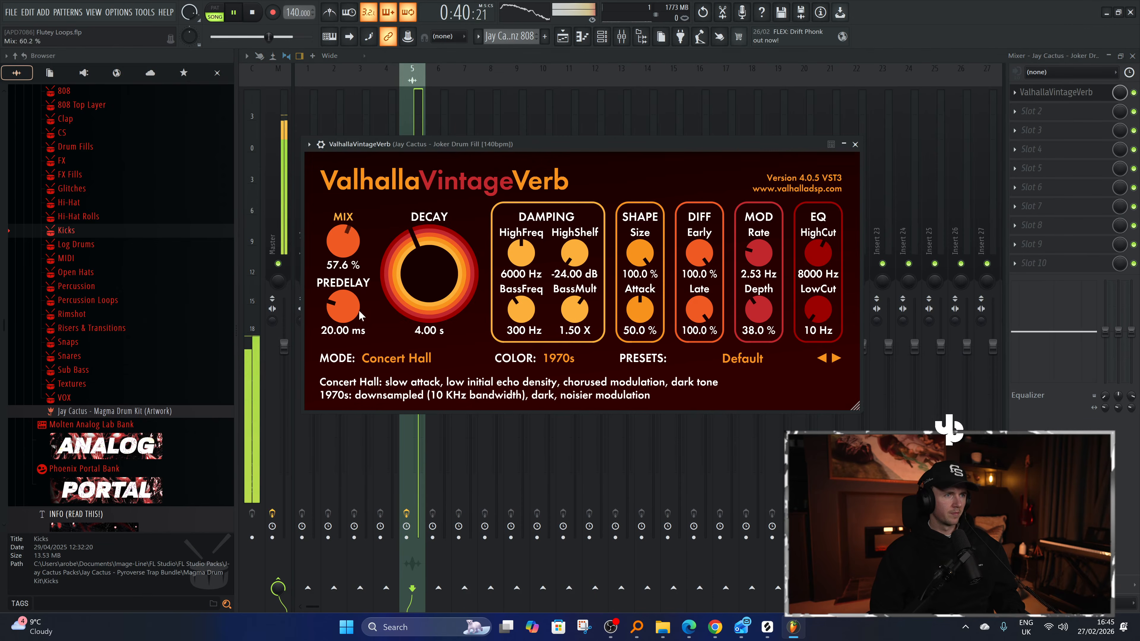
Set the drum fill's reverb to 3.58 s decay, 15.6 % mix and a 530 Hz low cut, and return to the playlist.
{"action": "mouse_move", "coordinate": [427, 286]}
{"action": "left_mouse_down"}
{"action": "mouse_move", "coordinate": [427, 301]}
{"action": "mouse_move", "coordinate": [427, 283]}
{"action": "left_mouse_up"}
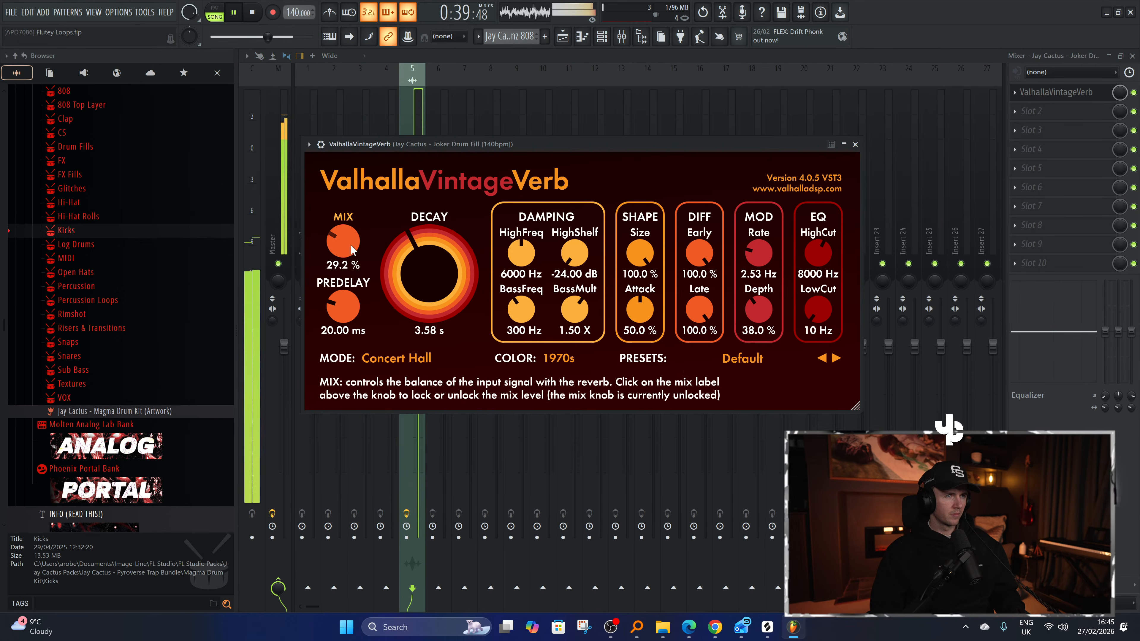
{"action": "left_click_drag", "start_coordinate": [350, 244], "coordinate": [351, 258]}
{"action": "left_click_drag", "start_coordinate": [817, 310], "coordinate": [816, 259]}
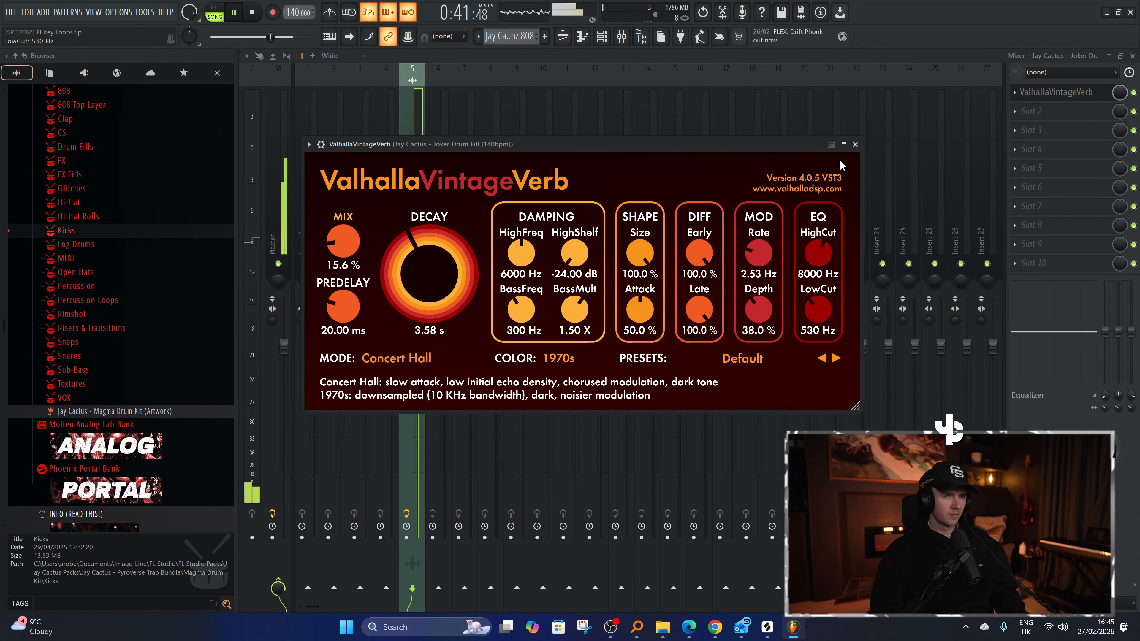
{"action": "left_click", "coordinate": [854, 145]}
{"action": "left_click", "coordinate": [566, 38]}
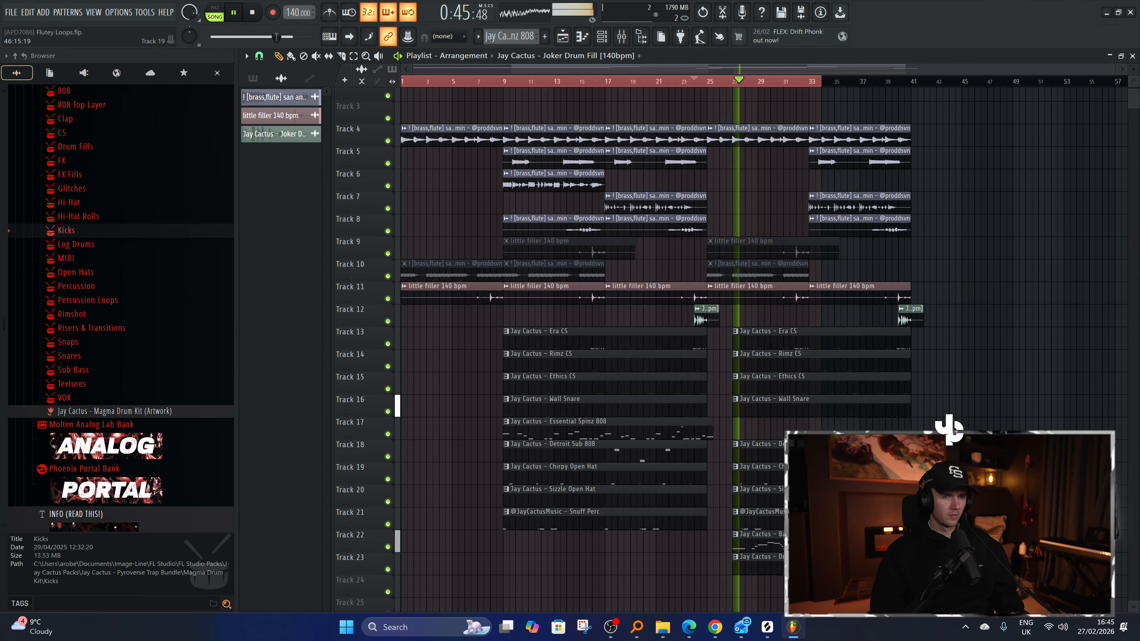
Extend the start of the second Snuff Perc clip on Track 21 back from bar 27 to bar 25.
{"action": "scroll", "coordinate": [986, 469], "scroll_direction": "down", "scroll_amount": 1}
{"action": "scroll", "coordinate": [789, 542], "scroll_direction": "up", "scroll_amount": 3}
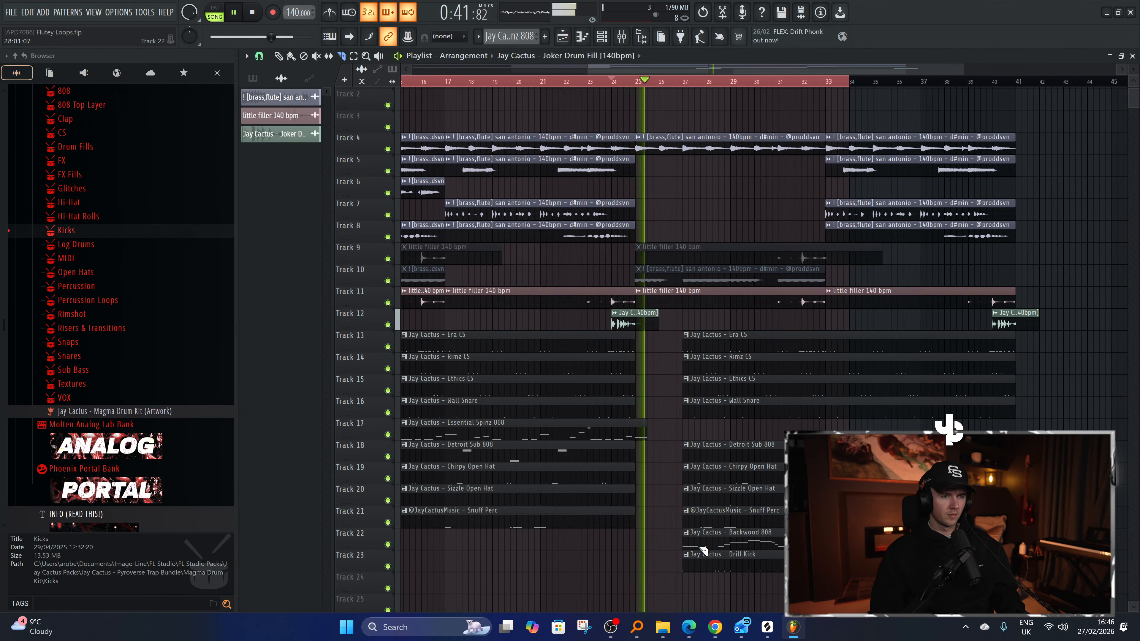
{"action": "key", "text": "space"}
{"action": "key", "text": "p"}
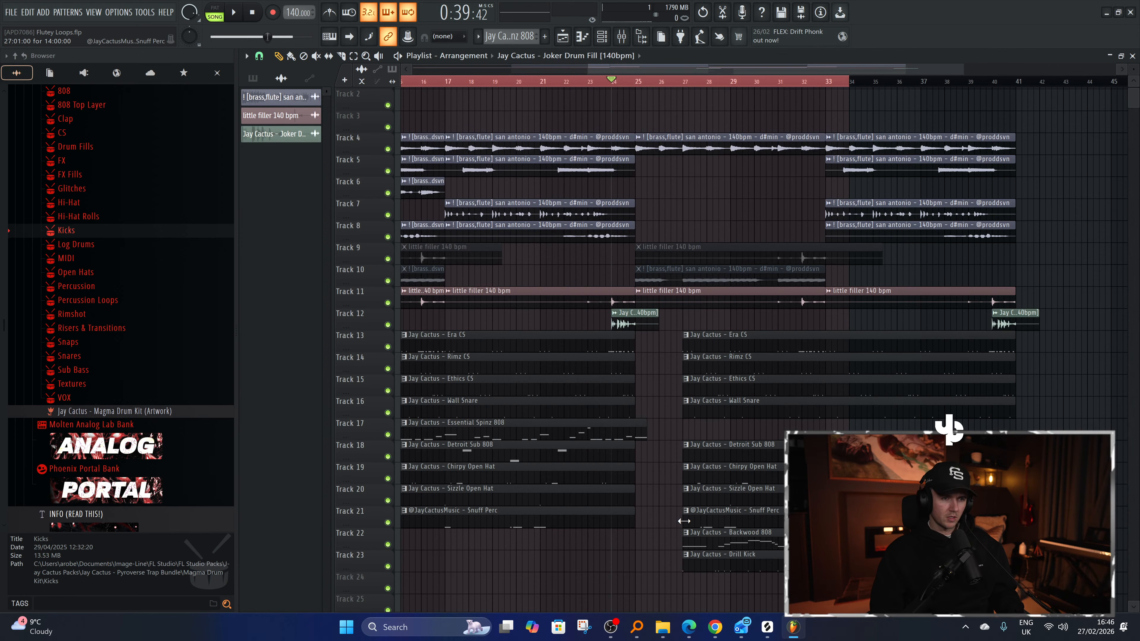
{"action": "key", "text": "space"}
{"action": "left_click_drag", "start_coordinate": [684, 521], "coordinate": [637, 521]}
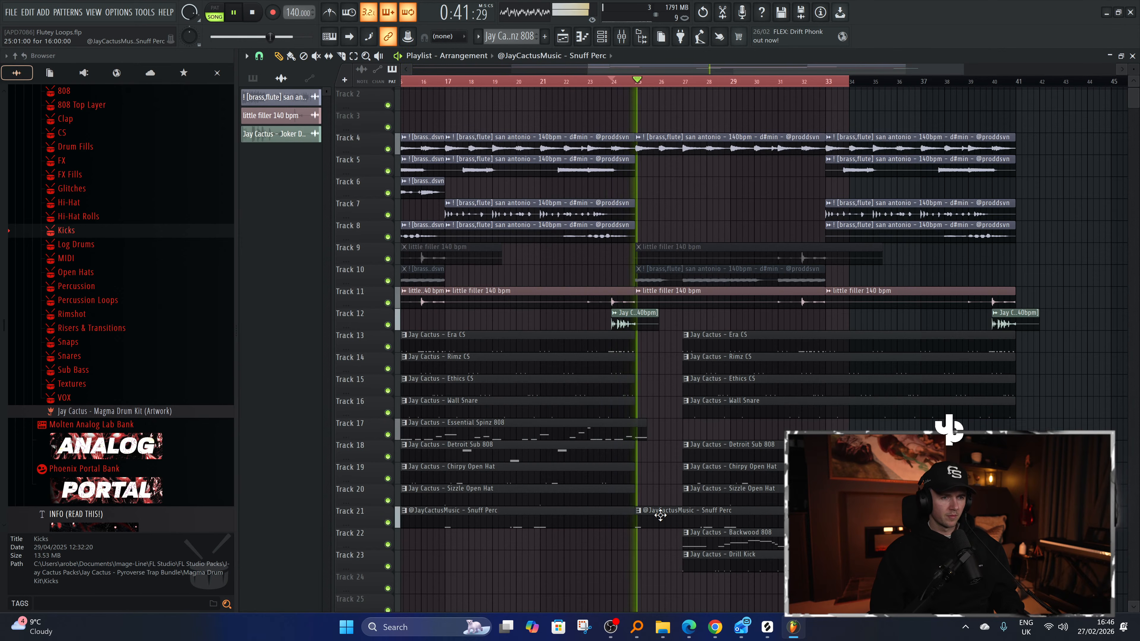
Search the sample browser for "snuff" and replace the Snuff Perc channel's sample with Snuff Perc FX (Edited).
{"action": "double_click", "coordinate": [660, 515]}
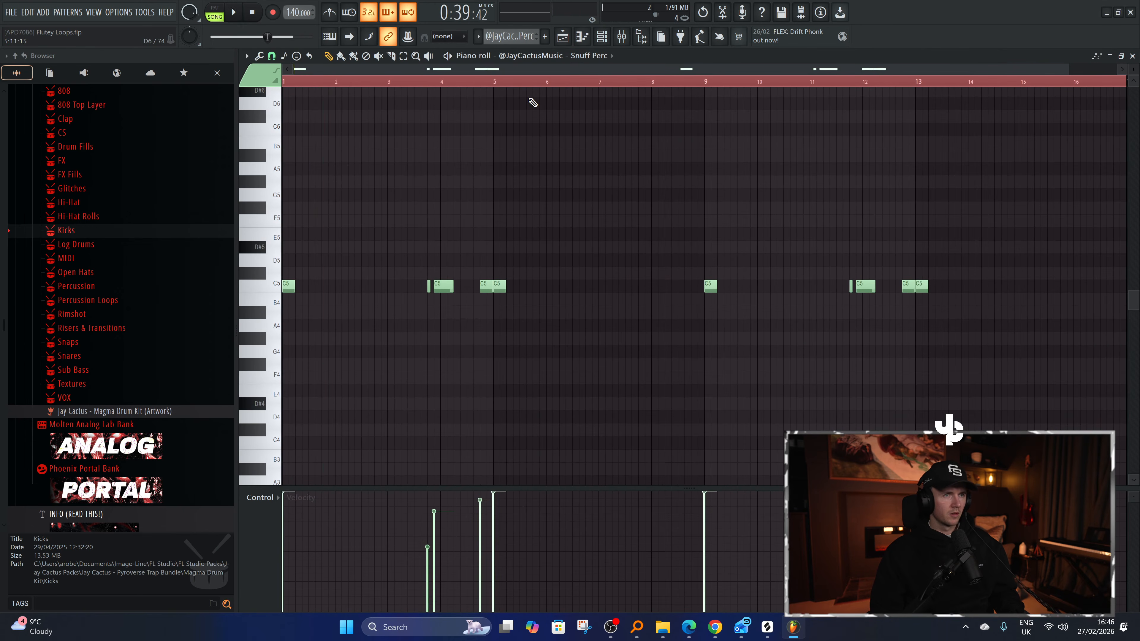
{"action": "left_click", "coordinate": [601, 36]}
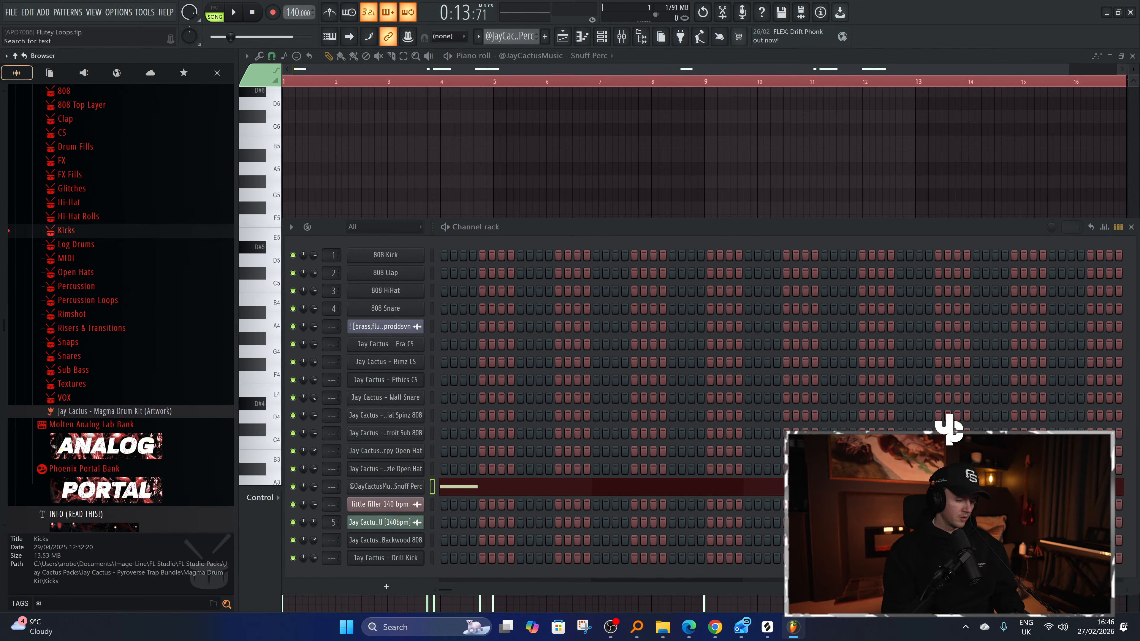
{"action": "key", "text": "Return"}
{"action": "left_click", "coordinate": [103, 157]}
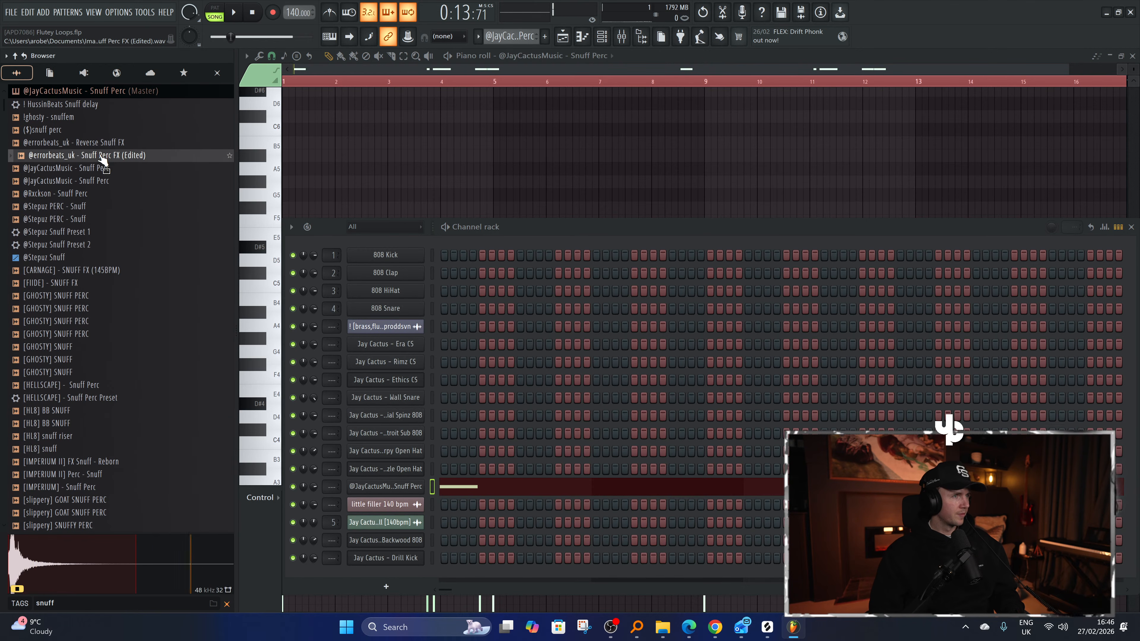
{"action": "left_click_drag", "start_coordinate": [102, 160], "coordinate": [386, 486]}
{"action": "key", "text": "space"}
{"action": "left_click", "coordinate": [226, 603]}
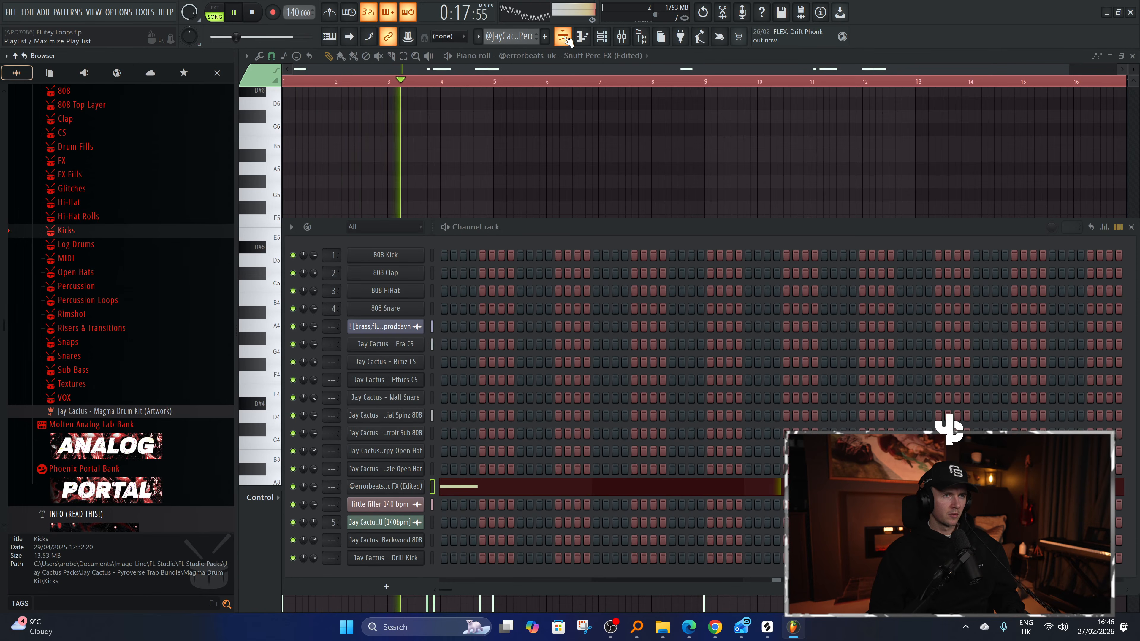
Play the arrangement through the bar 25 break and bar 27 drop, briefly checking the YouTube live chat.
{"action": "key", "text": "F5"}
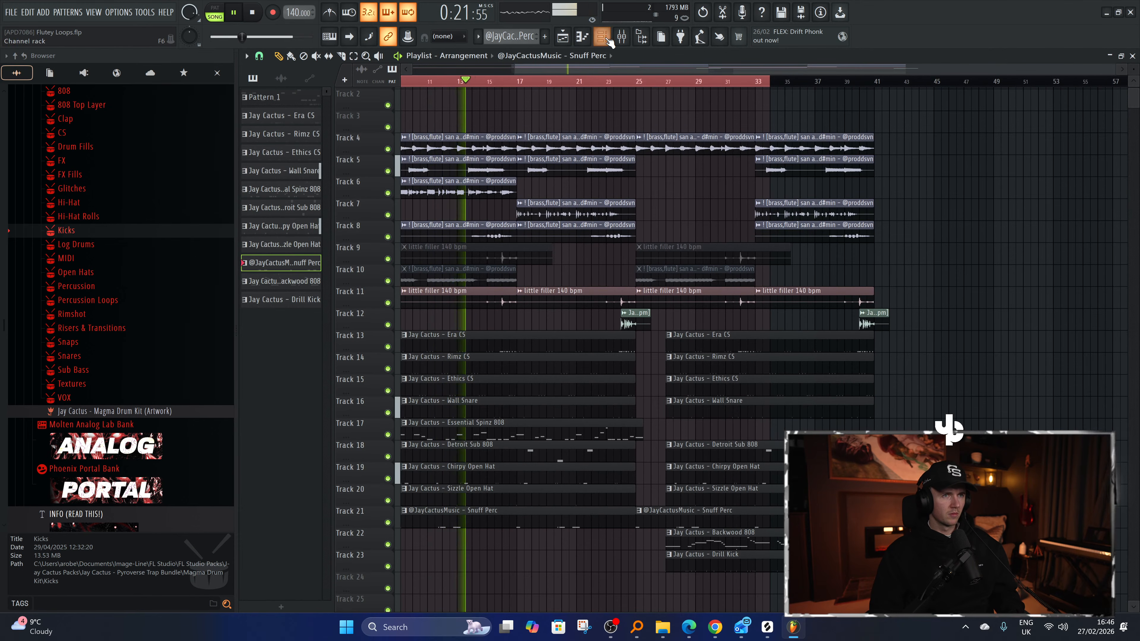
{"action": "scroll", "coordinate": [491, 404], "scroll_direction": "up", "scroll_amount": 1}
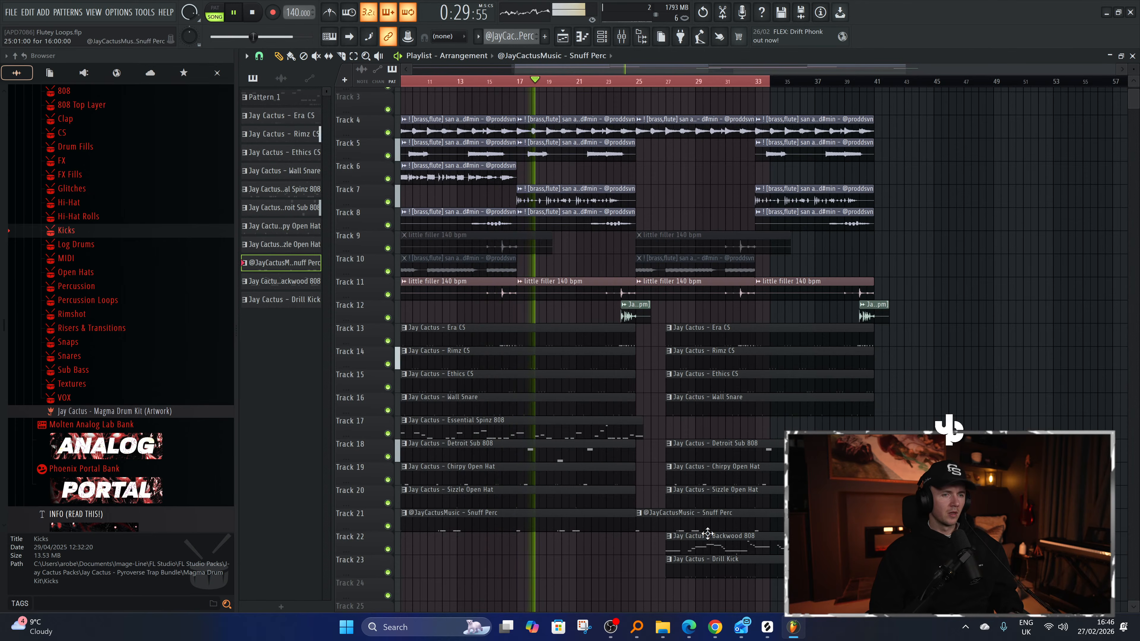
{"action": "key", "text": "alt+Tab"}
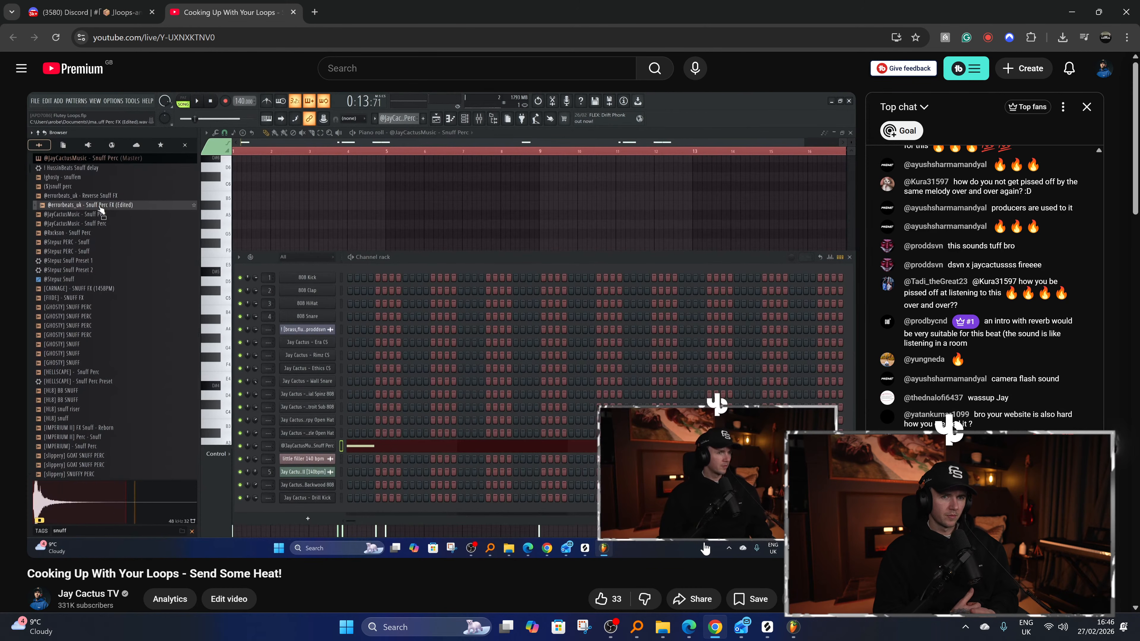
{"action": "key", "text": "alt+Tab"}
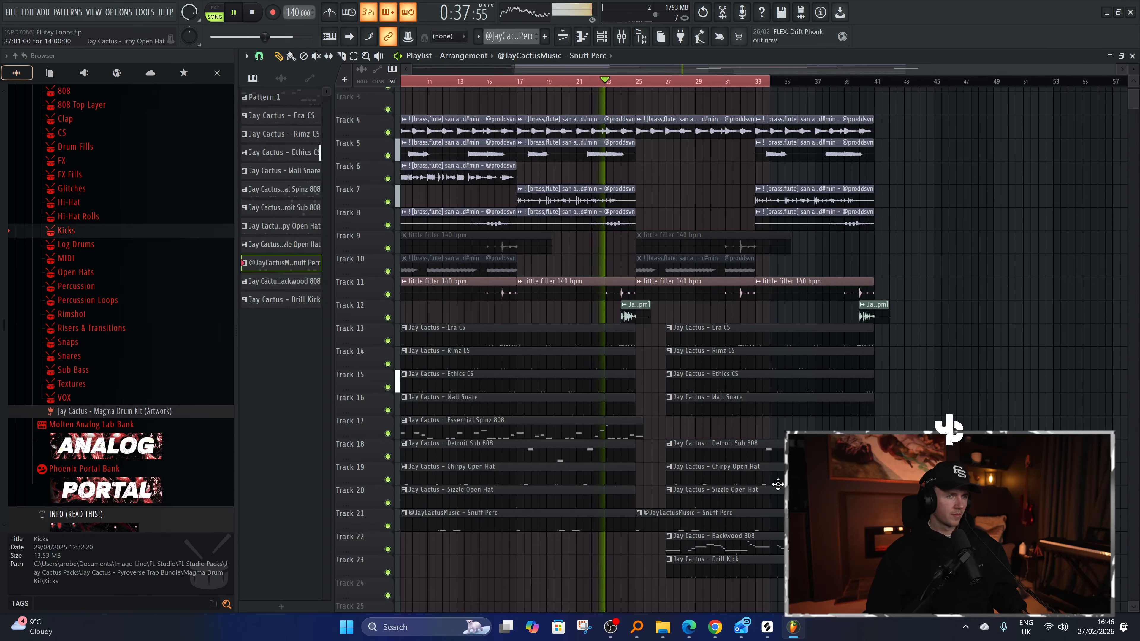
{"action": "scroll", "coordinate": [613, 501], "scroll_direction": "up", "scroll_amount": 2}
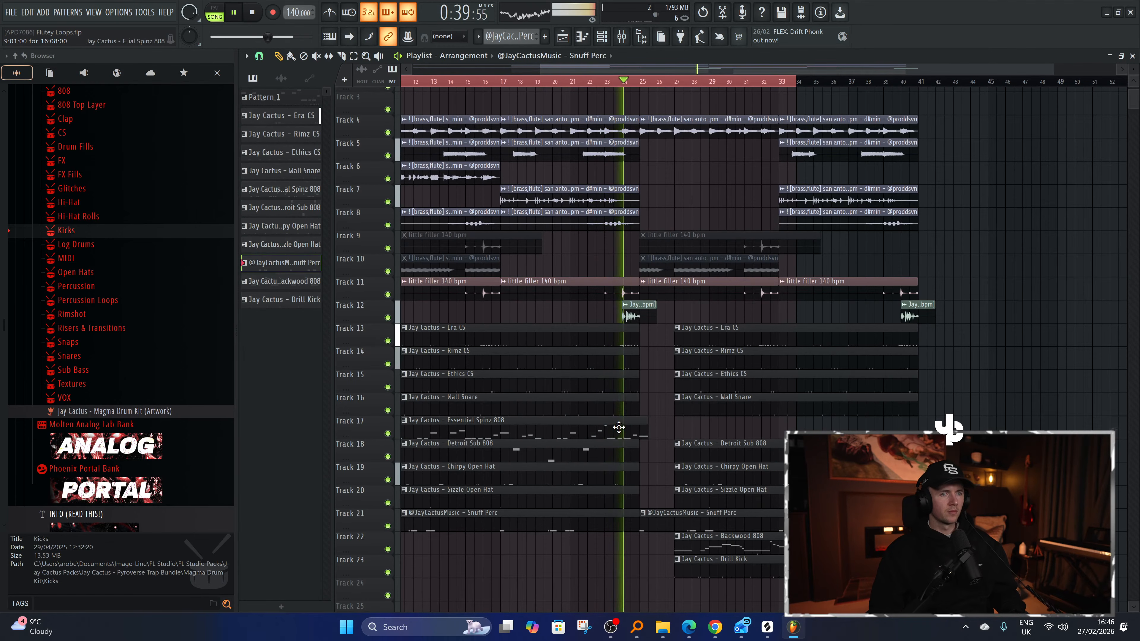
{"action": "scroll", "coordinate": [647, 468], "scroll_direction": "down", "scroll_amount": 1}
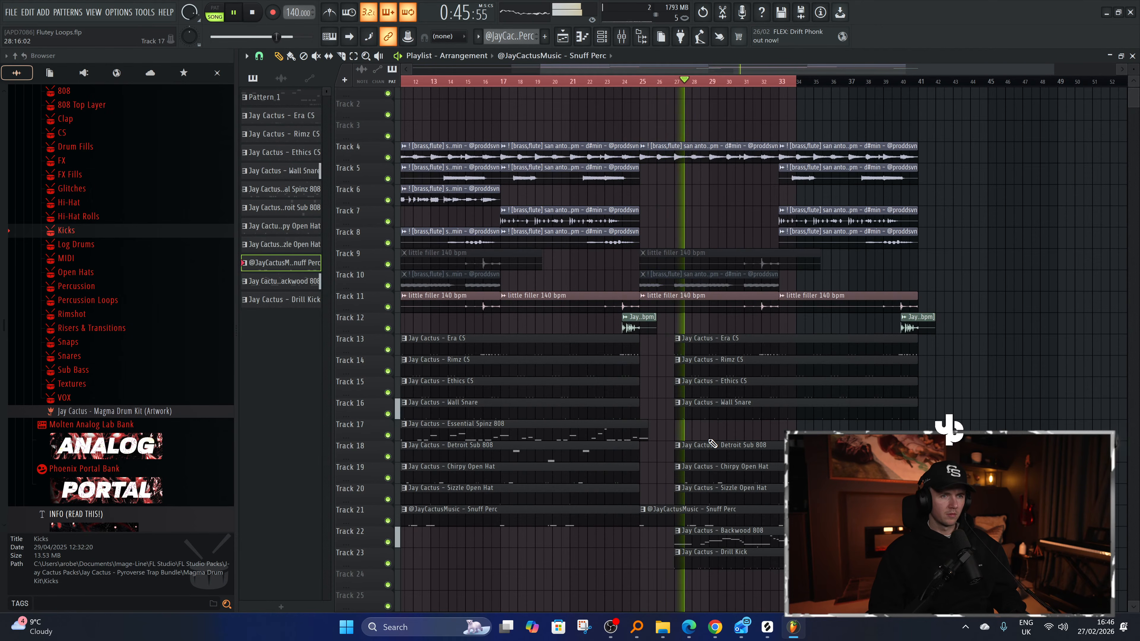
Rename the Era CS channel as CS and the Rimz CS channel as CS 2 in the channel rack.
{"action": "scroll", "coordinate": [711, 442], "scroll_direction": "up", "scroll_amount": 2}
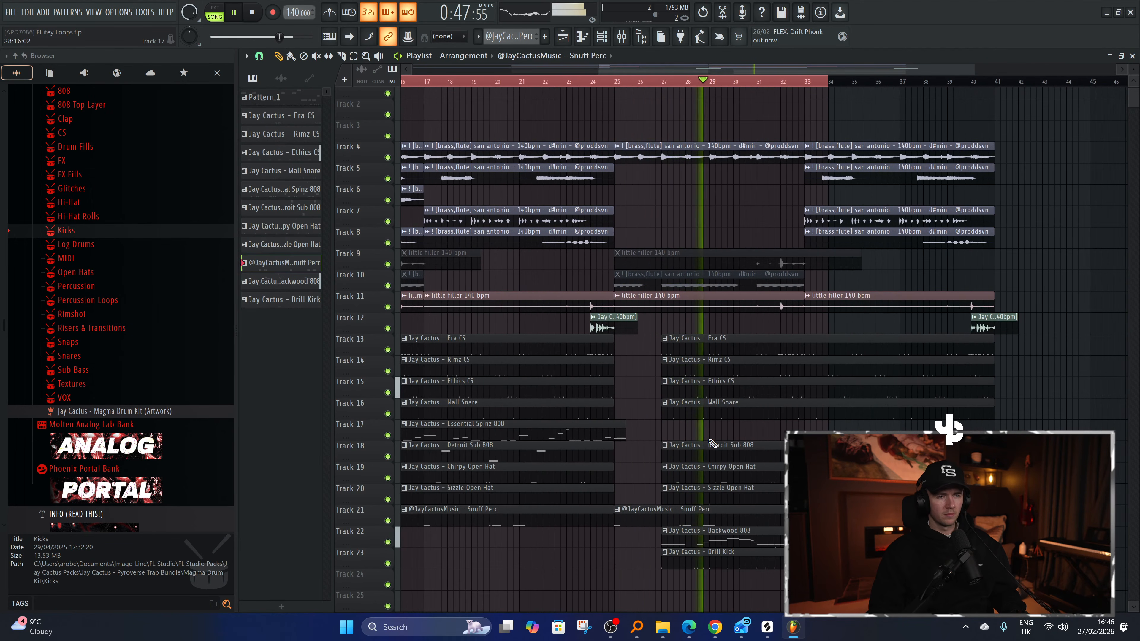
{"action": "left_click", "coordinate": [602, 38]}
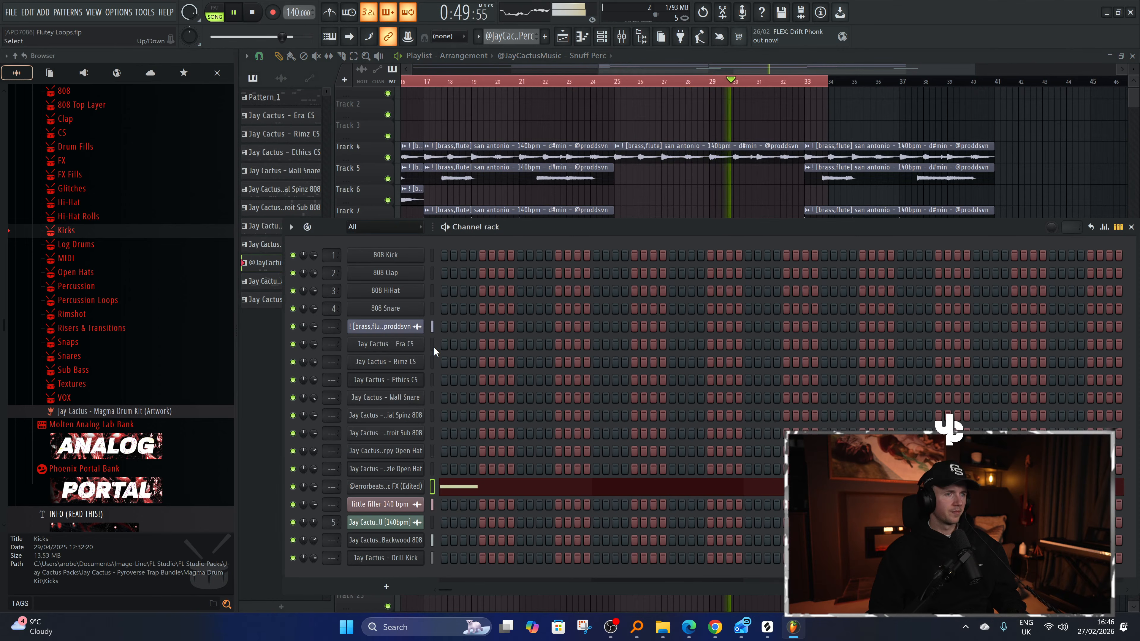
{"action": "right_click", "coordinate": [425, 344]}
{"action": "left_click", "coordinate": [439, 367]}
{"action": "key", "text": "Return"}
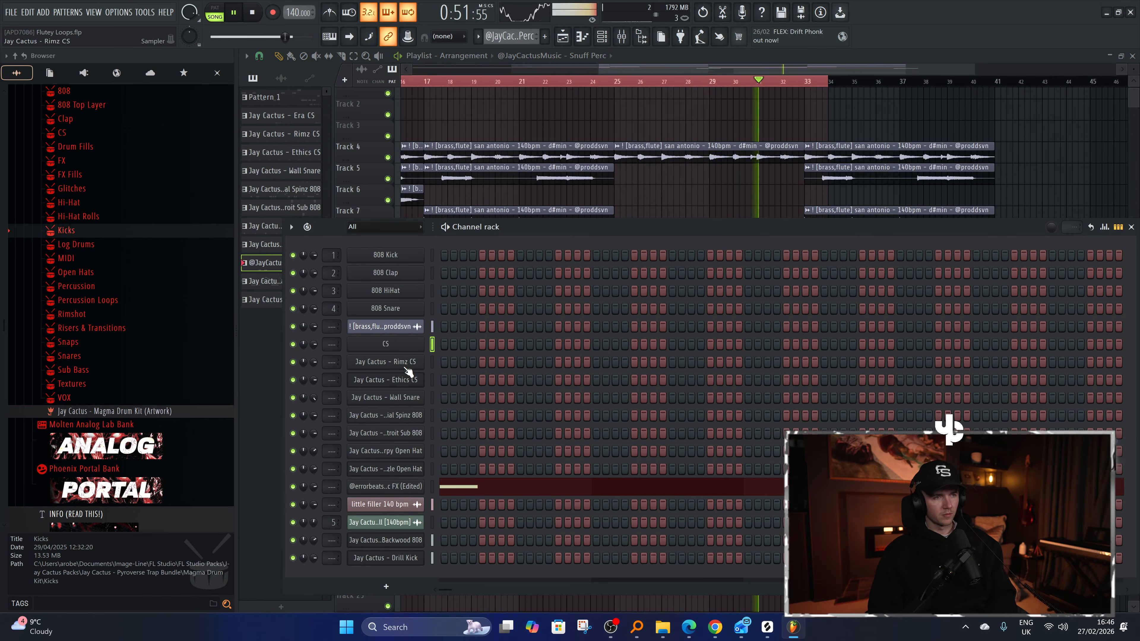
{"action": "right_click", "coordinate": [422, 361]}
{"action": "left_click", "coordinate": [439, 378]}
{"action": "type", "text": "CS 2"}
{"action": "key", "text": "Return"}
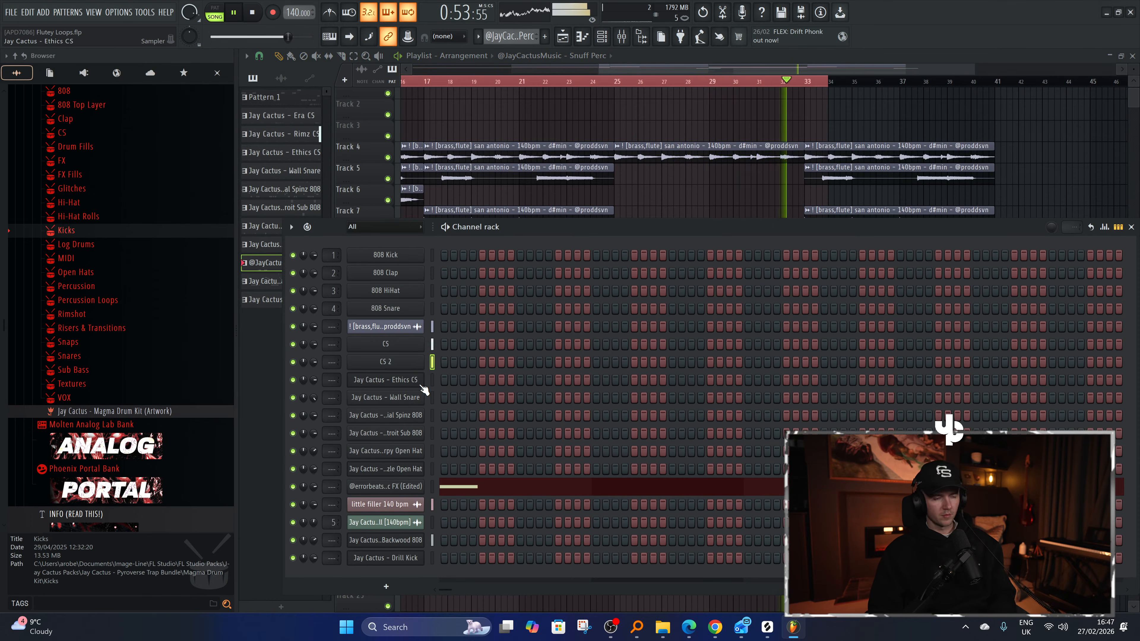
Rename the Wall Snare channel as Snare.
{"action": "right_click", "coordinate": [408, 381]}
{"action": "right_click", "coordinate": [413, 398]}
{"action": "left_click", "coordinate": [455, 416]}
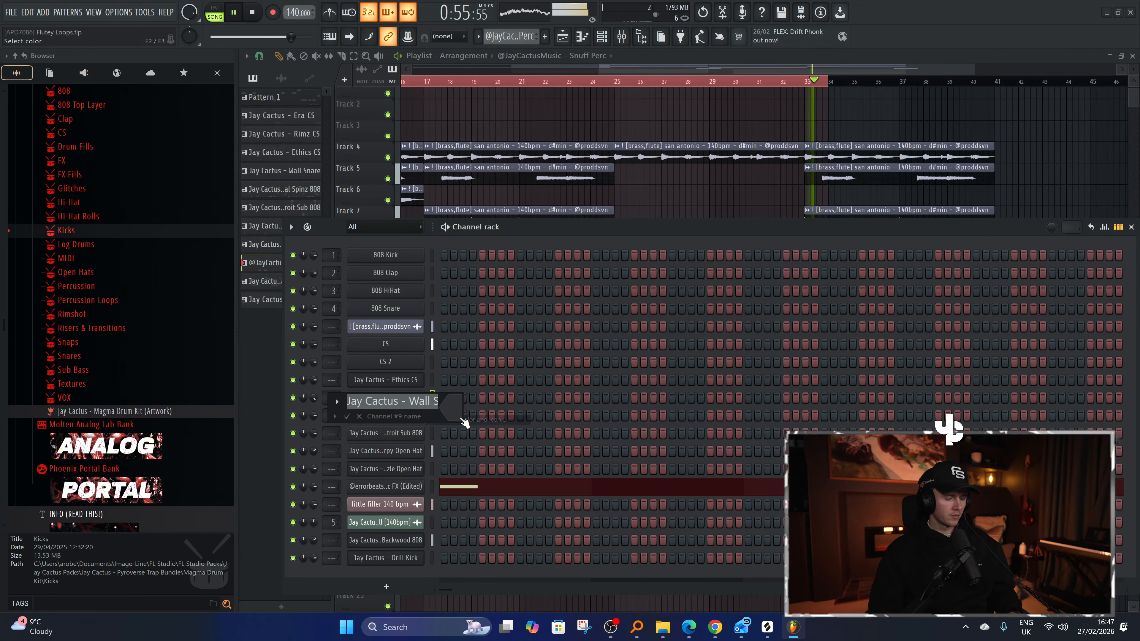
{"action": "type", "text": "Snare"}
{"action": "key", "text": "Return"}
Select every playlist clip to extend the play range through the end of the arrangement, clear the clip selection and stop playback.
{"action": "right_click", "coordinate": [423, 377]}
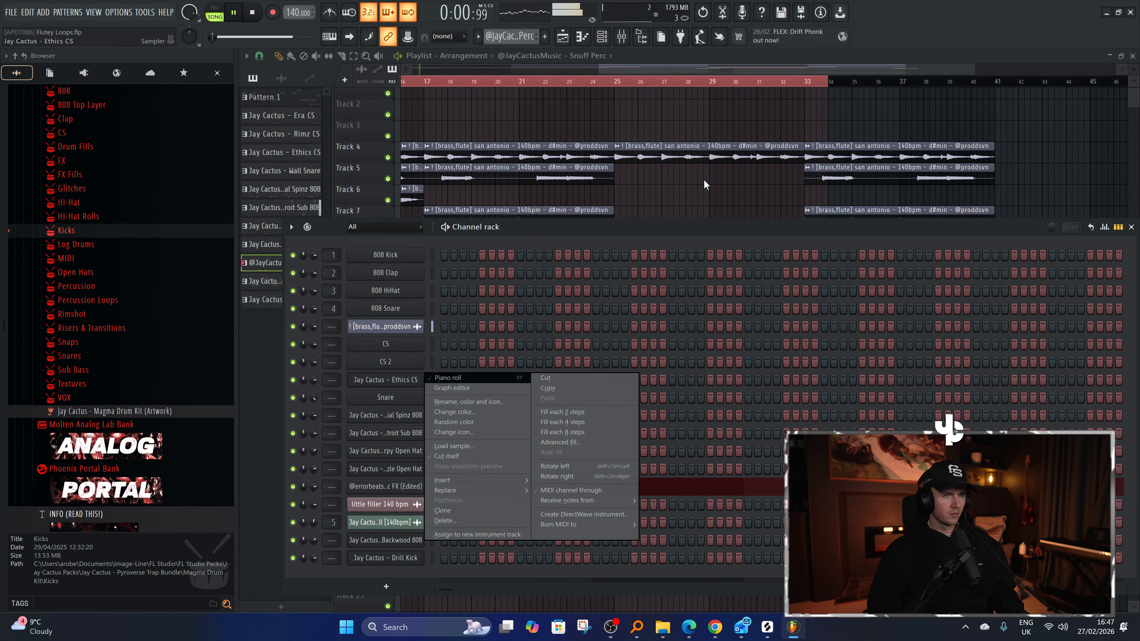
{"action": "right_click", "coordinate": [716, 188]}
{"action": "key", "text": "ctrl+a"}
{"action": "left_click", "coordinate": [808, 81]}
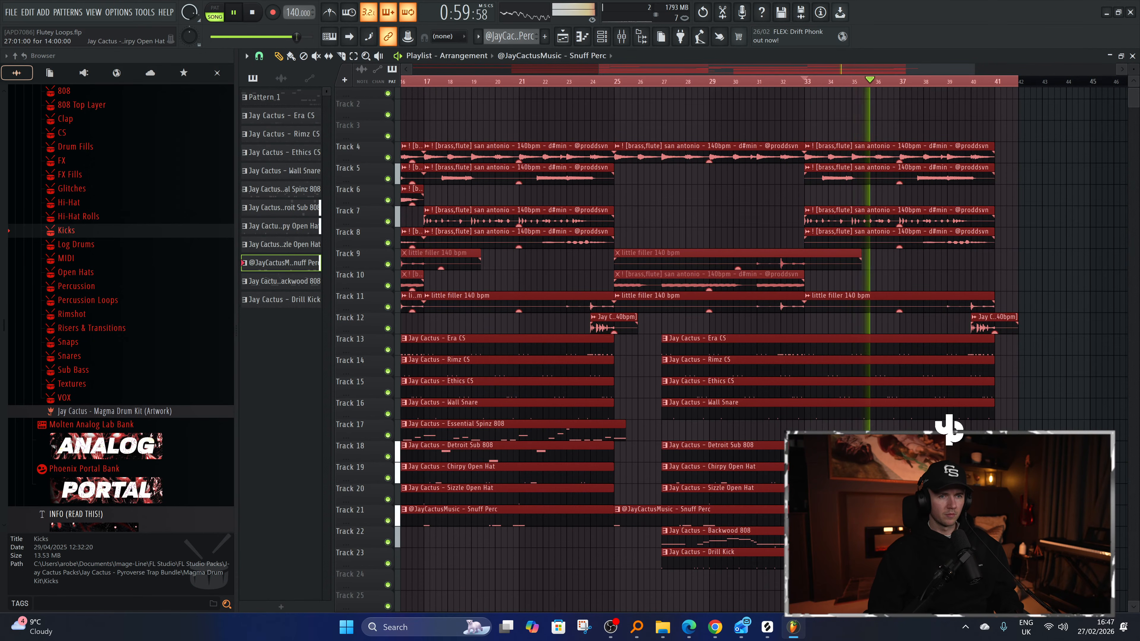
{"action": "left_click", "coordinate": [1017, 474], "text": "ctrl"}
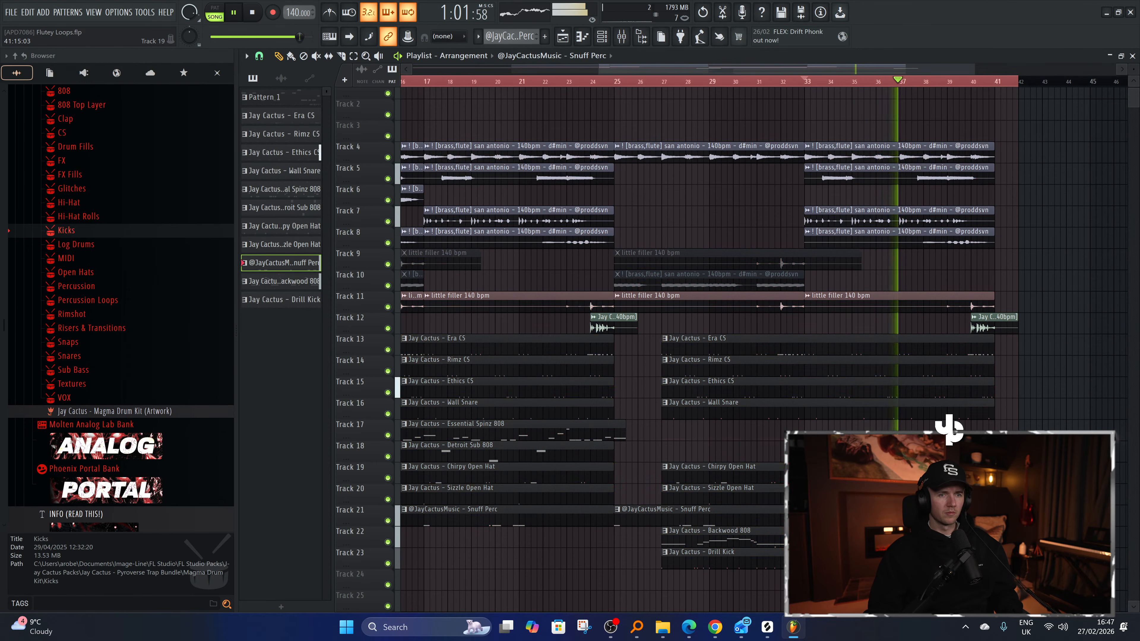
{"action": "scroll", "coordinate": [1017, 474], "scroll_direction": "down", "scroll_amount": 2}
{"action": "key", "text": "space"}
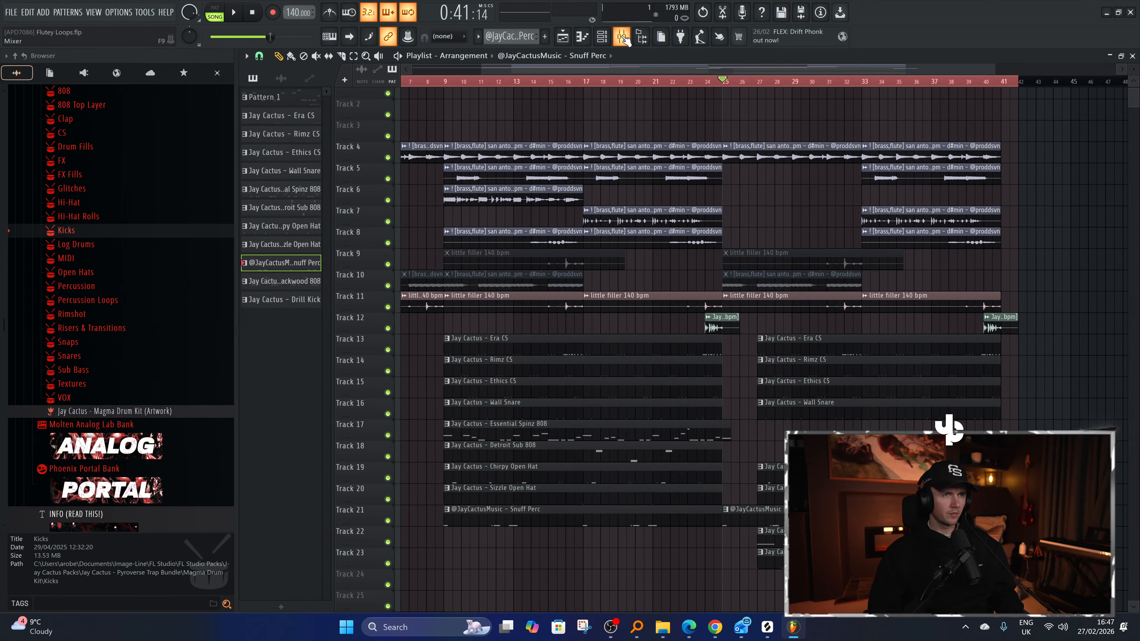
Show the mixer behind the channel rack and rename the Ethics CS channel as CS 3.
{"action": "key", "text": "space"}
{"action": "key", "text": "F9"}
{"action": "left_click", "coordinate": [603, 42]}
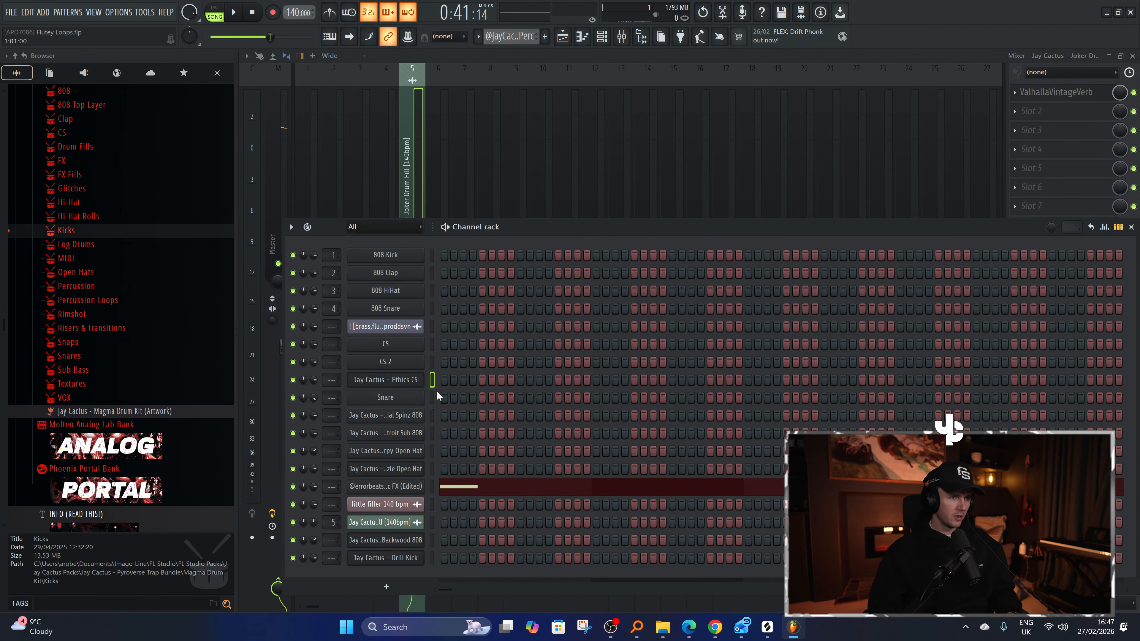
{"action": "right_click", "coordinate": [414, 384]}
{"action": "left_click", "coordinate": [450, 403]}
{"action": "type", "text": "CS 3"}
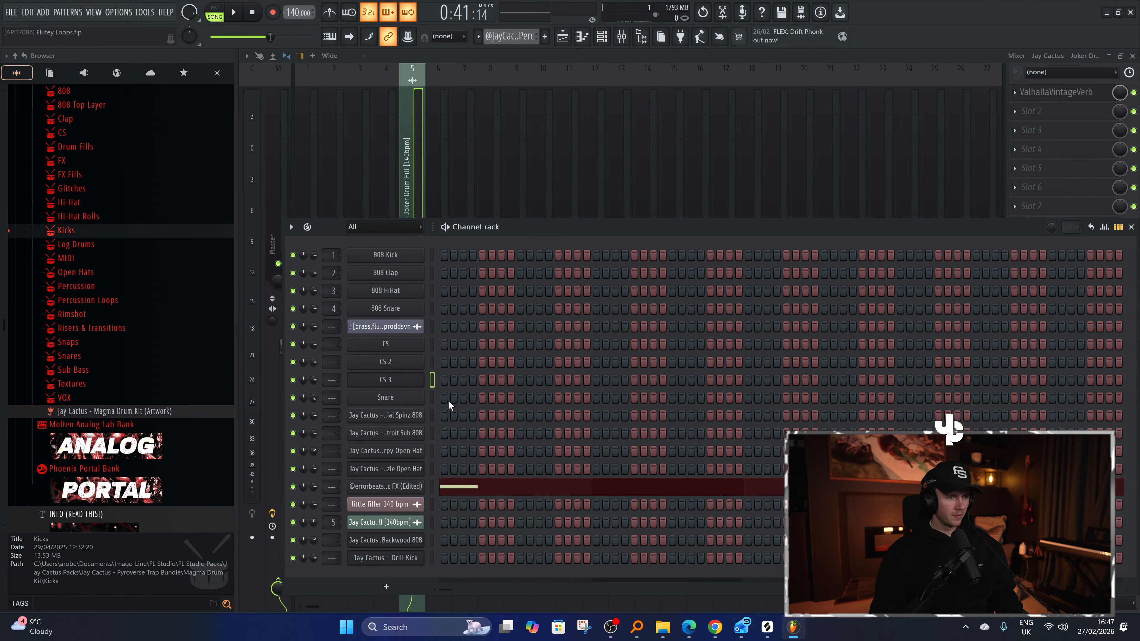
Rename the Essential Spinz 808 channel as 808 and the Detroit Sub 808 channel as 808 2.
{"action": "right_click", "coordinate": [409, 414]}
{"action": "left_click", "coordinate": [450, 438]}
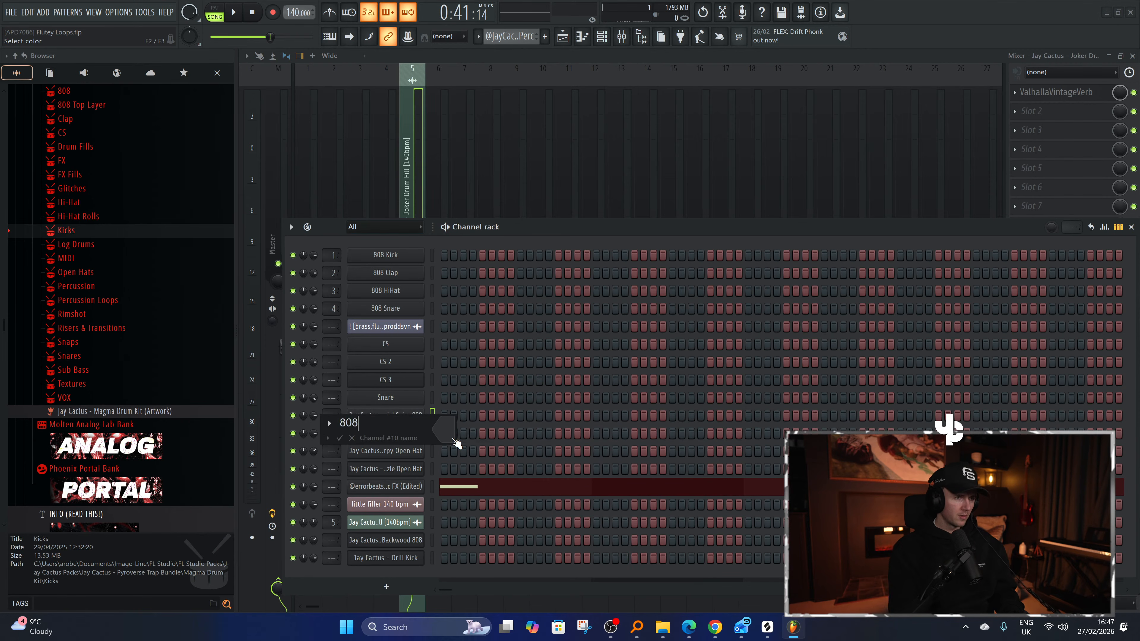
{"action": "type", "text": "808"}
{"action": "key", "text": "Return"}
{"action": "right_click", "coordinate": [422, 432]}
{"action": "left_click", "coordinate": [451, 456]}
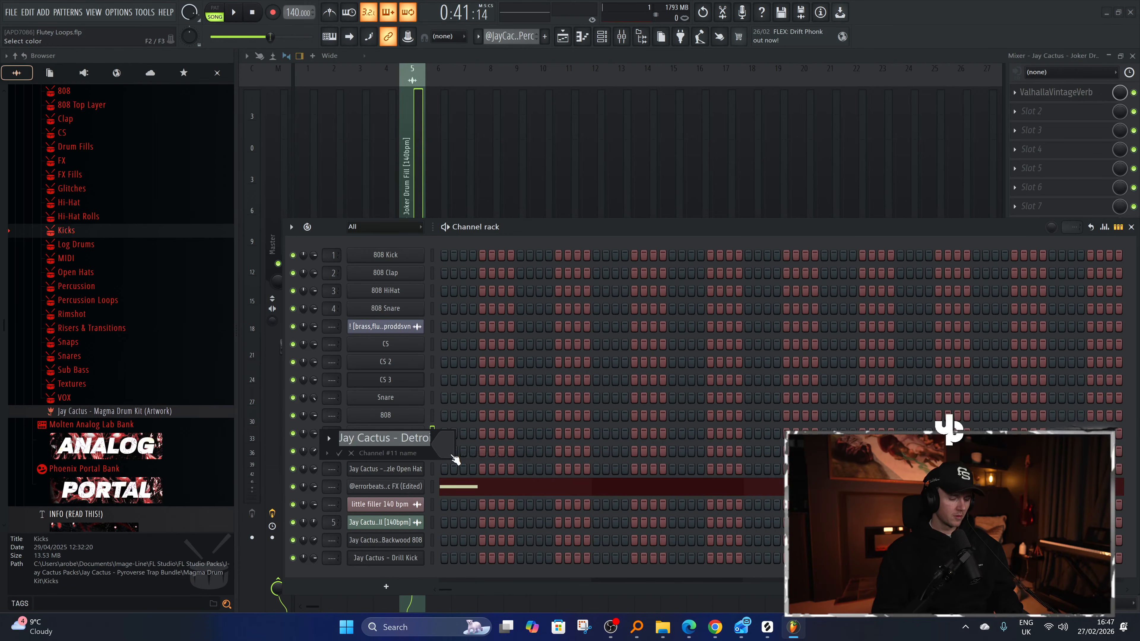
{"action": "type", "text": "808"}
{"action": "key", "text": "Return"}
Rename the Chirpy Open Hat channel as Open Hat and the Sizzle Open Hat channel as Open Hat 2.
{"action": "right_click", "coordinate": [426, 450]}
{"action": "left_click", "coordinate": [458, 474]}
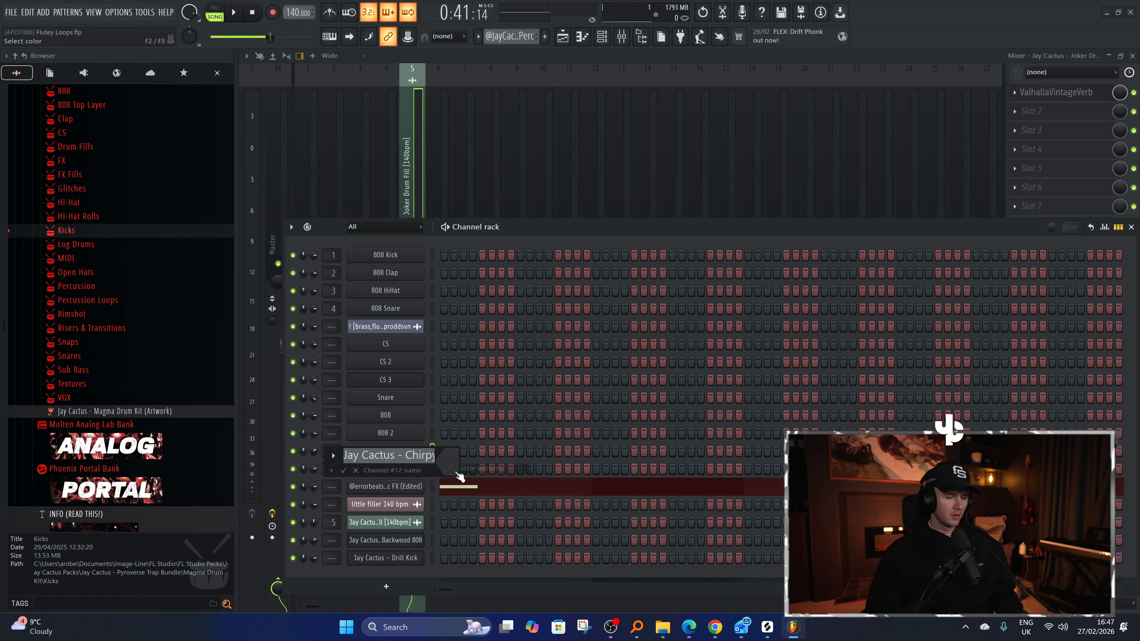
{"action": "type", "text": "Open H"}
{"action": "key", "text": "Return"}
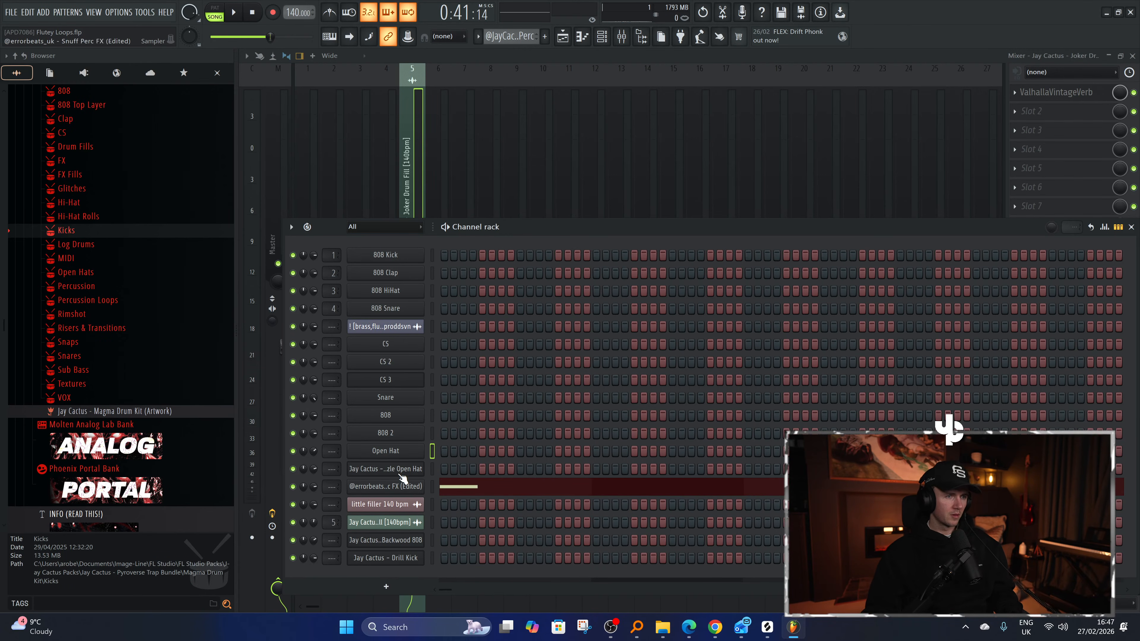
{"action": "right_click", "coordinate": [426, 468]}
{"action": "left_click", "coordinate": [473, 472]}
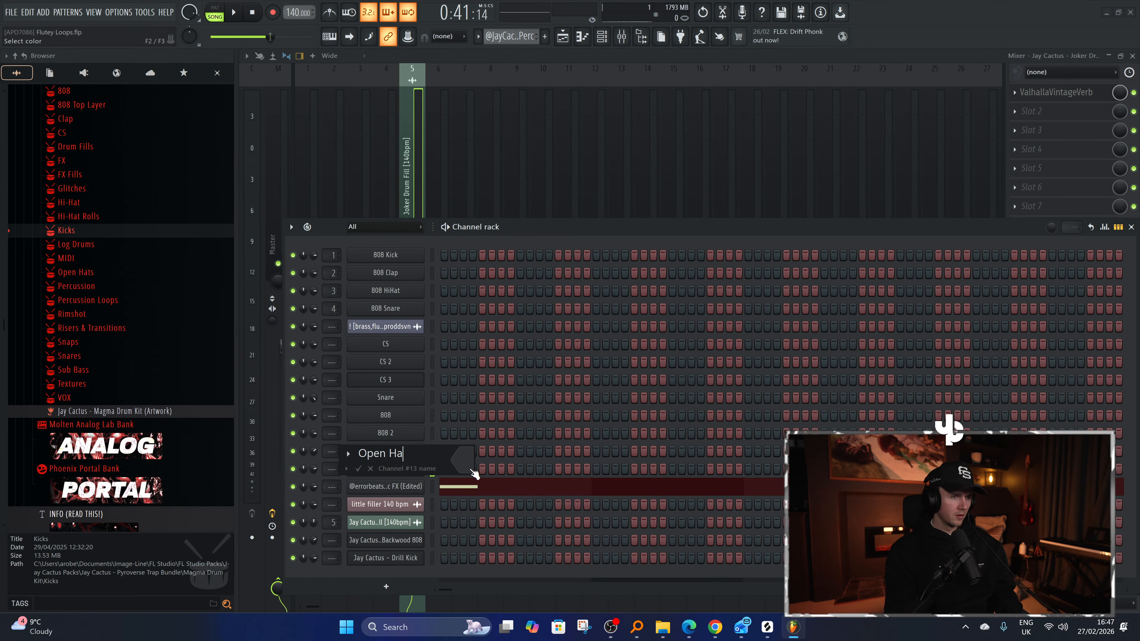
{"action": "key", "text": "Return"}
Rename the Snuff Perc FX (Edited) channel as FX - Snuff.
{"action": "right_click", "coordinate": [425, 486]}
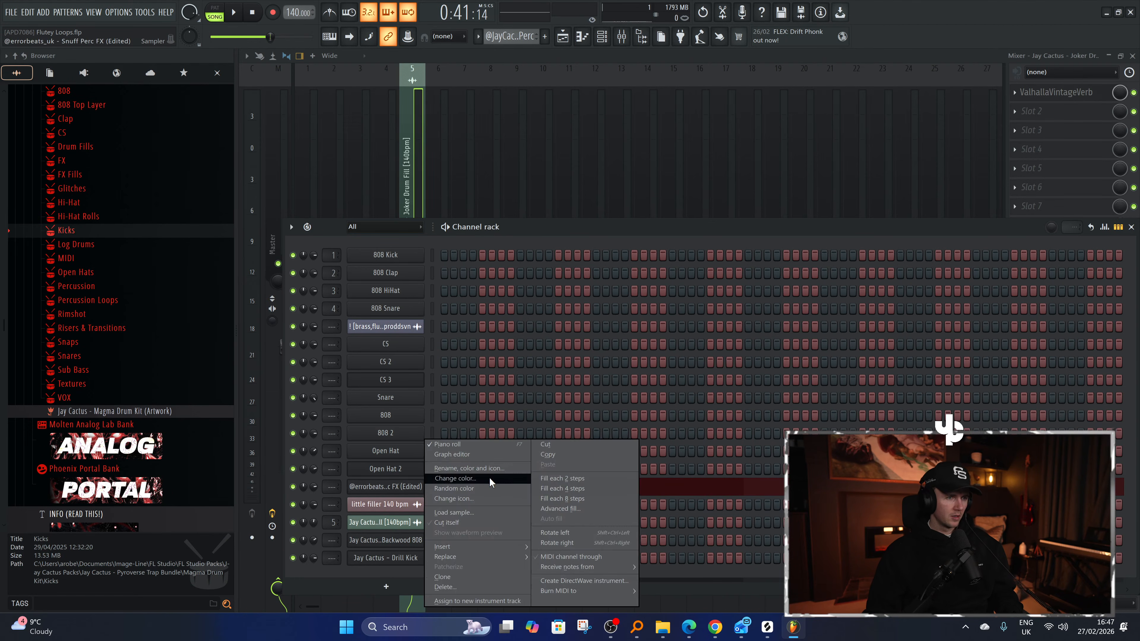
{"action": "left_click", "coordinate": [496, 476]}
{"action": "type", "text": "Snugg"}
{"action": "key", "text": "Return"}
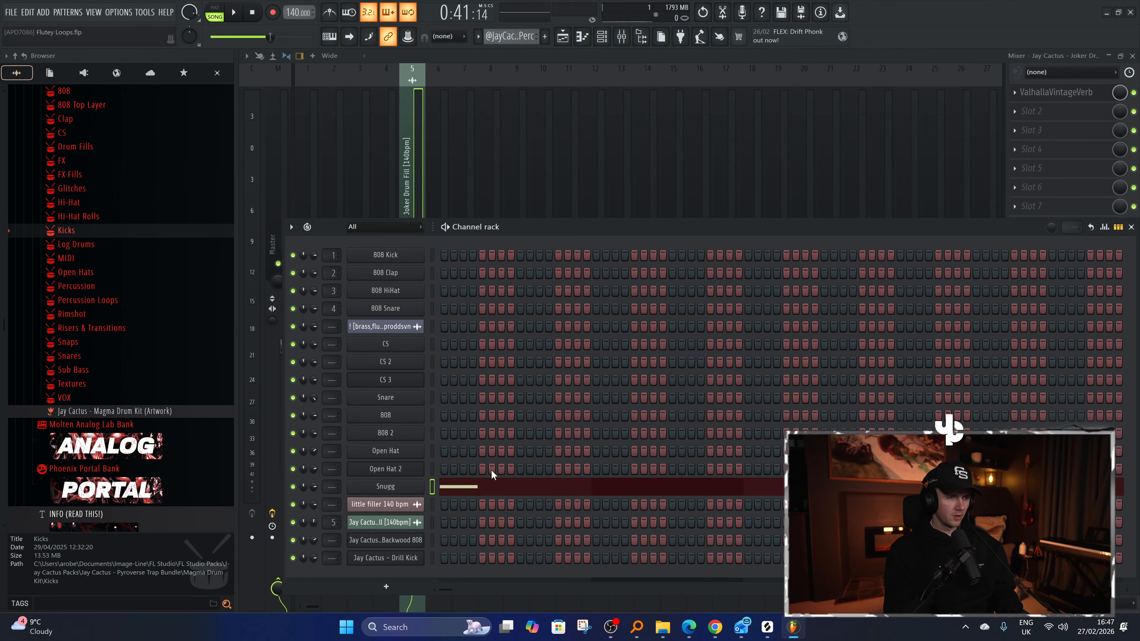
{"action": "right_click", "coordinate": [407, 487]}
{"action": "left_click", "coordinate": [466, 470]}
{"action": "type", "text": "F"}
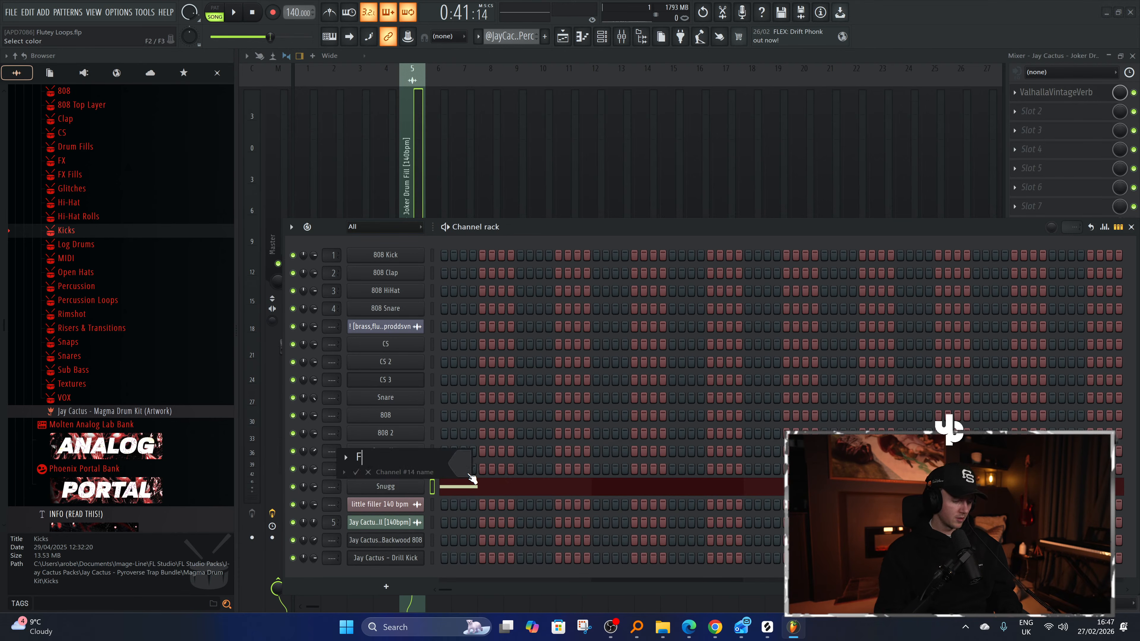
{"action": "type", "text": "X - Snuff"}
{"action": "key", "text": "Return"}
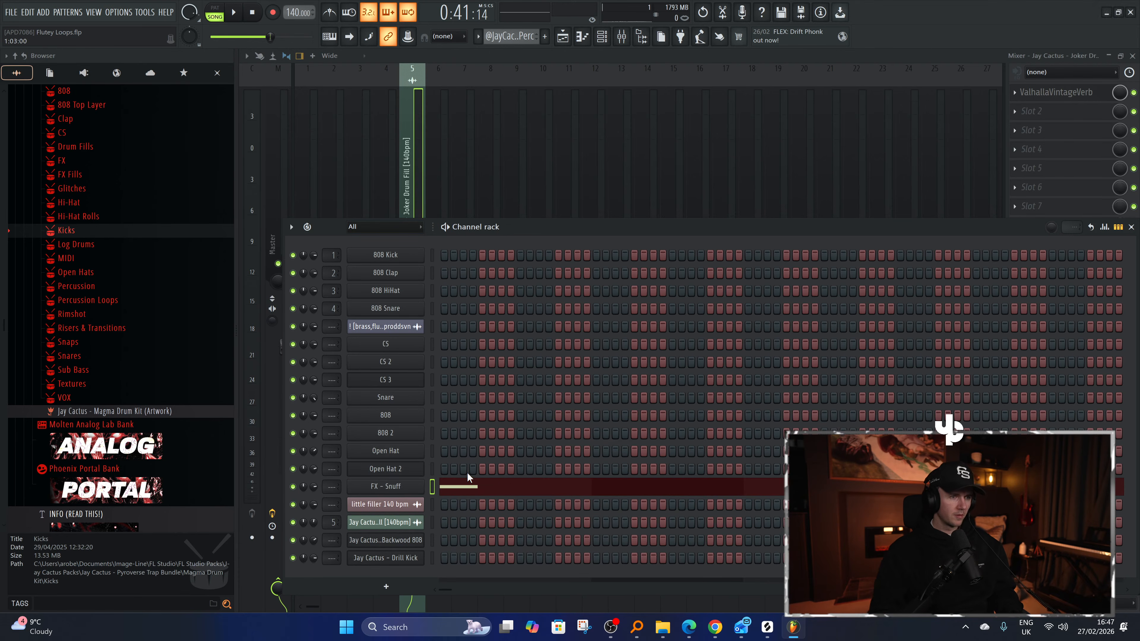
Rename the little filler 140 bpm channel as Fill.
{"action": "right_click", "coordinate": [398, 505]}
{"action": "left_click", "coordinate": [472, 476]}
{"action": "type", "text": "Fill"}
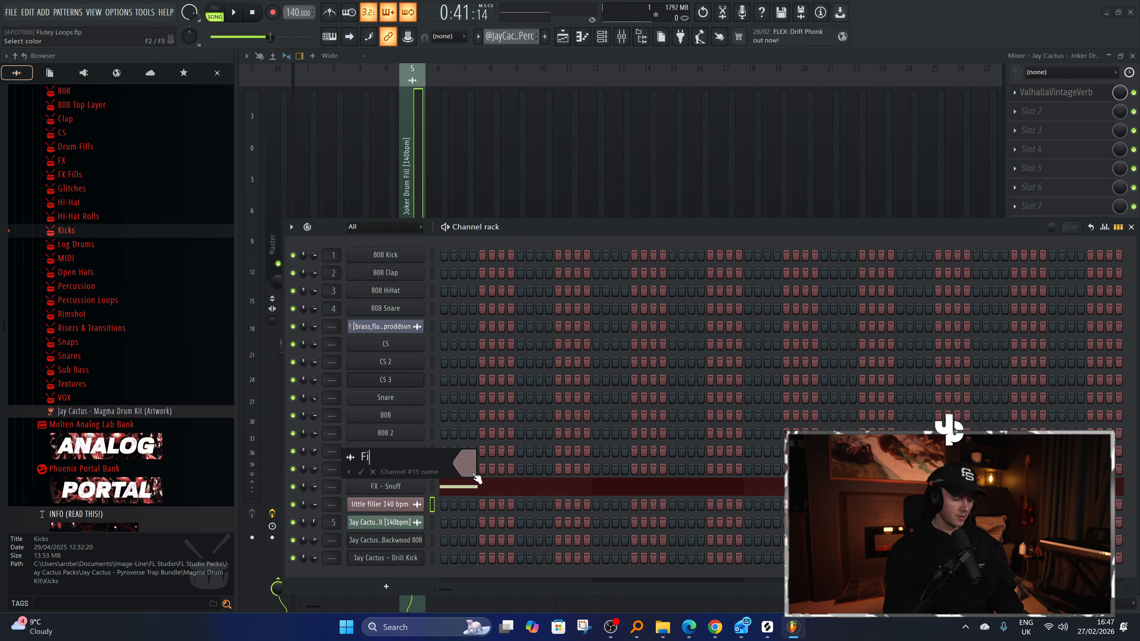
{"action": "key", "text": "Return"}
Rename the Backwood 808 channel as 808 3 and the Drill Kick channel as Kick.
{"action": "right_click", "coordinate": [382, 538]}
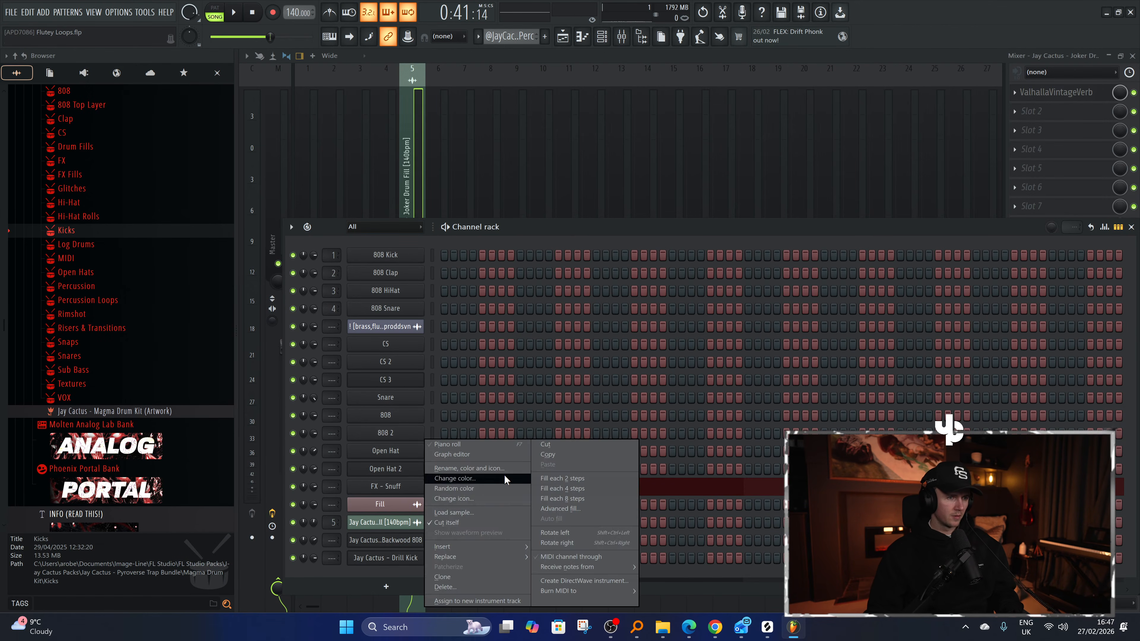
{"action": "left_click", "coordinate": [508, 476]}
{"action": "type", "text": "808 3"}
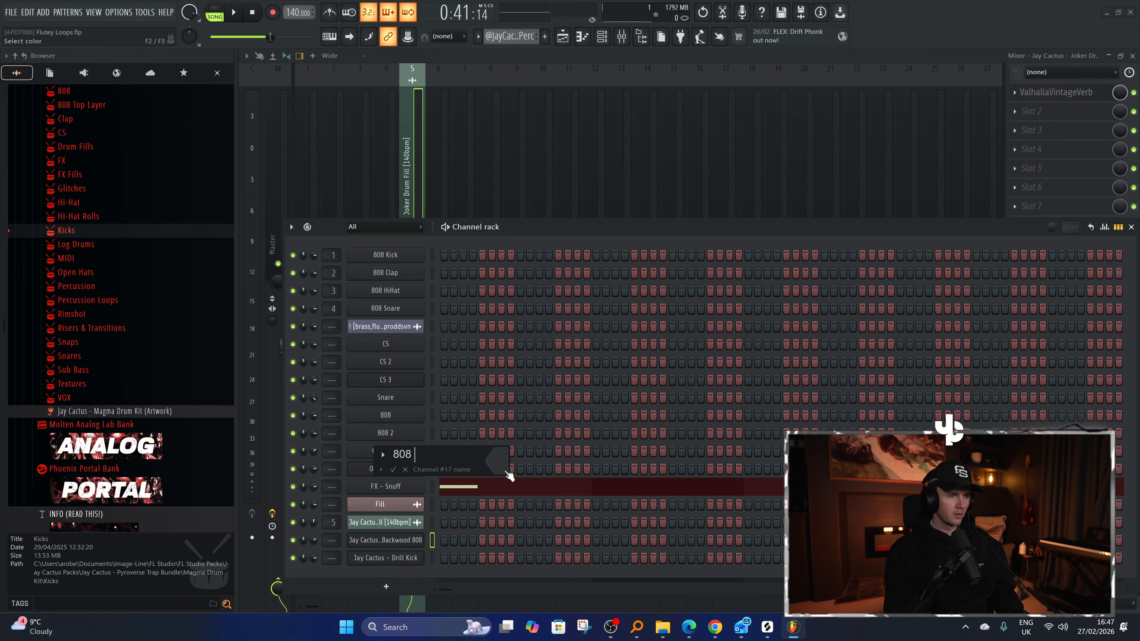
{"action": "key", "text": "Return"}
{"action": "right_click", "coordinate": [409, 558]}
{"action": "left_click", "coordinate": [469, 468]}
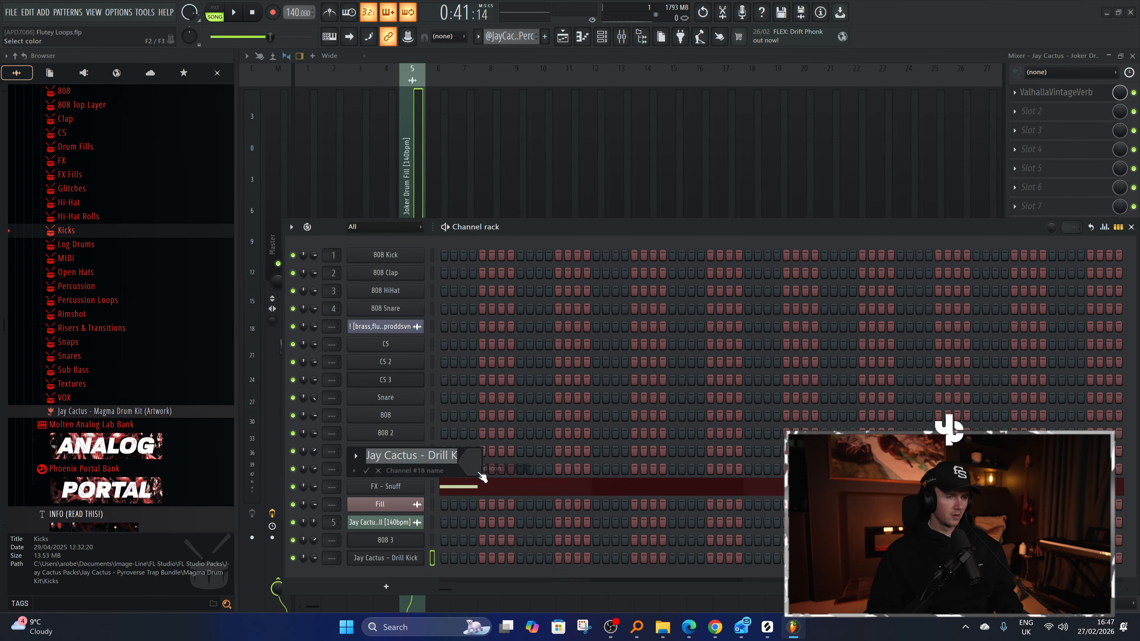
{"action": "type", "text": "Kick"}
{"action": "key", "text": "Return"}
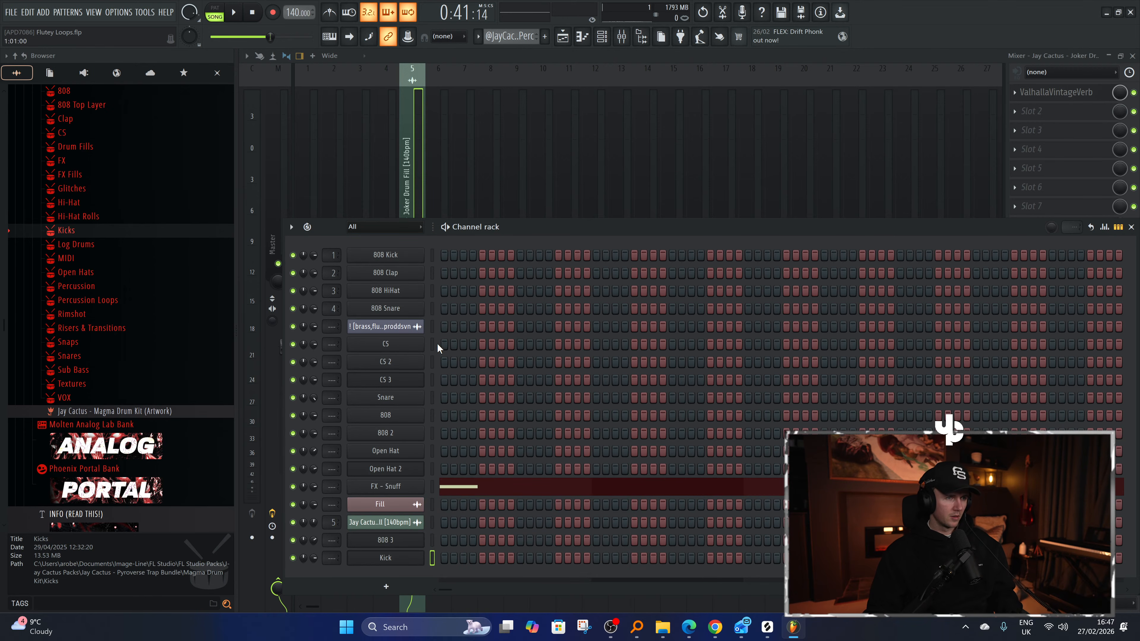
Route the renamed channels from CS through Kick, leaving out the Joker drum fill, to consecutive mixer tracks starting at insert 7.
{"action": "left_click_drag", "start_coordinate": [437, 344], "coordinate": [434, 485]}
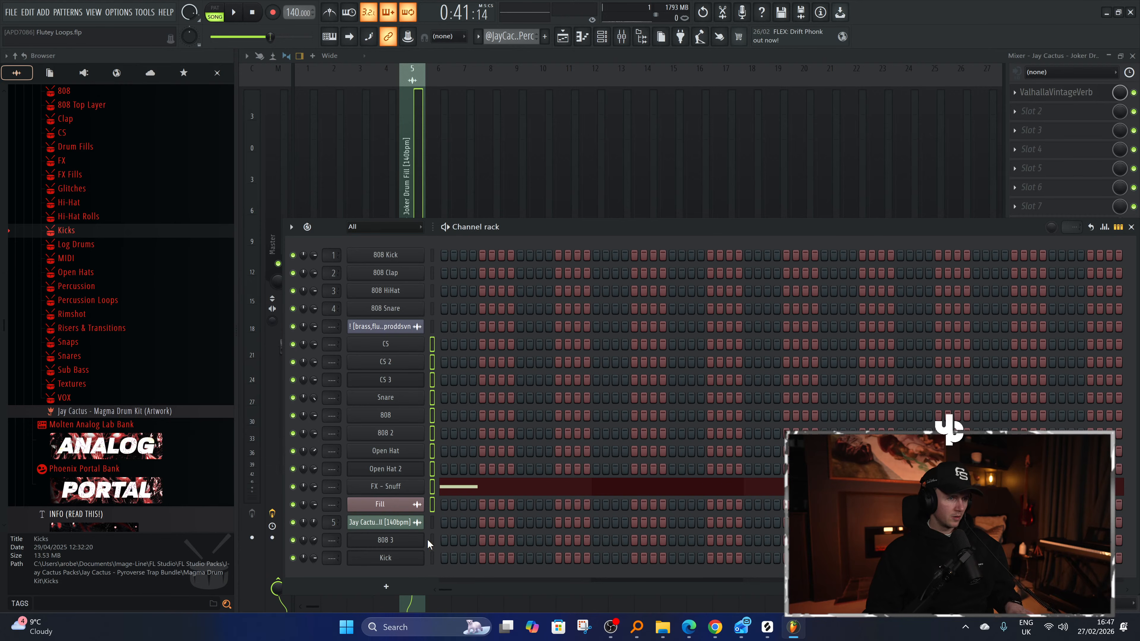
{"action": "left_click", "coordinate": [479, 174]}
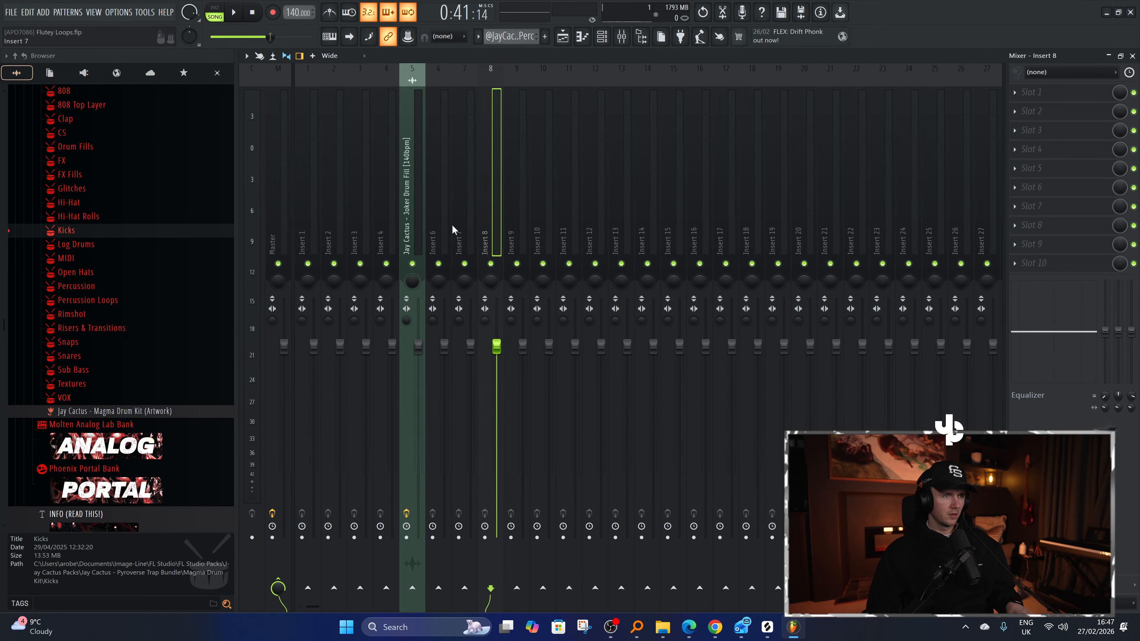
{"action": "left_click", "coordinate": [452, 214]}
{"action": "key", "text": "ctrl+l"}
Play from the bar 25 break, select the FX - Snuff mixer track and lower the FX - Snuff channel's volume.
{"action": "key", "text": "space"}
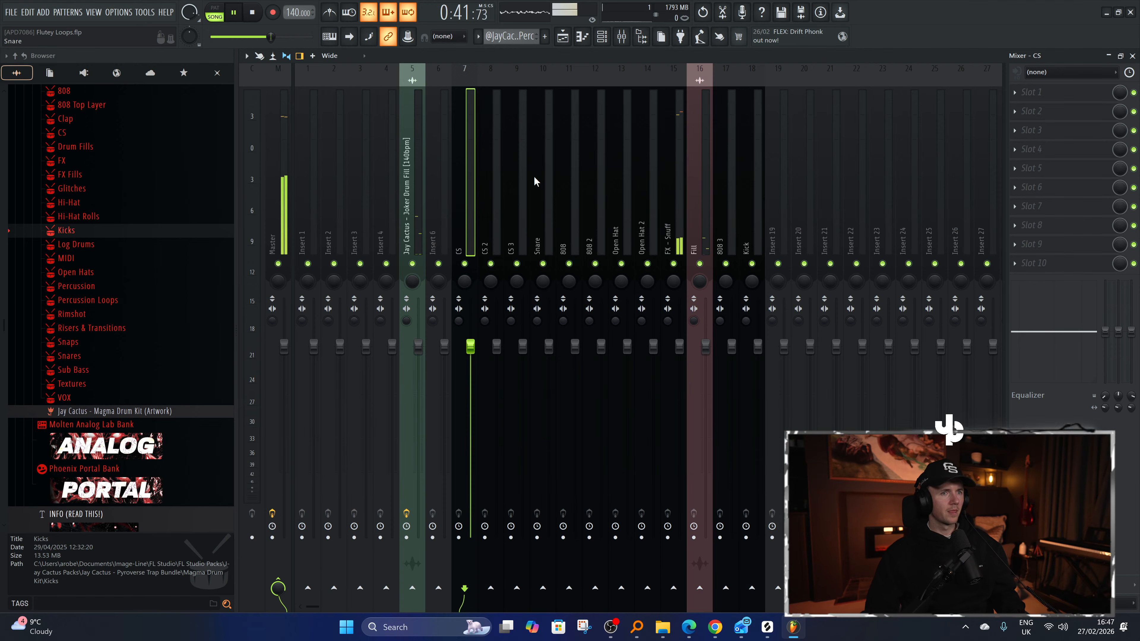
{"action": "left_click", "coordinate": [675, 177]}
{"action": "left_click", "coordinate": [601, 36]}
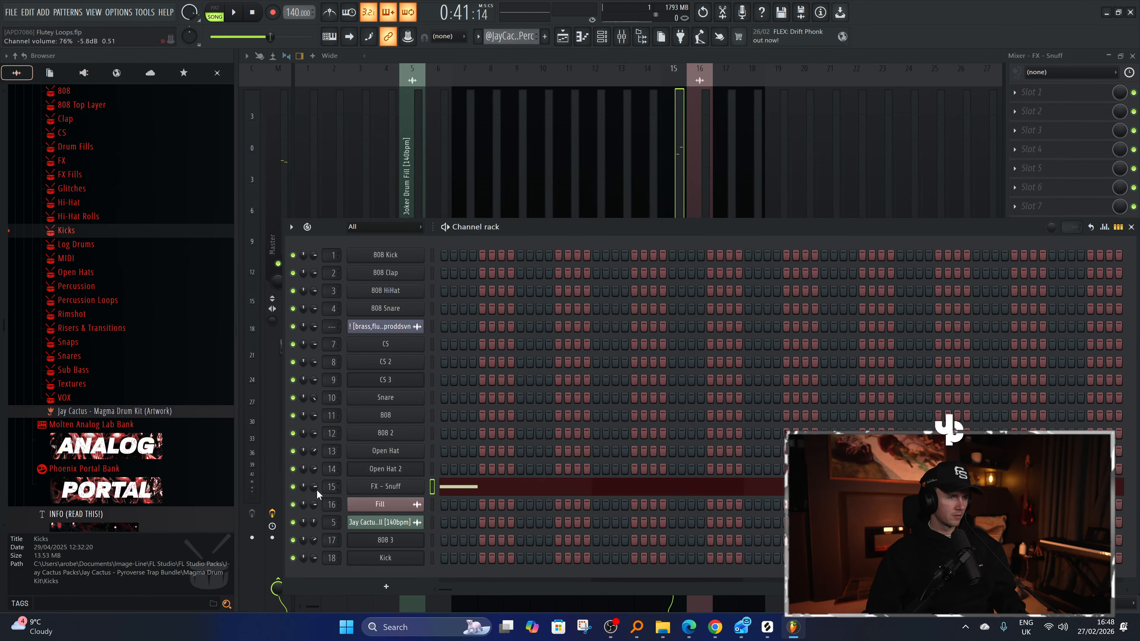
{"action": "key", "text": "space"}
{"action": "left_click_drag", "start_coordinate": [316, 489], "coordinate": [316, 510]}
Load Fruity Delay 2 into the first effect slot of the FX - Snuff mixer track and set its delay time to 5:00.
{"action": "left_click", "coordinate": [1106, 116]}
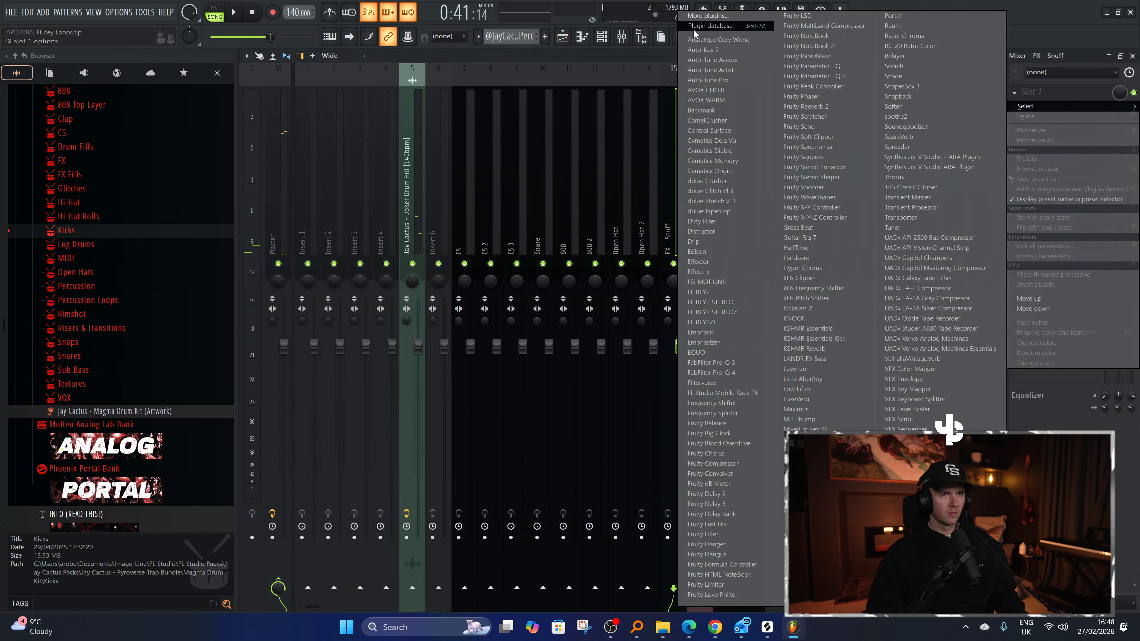
{"action": "left_click", "coordinate": [693, 29]}
{"action": "type", "text": "delay"}
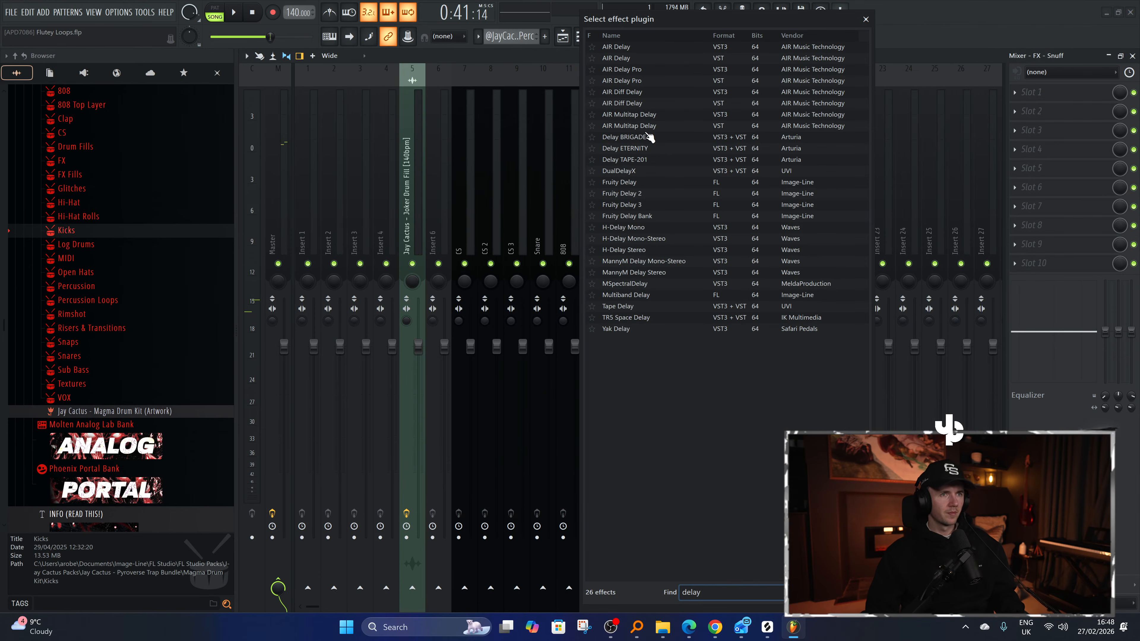
{"action": "left_click", "coordinate": [642, 196]}
{"action": "left_click_drag", "start_coordinate": [477, 184], "coordinate": [477, 176]}
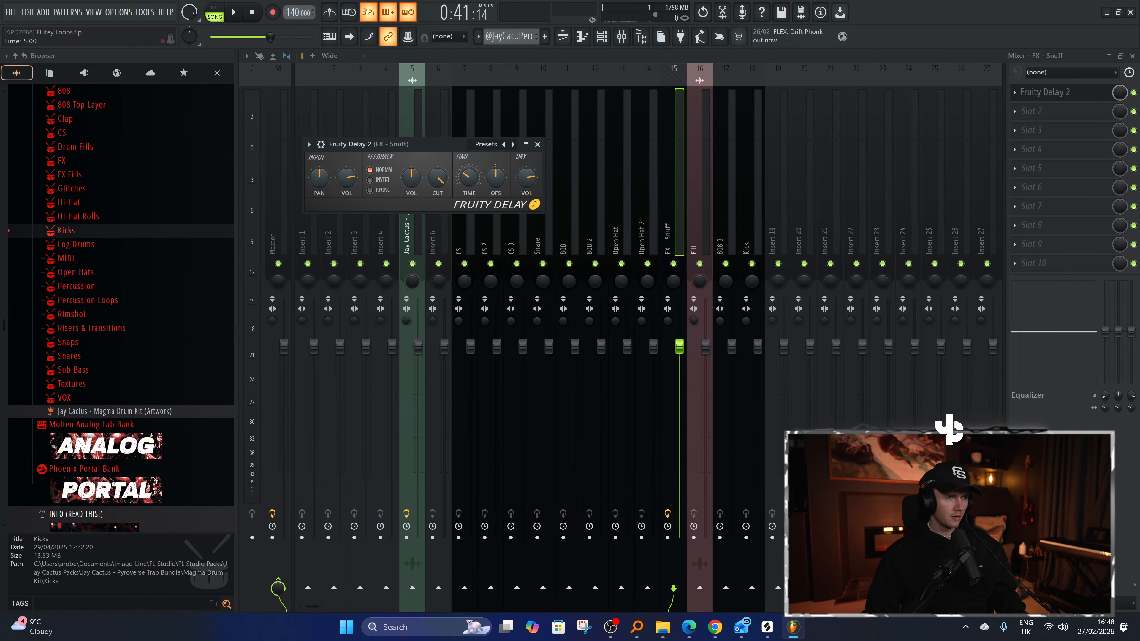
Lower the delay's input volume, set feedback to 27%, choose ping-pong mode and pan the input right while auditioning the break.
{"action": "key", "text": "space"}
{"action": "left_click_drag", "start_coordinate": [347, 177], "coordinate": [346, 192]}
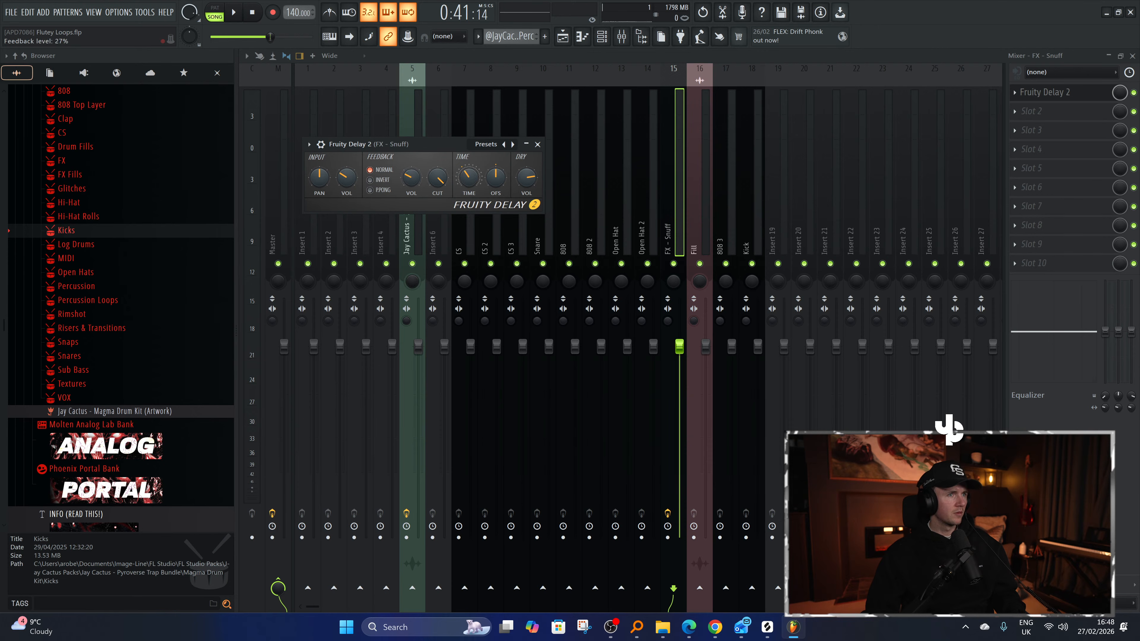
{"action": "key", "text": "space"}
{"action": "left_click", "coordinate": [370, 190]}
{"action": "left_click_drag", "start_coordinate": [318, 181], "coordinate": [318, 165]}
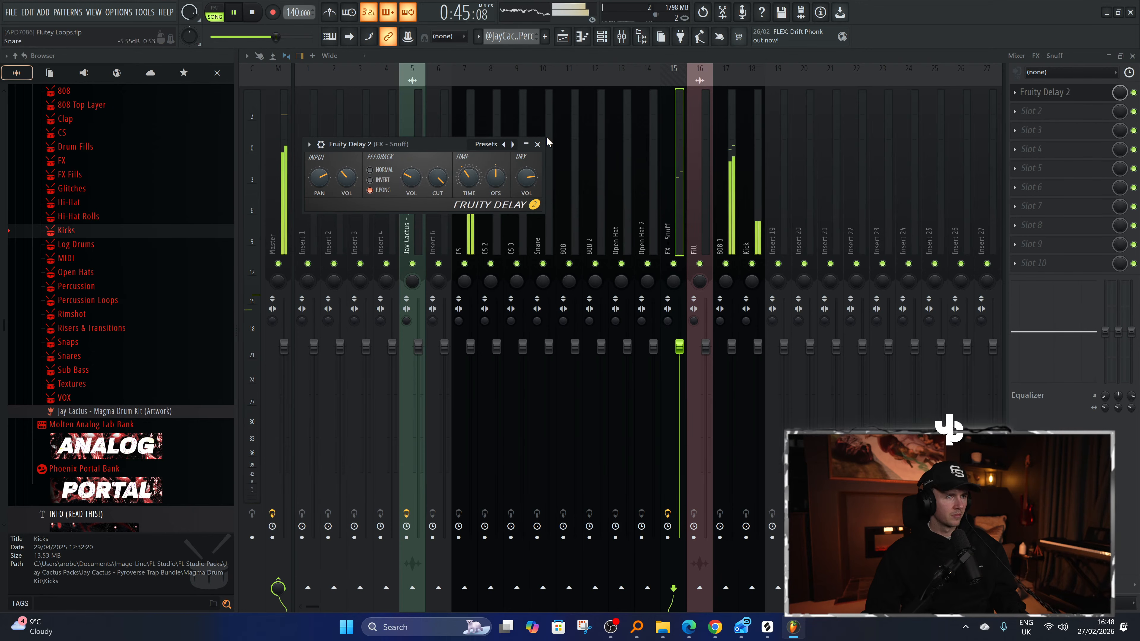
{"action": "left_click", "coordinate": [538, 145]}
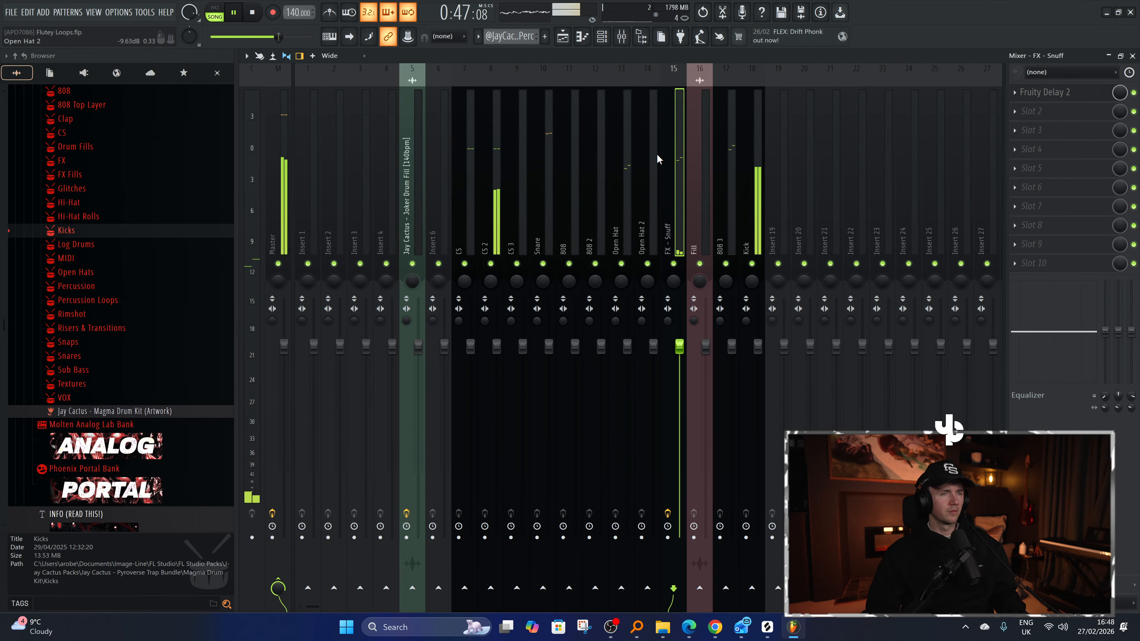
Open the Snuff Perc pattern from the bar 25 break and mute the C5 notes just before bars 5 and 13.
{"action": "key", "text": "F5"}
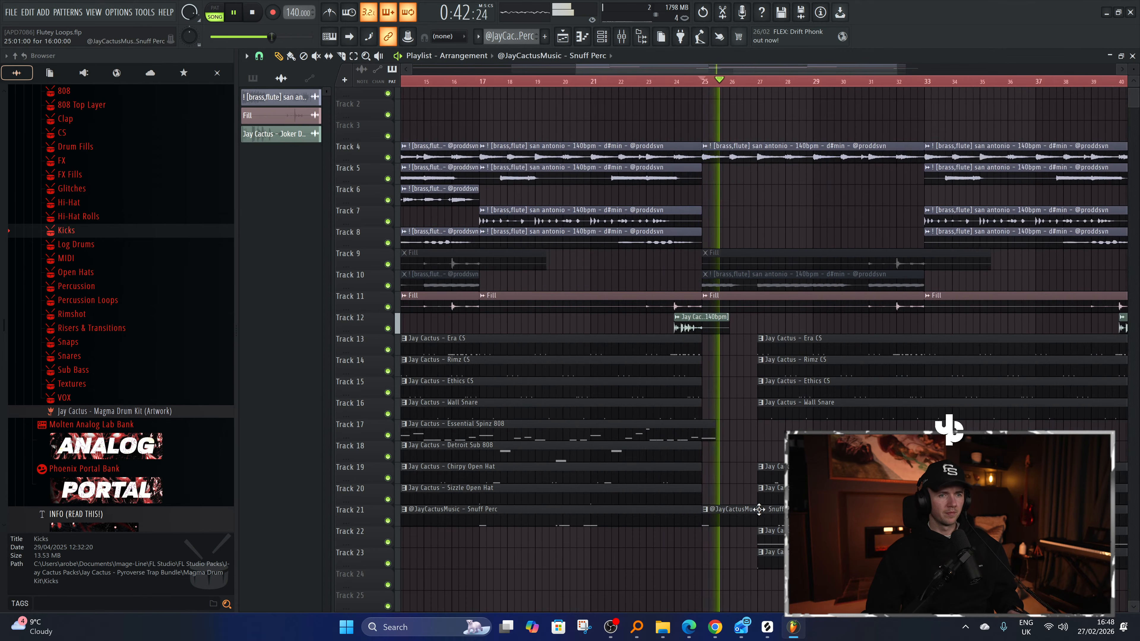
{"action": "double_click", "coordinate": [769, 519]}
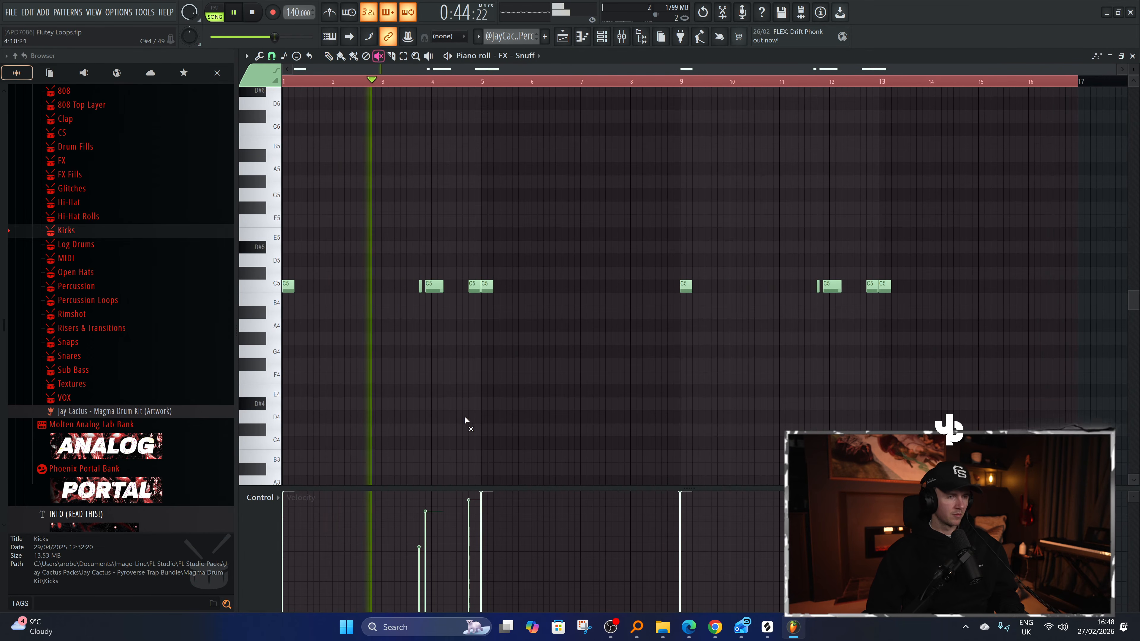
{"action": "left_click", "coordinate": [475, 288]}
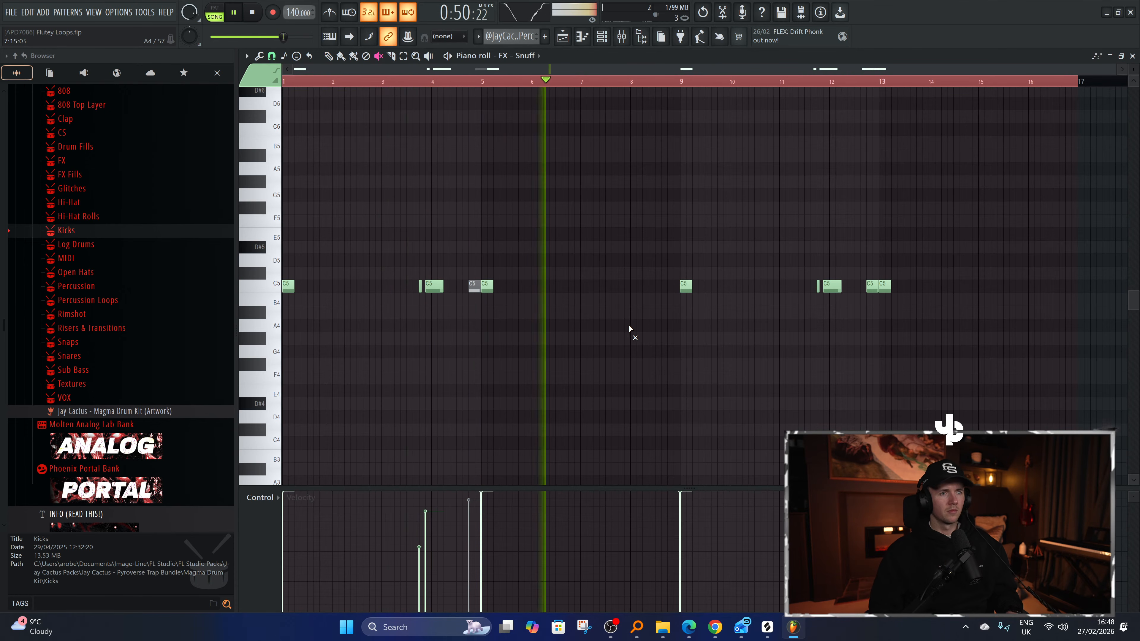
{"action": "key", "text": "p"}
{"action": "left_click", "coordinate": [641, 289]}
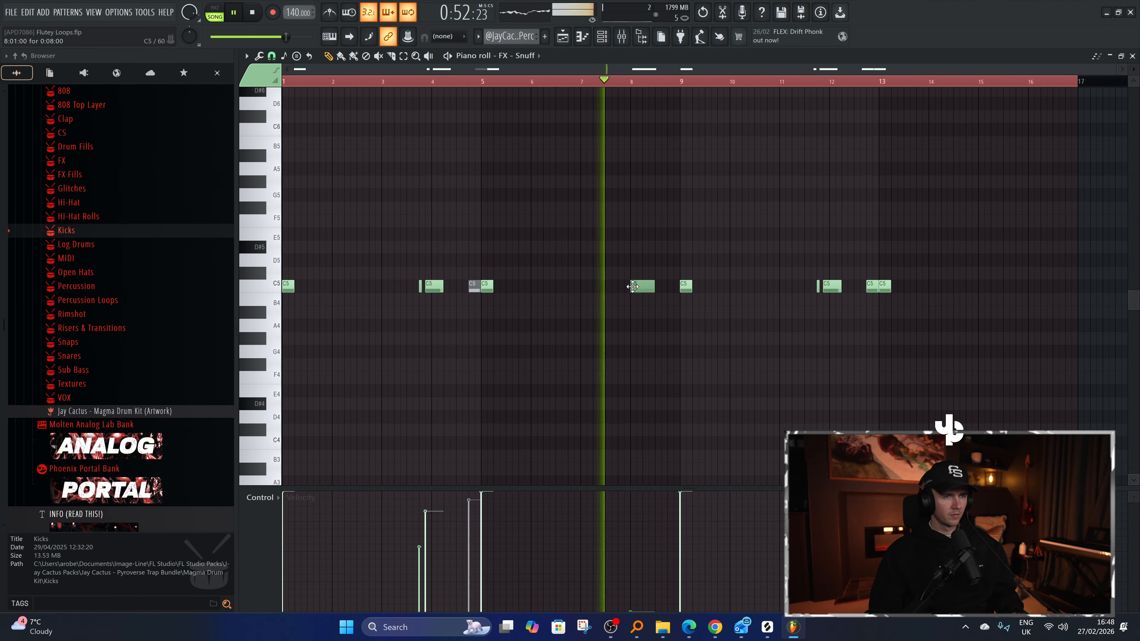
{"action": "right_click", "coordinate": [640, 290]}
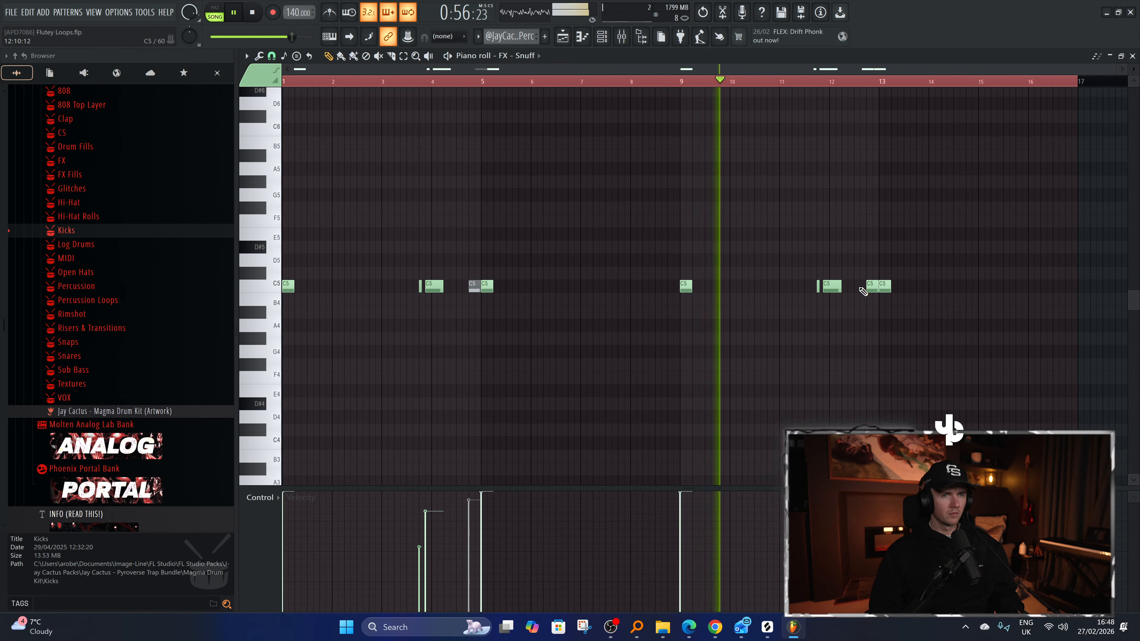
{"action": "right_click", "coordinate": [821, 319]}
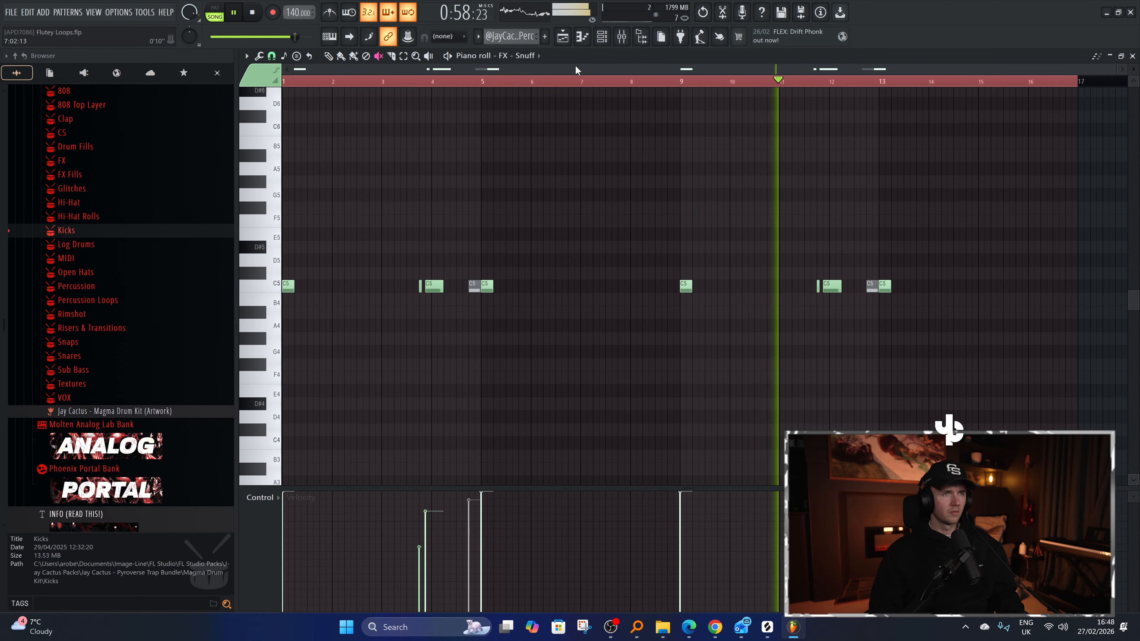
Route the Kick mixer track as a sidechain source to the 808 3 track.
{"action": "left_click", "coordinate": [563, 36]}
{"action": "scroll", "coordinate": [658, 191], "scroll_direction": "down", "scroll_amount": 2}
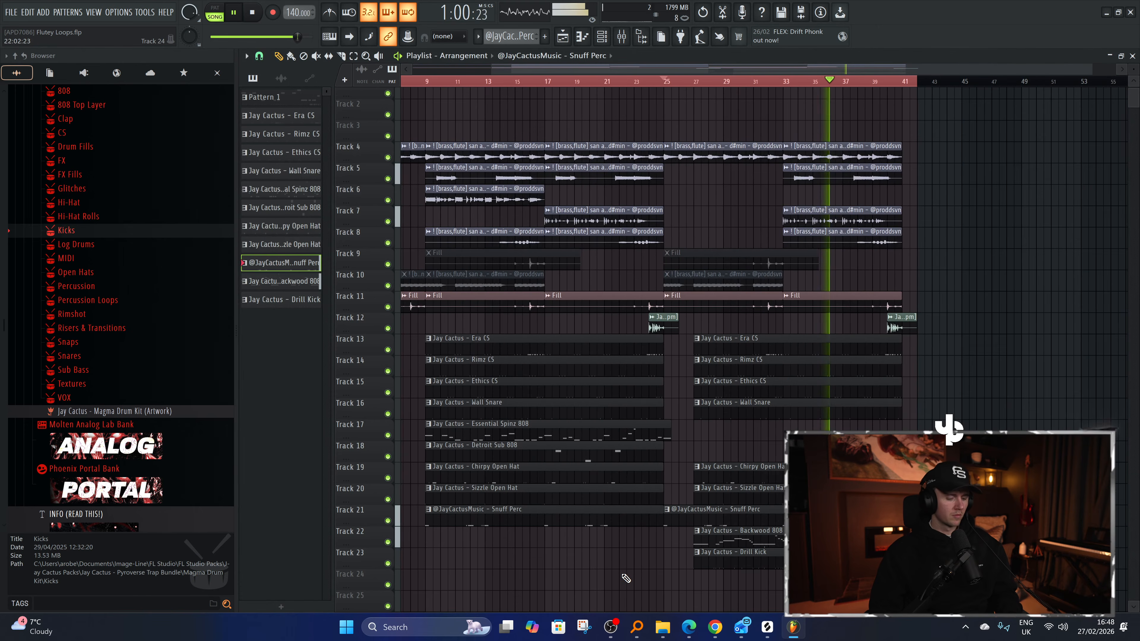
{"action": "left_click", "coordinate": [620, 36]}
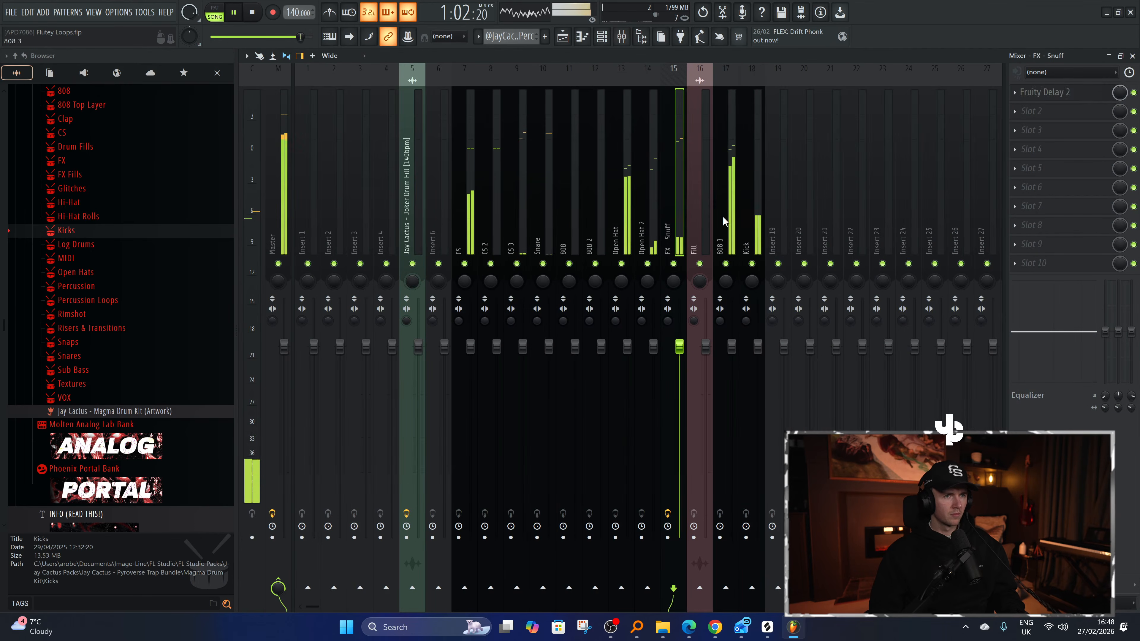
{"action": "right_click", "coordinate": [729, 589]}
{"action": "left_click", "coordinate": [746, 587]}
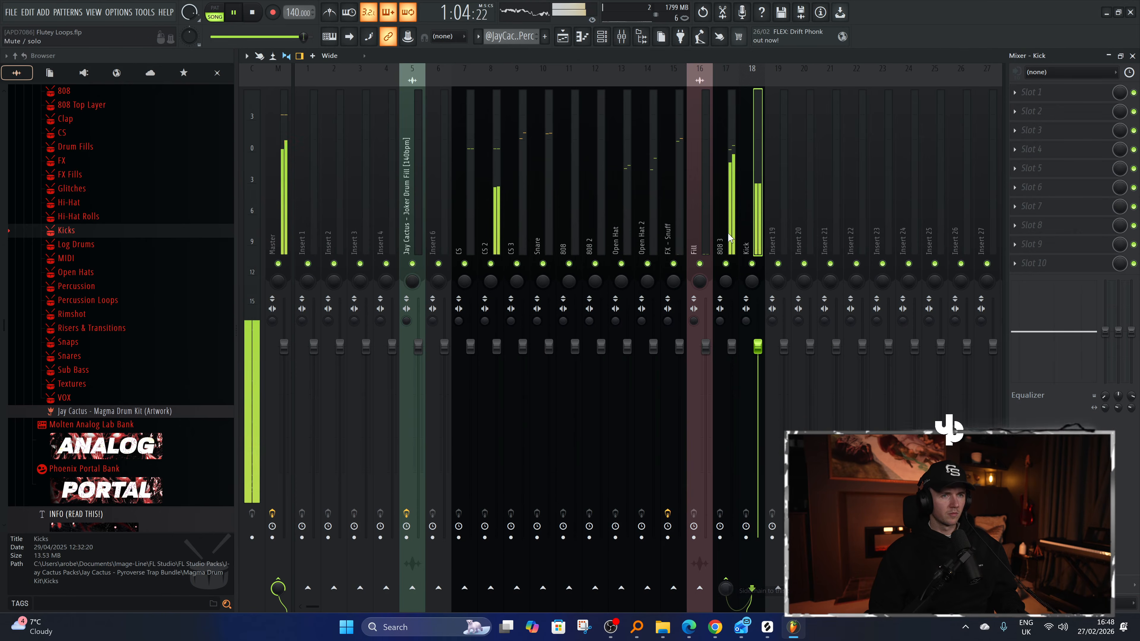
Load the VST3 version of Kickstart 2 into the first effect slot of the 808 3 mixer track.
{"action": "left_click", "coordinate": [729, 235]}
{"action": "left_click", "coordinate": [1066, 94]}
{"action": "left_click", "coordinate": [717, 16]}
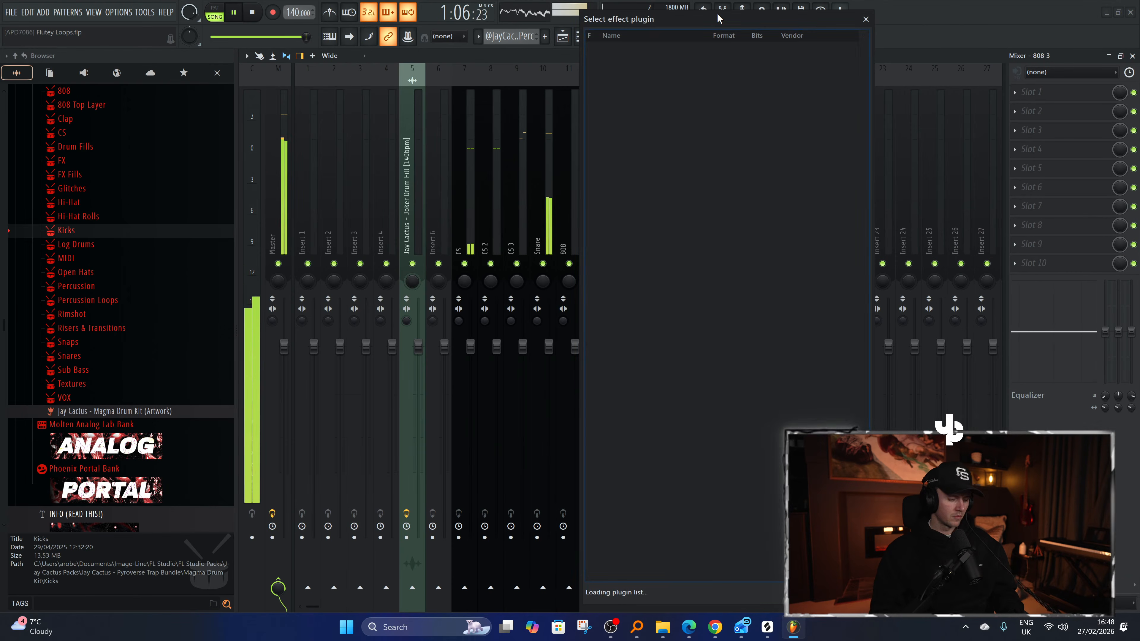
{"action": "type", "text": "kick"}
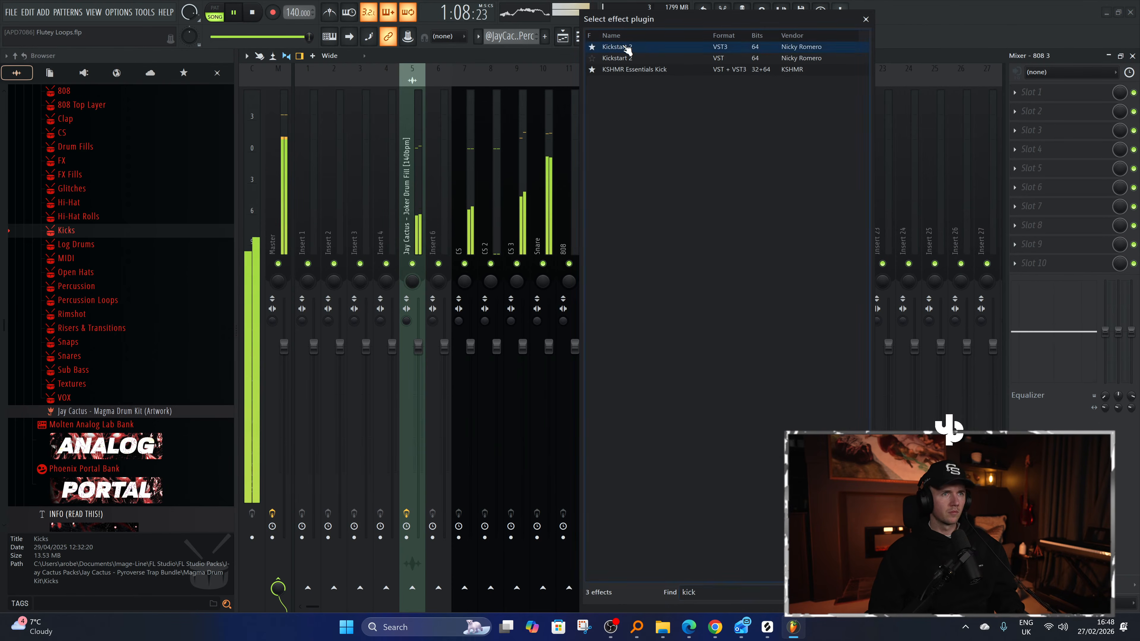
{"action": "double_click", "coordinate": [627, 48]}
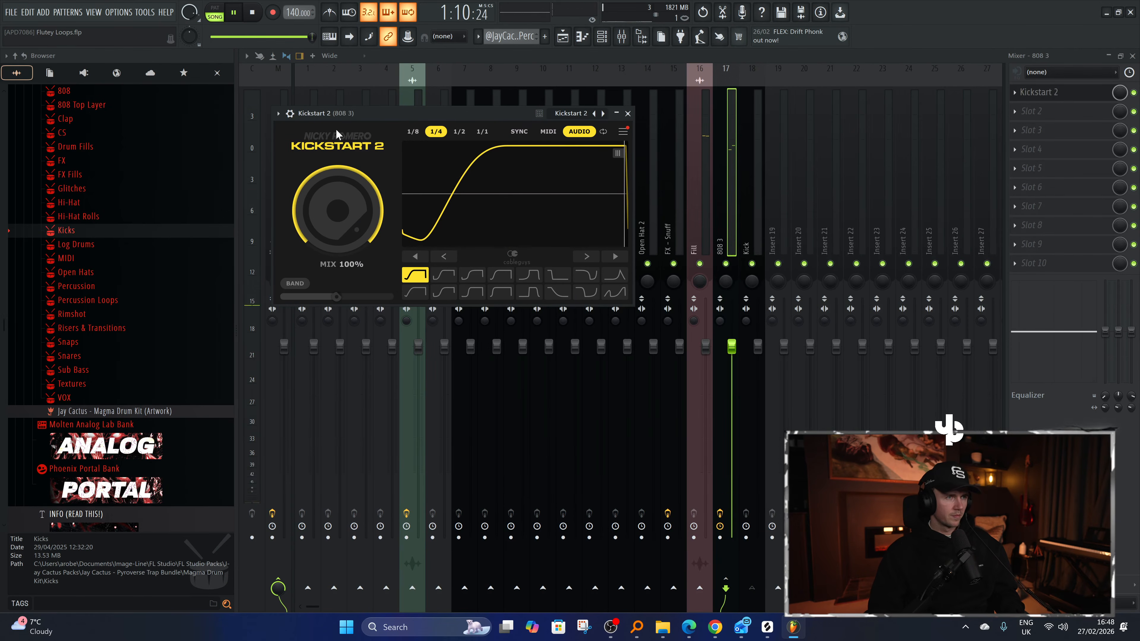
Assign Kickstart 2's sidechain input in its processing settings and limit the ducking to the band below about 217 Hz.
{"action": "left_click", "coordinate": [290, 114]}
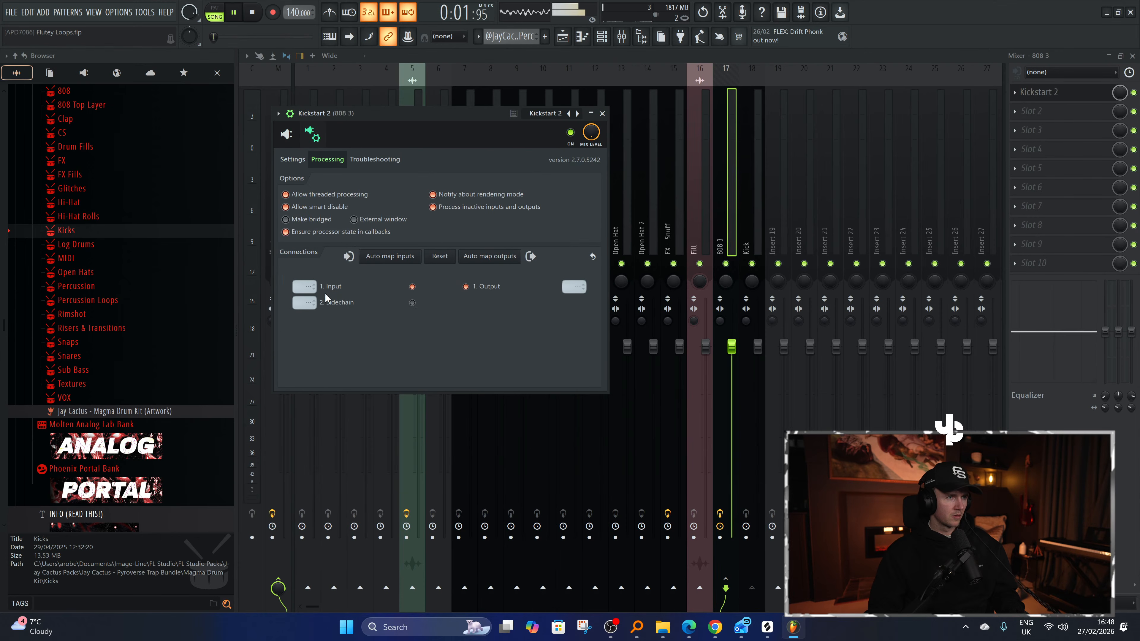
{"action": "left_click", "coordinate": [326, 321]}
{"action": "left_click", "coordinate": [286, 134]}
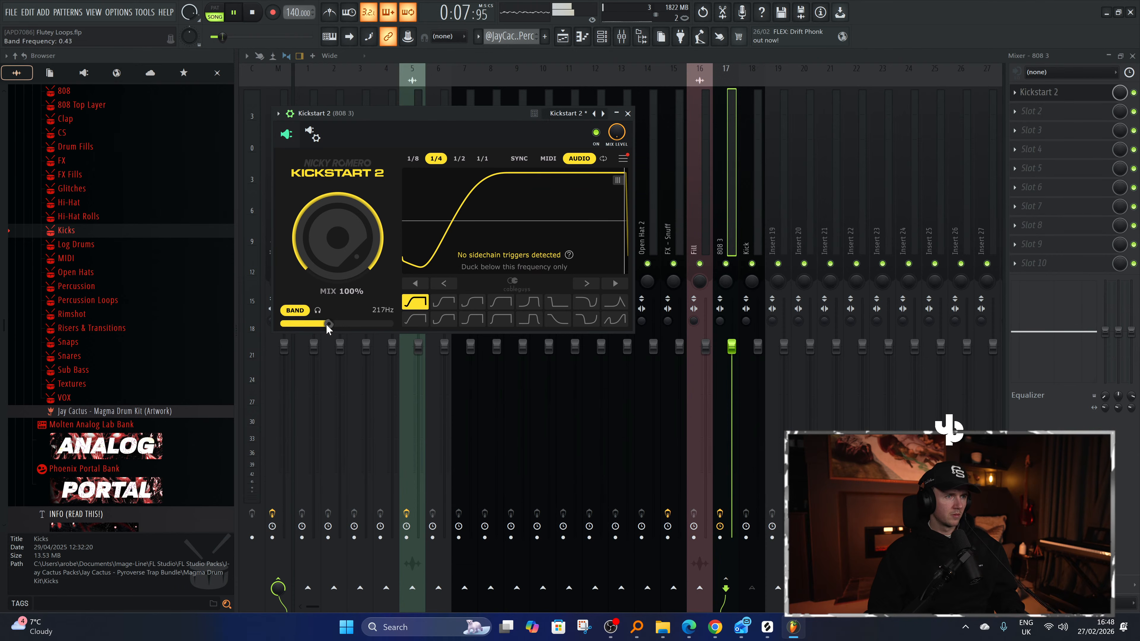
Play the arrangement from the start and route the brass-flute loop on Track 4 to mixer insert 6.
{"action": "key", "text": "F5"}
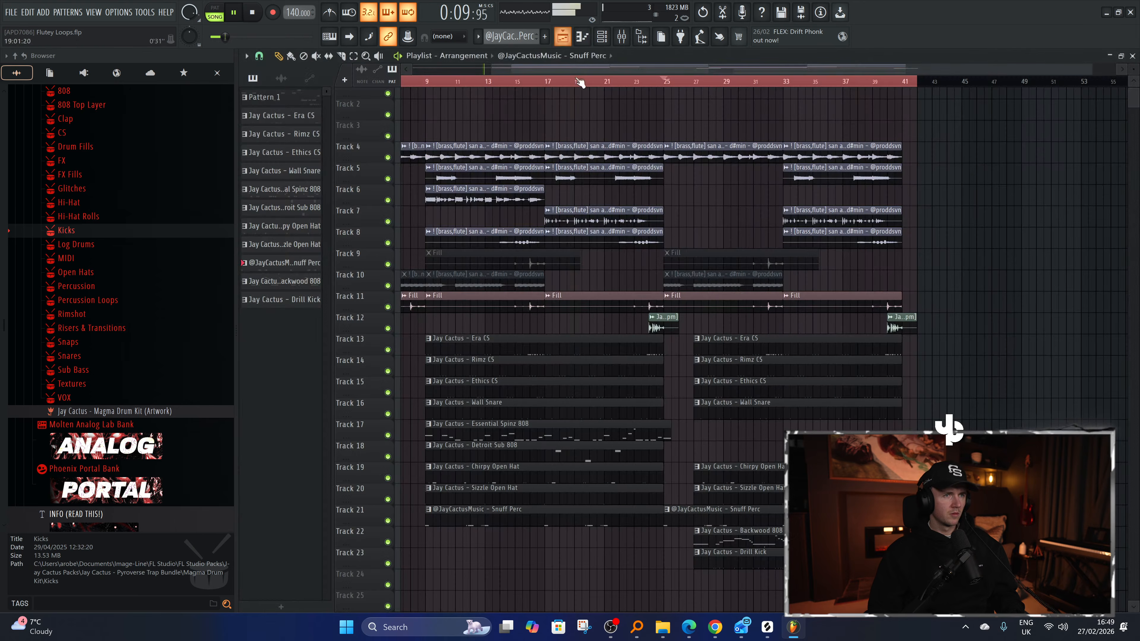
{"action": "key", "text": "space"}
{"action": "scroll", "coordinate": [516, 366], "scroll_direction": "down", "scroll_amount": 2}
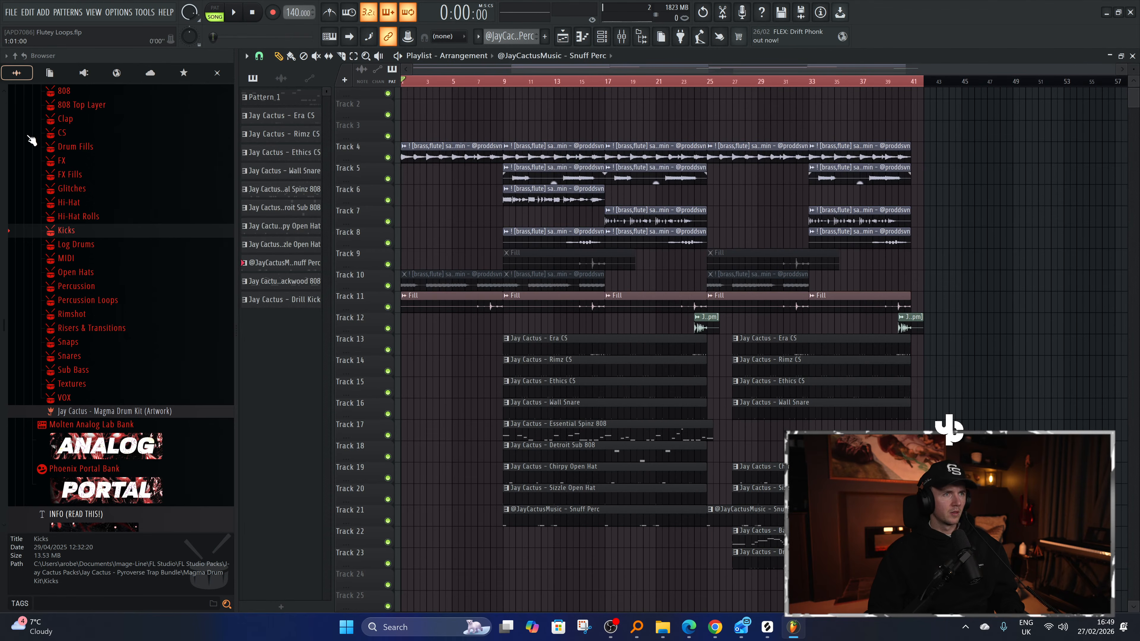
{"action": "scroll", "coordinate": [452, 120], "scroll_direction": "up", "scroll_amount": 3}
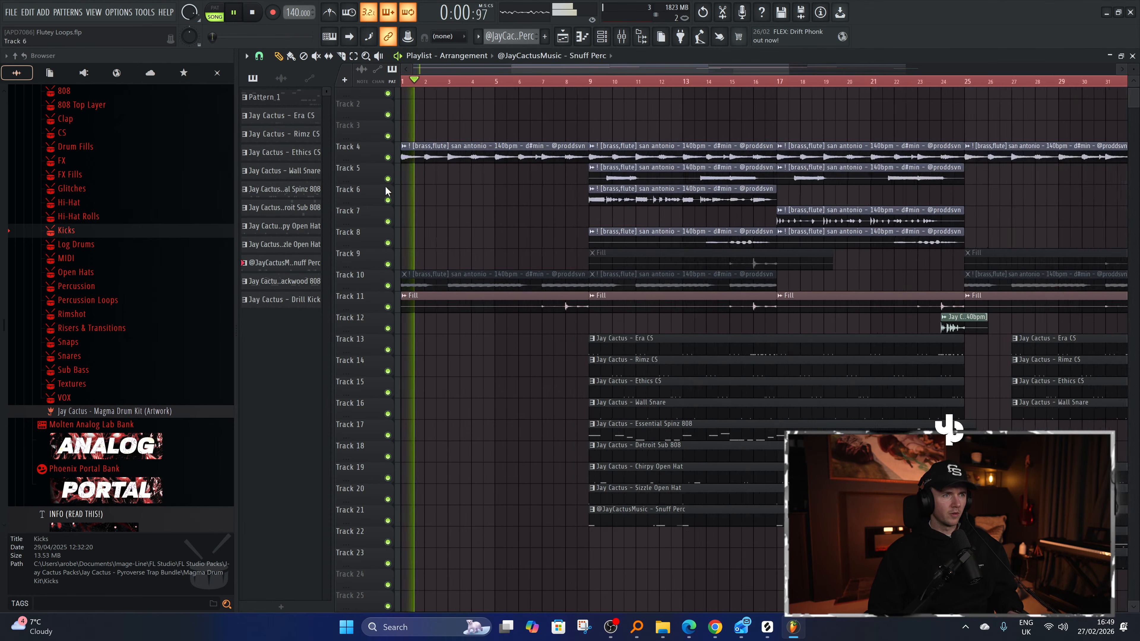
{"action": "left_click", "coordinate": [623, 43]}
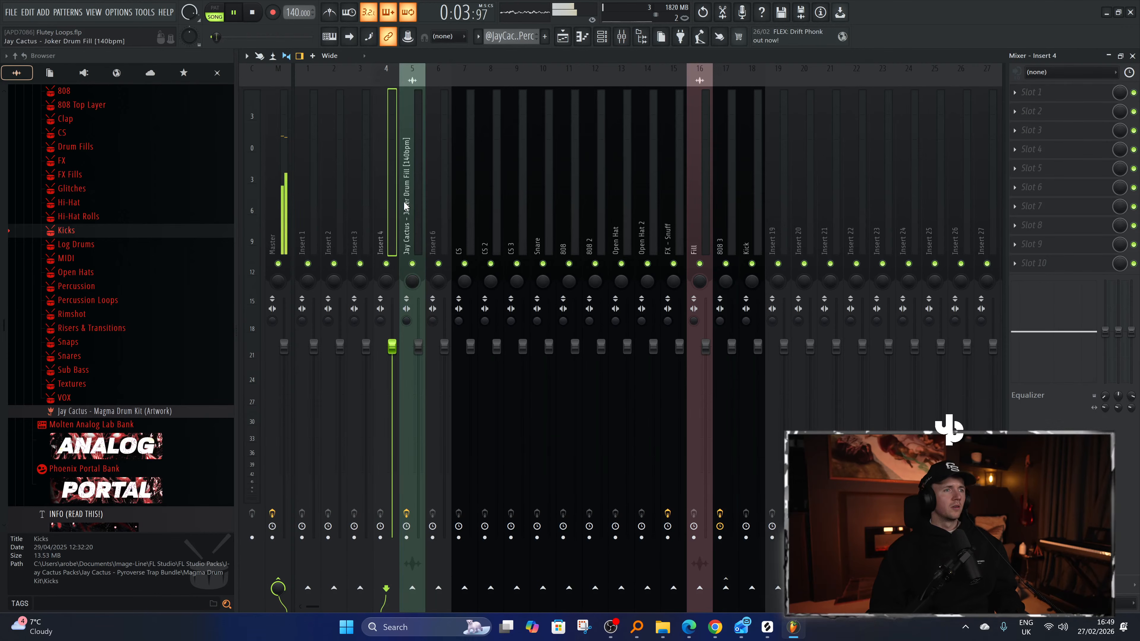
{"action": "left_click", "coordinate": [286, 197]}
{"action": "left_click", "coordinate": [561, 36]}
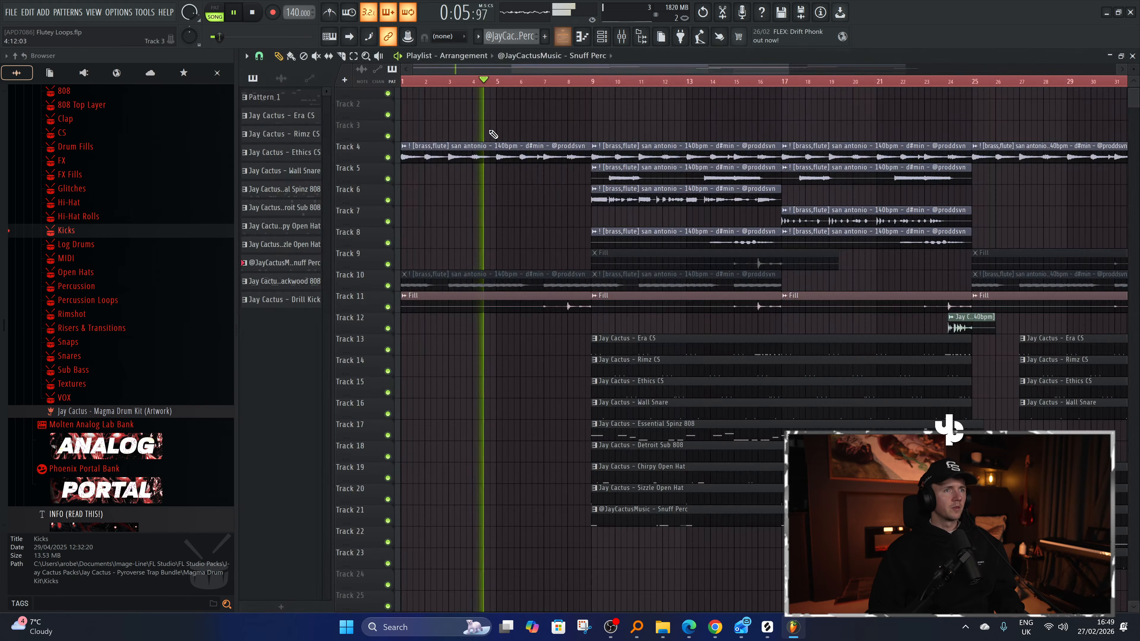
{"action": "double_click", "coordinate": [493, 145]}
{"action": "key", "text": "ctrl+l"}
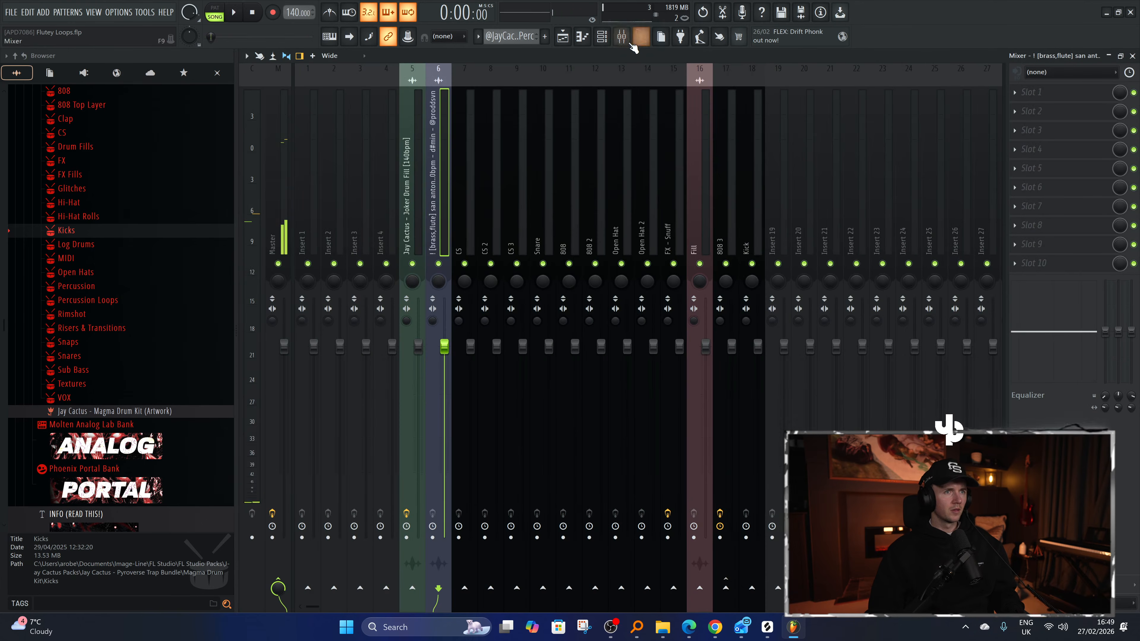
{"action": "left_click", "coordinate": [623, 38]}
{"action": "left_click", "coordinate": [623, 38]}
Load ValhallaVintageVerb on the brass-flute loop's mixer track with a 2.58 s decay and a 14.55 ms predelay.
{"action": "left_click", "coordinate": [1051, 91]}
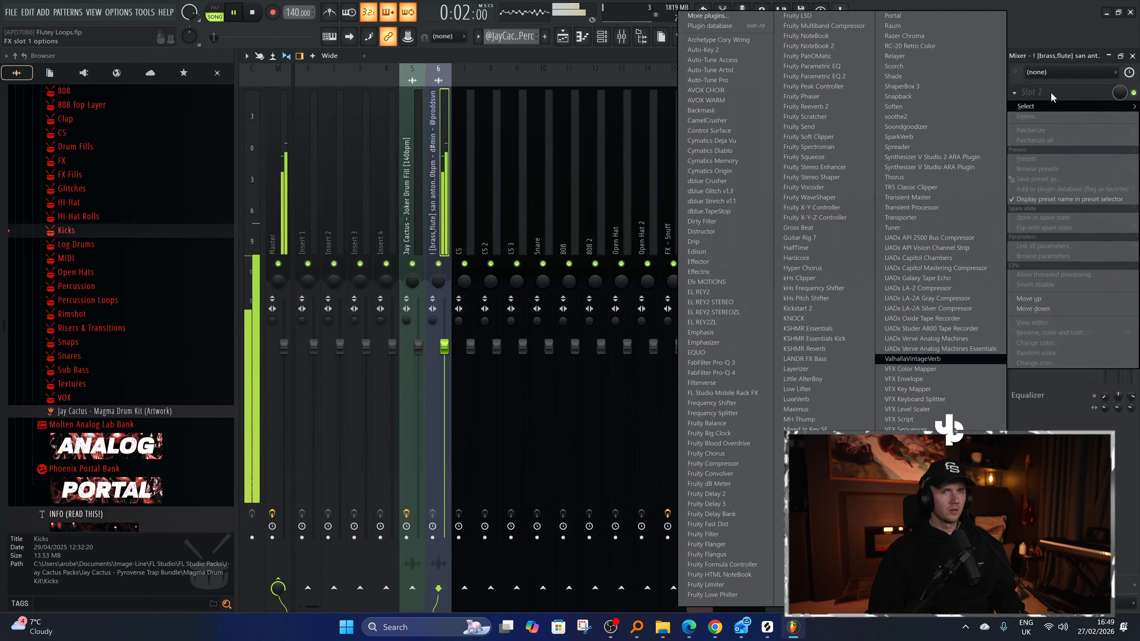
{"action": "left_click", "coordinate": [940, 359]}
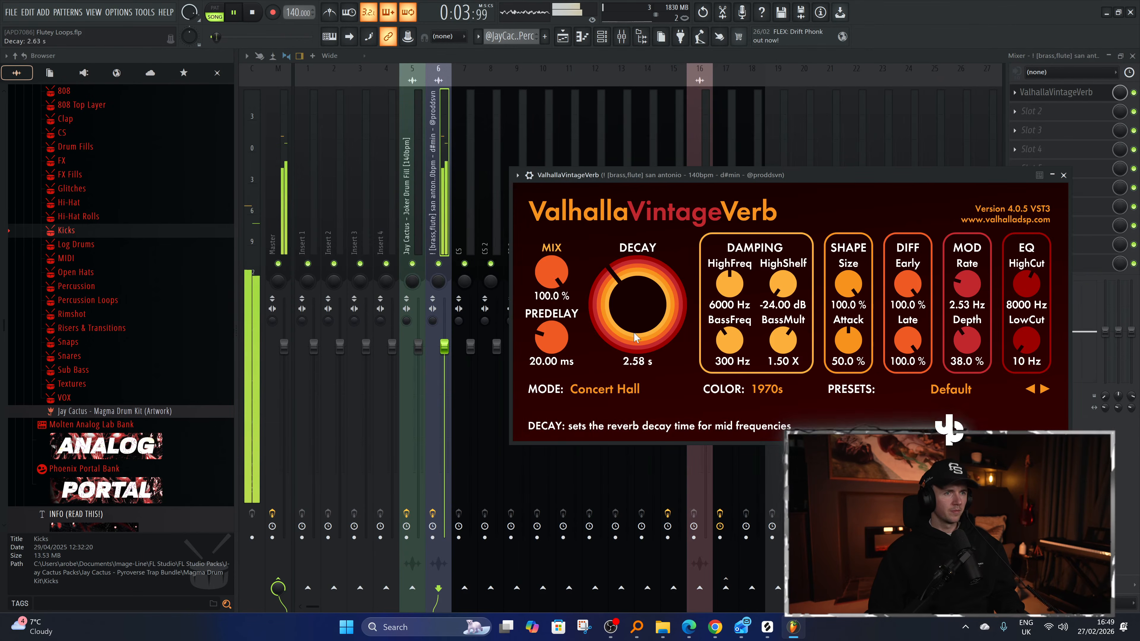
{"action": "mouse_move", "coordinate": [552, 337]}
{"action": "left_mouse_down"}
{"action": "mouse_move", "coordinate": [551, 323]}
{"action": "mouse_move", "coordinate": [551, 355]}
{"action": "left_mouse_up"}
Set the reverb's mix to 85% and low cut to 440 Hz, keeping Concert Hall mode after auditioning Bright Hall.
{"action": "left_click", "coordinate": [604, 389]}
{"action": "left_click", "coordinate": [604, 63]}
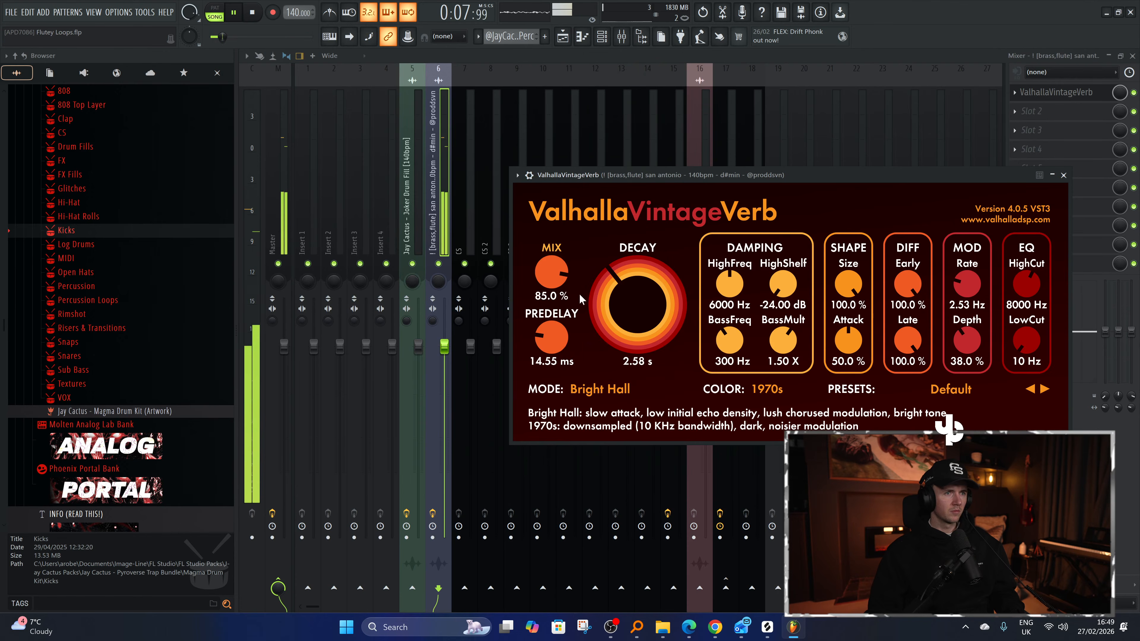
{"action": "left_click", "coordinate": [614, 382]}
{"action": "left_click", "coordinate": [604, 45]}
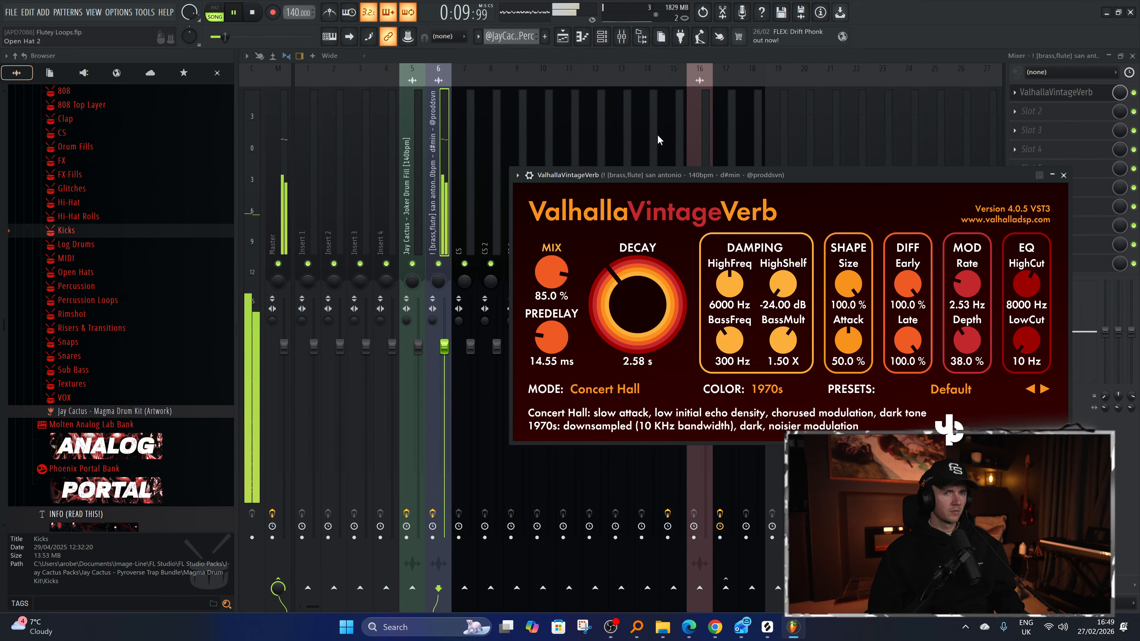
{"action": "left_click_drag", "start_coordinate": [1021, 348], "coordinate": [1019, 299]}
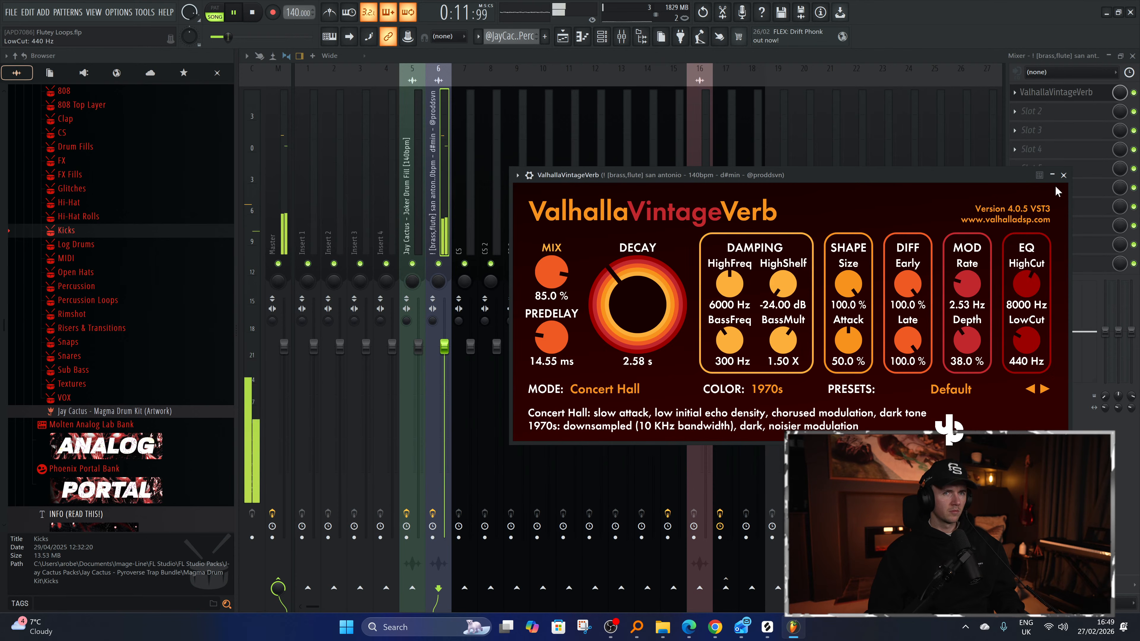
Move ValhallaVintageVerb down to the second effect slot and create an automation clip for its mix level.
{"action": "scroll", "coordinate": [1074, 95], "scroll_direction": "down", "scroll_amount": 1}
{"action": "left_click", "coordinate": [1074, 91]}
{"action": "left_click", "coordinate": [1074, 91]}
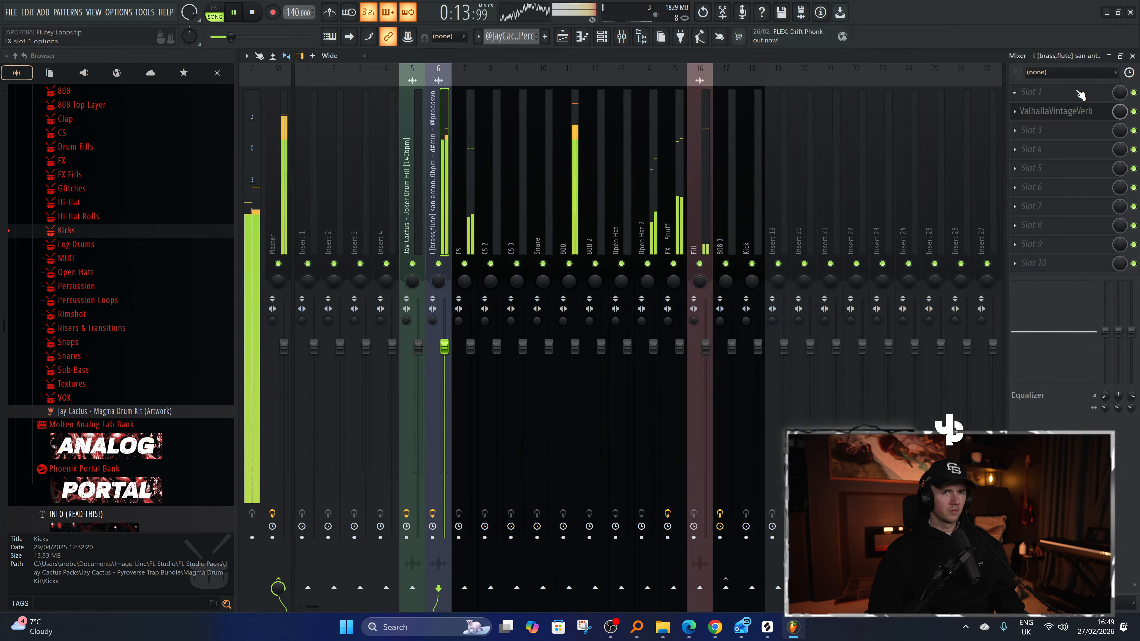
{"action": "right_click", "coordinate": [1120, 112]}
{"action": "left_click", "coordinate": [1094, 189]}
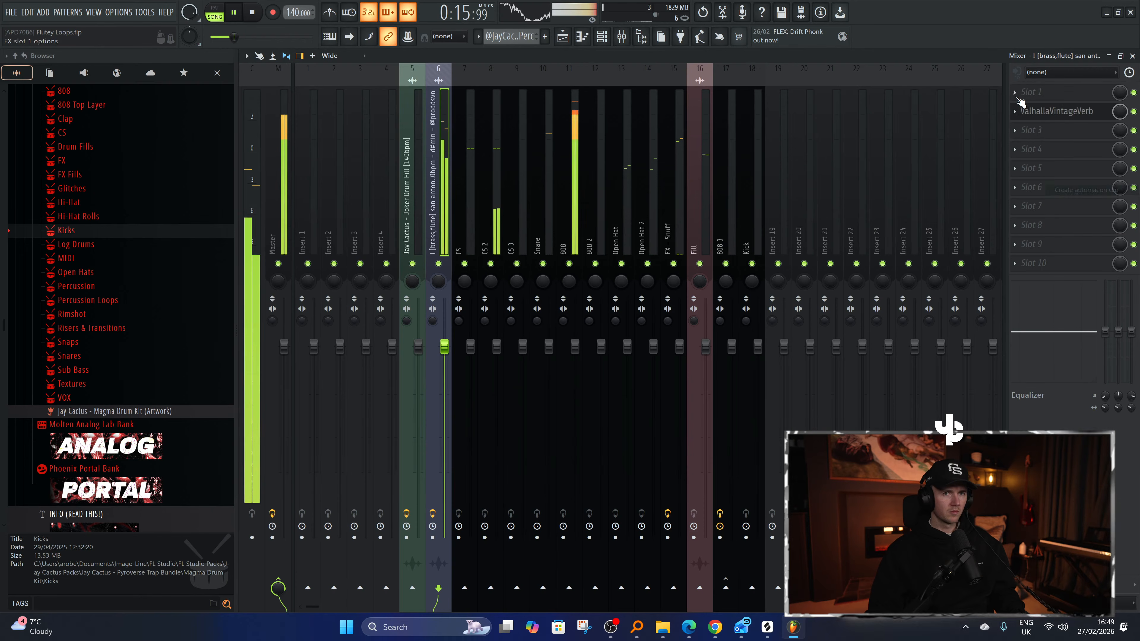
Shape the reverb mix automation to fall to its minimum at bar 9 and stay there to the end, and audition the intro.
{"action": "left_click", "coordinate": [563, 37]}
{"action": "right_click", "coordinate": [592, 104]}
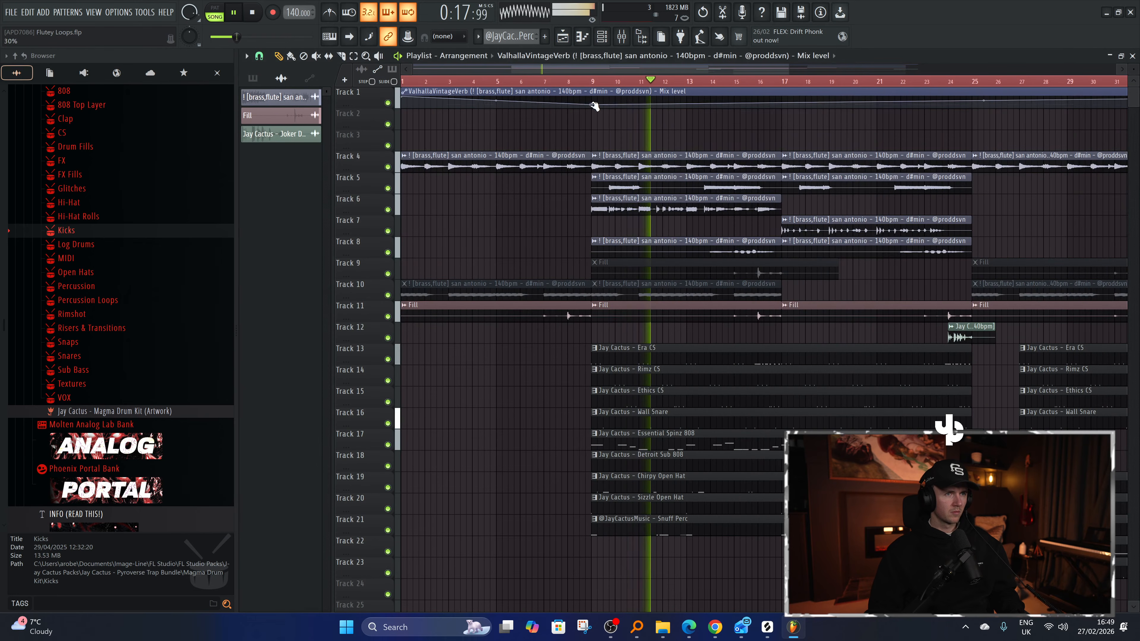
{"action": "left_click_drag", "start_coordinate": [593, 104], "coordinate": [595, 167]}
{"action": "scroll", "coordinate": [597, 164], "scroll_direction": "down", "scroll_amount": 3}
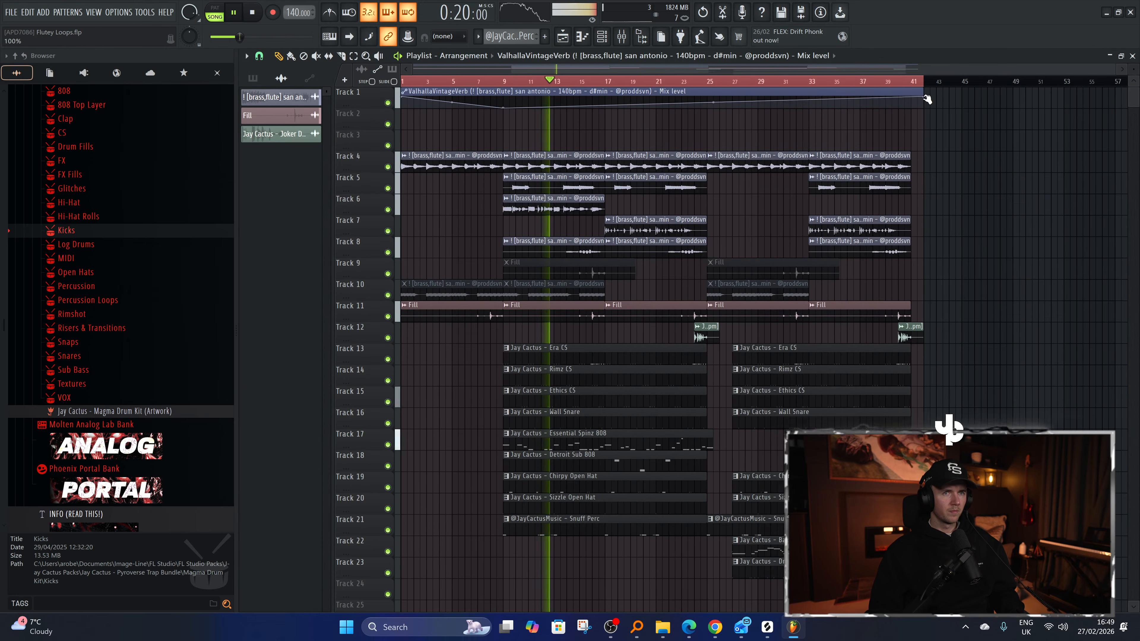
{"action": "left_click_drag", "start_coordinate": [924, 97], "coordinate": [917, 126]}
{"action": "key", "text": "space"}
{"action": "key", "text": "space"}
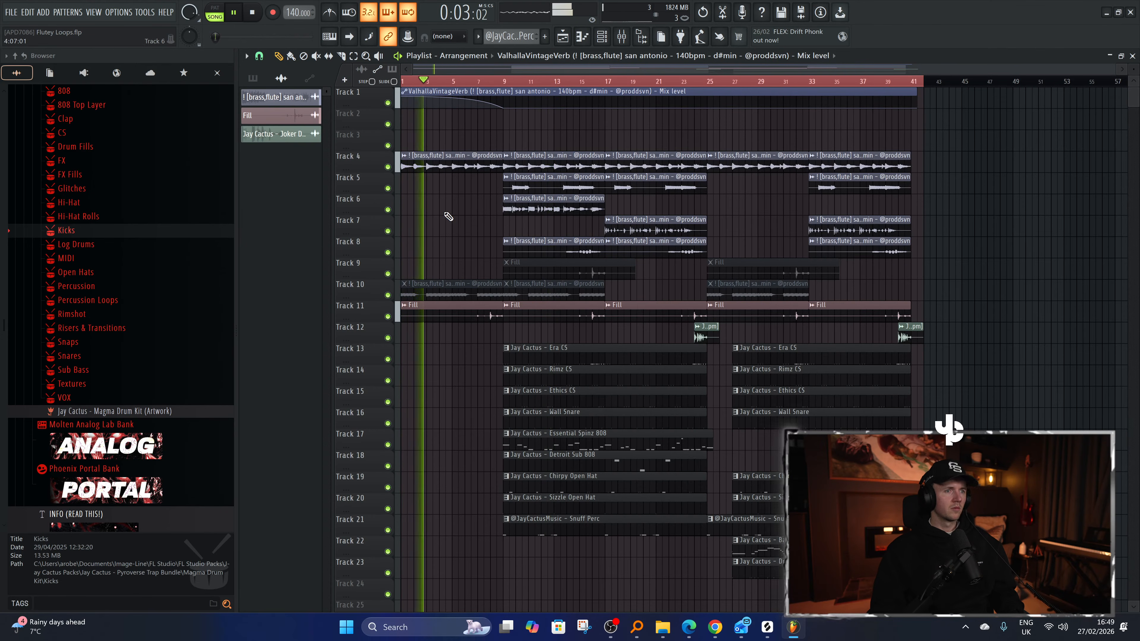
{"action": "scroll", "coordinate": [417, 297], "scroll_direction": "up", "scroll_amount": 2}
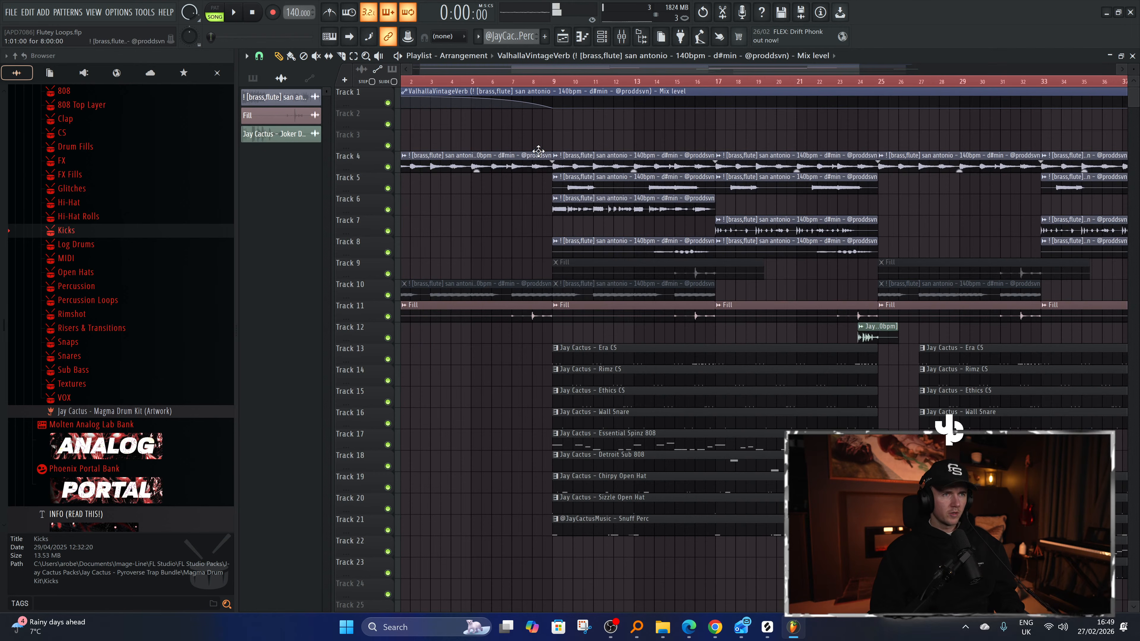
{"action": "left_click_drag", "start_coordinate": [433, 69], "coordinate": [421, 71]}
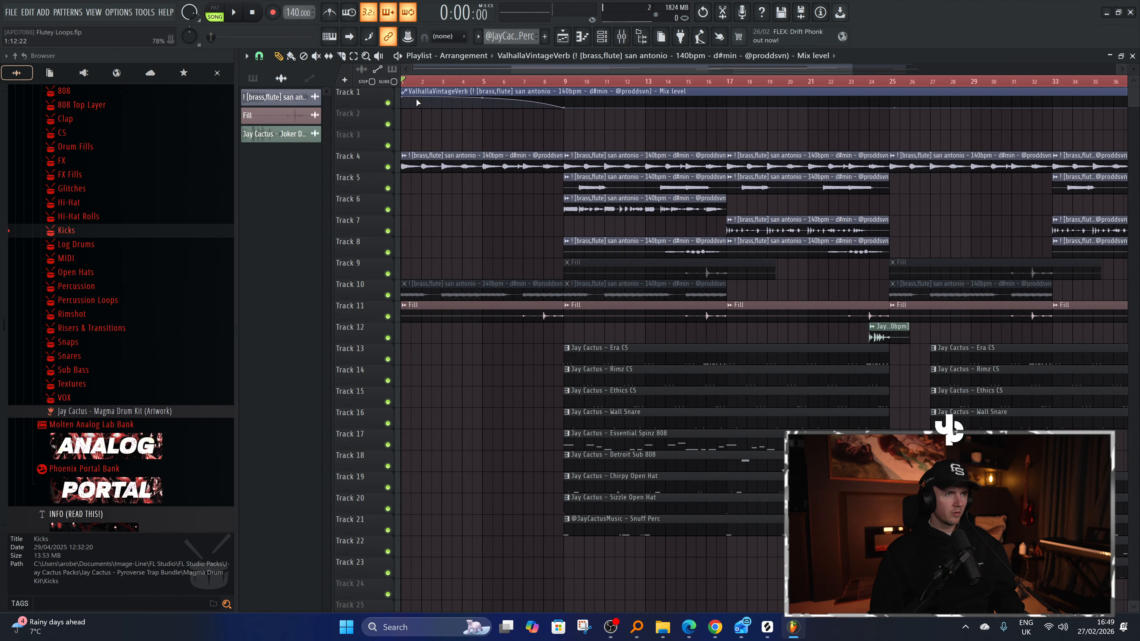
Load ValhallaVintageVerb in the master track's first effect slot, set its mix to 40.4% and raise its low cut to about 260 Hz.
{"action": "left_click", "coordinate": [620, 36]}
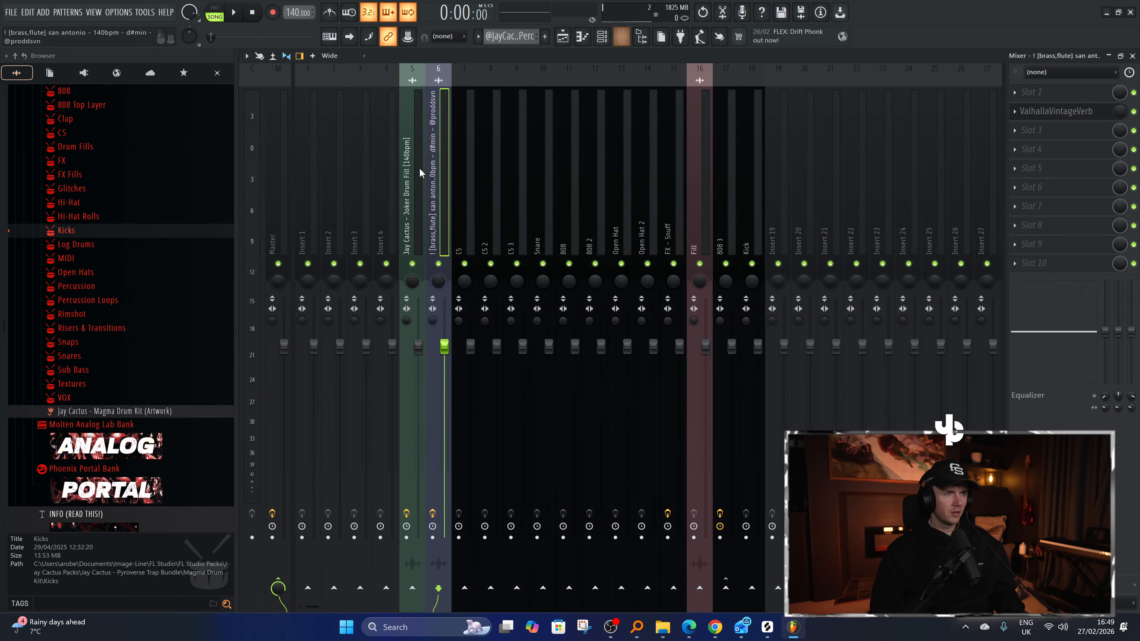
{"action": "left_click", "coordinate": [282, 172]}
{"action": "left_click", "coordinate": [1064, 94]}
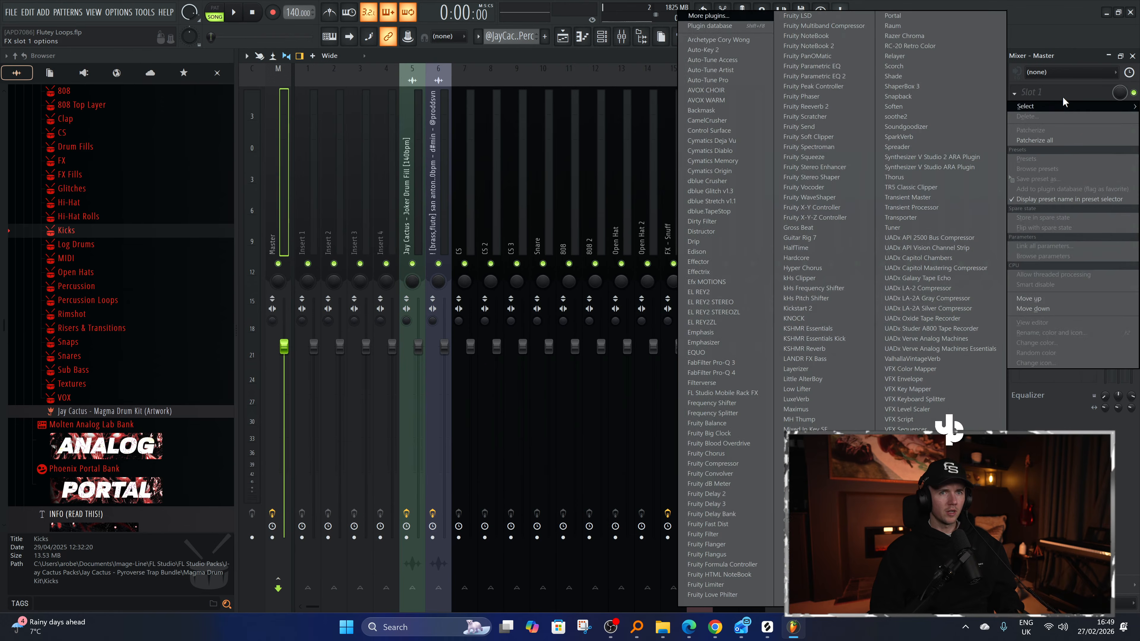
{"action": "left_click", "coordinate": [749, 19]}
{"action": "type", "text": "re"}
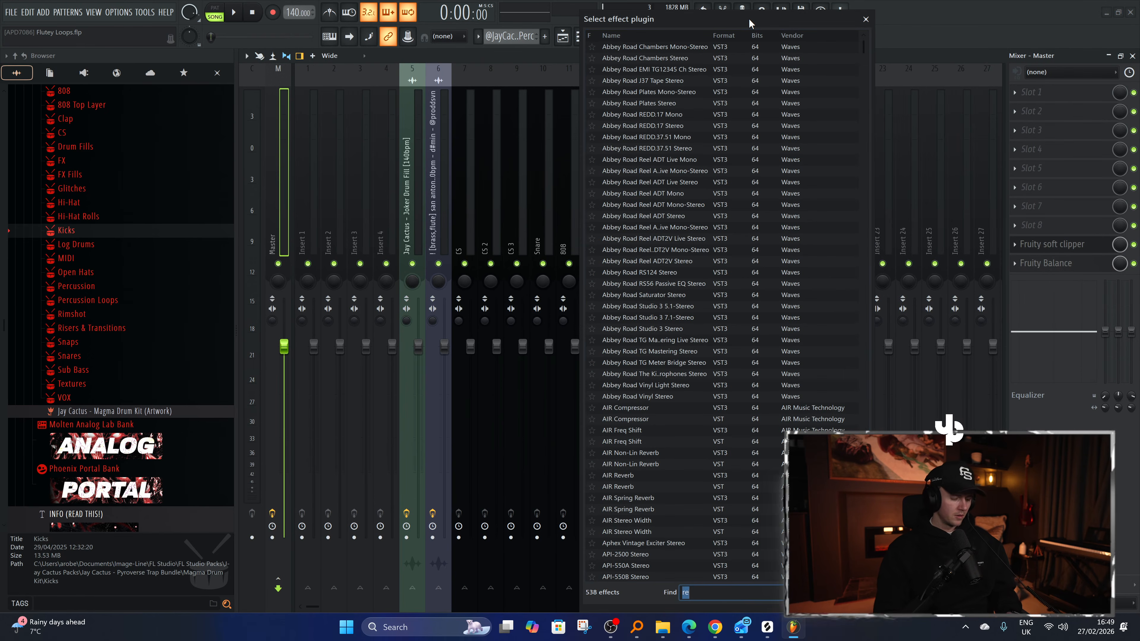
{"action": "type", "text": "val"}
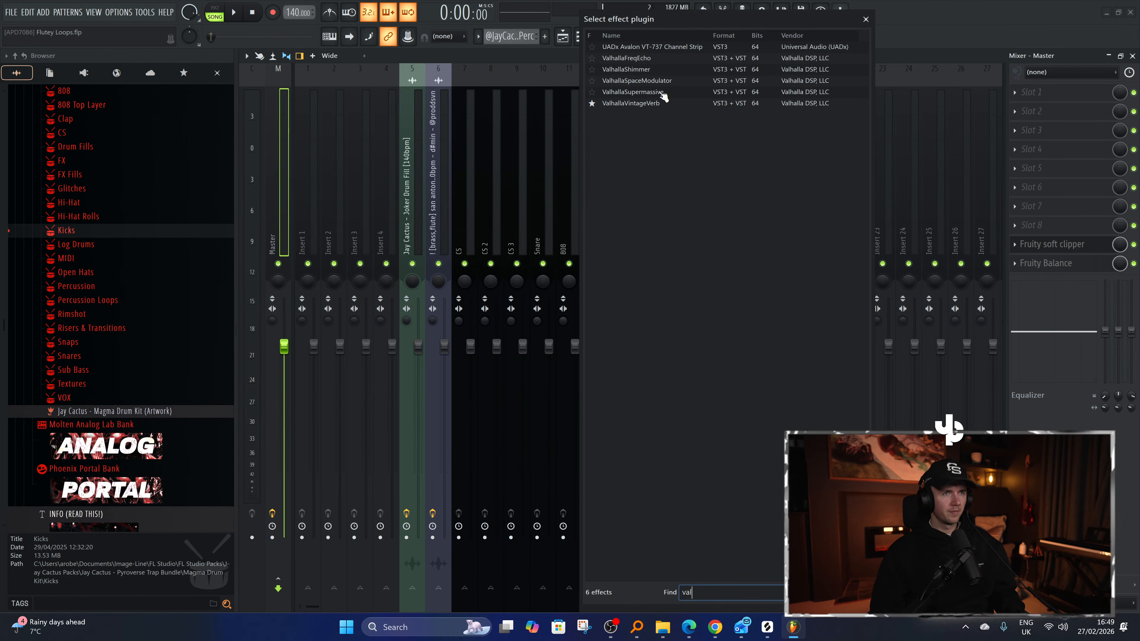
{"action": "double_click", "coordinate": [647, 105]}
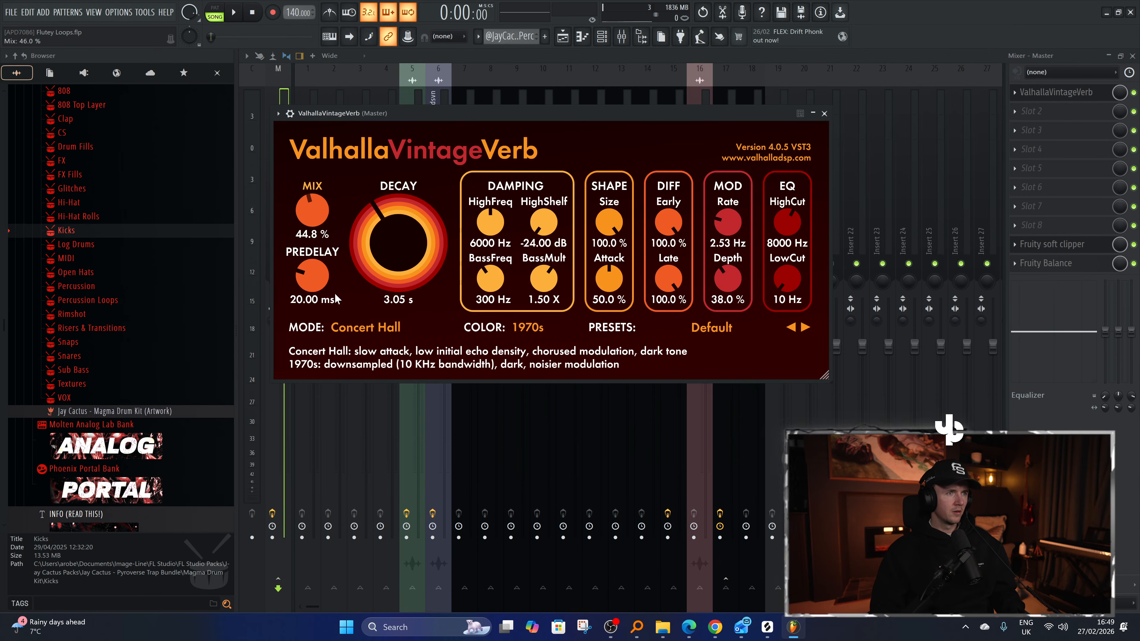
{"action": "left_click_drag", "start_coordinate": [319, 212], "coordinate": [337, 266]}
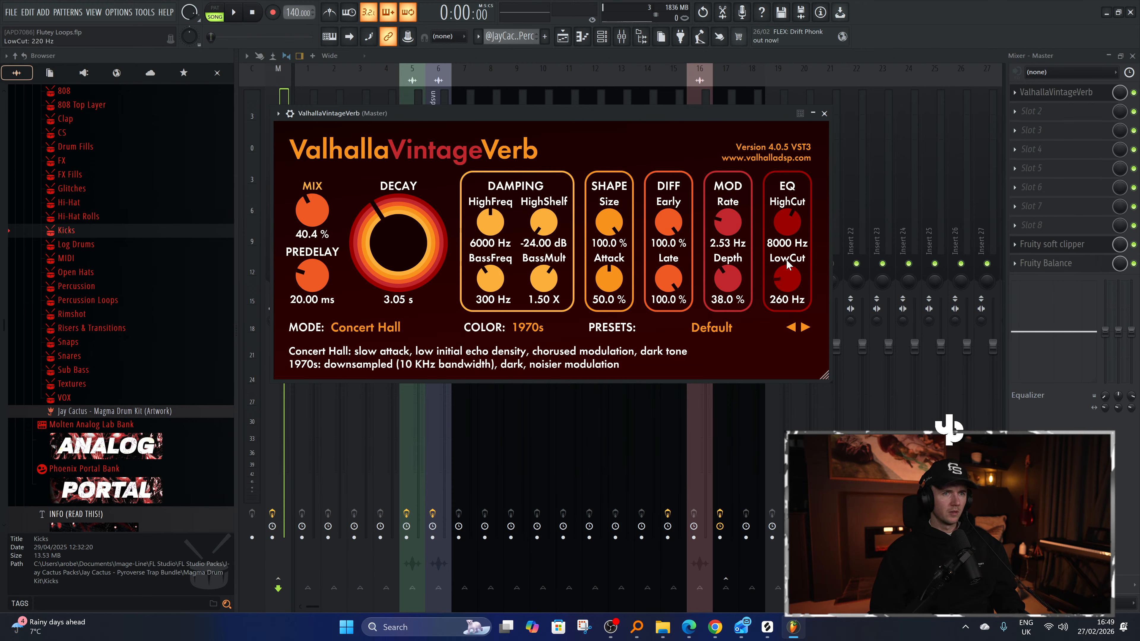
Copy the Era CS, Rimz CS and Ethics CS clips from bar 9 to bar 1 on Tracks 13 to 15.
{"action": "left_click", "coordinate": [562, 37]}
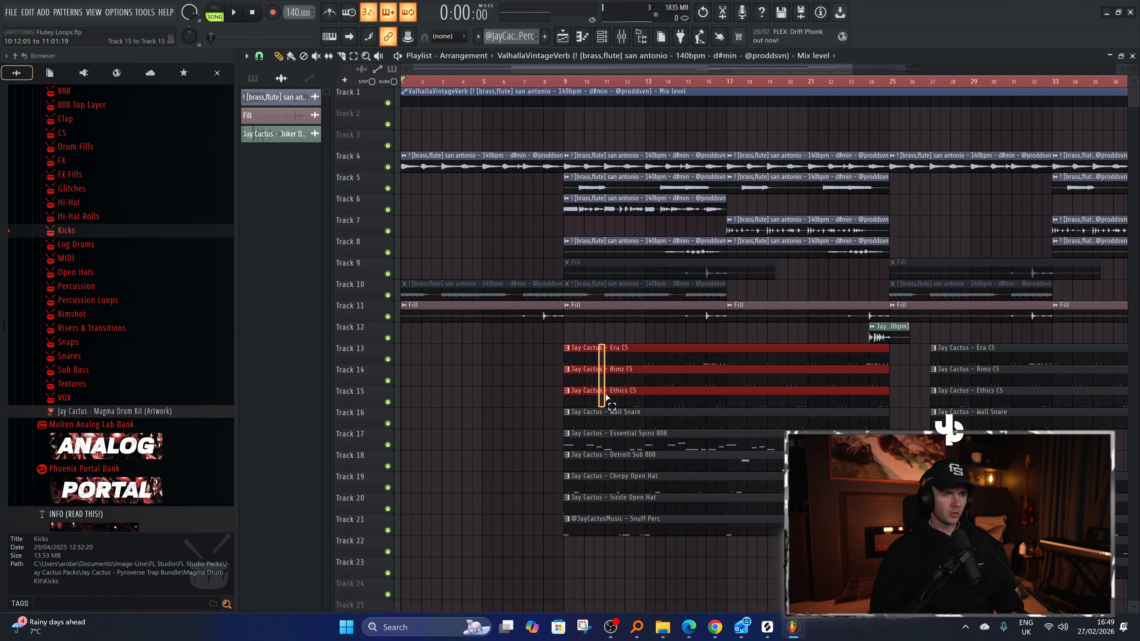
{"action": "left_click_drag", "start_coordinate": [606, 398], "coordinate": [553, 372]}
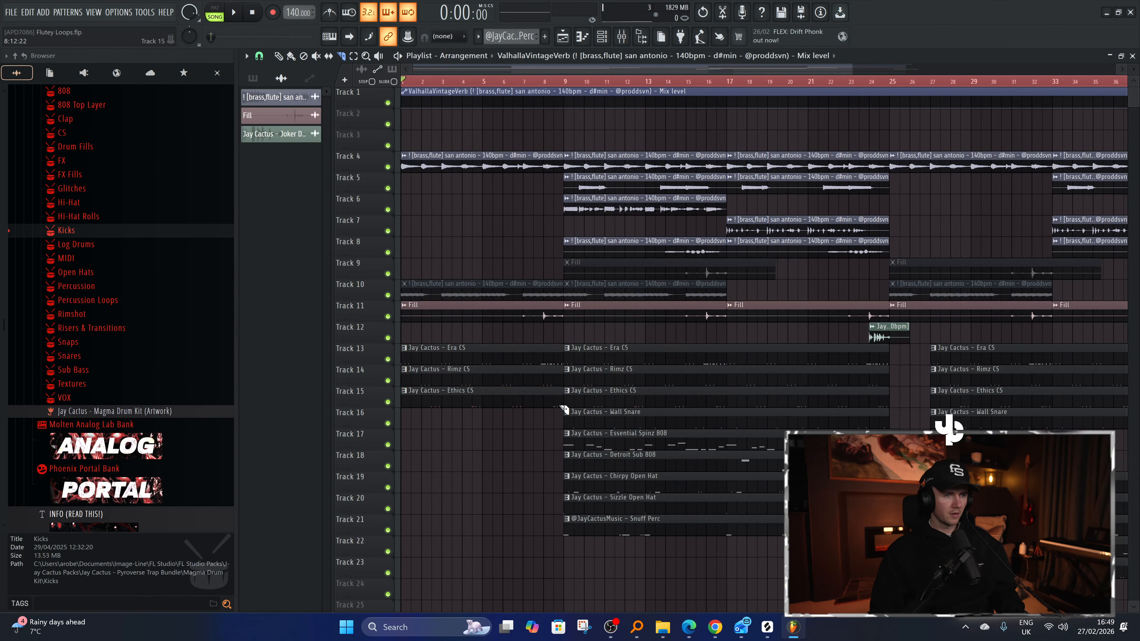
{"action": "key", "text": "space"}
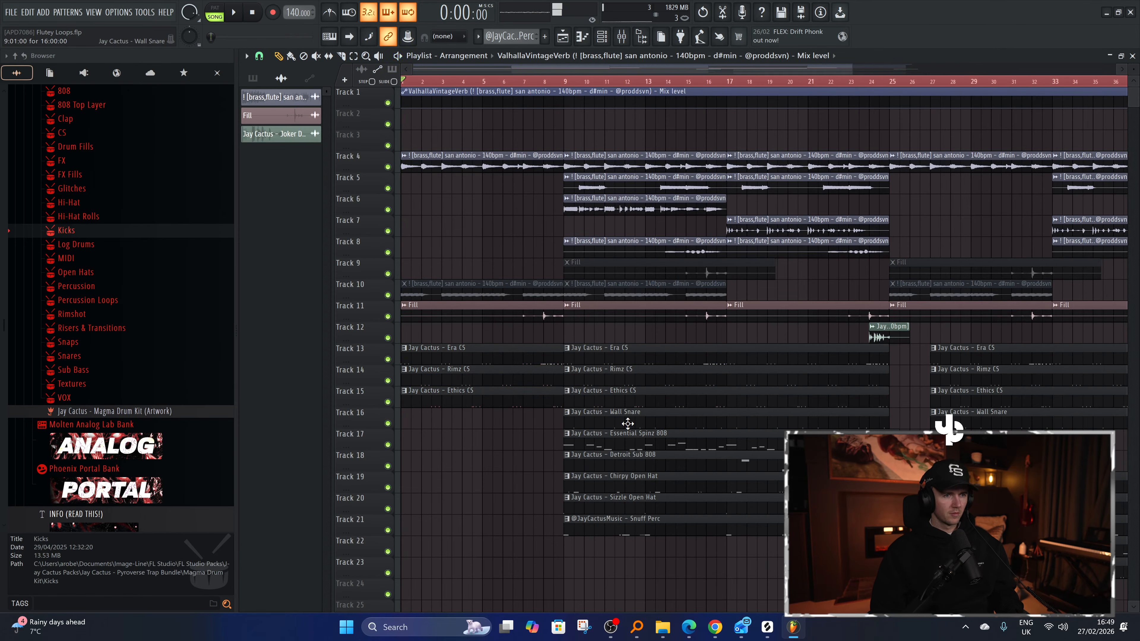
Place a Wall Snare pattern clip at bar 1 on Track 22 and shorten it to end at bar 9.
{"action": "left_click", "coordinate": [627, 424]}
{"action": "key", "text": "space"}
{"action": "left_click_drag", "start_coordinate": [481, 550], "coordinate": [440, 544]}
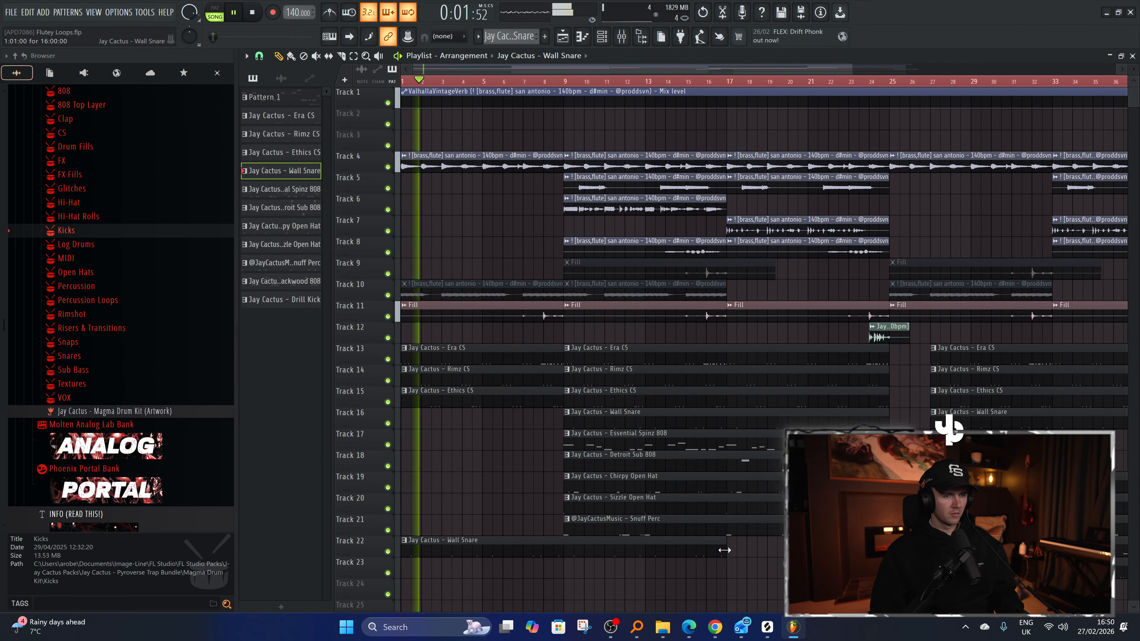
{"action": "left_click_drag", "start_coordinate": [724, 551], "coordinate": [562, 550]}
{"action": "key", "text": "space"}
Try replacing the intro's Ethics CS clip on Track 15 with the Wall Snare clip, then undo it and remove the stray snare copy.
{"action": "scroll", "coordinate": [403, 544], "scroll_direction": "up", "scroll_amount": 3}
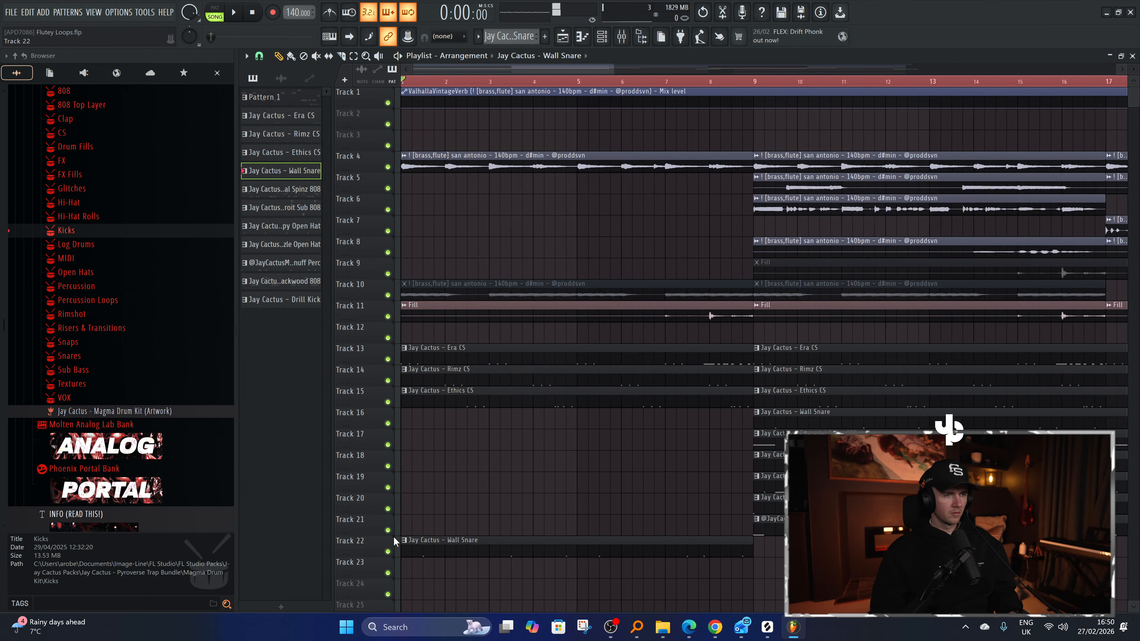
{"action": "key", "text": "space"}
{"action": "left_click_drag", "start_coordinate": [462, 562], "coordinate": [449, 431]}
{"action": "right_click", "coordinate": [469, 402]}
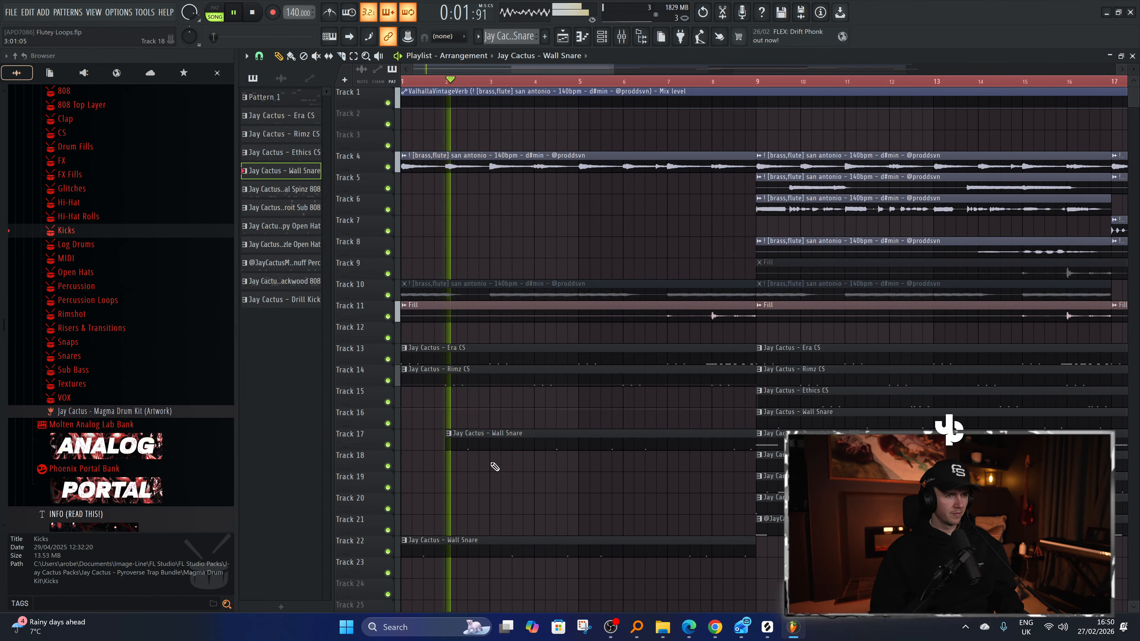
{"action": "right_click", "coordinate": [501, 446]}
{"action": "left_click_drag", "start_coordinate": [501, 545], "coordinate": [476, 389]}
{"action": "scroll", "coordinate": [496, 436], "scroll_direction": "down", "scroll_amount": 2}
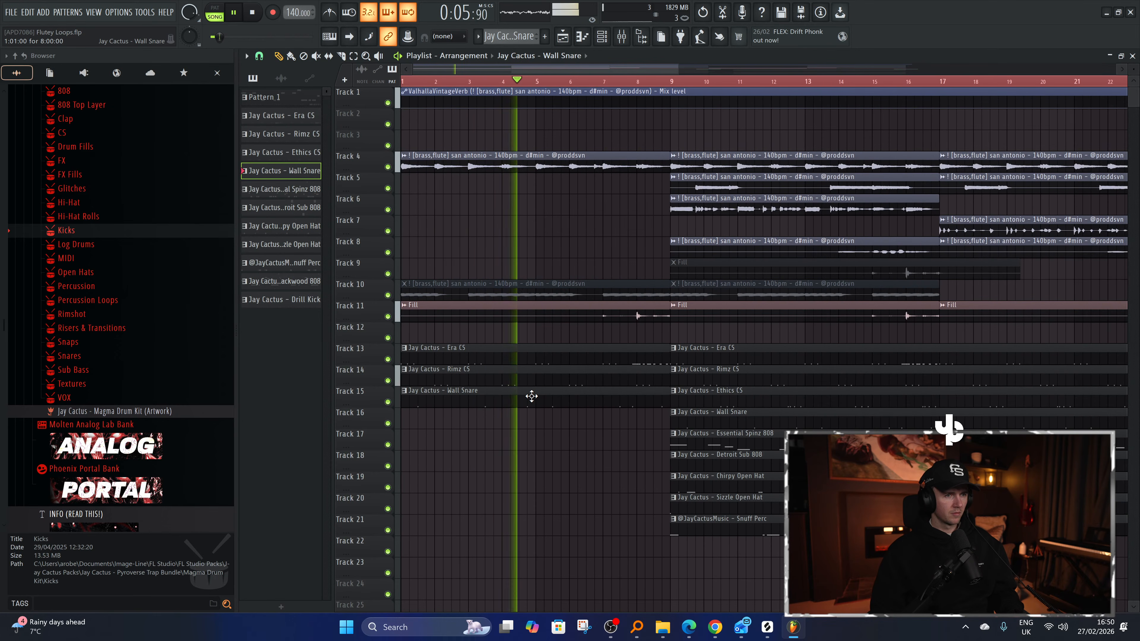
{"action": "key", "text": "ctrl+z"}
{"action": "key", "text": "ctrl+z"}
{"action": "key", "text": "ctrl+z"}
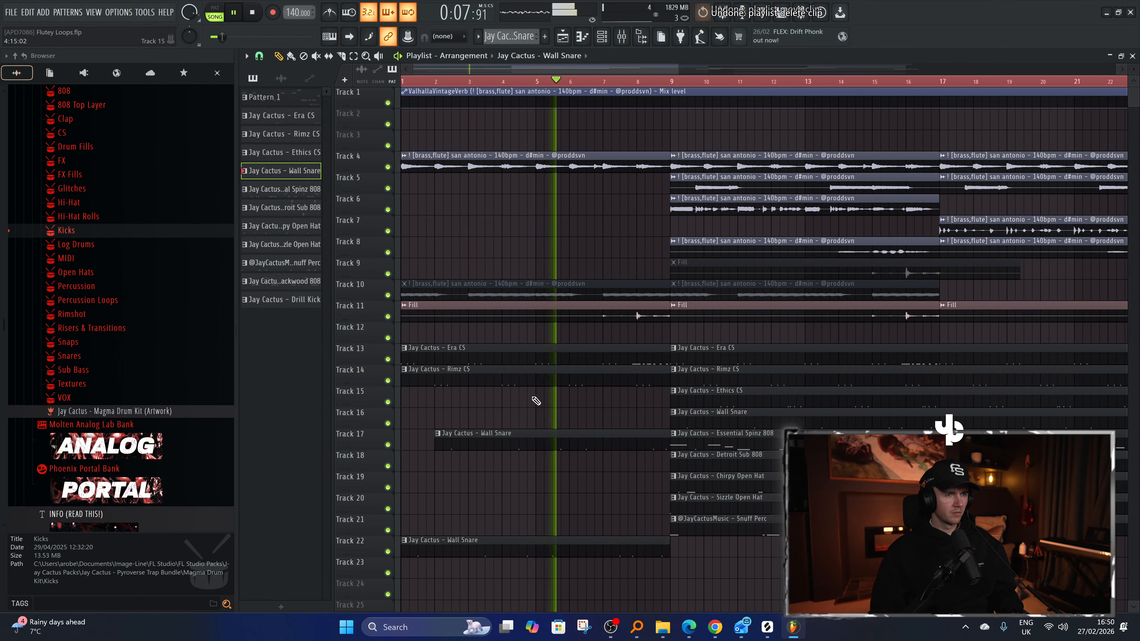
{"action": "key", "text": "space"}
{"action": "key", "text": "space"}
{"action": "right_click", "coordinate": [530, 437]}
Slice a short gap out of the intro's Ethics CS clip around bar 3 and move the intro's Wall Snare clip to Track 16.
{"action": "key", "text": "c"}
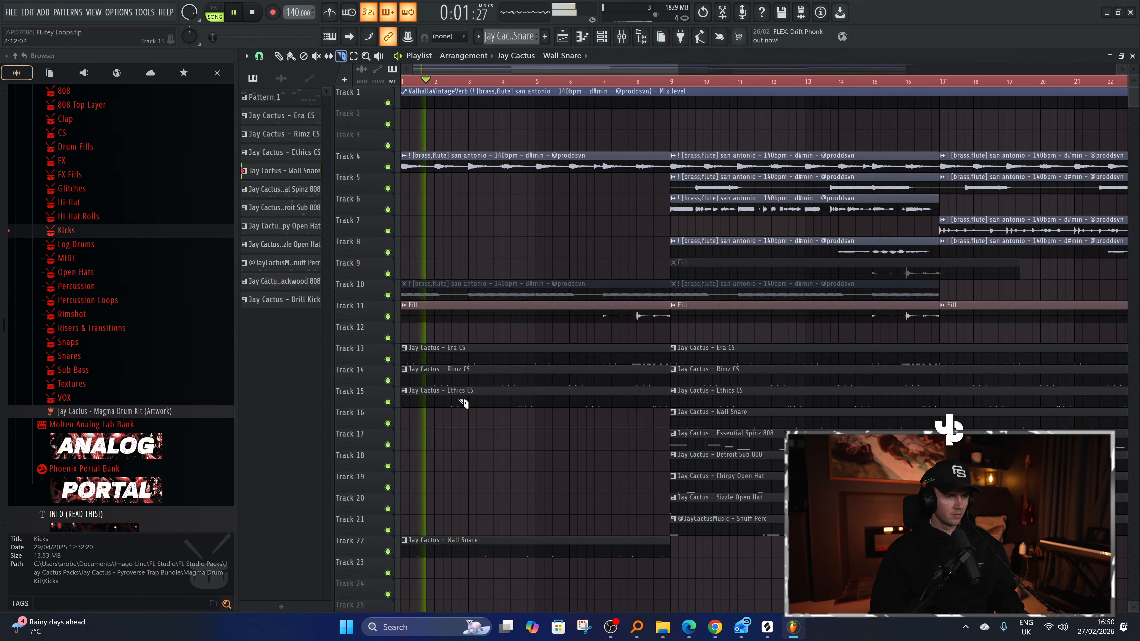
{"action": "left_click", "coordinate": [453, 399]}
{"action": "right_click", "coordinate": [477, 398]}
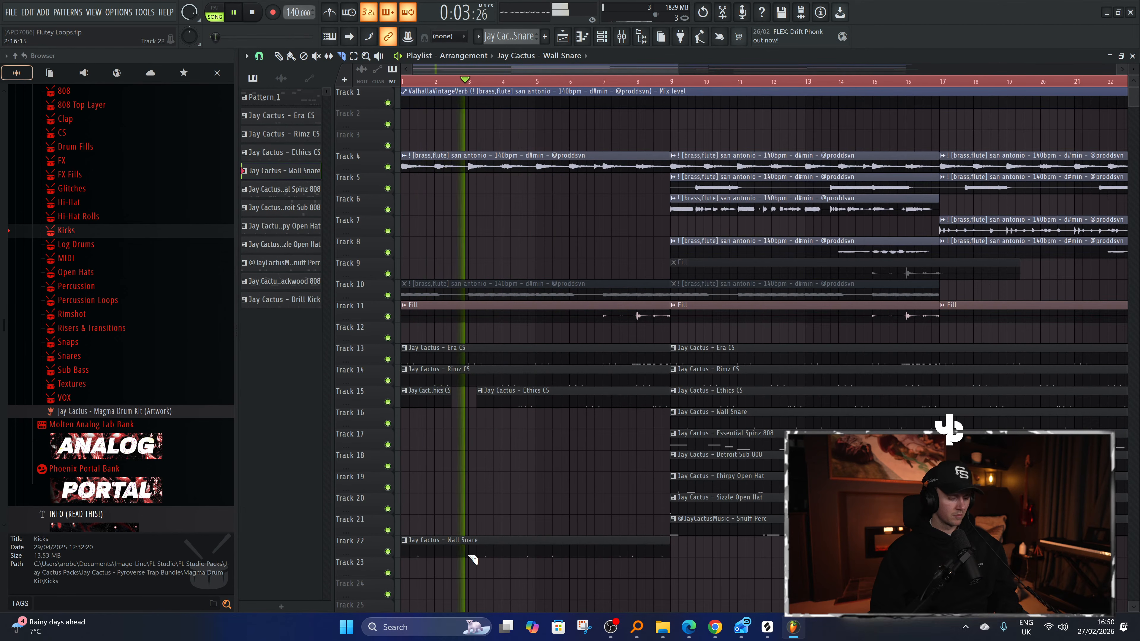
{"action": "left_click_drag", "start_coordinate": [465, 543], "coordinate": [455, 409]}
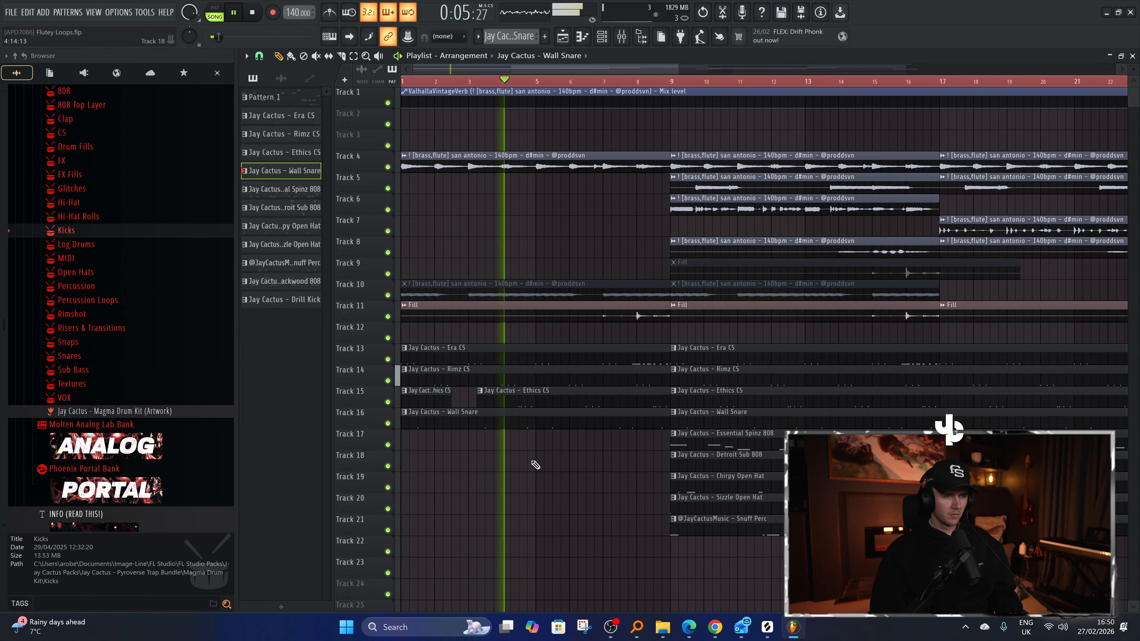
Slice a second short gap out of the intro's Ethics CS clip just before bar 7.
{"action": "scroll", "coordinate": [534, 466], "scroll_direction": "up", "scroll_amount": 2}
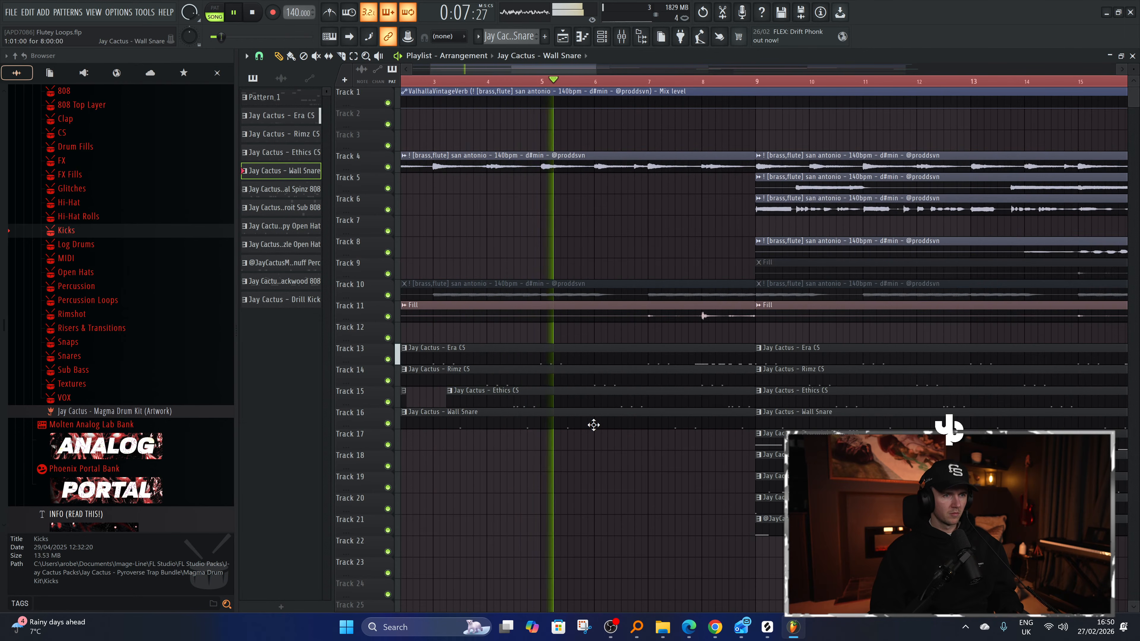
{"action": "key", "text": "c"}
{"action": "left_click", "coordinate": [621, 402]}
{"action": "right_click", "coordinate": [648, 402]}
{"action": "scroll", "coordinate": [564, 474], "scroll_direction": "down", "scroll_amount": 2}
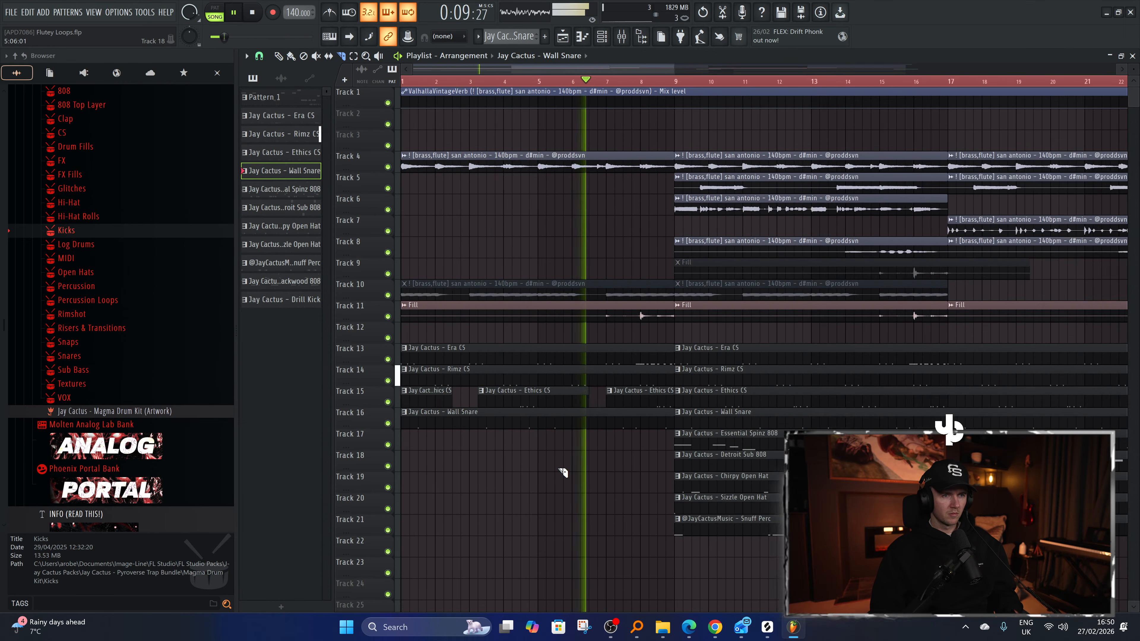
Cut the last bar before bar 9 off the intro's drum clips on Tracks 13 to 16, and stop playback.
{"action": "left_click_drag", "start_coordinate": [654, 355], "coordinate": [654, 420]}
{"action": "scroll", "coordinate": [516, 476], "scroll_direction": "down", "scroll_amount": 4}
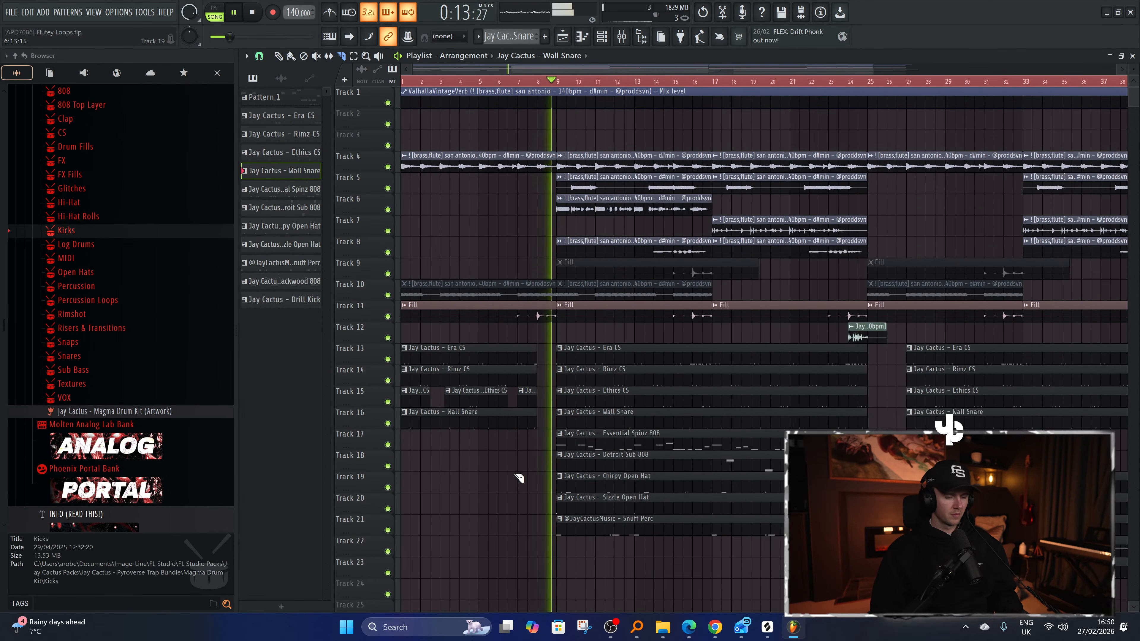
{"action": "key", "text": "p"}
{"action": "key", "text": "space"}
Create an automation clip for the mix level of the master track's ValhallaVintageVerb and play the arrangement from the start.
{"action": "key", "text": "F9"}
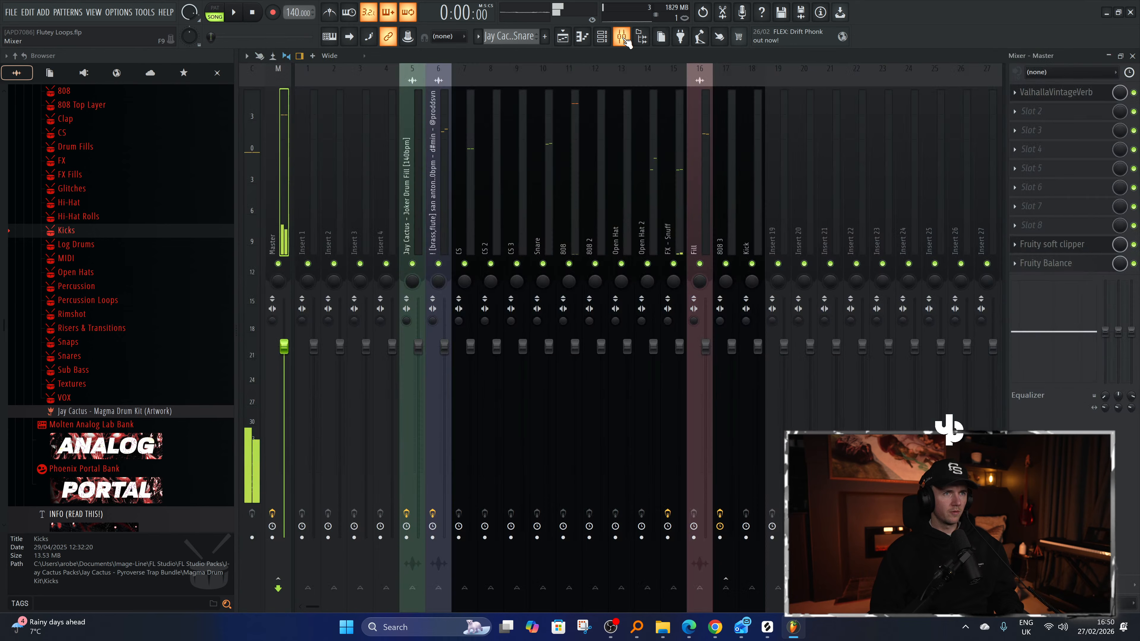
{"action": "right_click", "coordinate": [1119, 97]}
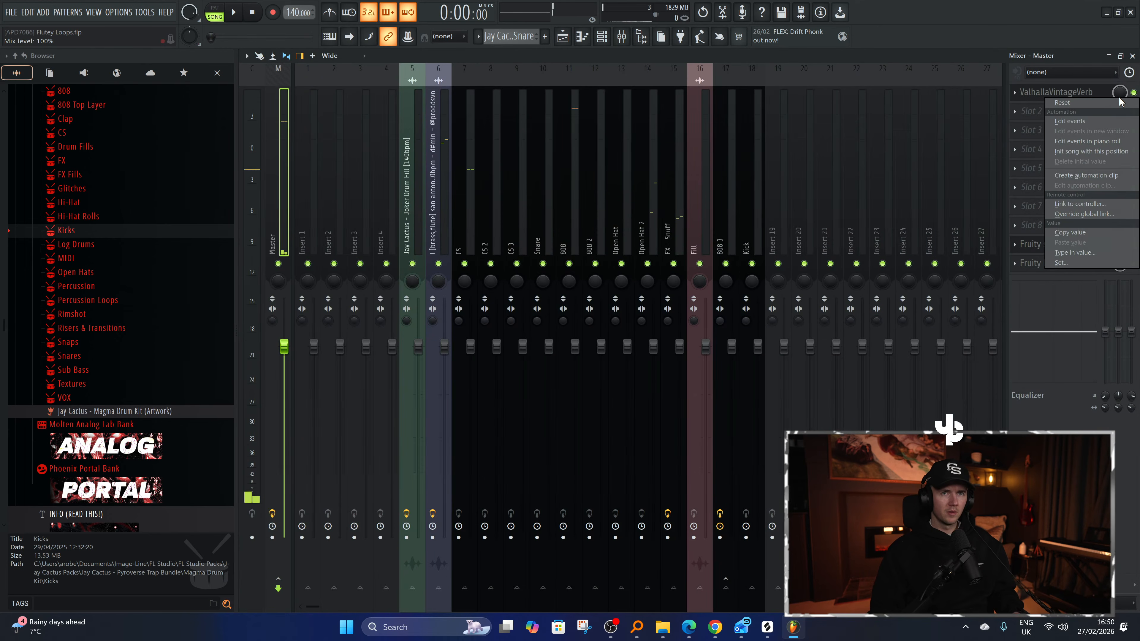
{"action": "left_click", "coordinate": [1092, 176]}
{"action": "left_click", "coordinate": [562, 36]}
{"action": "key", "text": "space"}
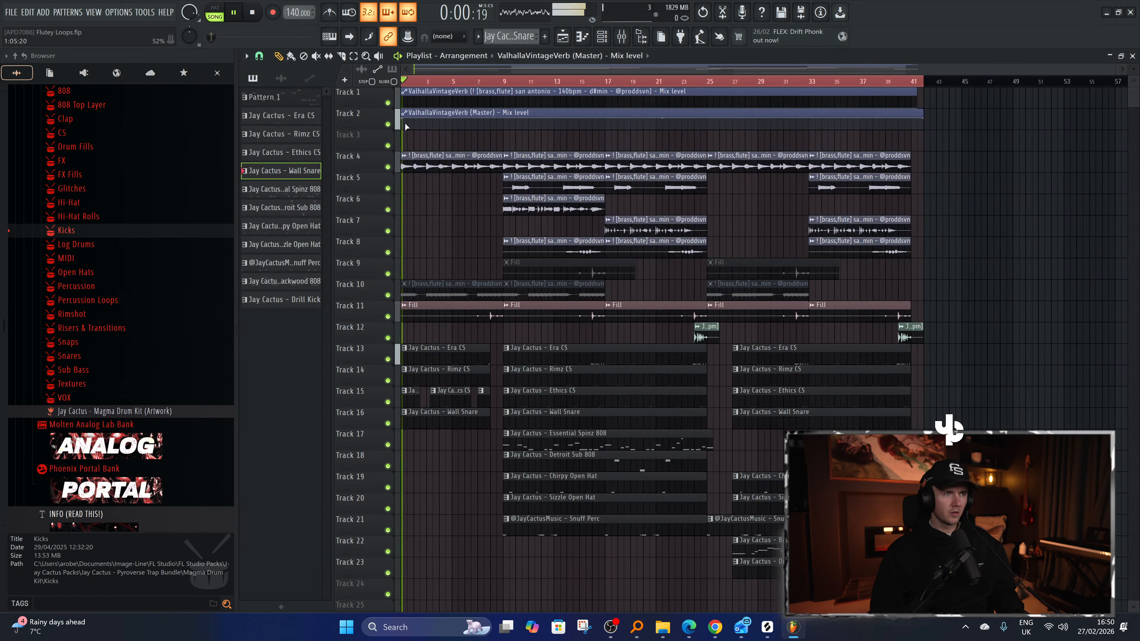
Shape the master ValhallaVintageVerb mix automation on Track 2 to fall to zero by bar 9, and trim the clip to bar 41.
{"action": "scroll", "coordinate": [480, 122], "scroll_direction": "up", "scroll_amount": 1}
{"action": "right_click", "coordinate": [479, 126]}
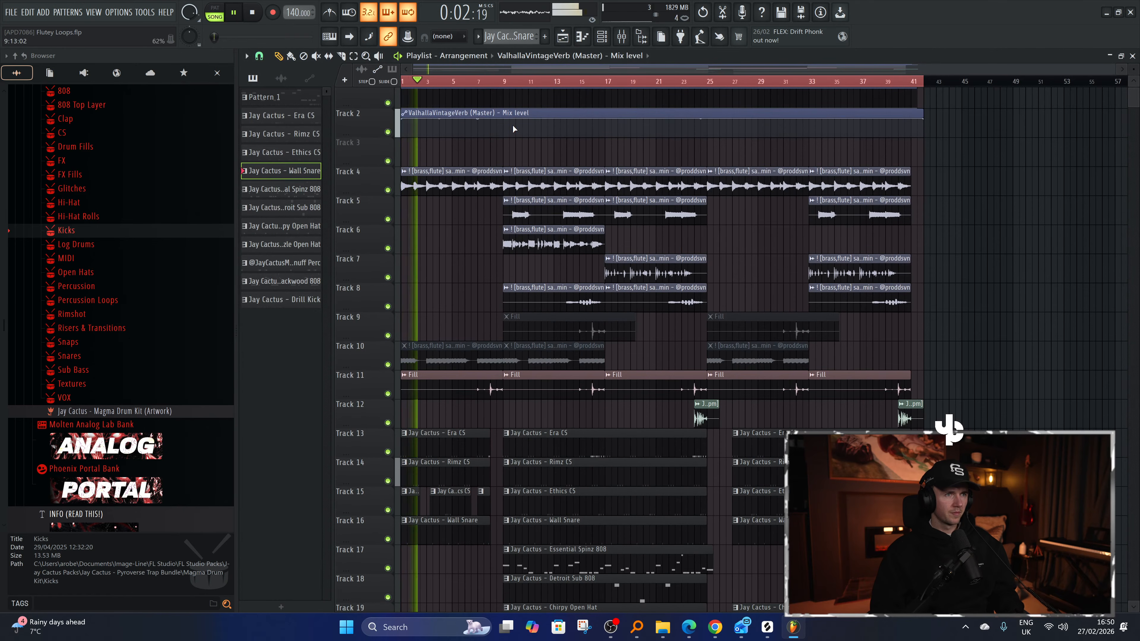
{"action": "right_click", "coordinate": [504, 129]}
{"action": "left_click_drag", "start_coordinate": [923, 118], "coordinate": [913, 140]}
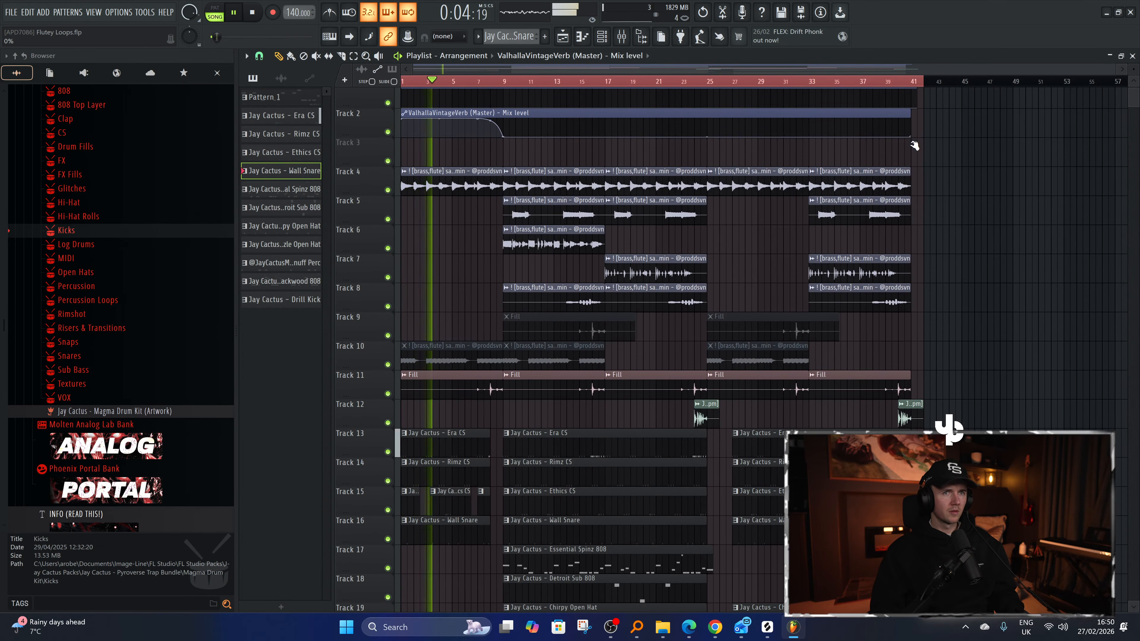
Add Fruity Love Philter to the second effect slot of the Master mixer track.
{"action": "left_click", "coordinate": [630, 37]}
{"action": "left_click", "coordinate": [1037, 111]}
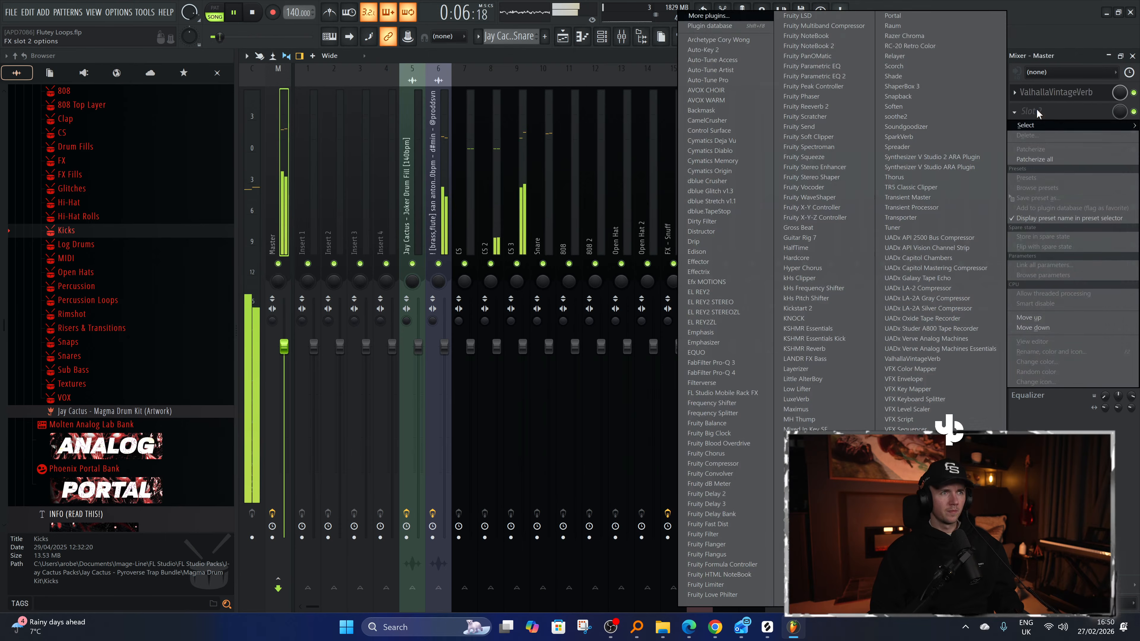
{"action": "left_click", "coordinate": [746, 22]}
{"action": "type", "text": "love"}
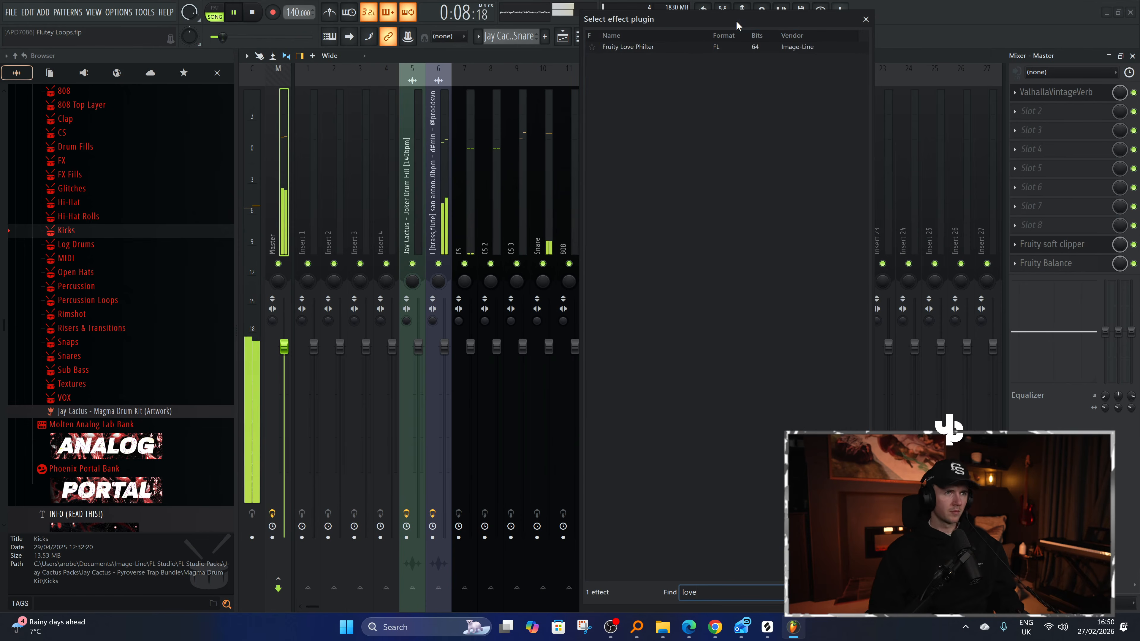
{"action": "double_click", "coordinate": [654, 49]}
Set up Fruity Love Philter ahead of the reverb with the Simple triangle lowpass LFO preset, a raised cutoff and 39% resonance.
{"action": "left_click", "coordinate": [655, 145]}
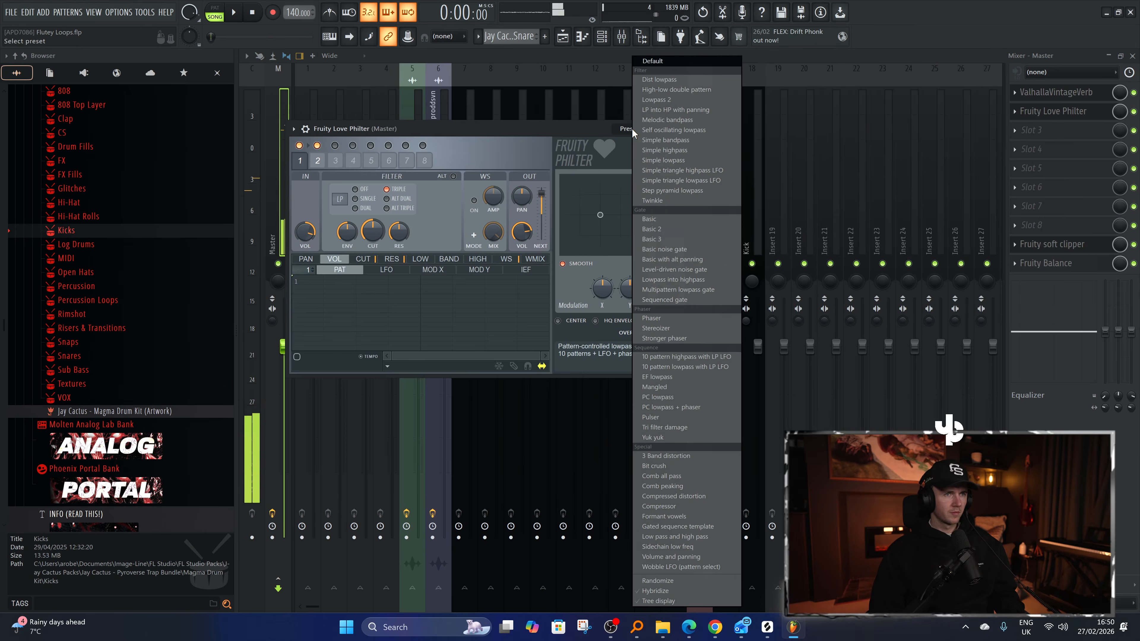
{"action": "left_click", "coordinate": [690, 185]}
{"action": "key", "text": "space"}
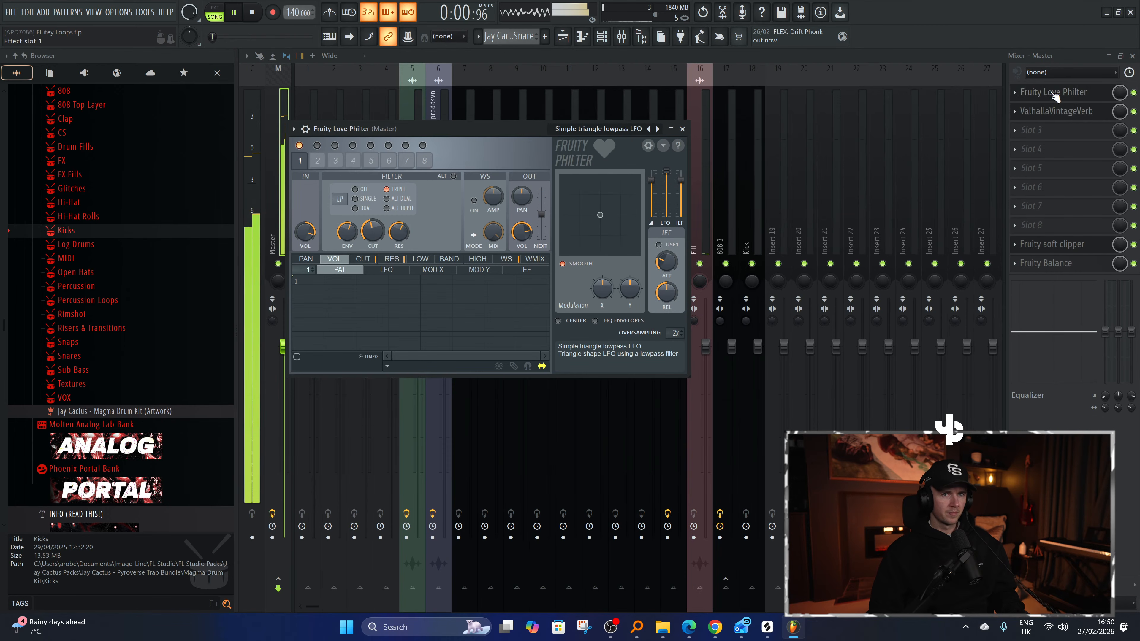
{"action": "left_click_drag", "start_coordinate": [398, 234], "coordinate": [398, 243]}
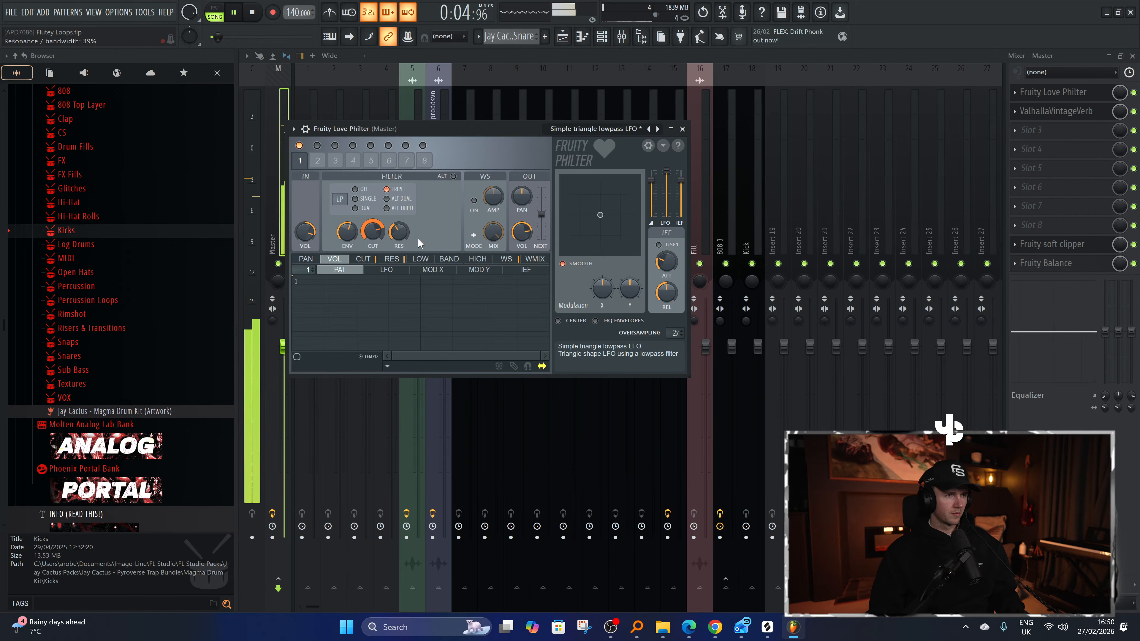
Create an automation clip for Fruity Love Philter's mix level on the Master and show it in the playlist.
{"action": "right_click", "coordinate": [1119, 96]}
{"action": "left_click", "coordinate": [1087, 174]}
{"action": "left_click", "coordinate": [569, 39]}
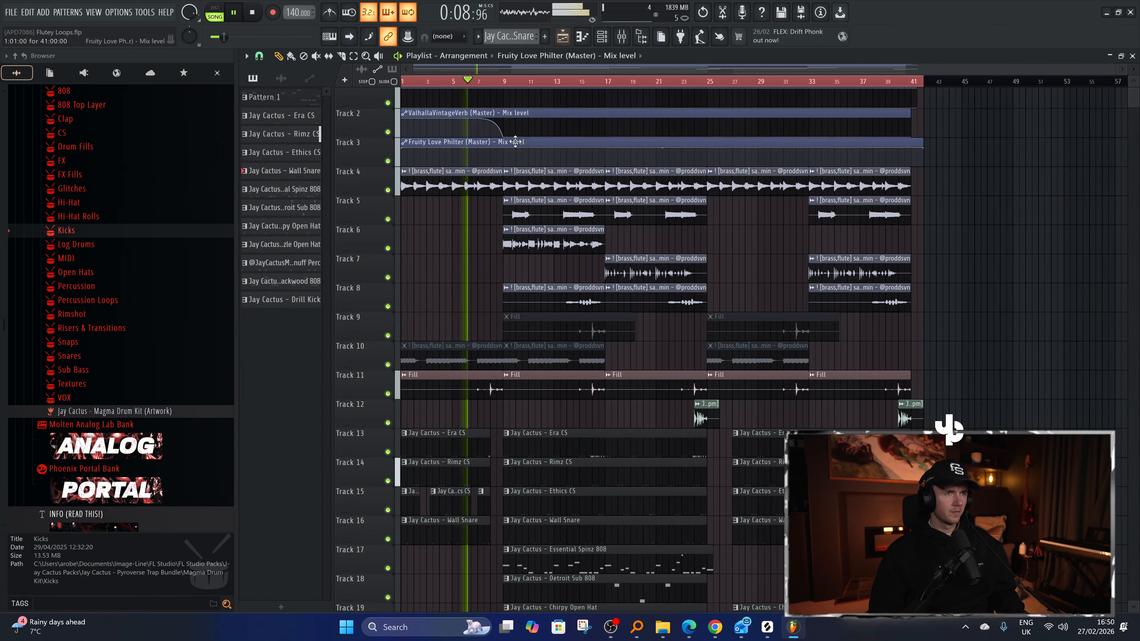
Copy the automation state of the master ValhallaVintageVerb mix level clip and paste it into the Fruity Love Philter mix level clip.
{"action": "scroll", "coordinate": [483, 131], "scroll_direction": "up", "scroll_amount": 1}
{"action": "double_click", "coordinate": [476, 120]}
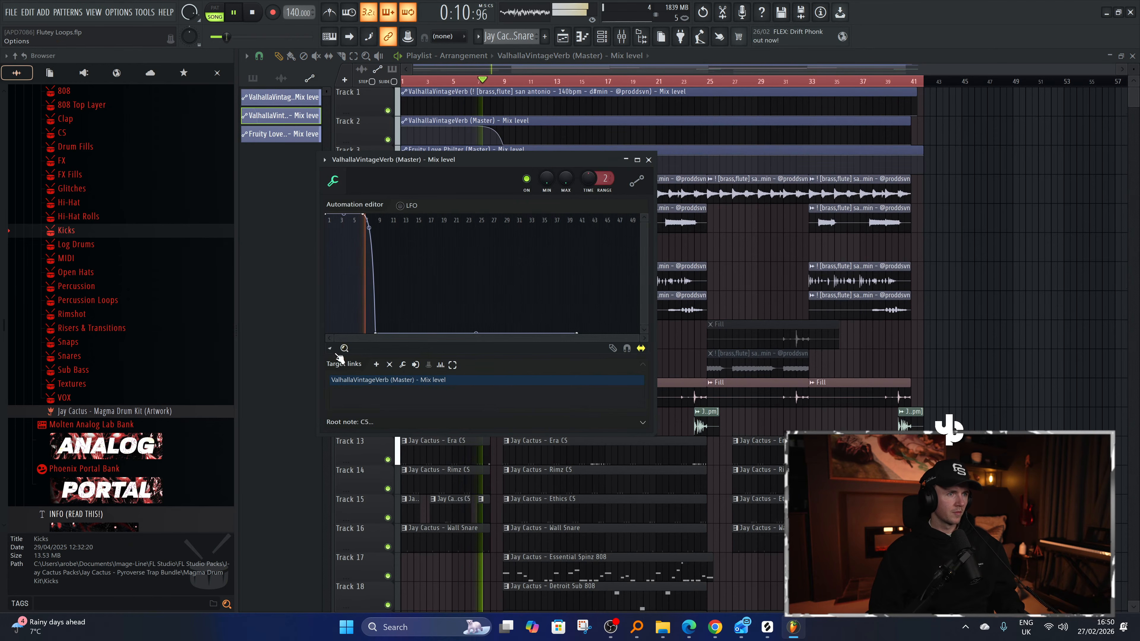
{"action": "left_click", "coordinate": [333, 351]}
{"action": "left_click", "coordinate": [354, 389]}
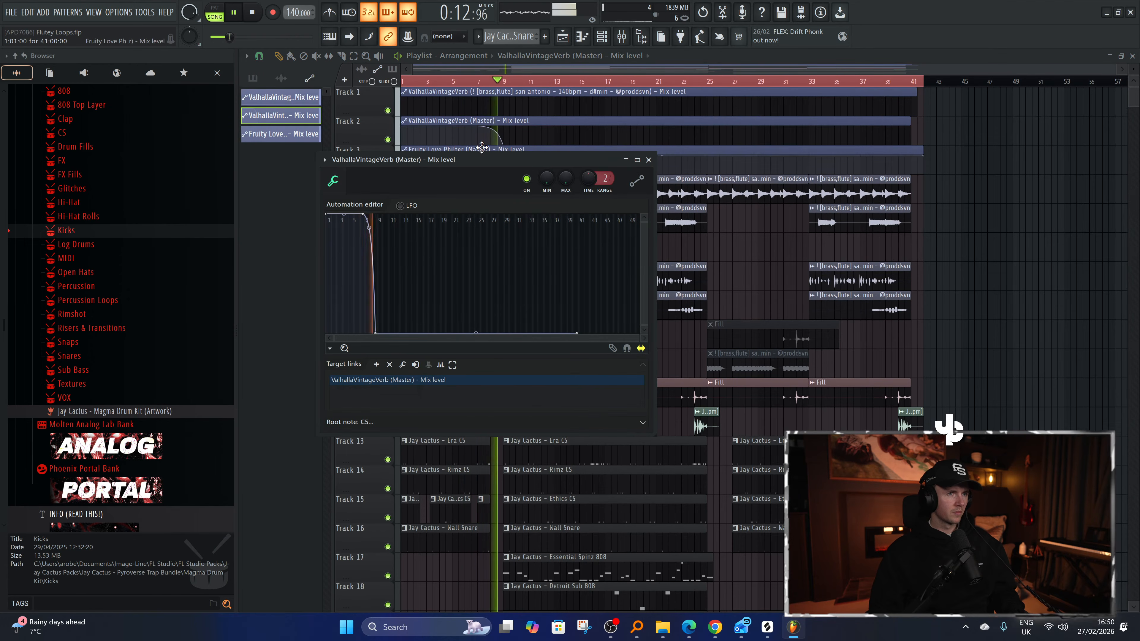
{"action": "double_click", "coordinate": [457, 149]}
{"action": "left_click", "coordinate": [346, 364]}
{"action": "left_click", "coordinate": [373, 414]}
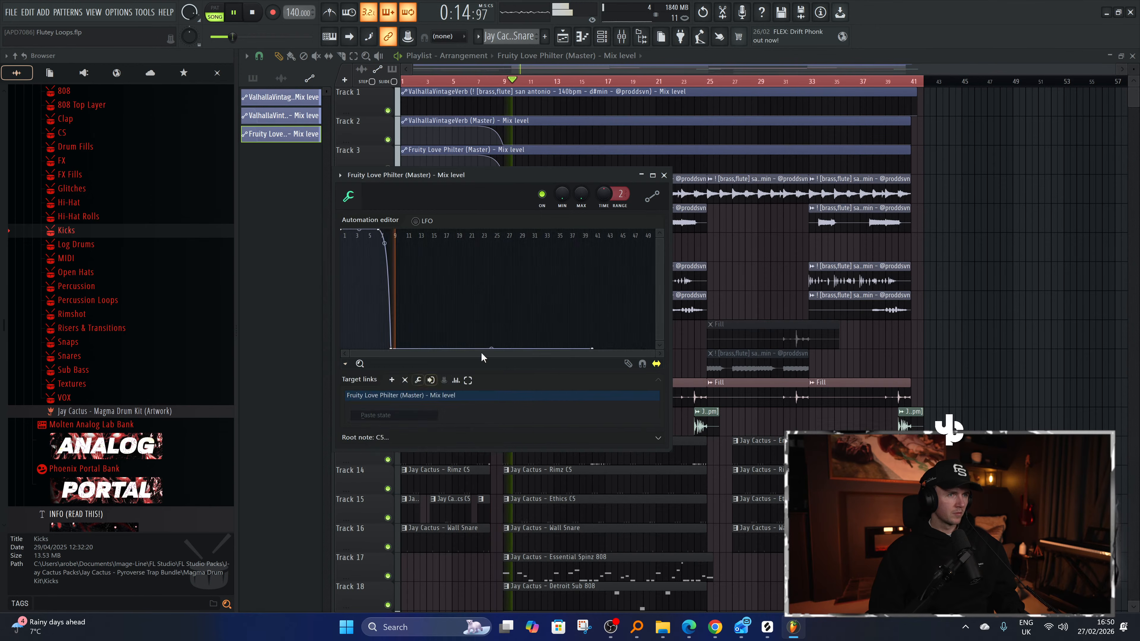
{"action": "left_click", "coordinate": [664, 175]}
Play the arrangement from the start and undo the last point move in the Fruity Love Philter automation on Track 3.
{"action": "key", "text": "space"}
{"action": "key", "text": "space"}
{"action": "scroll", "coordinate": [431, 251], "scroll_direction": "up", "scroll_amount": 2}
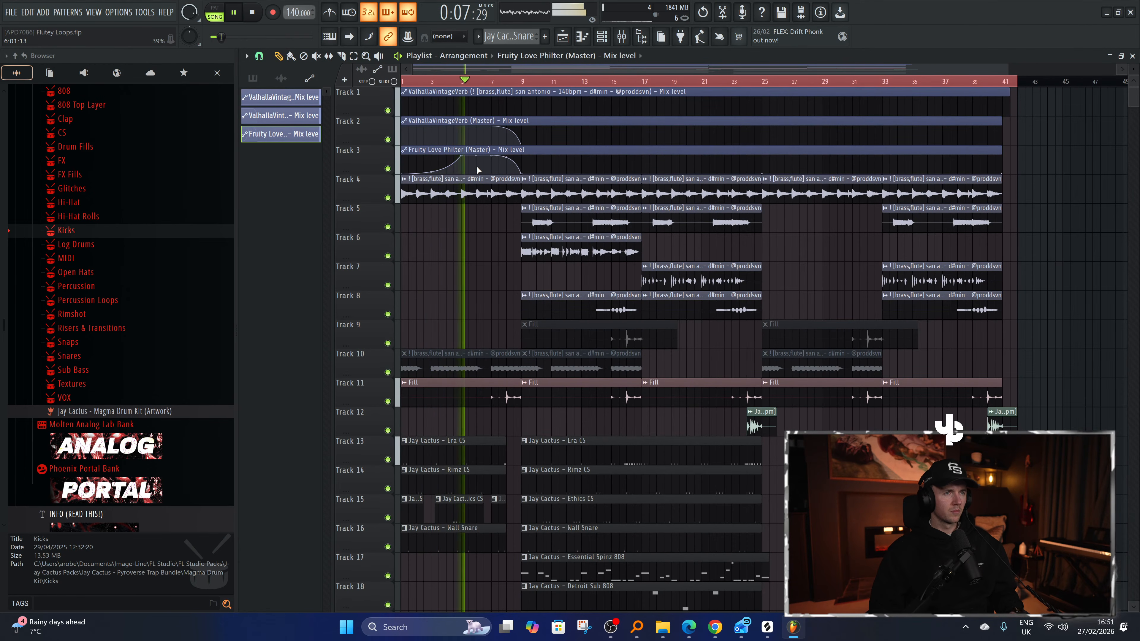
{"action": "key", "text": "ctrl+z"}
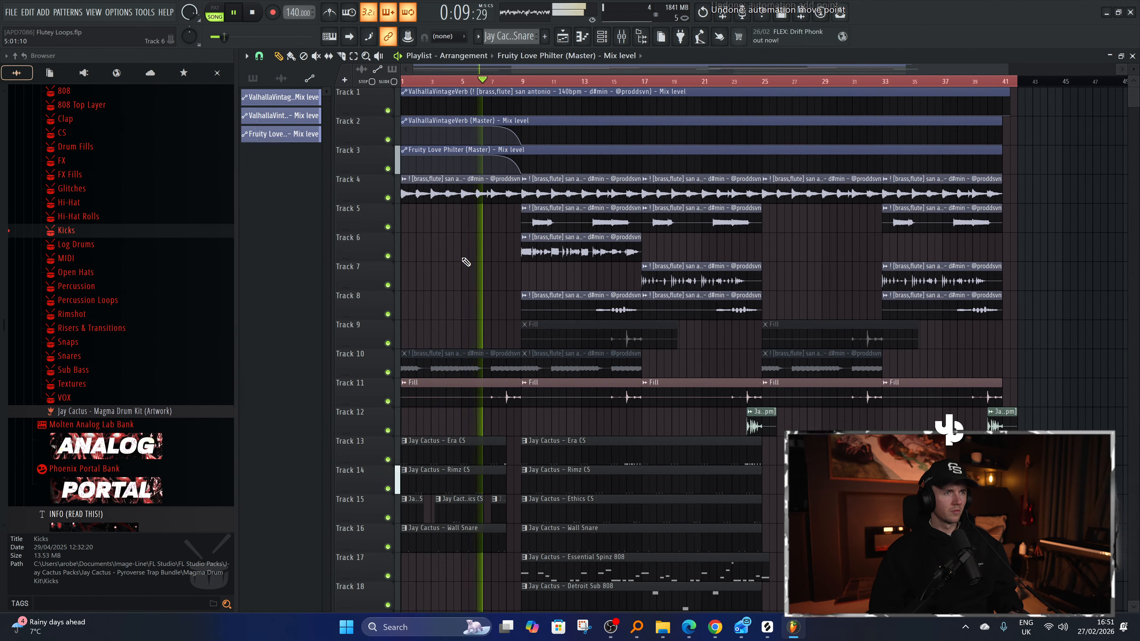
{"action": "scroll", "coordinate": [469, 264], "scroll_direction": "down", "scroll_amount": 2}
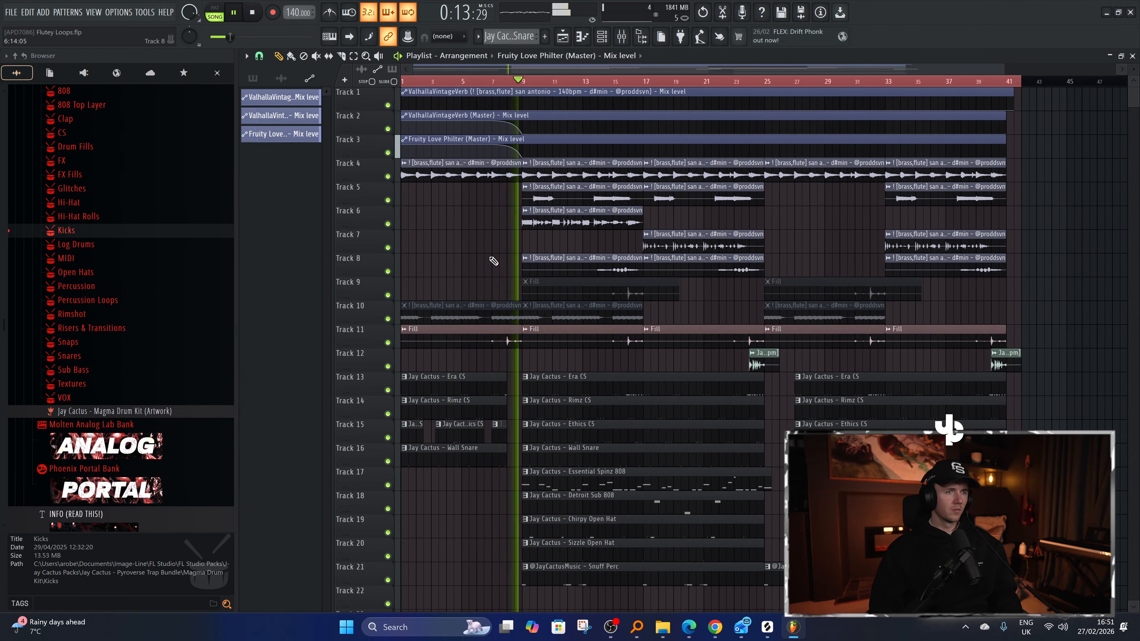
{"action": "scroll", "coordinate": [542, 431], "scroll_direction": "up", "scroll_amount": 2}
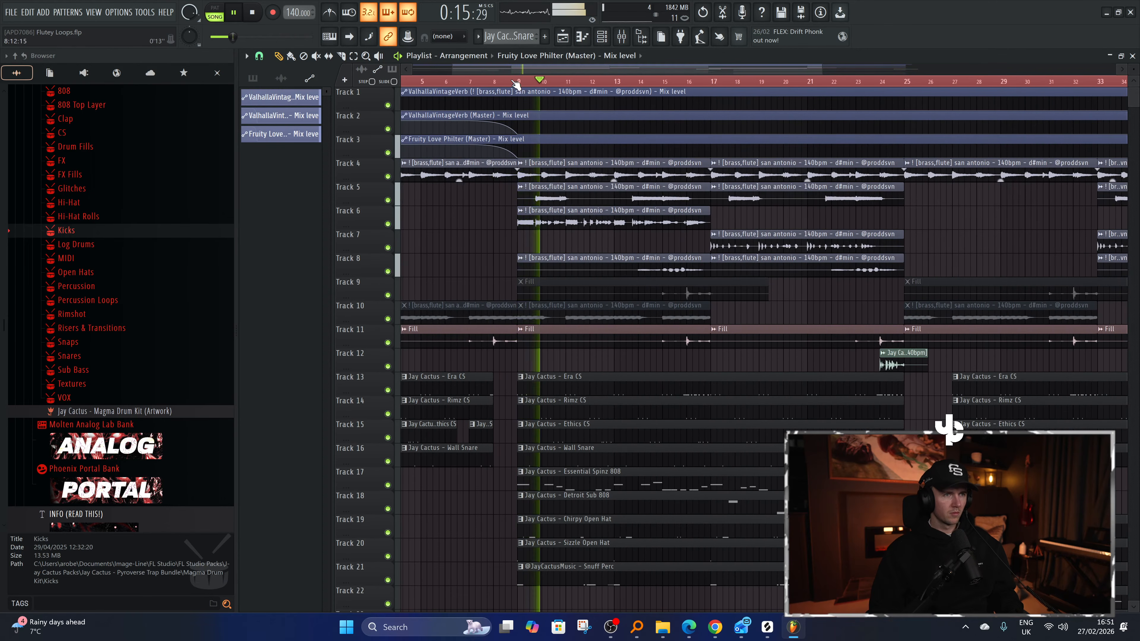
Cut the beginning of the Chirpy and Sizzle Open Hat clips on Tracks 19 and 20 so they start at bar 13.
{"action": "left_click", "coordinate": [494, 82]}
{"action": "key", "text": "c"}
{"action": "mouse_move", "coordinate": [566, 517]}
{"action": "left_mouse_down"}
{"action": "mouse_move", "coordinate": [566, 542]}
{"action": "mouse_move", "coordinate": [618, 540]}
{"action": "left_mouse_up"}
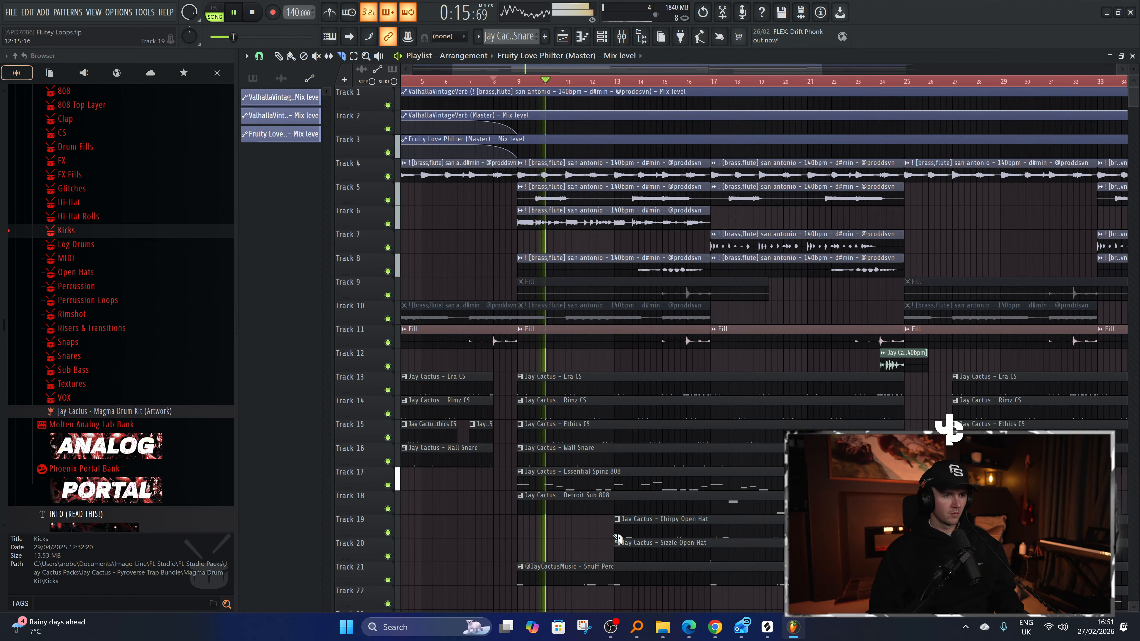
{"action": "scroll", "coordinate": [583, 539], "scroll_direction": "down", "scroll_amount": 2}
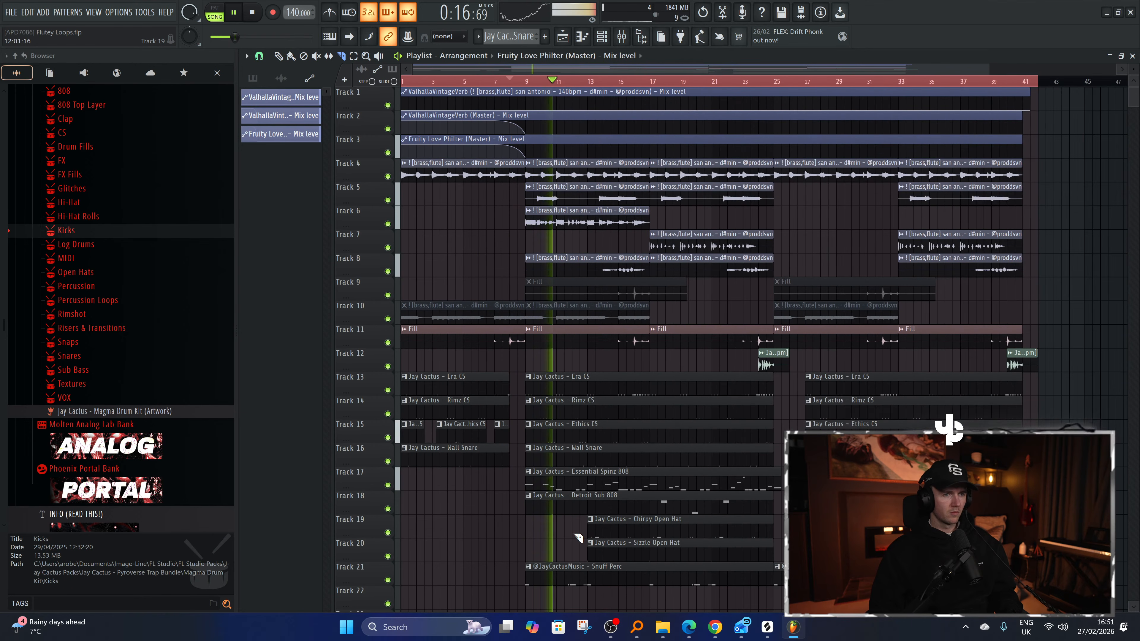
Slice the Essential Spinz 808 clip on Track 17 and remove the section between about bars 10 and 11.
{"action": "left_click", "coordinate": [526, 81]}
{"action": "key", "text": "space"}
{"action": "scroll", "coordinate": [528, 456], "scroll_direction": "up", "scroll_amount": 2}
{"action": "left_click_drag", "start_coordinate": [555, 477], "coordinate": [556, 488]}
{"action": "left_click_drag", "start_coordinate": [584, 477], "coordinate": [588, 491]}
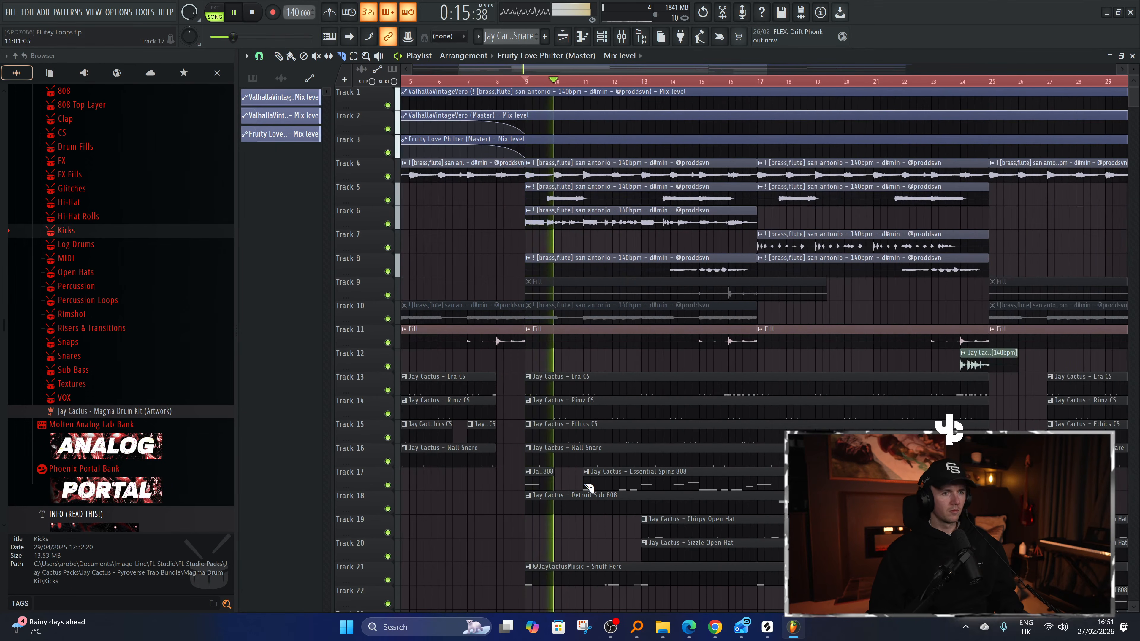
Slice the Chirpy Open Hat clip on Track 19 and remove the section between about bars 19 and 21.
{"action": "scroll", "coordinate": [586, 446], "scroll_direction": "down", "scroll_amount": 2}
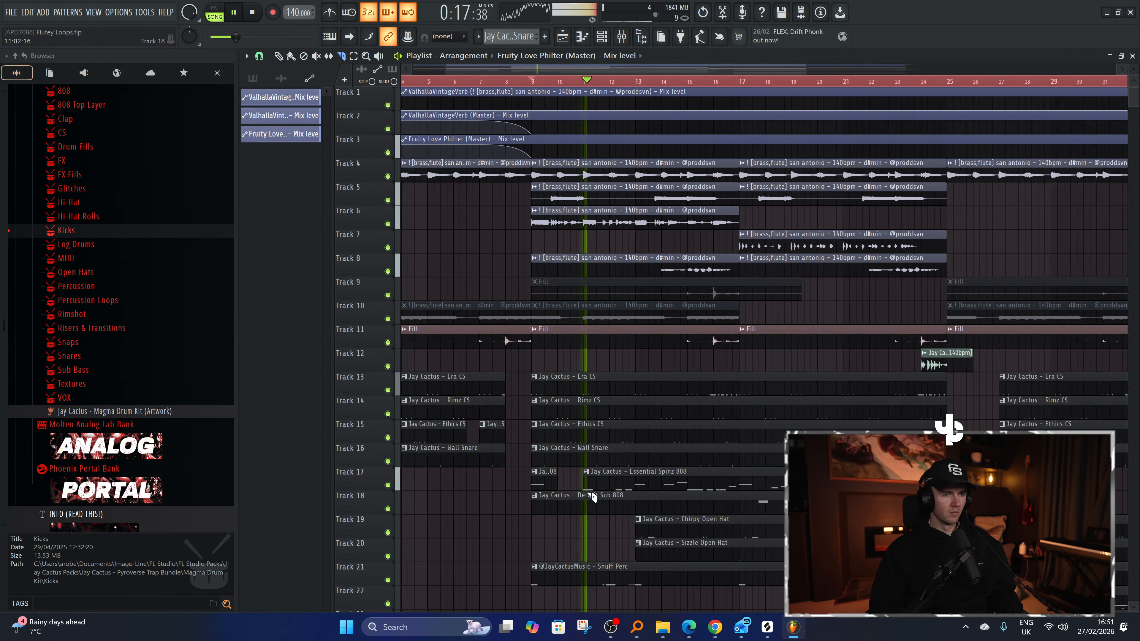
{"action": "scroll", "coordinate": [606, 521], "scroll_direction": "down", "scroll_amount": 1}
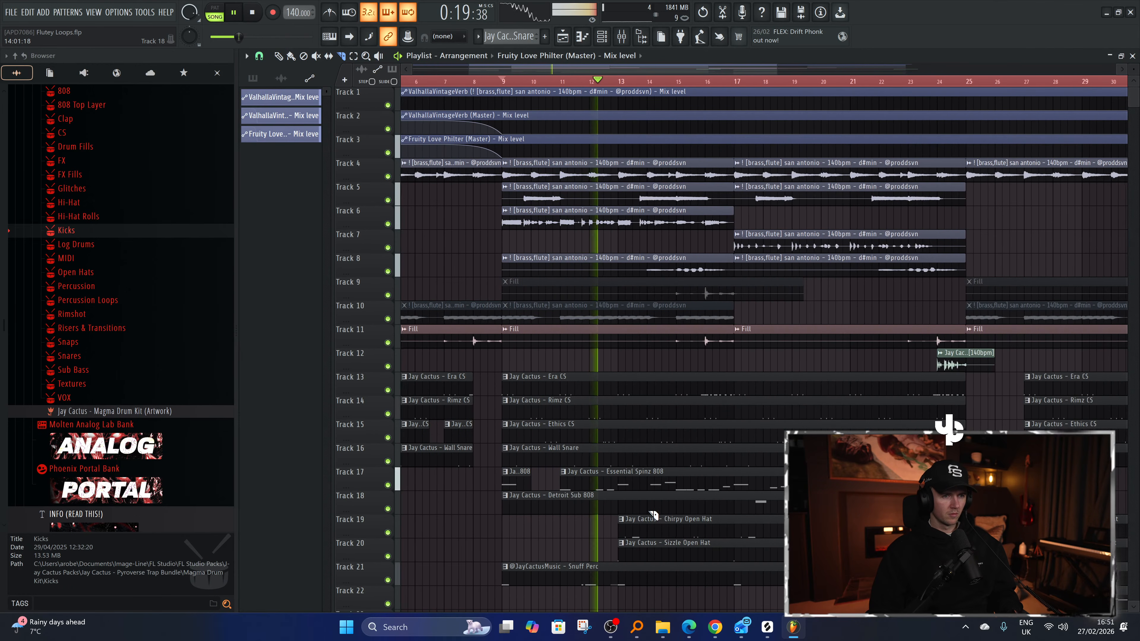
{"action": "scroll", "coordinate": [617, 512], "scroll_direction": "down", "scroll_amount": 1}
{"action": "scroll", "coordinate": [646, 501], "scroll_direction": "up", "scroll_amount": 4}
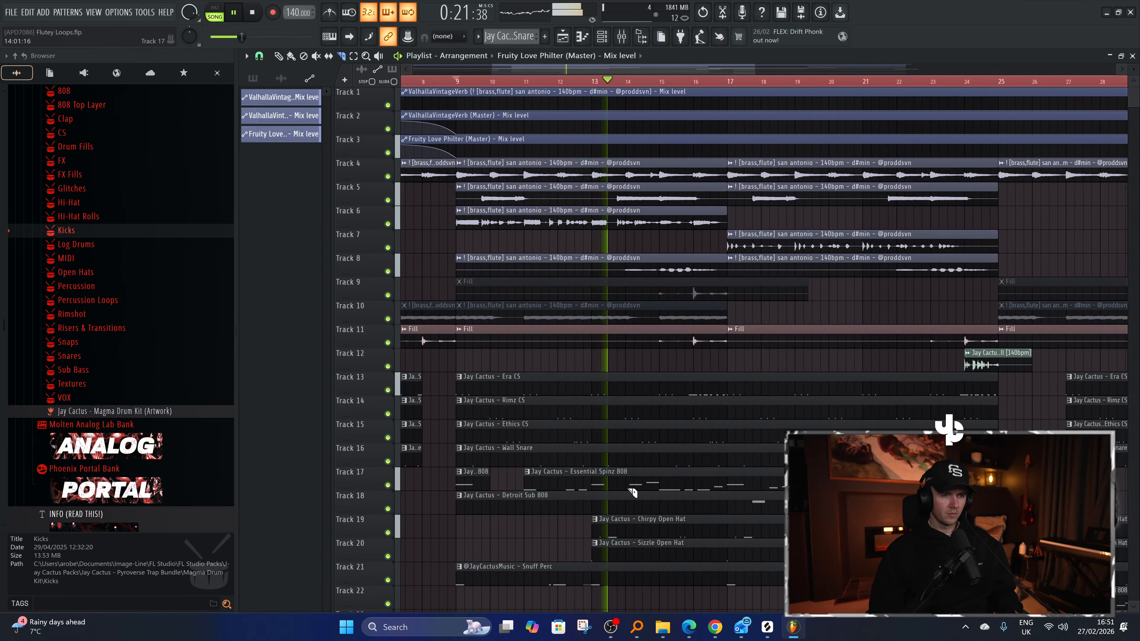
{"action": "scroll", "coordinate": [666, 521], "scroll_direction": "down", "scroll_amount": 2}
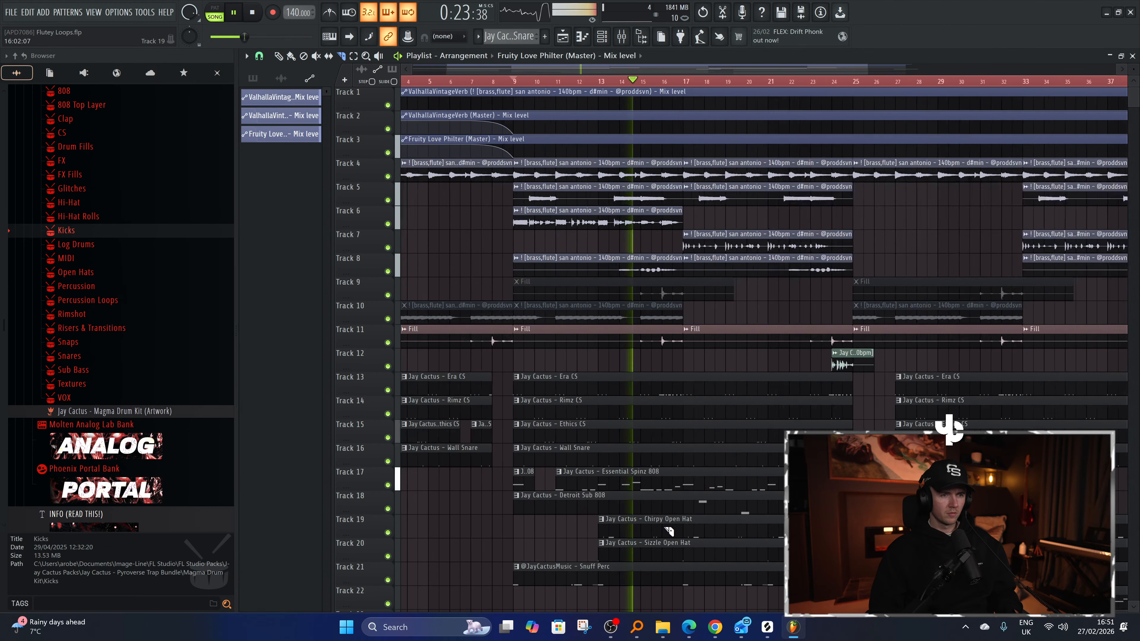
{"action": "scroll", "coordinate": [637, 507], "scroll_direction": "down", "scroll_amount": 1}
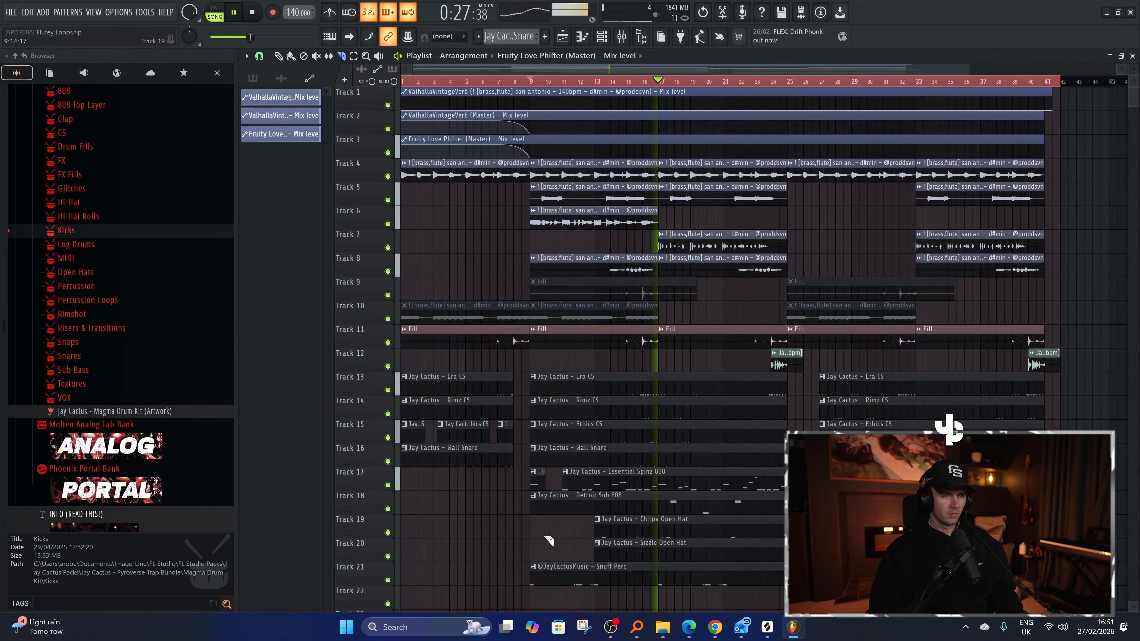
{"action": "scroll", "coordinate": [696, 531], "scroll_direction": "up", "scroll_amount": 2}
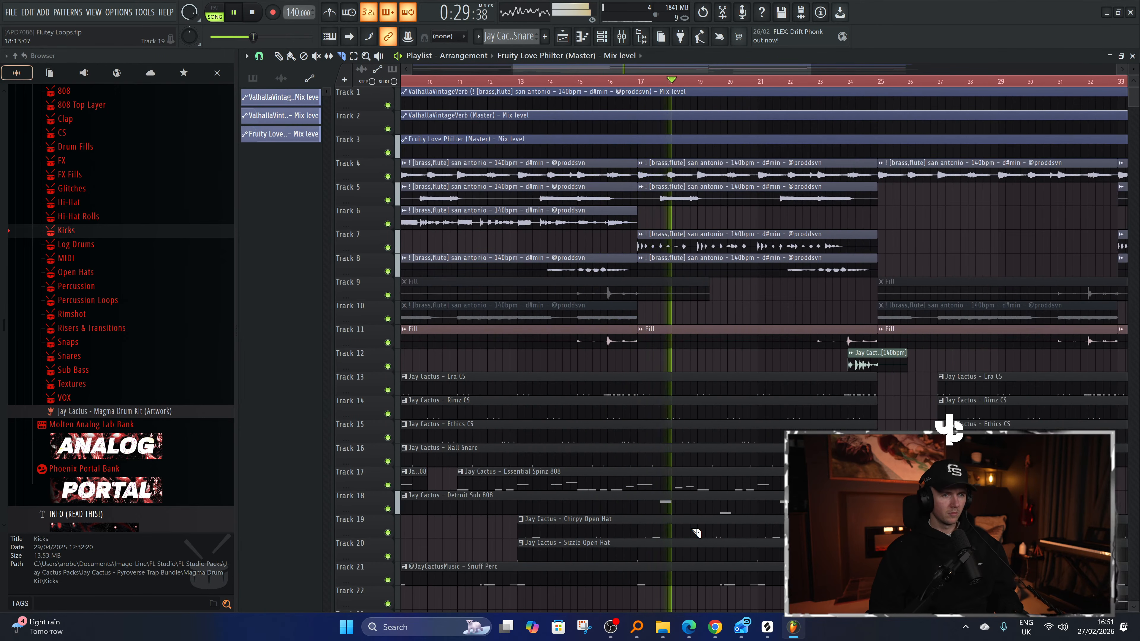
{"action": "left_click", "coordinate": [705, 532]}
{"action": "right_click", "coordinate": [735, 532]}
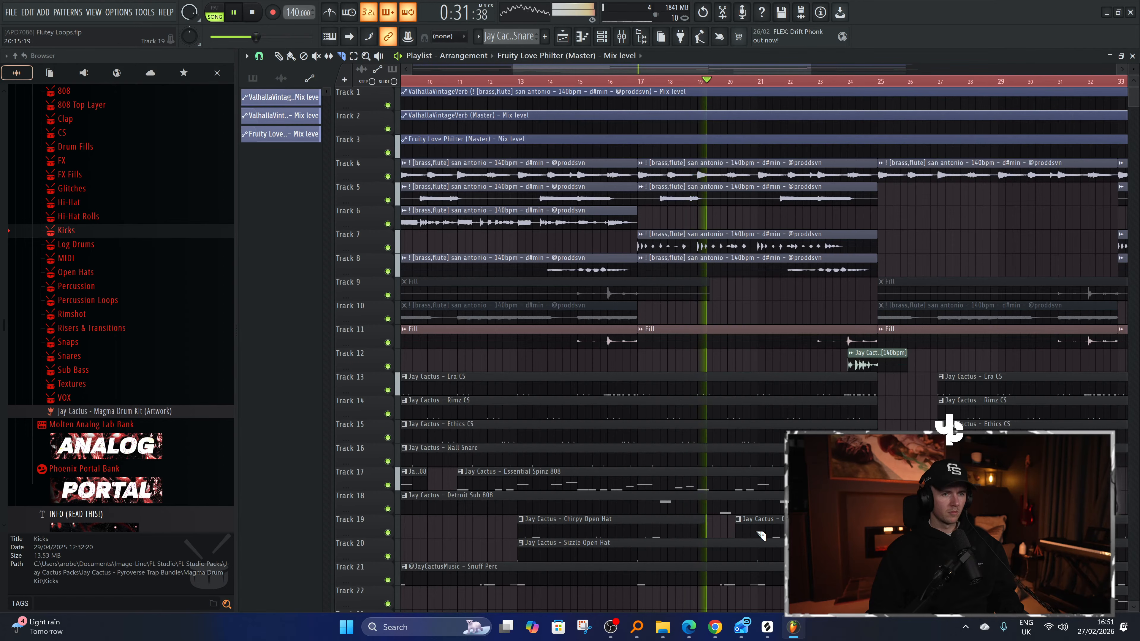
{"action": "right_click", "coordinate": [758, 532]}
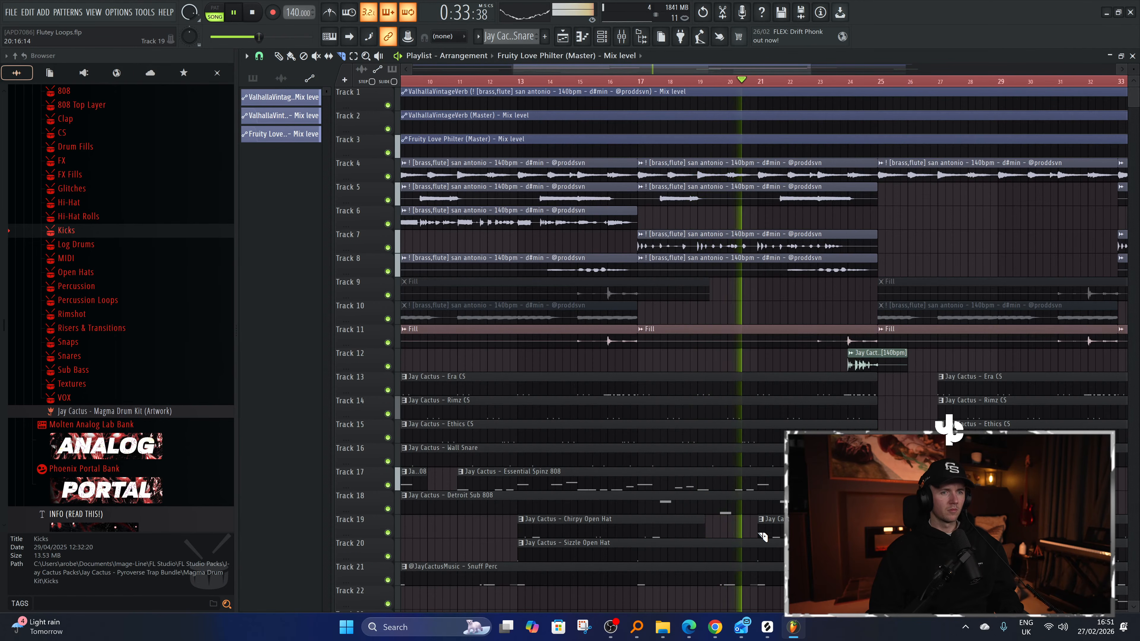
Repeat the split Chirpy Open Hat clips on Track 19 in the second drum section, starting at bar 29.
{"action": "scroll", "coordinate": [763, 536], "scroll_direction": "down", "scroll_amount": 3}
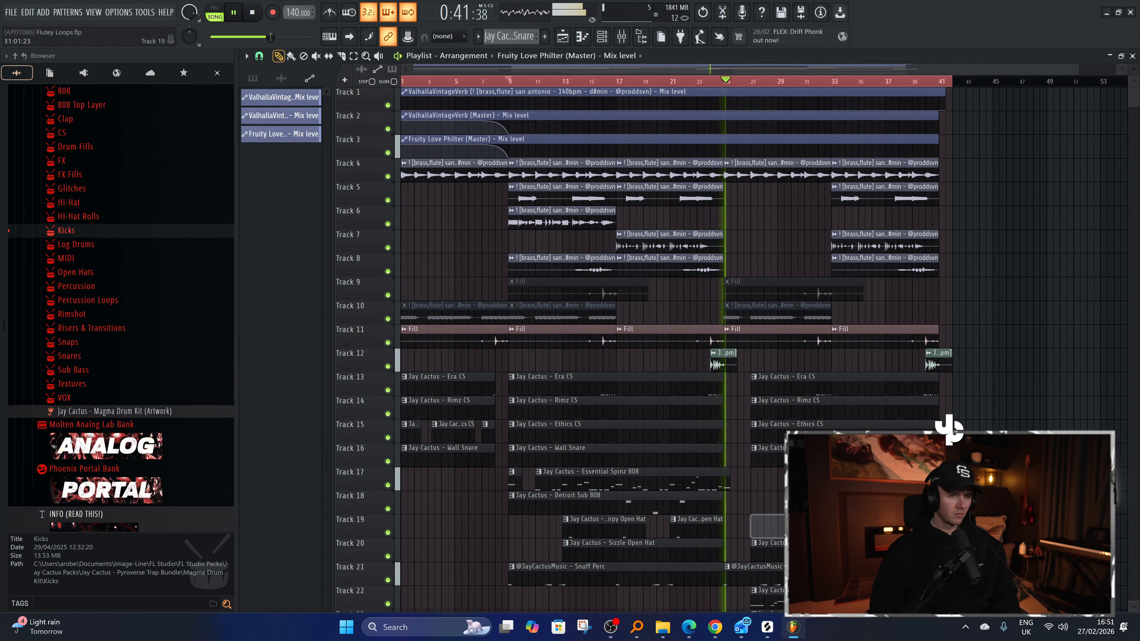
{"action": "left_click_drag", "start_coordinate": [750, 525], "coordinate": [574, 529]}
{"action": "left_click_drag", "start_coordinate": [707, 530], "coordinate": [922, 530]}
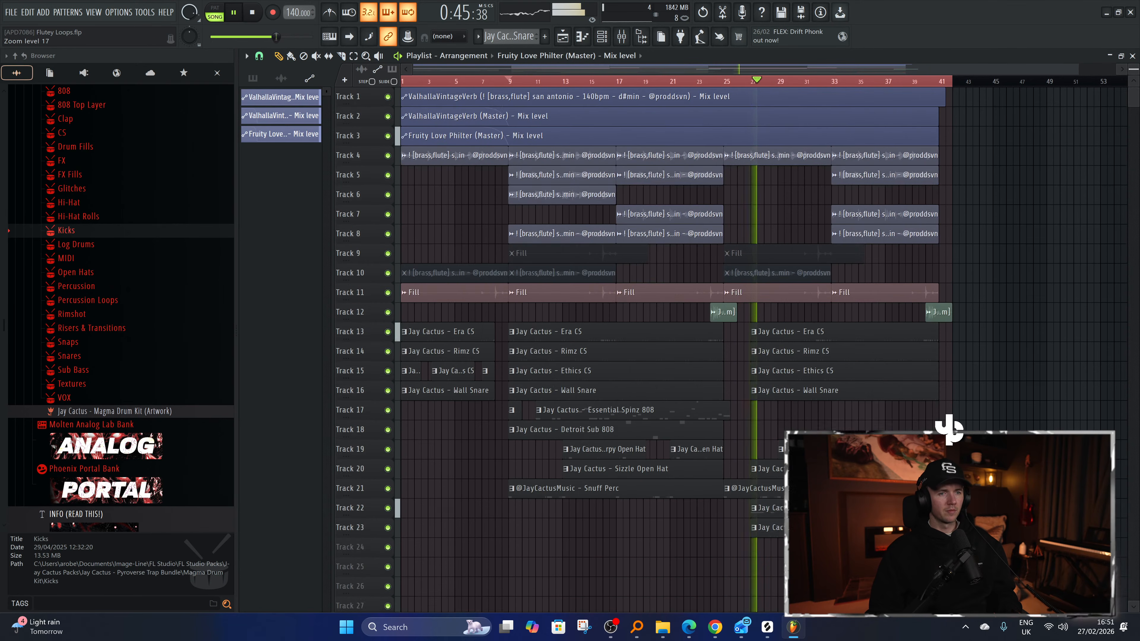
Copy the opening loop clips of Tracks 4 and 10 to bar 41 as an outro.
{"action": "scroll", "coordinate": [778, 497], "scroll_direction": "up", "scroll_amount": 3}
{"action": "scroll", "coordinate": [776, 439], "scroll_direction": "down", "scroll_amount": 3}
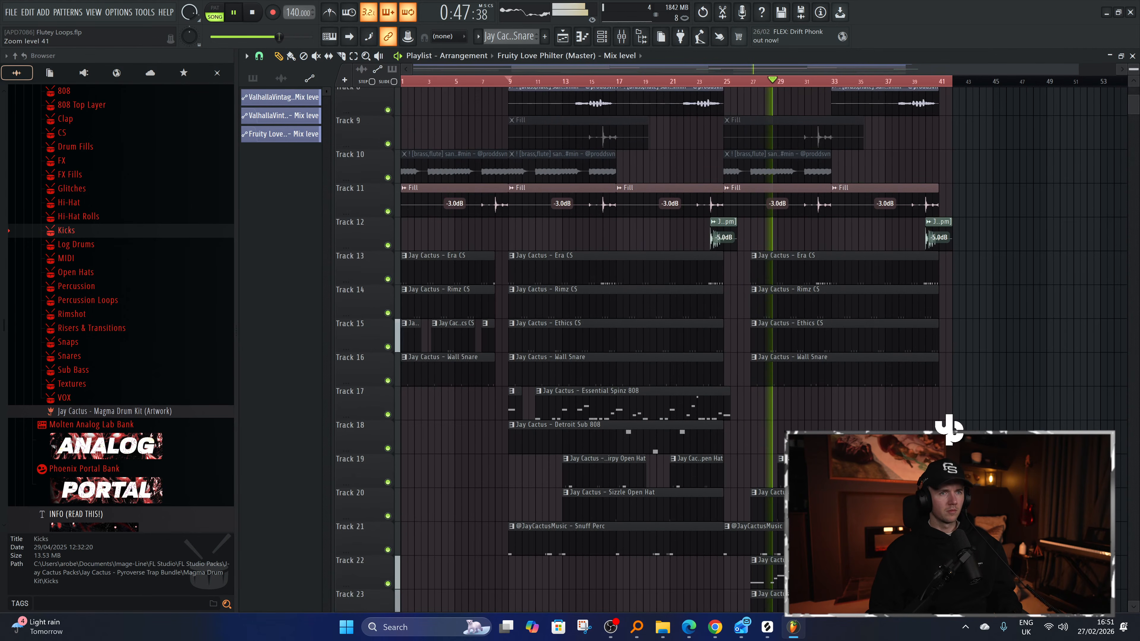
{"action": "scroll", "coordinate": [778, 439], "scroll_direction": "down", "scroll_amount": 2}
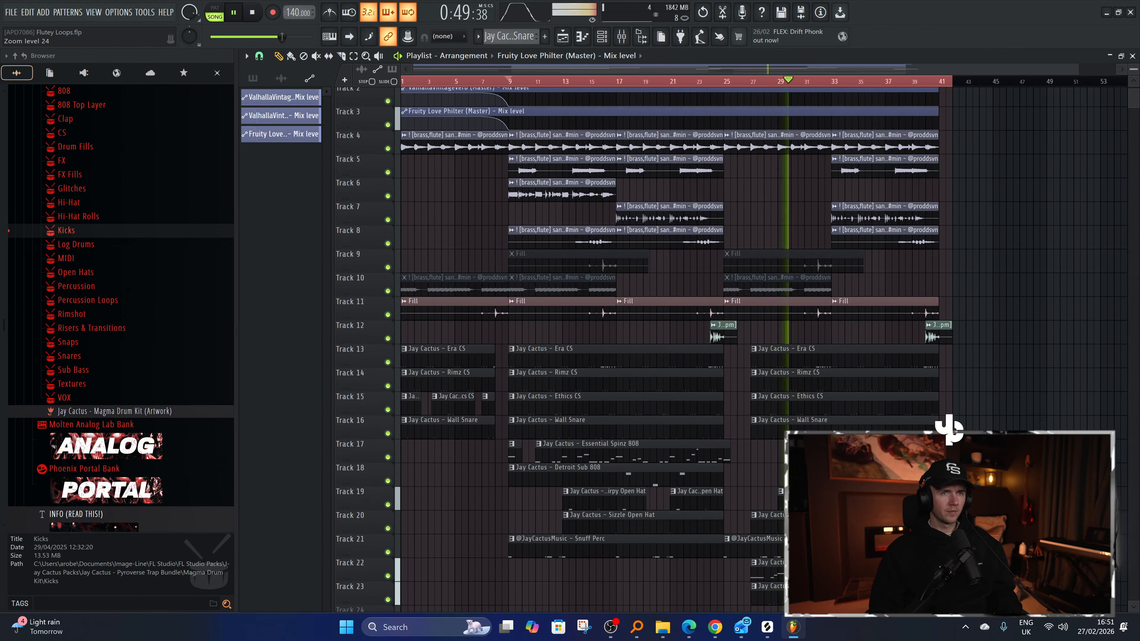
{"action": "scroll", "coordinate": [932, 362], "scroll_direction": "down", "scroll_amount": 1}
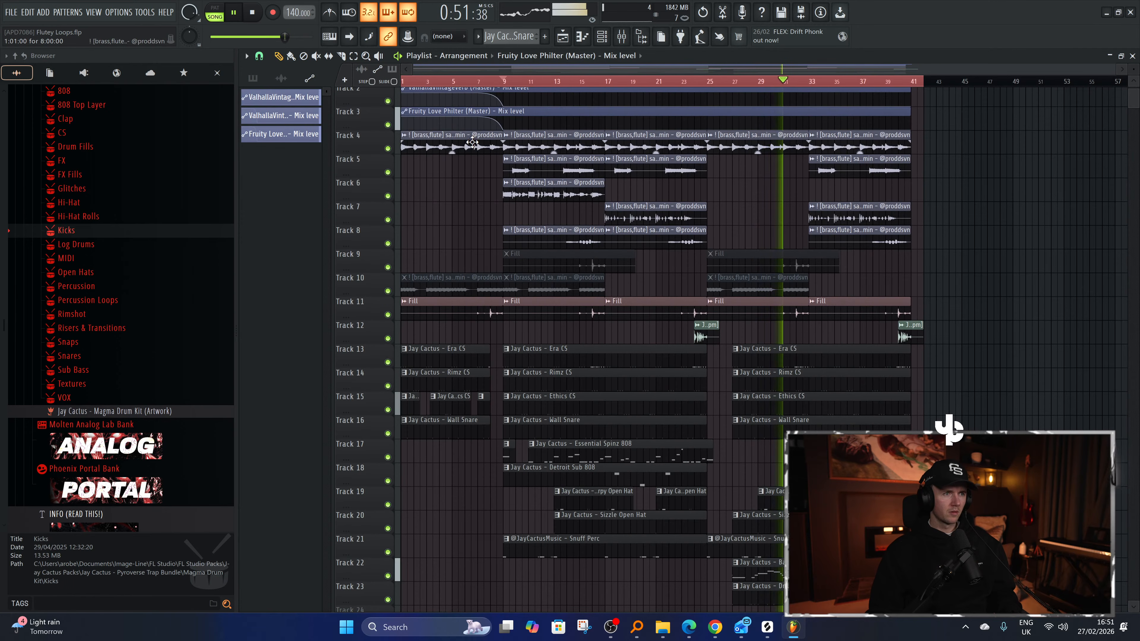
{"action": "left_click_drag", "start_coordinate": [472, 142], "coordinate": [455, 288]}
{"action": "left_click_drag", "start_coordinate": [433, 145], "coordinate": [945, 155]}
{"action": "left_click", "coordinate": [966, 196], "text": "ctrl"}
{"action": "scroll", "coordinate": [850, 331], "scroll_direction": "up", "scroll_amount": 4}
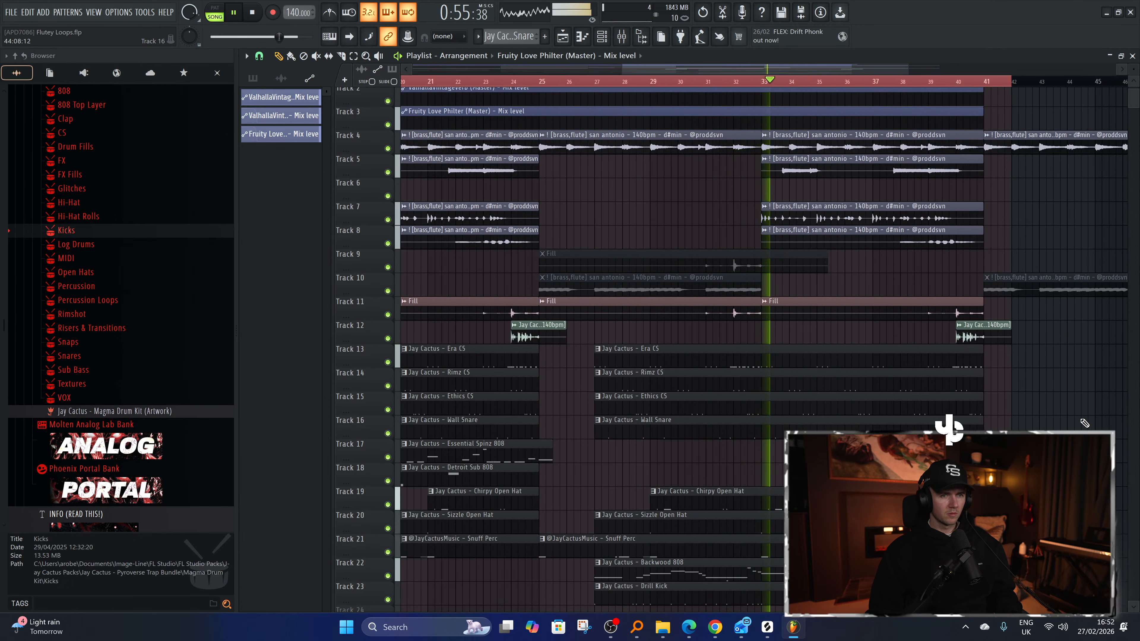
Remove the excess end of the Track 1 automation clip past bar 41 and extend the song range to bar 49.
{"action": "scroll", "coordinate": [848, 350], "scroll_direction": "down", "scroll_amount": 3}
{"action": "scroll", "coordinate": [1024, 429], "scroll_direction": "down", "scroll_amount": 3}
{"action": "scroll", "coordinate": [1036, 421], "scroll_direction": "down", "scroll_amount": 2}
{"action": "scroll", "coordinate": [986, 405], "scroll_direction": "up", "scroll_amount": 3}
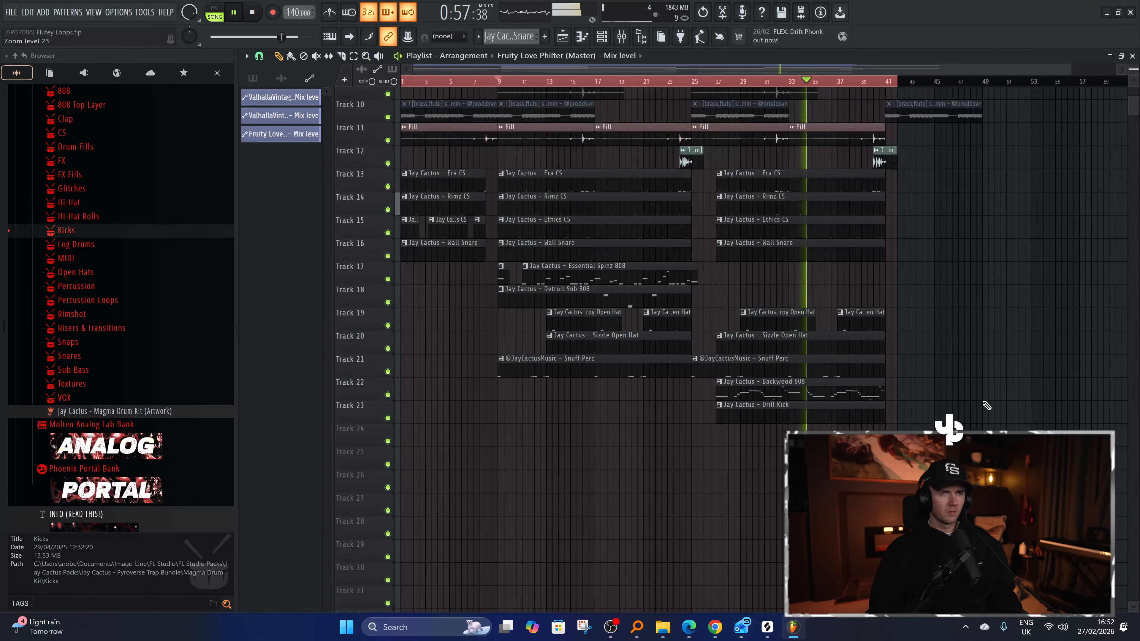
{"action": "scroll", "coordinate": [982, 404], "scroll_direction": "up", "scroll_amount": 4}
{"action": "scroll", "coordinate": [985, 413], "scroll_direction": "down", "scroll_amount": 1}
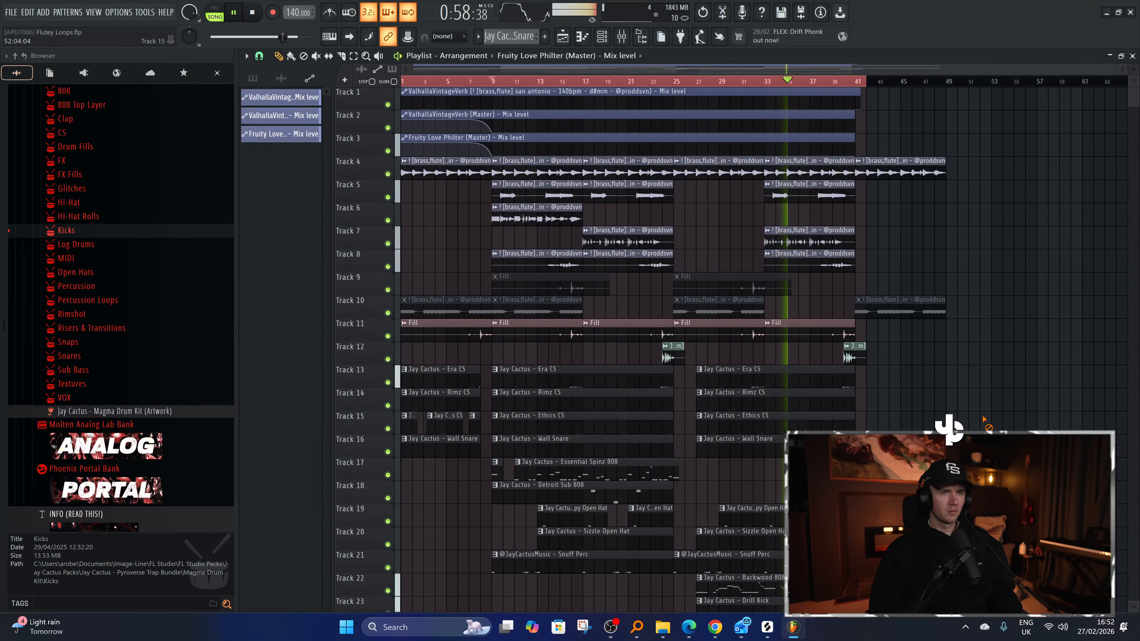
{"action": "right_click", "coordinate": [859, 101]}
{"action": "key", "text": "p"}
{"action": "scroll", "coordinate": [933, 417], "scroll_direction": "down", "scroll_amount": 2}
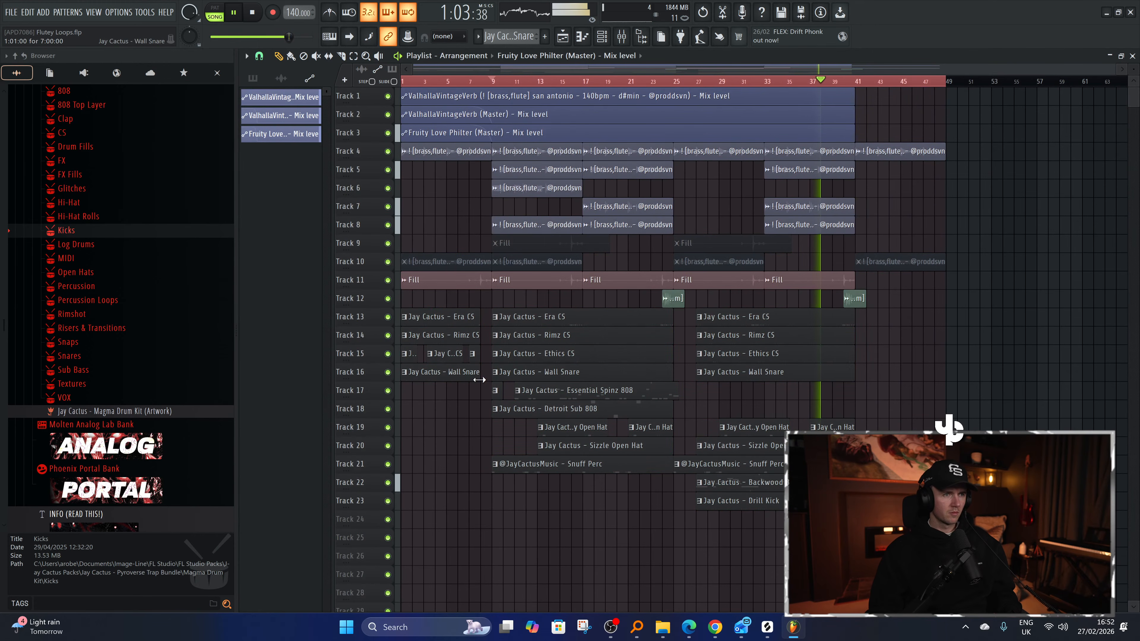
Split the automation clips on Tracks 1 to 3 at bar 9 and copy the opening automation, fill and drum clips to bar 41.
{"action": "left_click_drag", "start_coordinate": [501, 98], "coordinate": [499, 133]}
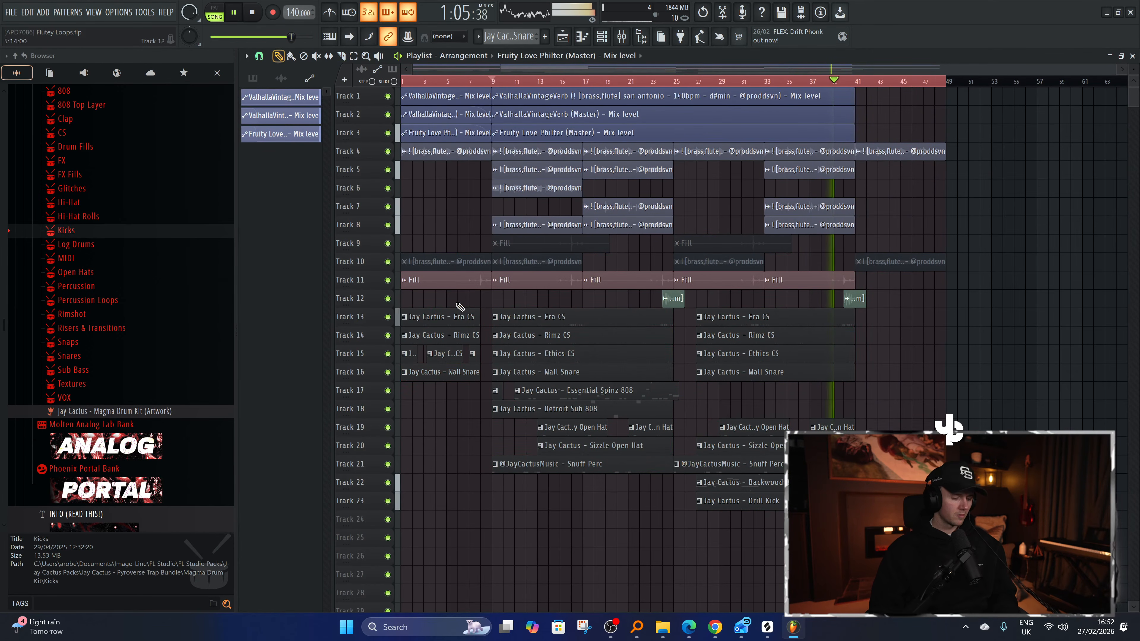
{"action": "mouse_move", "coordinate": [489, 378]}
{"action": "left_mouse_down", "text": "ctrl"}
{"action": "mouse_move", "coordinate": [401, 88]}
{"action": "mouse_move", "coordinate": [893, 89]}
{"action": "mouse_move", "coordinate": [882, 89]}
{"action": "left_mouse_up", "text": "ctrl"}
{"action": "left_click", "coordinate": [961, 214], "text": "ctrl"}
{"action": "scroll", "coordinate": [959, 214], "scroll_direction": "up", "scroll_amount": 1}
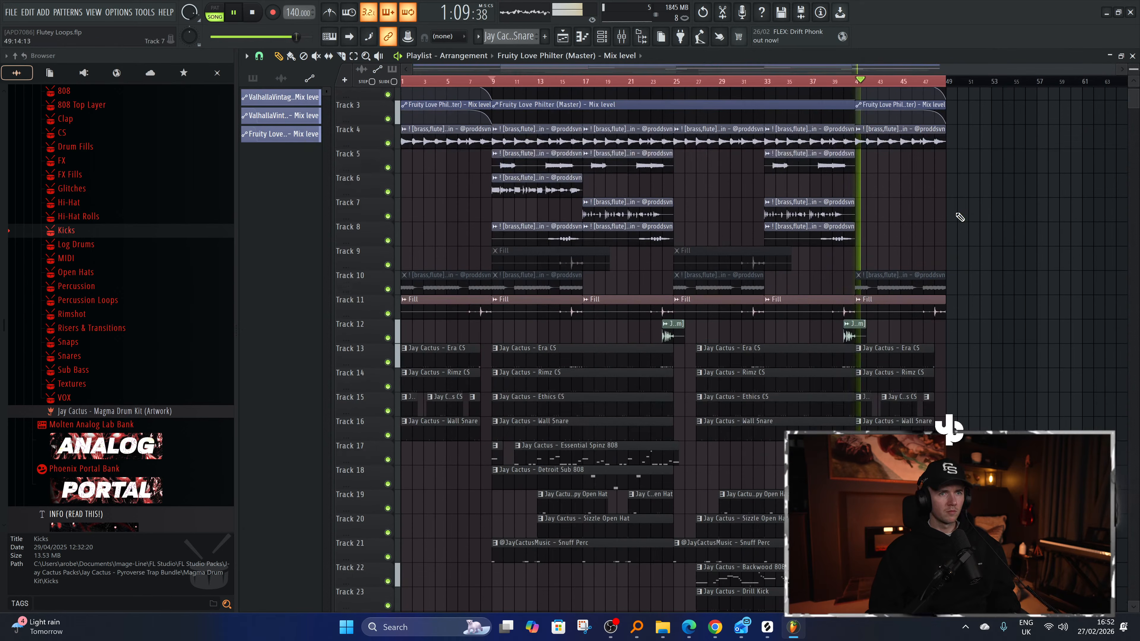
Play from bar 39 and split the automation clips on Tracks 1 to 3 at that bar.
{"action": "left_click", "coordinate": [832, 82]}
{"action": "scroll", "coordinate": [871, 173], "scroll_direction": "up", "scroll_amount": 3}
{"action": "scroll", "coordinate": [873, 191], "scroll_direction": "up", "scroll_amount": 2}
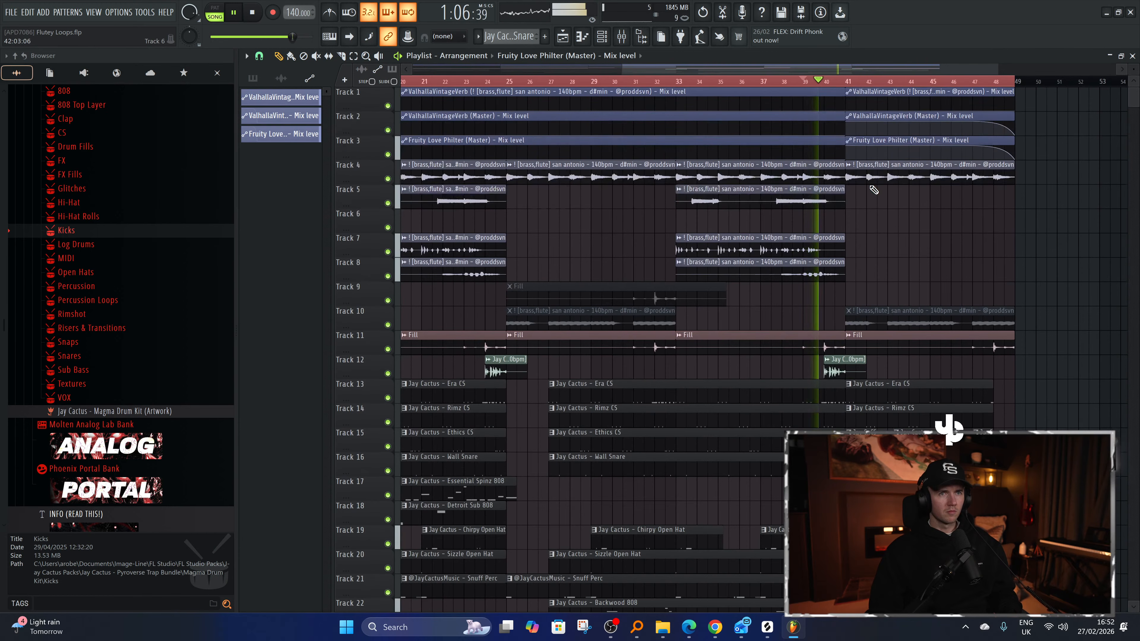
{"action": "key", "text": "space"}
{"action": "key", "text": "space"}
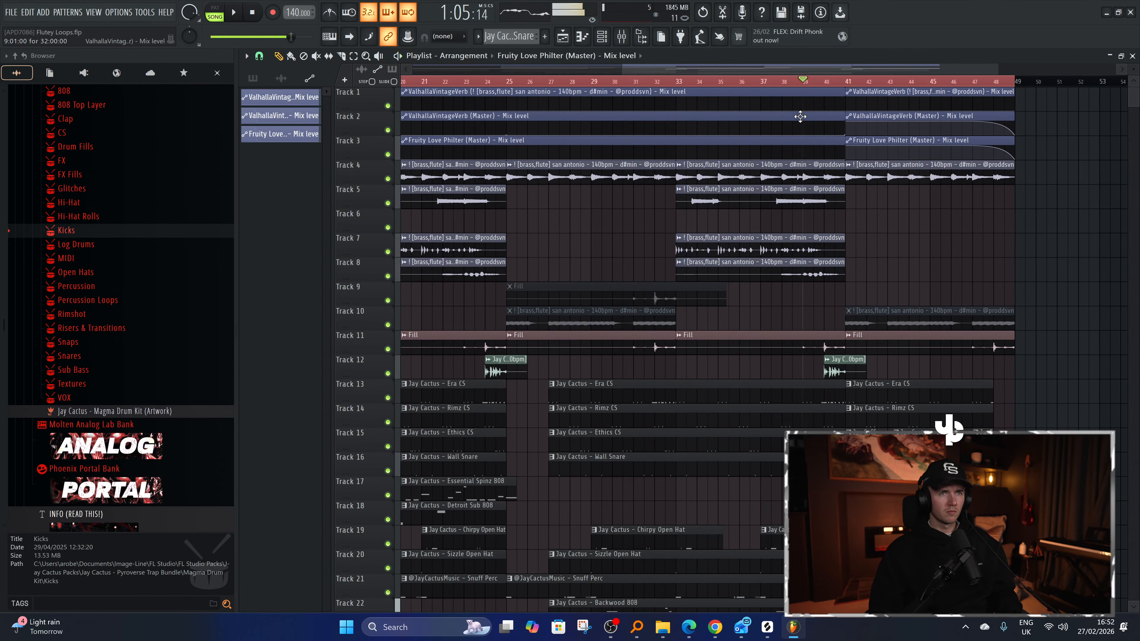
{"action": "key", "text": "c"}
{"action": "left_click_drag", "start_coordinate": [807, 161], "coordinate": [812, 155]}
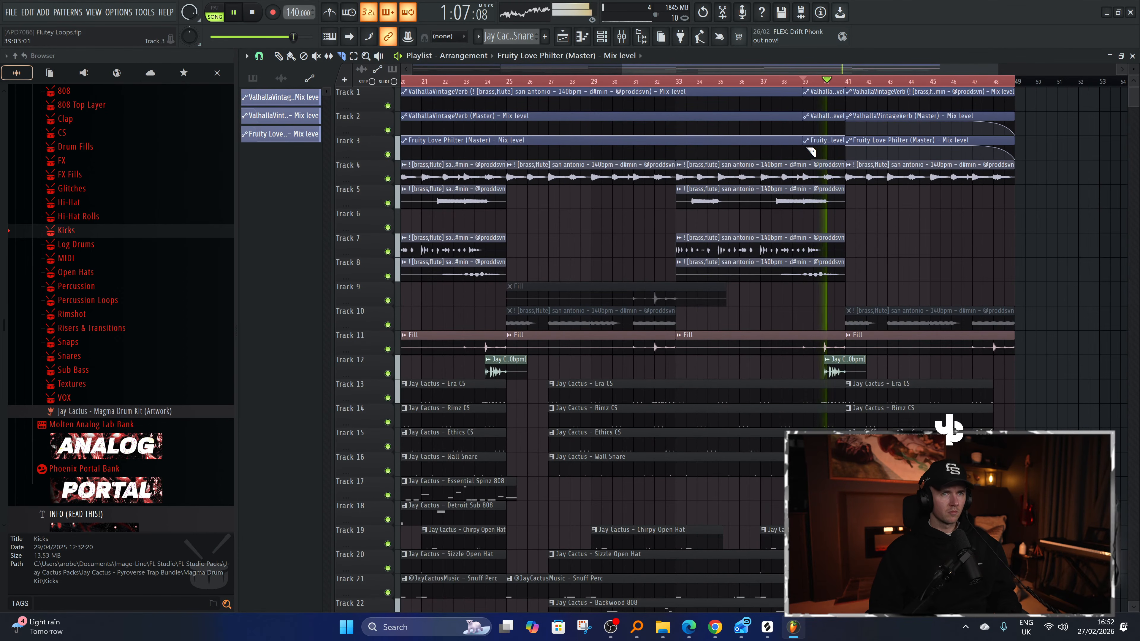
{"action": "key", "text": "space"}
Make the ValhallaVintageVerb and Fruity Love Philter automation clips between bars 39 and 41 on Tracks 2 and 3 unique.
{"action": "right_click", "coordinate": [807, 117]}
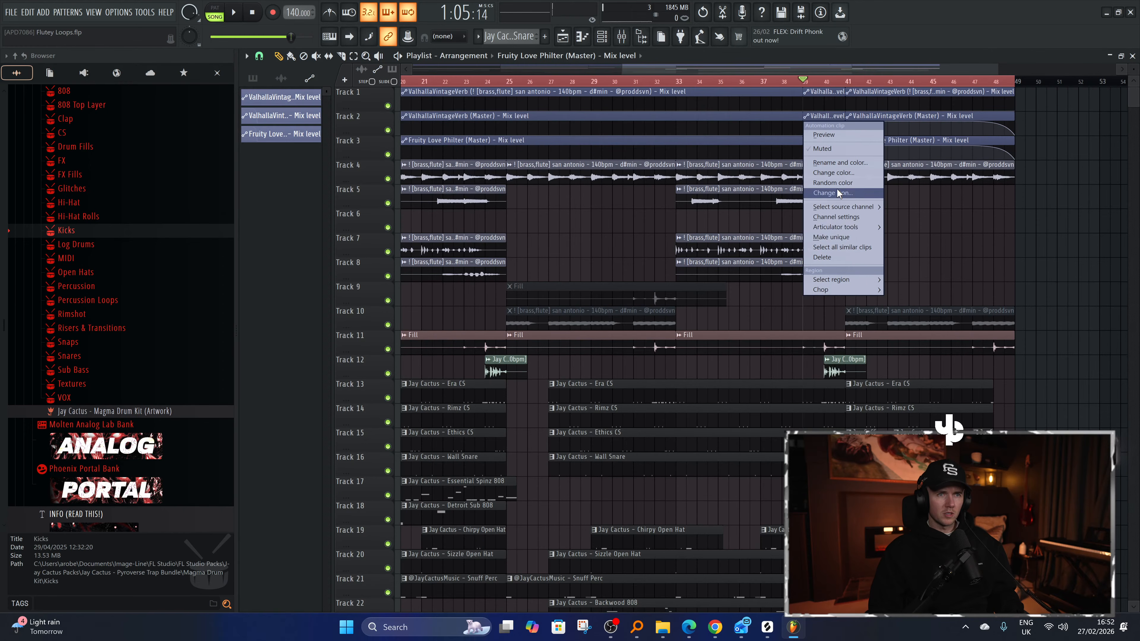
{"action": "left_click", "coordinate": [843, 238]}
{"action": "right_click", "coordinate": [807, 142]}
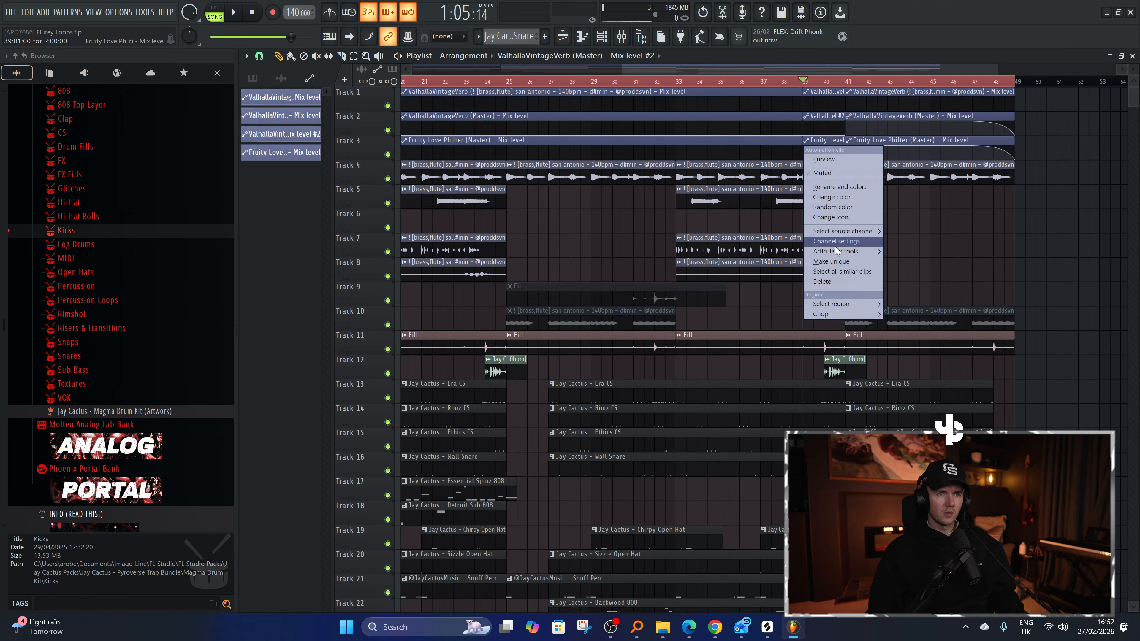
{"action": "left_click", "coordinate": [831, 261]}
Reshape the unique automation clips on Tracks 3 and 2 so filter and reverb mix levels curve upward from bar 39 to 41.
{"action": "key", "text": "space"}
{"action": "scroll", "coordinate": [812, 155], "scroll_direction": "up", "scroll_amount": 2}
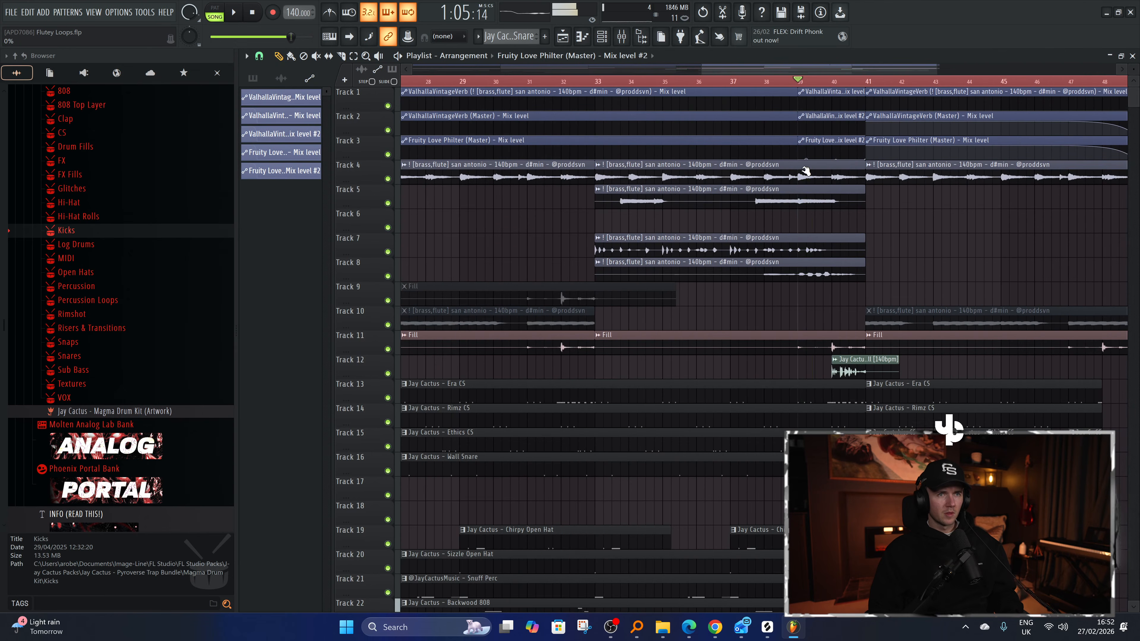
{"action": "key", "text": "space"}
{"action": "left_click_drag", "start_coordinate": [866, 159], "coordinate": [872, 144]}
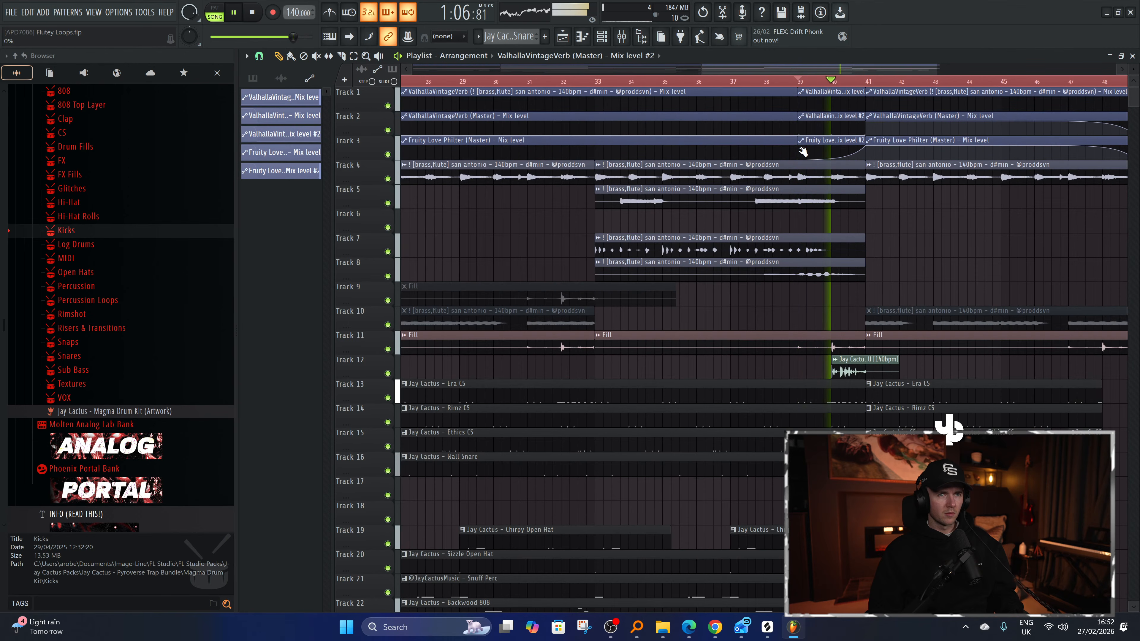
{"action": "key", "text": "space"}
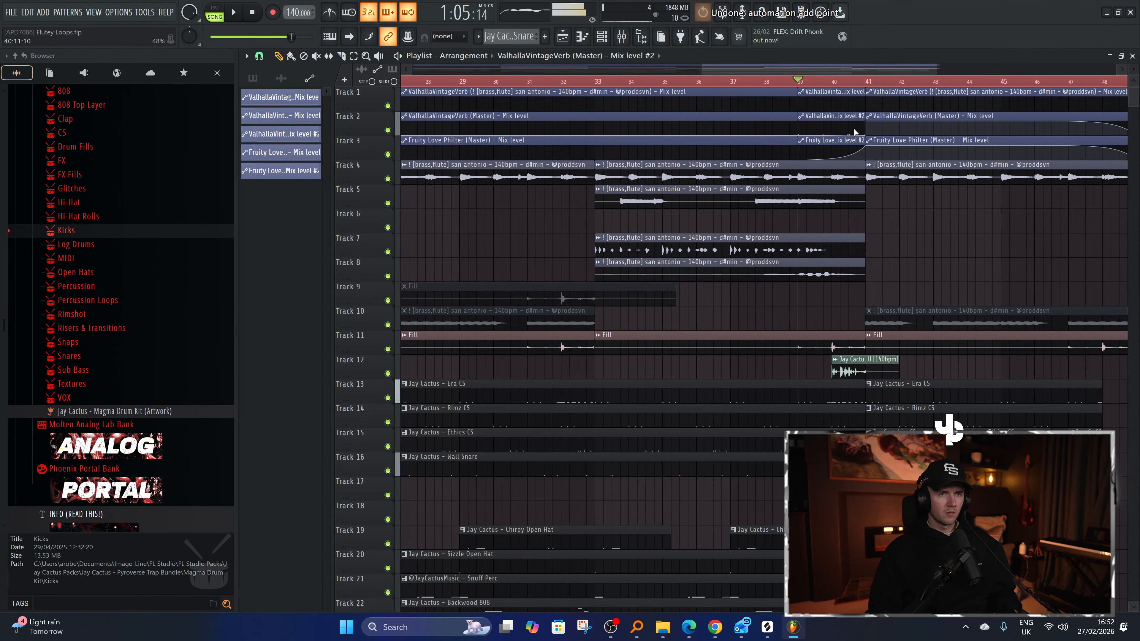
{"action": "key", "text": "space"}
{"action": "left_click_drag", "start_coordinate": [849, 134], "coordinate": [870, 115]}
{"action": "scroll", "coordinate": [893, 236], "scroll_direction": "up", "scroll_amount": 5}
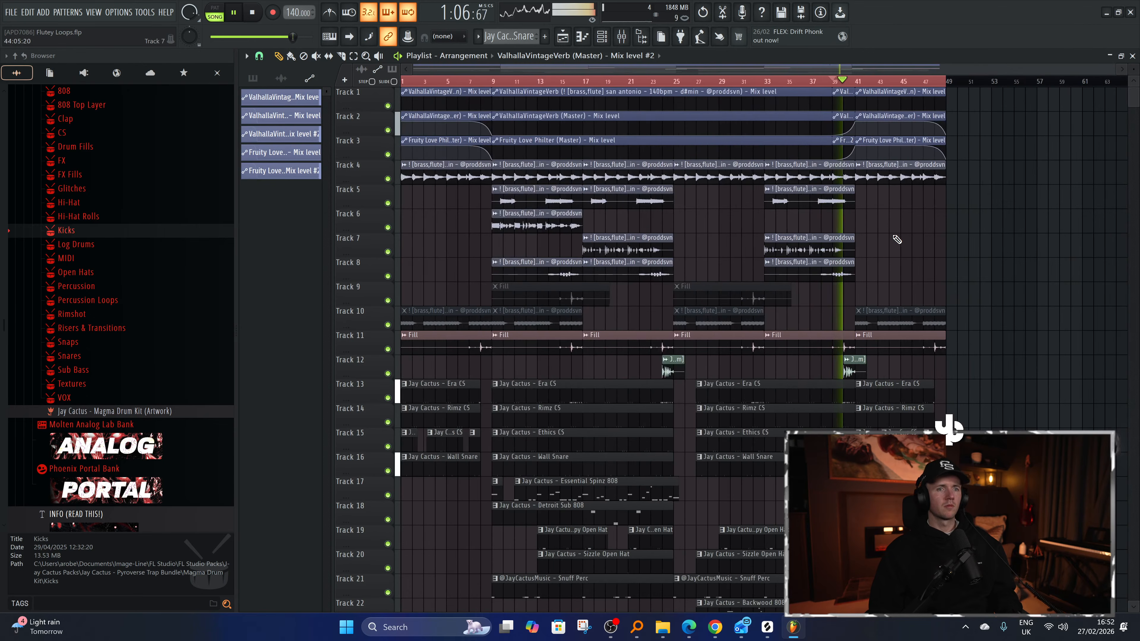
Slice the drum clips on Tracks 13 to 16 at bar 40 and remove the sections between bars 40 and 41.
{"action": "scroll", "coordinate": [786, 267], "scroll_direction": "down", "scroll_amount": 1}
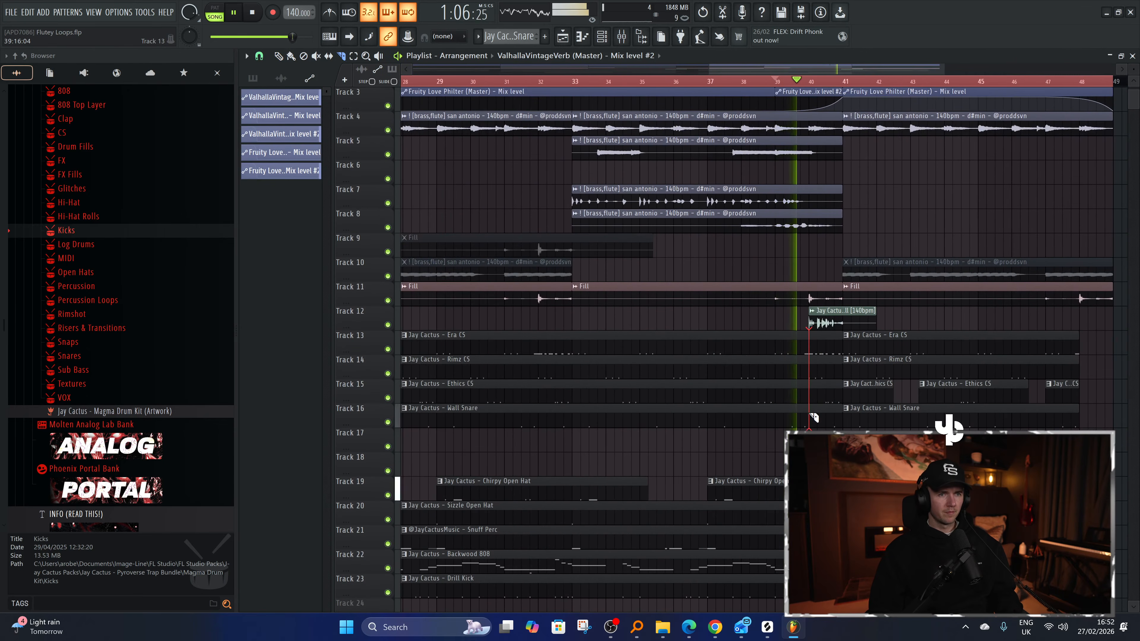
{"action": "left_click_drag", "start_coordinate": [809, 413], "coordinate": [808, 419]}
{"action": "scroll", "coordinate": [813, 400], "scroll_direction": "down", "scroll_amount": 3}
{"action": "scroll", "coordinate": [816, 393], "scroll_direction": "up", "scroll_amount": 4}
{"action": "key", "text": "space"}
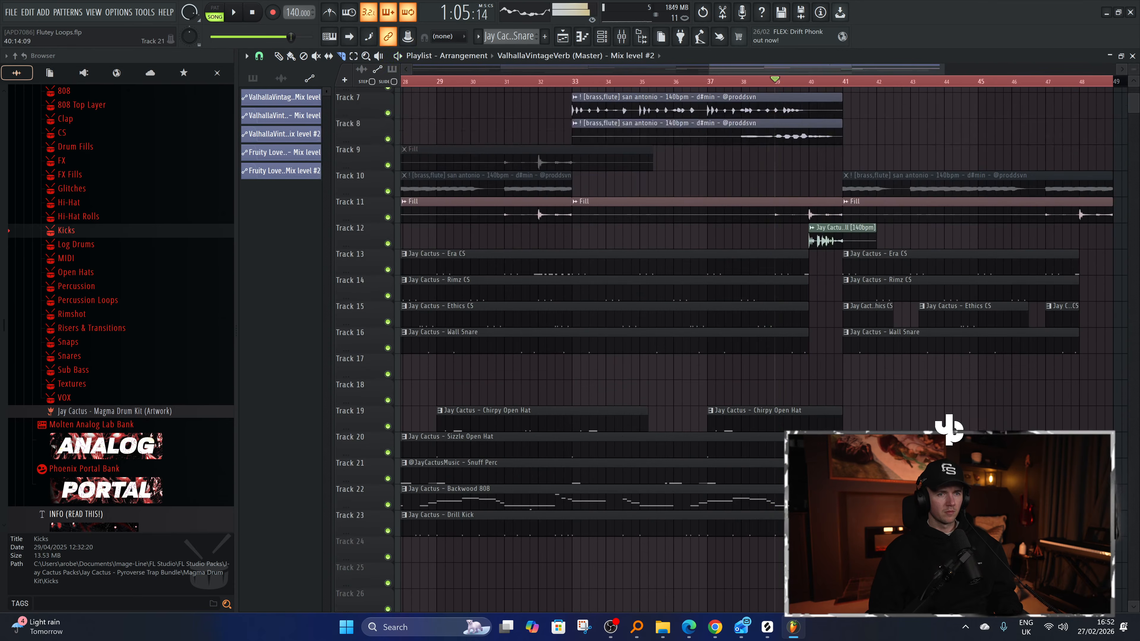
Audition the transition and outro with the Track 10 flute clip at bar 41 unmuted, and mute that clip again.
{"action": "key", "text": "space"}
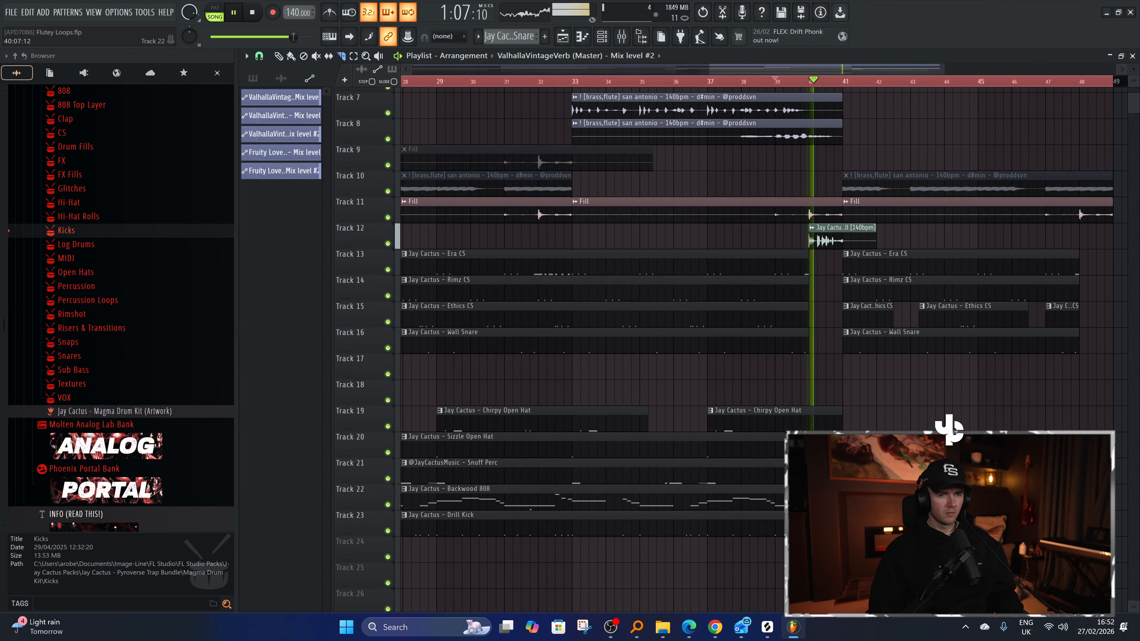
{"action": "scroll", "coordinate": [813, 400], "scroll_direction": "down", "scroll_amount": 4}
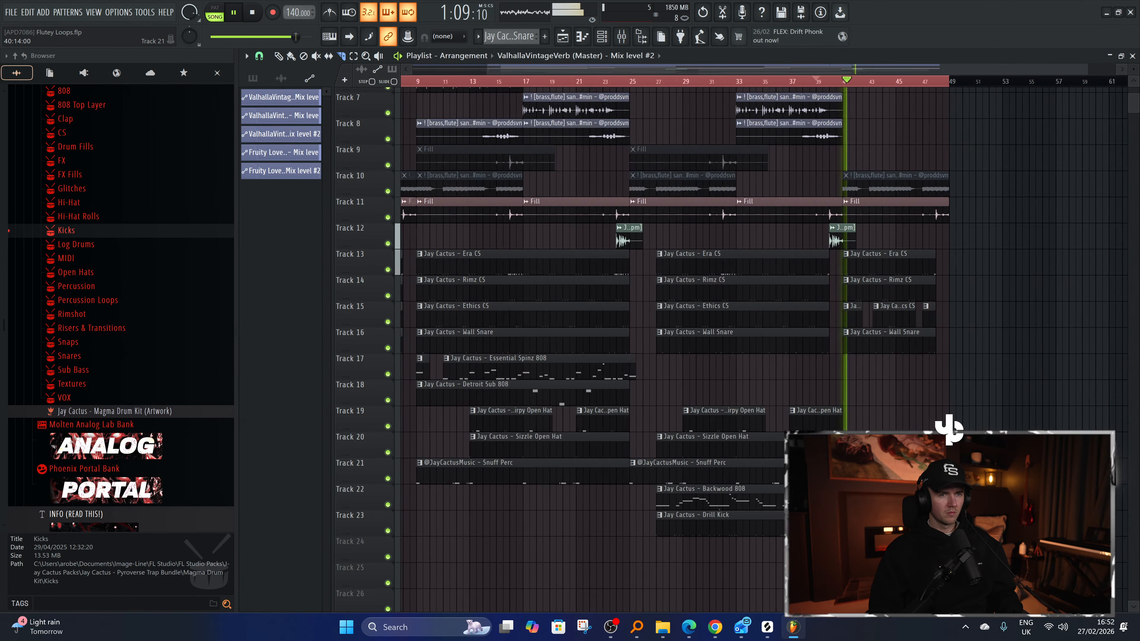
{"action": "scroll", "coordinate": [673, 351], "scroll_direction": "down", "scroll_amount": 4}
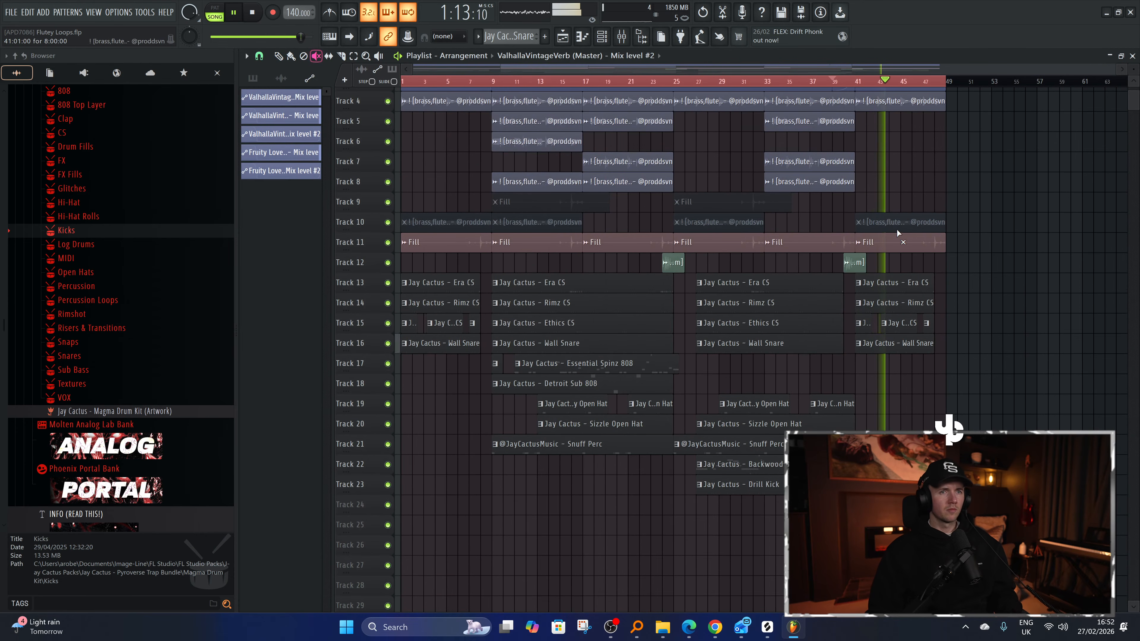
{"action": "scroll", "coordinate": [953, 314], "scroll_direction": "up", "scroll_amount": 2}
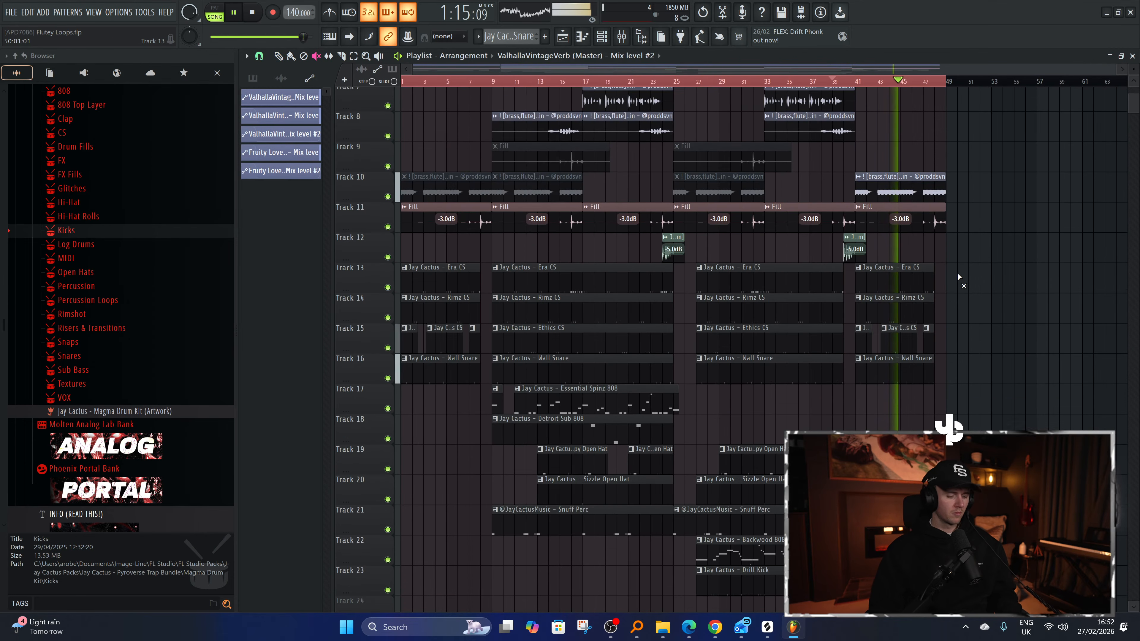
{"action": "left_click", "coordinate": [857, 176]}
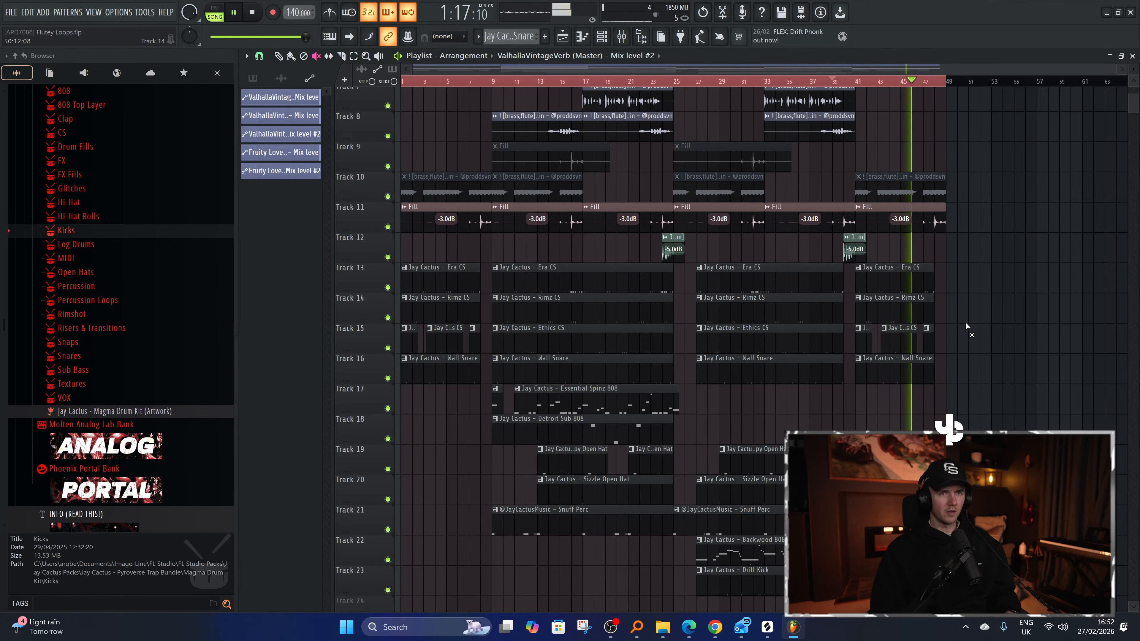
{"action": "scroll", "coordinate": [965, 322], "scroll_direction": "down", "scroll_amount": 3}
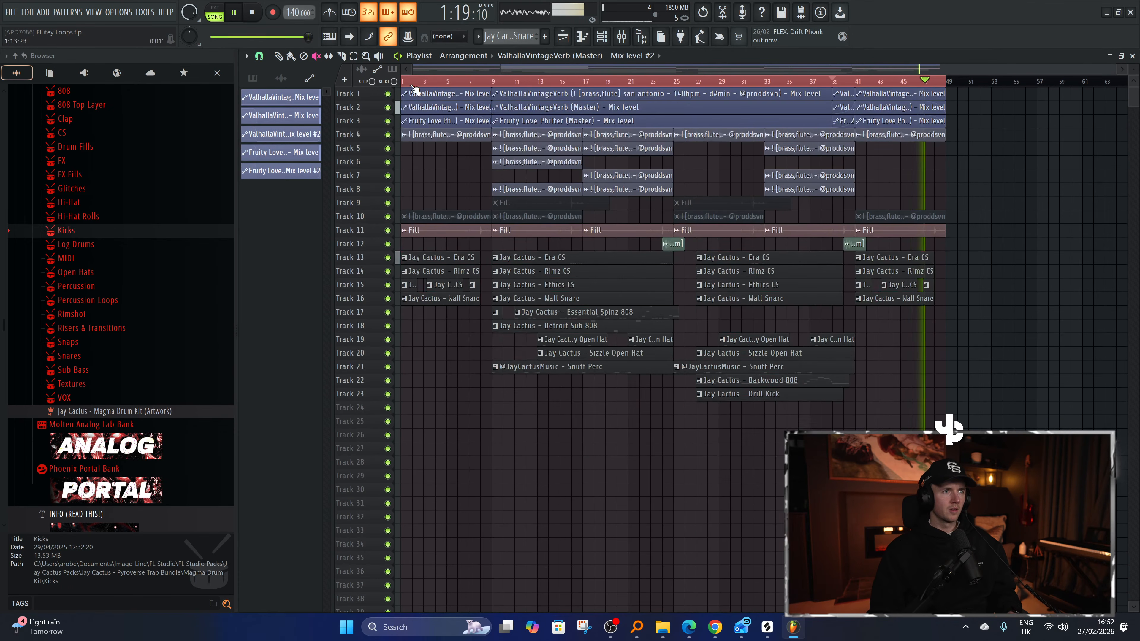
Duplicate all clips between bars 9 and 49 to start at bar 49, and clear the clip and time selection.
{"action": "left_click_drag", "start_coordinate": [404, 83], "coordinate": [488, 83]}
{"action": "left_click", "coordinate": [481, 416]}
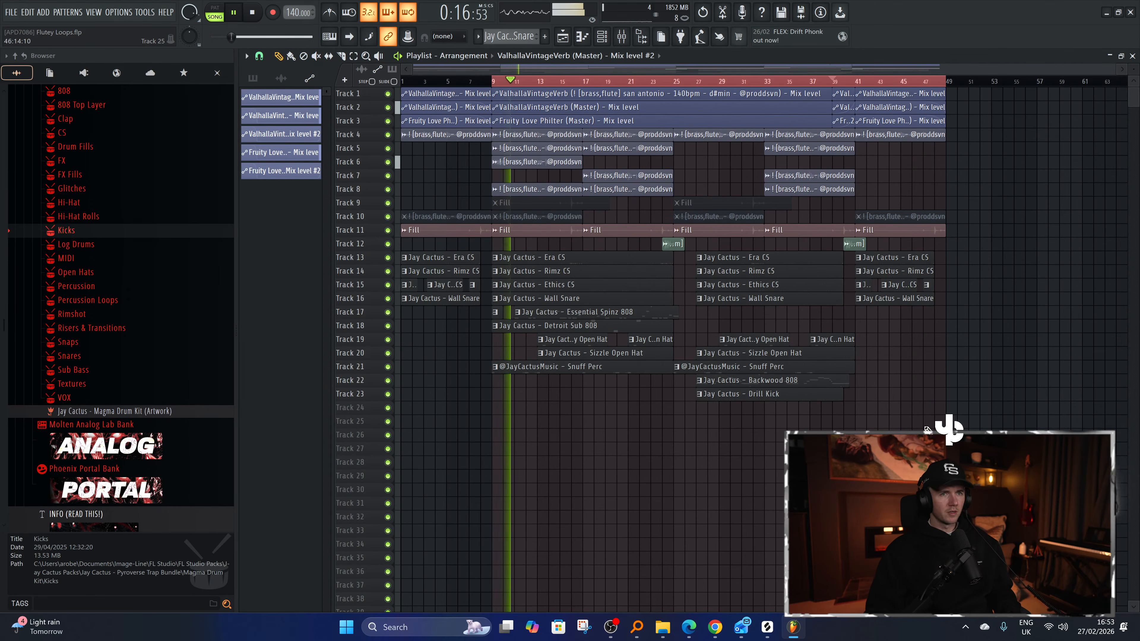
{"action": "left_click_drag", "start_coordinate": [1031, 454], "coordinate": [493, 88]}
{"action": "key", "text": "ctrl+b"}
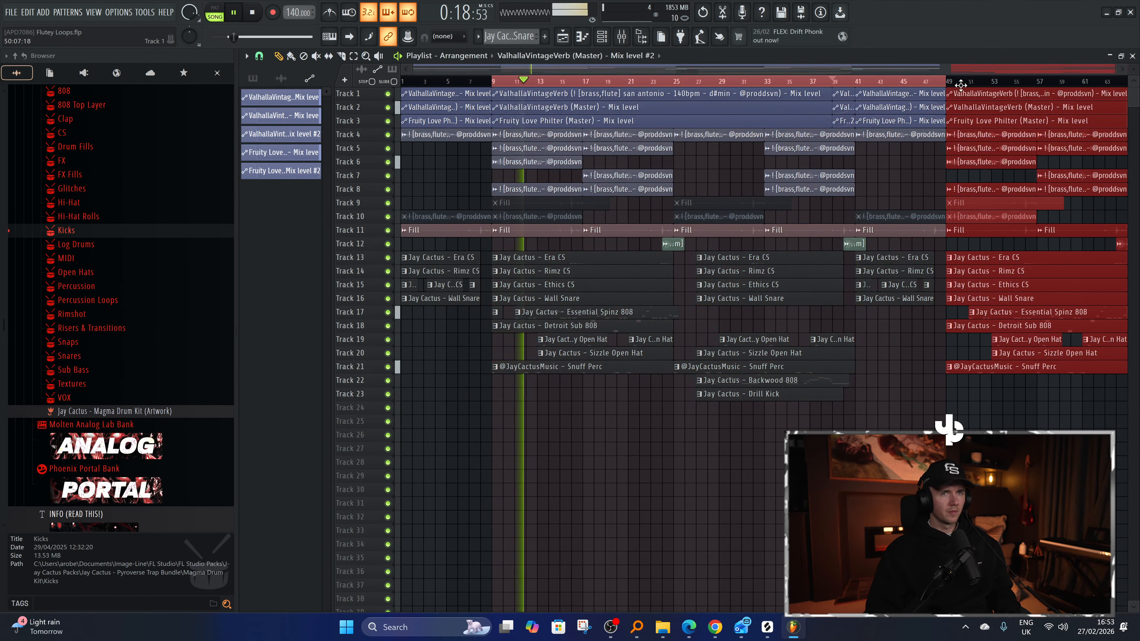
{"action": "scroll", "coordinate": [743, 153], "scroll_direction": "down", "scroll_amount": 2}
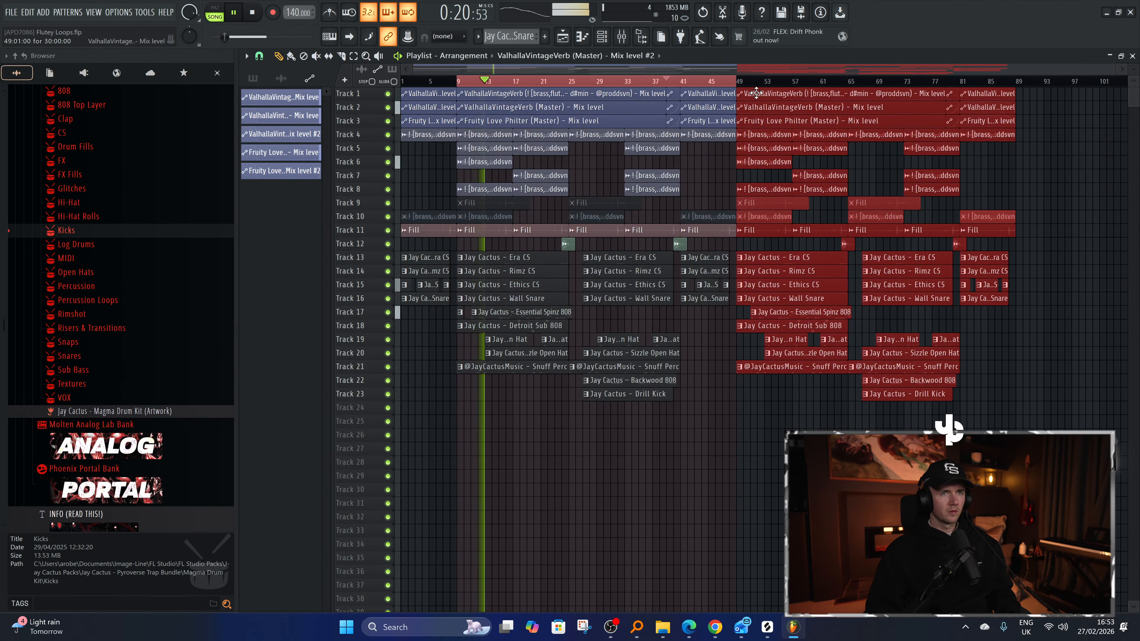
{"action": "key", "text": "ctrl+a"}
{"action": "key", "text": "ctrl+d"}
Stop playback, switch to Chrome to read the YouTube live stream chat, and return to FL Studio.
{"action": "key", "text": "space"}
{"action": "left_click", "coordinate": [715, 627]}
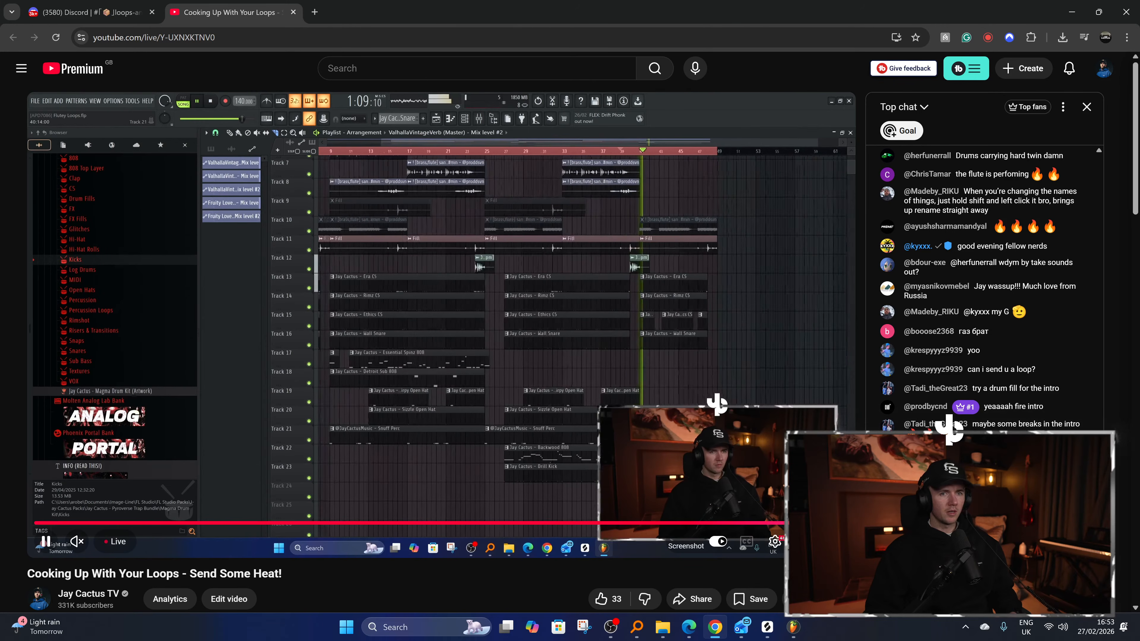
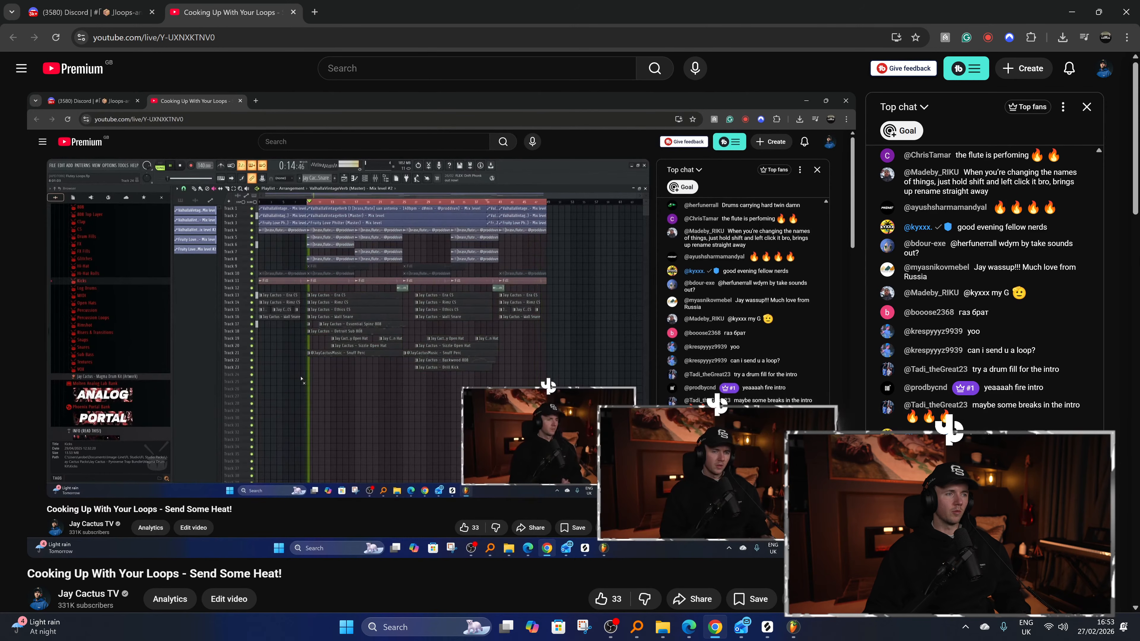
{"action": "mouse_move", "coordinate": [466, 410]}
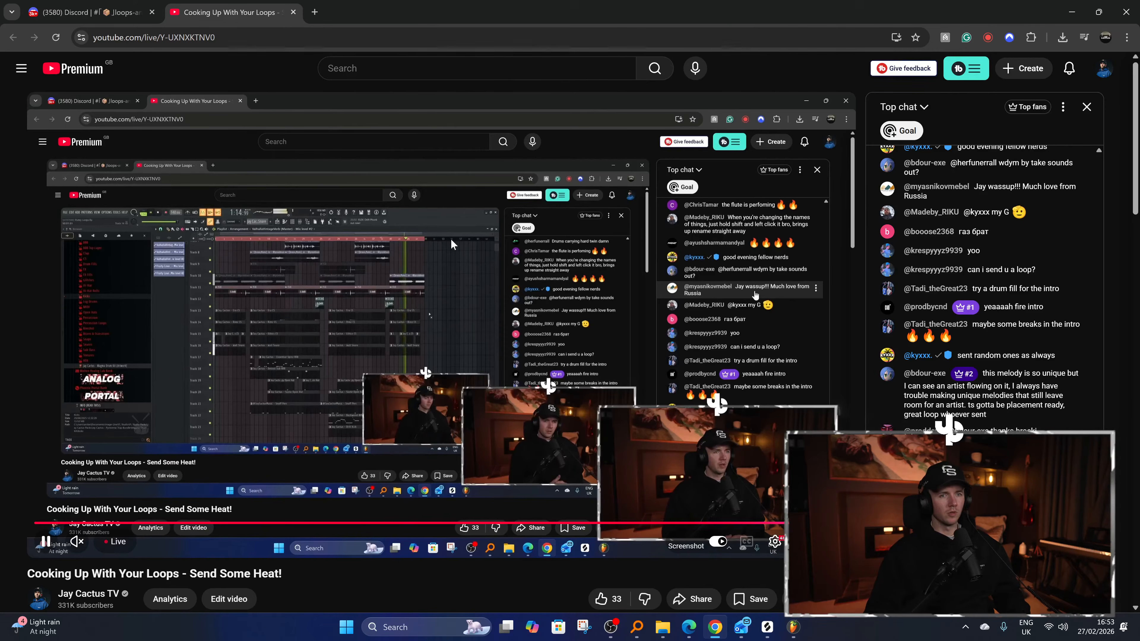
{"action": "key", "text": "alt+Tab"}
Play the song from the start and review the intro's drum clips on Tracks 13 to 16.
{"action": "key", "text": "space"}
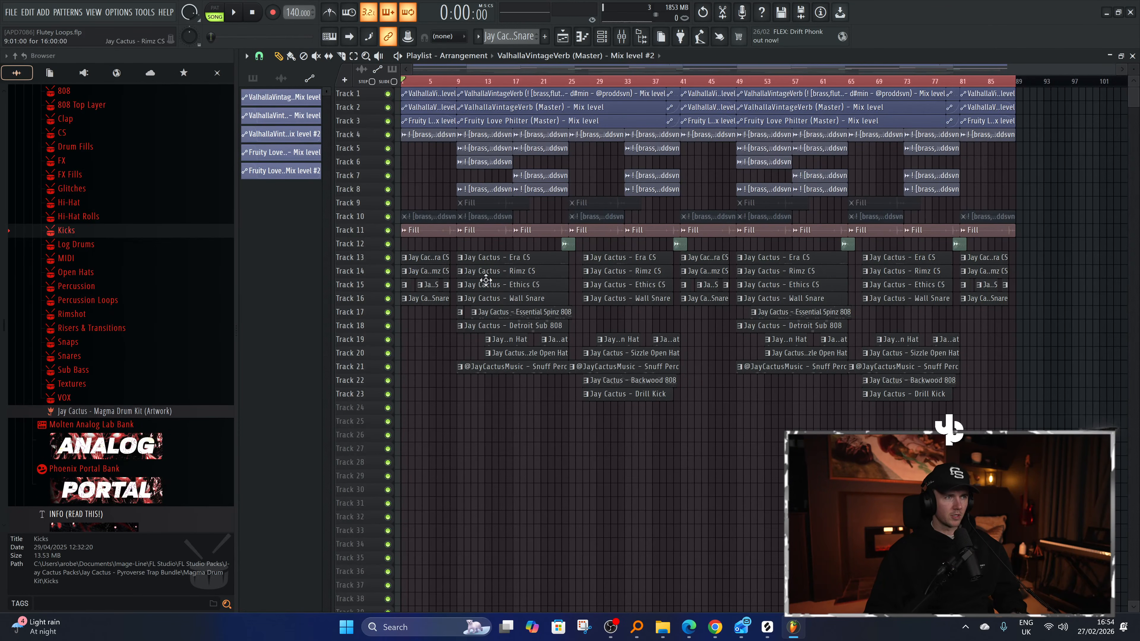
{"action": "scroll", "coordinate": [444, 435], "scroll_direction": "up", "scroll_amount": 2}
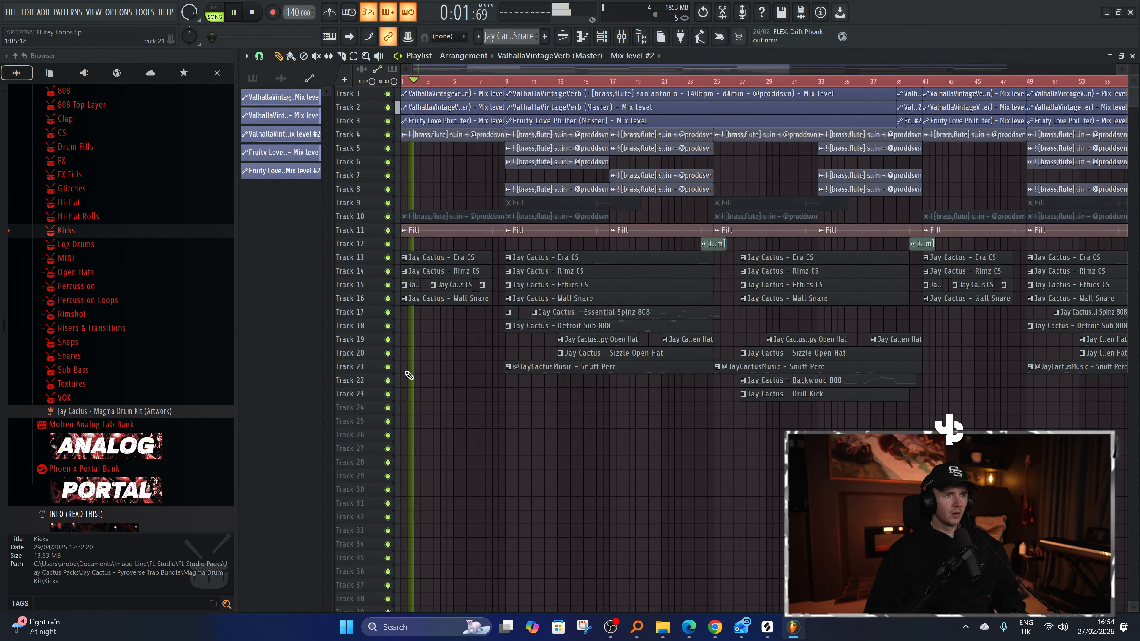
{"action": "scroll", "coordinate": [409, 375], "scroll_direction": "up", "scroll_amount": 2}
{"action": "scroll", "coordinate": [409, 378], "scroll_direction": "up", "scroll_amount": 3}
{"action": "scroll", "coordinate": [409, 380], "scroll_direction": "up", "scroll_amount": 3}
{"action": "scroll", "coordinate": [406, 382], "scroll_direction": "up", "scroll_amount": 1}
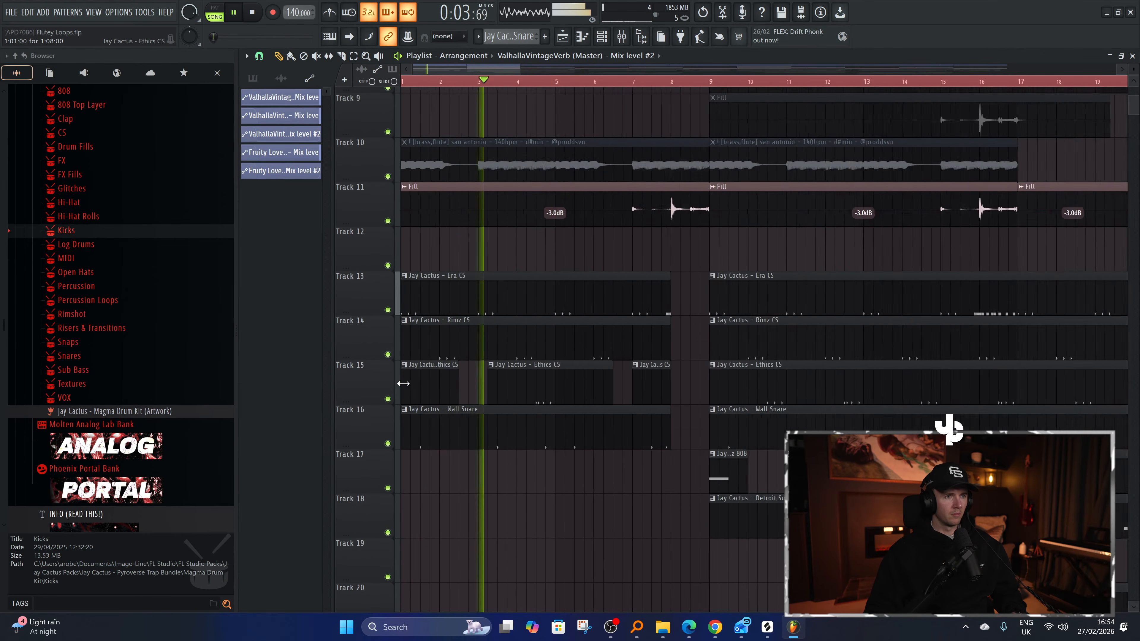
{"action": "scroll", "coordinate": [404, 383], "scroll_direction": "up", "scroll_amount": 1}
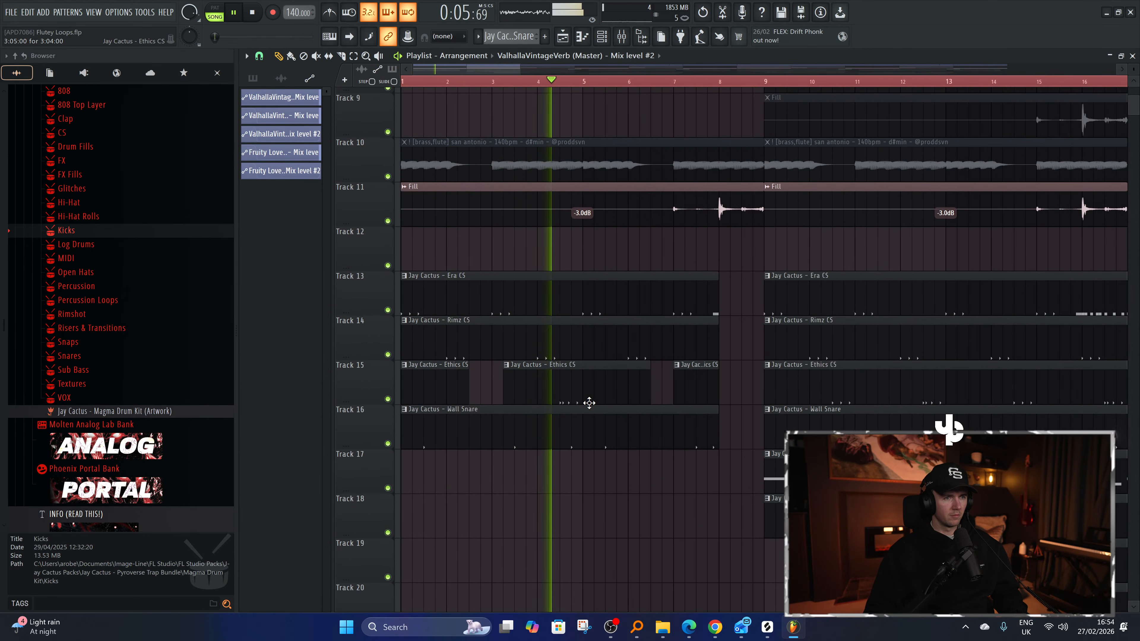
{"action": "scroll", "coordinate": [590, 399], "scroll_direction": "down", "scroll_amount": 3}
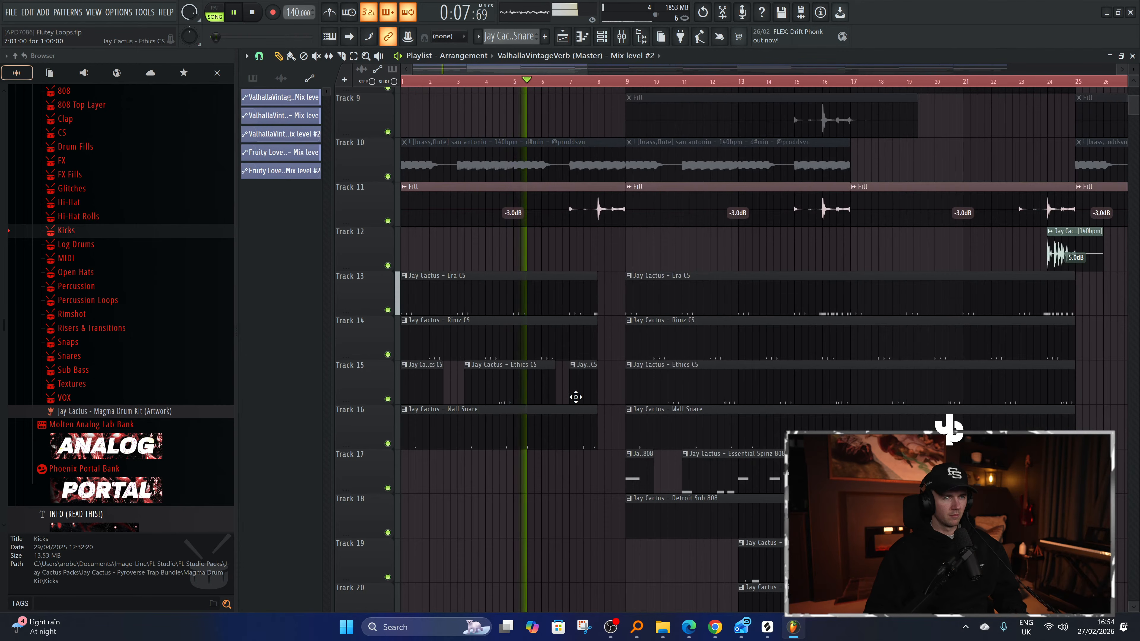
{"action": "scroll", "coordinate": [561, 402], "scroll_direction": "down", "scroll_amount": 2}
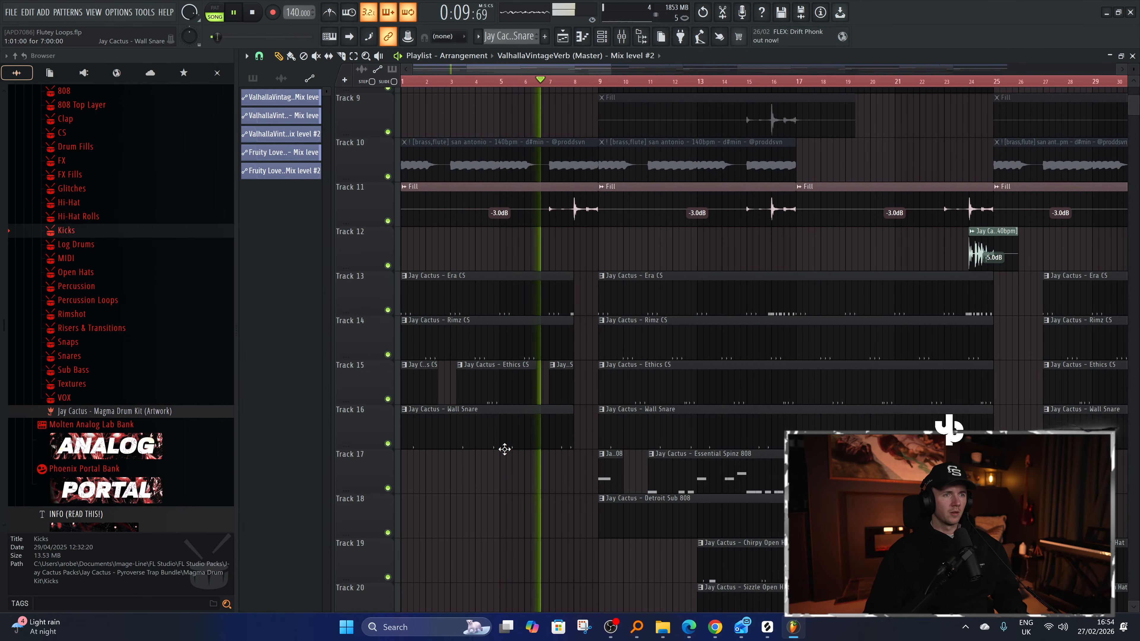
Search the browser for "camera flash" and place a Camera Flash sample on Track 22, starting slightly before bar 9.
{"action": "scroll", "coordinate": [505, 449], "scroll_direction": "down", "scroll_amount": 3}
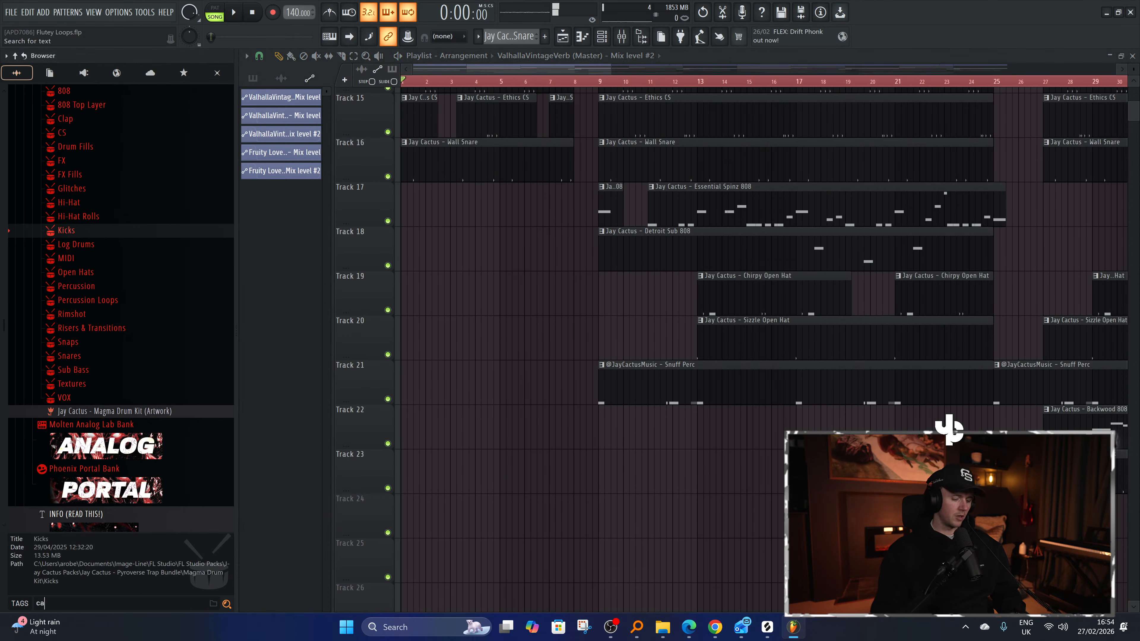
{"action": "key", "text": "Return"}
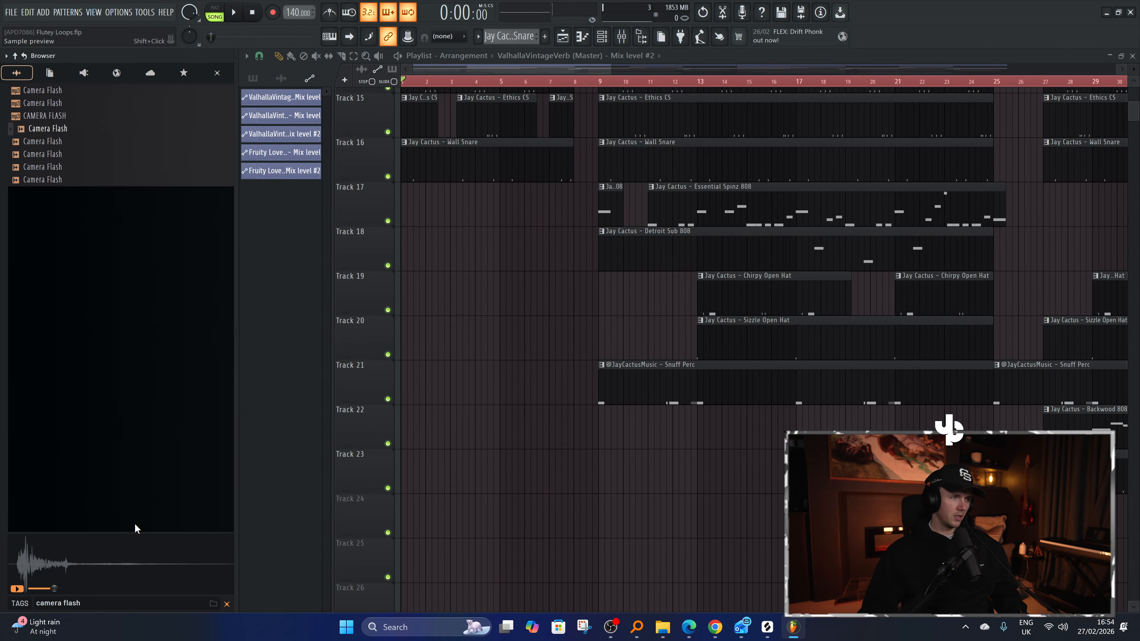
{"action": "left_click_drag", "start_coordinate": [97, 142], "coordinate": [492, 420]}
{"action": "left_click_drag", "start_coordinate": [599, 444], "coordinate": [601, 438]}
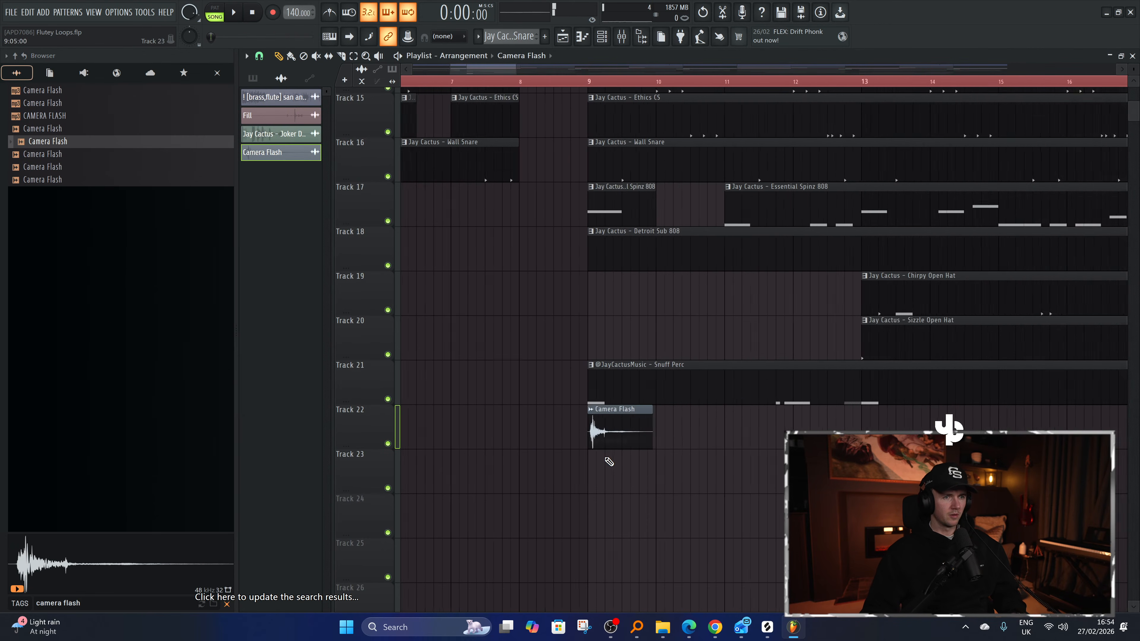
{"action": "scroll", "coordinate": [605, 458], "scroll_direction": "up", "scroll_amount": 5}
{"action": "scroll", "coordinate": [601, 449], "scroll_direction": "up", "scroll_amount": 3}
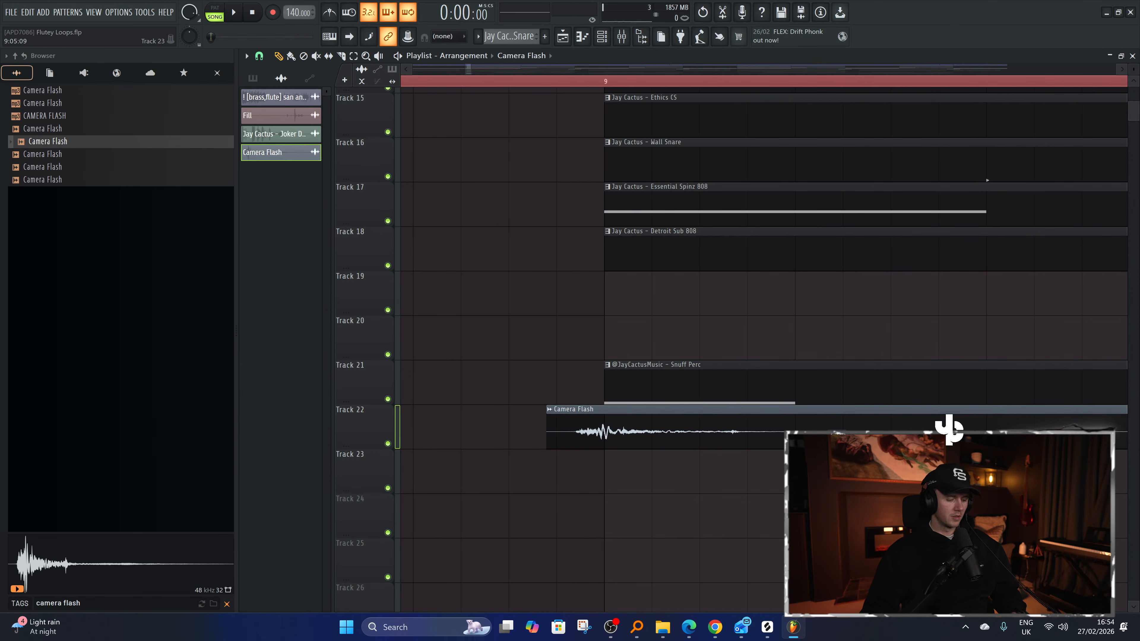
Copy the Camera Flash clip to just before bar 9 on Track 22, make the copy unique and reverse it.
{"action": "scroll", "coordinate": [712, 458], "scroll_direction": "down", "scroll_amount": 3}
{"action": "left_click_drag", "start_coordinate": [739, 429], "coordinate": [437, 432], "text": "shift"}
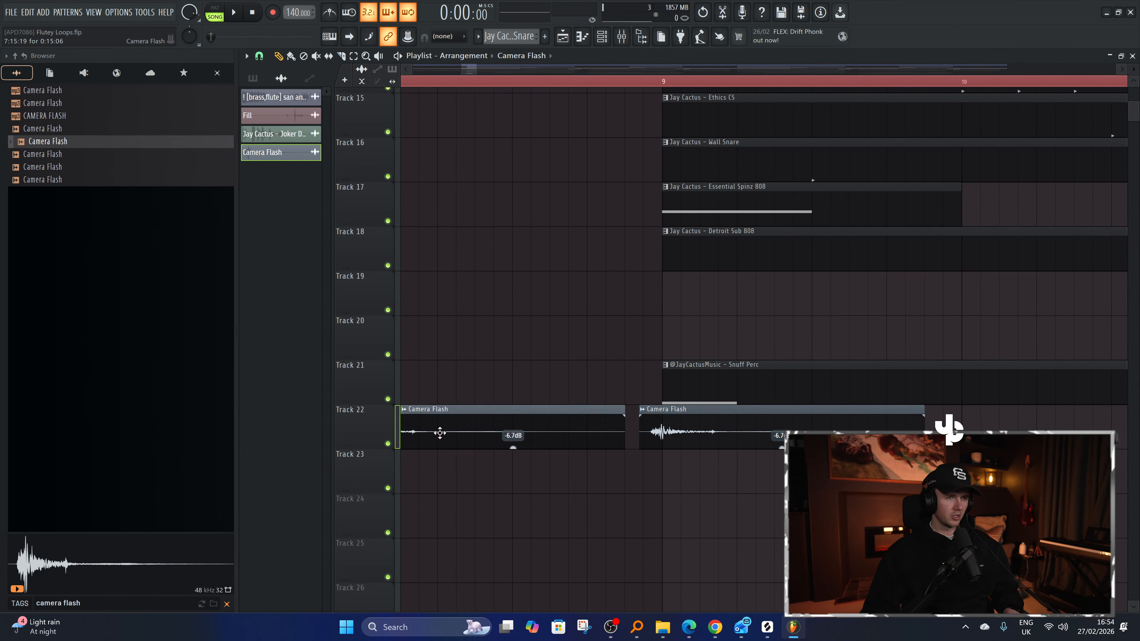
{"action": "key", "text": "ctrl+shift+u"}
{"action": "double_click", "coordinate": [483, 424]}
{"action": "left_click", "coordinate": [506, 246]}
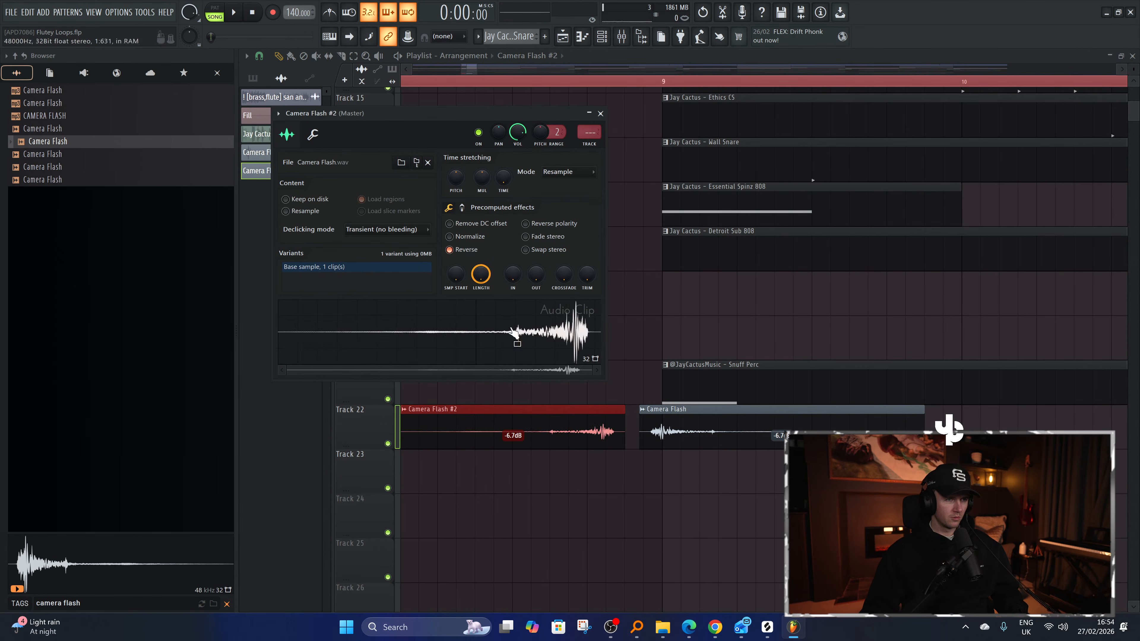
Place the reversed Camera Flash clip on Track 23 so it swells into bar 9, and start playback.
{"action": "key", "text": "Escape"}
{"action": "left_click_drag", "start_coordinate": [603, 417], "coordinate": [652, 478]}
{"action": "key", "text": "space"}
{"action": "scroll", "coordinate": [657, 481], "scroll_direction": "up", "scroll_amount": 3}
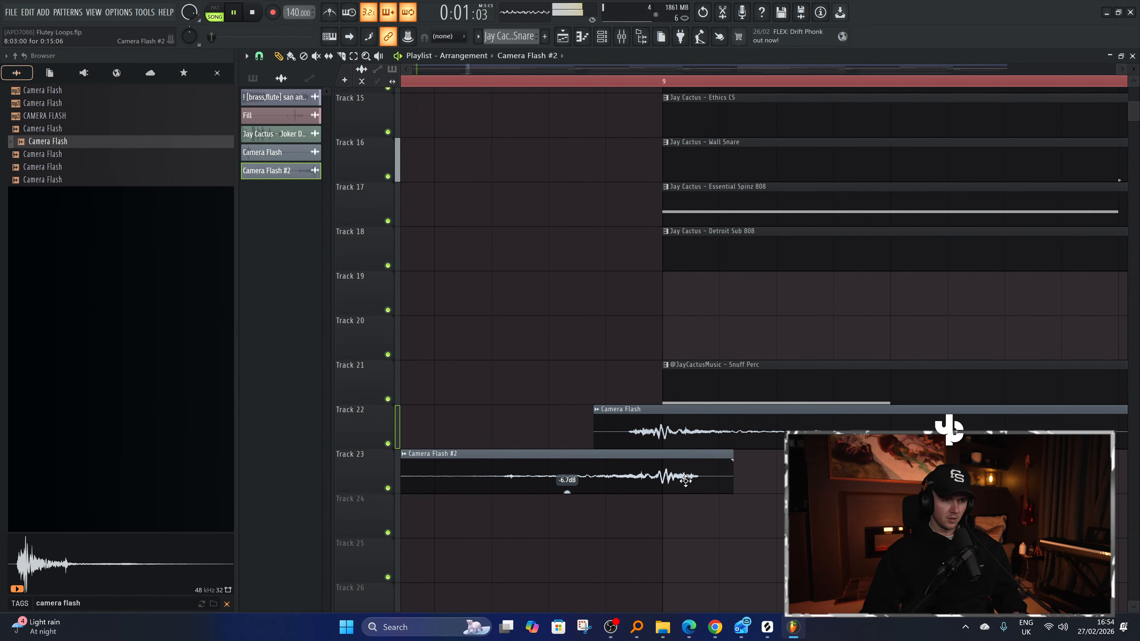
{"action": "scroll", "coordinate": [685, 483], "scroll_direction": "down", "scroll_amount": 6}
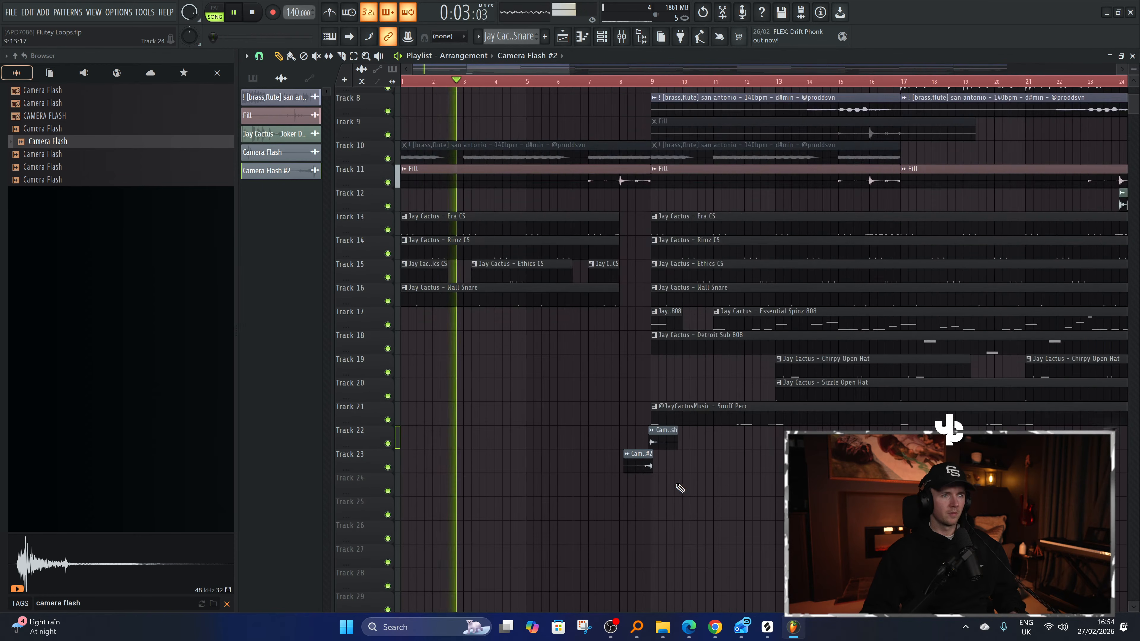
Move both Camera Flash clips down to Tracks 25 and 26 and copy the pair to bar 25.
{"action": "left_click_drag", "start_coordinate": [584, 438], "coordinate": [466, 480], "text": "ctrl"}
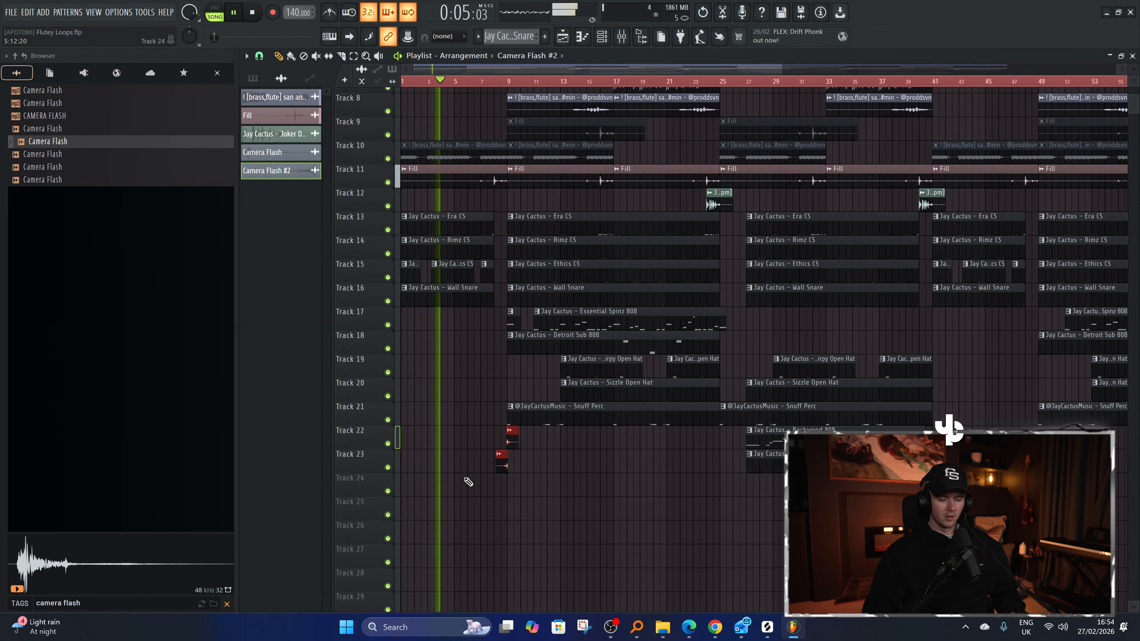
{"action": "key", "text": "shift+Down"}
{"action": "key", "text": "shift+Down"}
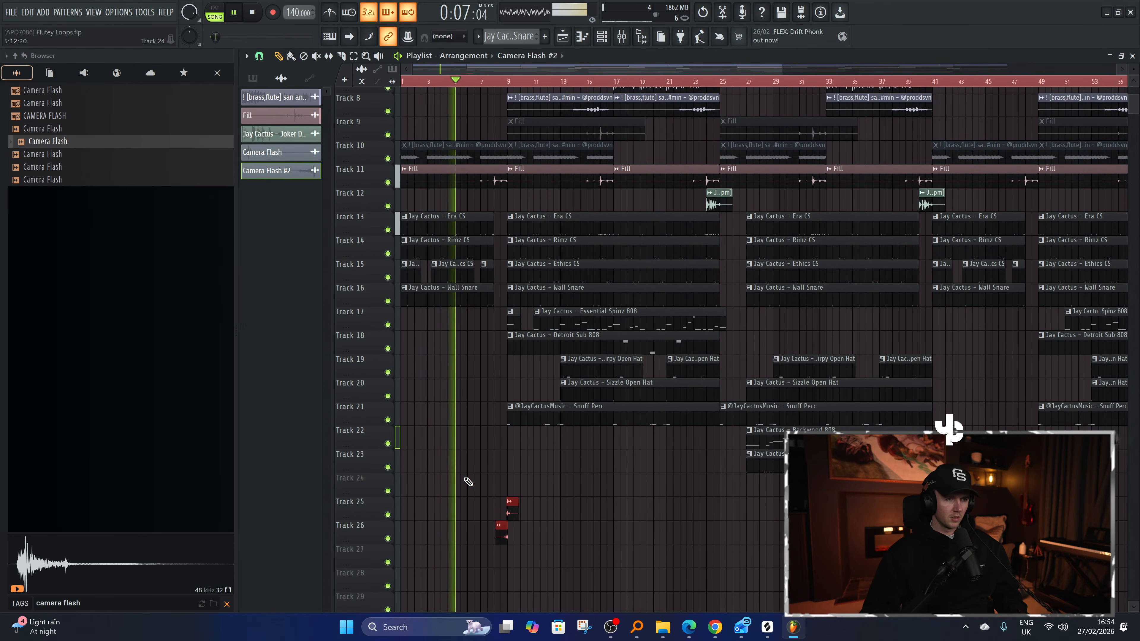
{"action": "left_click_drag", "start_coordinate": [517, 501], "coordinate": [728, 502], "text": "shift"}
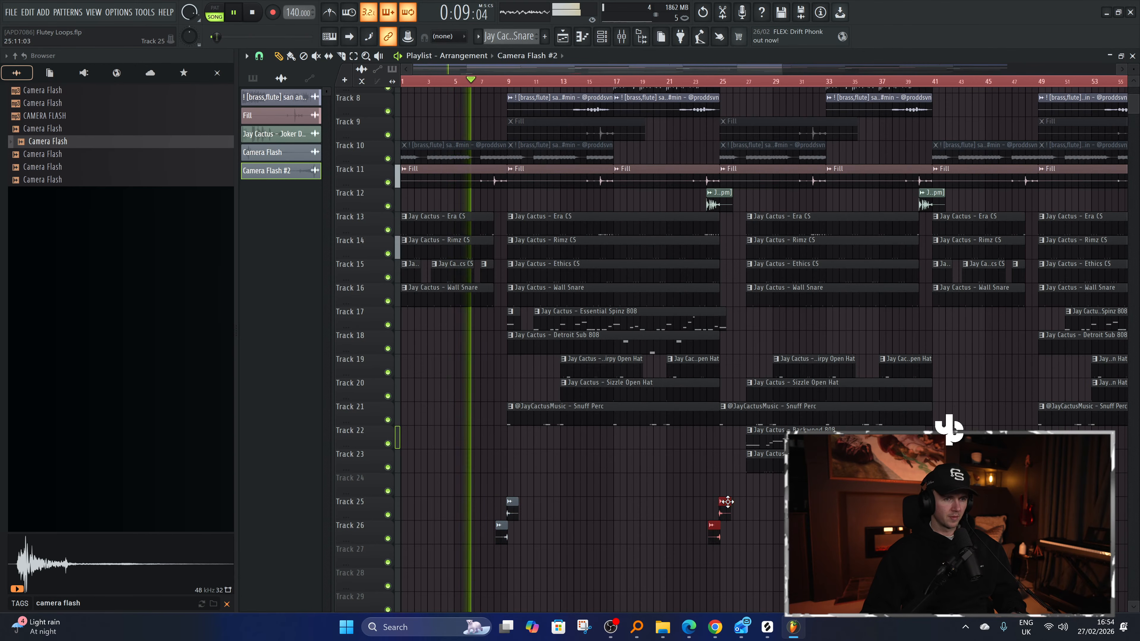
{"action": "scroll", "coordinate": [727, 502], "scroll_direction": "down", "scroll_amount": 3, "text": "alt"}
{"action": "scroll", "coordinate": [531, 530], "scroll_direction": "down", "scroll_amount": 2, "text": "ctrl"}
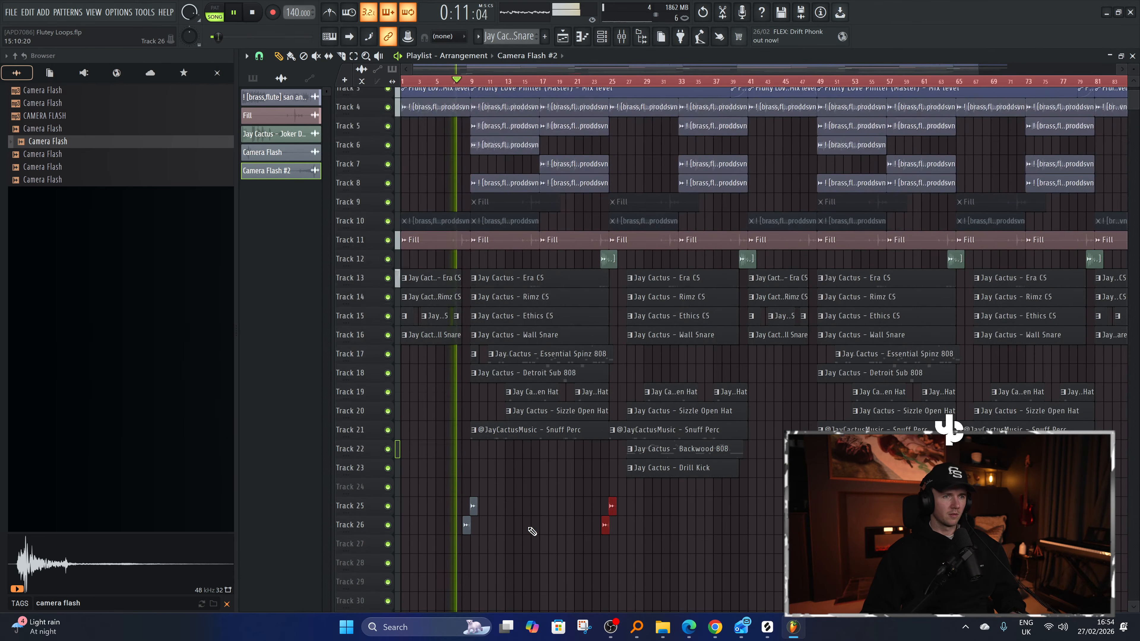
Review the melody and drum tracks during playback, jumping ahead to bar 25 and bar 33.
{"action": "scroll", "coordinate": [530, 533], "scroll_direction": "up", "scroll_amount": 3, "text": "alt"}
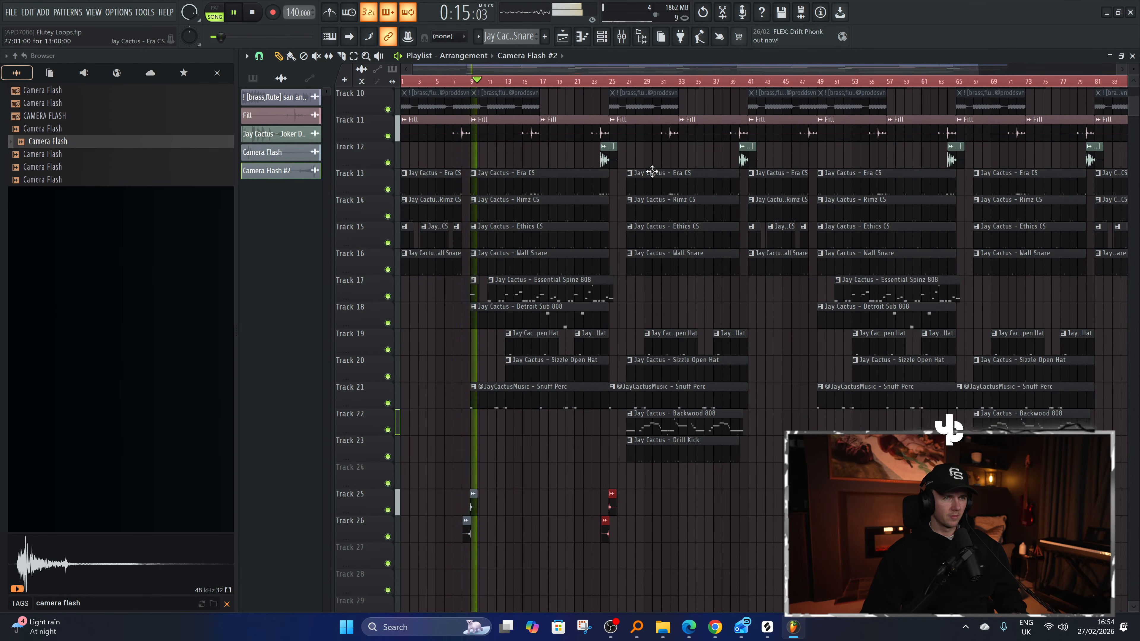
{"action": "scroll", "coordinate": [547, 287], "scroll_direction": "up", "scroll_amount": 4}
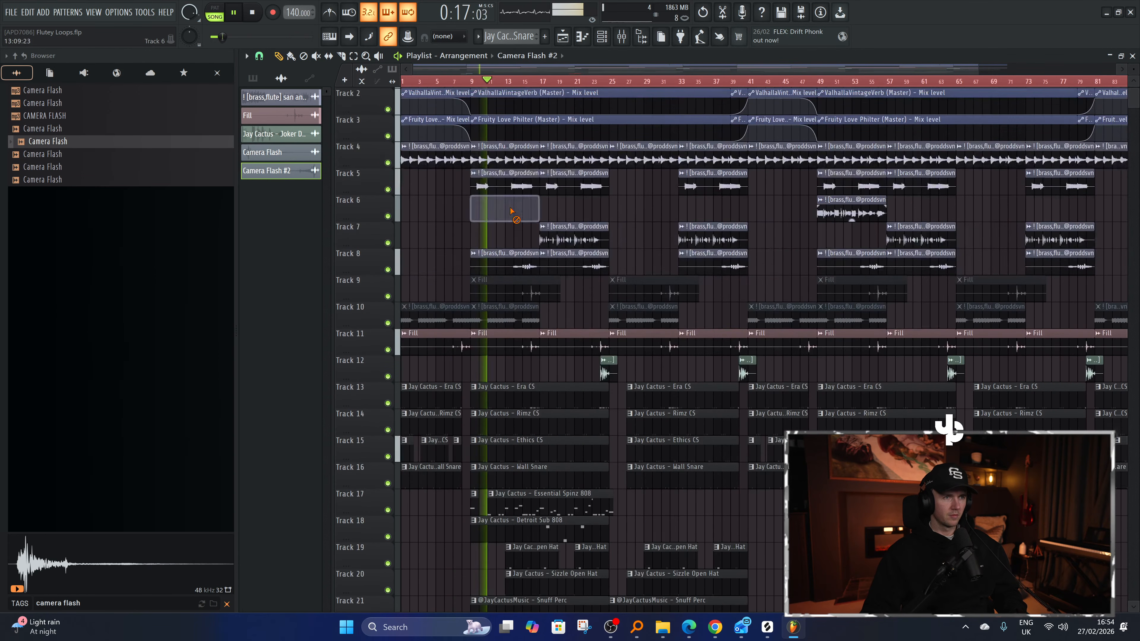
{"action": "scroll", "coordinate": [514, 212], "scroll_direction": "down", "scroll_amount": 2}
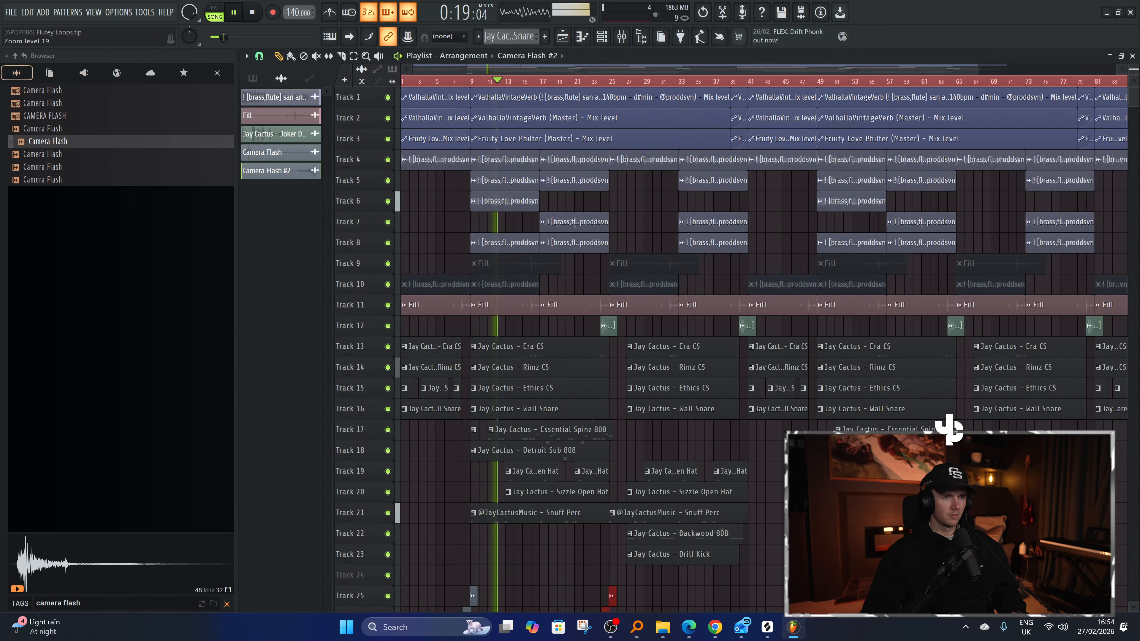
{"action": "scroll", "coordinate": [533, 226], "scroll_direction": "up", "scroll_amount": 2}
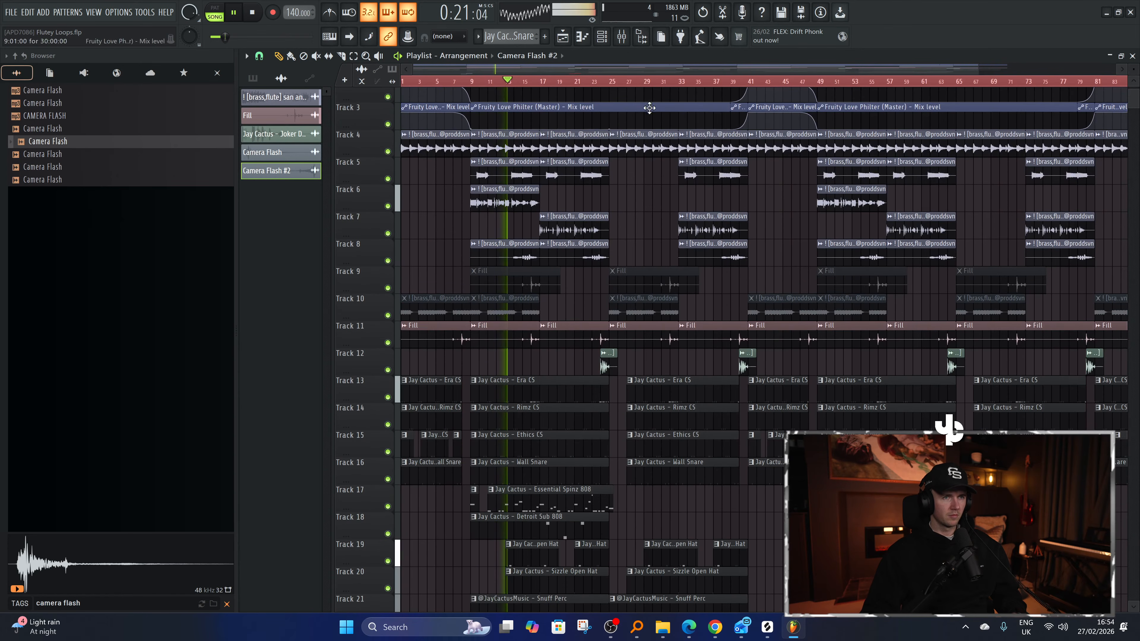
{"action": "left_click", "coordinate": [609, 83]}
{"action": "left_click", "coordinate": [680, 83]}
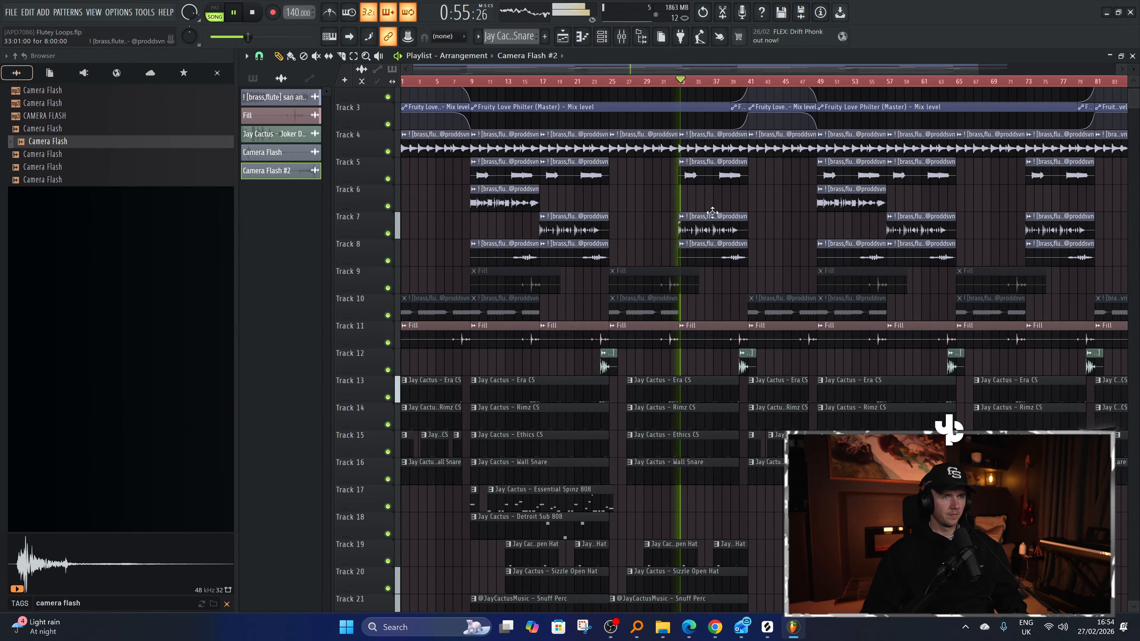
Try deleting the Track 7 melody clip at bar 33 and moving it to bar 41, and undo these changes.
{"action": "right_click", "coordinate": [714, 215]}
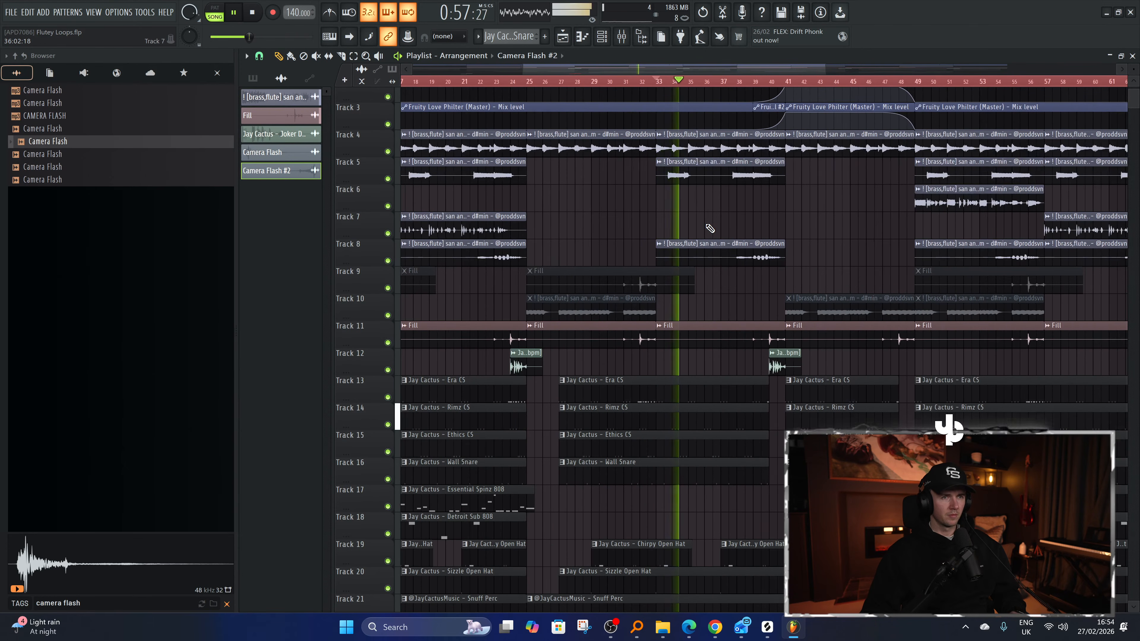
{"action": "scroll", "coordinate": [713, 226], "scroll_direction": "down", "scroll_amount": 3}
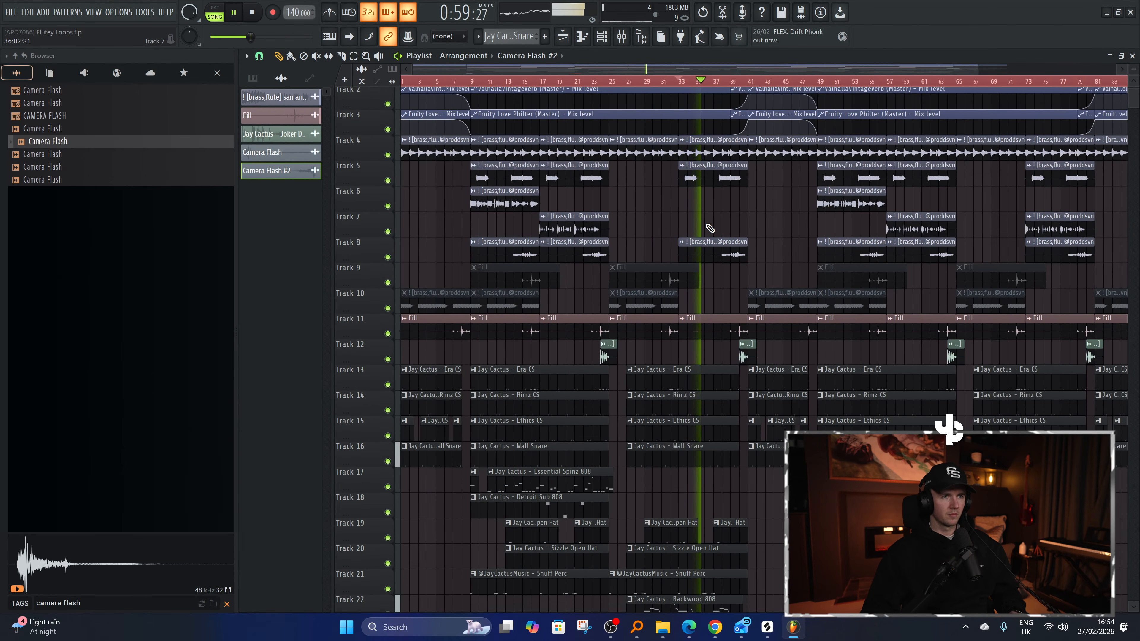
{"action": "scroll", "coordinate": [709, 227], "scroll_direction": "down", "scroll_amount": 2}
{"action": "key", "text": "ctrl+z"}
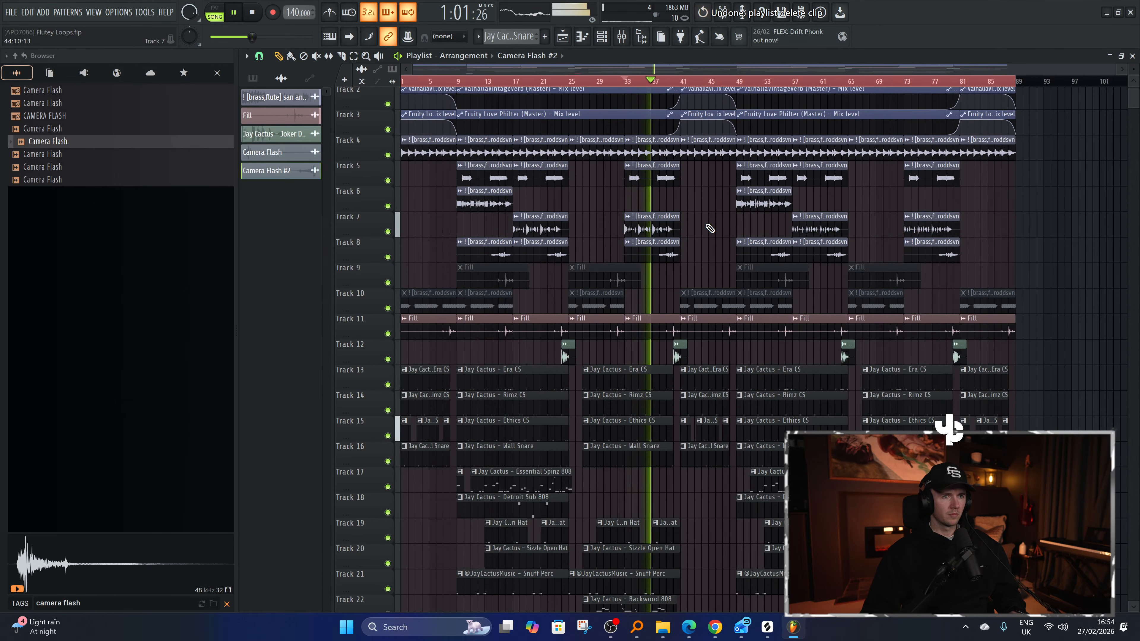
{"action": "left_click_drag", "start_coordinate": [650, 223], "coordinate": [671, 223]}
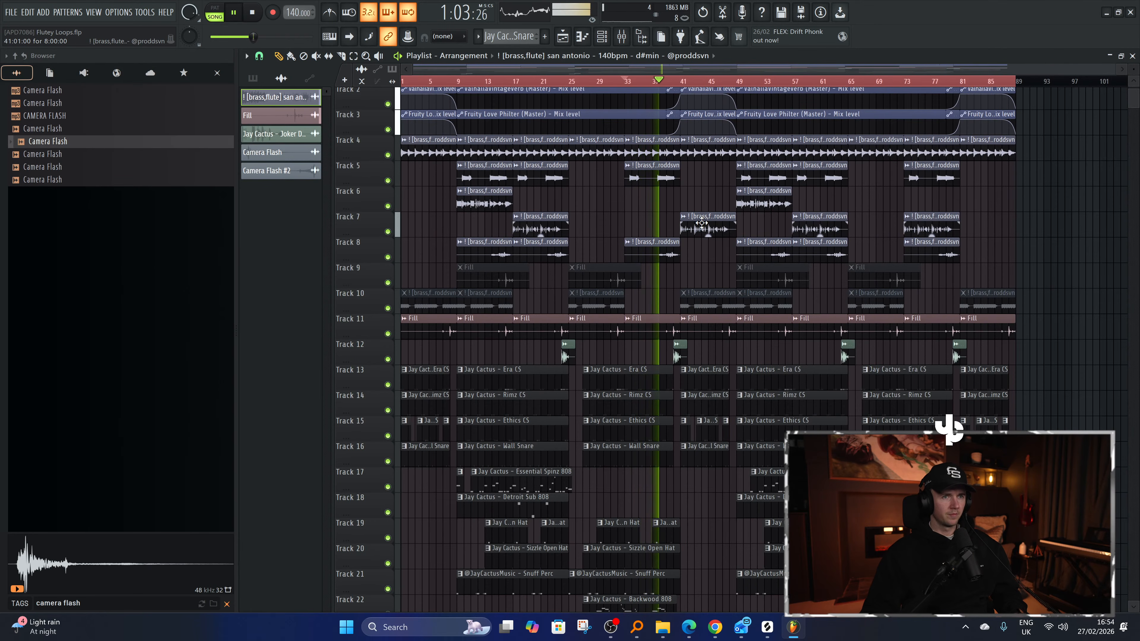
{"action": "right_click", "coordinate": [687, 228]}
{"action": "key", "text": "space"}
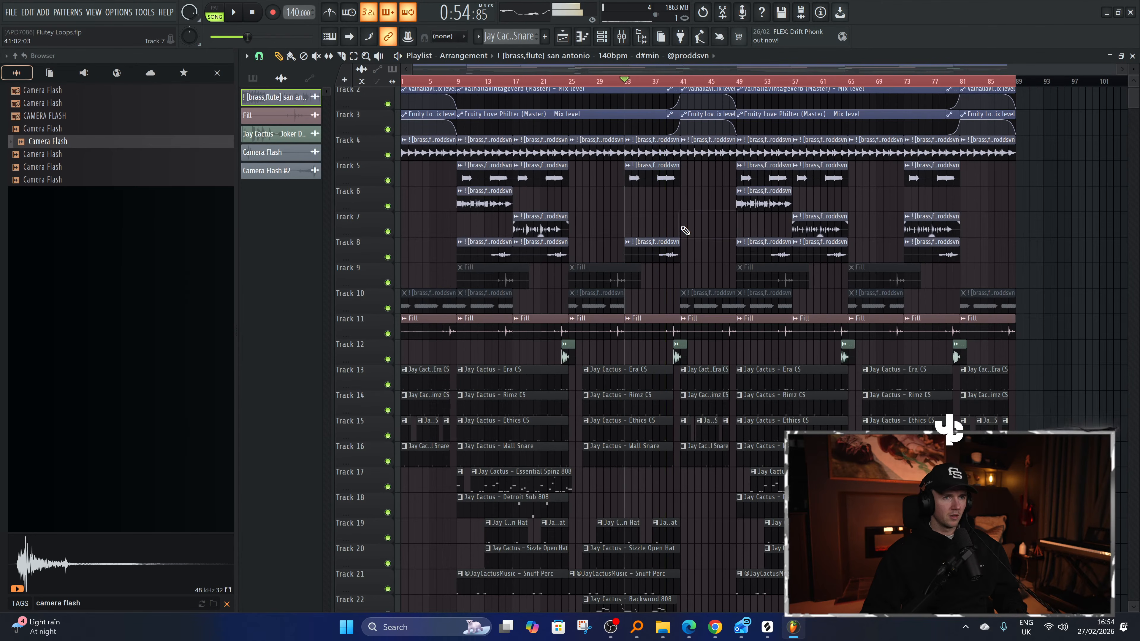
{"action": "key", "text": "ctrl+z"}
{"action": "key", "text": "ctrl+z"}
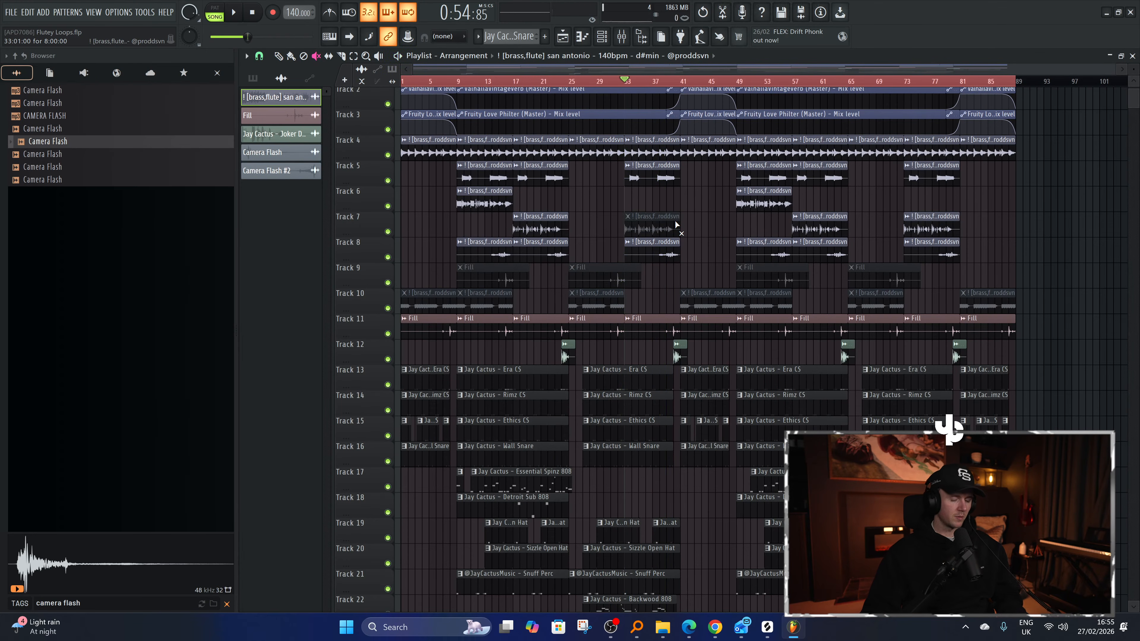
Mute the Track 7 melody clips at bars 33 and 73, and resume playback.
{"action": "key", "text": "space"}
{"action": "scroll", "coordinate": [680, 227], "scroll_direction": "down", "scroll_amount": 1}
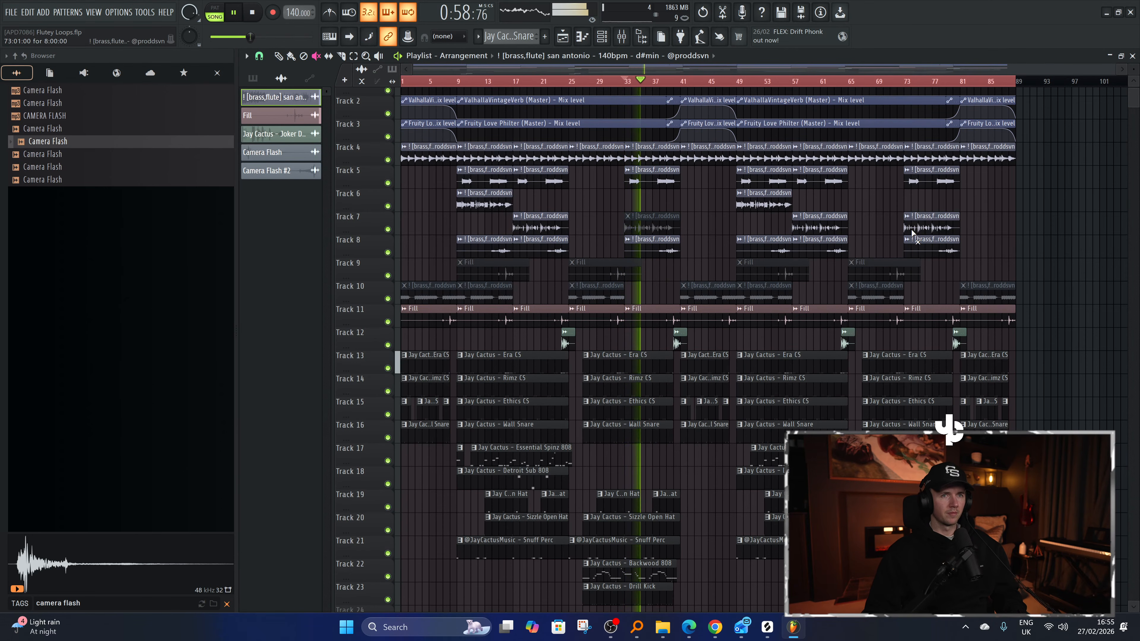
{"action": "scroll", "coordinate": [689, 327], "scroll_direction": "down", "scroll_amount": 1}
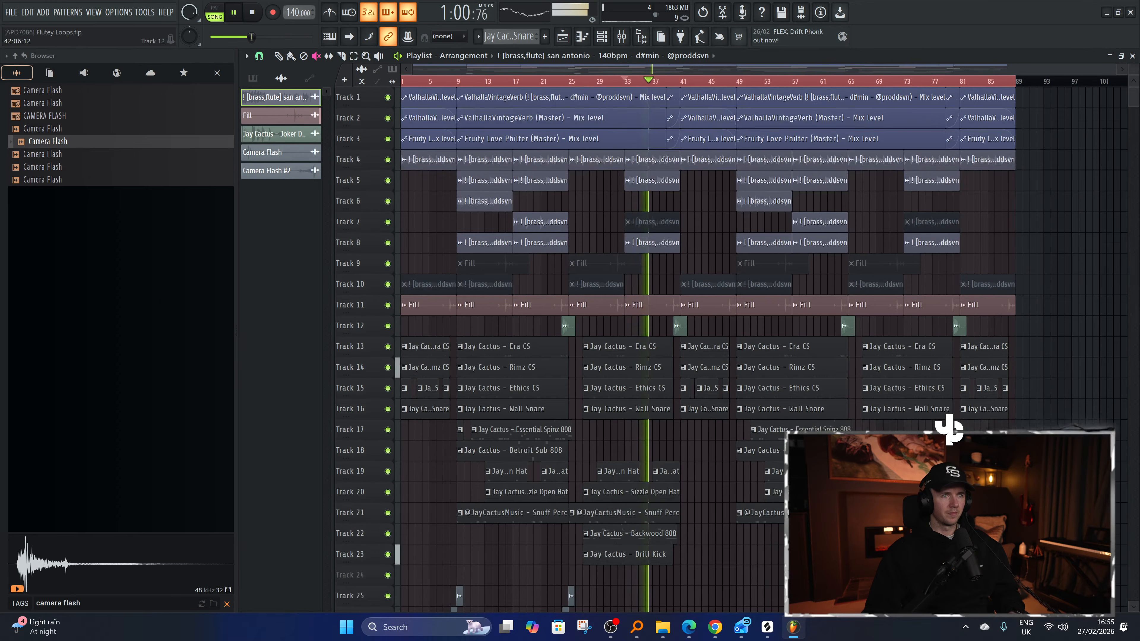
{"action": "scroll", "coordinate": [689, 328], "scroll_direction": "up", "scroll_amount": 2}
{"action": "scroll", "coordinate": [689, 328], "scroll_direction": "down", "scroll_amount": 2}
{"action": "scroll", "coordinate": [628, 567], "scroll_direction": "down", "scroll_amount": 1}
Select the Camera Flash pair at bar 25 on Tracks 25 and 26 and copy it to bars 41 and 49.
{"action": "key", "text": "p"}
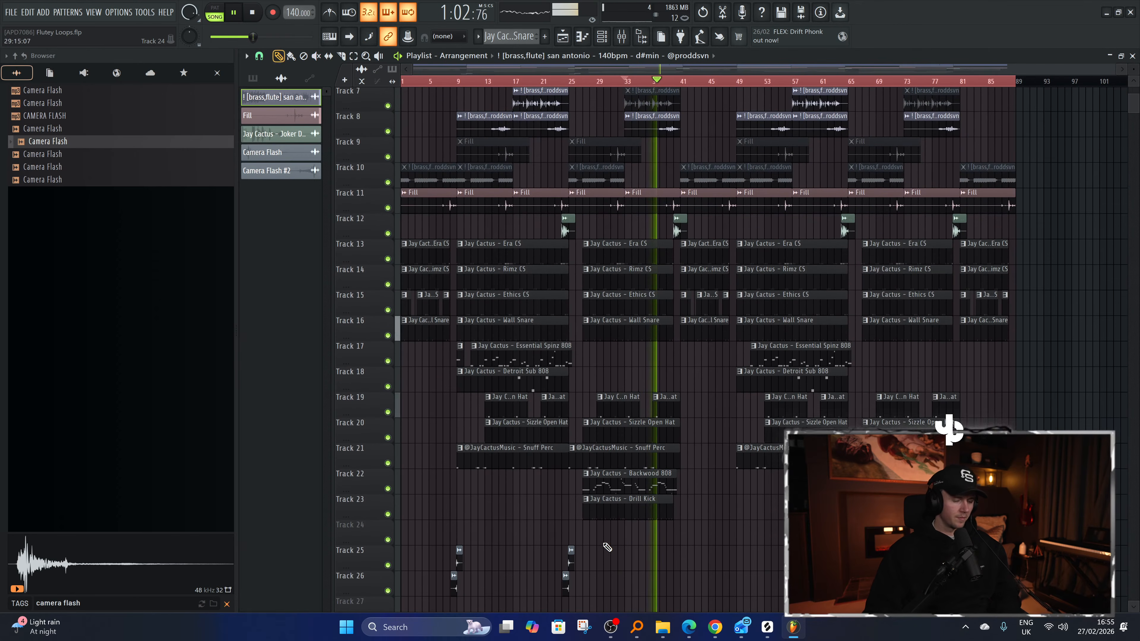
{"action": "left_click_drag", "start_coordinate": [590, 549], "coordinate": [534, 602]}
{"action": "scroll", "coordinate": [569, 581], "scroll_direction": "up", "scroll_amount": 2}
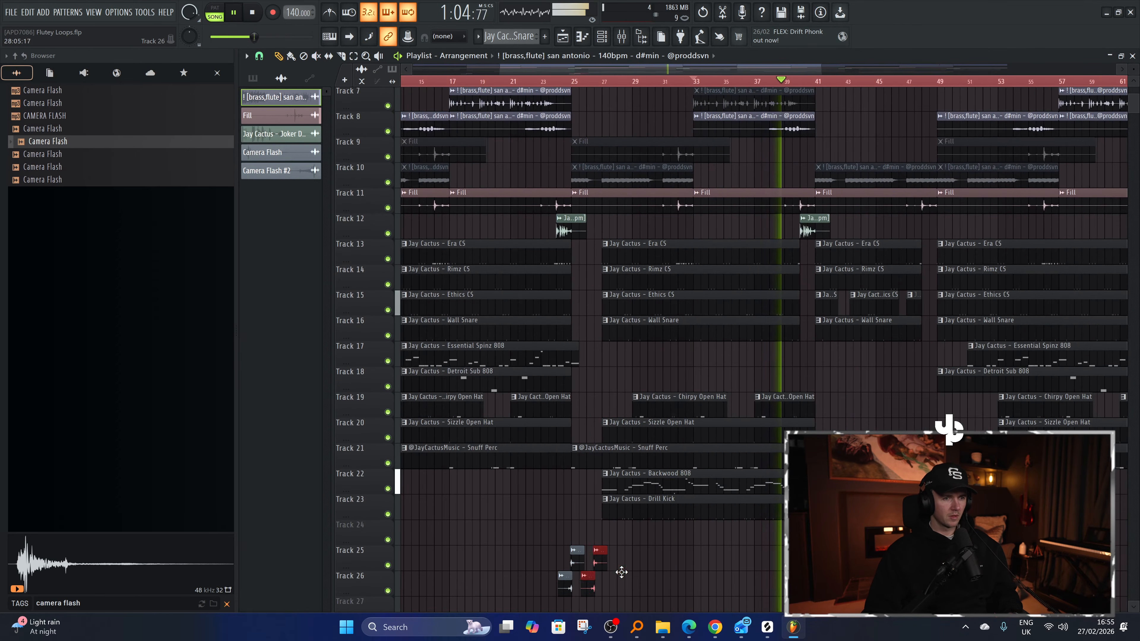
{"action": "scroll", "coordinate": [723, 562], "scroll_direction": "down", "scroll_amount": 3}
{"action": "scroll", "coordinate": [757, 564], "scroll_direction": "up", "scroll_amount": 2}
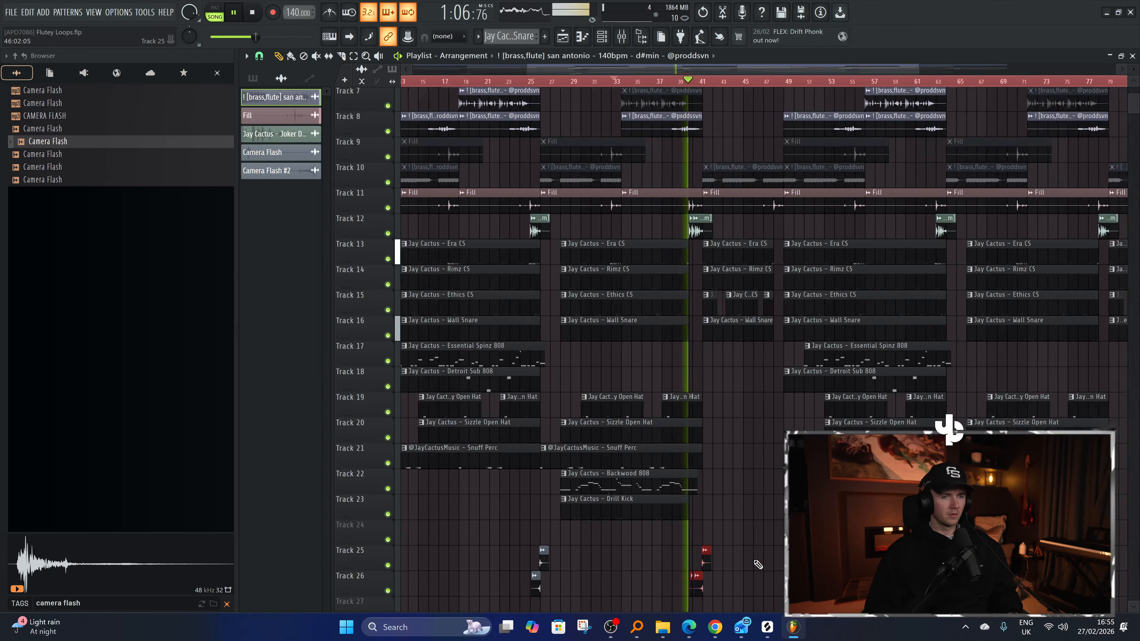
{"action": "scroll", "coordinate": [689, 587], "scroll_direction": "down", "scroll_amount": 1}
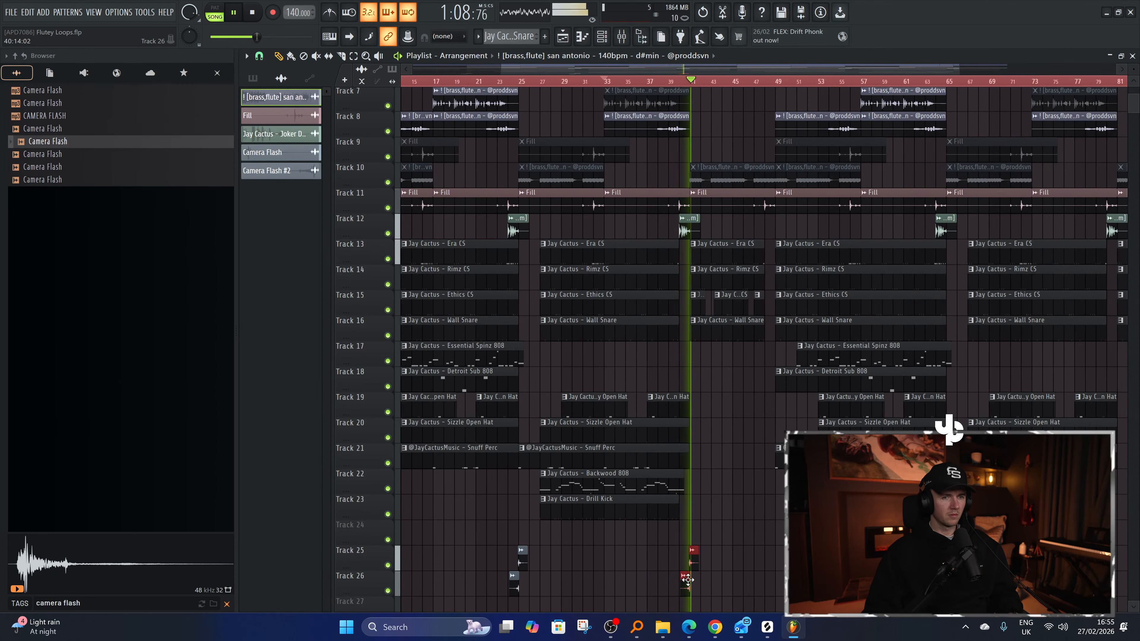
{"action": "scroll", "coordinate": [655, 582], "scroll_direction": "down", "scroll_amount": 2}
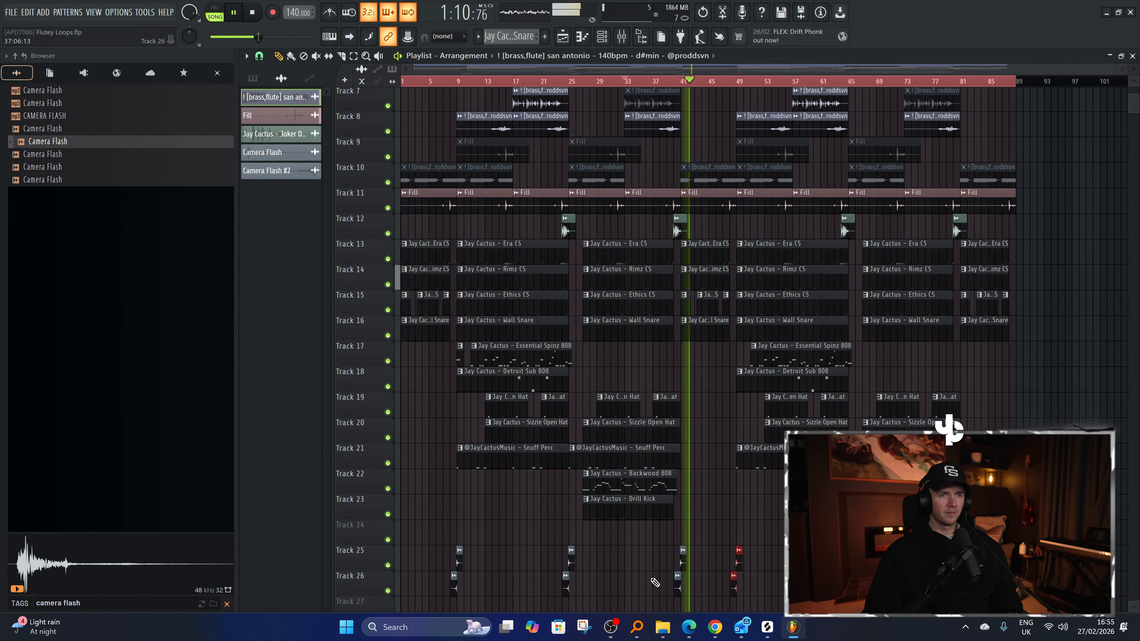
Copy the Camera Flash pair on Tracks 25 and 26 to the section changes at bars 65 and 81.
{"action": "scroll", "coordinate": [735, 575], "scroll_direction": "up", "scroll_amount": 2}
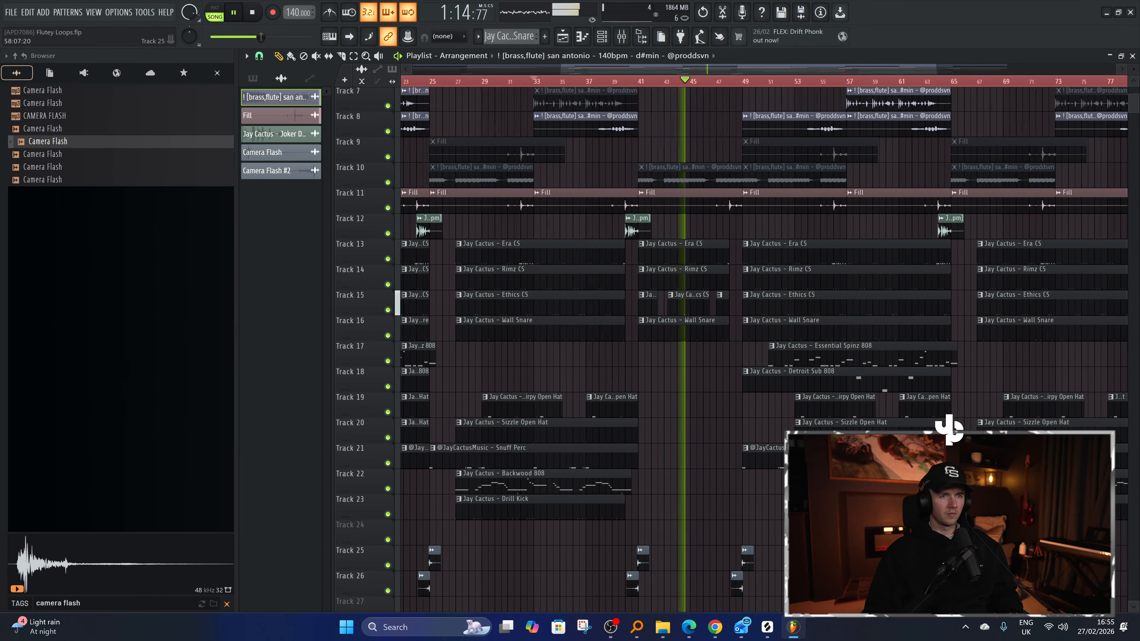
{"action": "scroll", "coordinate": [865, 558], "scroll_direction": "down", "scroll_amount": 2}
{"action": "scroll", "coordinate": [858, 557], "scroll_direction": "up", "scroll_amount": 2}
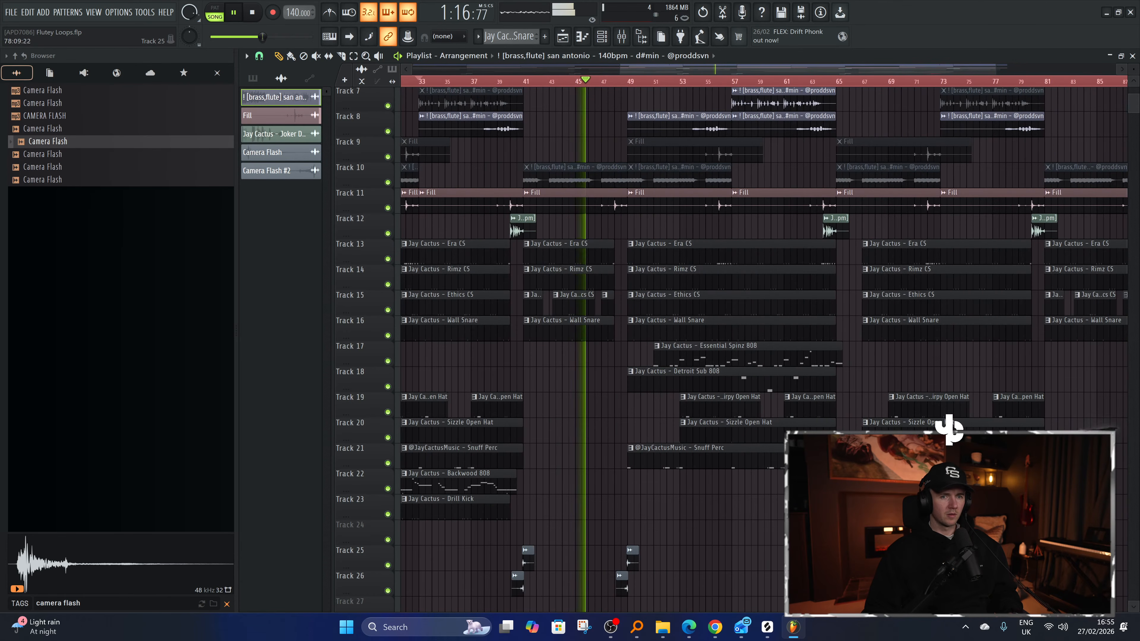
{"action": "scroll", "coordinate": [655, 449], "scroll_direction": "down", "scroll_amount": 2}
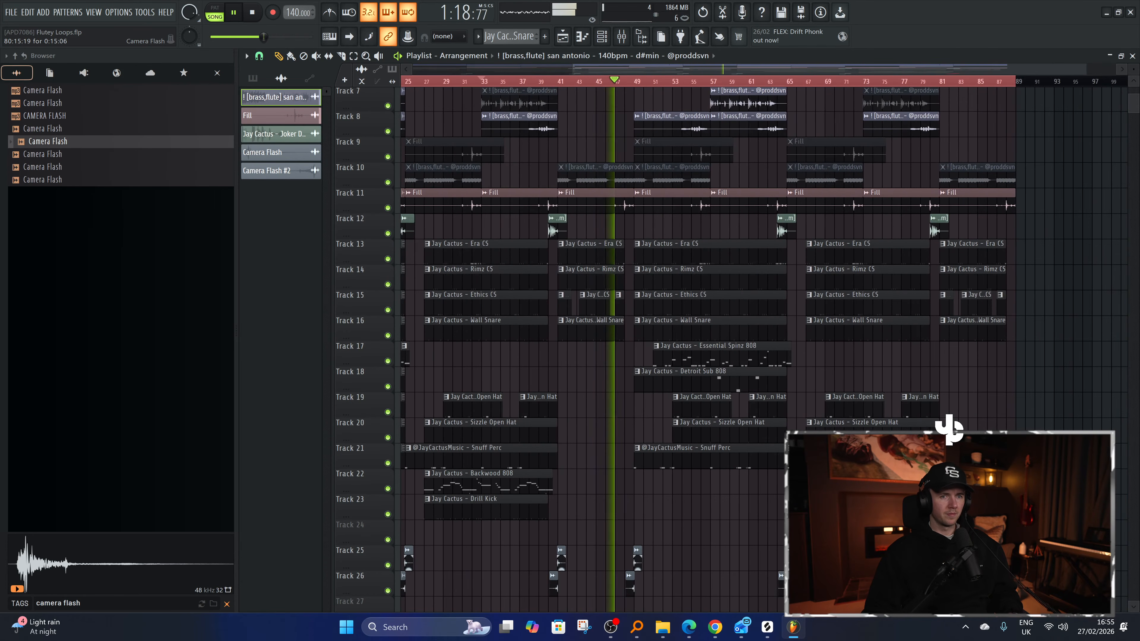
{"action": "scroll", "coordinate": [945, 558], "scroll_direction": "up", "scroll_amount": 1}
{"action": "scroll", "coordinate": [947, 558], "scroll_direction": "up", "scroll_amount": 1}
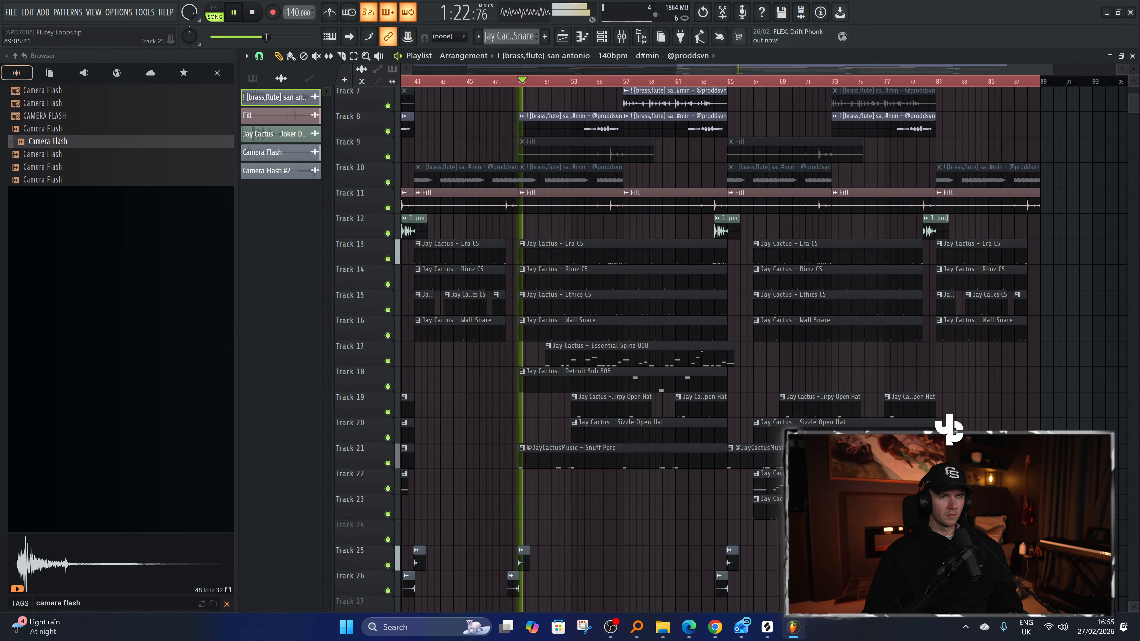
{"action": "scroll", "coordinate": [946, 558], "scroll_direction": "up", "scroll_amount": 2}
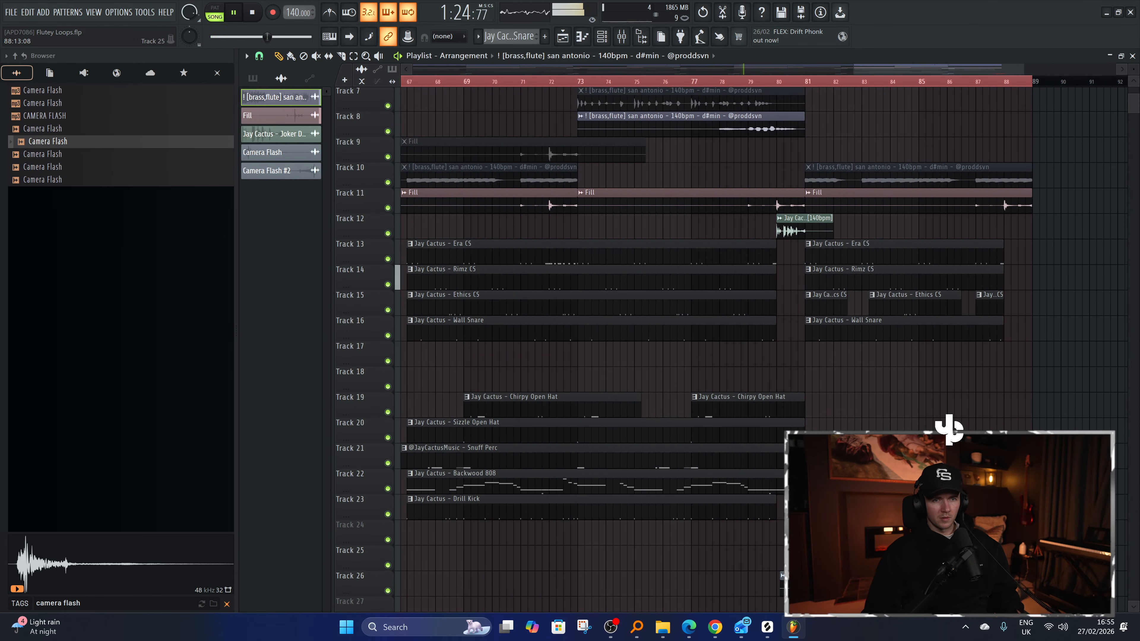
{"action": "scroll", "coordinate": [946, 558], "scroll_direction": "down", "scroll_amount": 4}
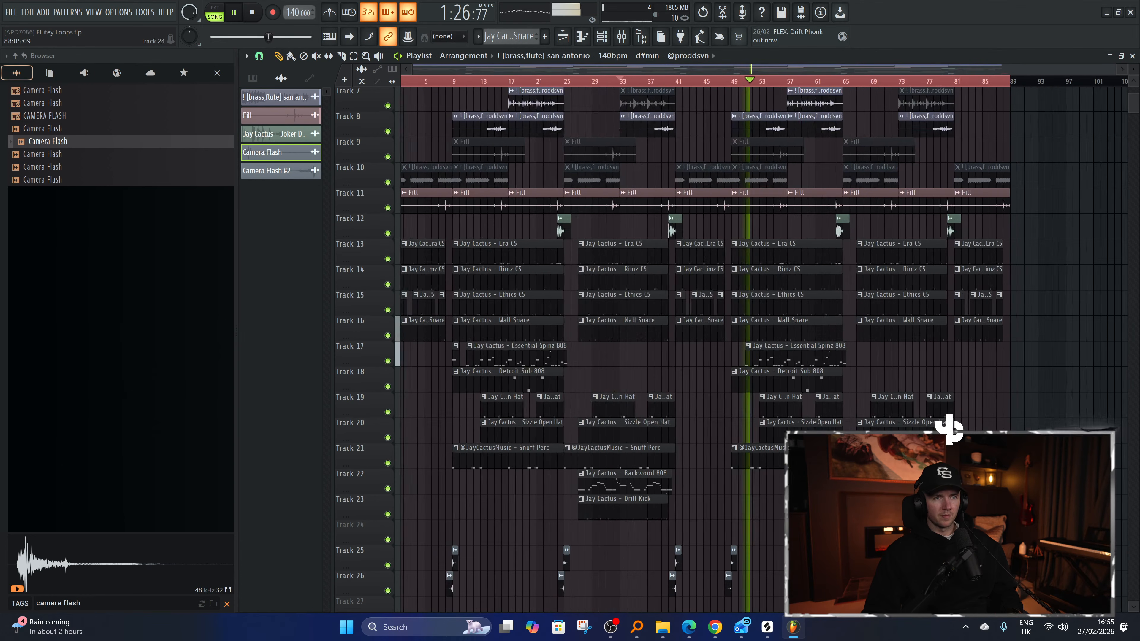
Restart playback from bar 33 and delete the Essential Spinz 808 clip that starts at bar 51 on Track 17.
{"action": "scroll", "coordinate": [808, 352], "scroll_direction": "up", "scroll_amount": 3}
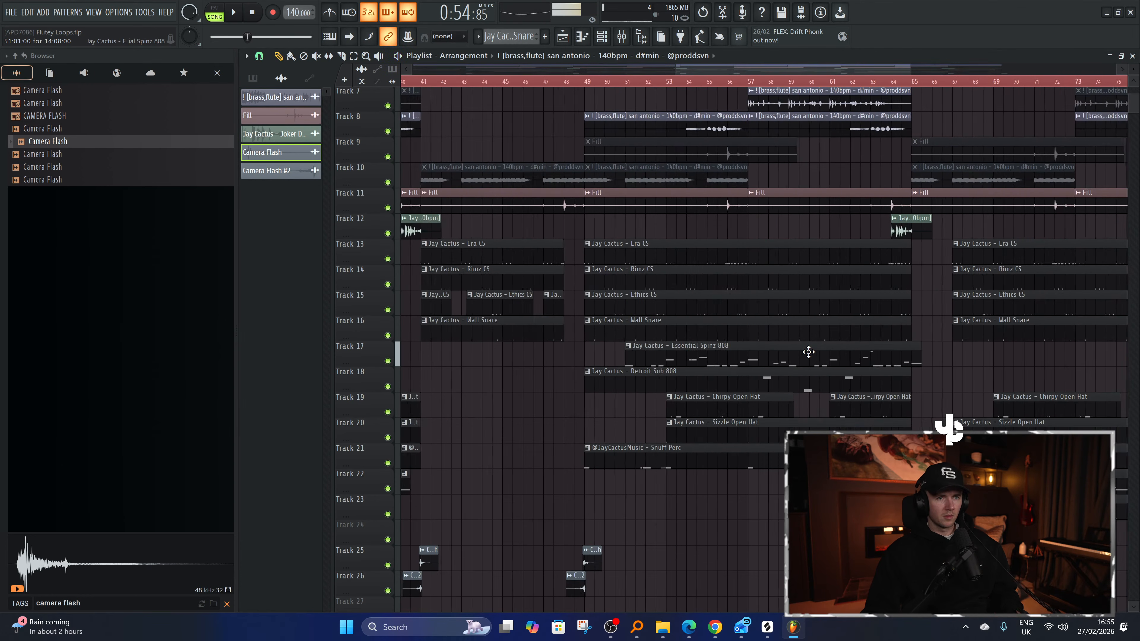
{"action": "left_click", "coordinate": [798, 352]}
{"action": "key", "text": "space"}
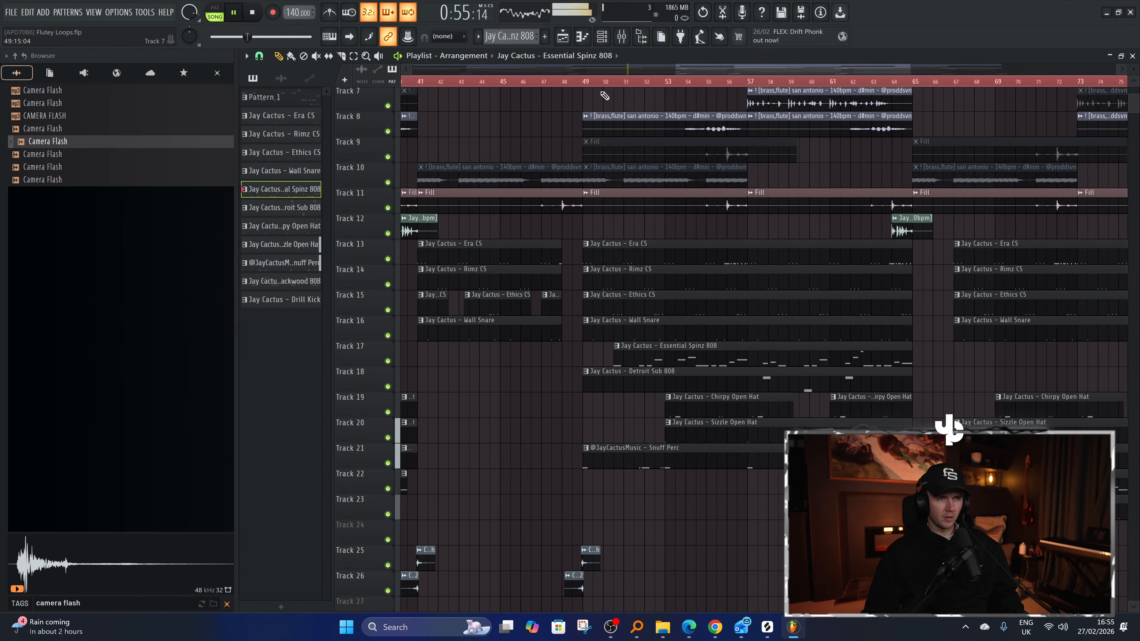
{"action": "scroll", "coordinate": [781, 351], "scroll_direction": "down", "scroll_amount": 3}
{"action": "right_click", "coordinate": [790, 359]}
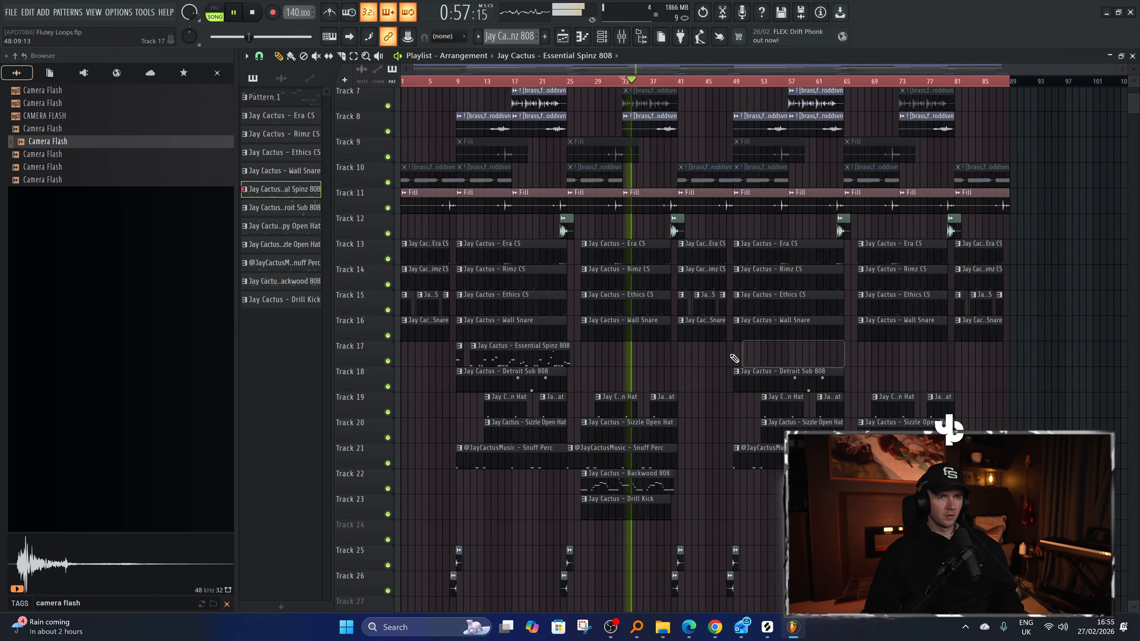
Copy the Essential Spinz 808 clips of the bar 9 section on Track 17 to bar 49 and stop playback.
{"action": "left_click_drag", "start_coordinate": [652, 360], "coordinate": [405, 360]}
{"action": "left_click_drag", "start_coordinate": [529, 351], "coordinate": [807, 351]}
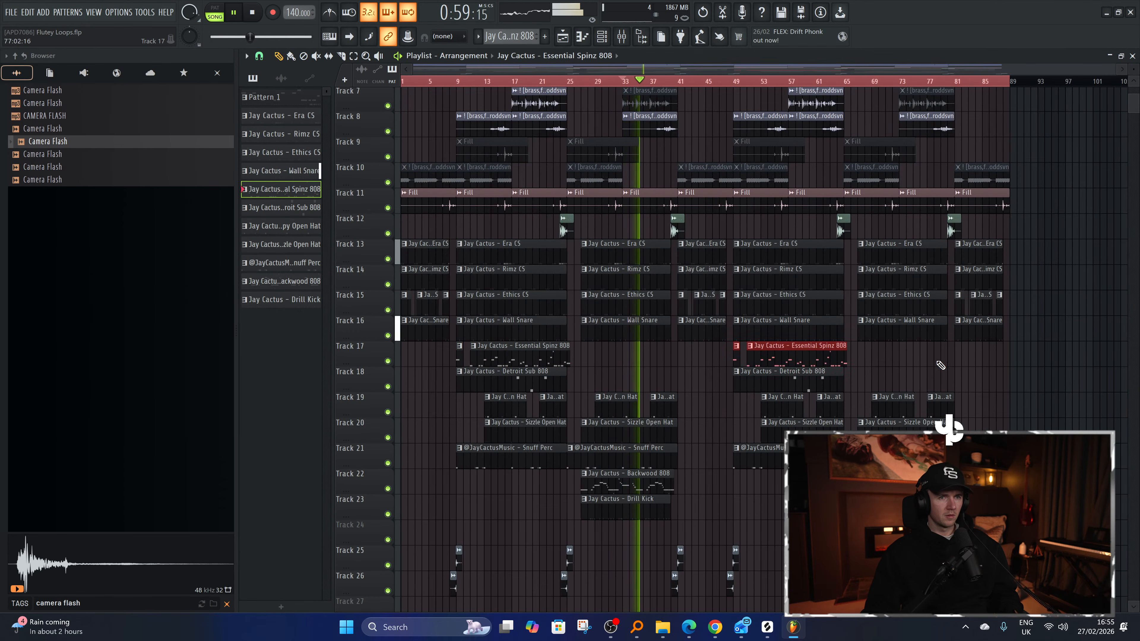
{"action": "key", "text": "space"}
{"action": "scroll", "coordinate": [961, 363], "scroll_direction": "down", "scroll_amount": 3}
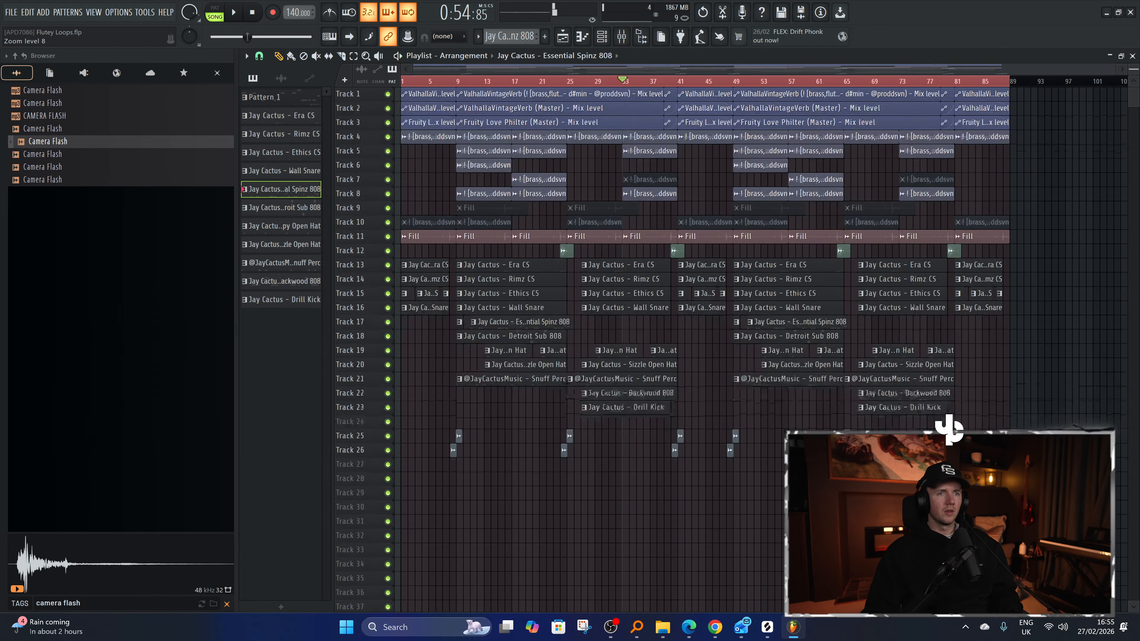
Extend the arrangement with a copy of the 40-bar section from bar 89 to bar 129, and play across the join from bar 88.
{"action": "mouse_move", "coordinate": [1085, 478]}
{"action": "left_mouse_down"}
{"action": "mouse_move", "coordinate": [763, 80]}
{"action": "mouse_move", "coordinate": [738, 70]}
{"action": "mouse_move", "coordinate": [1107, 98]}
{"action": "mouse_move", "coordinate": [1039, 96]}
{"action": "left_mouse_up"}
{"action": "double_click", "coordinate": [1003, 82]}
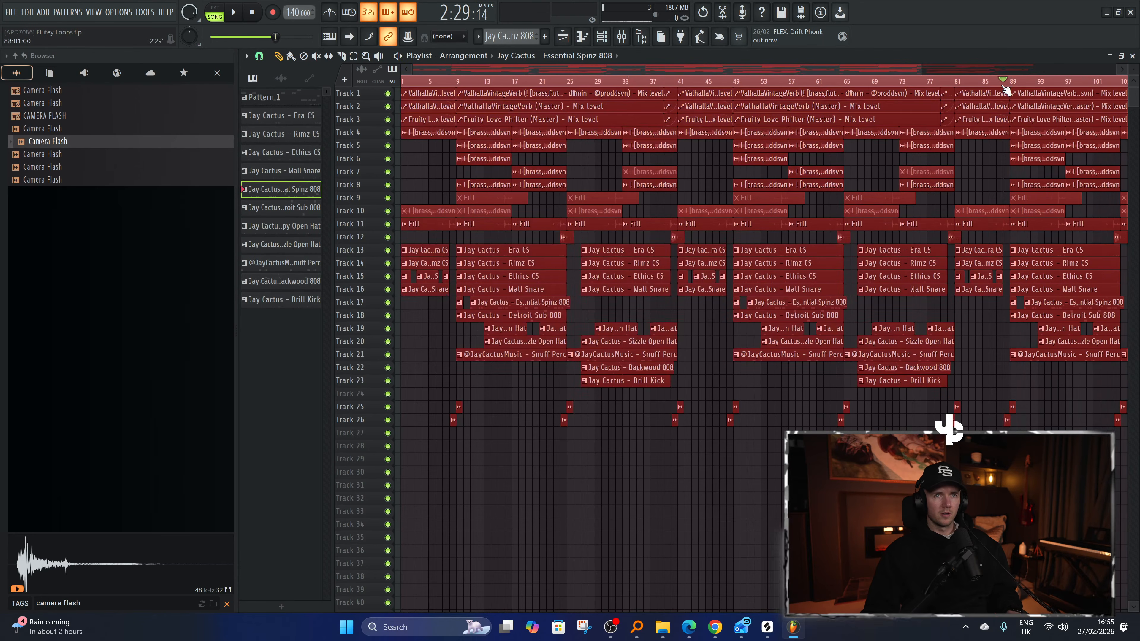
{"action": "scroll", "coordinate": [861, 193], "scroll_direction": "down", "scroll_amount": 1}
{"action": "key", "text": "space"}
{"action": "scroll", "coordinate": [947, 359], "scroll_direction": "up", "scroll_amount": 3}
{"action": "key", "text": "ctrl+d"}
{"action": "scroll", "coordinate": [908, 445], "scroll_direction": "down", "scroll_amount": 3}
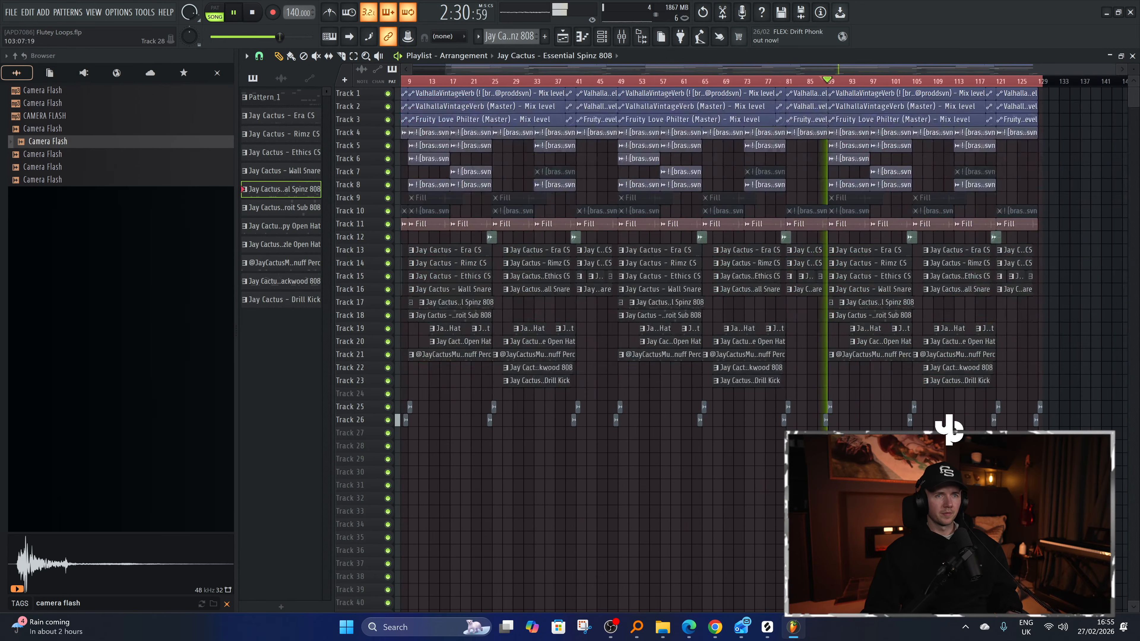
Play from bar 105 and delete the drum, open hat, percussion and 808 clips from bar 107 on Tracks 13–16 and 19–23.
{"action": "scroll", "coordinate": [948, 430], "scroll_direction": "up", "scroll_amount": 2}
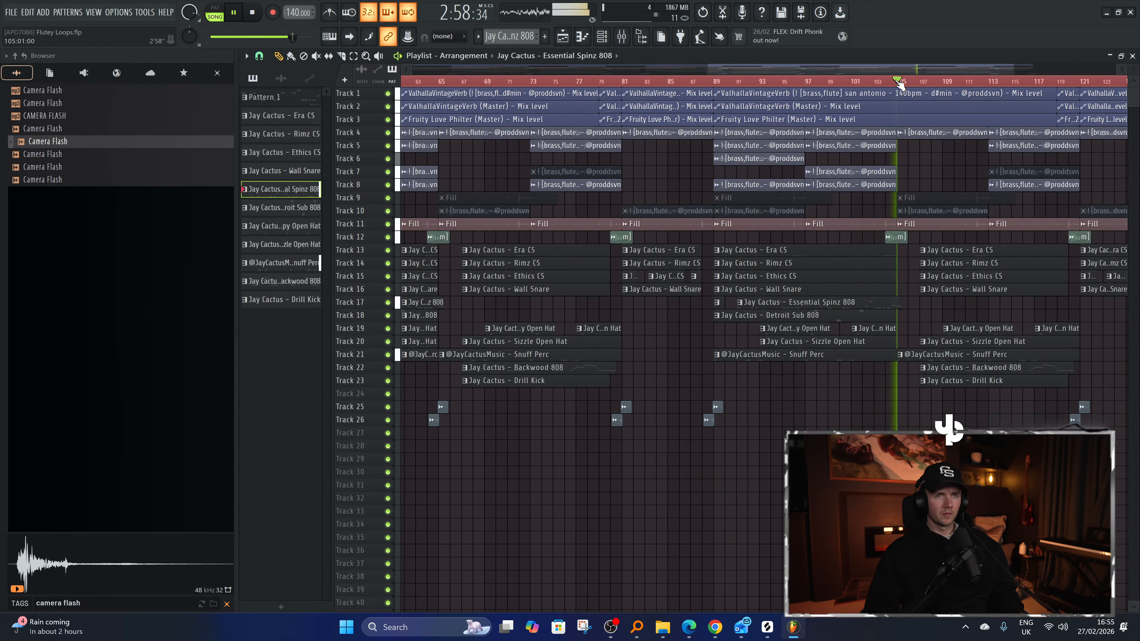
{"action": "scroll", "coordinate": [935, 248], "scroll_direction": "down", "scroll_amount": 2}
{"action": "scroll", "coordinate": [934, 248], "scroll_direction": "up", "scroll_amount": 2}
{"action": "right_click", "coordinate": [934, 249]}
{"action": "right_click", "coordinate": [935, 263]}
{"action": "right_click", "coordinate": [936, 276]}
{"action": "right_click", "coordinate": [938, 289]}
{"action": "right_click", "coordinate": [943, 329]}
{"action": "right_click", "coordinate": [946, 341]}
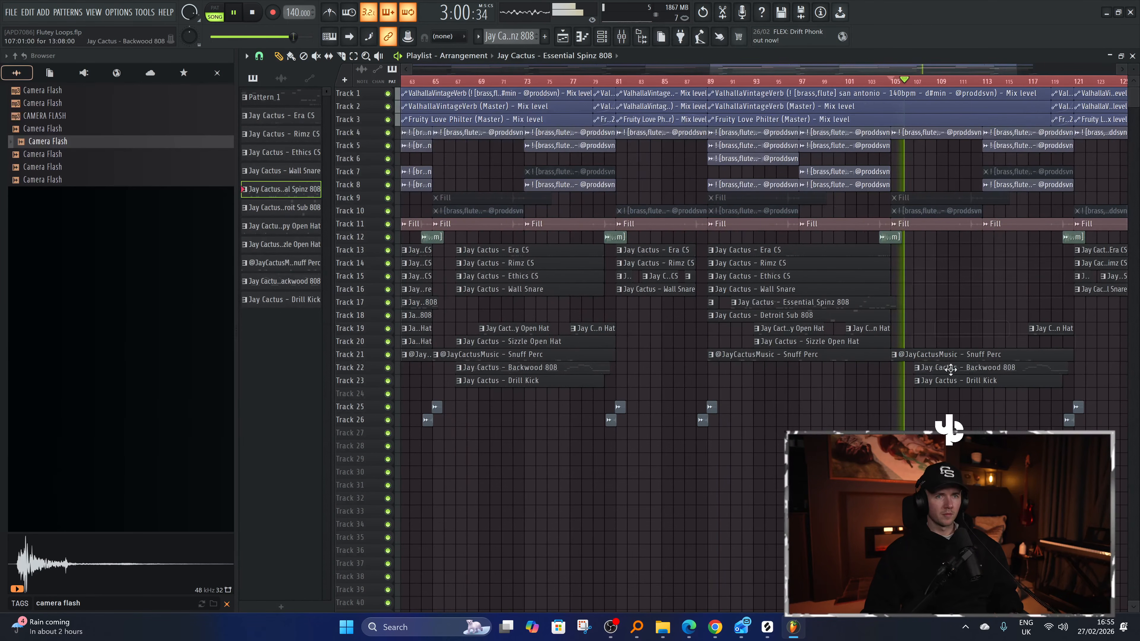
{"action": "right_click", "coordinate": [950, 368]}
{"action": "right_click", "coordinate": [949, 381]}
{"action": "right_click", "coordinate": [944, 355]}
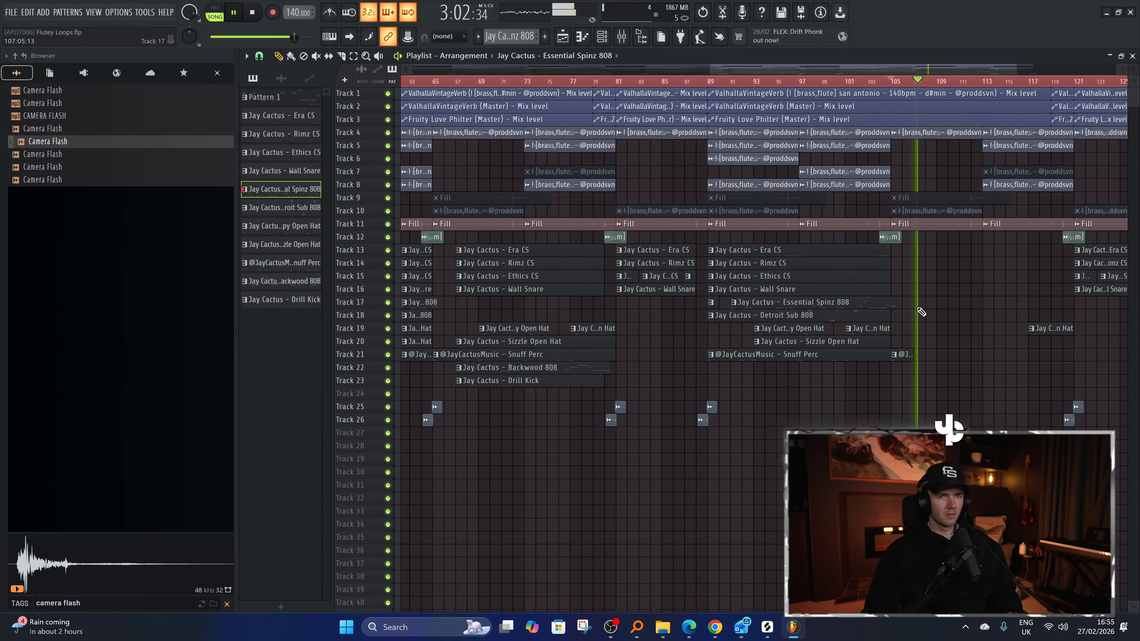
Delete the remaining Open Hat clip at bar 117 on Track 19 together with the Camera Flash pair at bar 121.
{"action": "scroll", "coordinate": [922, 313], "scroll_direction": "down", "scroll_amount": 3}
{"action": "scroll", "coordinate": [994, 349], "scroll_direction": "up", "scroll_amount": 4}
{"action": "left_click_drag", "start_coordinate": [1046, 313], "coordinate": [953, 426]}
{"action": "key", "text": "Delete"}
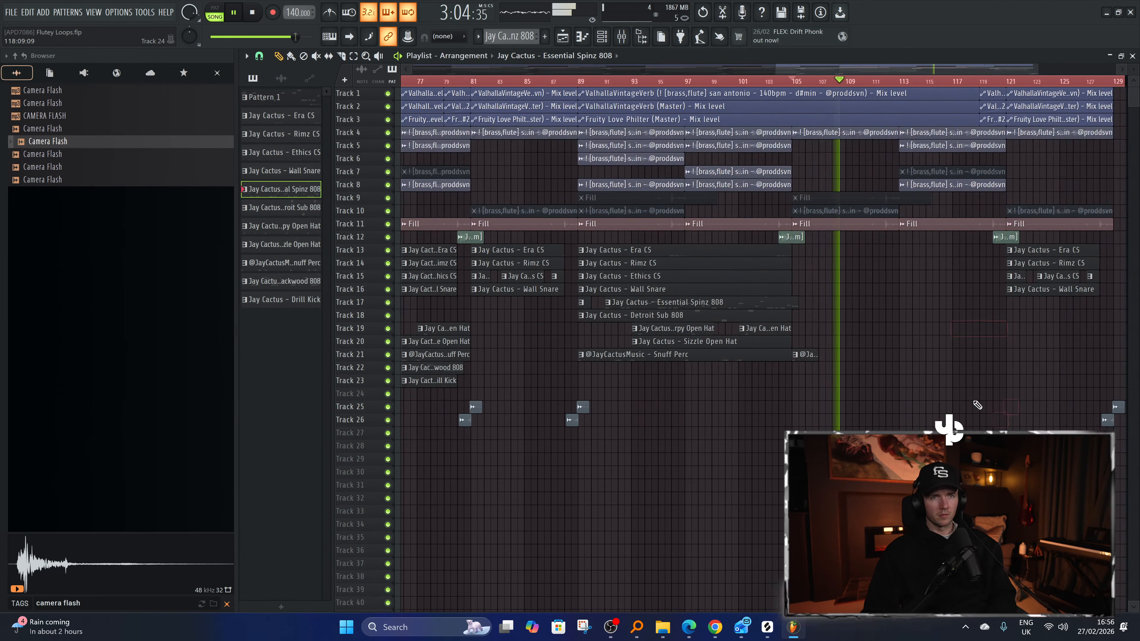
Delete the Era CS, Rimz CS, Wall Snare and middle Ethics CS clips at bar 121, plus the Track 11 Fill clip at bar 105.
{"action": "scroll", "coordinate": [942, 343], "scroll_direction": "up", "scroll_amount": 3}
{"action": "scroll", "coordinate": [936, 358], "scroll_direction": "down", "scroll_amount": 4}
{"action": "scroll", "coordinate": [940, 361], "scroll_direction": "down", "scroll_amount": 3}
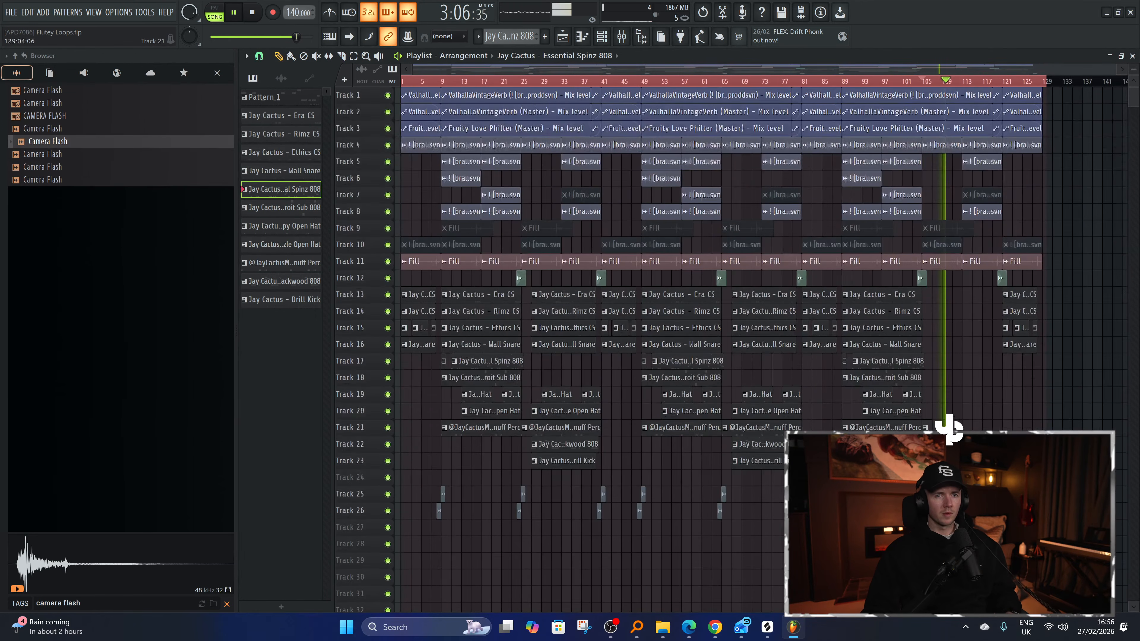
{"action": "right_click", "coordinate": [1029, 345]}
{"action": "scroll", "coordinate": [1023, 296], "scroll_direction": "up", "scroll_amount": 4}
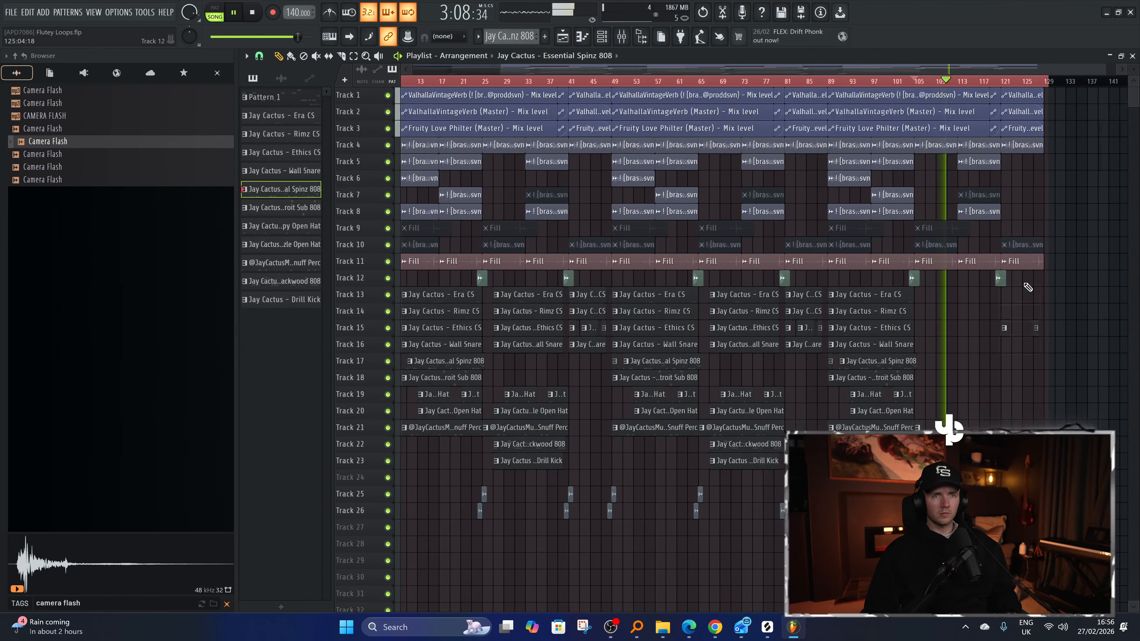
{"action": "right_click", "coordinate": [852, 259]}
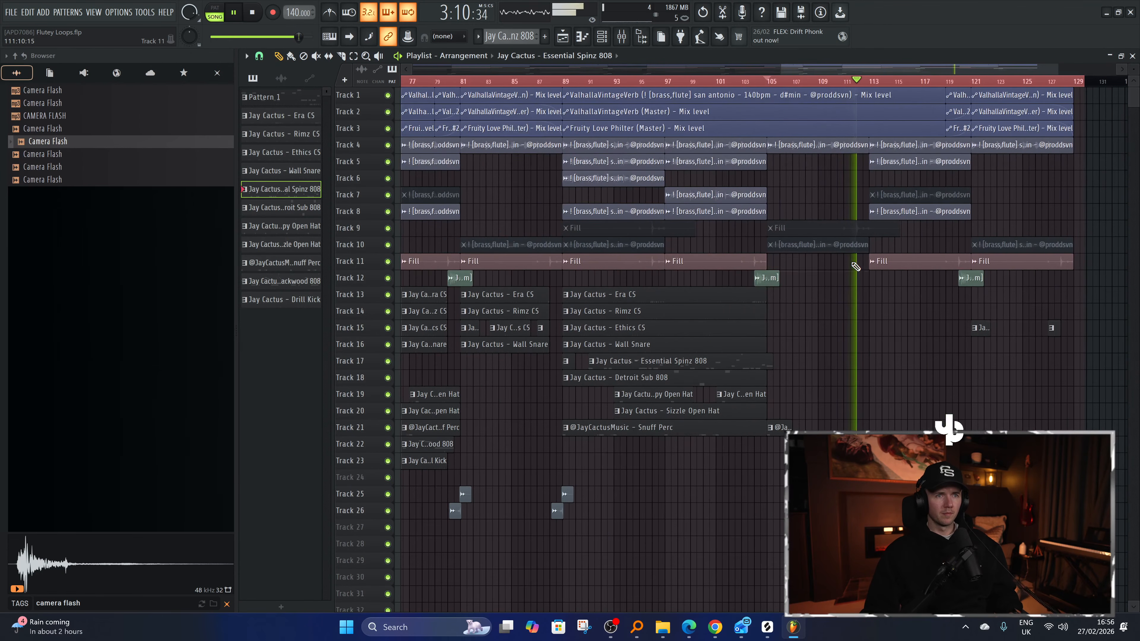
Stop playback, slice the automation clips on Tracks 1–3 at bar 113, and delete all clips from bar 113 onward.
{"action": "key", "text": "space"}
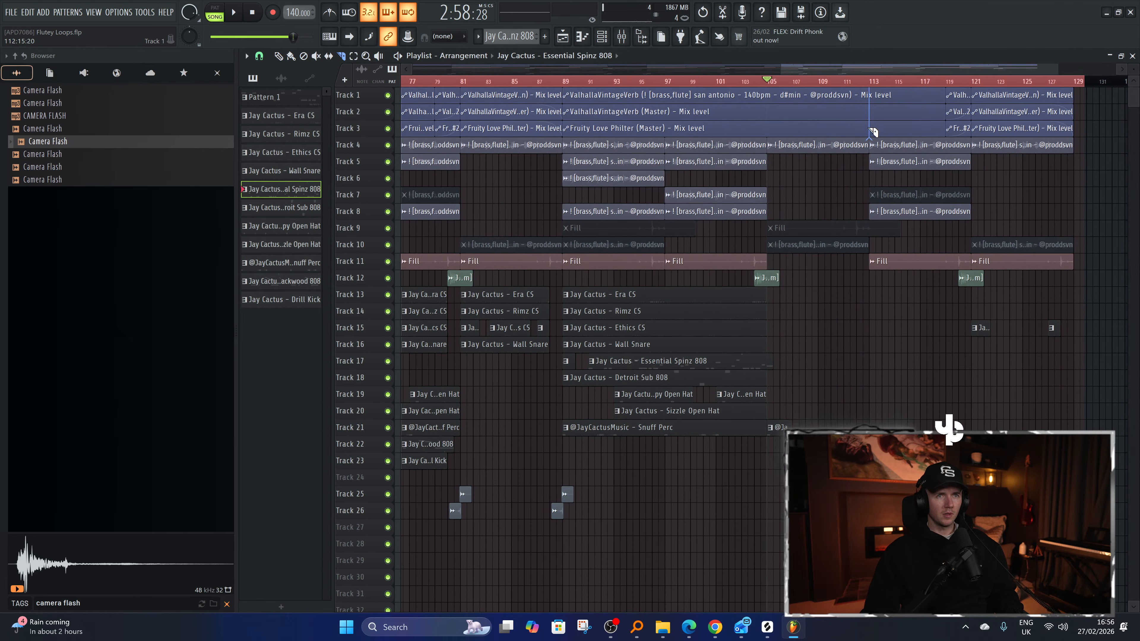
{"action": "left_click_drag", "start_coordinate": [1096, 385], "coordinate": [916, 35]}
{"action": "key", "text": "Delete"}
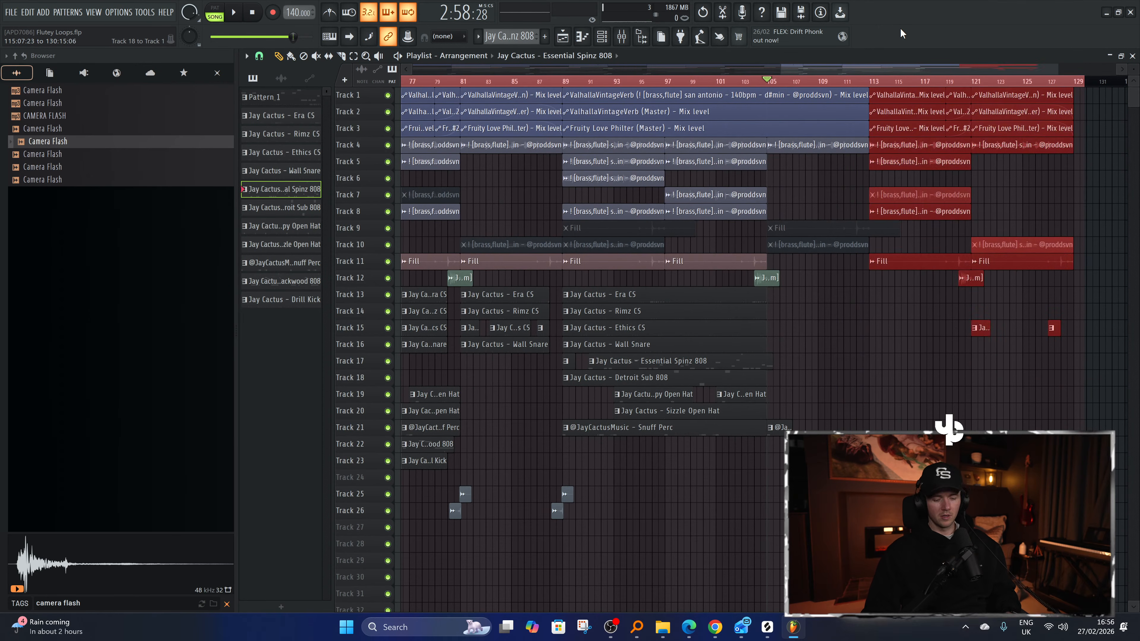
{"action": "left_click", "coordinate": [610, 627]}
{"action": "left_click", "coordinate": [83, 514]}
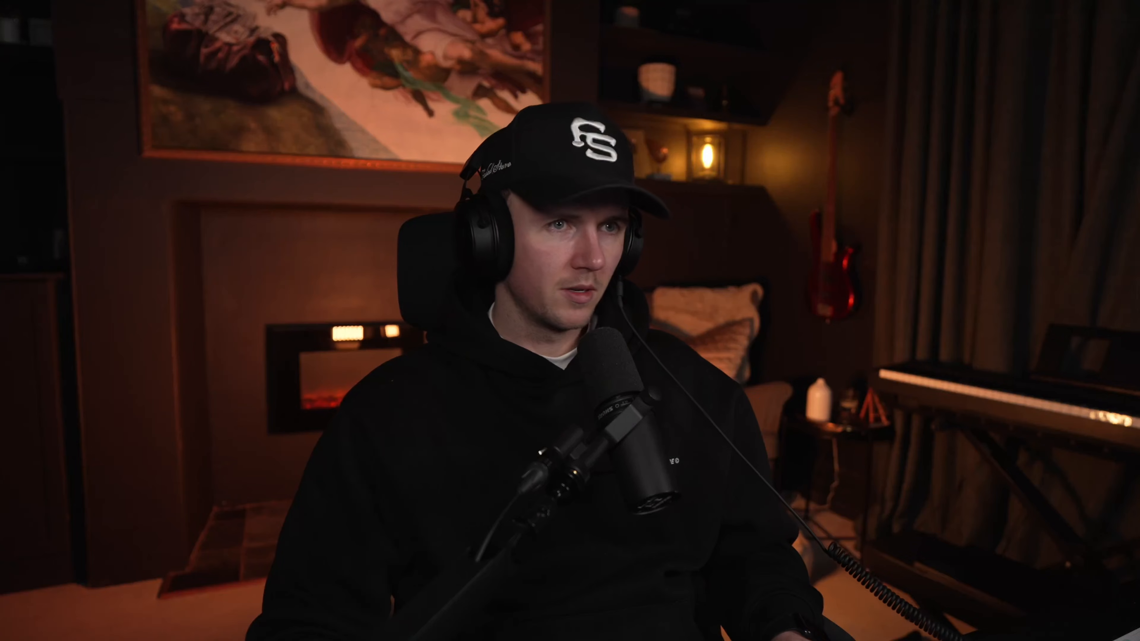
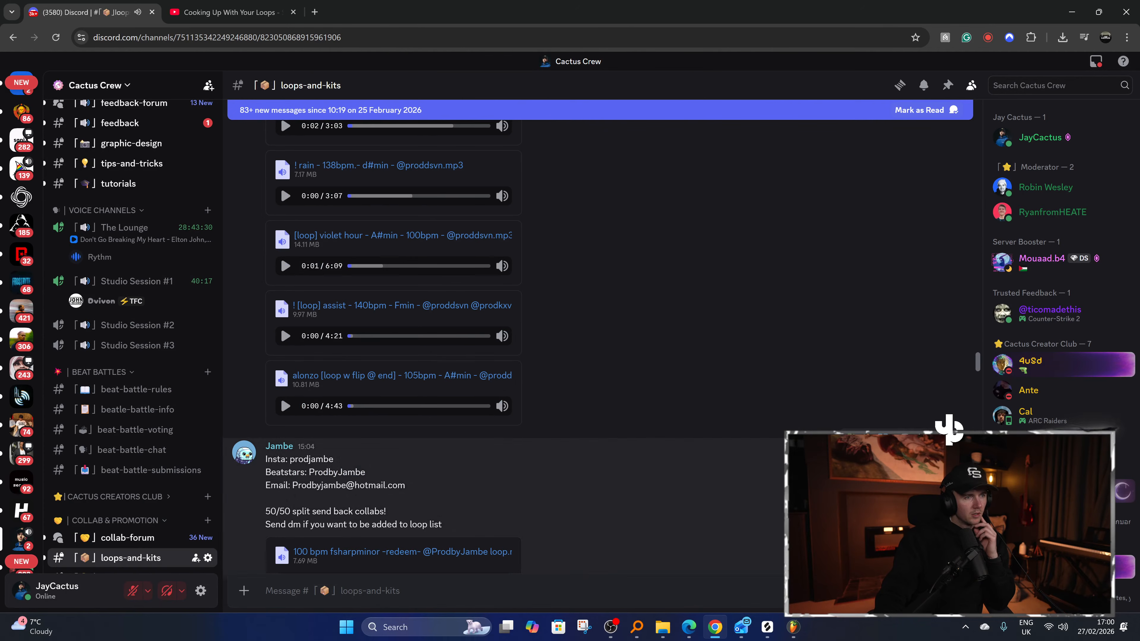
In Discord's loops-and-kits channel, audition the "100 bpm fsharpminor -redeem-" loop and the first "144 BPM eminor -appeal-" loop.
{"action": "scroll", "coordinate": [288, 442], "scroll_direction": "down", "scroll_amount": 3}
{"action": "left_click", "coordinate": [287, 405]}
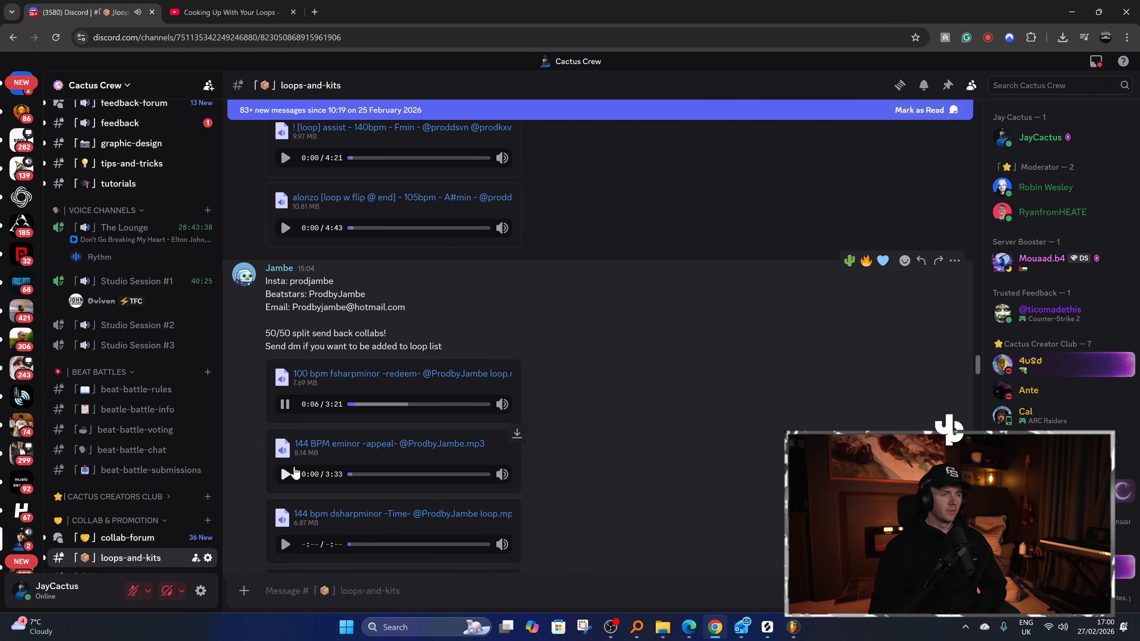
{"action": "scroll", "coordinate": [298, 431], "scroll_direction": "down", "scroll_amount": 2}
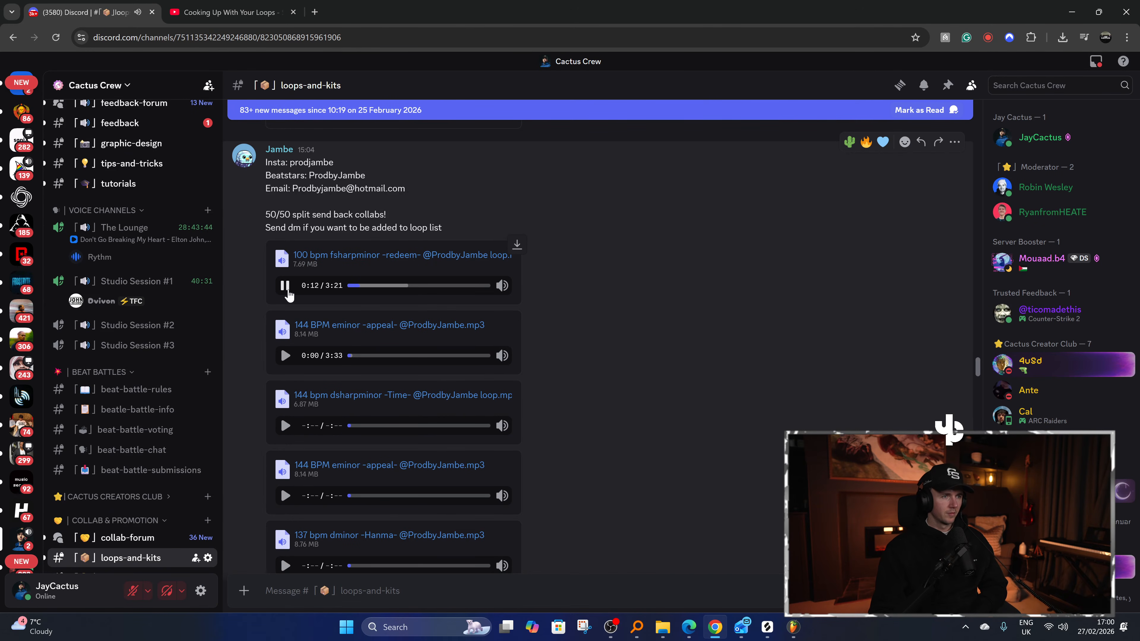
{"action": "left_click", "coordinate": [286, 356]}
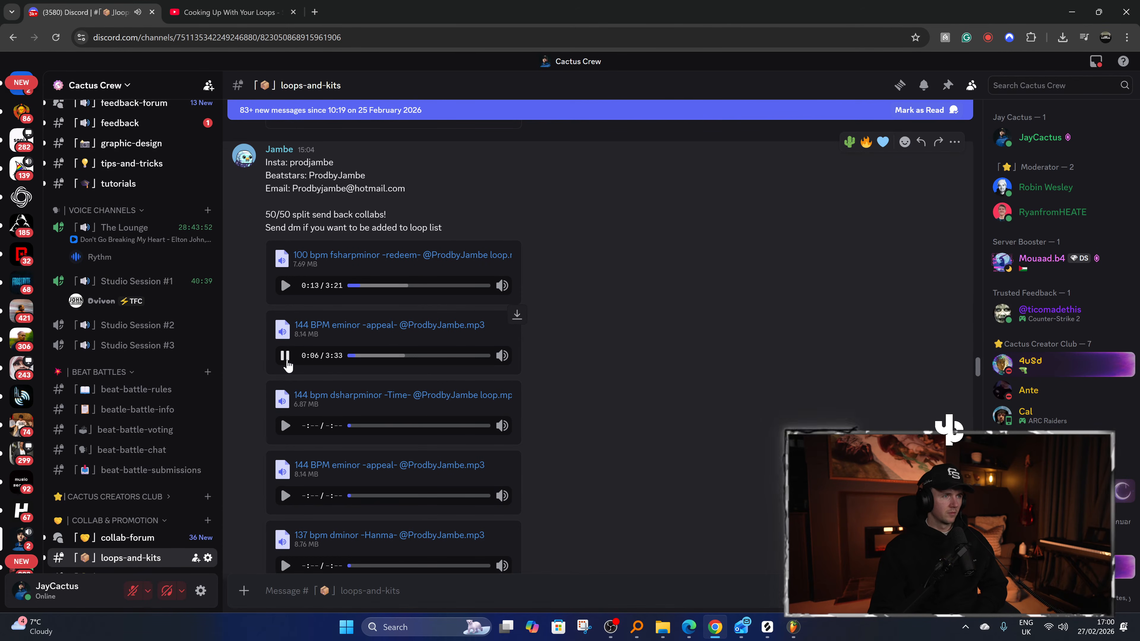
{"action": "scroll", "coordinate": [288, 364], "scroll_direction": "down", "scroll_amount": 2}
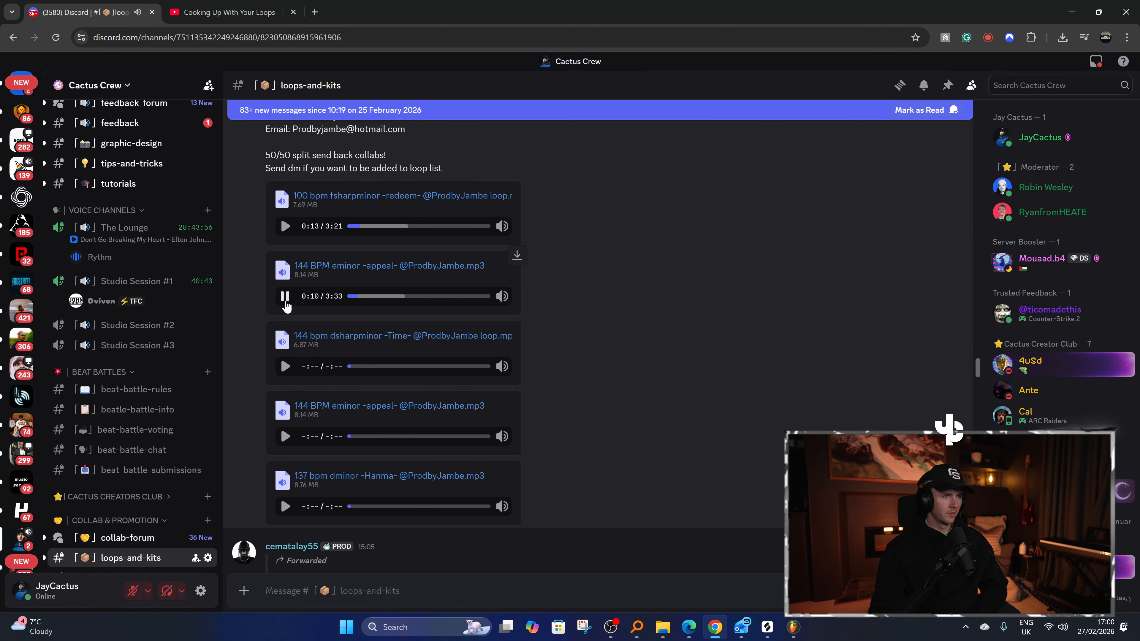
Audition the "144 bpm dsharpminor -Time-", second "144 BPM eminor -appeal-" and "137 bpm dminor -Hanma-" loops.
{"action": "left_click", "coordinate": [286, 365]}
{"action": "scroll", "coordinate": [289, 359], "scroll_direction": "down", "scroll_amount": 2}
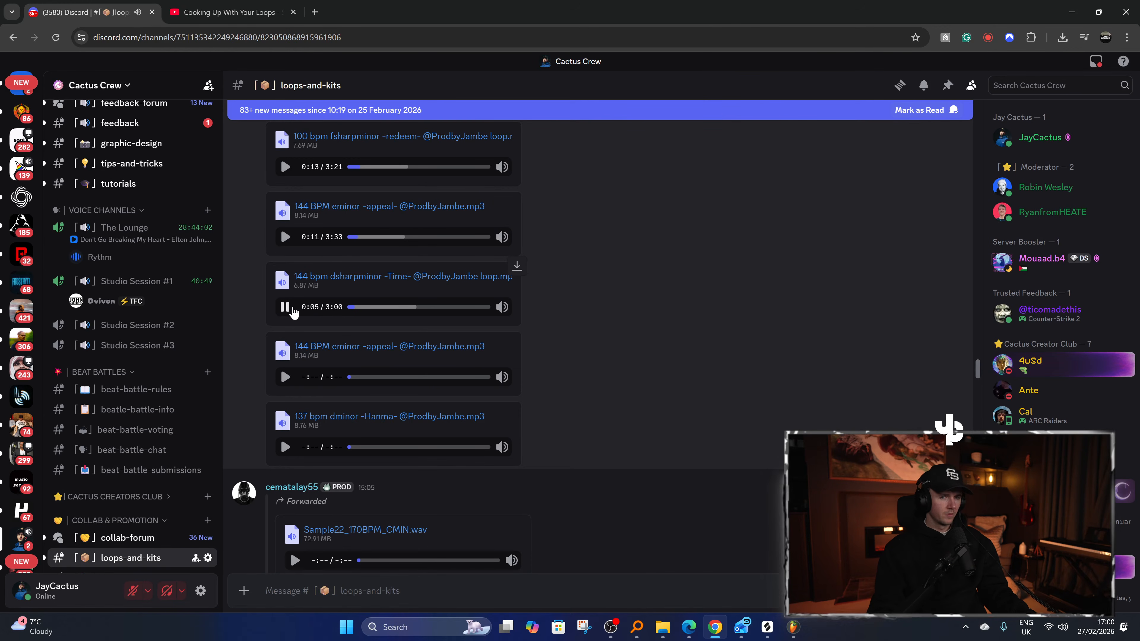
{"action": "left_click", "coordinate": [292, 309]}
{"action": "left_click", "coordinate": [285, 377]}
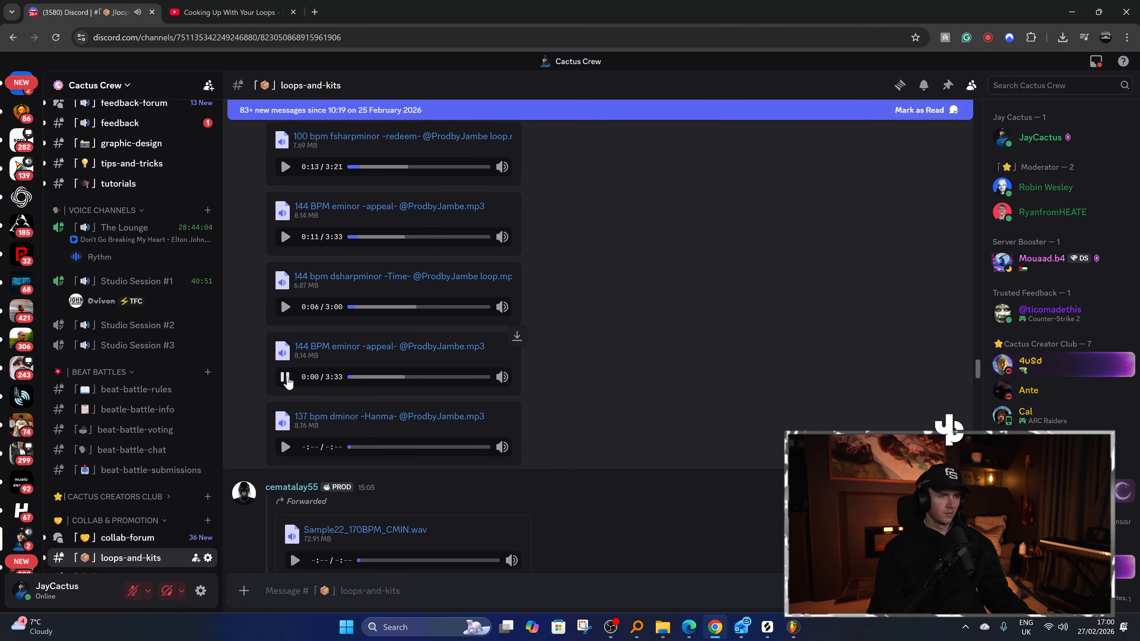
{"action": "scroll", "coordinate": [288, 382], "scroll_direction": "down", "scroll_amount": 1}
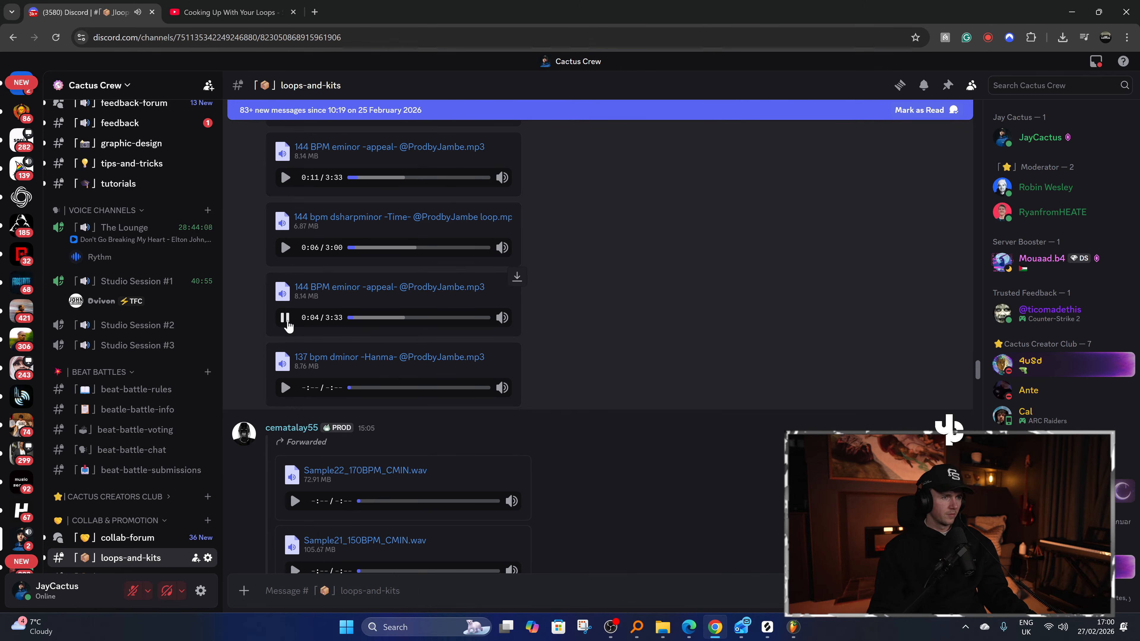
{"action": "left_click", "coordinate": [286, 387]}
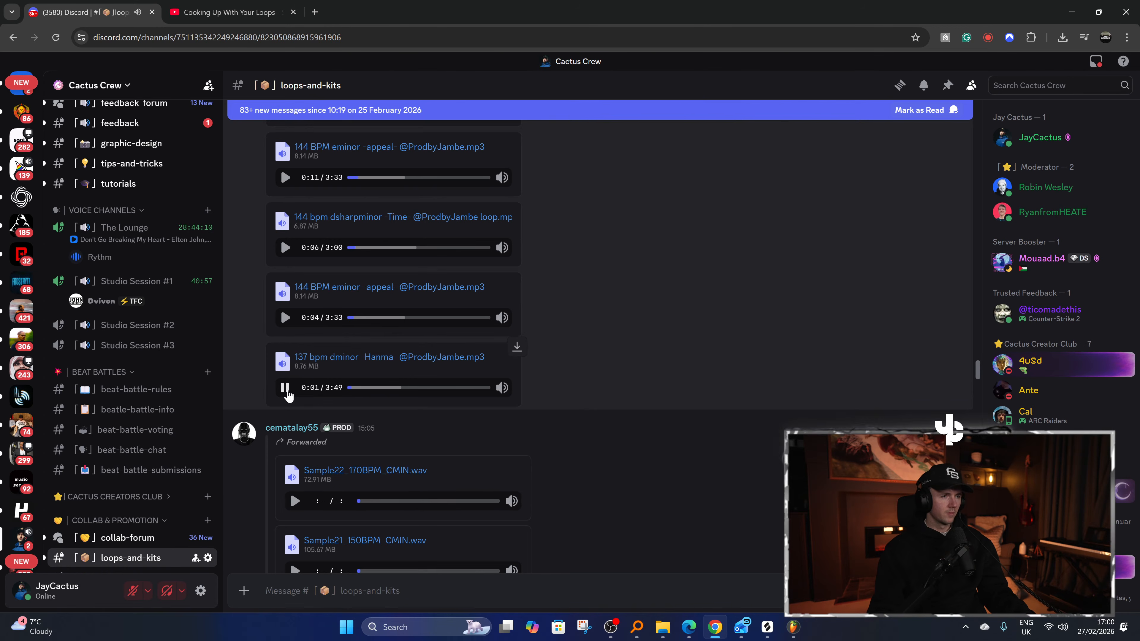
{"action": "scroll", "coordinate": [289, 390], "scroll_direction": "down", "scroll_amount": 1}
{"action": "scroll", "coordinate": [288, 390], "scroll_direction": "down", "scroll_amount": 2}
{"action": "left_click", "coordinate": [286, 210]}
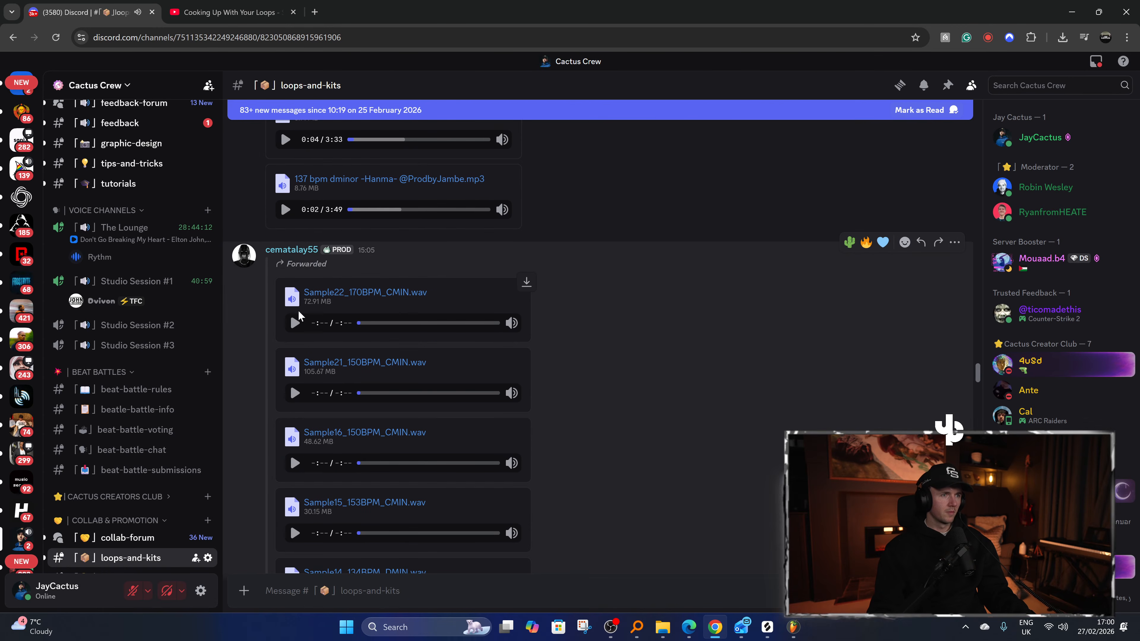
Audition Sample22_170BPM_CMIN.wav, Sample21_150BPM_CMIN.wav and Sample16_150BPM_CMIN.wav from the forwarded message.
{"action": "left_click", "coordinate": [295, 323]}
{"action": "scroll", "coordinate": [295, 324], "scroll_direction": "down", "scroll_amount": 1}
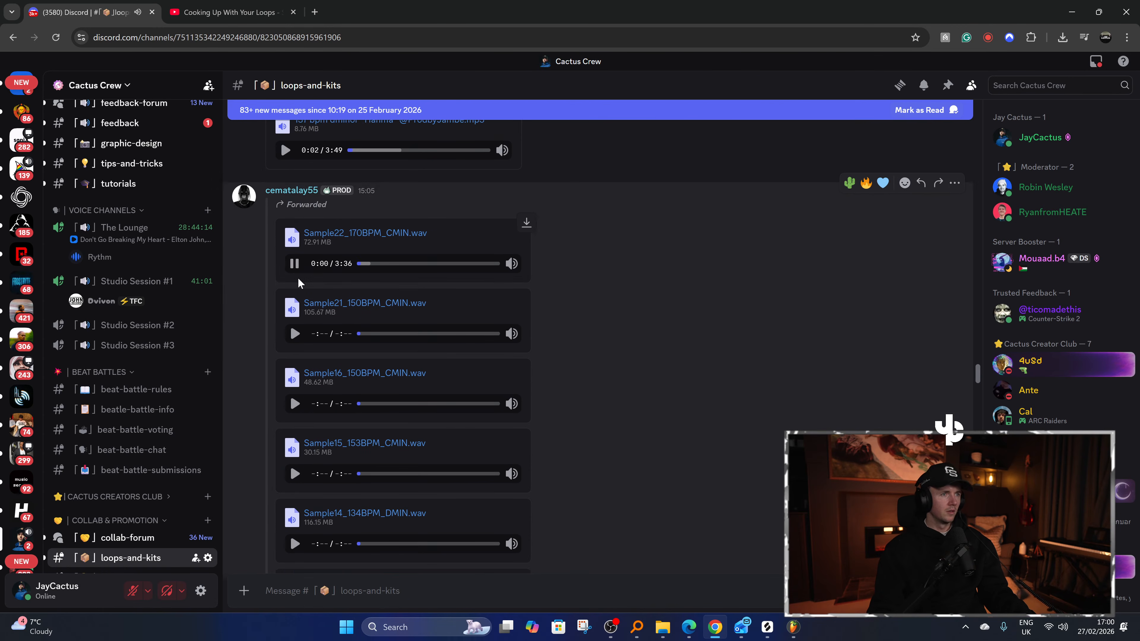
{"action": "scroll", "coordinate": [300, 283], "scroll_direction": "down", "scroll_amount": 1}
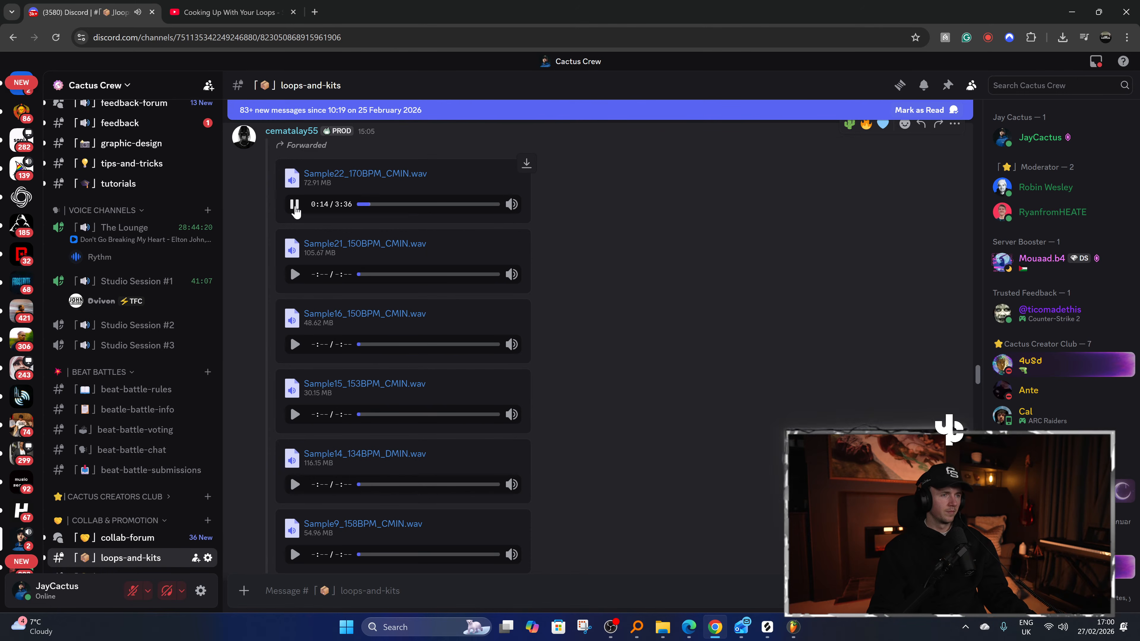
{"action": "left_click", "coordinate": [294, 205]}
{"action": "left_click", "coordinate": [294, 275]}
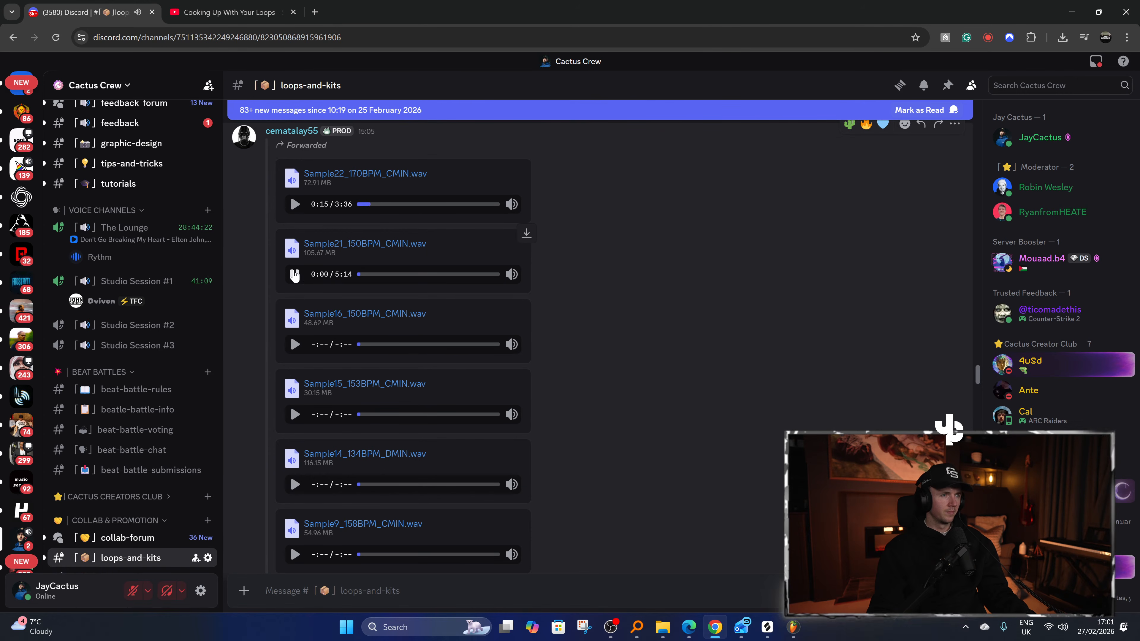
{"action": "scroll", "coordinate": [290, 299], "scroll_direction": "down", "scroll_amount": 1}
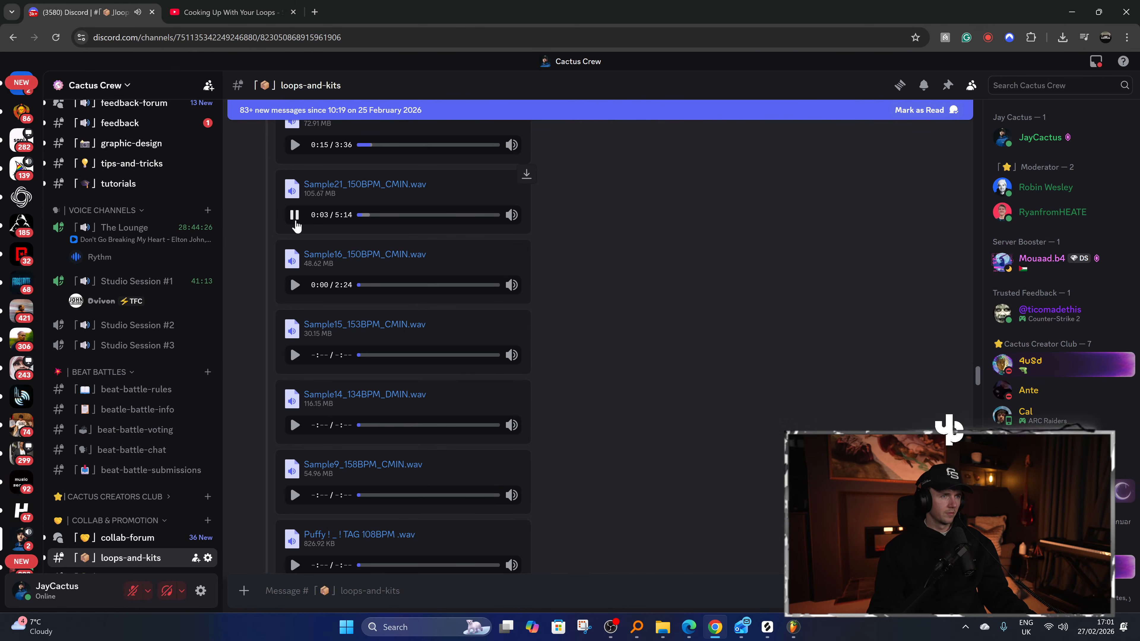
{"action": "left_click", "coordinate": [295, 284]}
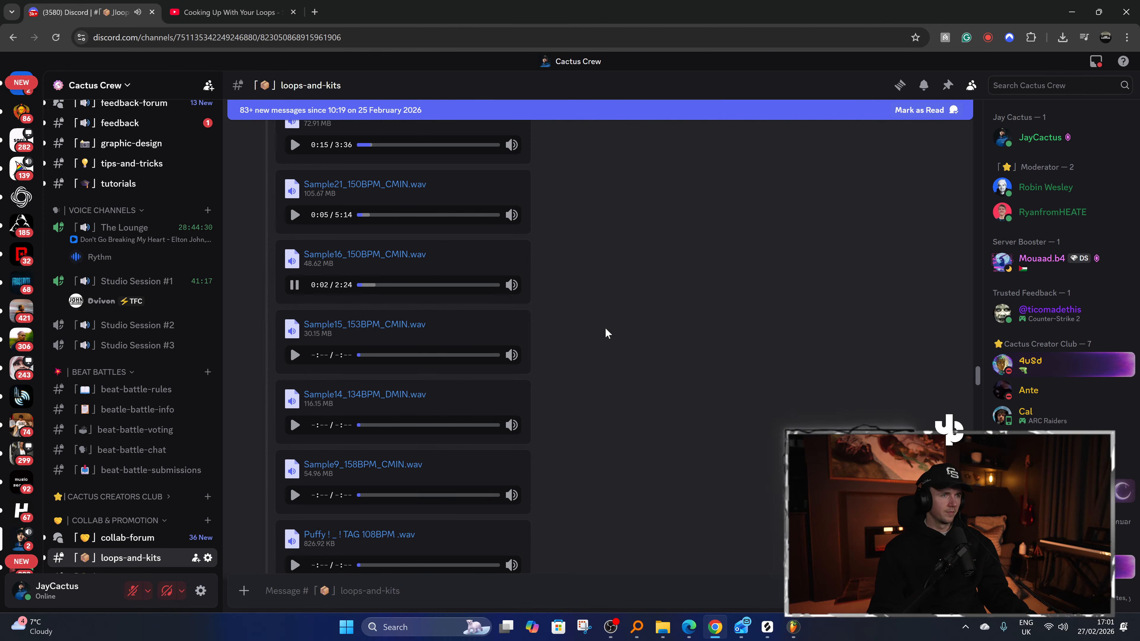
Preview the remaining forwarded samples, from Sample15_153BPM_CMIN.wav down to the Puffy TAG 108BPM file.
{"action": "scroll", "coordinate": [595, 369], "scroll_direction": "down", "scroll_amount": 1}
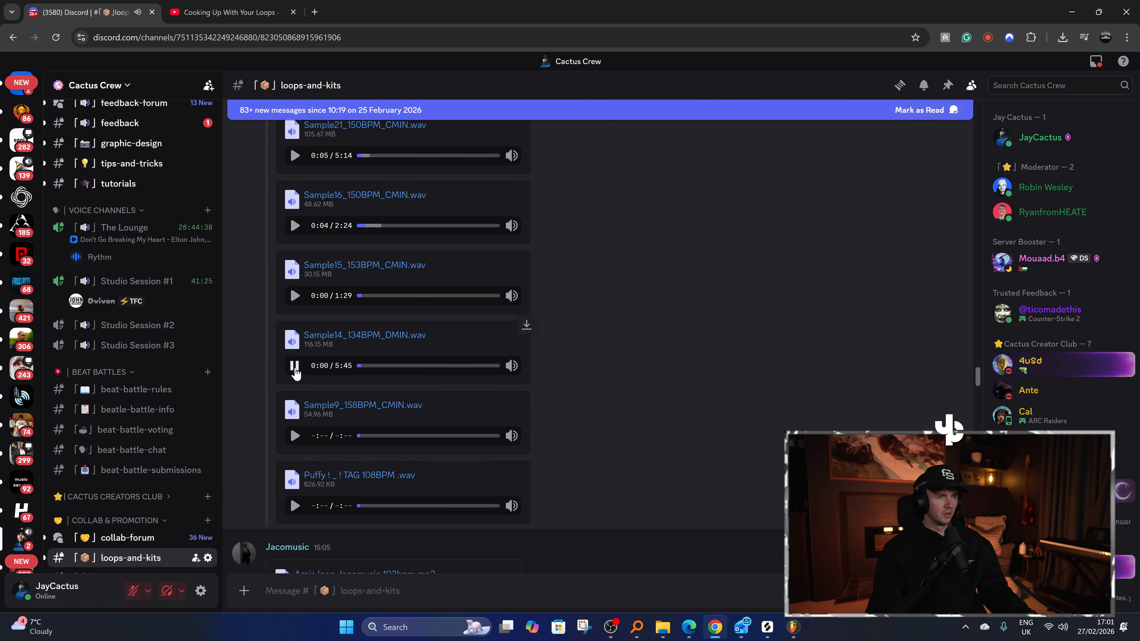
{"action": "left_click", "coordinate": [295, 435]}
{"action": "scroll", "coordinate": [296, 341], "scroll_direction": "down", "scroll_amount": 2}
{"action": "left_click", "coordinate": [295, 386]}
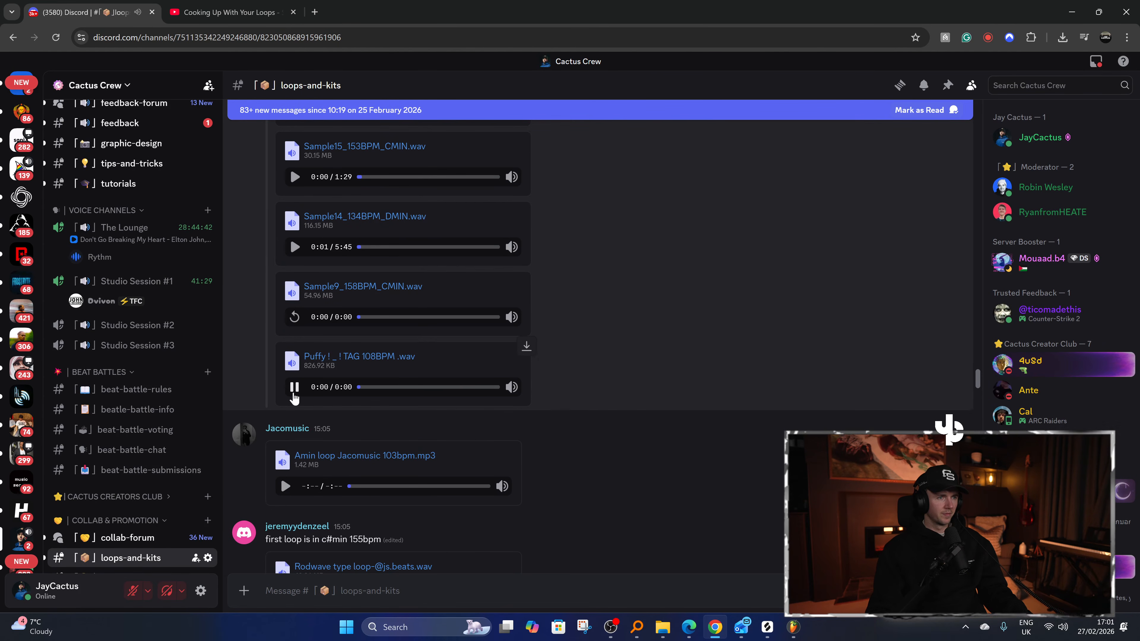
{"action": "scroll", "coordinate": [293, 393], "scroll_direction": "down", "scroll_amount": 2}
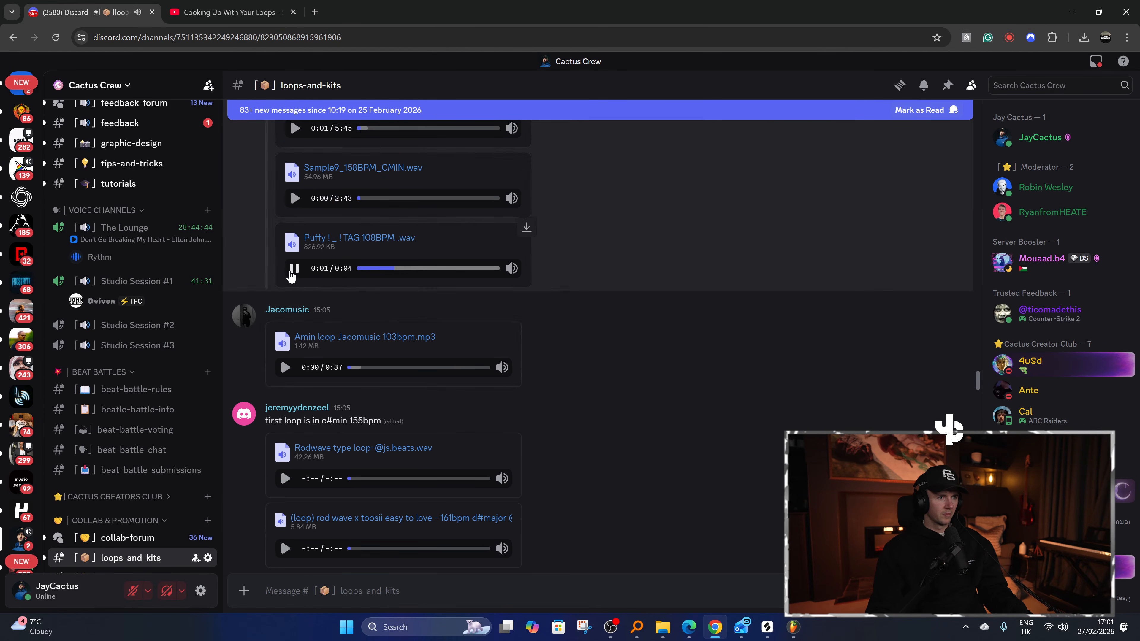
{"action": "left_click", "coordinate": [293, 270]}
Audition the 103 bpm Amin loop and the Rodwave type loop in the messages that follow.
{"action": "scroll", "coordinate": [291, 373], "scroll_direction": "down", "scroll_amount": 1}
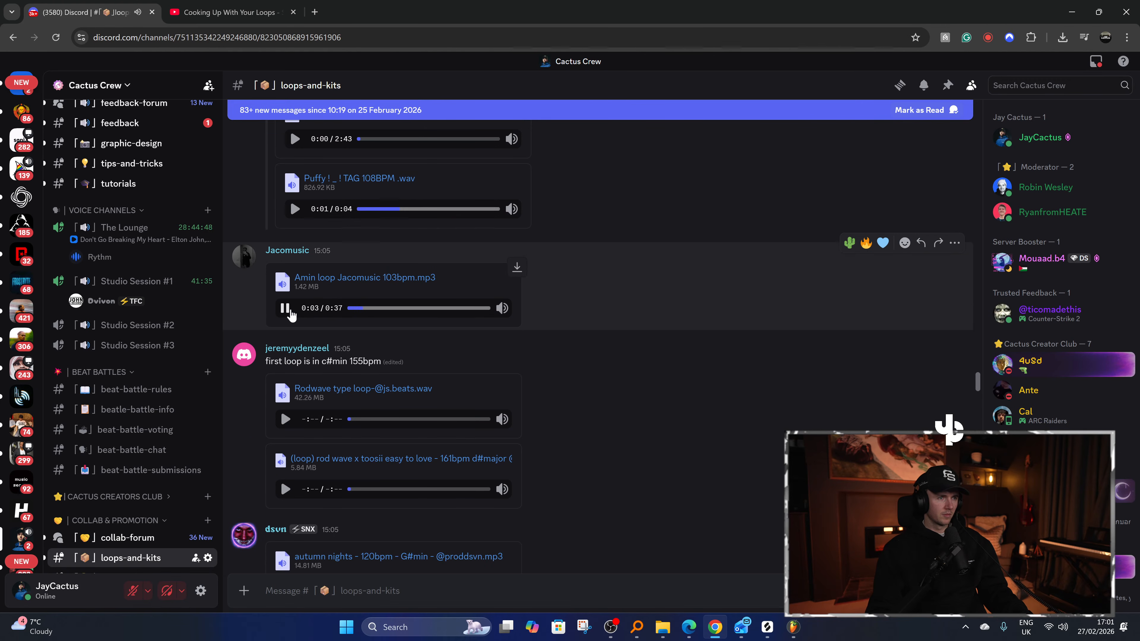
{"action": "left_click", "coordinate": [287, 310]}
{"action": "left_click", "coordinate": [286, 419]}
{"action": "scroll", "coordinate": [284, 395], "scroll_direction": "down", "scroll_amount": 1}
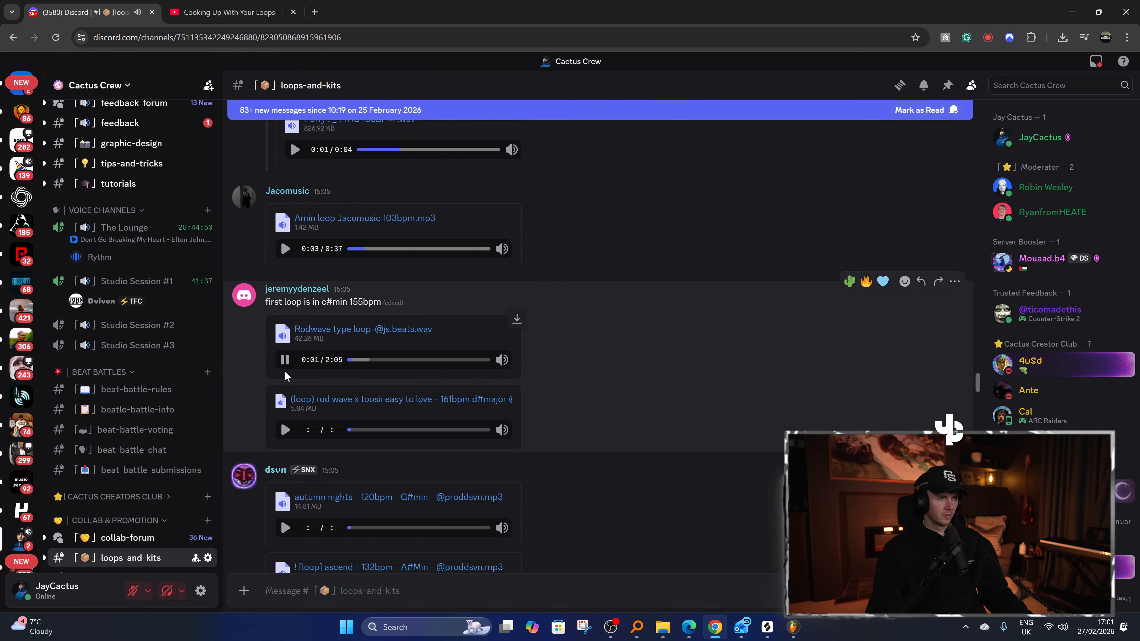
{"action": "scroll", "coordinate": [287, 350], "scroll_direction": "down", "scroll_amount": 1}
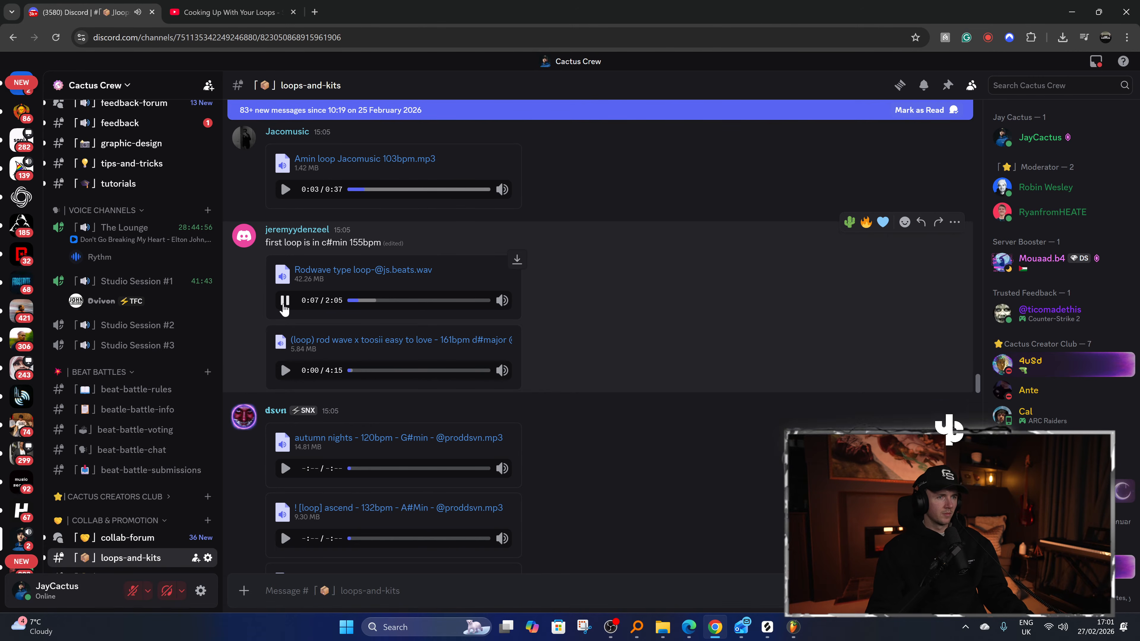
Audition the "(loop) rod wave x toosii easy to love - 161bpm d#major" and "autumn nights - 120bpm - G#min" loops.
{"action": "left_click", "coordinate": [284, 300]}
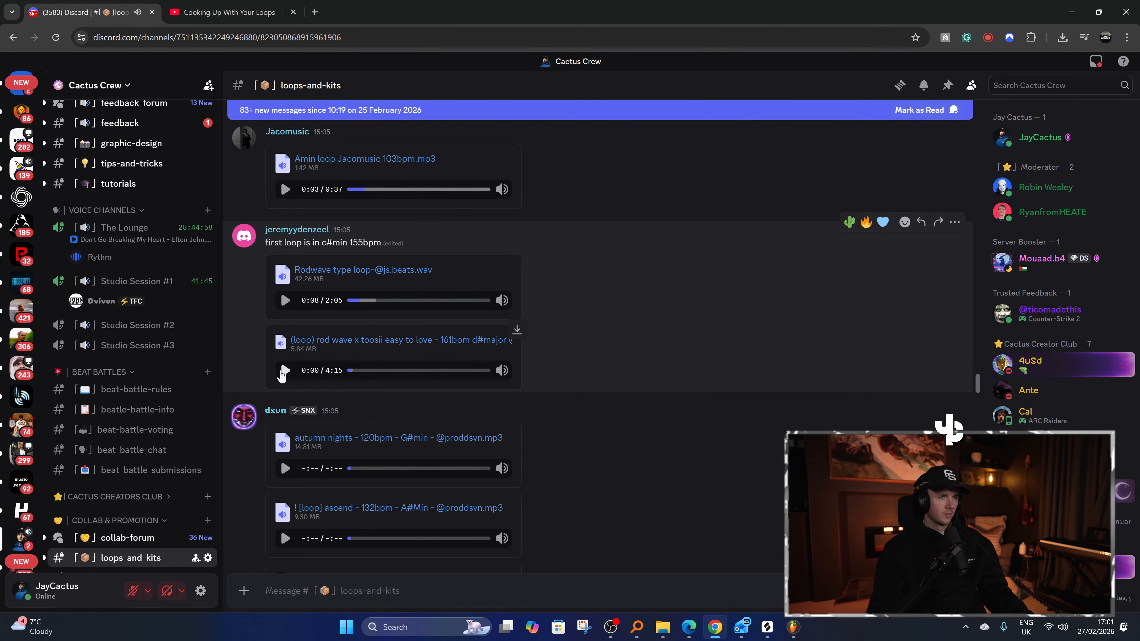
{"action": "left_click", "coordinate": [286, 370]}
{"action": "scroll", "coordinate": [285, 369], "scroll_direction": "down", "scroll_amount": 1}
{"action": "scroll", "coordinate": [289, 315], "scroll_direction": "down", "scroll_amount": 1}
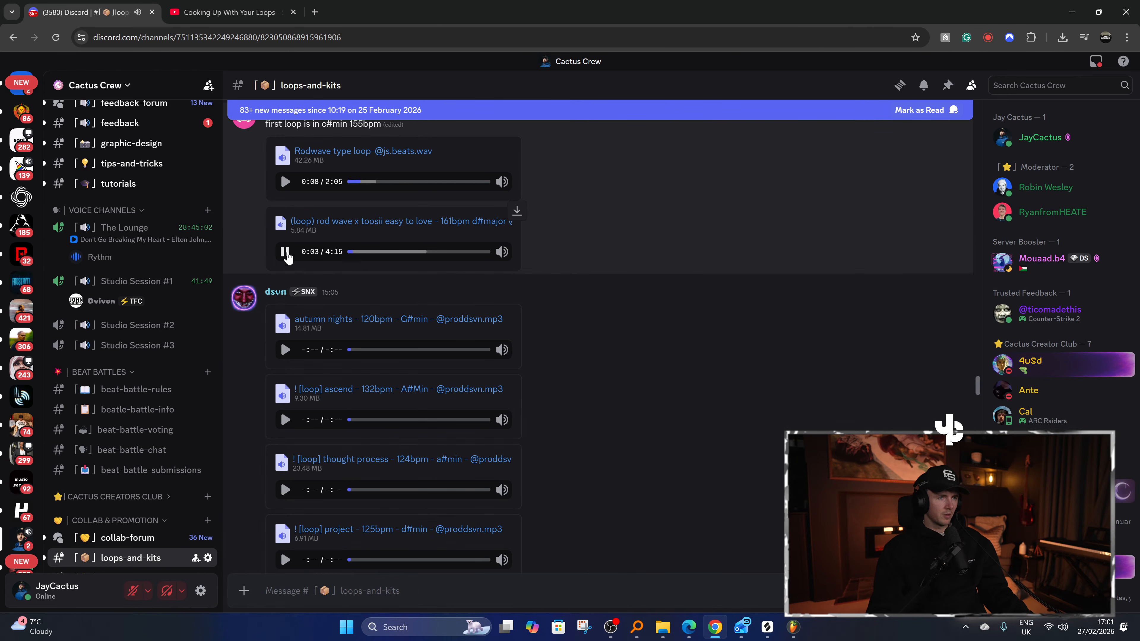
{"action": "left_click", "coordinate": [287, 254]}
{"action": "left_click", "coordinate": [284, 348]}
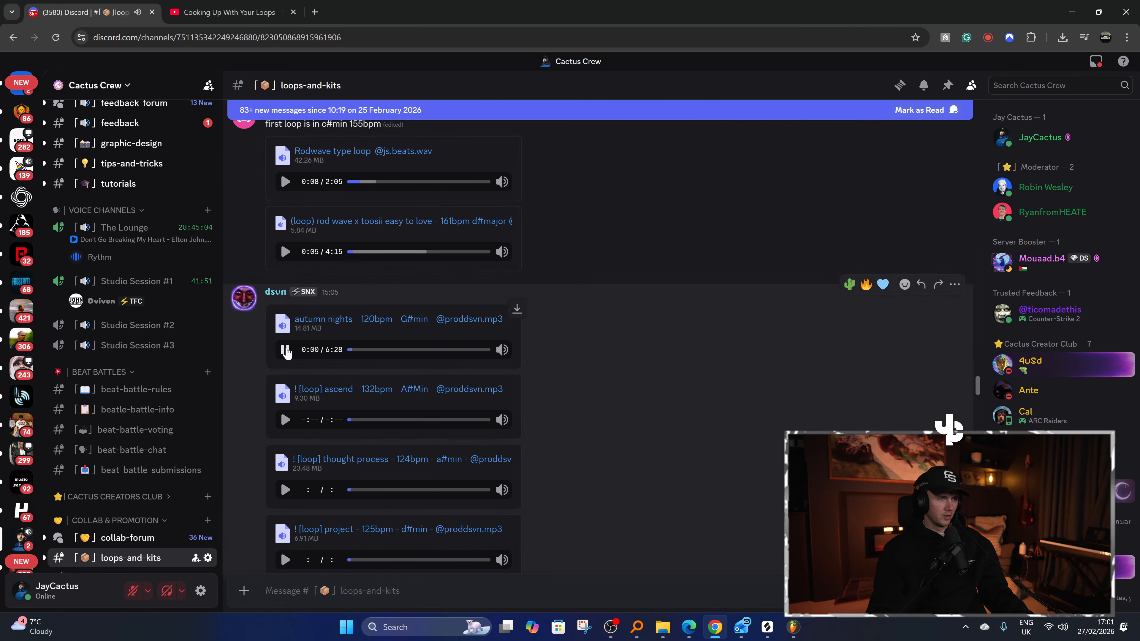
{"action": "scroll", "coordinate": [286, 352], "scroll_direction": "down", "scroll_amount": 1}
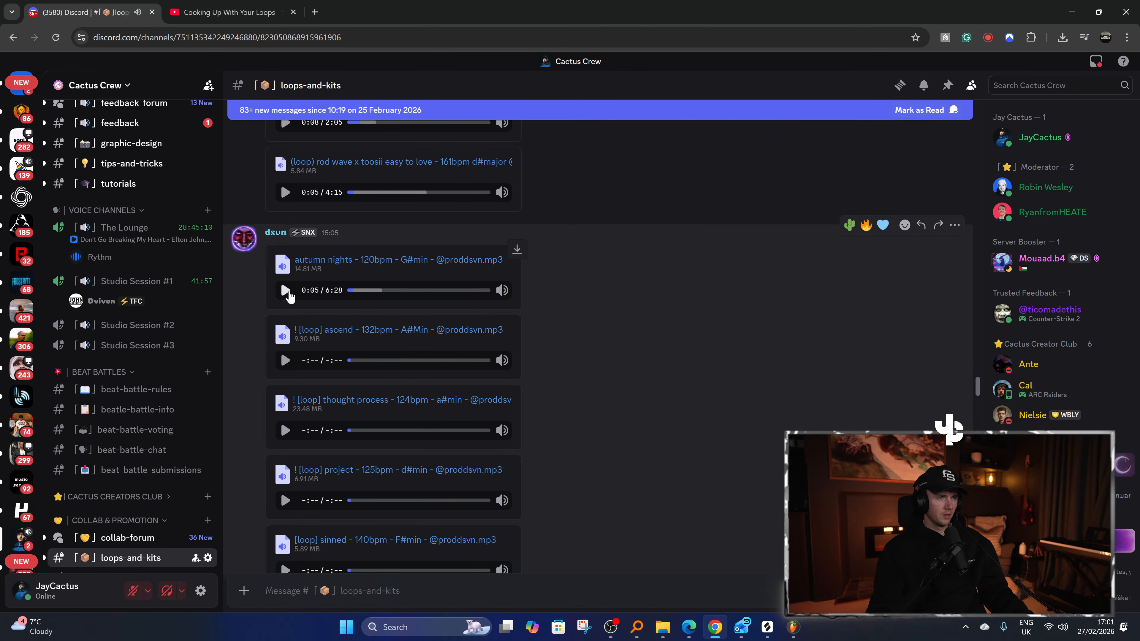
Find the 16:52 "smth" message in loops-and-kits, audition its "Candle - 140 - Dm.mp3" loop and download it.
{"action": "scroll", "coordinate": [288, 294], "scroll_direction": "down", "scroll_amount": 10}
{"action": "scroll", "coordinate": [289, 291], "scroll_direction": "down", "scroll_amount": 10}
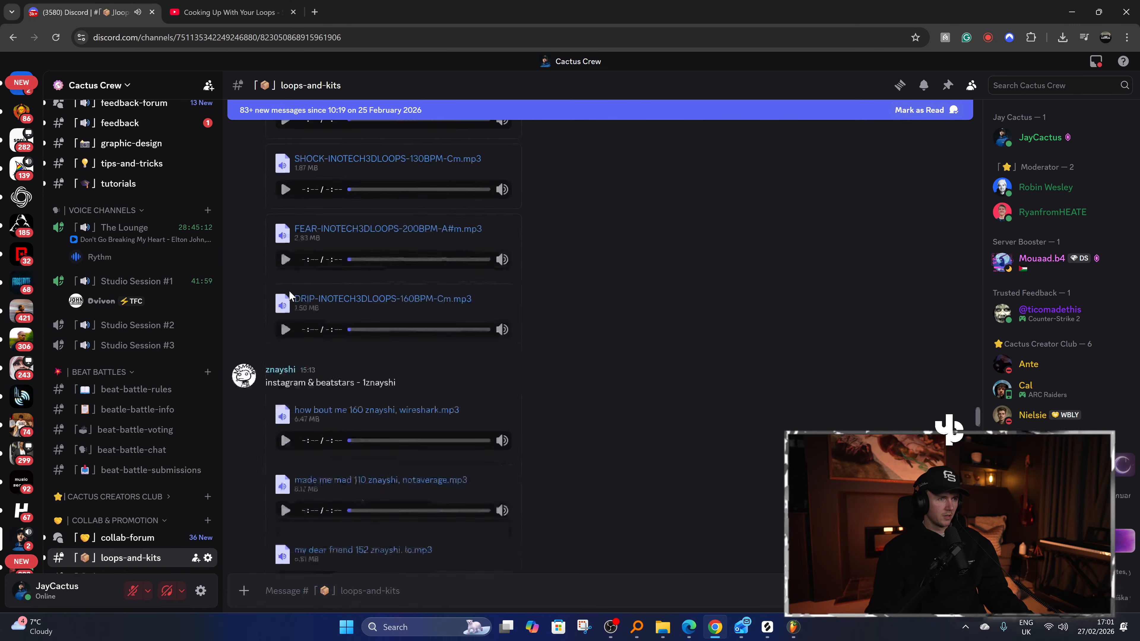
{"action": "scroll", "coordinate": [288, 295], "scroll_direction": "down", "scroll_amount": 10}
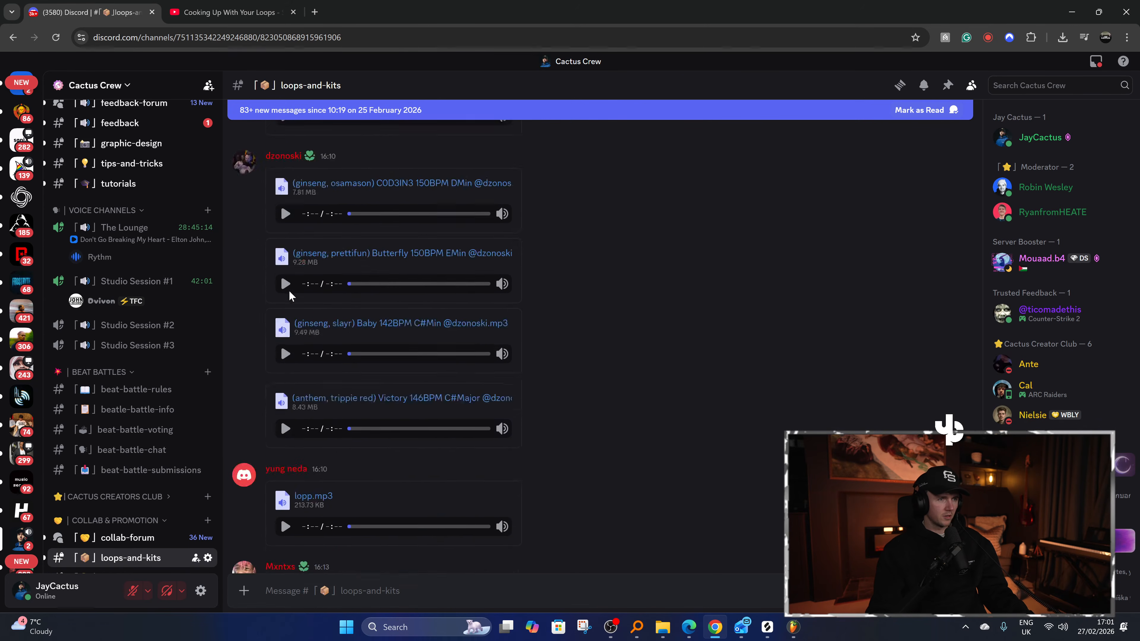
{"action": "scroll", "coordinate": [288, 290], "scroll_direction": "up", "scroll_amount": 10}
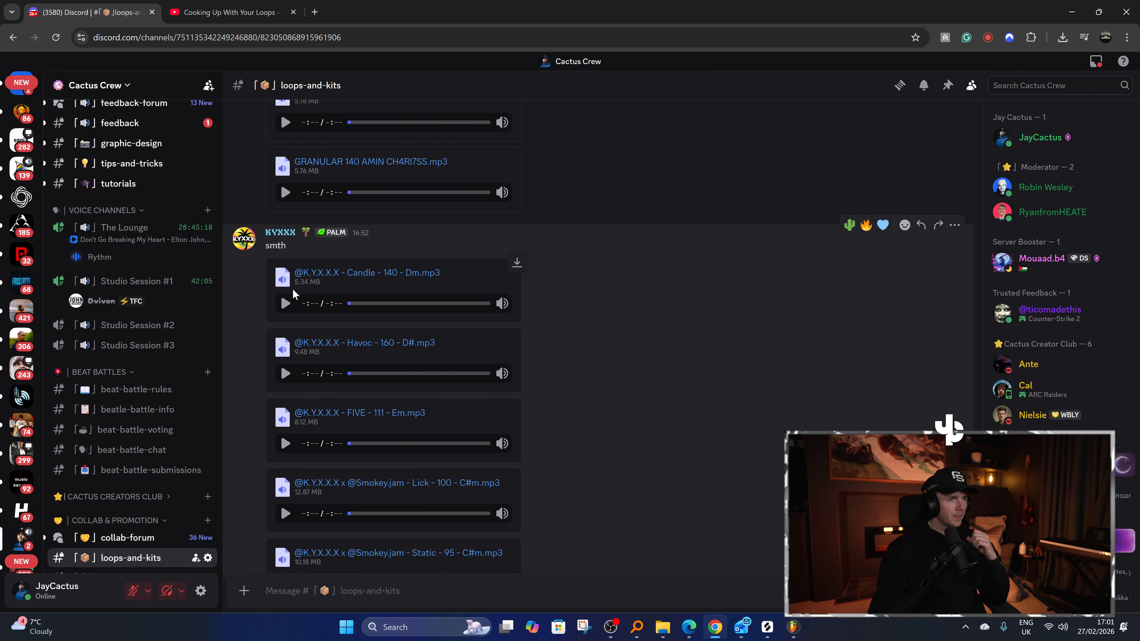
{"action": "left_click", "coordinate": [285, 305]}
{"action": "scroll", "coordinate": [323, 336], "scroll_direction": "down", "scroll_amount": 2}
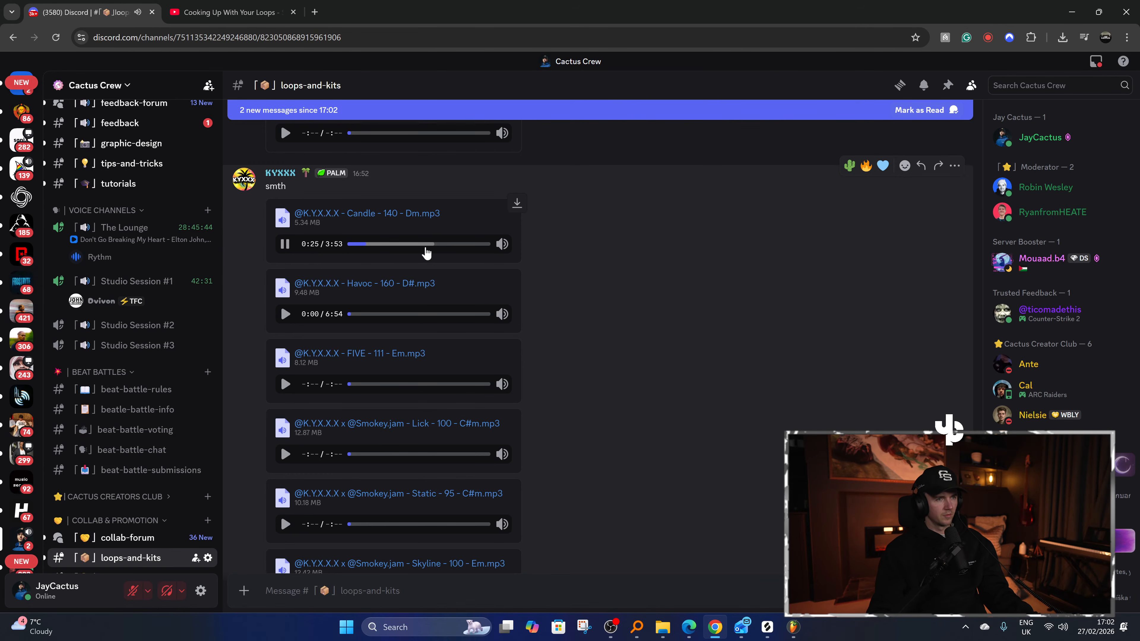
{"action": "left_click", "coordinate": [517, 203]}
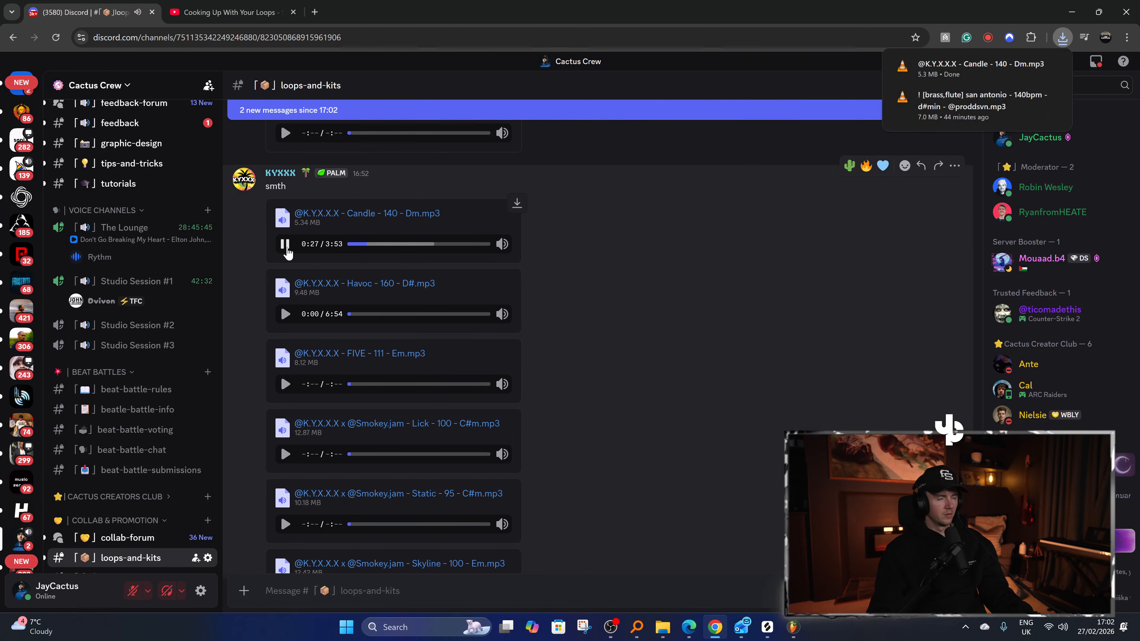
Audition the "Havoc - 160 - D#.mp3" loop from the same message and download it.
{"action": "left_click", "coordinate": [285, 314]}
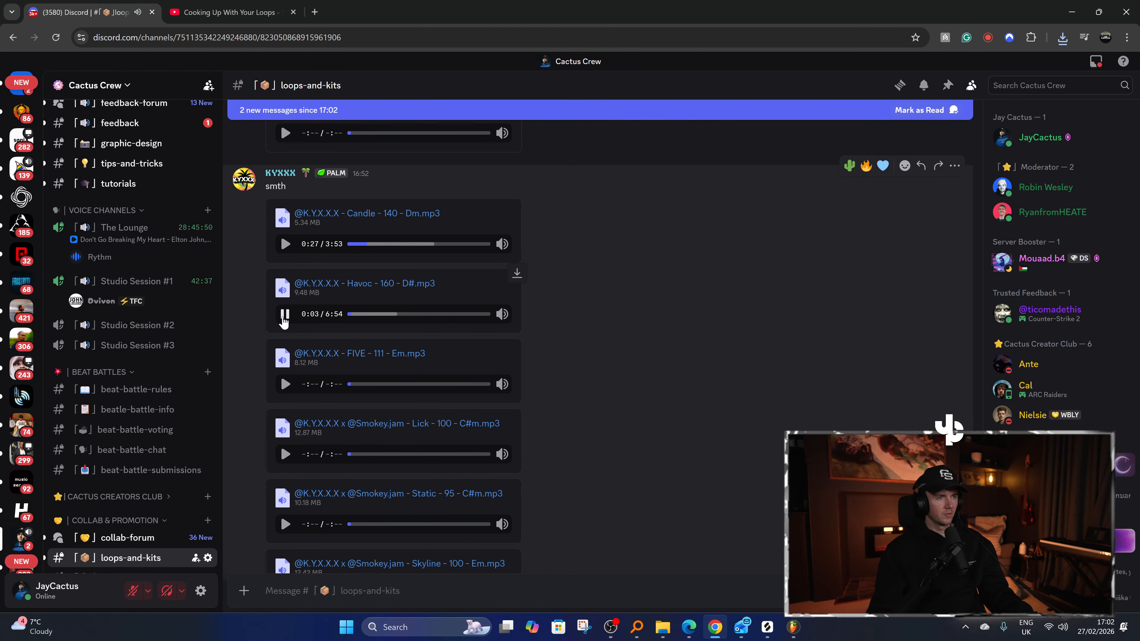
{"action": "scroll", "coordinate": [289, 292], "scroll_direction": "down", "scroll_amount": 1}
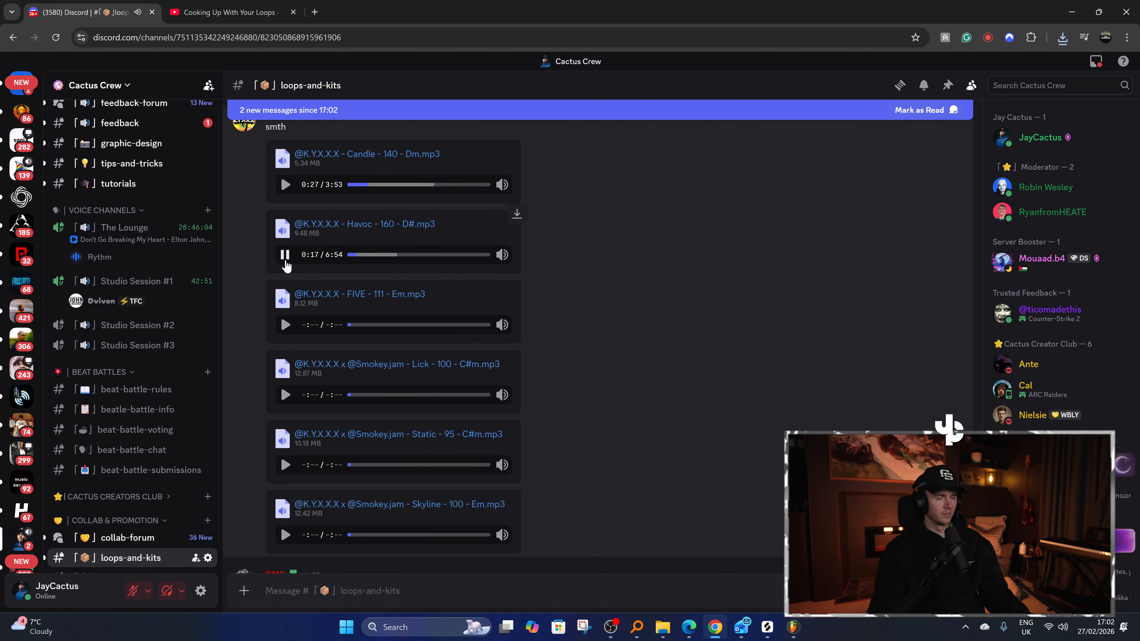
{"action": "left_click", "coordinate": [285, 261]}
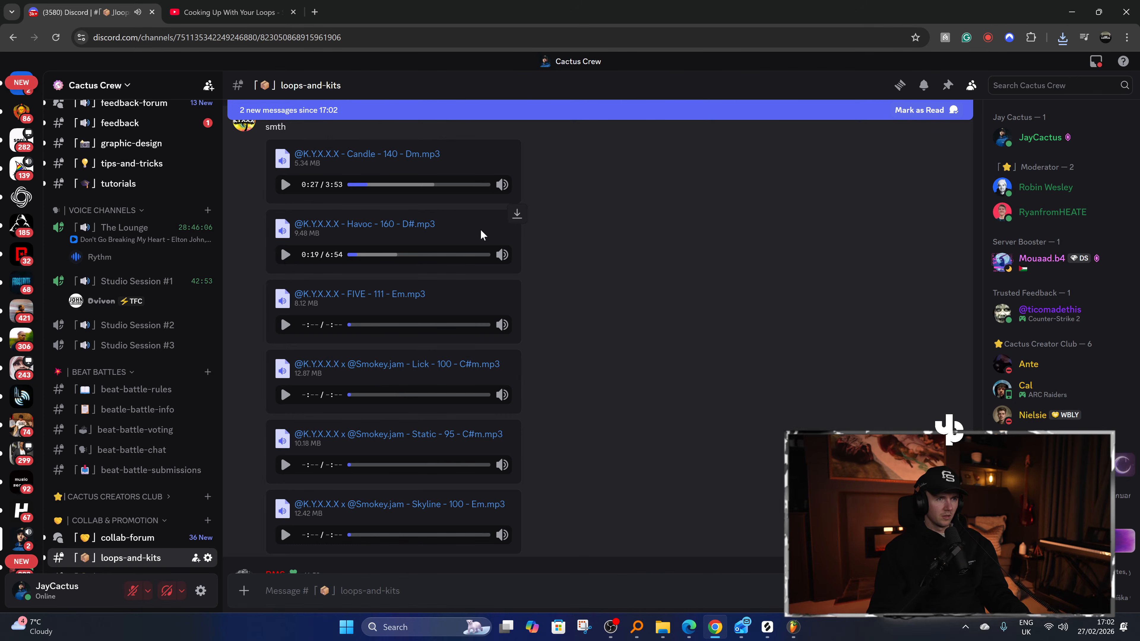
{"action": "left_click", "coordinate": [517, 214]}
Preview "FIVE - 111 - Em.mp3" and replay parts of the Candle and Havoc loops to compare them.
{"action": "left_click", "coordinate": [288, 324]}
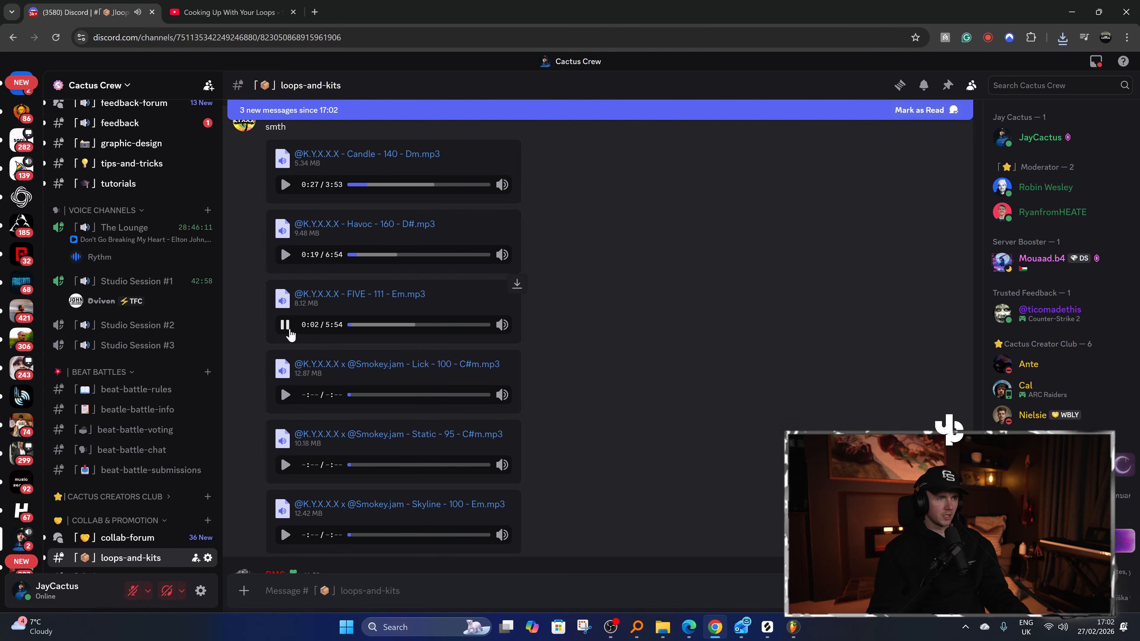
{"action": "left_click", "coordinate": [286, 324]}
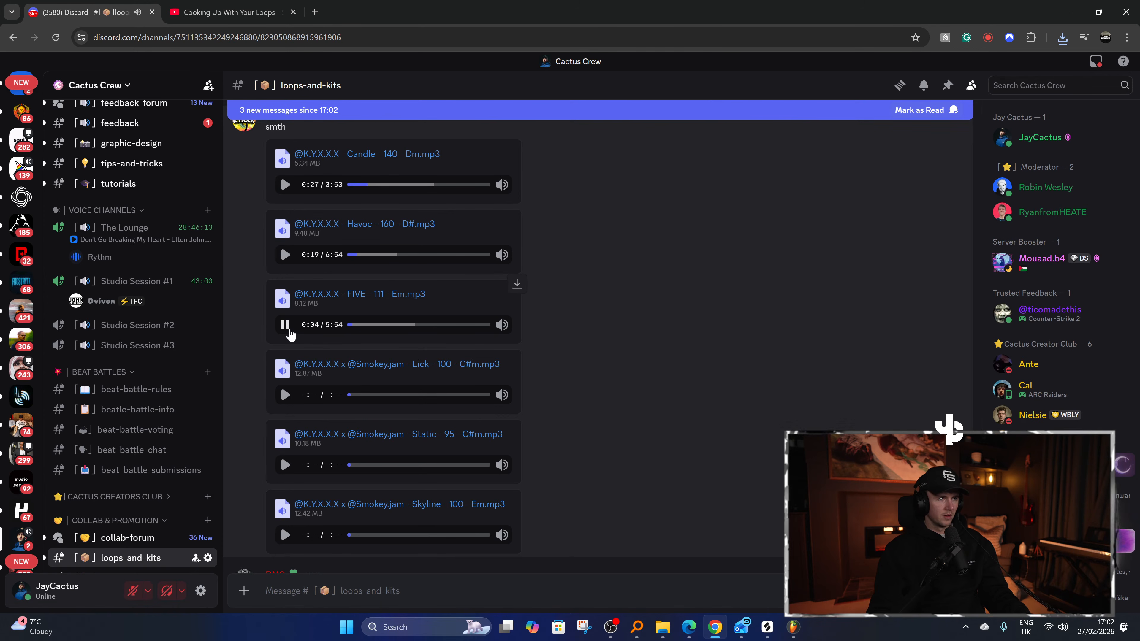
{"action": "left_click", "coordinate": [1062, 38]}
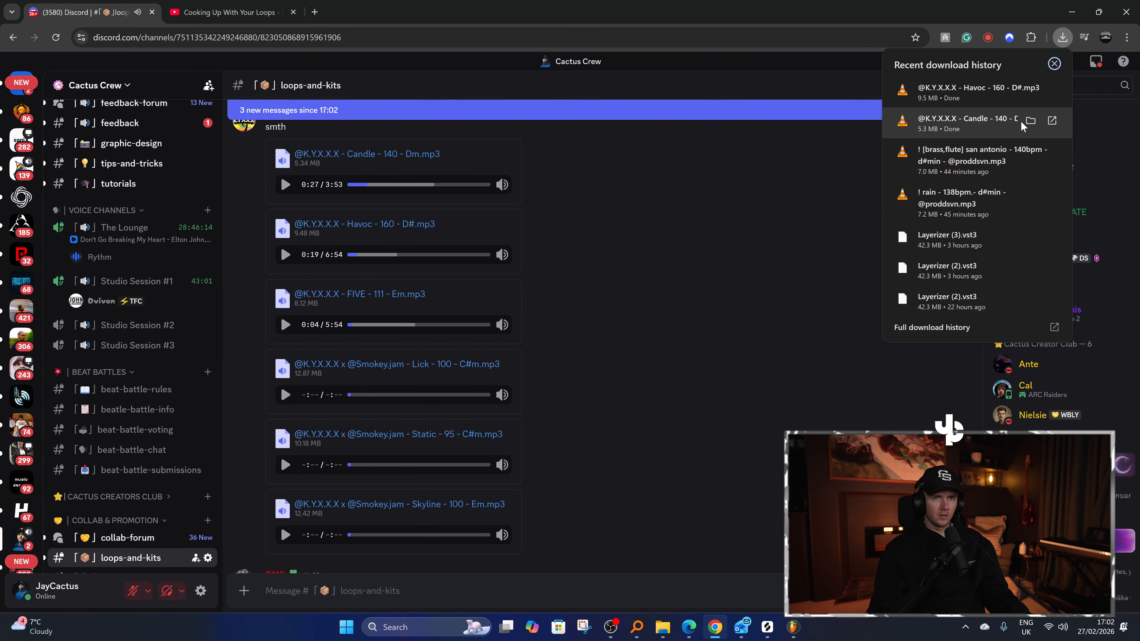
{"action": "left_click", "coordinate": [286, 184]}
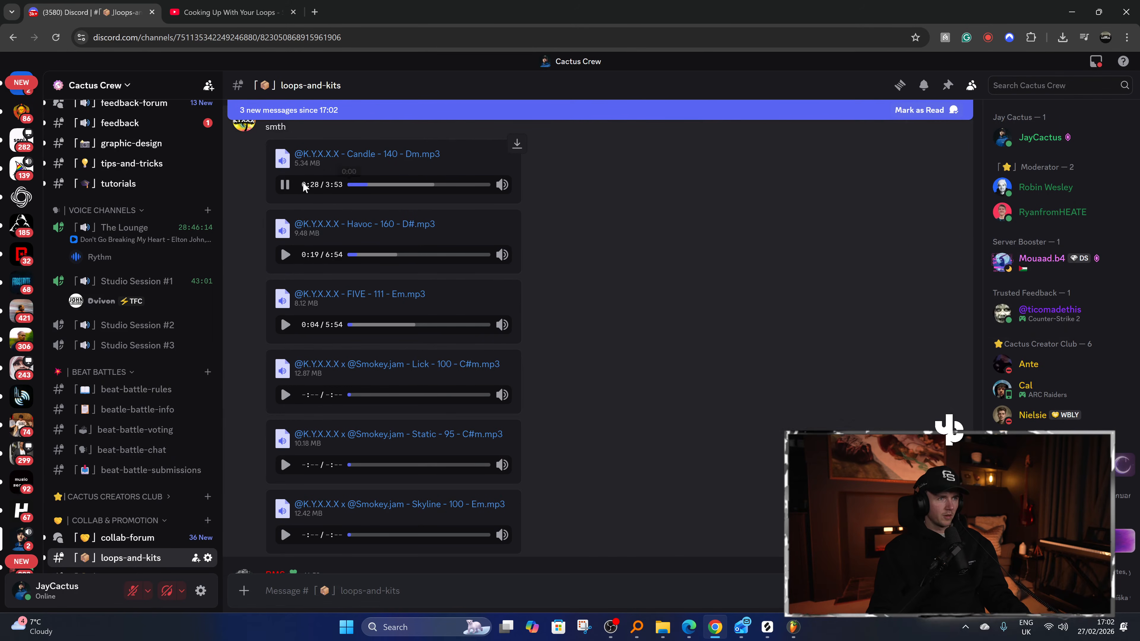
{"action": "left_click_drag", "start_coordinate": [359, 184], "coordinate": [310, 183]}
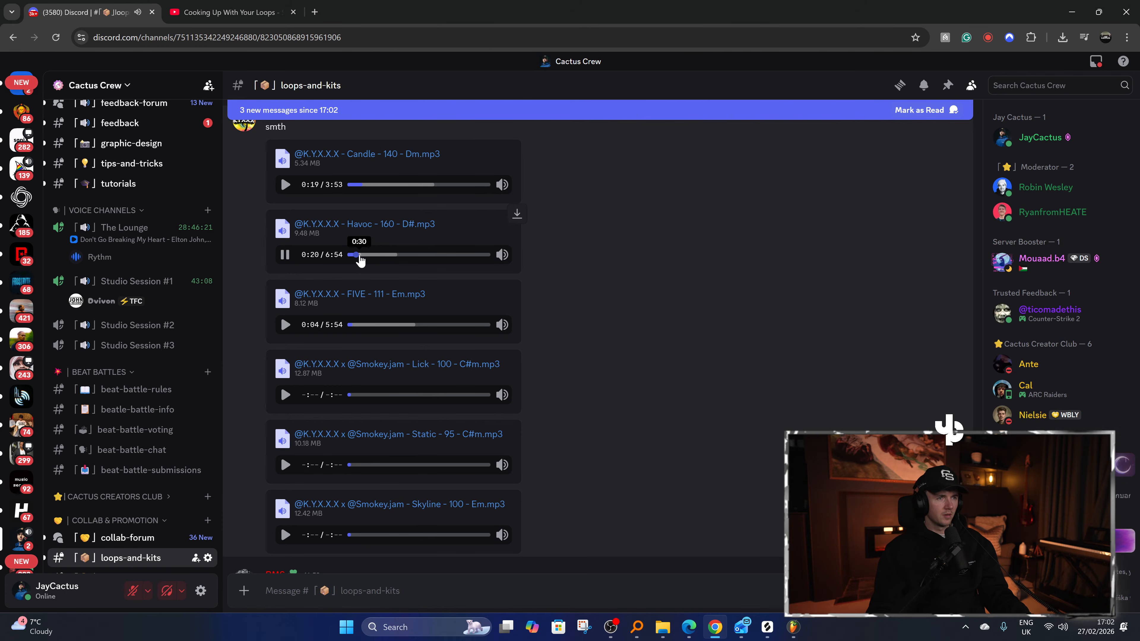
Read the YouTube live chat, return to Discord and replay the Candle loop from its beginning.
{"action": "left_click", "coordinate": [232, 8]}
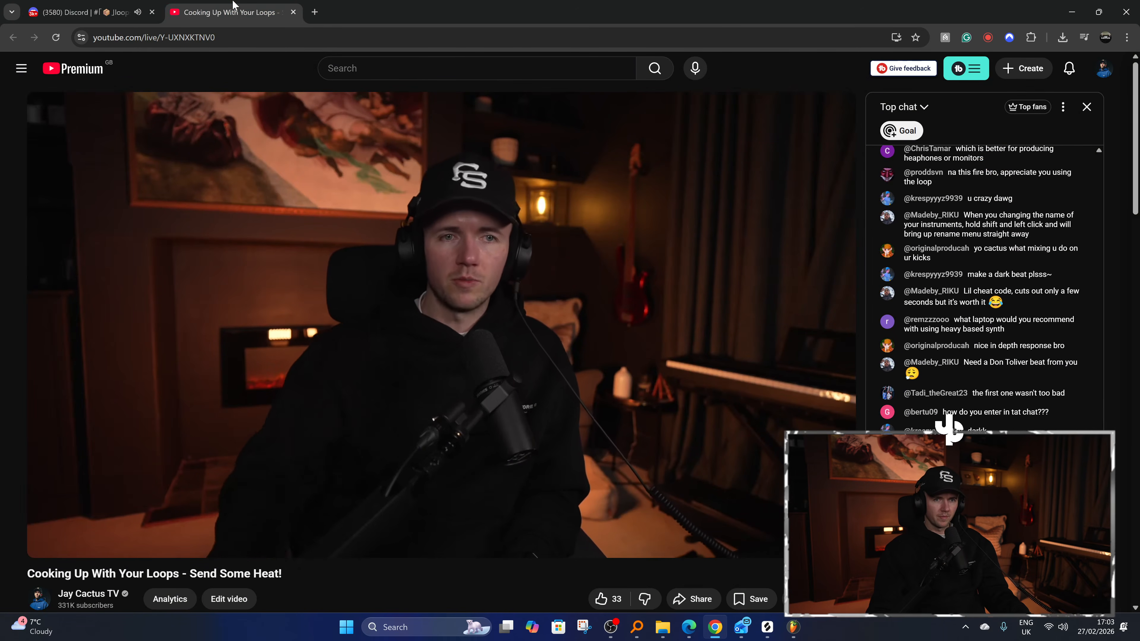
{"action": "left_click", "coordinate": [130, 8]}
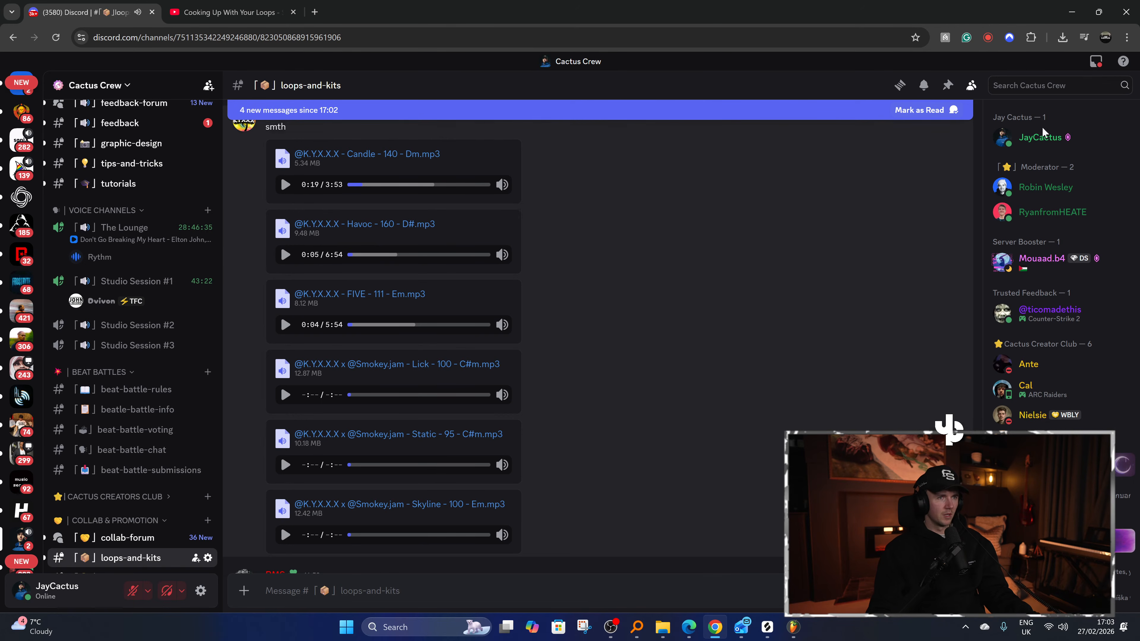
{"action": "left_click", "coordinate": [1064, 38]}
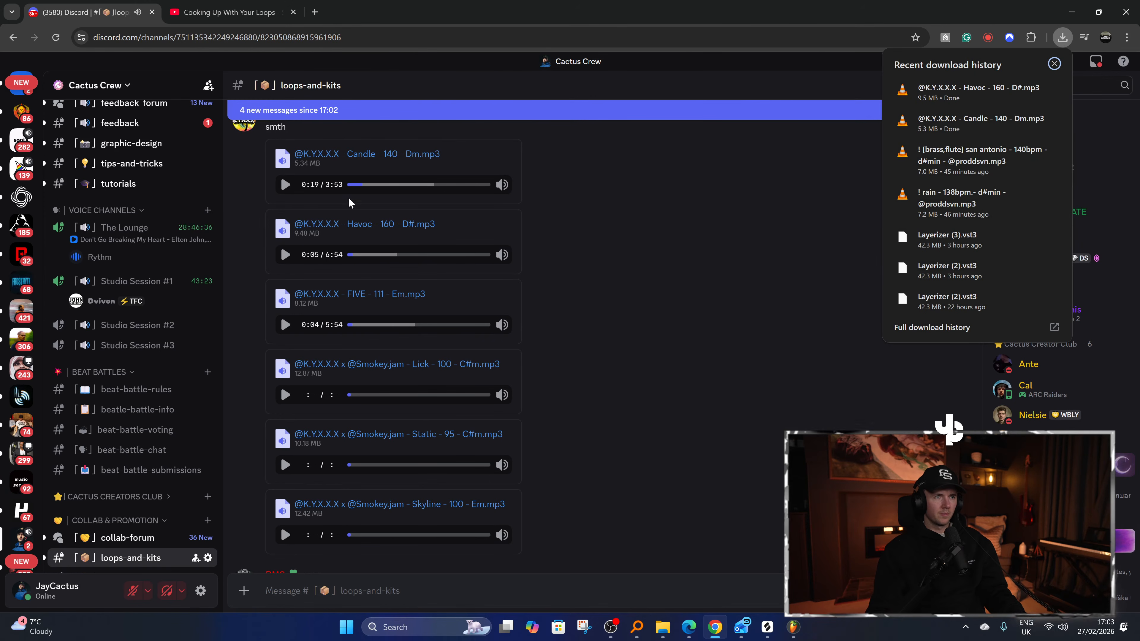
{"action": "left_click", "coordinate": [360, 185]}
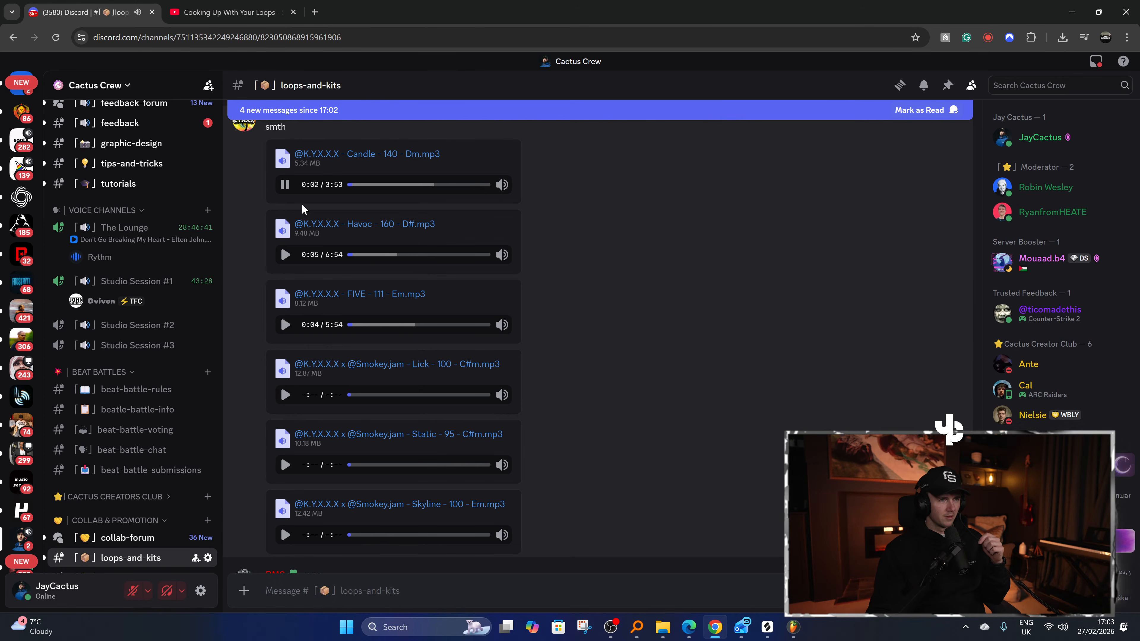
{"action": "left_click", "coordinate": [286, 185]}
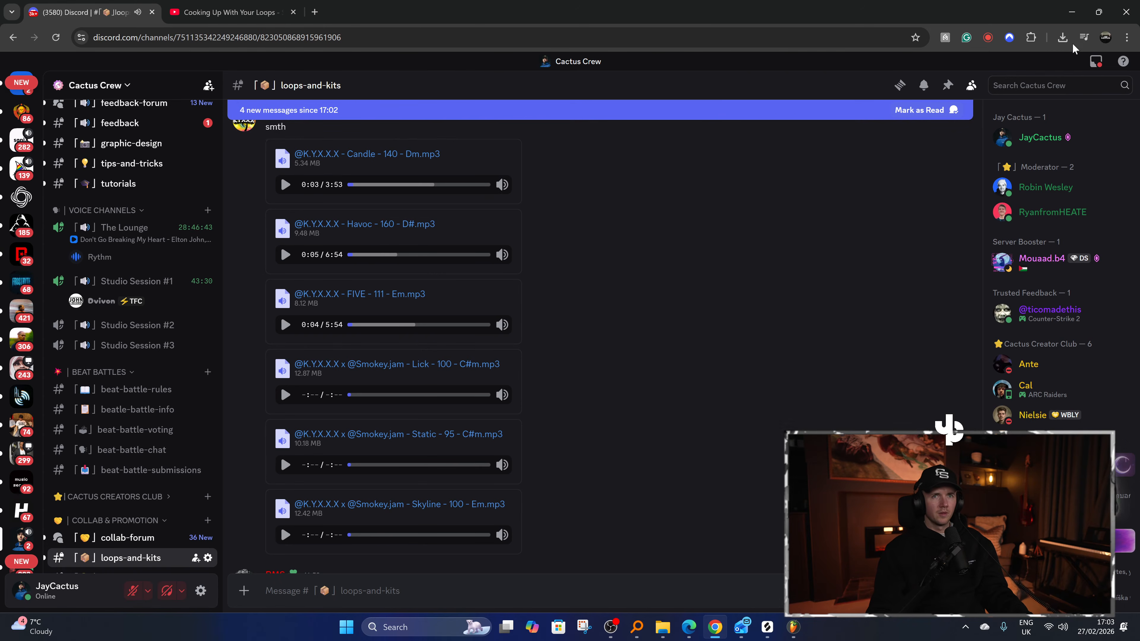
Place the downloaded "Havoc - 160 - D#.mp3" on Track 1 of the FL Studio playlist and set the project tempo to 160 BPM.
{"action": "left_click", "coordinate": [1062, 37]}
{"action": "left_click", "coordinate": [1032, 87]}
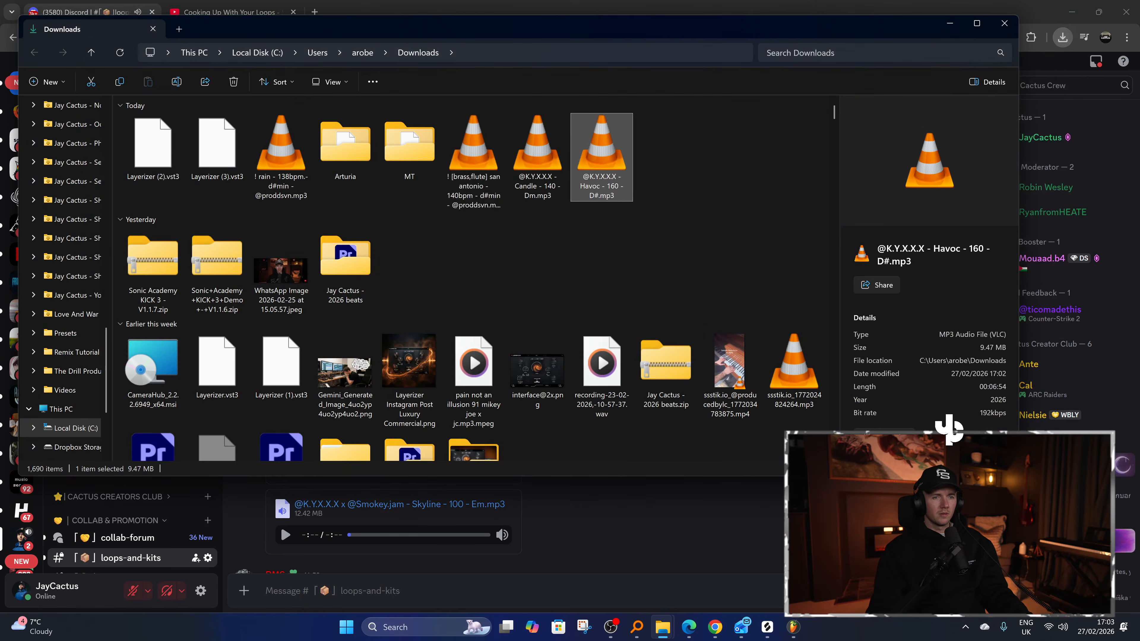
{"action": "left_click", "coordinate": [793, 627]}
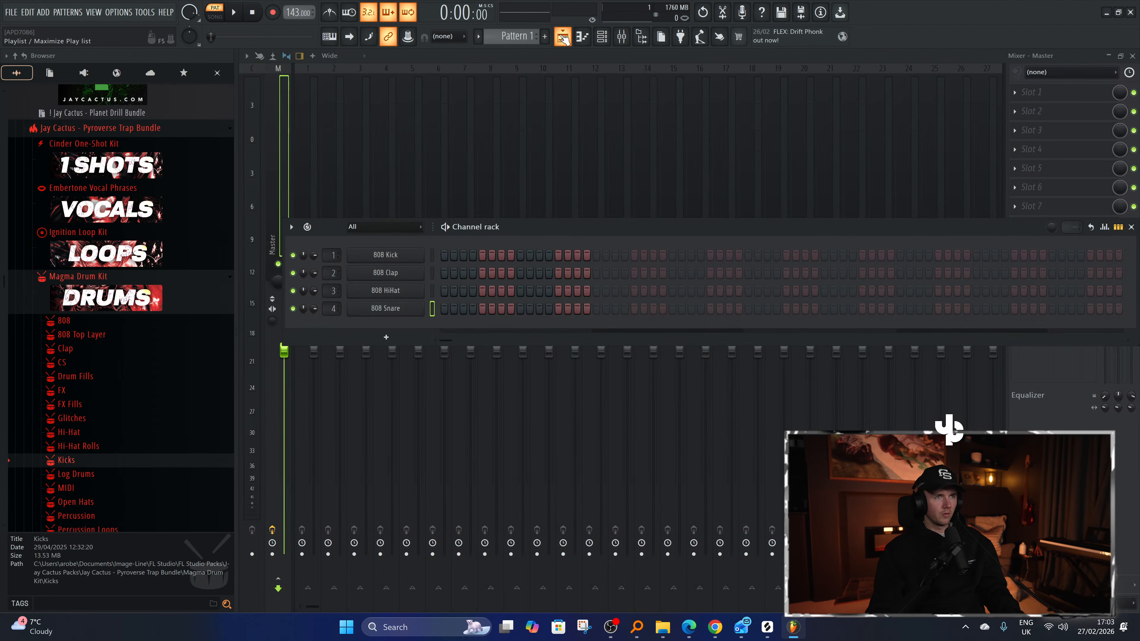
{"action": "key", "text": "alt+Tab"}
{"action": "left_click_drag", "start_coordinate": [609, 157], "coordinate": [1067, 115]}
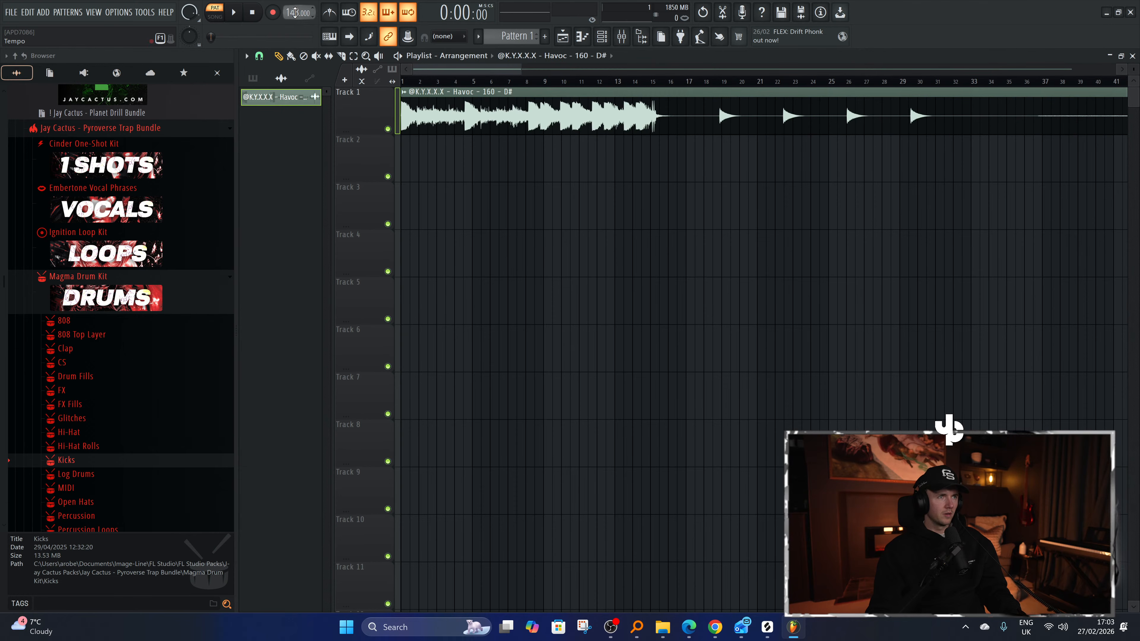
{"action": "left_click_drag", "start_coordinate": [294, 12], "coordinate": [295, 3]}
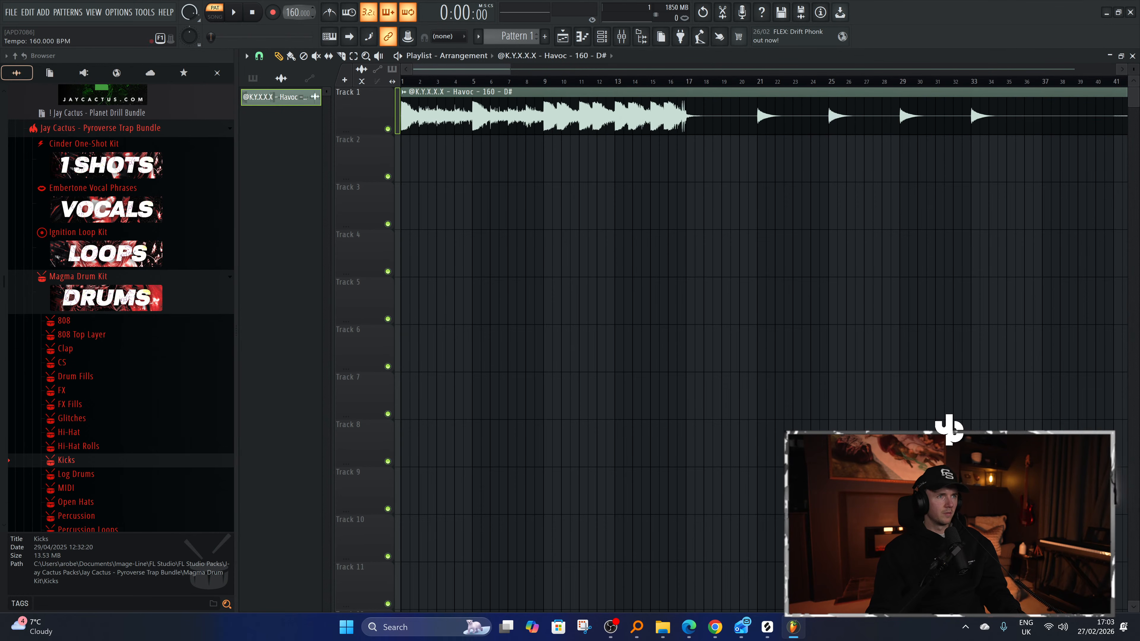
Play the Havoc clip, cut off the short silence before its first transient and align the audio to bar 1.
{"action": "key", "text": "space"}
{"action": "scroll", "coordinate": [425, 272], "scroll_direction": "up", "scroll_amount": 3}
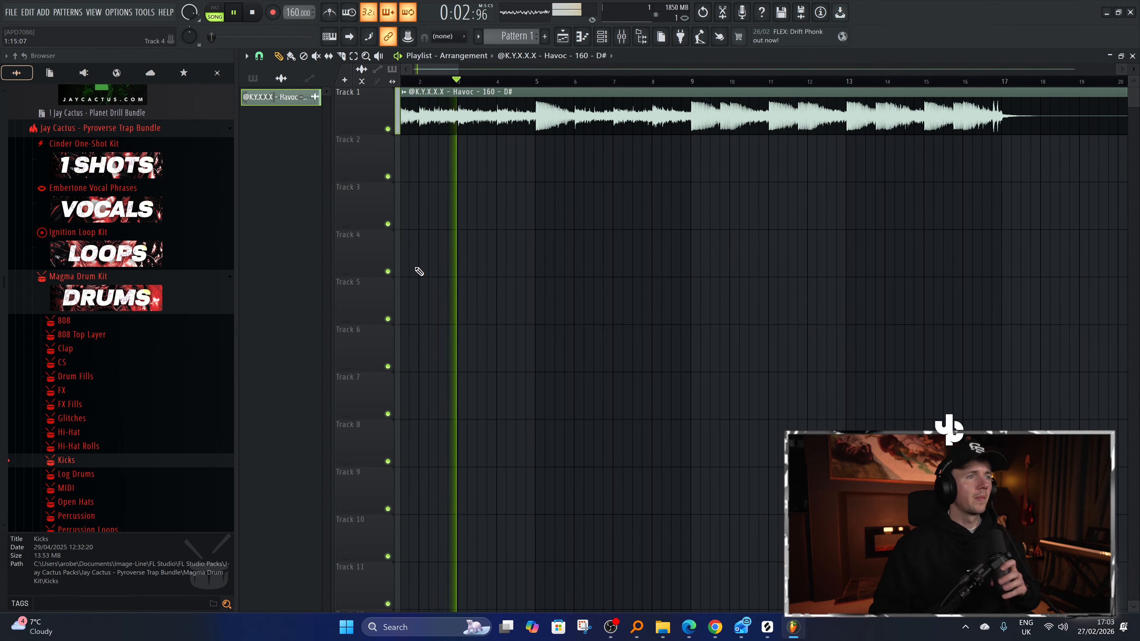
{"action": "scroll", "coordinate": [375, 148], "scroll_direction": "down", "scroll_amount": 6}
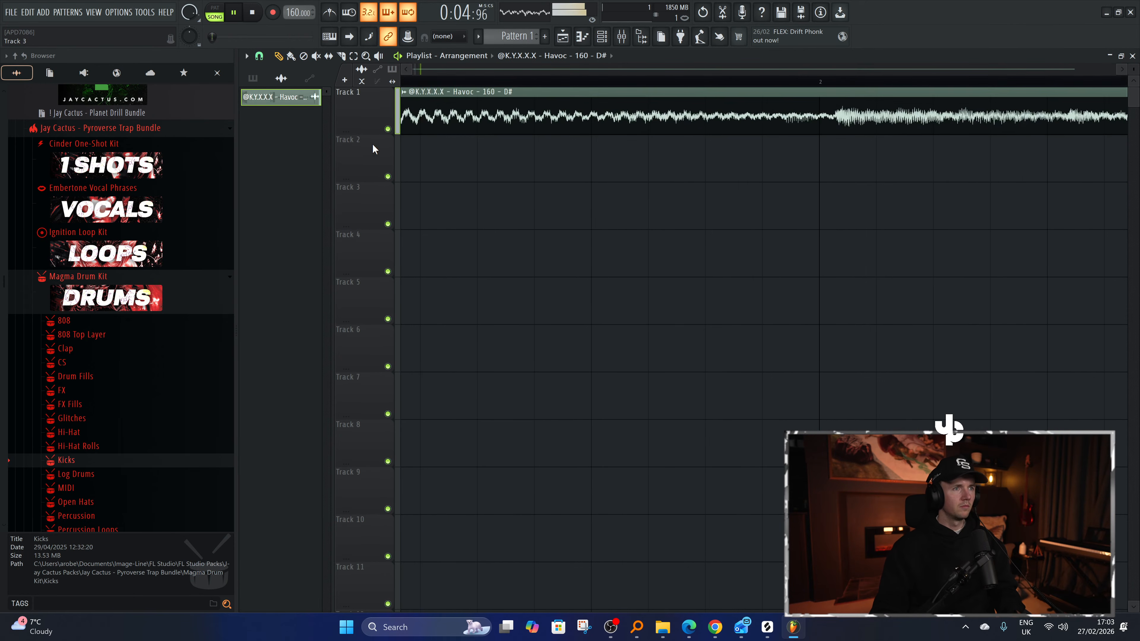
{"action": "scroll", "coordinate": [372, 147], "scroll_direction": "down", "scroll_amount": 1}
{"action": "scroll", "coordinate": [370, 150], "scroll_direction": "up", "scroll_amount": 10}
{"action": "key", "text": "c"}
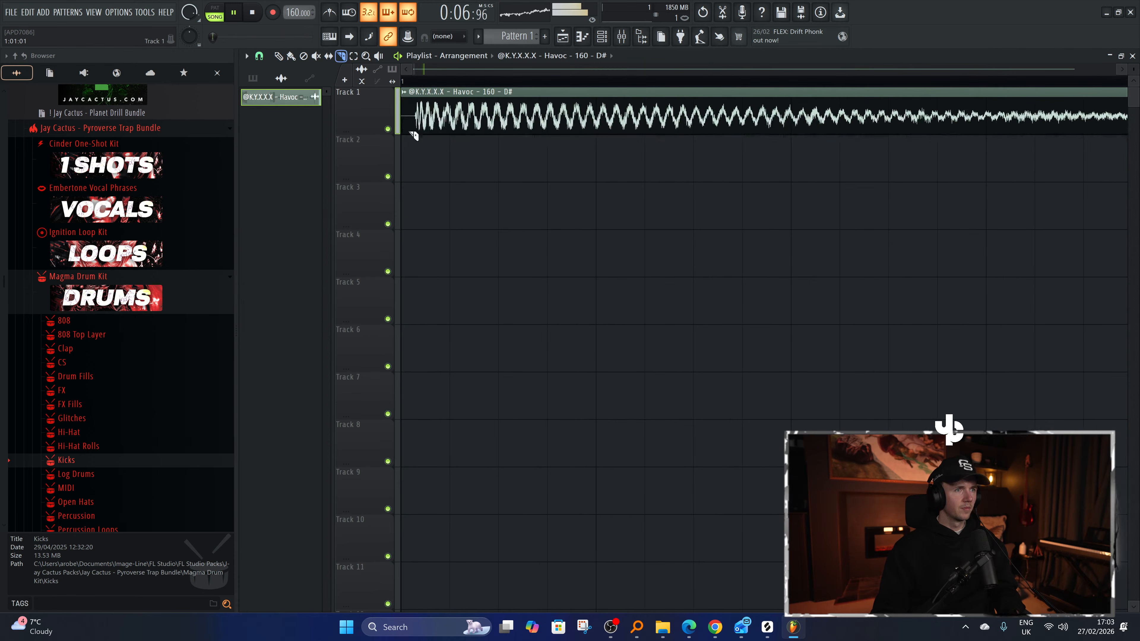
{"action": "left_click", "coordinate": [417, 128]}
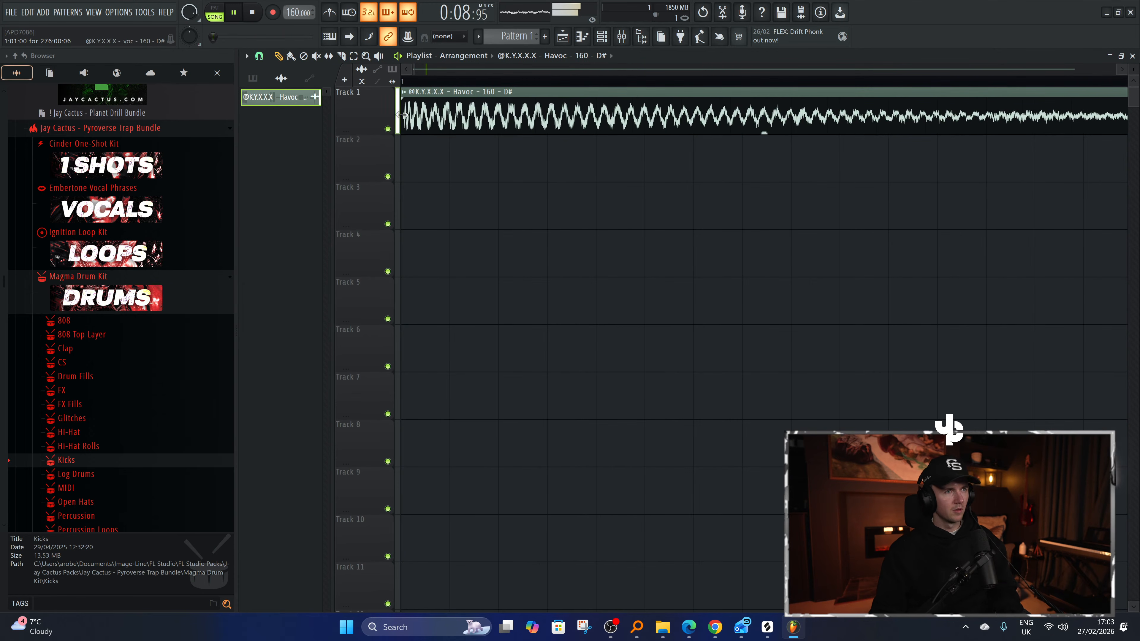
{"action": "scroll", "coordinate": [445, 157], "scroll_direction": "down", "scroll_amount": 8}
{"action": "key", "text": "p"}
{"action": "scroll", "coordinate": [656, 151], "scroll_direction": "down", "scroll_amount": 5}
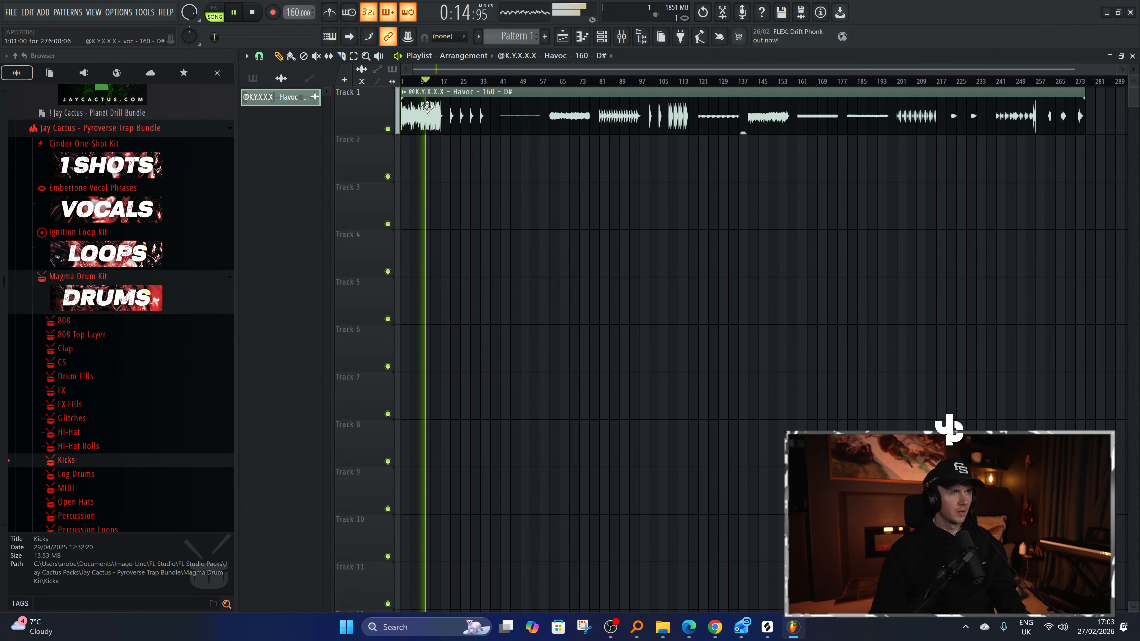
Slice the Havoc clip on Track 1 at about bar 20, just before the isolated hits that follow the full loop.
{"action": "key", "text": "space"}
{"action": "left_click", "coordinate": [387, 129]}
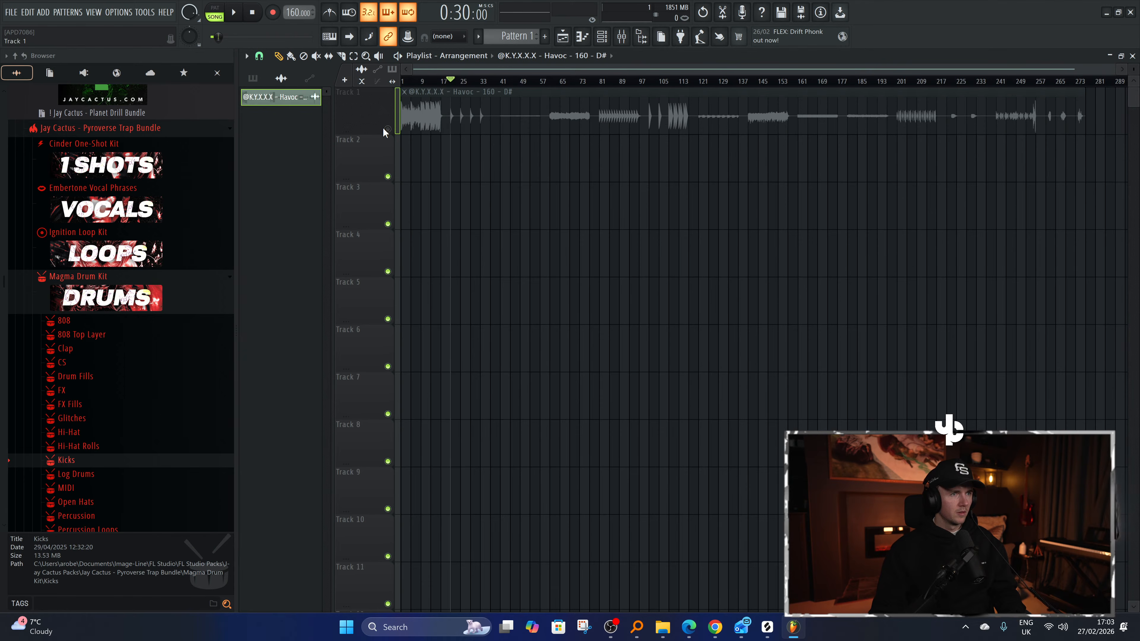
{"action": "left_click", "coordinate": [387, 128]}
{"action": "key", "text": "space"}
{"action": "key", "text": "c"}
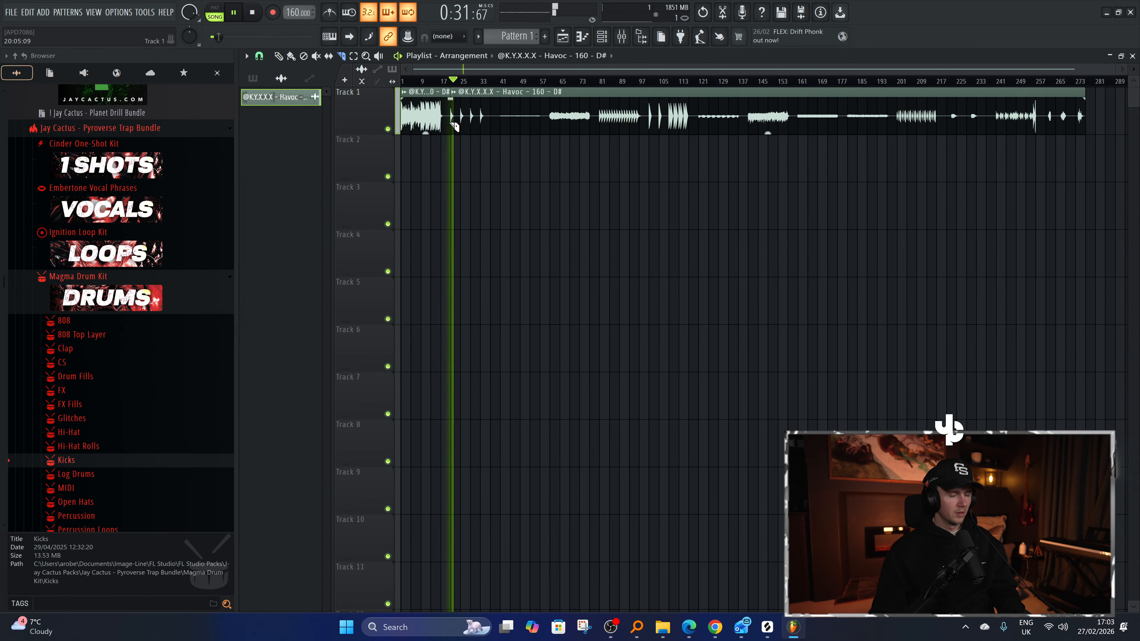
{"action": "scroll", "coordinate": [442, 157], "scroll_direction": "up", "scroll_amount": 10}
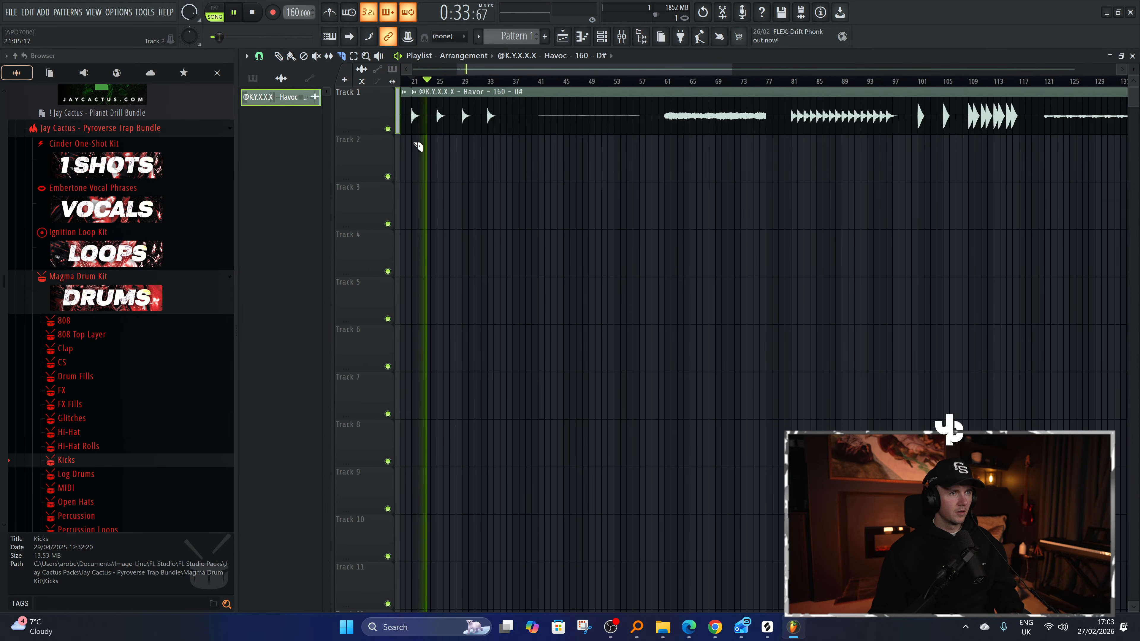
{"action": "scroll", "coordinate": [409, 153], "scroll_direction": "down", "scroll_amount": 10}
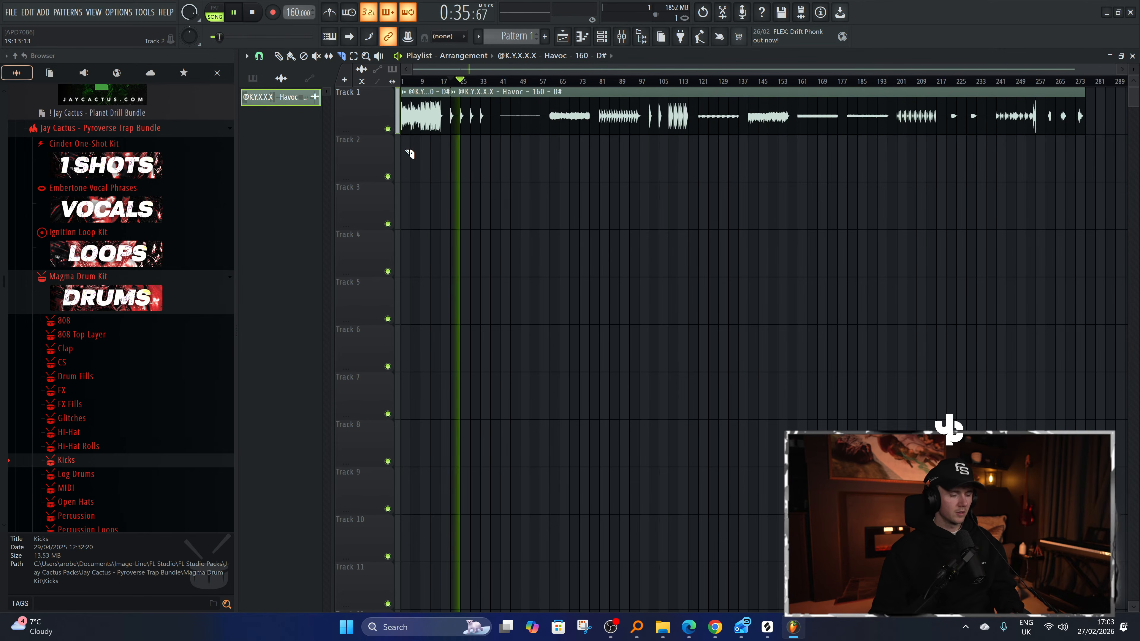
Move the remaining Havoc audio to bar 1 of Track 3, slicing at bar 21 on Tracks 3 and 4 and shifting the remainder to Track 5.
{"action": "key", "text": "space"}
{"action": "left_click_drag", "start_coordinate": [494, 96], "coordinate": [442, 191]}
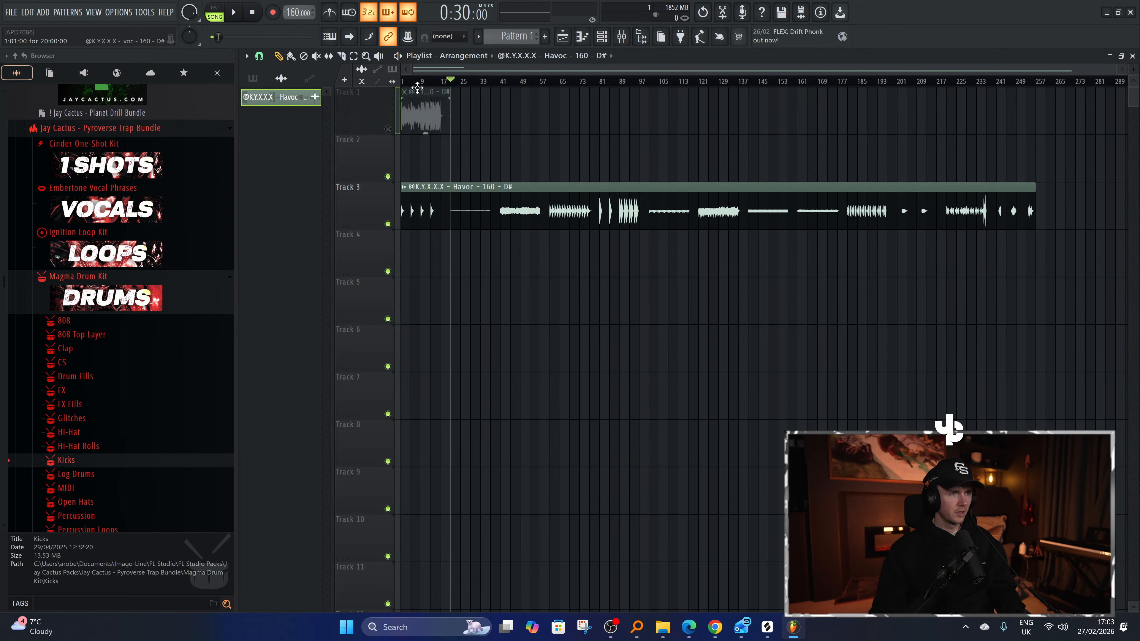
{"action": "scroll", "coordinate": [404, 198], "scroll_direction": "up", "scroll_amount": 2}
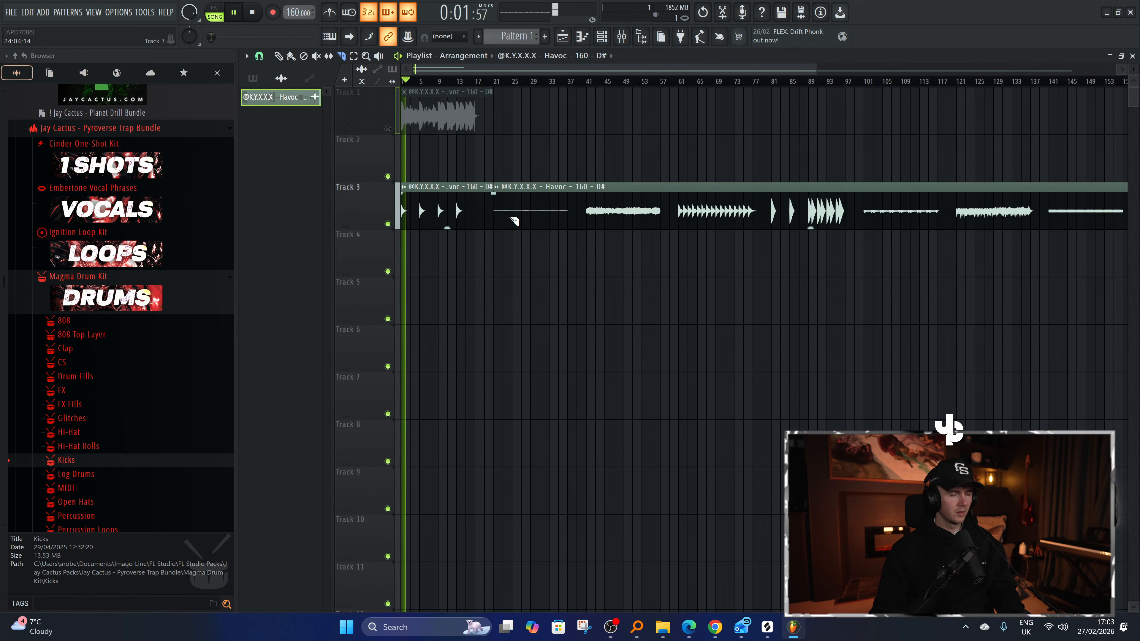
{"action": "left_click_drag", "start_coordinate": [535, 221], "coordinate": [363, 273]}
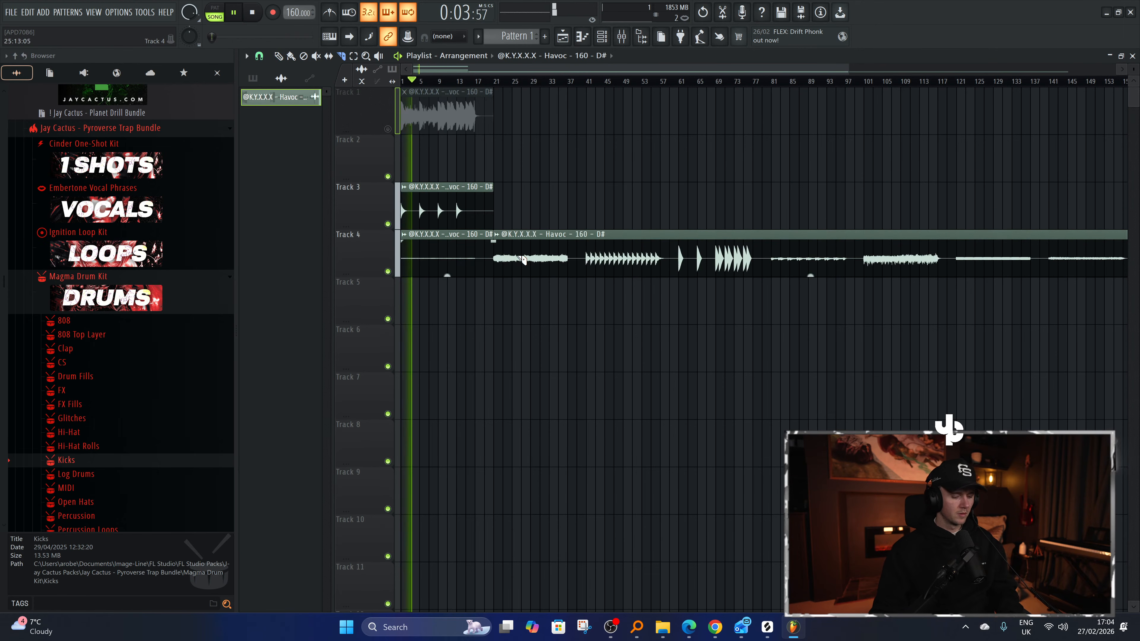
{"action": "key", "text": "p"}
{"action": "left_click_drag", "start_coordinate": [522, 259], "coordinate": [366, 311]}
Slice the Havoc audio at bar 21 on Tracks 5 and 6, moving the remainder down to bar 1 of Track 7.
{"action": "key", "text": "c"}
{"action": "left_click", "coordinate": [498, 300]}
{"action": "key", "text": "p"}
{"action": "left_click_drag", "start_coordinate": [515, 302], "coordinate": [422, 348]}
{"action": "key", "text": "c"}
{"action": "key", "text": "p"}
{"action": "left_click_drag", "start_coordinate": [525, 347], "coordinate": [367, 400]}
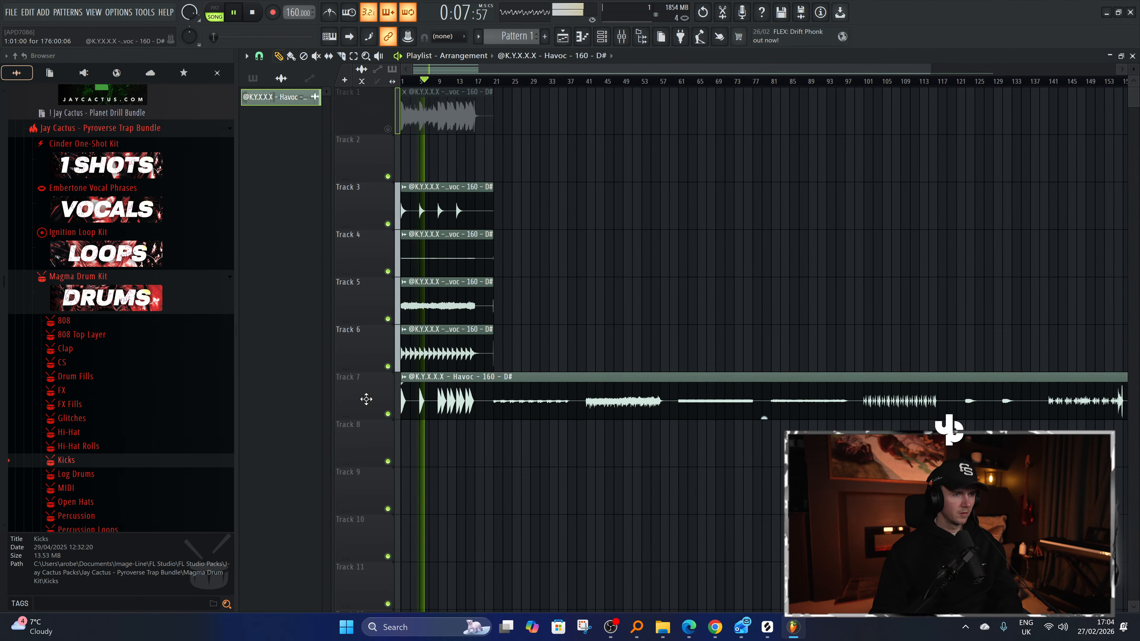
Slice the Havoc audio at bar 21 on Tracks 7 and 8, moving the remainder down to bar 1 of Track 9.
{"action": "key", "text": "c"}
{"action": "left_click", "coordinate": [494, 382]}
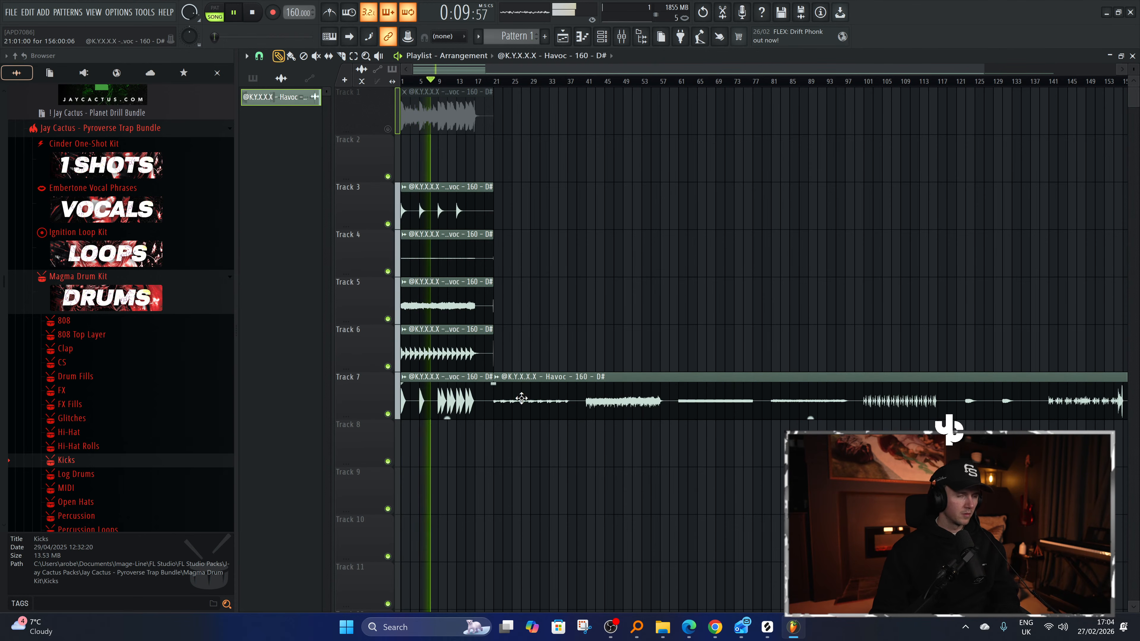
{"action": "left_click_drag", "start_coordinate": [522, 398], "coordinate": [382, 442]}
{"action": "key", "text": "space"}
{"action": "scroll", "coordinate": [502, 334], "scroll_direction": "up", "scroll_amount": 5}
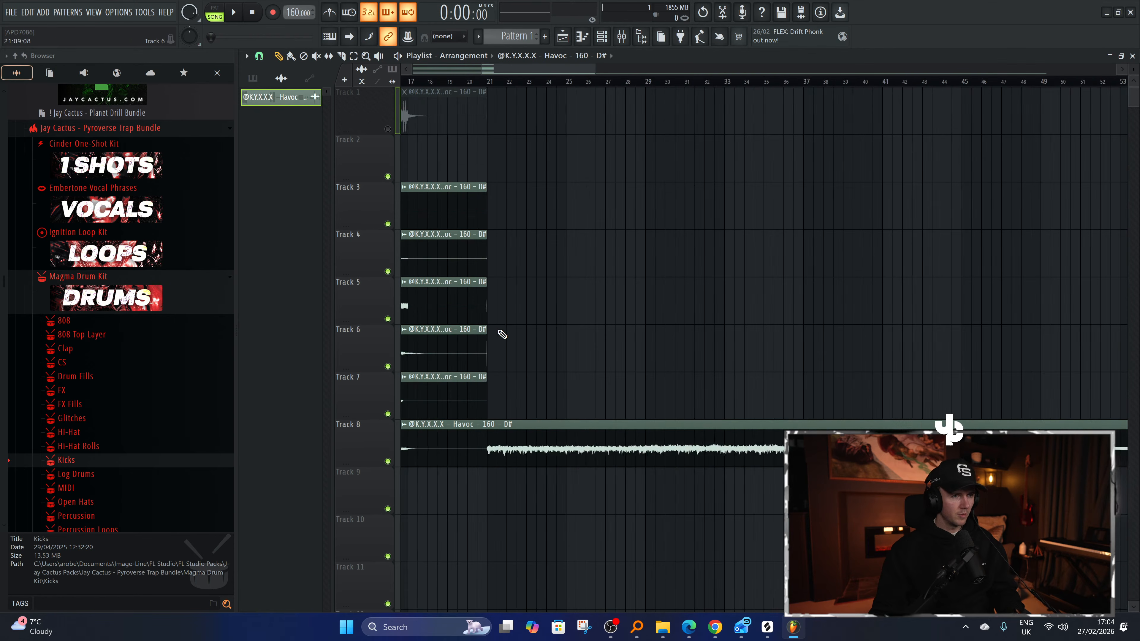
{"action": "scroll", "coordinate": [502, 334], "scroll_direction": "up", "scroll_amount": 5}
{"action": "scroll", "coordinate": [479, 340], "scroll_direction": "down", "scroll_amount": 10}
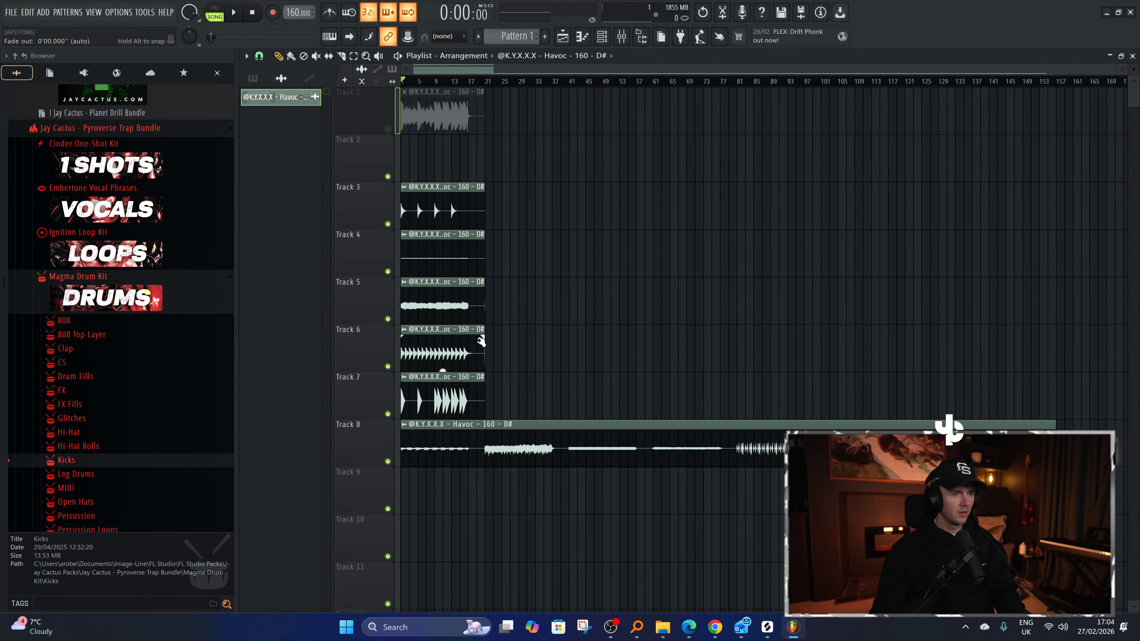
{"action": "key", "text": "space"}
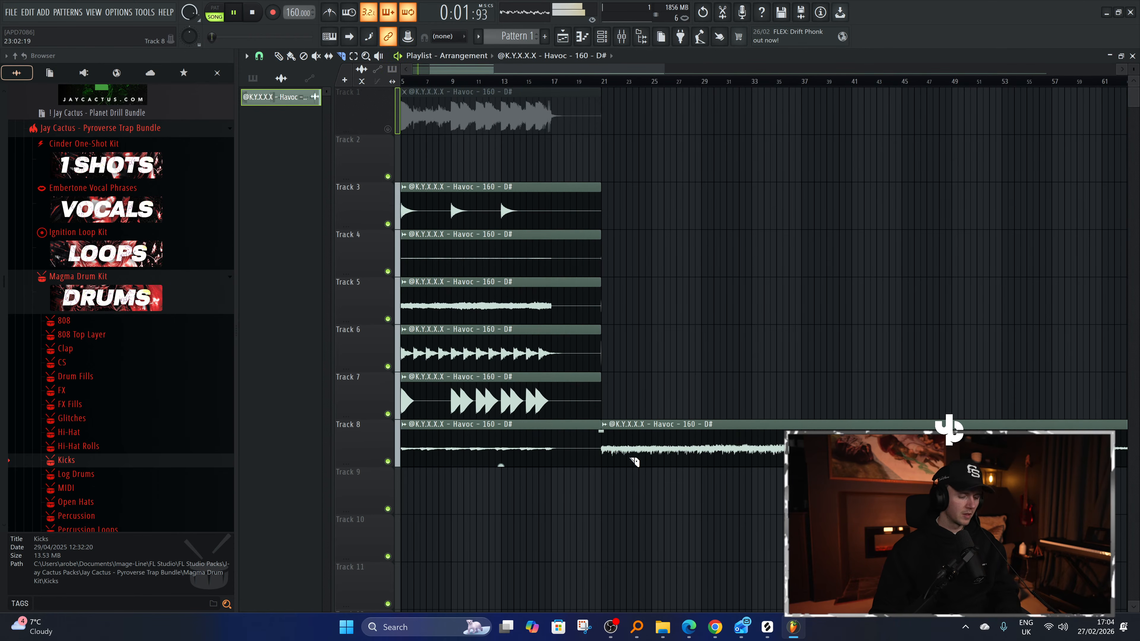
{"action": "key", "text": "p"}
{"action": "left_click_drag", "start_coordinate": [642, 458], "coordinate": [314, 530]}
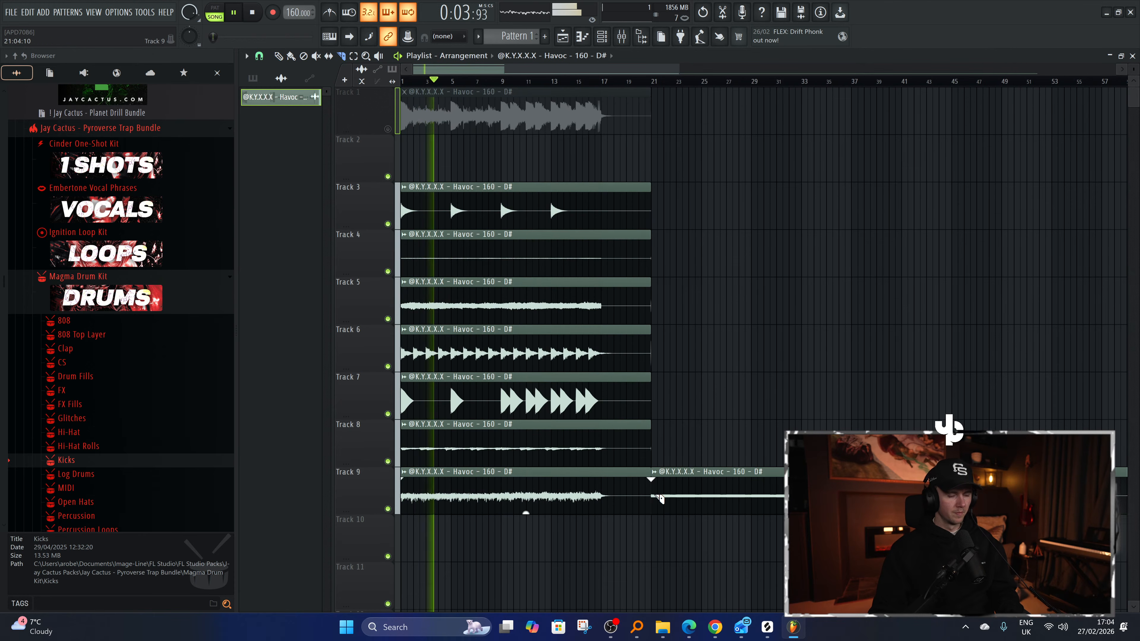
Slice the Havoc audio at bar 21 on Tracks 9 and 10 and place the remainder at bar 1 of Track 12.
{"action": "key", "text": "p"}
{"action": "left_click_drag", "start_coordinate": [682, 490], "coordinate": [349, 552]}
{"action": "key", "text": "c"}
{"action": "left_click", "coordinate": [651, 537]}
{"action": "scroll", "coordinate": [652, 534], "scroll_direction": "down", "scroll_amount": 1}
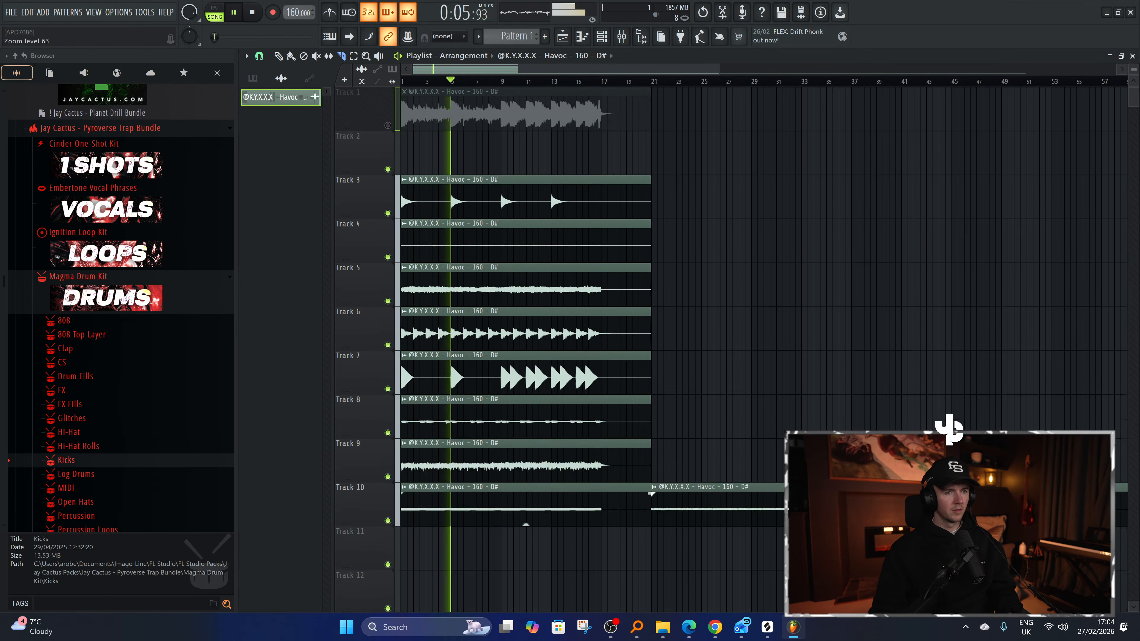
{"action": "left_click_drag", "start_coordinate": [685, 406], "coordinate": [377, 476]}
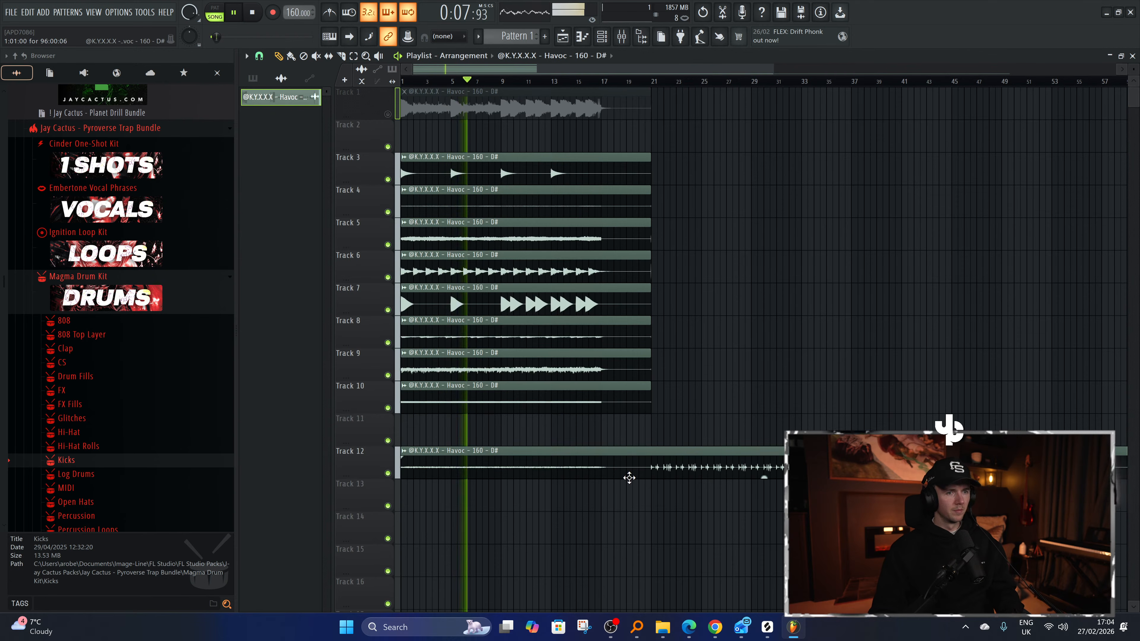
Slice the Havoc audio at bar 21 on Tracks 12 and 13 and place the remainder at bar 1 of Track 15.
{"action": "key", "text": "c"}
{"action": "left_click", "coordinate": [651, 465]}
{"action": "key", "text": "p"}
{"action": "left_click_drag", "start_coordinate": [674, 465], "coordinate": [364, 519]}
{"action": "key", "text": "c"}
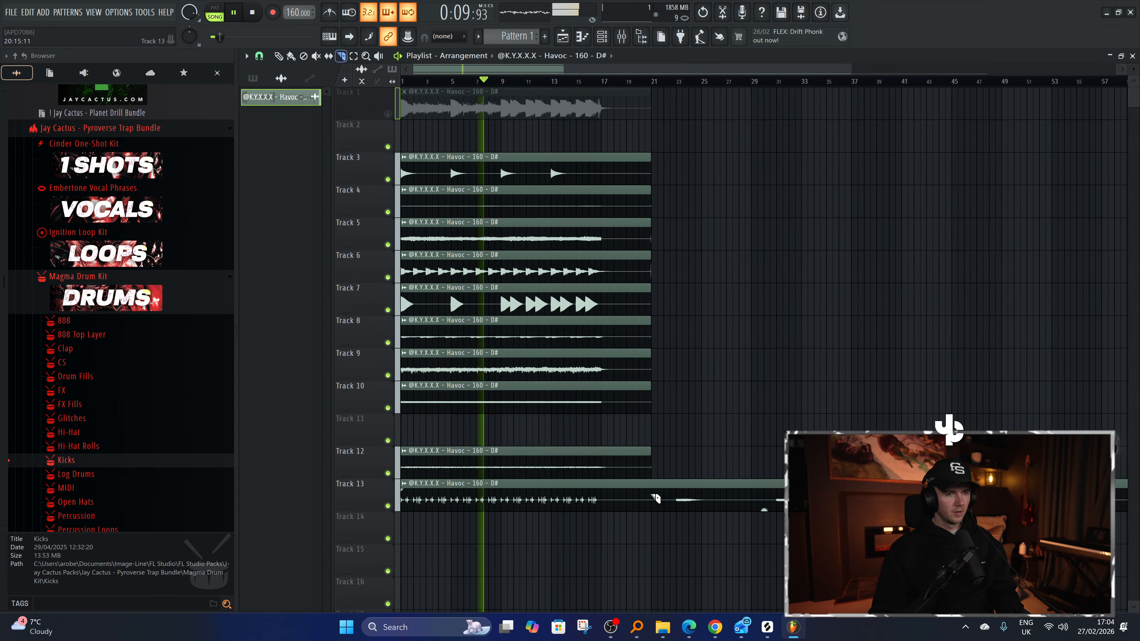
{"action": "left_click", "coordinate": [654, 498]}
{"action": "key", "text": "p"}
{"action": "left_click_drag", "start_coordinate": [682, 499], "coordinate": [431, 564]}
Slice the Havoc audio at bar 21 on Tracks 15 and 16 and place the final section at bar 1 of Track 18.
{"action": "key", "text": "c"}
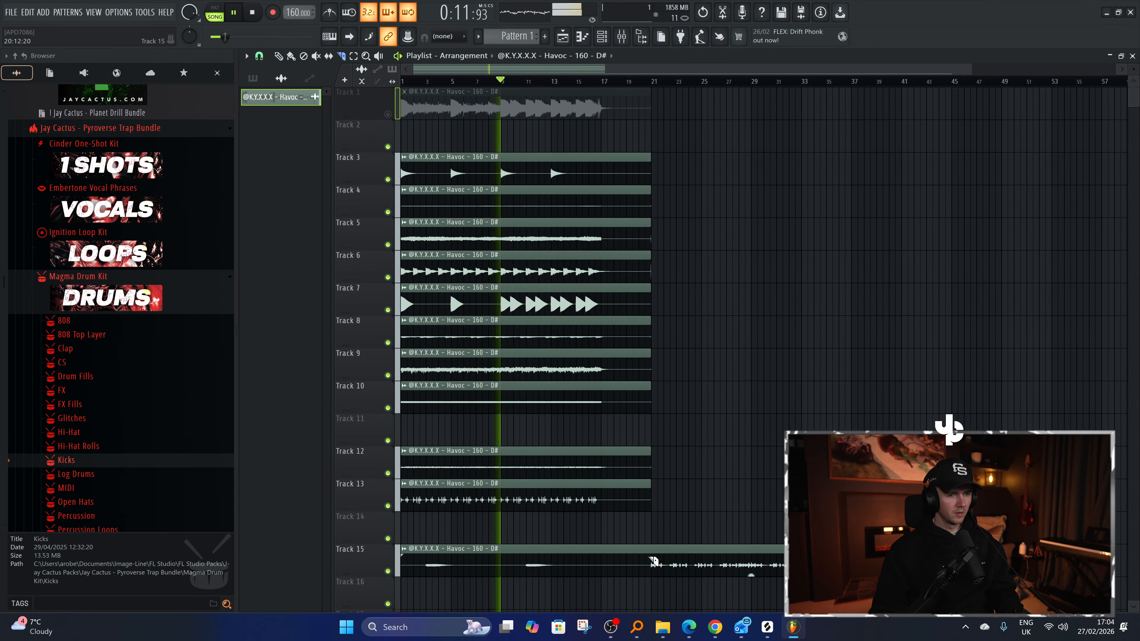
{"action": "key", "text": "space"}
{"action": "left_click", "coordinate": [651, 561]}
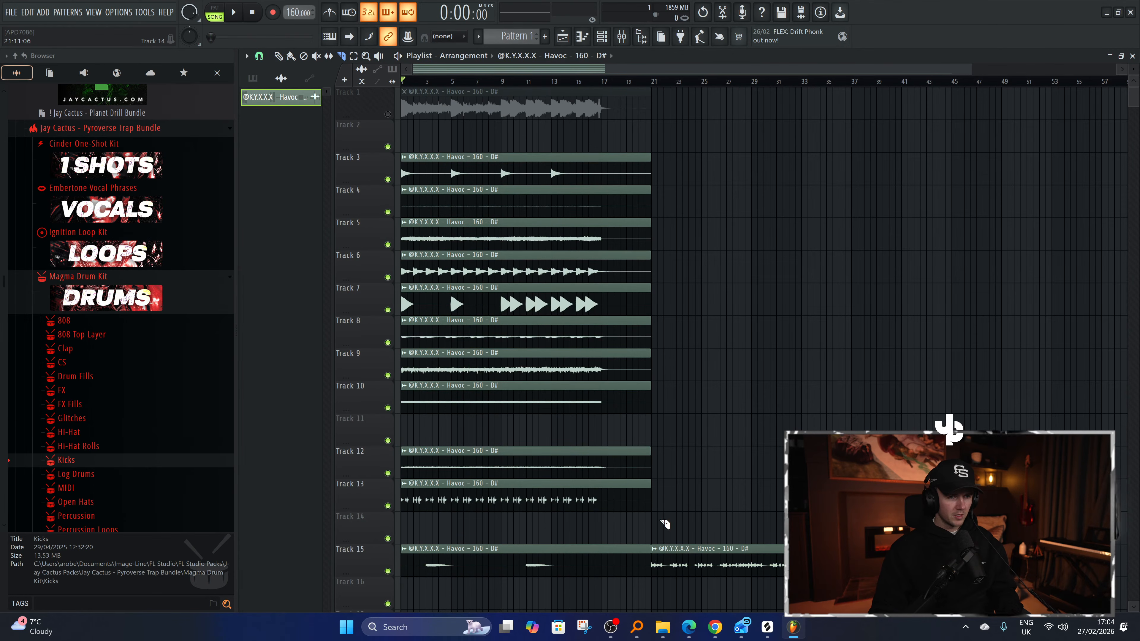
{"action": "scroll", "coordinate": [664, 523], "scroll_direction": "down", "scroll_amount": 3}
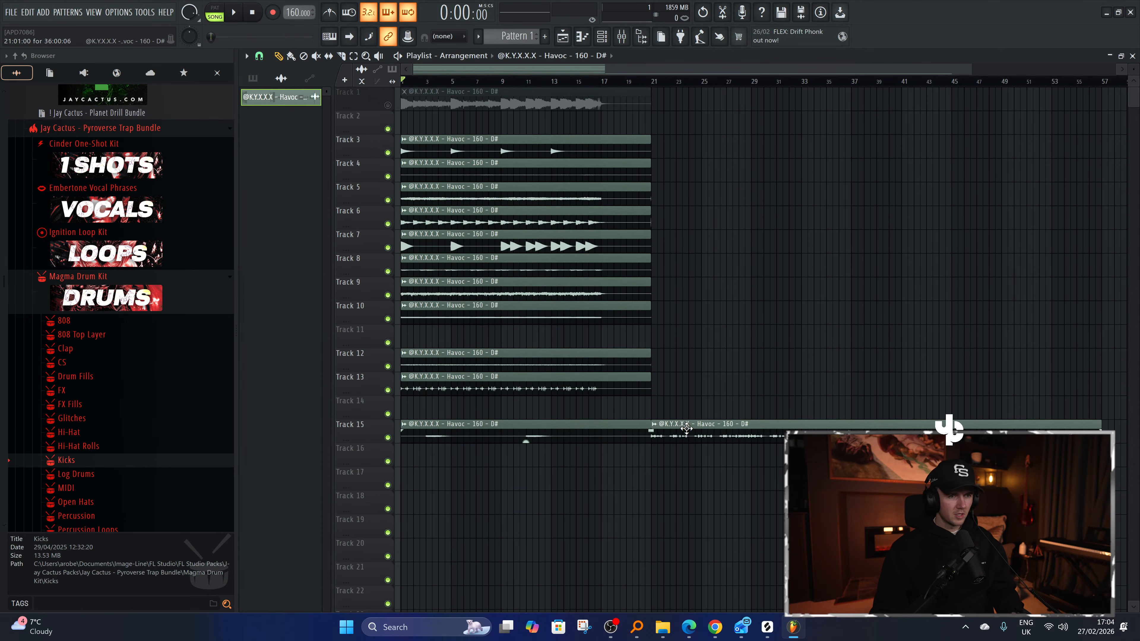
{"action": "left_click_drag", "start_coordinate": [686, 429], "coordinate": [436, 452]}
{"action": "key", "text": "c"}
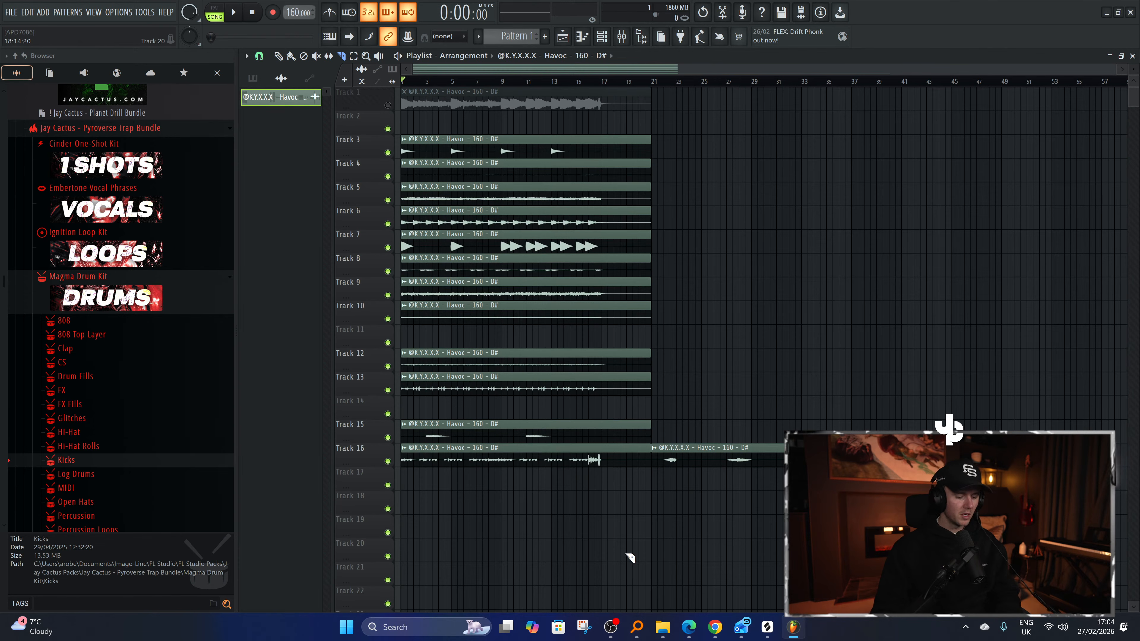
{"action": "left_click_drag", "start_coordinate": [742, 456], "coordinate": [491, 505]}
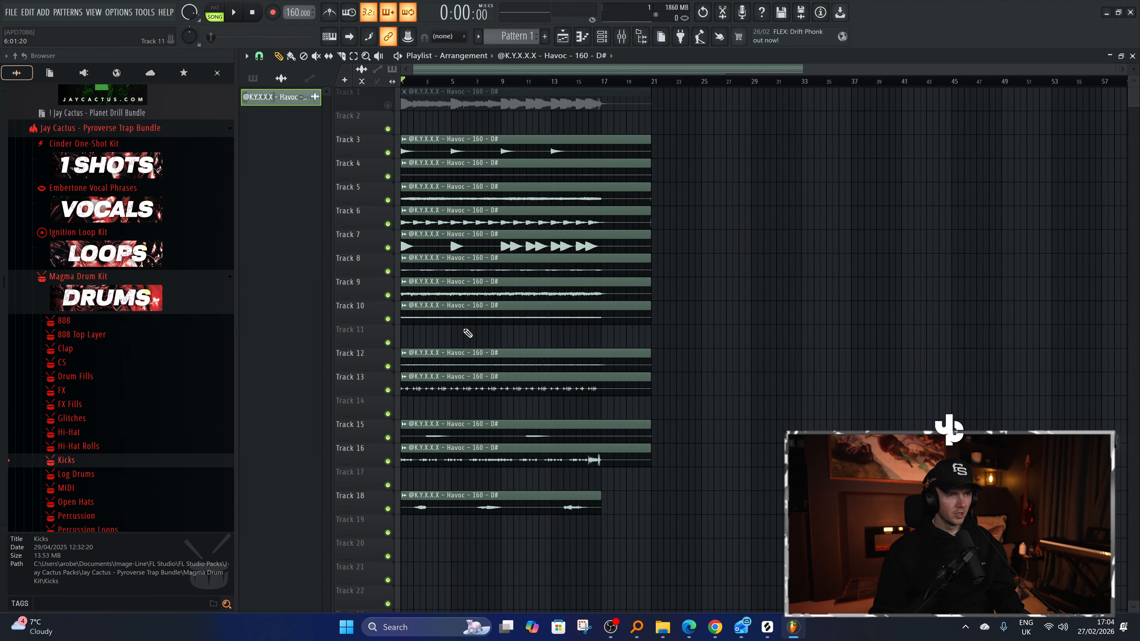
Play the full loop soloed on Track 1, re-enable all tracks, mute Track 1 and play the separated sections together.
{"action": "left_click", "coordinate": [387, 104], "text": "ctrl"}
{"action": "key", "text": "space"}
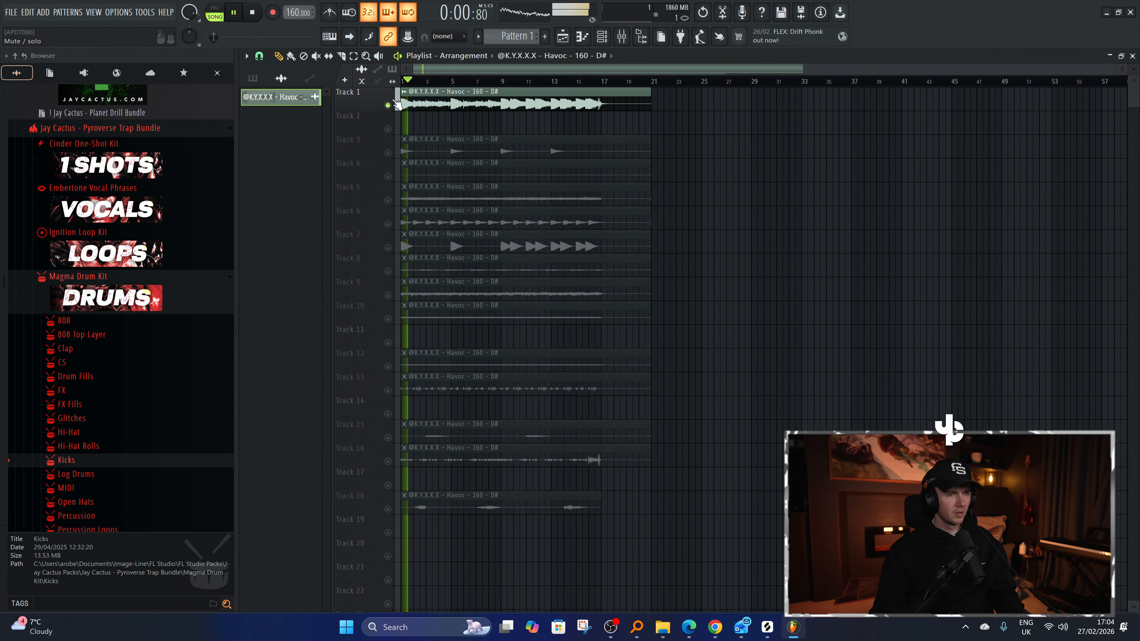
{"action": "key", "text": "space"}
{"action": "right_click", "coordinate": [392, 103]}
{"action": "scroll", "coordinate": [415, 386], "scroll_direction": "up", "scroll_amount": 5}
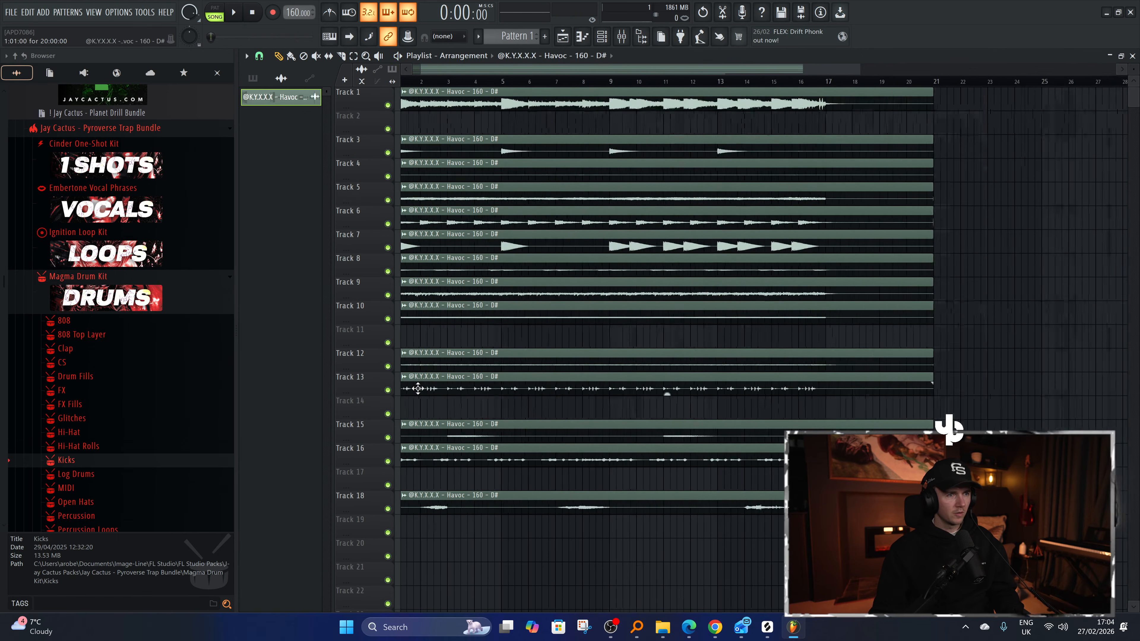
{"action": "left_click", "coordinate": [389, 105]}
{"action": "scroll", "coordinate": [395, 341], "scroll_direction": "down", "scroll_amount": 3}
{"action": "key", "text": "space"}
{"action": "scroll", "coordinate": [366, 316], "scroll_direction": "up", "scroll_amount": 5}
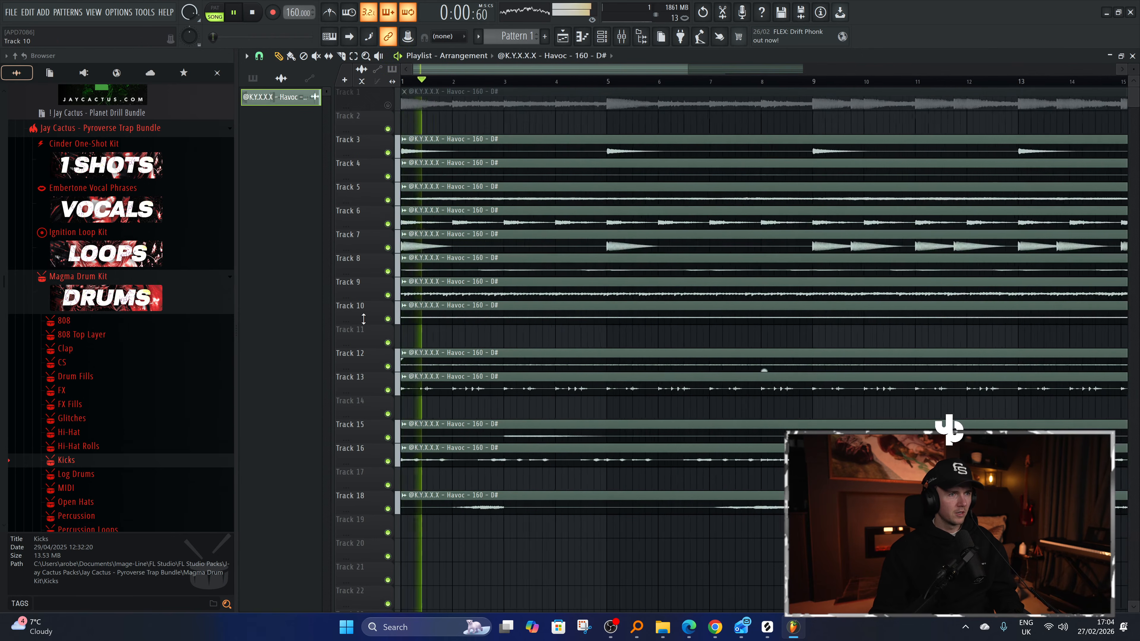
Cut the tails off the separated Havoc clips from Track 3 down so that they end at bar 17.
{"action": "scroll", "coordinate": [501, 313], "scroll_direction": "down", "scroll_amount": 3}
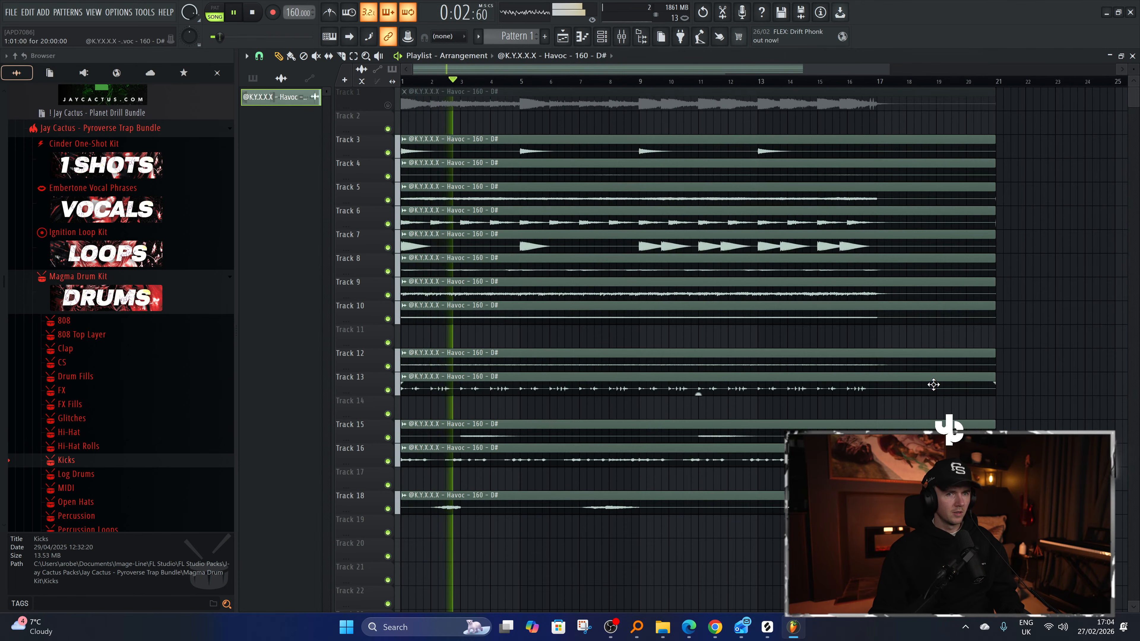
{"action": "left_click_drag", "start_coordinate": [891, 109], "coordinate": [877, 521]}
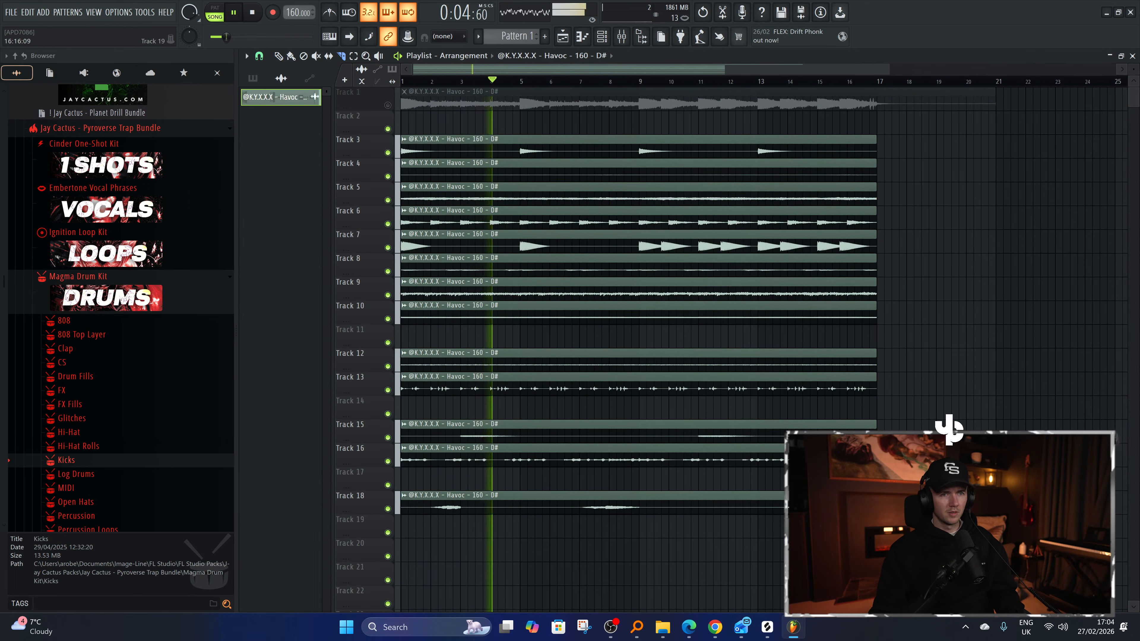
{"action": "scroll", "coordinate": [631, 466], "scroll_direction": "down", "scroll_amount": 2}
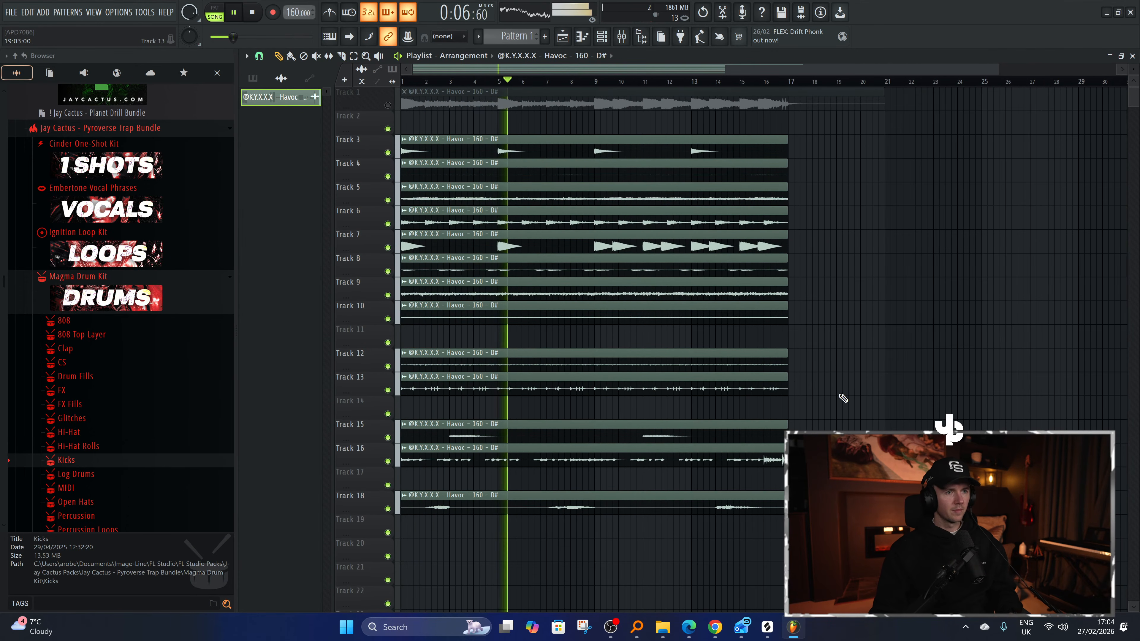
Move the clips from Track 12 downward up to close the empty gaps, filling Tracks 11 to 15.
{"action": "left_click_drag", "start_coordinate": [804, 349], "coordinate": [421, 498]}
{"action": "key", "text": "shift+Up"}
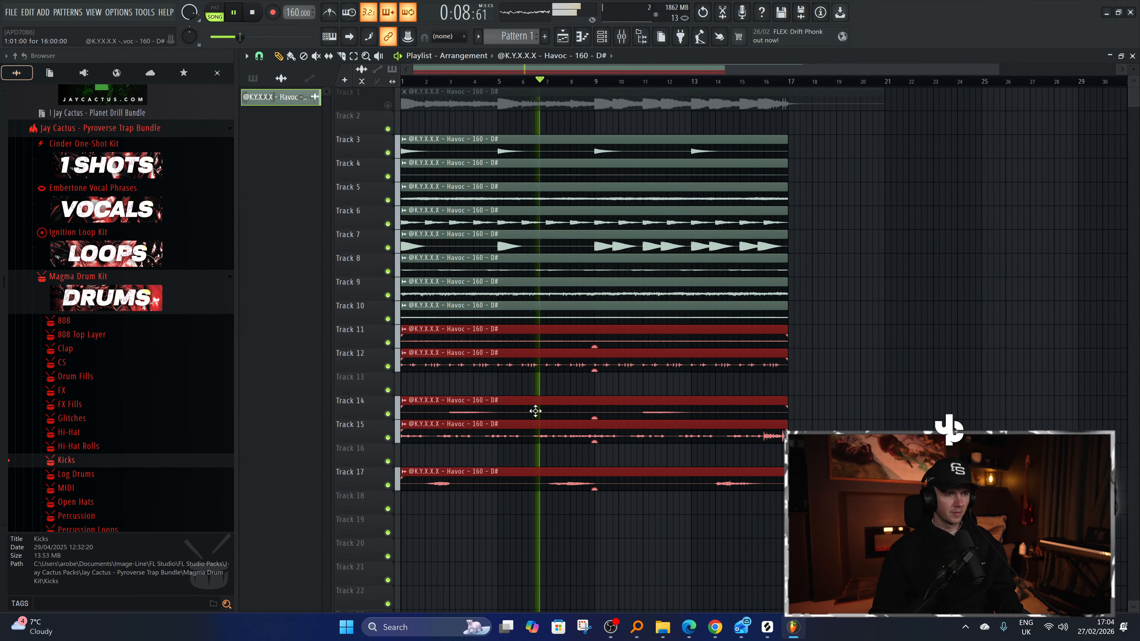
{"action": "left_click_drag", "start_coordinate": [534, 410], "coordinate": [539, 483]}
{"action": "key", "text": "shift+Up"}
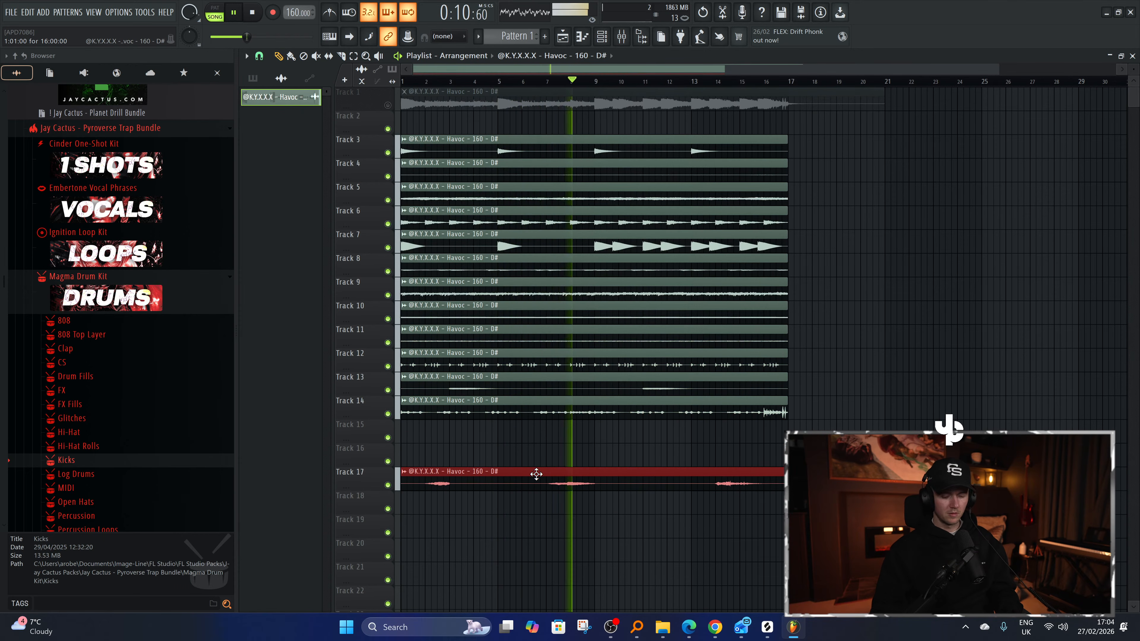
{"action": "key", "text": "shift+Up"}
{"action": "key", "text": "shift+Up"}
{"action": "left_click", "coordinate": [538, 476]}
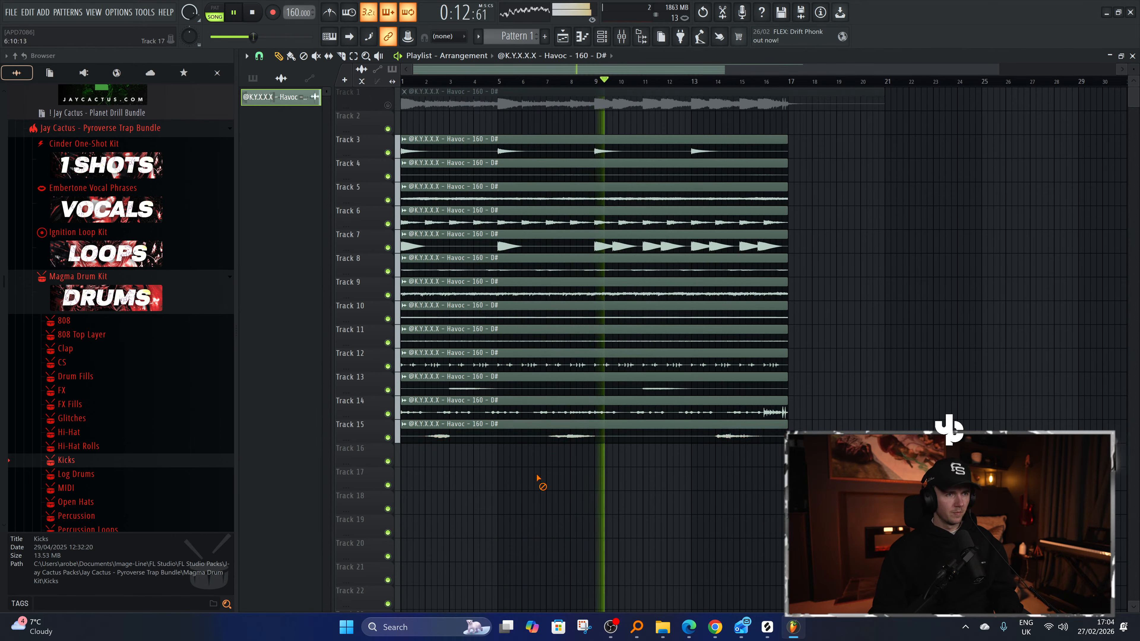
Mute Track 7, set the playlist time selection around all clips, and compare playback with Track 9 off and on.
{"action": "left_click", "coordinate": [389, 247]}
{"action": "key", "text": "ctrl+a"}
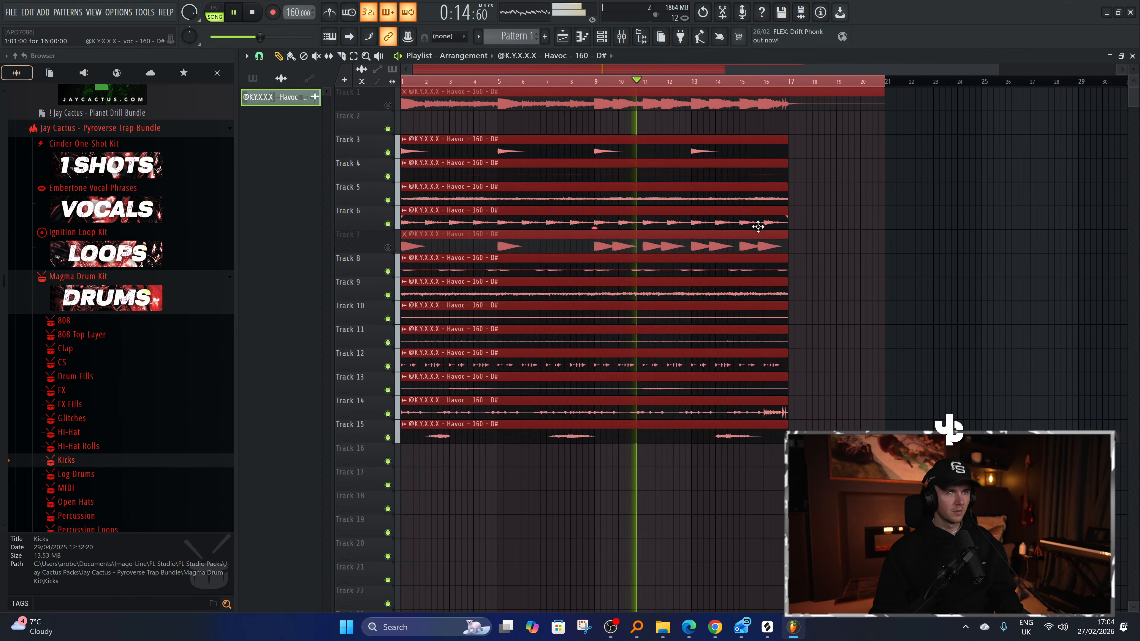
{"action": "left_click", "coordinate": [824, 246]}
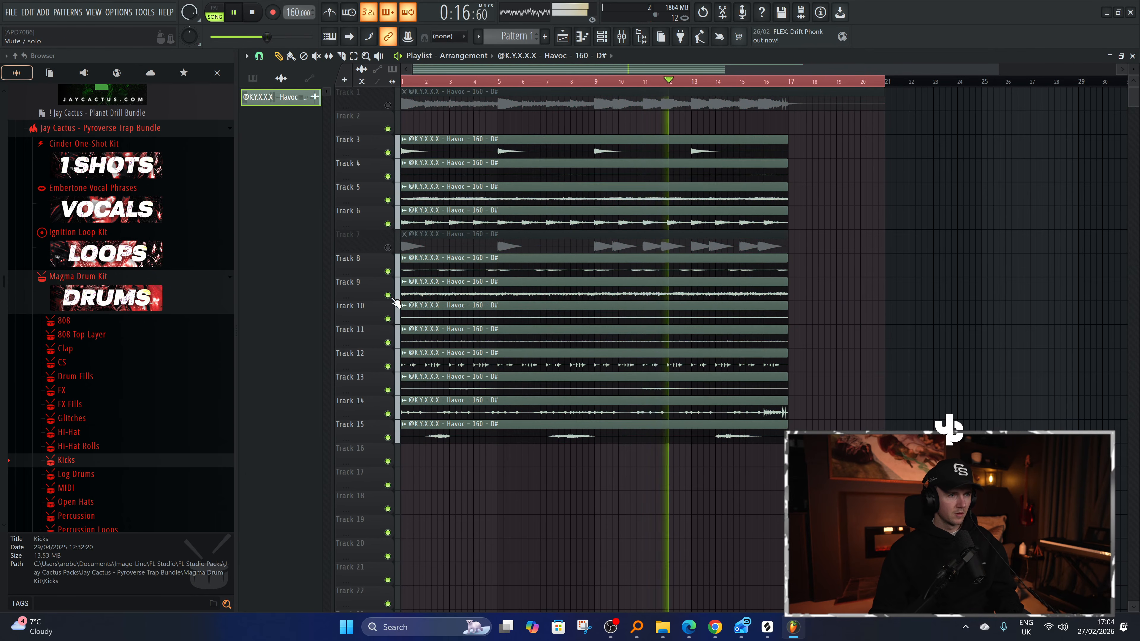
{"action": "left_click", "coordinate": [387, 295]}
{"action": "key", "text": "space"}
{"action": "left_click", "coordinate": [389, 296]}
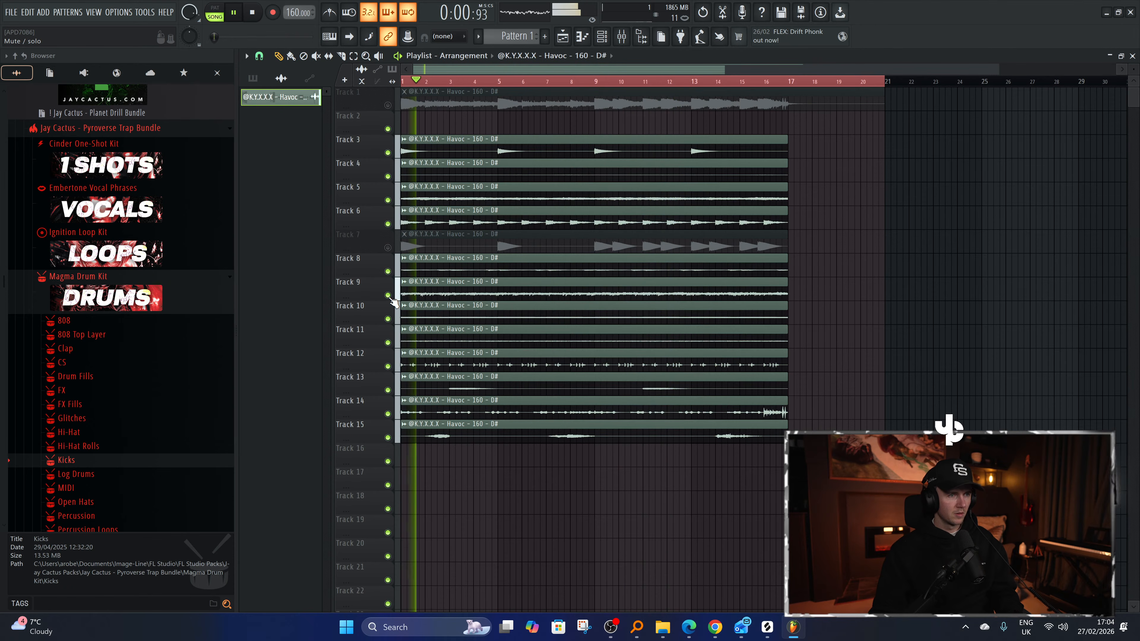
Solo the section on Track 5 and play it on its own from the beginning.
{"action": "key", "text": "space"}
{"action": "right_click", "coordinate": [388, 224]}
{"action": "right_click", "coordinate": [388, 200]}
{"action": "key", "text": "space"}
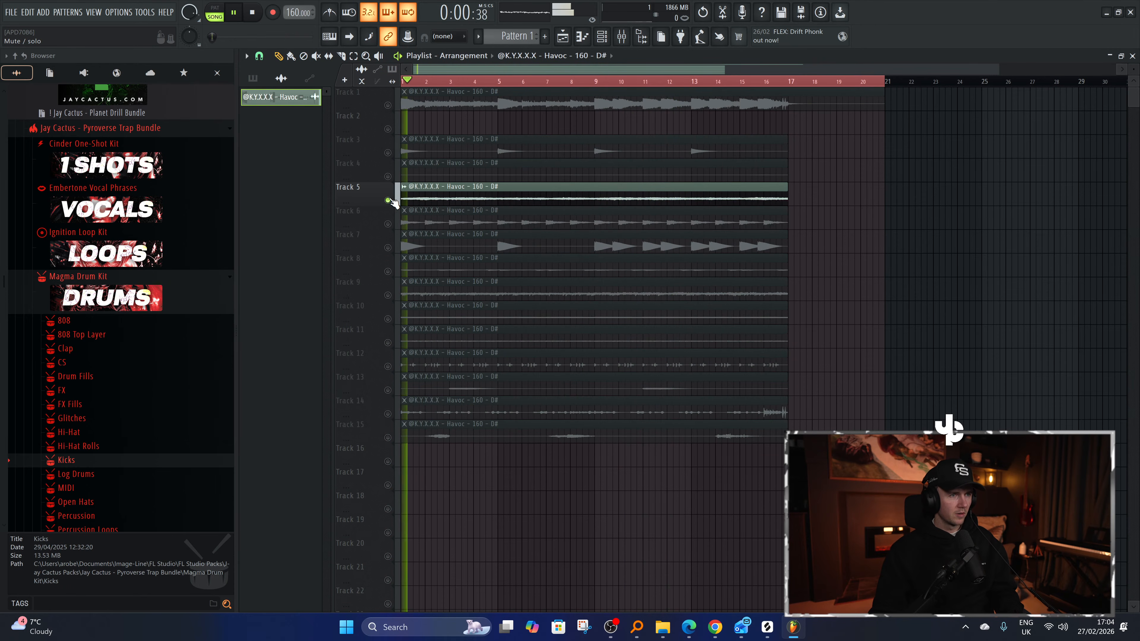
{"action": "key", "text": "space"}
Solo Track 1, mute the full Havoc loop clip itself and play back to check it.
{"action": "right_click", "coordinate": [388, 106]}
{"action": "key", "text": "t"}
{"action": "left_click", "coordinate": [418, 105]}
{"action": "key", "text": "space"}
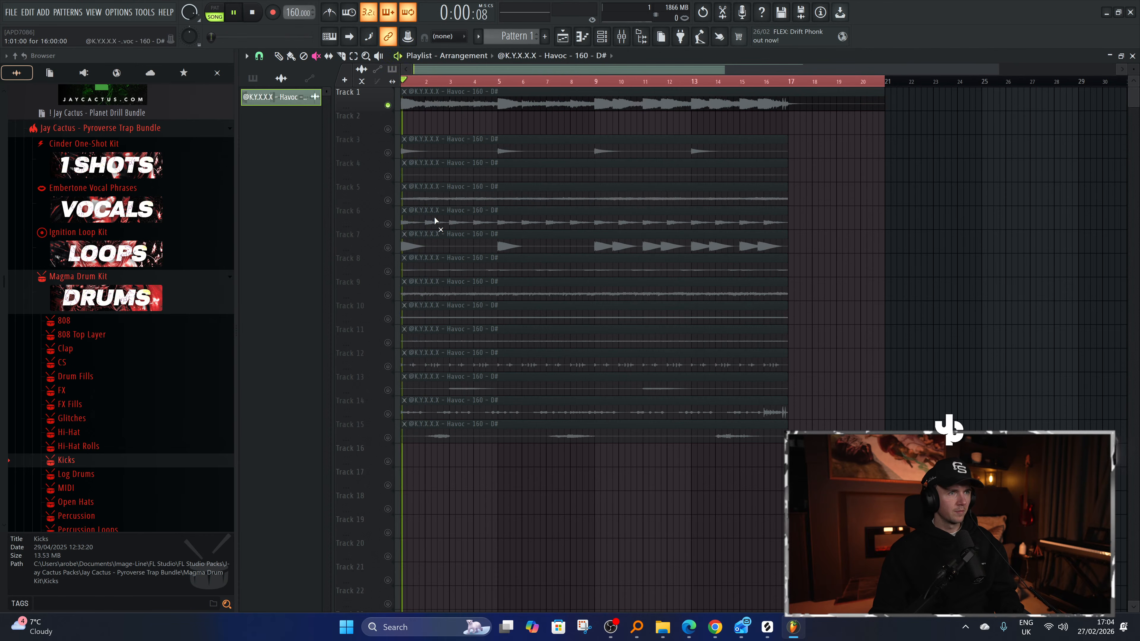
{"action": "key", "text": "space"}
Play Track 14 soloed, bring in Tracks 13, 12, 11 and 10 one after another, and re-enable all tracks.
{"action": "right_click", "coordinate": [389, 438]}
{"action": "right_click", "coordinate": [389, 414]}
{"action": "key", "text": "space"}
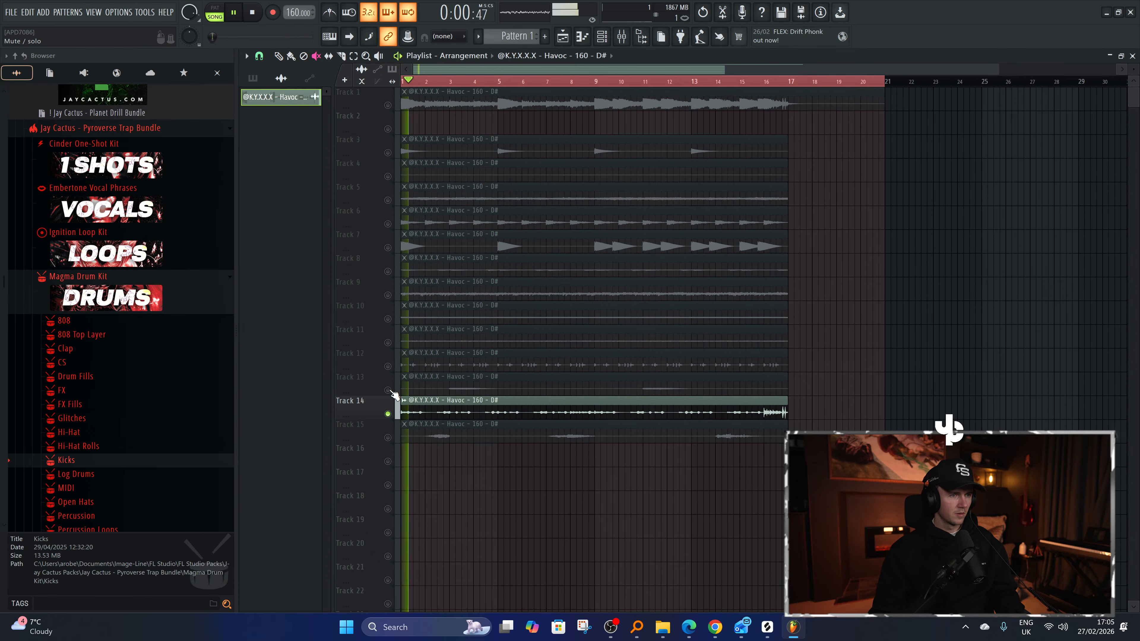
{"action": "left_click", "coordinate": [388, 390]}
{"action": "left_click", "coordinate": [389, 366]}
{"action": "left_click", "coordinate": [389, 343]}
{"action": "left_click", "coordinate": [388, 318]}
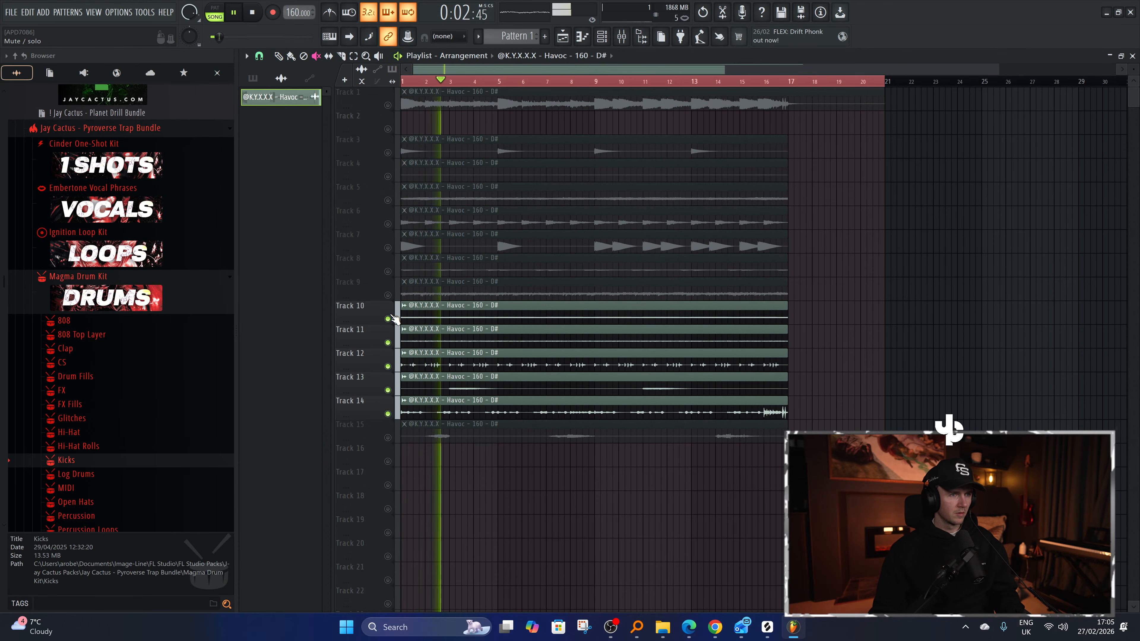
{"action": "right_click", "coordinate": [389, 318]}
{"action": "right_click", "coordinate": [389, 318]}
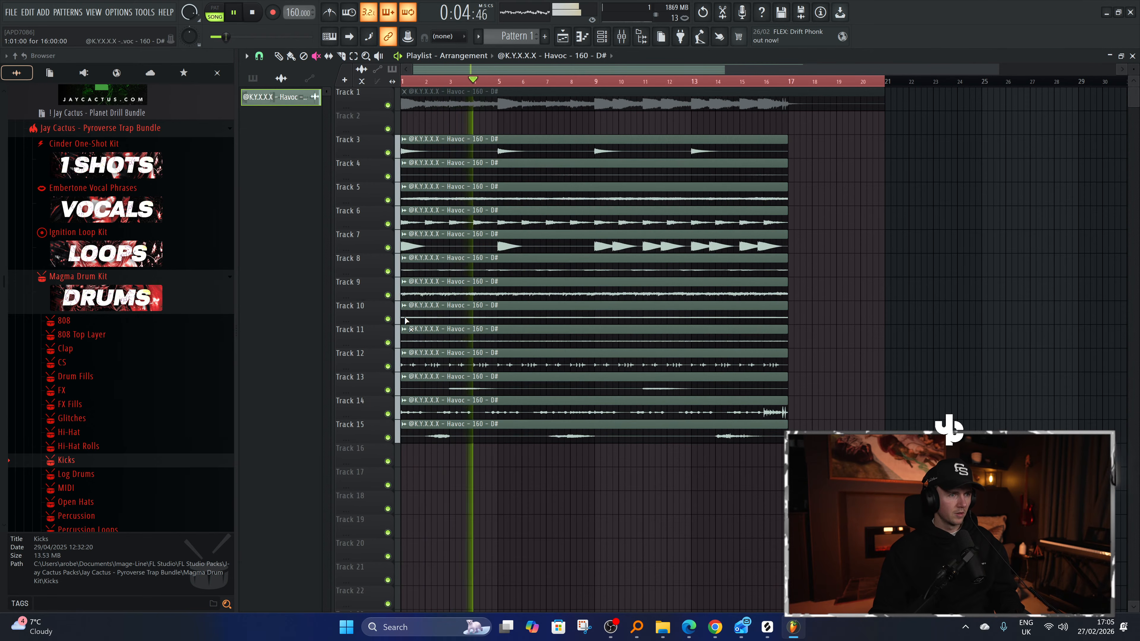
{"action": "left_click", "coordinate": [404, 307]}
{"action": "left_click", "coordinate": [431, 352]}
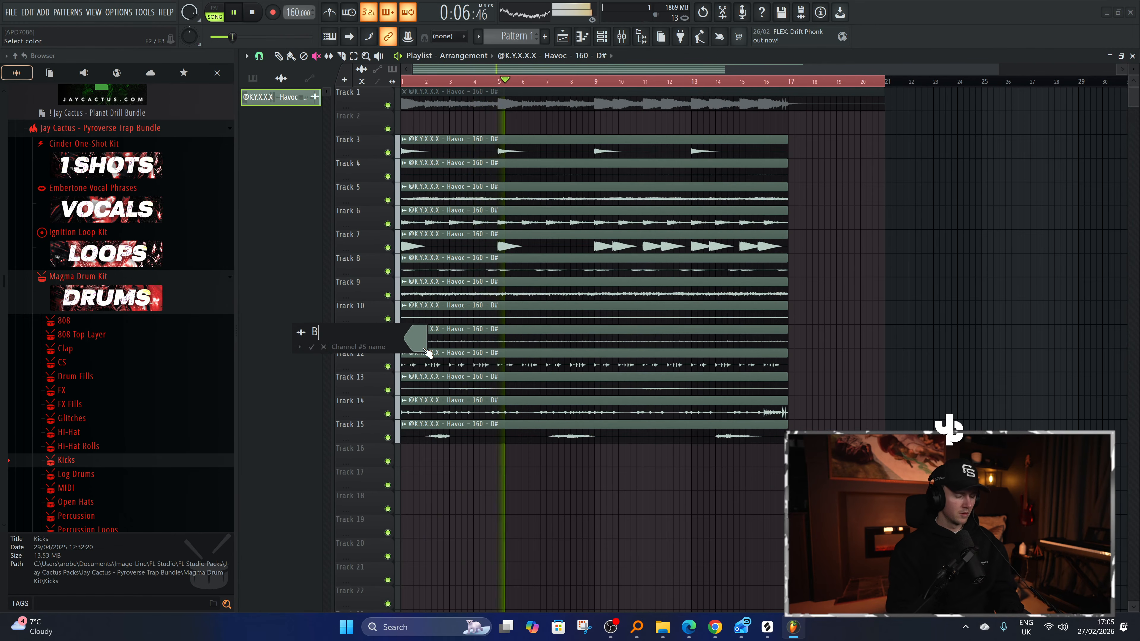
{"action": "left_click", "coordinate": [323, 347]}
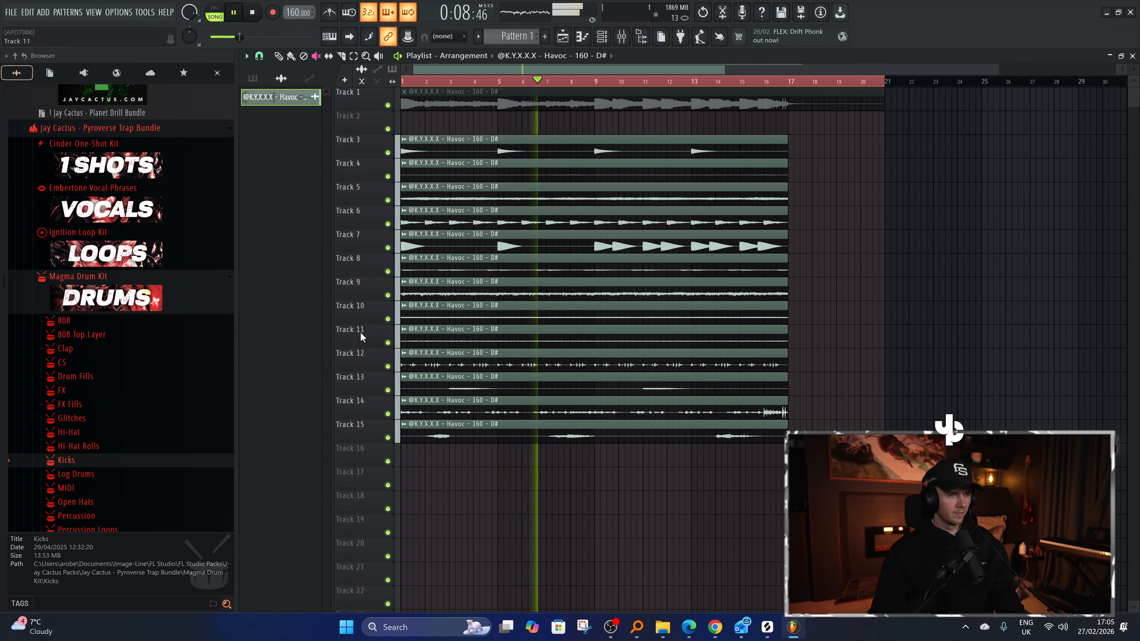
Solo Track 10 and play it from the start, make its clip unique and rename it Bass 2.
{"action": "key", "text": "space"}
{"action": "right_click", "coordinate": [388, 319]}
{"action": "key", "text": "space"}
{"action": "left_click", "coordinate": [404, 306]}
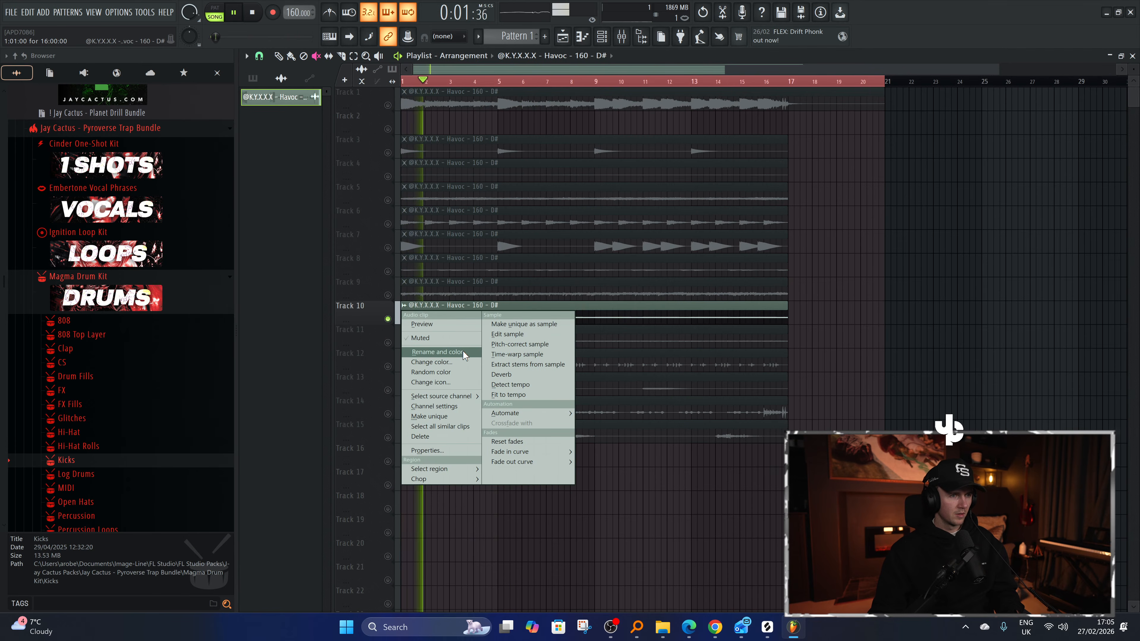
{"action": "left_click", "coordinate": [448, 416]}
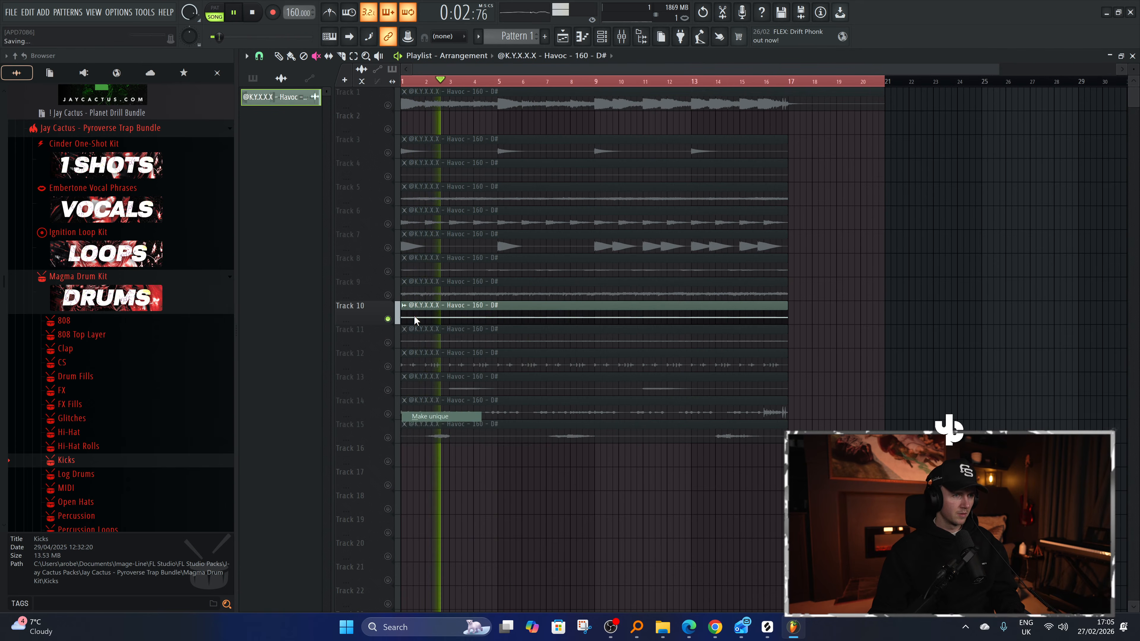
{"action": "left_click", "coordinate": [404, 306]}
{"action": "left_click", "coordinate": [442, 352]}
{"action": "type", "text": "Bass 2"}
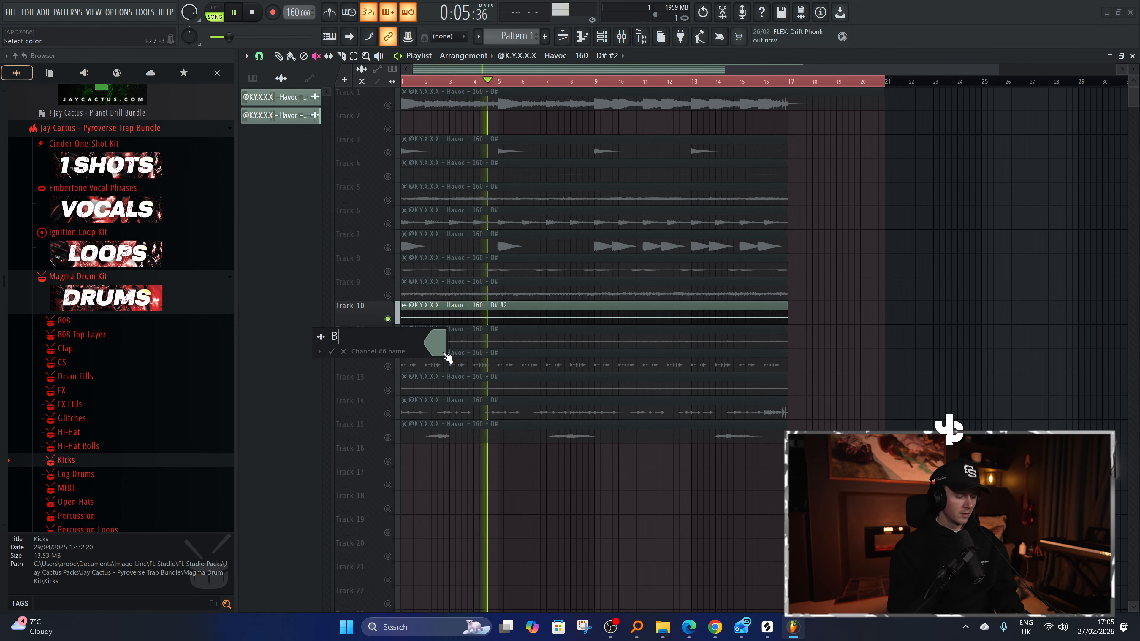
{"action": "key", "text": "Return"}
Make the clip on Track 7 unique and rename it 808 2.
{"action": "left_click", "coordinate": [404, 234]}
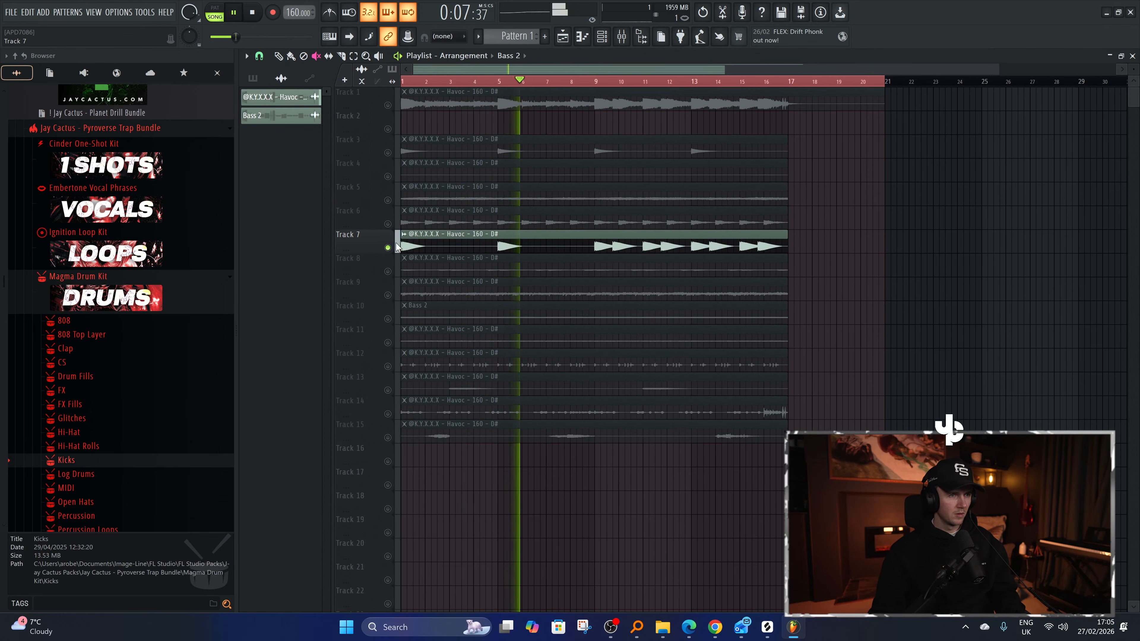
{"action": "left_click", "coordinate": [448, 344]}
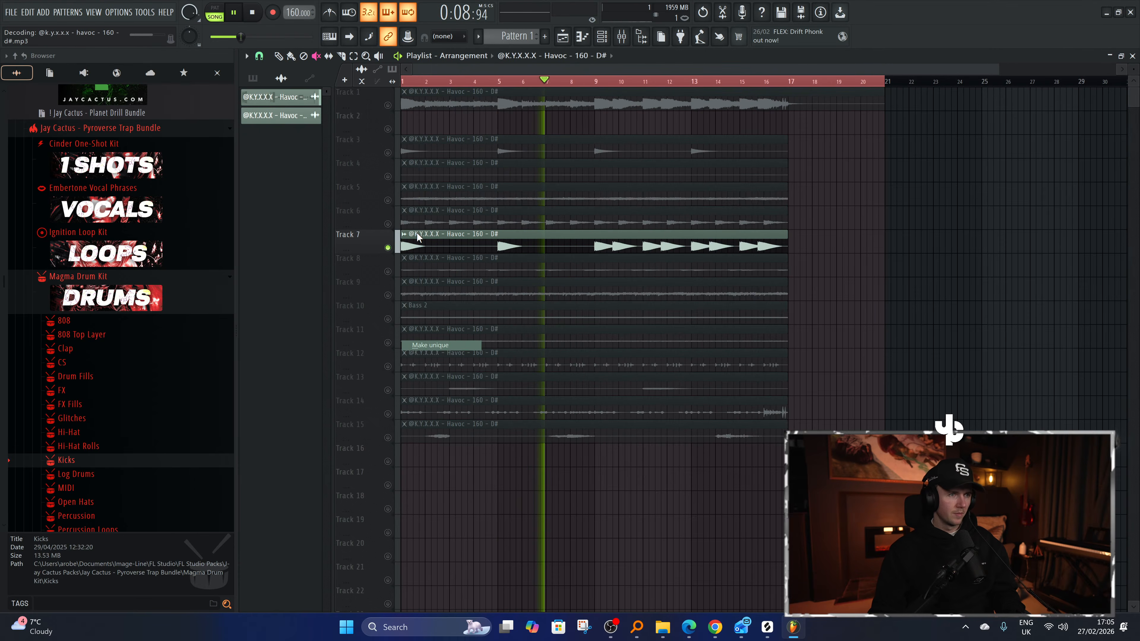
{"action": "left_click", "coordinate": [404, 233]}
{"action": "left_click", "coordinate": [438, 281]}
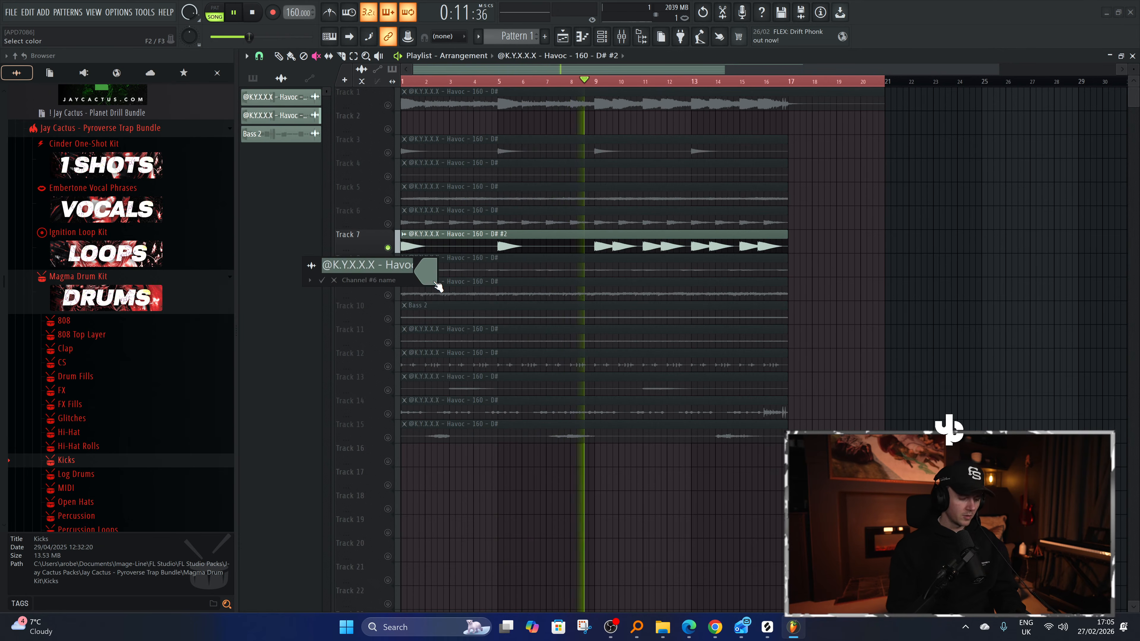
{"action": "type", "text": "808 2"}
{"action": "key", "text": "Return"}
Bring all tracks back in, mute Tracks 7 and 10, and restart playback from the beginning.
{"action": "right_click", "coordinate": [387, 248]}
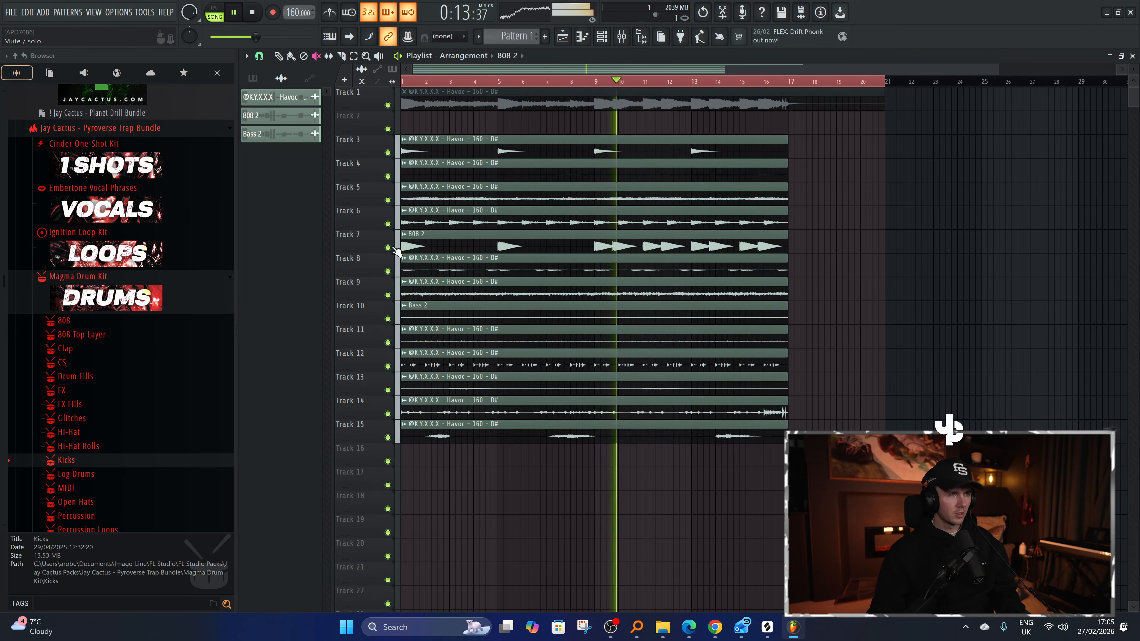
{"action": "left_click", "coordinate": [387, 247]}
{"action": "key", "text": "space"}
{"action": "key", "text": "space"}
{"action": "left_click", "coordinate": [388, 319]}
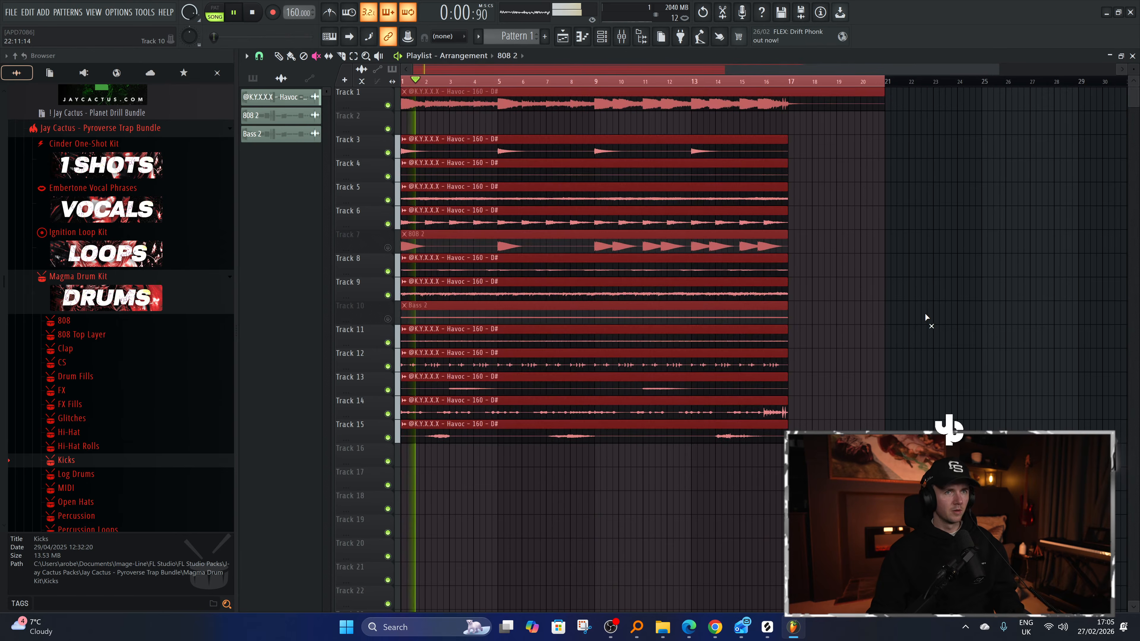
{"action": "right_click", "coordinate": [821, 106]}
{"action": "right_click", "coordinate": [849, 144]}
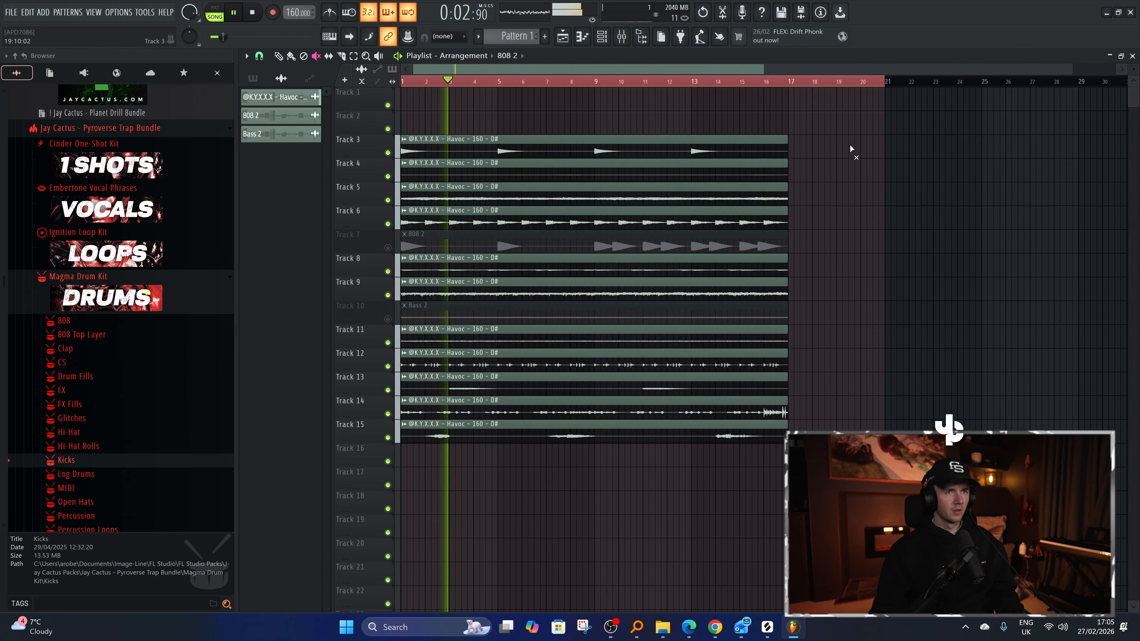
{"action": "key", "text": "ctrl+z"}
{"action": "key", "text": "ctrl+z"}
Slice off the tail of the Track 1 loop clip at bar 17 and fit the time selection around all clips.
{"action": "key", "text": "c"}
{"action": "right_click", "coordinate": [792, 101]}
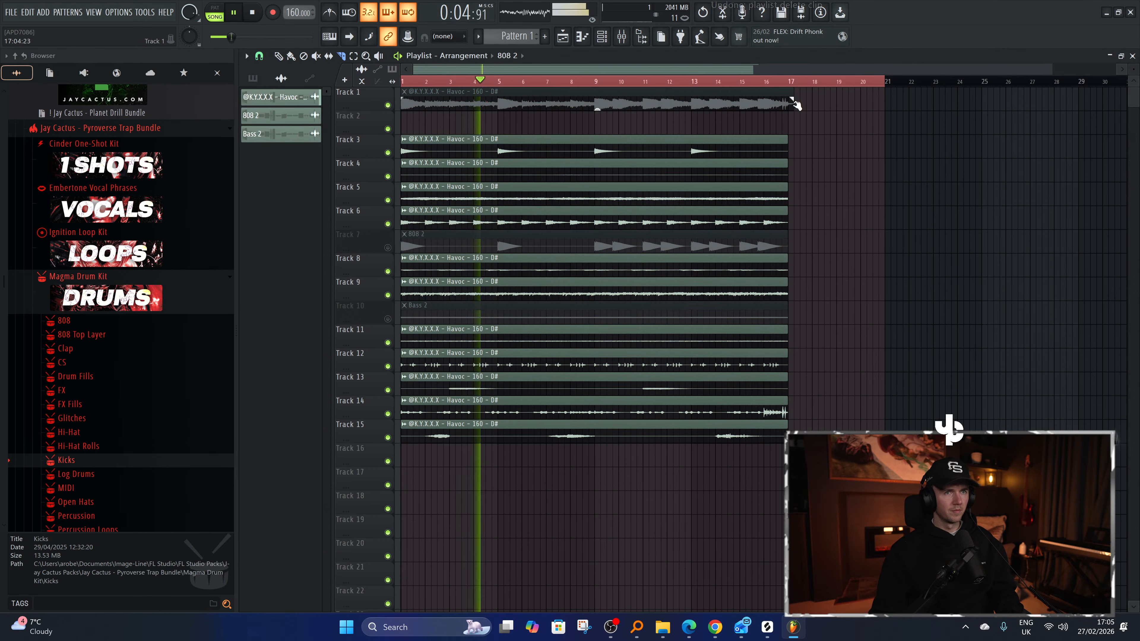
{"action": "key", "text": "ctrl+a"}
{"action": "key", "text": "ctrl+Return"}
{"action": "key", "text": "ctrl+d"}
{"action": "key", "text": "p"}
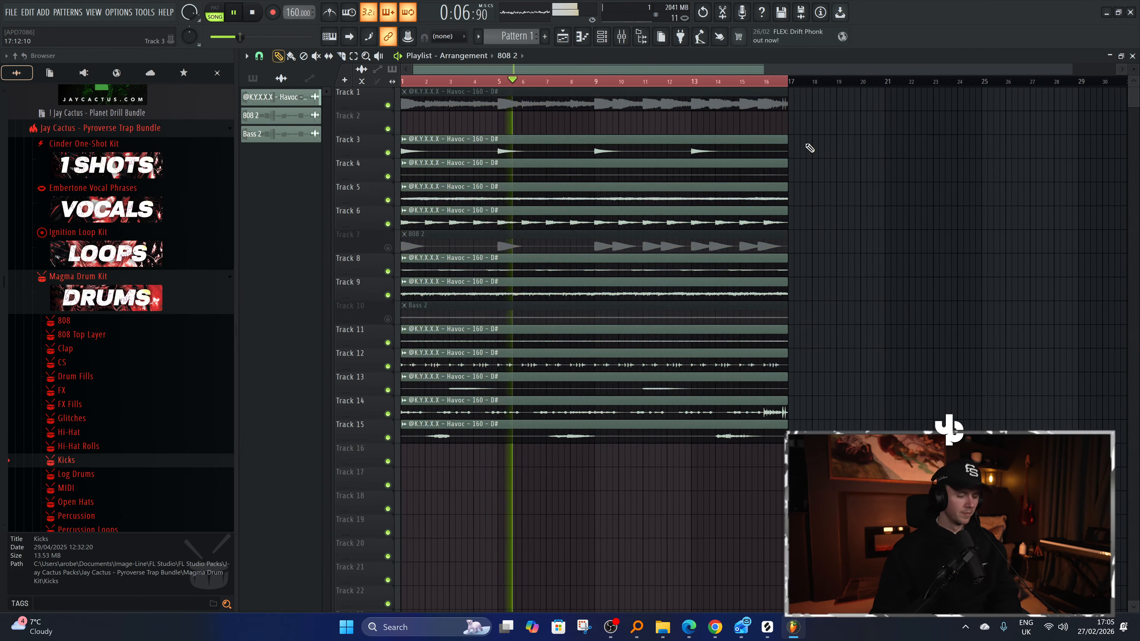
Open the Channel rack and audition the Afterlyfe, Bangin, Blackout and Blower samples from the Magma Drum Kit's 808 folder.
{"action": "key", "text": "F6"}
{"action": "left_click", "coordinate": [110, 320]}
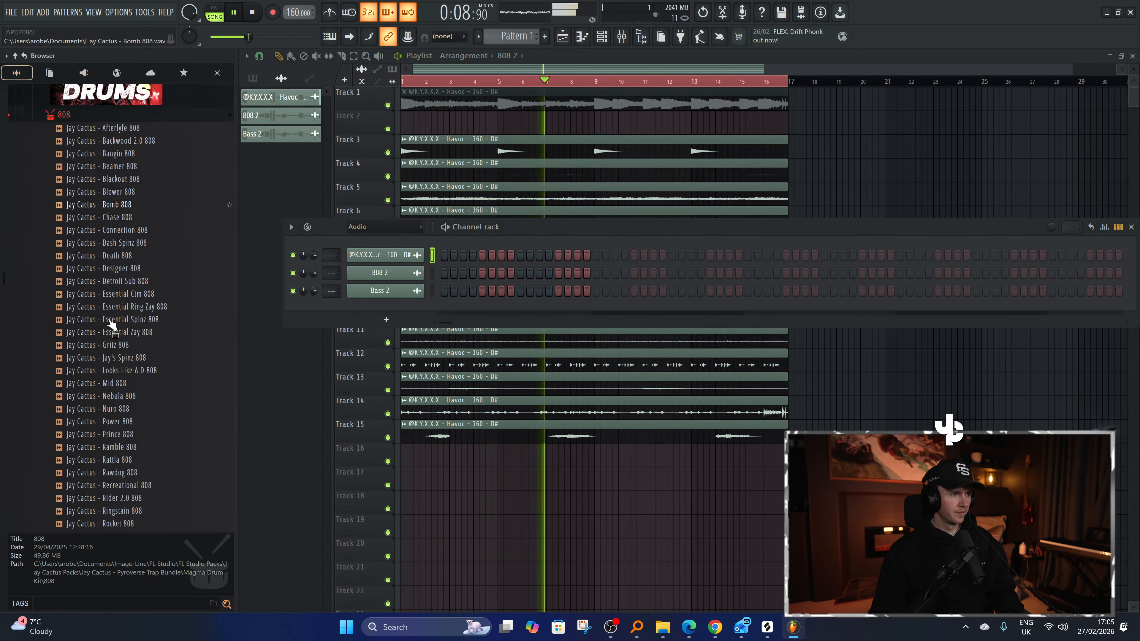
{"action": "left_click", "coordinate": [122, 104]}
{"action": "key", "text": "space"}
{"action": "left_click", "coordinate": [123, 130]}
{"action": "left_click", "coordinate": [123, 155]}
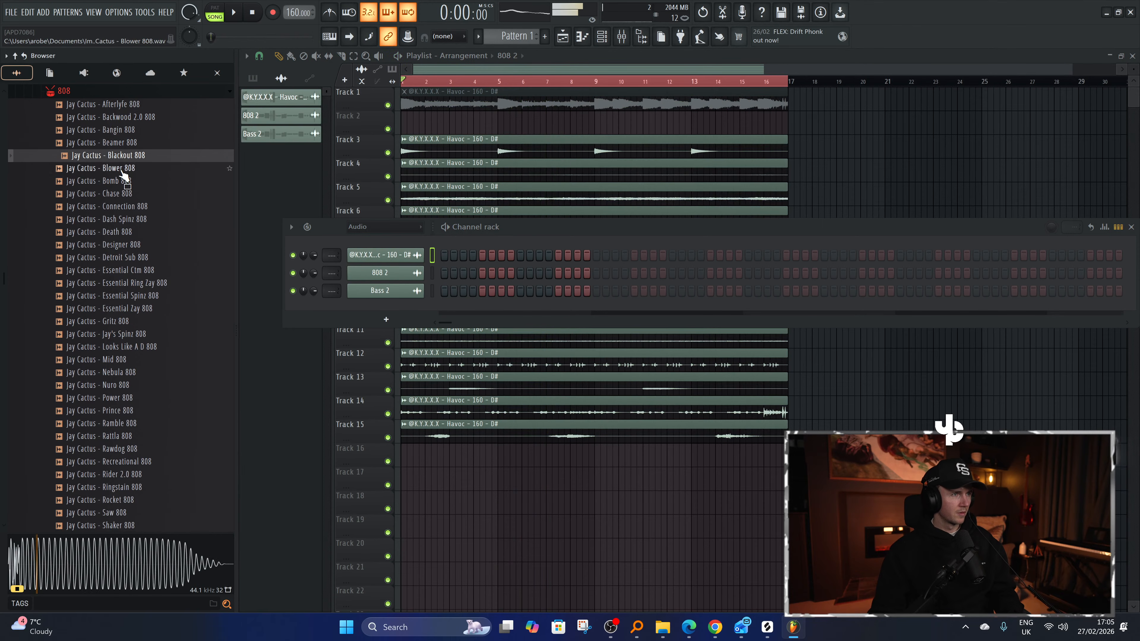
{"action": "left_click", "coordinate": [123, 169]}
{"action": "left_click", "coordinate": [125, 157]}
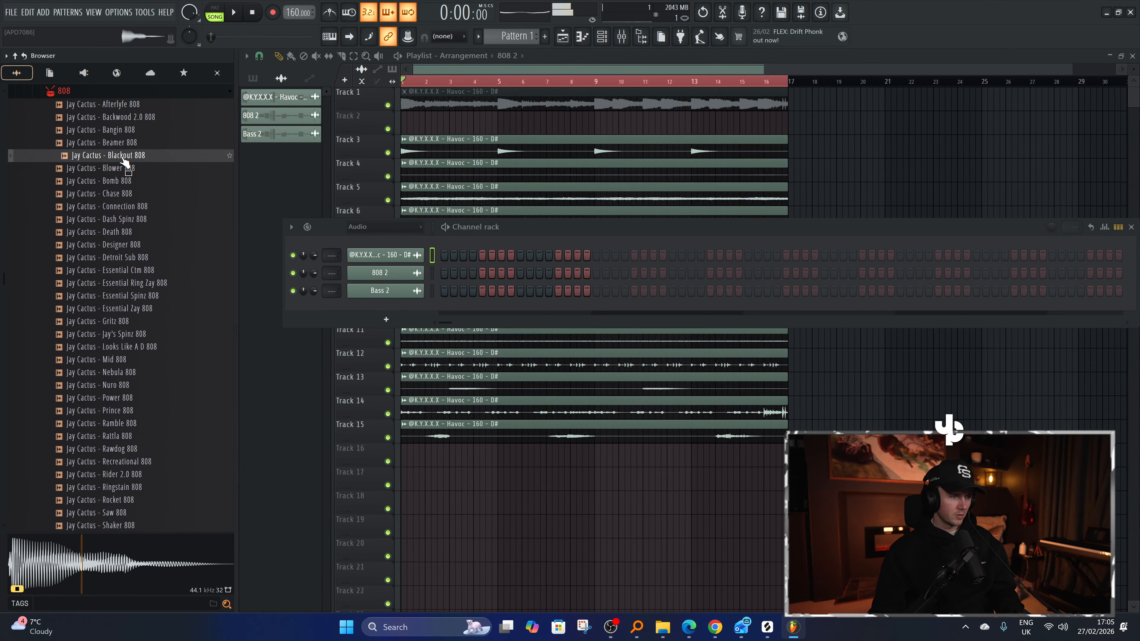
Add Jay Cactus - Blackout 808 to the Channel rack as a new sampler channel and set it to cut itself.
{"action": "left_click_drag", "start_coordinate": [124, 159], "coordinate": [393, 310]}
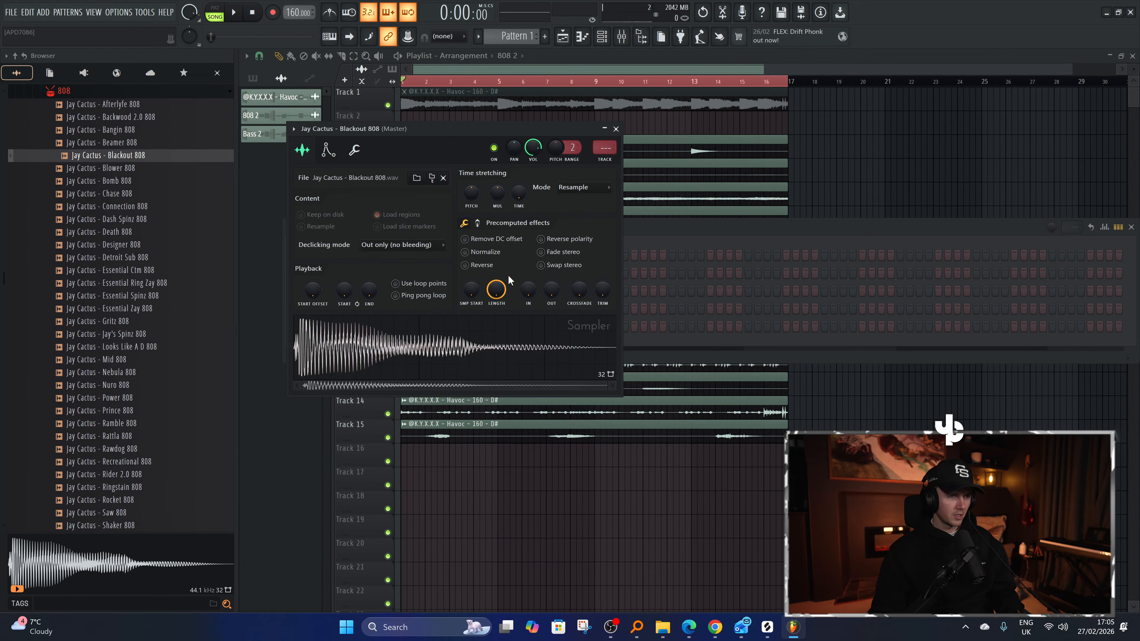
{"action": "left_click", "coordinate": [616, 128]}
{"action": "right_click", "coordinate": [402, 329]}
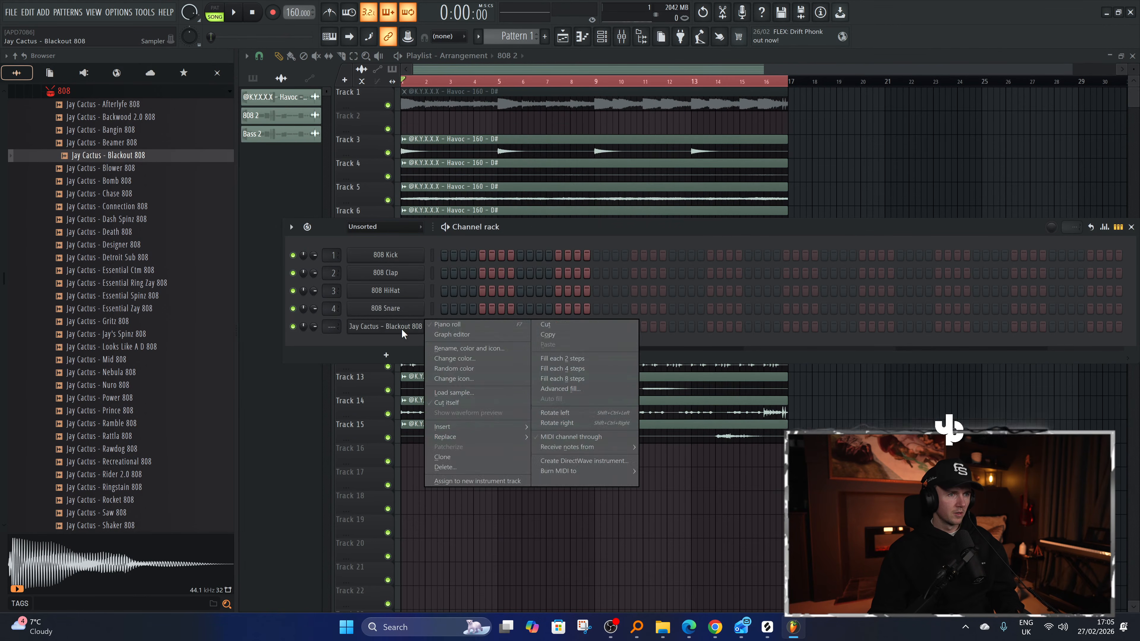
{"action": "left_click", "coordinate": [451, 403]}
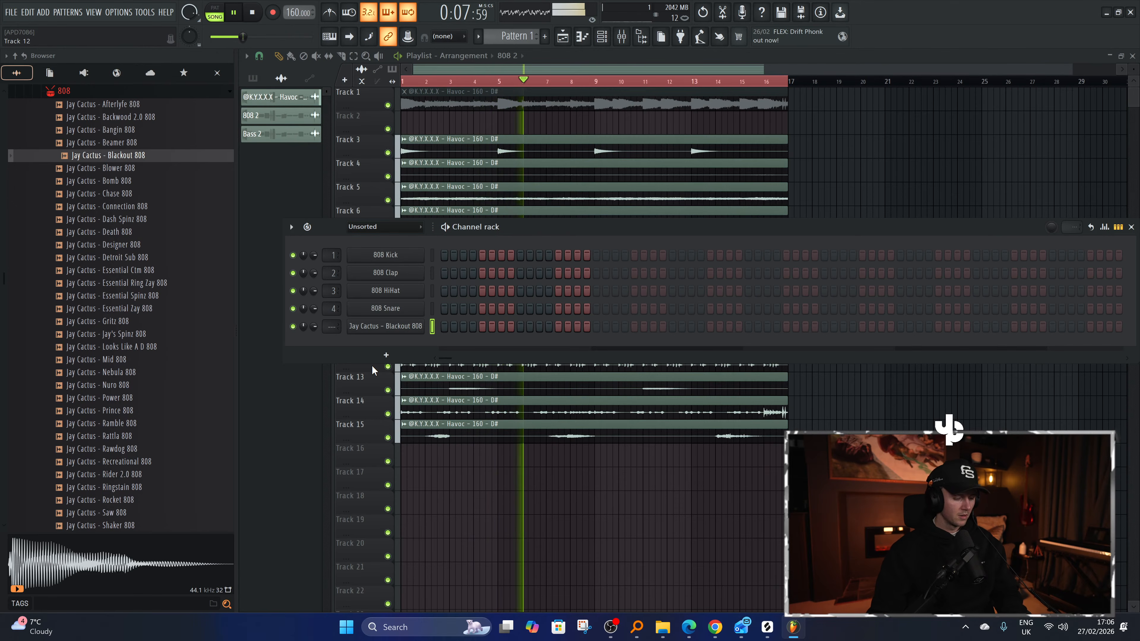
Look at the snap options in the Blackout 808 channel's piano roll, and return to the Playlist to play the arrangement.
{"action": "key", "text": "F7"}
{"action": "scroll", "coordinate": [390, 224], "scroll_direction": "up", "scroll_amount": 5}
{"action": "scroll", "coordinate": [391, 249], "scroll_direction": "up", "scroll_amount": 1}
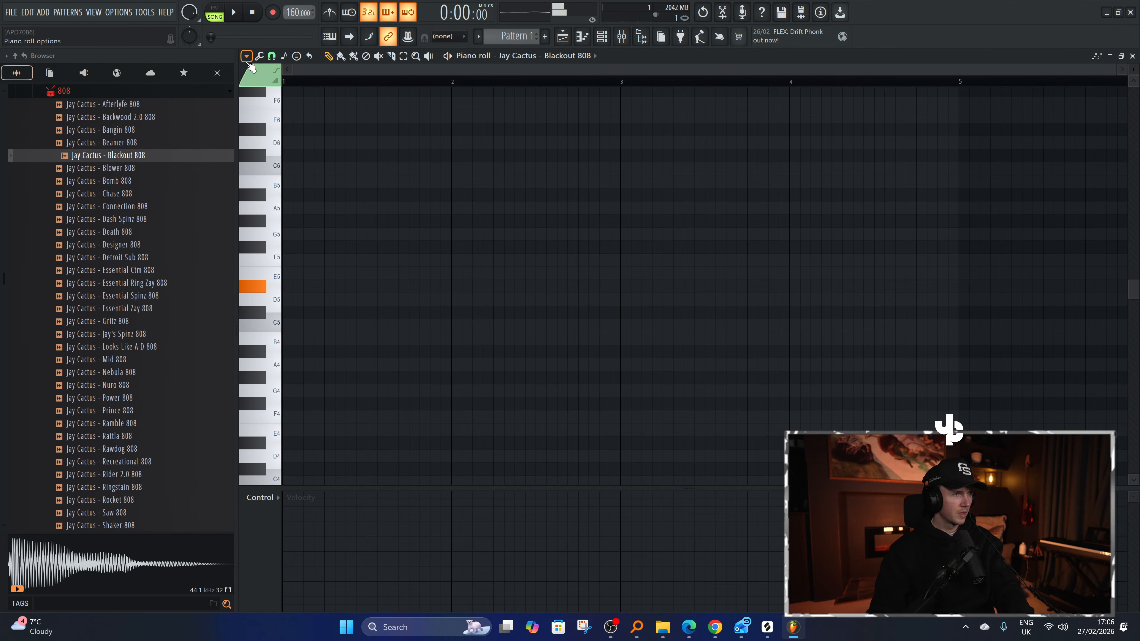
{"action": "left_click", "coordinate": [247, 56]}
{"action": "mouse_move", "coordinate": [265, 119]}
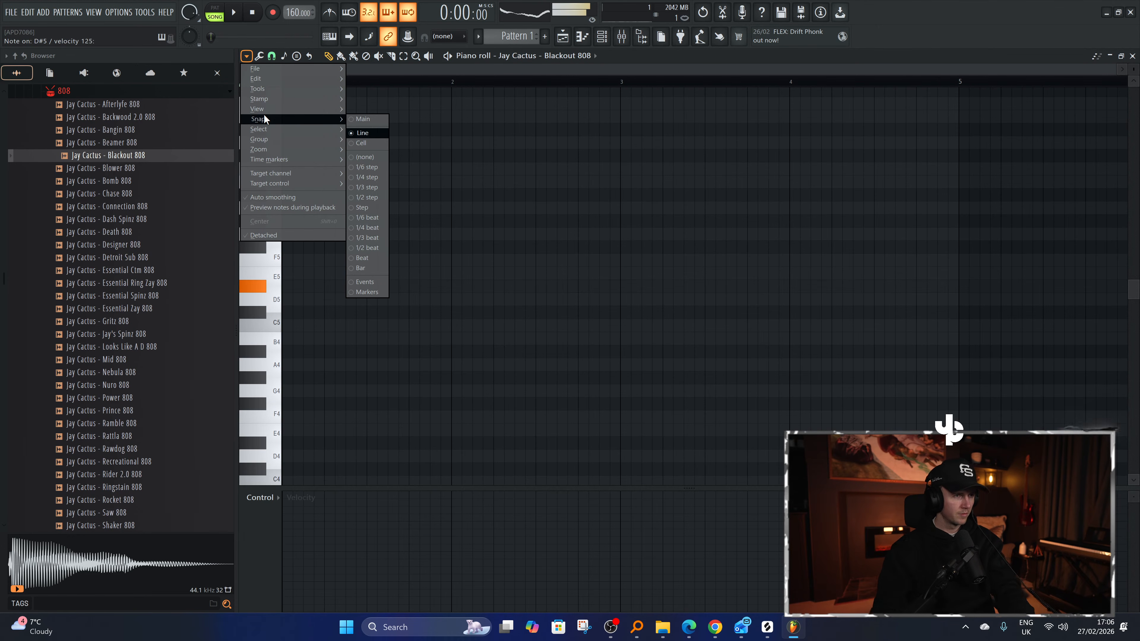
{"action": "left_click", "coordinate": [491, 210]}
{"action": "left_click", "coordinate": [564, 37]}
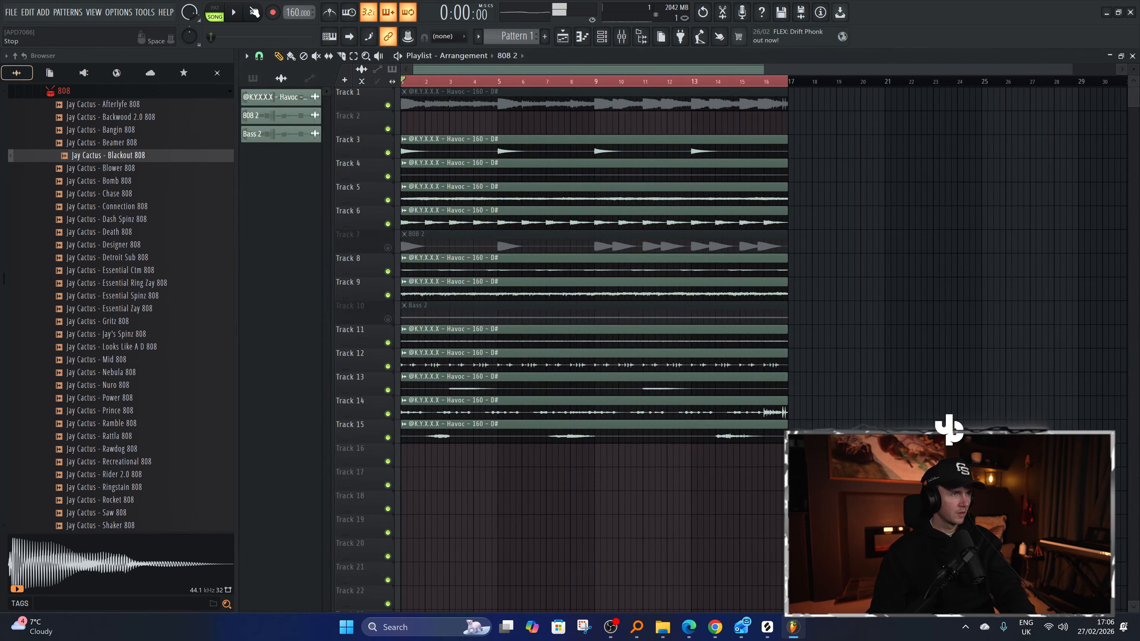
{"action": "key", "text": "space"}
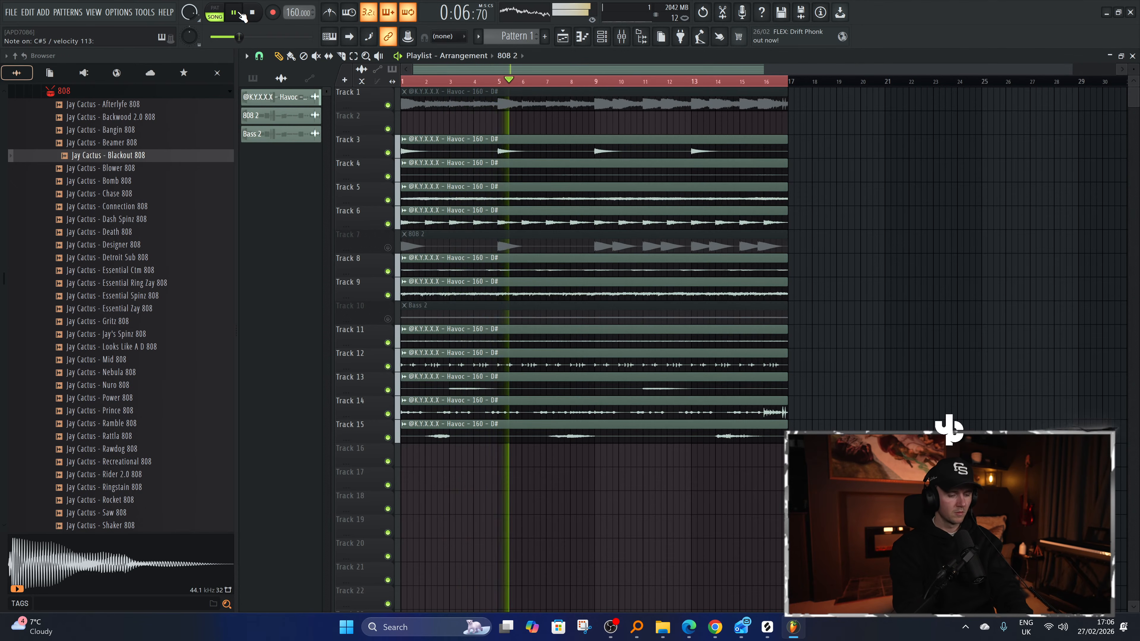
Switch to Chrome and reload the YouTube live stream page.
{"action": "key", "text": "alt+Tab"}
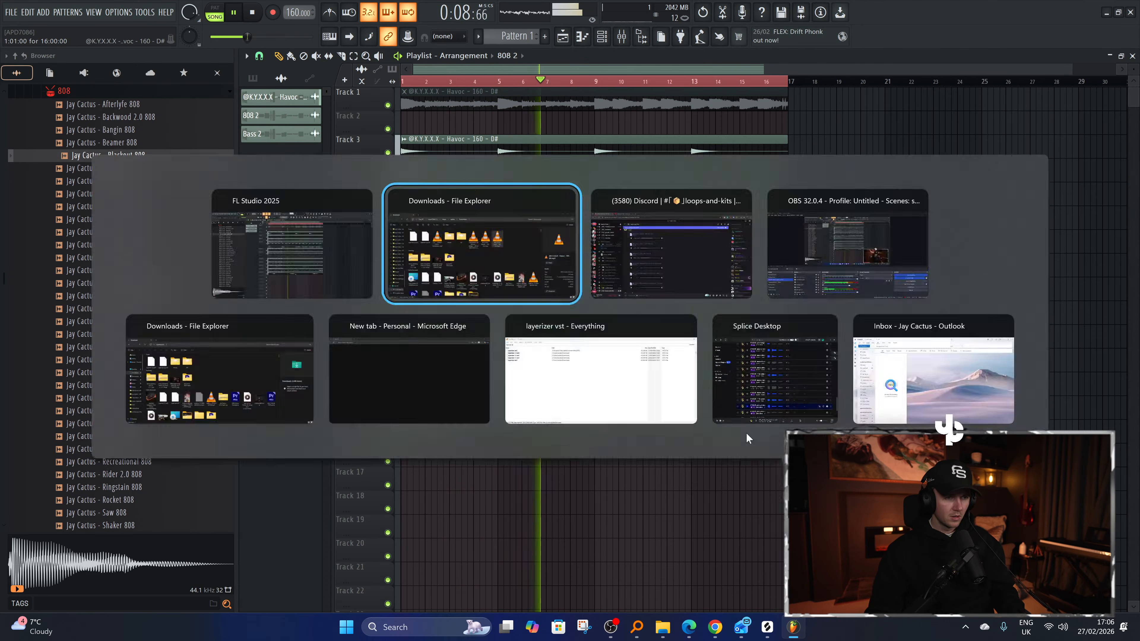
{"action": "key", "text": "alt+Tab"}
{"action": "left_click", "coordinate": [715, 628]}
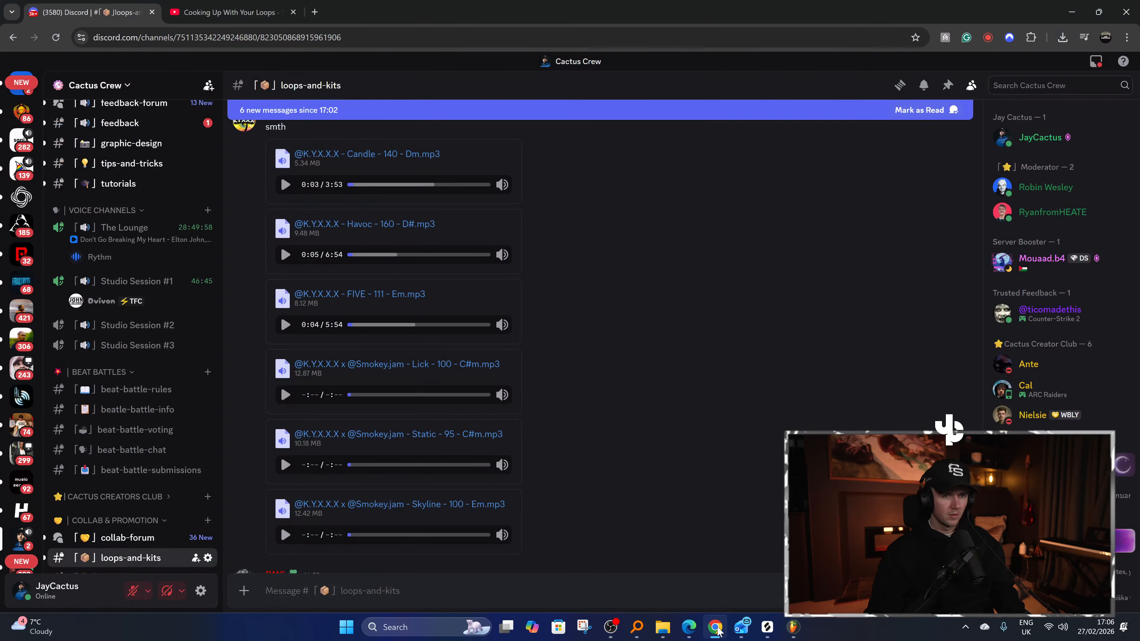
{"action": "left_click", "coordinate": [274, 6]}
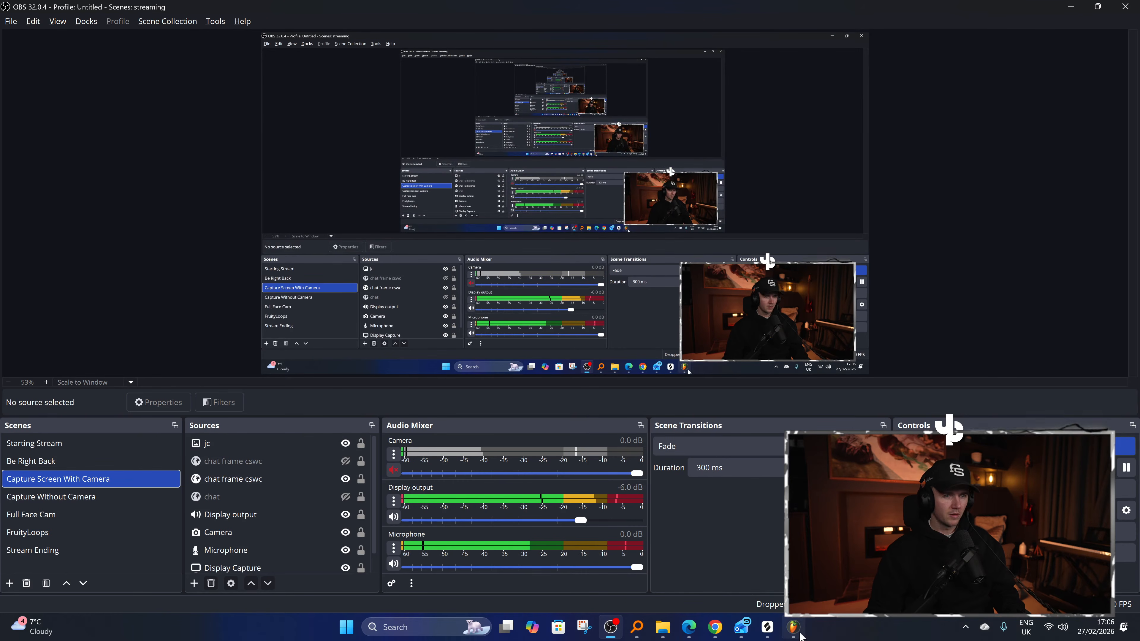
{"action": "left_click", "coordinate": [795, 630]}
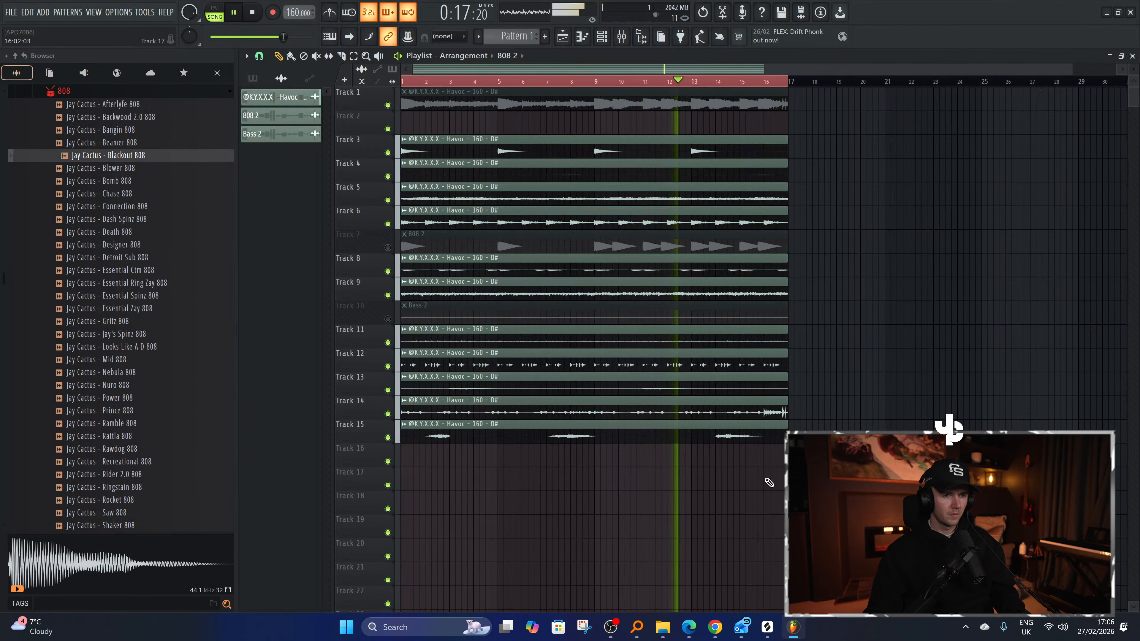
{"action": "left_click", "coordinate": [720, 630]}
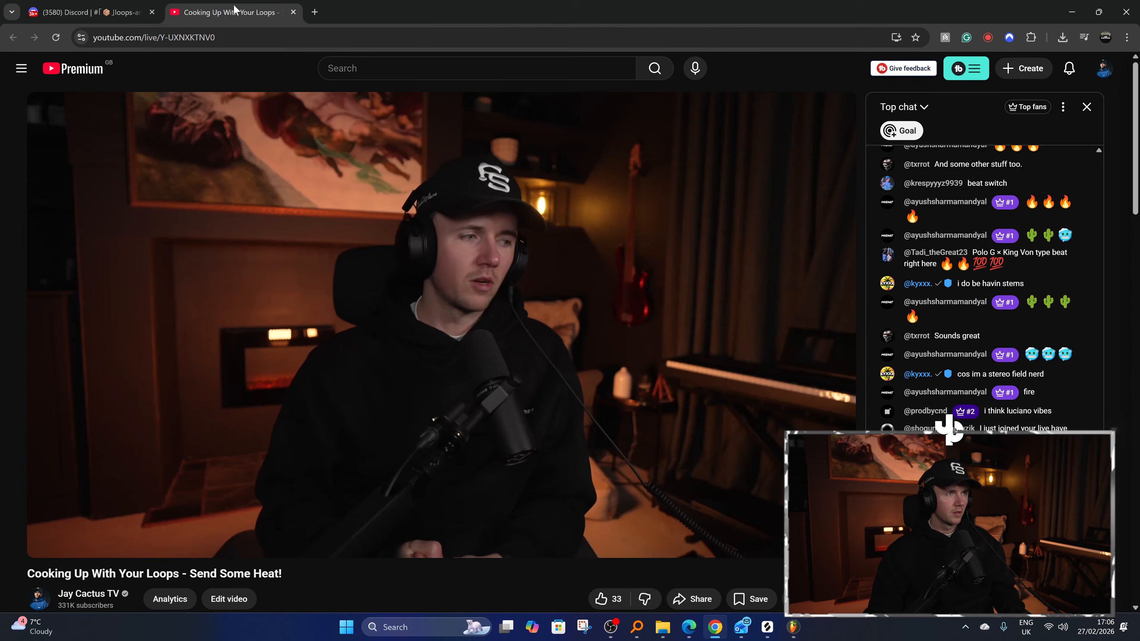
{"action": "left_click", "coordinate": [57, 37]}
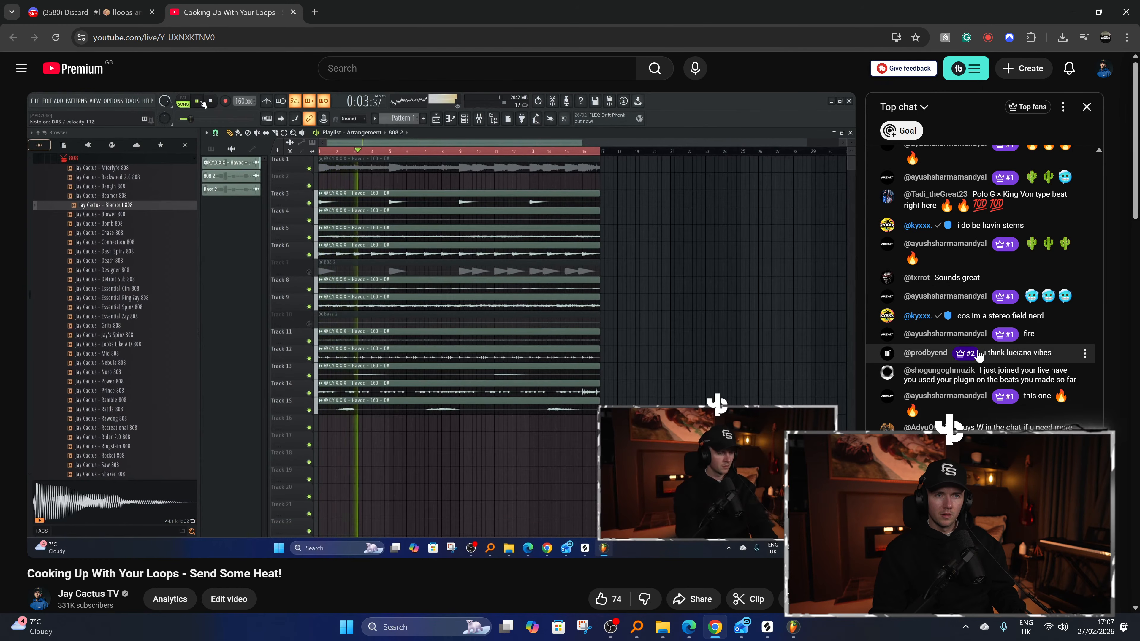
Read through the stream's recent live chat messages and switch back to FL Studio's Playlist.
{"action": "scroll", "coordinate": [998, 346], "scroll_direction": "up", "scroll_amount": 1}
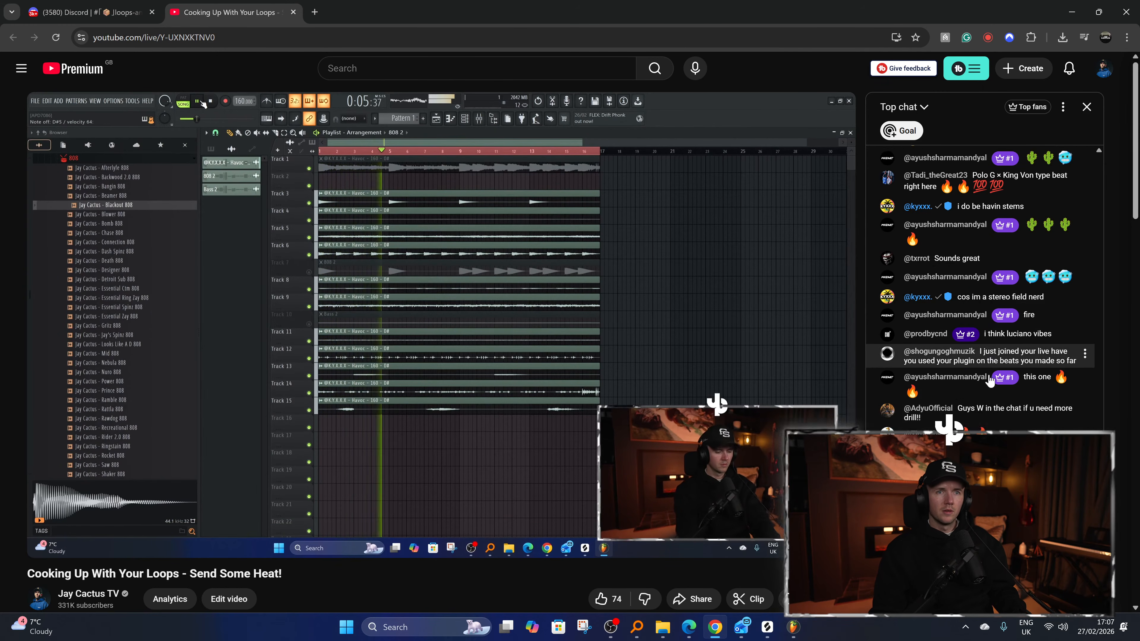
{"action": "scroll", "coordinate": [992, 386], "scroll_direction": "up", "scroll_amount": 1}
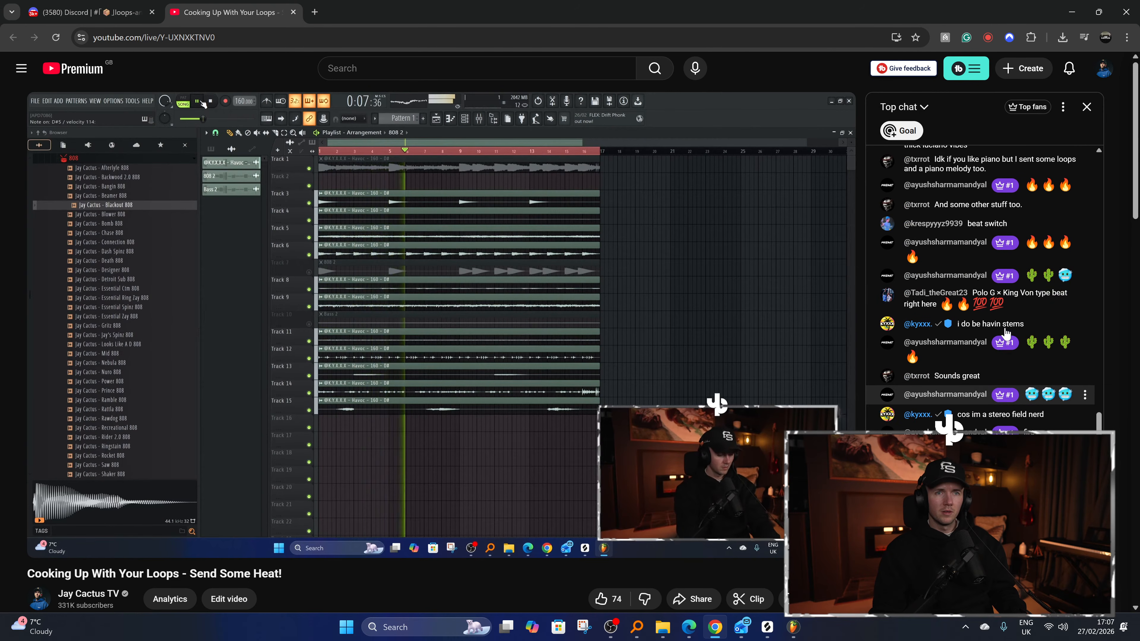
{"action": "scroll", "coordinate": [998, 384], "scroll_direction": "down", "scroll_amount": 1}
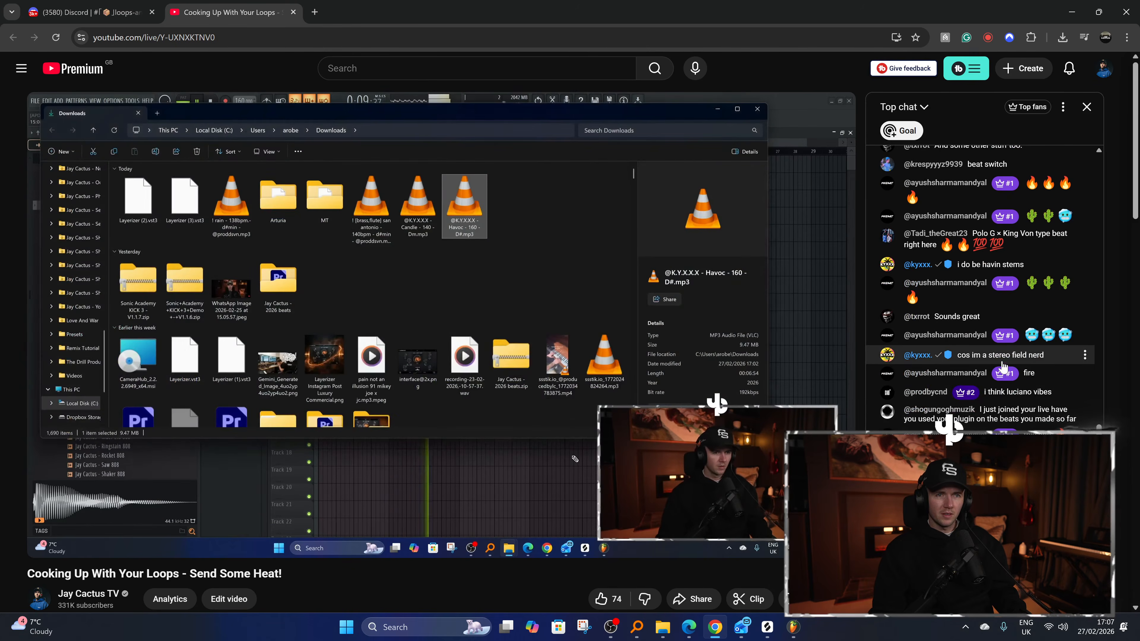
{"action": "scroll", "coordinate": [990, 435], "scroll_direction": "down", "scroll_amount": 1}
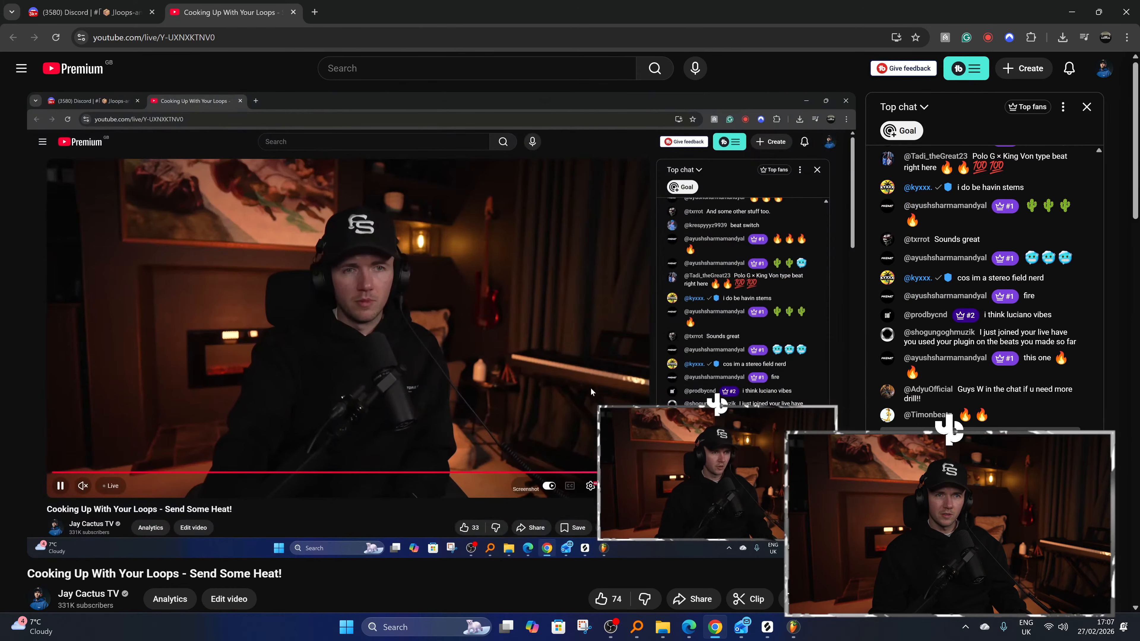
{"action": "key", "text": "alt+Tab"}
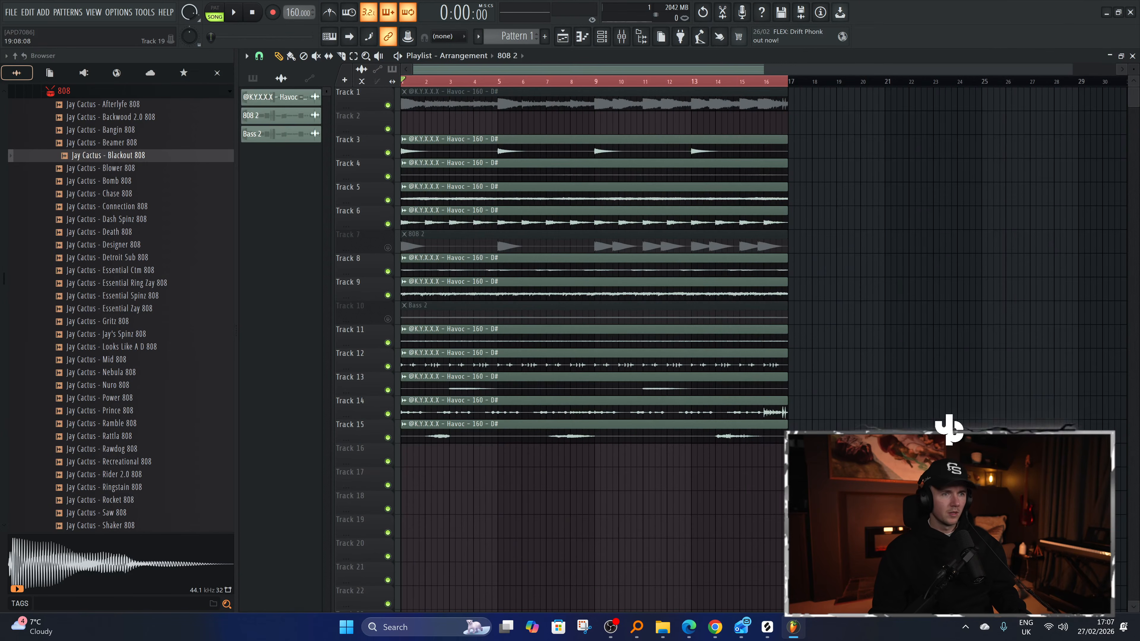
{"action": "scroll", "coordinate": [458, 478], "scroll_direction": "up", "scroll_amount": 1}
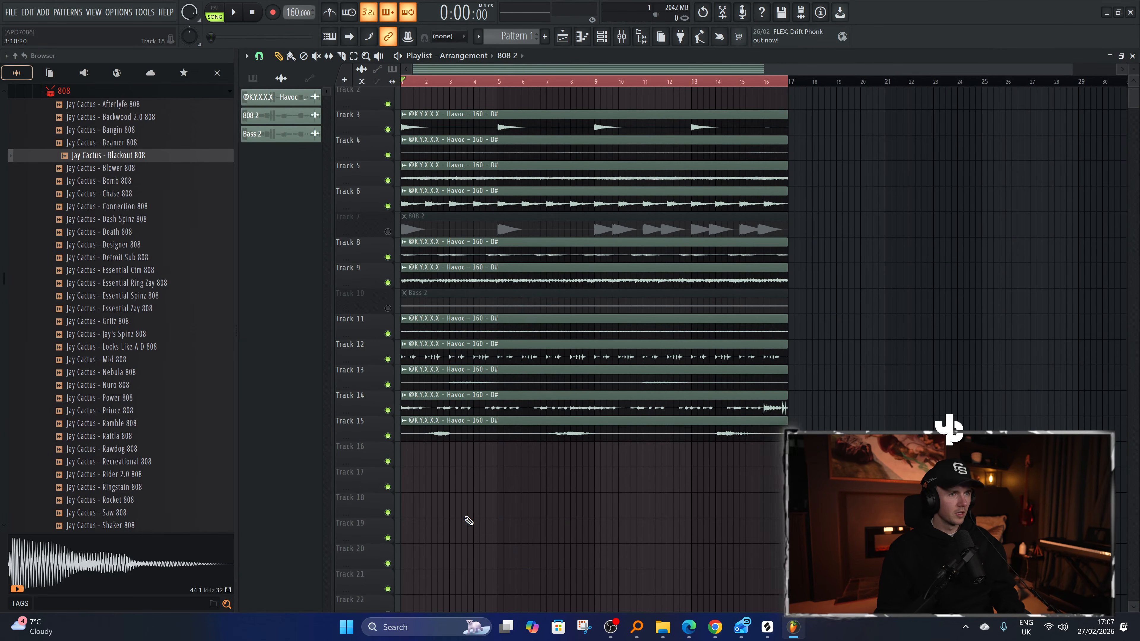
Open the Jay Cactus - Blackout 808 channel in the piano roll for recording.
{"action": "scroll", "coordinate": [471, 514], "scroll_direction": "up", "scroll_amount": 1}
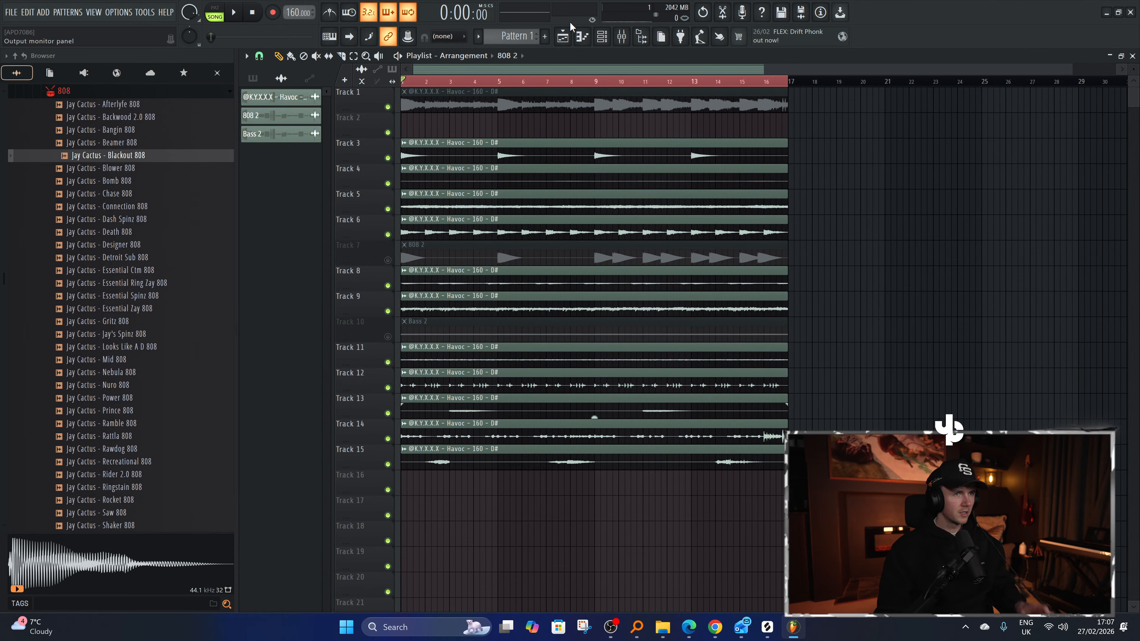
{"action": "left_click", "coordinate": [604, 39]}
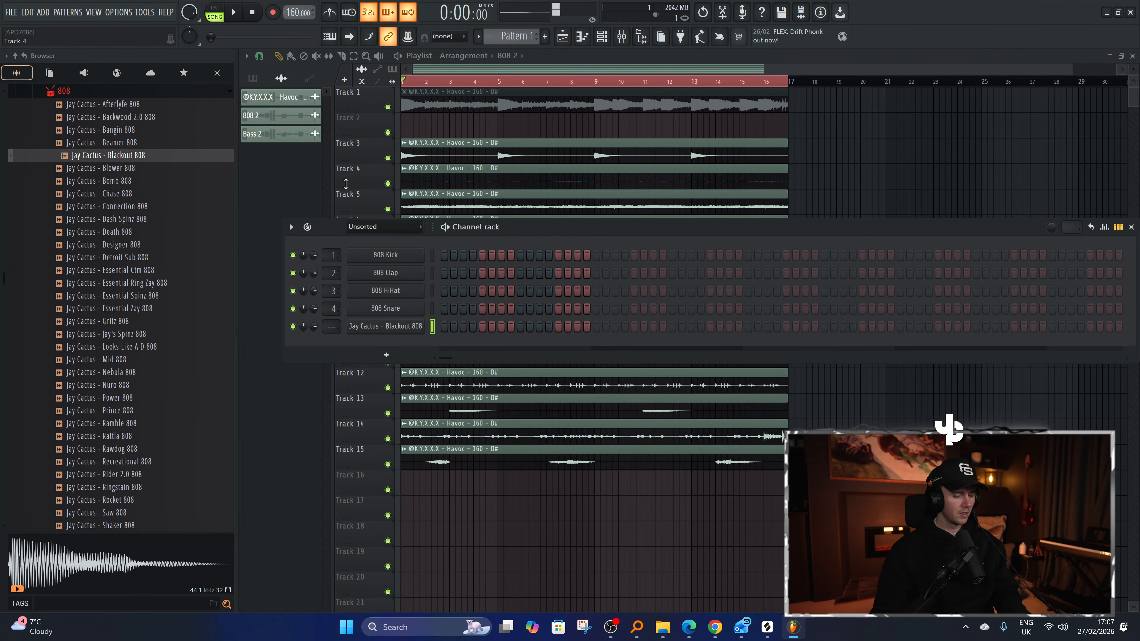
{"action": "key", "text": "F7"}
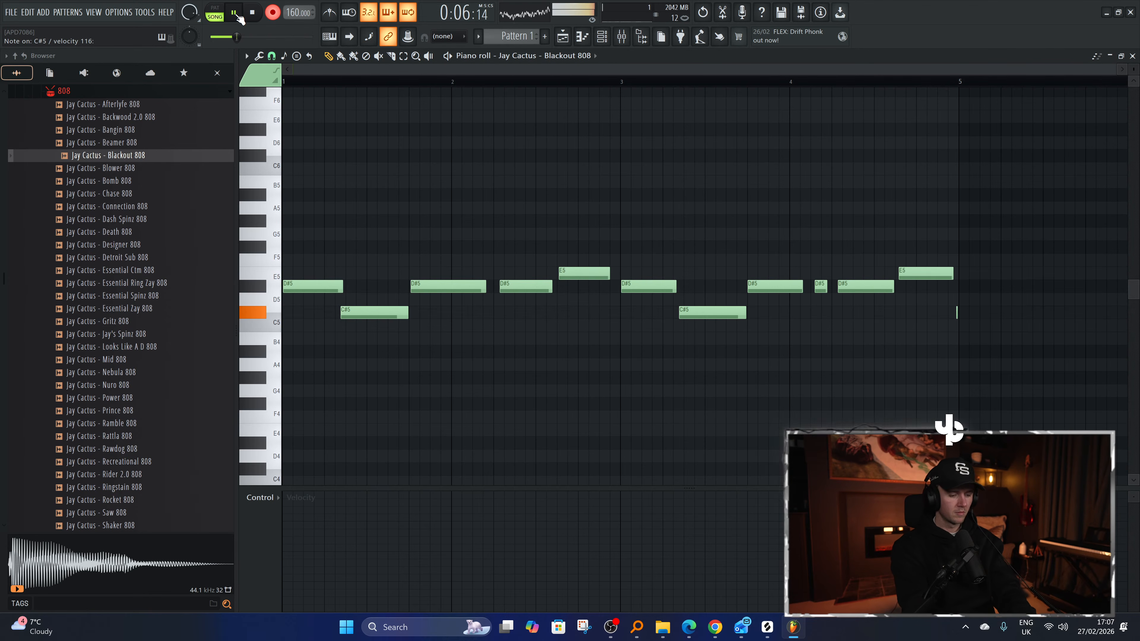
{"action": "key", "text": "space"}
{"action": "key", "text": "ctrl+z"}
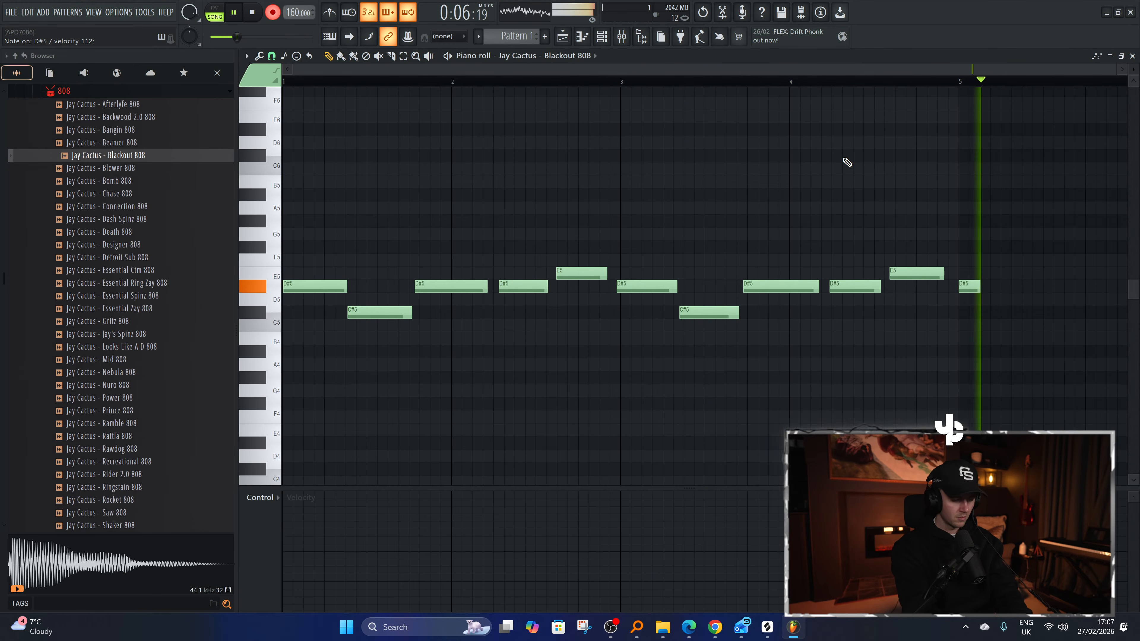
{"action": "key", "text": "space"}
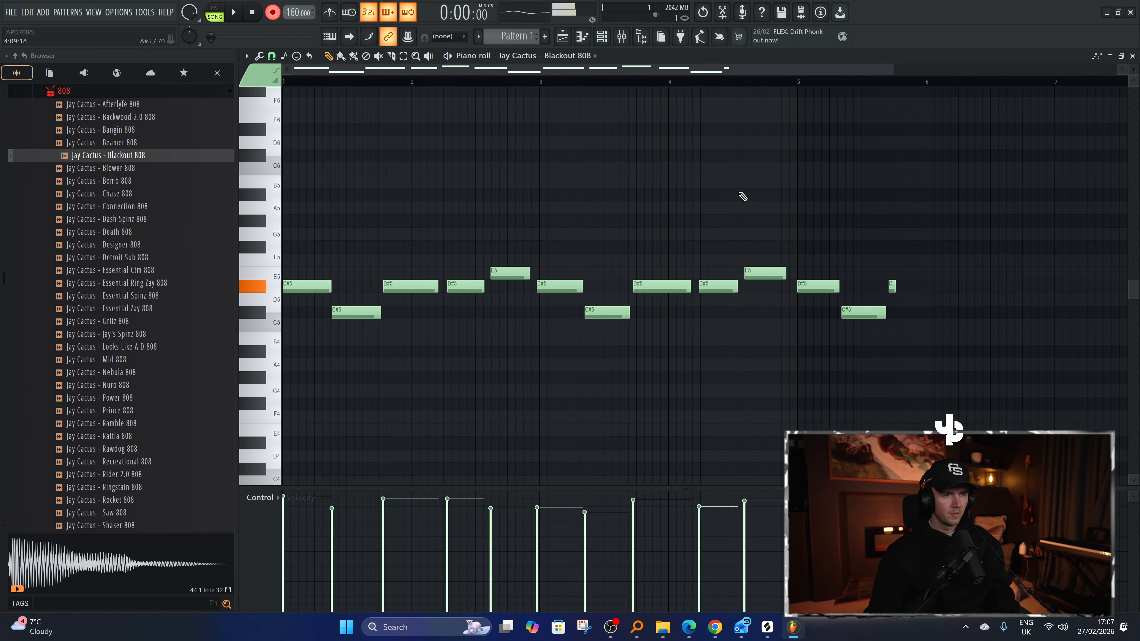
{"action": "key", "text": "ctrl+z"}
{"action": "scroll", "coordinate": [437, 206], "scroll_direction": "up", "scroll_amount": 1}
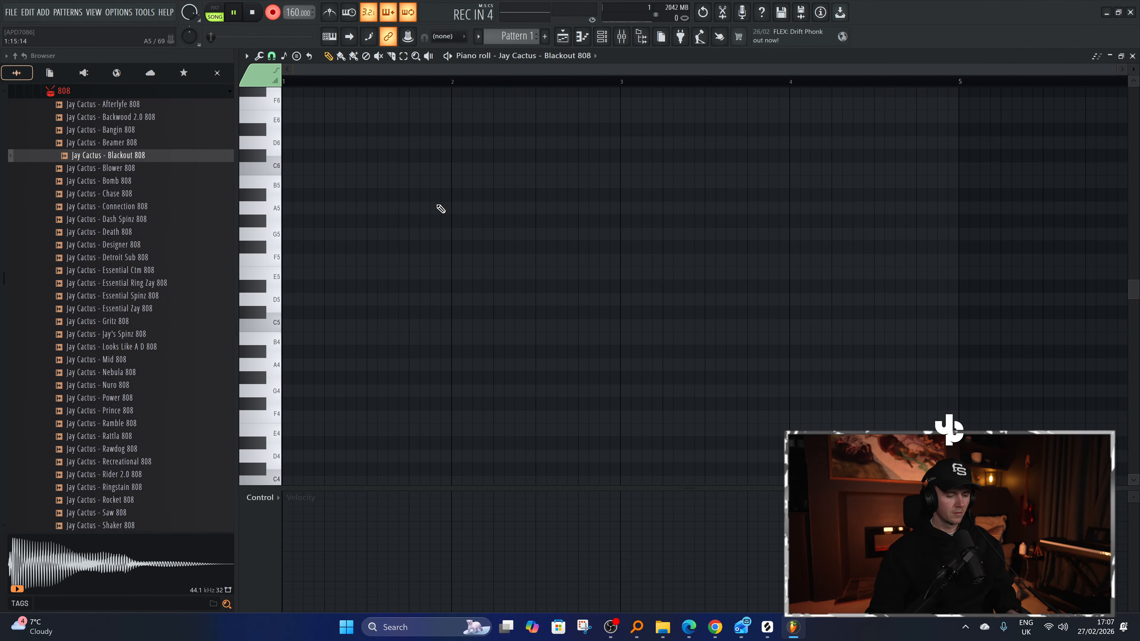
Record an 808 bass line of D#5, C#5 and E5 notes into the Blackout 808 channel over the loop.
{"action": "key", "text": "space"}
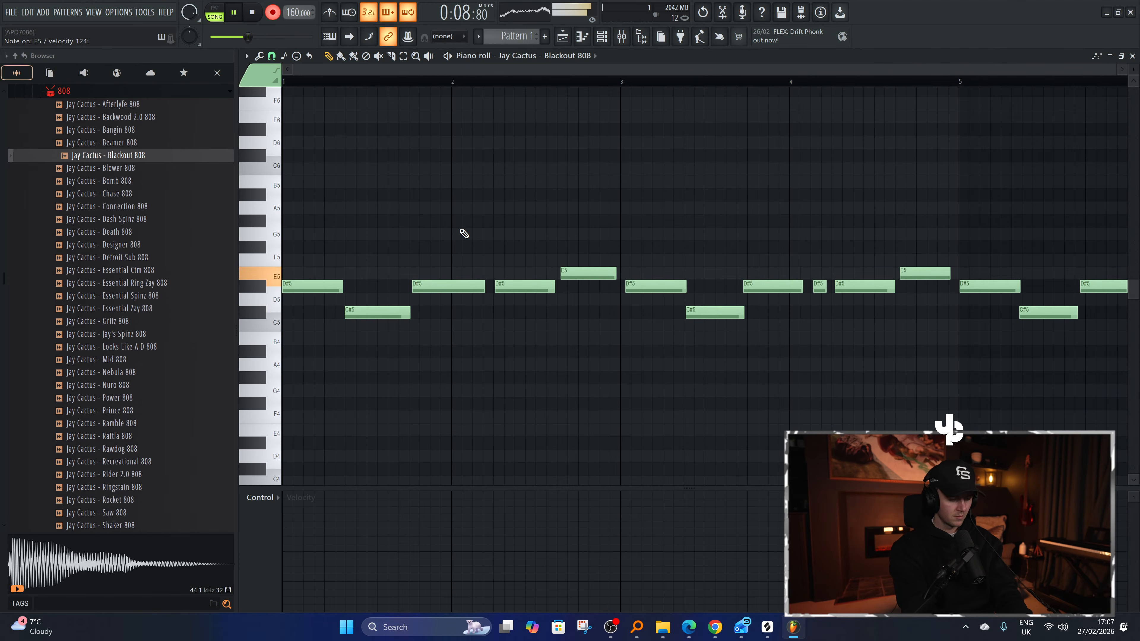
{"action": "key", "text": "space"}
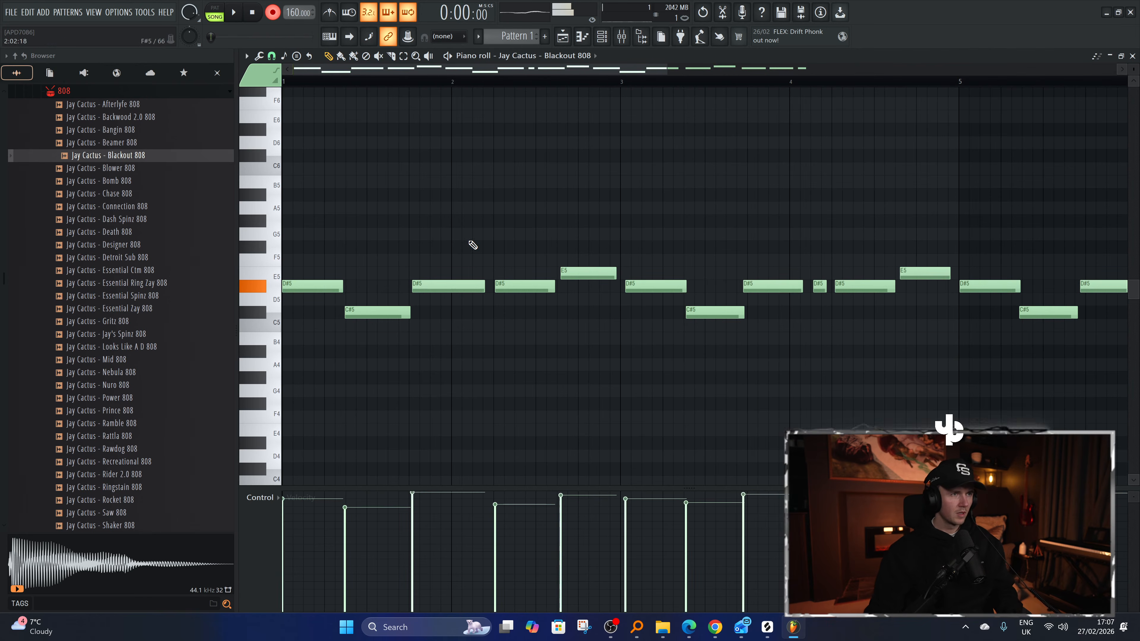
{"action": "scroll", "coordinate": [411, 278], "scroll_direction": "down", "scroll_amount": 4}
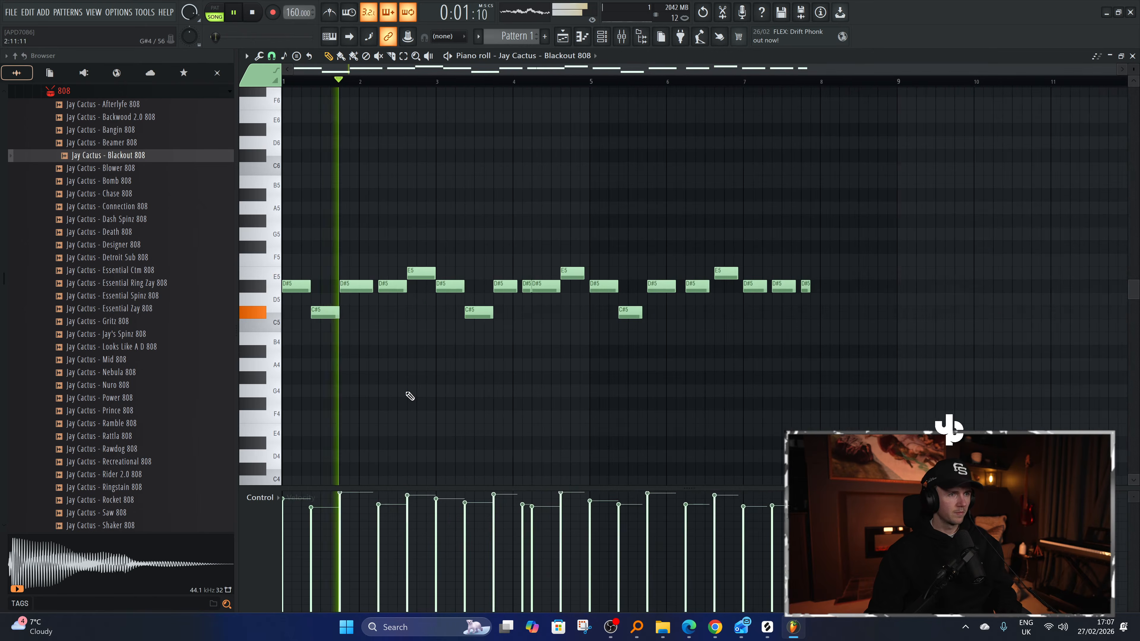
Quantize all the recorded 808 notes and raise their velocities to the maximum.
{"action": "key", "text": "ctrl+a"}
{"action": "key", "text": "ctrl+q"}
{"action": "mouse_move", "coordinate": [287, 495]}
{"action": "left_mouse_down"}
{"action": "mouse_move", "coordinate": [559, 461]}
{"action": "mouse_move", "coordinate": [818, 462]}
{"action": "left_mouse_up"}
{"action": "key", "text": "ctrl+d"}
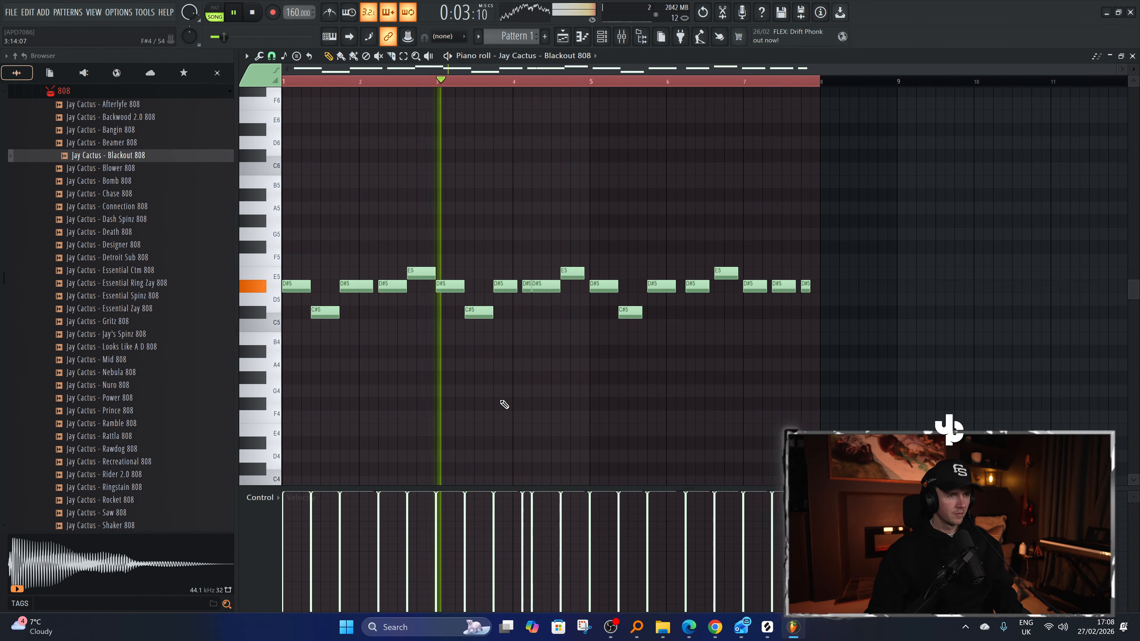
Delete the recorded 808 notes from bar 5 onward and duplicate the first four bars into bars 5 to 8.
{"action": "scroll", "coordinate": [570, 388], "scroll_direction": "up", "scroll_amount": 2}
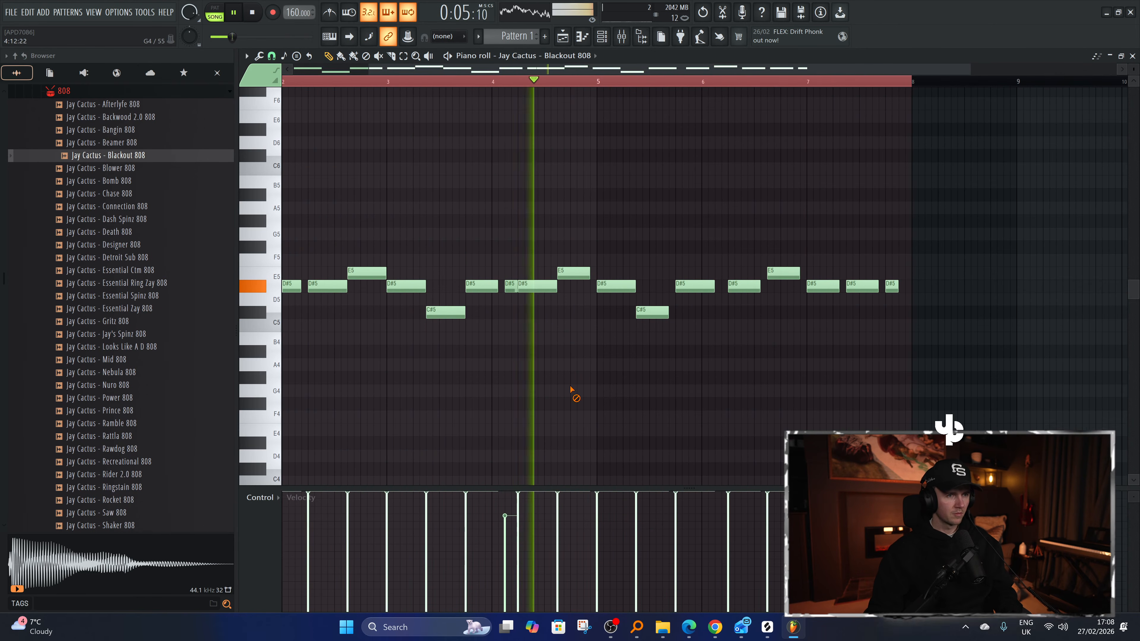
{"action": "right_click", "coordinate": [617, 286]}
{"action": "right_click", "coordinate": [642, 316]}
{"action": "right_click", "coordinate": [743, 286]}
{"action": "right_click", "coordinate": [782, 274]}
{"action": "mouse_move", "coordinate": [903, 259]}
{"action": "left_mouse_down"}
{"action": "mouse_move", "coordinate": [735, 318]}
{"action": "mouse_move", "coordinate": [672, 324]}
{"action": "left_mouse_up"}
{"action": "key", "text": "Delete"}
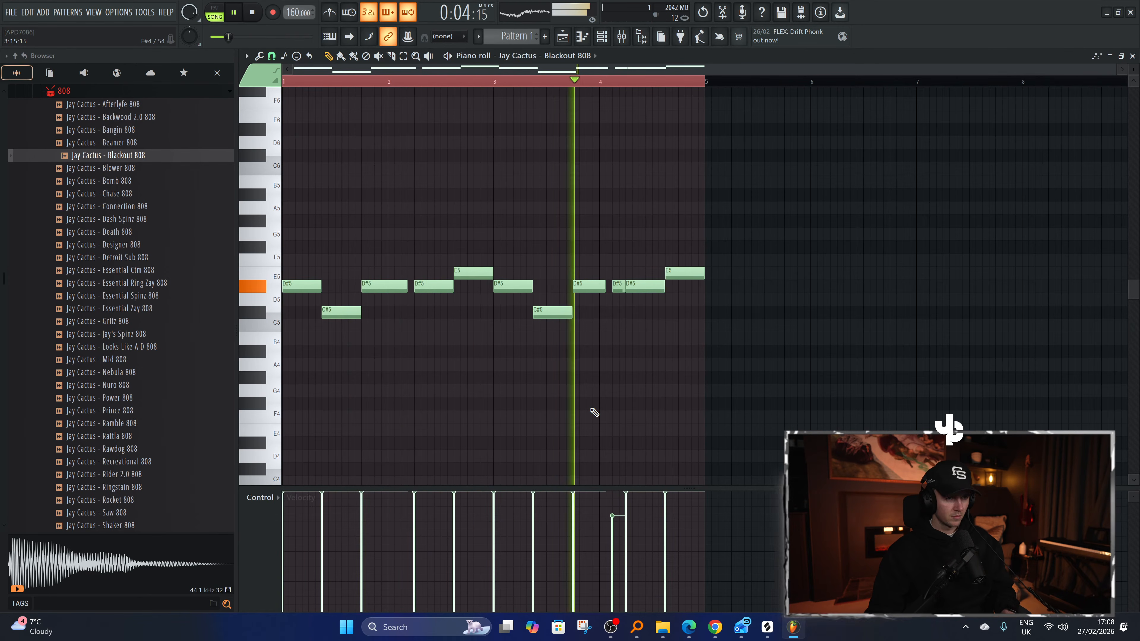
{"action": "key", "text": "ctrl+b"}
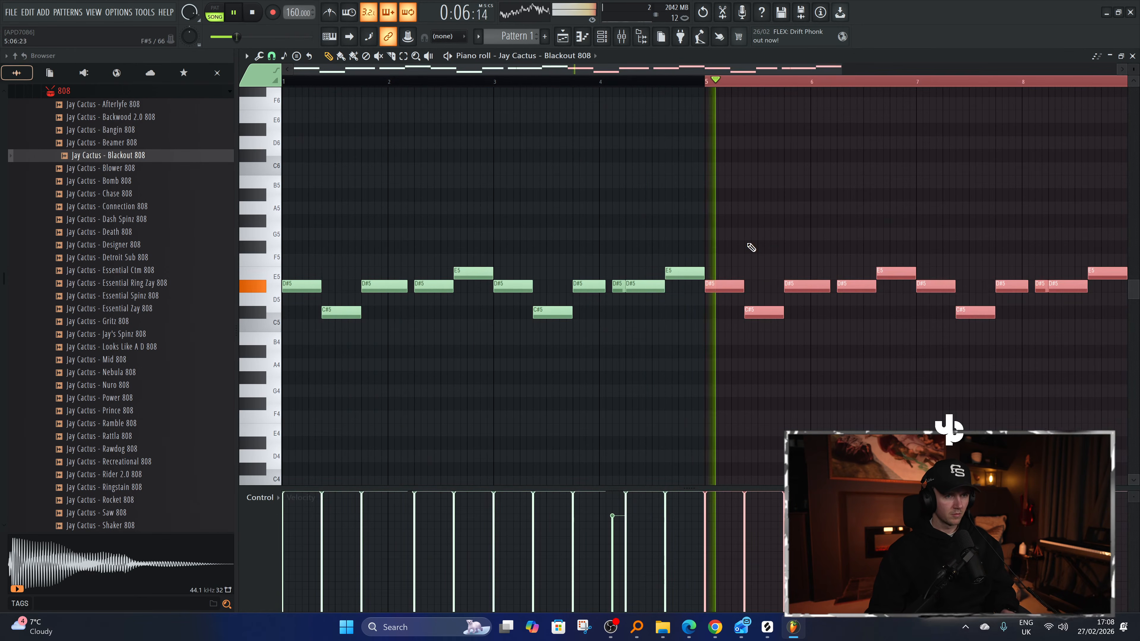
Raise the D#5 note at the start of bar 5 by one octave to D#6.
{"action": "key", "text": "space"}
{"action": "left_click", "coordinate": [606, 85]}
{"action": "left_click", "coordinate": [726, 300]}
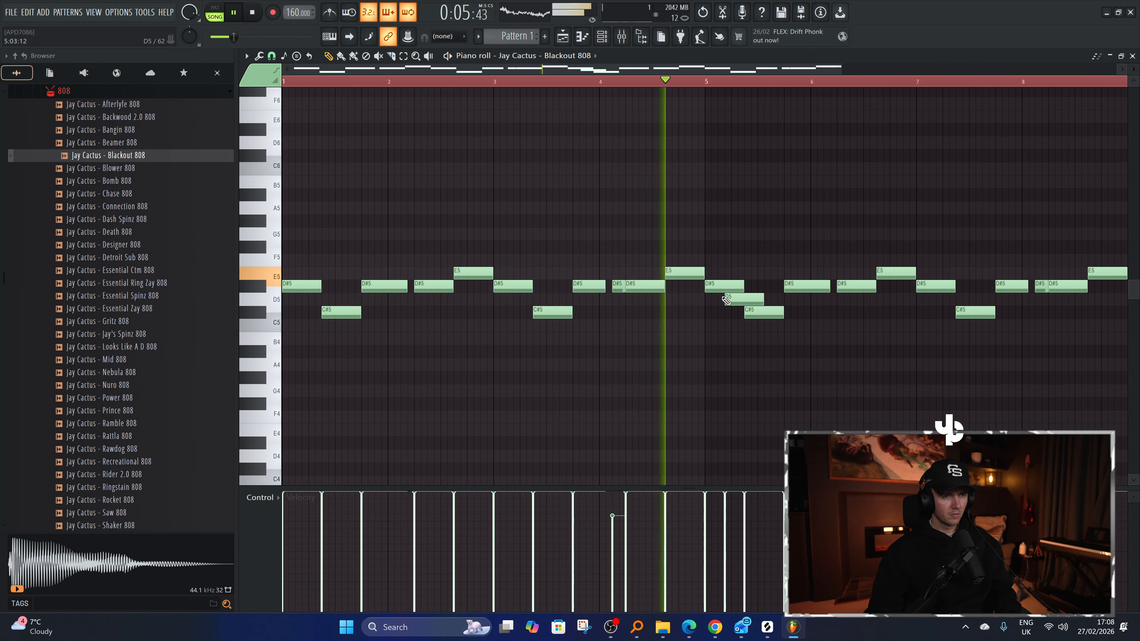
{"action": "key", "text": "space"}
{"action": "right_click", "coordinate": [729, 298]}
{"action": "left_click", "coordinate": [730, 286], "text": "ctrl"}
{"action": "key", "text": "ctrl+Up"}
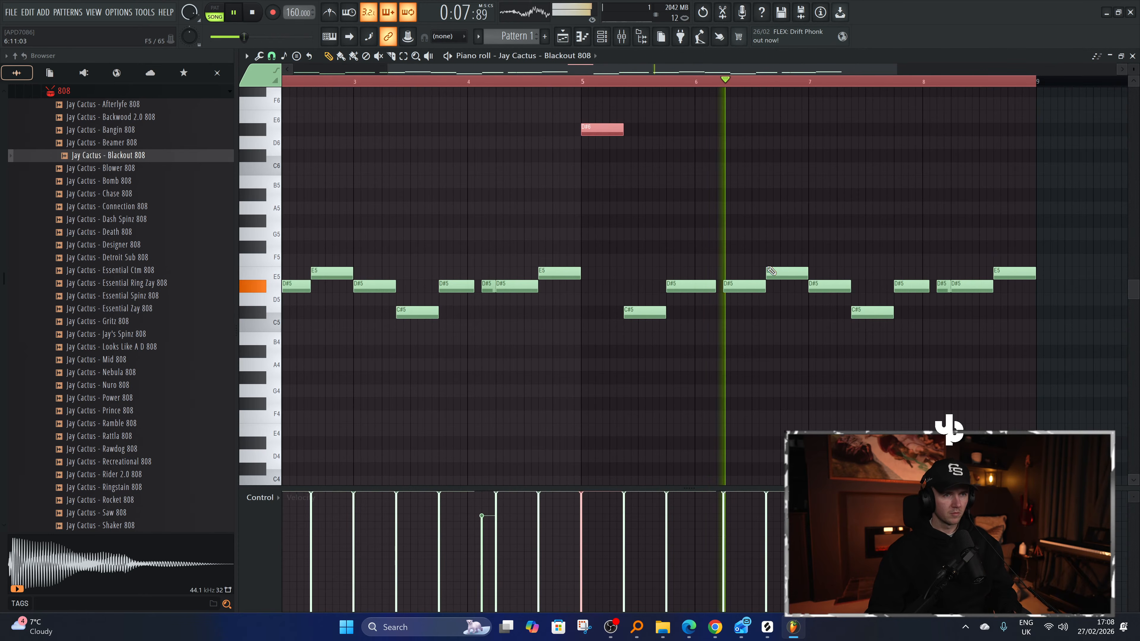
Try the C#5 note following bar 5's opening note one octave higher, and return it to C#5.
{"action": "left_click", "coordinate": [639, 313], "text": "ctrl"}
{"action": "key", "text": "ctrl+Up"}
{"action": "scroll", "coordinate": [638, 325], "scroll_direction": "down", "scroll_amount": 2}
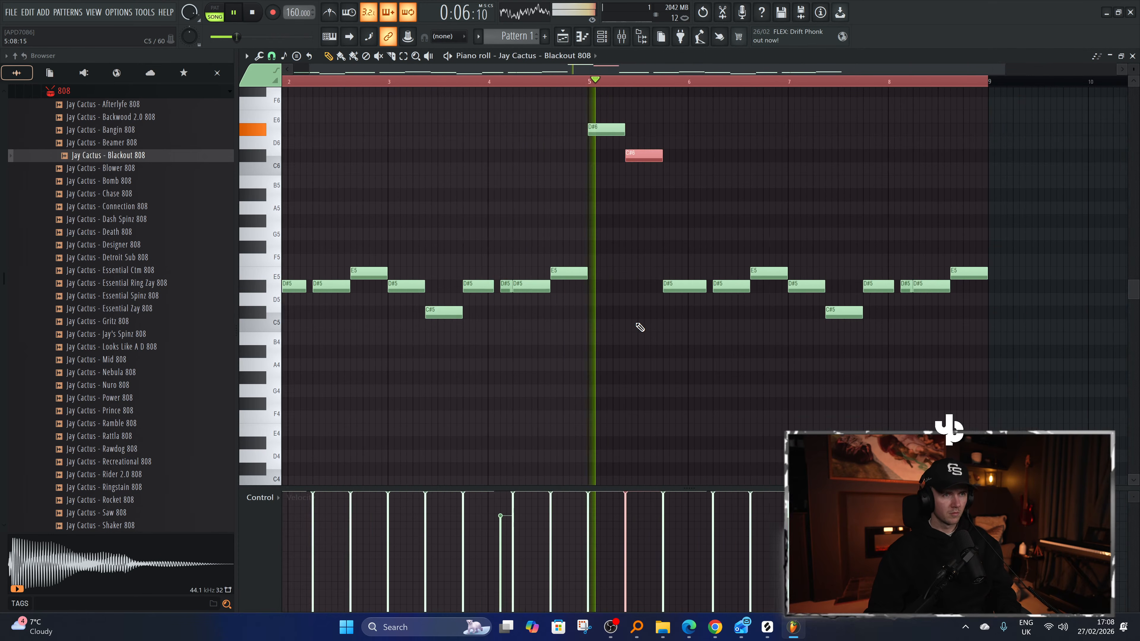
{"action": "right_click", "coordinate": [660, 344]}
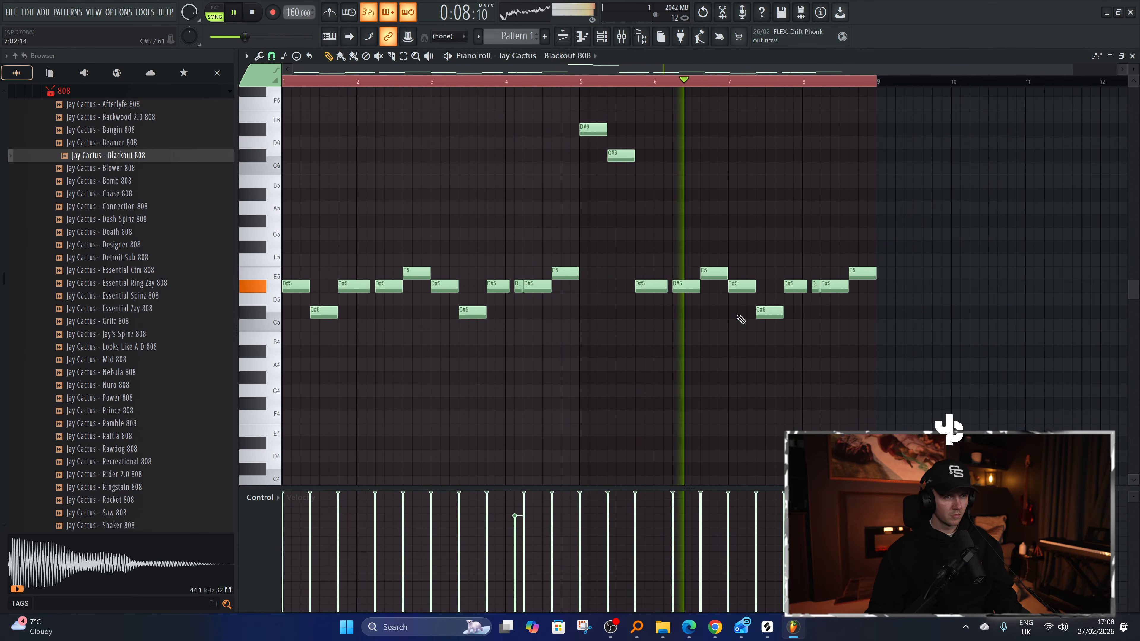
{"action": "left_click", "coordinate": [748, 290], "text": "ctrl"}
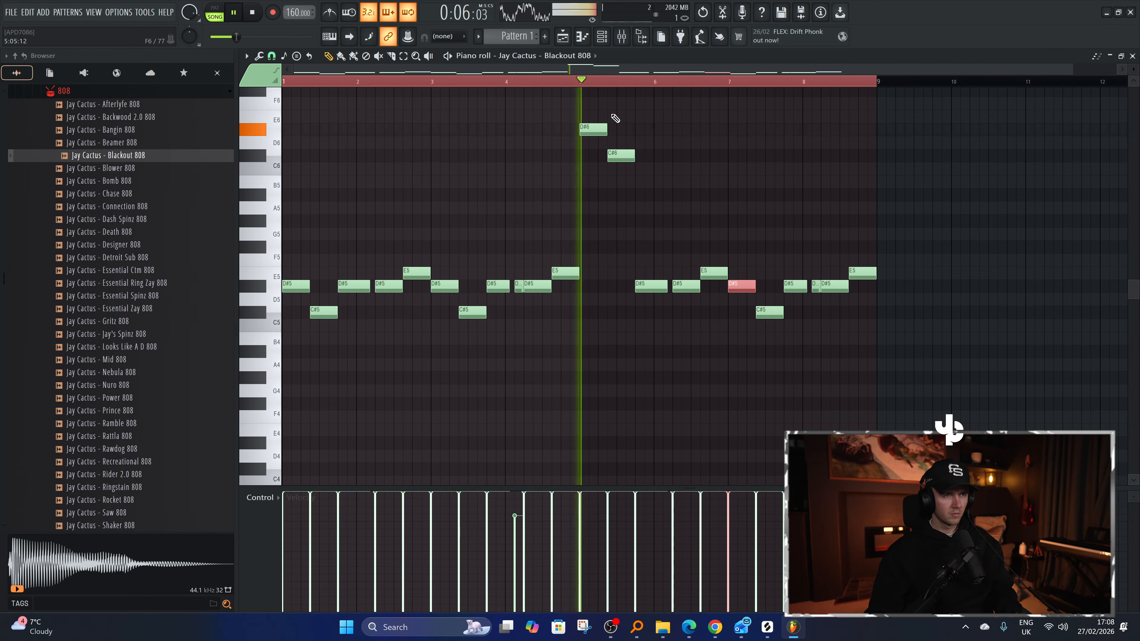
{"action": "left_click", "coordinate": [625, 156], "text": "ctrl"}
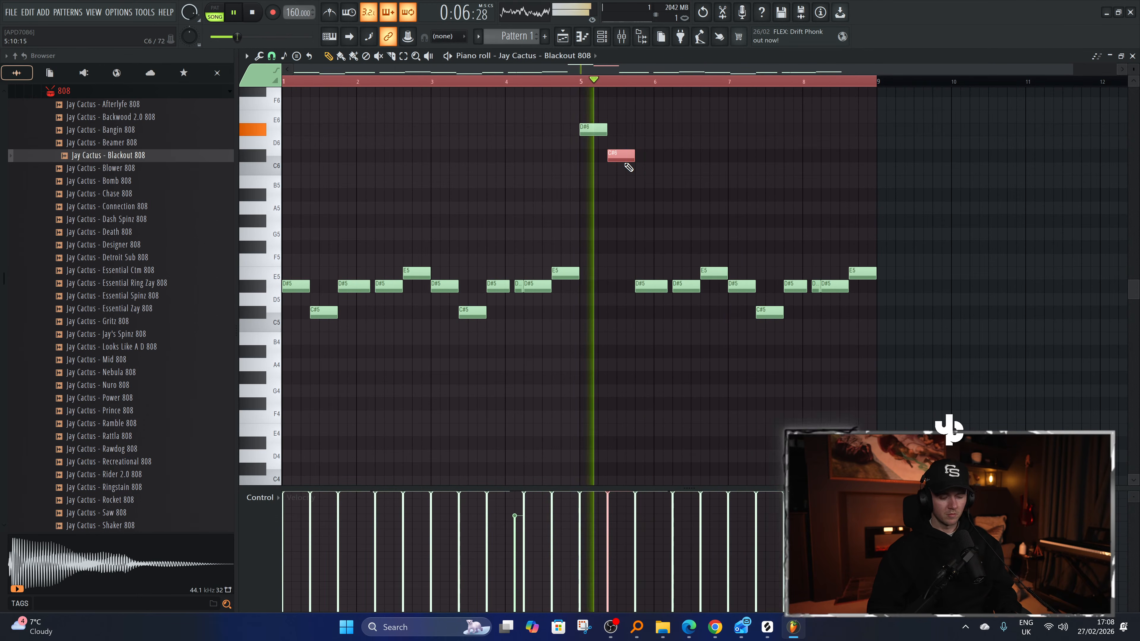
{"action": "key", "text": "ctrl+Down"}
{"action": "key", "text": "ctrl+d"}
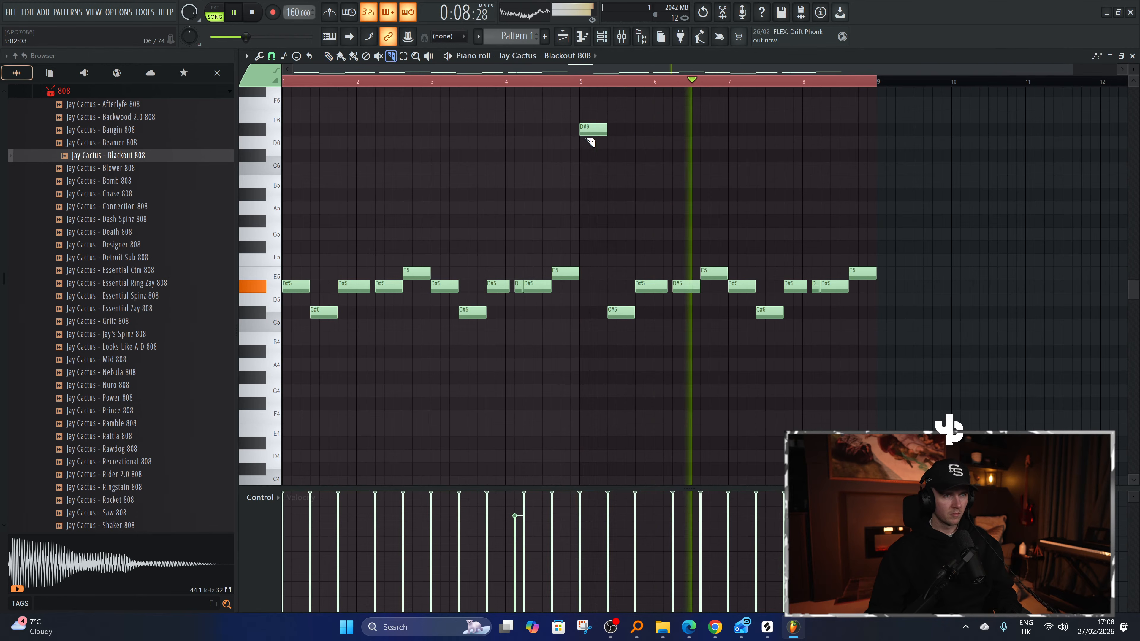
Slice the D#6 note at bar 5 after its first third and lower the remaining part to D#5.
{"action": "key", "text": "space"}
{"action": "scroll", "coordinate": [590, 142], "scroll_direction": "up", "scroll_amount": 2}
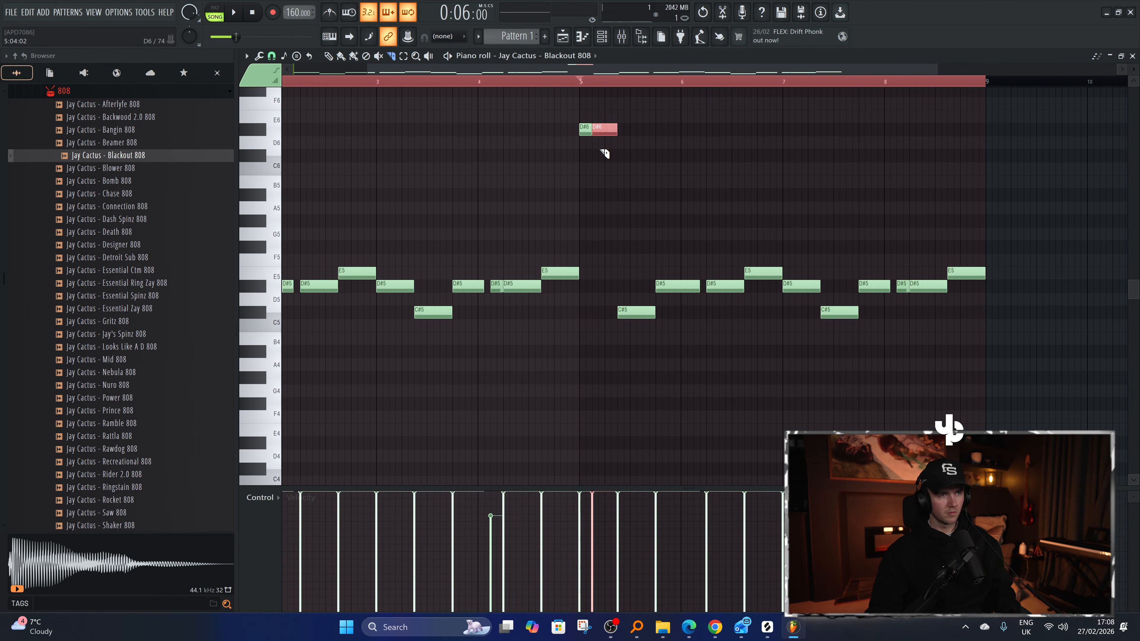
{"action": "key", "text": "space"}
{"action": "scroll", "coordinate": [641, 189], "scroll_direction": "down", "scroll_amount": 2}
{"action": "key", "text": "ctrl+d"}
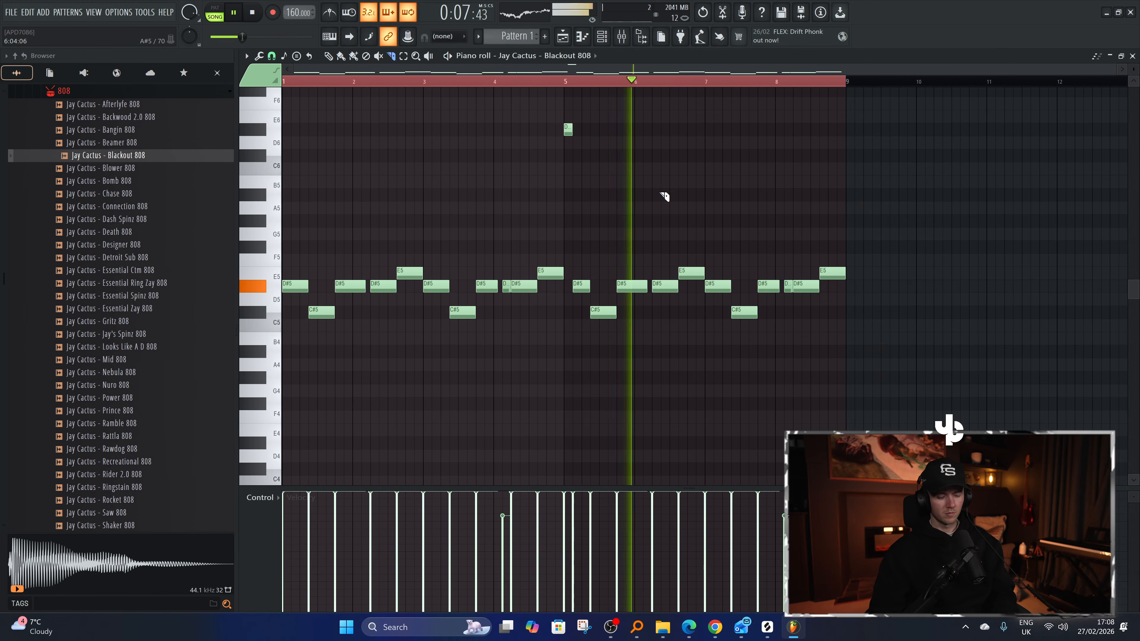
Slice the D#5 note at the start of bar 7 and raise its short first part one octave to D#6.
{"action": "scroll", "coordinate": [720, 287], "scroll_direction": "up", "scroll_amount": 2}
{"action": "left_click", "coordinate": [712, 288]}
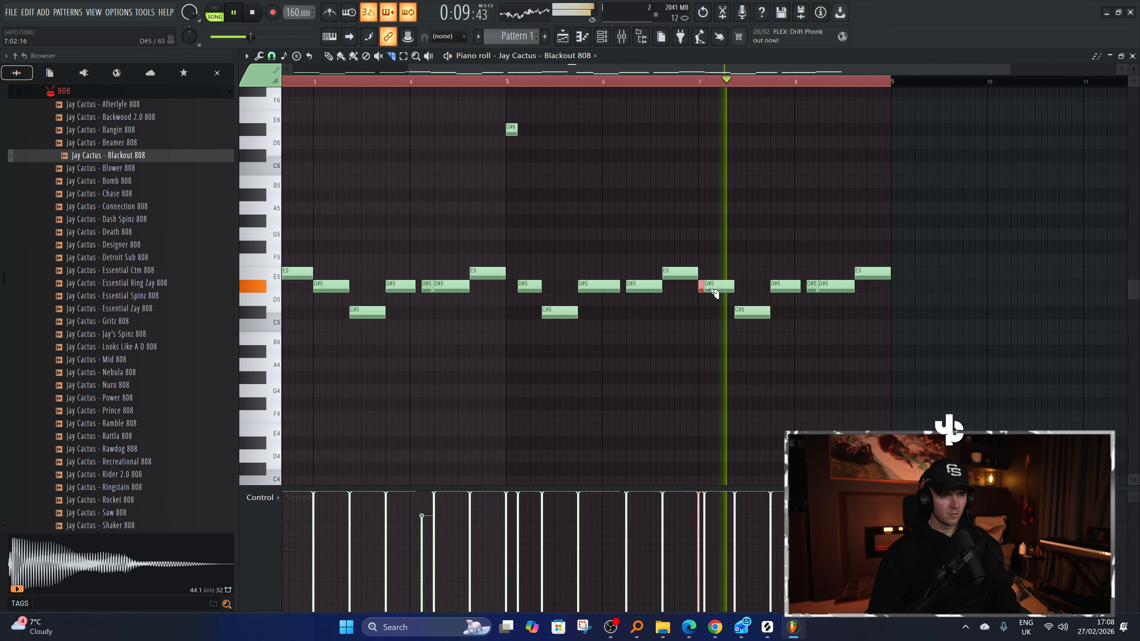
{"action": "key", "text": "ctrl+z"}
{"action": "key", "text": "ctrl+Up"}
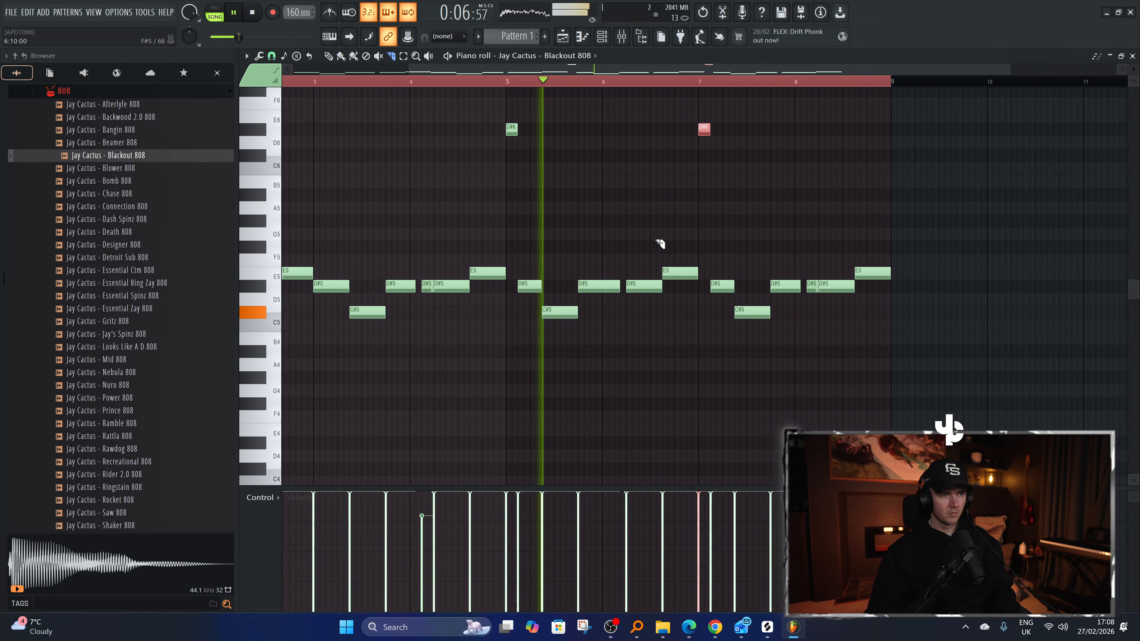
{"action": "key", "text": "ctrl+d"}
{"action": "key", "text": "p"}
Place Pattern 1 on Track 2 of the Playlist at bars 1 and 9 to cover the 16-bar arrangement.
{"action": "scroll", "coordinate": [655, 240], "scroll_direction": "down", "scroll_amount": 2}
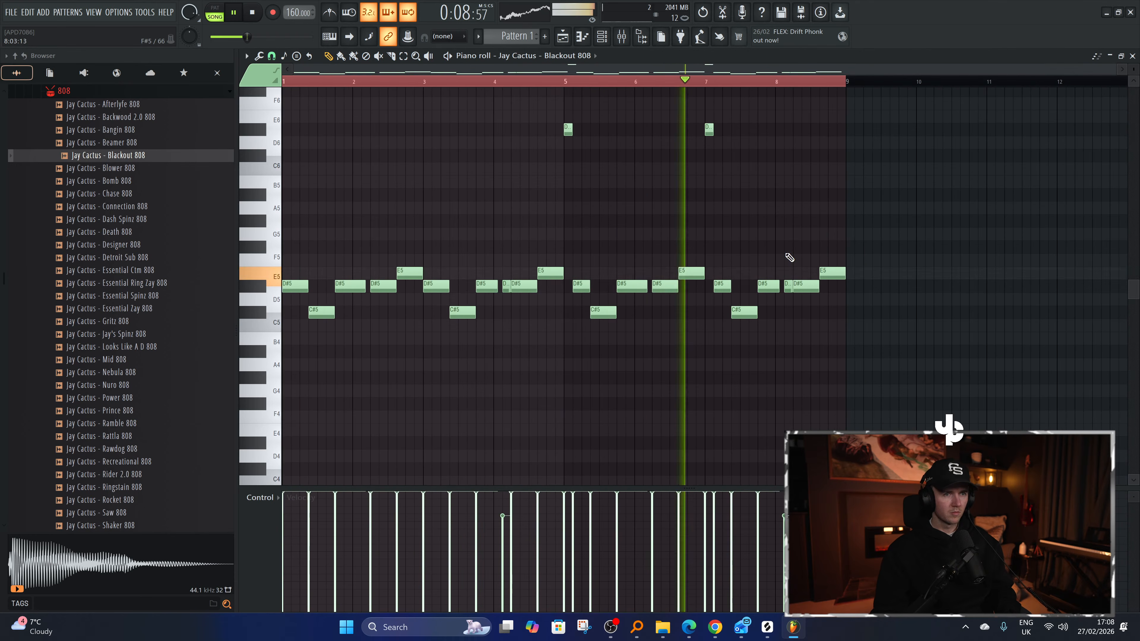
{"action": "scroll", "coordinate": [783, 276], "scroll_direction": "up", "scroll_amount": 3}
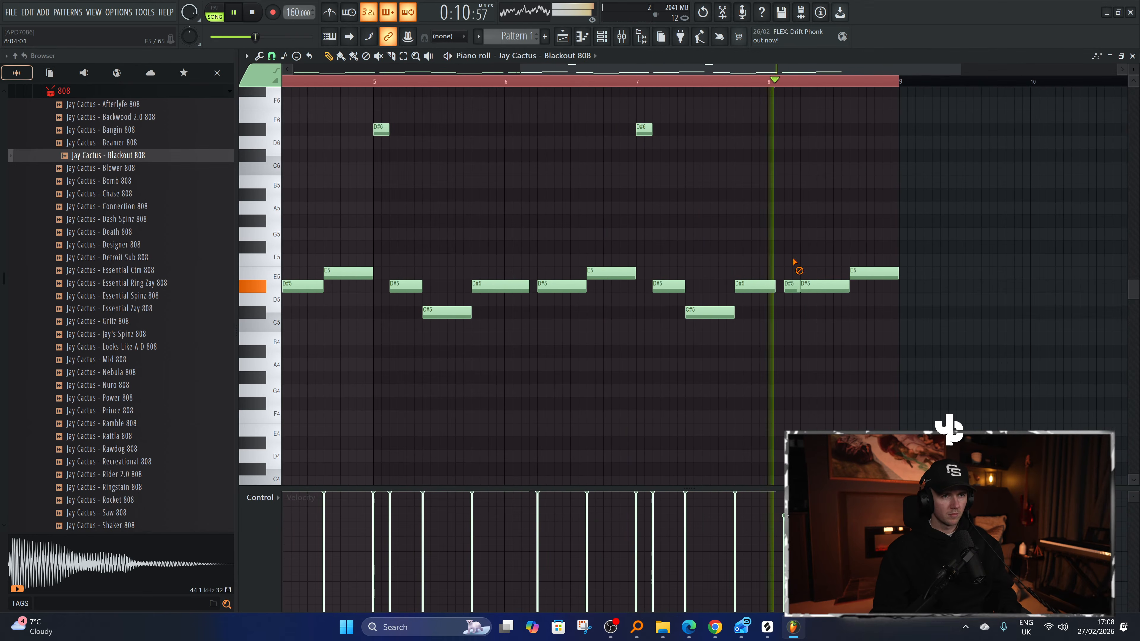
{"action": "scroll", "coordinate": [796, 249], "scroll_direction": "down", "scroll_amount": 2}
{"action": "key", "text": "ctrl+a"}
{"action": "left_click", "coordinate": [602, 35]}
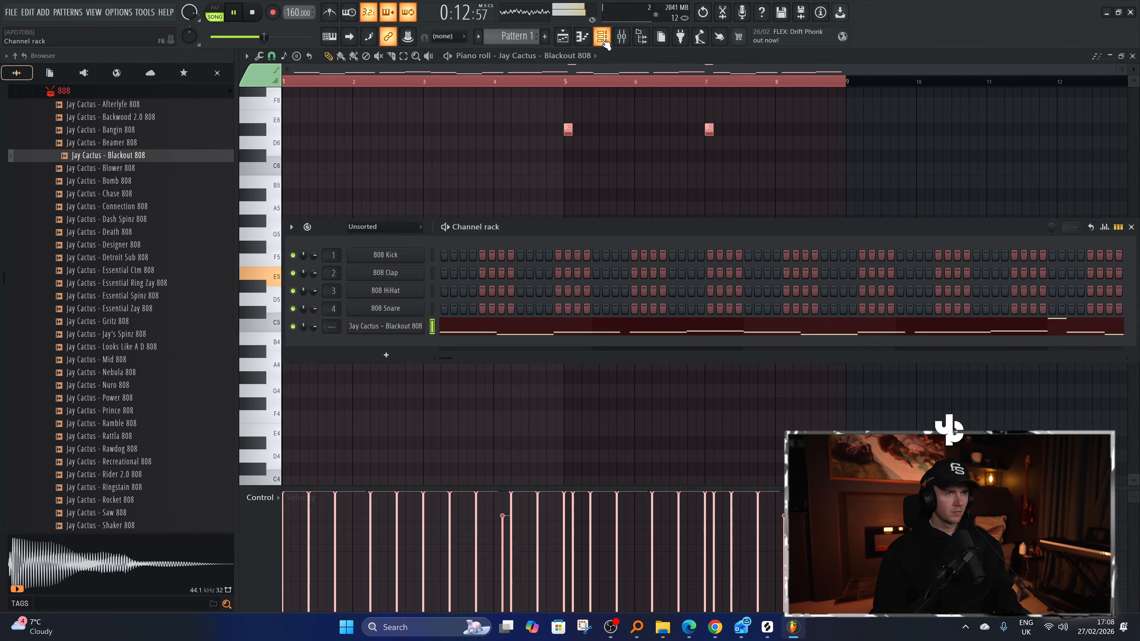
{"action": "left_click", "coordinate": [569, 39]}
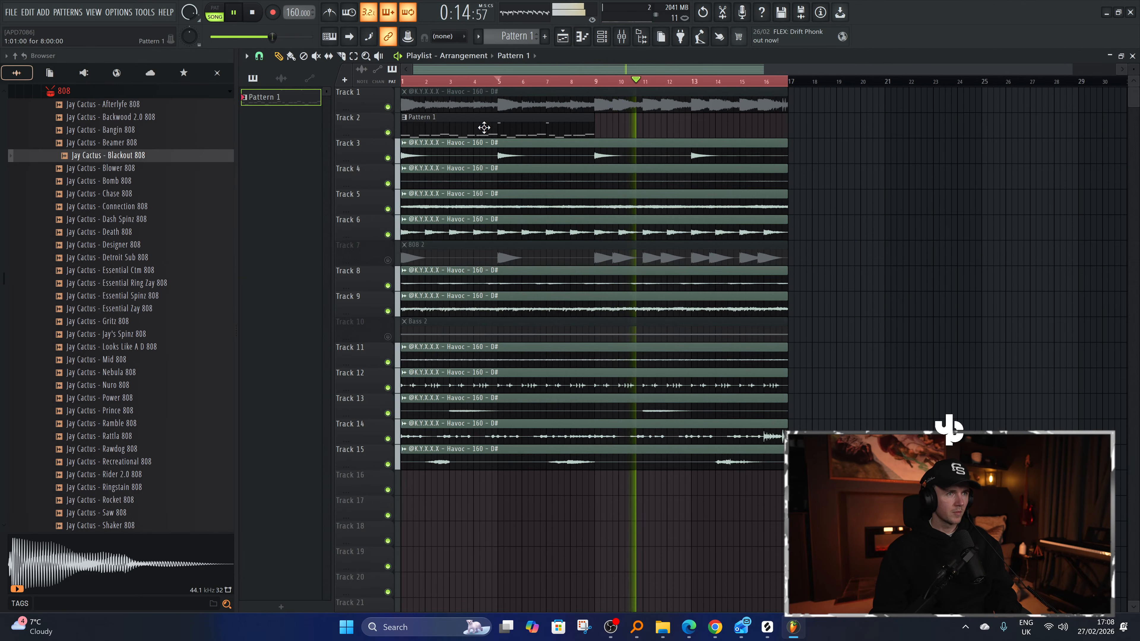
{"action": "left_click", "coordinate": [613, 128]}
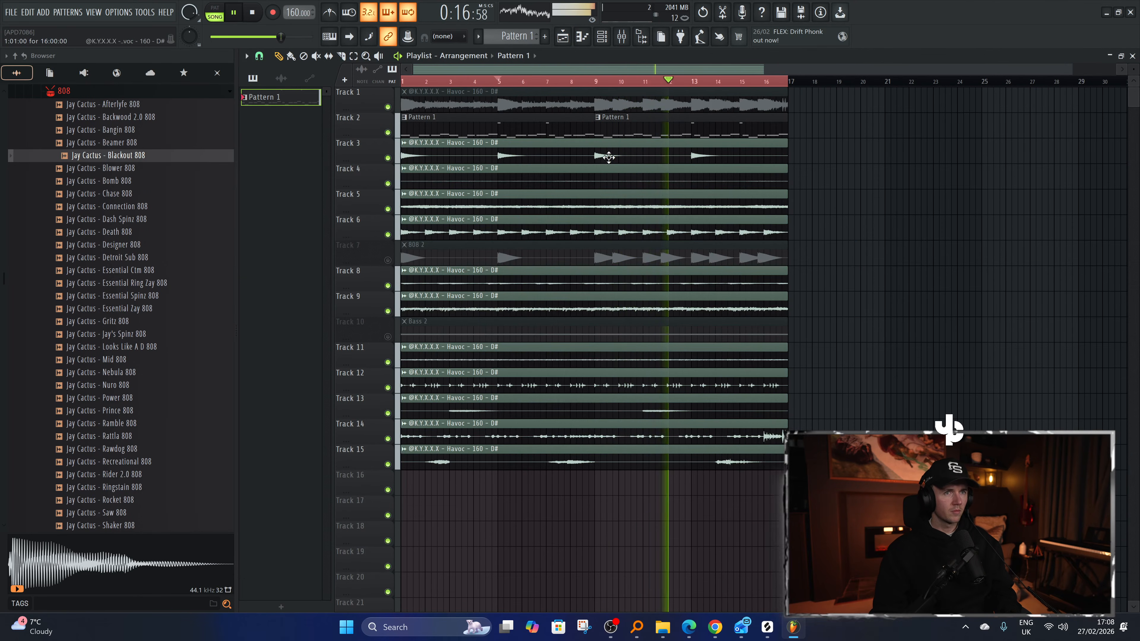
Show the Channel rack and expand the Magma Drum Kit's Open Hats folder in the Browser.
{"action": "key", "text": "F6"}
{"action": "left_click", "coordinate": [112, 93]}
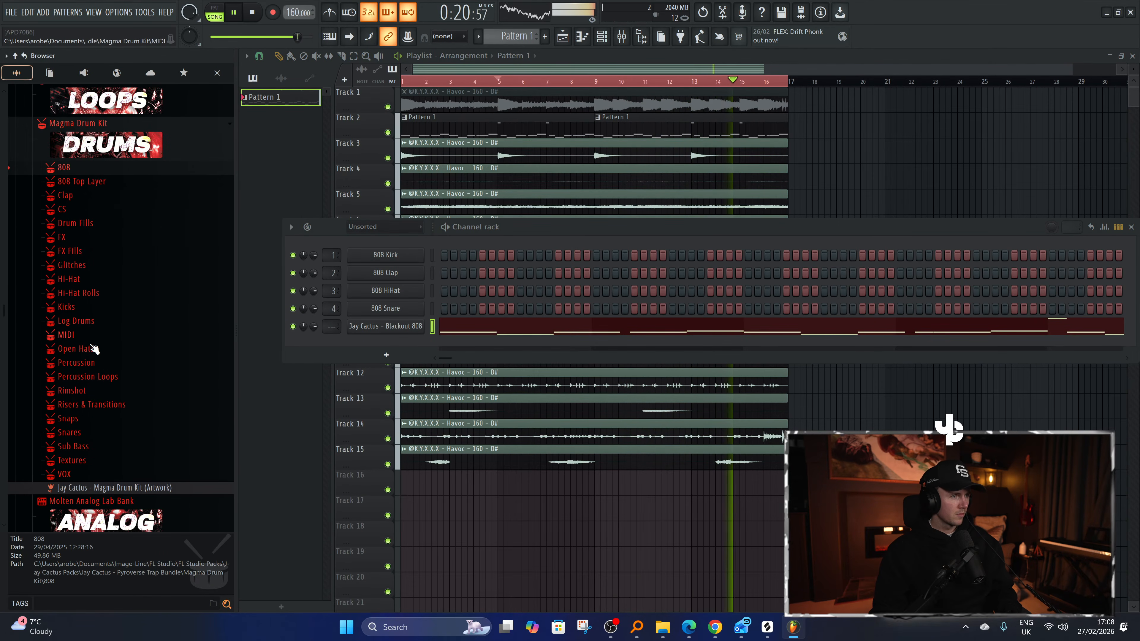
{"action": "left_click", "coordinate": [92, 348]}
{"action": "left_click", "coordinate": [103, 182]}
{"action": "left_click", "coordinate": [100, 194]}
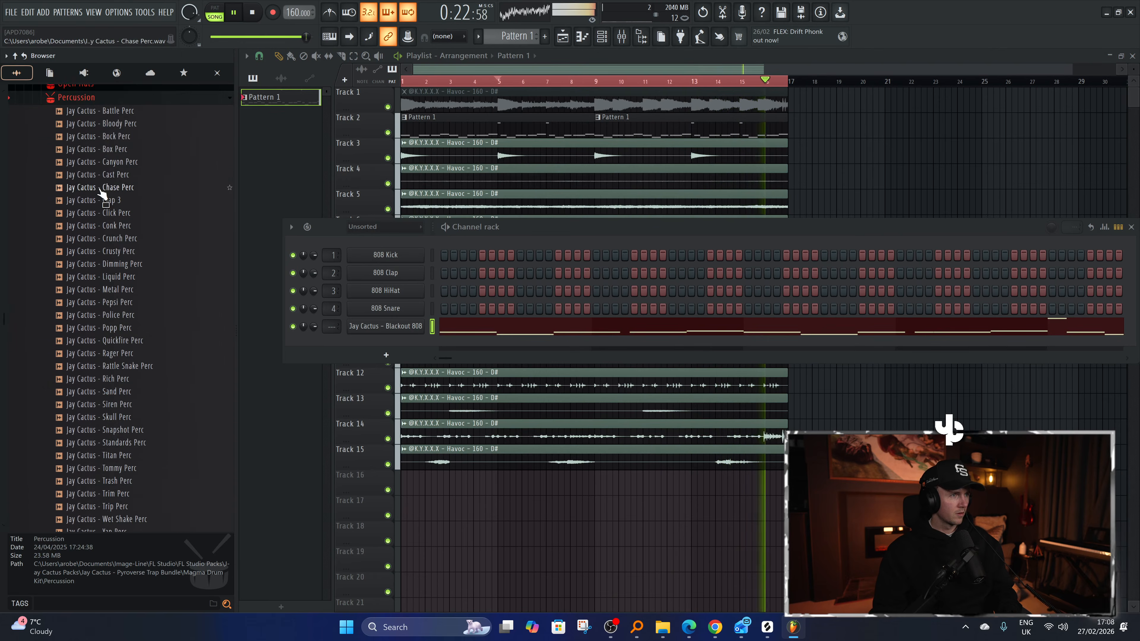
{"action": "left_click", "coordinate": [100, 94]}
{"action": "left_click", "coordinate": [101, 232]}
Audition the Open Hats samples, add Jay Cactus - Delayed Open Hat as a new channel and turn on Cut itself.
{"action": "left_click", "coordinate": [108, 255]}
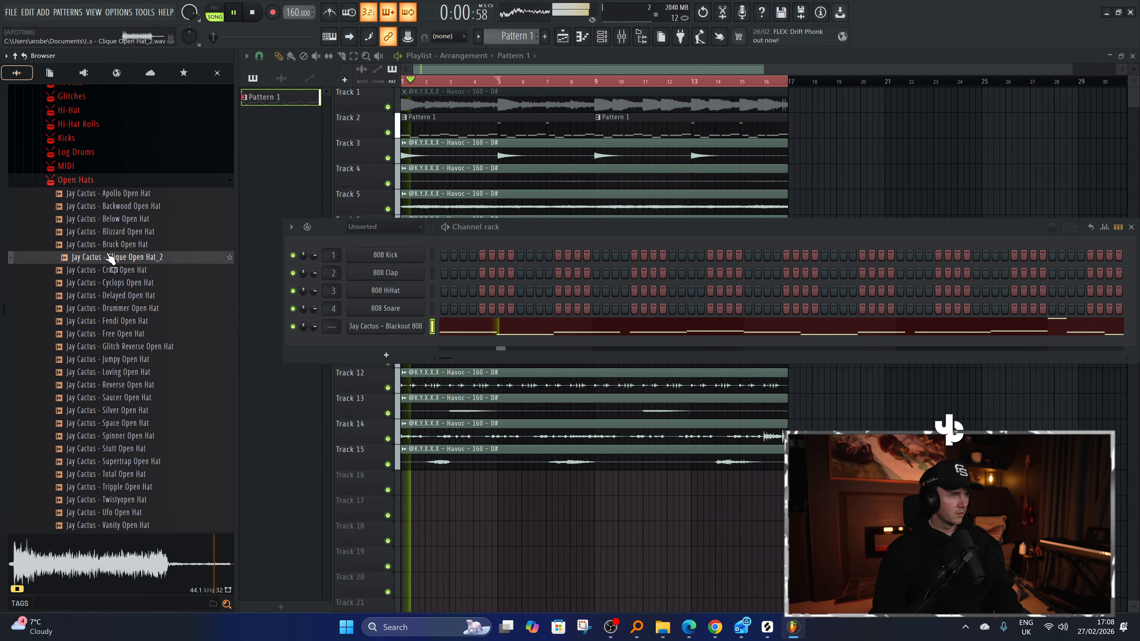
{"action": "left_click", "coordinate": [115, 243]}
{"action": "left_click", "coordinate": [131, 208]}
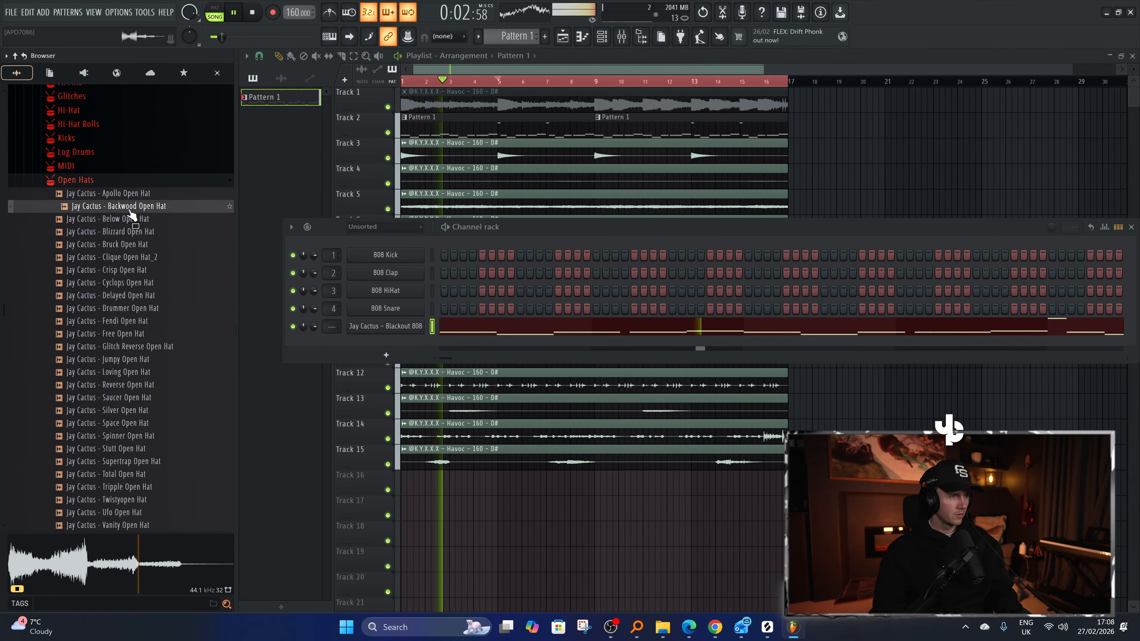
{"action": "left_click", "coordinate": [130, 257]}
{"action": "left_click", "coordinate": [129, 296]}
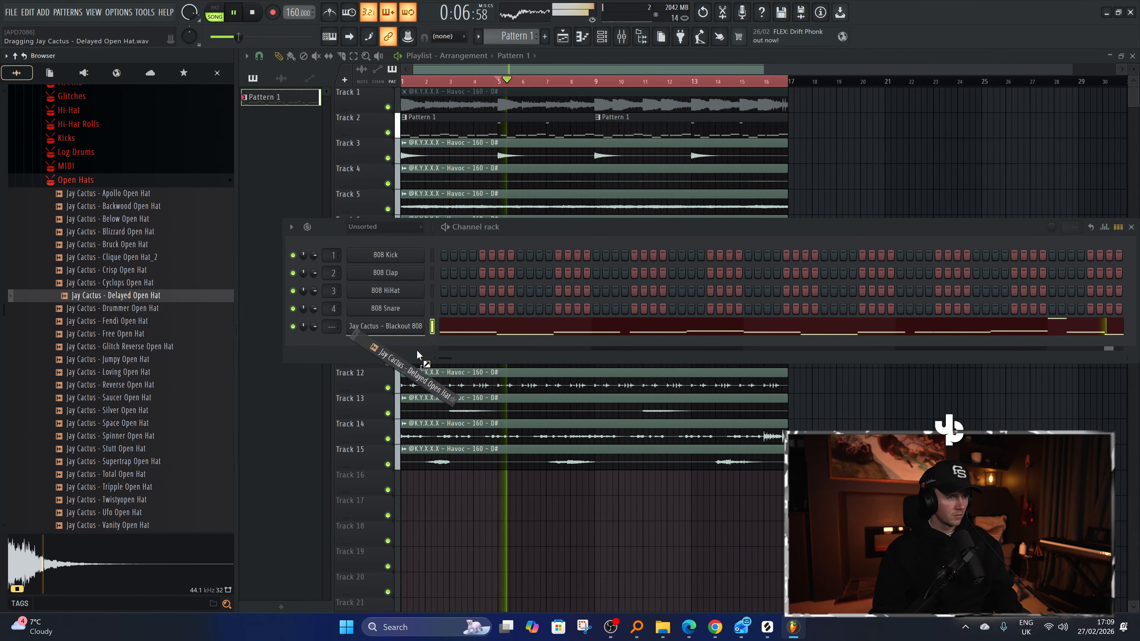
{"action": "left_click_drag", "start_coordinate": [417, 350], "coordinate": [410, 346]}
{"action": "right_click", "coordinate": [408, 345]}
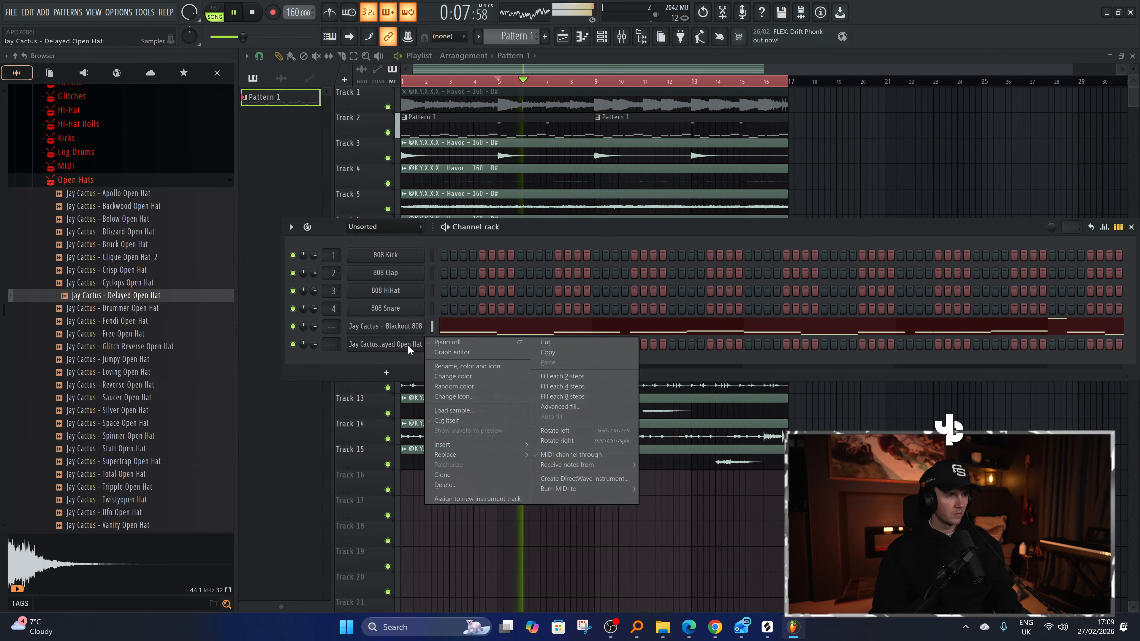
{"action": "left_click", "coordinate": [467, 421]}
Place an open hat hit on the first step of bar 1 and route the Delayed Open Hat channel to mixer track 5.
{"action": "key", "text": "F7"}
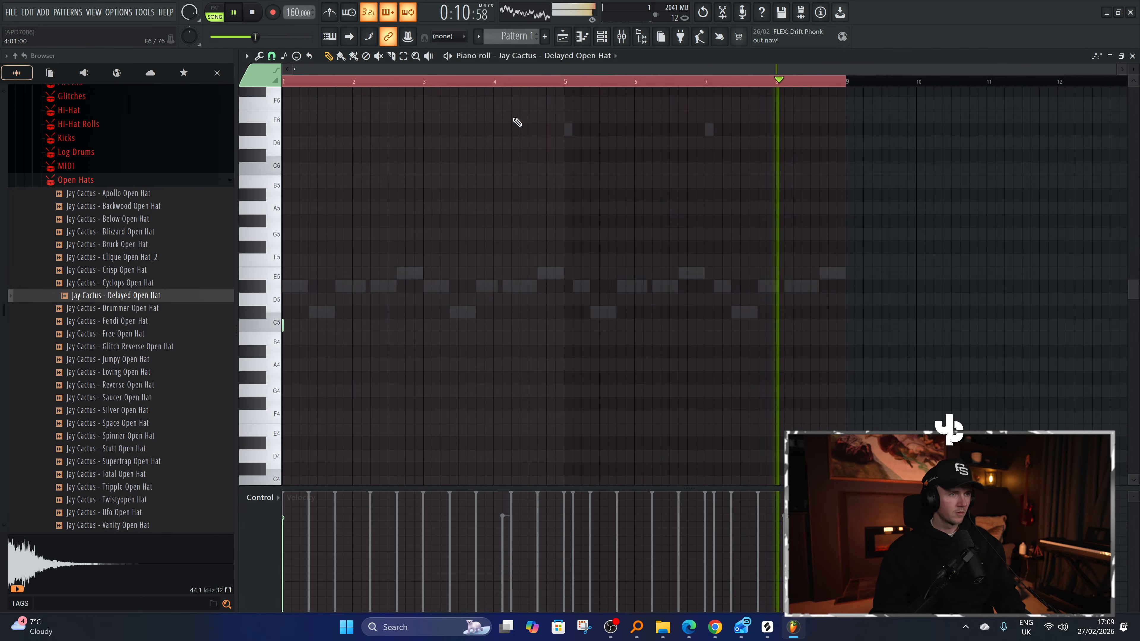
{"action": "left_click", "coordinate": [620, 39]}
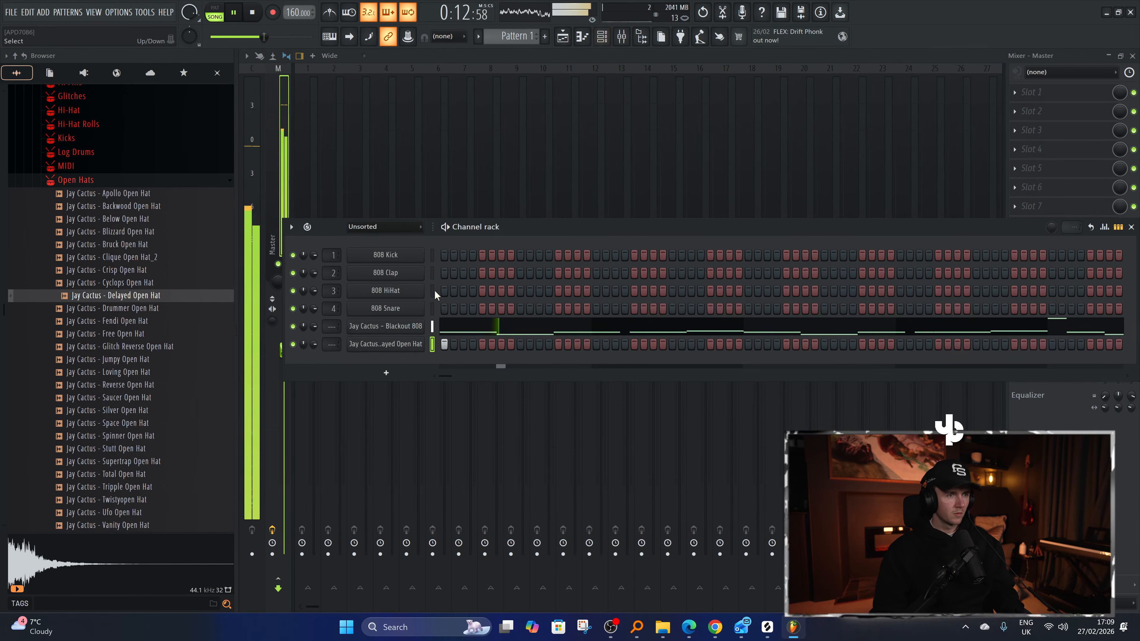
{"action": "key", "text": "ctrl+l"}
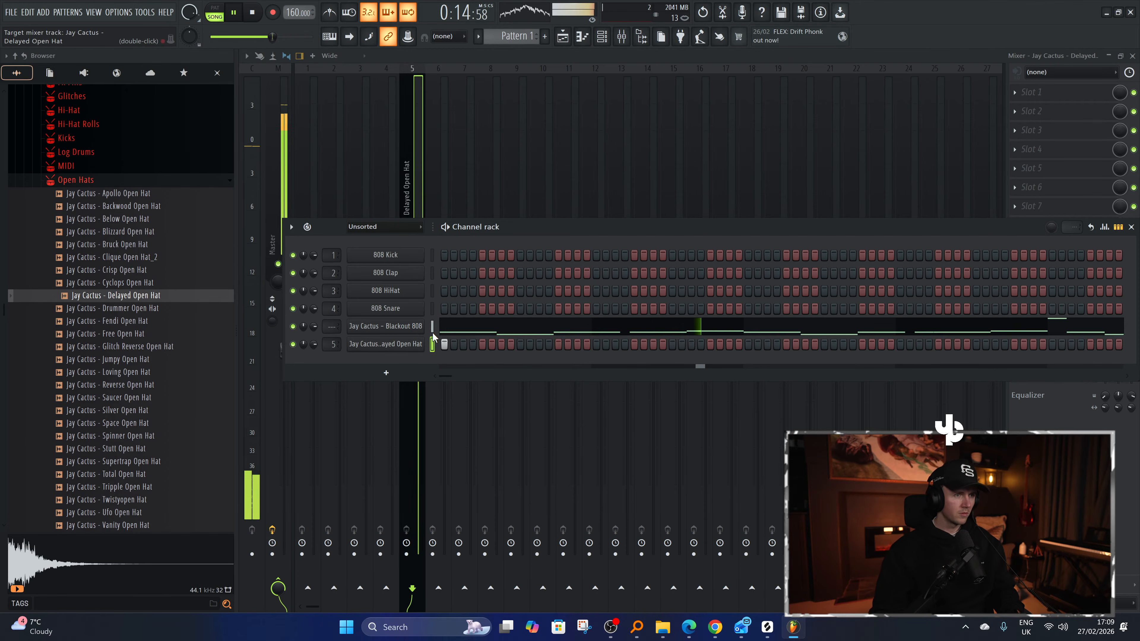
Load Fruity Delay 2 into effect slot 2 of the Delayed Open Hat mixer track.
{"action": "left_click", "coordinate": [1088, 110]}
{"action": "mouse_move", "coordinate": [1072, 125]}
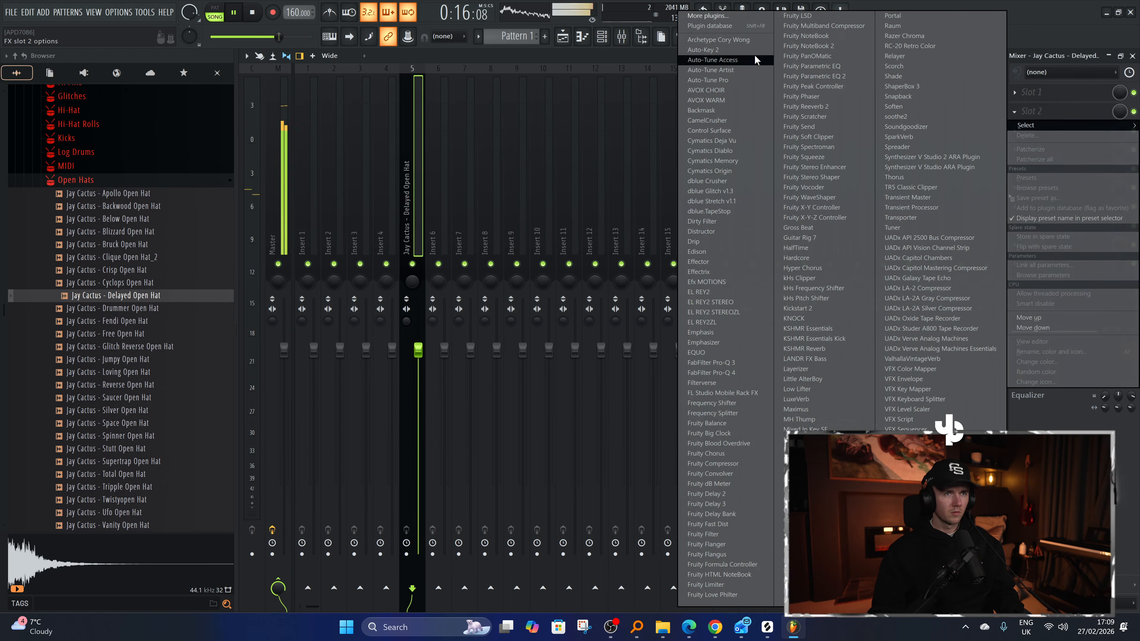
{"action": "left_click", "coordinate": [736, 16]}
{"action": "type", "text": "delay"}
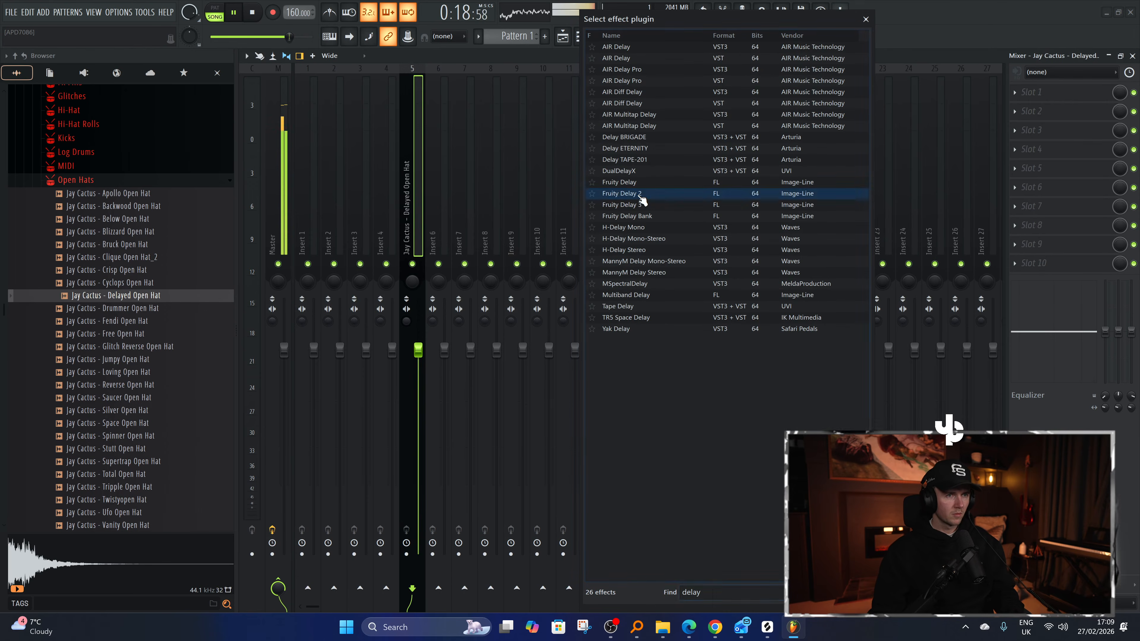
{"action": "double_click", "coordinate": [641, 197]}
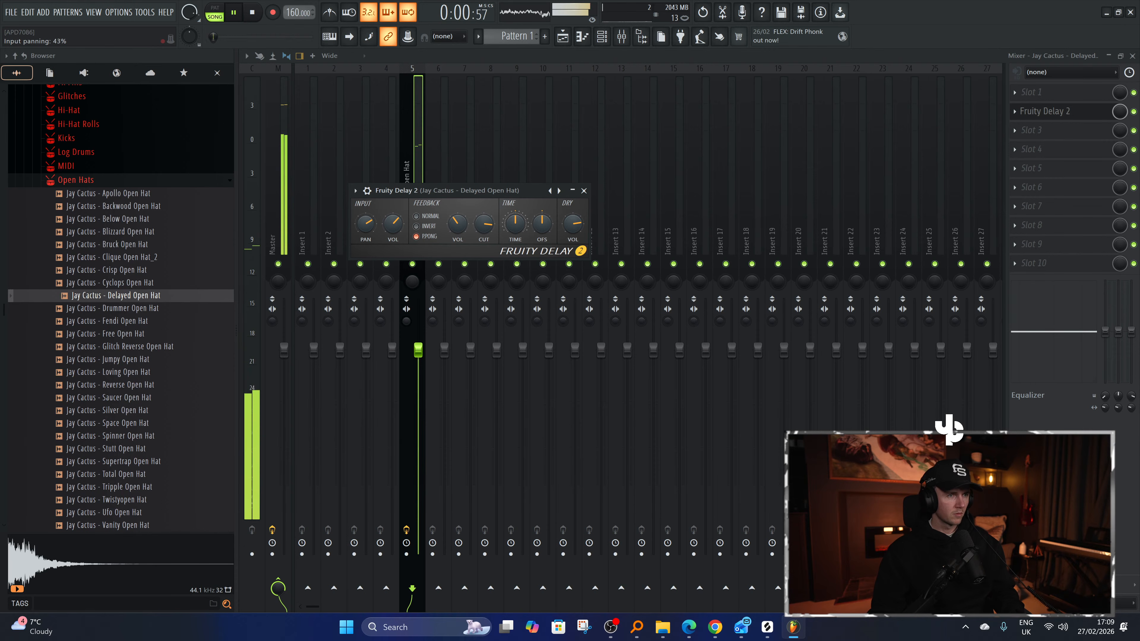
Repeat the open hat hit every two bars so that it also plays at bars 3, 5 and 7.
{"action": "key", "text": "F7"}
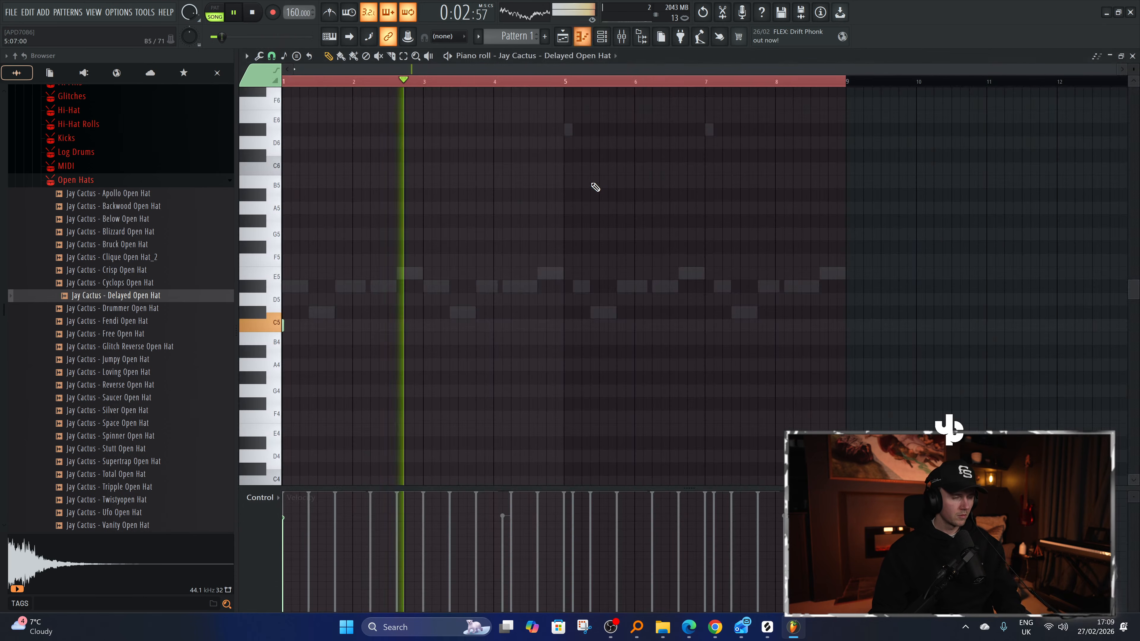
{"action": "left_click_drag", "start_coordinate": [628, 83], "coordinate": [402, 99]}
{"action": "key", "text": "ctrl+b"}
{"action": "key", "text": "ctrl+b"}
{"action": "key", "text": "ctrl+b"}
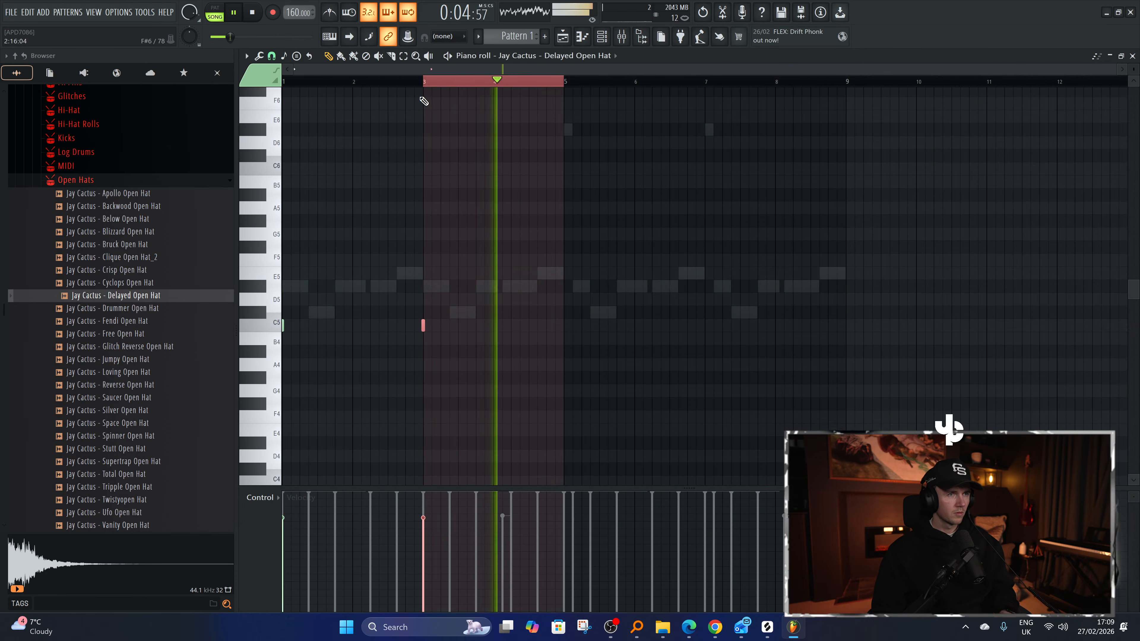
{"action": "key", "text": "ctrl+a"}
{"action": "left_click", "coordinate": [602, 38]}
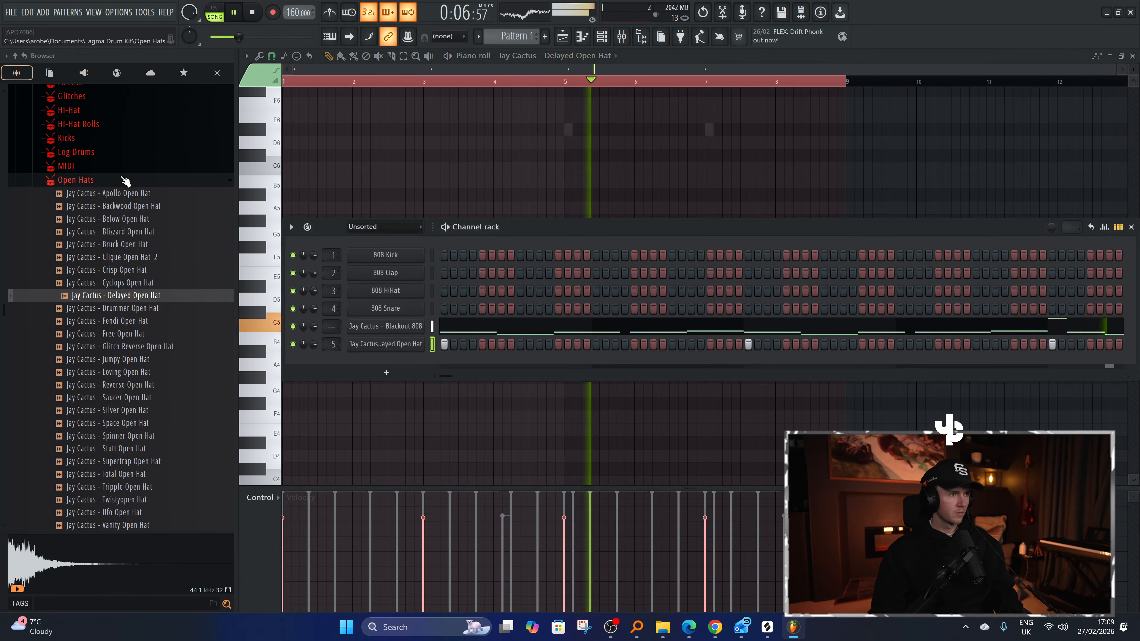
Collapse the Open Hats folder in the Browser and look through the Magma Drum Kit's Snaps folder.
{"action": "left_click", "coordinate": [76, 180]}
{"action": "left_click", "coordinate": [81, 250]}
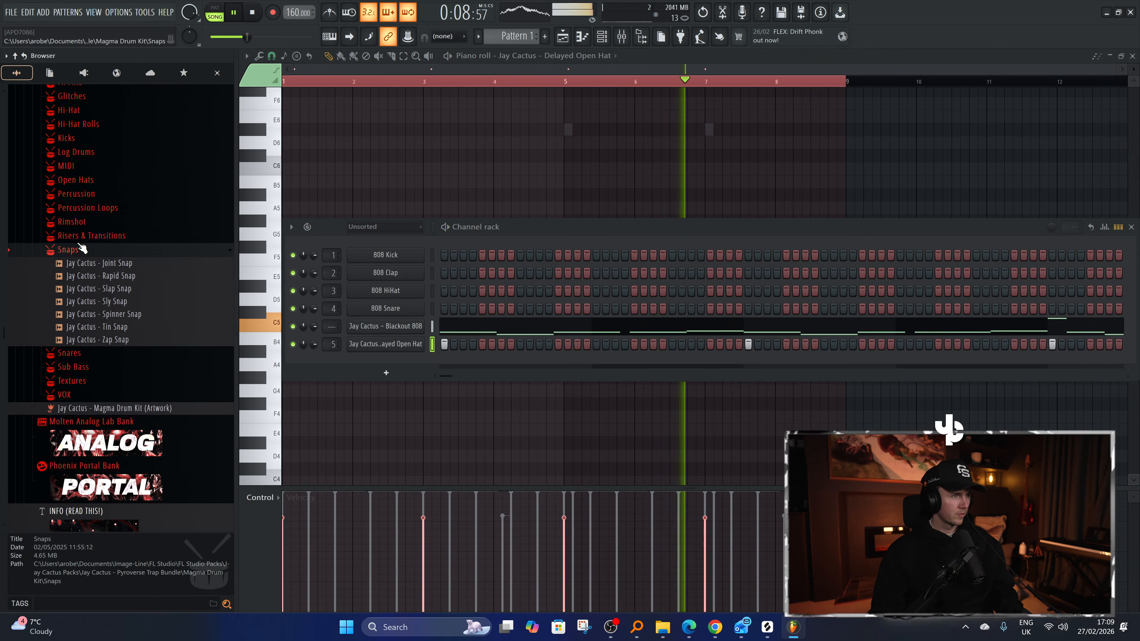
{"action": "left_click", "coordinate": [81, 237]}
{"action": "left_click", "coordinate": [81, 237]}
{"action": "left_click", "coordinate": [84, 250]}
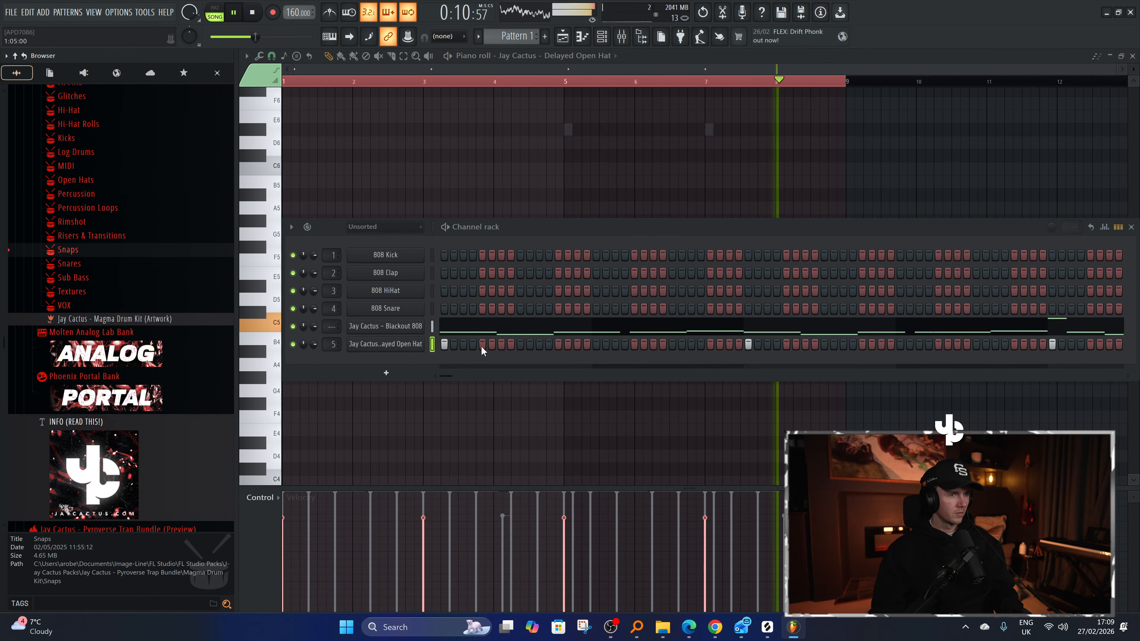
Delete the open hat hits at bars 3 and 7 in the Piano roll.
{"action": "key", "text": "F6"}
{"action": "key", "text": "ctrl+d"}
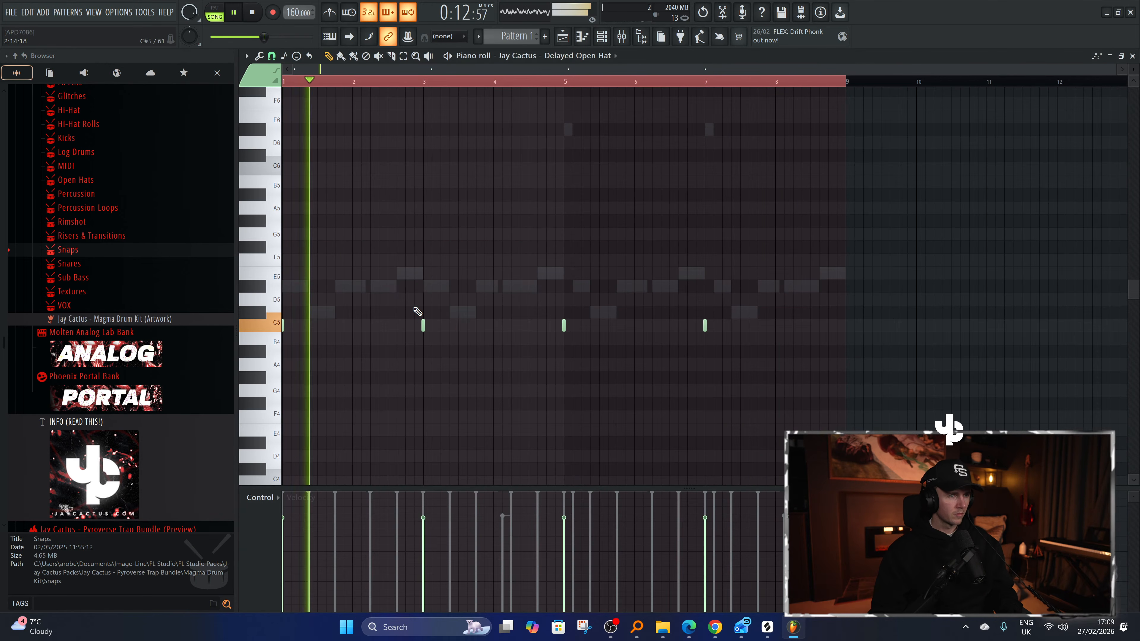
{"action": "right_click", "coordinate": [423, 325]}
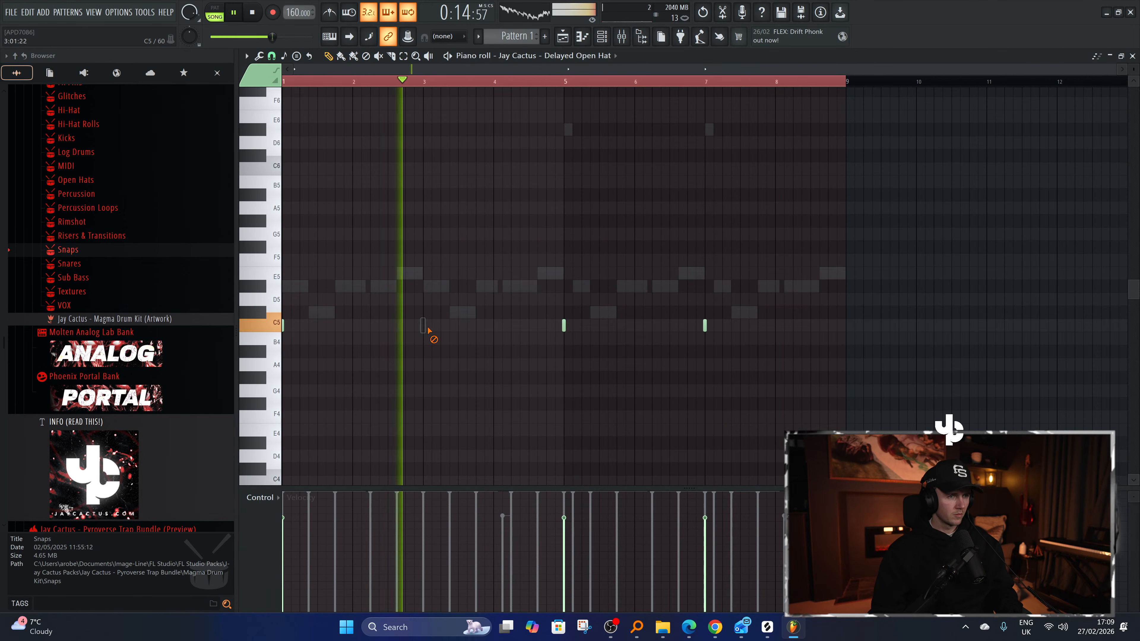
{"action": "right_click", "coordinate": [705, 325]}
Audition samples in the Snares folder and add Jay Cactus - Essential Snare 3 as a new channel.
{"action": "key", "text": "F6"}
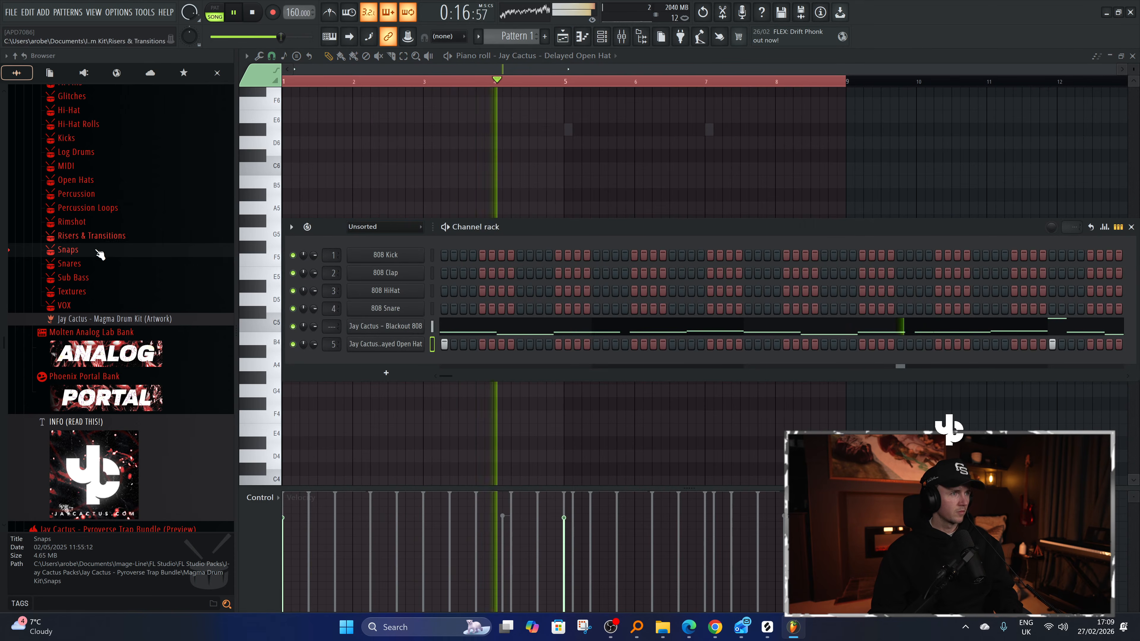
{"action": "left_click", "coordinate": [83, 253]}
{"action": "left_click", "coordinate": [83, 253]}
{"action": "left_click", "coordinate": [84, 261]}
{"action": "left_click", "coordinate": [101, 286]}
{"action": "left_click", "coordinate": [114, 310]}
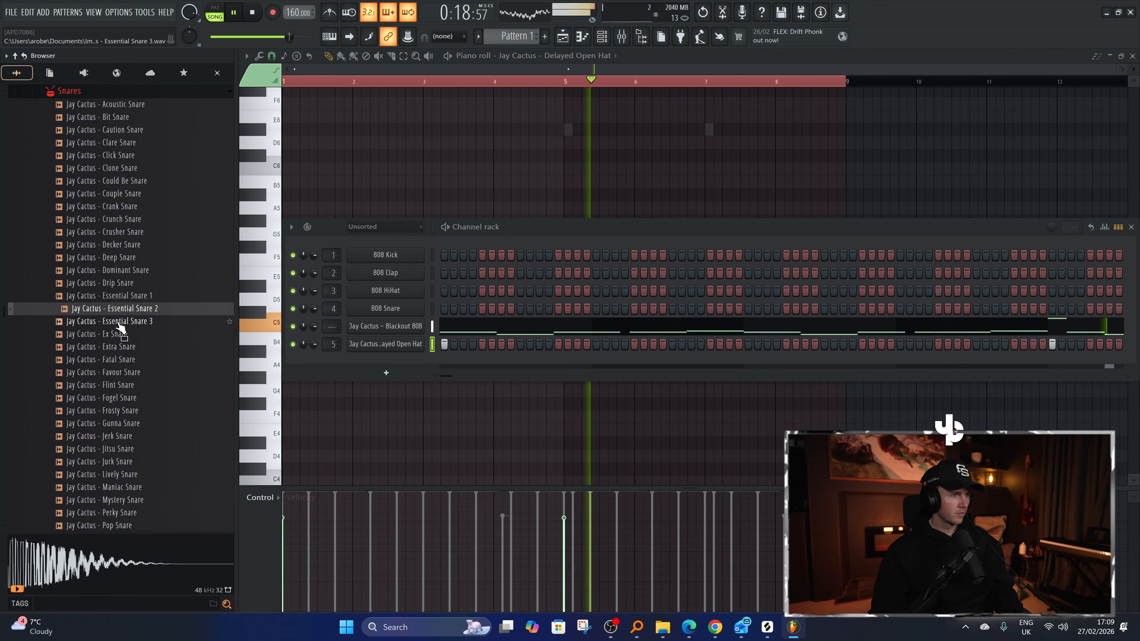
{"action": "left_click", "coordinate": [120, 320]}
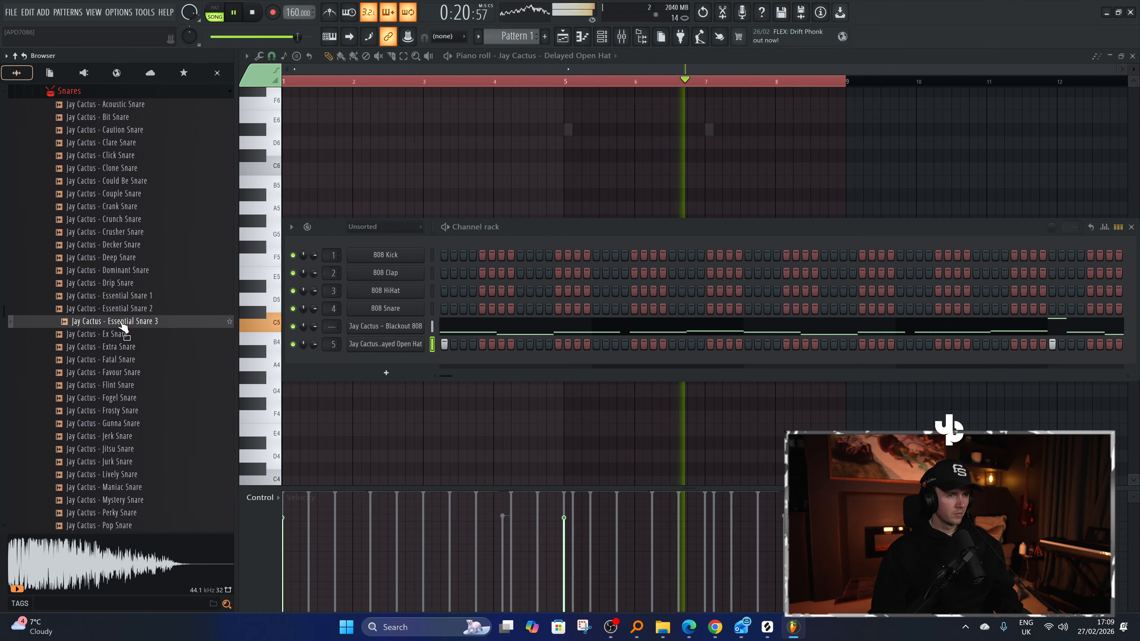
{"action": "left_click_drag", "start_coordinate": [124, 330], "coordinate": [381, 368]}
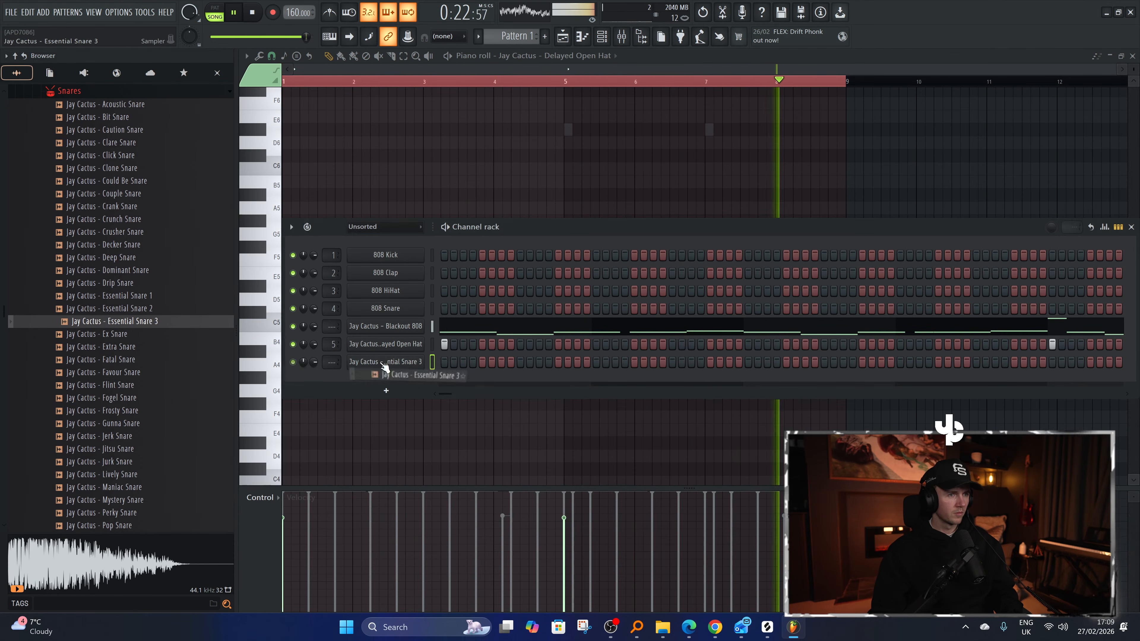
{"action": "left_click", "coordinate": [520, 362]}
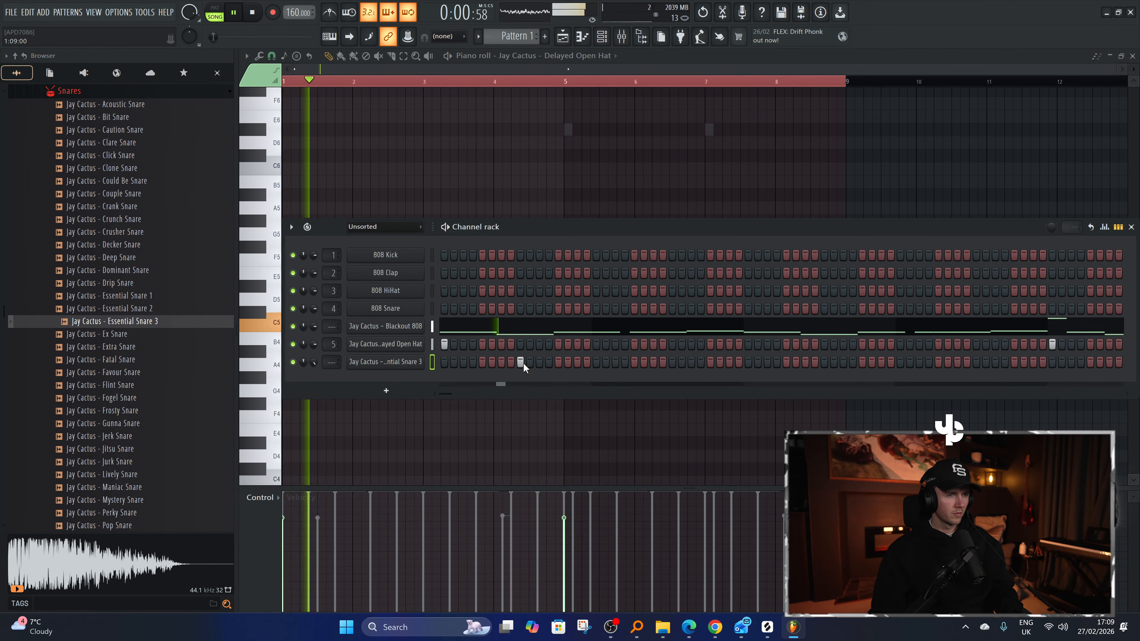
{"action": "left_click", "coordinate": [671, 362]}
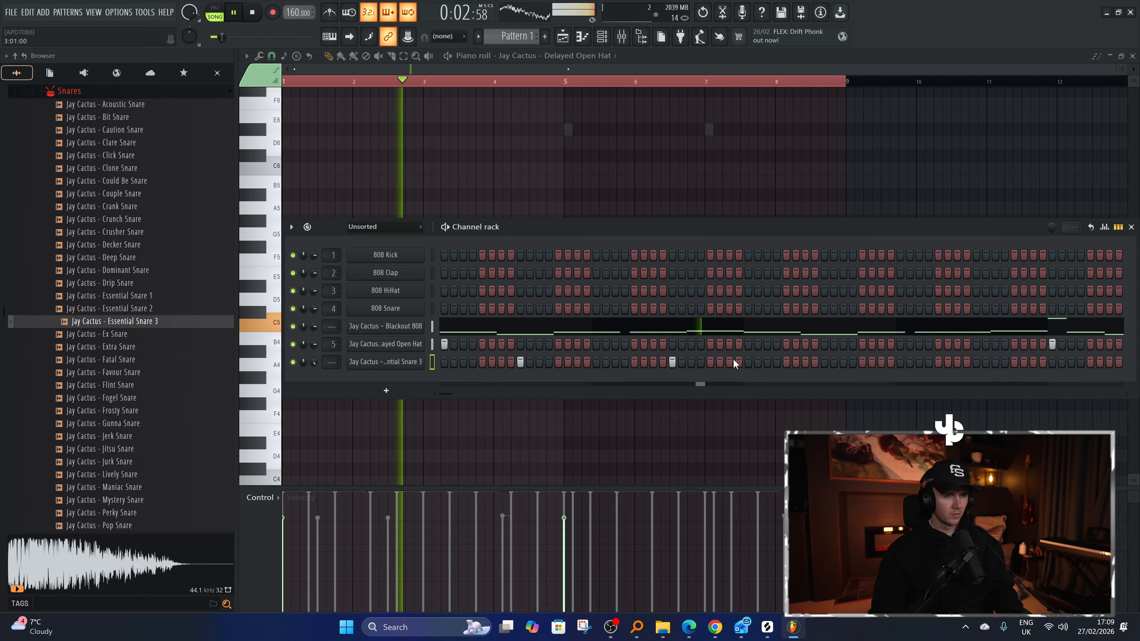
{"action": "left_click", "coordinate": [672, 361]}
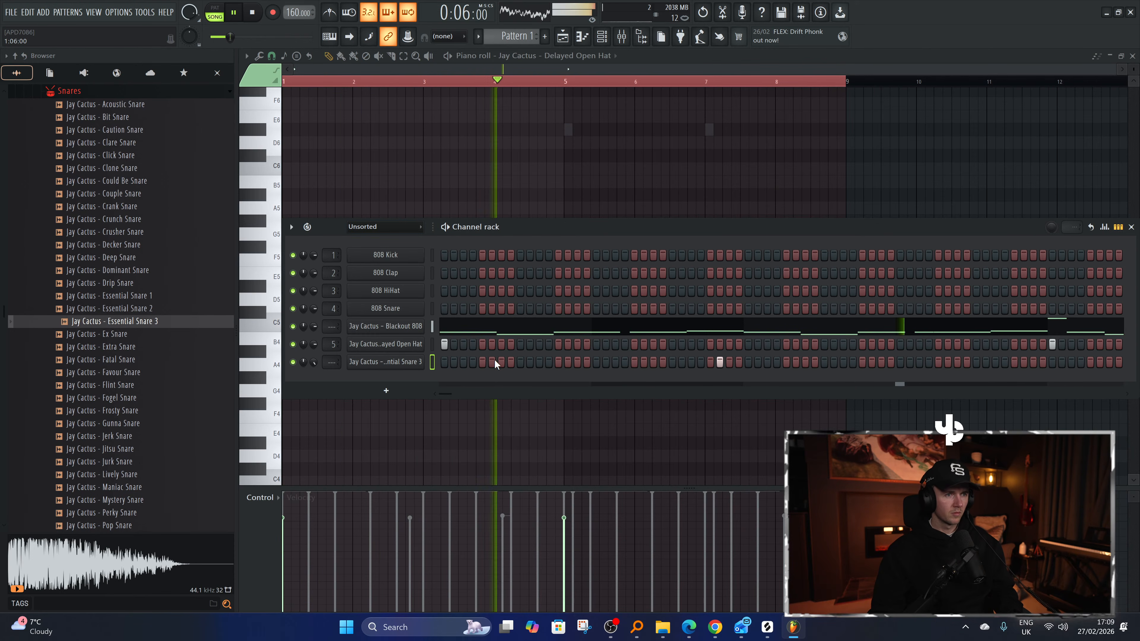
Place Essential Snare 3 hits on step 9 of bars 1 to 4 and on step 15 of bar 2.
{"action": "left_click", "coordinate": [520, 361]}
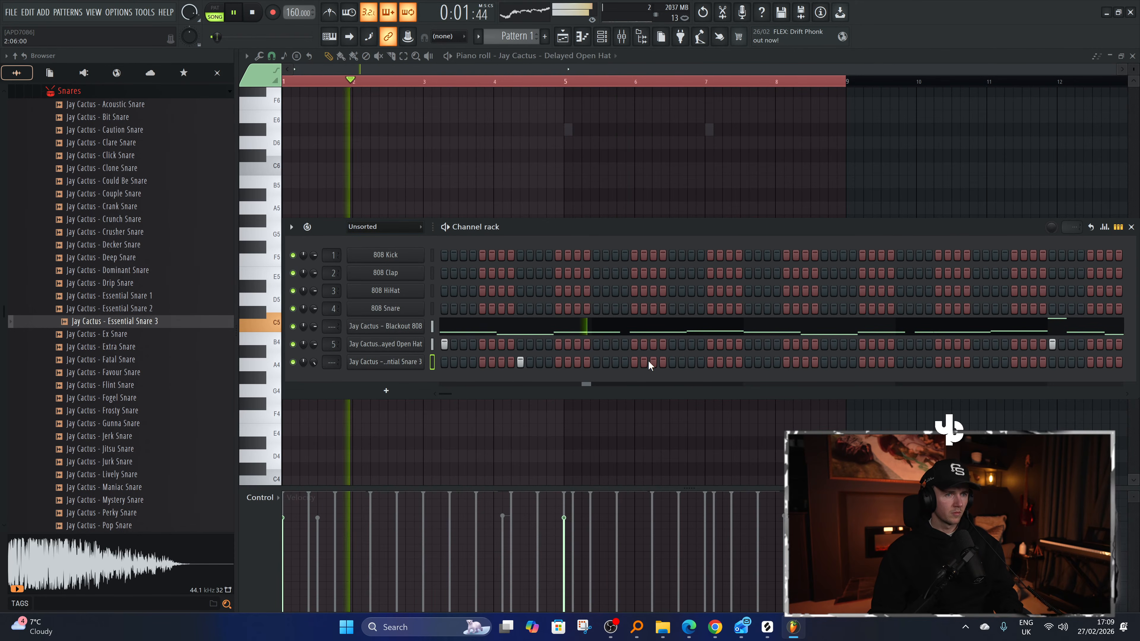
{"action": "left_click", "coordinate": [662, 362]}
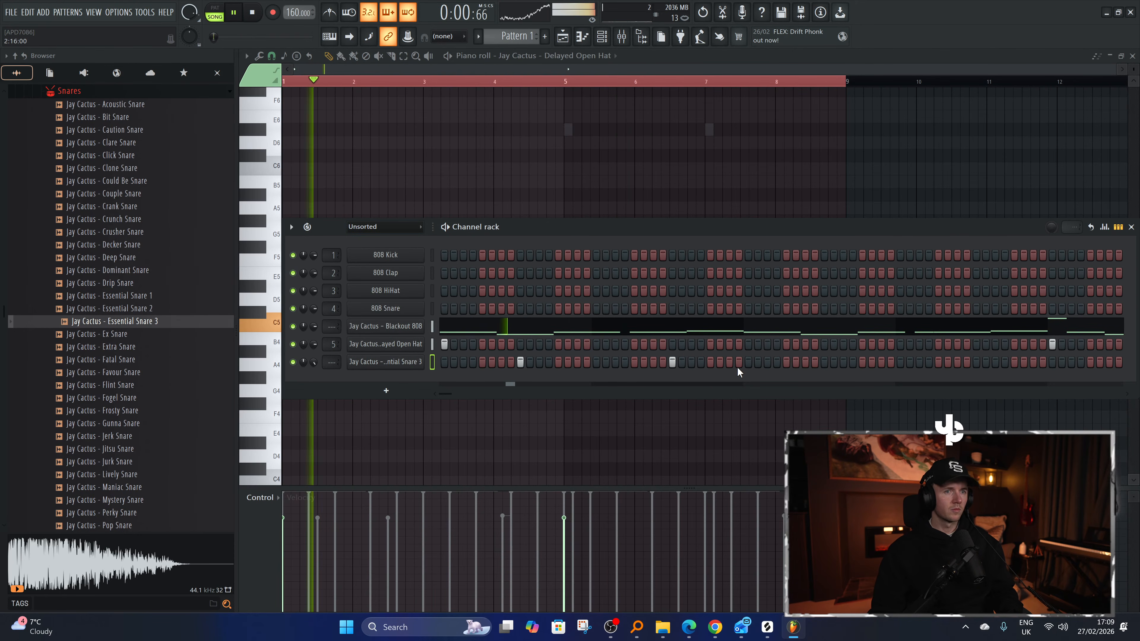
{"action": "left_click", "coordinate": [728, 362]}
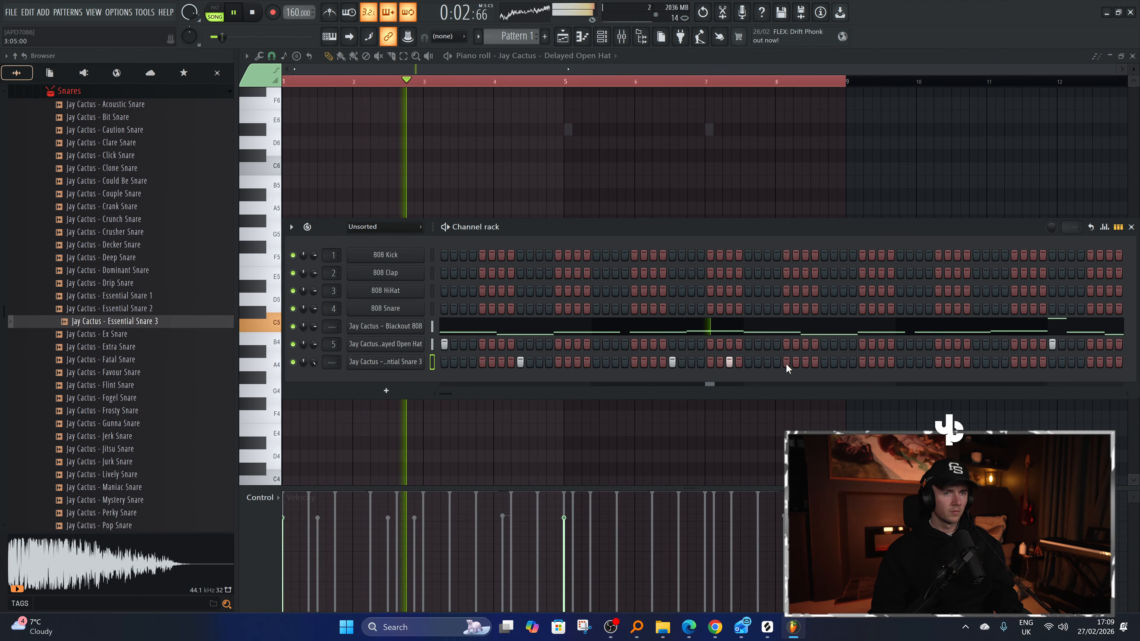
{"action": "left_click", "coordinate": [824, 362]}
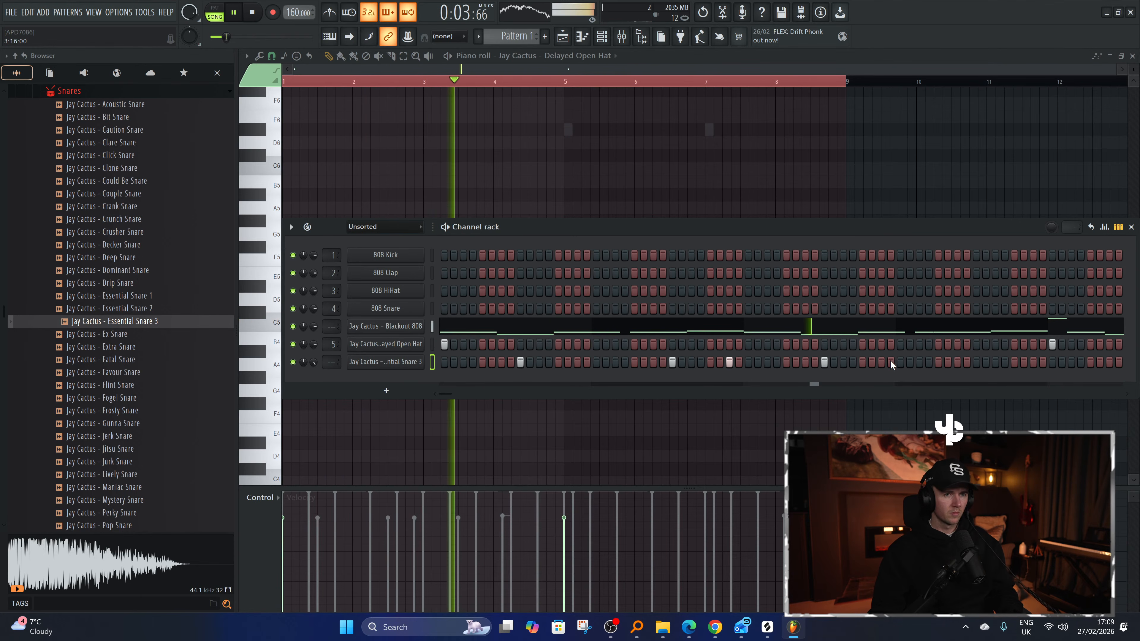
{"action": "left_click", "coordinate": [938, 363]}
{"action": "right_click", "coordinate": [940, 365]}
{"action": "left_click", "coordinate": [975, 364]}
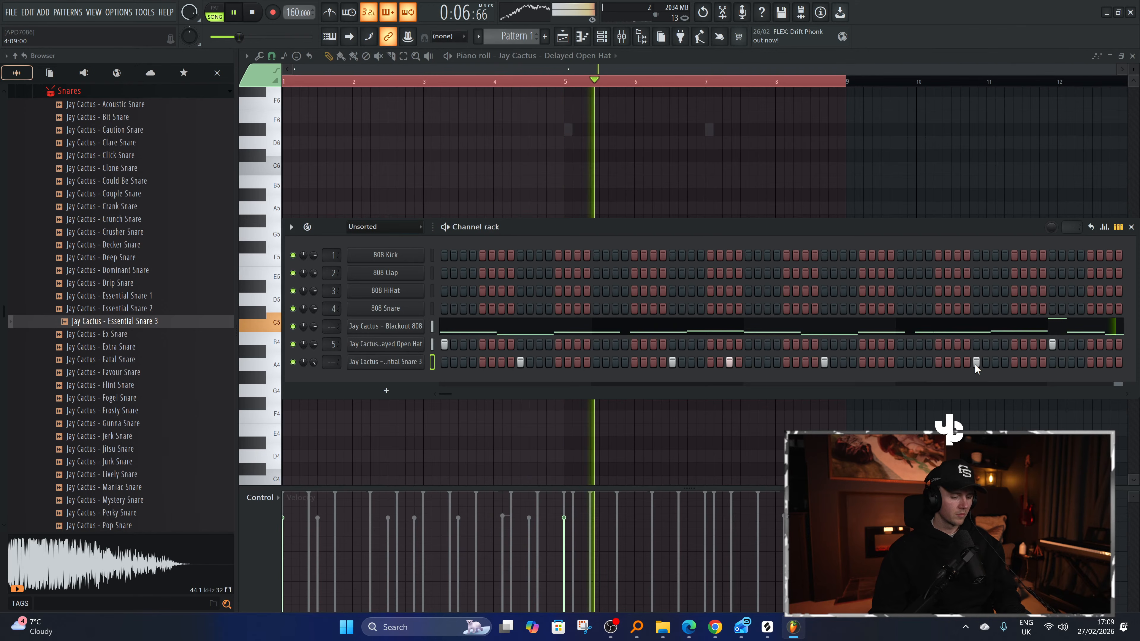
Replace the snare hits in bars 3 and 4 with a copy of the two-bar pattern from bars 1 and 2.
{"action": "key", "text": "F7"}
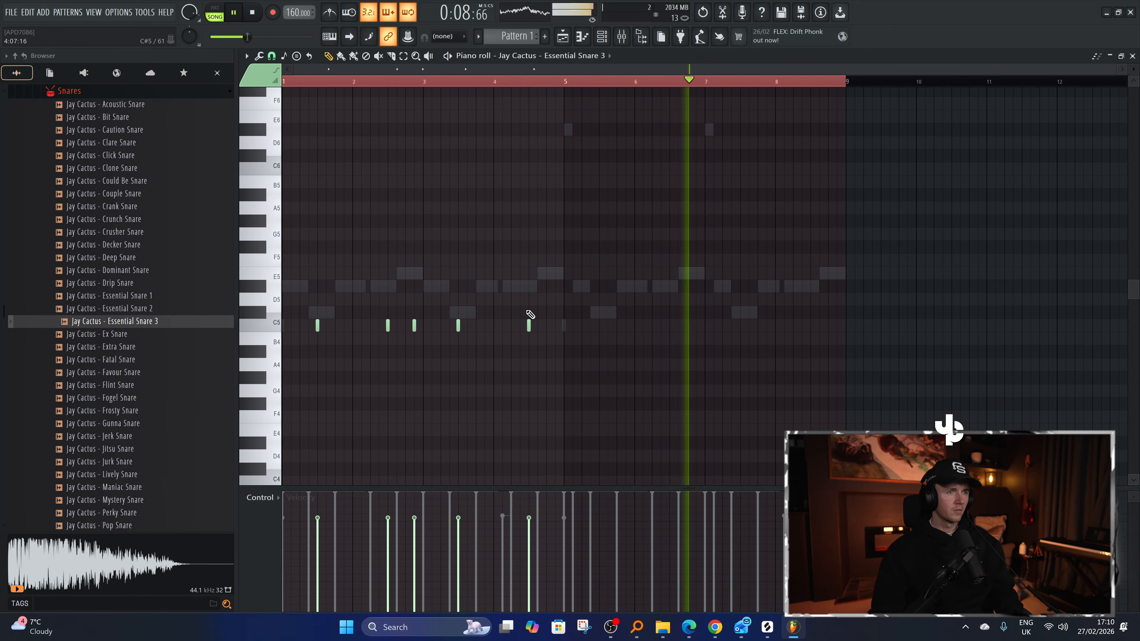
{"action": "right_click", "coordinate": [529, 324]}
{"action": "right_click", "coordinate": [460, 327]}
{"action": "left_click_drag", "start_coordinate": [845, 81], "coordinate": [428, 84]}
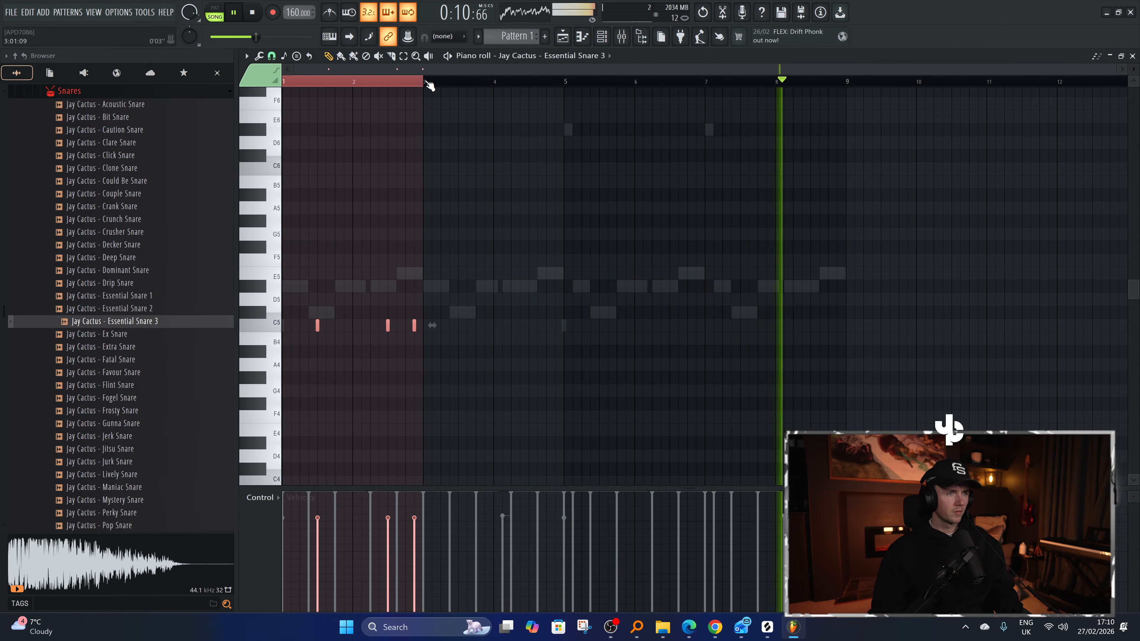
{"action": "key", "text": "ctrl+b"}
{"action": "key", "text": "ctrl+a"}
{"action": "scroll", "coordinate": [358, 262], "scroll_direction": "up", "scroll_amount": 2}
{"action": "scroll", "coordinate": [359, 262], "scroll_direction": "down", "scroll_amount": 2}
{"action": "key", "text": "ctrl+d"}
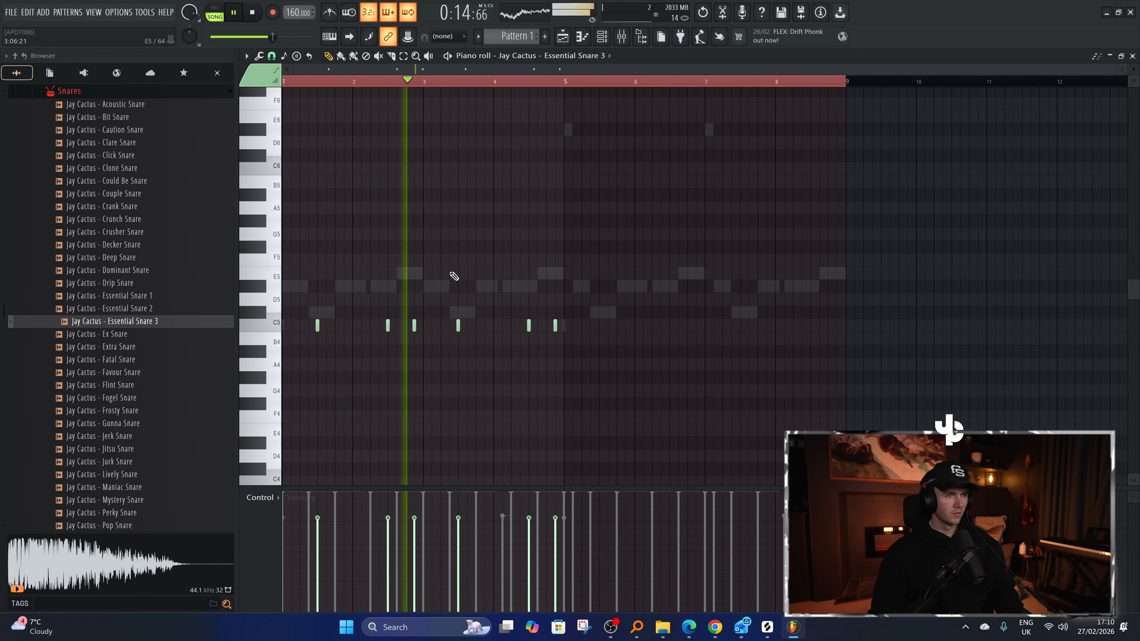
Add an extra C5 snare hit on step 11 of bar 4, between the two existing hits.
{"action": "scroll", "coordinate": [524, 283], "scroll_direction": "up", "scroll_amount": 1}
{"action": "scroll", "coordinate": [523, 283], "scroll_direction": "up", "scroll_amount": 1}
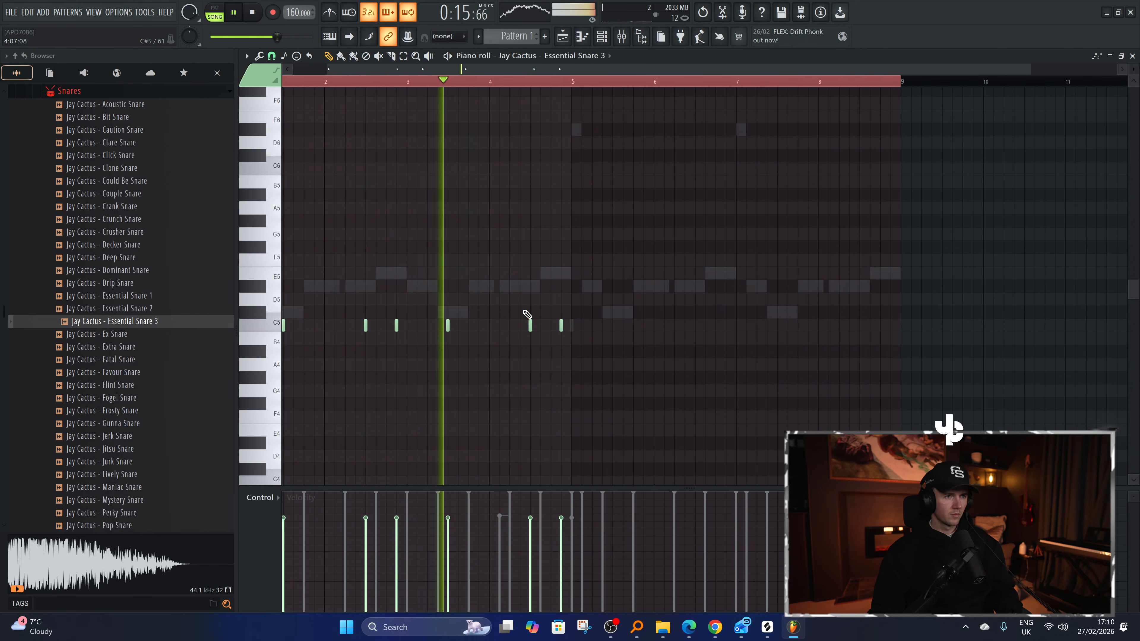
{"action": "left_click", "coordinate": [541, 326]}
{"action": "scroll", "coordinate": [572, 276], "scroll_direction": "up", "scroll_amount": 2}
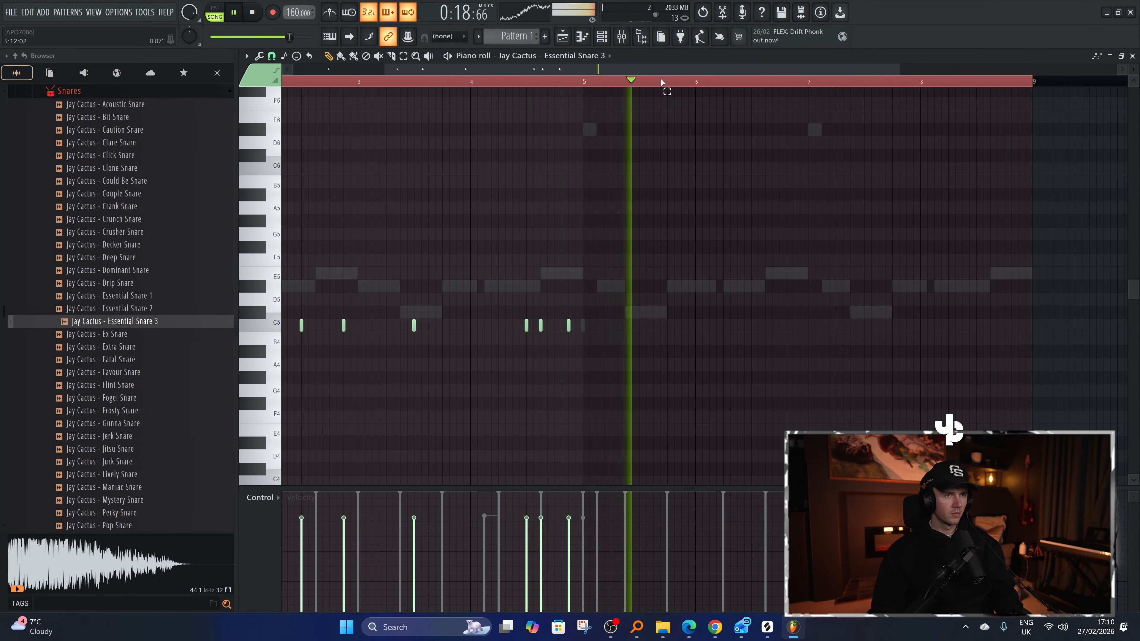
Duplicate the four-bar snare pattern into bars 5 to 8.
{"action": "right_click", "coordinate": [589, 84]}
{"action": "key", "text": "ctrl+b"}
{"action": "left_click", "coordinate": [588, 83]}
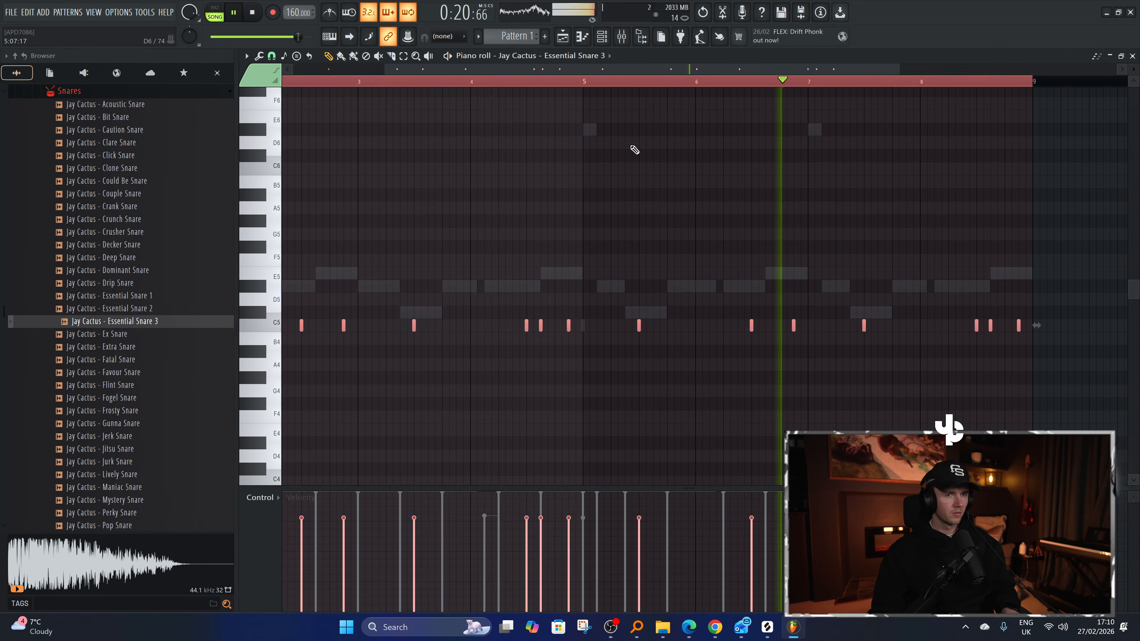
Delete the extra snare hit on step 11 of bar 4.
{"action": "right_click", "coordinate": [541, 326]}
{"action": "scroll", "coordinate": [581, 280], "scroll_direction": "down", "scroll_amount": 2}
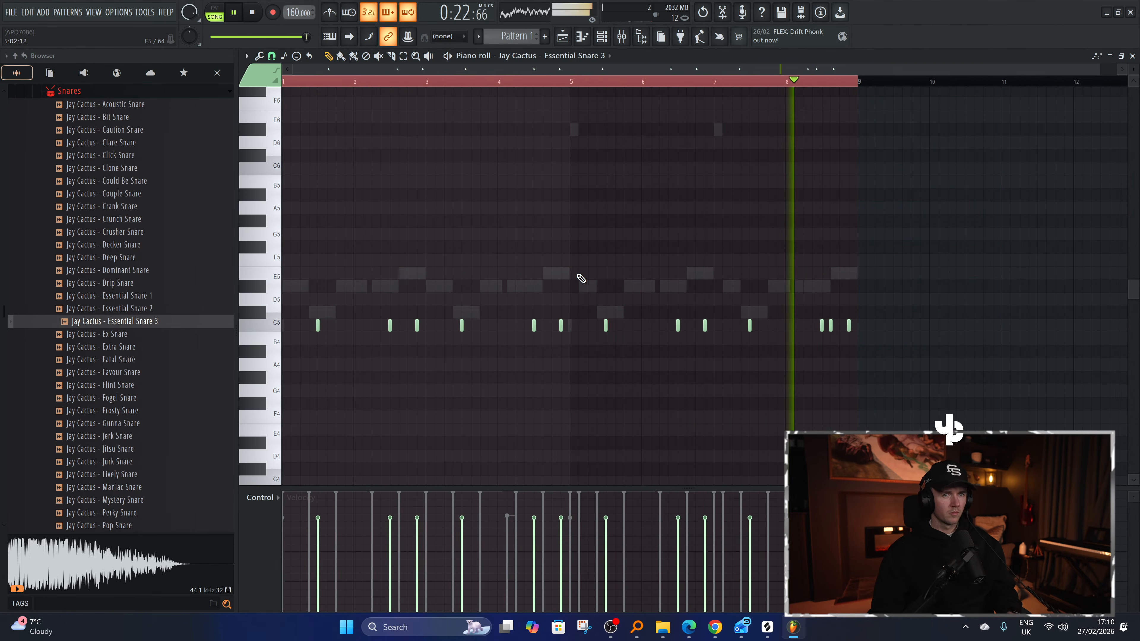
Add Spice Kick from the Magma Drum Kit's Kicks folder as a new channel below Essential Snare 3.
{"action": "left_click", "coordinate": [606, 35]}
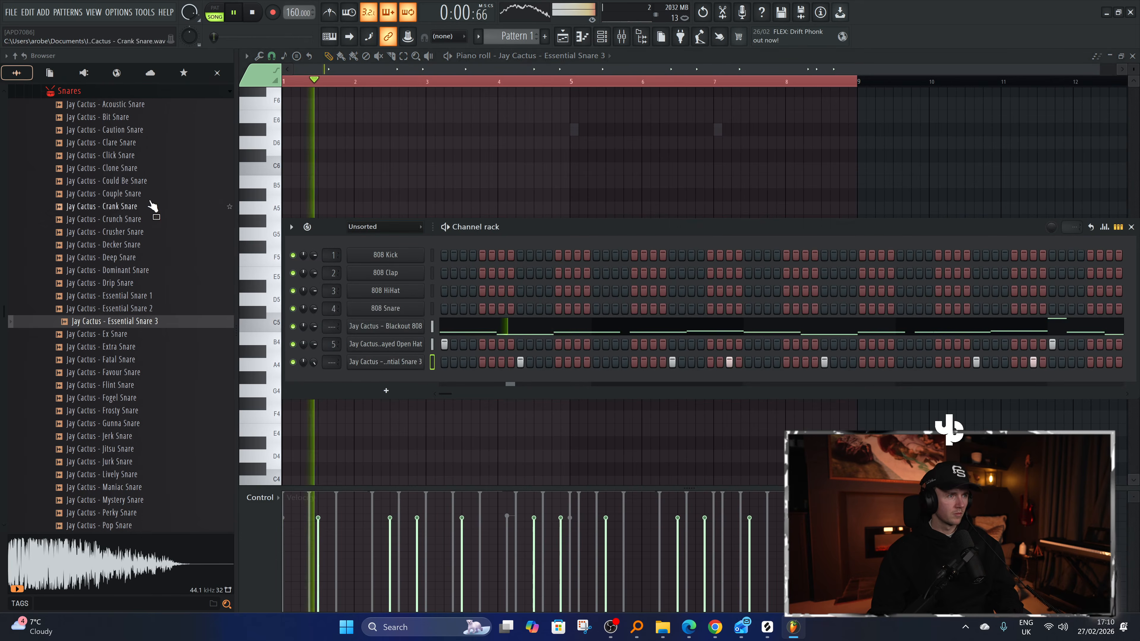
{"action": "scroll", "coordinate": [113, 193], "scroll_direction": "up", "scroll_amount": 5}
{"action": "left_click", "coordinate": [88, 179]}
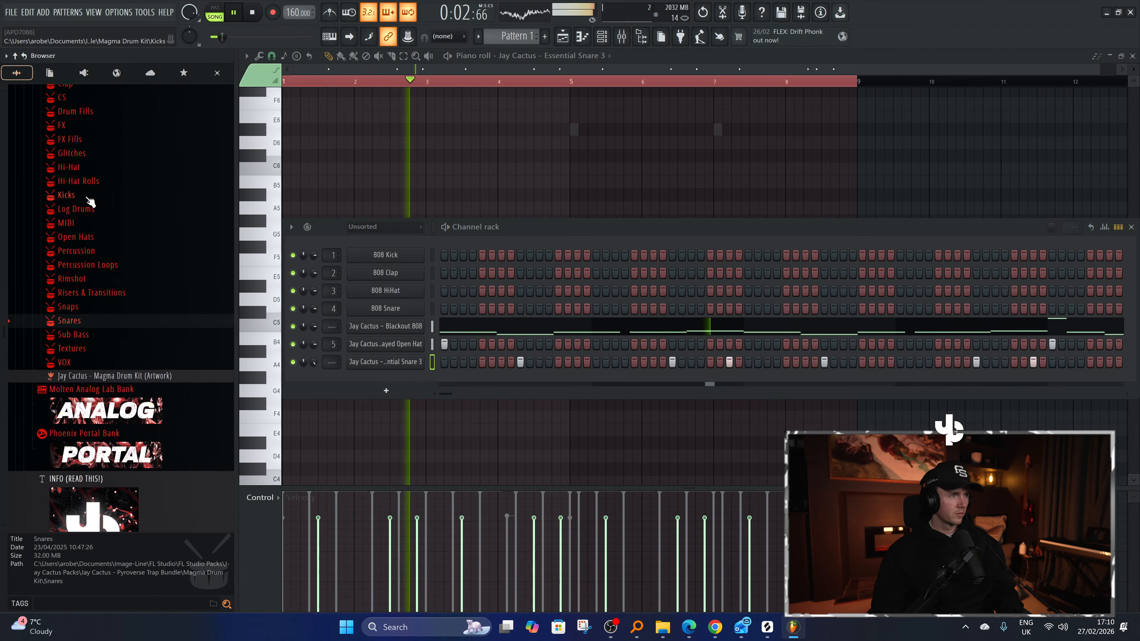
{"action": "left_click", "coordinate": [85, 194]}
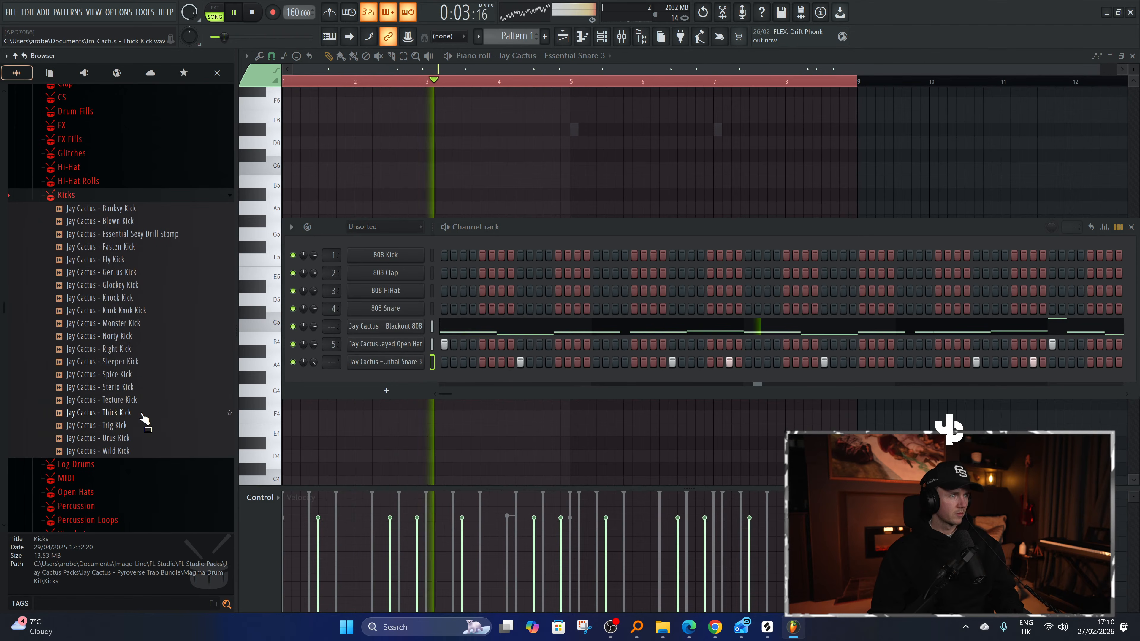
{"action": "left_click", "coordinate": [123, 374]}
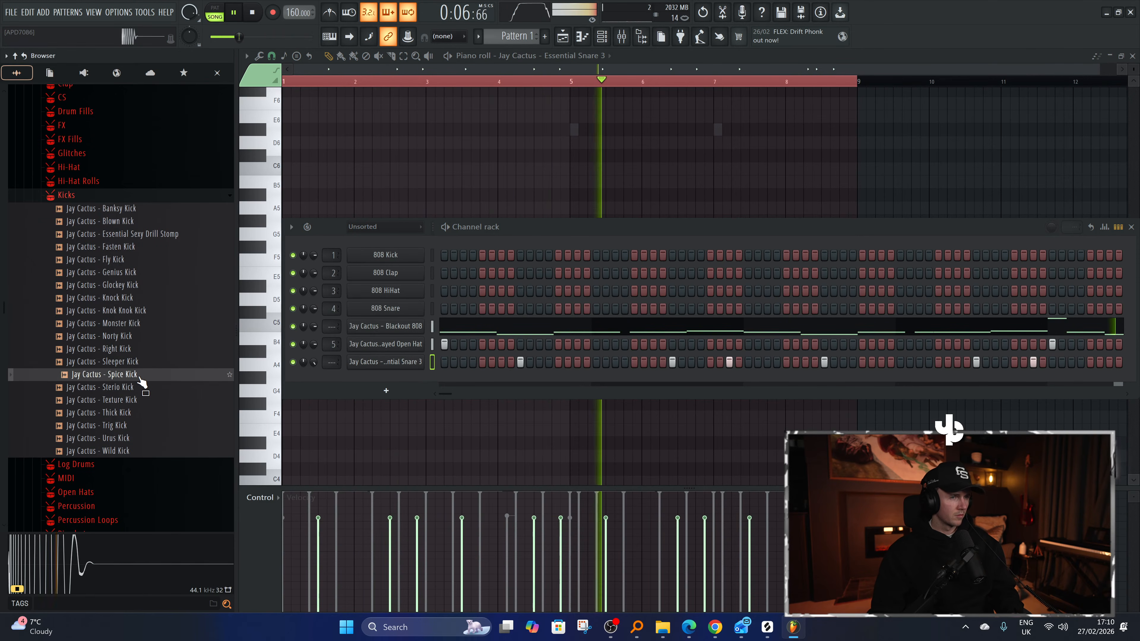
{"action": "left_click_drag", "start_coordinate": [140, 380], "coordinate": [445, 384]}
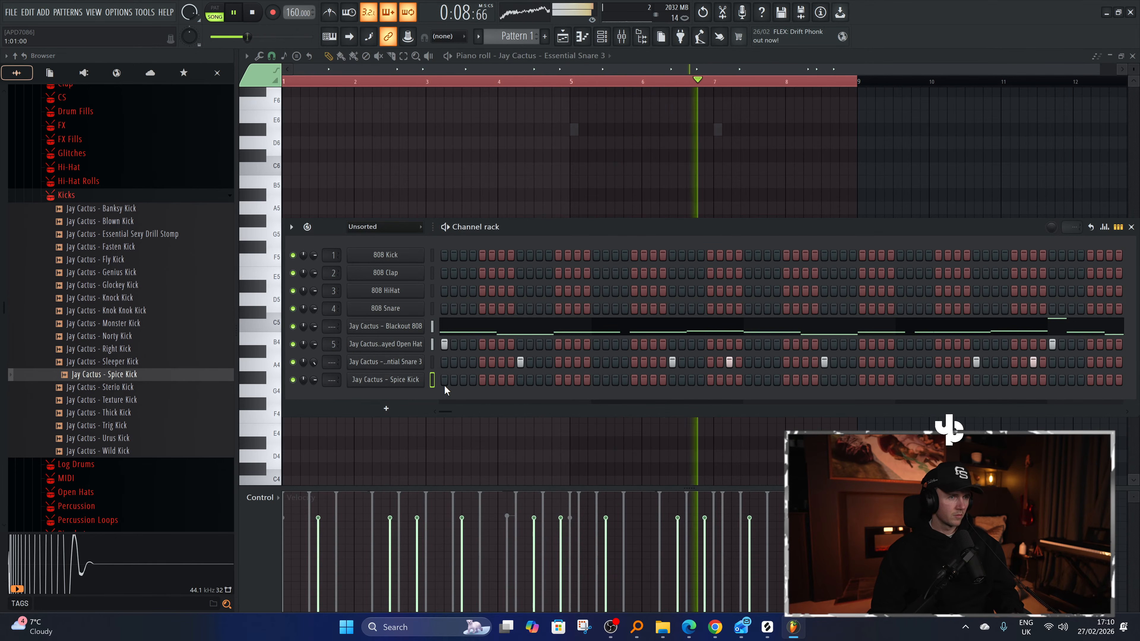
Place Spice Kick hits on steps 1, 7 and 13 of bar 1, 5 and 11 of bar 2, and 1 and 6 of bar 3.
{"action": "left_click", "coordinate": [444, 380]}
{"action": "left_click", "coordinate": [499, 381]}
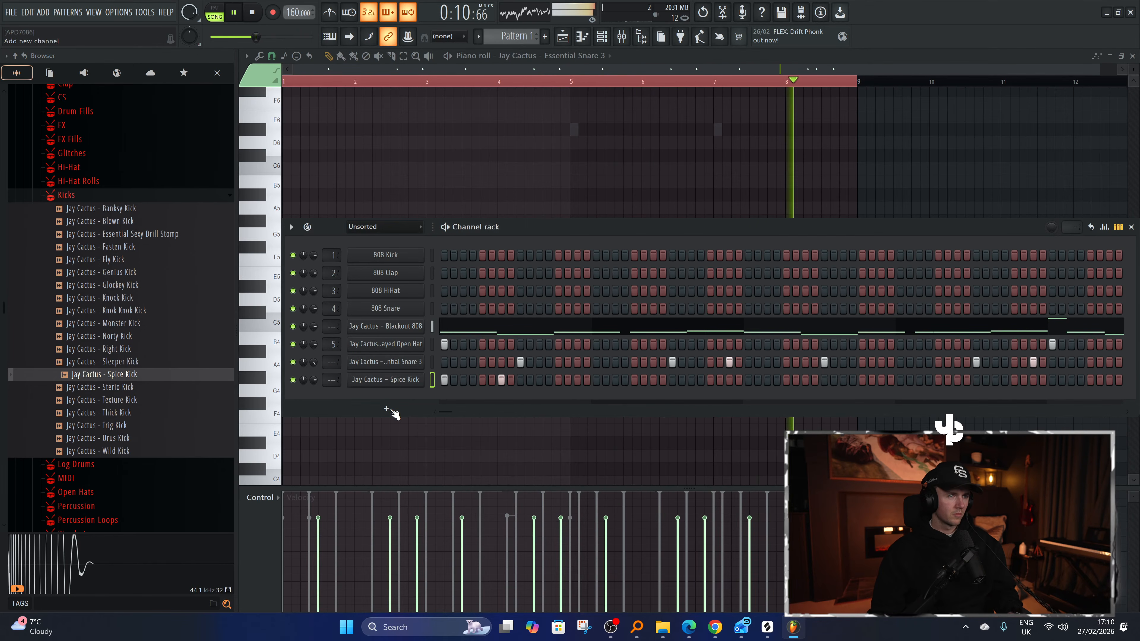
{"action": "left_click", "coordinate": [558, 380]}
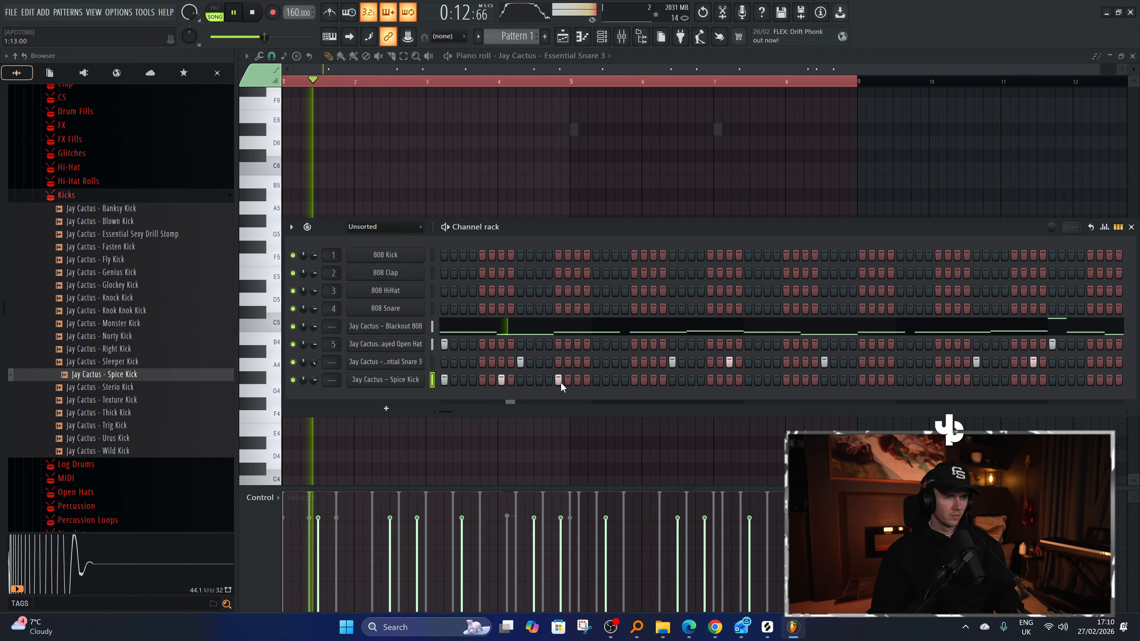
{"action": "left_click", "coordinate": [634, 380]}
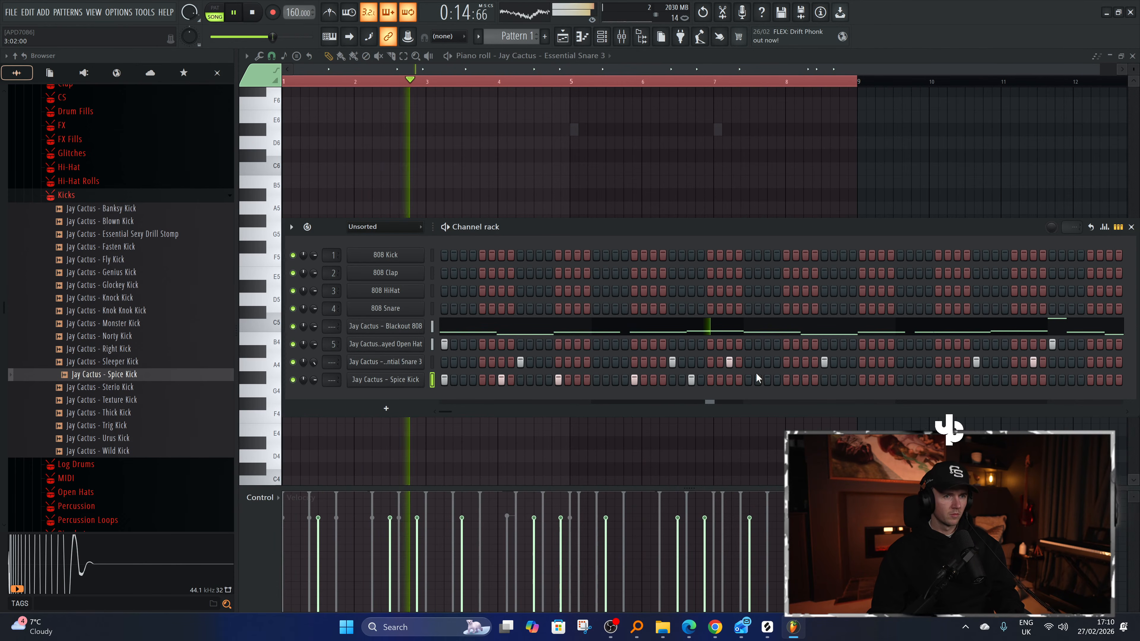
{"action": "left_click", "coordinate": [748, 380]}
{"action": "left_click", "coordinate": [795, 381]}
{"action": "left_click", "coordinate": [805, 381]}
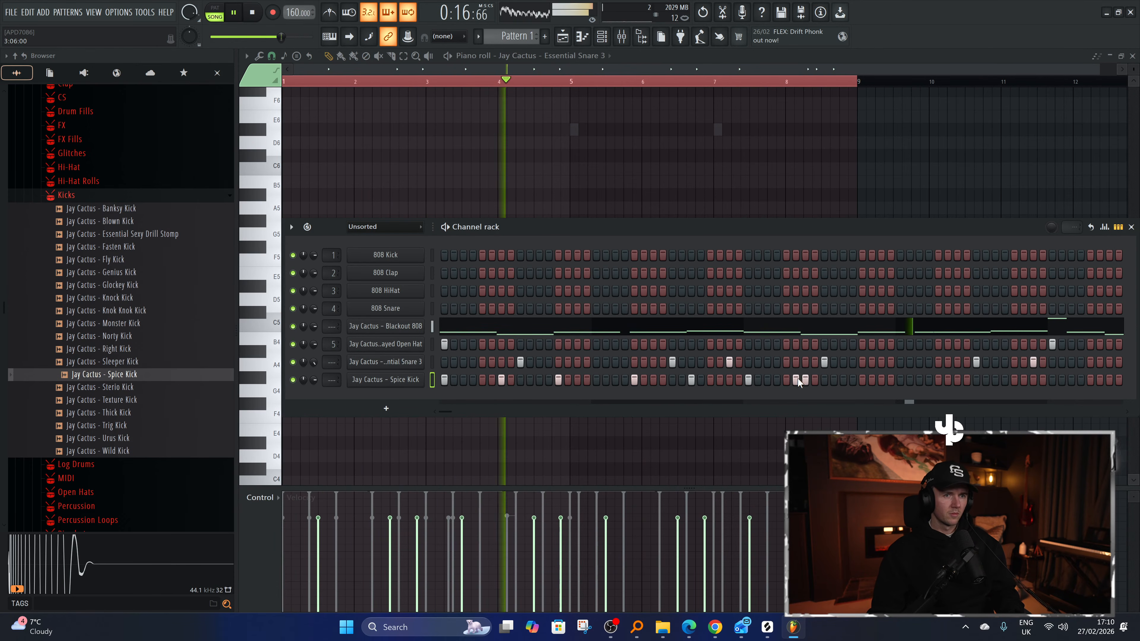
{"action": "right_click", "coordinate": [806, 380]}
Replace the kick hits in bar 3 with a copy of the two-bar kick pattern, filling bars 3 and 4.
{"action": "key", "text": "F7"}
{"action": "right_click", "coordinate": [602, 81]}
{"action": "left_click_drag", "start_coordinate": [603, 82], "coordinate": [428, 85]}
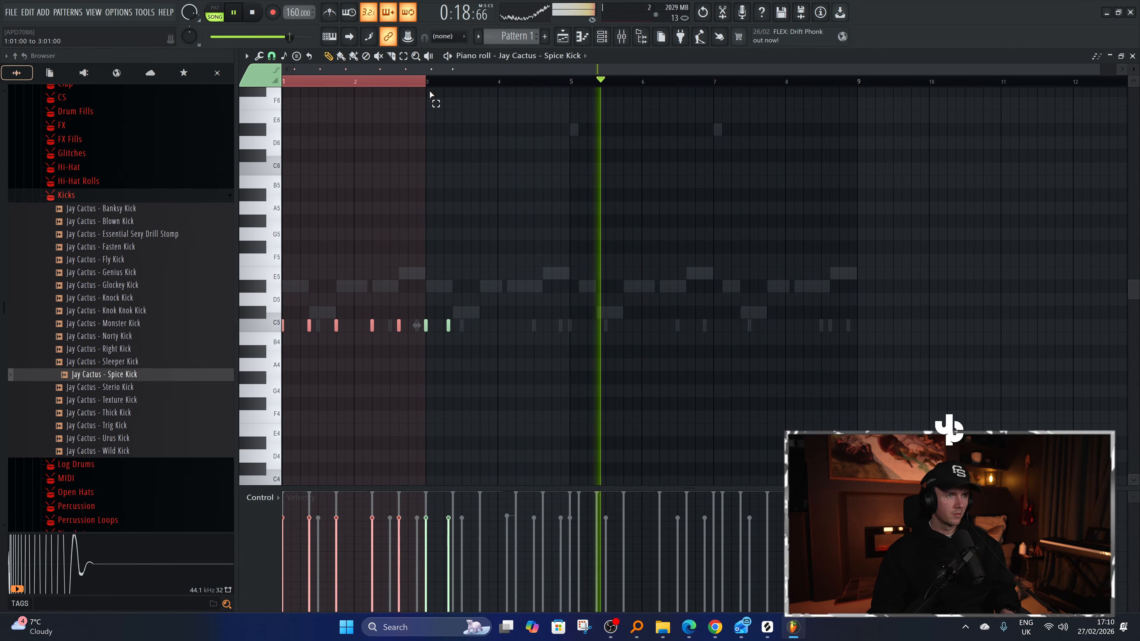
{"action": "right_click", "coordinate": [427, 325]}
{"action": "right_click", "coordinate": [449, 326]}
{"action": "key", "text": "ctrl+b"}
{"action": "key", "text": "ctrl+d"}
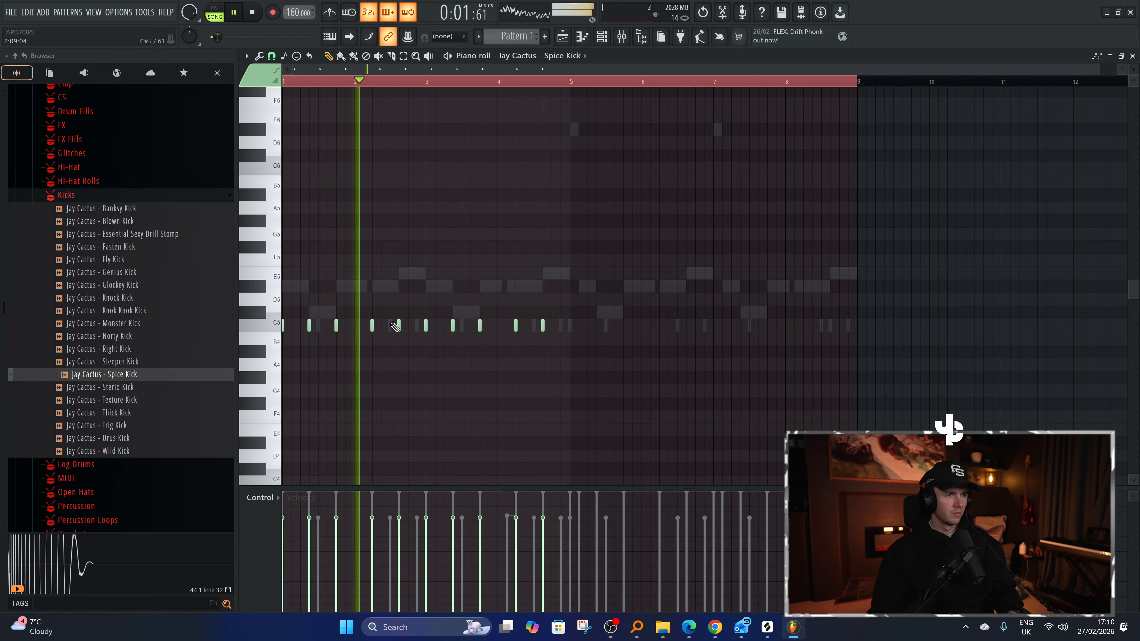
Add a quieter C5 kick on step 3 of bar 4 and duplicate the four-bar kick pattern into bars 5 to 8.
{"action": "scroll", "coordinate": [445, 267], "scroll_direction": "up", "scroll_amount": 2}
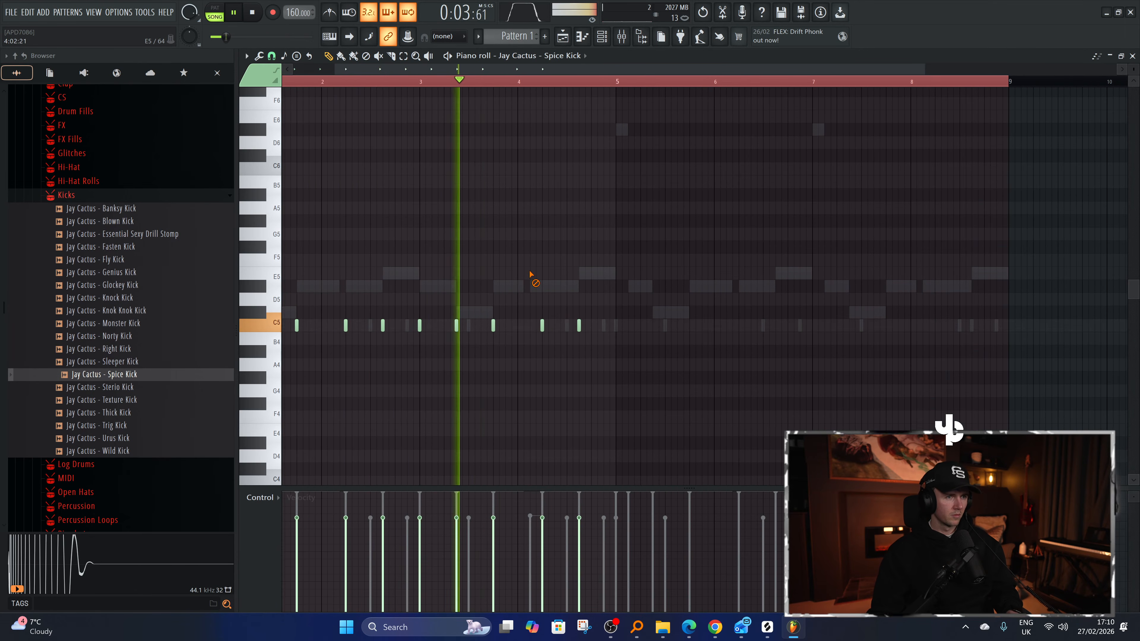
{"action": "left_click", "coordinate": [530, 327]}
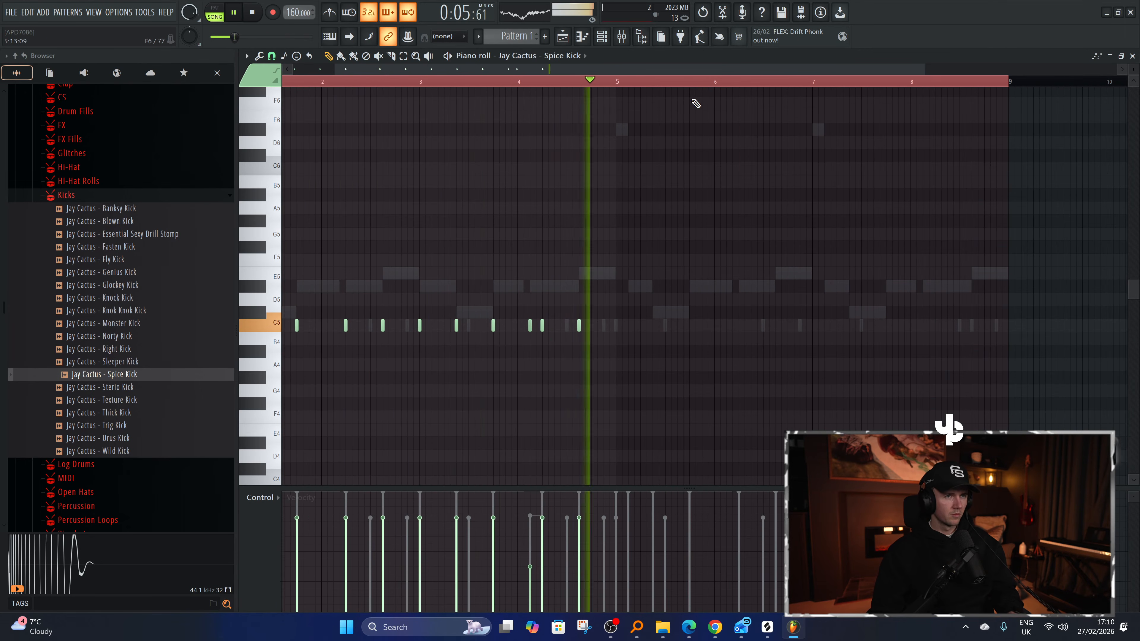
{"action": "right_click", "coordinate": [624, 82]}
{"action": "key", "text": "ctrl+b"}
{"action": "scroll", "coordinate": [623, 193], "scroll_direction": "down", "scroll_amount": 2}
{"action": "key", "text": "ctrl+a"}
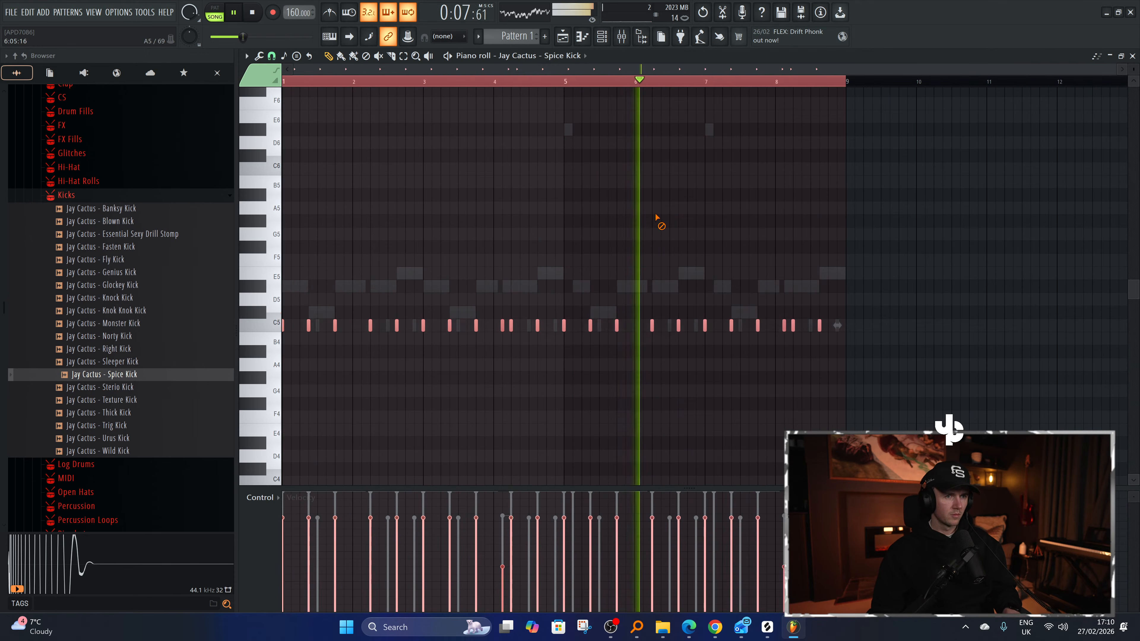
{"action": "left_click", "coordinate": [657, 218]}
Add C5 kicks on step 3 of bar 7 and step 4 of bar 8, with rising velocities across the closely spaced bar 8 kicks.
{"action": "scroll", "coordinate": [718, 316], "scroll_direction": "up", "scroll_amount": 3}
{"action": "left_click", "coordinate": [714, 326]}
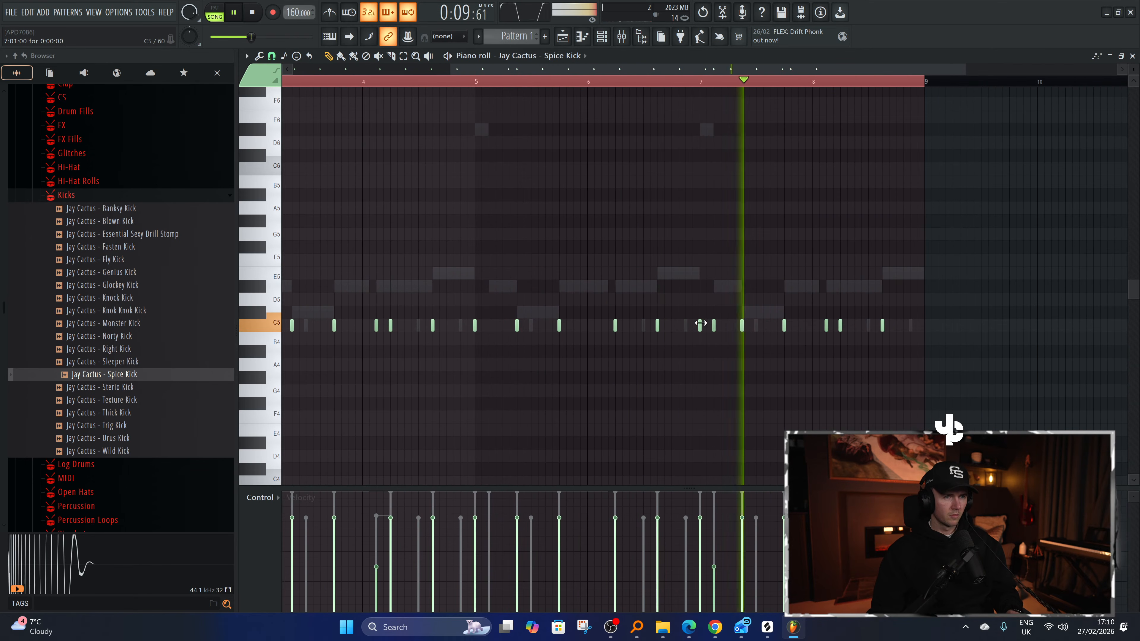
{"action": "scroll", "coordinate": [840, 325], "scroll_direction": "up", "scroll_amount": 2}
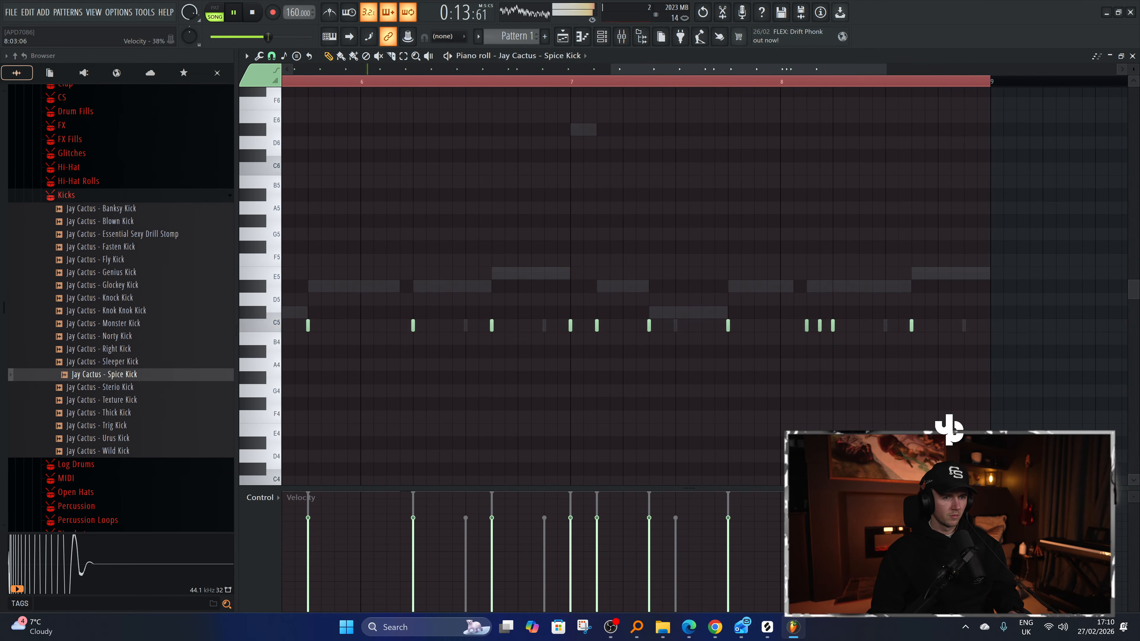
{"action": "scroll", "coordinate": [705, 393], "scroll_direction": "down", "scroll_amount": 3}
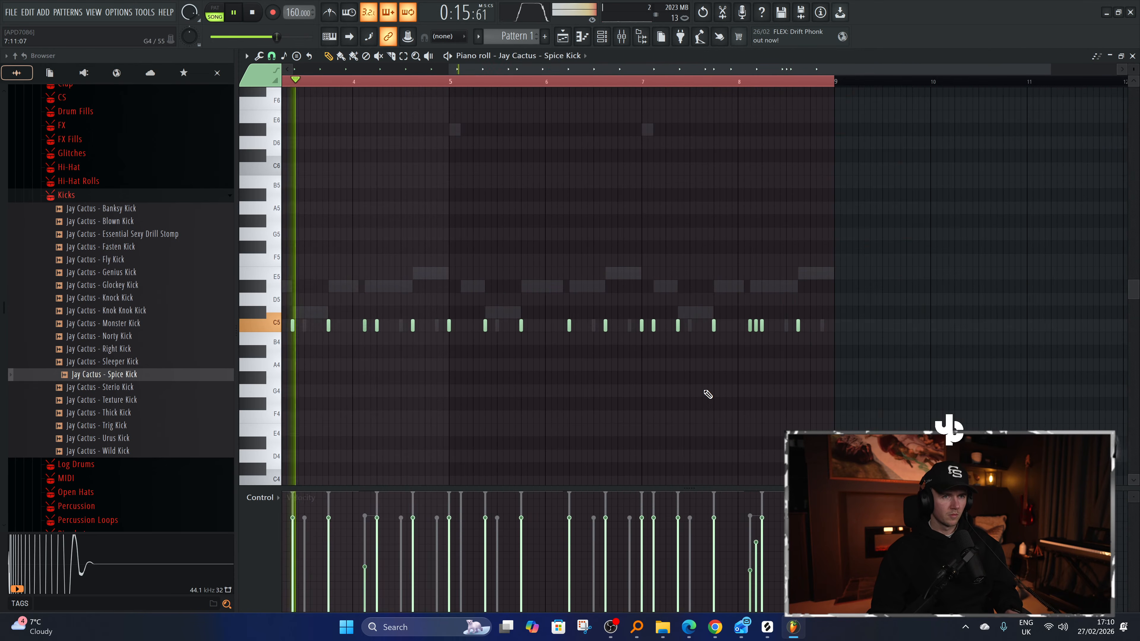
{"action": "key", "text": "ctrl+a"}
Preview samples in the Magma Drum Kit's Hi-Hat folder and add Essential Hi-Hat as a new channel below Spice Kick.
{"action": "left_click", "coordinate": [602, 38]}
{"action": "left_click", "coordinate": [86, 197]}
{"action": "scroll", "coordinate": [88, 202], "scroll_direction": "up", "scroll_amount": 6}
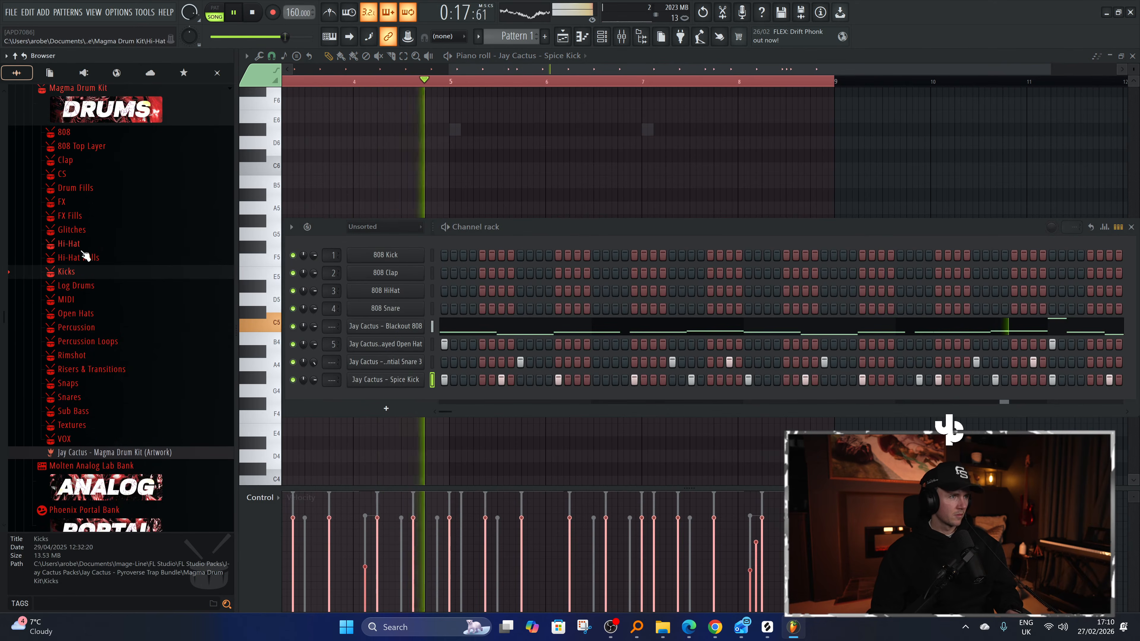
{"action": "left_click", "coordinate": [71, 245]}
{"action": "left_click", "coordinate": [108, 296]}
{"action": "left_click", "coordinate": [128, 334]}
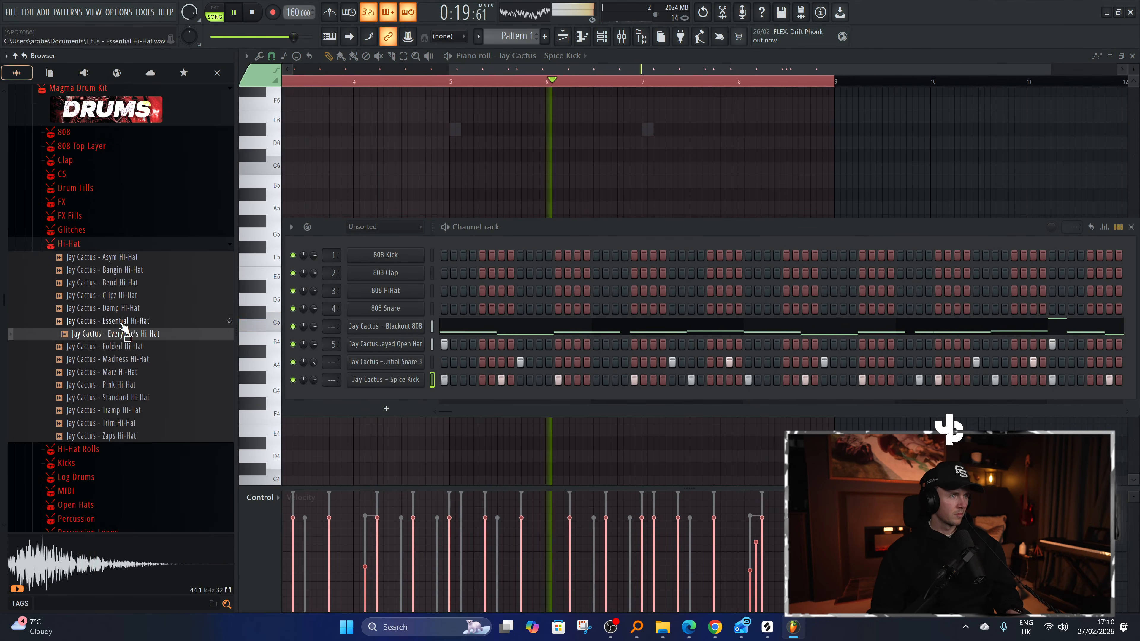
{"action": "left_click_drag", "start_coordinate": [124, 322], "coordinate": [395, 399]}
Fill the Essential Hi-Hat channel on every 2 steps and open its notes in the piano roll.
{"action": "right_click", "coordinate": [422, 397]}
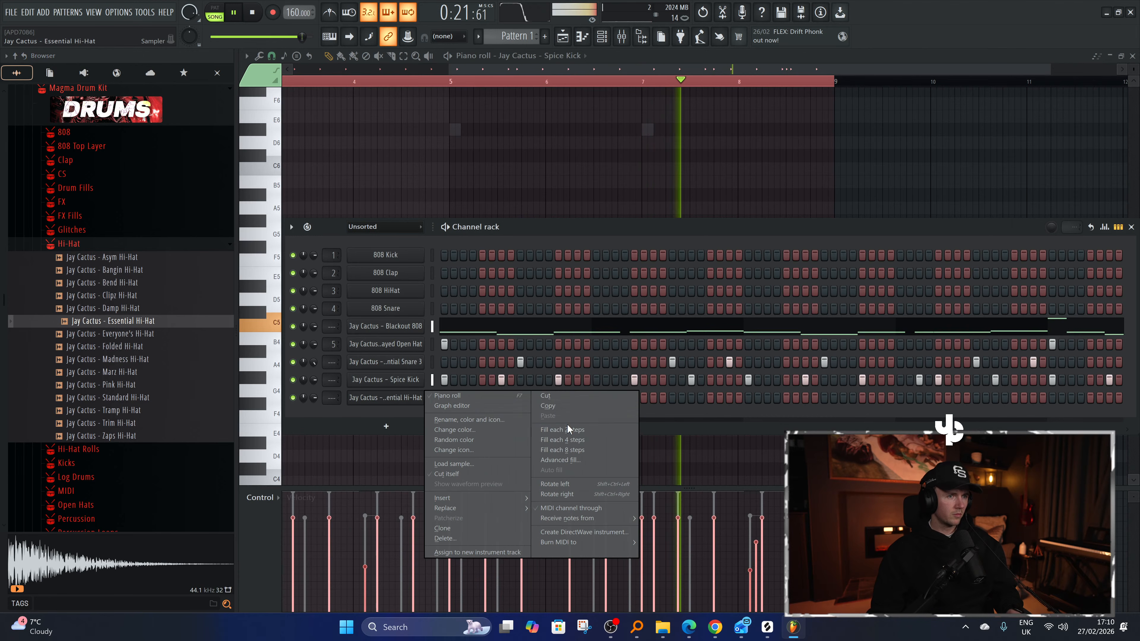
{"action": "left_click", "coordinate": [569, 430]}
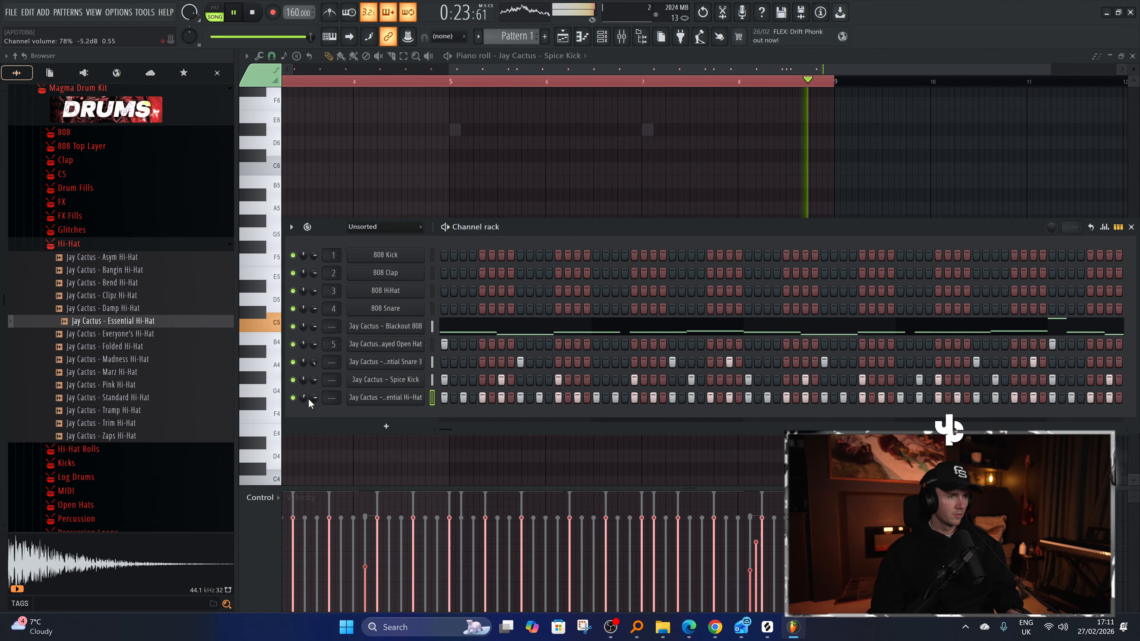
{"action": "key", "text": "F7"}
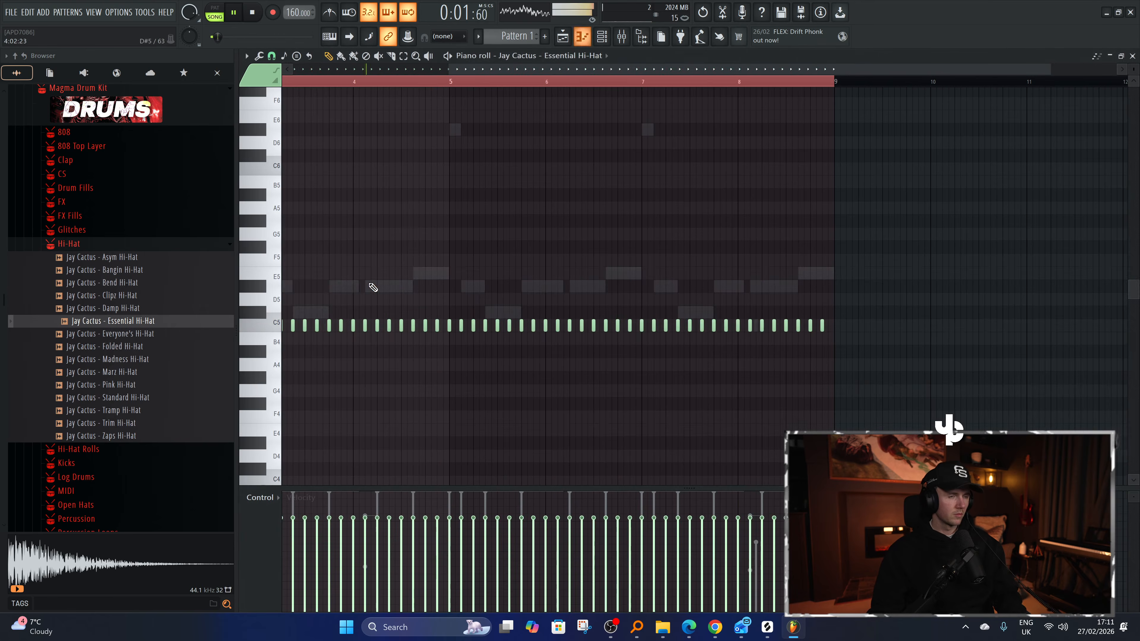
{"action": "scroll", "coordinate": [354, 363], "scroll_direction": "up", "scroll_amount": 3}
Save the project as "KYXXX Collab" in a new project folder.
{"action": "key", "text": "ctrl+s"}
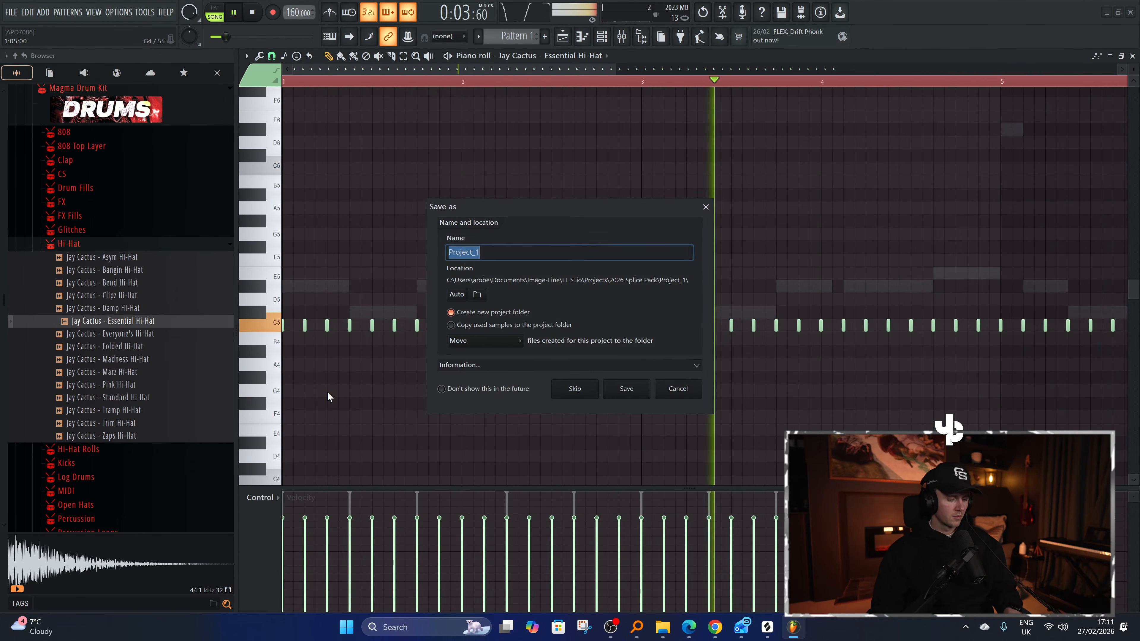
{"action": "type", "text": "p"}
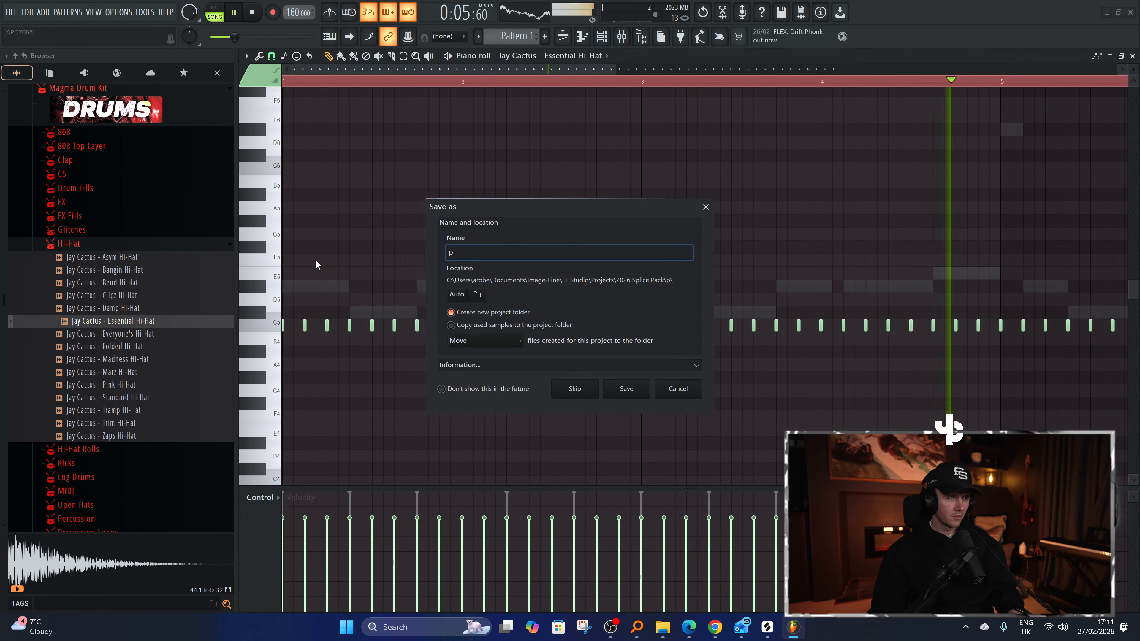
{"action": "key", "text": "BackSpace"}
{"action": "type", "text": "KYXXX"}
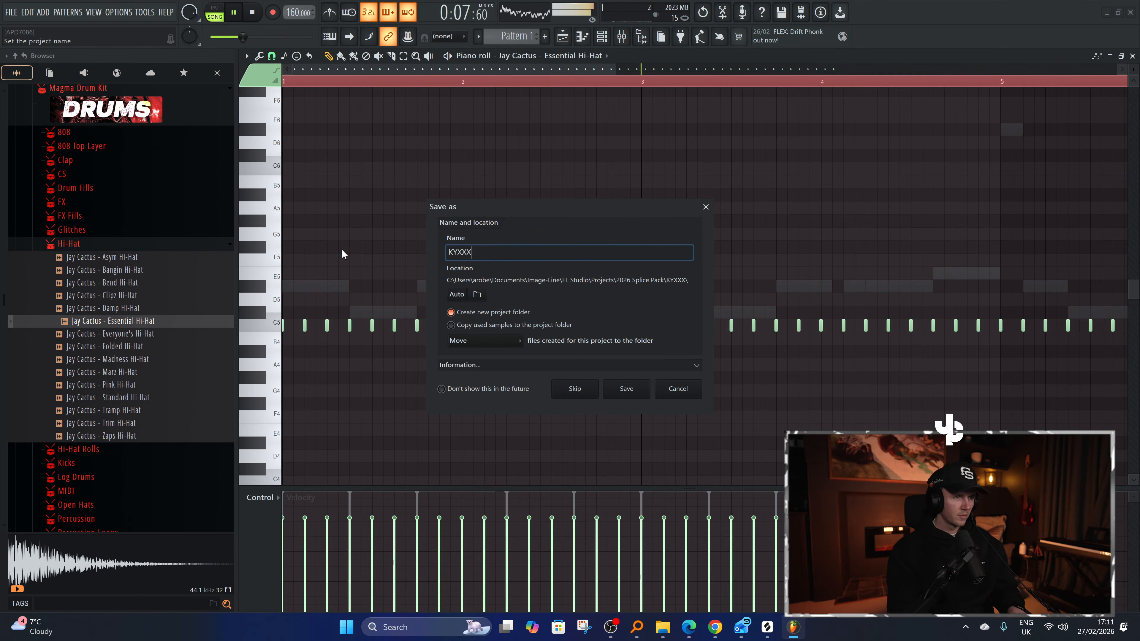
{"action": "type", "text": " Collab"}
{"action": "key", "text": "Return"}
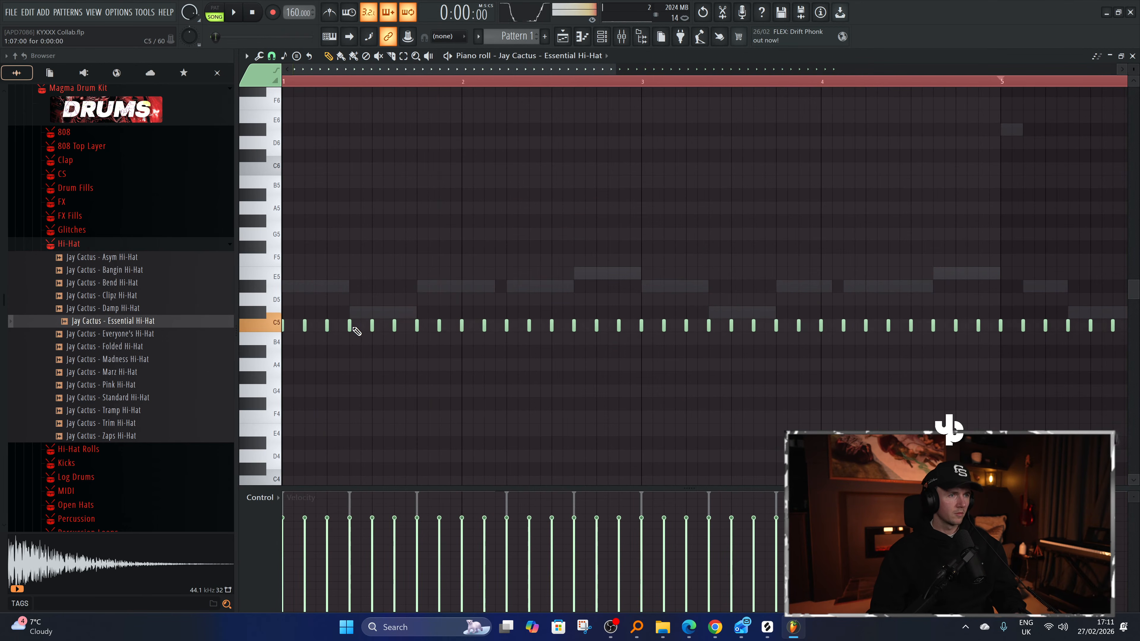
Add a C5 hi-hat on step 10 of bar 1 and move the hi-hat on step 3 of bar 2 down to G#4.
{"action": "left_click", "coordinate": [383, 325]}
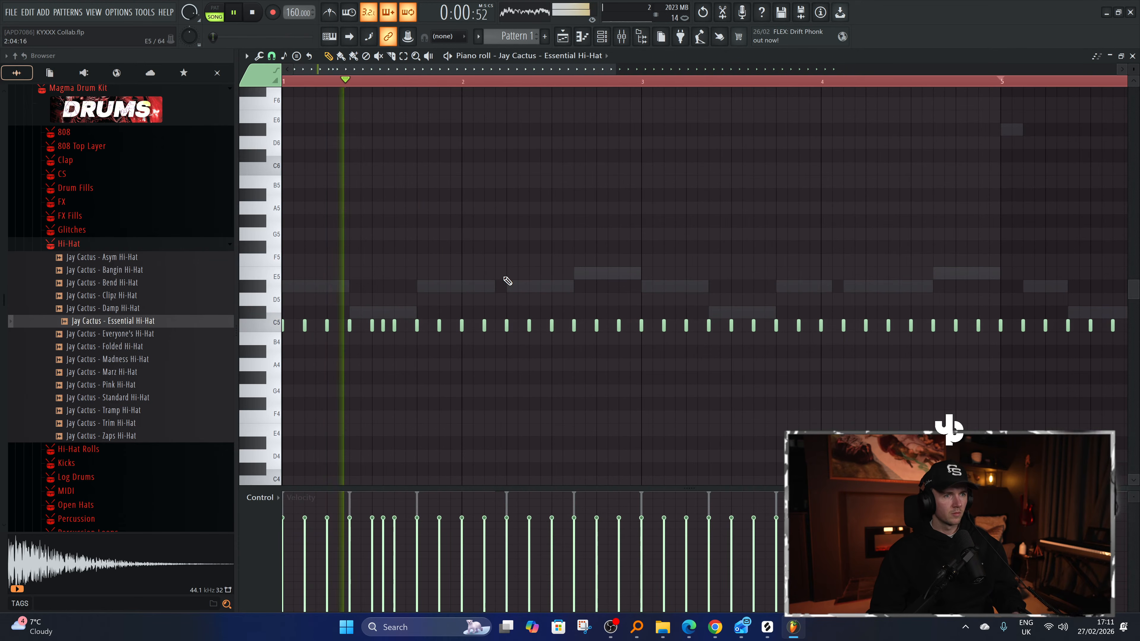
{"action": "key", "text": "space"}
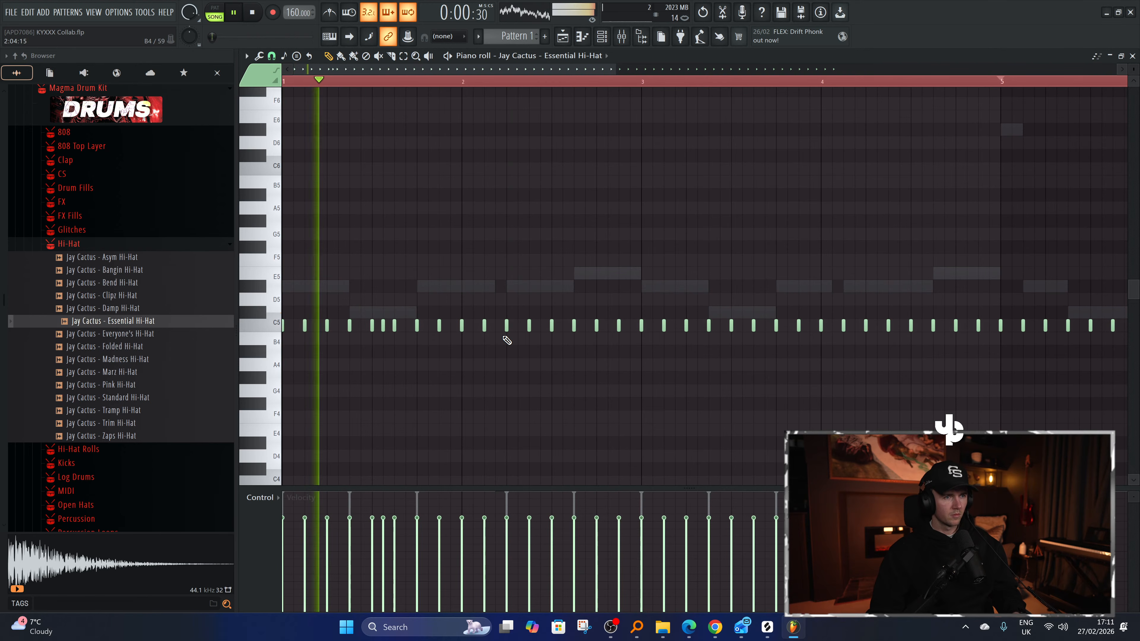
{"action": "left_click_drag", "start_coordinate": [484, 325], "coordinate": [484, 377]}
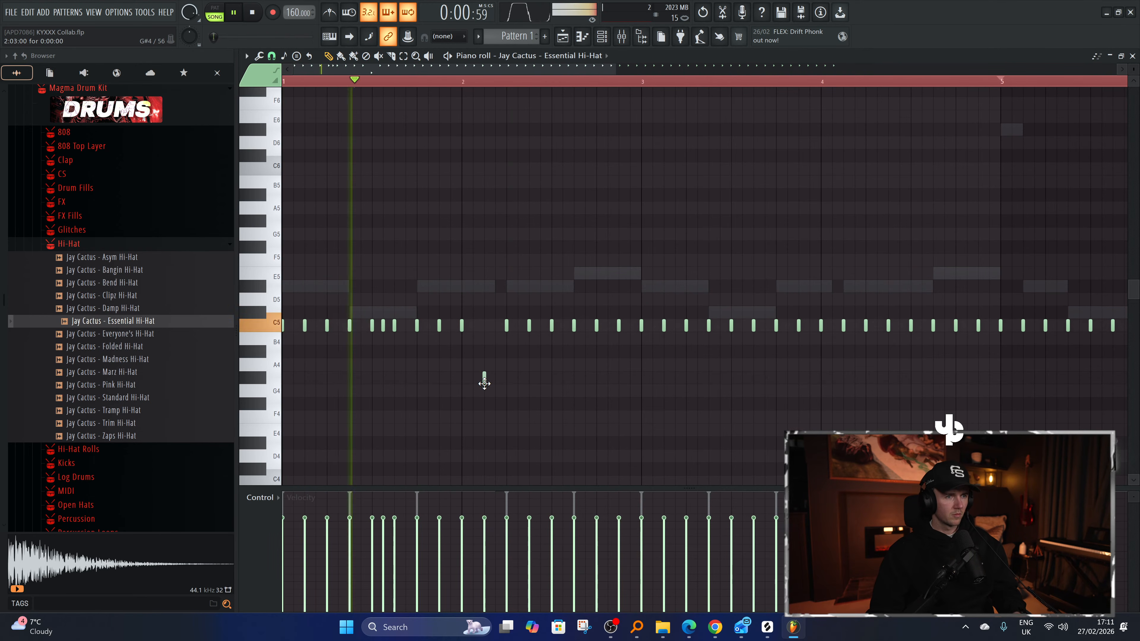
{"action": "key", "text": "space"}
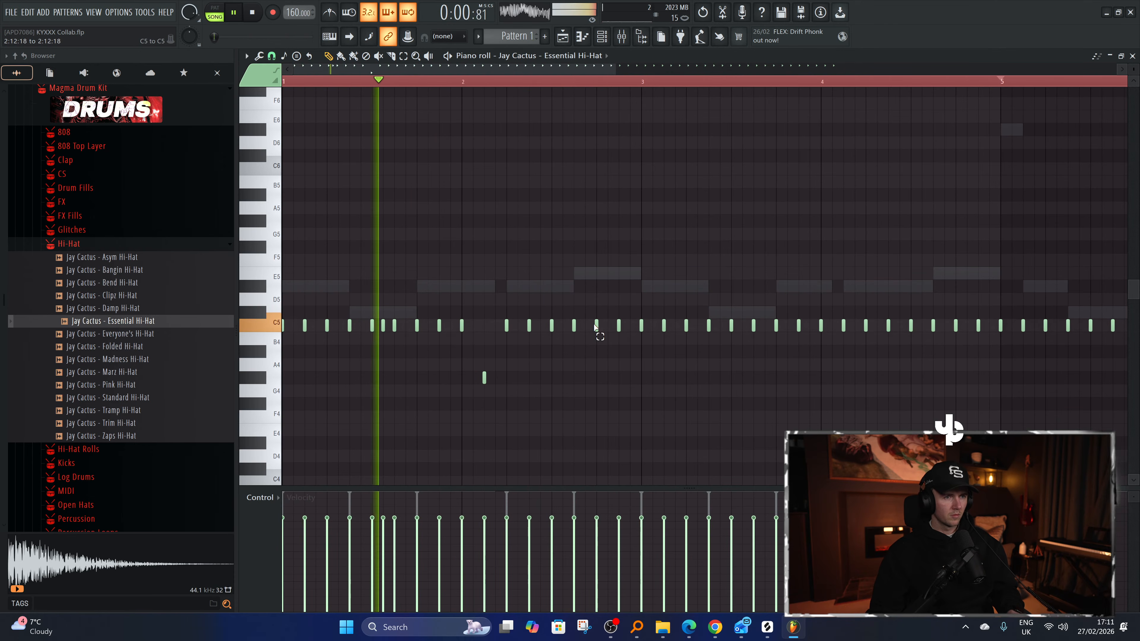
Move the hi-hats on steps 13 and 15 of bar 2 down to F4 and add a C5 hi-hat on step 2 of bar 3.
{"action": "left_click_drag", "start_coordinate": [592, 337], "coordinate": [617, 417], "text": "ctrl"}
{"action": "left_click", "coordinate": [612, 382], "text": "ctrl"}
{"action": "scroll", "coordinate": [616, 387], "scroll_direction": "down", "scroll_amount": 2}
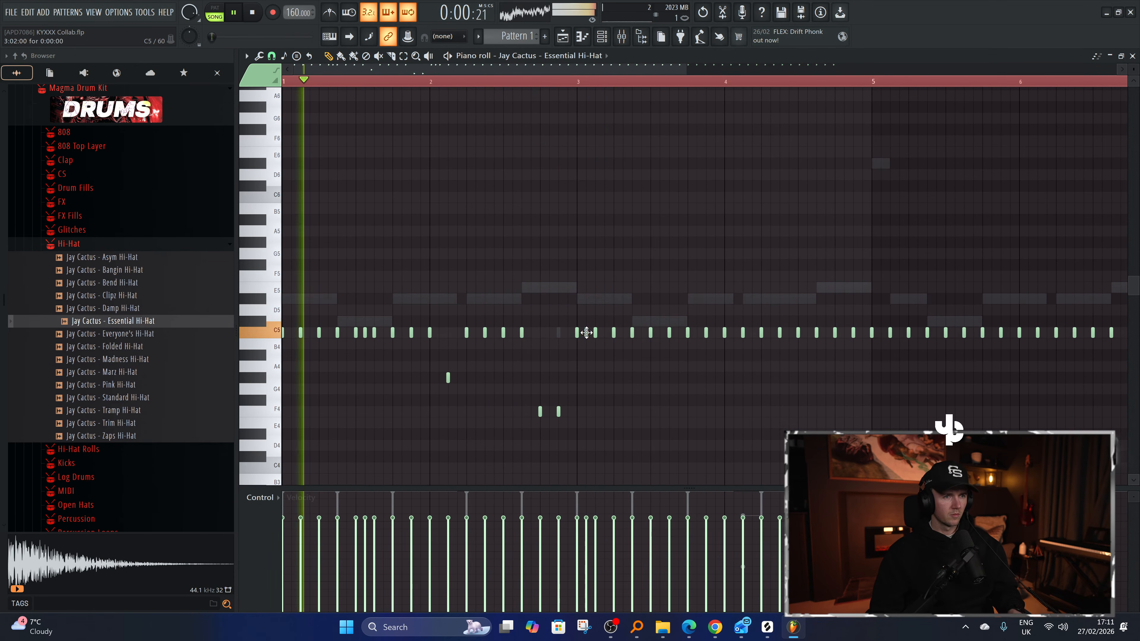
Extend the C5 hi-hat on step 15 of bar 3 to the end of the bar and chop it into a fast roll.
{"action": "scroll", "coordinate": [593, 354], "scroll_direction": "up", "scroll_amount": 1}
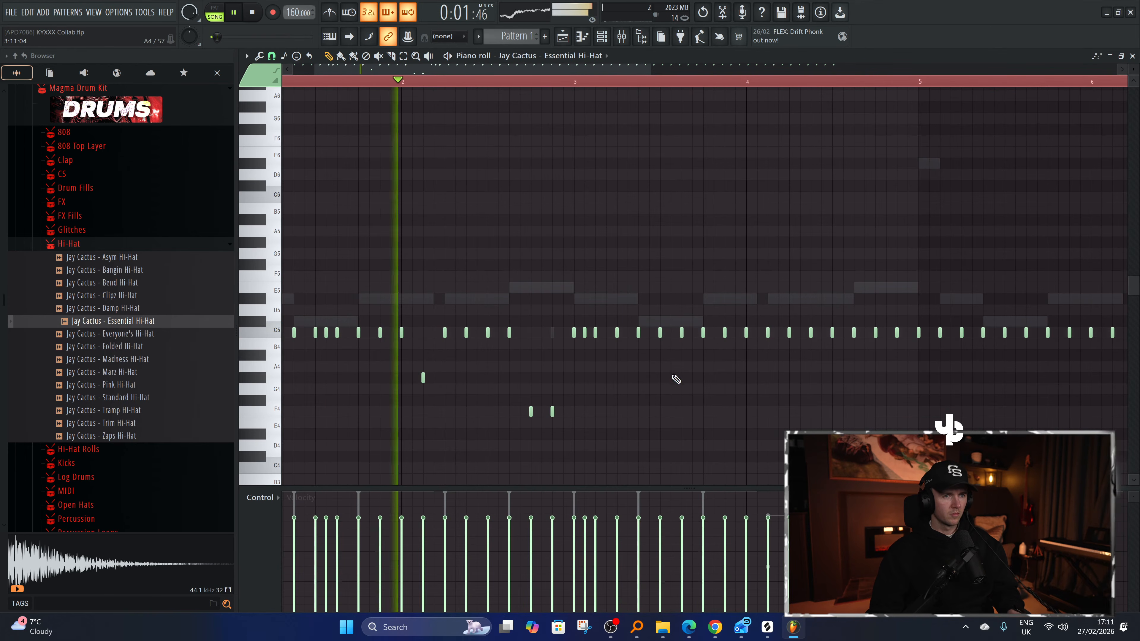
{"action": "scroll", "coordinate": [662, 337], "scroll_direction": "up", "scroll_amount": 1}
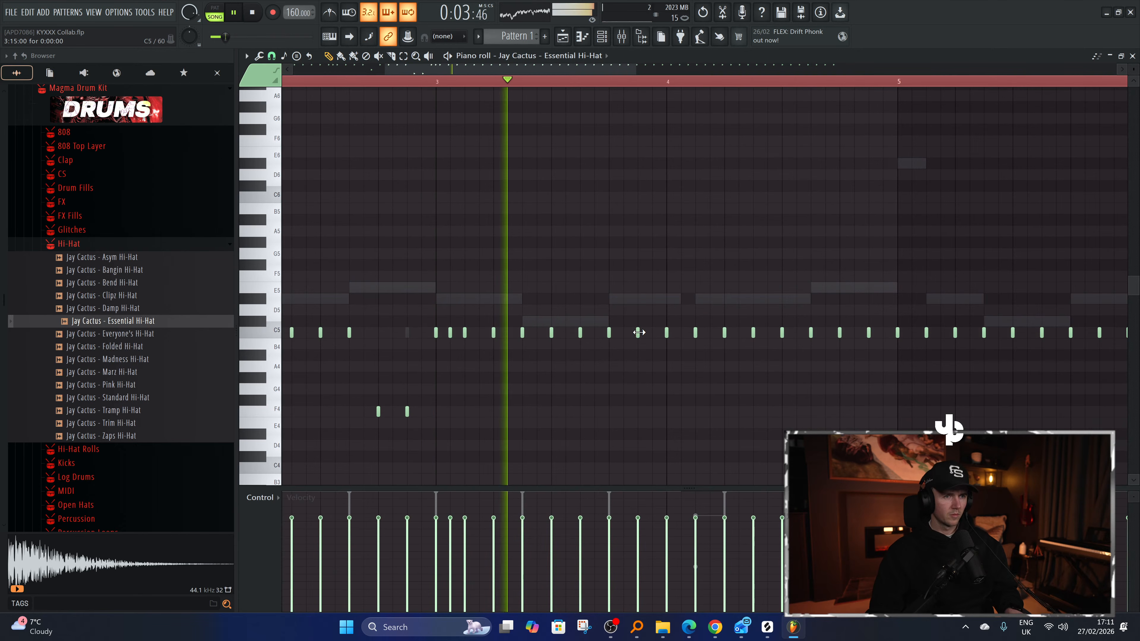
{"action": "left_click_drag", "start_coordinate": [643, 332], "coordinate": [651, 360]}
{"action": "key", "text": "alt+u"}
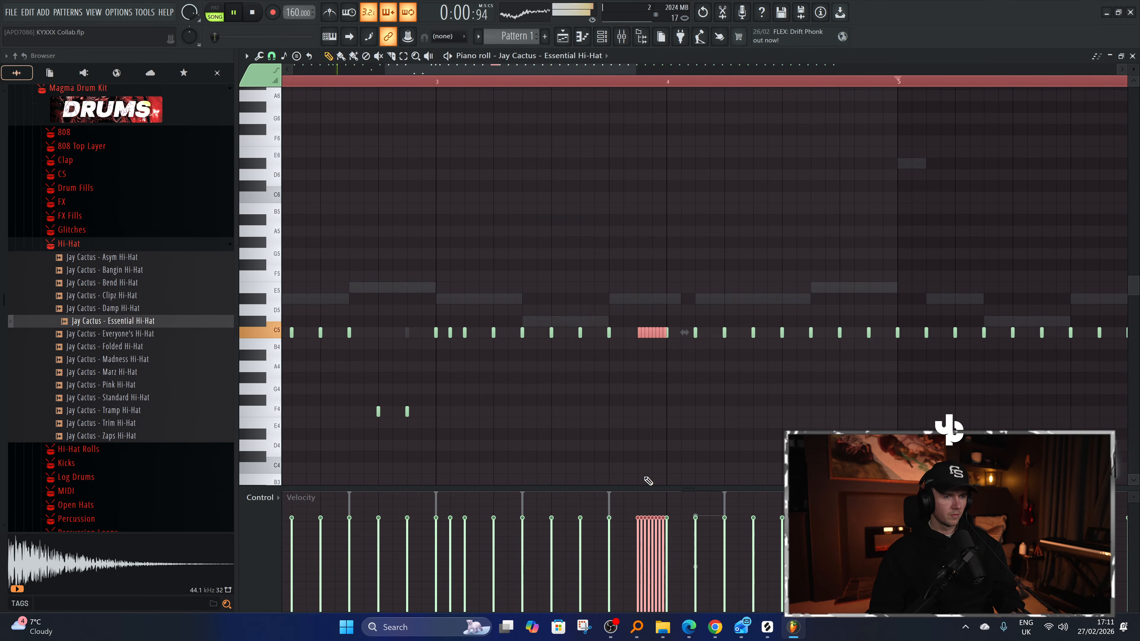
Lower the hi-hat roll at the end of bar 3 to G#4 and copy it to E5 on step 7 of bar 4, replacing the C5 hit.
{"action": "scroll", "coordinate": [644, 337], "scroll_direction": "down", "scroll_amount": 3}
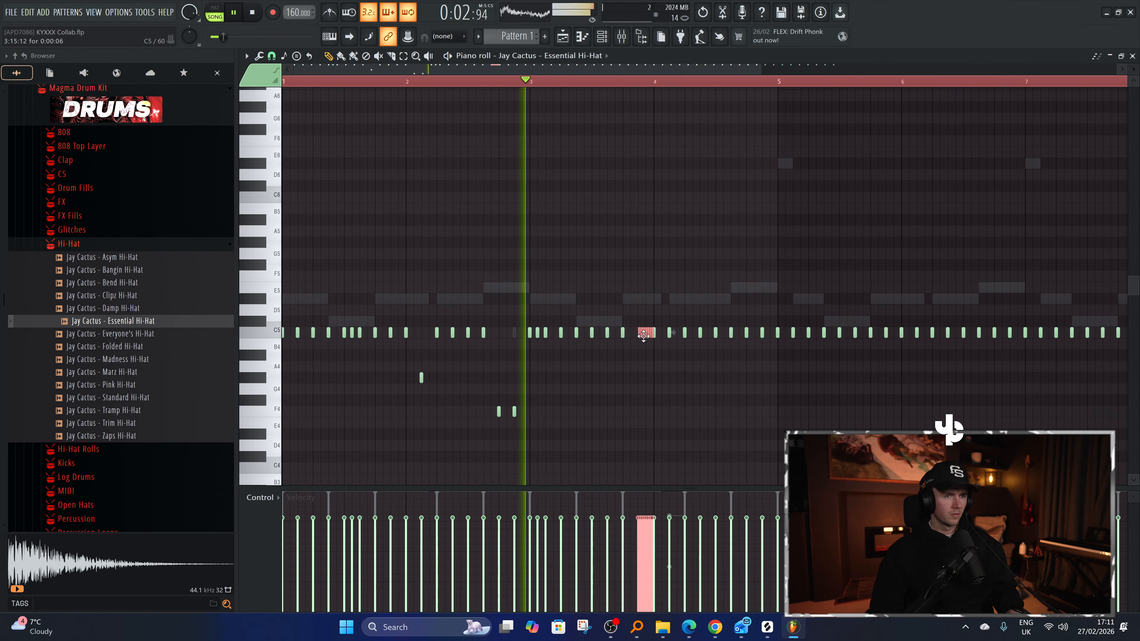
{"action": "left_click_drag", "start_coordinate": [643, 335], "coordinate": [644, 381]}
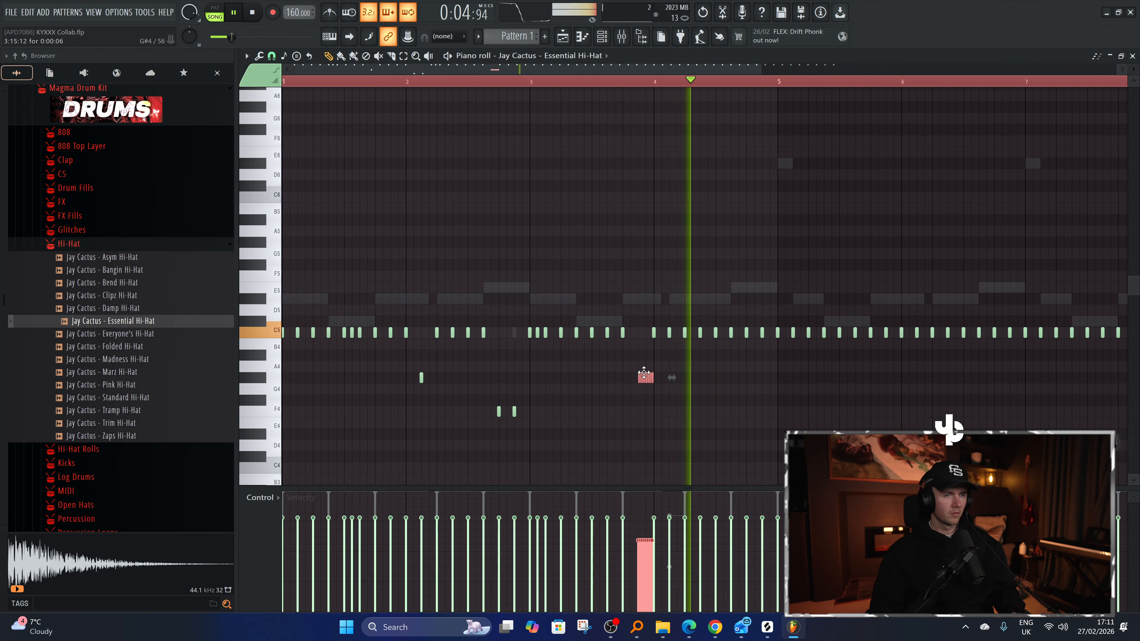
{"action": "left_click_drag", "start_coordinate": [646, 376], "coordinate": [712, 265]}
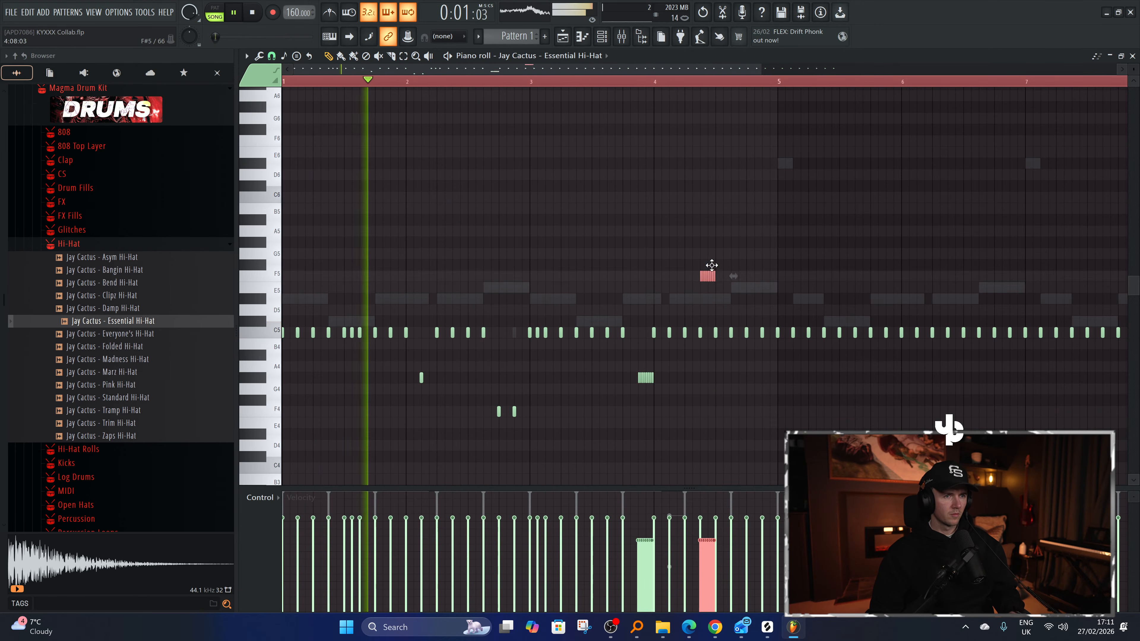
{"action": "scroll", "coordinate": [656, 237], "scroll_direction": "up", "scroll_amount": 1}
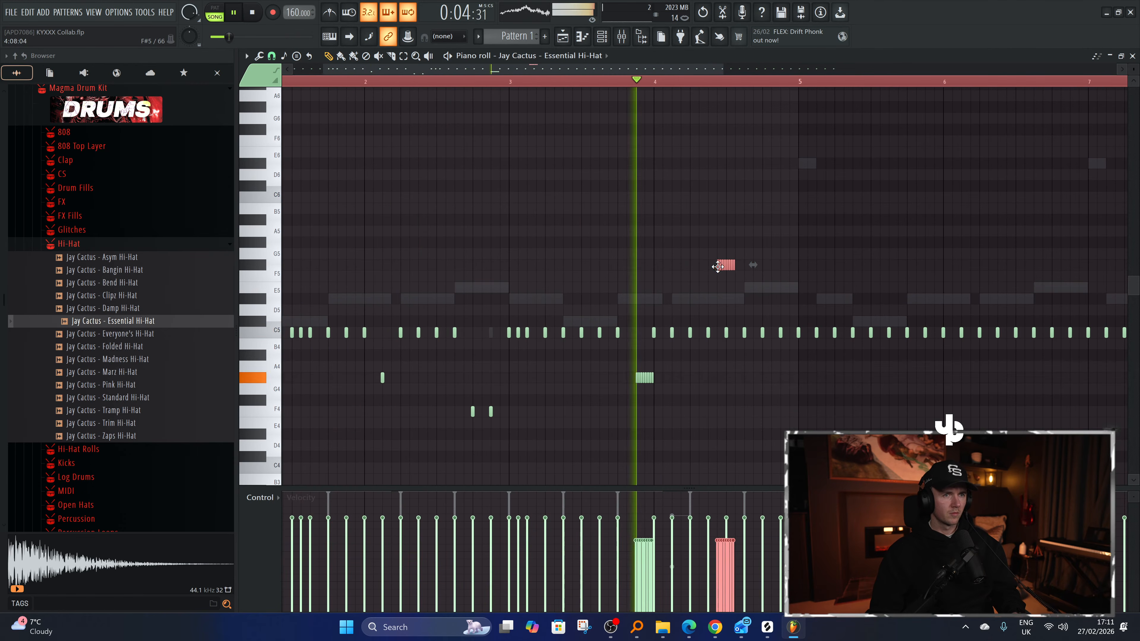
{"action": "left_click_drag", "start_coordinate": [717, 266], "coordinate": [717, 294]}
{"action": "left_click", "coordinate": [656, 83]}
{"action": "right_click", "coordinate": [708, 332]}
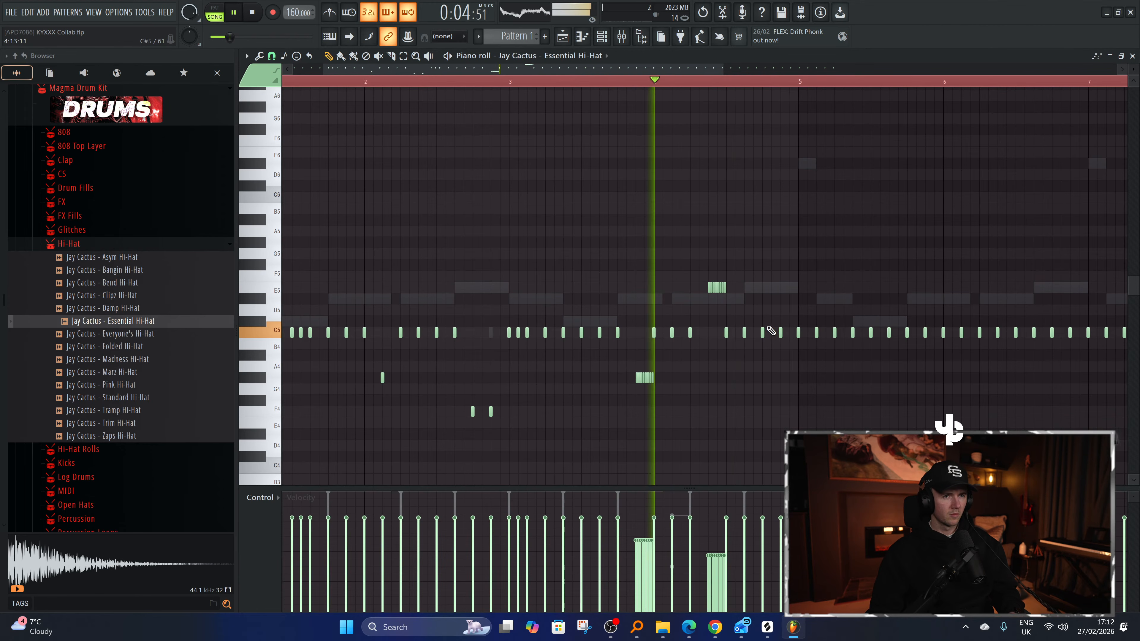
Move the hi-hat on step 13 of bar 4 down to F4 and the one on step 15 down an octave to C4.
{"action": "left_click_drag", "start_coordinate": [762, 332], "coordinate": [762, 411]}
{"action": "scroll", "coordinate": [763, 412], "scroll_direction": "up", "scroll_amount": 2}
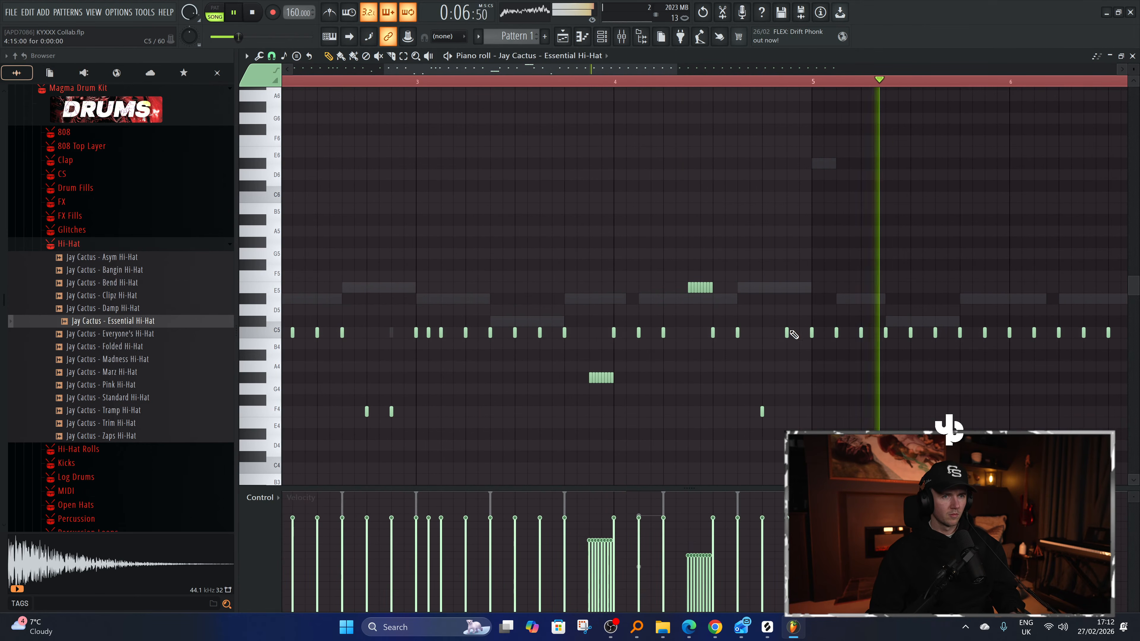
{"action": "key", "text": "ctrl+Down"}
{"action": "key", "text": "space"}
Replace the hi-hats in bars 5 to 8 with a duplicate of the bars 1 to 4 pattern and deselect the notes.
{"action": "scroll", "coordinate": [781, 337], "scroll_direction": "down", "scroll_amount": 3}
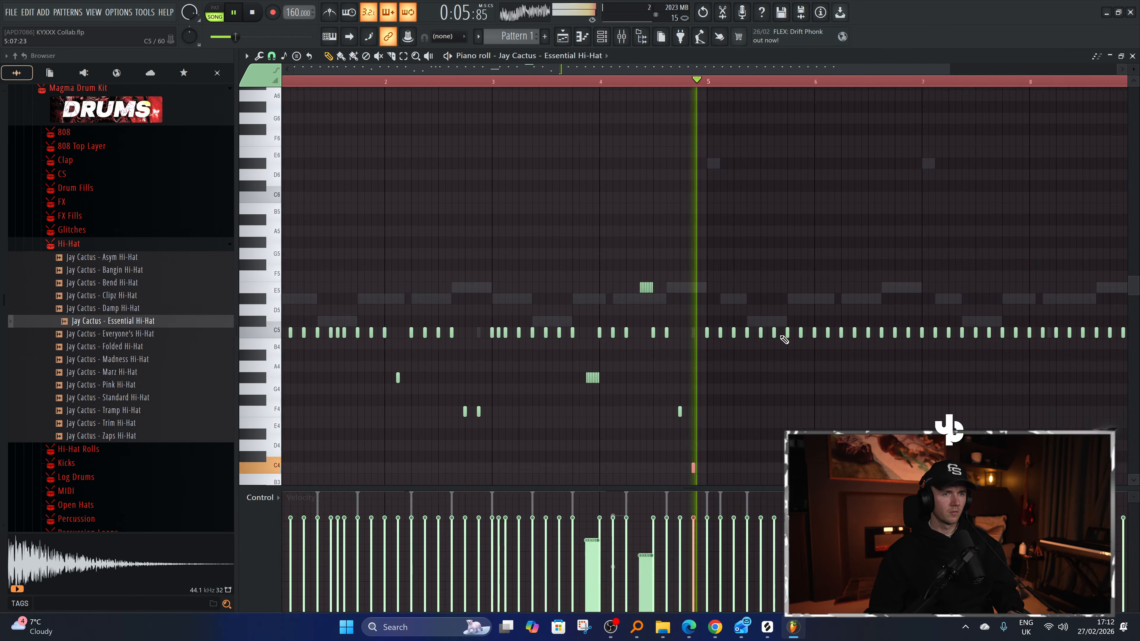
{"action": "scroll", "coordinate": [602, 412], "scroll_direction": "down", "scroll_amount": 1}
{"action": "mouse_move", "coordinate": [565, 341]}
{"action": "left_mouse_down"}
{"action": "mouse_move", "coordinate": [840, 341]}
{"action": "mouse_move", "coordinate": [718, 339]}
{"action": "left_mouse_up"}
{"action": "key", "text": "ctrl+a"}
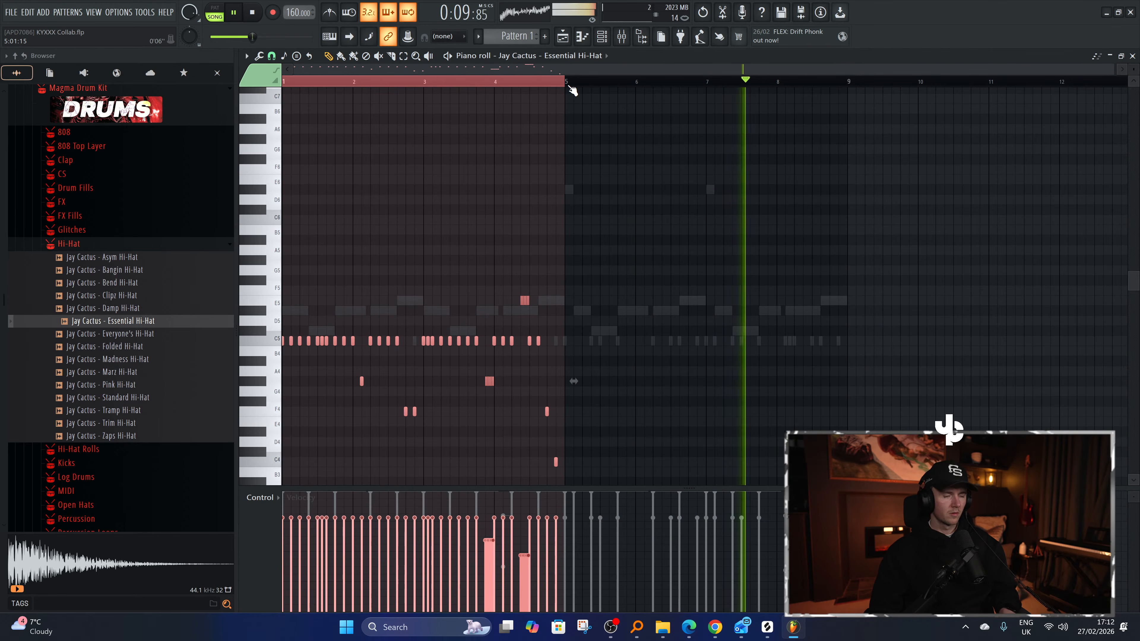
{"action": "key", "text": "ctrl+b"}
{"action": "key", "text": "ctrl+d"}
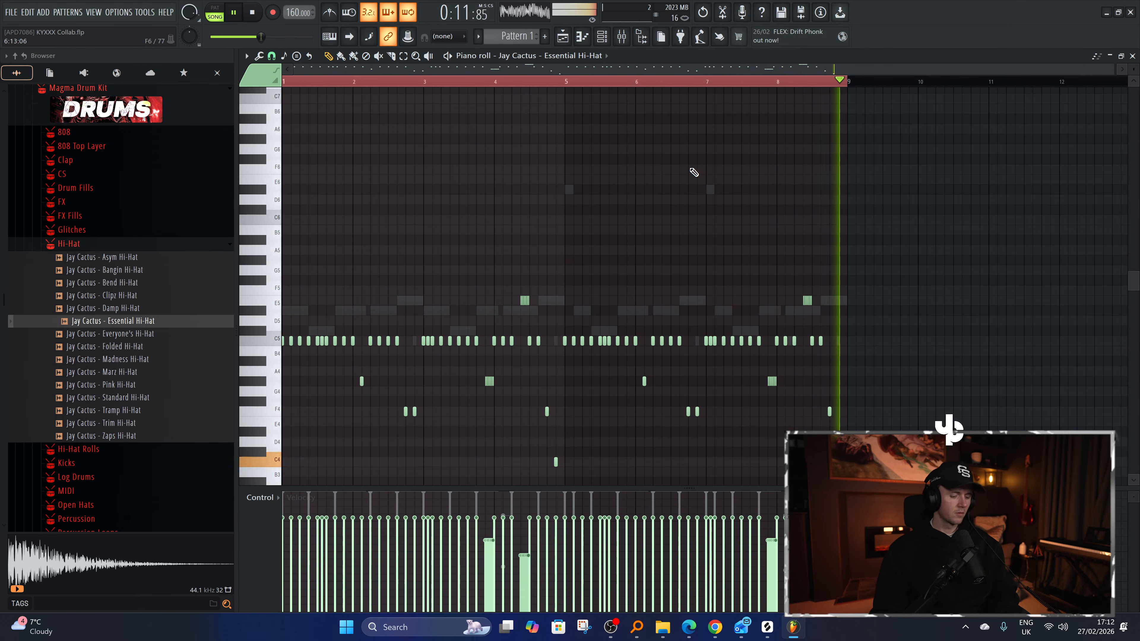
Show the channel rack and open the Magma Drum Kit's Open Hats folder in place of the Hi-Hat folder.
{"action": "left_click", "coordinate": [602, 37]}
{"action": "left_click", "coordinate": [103, 245]}
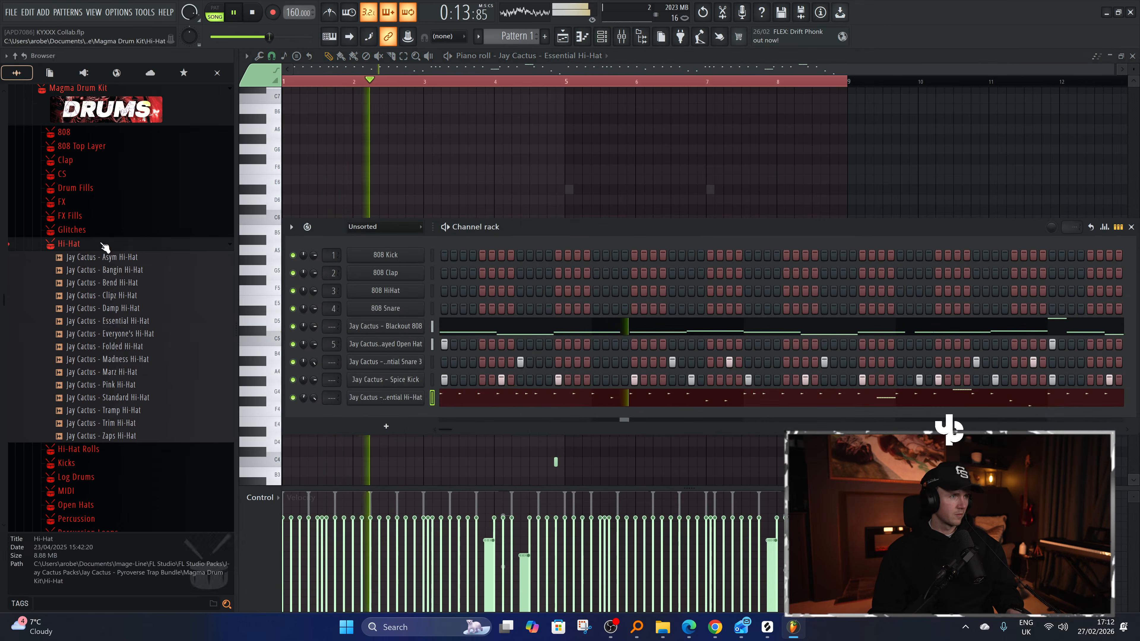
{"action": "left_click", "coordinate": [104, 245]}
{"action": "left_click", "coordinate": [90, 314]}
Audition the Magma Drum Kit's open hats, including Fendi, Drummer, Blizzard, Jumpy, Space, Spinner, Supertrap and Total.
{"action": "left_click", "coordinate": [90, 322]}
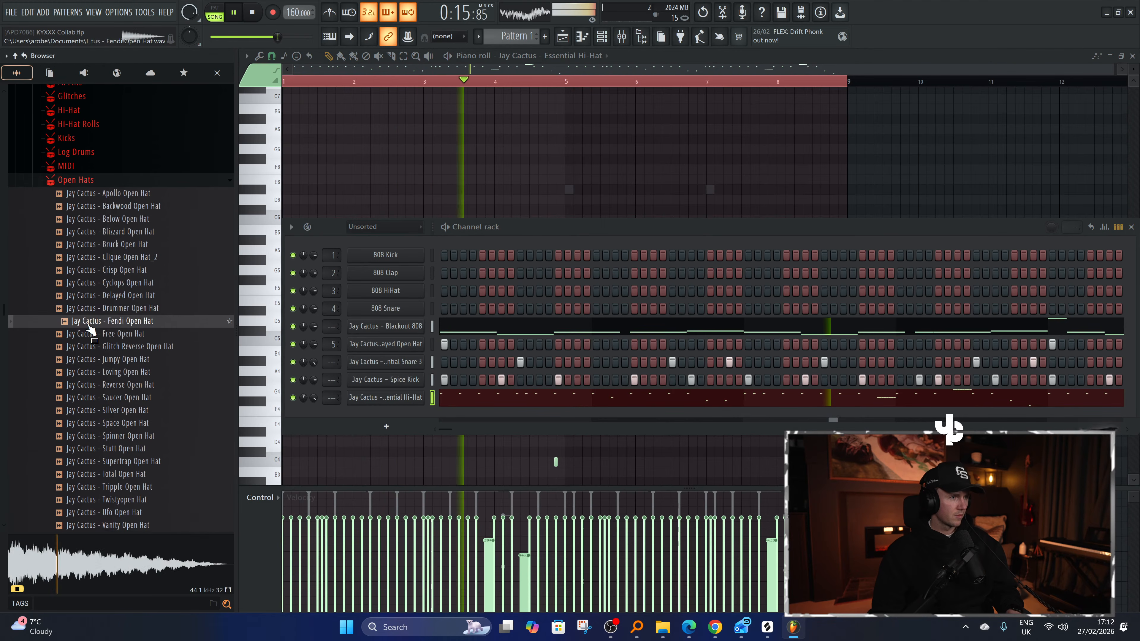
{"action": "left_click", "coordinate": [119, 310]}
{"action": "left_click", "coordinate": [127, 272]}
{"action": "left_click", "coordinate": [123, 245]}
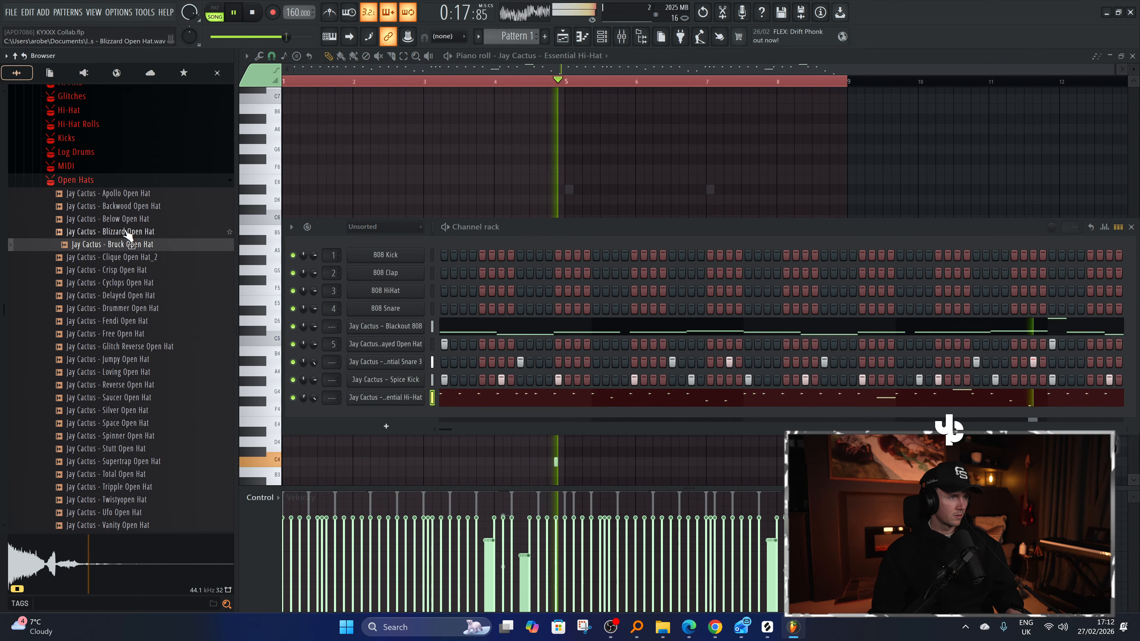
{"action": "left_click", "coordinate": [128, 233]}
{"action": "left_click", "coordinate": [125, 206]}
{"action": "left_click", "coordinate": [127, 321]}
{"action": "left_click", "coordinate": [135, 360]}
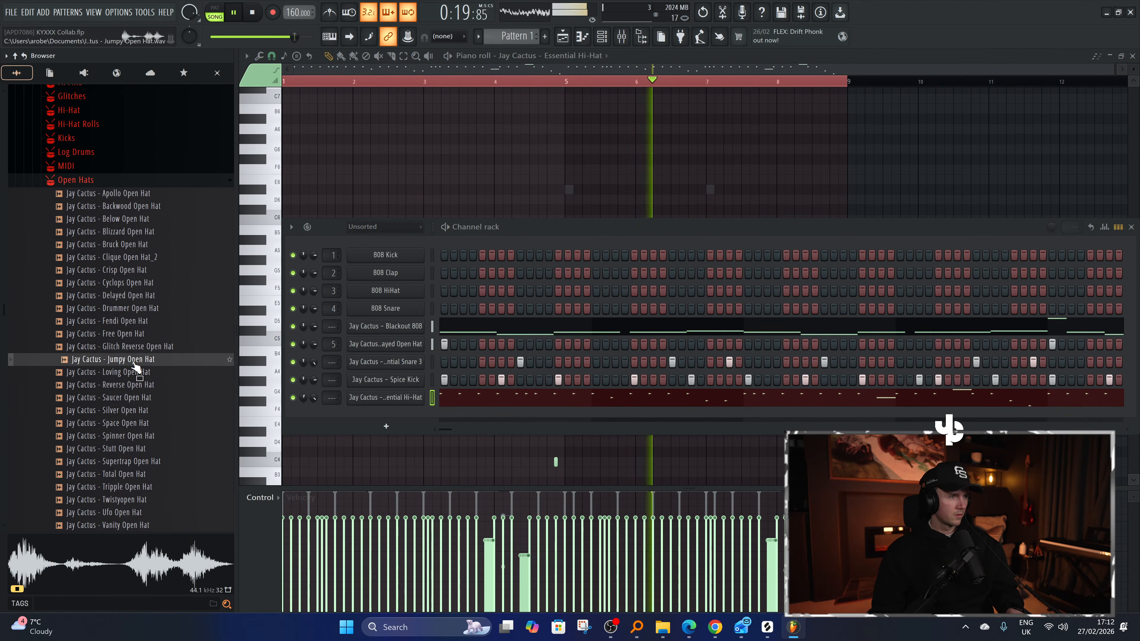
{"action": "left_click", "coordinate": [133, 385]}
{"action": "left_click", "coordinate": [131, 410]}
{"action": "left_click", "coordinate": [130, 424]}
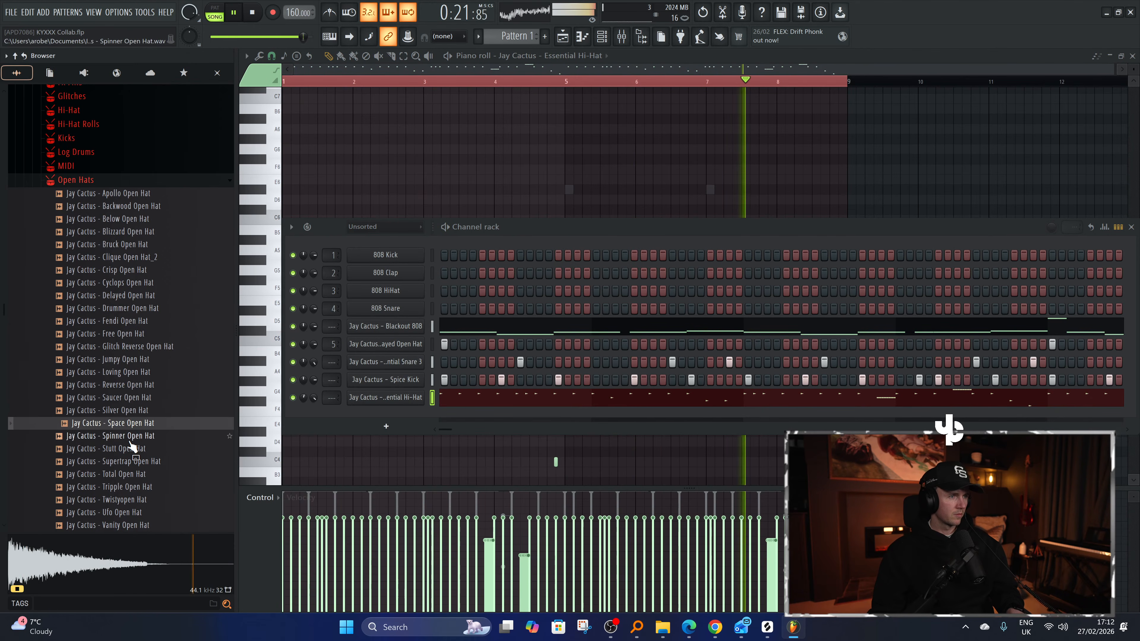
{"action": "left_click", "coordinate": [130, 437]}
{"action": "left_click", "coordinate": [135, 461]}
{"action": "left_click", "coordinate": [142, 474]}
{"action": "scroll", "coordinate": [143, 461], "scroll_direction": "down", "scroll_amount": 2}
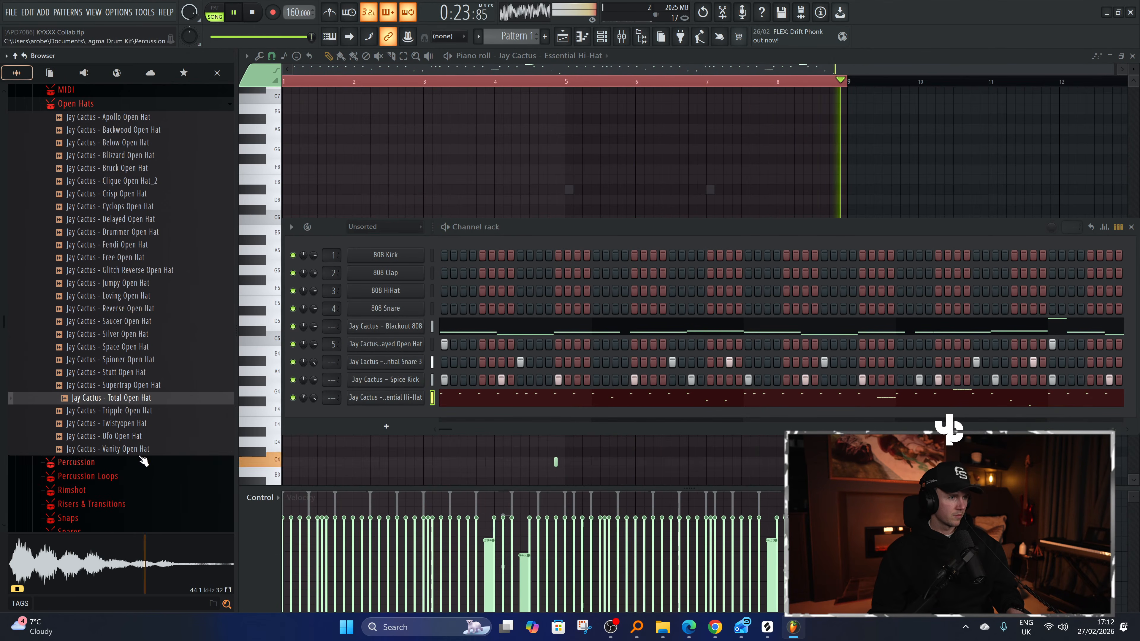
{"action": "left_click", "coordinate": [134, 425]}
{"action": "left_click", "coordinate": [134, 412]}
{"action": "left_click", "coordinate": [133, 396]}
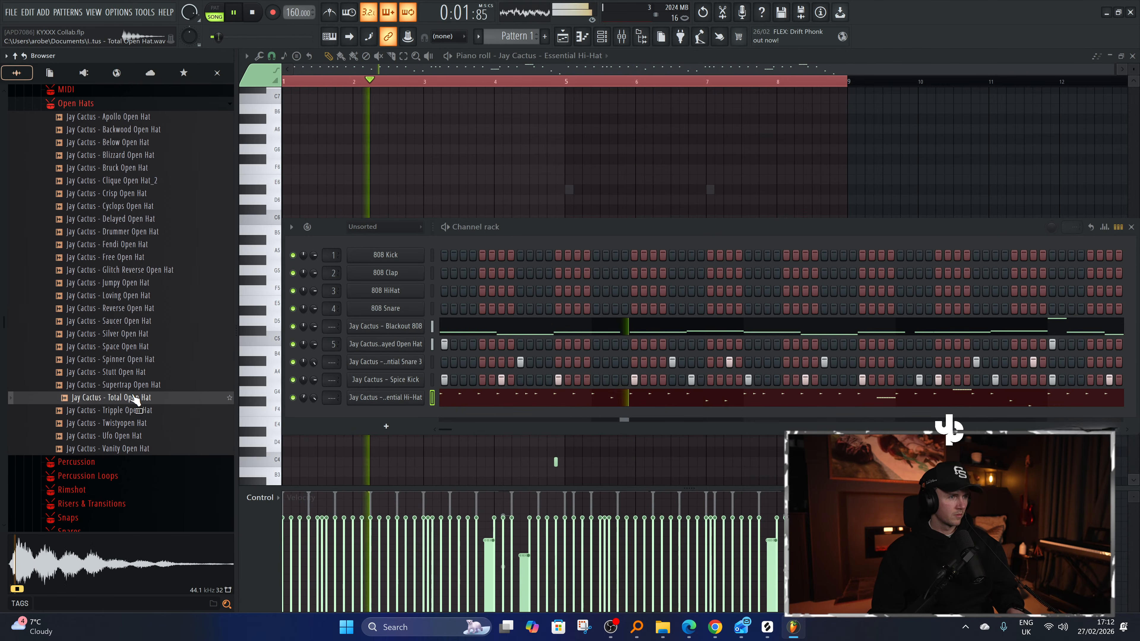
{"action": "left_click", "coordinate": [137, 385]}
{"action": "left_click", "coordinate": [130, 359]}
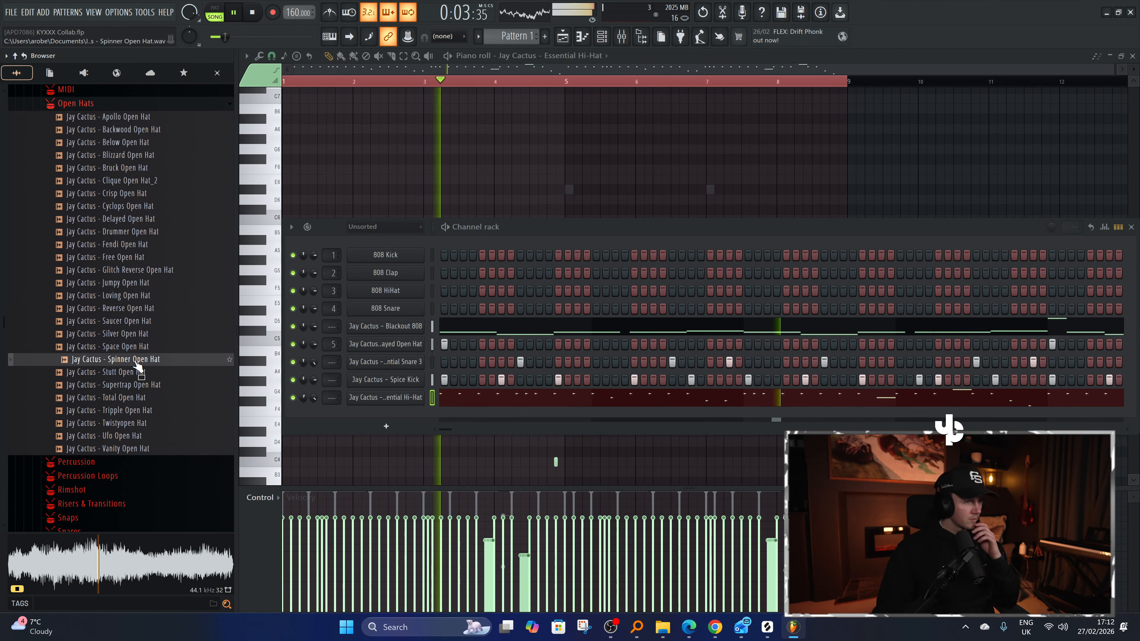
Preview the Bruck and Clique open hats and load Clique Open Hat_2 as a new channel below the Essential Hi-Hat.
{"action": "left_click", "coordinate": [121, 168]}
{"action": "left_click", "coordinate": [117, 184]}
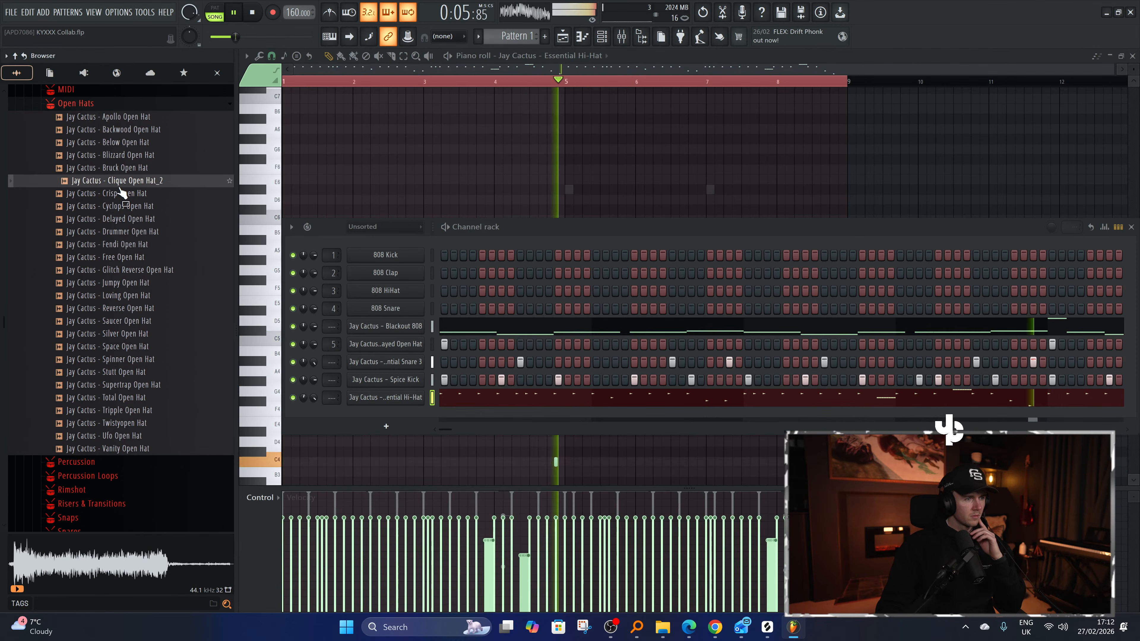
{"action": "left_click_drag", "start_coordinate": [121, 192], "coordinate": [406, 427]}
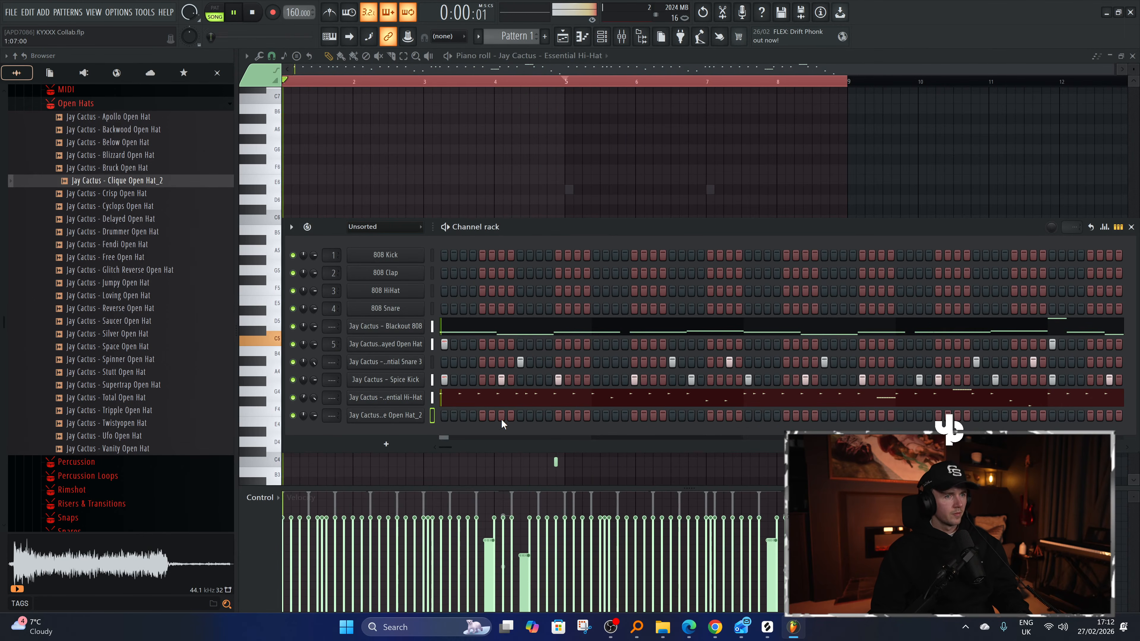
Add a Clique Open Hat_2 hit on step 29 and duplicate it four bars further on in the piano roll.
{"action": "left_click", "coordinate": [711, 417]}
{"action": "key", "text": "F7"}
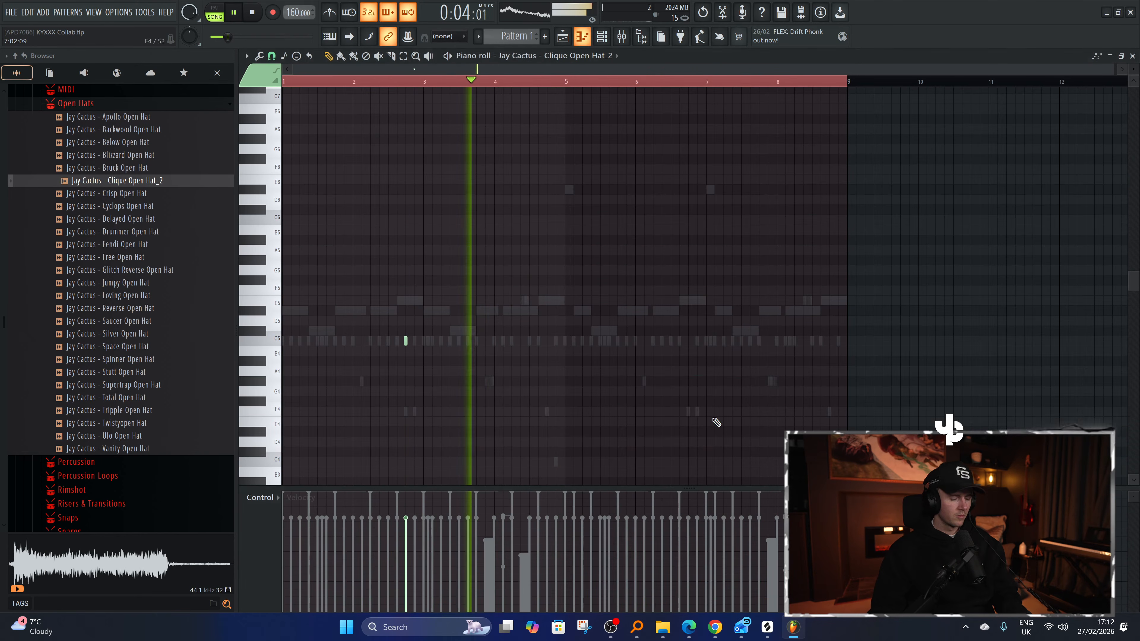
{"action": "left_click_drag", "start_coordinate": [638, 85], "coordinate": [569, 88]}
{"action": "key", "text": "ctrl+b"}
{"action": "key", "text": "ctrl+a"}
{"action": "scroll", "coordinate": [622, 288], "scroll_direction": "up", "scroll_amount": 2}
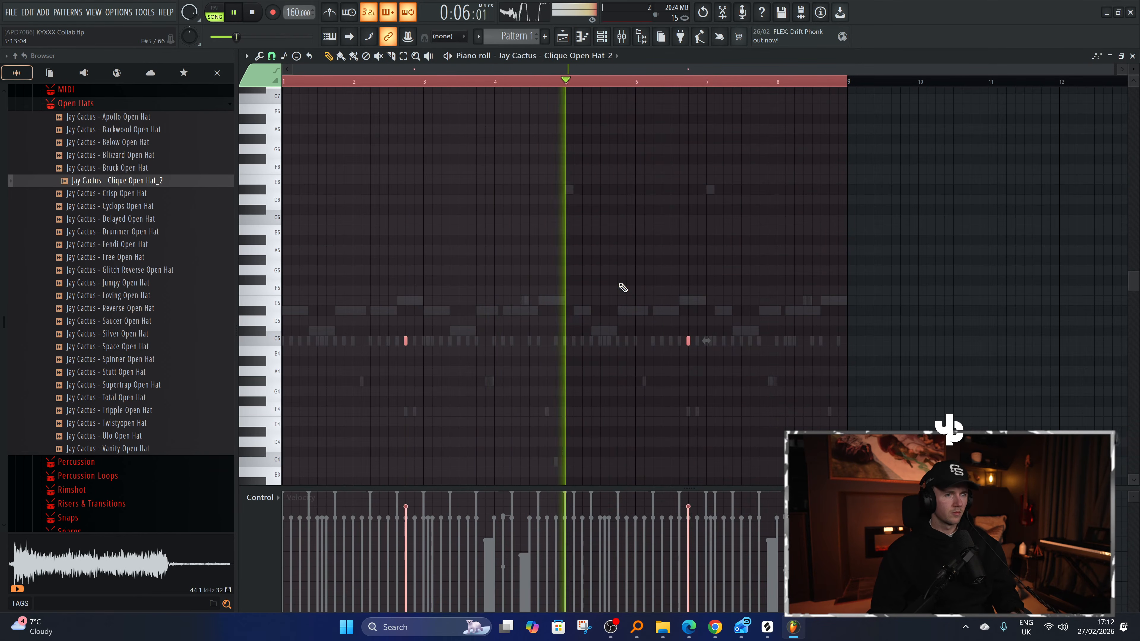
Audition samples in the drum kit's Percussion folder, including Quickfire Perc and Sand Perc.
{"action": "key", "text": "F6"}
{"action": "scroll", "coordinate": [78, 242], "scroll_direction": "up", "scroll_amount": 4}
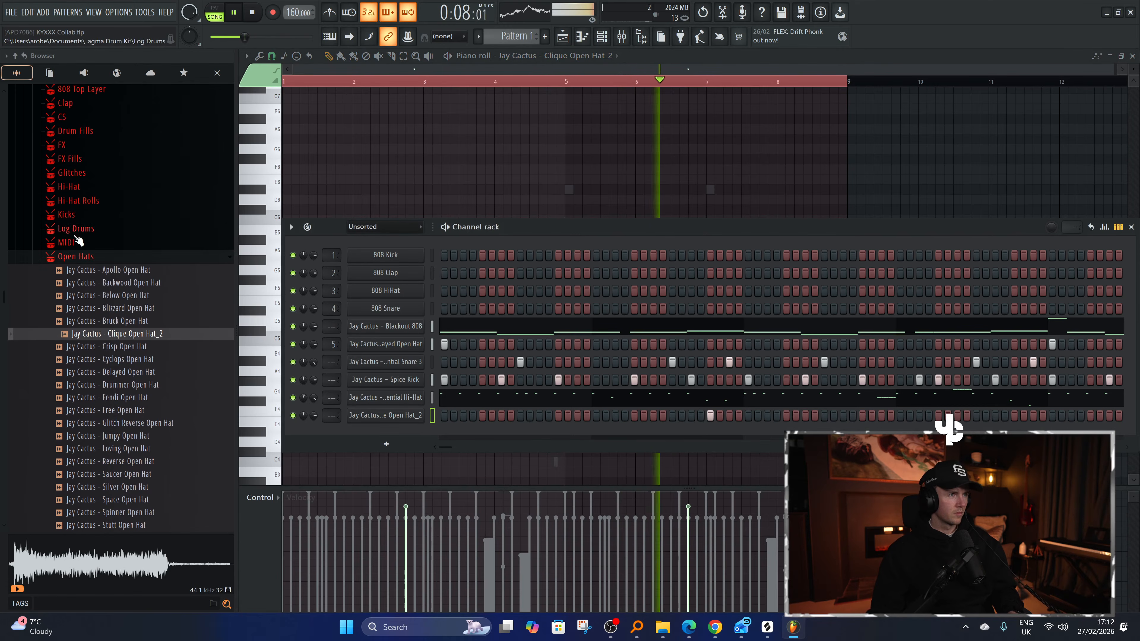
{"action": "left_click", "coordinate": [80, 258]}
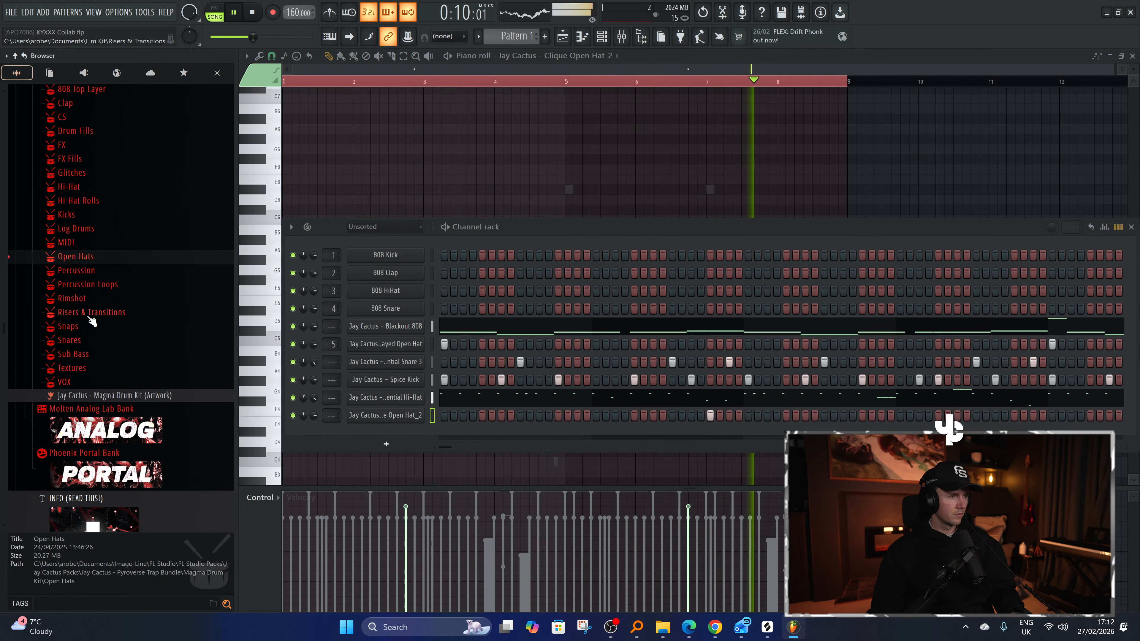
{"action": "scroll", "coordinate": [89, 315], "scroll_direction": "up", "scroll_amount": 2}
{"action": "left_click", "coordinate": [83, 347]}
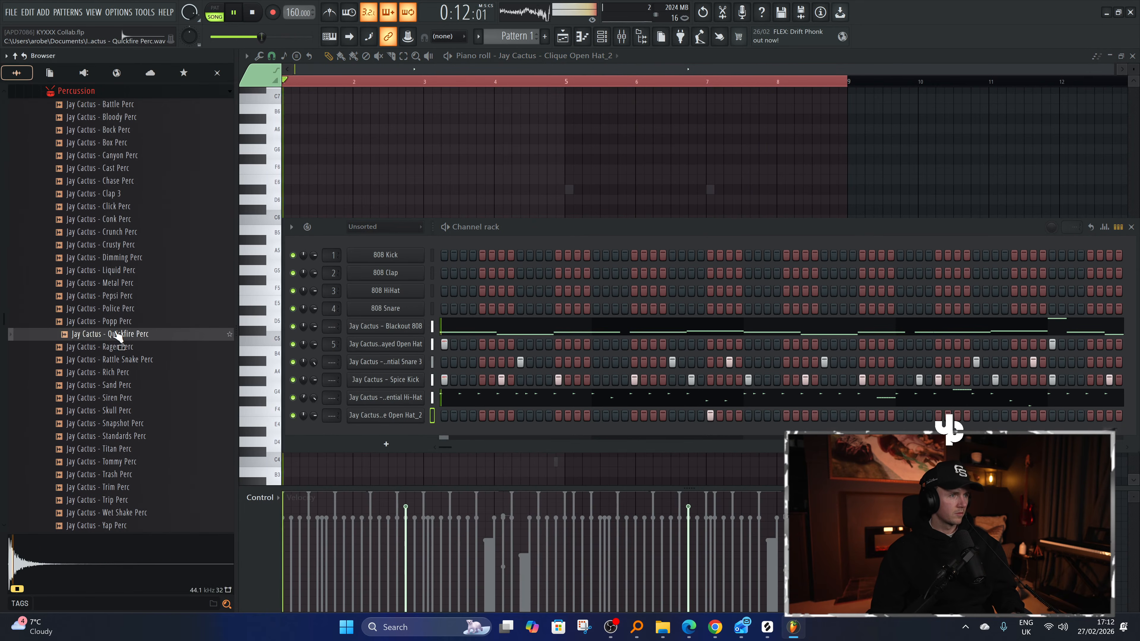
{"action": "left_click", "coordinate": [112, 296]}
{"action": "left_click", "coordinate": [128, 387]}
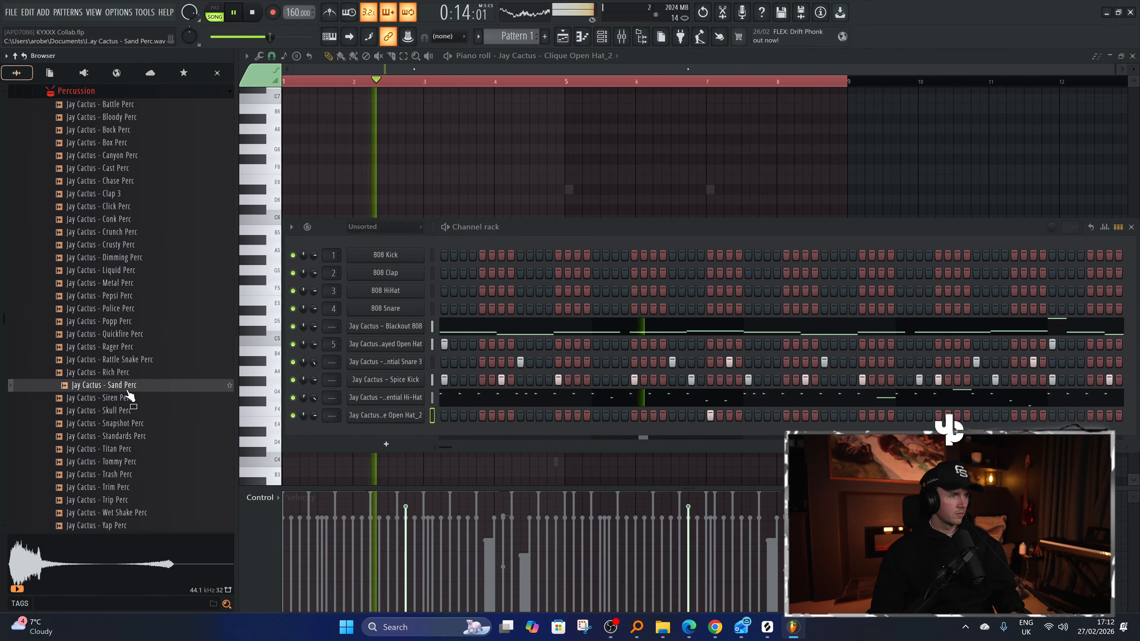
Place the Sand Perc sample as an audio clip on Track 17 of the playlist, at 2:09:00.
{"action": "key", "text": "F5"}
{"action": "left_click_drag", "start_coordinate": [584, 107], "coordinate": [500, 507]}
{"action": "scroll", "coordinate": [485, 527], "scroll_direction": "up", "scroll_amount": 3, "text": "ctrl"}
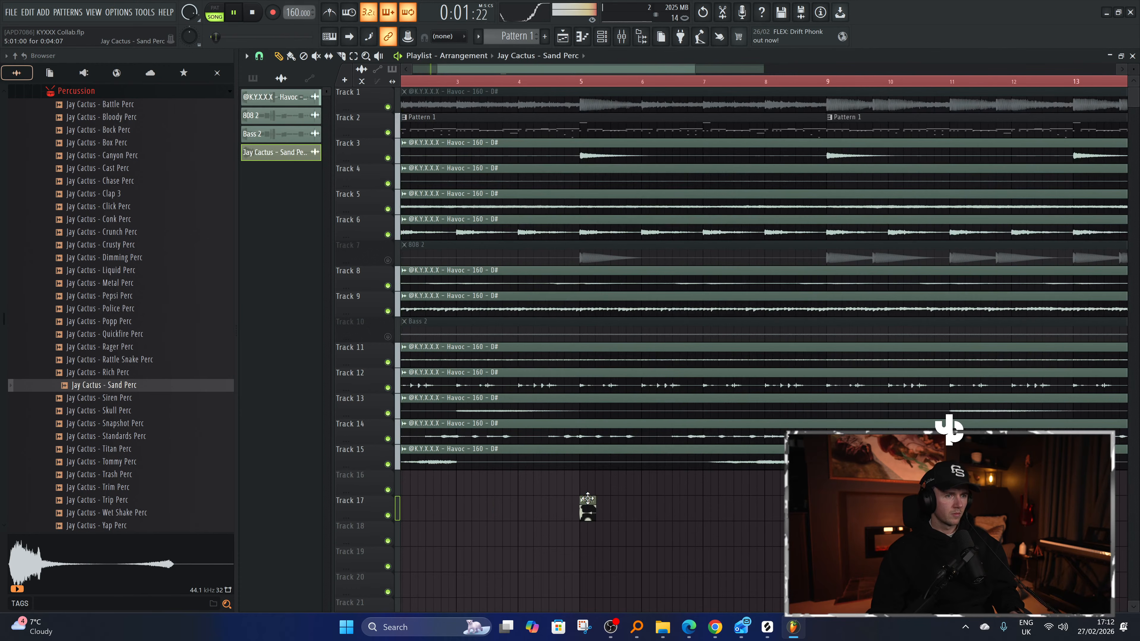
{"action": "scroll", "coordinate": [435, 494], "scroll_direction": "up", "scroll_amount": 4, "text": "ctrl"}
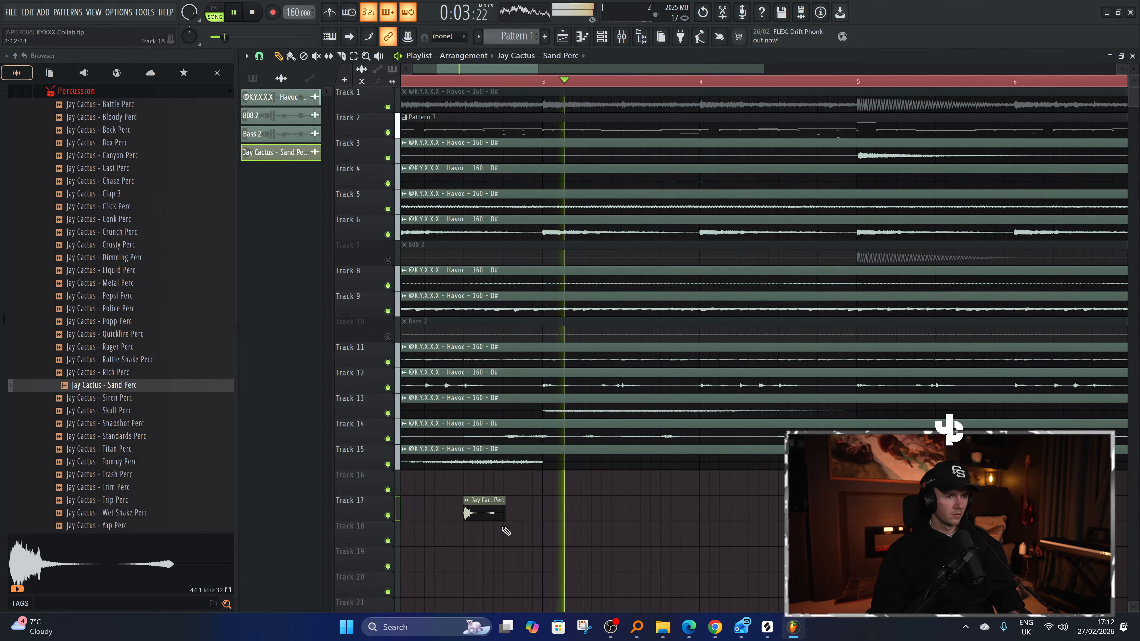
{"action": "scroll", "coordinate": [443, 522], "scroll_direction": "up", "scroll_amount": 4, "text": "ctrl"}
{"action": "scroll", "coordinate": [443, 516], "scroll_direction": "up", "scroll_amount": 2, "text": "alt"}
{"action": "scroll", "coordinate": [442, 494], "scroll_direction": "up", "scroll_amount": 2, "text": "alt"}
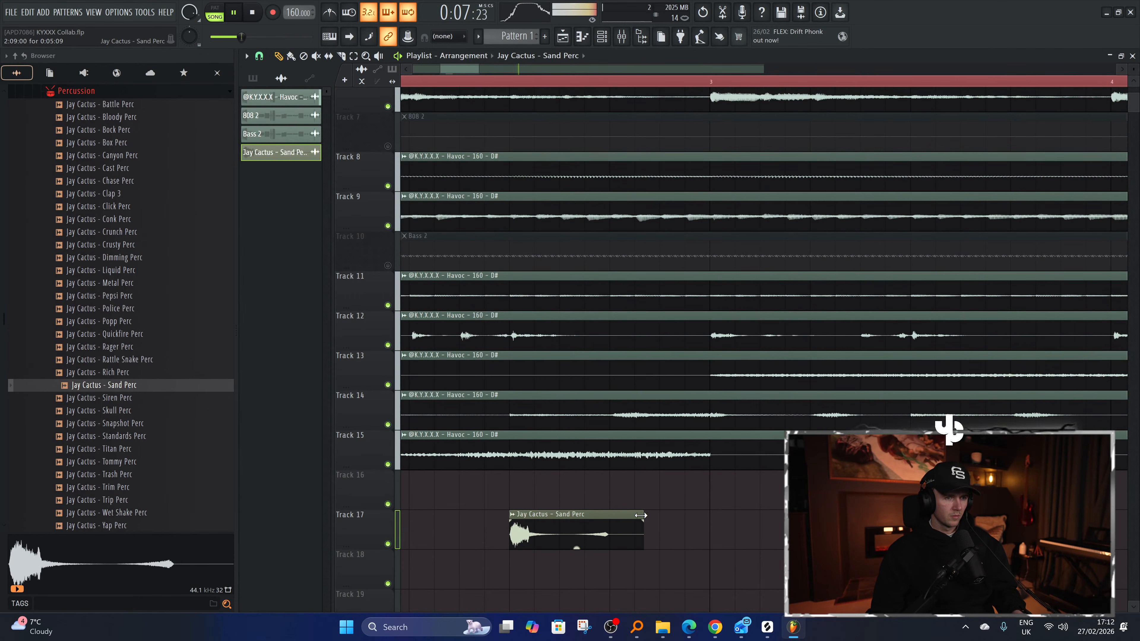
Set the Sand Perc audio clip's channel volume to 78% and return to the playlist.
{"action": "double_click", "coordinate": [639, 515]}
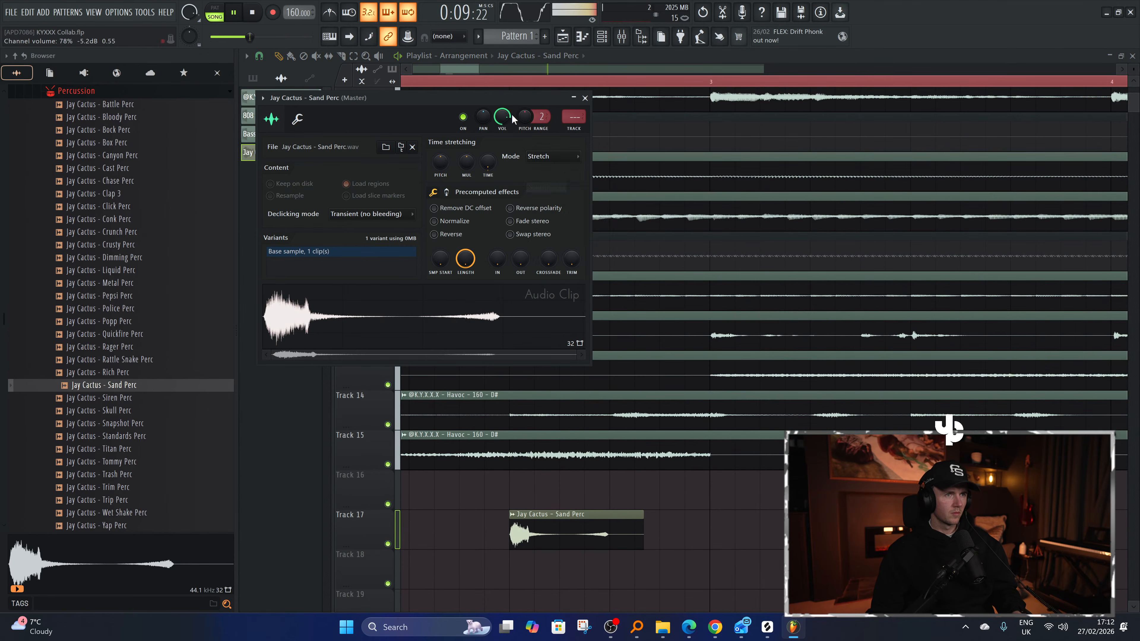
{"action": "left_click", "coordinate": [575, 99]}
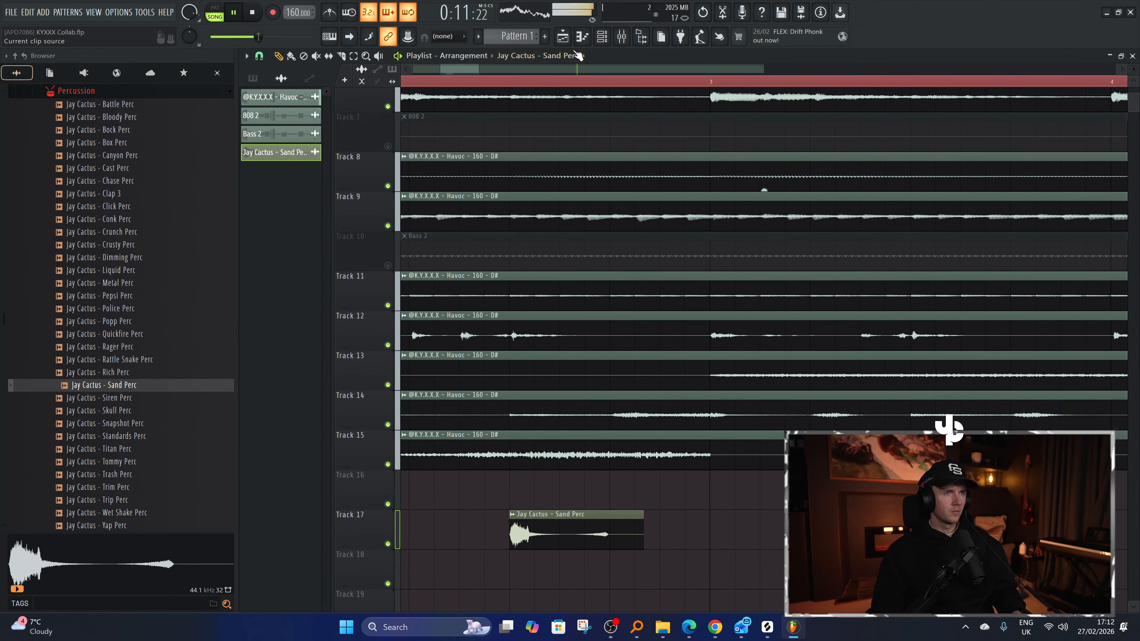
{"action": "key", "text": "F7"}
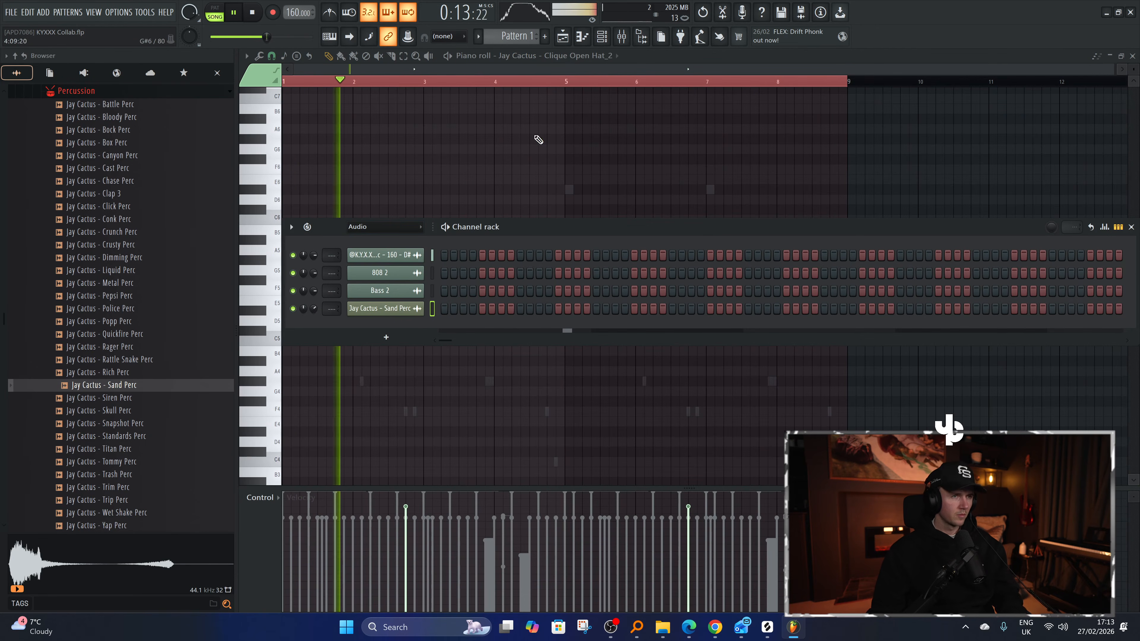
{"action": "left_click", "coordinate": [564, 37]}
Trim the end of the Sand Perc clip on Track 17 to a length of 0:02:00.
{"action": "scroll", "coordinate": [473, 510], "scroll_direction": "down", "scroll_amount": 7}
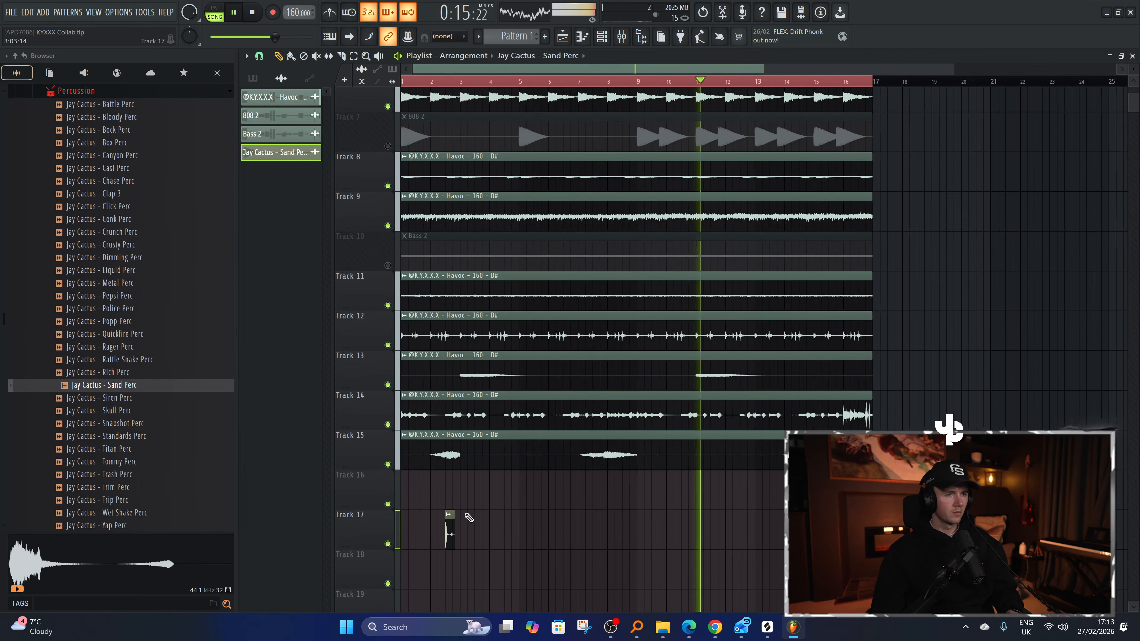
{"action": "scroll", "coordinate": [417, 537], "scroll_direction": "up", "scroll_amount": 5}
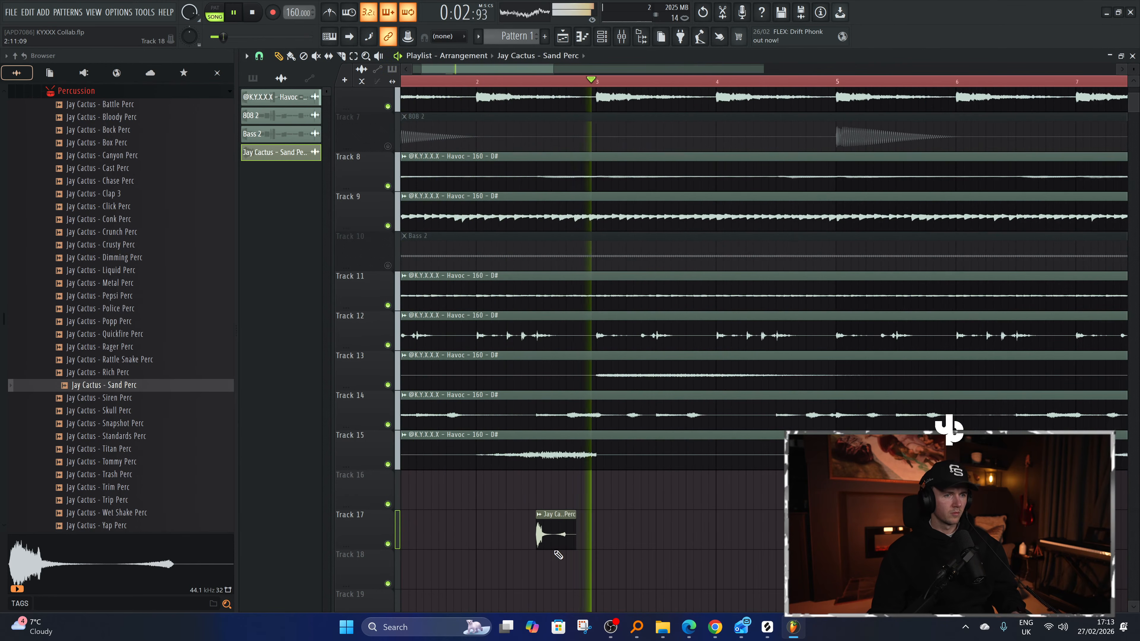
{"action": "scroll", "coordinate": [561, 530], "scroll_direction": "up", "scroll_amount": 2}
{"action": "key", "text": "space"}
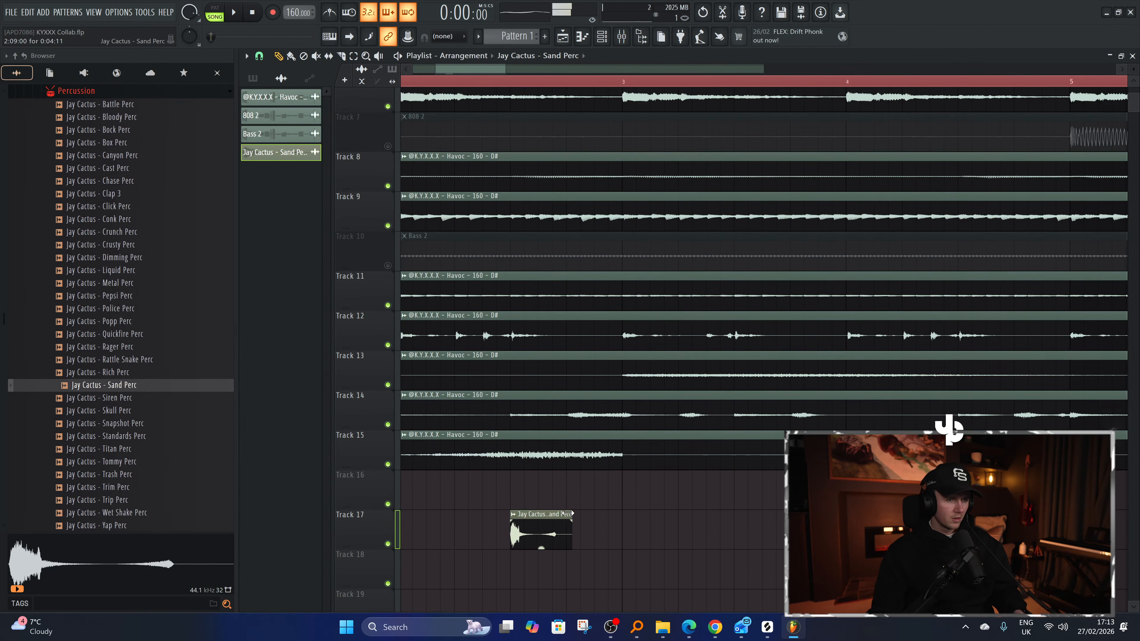
{"action": "scroll", "coordinate": [546, 513], "scroll_direction": "up", "scroll_amount": 3}
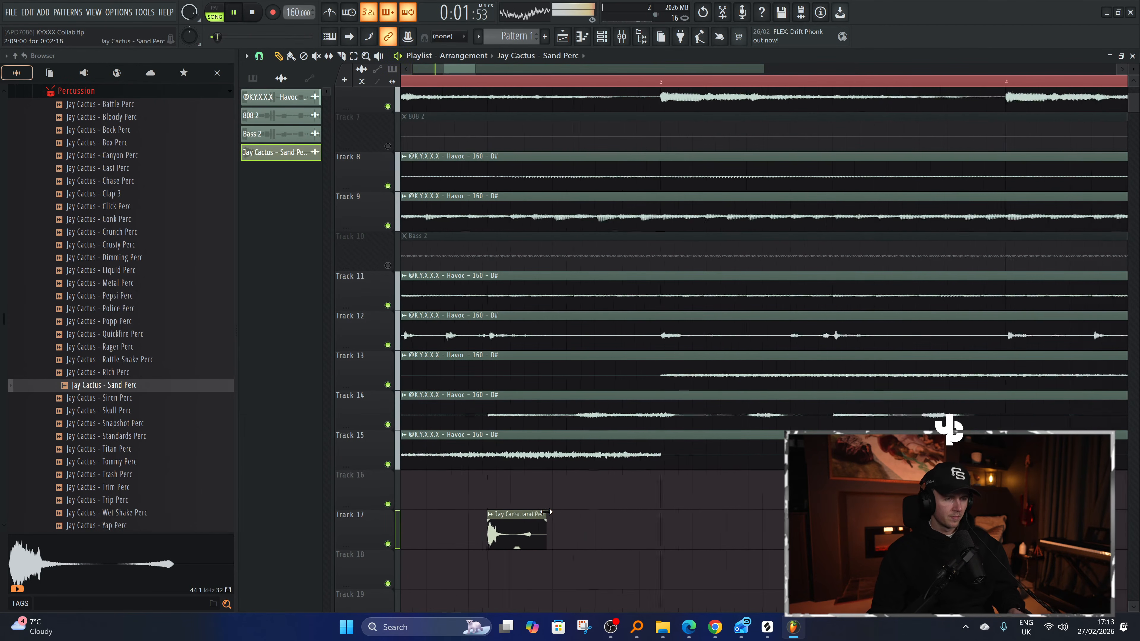
{"action": "left_click_drag", "start_coordinate": [544, 512], "coordinate": [542, 512]}
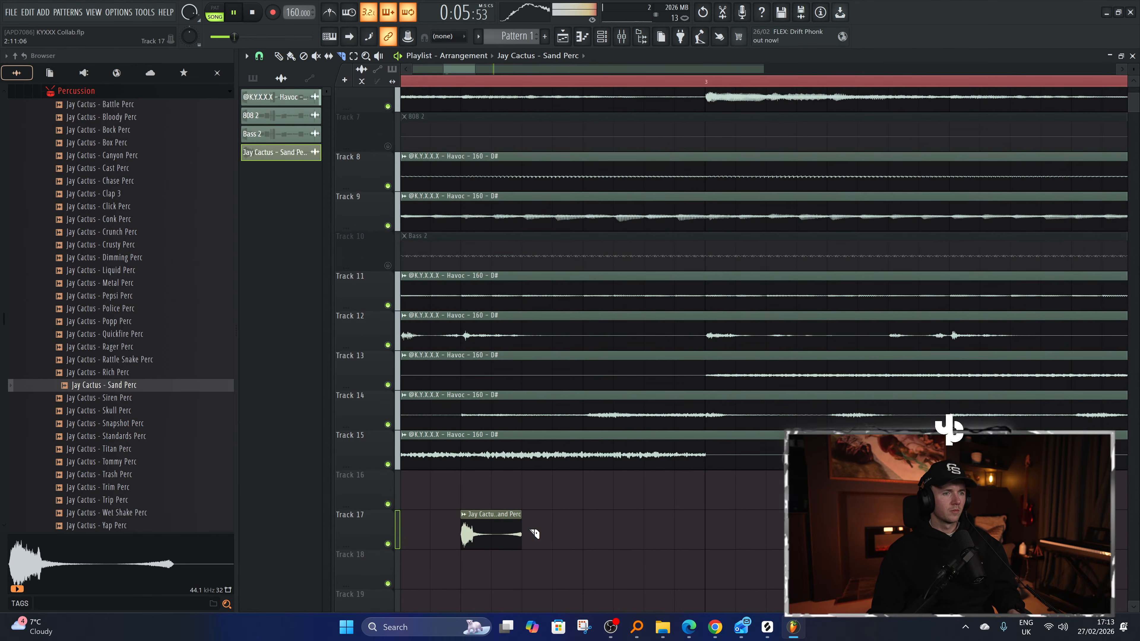
Place a copy of the trimmed Sand Perc clip on Track 17 halfway through bar 6.
{"action": "scroll", "coordinate": [530, 541], "scroll_direction": "down", "scroll_amount": 5}
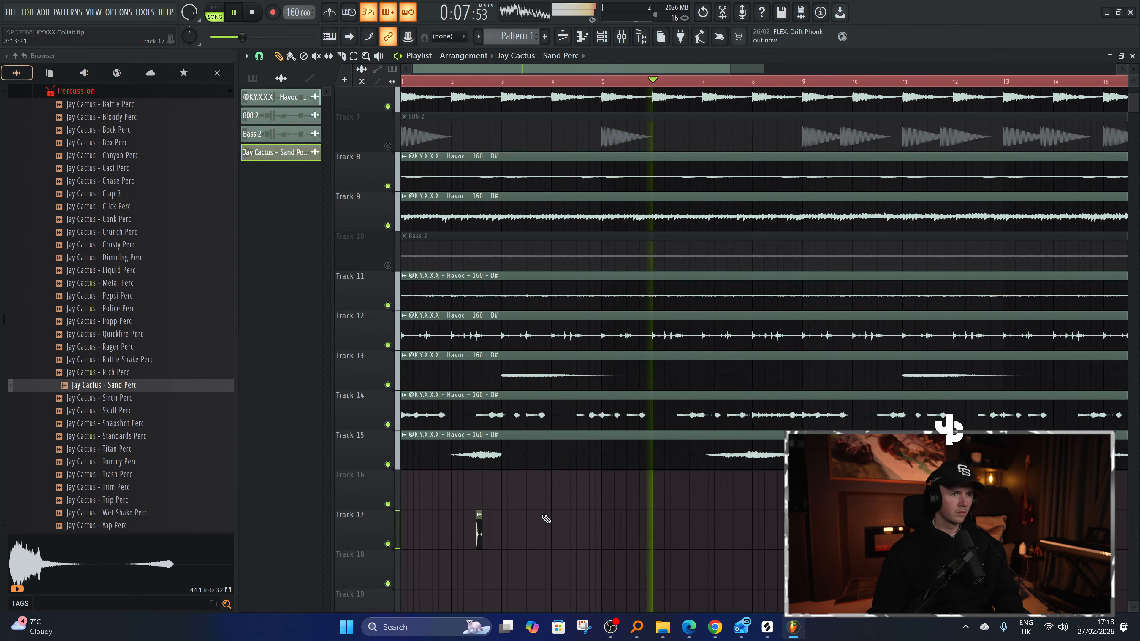
{"action": "scroll", "coordinate": [546, 518], "scroll_direction": "down", "scroll_amount": 2}
{"action": "scroll", "coordinate": [489, 532], "scroll_direction": "up", "scroll_amount": 3}
{"action": "key", "text": "space"}
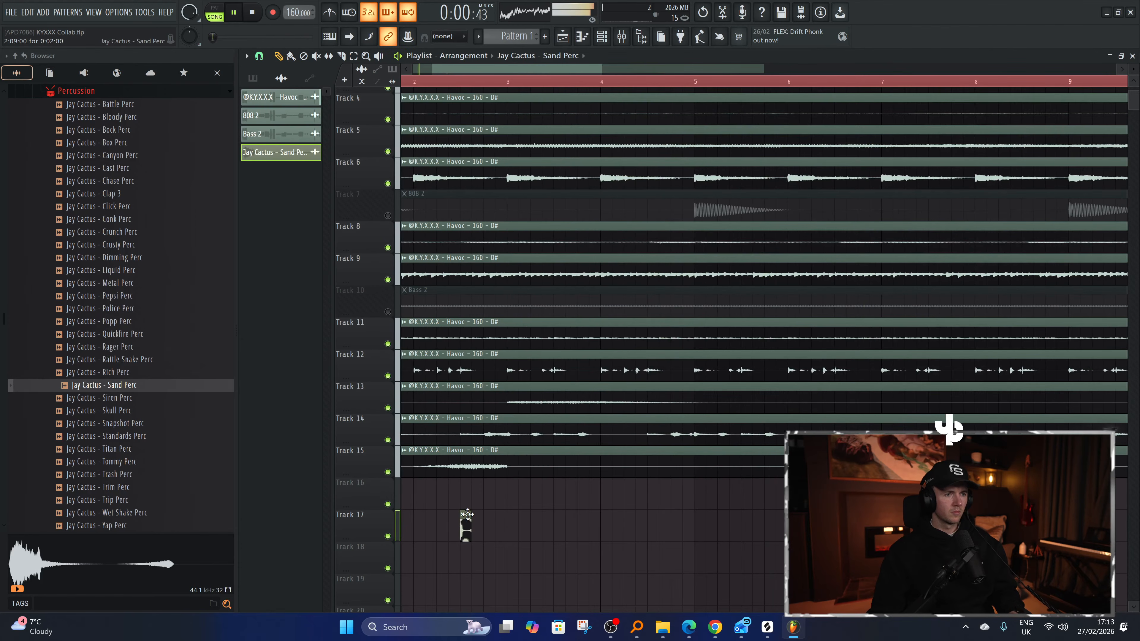
{"action": "scroll", "coordinate": [476, 519], "scroll_direction": "down", "scroll_amount": 3}
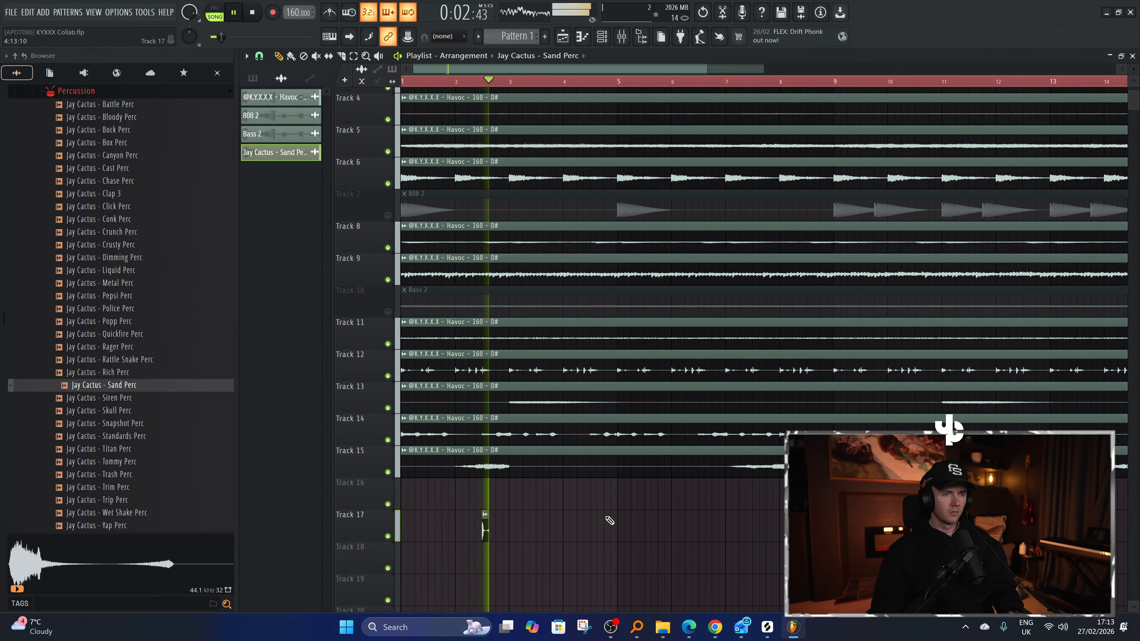
{"action": "scroll", "coordinate": [610, 520], "scroll_direction": "up", "scroll_amount": 3}
{"action": "left_click", "coordinate": [663, 523]}
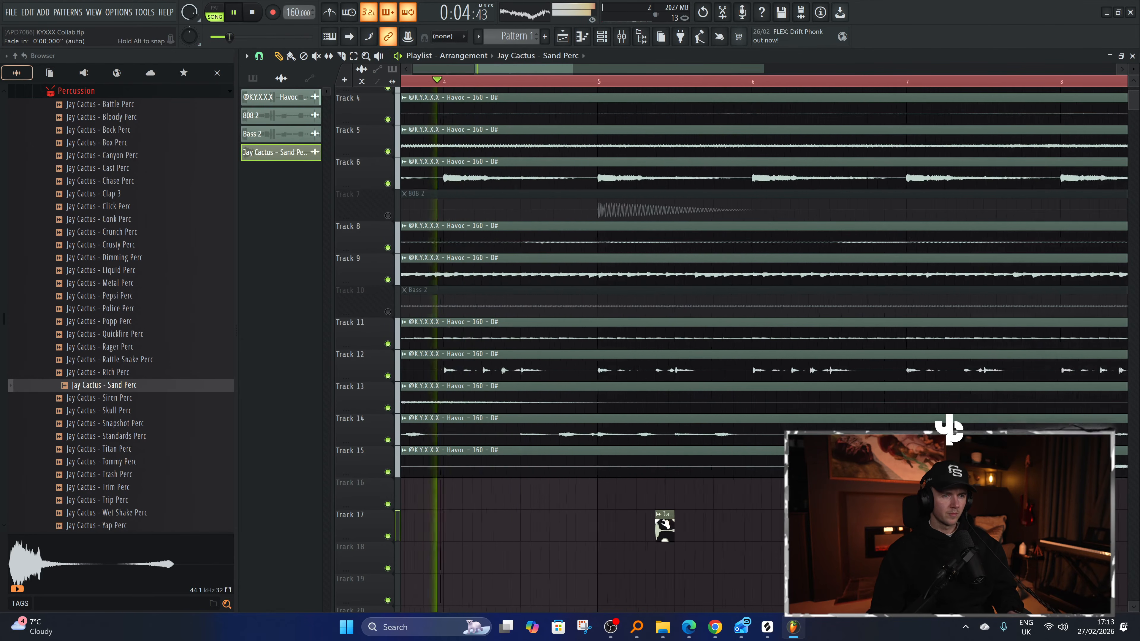
{"action": "left_click_drag", "start_coordinate": [664, 522], "coordinate": [808, 520]}
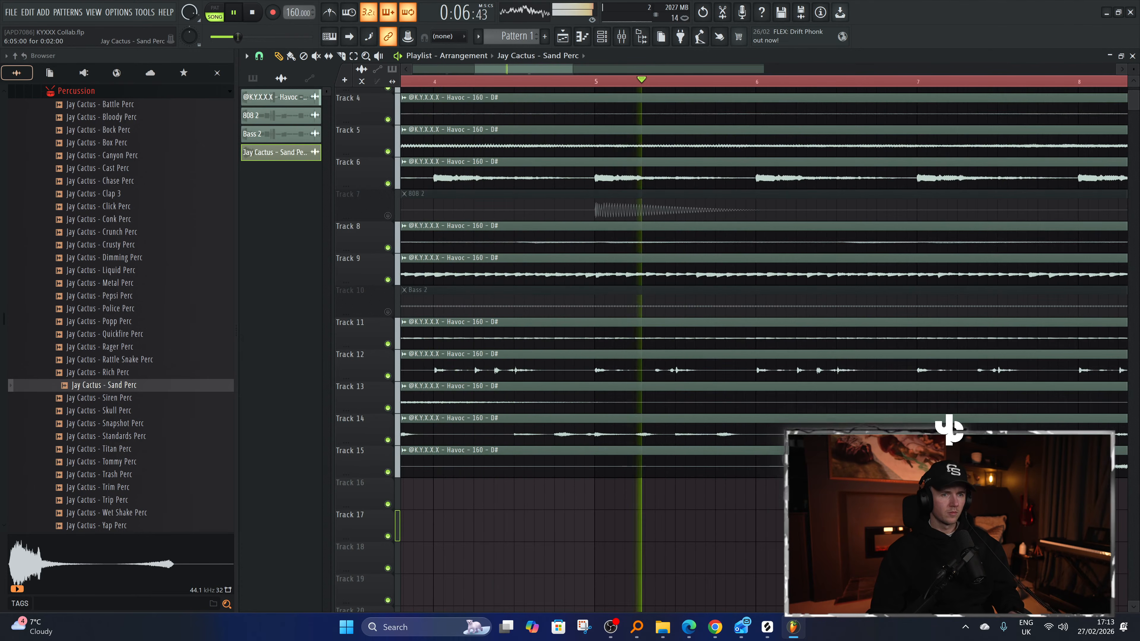
{"action": "scroll", "coordinate": [664, 557], "scroll_direction": "down", "scroll_amount": 4}
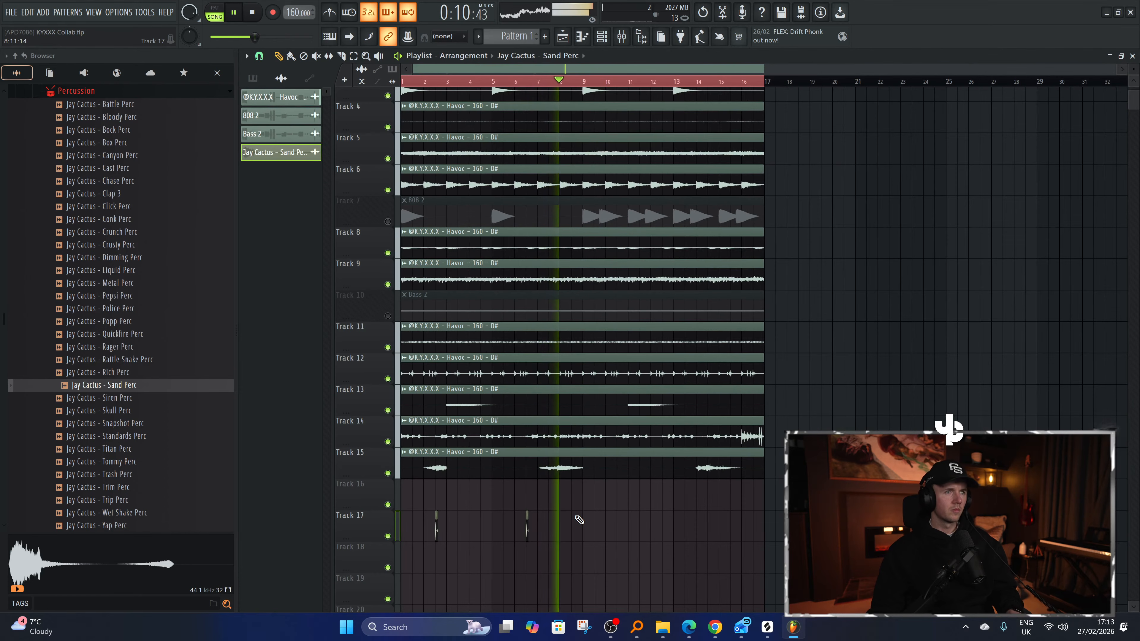
Delete the second Pattern 1 clip and duplicate the first one with both Sand Perc hits, starting the copy at bar 9.
{"action": "scroll", "coordinate": [580, 520], "scroll_direction": "down", "scroll_amount": 2, "text": "alt"}
{"action": "right_click", "coordinate": [602, 132]}
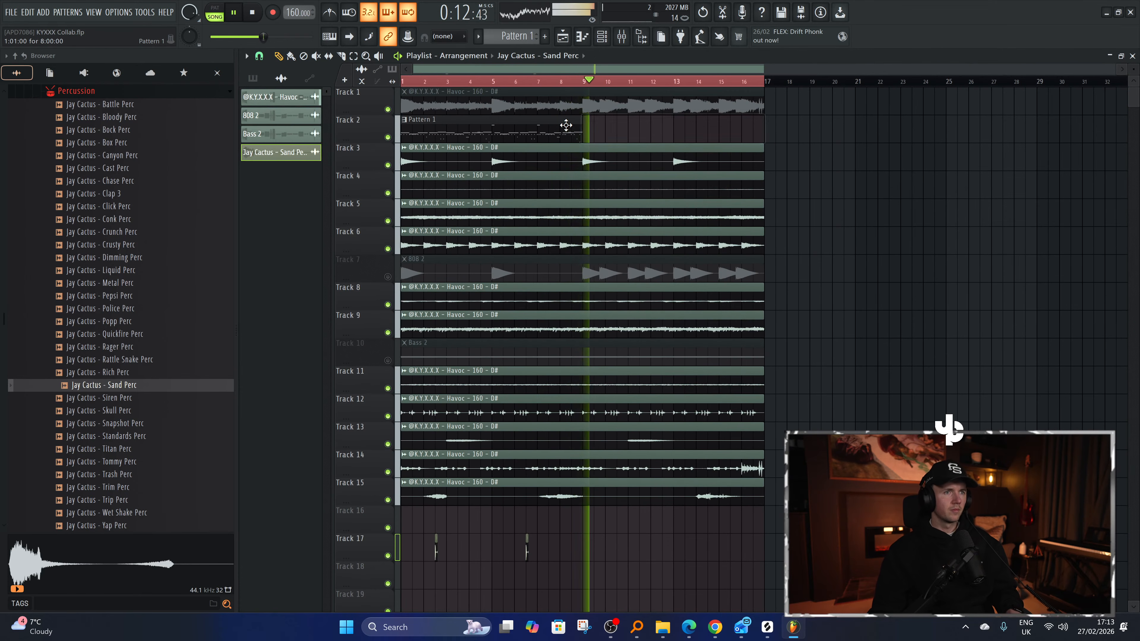
{"action": "left_click_drag", "start_coordinate": [469, 128], "coordinate": [655, 130]}
{"action": "left_click", "coordinate": [880, 219], "text": "ctrl"}
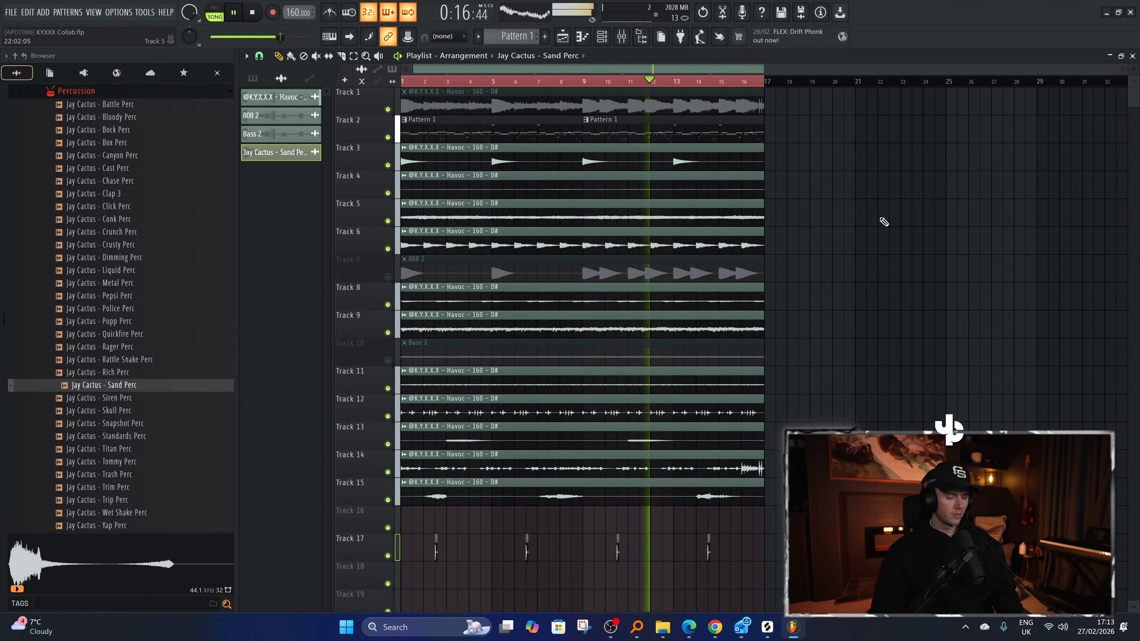
Show the channel rack and audition samples in the Snares folder from Essential Snare 2 to Favour Snare.
{"action": "left_click", "coordinate": [611, 38]}
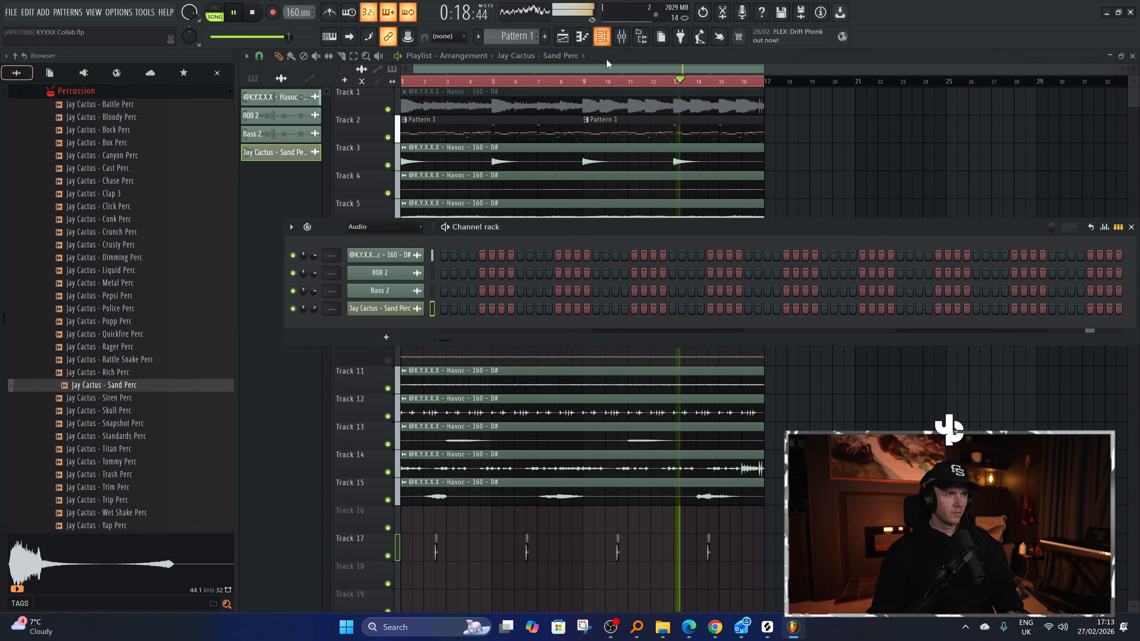
{"action": "left_click", "coordinate": [76, 90]}
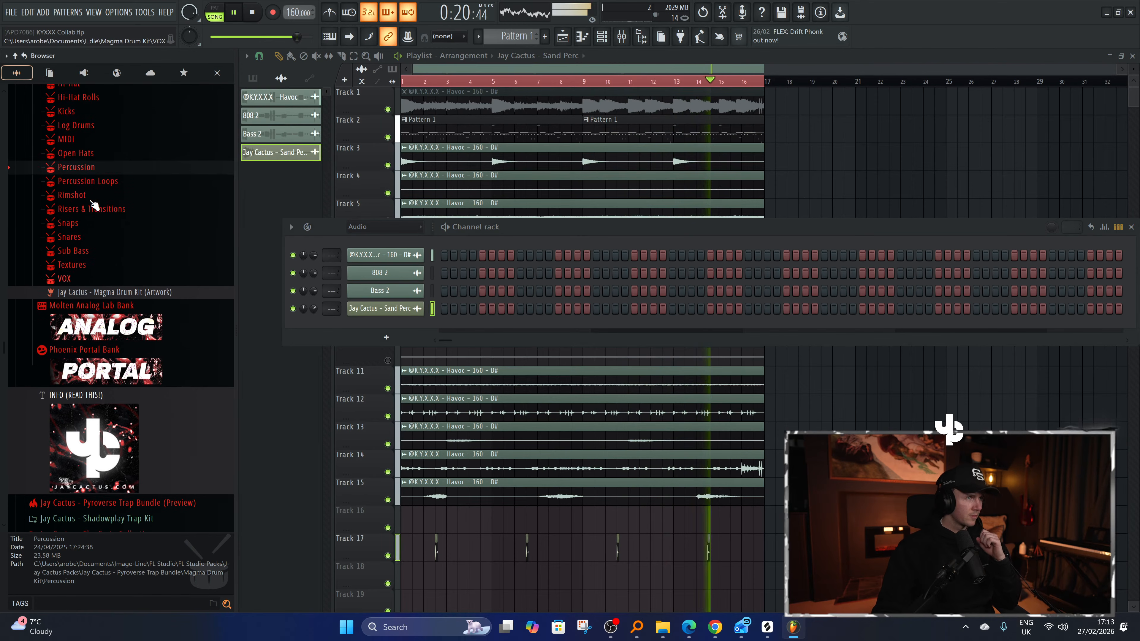
{"action": "left_click", "coordinate": [93, 235]}
{"action": "left_click", "coordinate": [117, 308]}
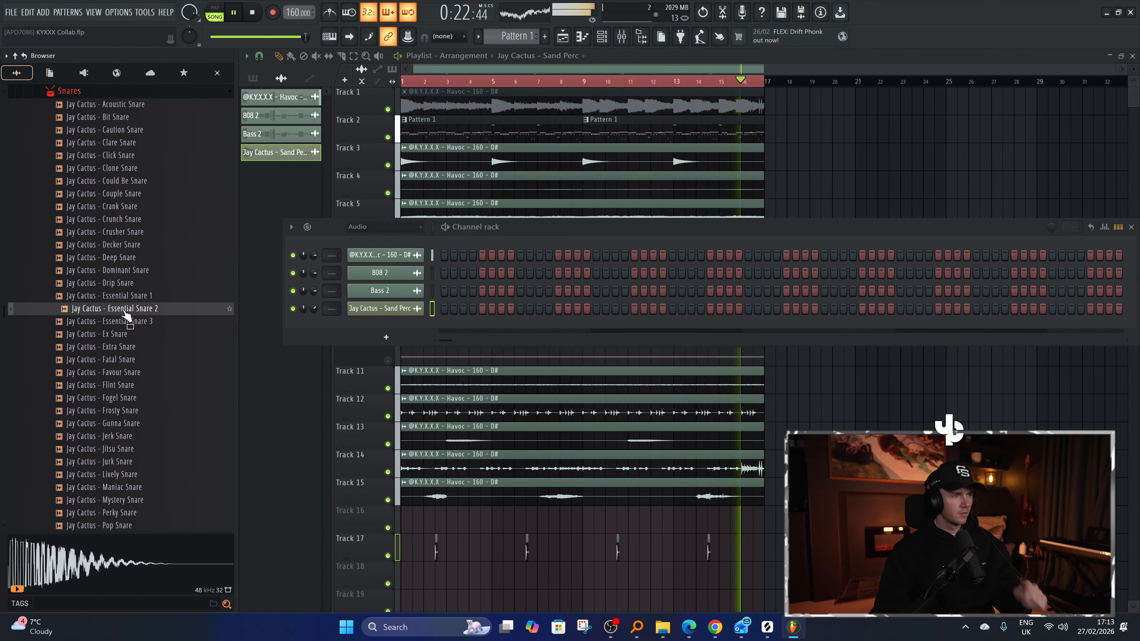
{"action": "left_click", "coordinate": [126, 322]}
{"action": "left_click", "coordinate": [118, 346]}
{"action": "left_click", "coordinate": [134, 373]}
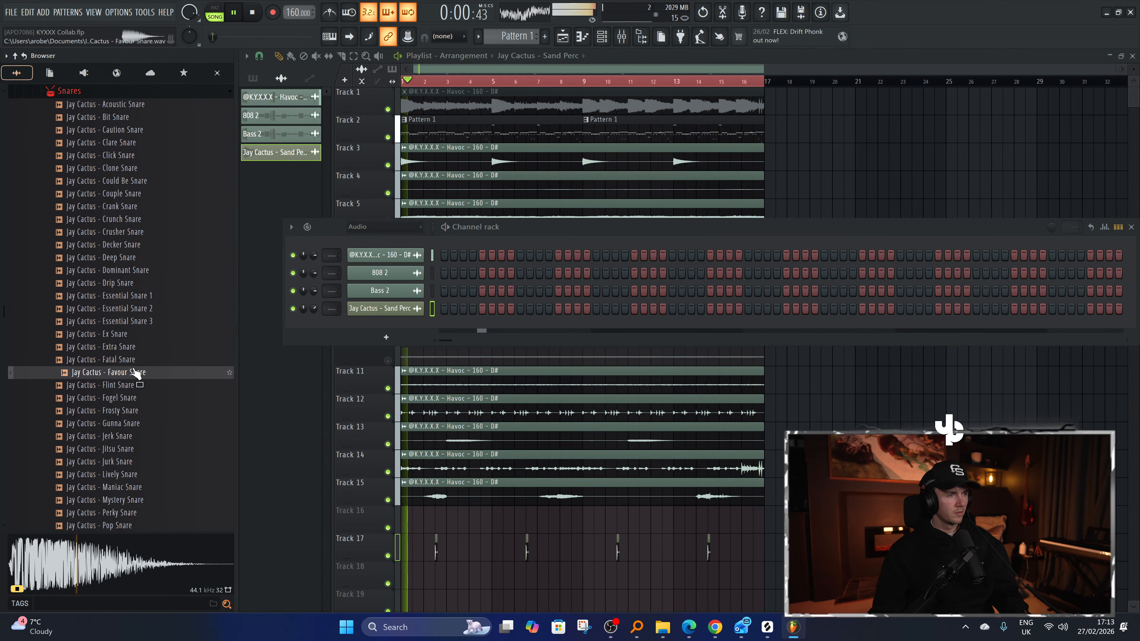
Show all channels in the channel rack and add Favour Snare as a new channel below Sand Perc.
{"action": "left_click", "coordinate": [396, 228]}
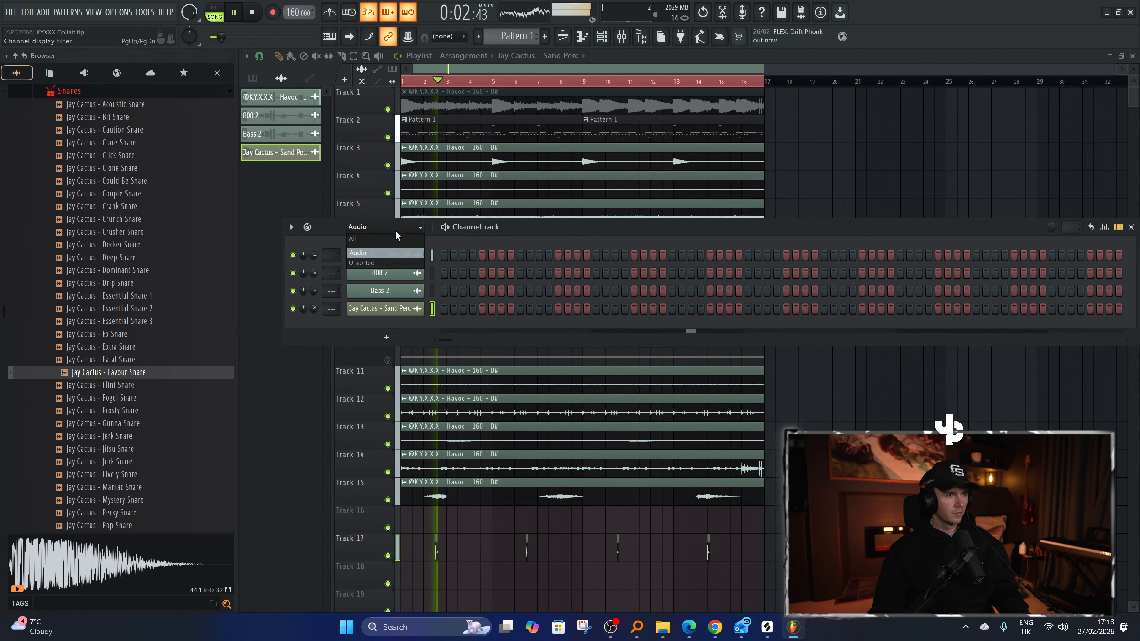
{"action": "left_click", "coordinate": [417, 239]}
{"action": "key", "text": "F6"}
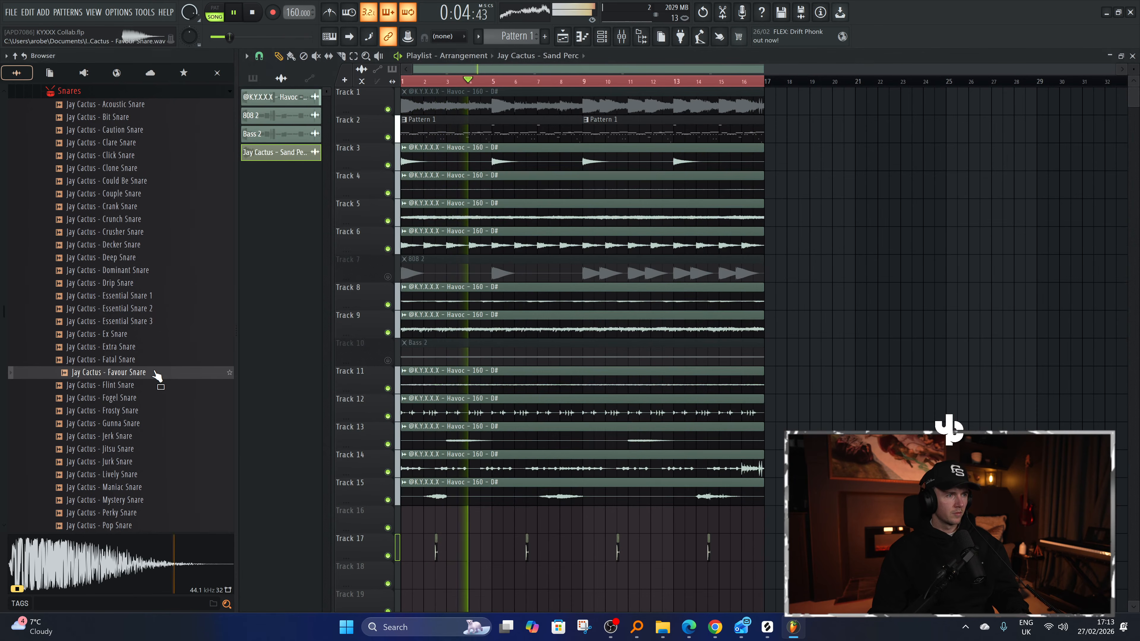
{"action": "left_click", "coordinate": [598, 35]}
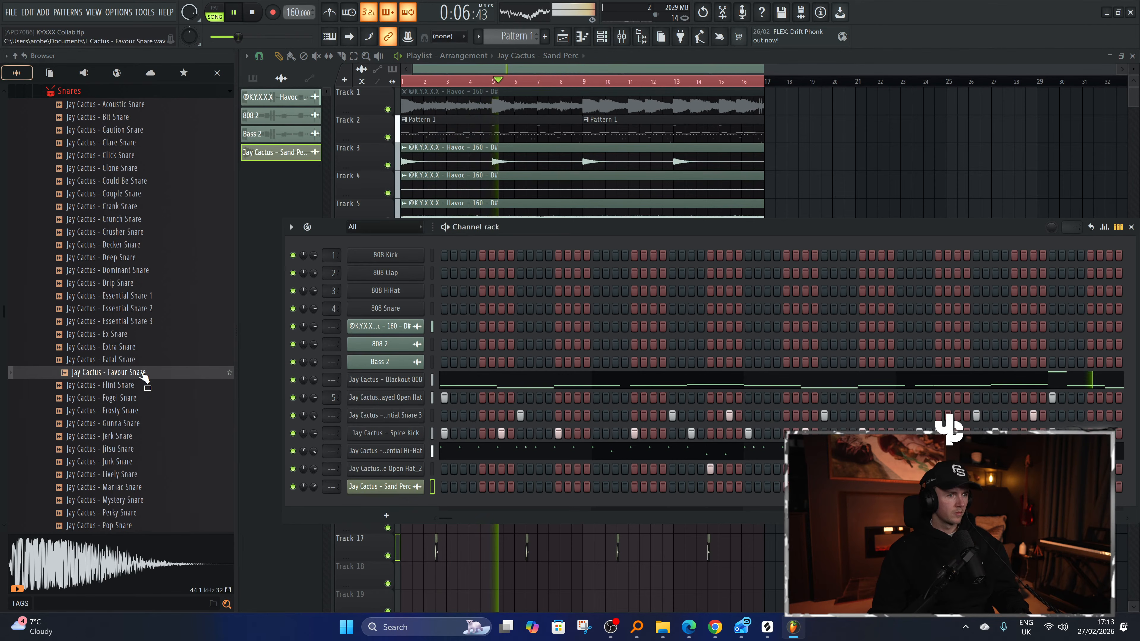
{"action": "left_click_drag", "start_coordinate": [433, 515], "coordinate": [425, 509]}
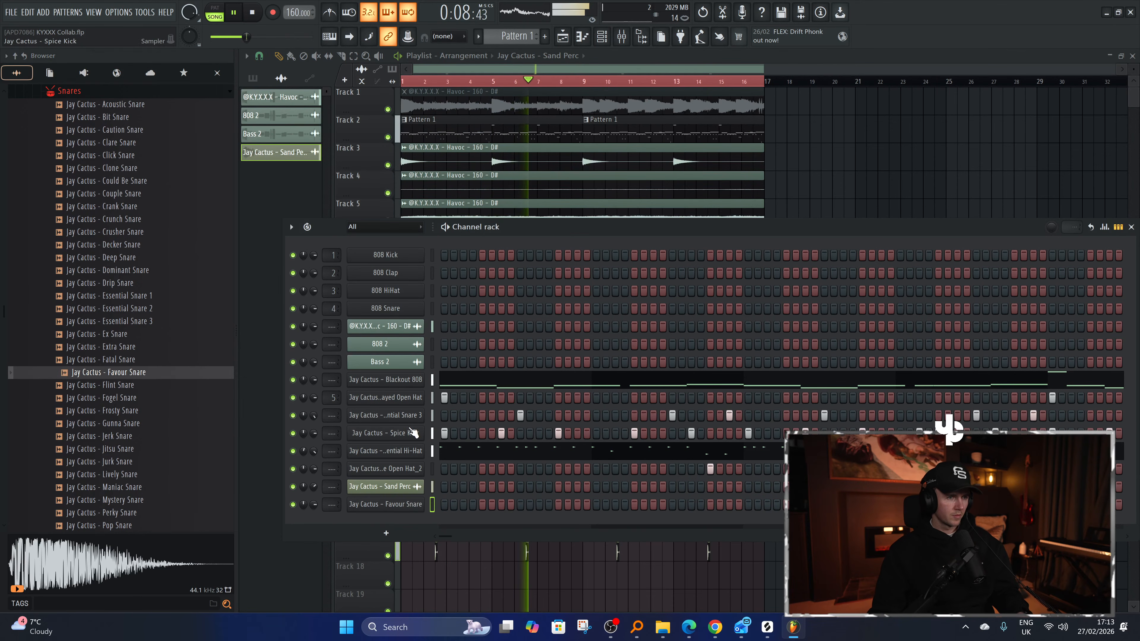
Copy the Essential Snare 3 step pattern to the Favour Snare channel and mute Essential Snare 3.
{"action": "left_click", "coordinate": [432, 416]}
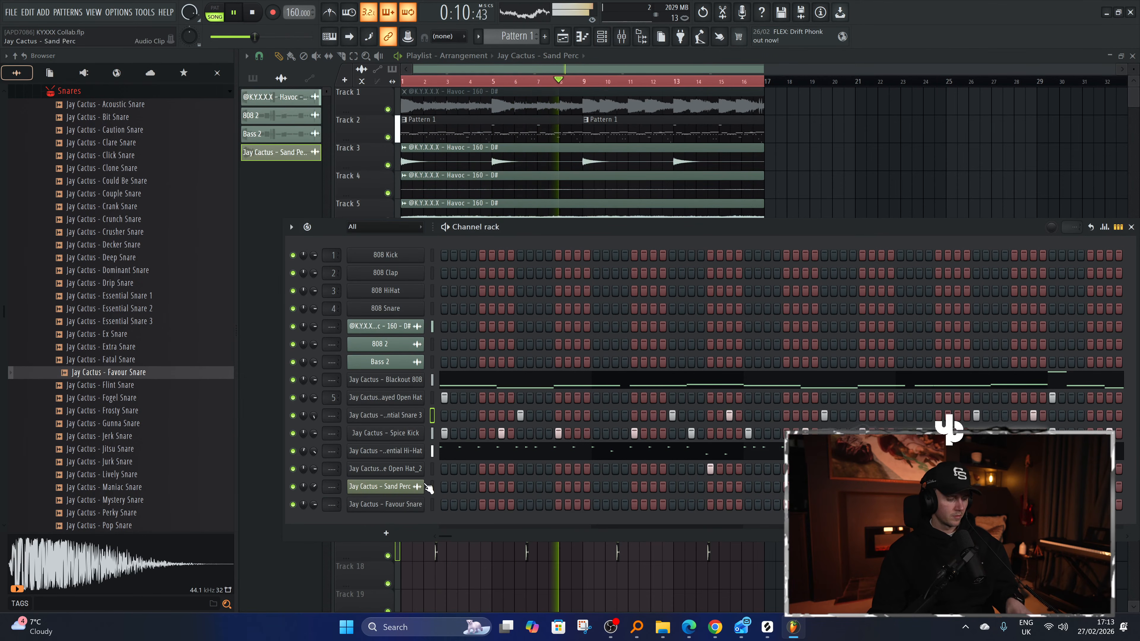
{"action": "left_click", "coordinate": [293, 416]}
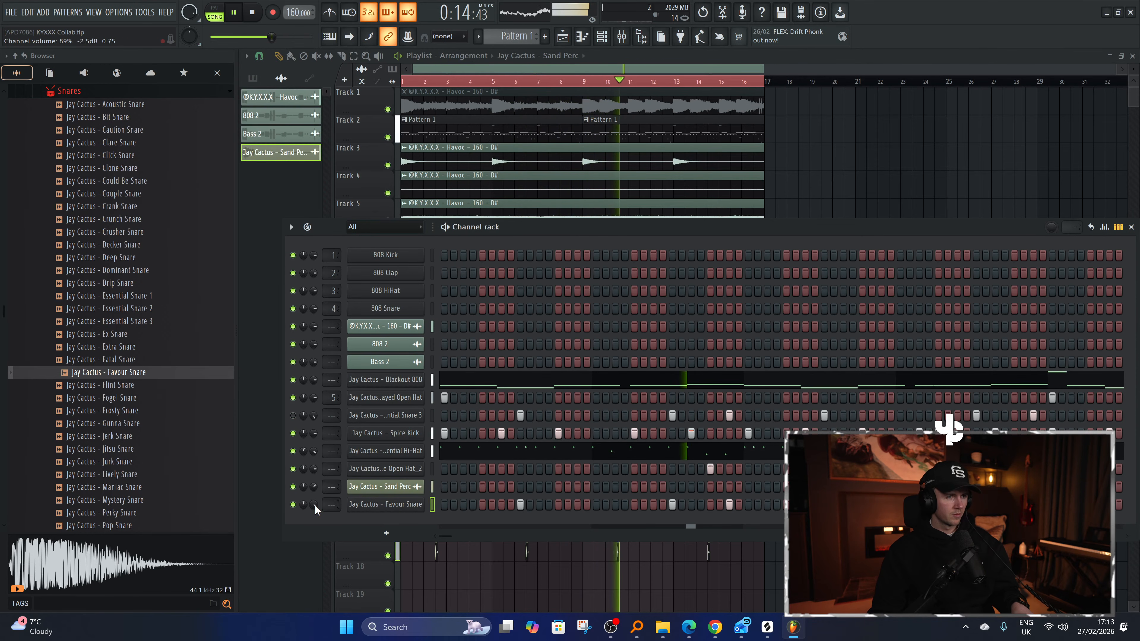
Mute the Favour Snare channel and unmute Essential Snare 3 in the channel rack.
{"action": "left_click", "coordinate": [421, 507]}
{"action": "left_click", "coordinate": [598, 115]}
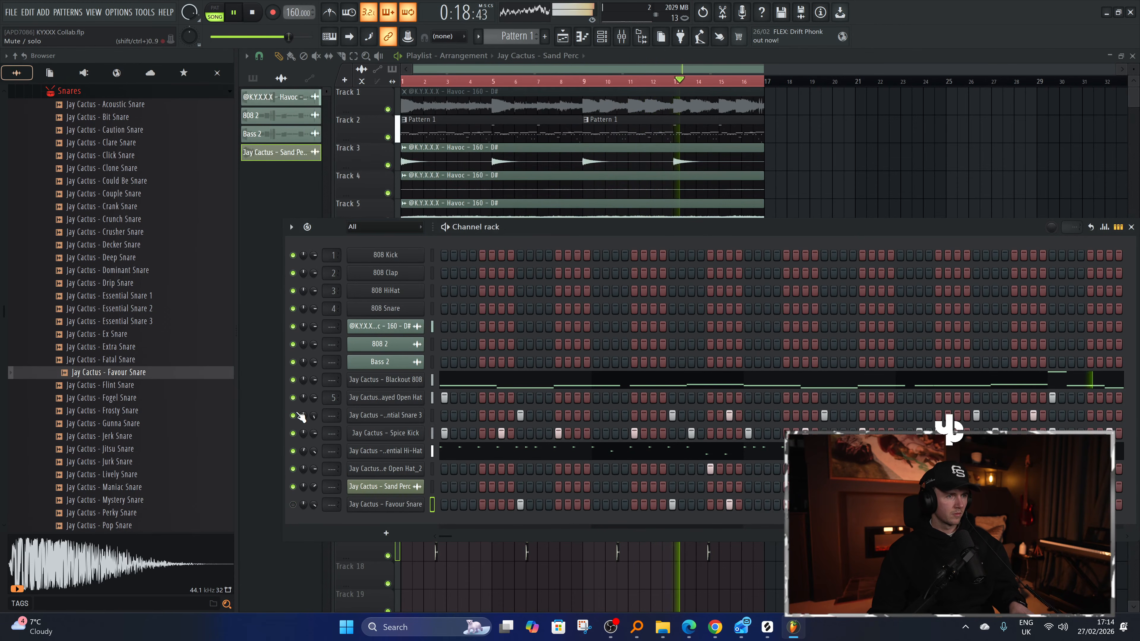
Search the samples for "beef snare" and add TrapLordz - Beef Snare as a new channel with the Essential Snare 3 step pattern.
{"action": "type", "text": "jay"}
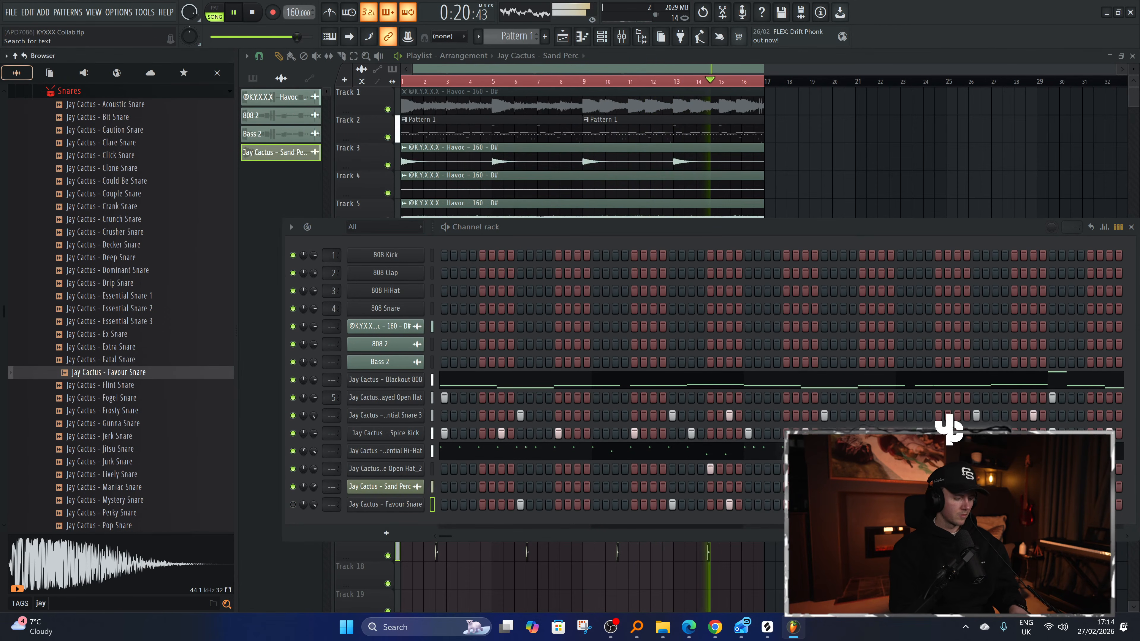
{"action": "type", "text": " beef snare"}
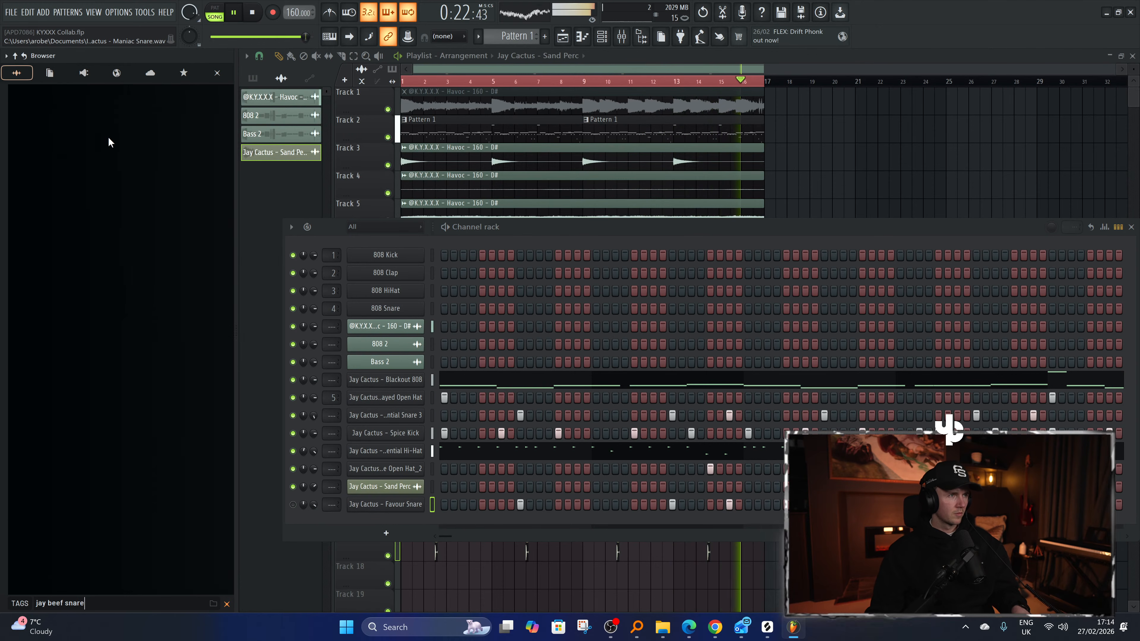
{"action": "type", "text": "beef snare"}
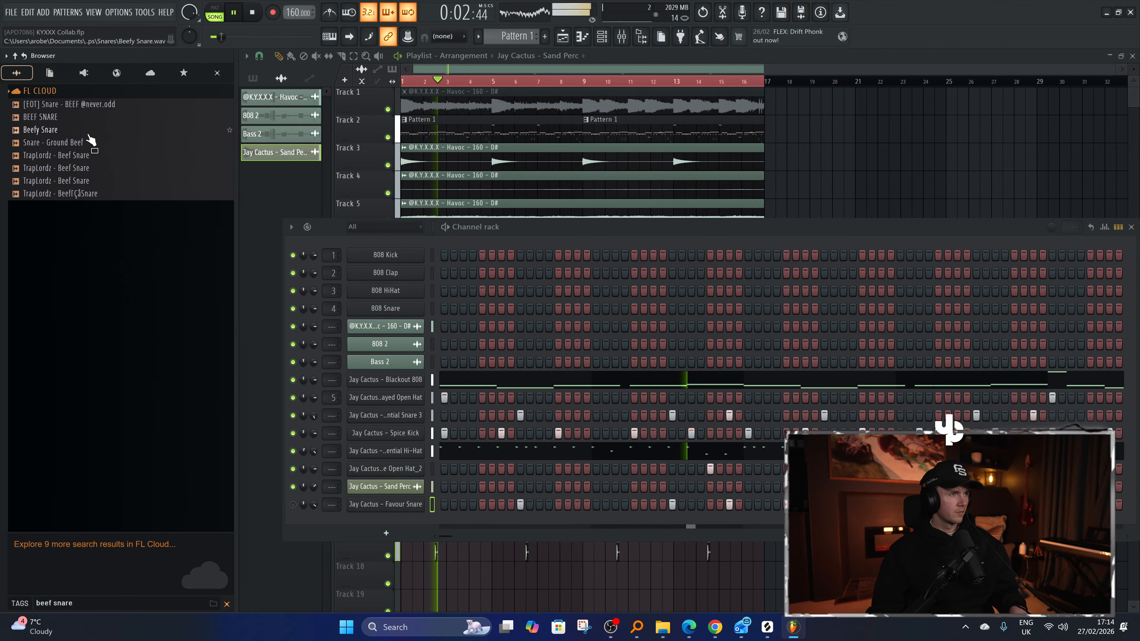
{"action": "left_click", "coordinate": [89, 155]}
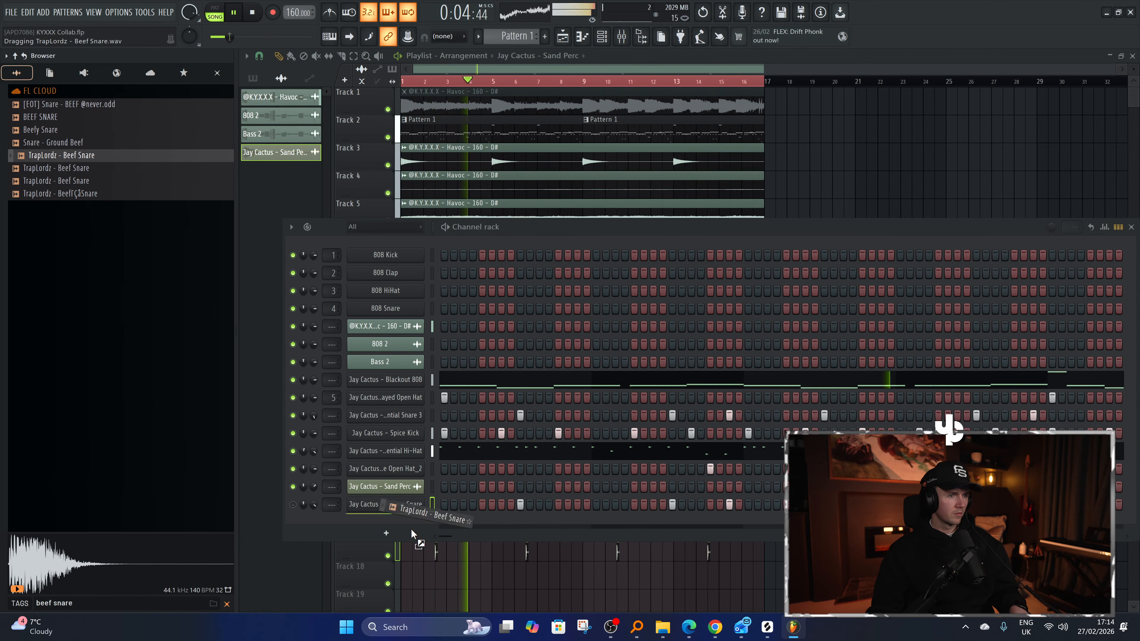
{"action": "left_click_drag", "start_coordinate": [412, 533], "coordinate": [414, 532]}
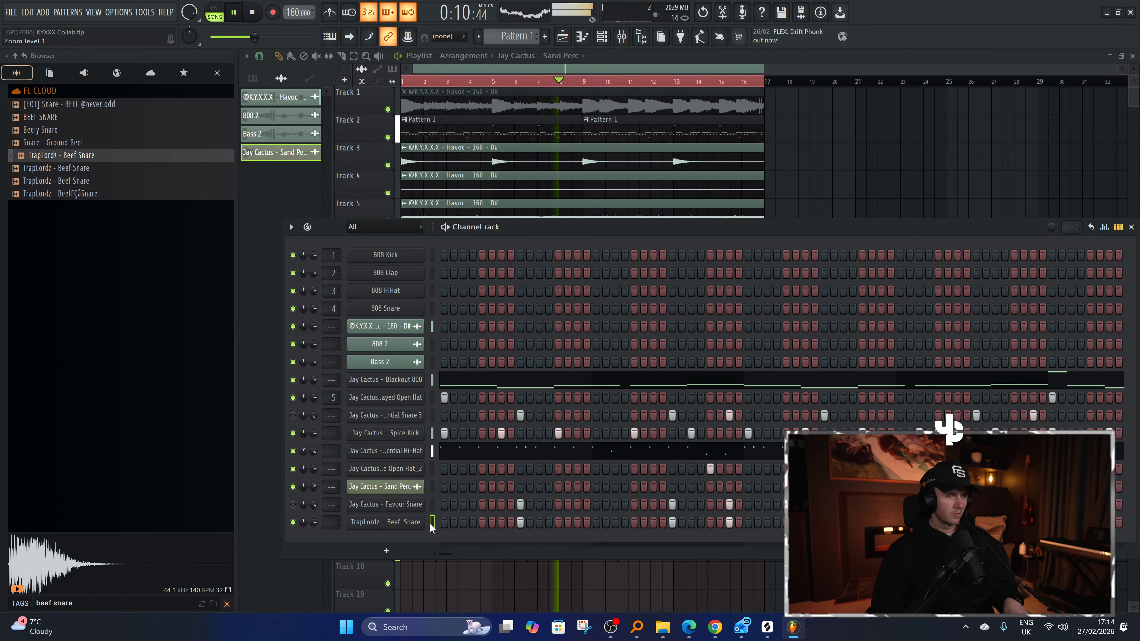
Raise the precomputed Boost slightly in the sampler settings of the TrapLordz - Beef Snare channel.
{"action": "left_click", "coordinate": [379, 520]}
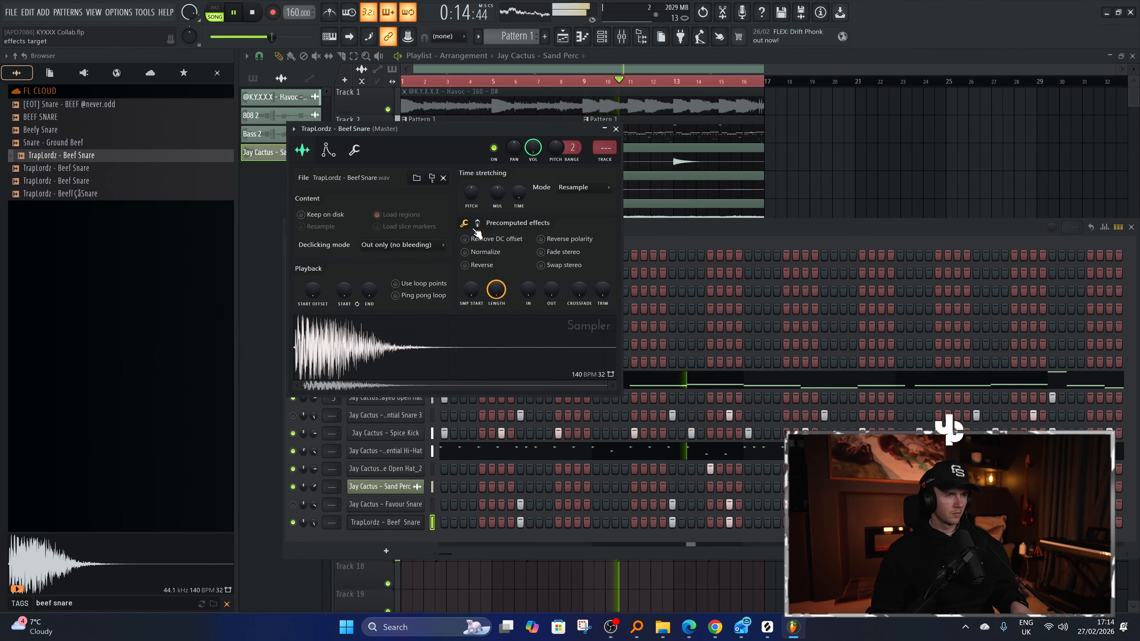
{"action": "left_click_drag", "start_coordinate": [474, 247], "coordinate": [475, 244]}
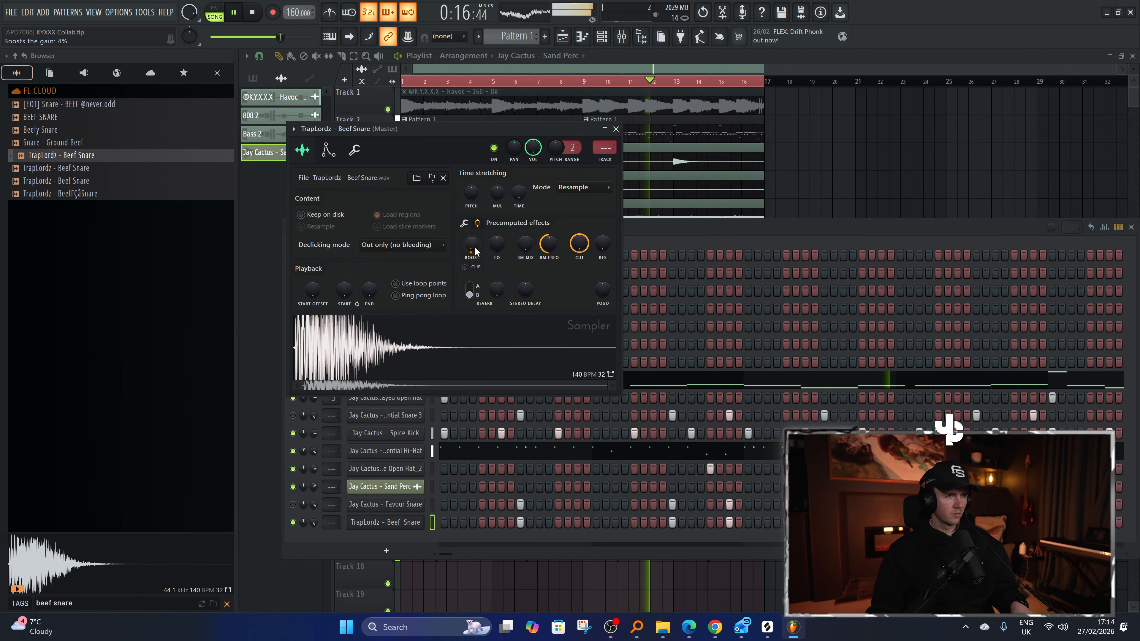
{"action": "left_click", "coordinate": [615, 130]}
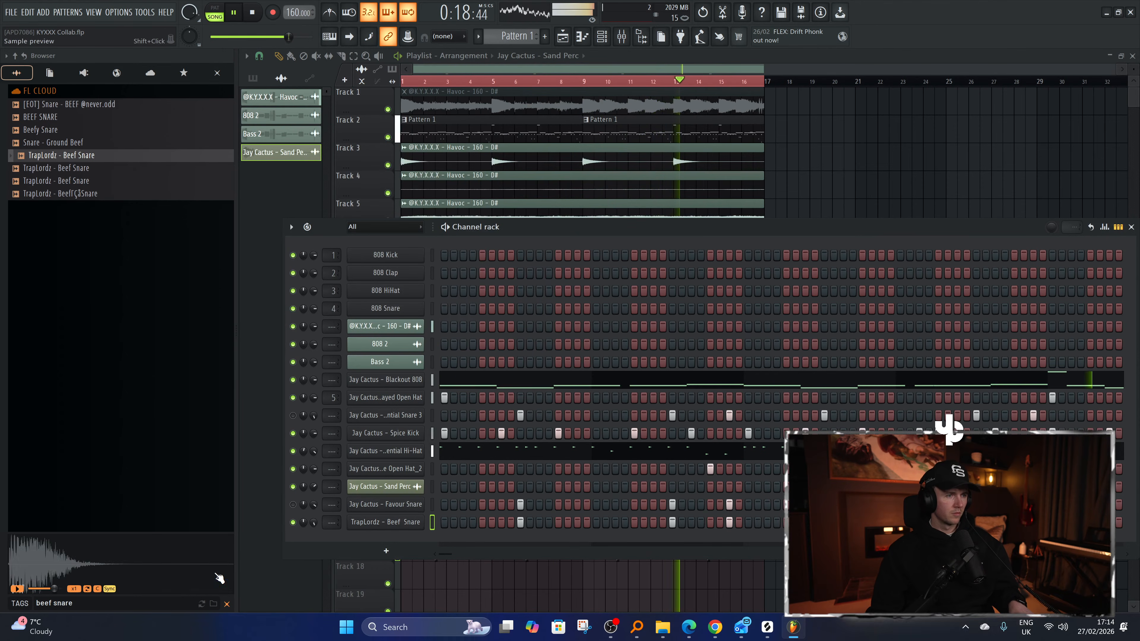
Clear the sample search and switch the active snare from TrapLordz - Beef Snare back to Essential Snare 3.
{"action": "left_click", "coordinate": [226, 604]}
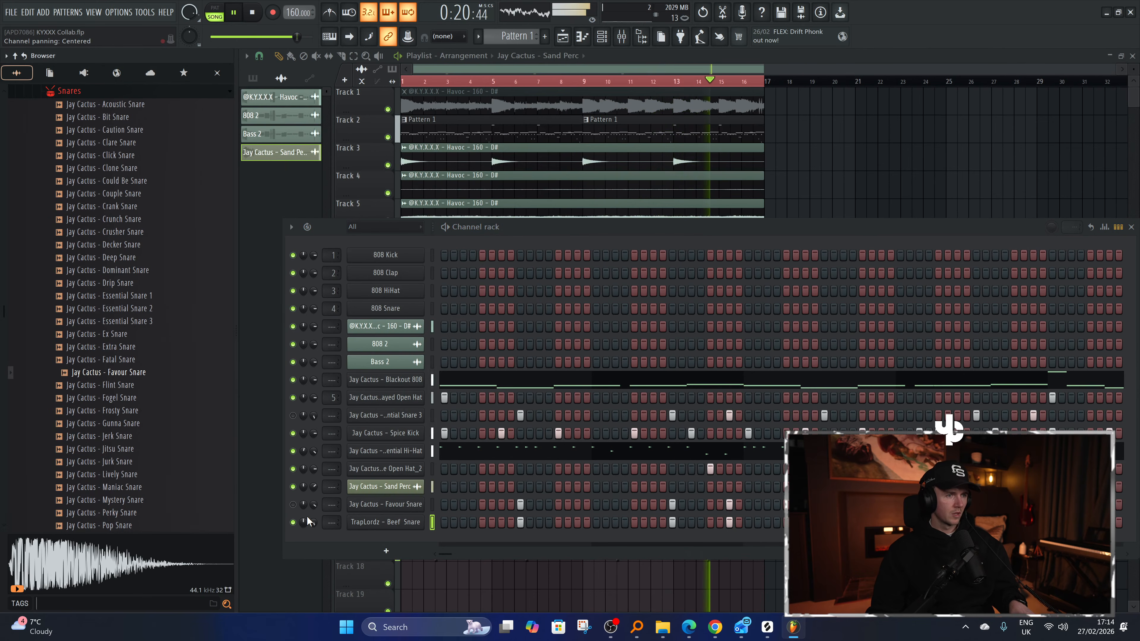
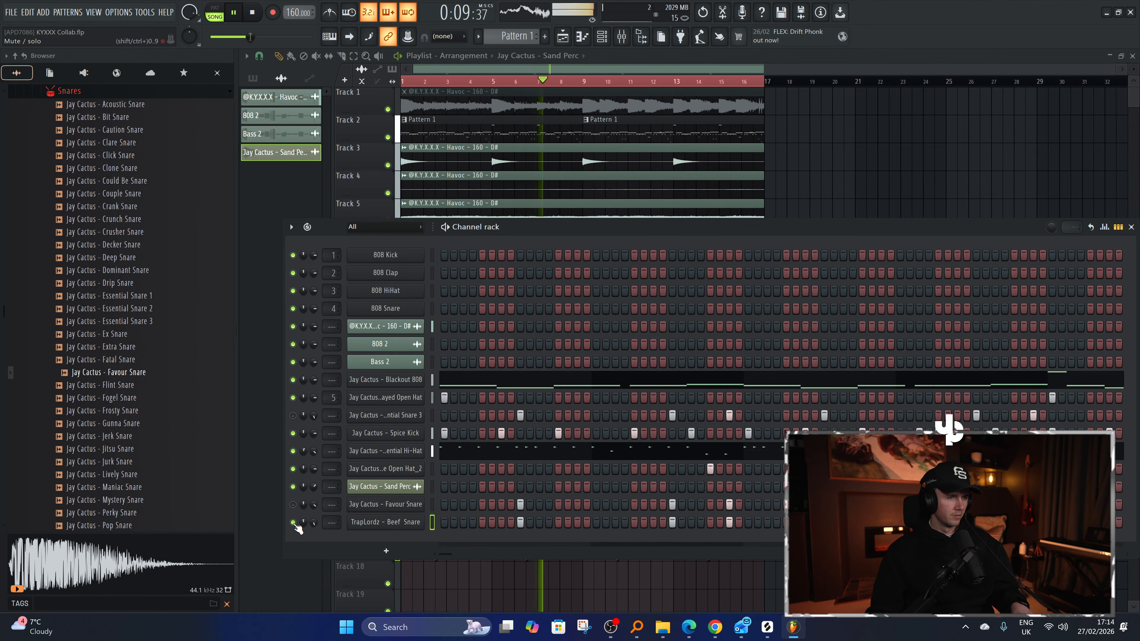
{"action": "left_click", "coordinate": [293, 415]}
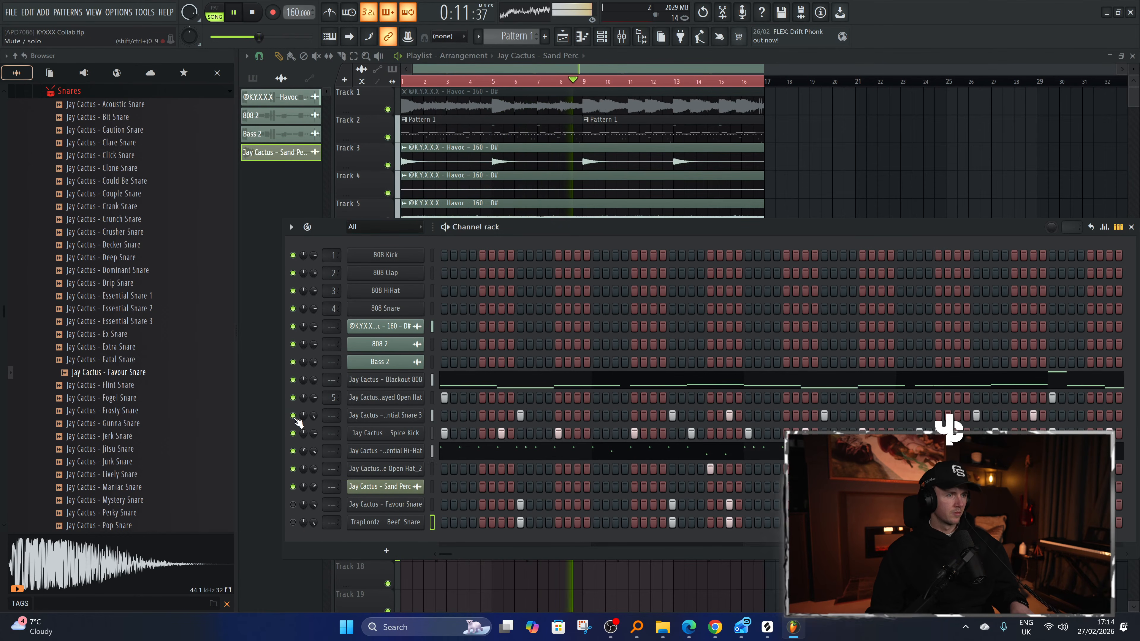
Collapse the Snares folder, open the Hi-Hat Rolls folder of the Magma Drum Kit and close the channel rack.
{"action": "scroll", "coordinate": [112, 409], "scroll_direction": "up", "scroll_amount": 8}
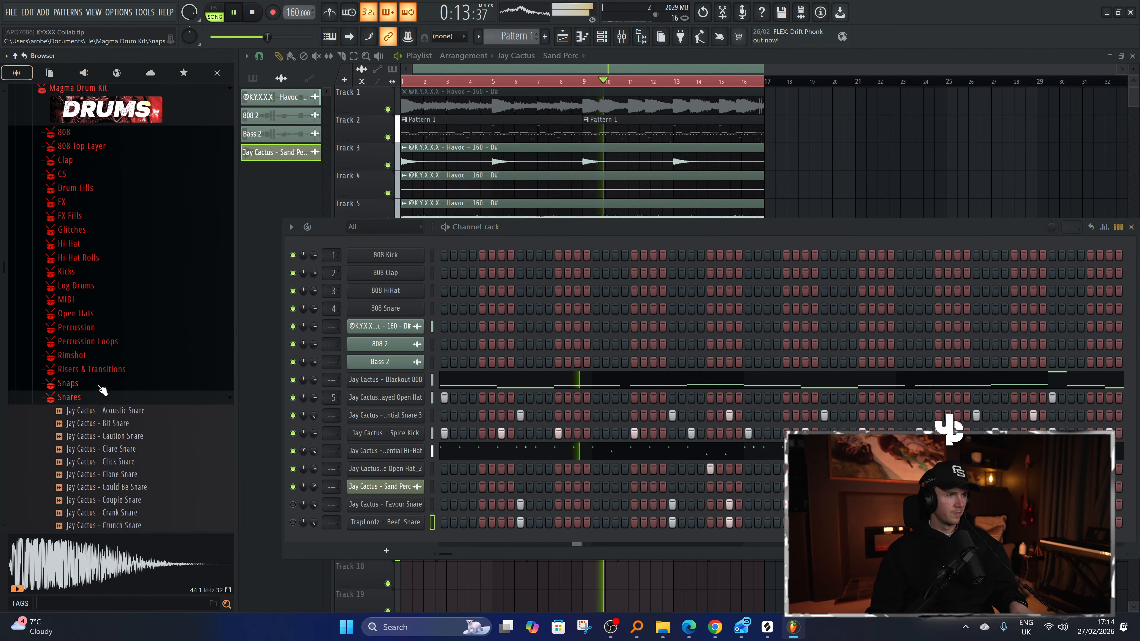
{"action": "left_click", "coordinate": [99, 395]}
{"action": "left_click", "coordinate": [82, 263]}
{"action": "right_click", "coordinate": [812, 169]}
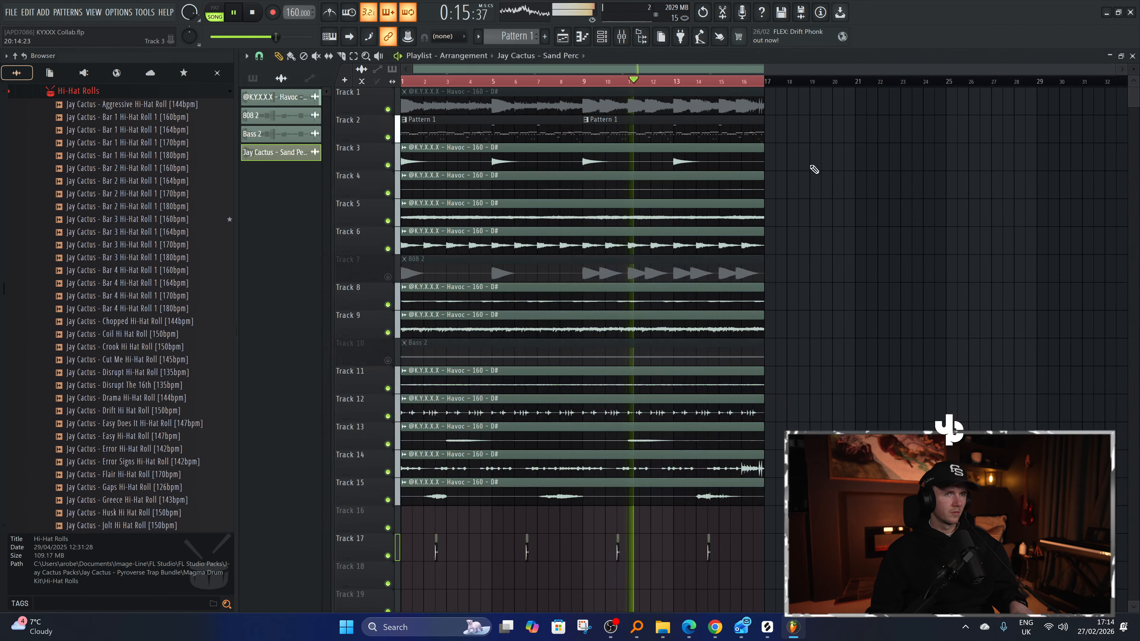
Place the Coil Hi Hat Roll [150bpm] sample on Track 18 starting at bar 15.
{"action": "left_click", "coordinate": [126, 339]}
{"action": "left_click_drag", "start_coordinate": [129, 346], "coordinate": [775, 549]}
{"action": "left_click", "coordinate": [757, 553], "text": "ctrl"}
{"action": "scroll", "coordinate": [732, 554], "scroll_direction": "up", "scroll_amount": 2}
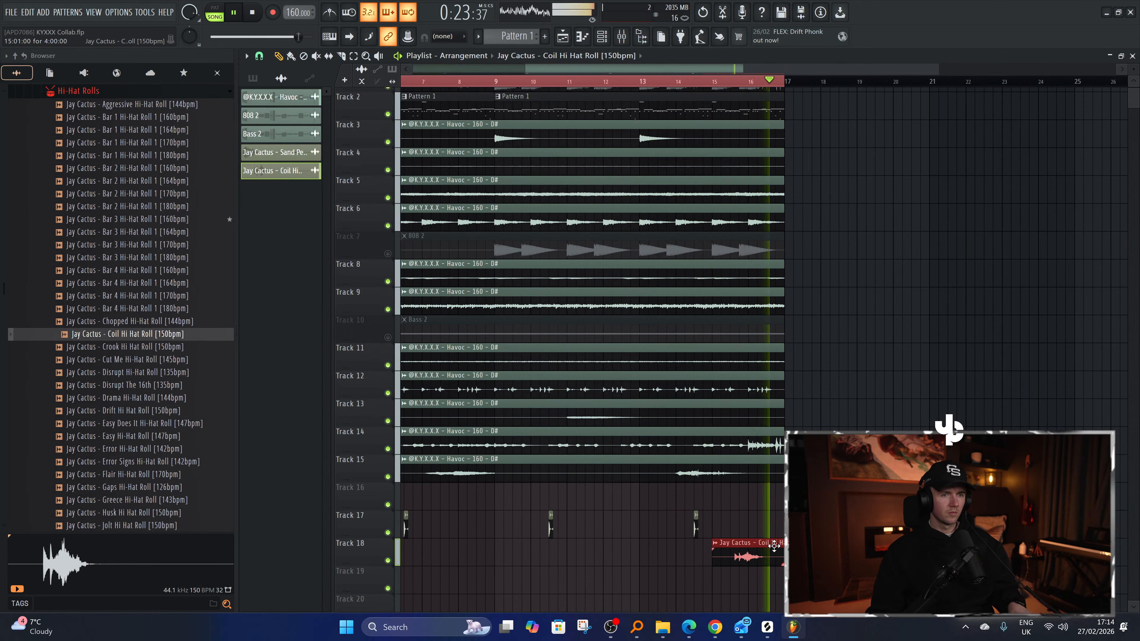
Fit the Coil Hi Hat Roll clip to the project tempo using its embedded 150 BPM and play it from bar 15.
{"action": "left_click", "coordinate": [715, 82]}
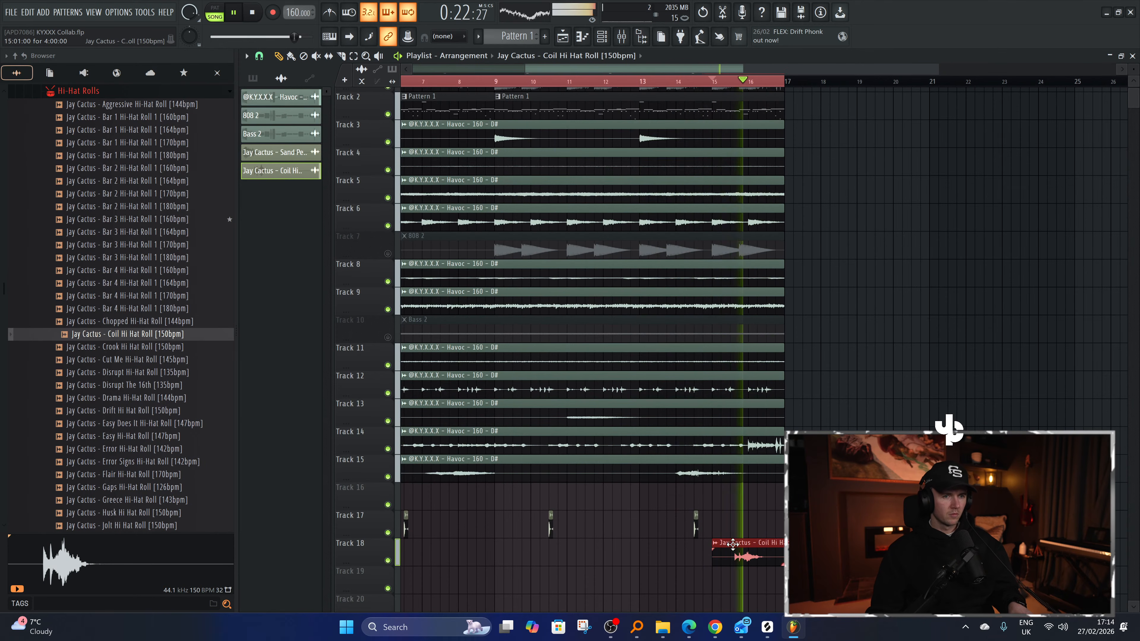
{"action": "left_click", "coordinate": [717, 543]}
{"action": "left_click", "coordinate": [744, 600]}
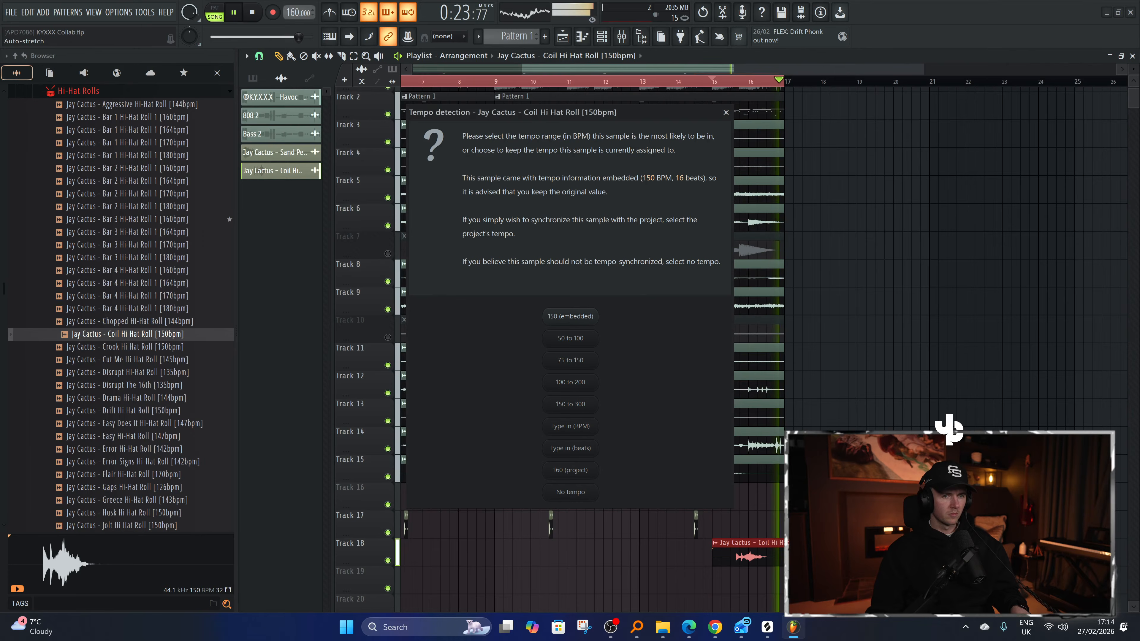
{"action": "left_click", "coordinate": [582, 316]}
{"action": "key", "text": "space"}
{"action": "key", "text": "space"}
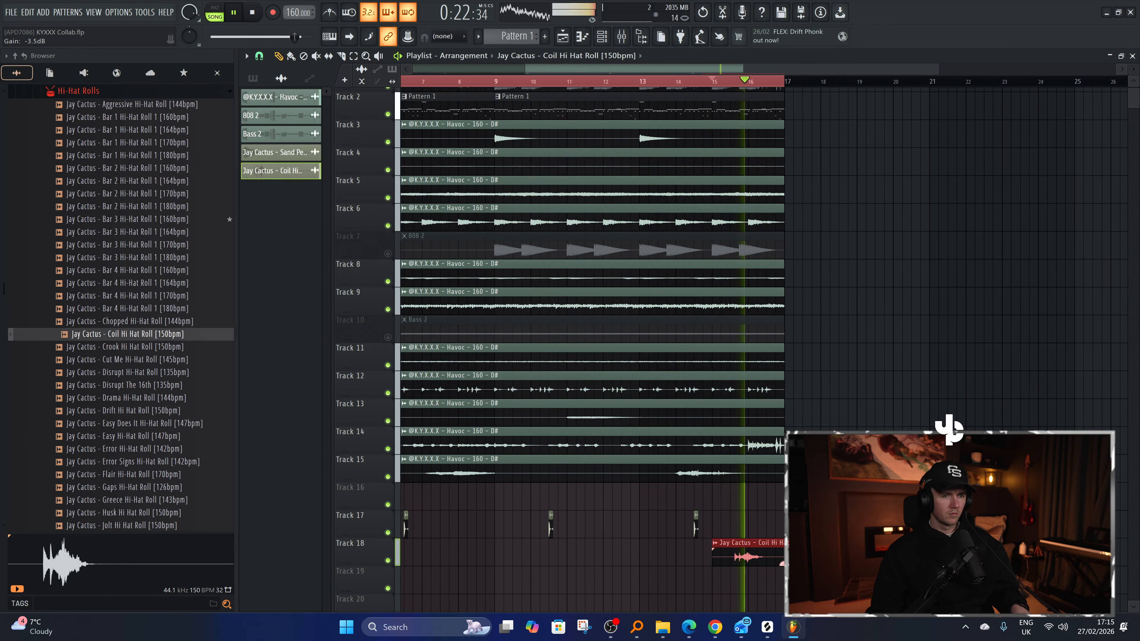
Place the Easy Does It Hi-Hat Roll [147bpm] sample on Track 19 at bar 1 and fit it to the project tempo.
{"action": "left_click", "coordinate": [140, 424]}
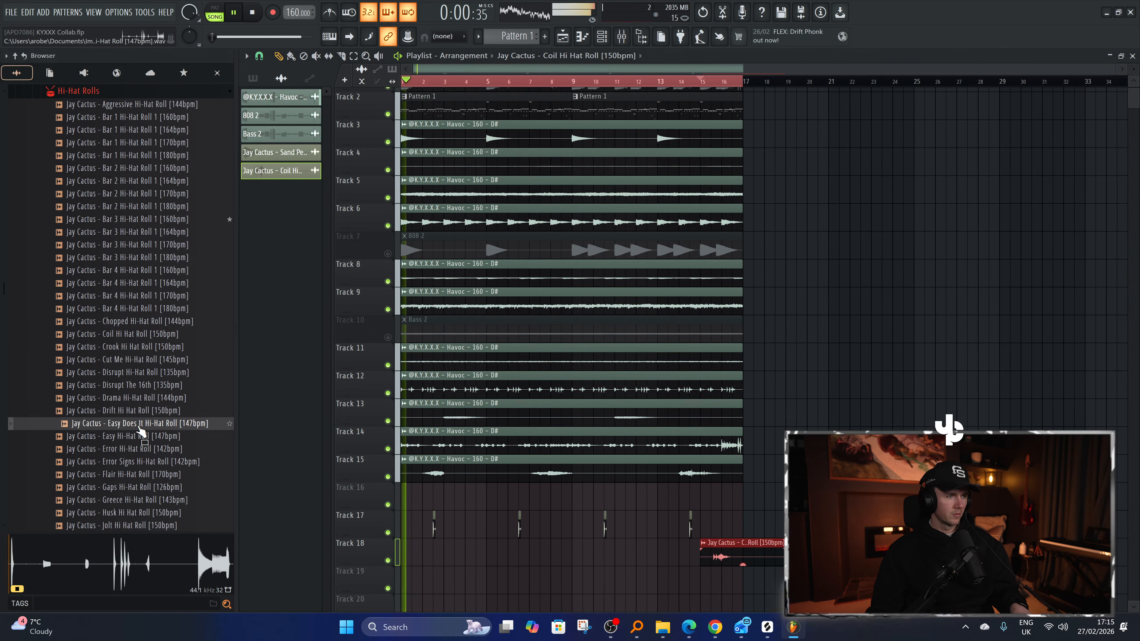
{"action": "left_click_drag", "start_coordinate": [140, 432], "coordinate": [417, 562]}
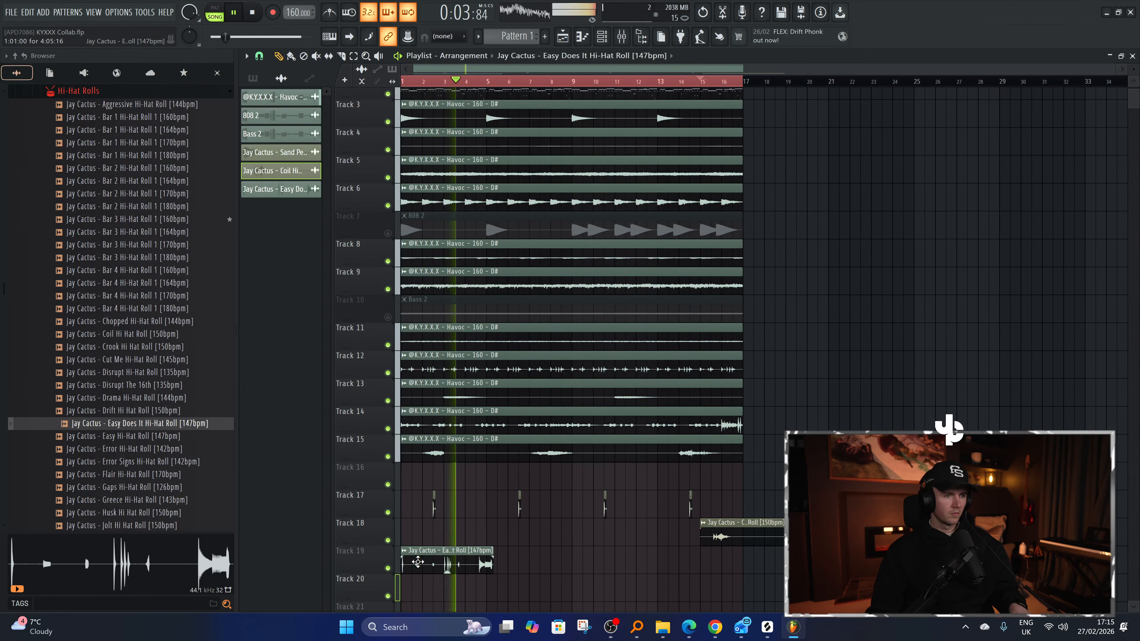
{"action": "left_click", "coordinate": [404, 551]}
{"action": "left_click", "coordinate": [508, 516]}
{"action": "left_click", "coordinate": [573, 333]}
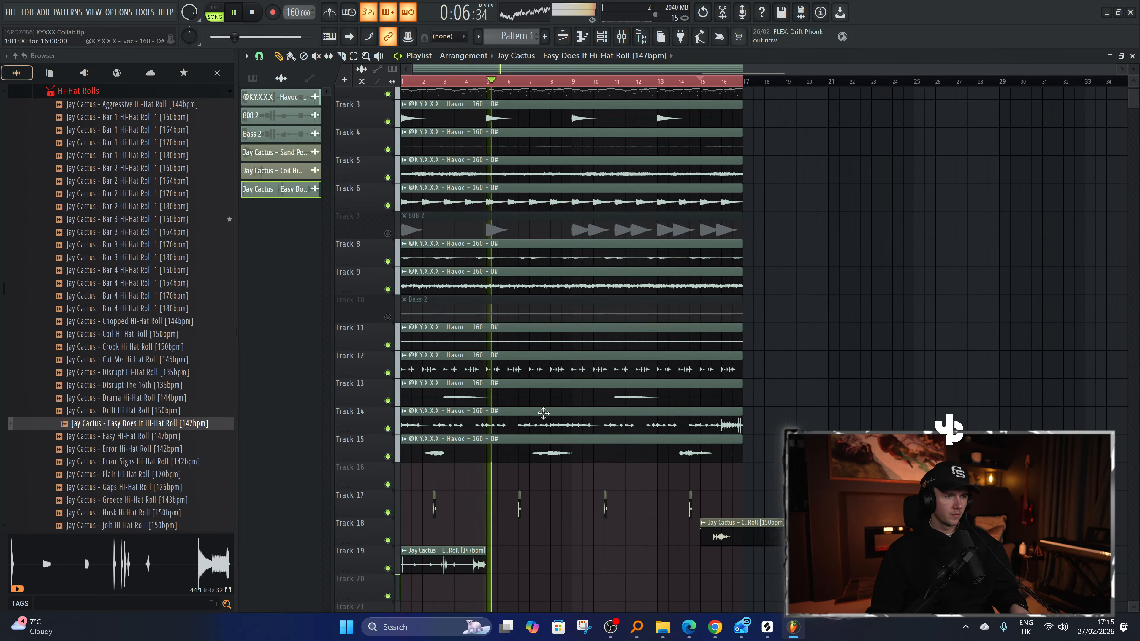
Slice the Easy Does It Hi-Hat Roll clip at bar 4 and delete the part before the cut.
{"action": "scroll", "coordinate": [394, 569], "scroll_direction": "up", "scroll_amount": 1}
{"action": "key", "text": "space"}
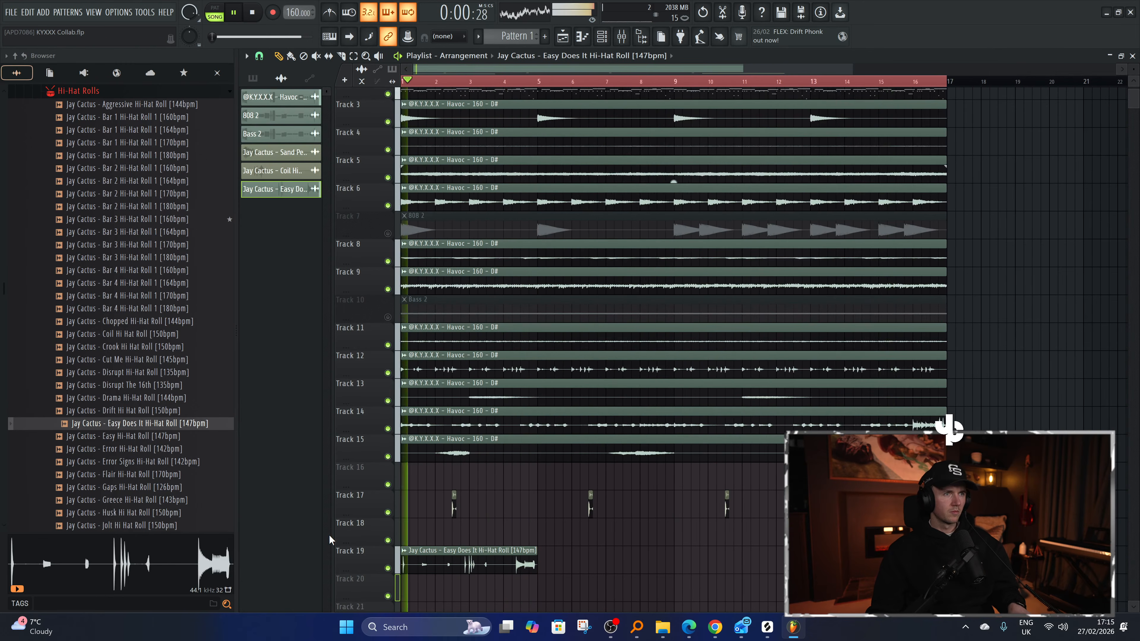
{"action": "scroll", "coordinate": [330, 539], "scroll_direction": "up", "scroll_amount": 1}
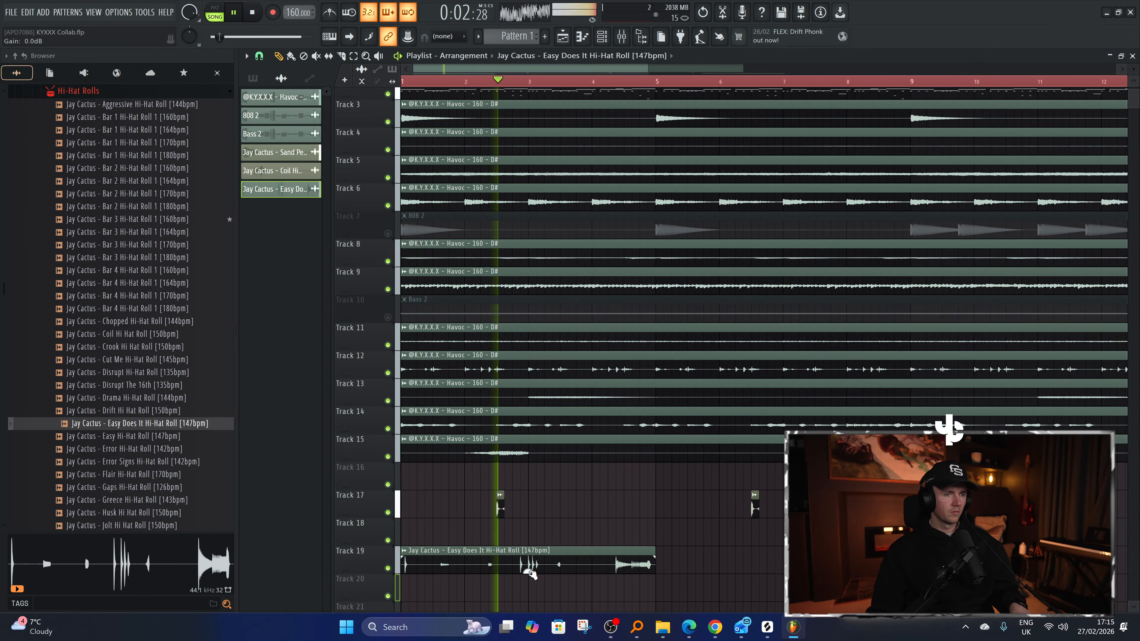
{"action": "key", "text": "c"}
{"action": "left_click", "coordinate": [588, 564]}
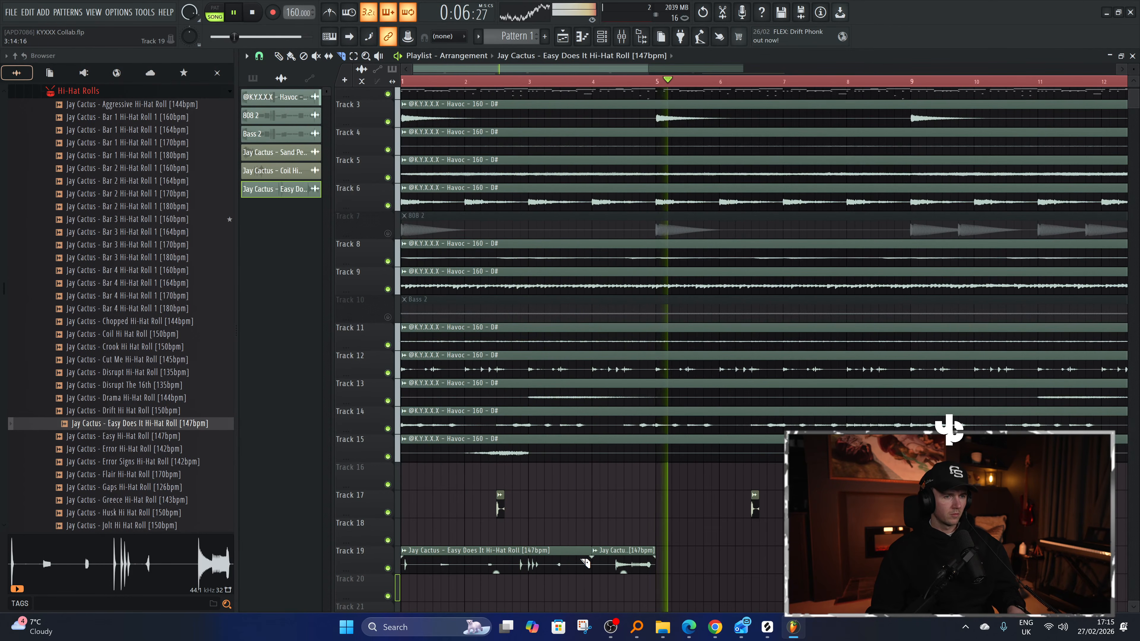
{"action": "right_click", "coordinate": [559, 563]}
{"action": "scroll", "coordinate": [560, 563], "scroll_direction": "down", "scroll_amount": 3}
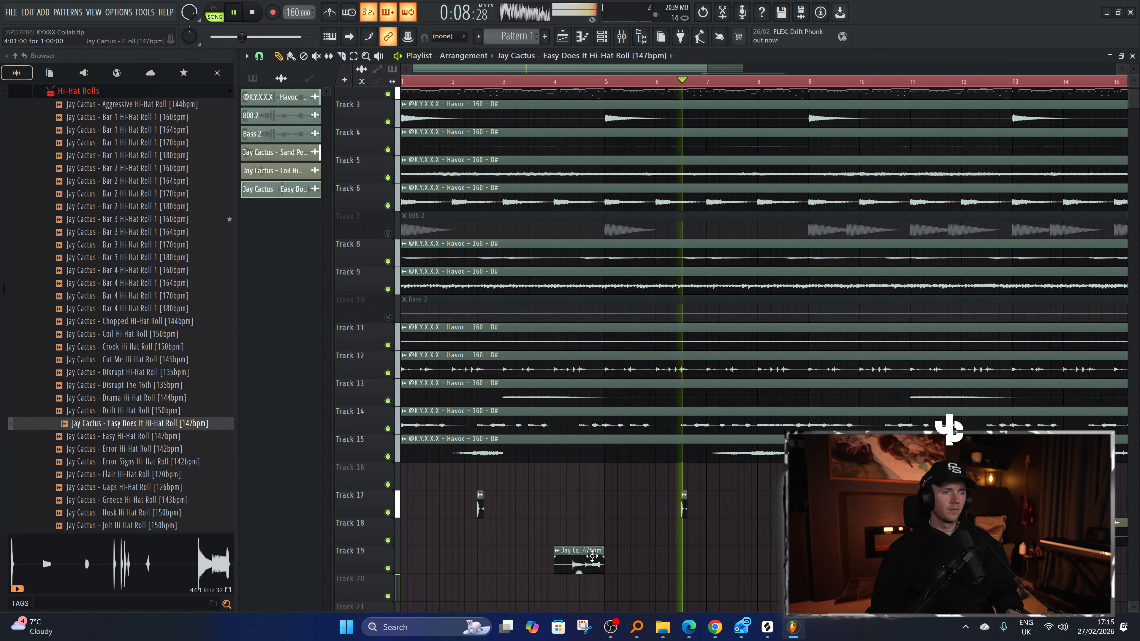
Put the sliced Easy Does It roll at bars 8 and 16 on Track 19 and delete the original slice at bar 4.
{"action": "left_click_drag", "start_coordinate": [824, 564], "coordinate": [797, 564]}
{"action": "right_click", "coordinate": [601, 568]}
{"action": "scroll", "coordinate": [578, 567], "scroll_direction": "down", "scroll_amount": 3}
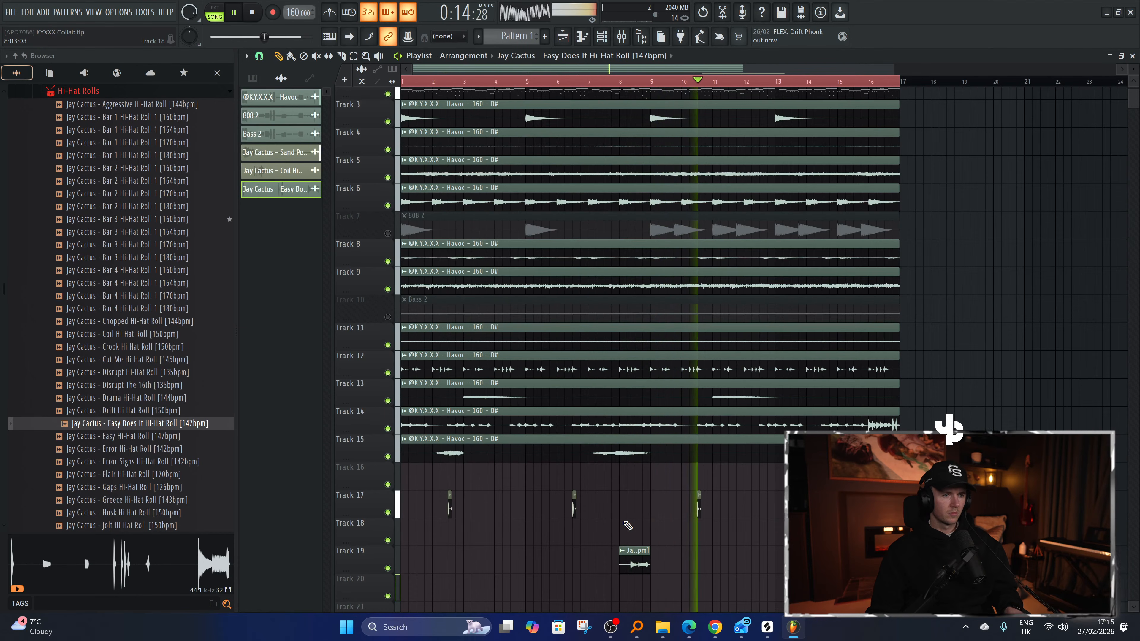
{"action": "scroll", "coordinate": [561, 543], "scroll_direction": "down", "scroll_amount": 2}
Collapse the Hi-Hat Rolls folder to show the Magma Drum Kit categories.
{"action": "scroll", "coordinate": [137, 283], "scroll_direction": "up", "scroll_amount": 4}
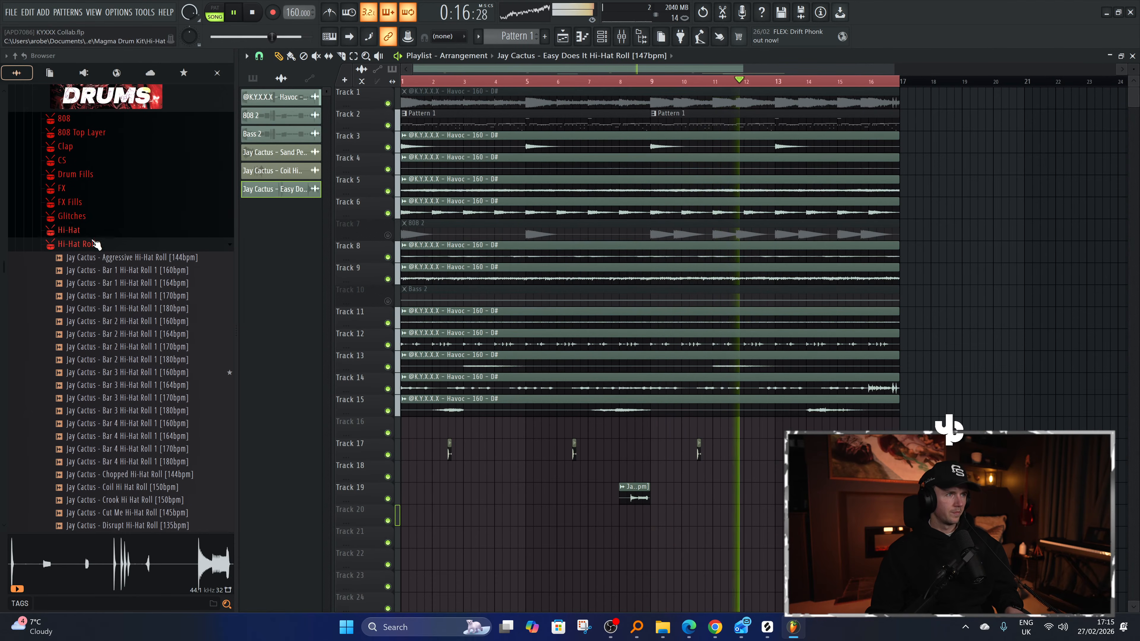
{"action": "left_click", "coordinate": [94, 248]}
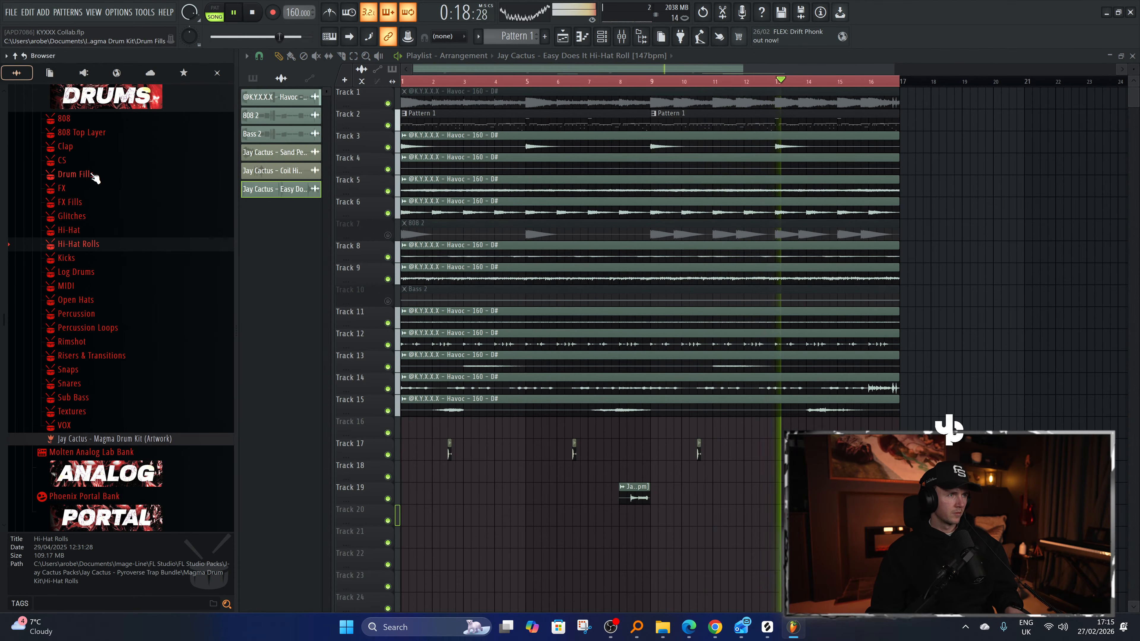
{"action": "scroll", "coordinate": [148, 234], "scroll_direction": "up", "scroll_amount": 2}
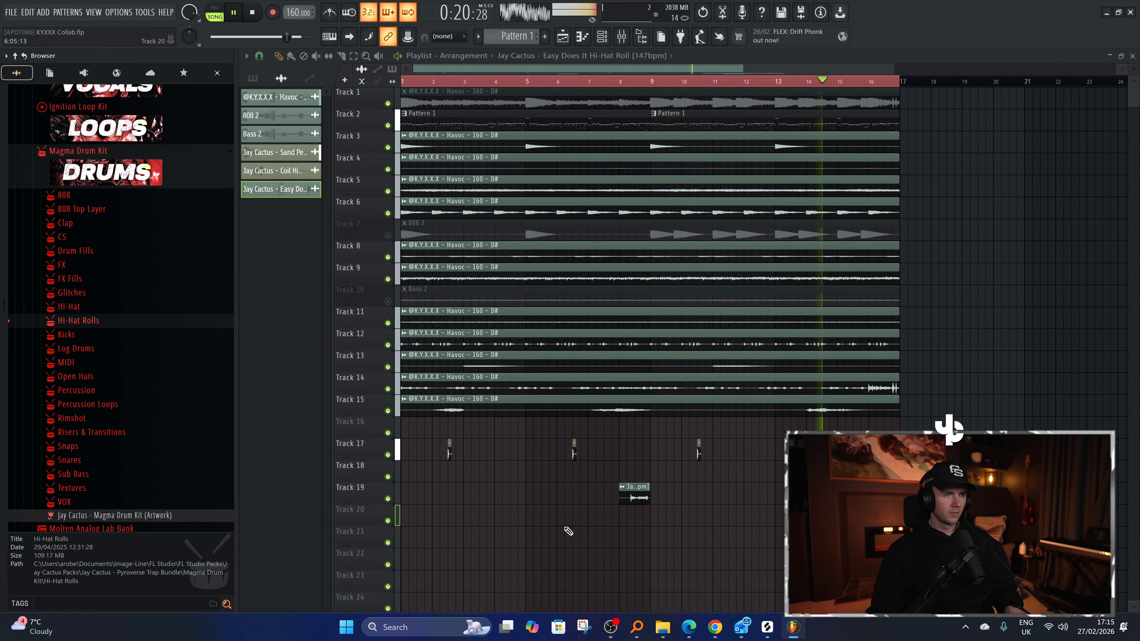
{"action": "scroll", "coordinate": [534, 521], "scroll_direction": "down", "scroll_amount": 2}
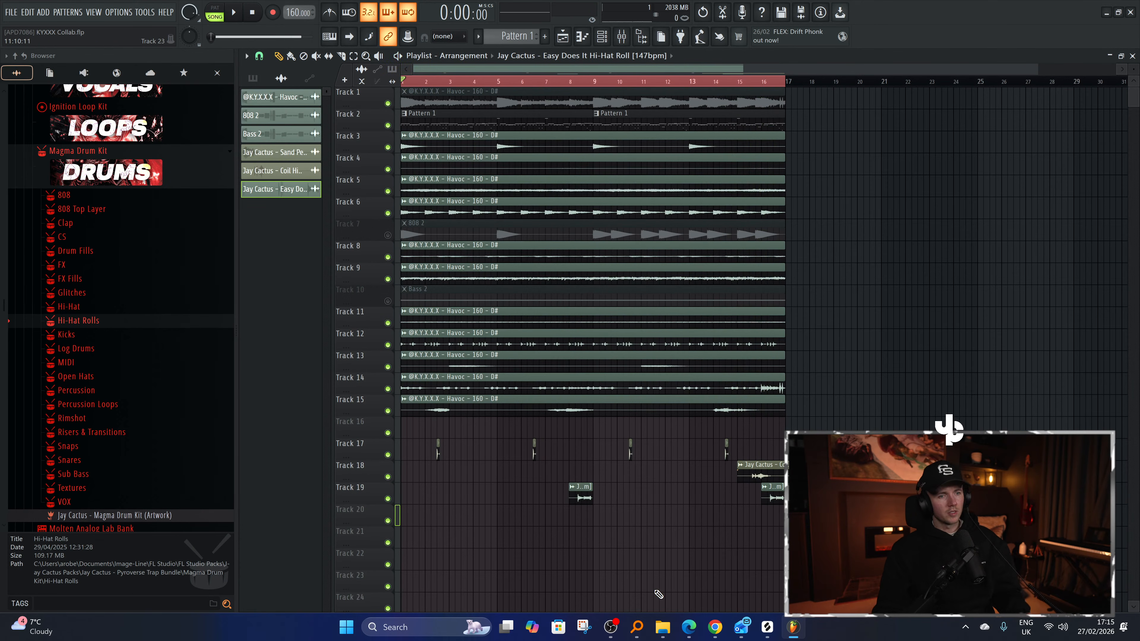
Switch to Chrome to read the YouTube live chat, and return to FL Studio.
{"action": "left_click", "coordinate": [715, 628]}
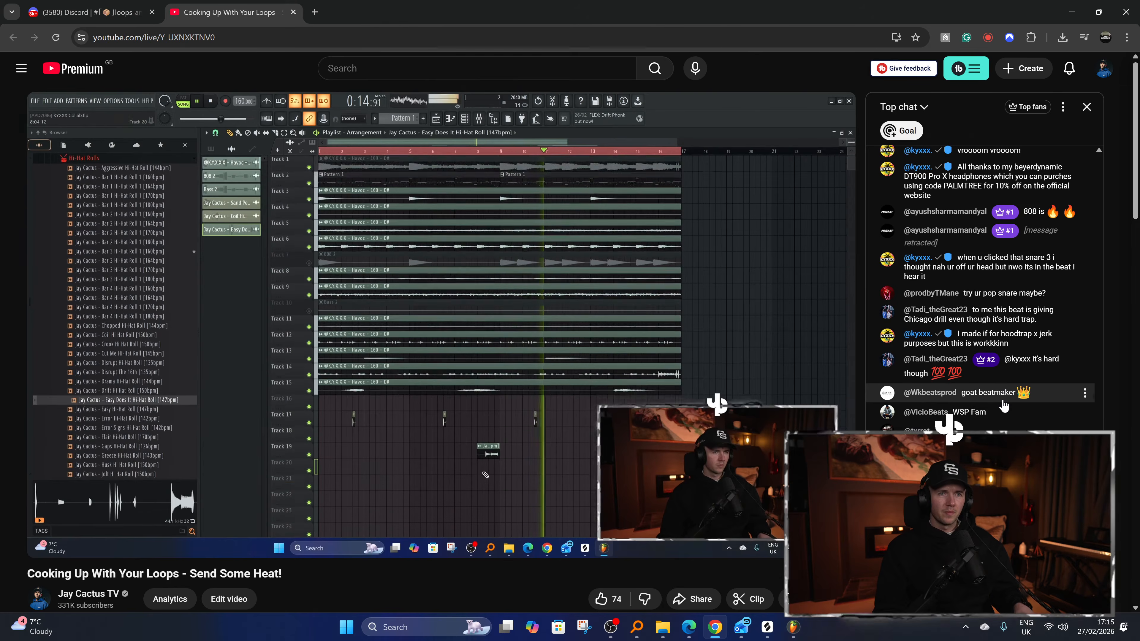
{"action": "key", "text": "alt+Tab"}
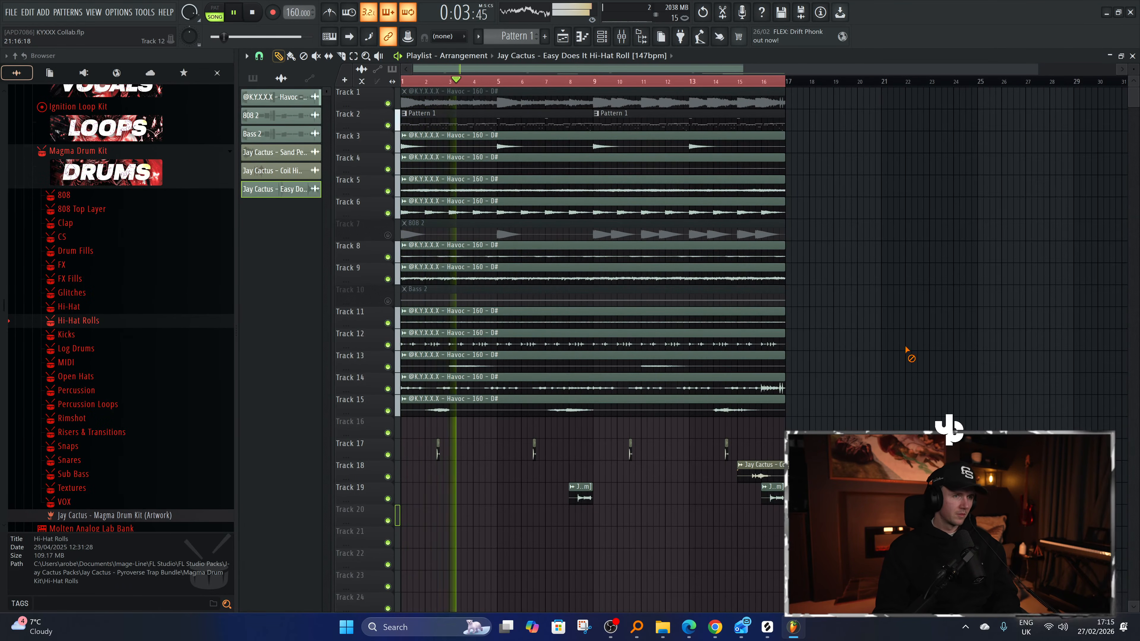
Make the Pattern 1 clip at bar 9 a unique pattern and open its Blackout 808 notes in the piano roll.
{"action": "scroll", "coordinate": [854, 321], "scroll_direction": "up", "scroll_amount": 2, "text": "alt"}
{"action": "scroll", "coordinate": [855, 321], "scroll_direction": "up", "scroll_amount": 2}
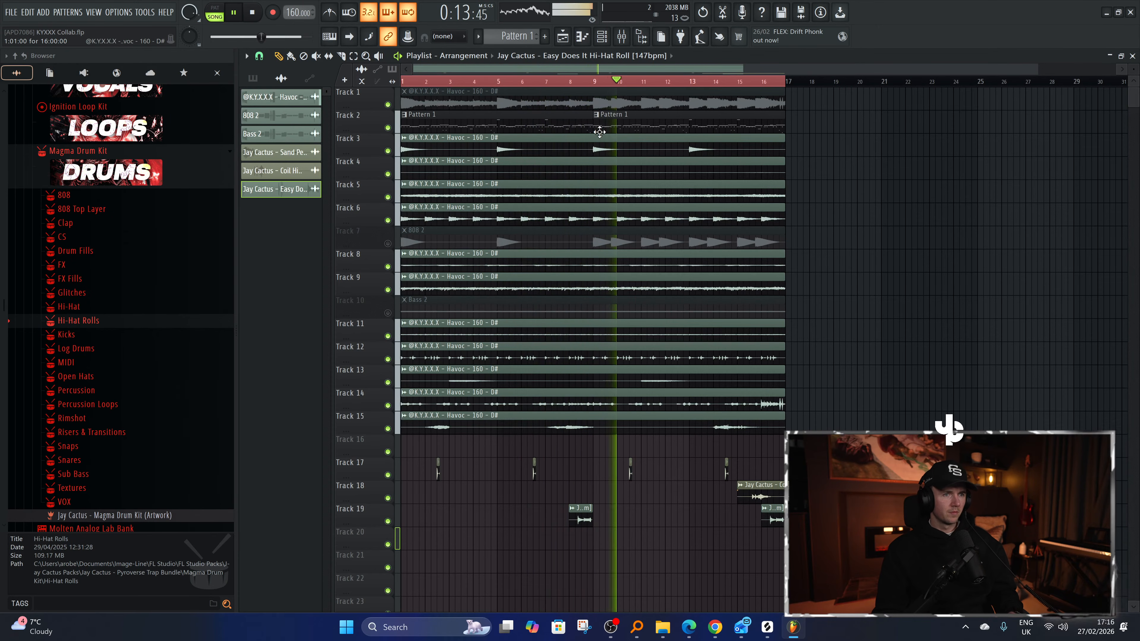
{"action": "key", "text": "space"}
{"action": "key", "text": "space"}
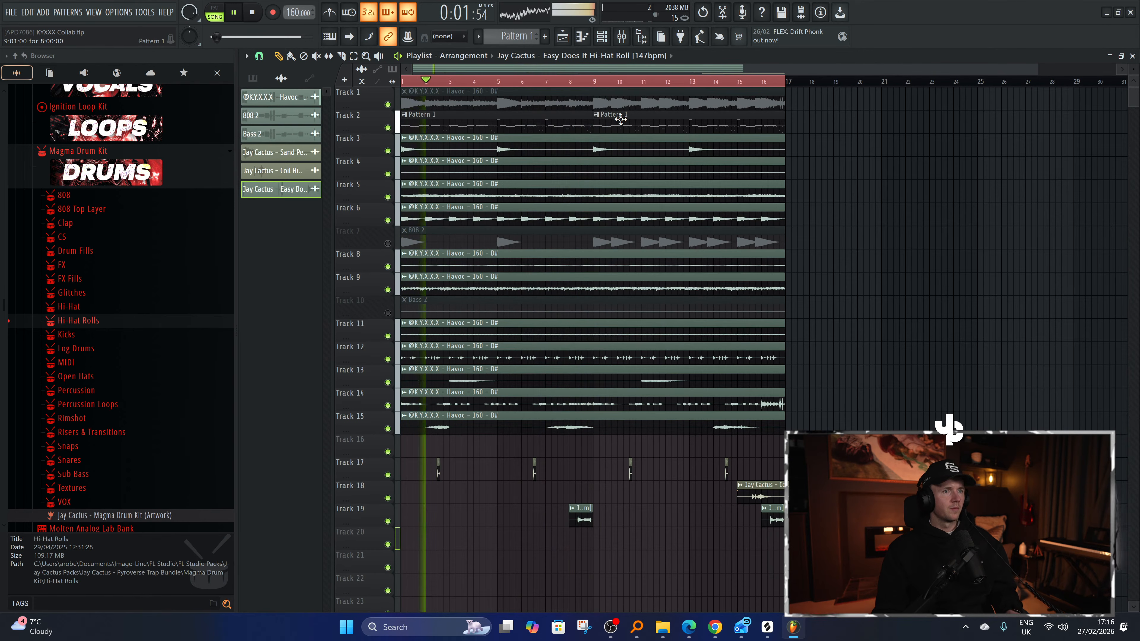
{"action": "left_click_drag", "start_coordinate": [620, 118], "coordinate": [544, 120]}
{"action": "key", "text": "ctrl+g"}
{"action": "double_click", "coordinate": [610, 119]}
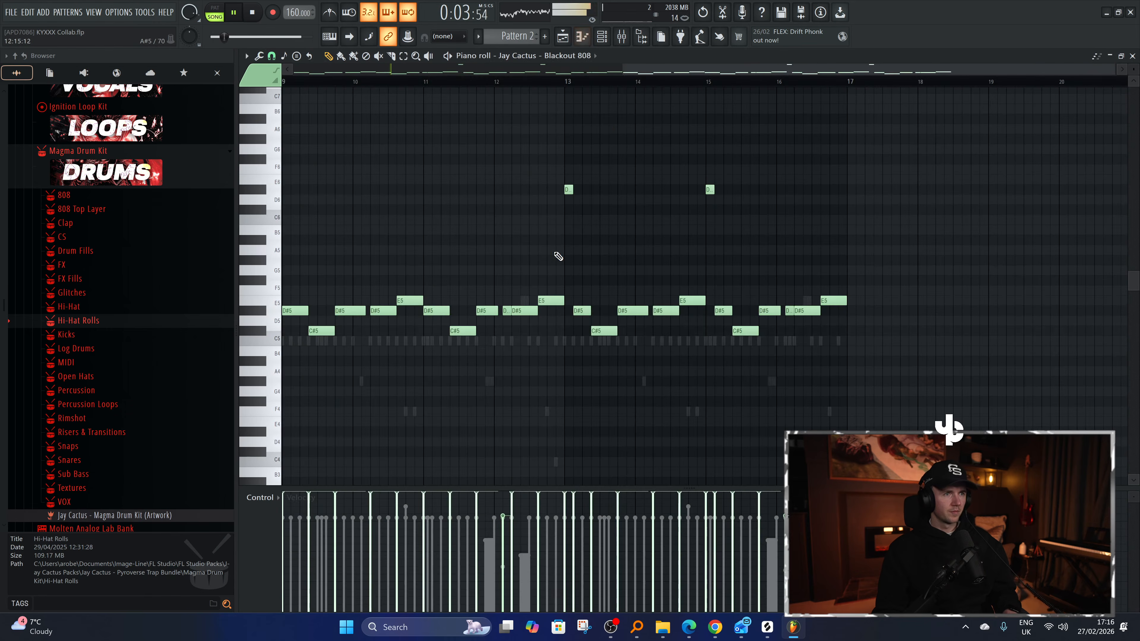
Raise the D#5 note at bar 9 by one octave and mute the C#5 note right after it.
{"action": "scroll", "coordinate": [599, 249], "scroll_direction": "up", "scroll_amount": 2}
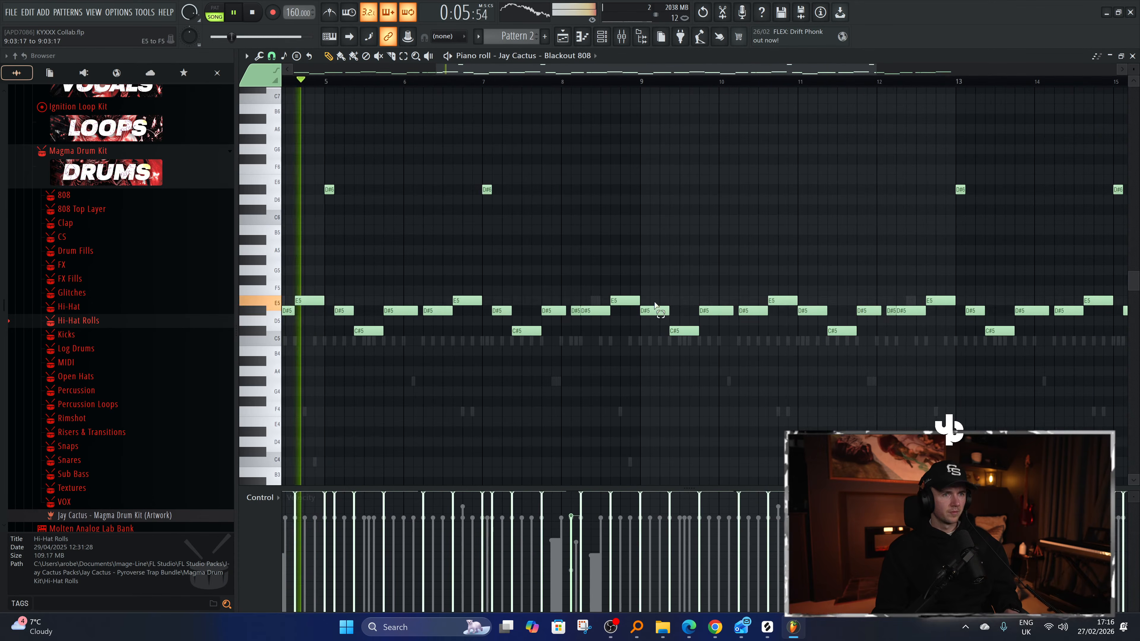
{"action": "left_click", "coordinate": [660, 310]}
{"action": "key", "text": "ctrl+Up"}
{"action": "key", "text": "t"}
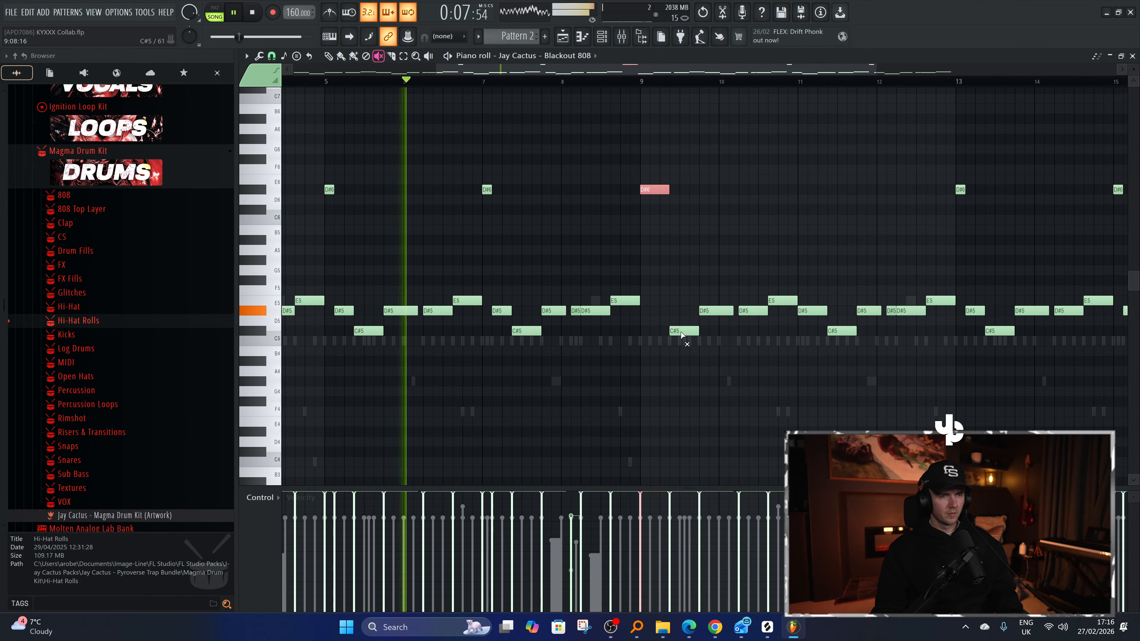
{"action": "left_click", "coordinate": [681, 332]}
{"action": "key", "text": "p"}
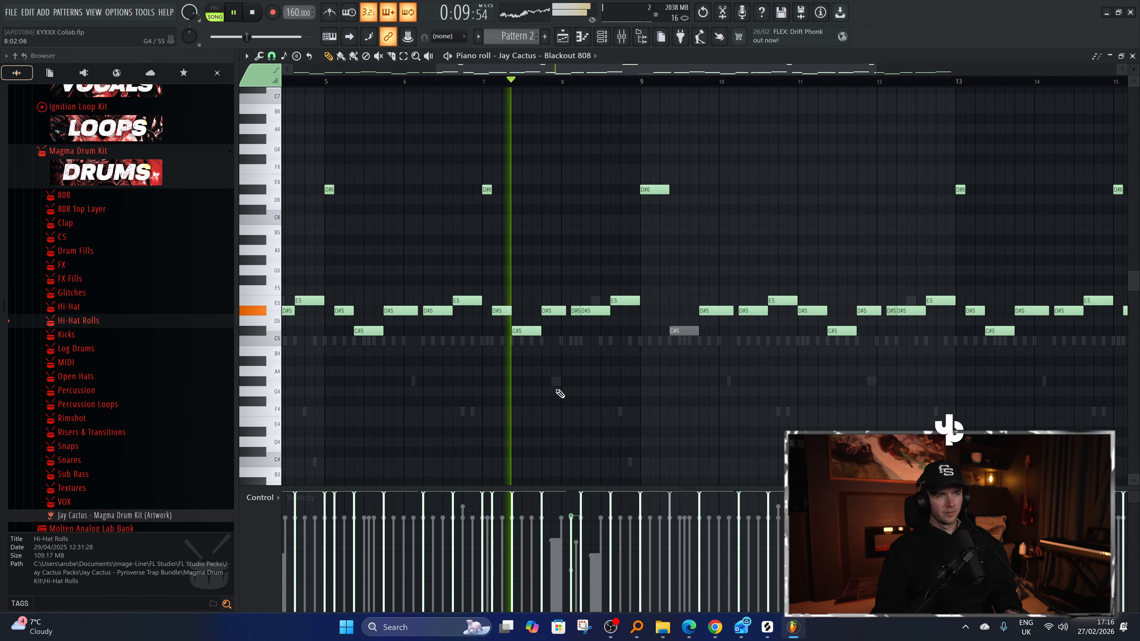
Lengthen the D#6 note at bar 13 and delete the two lower notes right after it.
{"action": "scroll", "coordinate": [572, 395], "scroll_direction": "up", "scroll_amount": 2}
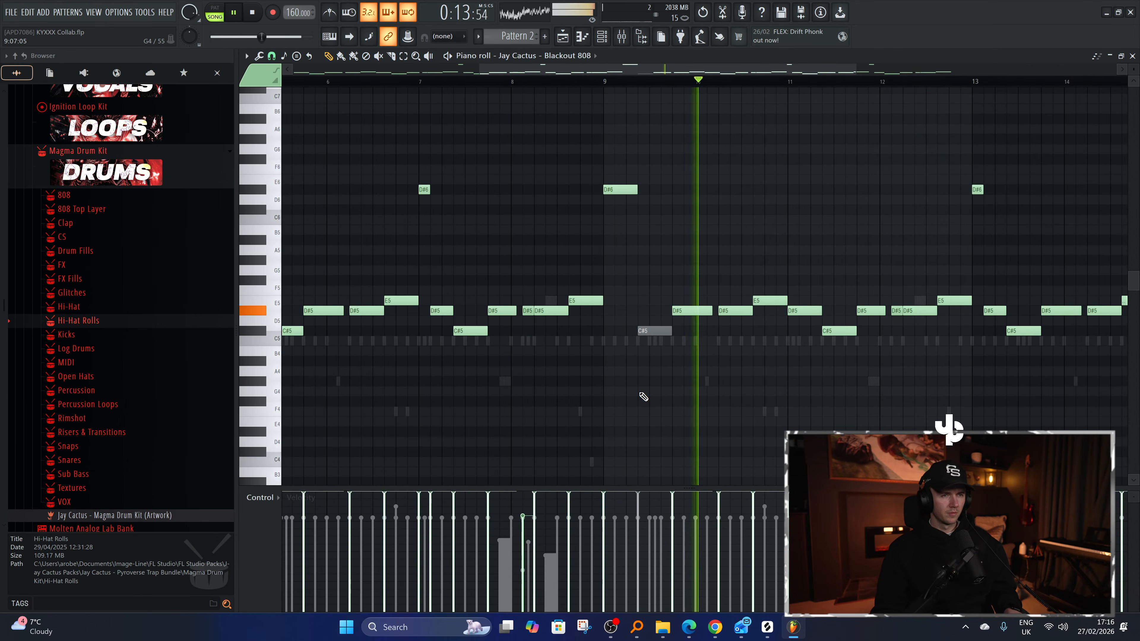
{"action": "scroll", "coordinate": [662, 392], "scroll_direction": "down", "scroll_amount": 3}
{"action": "scroll", "coordinate": [807, 326], "scroll_direction": "up", "scroll_amount": 2}
{"action": "scroll", "coordinate": [863, 311], "scroll_direction": "up", "scroll_amount": 2}
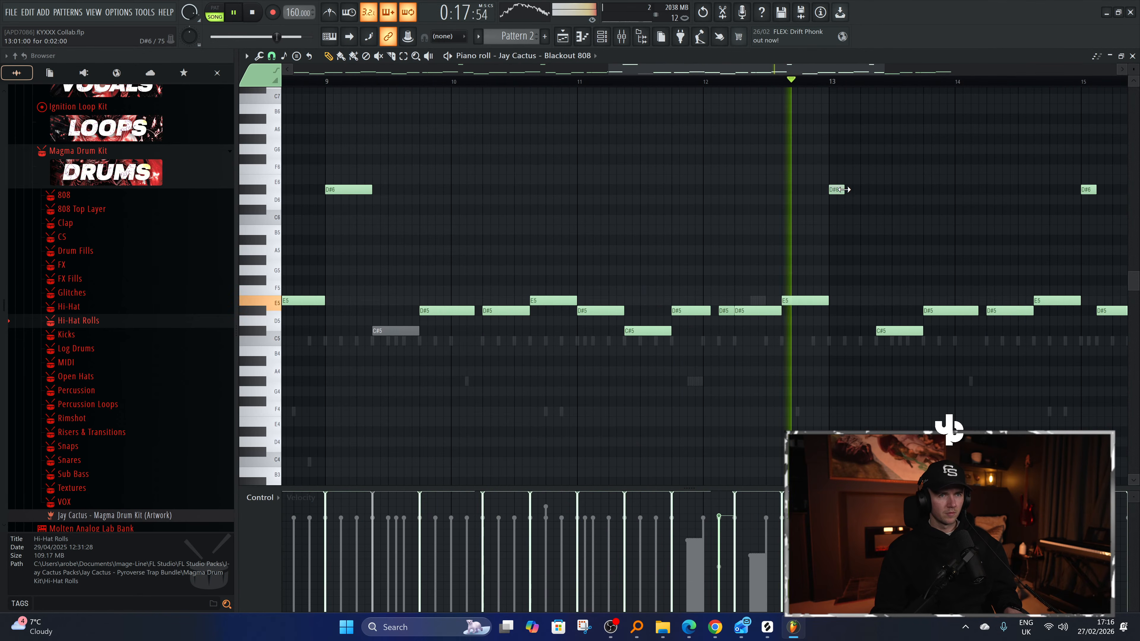
{"action": "left_click_drag", "start_coordinate": [852, 193], "coordinate": [868, 192]}
{"action": "scroll", "coordinate": [903, 378], "scroll_direction": "down", "scroll_amount": 3}
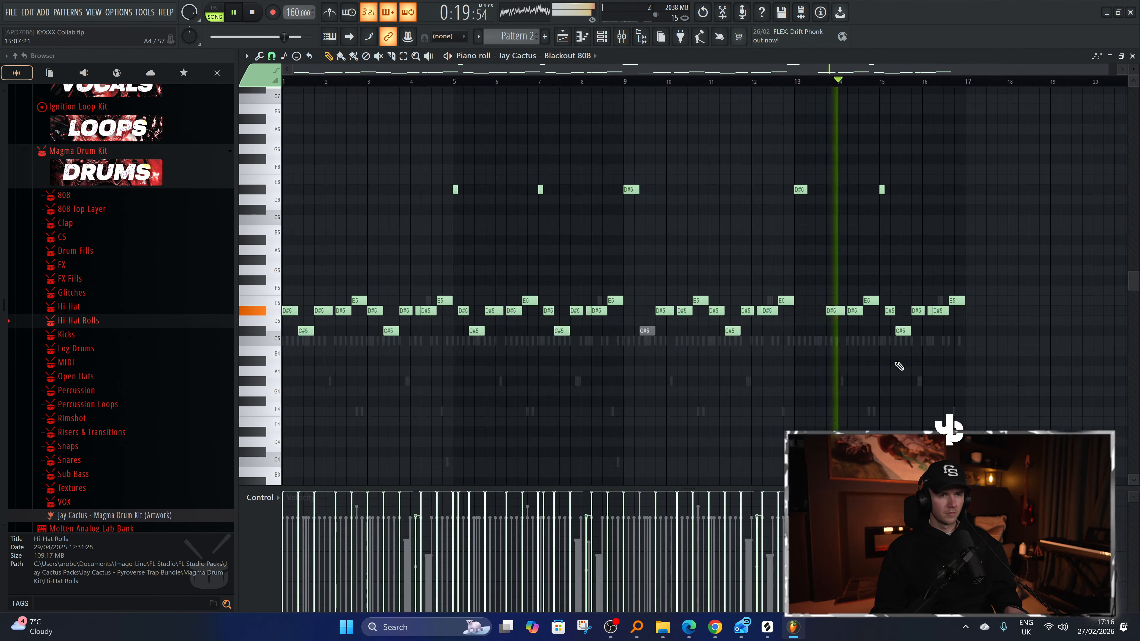
Move the Pattern 2 clip in the Playlist from Track 2 to Track 21 and split the pattern by channel.
{"action": "key", "text": "F5"}
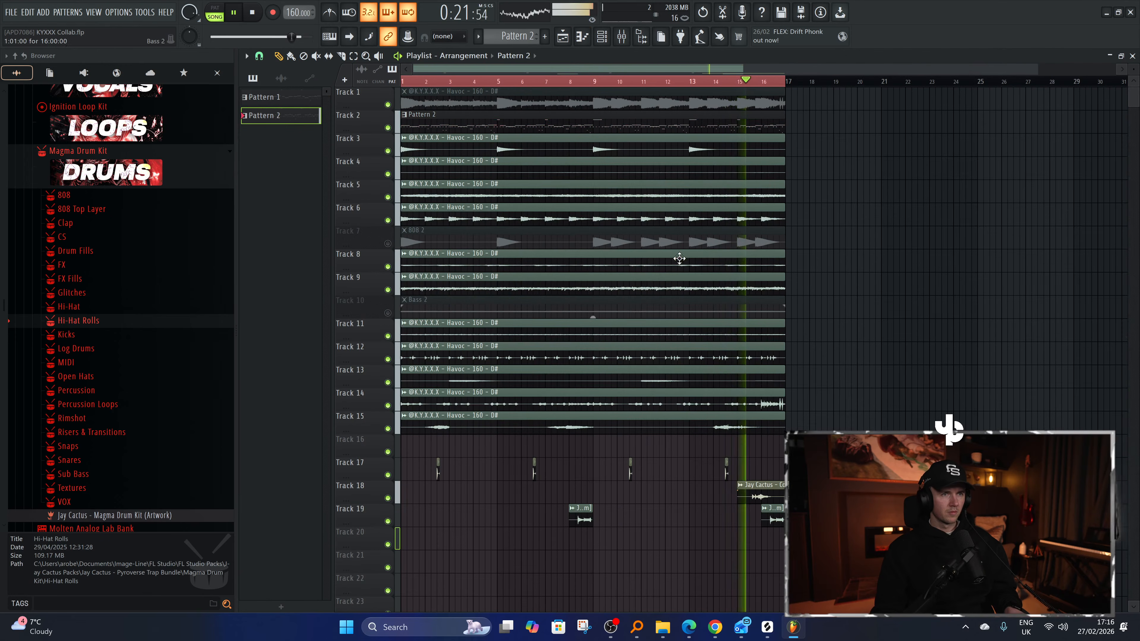
{"action": "left_click_drag", "start_coordinate": [463, 117], "coordinate": [381, 555]}
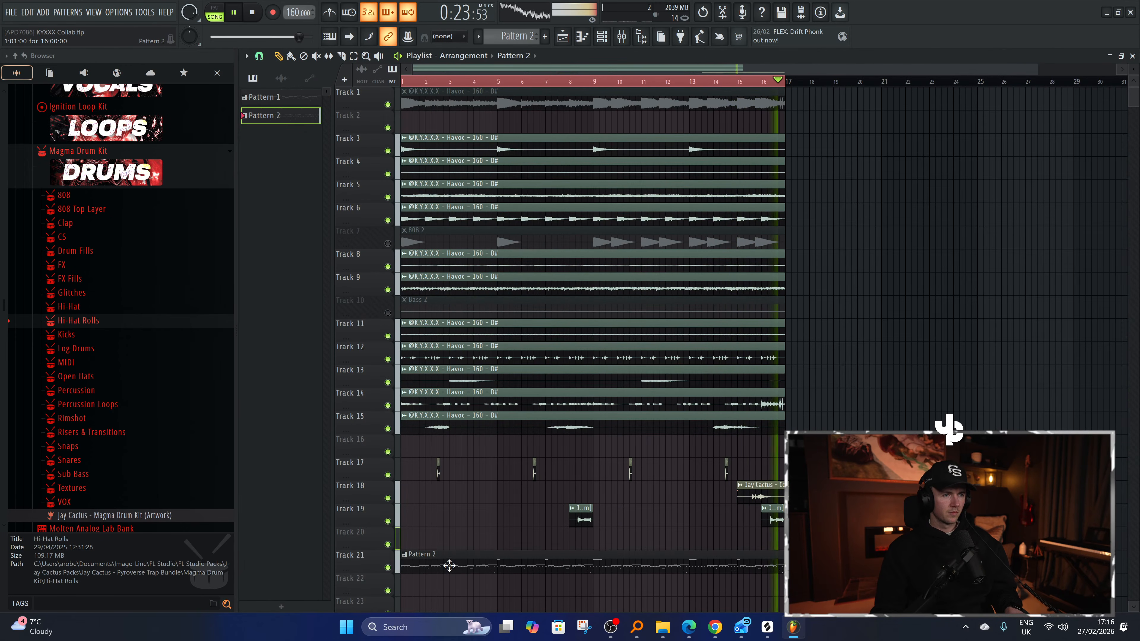
{"action": "left_click", "coordinate": [478, 36]}
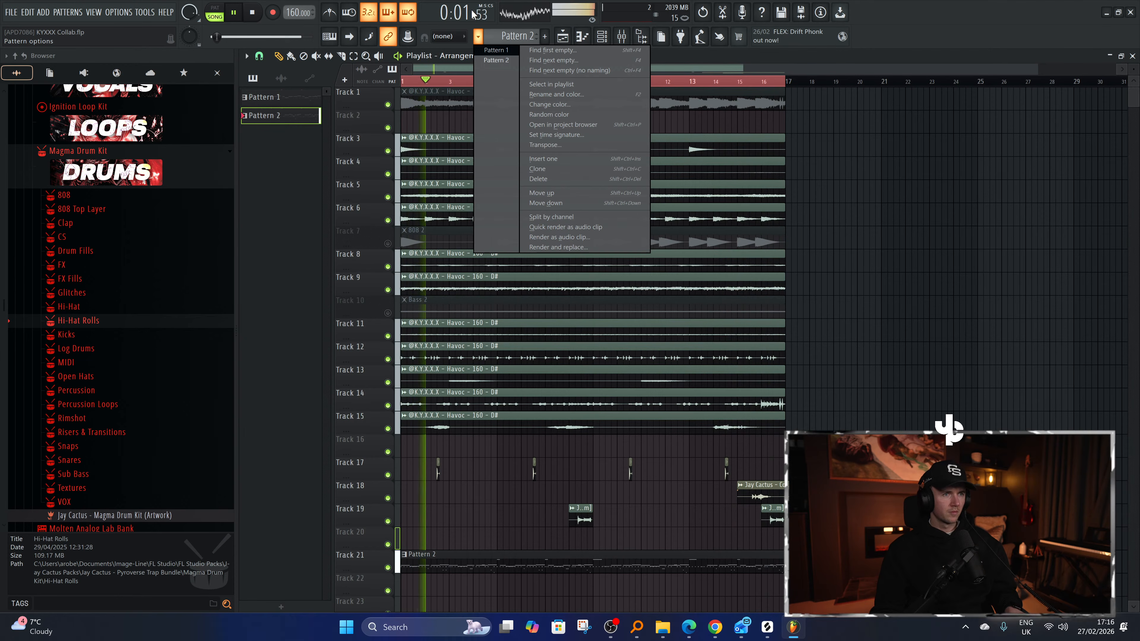
{"action": "left_click", "coordinate": [551, 216]}
Replace the Track 21 clip with the eight split channel patterns on Tracks 20 to 27, extending both open hat clips to bar 17.
{"action": "scroll", "coordinate": [582, 254], "scroll_direction": "down", "scroll_amount": 3}
{"action": "scroll", "coordinate": [581, 254], "scroll_direction": "down", "scroll_amount": 2}
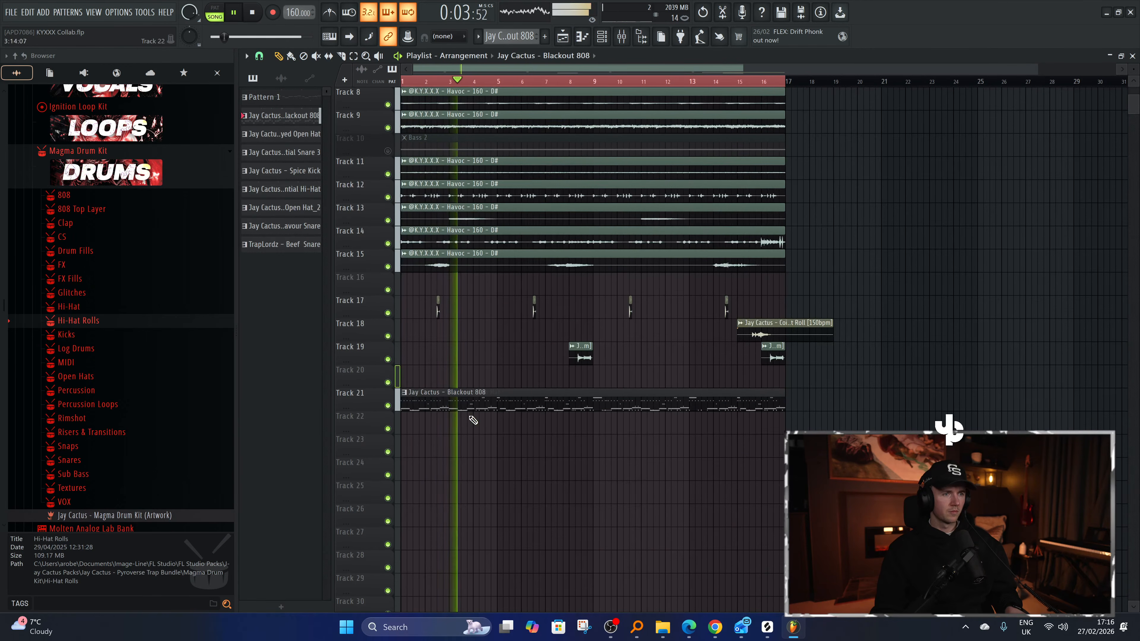
{"action": "right_click", "coordinate": [469, 407]}
{"action": "left_click", "coordinate": [277, 120]}
{"action": "left_click", "coordinate": [286, 247], "text": "shift"}
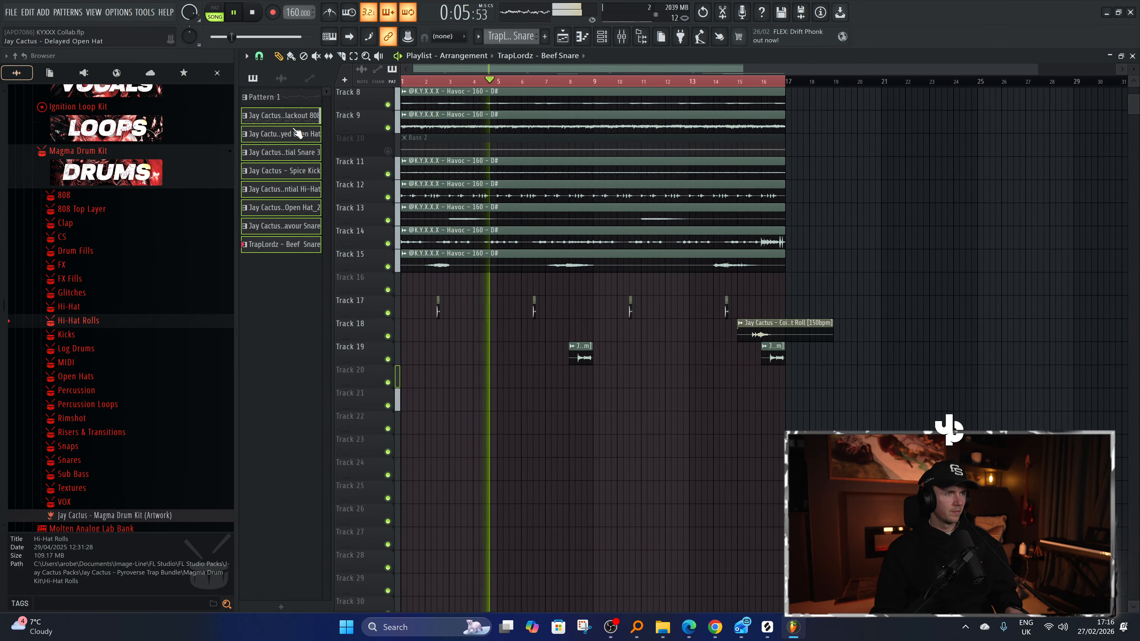
{"action": "left_click_drag", "start_coordinate": [285, 247], "coordinate": [378, 375]}
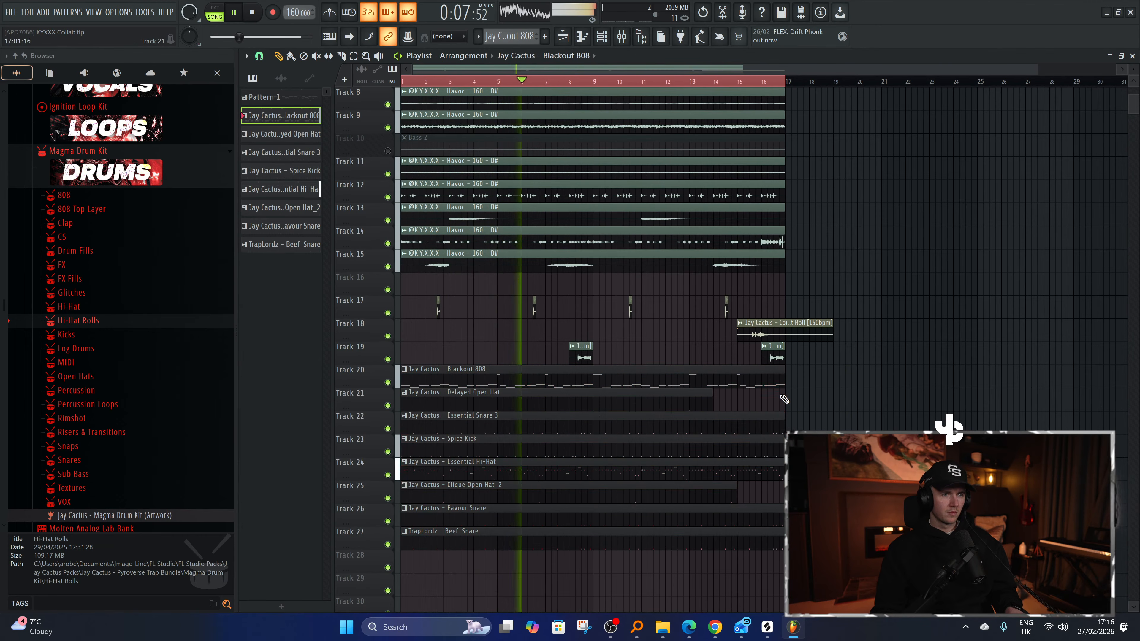
{"action": "left_click_drag", "start_coordinate": [711, 400], "coordinate": [777, 400]}
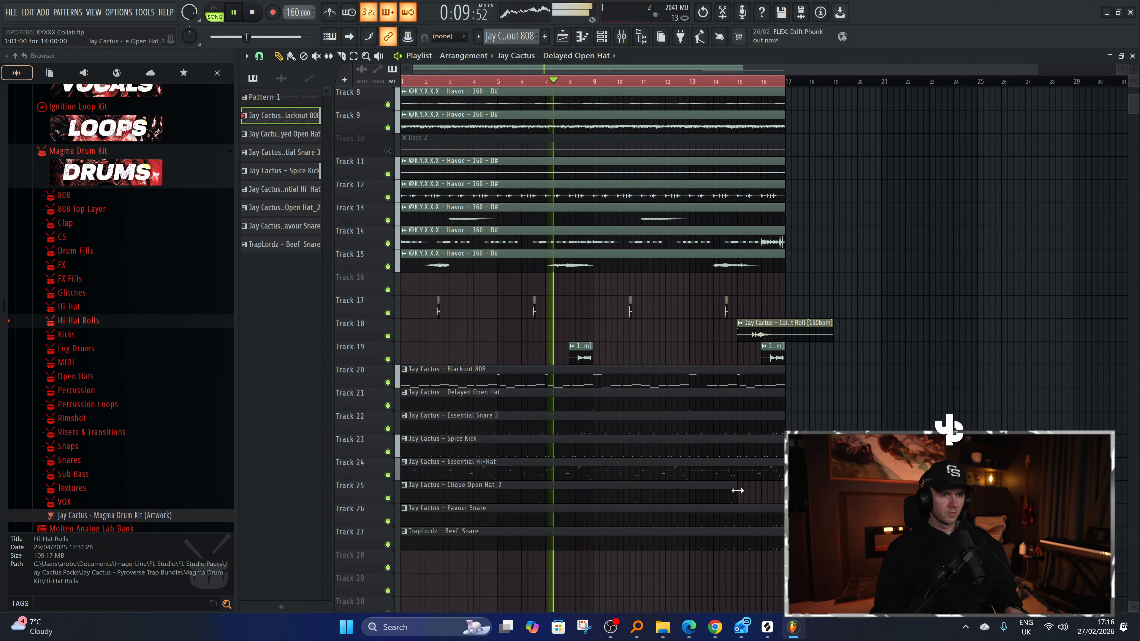
{"action": "left_click_drag", "start_coordinate": [737, 491], "coordinate": [782, 490]}
{"action": "scroll", "coordinate": [632, 475], "scroll_direction": "up", "scroll_amount": 1}
{"action": "key", "text": "c"}
{"action": "left_click", "coordinate": [593, 473]}
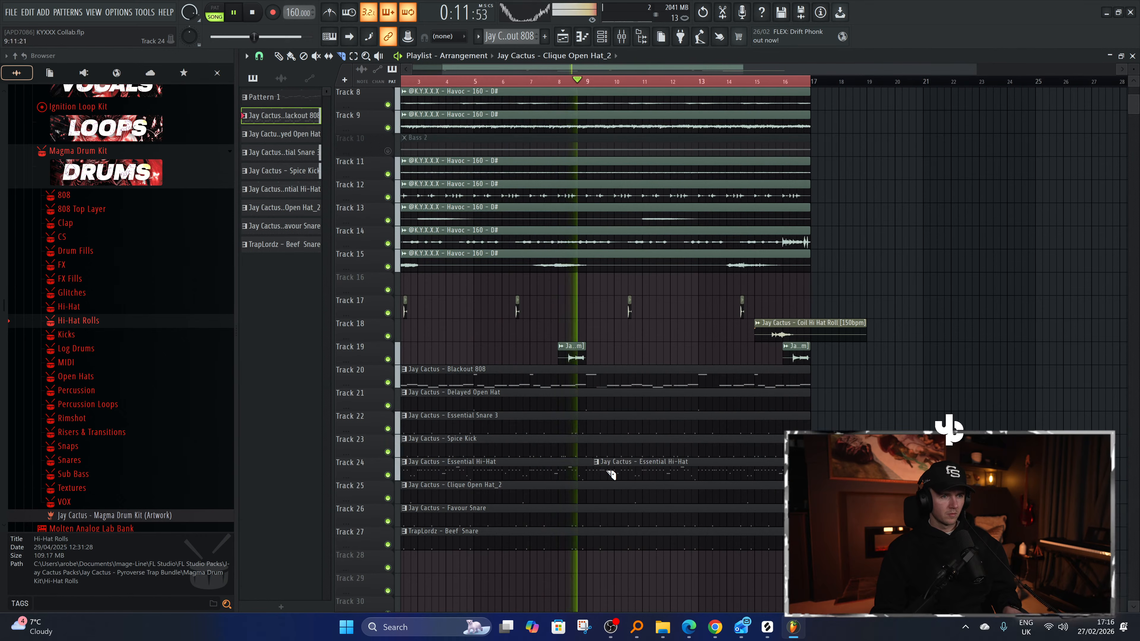
{"action": "scroll", "coordinate": [592, 475], "scroll_direction": "up", "scroll_amount": 2}
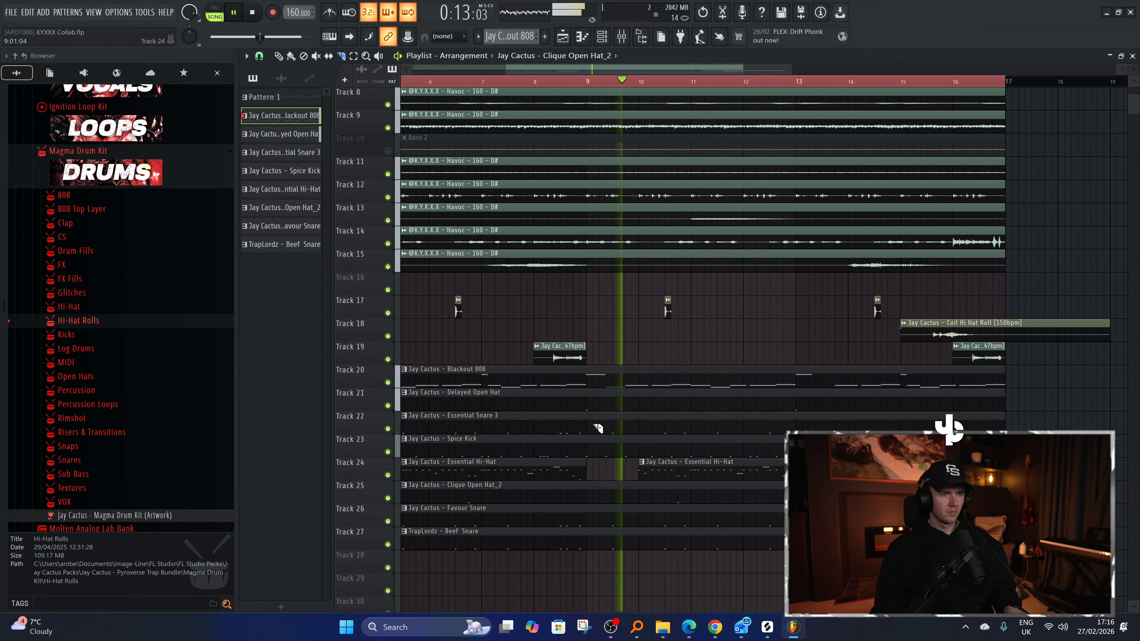
{"action": "left_click", "coordinate": [544, 83]}
{"action": "key", "text": "ctrl+z"}
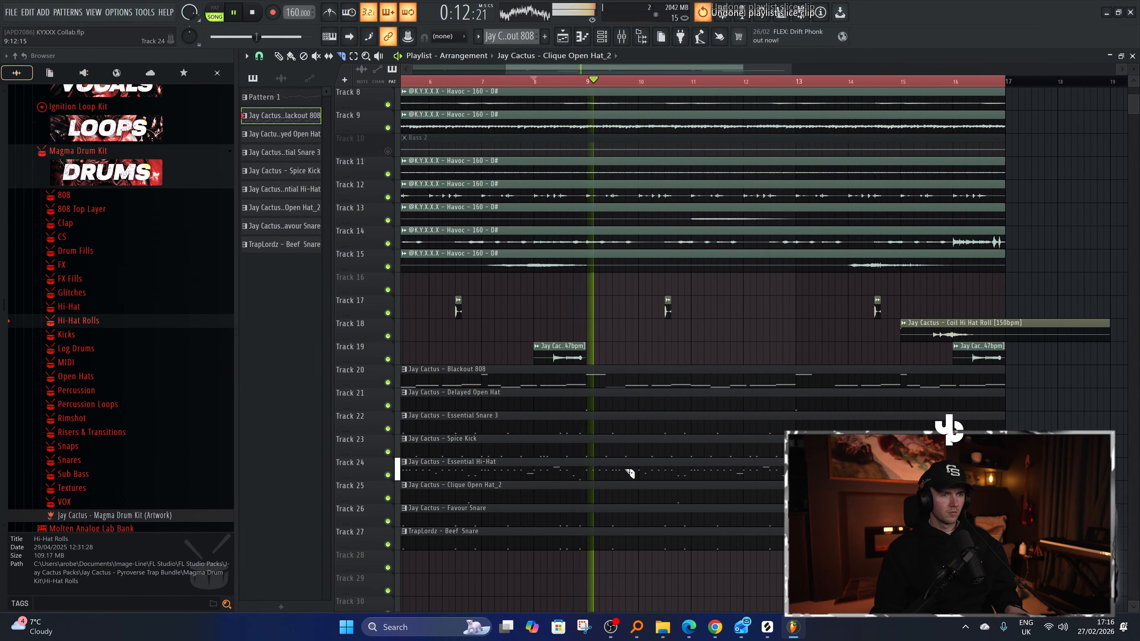
{"action": "key", "text": "ctrl+z"}
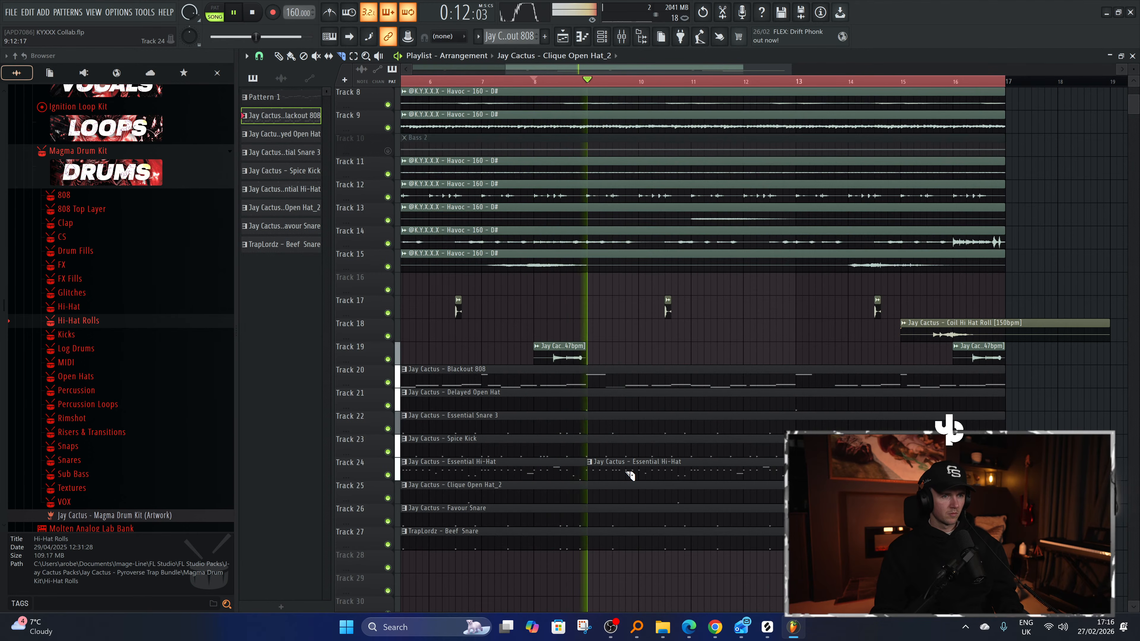
Slice bar 9 out of the Favour Snare and Beef Snare clips, and mute those slices along with the Essential Hi-Hat slice at bar 9.
{"action": "left_click", "coordinate": [626, 474]}
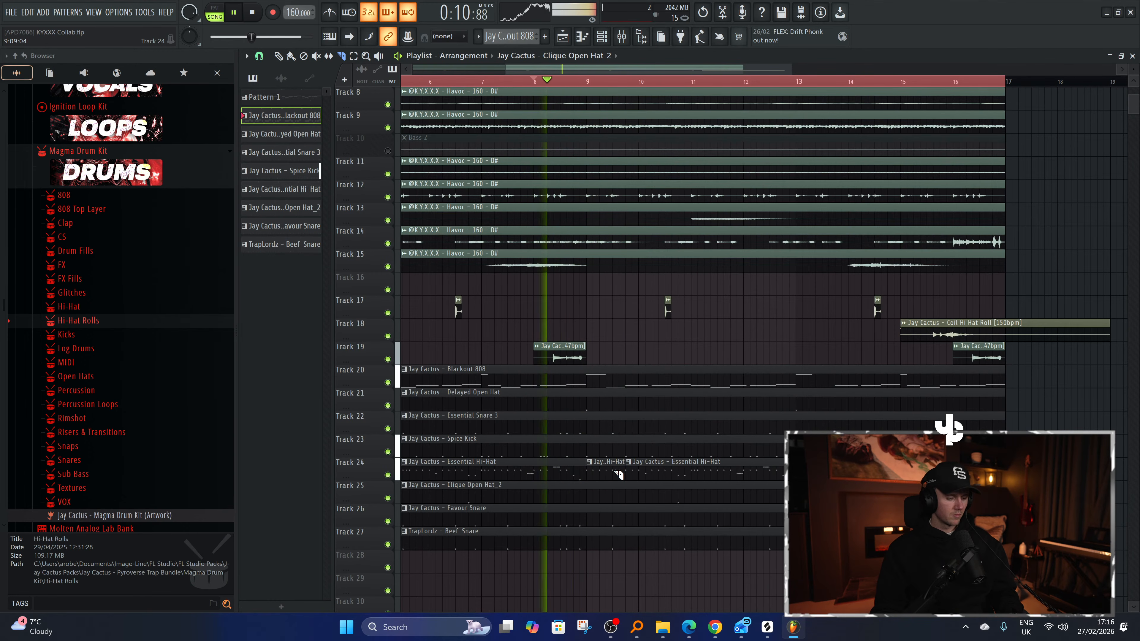
{"action": "key", "text": "space"}
{"action": "left_click_drag", "start_coordinate": [587, 502], "coordinate": [588, 544]}
{"action": "left_click_drag", "start_coordinate": [639, 505], "coordinate": [639, 544]}
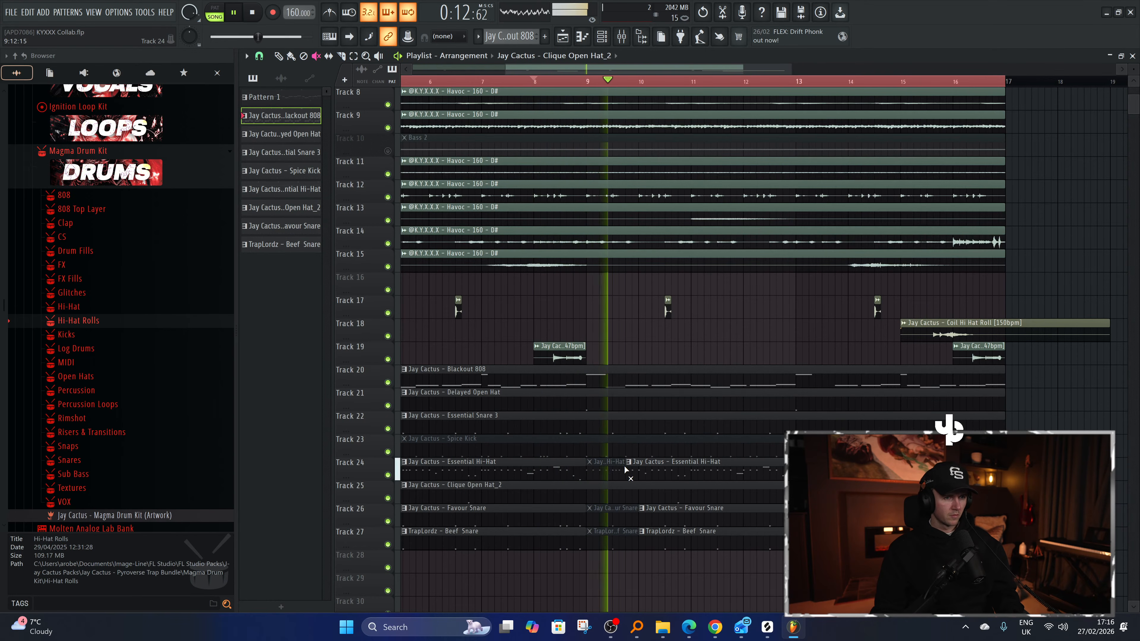
{"action": "left_click", "coordinate": [614, 466]}
{"action": "key", "text": "space"}
{"action": "key", "text": "space"}
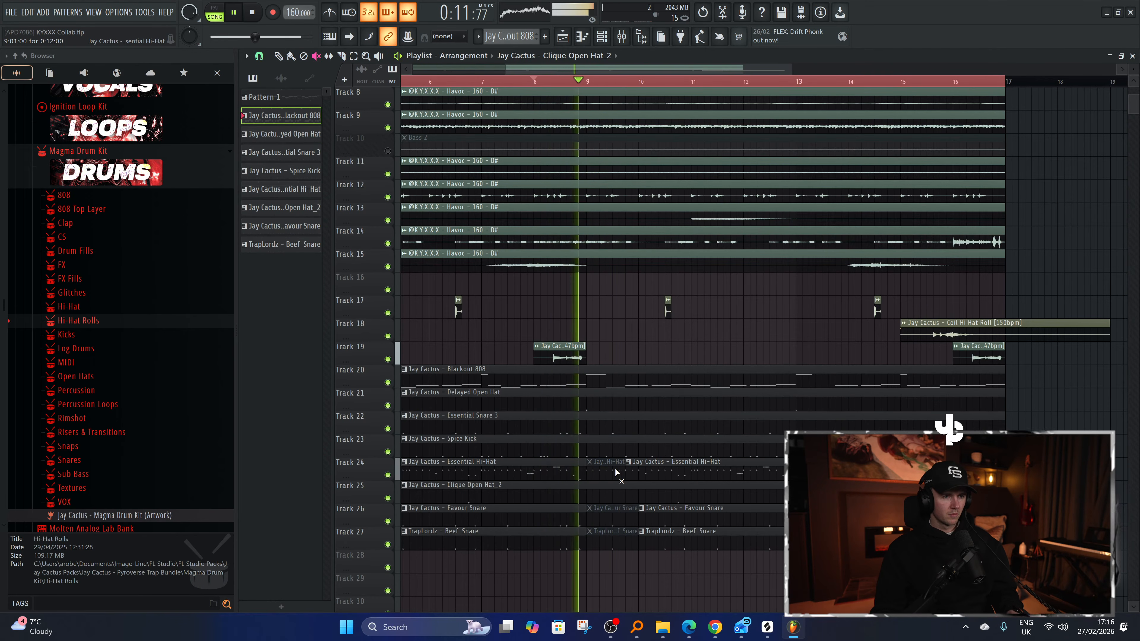
Slice the Essential Snare 3 clip on Track 22 at bars 9 and 10, and mute the slice between.
{"action": "left_click", "coordinate": [600, 430]}
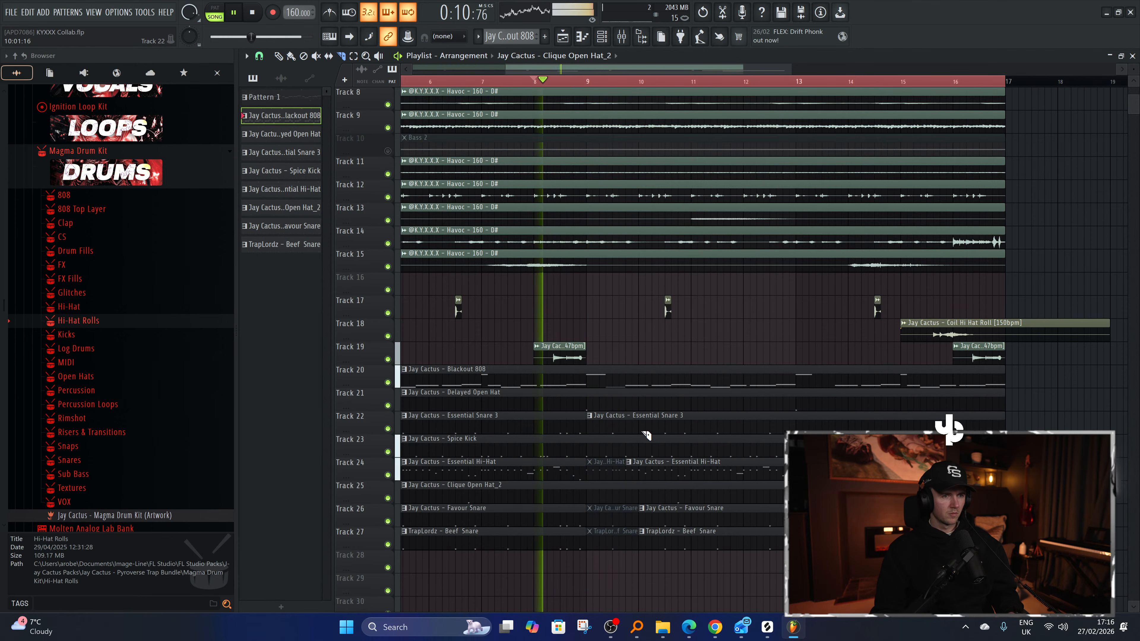
{"action": "left_click", "coordinate": [637, 433]}
{"action": "key", "text": "t"}
{"action": "left_click", "coordinate": [616, 428]}
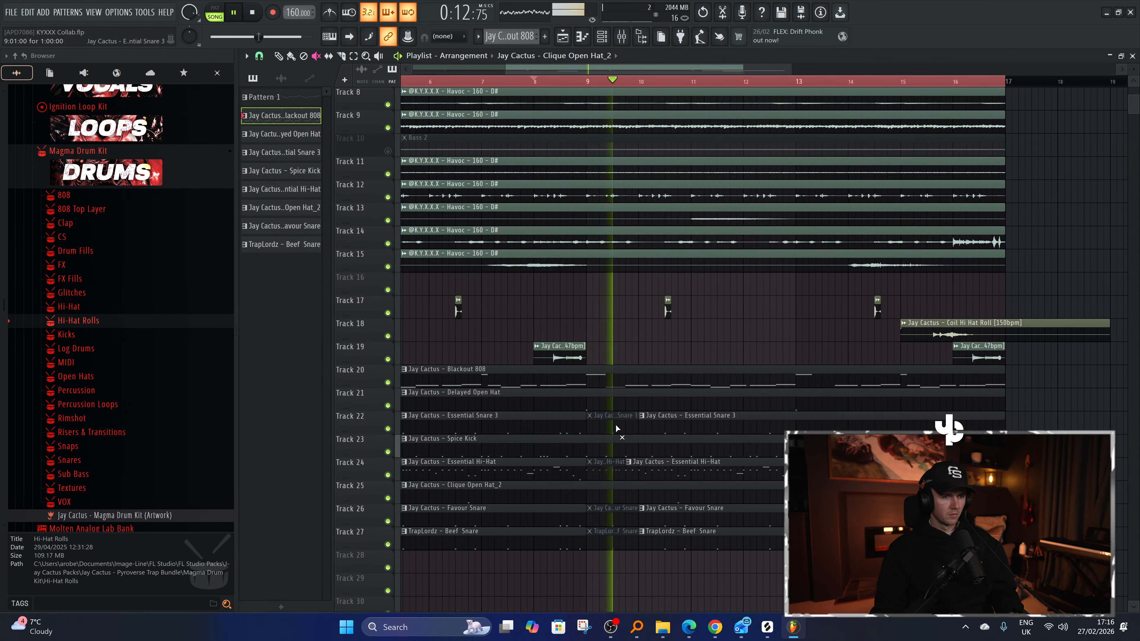
Slice the Spice Kick clip on Track 23 at 9:05 and bar 10, and mute the slice between.
{"action": "scroll", "coordinate": [610, 471], "scroll_direction": "down", "scroll_amount": 3}
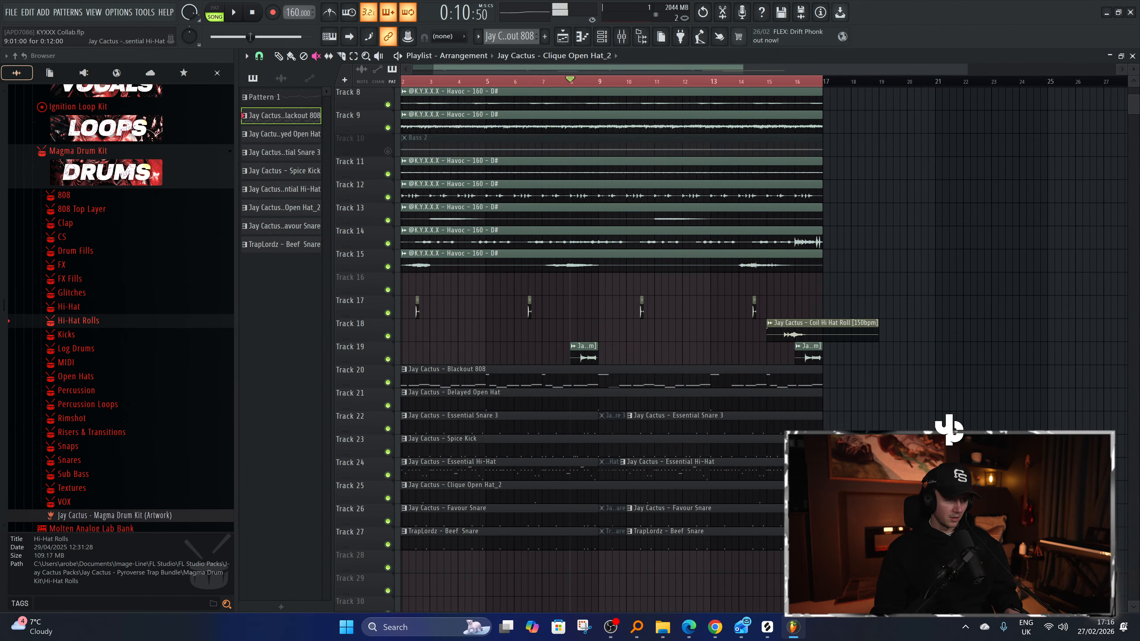
{"action": "scroll", "coordinate": [609, 471], "scroll_direction": "up", "scroll_amount": 3}
{"action": "key", "text": "space"}
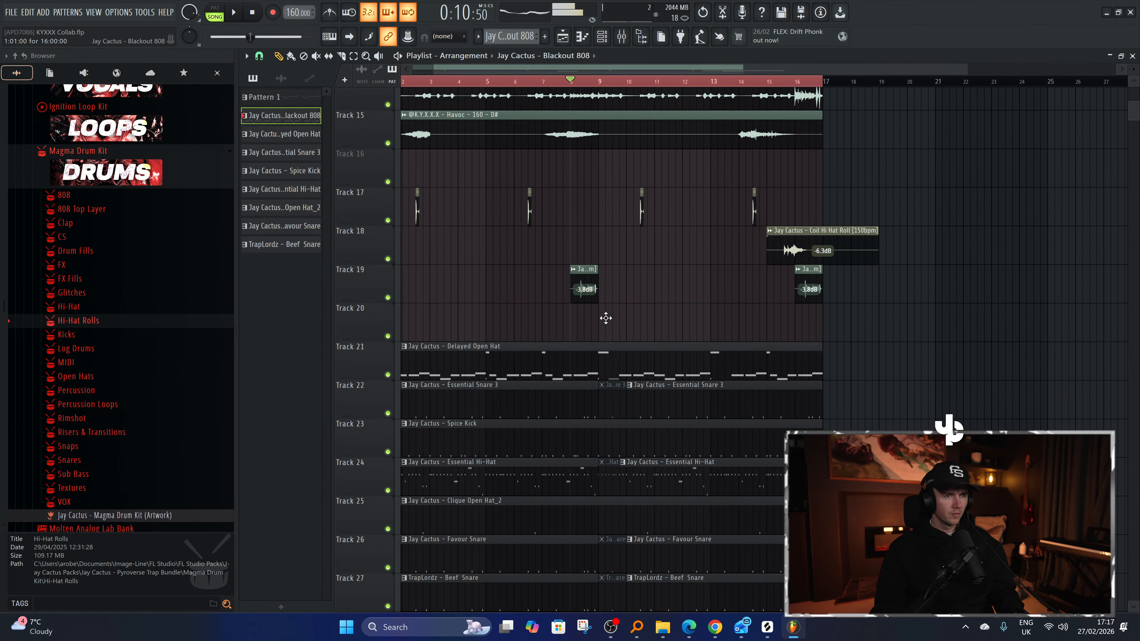
{"action": "scroll", "coordinate": [611, 404], "scroll_direction": "down", "scroll_amount": 2}
{"action": "scroll", "coordinate": [610, 386], "scroll_direction": "up", "scroll_amount": 3}
{"action": "key", "text": "space"}
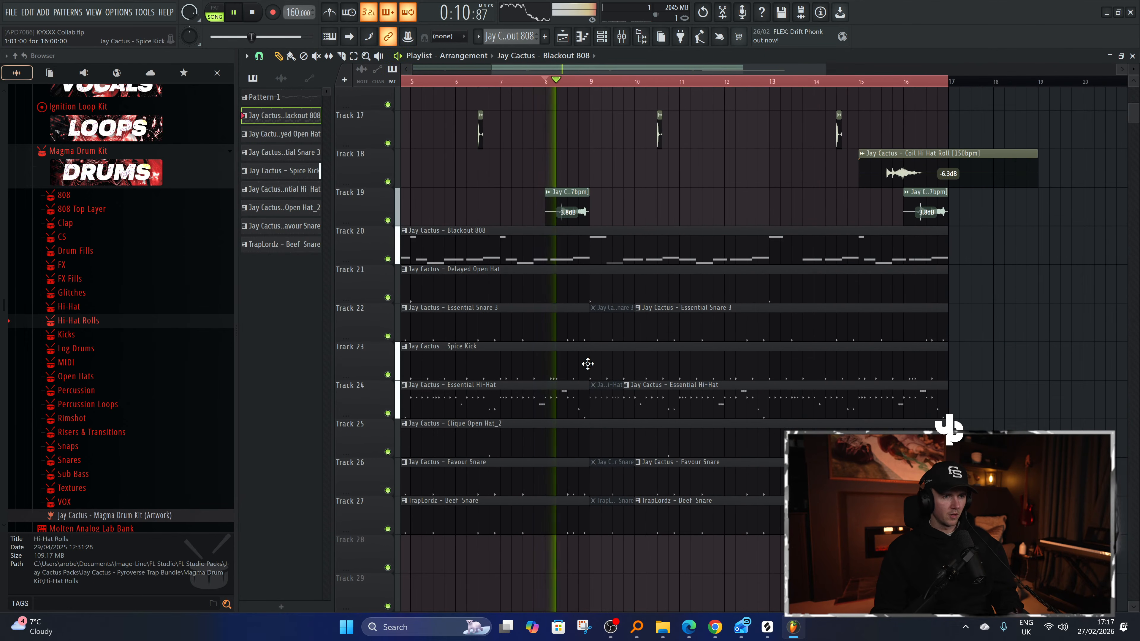
{"action": "key", "text": "c"}
{"action": "left_click", "coordinate": [589, 365]}
{"action": "key", "text": "space"}
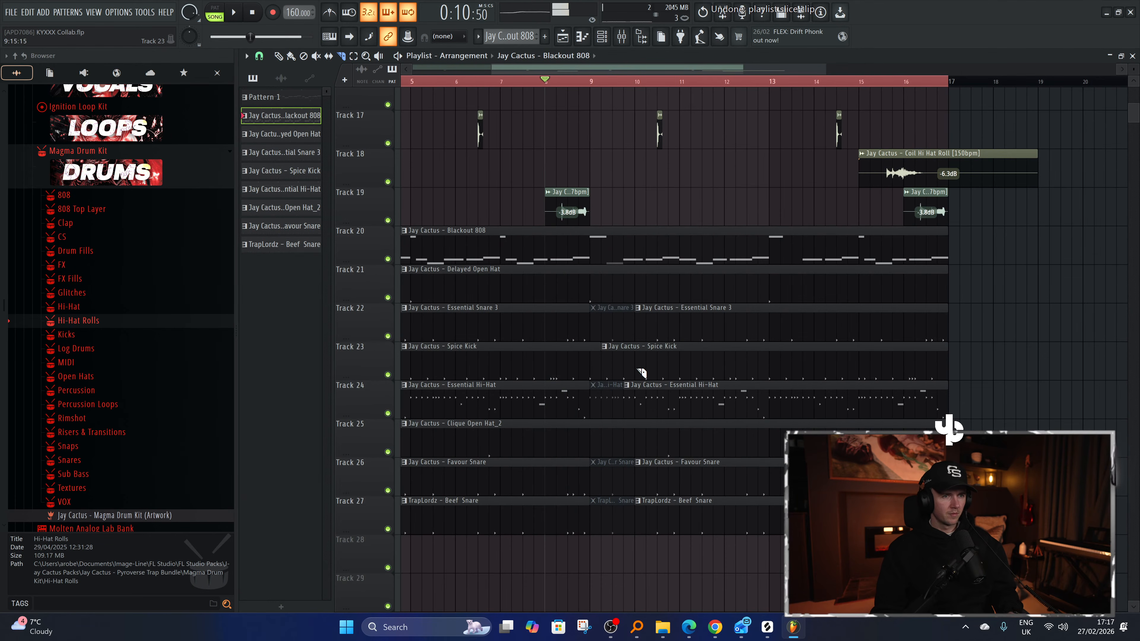
{"action": "left_click", "coordinate": [637, 370]}
{"action": "key", "text": "space"}
{"action": "key", "text": "t"}
{"action": "left_click", "coordinate": [625, 365]}
{"action": "scroll", "coordinate": [625, 366], "scroll_direction": "down", "scroll_amount": 2}
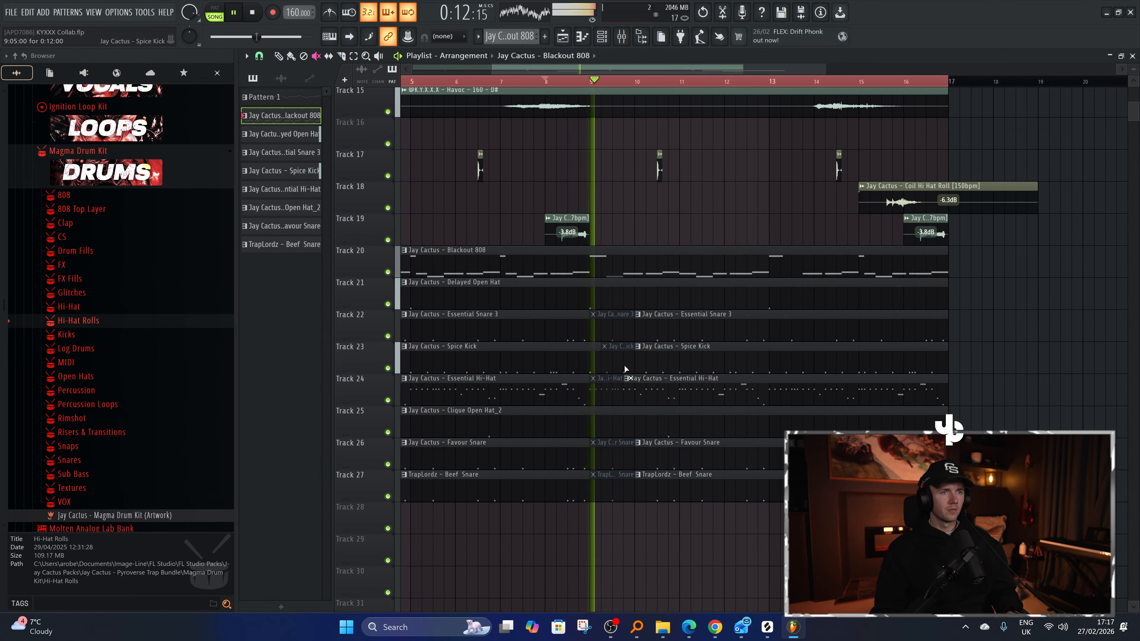
Split the muted Essential Hi-Hat slice on Track 24 at 9:09 and unmute its second part.
{"action": "scroll", "coordinate": [624, 364], "scroll_direction": "up", "scroll_amount": 2}
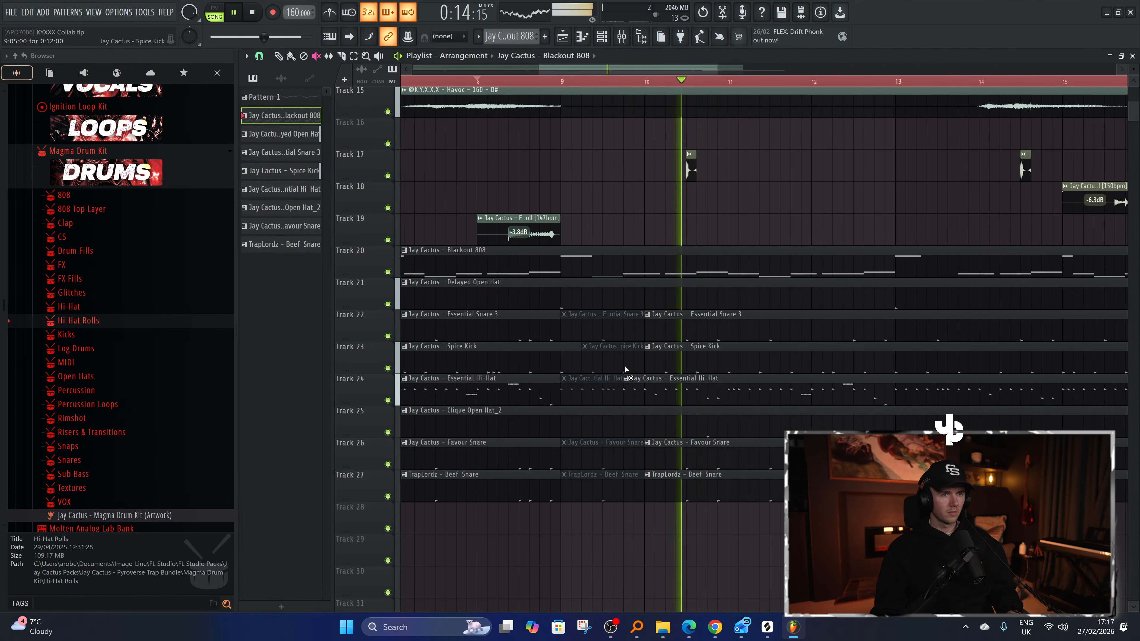
{"action": "scroll", "coordinate": [624, 365], "scroll_direction": "down", "scroll_amount": 2}
{"action": "key", "text": "space"}
{"action": "key", "text": "space"}
{"action": "scroll", "coordinate": [625, 364], "scroll_direction": "up", "scroll_amount": 2}
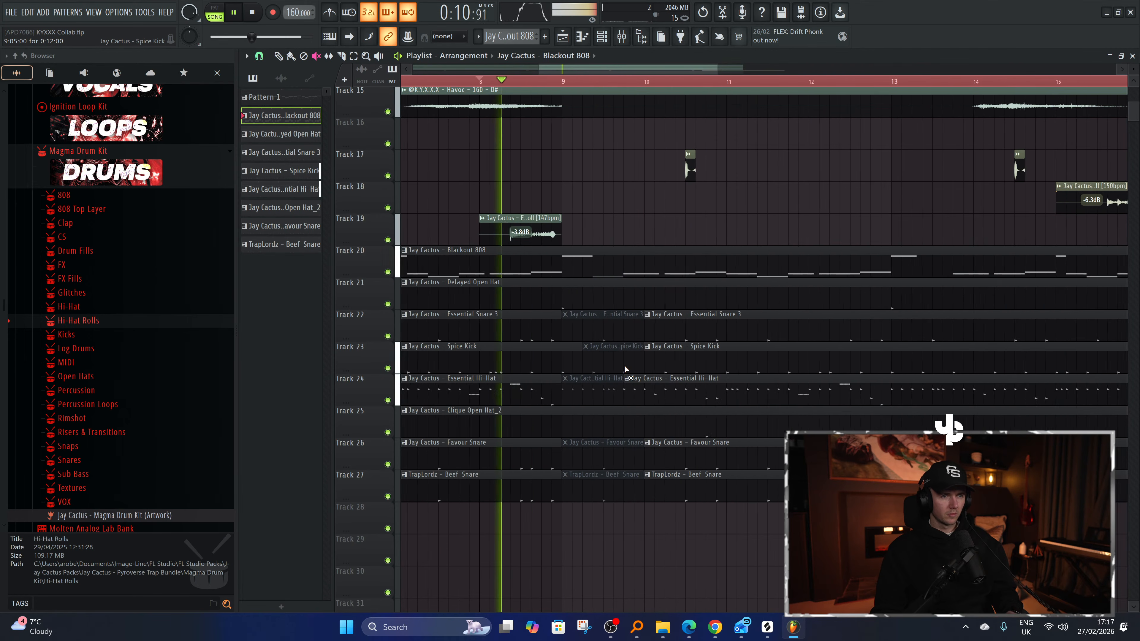
{"action": "key", "text": "c"}
{"action": "left_click", "coordinate": [609, 389]}
{"action": "key", "text": "t"}
{"action": "left_click", "coordinate": [613, 392]}
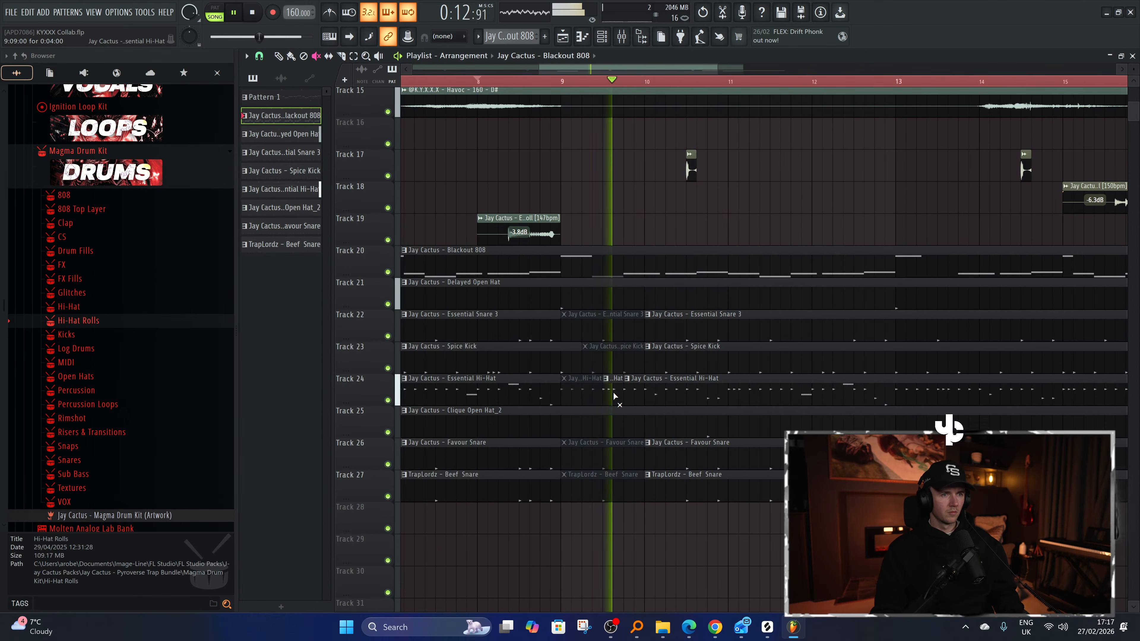
Slice the Essential Hi-Hat clip at bar 10 and mute its slices from 9:09 up to bar 10.
{"action": "left_click", "coordinate": [614, 394]}
{"action": "left_click", "coordinate": [639, 396]}
{"action": "key", "text": "space"}
{"action": "key", "text": "space"}
{"action": "key", "text": "ctrl+z"}
{"action": "key", "text": "c"}
{"action": "left_click", "coordinate": [640, 398]}
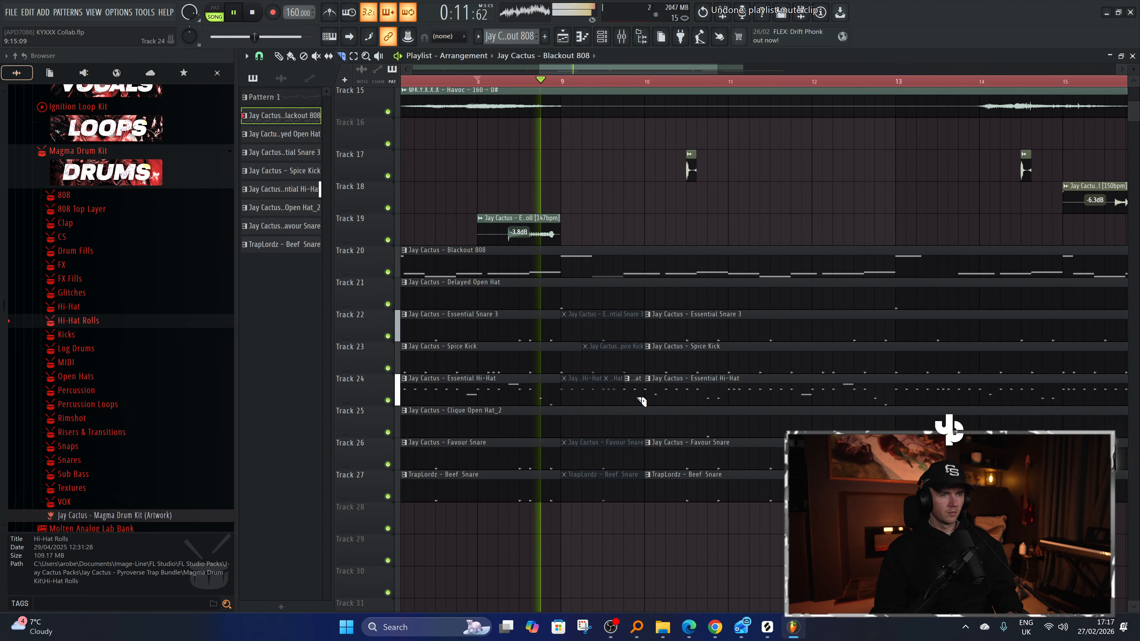
{"action": "key", "text": "t"}
{"action": "left_click", "coordinate": [634, 396]}
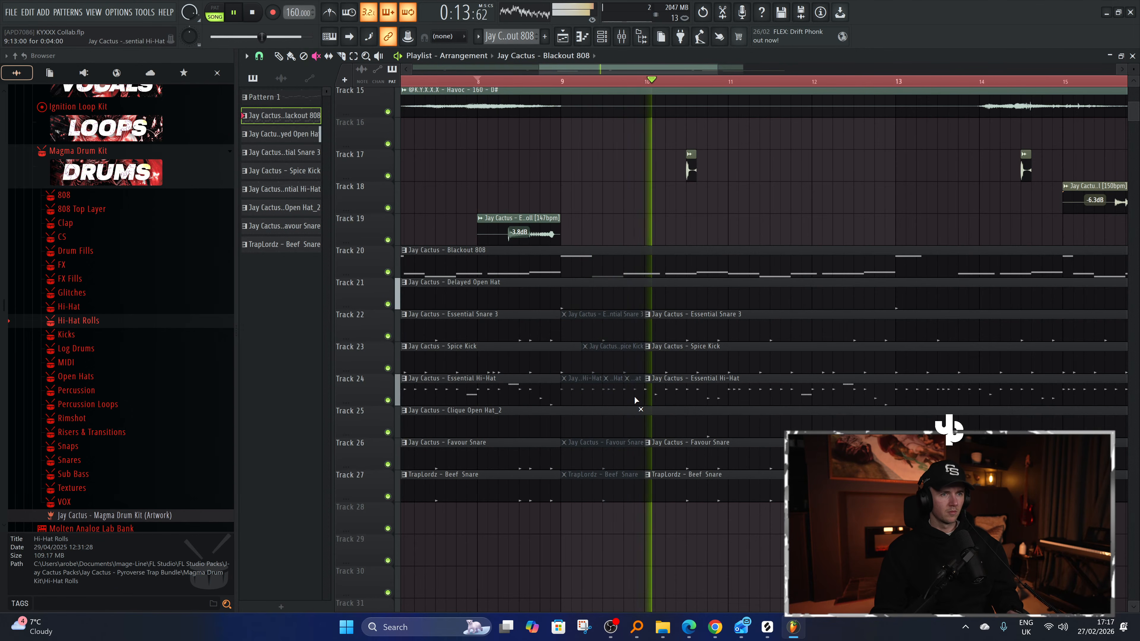
Slice the clips on Tracks 21 to 27 at bars 13 and 14, and mute the bar 13 slices of the three snares.
{"action": "scroll", "coordinate": [634, 395], "scroll_direction": "down", "scroll_amount": 3}
{"action": "scroll", "coordinate": [799, 399], "scroll_direction": "up", "scroll_amount": 3}
{"action": "key", "text": "c"}
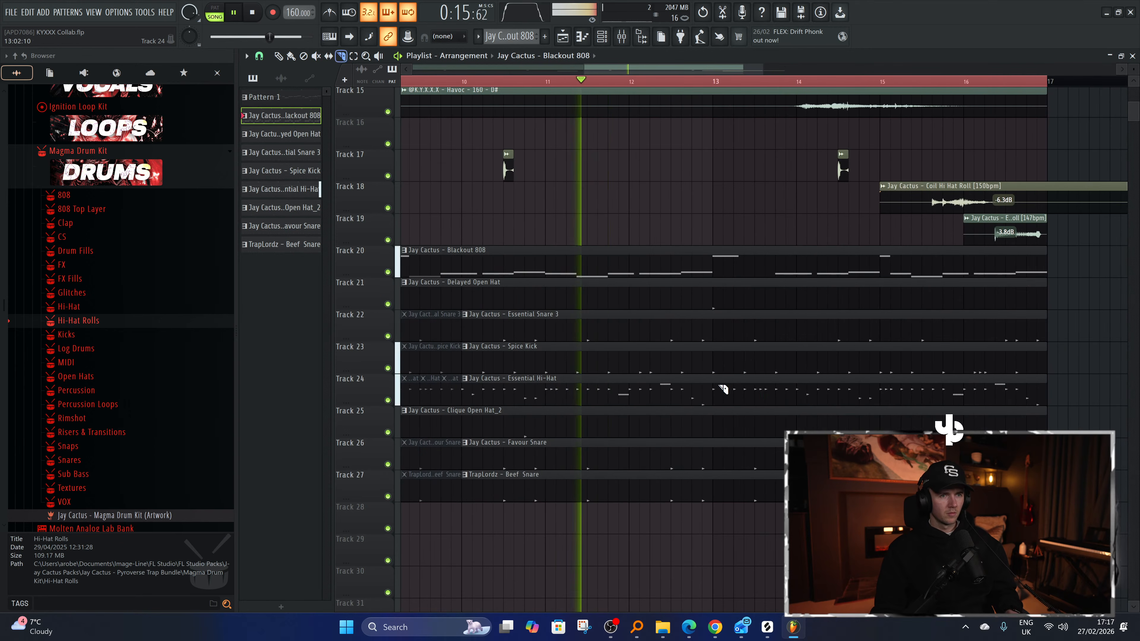
{"action": "left_click", "coordinate": [719, 387]}
{"action": "key", "text": "ctrl+z"}
{"action": "left_click_drag", "start_coordinate": [711, 297], "coordinate": [715, 472]}
{"action": "left_click_drag", "start_coordinate": [795, 274], "coordinate": [796, 431]}
{"action": "scroll", "coordinate": [772, 446], "scroll_direction": "up", "scroll_amount": 1}
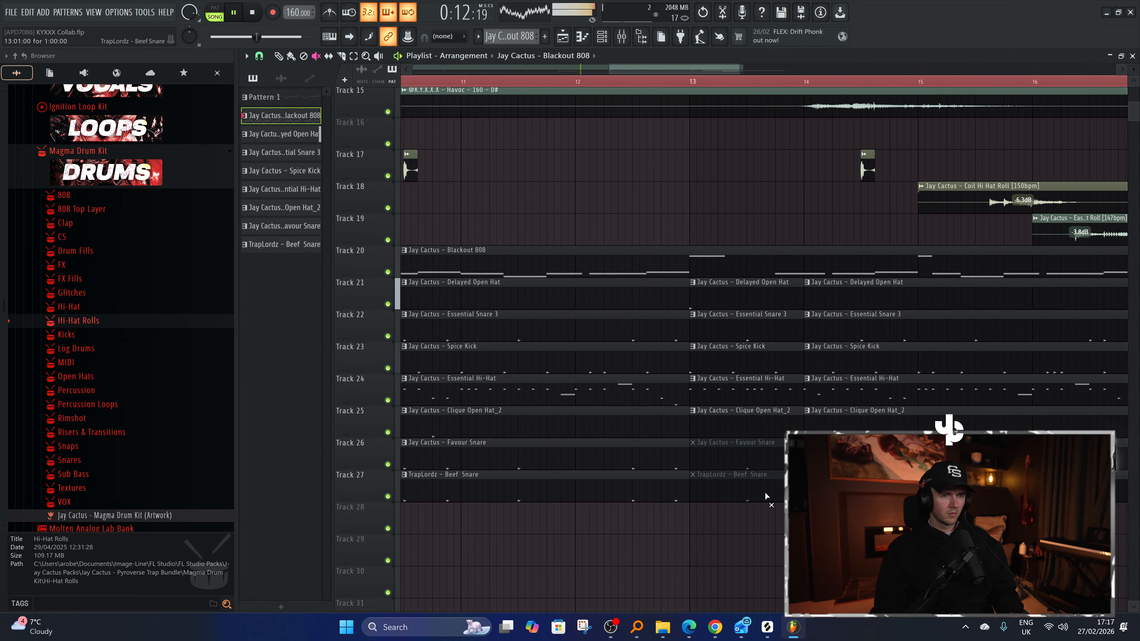
{"action": "scroll", "coordinate": [754, 348], "scroll_direction": "down", "scroll_amount": 2}
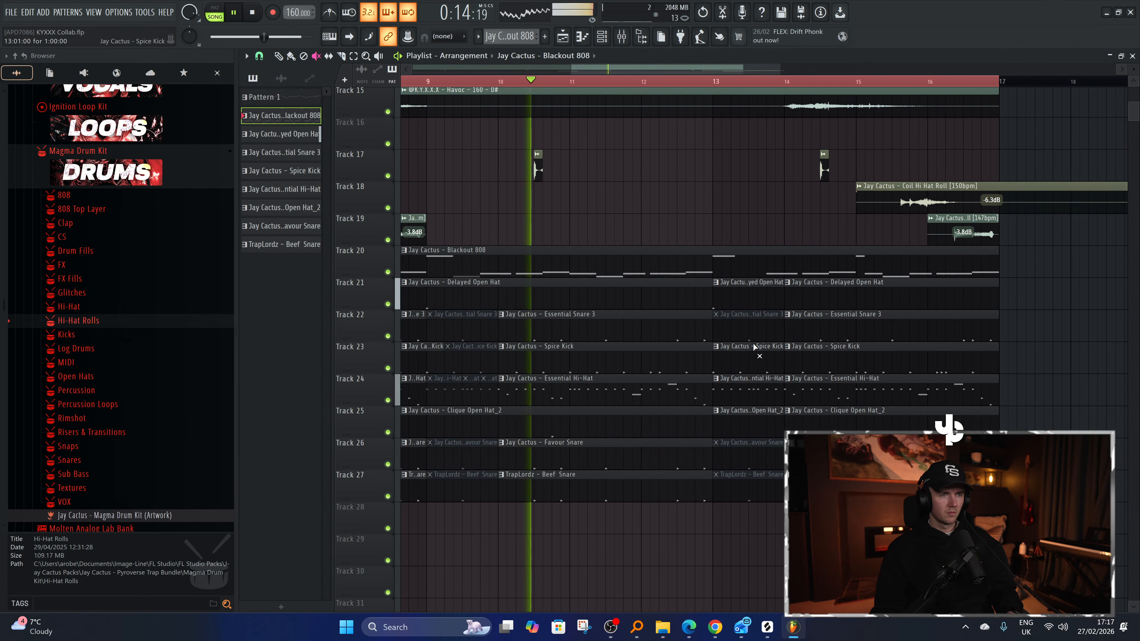
Mute the bar 13 Essential Hi-Hat slice, and slice the bar 13 Spice Kick clip on Track 23 into three, muting its second and third parts.
{"action": "scroll", "coordinate": [756, 379], "scroll_direction": "up", "scroll_amount": 2}
{"action": "key", "text": "c"}
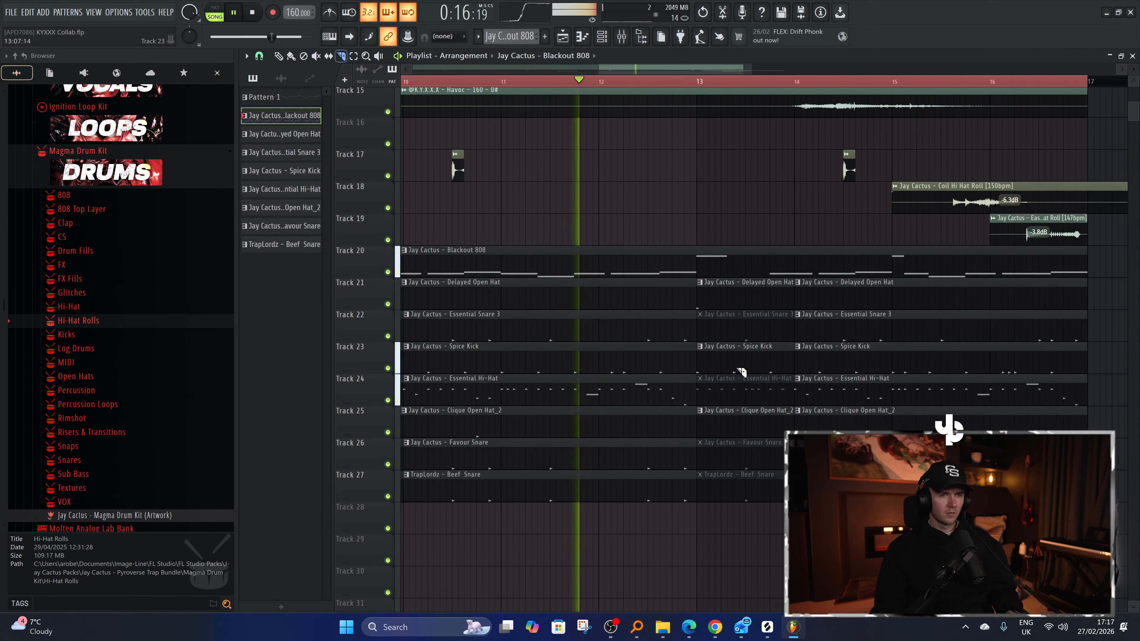
{"action": "left_click", "coordinate": [728, 369]}
{"action": "left_click", "coordinate": [757, 370]}
{"action": "key", "text": "t"}
{"action": "left_click", "coordinate": [754, 368]}
{"action": "left_click", "coordinate": [777, 368]}
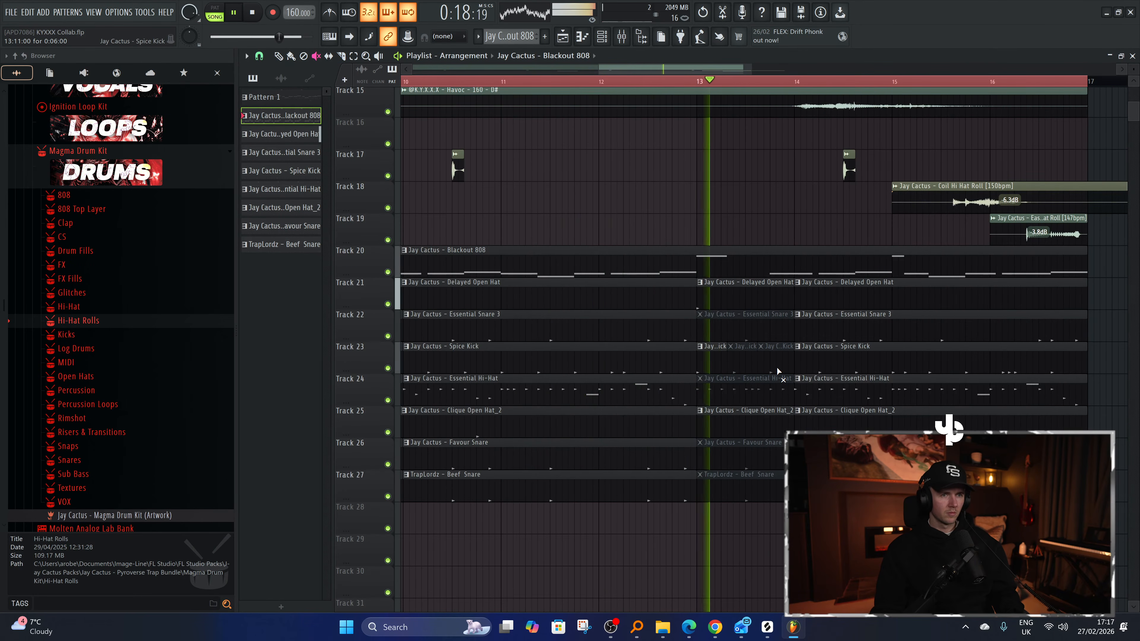
Slice the Essential Hi-Hat, Favour Snare and Beef Snare clips at bar 16 and mute their bar 16 slices.
{"action": "scroll", "coordinate": [777, 370], "scroll_direction": "down", "scroll_amount": 5}
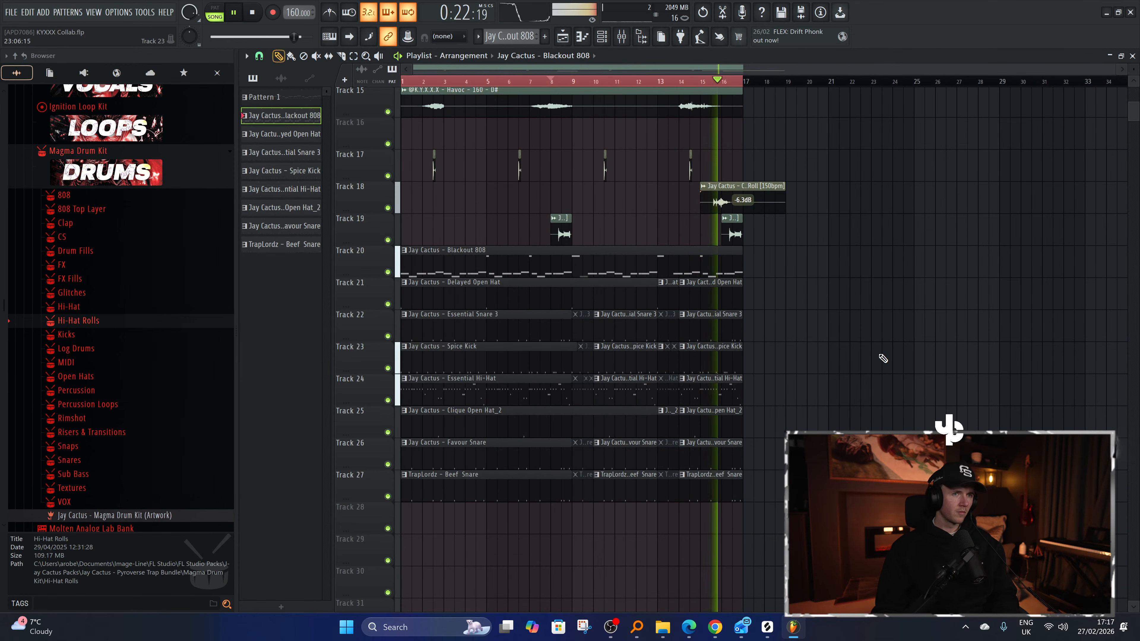
{"action": "scroll", "coordinate": [753, 331], "scroll_direction": "up", "scroll_amount": 3}
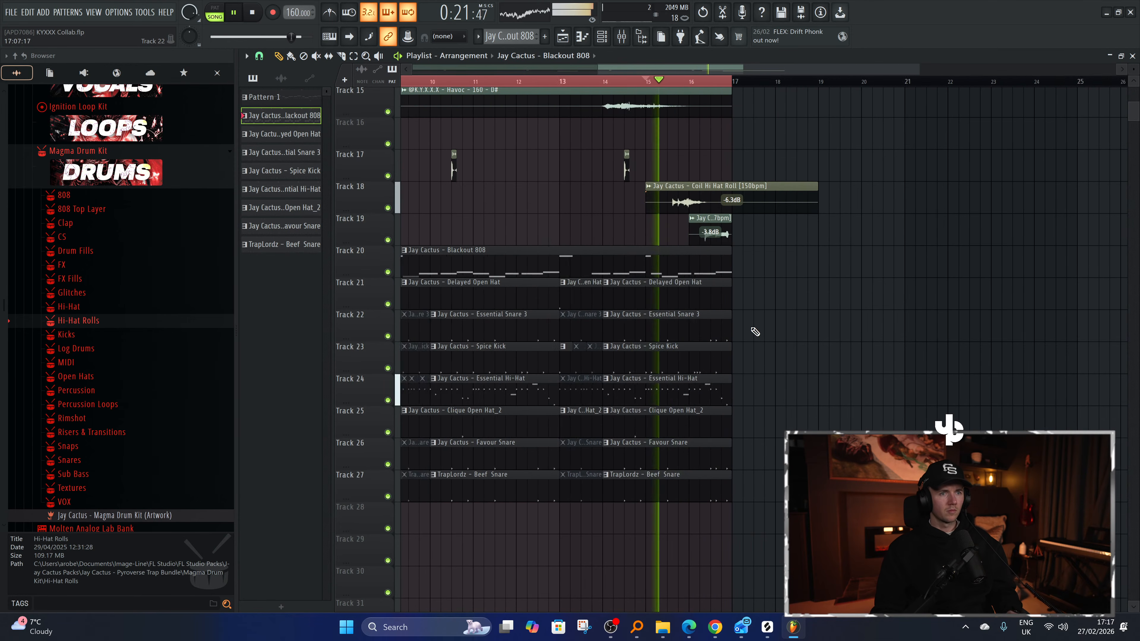
{"action": "key", "text": "t"}
{"action": "key", "text": "space"}
{"action": "key", "text": "space"}
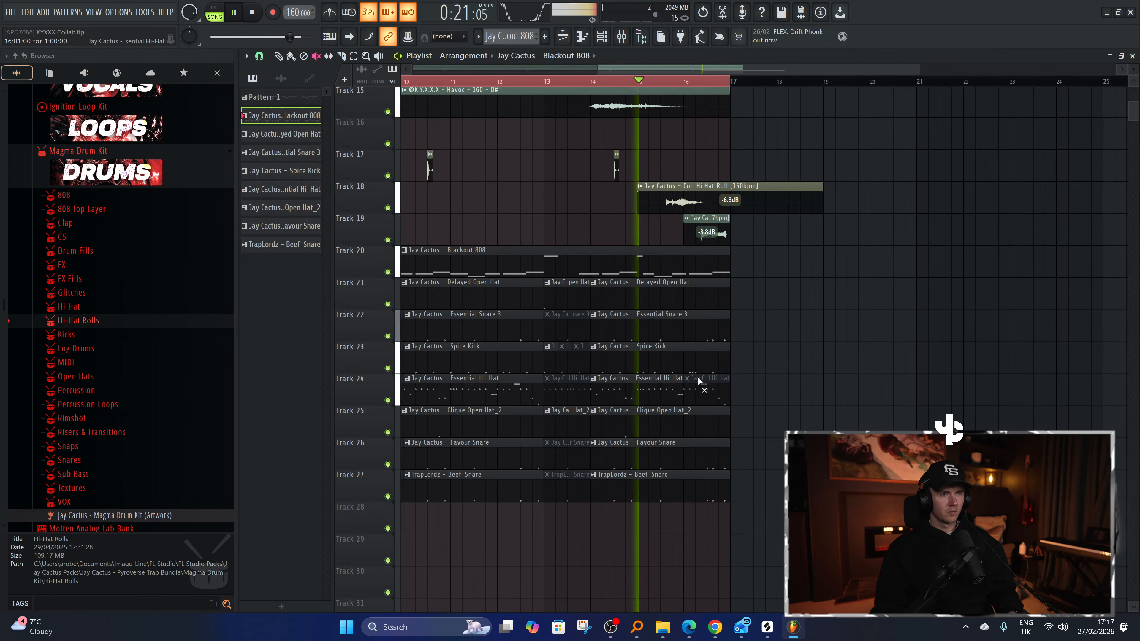
{"action": "key", "text": "c"}
{"action": "left_click_drag", "start_coordinate": [683, 438], "coordinate": [684, 482]}
{"action": "key", "text": "t"}
{"action": "left_click", "coordinate": [698, 466]}
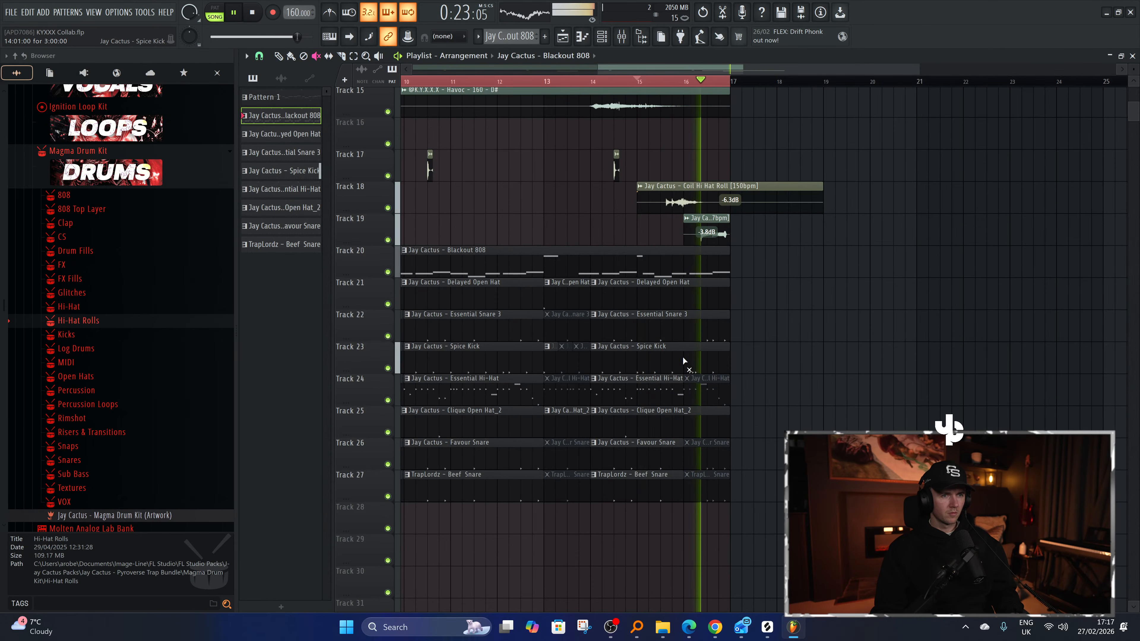
Slice the Spice Kick clip on Track 23 and the Essential Snare 3 clip on Track 22 at bar 16, and mute both bar 16 slices.
{"action": "left_click_drag", "start_coordinate": [684, 358], "coordinate": [684, 371]}
{"action": "key", "text": "t"}
{"action": "left_click", "coordinate": [702, 352]}
{"action": "key", "text": "c"}
{"action": "left_click_drag", "start_coordinate": [684, 321], "coordinate": [684, 336]}
{"action": "key", "text": "t"}
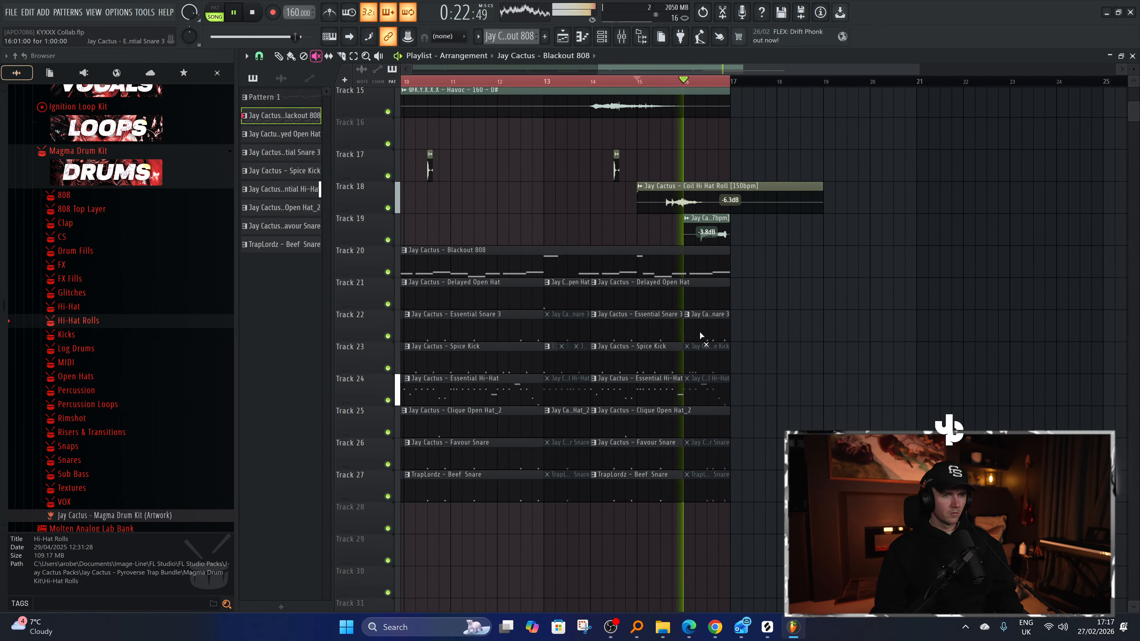
{"action": "left_click", "coordinate": [699, 334]}
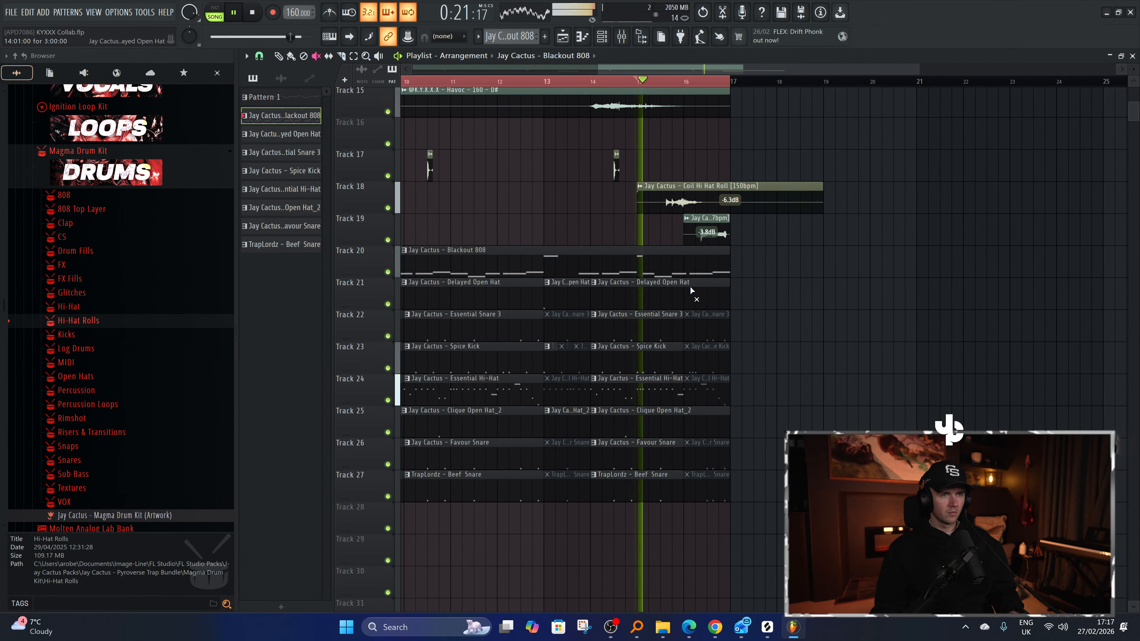
In the Blackout 808 piano roll, replace the last notes of bar 16 with seven consecutive two-step D#5 notes ending at bar 17.
{"action": "scroll", "coordinate": [689, 331], "scroll_direction": "down", "scroll_amount": 3}
{"action": "scroll", "coordinate": [718, 323], "scroll_direction": "up", "scroll_amount": 3}
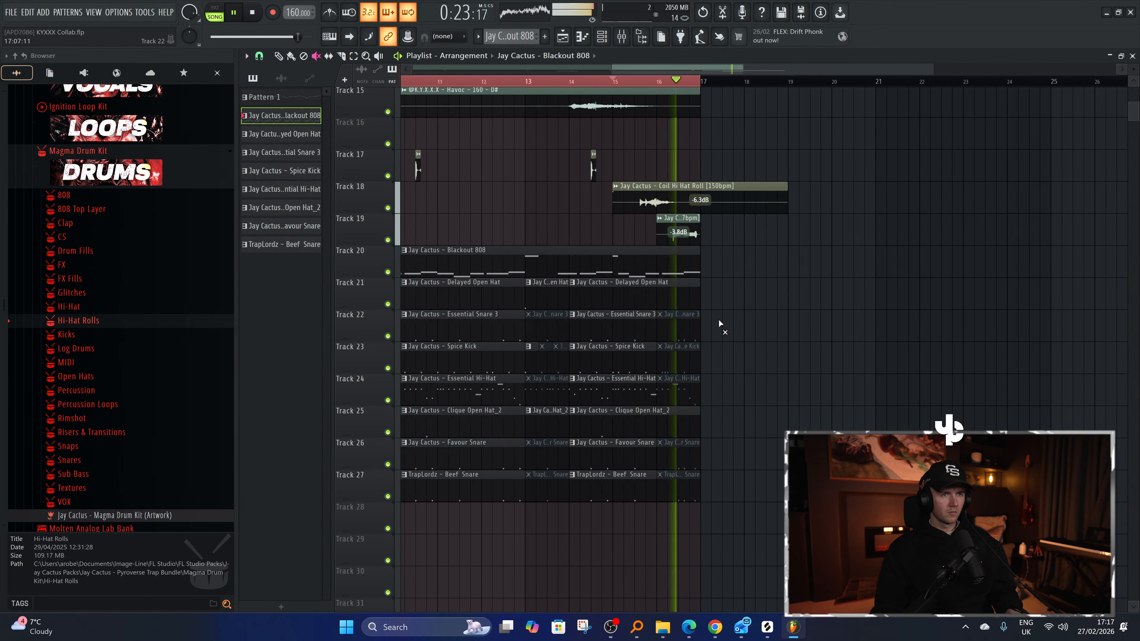
{"action": "scroll", "coordinate": [718, 323], "scroll_direction": "up", "scroll_amount": 1}
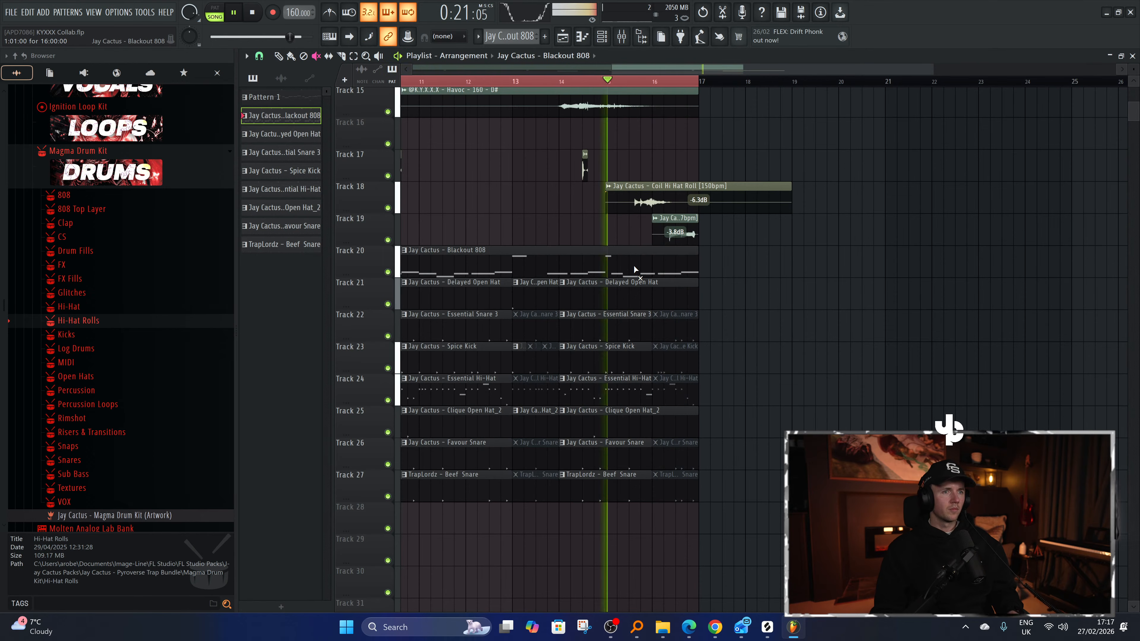
{"action": "scroll", "coordinate": [634, 266], "scroll_direction": "down", "scroll_amount": 4}
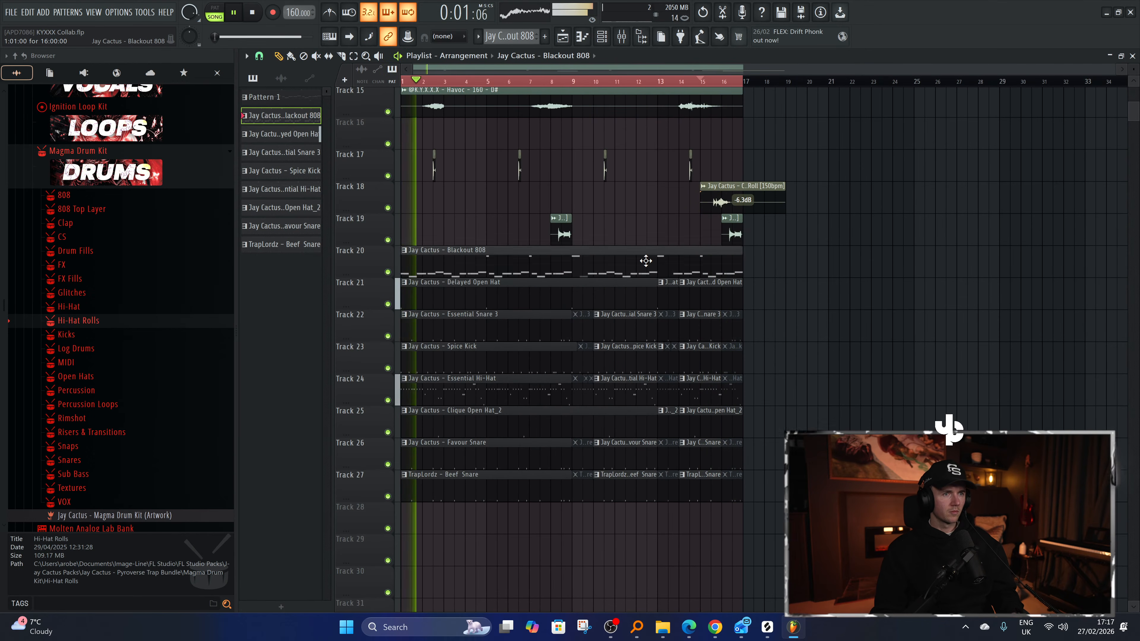
{"action": "double_click", "coordinate": [646, 261]}
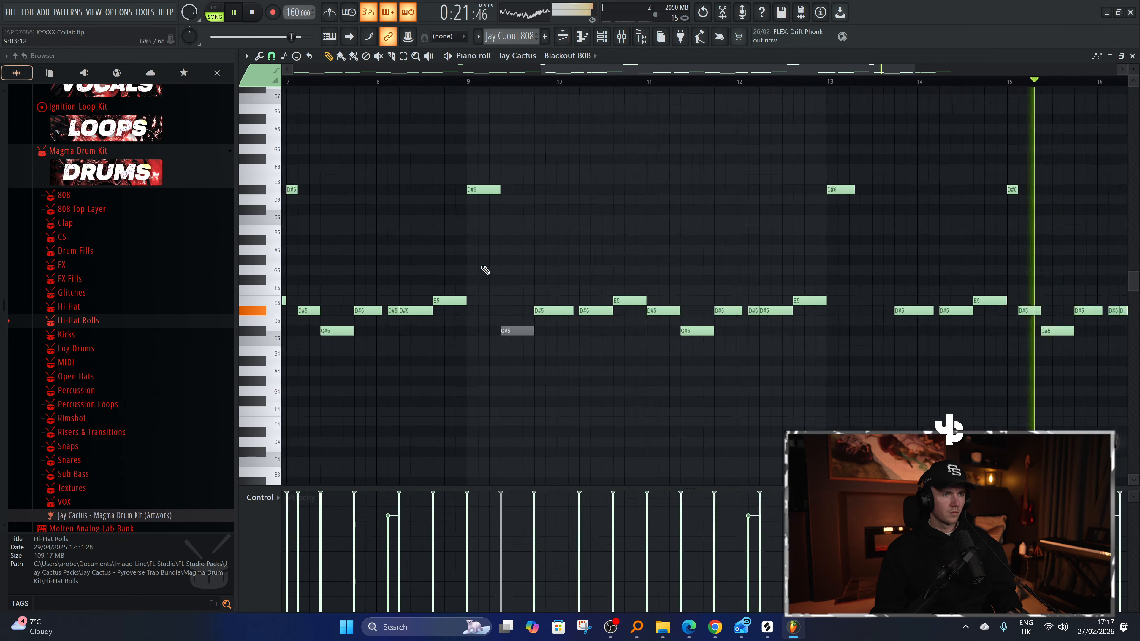
{"action": "key", "text": "space"}
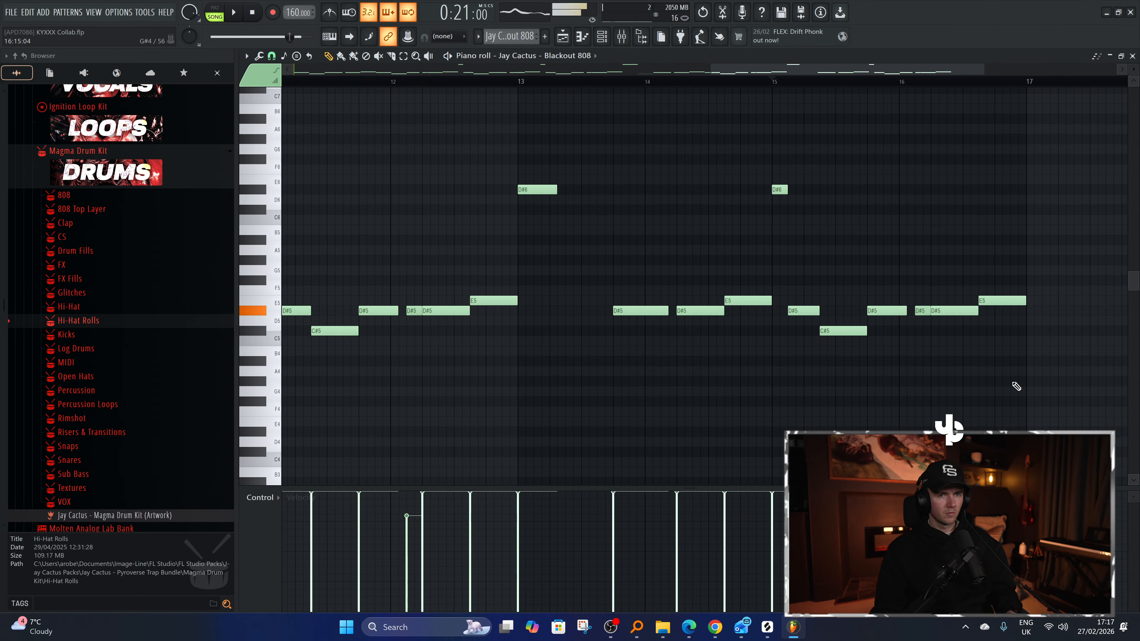
{"action": "left_click_drag", "start_coordinate": [966, 311], "coordinate": [1018, 309]}
{"action": "left_click", "coordinate": [951, 310]}
{"action": "key", "text": "space"}
{"action": "key", "text": "space"}
{"action": "scroll", "coordinate": [966, 316], "scroll_direction": "up", "scroll_amount": 2}
{"action": "scroll", "coordinate": [966, 317], "scroll_direction": "up", "scroll_amount": 1}
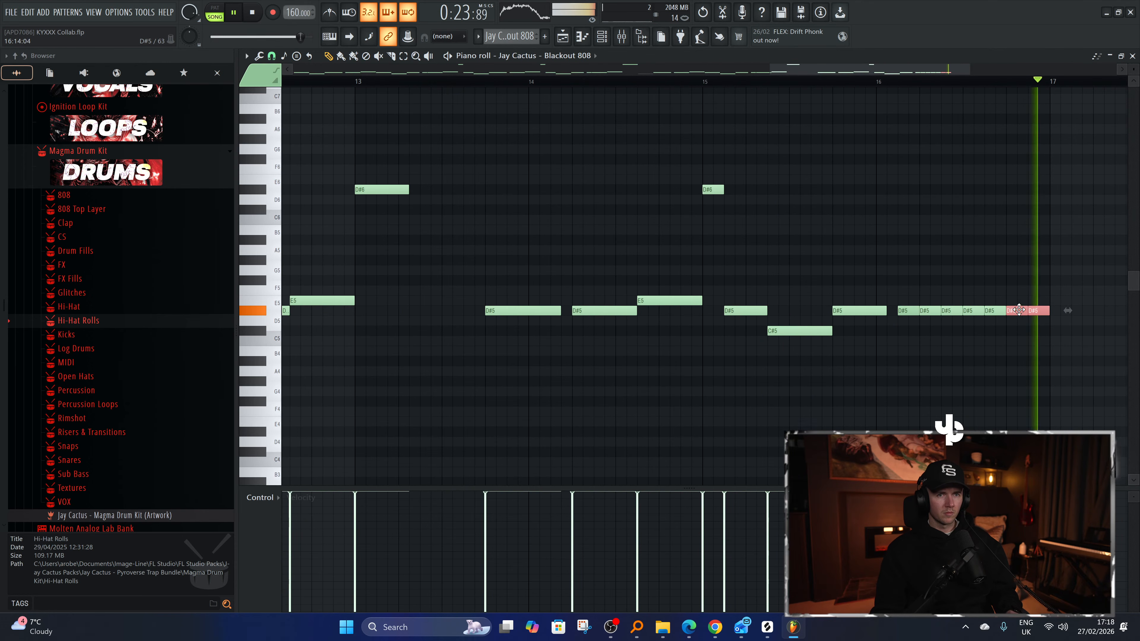
{"action": "left_click", "coordinate": [1018, 281], "text": "ctrl"}
{"action": "key", "text": "space"}
{"action": "key", "text": "space"}
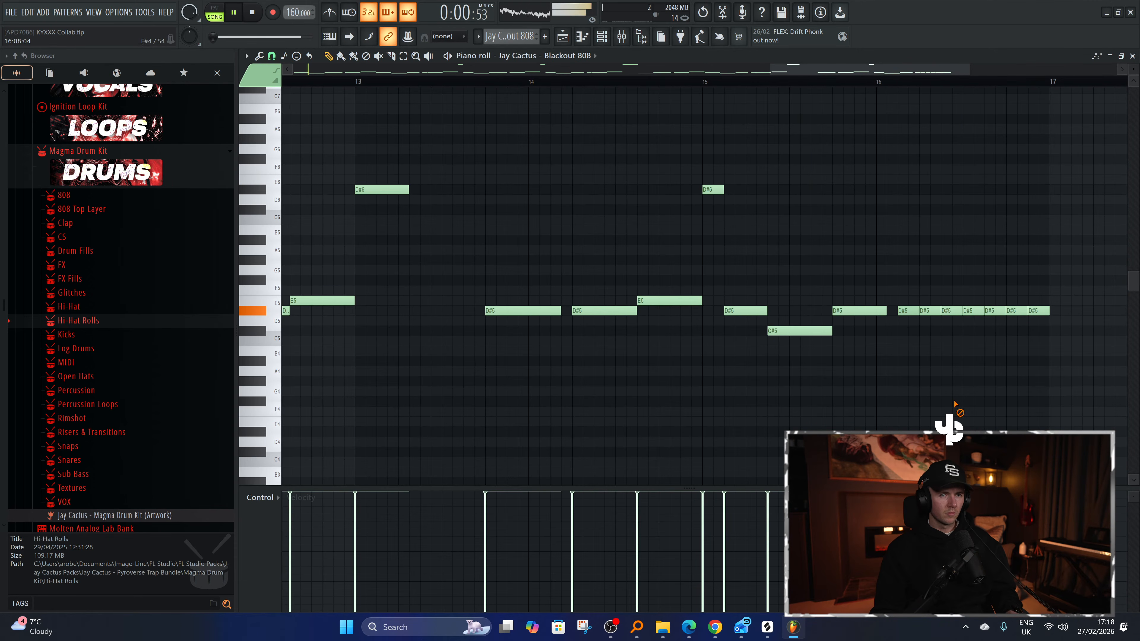
Transpose the seven short D#5 notes at the end of bar 16 up one octave to D#6.
{"action": "scroll", "coordinate": [970, 328], "scroll_direction": "down", "scroll_amount": 1}
{"action": "left_click_drag", "start_coordinate": [1067, 297], "coordinate": [974, 322]}
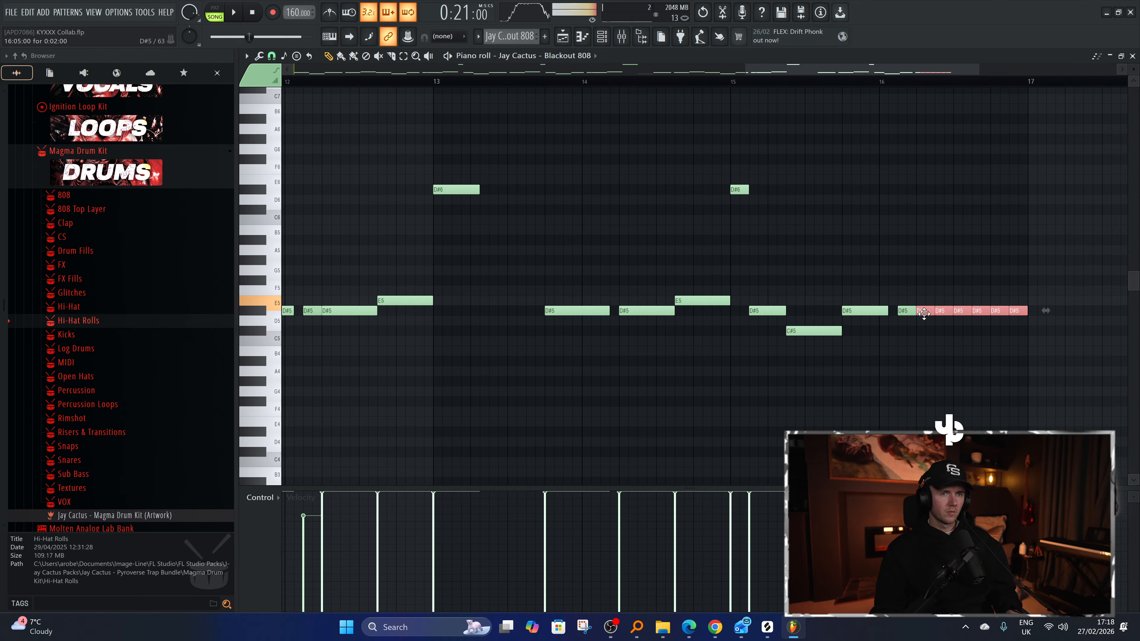
{"action": "key", "text": "space"}
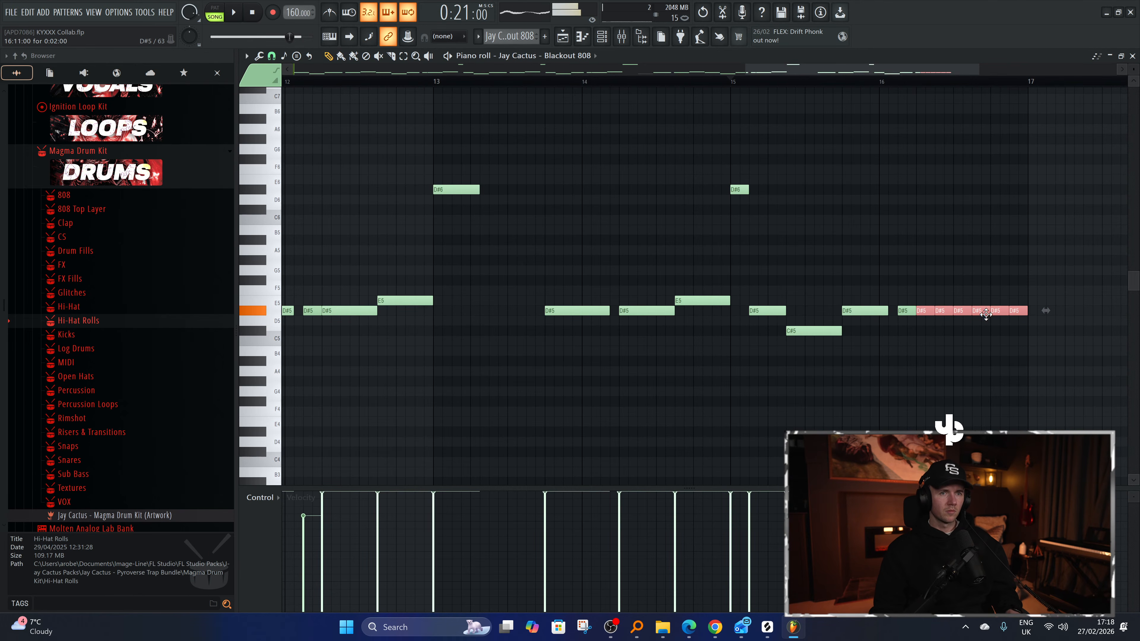
{"action": "key", "text": "space"}
{"action": "key", "text": "ctrl+Up"}
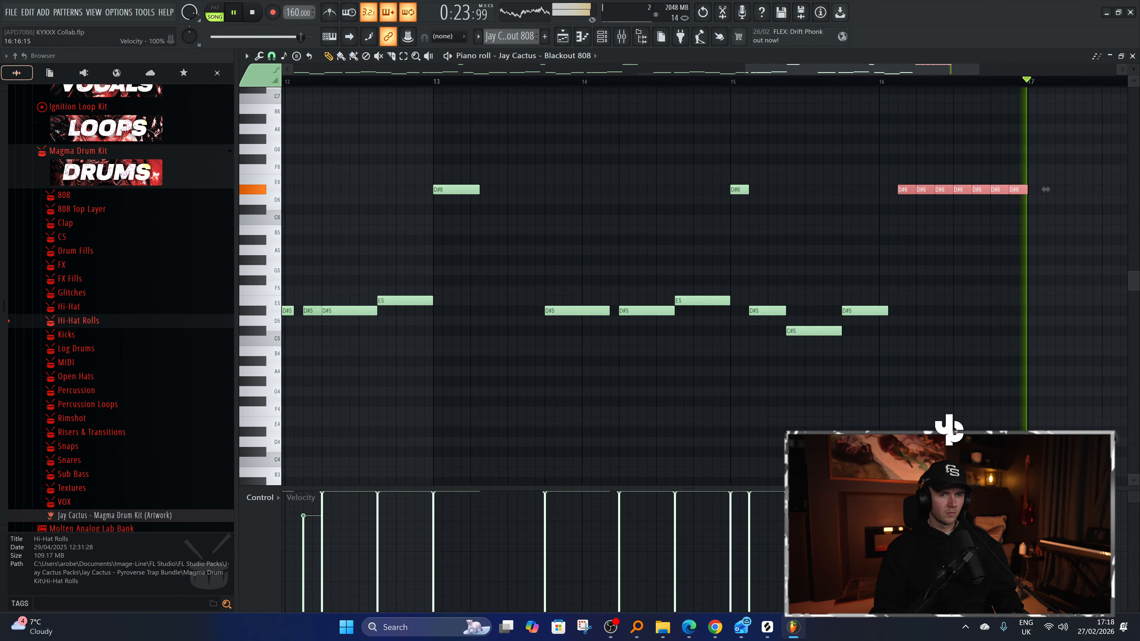
{"action": "scroll", "coordinate": [806, 429], "scroll_direction": "down", "scroll_amount": 5}
{"action": "key", "text": "ctrl+a"}
{"action": "left_click", "coordinate": [806, 430], "text": "ctrl"}
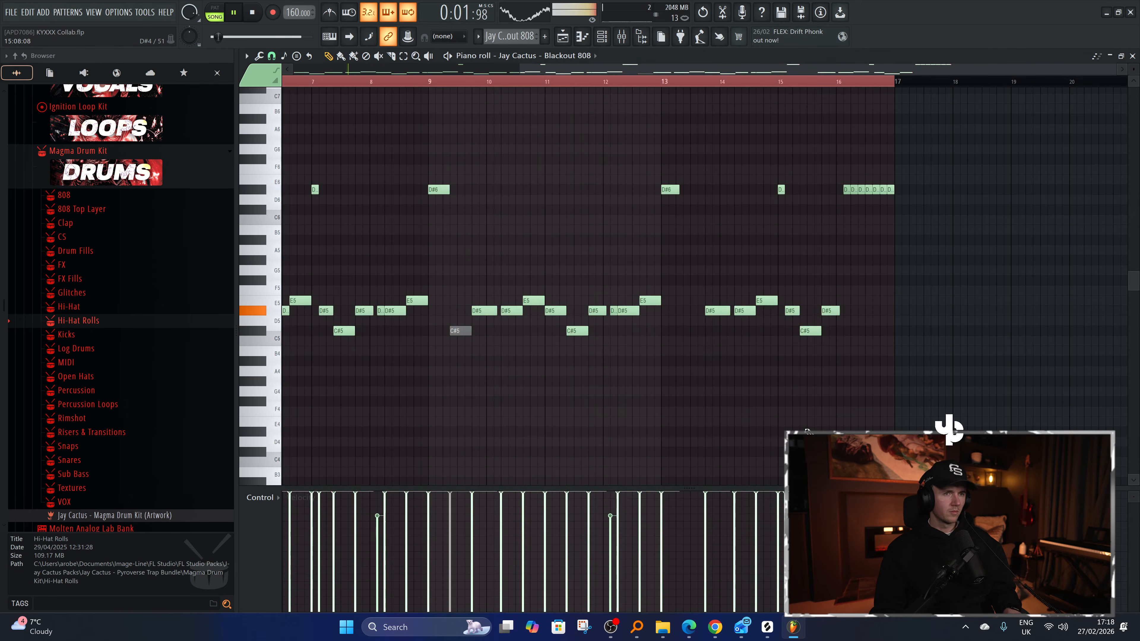
Return to the Playlist and look over the full arrangement of stems and drum tracks during playback.
{"action": "scroll", "coordinate": [687, 359], "scroll_direction": "down", "scroll_amount": 2}
{"action": "left_click", "coordinate": [602, 37]}
{"action": "left_click", "coordinate": [564, 36]}
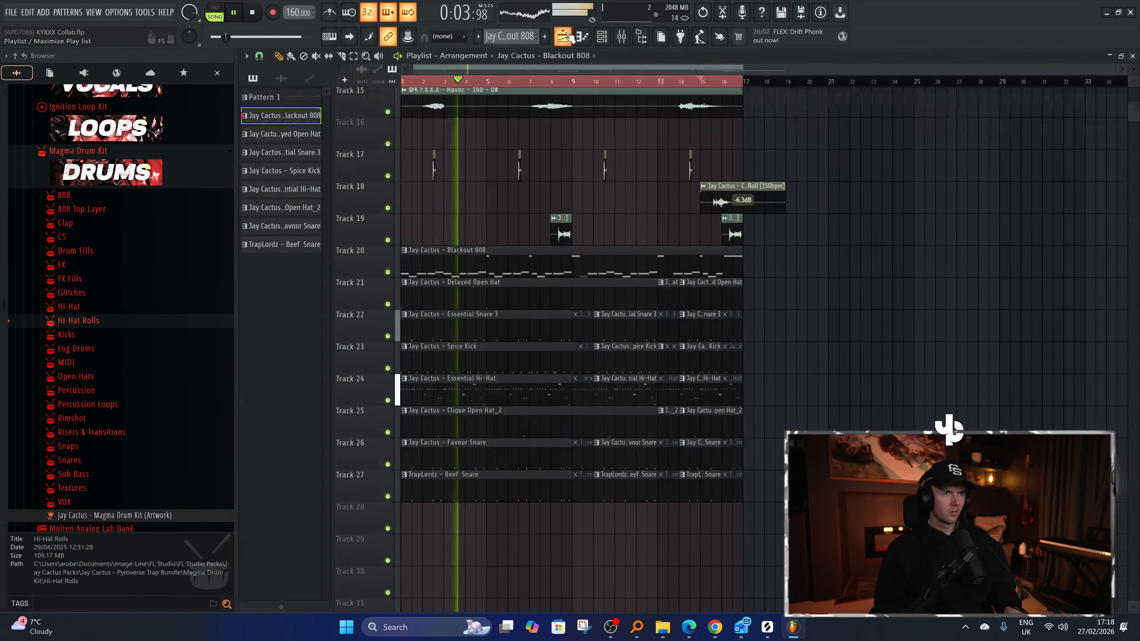
{"action": "scroll", "coordinate": [870, 367], "scroll_direction": "down", "scroll_amount": 6}
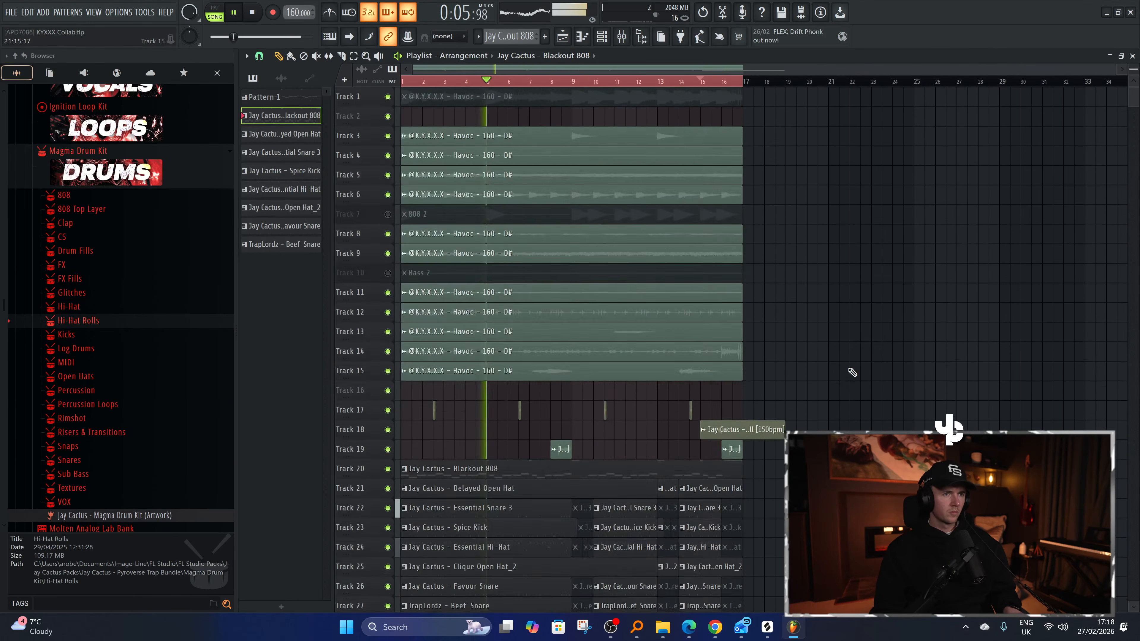
{"action": "key", "text": "ctrl+a"}
{"action": "right_click", "coordinate": [844, 368]}
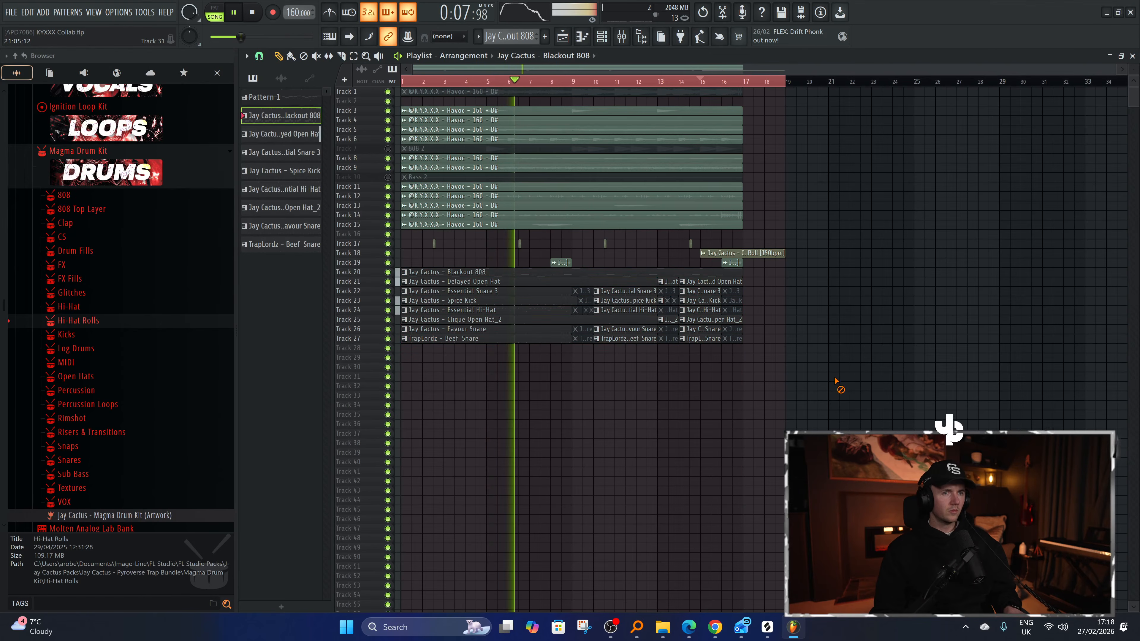
{"action": "scroll", "coordinate": [603, 432], "scroll_direction": "up", "scroll_amount": 3}
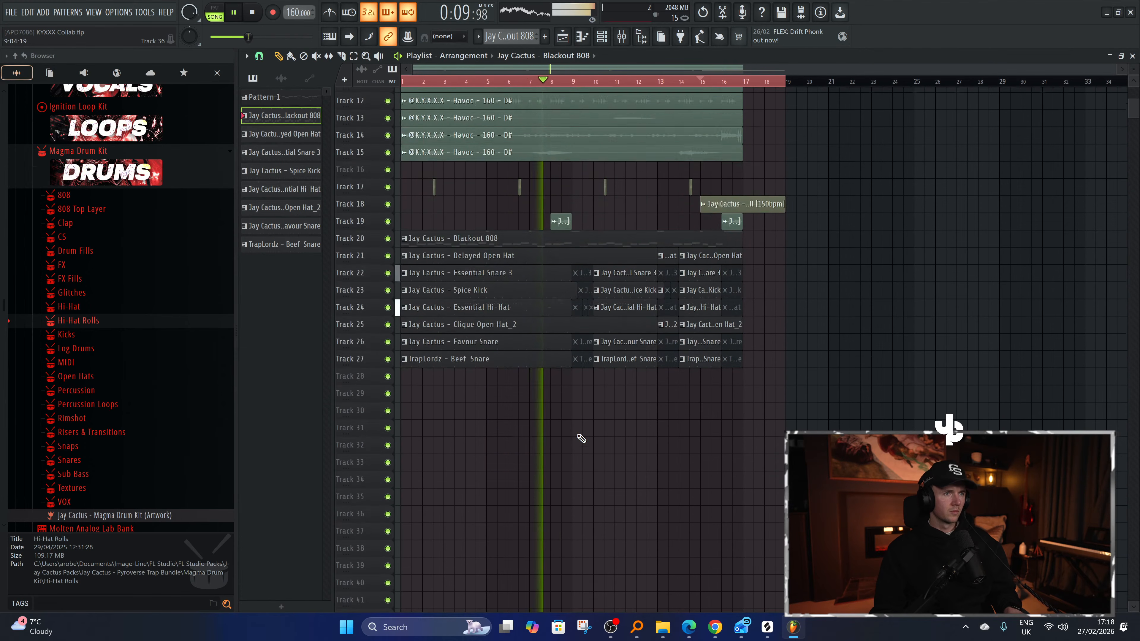
{"action": "scroll", "coordinate": [581, 438], "scroll_direction": "up", "scroll_amount": 4}
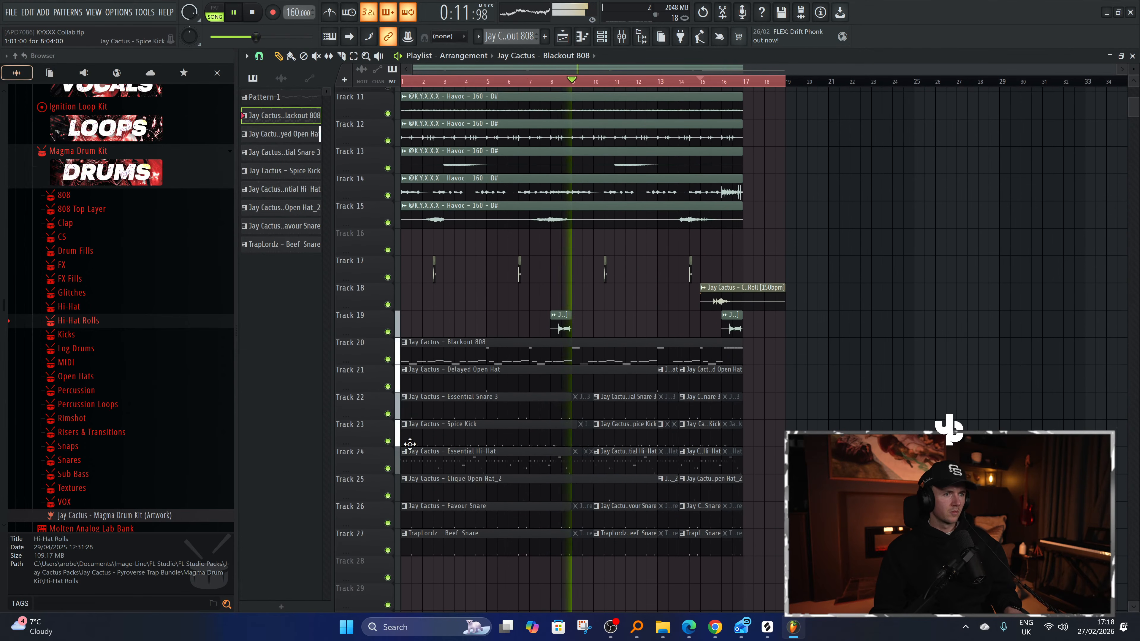
{"action": "scroll", "coordinate": [410, 444], "scroll_direction": "up", "scroll_amount": 1}
{"action": "scroll", "coordinate": [400, 442], "scroll_direction": "up", "scroll_amount": 2}
{"action": "scroll", "coordinate": [491, 425], "scroll_direction": "down", "scroll_amount": 1}
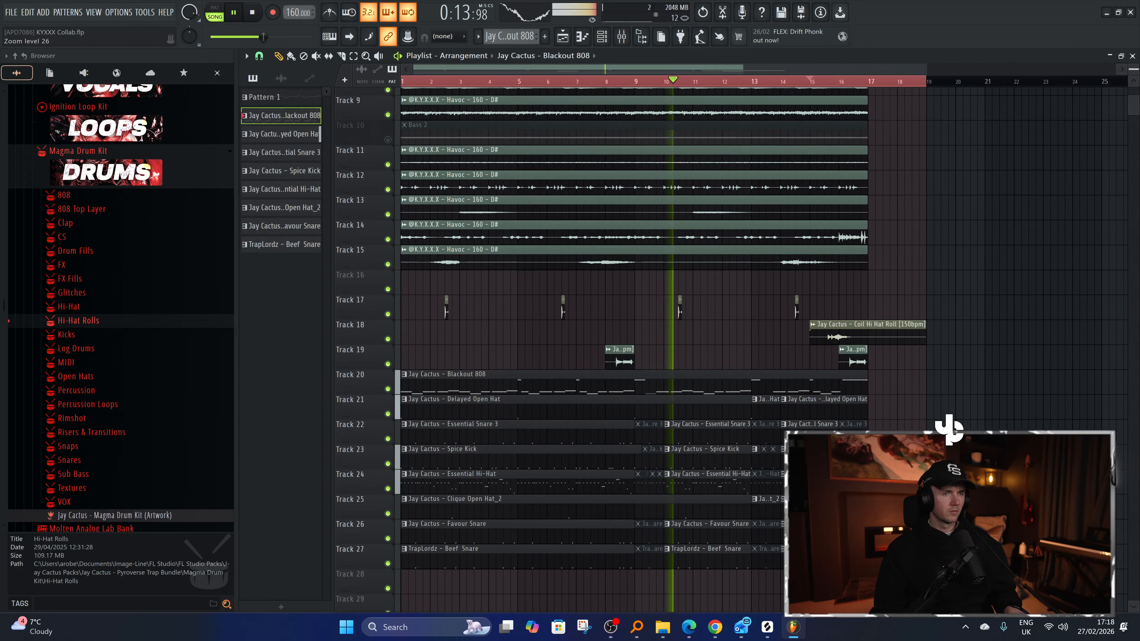
{"action": "scroll", "coordinate": [856, 481], "scroll_direction": "down", "scroll_amount": 1}
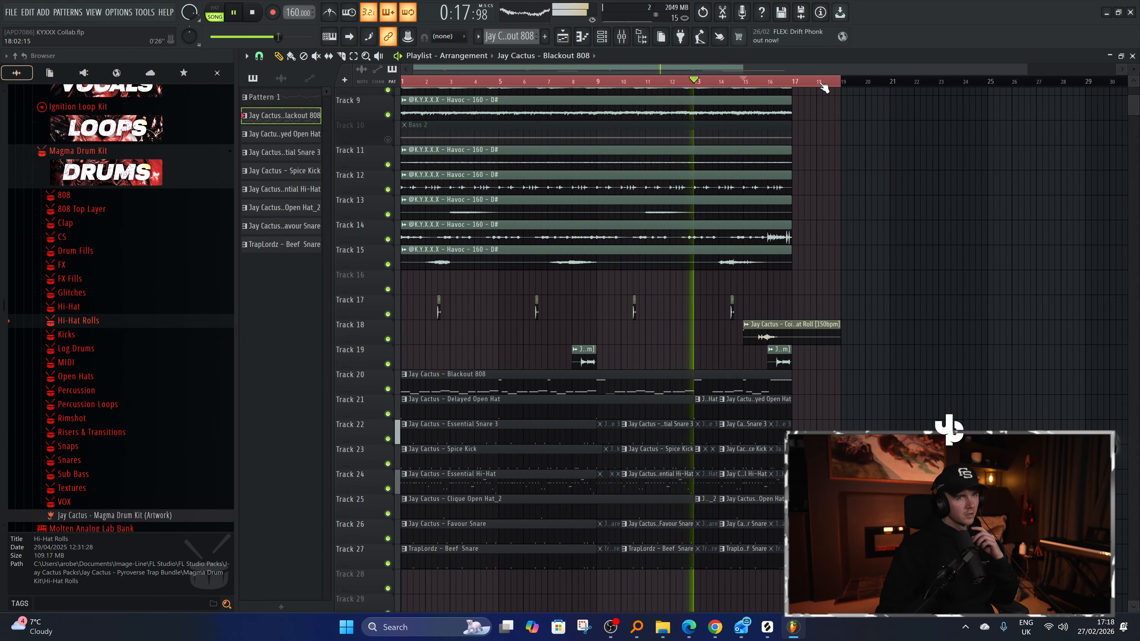
Set the end of the Playlist loop selection to bar 17.
{"action": "left_click_drag", "start_coordinate": [821, 84], "coordinate": [800, 85]}
{"action": "left_click", "coordinate": [850, 235], "text": "ctrl"}
{"action": "scroll", "coordinate": [849, 235], "scroll_direction": "down", "scroll_amount": 1}
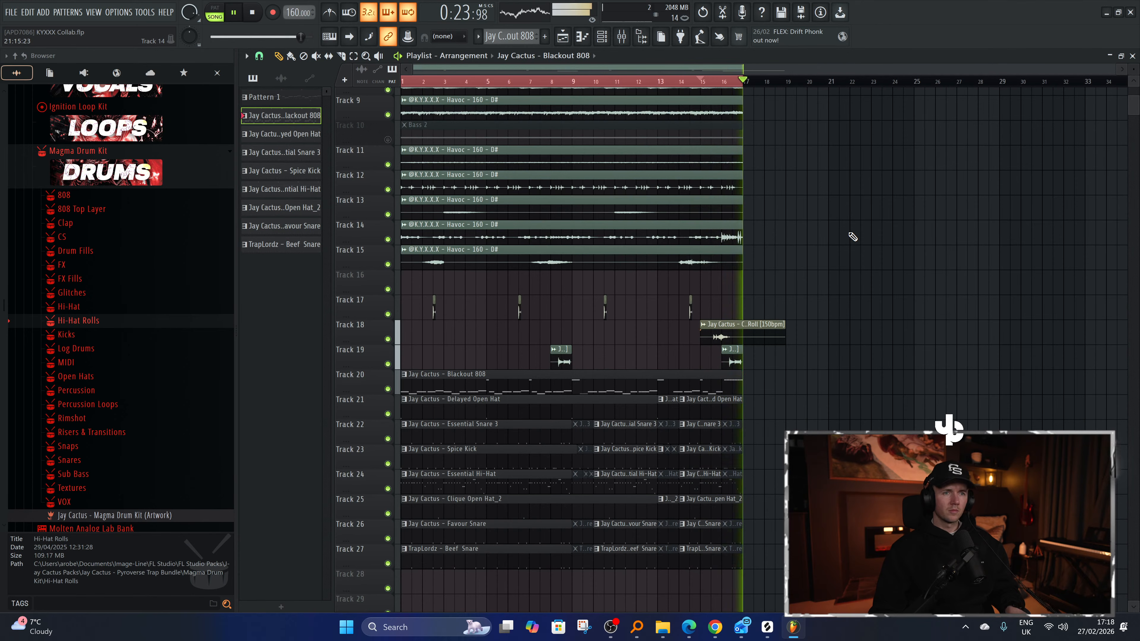
Switch to Chrome to check the YouTube live chat, and return to FL Studio to restart playback.
{"action": "left_click", "coordinate": [711, 633]}
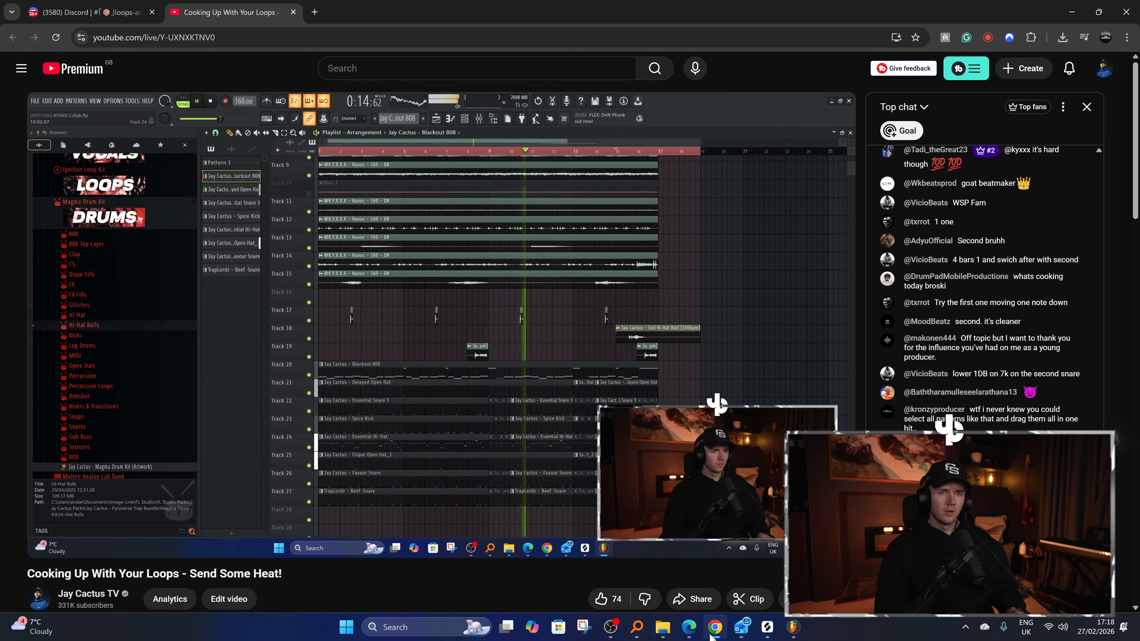
{"action": "key", "text": "alt+Tab"}
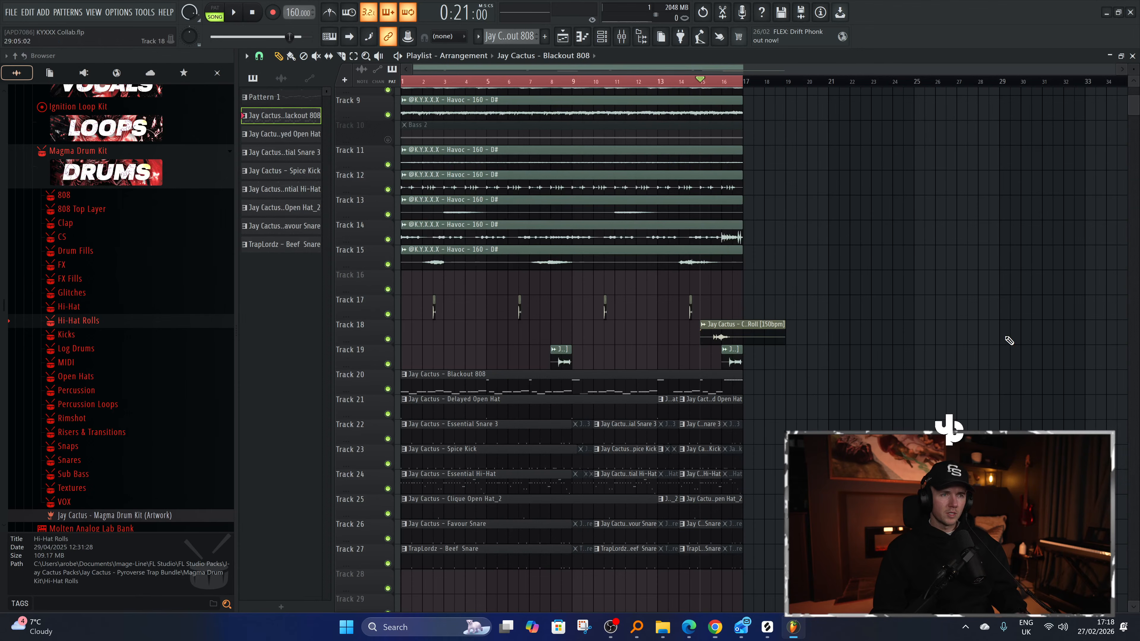
{"action": "key", "text": "space"}
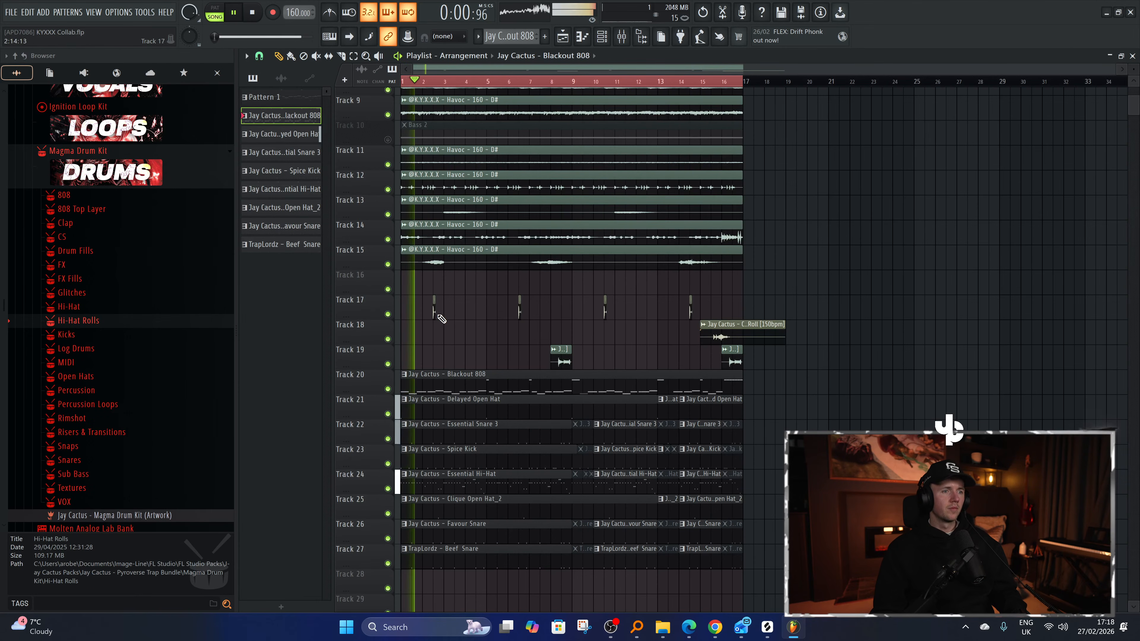
Open the Channel rack to check the snare channels, and close it again.
{"action": "scroll", "coordinate": [572, 206], "scroll_direction": "down", "scroll_amount": 2}
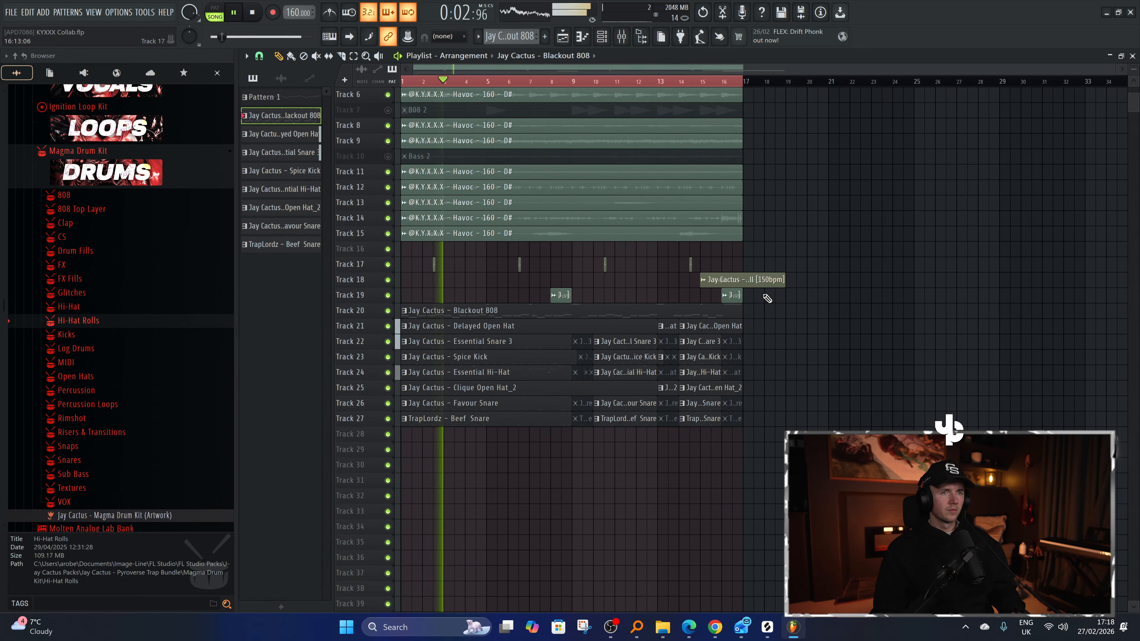
{"action": "left_click", "coordinate": [603, 44]}
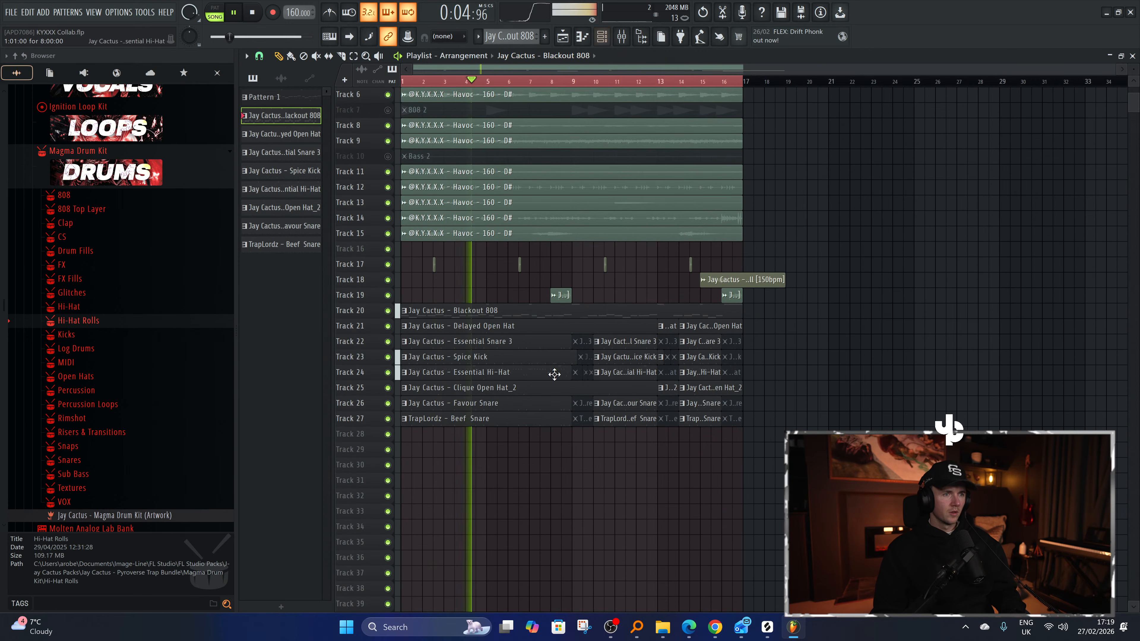
{"action": "key", "text": "F6"}
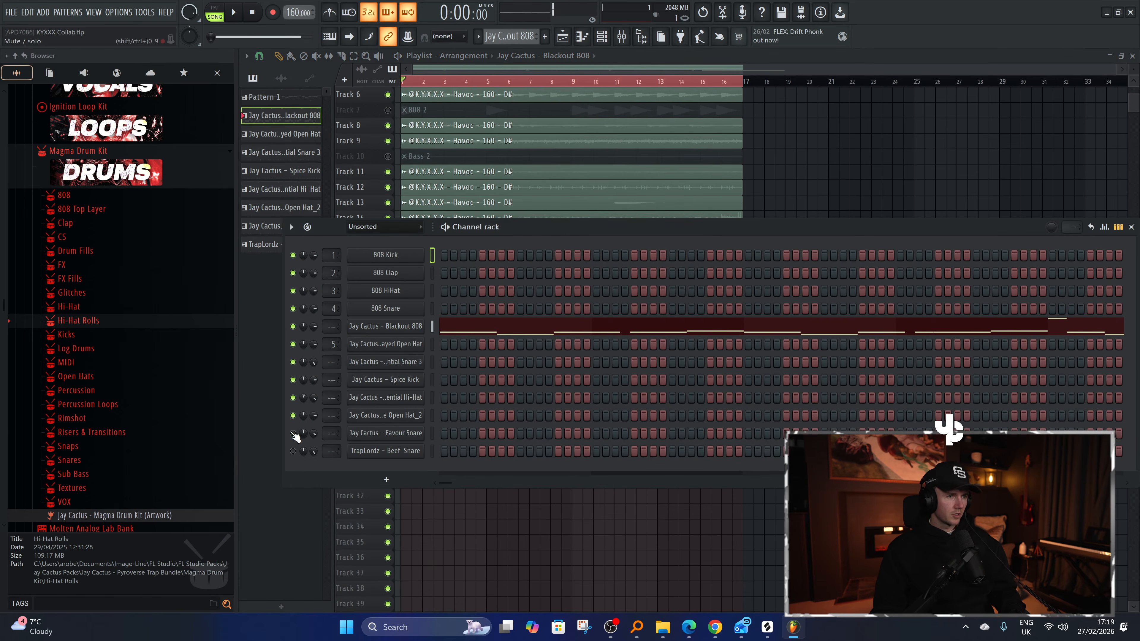
{"action": "key", "text": "F6"}
Solo the Beef Snare on Track 27, and delete the first Favour Snare clip on Track 26.
{"action": "scroll", "coordinate": [492, 463], "scroll_direction": "up", "scroll_amount": 1}
{"action": "right_click", "coordinate": [388, 408]}
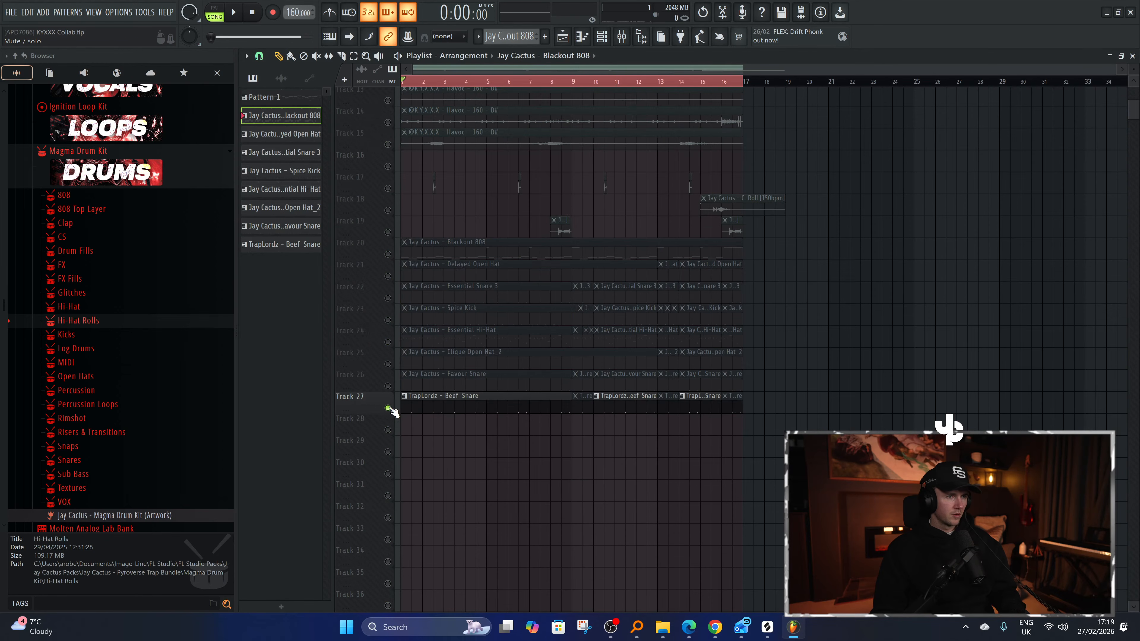
{"action": "key", "text": "space"}
{"action": "right_click", "coordinate": [437, 384]}
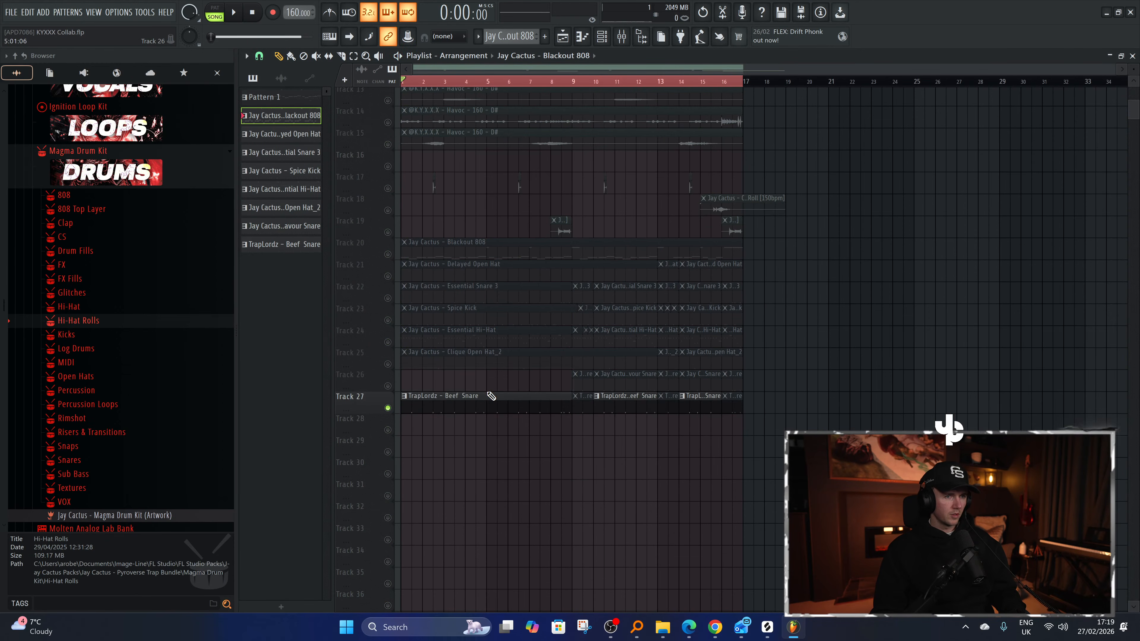
Delete the first Beef Snare clip on Track 27, and take the tracks out of solo to check playback.
{"action": "scroll", "coordinate": [467, 378], "scroll_direction": "up", "scroll_amount": 1}
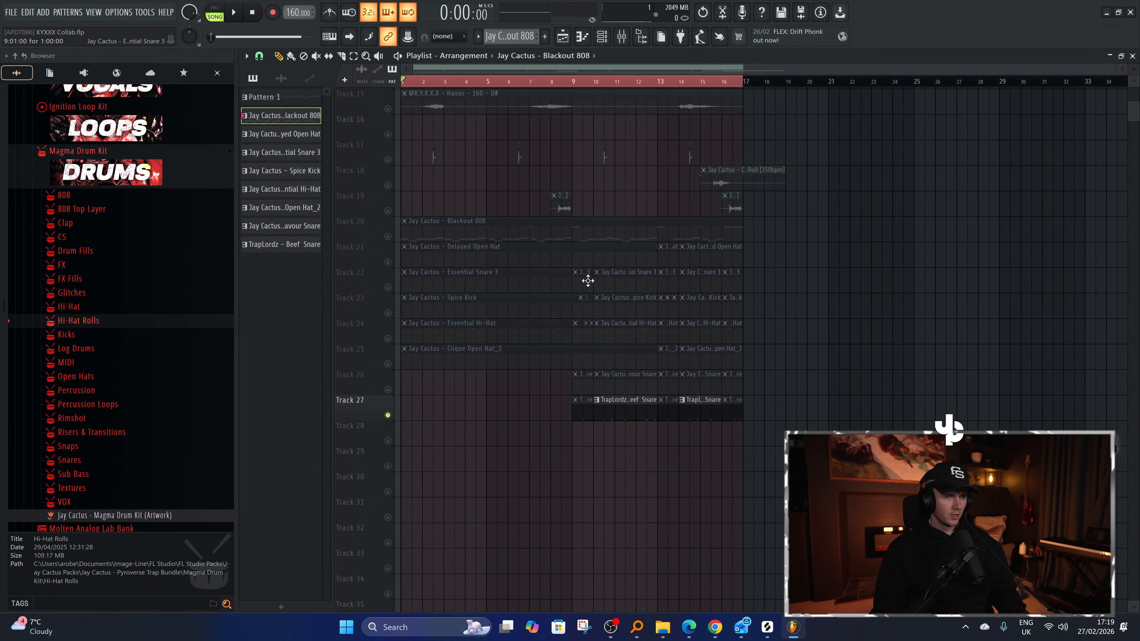
{"action": "right_click", "coordinate": [390, 289]}
{"action": "key", "text": "space"}
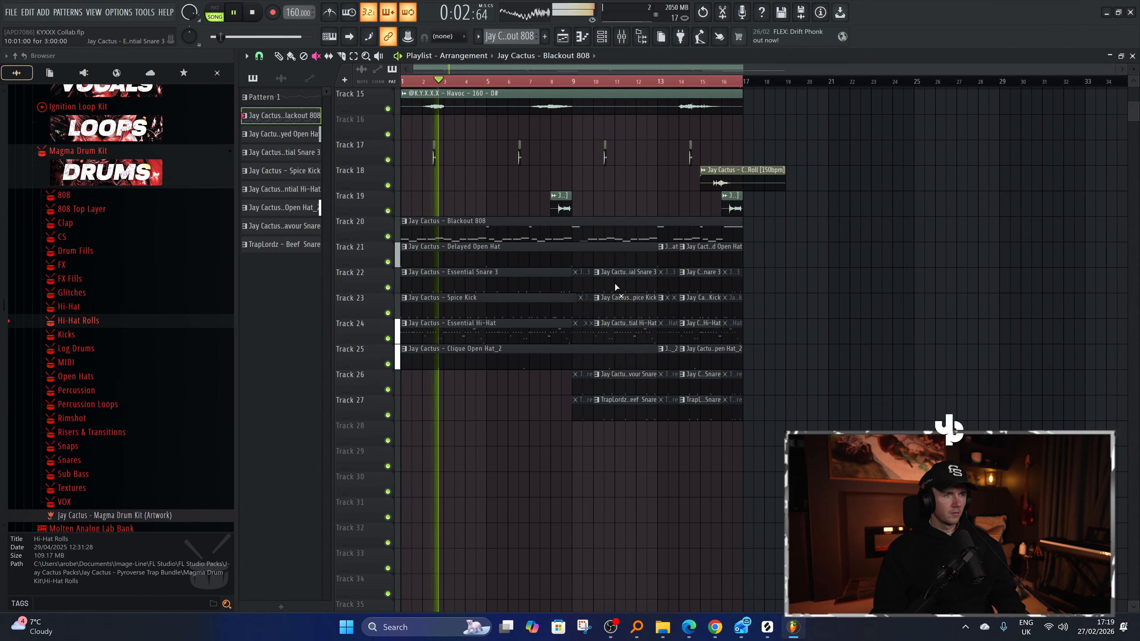
{"action": "key", "text": "space"}
Mute the 808 2 clip on Track 7 and the Bass 2 clip on Track 10.
{"action": "scroll", "coordinate": [476, 317], "scroll_direction": "up", "scroll_amount": 5}
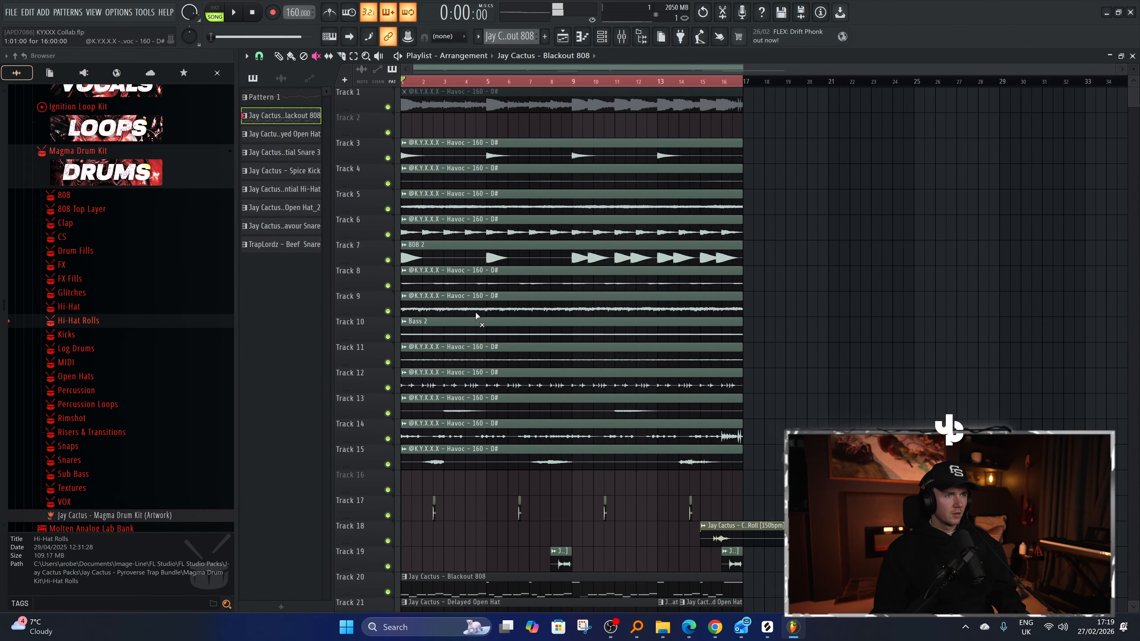
{"action": "left_click", "coordinate": [453, 258]}
{"action": "scroll", "coordinate": [483, 384], "scroll_direction": "down", "scroll_amount": 5}
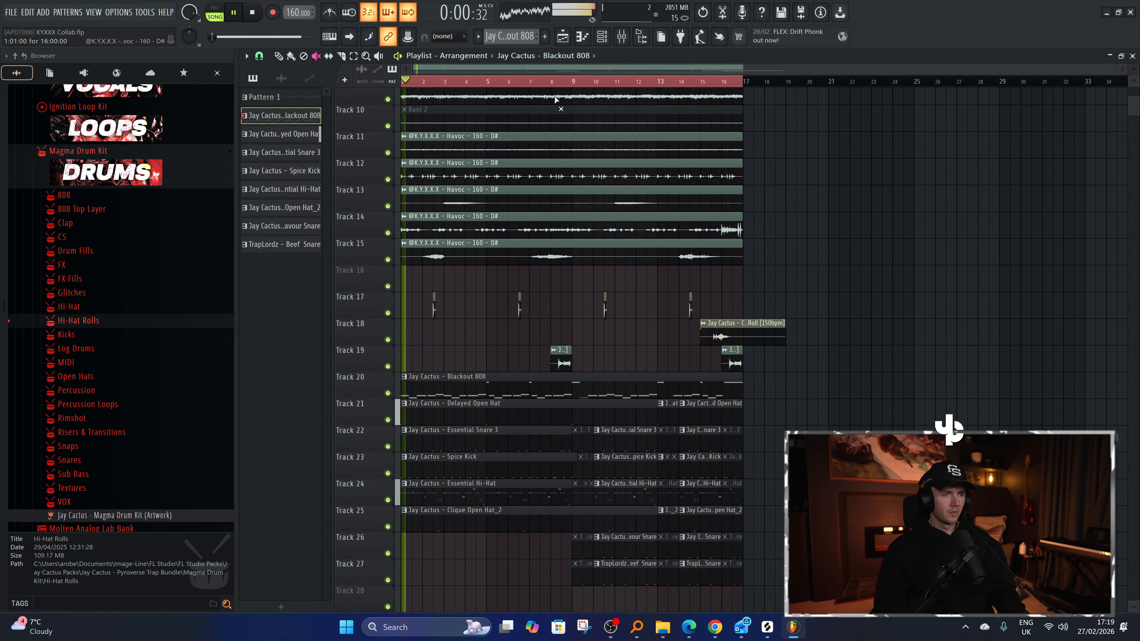
Play from bar 7, and mute the Essential Snare 3 clips starting at bars 10 and 14 on Track 22.
{"action": "left_click", "coordinate": [531, 81]}
{"action": "scroll", "coordinate": [549, 448], "scroll_direction": "up", "scroll_amount": 1}
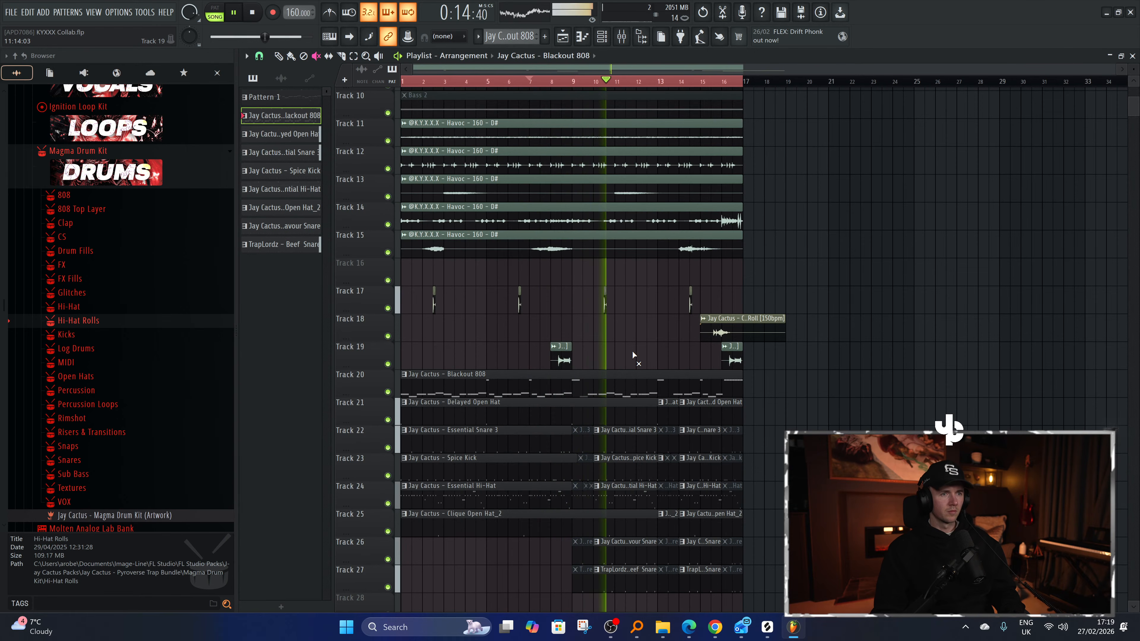
{"action": "left_click", "coordinate": [634, 442]}
{"action": "left_click", "coordinate": [707, 438]}
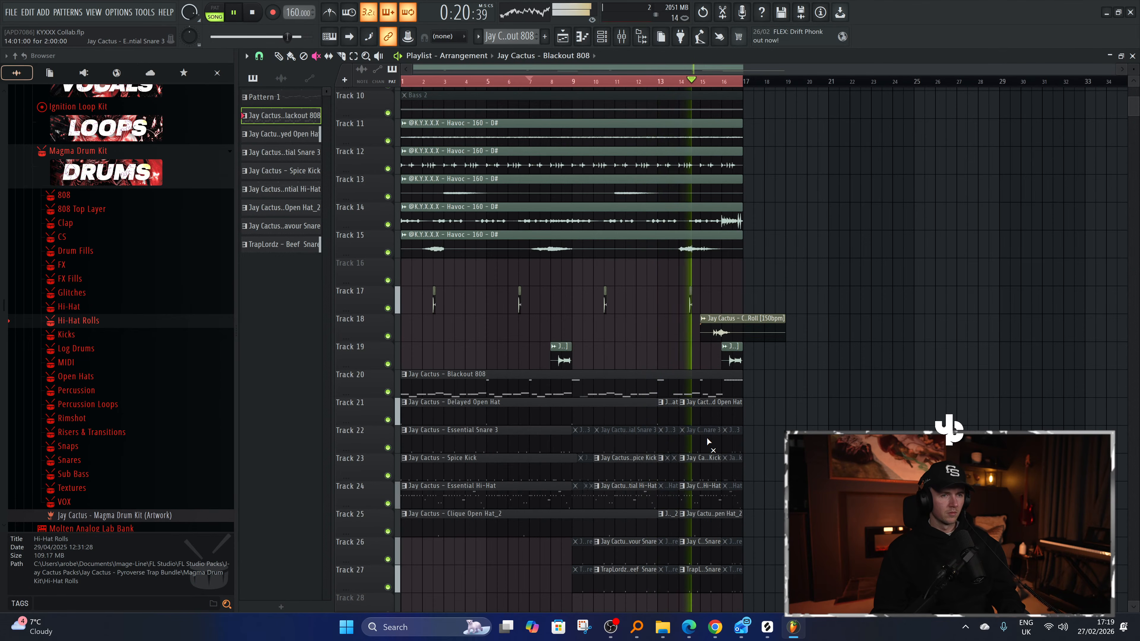
Select the channels from Blackout 808 to Beef Snare, except Delayed Open Hat, and route them to mixer tracks 6 to 12.
{"action": "left_click", "coordinate": [602, 37]}
{"action": "left_click", "coordinate": [431, 452]}
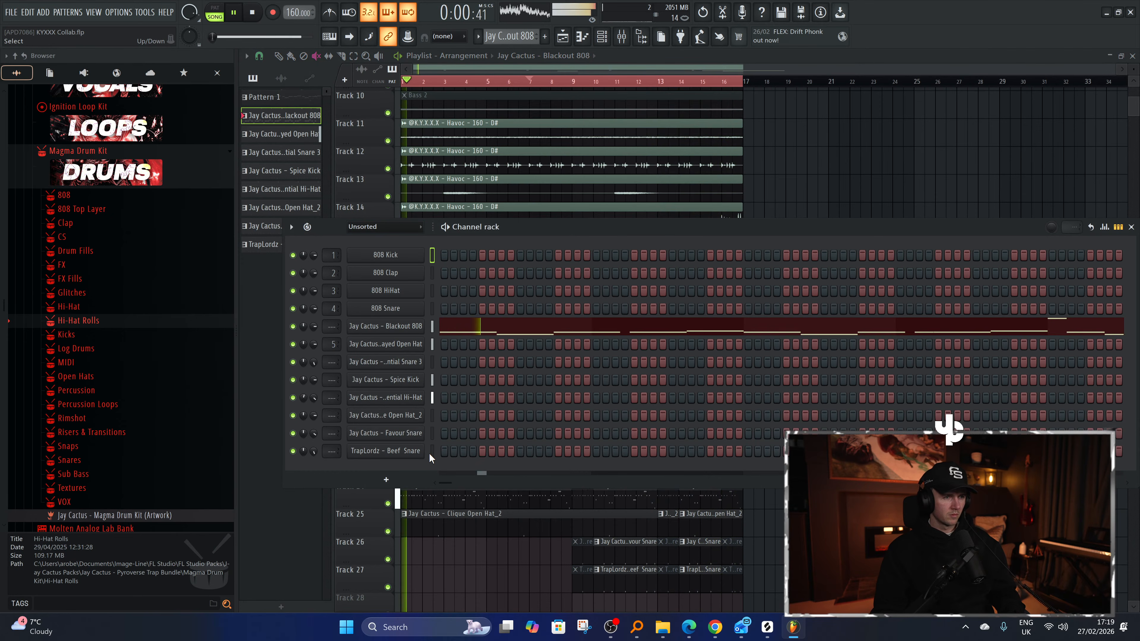
{"action": "left_click_drag", "start_coordinate": [313, 454], "coordinate": [313, 469]}
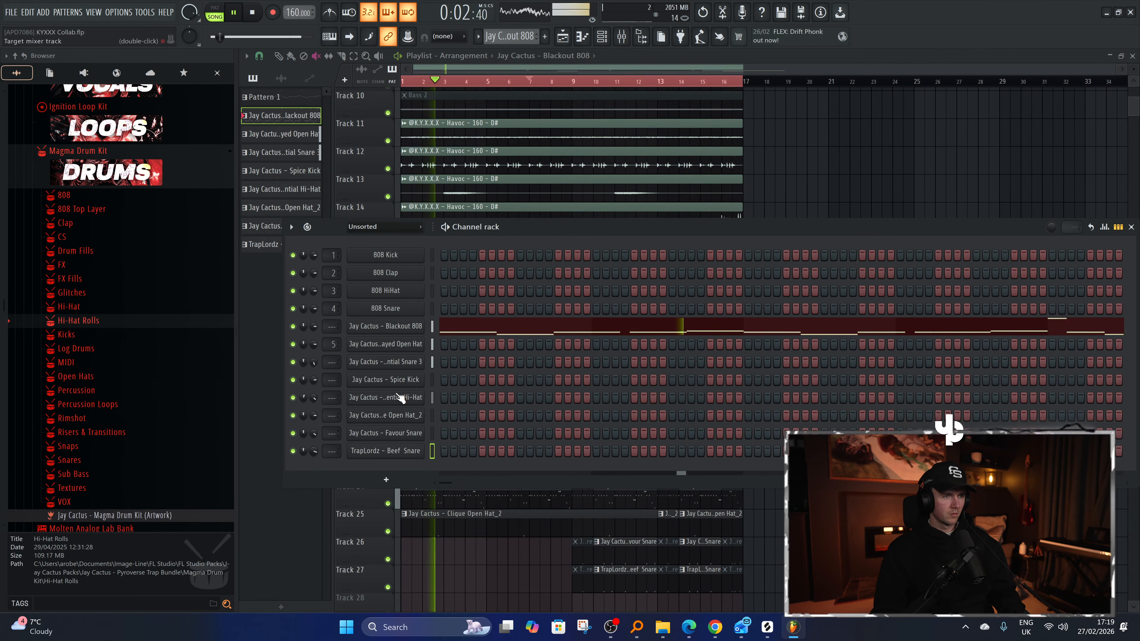
{"action": "left_click_drag", "start_coordinate": [437, 452], "coordinate": [432, 327]}
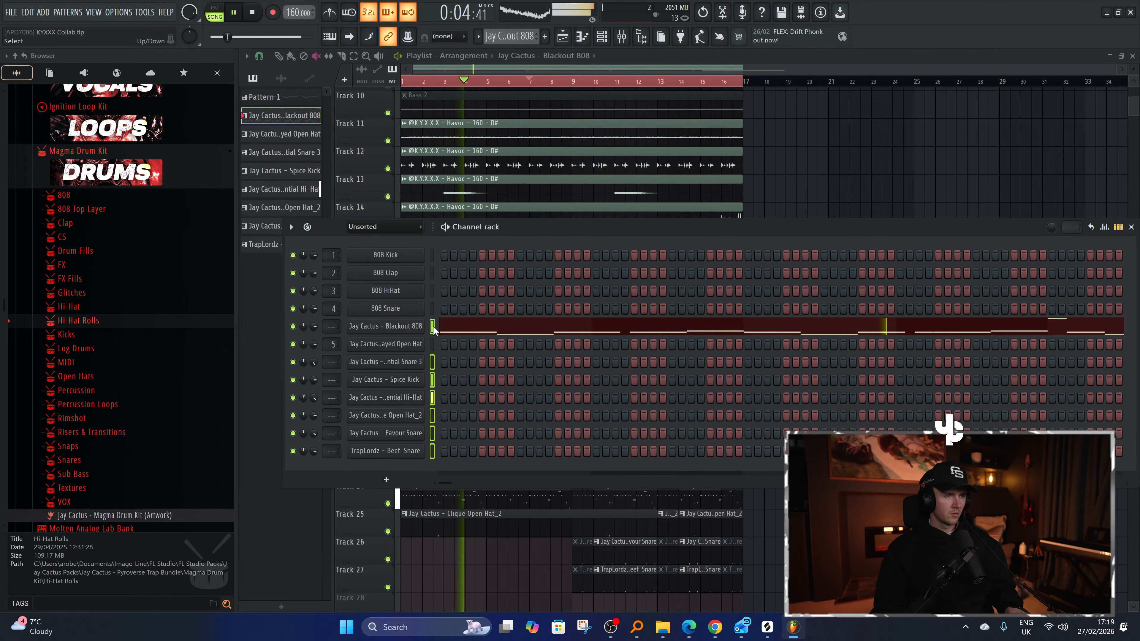
{"action": "key", "text": "ctrl+l"}
Set the mixer volume of Essential Snare 3 to 108% (1.7 dB) and of Blackout 808 to 101% (0.2 dB).
{"action": "left_click", "coordinate": [488, 132]}
{"action": "left_click", "coordinate": [472, 138]}
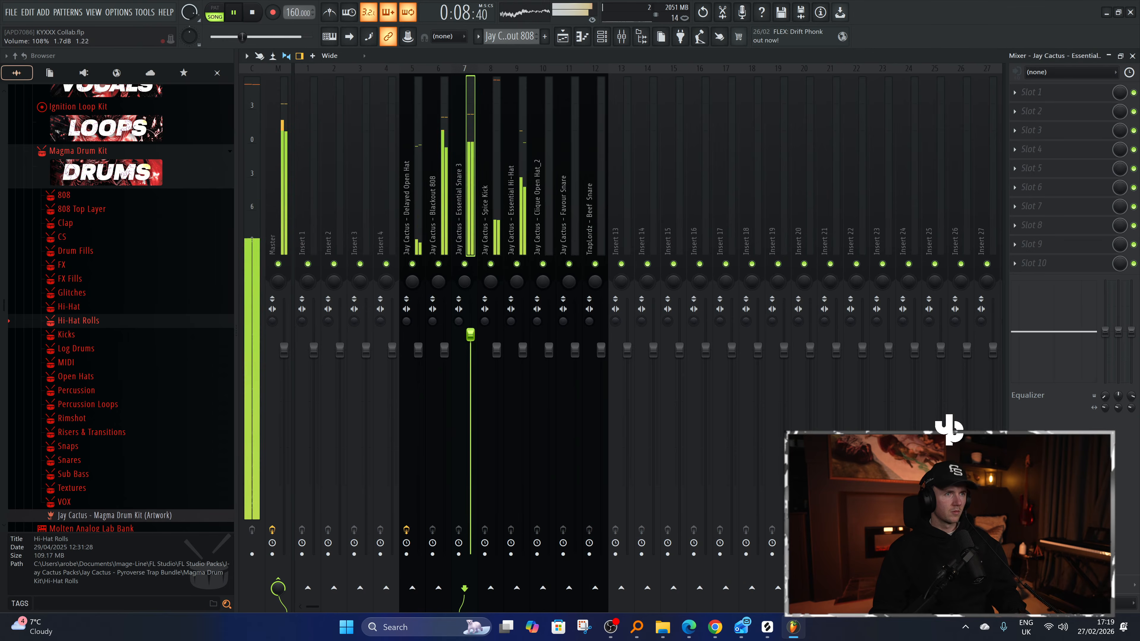
{"action": "left_click", "coordinate": [445, 351]}
{"action": "left_click_drag", "start_coordinate": [452, 356], "coordinate": [451, 354]}
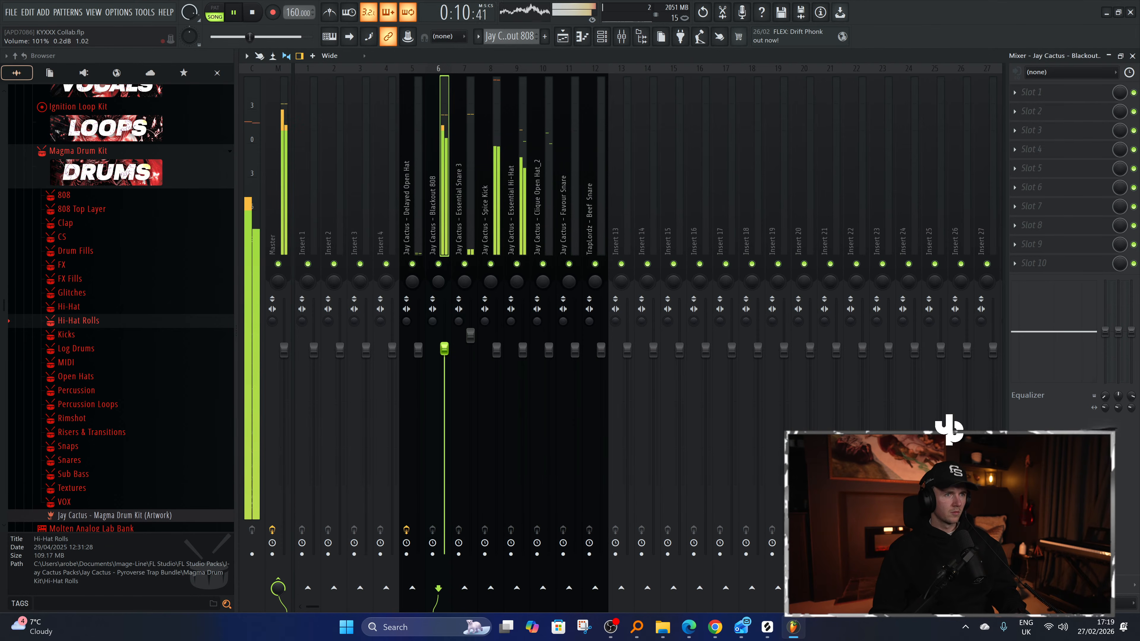
Sidechain the Spice Kick mixer track to the Blackout 808 track, and raise the Beef Snare volume to 101% (0.3 dB).
{"action": "left_click", "coordinate": [479, 232]}
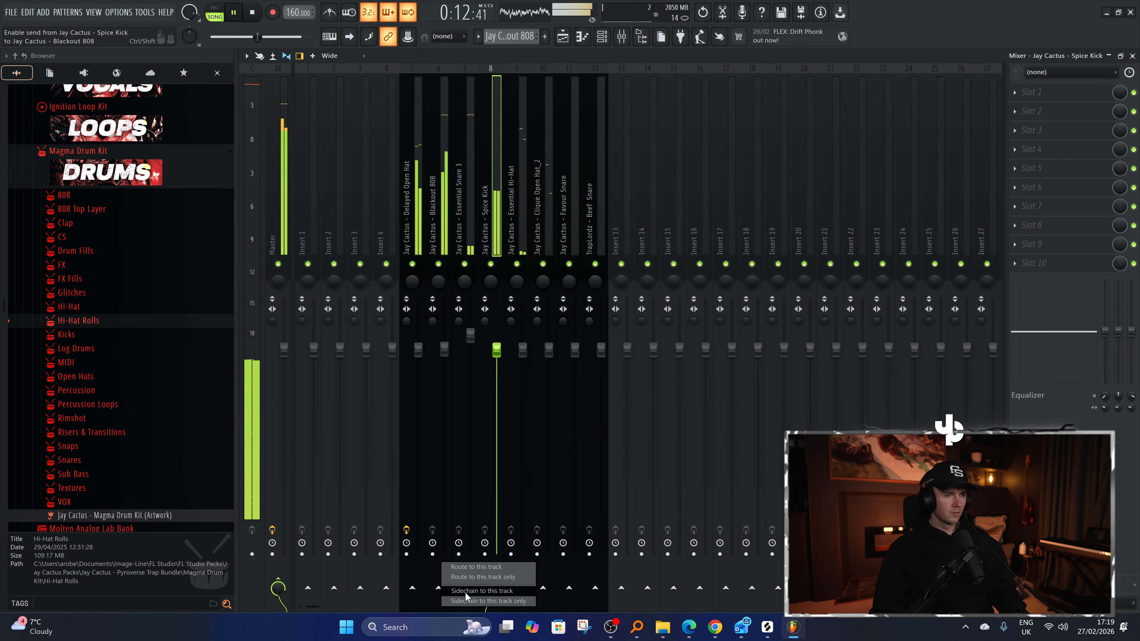
{"action": "left_click", "coordinate": [437, 205]}
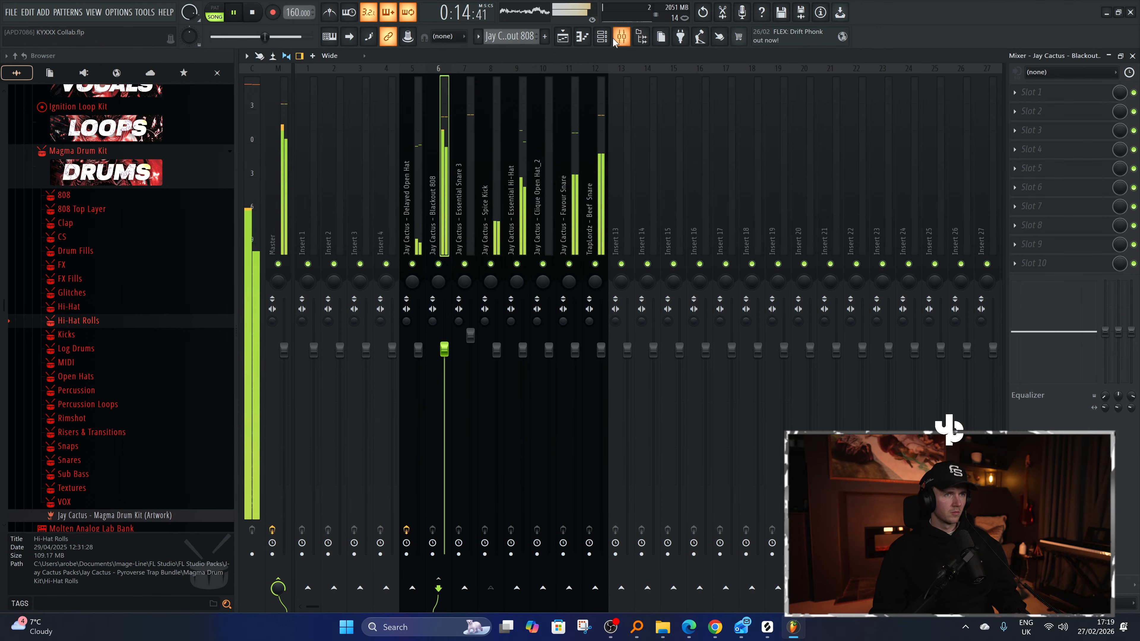
{"action": "left_click", "coordinate": [604, 146]}
{"action": "left_click_drag", "start_coordinate": [600, 356], "coordinate": [600, 344]}
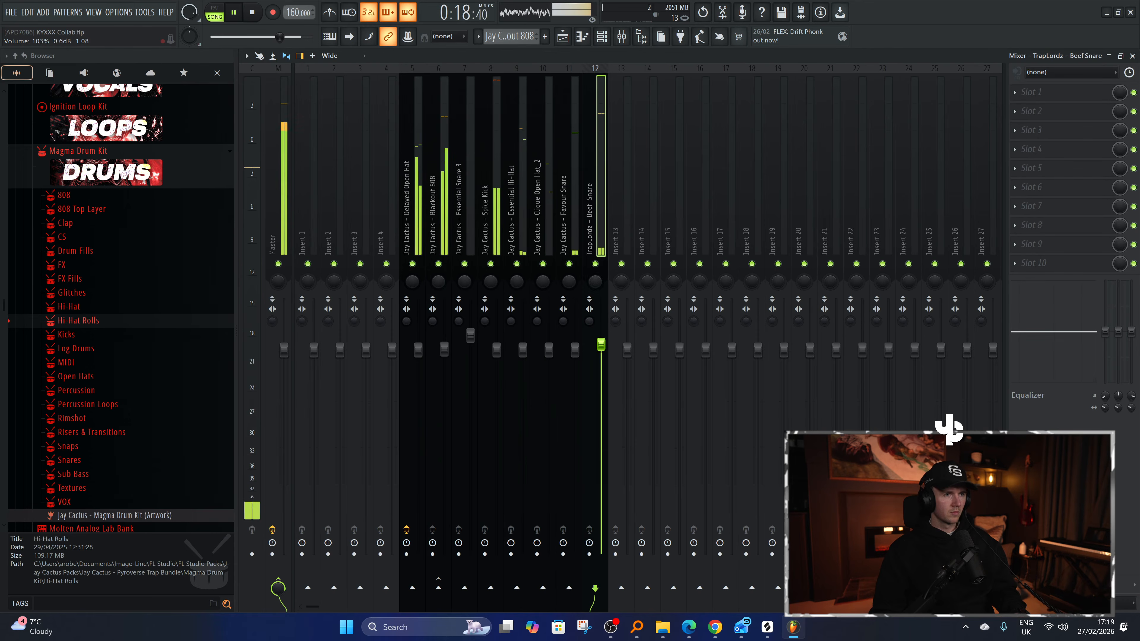
{"action": "left_click", "coordinate": [490, 208]}
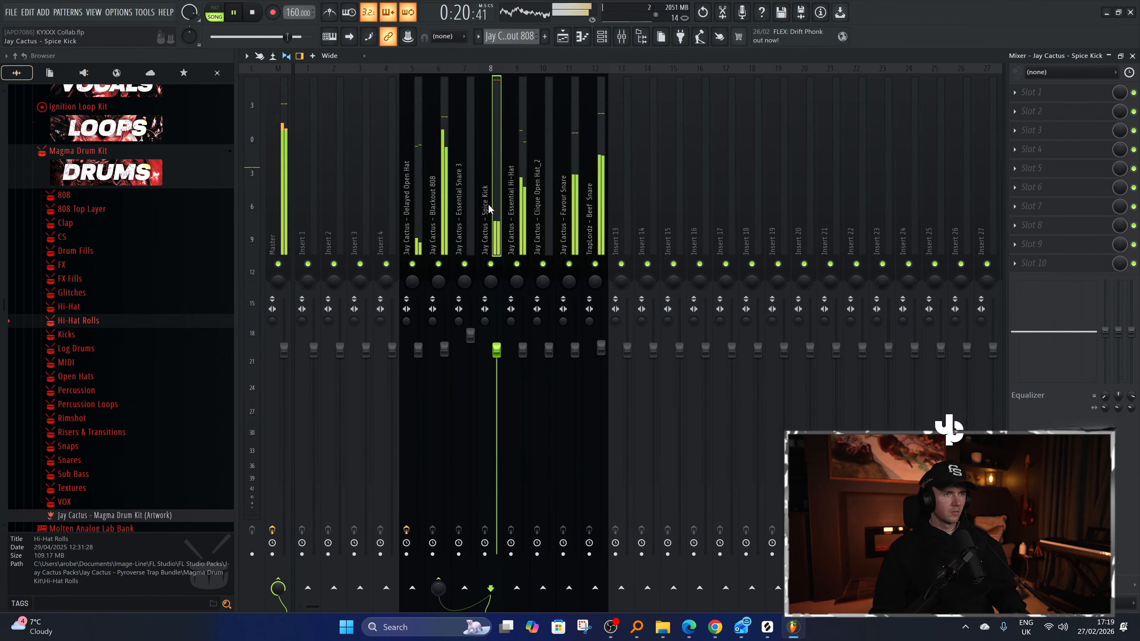
{"action": "left_click", "coordinate": [446, 415]}
{"action": "left_click", "coordinate": [1031, 92]}
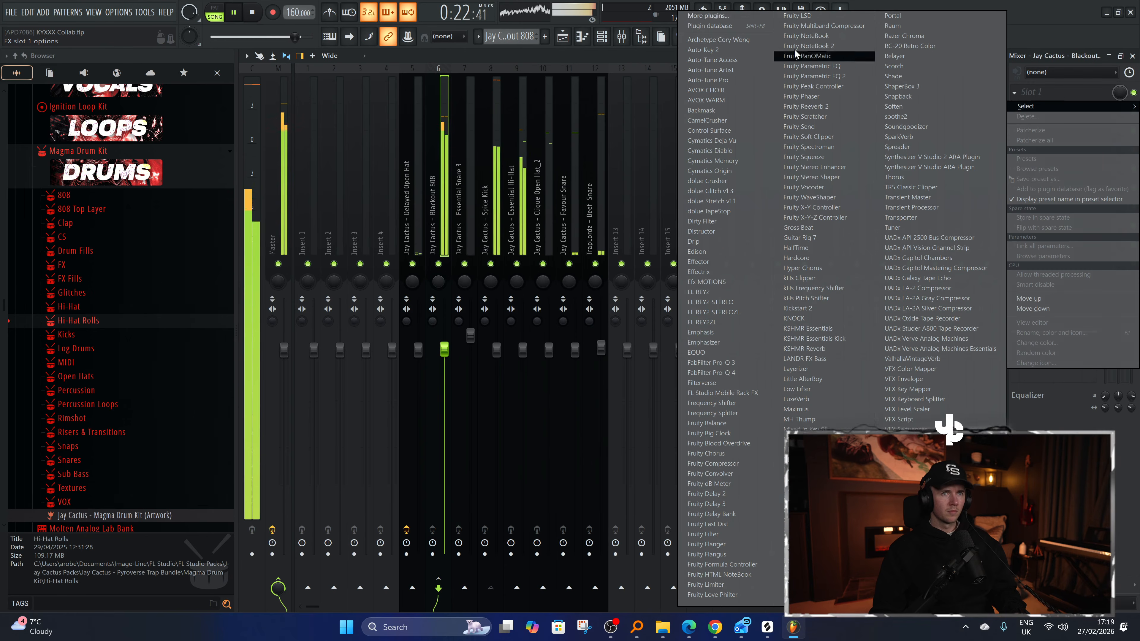
{"action": "left_click", "coordinate": [408, 187]}
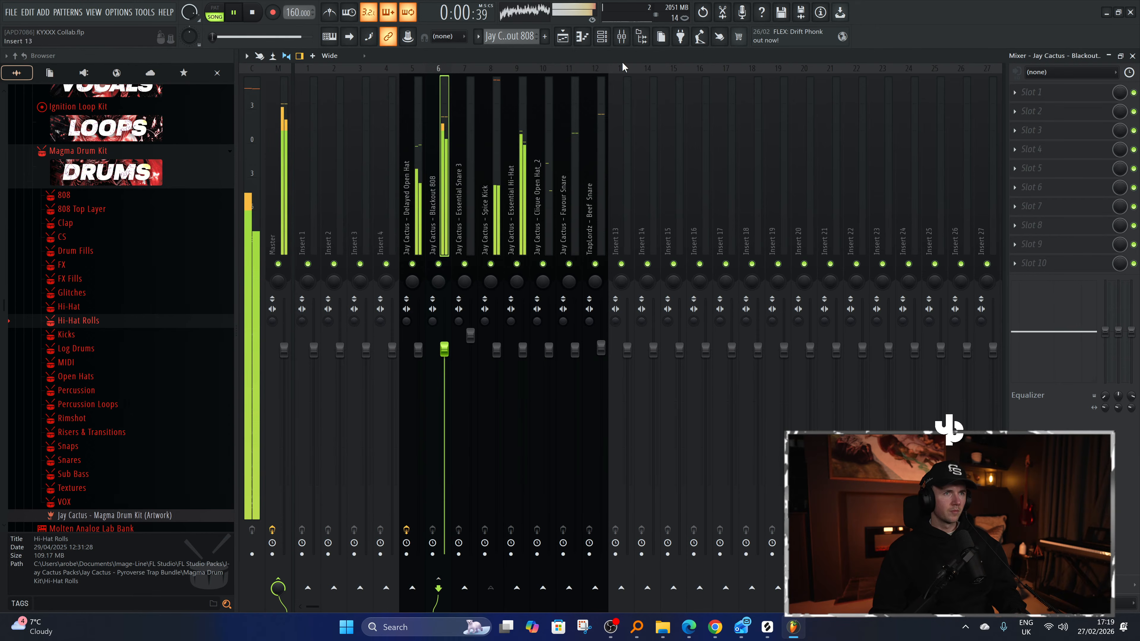
Search the browser for "overkill", replace the Spice Kick sample with TrapLordz - Overkill Kick (G), and boost its gain in the sampler.
{"action": "left_click", "coordinate": [602, 37]}
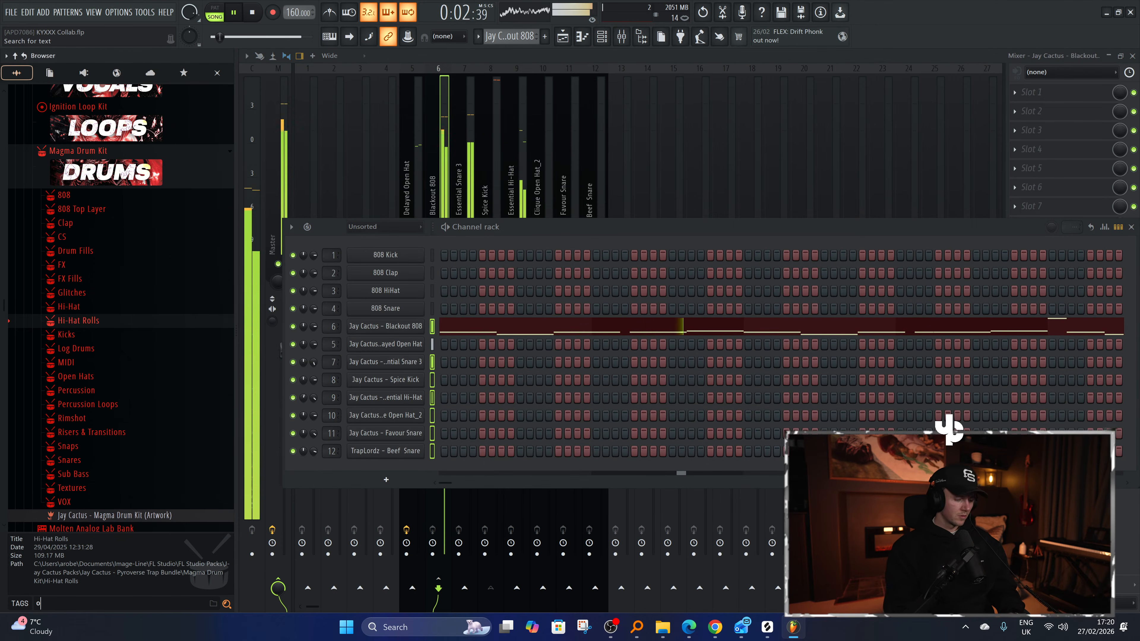
{"action": "key", "text": "Return"}
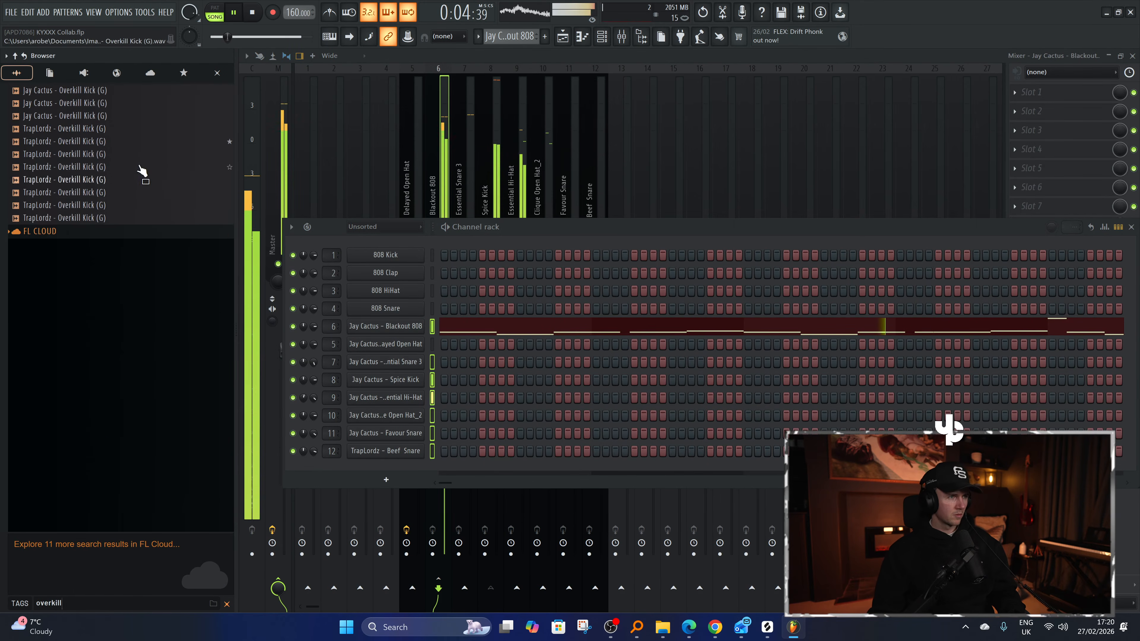
{"action": "left_click_drag", "start_coordinate": [106, 193], "coordinate": [416, 390]}
{"action": "left_click", "coordinate": [411, 386]}
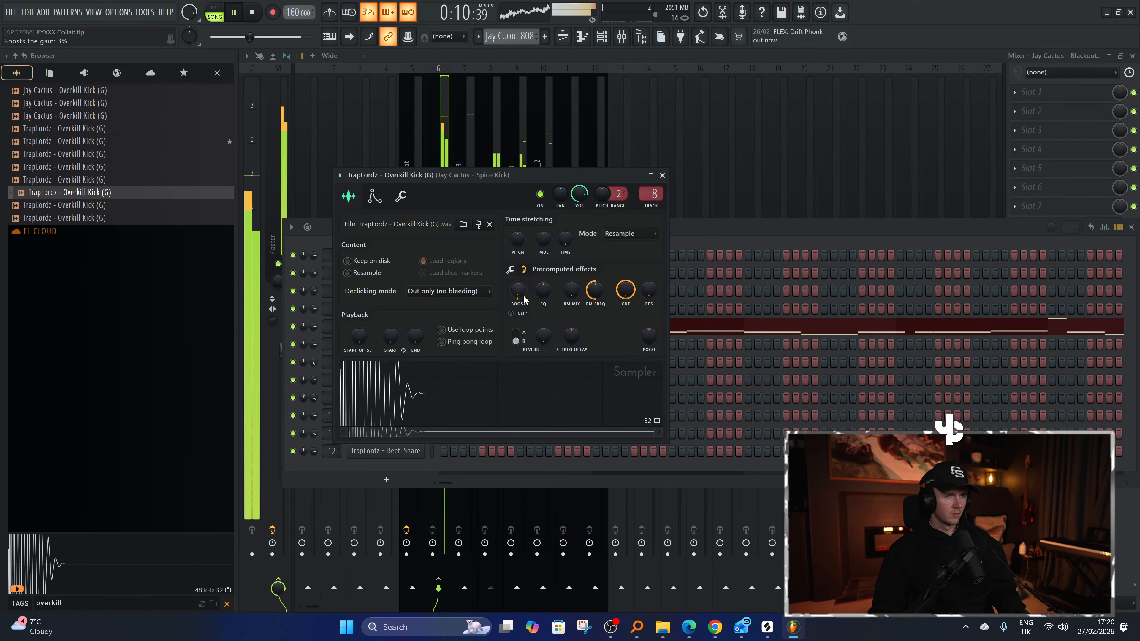
{"action": "left_click", "coordinate": [511, 270]}
{"action": "left_click", "coordinate": [662, 176]}
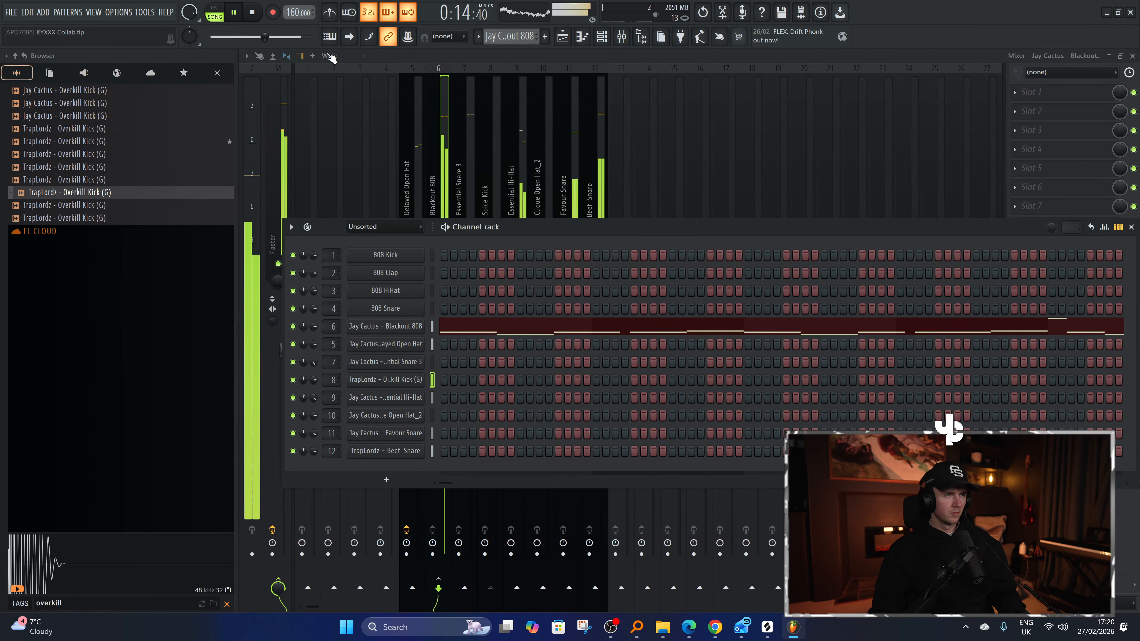
Nudge the pan of the Essential Hi-Hat mixer track and raise its volume to slightly above 115% (3.4 dB).
{"action": "left_click", "coordinate": [435, 159]}
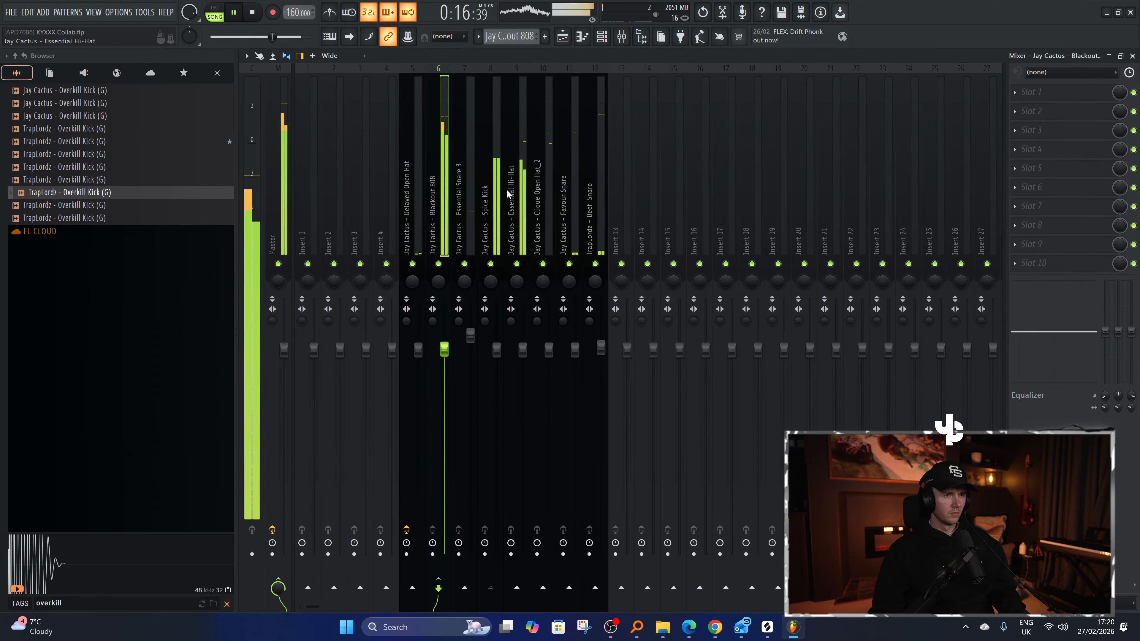
{"action": "left_click", "coordinate": [604, 163]}
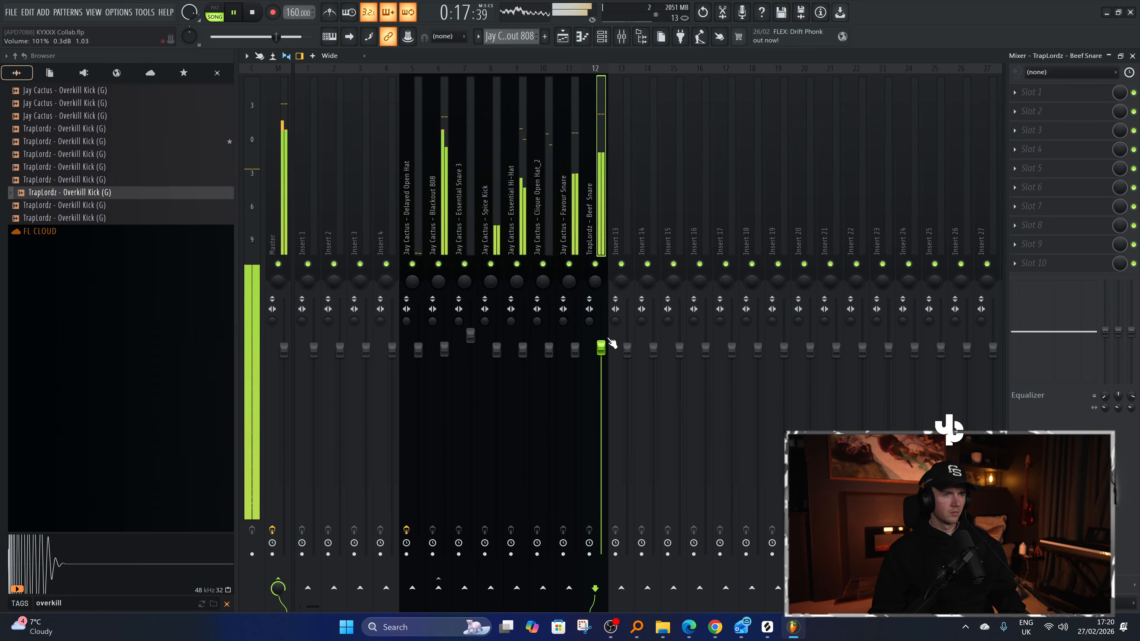
{"action": "left_click", "coordinate": [528, 196]}
{"action": "left_click", "coordinate": [424, 214]}
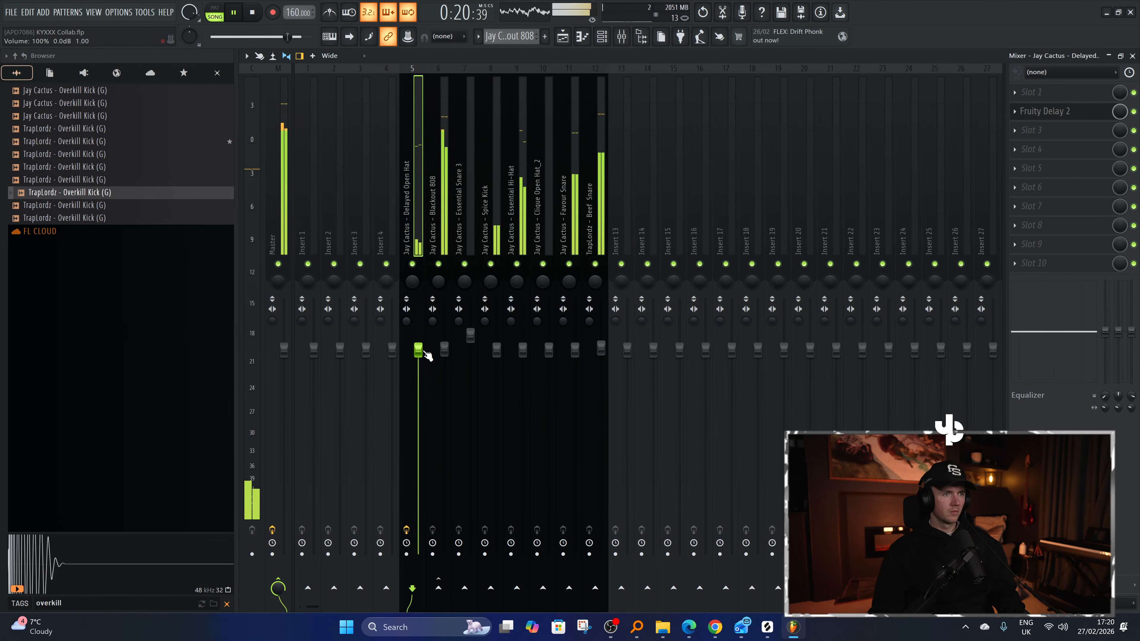
{"action": "left_click", "coordinate": [521, 202]}
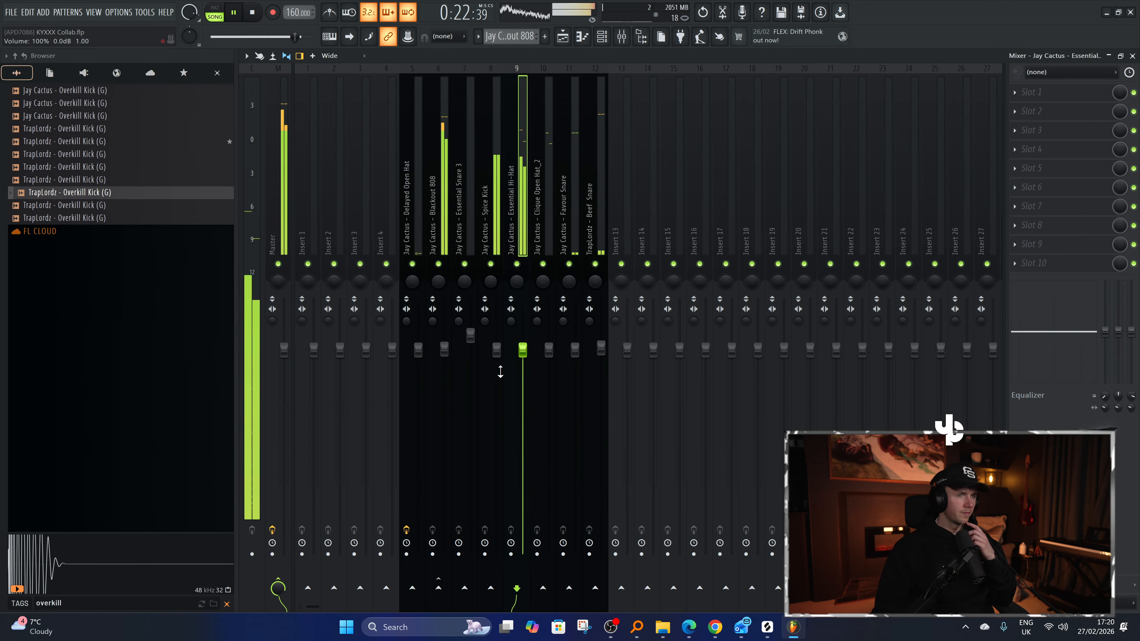
{"action": "left_click_drag", "start_coordinate": [520, 289], "coordinate": [520, 283]}
{"action": "left_click_drag", "start_coordinate": [523, 333], "coordinate": [523, 319]}
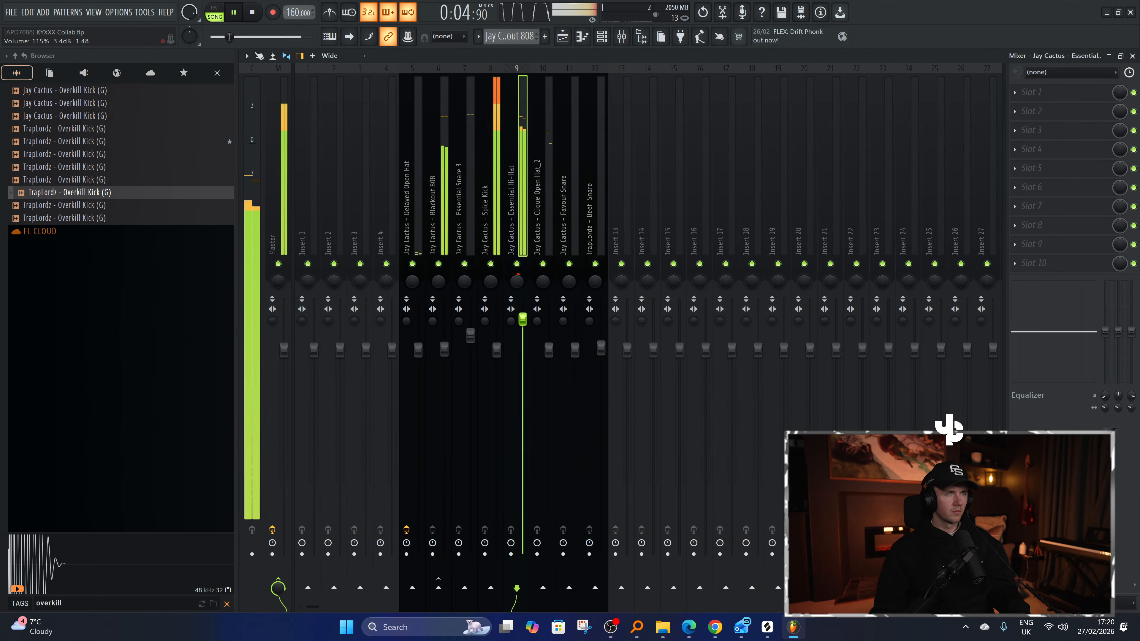
Clear the browser search, and save the project on returning to the Playlist.
{"action": "left_click", "coordinate": [475, 208]}
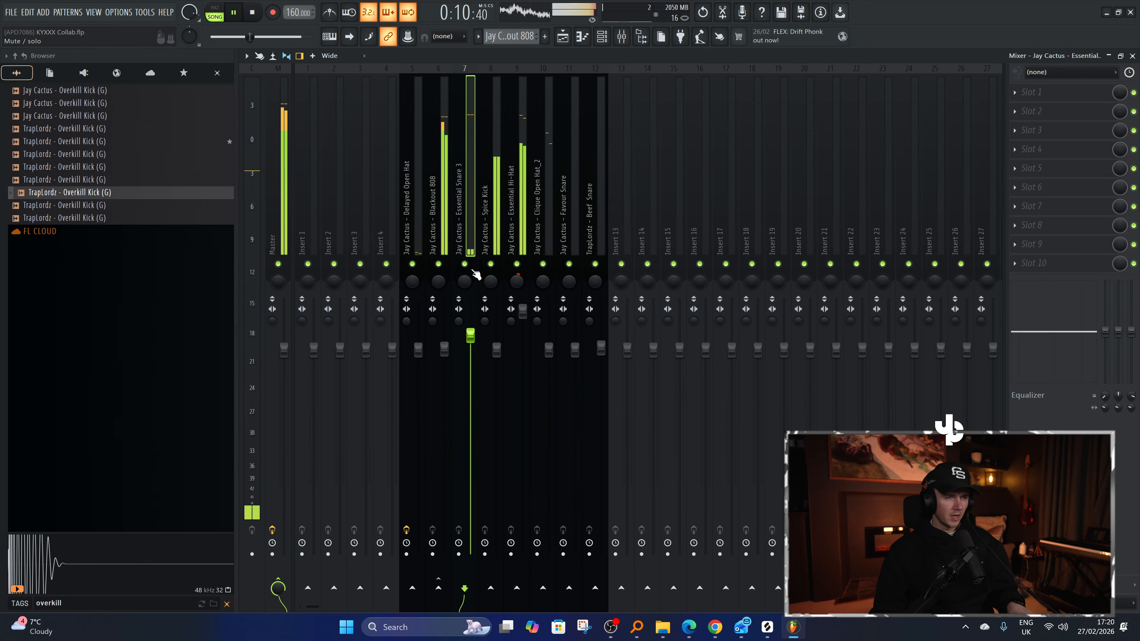
{"action": "left_click", "coordinate": [227, 604]}
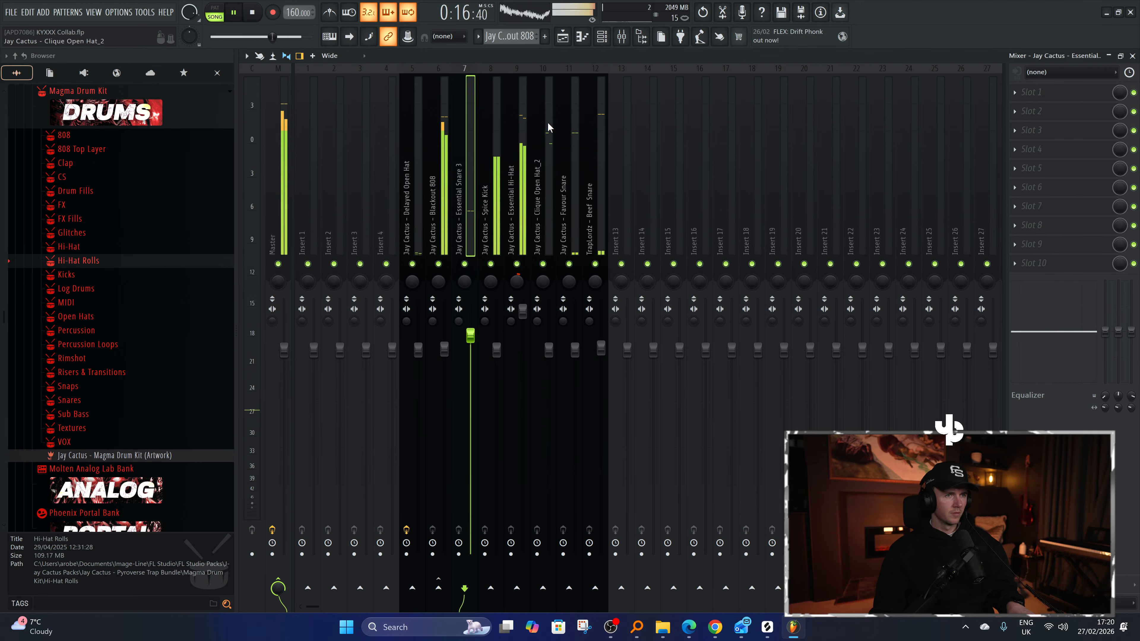
{"action": "left_click", "coordinate": [564, 36]}
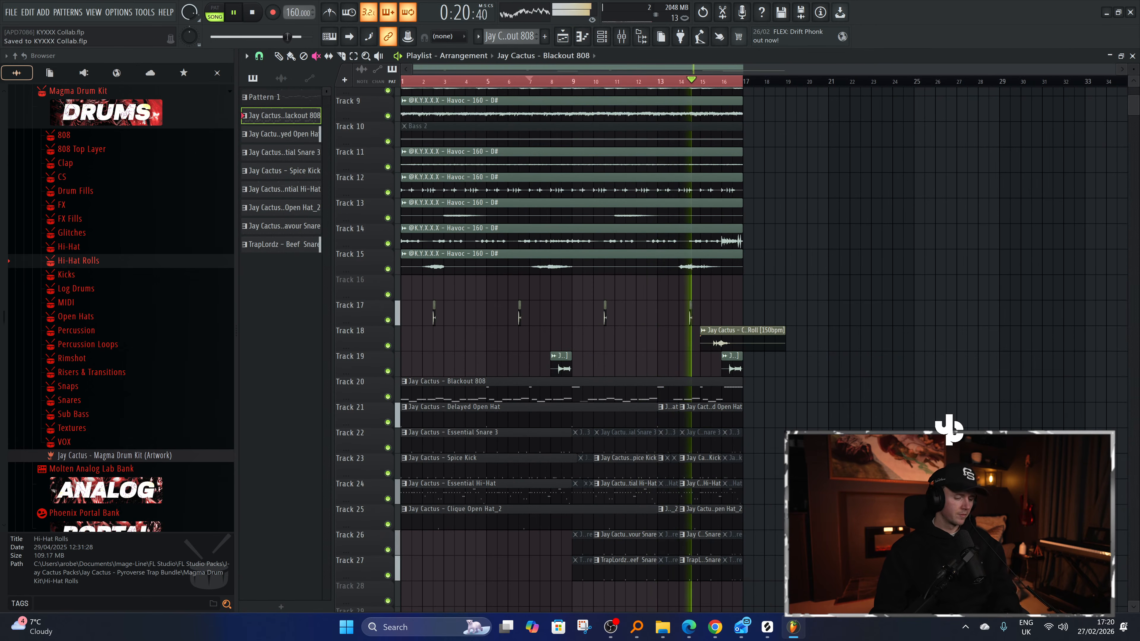
Stop playback, duplicate all Playlist clips so the copies start at bar 17, and deselect them.
{"action": "scroll", "coordinate": [570, 351], "scroll_direction": "down", "scroll_amount": 3}
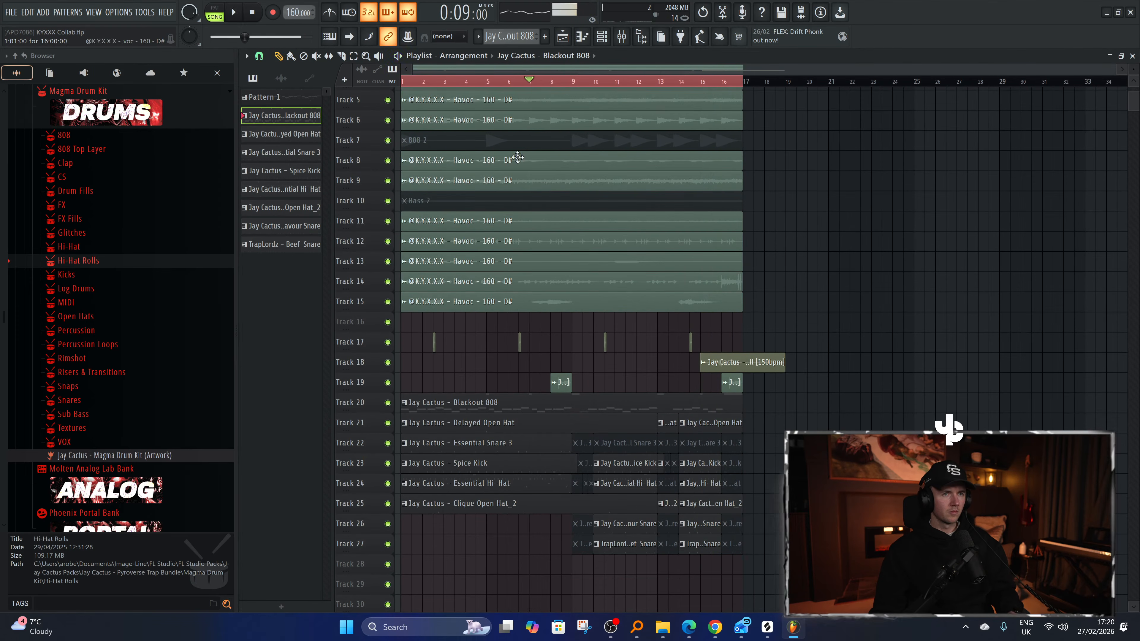
{"action": "key", "text": "space"}
{"action": "scroll", "coordinate": [661, 326], "scroll_direction": "up", "scroll_amount": 1}
{"action": "scroll", "coordinate": [661, 326], "scroll_direction": "down", "scroll_amount": 1}
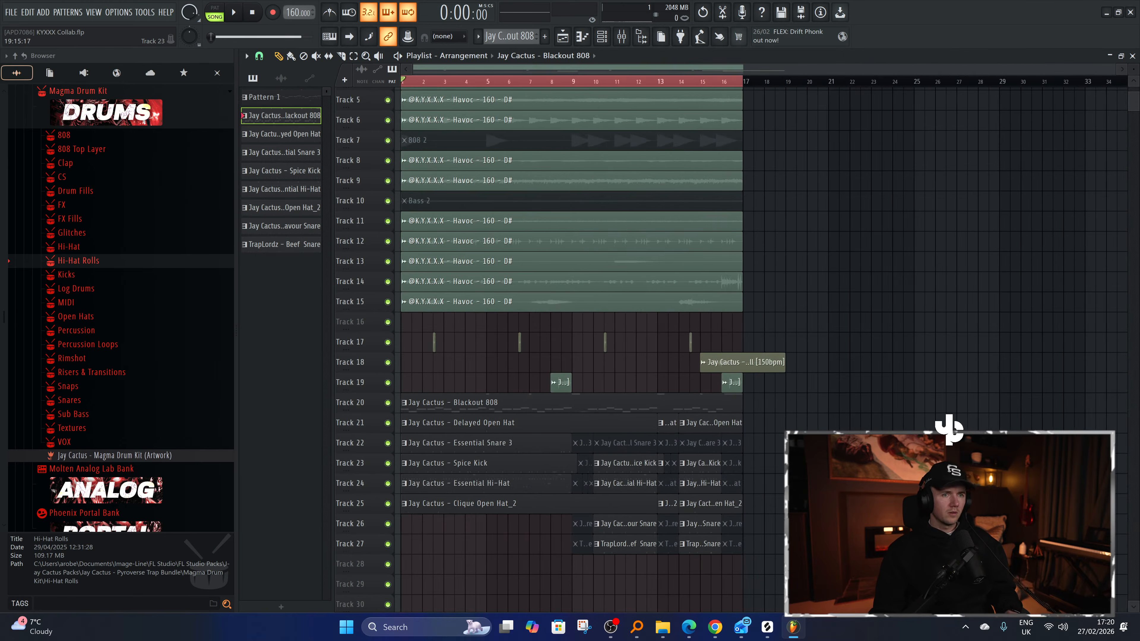
{"action": "key", "text": "ctrl+a"}
{"action": "key", "text": "ctrl+d"}
{"action": "left_click_drag", "start_coordinate": [856, 564], "coordinate": [300, 52]}
{"action": "left_click_drag", "start_coordinate": [425, 97], "coordinate": [769, 96]}
{"action": "scroll", "coordinate": [795, 263], "scroll_direction": "up", "scroll_amount": 3}
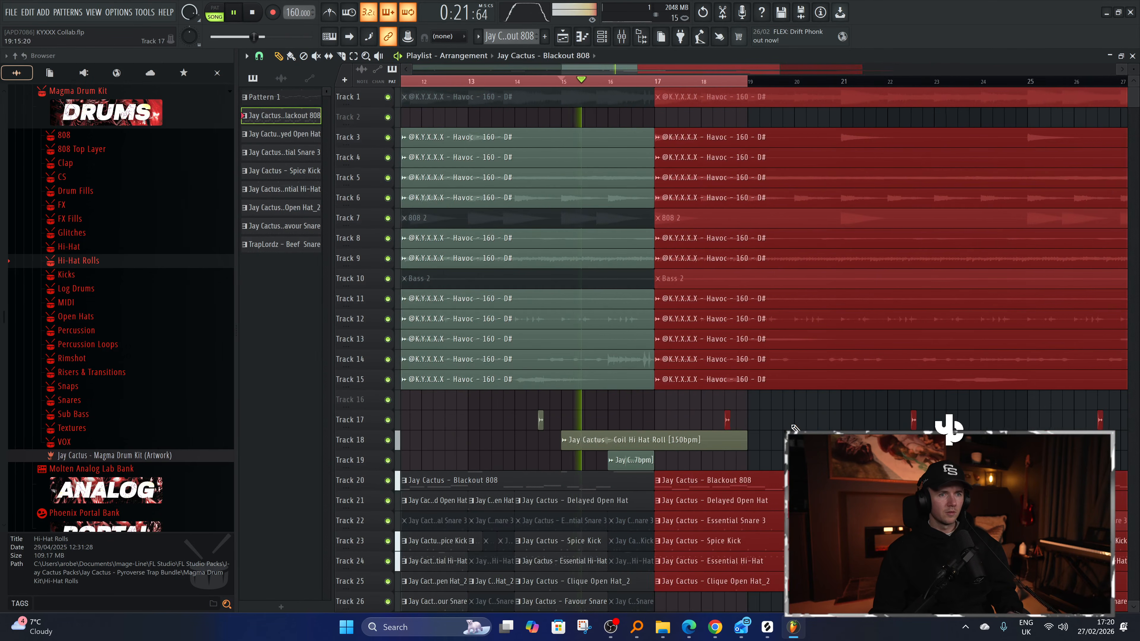
{"action": "key", "text": "ctrl+d"}
Solo Track 9 briefly to identify its stem, and mute the duplicated Havoc clip on it from bar 17.
{"action": "scroll", "coordinate": [793, 278], "scroll_direction": "down", "scroll_amount": 3}
{"action": "scroll", "coordinate": [788, 368], "scroll_direction": "up", "scroll_amount": 2}
{"action": "scroll", "coordinate": [714, 114], "scroll_direction": "up", "scroll_amount": 1}
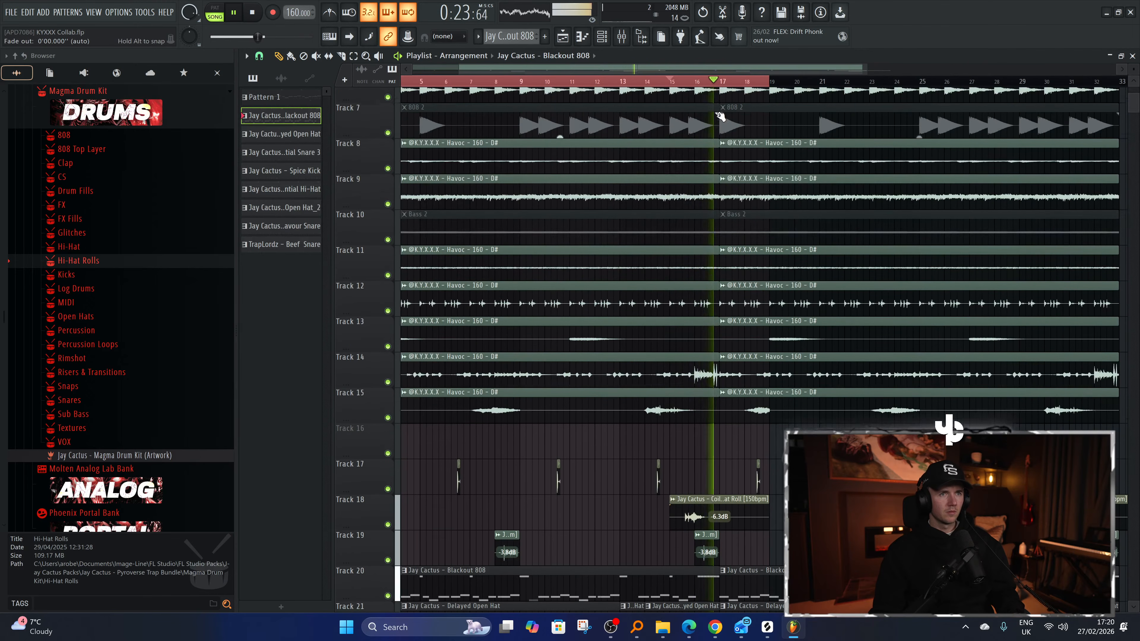
{"action": "right_click", "coordinate": [389, 206]}
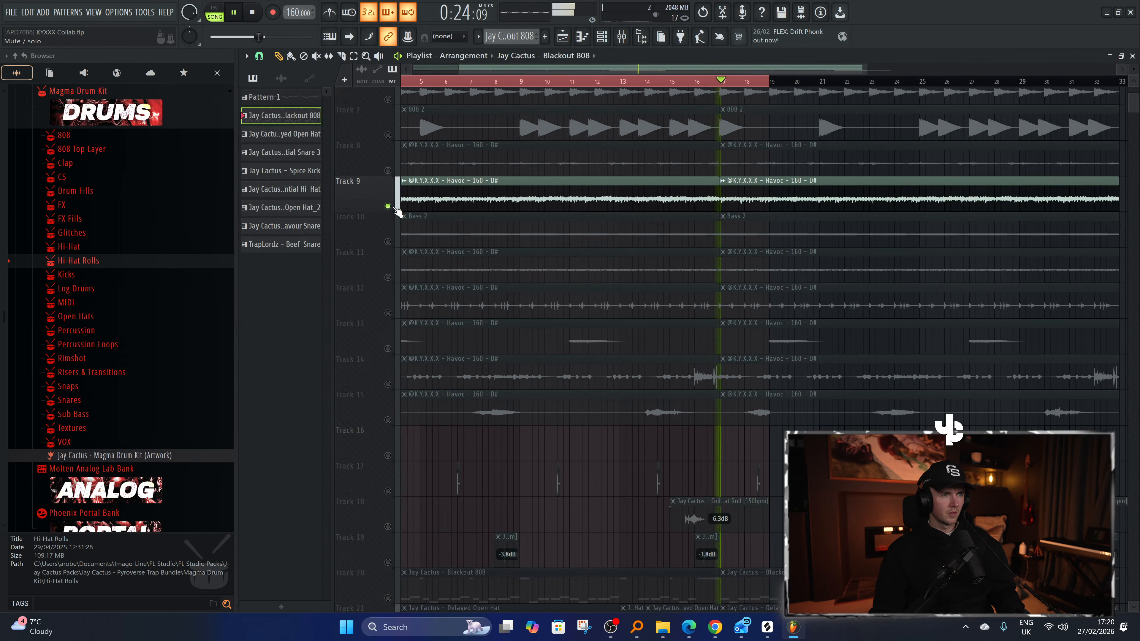
{"action": "right_click", "coordinate": [388, 207]}
{"action": "key", "text": "t"}
{"action": "left_click", "coordinate": [772, 201]}
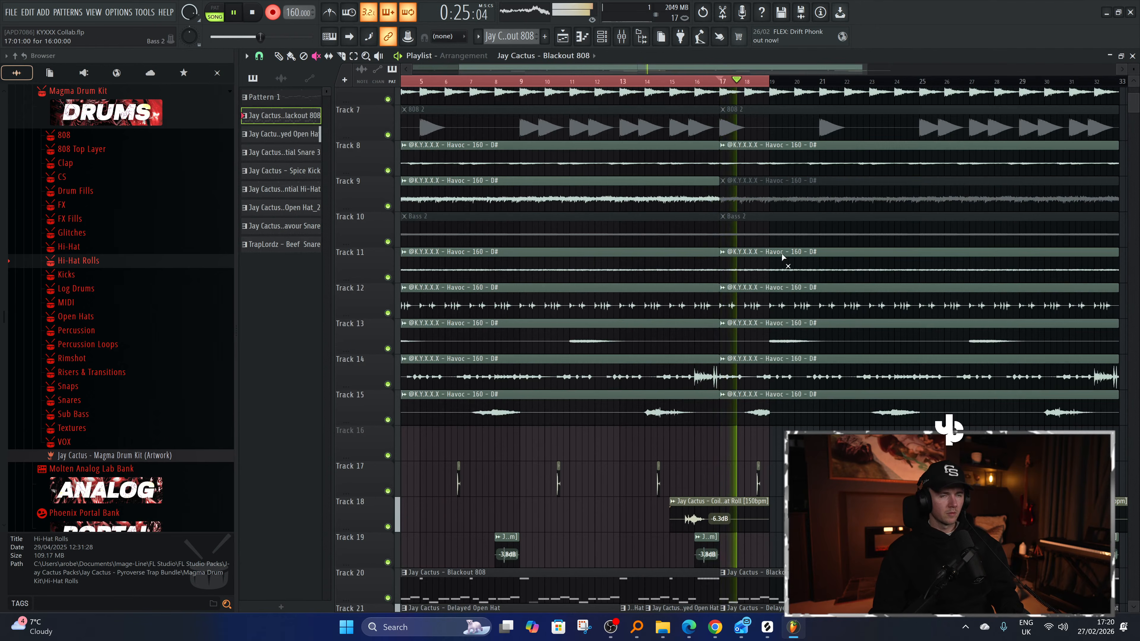
{"action": "scroll", "coordinate": [780, 287], "scroll_direction": "down", "scroll_amount": 3}
{"action": "scroll", "coordinate": [772, 311], "scroll_direction": "up", "scroll_amount": 1}
{"action": "key", "text": "ctrl+a"}
{"action": "scroll", "coordinate": [774, 314], "scroll_direction": "down", "scroll_amount": 2}
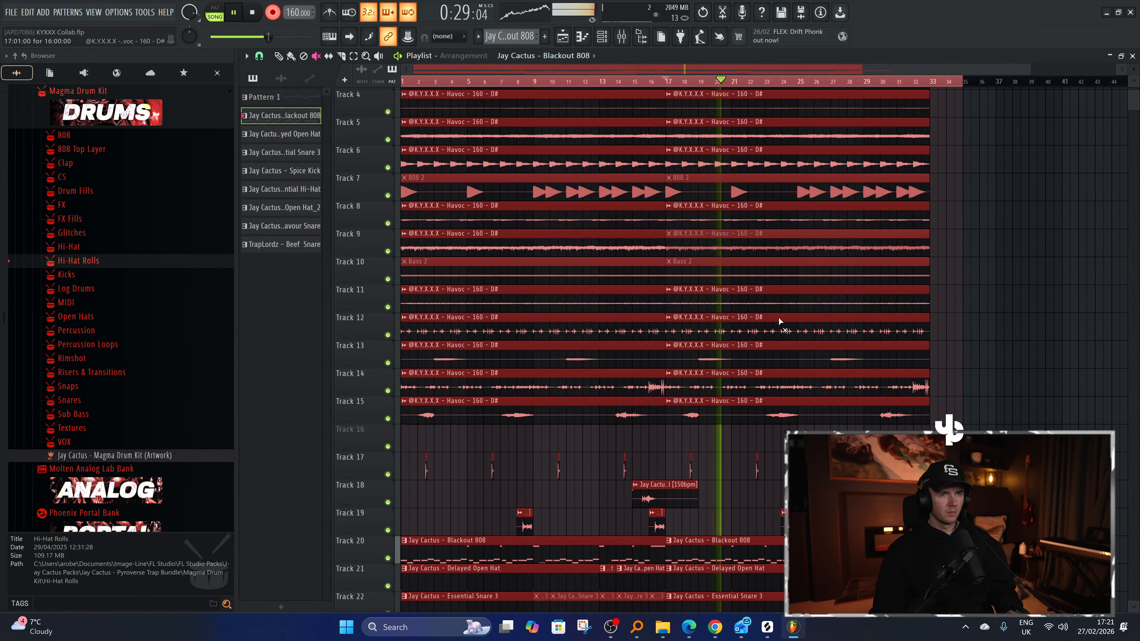
{"action": "scroll", "coordinate": [778, 317], "scroll_direction": "up", "scroll_amount": 3}
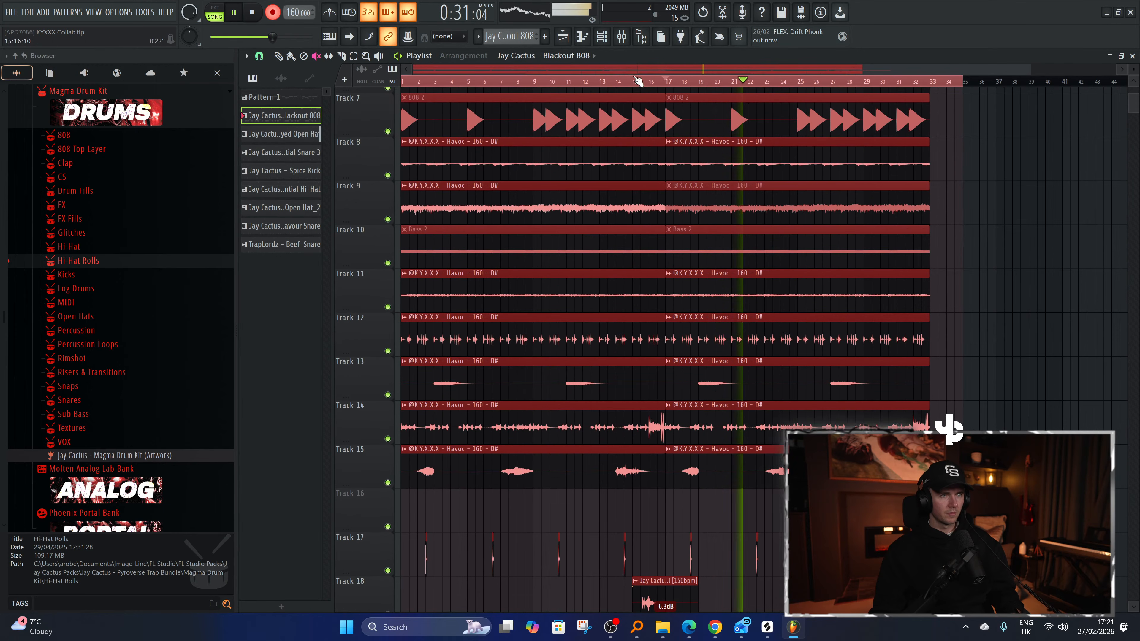
{"action": "scroll", "coordinate": [724, 262], "scroll_direction": "up", "scroll_amount": 1}
{"action": "left_click", "coordinate": [1015, 256], "text": "ctrl"}
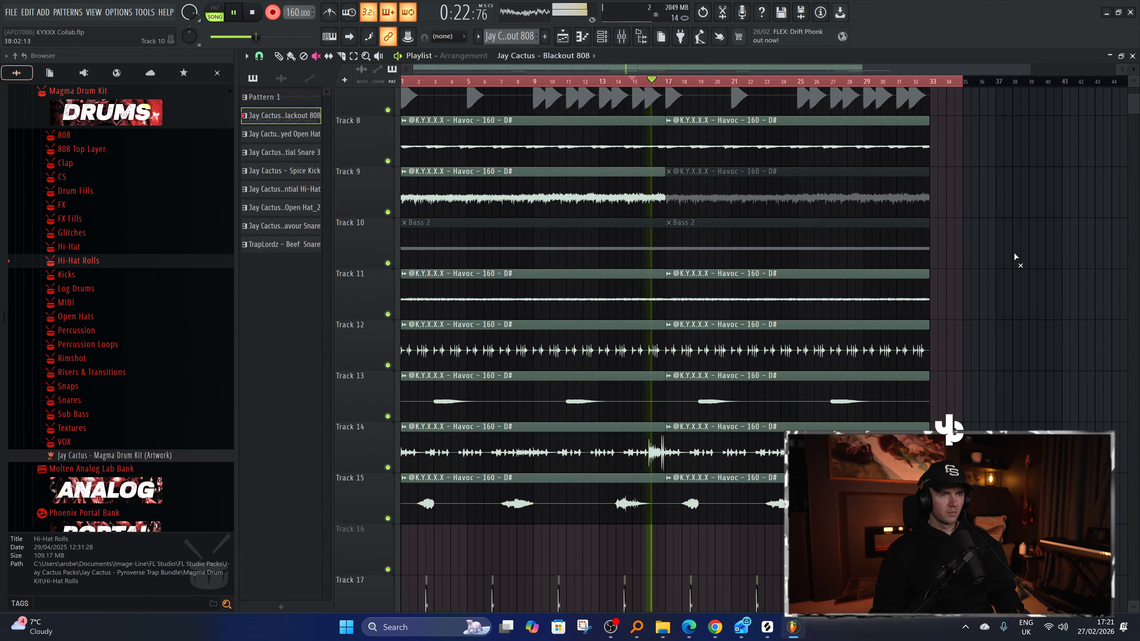
Solo Track 12 briefly to identify its stem, and mute its duplicated Havoc clip from bar 17.
{"action": "left_click", "coordinate": [712, 351]}
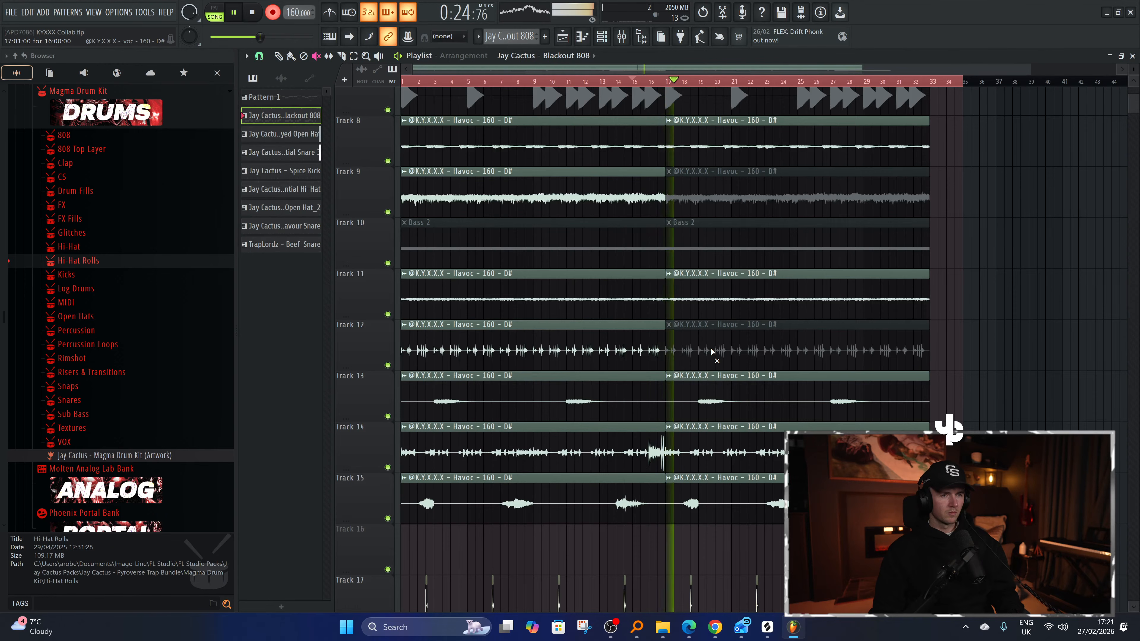
{"action": "left_click", "coordinate": [711, 348]}
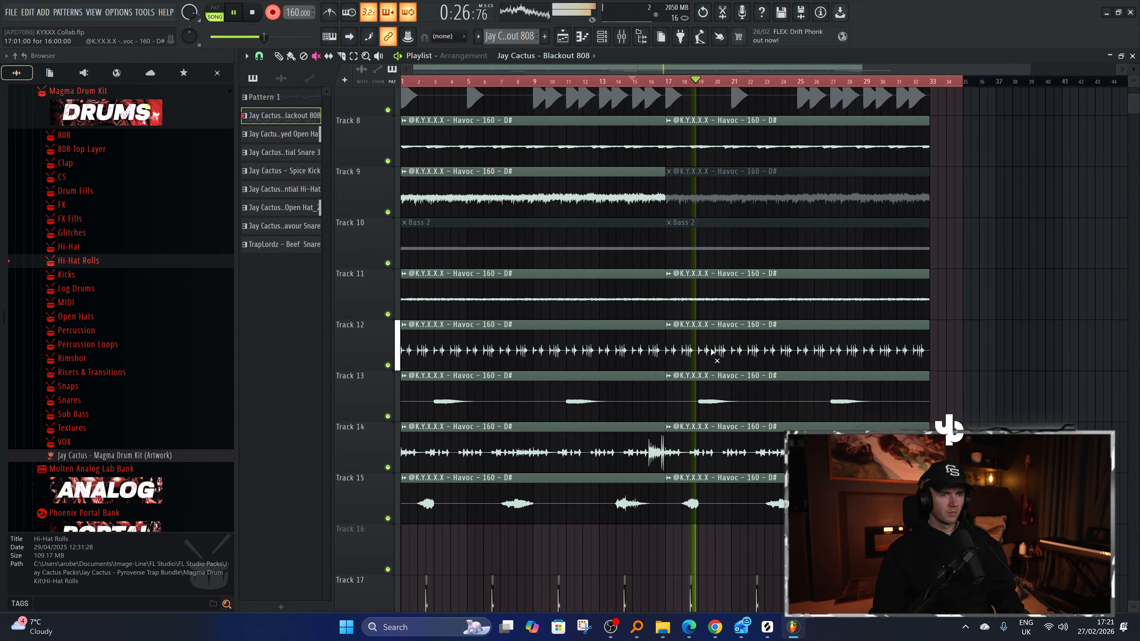
{"action": "left_click", "coordinate": [387, 366], "text": "ctrl"}
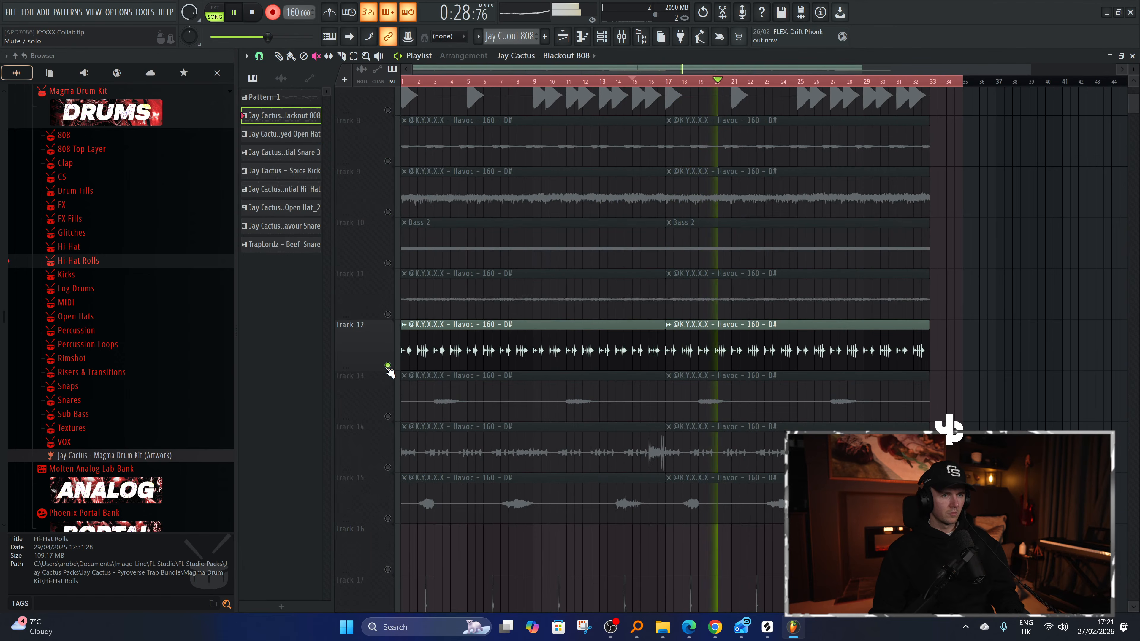
{"action": "right_click", "coordinate": [387, 365]}
{"action": "left_click", "coordinate": [741, 358]}
{"action": "scroll", "coordinate": [745, 332], "scroll_direction": "down", "scroll_amount": 1}
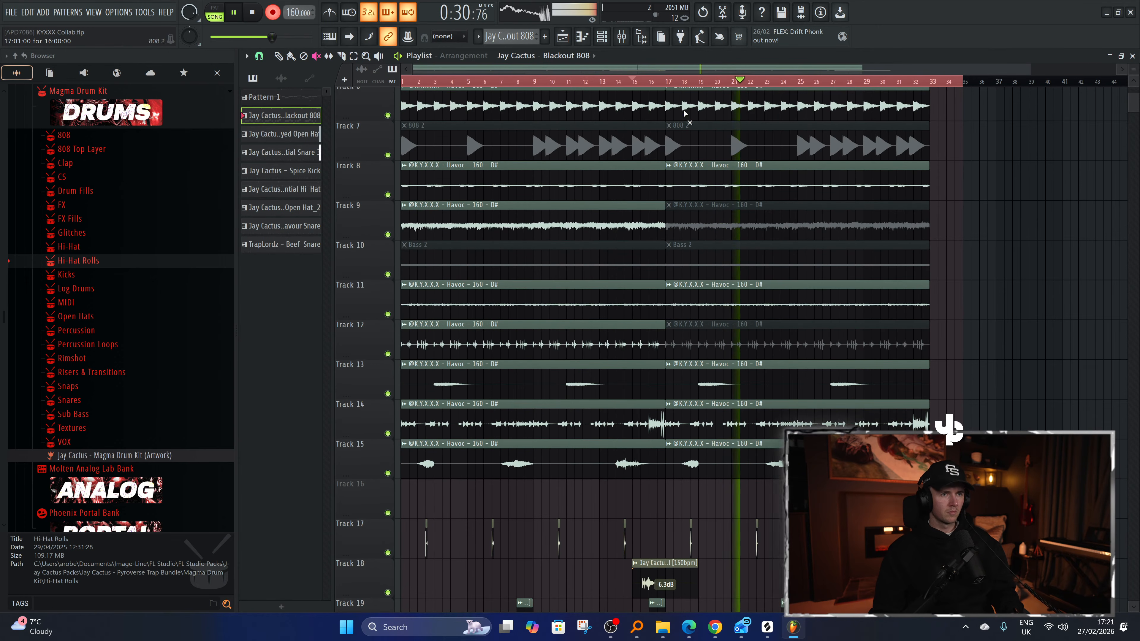
Replay from bar 17, solo Track 14 briefly, and mute its duplicated Havoc clip from bar 17.
{"action": "left_click", "coordinate": [669, 82]}
{"action": "scroll", "coordinate": [735, 403], "scroll_direction": "up", "scroll_amount": 2}
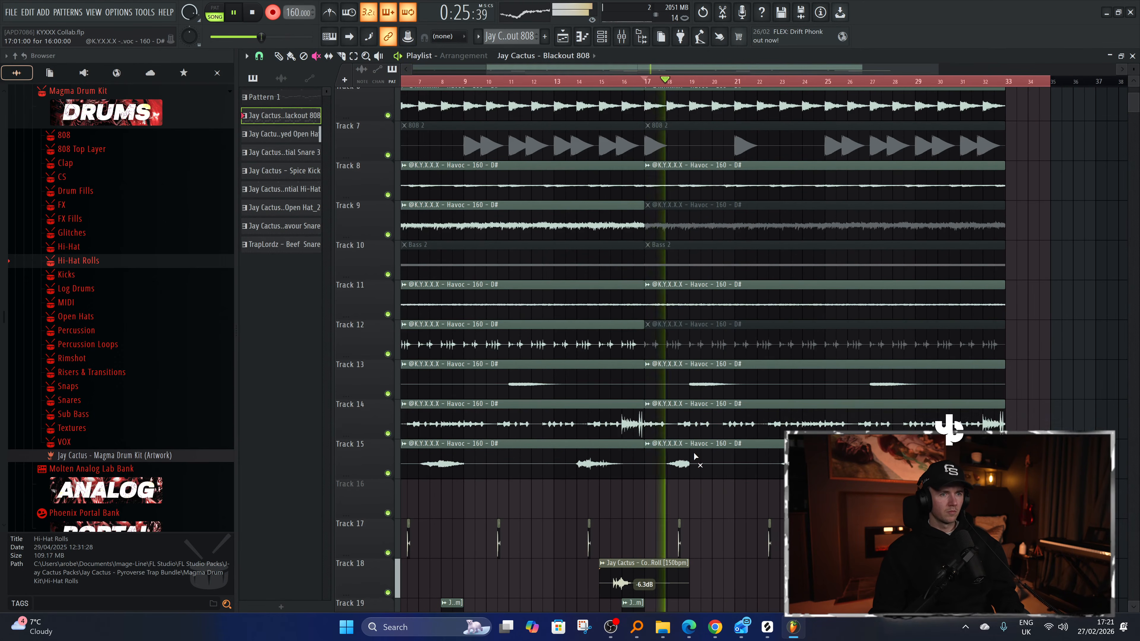
{"action": "key", "text": "space"}
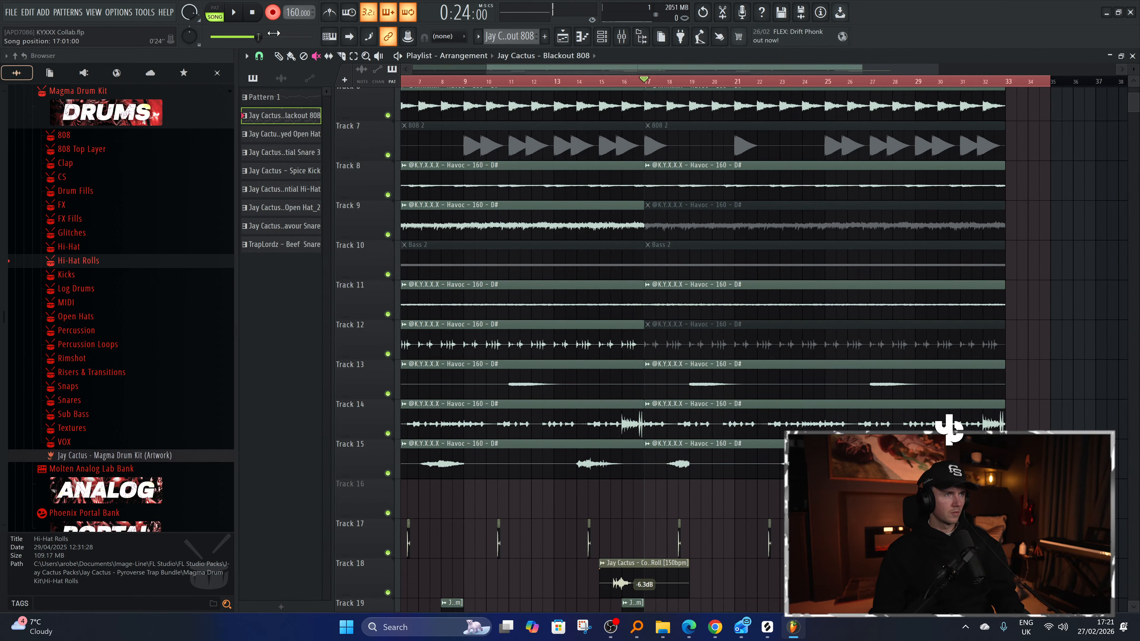
{"action": "key", "text": "space"}
{"action": "right_click", "coordinate": [388, 434]}
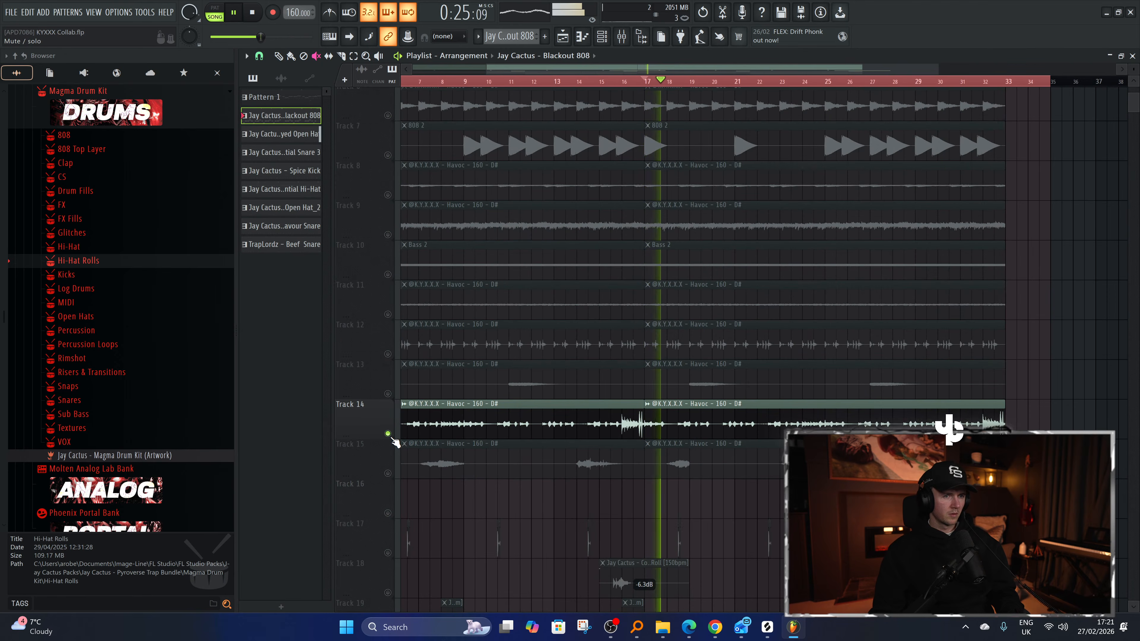
{"action": "right_click", "coordinate": [388, 434]}
{"action": "left_click", "coordinate": [728, 425]}
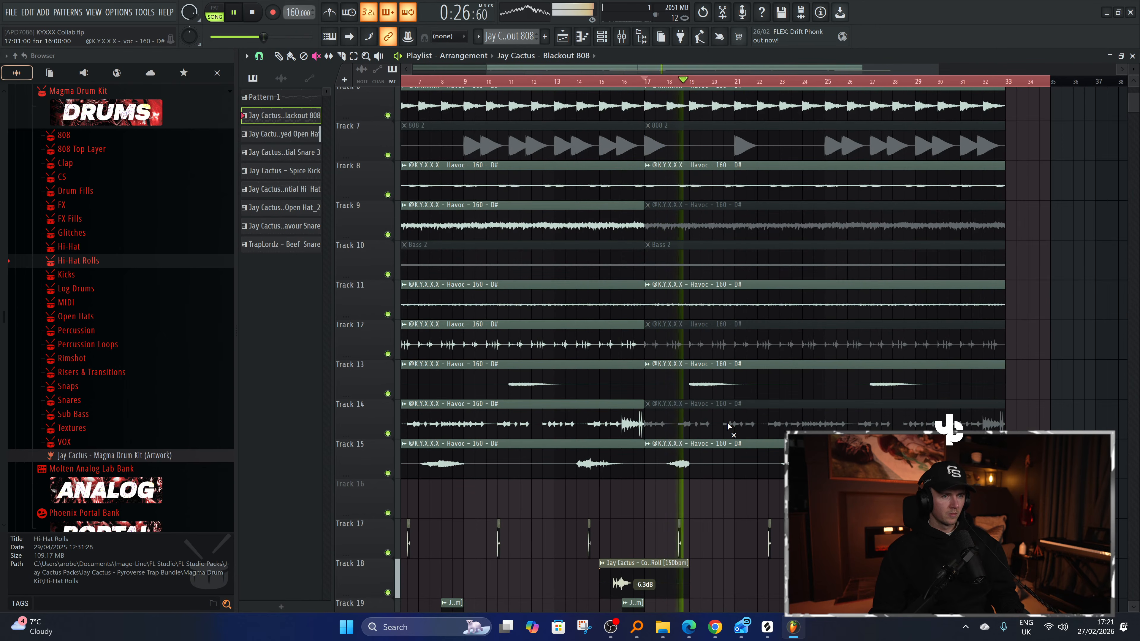
Mute the duplicated Havoc clips on Tracks 15 and 13 from bar 17.
{"action": "left_click", "coordinate": [701, 459]}
{"action": "left_click", "coordinate": [712, 385]}
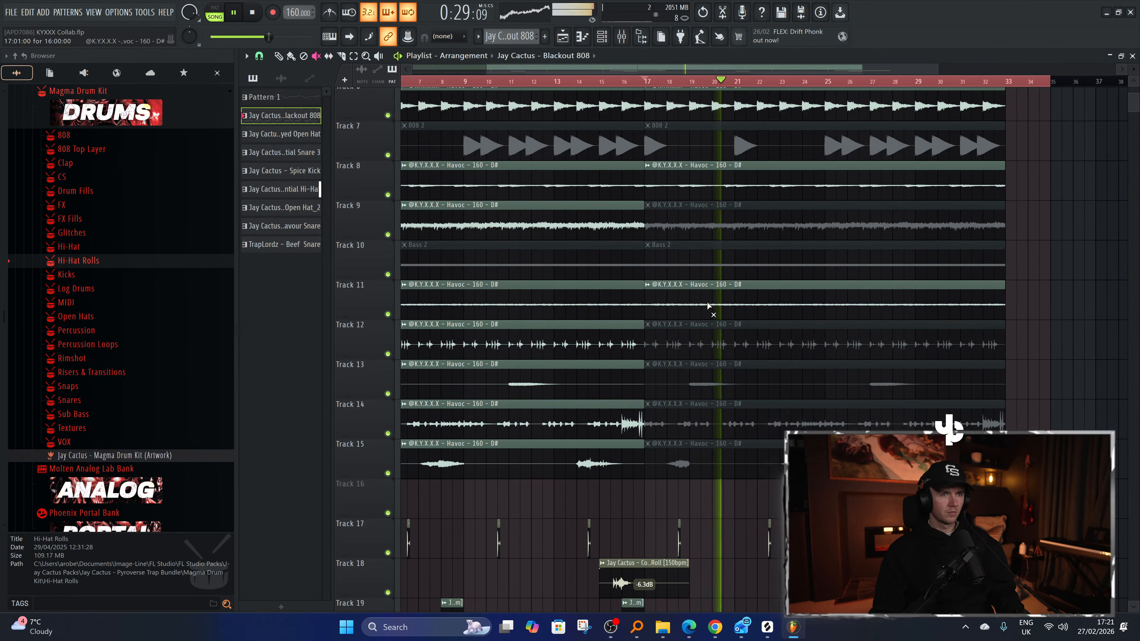
{"action": "scroll", "coordinate": [709, 308], "scroll_direction": "down", "scroll_amount": 3}
{"action": "scroll", "coordinate": [709, 310], "scroll_direction": "up", "scroll_amount": 4}
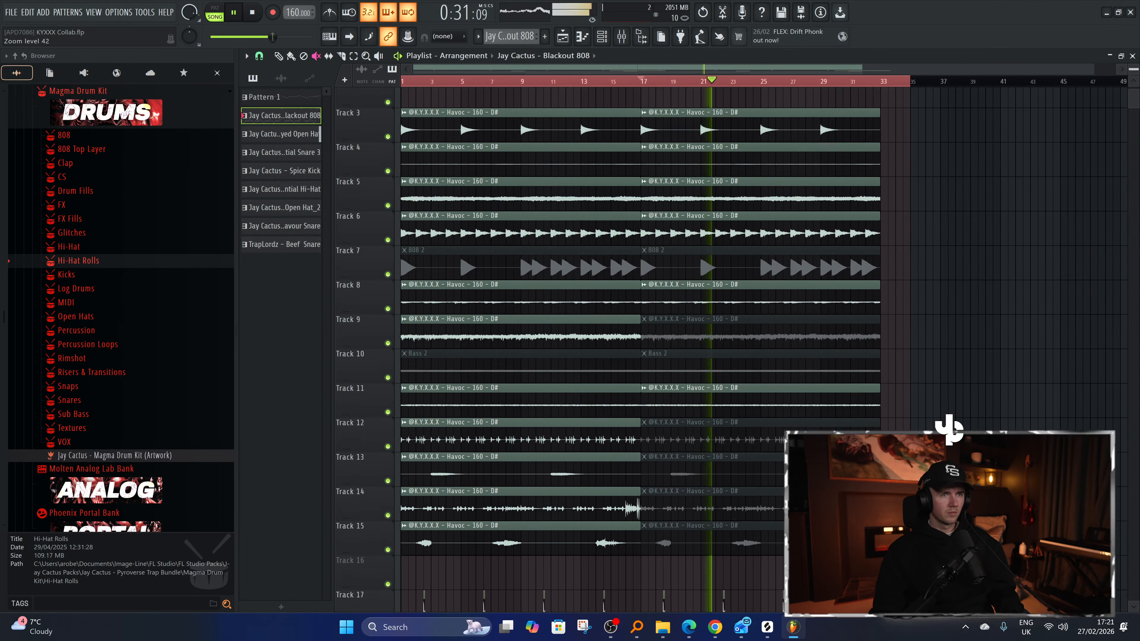
{"action": "scroll", "coordinate": [683, 253], "scroll_direction": "up", "scroll_amount": 3}
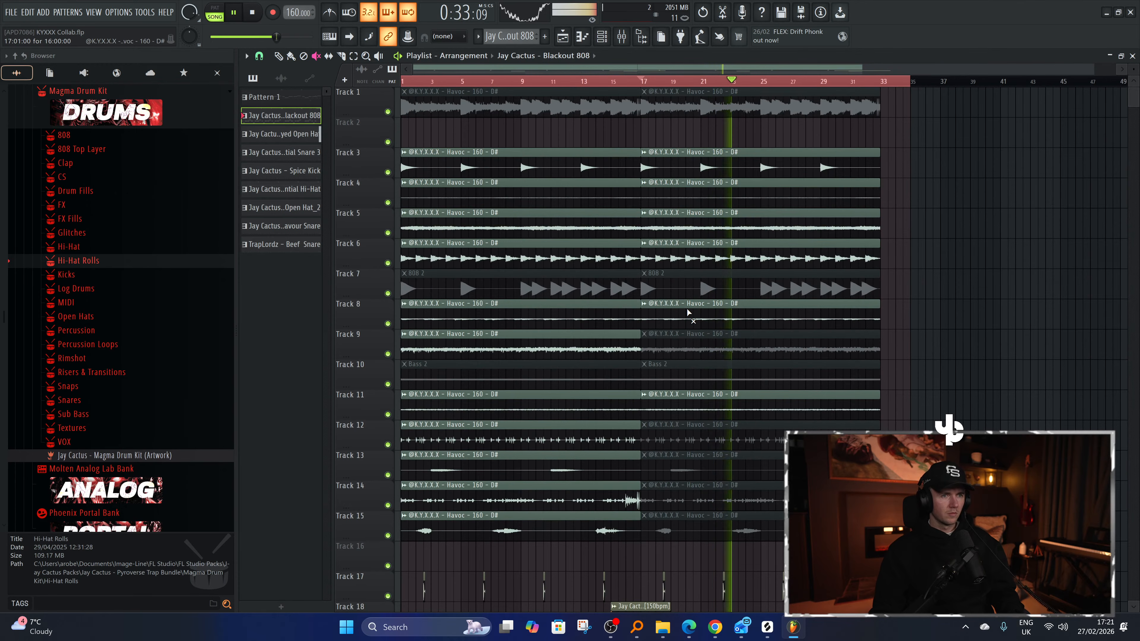
Try muting the duplicated Havoc clip on Track 5 while playing from bar 17, and undo that mute.
{"action": "key", "text": "space"}
{"action": "left_click", "coordinate": [671, 225]}
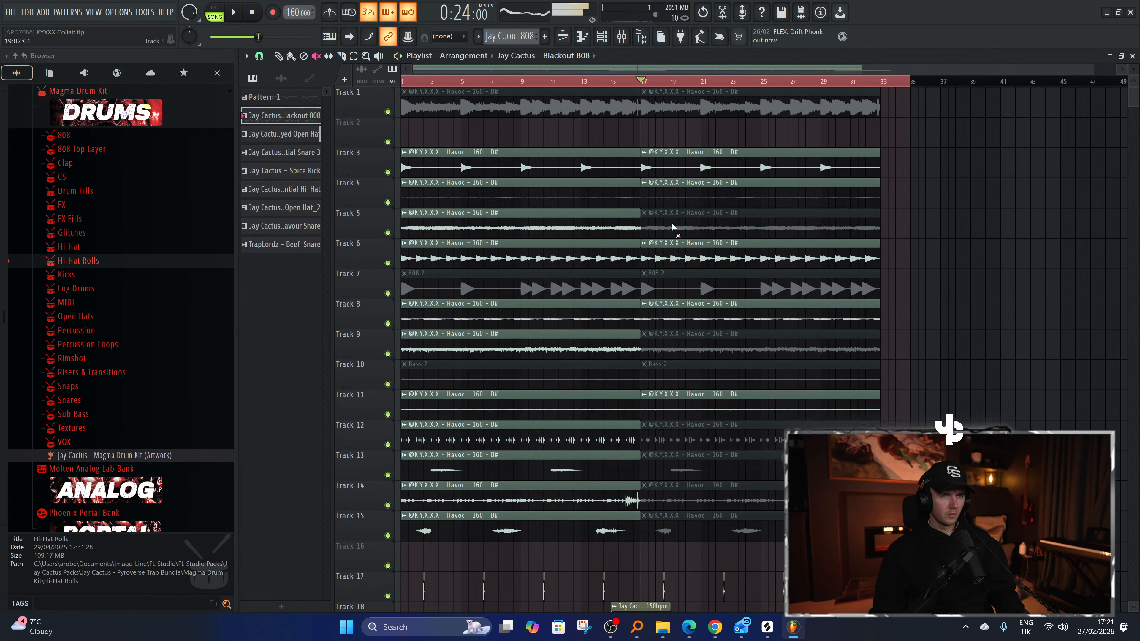
{"action": "key", "text": "space"}
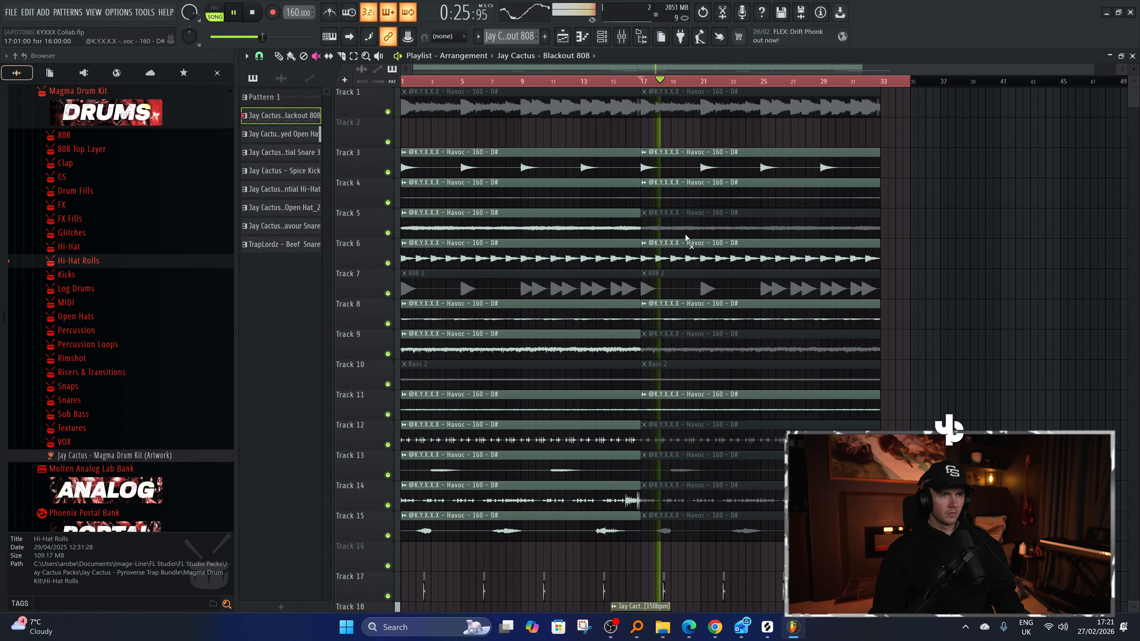
{"action": "scroll", "coordinate": [684, 233], "scroll_direction": "down", "scroll_amount": 3}
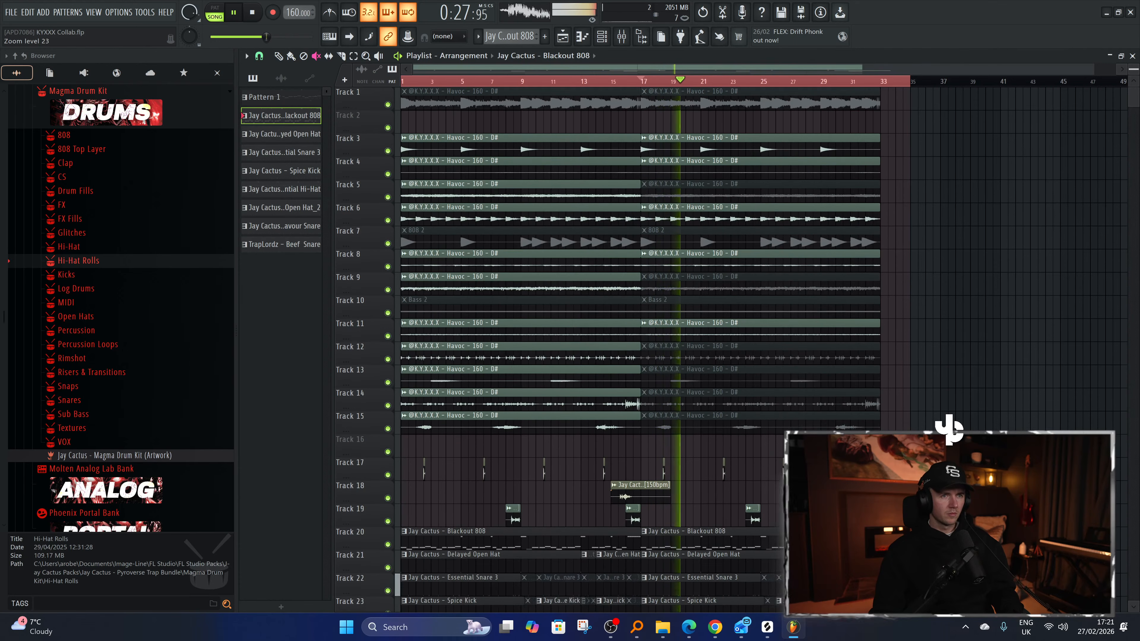
{"action": "scroll", "coordinate": [951, 289], "scroll_direction": "up", "scroll_amount": 2}
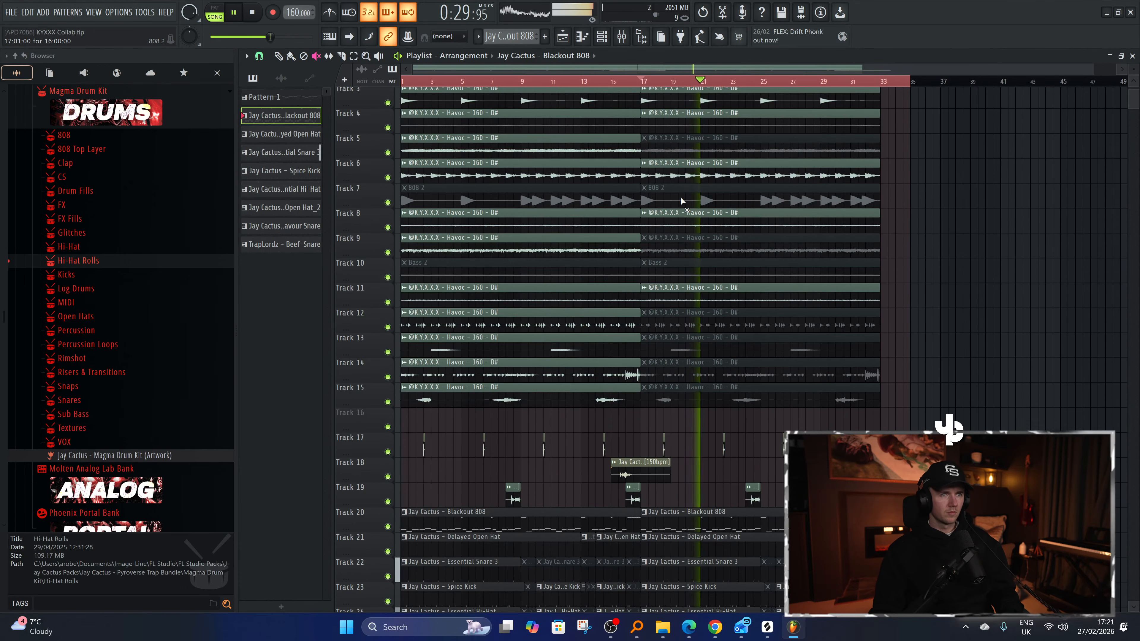
{"action": "key", "text": "ctrl+z"}
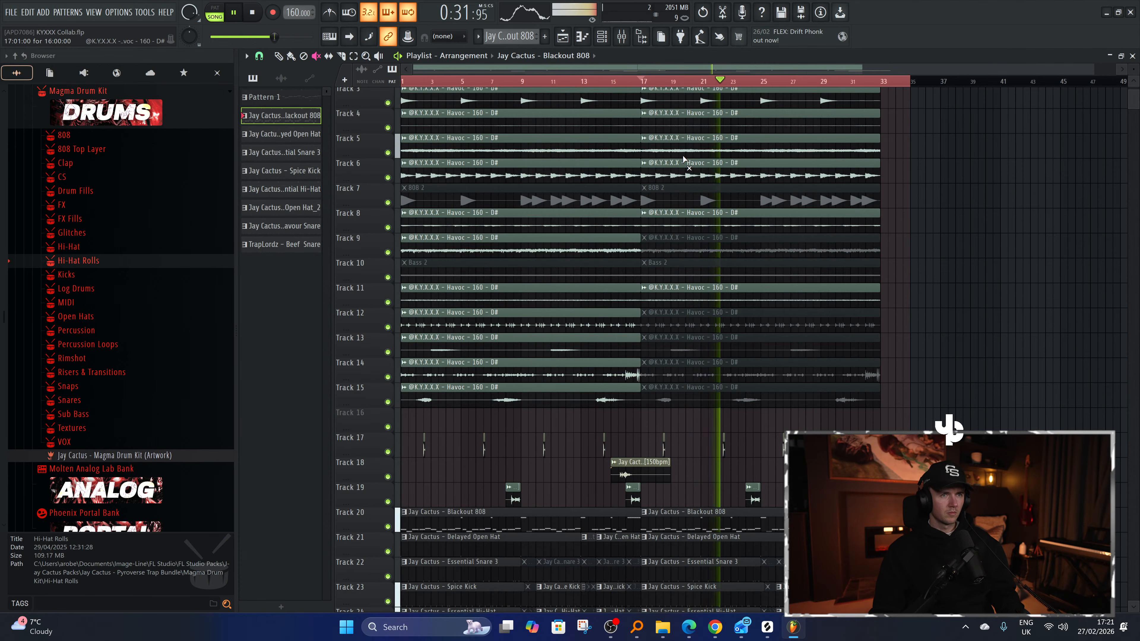
Split the muted second-section Havoc clip on Track 12 at bar 25 and unmute the part from bar 25 onward.
{"action": "scroll", "coordinate": [954, 407], "scroll_direction": "up", "scroll_amount": 2}
{"action": "scroll", "coordinate": [952, 395], "scroll_direction": "down", "scroll_amount": 3}
{"action": "scroll", "coordinate": [943, 377], "scroll_direction": "up", "scroll_amount": 3}
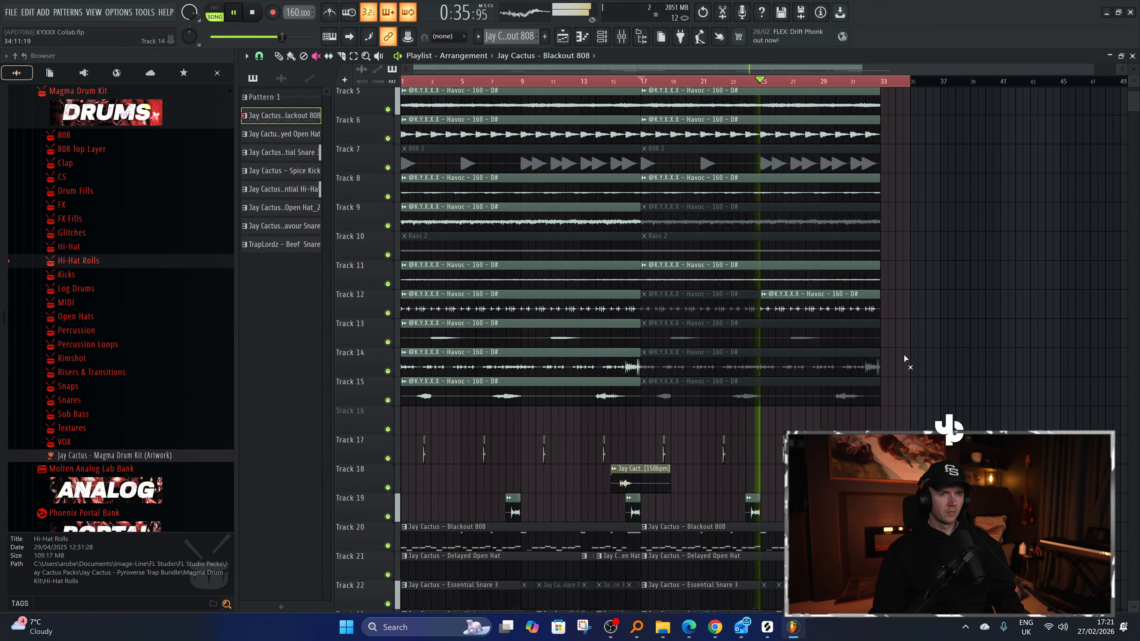
{"action": "scroll", "coordinate": [893, 372], "scroll_direction": "down", "scroll_amount": 1}
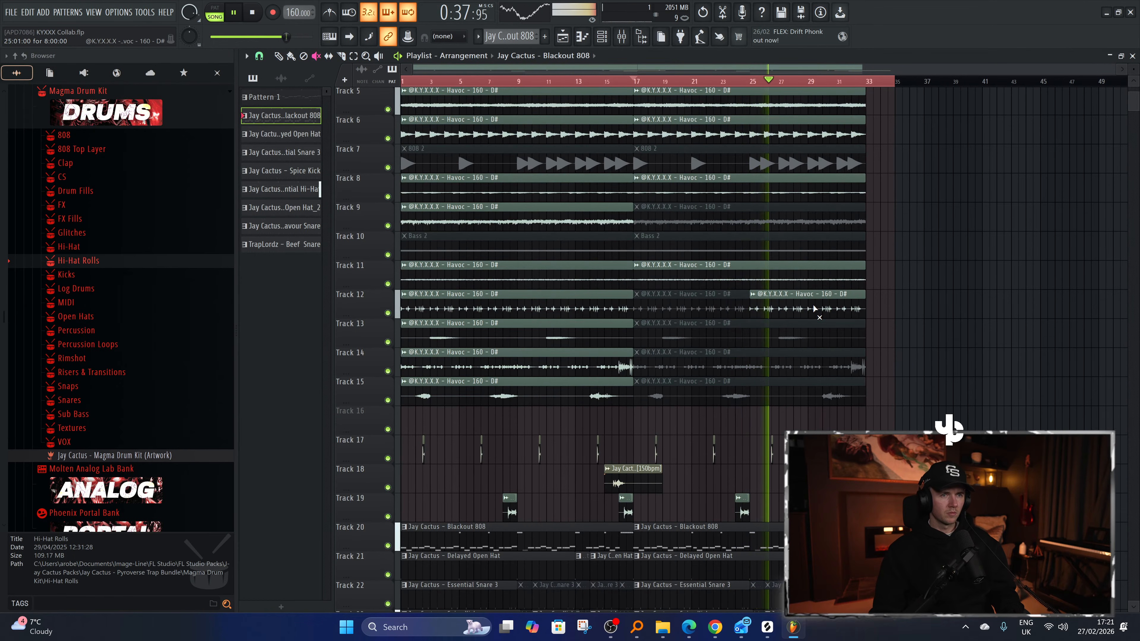
Set the Playlist time selection to end at bar 33, deselect all clips, and stop playback.
{"action": "scroll", "coordinate": [893, 318], "scroll_direction": "down", "scroll_amount": 2}
{"action": "scroll", "coordinate": [897, 320], "scroll_direction": "down", "scroll_amount": 3}
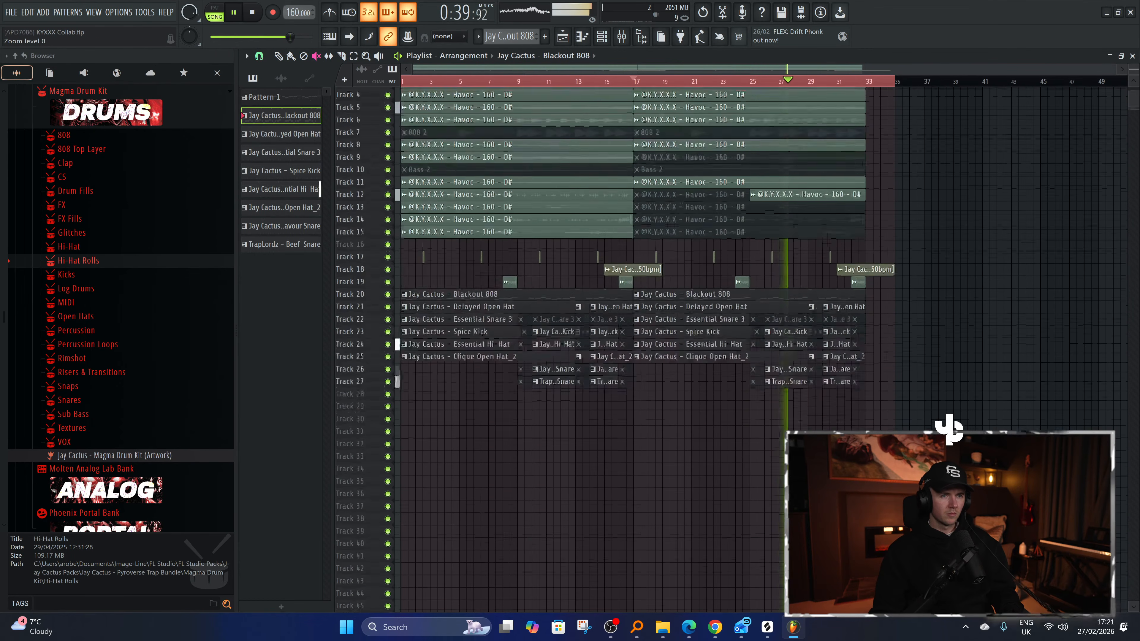
{"action": "scroll", "coordinate": [965, 395], "scroll_direction": "up", "scroll_amount": 3}
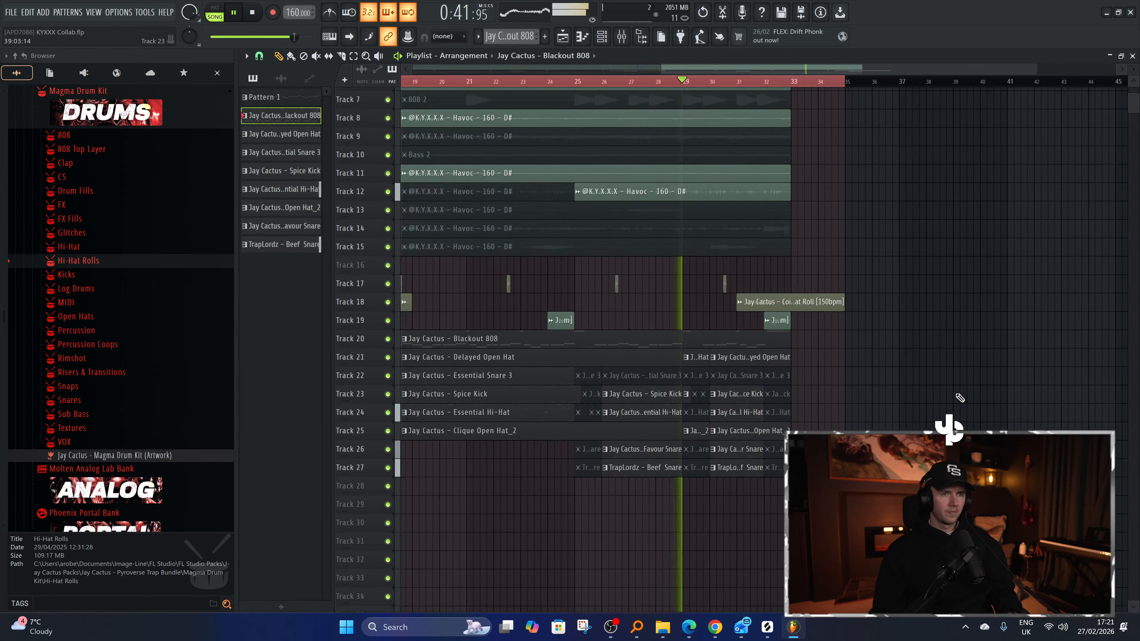
{"action": "scroll", "coordinate": [948, 426], "scroll_direction": "up", "scroll_amount": 2}
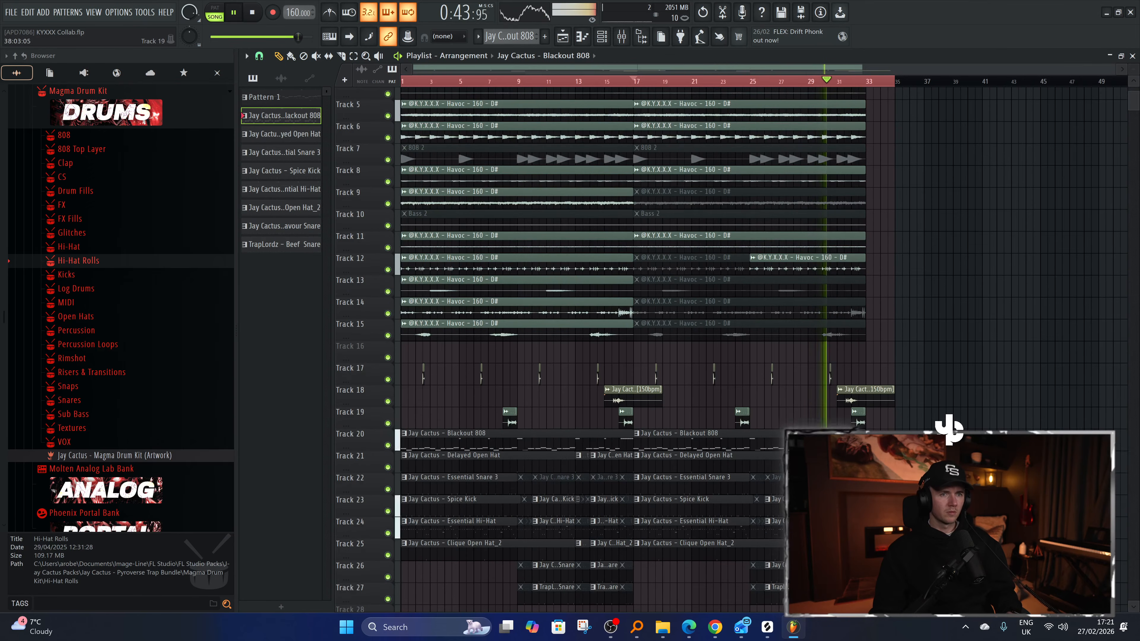
{"action": "key", "text": "ctrl+a"}
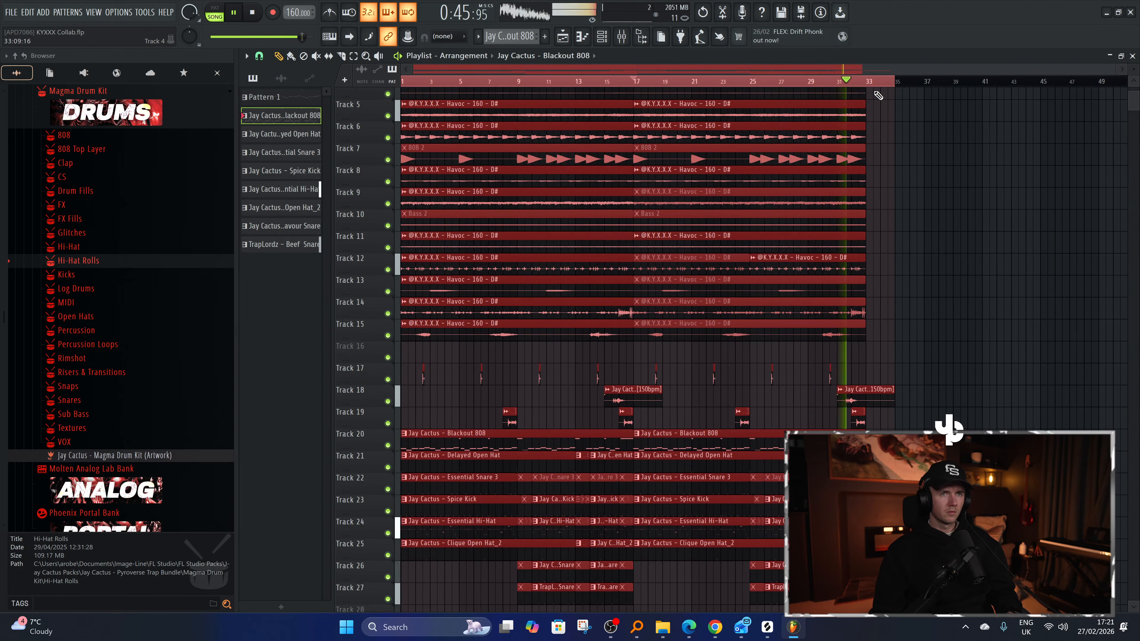
{"action": "left_click", "coordinate": [944, 202]}
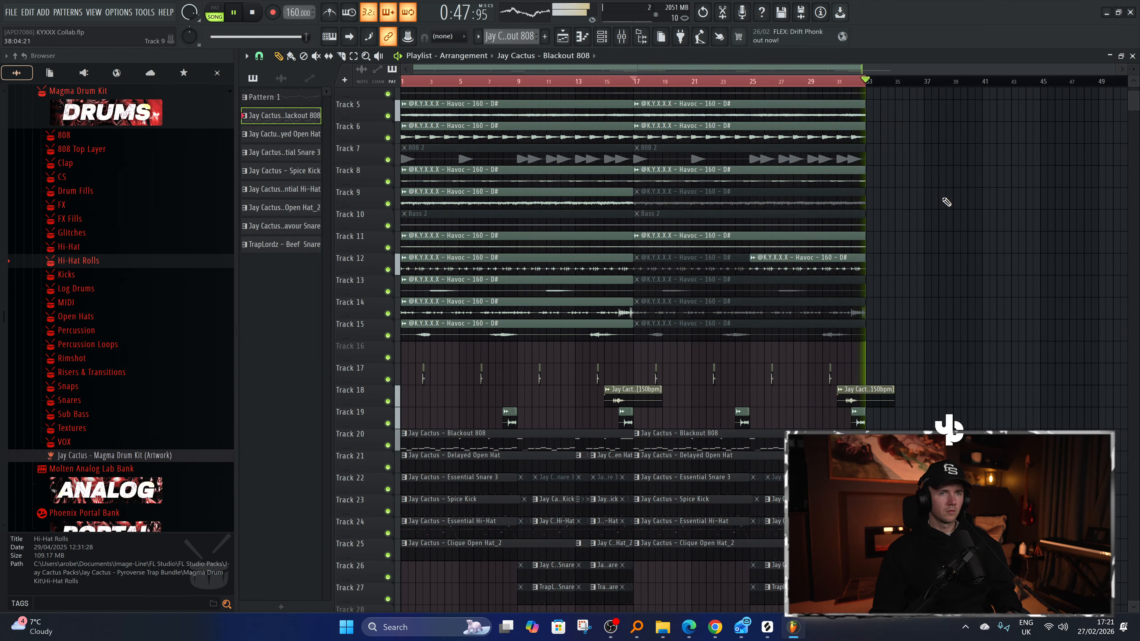
{"action": "scroll", "coordinate": [933, 301], "scroll_direction": "down", "scroll_amount": 2}
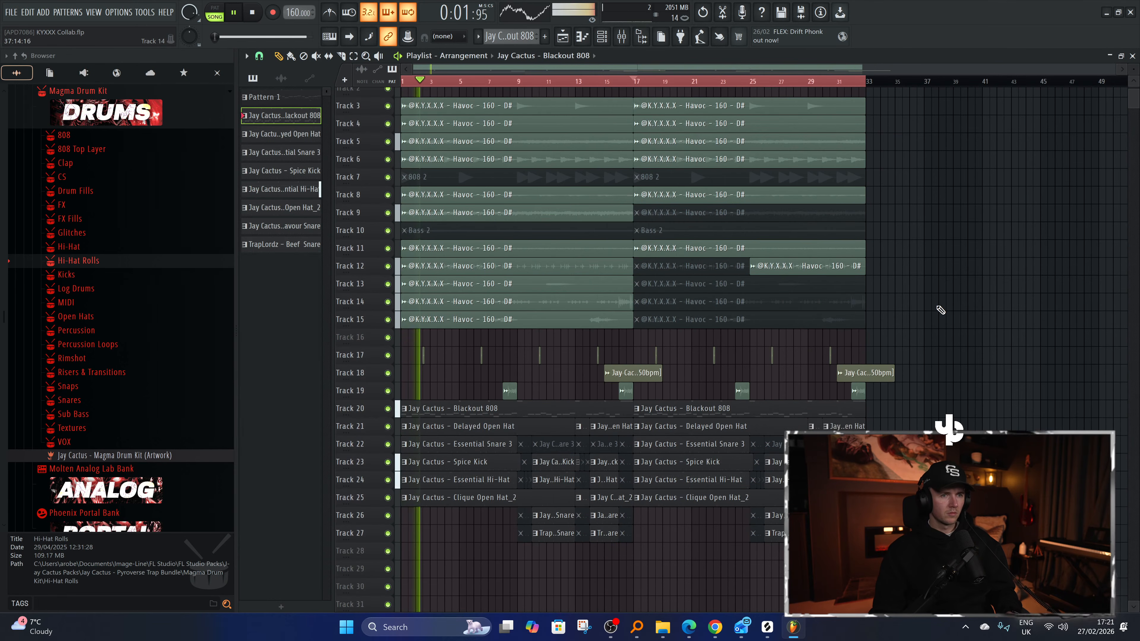
{"action": "scroll", "coordinate": [513, 383], "scroll_direction": "up", "scroll_amount": 2}
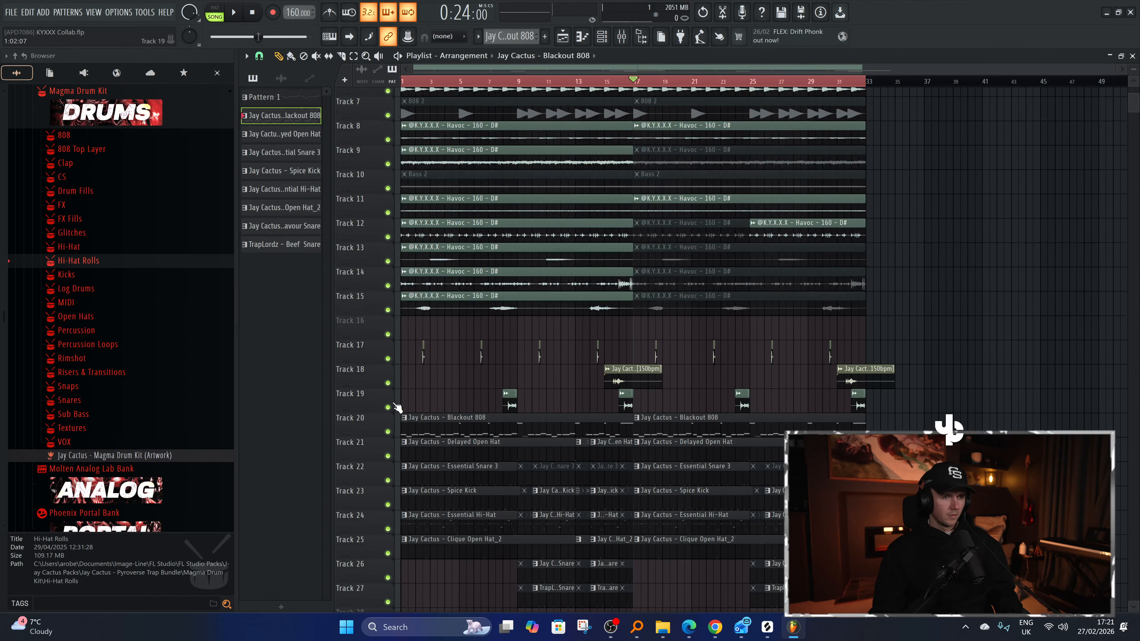
Audition the second section from bar 17 with the Blackout 808 track muted, and unmute the track.
{"action": "left_click", "coordinate": [395, 431]}
{"action": "key", "text": "space"}
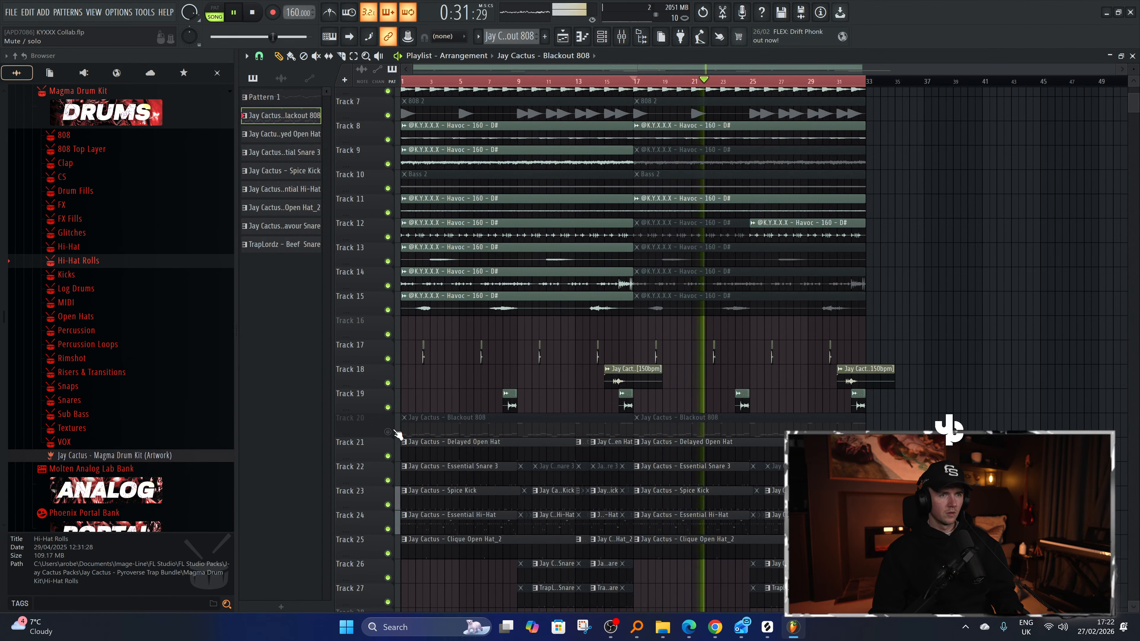
{"action": "left_click", "coordinate": [395, 432]}
{"action": "key", "text": "space"}
Insert an empty track above the Blackout 808 track, mute the Blackout 808 clip at bar 17, and resume playback.
{"action": "right_click", "coordinate": [370, 427]}
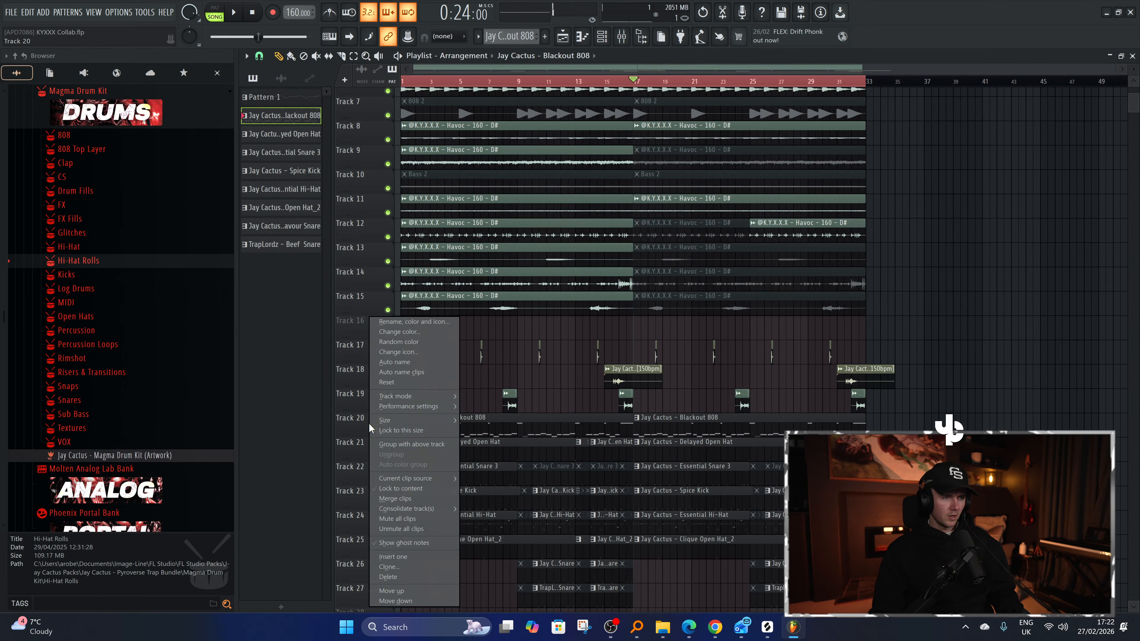
{"action": "left_click", "coordinate": [399, 558]}
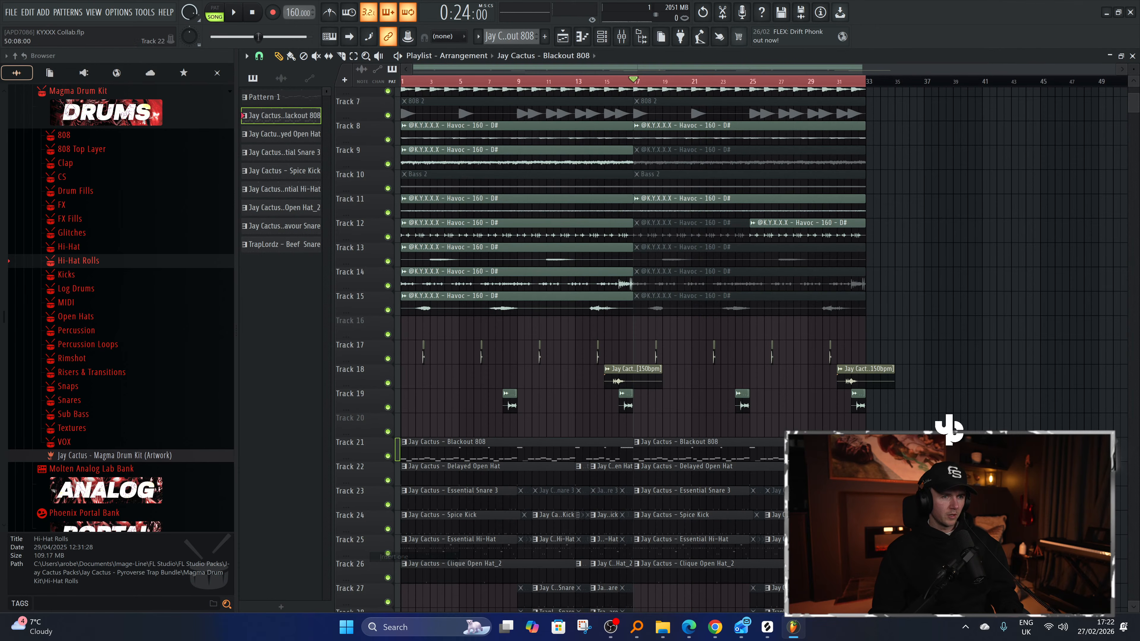
{"action": "left_click", "coordinate": [690, 452]}
{"action": "key", "text": "space"}
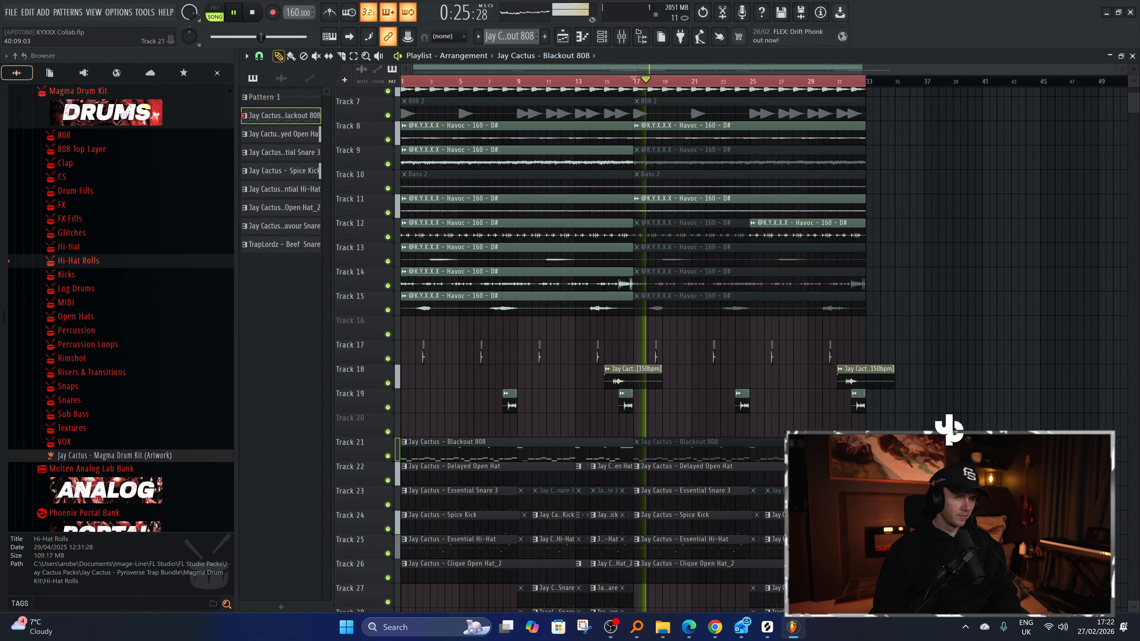
Browse the Magma Drum Kit's 808 folder and audition the Essential Ring Zay, Essential Zay and Jay's Spinz 808 samples.
{"action": "left_click", "coordinate": [63, 135]}
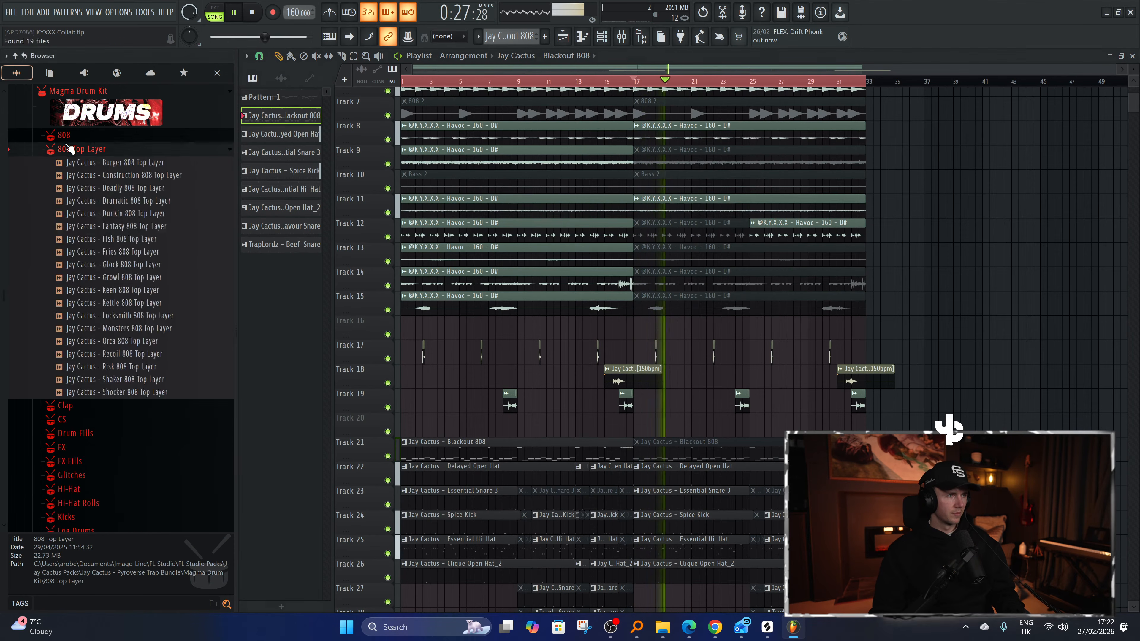
{"action": "left_click", "coordinate": [70, 92]}
{"action": "scroll", "coordinate": [71, 94], "scroll_direction": "up", "scroll_amount": 4}
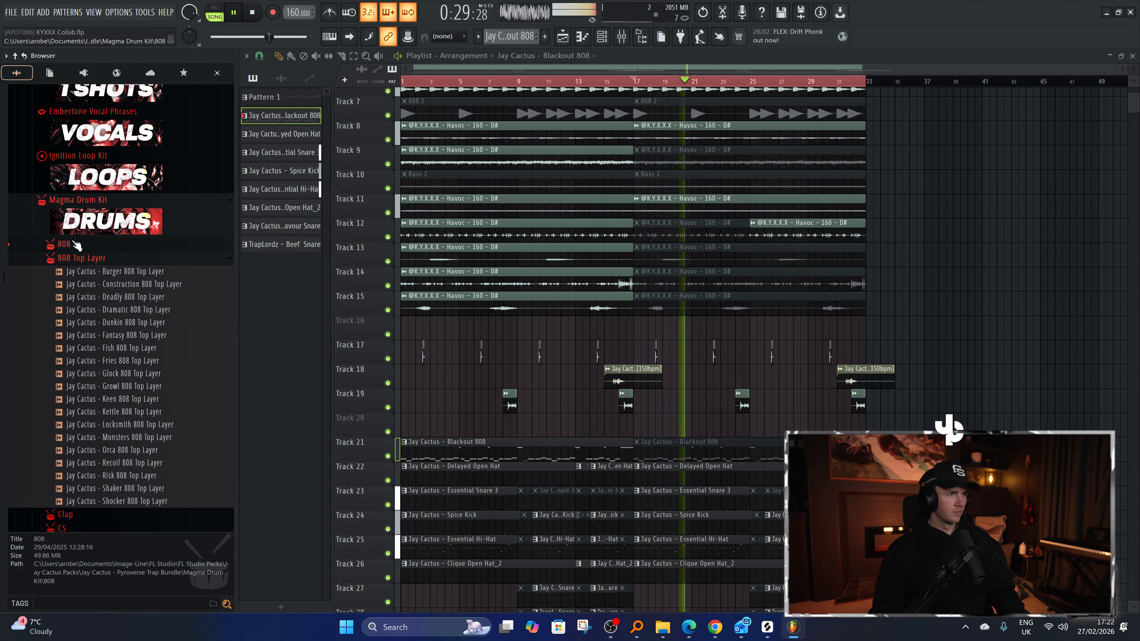
{"action": "left_click", "coordinate": [75, 245]}
{"action": "left_click", "coordinate": [148, 287]}
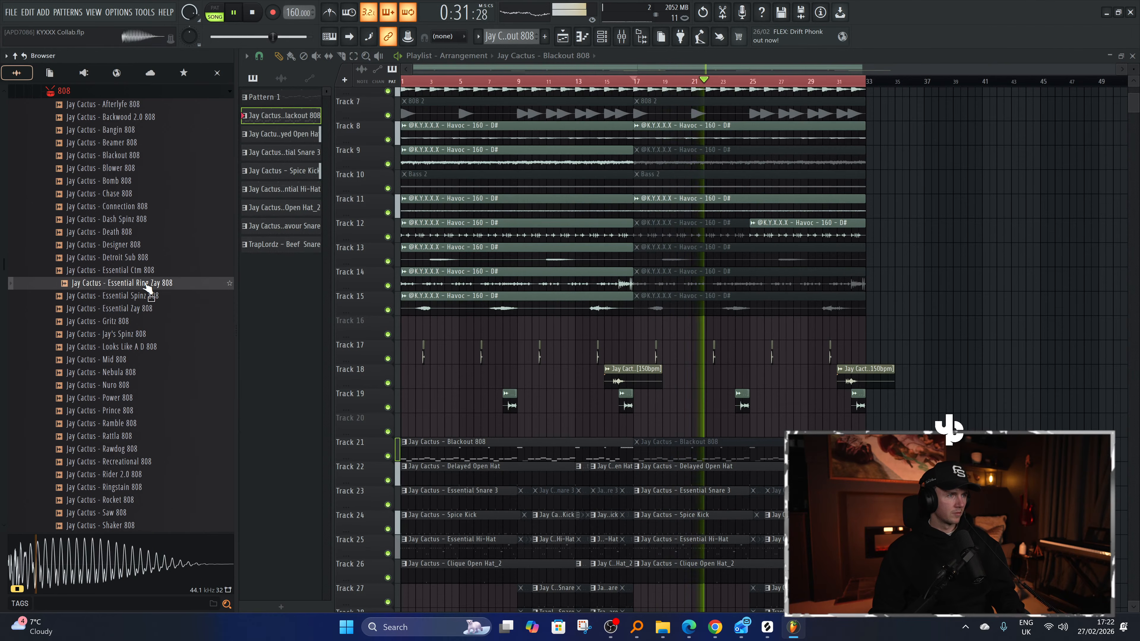
{"action": "left_click", "coordinate": [147, 310]}
{"action": "left_click", "coordinate": [148, 334]}
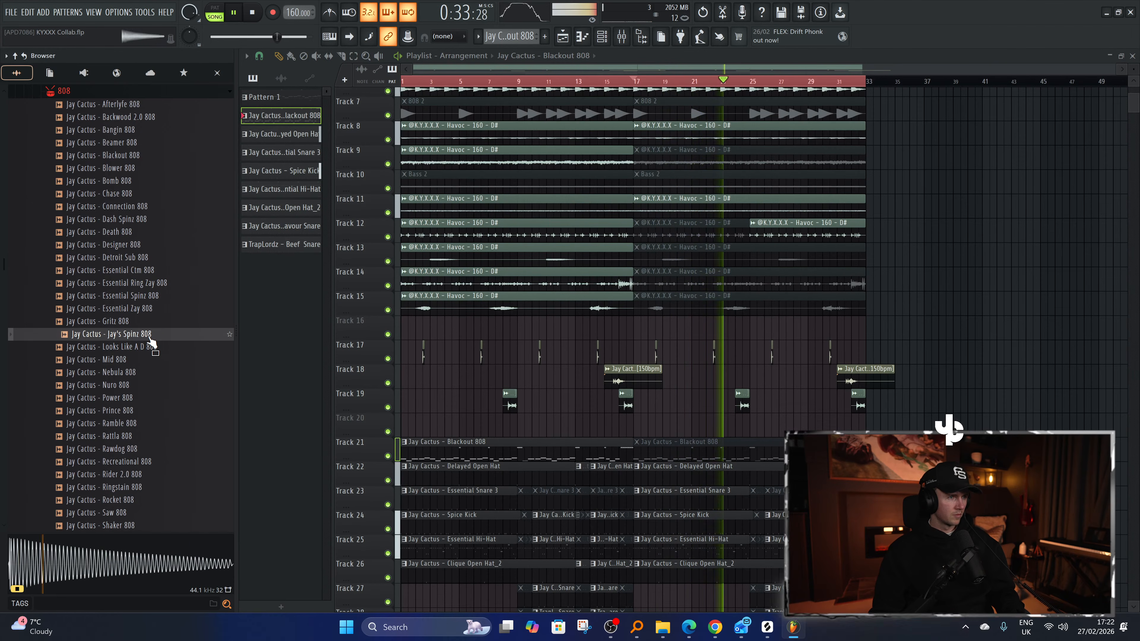
Add the Jay's Spinz 808 sample as a new channel below Beef Snare and rename it "808 2".
{"action": "left_click", "coordinate": [602, 37]}
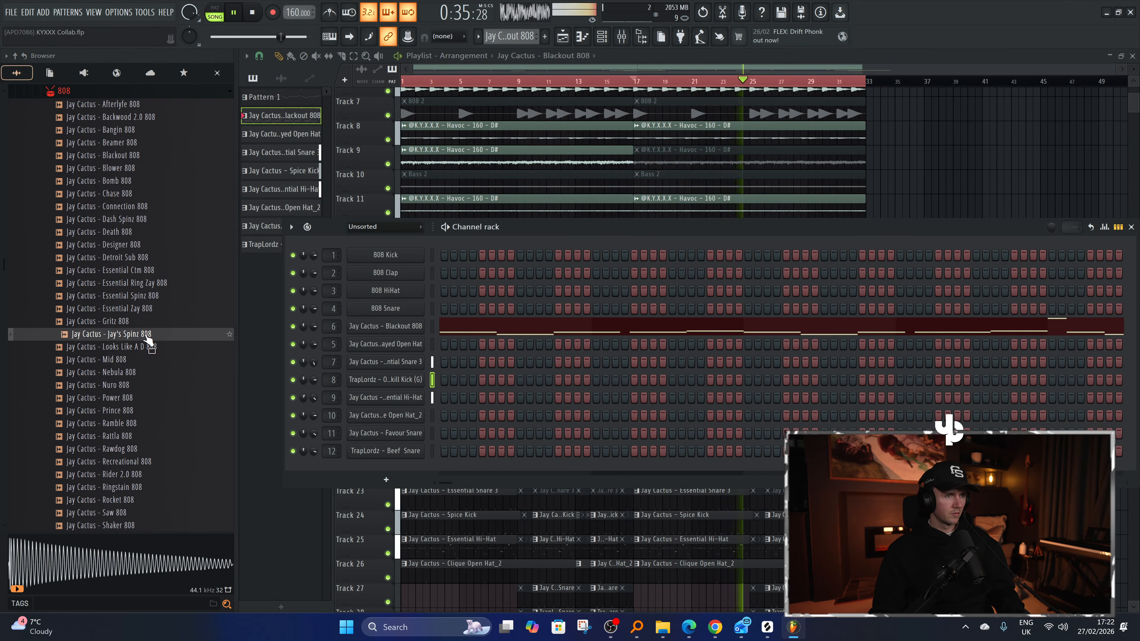
{"action": "left_click_drag", "start_coordinate": [285, 449], "coordinate": [385, 471]}
{"action": "right_click", "coordinate": [394, 469]}
{"action": "left_click", "coordinate": [482, 525]}
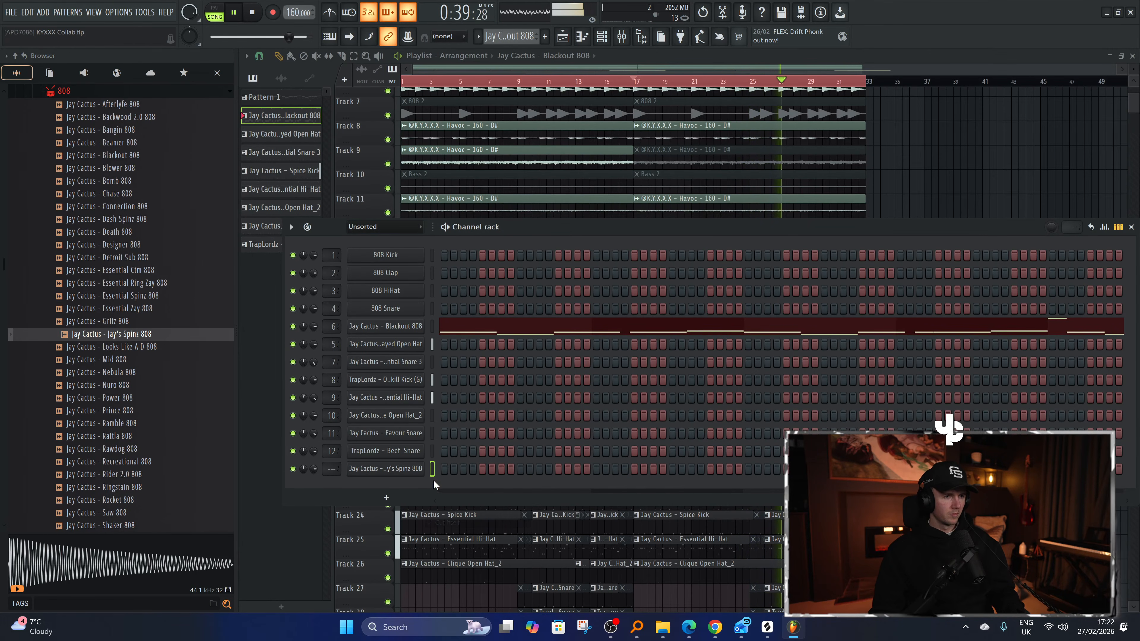
{"action": "right_click", "coordinate": [400, 475]}
{"action": "left_click", "coordinate": [467, 470]}
{"action": "key", "text": "Escape"}
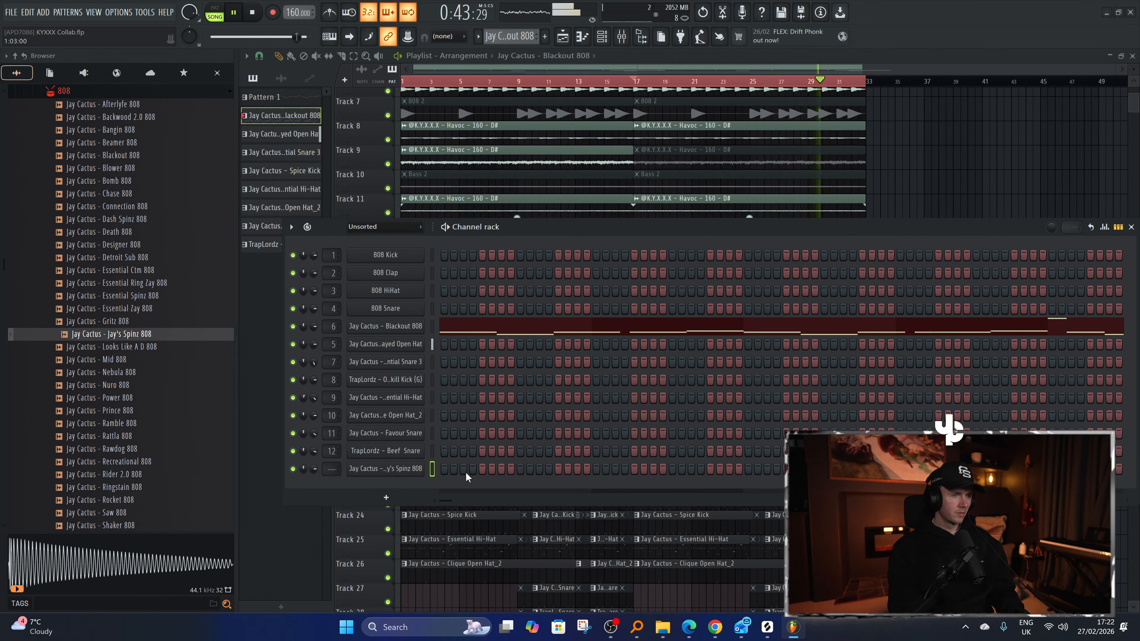
Check the Blackout 808 sampler's cut settings and set the 808 2 sampler's cut group to Cut 1, By 1.
{"action": "left_click", "coordinate": [391, 332]}
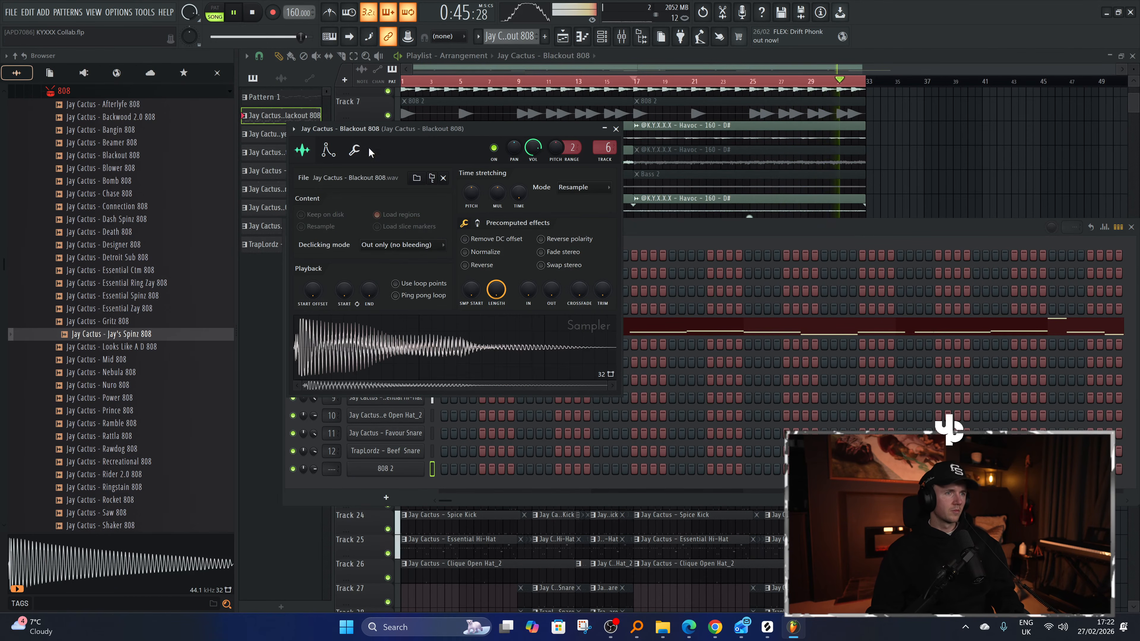
{"action": "left_click", "coordinate": [354, 151]}
{"action": "left_click", "coordinate": [615, 129]}
{"action": "left_click", "coordinate": [385, 468]}
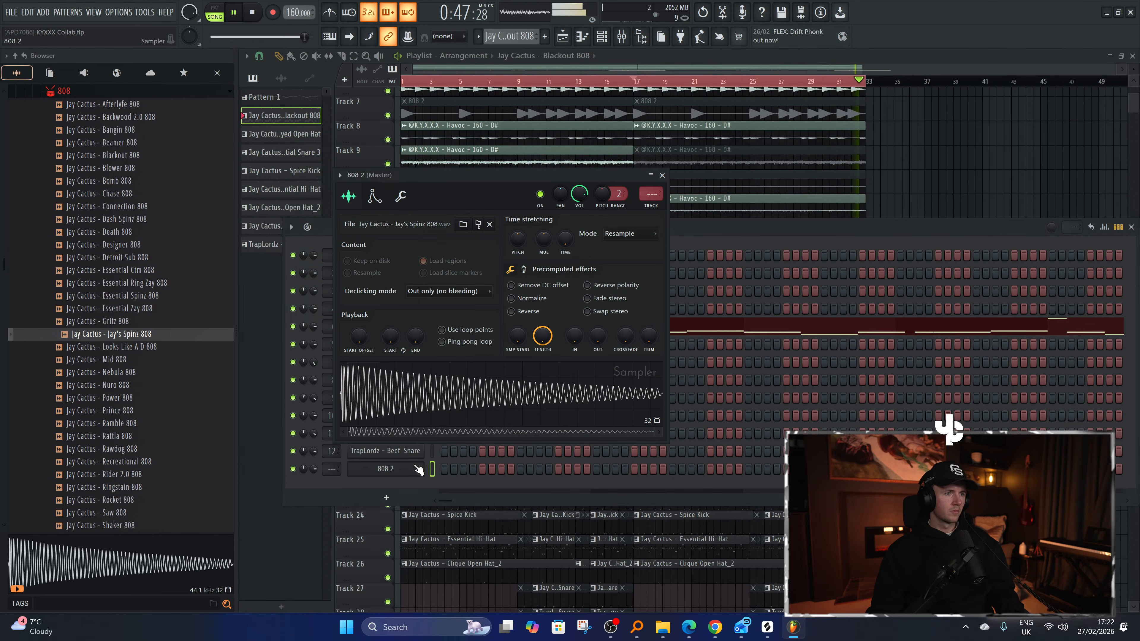
{"action": "left_click", "coordinate": [400, 196]}
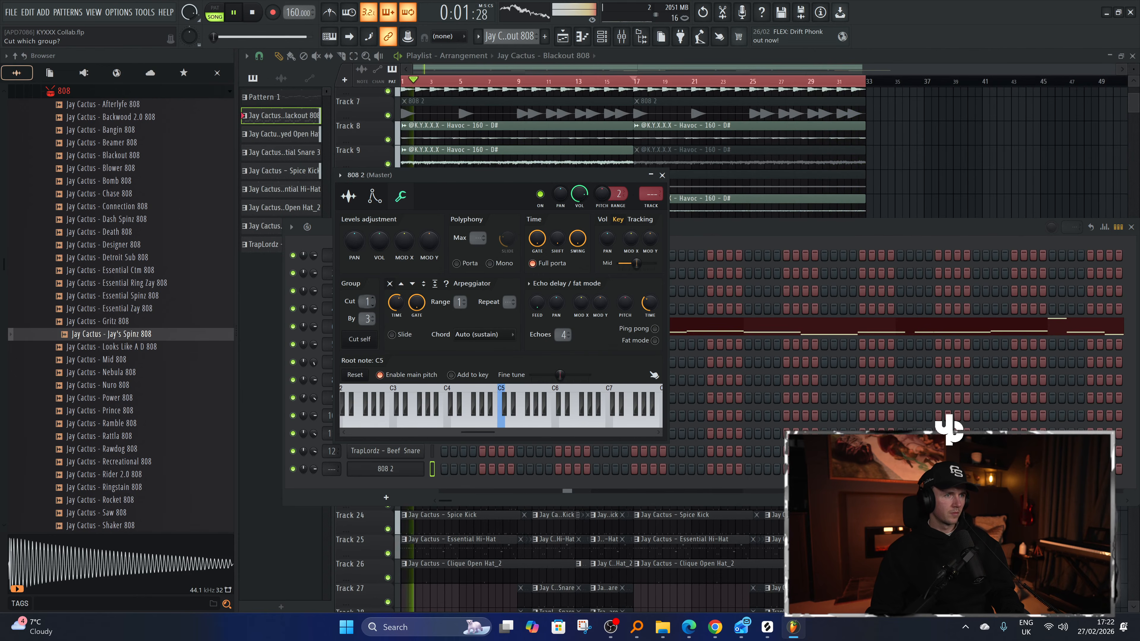
{"action": "left_click_drag", "start_coordinate": [367, 319], "coordinate": [367, 330]}
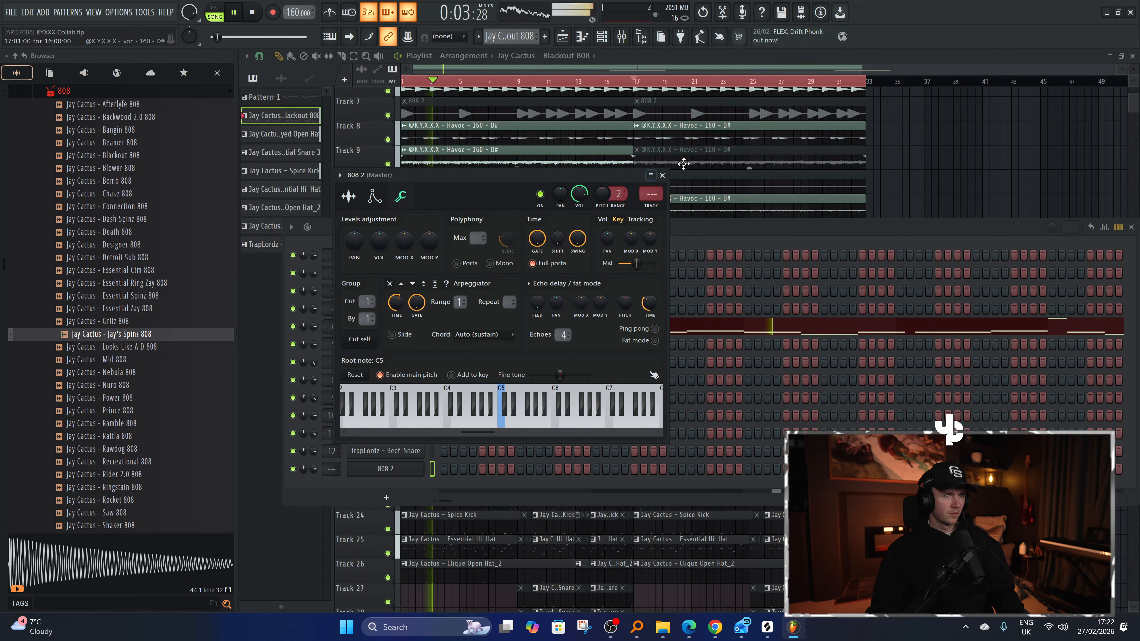
{"action": "left_click", "coordinate": [661, 176]}
Set the Playlist time selection to bars 17 to 33 and restart playback from there.
{"action": "key", "text": "F6"}
{"action": "left_click_drag", "start_coordinate": [1133, 69], "coordinate": [1134, 81]}
{"action": "left_click_drag", "start_coordinate": [511, 87], "coordinate": [649, 88]}
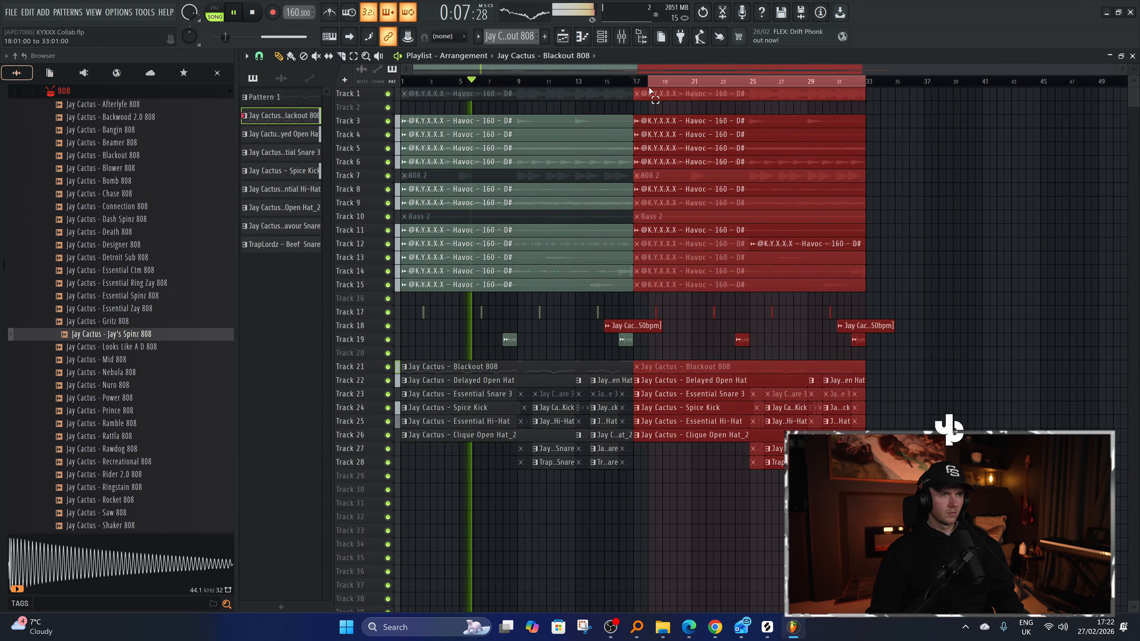
{"action": "key", "text": "space"}
Create a new pattern named "808 2".
{"action": "key", "text": "F6"}
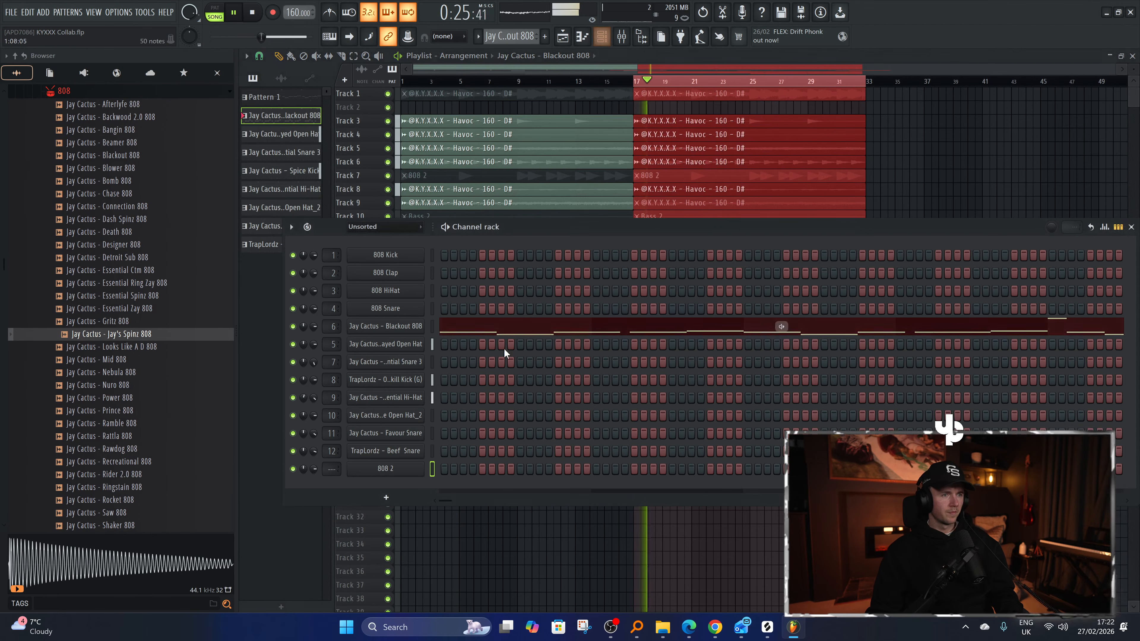
{"action": "left_click", "coordinate": [431, 328]}
{"action": "left_click", "coordinate": [544, 36]}
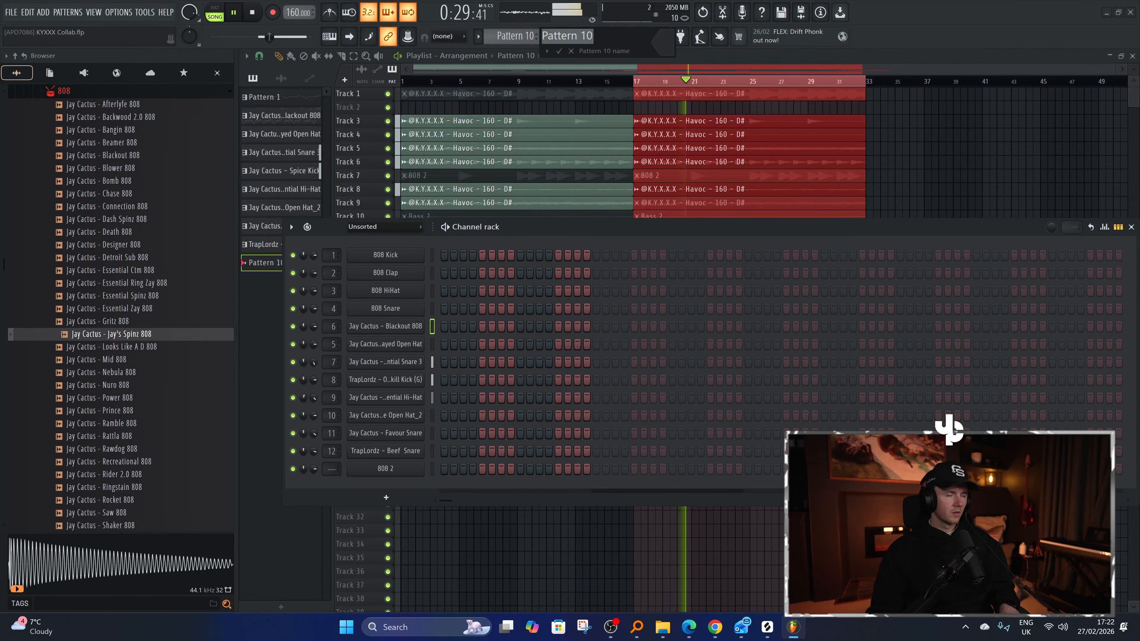
{"action": "type", "text": "808 2"}
{"action": "key", "text": "Return"}
Place the 808 2 pattern on Track 30 from bar 17 to bar 33 and mute the Spice Kick track.
{"action": "left_click", "coordinate": [1033, 163]}
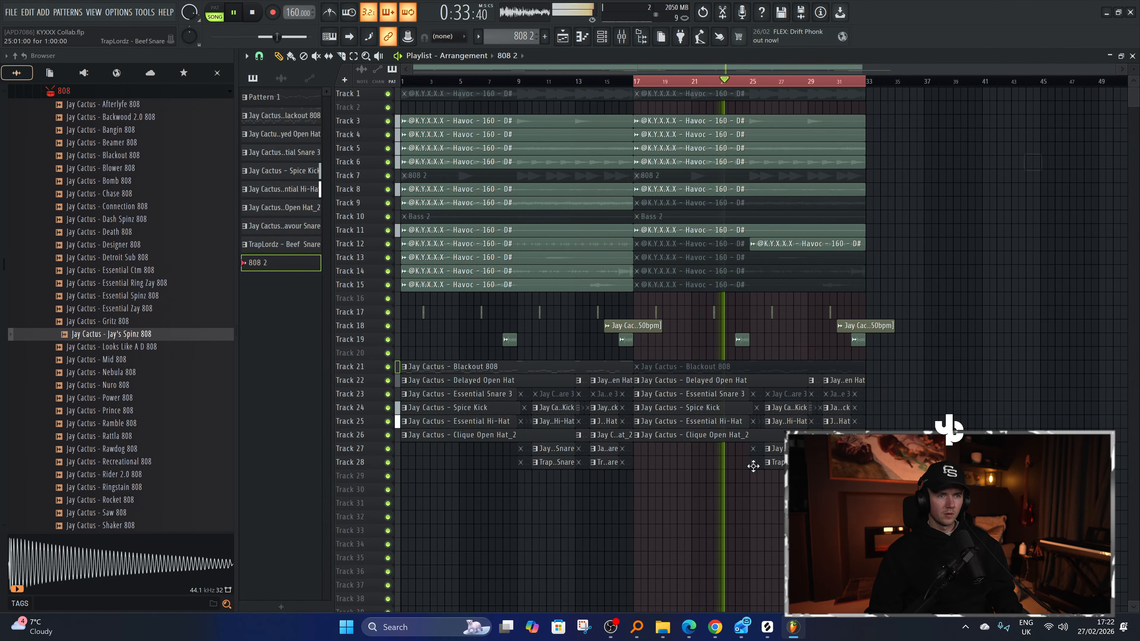
{"action": "left_click", "coordinate": [642, 489]}
{"action": "left_click_drag", "start_coordinate": [647, 489], "coordinate": [864, 489]}
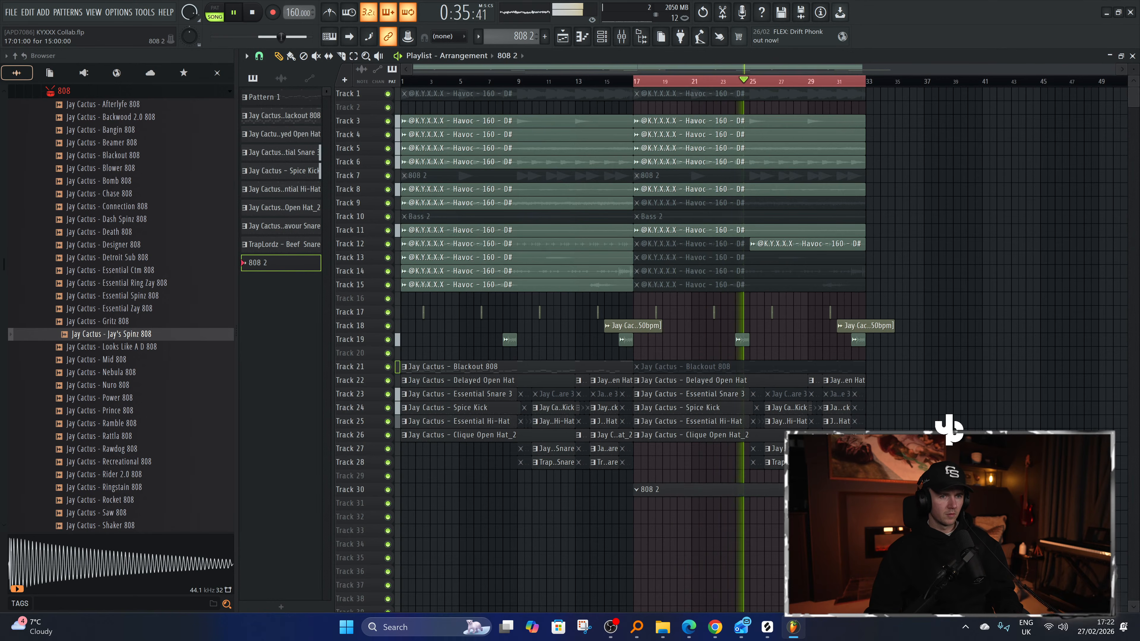
{"action": "scroll", "coordinate": [863, 490], "scroll_direction": "up", "scroll_amount": 2}
{"action": "scroll", "coordinate": [720, 406], "scroll_direction": "up", "scroll_amount": 1}
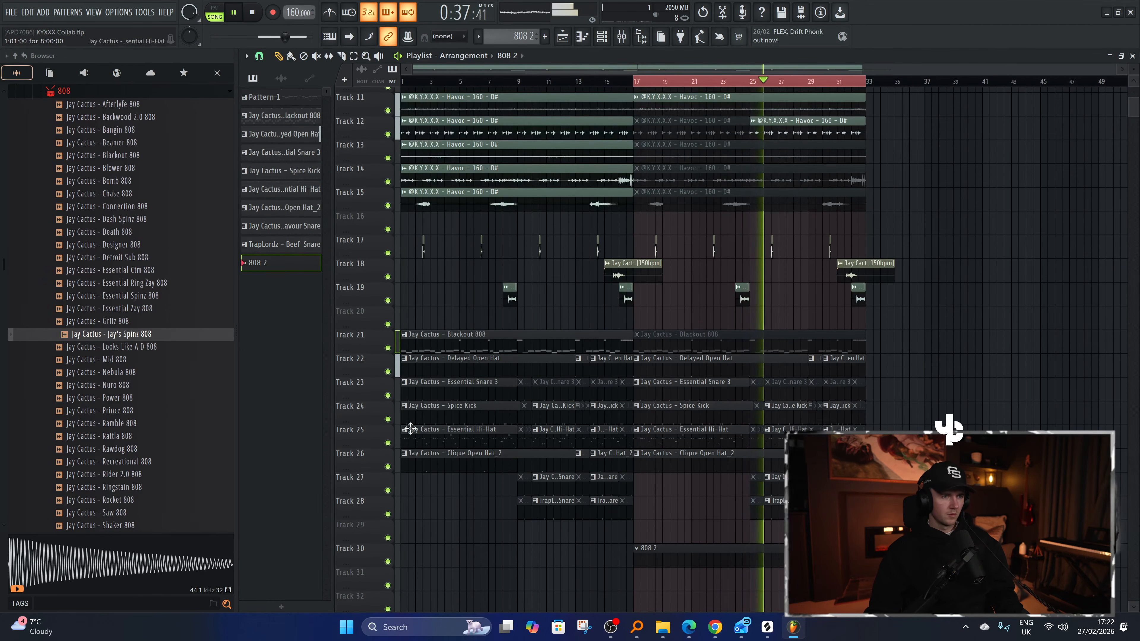
{"action": "left_click", "coordinate": [387, 419]}
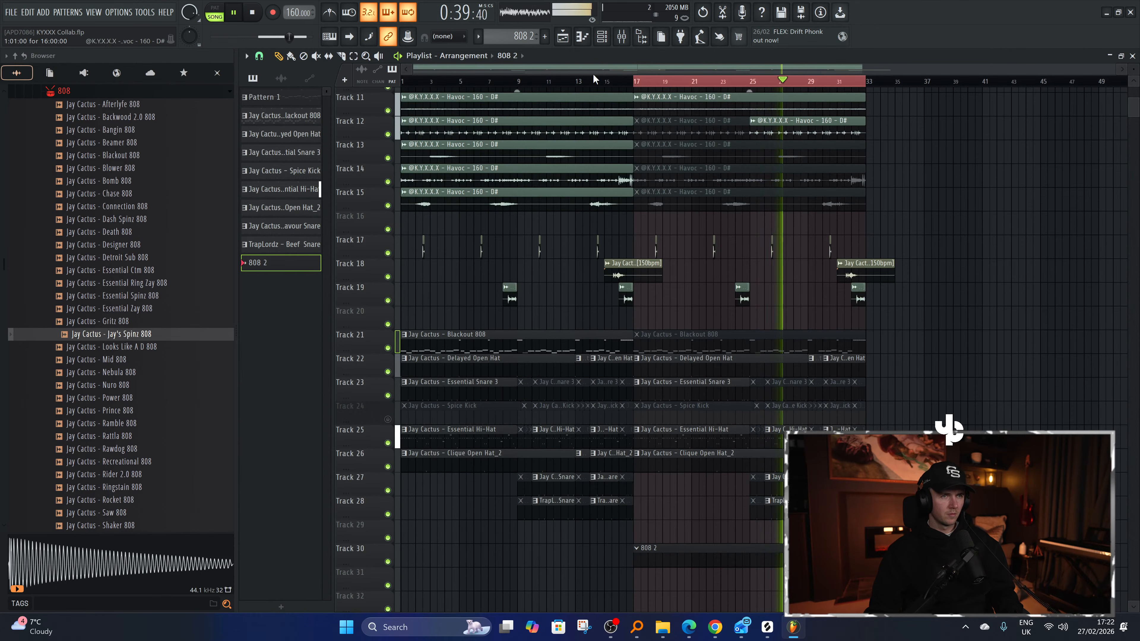
Enter 808 2 notes in the piano roll: D#5 at the starts of bars 1, 3 and 5, and E5 midway through bar 4.
{"action": "left_click", "coordinate": [610, 40]}
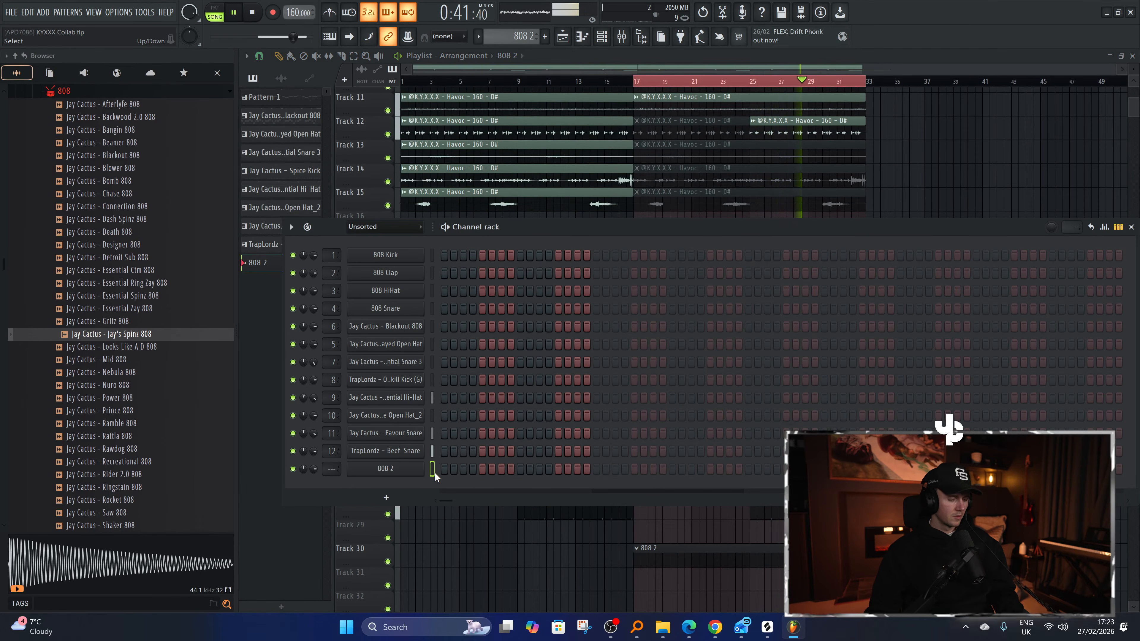
{"action": "key", "text": "F7"}
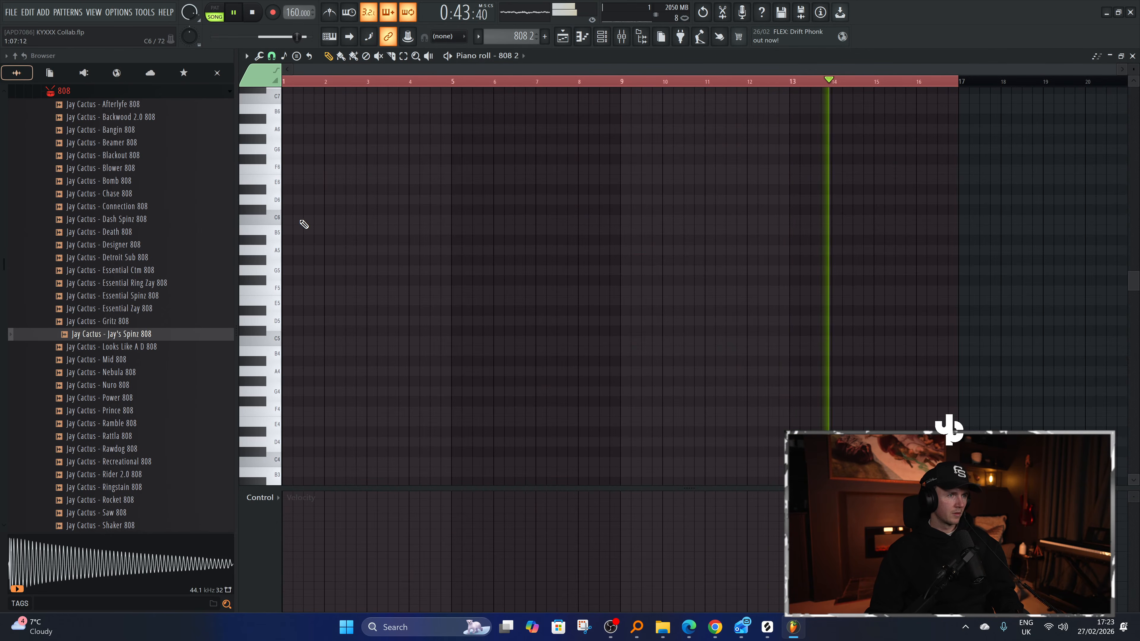
{"action": "left_click", "coordinate": [564, 39]}
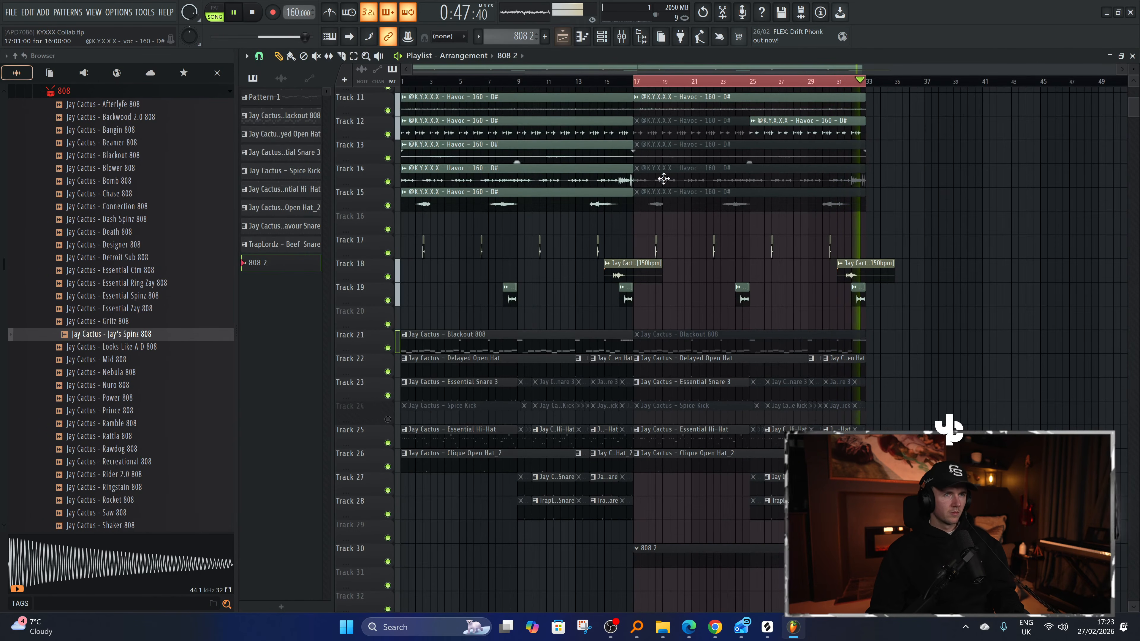
{"action": "key", "text": "F7"}
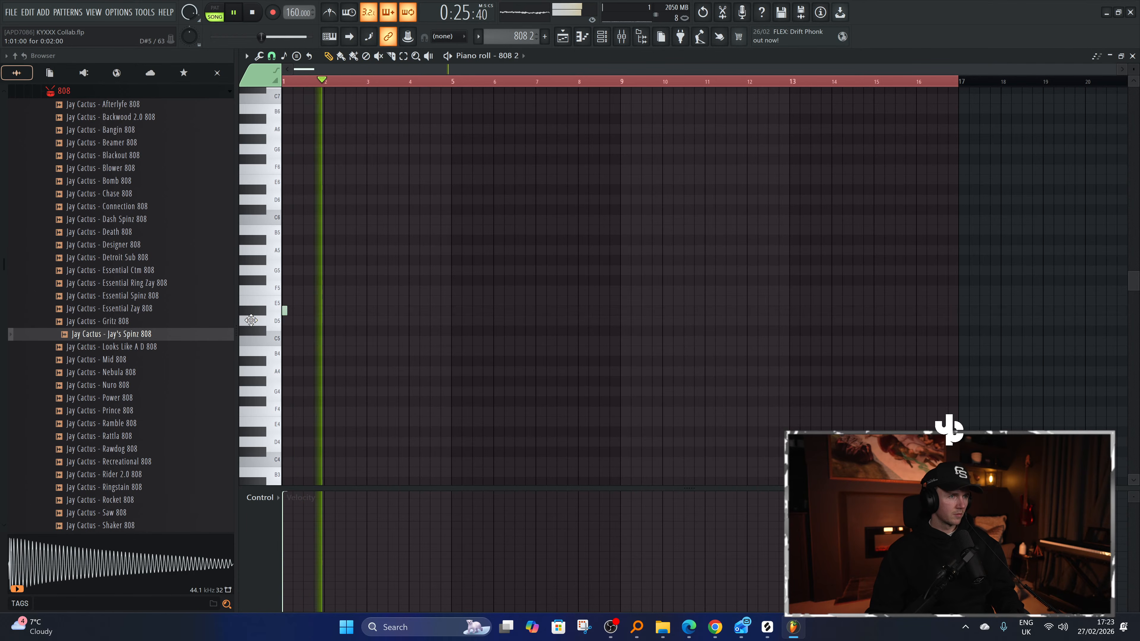
{"action": "key", "text": "space"}
{"action": "key", "text": "space"}
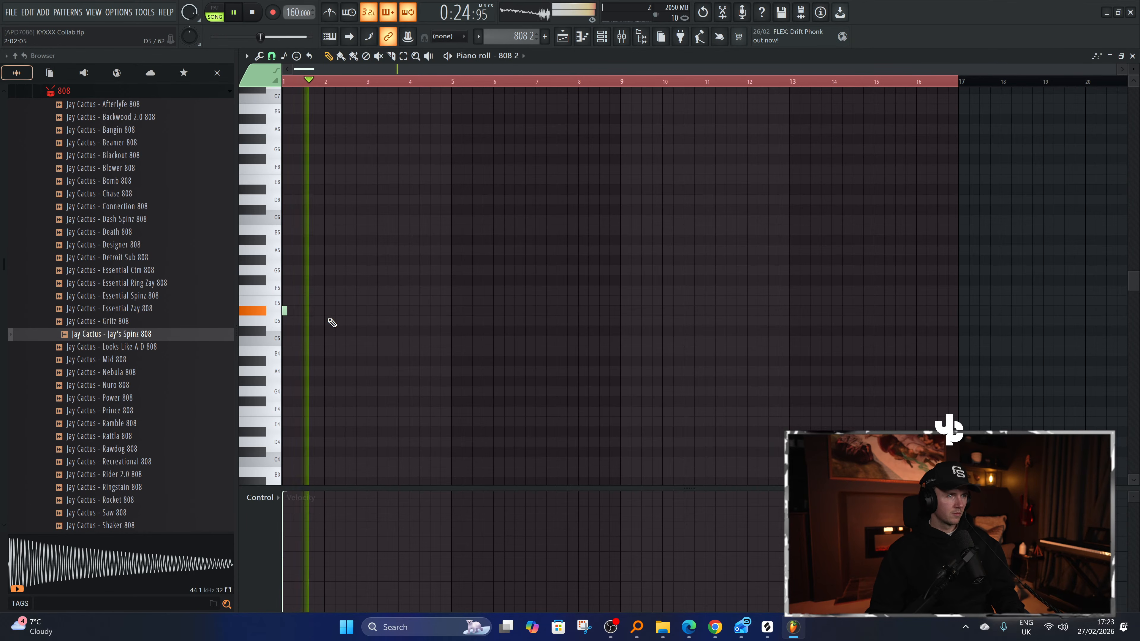
{"action": "left_click", "coordinate": [369, 310]}
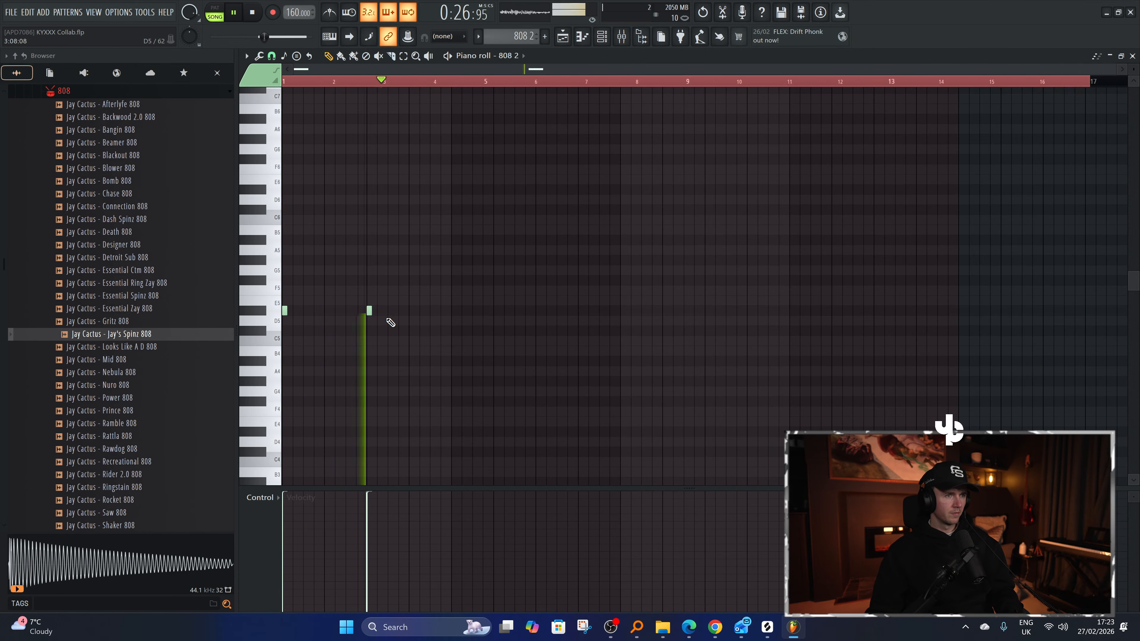
{"action": "left_click", "coordinate": [707, 301]}
{"action": "left_click", "coordinate": [768, 310]}
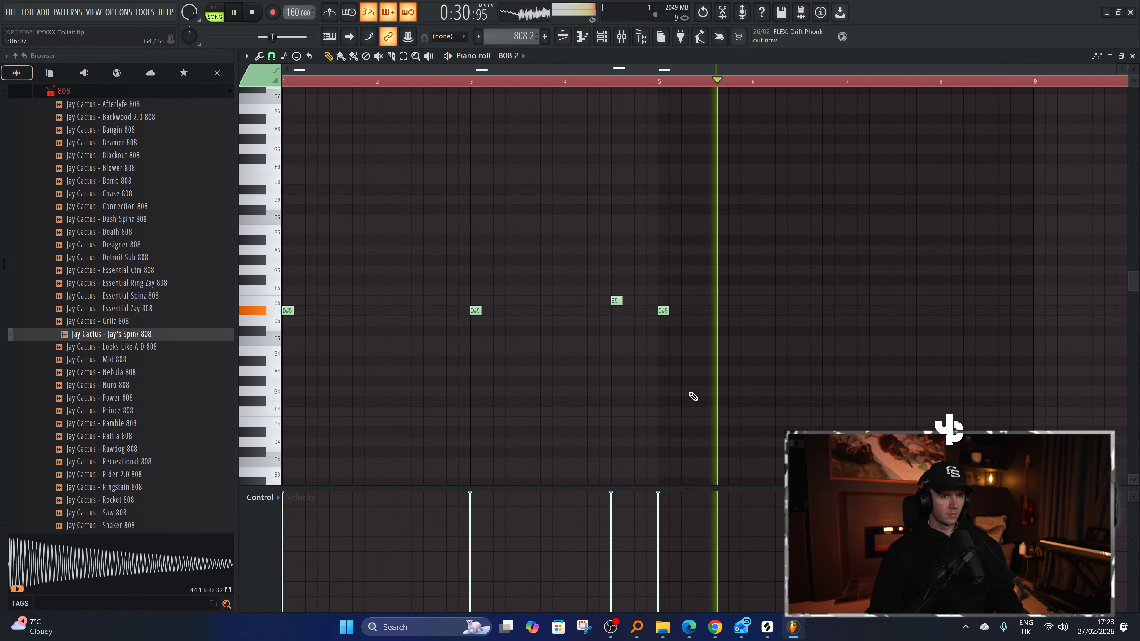
Add three D#5 notes across bar 7, try an E5 note in bar 8, and remove that E5.
{"action": "left_click", "coordinate": [850, 310]}
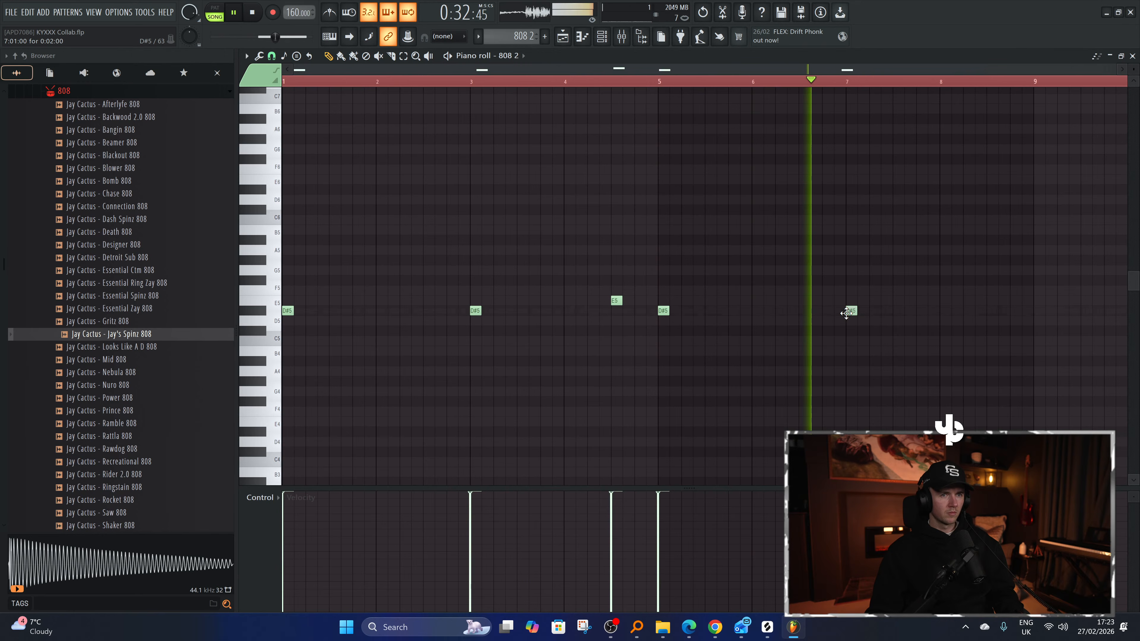
{"action": "left_click", "coordinate": [887, 311]}
{"action": "left_click", "coordinate": [921, 310]}
{"action": "left_click", "coordinate": [968, 300]}
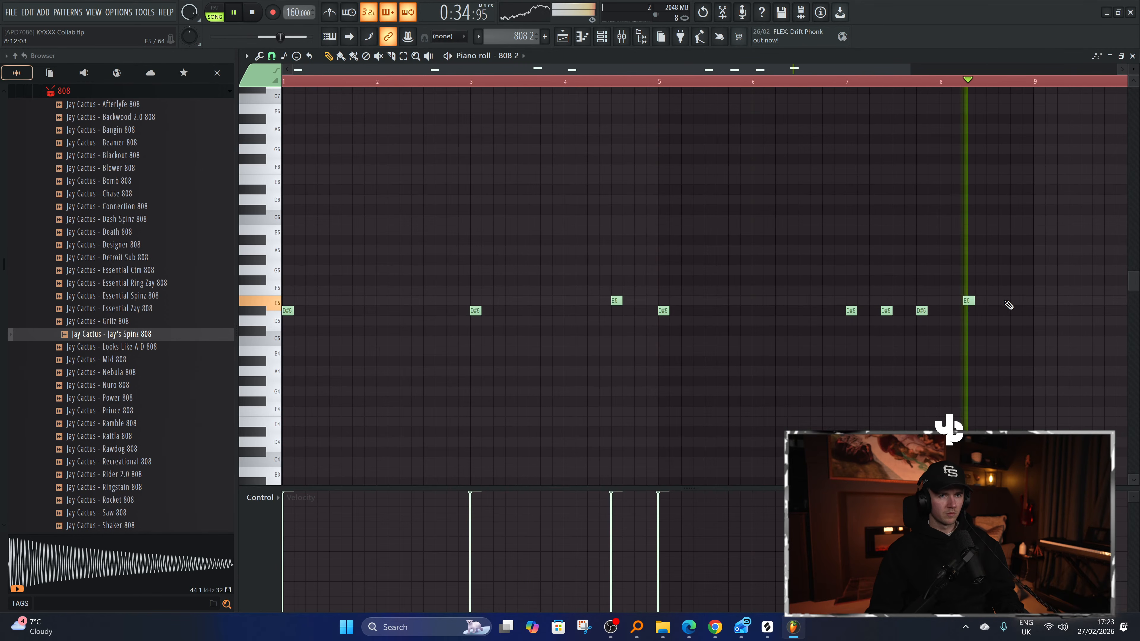
{"action": "right_click", "coordinate": [968, 302]}
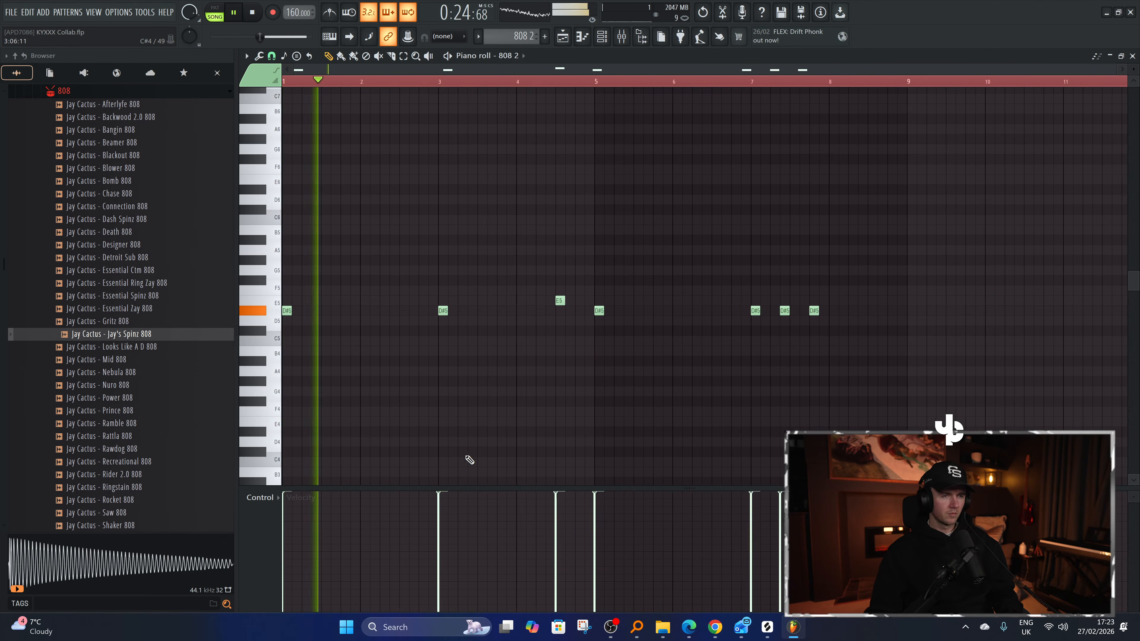
Raise the 808 2 sampler's boost, adjust its EQ balance, and set its quick fade-out to 21%.
{"action": "key", "text": "F6"}
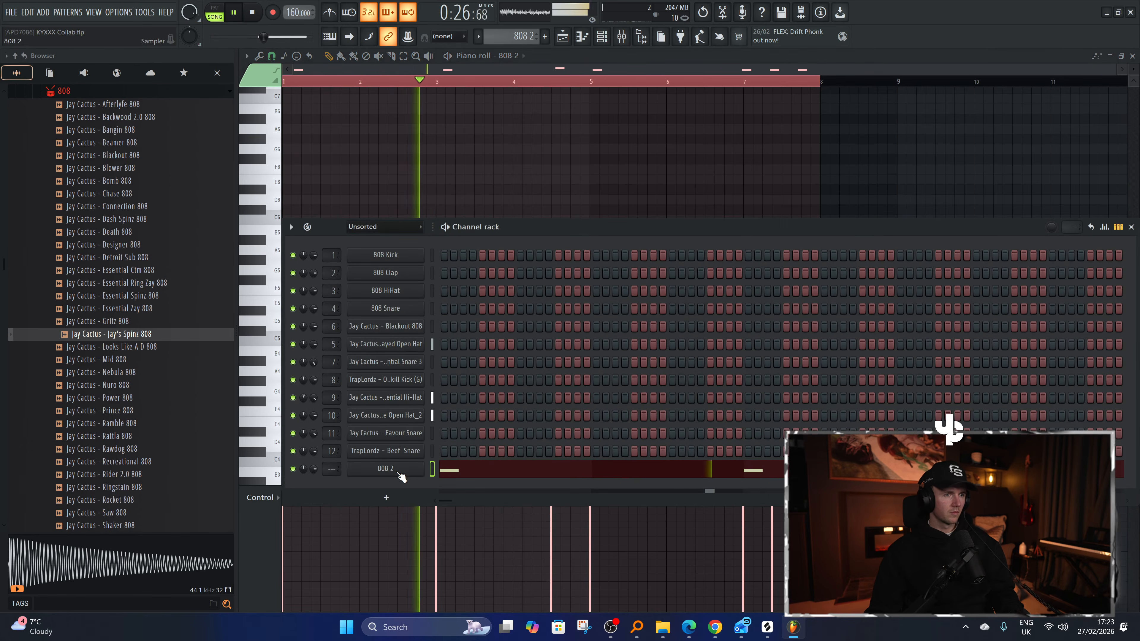
{"action": "left_click", "coordinate": [386, 469]}
{"action": "left_click", "coordinate": [348, 197]}
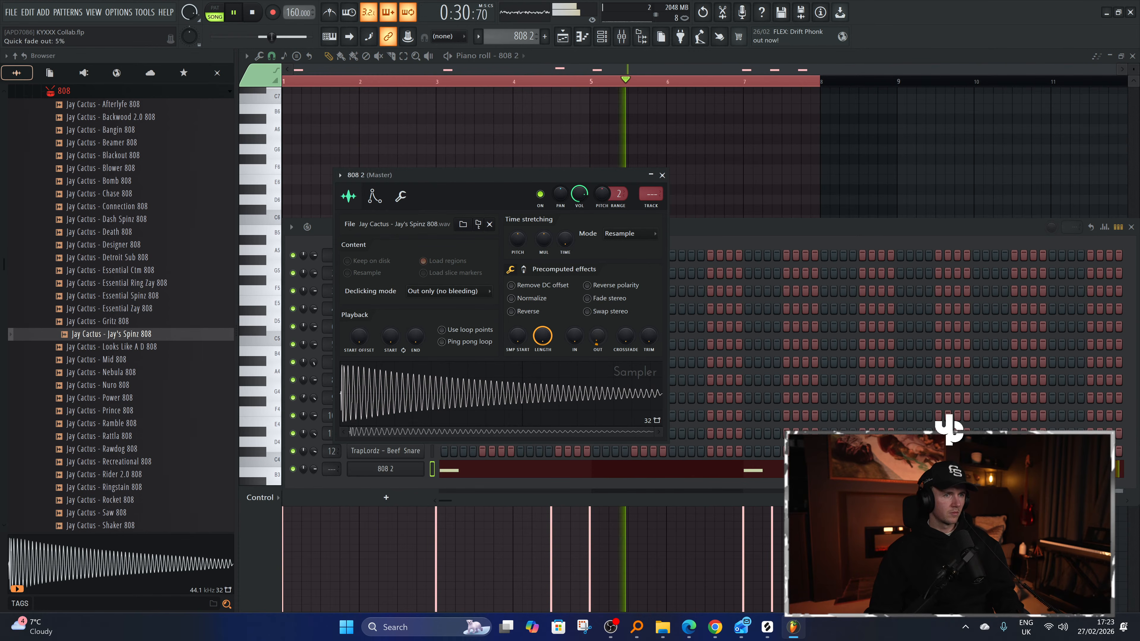
{"action": "left_click", "coordinate": [524, 269]}
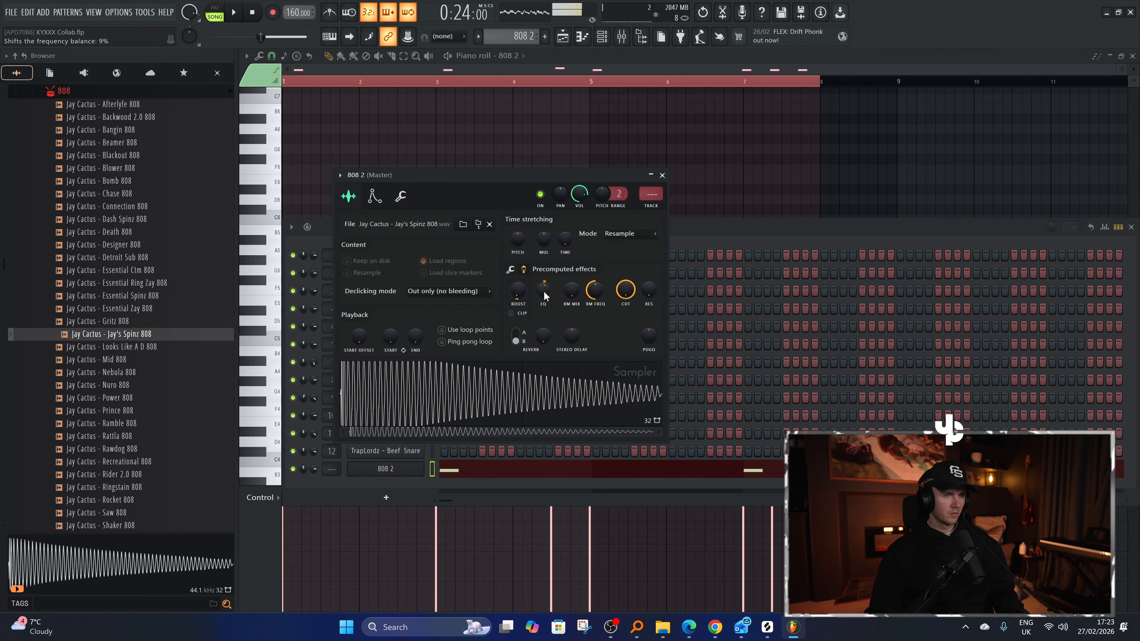
{"action": "left_click", "coordinate": [510, 270]}
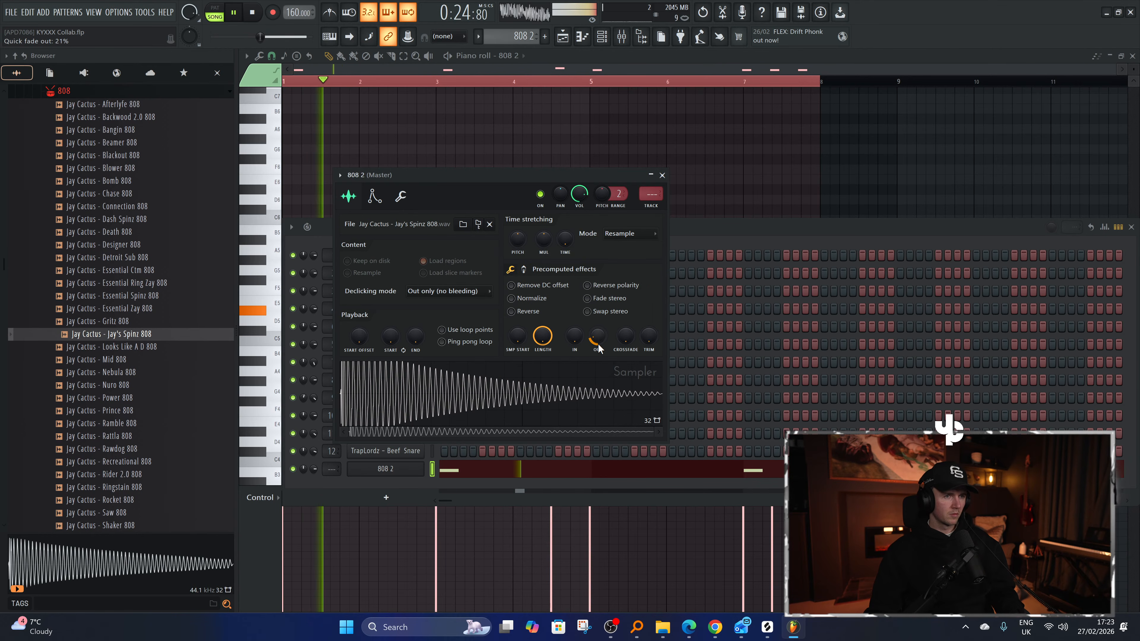
{"action": "left_click", "coordinate": [663, 175]}
Rework the 808 2 notes in bar 4: change the existing E5 into an earlier D#5 and add E5 after it.
{"action": "left_click", "coordinate": [626, 475]}
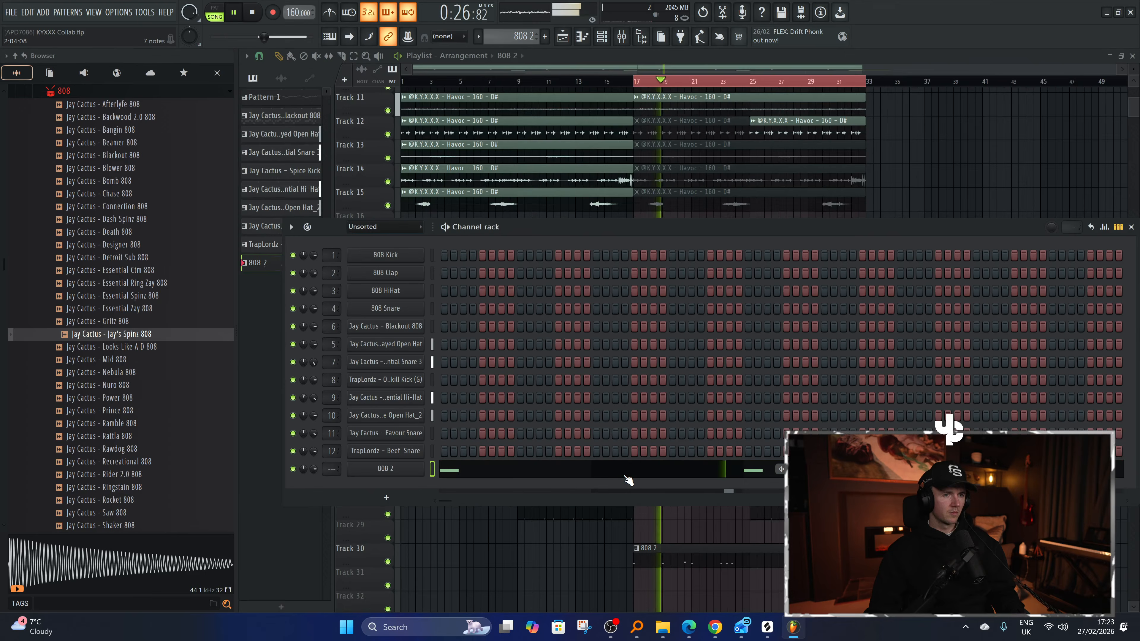
{"action": "left_click", "coordinate": [625, 475]}
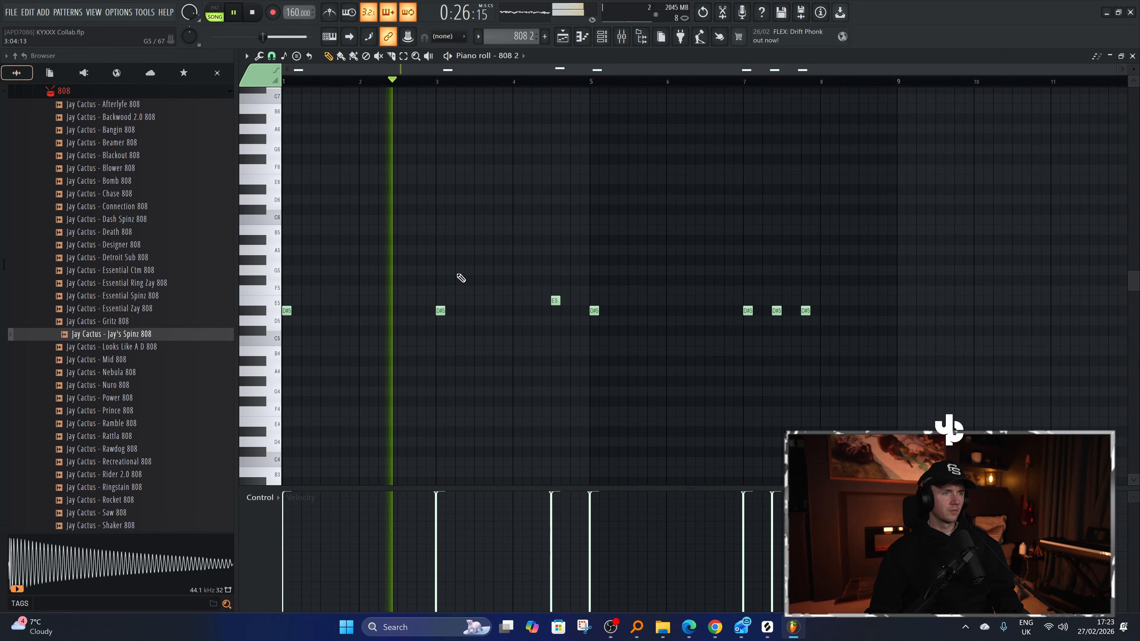
{"action": "scroll", "coordinate": [487, 324], "scroll_direction": "up", "scroll_amount": 1}
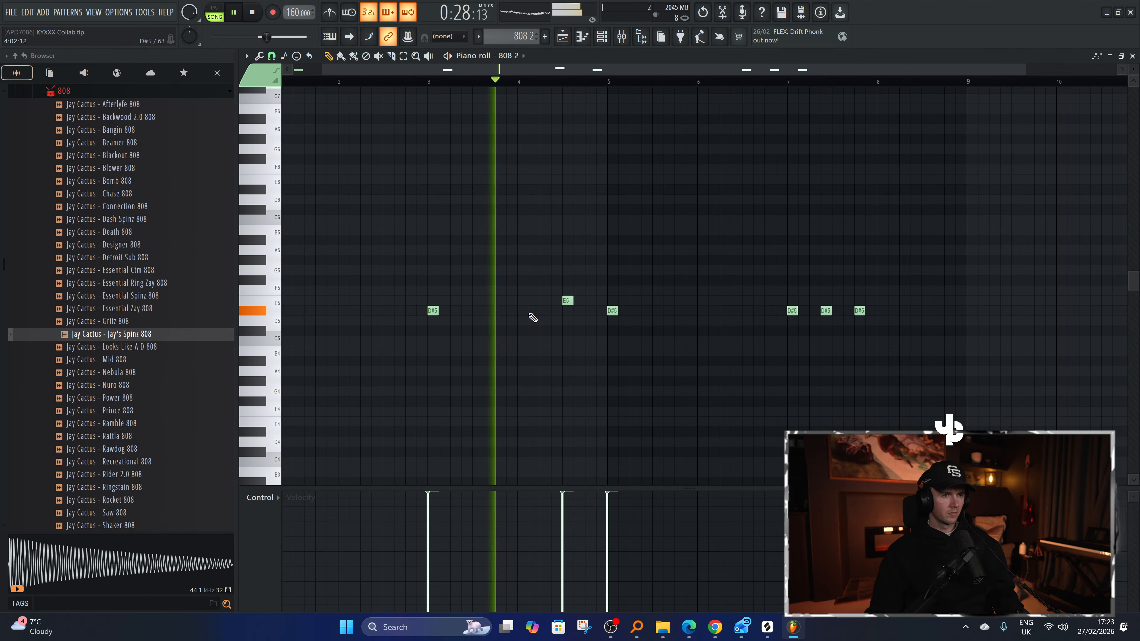
{"action": "left_click", "coordinate": [541, 311]}
{"action": "key", "text": "space"}
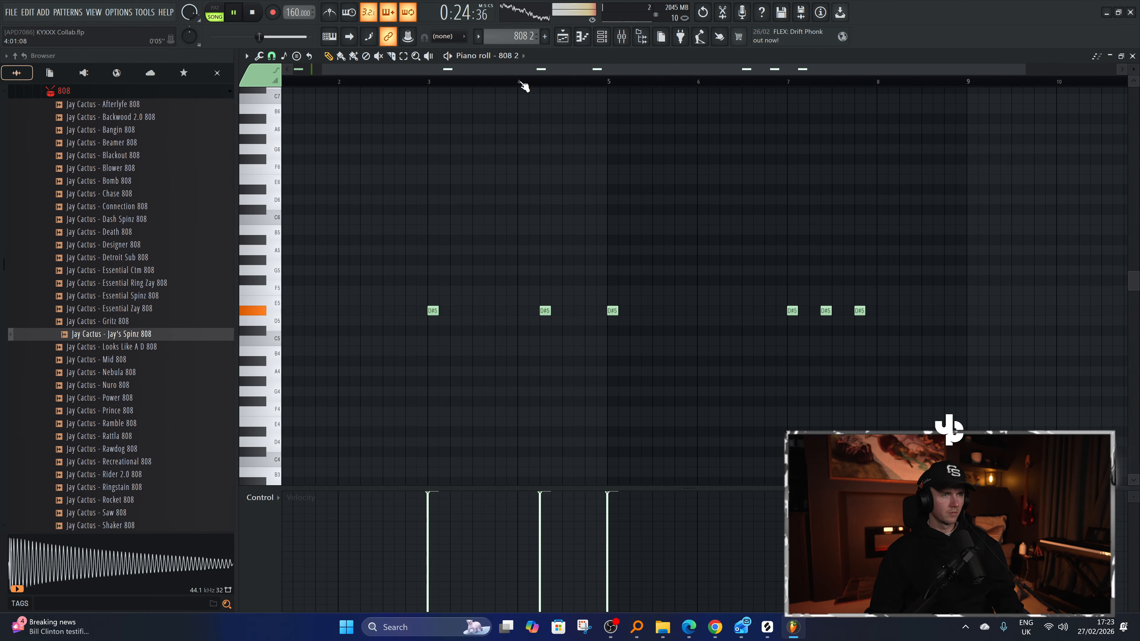
{"action": "left_click", "coordinate": [523, 83]}
{"action": "left_click", "coordinate": [576, 301]}
{"action": "scroll", "coordinate": [575, 369], "scroll_direction": "down", "scroll_amount": 1}
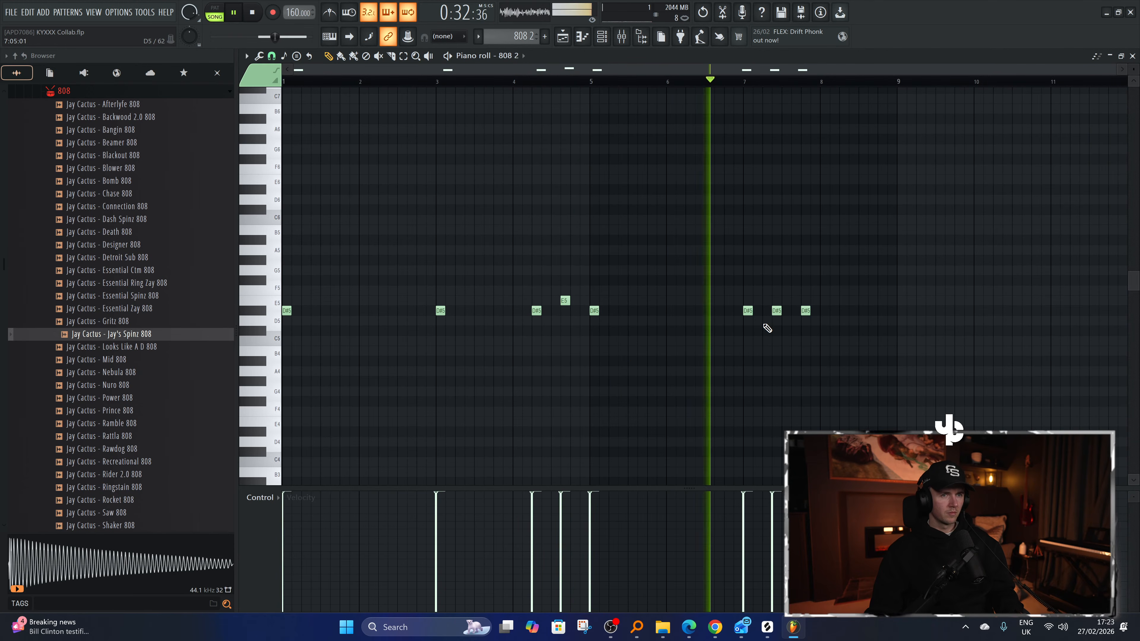
Add two 808 2 notes in bar 8: D#5 early in the bar and E5 past its middle.
{"action": "left_click", "coordinate": [844, 301]}
{"action": "left_click", "coordinate": [870, 301]}
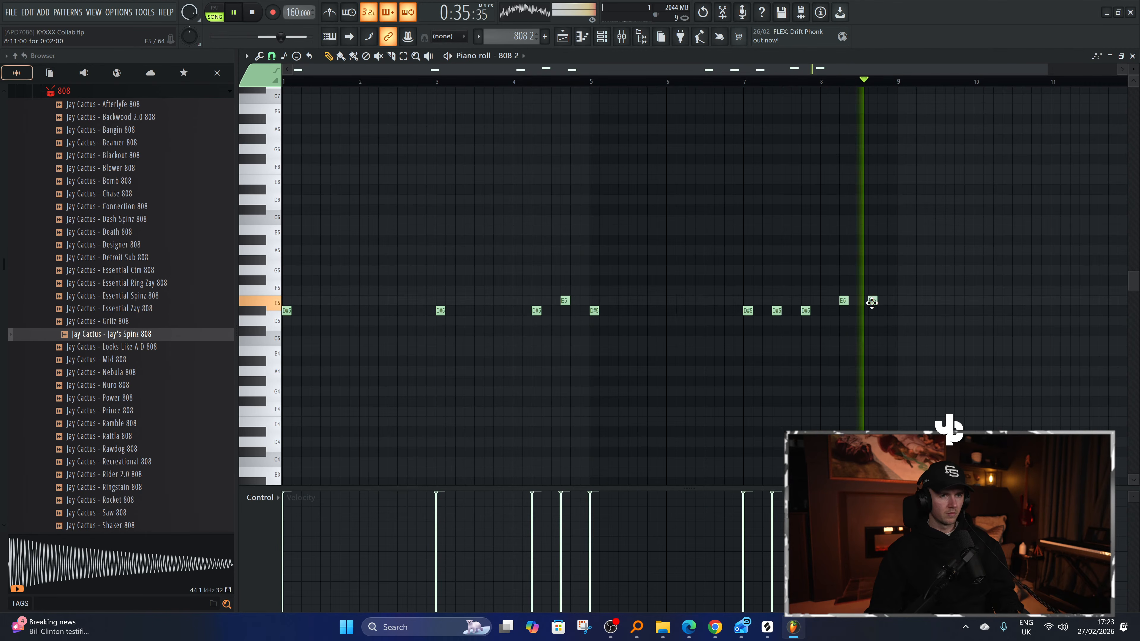
{"action": "left_click", "coordinate": [816, 83]}
{"action": "left_click", "coordinate": [815, 83]}
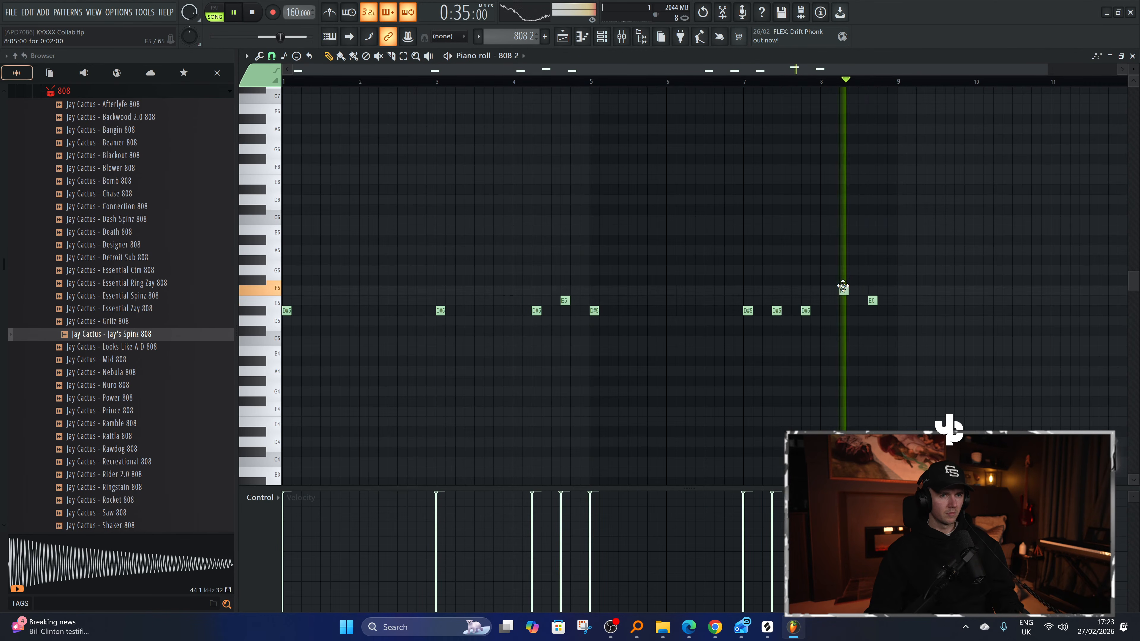
{"action": "key", "text": "ctrl+z"}
{"action": "left_click", "coordinate": [852, 311]}
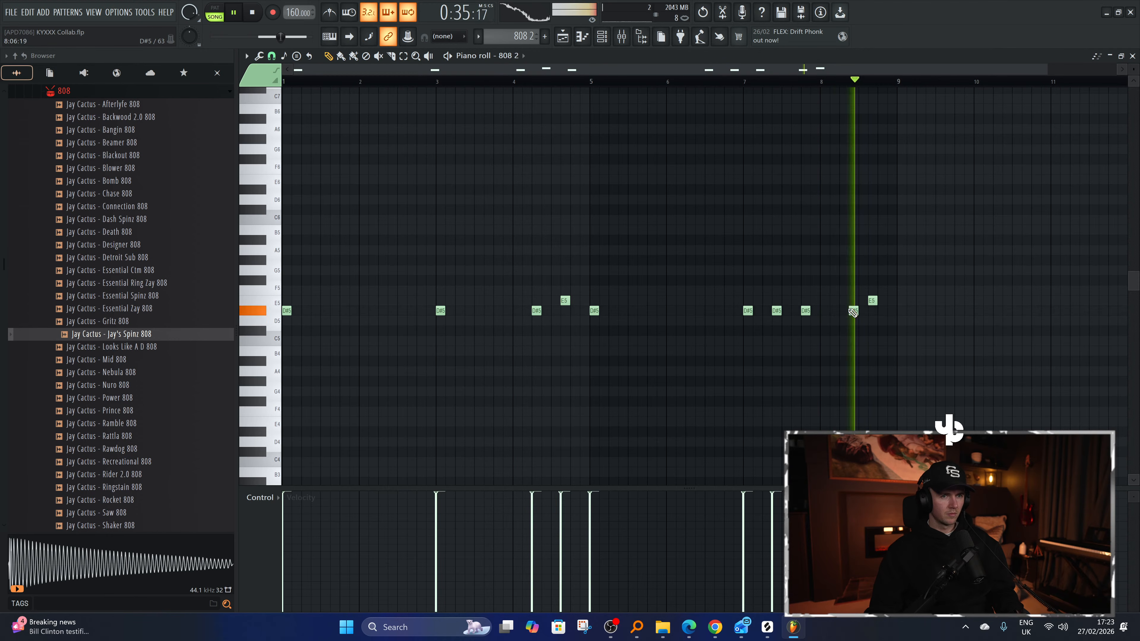
{"action": "scroll", "coordinate": [749, 417], "scroll_direction": "down", "scroll_amount": 1}
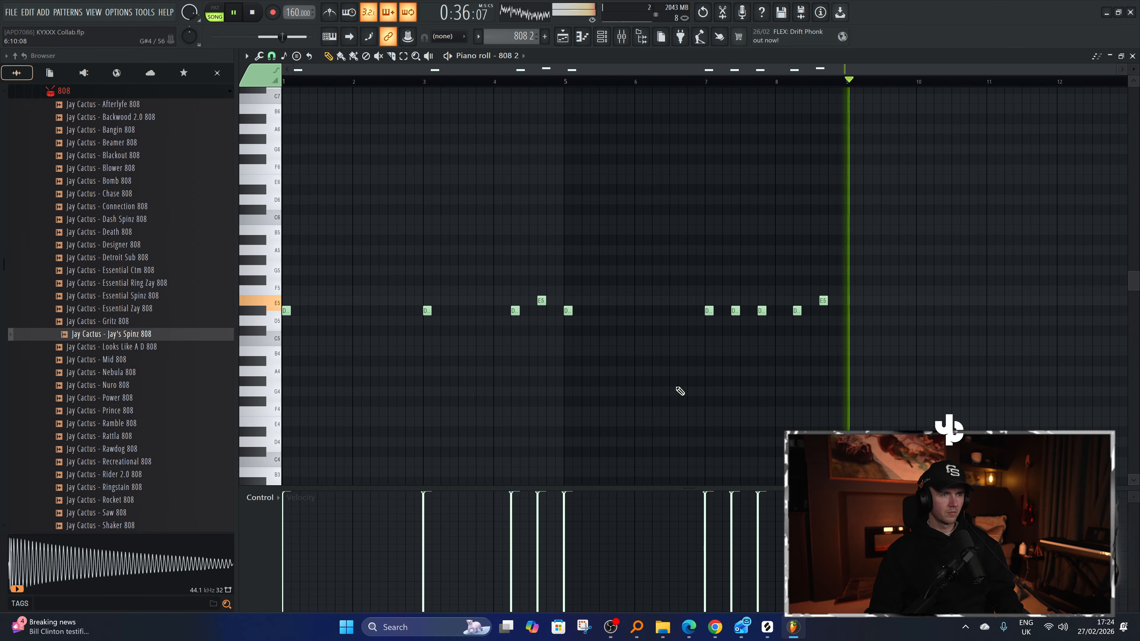
{"action": "key", "text": "space"}
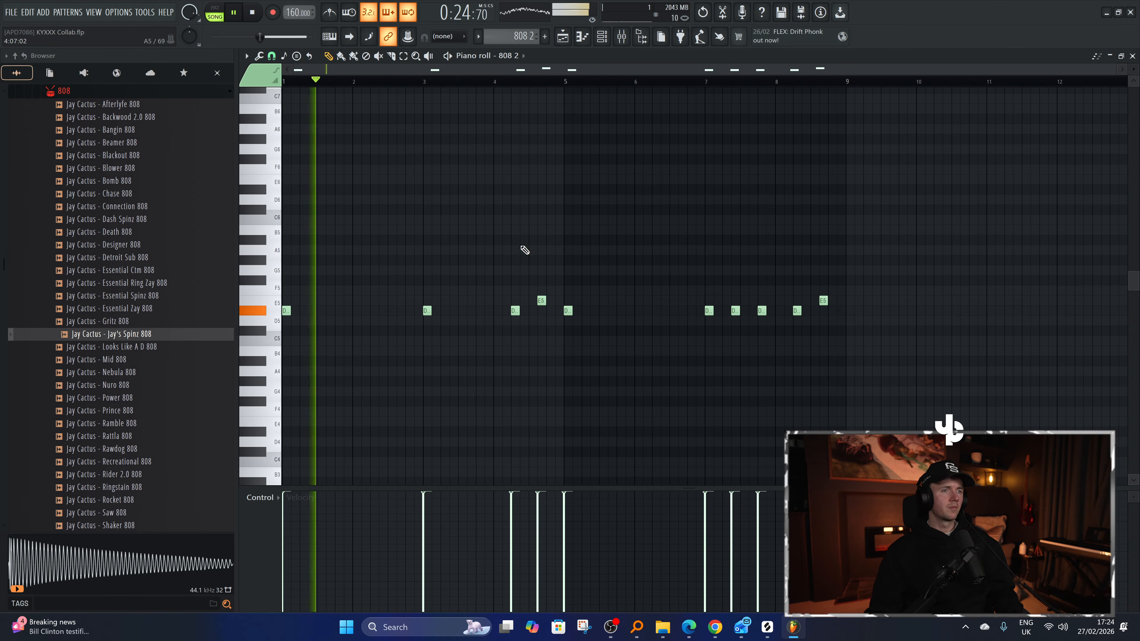
Load HalfTime into the first effect slot of the Essential Hi-Hat mixer track.
{"action": "key", "text": "F5"}
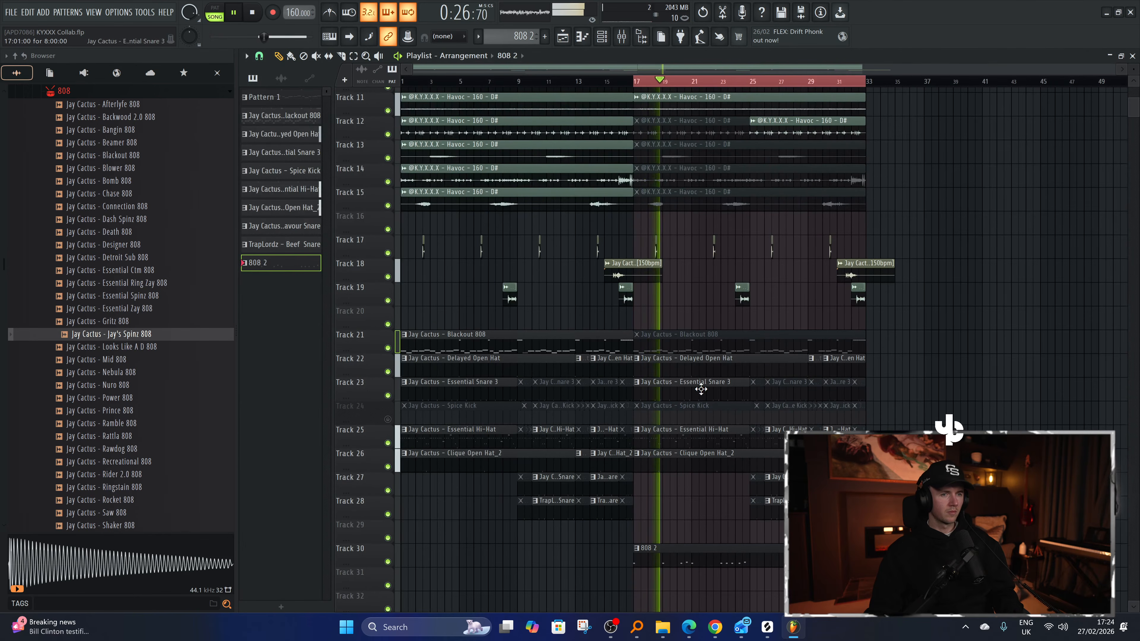
{"action": "left_click", "coordinate": [622, 37]}
{"action": "left_click", "coordinate": [514, 189]}
{"action": "left_click", "coordinate": [1074, 91]}
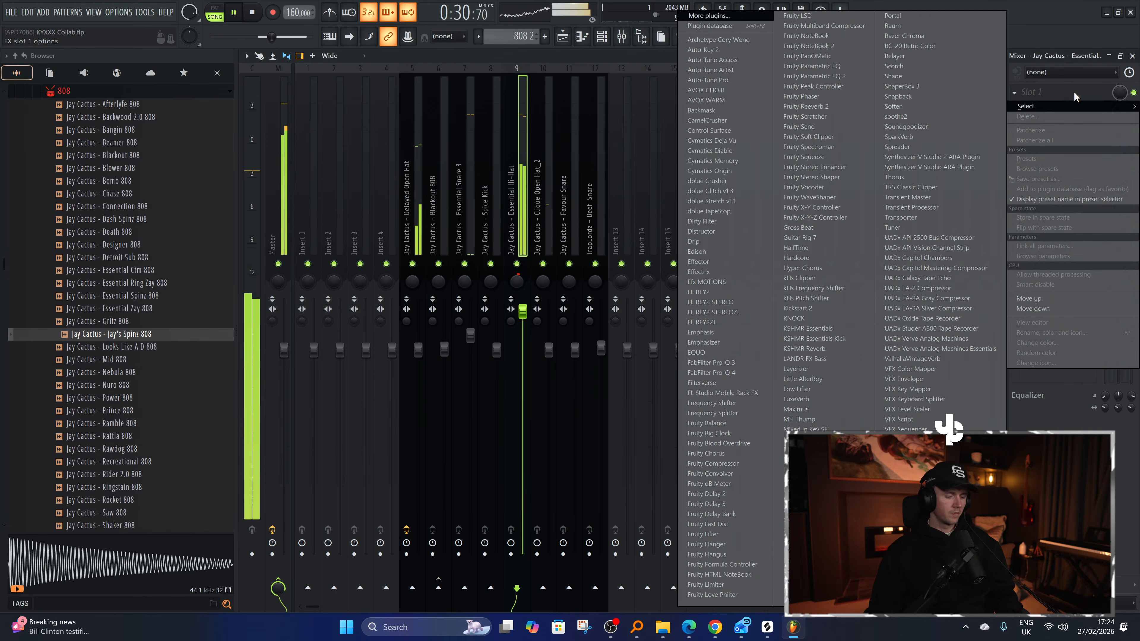
{"action": "left_click", "coordinate": [796, 248]}
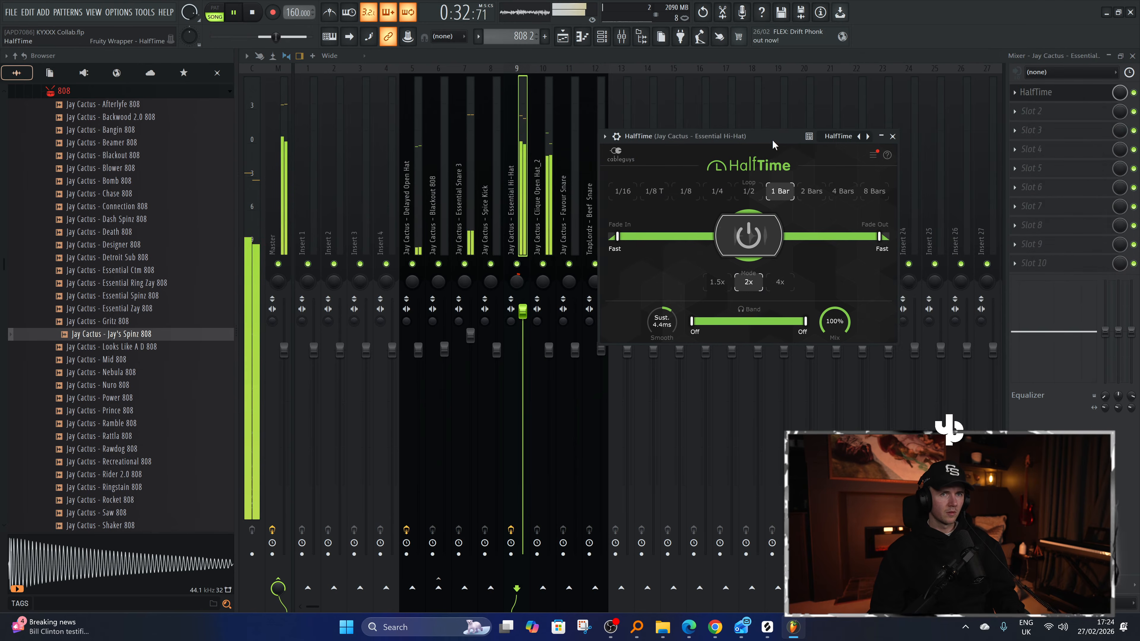
Try HalfTime loop lengths of 1/4 and 1/2, keep 1/4, and set Smooth to 10 ms.
{"action": "left_click", "coordinate": [724, 191]}
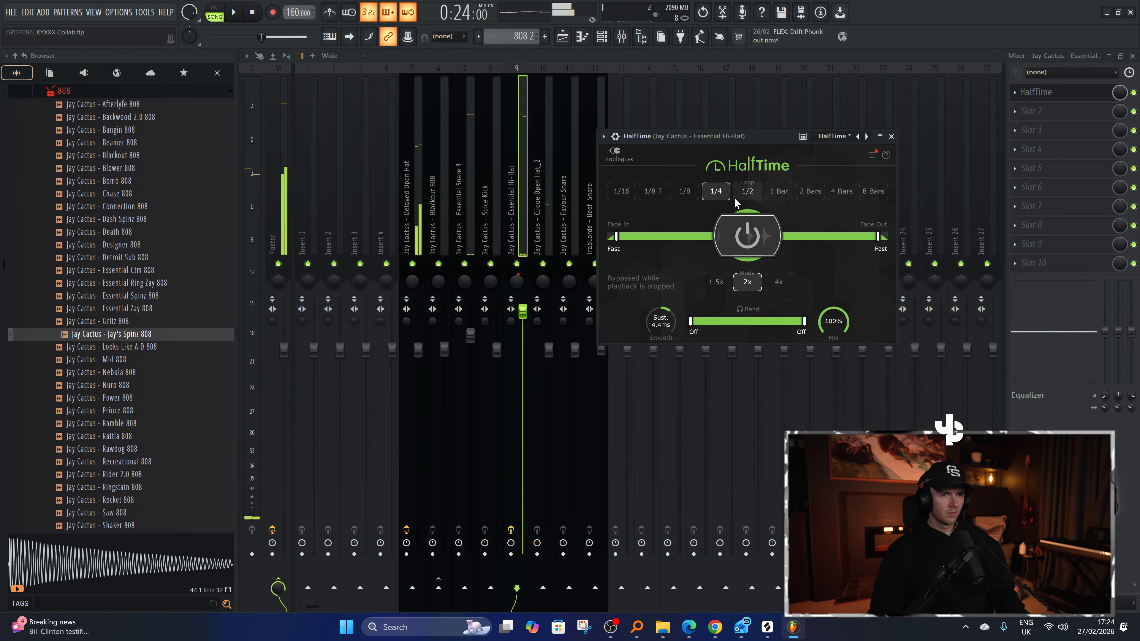
{"action": "key", "text": "space"}
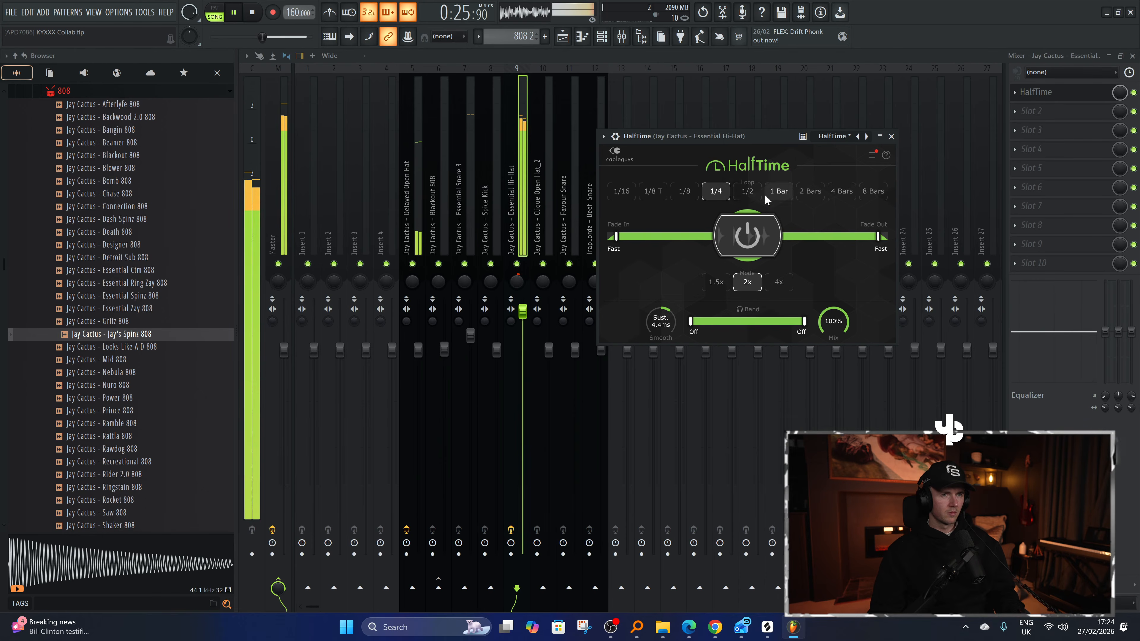
{"action": "left_click", "coordinate": [754, 192]}
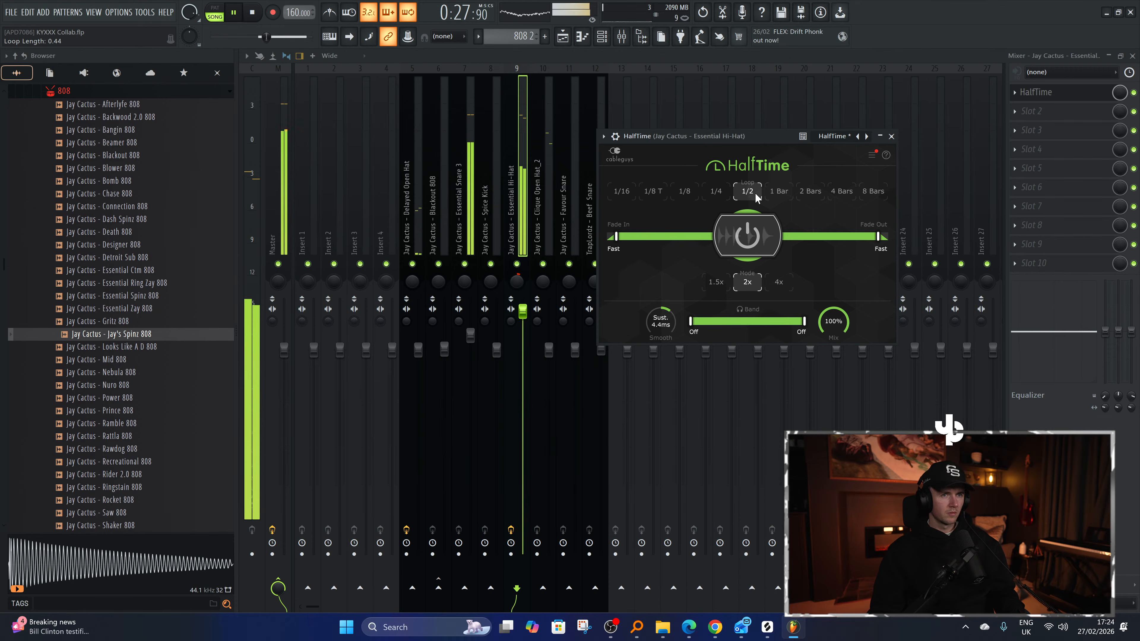
{"action": "left_click", "coordinate": [723, 192]}
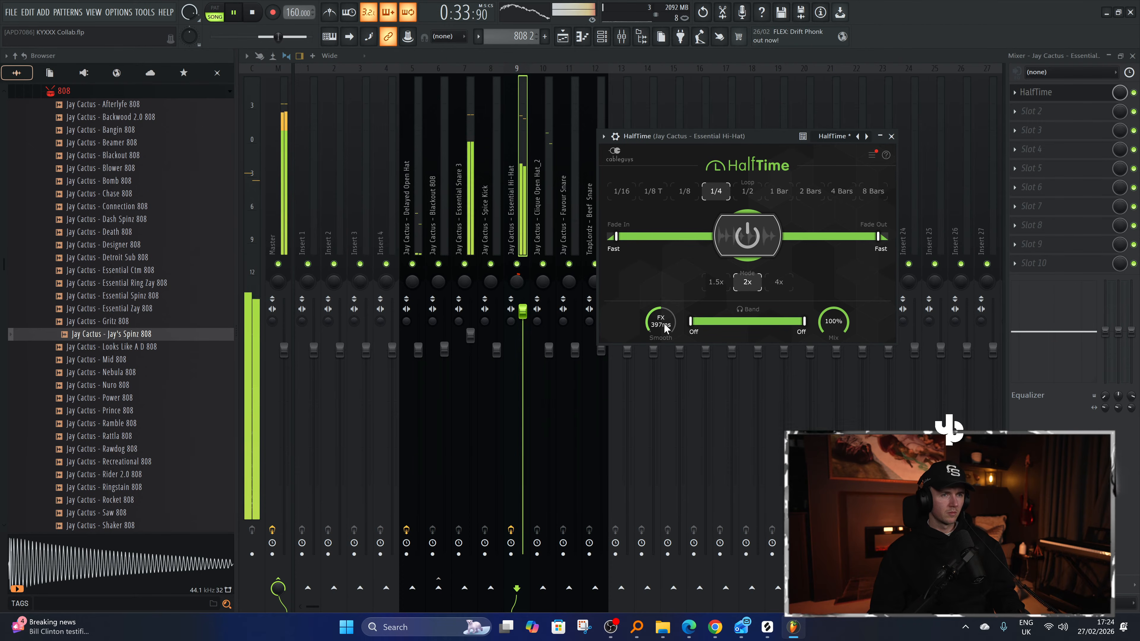
{"action": "left_click_drag", "start_coordinate": [665, 328], "coordinate": [664, 355]}
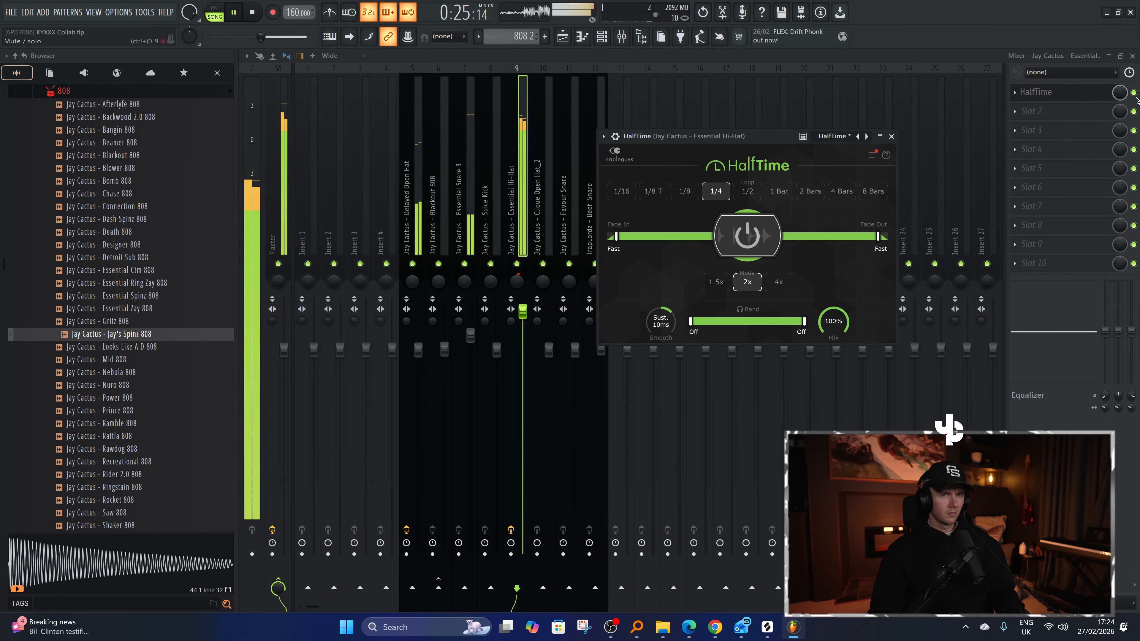
Add ValhallaVintageVerb to the Essential Hi-Hat's second slot with 12.2% mix, 2.02 s decay and 340 Hz low cut.
{"action": "left_click", "coordinate": [1032, 111]}
{"action": "left_click", "coordinate": [932, 358]}
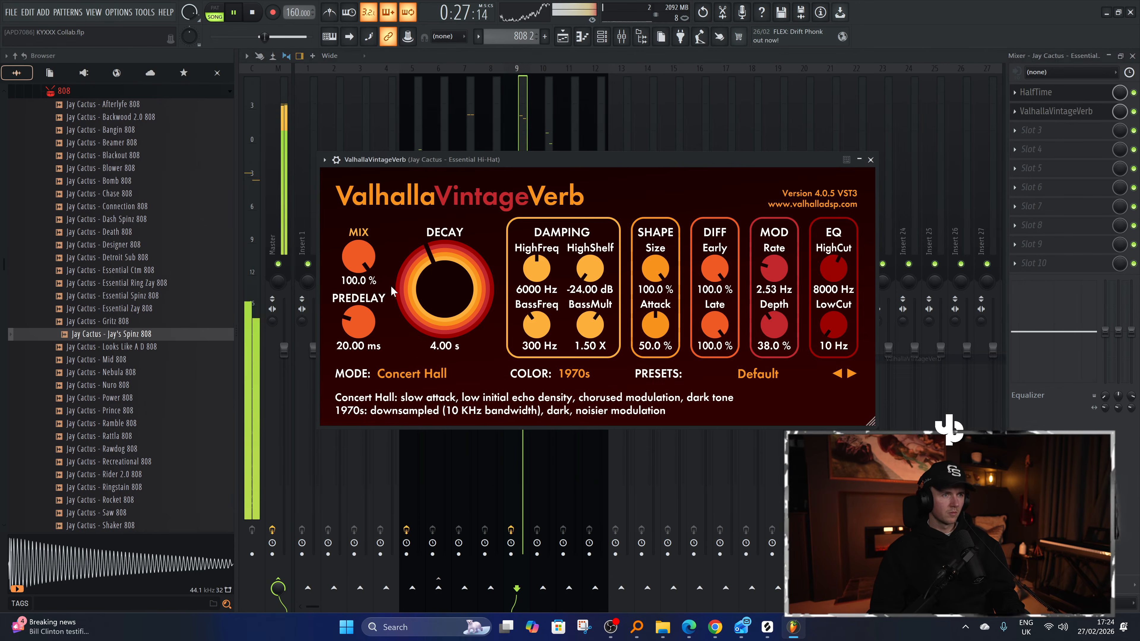
{"action": "left_click_drag", "start_coordinate": [357, 256], "coordinate": [368, 382]}
{"action": "left_click_drag", "start_coordinate": [445, 289], "coordinate": [443, 354]}
{"action": "left_click_drag", "start_coordinate": [834, 324], "coordinate": [831, 305]}
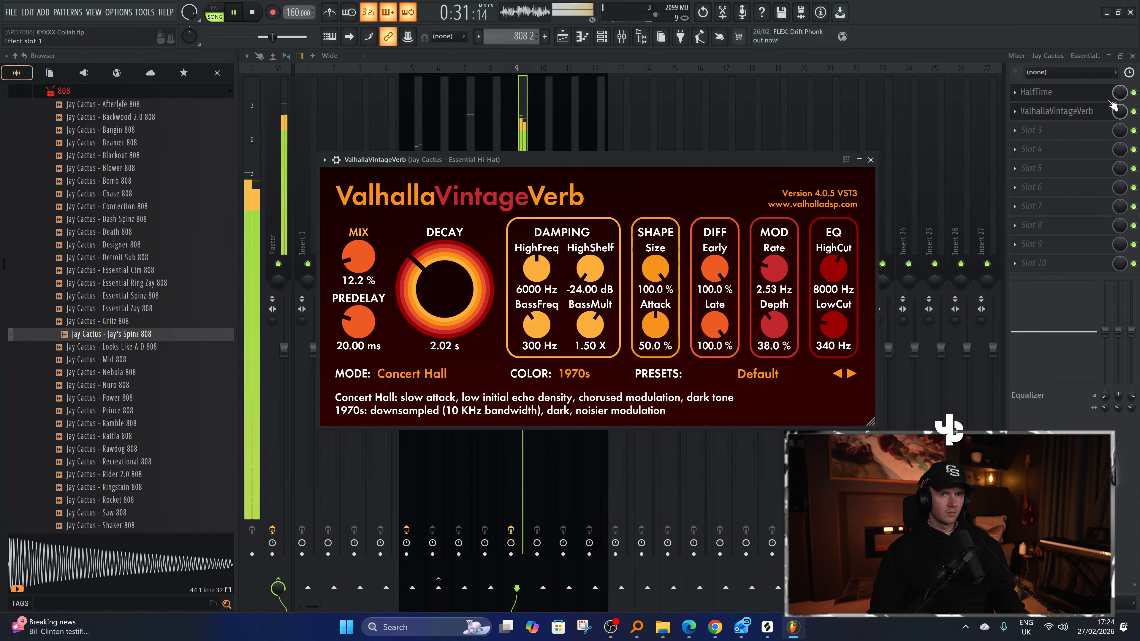
Create automation clips for the HalfTime and ValhallaVintageVerb mix levels and show them in the playlist.
{"action": "right_click", "coordinate": [1123, 94]}
{"action": "key", "text": "a"}
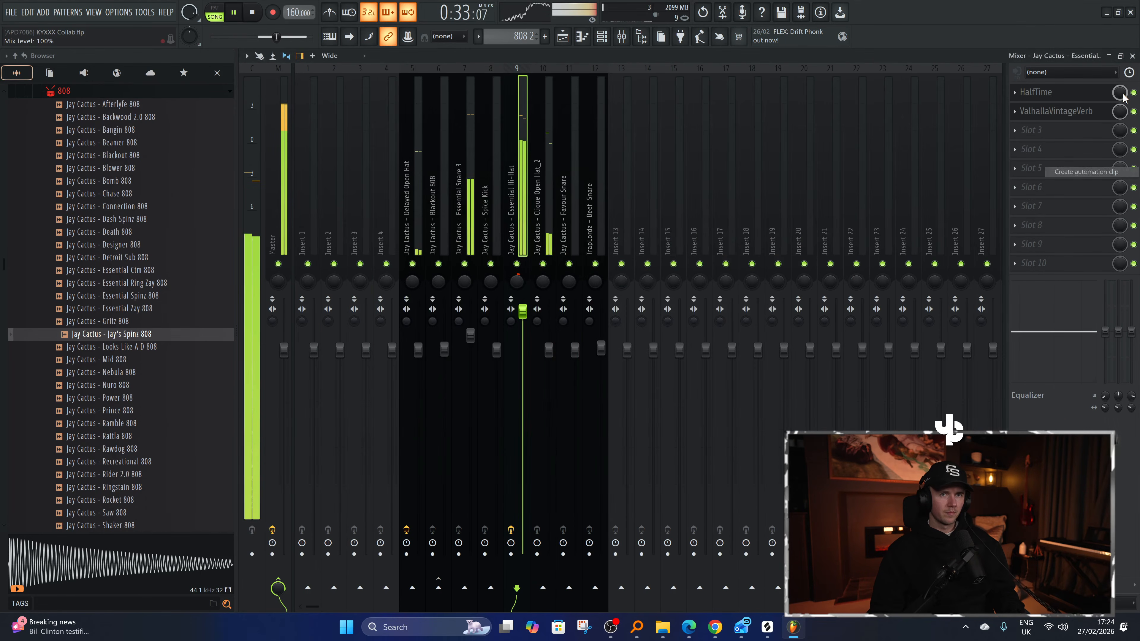
{"action": "right_click", "coordinate": [1121, 111]}
{"action": "key", "text": "a"}
{"action": "left_click", "coordinate": [562, 36]}
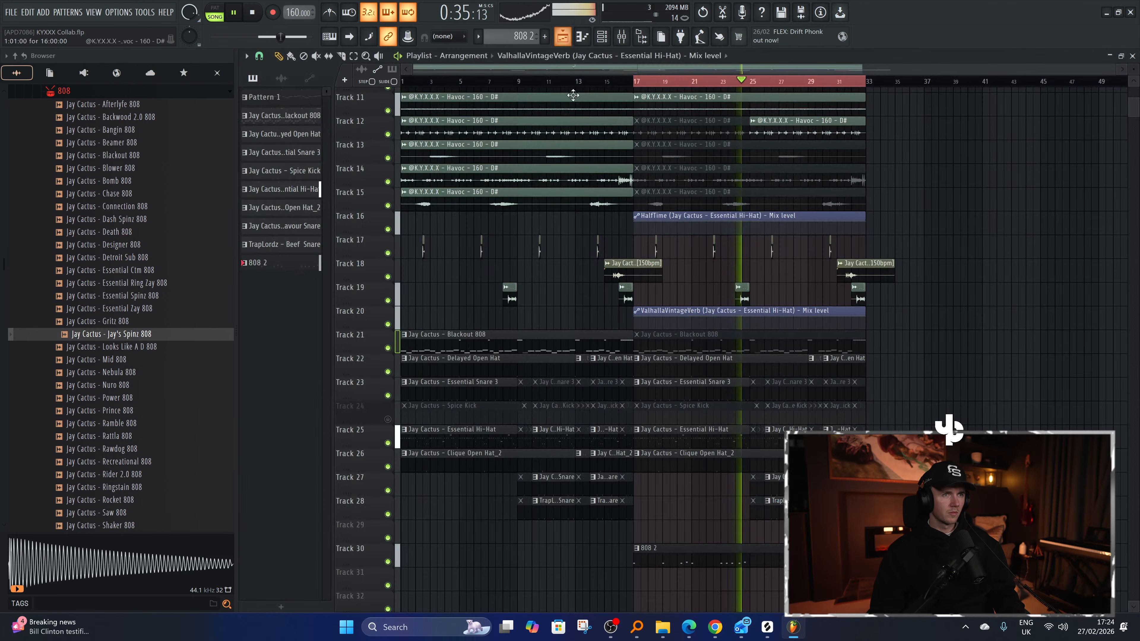
Shape the HalfTime and ValhallaVintageVerb mix automation to hold from bar 17 and drop abruptly to the minimum at bar 25.
{"action": "scroll", "coordinate": [617, 328], "scroll_direction": "down", "scroll_amount": 2}
{"action": "scroll", "coordinate": [617, 329], "scroll_direction": "up", "scroll_amount": 1}
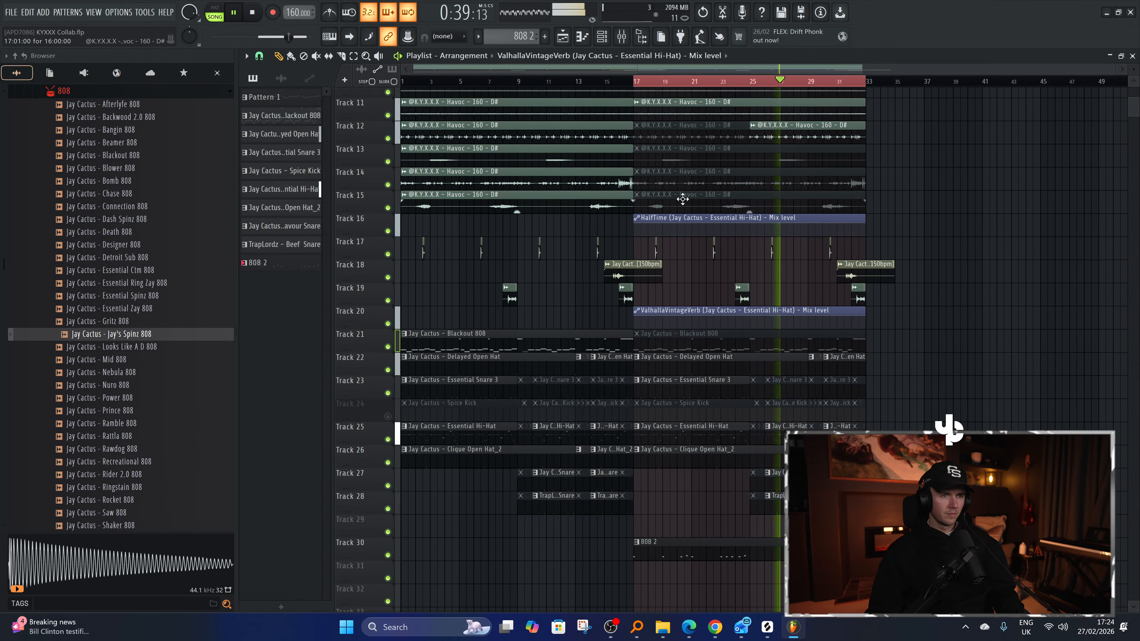
{"action": "key", "text": "space"}
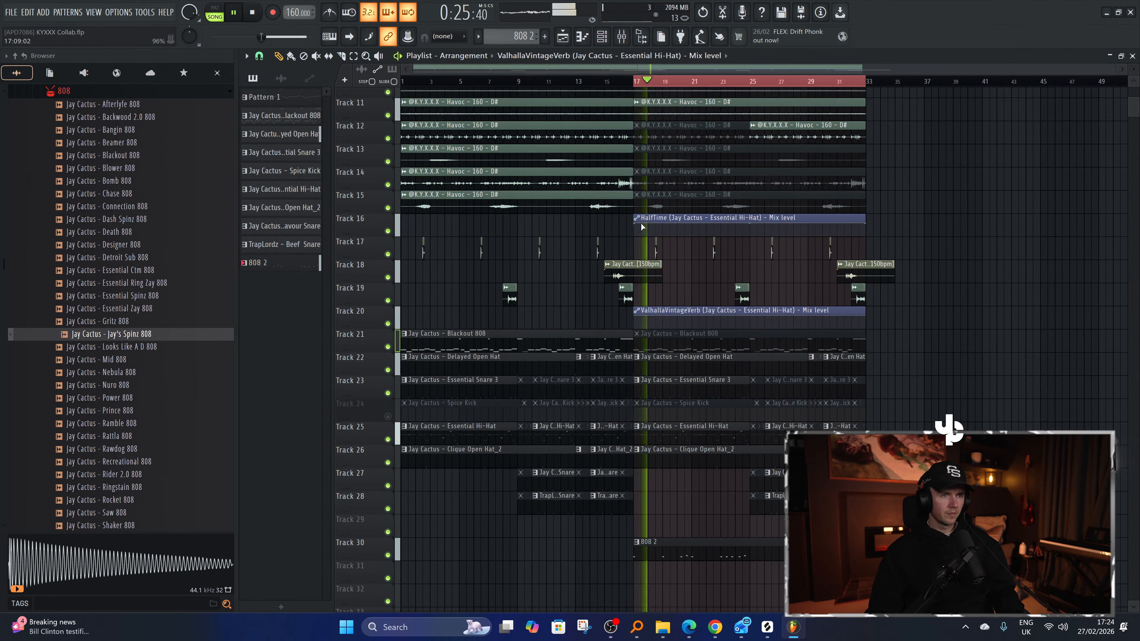
{"action": "right_click", "coordinate": [750, 231]}
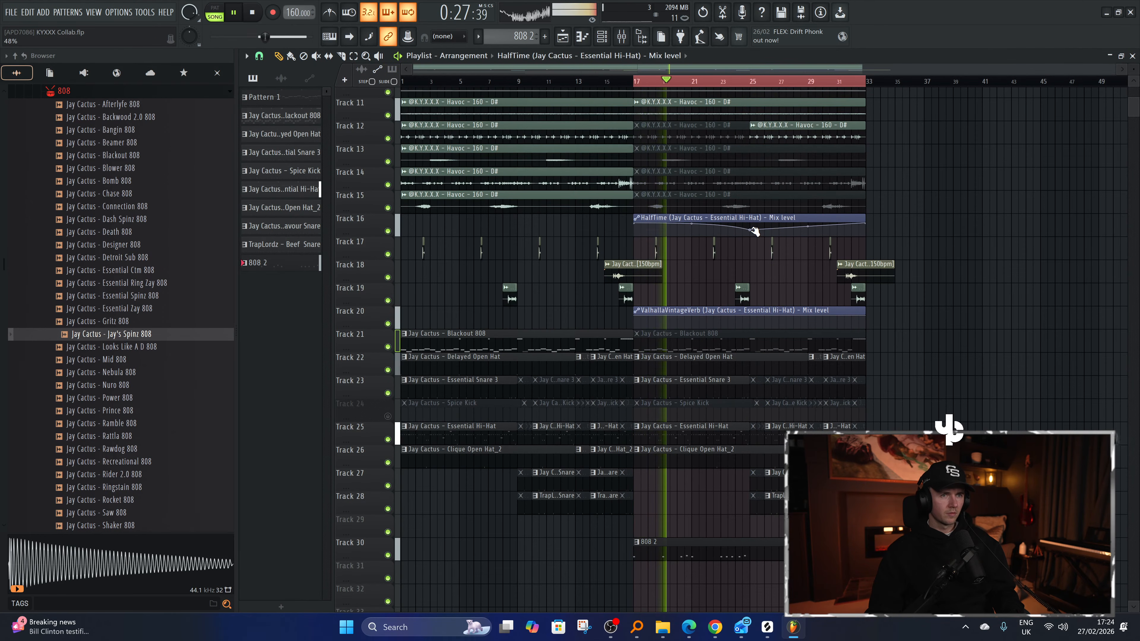
{"action": "right_click", "coordinate": [750, 230]}
{"action": "left_click", "coordinate": [775, 273]}
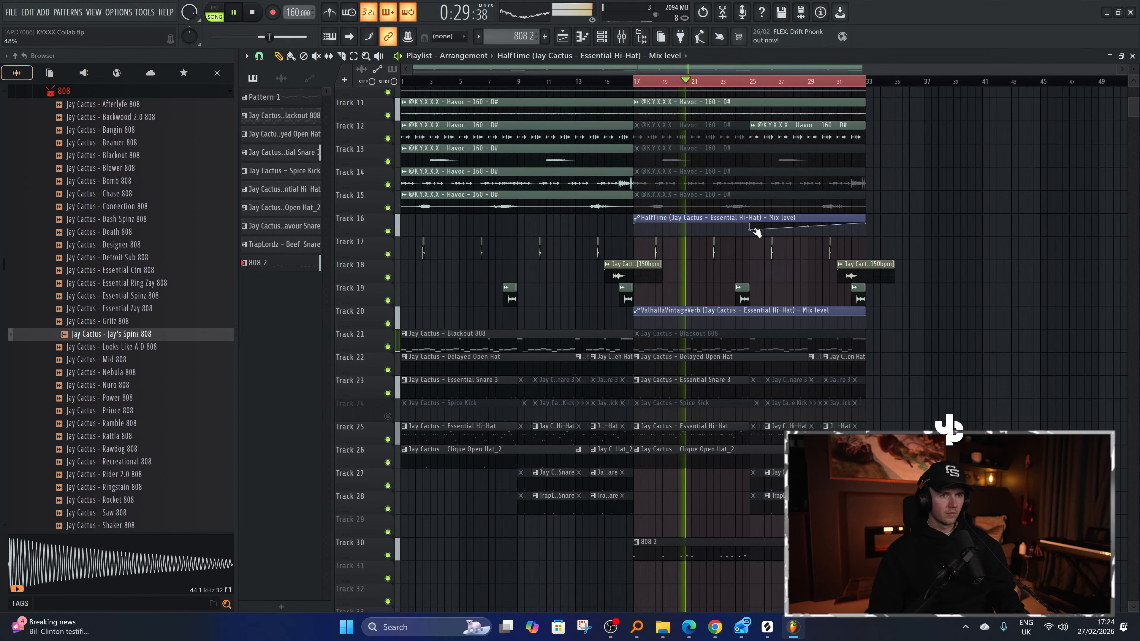
{"action": "right_click", "coordinate": [748, 326]}
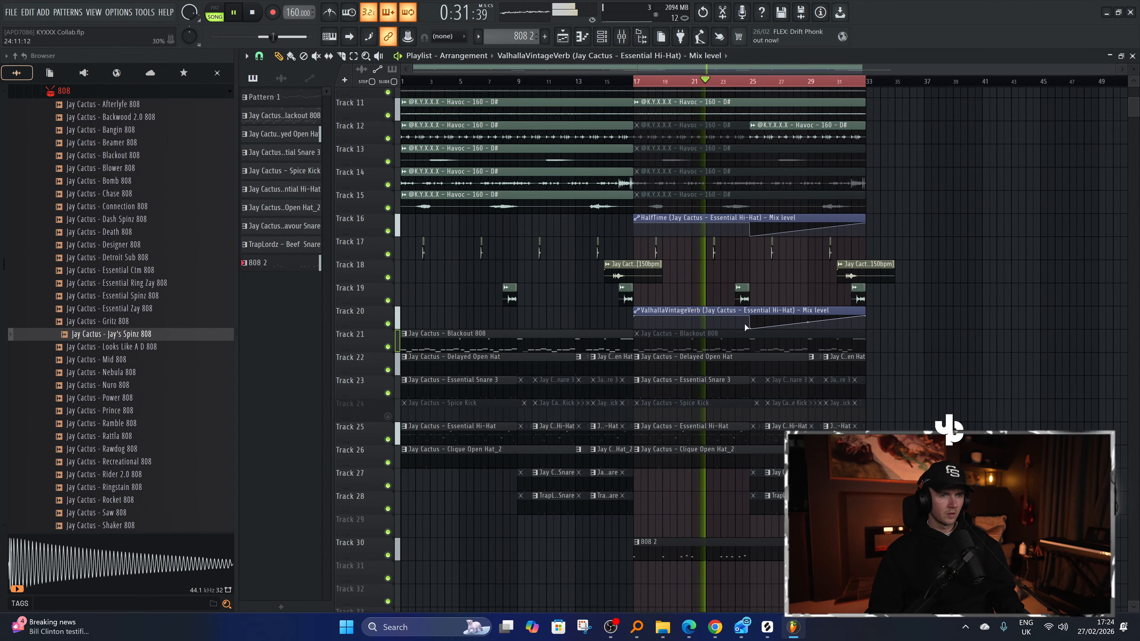
{"action": "right_click", "coordinate": [865, 316]}
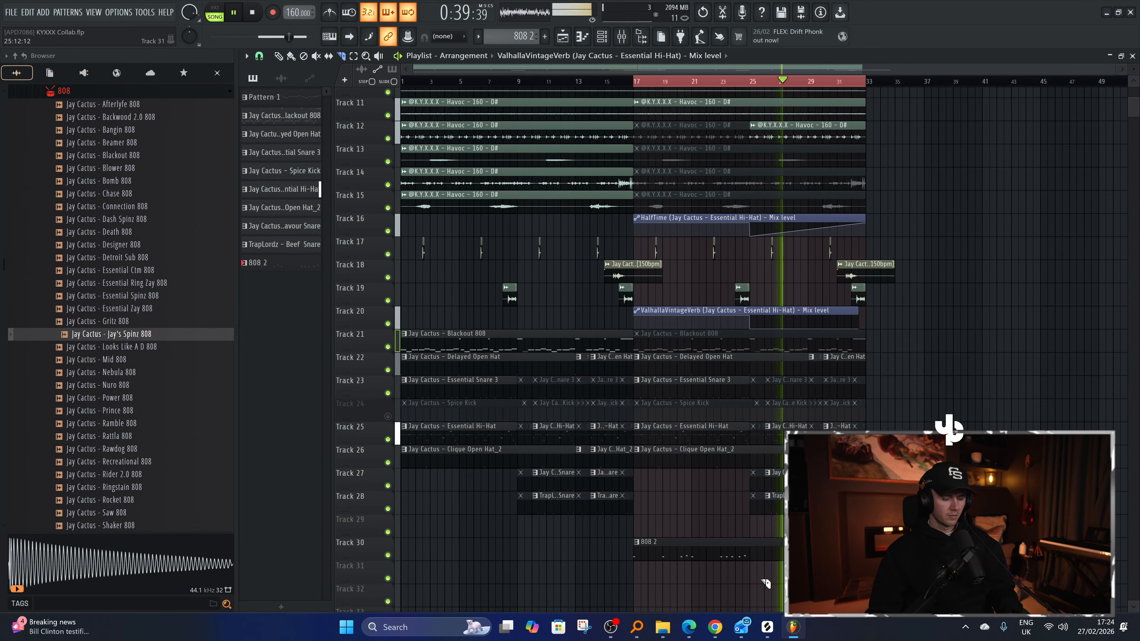
Duplicate all 808 2 notes from bars 1–8 into bars 9–16 in the piano roll and clear the selection.
{"action": "double_click", "coordinate": [735, 544]}
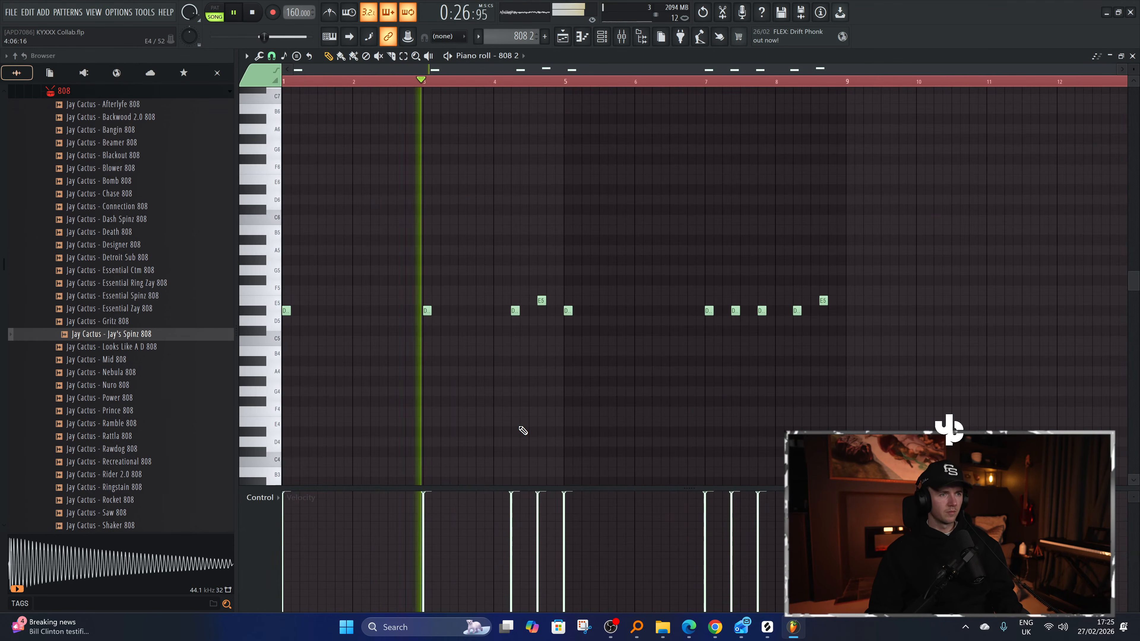
{"action": "key", "text": "ctrl+a"}
{"action": "key", "text": "ctrl+b"}
{"action": "scroll", "coordinate": [636, 279], "scroll_direction": "down", "scroll_amount": 3}
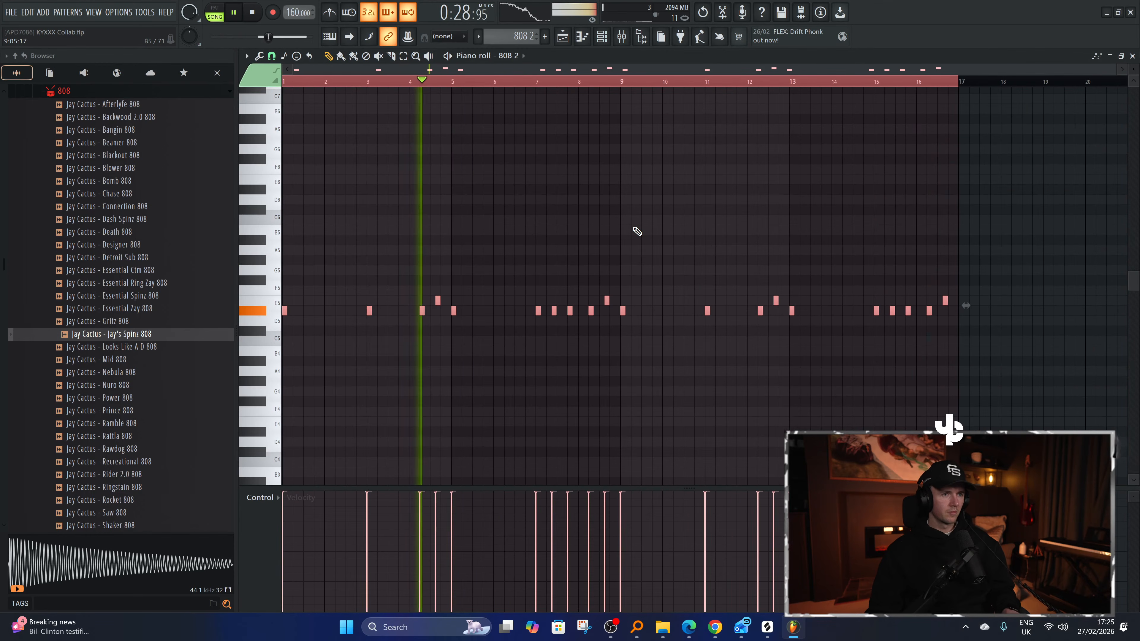
{"action": "key", "text": "ctrl+d"}
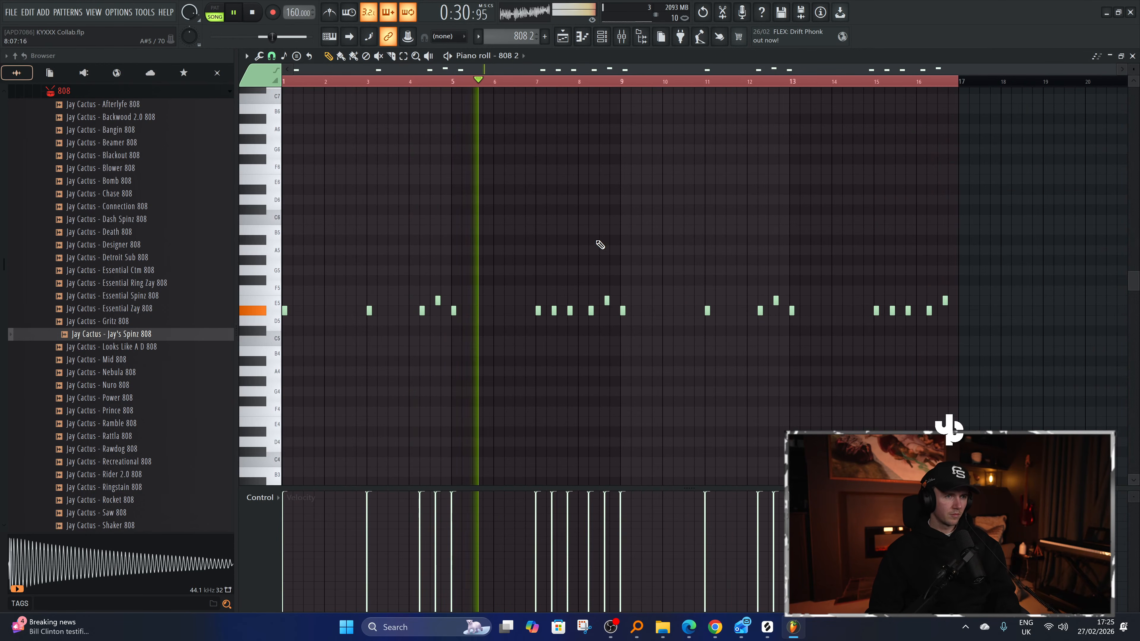
Lower the second 808 2 note in bar 7 from D#5 to C#5.
{"action": "scroll", "coordinate": [592, 262], "scroll_direction": "up", "scroll_amount": 2}
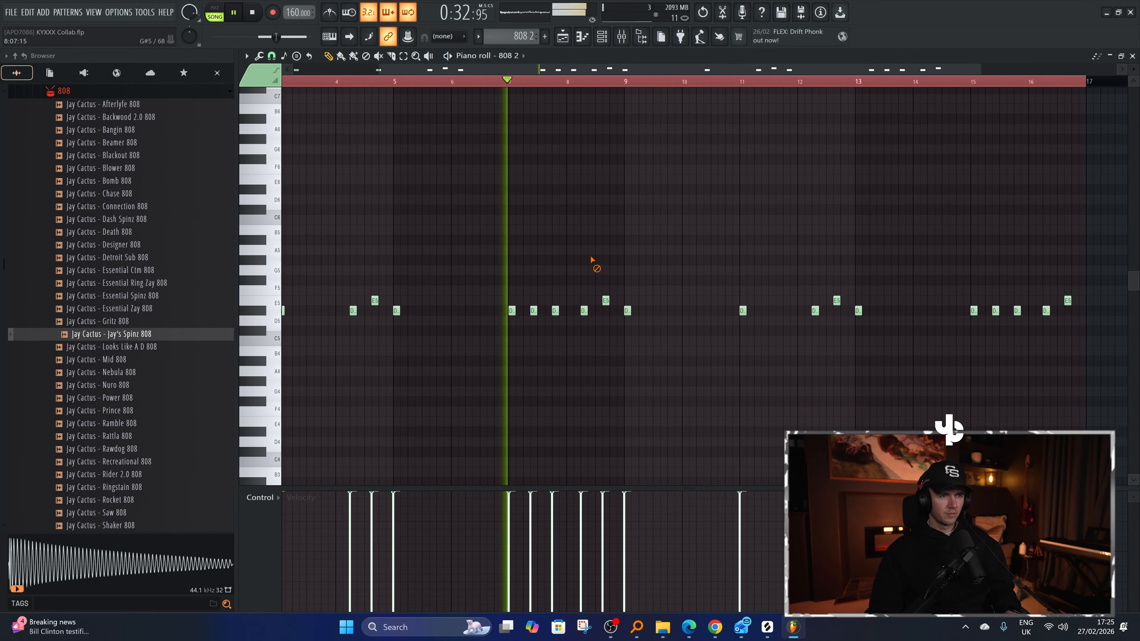
{"action": "key", "text": "space"}
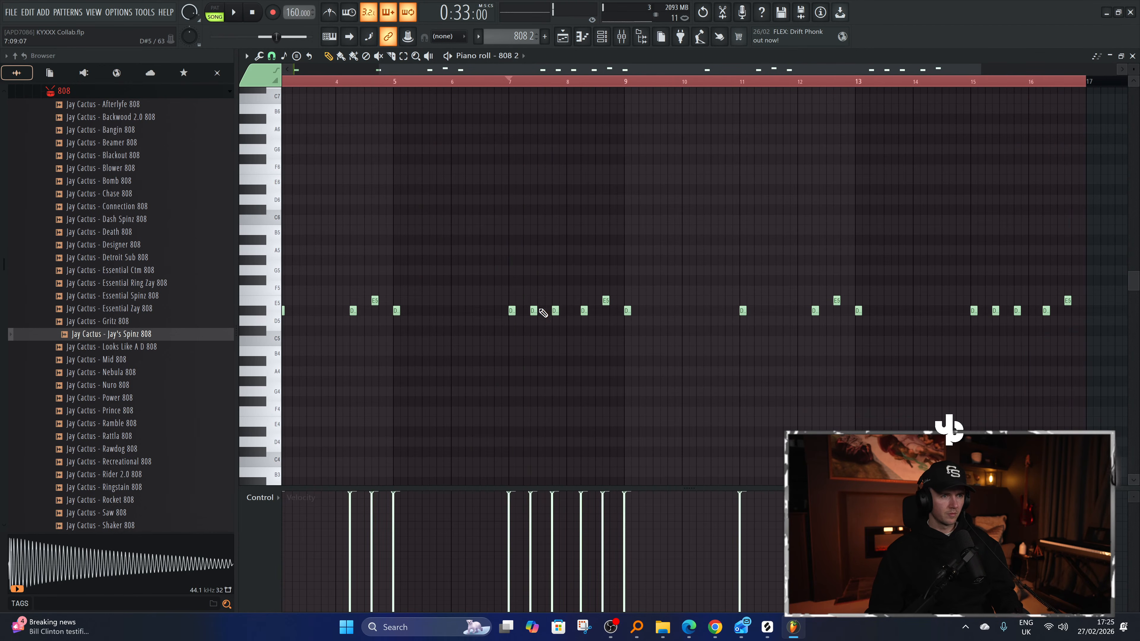
{"action": "key", "text": "space"}
{"action": "left_click_drag", "start_coordinate": [534, 313], "coordinate": [534, 336]}
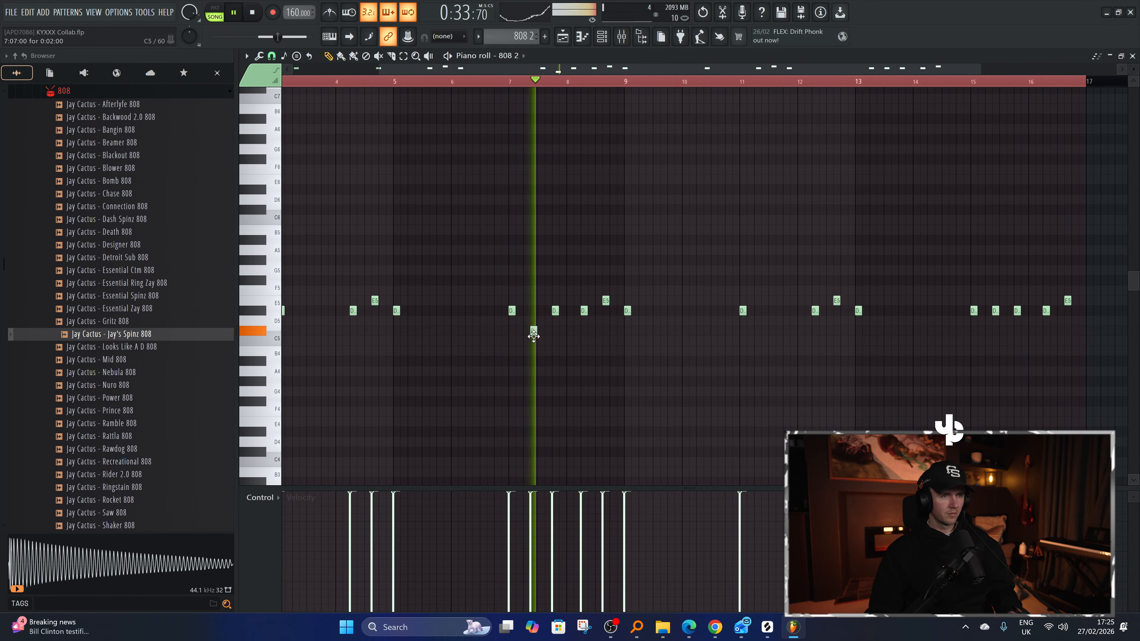
{"action": "scroll", "coordinate": [611, 260], "scroll_direction": "down", "scroll_amount": 2}
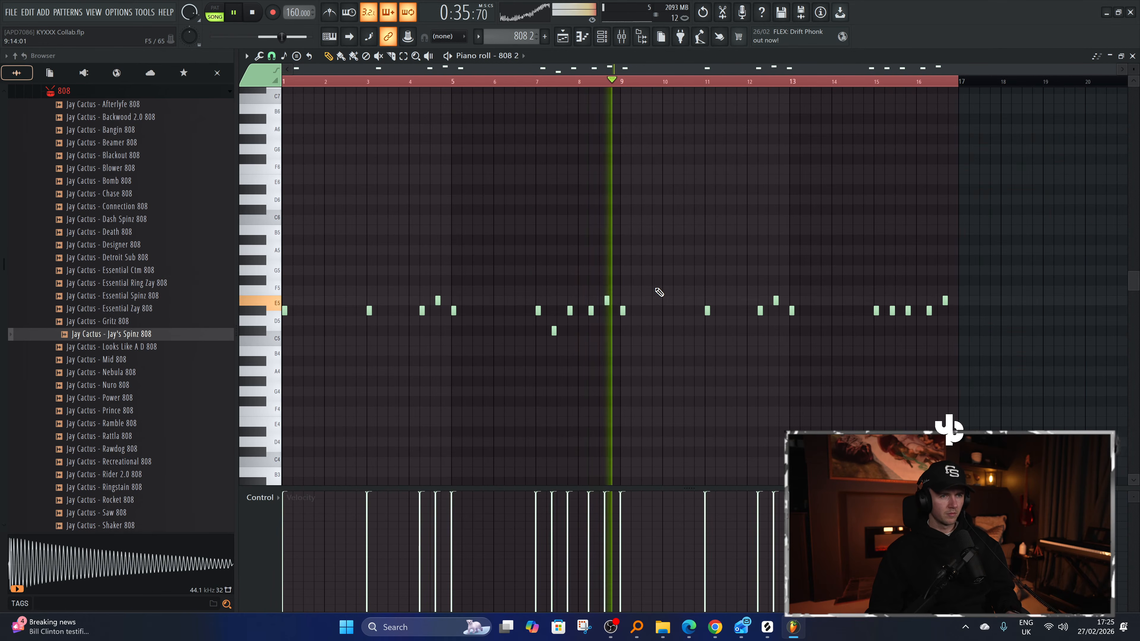
Add two D#5 808 notes in bar 11, one late in bar 13 and one early in bar 14.
{"action": "scroll", "coordinate": [606, 92], "scroll_direction": "up", "scroll_amount": 2}
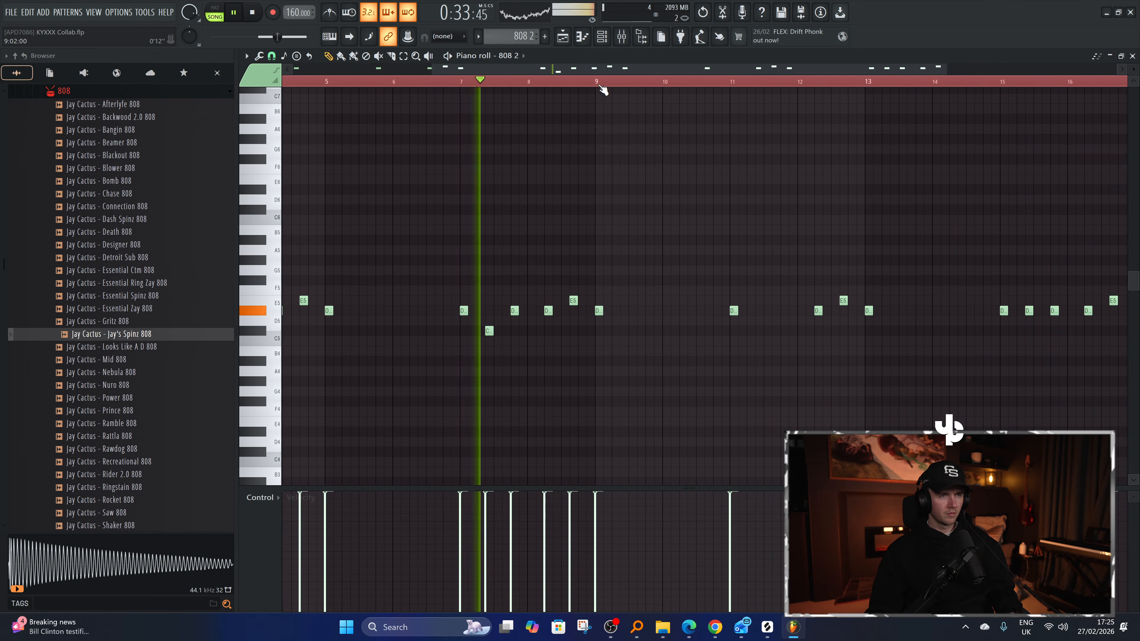
{"action": "scroll", "coordinate": [762, 329], "scroll_direction": "up", "scroll_amount": 1}
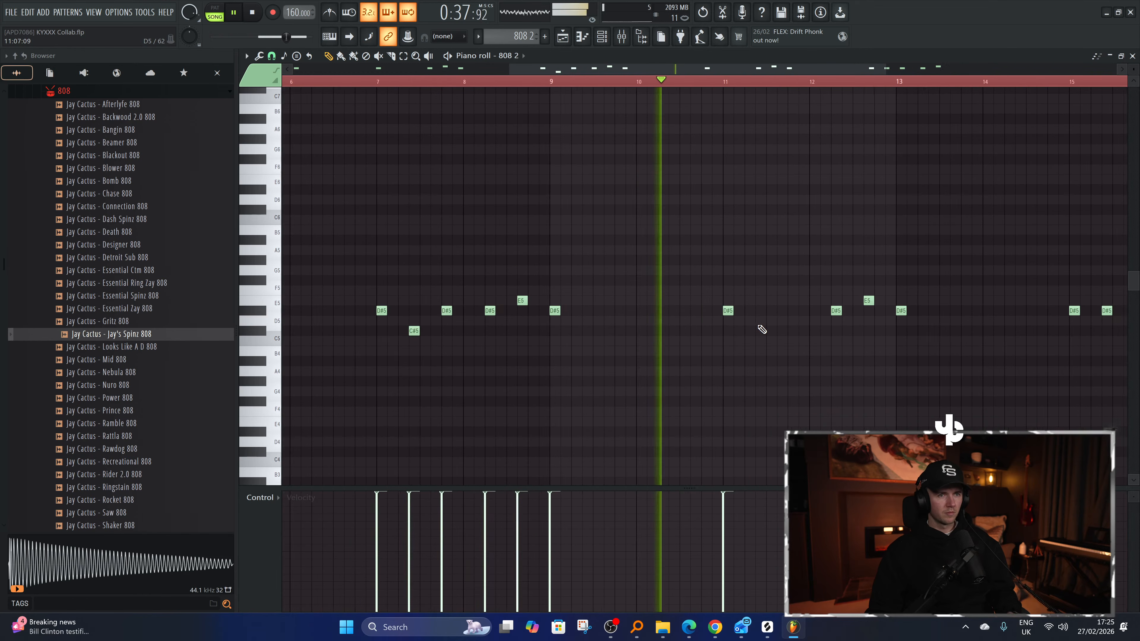
{"action": "left_click", "coordinate": [759, 313]}
{"action": "left_click", "coordinate": [791, 313]}
{"action": "scroll", "coordinate": [785, 322], "scroll_direction": "down", "scroll_amount": 2}
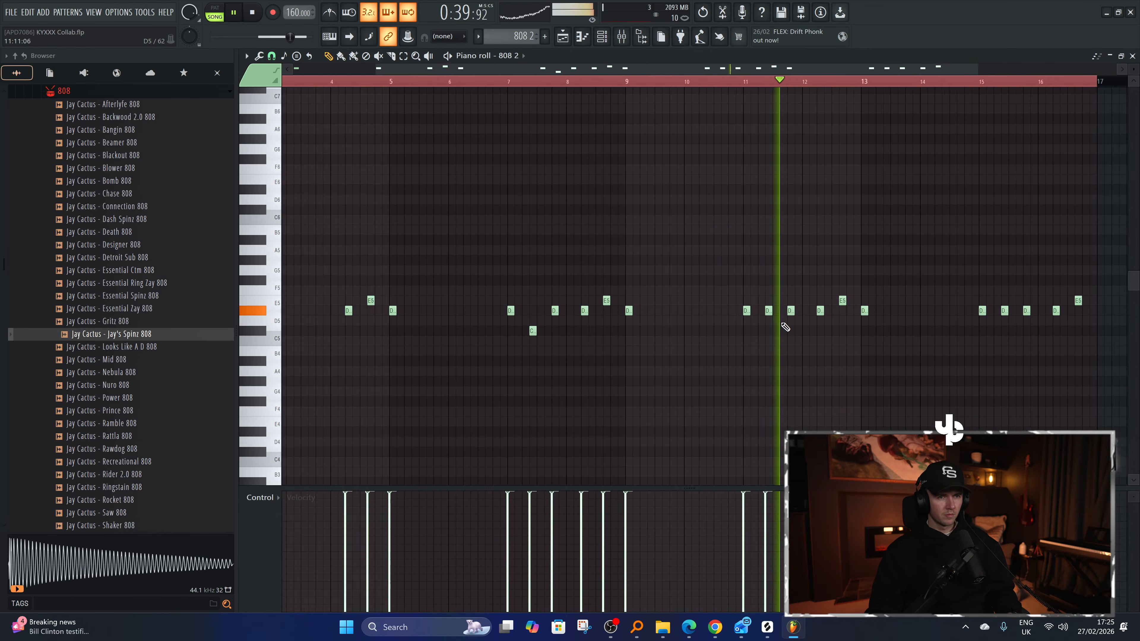
{"action": "scroll", "coordinate": [816, 325], "scroll_direction": "up", "scroll_amount": 1}
{"action": "scroll", "coordinate": [820, 354], "scroll_direction": "down", "scroll_amount": 2}
{"action": "scroll", "coordinate": [826, 343], "scroll_direction": "up", "scroll_amount": 2}
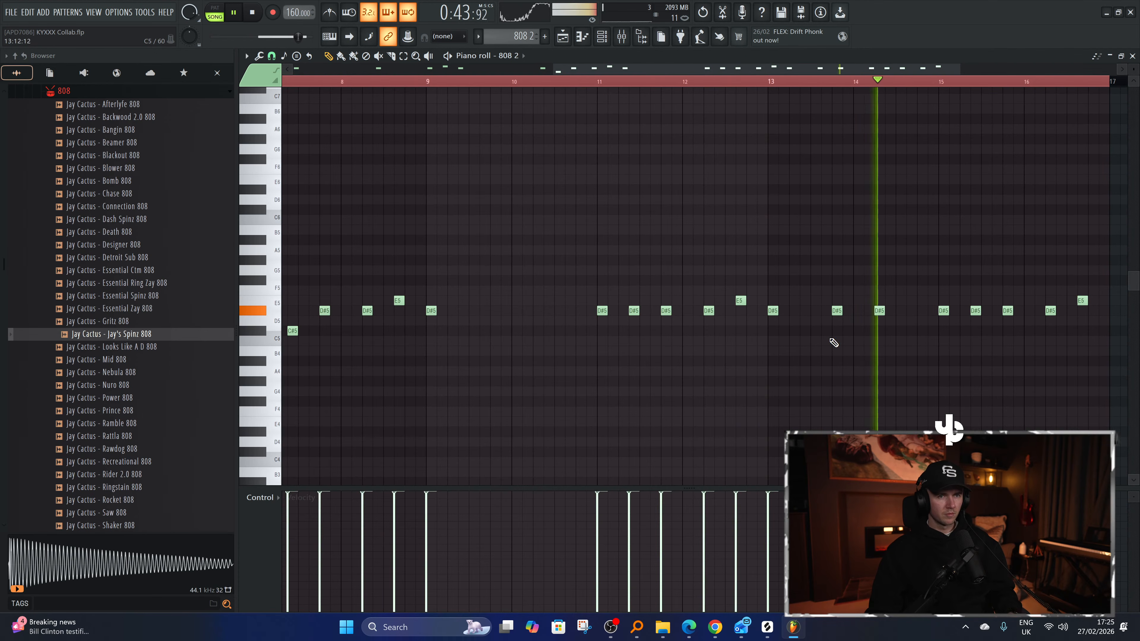
{"action": "scroll", "coordinate": [900, 349], "scroll_direction": "down", "scroll_amount": 2}
{"action": "scroll", "coordinate": [903, 349], "scroll_direction": "up", "scroll_amount": 2}
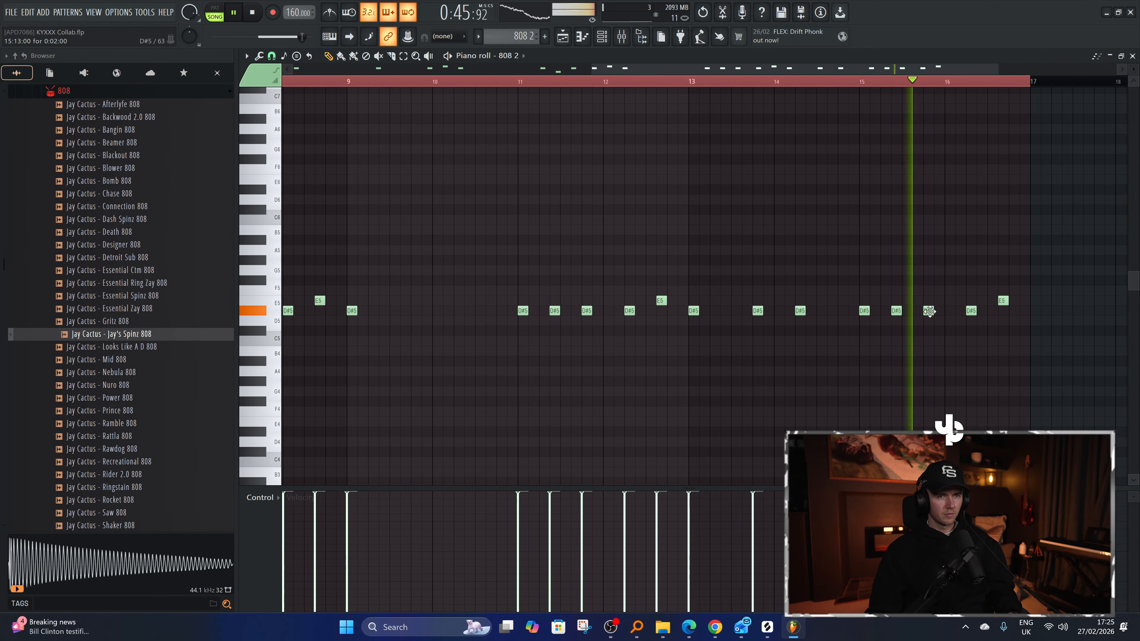
Lower the second 808 2 note in bar 11 to C#5.
{"action": "scroll", "coordinate": [570, 209], "scroll_direction": "down", "scroll_amount": 2}
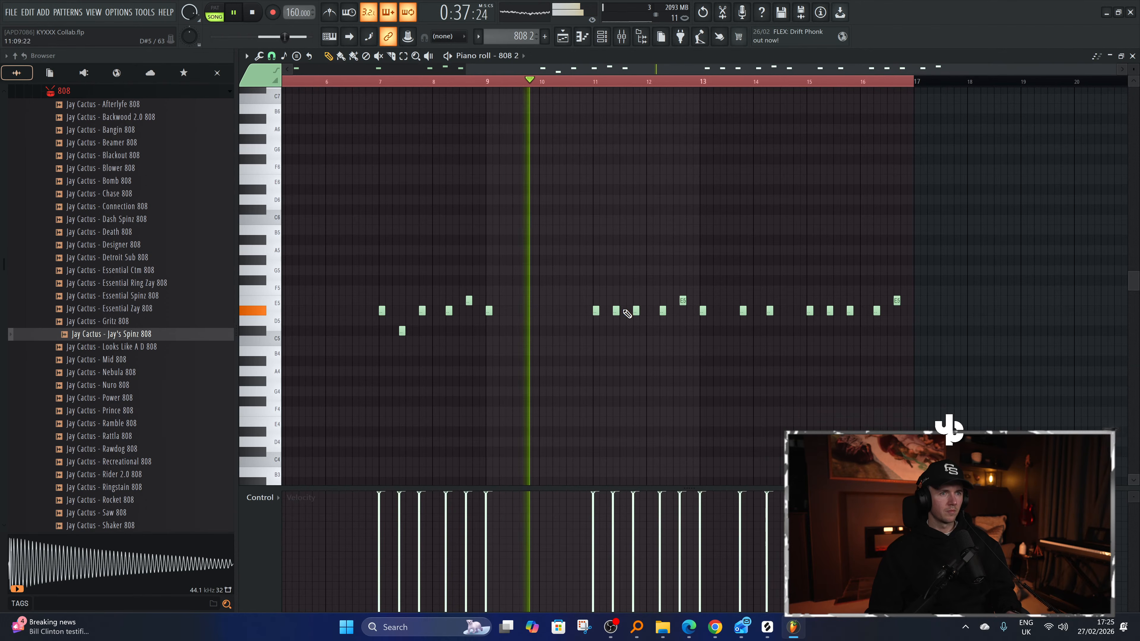
{"action": "scroll", "coordinate": [616, 311], "scroll_direction": "up", "scroll_amount": 1}
{"action": "left_click_drag", "start_coordinate": [615, 312], "coordinate": [615, 331]}
{"action": "scroll", "coordinate": [624, 292], "scroll_direction": "down", "scroll_amount": 2}
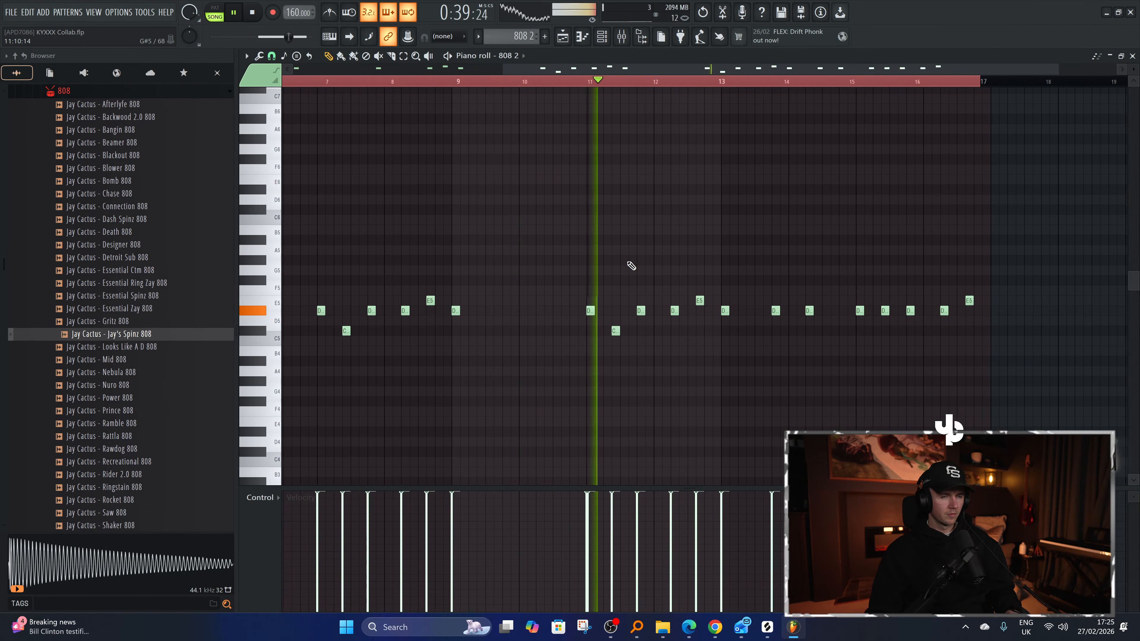
{"action": "scroll", "coordinate": [788, 250], "scroll_direction": "up", "scroll_amount": 2}
{"action": "scroll", "coordinate": [673, 266], "scroll_direction": "down", "scroll_amount": 2}
{"action": "scroll", "coordinate": [896, 332], "scroll_direction": "up", "scroll_amount": 2}
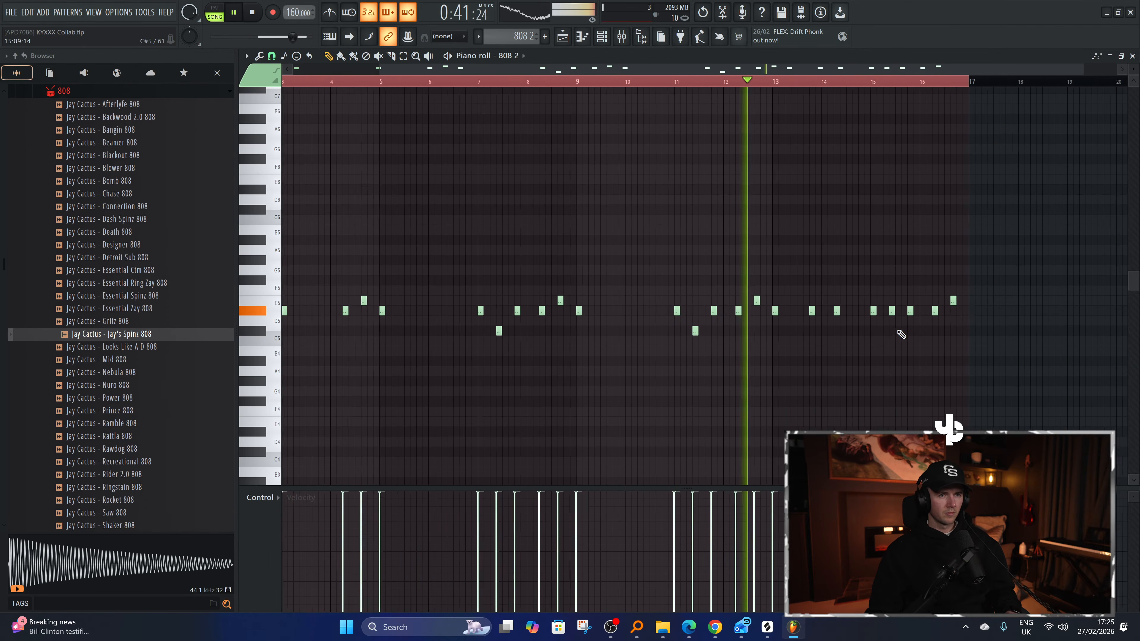
Lower the second 808 2 note in bar 15 to C#5.
{"action": "scroll", "coordinate": [912, 360], "scroll_direction": "up", "scroll_amount": 1}
{"action": "scroll", "coordinate": [915, 363], "scroll_direction": "up", "scroll_amount": 2}
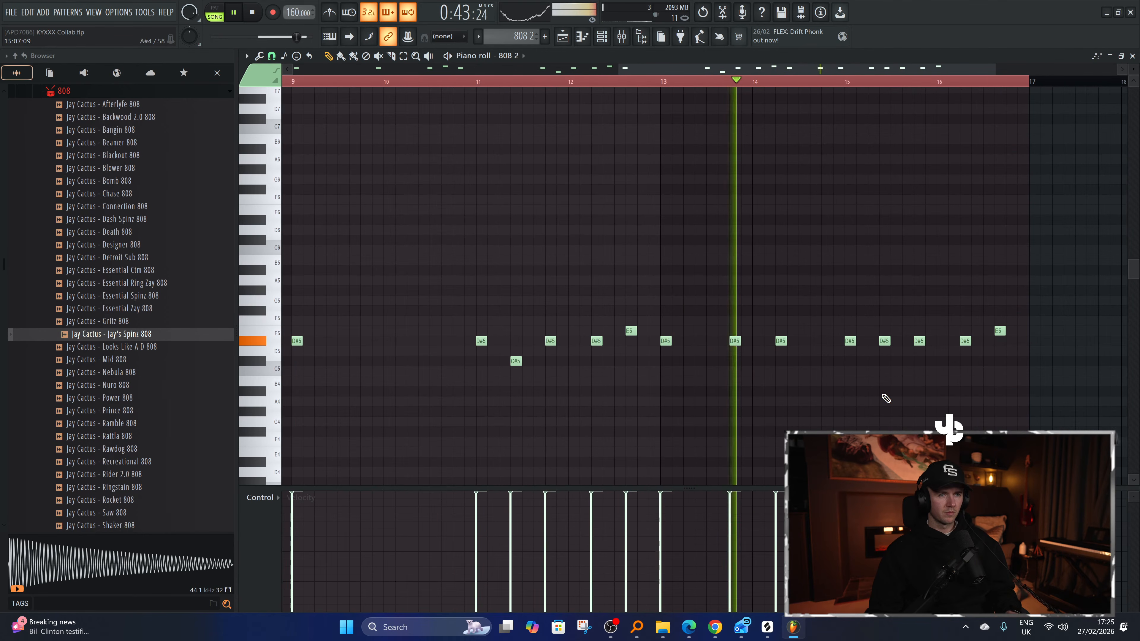
{"action": "left_click_drag", "start_coordinate": [884, 342], "coordinate": [890, 372]}
Add a D#5 note early in bar 16, chop it into a roll with the Default pattern, and play from bar 15.
{"action": "scroll", "coordinate": [936, 350], "scroll_direction": "up", "scroll_amount": 2}
{"action": "left_click", "coordinate": [942, 340]}
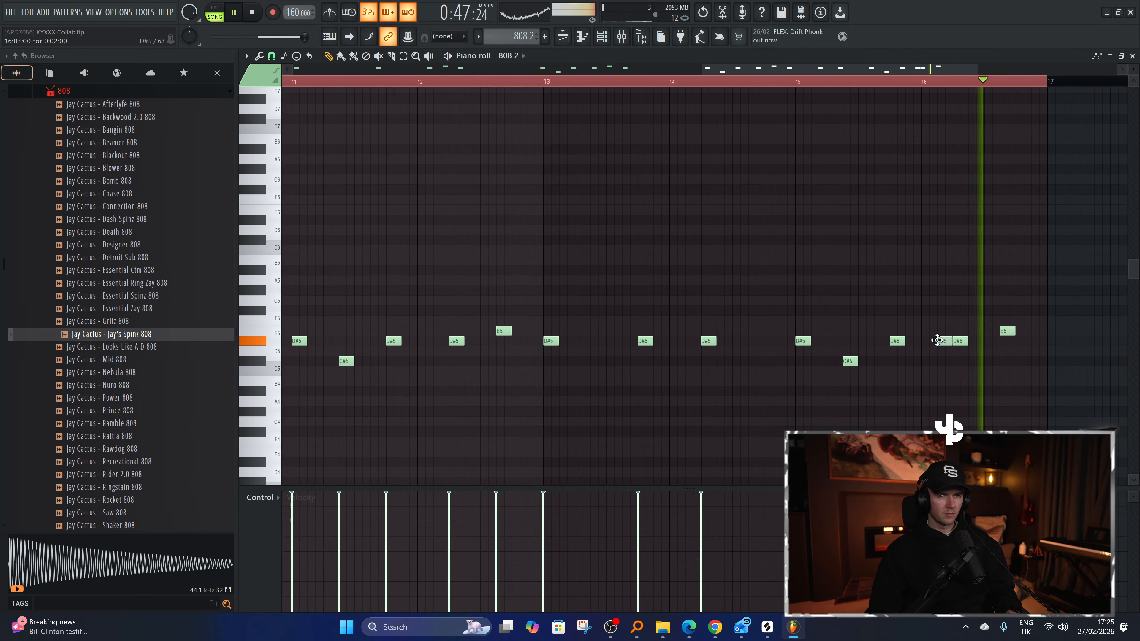
{"action": "left_click_drag", "start_coordinate": [941, 333], "coordinate": [943, 371]}
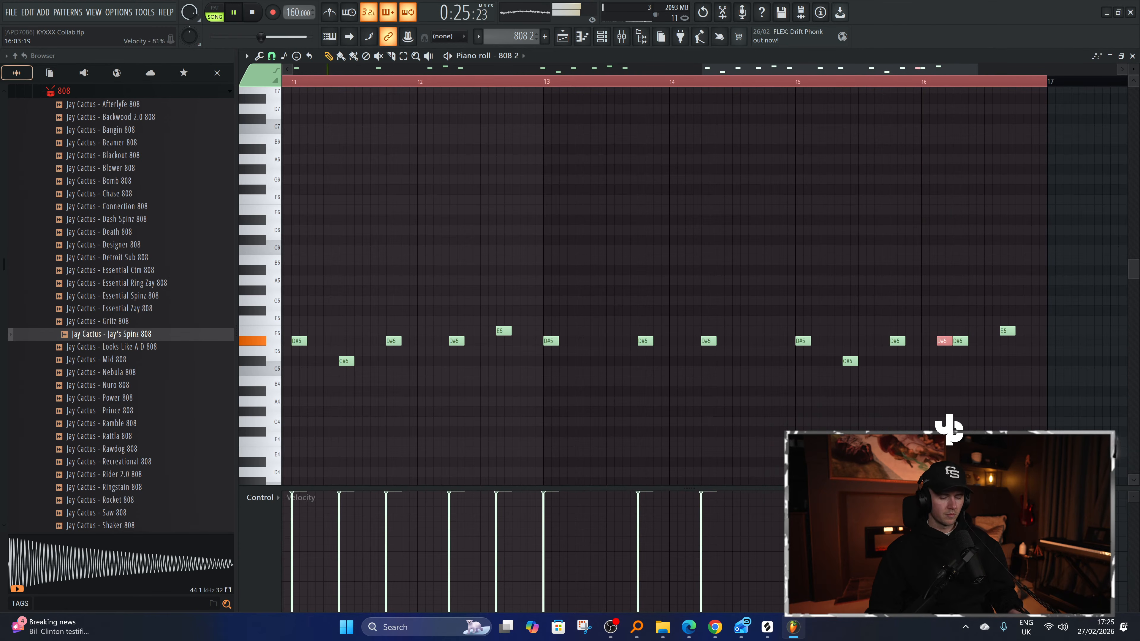
{"action": "key", "text": "ctrl+u"}
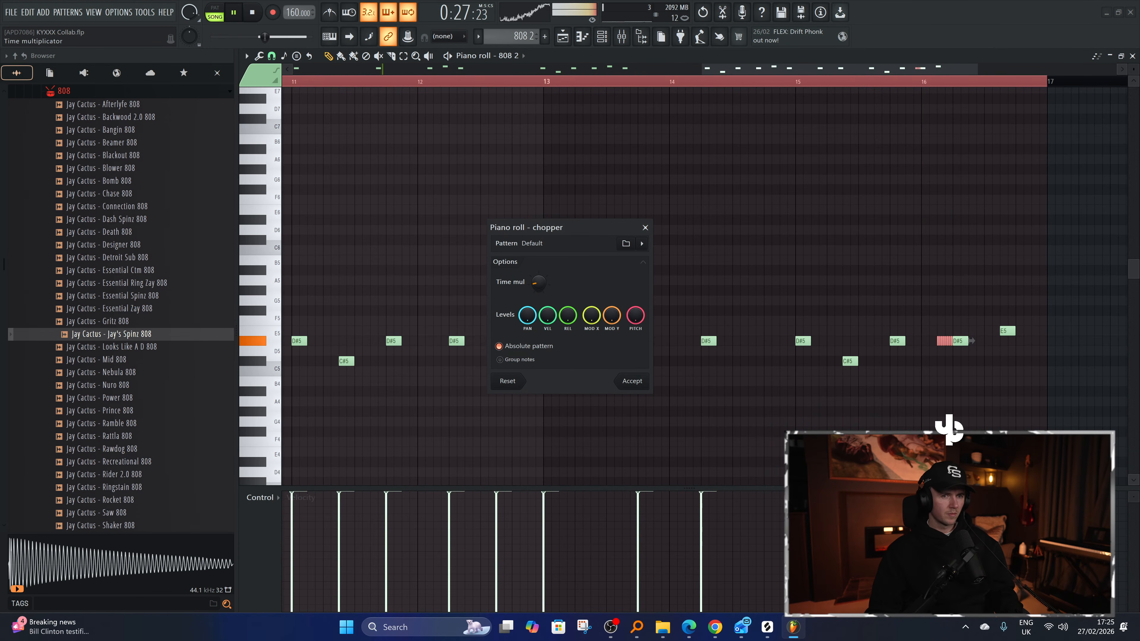
{"action": "left_click", "coordinate": [632, 381]}
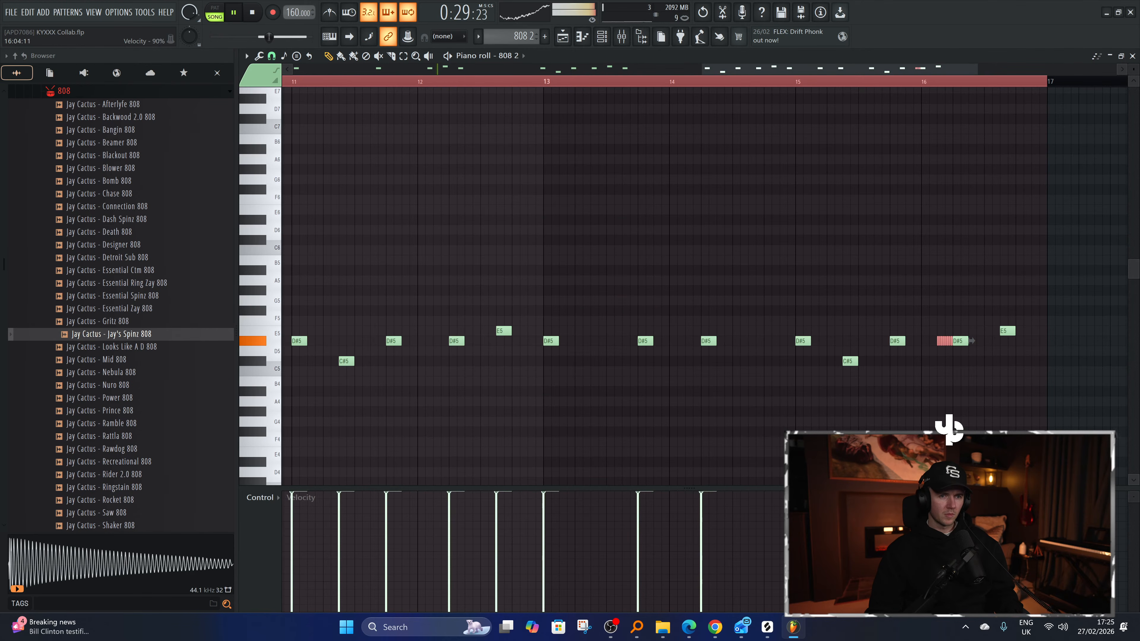
{"action": "left_click", "coordinate": [778, 82]}
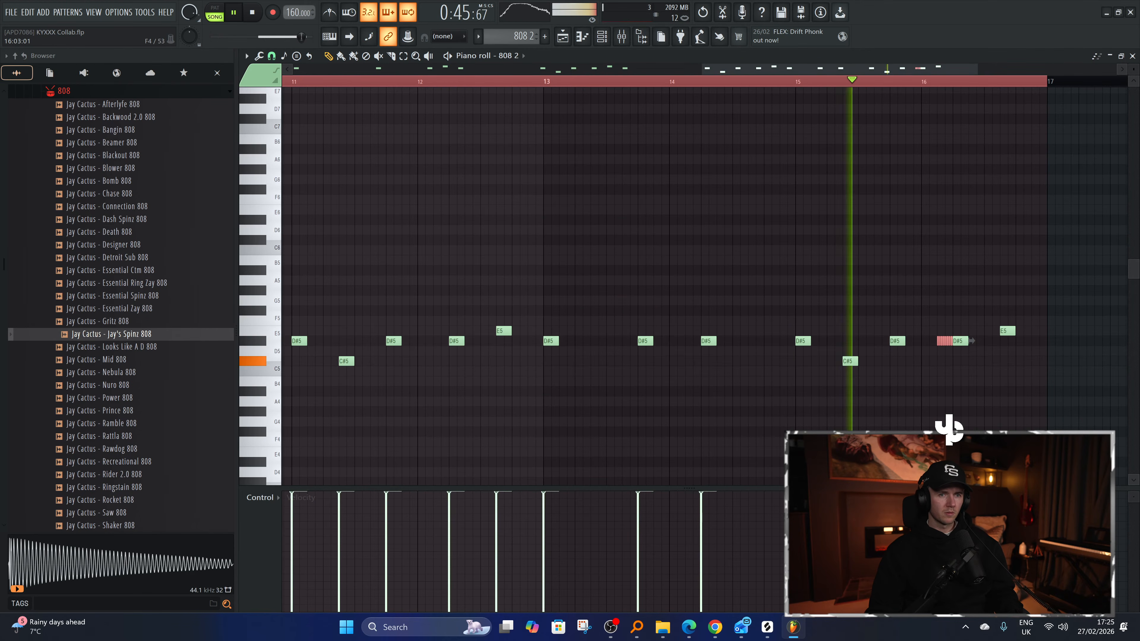
{"action": "key", "text": "space"}
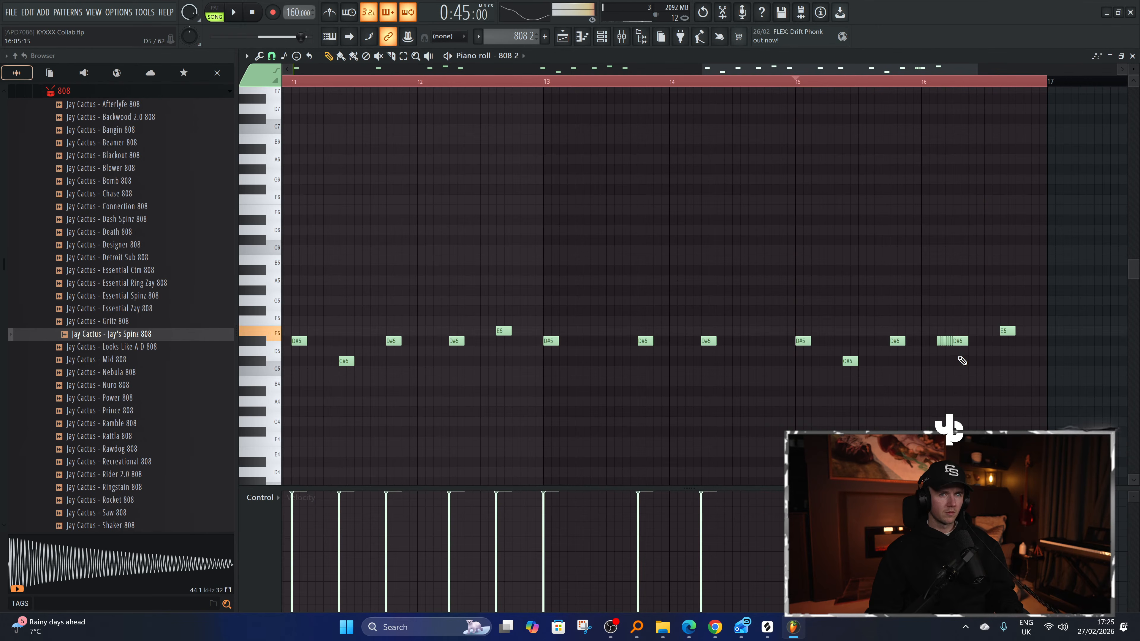
Add another D#5 note directly behind the D#5 note that follows the chopped roll in bar 16.
{"action": "left_click", "coordinate": [972, 343]}
{"action": "scroll", "coordinate": [891, 387], "scroll_direction": "down", "scroll_amount": 2}
{"action": "scroll", "coordinate": [944, 385], "scroll_direction": "up", "scroll_amount": 3}
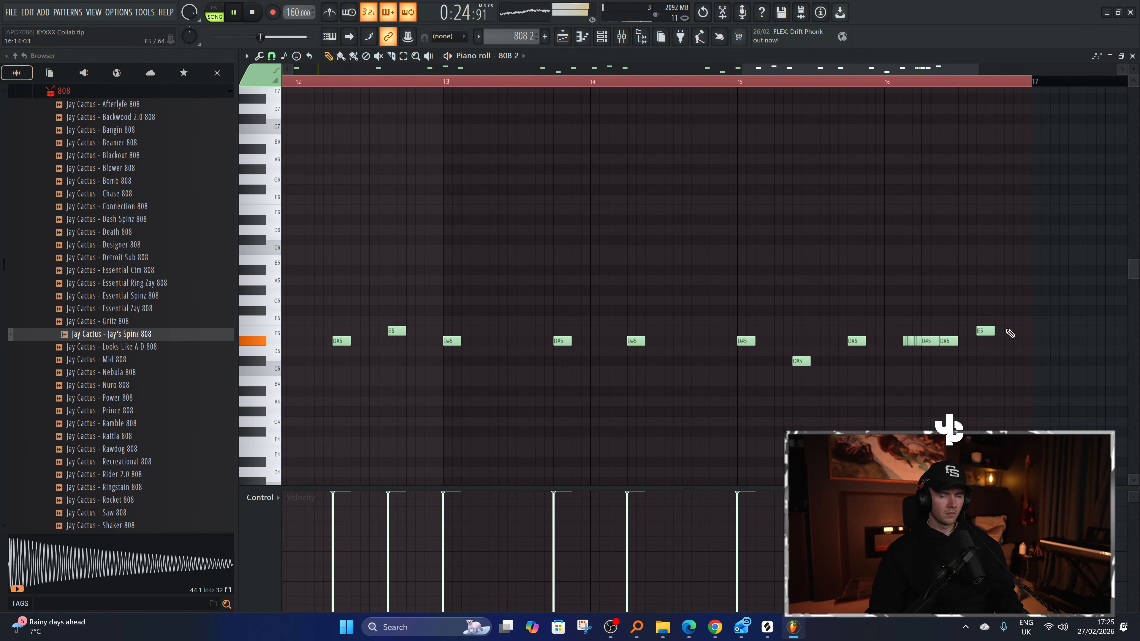
Place an E6 note at the very end of bar 16 and a matching E6 note directly before it.
{"action": "left_click_drag", "start_coordinate": [1020, 323], "coordinate": [1022, 339]}
{"action": "key", "text": "ctrl+Down"}
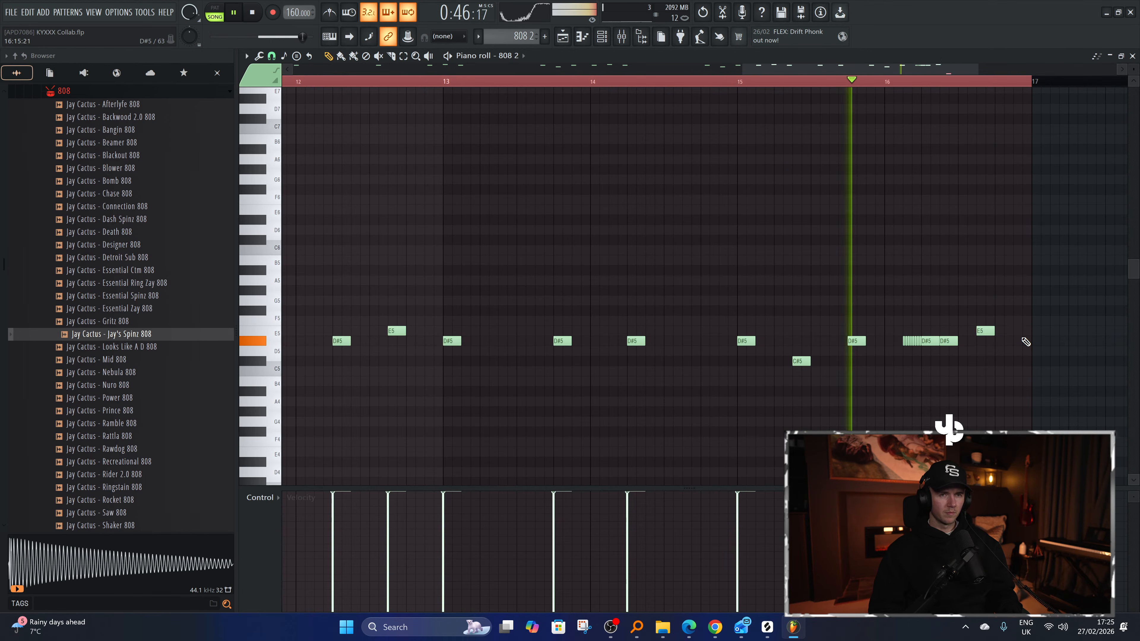
{"action": "key", "text": "ctrl+Up"}
{"action": "key", "text": "ctrl+Up"}
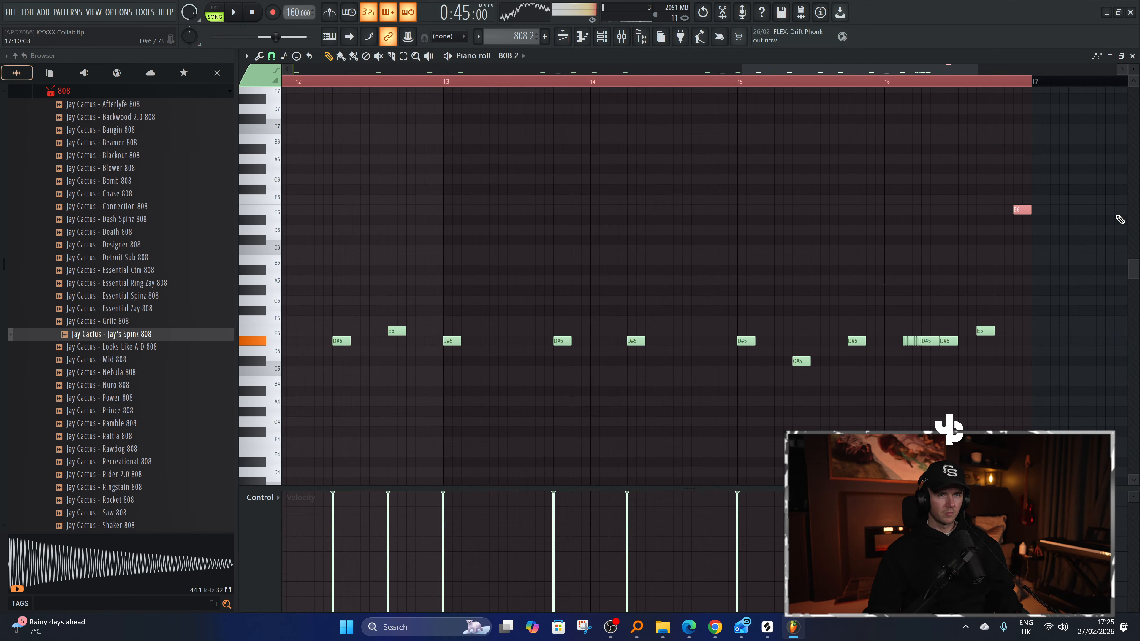
{"action": "key", "text": "shift+Left"}
{"action": "key", "text": "ctrl+b"}
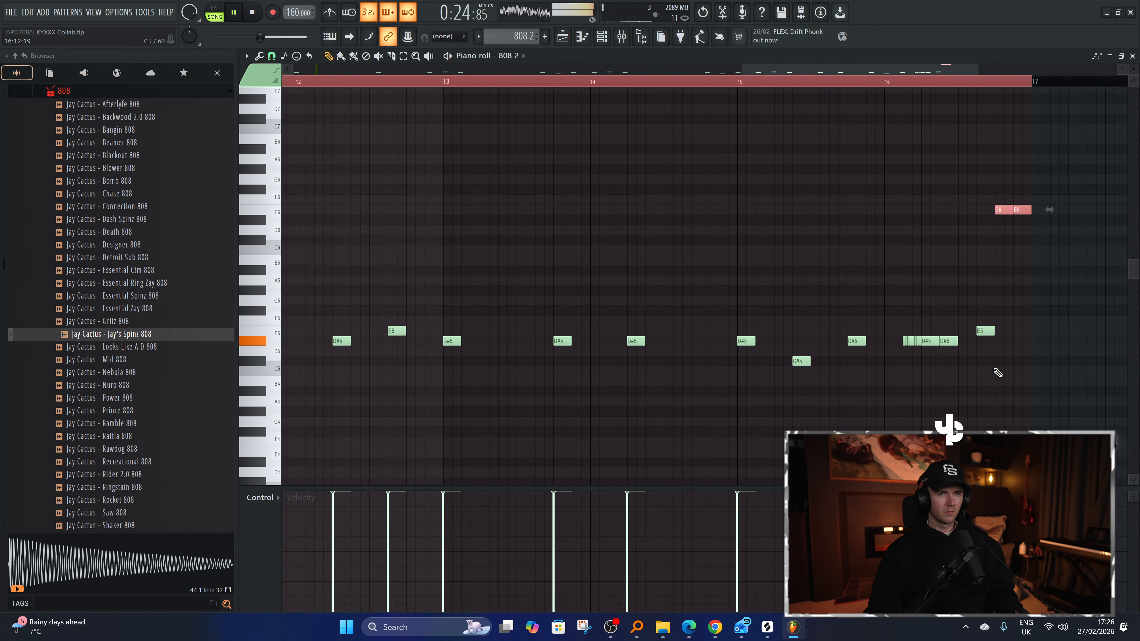
Chop the first of the two E6 notes in bar 16 with a raised time multiplier for a slower roll.
{"action": "scroll", "coordinate": [1004, 267], "scroll_direction": "up", "scroll_amount": 2}
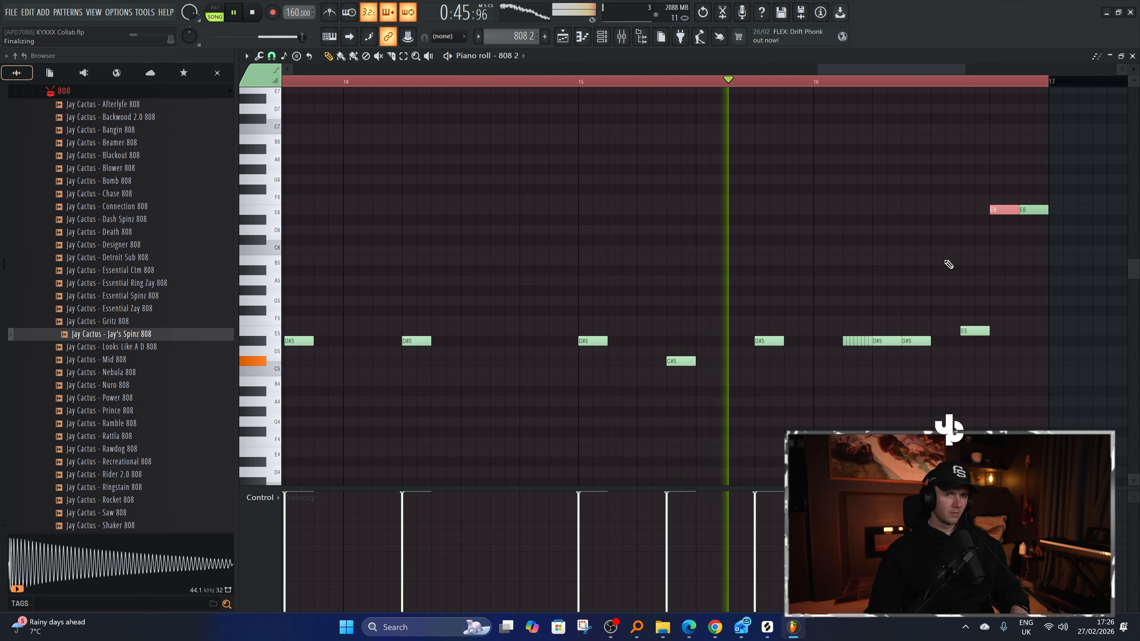
{"action": "key", "text": "alt+u"}
{"action": "left_click_drag", "start_coordinate": [541, 287], "coordinate": [541, 274]}
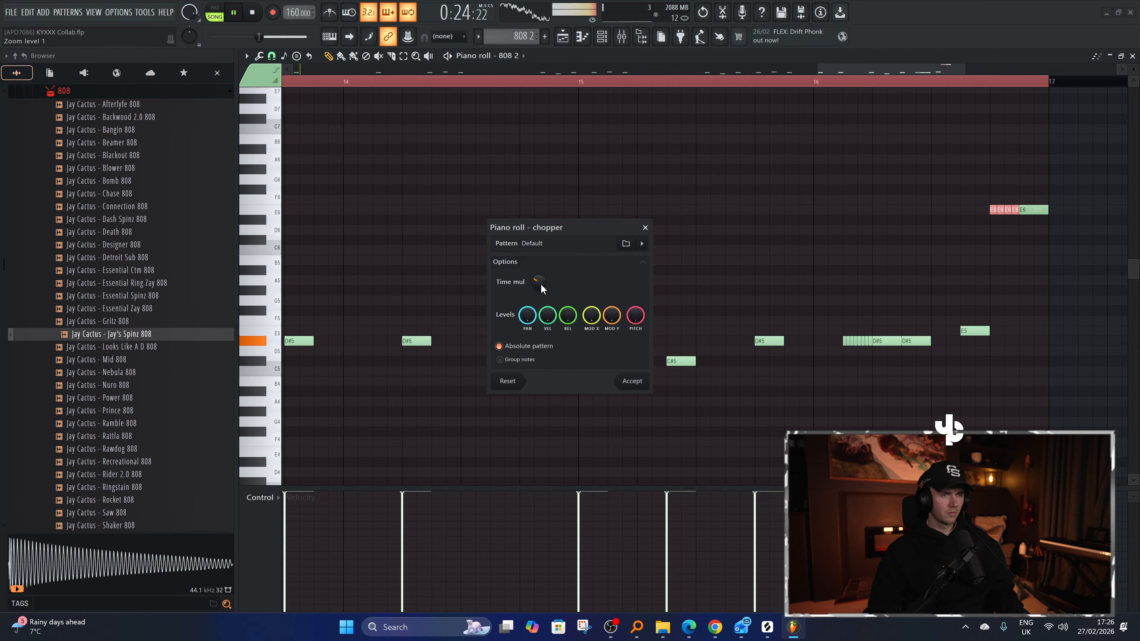
{"action": "left_click", "coordinate": [632, 381]}
{"action": "scroll", "coordinate": [694, 318], "scroll_direction": "down", "scroll_amount": 2}
Show the playlist, set the loop region from bar 1 to bar 33 and clear the clip selection.
{"action": "left_click", "coordinate": [571, 39]}
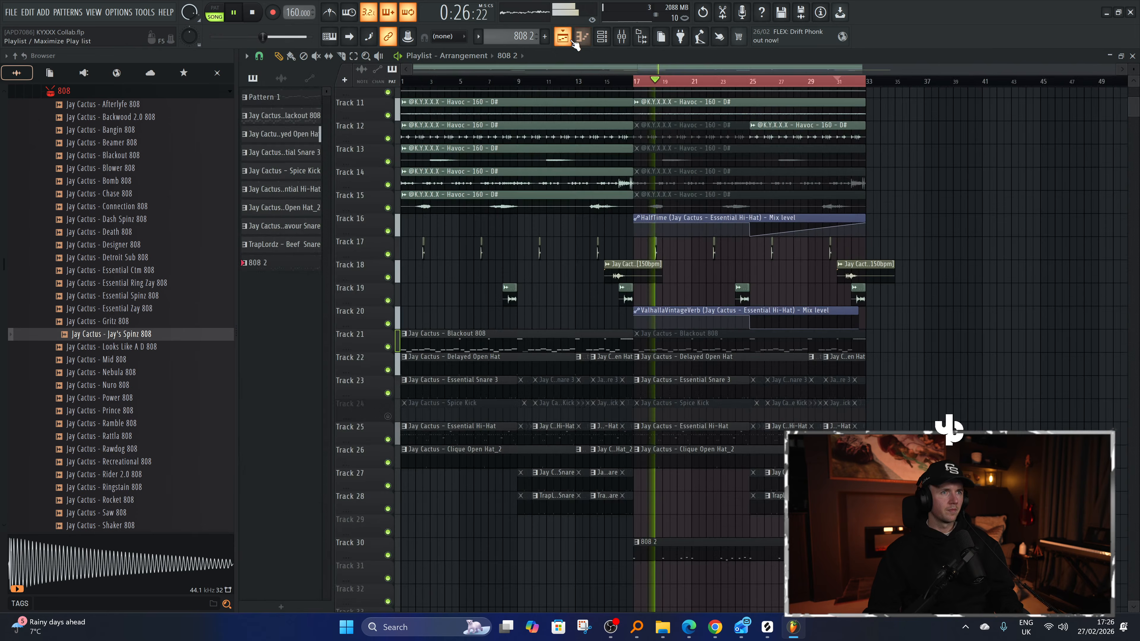
{"action": "right_click", "coordinate": [985, 394], "text": "ctrl"}
{"action": "key", "text": "ctrl+a"}
{"action": "scroll", "coordinate": [987, 399], "scroll_direction": "down", "scroll_amount": 2}
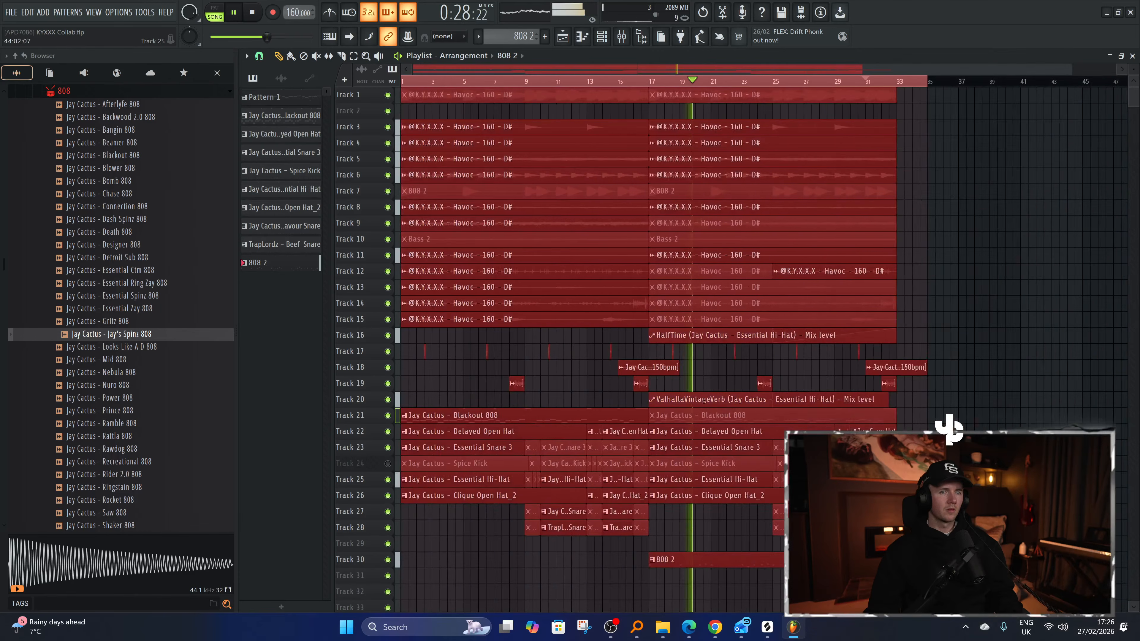
{"action": "left_click", "coordinate": [1071, 480], "text": "ctrl"}
{"action": "scroll", "coordinate": [1071, 476], "scroll_direction": "up", "scroll_amount": 2}
{"action": "scroll", "coordinate": [1071, 476], "scroll_direction": "down", "scroll_amount": 2}
{"action": "left_click_drag", "start_coordinate": [896, 83], "coordinate": [866, 84]}
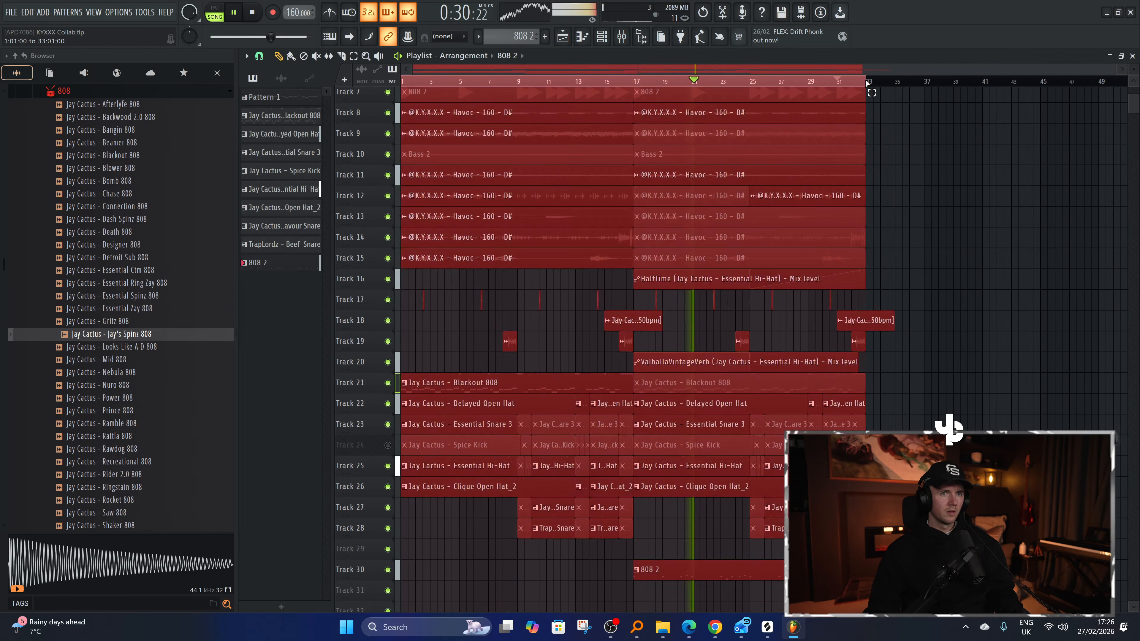
{"action": "scroll", "coordinate": [974, 279], "scroll_direction": "up", "scroll_amount": 1}
{"action": "right_click", "coordinate": [958, 300]}
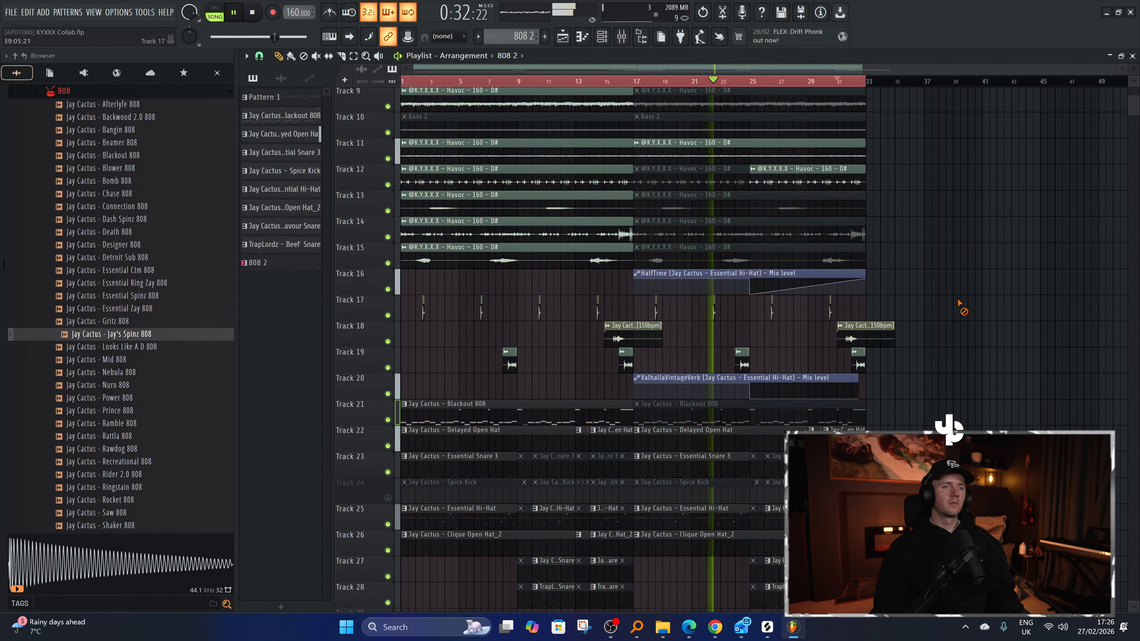
{"action": "scroll", "coordinate": [963, 304], "scroll_direction": "down", "scroll_amount": 1}
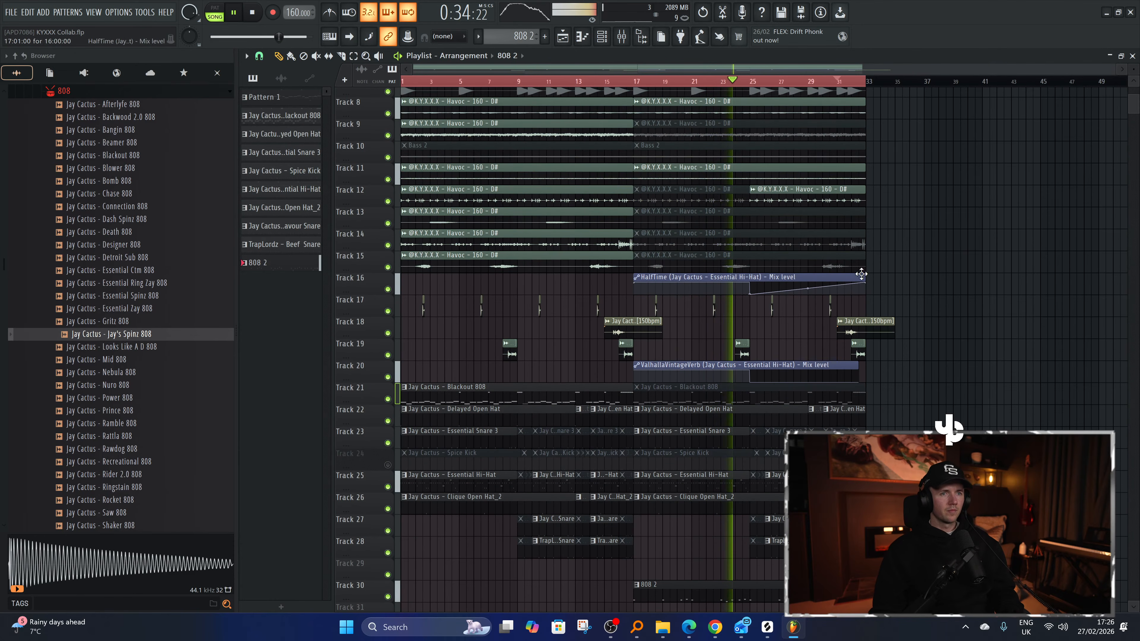
Lower the end point of the HalfTime mix automation at bar 33 to the minimum.
{"action": "left_click_drag", "start_coordinate": [865, 283], "coordinate": [866, 302]}
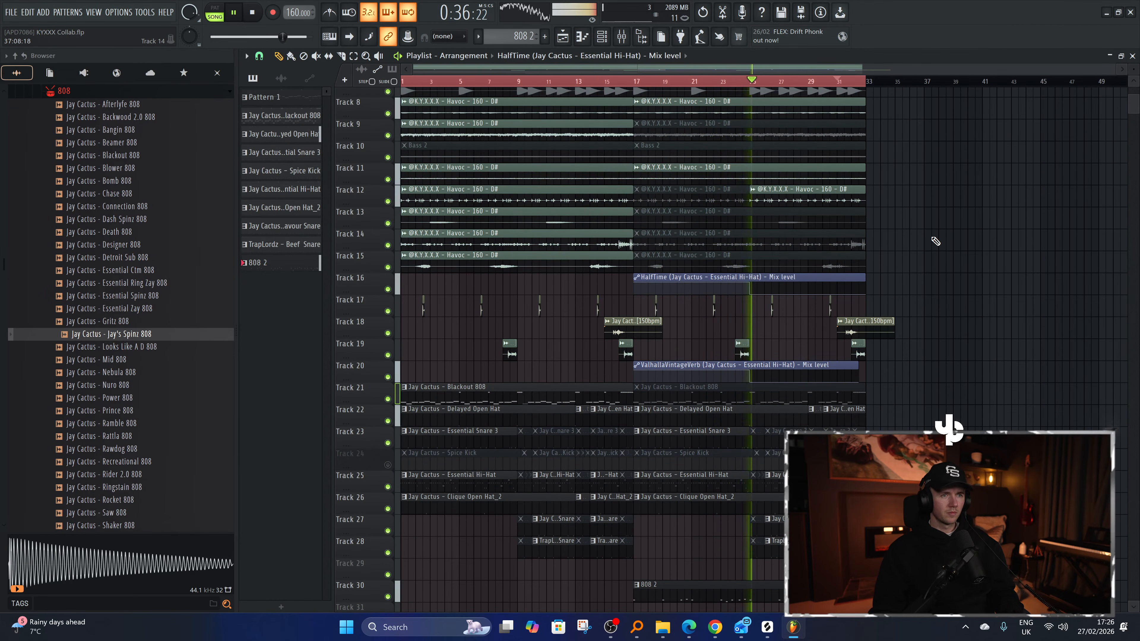
{"action": "scroll", "coordinate": [935, 241], "scroll_direction": "down", "scroll_amount": 1}
{"action": "scroll", "coordinate": [942, 244], "scroll_direction": "up", "scroll_amount": 1}
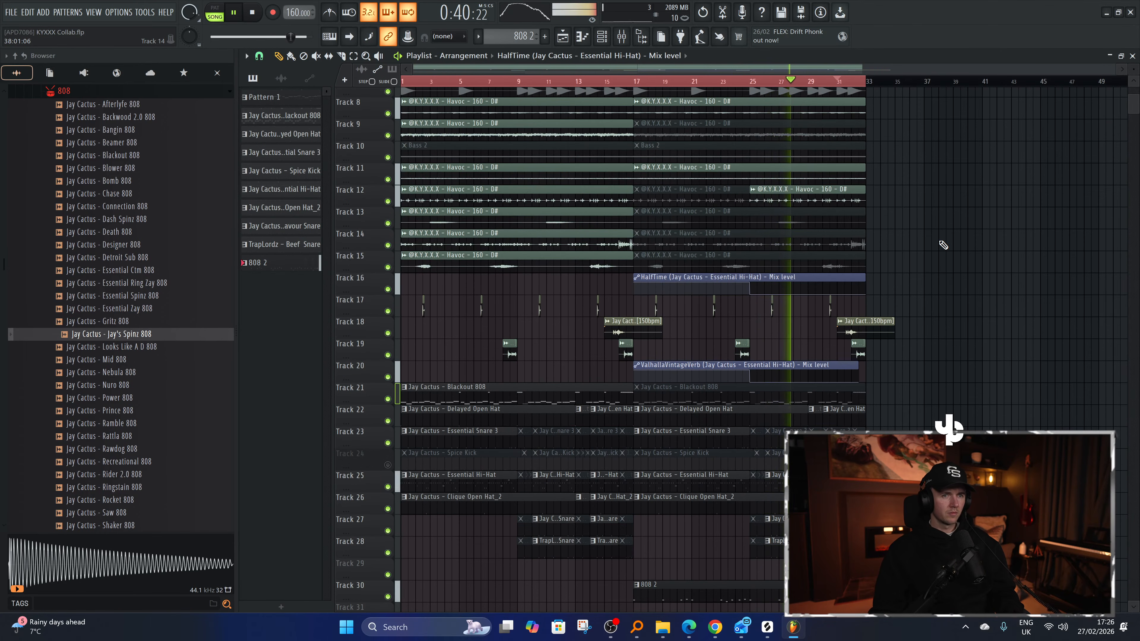
{"action": "scroll", "coordinate": [943, 245], "scroll_direction": "down", "scroll_amount": 1}
{"action": "scroll", "coordinate": [943, 245], "scroll_direction": "up", "scroll_amount": 2}
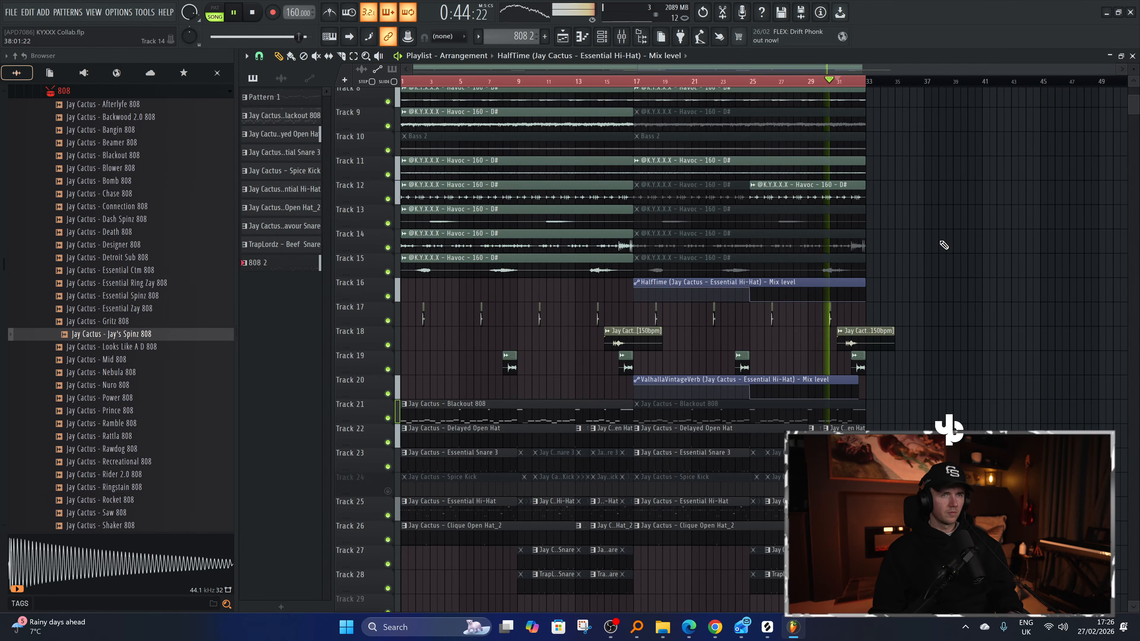
Unmute the Spice Kick track and mute its clips in the second section from bar 17.
{"action": "key", "text": "c"}
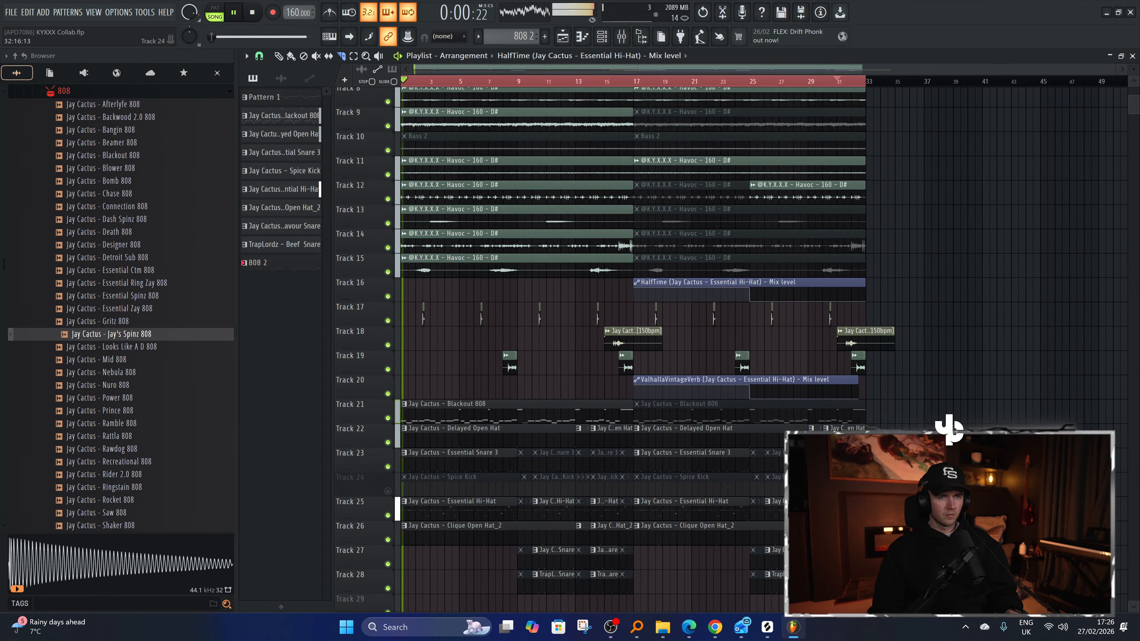
{"action": "left_click", "coordinate": [387, 491]}
{"action": "key", "text": "space"}
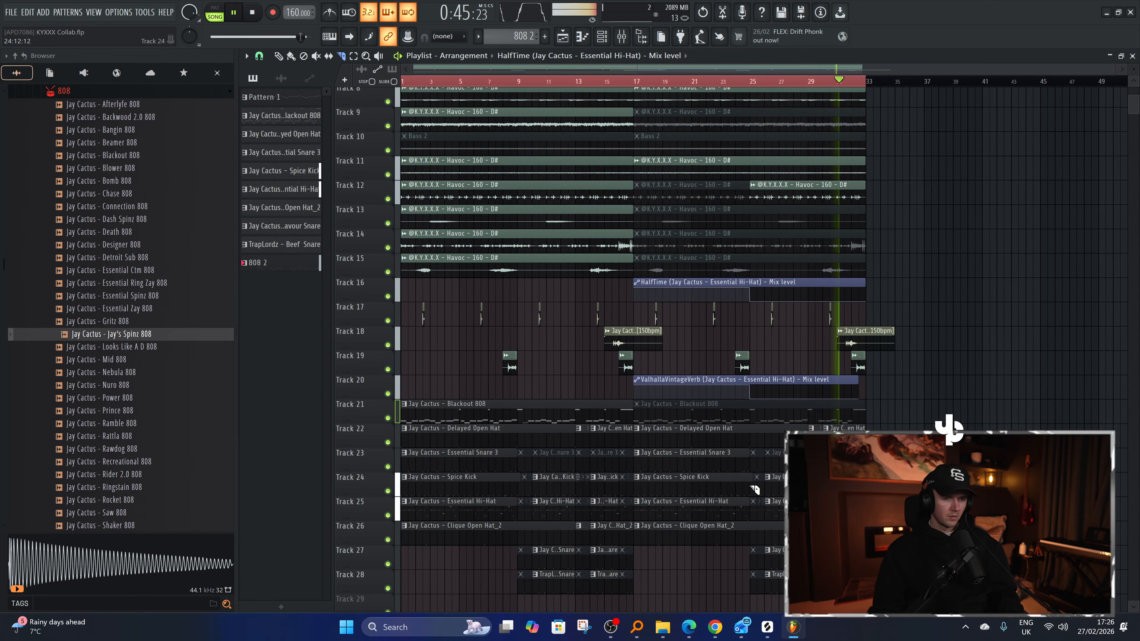
{"action": "left_click", "coordinate": [712, 484]}
{"action": "scroll", "coordinate": [712, 484], "scroll_direction": "down", "scroll_amount": 2}
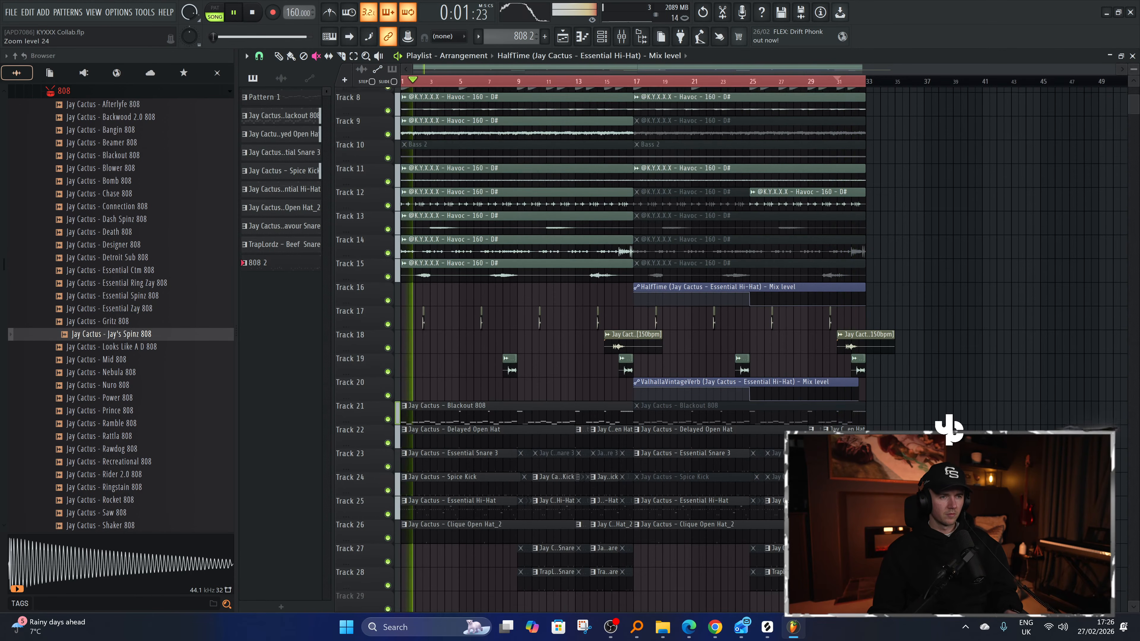
{"action": "scroll", "coordinate": [657, 339], "scroll_direction": "up", "scroll_amount": 2}
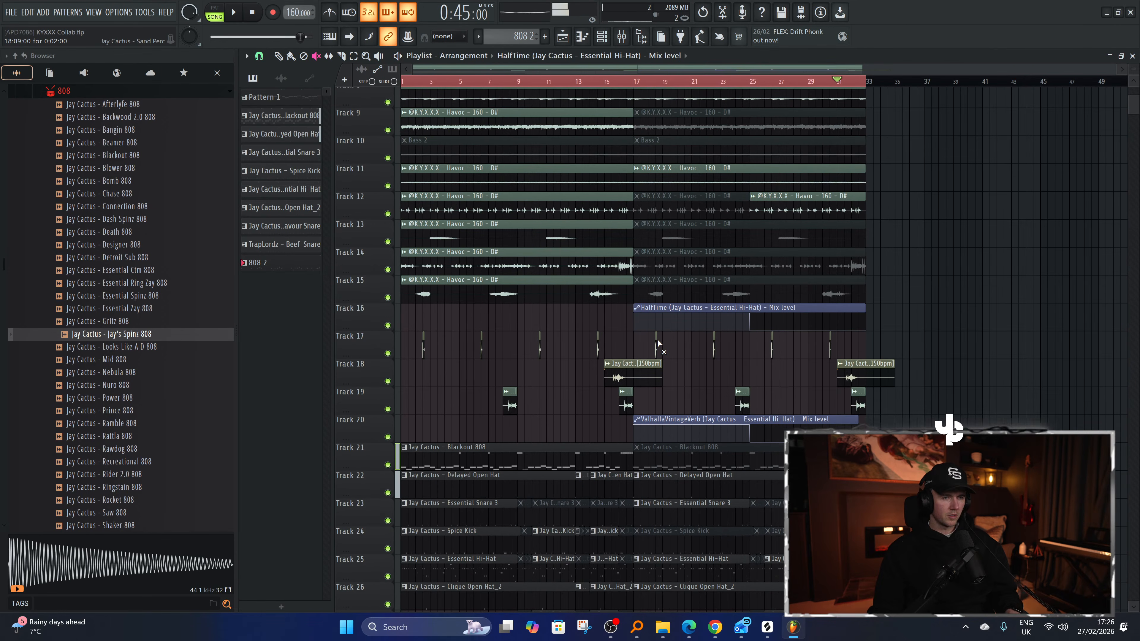
Slice the HalfTime and ValhallaVintageVerb automation clips at bar 25 and copy the HalfTime clip's second part to bar 1.
{"action": "key", "text": "c"}
{"action": "left_click", "coordinate": [750, 314]}
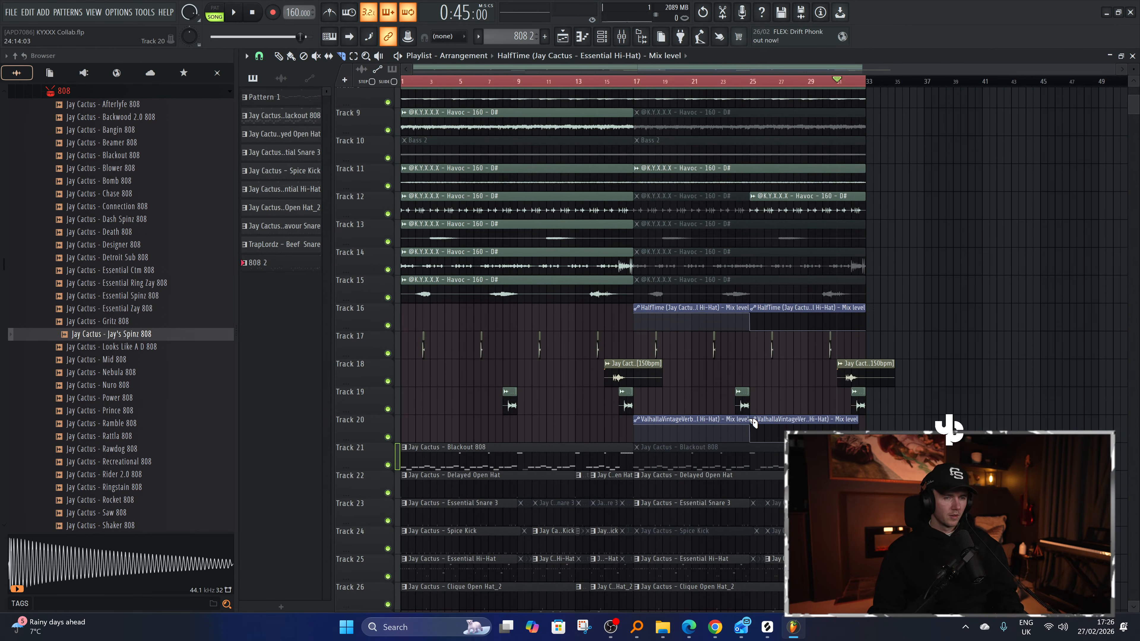
{"action": "left_click_drag", "start_coordinate": [774, 417], "coordinate": [607, 426]}
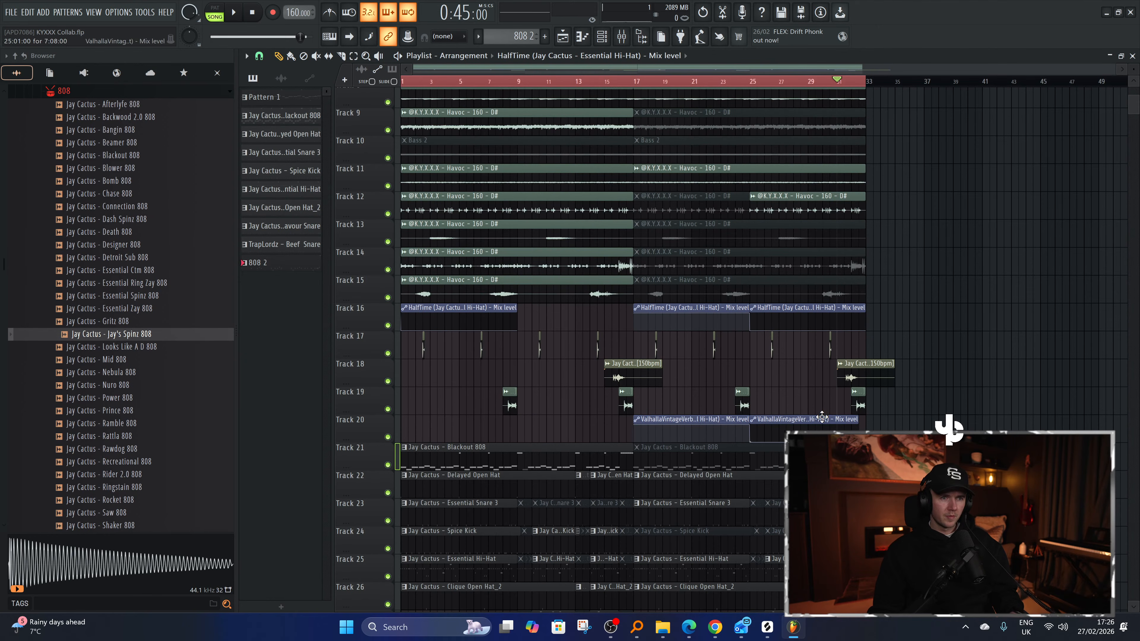
Copy the HalfTime automation clip to bar 9 and the ValhallaVintageVerb automation clip to bars 1 and 9.
{"action": "key", "text": "space"}
{"action": "left_click_drag", "start_coordinate": [453, 311], "coordinate": [588, 313]}
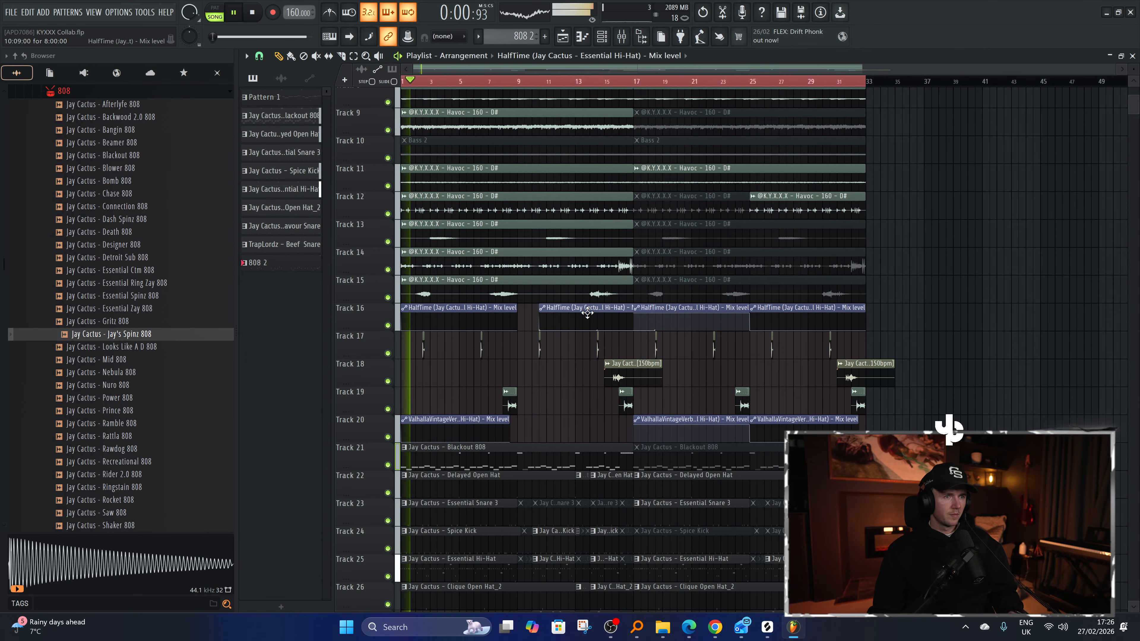
{"action": "left_click_drag", "start_coordinate": [546, 421], "coordinate": [633, 421]}
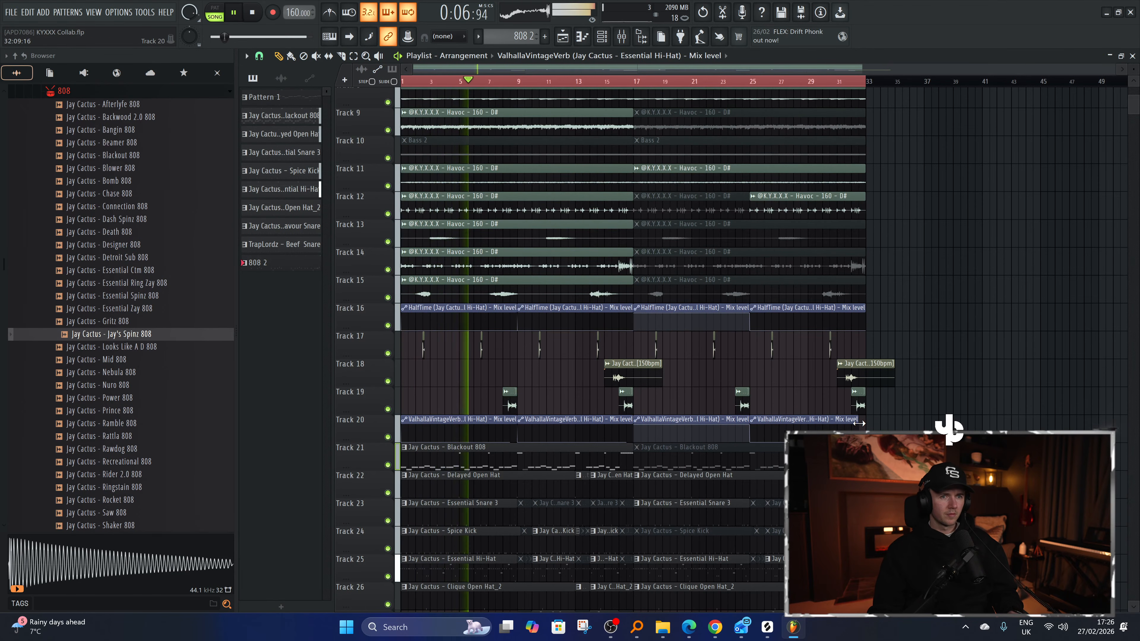
Extend the last ValhallaVintageVerb automation clip to bar 33 and save the project.
{"action": "scroll", "coordinate": [975, 387], "scroll_direction": "down", "scroll_amount": 3}
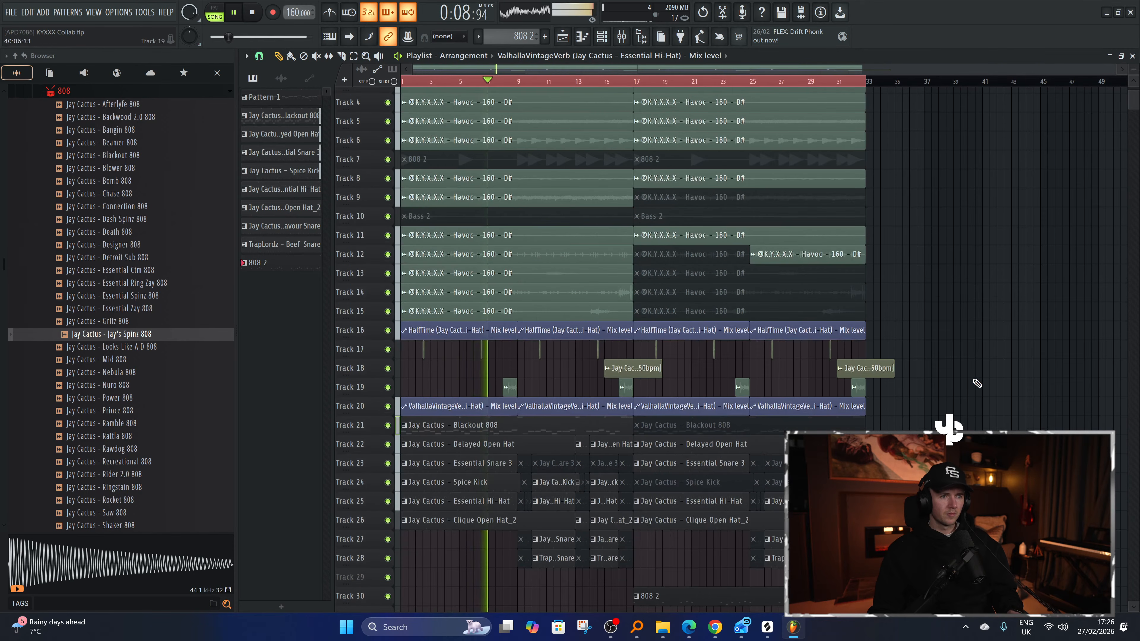
{"action": "scroll", "coordinate": [985, 400], "scroll_direction": "up", "scroll_amount": 2}
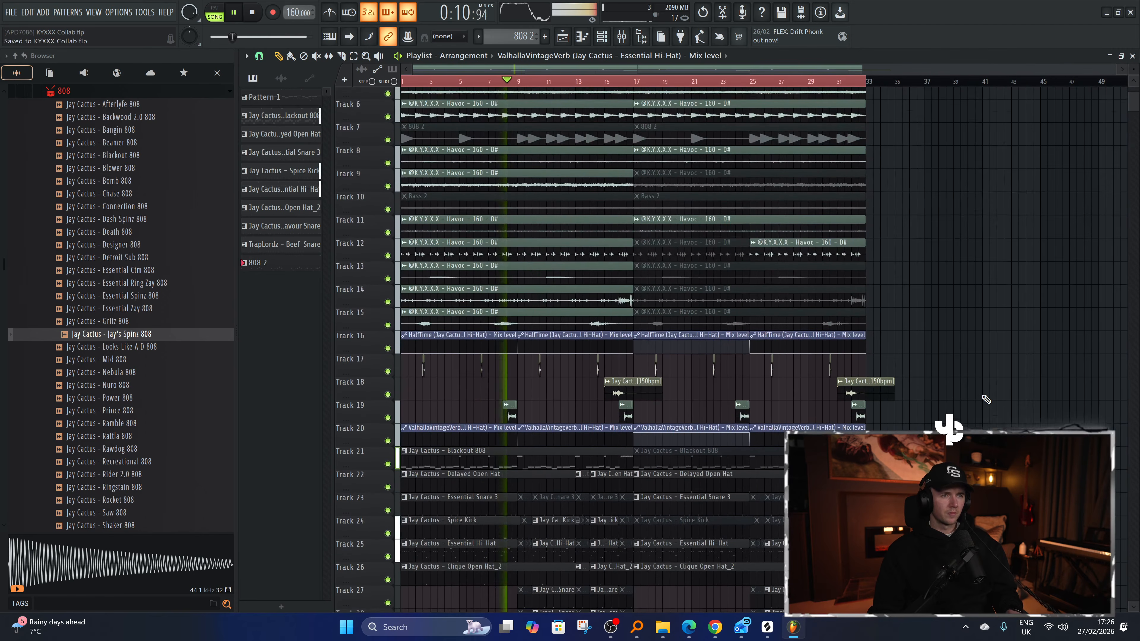
{"action": "scroll", "coordinate": [985, 399], "scroll_direction": "down", "scroll_amount": 2}
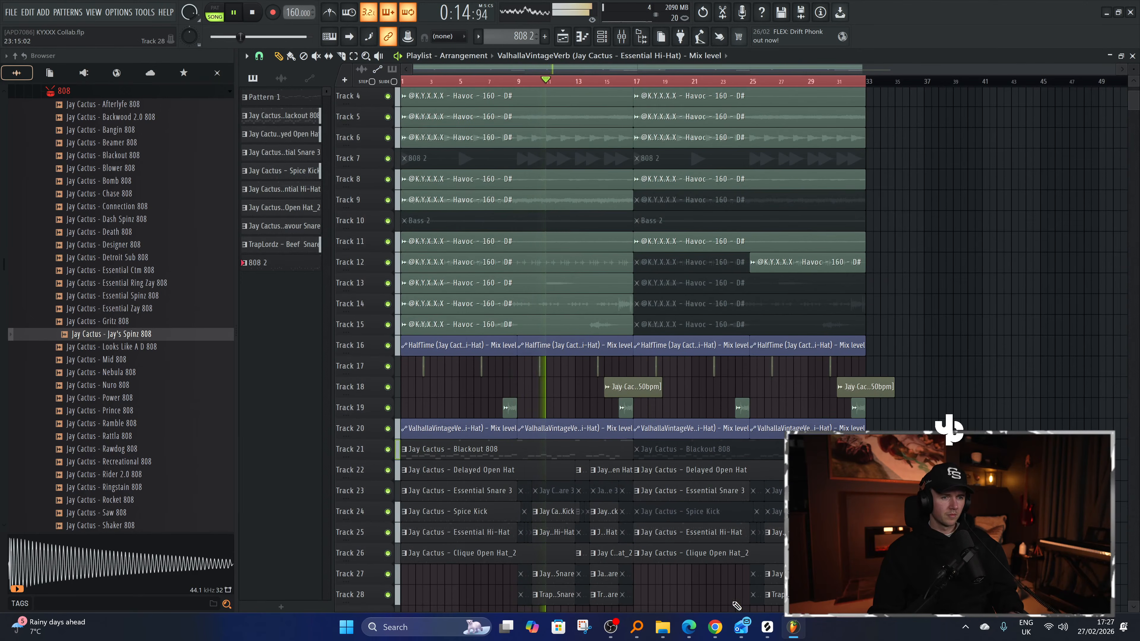
Switch to the YouTube live stream to read the viewers' chat comments, and return to the FL Studio playlist.
{"action": "left_click", "coordinate": [714, 627]}
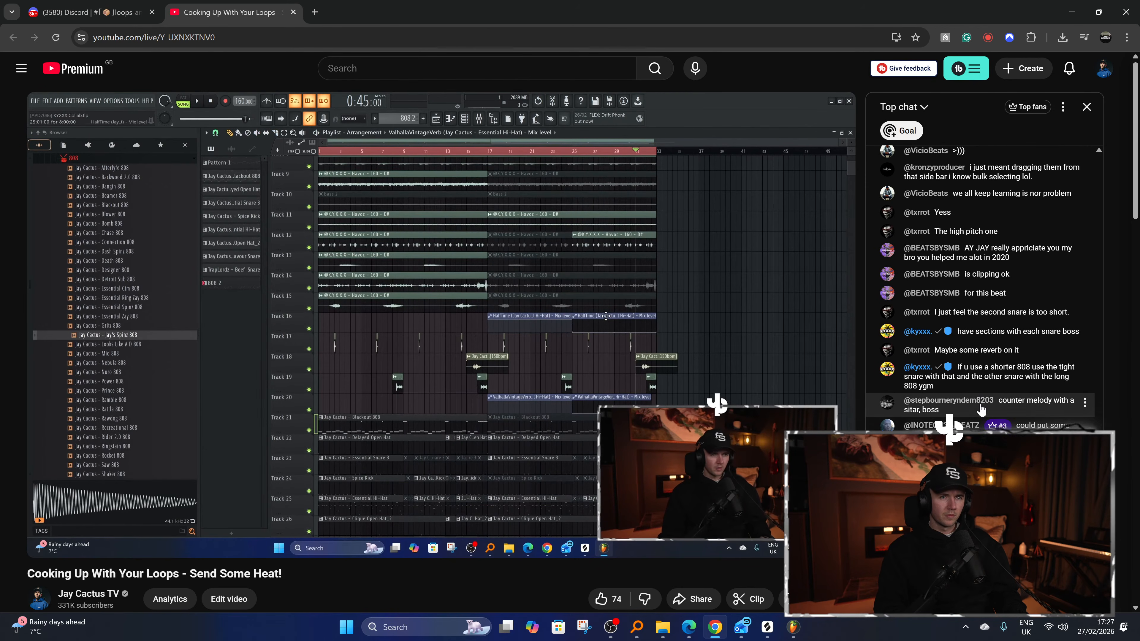
{"action": "key", "text": "alt+Tab"}
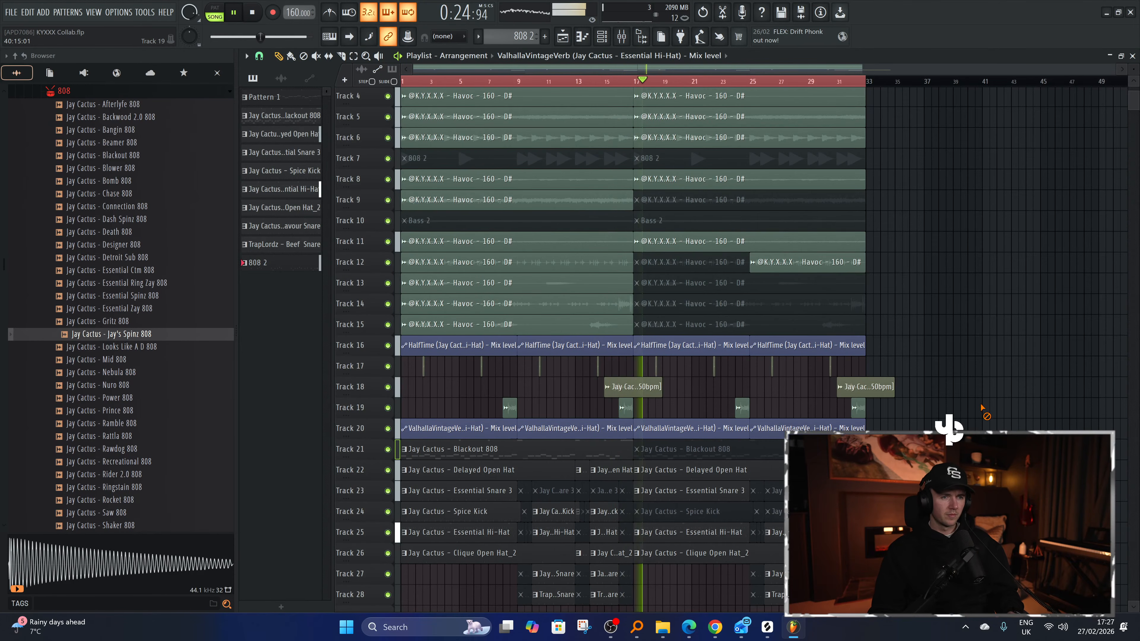
{"action": "key", "text": "alt+Tab"}
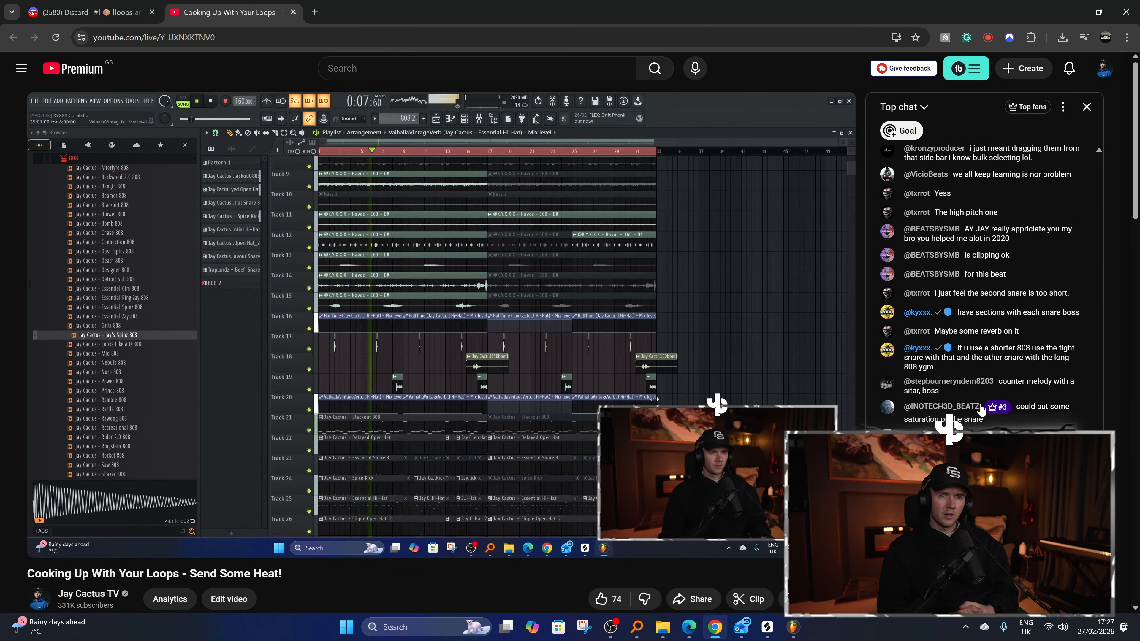
{"action": "key", "text": "alt+Tab"}
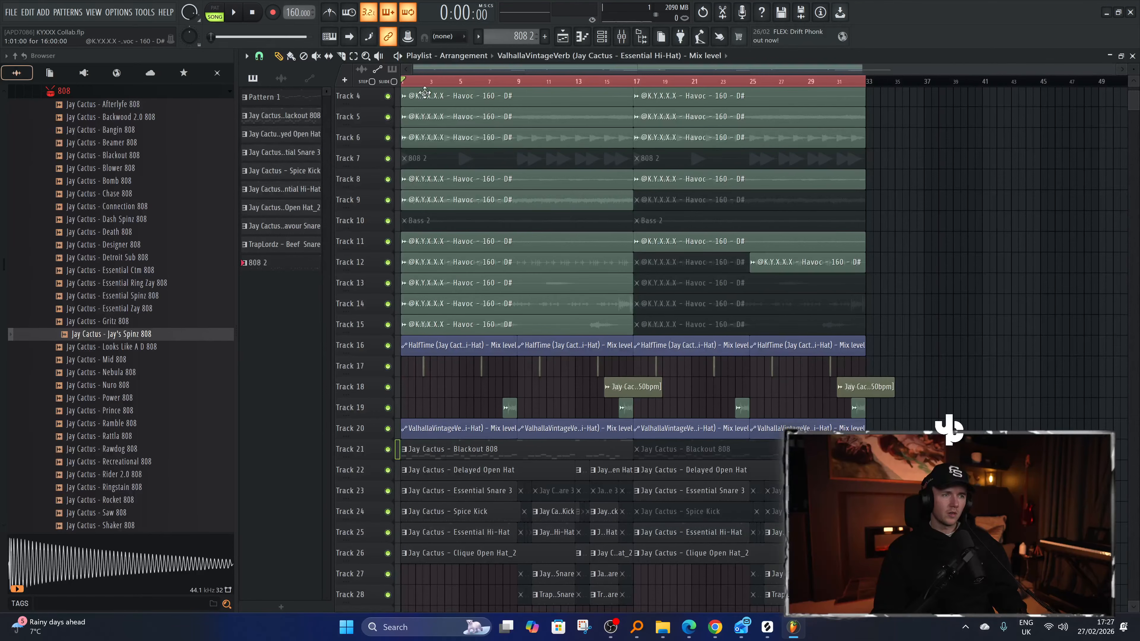
Play the arrangement from bar 1 and check the drum tracks down to the Favour and Beef Snare layers.
{"action": "left_click", "coordinate": [465, 82]}
{"action": "key", "text": "space"}
{"action": "scroll", "coordinate": [450, 436], "scroll_direction": "up", "scroll_amount": 1}
{"action": "scroll", "coordinate": [450, 437], "scroll_direction": "down", "scroll_amount": 1}
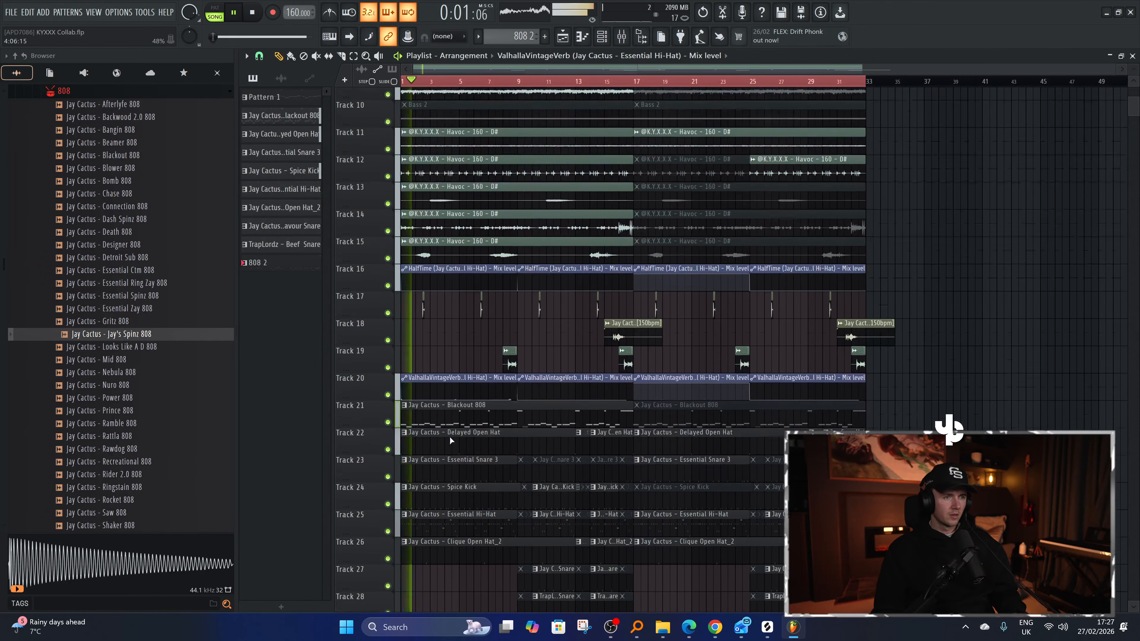
{"action": "key", "text": "space"}
{"action": "scroll", "coordinate": [365, 458], "scroll_direction": "up", "scroll_amount": 1}
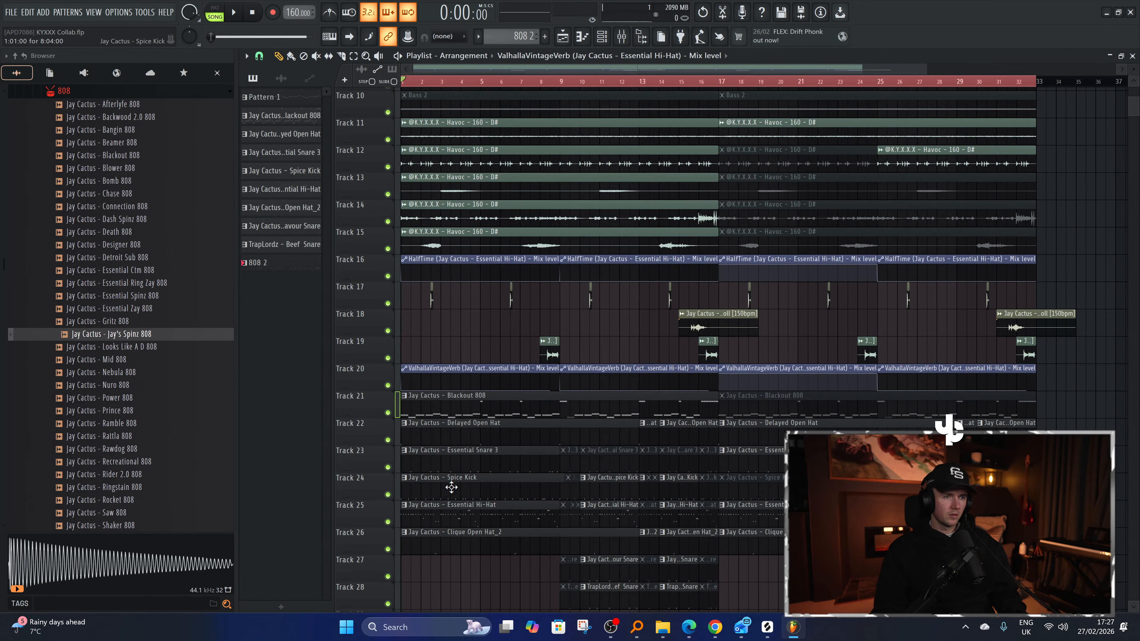
{"action": "scroll", "coordinate": [540, 461], "scroll_direction": "down", "scroll_amount": 3}
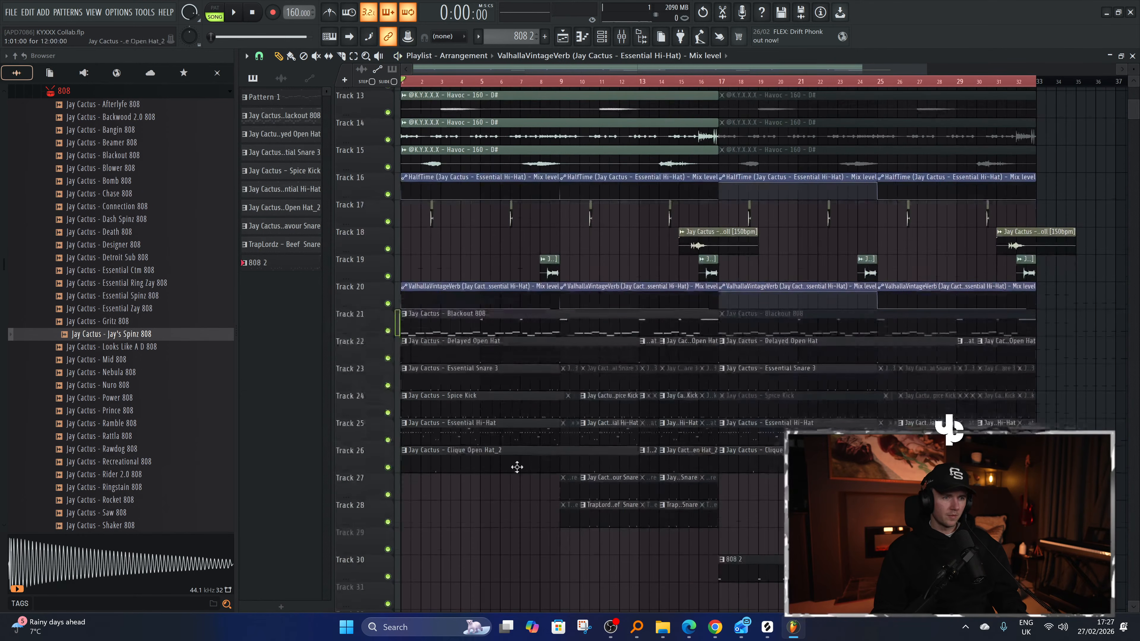
{"action": "key", "text": "space"}
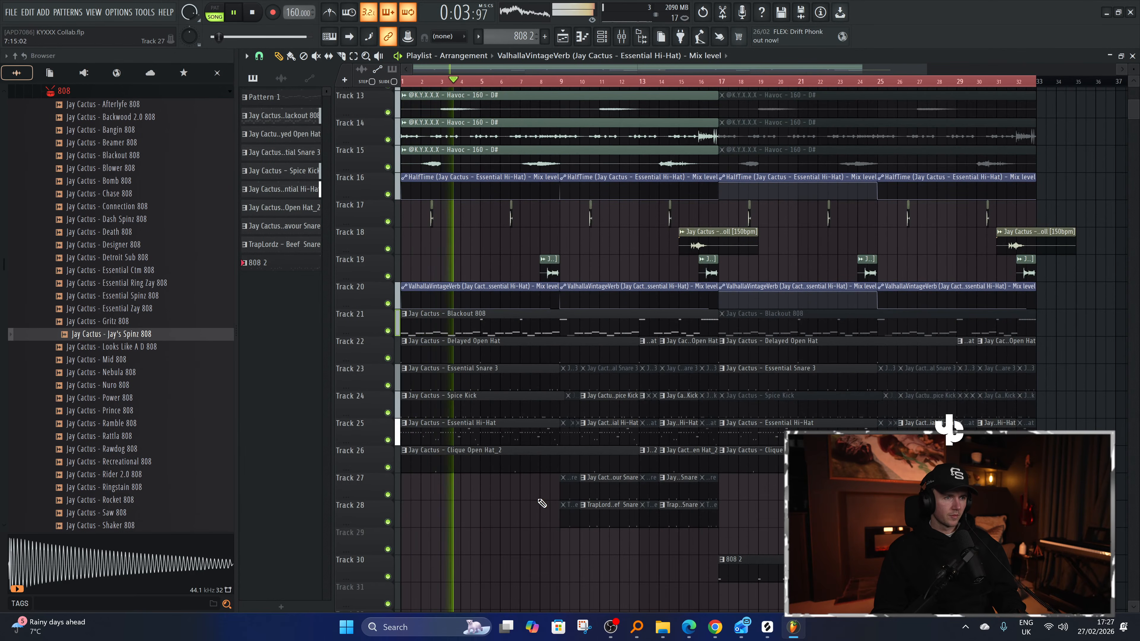
Copy the Favour Snare and Beef Snare clips to bar 1 and mute every snare except Beef Snare up to bar 17.
{"action": "left_click_drag", "start_coordinate": [577, 524], "coordinate": [337, 499]}
{"action": "key", "text": "space"}
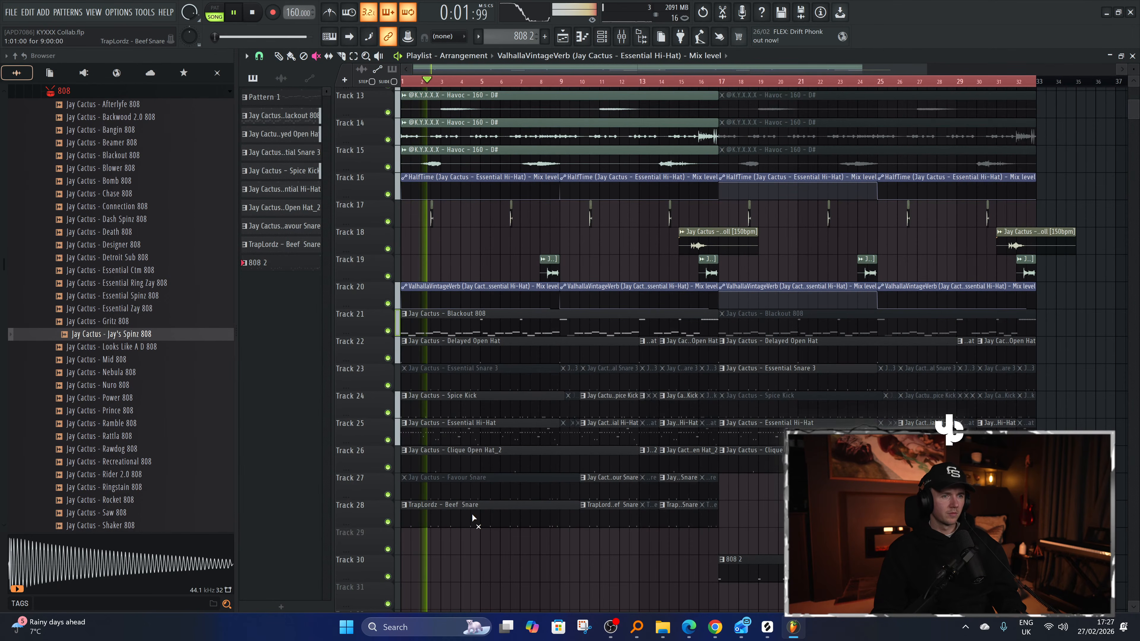
{"action": "left_click", "coordinate": [562, 516]}
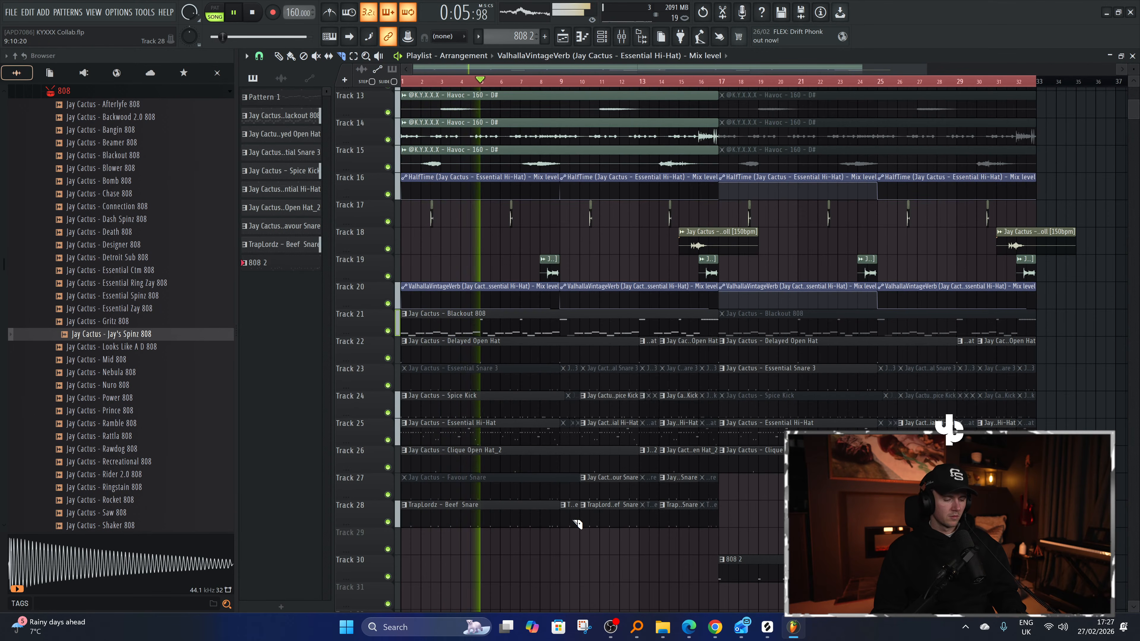
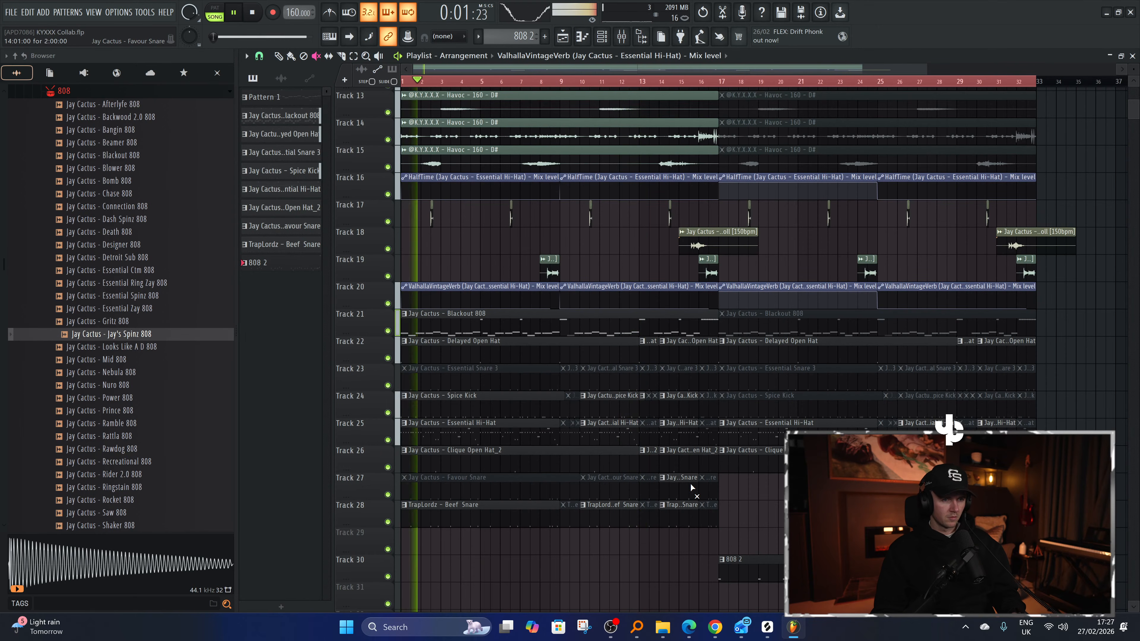
Unmute the Favour Snare clips from bar 1 to bar 17 and save the project.
{"action": "left_click", "coordinate": [515, 493]}
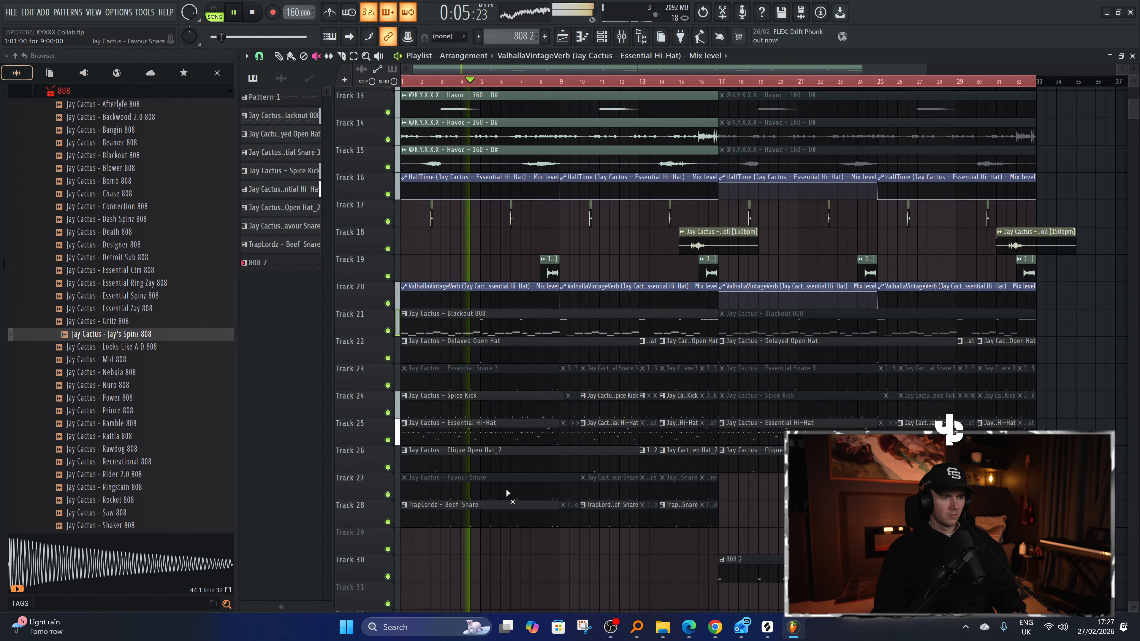
{"action": "left_click", "coordinate": [606, 492]}
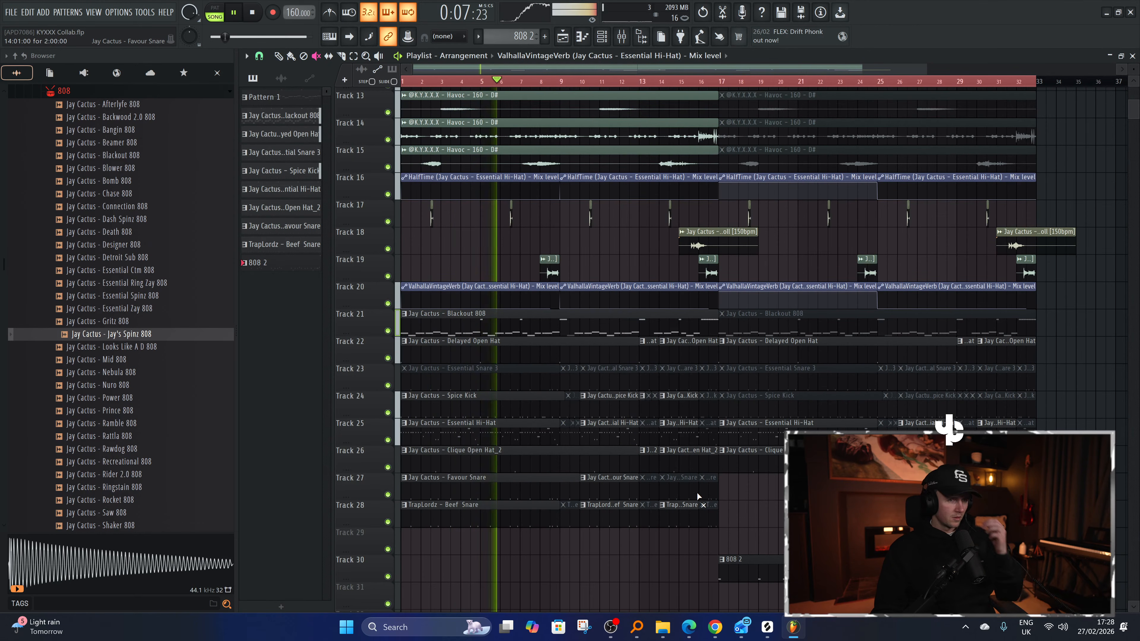
{"action": "key", "text": "c"}
{"action": "left_click", "coordinate": [563, 492]}
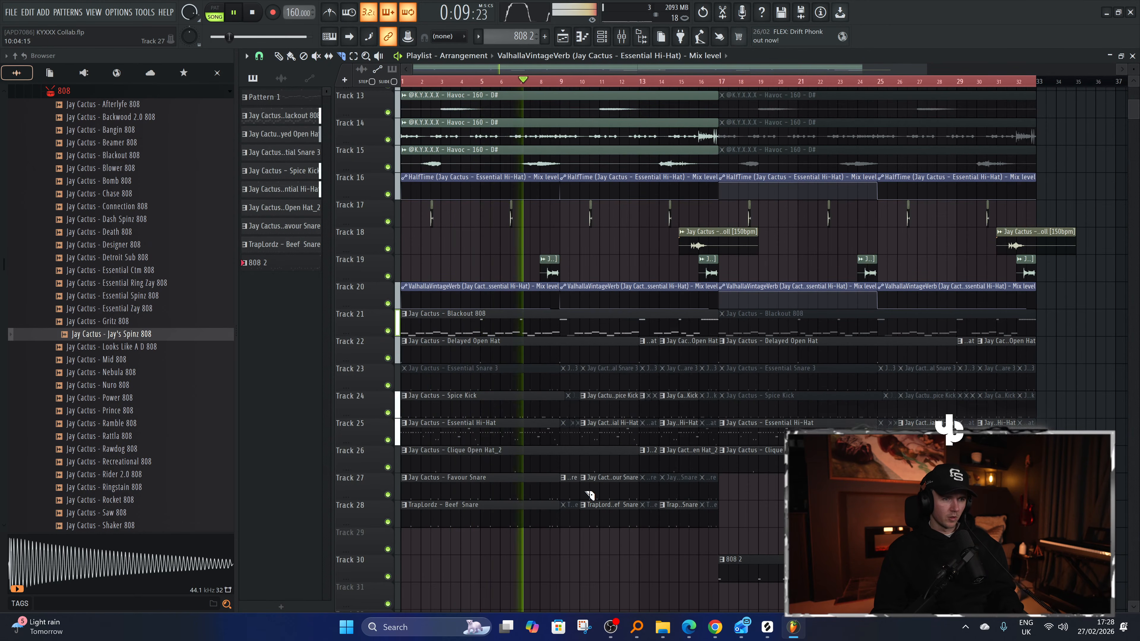
{"action": "key", "text": "t"}
{"action": "left_click", "coordinate": [573, 492]}
{"action": "scroll", "coordinate": [608, 494], "scroll_direction": "up", "scroll_amount": 1}
{"action": "scroll", "coordinate": [659, 505], "scroll_direction": "down", "scroll_amount": 1}
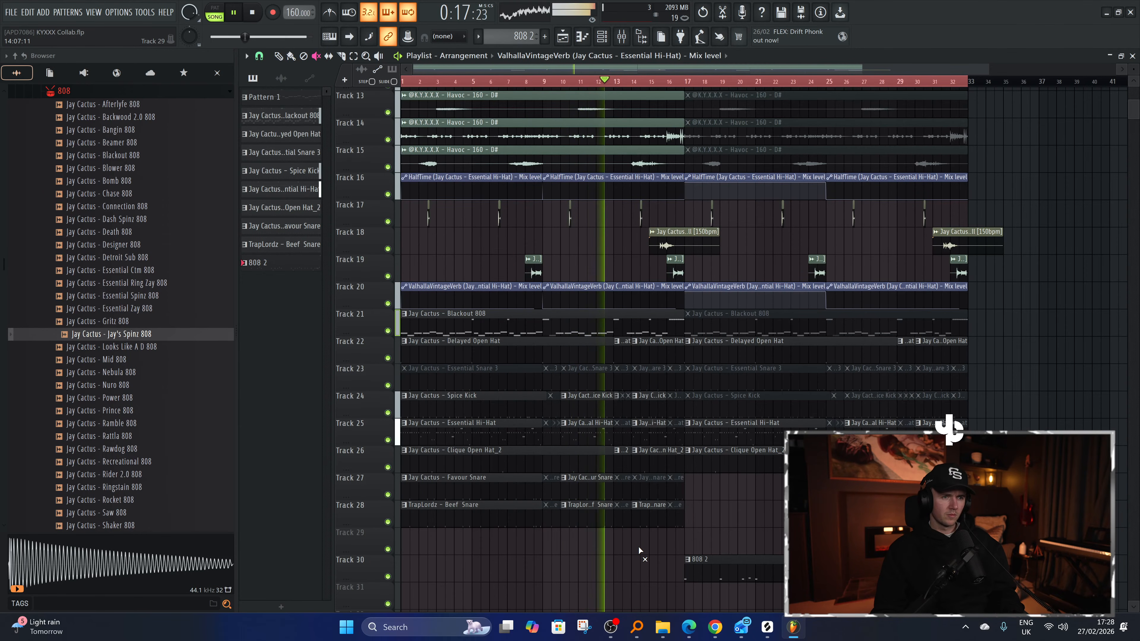
{"action": "scroll", "coordinate": [648, 488], "scroll_direction": "up", "scroll_amount": 1}
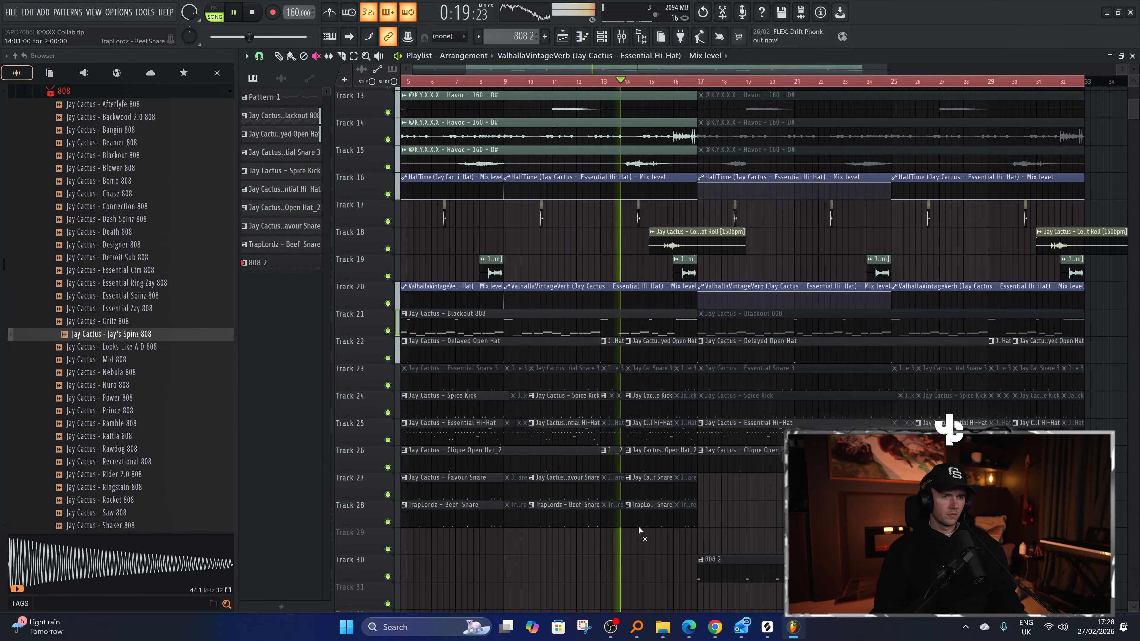
{"action": "scroll", "coordinate": [657, 515], "scroll_direction": "down", "scroll_amount": 2}
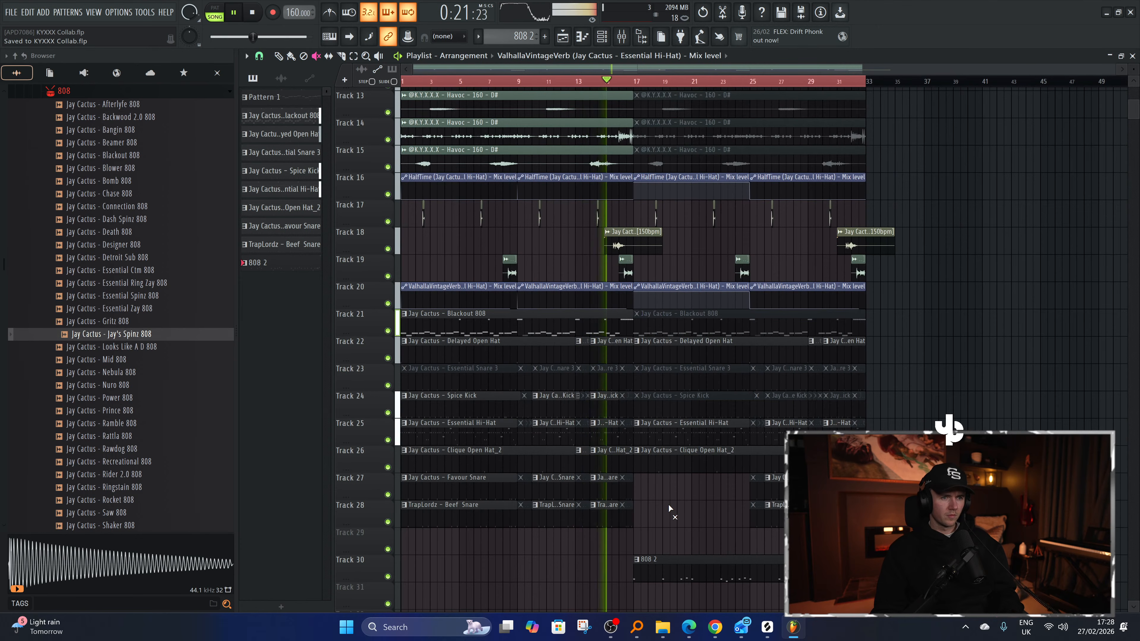
Unmute the Essential Snare 3 clips from bar 25 to bar 33 and mute the Favour and Beef Snare clips there.
{"action": "scroll", "coordinate": [668, 504], "scroll_direction": "up", "scroll_amount": 1}
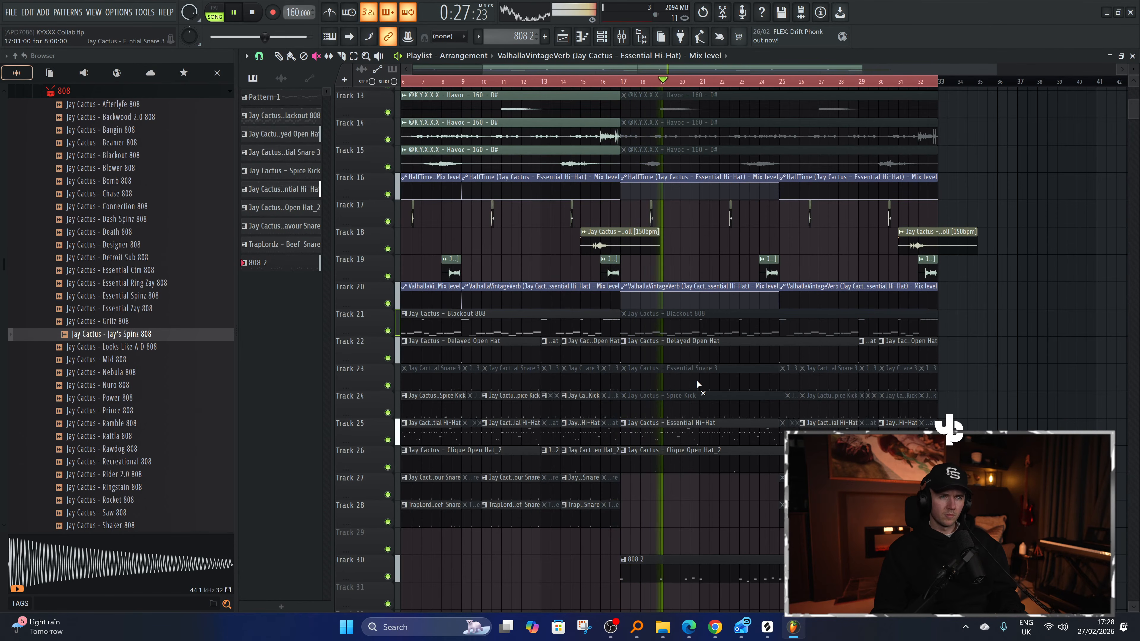
{"action": "left_click", "coordinate": [793, 377]}
{"action": "left_click", "coordinate": [818, 377]}
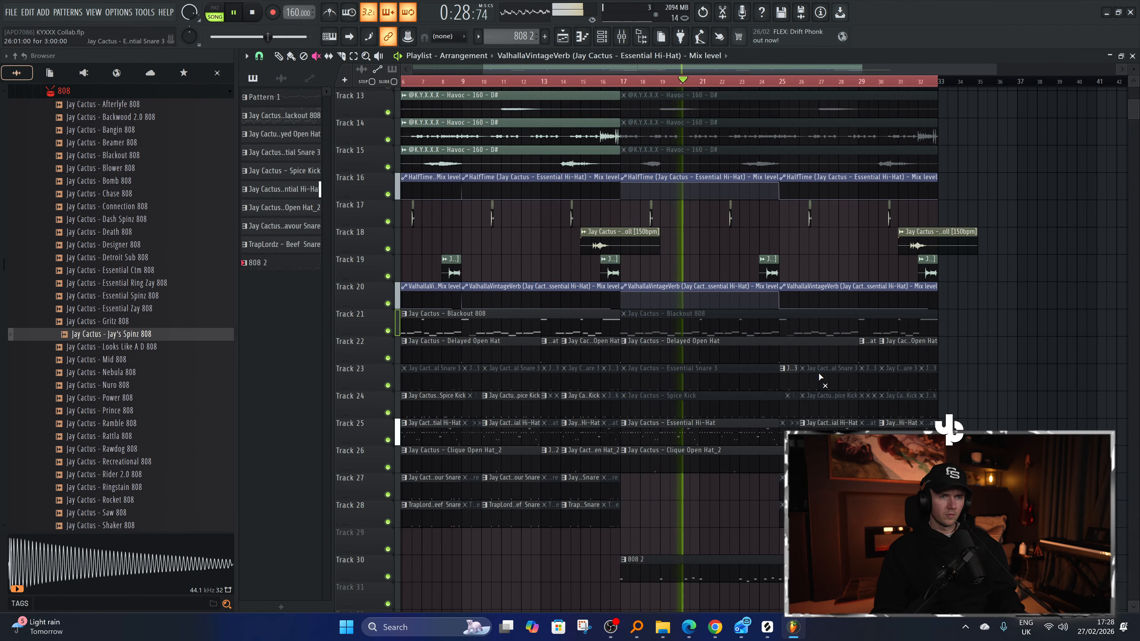
{"action": "left_click", "coordinate": [873, 376]}
{"action": "left_click", "coordinate": [895, 376]}
{"action": "left_click", "coordinate": [925, 376]}
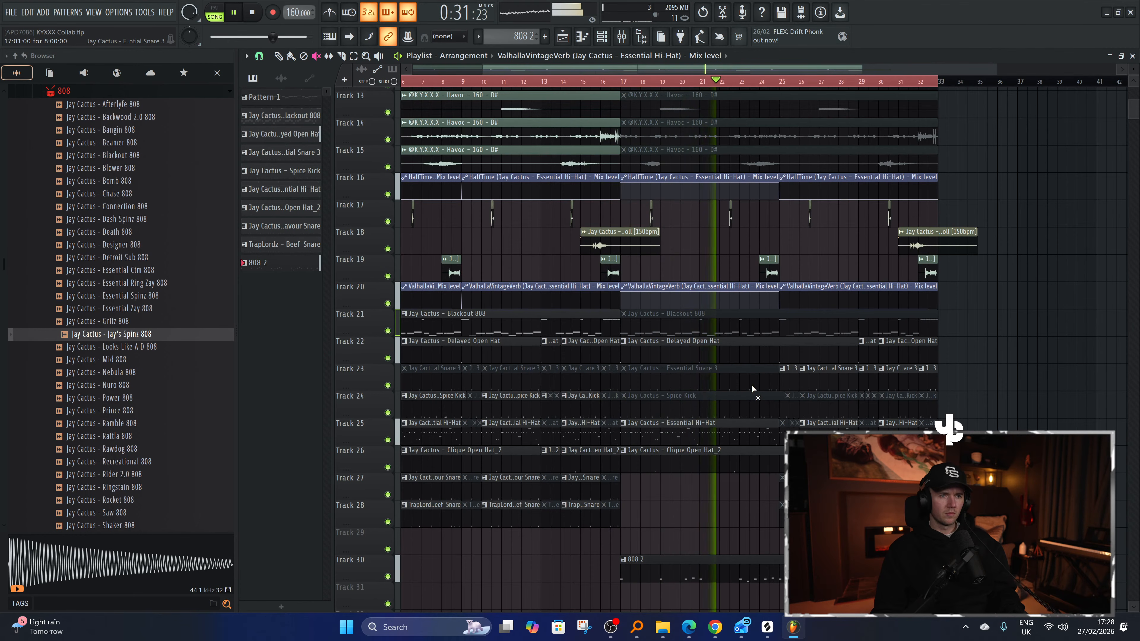
{"action": "scroll", "coordinate": [942, 395], "scroll_direction": "down", "scroll_amount": 3}
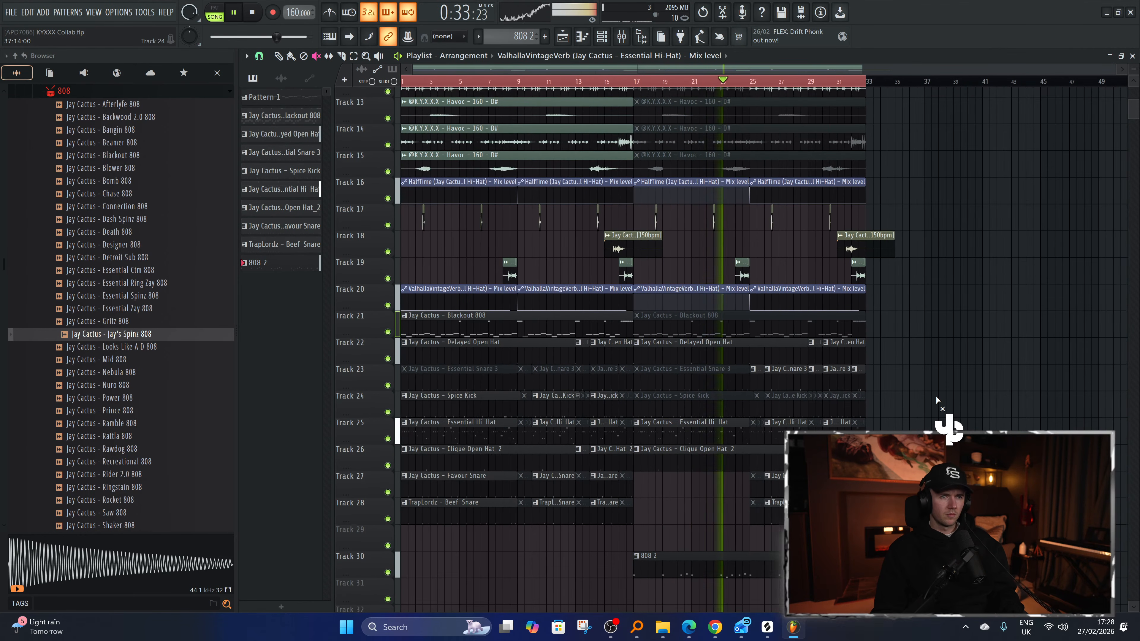
{"action": "scroll", "coordinate": [926, 402], "scroll_direction": "down", "scroll_amount": 3}
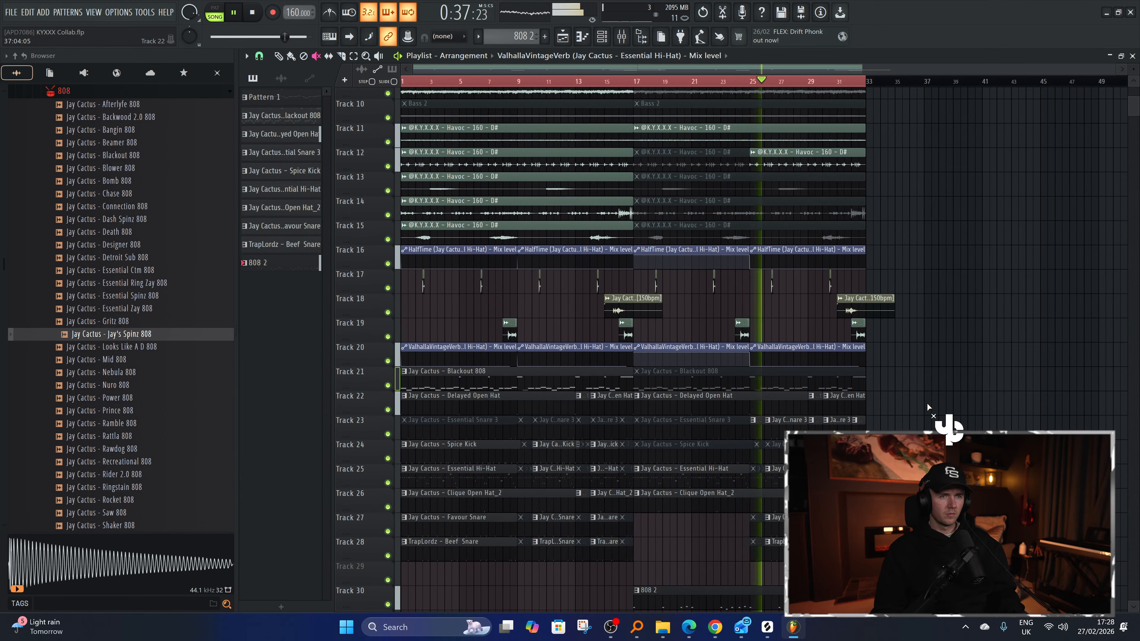
{"action": "scroll", "coordinate": [926, 402], "scroll_direction": "down", "scroll_amount": 2}
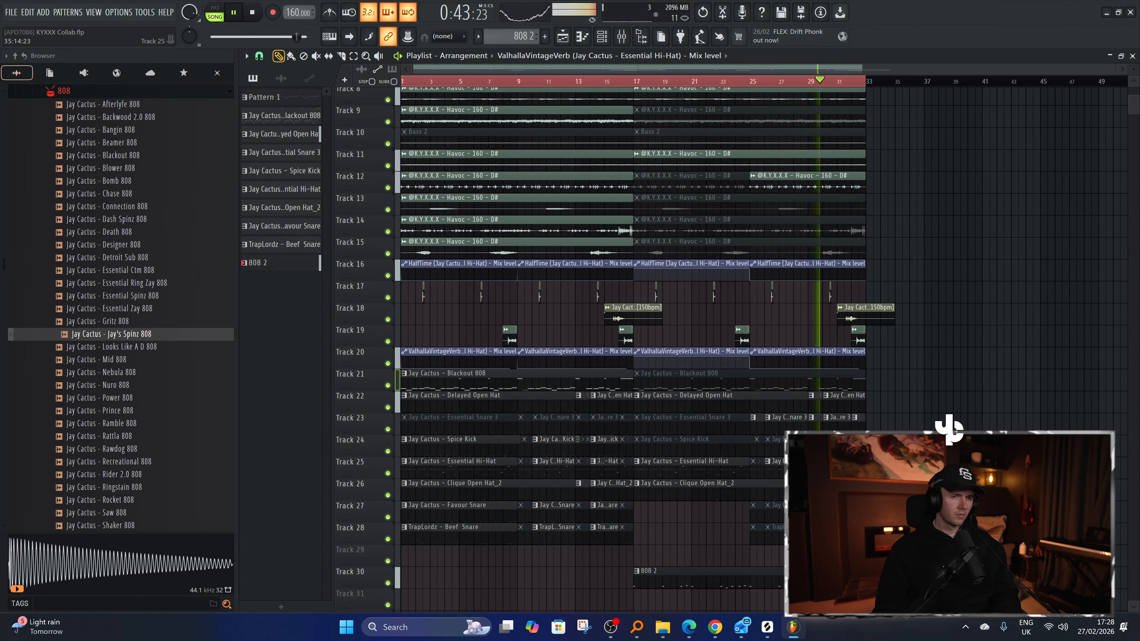
{"action": "scroll", "coordinate": [947, 426], "scroll_direction": "down", "scroll_amount": 2}
{"action": "scroll", "coordinate": [947, 427], "scroll_direction": "down", "scroll_amount": 4}
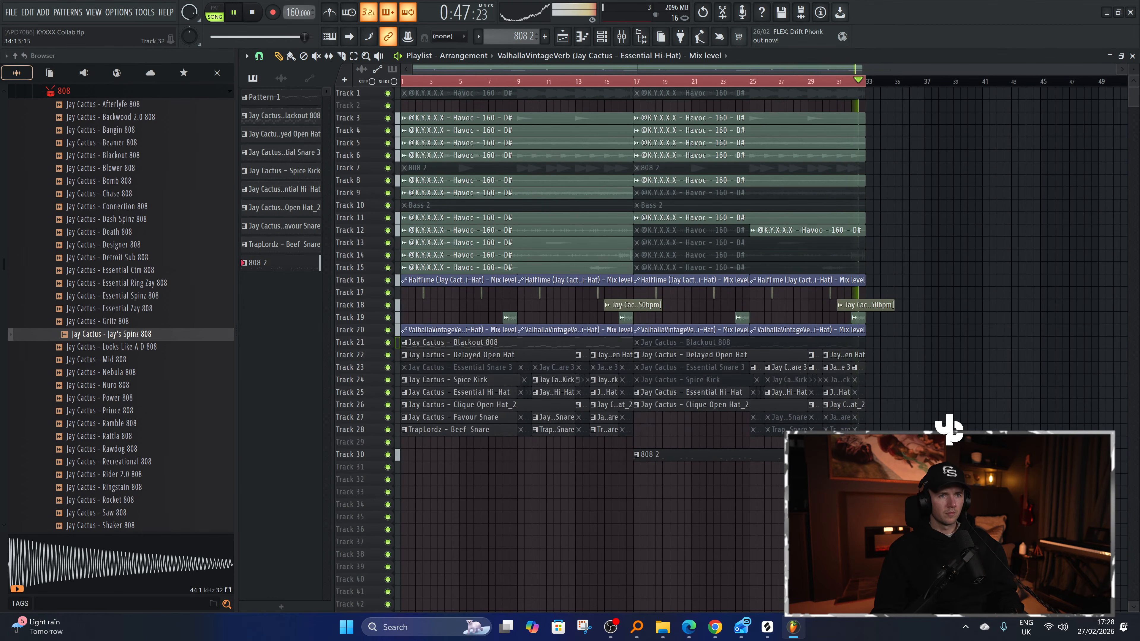
Duplicate all clips of the second section, bars 17 to 33, to start at bar 33.
{"action": "left_click_drag", "start_coordinate": [891, 483], "coordinate": [877, 94]}
{"action": "scroll", "coordinate": [873, 310], "scroll_direction": "up", "scroll_amount": 5}
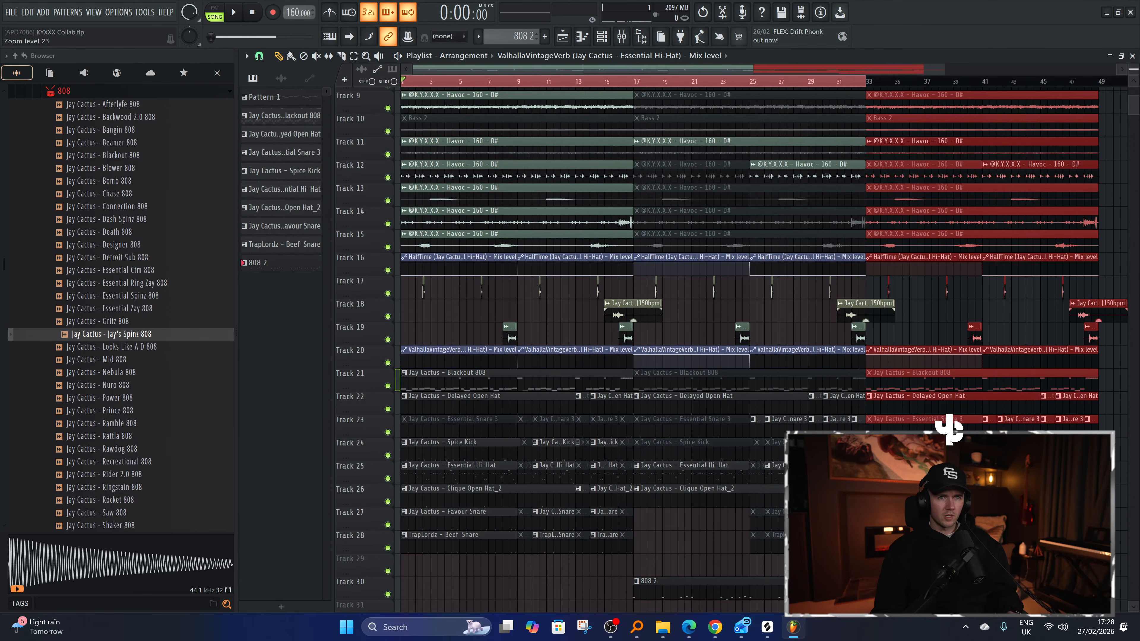
{"action": "scroll", "coordinate": [845, 287], "scroll_direction": "up", "scroll_amount": 4}
{"action": "key", "text": "space"}
{"action": "scroll", "coordinate": [856, 339], "scroll_direction": "down", "scroll_amount": 3}
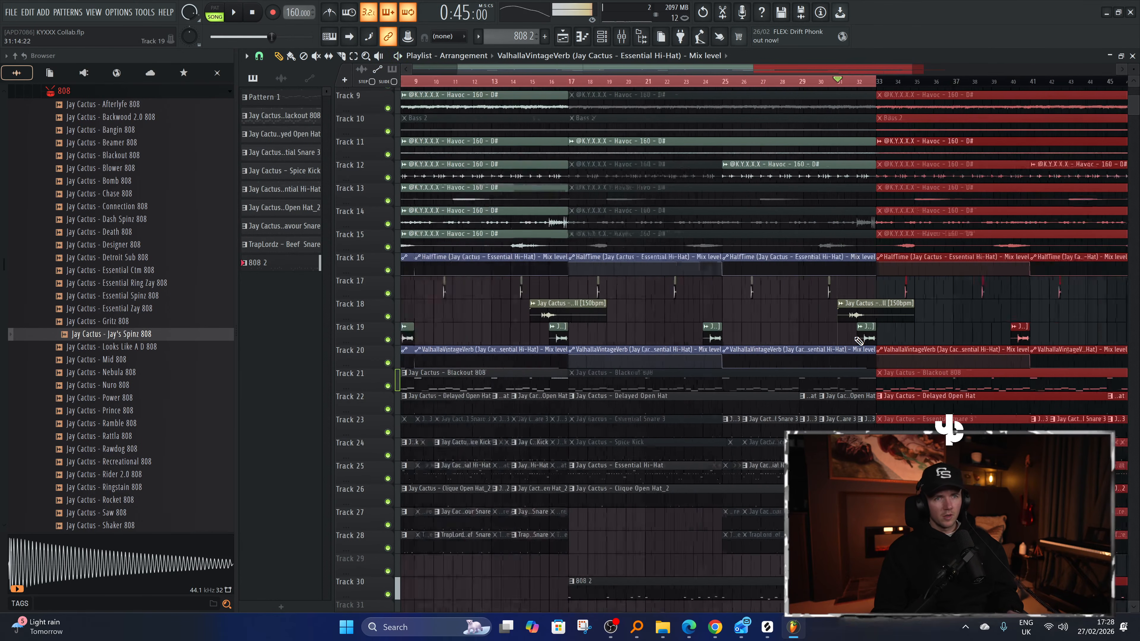
Set the loop region over the whole arrangement and play the transition into bar 33.
{"action": "key", "text": "space"}
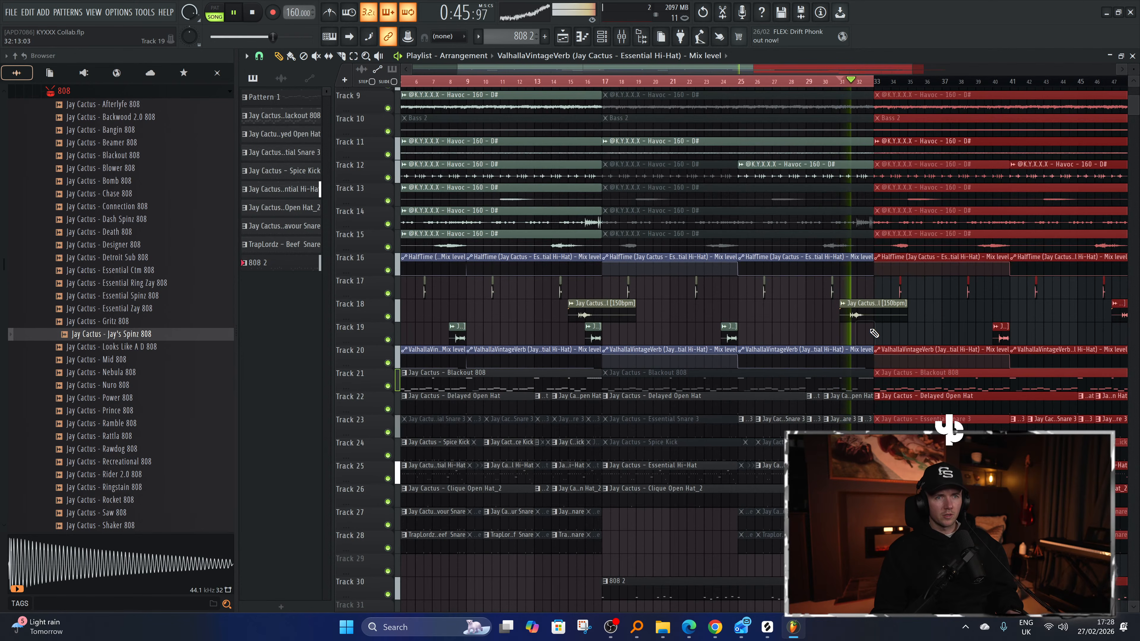
{"action": "scroll", "coordinate": [902, 342], "scroll_direction": "up", "scroll_amount": 2}
{"action": "scroll", "coordinate": [900, 429], "scroll_direction": "down", "scroll_amount": 3}
{"action": "key", "text": "ctrl+a"}
{"action": "key", "text": "space"}
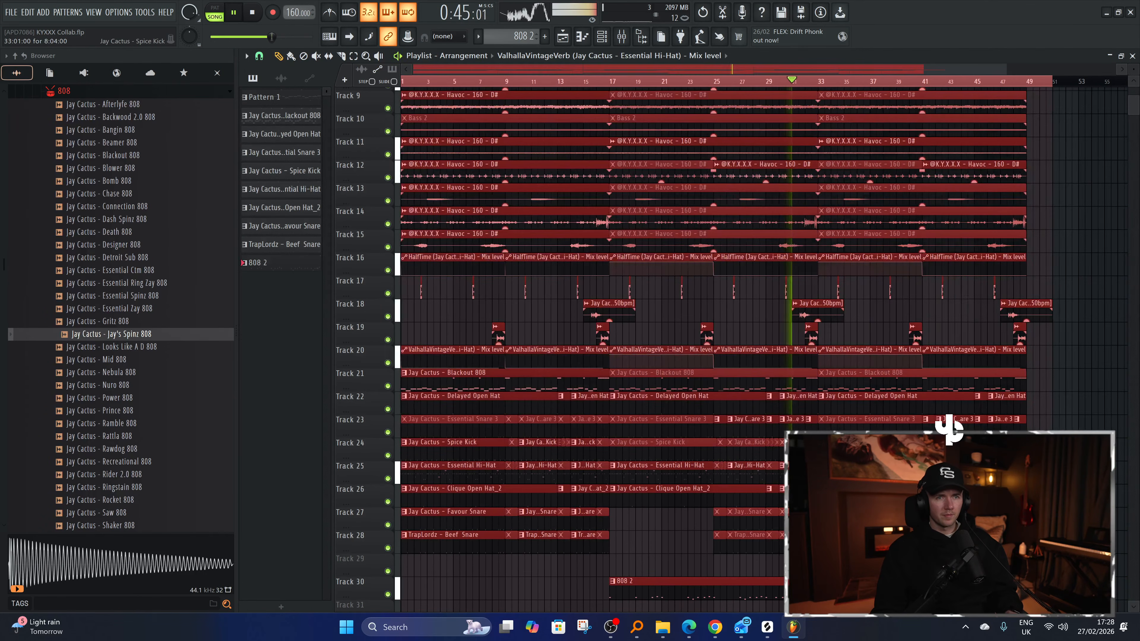
Delete the long duplicated drum clips starting at bar 33 and unmute the 808 2 clip on Track 7 there.
{"action": "key", "text": "ctrl+z"}
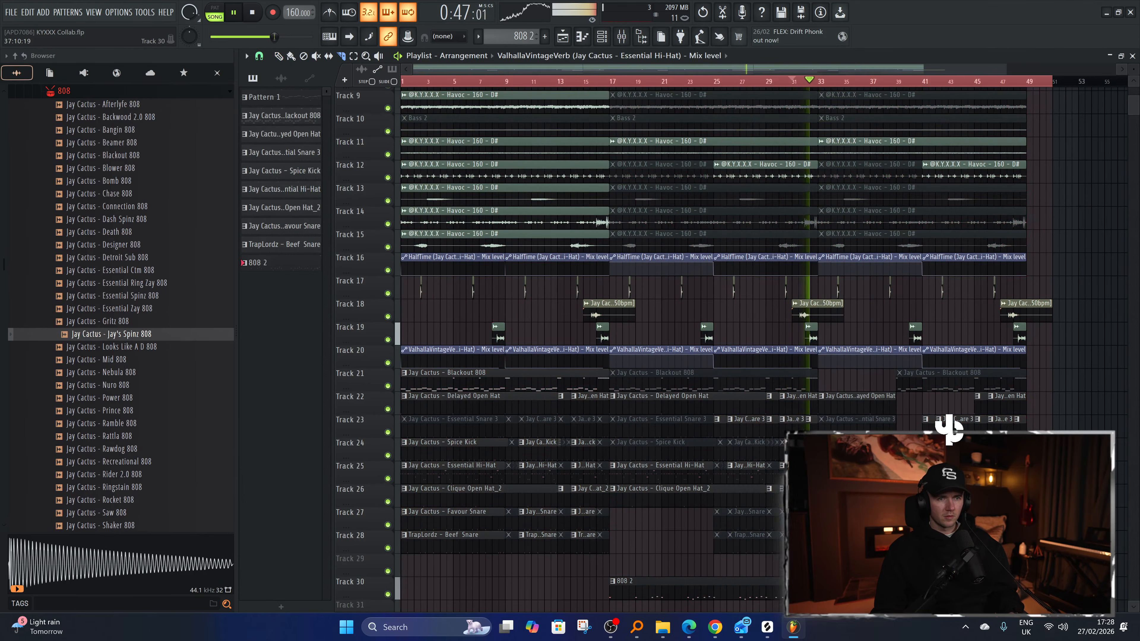
{"action": "key", "text": "t"}
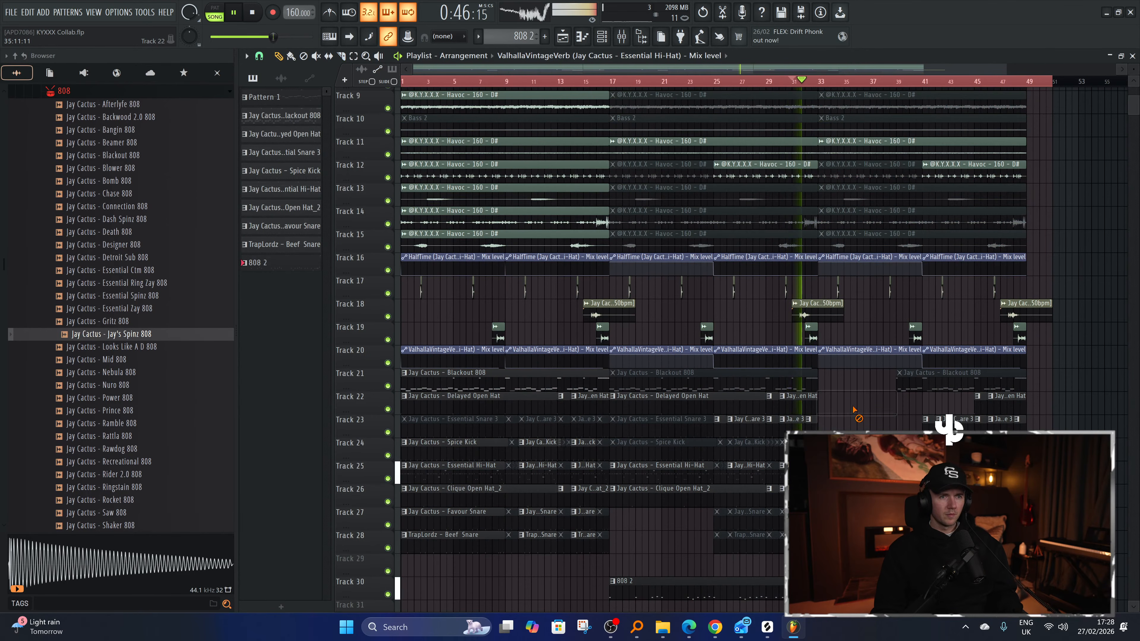
{"action": "scroll", "coordinate": [853, 234], "scroll_direction": "up", "scroll_amount": 3}
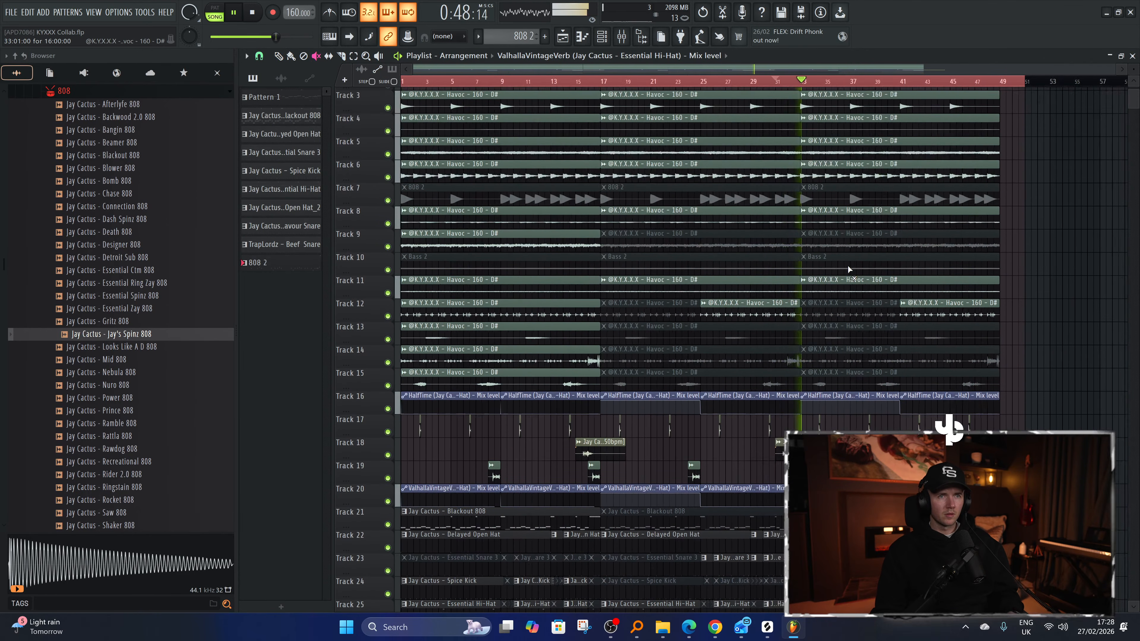
{"action": "scroll", "coordinate": [848, 268], "scroll_direction": "down", "scroll_amount": 1}
{"action": "scroll", "coordinate": [764, 445], "scroll_direction": "down", "scroll_amount": 3}
{"action": "scroll", "coordinate": [764, 444], "scroll_direction": "up", "scroll_amount": 3}
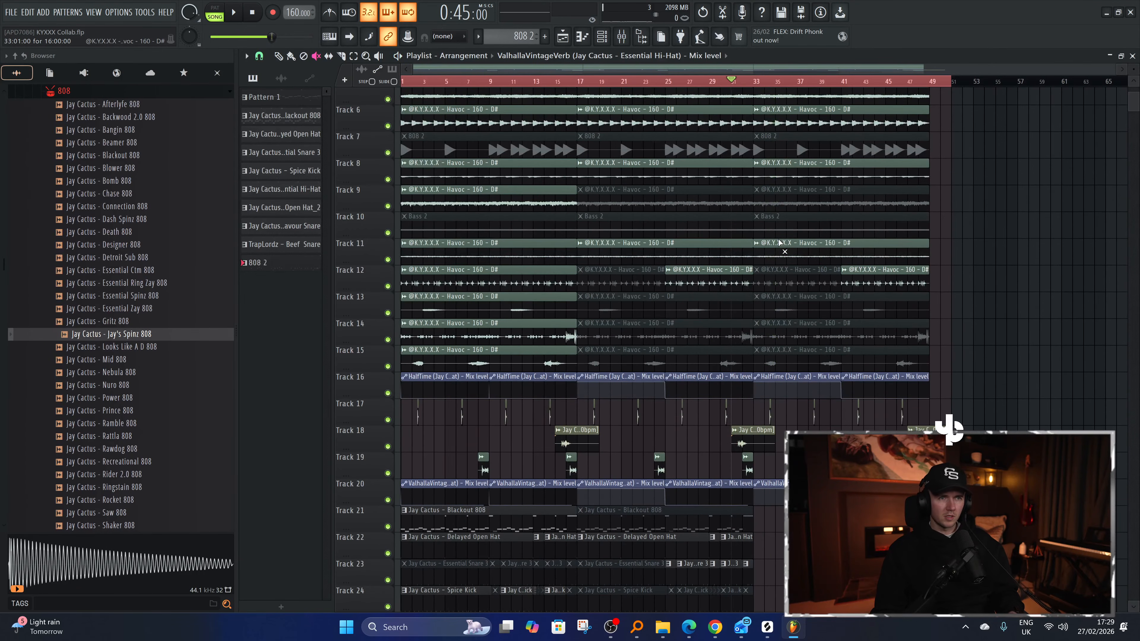
{"action": "scroll", "coordinate": [779, 242], "scroll_direction": "up", "scroll_amount": 2}
{"action": "left_click", "coordinate": [856, 206]}
{"action": "key", "text": "space"}
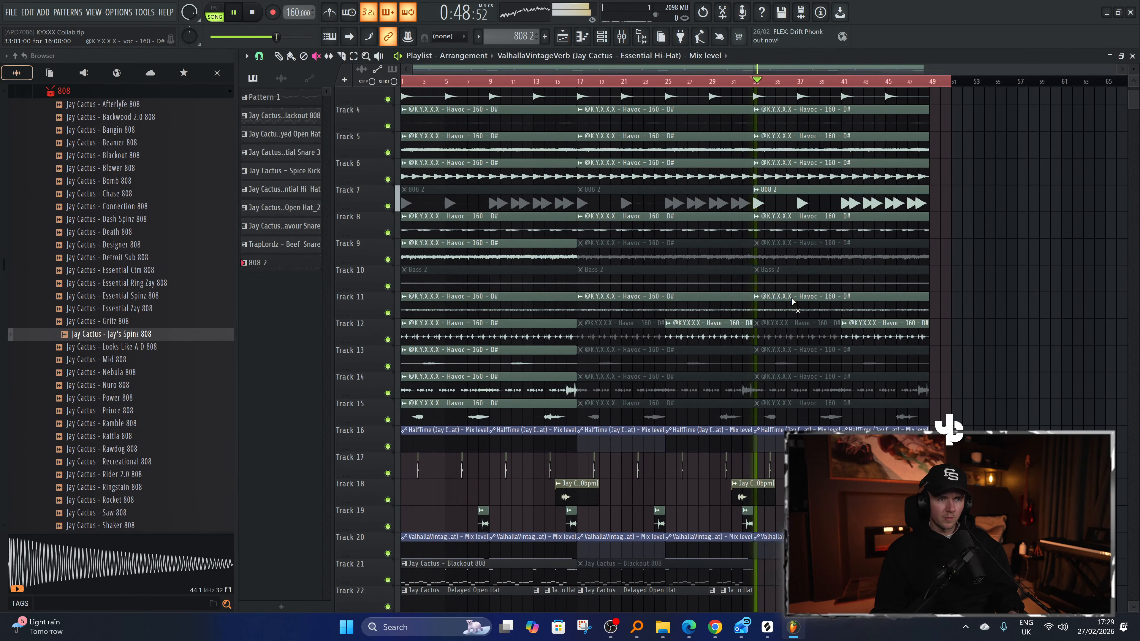
Unmute the Bass 2 clip on Track 10 from bar 33 and mute the 808 2 clip above it again.
{"action": "scroll", "coordinate": [797, 268], "scroll_direction": "up", "scroll_amount": 2}
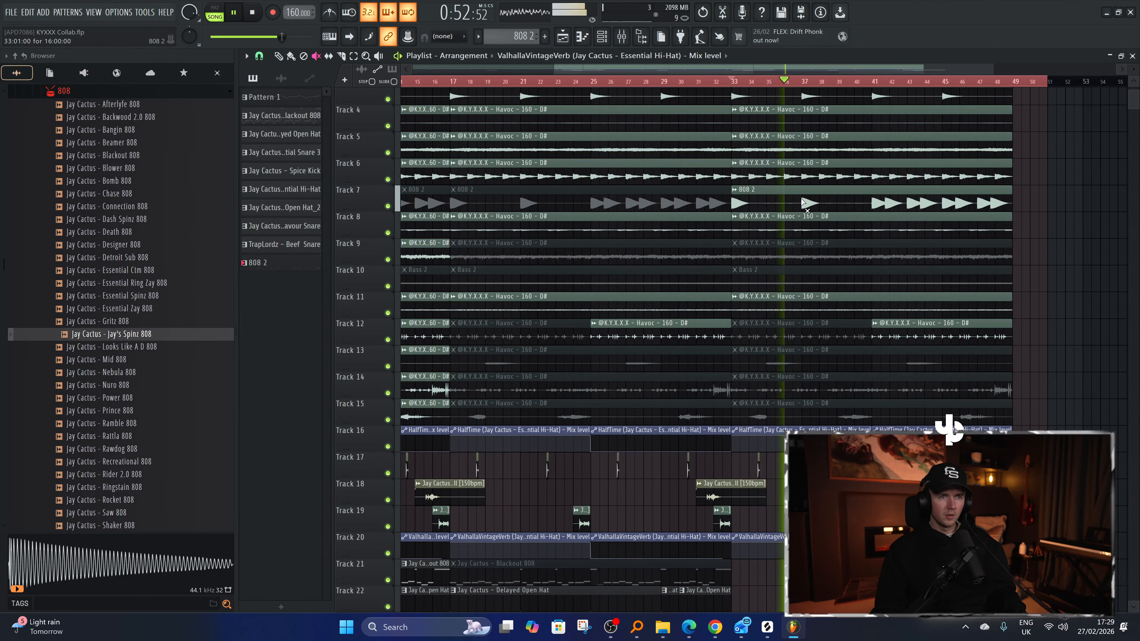
{"action": "left_click", "coordinate": [774, 273]}
{"action": "left_click", "coordinate": [785, 205]}
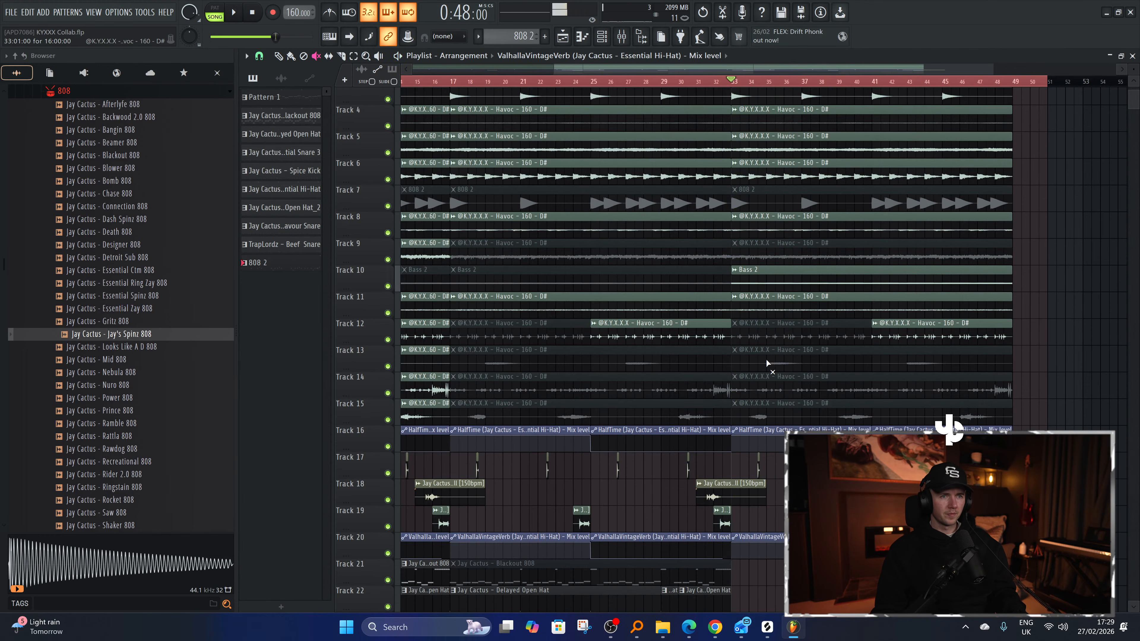
Unmute the Havoc melody clips on Tracks 14 and 13 from bar 33 while playing the section.
{"action": "left_click", "coordinate": [766, 387]}
{"action": "key", "text": "space"}
{"action": "scroll", "coordinate": [768, 384], "scroll_direction": "down", "scroll_amount": 3}
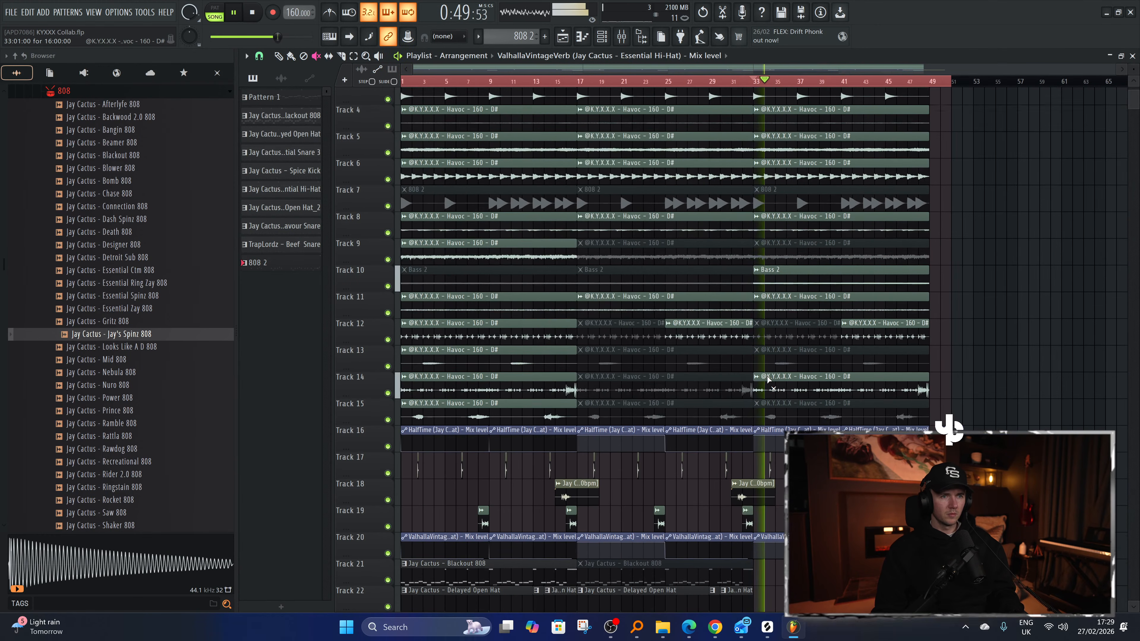
{"action": "scroll", "coordinate": [768, 384], "scroll_direction": "down", "scroll_amount": 3}
{"action": "scroll", "coordinate": [804, 337], "scroll_direction": "up", "scroll_amount": 3}
{"action": "key", "text": "space"}
{"action": "left_click", "coordinate": [803, 335]}
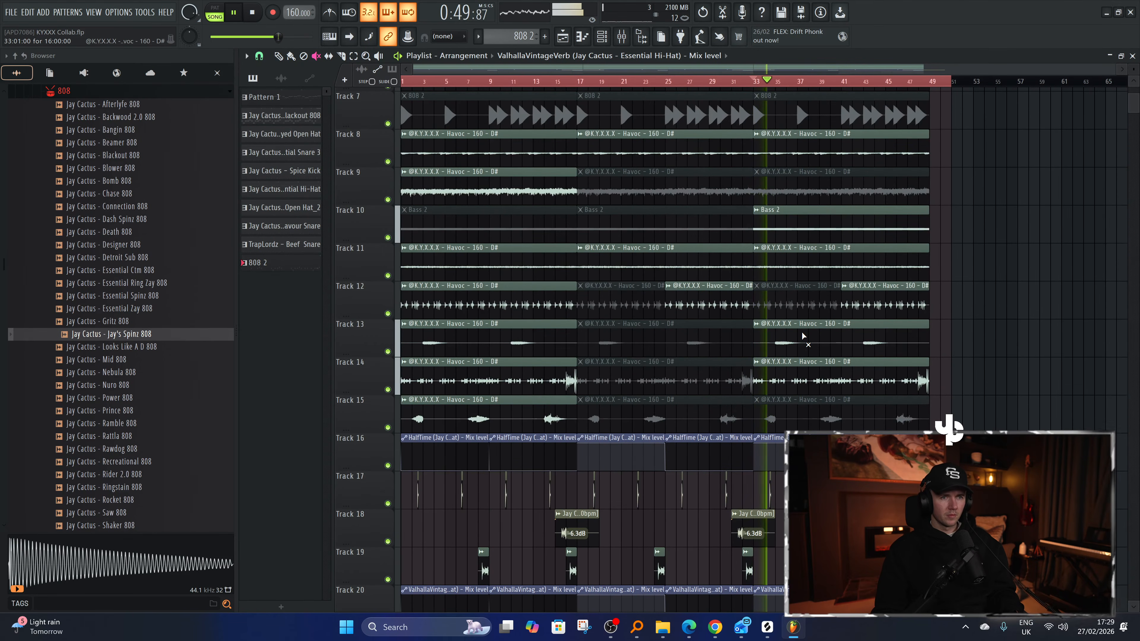
Delete the two short one-shot hits on Track 17 between bars 33 and 41.
{"action": "scroll", "coordinate": [801, 332], "scroll_direction": "down", "scroll_amount": 8}
{"action": "scroll", "coordinate": [776, 332], "scroll_direction": "up", "scroll_amount": 4}
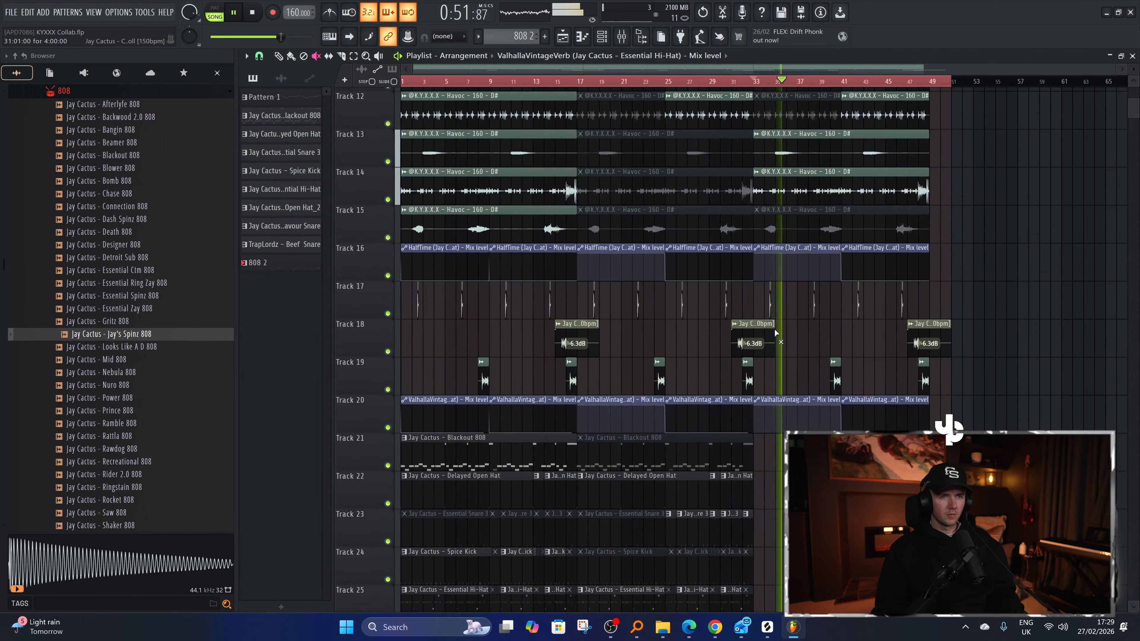
{"action": "scroll", "coordinate": [803, 314], "scroll_direction": "up", "scroll_amount": 3}
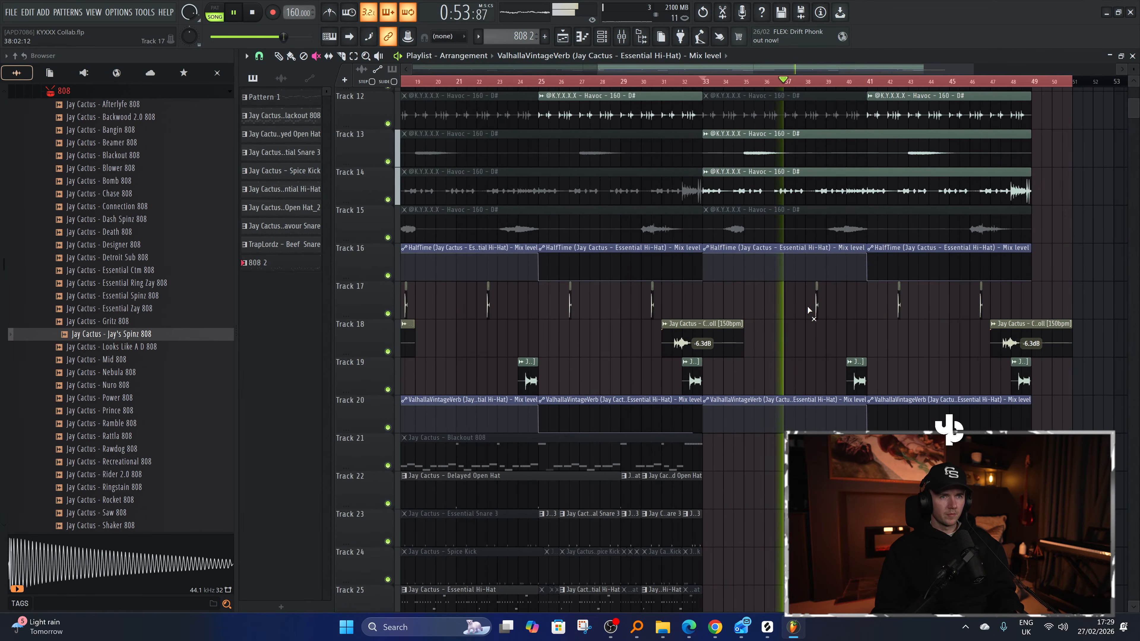
{"action": "scroll", "coordinate": [832, 310], "scroll_direction": "down", "scroll_amount": 4}
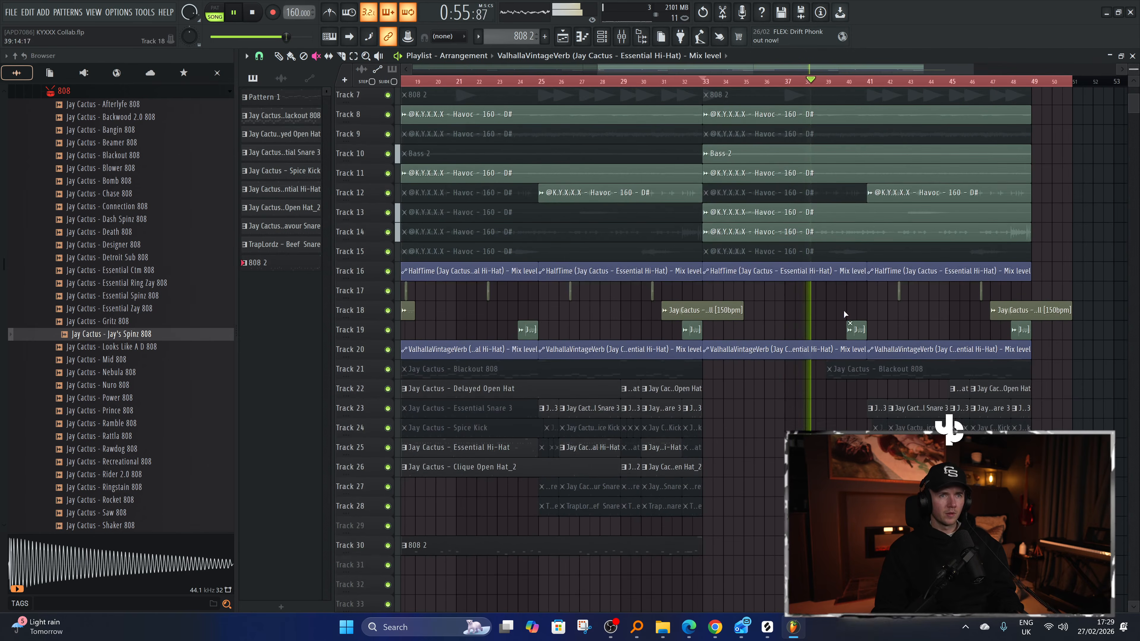
Slice the stem clips on Tracks 3 to 14 at bar 41 and restart playback from bar 33.
{"action": "key", "text": "c"}
{"action": "scroll", "coordinate": [875, 134], "scroll_direction": "up", "scroll_amount": 3}
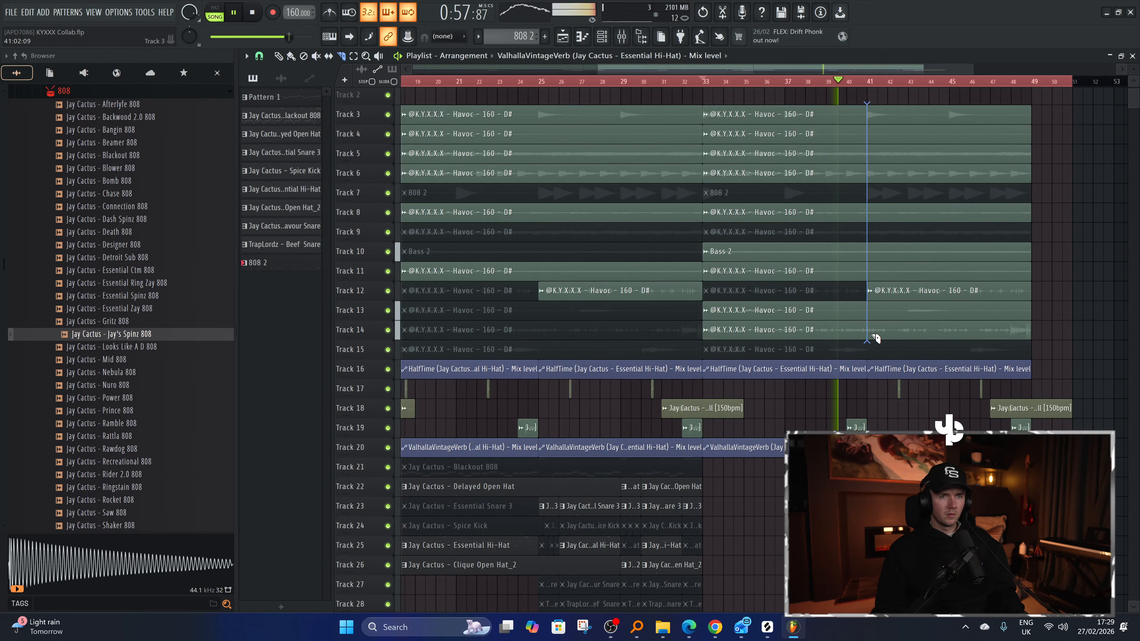
{"action": "left_click_drag", "start_coordinate": [871, 335], "coordinate": [871, 337]}
{"action": "key", "text": "space"}
{"action": "key", "text": "space"}
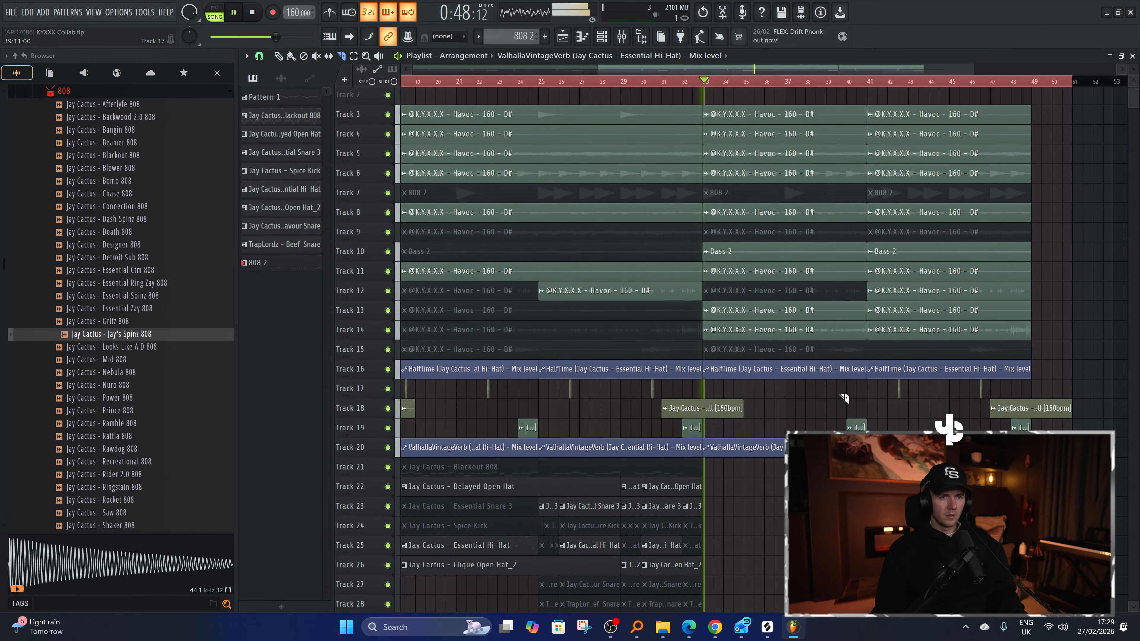
Delete the remaining duplicated 808, snare, kick, hi-hat and open hat clips after bar 39 on the drum tracks.
{"action": "scroll", "coordinate": [842, 395], "scroll_direction": "up", "scroll_amount": 2}
{"action": "scroll", "coordinate": [841, 394], "scroll_direction": "down", "scroll_amount": 4}
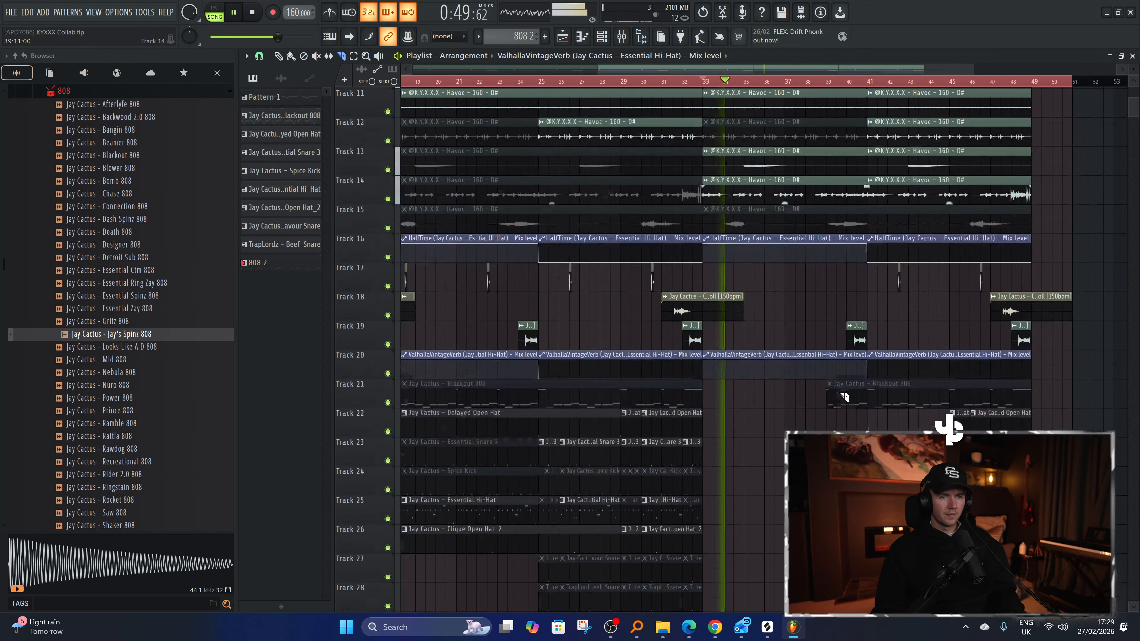
{"action": "scroll", "coordinate": [843, 396], "scroll_direction": "down", "scroll_amount": 3}
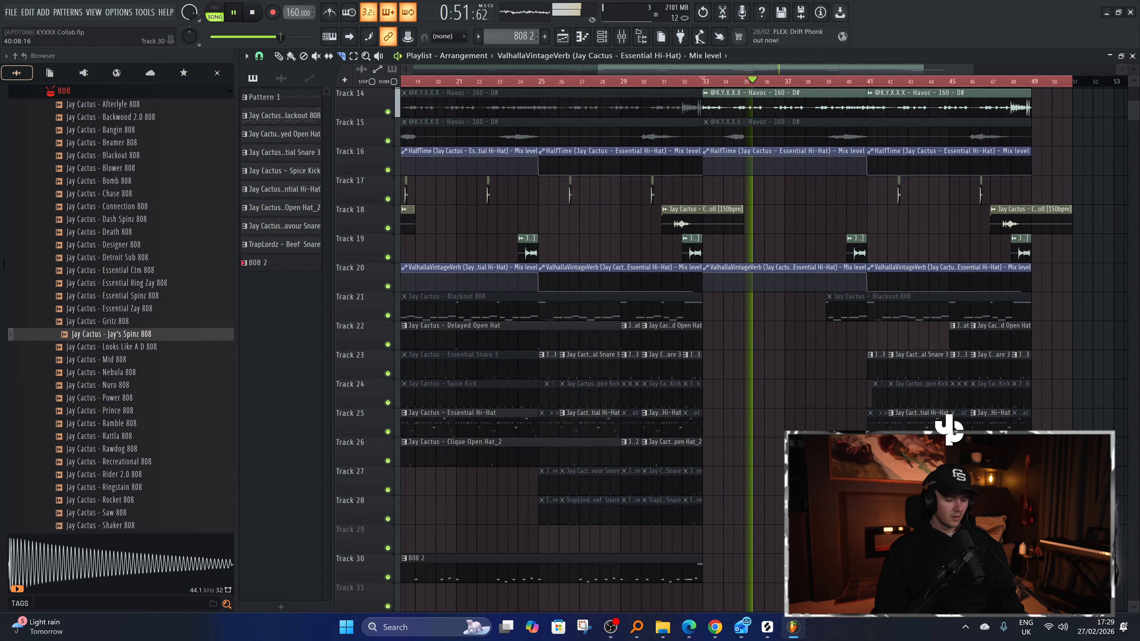
{"action": "key", "text": "p"}
{"action": "right_click", "coordinate": [919, 420]}
{"action": "right_click", "coordinate": [908, 395]}
{"action": "right_click", "coordinate": [898, 368]}
{"action": "right_click", "coordinate": [855, 314]}
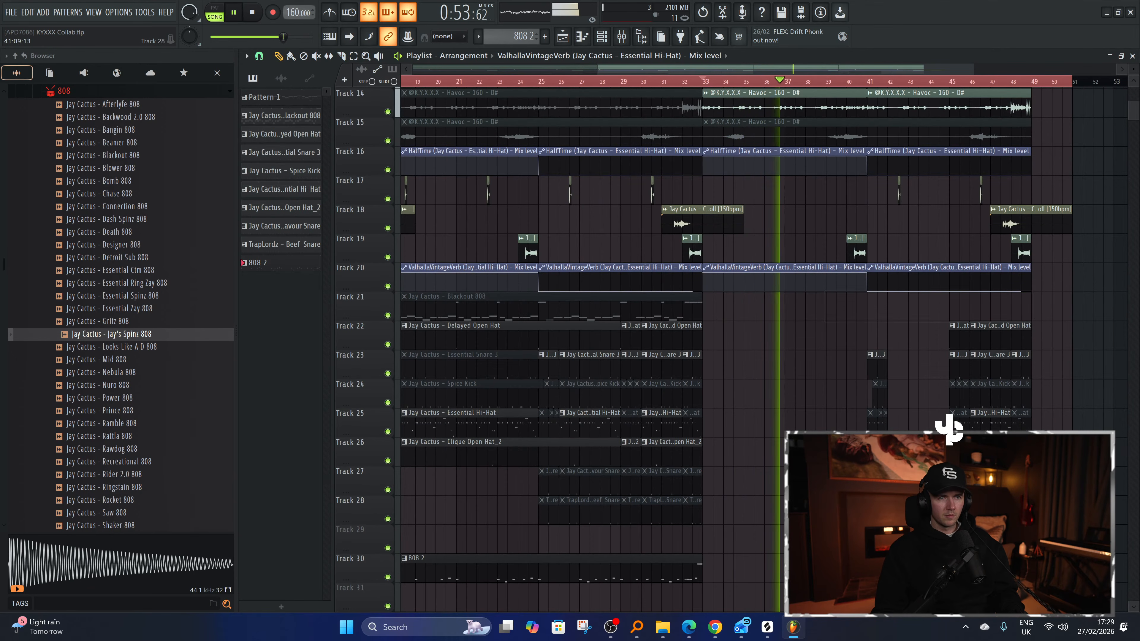
{"action": "right_click", "coordinate": [877, 368]}
{"action": "right_click", "coordinate": [965, 395]}
{"action": "right_click", "coordinate": [998, 335]}
{"action": "left_click_drag", "start_coordinate": [1050, 324], "coordinate": [824, 563]}
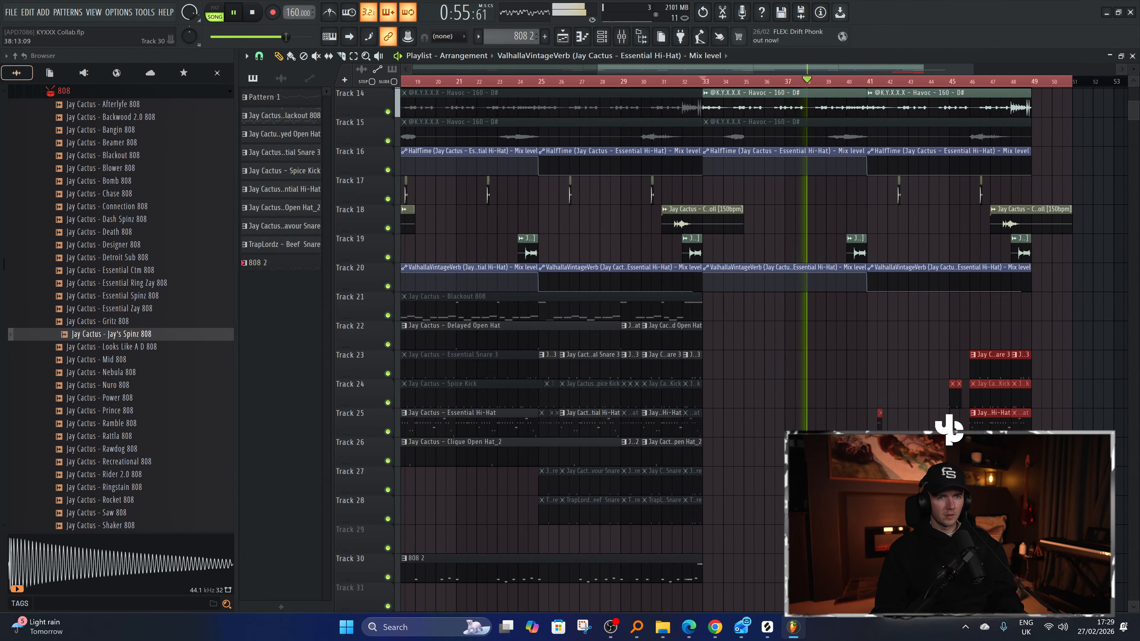
{"action": "key", "text": "Delete"}
Delete the short Track 19 clip just before bar 41 and stop playback.
{"action": "scroll", "coordinate": [893, 431], "scroll_direction": "up", "scroll_amount": 6}
{"action": "scroll", "coordinate": [893, 430], "scroll_direction": "down", "scroll_amount": 3}
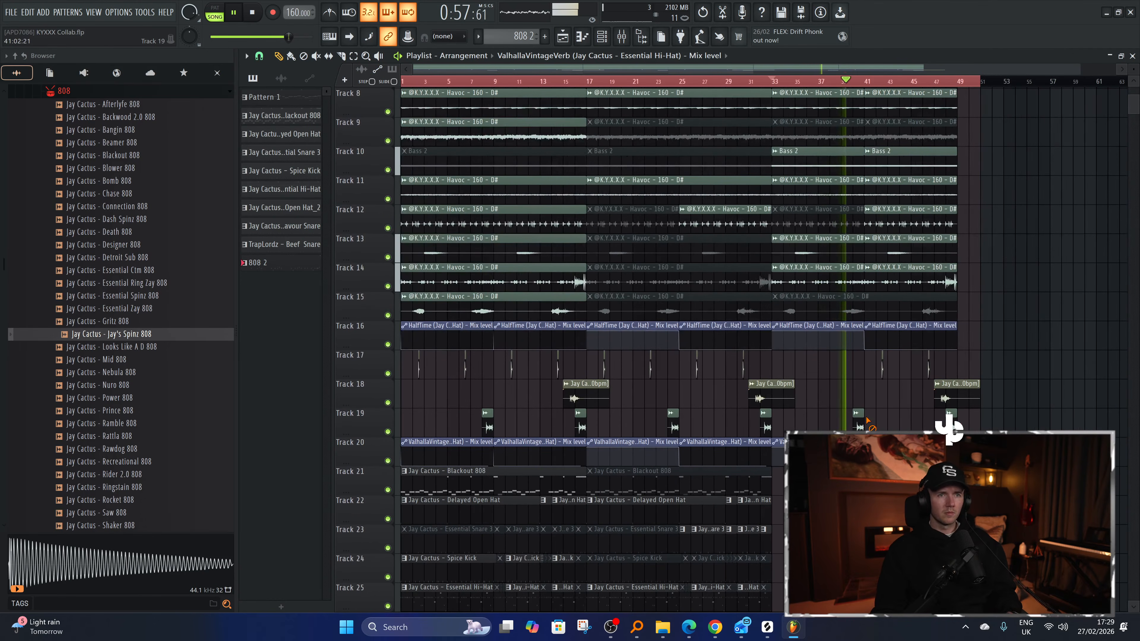
{"action": "scroll", "coordinate": [948, 429], "scroll_direction": "down", "scroll_amount": 3}
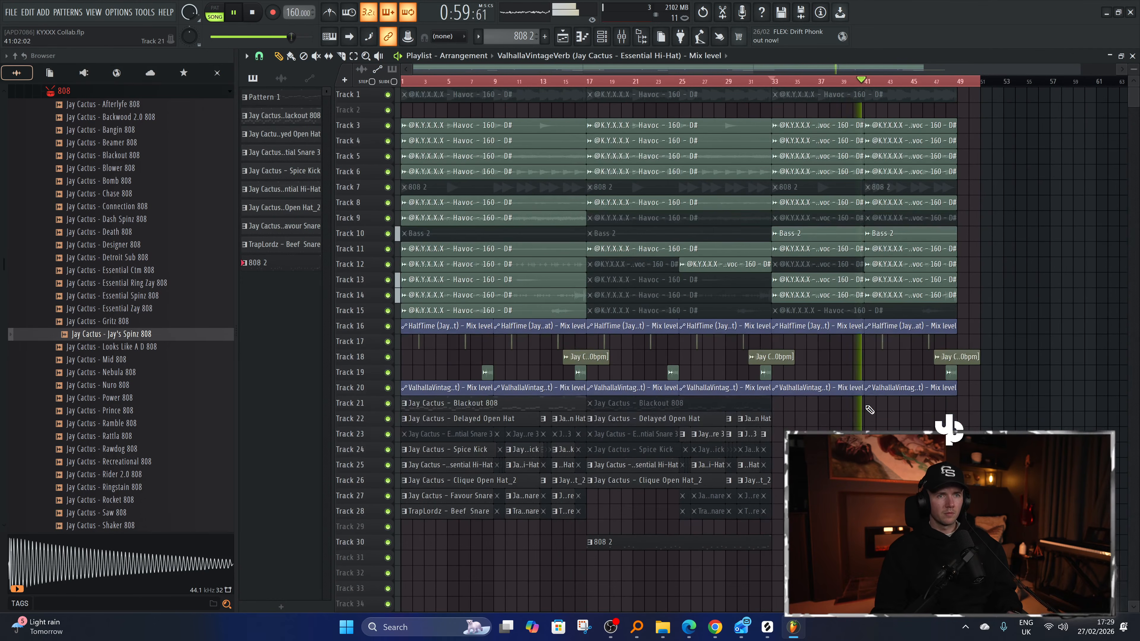
{"action": "key", "text": "space"}
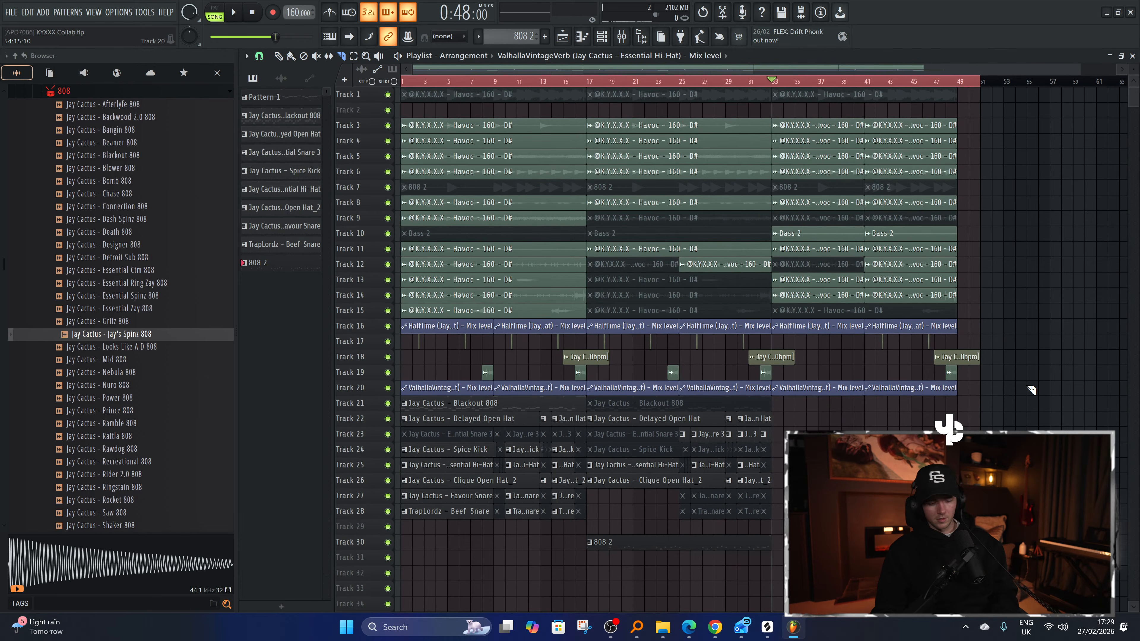
Slice the muted Havoc clip on Track 1 at bar 41.
{"action": "left_click_drag", "start_coordinate": [1025, 450], "coordinate": [885, 81]}
{"action": "key", "text": "c"}
{"action": "left_click", "coordinate": [867, 93]}
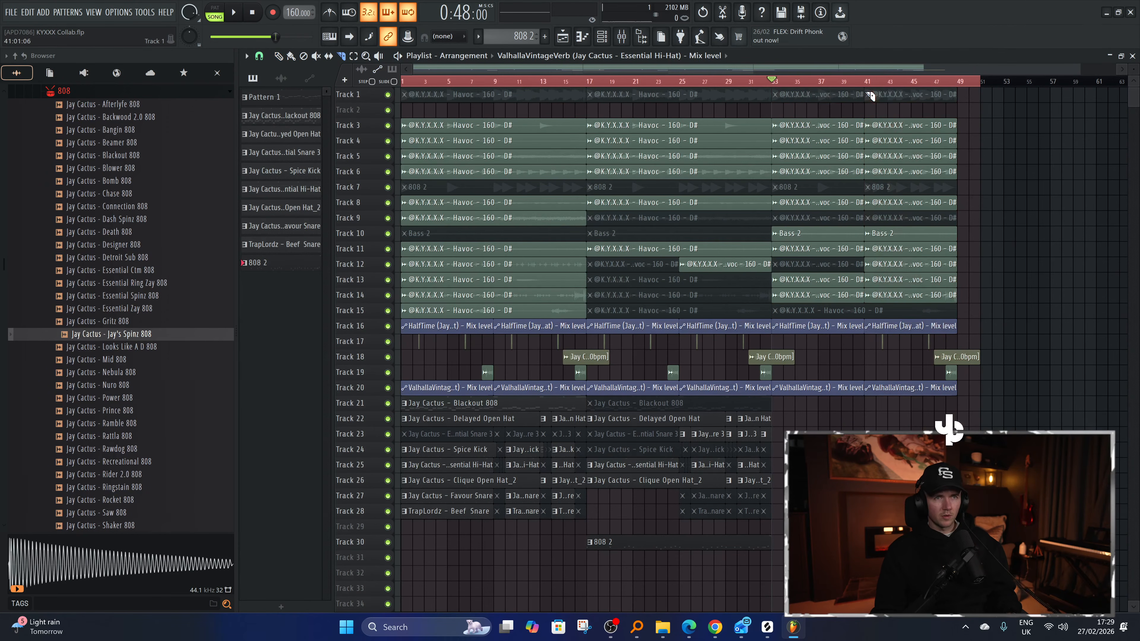
Slice the Track 15 clip at bar 41 and delete all clips from bar 41 onward.
{"action": "left_click_drag", "start_coordinate": [985, 432], "coordinate": [868, 82]}
{"action": "key", "text": "c"}
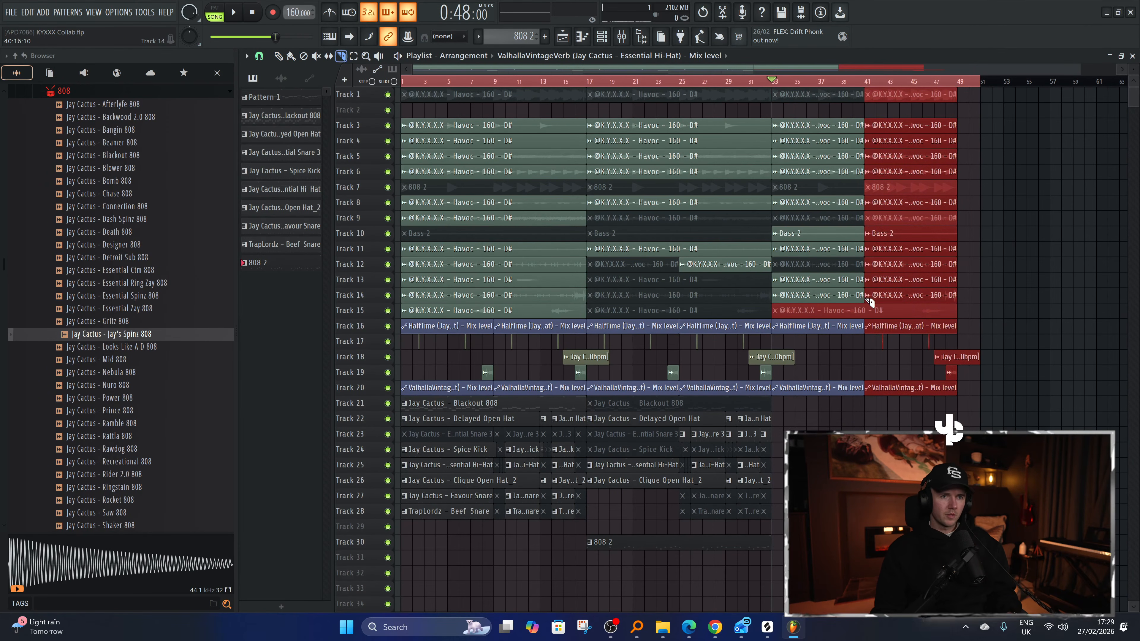
{"action": "left_click", "coordinate": [866, 309]}
{"action": "left_click_drag", "start_coordinate": [984, 433], "coordinate": [902, 81]}
{"action": "key", "text": "Delete"}
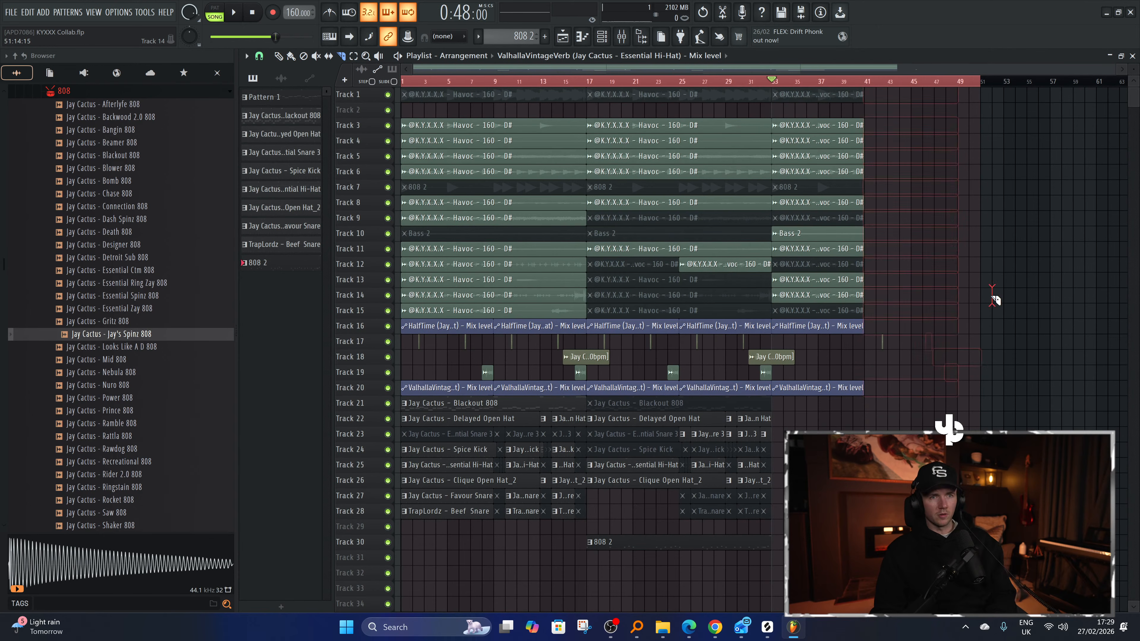
Delete the leftover Track 17 hit after bar 41 and fit the playback range to the remaining arrangement.
{"action": "key", "text": "space"}
{"action": "key", "text": "p"}
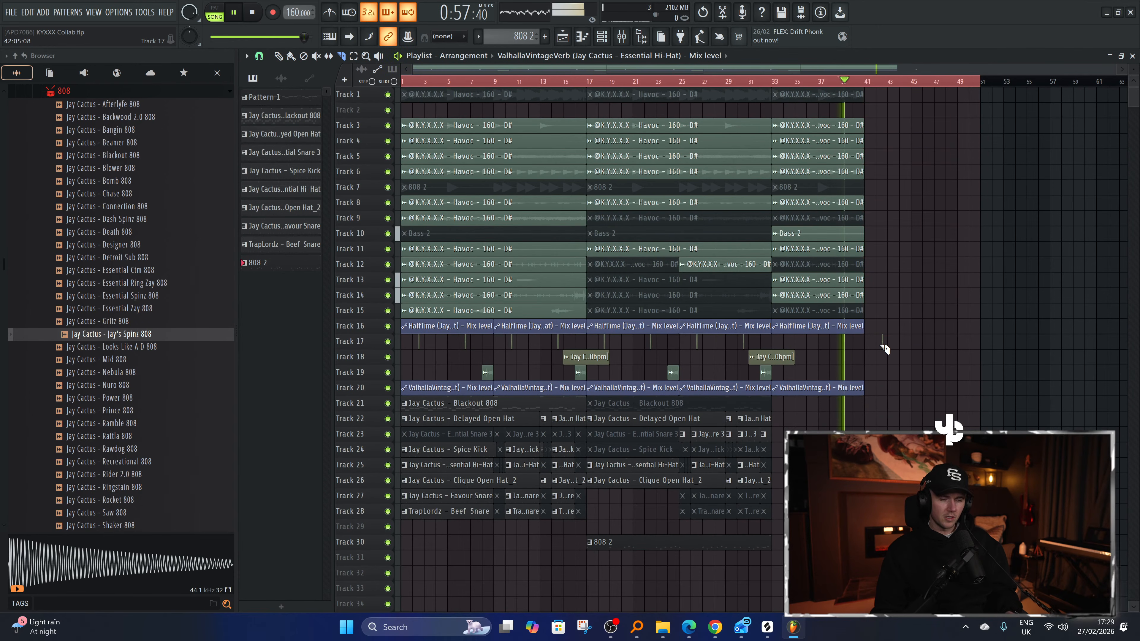
{"action": "right_click", "coordinate": [882, 345]}
{"action": "key", "text": "ctrl+a"}
{"action": "key", "text": "ctrl+Return"}
{"action": "right_click", "coordinate": [968, 384]}
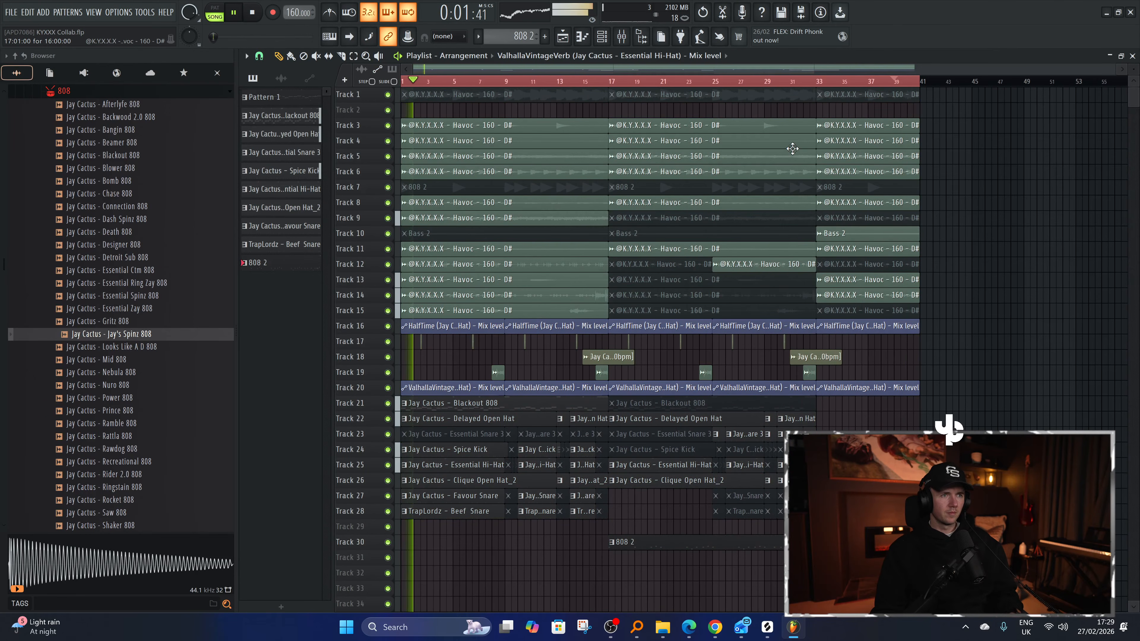
Try muting the Track 6 clip that starts at bar 33 while the final section plays.
{"action": "scroll", "coordinate": [845, 112], "scroll_direction": "up", "scroll_amount": 3}
{"action": "scroll", "coordinate": [845, 135], "scroll_direction": "up", "scroll_amount": 1}
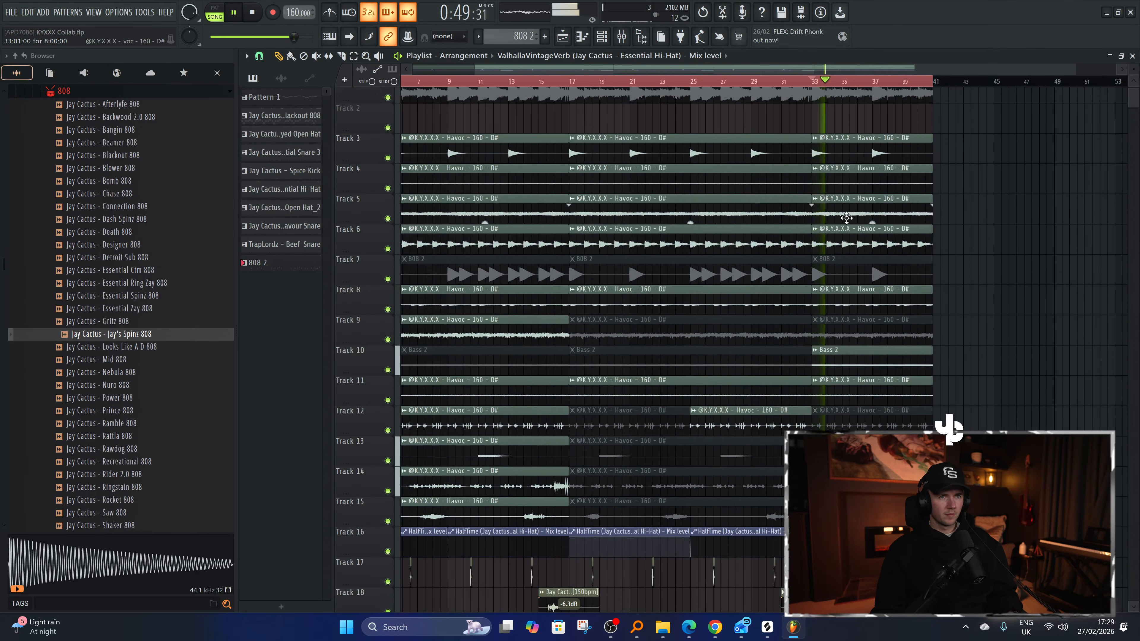
{"action": "key", "text": "t"}
{"action": "left_click", "coordinate": [843, 219]}
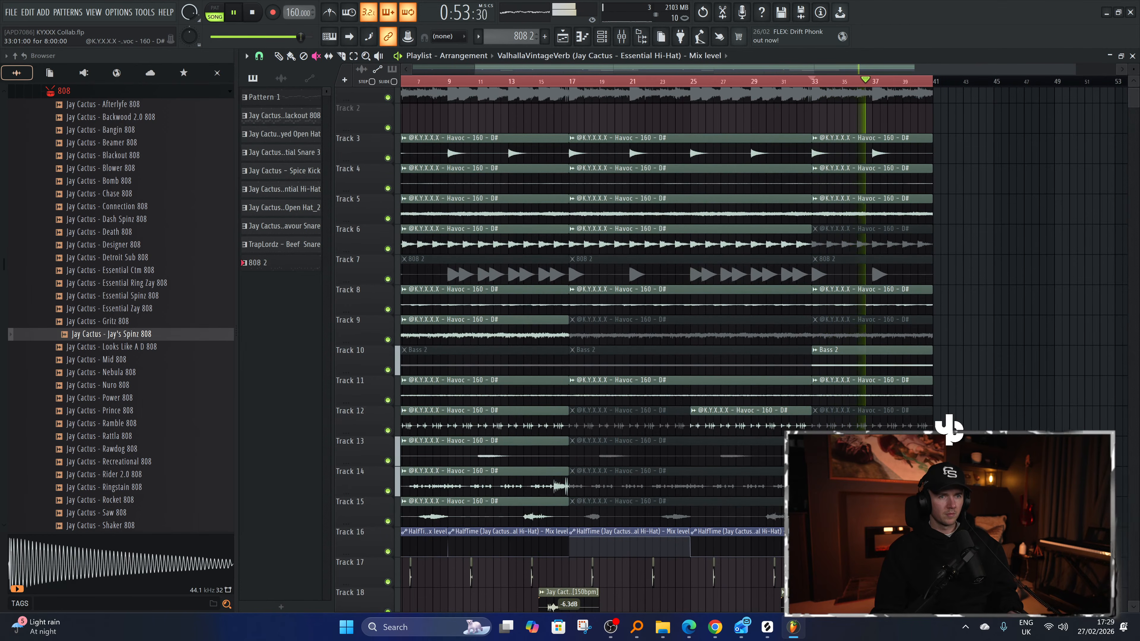
{"action": "scroll", "coordinate": [850, 287], "scroll_direction": "down", "scroll_amount": 2}
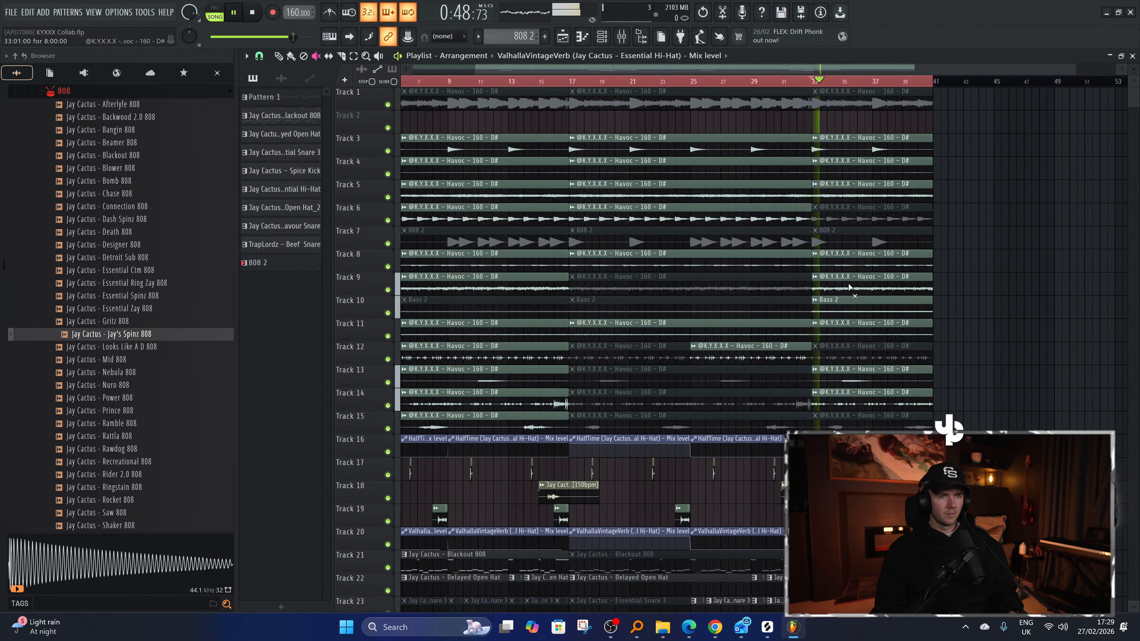
{"action": "scroll", "coordinate": [850, 287], "scroll_direction": "down", "scroll_amount": 2}
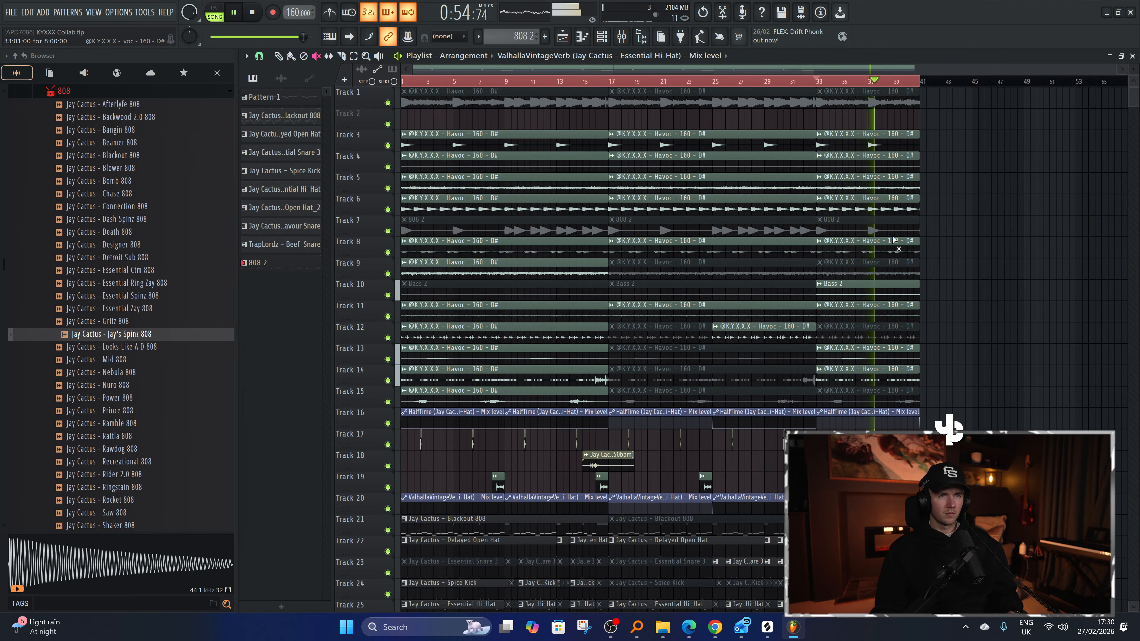
{"action": "scroll", "coordinate": [975, 218], "scroll_direction": "down", "scroll_amount": 2}
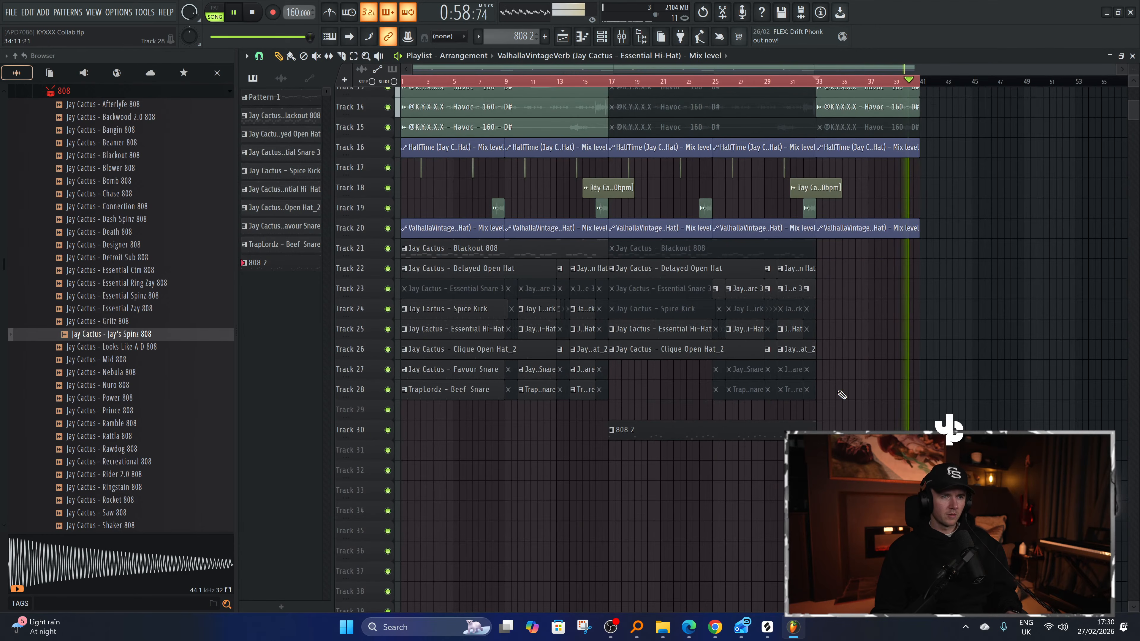
Compare the section from bar 33 with and without the Bass 2 clip on Track 10.
{"action": "scroll", "coordinate": [870, 251], "scroll_direction": "up", "scroll_amount": 3}
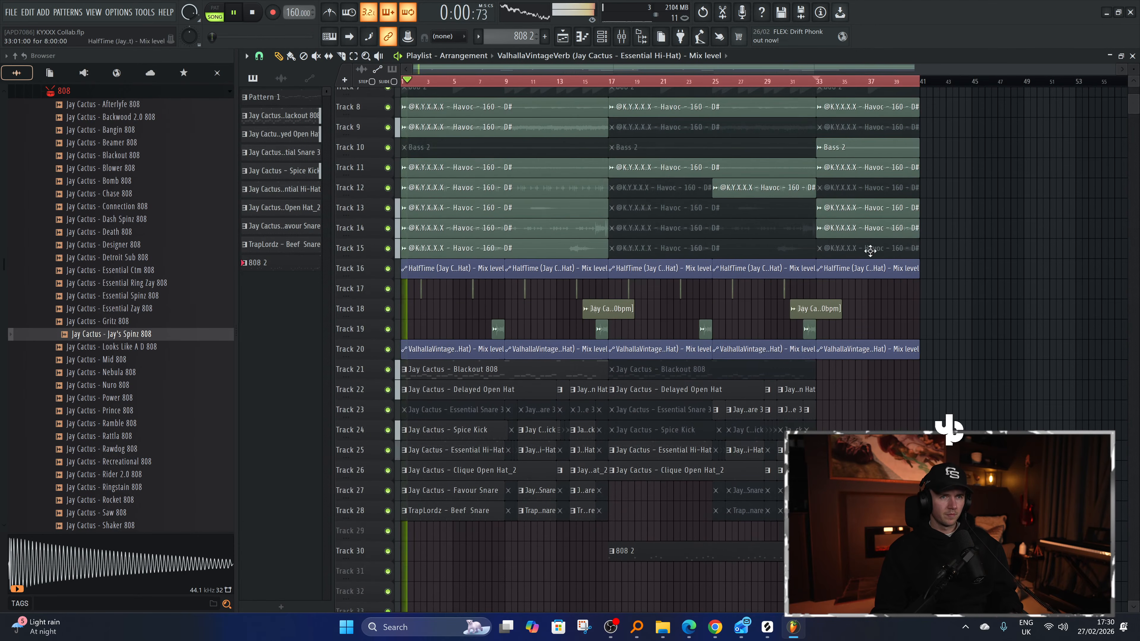
{"action": "scroll", "coordinate": [870, 251], "scroll_direction": "up", "scroll_amount": 3}
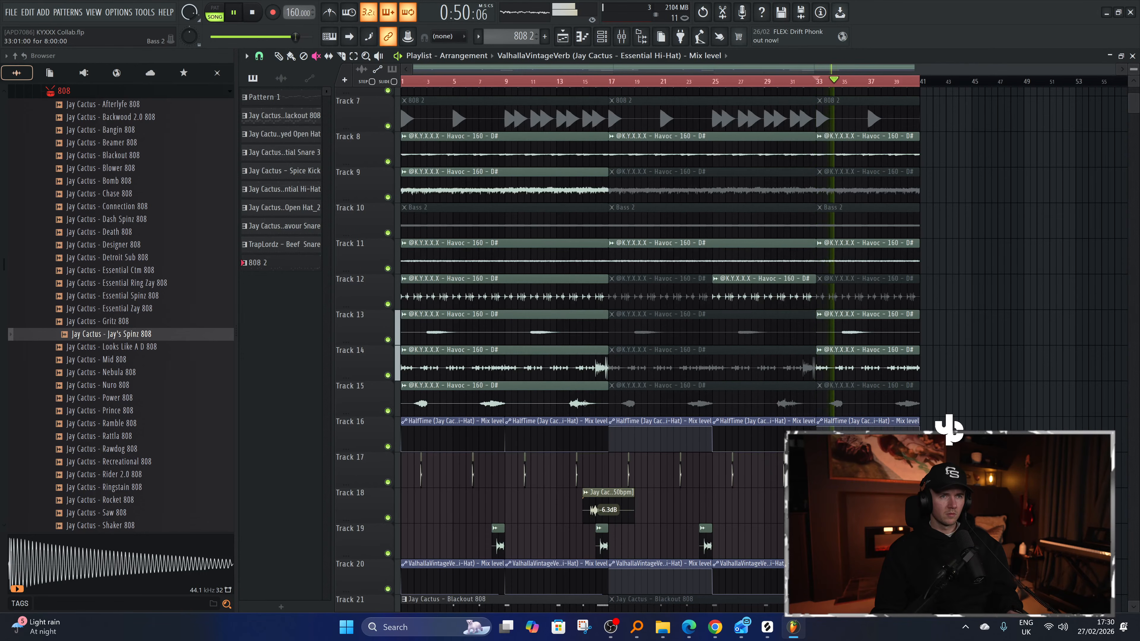
{"action": "scroll", "coordinate": [857, 226], "scroll_direction": "down", "scroll_amount": 1}
{"action": "left_click", "coordinate": [857, 225]}
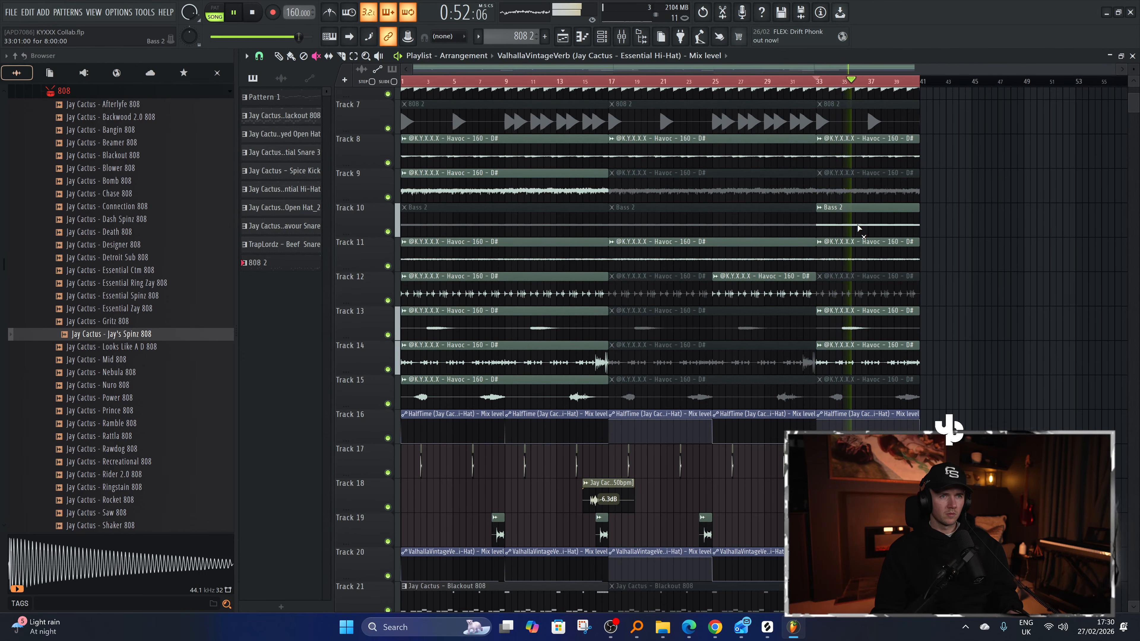
{"action": "scroll", "coordinate": [858, 228], "scroll_direction": "down", "scroll_amount": 4}
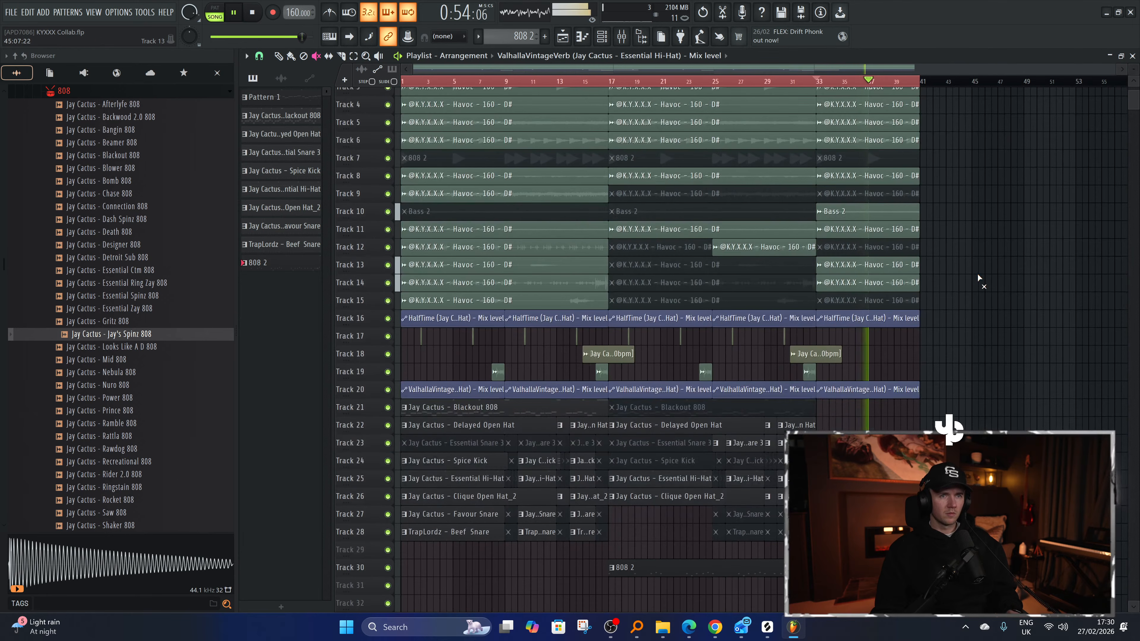
{"action": "scroll", "coordinate": [977, 274], "scroll_direction": "up", "scroll_amount": 4}
{"action": "key", "text": "p"}
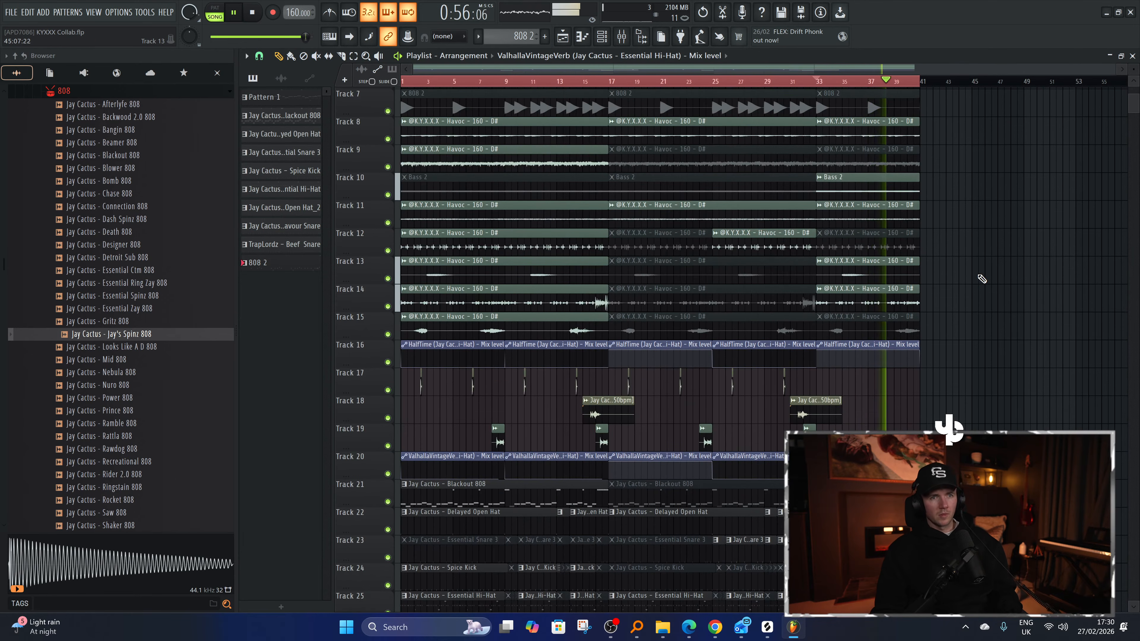
Play the arrangement from bar 13 and again from the start to review how the sections work together.
{"action": "scroll", "coordinate": [982, 278], "scroll_direction": "down", "scroll_amount": 2}
{"action": "left_click", "coordinate": [557, 81]}
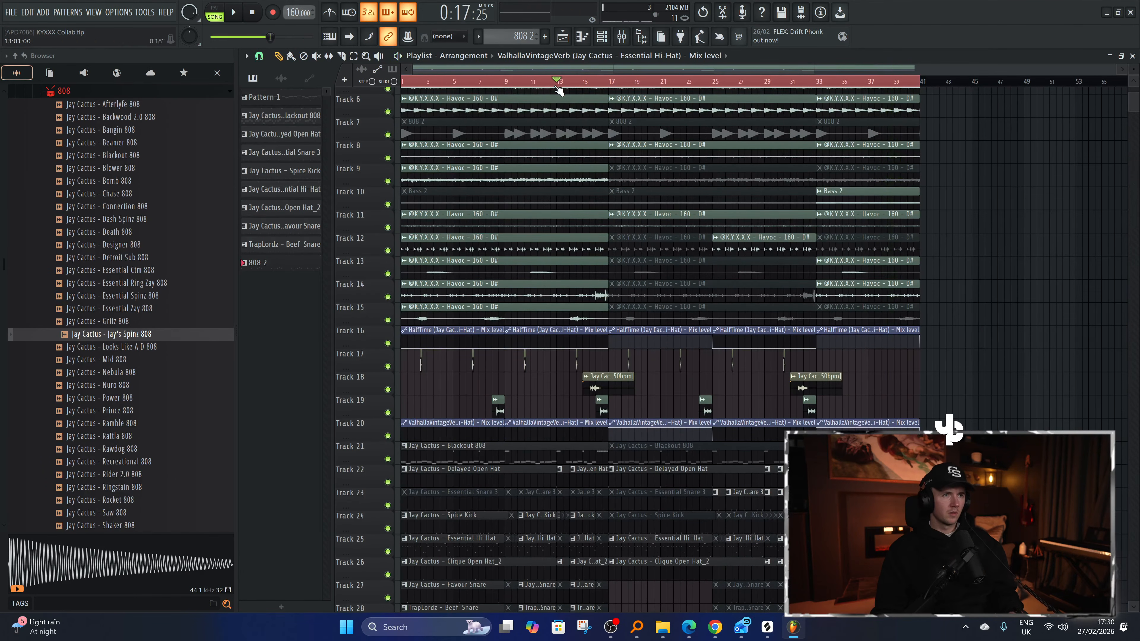
{"action": "scroll", "coordinate": [537, 313], "scroll_direction": "down", "scroll_amount": 5}
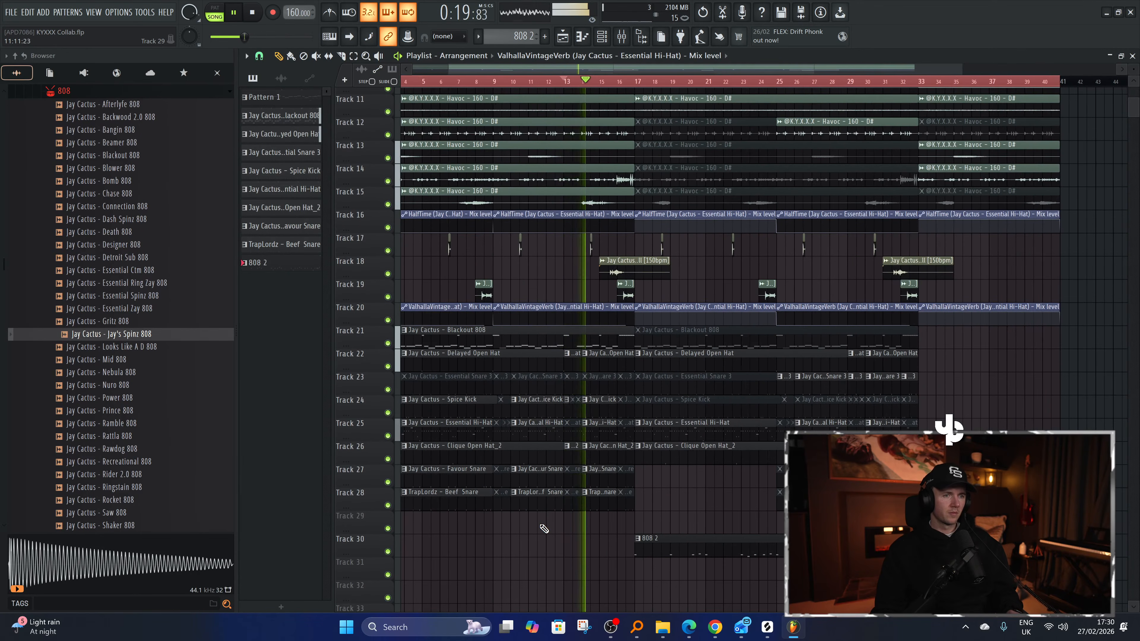
{"action": "key", "text": "space"}
{"action": "scroll", "coordinate": [542, 534], "scroll_direction": "up", "scroll_amount": 6}
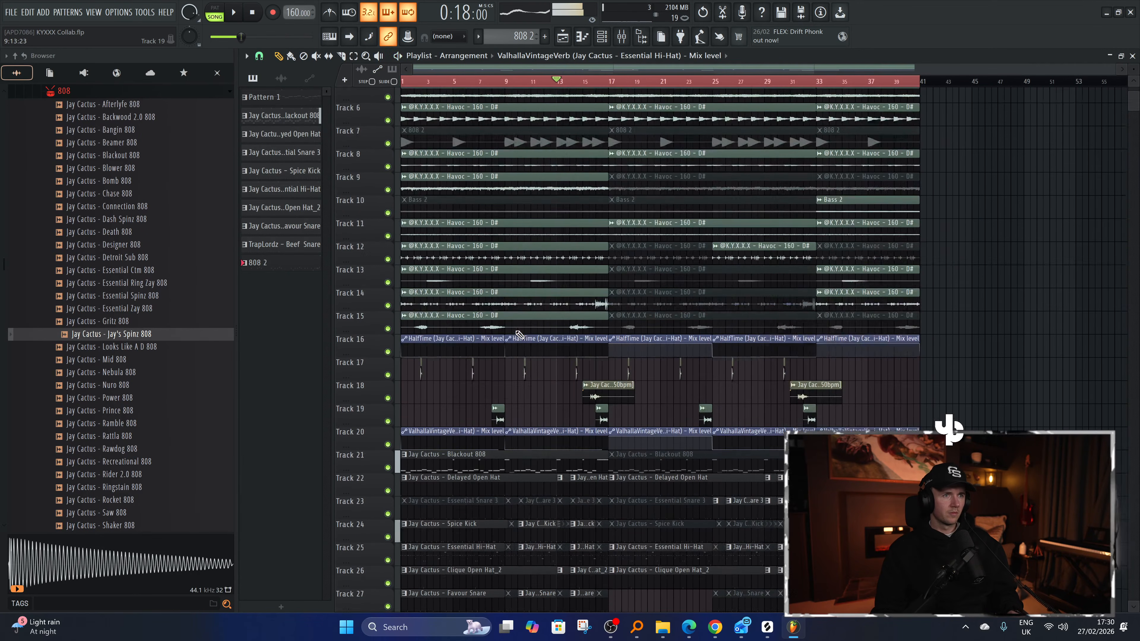
{"action": "key", "text": "space"}
{"action": "scroll", "coordinate": [450, 402], "scroll_direction": "up", "scroll_amount": 3}
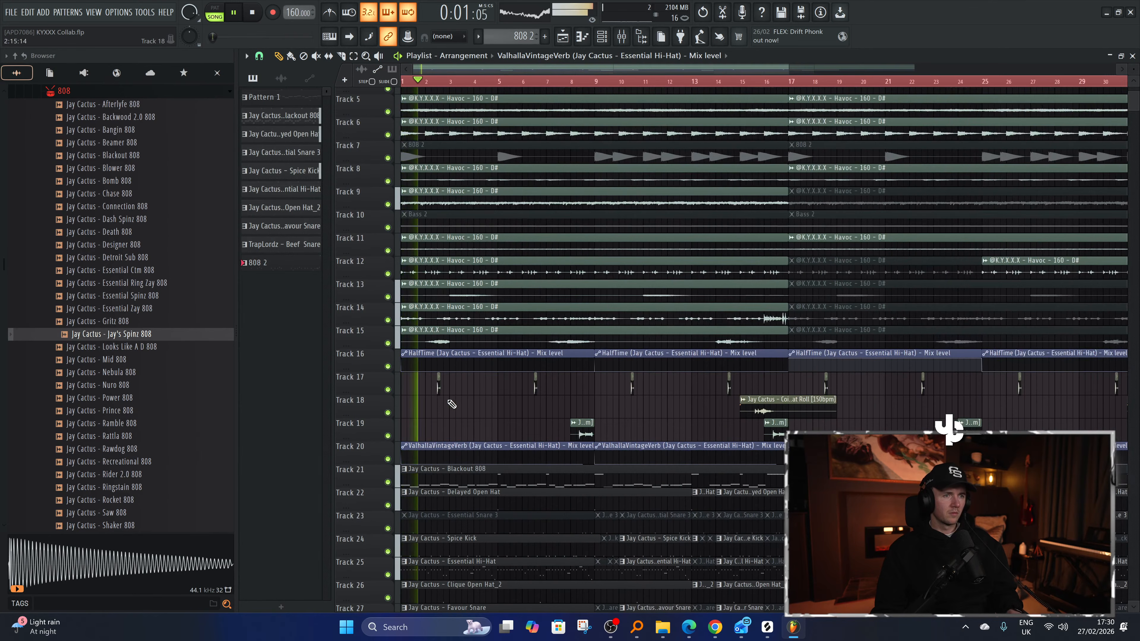
{"action": "scroll", "coordinate": [453, 405], "scroll_direction": "down", "scroll_amount": 3}
{"action": "scroll", "coordinate": [455, 409], "scroll_direction": "down", "scroll_amount": 2}
{"action": "key", "text": "ctrl+a"}
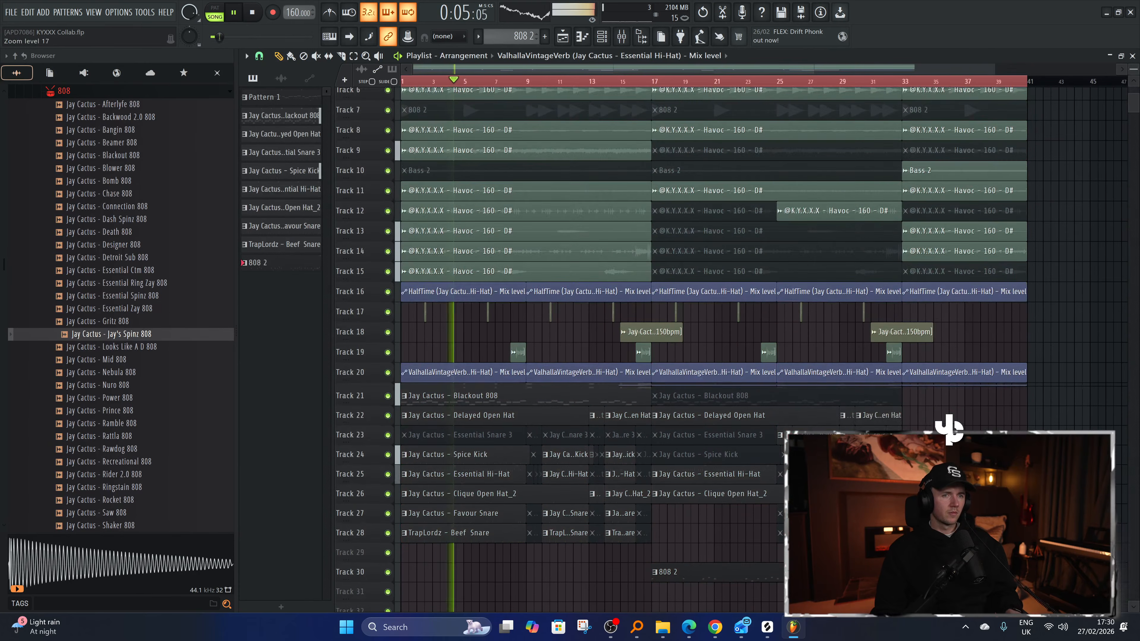
Switch to Chrome to read the YouTube live chat, and return to FL Studio to keep listening to the arrangement.
{"action": "left_click", "coordinate": [715, 627]}
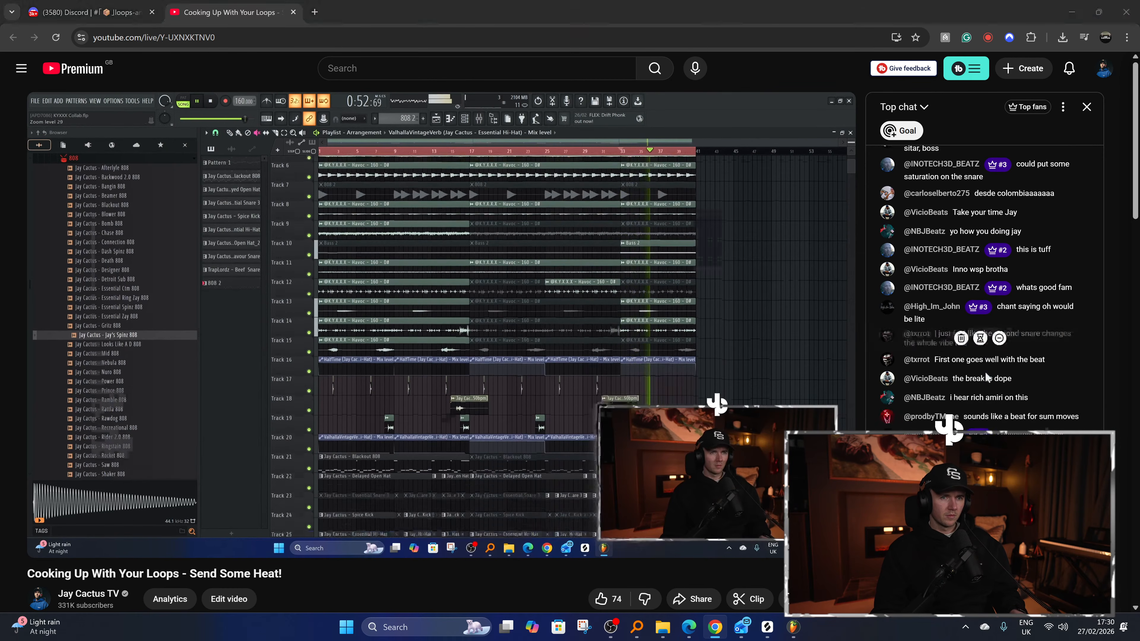
{"action": "key", "text": "alt+Tab"}
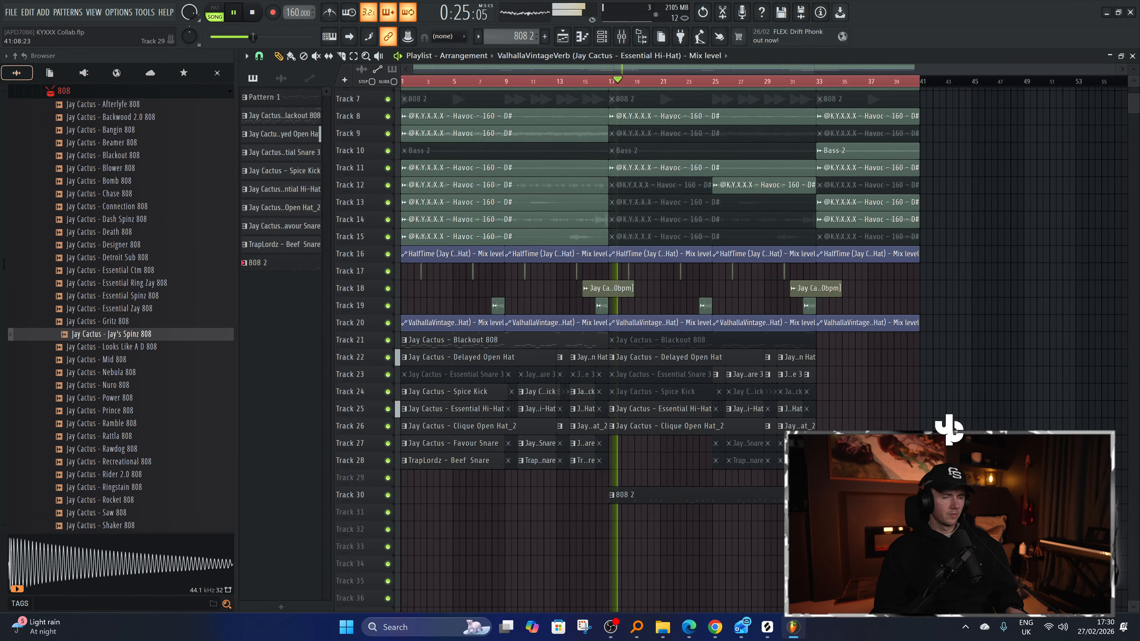
{"action": "scroll", "coordinate": [664, 469], "scroll_direction": "up", "scroll_amount": 2}
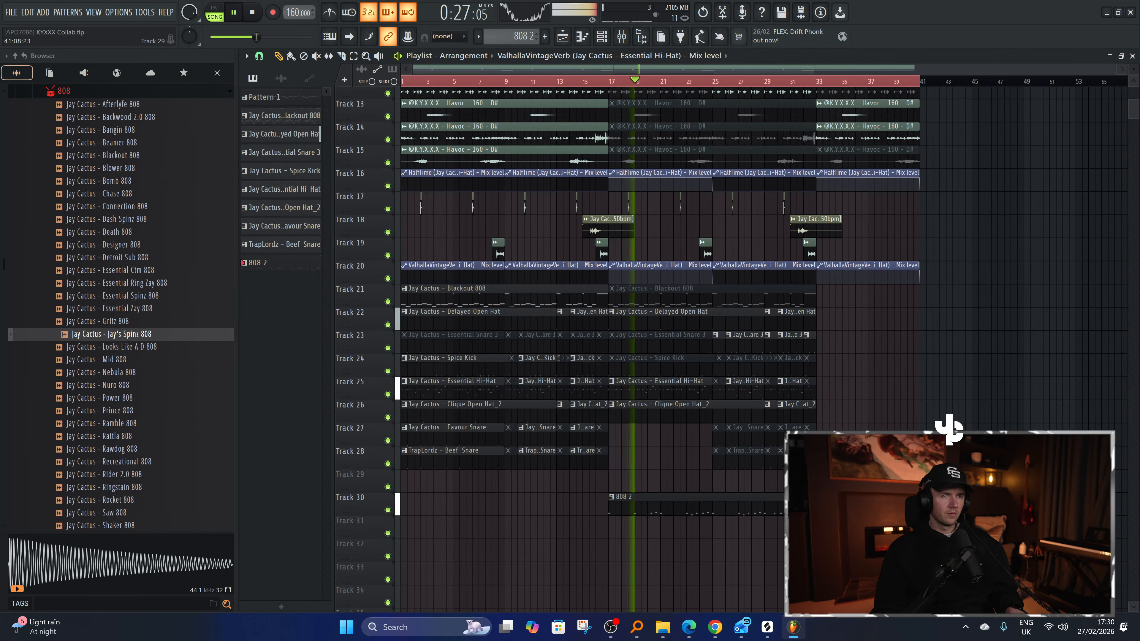
{"action": "scroll", "coordinate": [659, 451], "scroll_direction": "up", "scroll_amount": 3}
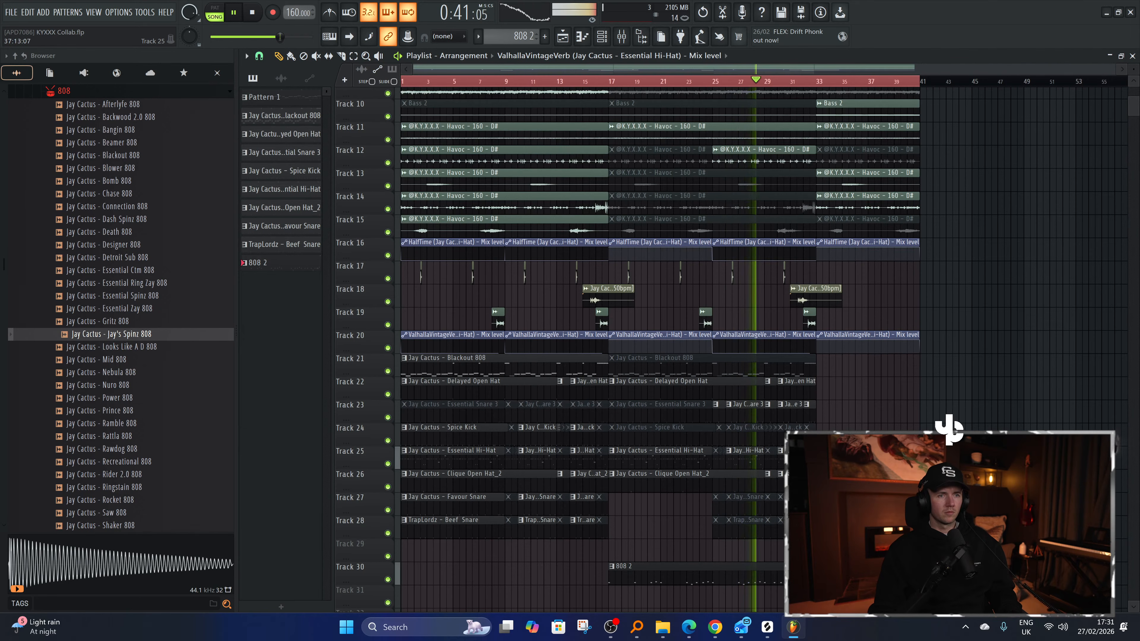
{"action": "scroll", "coordinate": [879, 452], "scroll_direction": "down", "scroll_amount": 1}
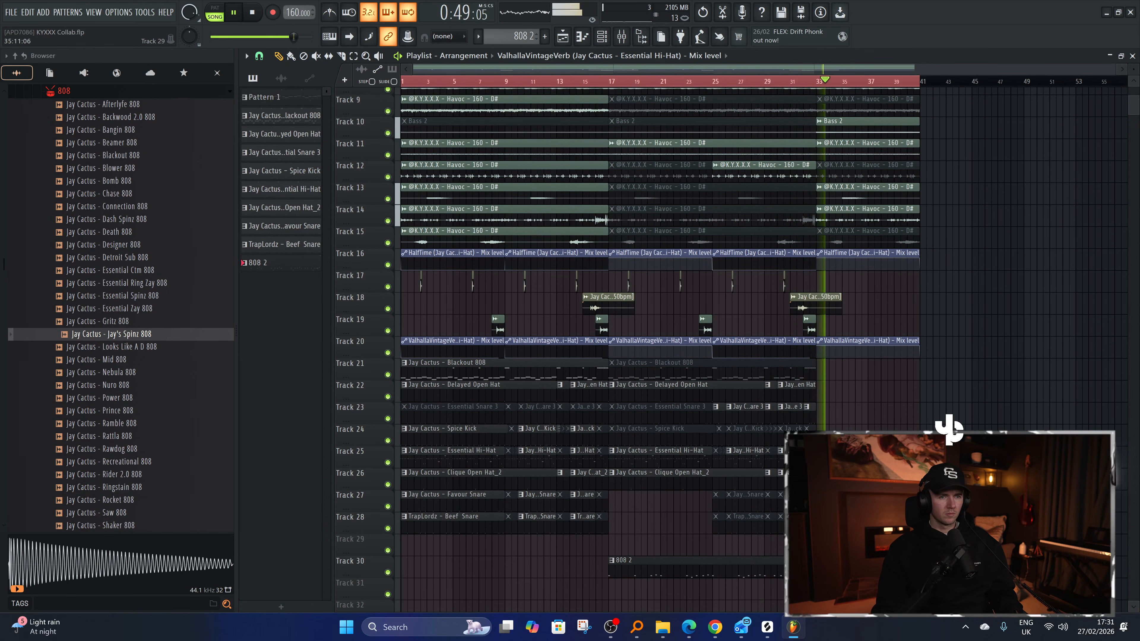
Add a short D5 note at bar 17 in the piano roll of the 808 2 pattern and return to the playlist.
{"action": "double_click", "coordinate": [813, 567]}
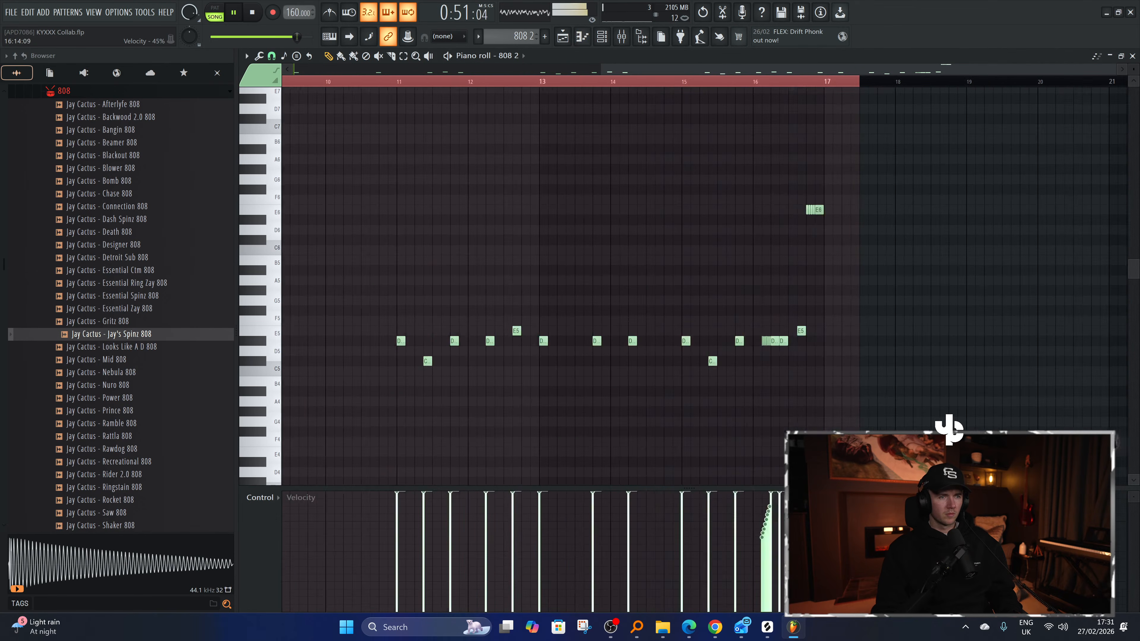
{"action": "left_click", "coordinate": [861, 351]}
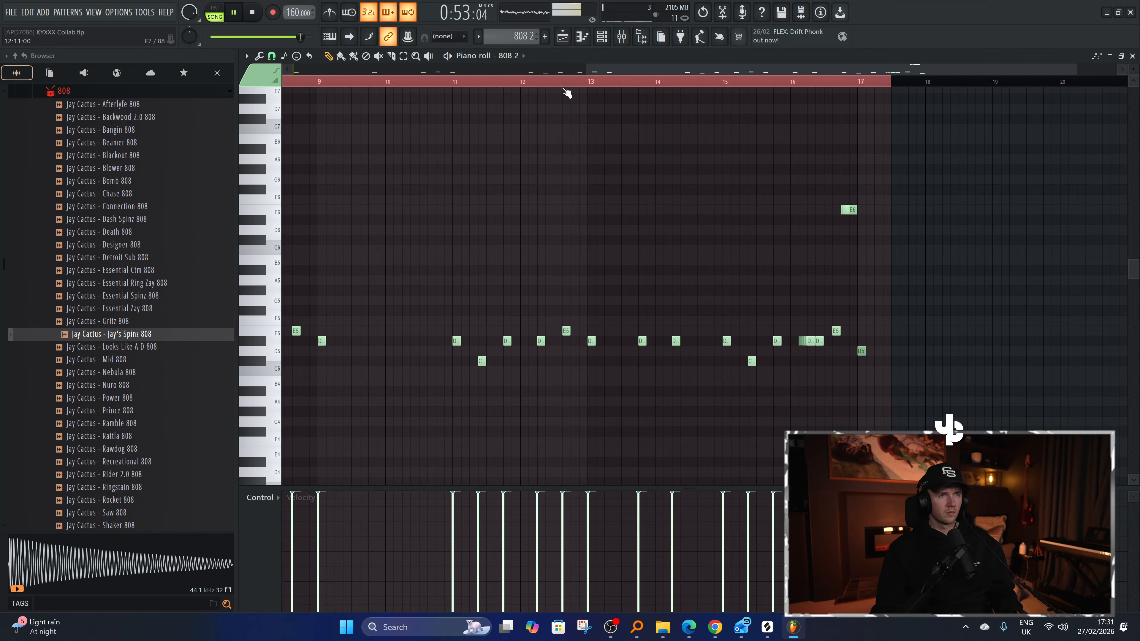
{"action": "left_click", "coordinate": [563, 38]}
Slice the loop clips on Tracks 3 to 14 at bar 40 and again halfway through bar 40.
{"action": "scroll", "coordinate": [834, 358], "scroll_direction": "down", "scroll_amount": 3}
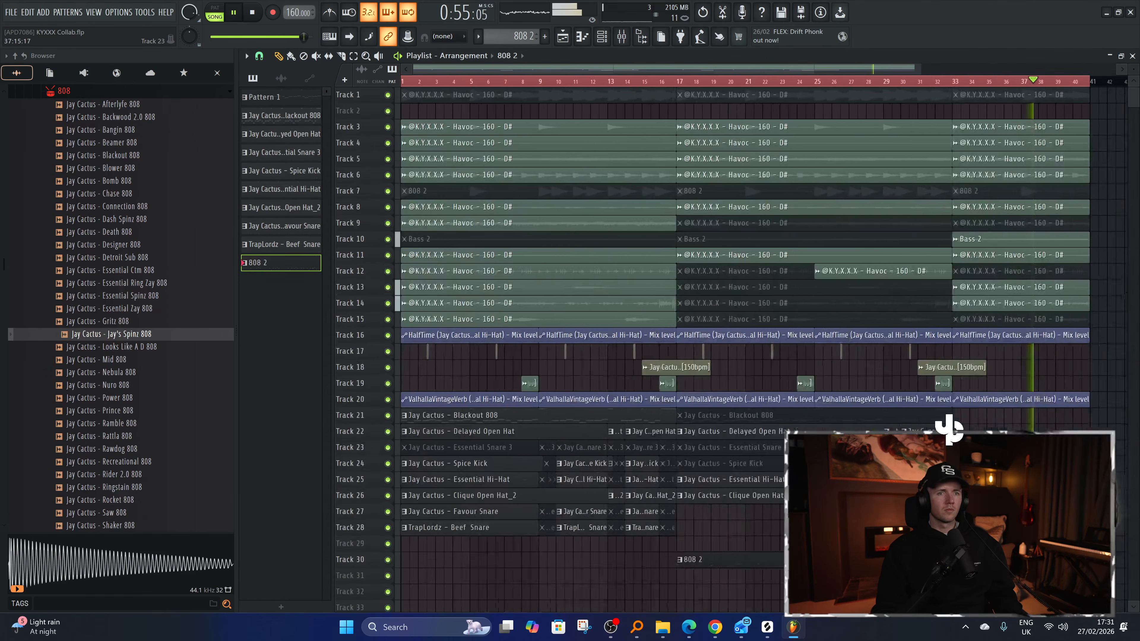
{"action": "scroll", "coordinate": [834, 357], "scroll_direction": "up", "scroll_amount": 2}
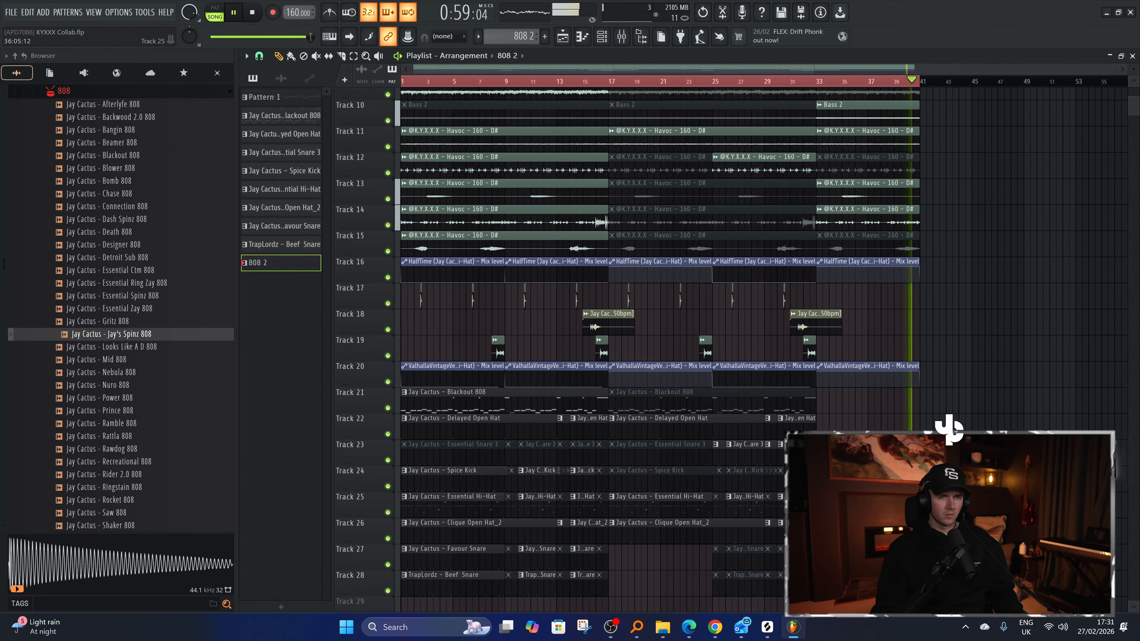
{"action": "scroll", "coordinate": [925, 284], "scroll_direction": "up", "scroll_amount": 4}
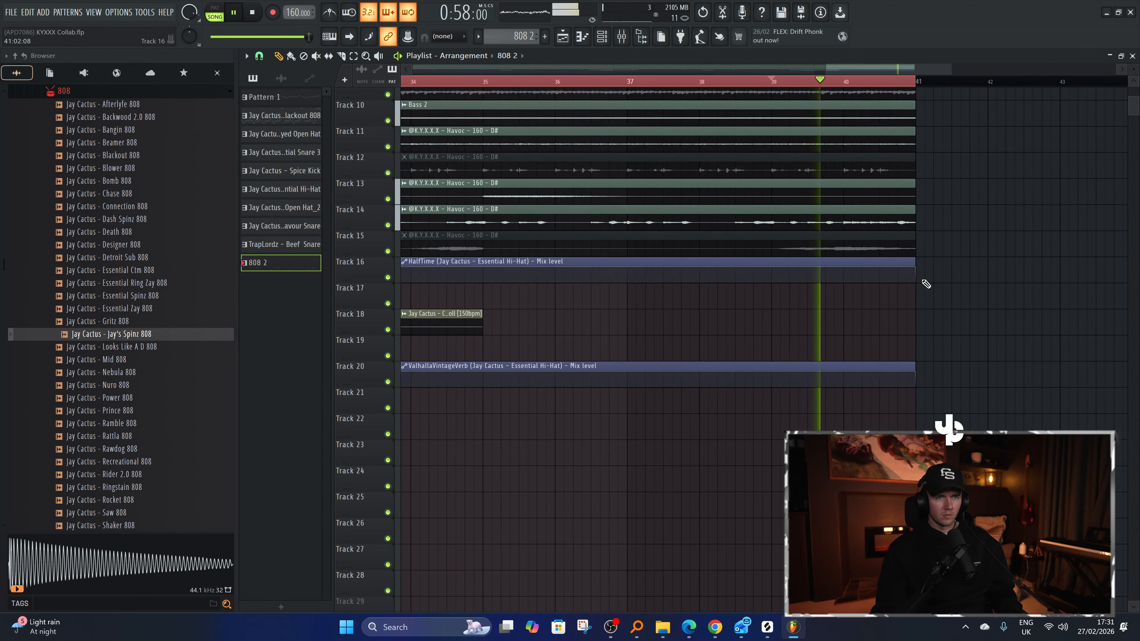
{"action": "scroll", "coordinate": [893, 280], "scroll_direction": "up", "scroll_amount": 5}
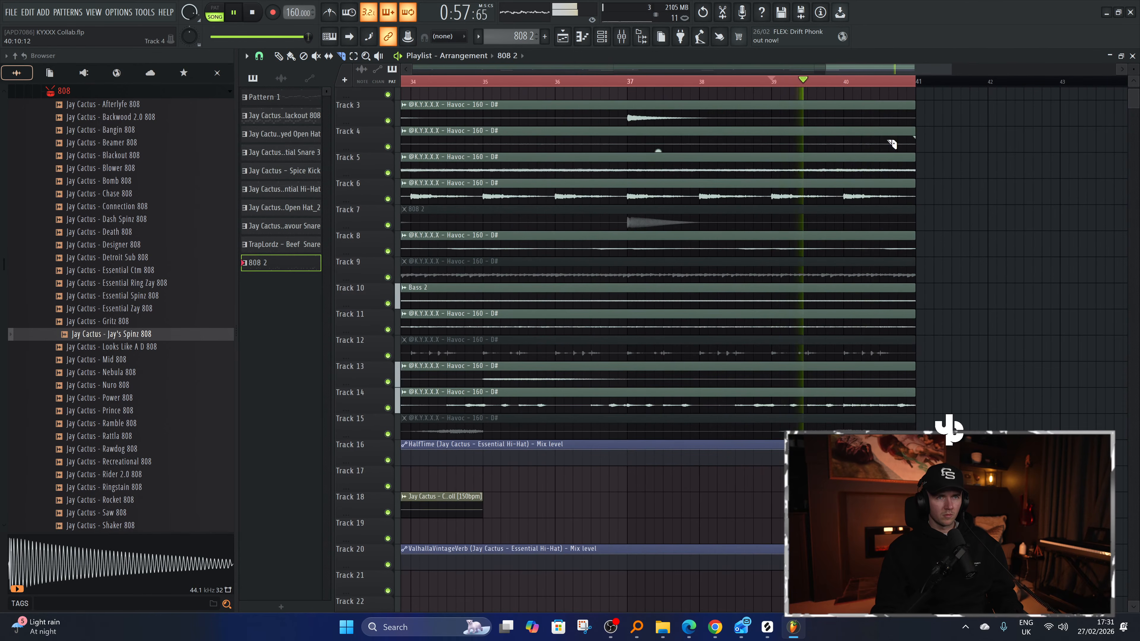
{"action": "key", "text": "space"}
{"action": "key", "text": "space"}
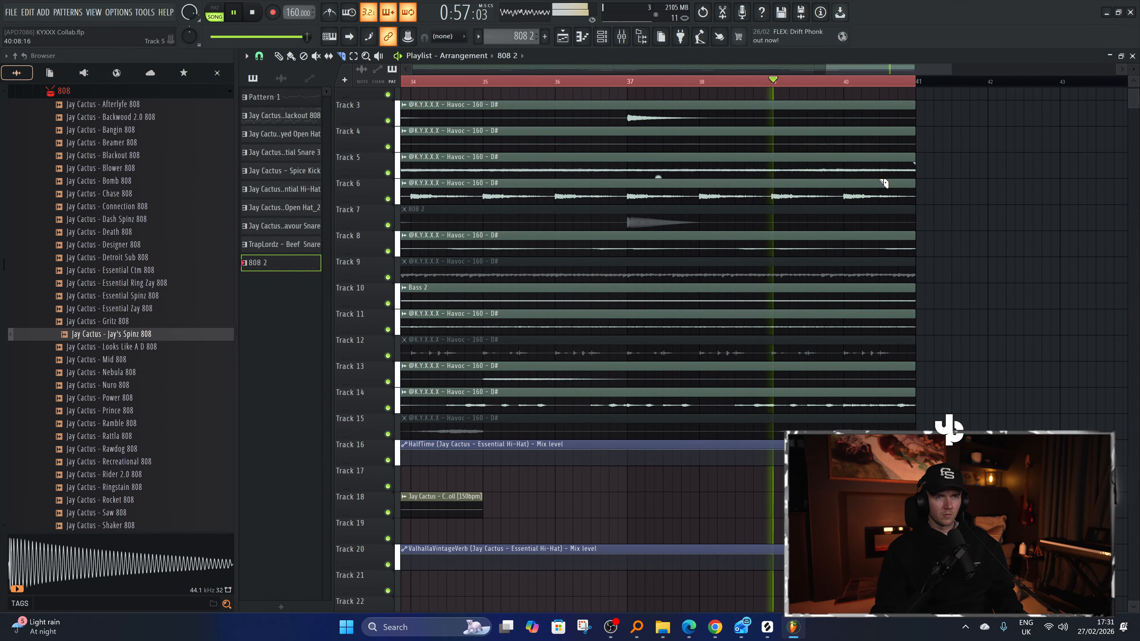
{"action": "left_click_drag", "start_coordinate": [880, 98], "coordinate": [886, 403]}
{"action": "scroll", "coordinate": [857, 142], "scroll_direction": "up", "scroll_amount": 2}
{"action": "left_click_drag", "start_coordinate": [850, 136], "coordinate": [844, 431]}
{"action": "key", "text": "space"}
{"action": "key", "text": "space"}
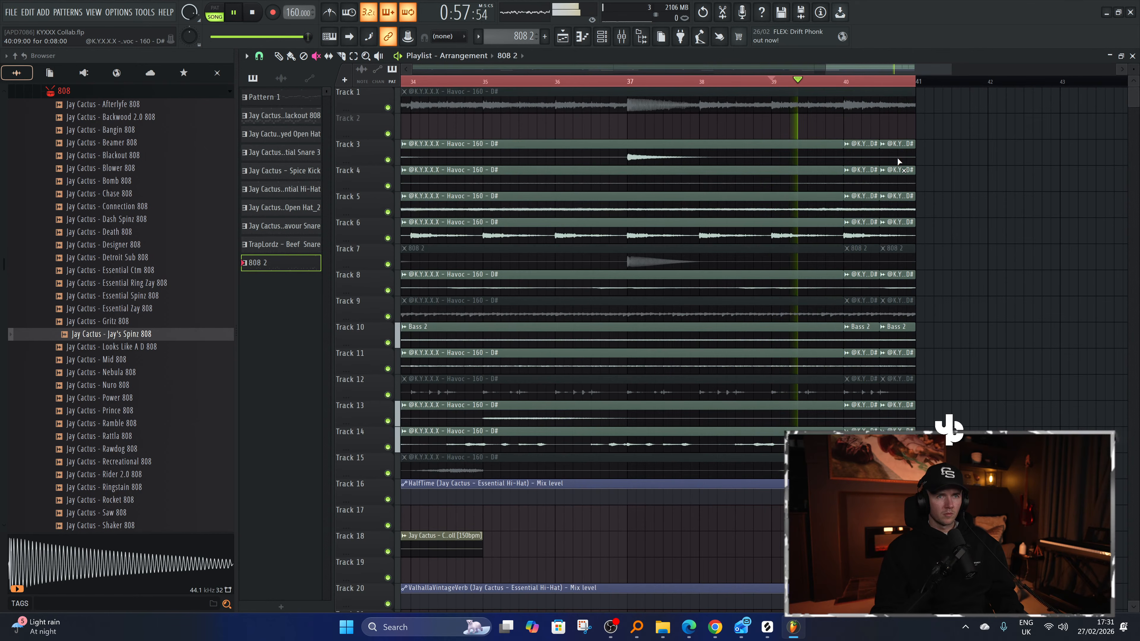
Mute the final half-bar slices before bar 41 on Tracks 3, 4, 6, 10 and 11.
{"action": "left_click_drag", "start_coordinate": [897, 157], "coordinate": [900, 232]}
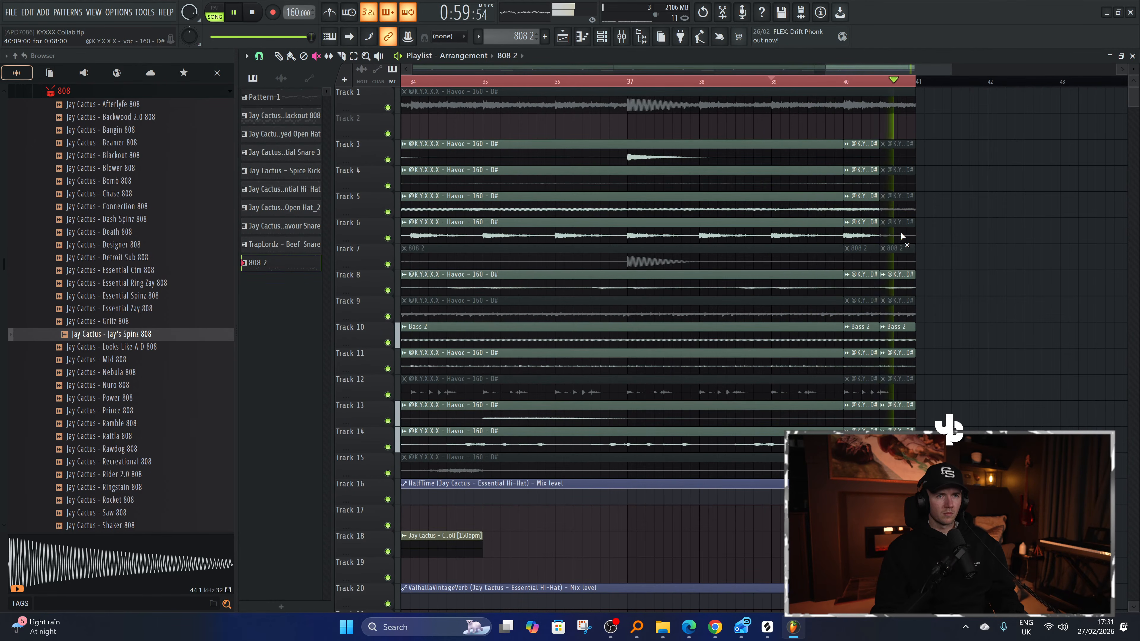
{"action": "key", "text": "space"}
{"action": "key", "text": "space"}
{"action": "left_click", "coordinate": [899, 438]}
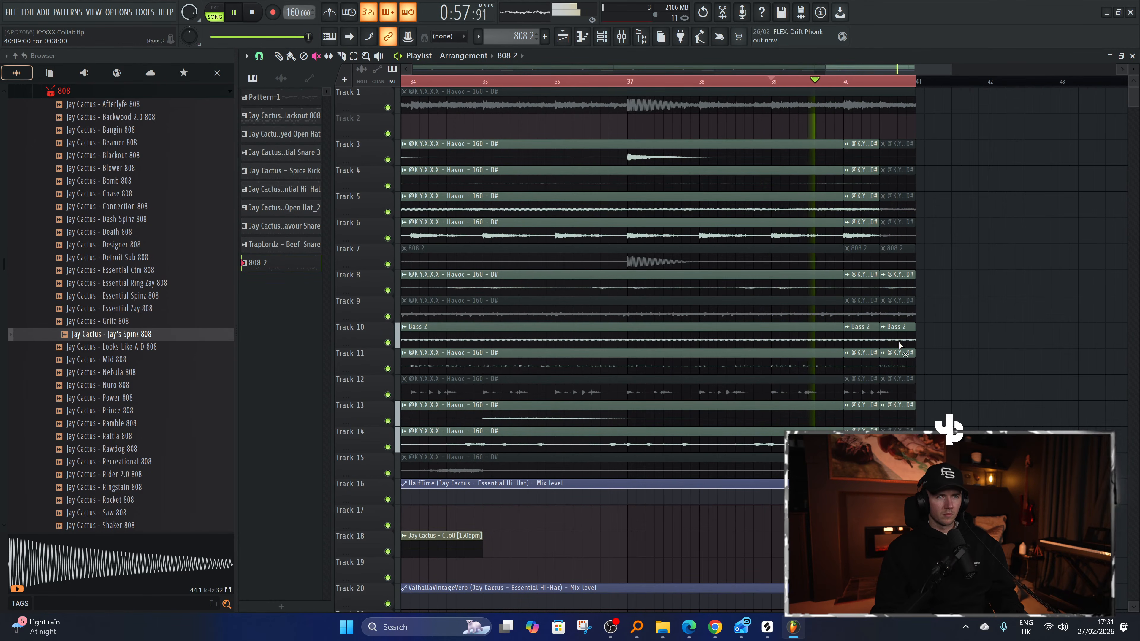
{"action": "mouse_move", "coordinate": [892, 231]}
{"action": "left_mouse_down"}
{"action": "mouse_move", "coordinate": [894, 216]}
{"action": "mouse_move", "coordinate": [903, 348]}
{"action": "left_mouse_up"}
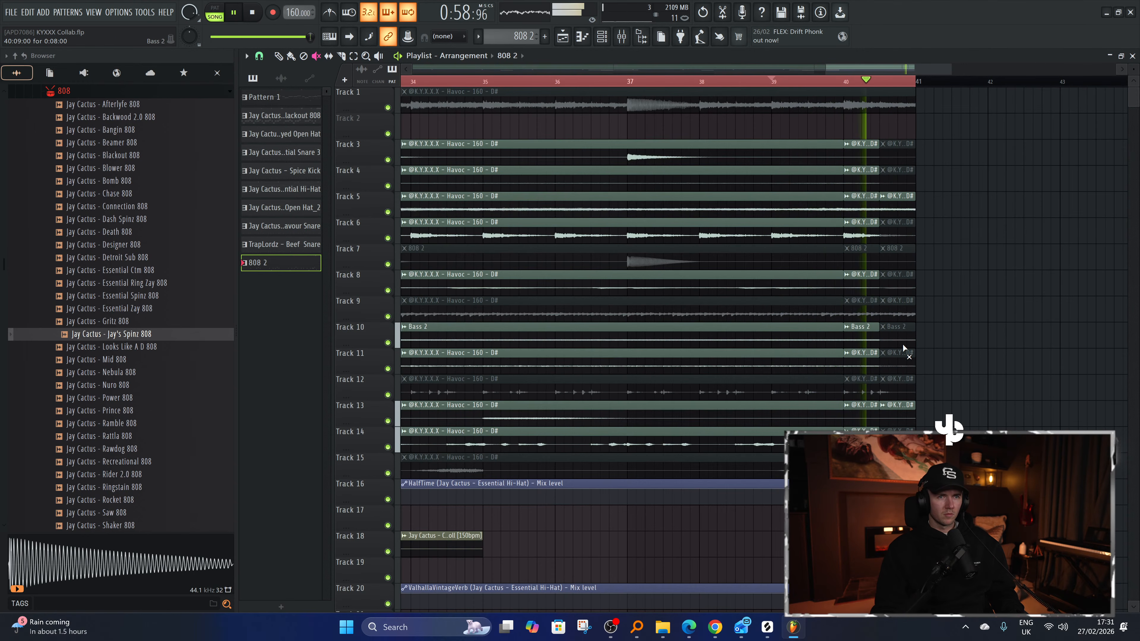
Mute the final half-bar slice on Track 5 and unmute the one on Track 8 before bar 41, listening to the ending.
{"action": "key", "text": "space"}
{"action": "key", "text": "space"}
{"action": "left_click", "coordinate": [896, 210]}
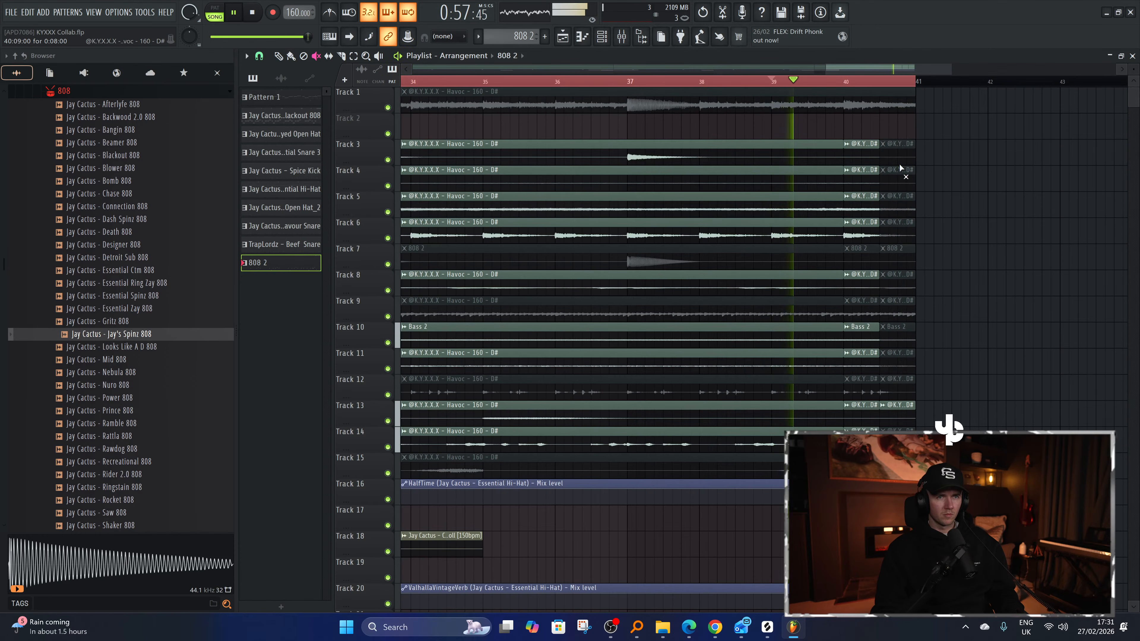
{"action": "left_click", "coordinate": [897, 306]}
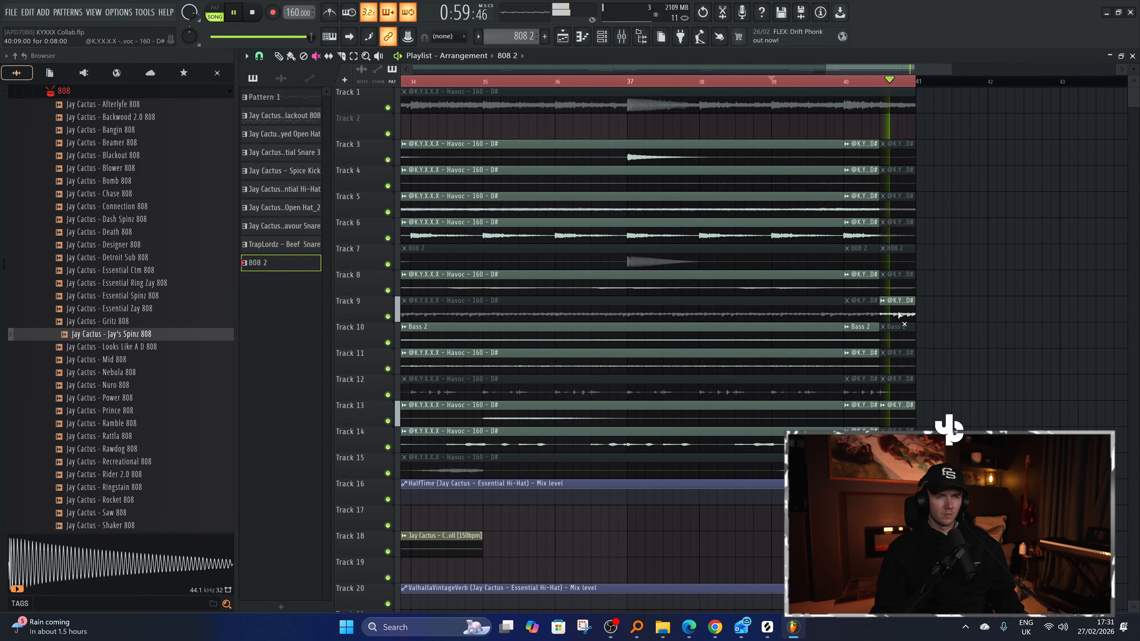
{"action": "key", "text": "space"}
{"action": "left_click", "coordinate": [903, 287]}
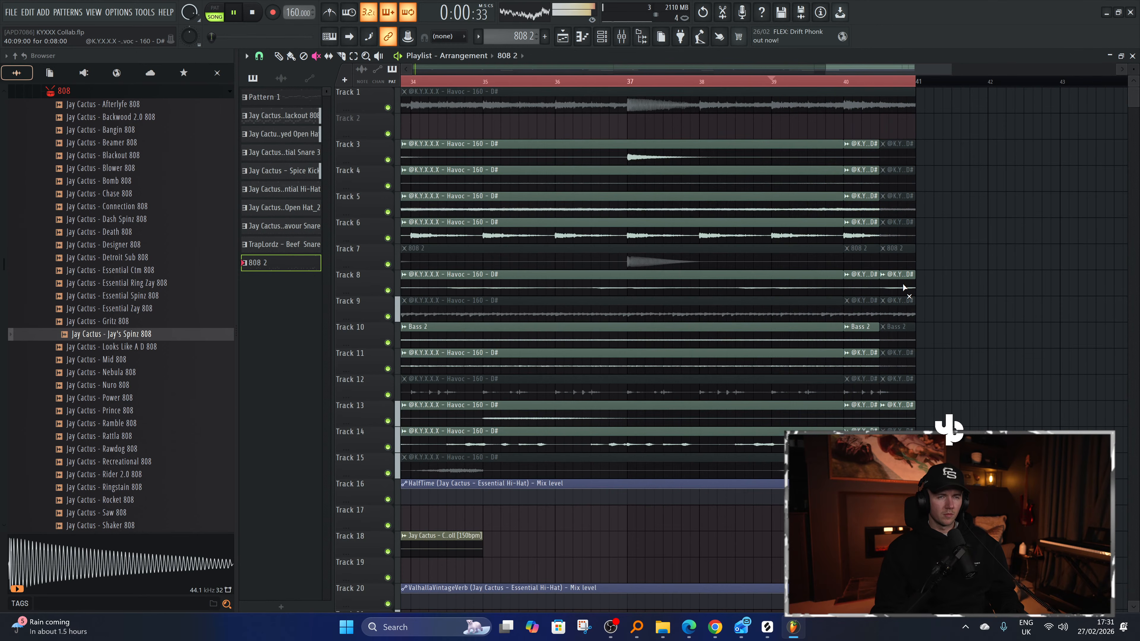
{"action": "key", "text": "space"}
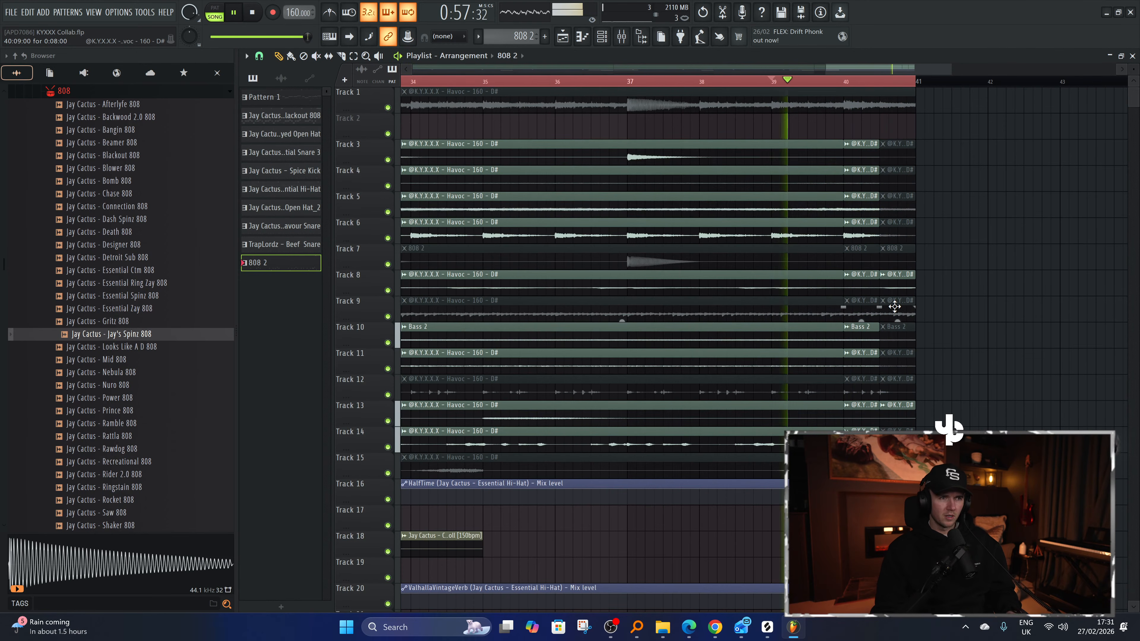
Solo Track 5 and Track 6 in turn, listen from bar 33, and restore all tracks.
{"action": "scroll", "coordinate": [906, 288], "scroll_direction": "down", "scroll_amount": 6}
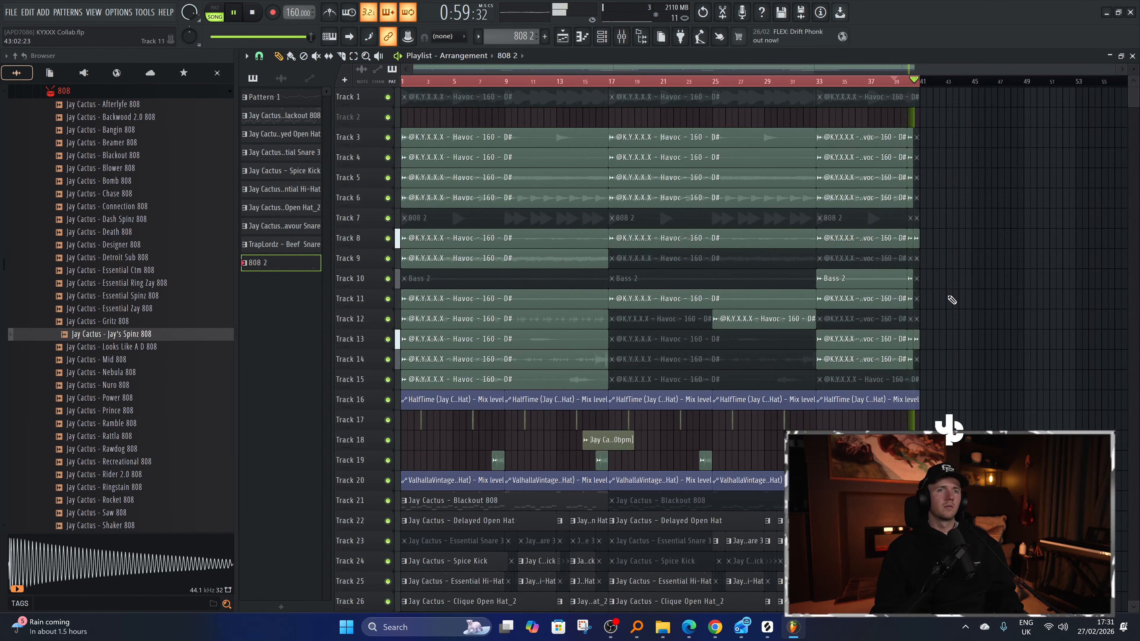
{"action": "scroll", "coordinate": [951, 300], "scroll_direction": "up", "scroll_amount": 3}
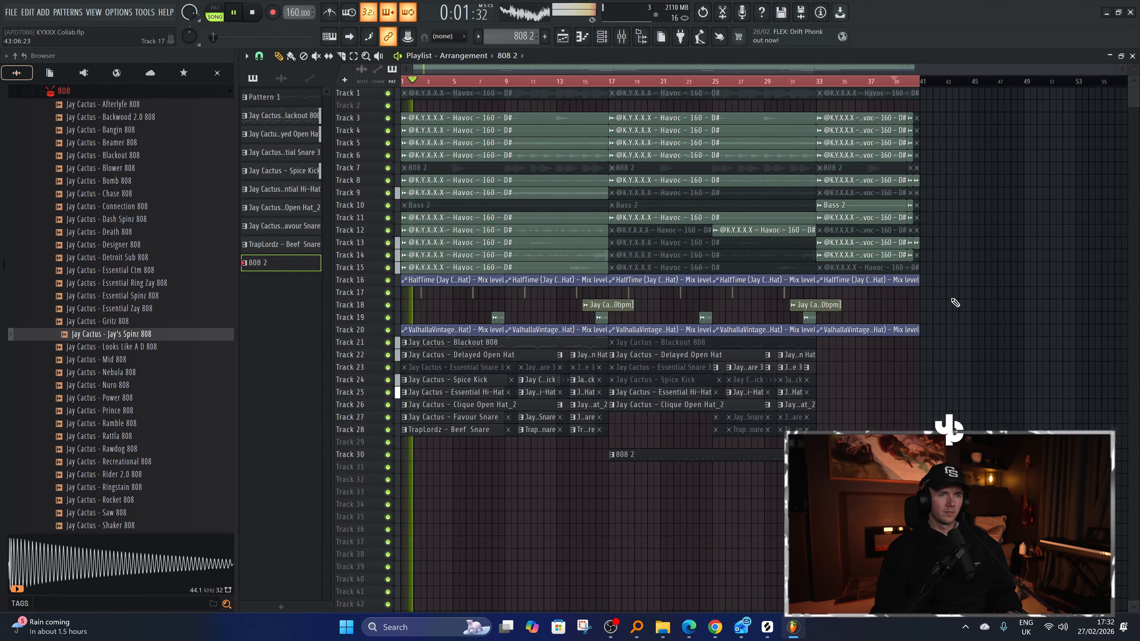
{"action": "scroll", "coordinate": [952, 300], "scroll_direction": "up", "scroll_amount": 2}
{"action": "key", "text": "space"}
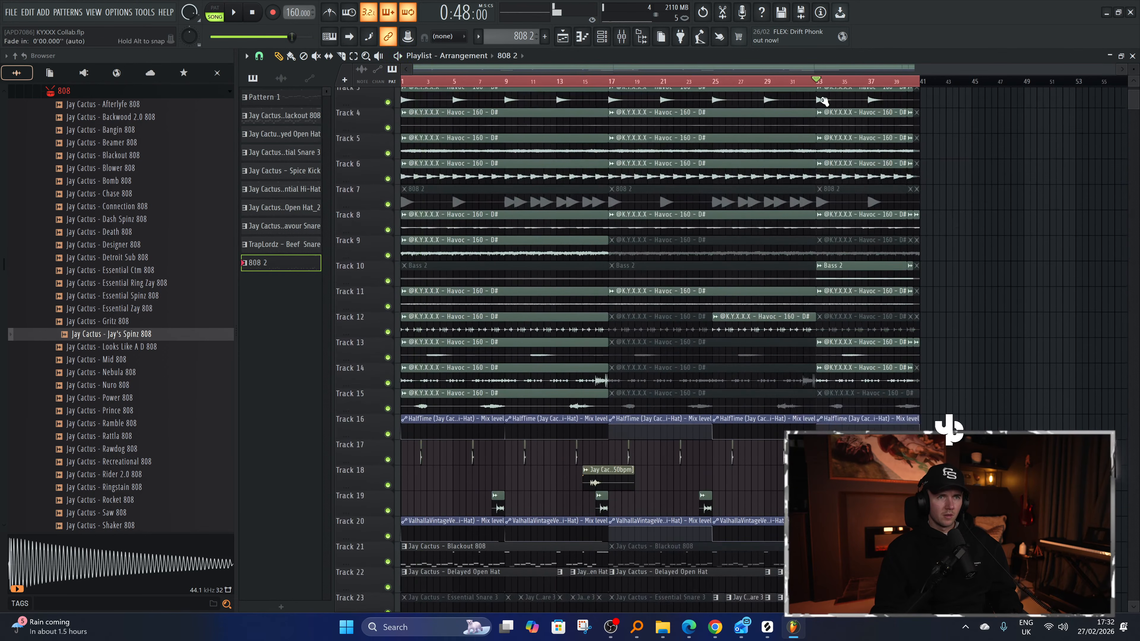
{"action": "scroll", "coordinate": [395, 211], "scroll_direction": "up", "scroll_amount": 2}
{"action": "left_click", "coordinate": [387, 209], "text": "ctrl"}
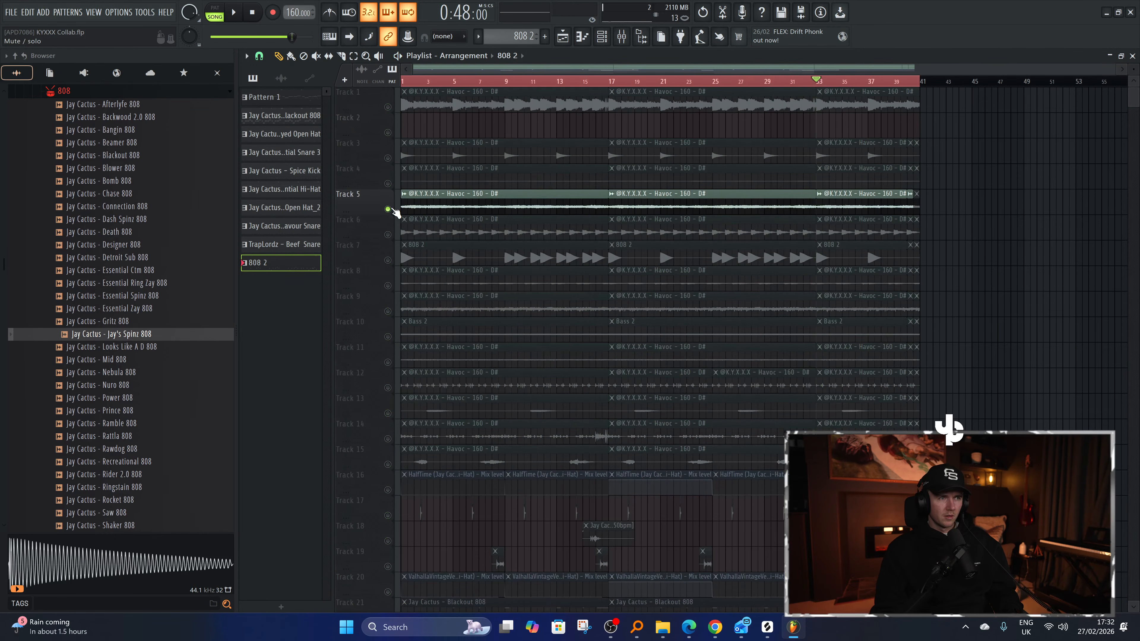
{"action": "left_click", "coordinate": [388, 234], "text": "ctrl"}
{"action": "key", "text": "space"}
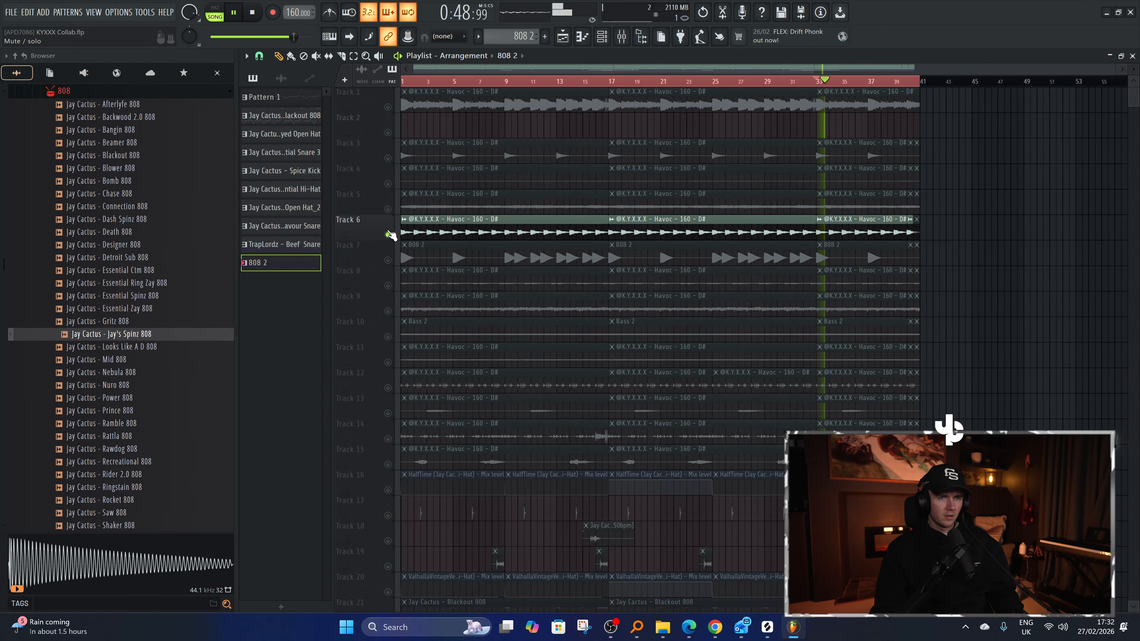
{"action": "left_click", "coordinate": [387, 235], "text": "ctrl"}
{"action": "key", "text": "space"}
Make the Track 6 loop clip at bar 33 unique and set its time stretching to Stretch Pro with a -1200 cents formant shift.
{"action": "right_click", "coordinate": [820, 222]}
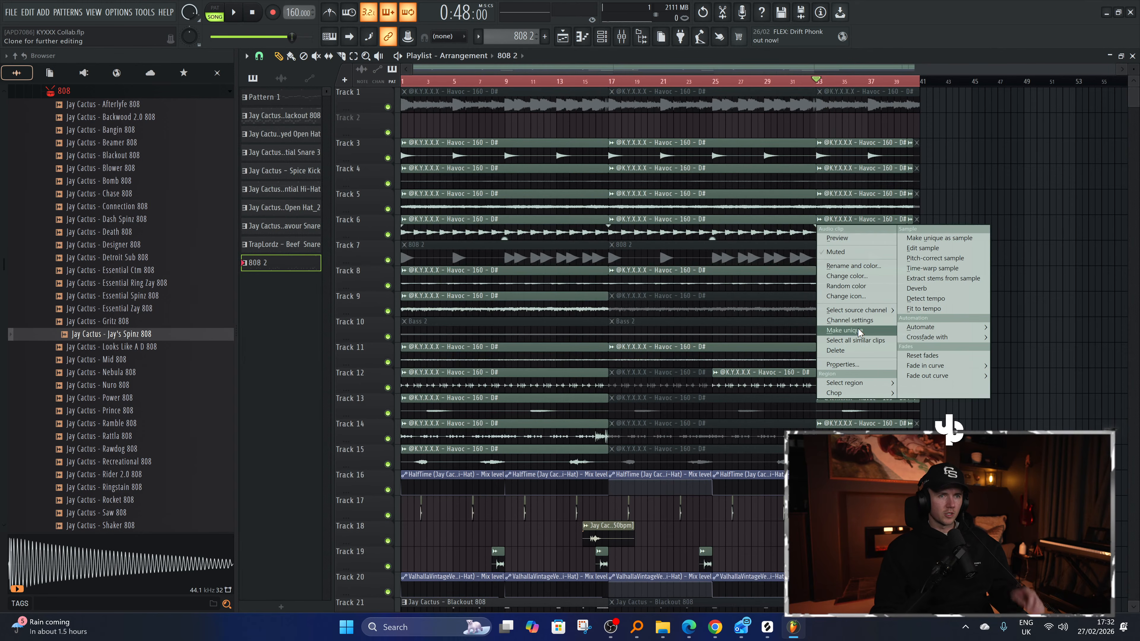
{"action": "left_click", "coordinate": [846, 330]}
{"action": "double_click", "coordinate": [847, 221]}
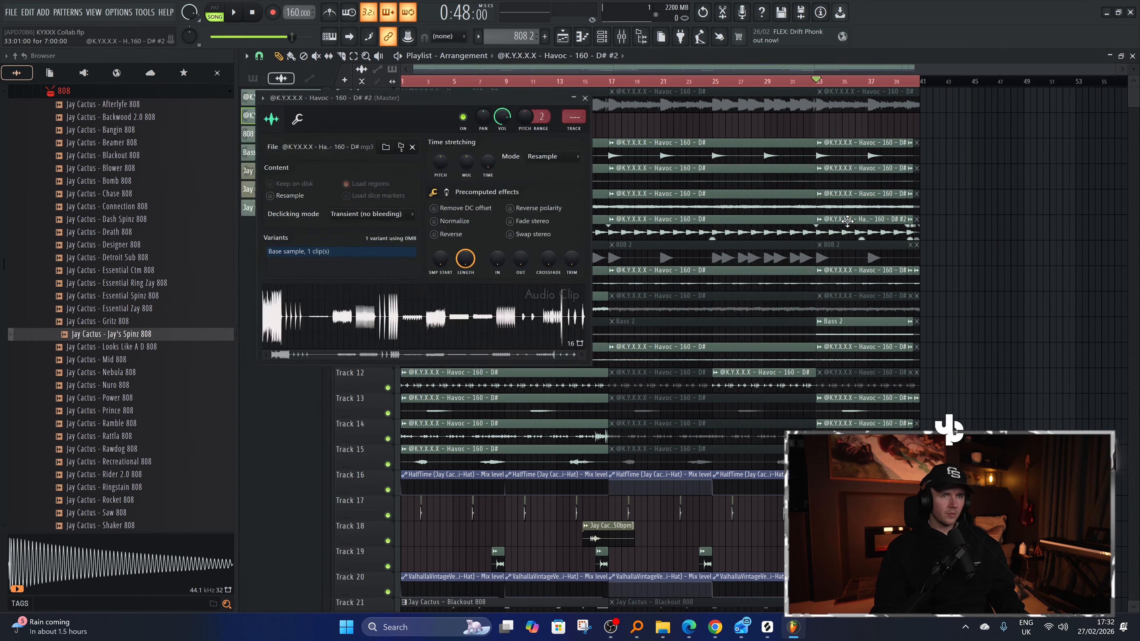
{"action": "left_click", "coordinate": [553, 157]}
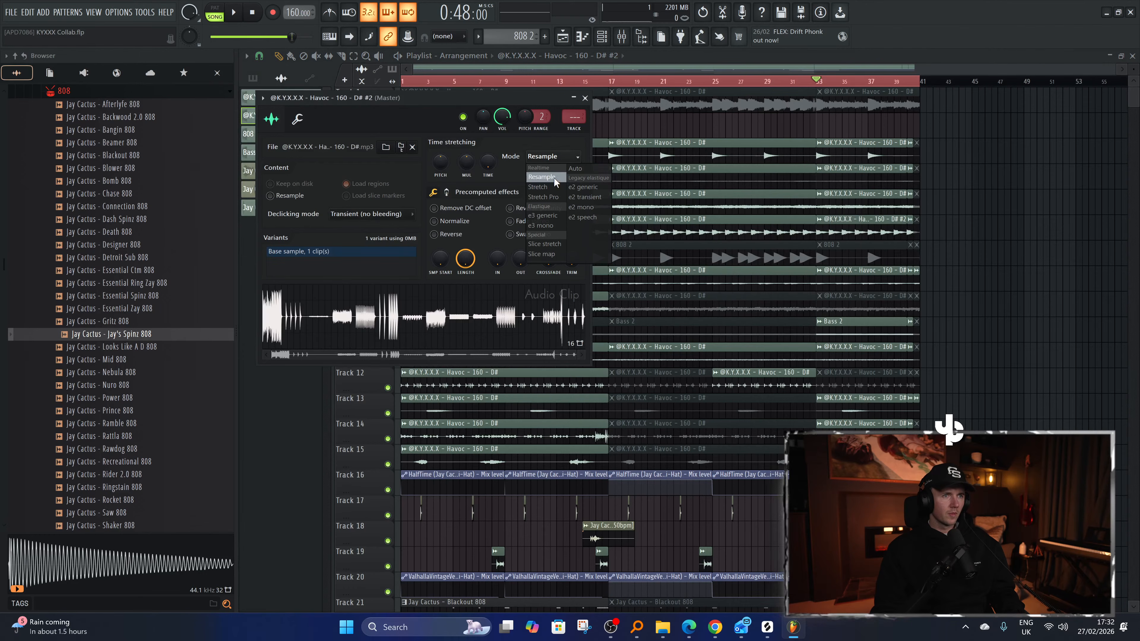
{"action": "left_click", "coordinate": [553, 196]}
{"action": "key", "text": "space"}
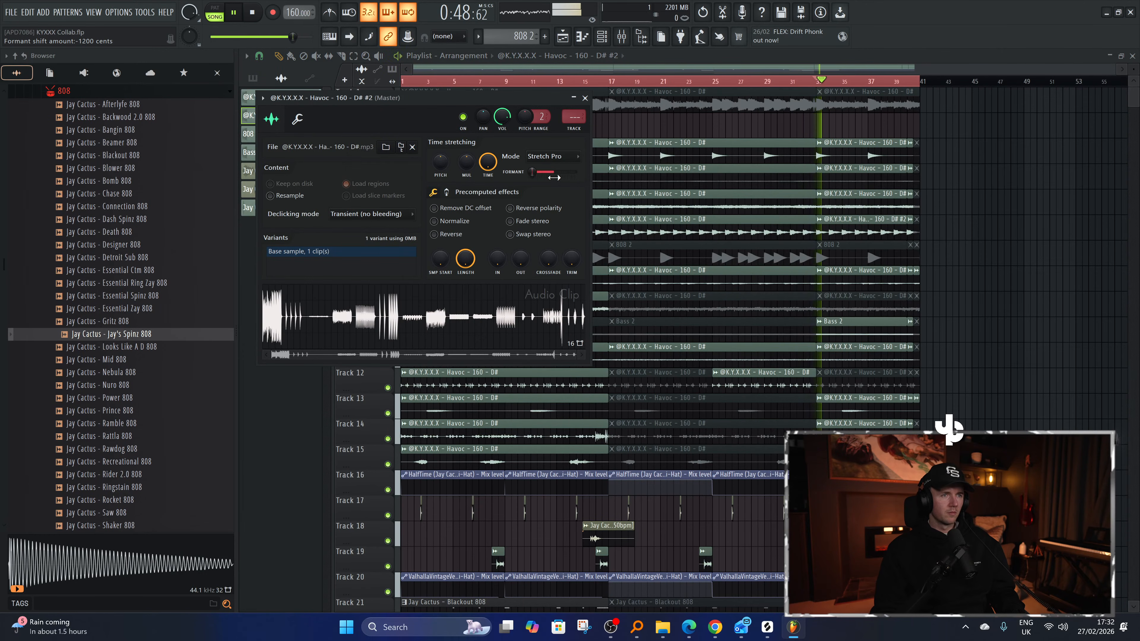
{"action": "left_click", "coordinate": [585, 98]}
Delete the Track 6 slice at the start of bar 40 and extend the unique clip over the gap to halfway through the bar.
{"action": "scroll", "coordinate": [941, 255], "scroll_direction": "up", "scroll_amount": 5}
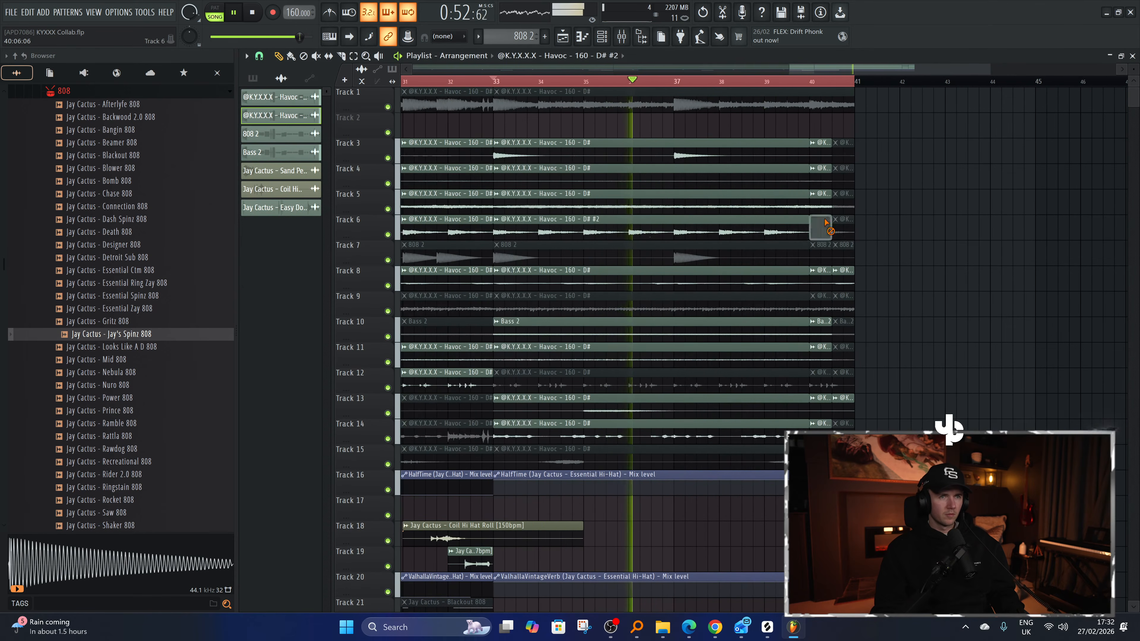
{"action": "right_click", "coordinate": [826, 222]}
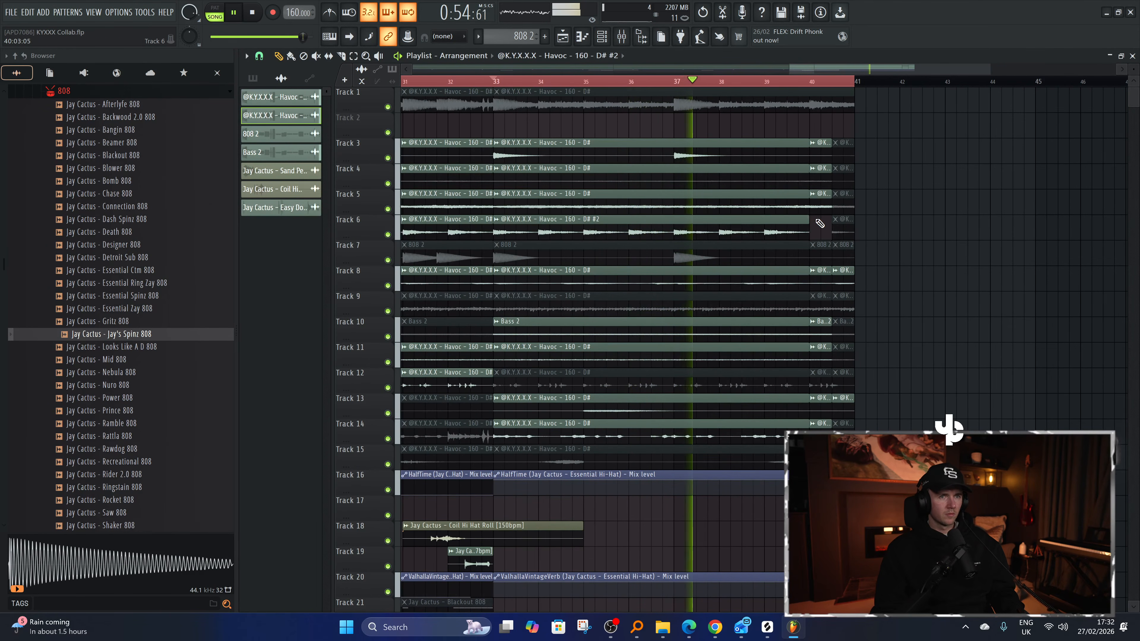
{"action": "scroll", "coordinate": [838, 300], "scroll_direction": "down", "scroll_amount": 3}
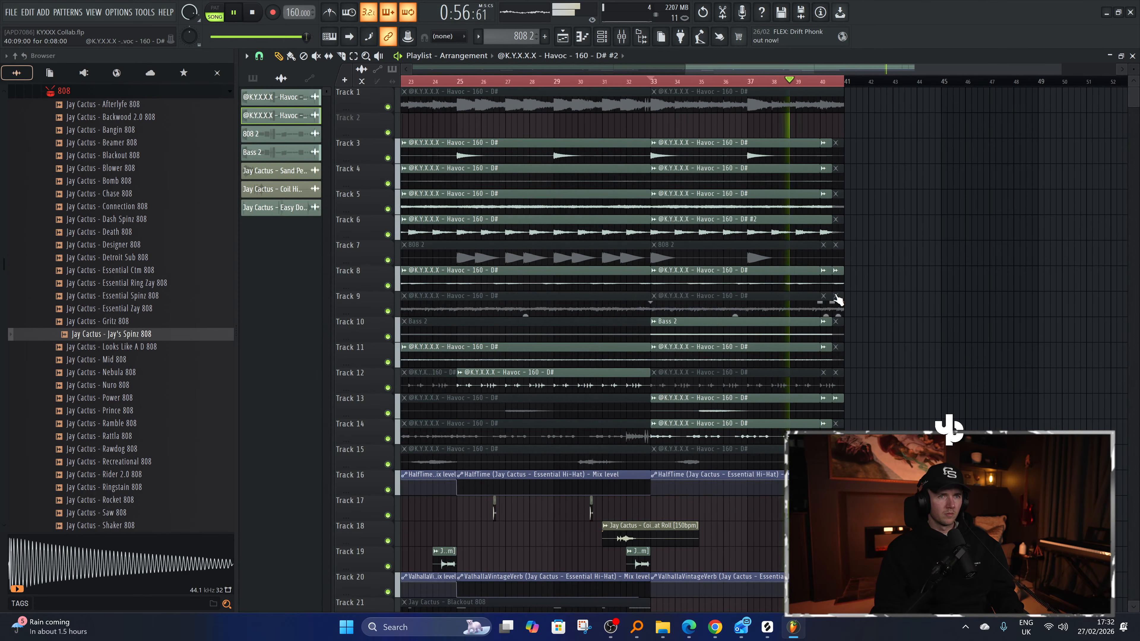
{"action": "scroll", "coordinate": [855, 329], "scroll_direction": "down", "scroll_amount": 3}
{"action": "scroll", "coordinate": [954, 332], "scroll_direction": "down", "scroll_amount": 2}
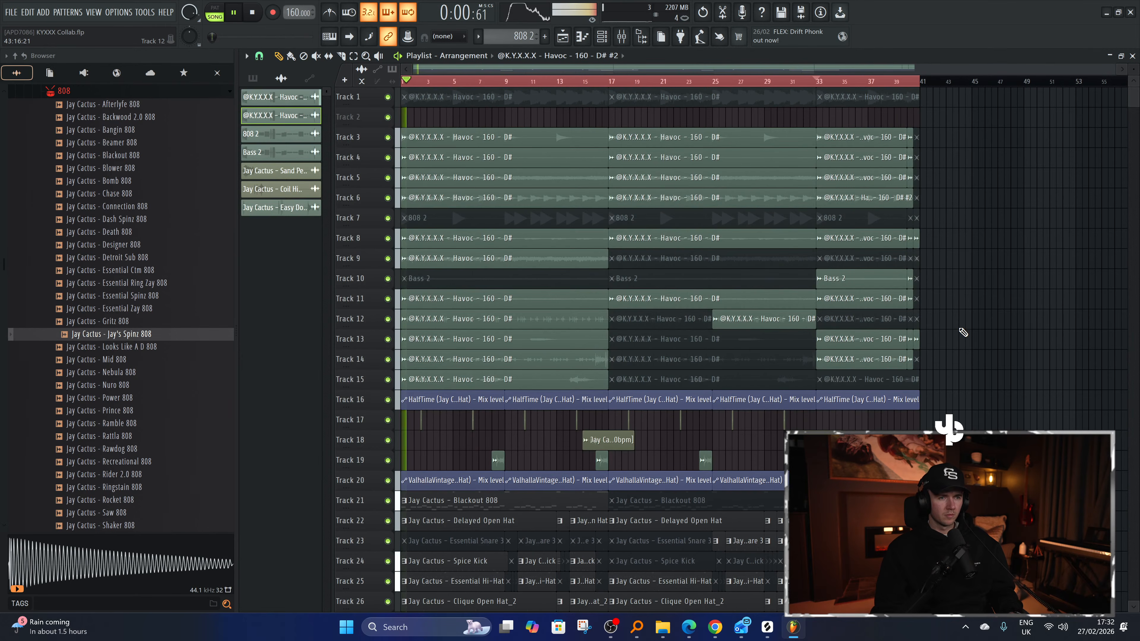
{"action": "scroll", "coordinate": [962, 333], "scroll_direction": "down", "scroll_amount": 3}
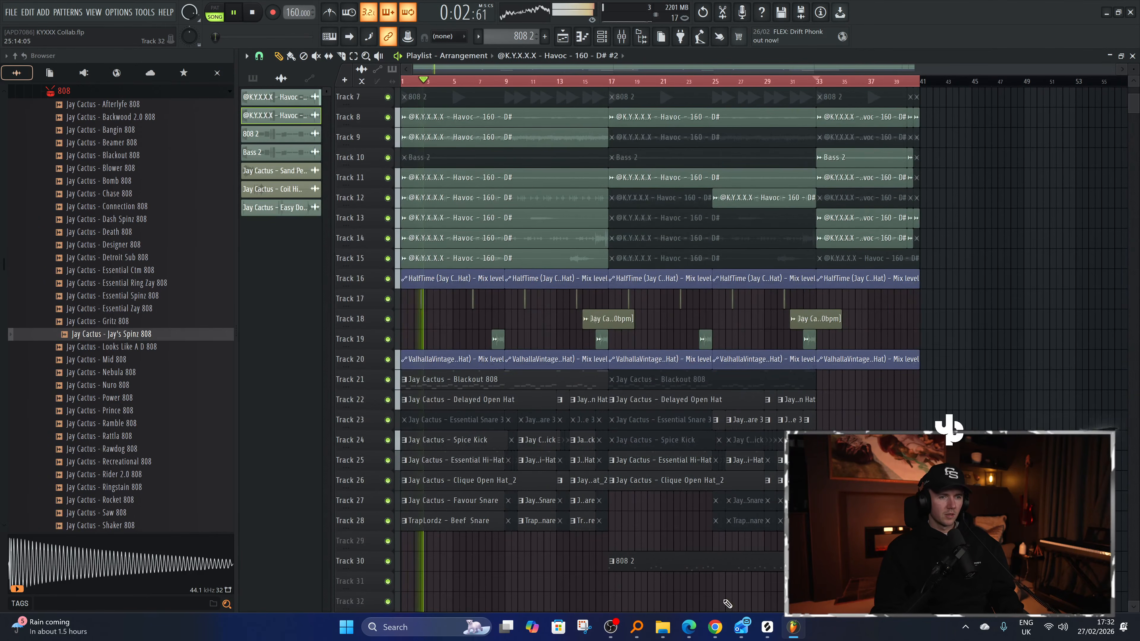
Switch to Chrome to read the YouTube live chat, and return to FL Studio to stop playback.
{"action": "left_click", "coordinate": [715, 627]}
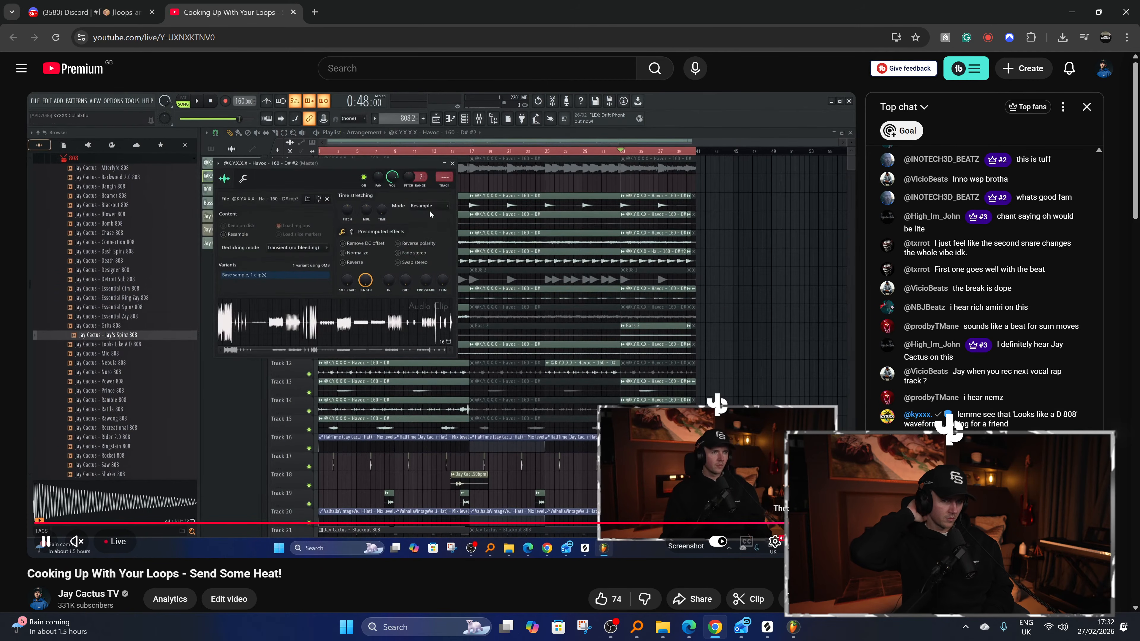
{"action": "key", "text": "alt+Tab"}
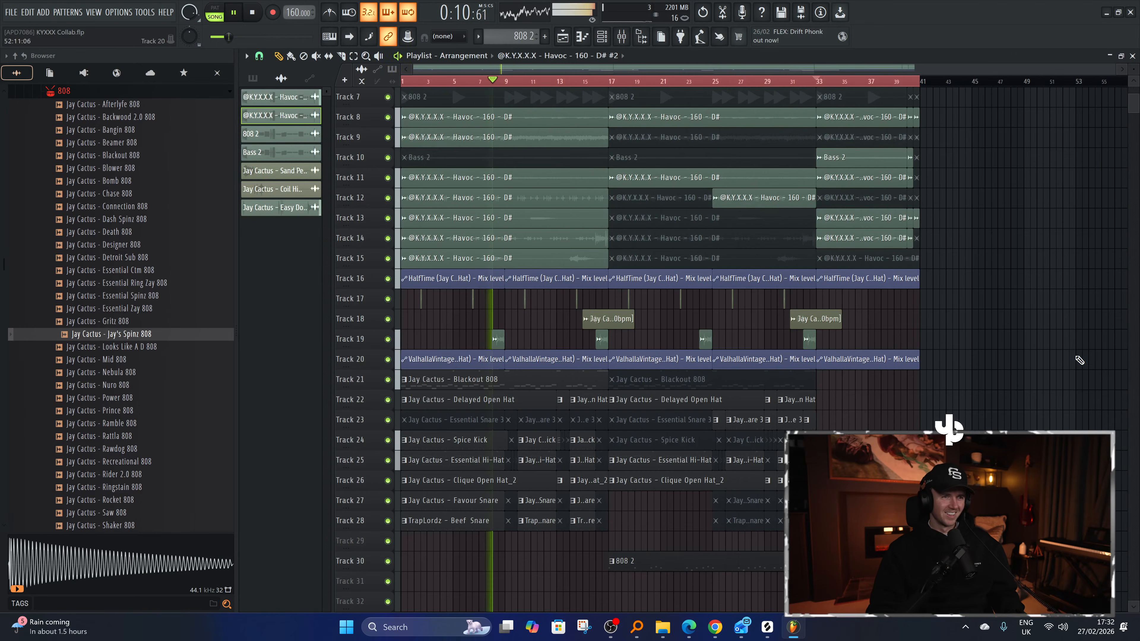
{"action": "key", "text": "space"}
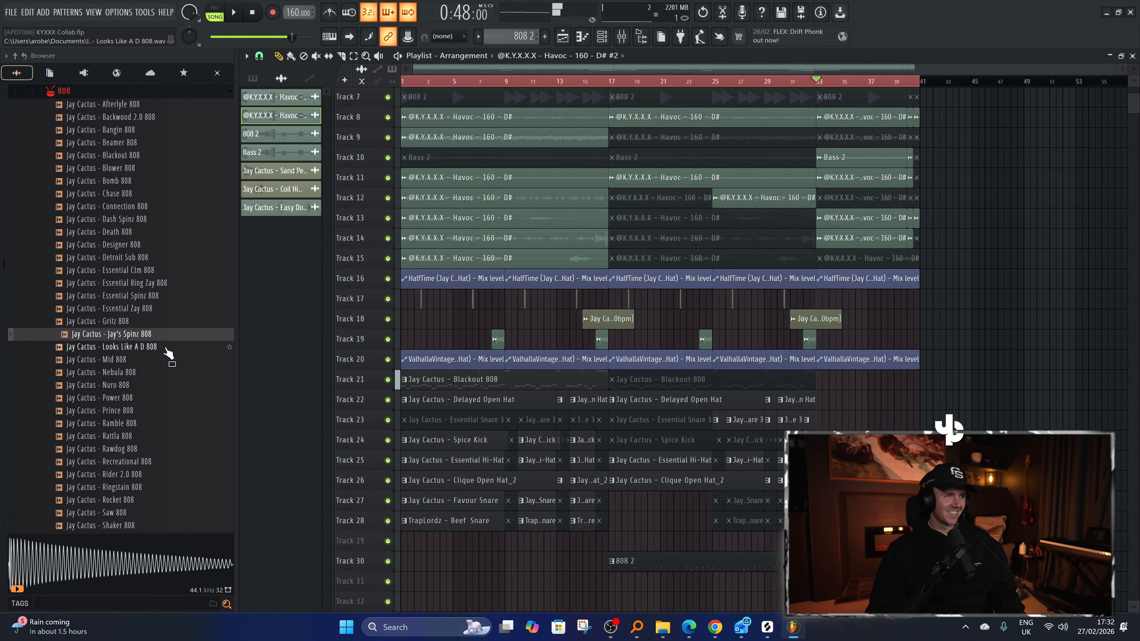
Preview the Jay Cactus - Looks Like A D 808 sample and examine its waveform, including the end of the tail.
{"action": "left_click", "coordinate": [166, 348]}
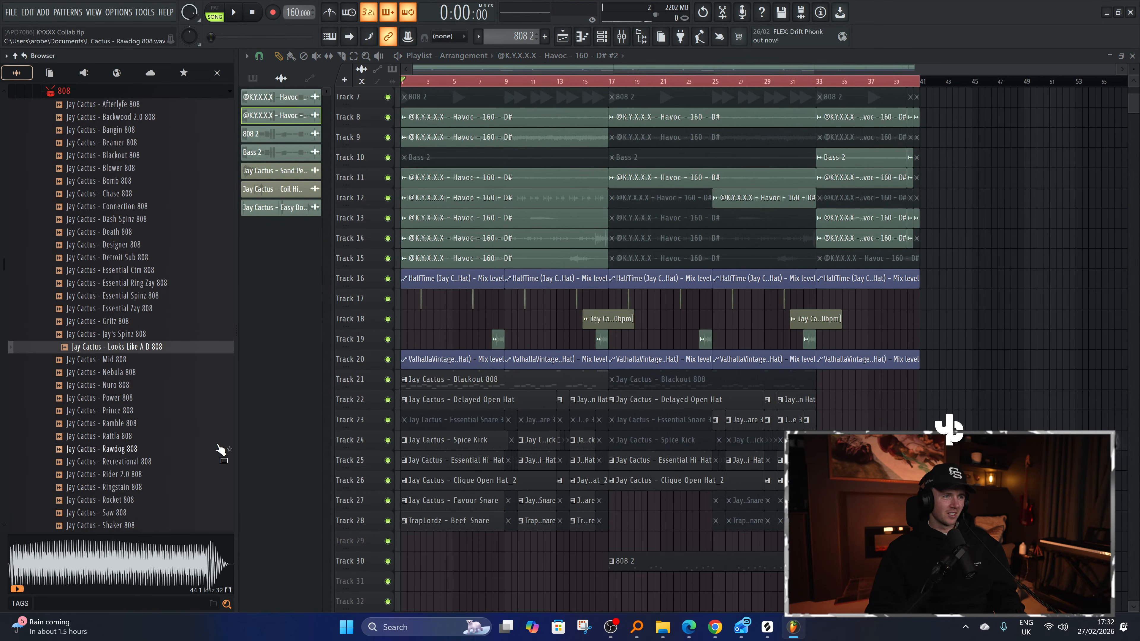
{"action": "left_click", "coordinate": [164, 351]}
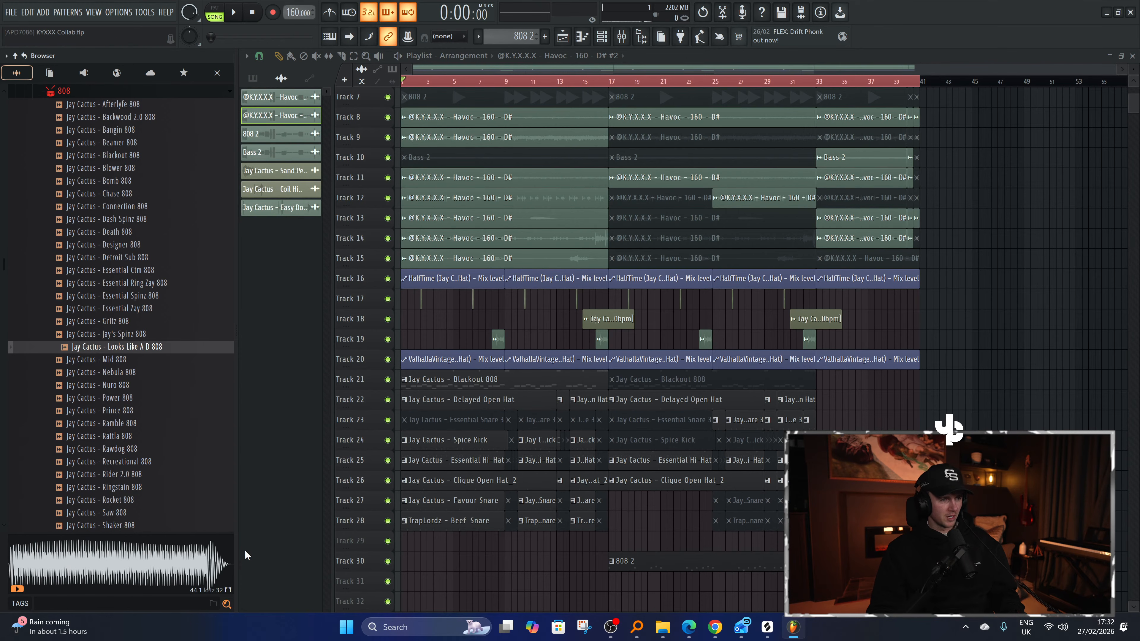
{"action": "left_click", "coordinate": [220, 568]}
{"action": "left_click_drag", "start_coordinate": [214, 584], "coordinate": [209, 414]}
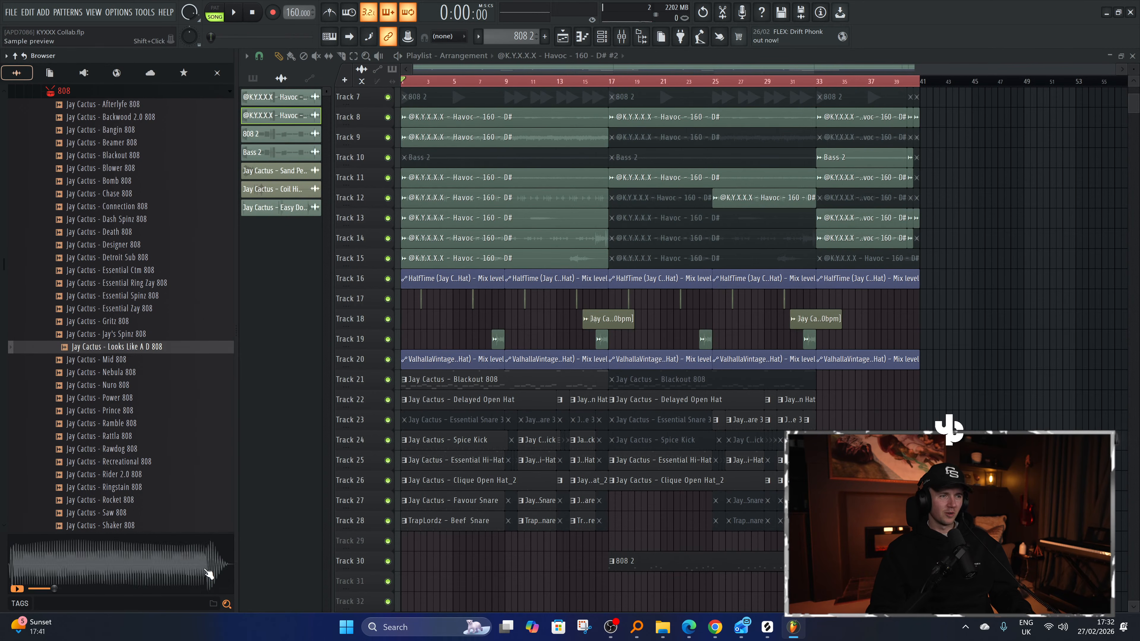
{"action": "left_click", "coordinate": [172, 350]}
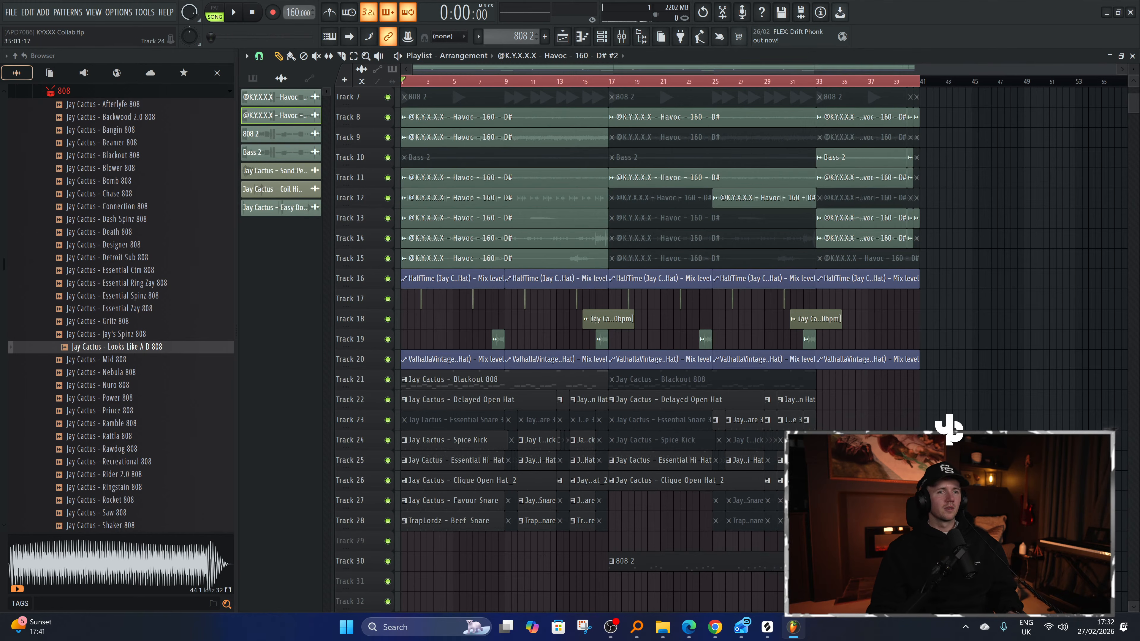
Check the live chat in Chrome again and go back to the playlist in FL Studio.
{"action": "scroll", "coordinate": [844, 433], "scroll_direction": "up", "scroll_amount": 2}
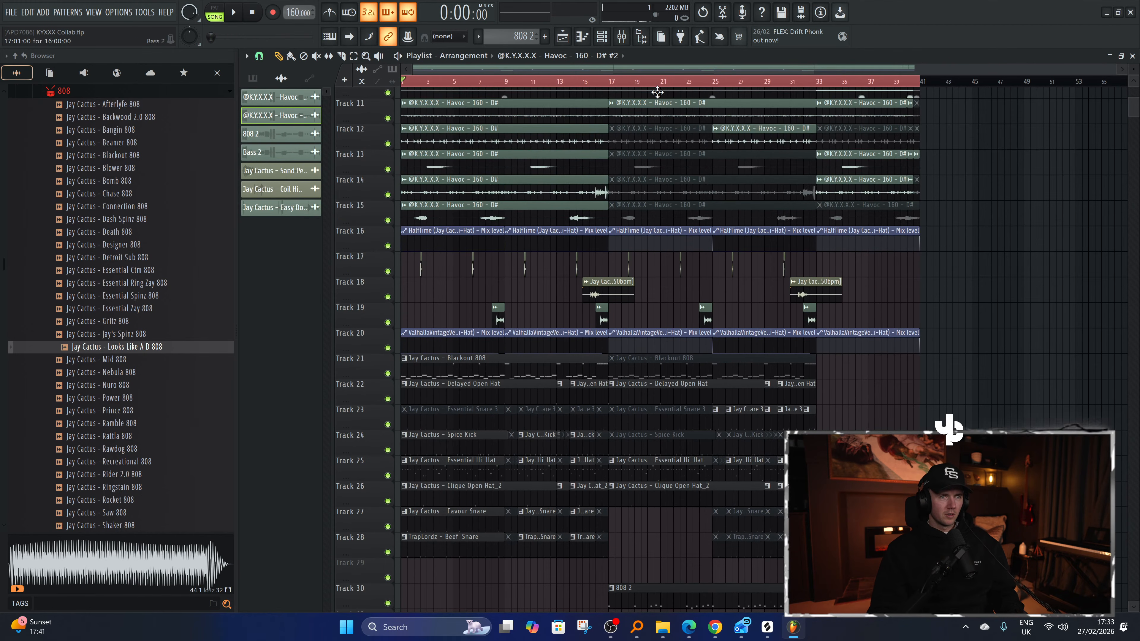
{"action": "key", "text": "alt+Tab"}
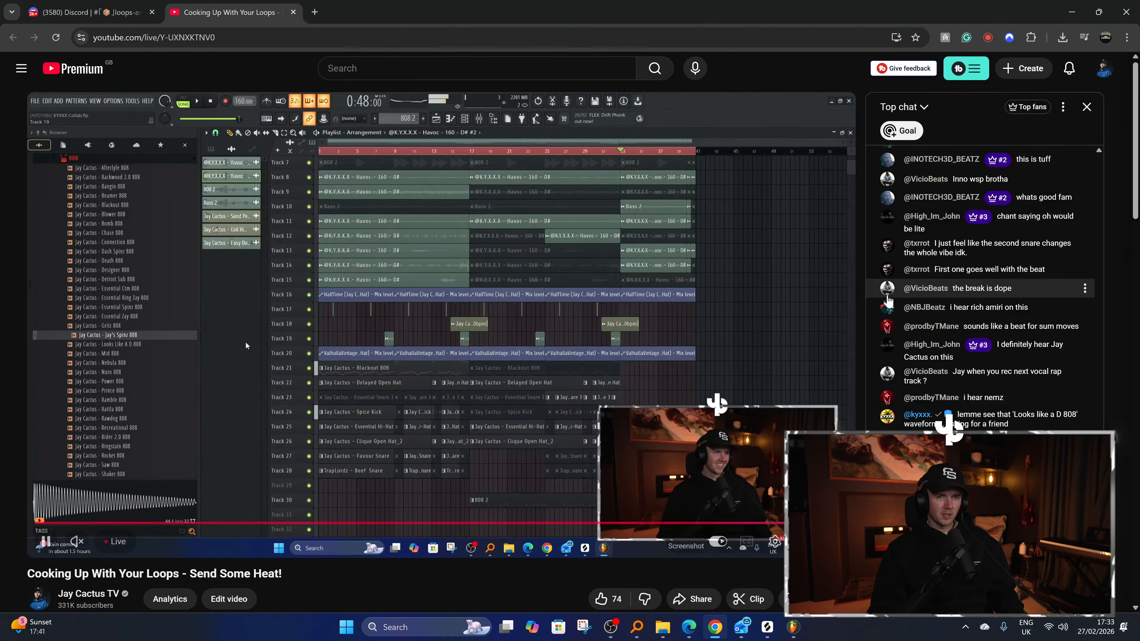
{"action": "key", "text": "alt+Tab"}
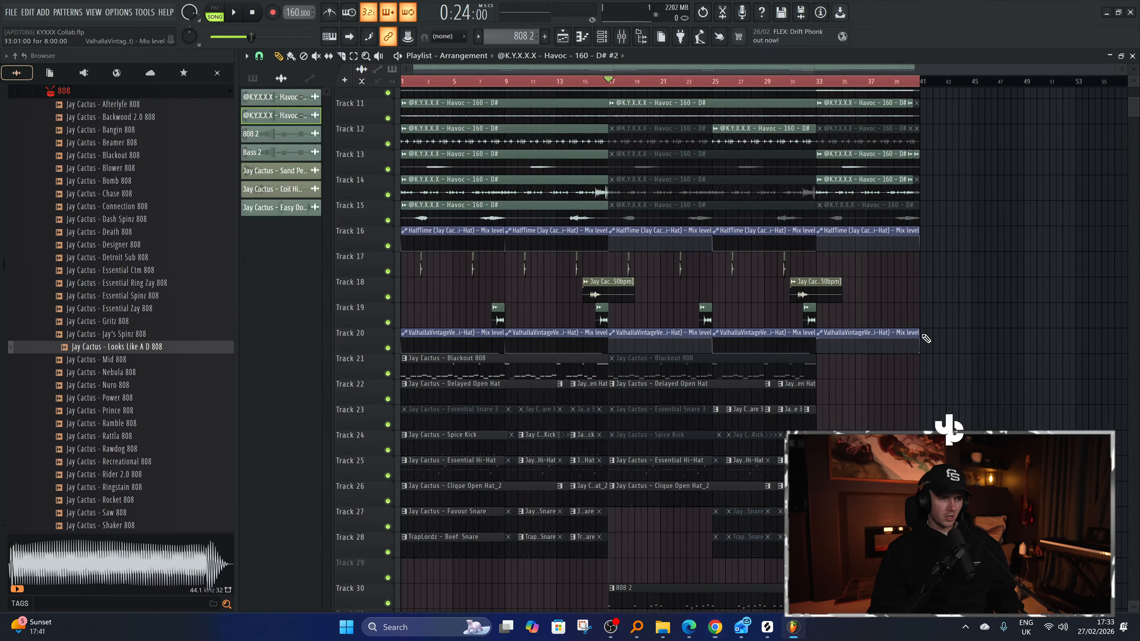
Play the arrangement from bar 1 and again from bar 25, and review the track layout from the loops down to the 808 2 pattern.
{"action": "scroll", "coordinate": [373, 522], "scroll_direction": "up", "scroll_amount": 3}
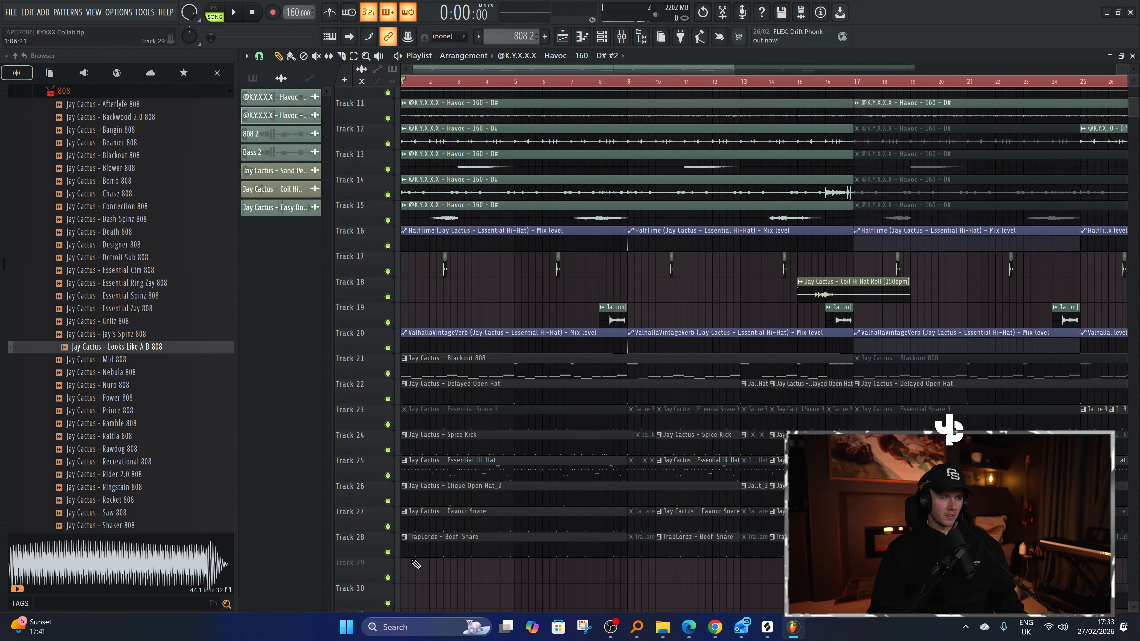
{"action": "key", "text": "space"}
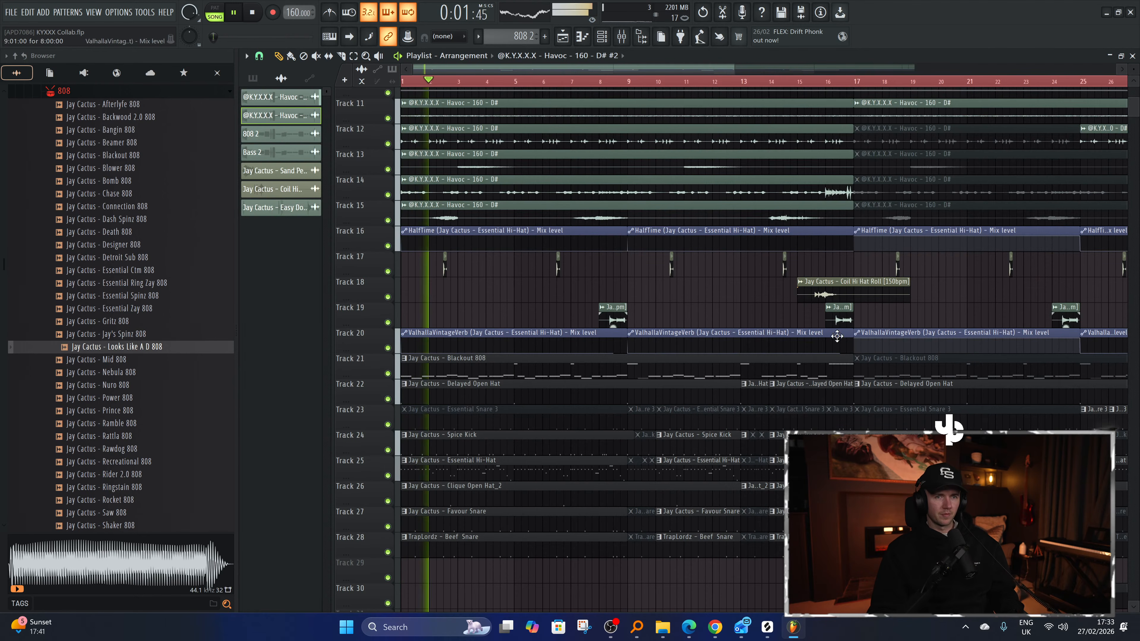
{"action": "scroll", "coordinate": [815, 394], "scroll_direction": "down", "scroll_amount": 2}
{"action": "key", "text": "space"}
{"action": "left_click", "coordinate": [905, 83]}
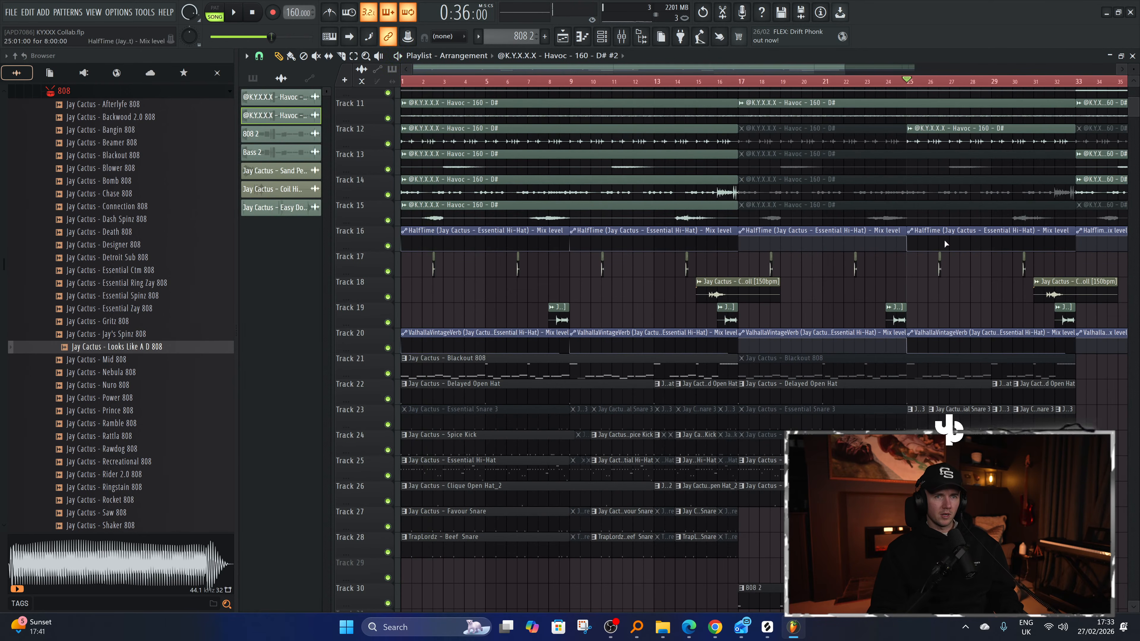
{"action": "scroll", "coordinate": [949, 442], "scroll_direction": "up", "scroll_amount": 3}
{"action": "key", "text": "space"}
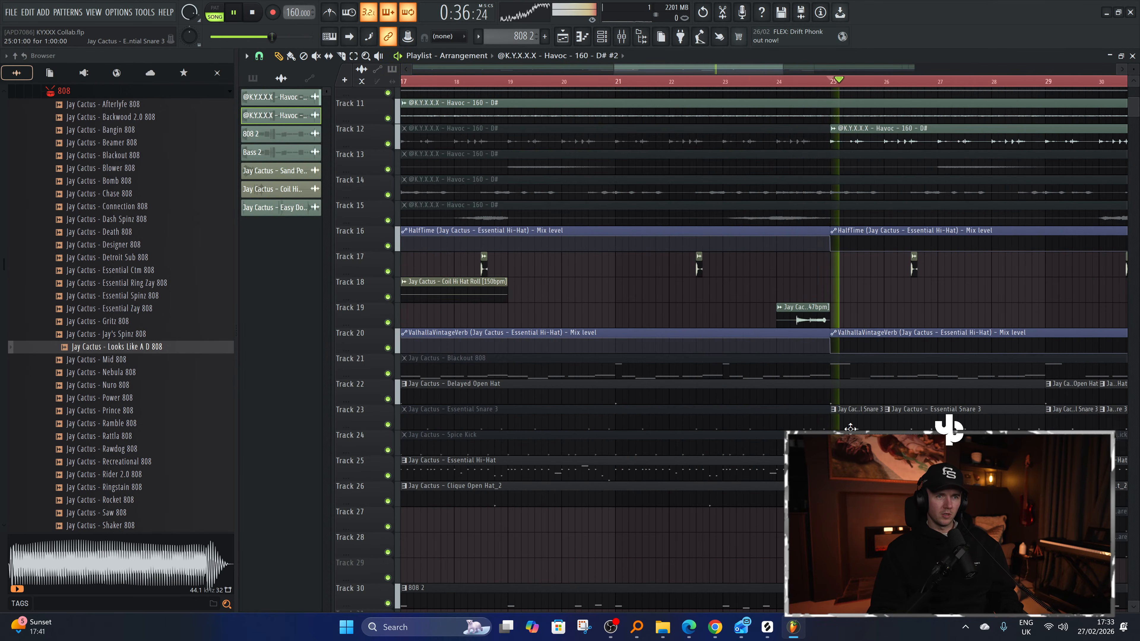
{"action": "scroll", "coordinate": [896, 425], "scroll_direction": "down", "scroll_amount": 3}
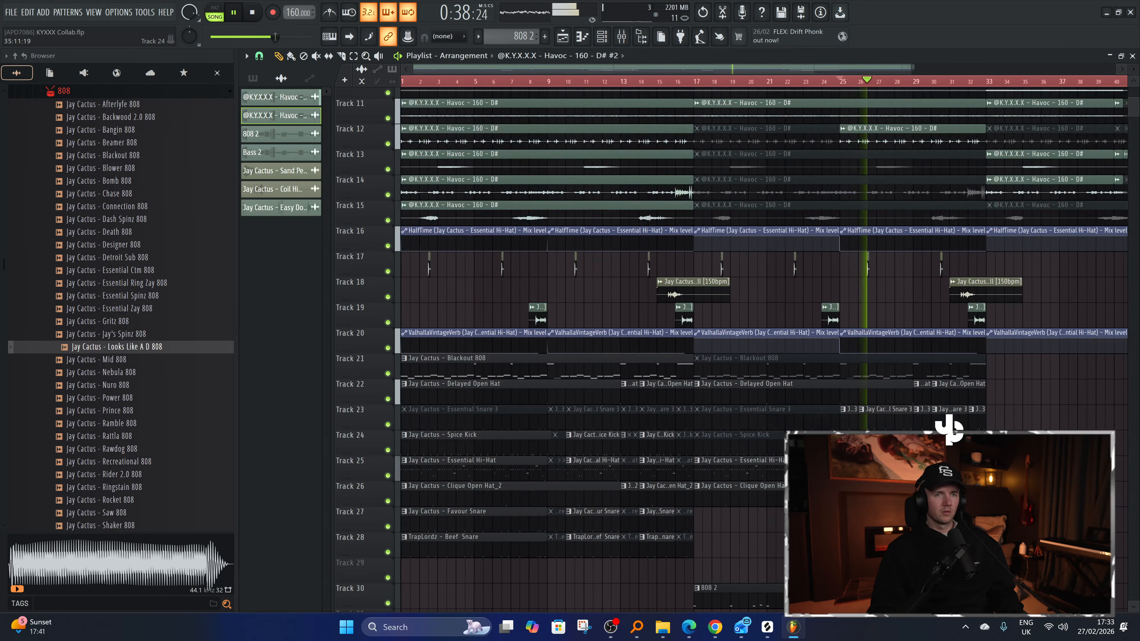
{"action": "scroll", "coordinate": [948, 429], "scroll_direction": "down", "scroll_amount": 3}
{"action": "scroll", "coordinate": [949, 429], "scroll_direction": "up", "scroll_amount": 3}
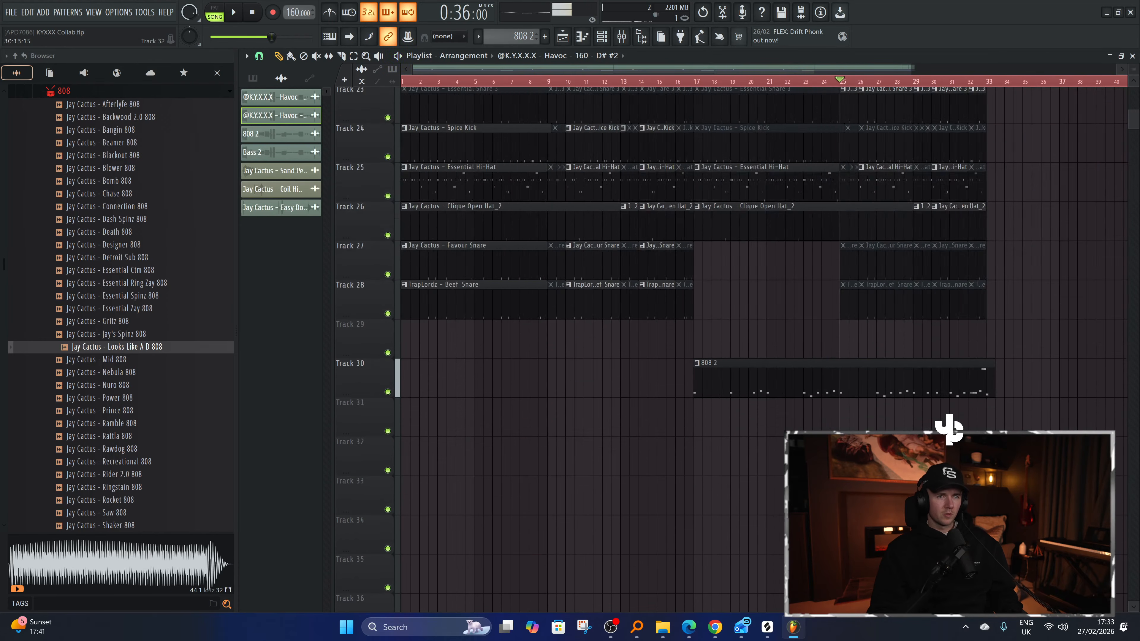
{"action": "scroll", "coordinate": [949, 429], "scroll_direction": "down", "scroll_amount": 2}
{"action": "scroll", "coordinate": [948, 429], "scroll_direction": "down", "scroll_amount": 3}
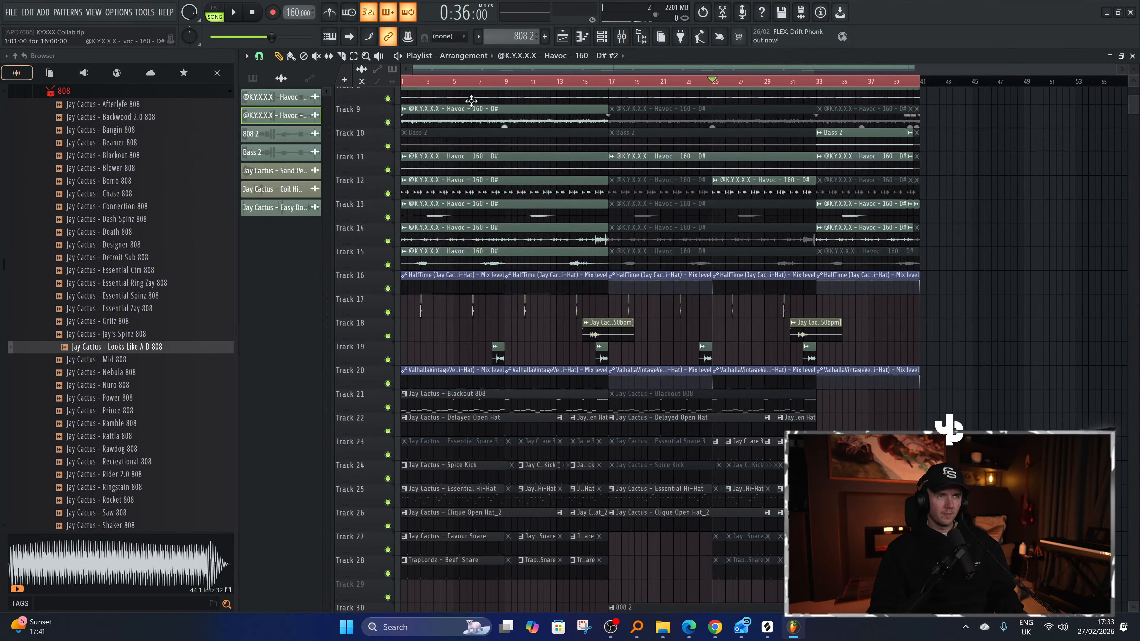
Play the arrangement from bar 1 and open the TrapLordz - Beef Snare pattern's notes in the piano roll.
{"action": "left_click_drag", "start_coordinate": [434, 83], "coordinate": [402, 83]}
{"action": "scroll", "coordinate": [429, 376], "scroll_direction": "up", "scroll_amount": 4}
{"action": "left_click_drag", "start_coordinate": [1133, 69], "coordinate": [1133, 66]}
{"action": "scroll", "coordinate": [416, 433], "scroll_direction": "down", "scroll_amount": 3}
{"action": "key", "text": "space"}
{"action": "scroll", "coordinate": [376, 508], "scroll_direction": "up", "scroll_amount": 3}
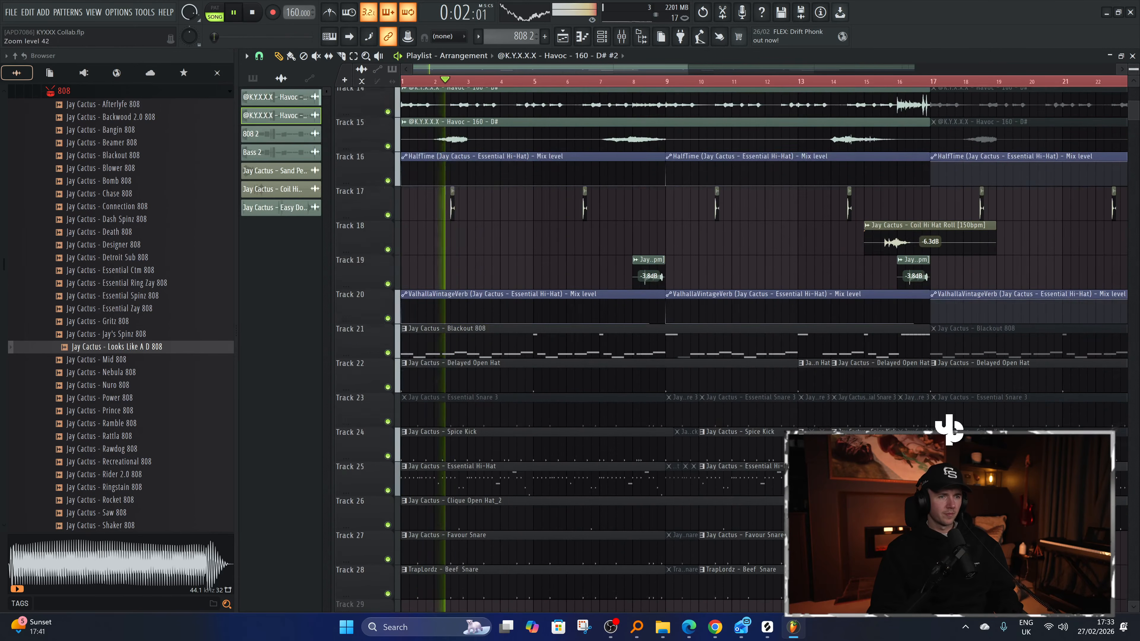
{"action": "double_click", "coordinate": [495, 540]}
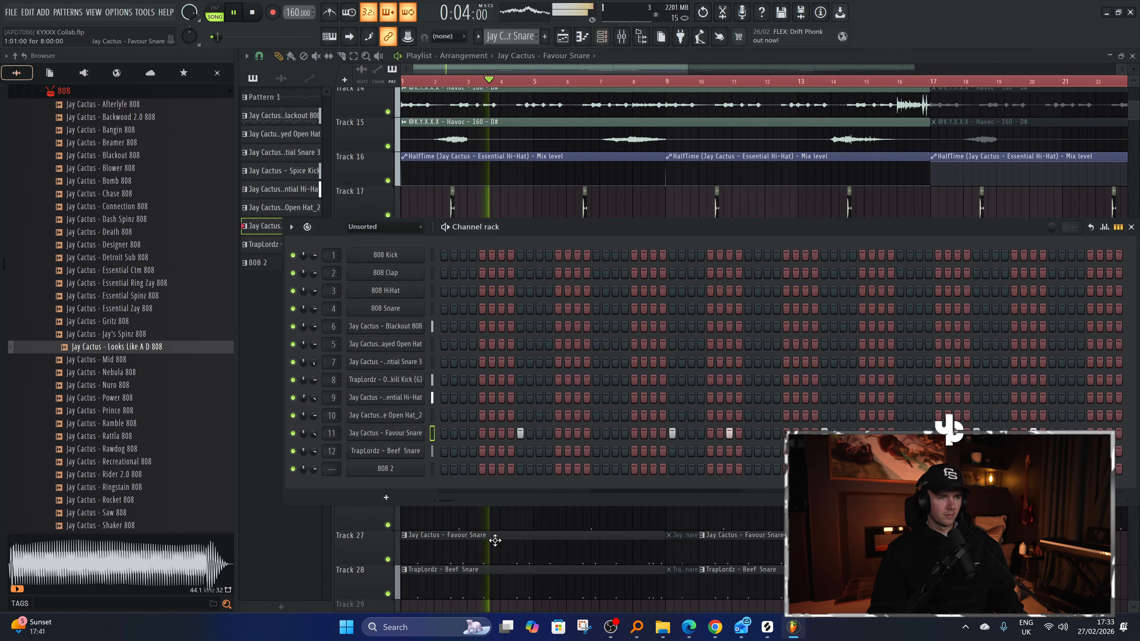
{"action": "left_click", "coordinate": [469, 585]}
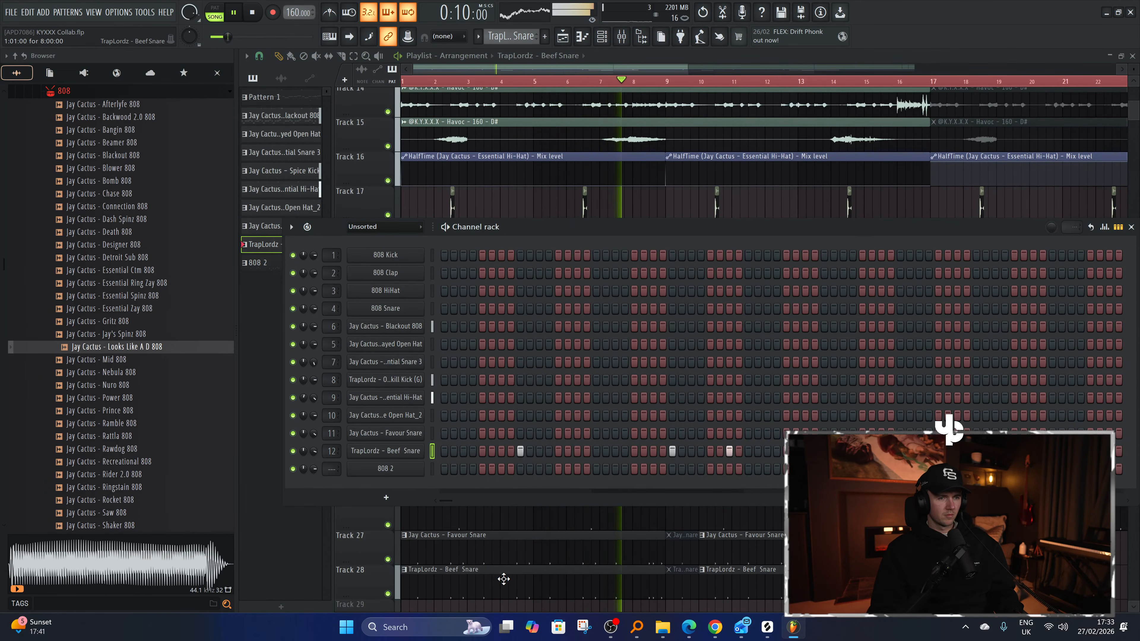
{"action": "key", "text": "space"}
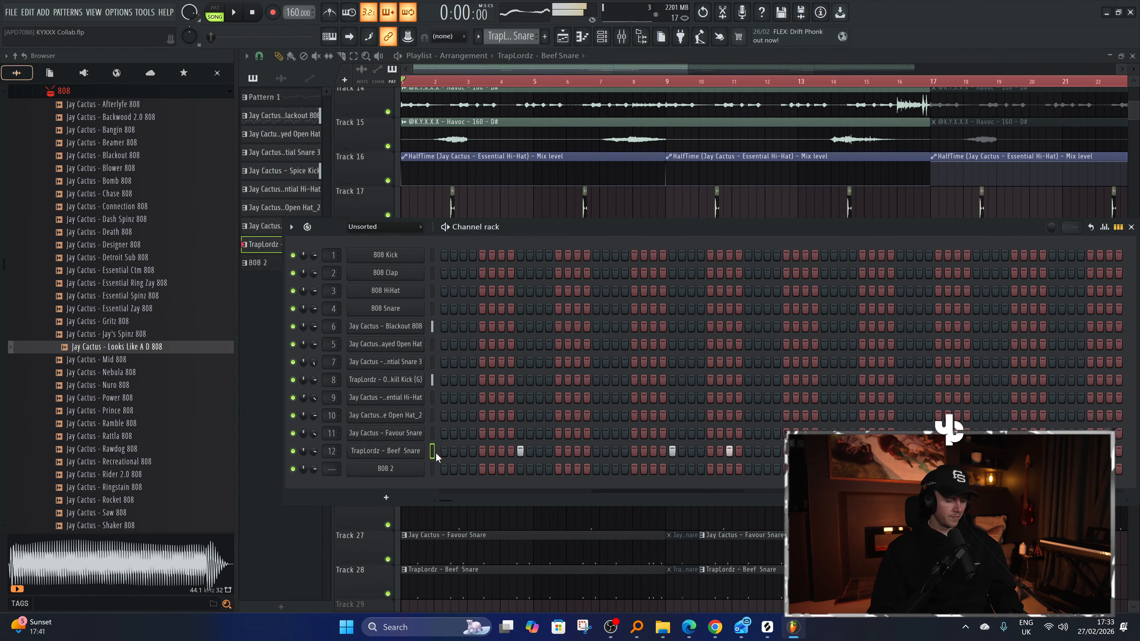
{"action": "key", "text": "F7"}
{"action": "scroll", "coordinate": [453, 166], "scroll_direction": "down", "scroll_amount": 2}
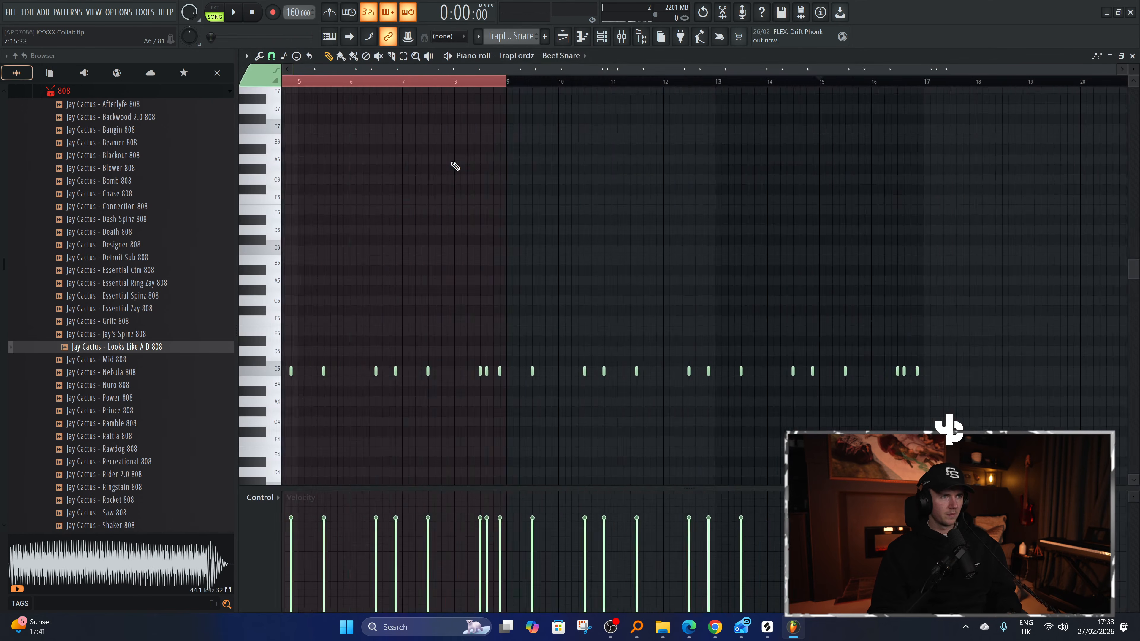
Add two extra snare notes just before the mid-bar 8 hit and give them softer, rising velocities.
{"action": "left_click", "coordinate": [536, 83]}
{"action": "key", "text": "space"}
{"action": "scroll", "coordinate": [597, 300], "scroll_direction": "up", "scroll_amount": 4}
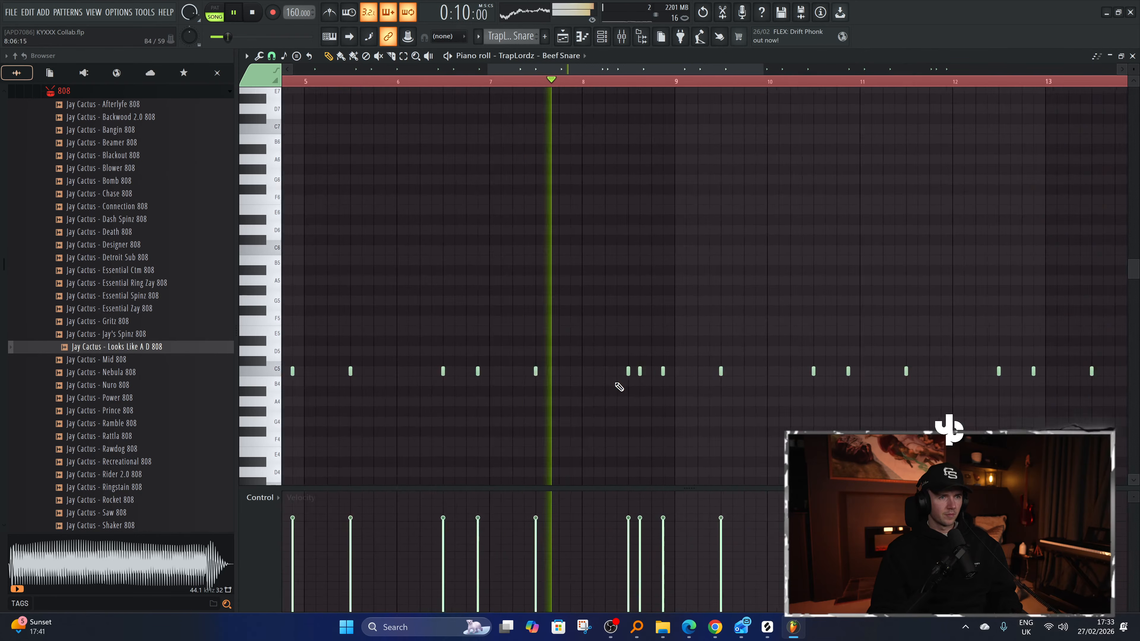
{"action": "left_click", "coordinate": [620, 371]}
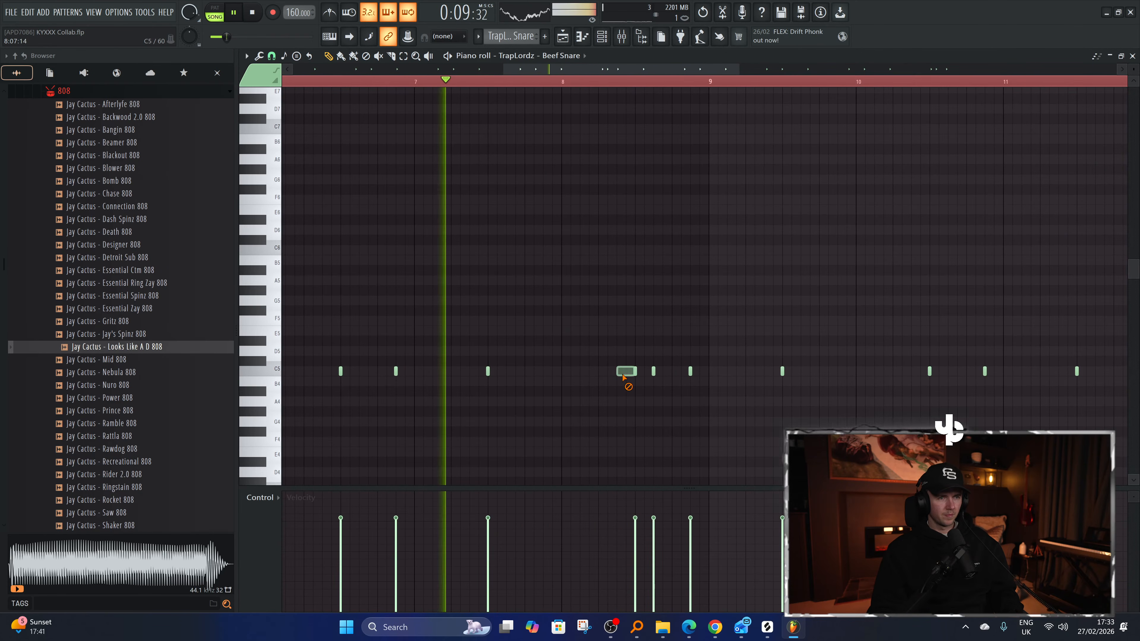
{"action": "left_click", "coordinate": [624, 373]}
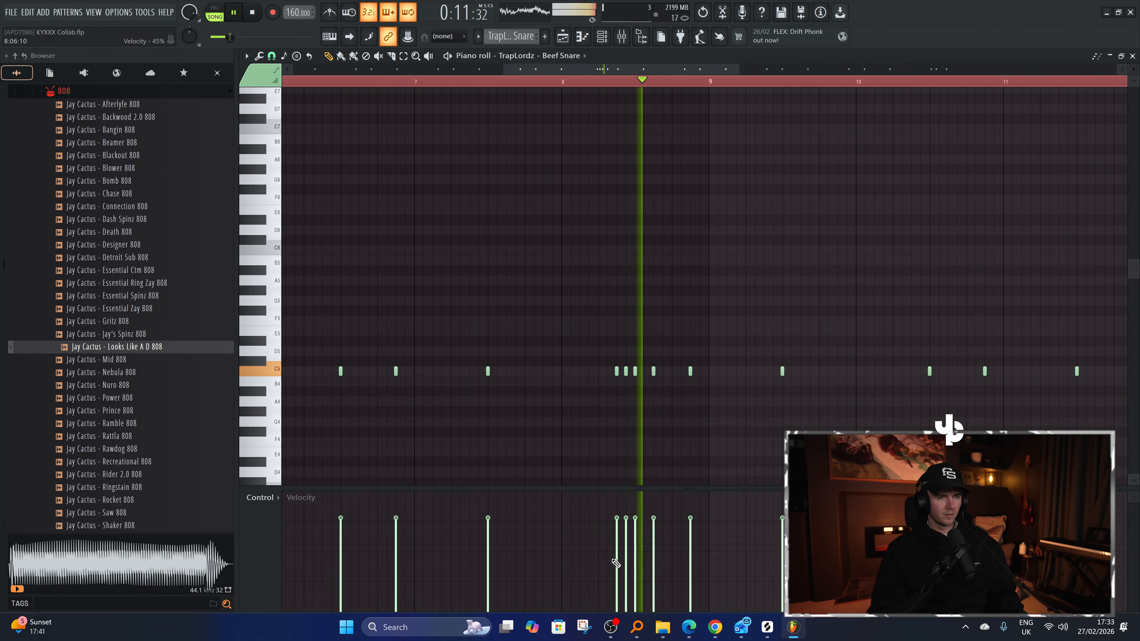
{"action": "left_click_drag", "start_coordinate": [613, 558], "coordinate": [627, 541]}
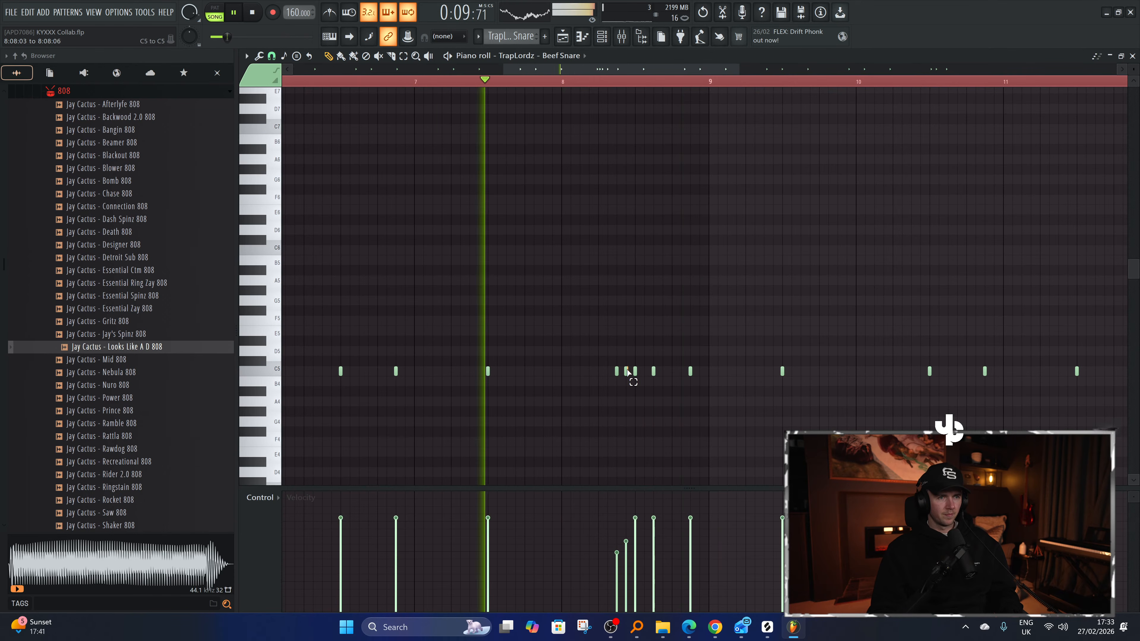
Raise the two added lead-in notes in bar 8 to D5.
{"action": "left_click_drag", "start_coordinate": [631, 379], "coordinate": [616, 352]}
{"action": "scroll", "coordinate": [618, 363], "scroll_direction": "up", "scroll_amount": 3}
{"action": "left_click", "coordinate": [622, 353], "text": "ctrl"}
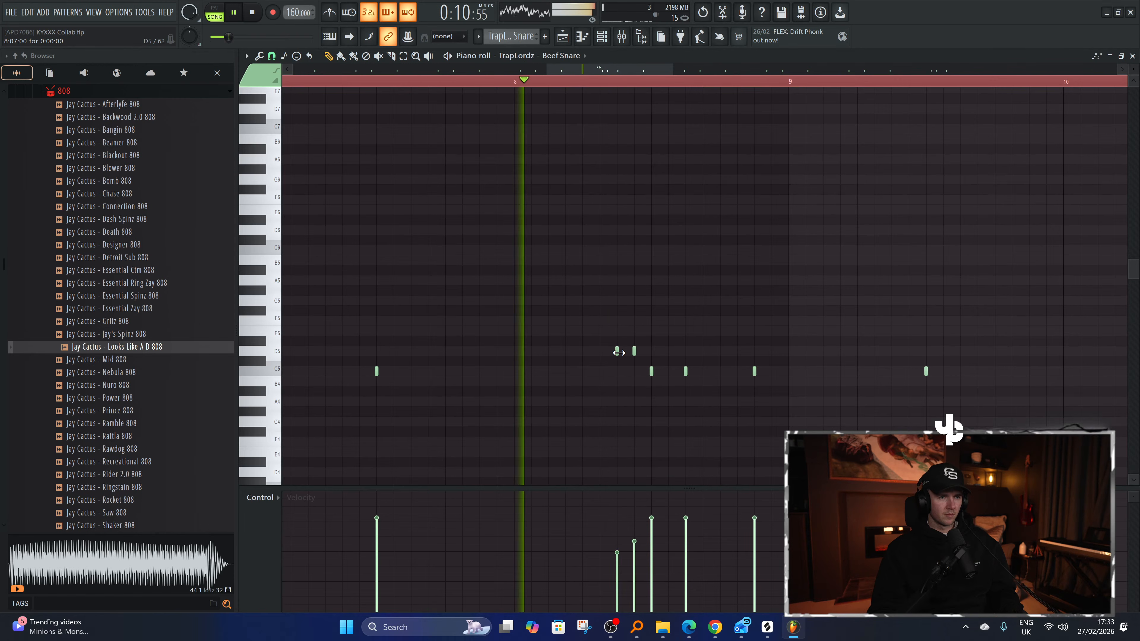
{"action": "key", "text": "space"}
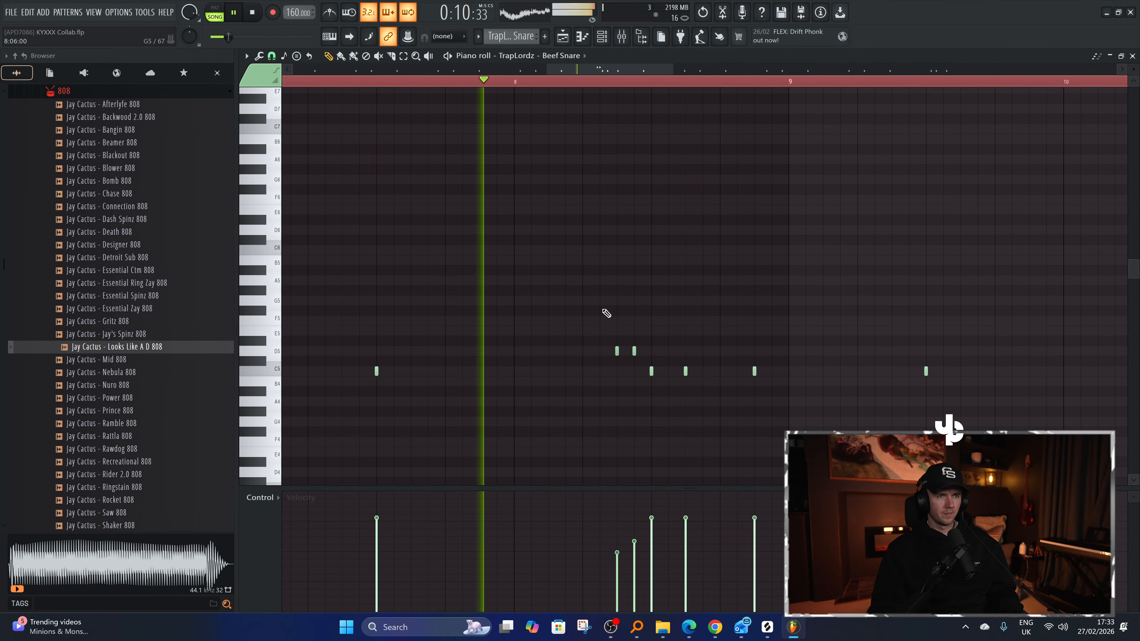
Lengthen the first D5 note up to the second and chop it into a fast four-note roll with the chopper.
{"action": "left_click_drag", "start_coordinate": [619, 353], "coordinate": [631, 353]}
{"action": "left_click", "coordinate": [626, 352], "text": "ctrl"}
{"action": "key", "text": "space"}
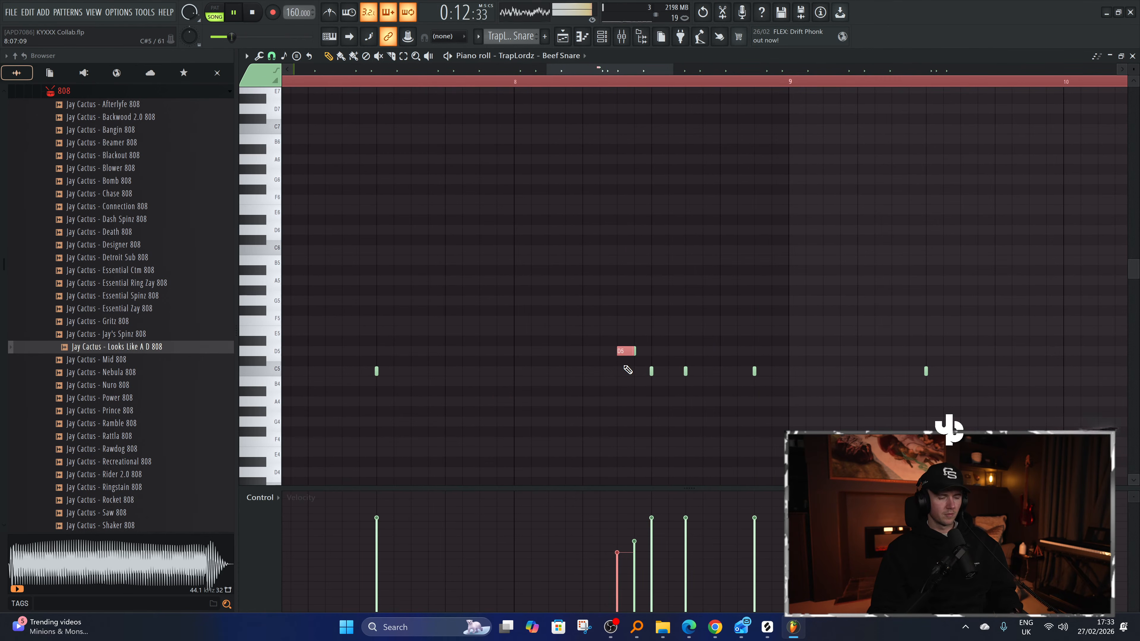
{"action": "key", "text": "alt+u"}
{"action": "left_click_drag", "start_coordinate": [539, 284], "coordinate": [538, 296]}
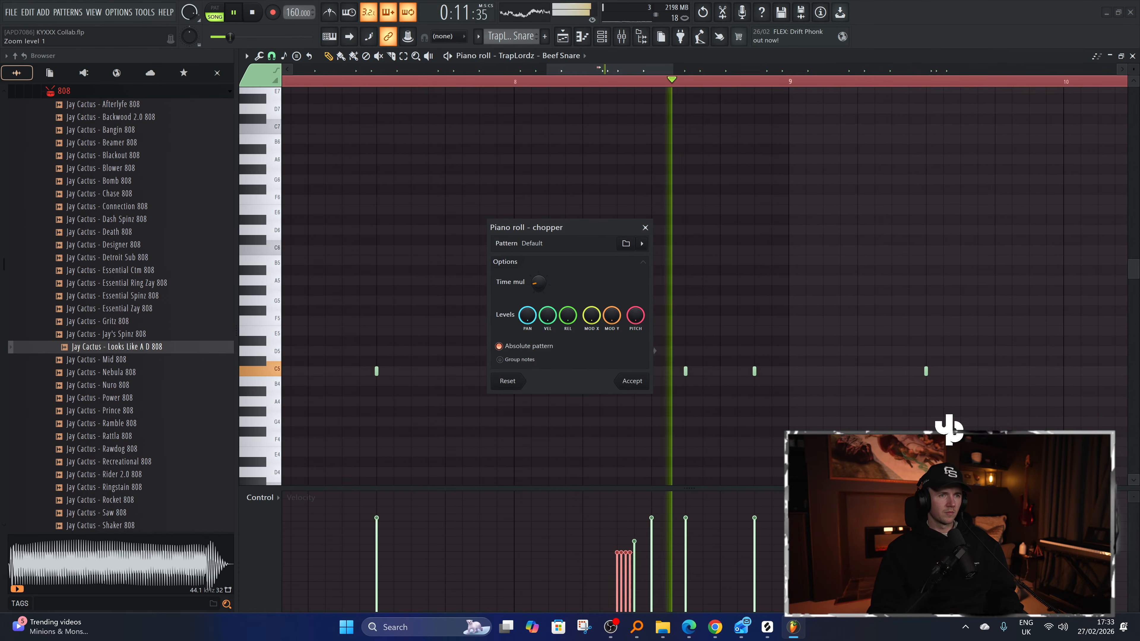
{"action": "left_click", "coordinate": [632, 381]}
Raise the last D5 note's velocity to match the main snare hits and lower the four chopped notes to about 52%.
{"action": "mouse_move", "coordinate": [628, 534]}
{"action": "left_mouse_down"}
{"action": "mouse_move", "coordinate": [618, 528]}
{"action": "mouse_move", "coordinate": [631, 521]}
{"action": "left_mouse_up"}
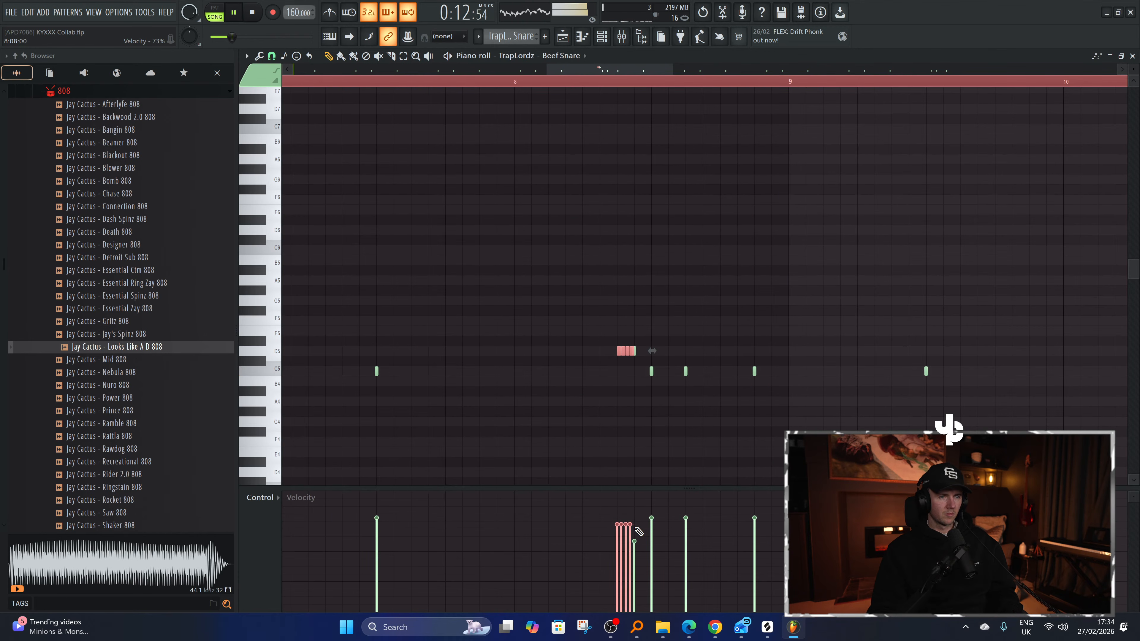
{"action": "key", "text": "space"}
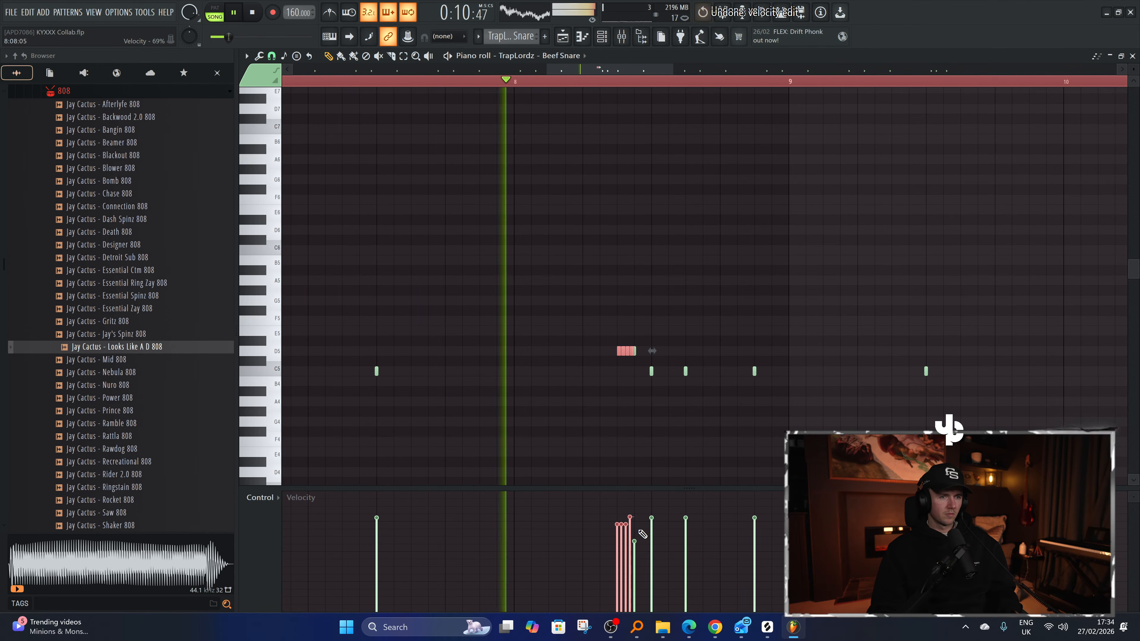
{"action": "key", "text": "ctrl+z"}
{"action": "left_click", "coordinate": [634, 519]}
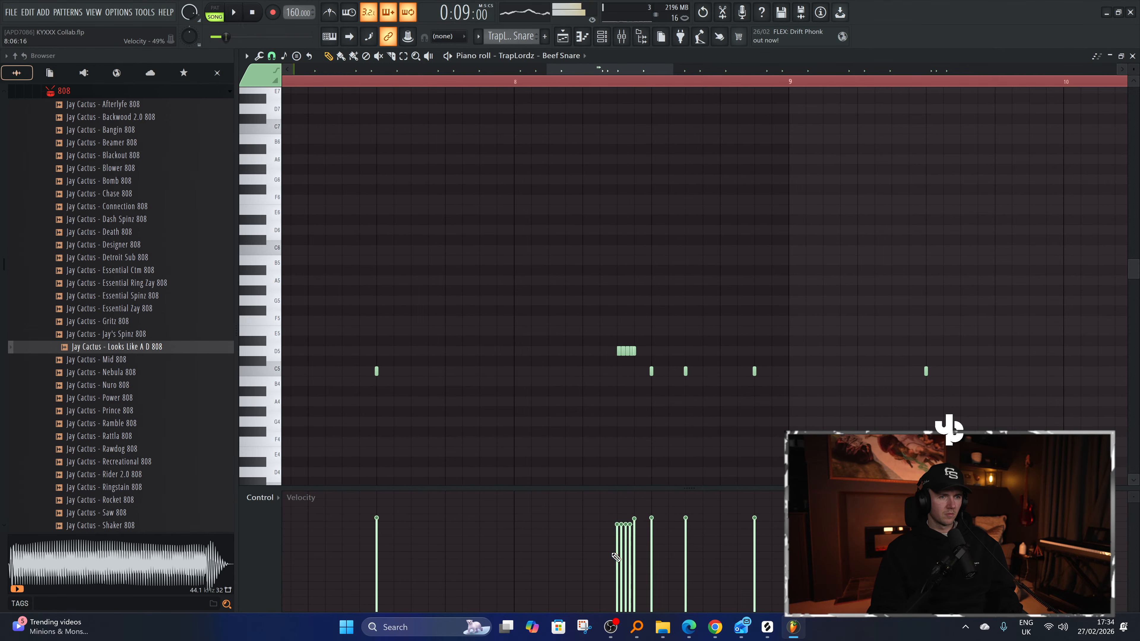
{"action": "left_click_drag", "start_coordinate": [630, 549], "coordinate": [617, 549]}
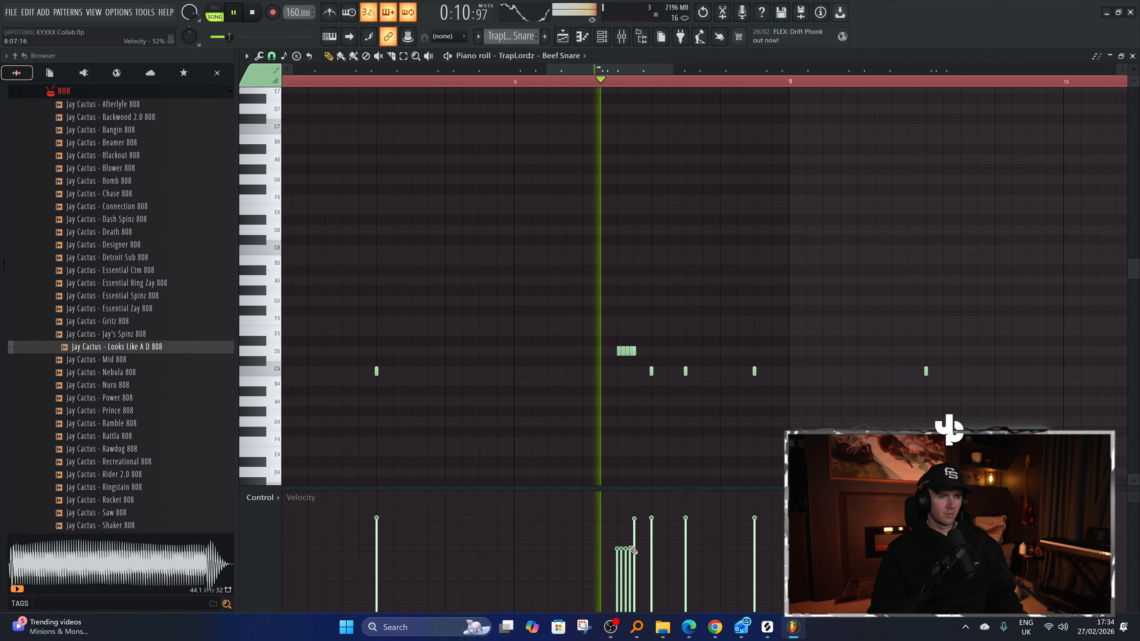
{"action": "key", "text": "space"}
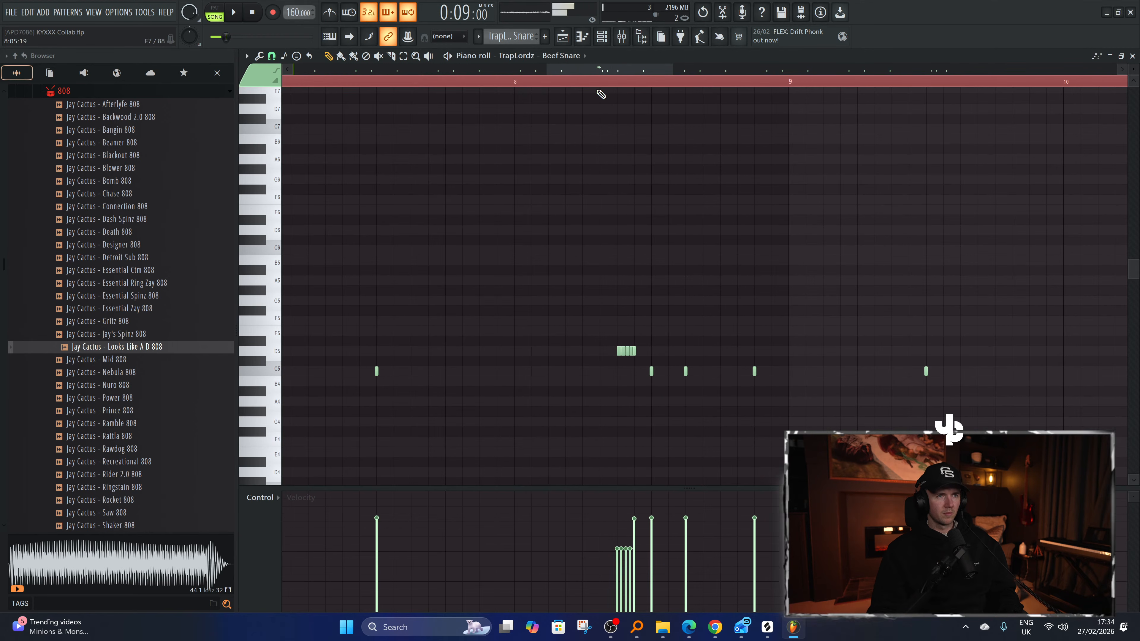
Move the last snare note of bar 8 down to A4.
{"action": "left_click", "coordinate": [516, 83]}
{"action": "right_click", "coordinate": [686, 371]}
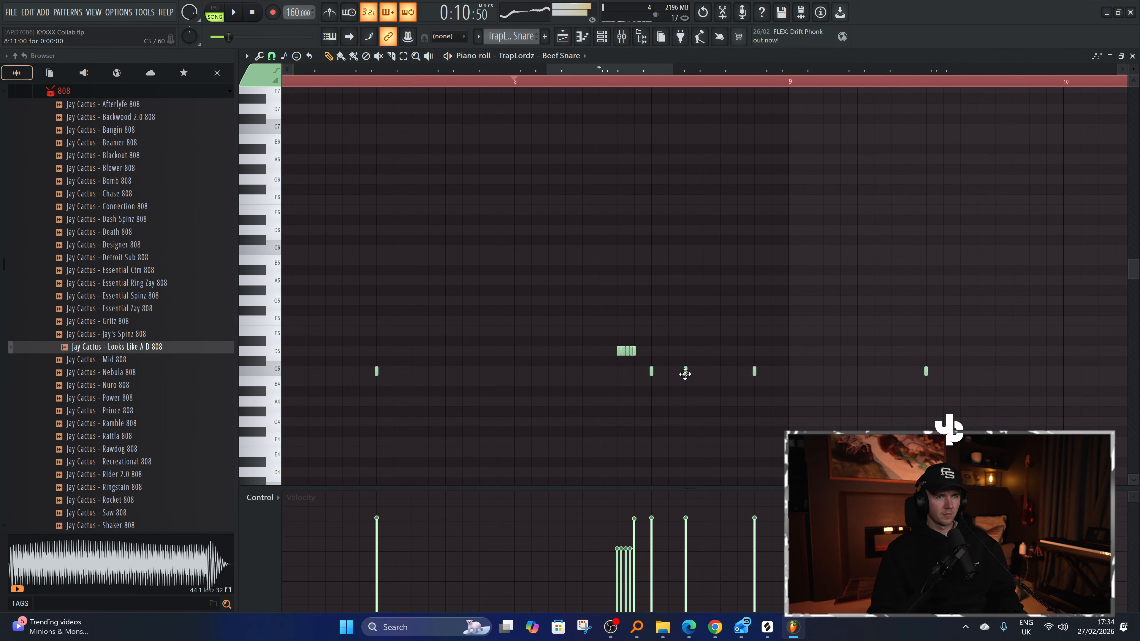
{"action": "left_click", "coordinate": [687, 375]}
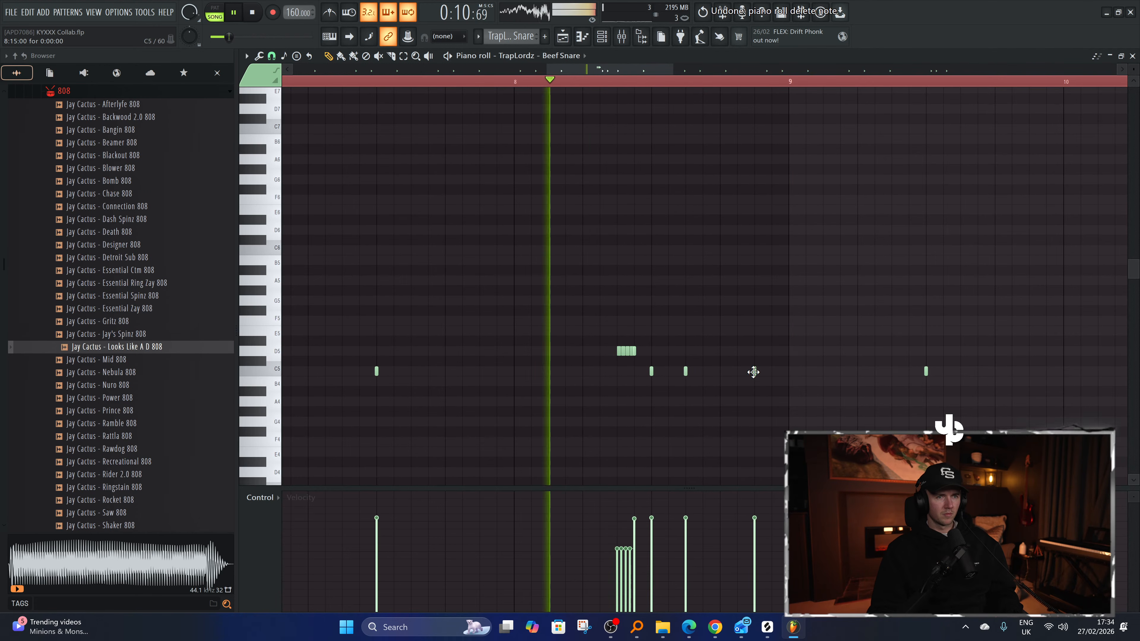
{"action": "left_click_drag", "start_coordinate": [754, 371], "coordinate": [756, 402]}
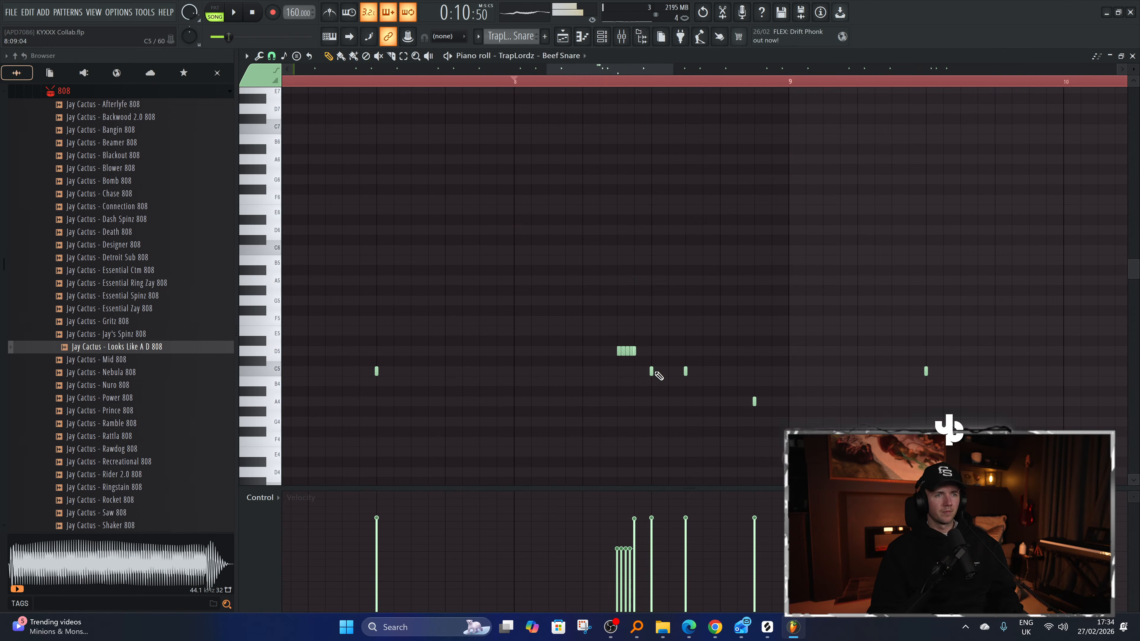
Delete the snare notes after bar 9 and duplicate the edited first eight bars in their place.
{"action": "scroll", "coordinate": [654, 372], "scroll_direction": "up", "scroll_amount": 2}
{"action": "scroll", "coordinate": [662, 360], "scroll_direction": "down", "scroll_amount": 5}
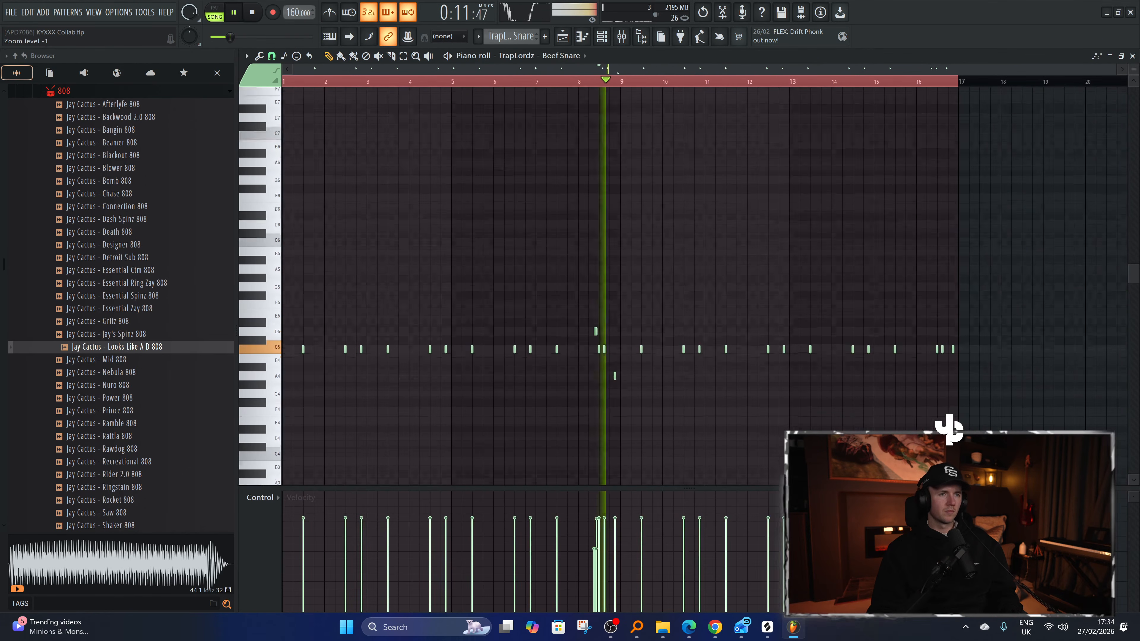
{"action": "left_click_drag", "start_coordinate": [1027, 323], "coordinate": [630, 375]}
{"action": "key", "text": "Delete"}
{"action": "key", "text": "ctrl+a"}
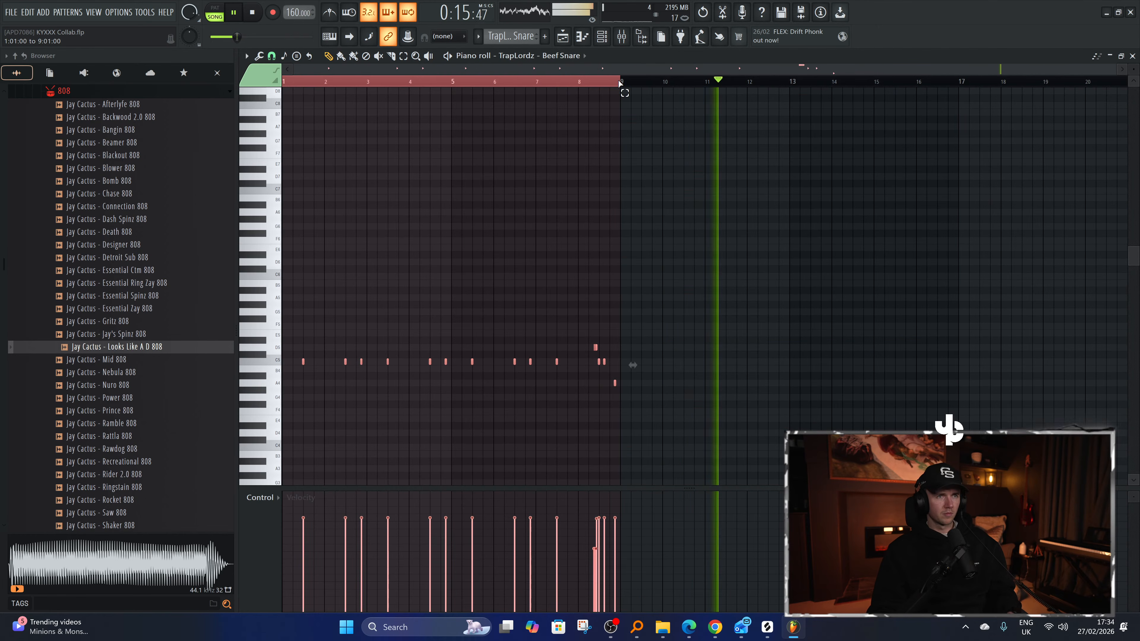
{"action": "key", "text": "ctrl+b"}
Paste the edited Beef Snare notes into the Jay Cactus - Favour Snare pattern and return to the playlist.
{"action": "left_click", "coordinate": [609, 39]}
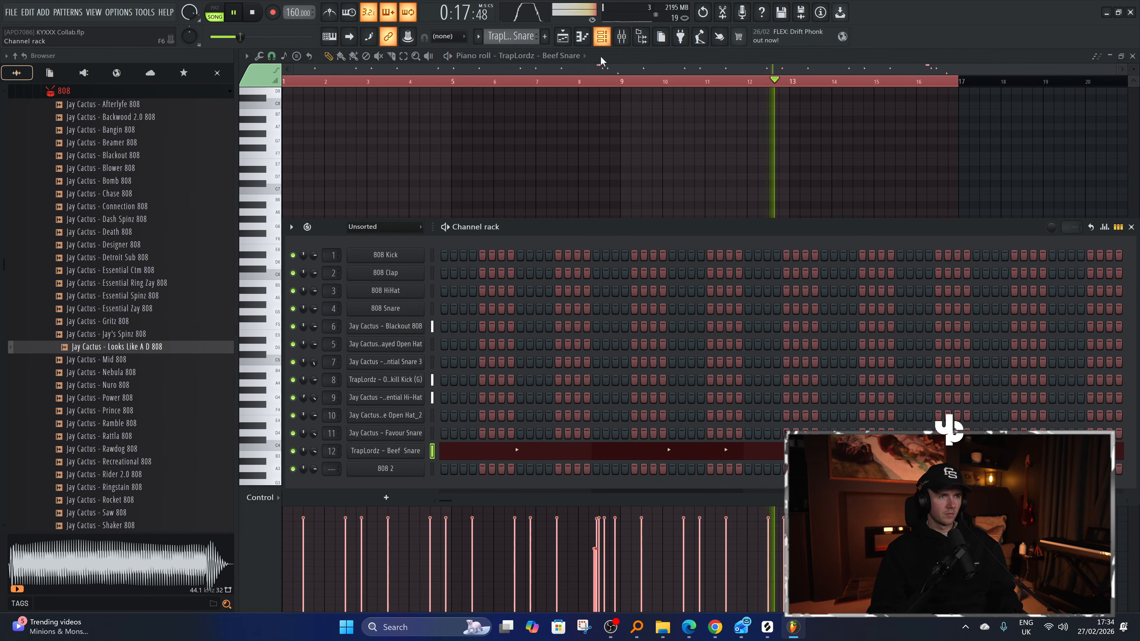
{"action": "left_click", "coordinate": [564, 38]}
{"action": "double_click", "coordinate": [457, 553]}
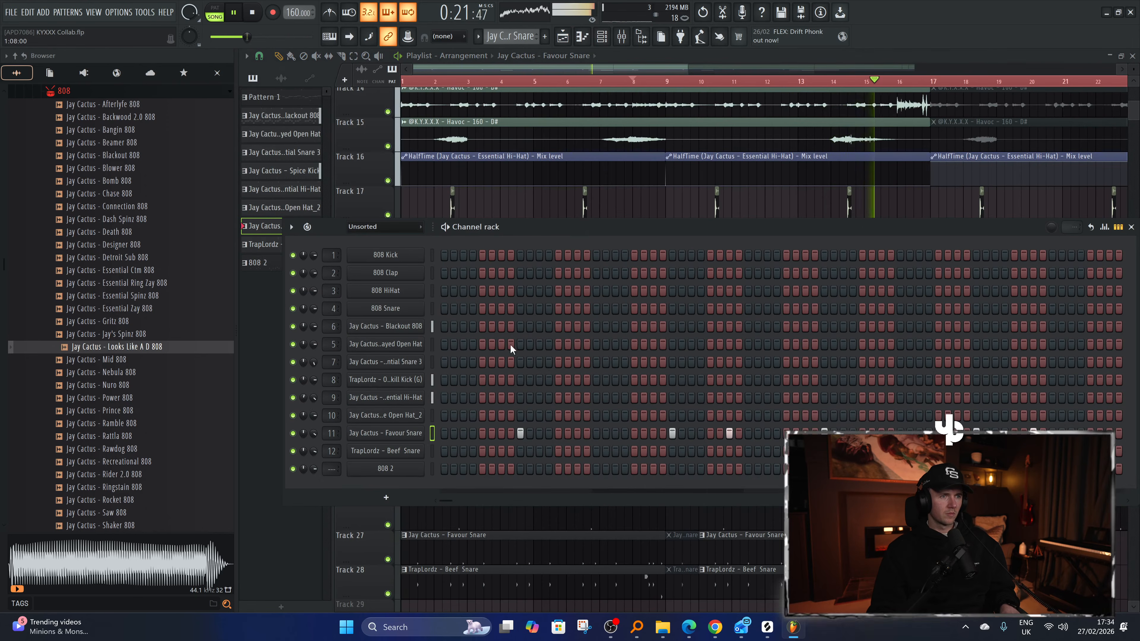
{"action": "key", "text": "ctrl+v"}
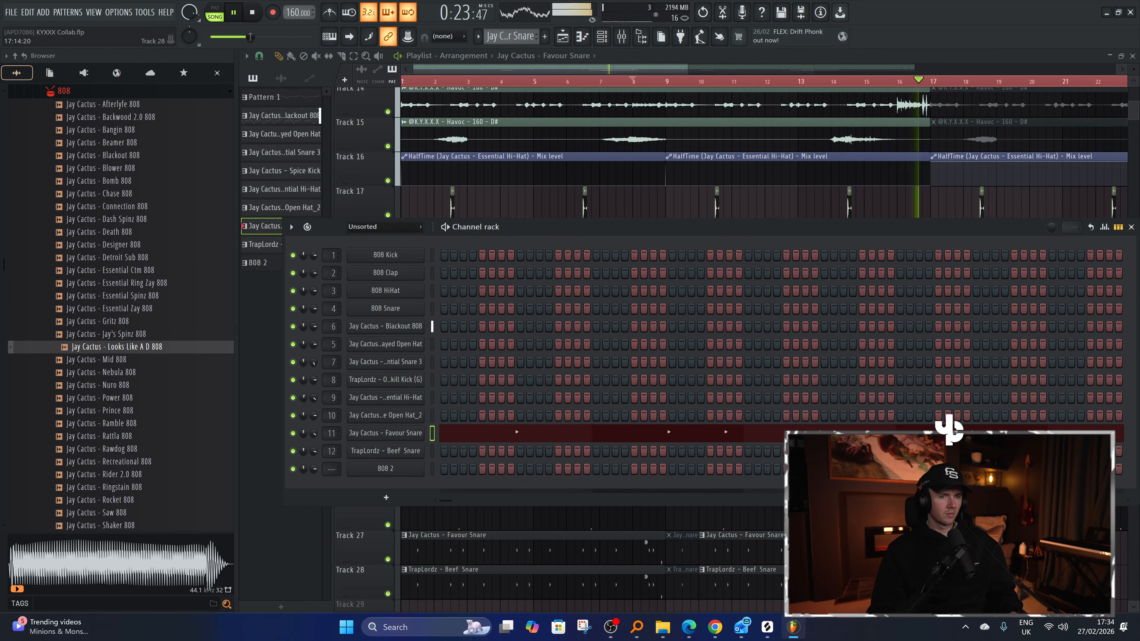
{"action": "key", "text": "F6"}
{"action": "key", "text": "space"}
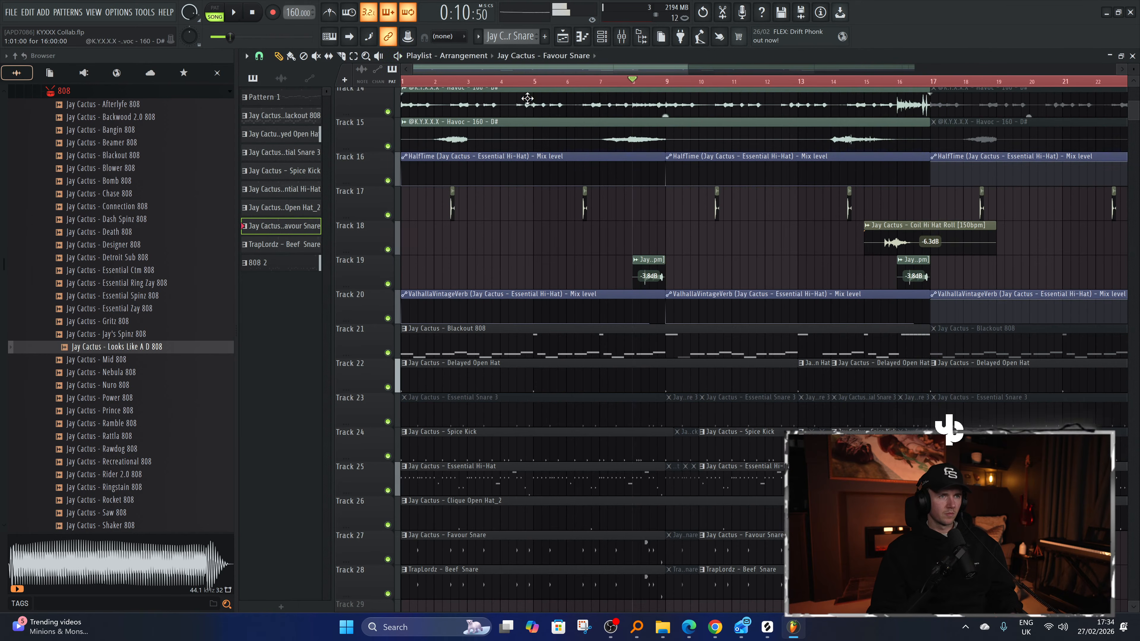
Play the arrangement from bar 1 and slice the first Favour Snare clip on track 27 at bar 8.
{"action": "key", "text": "space"}
{"action": "scroll", "coordinate": [674, 582], "scroll_direction": "down", "scroll_amount": 2}
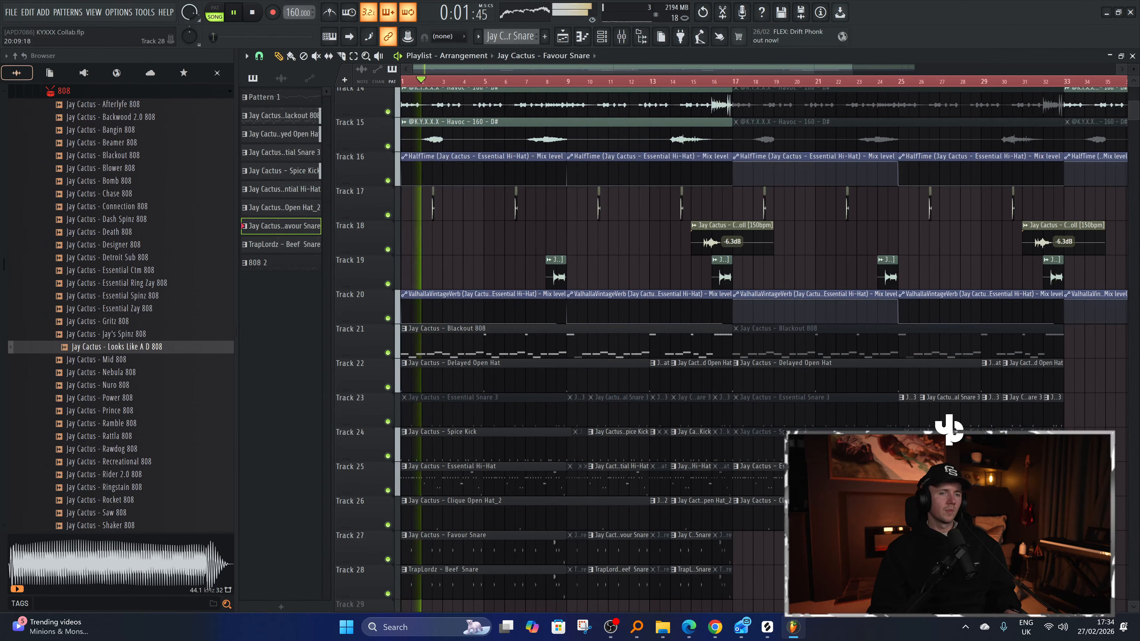
{"action": "scroll", "coordinate": [805, 579], "scroll_direction": "down", "scroll_amount": 1}
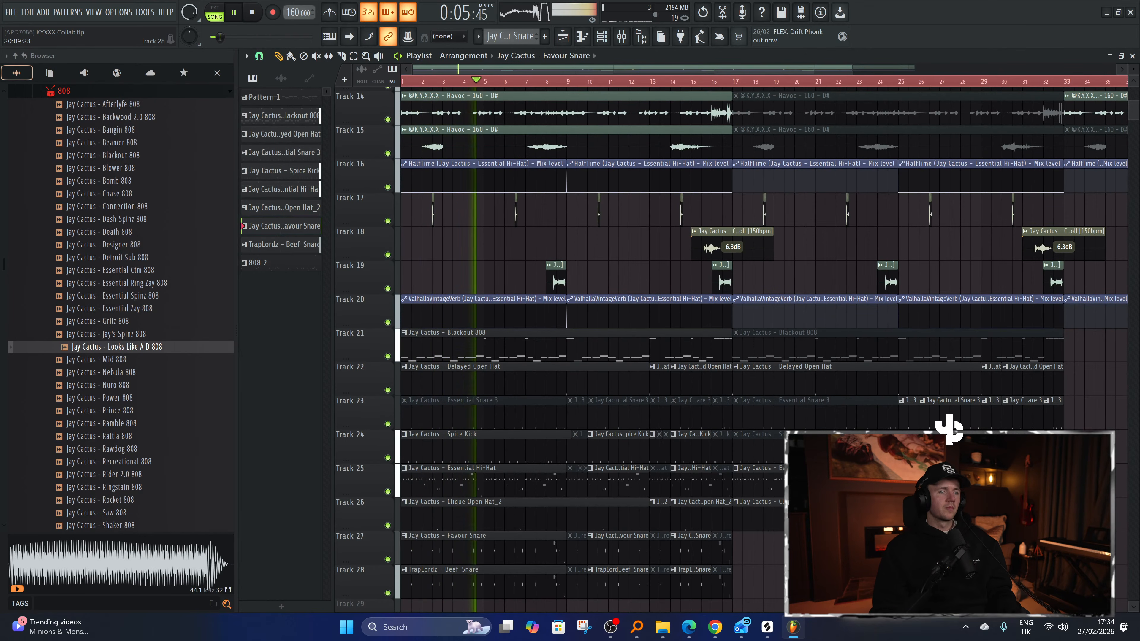
{"action": "scroll", "coordinate": [808, 577], "scroll_direction": "down", "scroll_amount": 2}
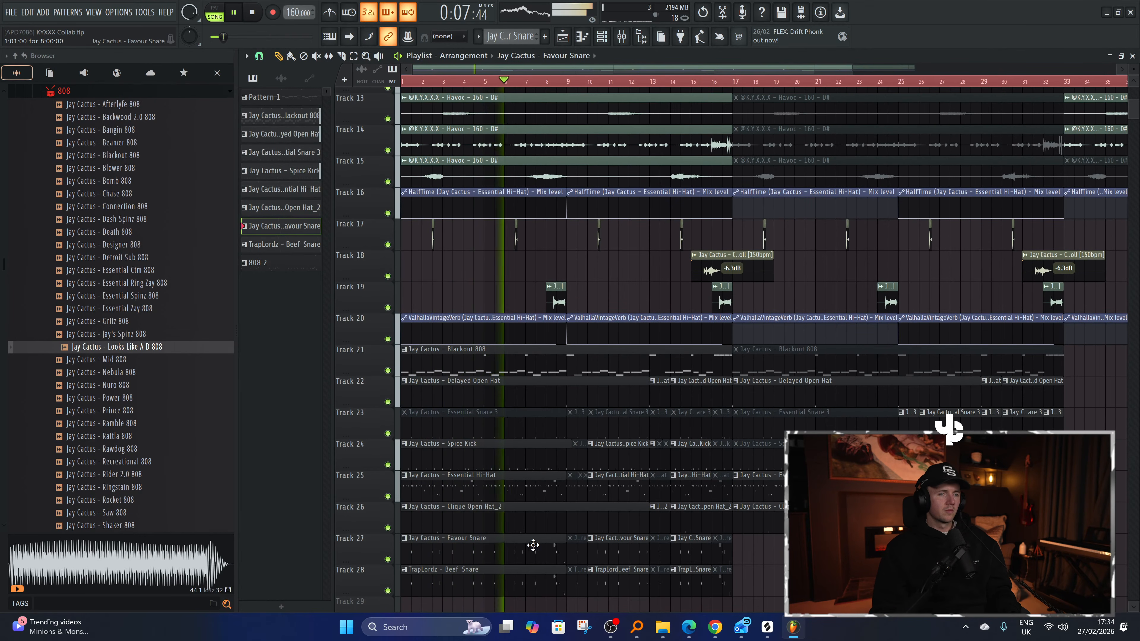
{"action": "left_click", "coordinate": [553, 555]}
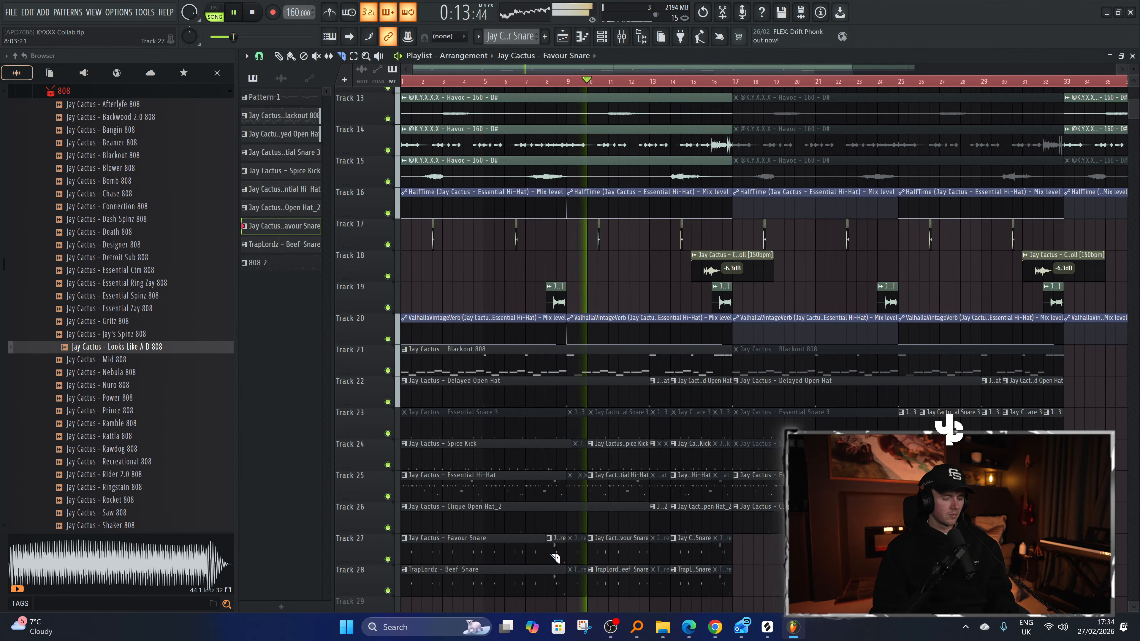
{"action": "scroll", "coordinate": [830, 572], "scroll_direction": "down", "scroll_amount": 1}
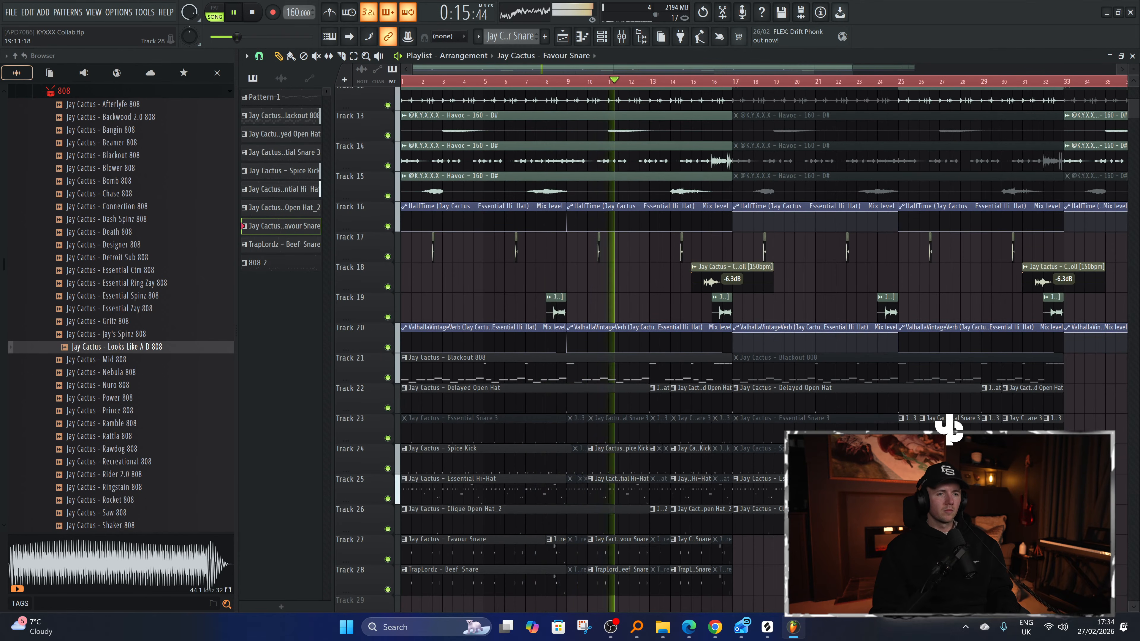
{"action": "scroll", "coordinate": [766, 579], "scroll_direction": "up", "scroll_amount": 1}
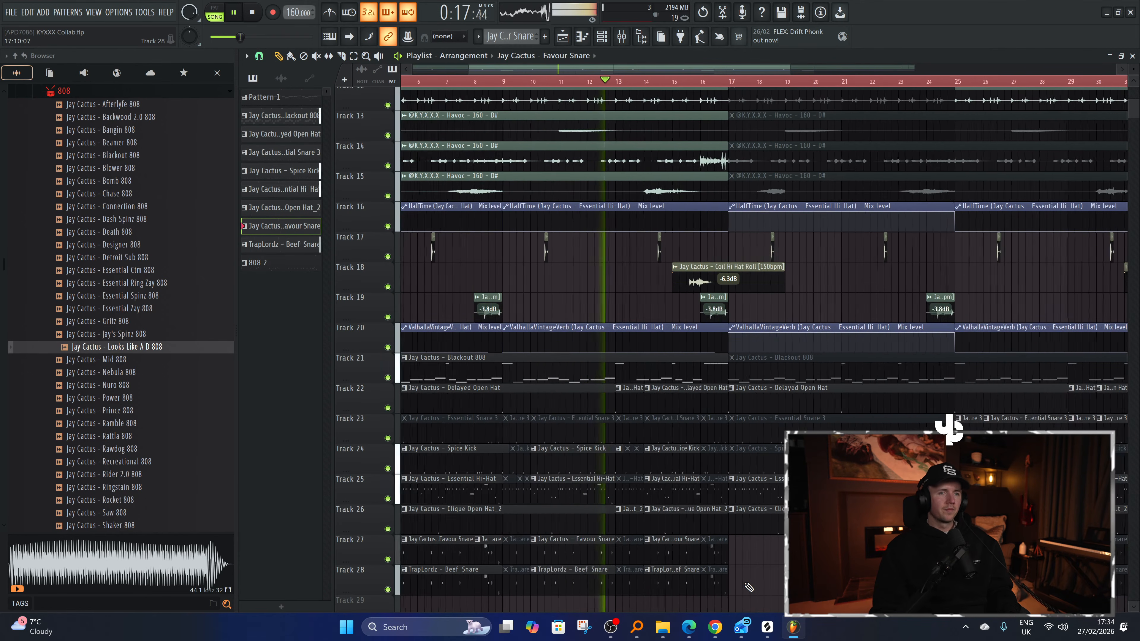
{"action": "scroll", "coordinate": [768, 573], "scroll_direction": "up", "scroll_amount": 1}
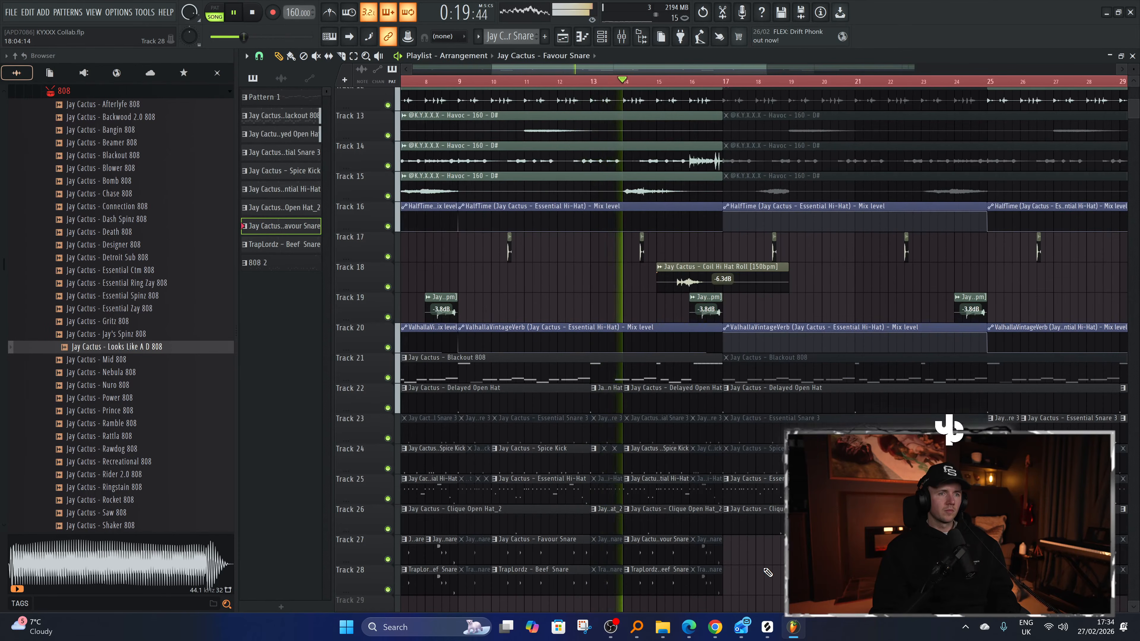
{"action": "scroll", "coordinate": [768, 572], "scroll_direction": "down", "scroll_amount": 2}
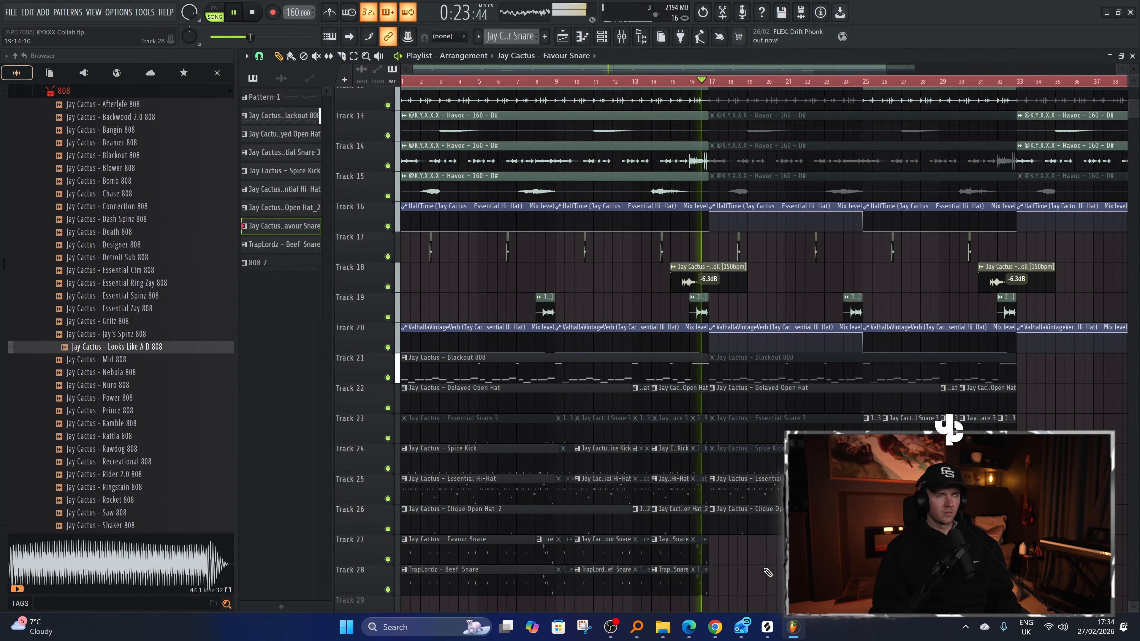
Check the livestream chat in the browser and return to the FL Studio playlist.
{"action": "scroll", "coordinate": [768, 572], "scroll_direction": "down", "scroll_amount": 1}
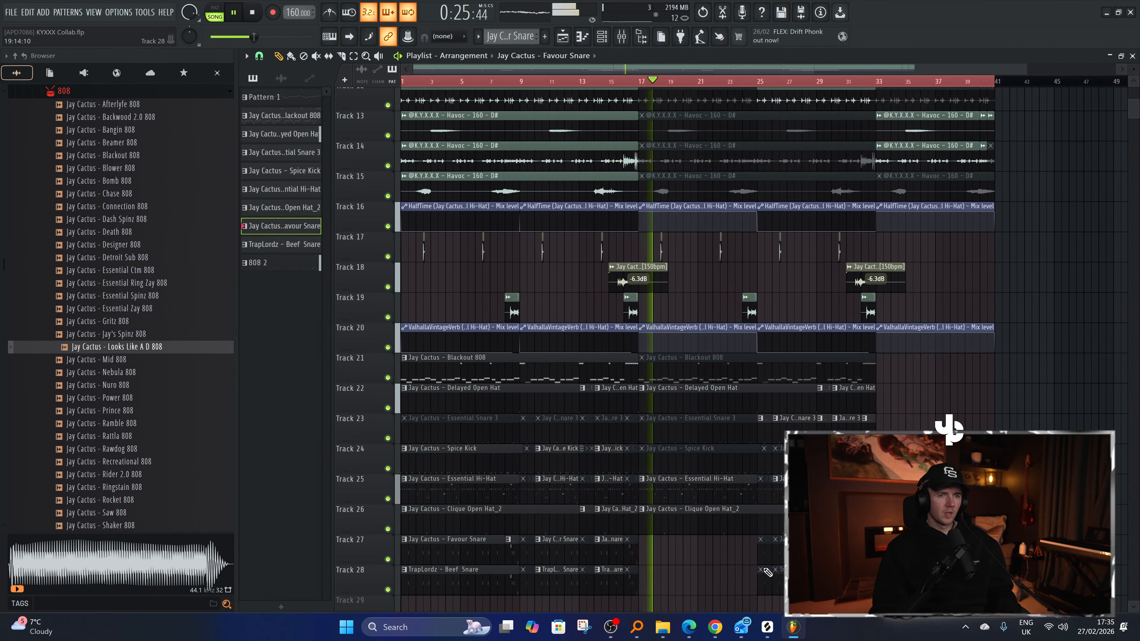
{"action": "key", "text": "alt+Tab"}
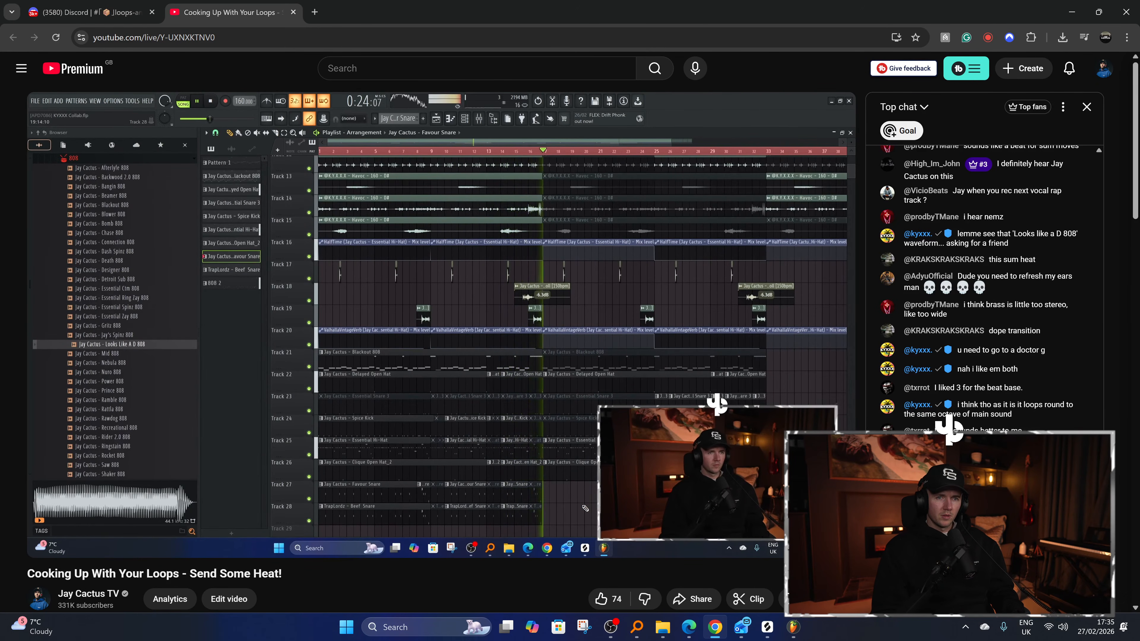
{"action": "key", "text": "alt+Tab"}
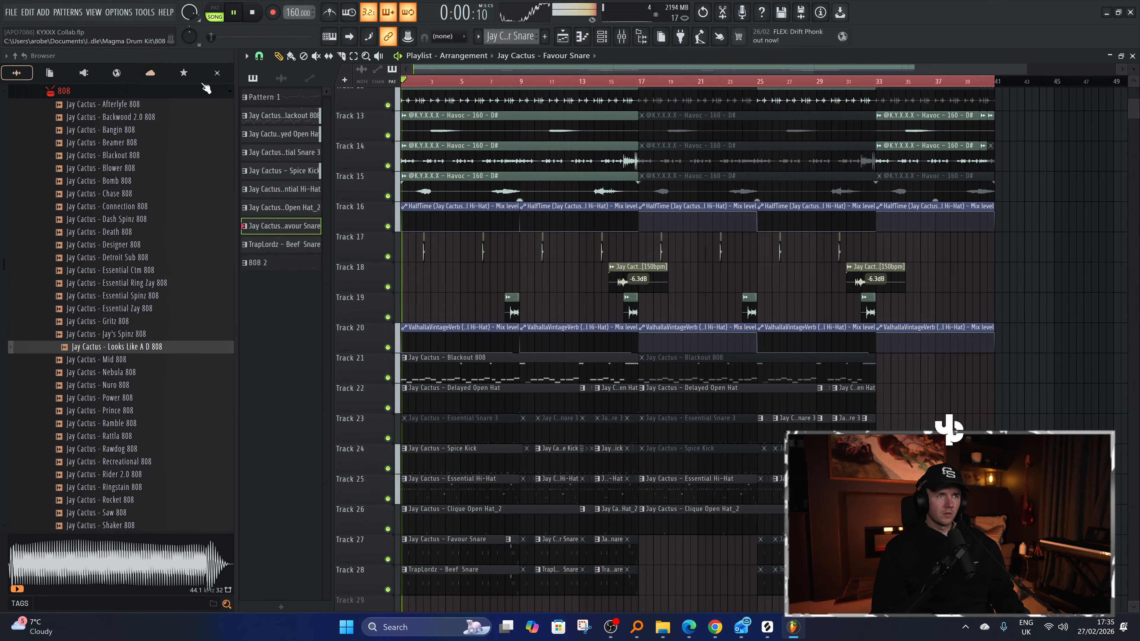
Audition the arrangement from bars 9, 17 and 25 and review which loop stems play in each section.
{"action": "left_click", "coordinate": [524, 81]}
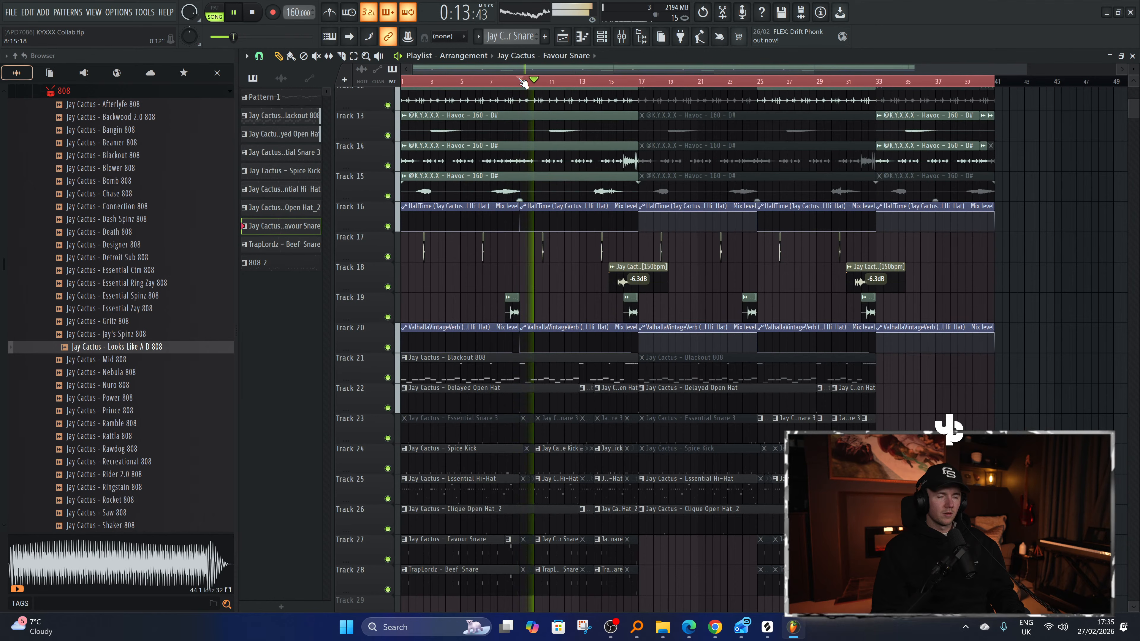
{"action": "left_click", "coordinate": [641, 82]}
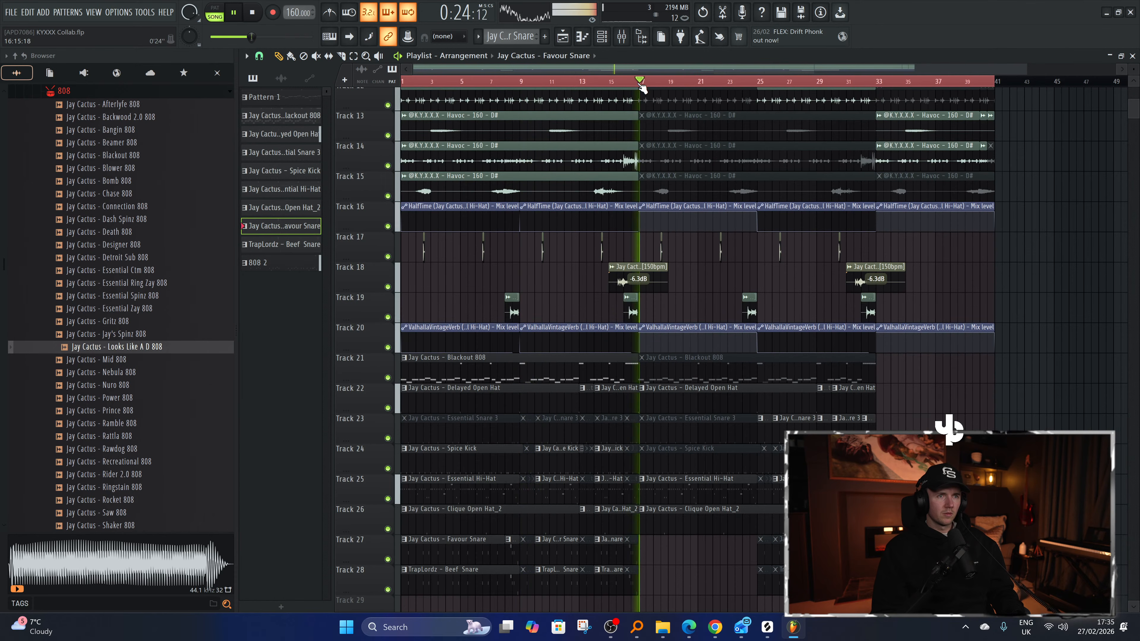
{"action": "left_click", "coordinate": [761, 82]}
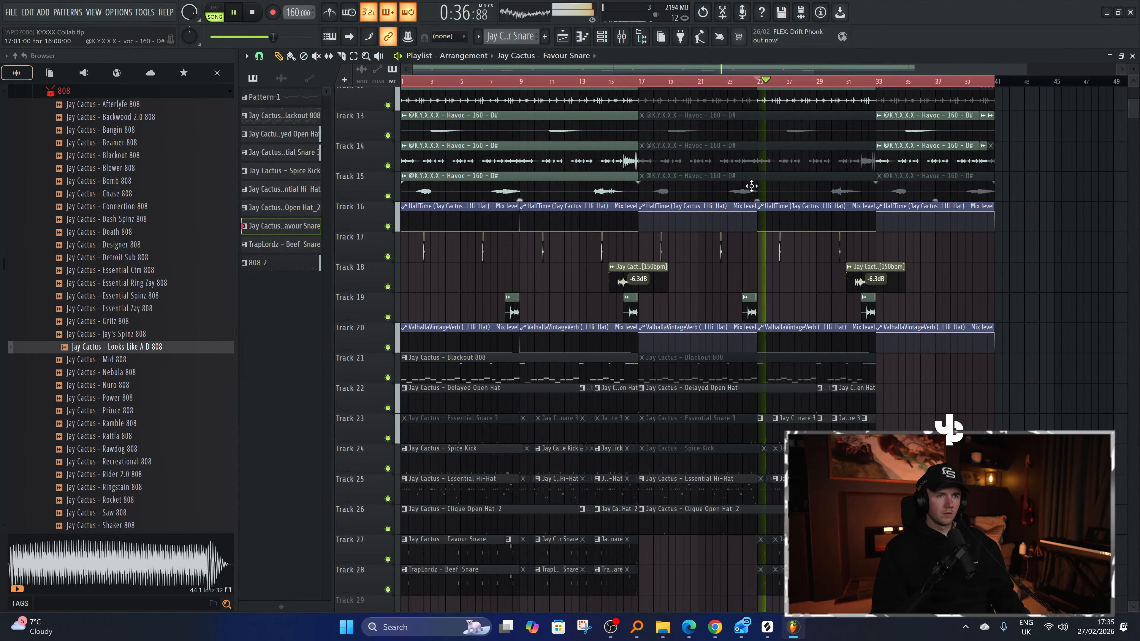
{"action": "scroll", "coordinate": [759, 188], "scroll_direction": "up", "scroll_amount": 5}
{"action": "scroll", "coordinate": [738, 225], "scroll_direction": "down", "scroll_amount": 2}
{"action": "key", "text": "space"}
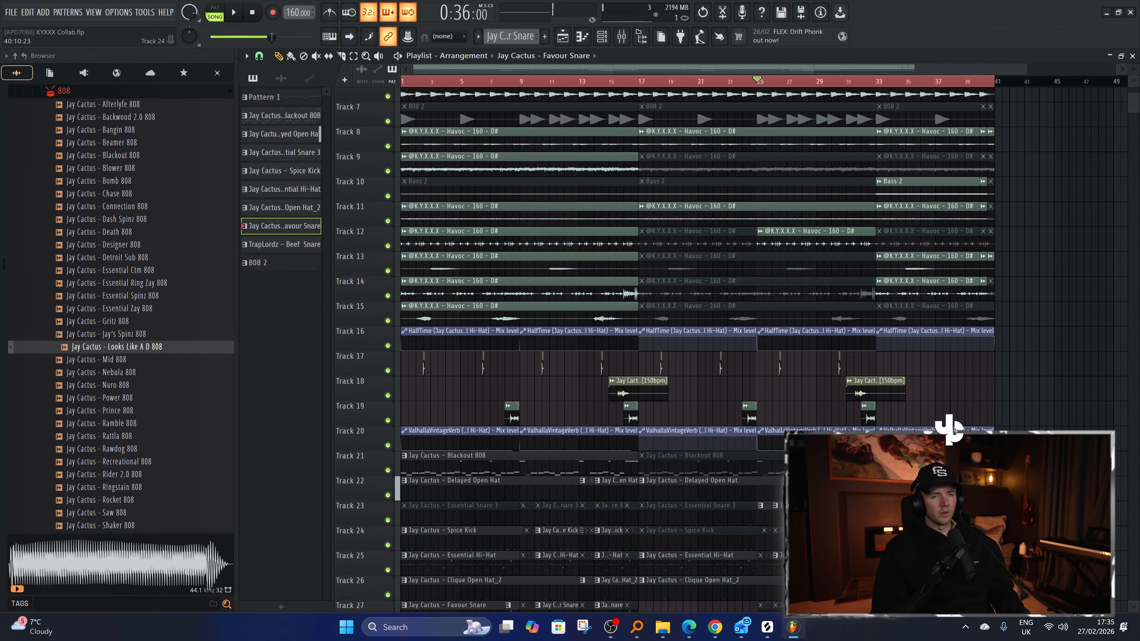
{"action": "scroll", "coordinate": [665, 113], "scroll_direction": "down", "scroll_amount": 2}
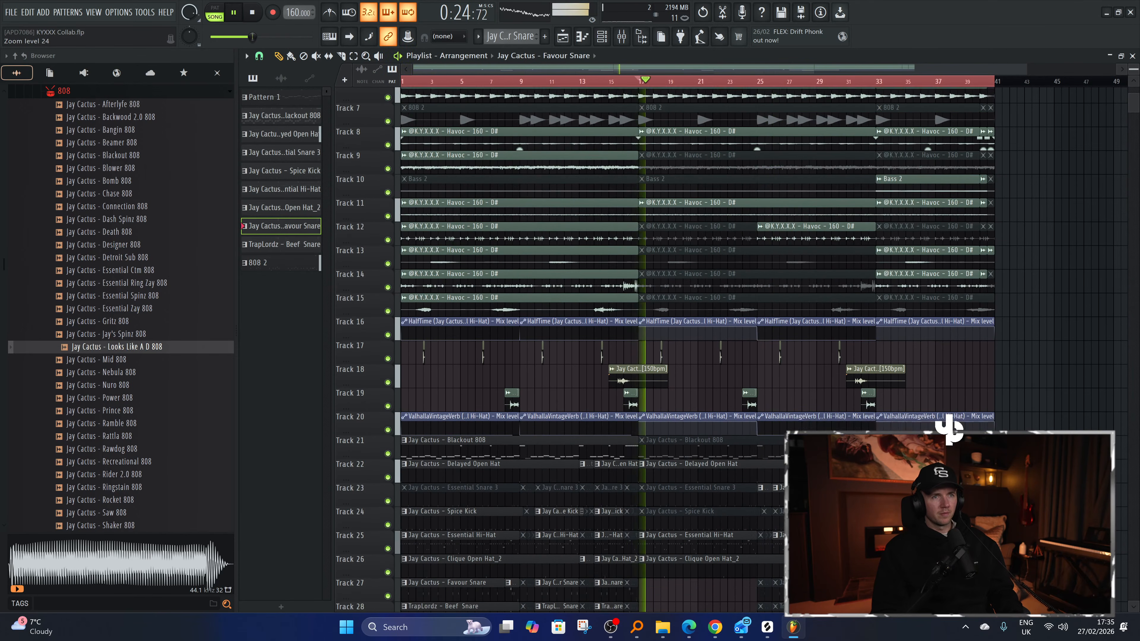
{"action": "scroll", "coordinate": [719, 182], "scroll_direction": "up", "scroll_amount": 2}
{"action": "scroll", "coordinate": [720, 183], "scroll_direction": "down", "scroll_amount": 1}
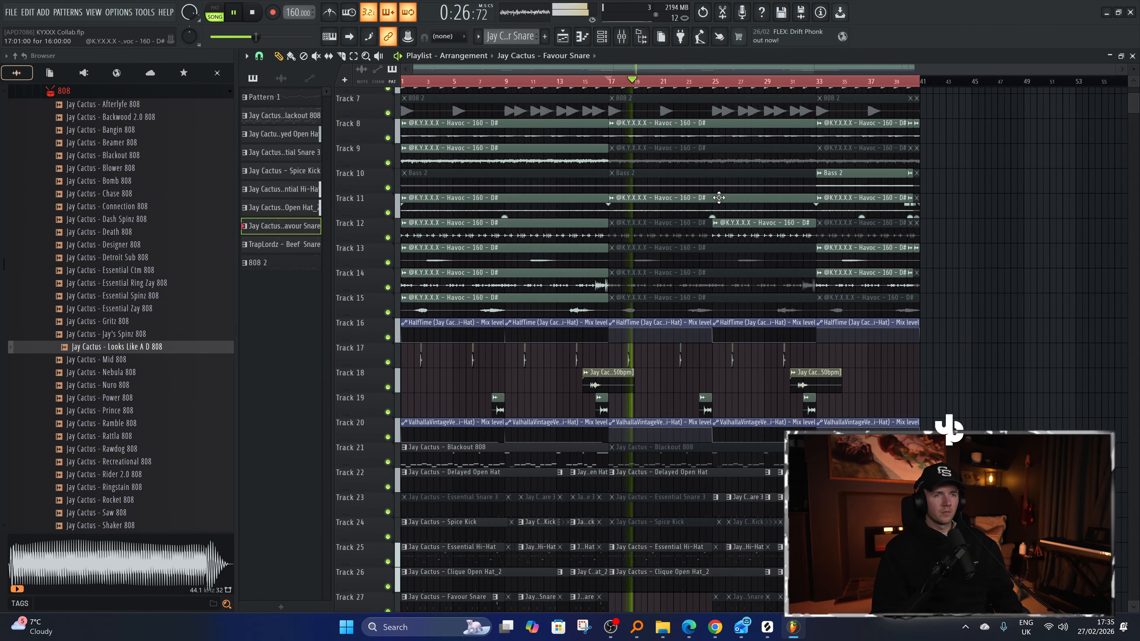
{"action": "scroll", "coordinate": [942, 237], "scroll_direction": "down", "scroll_amount": 2}
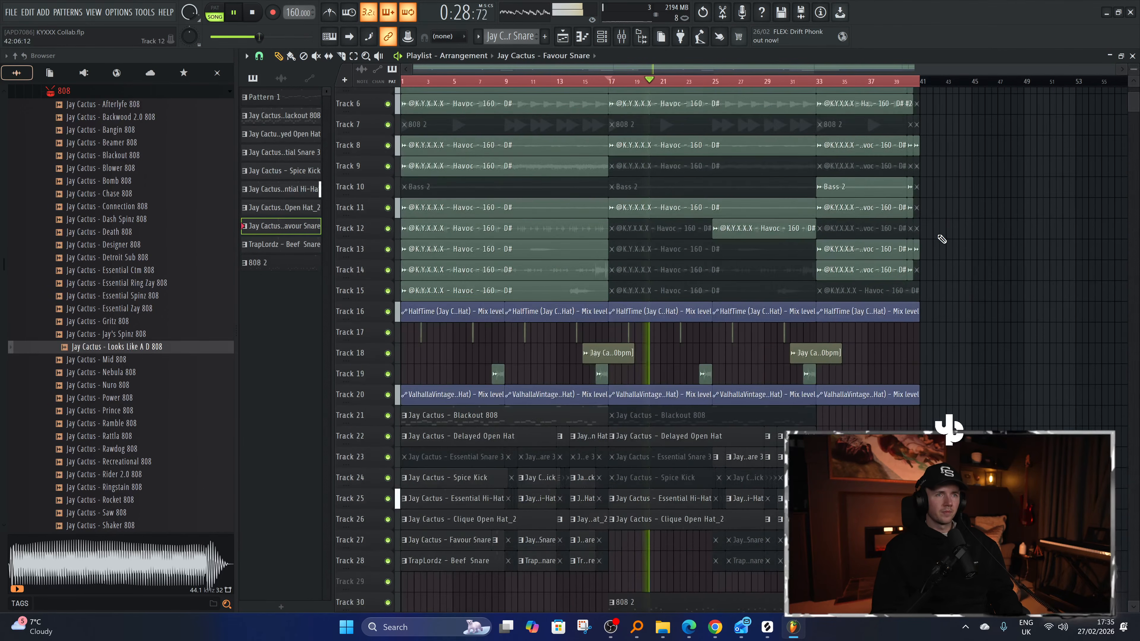
{"action": "scroll", "coordinate": [961, 230], "scroll_direction": "up", "scroll_amount": 4}
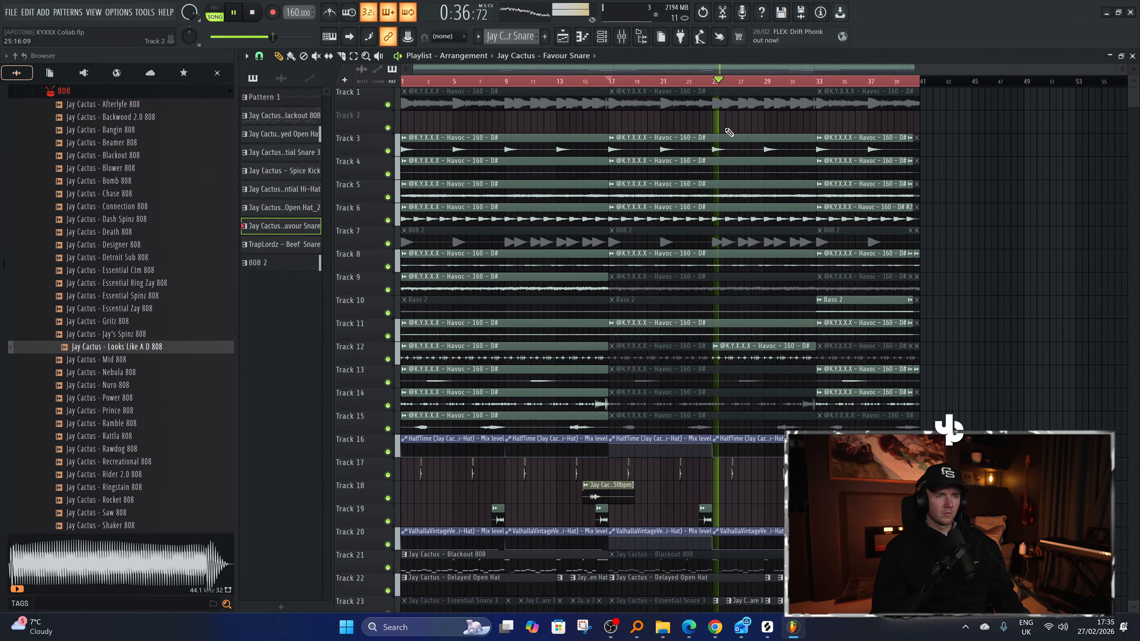
Replay the section from bar 17 and compare its stem and drum tracks with the sections at bars 25 and 33.
{"action": "key", "text": "c"}
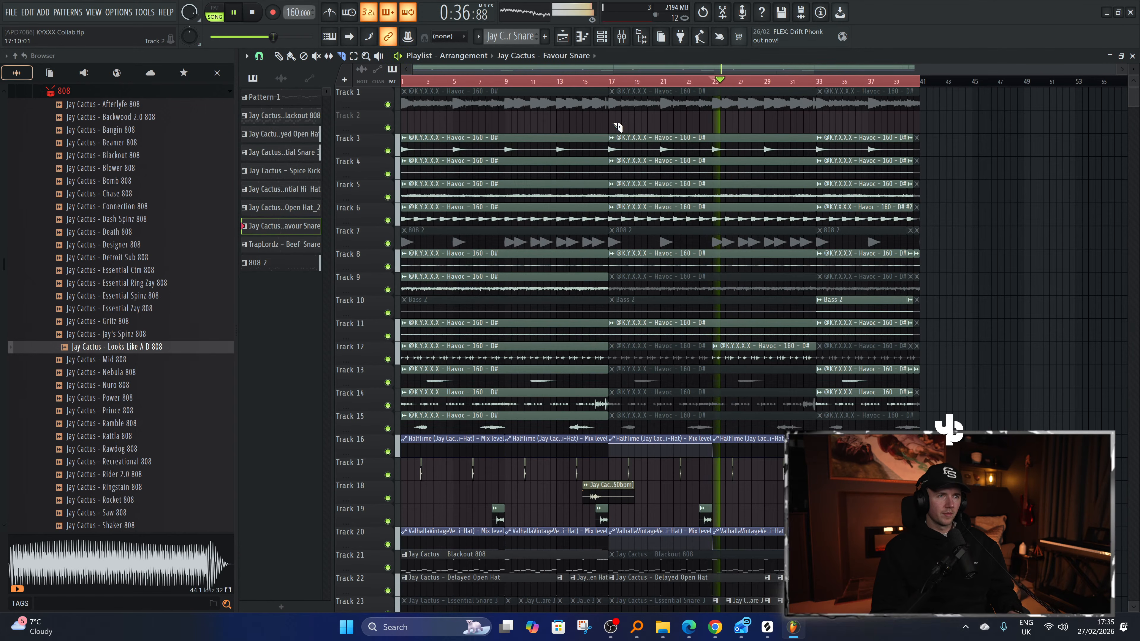
{"action": "key", "text": "space"}
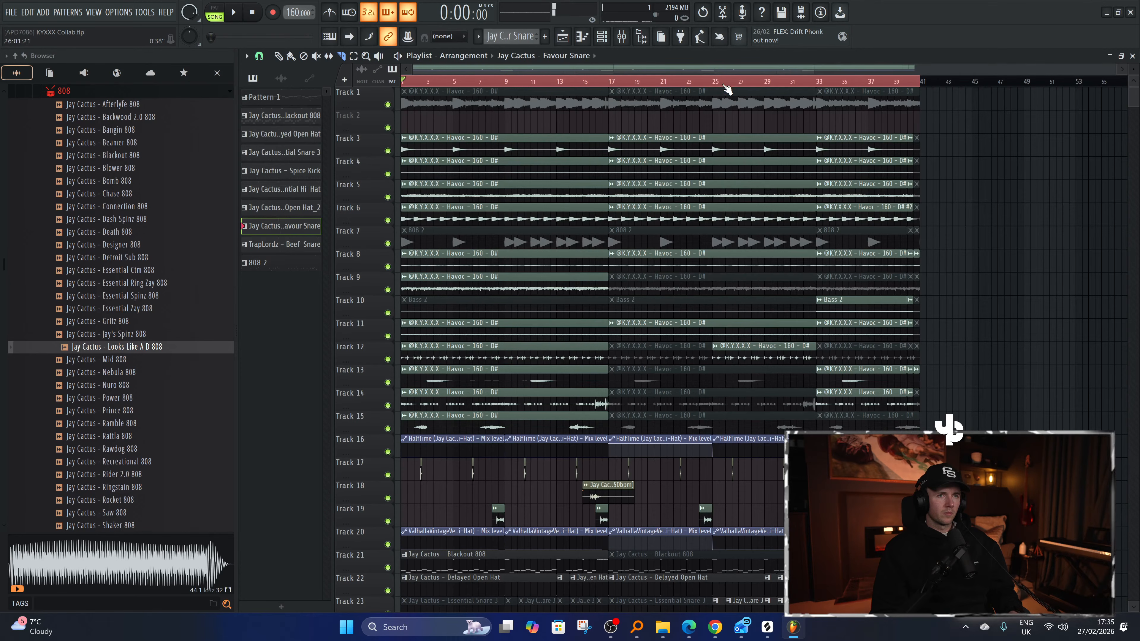
{"action": "left_click", "coordinate": [714, 82]}
{"action": "left_click", "coordinate": [614, 82]}
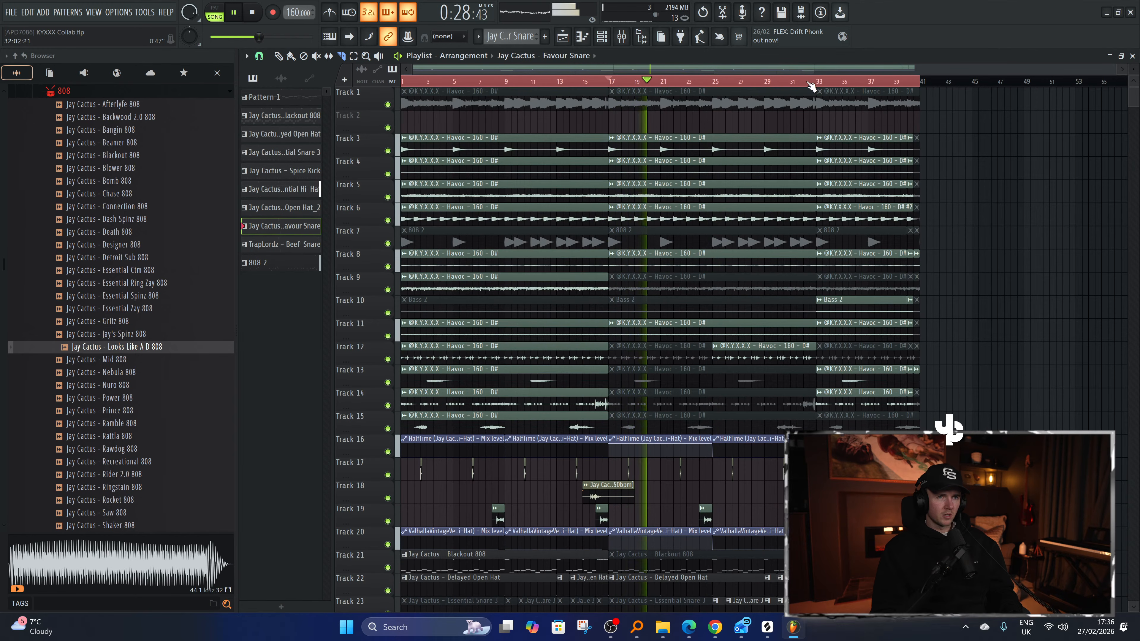
{"action": "left_click", "coordinate": [820, 81]}
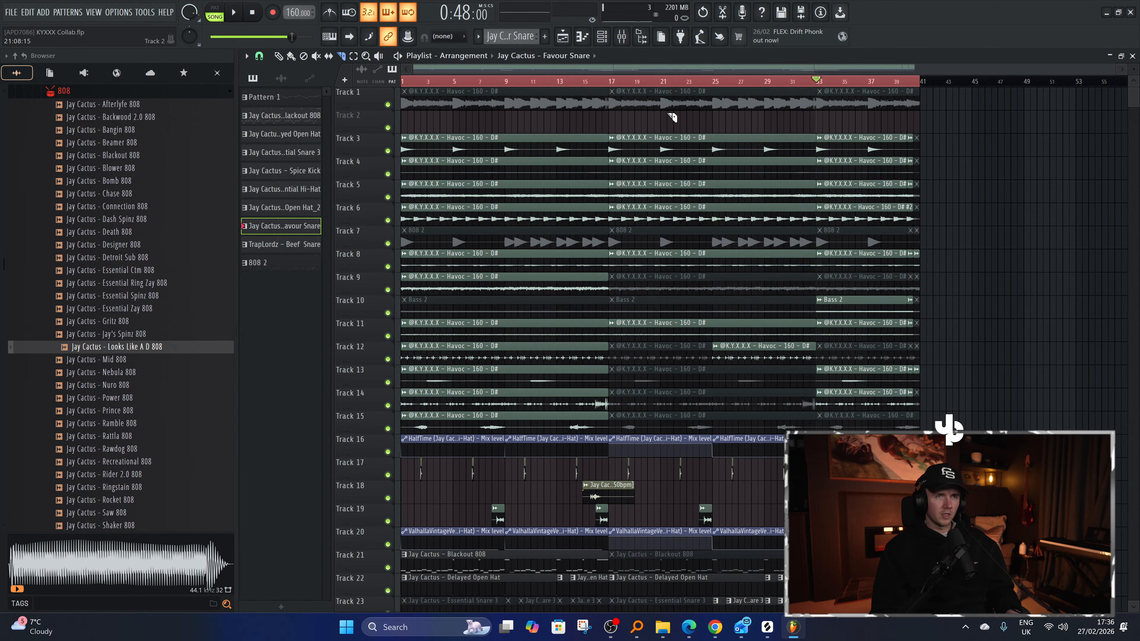
{"action": "scroll", "coordinate": [677, 123], "scroll_direction": "down", "scroll_amount": 2}
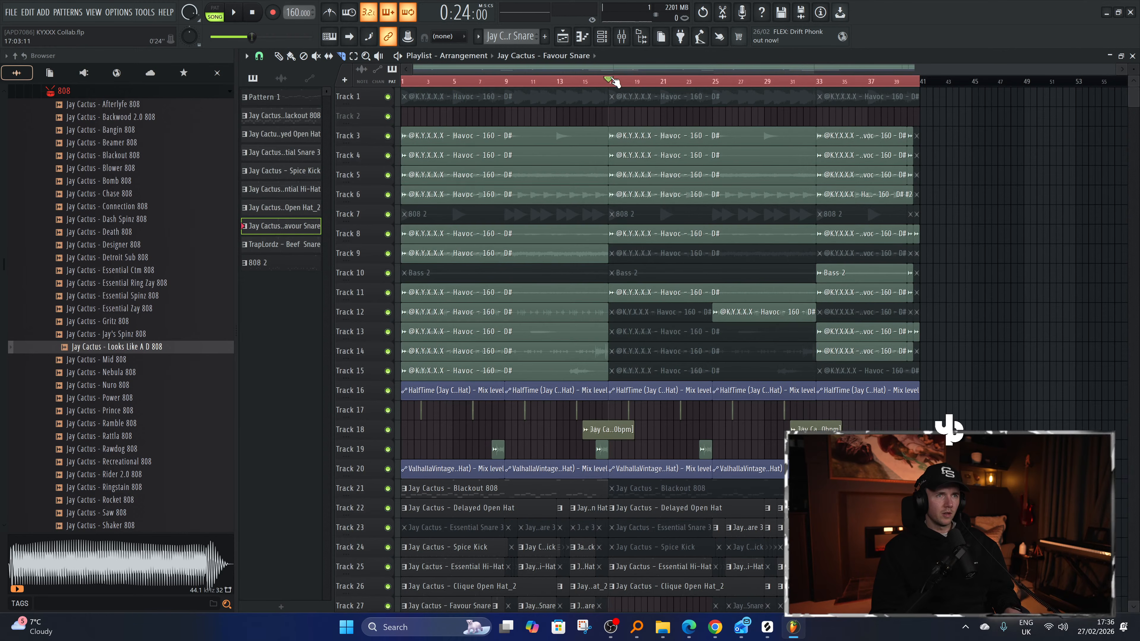
{"action": "key", "text": "space"}
{"action": "scroll", "coordinate": [952, 399], "scroll_direction": "down", "scroll_amount": 2}
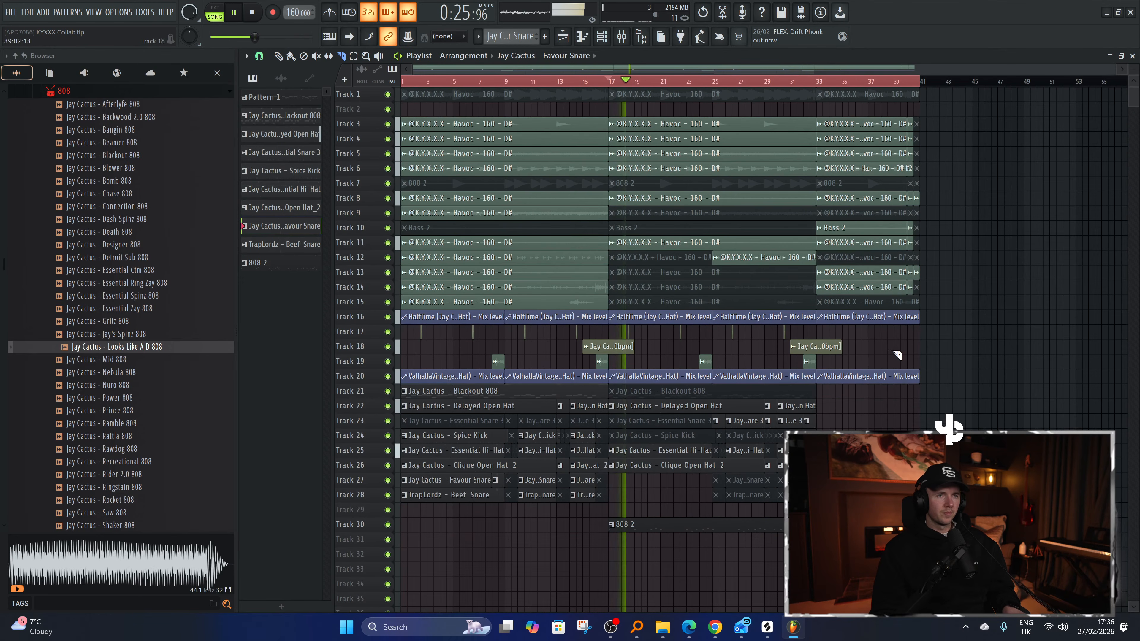
{"action": "scroll", "coordinate": [978, 427], "scroll_direction": "up", "scroll_amount": 3}
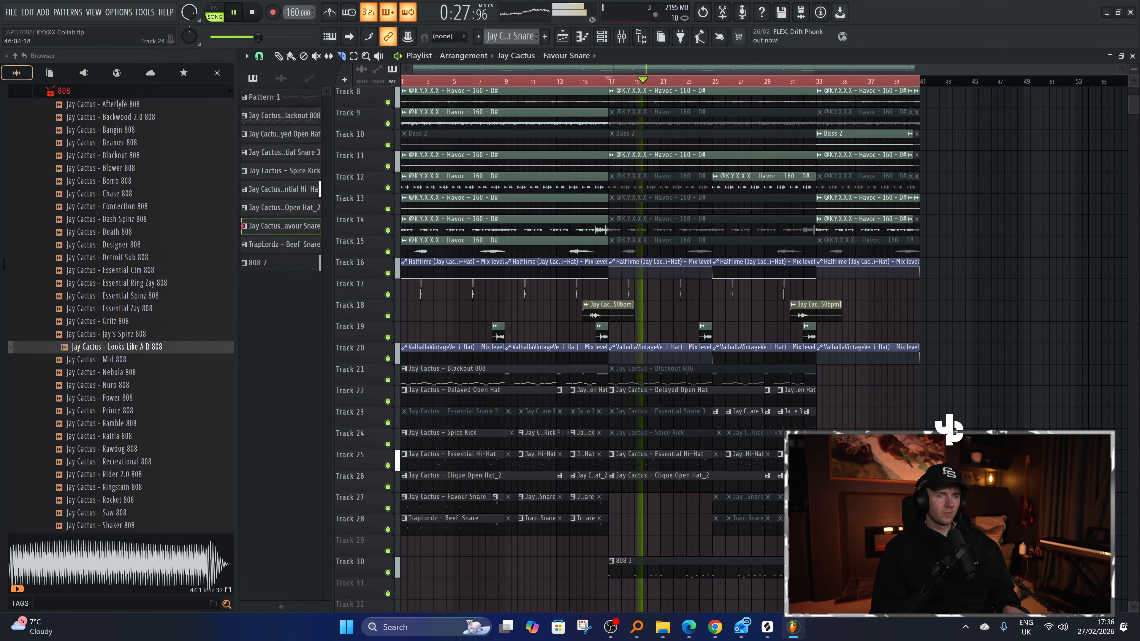
{"action": "scroll", "coordinate": [655, 350], "scroll_direction": "down", "scroll_amount": 2}
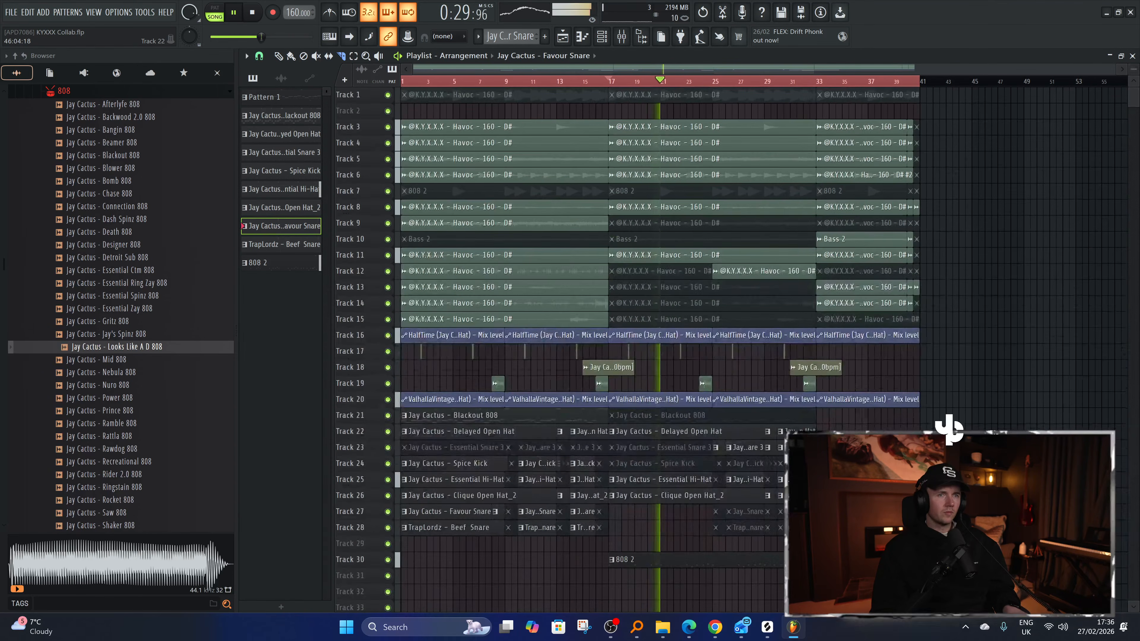
Move the entire arrangement eight bars later so that it starts at bar 9, and return the playhead to bar 1.
{"action": "key", "text": "ctrl+a"}
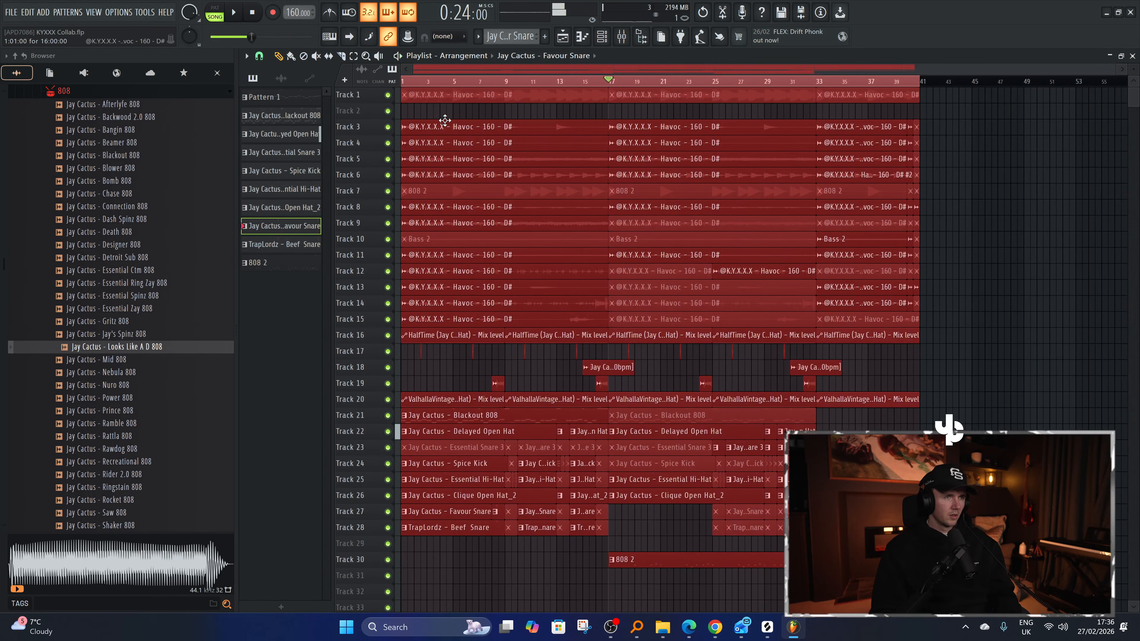
{"action": "left_click_drag", "start_coordinate": [445, 120], "coordinate": [551, 131]}
{"action": "left_click", "coordinate": [473, 116], "text": "ctrl"}
{"action": "left_click_drag", "start_coordinate": [428, 82], "coordinate": [305, 93]}
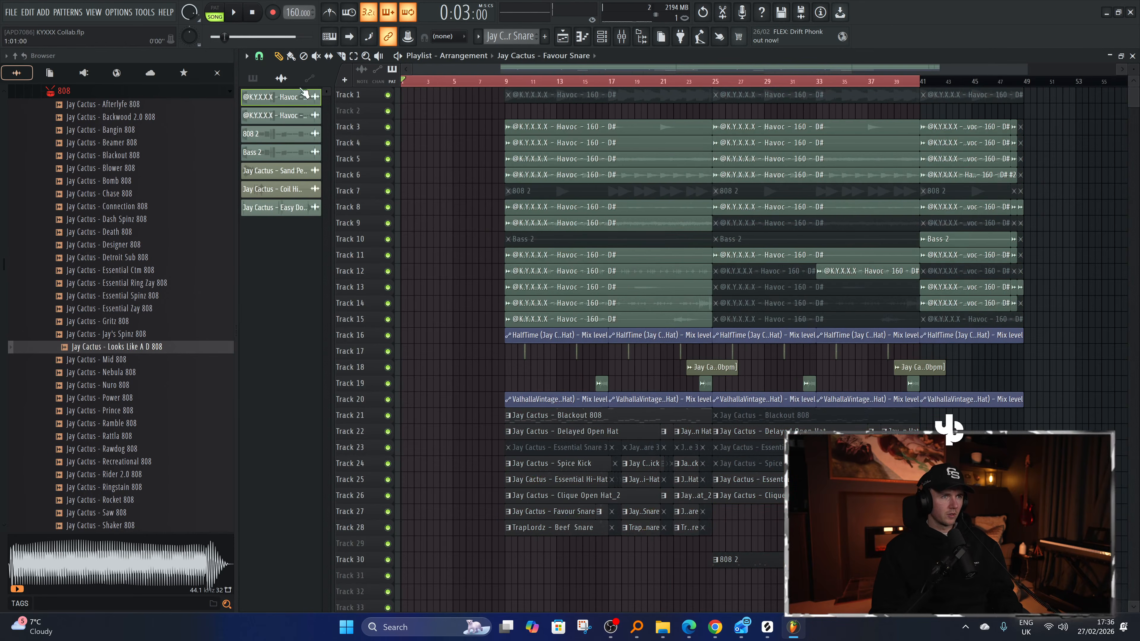
Slice the stems on tracks 3 to 15 at bar 17 and copy their first eight bars to bar 1 as an intro.
{"action": "scroll", "coordinate": [398, 208], "scroll_direction": "up", "scroll_amount": 1}
{"action": "scroll", "coordinate": [396, 202], "scroll_direction": "down", "scroll_amount": 1}
{"action": "scroll", "coordinate": [397, 204], "scroll_direction": "up", "scroll_amount": 2}
{"action": "scroll", "coordinate": [404, 250], "scroll_direction": "up", "scroll_amount": 2}
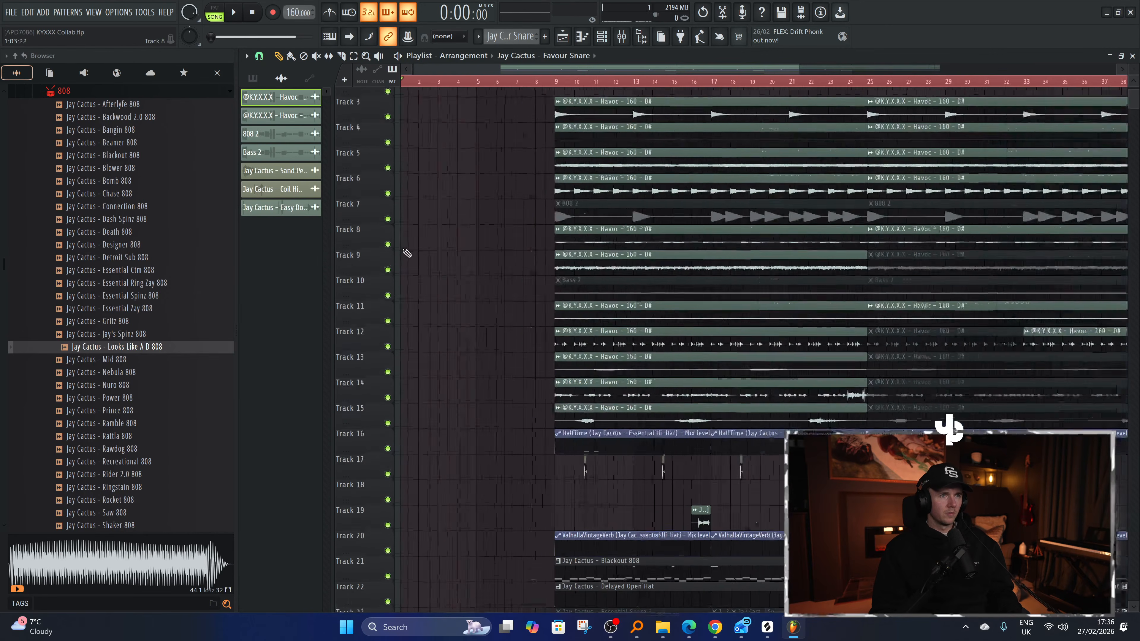
{"action": "scroll", "coordinate": [406, 253], "scroll_direction": "down", "scroll_amount": 2}
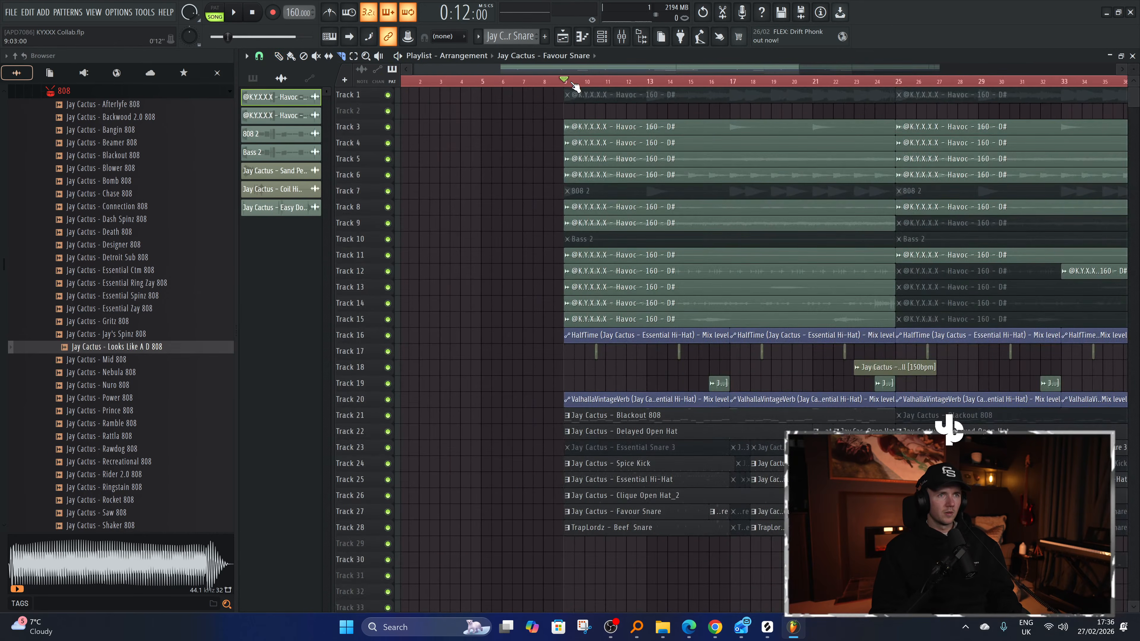
{"action": "mouse_move", "coordinate": [733, 325]}
{"action": "left_mouse_down"}
{"action": "mouse_move", "coordinate": [666, 127]}
{"action": "mouse_move", "coordinate": [417, 86]}
{"action": "left_mouse_up"}
{"action": "key", "text": "p"}
{"action": "key", "text": "space"}
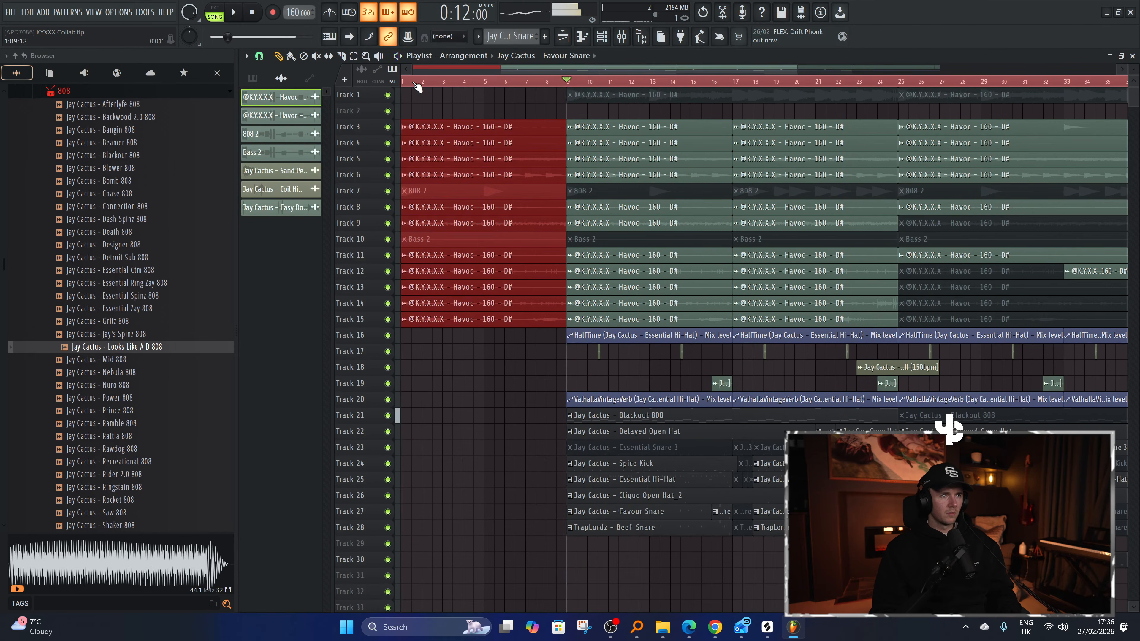
Unmute the intro Bass 2 clip on track 10 and mute the intro stem on track 15 while playing from bar 1.
{"action": "left_click", "coordinate": [432, 118]}
{"action": "scroll", "coordinate": [430, 225], "scroll_direction": "up", "scroll_amount": 2}
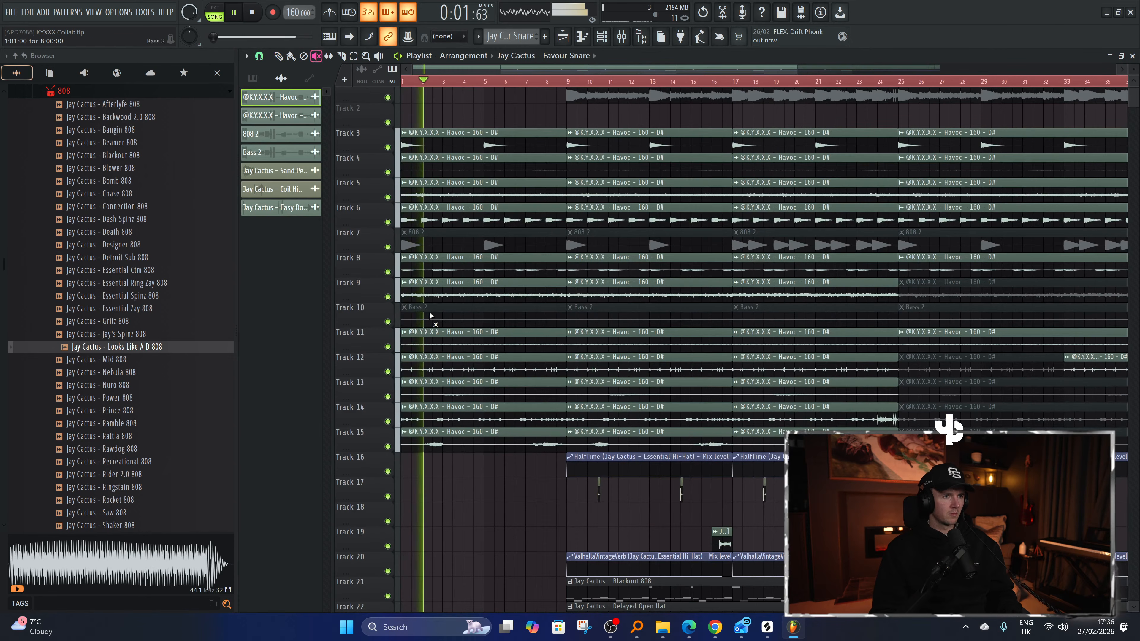
{"action": "left_click", "coordinate": [439, 193]}
{"action": "key", "text": "space"}
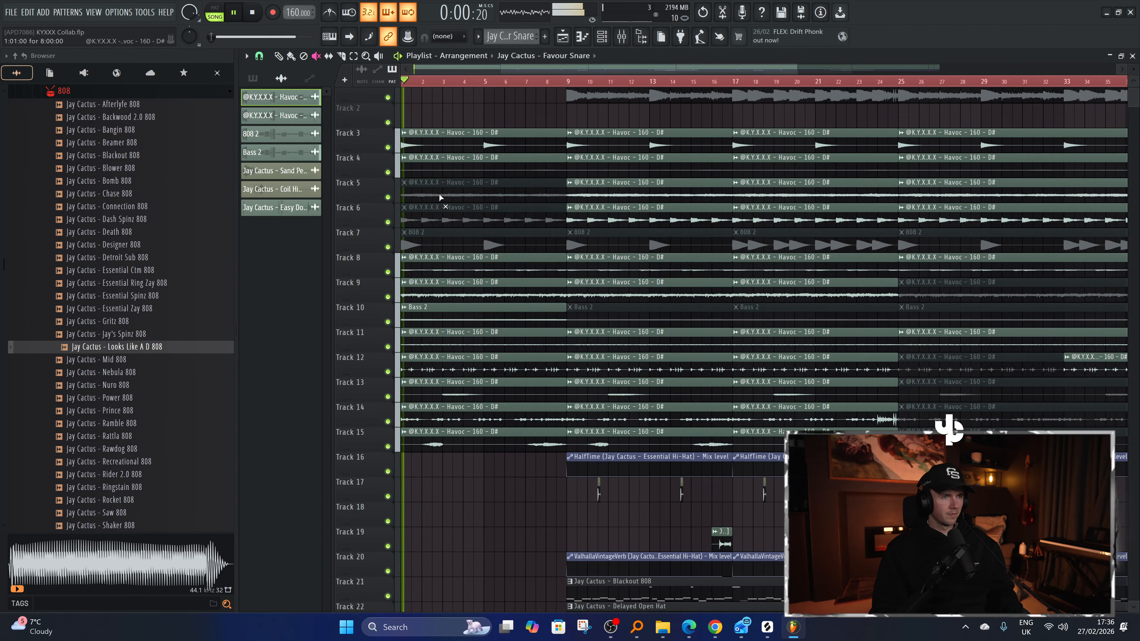
{"action": "left_click_drag", "start_coordinate": [439, 193], "coordinate": [440, 204]}
{"action": "key", "text": "space"}
{"action": "key", "text": "space"}
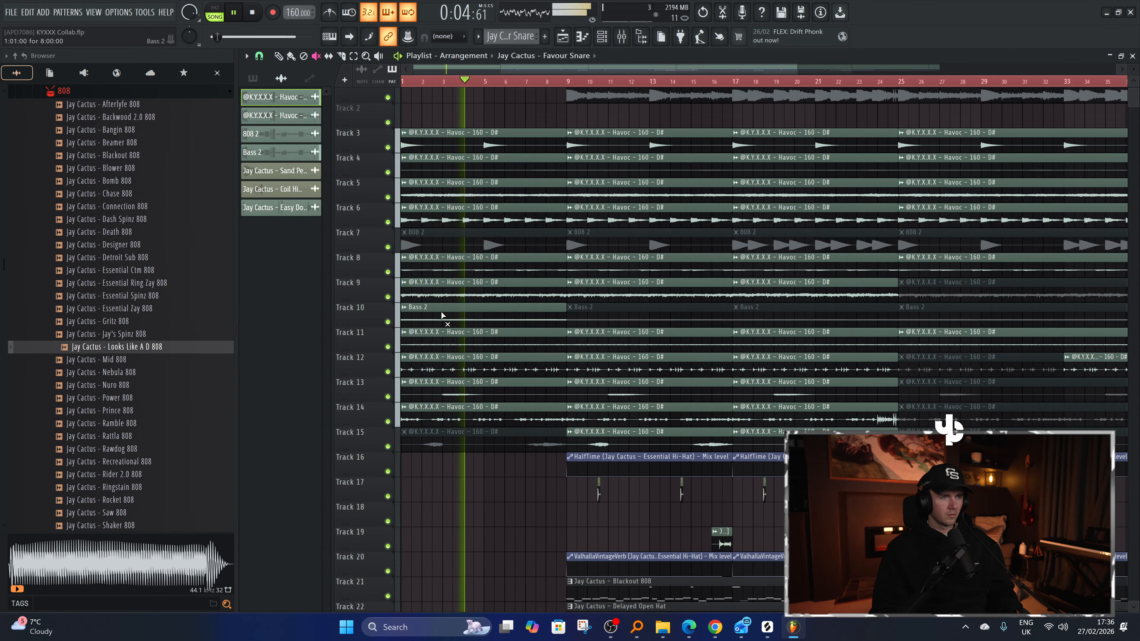
Try the intro with the stems on tracks 5 and 3 muted in turn, and unmute them again.
{"action": "key", "text": "space"}
{"action": "key", "text": "space"}
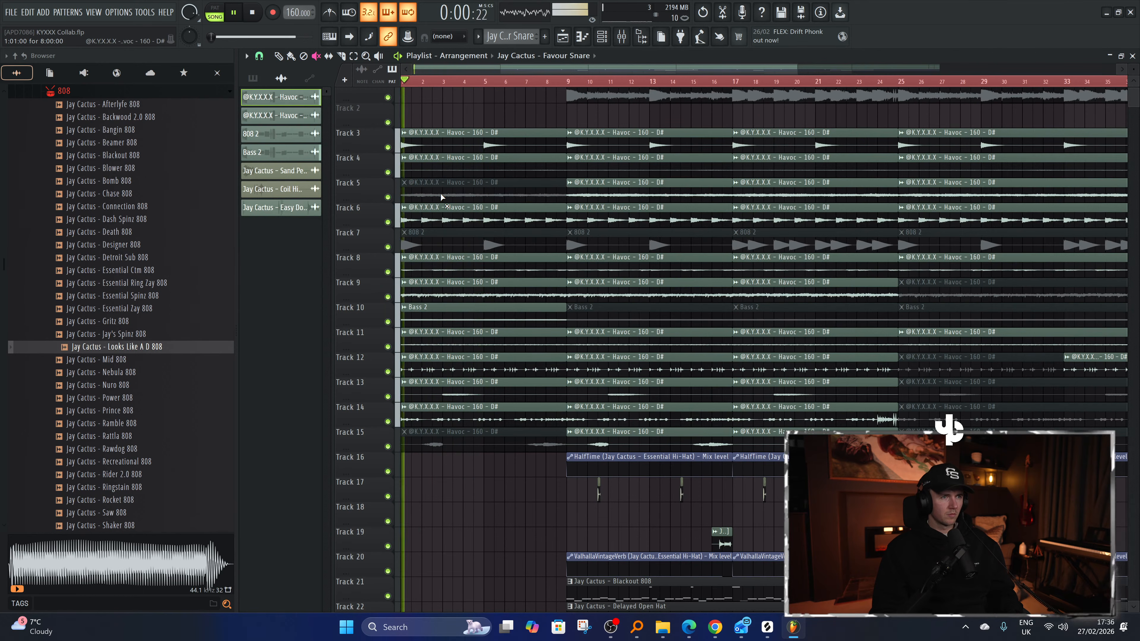
{"action": "left_click", "coordinate": [442, 162]}
{"action": "left_click", "coordinate": [445, 162]}
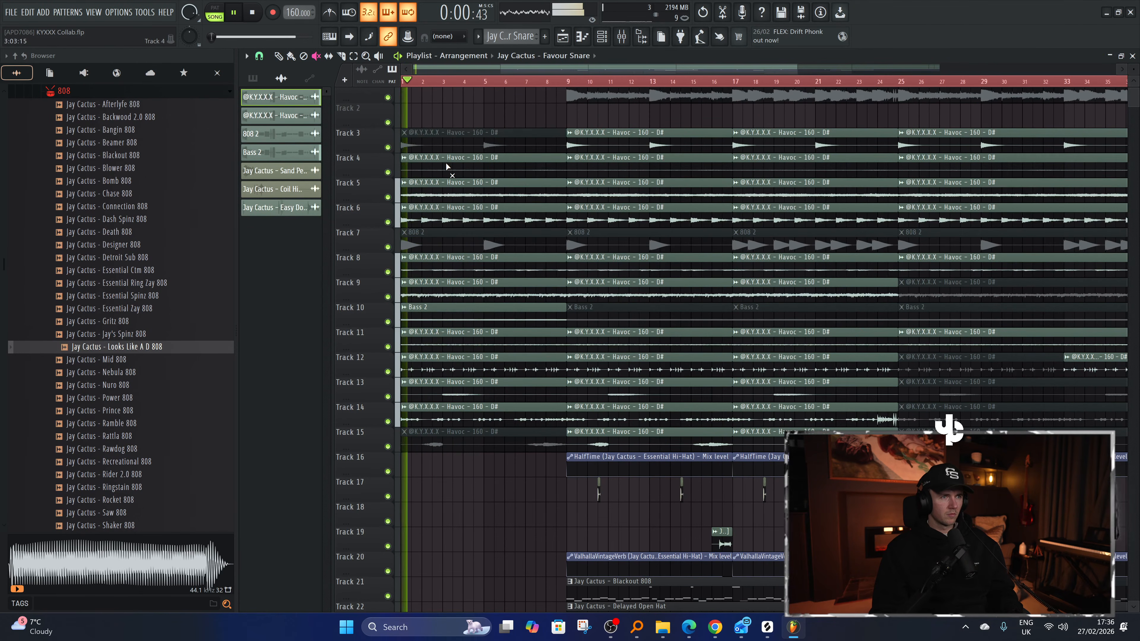
{"action": "key", "text": "space"}
{"action": "key", "text": "space"}
Mute the intro stems on tracks 12, 9 and 14, testing mutes on tracks 11 and 8 and reversing those two.
{"action": "left_click", "coordinate": [433, 369]}
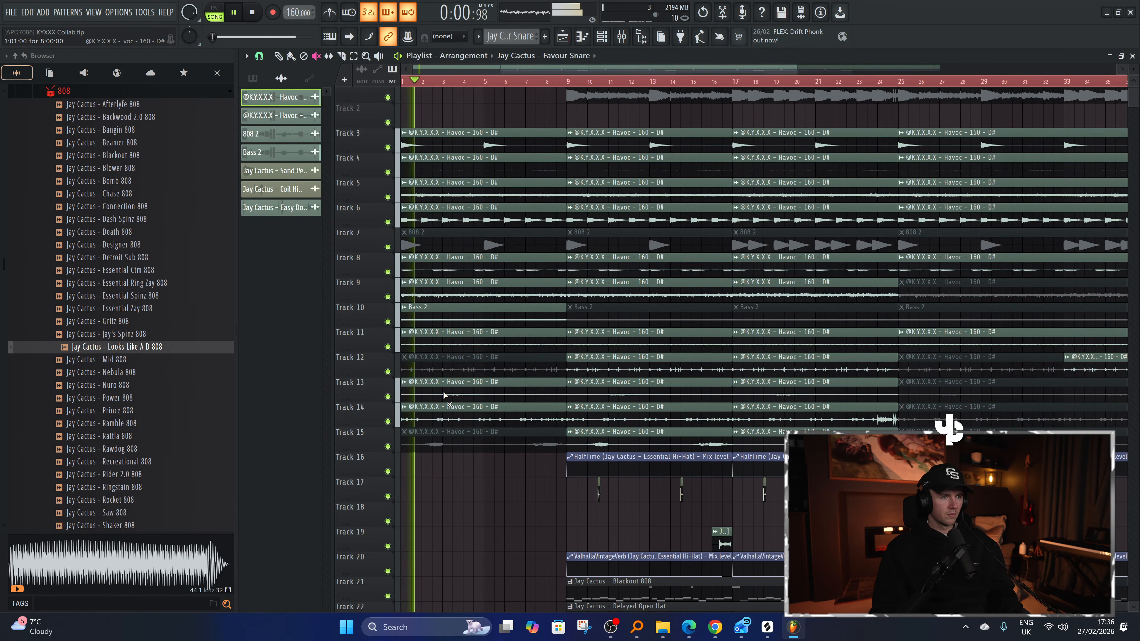
{"action": "left_click", "coordinate": [441, 339]}
{"action": "key", "text": "space"}
{"action": "key", "text": "space"}
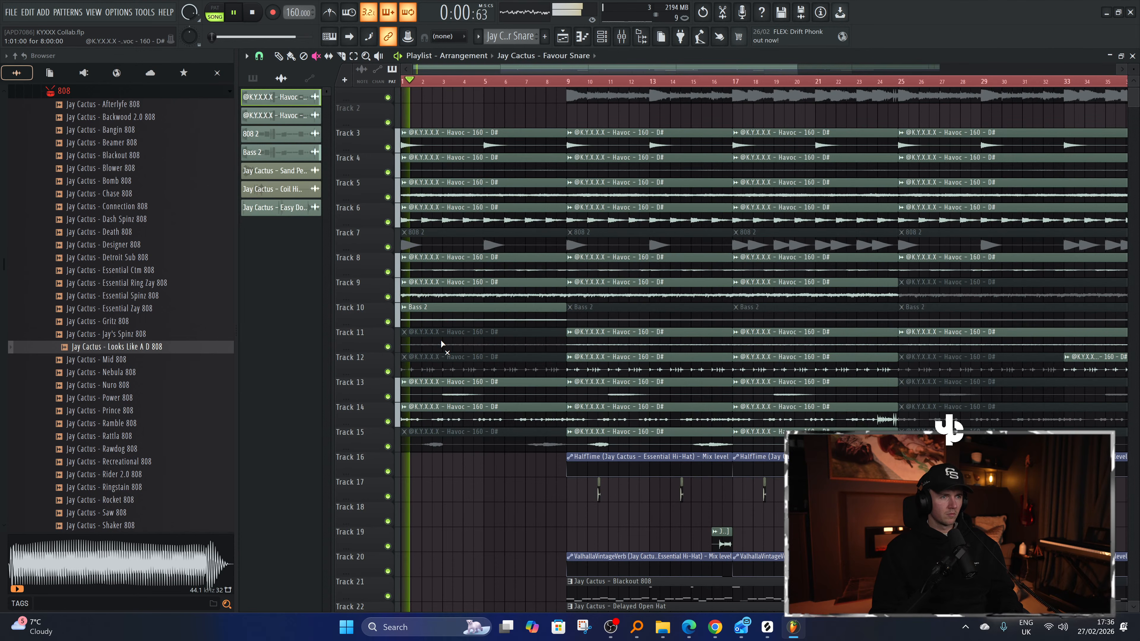
{"action": "left_click", "coordinate": [441, 340]}
{"action": "left_click", "coordinate": [443, 294]}
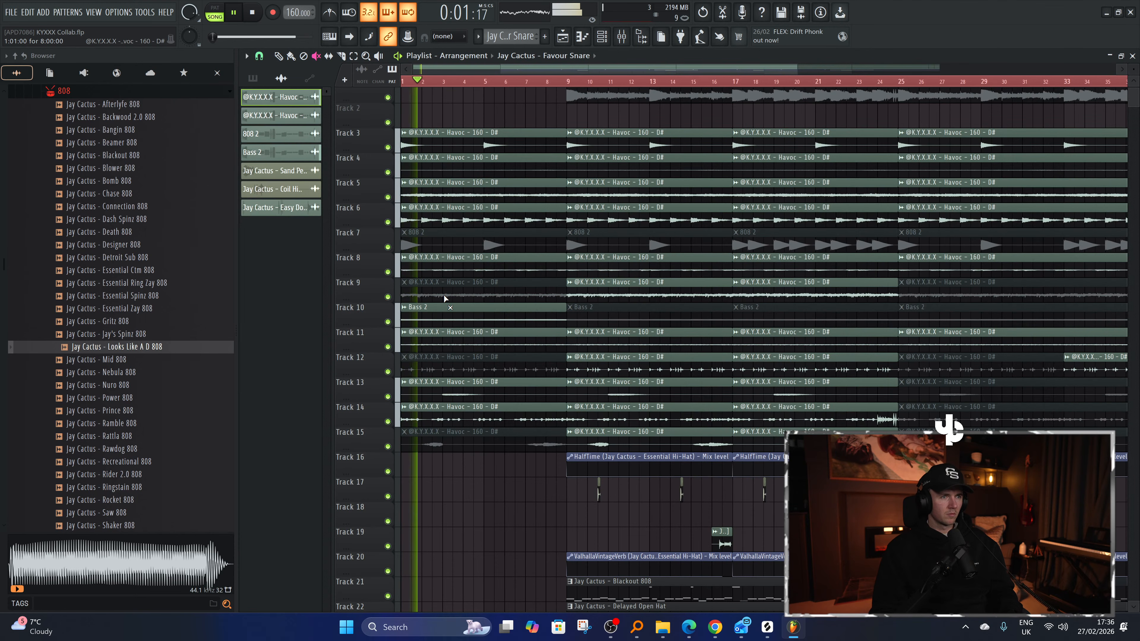
{"action": "left_click", "coordinate": [445, 271]}
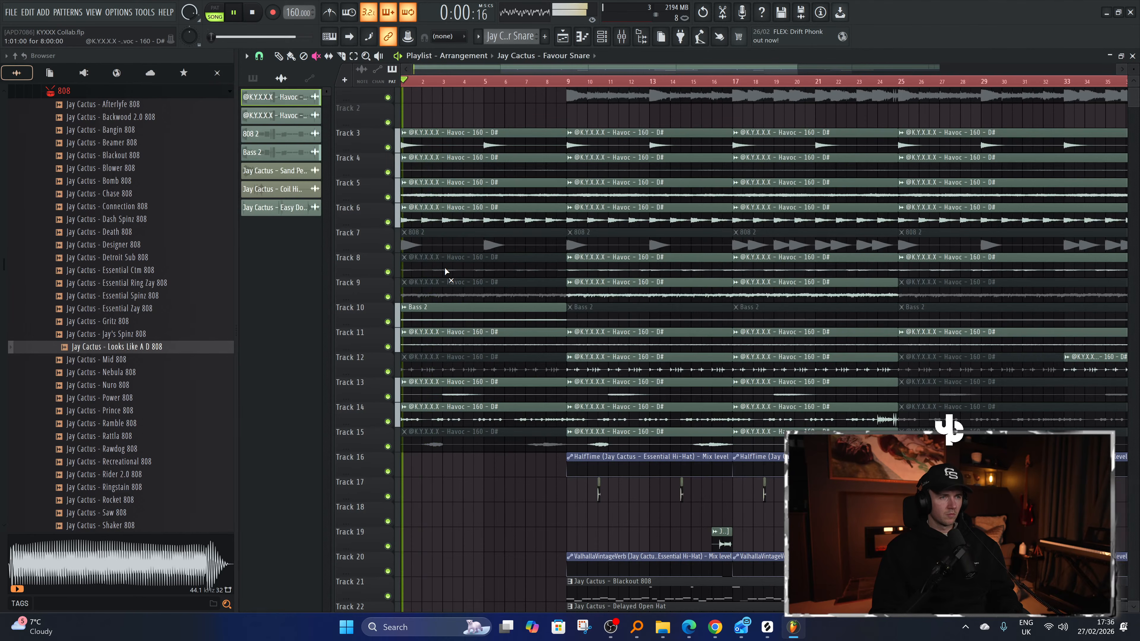
{"action": "key", "text": "ctrl+z"}
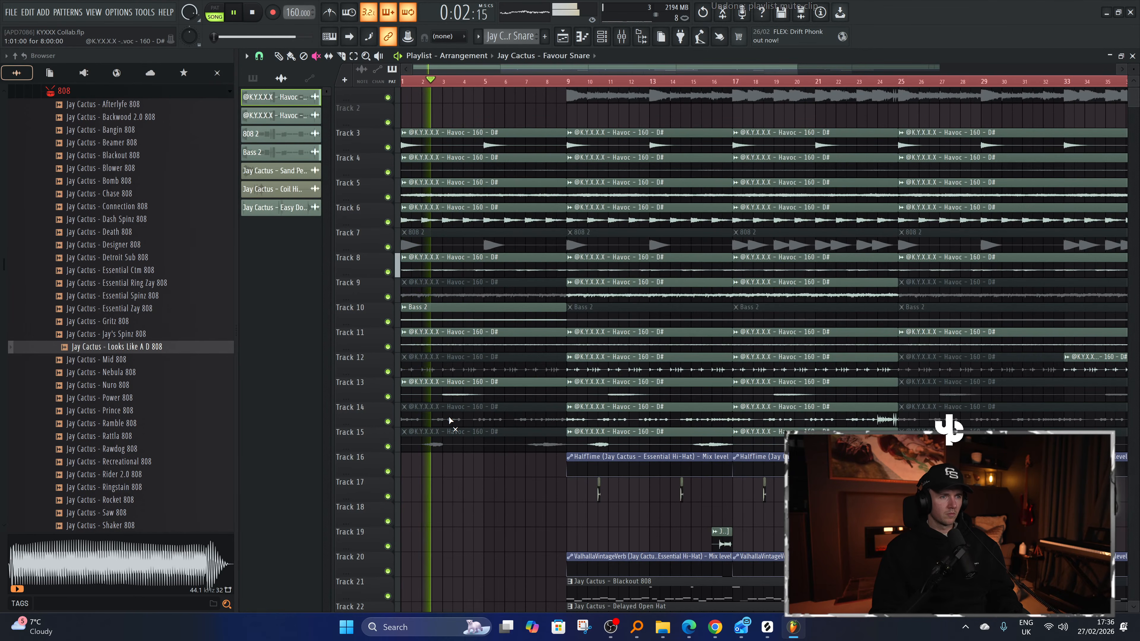
{"action": "scroll", "coordinate": [422, 409], "scroll_direction": "down", "scroll_amount": 2}
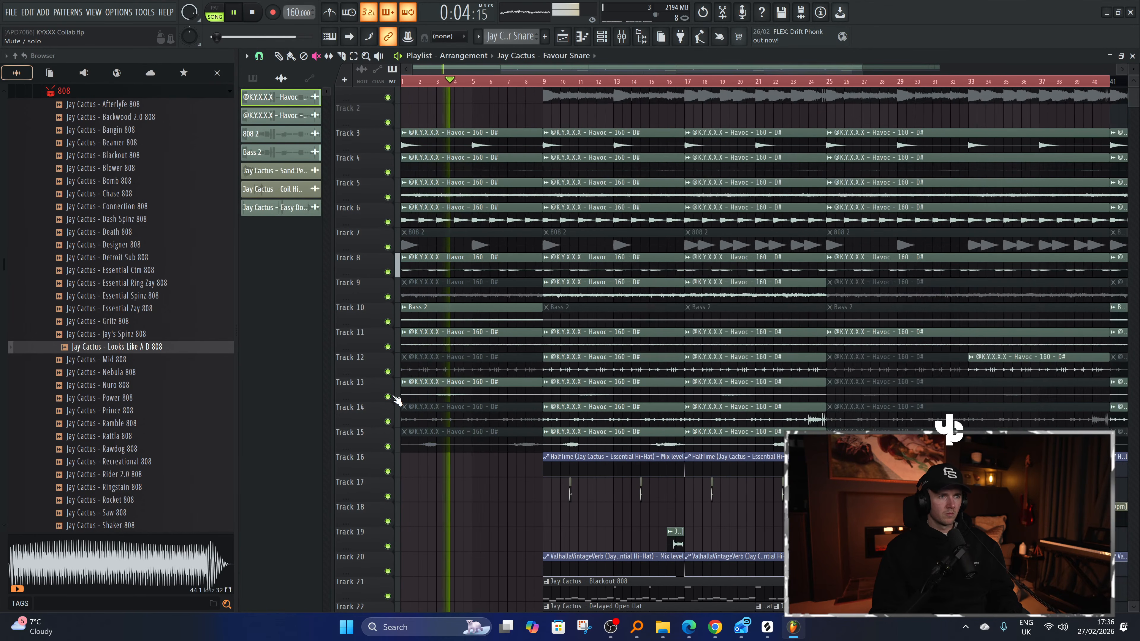
Delete the intro clips before bar 9 and replace them with a copy of the section at bars 41 to 49, starting at bar 1.
{"action": "scroll", "coordinate": [450, 318], "scroll_direction": "down", "scroll_amount": 3}
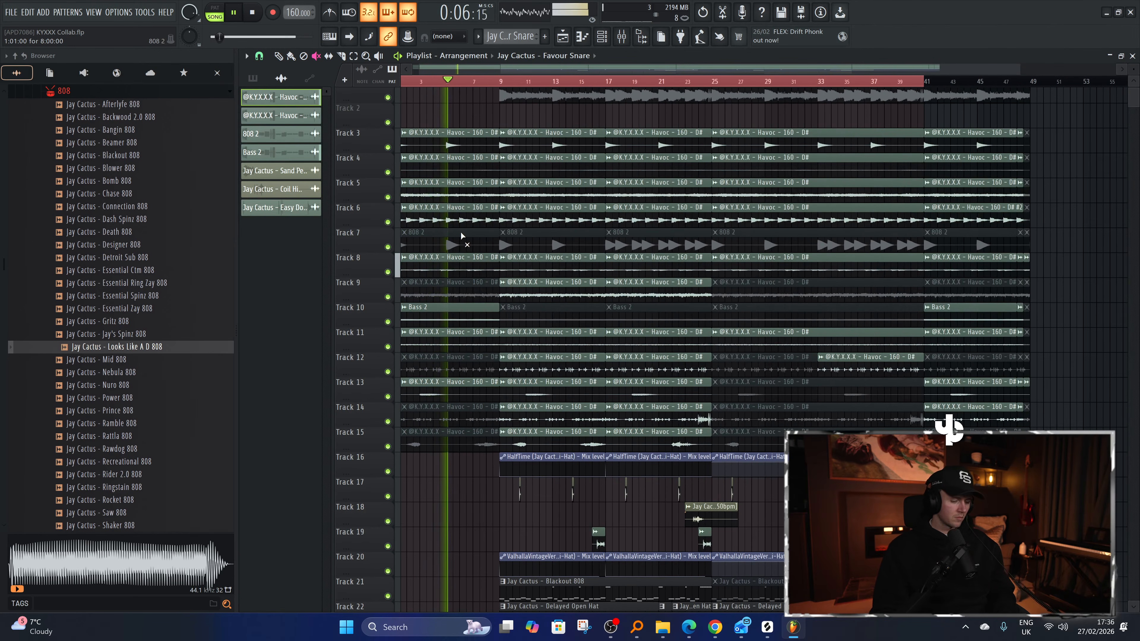
{"action": "right_click", "coordinate": [458, 219]}
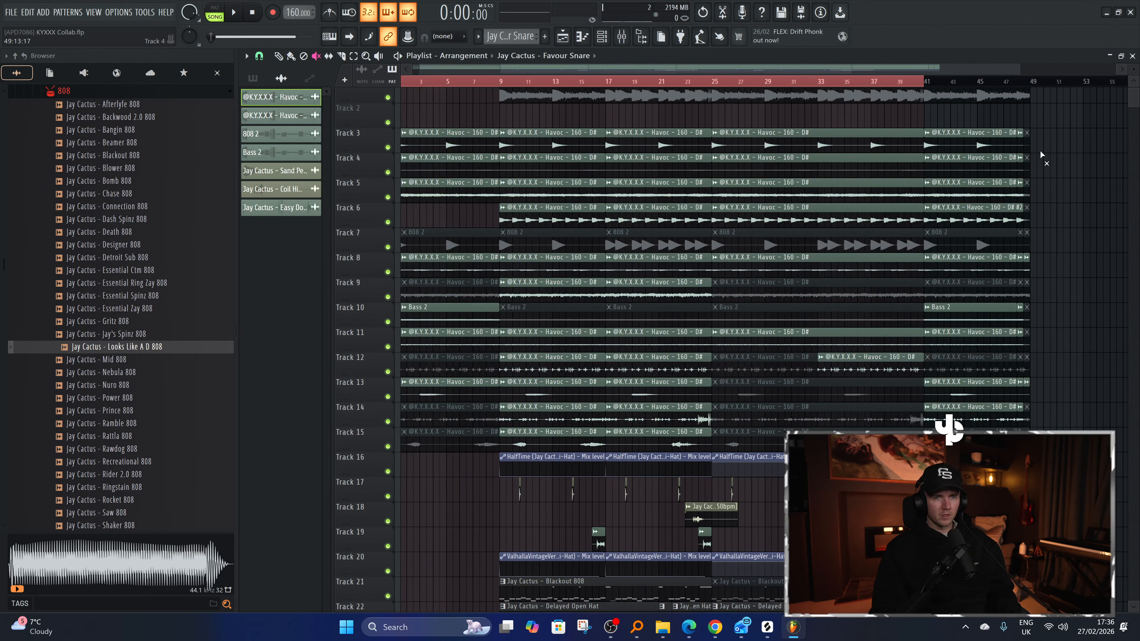
{"action": "right_click", "coordinate": [434, 142]}
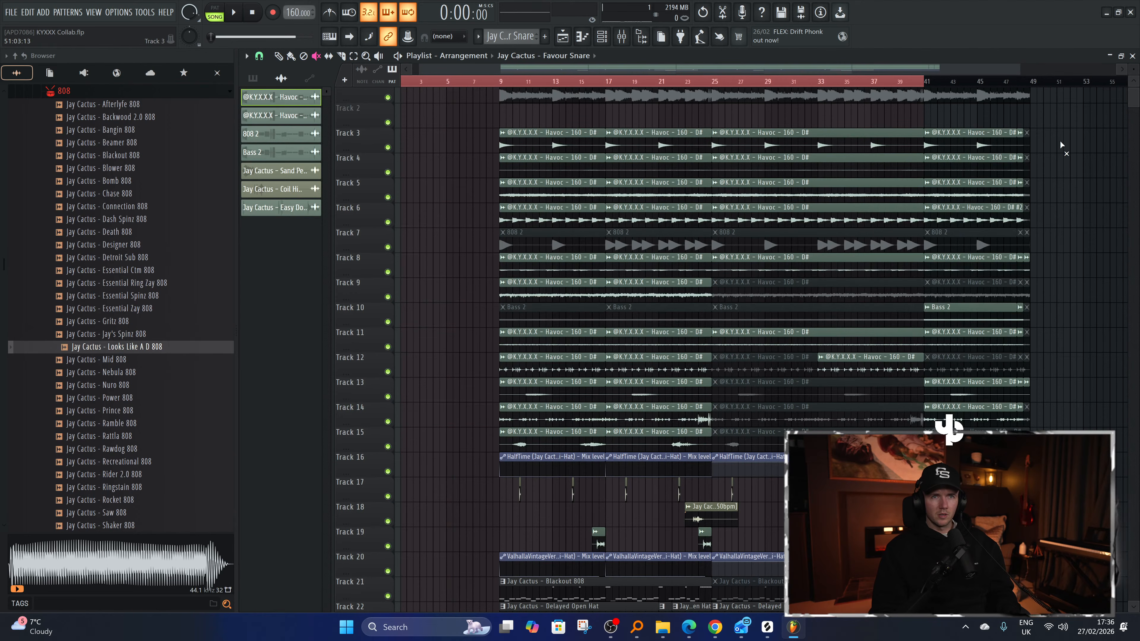
{"action": "left_click_drag", "start_coordinate": [1061, 144], "coordinate": [776, 467]}
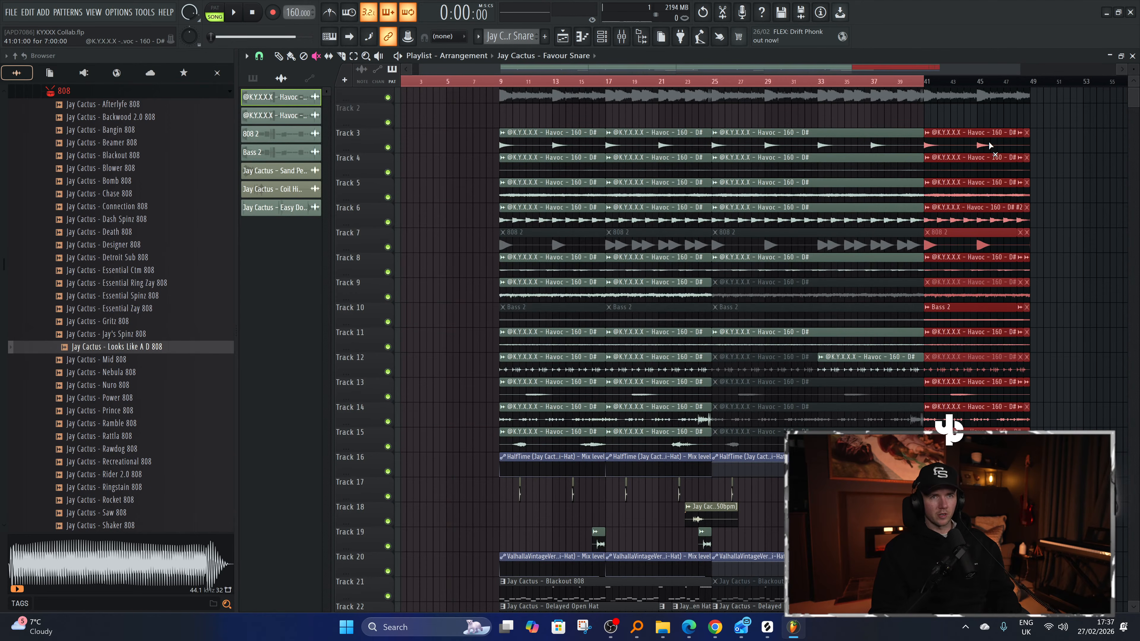
{"action": "key", "text": "ctrl+c"}
{"action": "key", "text": "ctrl+v"}
{"action": "key", "text": "space"}
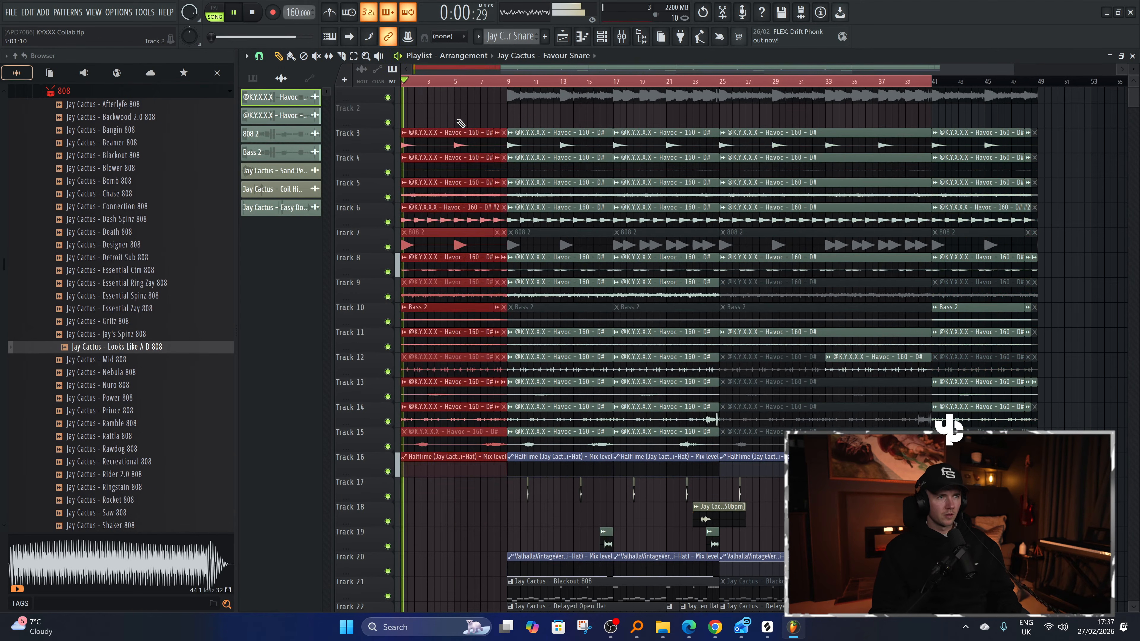
{"action": "key", "text": "ctrl+d"}
{"action": "scroll", "coordinate": [394, 306], "scroll_direction": "up", "scroll_amount": 3}
{"action": "scroll", "coordinate": [395, 310], "scroll_direction": "down", "scroll_amount": 2}
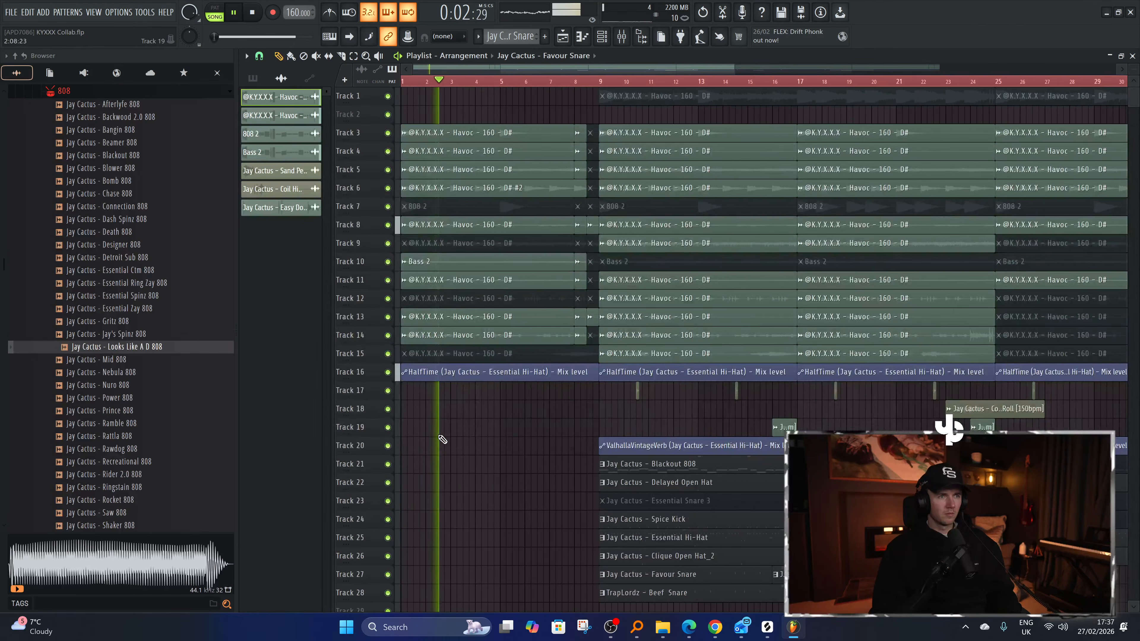
Delete the intro stem clips on track 14 while the intro plays.
{"action": "scroll", "coordinate": [438, 438], "scroll_direction": "down", "scroll_amount": 3}
{"action": "scroll", "coordinate": [438, 439], "scroll_direction": "up", "scroll_amount": 2}
{"action": "right_click", "coordinate": [444, 302]}
{"action": "scroll", "coordinate": [443, 406], "scroll_direction": "up", "scroll_amount": 4}
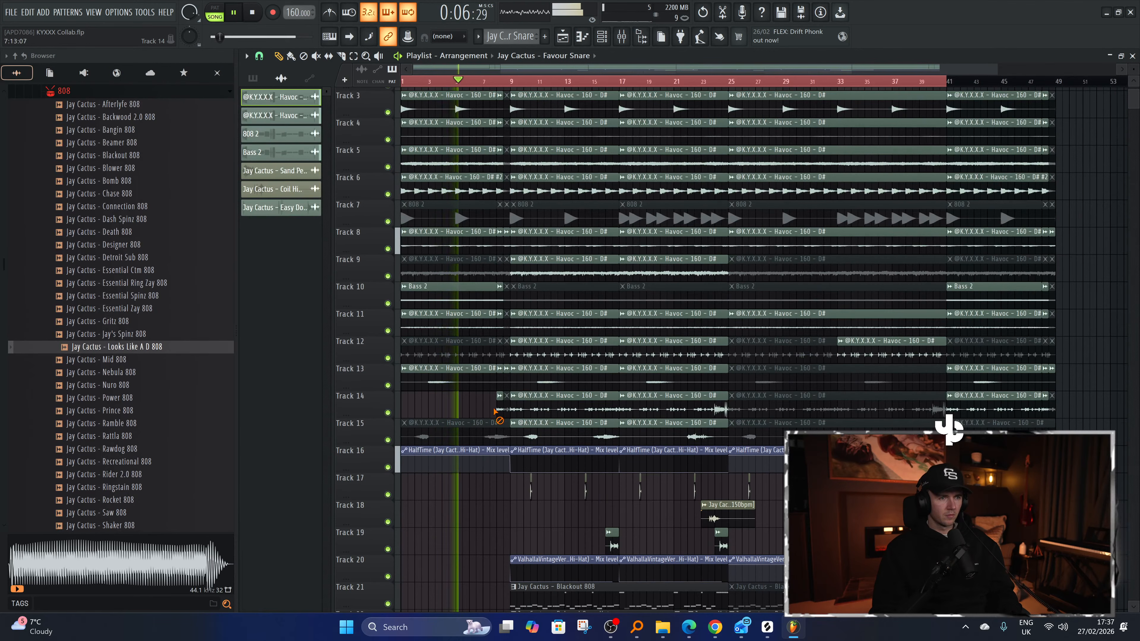
{"action": "scroll", "coordinate": [437, 403], "scroll_direction": "down", "scroll_amount": 1}
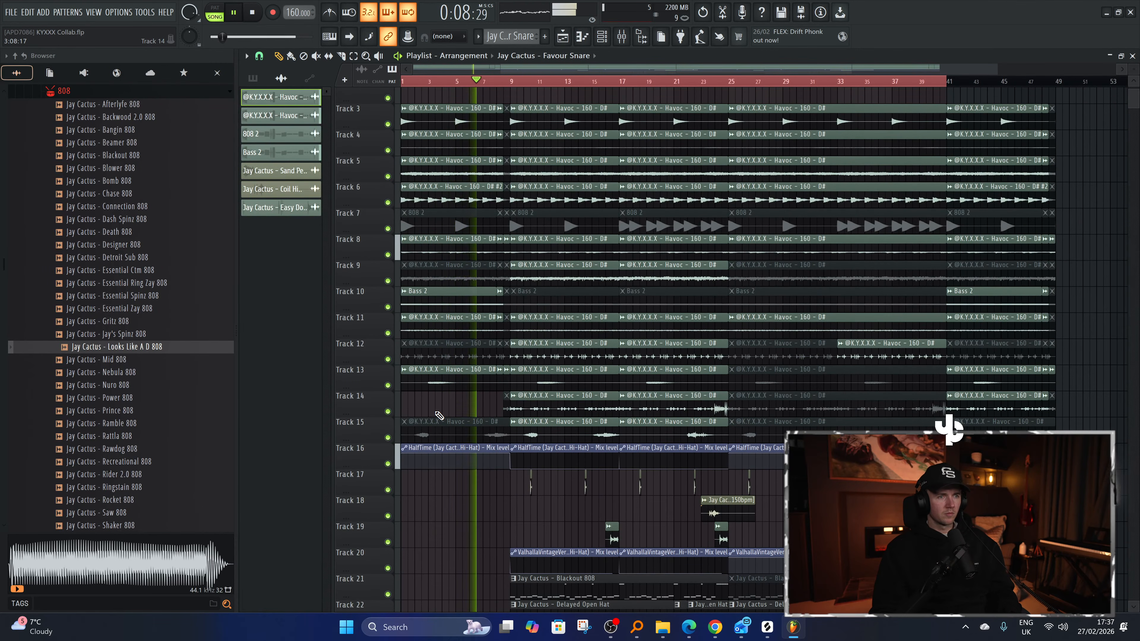
Replay the intro and remove the first four bars of the track 12 stem so that it enters at bar 5.
{"action": "key", "text": "space"}
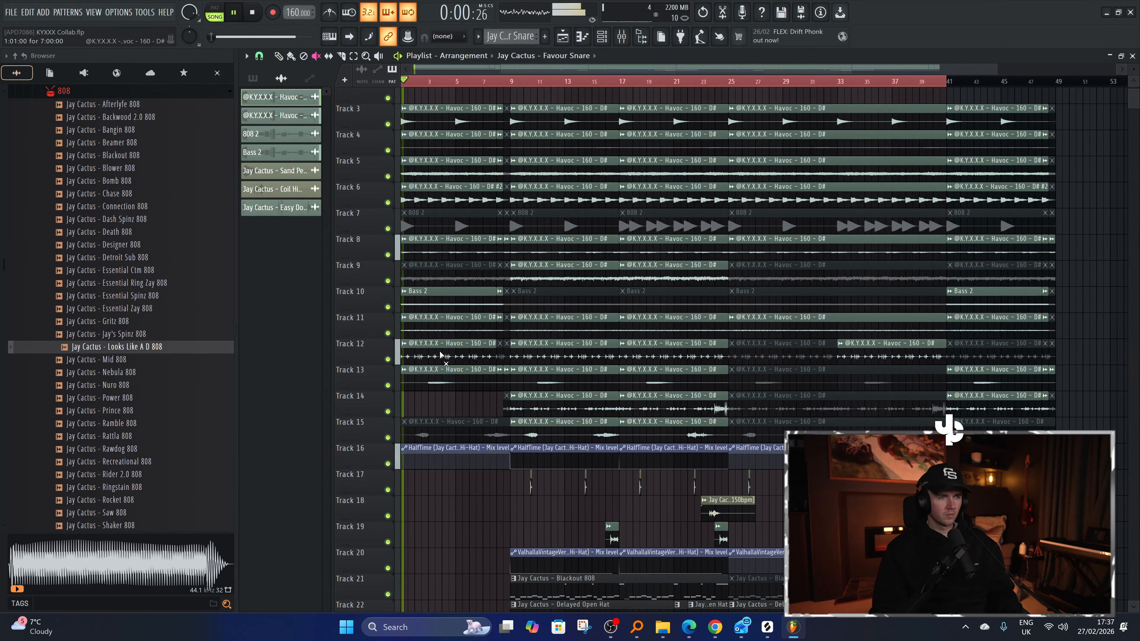
{"action": "right_click", "coordinate": [440, 360]}
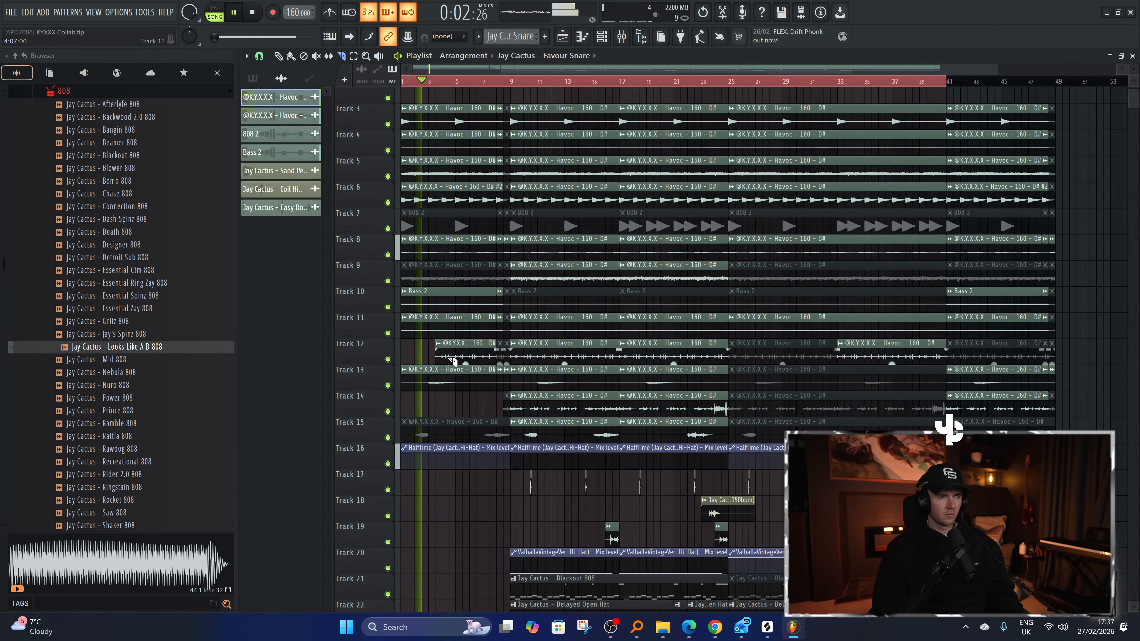
{"action": "scroll", "coordinate": [441, 359], "scroll_direction": "up", "scroll_amount": 2}
{"action": "right_click", "coordinate": [467, 360]}
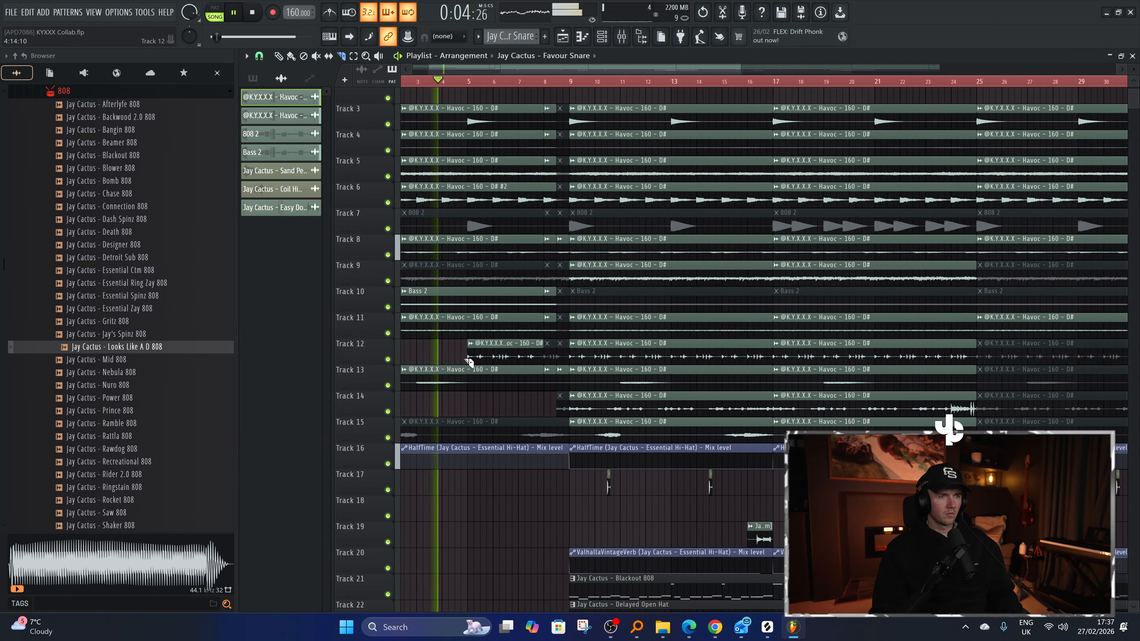
{"action": "scroll", "coordinate": [469, 362], "scroll_direction": "down", "scroll_amount": 3}
{"action": "scroll", "coordinate": [413, 496], "scroll_direction": "up", "scroll_amount": 2}
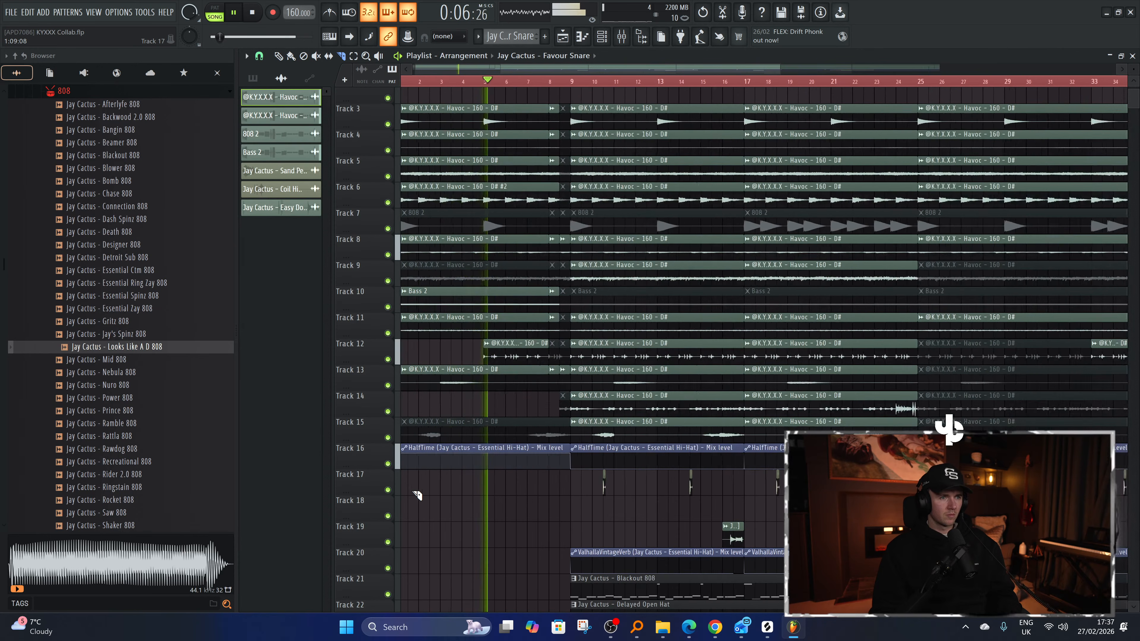
Unmute the short track 12 slice at bar 8 of the intro.
{"action": "key", "text": "t"}
{"action": "left_click", "coordinate": [555, 345]}
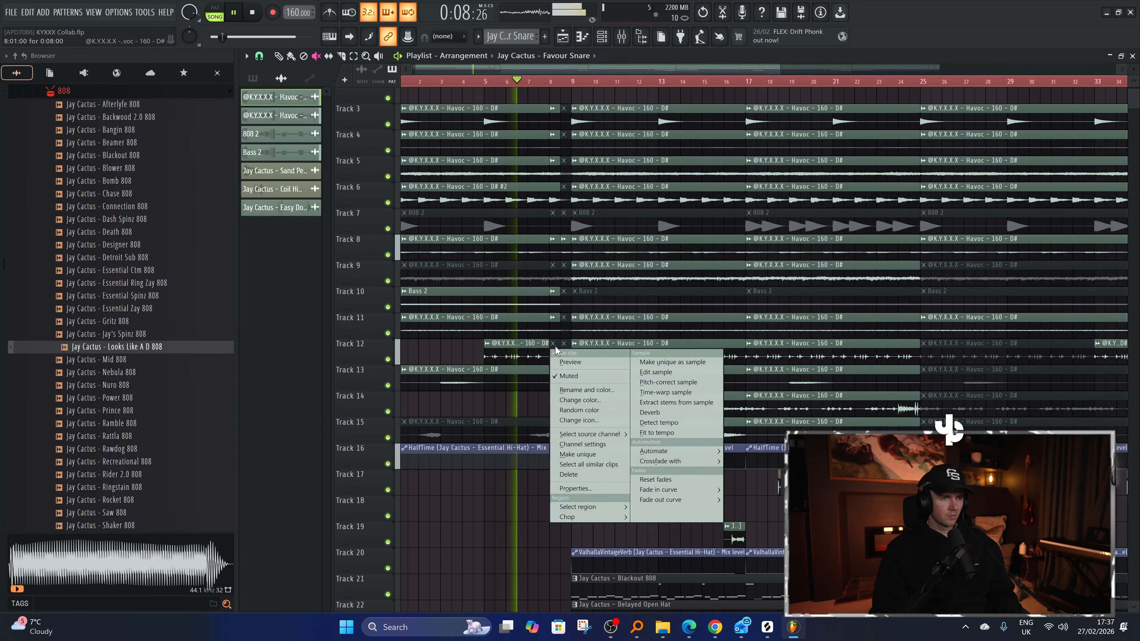
{"action": "left_click", "coordinate": [517, 401]}
{"action": "scroll", "coordinate": [563, 379], "scroll_direction": "up", "scroll_amount": 3}
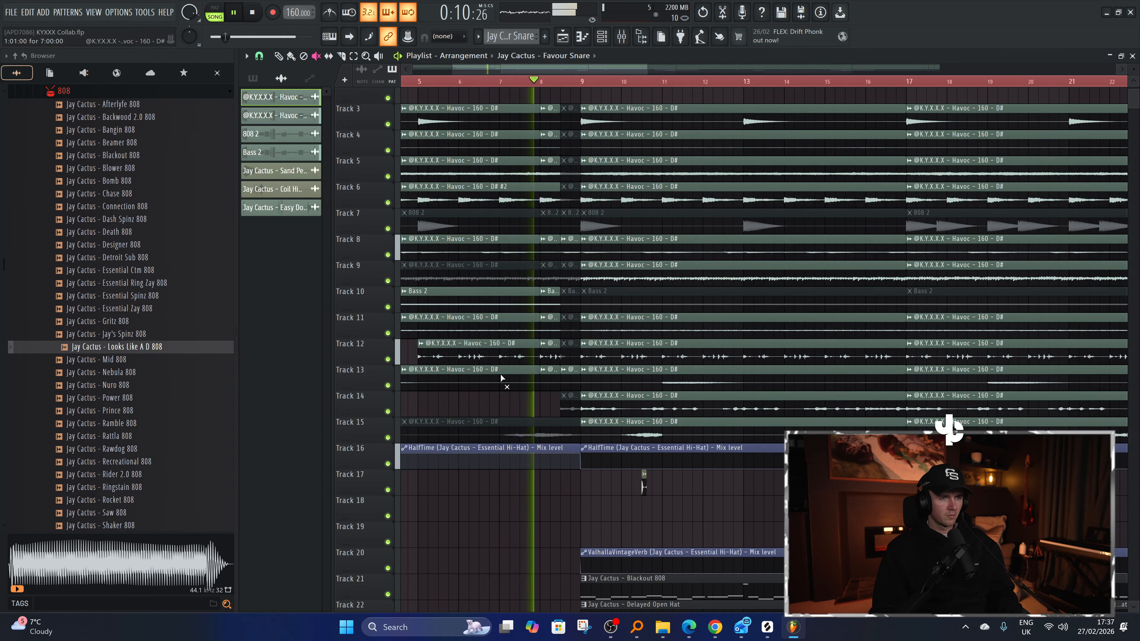
Check the stem clips in the closing section from bar 41 to bar 49 and save the project.
{"action": "scroll", "coordinate": [465, 408], "scroll_direction": "down", "scroll_amount": 3}
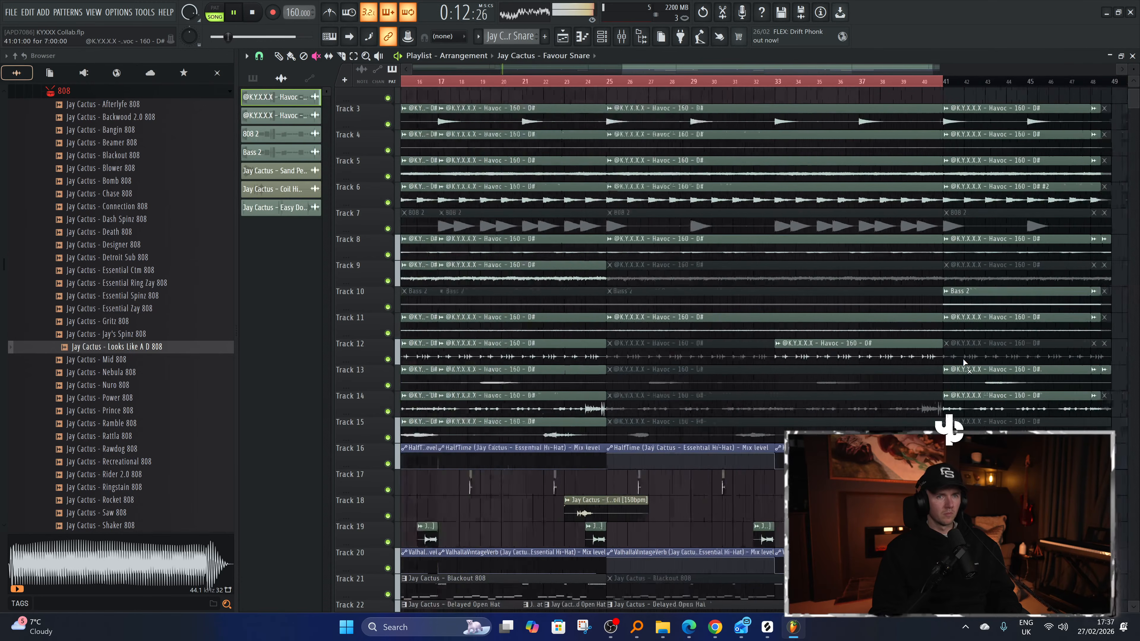
{"action": "scroll", "coordinate": [959, 358], "scroll_direction": "up", "scroll_amount": 3}
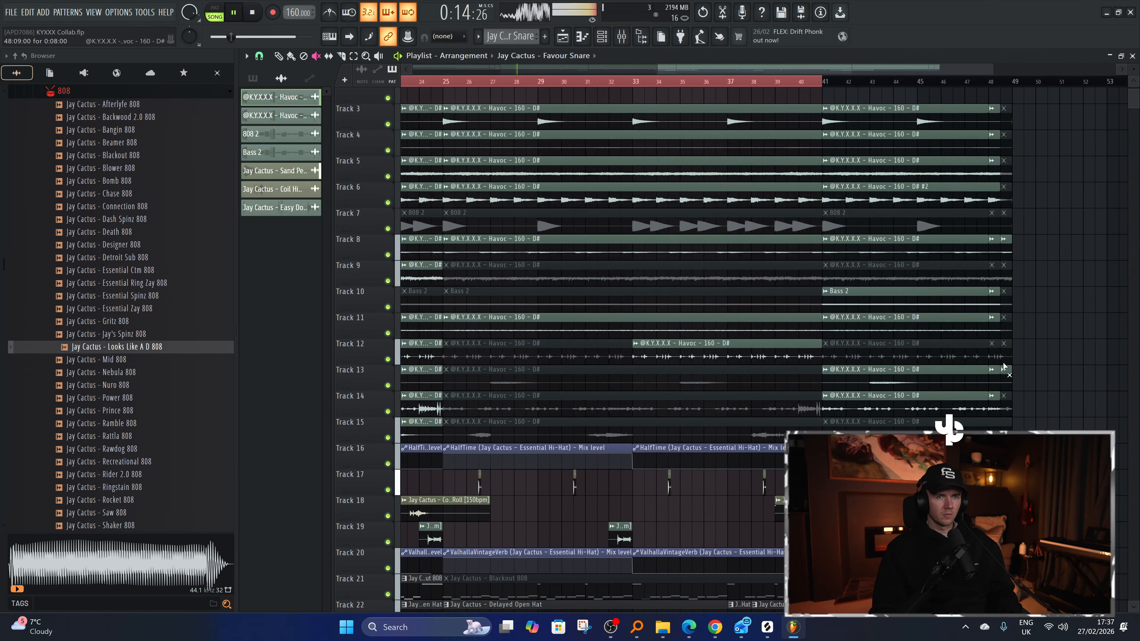
{"action": "scroll", "coordinate": [996, 401], "scroll_direction": "down", "scroll_amount": 3}
{"action": "scroll", "coordinate": [997, 401], "scroll_direction": "down", "scroll_amount": 2}
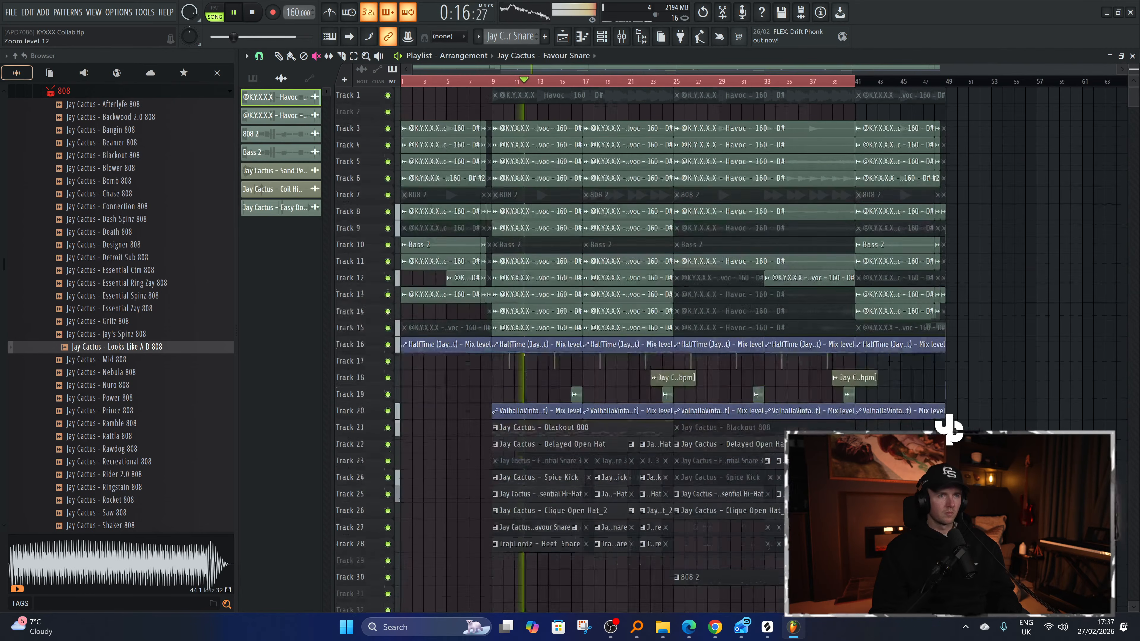
{"action": "key", "text": "ctrl+s"}
Play the main section and examine the drum clips around the transition at bar 17.
{"action": "scroll", "coordinate": [1019, 404], "scroll_direction": "up", "scroll_amount": 3}
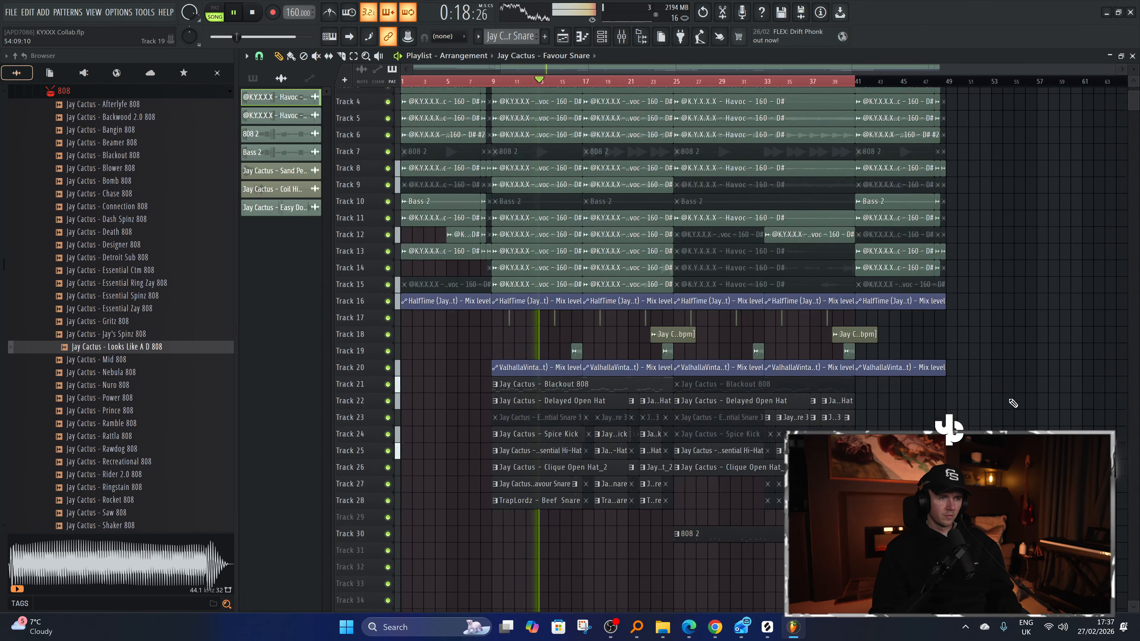
{"action": "scroll", "coordinate": [1013, 402], "scroll_direction": "up", "scroll_amount": 2}
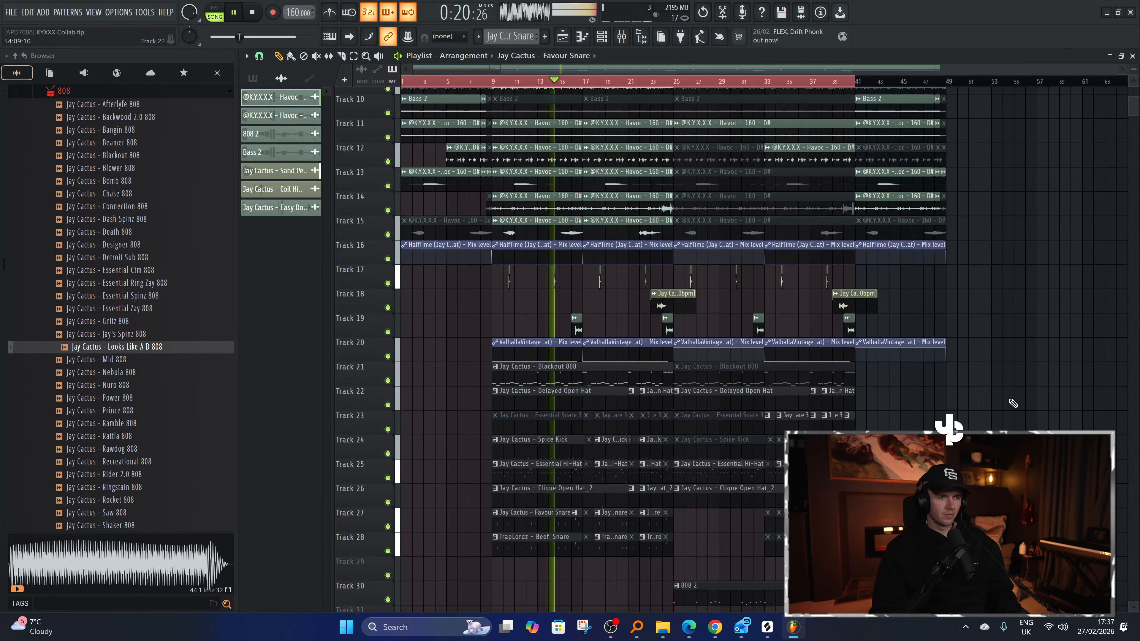
{"action": "scroll", "coordinate": [1018, 395], "scroll_direction": "down", "scroll_amount": 3}
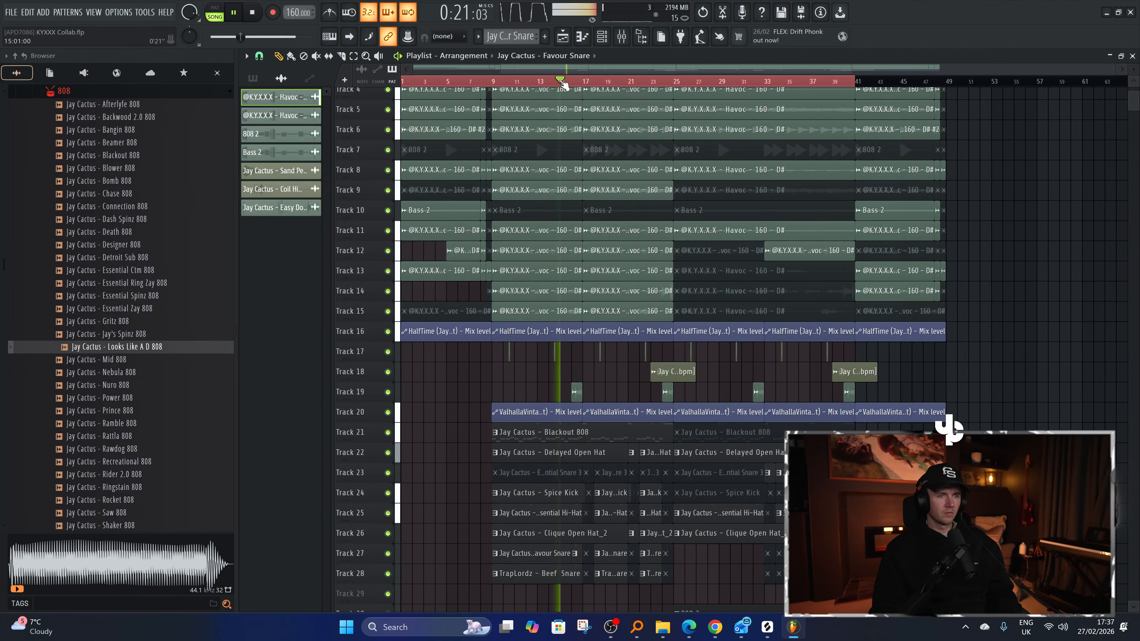
{"action": "scroll", "coordinate": [564, 415], "scroll_direction": "up", "scroll_amount": 3}
{"action": "scroll", "coordinate": [573, 425], "scroll_direction": "up", "scroll_amount": 3}
{"action": "scroll", "coordinate": [569, 542], "scroll_direction": "down", "scroll_amount": 3}
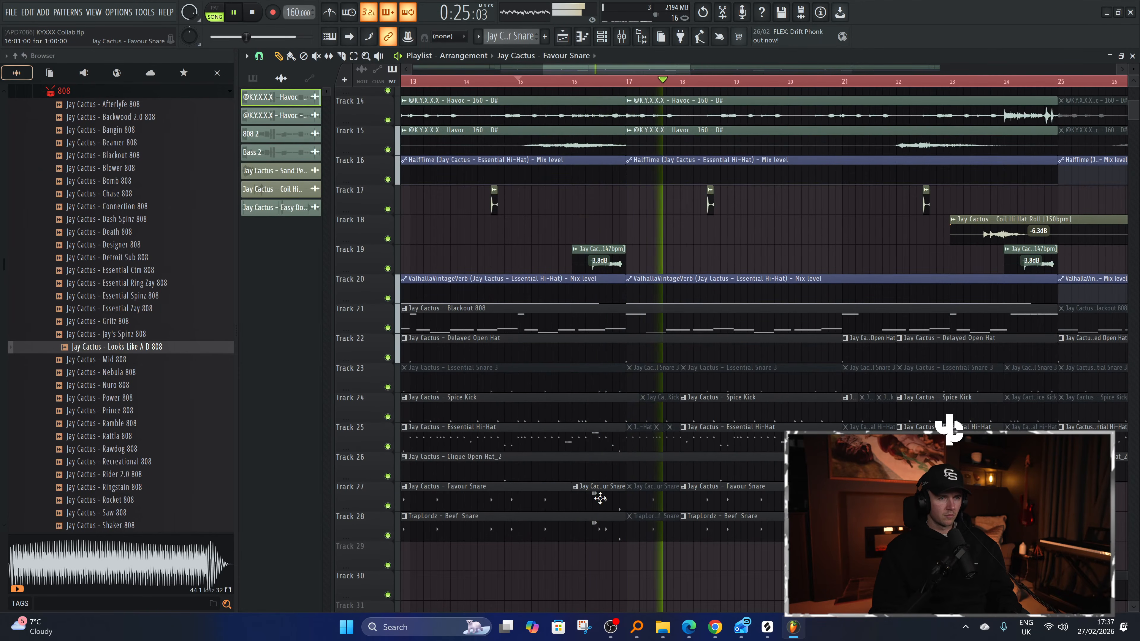
{"action": "scroll", "coordinate": [598, 496], "scroll_direction": "down", "scroll_amount": 3}
{"action": "scroll", "coordinate": [599, 498], "scroll_direction": "down", "scroll_amount": 3}
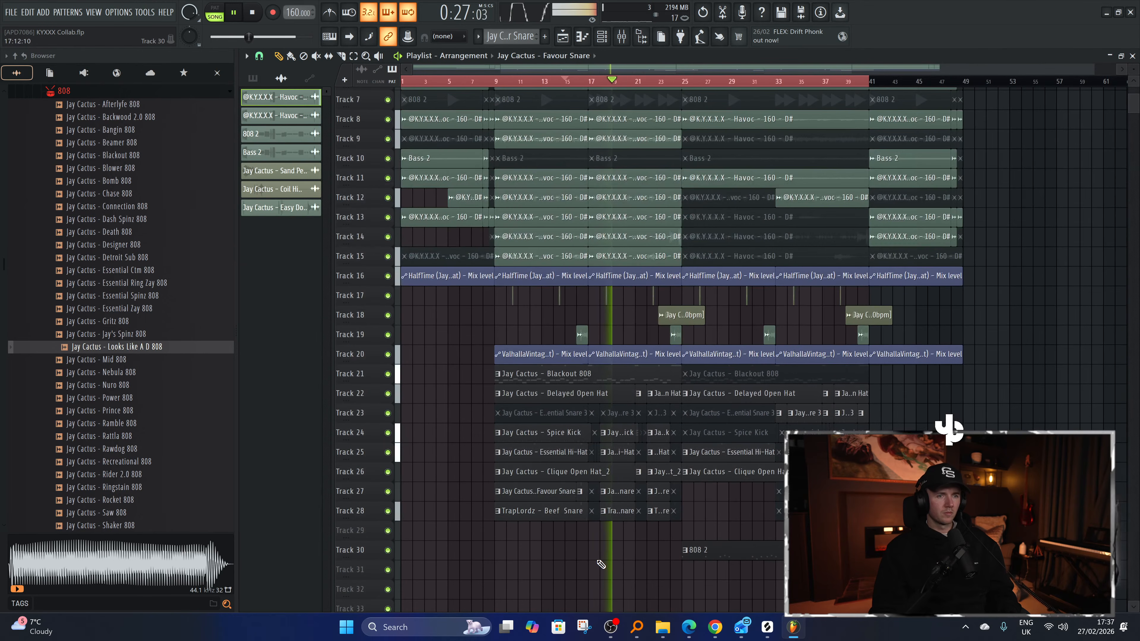
Switch to Chrome to check the live-stream chat, and return to FL Studio.
{"action": "left_click", "coordinate": [714, 627]}
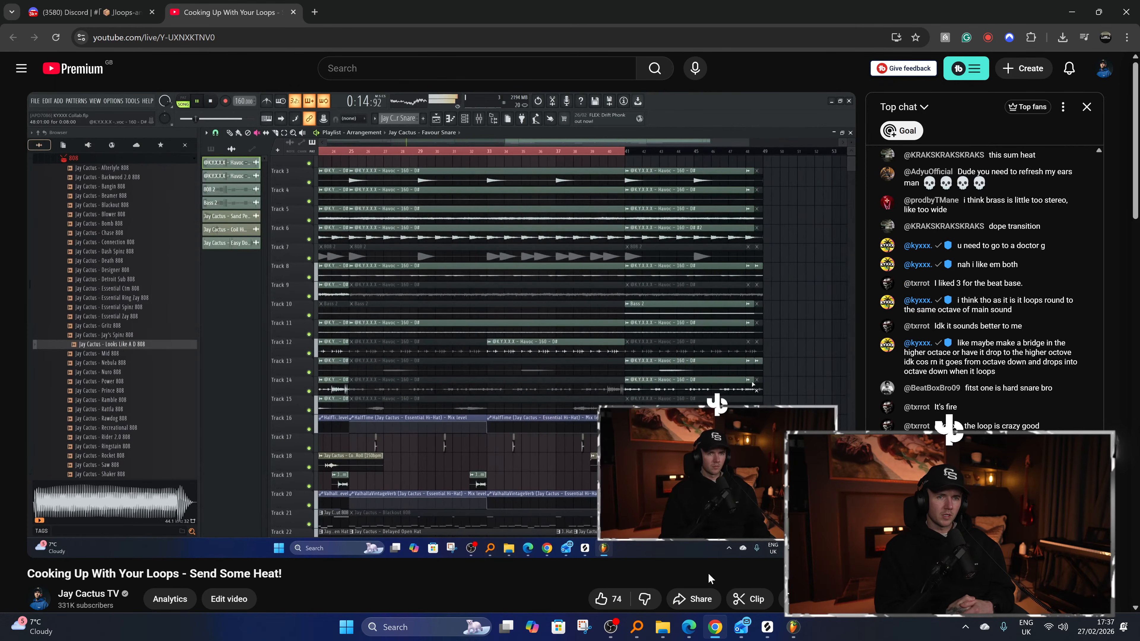
{"action": "key", "text": "alt+Tab"}
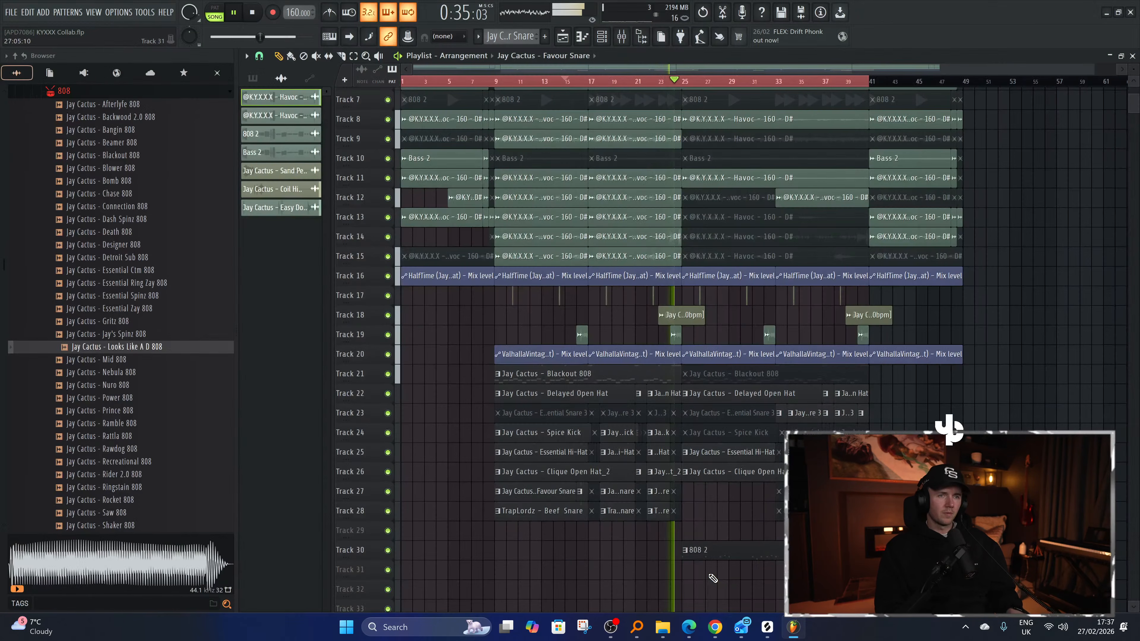
Extend the time selection over the whole arrangement to bar 49, audition from bar 9 and deselect the clips.
{"action": "key", "text": "ctrl+a"}
{"action": "key", "text": "space"}
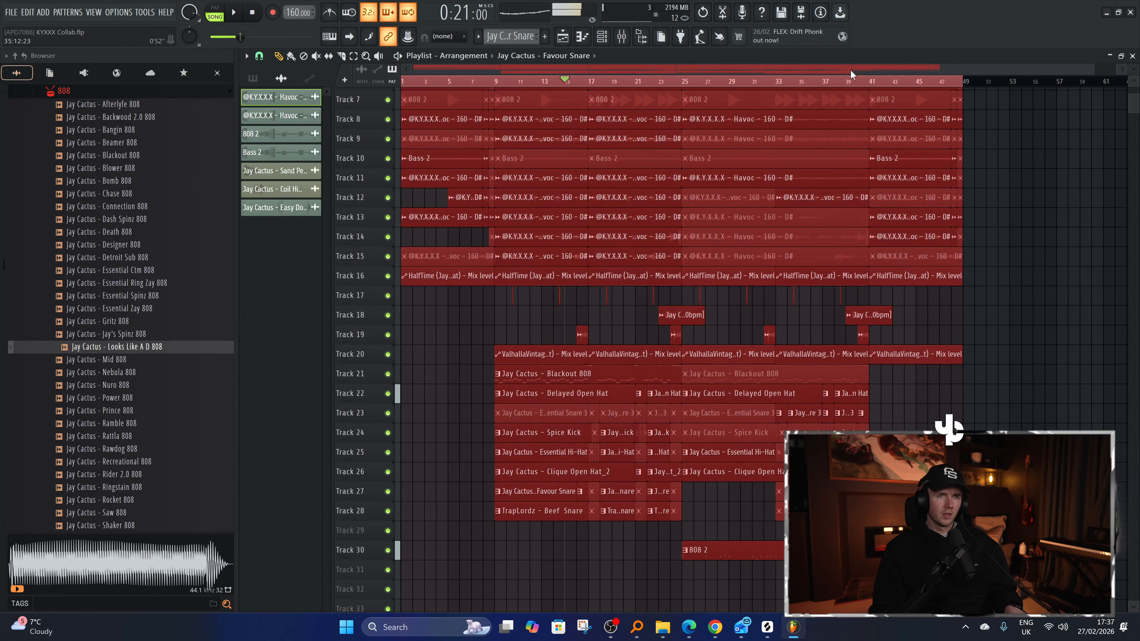
{"action": "left_click", "coordinate": [869, 84]}
{"action": "key", "text": "space"}
{"action": "left_click", "coordinate": [491, 81]}
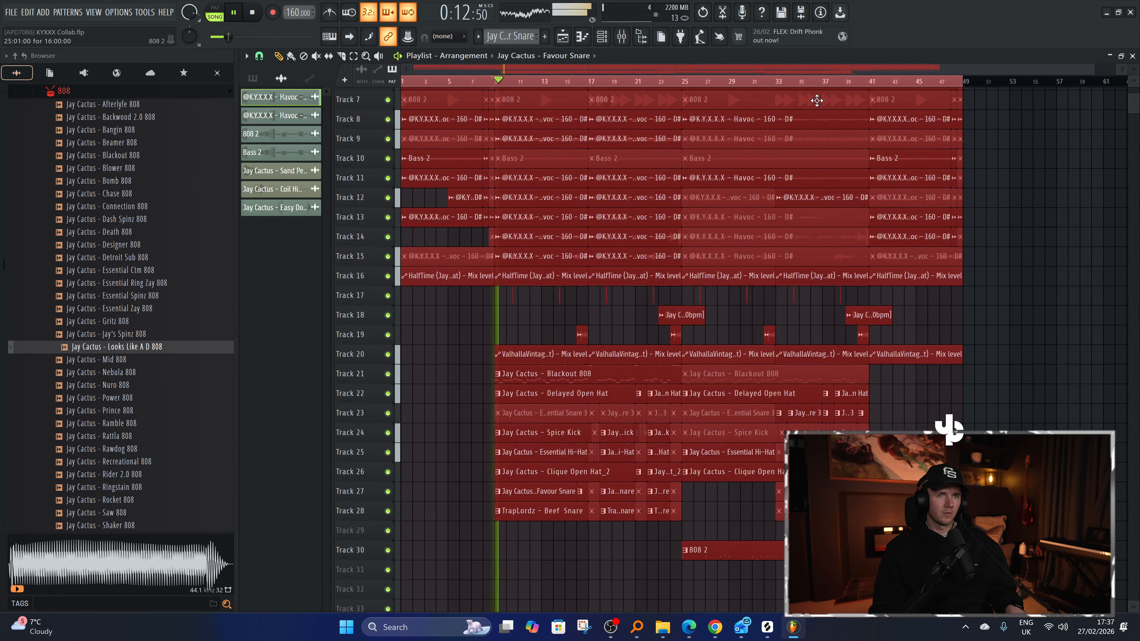
{"action": "left_click", "coordinate": [625, 41]}
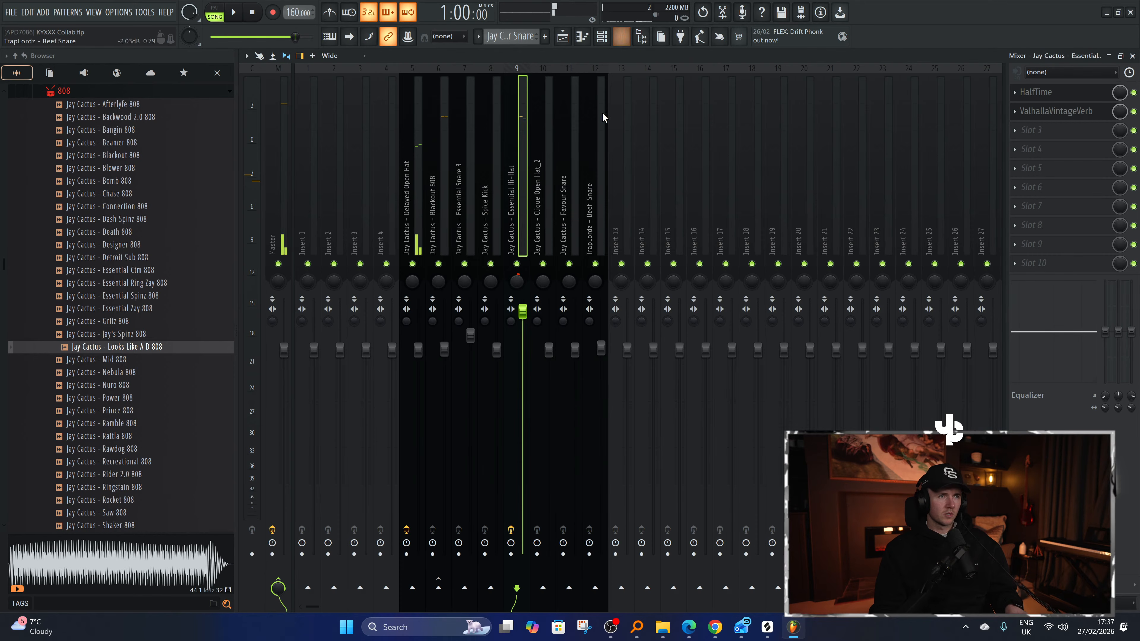
{"action": "left_click", "coordinate": [564, 38]}
{"action": "left_click", "coordinate": [1037, 289], "text": "ctrl"}
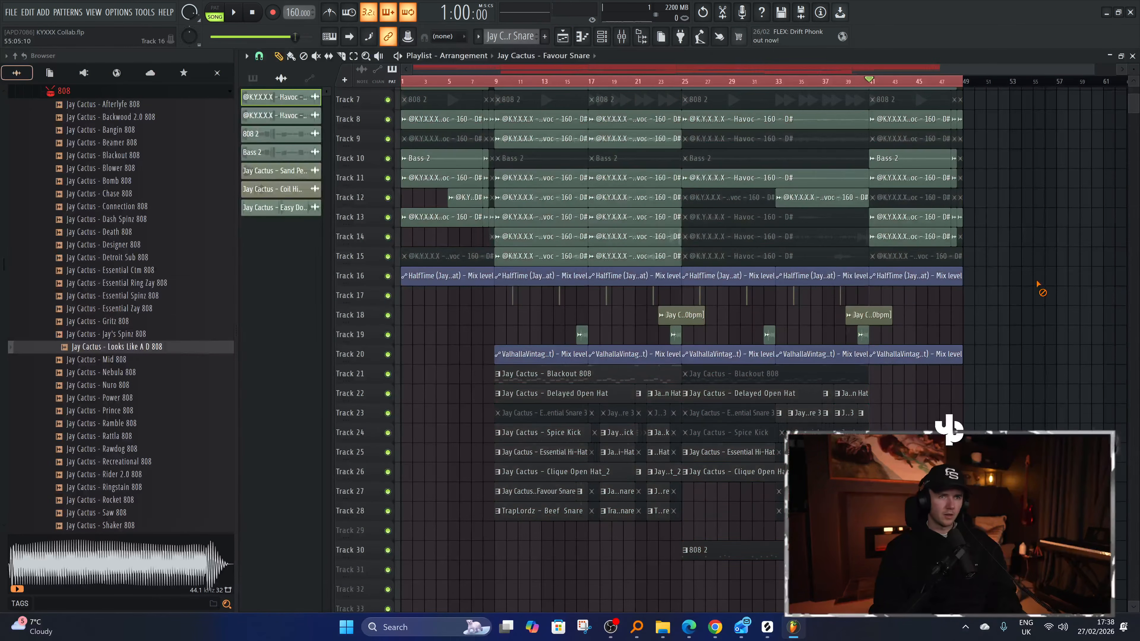
Play from bar 41 and route the track 6 stem's channel to mixer track 13 and the track 5 stem's channel to mixer track 14.
{"action": "scroll", "coordinate": [1018, 269], "scroll_direction": "up", "scroll_amount": 2}
{"action": "scroll", "coordinate": [1008, 273], "scroll_direction": "up", "scroll_amount": 4}
{"action": "key", "text": "space"}
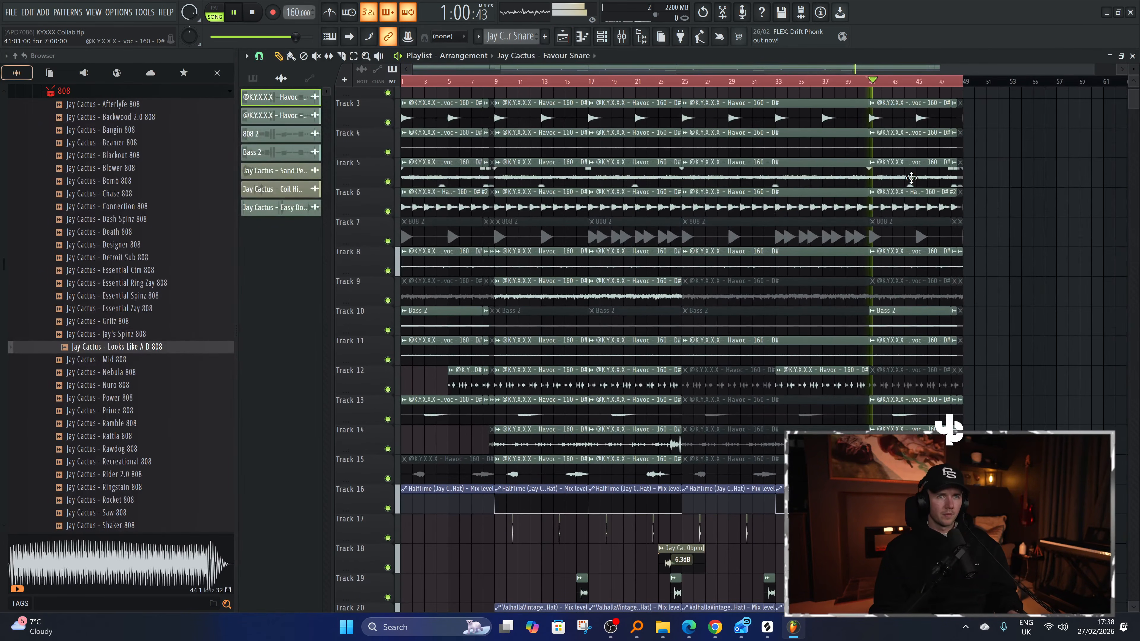
{"action": "double_click", "coordinate": [911, 191]}
{"action": "left_click", "coordinate": [578, 128]}
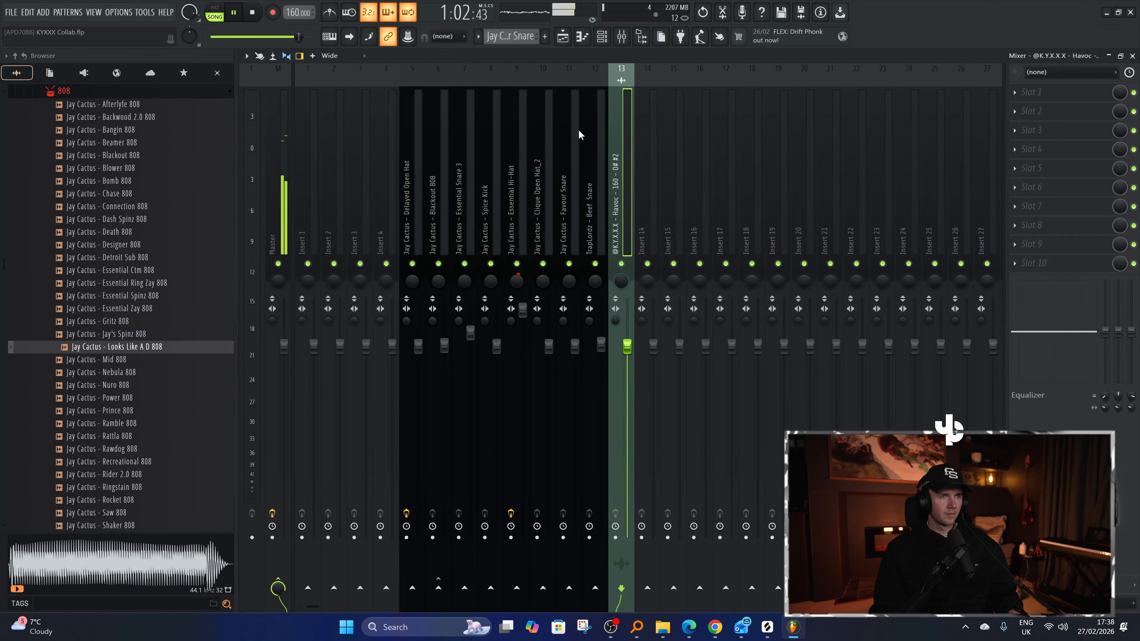
{"action": "left_click", "coordinate": [563, 37]}
{"action": "double_click", "coordinate": [919, 167]}
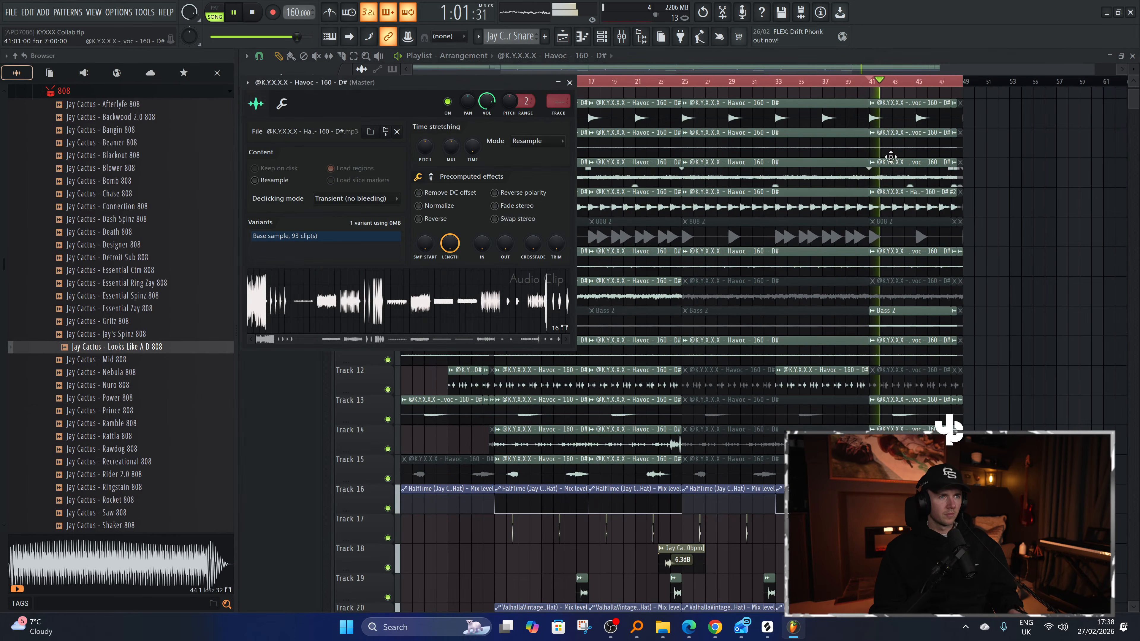
{"action": "left_click", "coordinate": [566, 102]}
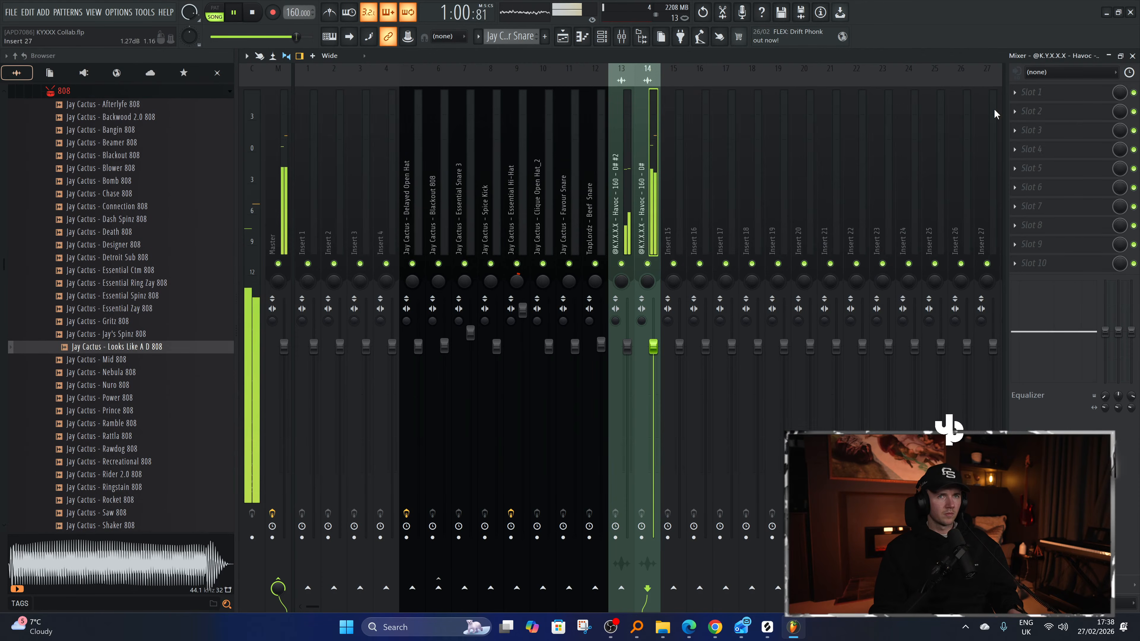
Load SoundShifter Pitch Stereo in the first effect slot of mixer track 14 and transpose it by -12 semitones.
{"action": "left_click", "coordinate": [1064, 95]}
{"action": "left_click", "coordinate": [735, 43]}
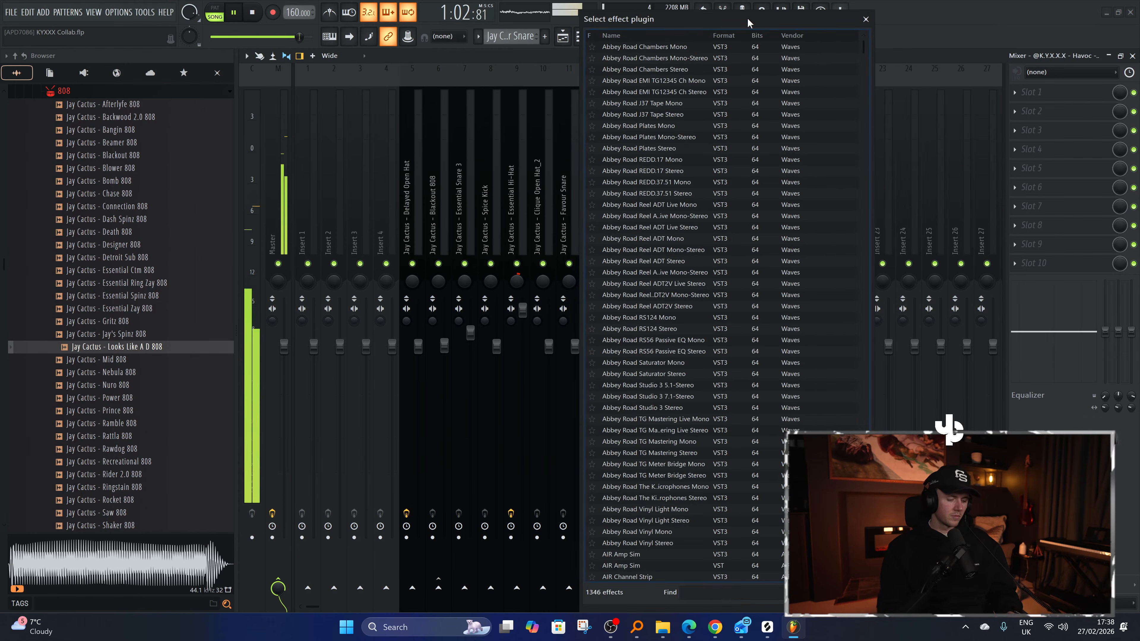
{"action": "type", "text": "soundsh"}
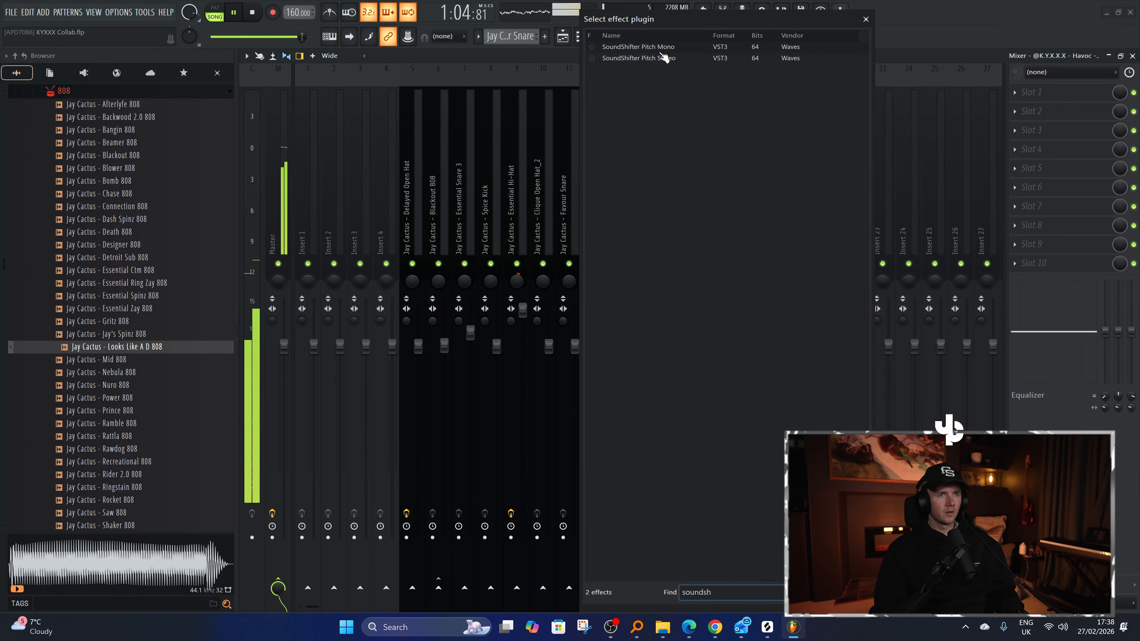
{"action": "double_click", "coordinate": [663, 59]}
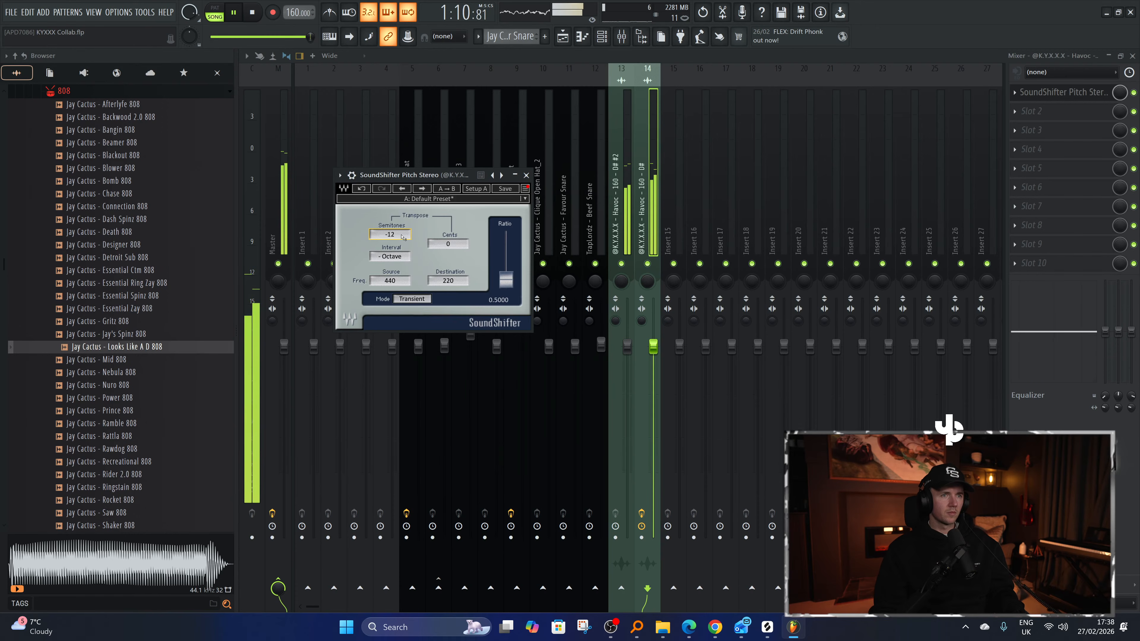
Return to the playlist and mute the Bass 2 clip on track 10 from bar 41.
{"action": "left_click", "coordinate": [575, 34]}
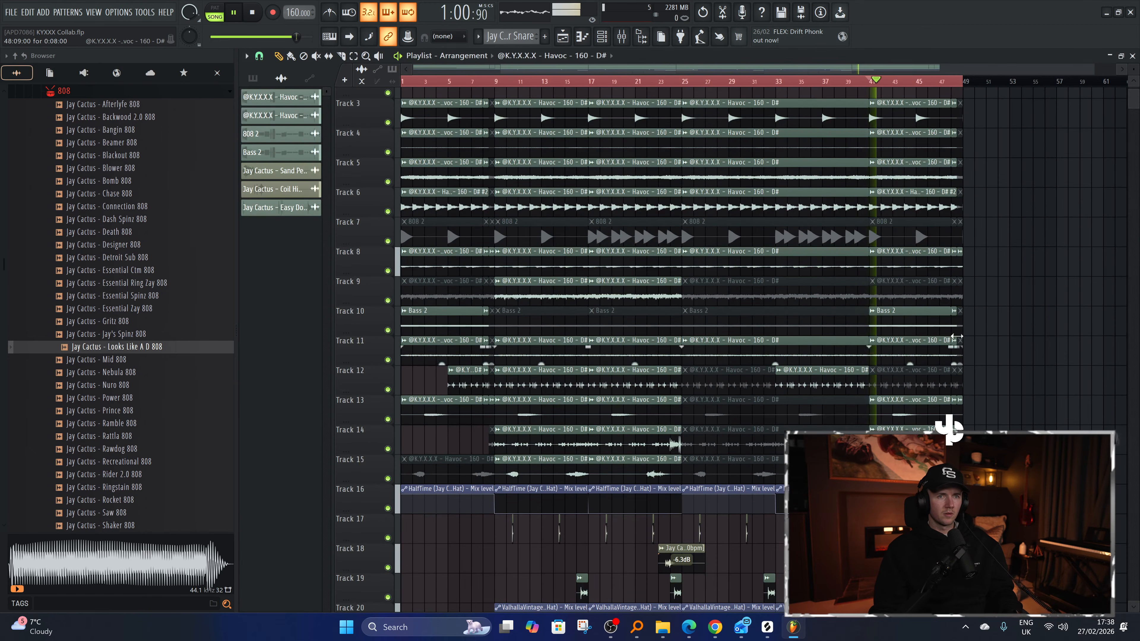
{"action": "scroll", "coordinate": [921, 276], "scroll_direction": "down", "scroll_amount": 2}
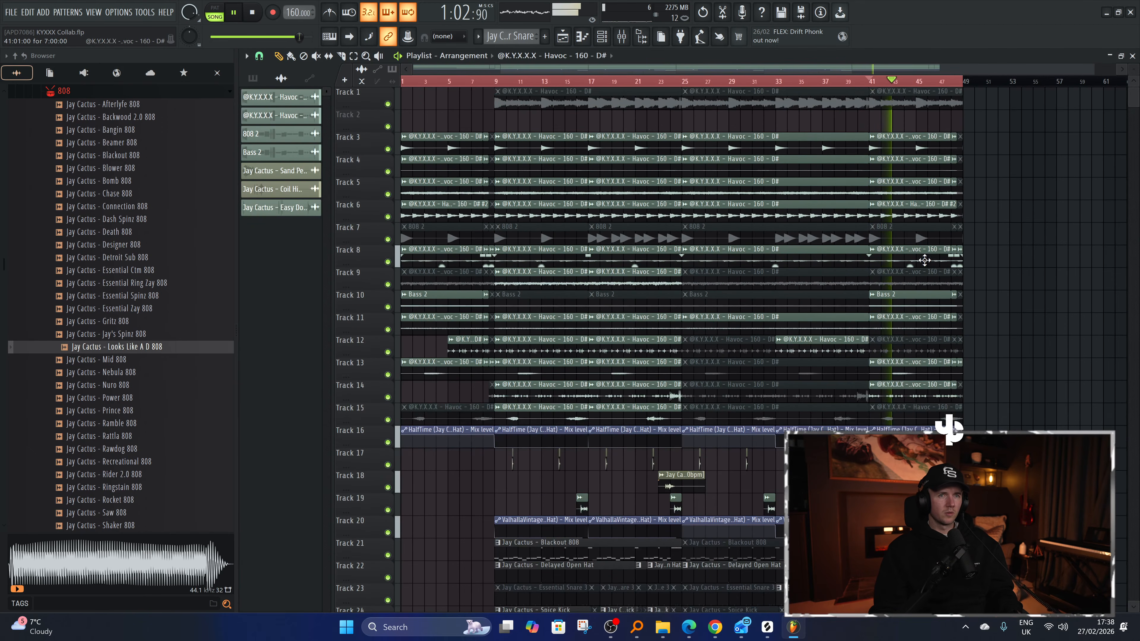
{"action": "scroll", "coordinate": [923, 230], "scroll_direction": "up", "scroll_amount": 4}
{"action": "scroll", "coordinate": [919, 231], "scroll_direction": "down", "scroll_amount": 3}
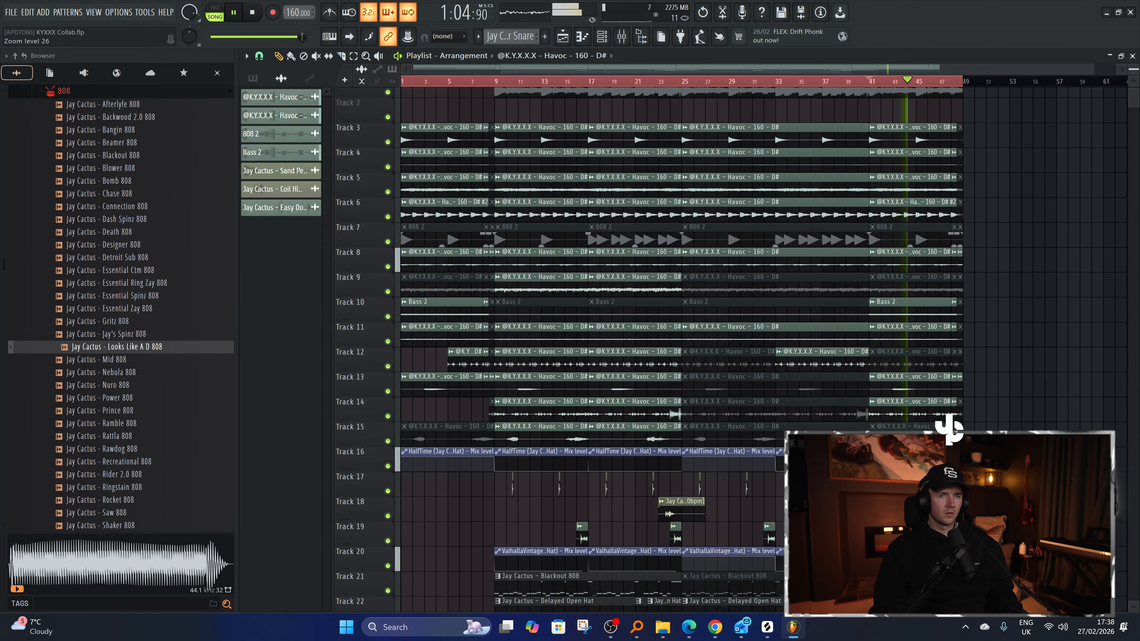
{"action": "key", "text": "t"}
{"action": "left_click", "coordinate": [912, 308]}
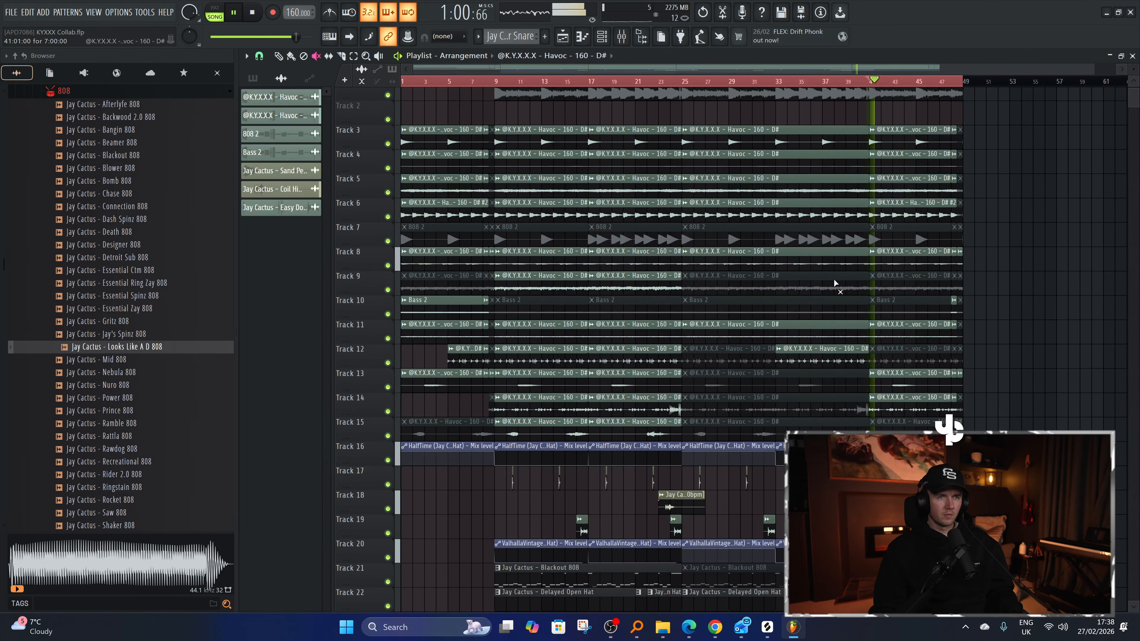
Unmute the track 15 and track 9 stem clips from bar 41 while auditioning the closing section.
{"action": "scroll", "coordinate": [834, 283], "scroll_direction": "down", "scroll_amount": 3}
{"action": "scroll", "coordinate": [954, 388], "scroll_direction": "up", "scroll_amount": 3}
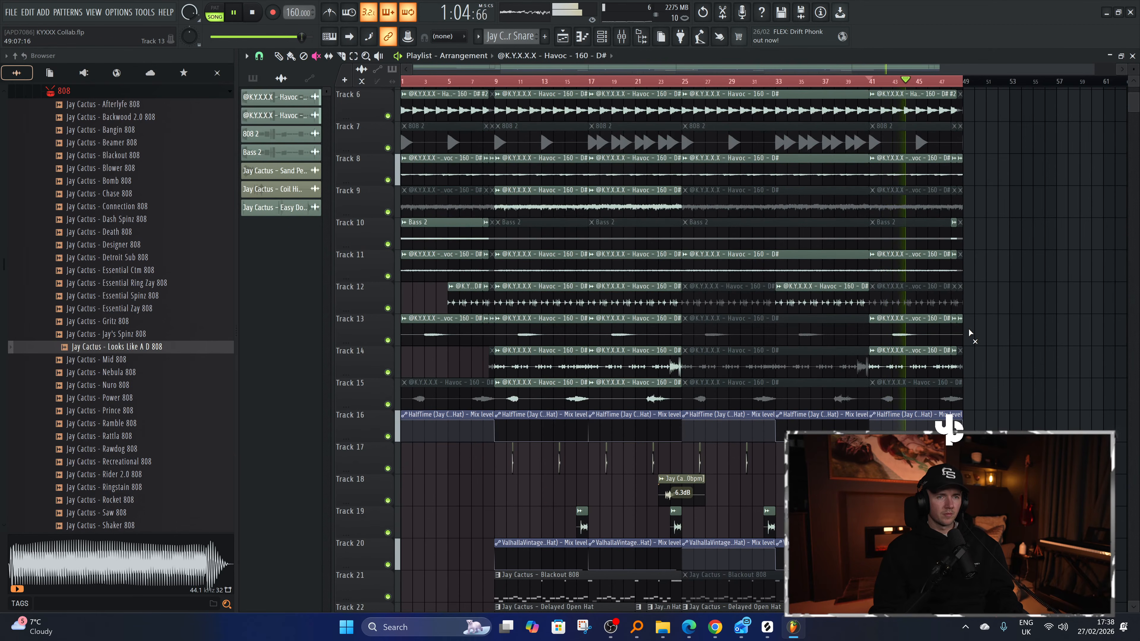
{"action": "scroll", "coordinate": [970, 332], "scroll_direction": "down", "scroll_amount": 1}
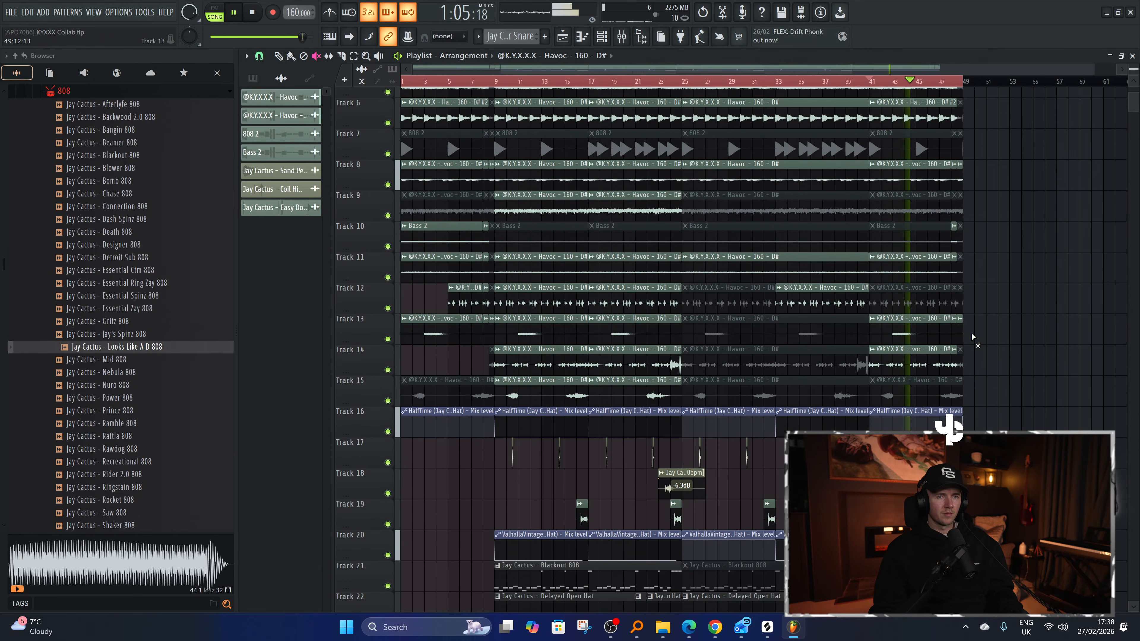
{"action": "left_click", "coordinate": [912, 238]}
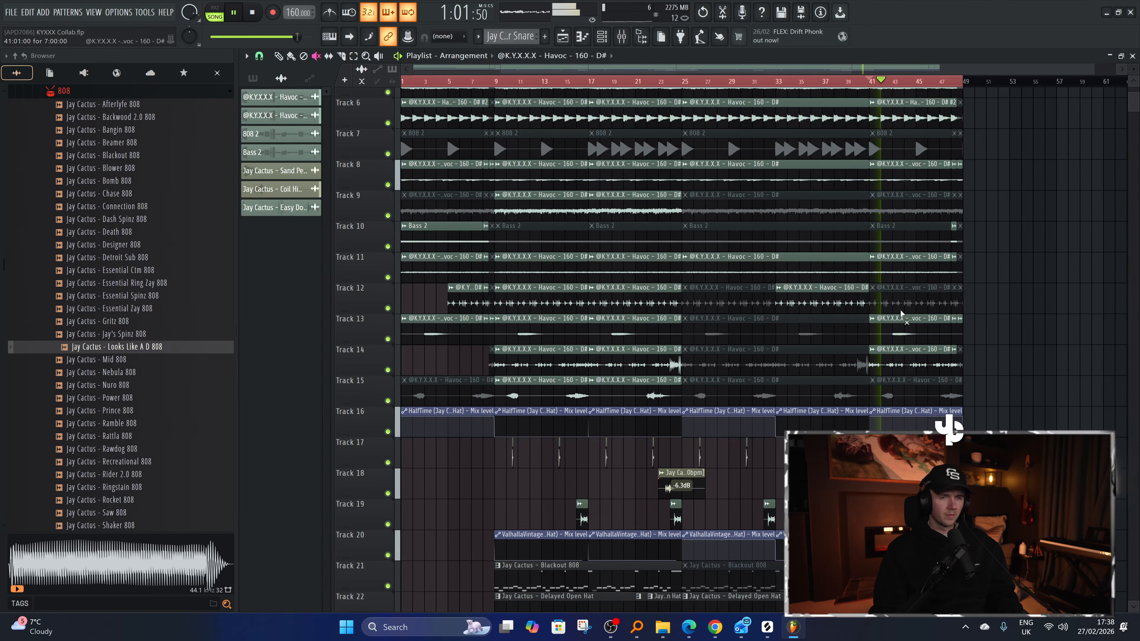
{"action": "scroll", "coordinate": [1036, 341], "scroll_direction": "down", "scroll_amount": 3}
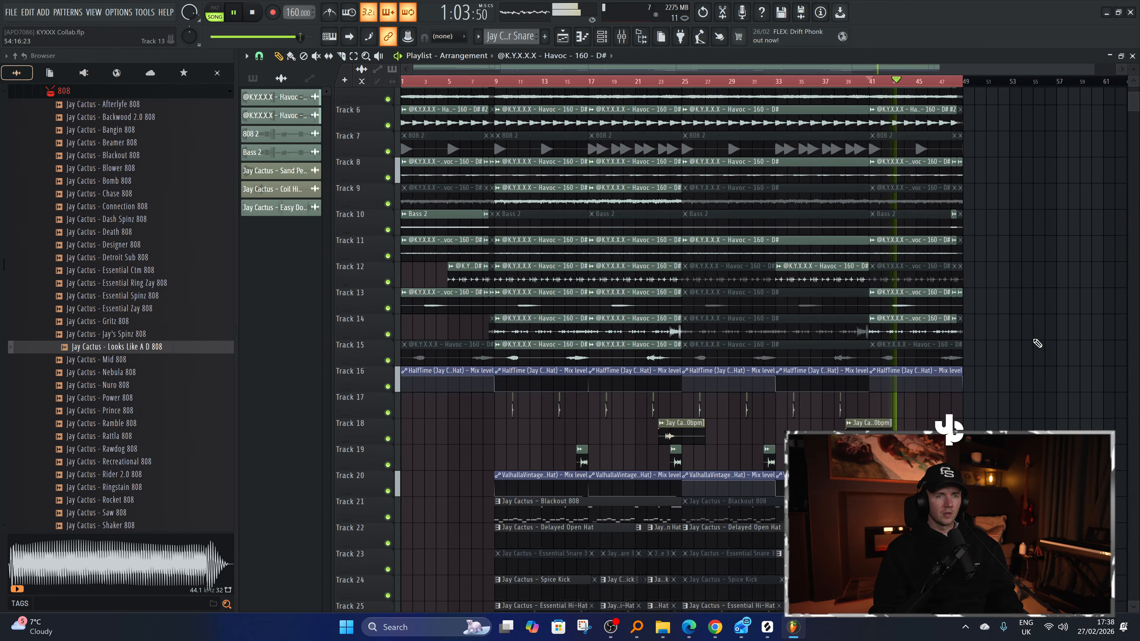
{"action": "scroll", "coordinate": [941, 416], "scroll_direction": "down", "scroll_amount": 3}
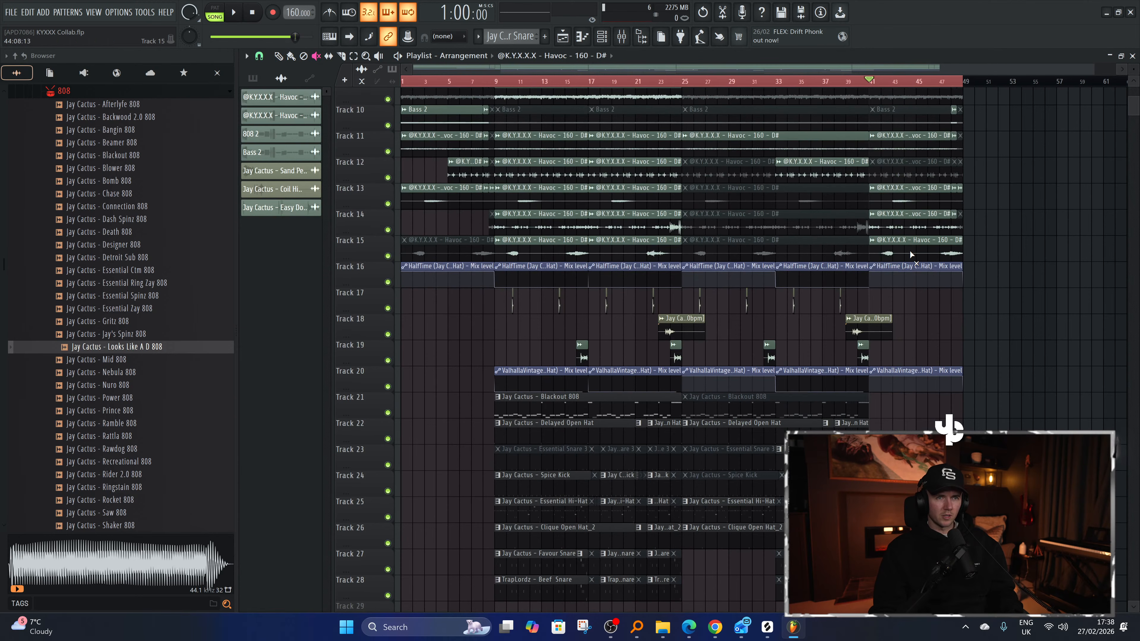
{"action": "key", "text": "space"}
{"action": "scroll", "coordinate": [910, 254], "scroll_direction": "up", "scroll_amount": 4}
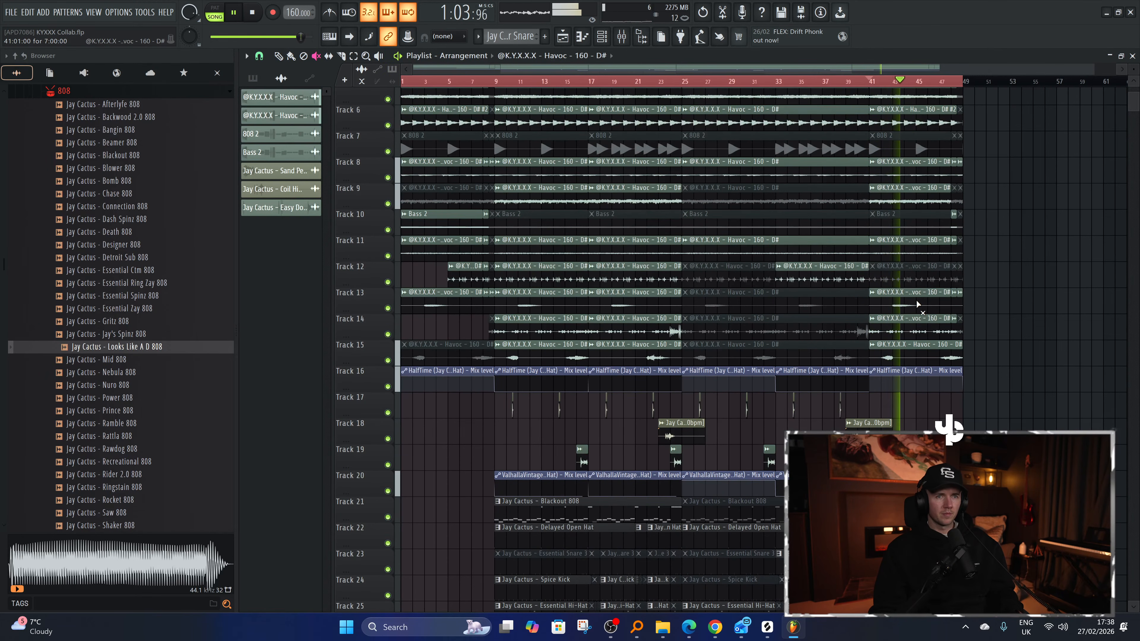
{"action": "scroll", "coordinate": [950, 229], "scroll_direction": "up", "scroll_amount": 2}
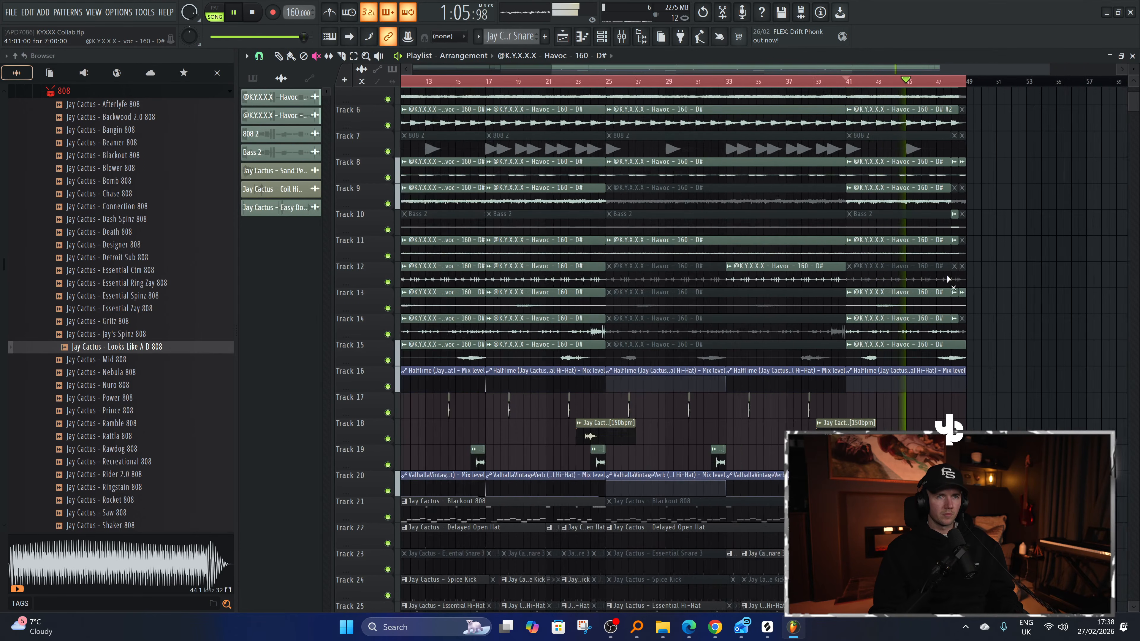
{"action": "scroll", "coordinate": [918, 307], "scroll_direction": "up", "scroll_amount": 2}
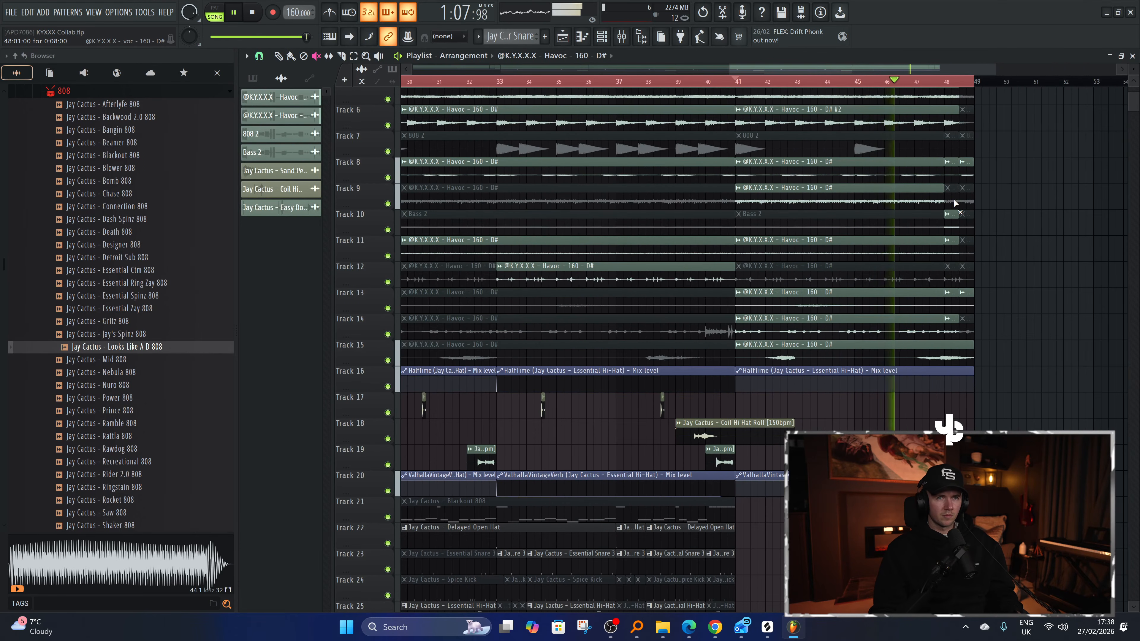
Create an automation clip for the mix level of SoundShifter Pitch Stereo on mixer track 14.
{"action": "key", "text": "F9"}
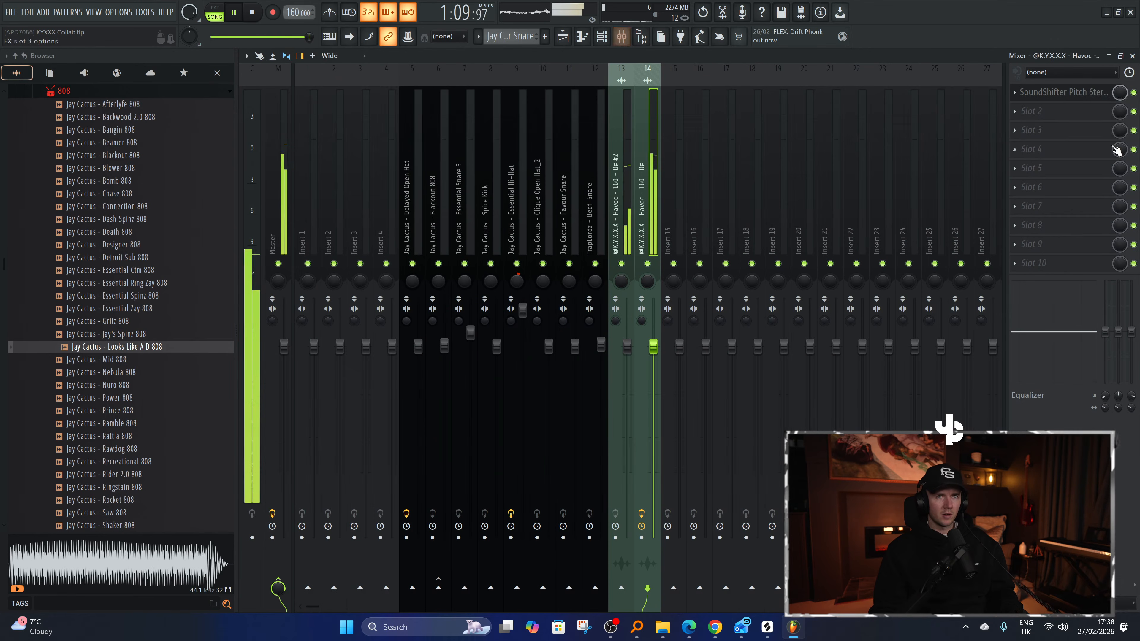
{"action": "right_click", "coordinate": [1121, 94]}
{"action": "key", "text": "space"}
{"action": "left_click", "coordinate": [1110, 171]}
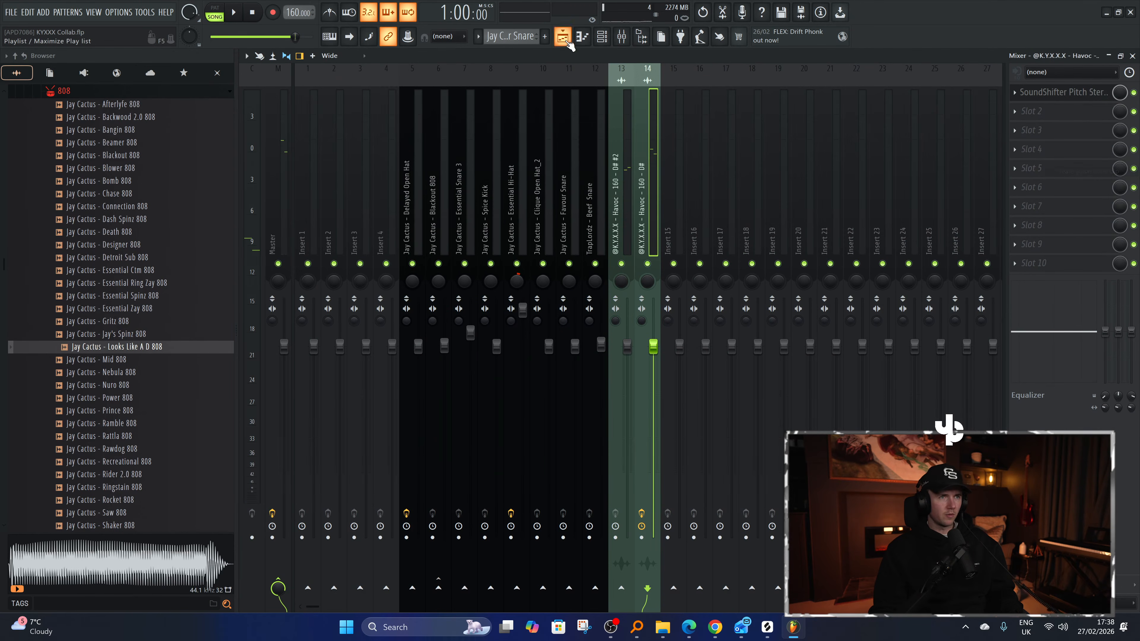
Shape the SoundShifter mix-level automation on track 29 to stay at its minimum until just before bar 41 and jump up there.
{"action": "left_click", "coordinate": [566, 41]}
{"action": "key", "text": "space"}
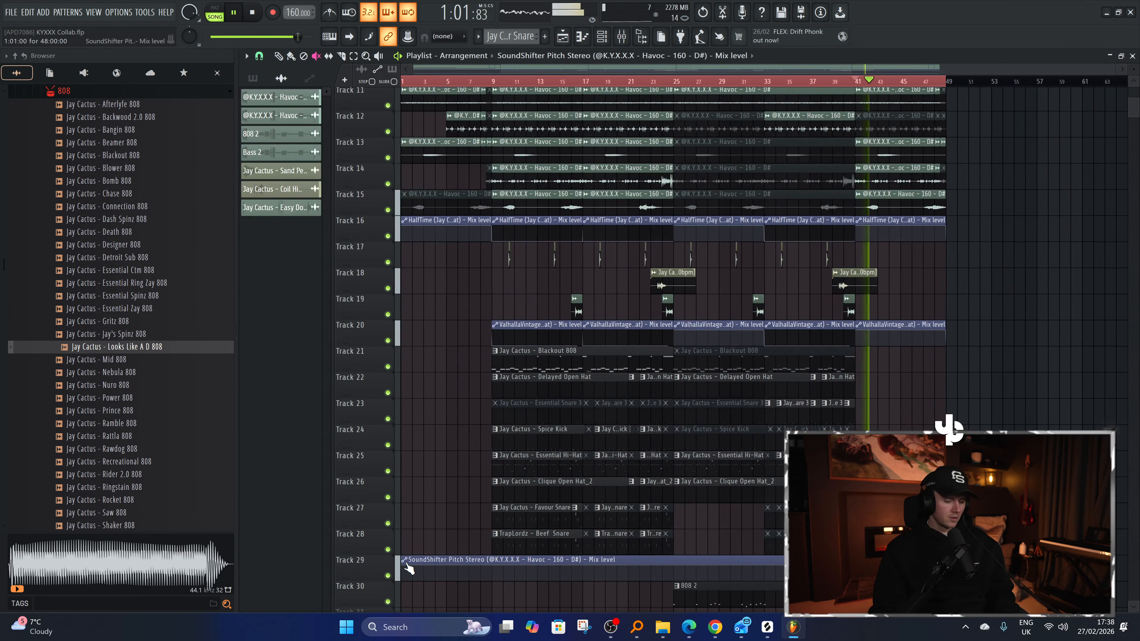
{"action": "left_click_drag", "start_coordinate": [407, 566], "coordinate": [402, 607]}
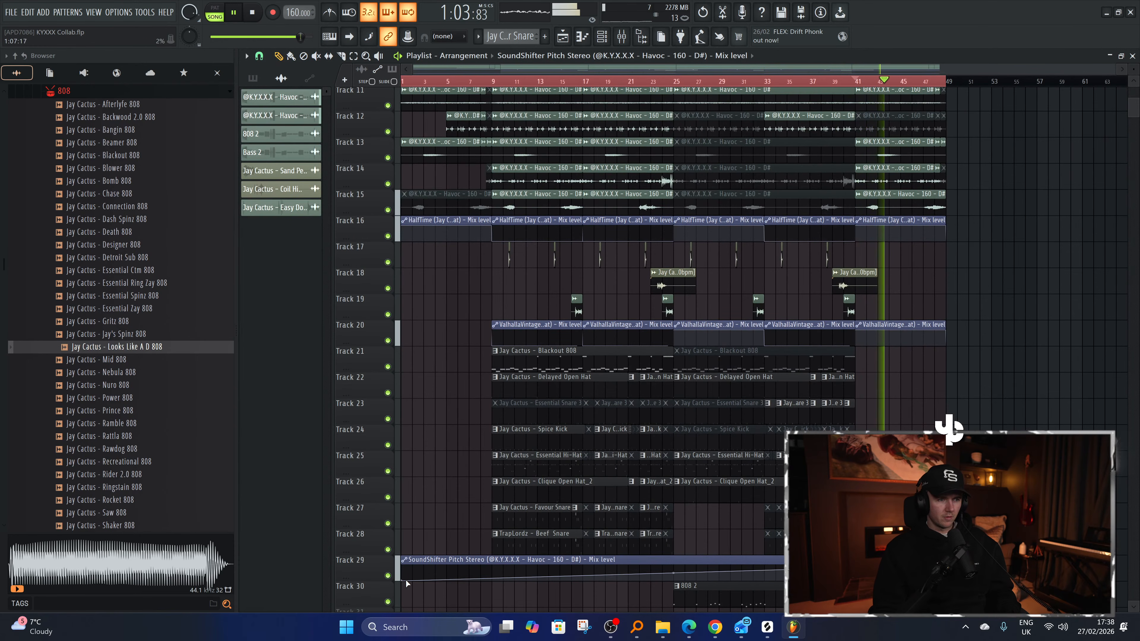
{"action": "scroll", "coordinate": [948, 566], "scroll_direction": "up", "scroll_amount": 3}
{"action": "right_click", "coordinate": [747, 566]}
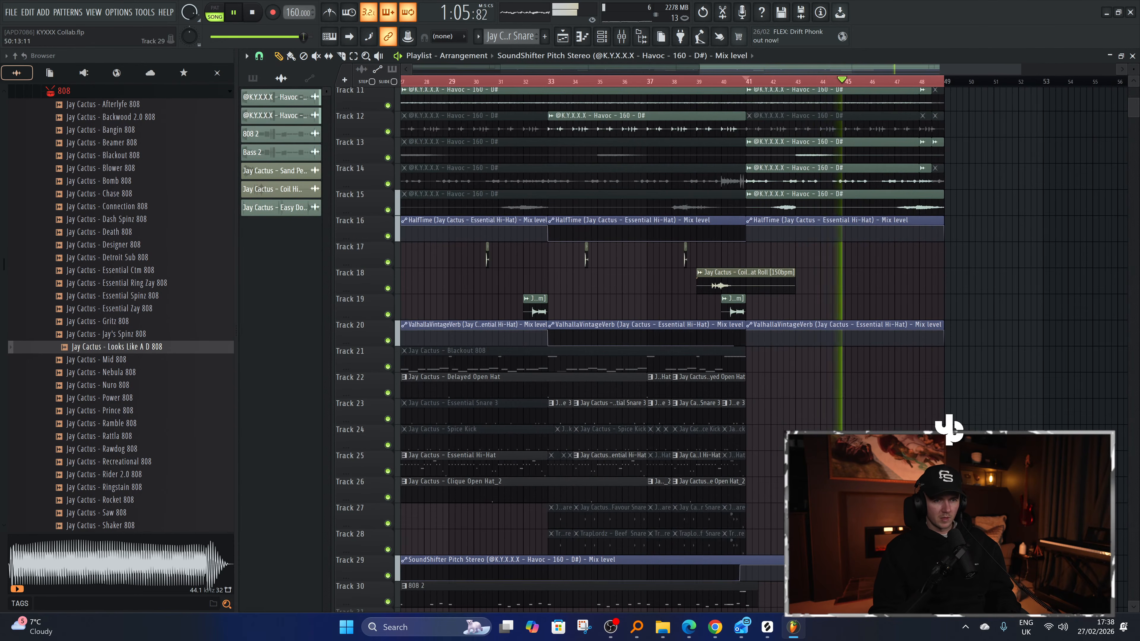
{"action": "scroll", "coordinate": [978, 567], "scroll_direction": "up", "scroll_amount": 2}
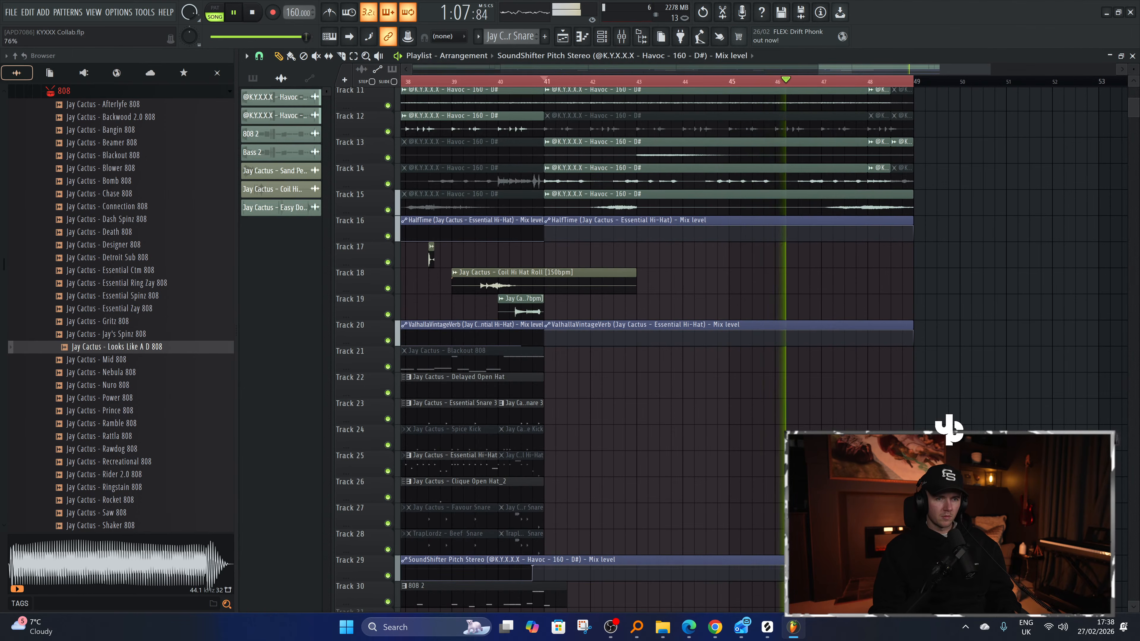
{"action": "scroll", "coordinate": [948, 429], "scroll_direction": "down", "scroll_amount": 5}
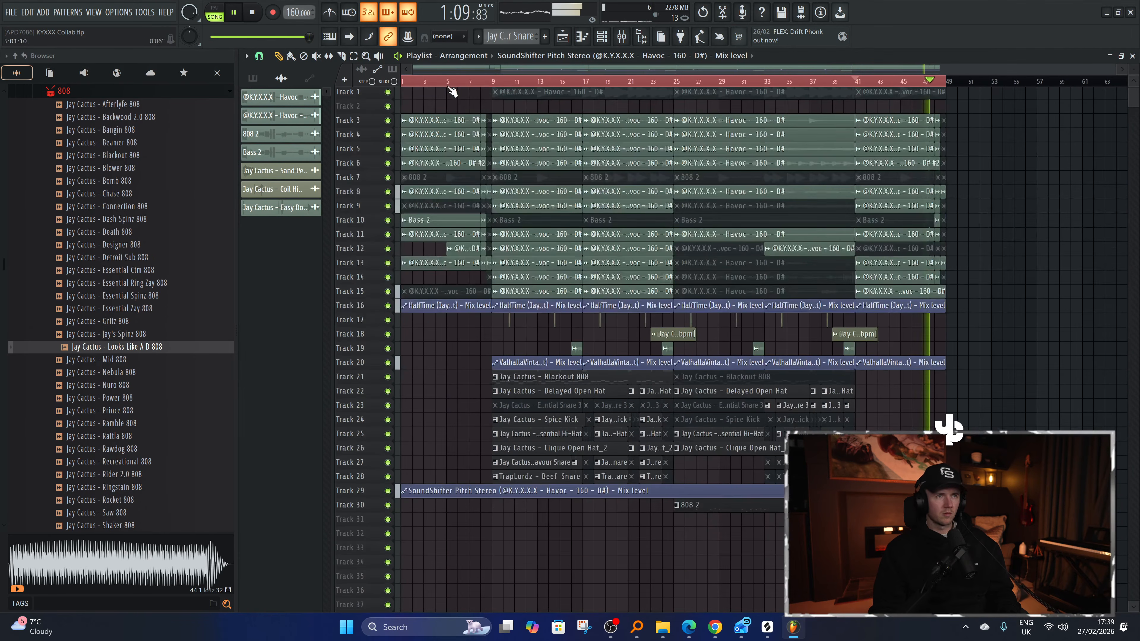
Set the playback time selection to bars 9 to 49, deselect the clips and play from about bar 40.
{"action": "right_click", "coordinate": [492, 85]}
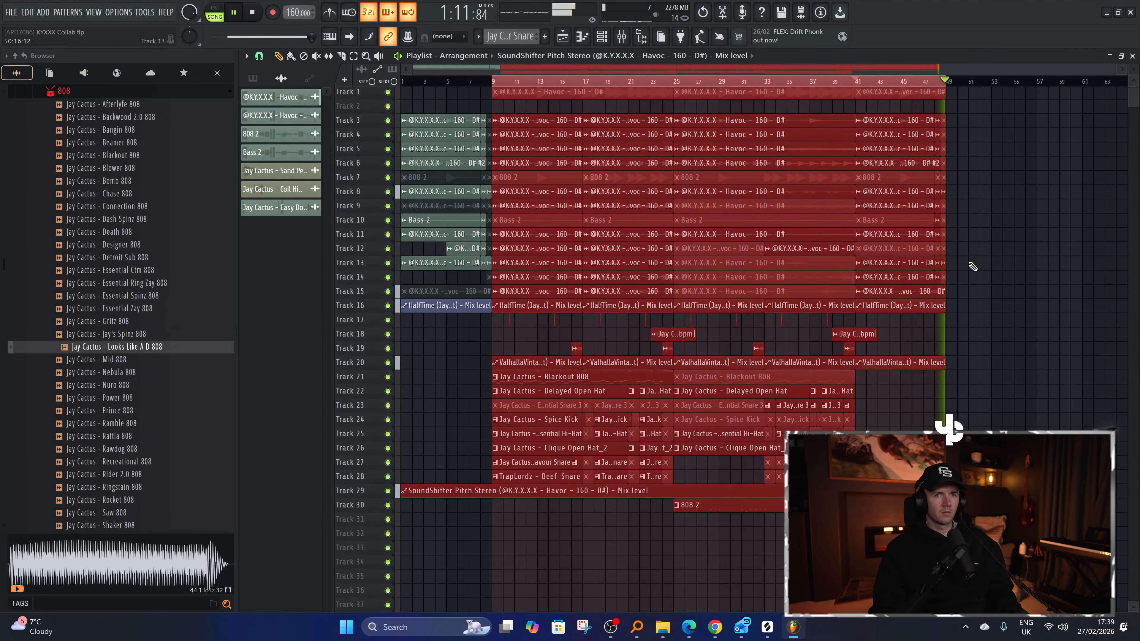
{"action": "scroll", "coordinate": [972, 266], "scroll_direction": "up", "scroll_amount": 3}
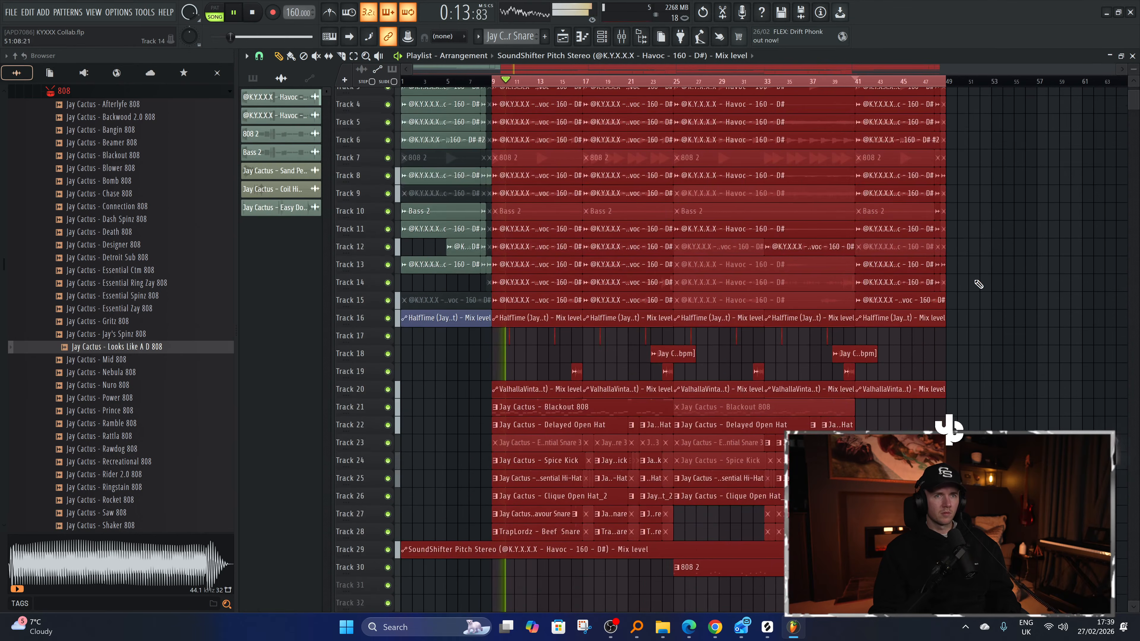
{"action": "left_click", "coordinate": [976, 292], "text": "ctrl"}
{"action": "left_click", "coordinate": [845, 81]}
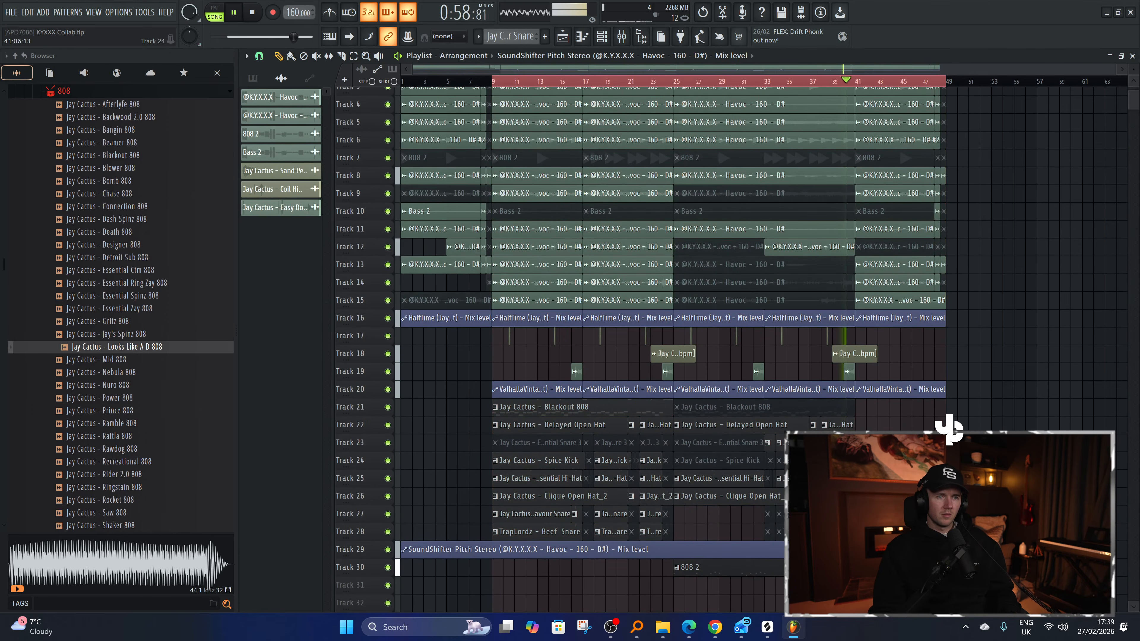
{"action": "scroll", "coordinate": [860, 460], "scroll_direction": "down", "scroll_amount": 1}
{"action": "scroll", "coordinate": [891, 445], "scroll_direction": "up", "scroll_amount": 3}
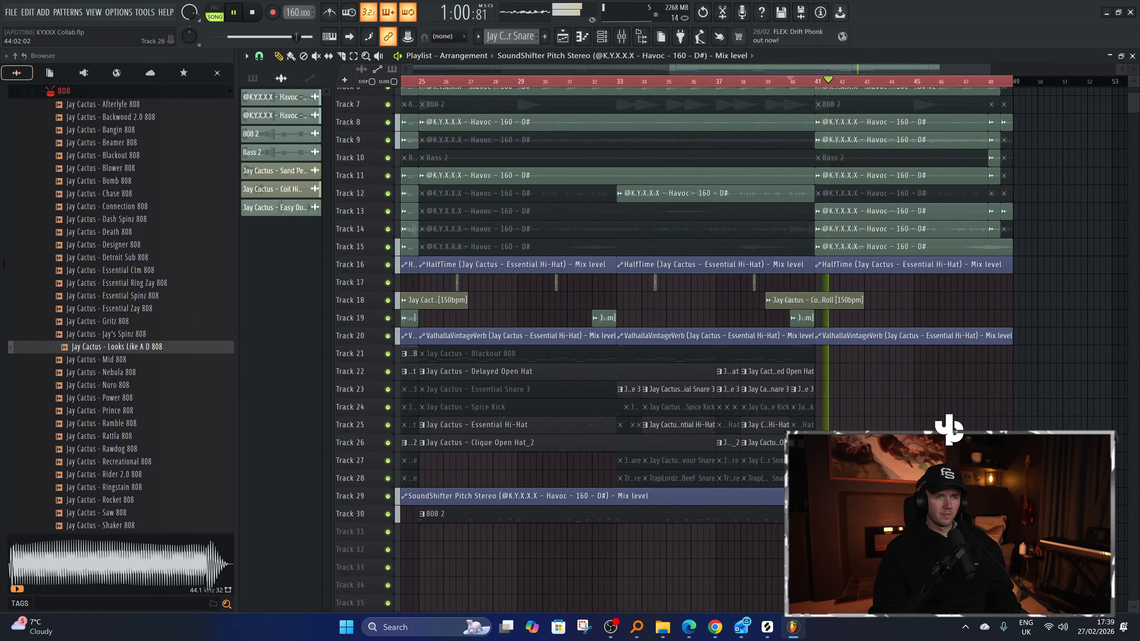
Search the browser for "go to trans jay" and place the Go-To Transition sample on track 32 leading into bar 41.
{"action": "scroll", "coordinate": [891, 457], "scroll_direction": "up", "scroll_amount": 2}
{"action": "left_click", "coordinate": [83, 595]}
{"action": "type", "text": "go"}
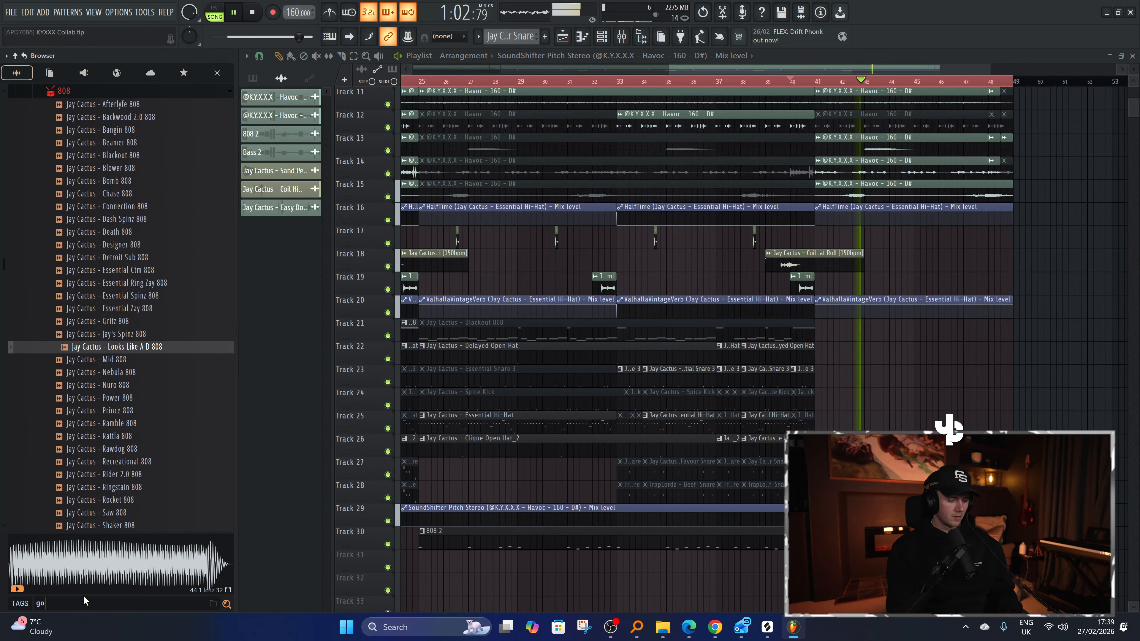
{"action": "type", "text": " to trans jay"}
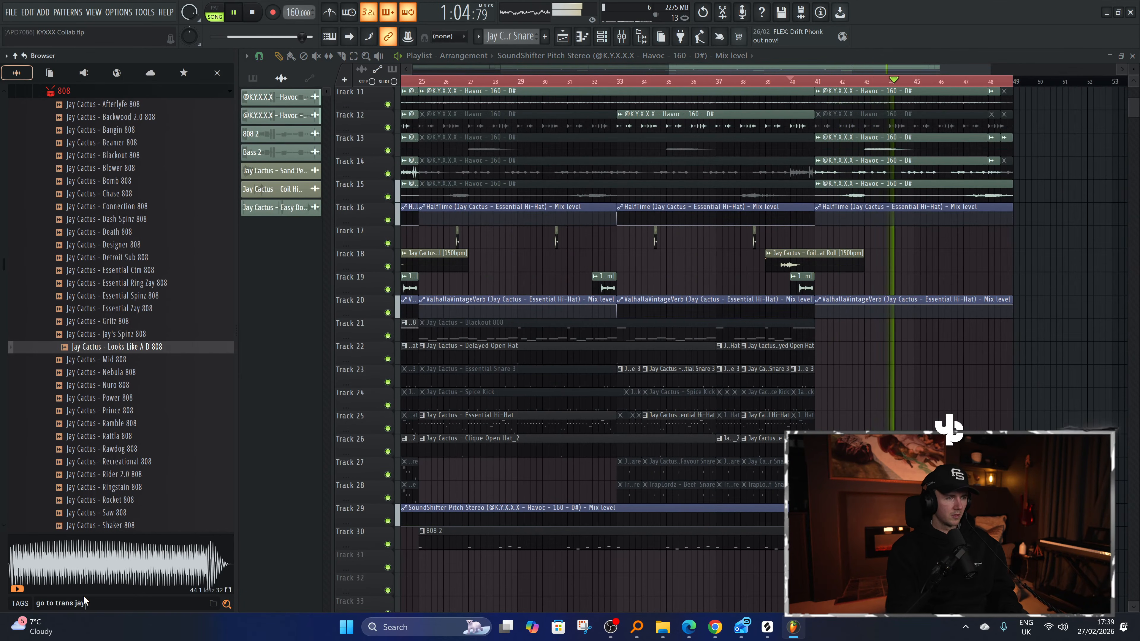
{"action": "left_click_drag", "start_coordinate": [113, 106], "coordinate": [780, 582]}
Audition the transition into bar 41, set its gain to -5.0 dB and copy it to lead into bars 9 and 25.
{"action": "left_click", "coordinate": [794, 86]}
{"action": "scroll", "coordinate": [853, 393], "scroll_direction": "up", "scroll_amount": 3}
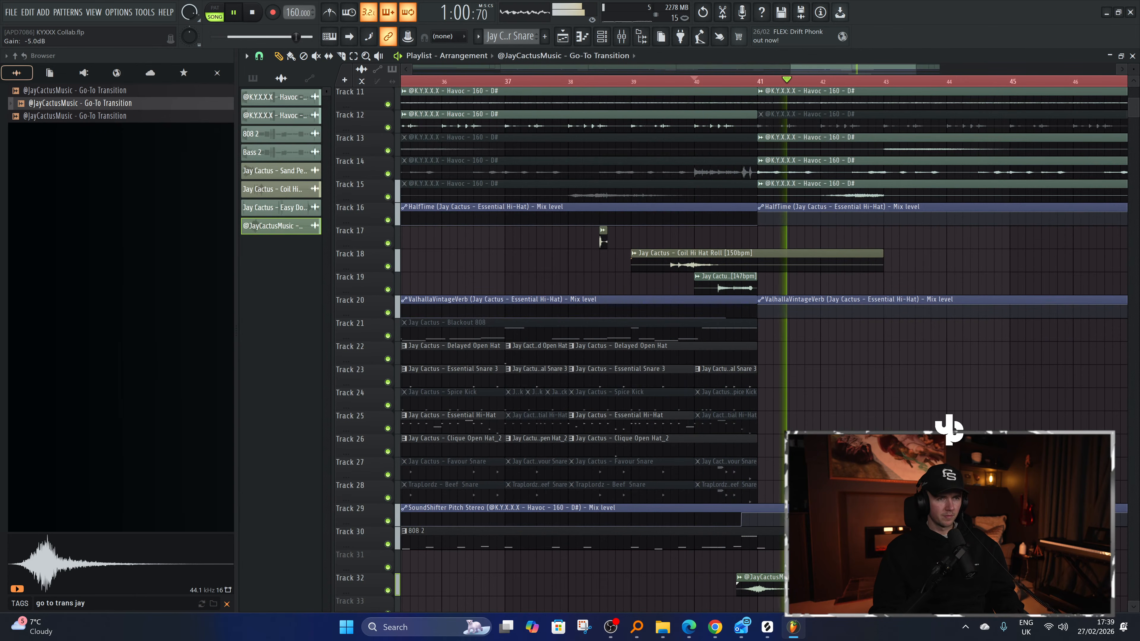
{"action": "scroll", "coordinate": [704, 576], "scroll_direction": "down", "scroll_amount": 5}
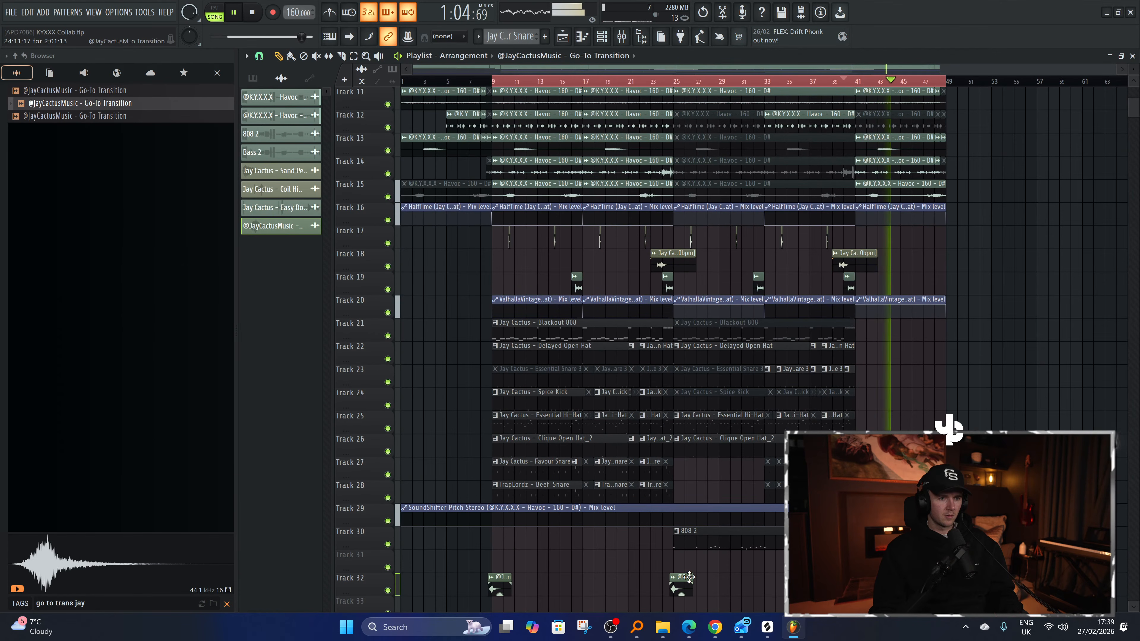
Audition the closing section and the loop back to bar 9, and replay the closing section from bar 41.
{"action": "scroll", "coordinate": [933, 385], "scroll_direction": "up", "scroll_amount": 3}
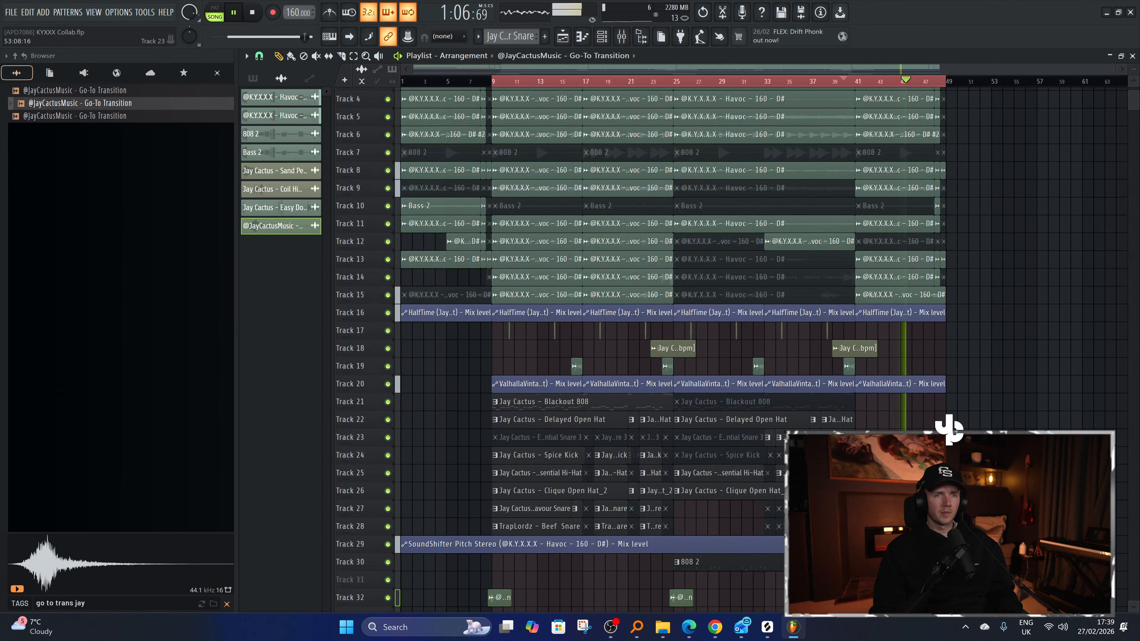
{"action": "scroll", "coordinate": [948, 429], "scroll_direction": "down", "scroll_amount": 3}
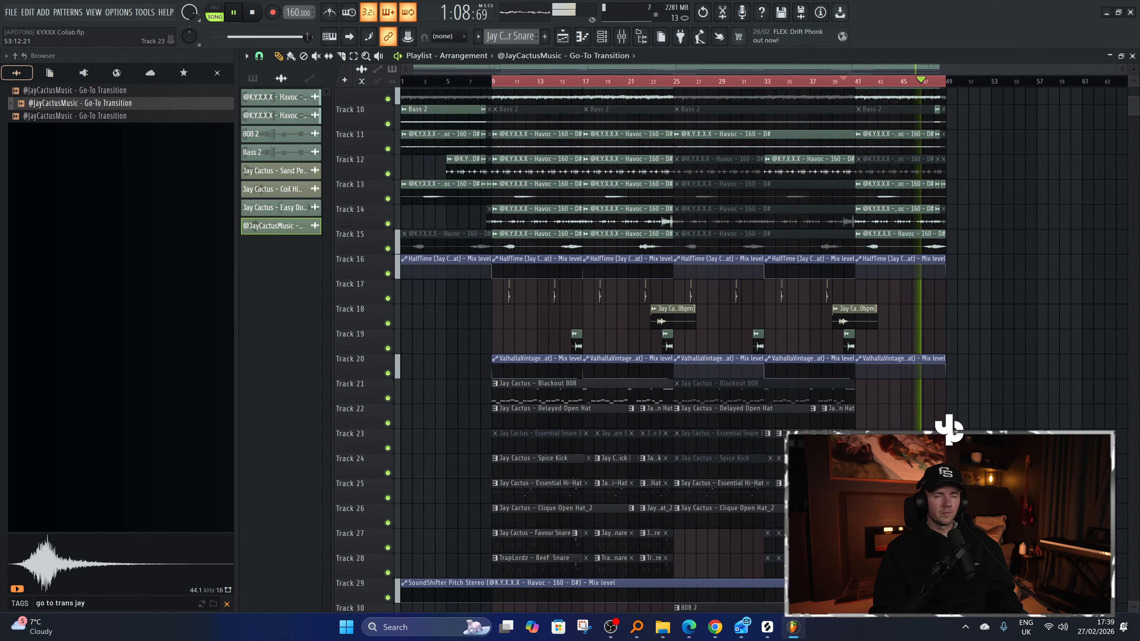
{"action": "scroll", "coordinate": [947, 428], "scroll_direction": "up", "scroll_amount": 1}
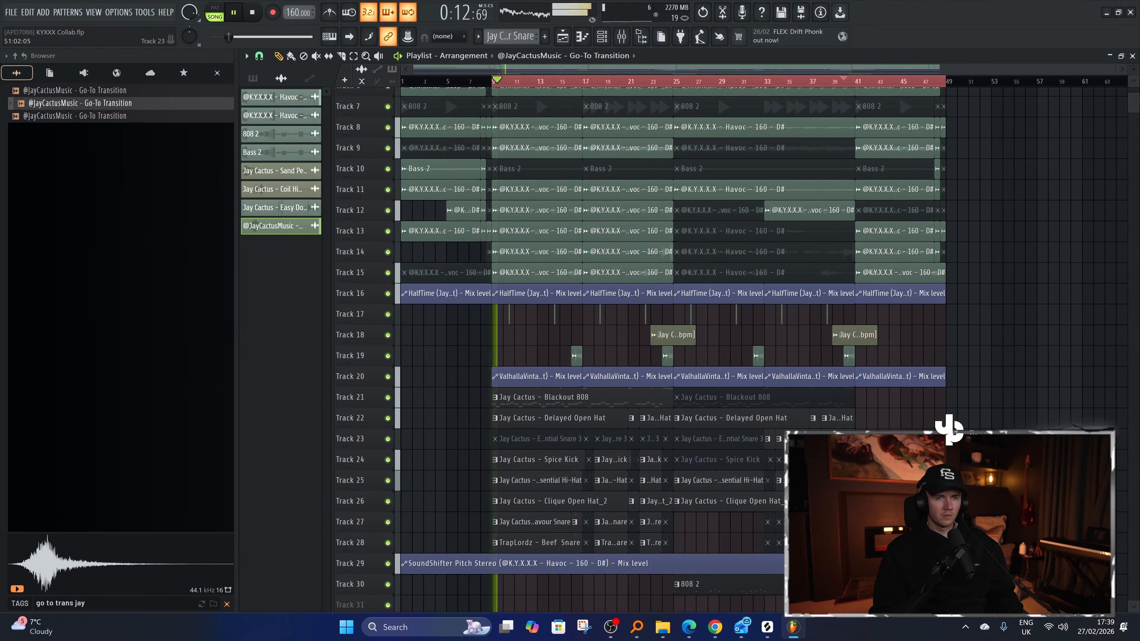
{"action": "scroll", "coordinate": [965, 382], "scroll_direction": "up", "scroll_amount": 2}
{"action": "scroll", "coordinate": [946, 275], "scroll_direction": "up", "scroll_amount": 1}
{"action": "scroll", "coordinate": [948, 276], "scroll_direction": "up", "scroll_amount": 1}
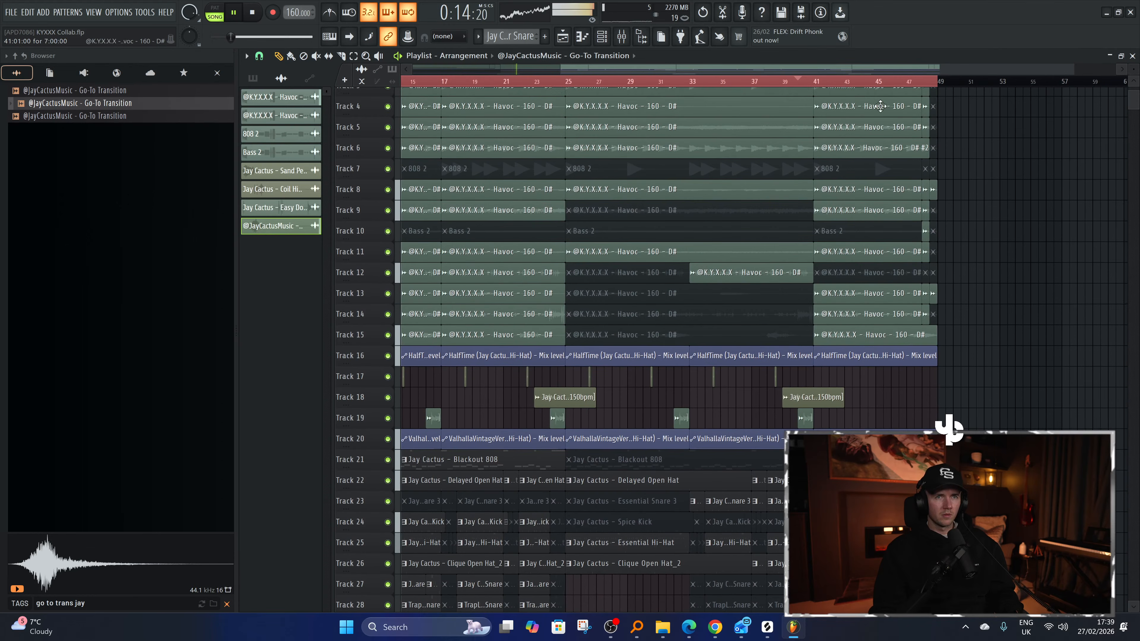
{"action": "left_click", "coordinate": [817, 84]}
{"action": "scroll", "coordinate": [950, 167], "scroll_direction": "up", "scroll_amount": 3}
{"action": "scroll", "coordinate": [948, 157], "scroll_direction": "up", "scroll_amount": 2}
{"action": "key", "text": "space"}
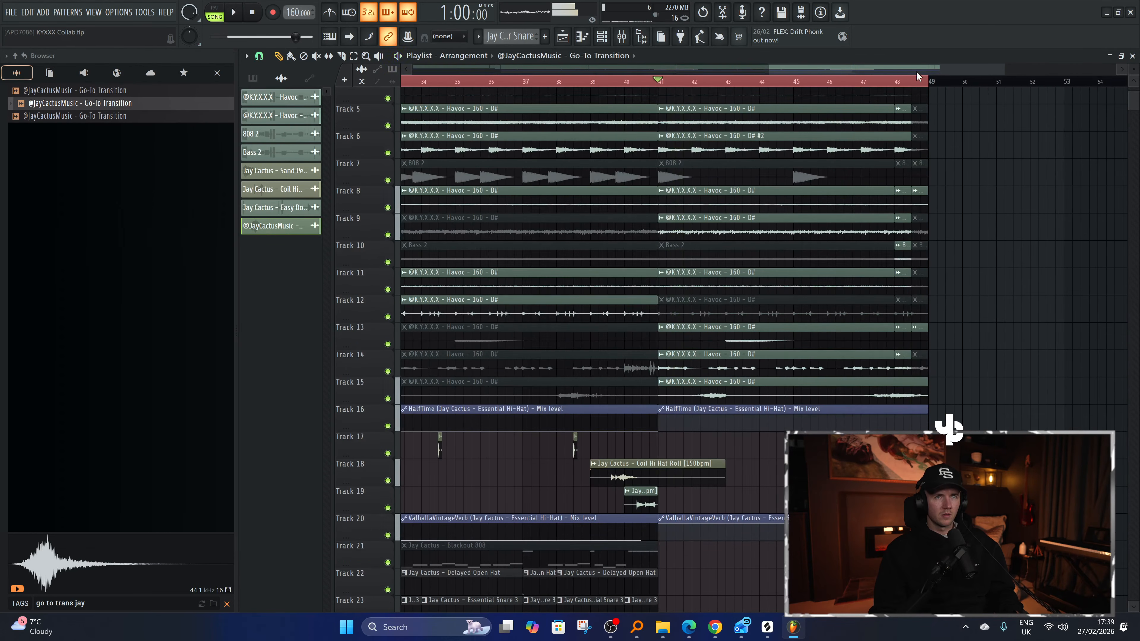
Open the channel settings of the short melody clip on track 8 at bar 48 and view its mixer track 14 during playback.
{"action": "key", "text": "space"}
{"action": "left_click", "coordinate": [915, 191]}
{"action": "double_click", "coordinate": [922, 189]}
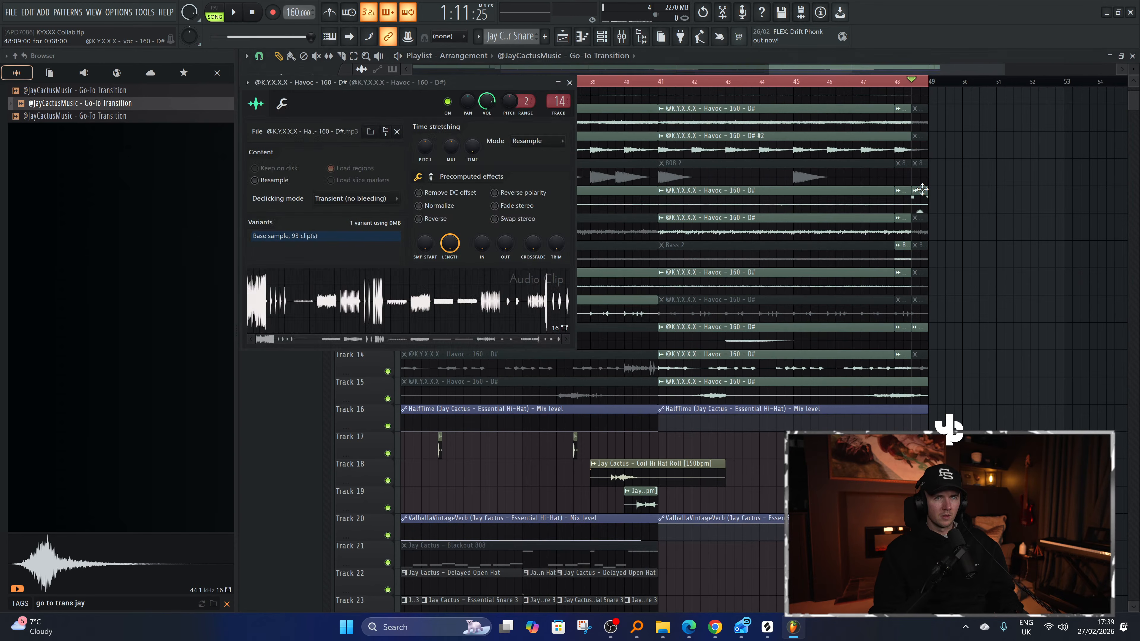
{"action": "left_click", "coordinate": [620, 38]}
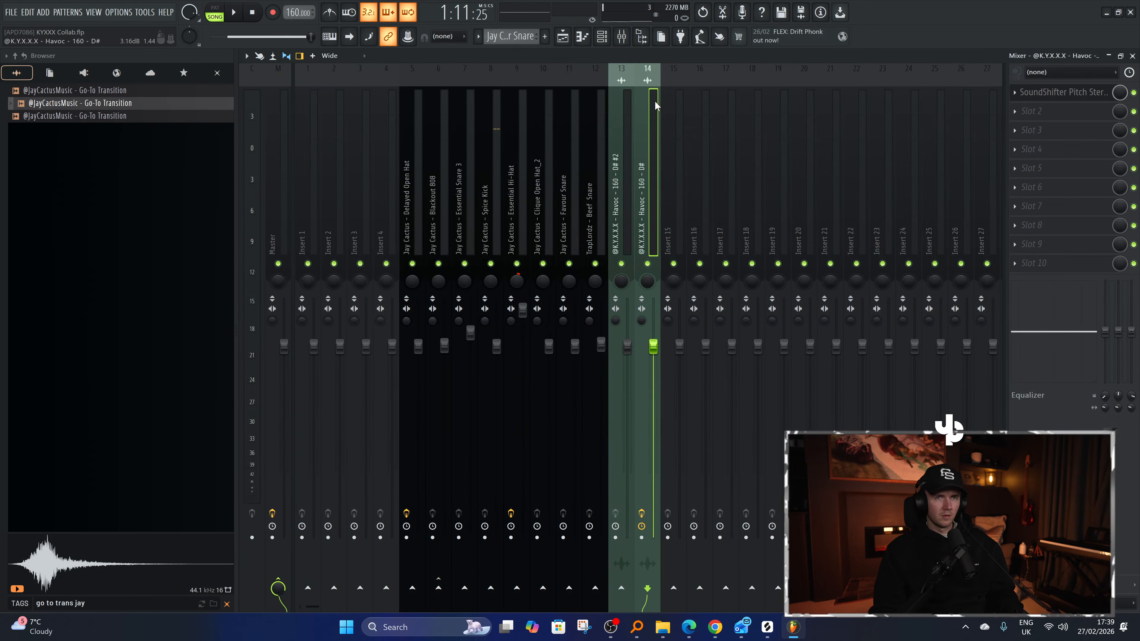
{"action": "key", "text": "space"}
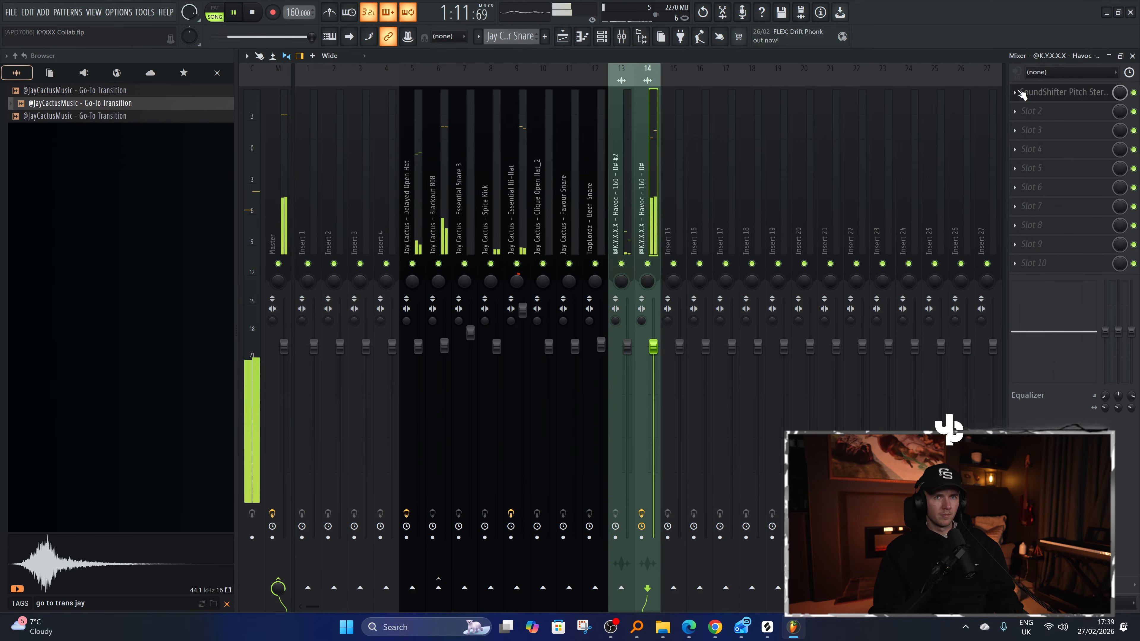
Compare the playlist's automation tracks near bar 48 with mixer track 14 while replaying the end of the closing section.
{"action": "left_click", "coordinate": [567, 38]}
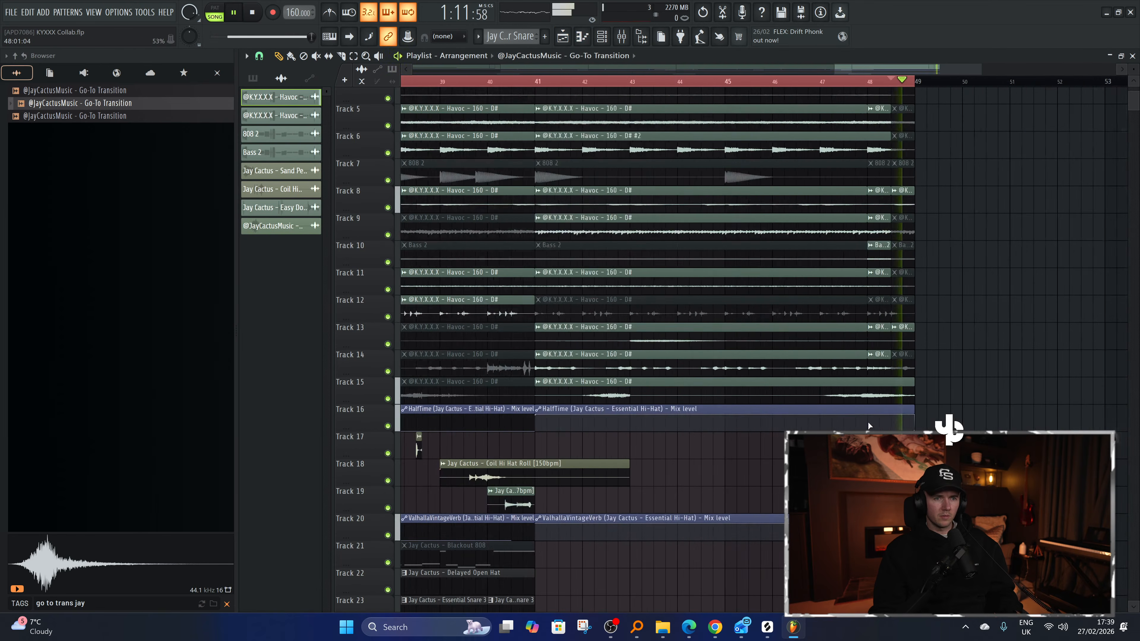
{"action": "scroll", "coordinate": [927, 144], "scroll_direction": "down", "scroll_amount": 8}
{"action": "key", "text": "space"}
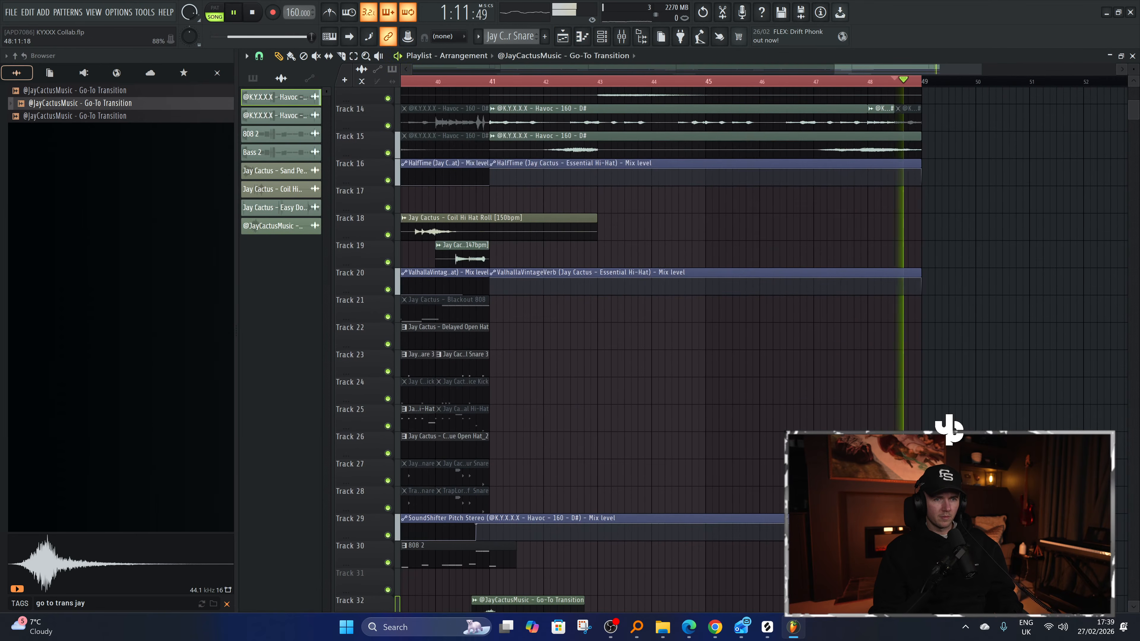
{"action": "key", "text": "space"}
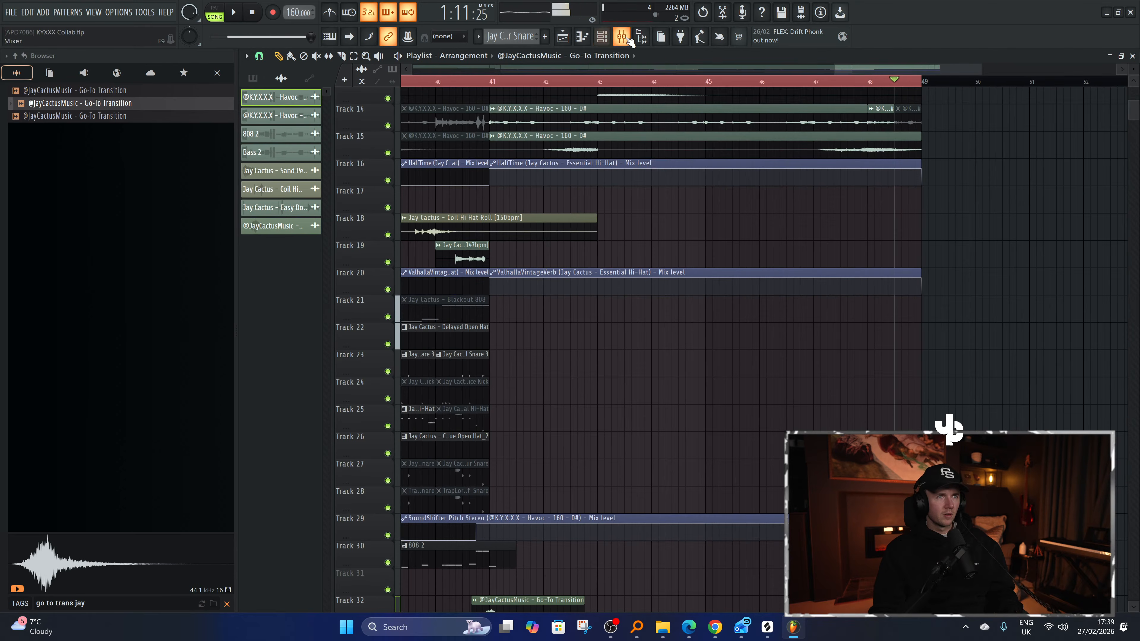
{"action": "left_click", "coordinate": [627, 39]}
{"action": "key", "text": "space"}
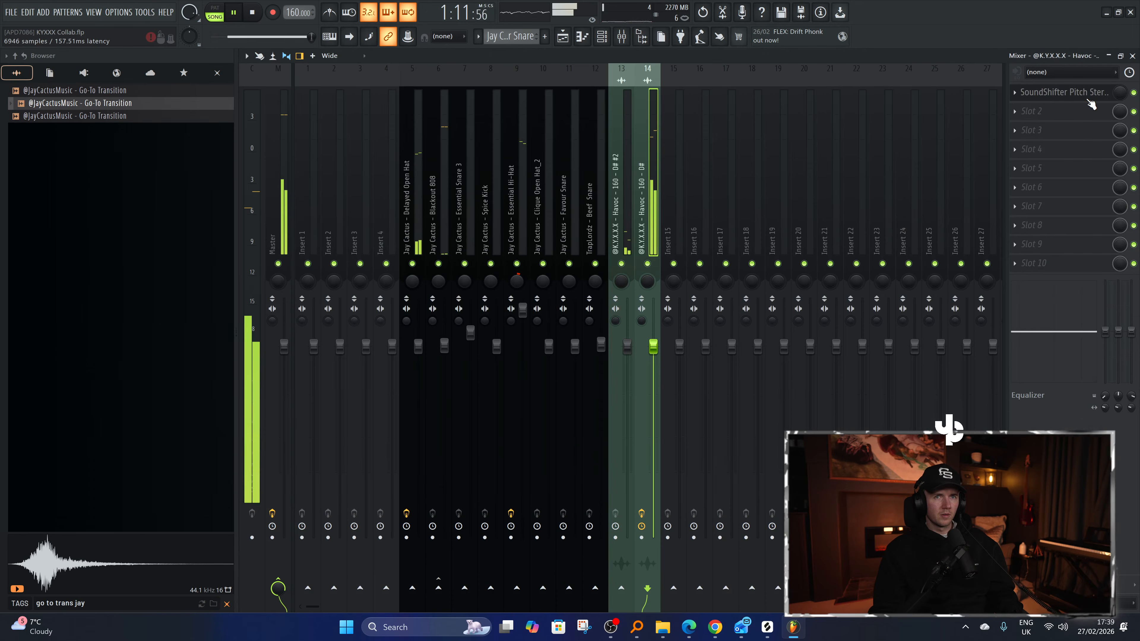
{"action": "left_click", "coordinate": [562, 36]}
{"action": "key", "text": "space"}
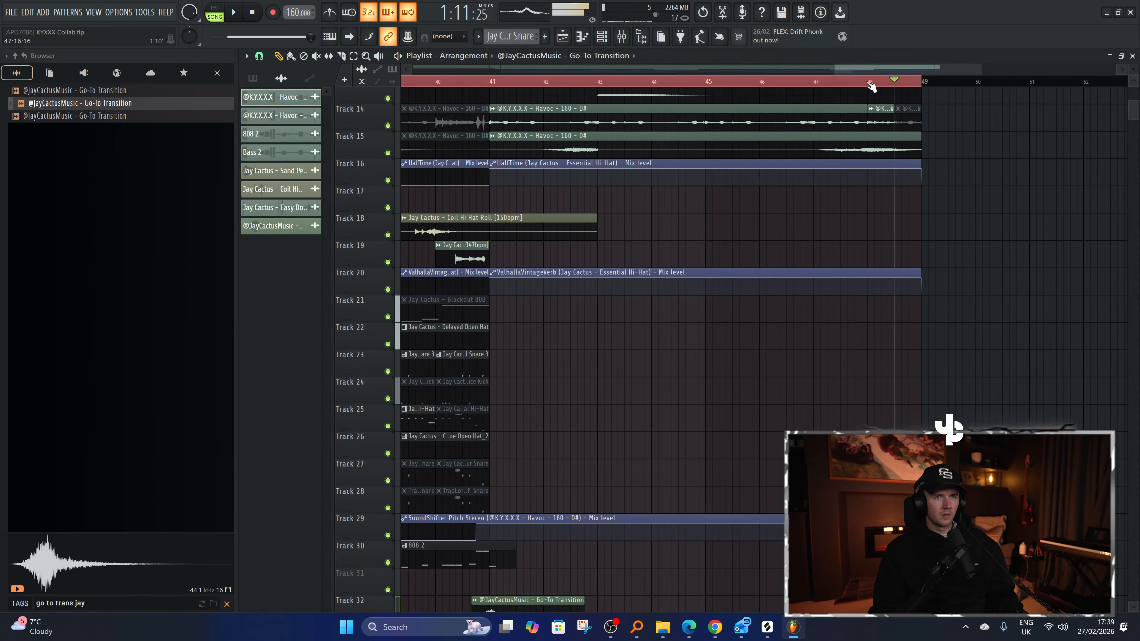
Audition the loop from bar 48 back to bar 9 and read the YouTube live chat in Chrome before returning to FL Studio.
{"action": "left_click", "coordinate": [869, 84]}
{"action": "key", "text": "space"}
{"action": "scroll", "coordinate": [902, 315], "scroll_direction": "up", "scroll_amount": 3}
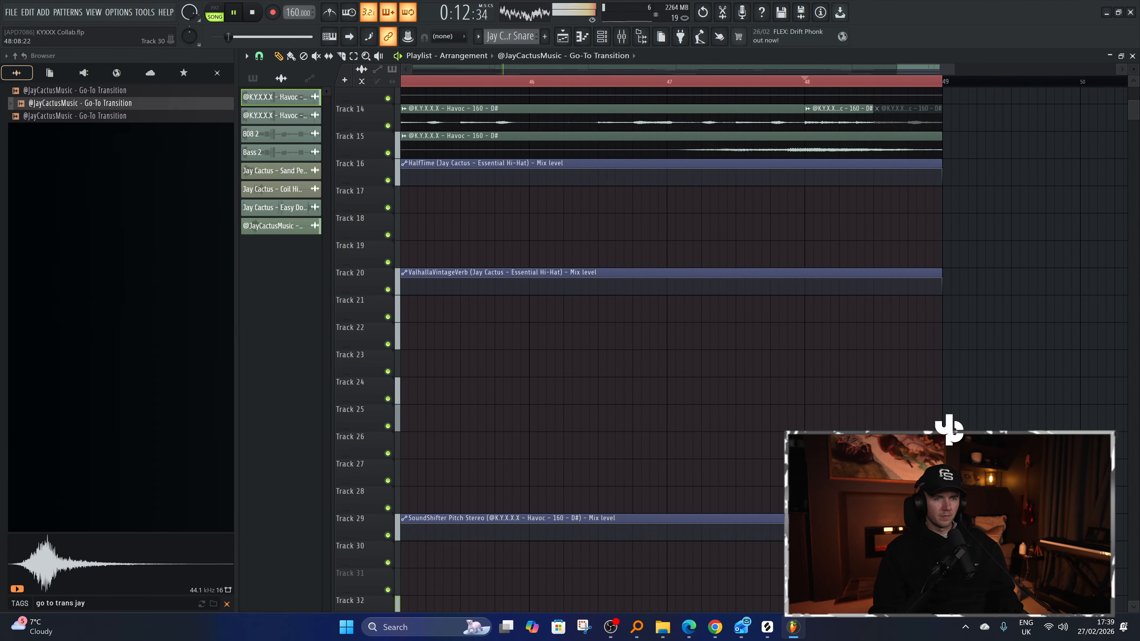
{"action": "scroll", "coordinate": [906, 470], "scroll_direction": "down", "scroll_amount": 6}
{"action": "scroll", "coordinate": [906, 449], "scroll_direction": "down", "scroll_amount": 5}
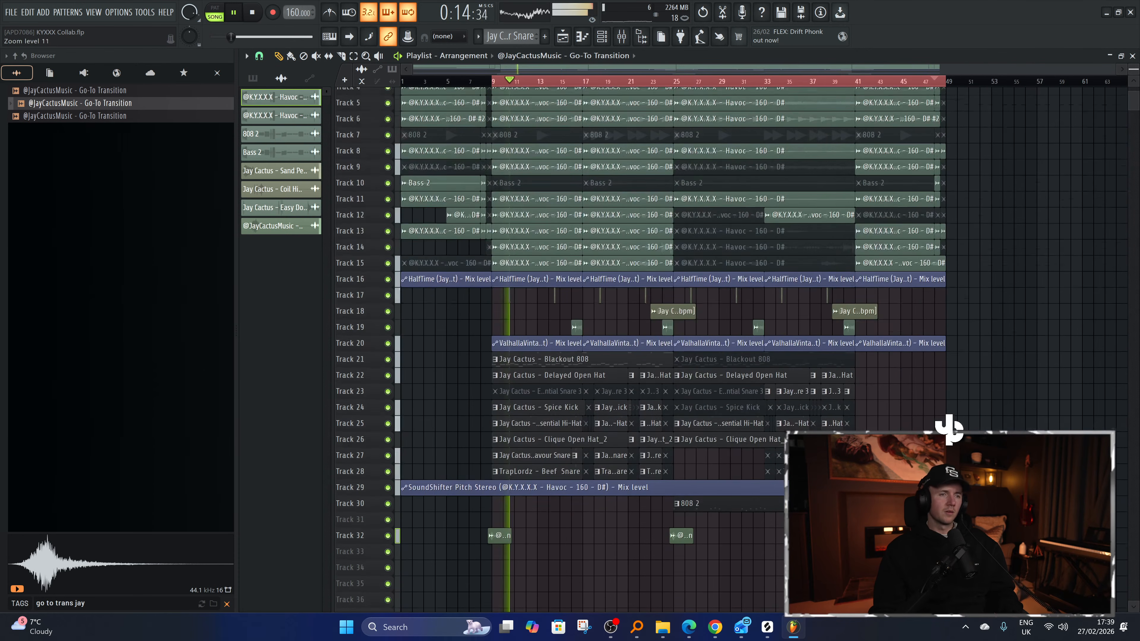
{"action": "left_click", "coordinate": [718, 628]}
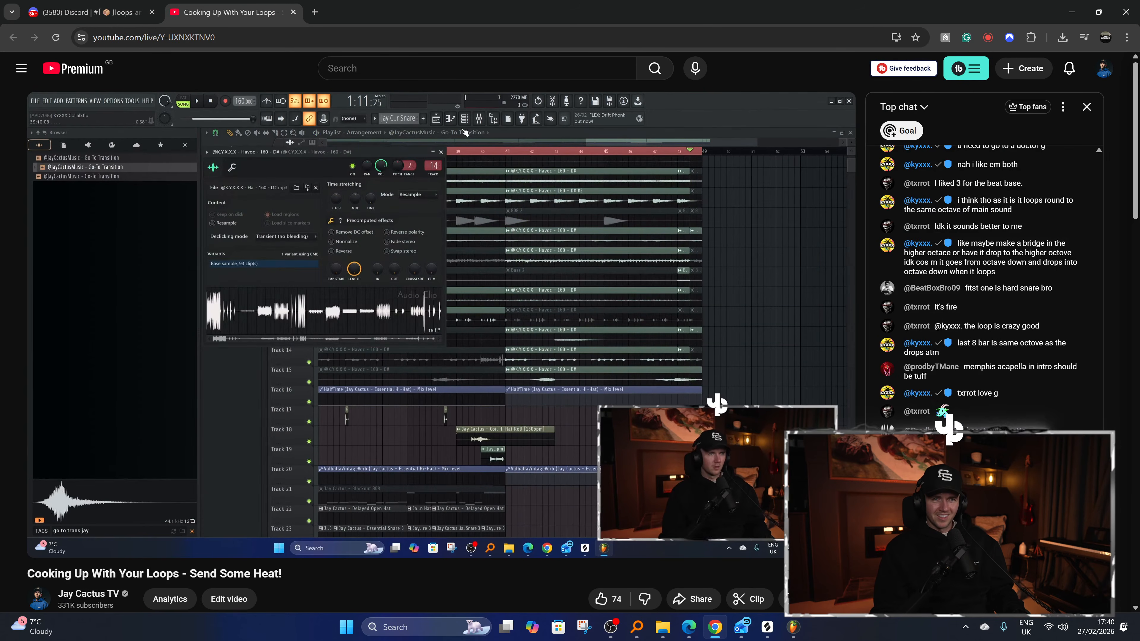
{"action": "key", "text": "alt+Tab"}
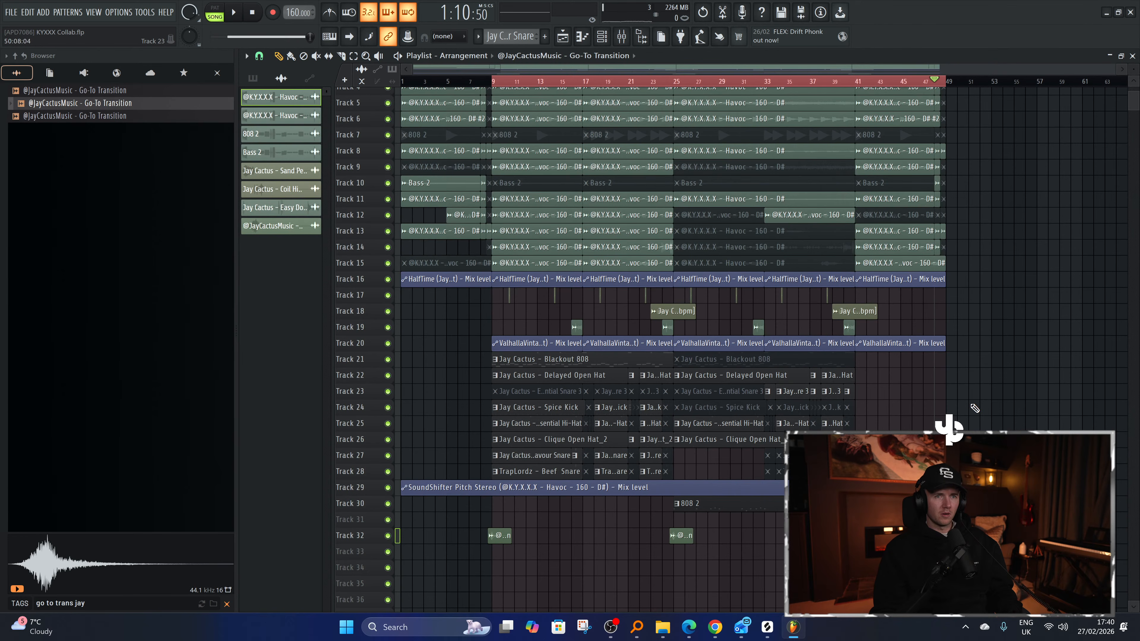
Replay the closing section from bar 41 and look over its clips across the playlist tracks.
{"action": "left_click", "coordinate": [860, 82]}
{"action": "key", "text": "space"}
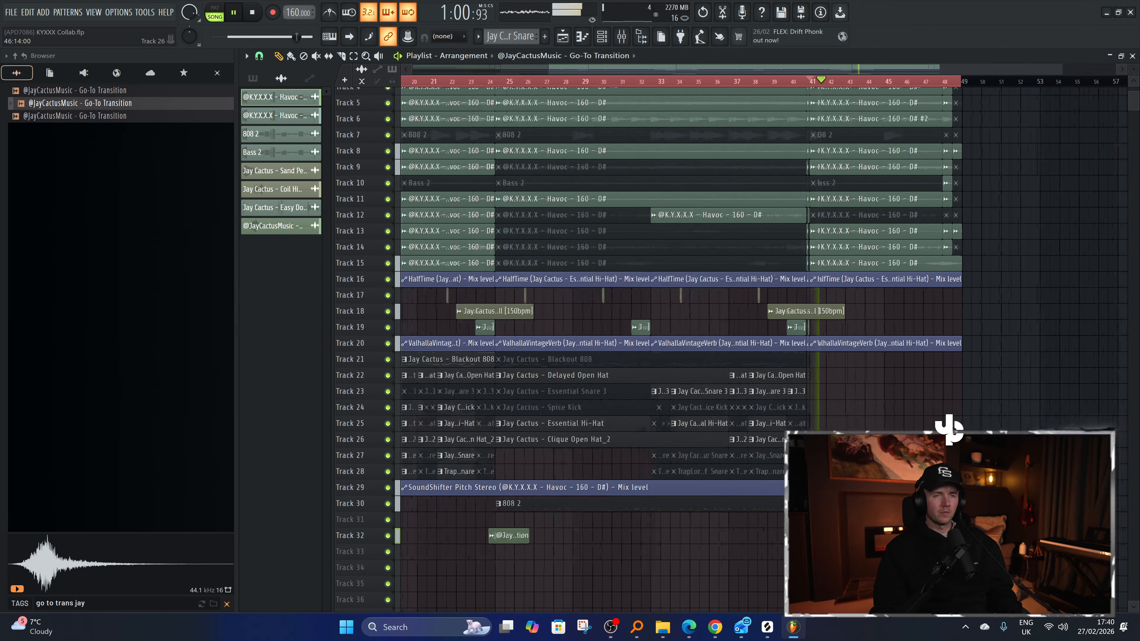
{"action": "scroll", "coordinate": [673, 315], "scroll_direction": "up", "scroll_amount": 4}
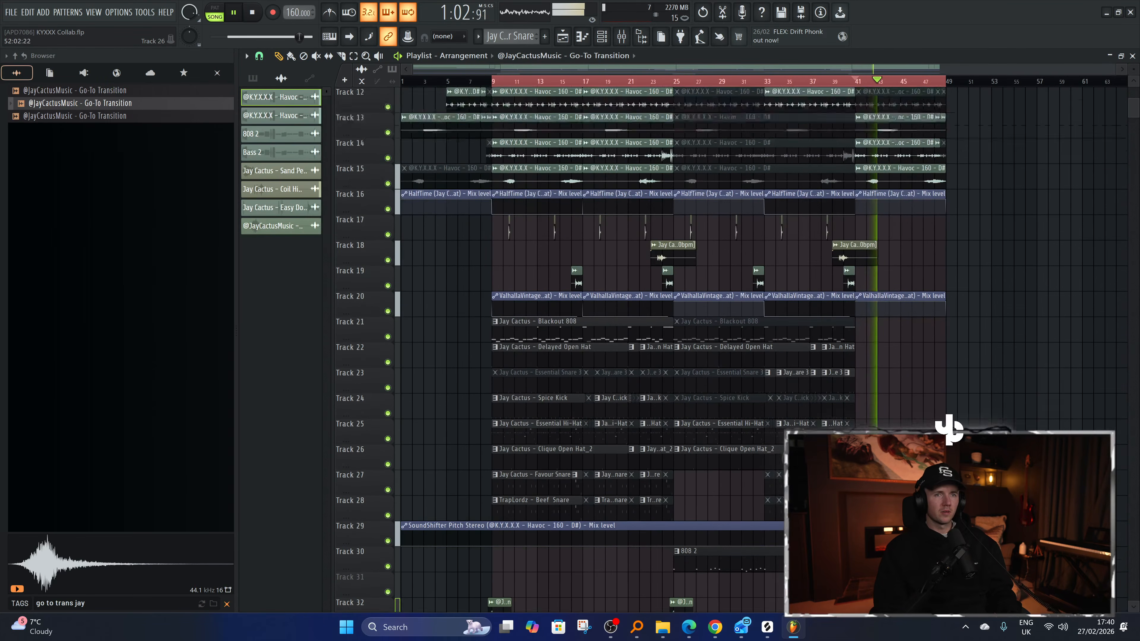
{"action": "scroll", "coordinate": [669, 243], "scroll_direction": "down", "scroll_amount": 1}
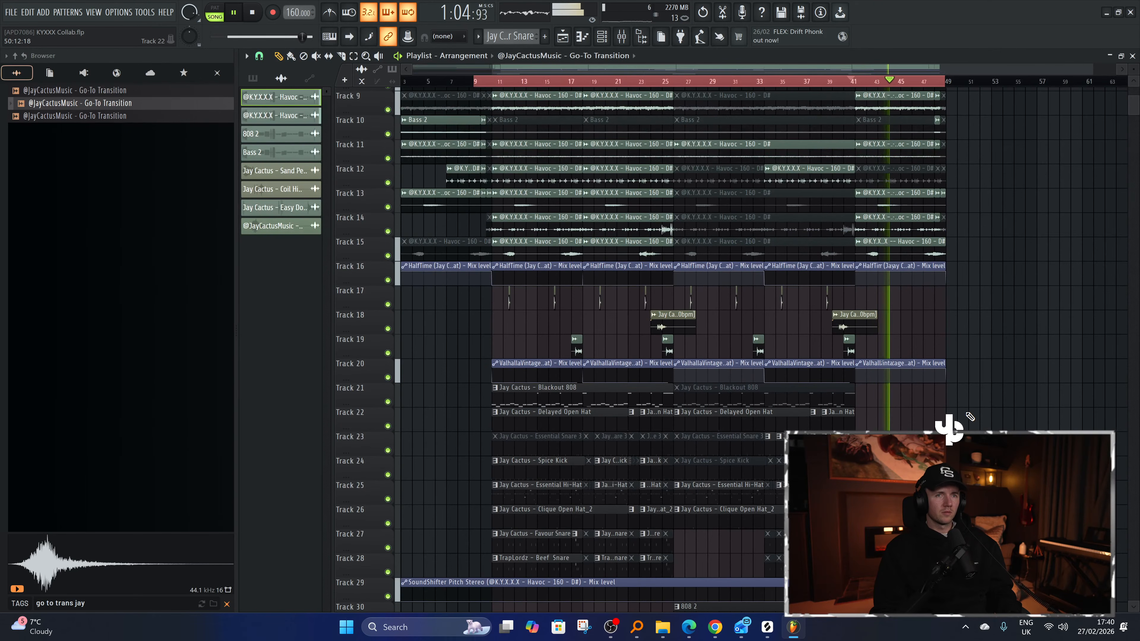
{"action": "scroll", "coordinate": [673, 315], "scroll_direction": "up", "scroll_amount": 2}
{"action": "scroll", "coordinate": [673, 315], "scroll_direction": "down", "scroll_amount": 2}
{"action": "scroll", "coordinate": [969, 417], "scroll_direction": "down", "scroll_amount": 2}
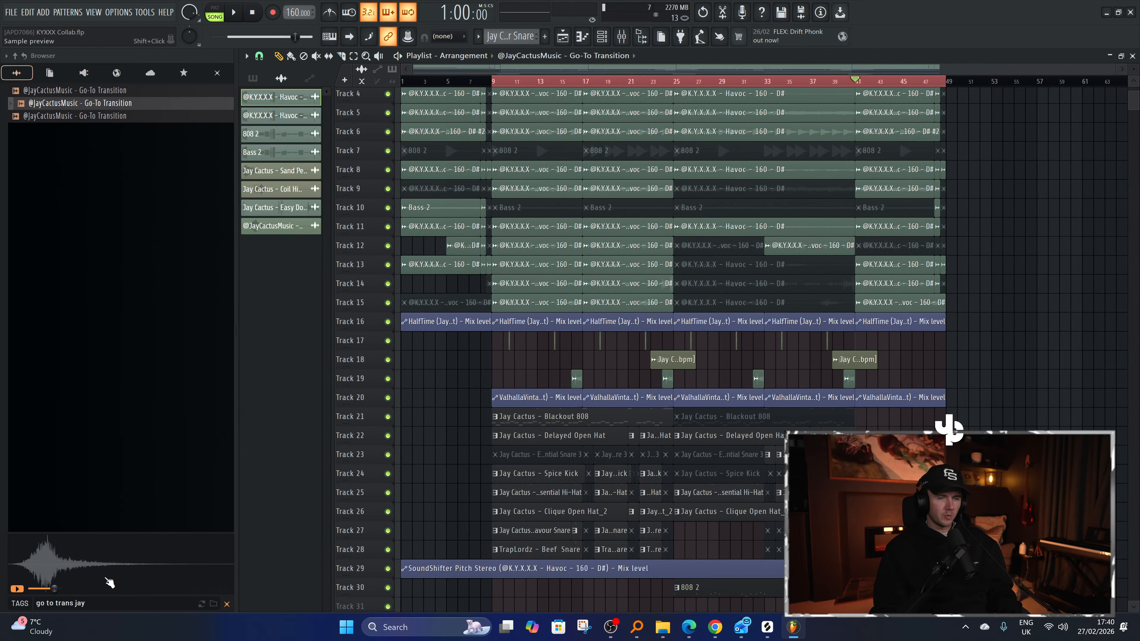
Clear the "go to trans jay" sample search and replay the closing section from bar 41.
{"action": "left_click", "coordinate": [227, 605]}
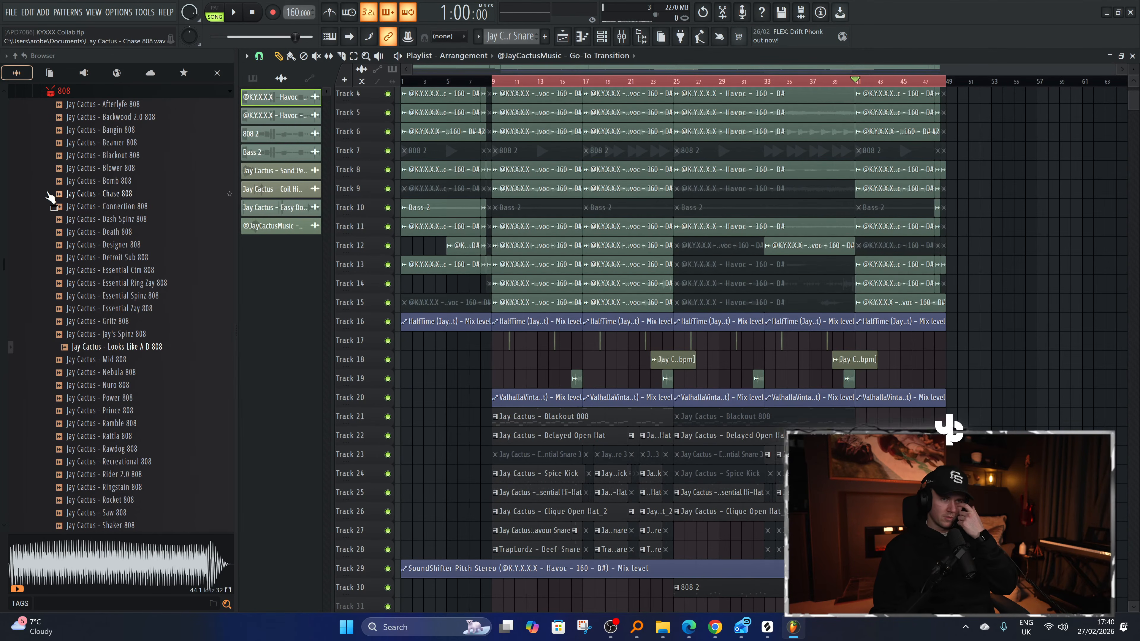
{"action": "key", "text": "space"}
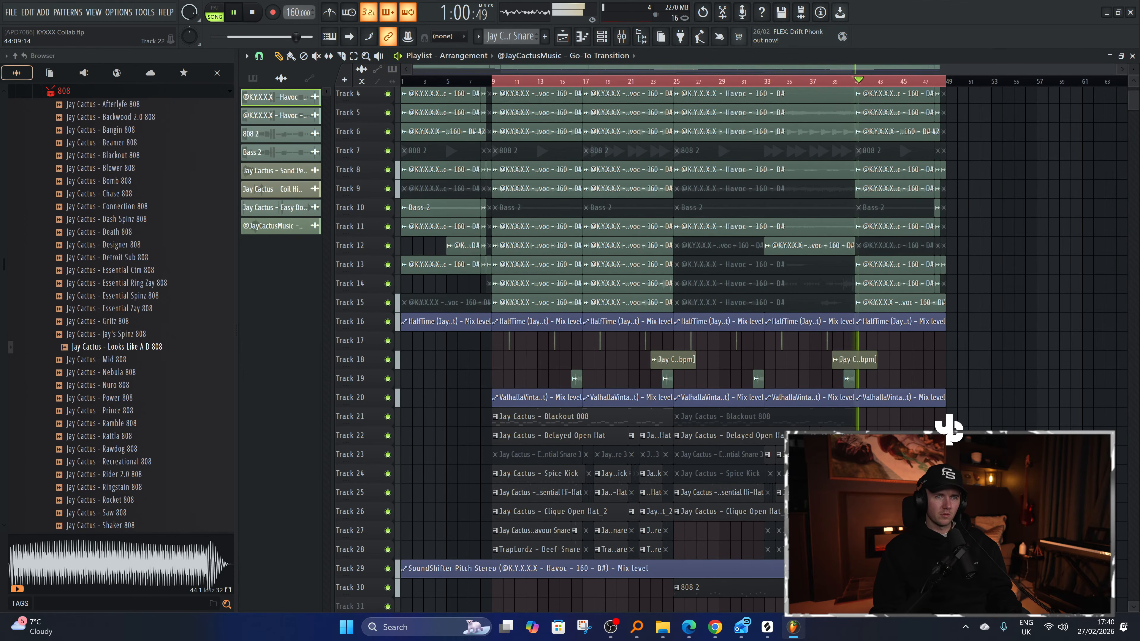
{"action": "scroll", "coordinate": [835, 415], "scroll_direction": "up", "scroll_amount": 1}
Search the effect plugins for "layer" and add Layerizer to slot 2 of mixer track 14.
{"action": "key", "text": "F9"}
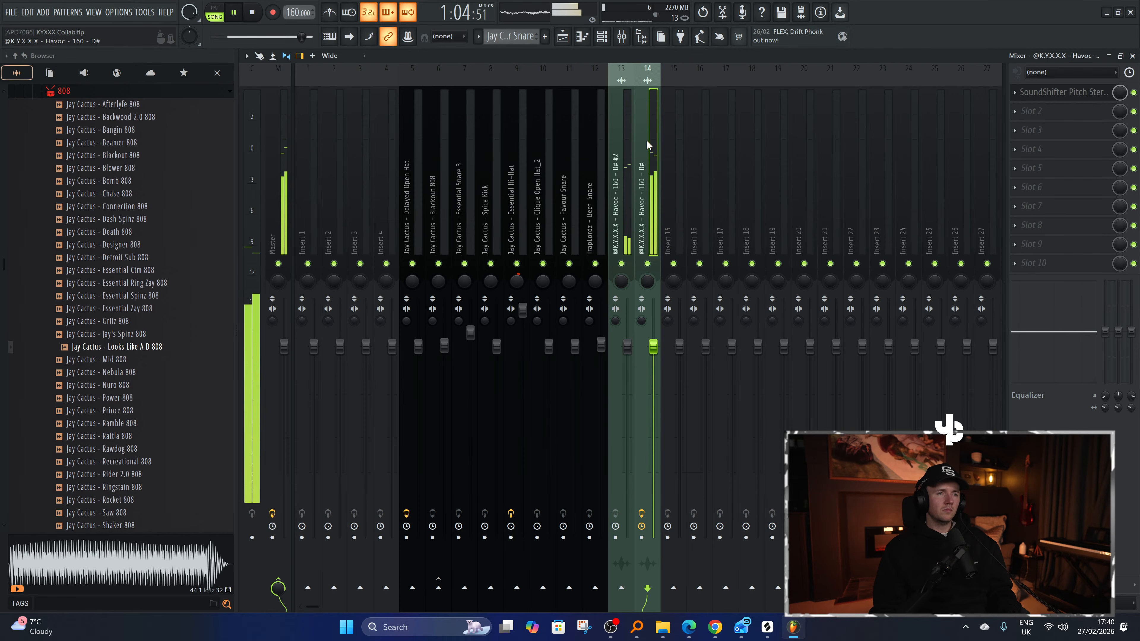
{"action": "key", "text": "space"}
{"action": "left_click", "coordinate": [1056, 112]}
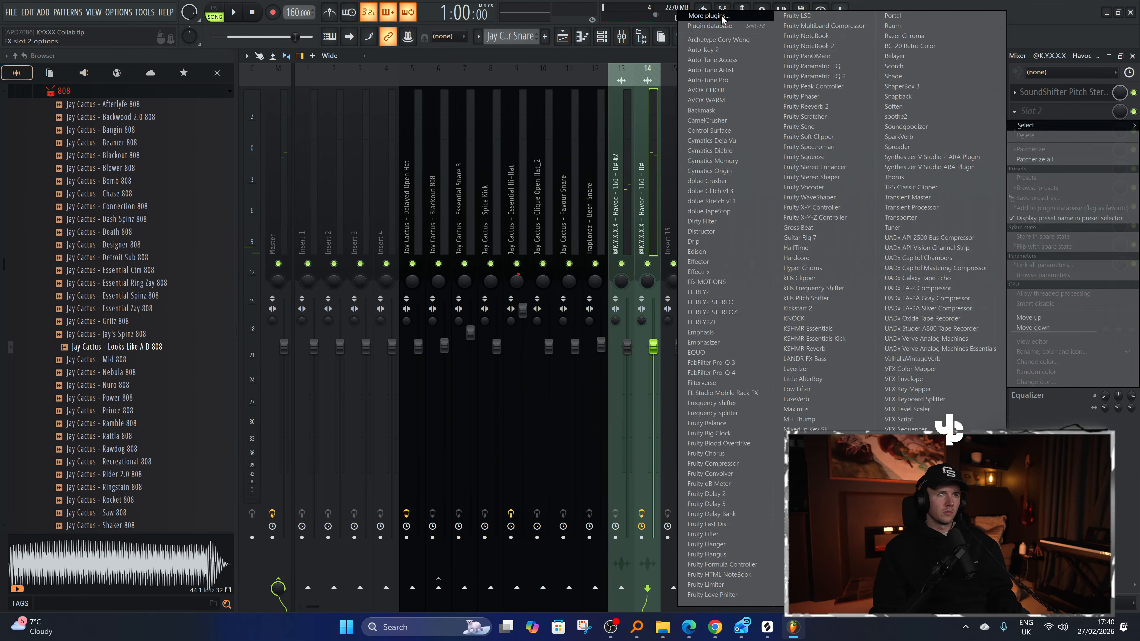
{"action": "left_click", "coordinate": [718, 16]}
{"action": "type", "text": "layer"}
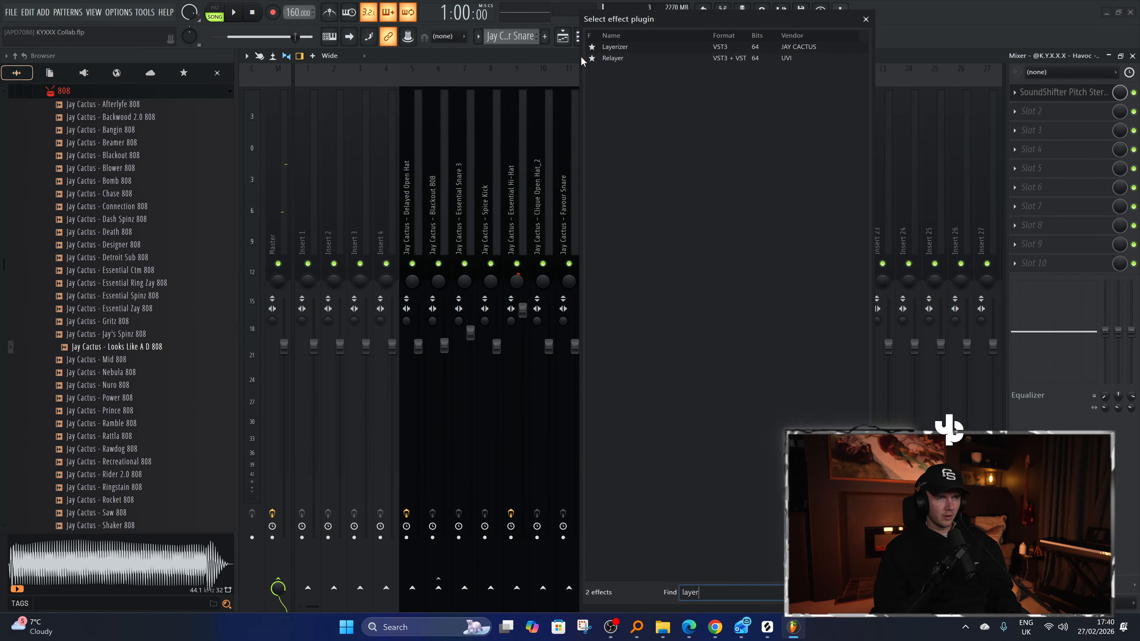
{"action": "left_click", "coordinate": [623, 49]}
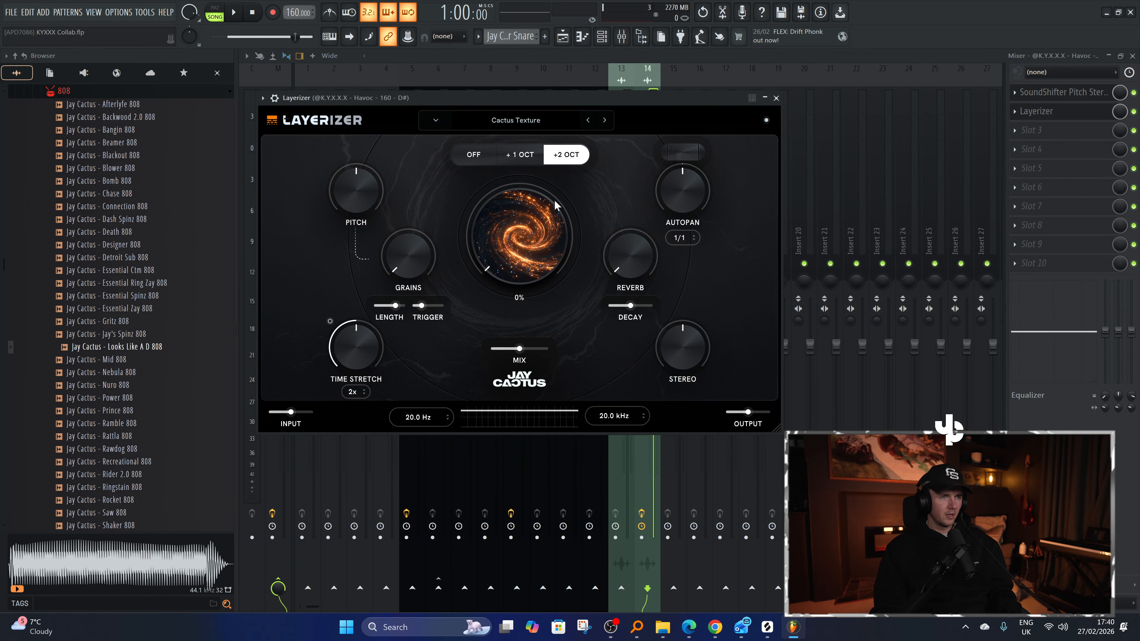
Set Layerizer's mix to 48%, keep its pitch centred, add a small amount of grains and shorten the grain length.
{"action": "left_click", "coordinate": [547, 349]}
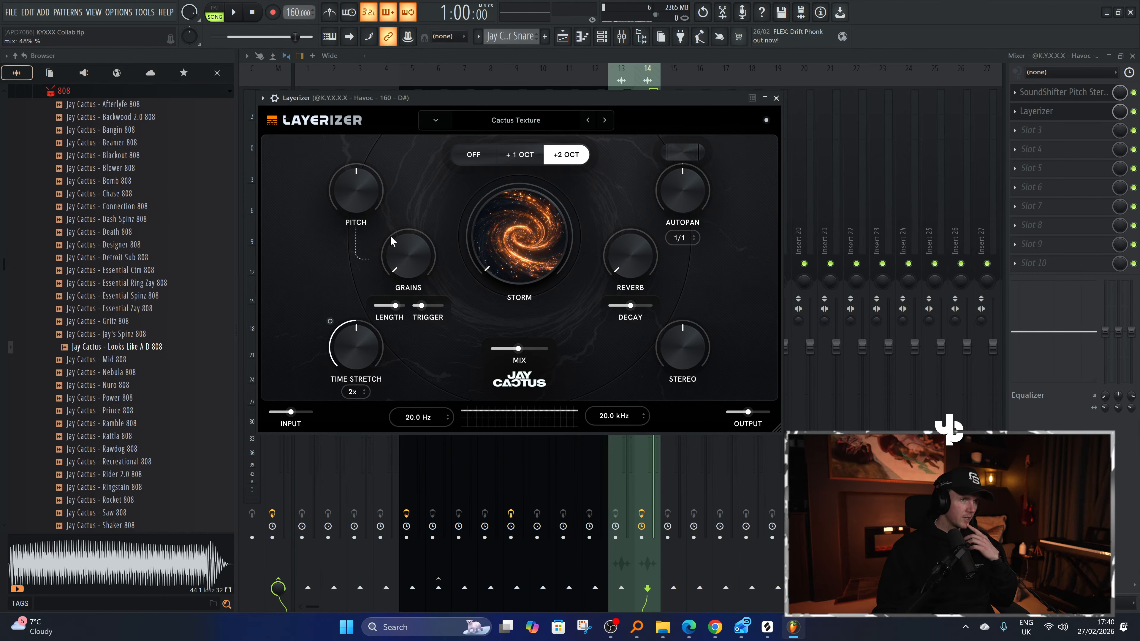
{"action": "left_click_drag", "start_coordinate": [373, 211], "coordinate": [375, 139]}
{"action": "left_click_drag", "start_coordinate": [418, 246], "coordinate": [420, 222]}
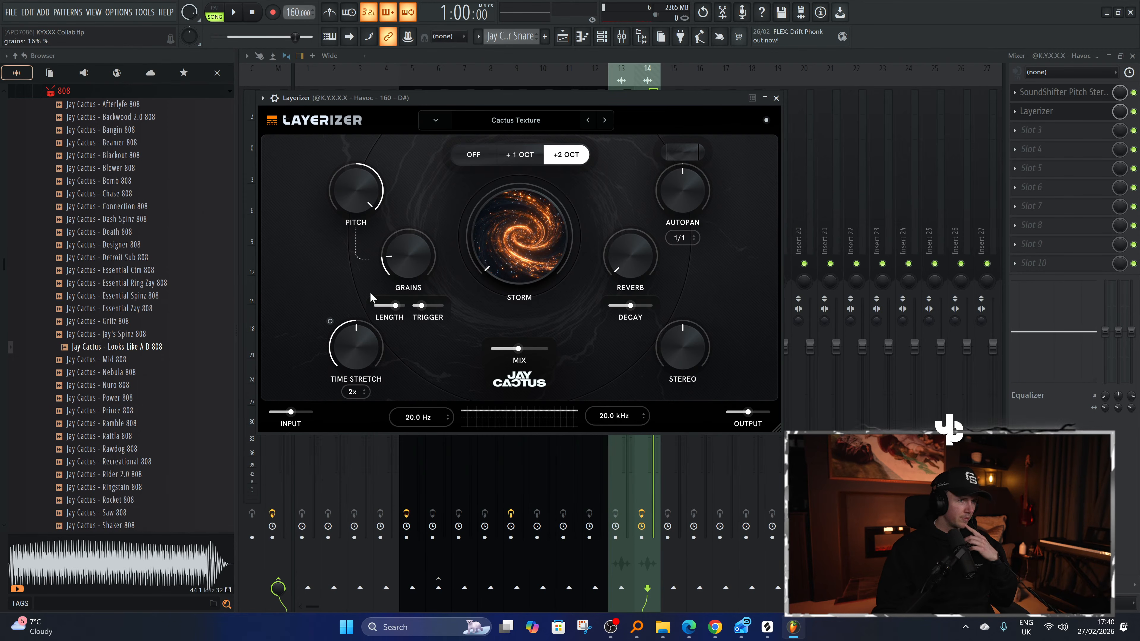
{"action": "left_click_drag", "start_coordinate": [433, 263], "coordinate": [388, 310]}
Set Layerizer's reverb to 24% and stereo to 145% during playback, leaving Storm at 0%.
{"action": "key", "text": "space"}
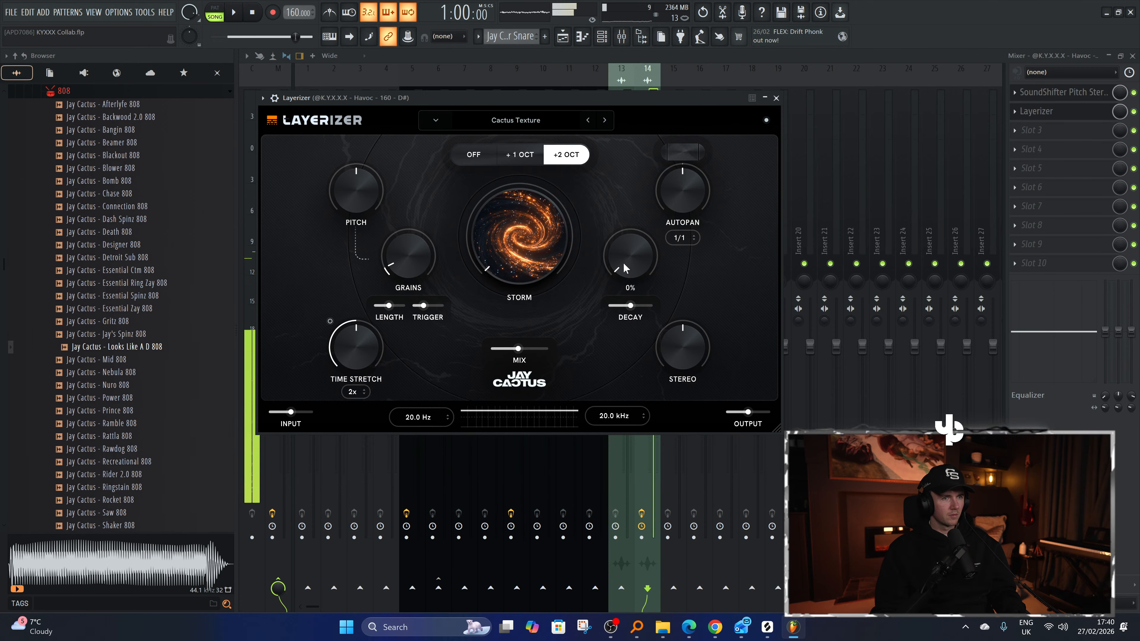
{"action": "left_click_drag", "start_coordinate": [625, 175], "coordinate": [635, 238]}
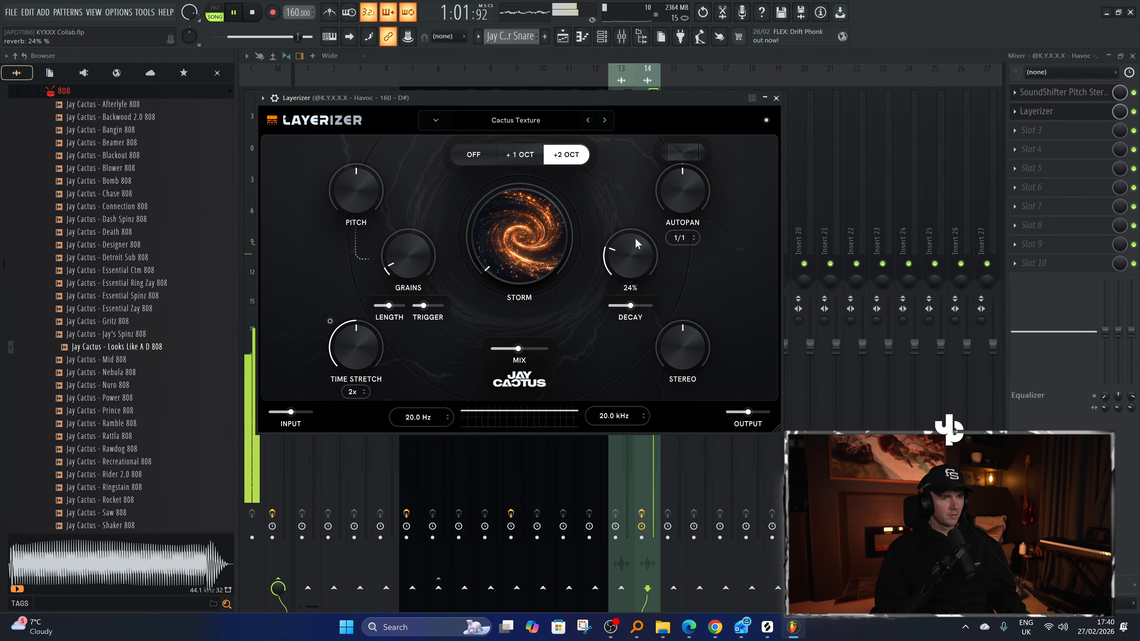
{"action": "left_click_drag", "start_coordinate": [671, 347], "coordinate": [673, 311]}
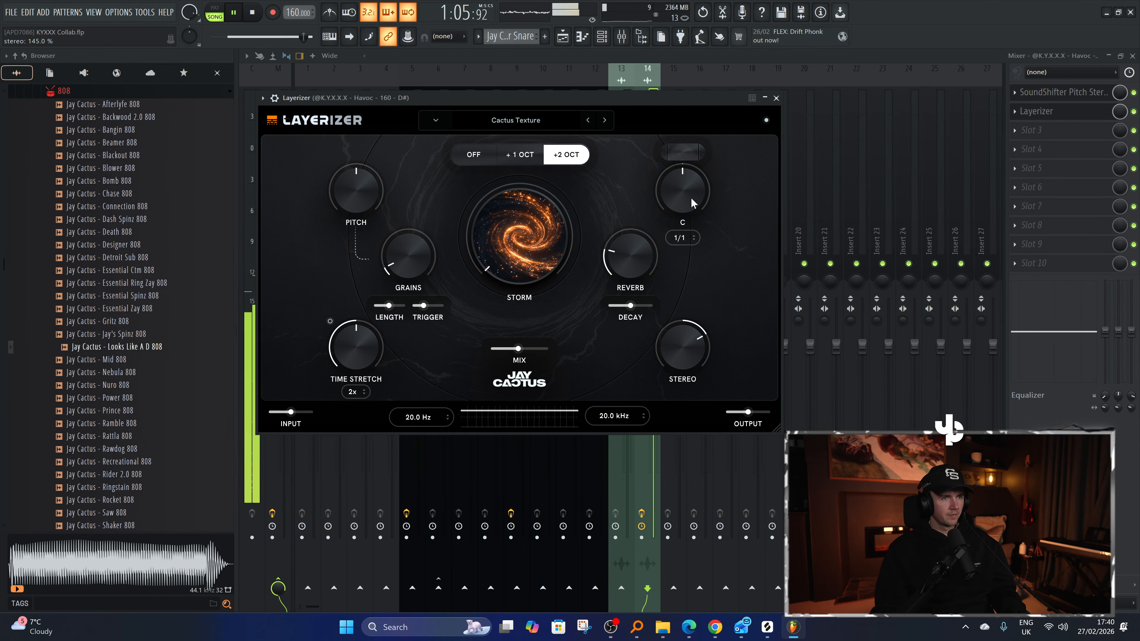
{"action": "left_click_drag", "start_coordinate": [537, 189], "coordinate": [505, 330]}
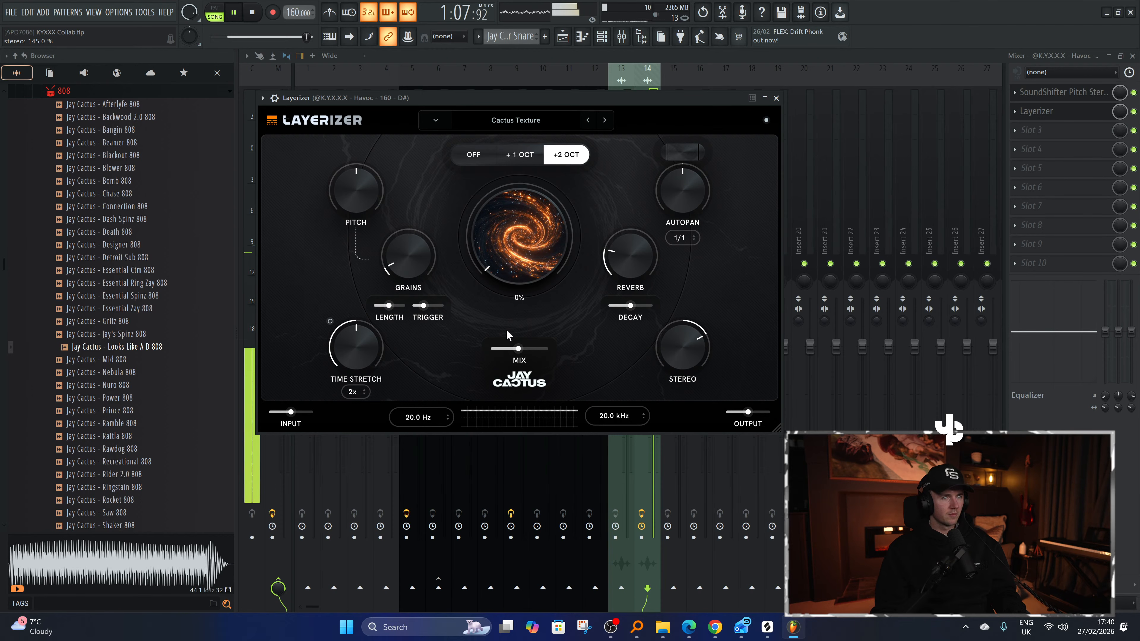
Set Layerizer's low cut to 76 Hz, grains to 5% and high cut to 9.7 kHz.
{"action": "key", "text": "space"}
{"action": "left_click_drag", "start_coordinate": [430, 416], "coordinate": [424, 385]}
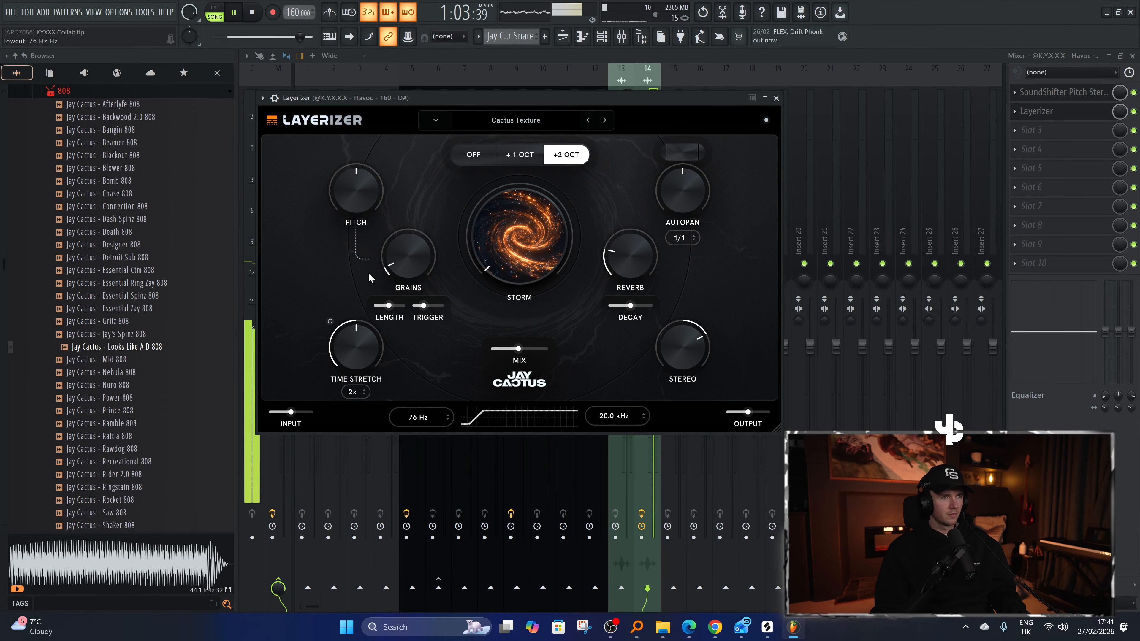
{"action": "left_click", "coordinate": [413, 256]}
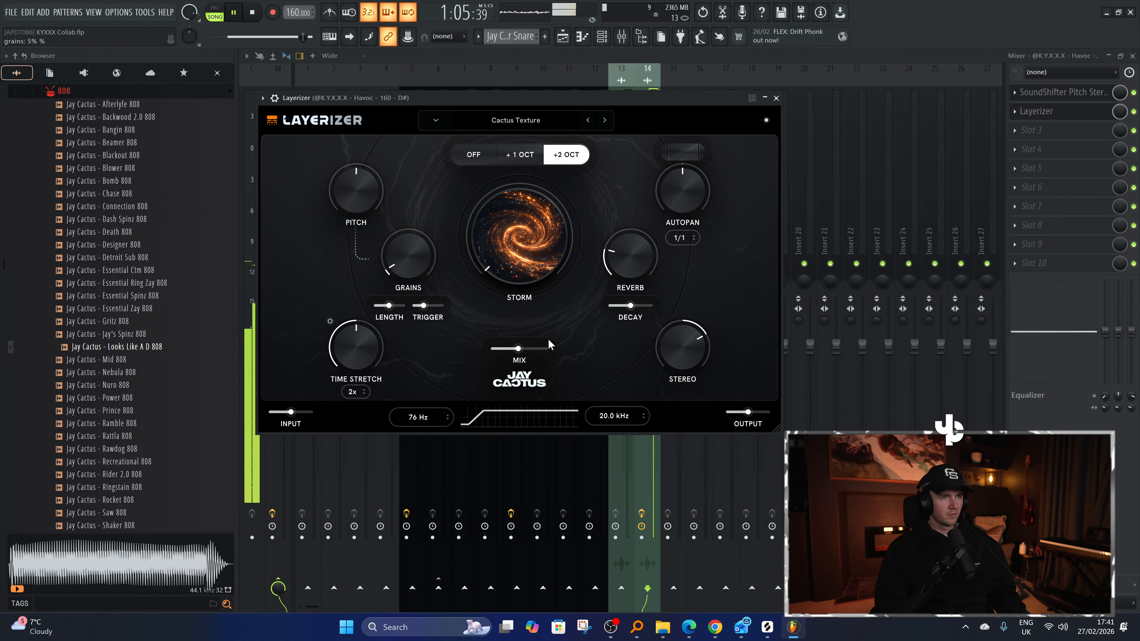
{"action": "left_click_drag", "start_coordinate": [633, 422], "coordinate": [636, 449]}
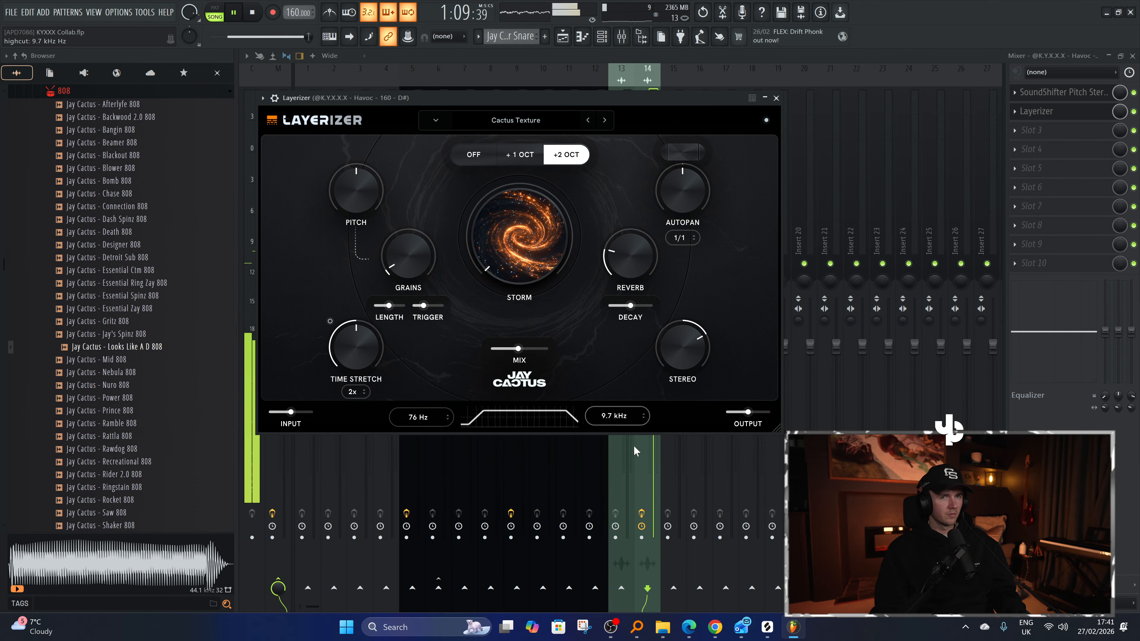
Compare the sound with Layerizer switched on and off and reduce its reverb to about 19%.
{"action": "left_click", "coordinate": [1133, 112]}
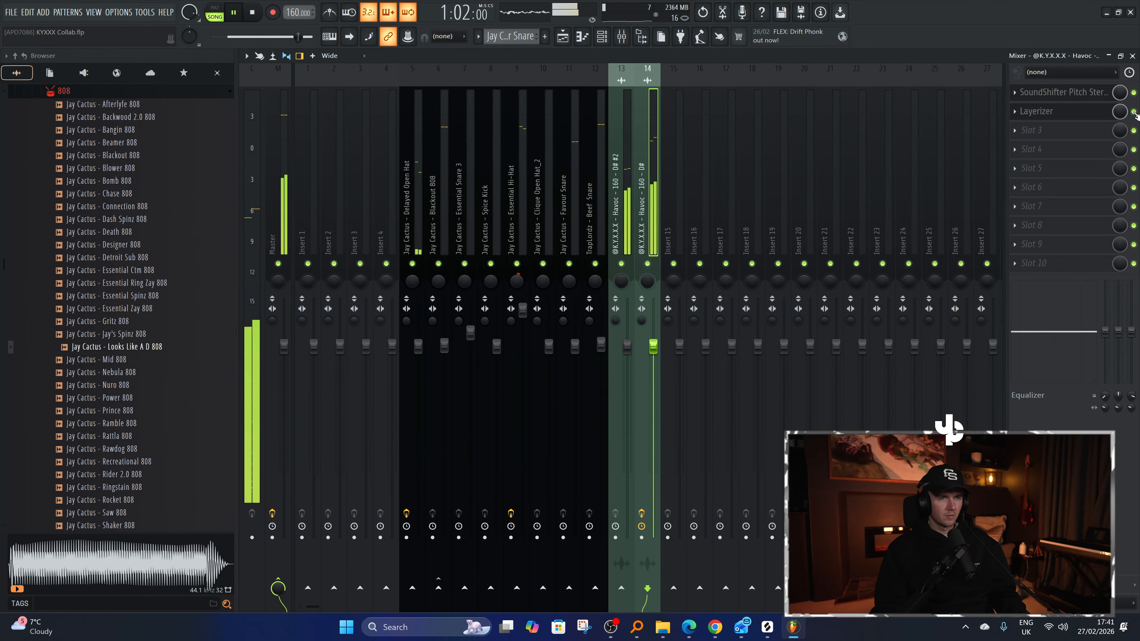
{"action": "left_click", "coordinate": [1086, 112]}
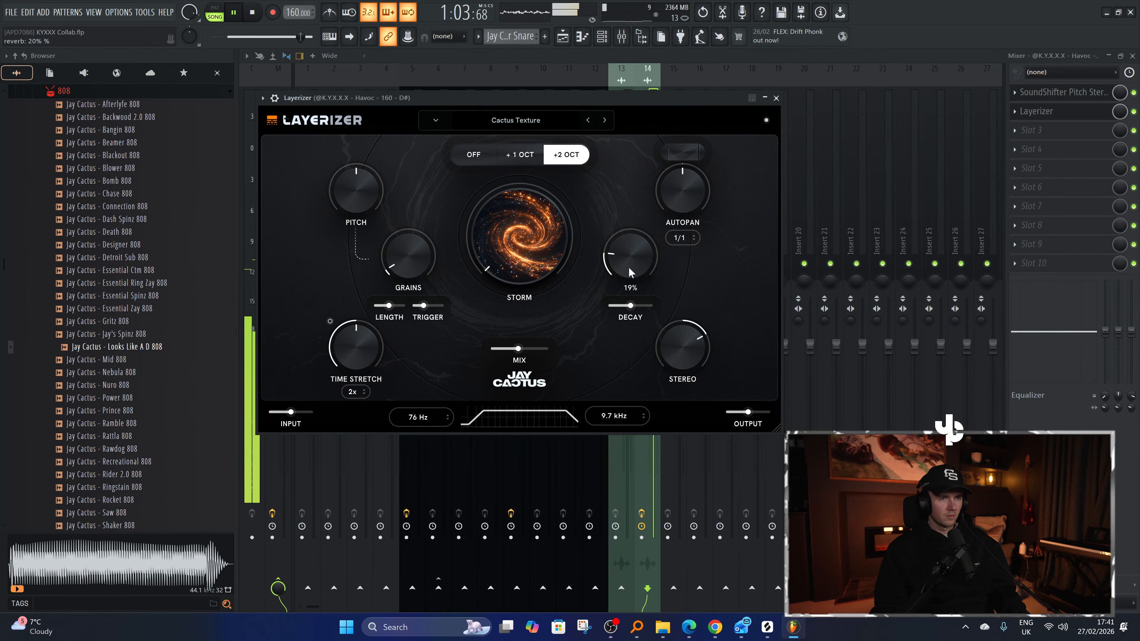
{"action": "left_click_drag", "start_coordinate": [630, 262], "coordinate": [631, 273]}
Try Layerizer's +1 OCT setting during playback and set the octave option to OFF.
{"action": "key", "text": "space"}
{"action": "left_click", "coordinate": [518, 155]}
{"action": "key", "text": "space"}
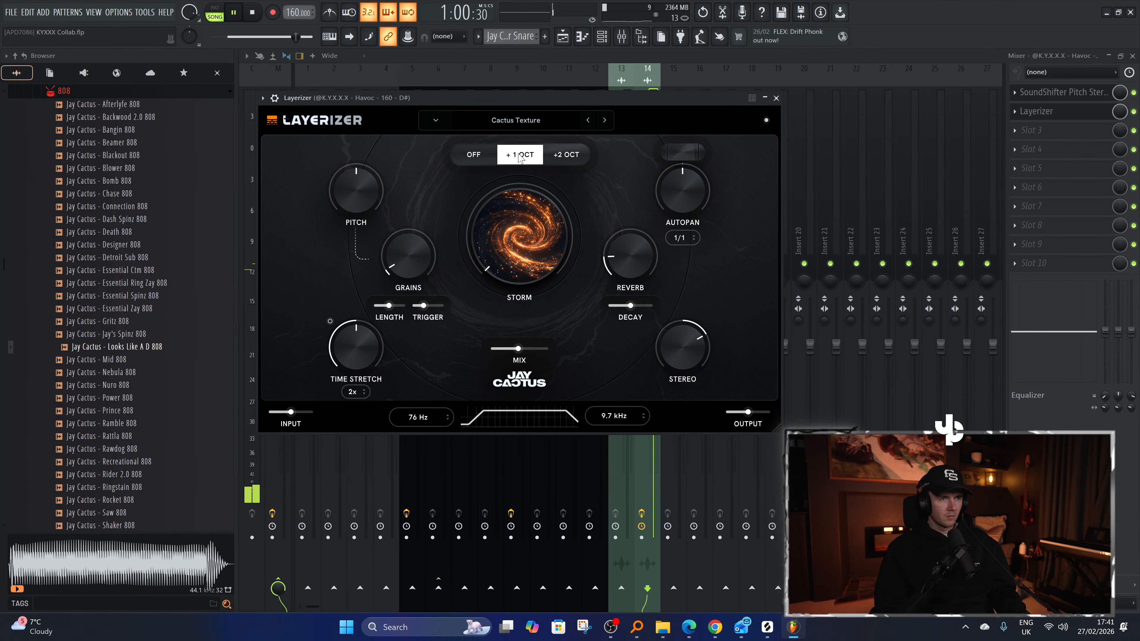
{"action": "left_click", "coordinate": [486, 154]}
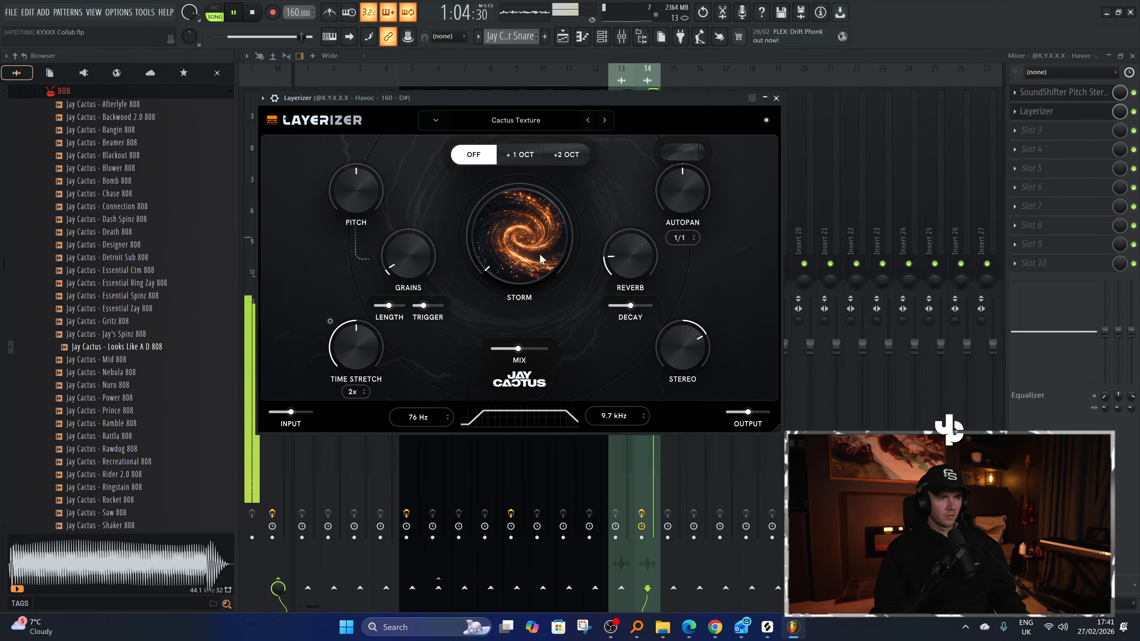
Set Layerizer's pitch to 12 during playback, raise the grains past 20% and shorten the grain length to about 82 ms.
{"action": "key", "text": "space"}
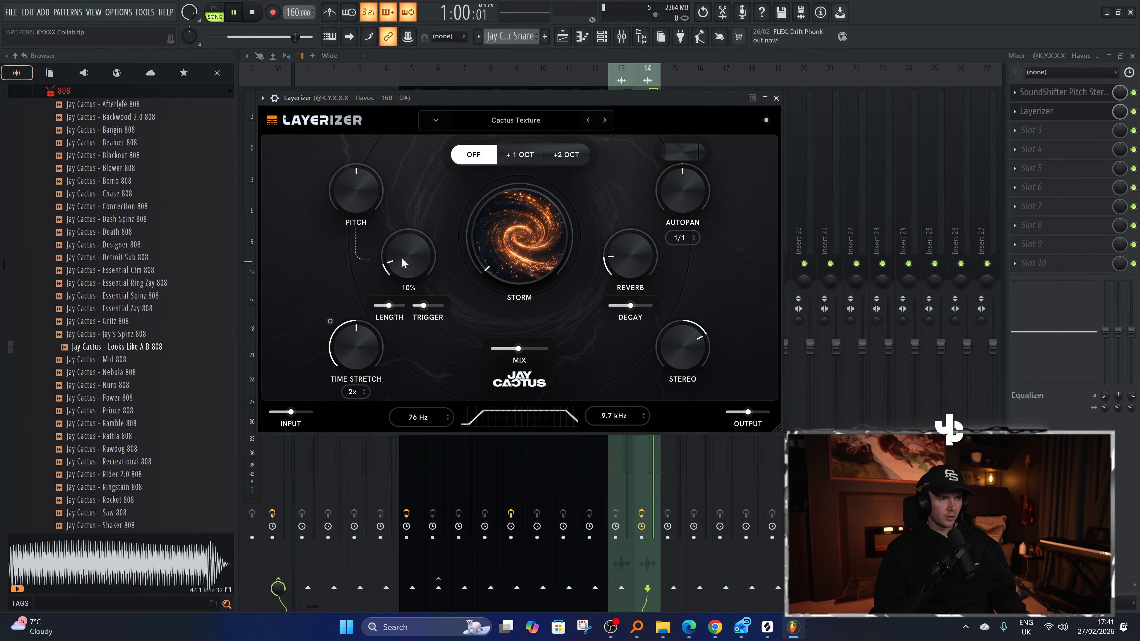
{"action": "left_click_drag", "start_coordinate": [401, 263], "coordinate": [409, 242]}
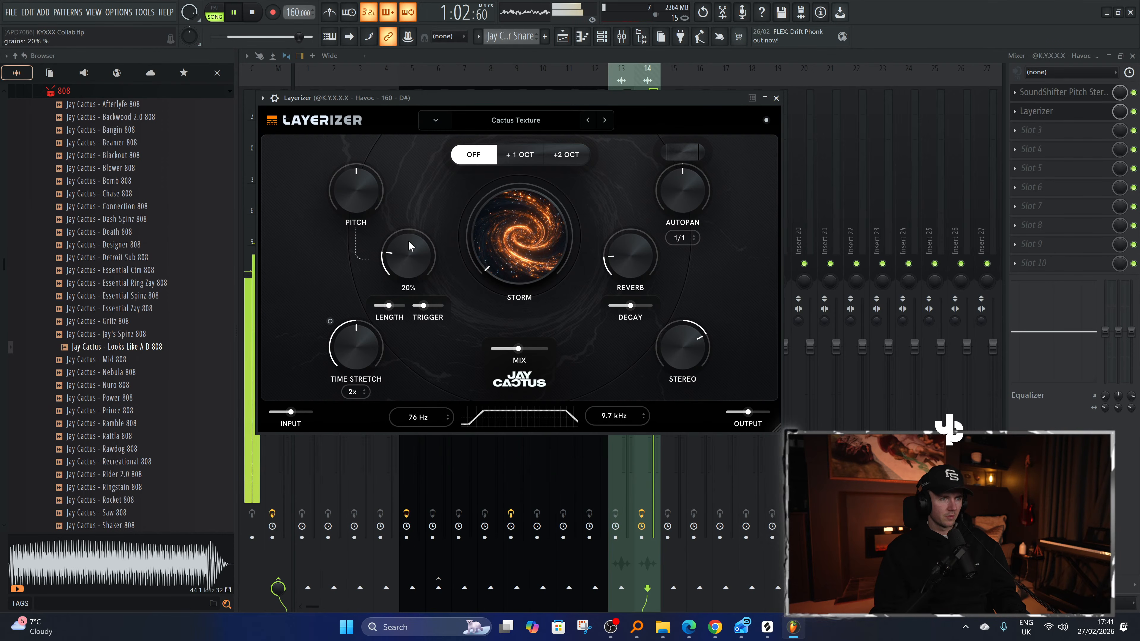
{"action": "left_click_drag", "start_coordinate": [360, 191], "coordinate": [372, 34]}
{"action": "left_click_drag", "start_coordinate": [410, 270], "coordinate": [409, 260]}
{"action": "left_click_drag", "start_coordinate": [389, 305], "coordinate": [385, 303]}
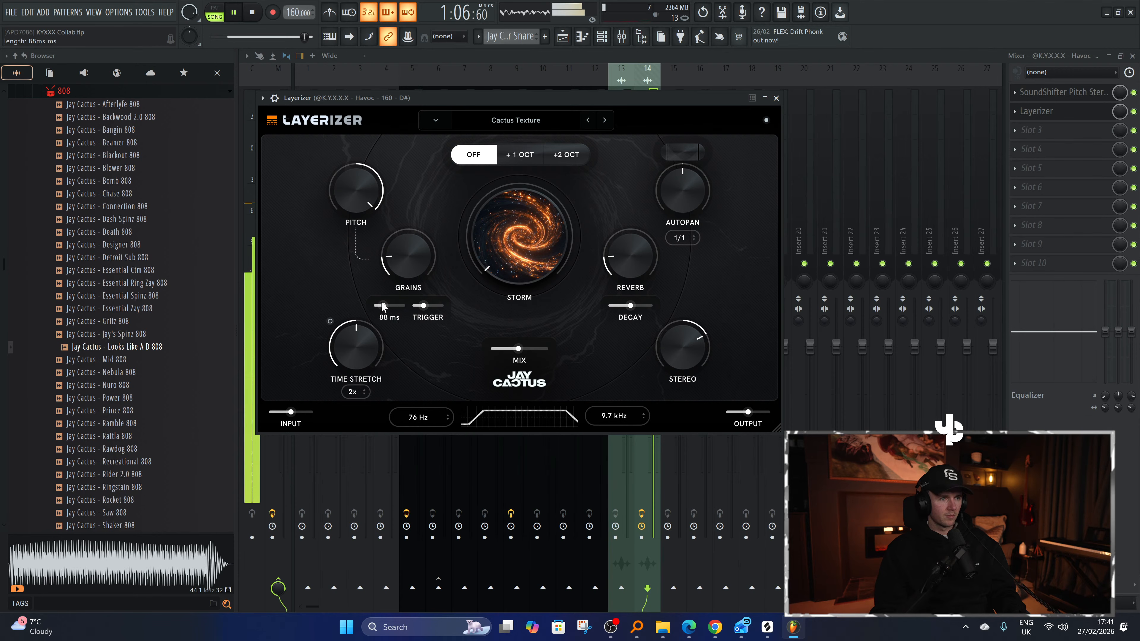
{"action": "left_click_drag", "start_coordinate": [398, 244], "coordinate": [403, 229]}
{"action": "left_click_drag", "start_coordinate": [381, 308], "coordinate": [377, 307]}
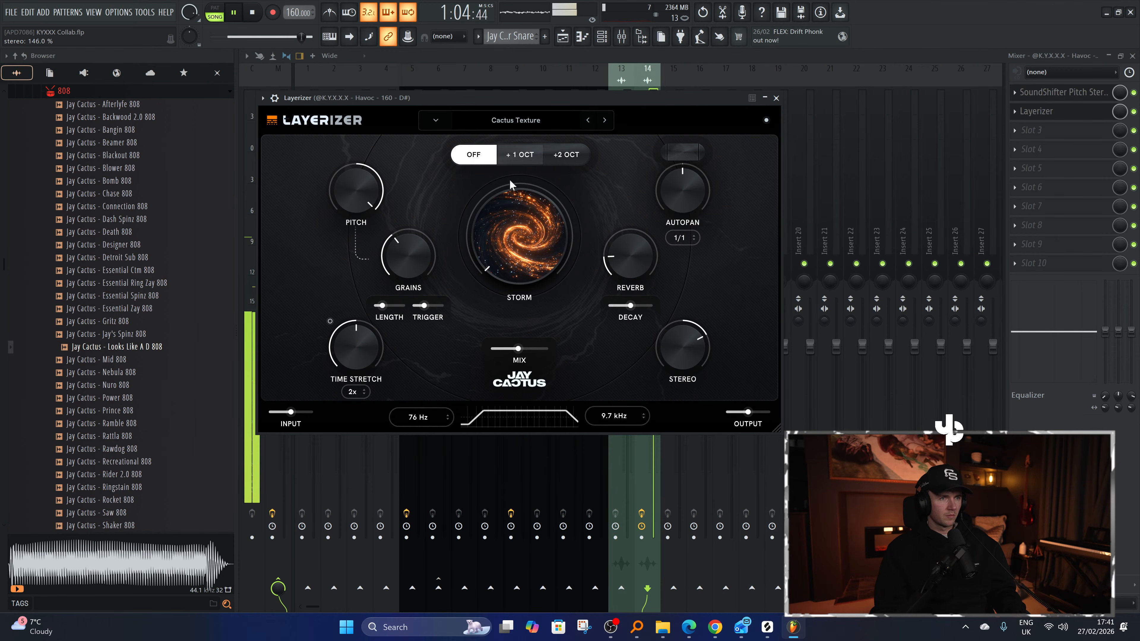
Try Layerizer's +1 OCT setting at a reduced mix, returning to OFF with the mix at 100% and grains at 50%.
{"action": "left_click_drag", "start_coordinate": [519, 348], "coordinate": [649, 357]}
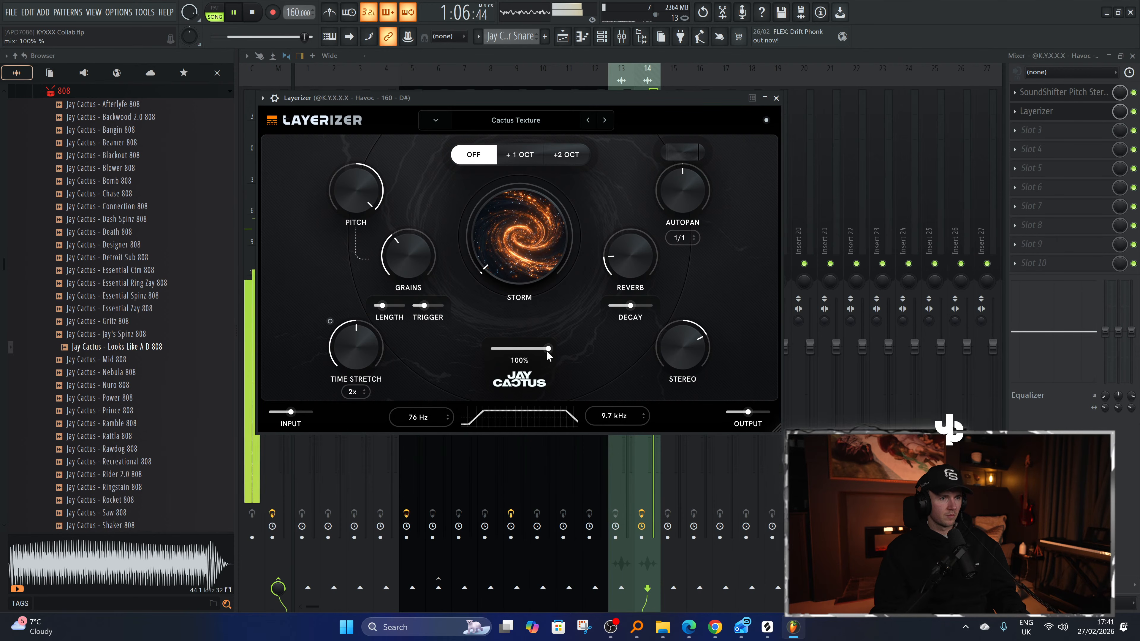
{"action": "left_click_drag", "start_coordinate": [415, 262], "coordinate": [415, 266]}
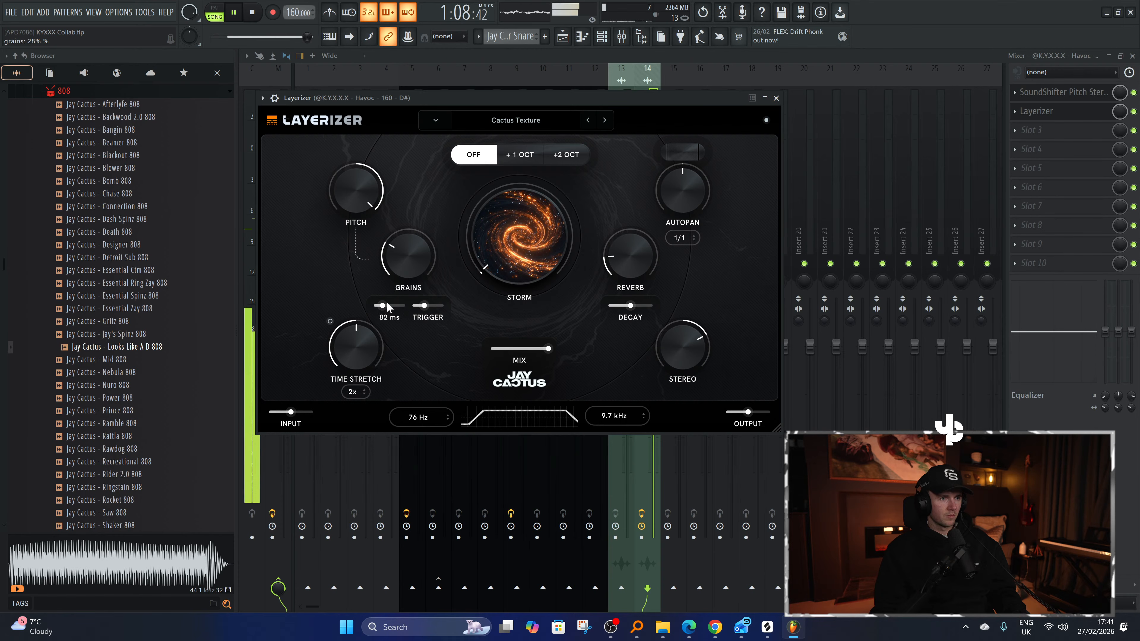
{"action": "left_click", "coordinate": [520, 162]}
{"action": "left_click_drag", "start_coordinate": [534, 351], "coordinate": [500, 352]}
{"action": "left_click_drag", "start_coordinate": [407, 244], "coordinate": [406, 234]}
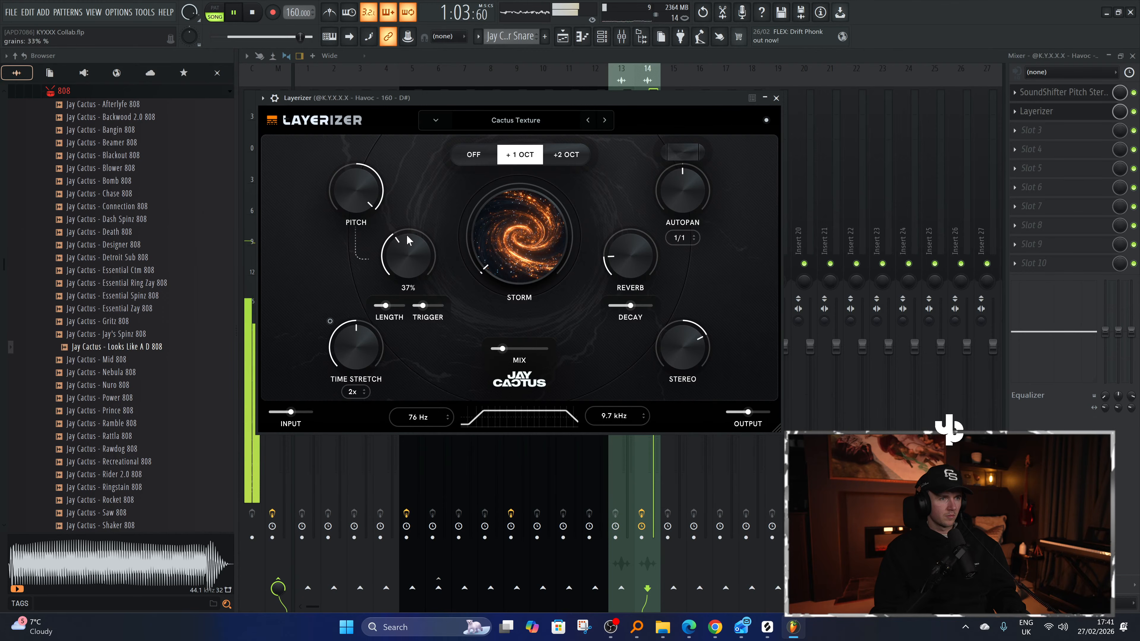
{"action": "left_click", "coordinate": [473, 155]}
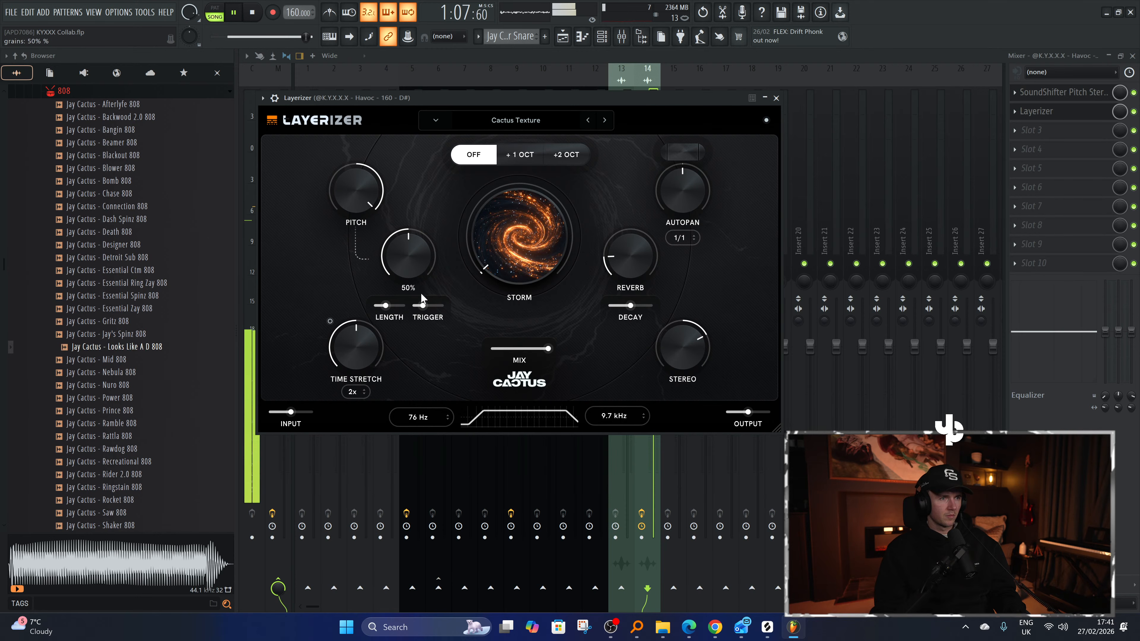
Lower Layerizer's grain trigger to about 12 ms and try the +1 OCT setting again before stopping playback.
{"action": "left_click_drag", "start_coordinate": [424, 306], "coordinate": [414, 306]}
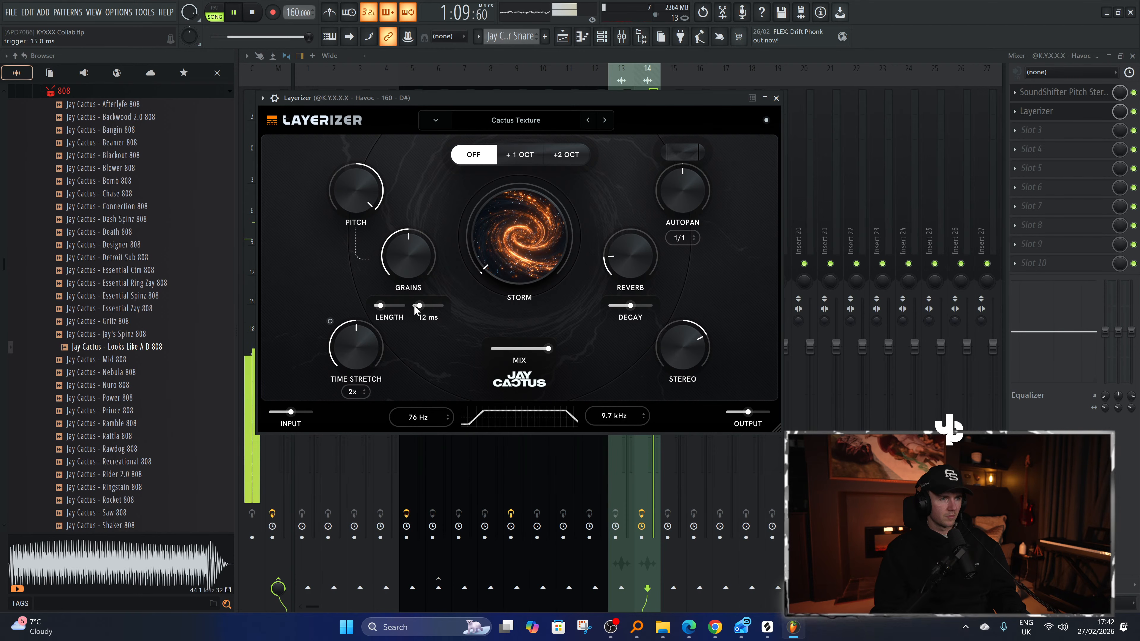
{"action": "left_click_drag", "start_coordinate": [370, 199], "coordinate": [371, 206]}
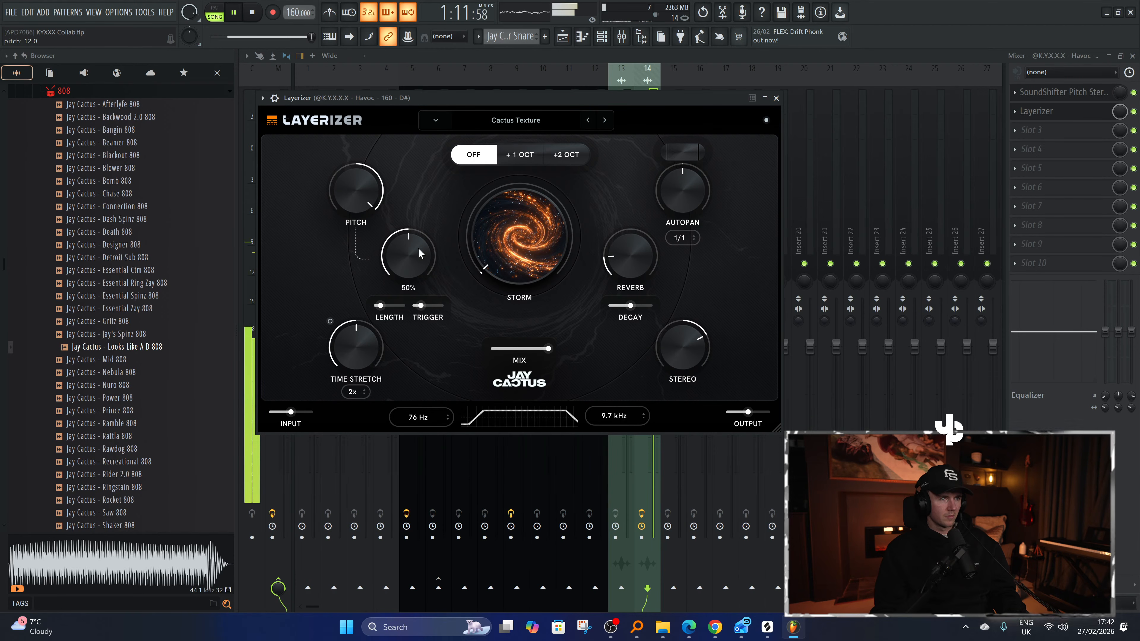
{"action": "left_click", "coordinate": [519, 154]}
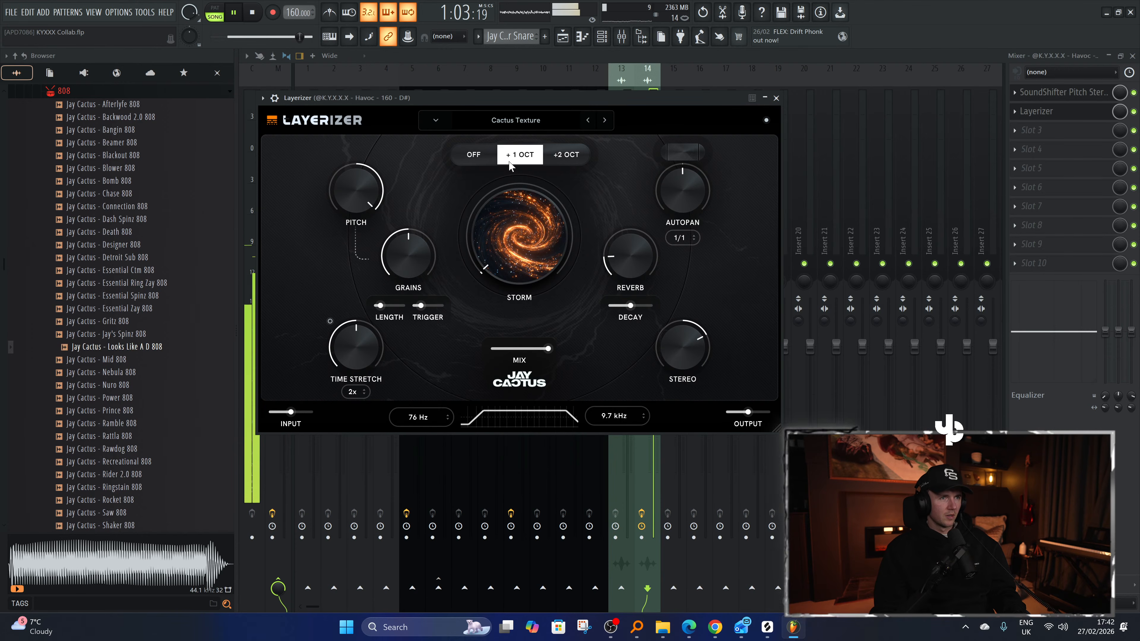
{"action": "left_click_drag", "start_coordinate": [393, 99], "coordinate": [495, 108]}
{"action": "key", "text": "space"}
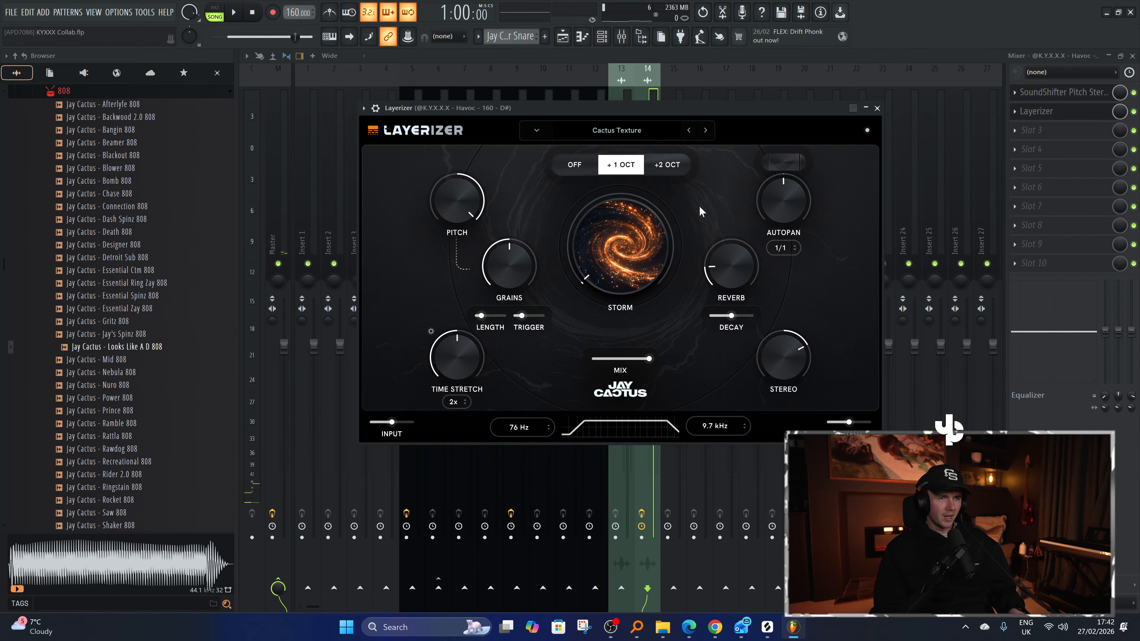
Set Layerizer's octave option to OFF and grains to 14% during playback, toggling its bypass to compare the sound.
{"action": "key", "text": "space"}
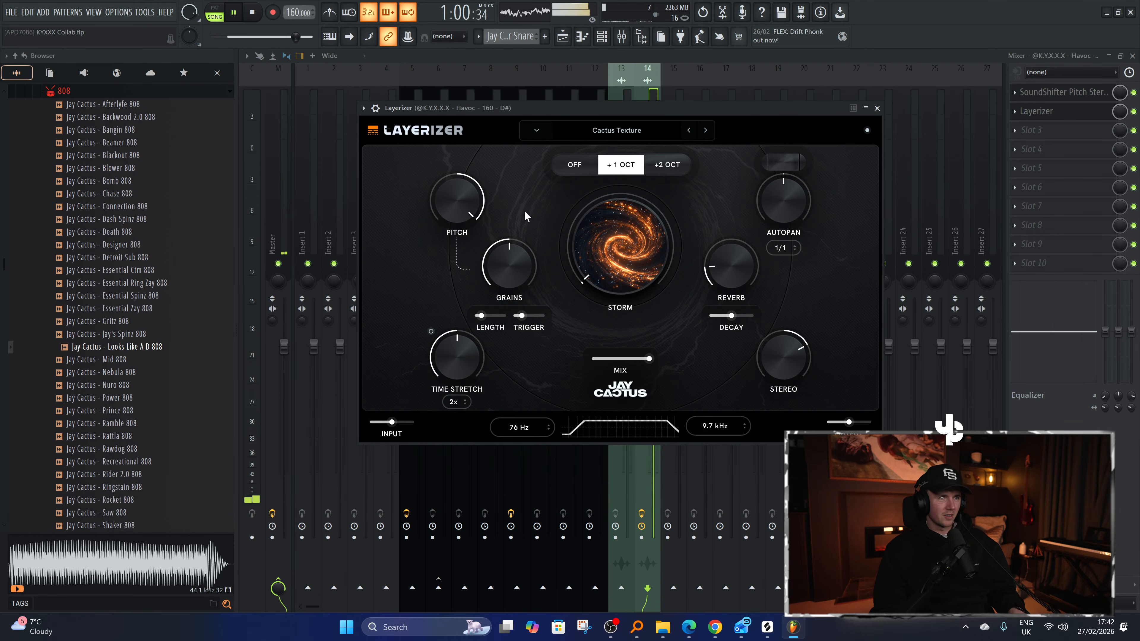
{"action": "left_click", "coordinate": [578, 165]}
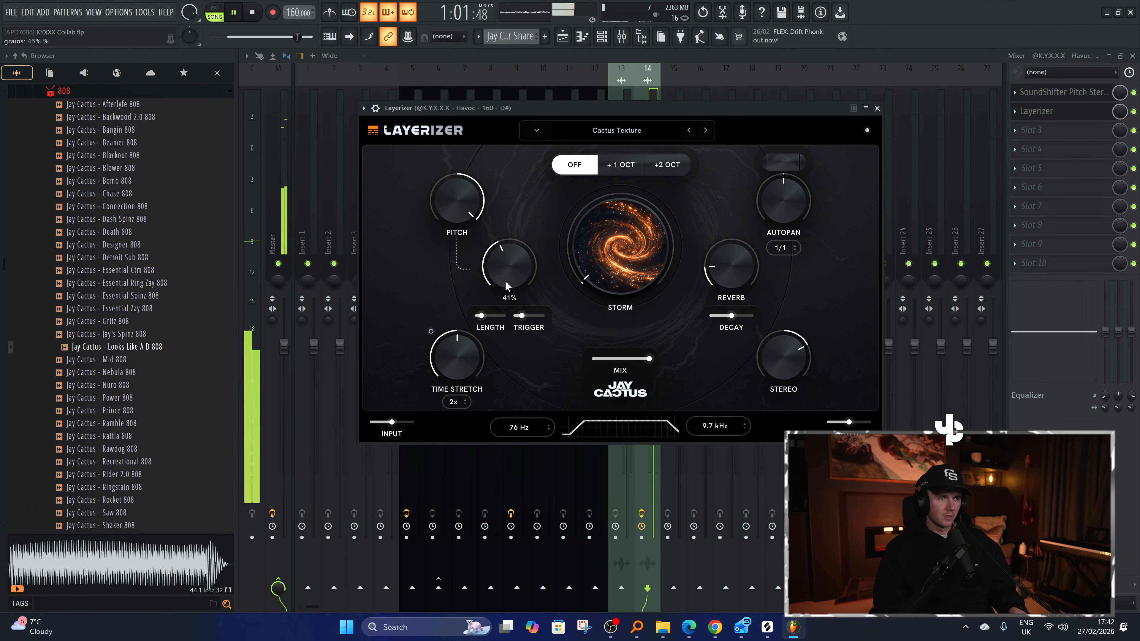
{"action": "left_click_drag", "start_coordinate": [509, 304], "coordinate": [518, 332]}
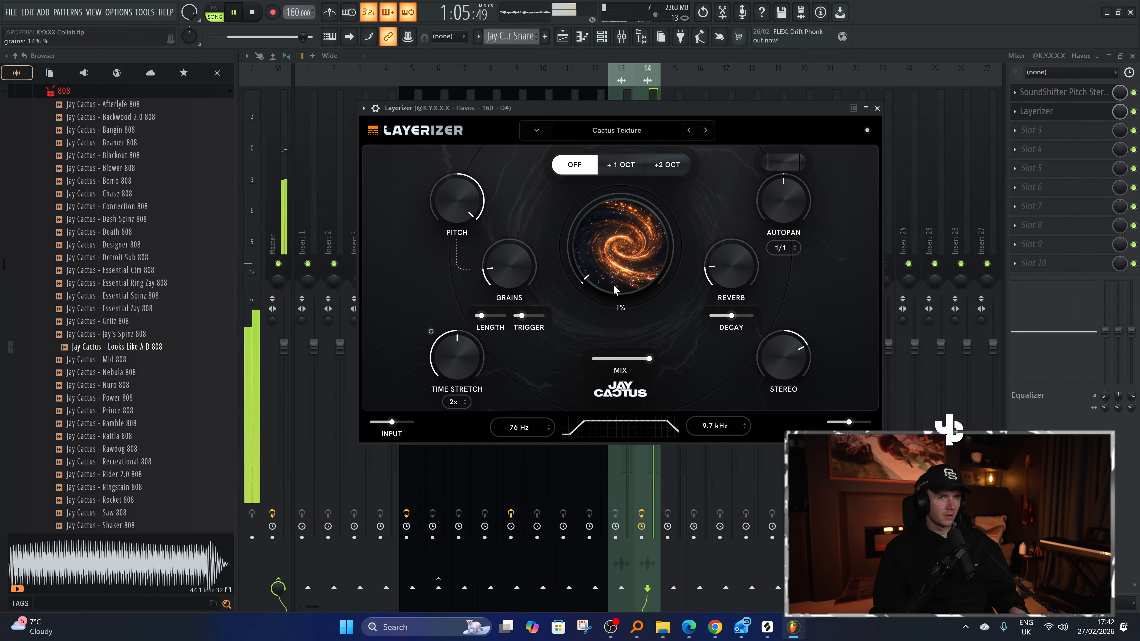
{"action": "left_click", "coordinate": [867, 130]}
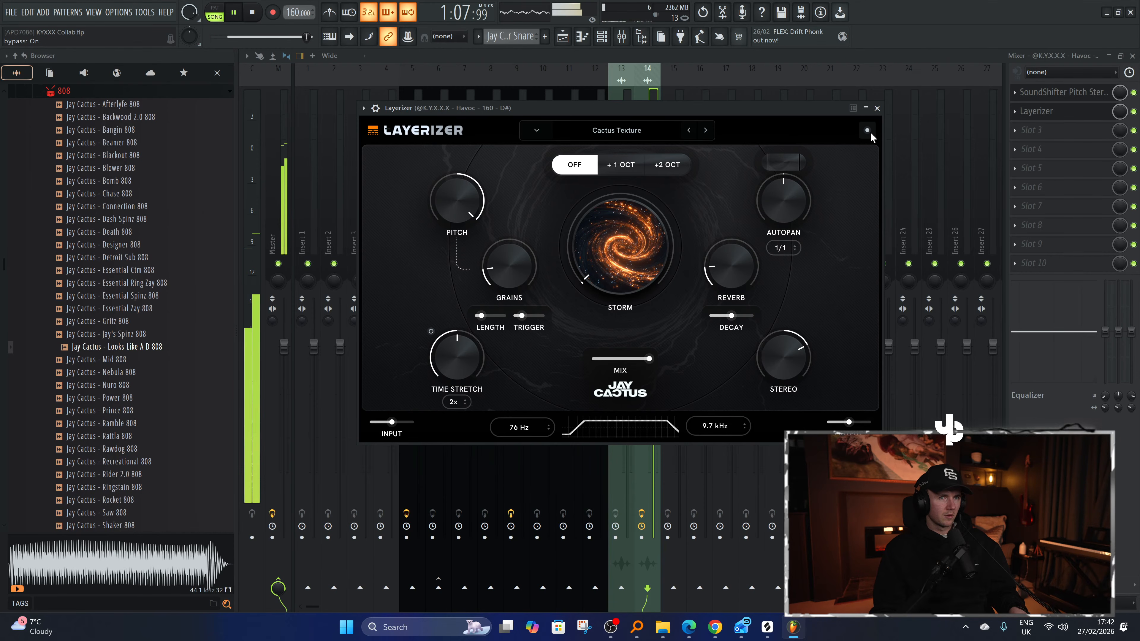
Create an automation clip for Layerizer's mix level in the mixer and play the closing section in the playlist.
{"action": "key", "text": "space"}
{"action": "right_click", "coordinate": [1120, 112]}
{"action": "left_click", "coordinate": [1098, 189]}
{"action": "left_click", "coordinate": [604, 35]}
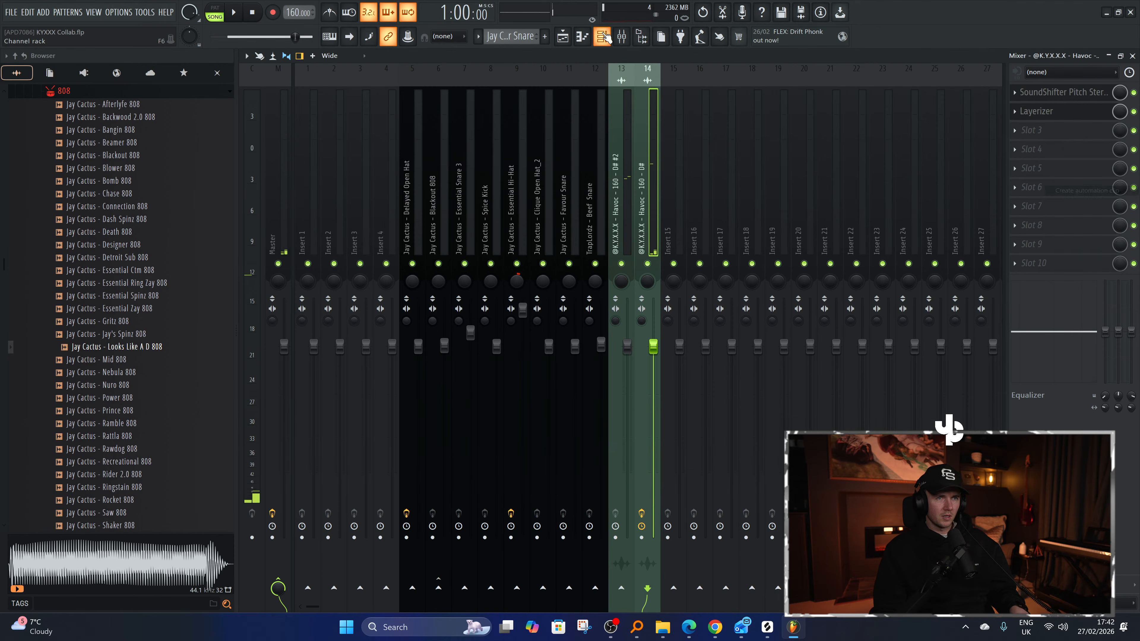
{"action": "left_click", "coordinate": [569, 36]}
{"action": "key", "text": "space"}
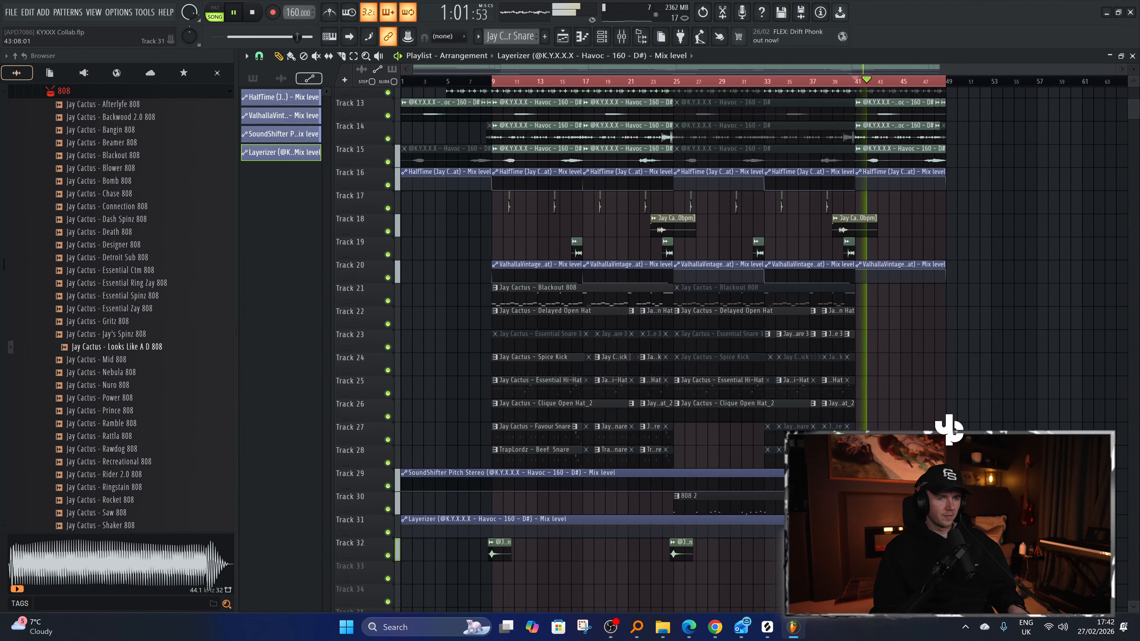
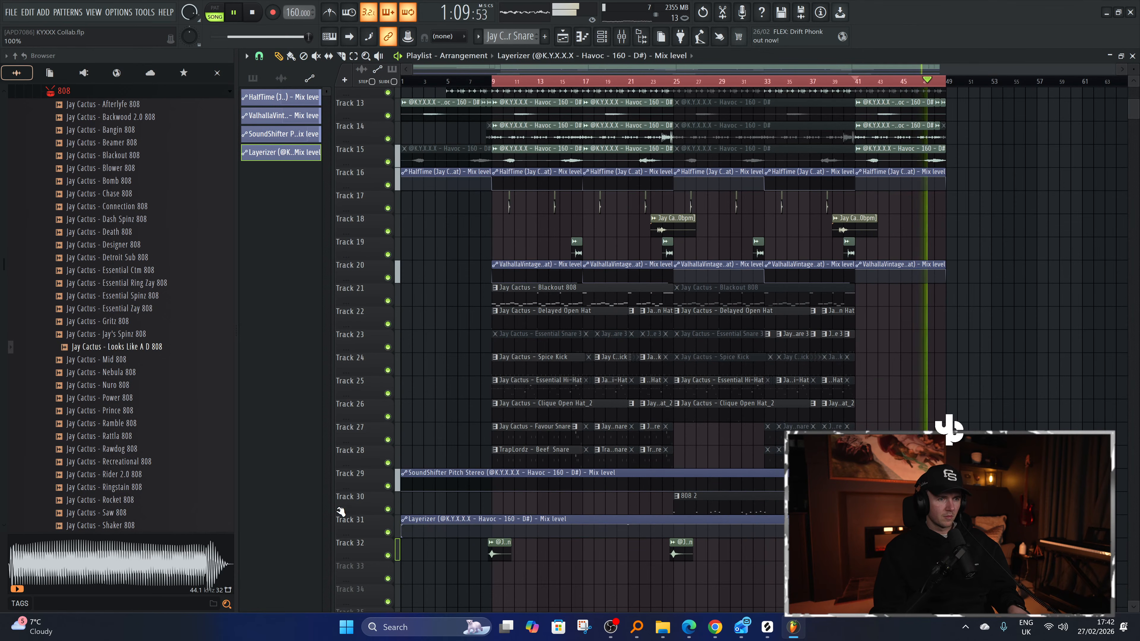
Set the start of the Layerizer mix automation to 0% and add a point at bar 41 so the effect stays off until there.
{"action": "key", "text": "space"}
{"action": "key", "text": "space"}
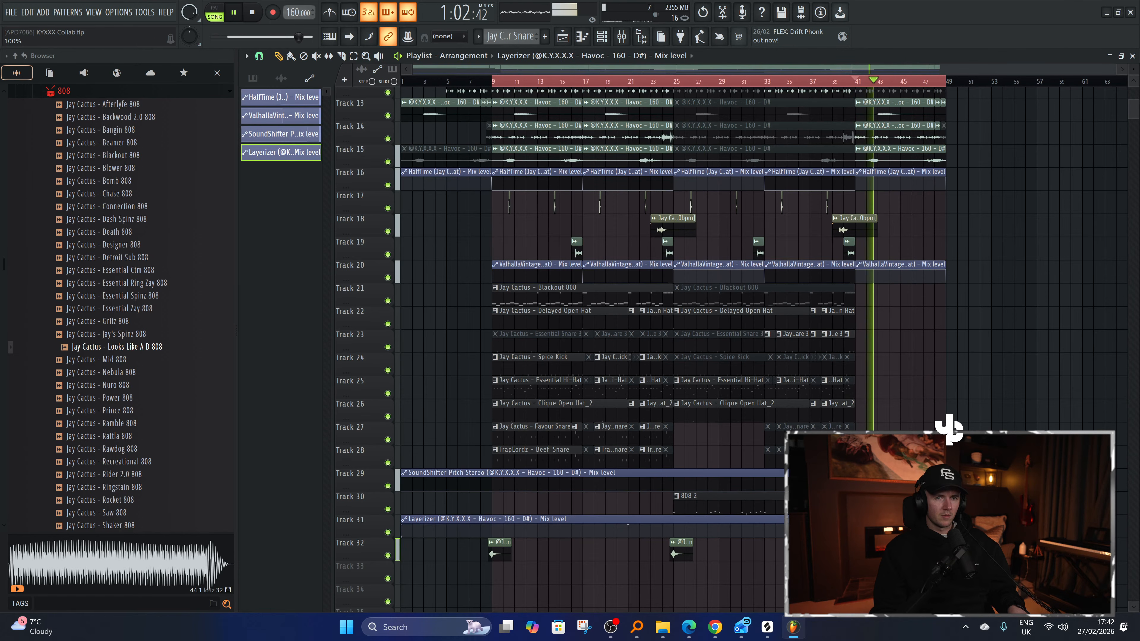
{"action": "left_click_drag", "start_coordinate": [401, 524], "coordinate": [414, 552]}
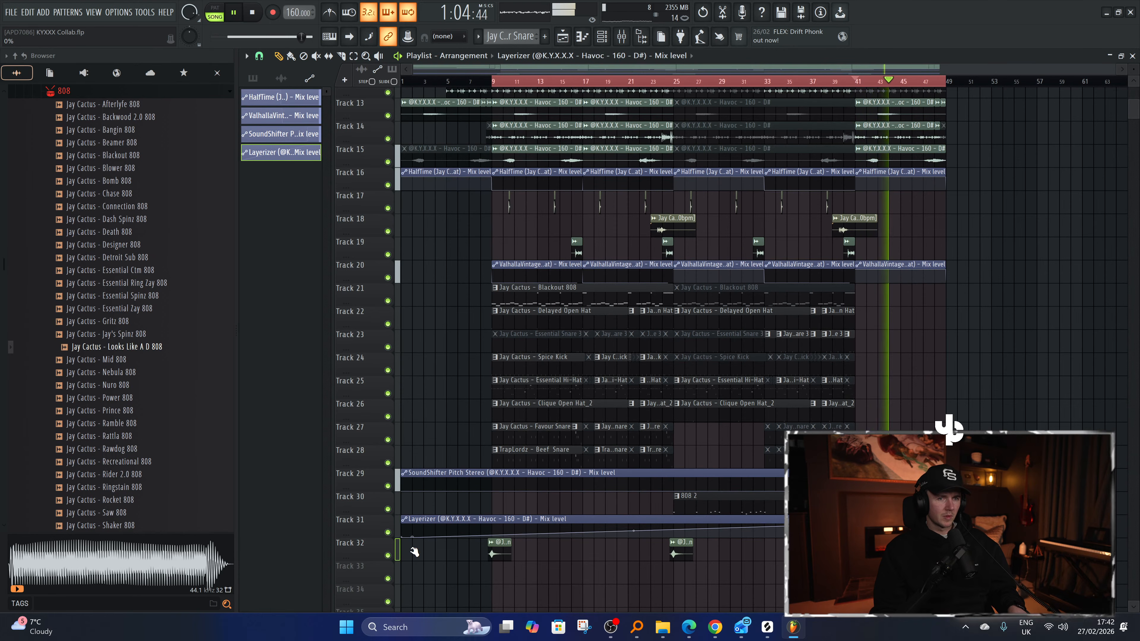
{"action": "right_click", "coordinate": [855, 525]}
{"action": "left_click", "coordinate": [883, 455]}
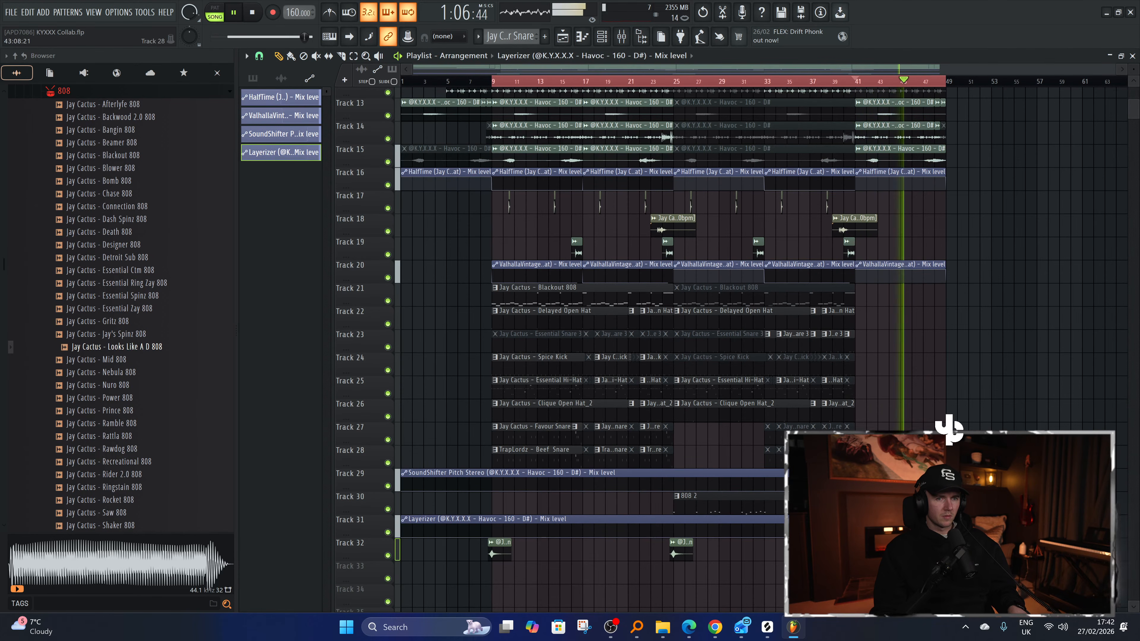
Check the closing section's automation, play the arrangement from bar 9 and save the project.
{"action": "scroll", "coordinate": [914, 456], "scroll_direction": "up", "scroll_amount": 5}
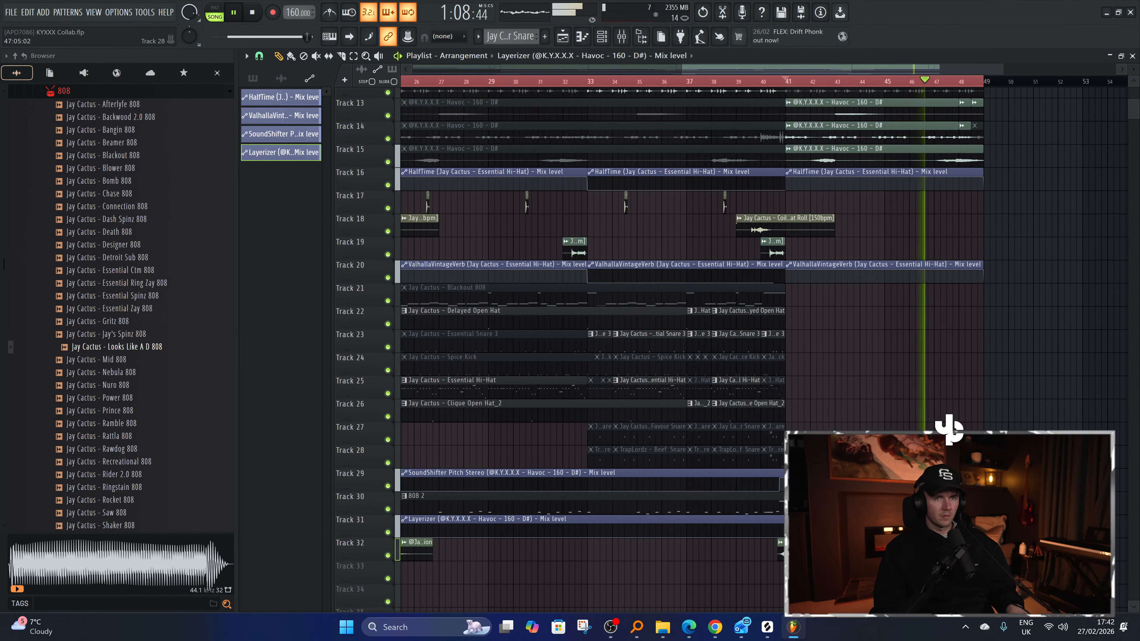
{"action": "scroll", "coordinate": [914, 456], "scroll_direction": "down", "scroll_amount": 5}
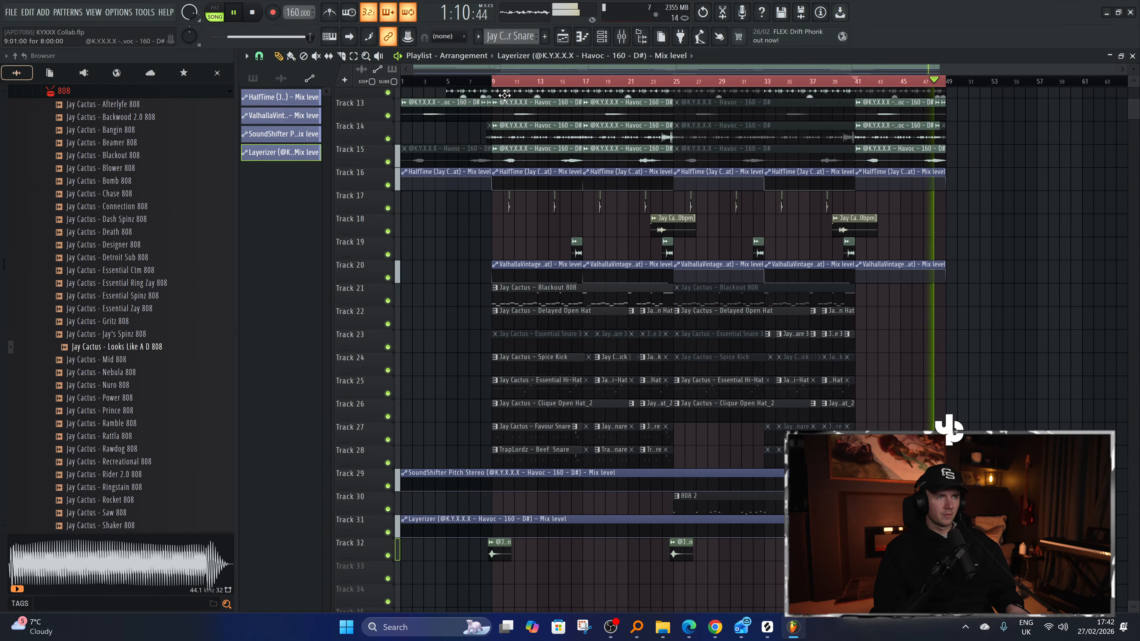
{"action": "scroll", "coordinate": [928, 449], "scroll_direction": "down", "scroll_amount": 5}
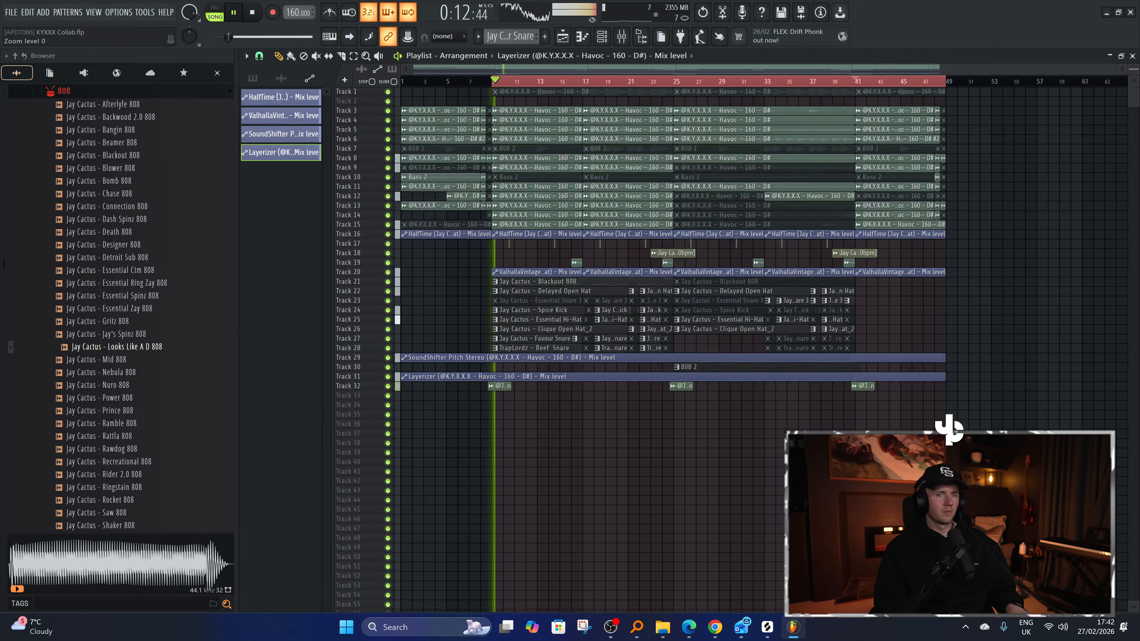
{"action": "scroll", "coordinate": [928, 449], "scroll_direction": "up", "scroll_amount": 4}
{"action": "key", "text": "ctrl+s"}
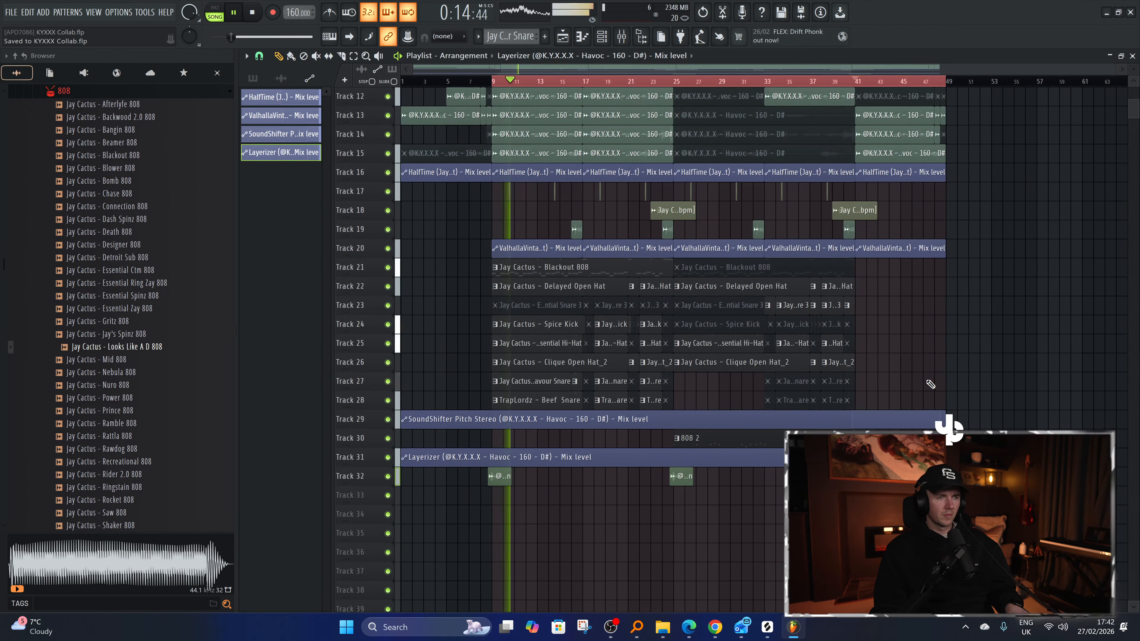
Select the entire arrangement, play it from bar 1 and clear the selection.
{"action": "key", "text": "space"}
{"action": "key", "text": "ctrl+a"}
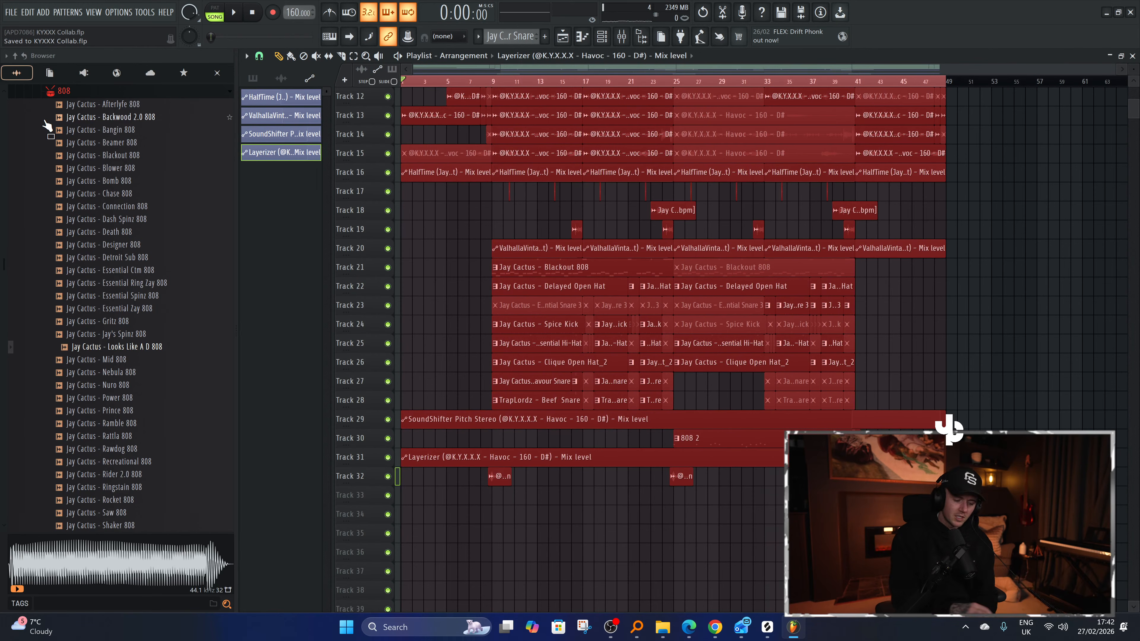
{"action": "key", "text": "space"}
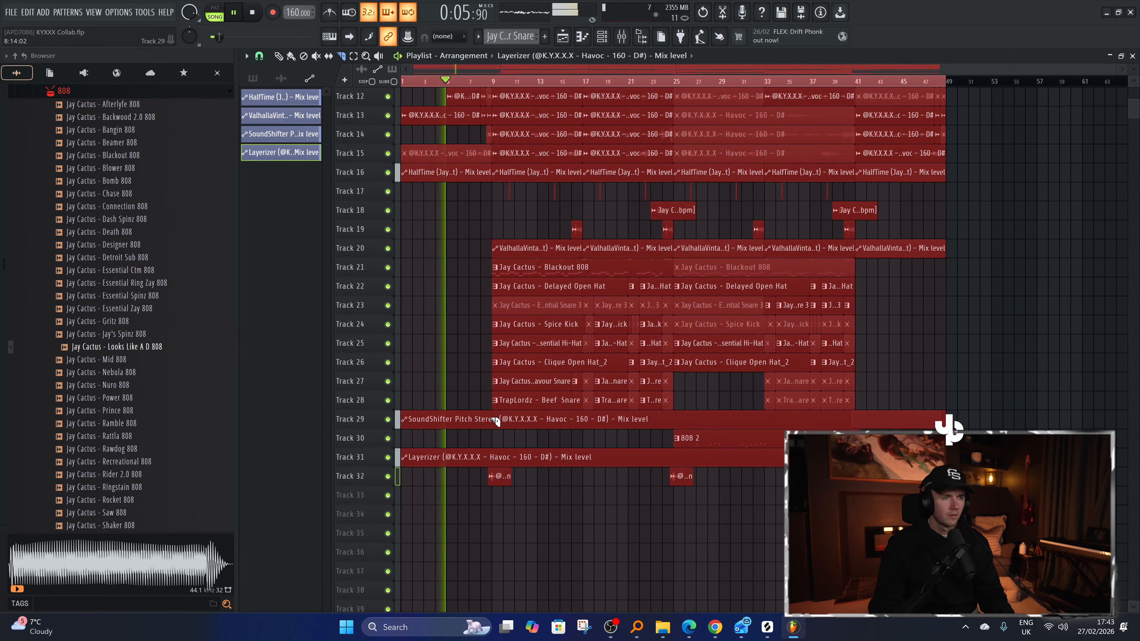
{"action": "key", "text": "ctrl+d"}
Slice the SoundShifter Pitch Stereo and Layerizer mix automation clips at bar 9.
{"action": "scroll", "coordinate": [889, 422], "scroll_direction": "up", "scroll_amount": 3}
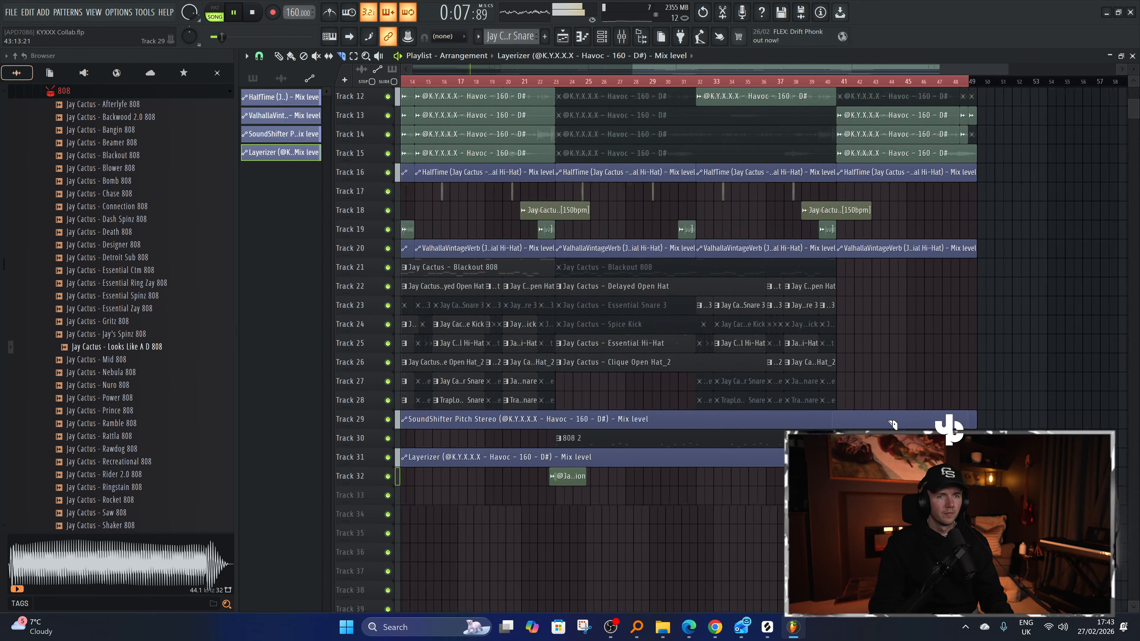
{"action": "scroll", "coordinate": [892, 424], "scroll_direction": "up", "scroll_amount": 3}
{"action": "scroll", "coordinate": [852, 424], "scroll_direction": "up", "scroll_amount": 3}
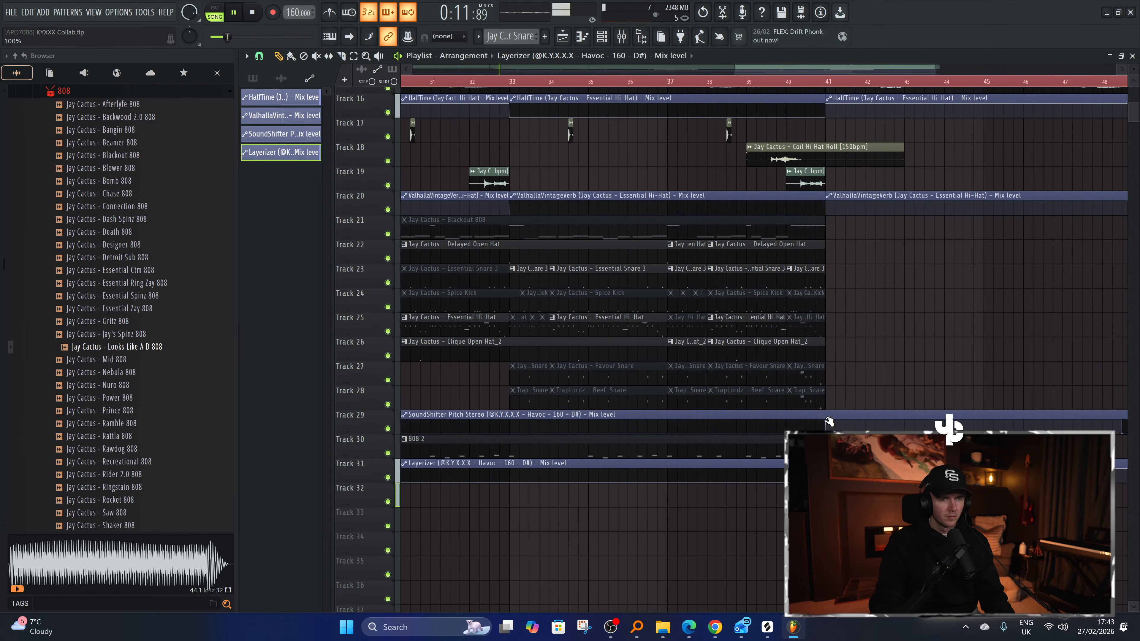
{"action": "scroll", "coordinate": [824, 421], "scroll_direction": "down", "scroll_amount": 5}
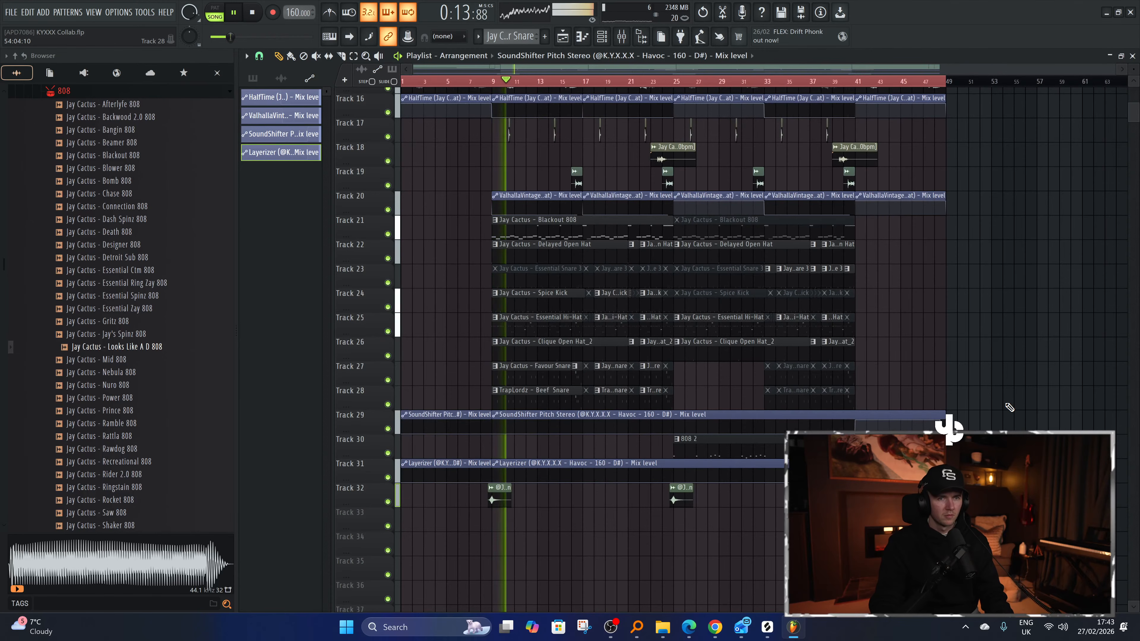
{"action": "scroll", "coordinate": [988, 411], "scroll_direction": "down", "scroll_amount": 3}
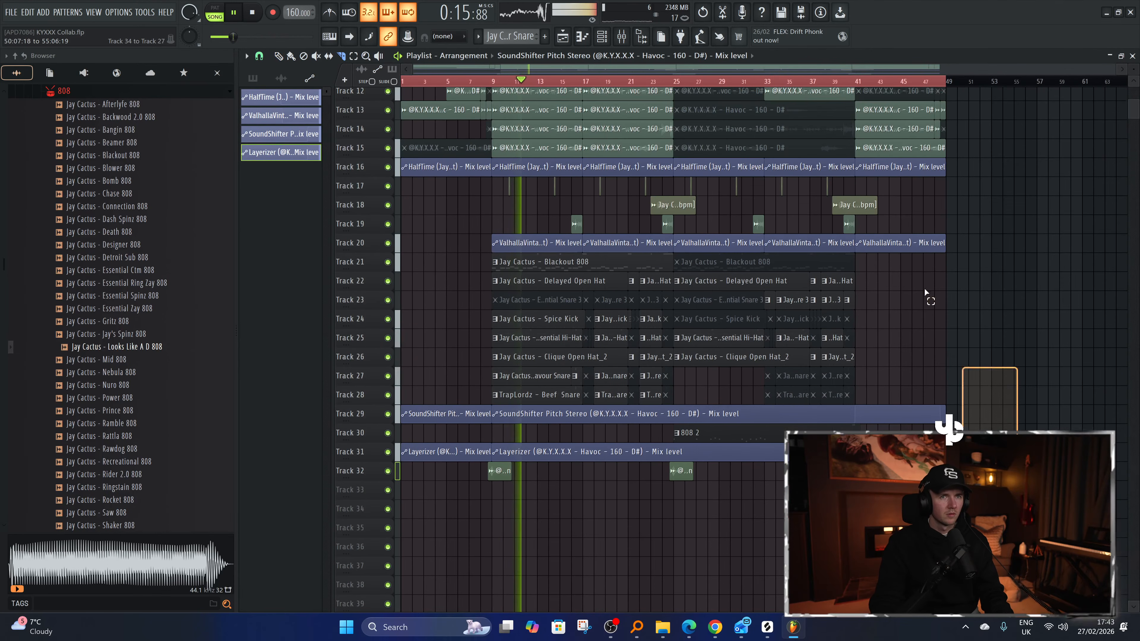
Select all clips from bar 9 onward and duplicate them twice, starting the copies at bars 49 and 89.
{"action": "left_click_drag", "start_coordinate": [1016, 420], "coordinate": [505, 30]}
{"action": "scroll", "coordinate": [534, 90], "scroll_direction": "down", "scroll_amount": 3}
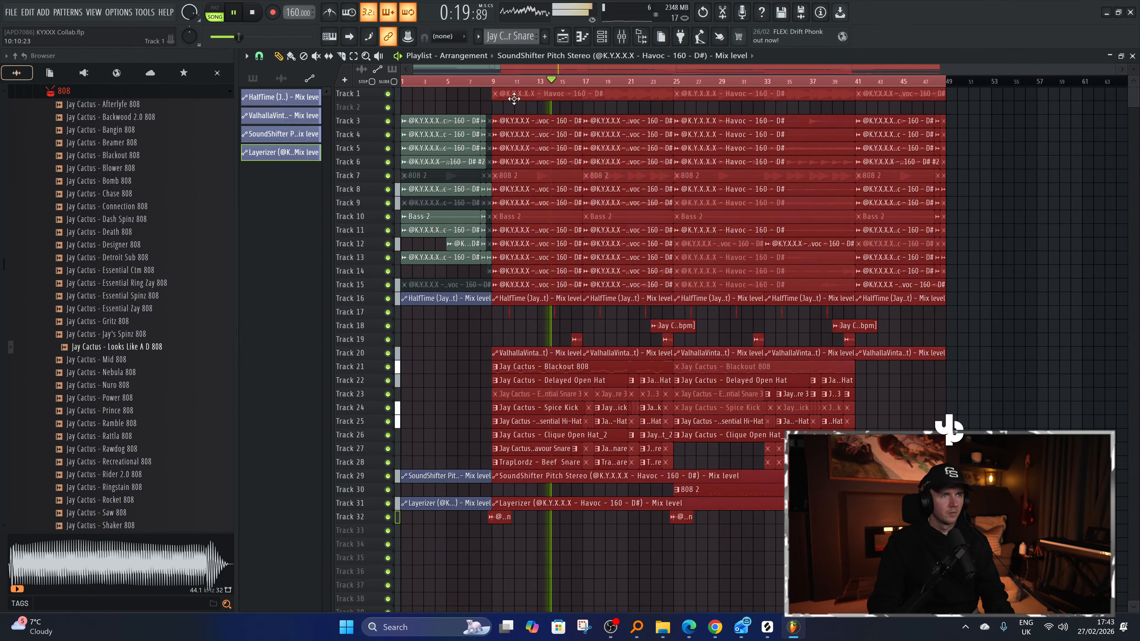
{"action": "key", "text": "ctrl+b"}
{"action": "scroll", "coordinate": [785, 325], "scroll_direction": "down", "scroll_amount": 1}
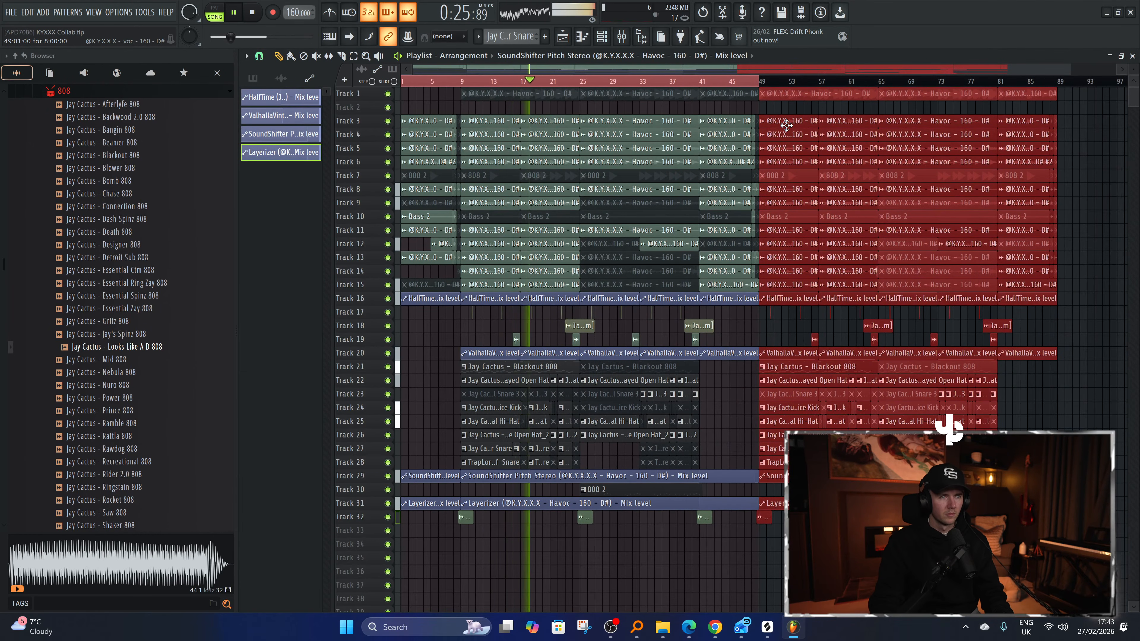
{"action": "key", "text": "ctrl+b"}
{"action": "left_click_drag", "start_coordinate": [1109, 132], "coordinate": [1079, 129]}
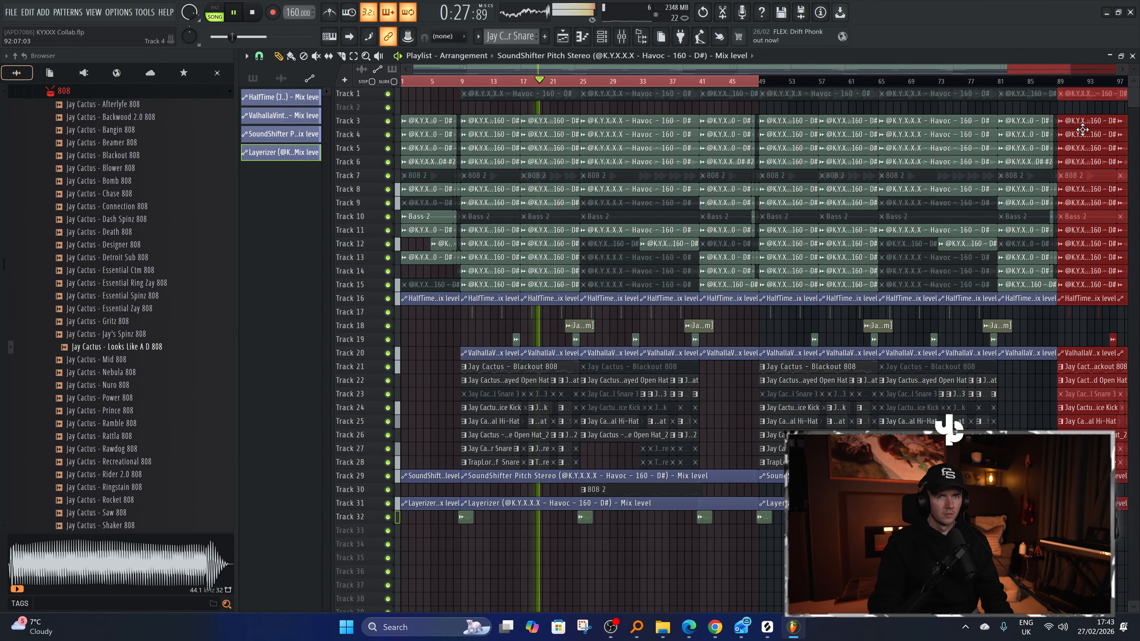
Clear the clip selection, look over the extended arrangement and its duplicated sections during playback, and stop it.
{"action": "scroll", "coordinate": [644, 349], "scroll_direction": "down", "scroll_amount": 2}
{"action": "key", "text": "ctrl+a"}
{"action": "key", "text": "ctrl+Return"}
{"action": "key", "text": "ctrl+d"}
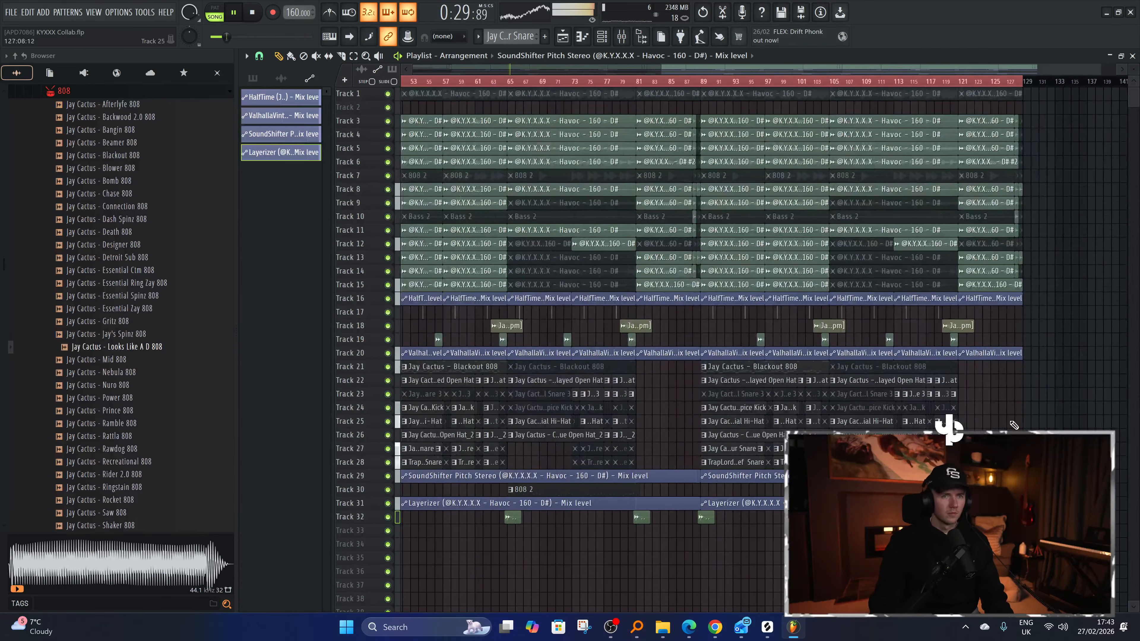
{"action": "scroll", "coordinate": [1014, 425], "scroll_direction": "up", "scroll_amount": 2}
{"action": "left_click_drag", "start_coordinate": [976, 424], "coordinate": [852, 356]}
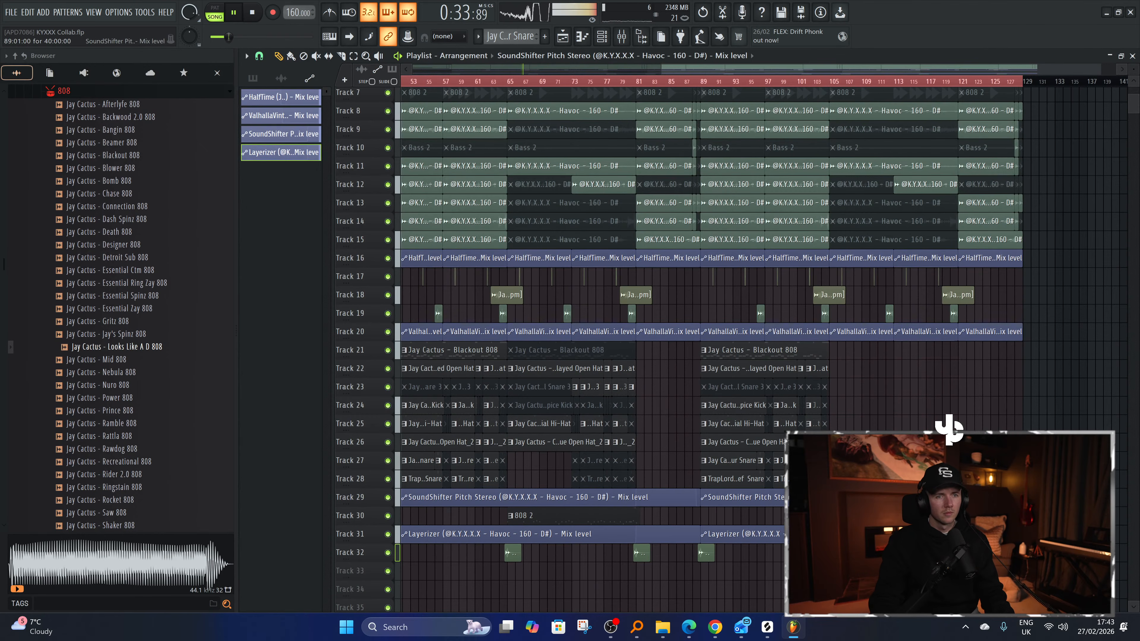
{"action": "scroll", "coordinate": [613, 483], "scroll_direction": "down", "scroll_amount": 3}
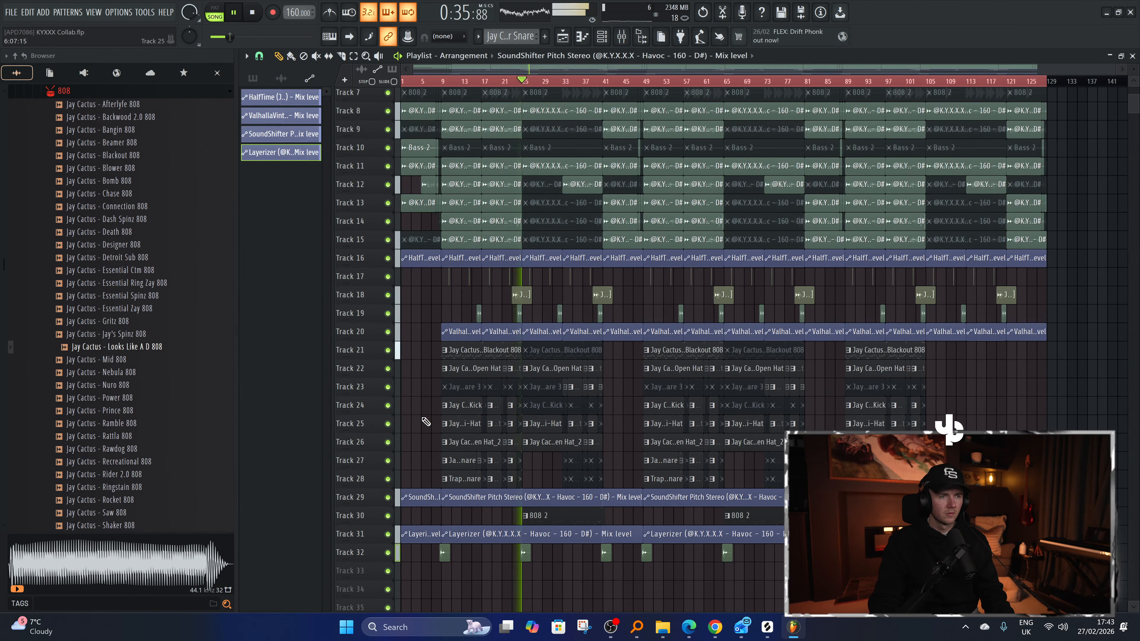
{"action": "scroll", "coordinate": [422, 413], "scroll_direction": "up", "scroll_amount": 3}
{"action": "scroll", "coordinate": [421, 413], "scroll_direction": "up", "scroll_amount": 3}
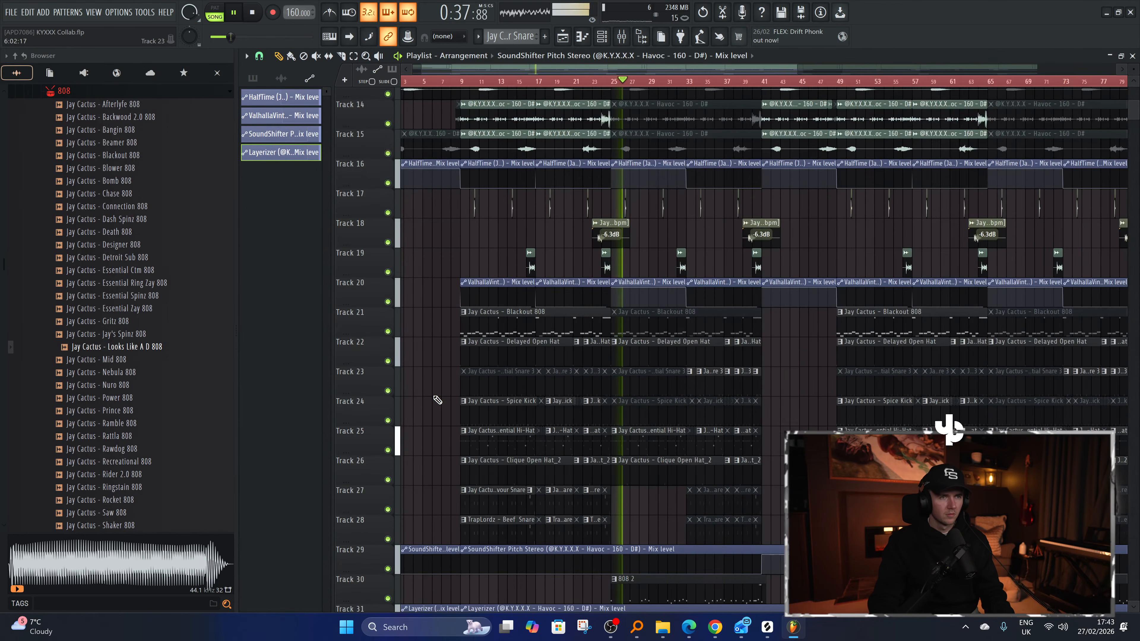
{"action": "scroll", "coordinate": [436, 399], "scroll_direction": "down", "scroll_amount": 2}
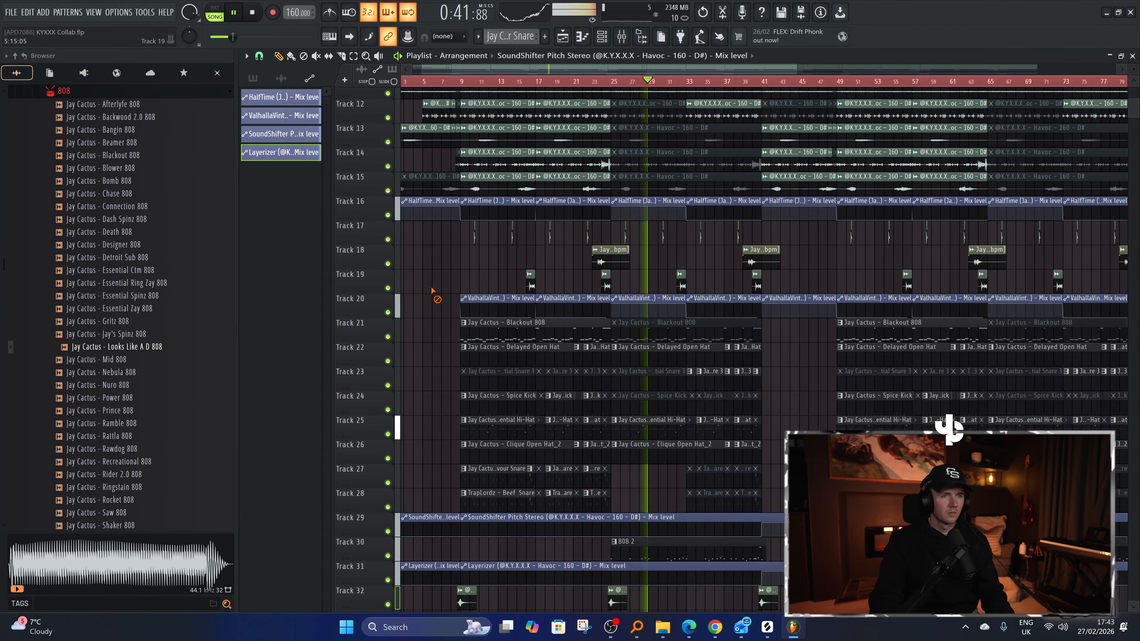
{"action": "scroll", "coordinate": [433, 297], "scroll_direction": "down", "scroll_amount": 1}
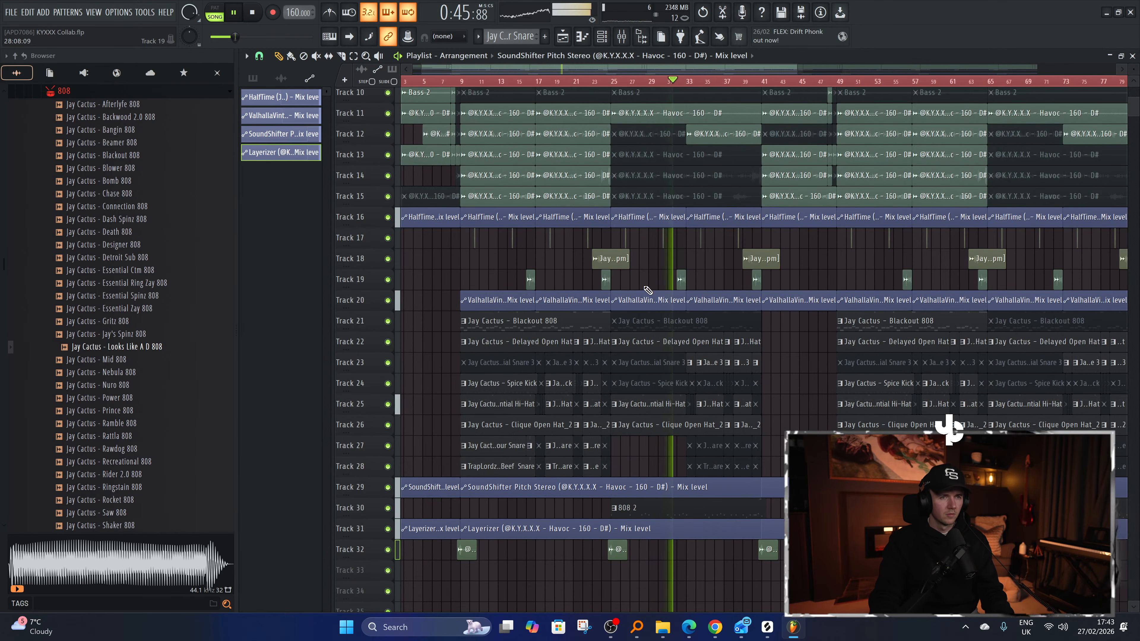
{"action": "scroll", "coordinate": [538, 294], "scroll_direction": "up", "scroll_amount": 1}
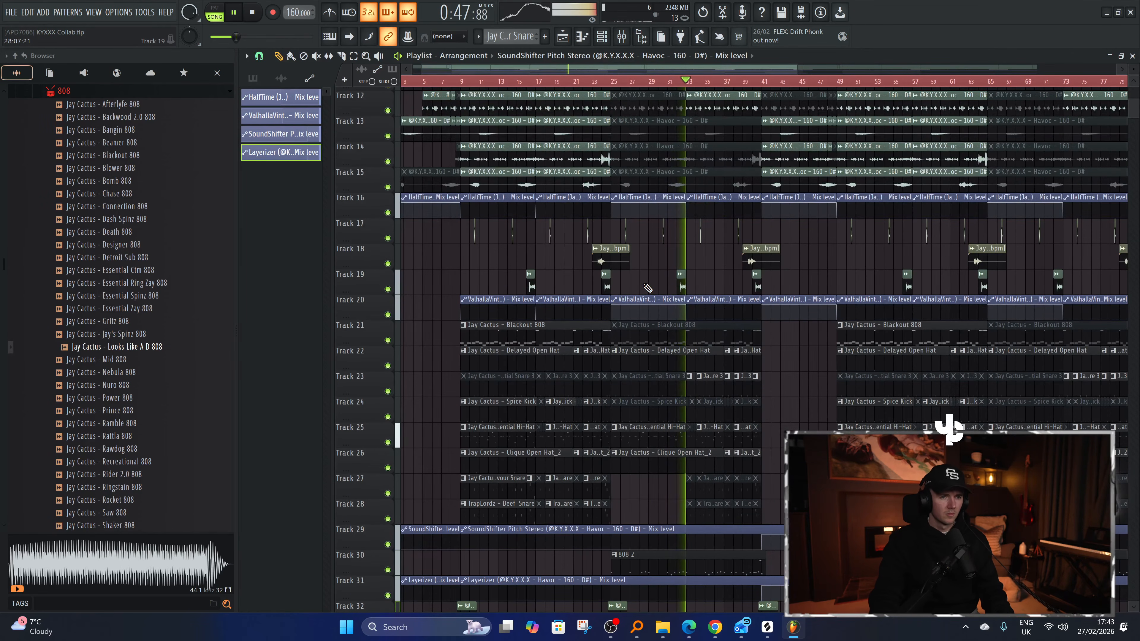
{"action": "scroll", "coordinate": [648, 288], "scroll_direction": "down", "scroll_amount": 2}
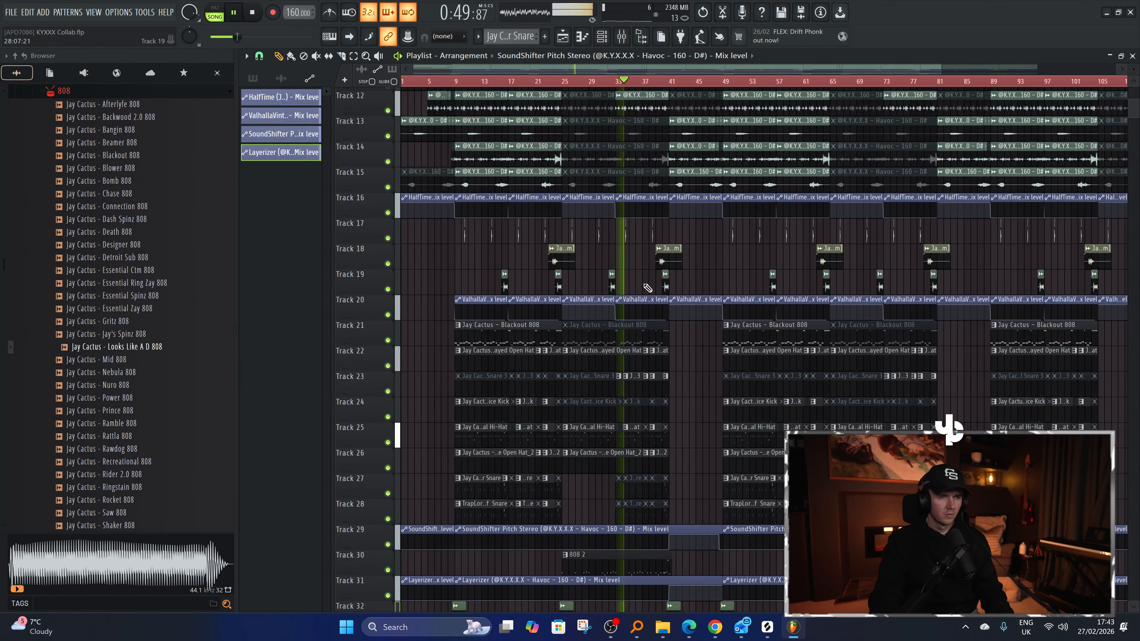
{"action": "scroll", "coordinate": [648, 288], "scroll_direction": "down", "scroll_amount": 1}
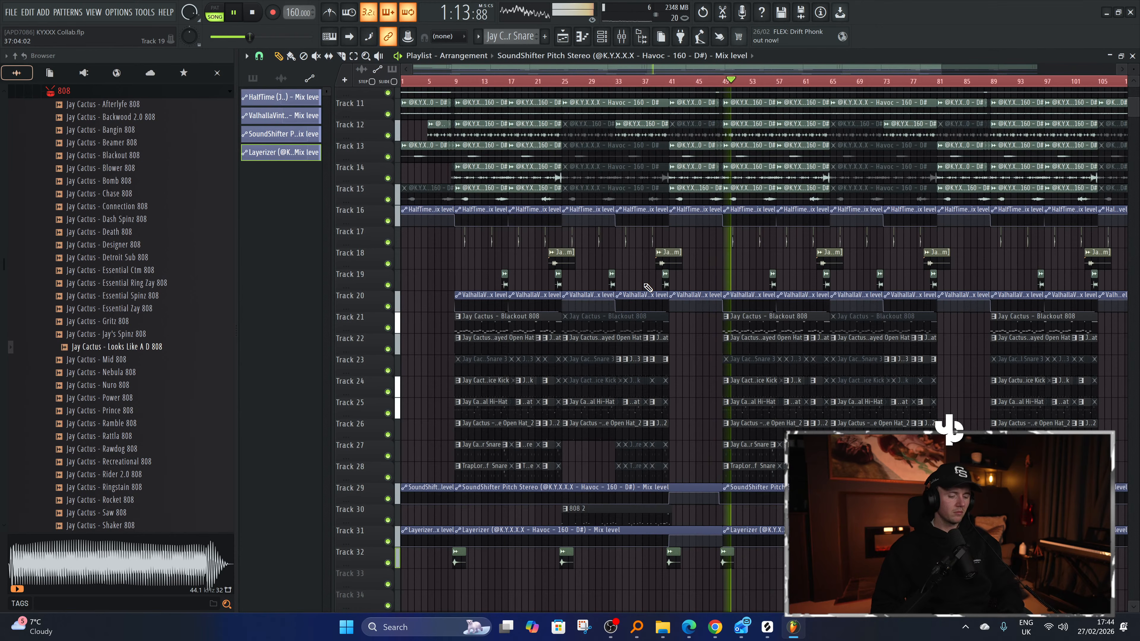
{"action": "key", "text": "space"}
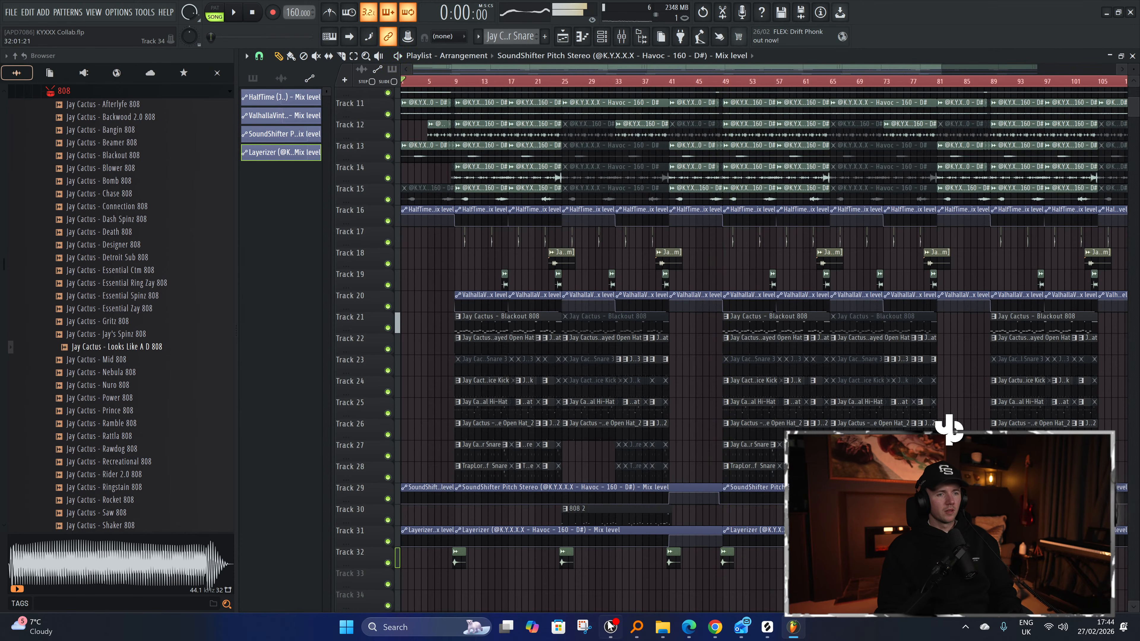
Examine the melody and bass tracks in the opening section of the arrangement.
{"action": "left_click", "coordinate": [611, 627]}
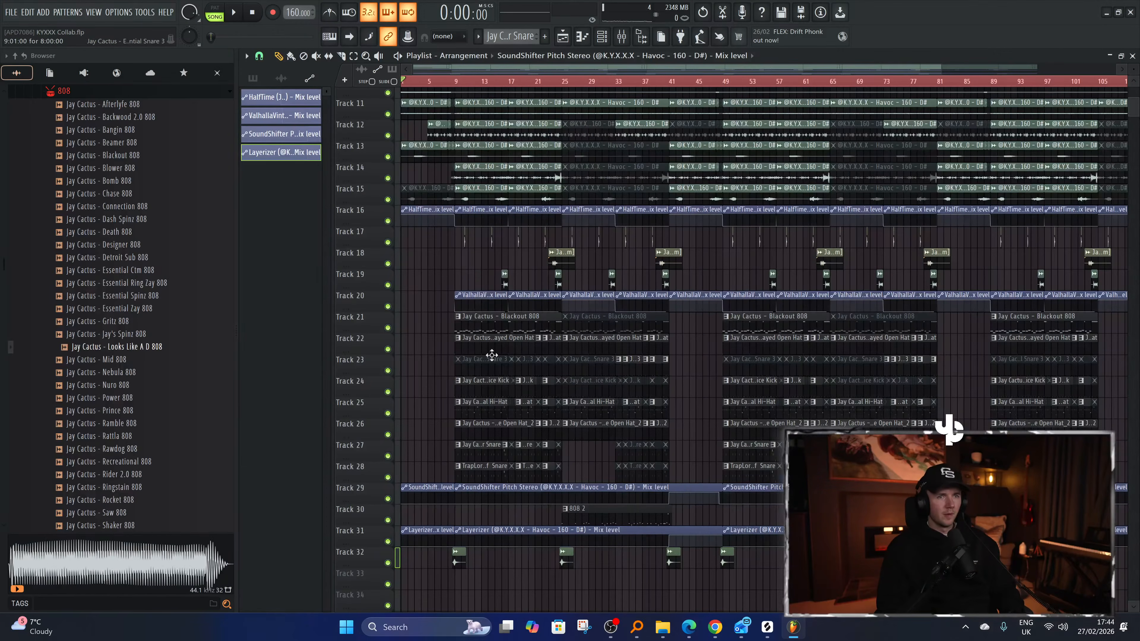
{"action": "scroll", "coordinate": [433, 275], "scroll_direction": "up", "scroll_amount": 5}
{"action": "scroll", "coordinate": [391, 254], "scroll_direction": "up", "scroll_amount": 3}
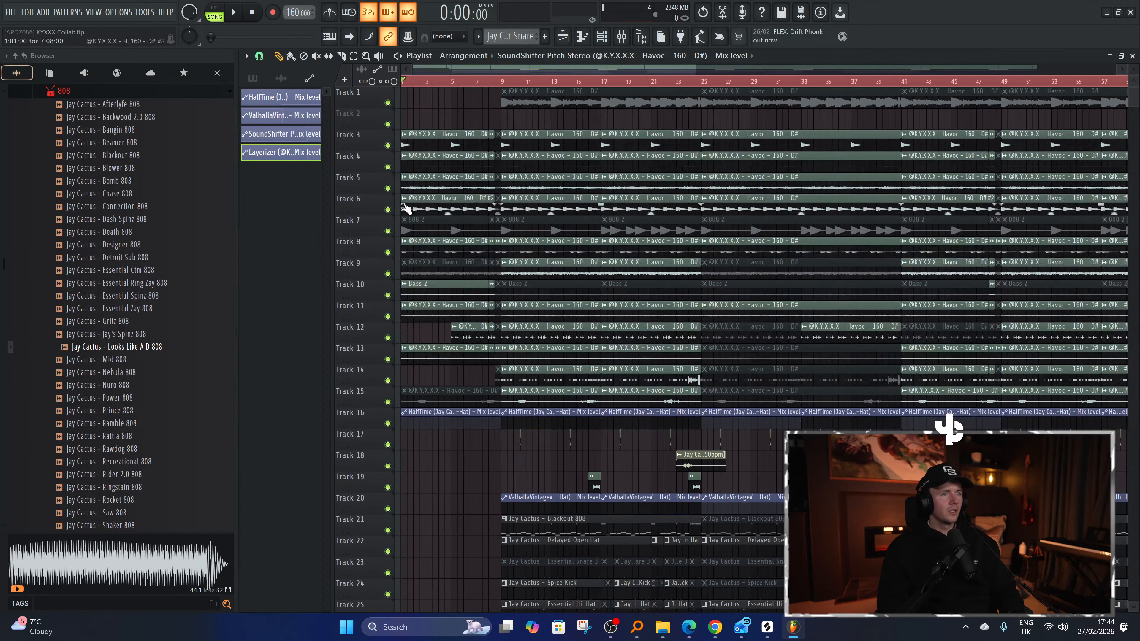
{"action": "scroll", "coordinate": [400, 198], "scroll_direction": "up", "scroll_amount": 1}
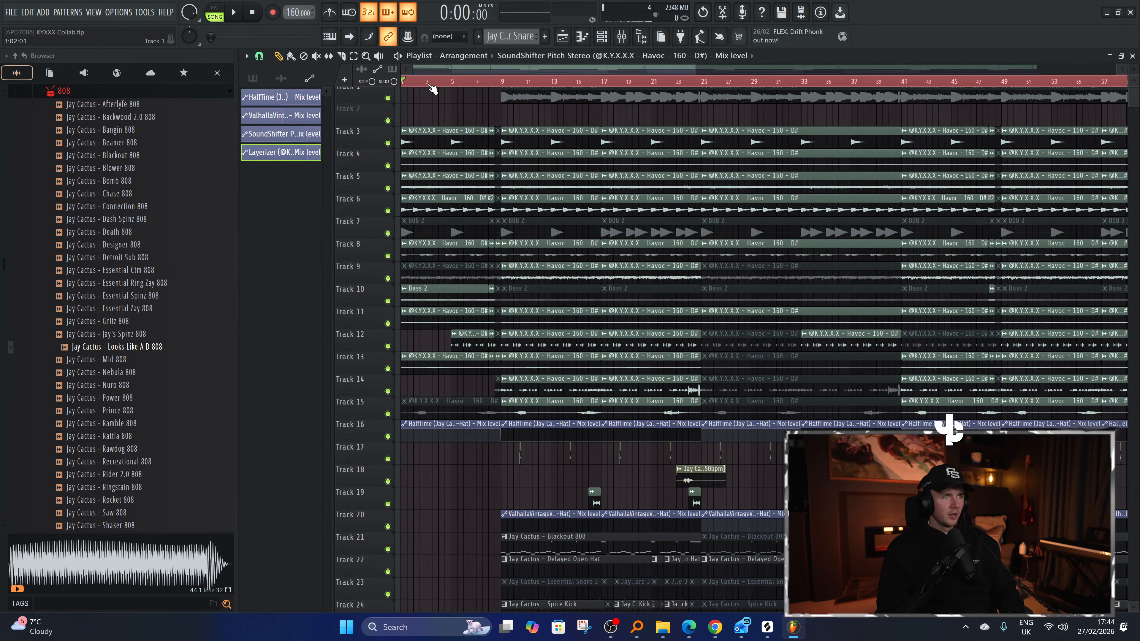
{"action": "scroll", "coordinate": [426, 208], "scroll_direction": "up", "scroll_amount": 2}
{"action": "scroll", "coordinate": [448, 313], "scroll_direction": "down", "scroll_amount": 2}
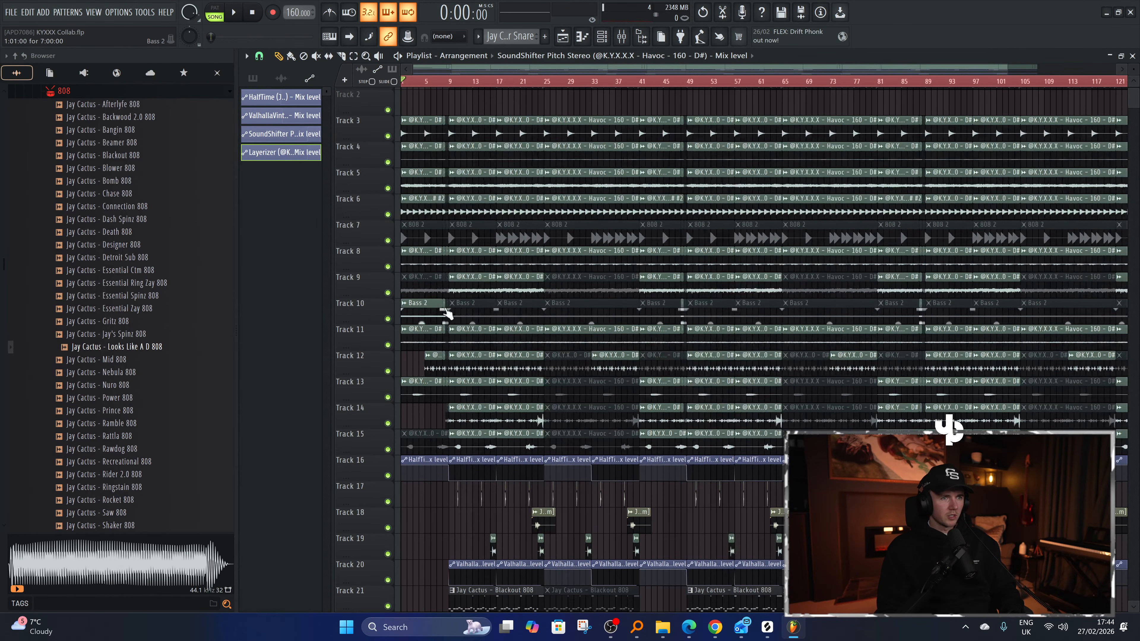
{"action": "scroll", "coordinate": [378, 258], "scroll_direction": "up", "scroll_amount": 2}
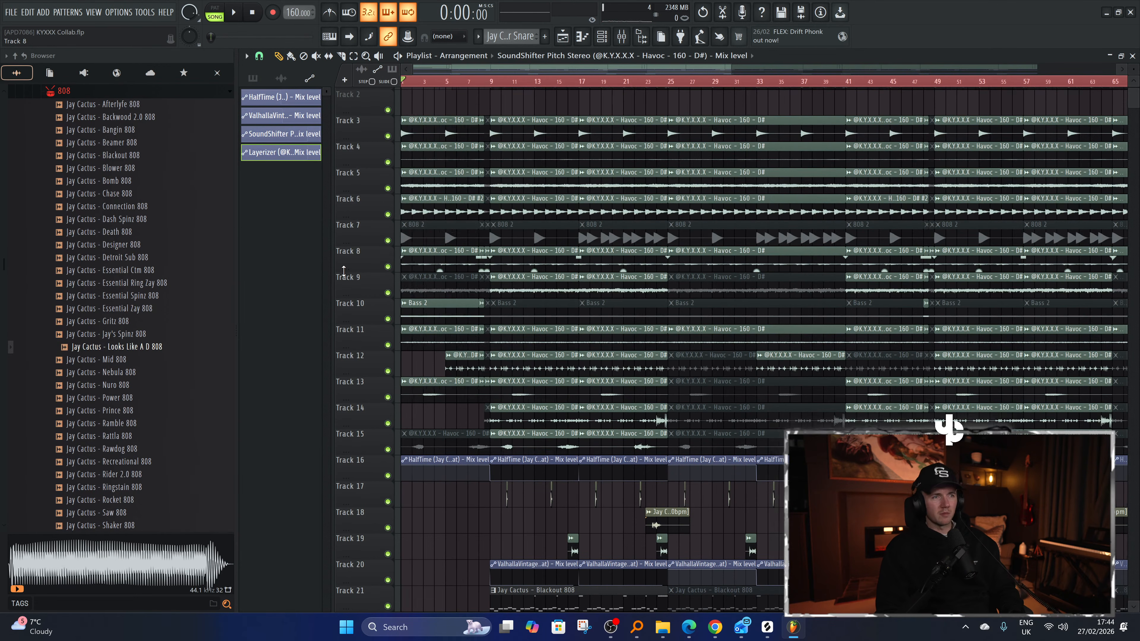
{"action": "scroll", "coordinate": [358, 252], "scroll_direction": "up", "scroll_amount": 3}
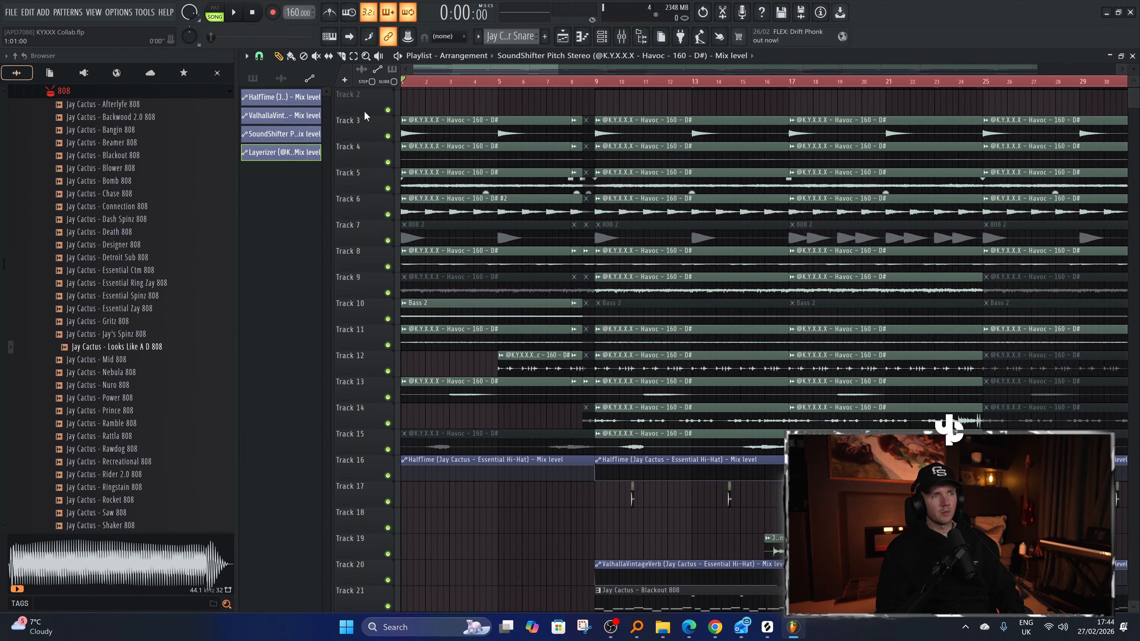
{"action": "scroll", "coordinate": [449, 179], "scroll_direction": "up", "scroll_amount": 1}
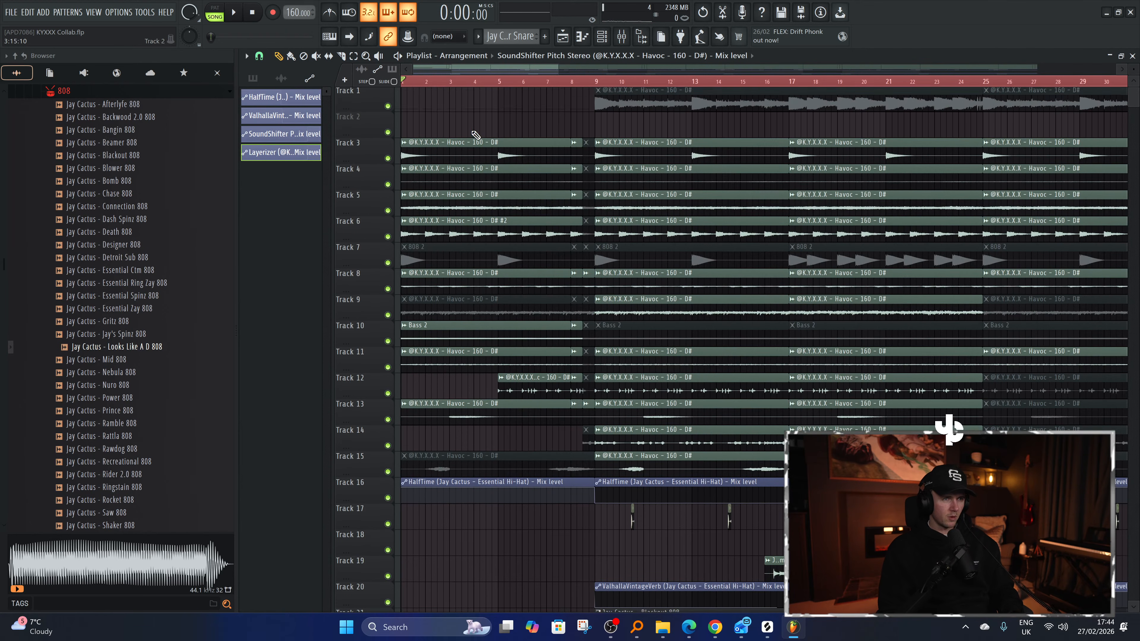
Solo Track 6 to audition it from bar 1, select and copy its opening clip, and unmute the other tracks.
{"action": "left_click", "coordinate": [387, 238], "text": "ctrl"}
{"action": "key", "text": "space"}
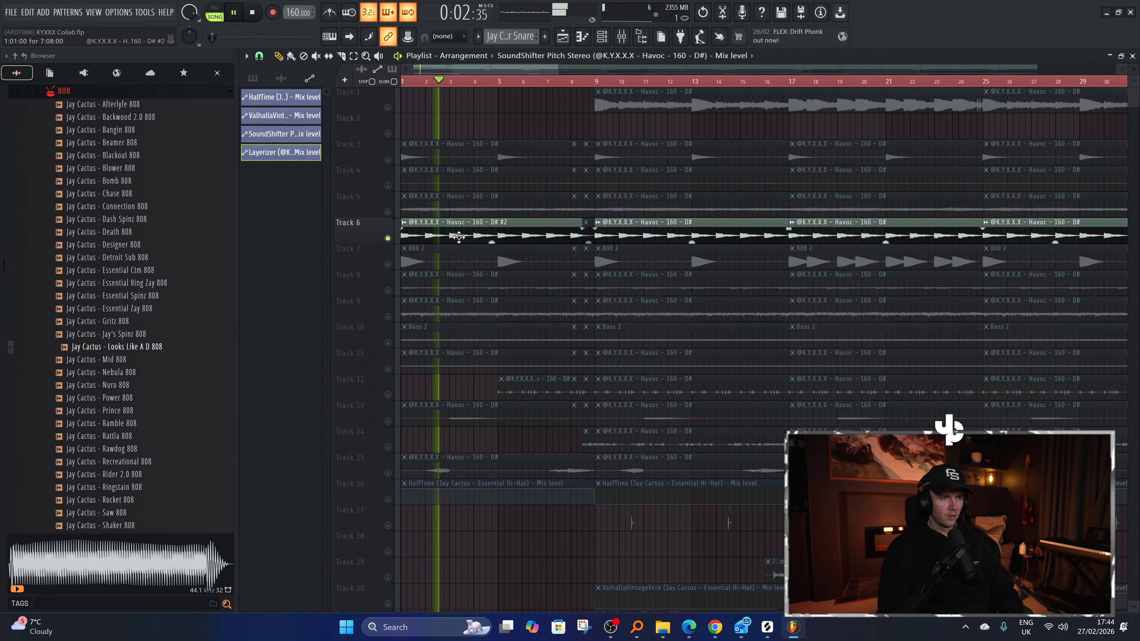
{"action": "scroll", "coordinate": [451, 226], "scroll_direction": "down", "scroll_amount": 3}
{"action": "key", "text": "space"}
{"action": "left_click", "coordinate": [451, 227]}
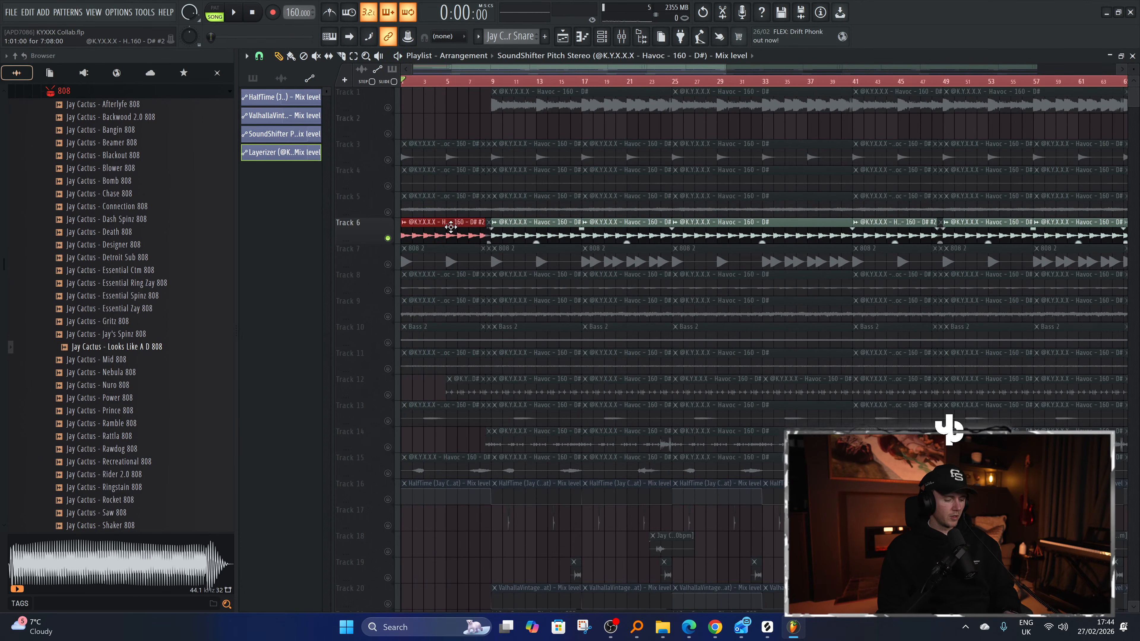
{"action": "right_click", "coordinate": [387, 239]}
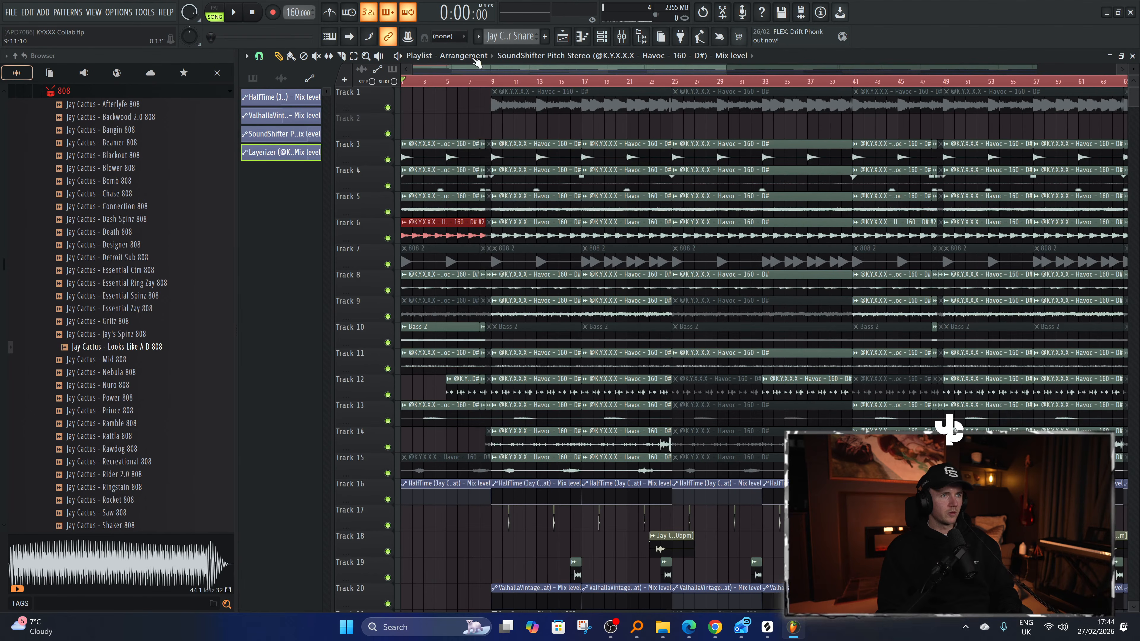
Create a new arrangement named Layer and paste the copied Track 6 clip at bar 1.
{"action": "left_click", "coordinate": [466, 56]}
{"action": "left_click", "coordinate": [454, 139]}
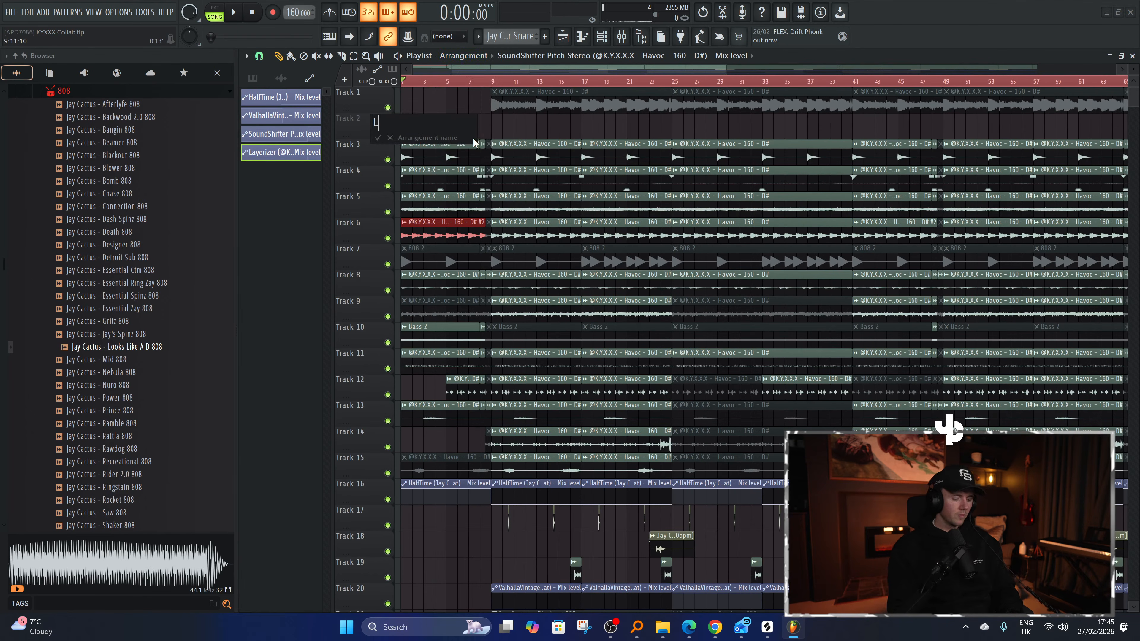
{"action": "type", "text": "Layer"}
{"action": "key", "text": "Return"}
{"action": "key", "text": "ctrl+v"}
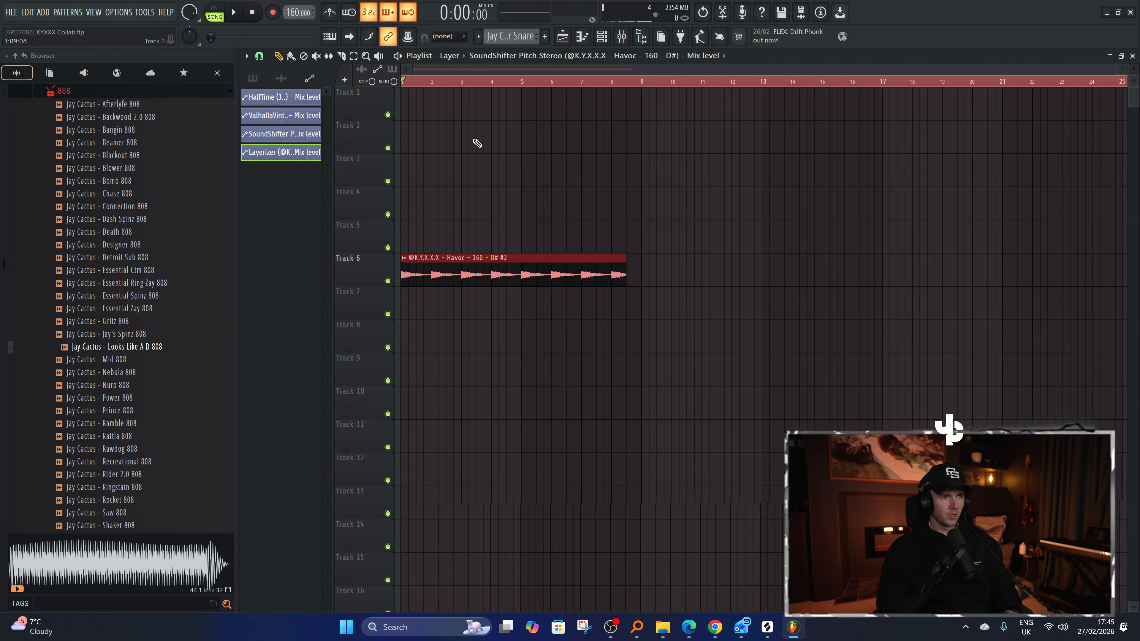
Extend the pasted Track 6 clip to bar 9 and make it unique.
{"action": "left_click", "coordinate": [578, 283]}
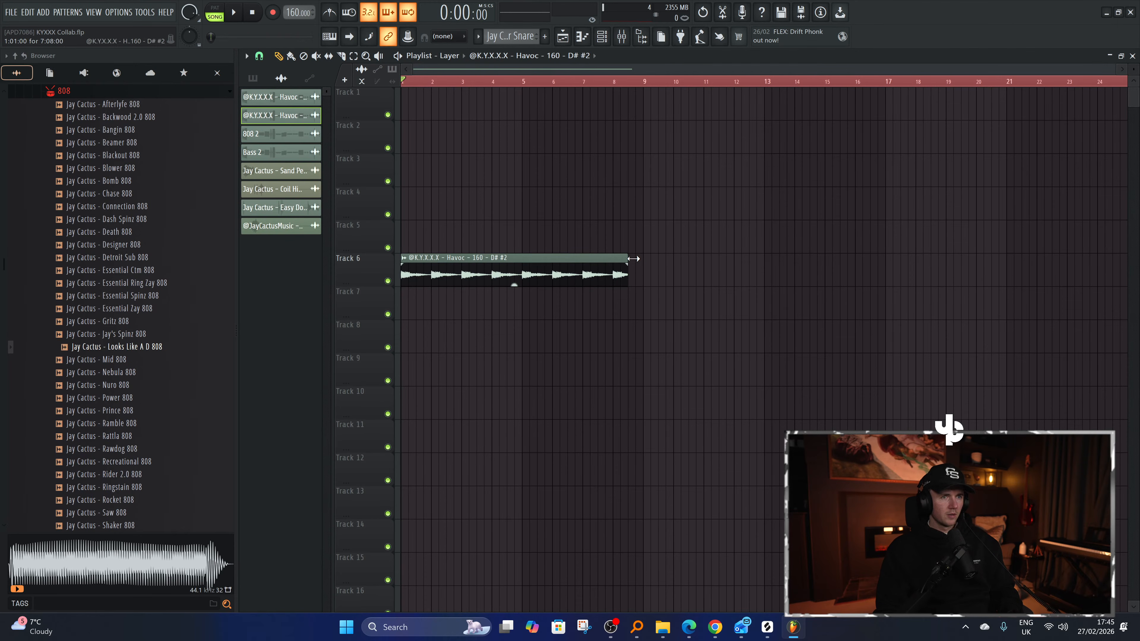
{"action": "left_click", "coordinate": [408, 263]}
{"action": "left_click", "coordinate": [426, 371]}
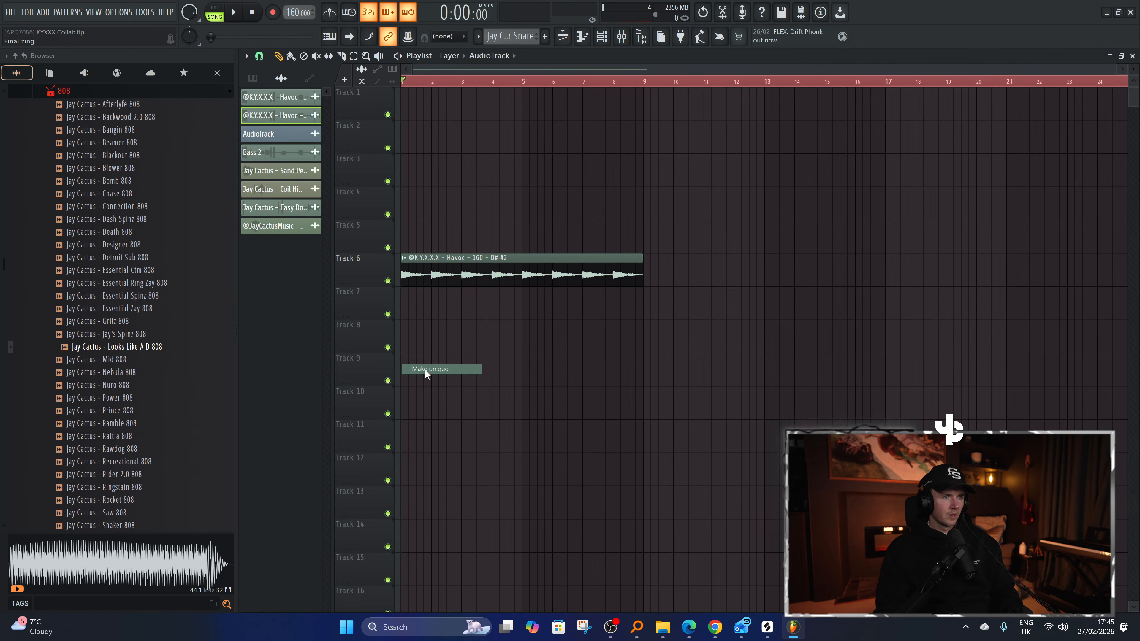
Open the unique clip's channel settings, assign it to a free mixer track and restart playback.
{"action": "double_click", "coordinate": [443, 267]}
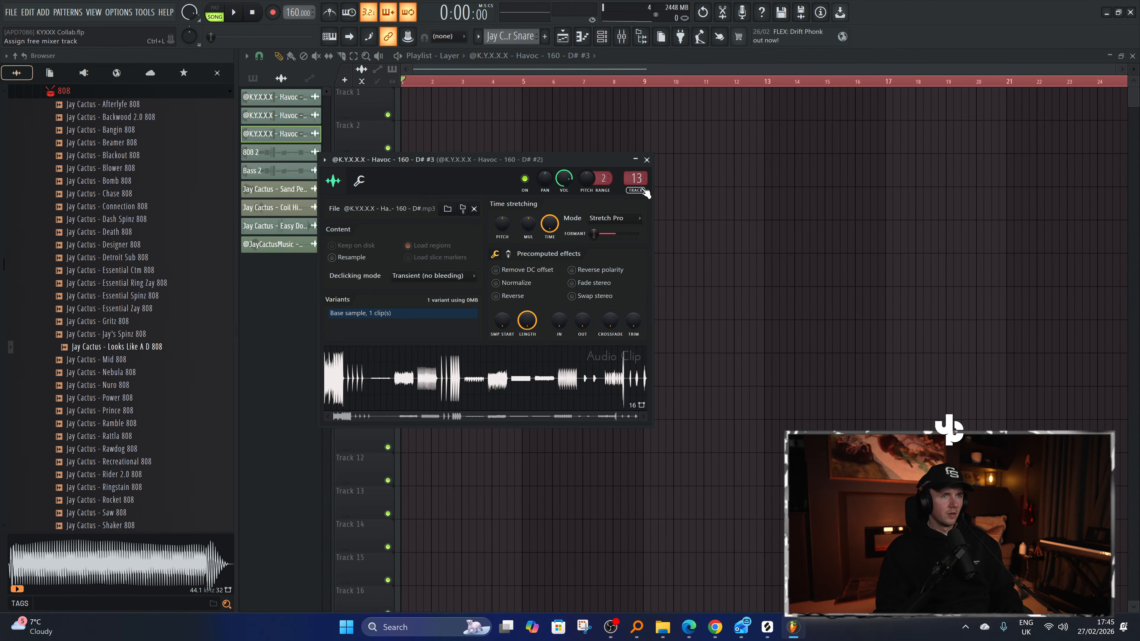
{"action": "key", "text": "space"}
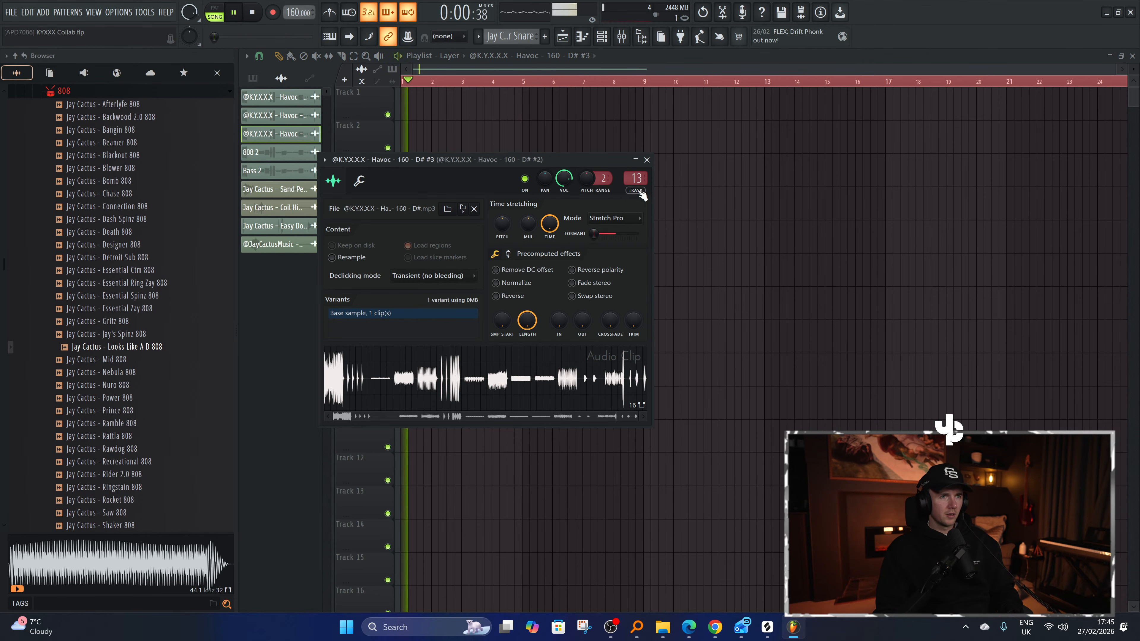
{"action": "key", "text": "ctrl+l"}
{"action": "key", "text": "space"}
{"action": "key", "text": "space"}
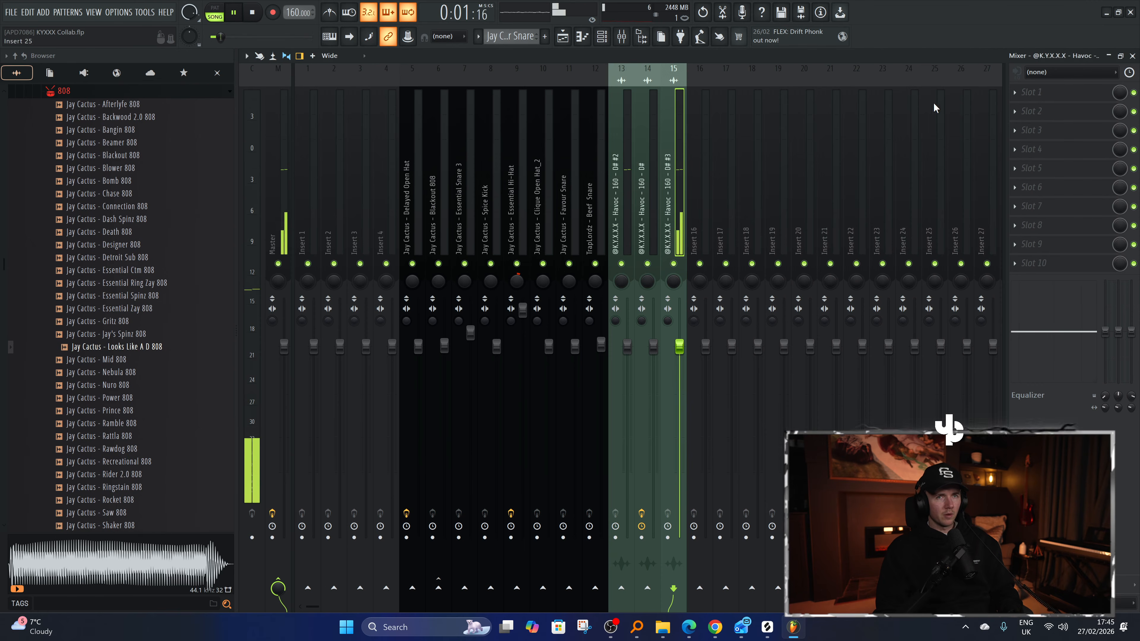
Load the Layerizer effect into slot 1 of the clip's new mixer track.
{"action": "left_click", "coordinate": [1041, 96]}
{"action": "left_click", "coordinate": [731, 17]}
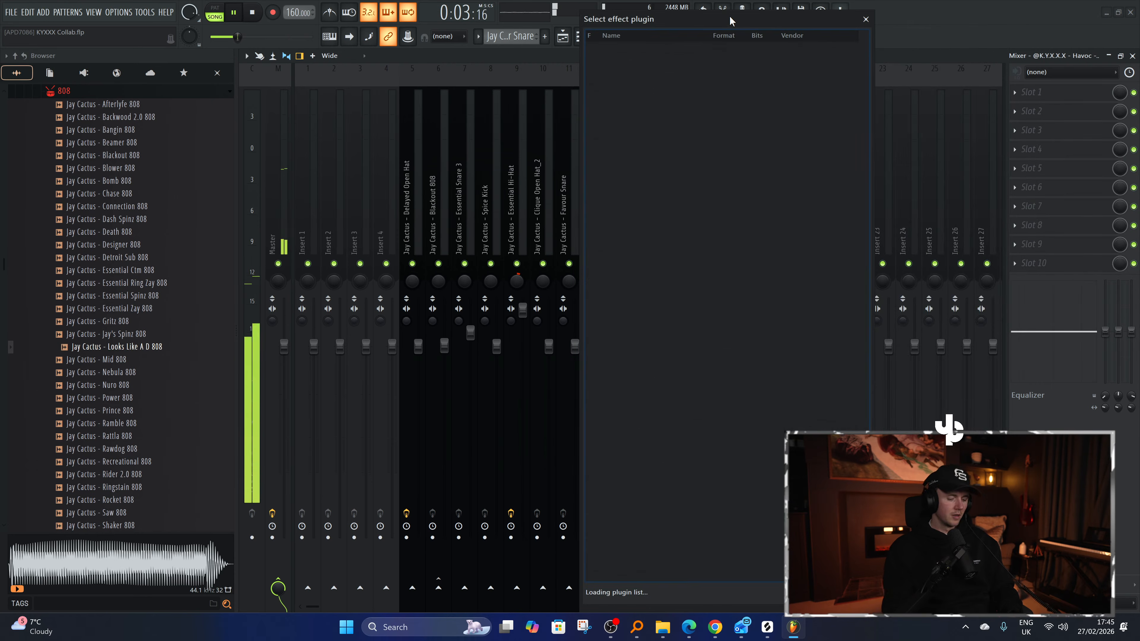
{"action": "type", "text": "layer"}
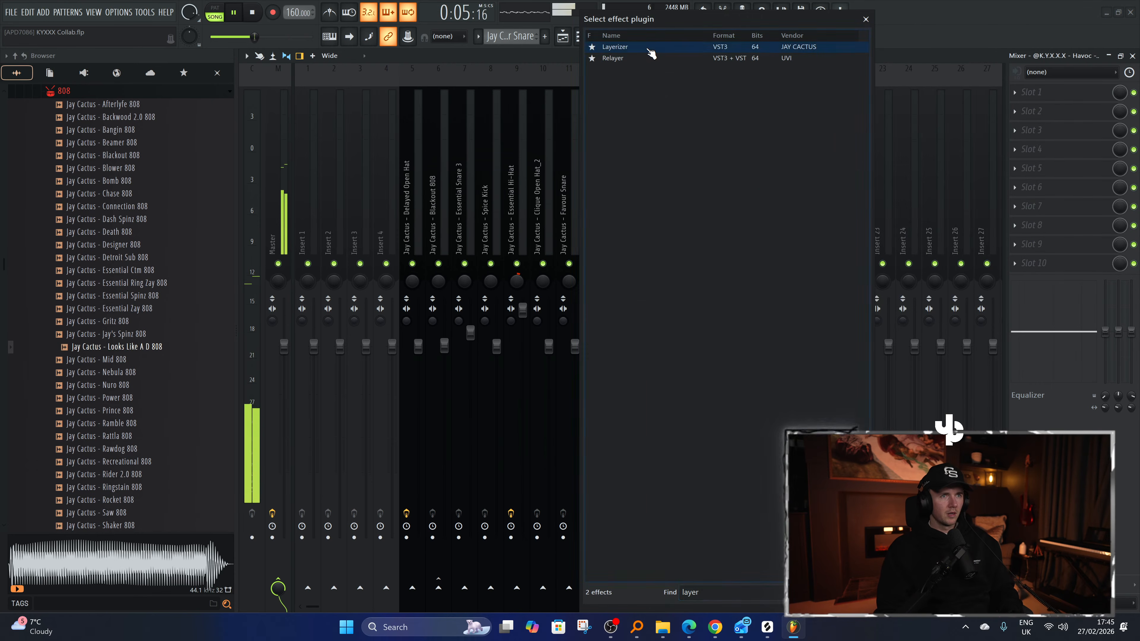
{"action": "double_click", "coordinate": [649, 48]}
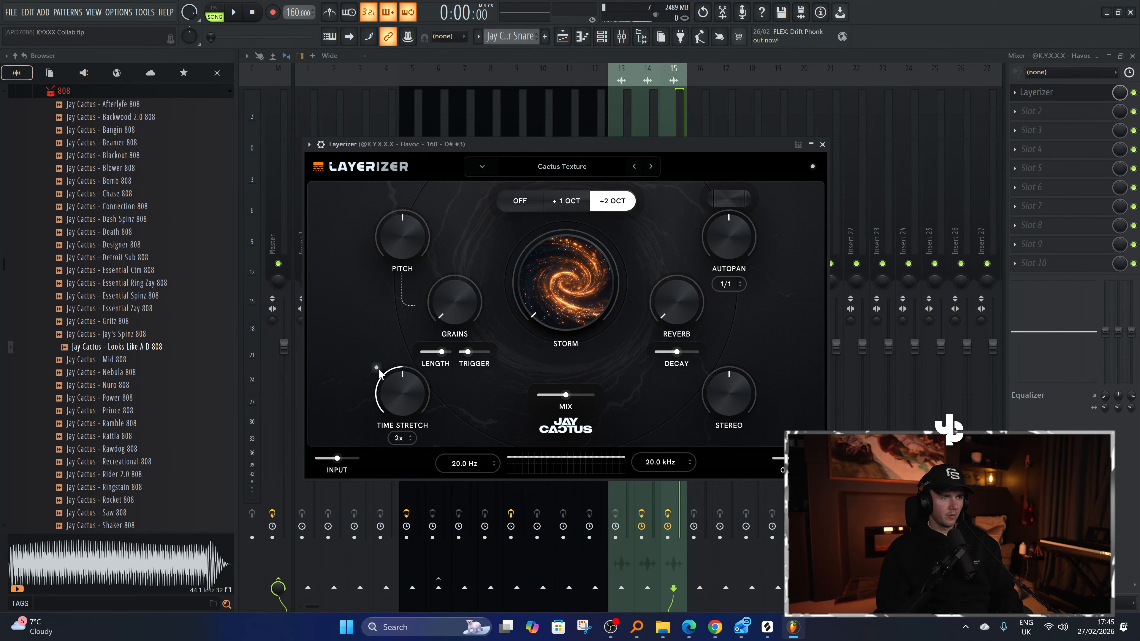
Adjust Layerizer with maximum pitch, shorter grains, 84 Hz low cut, 13.7 kHz high cut, 100% mix, 75% reverb and 145% stereo.
{"action": "left_click_drag", "start_coordinate": [411, 255], "coordinate": [408, 17]}
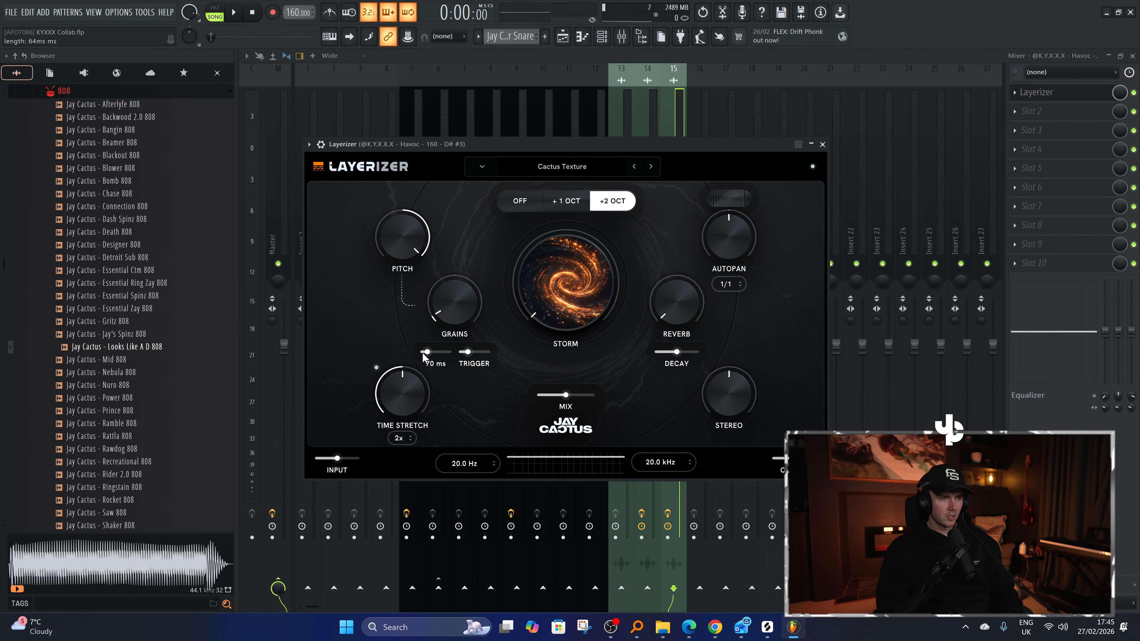
{"action": "left_click_drag", "start_coordinate": [478, 463], "coordinate": [473, 422]}
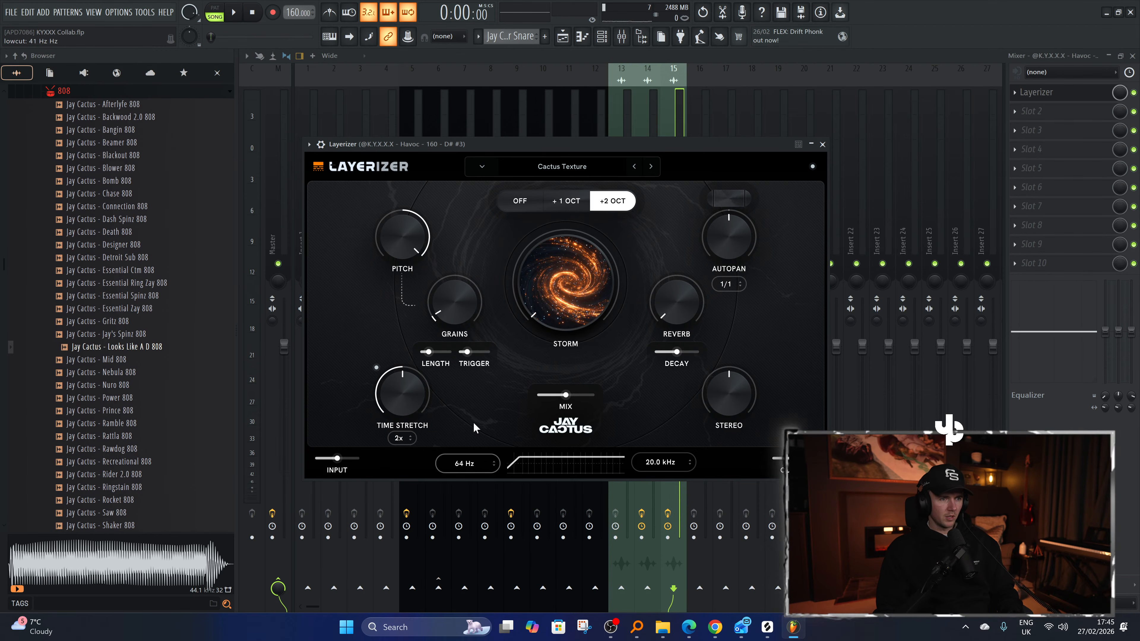
{"action": "left_click_drag", "start_coordinate": [565, 395], "coordinate": [597, 395]}
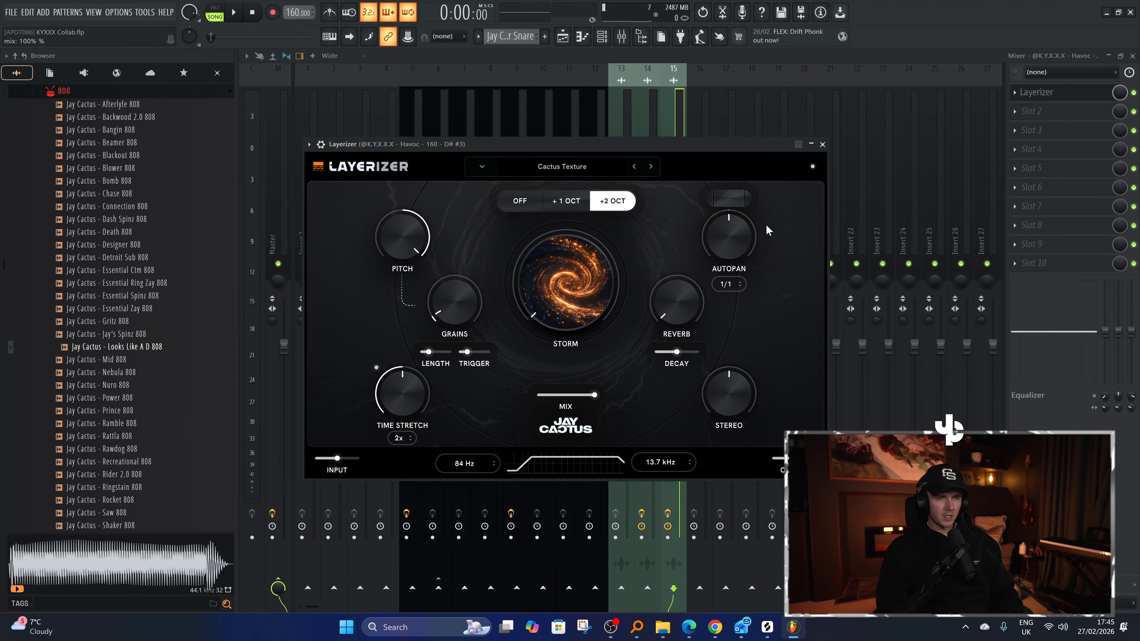
{"action": "left_click_drag", "start_coordinate": [683, 290], "coordinate": [683, 263]}
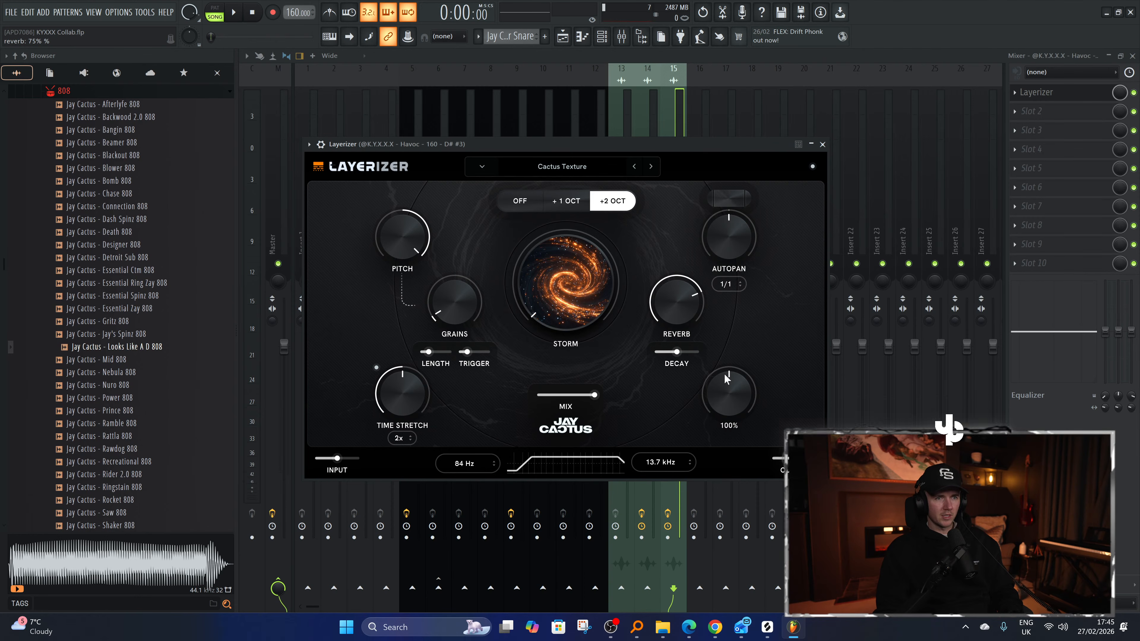
{"action": "left_click_drag", "start_coordinate": [728, 390], "coordinate": [727, 369]}
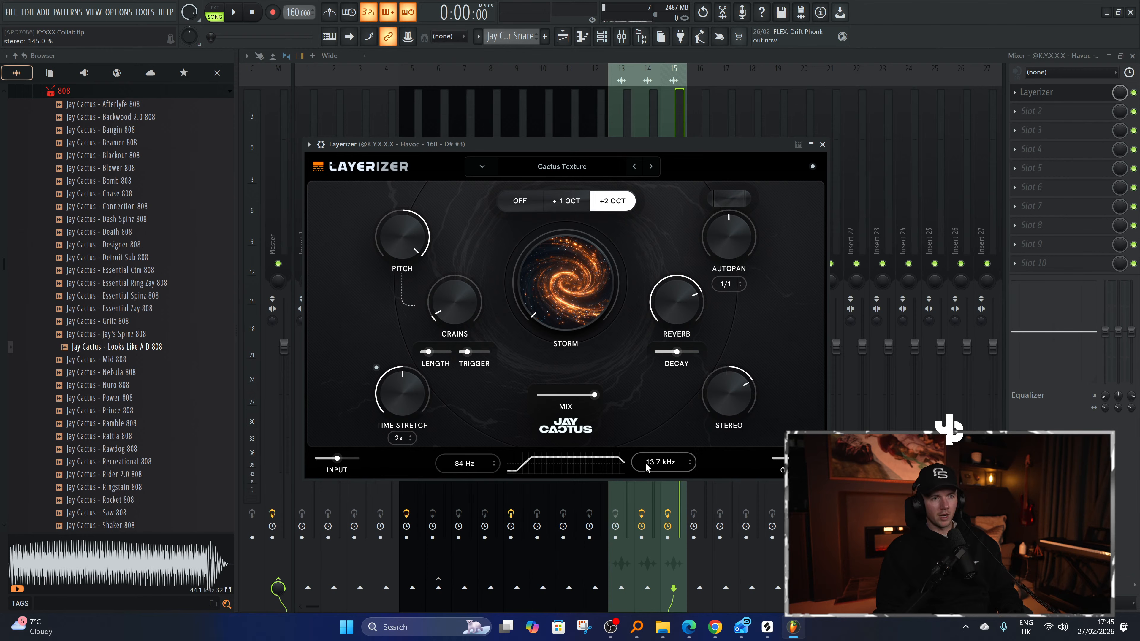
Refine Layerizer with more autopan and storm, 5.3 kHz high cut, 68% grains, the +1 OCT option and a much lower mix.
{"action": "left_click_drag", "start_coordinate": [729, 249], "coordinate": [728, 231]}
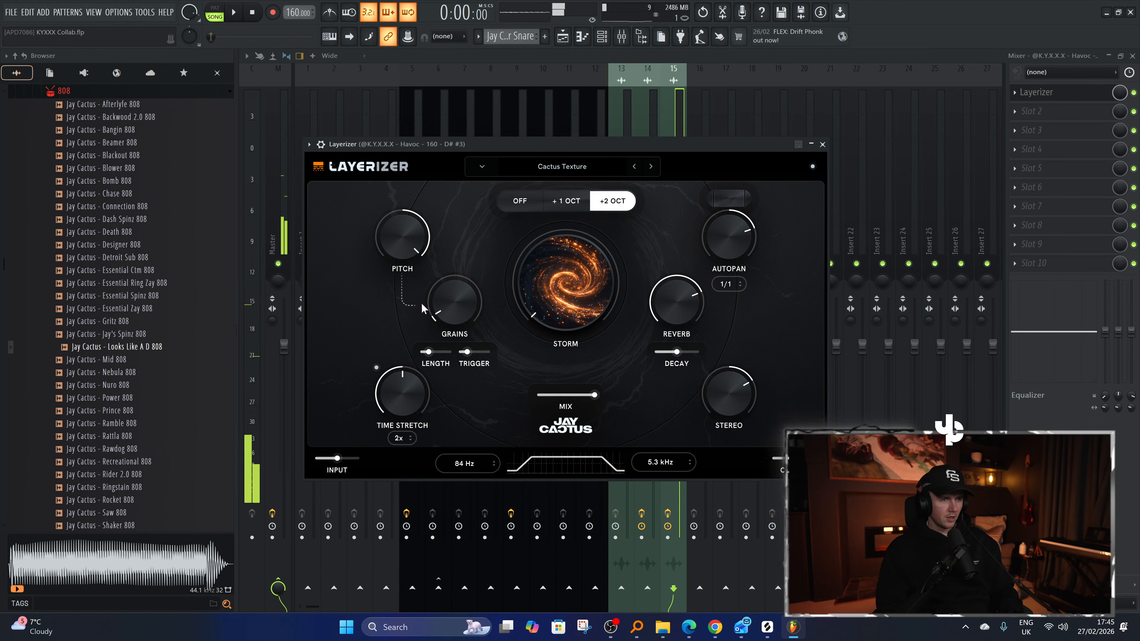
{"action": "key", "text": "space"}
{"action": "left_click_drag", "start_coordinate": [458, 302], "coordinate": [453, 264]}
{"action": "key", "text": "space"}
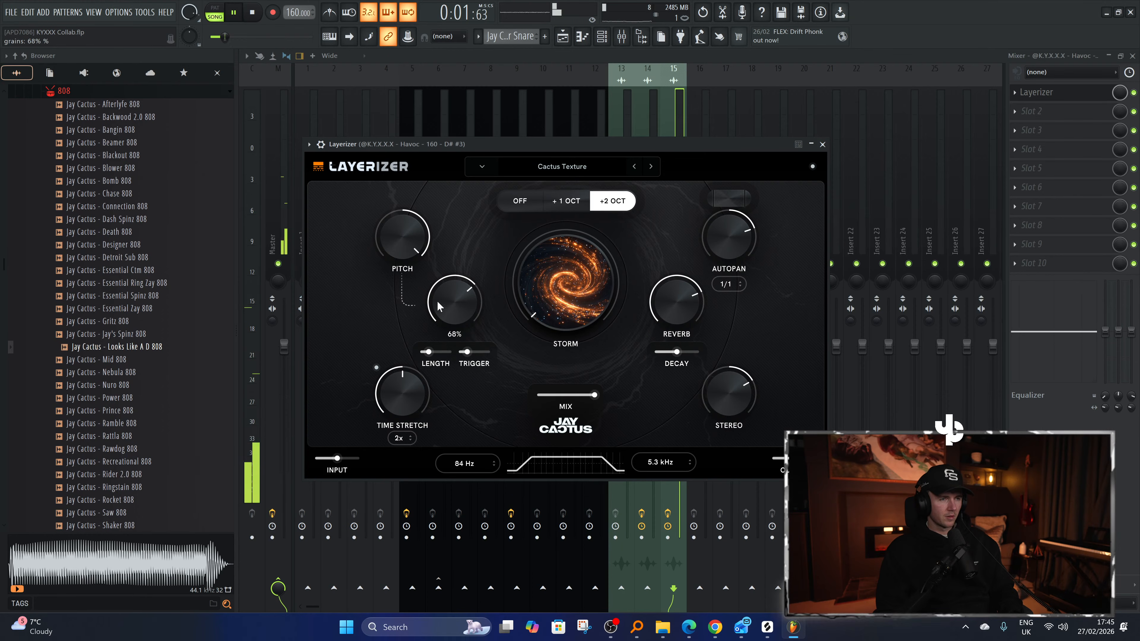
{"action": "left_click", "coordinate": [566, 205]}
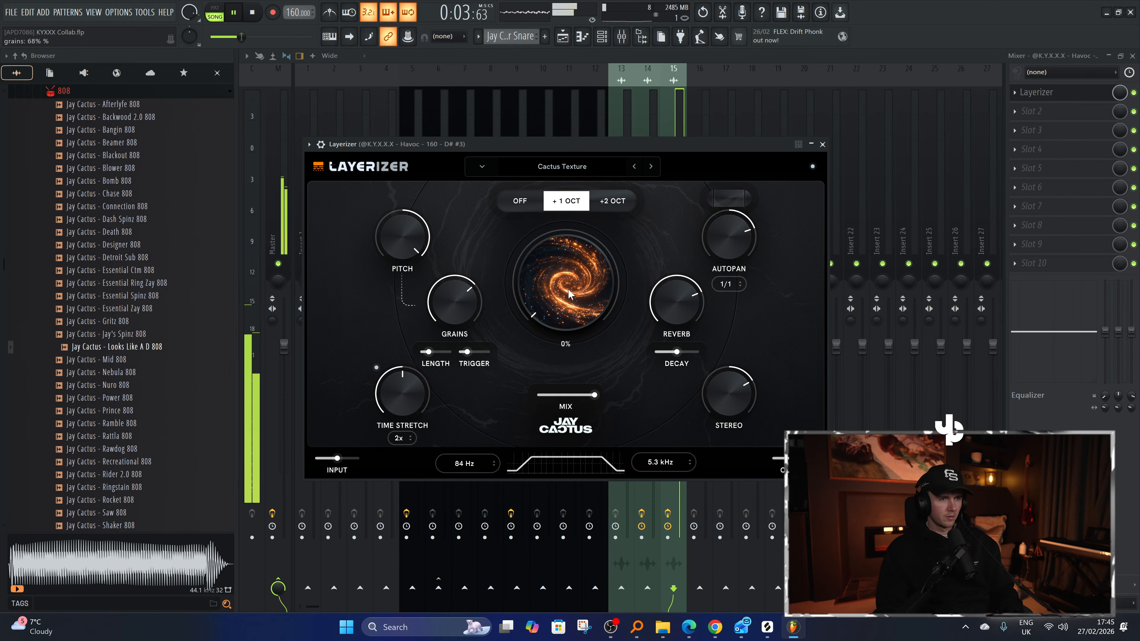
{"action": "left_click_drag", "start_coordinate": [564, 245], "coordinate": [555, 297]}
{"action": "mouse_move", "coordinate": [592, 402]}
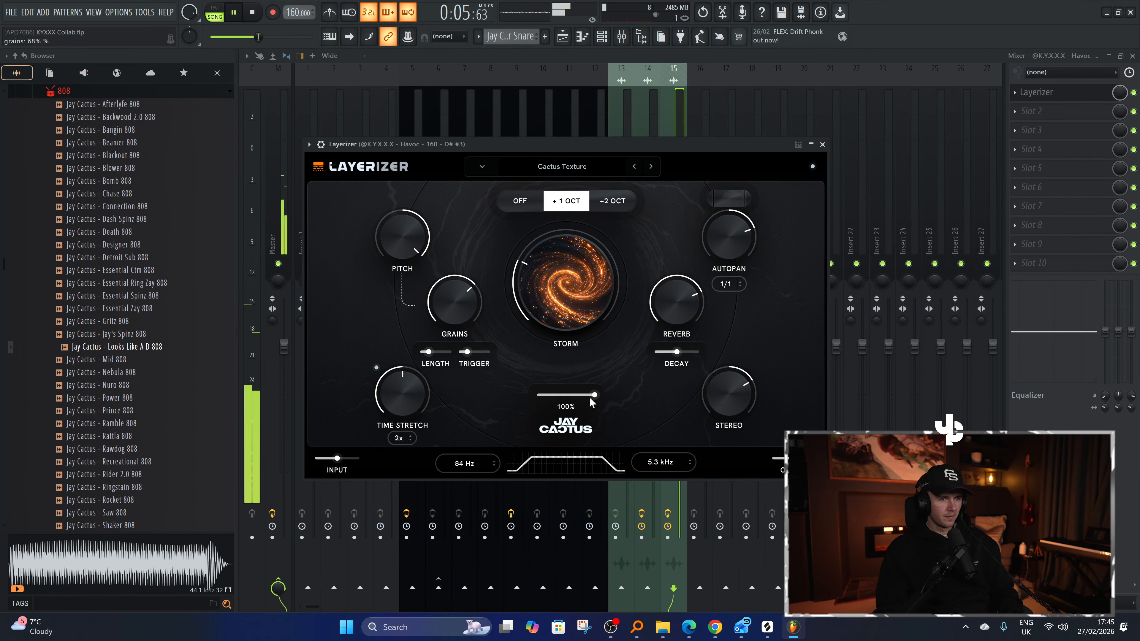
{"action": "left_click_drag", "start_coordinate": [567, 395], "coordinate": [543, 395]}
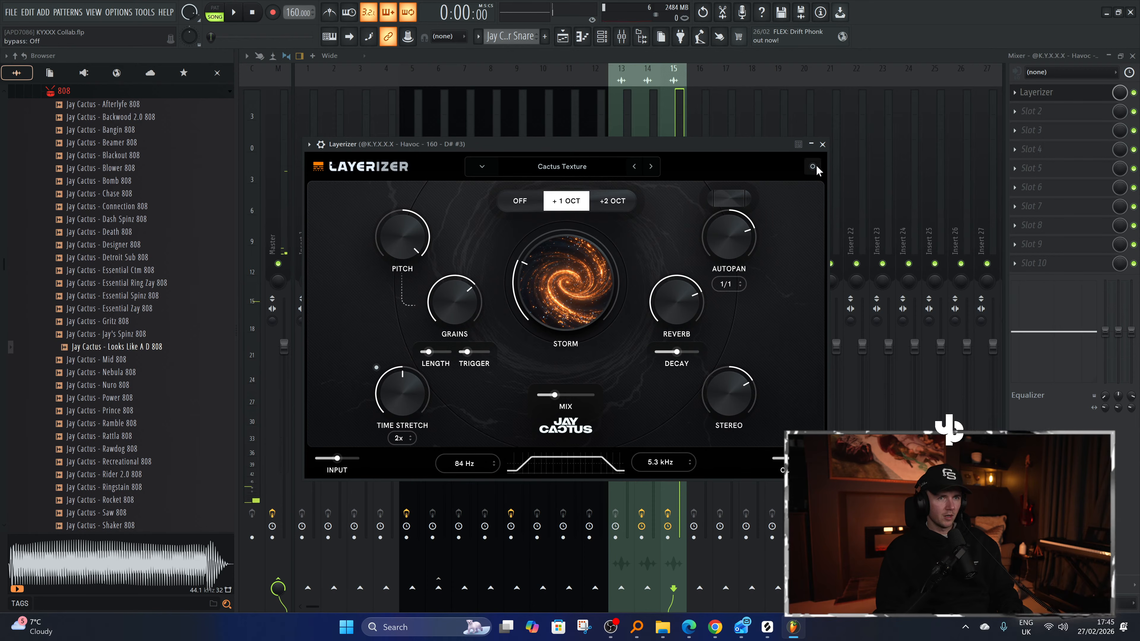
Browse the Ignition Loop Kit and preview the Jay Cactus - Peeled [146bpm] C#m loop.
{"action": "left_click", "coordinate": [564, 37]}
{"action": "scroll", "coordinate": [389, 382], "scroll_direction": "up", "scroll_amount": 3}
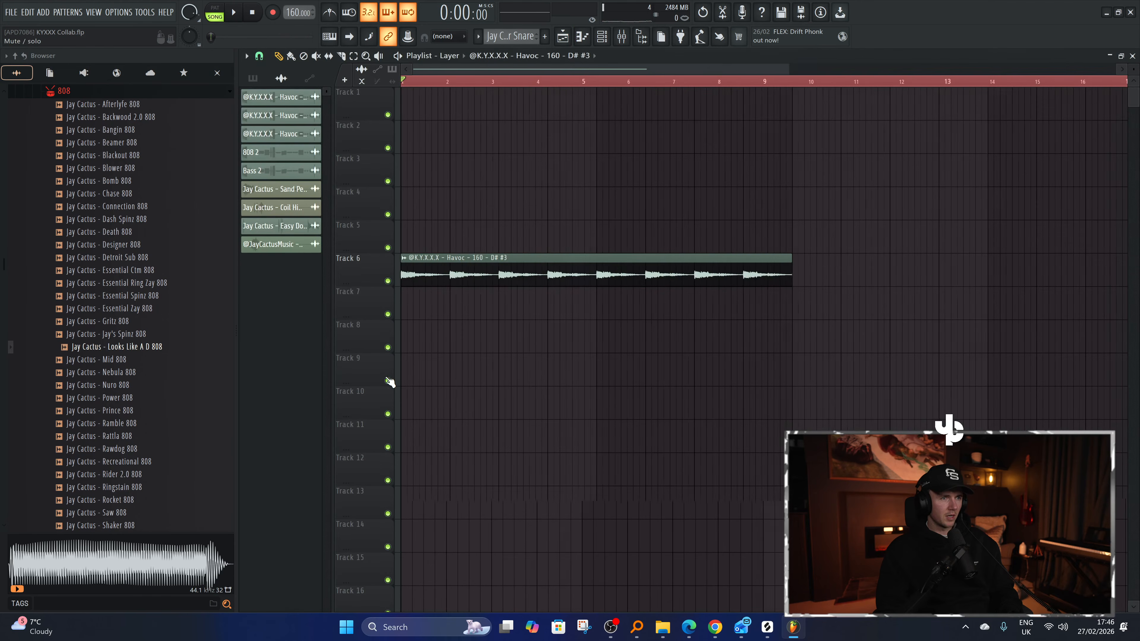
{"action": "scroll", "coordinate": [161, 408], "scroll_direction": "up", "scroll_amount": 9}
{"action": "scroll", "coordinate": [156, 411], "scroll_direction": "down", "scroll_amount": 4}
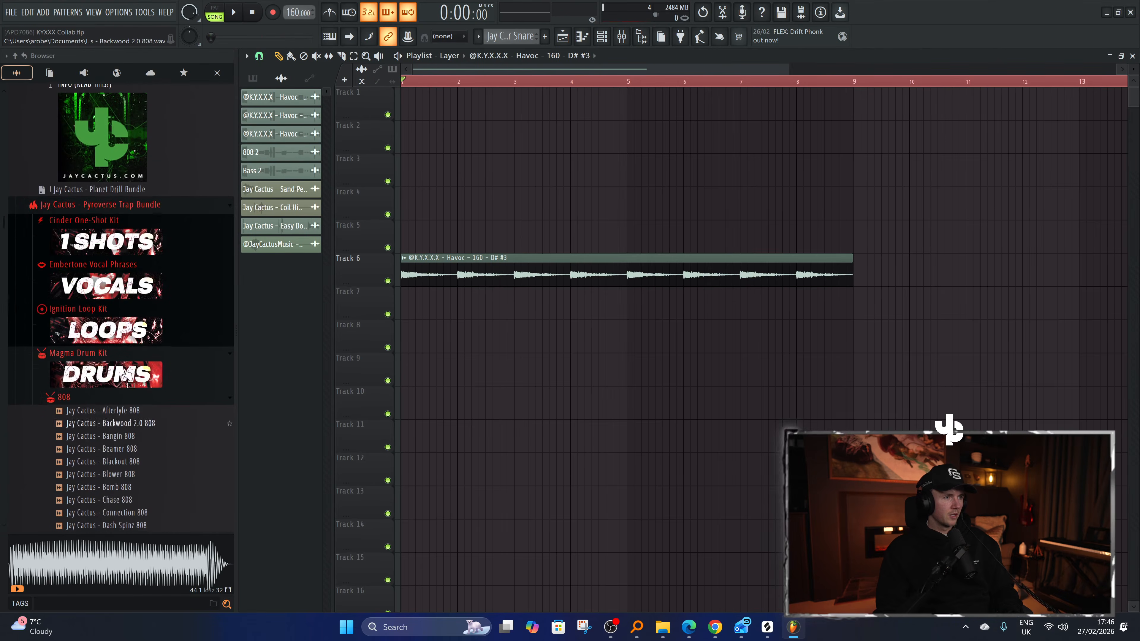
{"action": "left_click", "coordinate": [122, 333]}
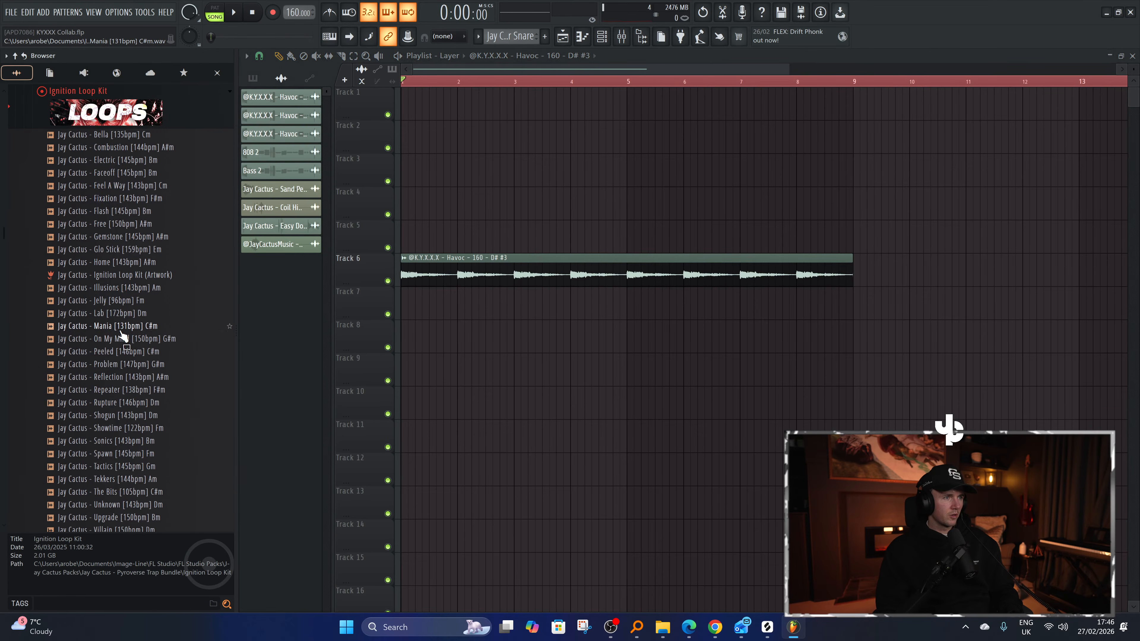
{"action": "left_click", "coordinate": [119, 354]}
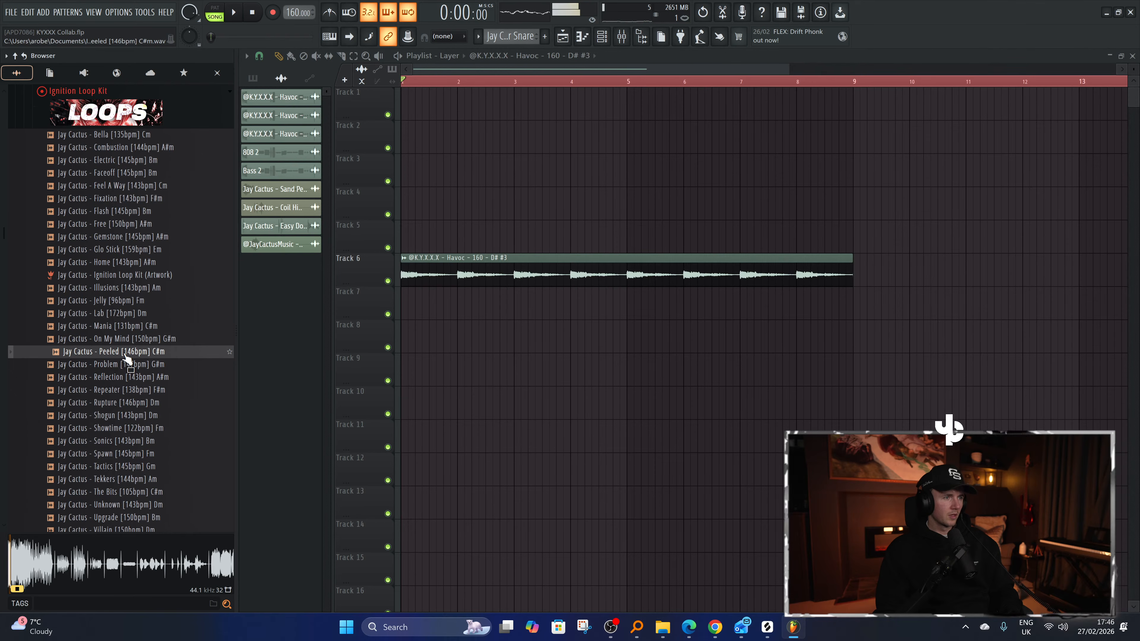
{"action": "left_click_drag", "start_coordinate": [126, 355], "coordinate": [394, 420]}
{"action": "right_click", "coordinate": [388, 413]}
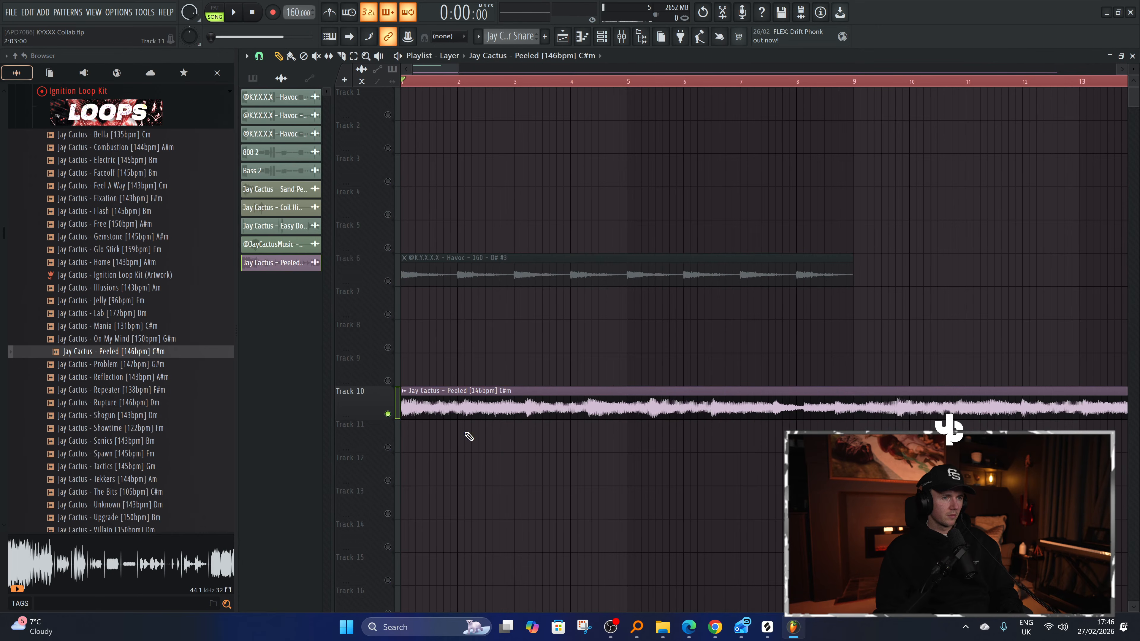
{"action": "scroll", "coordinate": [466, 432], "scroll_direction": "down", "scroll_amount": 8}
{"action": "right_click", "coordinate": [570, 400]}
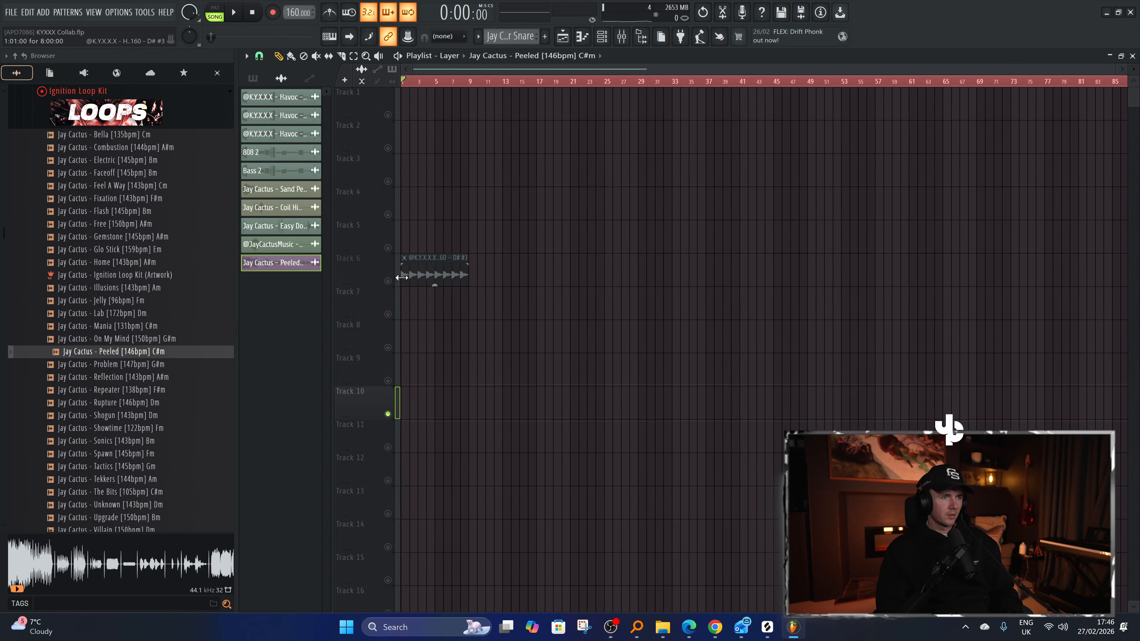
{"action": "right_click", "coordinate": [392, 281]}
{"action": "right_click", "coordinate": [392, 282]}
{"action": "scroll", "coordinate": [584, 317], "scroll_direction": "up", "scroll_amount": 8}
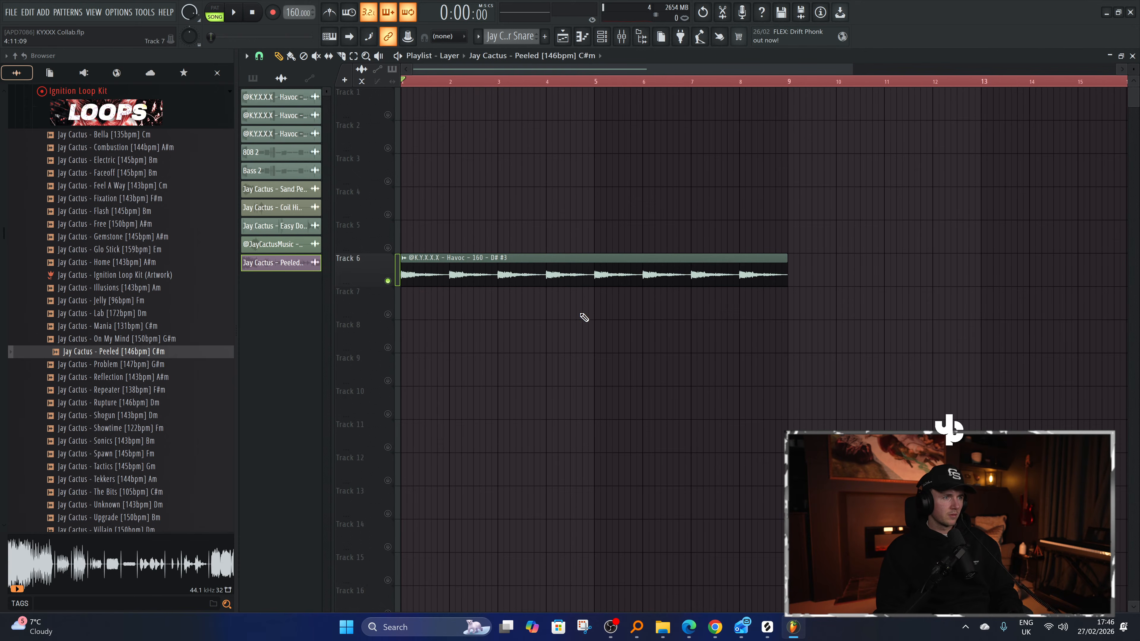
{"action": "right_click", "coordinate": [552, 278]}
{"action": "right_click", "coordinate": [388, 281]}
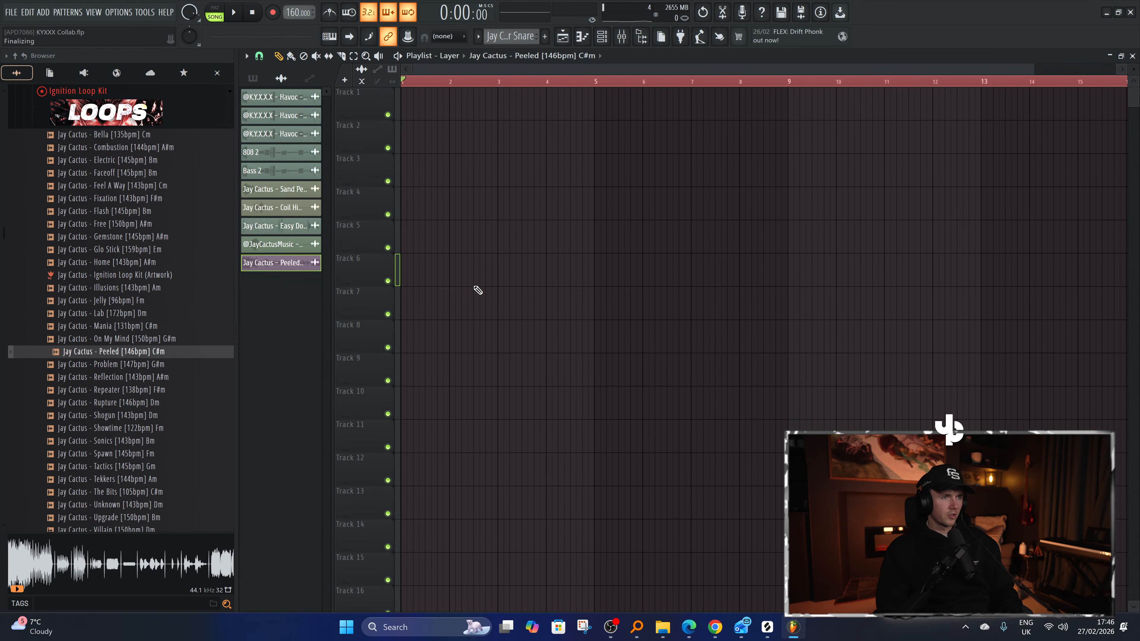
Start a new project from the Basic Soft Clipper template and show its empty playlist.
{"action": "left_click", "coordinate": [13, 13]}
{"action": "left_click", "coordinate": [21, 27]}
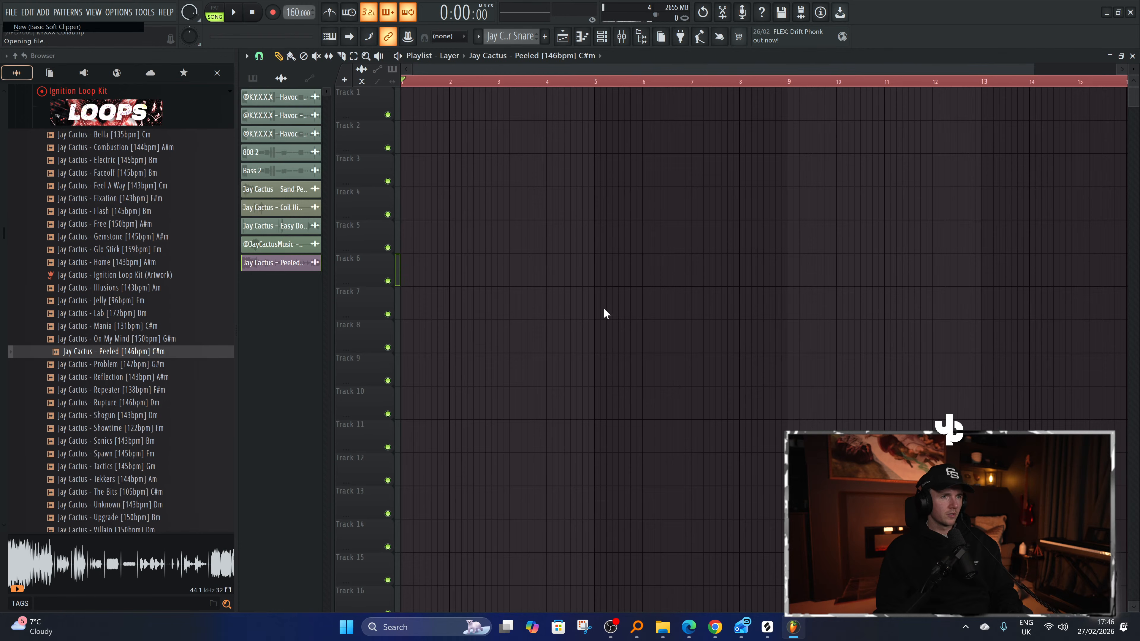
{"action": "left_click", "coordinate": [563, 37]}
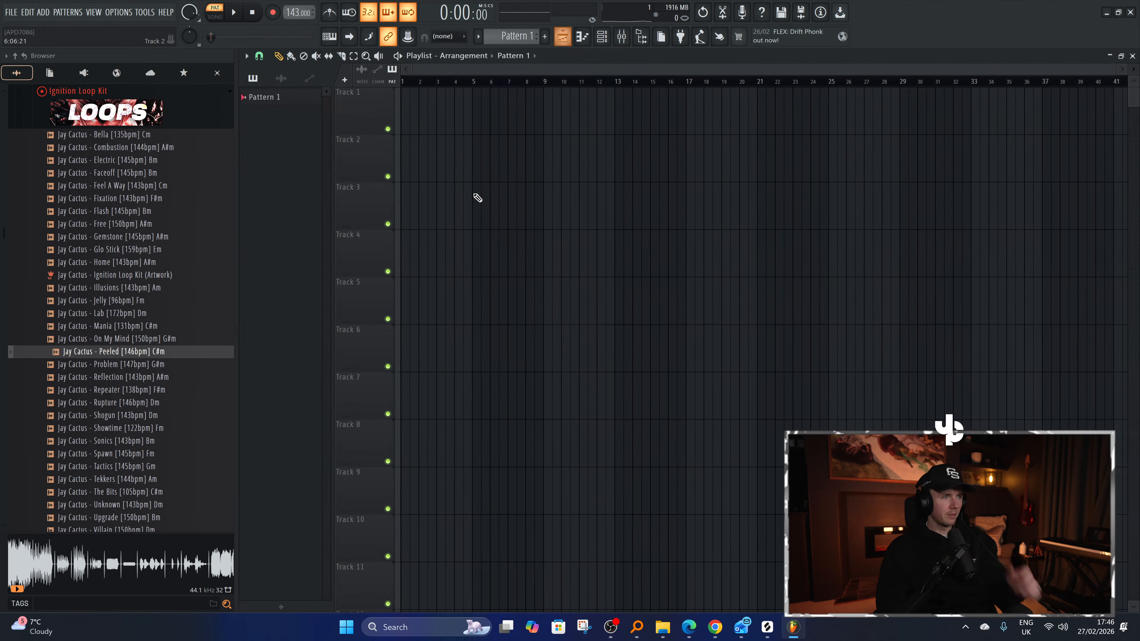
Place the Peeled loop at the start of Track 4, set the tempo to 146 BPM and play it in song mode.
{"action": "left_click_drag", "start_coordinate": [140, 358], "coordinate": [466, 269]}
{"action": "left_click_drag", "start_coordinate": [295, 11], "coordinate": [295, 10]}
{"action": "left_click_drag", "start_coordinate": [498, 256], "coordinate": [376, 266]}
{"action": "key", "text": "space"}
{"action": "scroll", "coordinate": [709, 306], "scroll_direction": "down", "scroll_amount": 2}
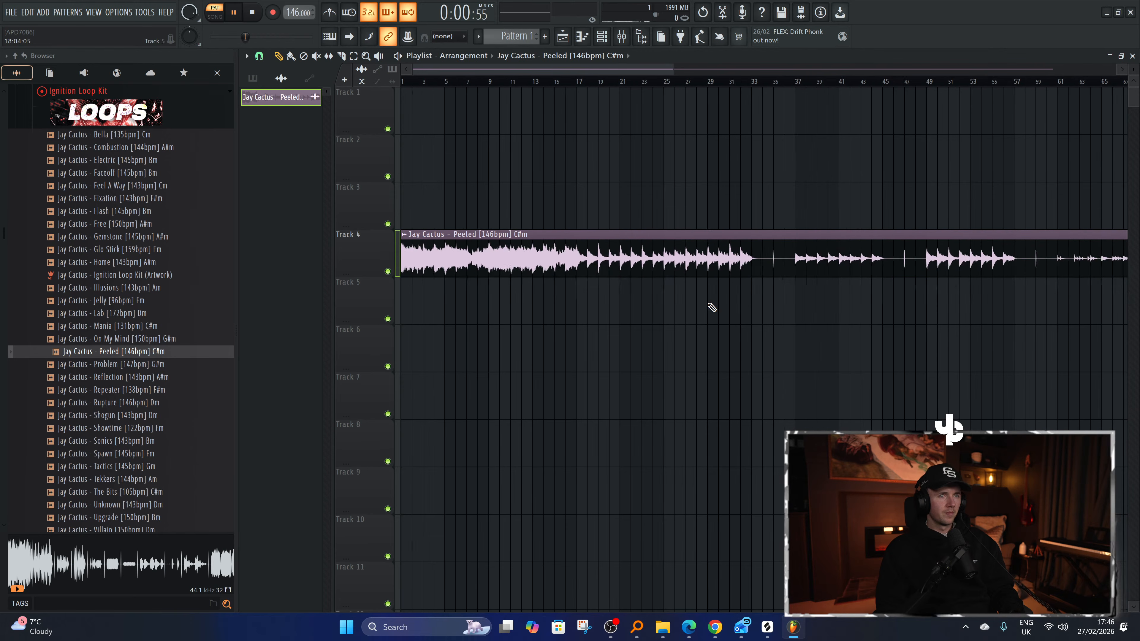
{"action": "left_click", "coordinate": [214, 16]}
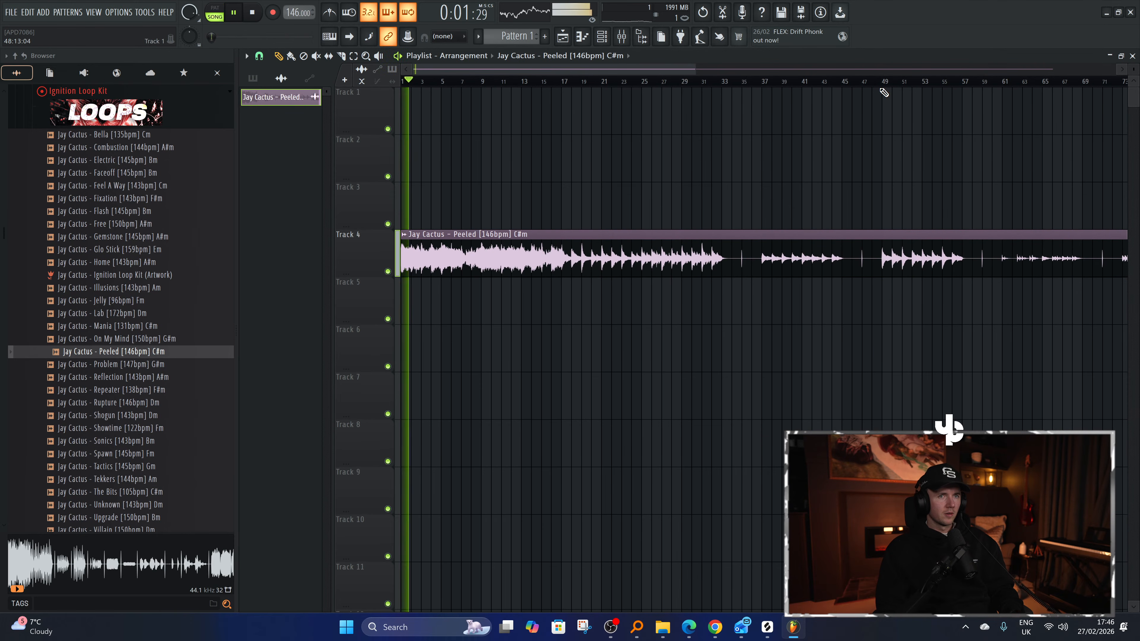
Slice the Peeled clip at bar 49, delete the part before it and move the remainder to bar 1 of Track 4.
{"action": "left_click", "coordinate": [882, 83]}
{"action": "key", "text": "c"}
{"action": "left_click_drag", "start_coordinate": [877, 242], "coordinate": [875, 271]}
{"action": "key", "text": "ctrl+z"}
{"action": "key", "text": "p"}
{"action": "right_click", "coordinate": [831, 263]}
{"action": "scroll", "coordinate": [685, 325], "scroll_direction": "down", "scroll_amount": 3}
{"action": "left_click_drag", "start_coordinate": [781, 258], "coordinate": [254, 233]}
{"action": "key", "text": "space"}
{"action": "scroll", "coordinate": [480, 260], "scroll_direction": "up", "scroll_amount": 3}
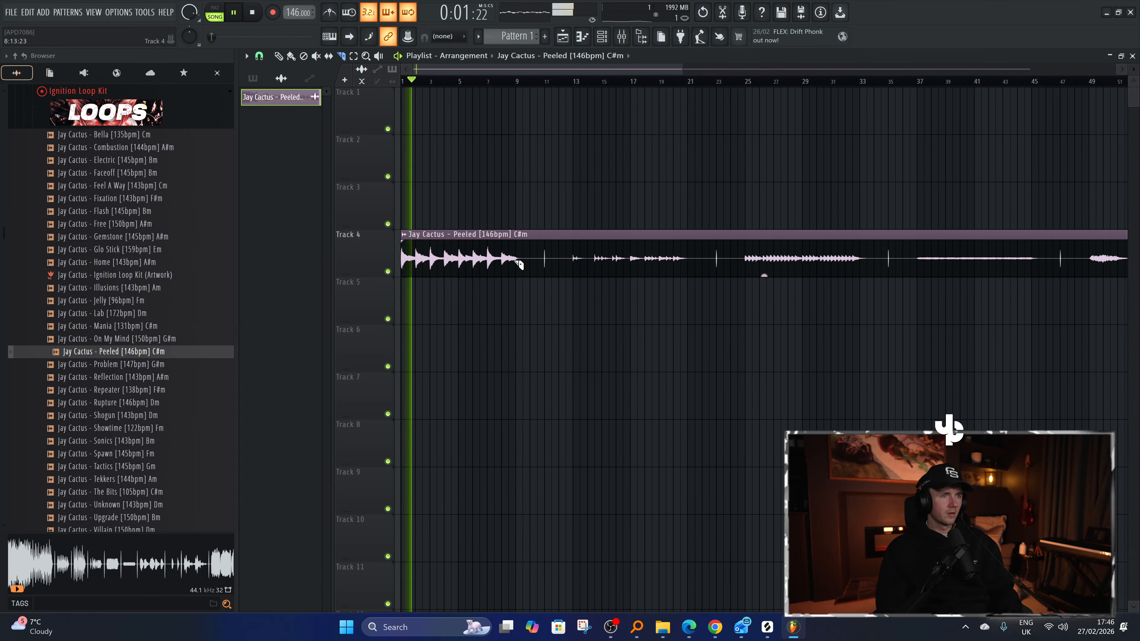
Slice the Peeled clip at bar 9 and delete everything after it, leaving an eight-bar loop.
{"action": "left_click_drag", "start_coordinate": [517, 260], "coordinate": [519, 267]}
{"action": "key", "text": "p"}
{"action": "right_click", "coordinate": [561, 263]}
Route the Peeled clip to mixer track 5 and load Layerizer into its first effect slot.
{"action": "double_click", "coordinate": [496, 255]}
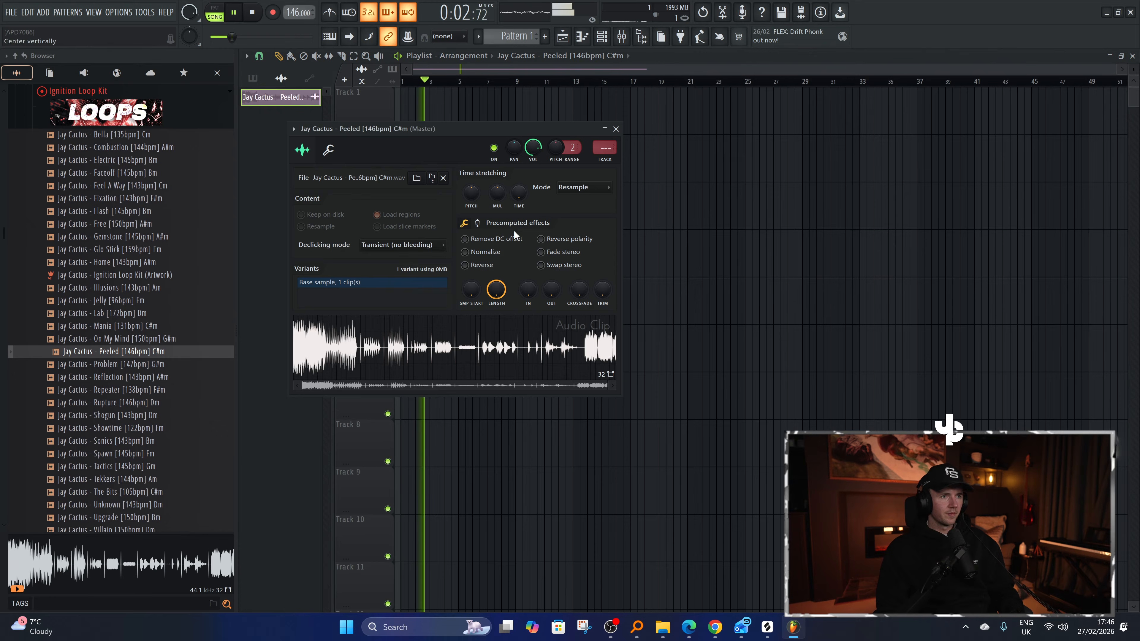
{"action": "double_click", "coordinate": [609, 155]}
{"action": "left_click", "coordinate": [1014, 93]}
{"action": "mouse_move", "coordinate": [1025, 107]}
{"action": "left_click", "coordinate": [745, 16]}
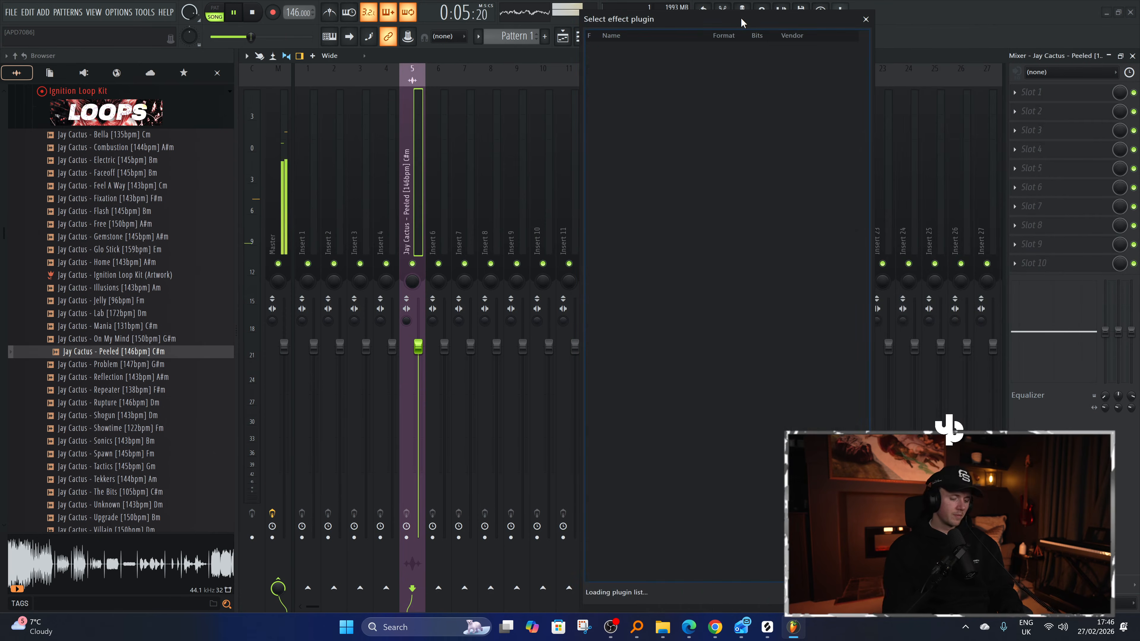
{"action": "type", "text": "layer"}
{"action": "left_click", "coordinate": [621, 46]}
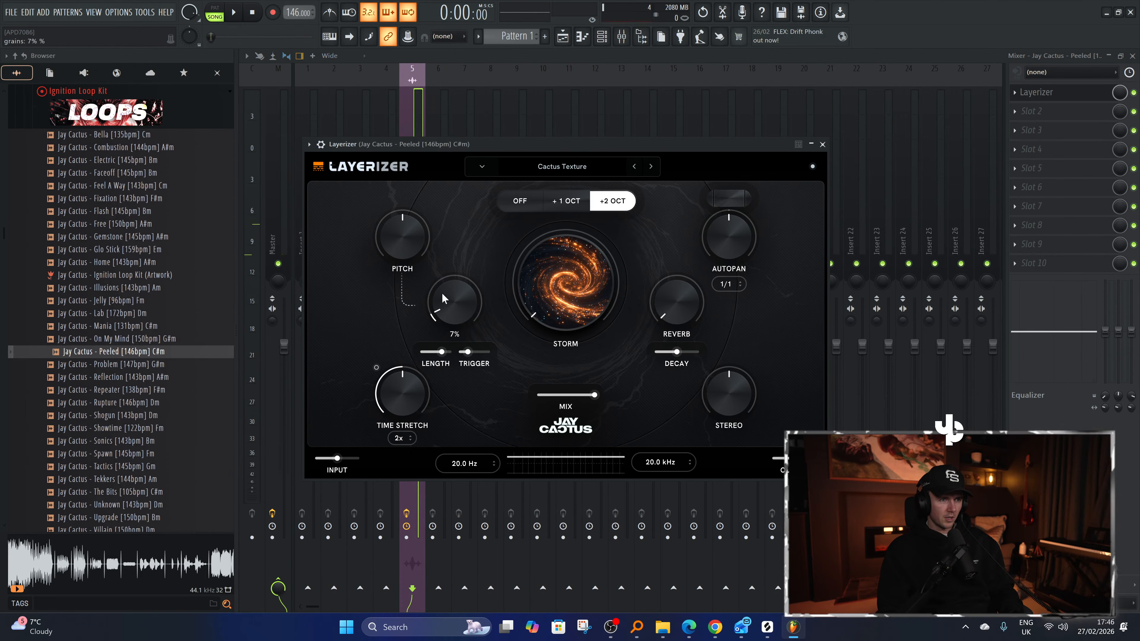
Set Layerizer's pitch to maximum, enable time stretch, use a 106 ms grain length and raise the grains during playback.
{"action": "left_click_drag", "start_coordinate": [409, 225], "coordinate": [410, 182]}
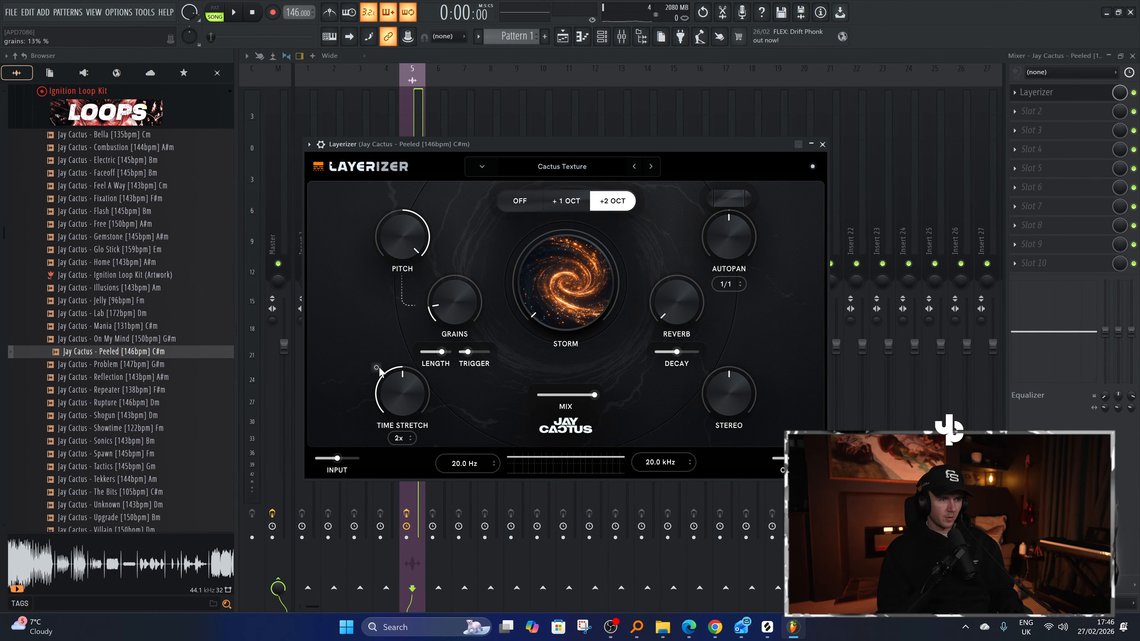
{"action": "key", "text": "space"}
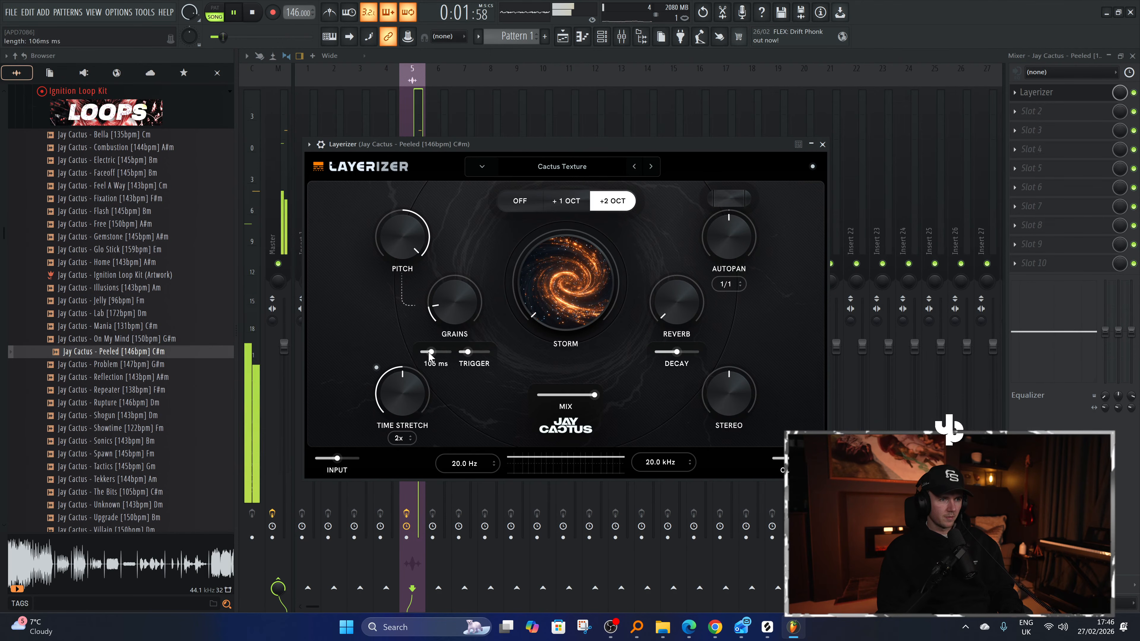
{"action": "left_click_drag", "start_coordinate": [429, 352], "coordinate": [465, 351]}
{"action": "left_click_drag", "start_coordinate": [455, 310], "coordinate": [455, 270]}
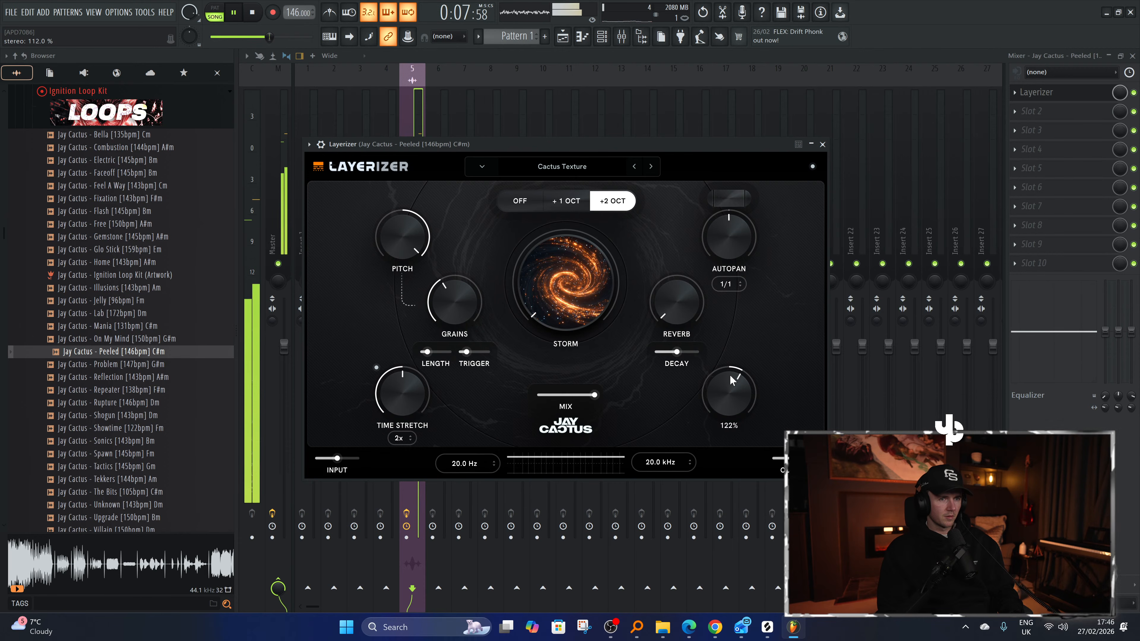
Raise Layerizer's stereo, autopan, reverb and storm, and set the low cut to 196 Hz and high cut to 10.8 kHz.
{"action": "left_click_drag", "start_coordinate": [730, 381], "coordinate": [730, 366]}
{"action": "left_click_drag", "start_coordinate": [728, 231], "coordinate": [669, 168]}
{"action": "left_click_drag", "start_coordinate": [569, 273], "coordinate": [569, 231]}
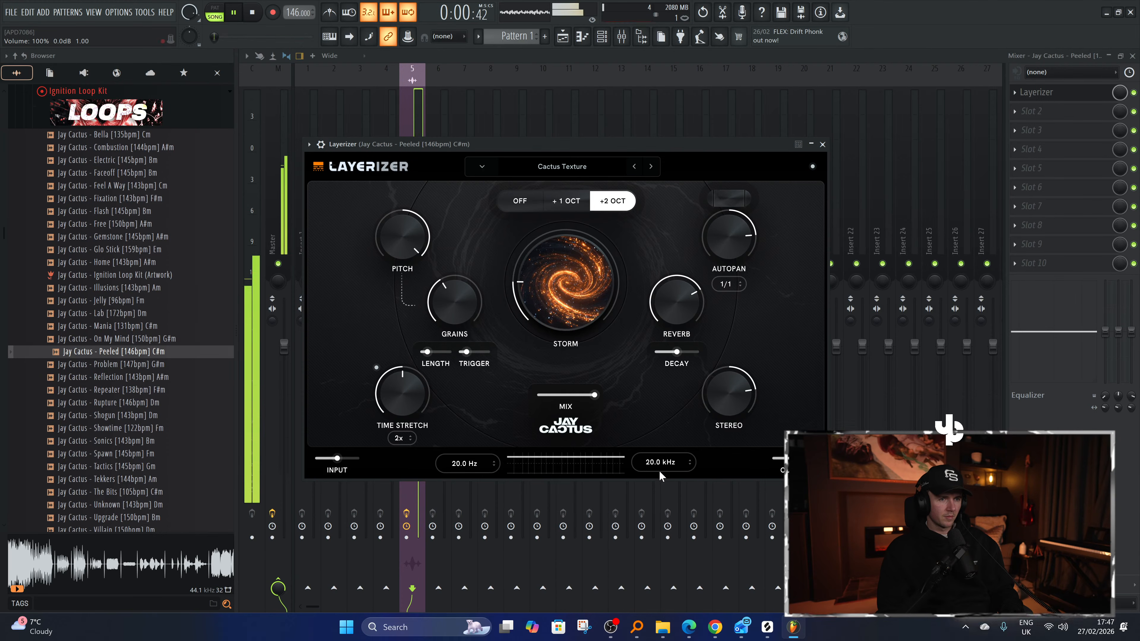
{"action": "left_click_drag", "start_coordinate": [658, 470], "coordinate": [672, 494]}
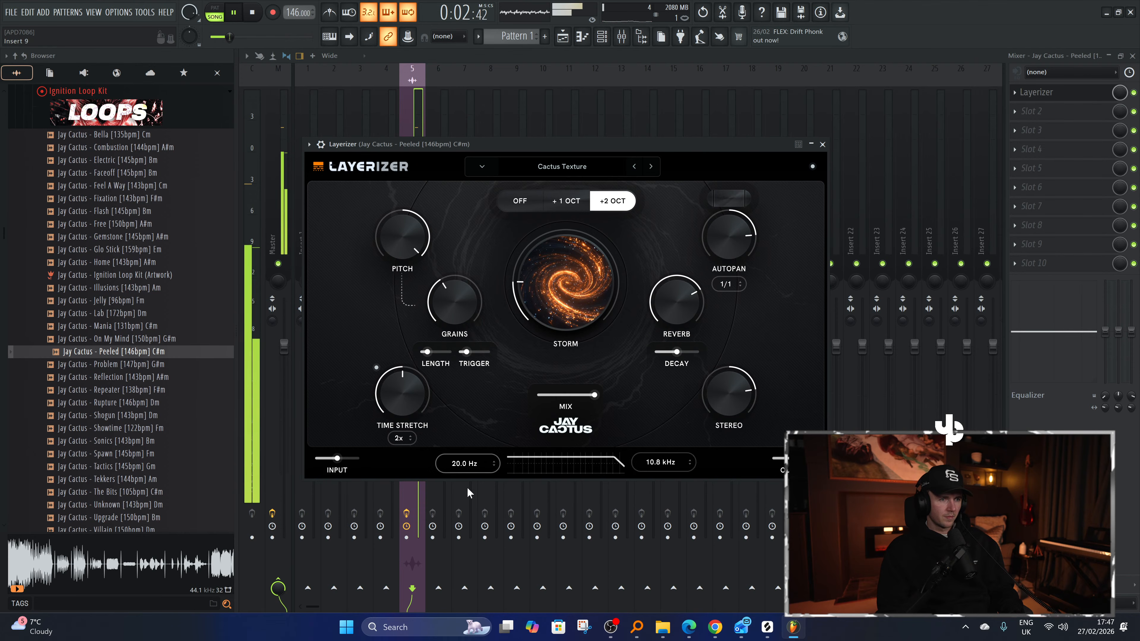
{"action": "left_click_drag", "start_coordinate": [472, 438], "coordinate": [470, 425]}
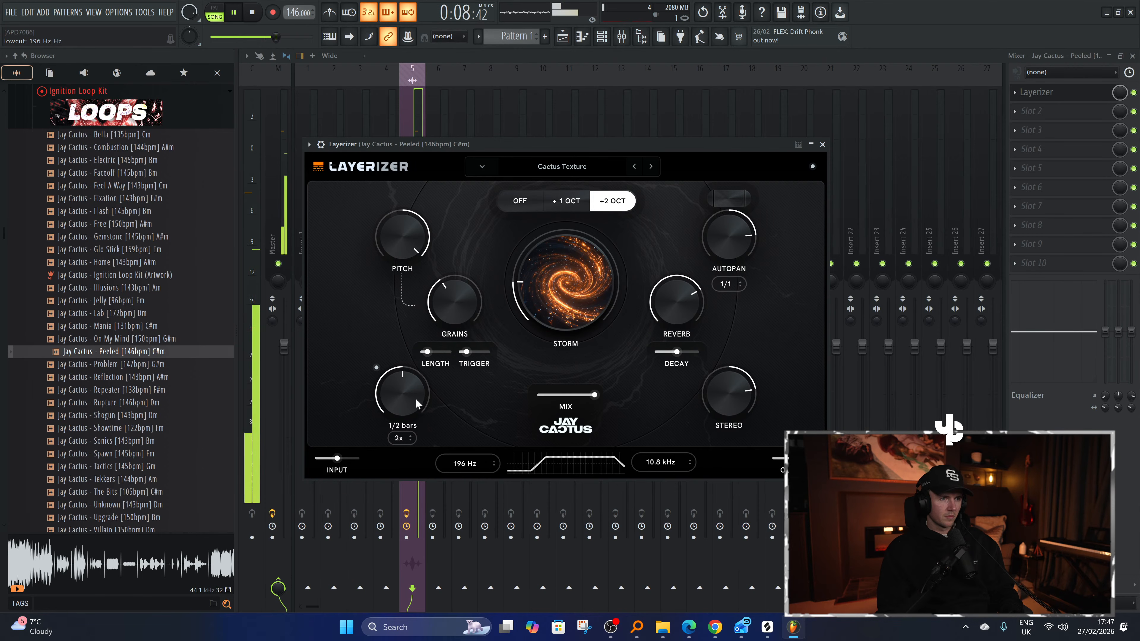
Reduce Layerizer's time stretch, set the grain length to 60 ms and raise the grains to 66%.
{"action": "left_click_drag", "start_coordinate": [415, 398], "coordinate": [405, 423]}
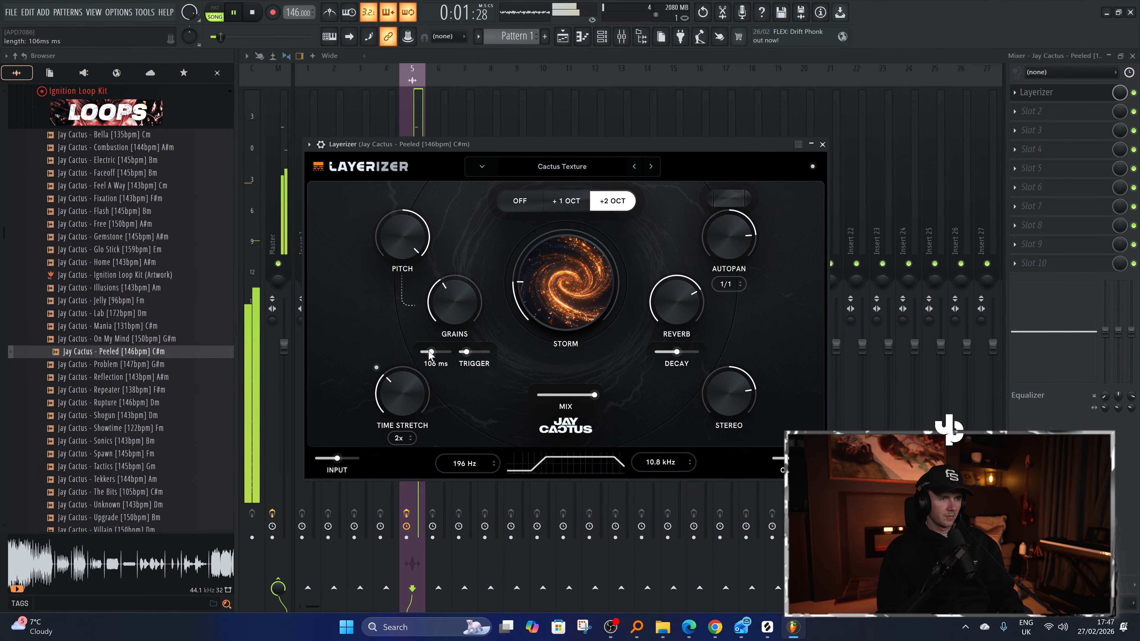
{"action": "left_click_drag", "start_coordinate": [429, 353], "coordinate": [424, 353]}
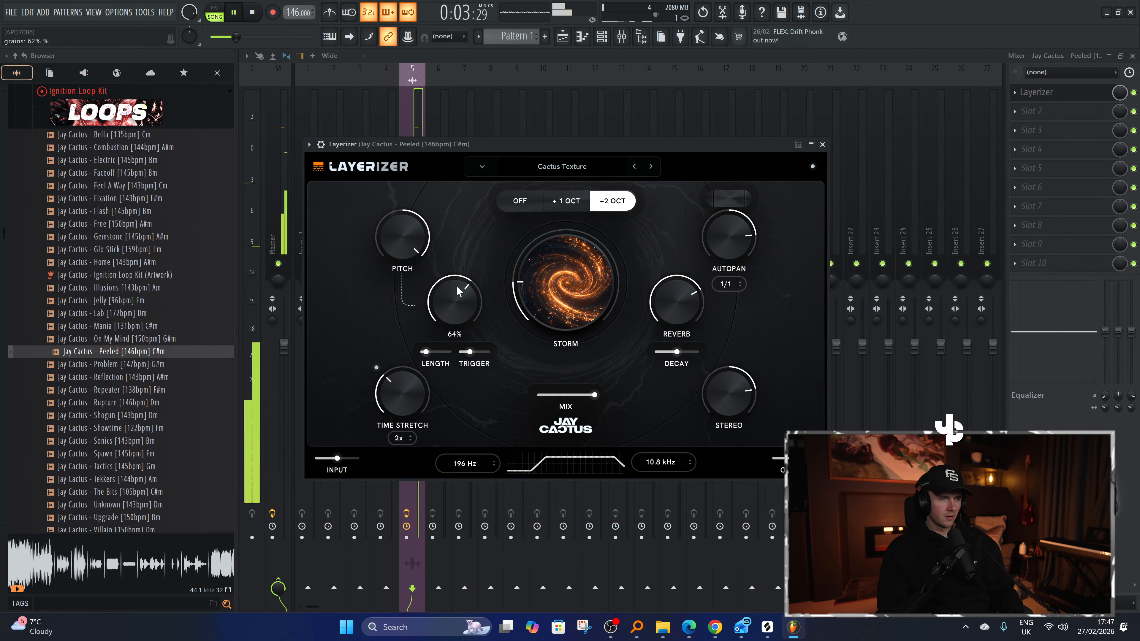
{"action": "left_click_drag", "start_coordinate": [458, 291], "coordinate": [458, 285]}
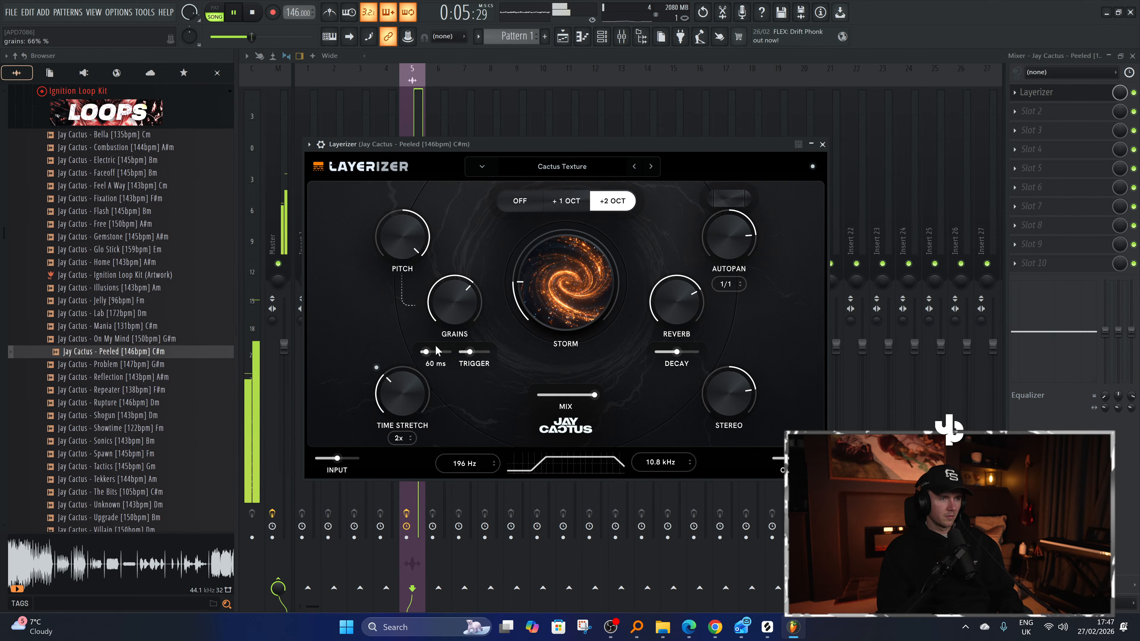
Render the full song from the Peeled mixer track to a 32-bit float stereo WAV and bypass Layerizer.
{"action": "left_click", "coordinate": [822, 144]}
{"action": "key", "text": "space"}
{"action": "key", "text": "ctrl+r"}
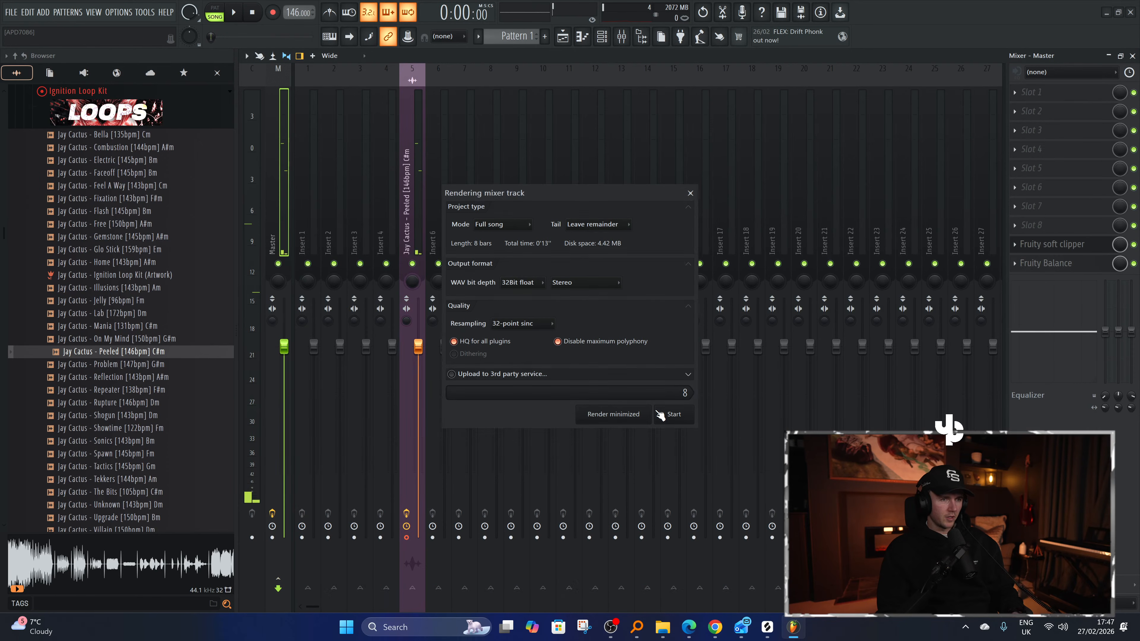
{"action": "left_click", "coordinate": [679, 418]}
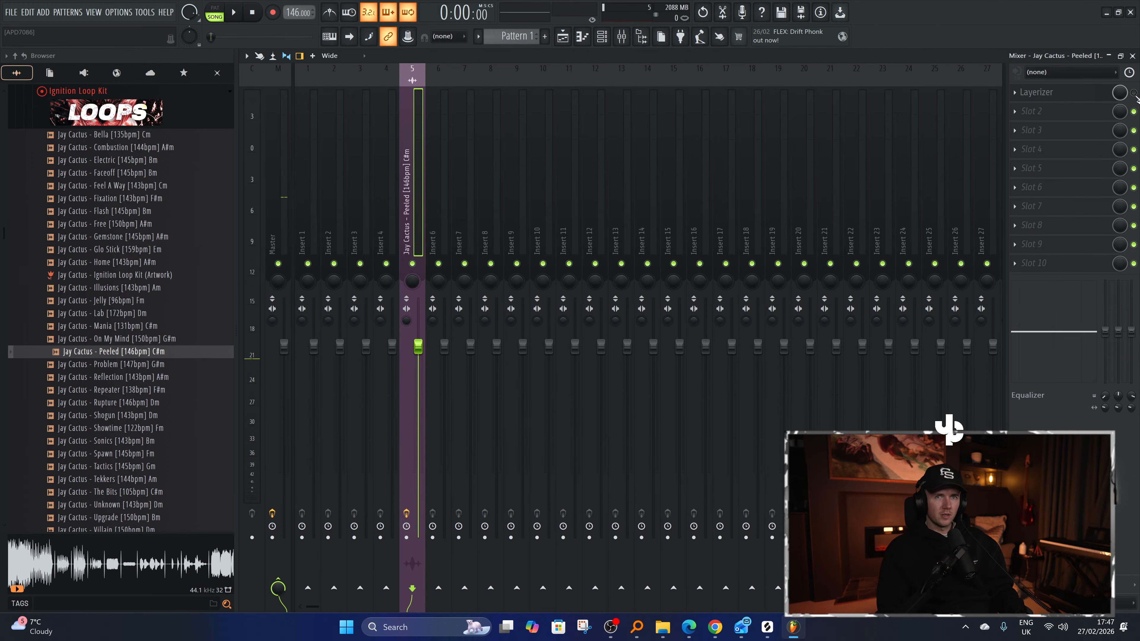
Trim the rendered Track 1 clip's silent first bar so its audio starts at bar 1, and audition it with only Track 4.
{"action": "left_click", "coordinate": [563, 37]}
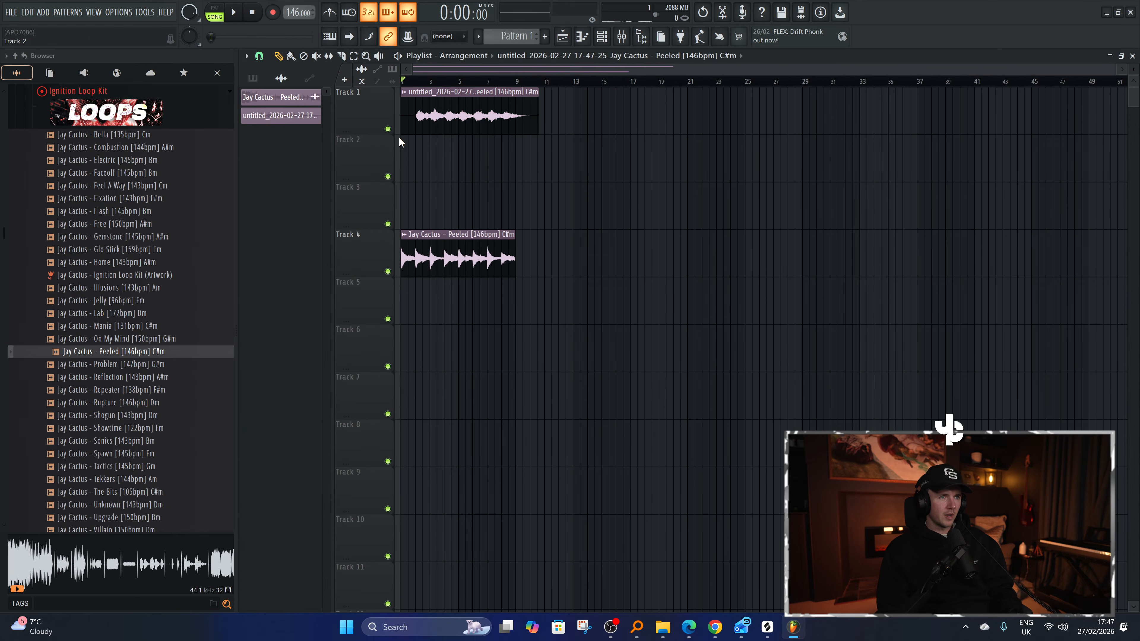
{"action": "left_click_drag", "start_coordinate": [450, 116], "coordinate": [435, 117]}
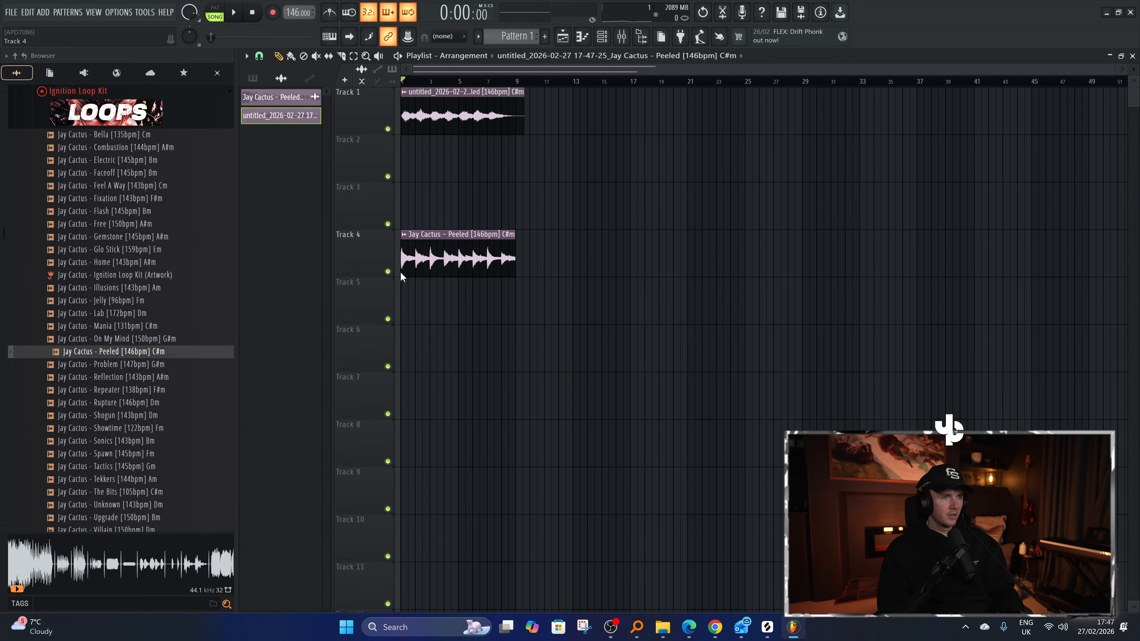
{"action": "right_click", "coordinate": [388, 271]}
{"action": "key", "text": "space"}
{"action": "scroll", "coordinate": [404, 146], "scroll_direction": "up", "scroll_amount": 4}
{"action": "left_click", "coordinate": [388, 128]}
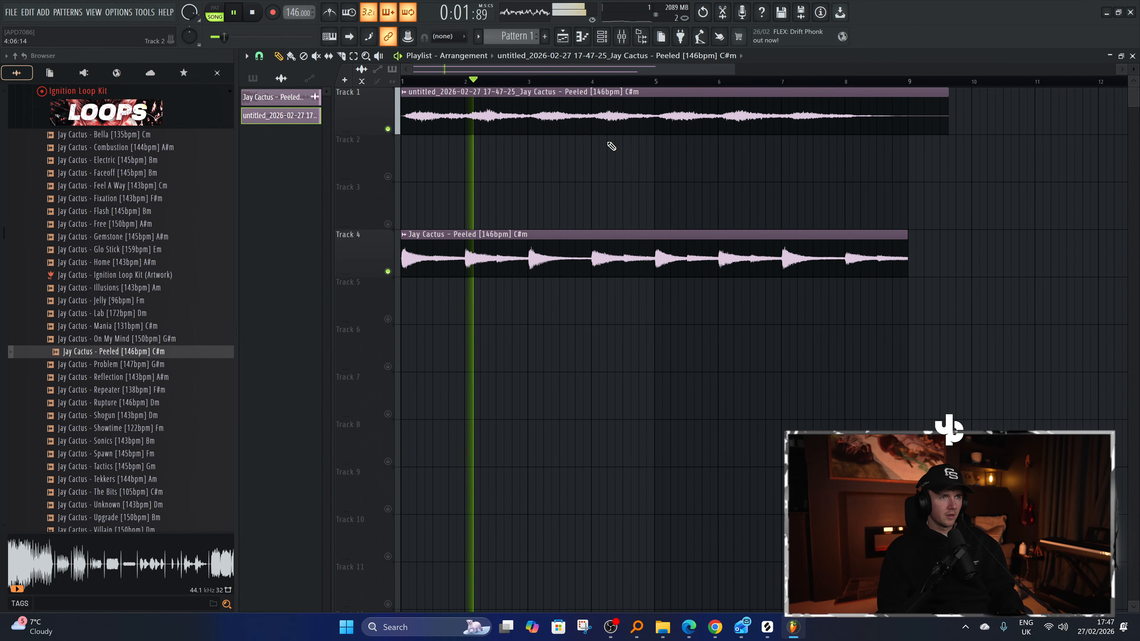
Solo Track 1 and audition the rendered layer from the start of the song.
{"action": "key", "text": "space"}
{"action": "right_click", "coordinate": [387, 129]}
{"action": "key", "text": "space"}
{"action": "scroll", "coordinate": [588, 142], "scroll_direction": "up", "scroll_amount": 1}
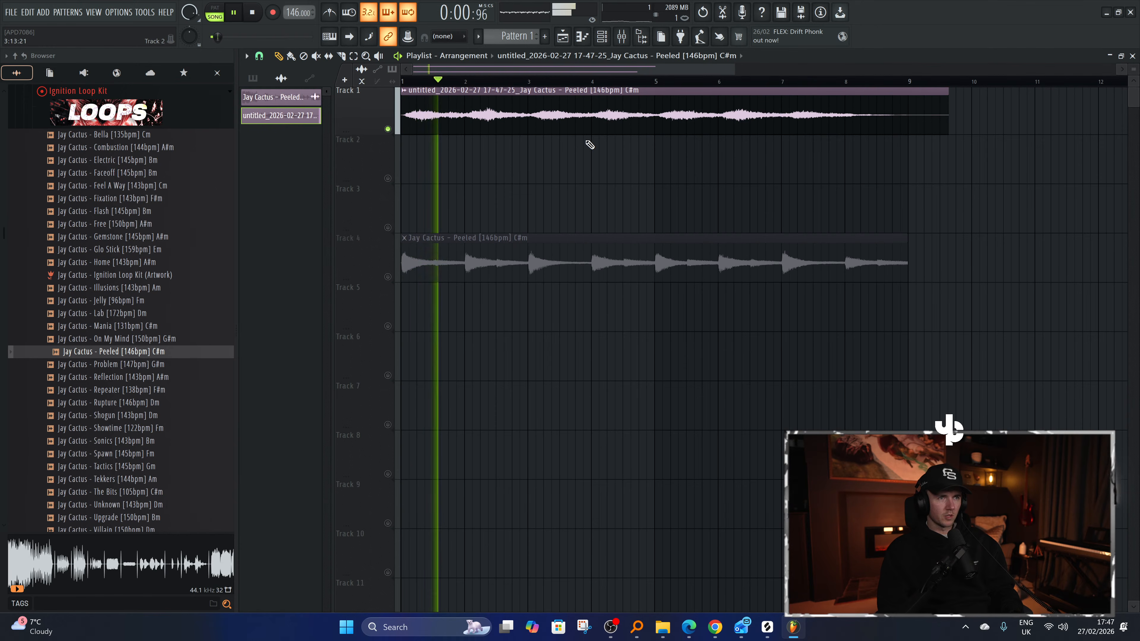
Slice off the first bar of Track 1's rendered clip, move the remainder to bar 1, and restart playback.
{"action": "key", "text": "c"}
{"action": "left_click", "coordinate": [465, 127]}
{"action": "key", "text": "p"}
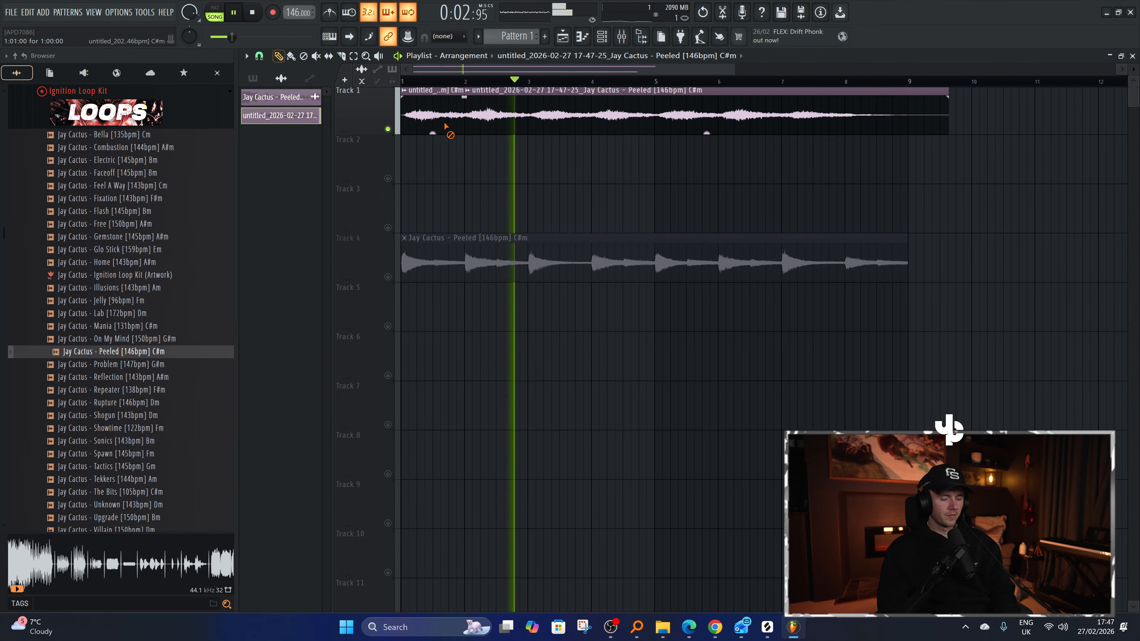
{"action": "right_click", "coordinate": [442, 126]}
{"action": "left_click_drag", "start_coordinate": [552, 117], "coordinate": [383, 123]}
{"action": "key", "text": "space"}
{"action": "key", "text": "space"}
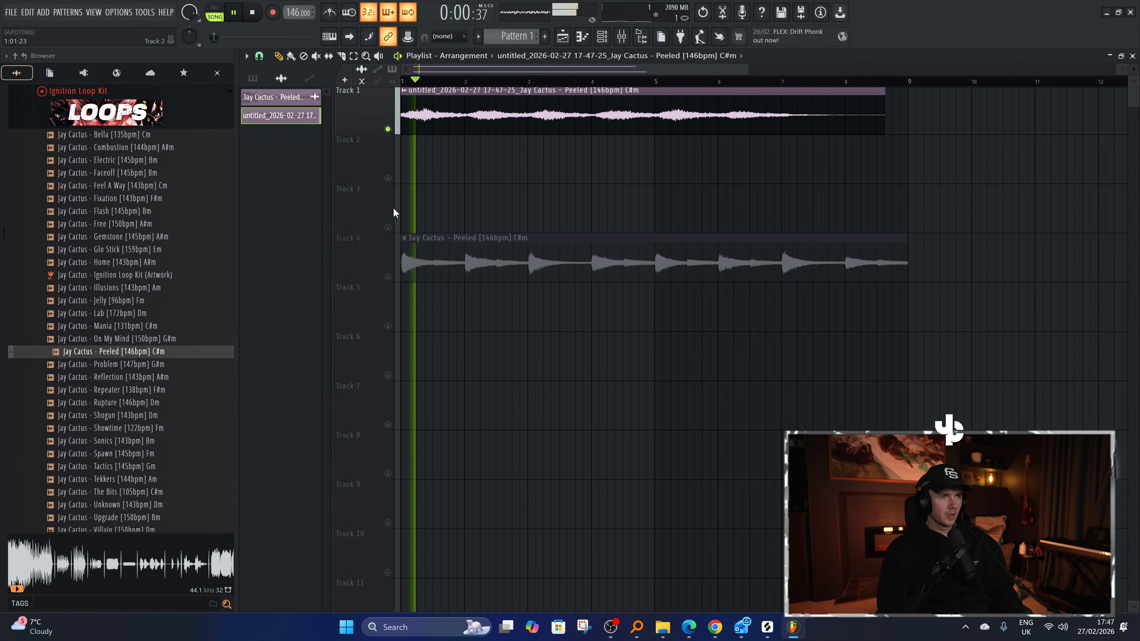
Bring back Track 4, cut the rendered clip to four bars, and repeat it from bar 5 with both parts at -6.1 dB.
{"action": "left_click", "coordinate": [387, 277]}
{"action": "mouse_move", "coordinate": [647, 133]}
{"action": "left_mouse_down"}
{"action": "mouse_move", "coordinate": [647, 148]}
{"action": "mouse_move", "coordinate": [661, 126]}
{"action": "left_mouse_up"}
{"action": "key", "text": "c"}
{"action": "key", "text": "p"}
{"action": "right_click", "coordinate": [661, 122]}
{"action": "left_click", "coordinate": [661, 122]}
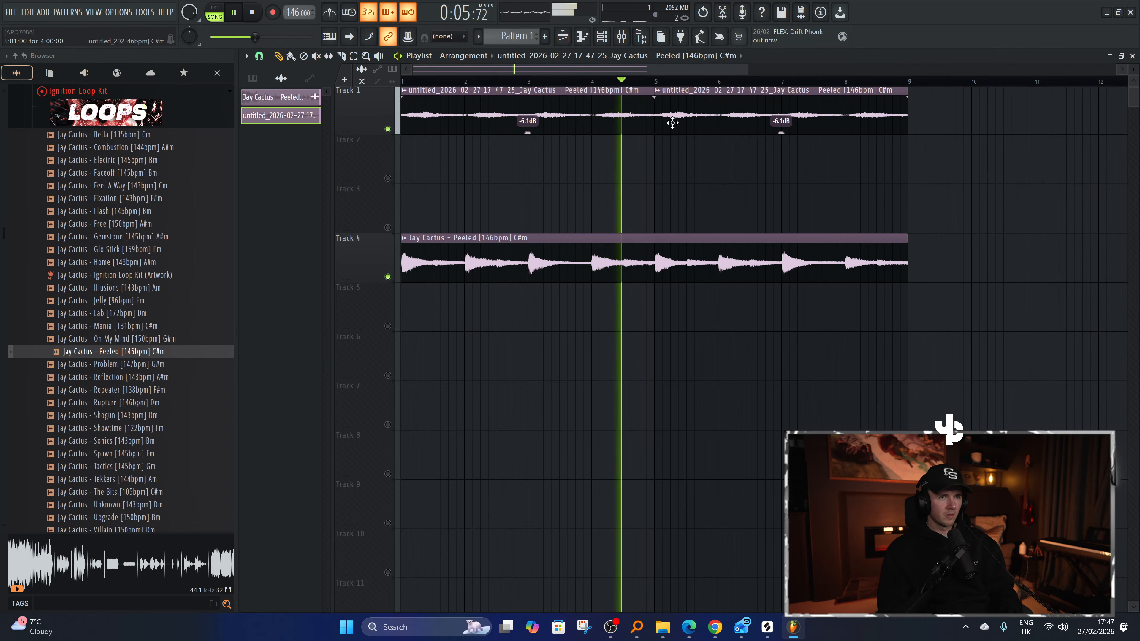
Move the Peeled clip to Track 2 and compare playback with the rendered layer on Track 1 muted and unmuted.
{"action": "left_click_drag", "start_coordinate": [638, 261], "coordinate": [623, 145]}
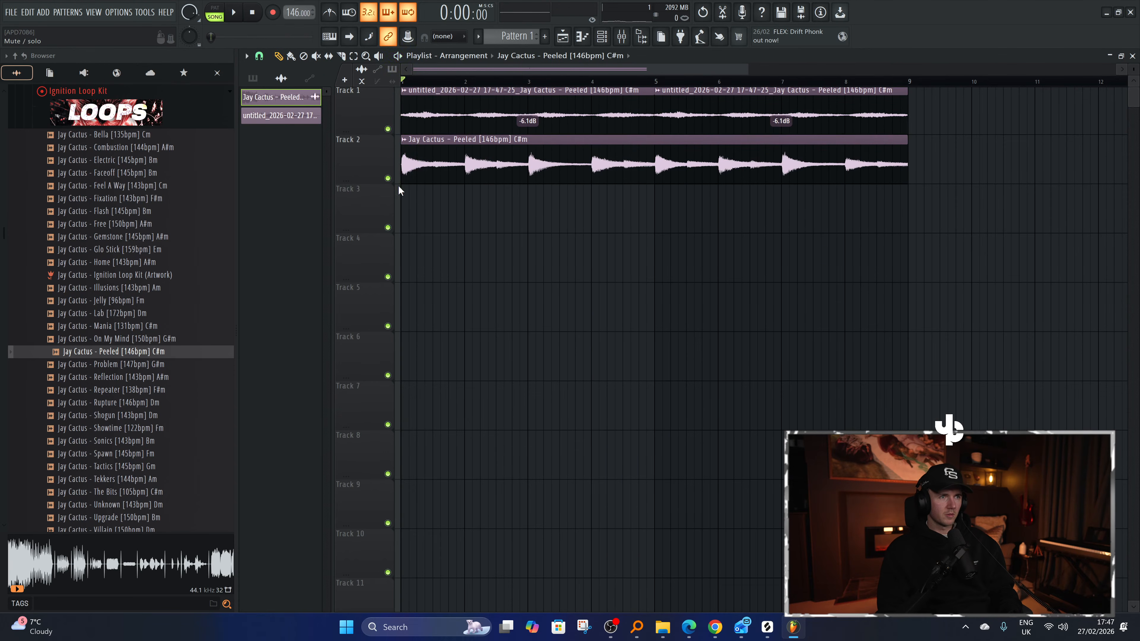
{"action": "left_click", "coordinate": [387, 125]}
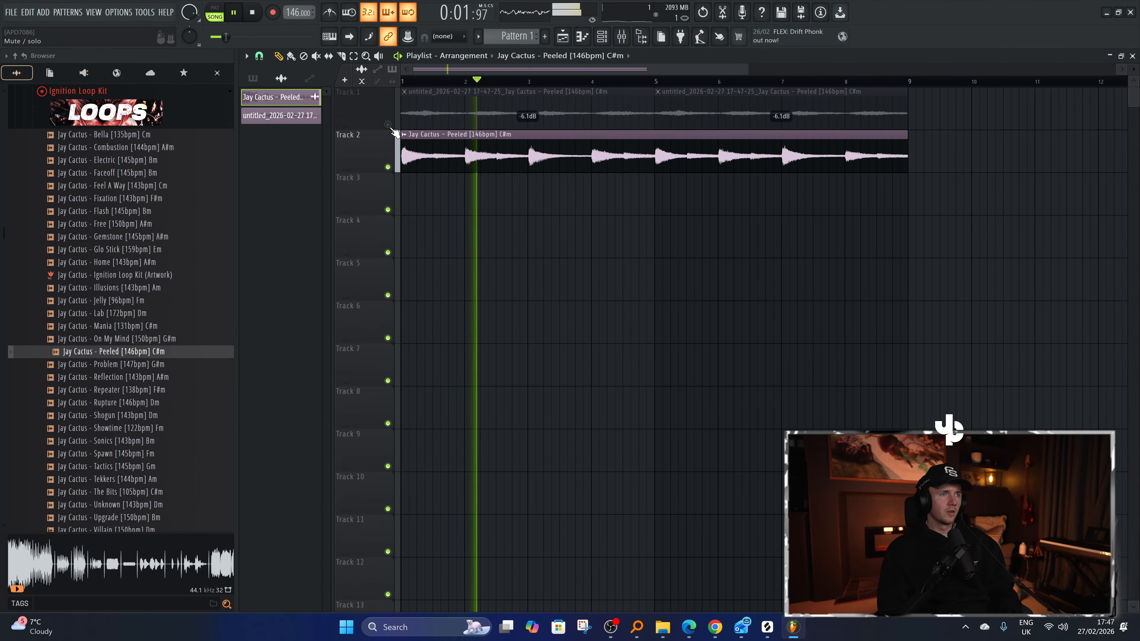
{"action": "left_click", "coordinate": [388, 124]}
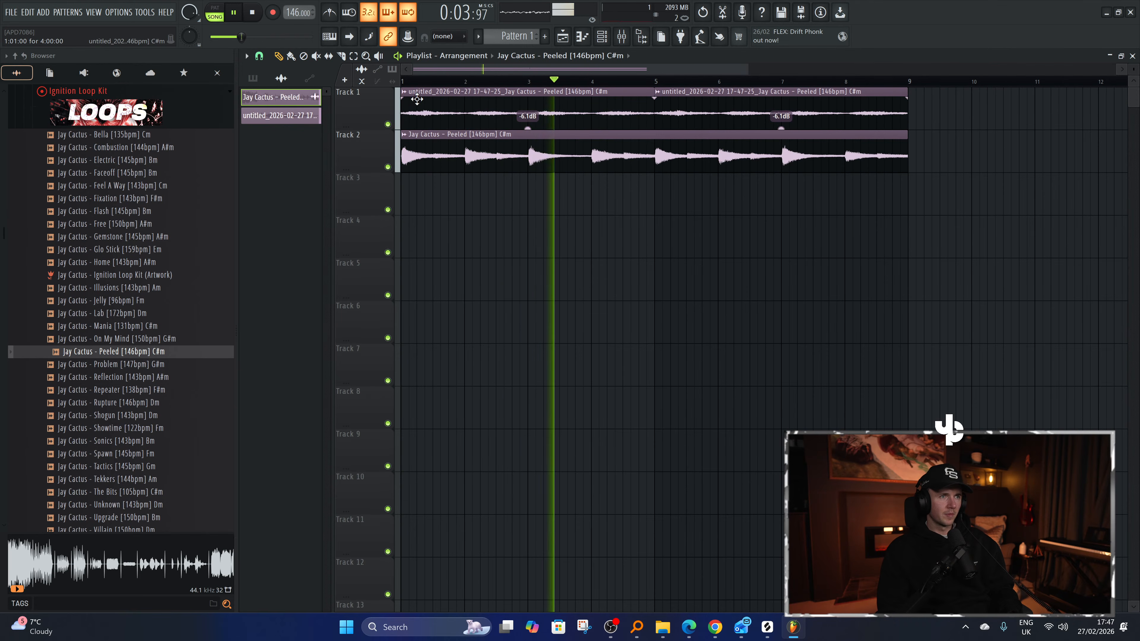
Split Track 1's rendered clips at bars 3 and 7, give each two-bar piece a fade-in, and audition the arrangement.
{"action": "key", "text": "space"}
{"action": "key", "text": "space"}
{"action": "mouse_move", "coordinate": [513, 89]}
{"action": "left_mouse_down"}
{"action": "mouse_move", "coordinate": [679, 102]}
{"action": "mouse_move", "coordinate": [666, 101]}
{"action": "mouse_move", "coordinate": [906, 97]}
{"action": "mouse_move", "coordinate": [512, 99]}
{"action": "left_mouse_up"}
{"action": "key", "text": "c"}
{"action": "left_click", "coordinate": [531, 104]}
{"action": "left_click", "coordinate": [780, 104]}
{"action": "scroll", "coordinate": [528, 99], "scroll_direction": "up", "scroll_amount": 2}
{"action": "scroll", "coordinate": [518, 234], "scroll_direction": "down", "scroll_amount": 3}
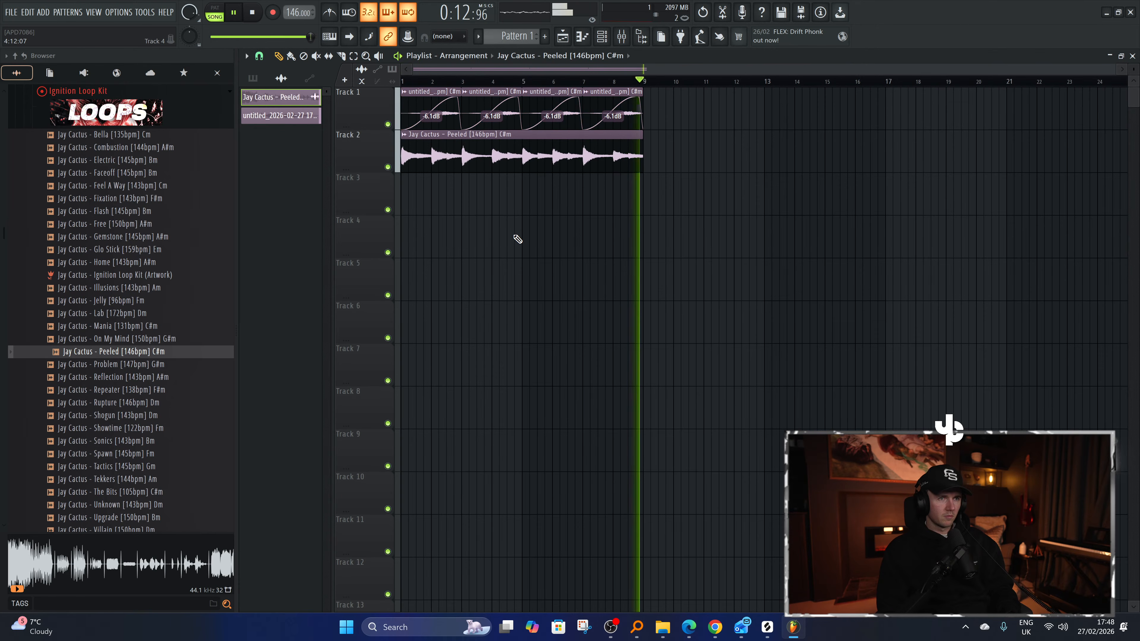
{"action": "key", "text": "space"}
Open Layerizer on the Peeled mixer track, raise its storm amount, and set the low cut to 188 Hz.
{"action": "left_click", "coordinate": [621, 36]}
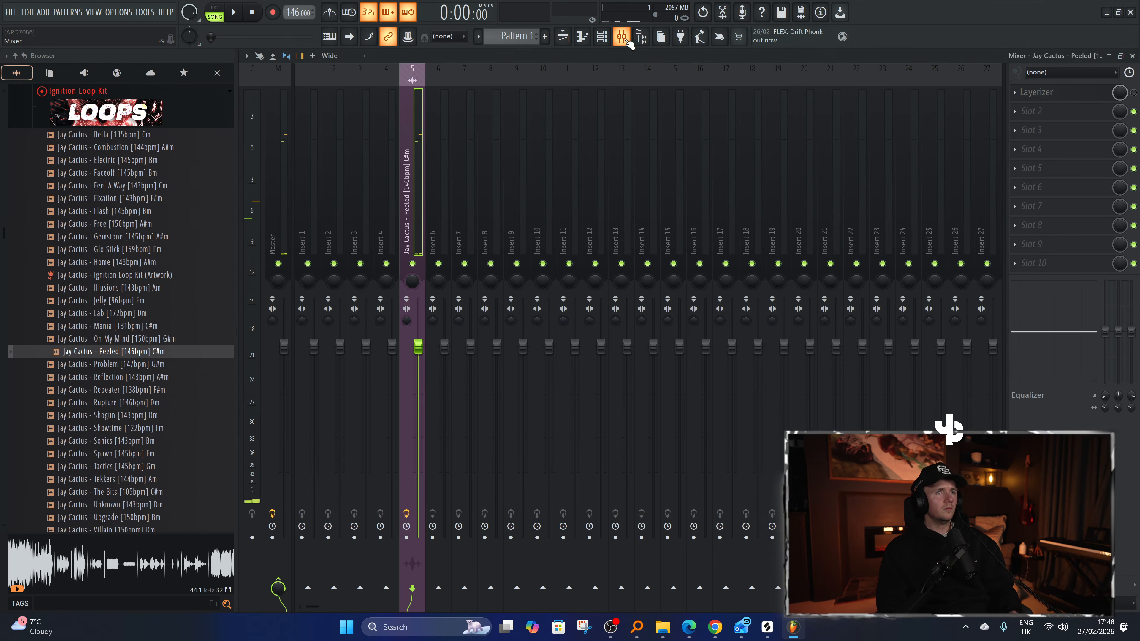
{"action": "left_click", "coordinate": [1067, 93]}
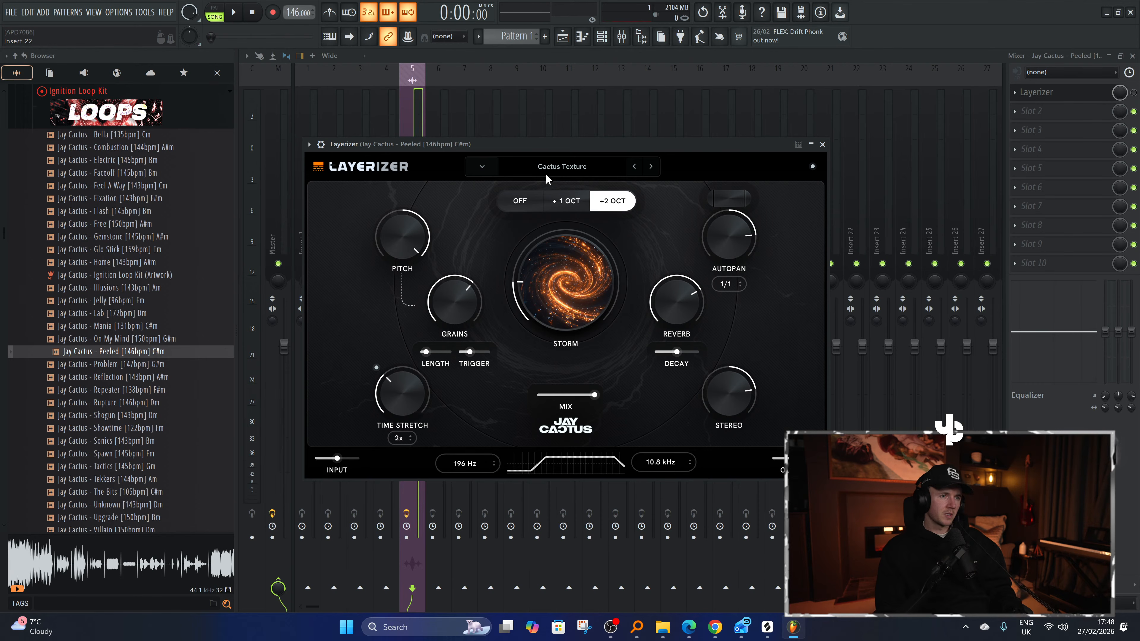
{"action": "mouse_move", "coordinate": [421, 244]}
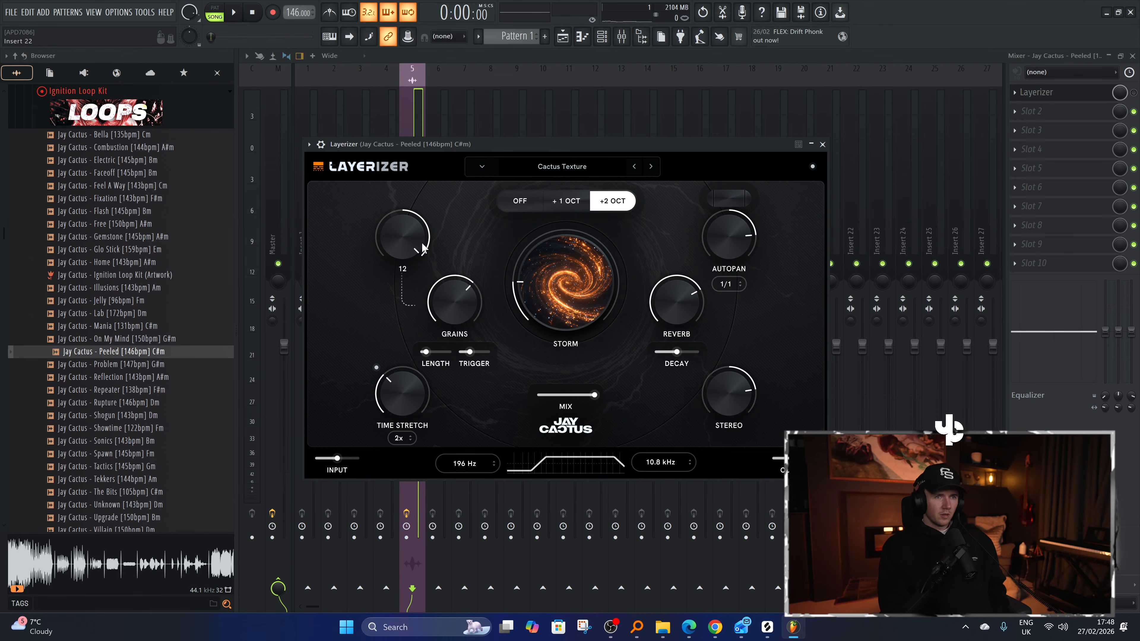
{"action": "mouse_move", "coordinate": [622, 322]}
{"action": "left_click_drag", "start_coordinate": [593, 292], "coordinate": [571, 252]}
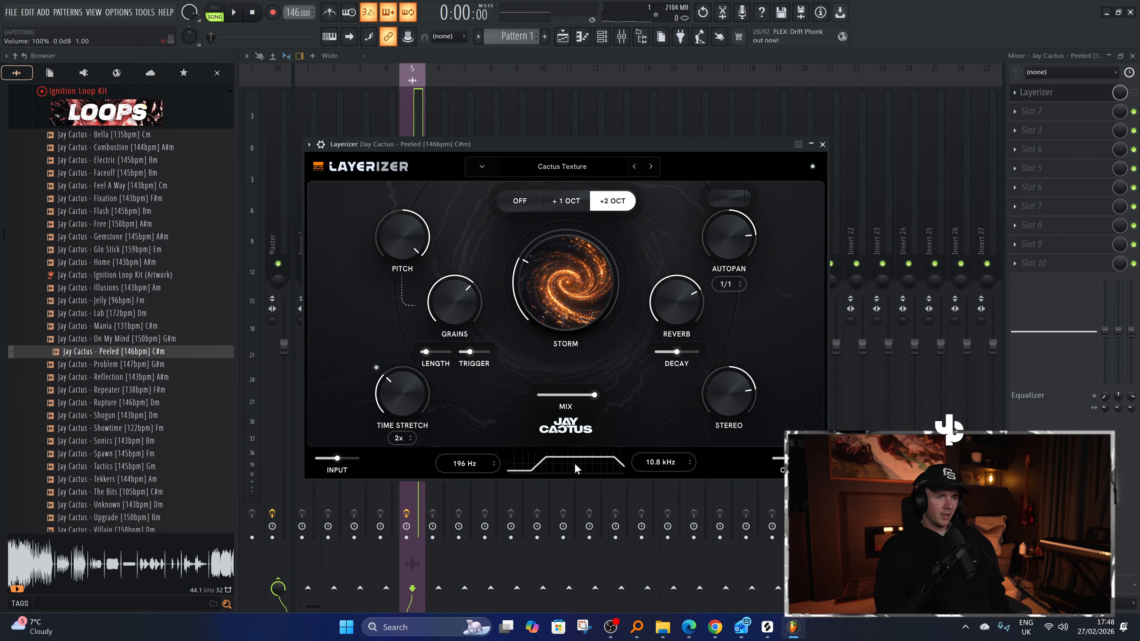
{"action": "left_click_drag", "start_coordinate": [476, 468], "coordinate": [464, 470]}
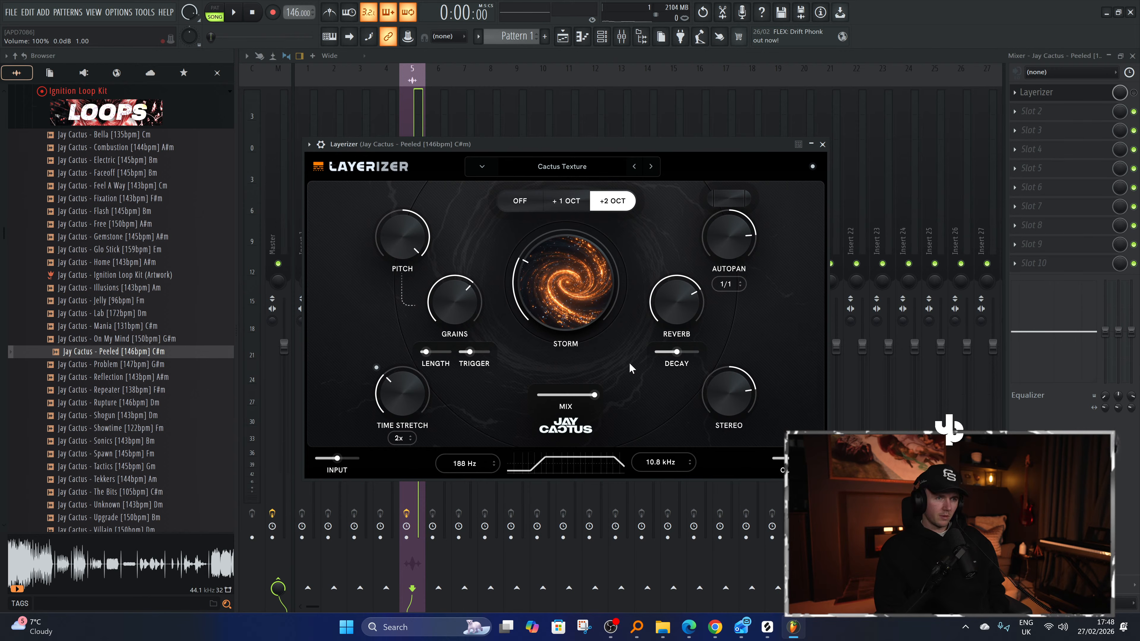
Look over Layerizer's preset list, close the plugin, and switch to the YouTube live stream in Chrome.
{"action": "left_click", "coordinate": [568, 165]}
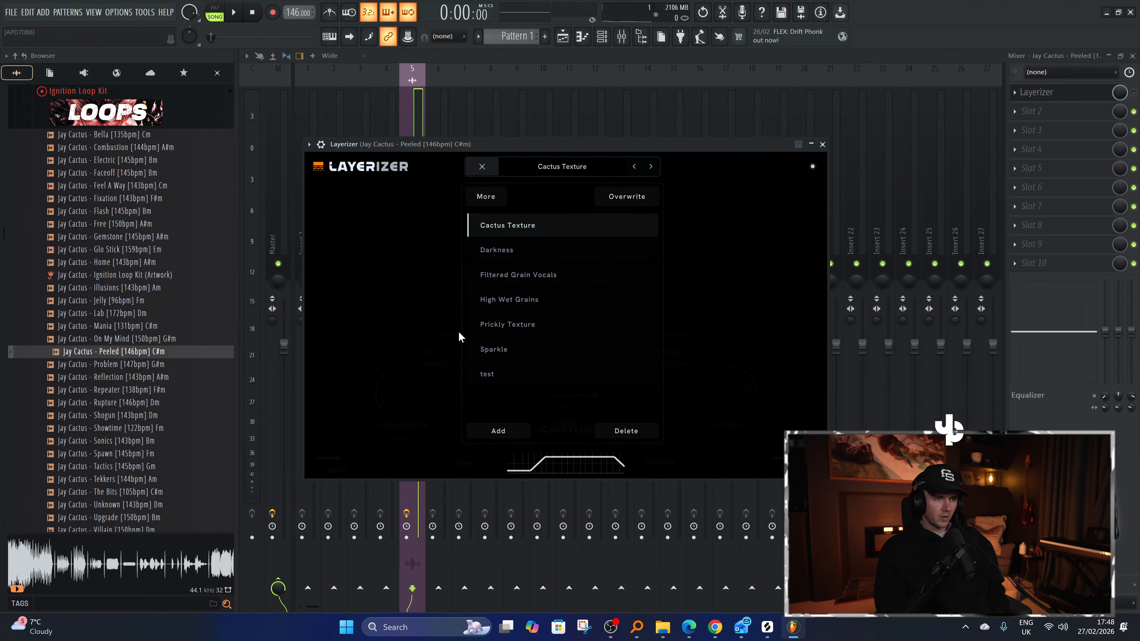
{"action": "left_click", "coordinate": [483, 167]}
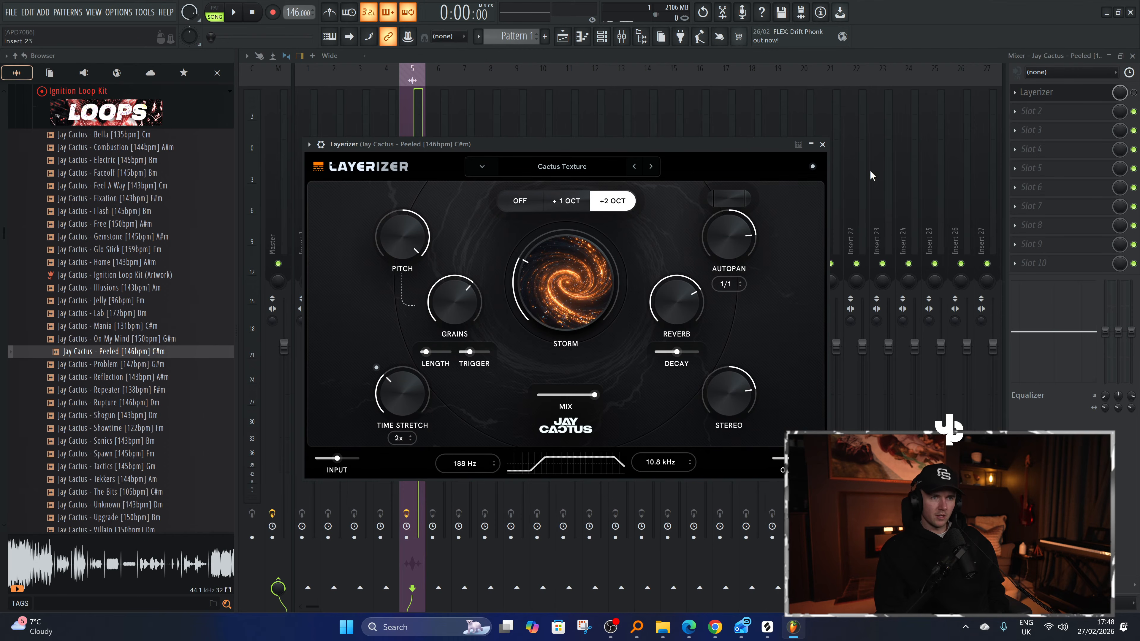
{"action": "left_click", "coordinate": [822, 144]}
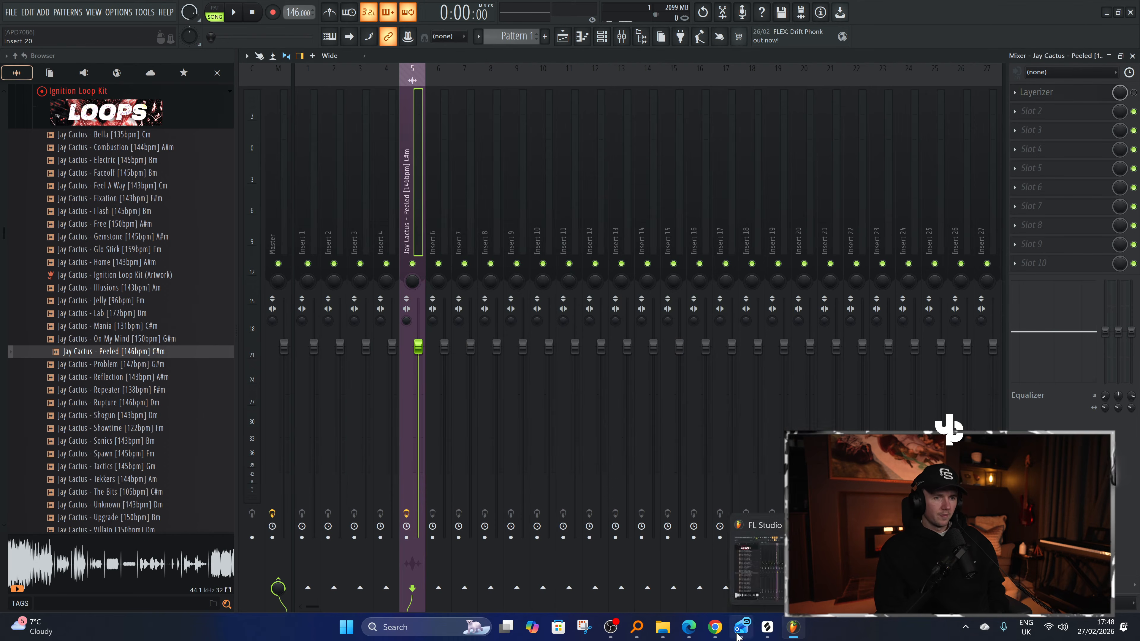
{"action": "left_click", "coordinate": [721, 630]}
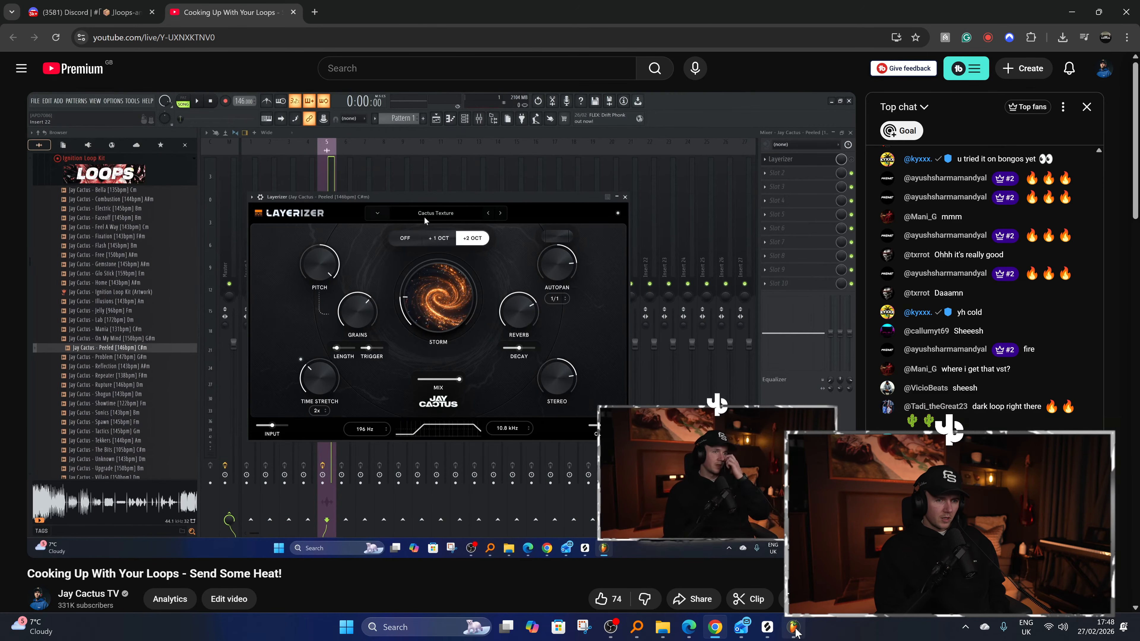
Switch to FL Studio's playlist and play the arrangement with Track 1 soloed.
{"action": "left_click", "coordinate": [794, 627]}
{"action": "right_click", "coordinate": [669, 228]}
{"action": "left_click", "coordinate": [562, 36]}
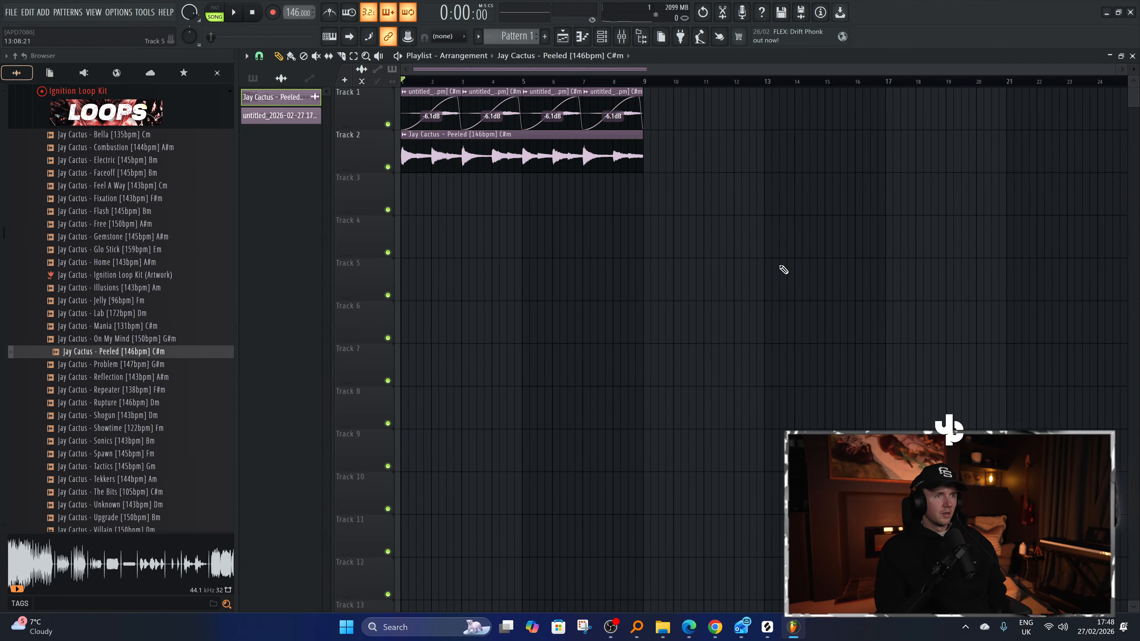
{"action": "key", "text": "space"}
{"action": "scroll", "coordinate": [394, 272], "scroll_direction": "up", "scroll_amount": 2}
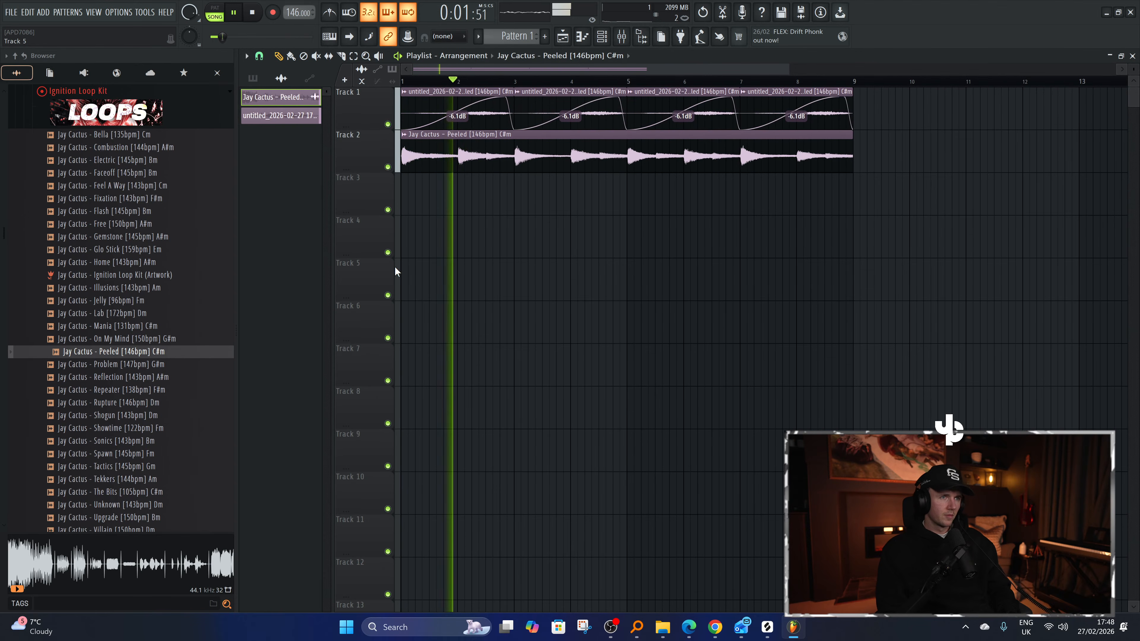
{"action": "scroll", "coordinate": [420, 275], "scroll_direction": "down", "scroll_amount": 2}
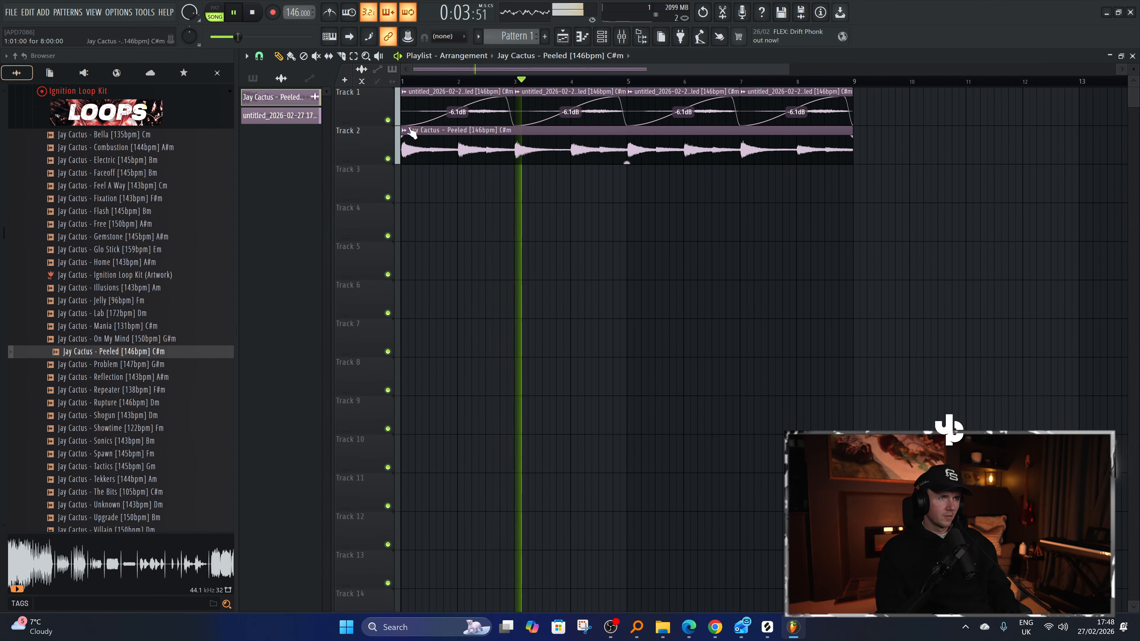
{"action": "right_click", "coordinate": [388, 120]}
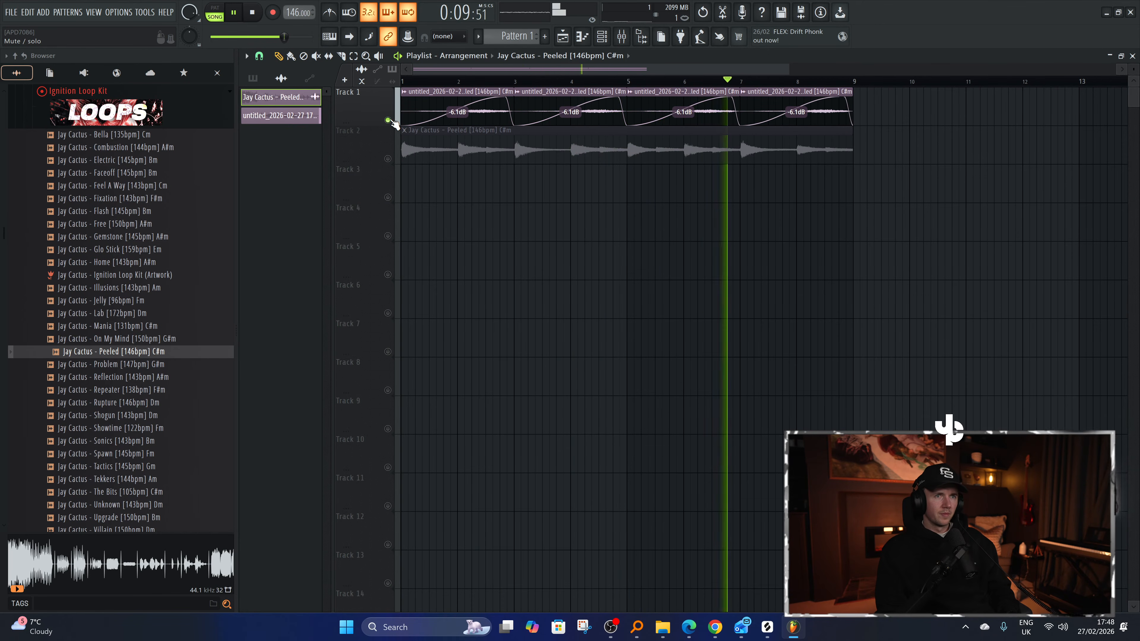
Try shortening the first Track 1 clip to one bar and repeating it at bar 2, playing back the arrangement.
{"action": "left_click", "coordinate": [465, 99]}
{"action": "key", "text": "space"}
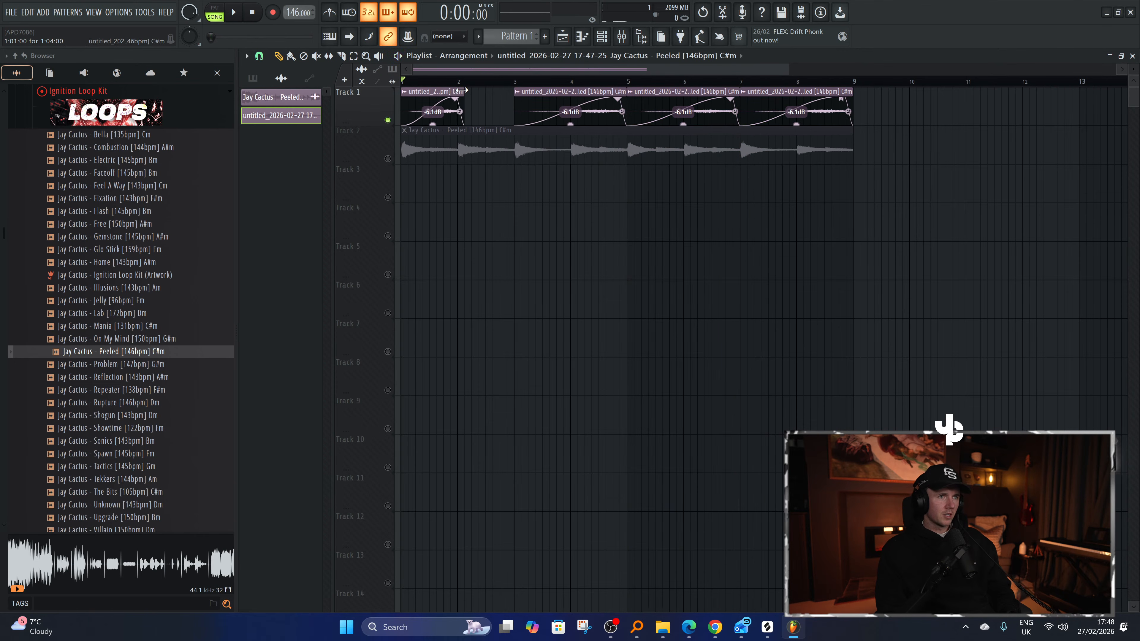
{"action": "key", "text": "space"}
{"action": "left_click", "coordinate": [462, 92]}
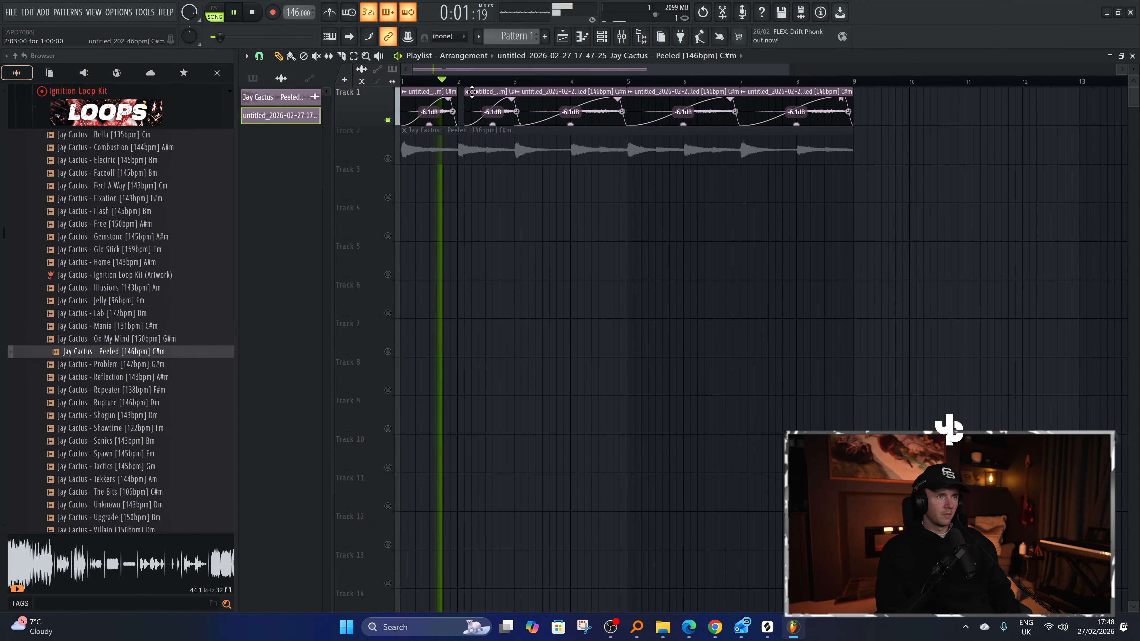
{"action": "key", "text": "space"}
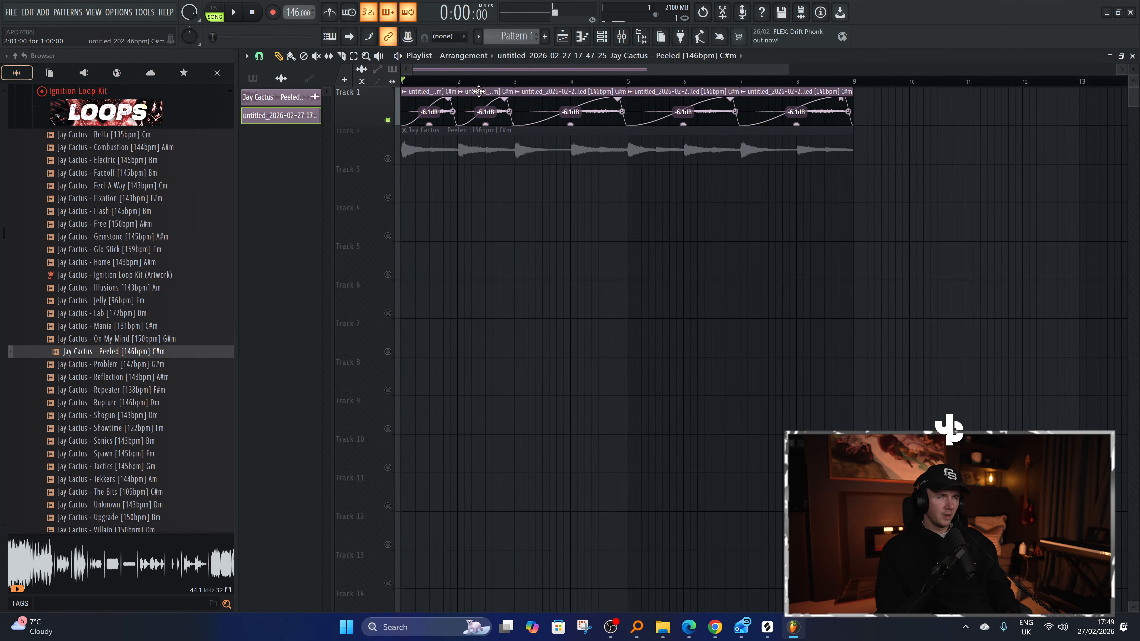
Delete the two one-bar clips at bars 1 and 2 on Track 1.
{"action": "right_click", "coordinate": [464, 93]}
{"action": "right_click", "coordinate": [445, 98]}
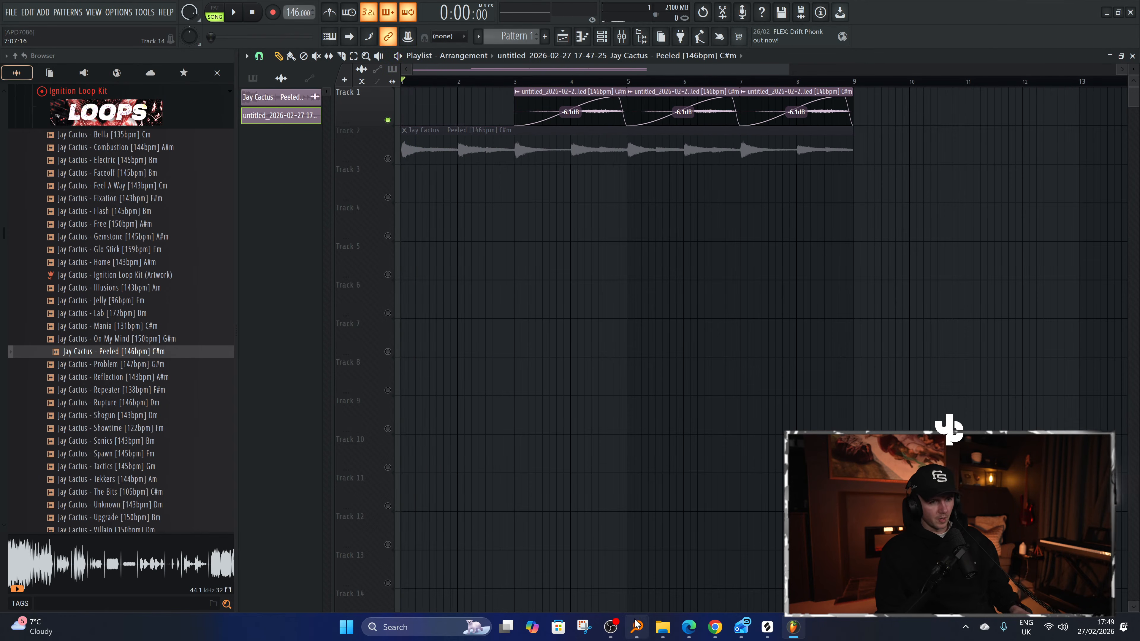
Switch to OBS and change the active scene to Full Face Cam.
{"action": "left_click", "coordinate": [610, 627]}
{"action": "left_click", "coordinate": [726, 627]}
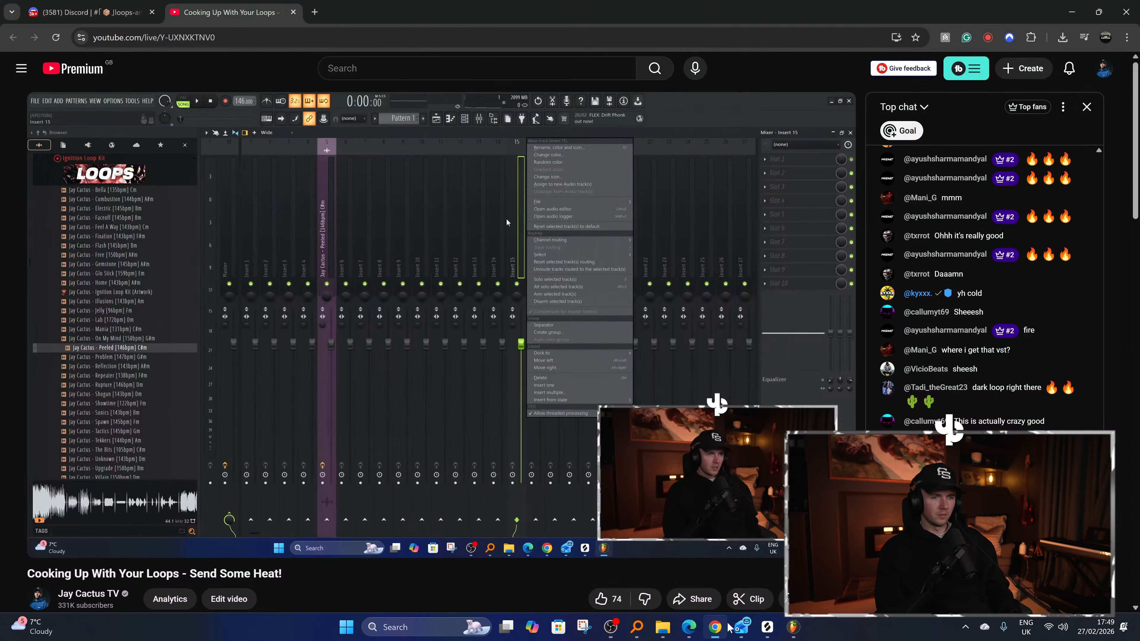
{"action": "left_click", "coordinate": [610, 627]}
{"action": "left_click", "coordinate": [63, 514]}
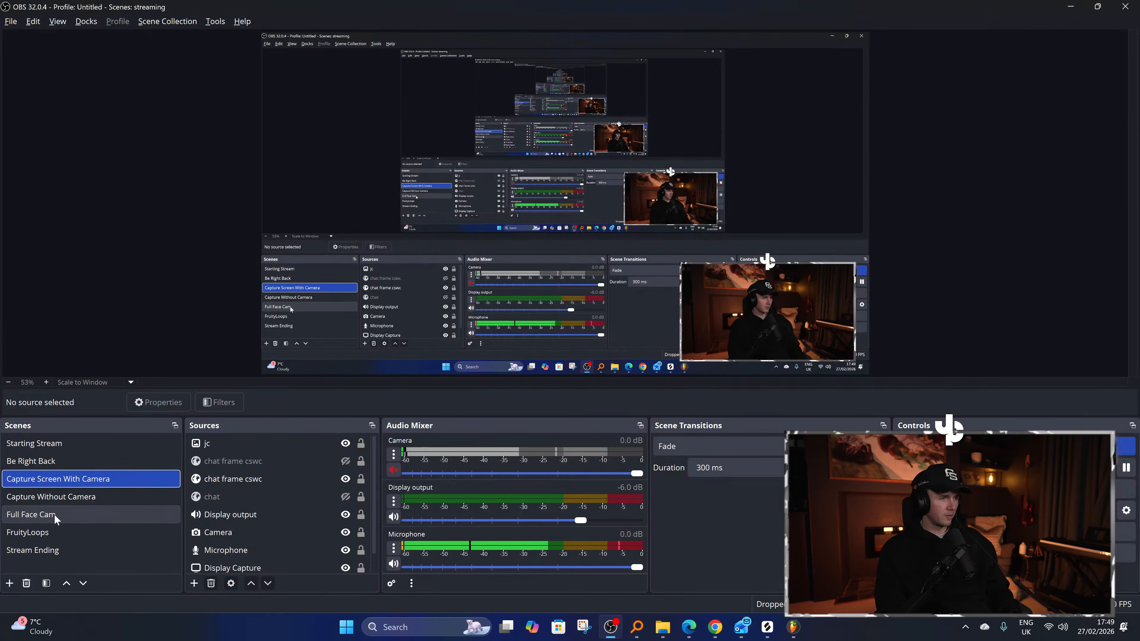
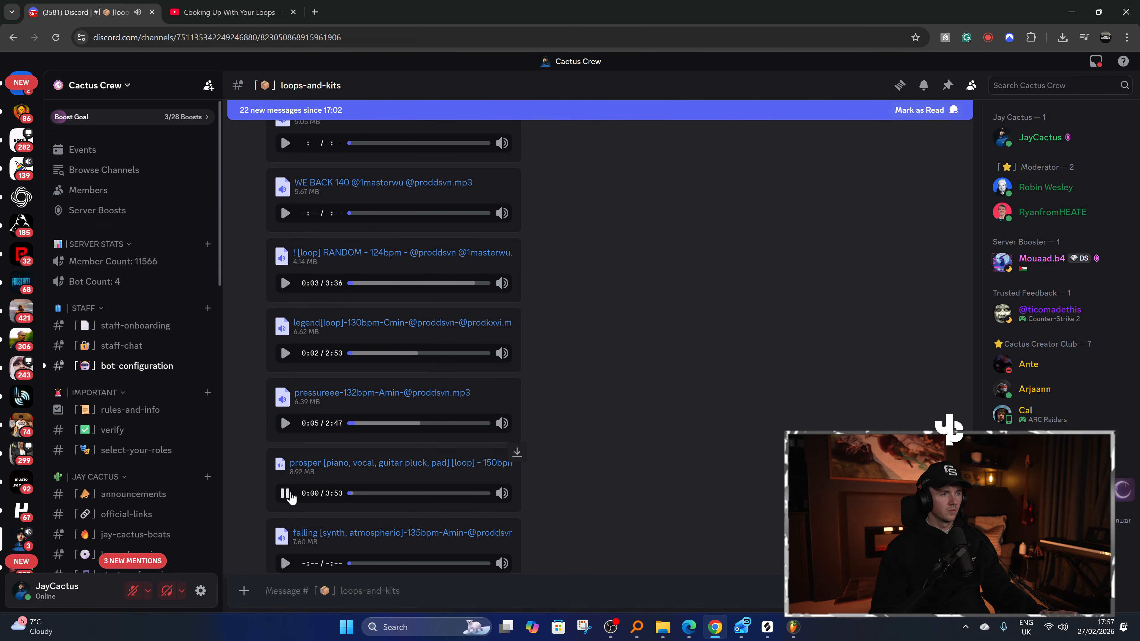
Pause the "prosper" loop in Discord and check the YouTube live chat and the OBS window.
{"action": "left_click", "coordinate": [286, 494]}
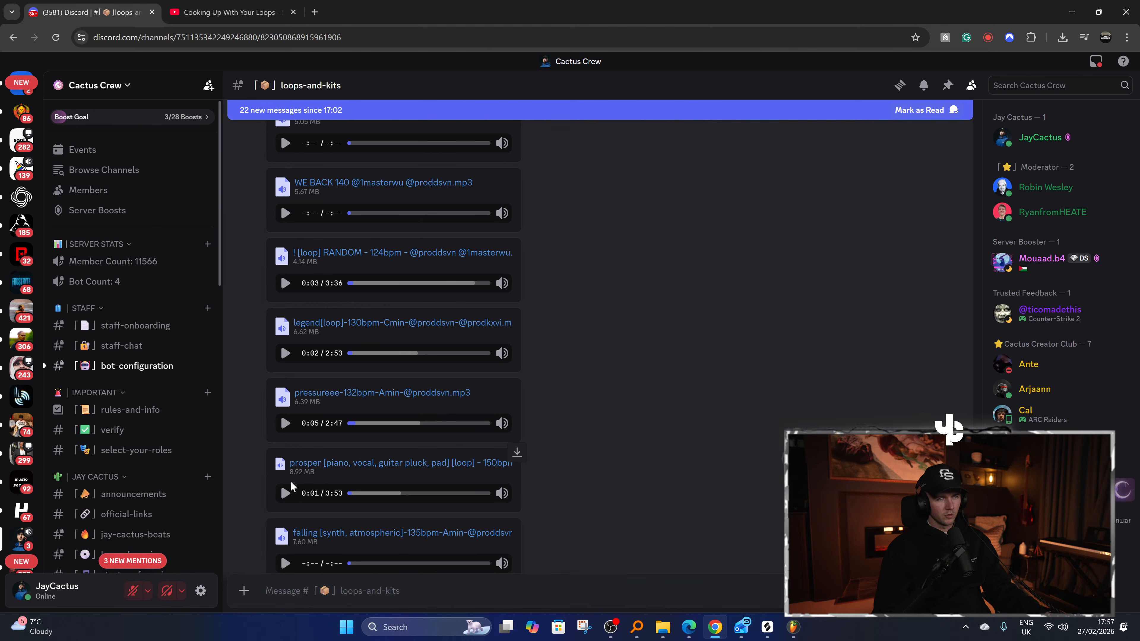
{"action": "scroll", "coordinate": [281, 450], "scroll_direction": "down", "scroll_amount": 1}
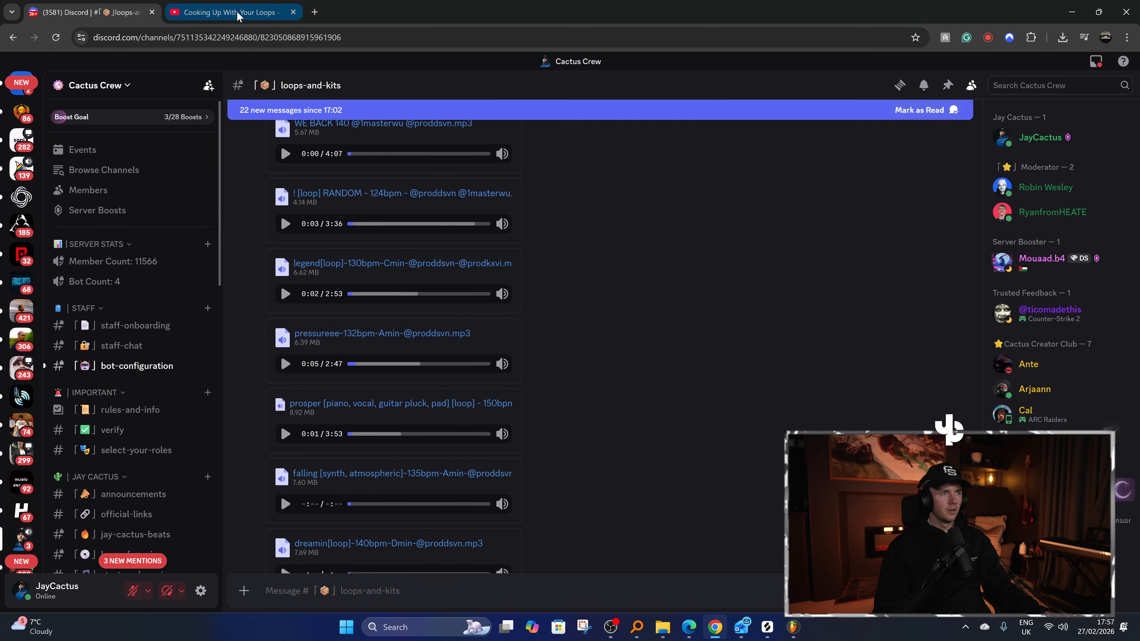
{"action": "left_click", "coordinate": [242, 17]}
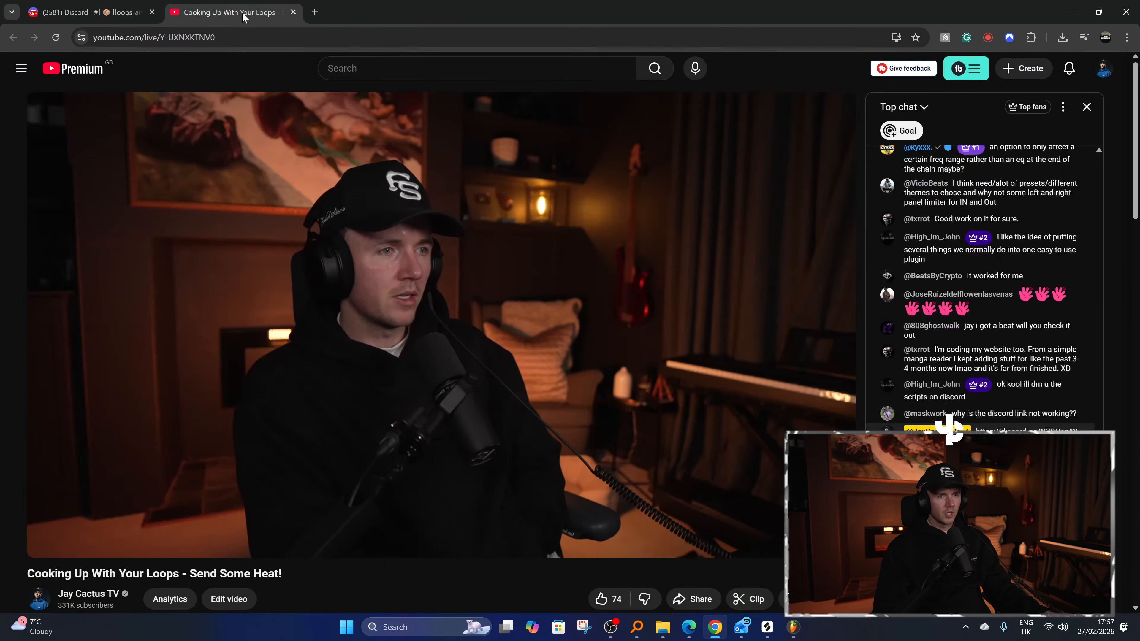
{"action": "left_click", "coordinate": [610, 628]}
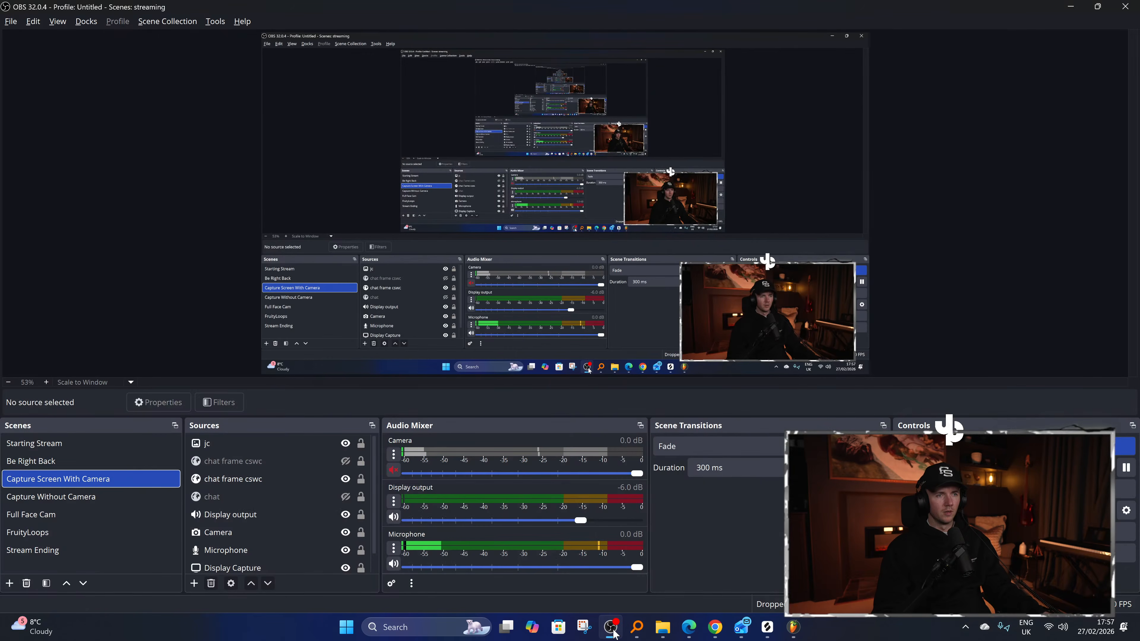
{"action": "left_click", "coordinate": [610, 628]}
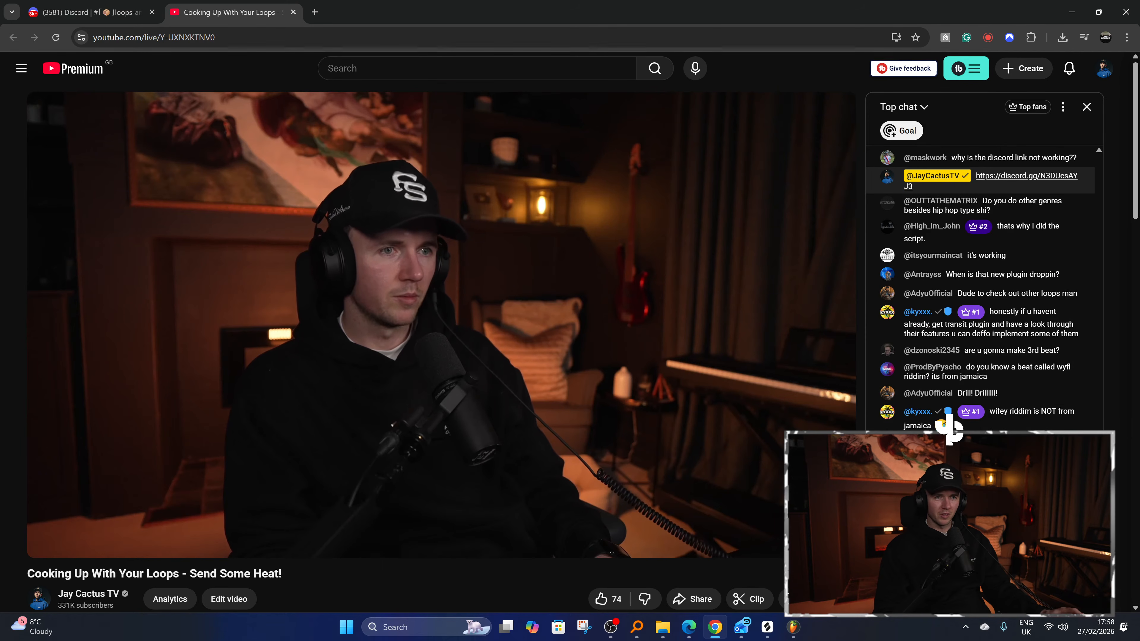
Return to Discord's loops-and-kits channel, play the "prosper" loop and check its audio level in OBS.
{"action": "left_click", "coordinate": [90, 12]}
{"action": "left_click", "coordinate": [285, 434]}
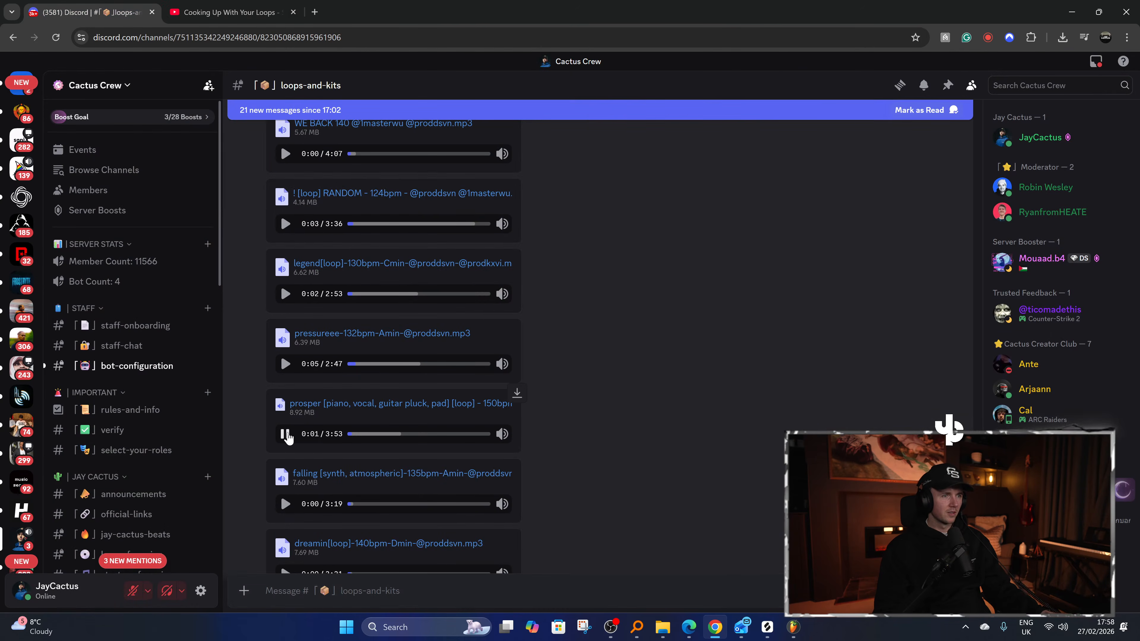
{"action": "scroll", "coordinate": [287, 433], "scroll_direction": "down", "scroll_amount": 3}
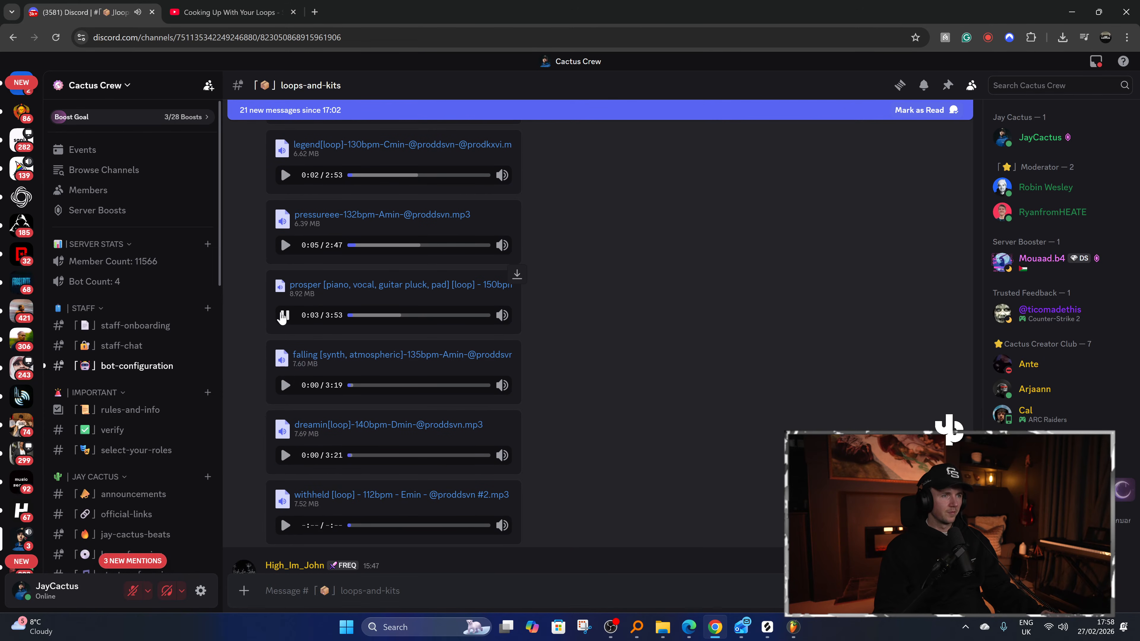
{"action": "left_click", "coordinate": [612, 630]}
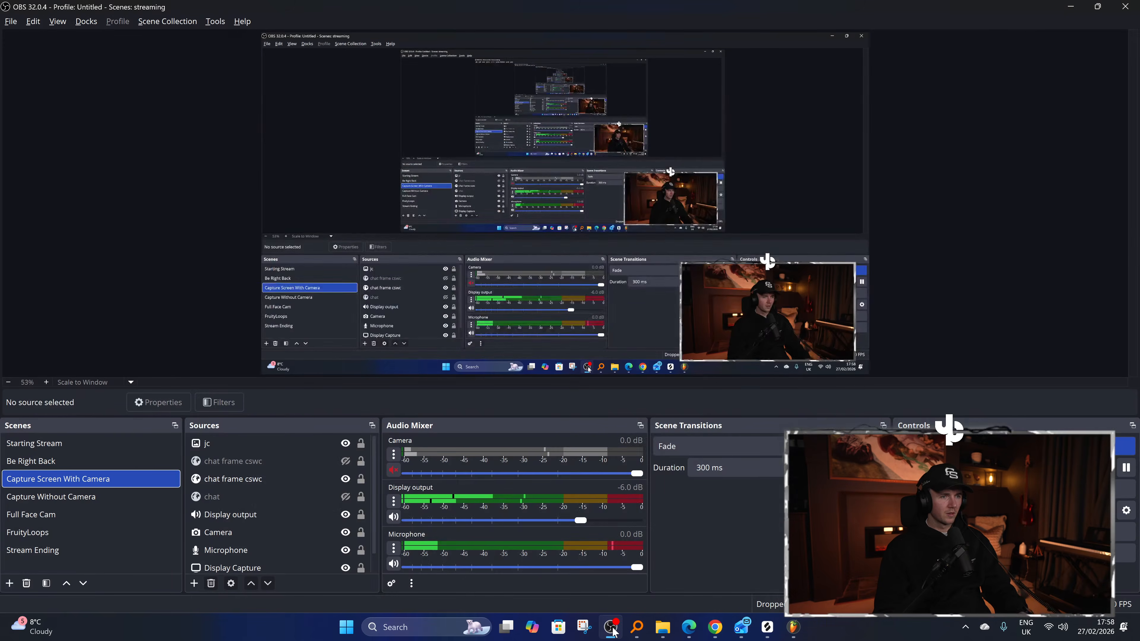
{"action": "left_click", "coordinate": [614, 631]}
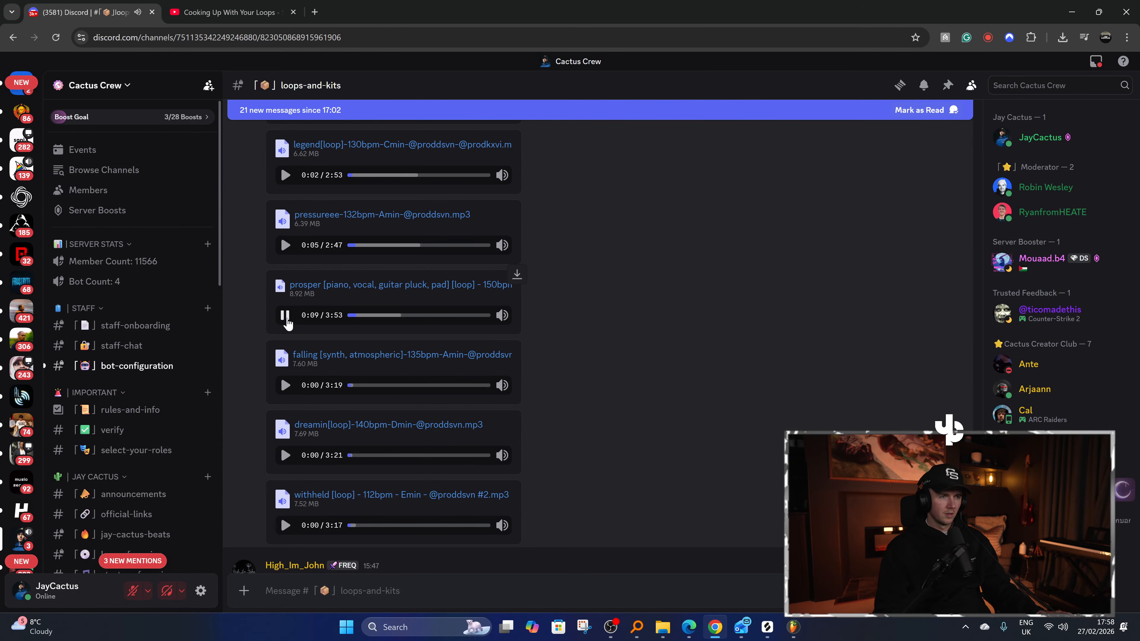
Preview the "falling", "dreamin" and "withheld" loops in the loops-and-kits channel.
{"action": "left_click", "coordinate": [284, 386]}
{"action": "scroll", "coordinate": [283, 386], "scroll_direction": "down", "scroll_amount": 2}
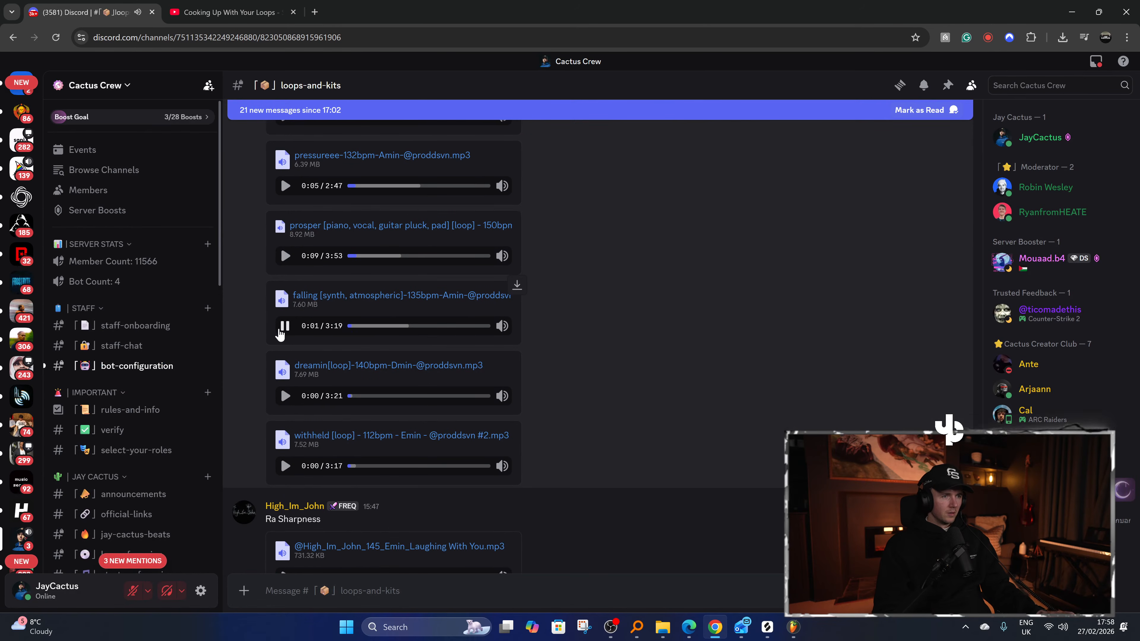
{"action": "scroll", "coordinate": [280, 333], "scroll_direction": "down", "scroll_amount": 2}
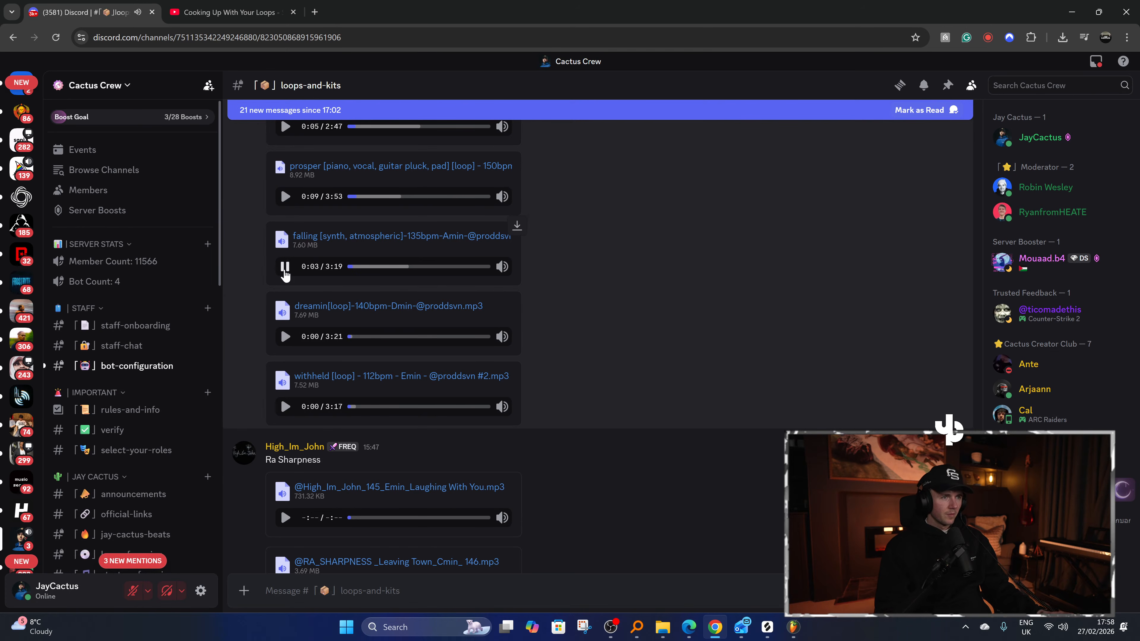
{"action": "left_click", "coordinate": [285, 336]}
{"action": "scroll", "coordinate": [289, 332], "scroll_direction": "down", "scroll_amount": 4}
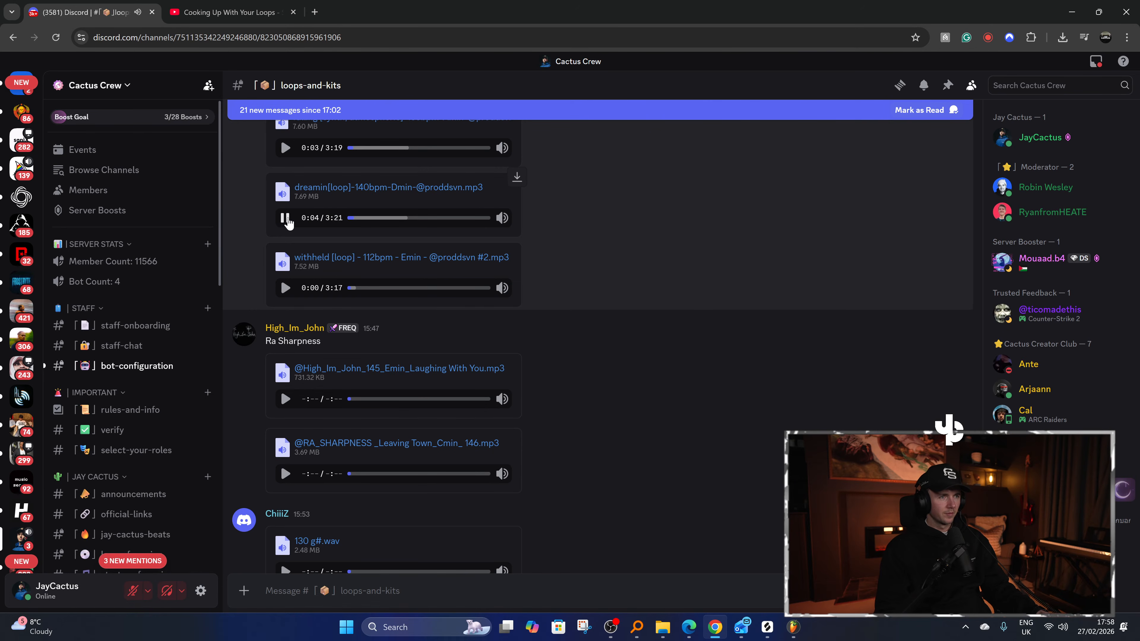
{"action": "left_click", "coordinate": [285, 288]}
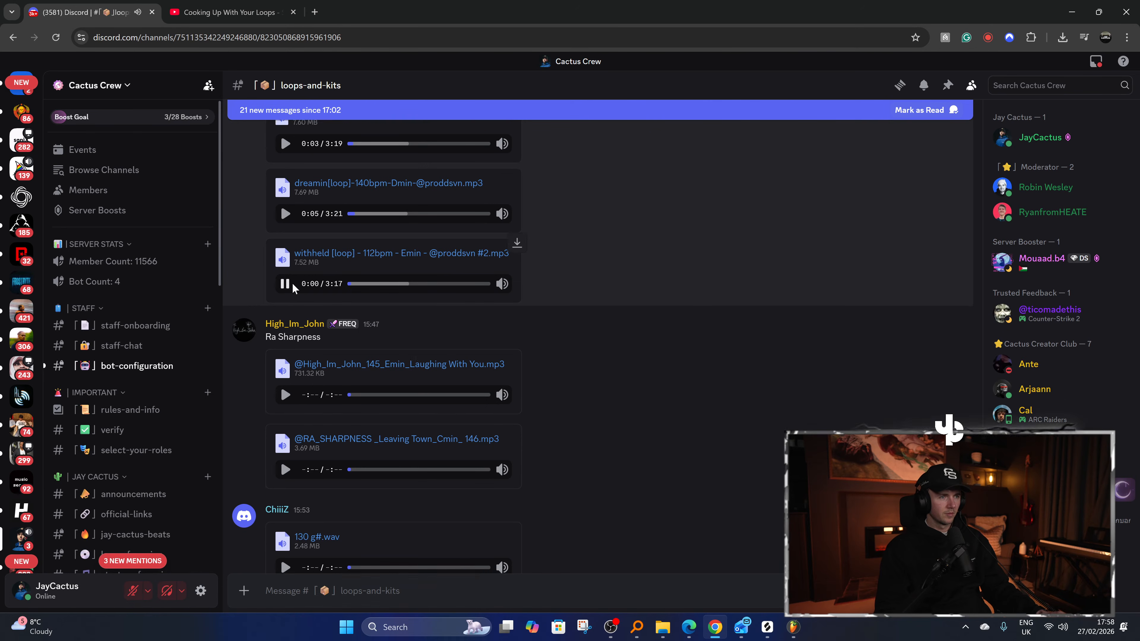
Preview the "Laughing With You" and "Leaving Town" loops, pausing the second one.
{"action": "scroll", "coordinate": [292, 287], "scroll_direction": "down", "scroll_amount": 4}
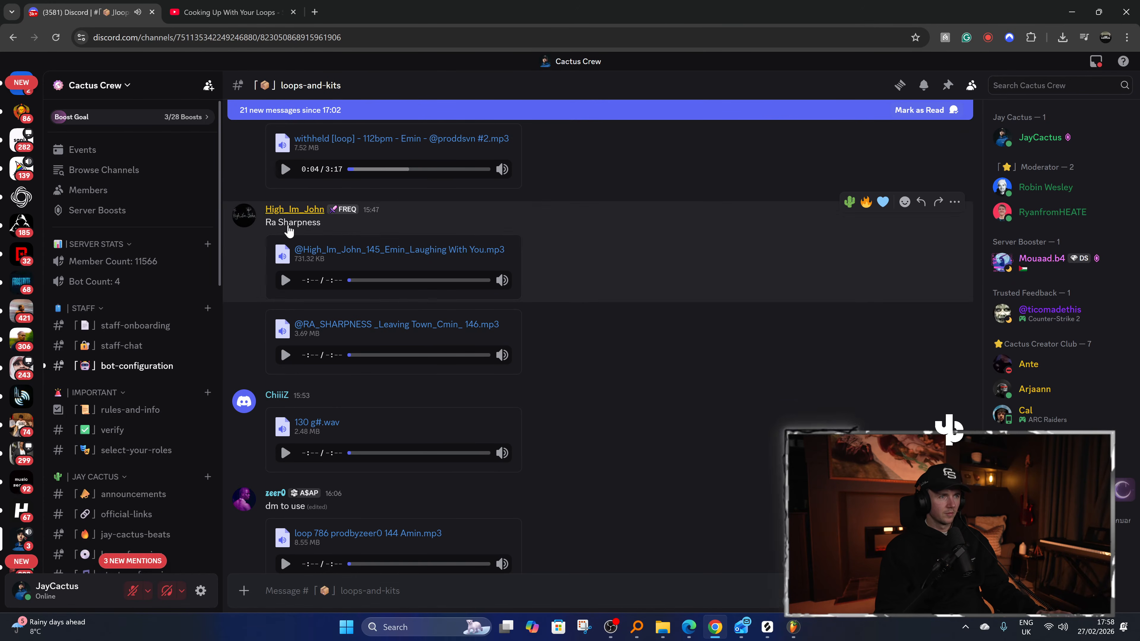
{"action": "left_click", "coordinate": [286, 281]}
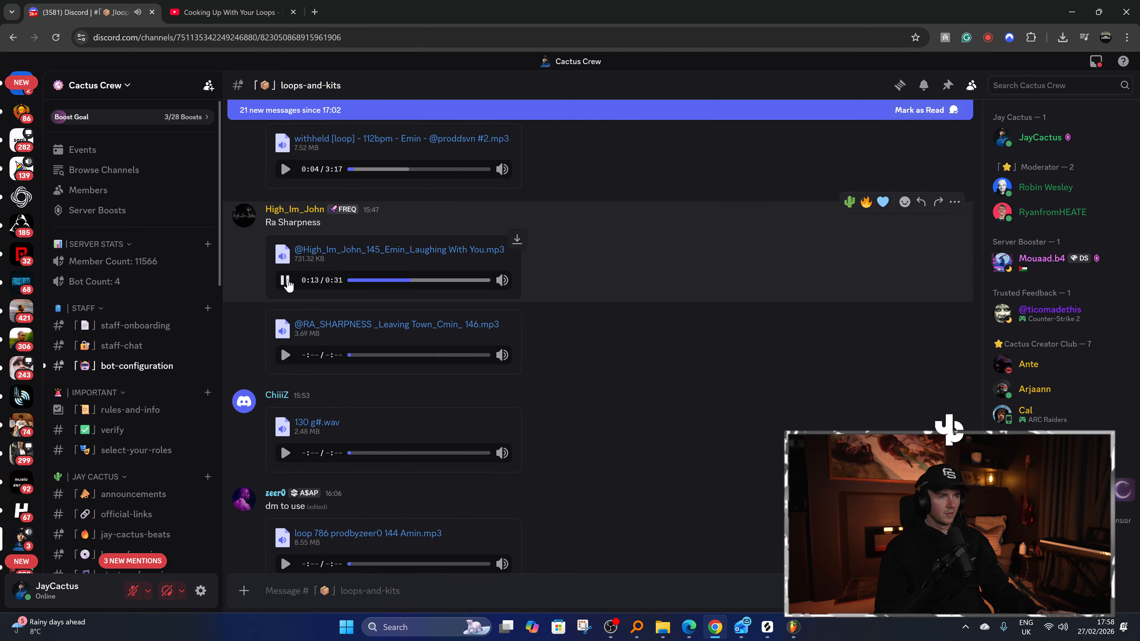
{"action": "left_click", "coordinate": [286, 355]}
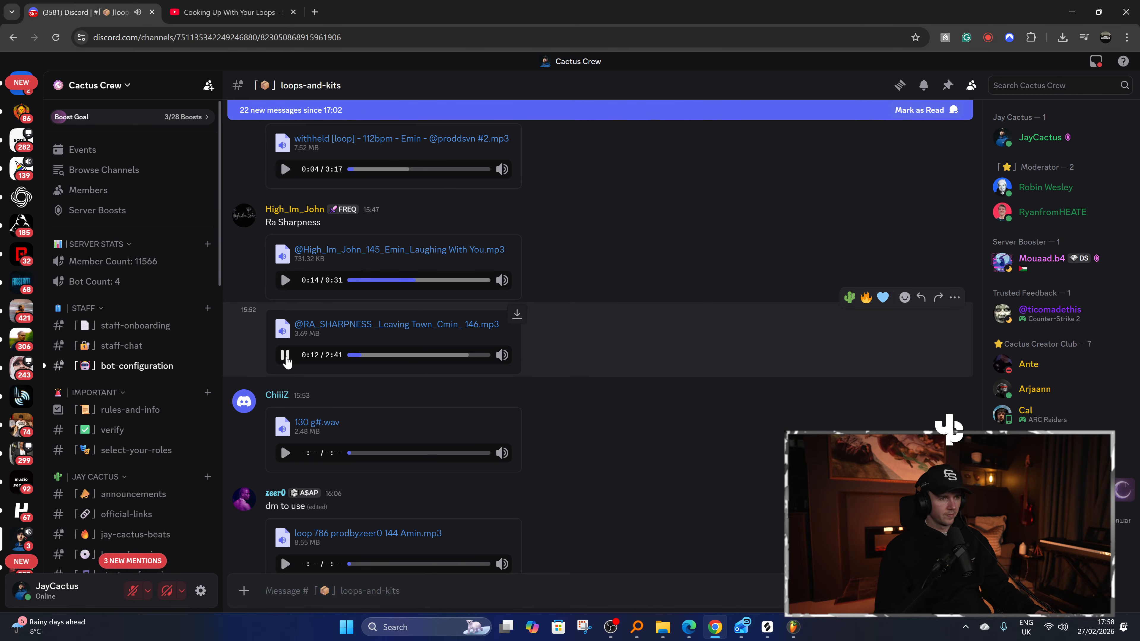
{"action": "left_click", "coordinate": [285, 355]}
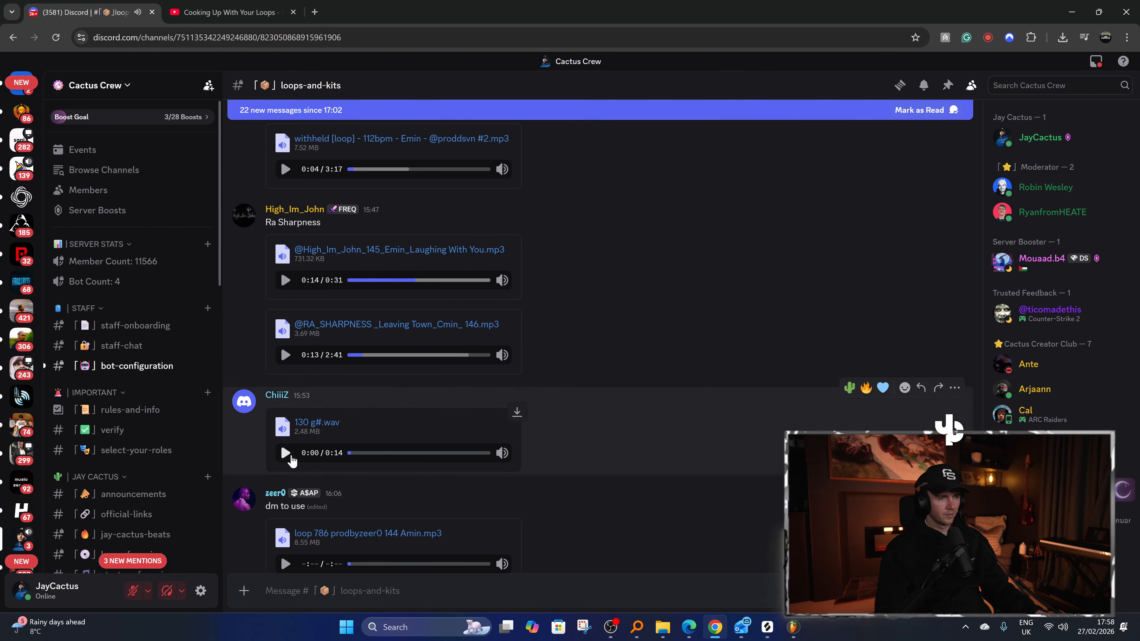
Preview the "130 g#.wav" loop in the 15:53 post.
{"action": "scroll", "coordinate": [287, 404], "scroll_direction": "down", "scroll_amount": 3}
{"action": "left_click", "coordinate": [285, 334]}
{"action": "left_click", "coordinate": [284, 334]}
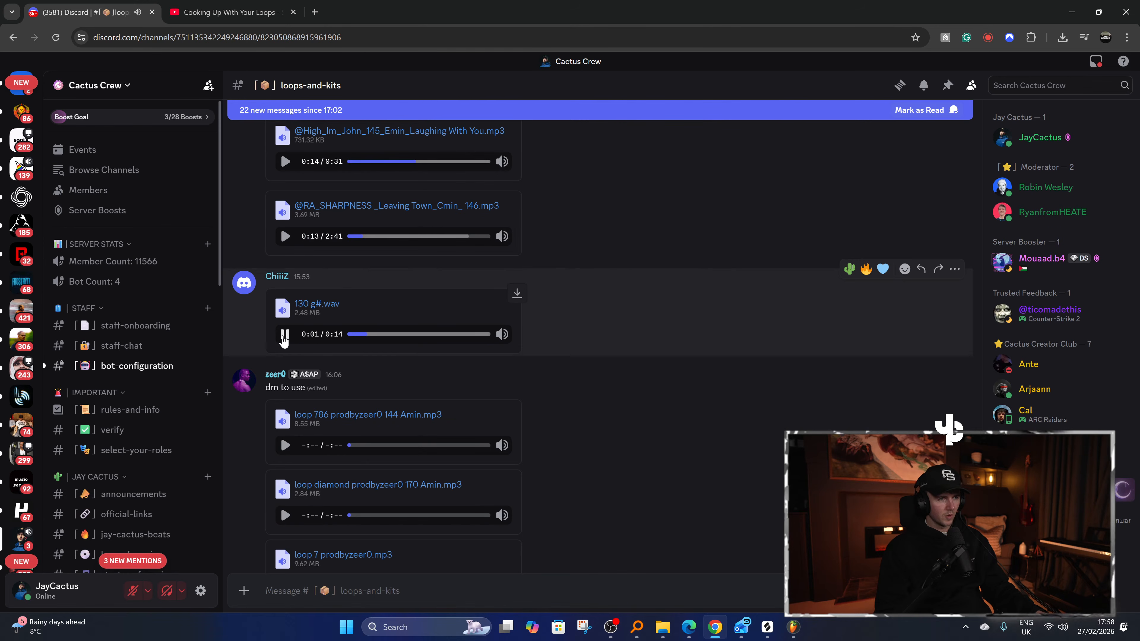
Preview the three loops in the 16:06 post: "loop 786", "loop diamond" and "loop 7".
{"action": "left_click", "coordinate": [285, 444]}
{"action": "scroll", "coordinate": [291, 395], "scroll_direction": "down", "scroll_amount": 3}
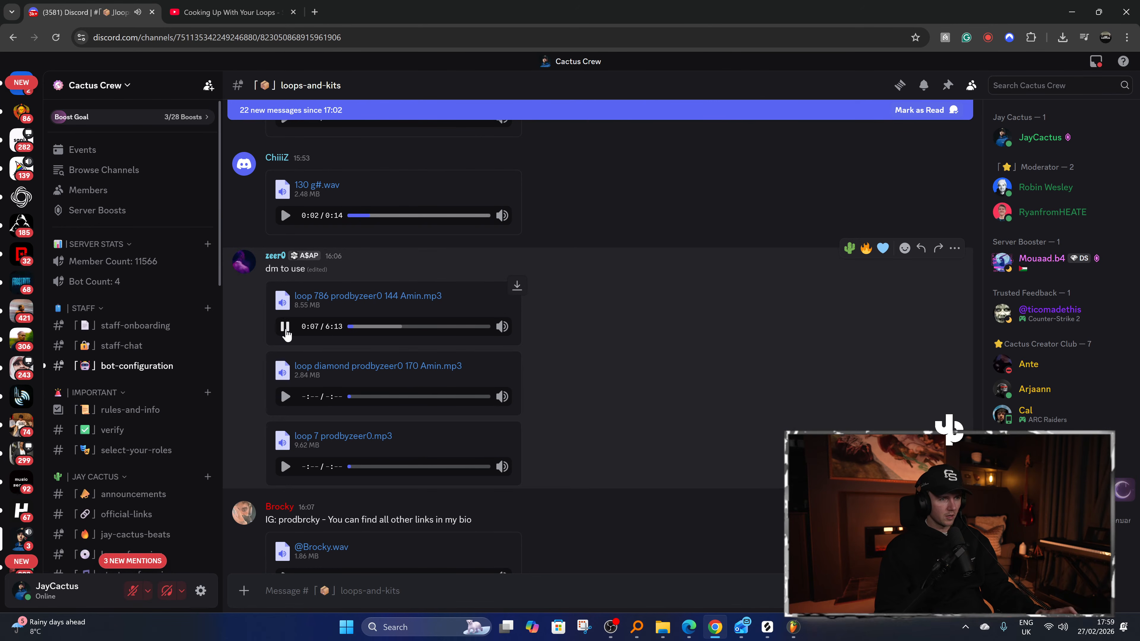
{"action": "left_click", "coordinate": [285, 397]}
{"action": "scroll", "coordinate": [287, 406], "scroll_direction": "down", "scroll_amount": 3}
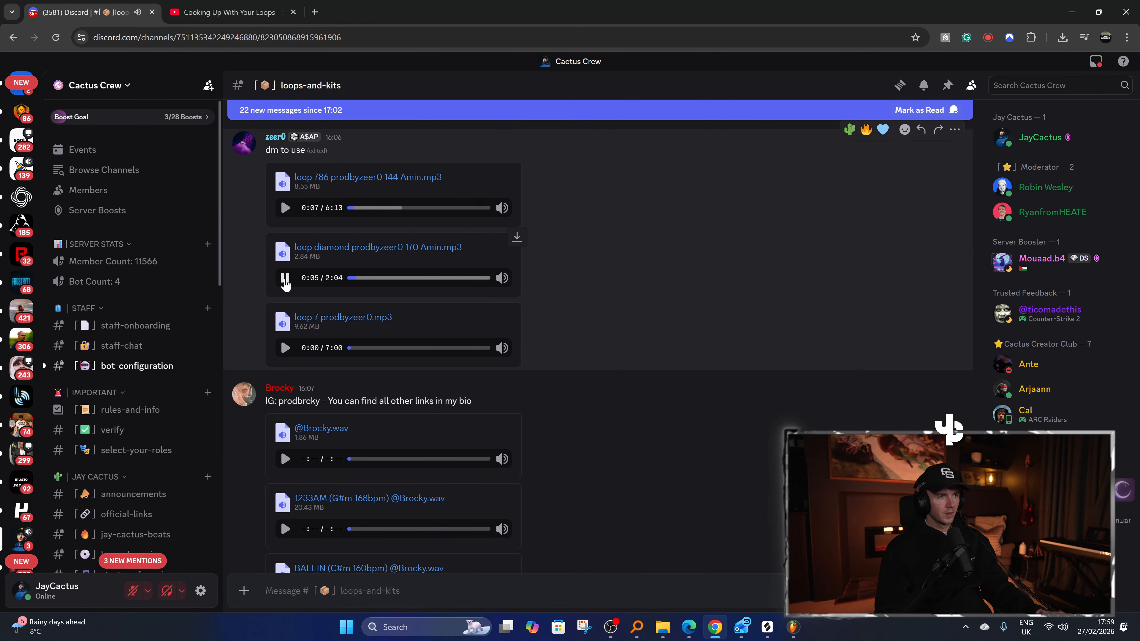
{"action": "scroll", "coordinate": [287, 353], "scroll_direction": "down", "scroll_amount": 3}
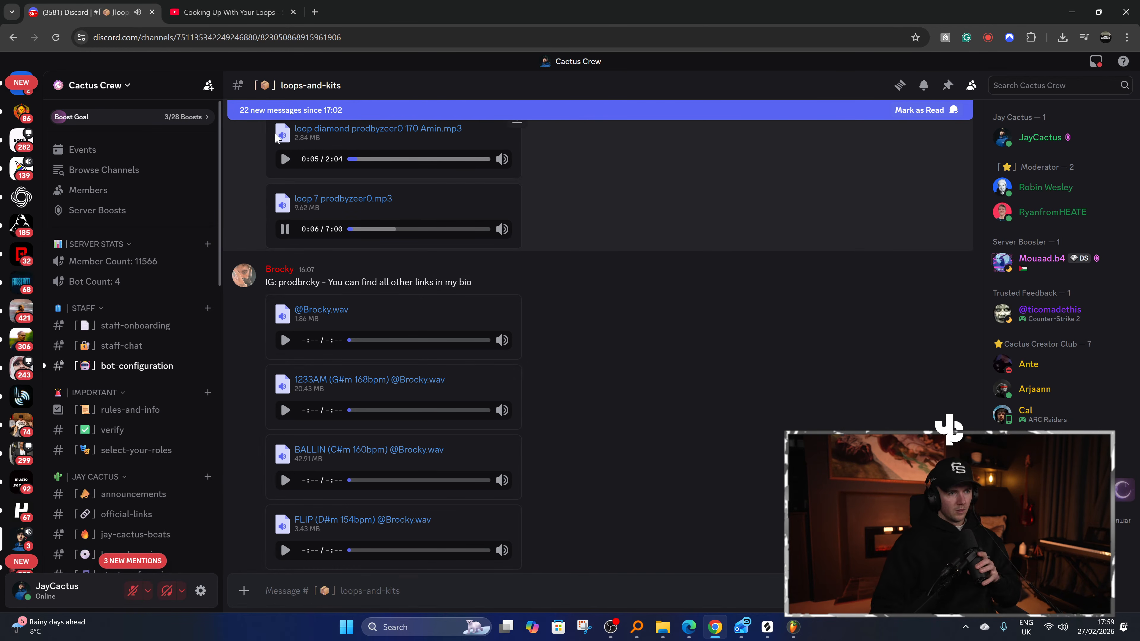
{"action": "left_click", "coordinate": [286, 229]}
Preview the first file and the "1233AM (G#m 168bpm)" loop in the 16:07 post.
{"action": "left_click", "coordinate": [286, 339]}
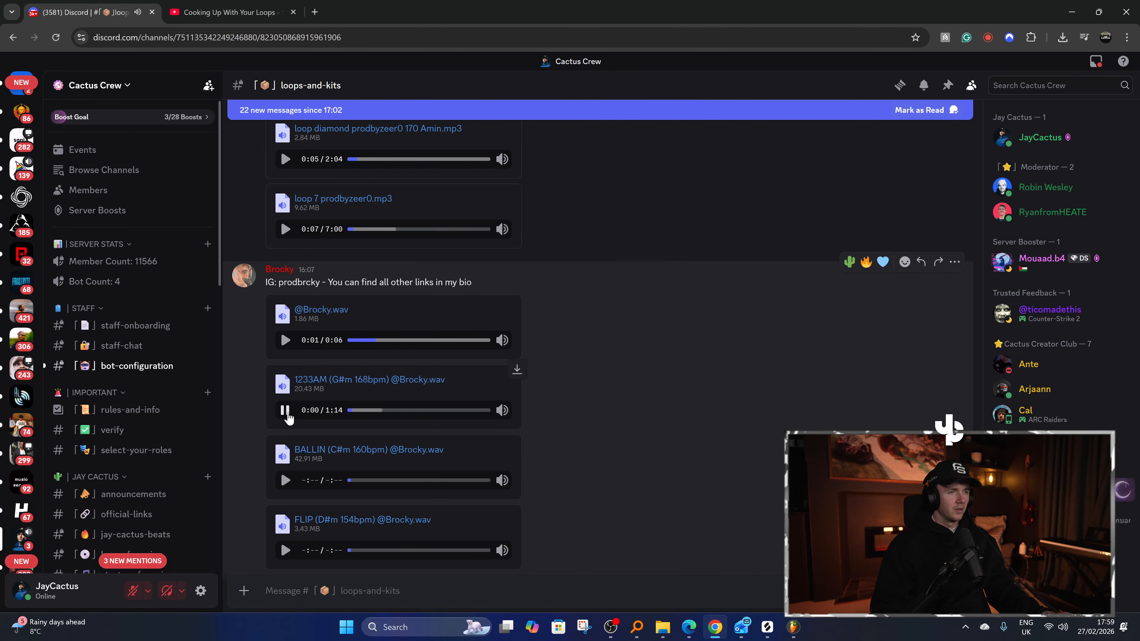
{"action": "scroll", "coordinate": [283, 445], "scroll_direction": "down", "scroll_amount": 3}
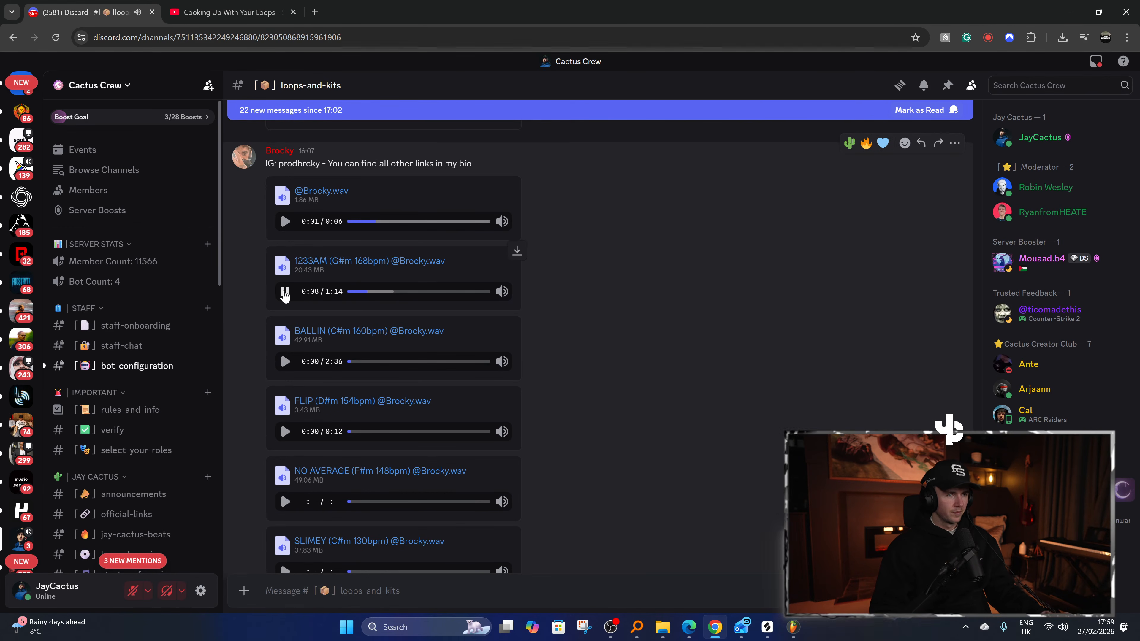
{"action": "left_click", "coordinate": [285, 293]}
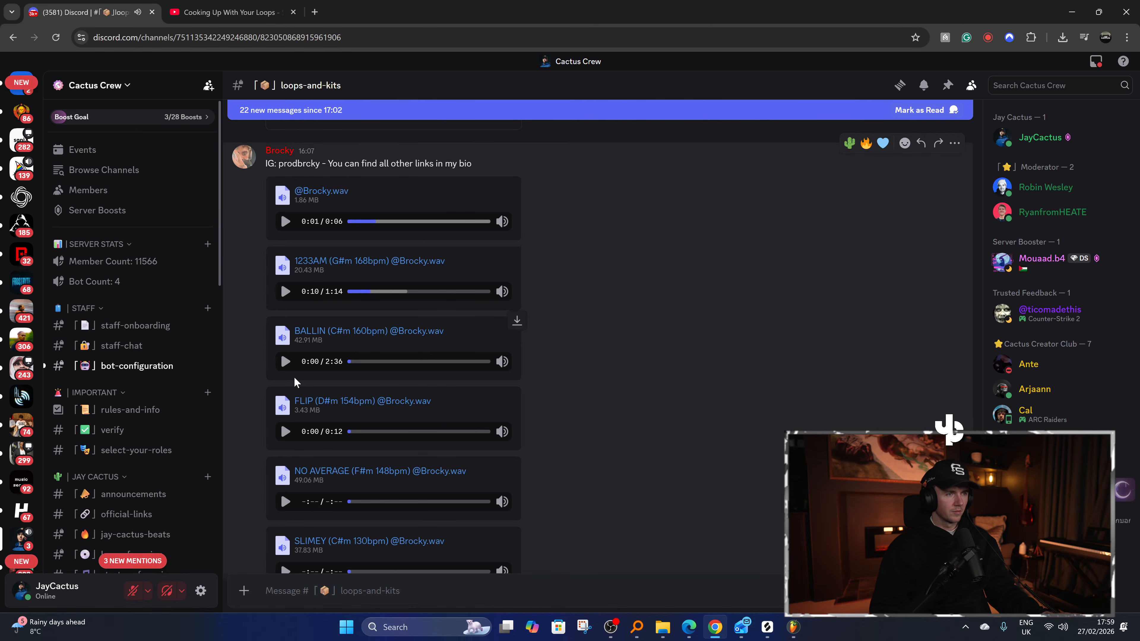
Preview the "BALLIN (C#m 160bpm)", "FLIP (D#m 154bpm)" and "NO AVERAGE (F#m 148bpm)" loops in the 16:07 post.
{"action": "scroll", "coordinate": [252, 389], "scroll_direction": "down", "scroll_amount": 3}
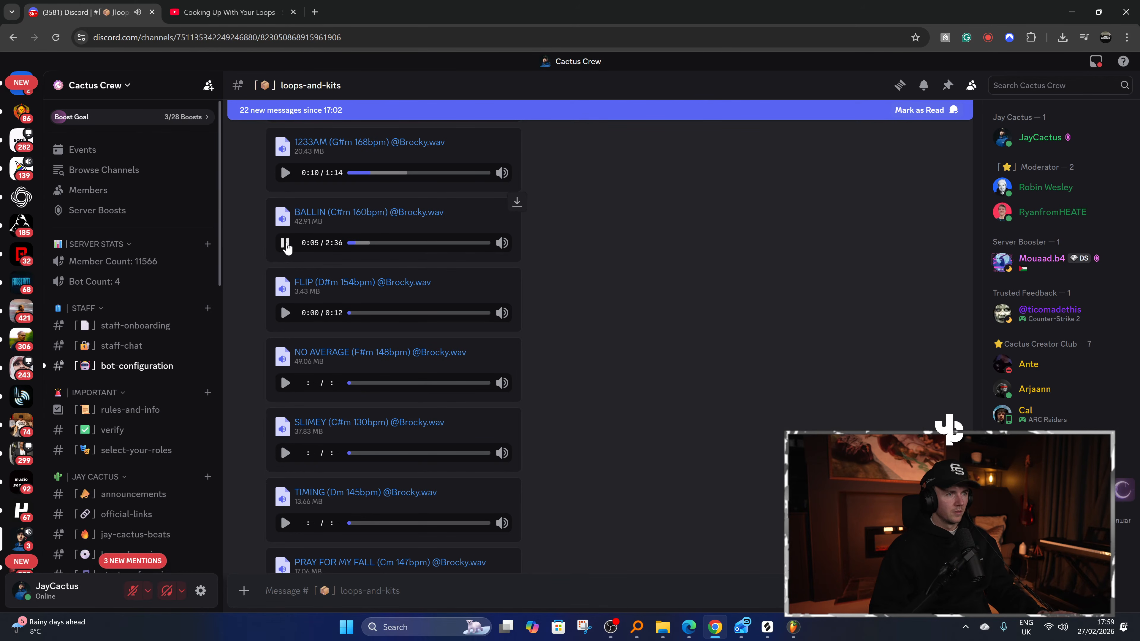
{"action": "left_click", "coordinate": [286, 243]}
{"action": "left_click", "coordinate": [286, 313]}
{"action": "scroll", "coordinate": [261, 339], "scroll_direction": "down", "scroll_amount": 1}
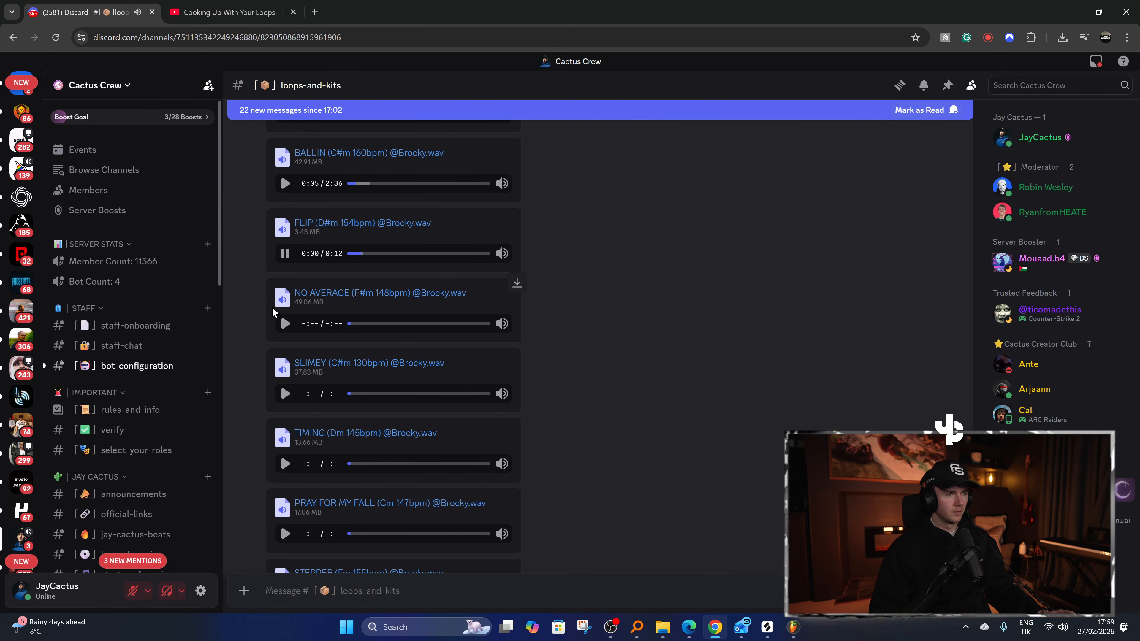
{"action": "left_click", "coordinate": [285, 254]}
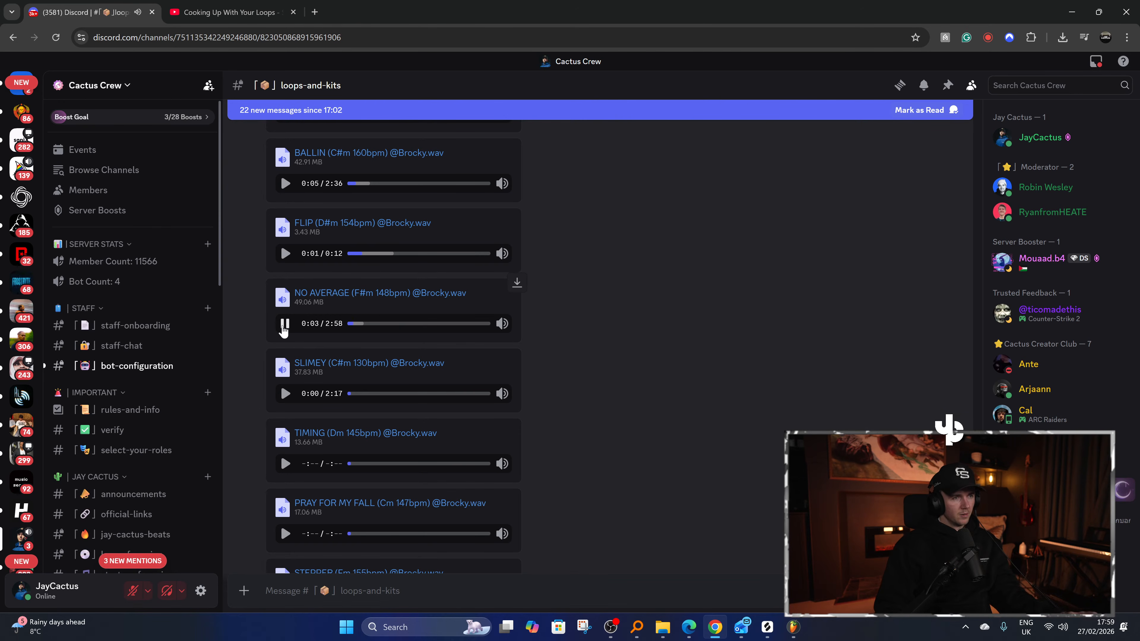
Preview the "SLIMEY (C#m 130bpm)", "TIMING (Dm 145bpm)" and "PRAY FOR MY FALL (Cm 147bpm)" loops.
{"action": "left_click", "coordinate": [285, 393]}
{"action": "scroll", "coordinate": [286, 378], "scroll_direction": "down", "scroll_amount": 3}
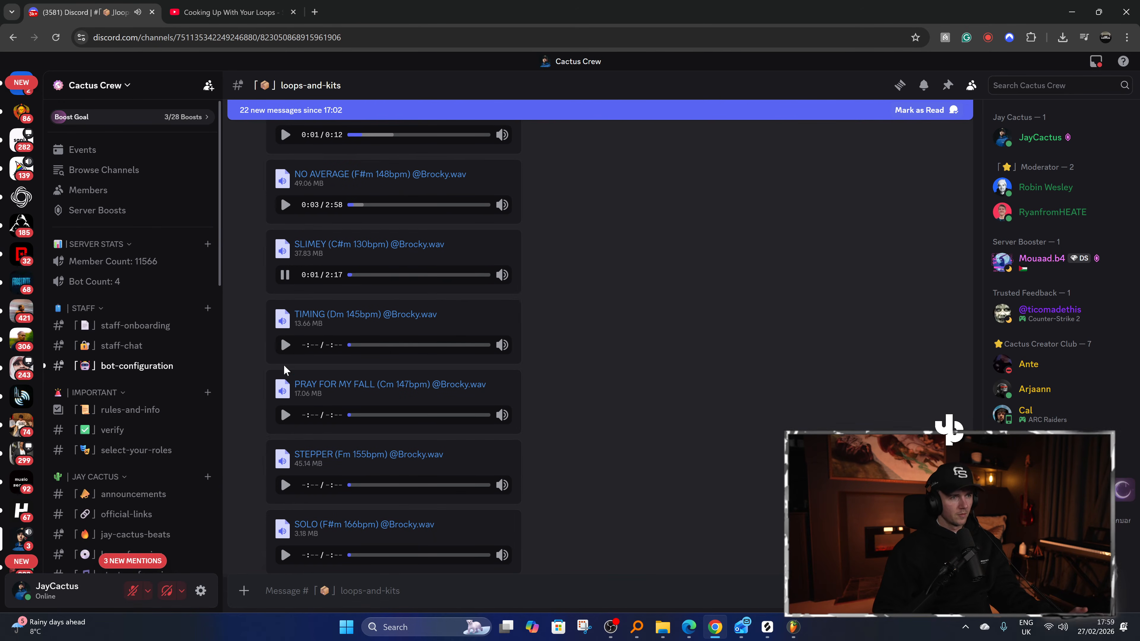
{"action": "left_click", "coordinate": [284, 344]}
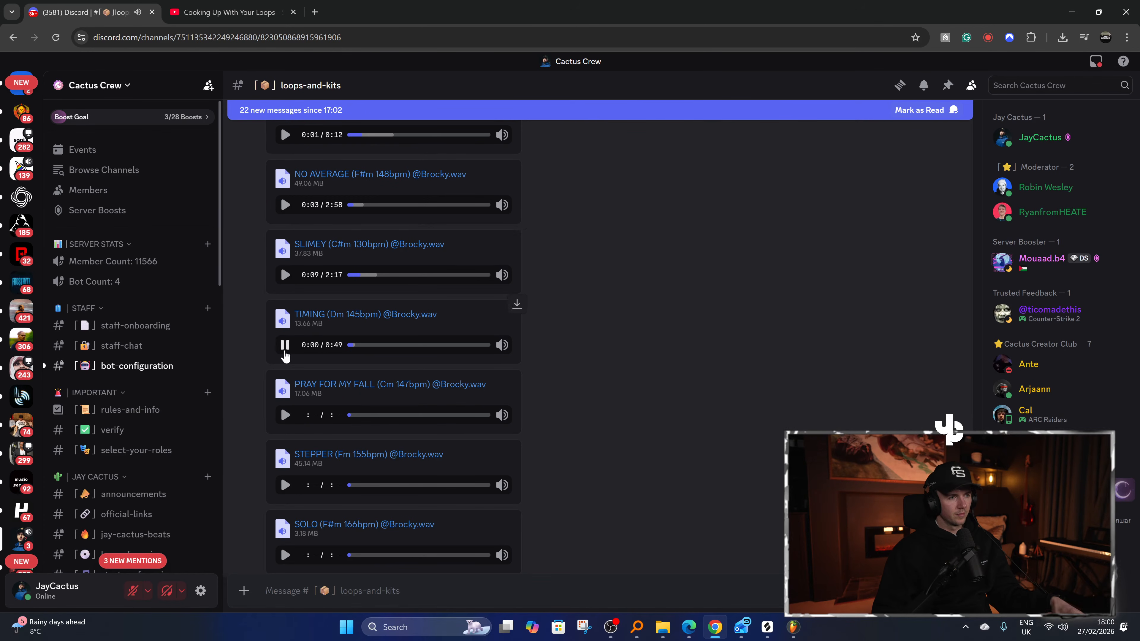
{"action": "scroll", "coordinate": [285, 351], "scroll_direction": "down", "scroll_amount": 3}
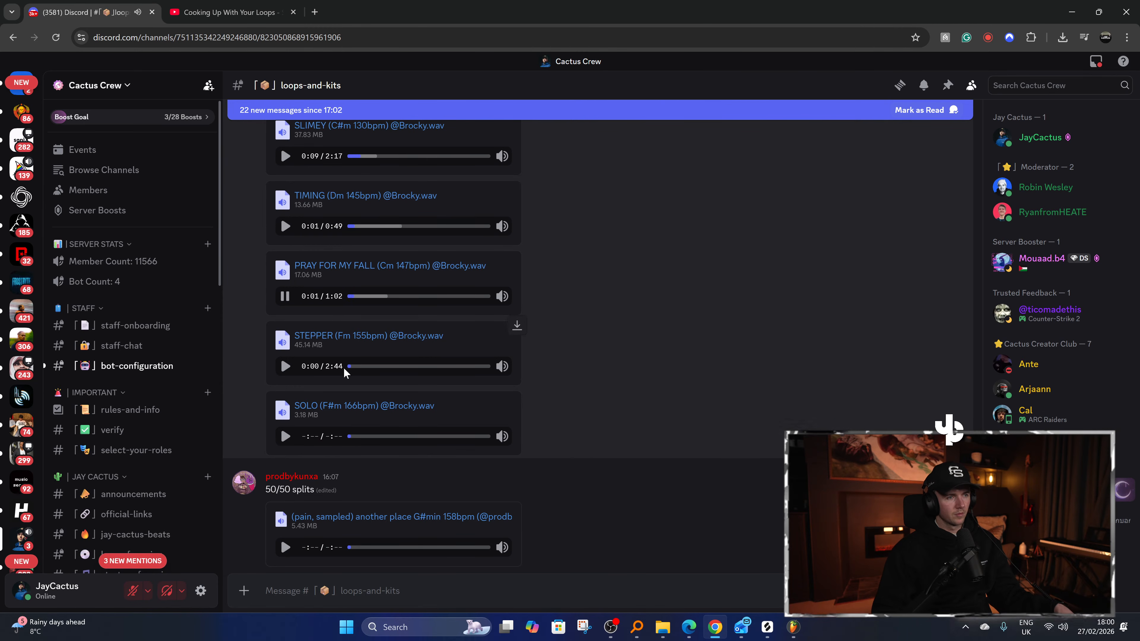
Preview the last two loops of the same post, "STEPPER (Fm 155bpm)" and "SOLO (F#m 166bpm)".
{"action": "scroll", "coordinate": [319, 321], "scroll_direction": "down", "scroll_amount": 1}
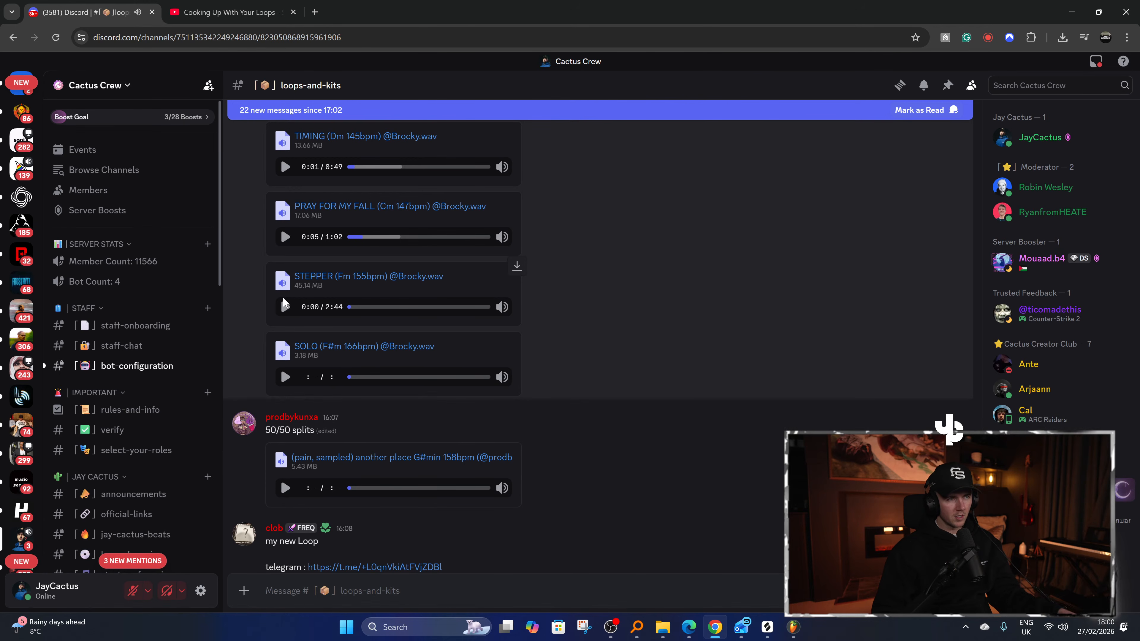
{"action": "left_click", "coordinate": [285, 307]}
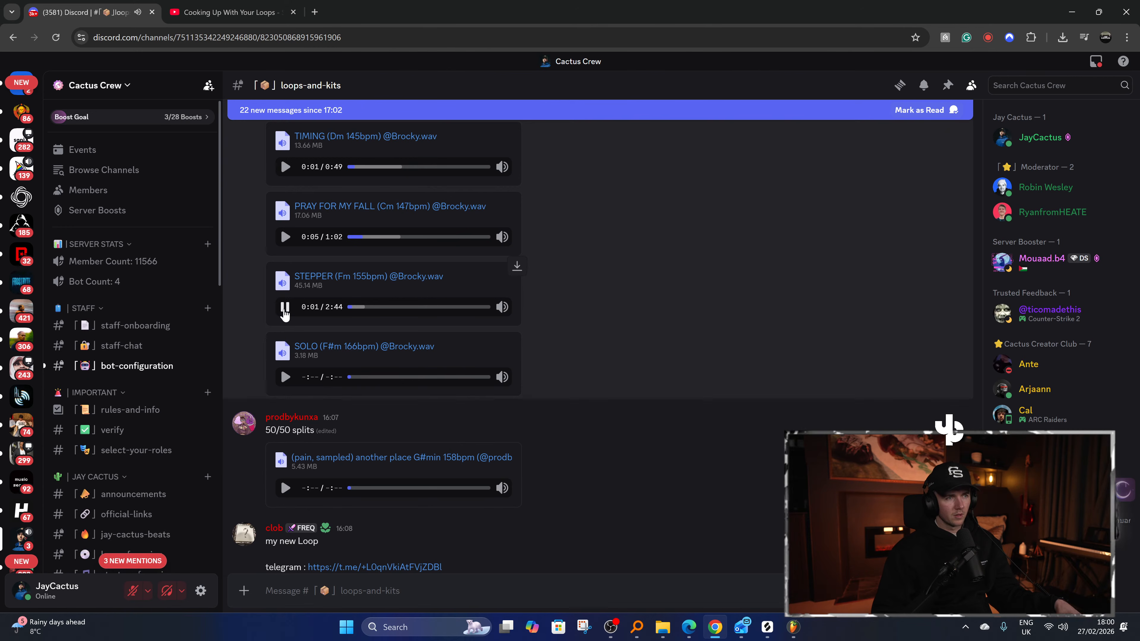
{"action": "scroll", "coordinate": [284, 314], "scroll_direction": "down", "scroll_amount": 2}
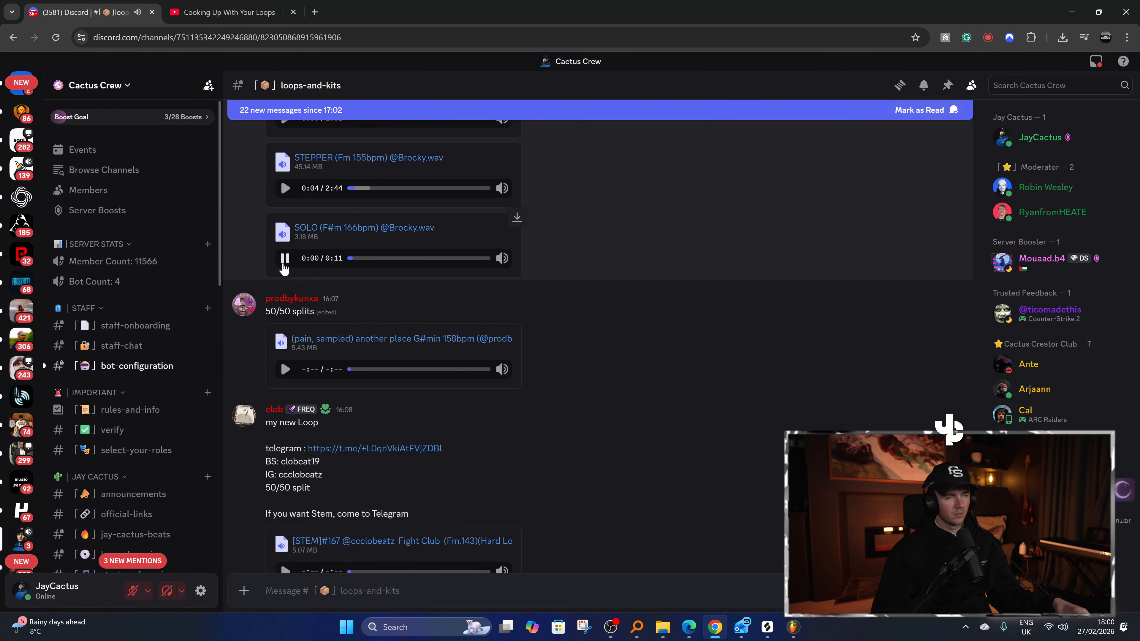
{"action": "left_click", "coordinate": [285, 258]}
Preview the "(pain, sampled) another place G#min 158bpm" loop in the 50/50 splits post, pausing it after a few seconds.
{"action": "scroll", "coordinate": [283, 268], "scroll_direction": "down", "scroll_amount": 1}
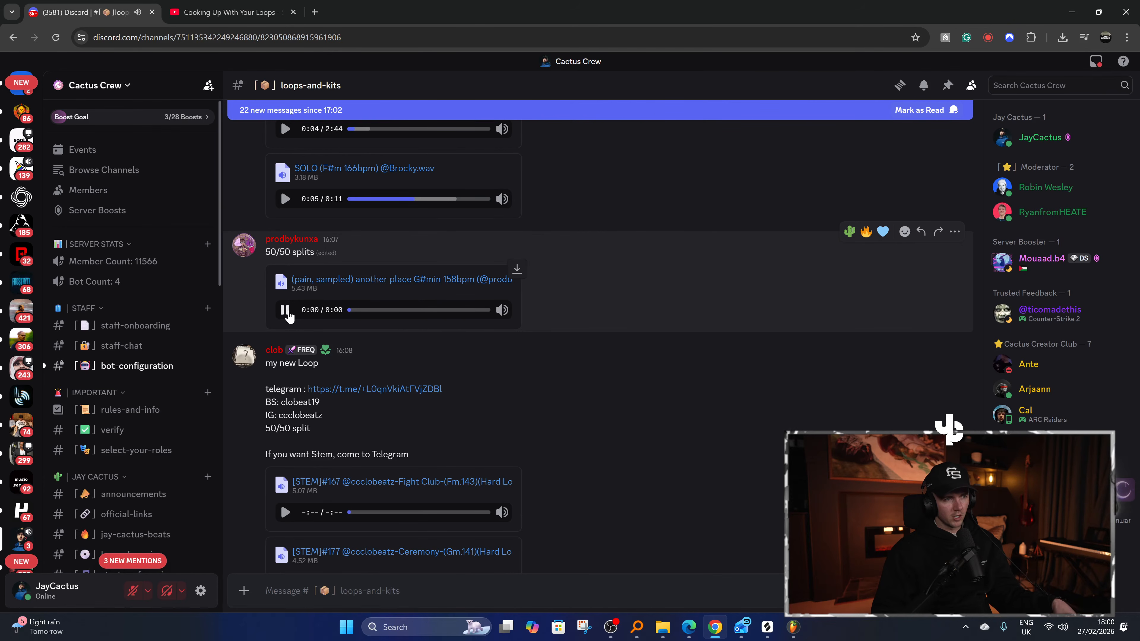
{"action": "scroll", "coordinate": [288, 312], "scroll_direction": "down", "scroll_amount": 1}
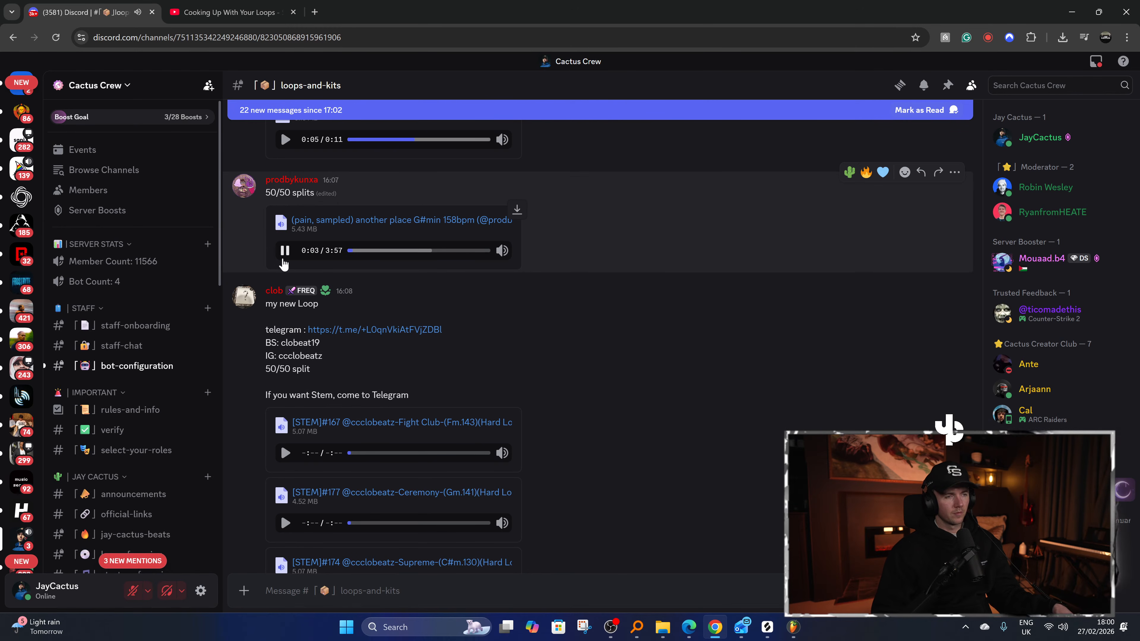
{"action": "left_click", "coordinate": [284, 251]}
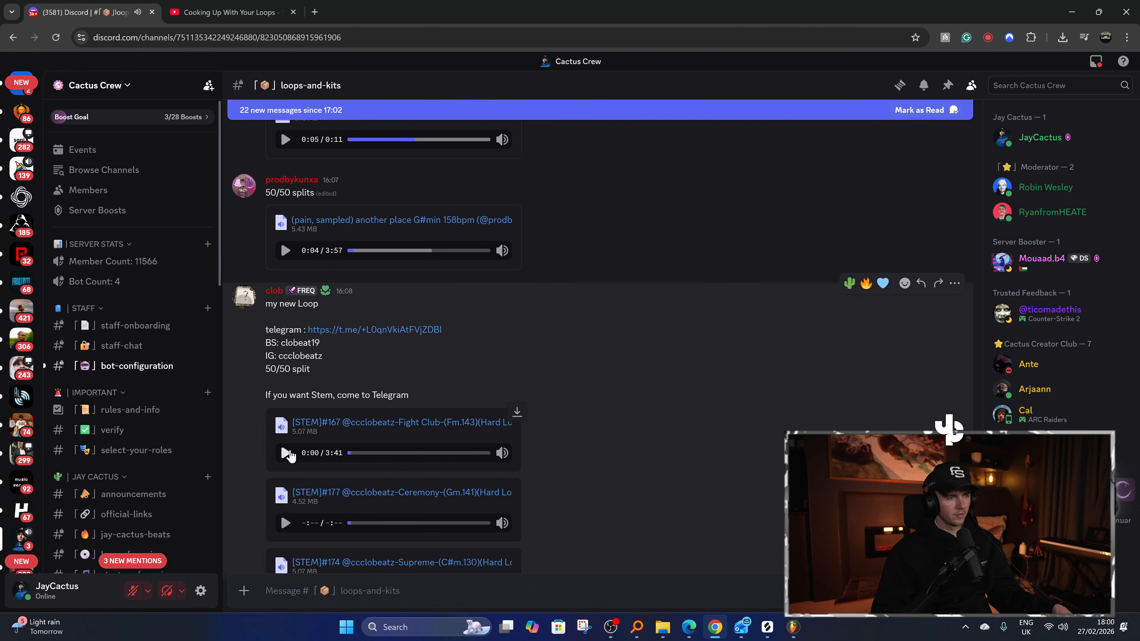
Preview the "#167 Fight Club" and "#177 Ceremony" loops in the 16:08 post, pausing each one.
{"action": "left_click", "coordinate": [287, 453]}
{"action": "scroll", "coordinate": [290, 452], "scroll_direction": "down", "scroll_amount": 3}
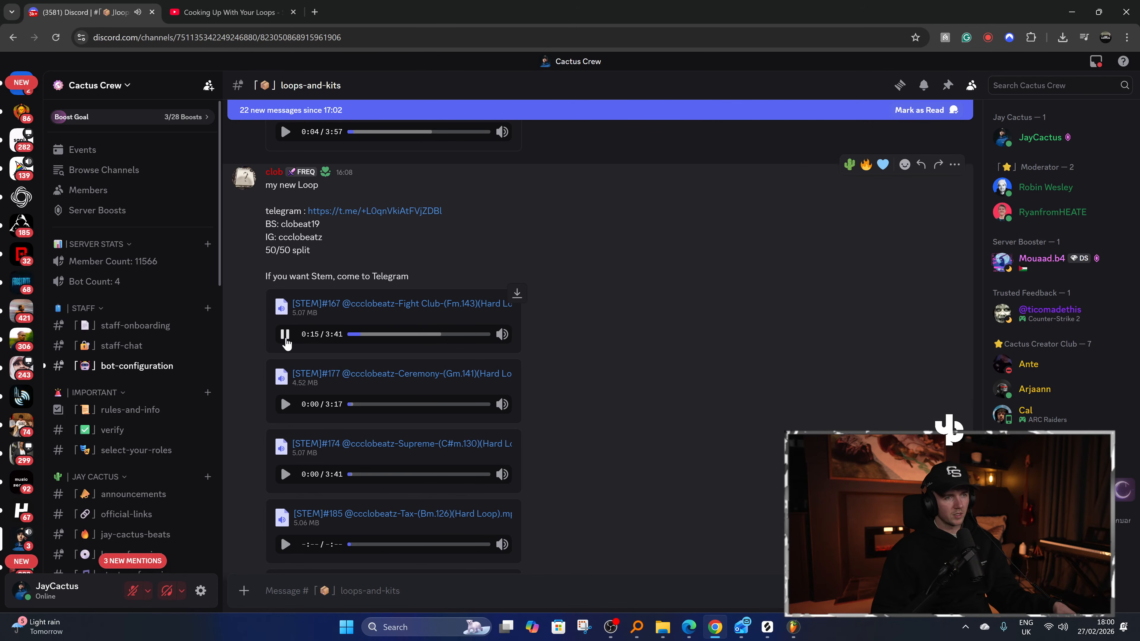
{"action": "scroll", "coordinate": [300, 382], "scroll_direction": "down", "scroll_amount": 1}
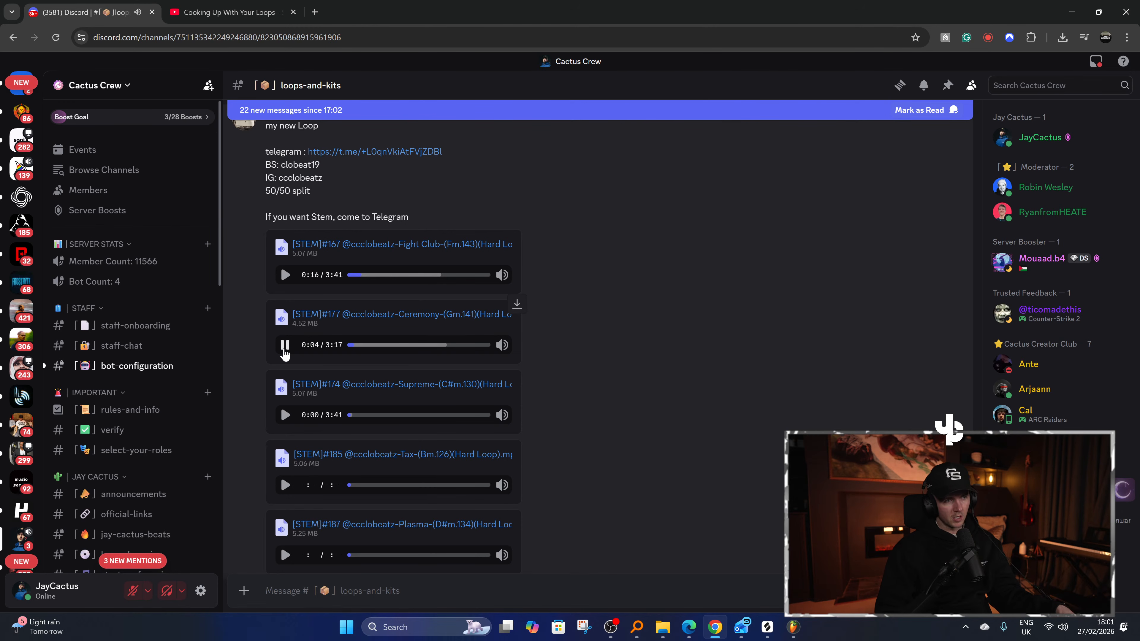
{"action": "left_click", "coordinate": [285, 352]}
Preview the "#174 Supreme (C#m.130)" and "#185 Tax (Bm.126)" loops in the 16:08 post.
{"action": "left_click", "coordinate": [285, 416]}
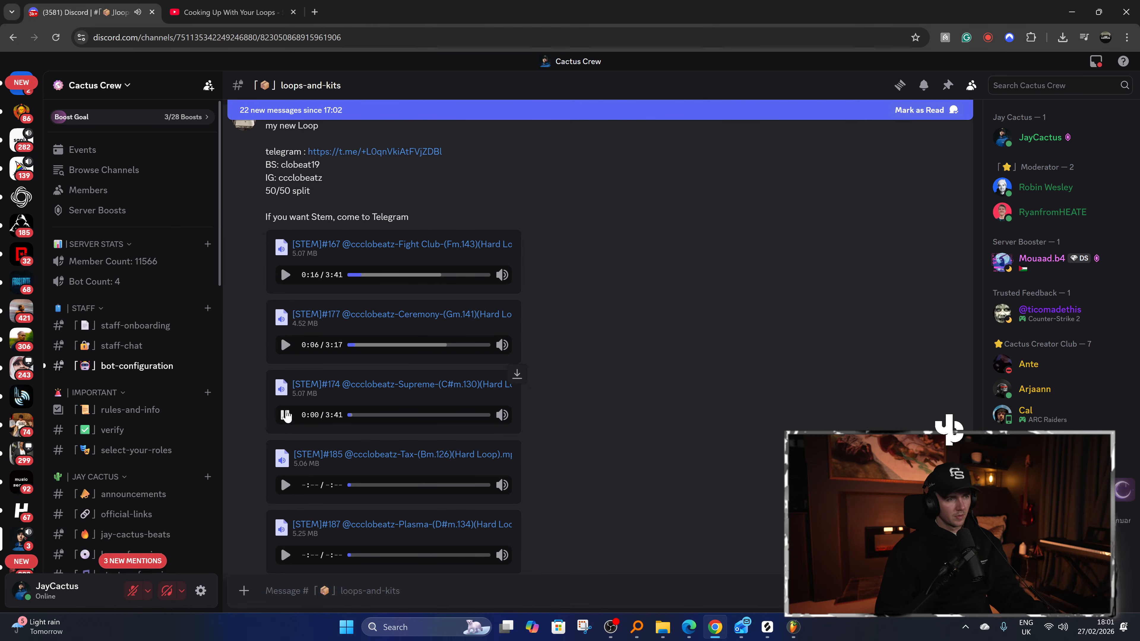
{"action": "scroll", "coordinate": [285, 411], "scroll_direction": "down", "scroll_amount": 1}
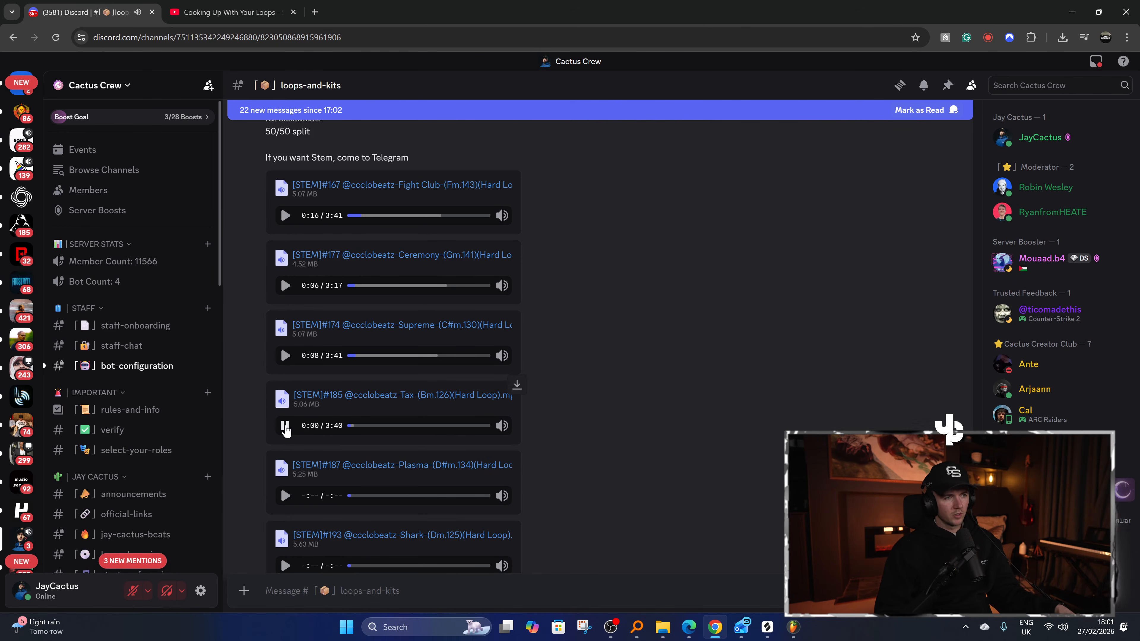
{"action": "scroll", "coordinate": [285, 417], "scroll_direction": "down", "scroll_amount": 1}
{"action": "left_click", "coordinate": [284, 366]}
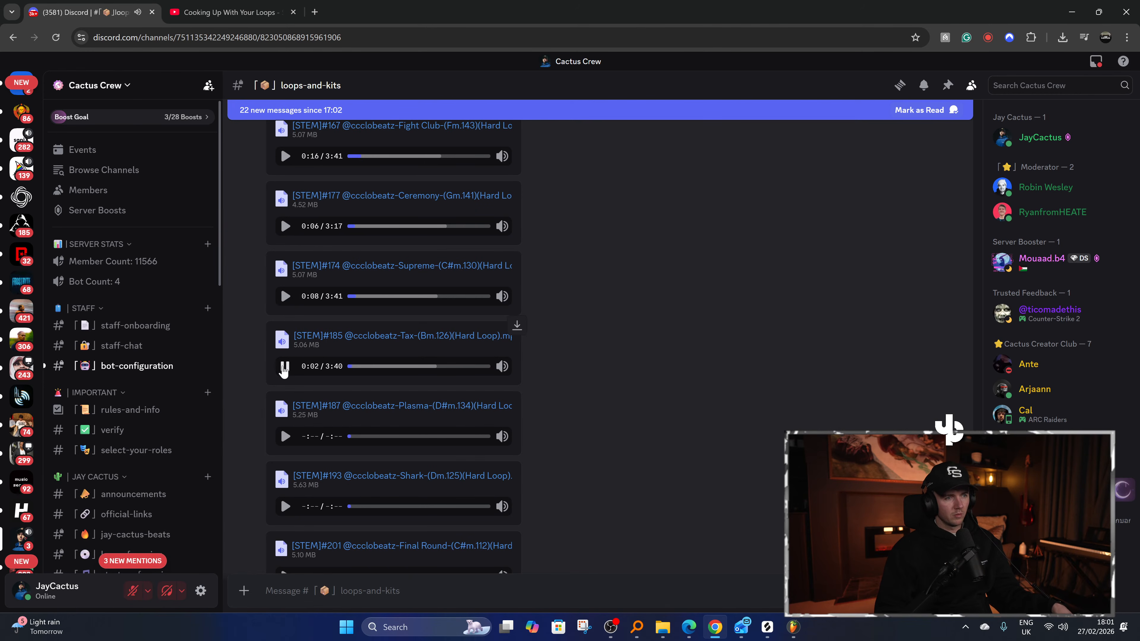
Play the "#187 Plasma (D#m.134)" loop, check the YouTube livestream chat while it plays, and return to Discord.
{"action": "left_click", "coordinate": [285, 436]}
{"action": "scroll", "coordinate": [285, 432], "scroll_direction": "down", "scroll_amount": 2}
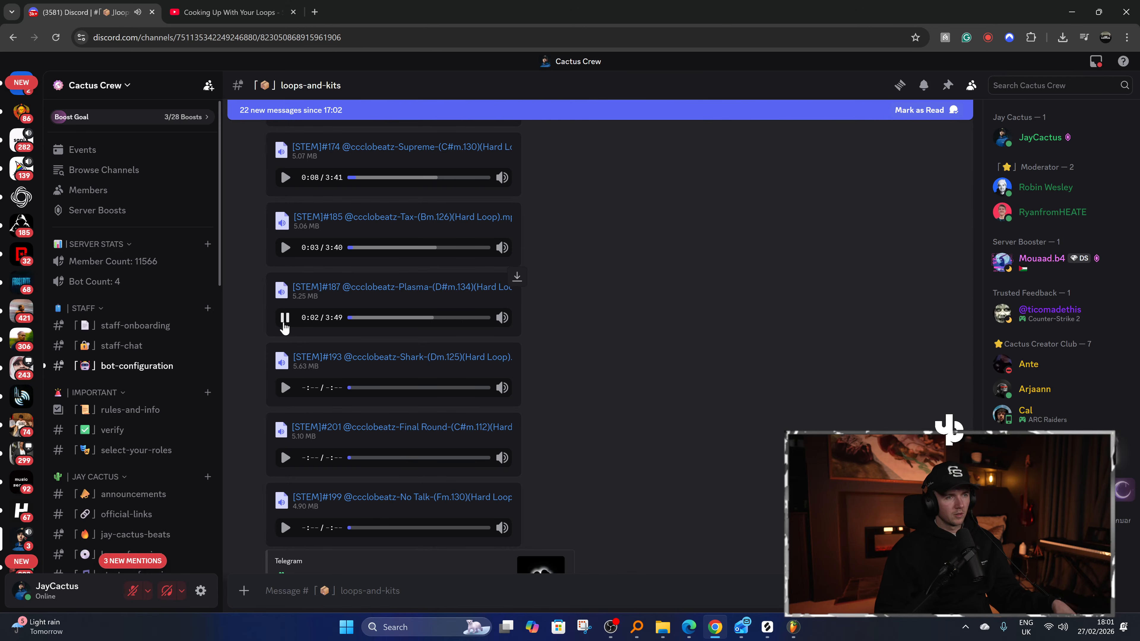
{"action": "left_click", "coordinate": [251, 6]}
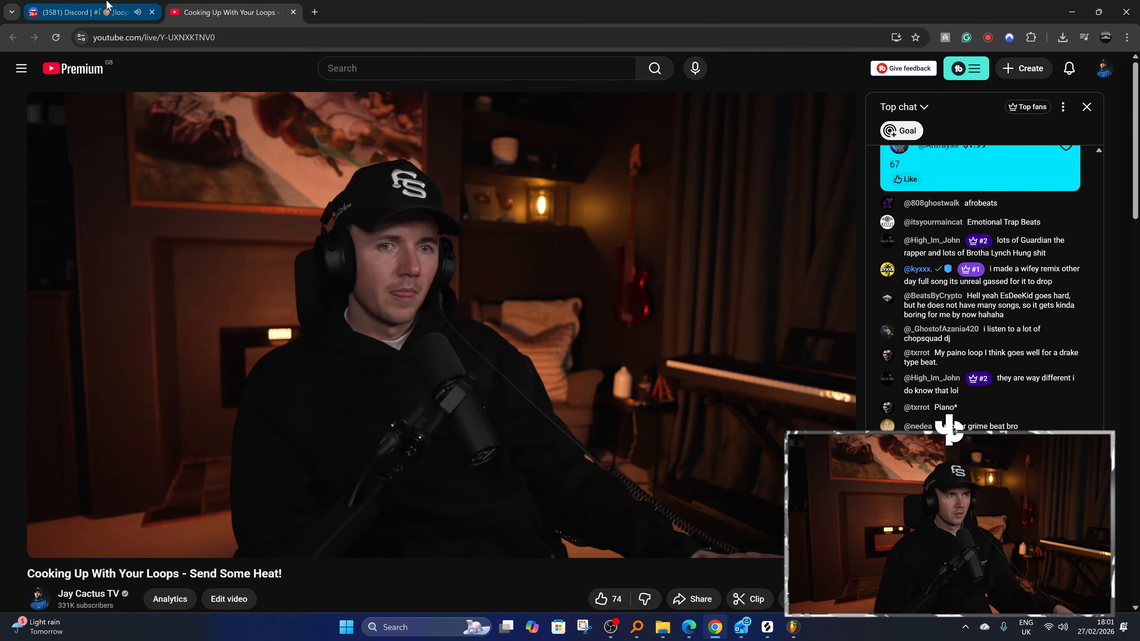
{"action": "left_click", "coordinate": [106, 6]}
Preview the "#193 Shark", "#201 Final Round" and "#199 No Talk" loops at the end of the 16:08 post.
{"action": "left_click", "coordinate": [288, 386]}
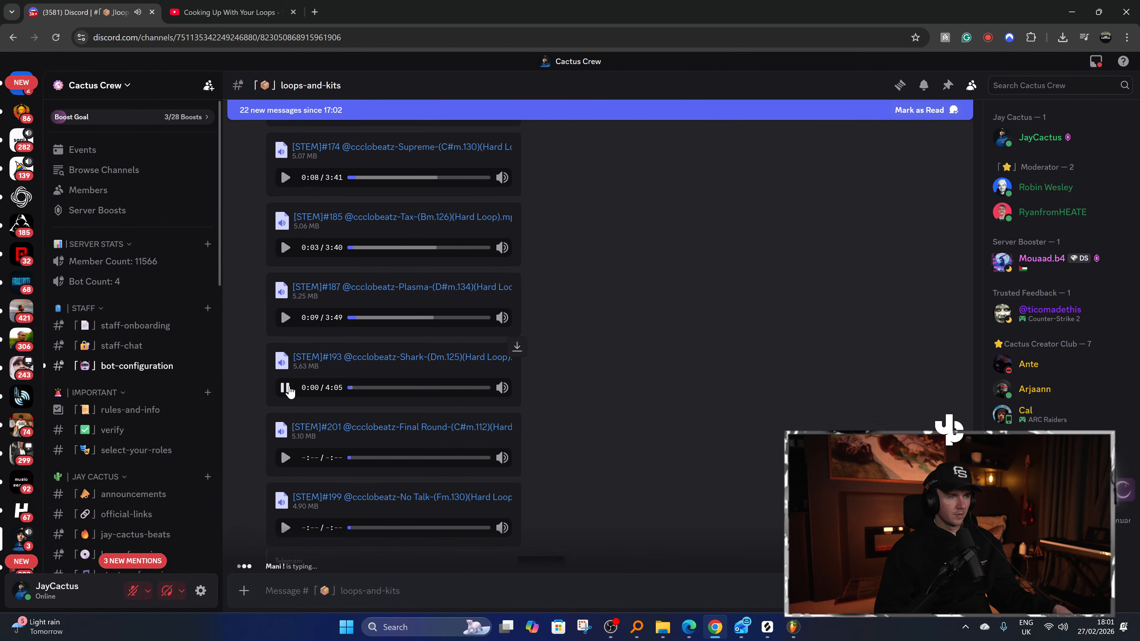
{"action": "scroll", "coordinate": [288, 385], "scroll_direction": "down", "scroll_amount": 2}
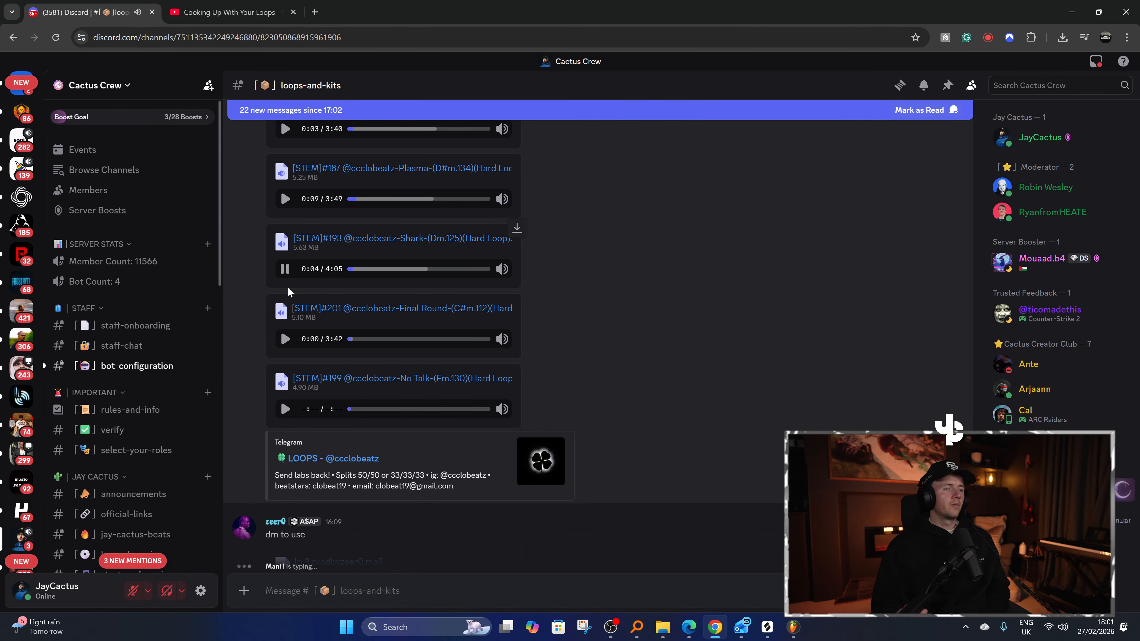
{"action": "left_click", "coordinate": [287, 271]}
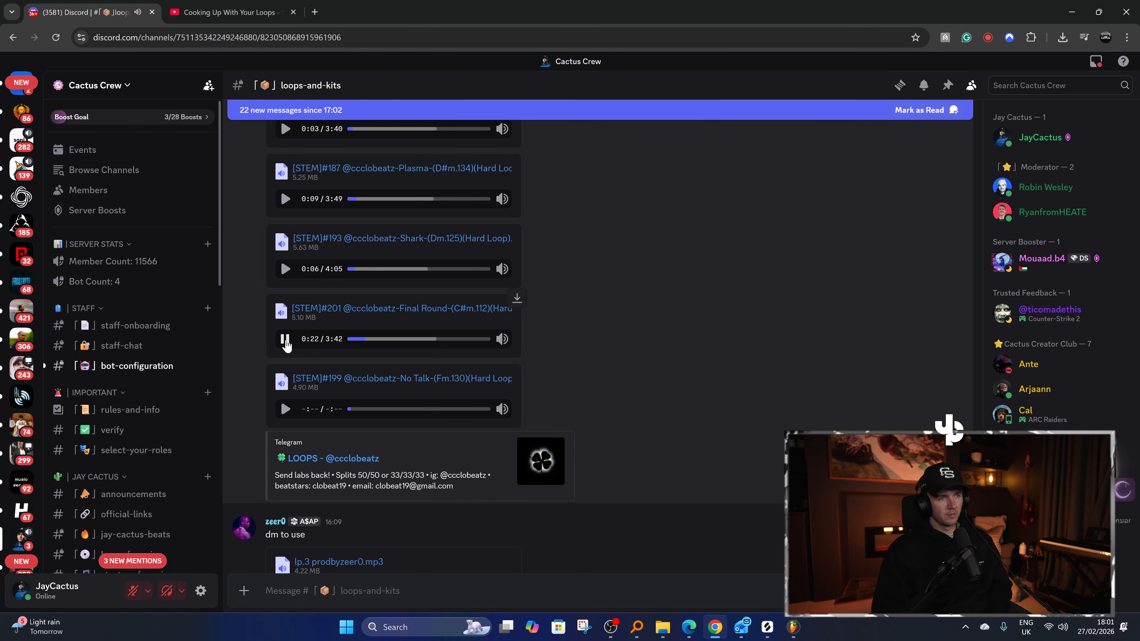
{"action": "left_click", "coordinate": [285, 409]}
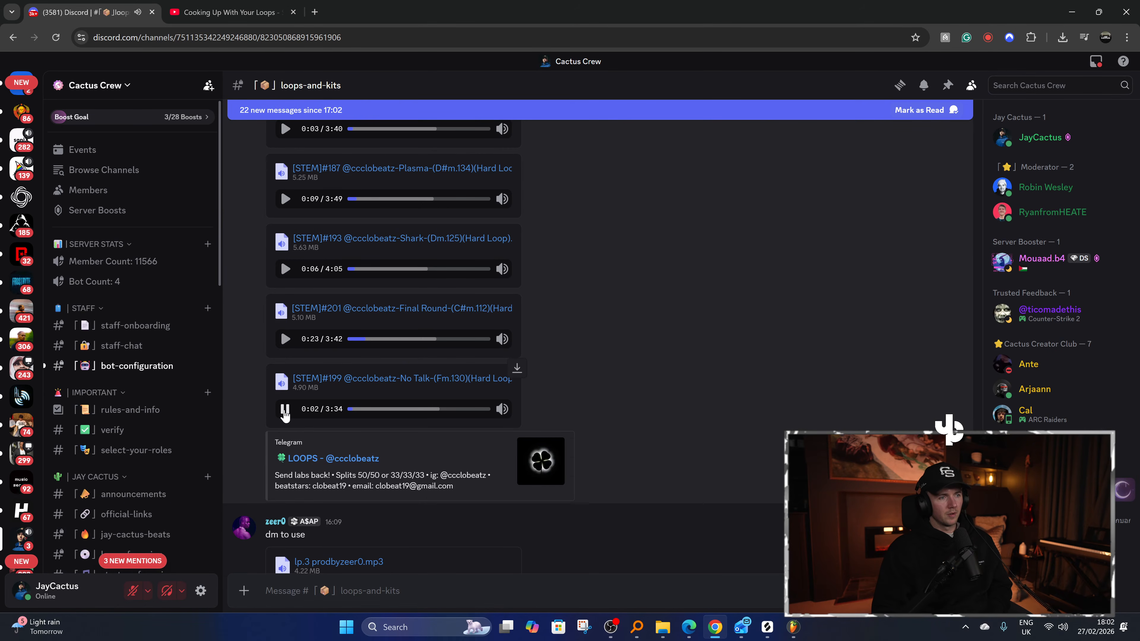
Replay the "Shark", "Plasma", "Tax" and "Supreme" loops in the 16:08 post to compare them again.
{"action": "scroll", "coordinate": [274, 305], "scroll_direction": "up", "scroll_amount": 2}
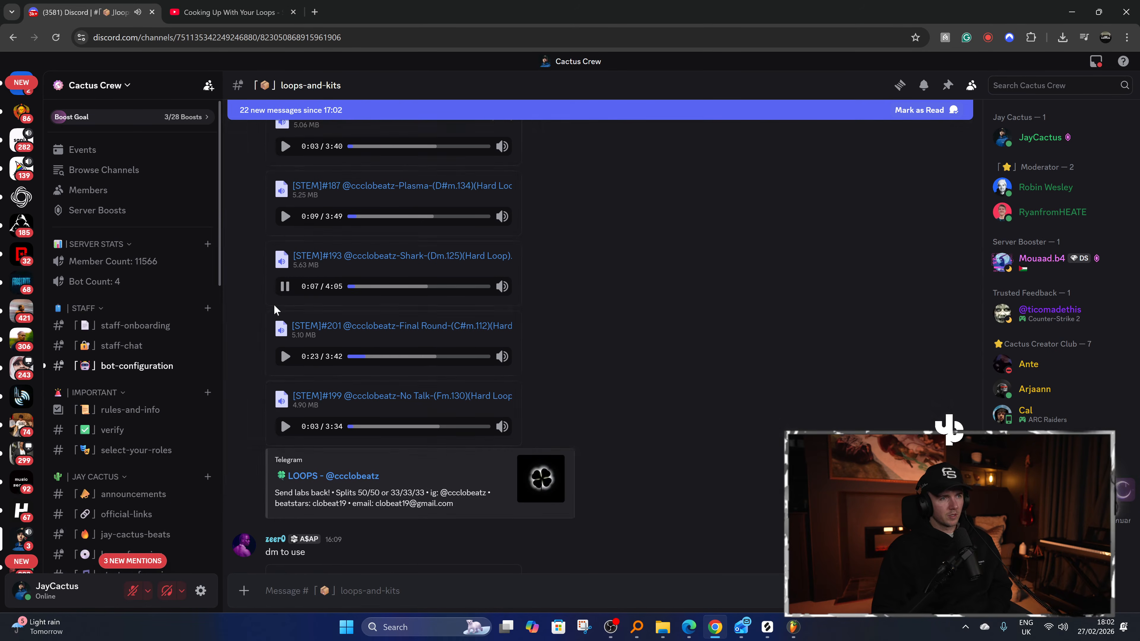
{"action": "left_click", "coordinate": [283, 329]}
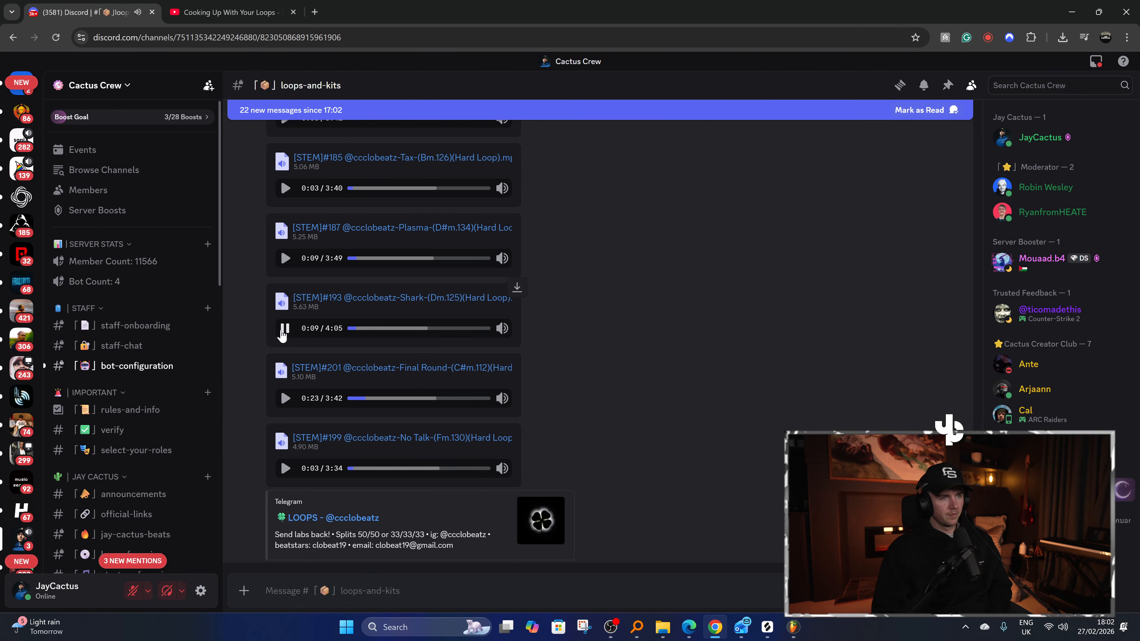
{"action": "left_click", "coordinate": [285, 259]}
{"action": "scroll", "coordinate": [285, 258], "scroll_direction": "up", "scroll_amount": 4}
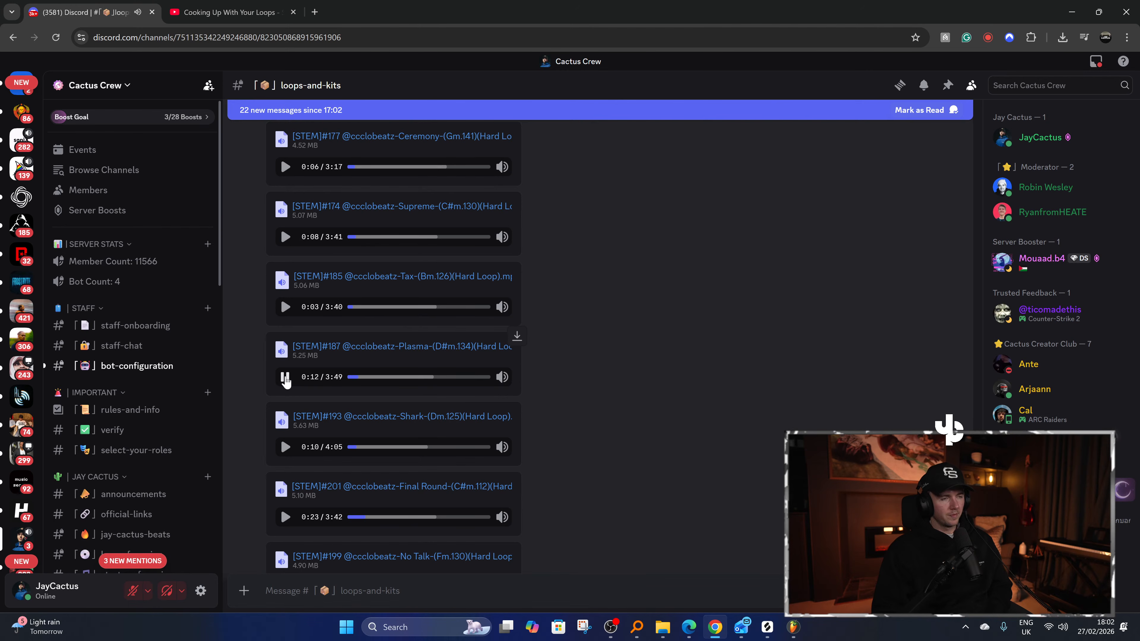
{"action": "left_click", "coordinate": [287, 310]}
{"action": "scroll", "coordinate": [287, 310], "scroll_direction": "up", "scroll_amount": 4}
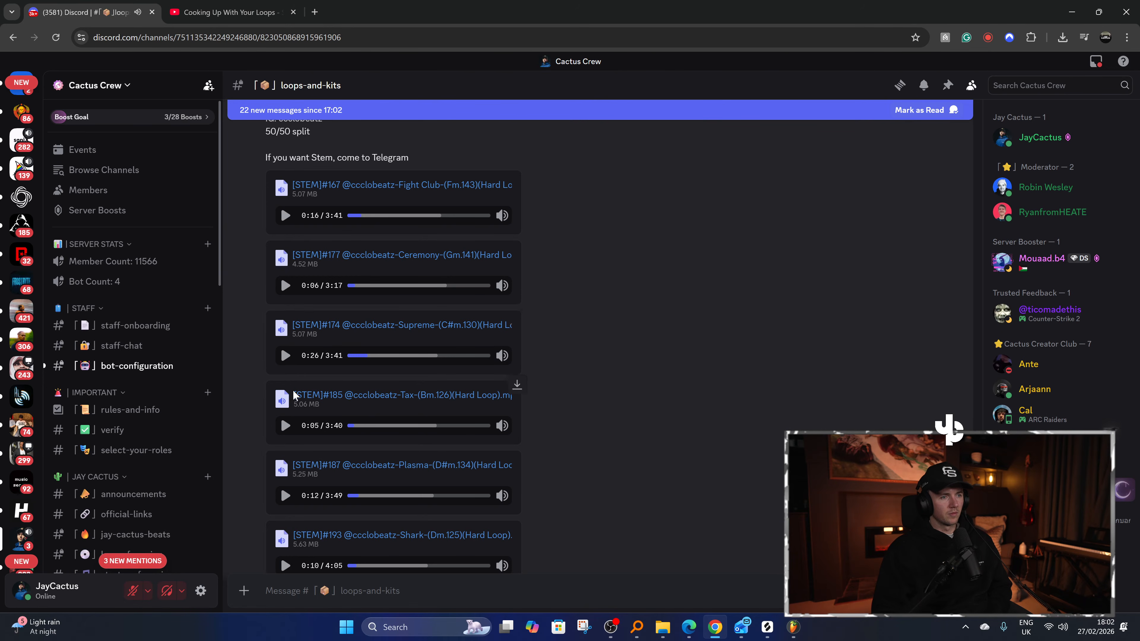
Briefly play the first trap pack loop, then preview the "lp.3" and "lp.2" loops in the "dm to use" post above it.
{"action": "scroll", "coordinate": [293, 389], "scroll_direction": "down", "scroll_amount": 8}
{"action": "scroll", "coordinate": [293, 389], "scroll_direction": "down", "scroll_amount": 5}
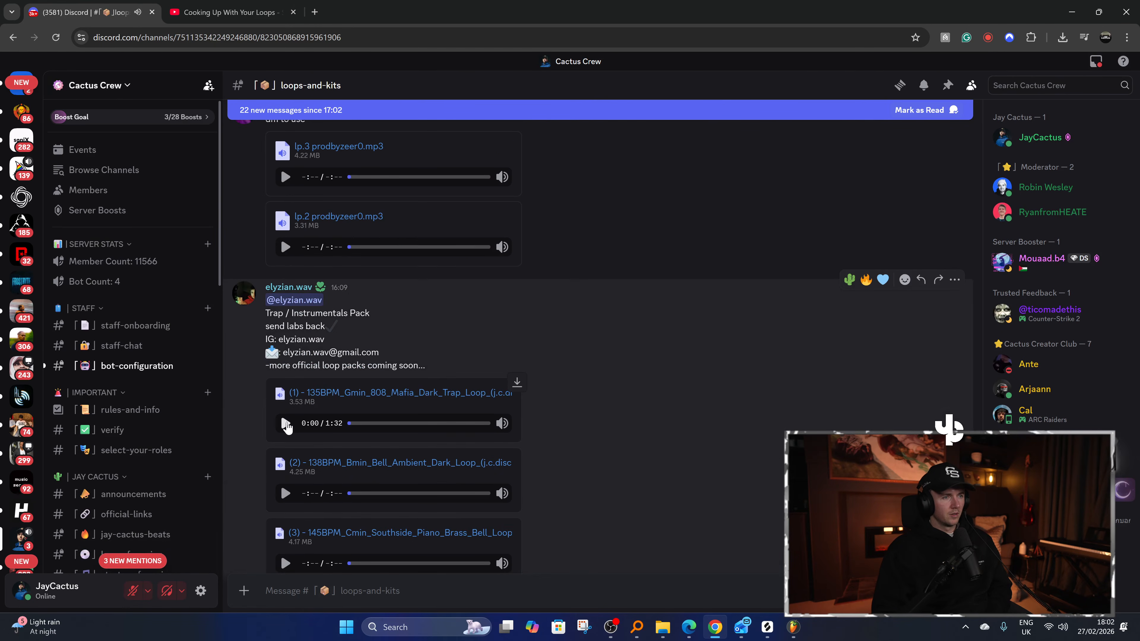
{"action": "left_click", "coordinate": [285, 423]}
{"action": "scroll", "coordinate": [285, 415], "scroll_direction": "up", "scroll_amount": 3}
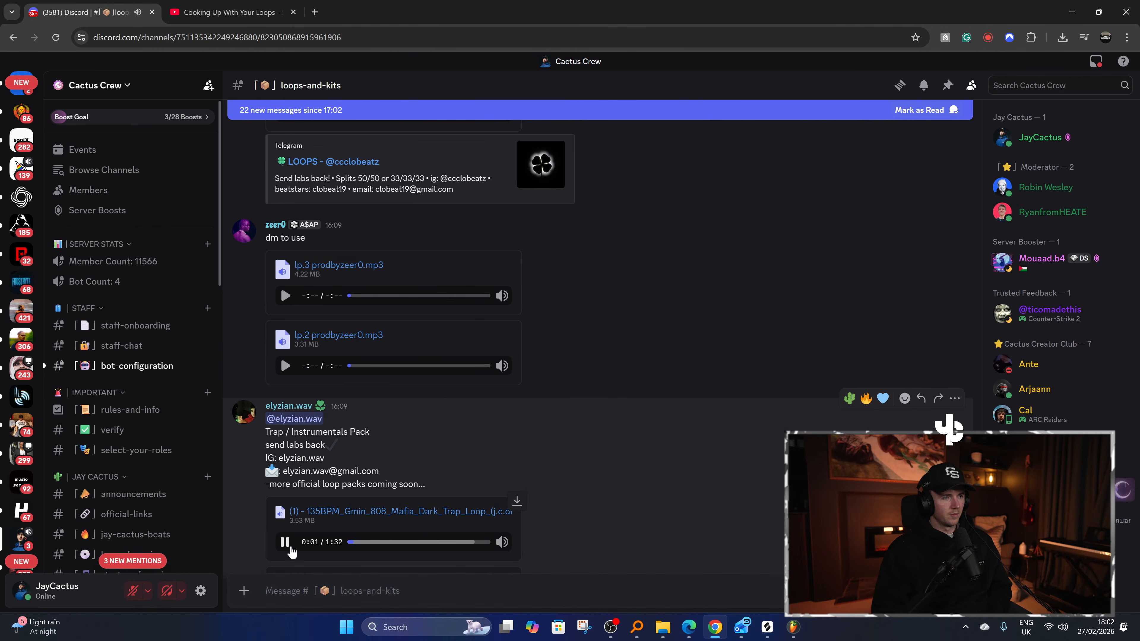
{"action": "left_click", "coordinate": [285, 296]}
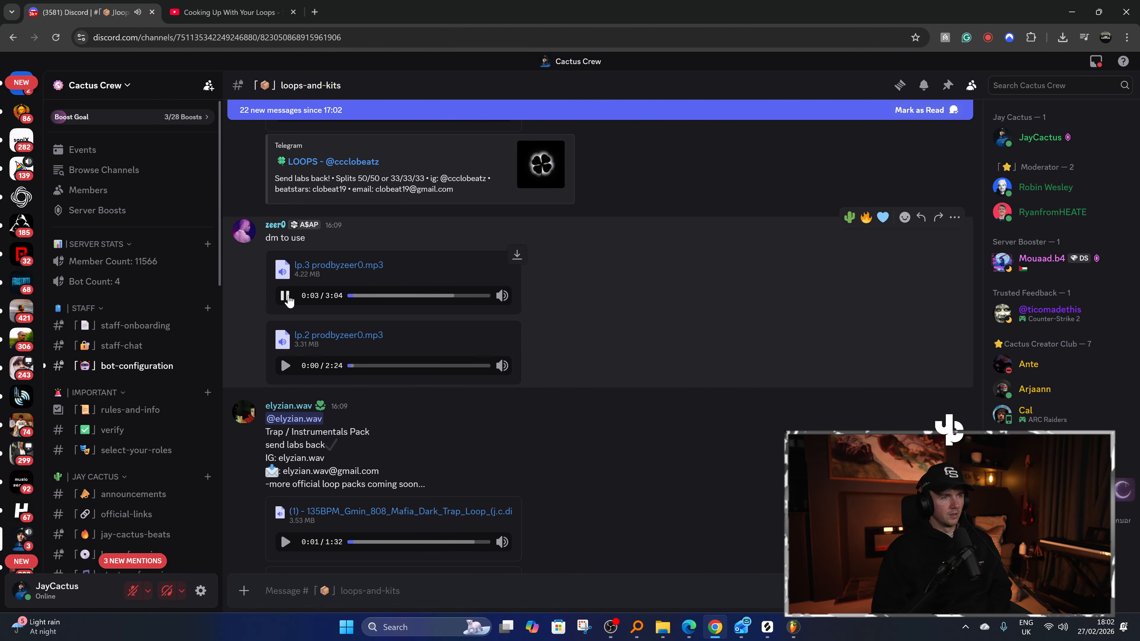
{"action": "left_click", "coordinate": [286, 364]}
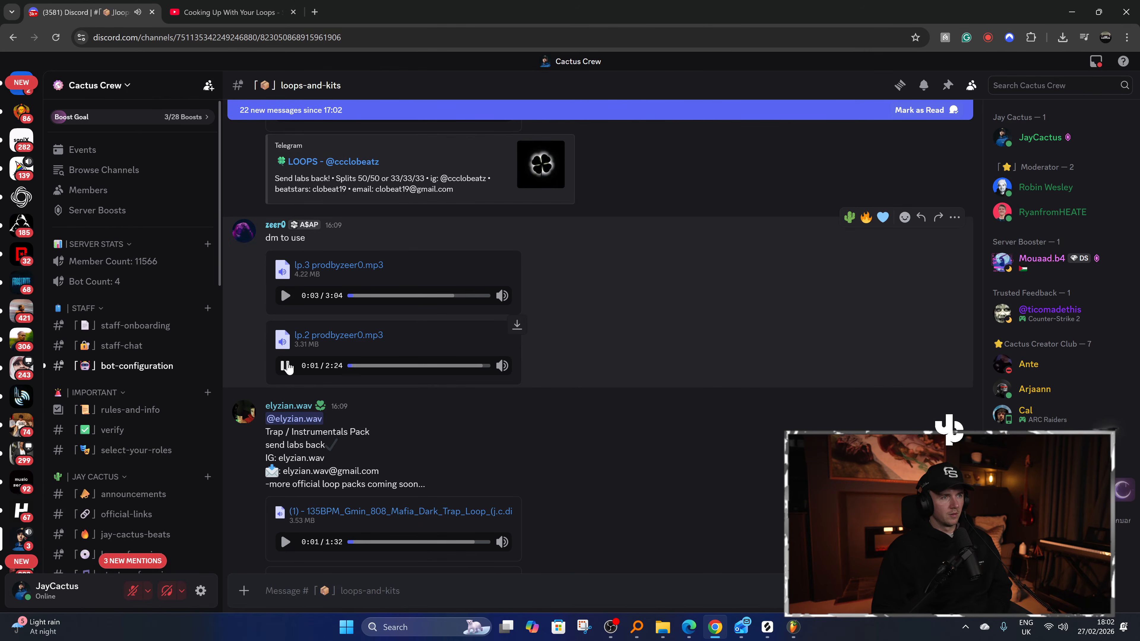
{"action": "scroll", "coordinate": [287, 366], "scroll_direction": "down", "scroll_amount": 1}
{"action": "left_click", "coordinate": [286, 307]}
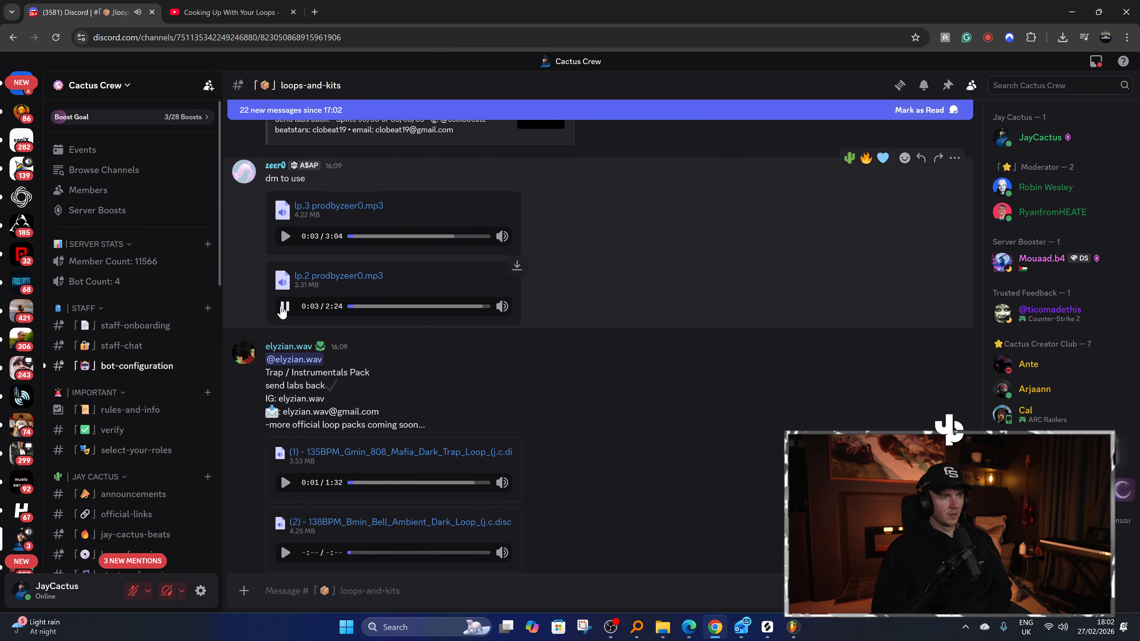
Preview the "135BPM_Gmin_808_Mafia_Dark_Trap_Loop" in the Trap / Instrumentals Pack post, check the YouTube livestream chat, and return to Discord.
{"action": "left_click", "coordinate": [284, 482]}
{"action": "scroll", "coordinate": [292, 458], "scroll_direction": "down", "scroll_amount": 2}
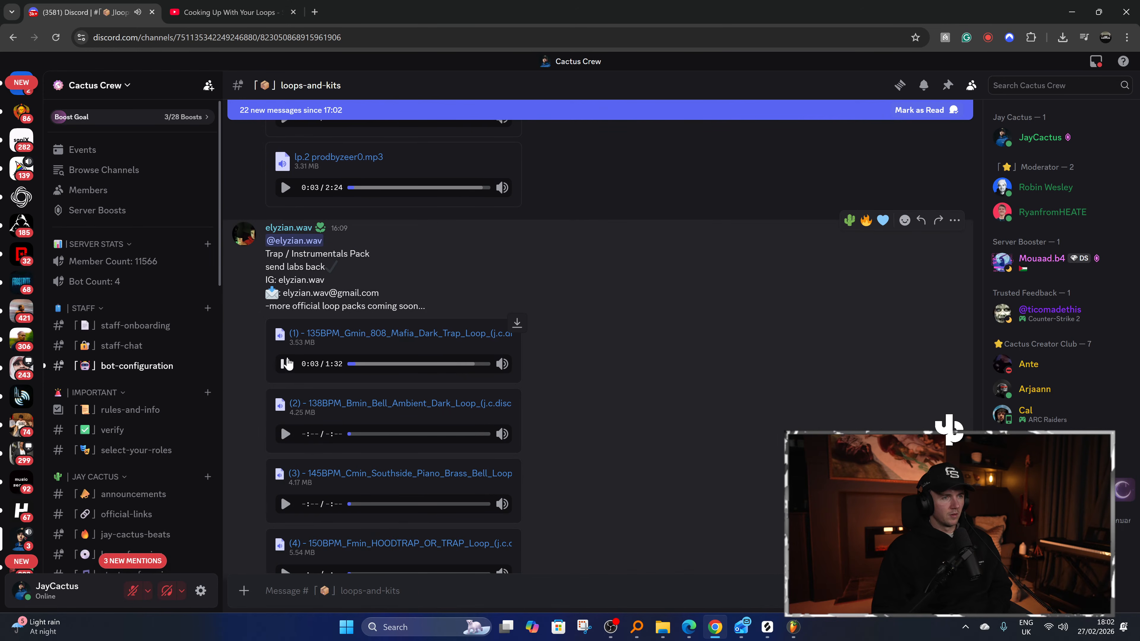
{"action": "left_click", "coordinate": [249, 8]}
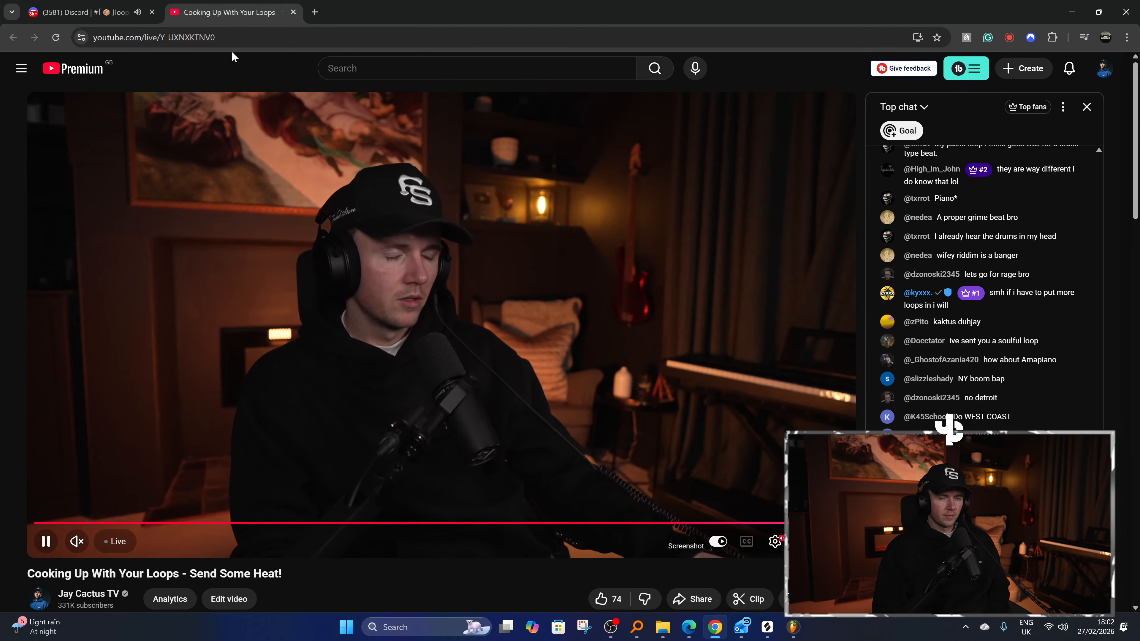
{"action": "left_click", "coordinate": [90, 12]}
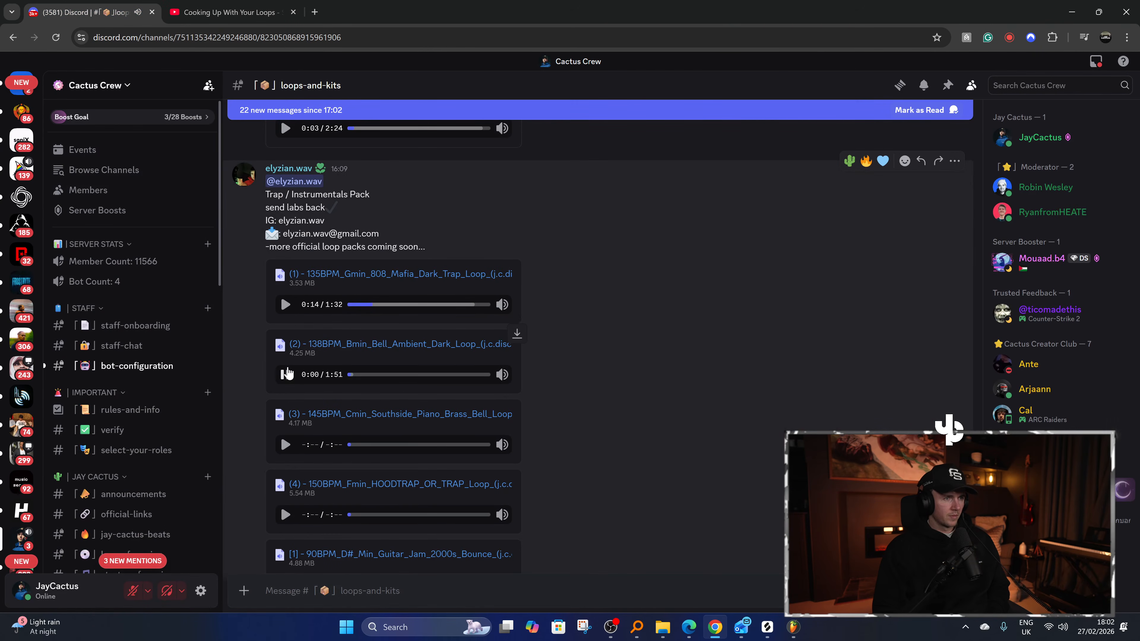
Preview the remaining loops in the Trap / Instrumentals Pack post, from the 138 BPM Bell Ambient loop to the 96 BPM Emotional Summer loop.
{"action": "left_click", "coordinate": [286, 374]}
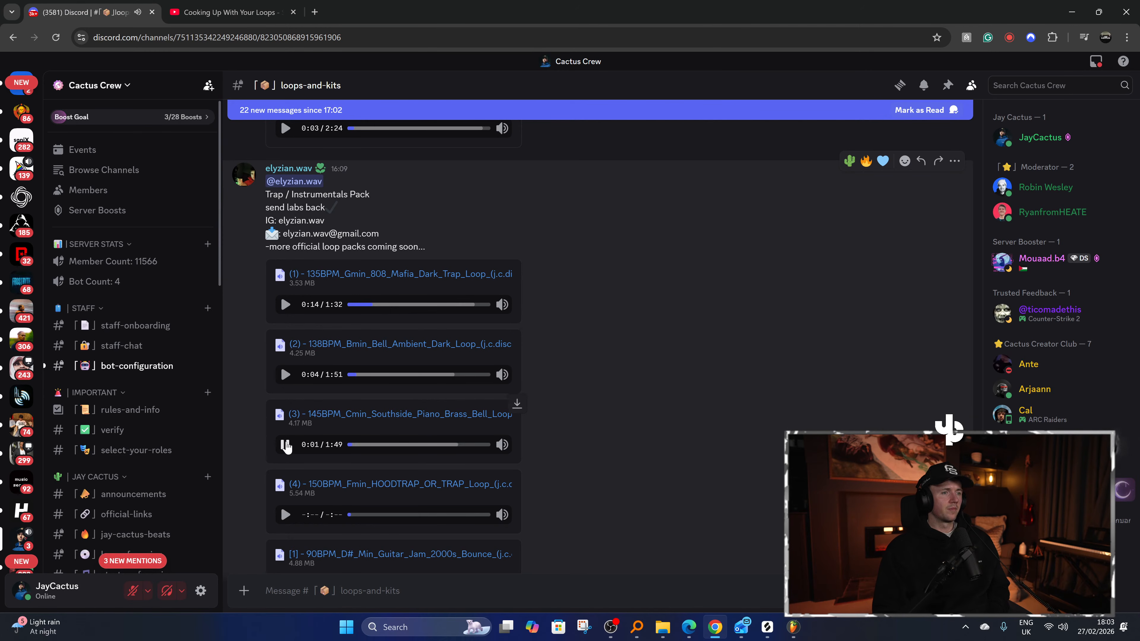
{"action": "left_click", "coordinate": [286, 515]}
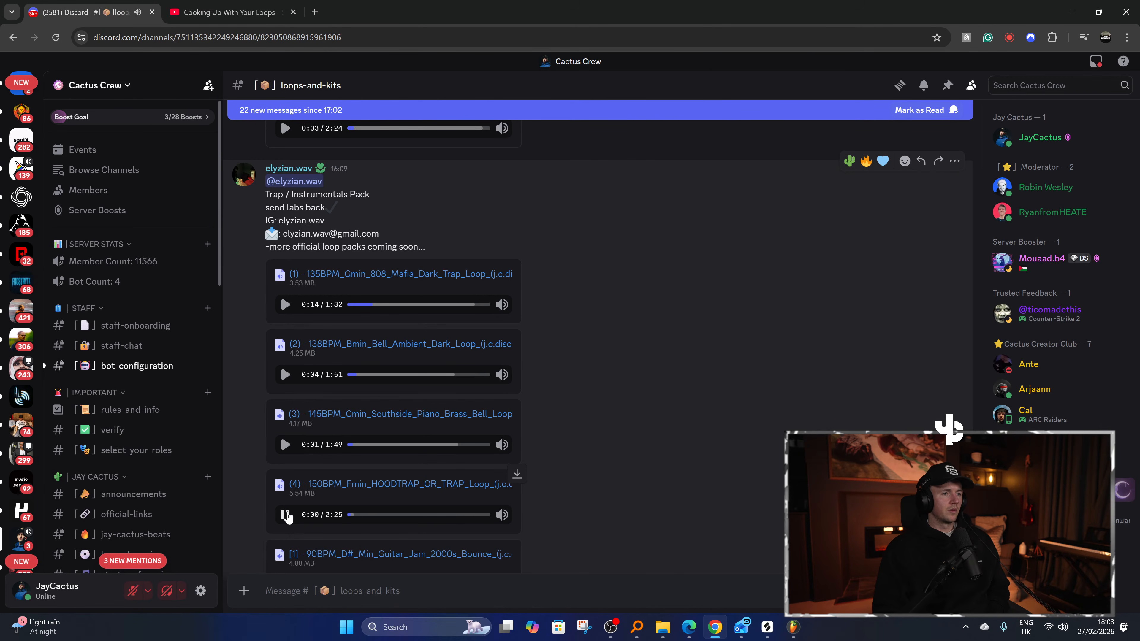
{"action": "scroll", "coordinate": [283, 427], "scroll_direction": "down", "scroll_amount": 4}
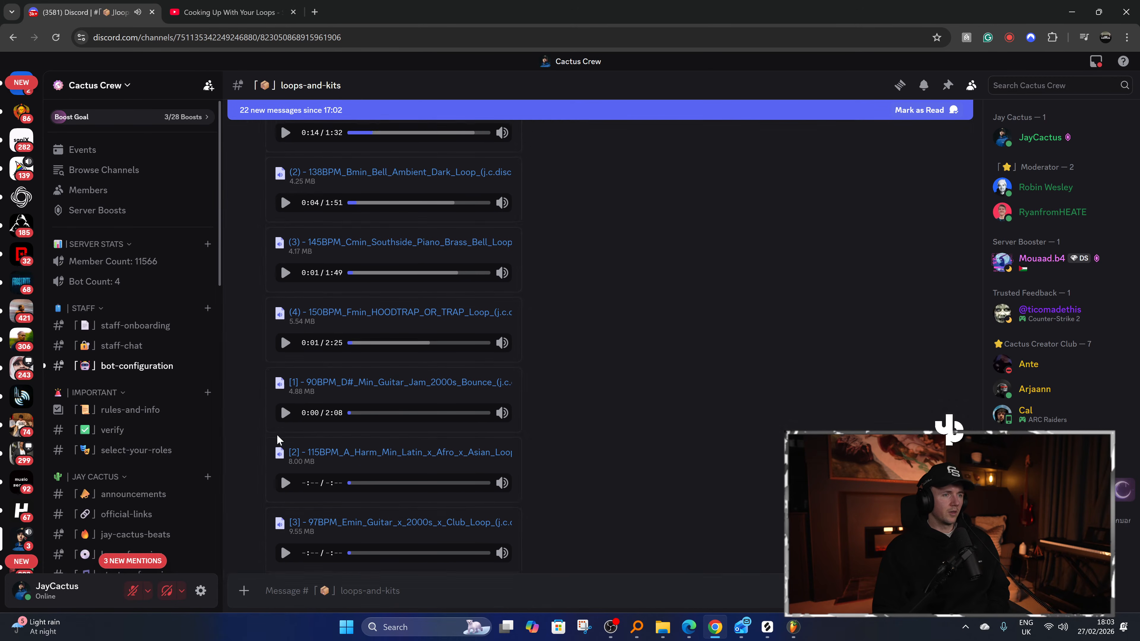
{"action": "left_click", "coordinate": [284, 407]}
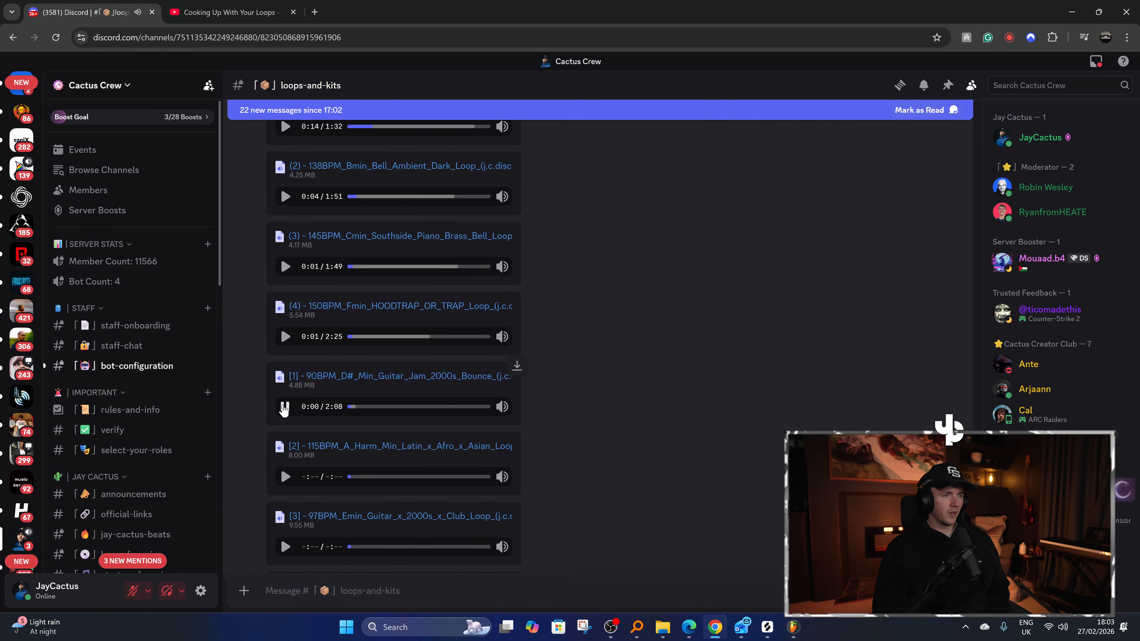
{"action": "left_click", "coordinate": [285, 477]}
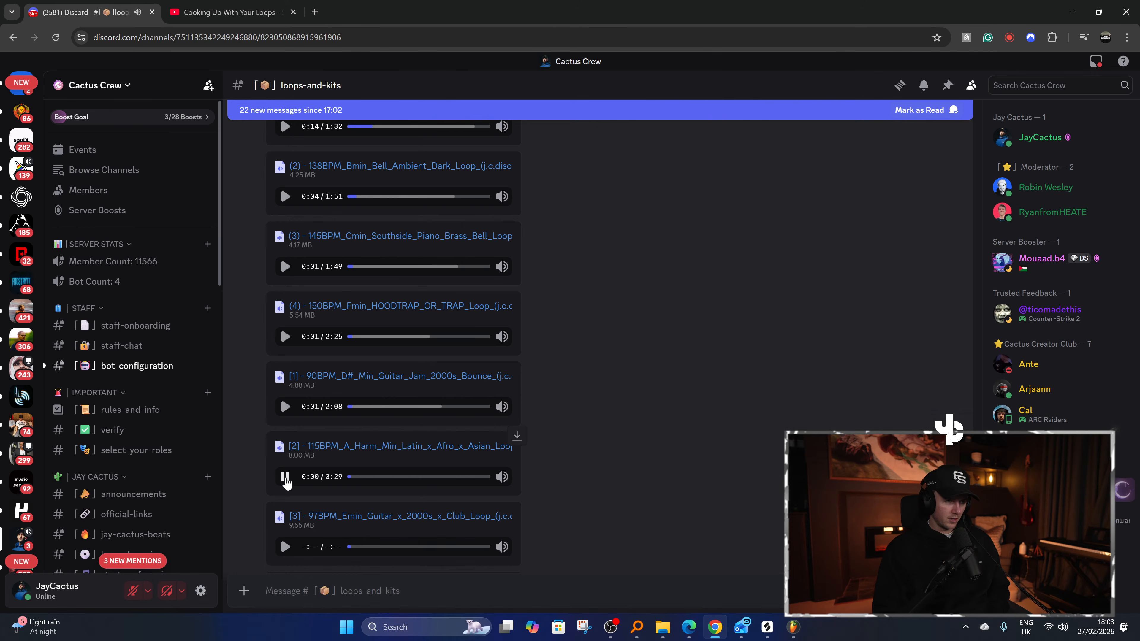
{"action": "left_click", "coordinate": [286, 477]}
{"action": "scroll", "coordinate": [287, 449], "scroll_direction": "down", "scroll_amount": 4}
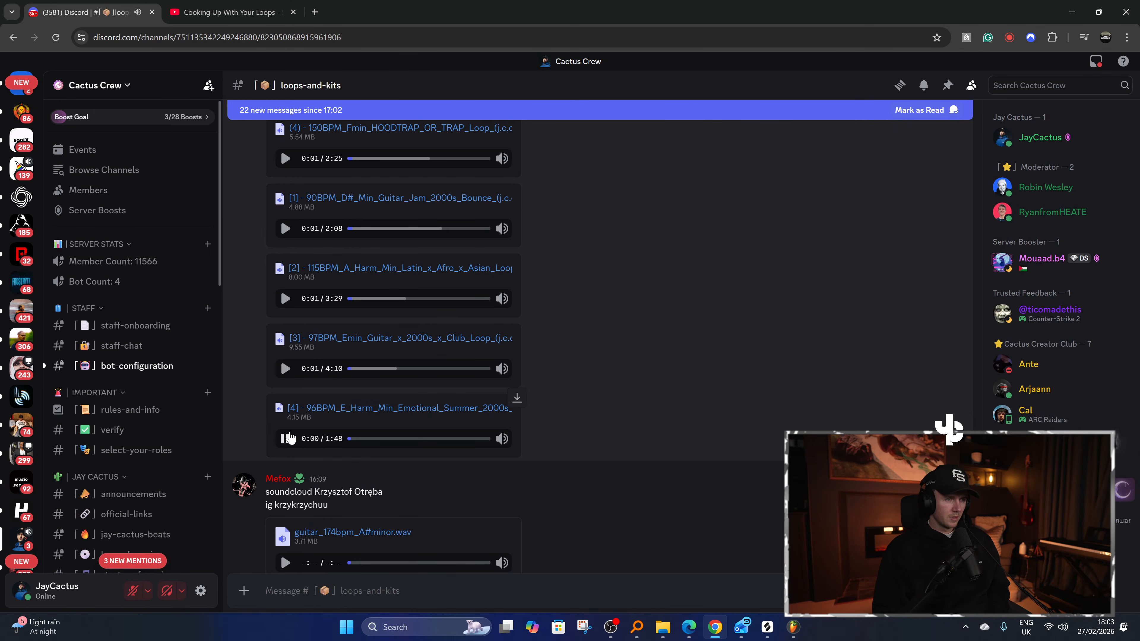
{"action": "scroll", "coordinate": [289, 436], "scroll_direction": "down", "scroll_amount": 2}
{"action": "left_click", "coordinate": [287, 321]}
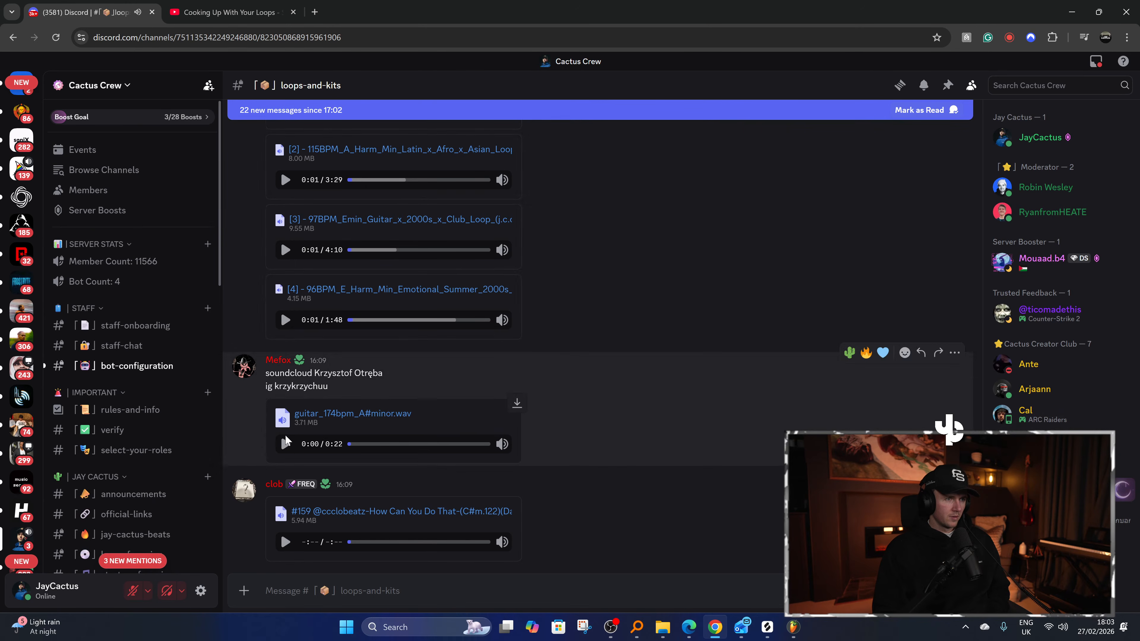
Preview "guitar_174bpm_A#minor.wav" and the "#159 How Can You Do That" loop in the two 16:09 posts below the pack.
{"action": "left_click", "coordinate": [285, 443]}
{"action": "scroll", "coordinate": [285, 440], "scroll_direction": "down", "scroll_amount": 3}
{"action": "left_click", "coordinate": [284, 425]}
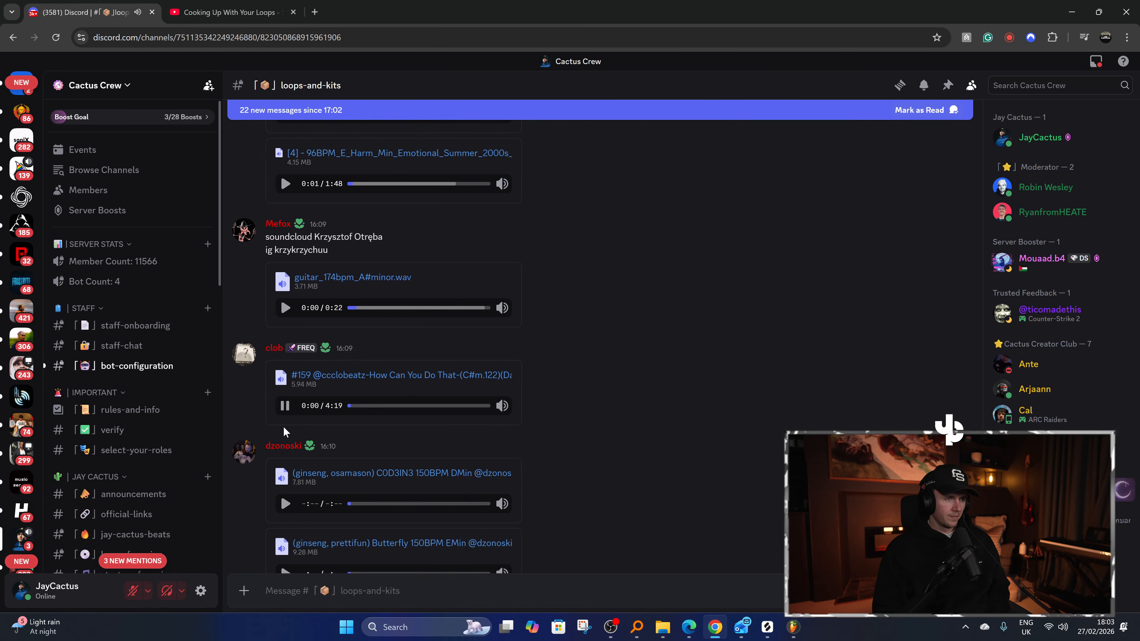
{"action": "scroll", "coordinate": [283, 424], "scroll_direction": "down", "scroll_amount": 2}
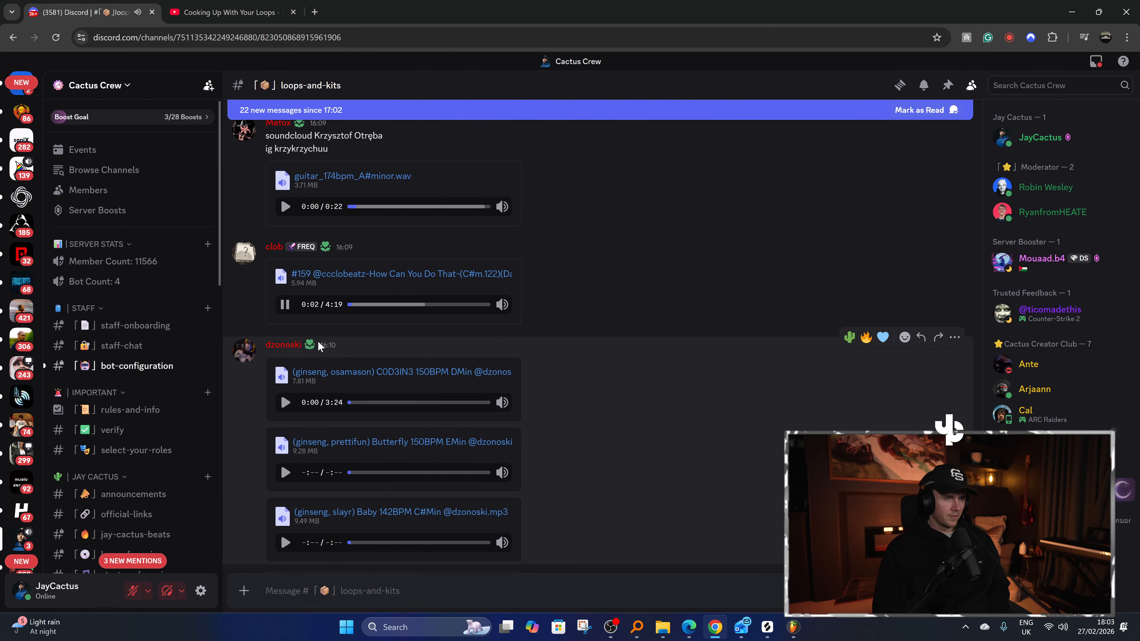
{"action": "scroll", "coordinate": [325, 341], "scroll_direction": "down", "scroll_amount": 1}
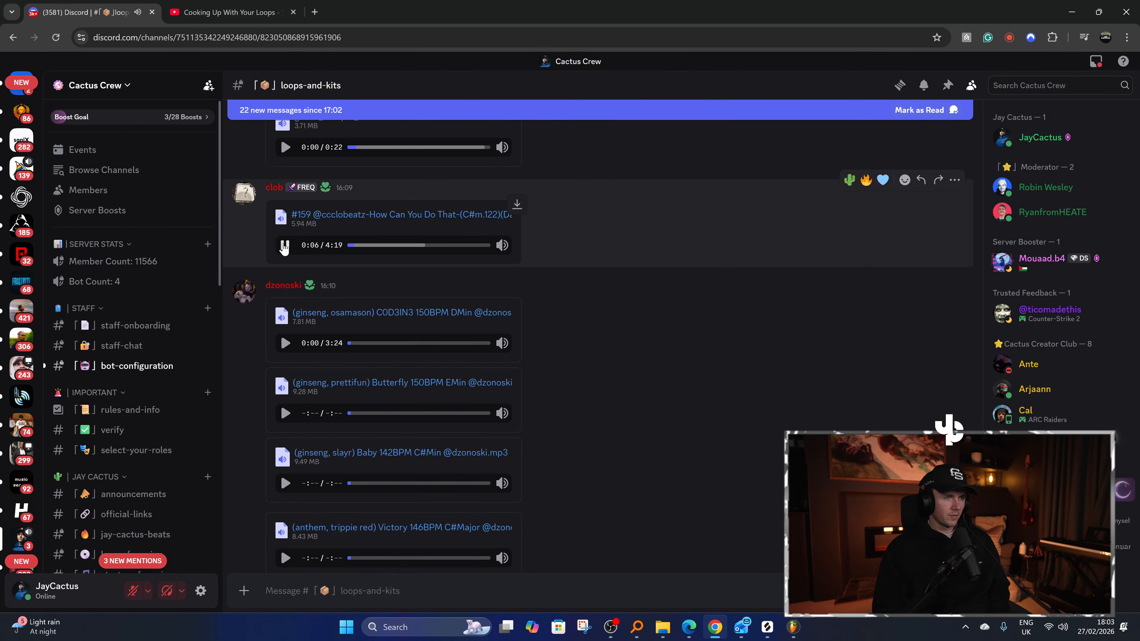
Preview the "C0D3IN3", "Butterfly" and "Baby" loops in the first 16:10 post.
{"action": "scroll", "coordinate": [284, 315], "scroll_direction": "down", "scroll_amount": 2}
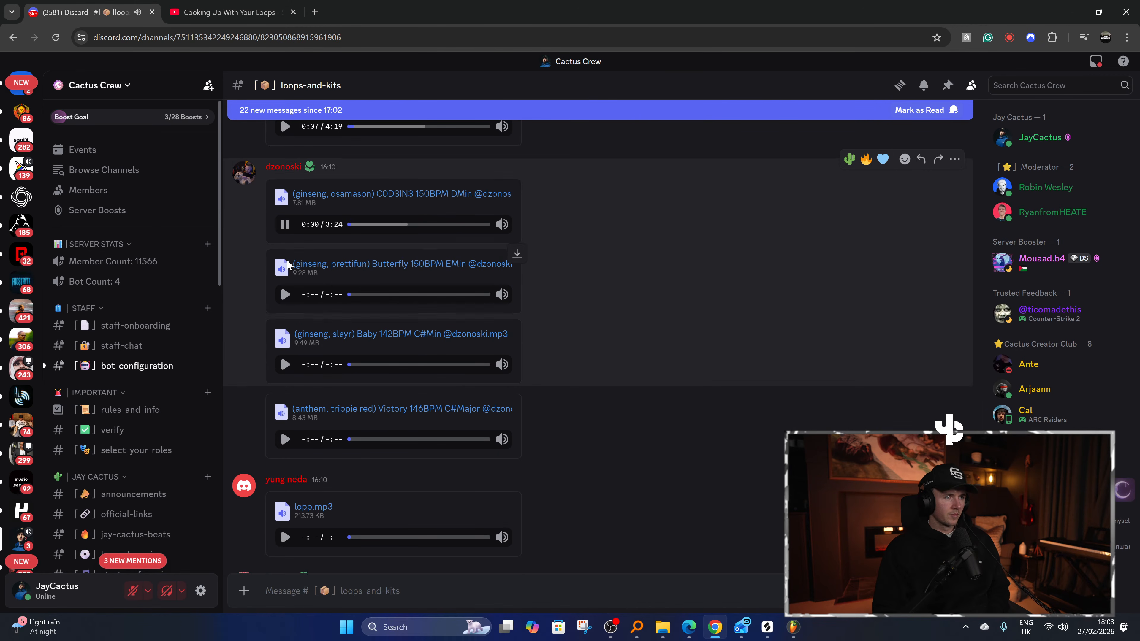
{"action": "left_click", "coordinate": [285, 224]}
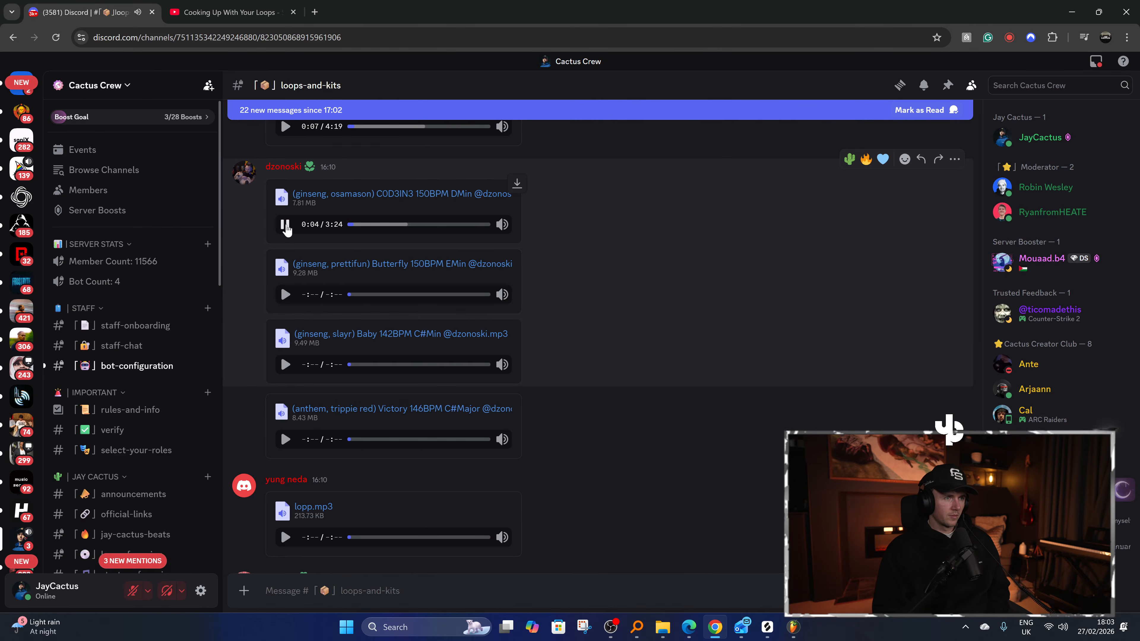
{"action": "left_click", "coordinate": [287, 295]}
{"action": "scroll", "coordinate": [289, 297], "scroll_direction": "down", "scroll_amount": 1}
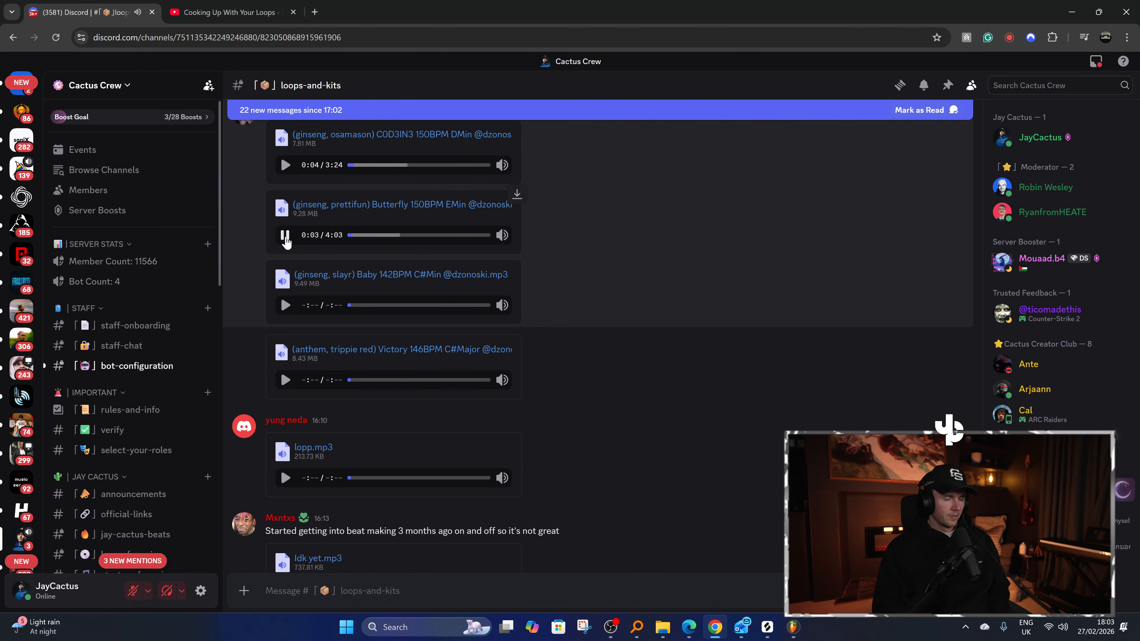
{"action": "left_click", "coordinate": [285, 303]}
{"action": "scroll", "coordinate": [289, 225], "scroll_direction": "down", "scroll_amount": 2}
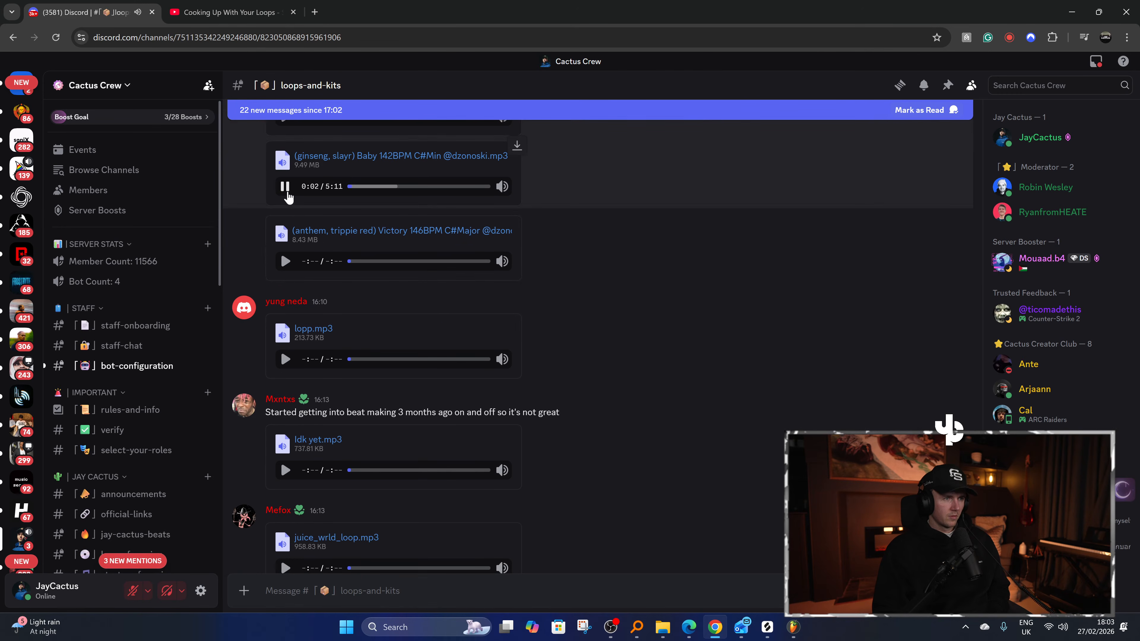
Preview "lopp.mp3" from the second 16:10 post and "Idk yet.mp3" from the 16:13 post, replaying "lopp.mp3" to compare.
{"action": "scroll", "coordinate": [296, 260], "scroll_direction": "down", "scroll_amount": 2}
{"action": "left_click", "coordinate": [285, 240]}
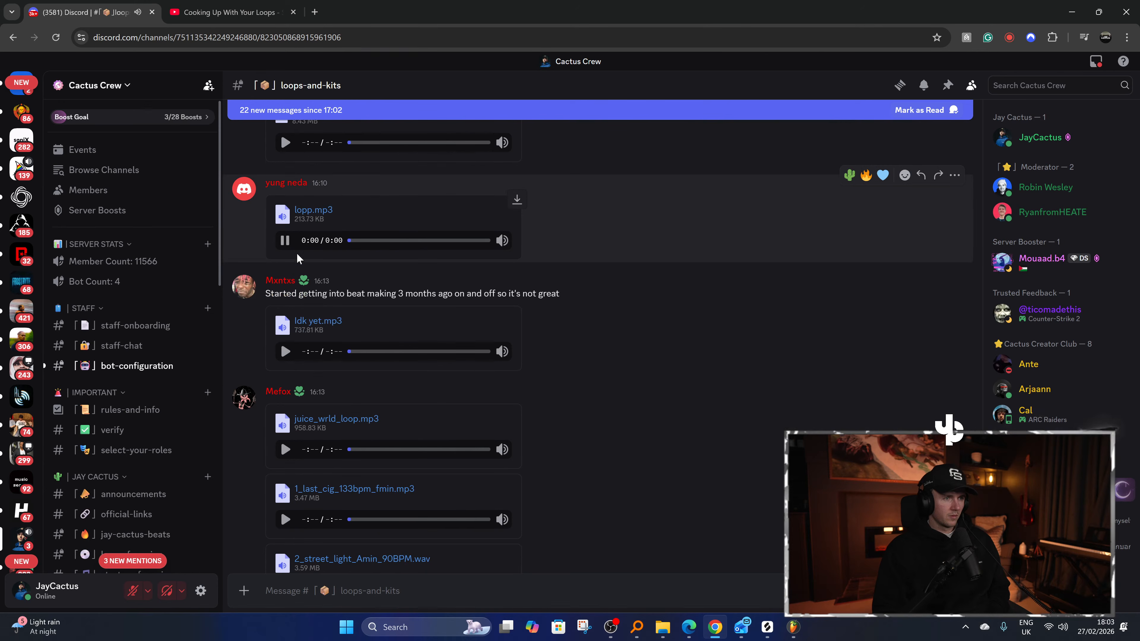
{"action": "left_click", "coordinate": [285, 351]}
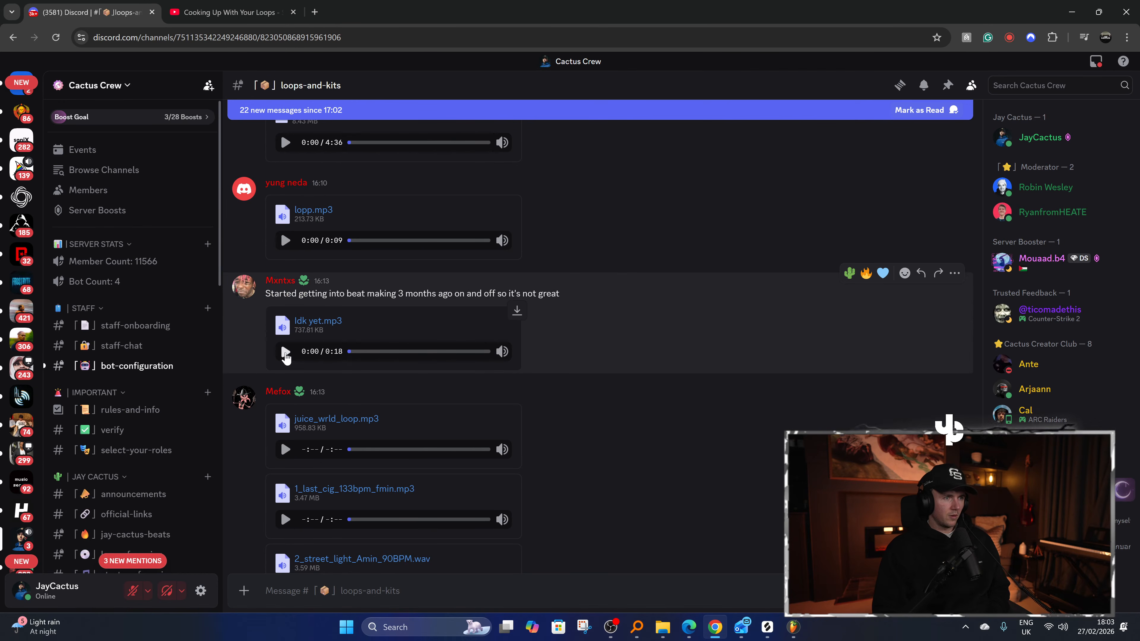
{"action": "scroll", "coordinate": [285, 358], "scroll_direction": "down", "scroll_amount": 1}
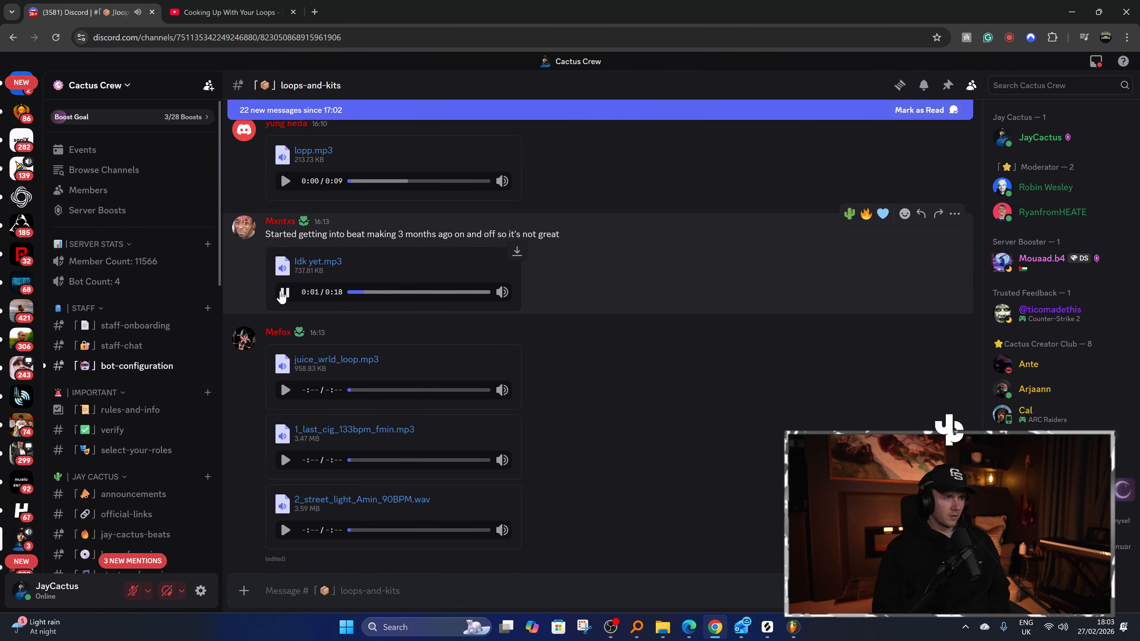
{"action": "left_click", "coordinate": [285, 181]}
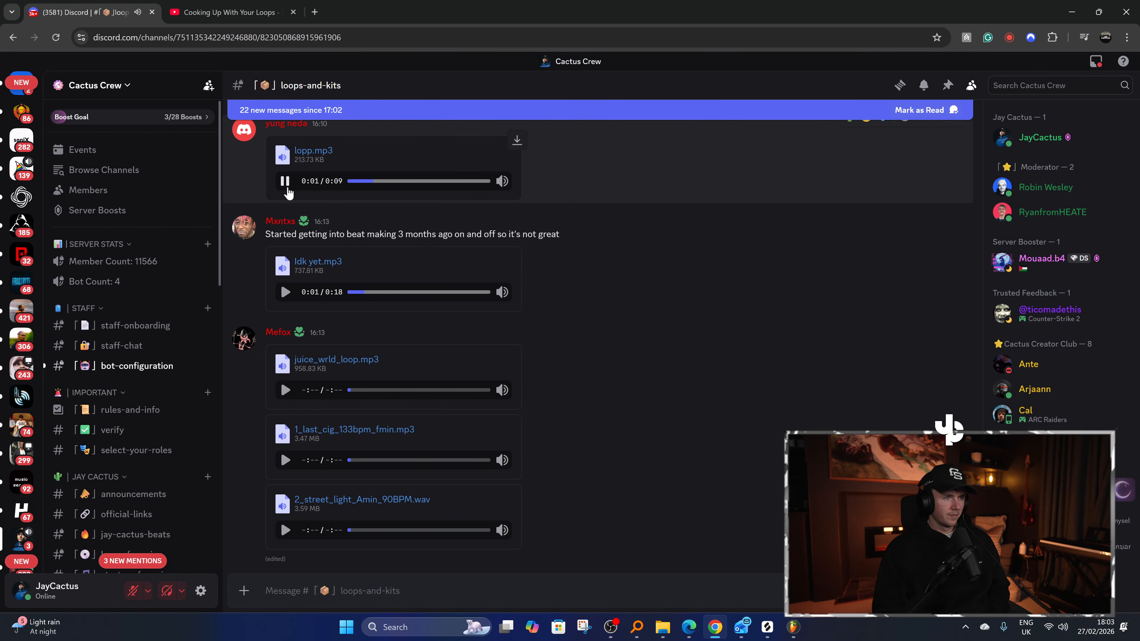
Preview "juice_wrld_loop.mp3" and "1_last_cig_133bpm_fmin.mp3" in the three-loop 16:13 post.
{"action": "left_click", "coordinate": [286, 390]}
{"action": "scroll", "coordinate": [287, 315], "scroll_direction": "down", "scroll_amount": 2}
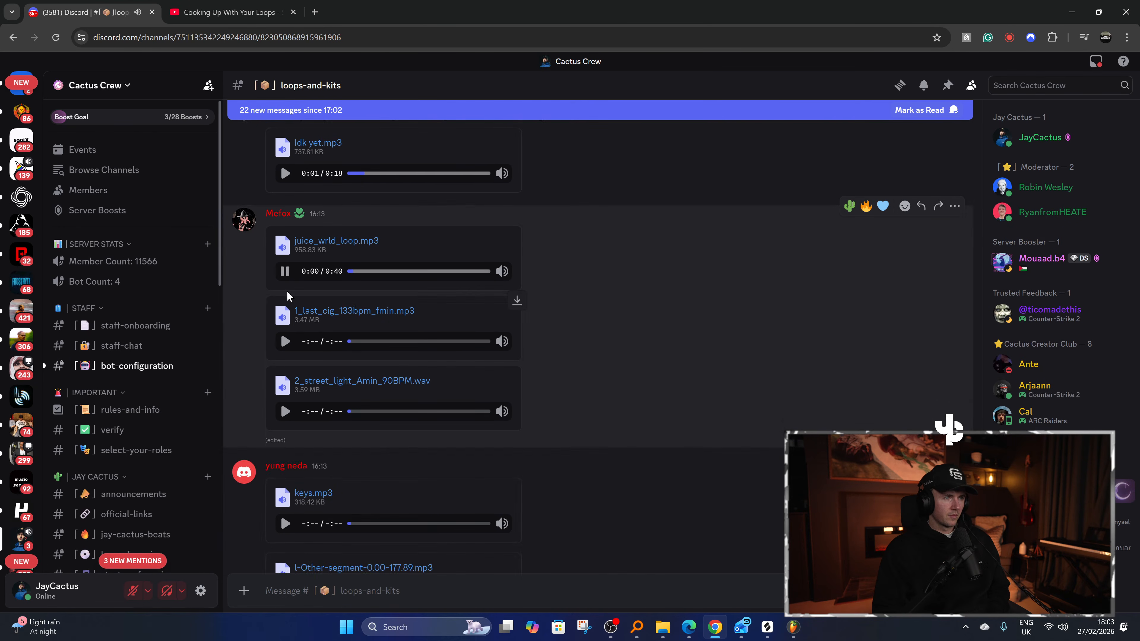
{"action": "left_click", "coordinate": [285, 272]}
{"action": "scroll", "coordinate": [285, 350], "scroll_direction": "down", "scroll_amount": 3}
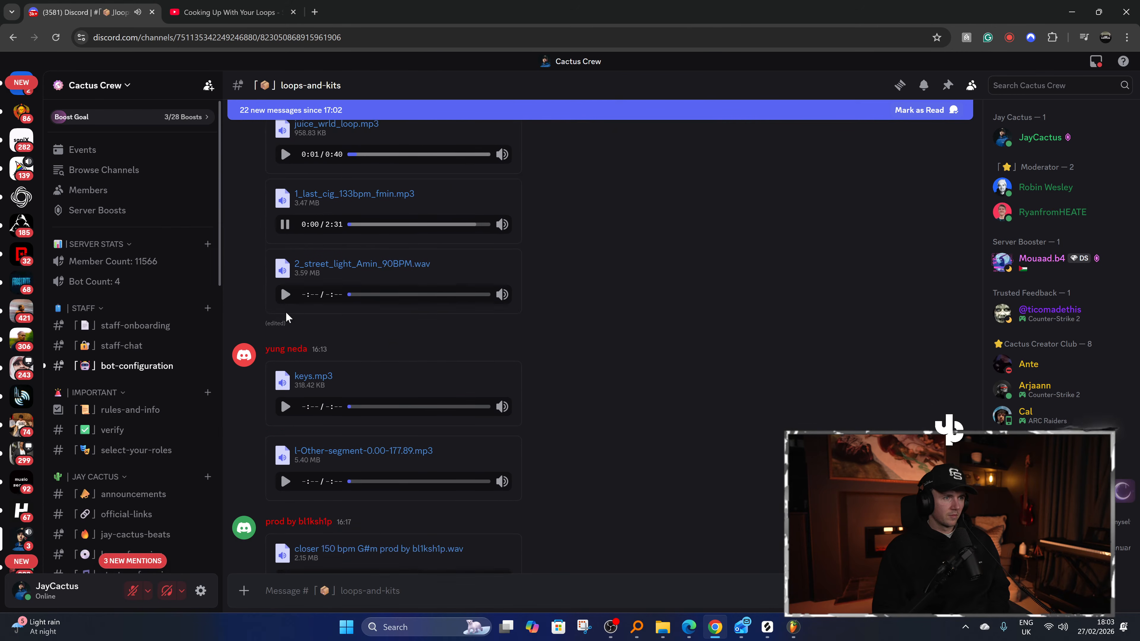
Preview "keys.mp3" in the last 16:13 post and the "closer 150 bpm G#m" loop in the 16:17 post.
{"action": "left_click", "coordinate": [285, 405]}
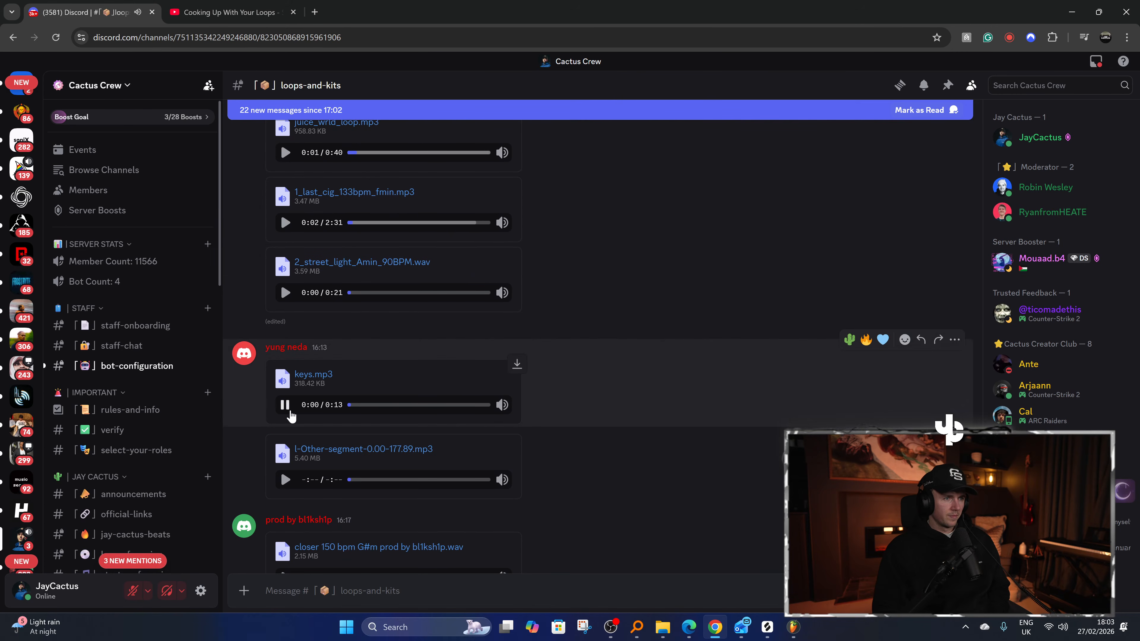
{"action": "scroll", "coordinate": [288, 404], "scroll_direction": "down", "scroll_amount": 2}
{"action": "scroll", "coordinate": [291, 332], "scroll_direction": "down", "scroll_amount": 1}
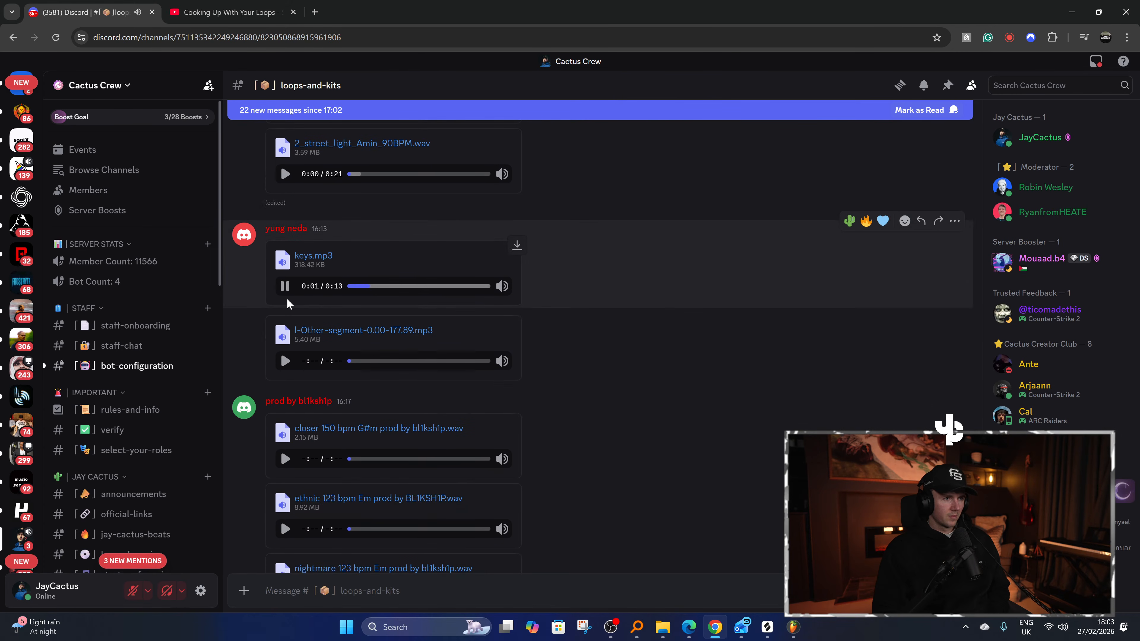
{"action": "left_click", "coordinate": [286, 286]}
{"action": "scroll", "coordinate": [287, 467], "scroll_direction": "down", "scroll_amount": 3}
{"action": "left_click", "coordinate": [286, 343]}
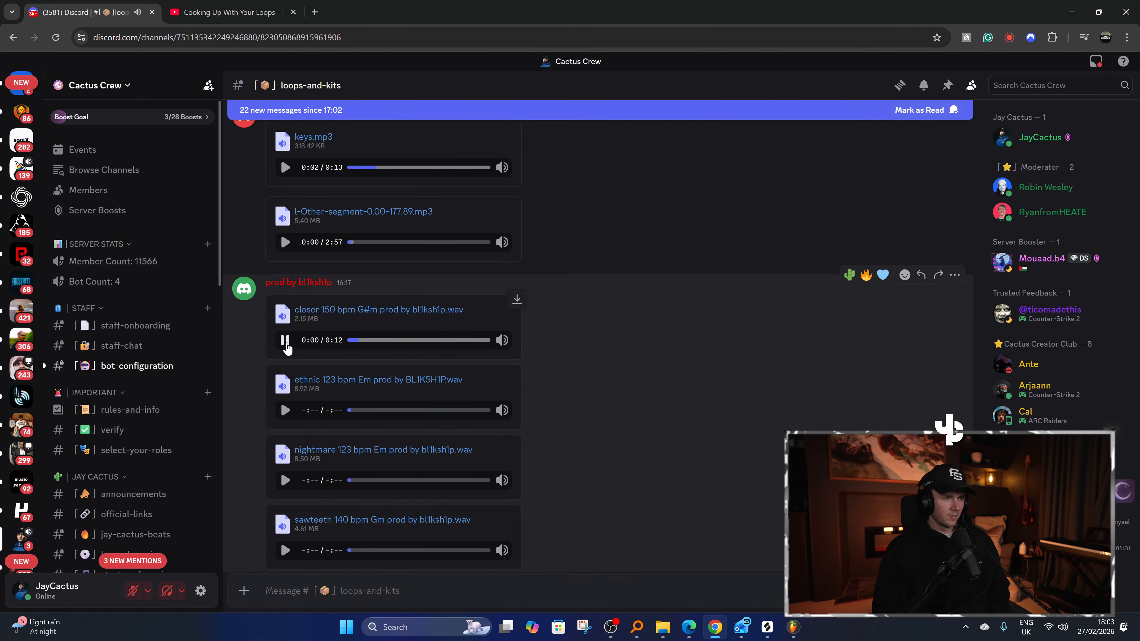
Skip ahead to the forwarded 17:25 post and preview its "Gunner BPM 144 Am" and "Destroy All Dimensions BPM 132 C#m" loops.
{"action": "scroll", "coordinate": [286, 343], "scroll_direction": "down", "scroll_amount": 2}
{"action": "scroll", "coordinate": [287, 390], "scroll_direction": "down", "scroll_amount": 9}
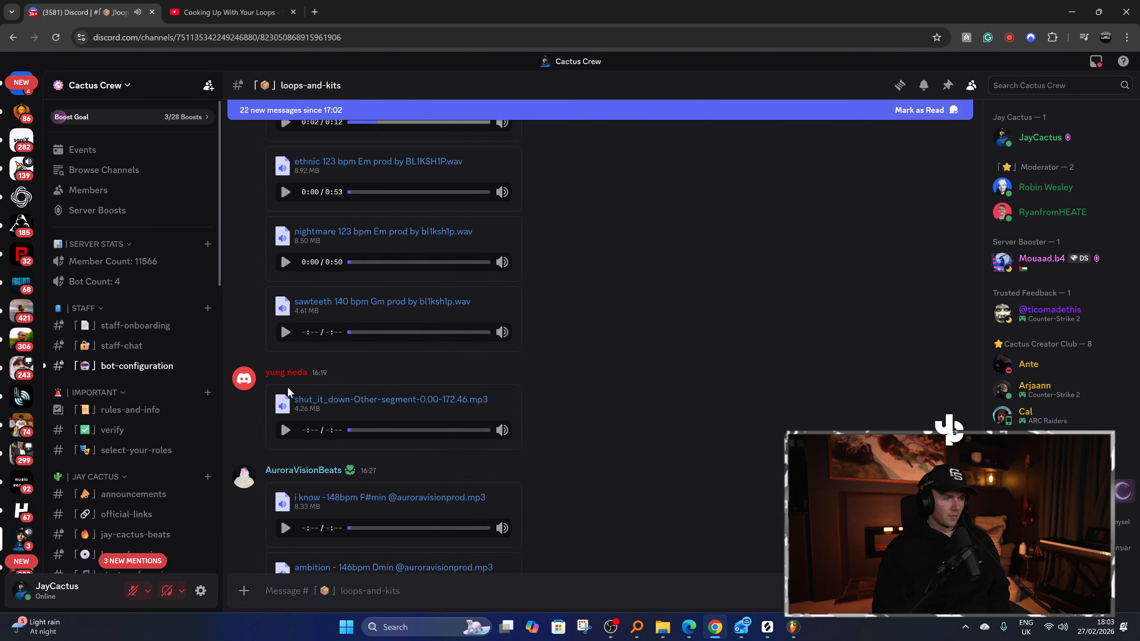
{"action": "scroll", "coordinate": [288, 391], "scroll_direction": "down", "scroll_amount": 18}
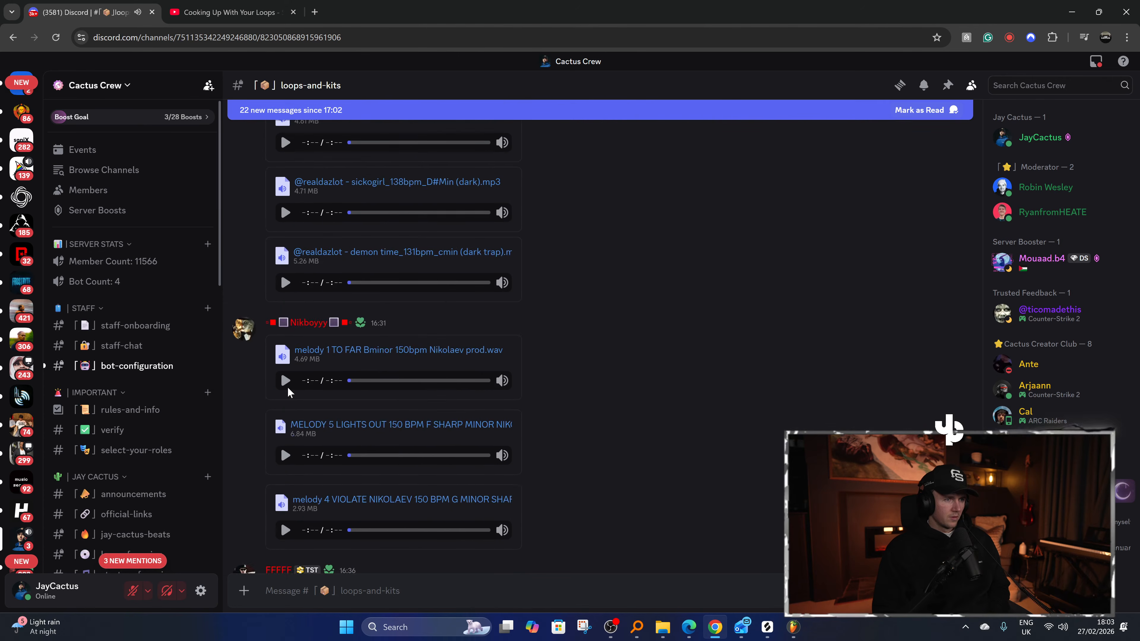
{"action": "scroll", "coordinate": [288, 391], "scroll_direction": "down", "scroll_amount": 15}
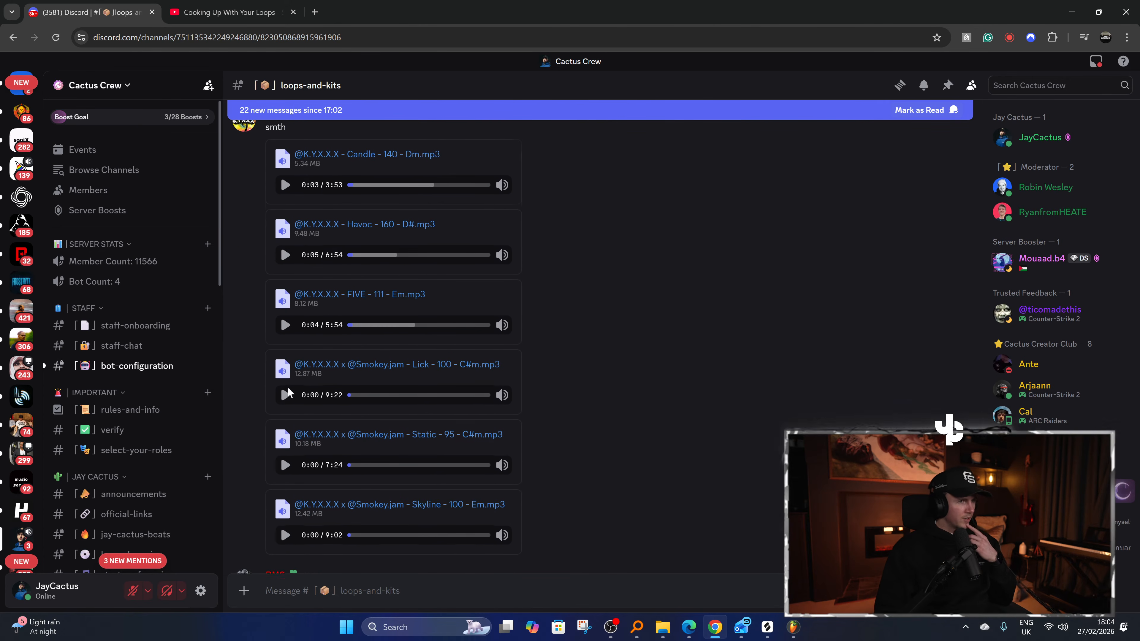
{"action": "scroll", "coordinate": [287, 391], "scroll_direction": "down", "scroll_amount": 17}
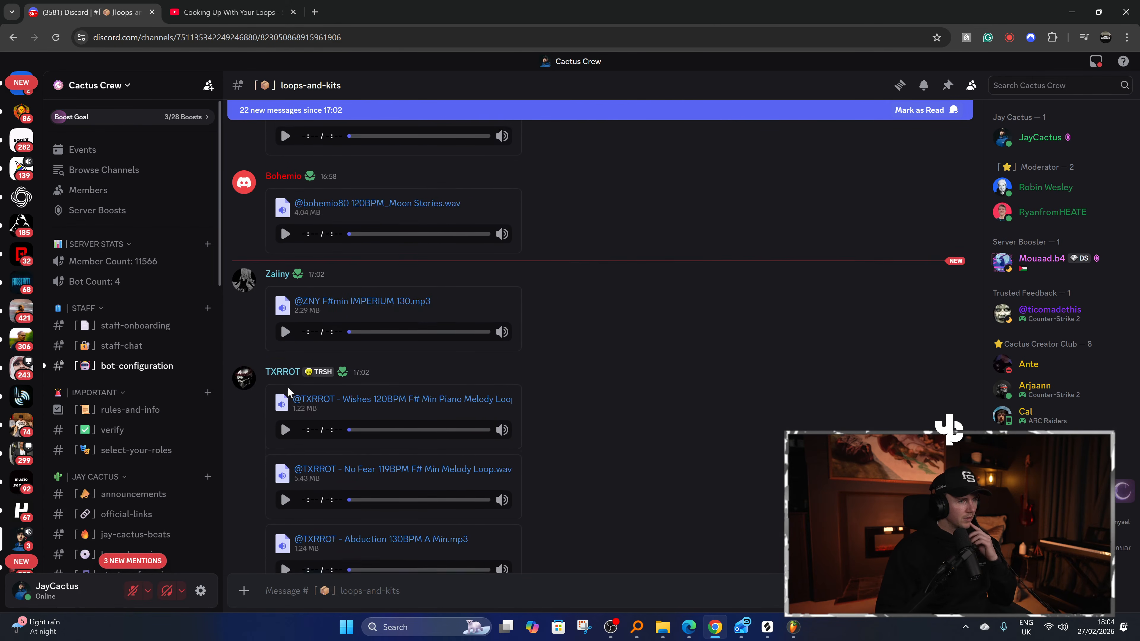
{"action": "scroll", "coordinate": [288, 388], "scroll_direction": "down", "scroll_amount": 12}
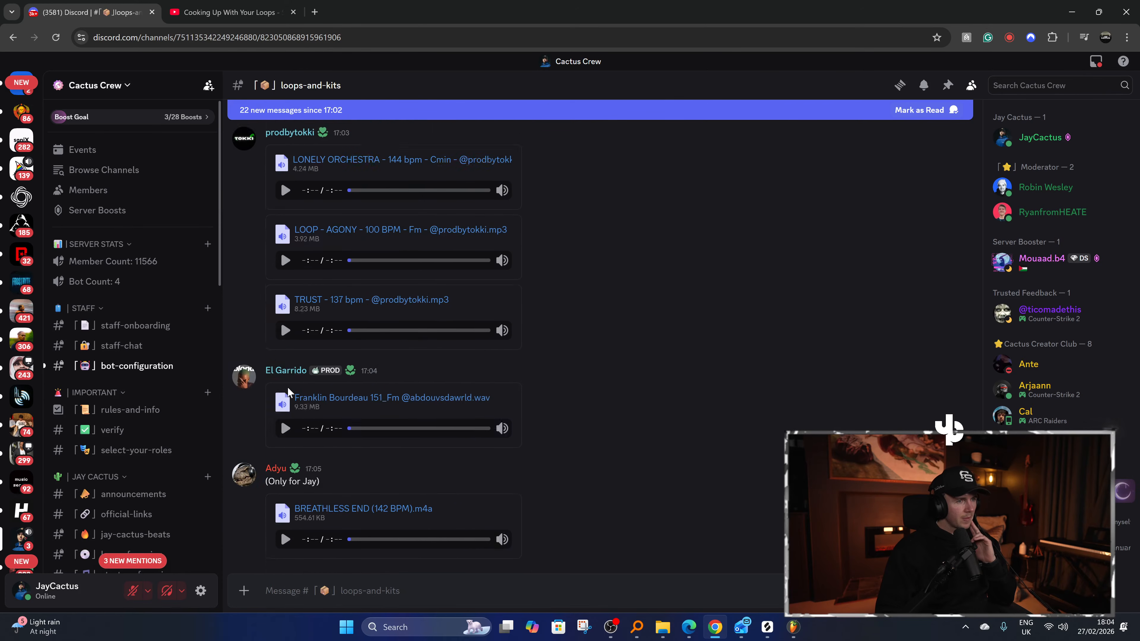
{"action": "scroll", "coordinate": [289, 390], "scroll_direction": "down", "scroll_amount": 5}
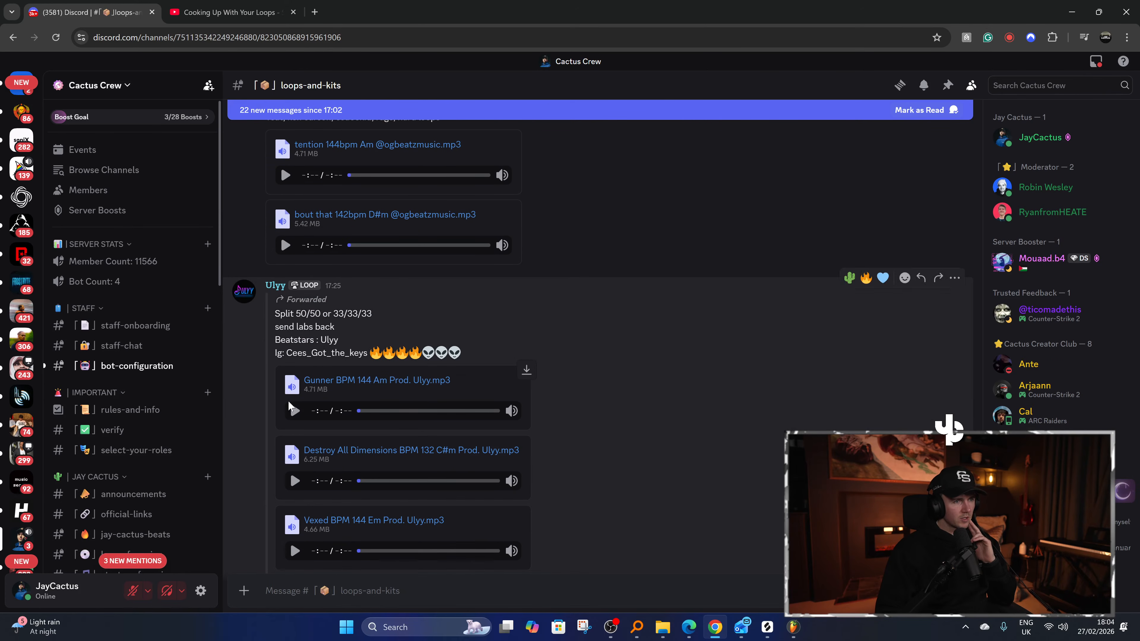
{"action": "left_click", "coordinate": [295, 411]}
{"action": "scroll", "coordinate": [292, 411], "scroll_direction": "down", "scroll_amount": 3}
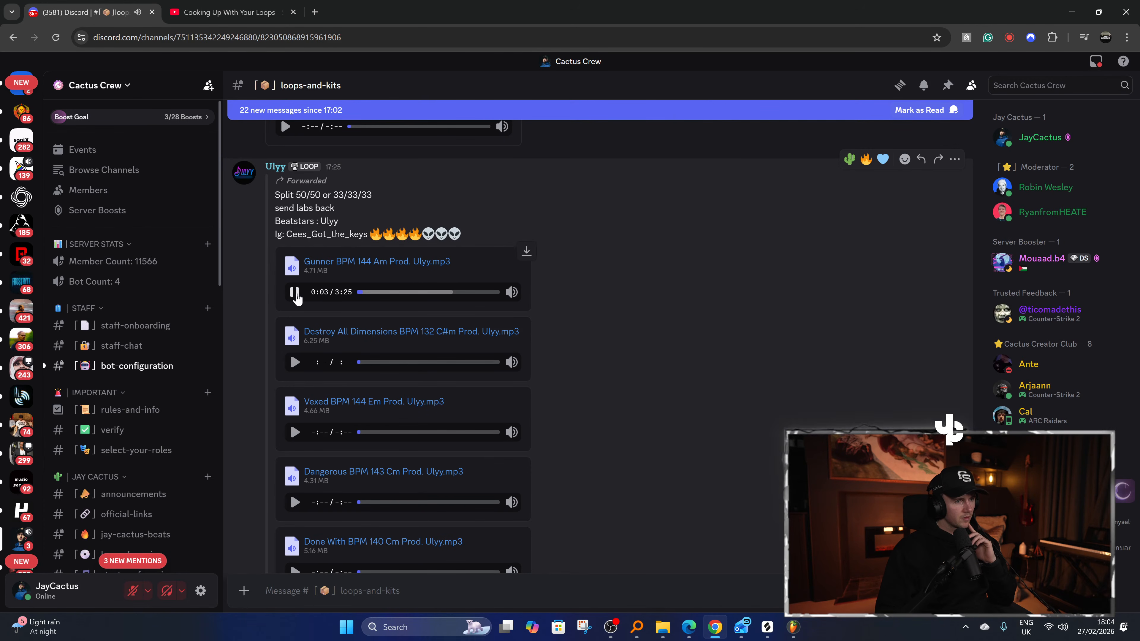
{"action": "left_click", "coordinate": [296, 365]}
{"action": "scroll", "coordinate": [298, 368], "scroll_direction": "down", "scroll_amount": 2}
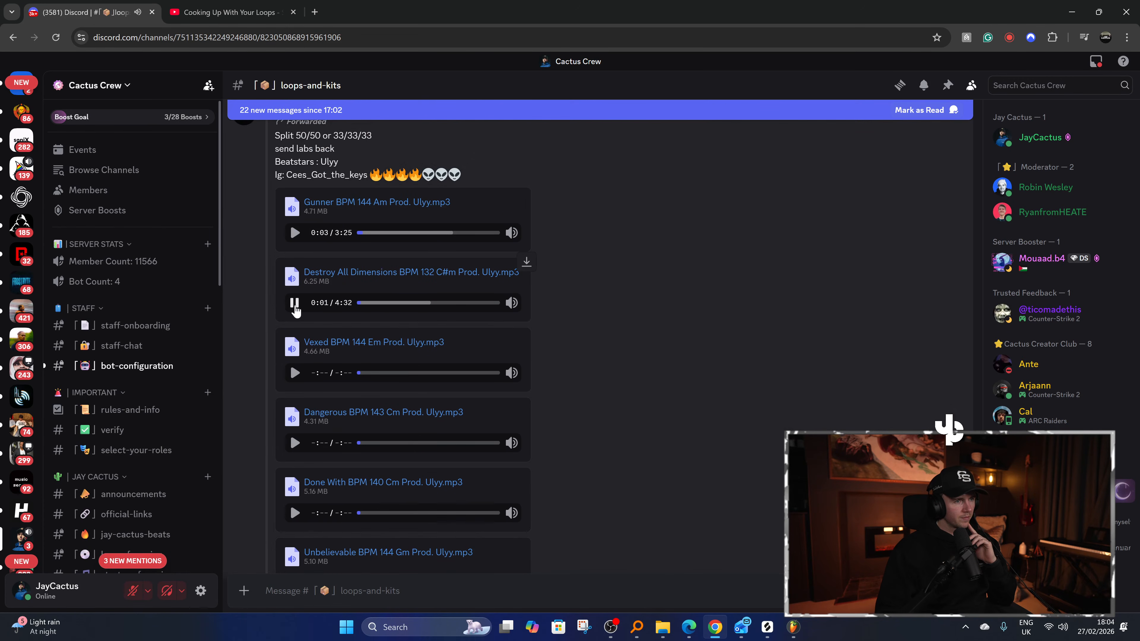
Skip ahead to the 17:53 post of JERK loops and preview its "TAPER_186BPM_F#m(phry)" and "CYBER_196BPM_Bm(phrygian)" files.
{"action": "scroll", "coordinate": [311, 386], "scroll_direction": "down", "scroll_amount": 15}
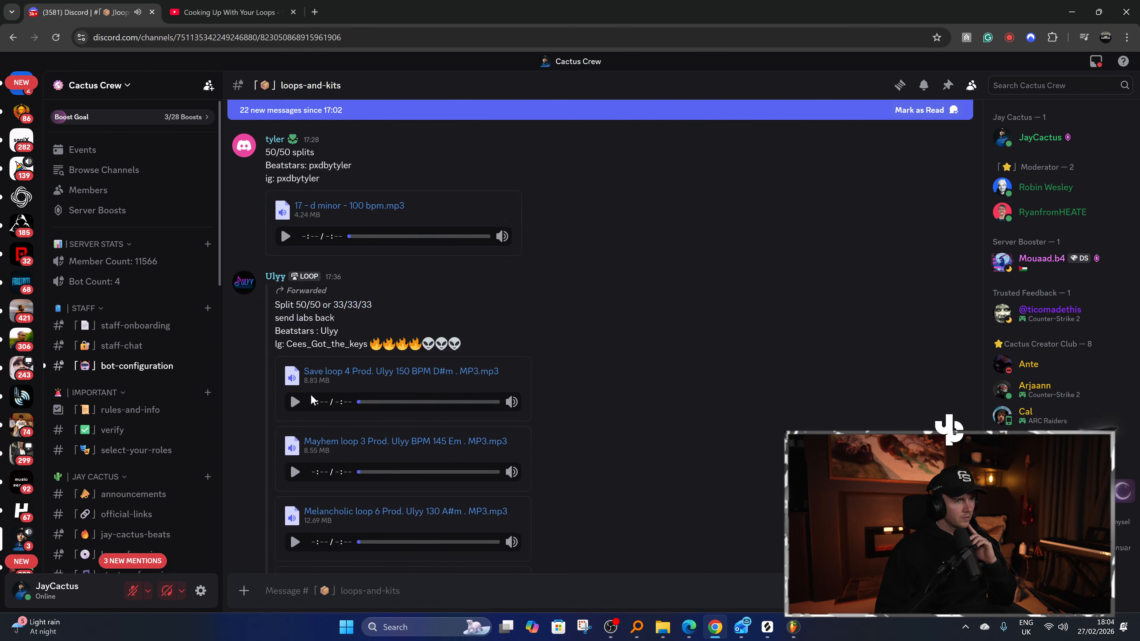
{"action": "scroll", "coordinate": [311, 396], "scroll_direction": "down", "scroll_amount": 15}
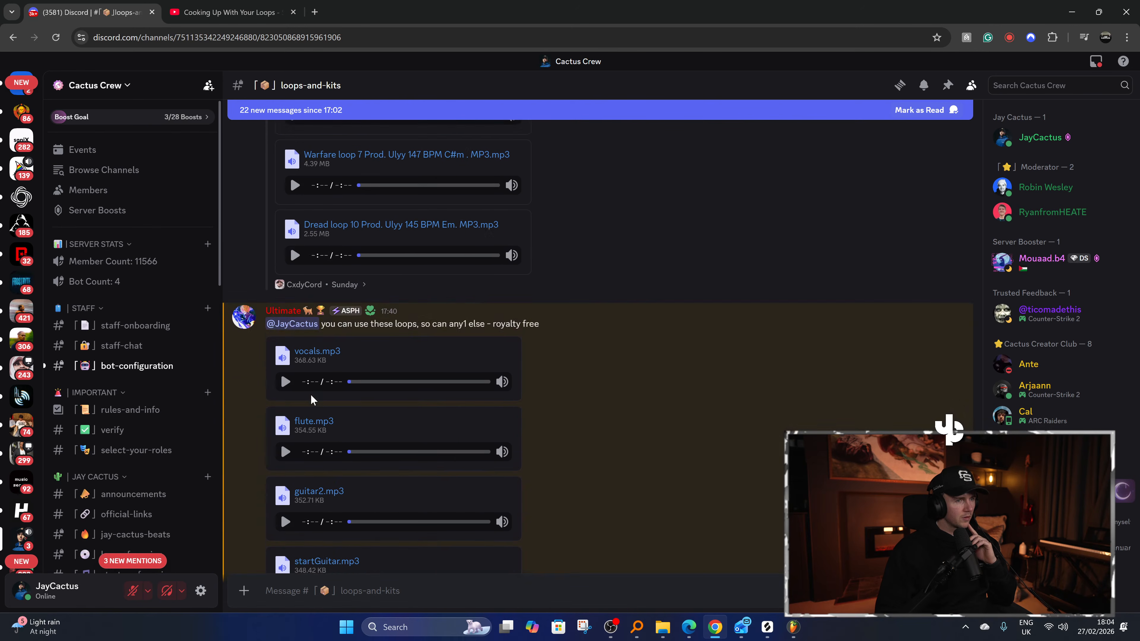
{"action": "scroll", "coordinate": [311, 393], "scroll_direction": "down", "scroll_amount": 8}
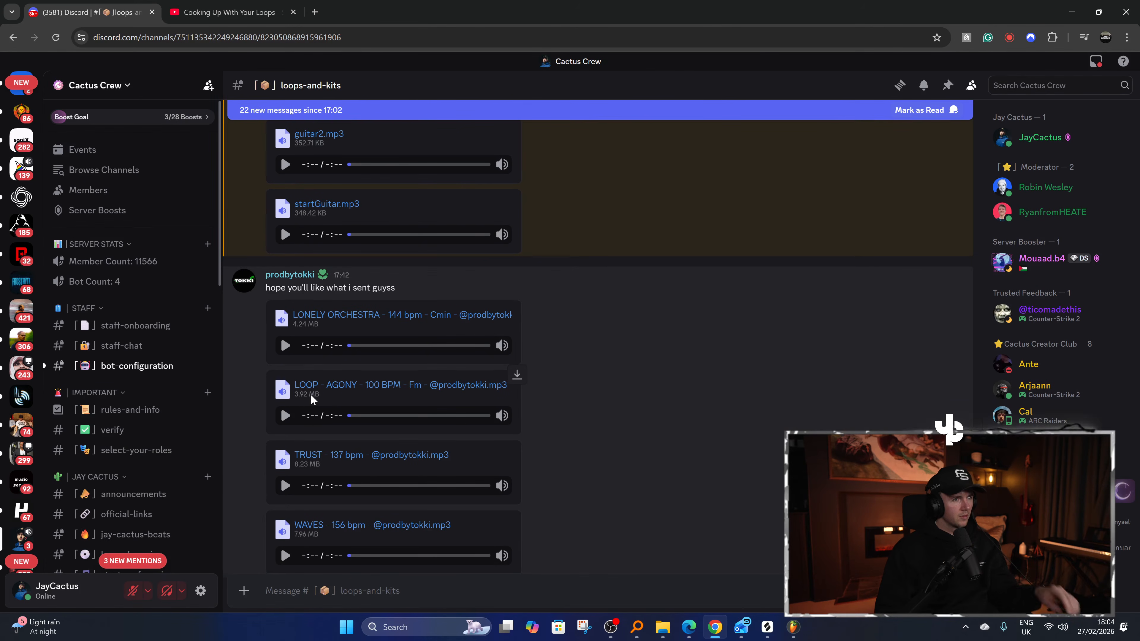
{"action": "scroll", "coordinate": [311, 394], "scroll_direction": "down", "scroll_amount": 15}
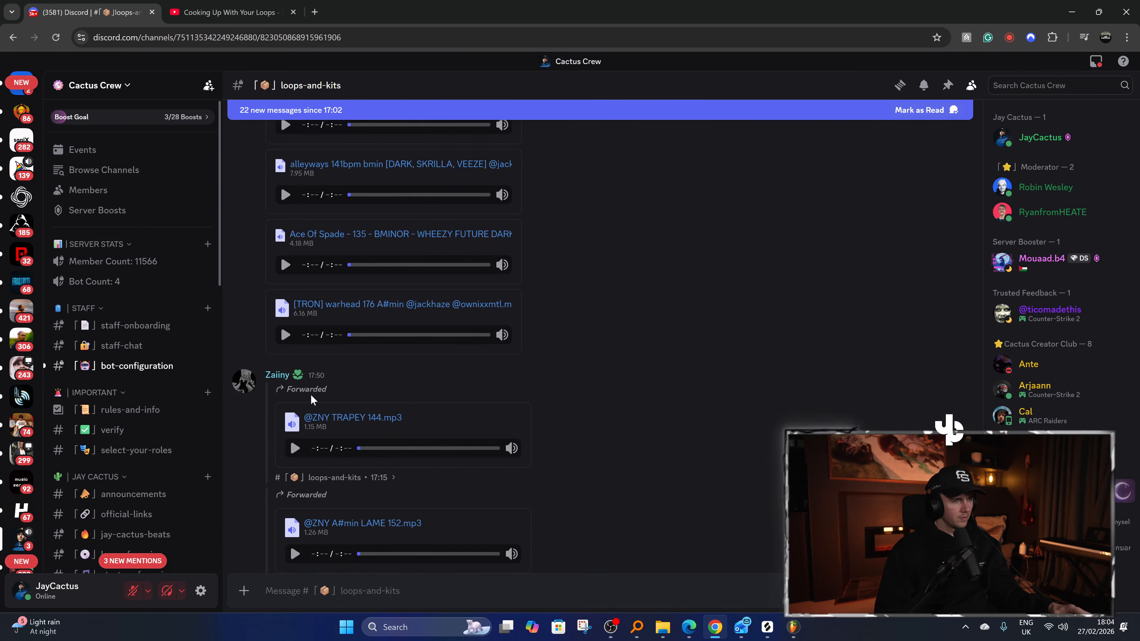
{"action": "scroll", "coordinate": [311, 394], "scroll_direction": "down", "scroll_amount": 15}
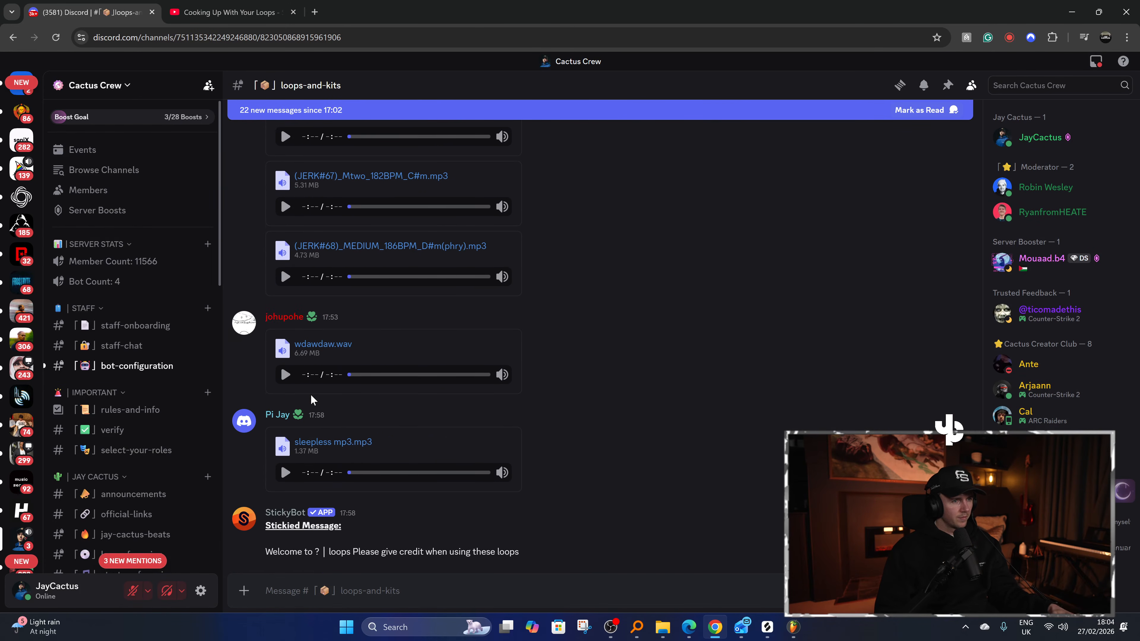
{"action": "scroll", "coordinate": [319, 406], "scroll_direction": "up", "scroll_amount": 5}
{"action": "left_click", "coordinate": [285, 364]}
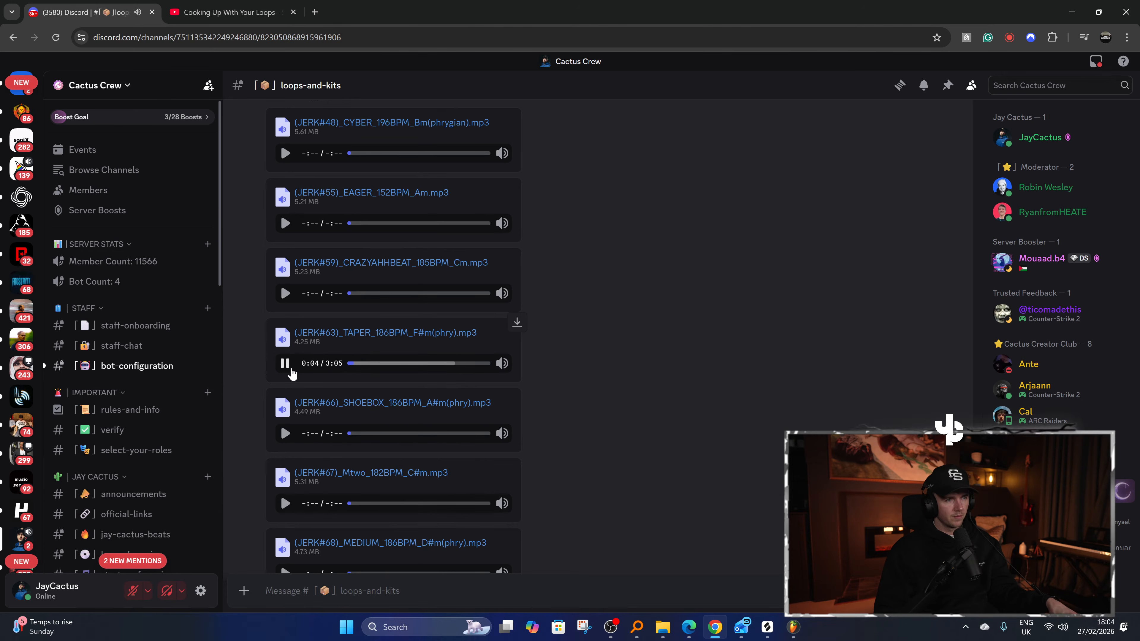
{"action": "scroll", "coordinate": [291, 367], "scroll_direction": "up", "scroll_amount": 1}
{"action": "left_click", "coordinate": [285, 422]}
{"action": "left_click", "coordinate": [284, 218]}
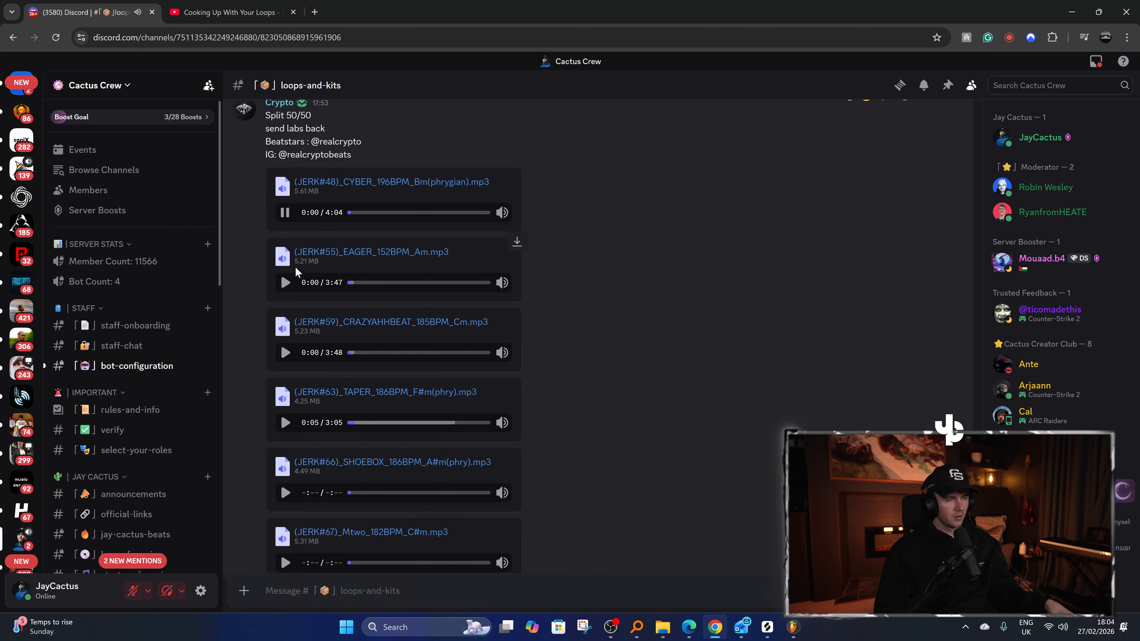
{"action": "scroll", "coordinate": [295, 266], "scroll_direction": "up", "scroll_amount": 1}
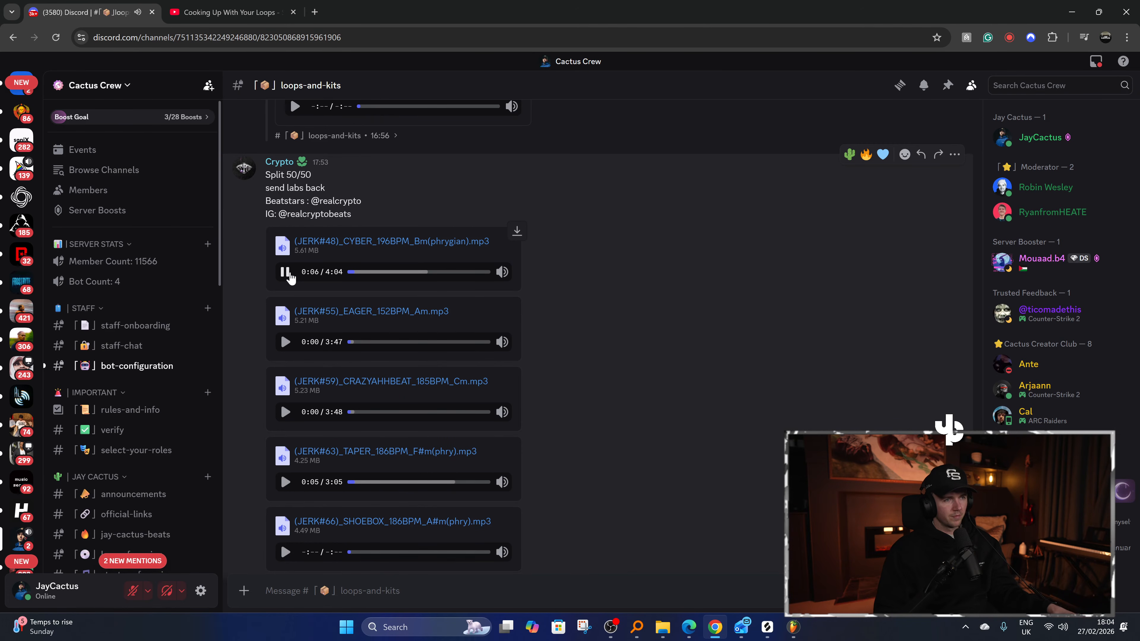
Preview "(JERK#55)_EAGER_152BPM_Am.mp3" and "(JERK#59)_CRAZYAHHBEAT_185BPM_Cm.mp3" in the same post.
{"action": "left_click", "coordinate": [286, 344]}
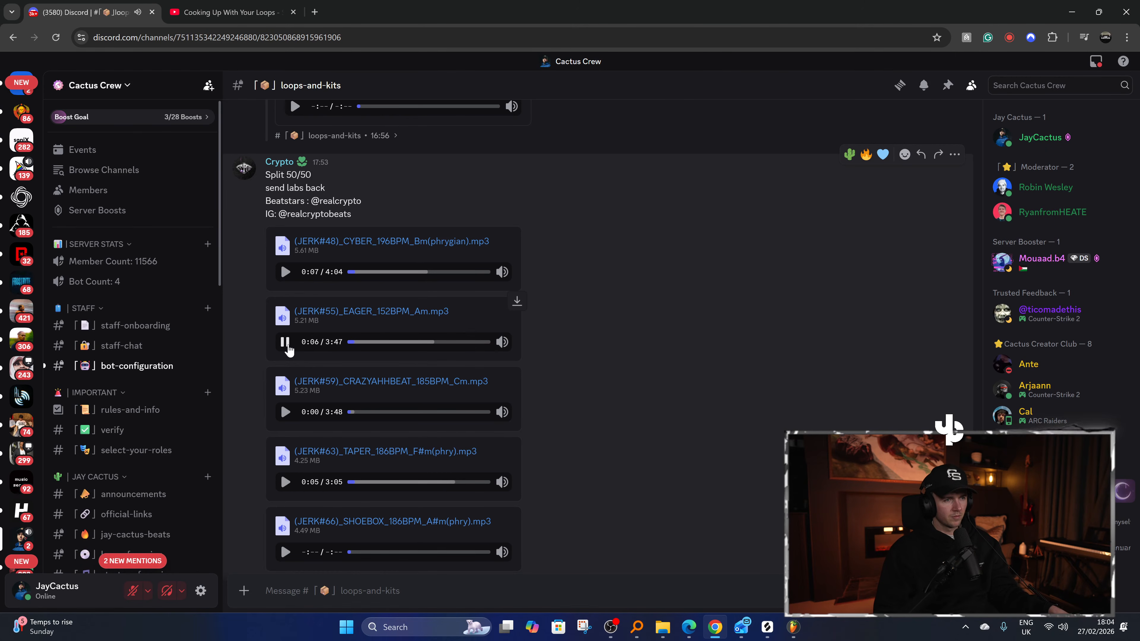
{"action": "scroll", "coordinate": [288, 350], "scroll_direction": "down", "scroll_amount": 2}
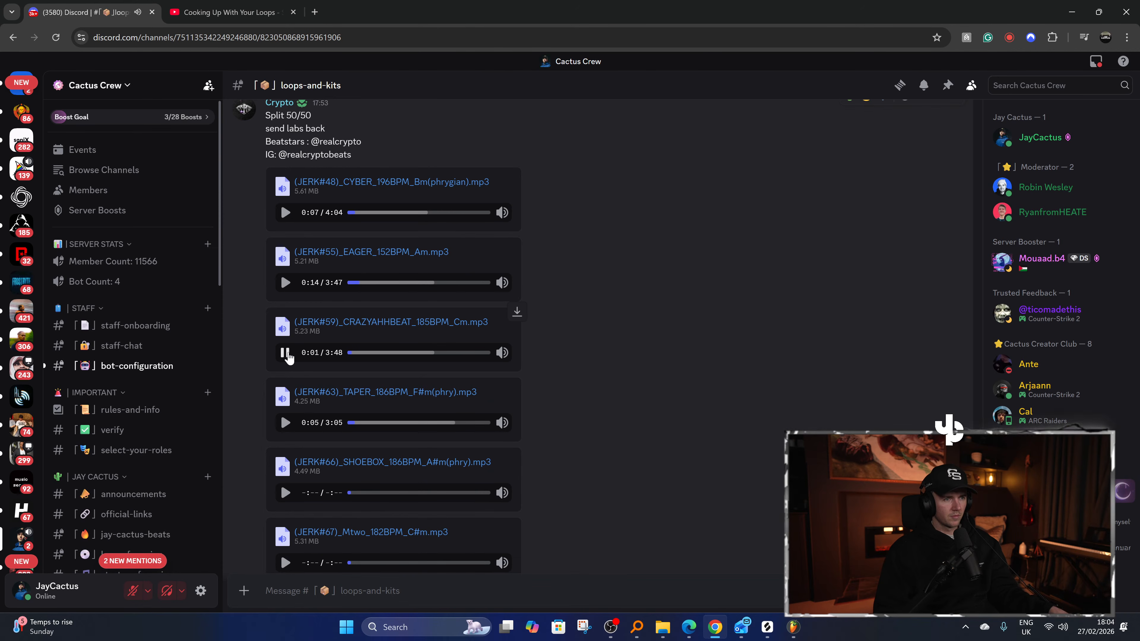
{"action": "scroll", "coordinate": [289, 357], "scroll_direction": "down", "scroll_amount": 2}
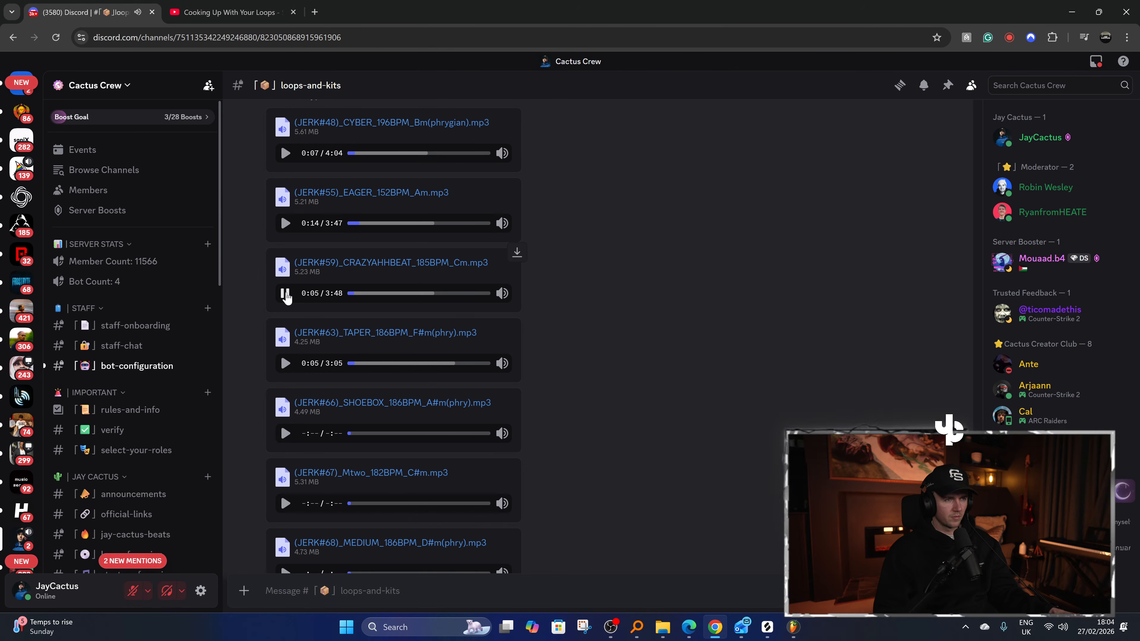
{"action": "left_click", "coordinate": [285, 294]}
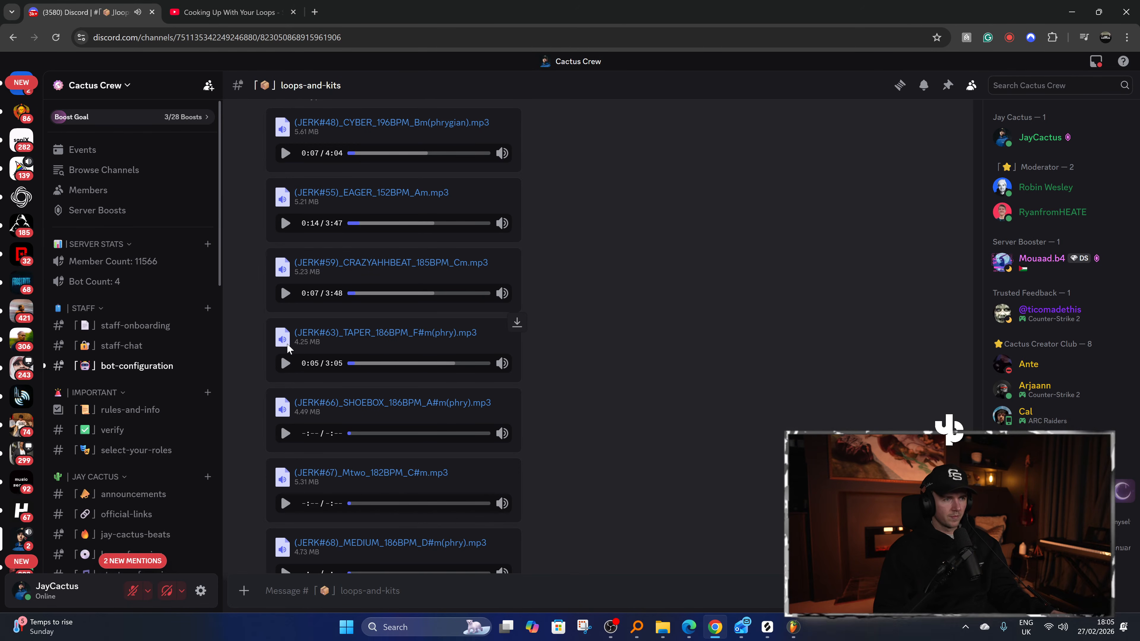
Resume the "TAPER_186BPM" preview, and audition "(JERK#66)_SHOEBOX_186BPM_A#m(phry).mp3" below it.
{"action": "scroll", "coordinate": [286, 300], "scroll_direction": "down", "scroll_amount": 2}
{"action": "left_click", "coordinate": [286, 306]}
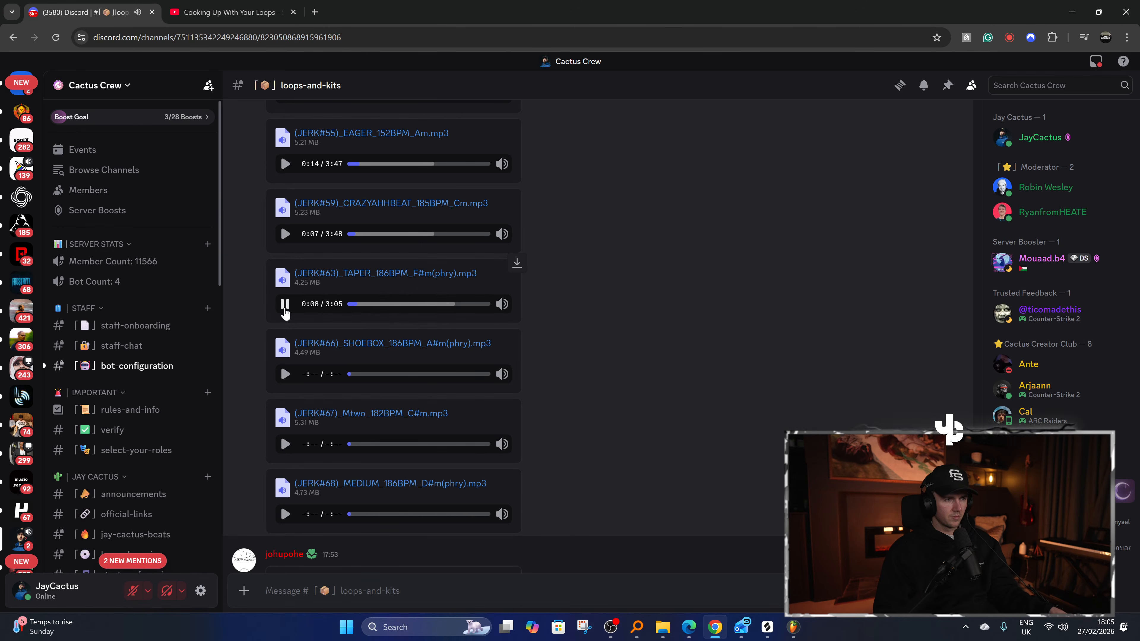
{"action": "left_click", "coordinate": [286, 304]}
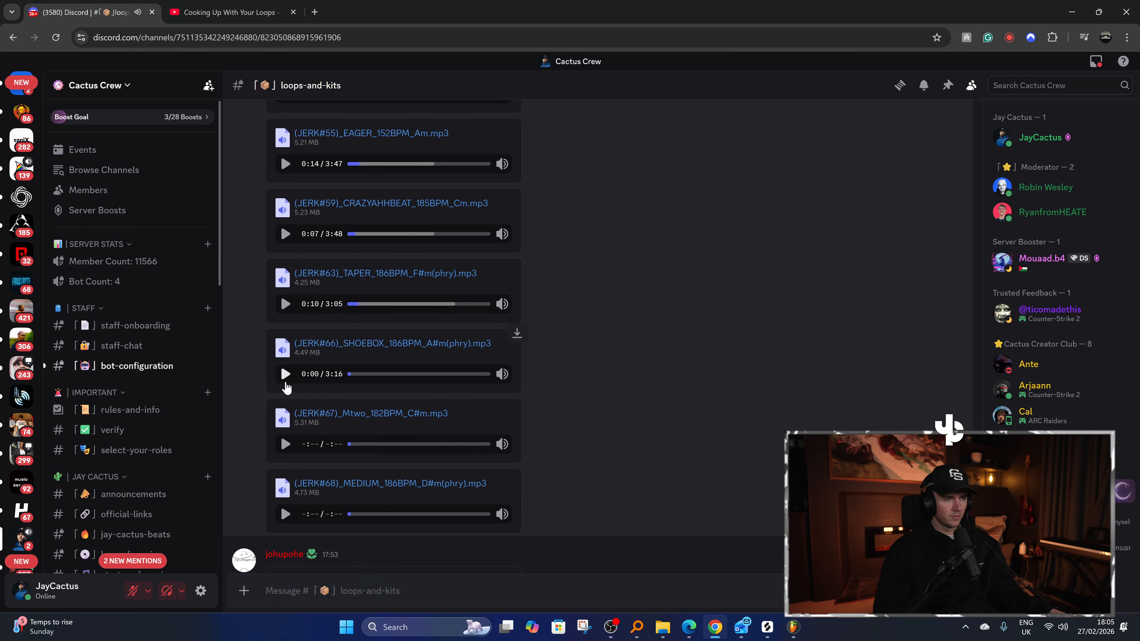
{"action": "left_click", "coordinate": [286, 374]}
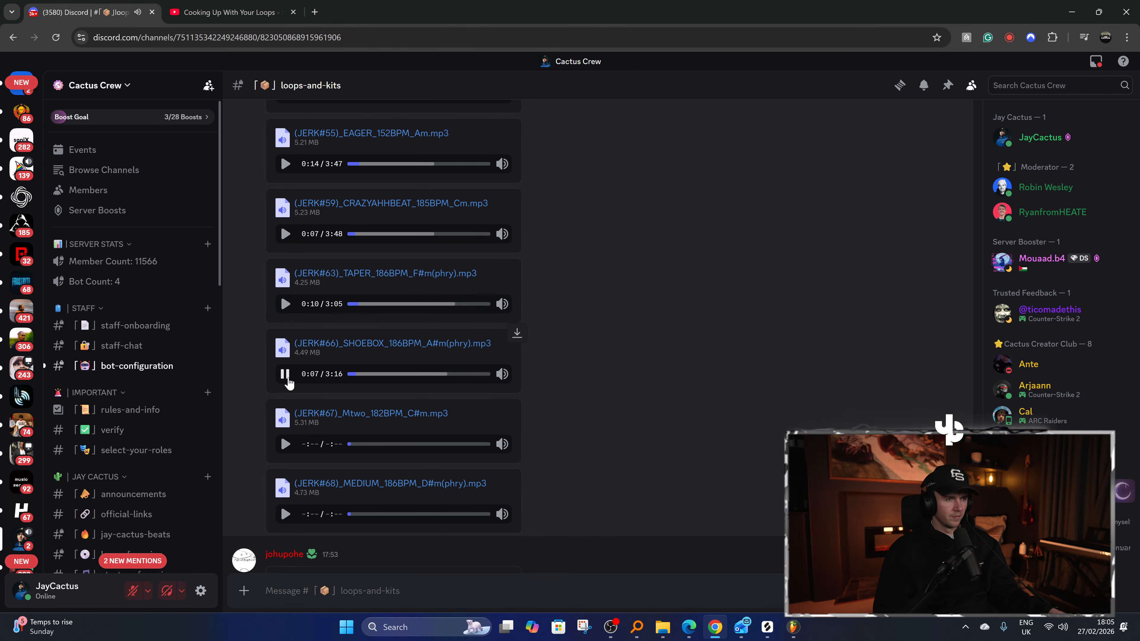
Check the viewers' requests in the YouTube livestream chat and return to the Discord loops channel.
{"action": "left_click", "coordinate": [229, 12]}
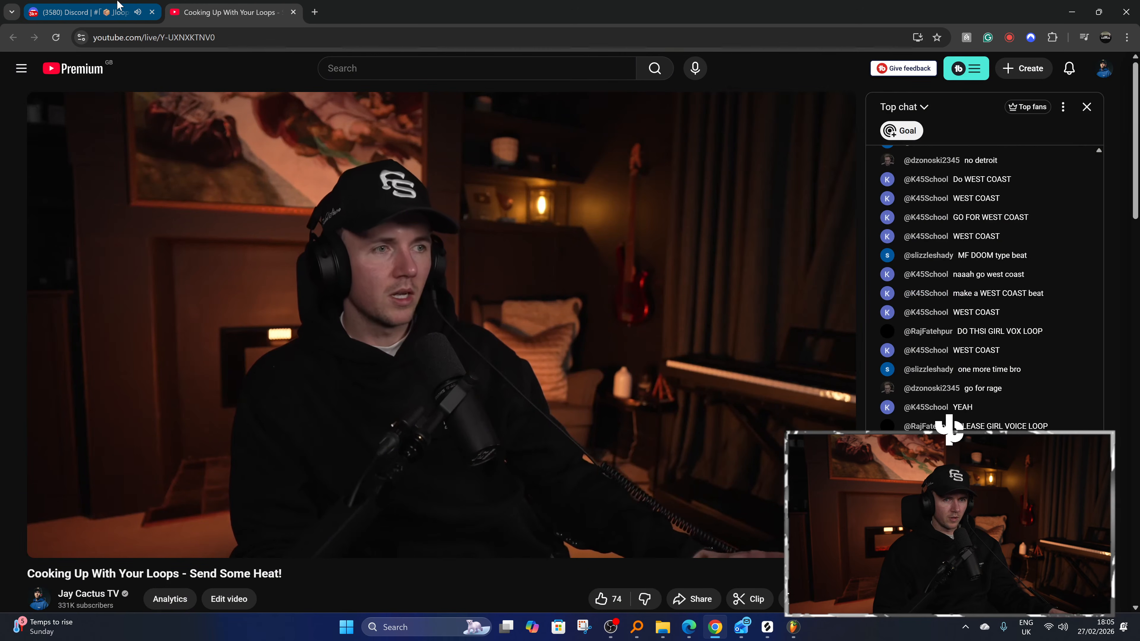
{"action": "mouse_move", "coordinate": [117, 4]}
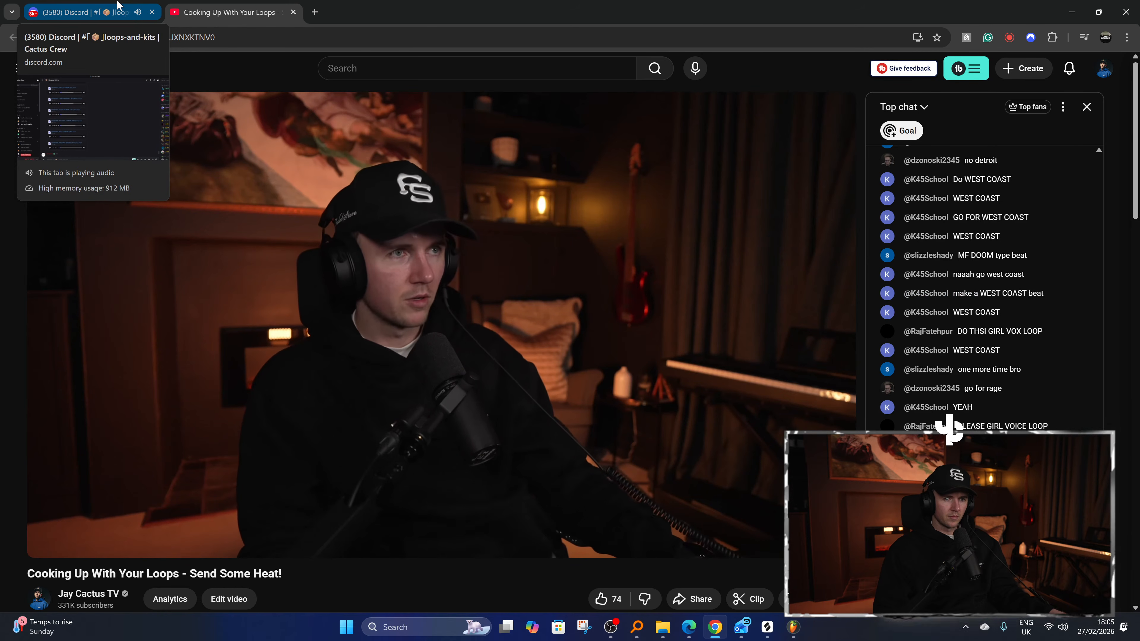
{"action": "left_click", "coordinate": [118, 4]}
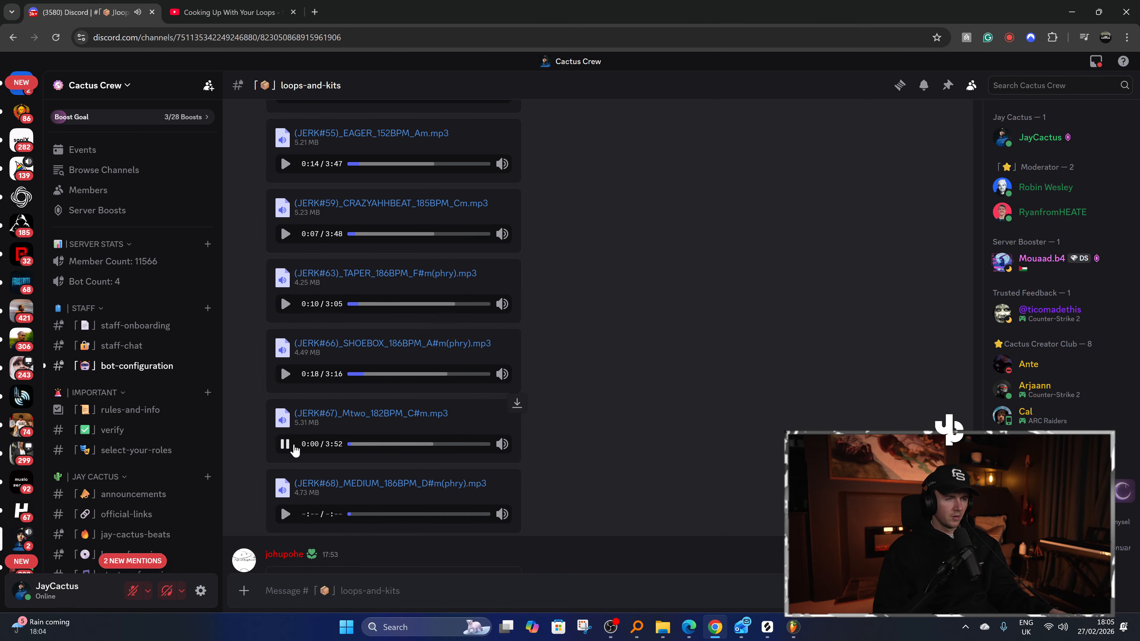
Preview and download "(JERK#67)_Mtwo_182BPM_C#m.mp3", then stop its playback.
{"action": "scroll", "coordinate": [292, 426], "scroll_direction": "down", "scroll_amount": 1}
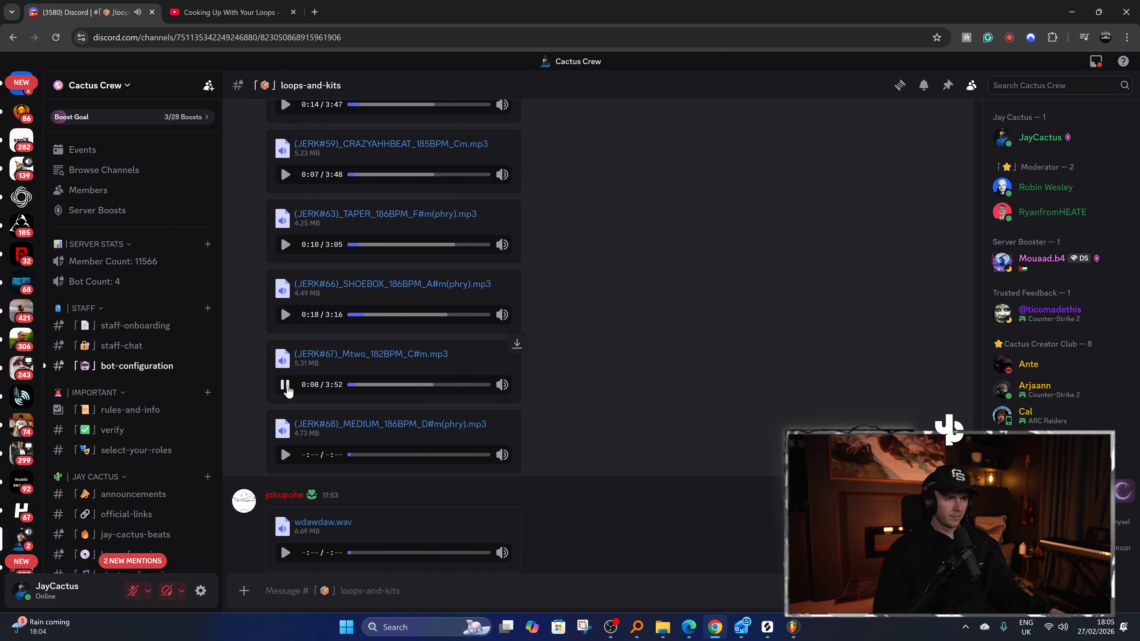
{"action": "left_click", "coordinate": [516, 343]}
{"action": "left_click", "coordinate": [285, 384]}
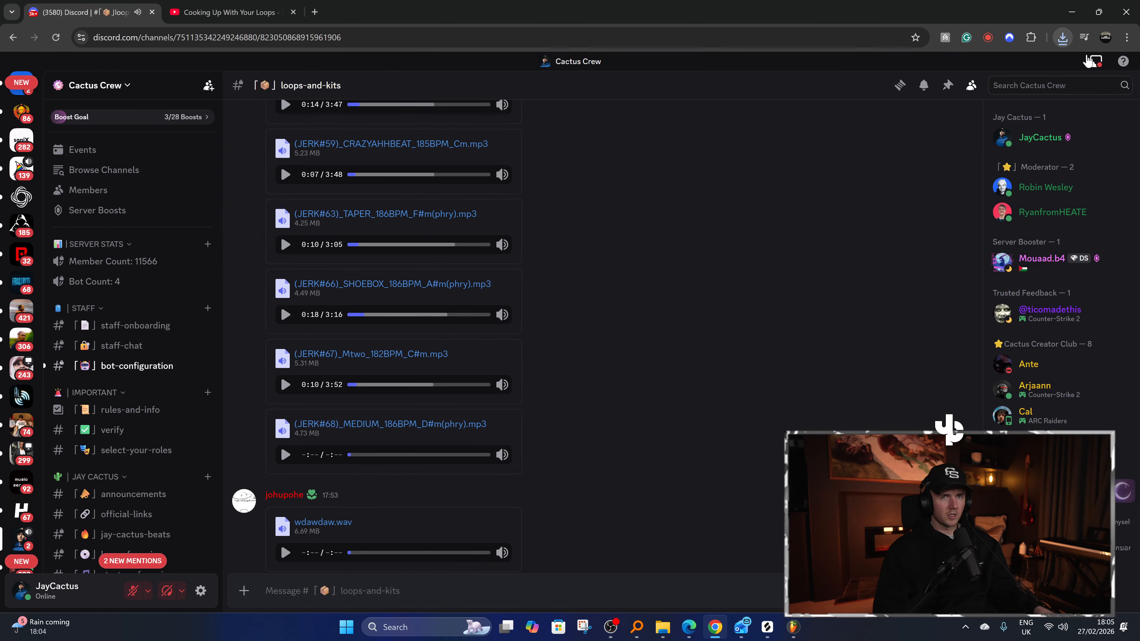
Show the downloaded Mtwo loop in the Downloads folder and add it to Track 1 of the FL Studio playlist.
{"action": "left_click", "coordinate": [1062, 37]}
{"action": "left_click", "coordinate": [1039, 90]}
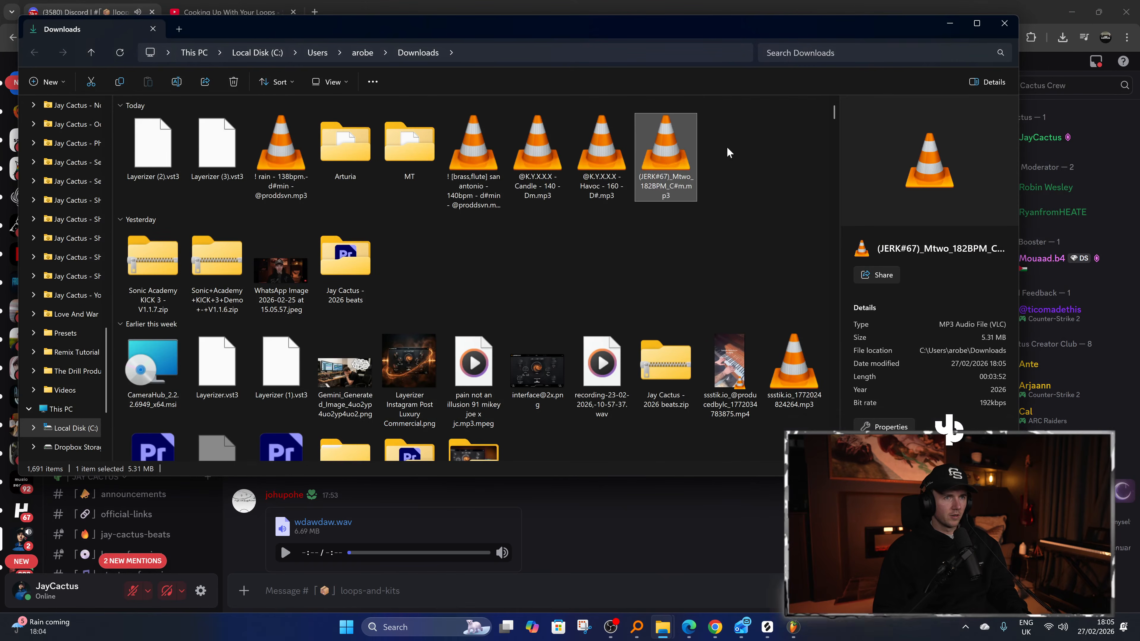
{"action": "left_click_drag", "start_coordinate": [665, 153], "coordinate": [615, 147]}
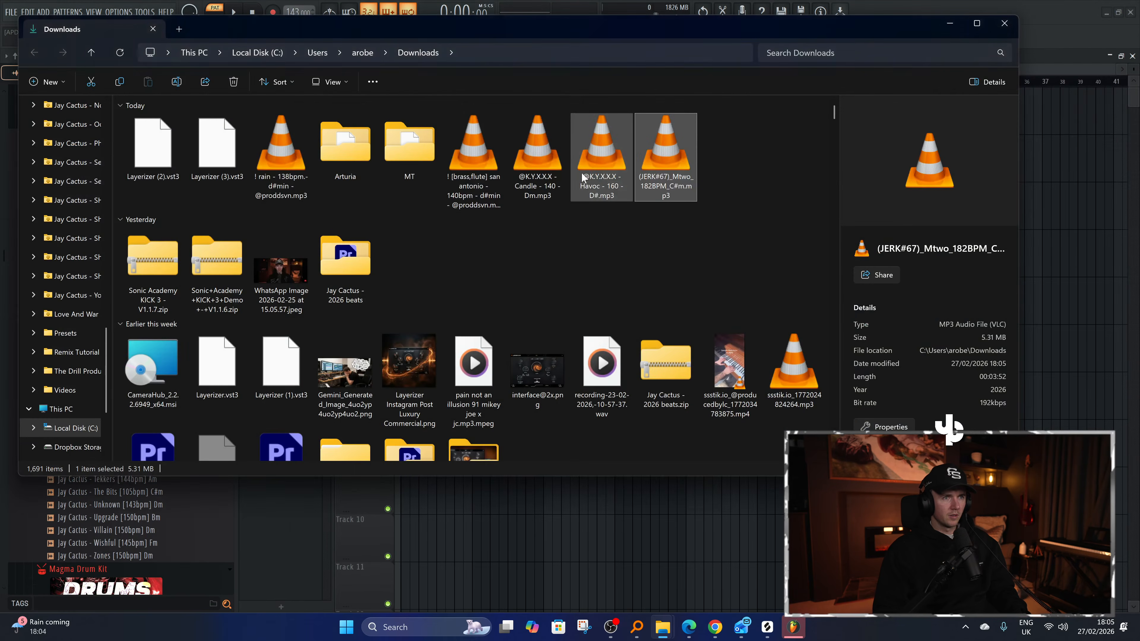
{"action": "left_click_drag", "start_coordinate": [666, 153], "coordinate": [583, 19]}
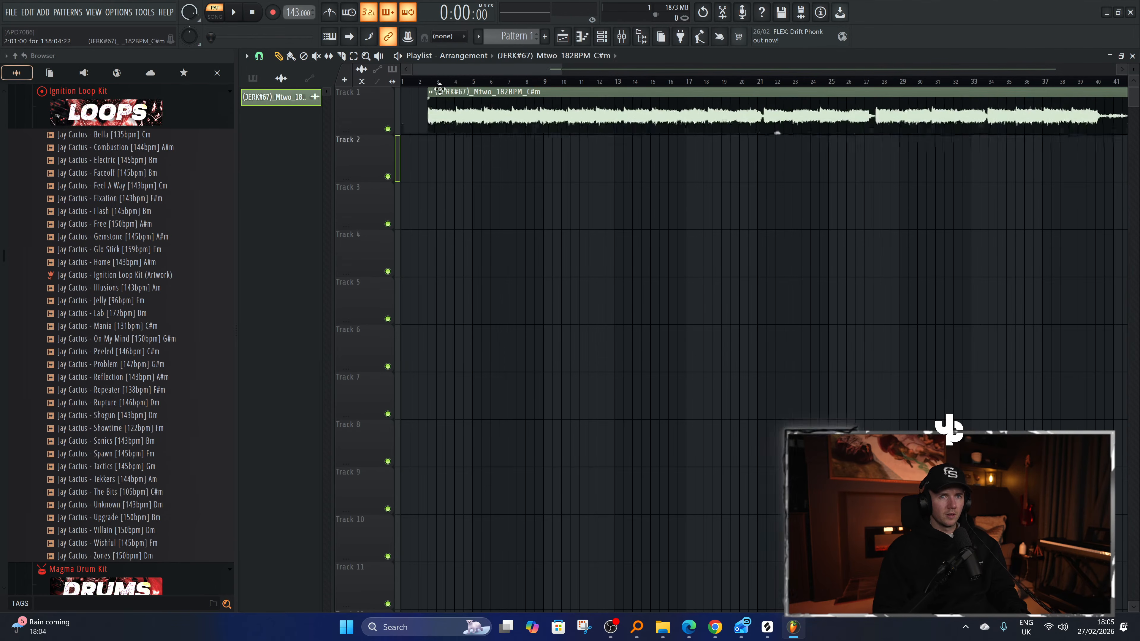
Set the project tempo to 182 BPM, switch to song mode and play the loop from bar 1.
{"action": "left_click_drag", "start_coordinate": [282, 12], "coordinate": [282, 1]}
{"action": "key", "text": "l"}
{"action": "key", "text": "space"}
{"action": "scroll", "coordinate": [414, 169], "scroll_direction": "up", "scroll_amount": 10}
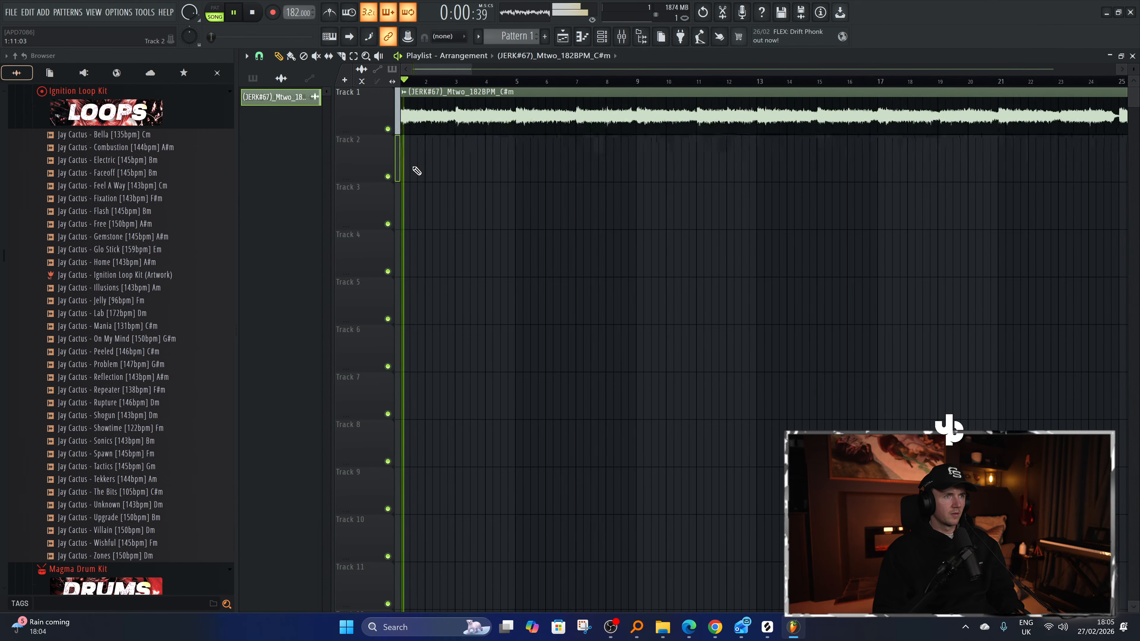
Trim the short lead-in off the Track 1 loop, align the clip with bar 1 and play it back.
{"action": "scroll", "coordinate": [362, 170], "scroll_direction": "down", "scroll_amount": 12}
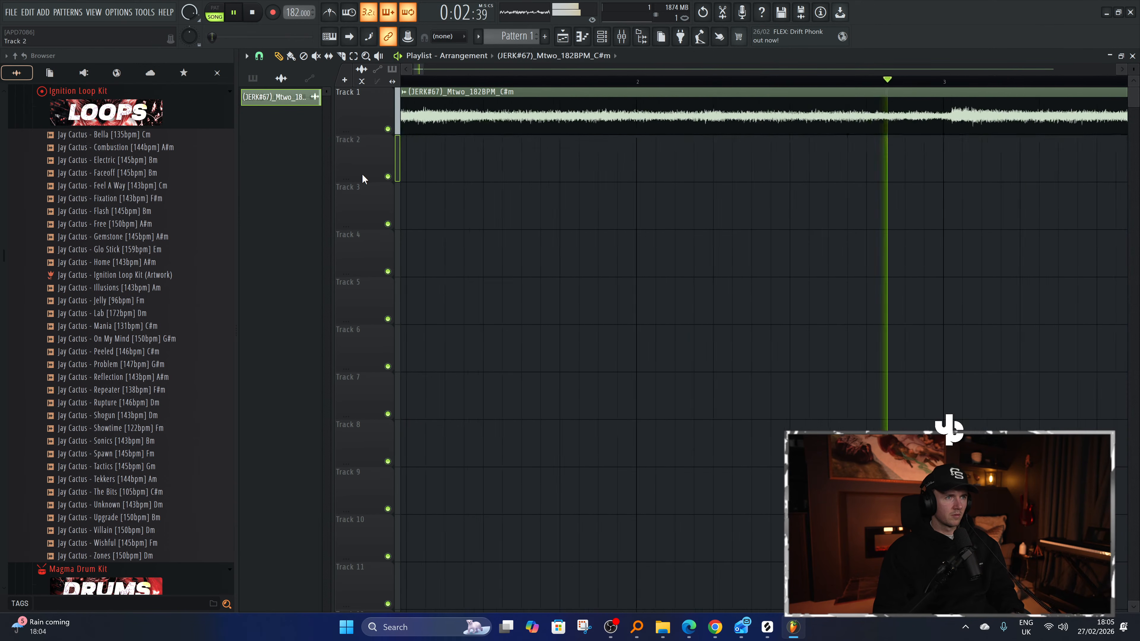
{"action": "key", "text": "space"}
{"action": "scroll", "coordinate": [365, 147], "scroll_direction": "up", "scroll_amount": 10}
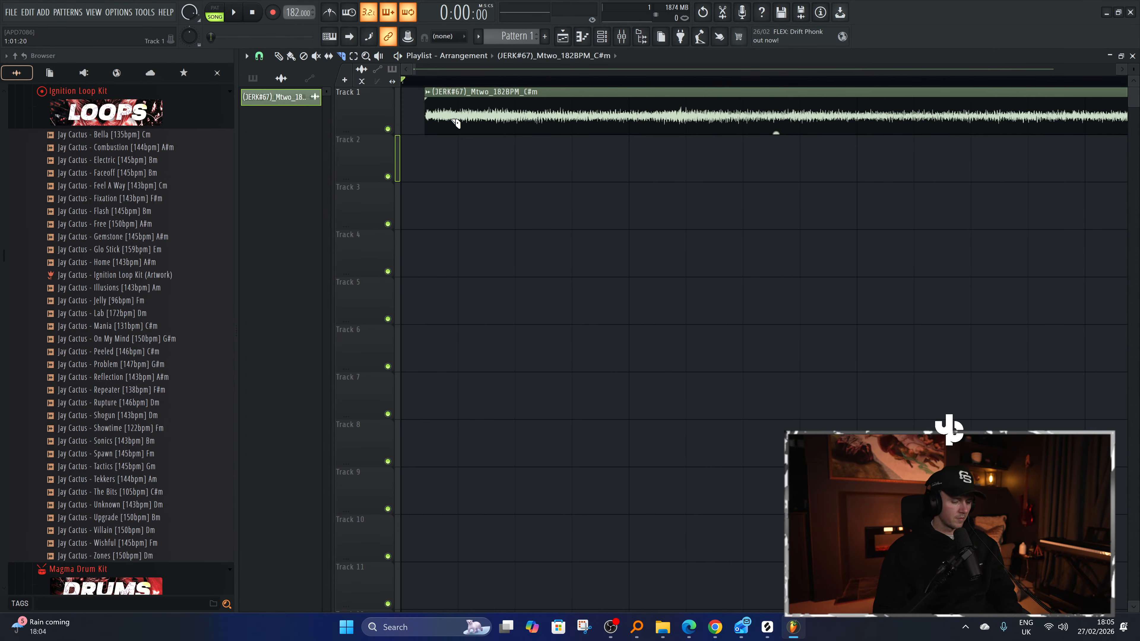
{"action": "key", "text": "space"}
{"action": "scroll", "coordinate": [530, 207], "scroll_direction": "down", "scroll_amount": 10}
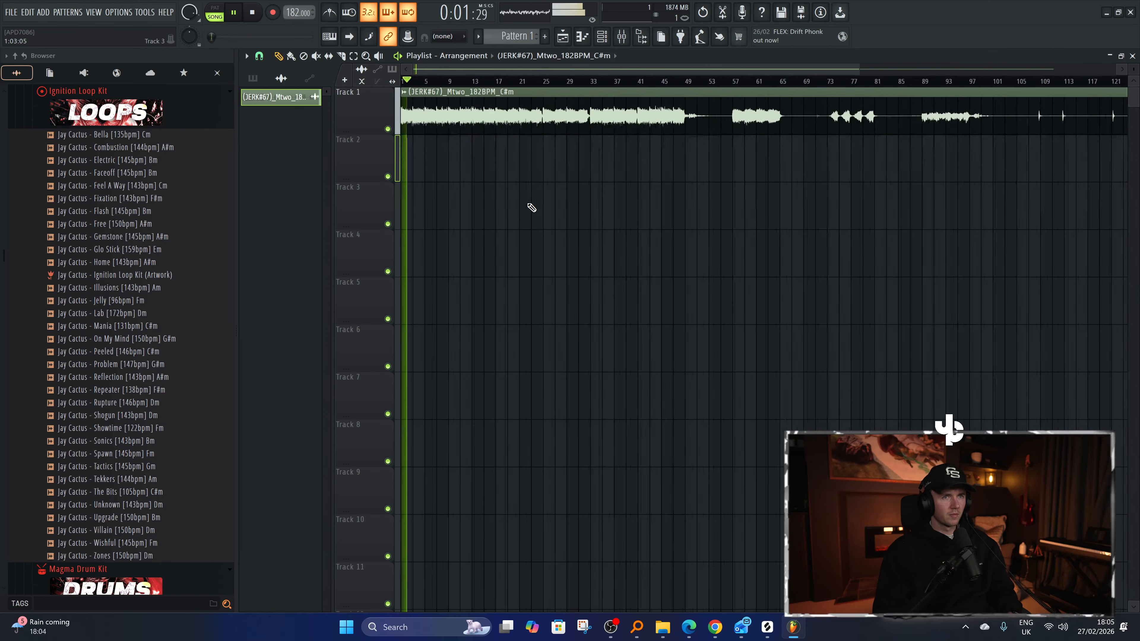
{"action": "scroll", "coordinate": [531, 212], "scroll_direction": "down", "scroll_amount": 3}
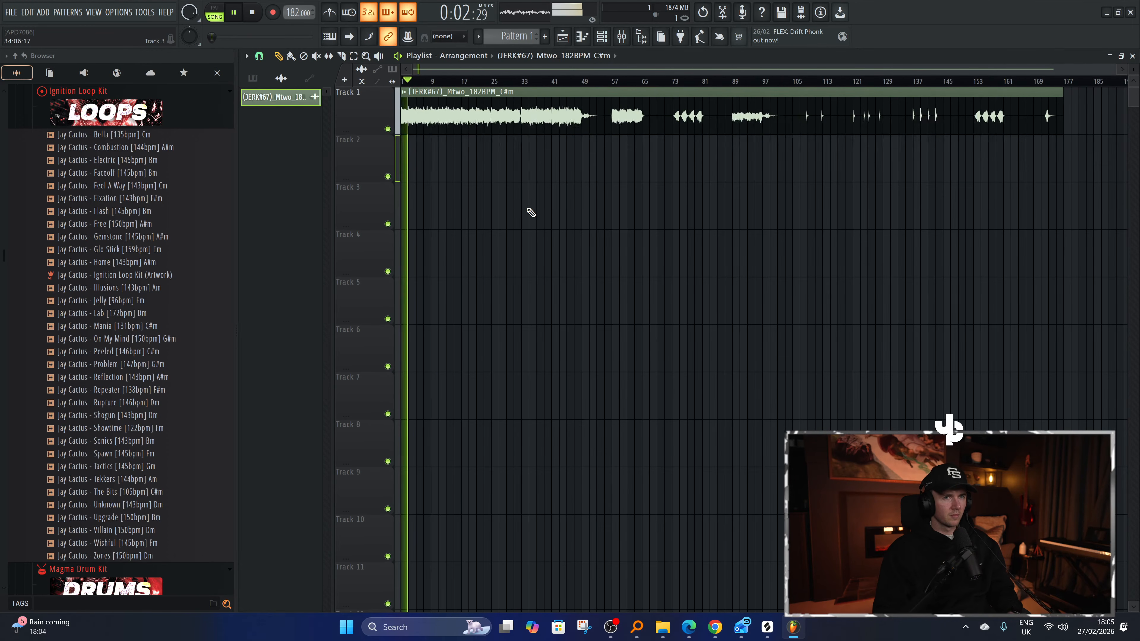
Slice the Track 1 clip at bar 57, move the remainder to bar 1 of Track 4 and solo that track.
{"action": "left_click", "coordinate": [614, 109]}
{"action": "key", "text": "space"}
{"action": "key", "text": "p"}
{"action": "left_click_drag", "start_coordinate": [622, 117], "coordinate": [411, 271]}
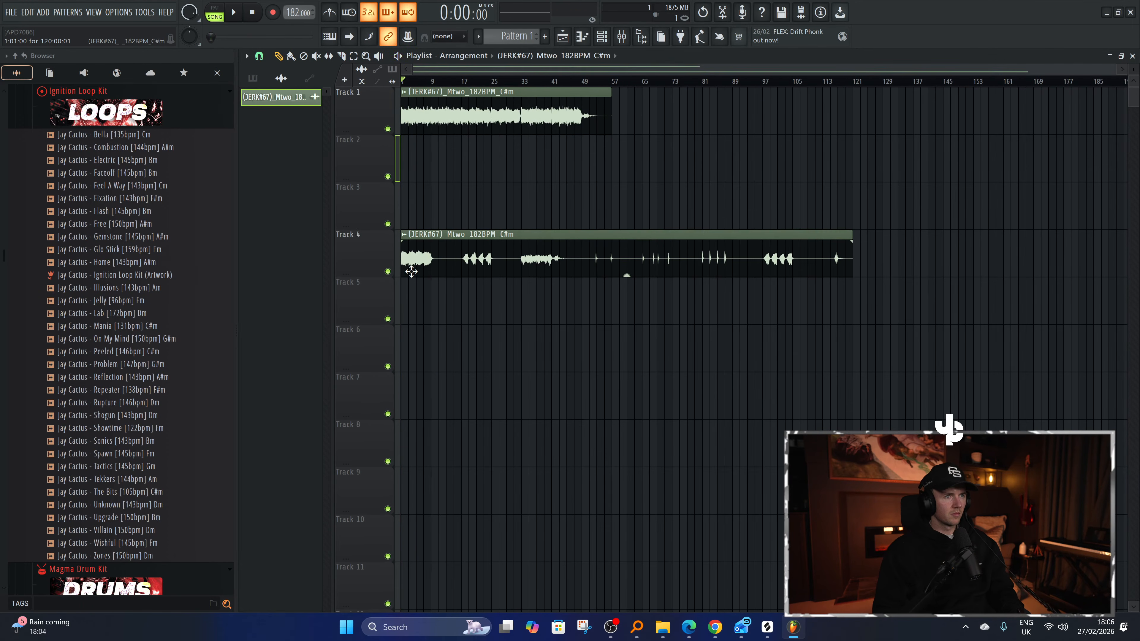
{"action": "right_click", "coordinate": [388, 272]}
{"action": "key", "text": "space"}
Slice the Track 4 clip at bar 17, move the remainder to bar 1 of Track 5 and unmute Track 5.
{"action": "key", "text": "space"}
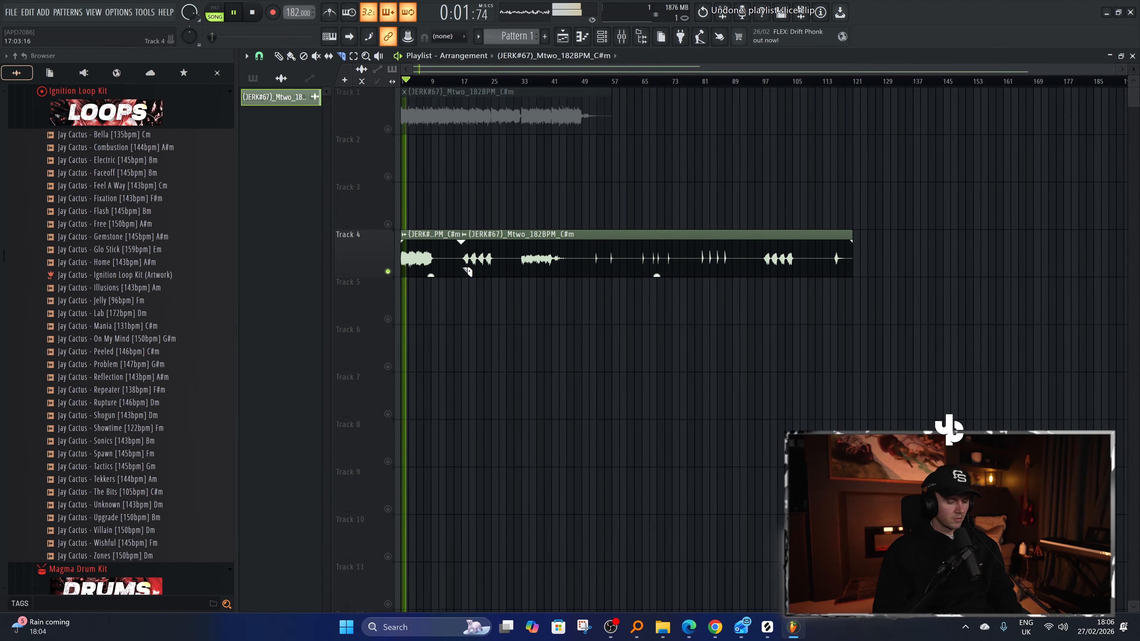
{"action": "left_click_drag", "start_coordinate": [464, 264], "coordinate": [391, 321]}
{"action": "left_click", "coordinate": [387, 319]}
{"action": "key", "text": "space"}
{"action": "scroll", "coordinate": [580, 305], "scroll_direction": "up", "scroll_amount": 3}
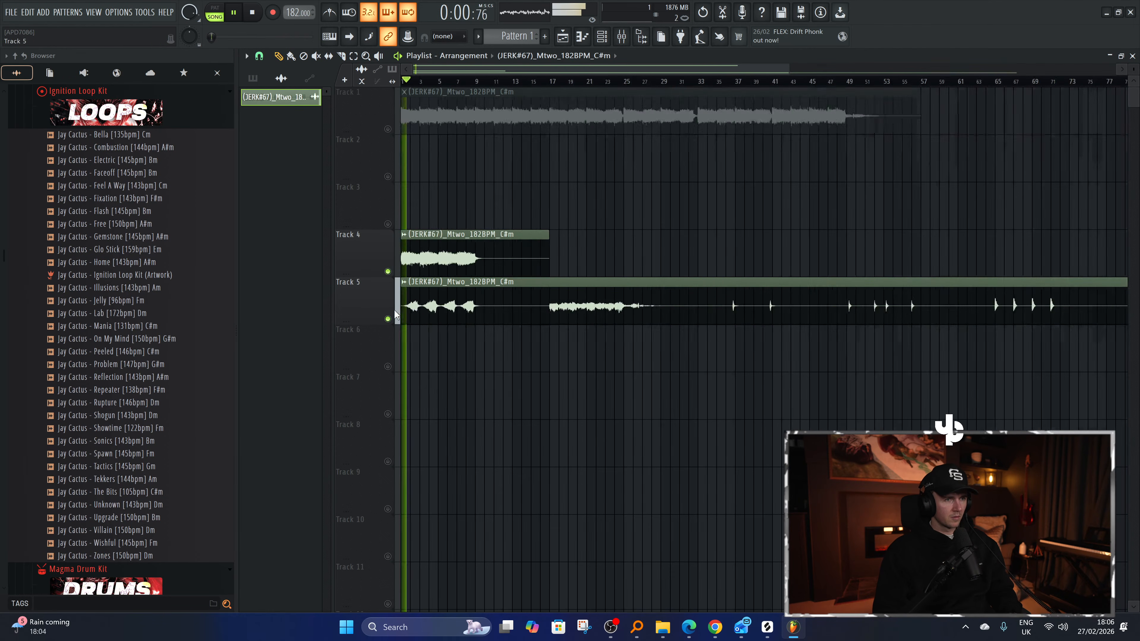
Slice the Track 5 clip at bar 17, move the remainder to bar 1 of Track 6 and unmute Track 6.
{"action": "key", "text": "b"}
{"action": "left_click_drag", "start_coordinate": [603, 310], "coordinate": [420, 354]}
{"action": "key", "text": "space"}
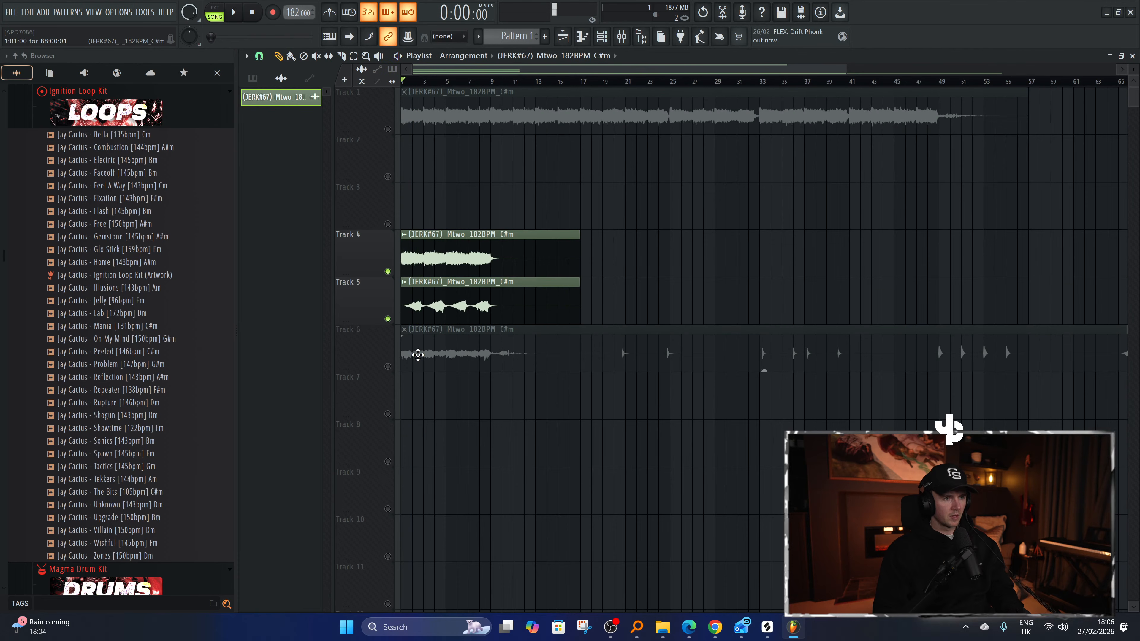
{"action": "left_click", "coordinate": [388, 366]}
{"action": "key", "text": "space"}
Slice the Track 6 and Track 7 clips at bar 17, moving the remainders to bar 1 of Tracks 7 and 8, and unmute both tracks.
{"action": "key", "text": "c"}
{"action": "left_click_drag", "start_coordinate": [589, 356], "coordinate": [411, 404]}
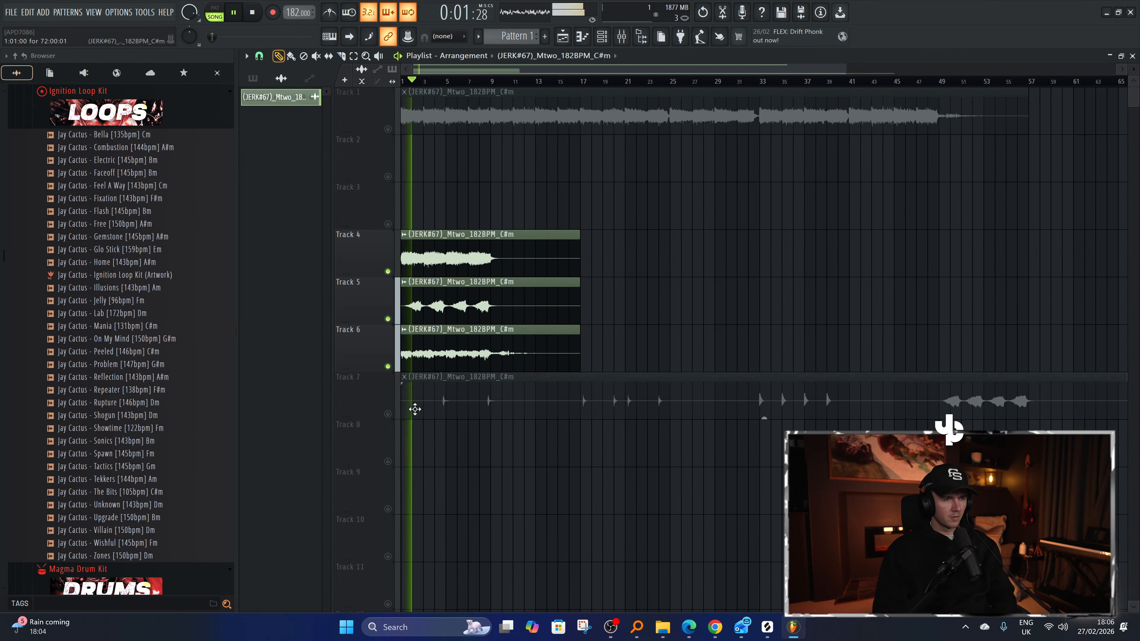
{"action": "key", "text": "b"}
{"action": "mouse_move", "coordinate": [612, 404]}
{"action": "left_mouse_down"}
{"action": "mouse_move", "coordinate": [591, 438]}
{"action": "mouse_move", "coordinate": [398, 458]}
{"action": "left_mouse_up"}
{"action": "left_click_drag", "start_coordinate": [613, 408], "coordinate": [407, 449]}
{"action": "key", "text": "space"}
{"action": "left_click", "coordinate": [388, 461]}
{"action": "key", "text": "space"}
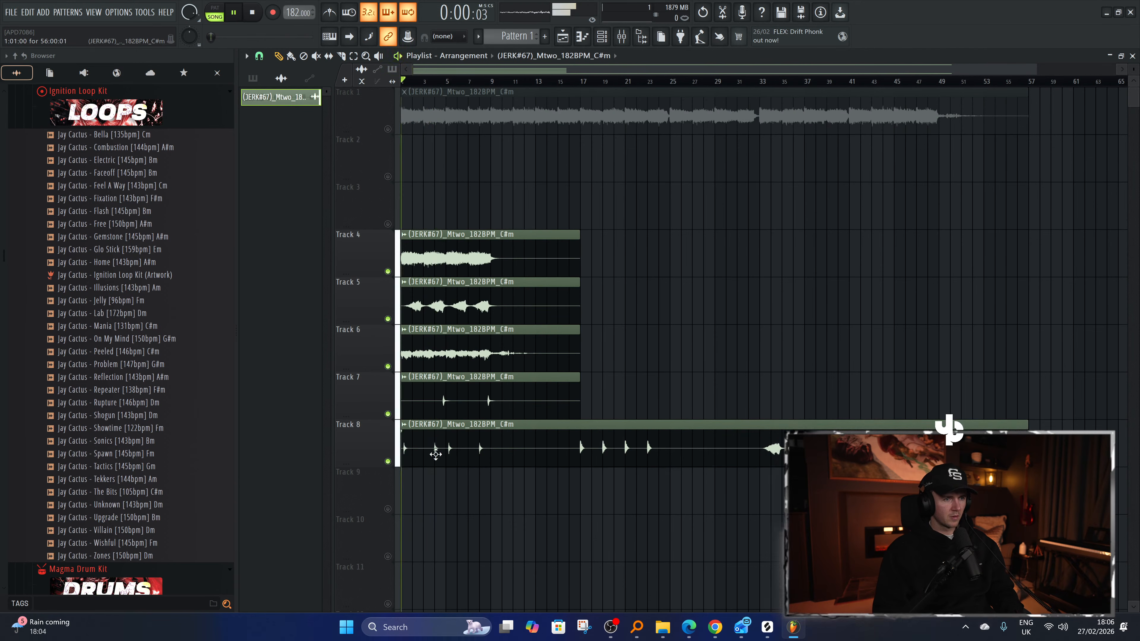
Slice the Track 8 clip at bar 17, move the remainder to bar 1 of Track 9 and unmute Track 9.
{"action": "left_click_drag", "start_coordinate": [605, 442], "coordinate": [561, 497]}
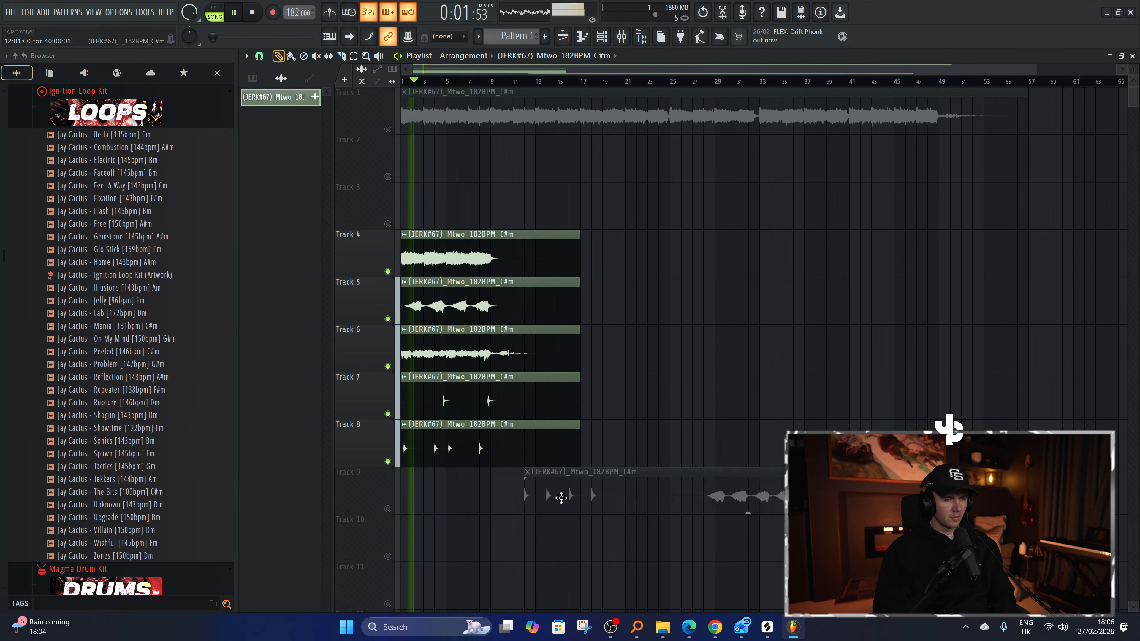
{"action": "left_click", "coordinate": [388, 509]}
{"action": "key", "text": "space"}
{"action": "key", "text": "space"}
Slice the Track 9 clip at bar 17, move the remainder to bar 1 of Track 10 and unmute Track 10.
{"action": "scroll", "coordinate": [539, 494], "scroll_direction": "up", "scroll_amount": 3}
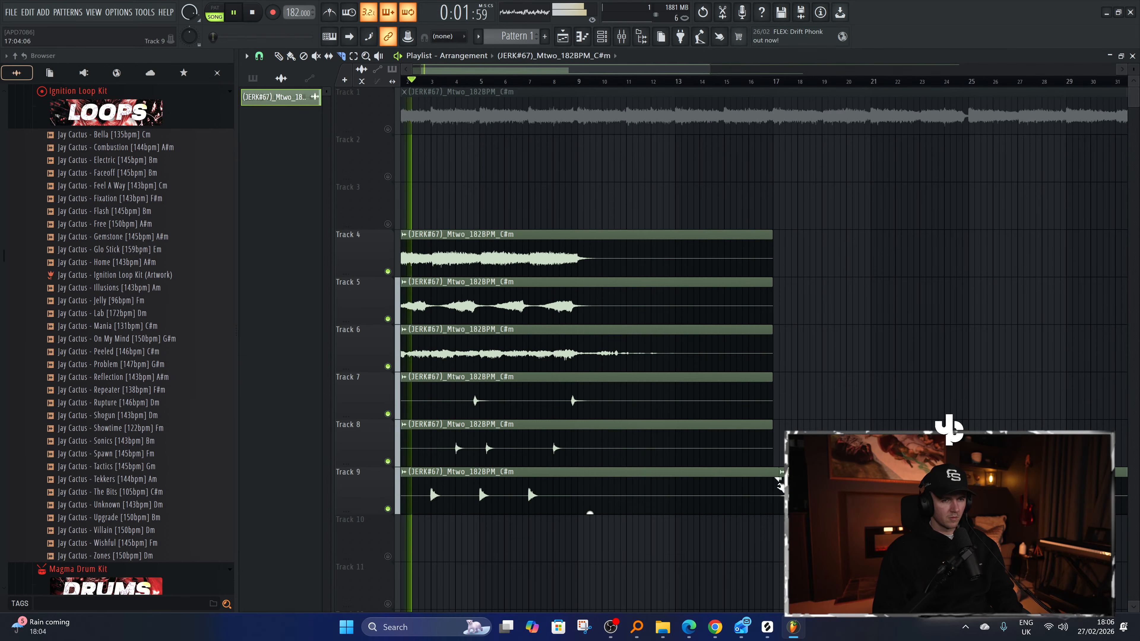
{"action": "left_click_drag", "start_coordinate": [779, 485], "coordinate": [379, 554]}
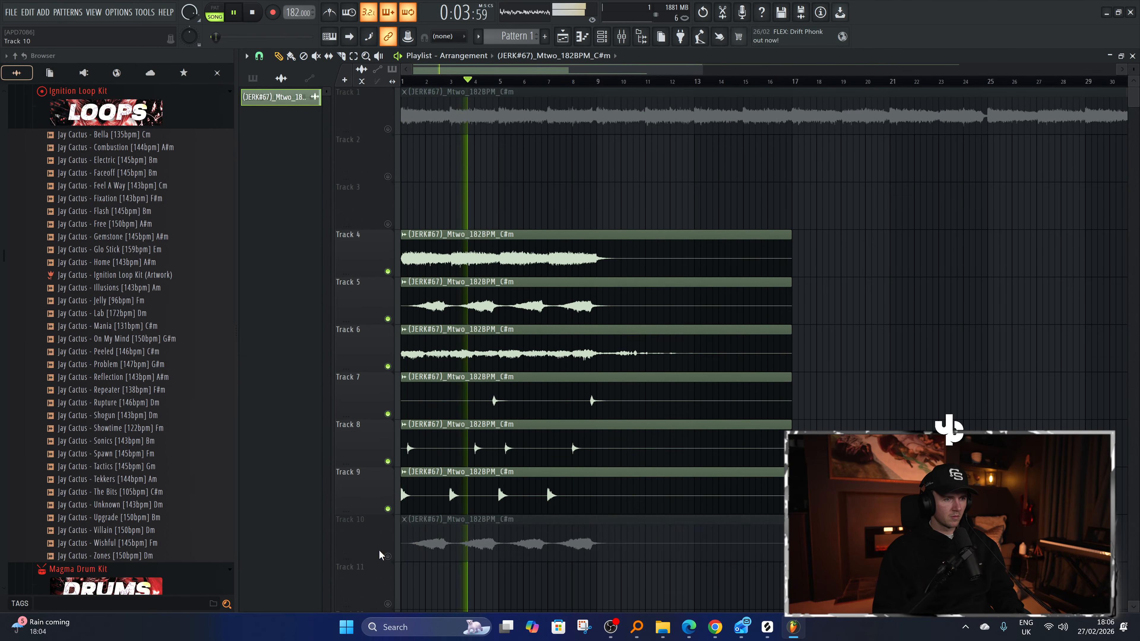
{"action": "left_click", "coordinate": [387, 556]}
{"action": "key", "text": "space"}
{"action": "key", "text": "space"}
Slice the Track 10 clip at bar 17, move the remainder to bar 1 of Track 12 and audition it, leaving Track 12 muted.
{"action": "scroll", "coordinate": [583, 526], "scroll_direction": "down", "scroll_amount": 2}
{"action": "key", "text": "c"}
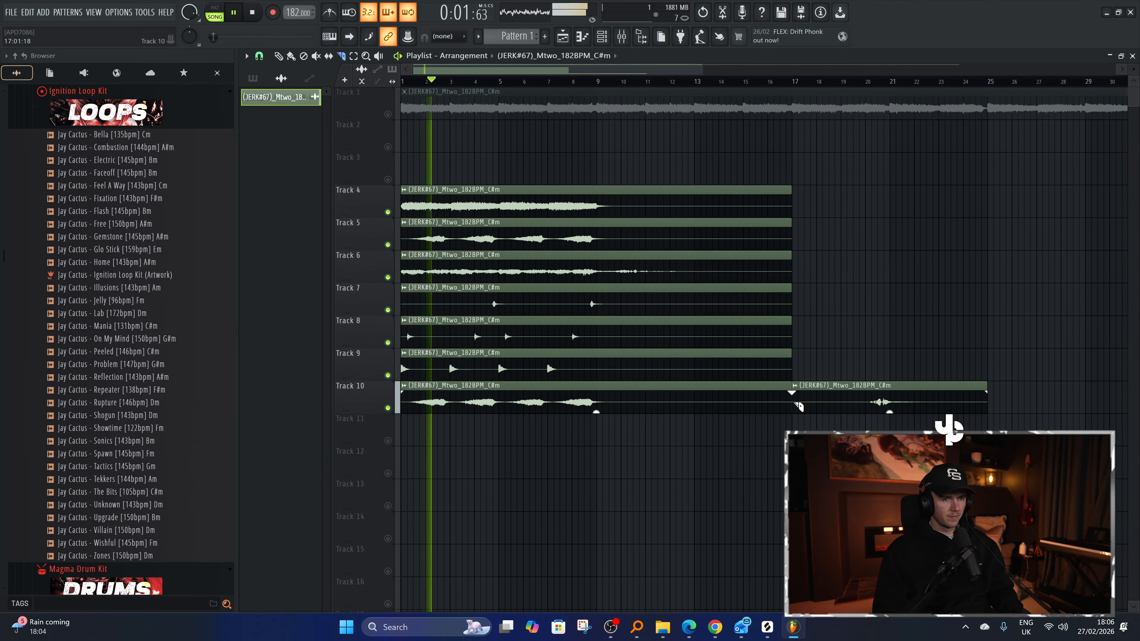
{"action": "left_click_drag", "start_coordinate": [833, 395], "coordinate": [308, 464]}
{"action": "left_click", "coordinate": [387, 473]}
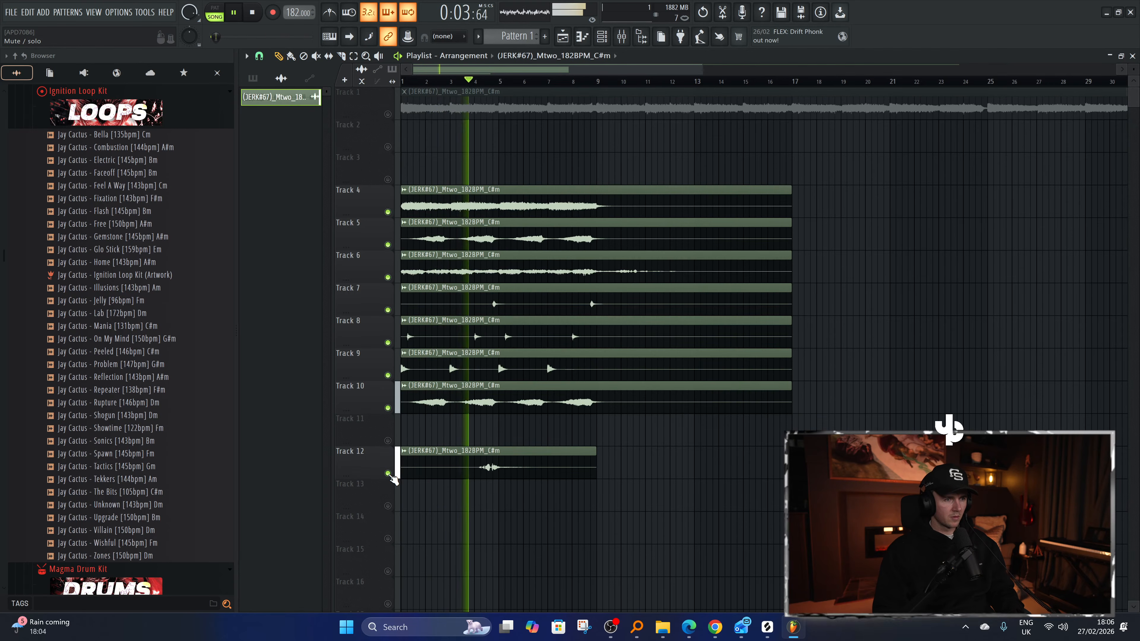
{"action": "left_click", "coordinate": [388, 472]}
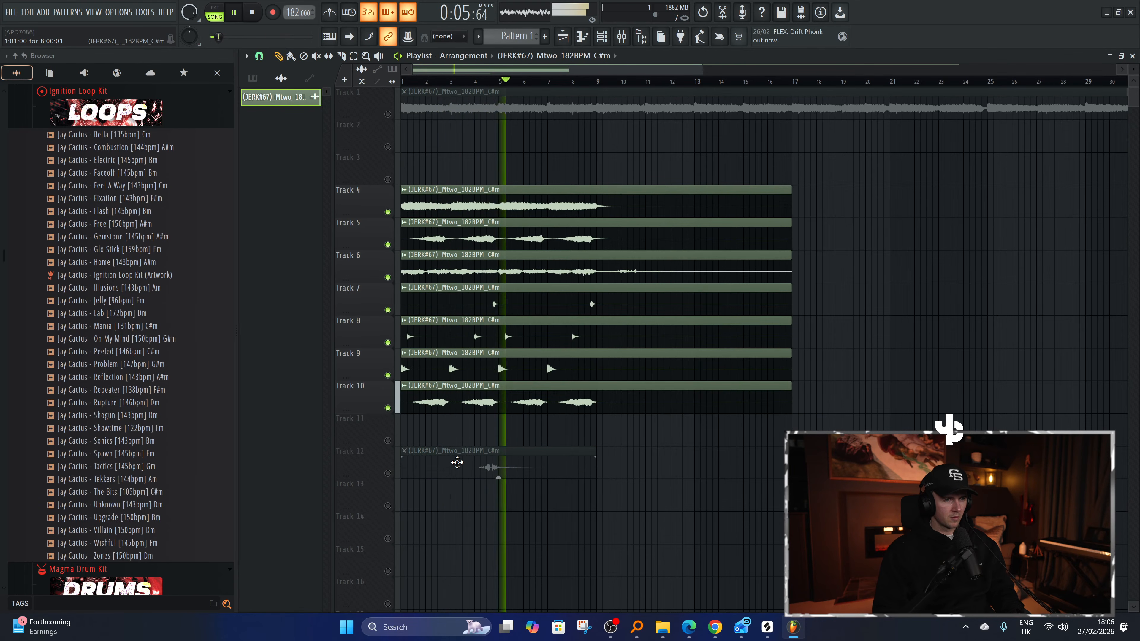
Mute the clips on Tracks 8 and 9.
{"action": "key", "text": "t"}
{"action": "left_click", "coordinate": [480, 354]}
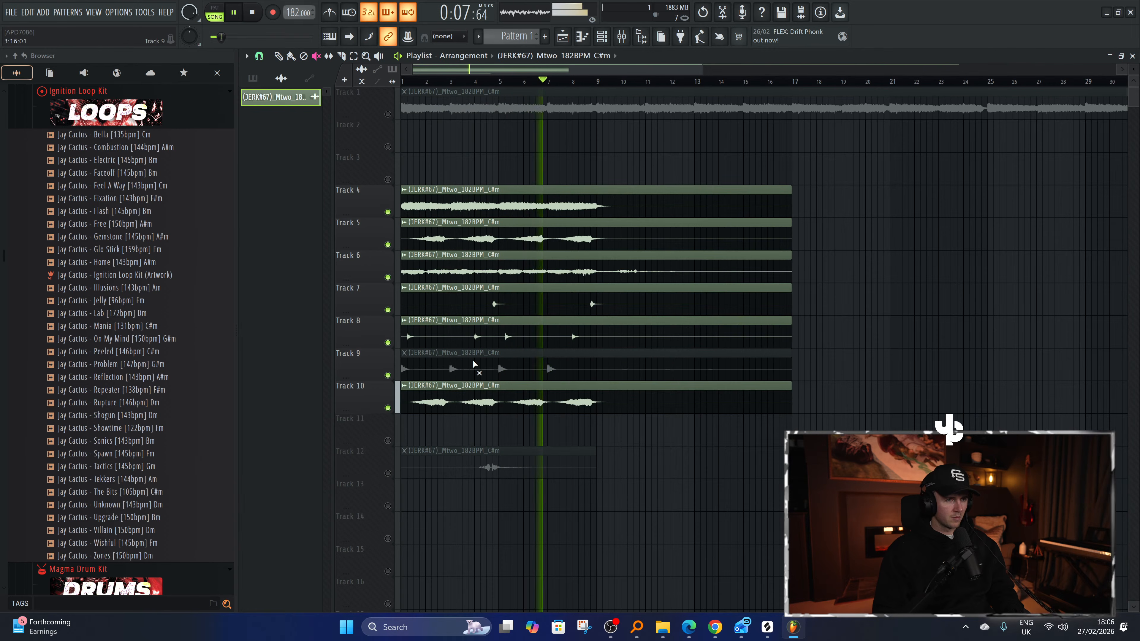
{"action": "left_click", "coordinate": [479, 339]}
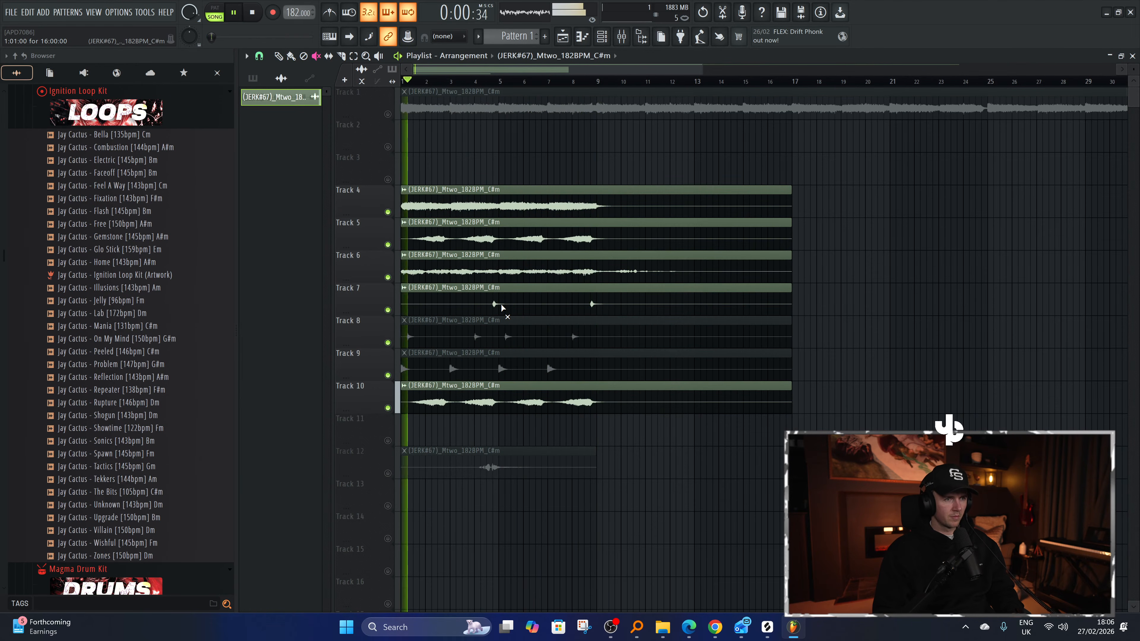
Slice the clips on Tracks 4 to 10 at bar 9 and remove everything after the cut.
{"action": "key", "text": "c"}
{"action": "left_click_drag", "start_coordinate": [676, 148], "coordinate": [675, 430]}
{"action": "left_click_drag", "start_coordinate": [602, 182], "coordinate": [595, 434]}
{"action": "scroll", "coordinate": [423, 377], "scroll_direction": "up", "scroll_amount": 5}
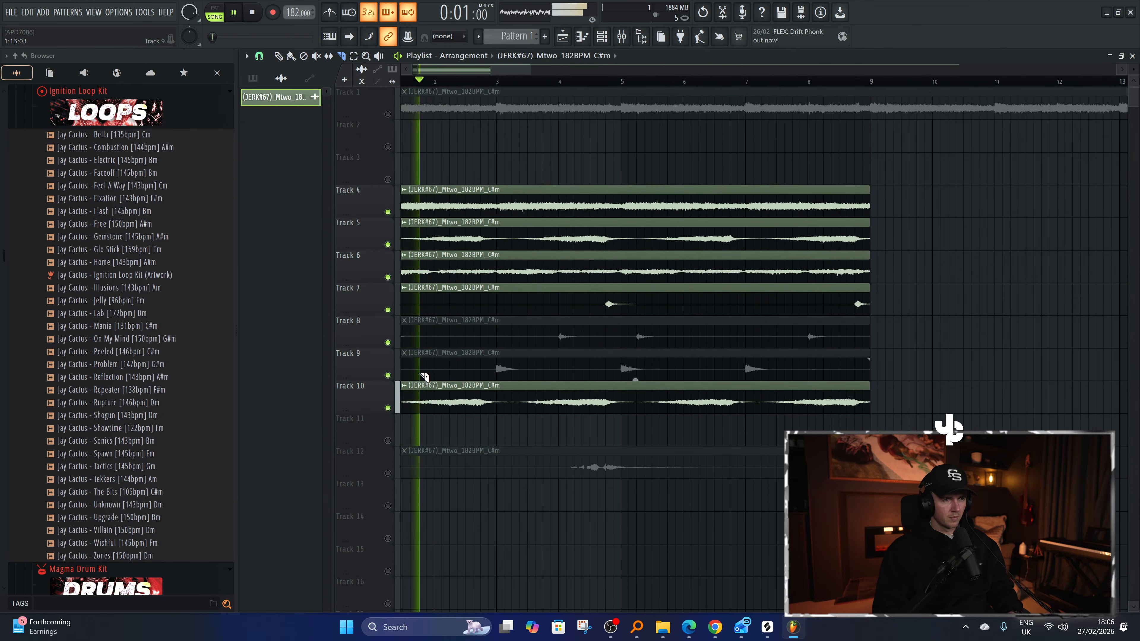
{"action": "scroll", "coordinate": [436, 338], "scroll_direction": "up", "scroll_amount": 2}
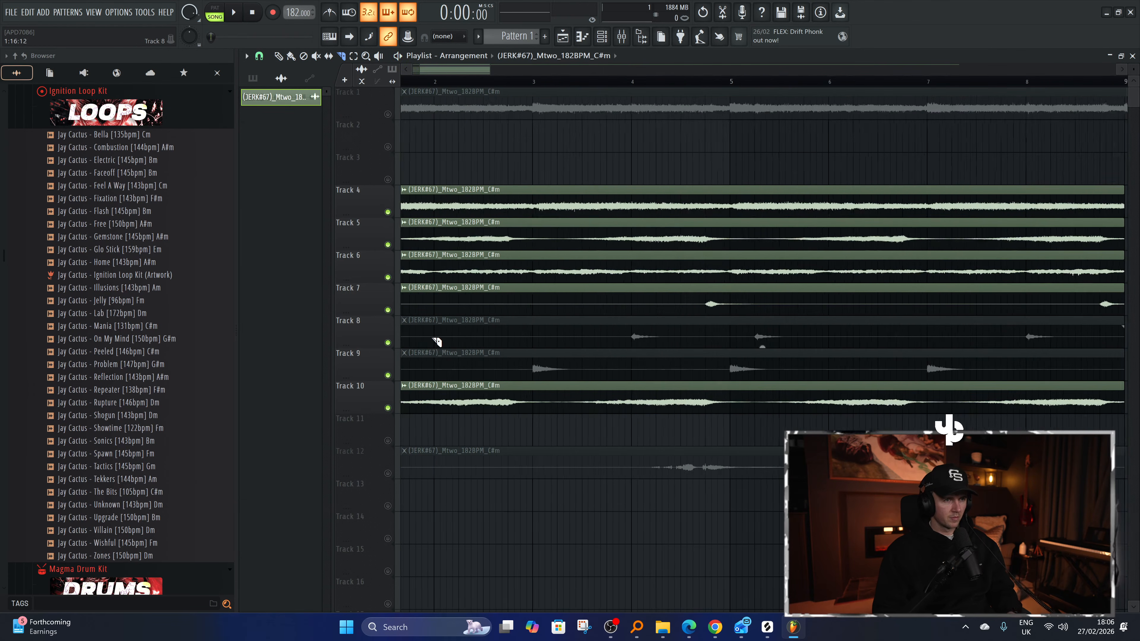
Select the eight-bar clips on Tracks 4 to 10 and duplicate them at bar 9.
{"action": "scroll", "coordinate": [509, 241], "scroll_direction": "down", "scroll_amount": 6}
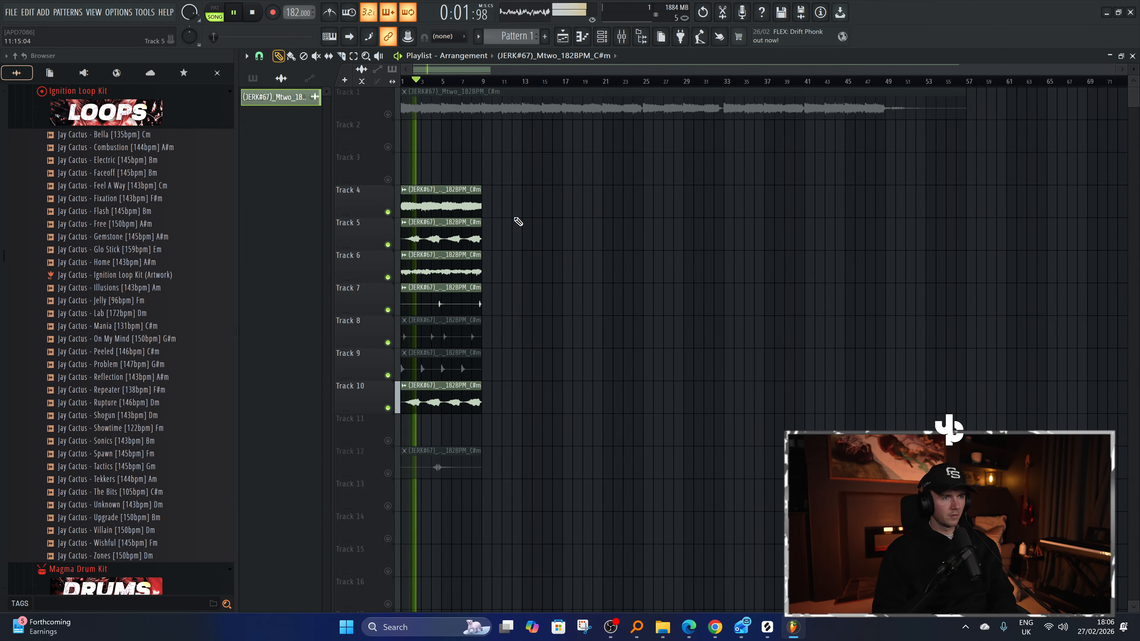
{"action": "left_click_drag", "start_coordinate": [519, 199], "coordinate": [399, 419]}
{"action": "left_click_drag", "start_coordinate": [423, 202], "coordinate": [504, 201]}
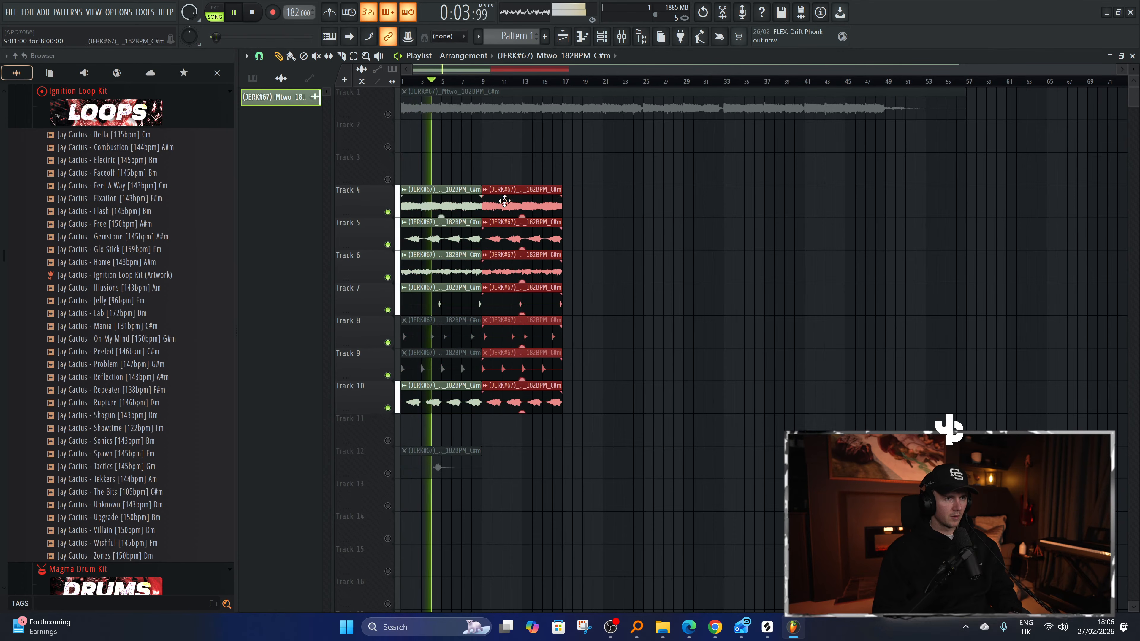
{"action": "double_click", "coordinate": [505, 202]}
{"action": "left_click", "coordinate": [386, 229]}
{"action": "left_click", "coordinate": [387, 272]}
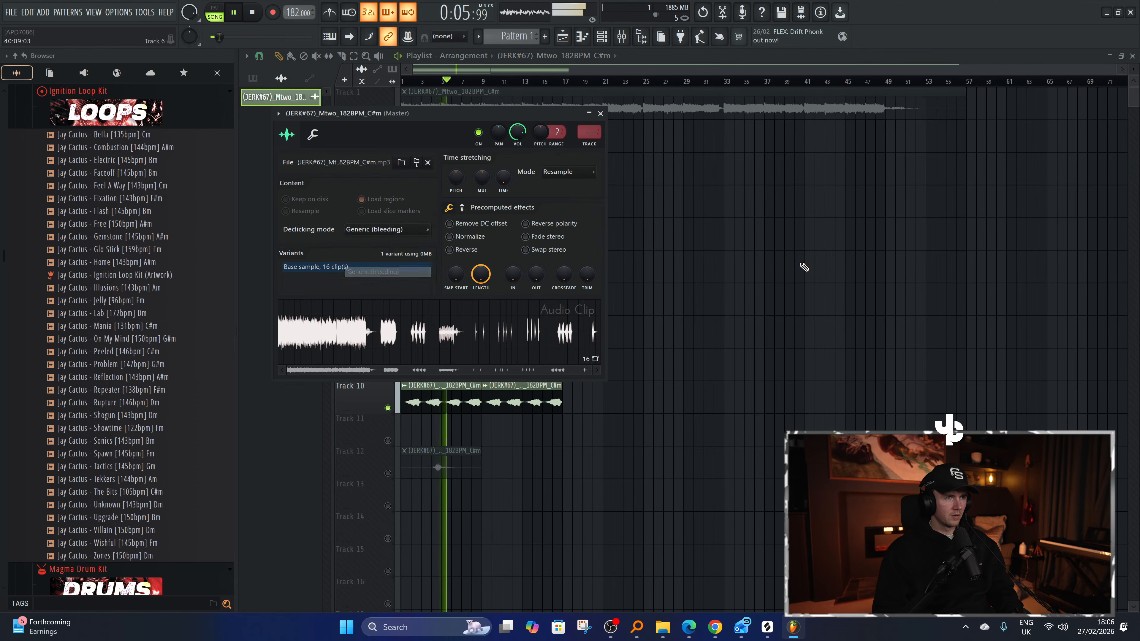
{"action": "key", "text": "Escape"}
Slice the Track 4 to 10 clips four steps before bar 3 and at bar 3, and mute the short pieces between the cuts.
{"action": "scroll", "coordinate": [354, 293], "scroll_direction": "up", "scroll_amount": 6}
{"action": "key", "text": "space"}
{"action": "key", "text": "space"}
{"action": "key", "text": "c"}
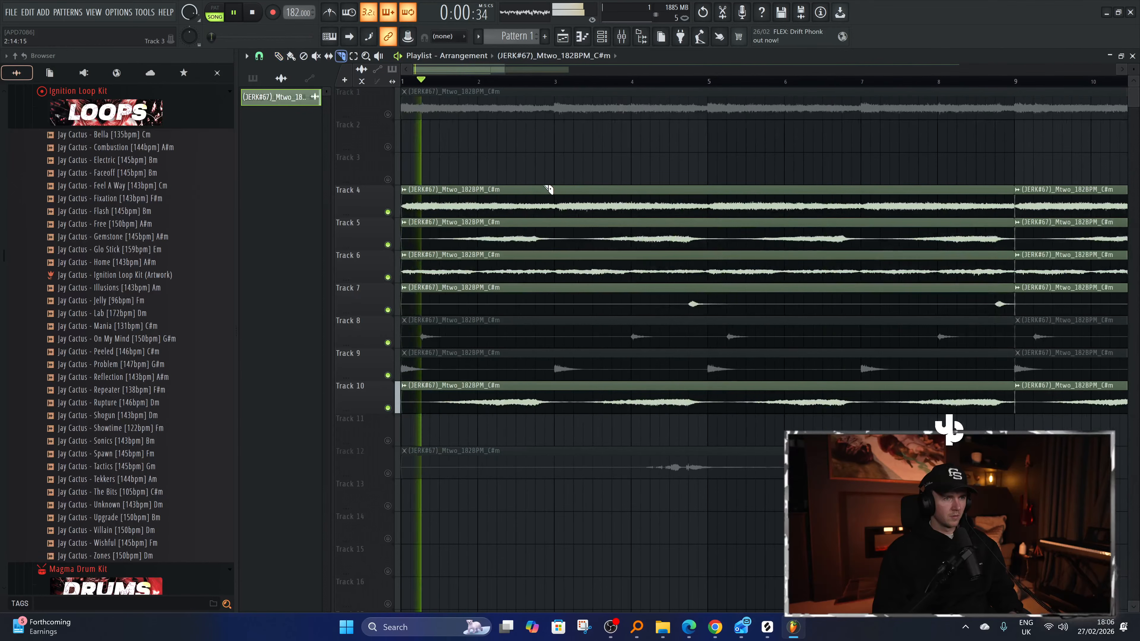
{"action": "left_click_drag", "start_coordinate": [536, 188], "coordinate": [541, 402]}
{"action": "key", "text": "space"}
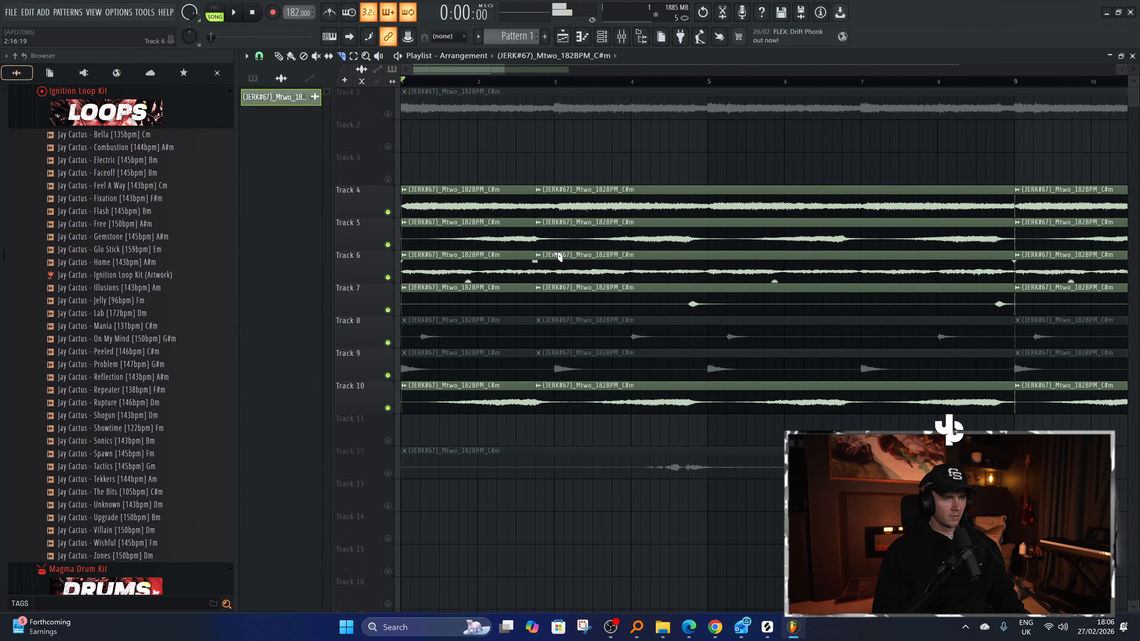
{"action": "key", "text": "space"}
{"action": "left_click_drag", "start_coordinate": [555, 189], "coordinate": [551, 415]}
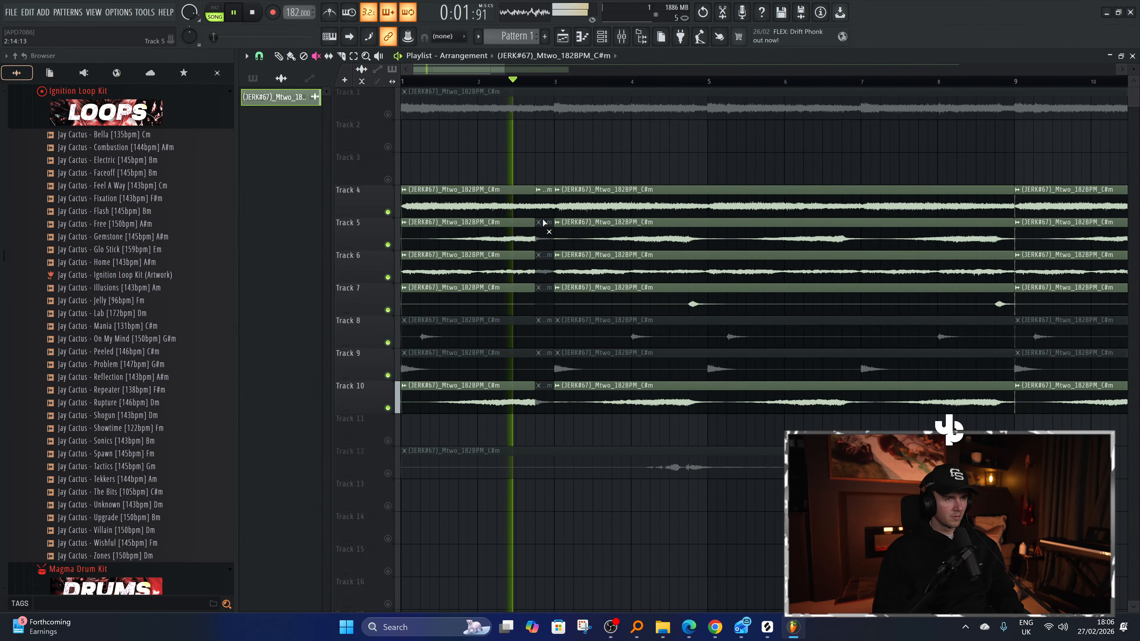
Slice the Track 4 to 10 clips four steps before bar 5 and at bar 5, and mute the short pieces between the cuts.
{"action": "left_click_drag", "start_coordinate": [689, 190], "coordinate": [712, 202]}
{"action": "key", "text": "t"}
{"action": "left_click", "coordinate": [692, 190]}
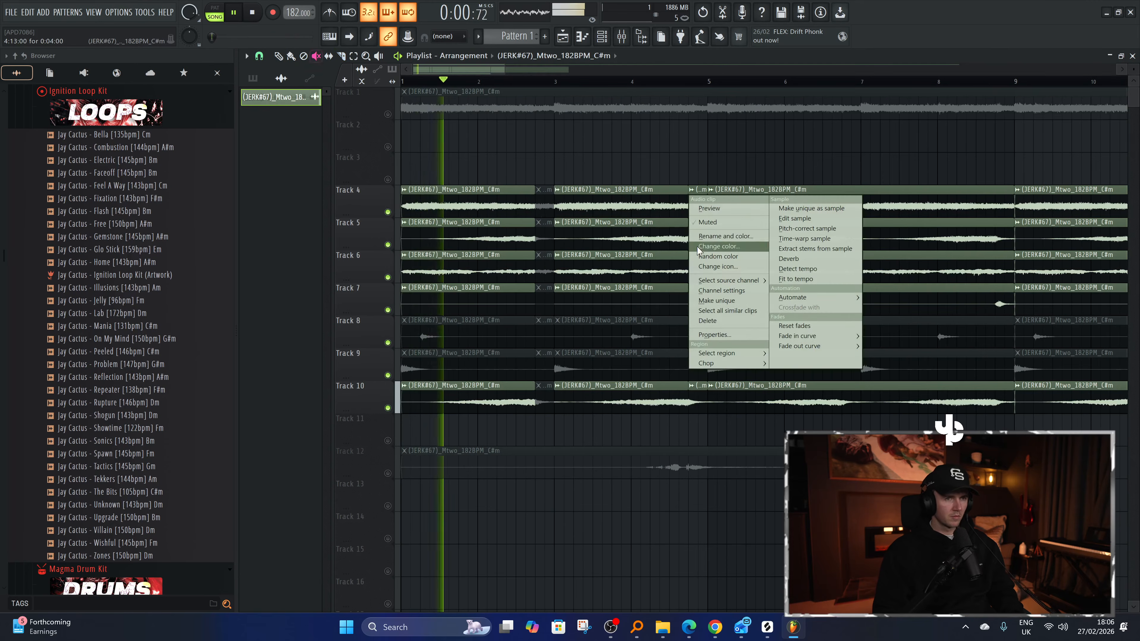
{"action": "left_click", "coordinate": [705, 249]}
{"action": "left_click", "coordinate": [602, 115]}
{"action": "left_click_drag", "start_coordinate": [694, 191], "coordinate": [696, 387]}
{"action": "scroll", "coordinate": [718, 401], "scroll_direction": "down", "scroll_amount": 1}
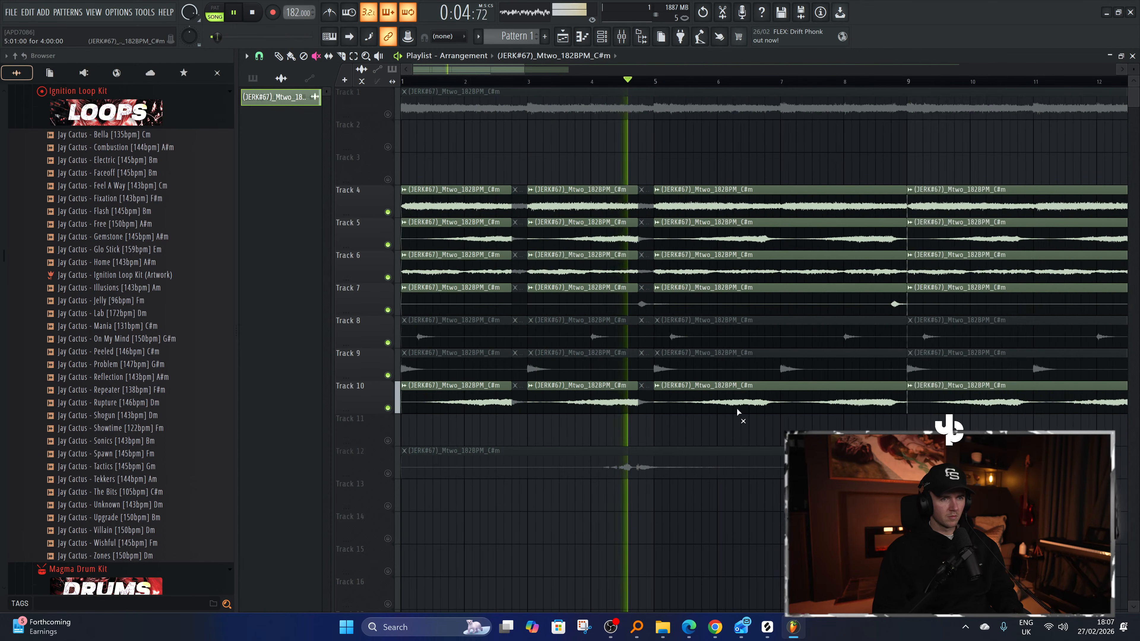
Slice the Track 4 to 10 clips four steps before bar 7 and at bar 7, and mute the short pieces between the cuts.
{"action": "scroll", "coordinate": [766, 418], "scroll_direction": "up", "scroll_amount": 3}
{"action": "key", "text": "c"}
{"action": "left_click_drag", "start_coordinate": [765, 421], "coordinate": [766, 198]}
{"action": "left_click_drag", "start_coordinate": [788, 198], "coordinate": [789, 404]}
{"action": "key", "text": "space"}
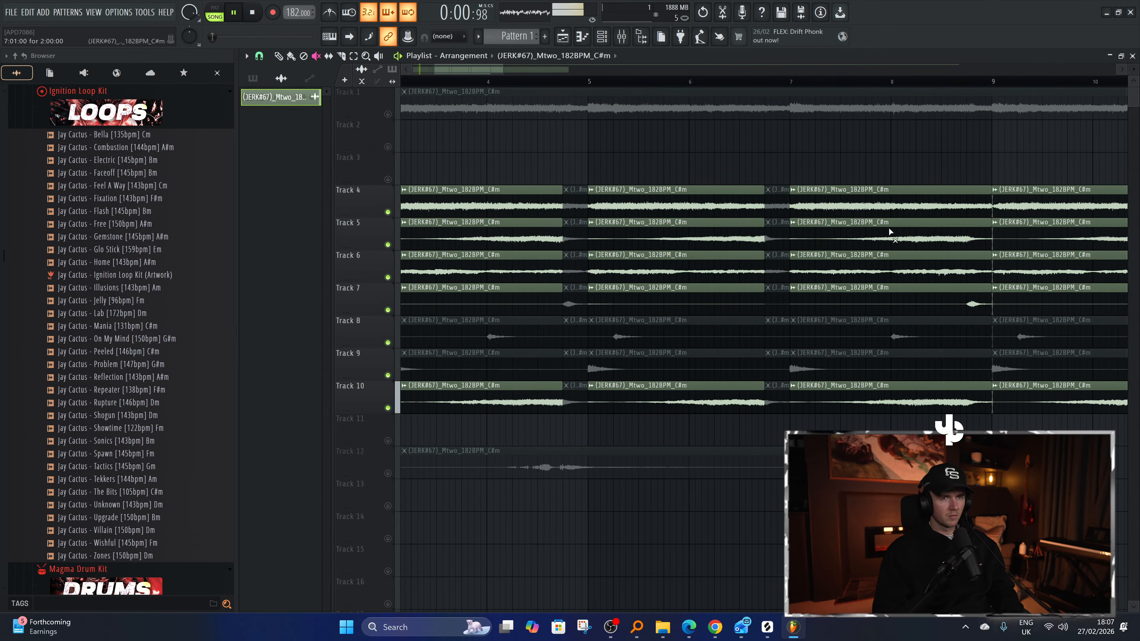
Slice the Track 4 to 10 clips four steps before bar 9 and mute the short end pieces.
{"action": "mouse_move", "coordinate": [966, 189]}
{"action": "left_mouse_down"}
{"action": "mouse_move", "coordinate": [968, 402]}
{"action": "mouse_move", "coordinate": [978, 211]}
{"action": "left_mouse_up"}
{"action": "key", "text": "t"}
{"action": "scroll", "coordinate": [625, 346], "scroll_direction": "down", "scroll_amount": 3}
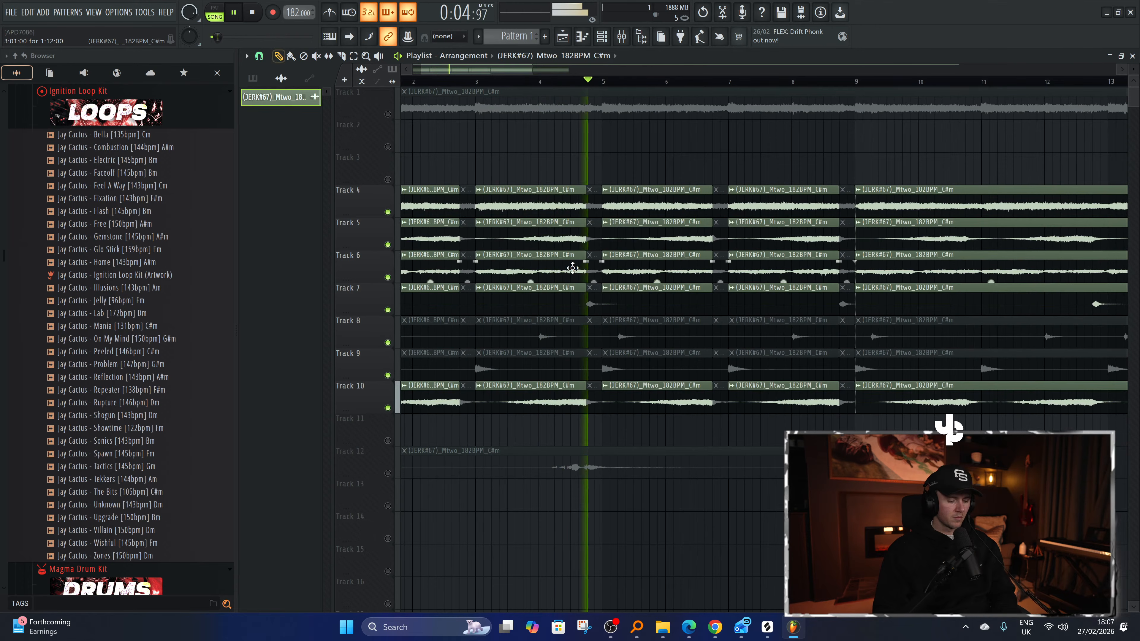
{"action": "double_click", "coordinate": [624, 349]}
{"action": "key", "text": "Escape"}
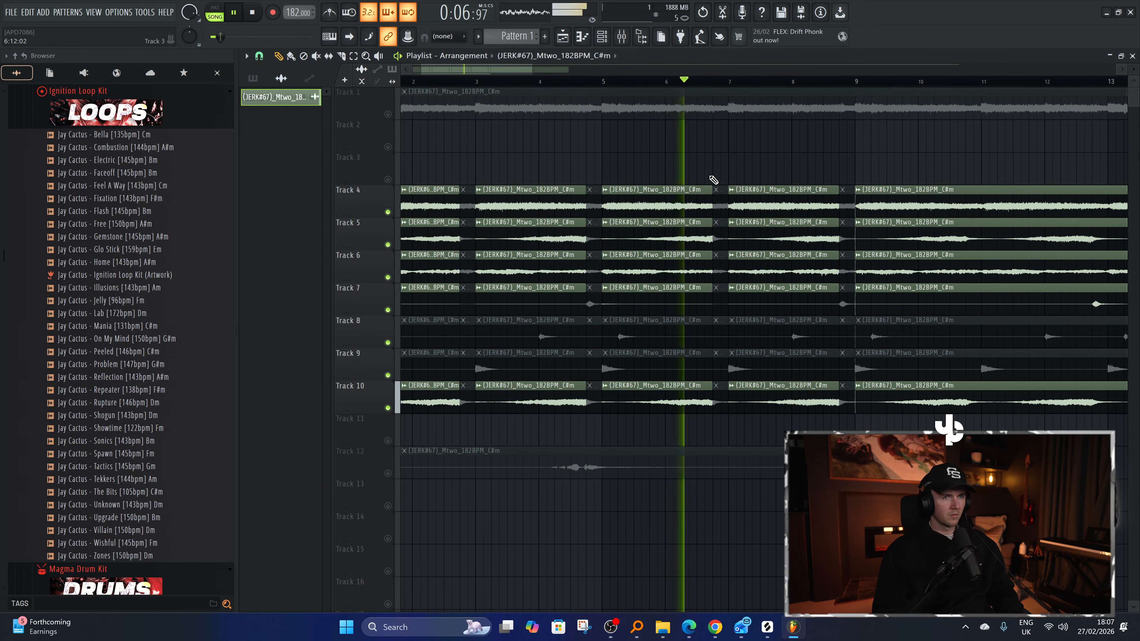
Place Pattern 1 at bar 1 of Track 13, extend it to eight bars and duplicate it at bar 9.
{"action": "scroll", "coordinate": [695, 229], "scroll_direction": "up", "scroll_amount": 5}
{"action": "scroll", "coordinate": [753, 233], "scroll_direction": "down", "scroll_amount": 1}
{"action": "scroll", "coordinate": [752, 233], "scroll_direction": "down", "scroll_amount": 5}
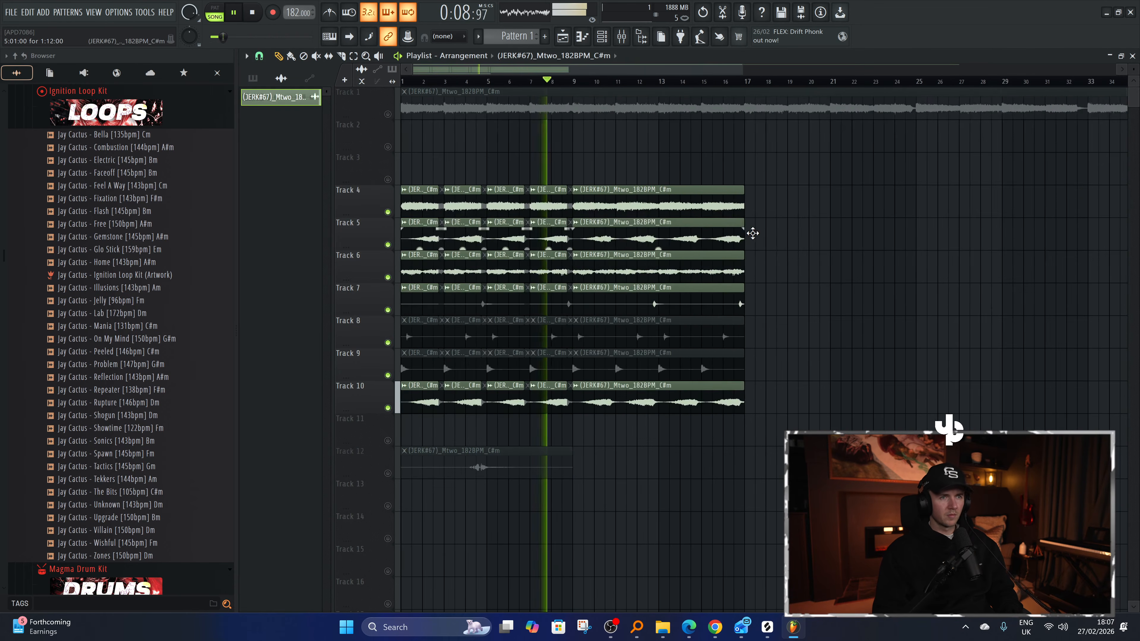
{"action": "scroll", "coordinate": [595, 273], "scroll_direction": "down", "scroll_amount": 3}
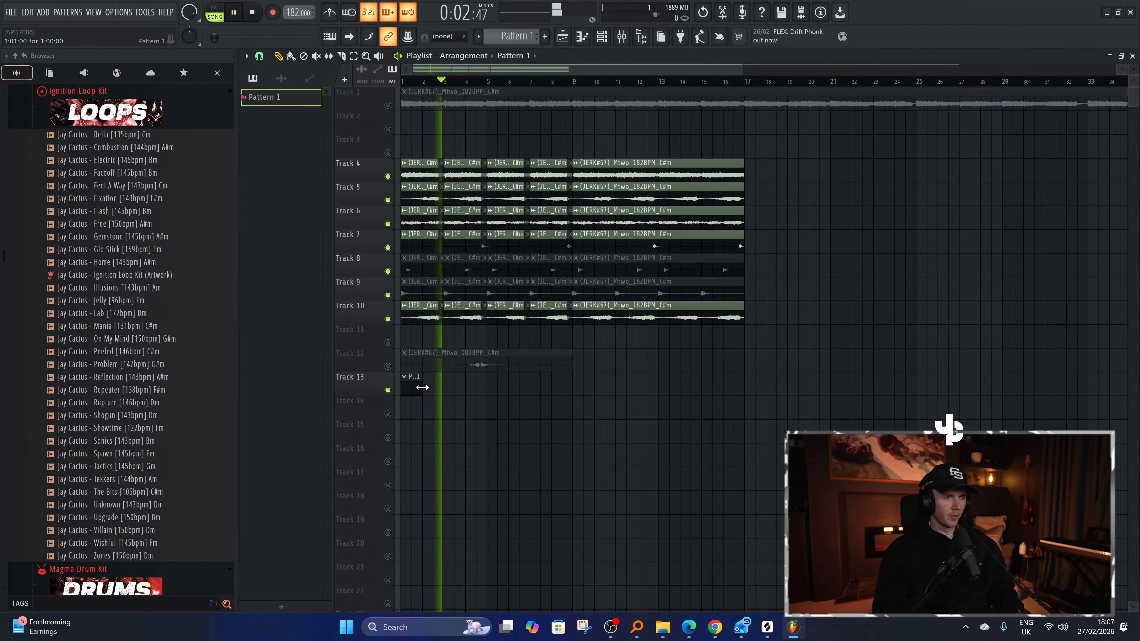
{"action": "left_click_drag", "start_coordinate": [422, 387], "coordinate": [631, 401]}
{"action": "left_click", "coordinate": [576, 390]}
{"action": "scroll", "coordinate": [576, 390], "scroll_direction": "down", "scroll_amount": 2}
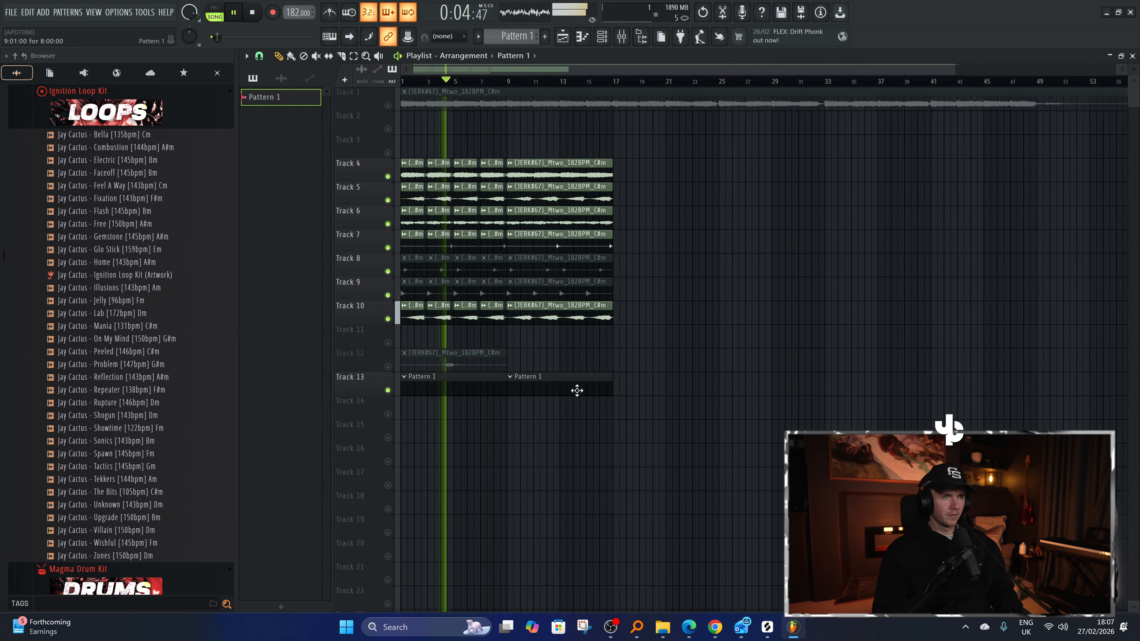
Delete the full loop clip from Track 1, re-enable all playlist tracks and select bars 1 to 17 for looped playback.
{"action": "right_click", "coordinate": [750, 105]}
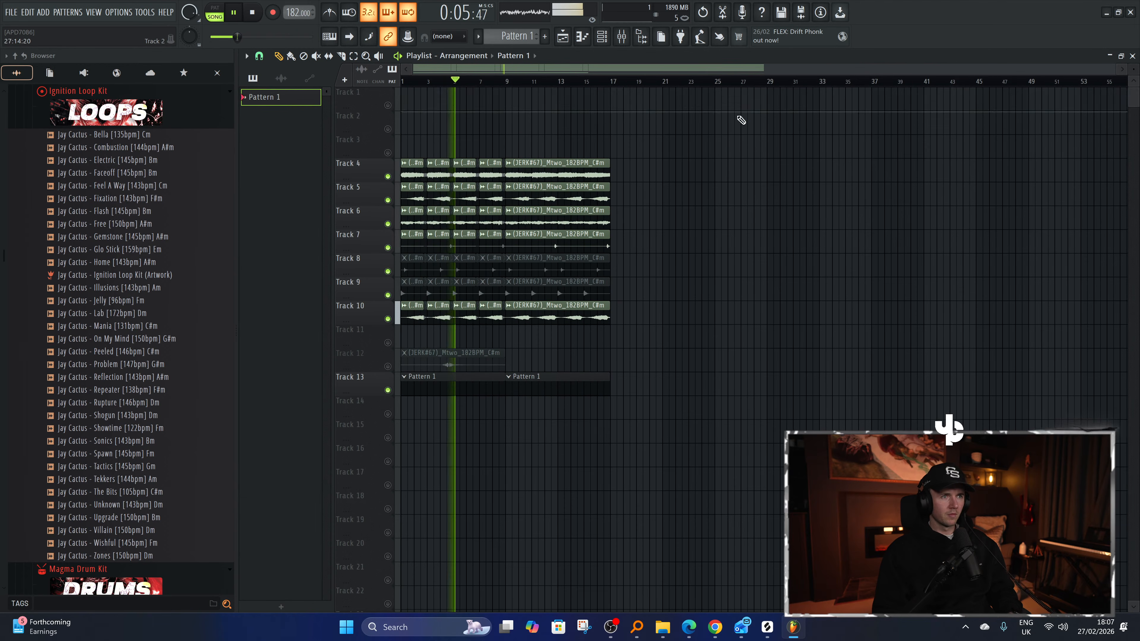
{"action": "right_click", "coordinate": [389, 153]}
{"action": "key", "text": "t"}
{"action": "key", "text": "ctrl+a"}
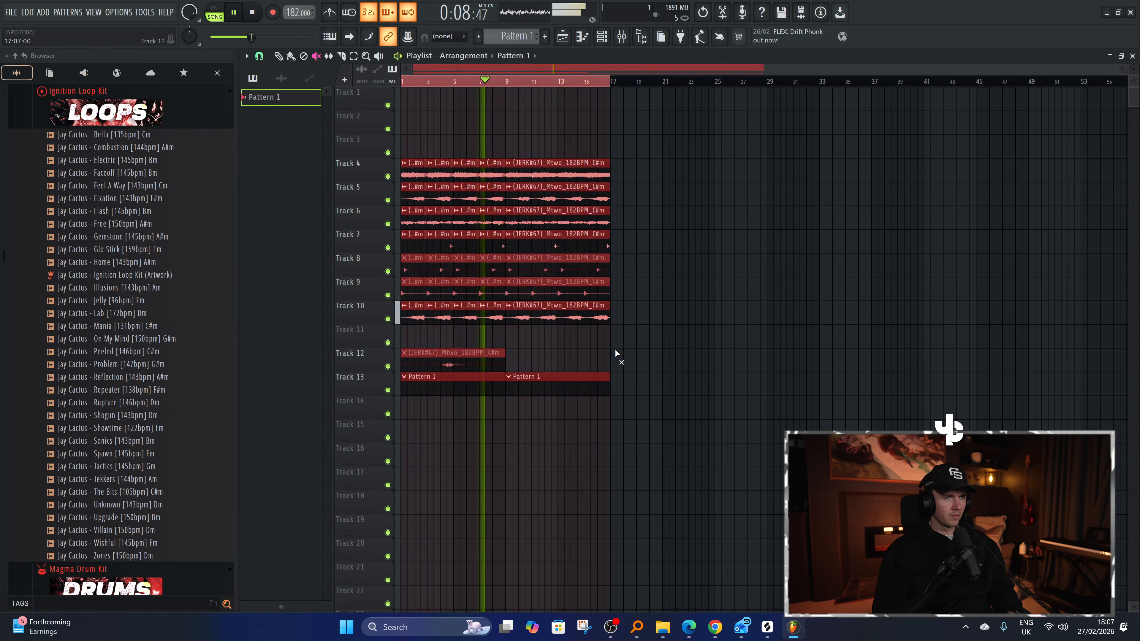
Open the channel rack and expand the Magma Drum Kit folder in the sample browser.
{"action": "left_click", "coordinate": [603, 39]}
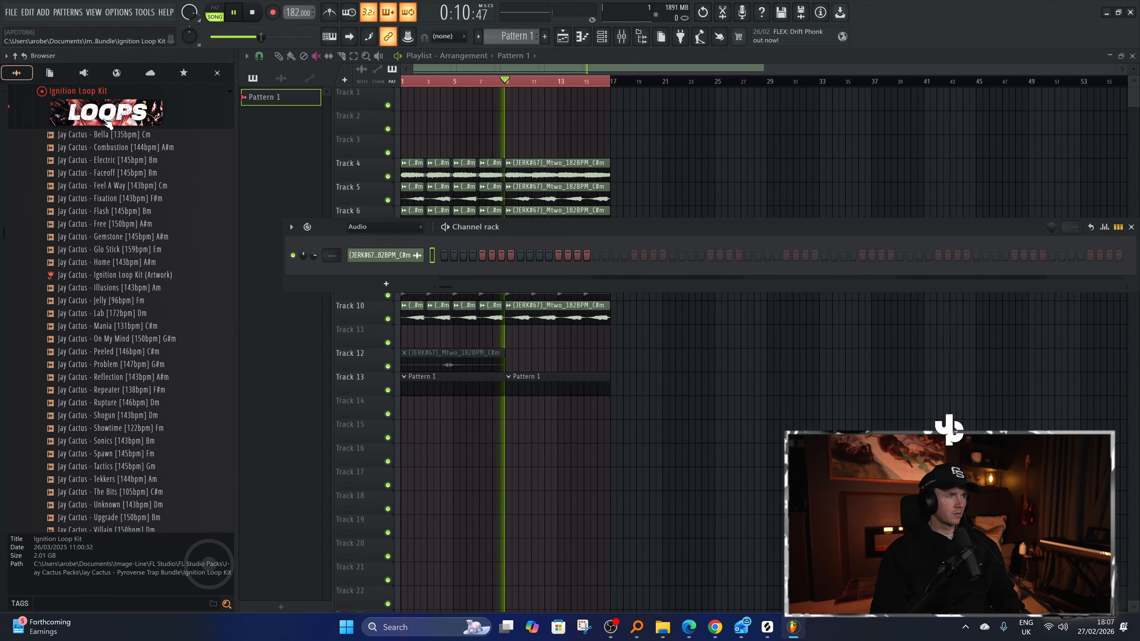
{"action": "scroll", "coordinate": [92, 235], "scroll_direction": "down", "scroll_amount": 10}
{"action": "left_click", "coordinate": [105, 161]}
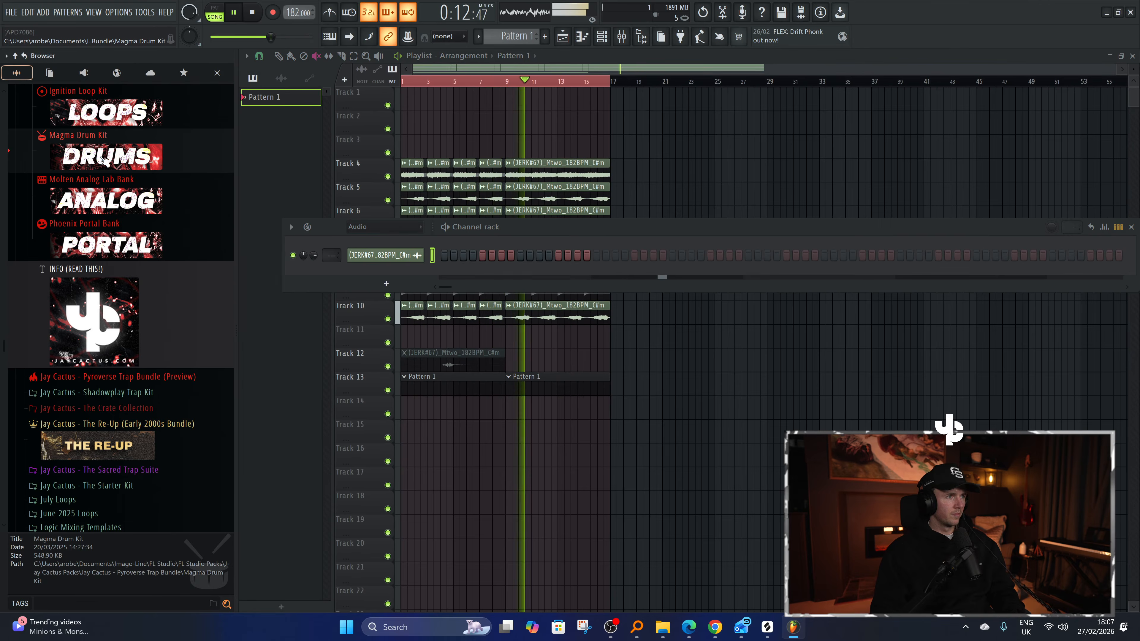
{"action": "left_click", "coordinate": [104, 161]}
{"action": "scroll", "coordinate": [103, 379], "scroll_direction": "down", "scroll_amount": 3}
{"action": "scroll", "coordinate": [102, 350], "scroll_direction": "up", "scroll_amount": 4}
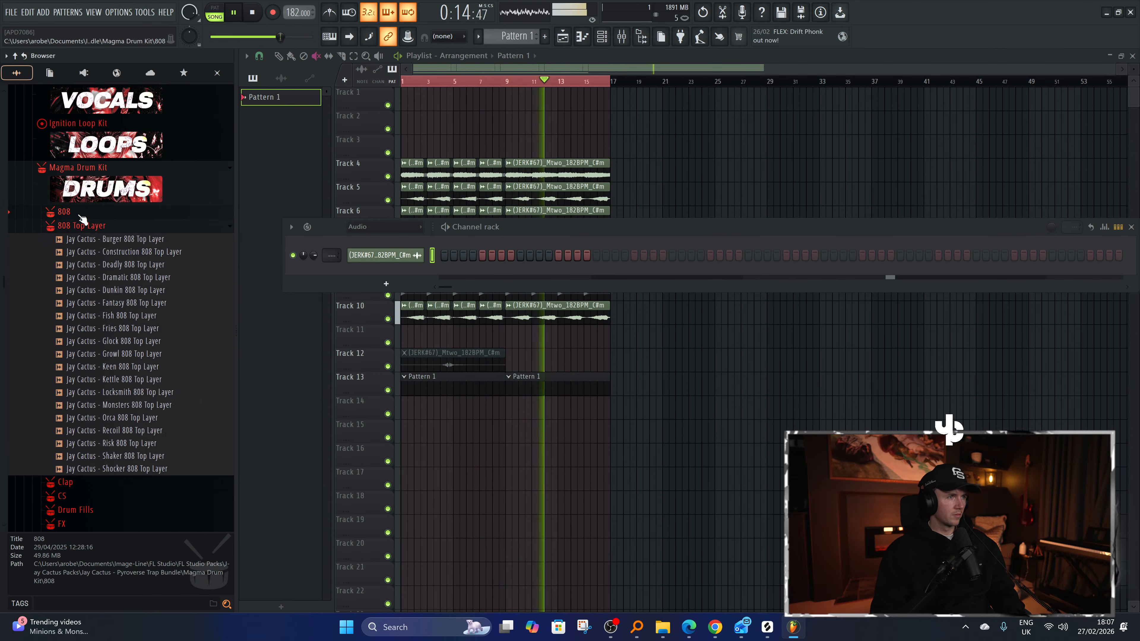
{"action": "scroll", "coordinate": [102, 314], "scroll_direction": "down", "scroll_amount": 5}
{"action": "left_click", "coordinate": [714, 627]}
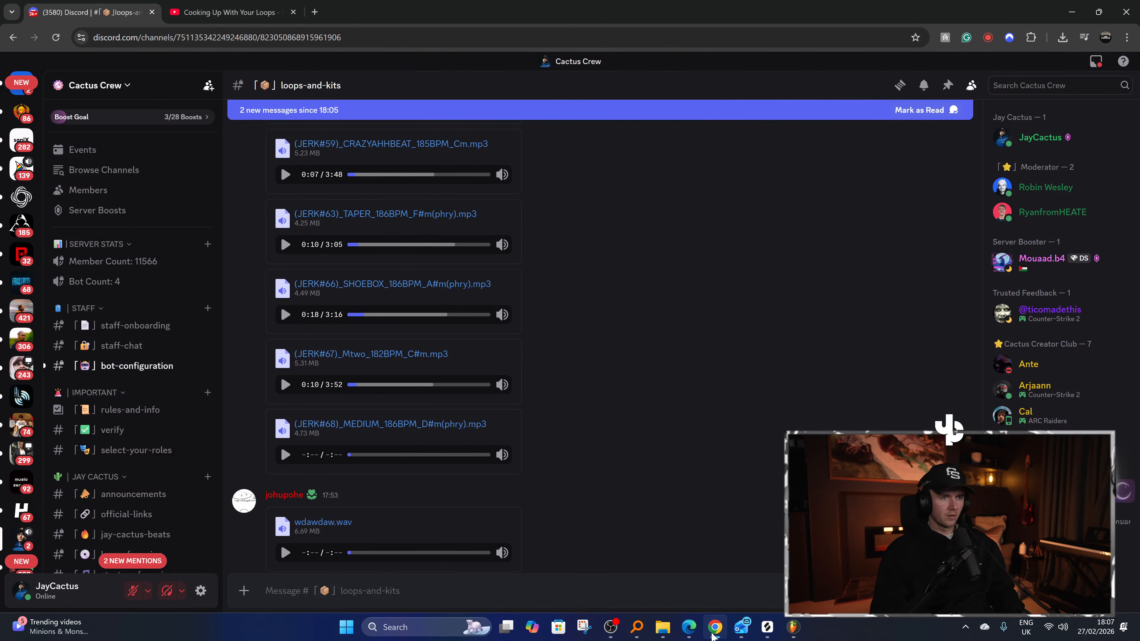
{"action": "left_click", "coordinate": [623, 628]}
{"action": "left_click", "coordinate": [793, 628]}
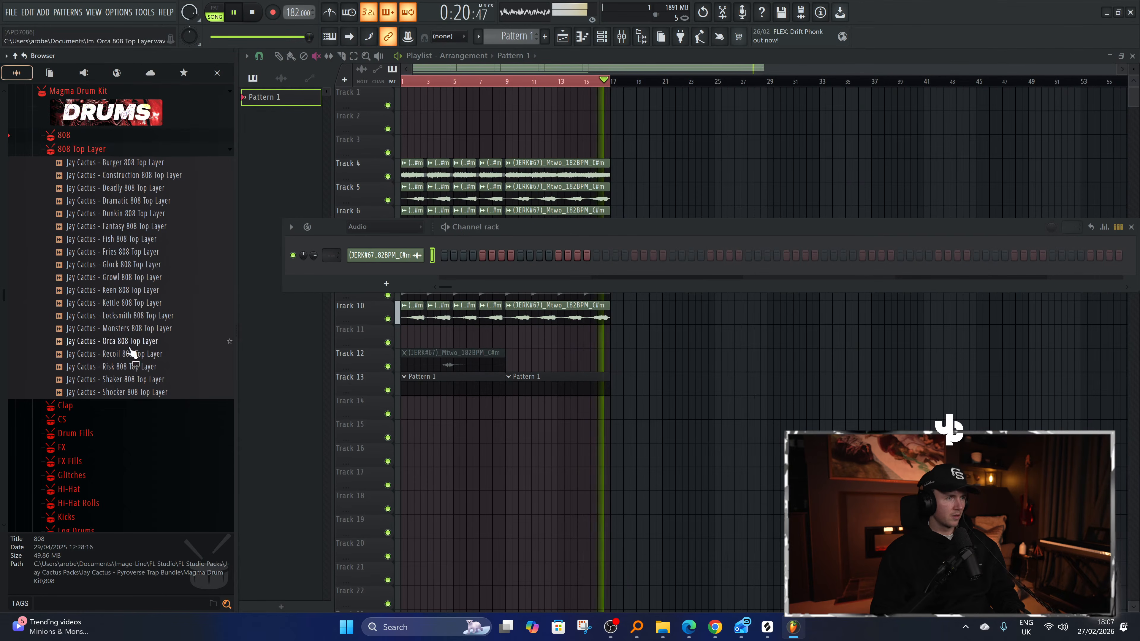
Audition snares in the Magma Drum Kit and add Jay Cactus - Deep Snare as a new channel.
{"action": "left_click", "coordinate": [99, 150]}
{"action": "left_click", "coordinate": [90, 400]}
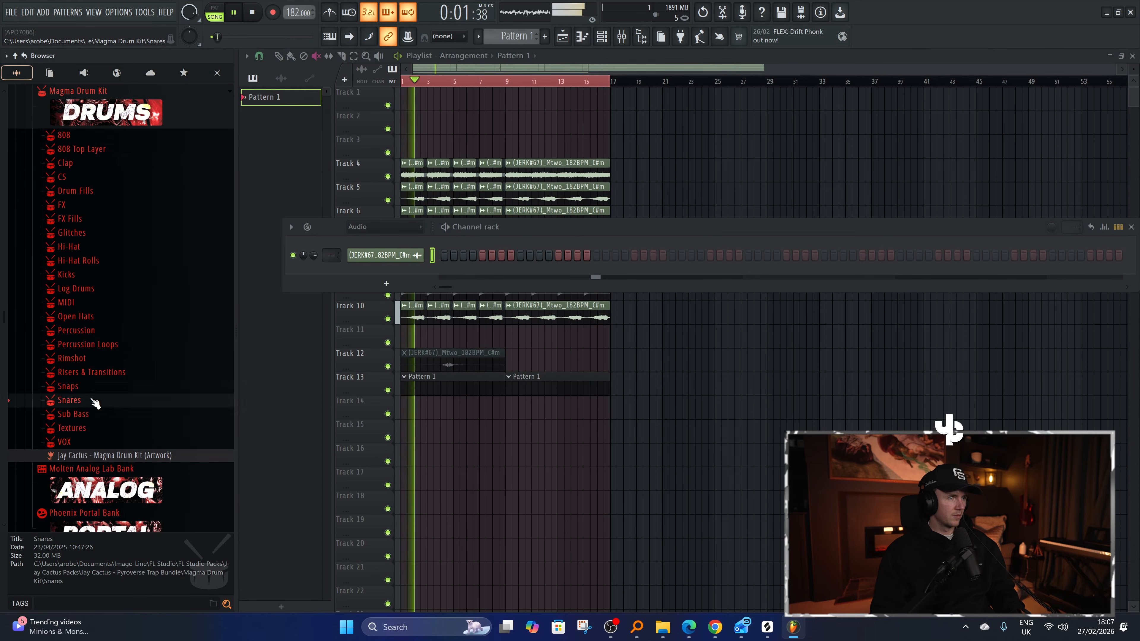
{"action": "left_click", "coordinate": [162, 436]}
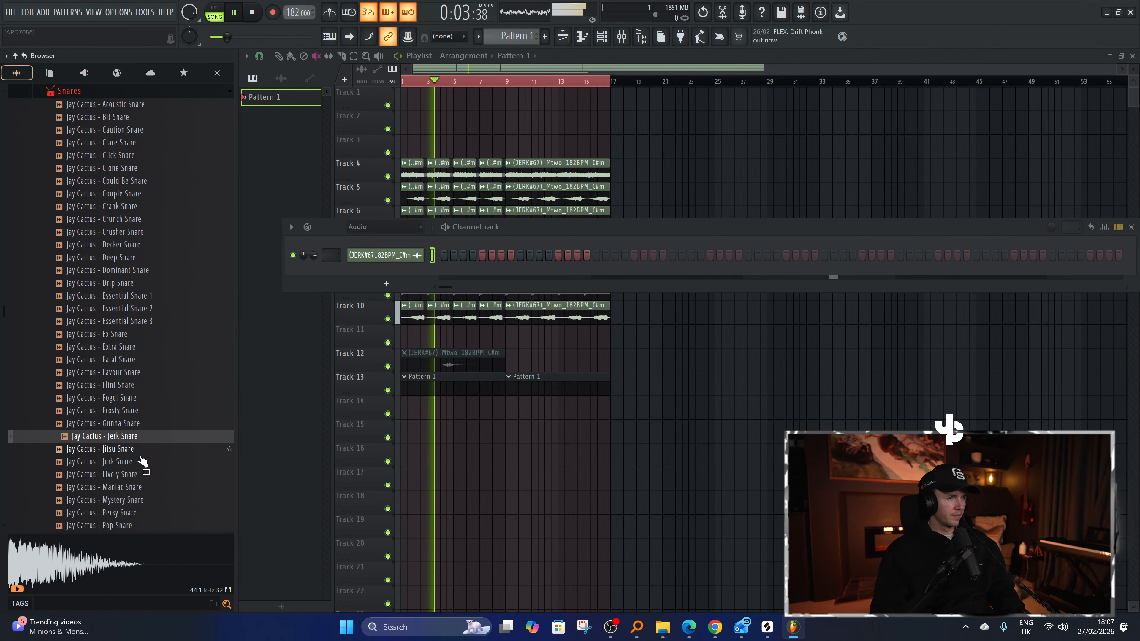
{"action": "key", "text": "Down"}
{"action": "key", "text": "Down"}
{"action": "key", "text": "Down"}
{"action": "left_click", "coordinate": [134, 283]}
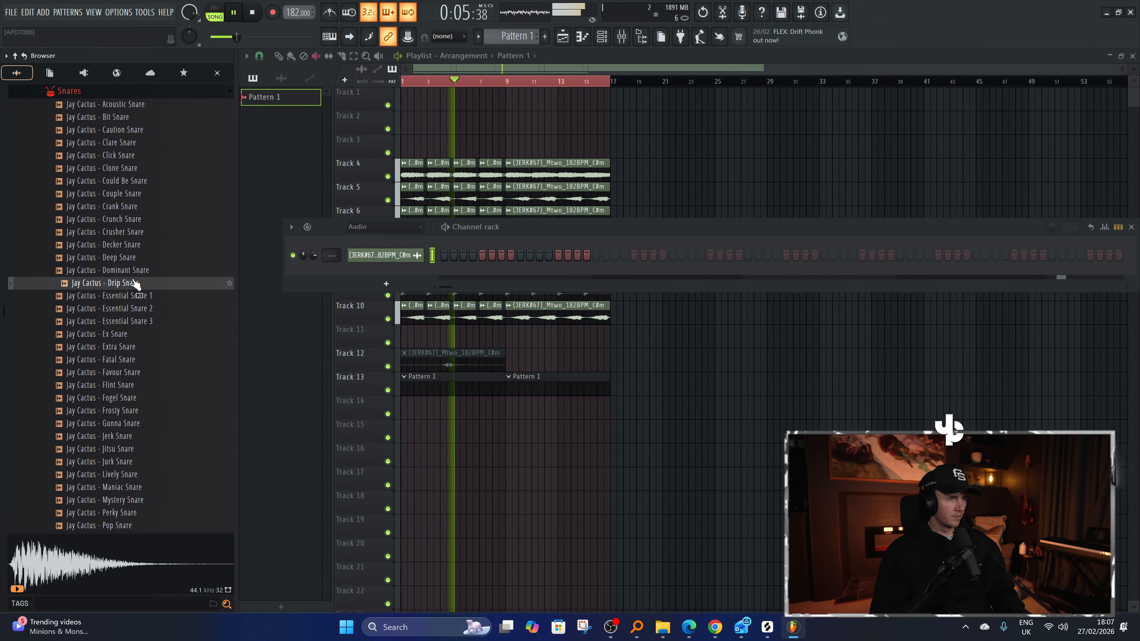
{"action": "left_click", "coordinate": [138, 260]}
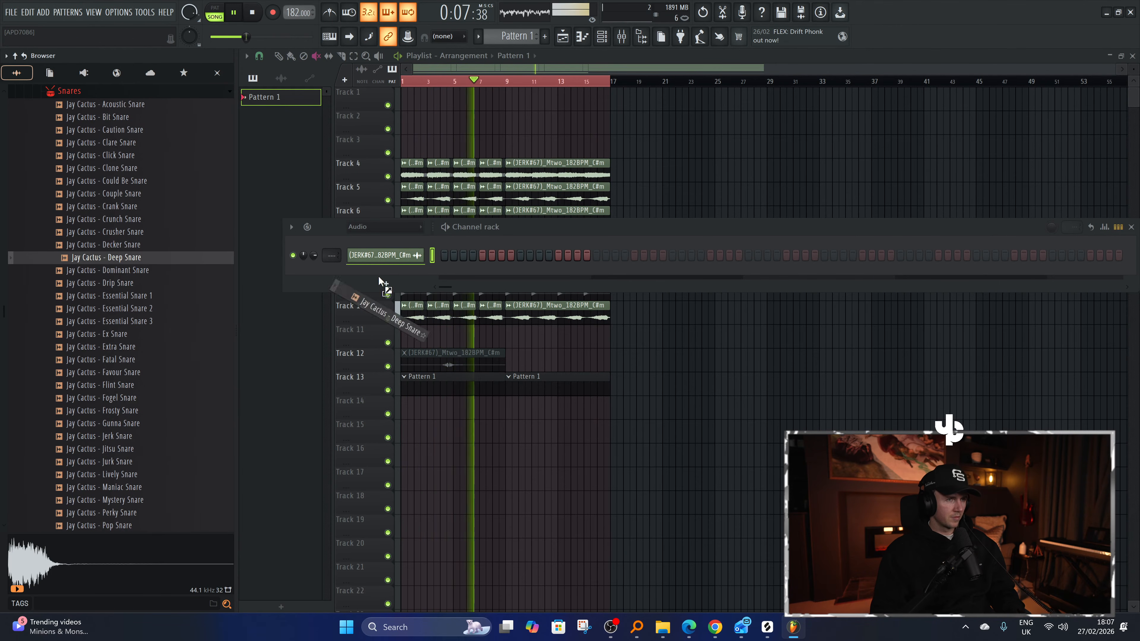
{"action": "left_click_drag", "start_coordinate": [379, 282], "coordinate": [382, 285]}
{"action": "left_click", "coordinate": [400, 327]}
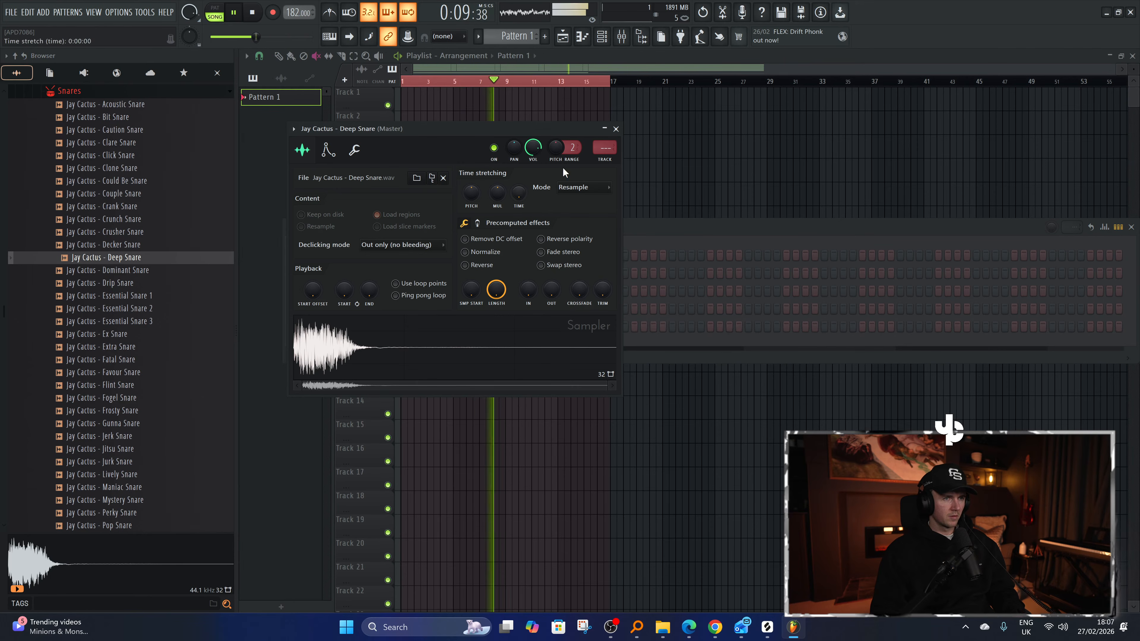
{"action": "left_click", "coordinate": [616, 130]}
Program Deep Snare hits on steps 1, 7, 13, 21 and 27 and duplicate the two-bar rhythm to fill four bars.
{"action": "left_click", "coordinate": [444, 326]}
{"action": "left_click", "coordinate": [501, 326]}
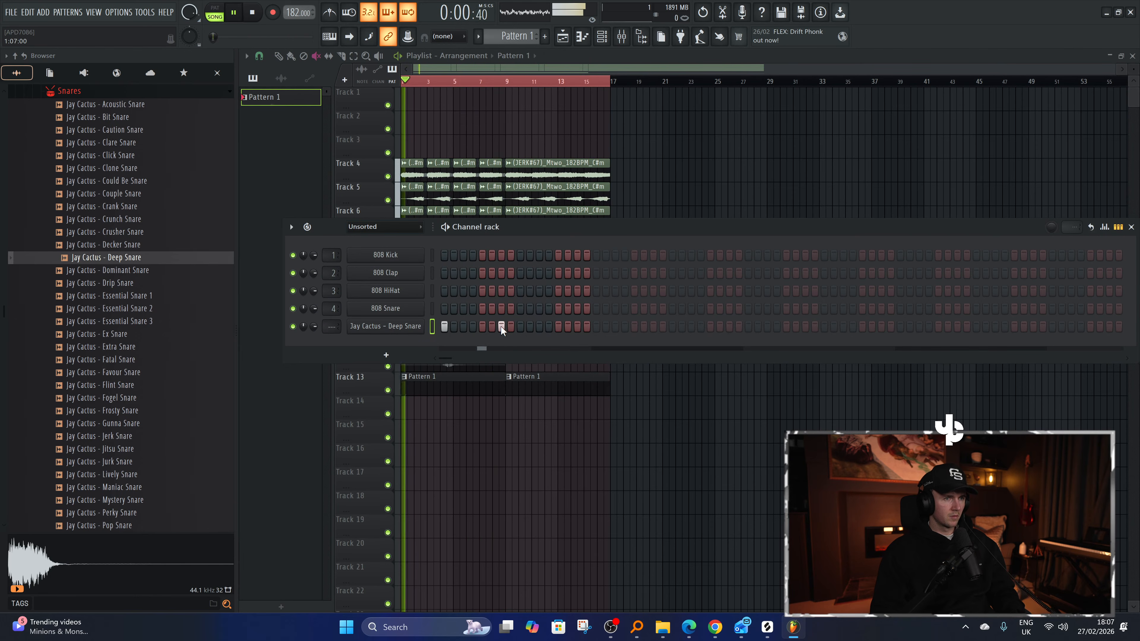
{"action": "left_click", "coordinate": [558, 327]}
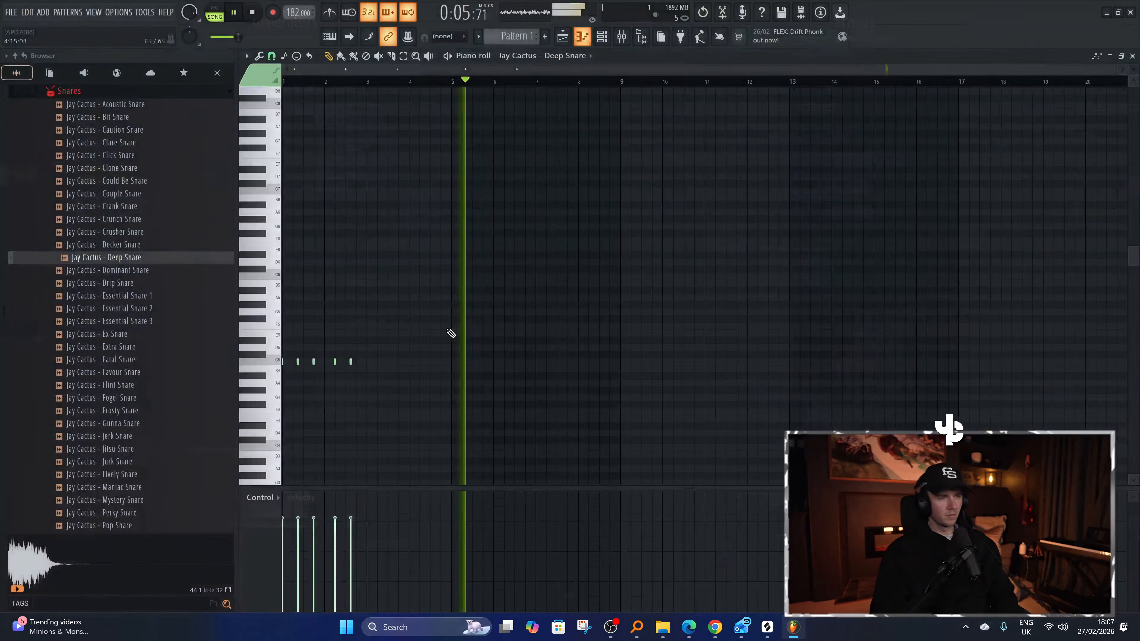
{"action": "scroll", "coordinate": [285, 407], "scroll_direction": "up", "scroll_amount": 5}
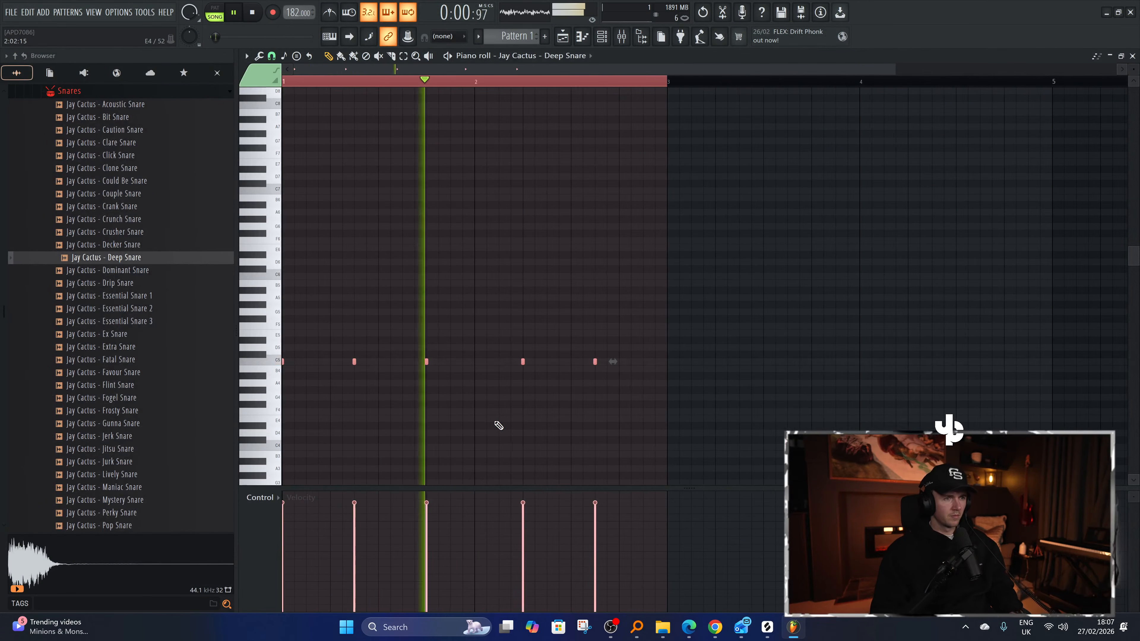
{"action": "key", "text": "ctrl+b"}
{"action": "key", "text": "ctrl+a"}
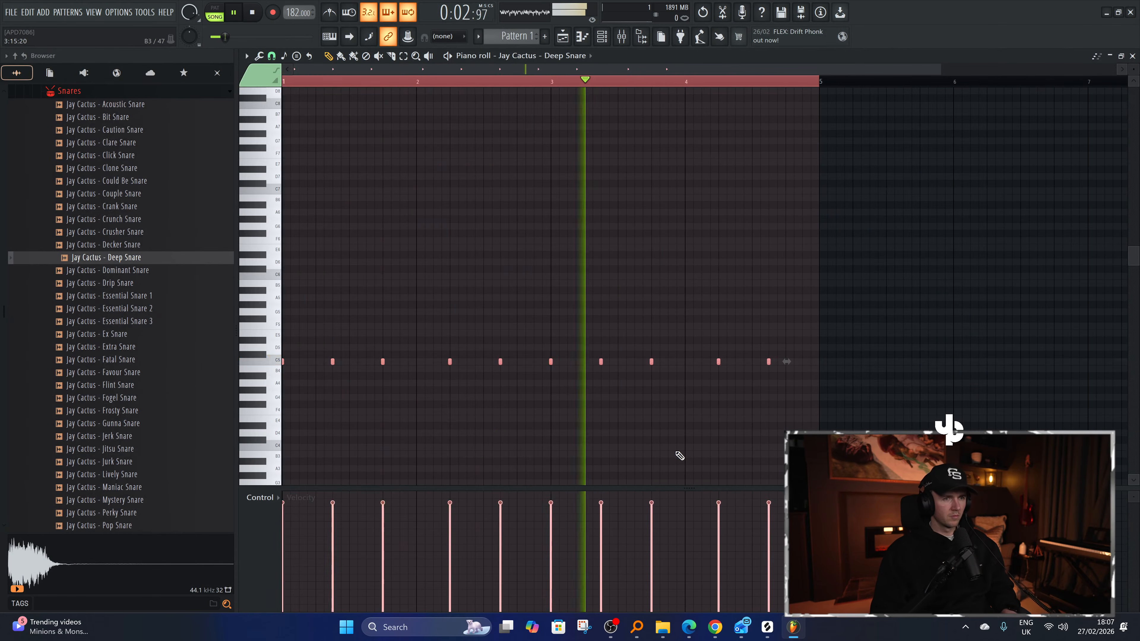
{"action": "key", "text": "ctrl+d"}
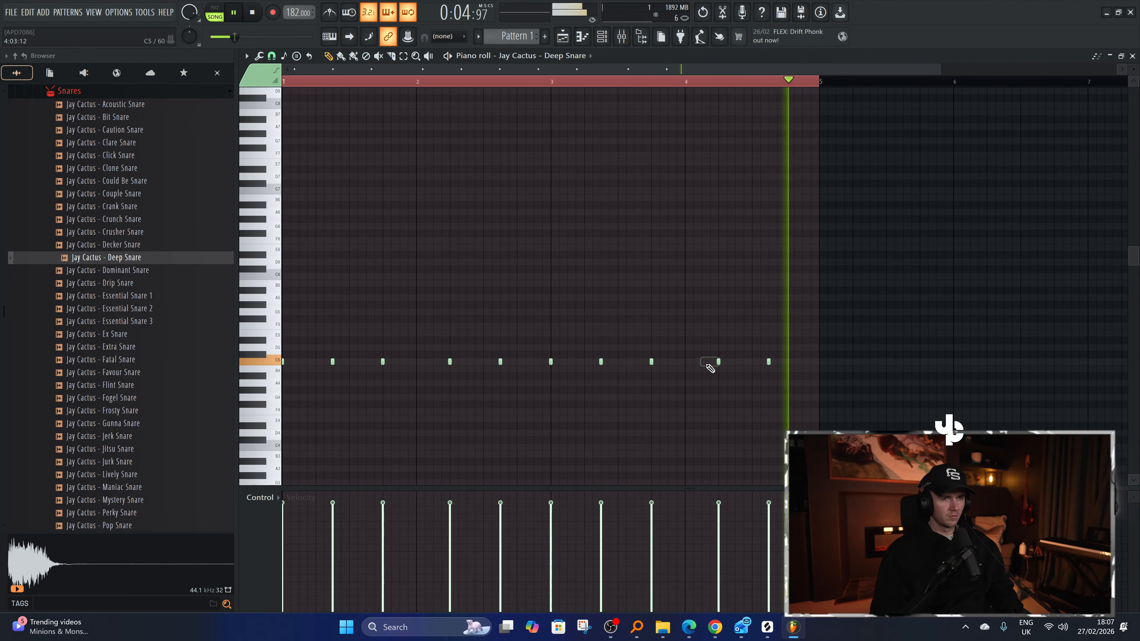
Add an extra Deep Snare hit on the third step of bar 4 and duplicate the four bars to fill eight.
{"action": "left_click", "coordinate": [701, 362]}
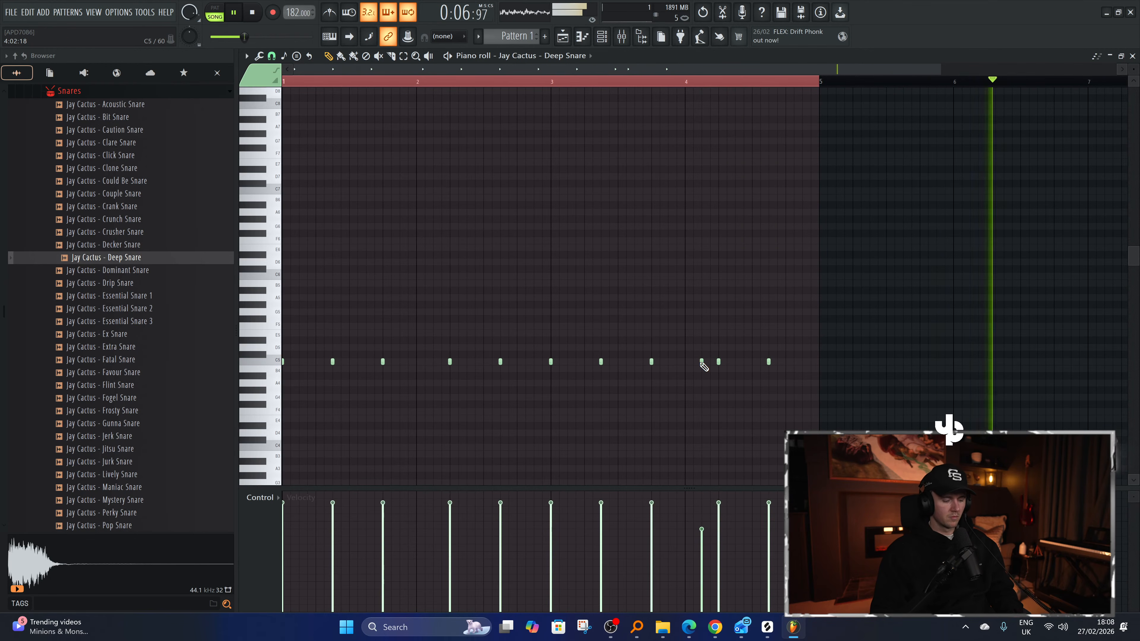
{"action": "key", "text": "ctrl+b"}
{"action": "scroll", "coordinate": [654, 405], "scroll_direction": "down", "scroll_amount": 3}
{"action": "scroll", "coordinate": [766, 407], "scroll_direction": "up", "scroll_amount": 4}
{"action": "scroll", "coordinate": [665, 442], "scroll_direction": "down", "scroll_amount": 3}
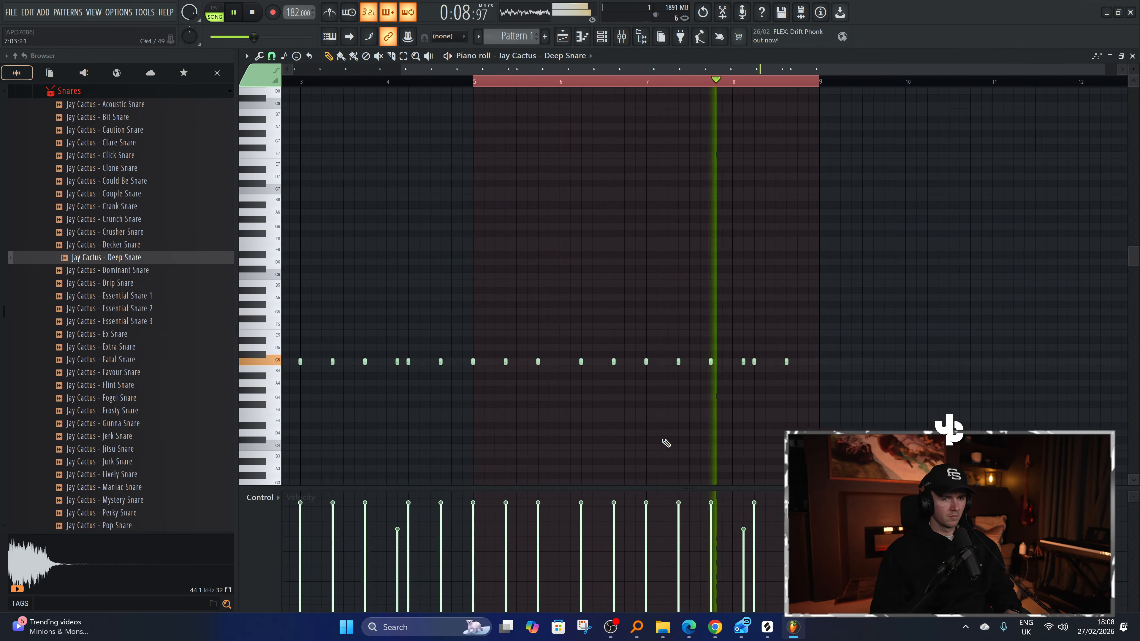
{"action": "scroll", "coordinate": [668, 443], "scroll_direction": "down", "scroll_amount": 2}
{"action": "scroll", "coordinate": [832, 387], "scroll_direction": "up", "scroll_amount": 3}
{"action": "scroll", "coordinate": [712, 441], "scroll_direction": "down", "scroll_amount": 3}
{"action": "key", "text": "ctrl+a"}
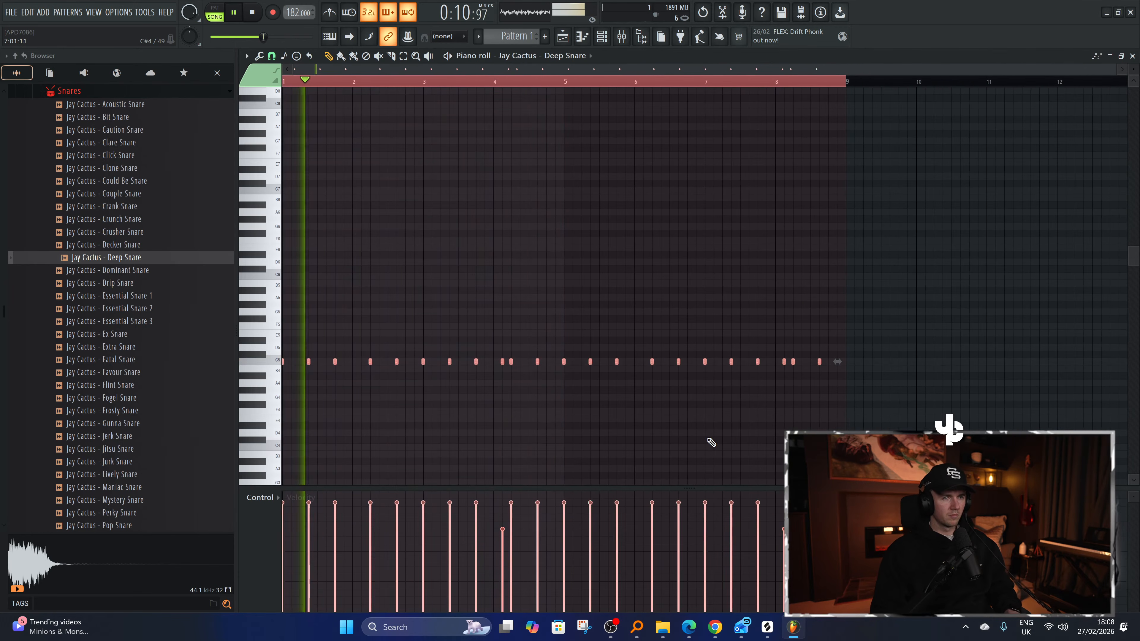
Audition the clap samples in the Magma Drum Kit's Clap folder.
{"action": "key", "text": "F6"}
{"action": "scroll", "coordinate": [96, 288], "scroll_direction": "up", "scroll_amount": 8}
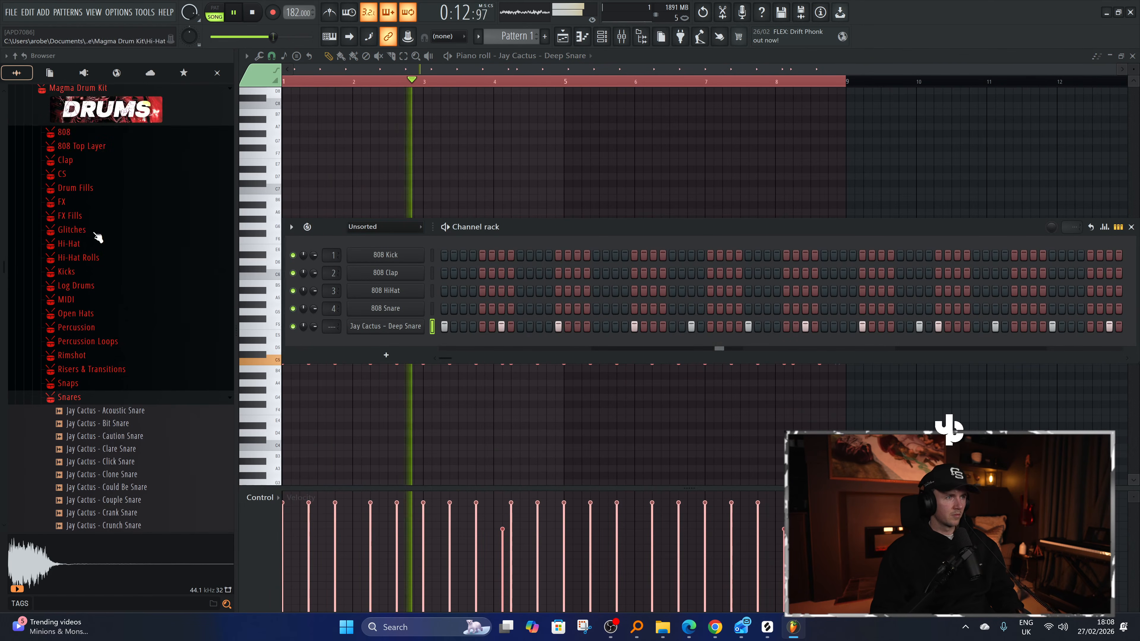
{"action": "left_click", "coordinate": [76, 161]}
{"action": "left_click", "coordinate": [97, 252]}
{"action": "left_click", "coordinate": [113, 314]}
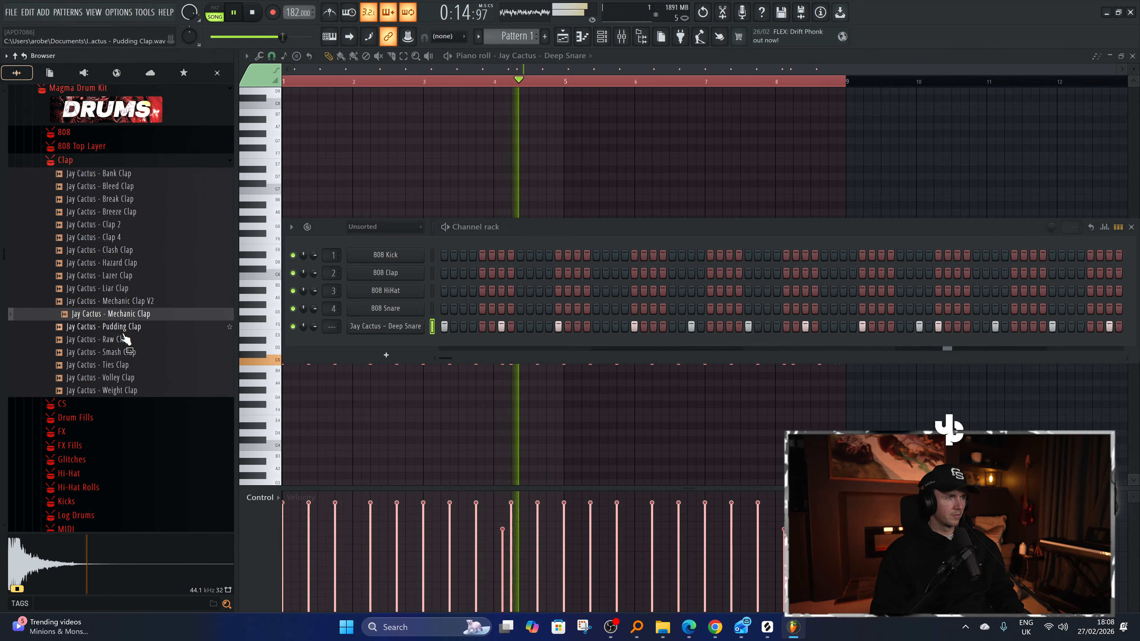
{"action": "left_click", "coordinate": [120, 330]}
{"action": "left_click", "coordinate": [121, 362]}
{"action": "left_click", "coordinate": [120, 237]}
{"action": "left_click", "coordinate": [122, 211]}
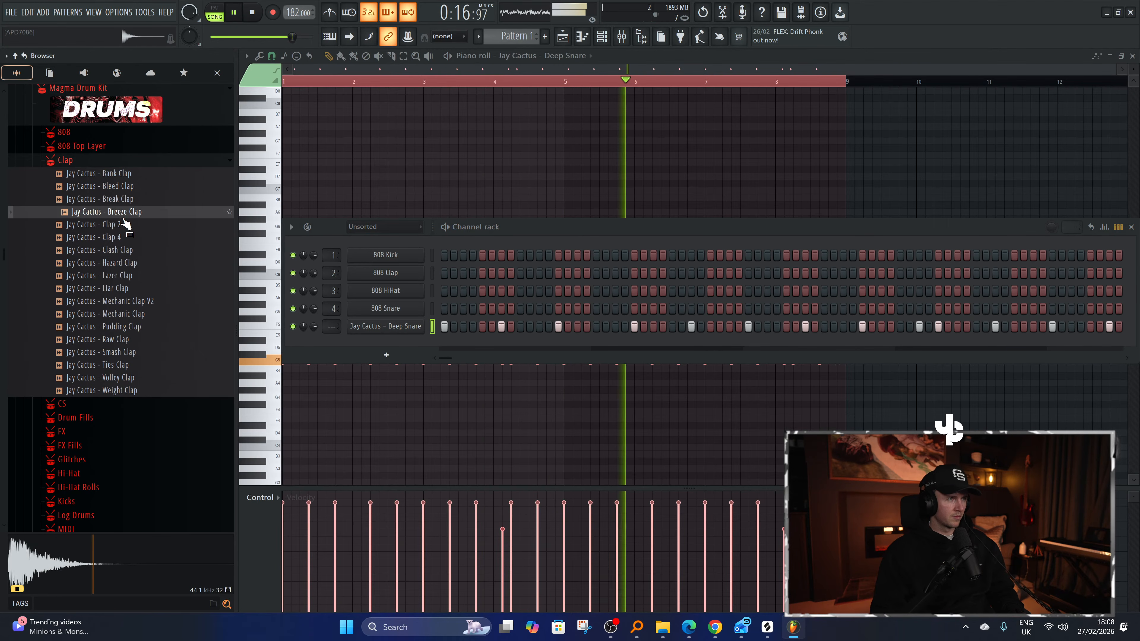
{"action": "left_click", "coordinate": [124, 200]}
{"action": "left_click", "coordinate": [128, 187]}
{"action": "left_click", "coordinate": [126, 174]}
{"action": "left_click", "coordinate": [151, 327]}
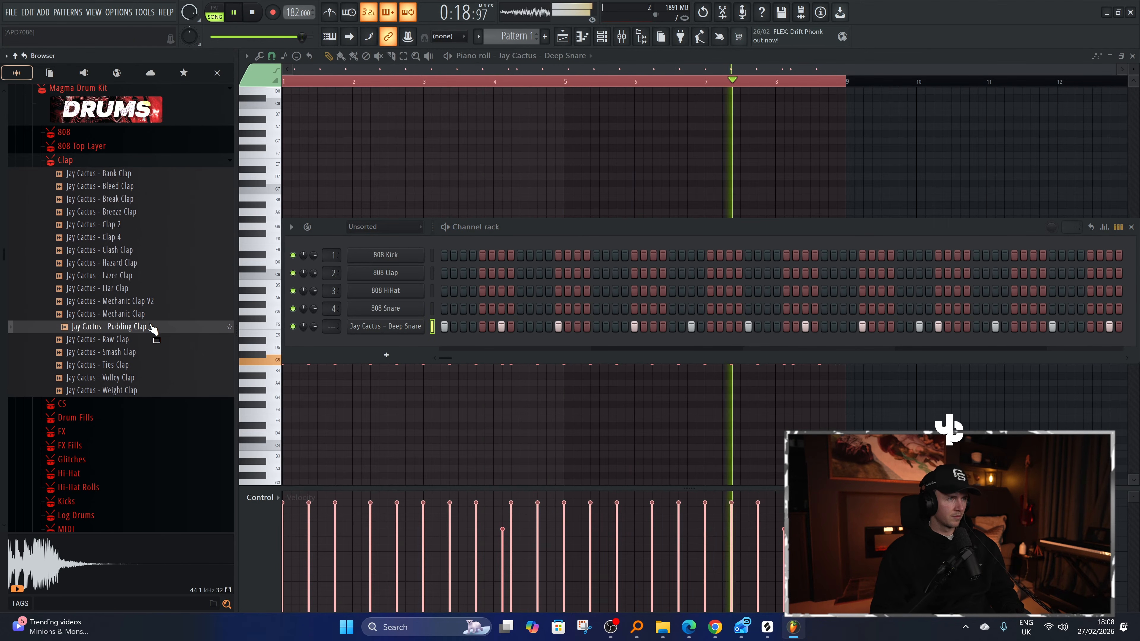
{"action": "key", "text": "Down"}
{"action": "key", "text": "Down"}
{"action": "key", "text": "Down"}
{"action": "key", "text": "Down"}
{"action": "key", "text": "Down"}
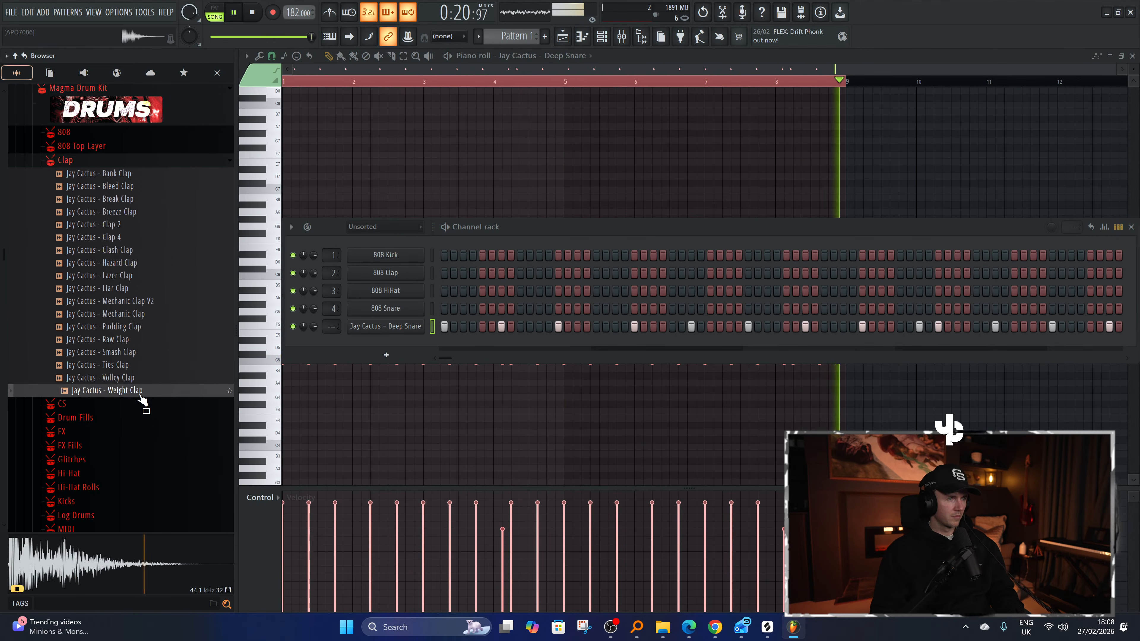
{"action": "key", "text": "Up"}
{"action": "key", "text": "Up"}
{"action": "key", "text": "Up"}
{"action": "key", "text": "Up"}
{"action": "key", "text": "Up"}
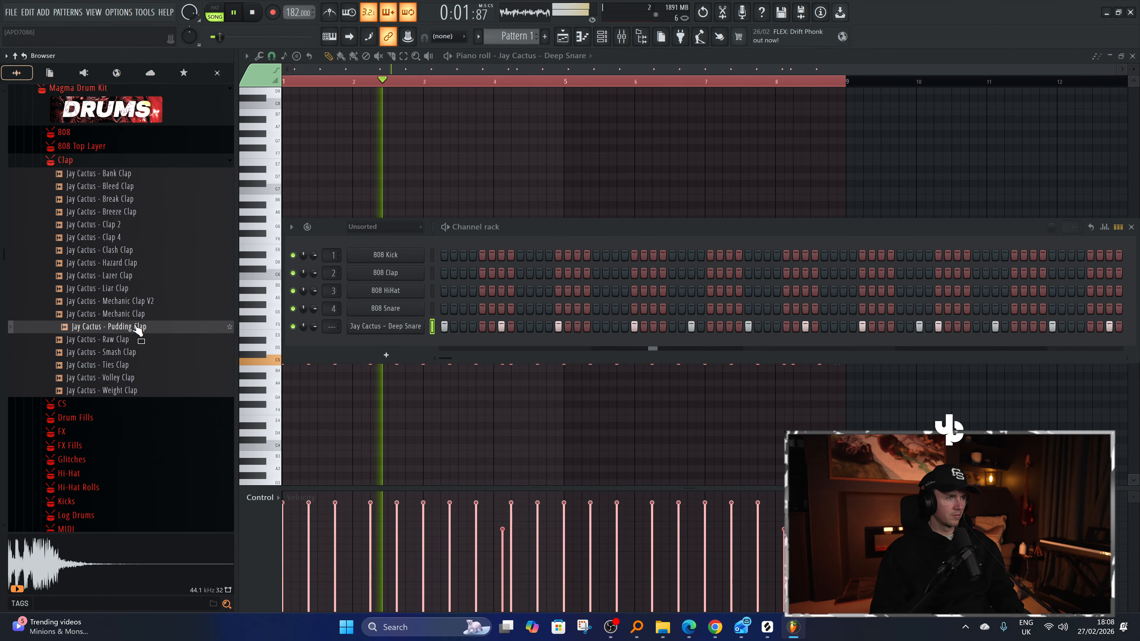
Add Jay Cactus - Pudding Clap as a new channel and close its sampler window.
{"action": "left_click_drag", "start_coordinate": [137, 330], "coordinate": [391, 351]}
{"action": "left_click", "coordinate": [395, 344]}
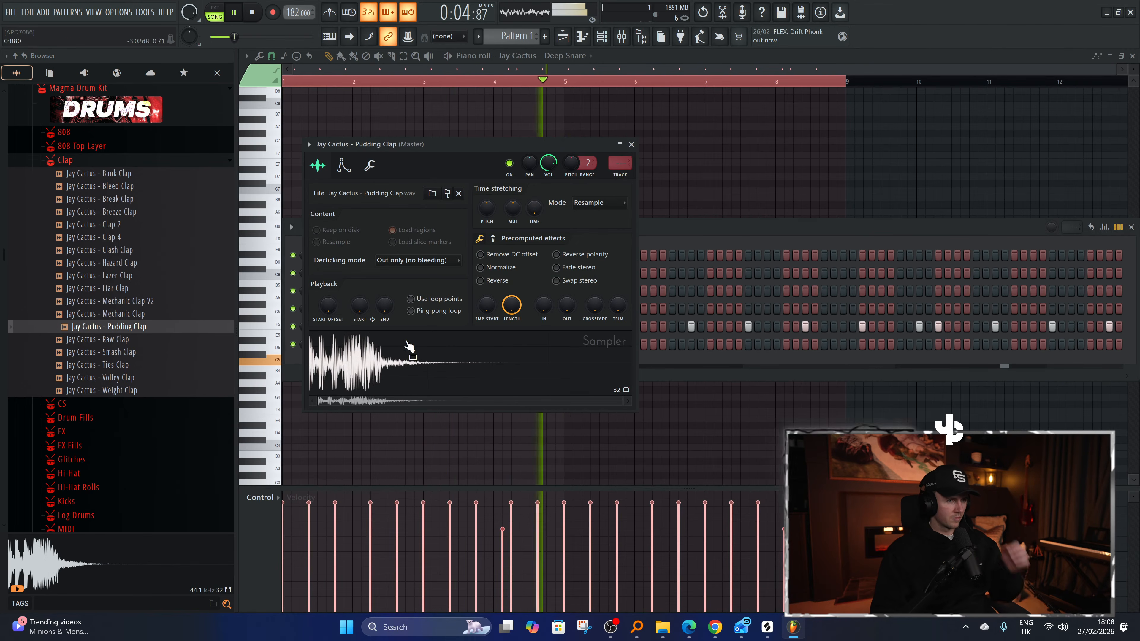
{"action": "left_click", "coordinate": [631, 146]}
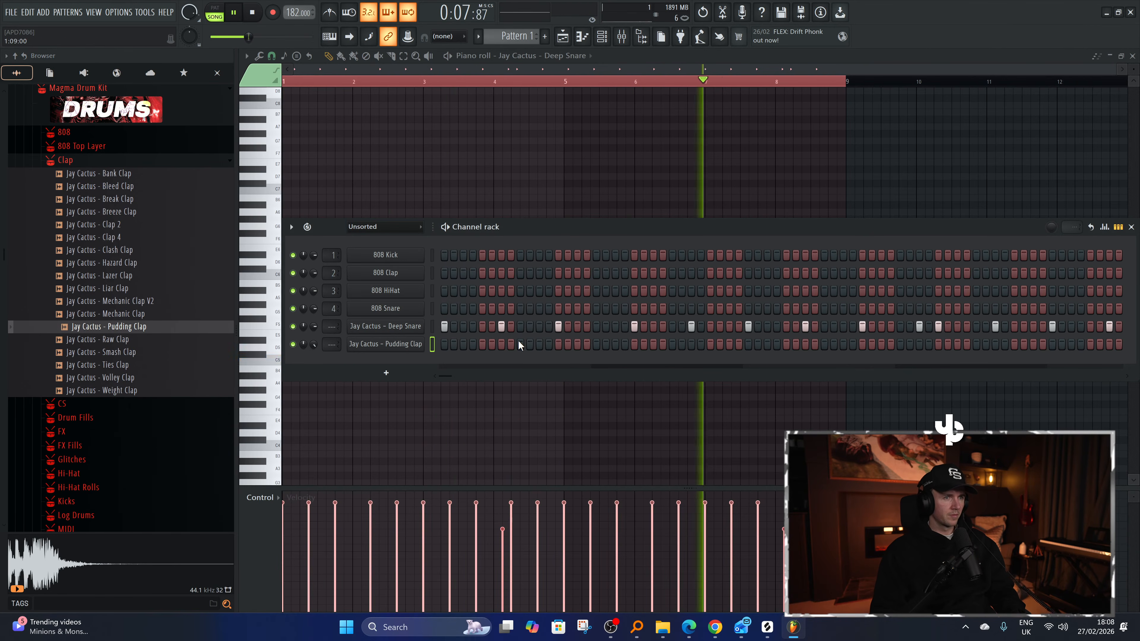
Route the Track 4 stem's audio clip channel to mixer insert 5 and return to the playlist and channel rack.
{"action": "left_click", "coordinate": [565, 36]}
{"action": "double_click", "coordinate": [537, 168]}
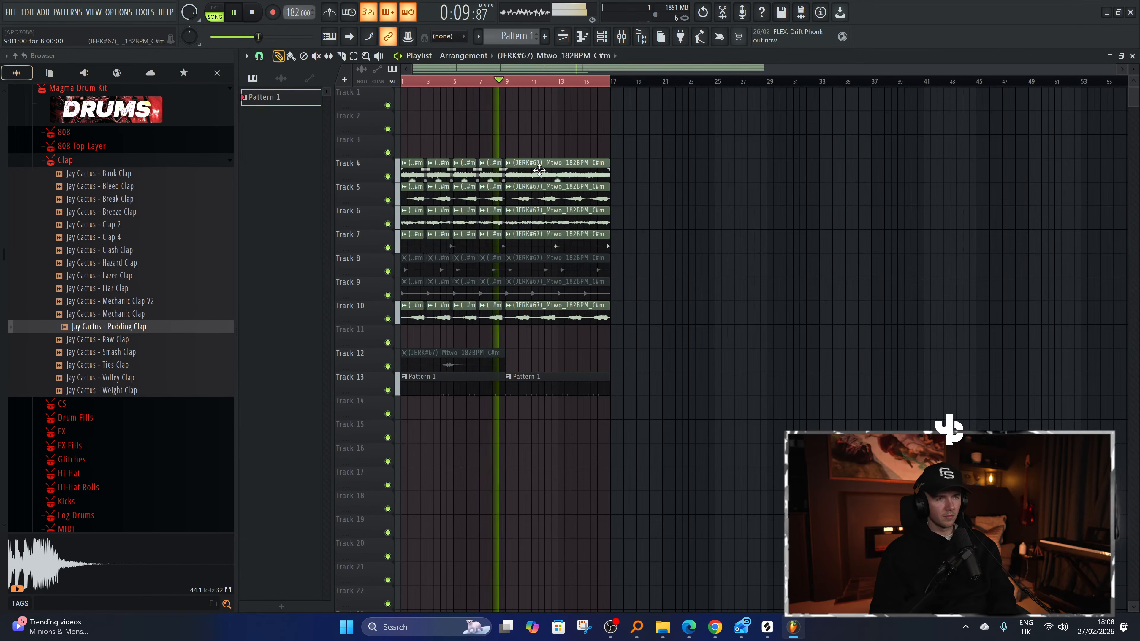
{"action": "key", "text": "ctrl+l"}
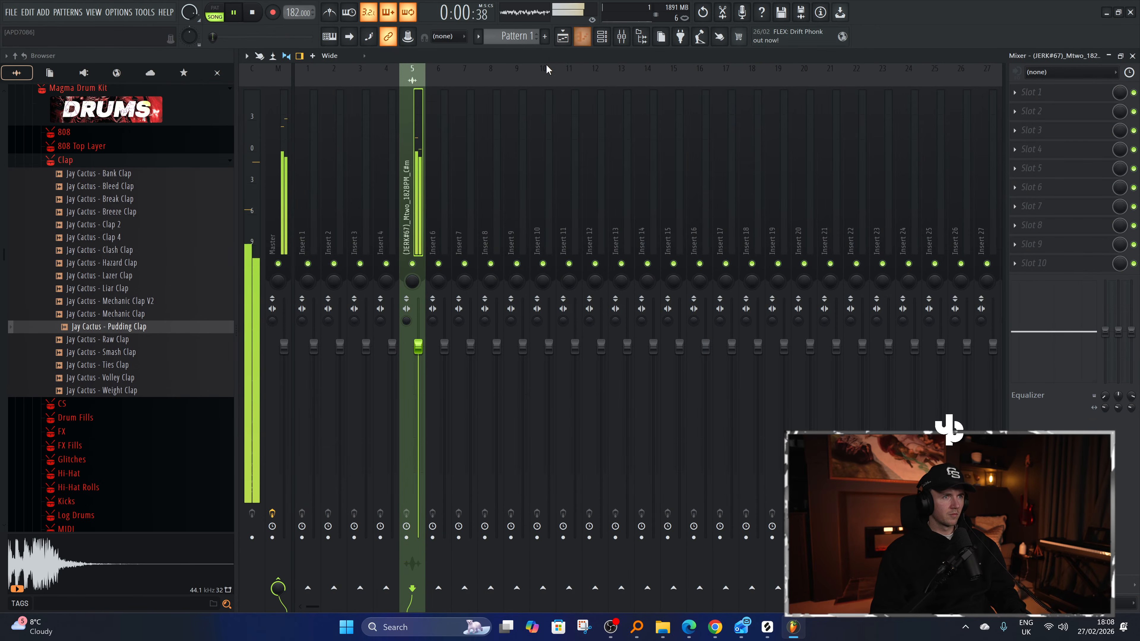
{"action": "left_click", "coordinate": [565, 39]}
{"action": "key", "text": "F6"}
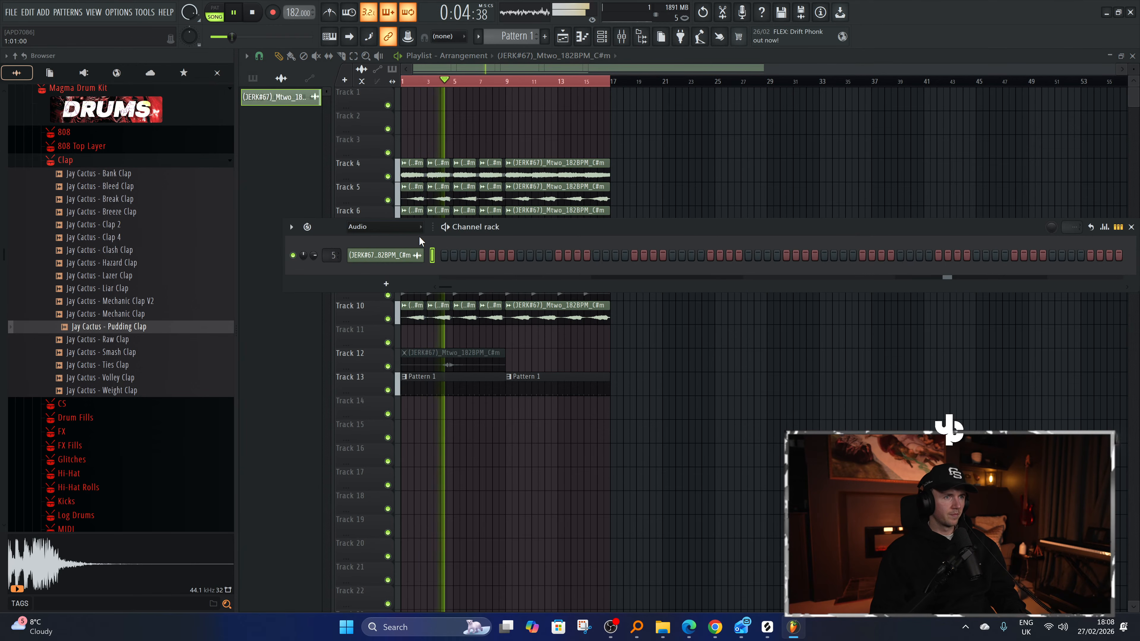
Show all channels in the channel rack and place Pudding Clap hits on steps 9, 25, 41 and 57.
{"action": "left_click", "coordinate": [407, 231]}
{"action": "left_click", "coordinate": [408, 241]}
{"action": "left_click", "coordinate": [433, 361]}
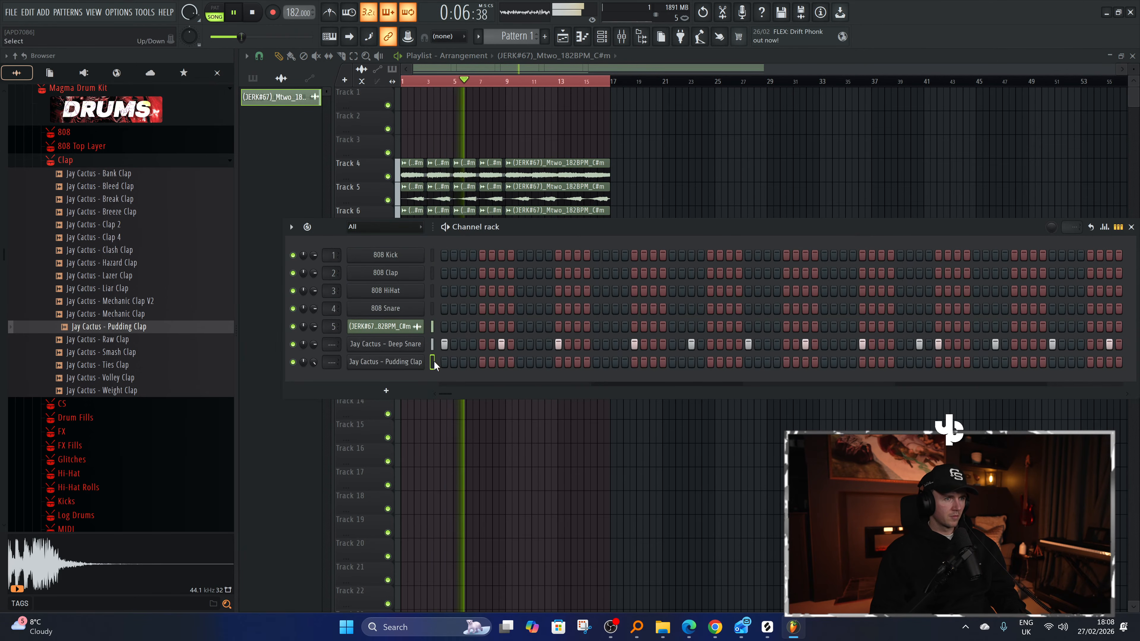
{"action": "key", "text": "space"}
{"action": "key", "text": "space"}
{"action": "key", "text": "space"}
{"action": "left_click", "coordinate": [521, 362]}
{"action": "key", "text": "space"}
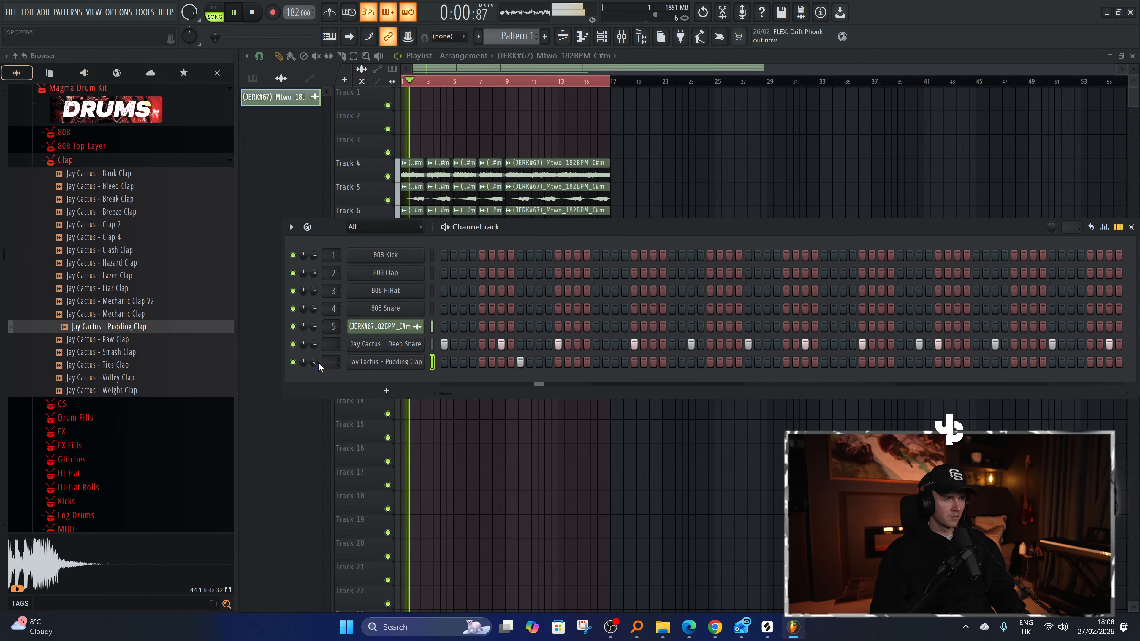
{"action": "left_click", "coordinate": [823, 363]}
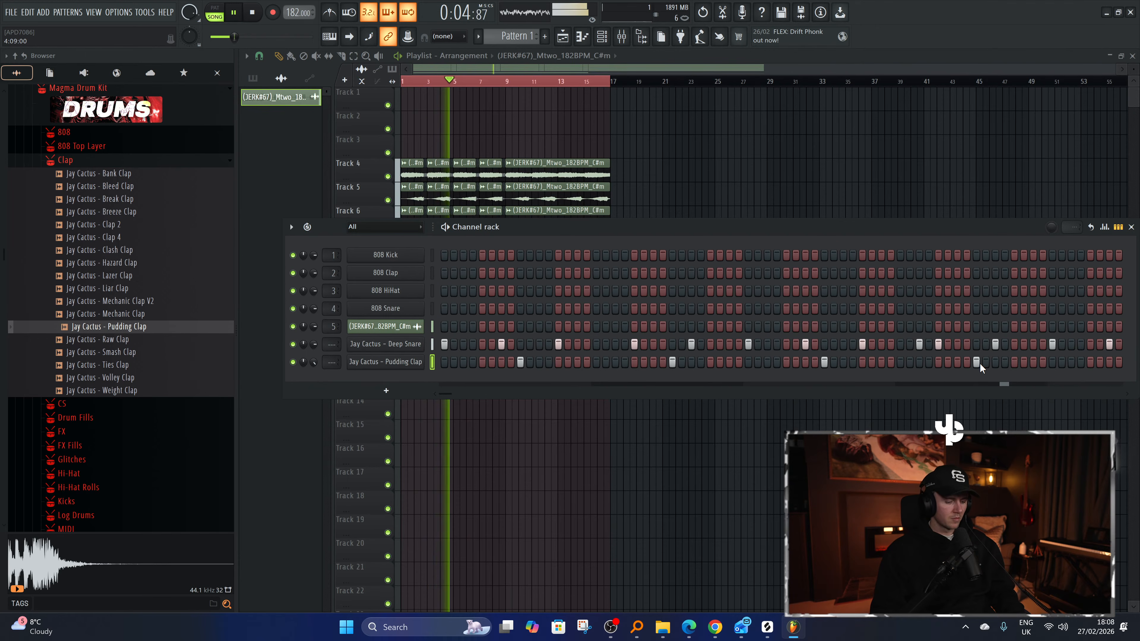
Duplicate the four-bar Pudding Clap pattern to fill eight bars and raise the velocity of all its notes.
{"action": "key", "text": "F7"}
{"action": "left_click_drag", "start_coordinate": [629, 82], "coordinate": [569, 83]}
{"action": "key", "text": "ctrl+b"}
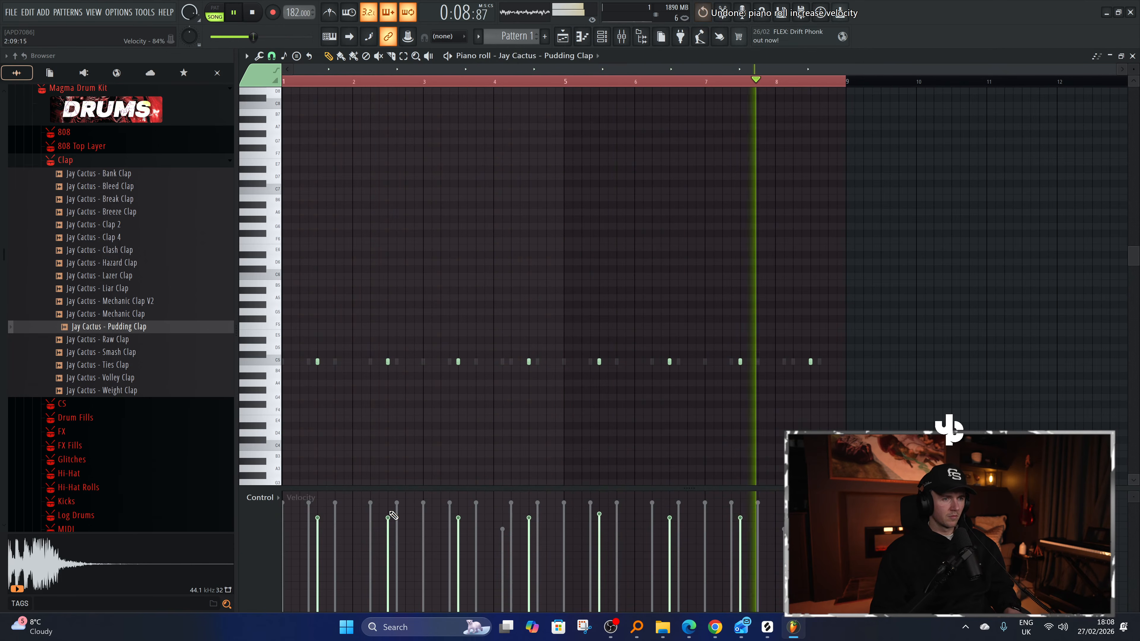
{"action": "key", "text": "ctrl+a"}
{"action": "left_click_drag", "start_coordinate": [316, 506], "coordinate": [809, 507]}
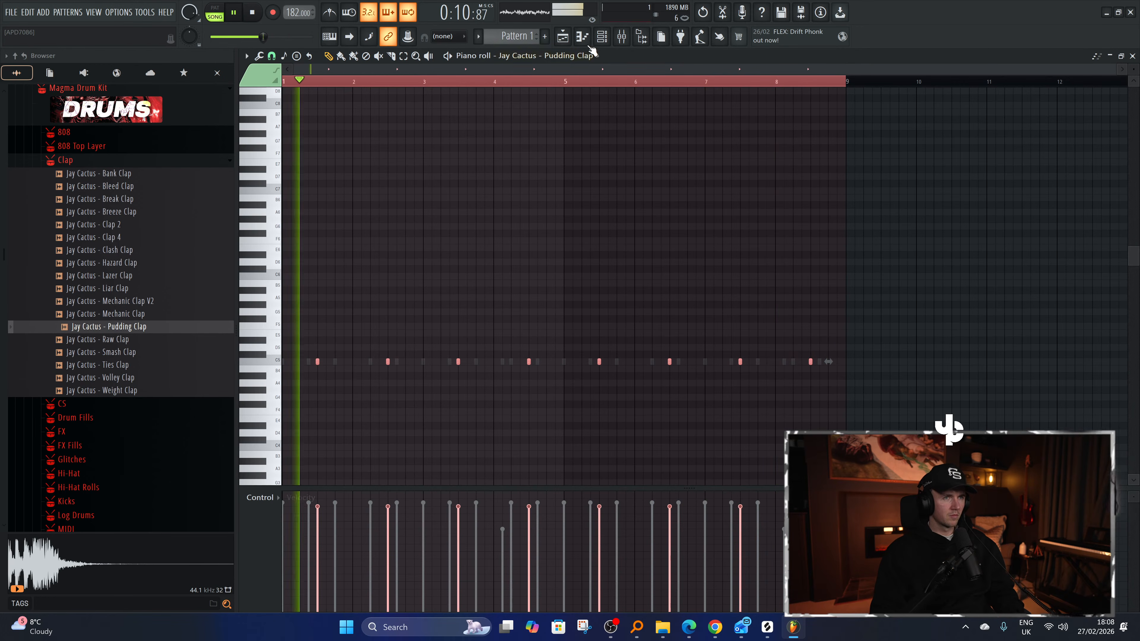
Browse the Magma Drum Kit's Open Hats folder and add Jay Cactus - Delayed Open Hat as a new channel.
{"action": "left_click", "coordinate": [601, 37]}
{"action": "left_click", "coordinate": [97, 161]}
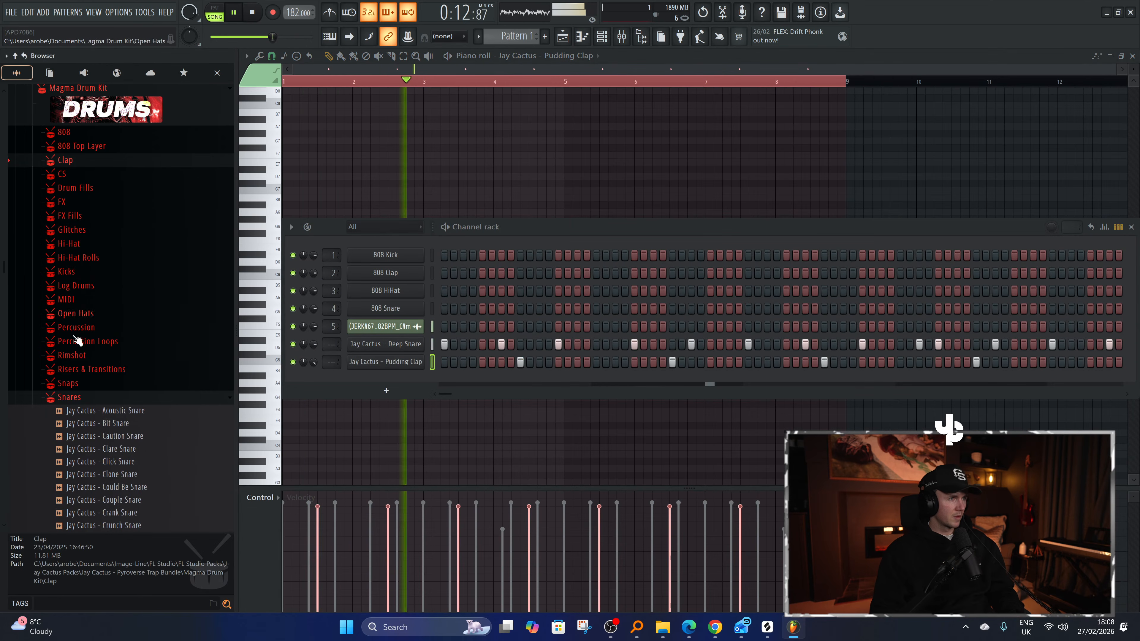
{"action": "left_click", "coordinate": [88, 400]}
{"action": "left_click", "coordinate": [99, 329]}
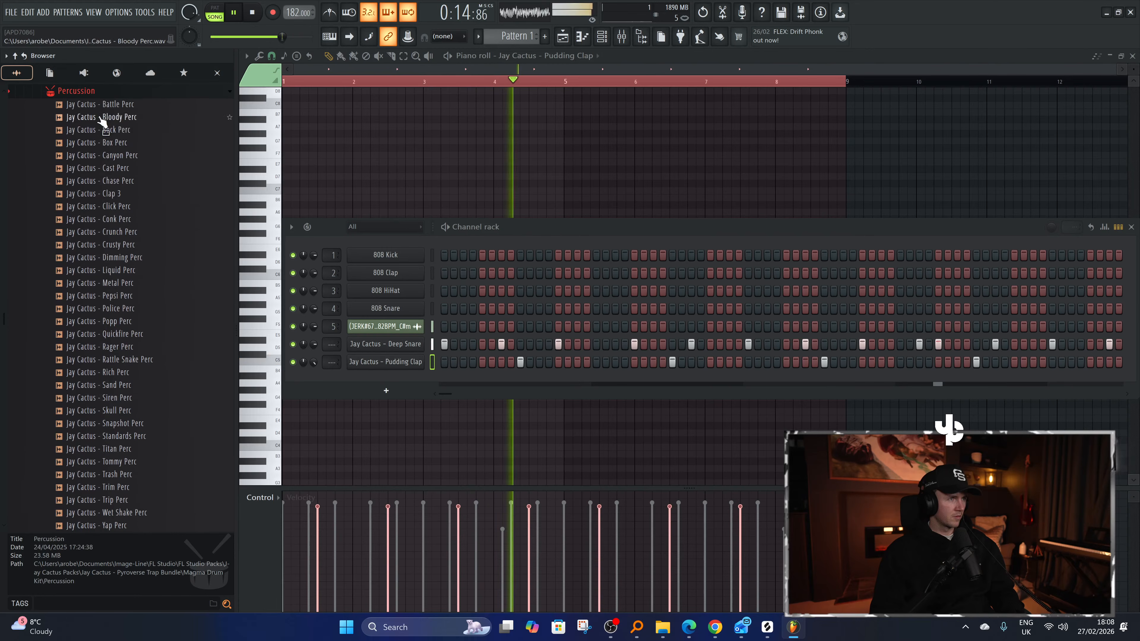
{"action": "left_click", "coordinate": [98, 92]}
{"action": "scroll", "coordinate": [100, 110], "scroll_direction": "up", "scroll_amount": 4}
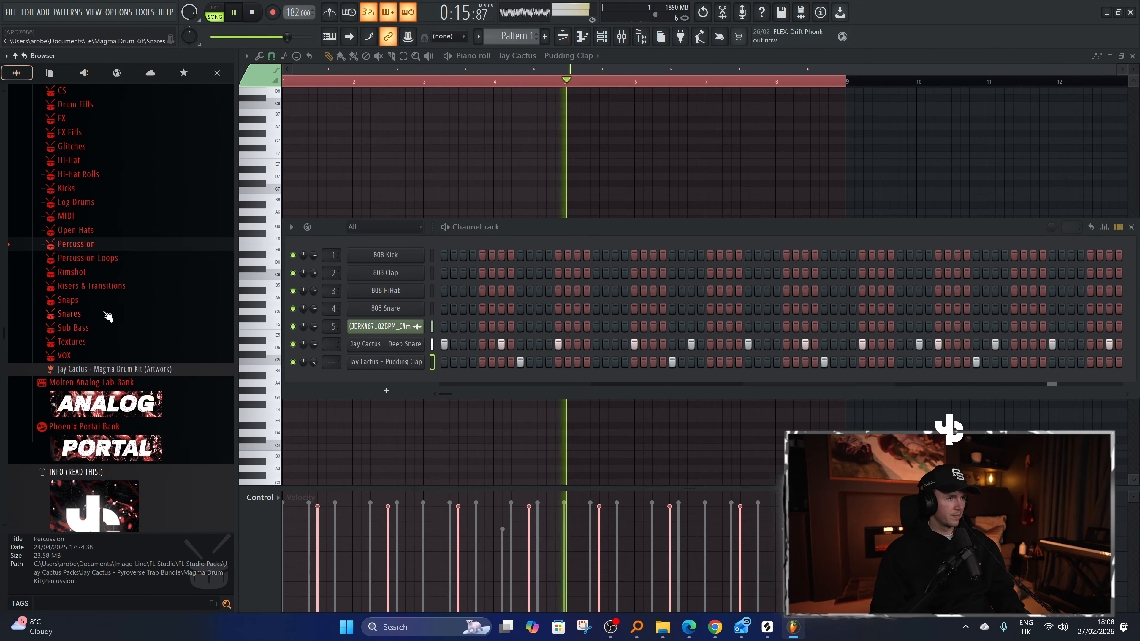
{"action": "left_click", "coordinate": [79, 233]}
{"action": "left_click", "coordinate": [108, 270]}
{"action": "left_click", "coordinate": [122, 296]}
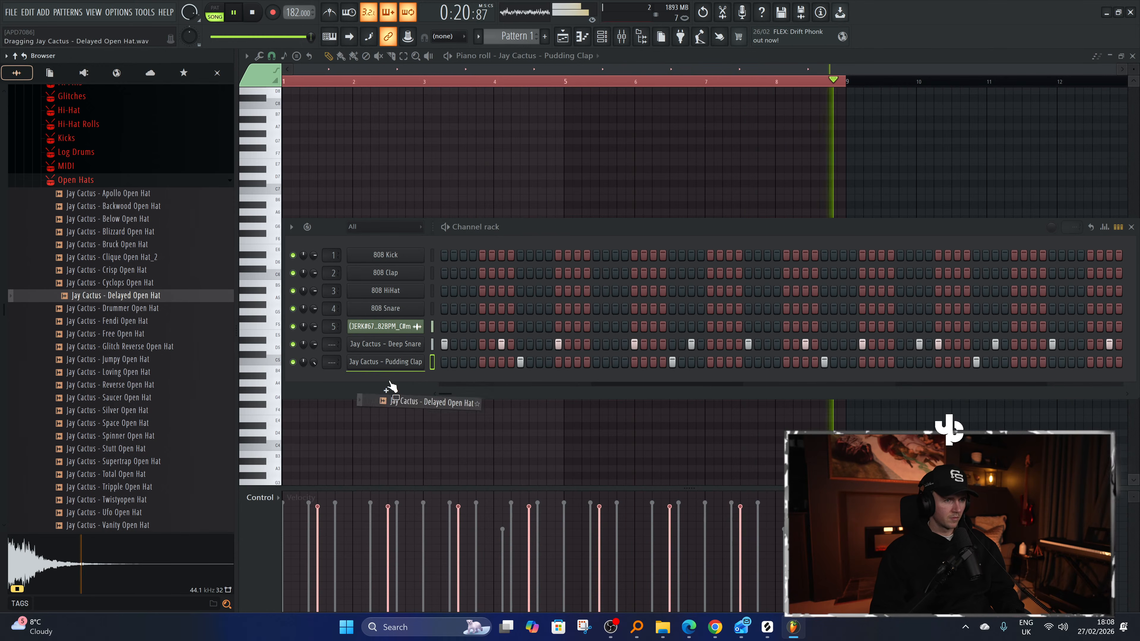
{"action": "left_click_drag", "start_coordinate": [390, 385], "coordinate": [404, 382]}
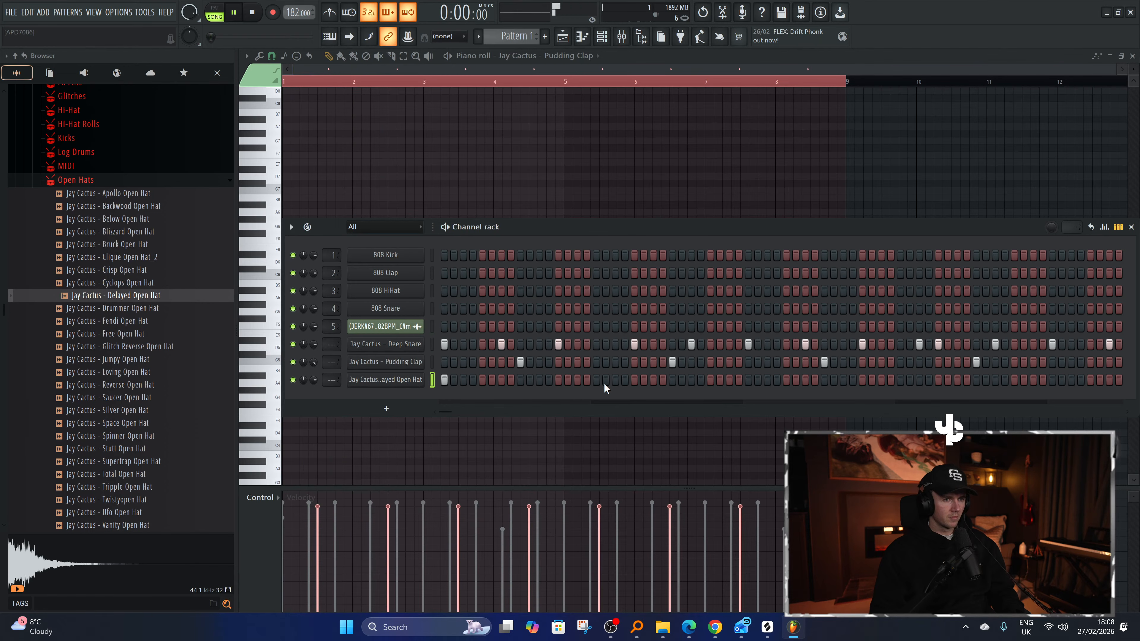
Add a quieter Delayed Open Hat hit at the start of bar 2 and repeat the two-bar pattern to fill eight bars.
{"action": "left_click", "coordinate": [596, 383]}
{"action": "key", "text": "F7"}
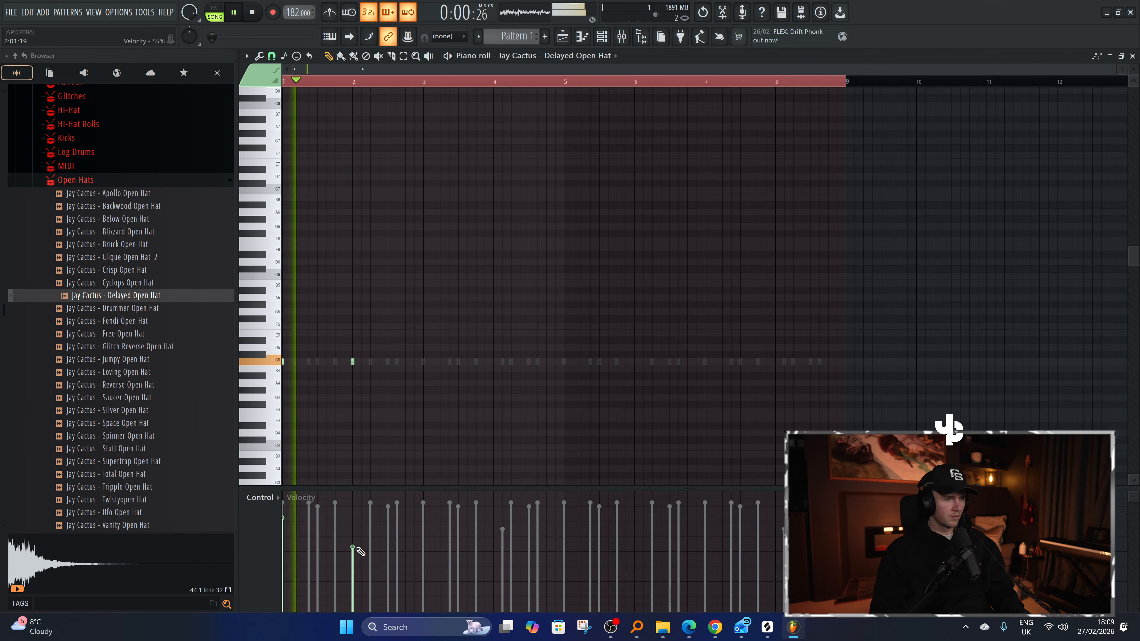
{"action": "left_click_drag", "start_coordinate": [360, 551], "coordinate": [358, 537]}
{"action": "left_click_drag", "start_coordinate": [845, 82], "coordinate": [425, 82]}
{"action": "key", "text": "ctrl+b"}
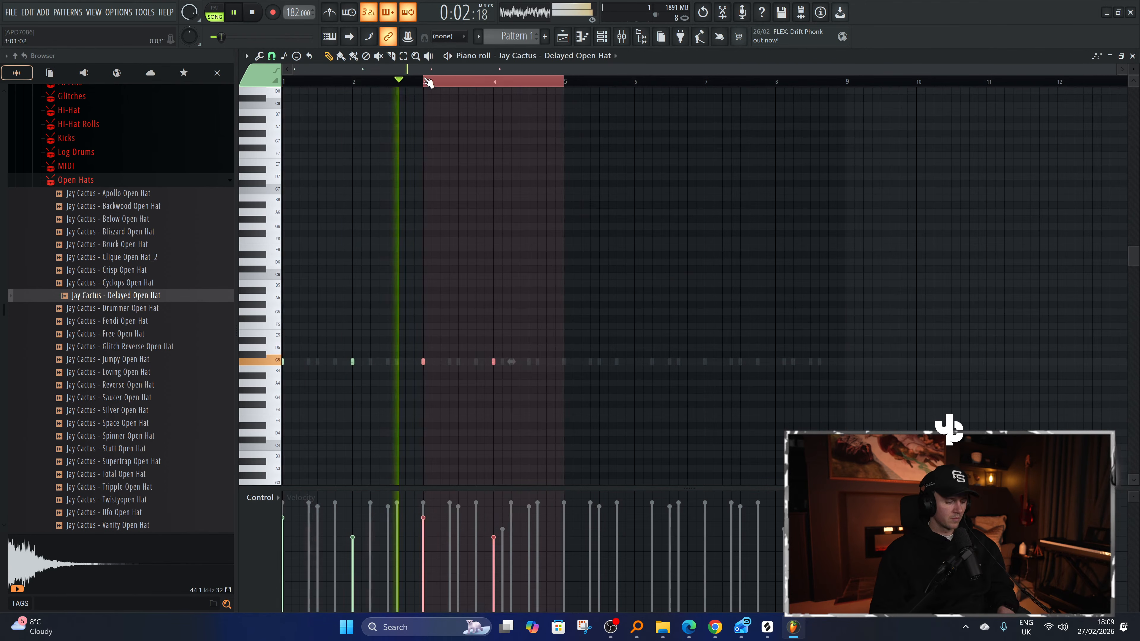
{"action": "key", "text": "ctrl+b"}
{"action": "key", "text": "ctrl+b"}
Copy all open hat hits half a bar later at slightly lower velocity, and enable Cut itself for the Delayed Open Hat channel.
{"action": "key", "text": "ctrl+a"}
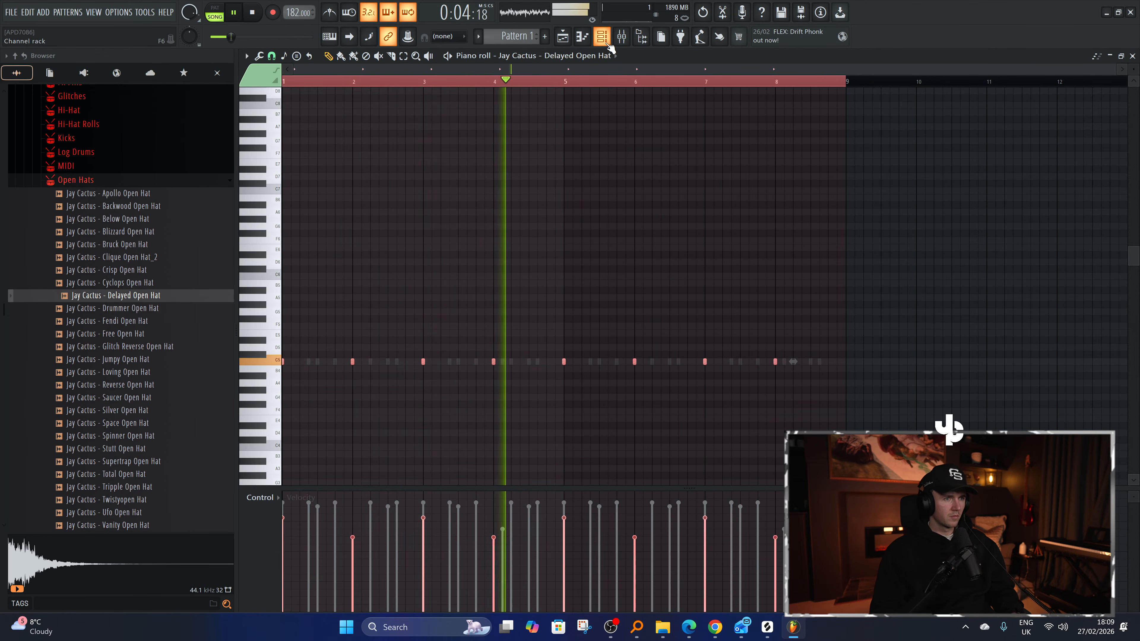
{"action": "left_click_drag", "start_coordinate": [492, 362], "coordinate": [528, 364]}
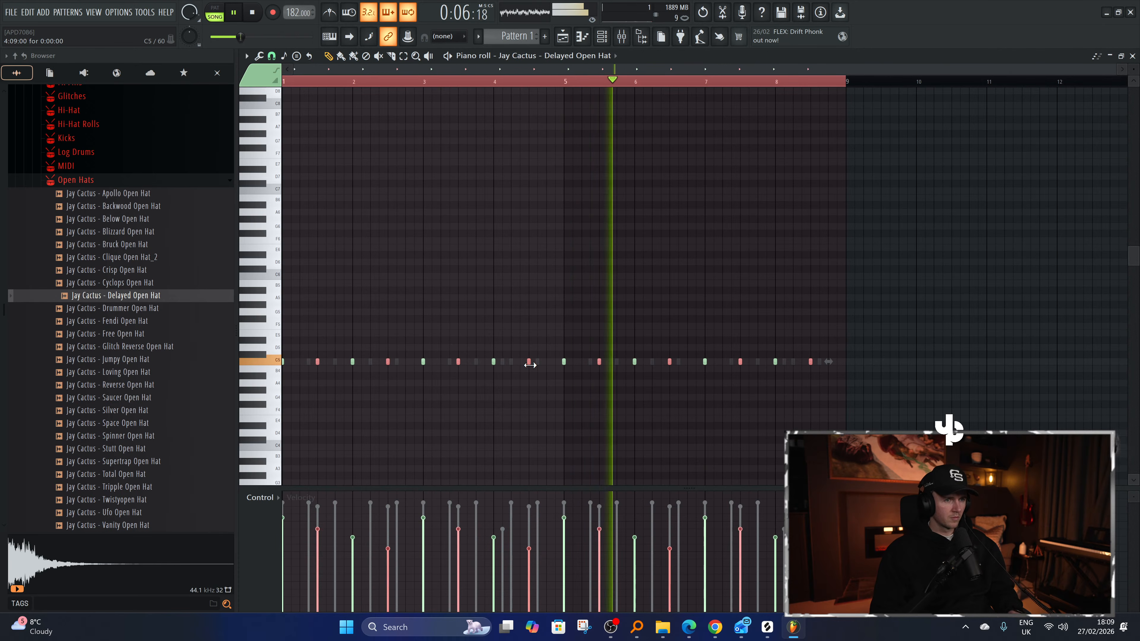
{"action": "key", "text": "F6"}
{"action": "right_click", "coordinate": [392, 380]}
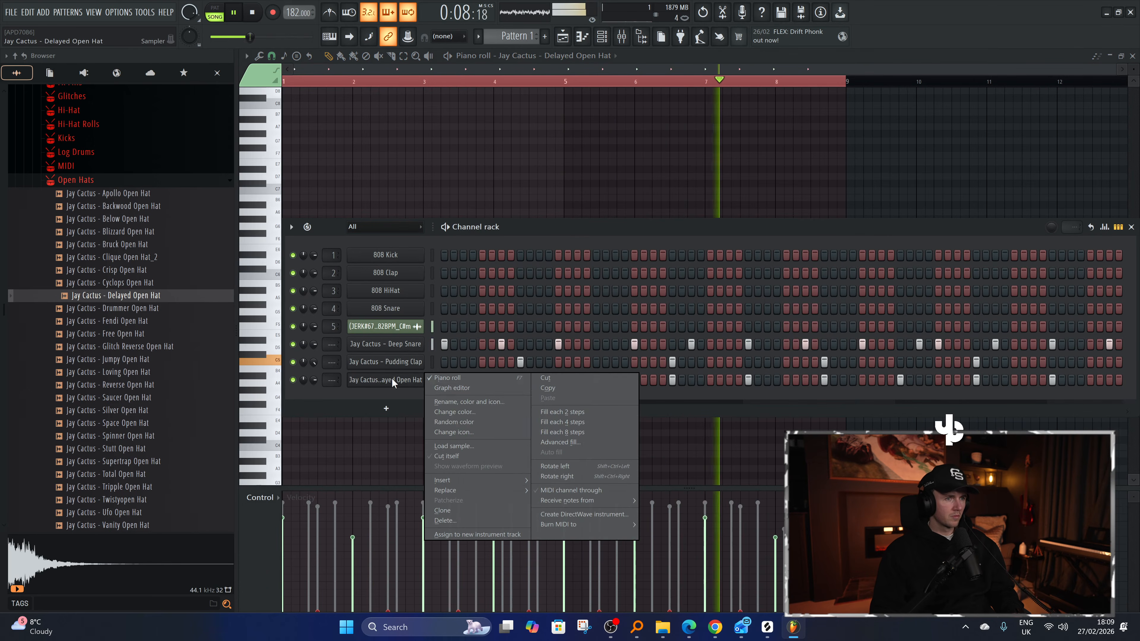
{"action": "left_click", "coordinate": [478, 454]}
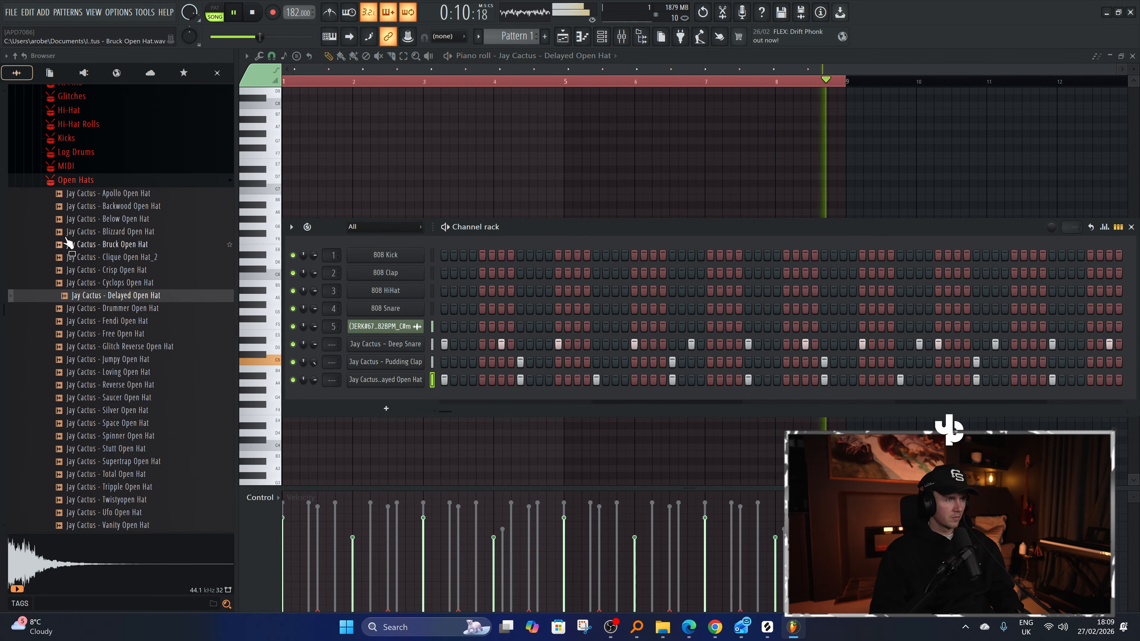
Audition samples in the Magma Drum Kit's 808 folder and add Jay Cactus - Connection 808 as a new channel.
{"action": "left_click", "coordinate": [87, 184]}
{"action": "scroll", "coordinate": [92, 224], "scroll_direction": "up", "scroll_amount": 4}
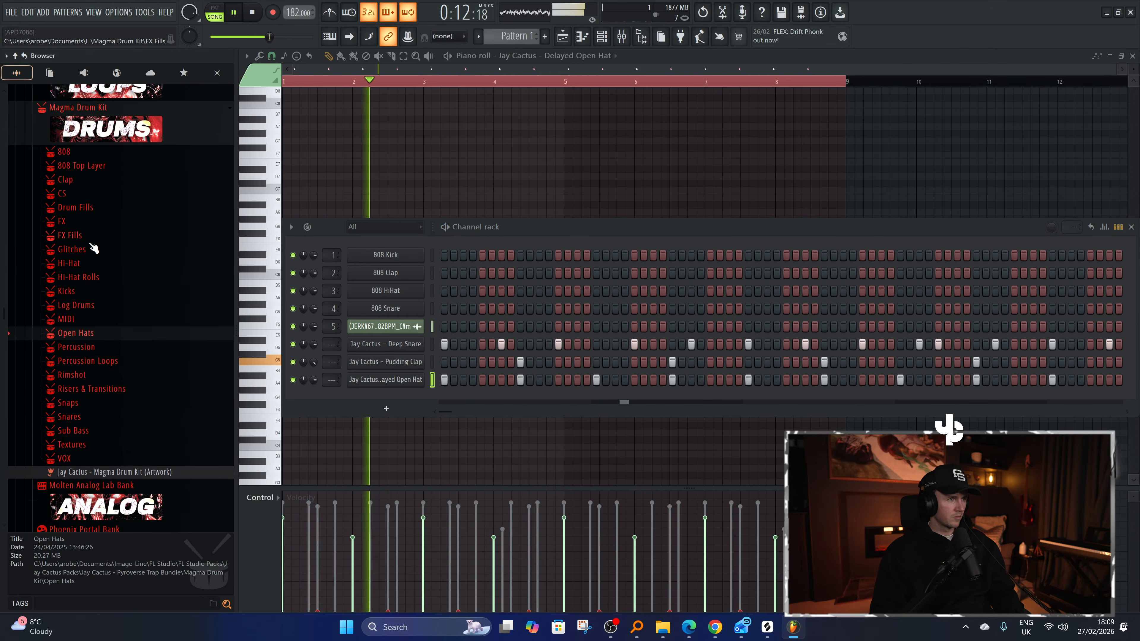
{"action": "left_click", "coordinate": [116, 152]}
{"action": "left_click", "coordinate": [139, 195]}
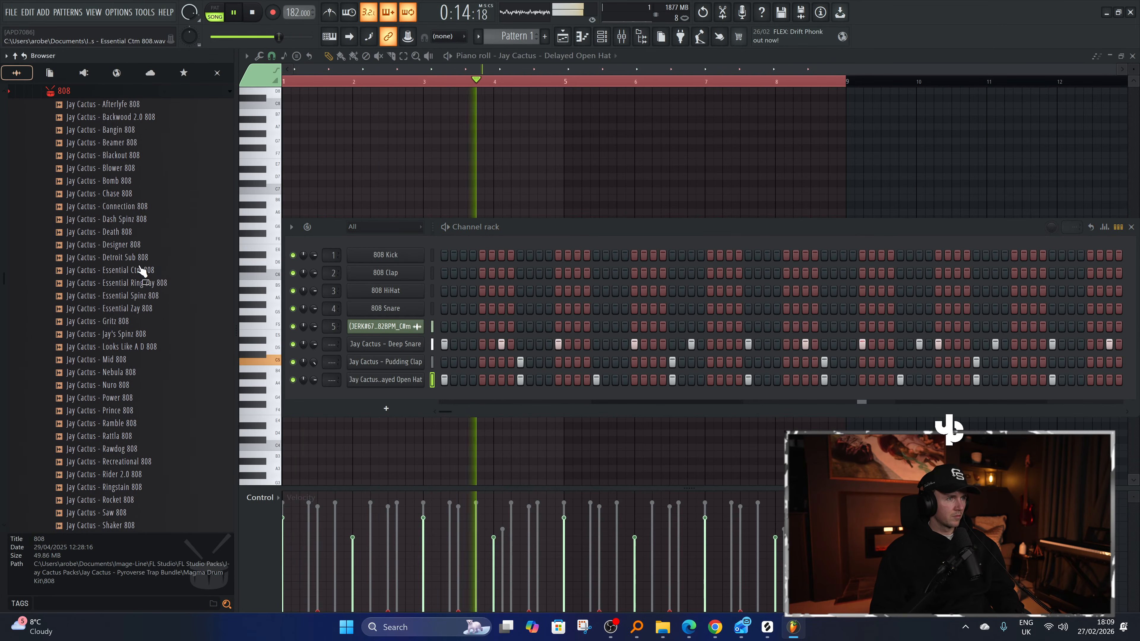
{"action": "scroll", "coordinate": [141, 271], "scroll_direction": "up", "scroll_amount": 6}
{"action": "scroll", "coordinate": [135, 442], "scroll_direction": "down", "scroll_amount": 1}
{"action": "left_click", "coordinate": [135, 437]}
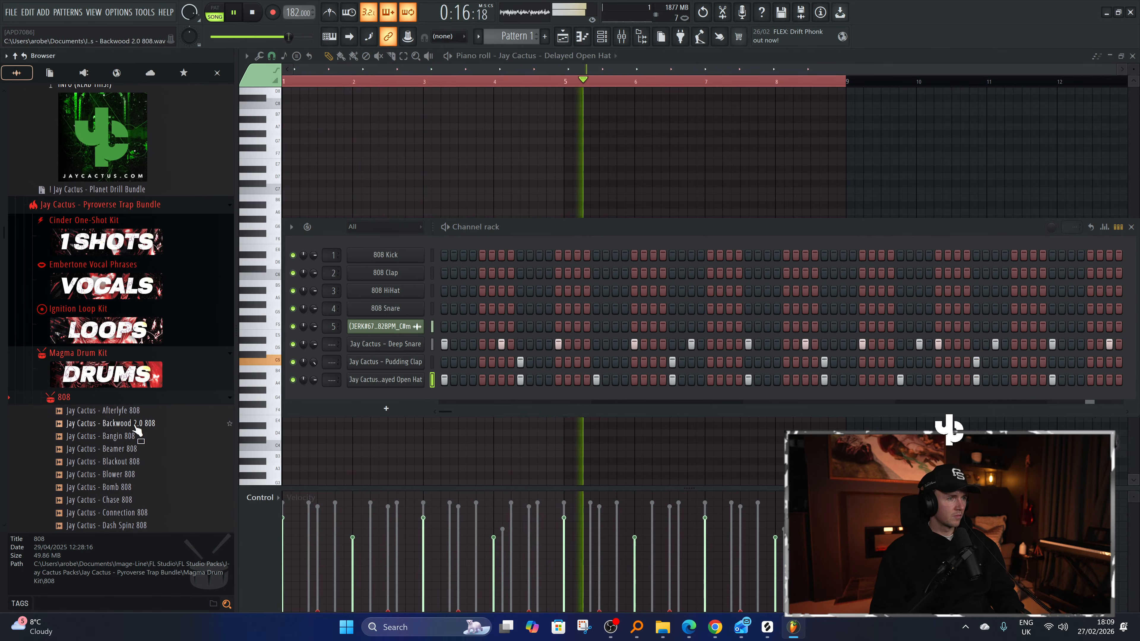
{"action": "left_click", "coordinate": [139, 462]}
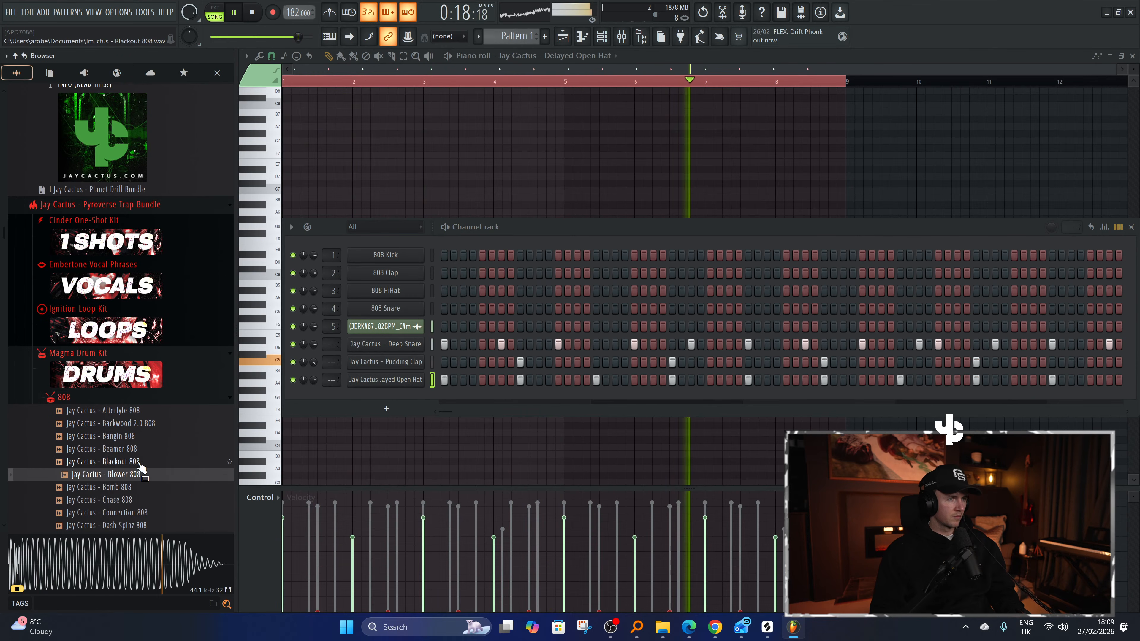
{"action": "left_click_drag", "start_coordinate": [130, 513], "coordinate": [397, 404]}
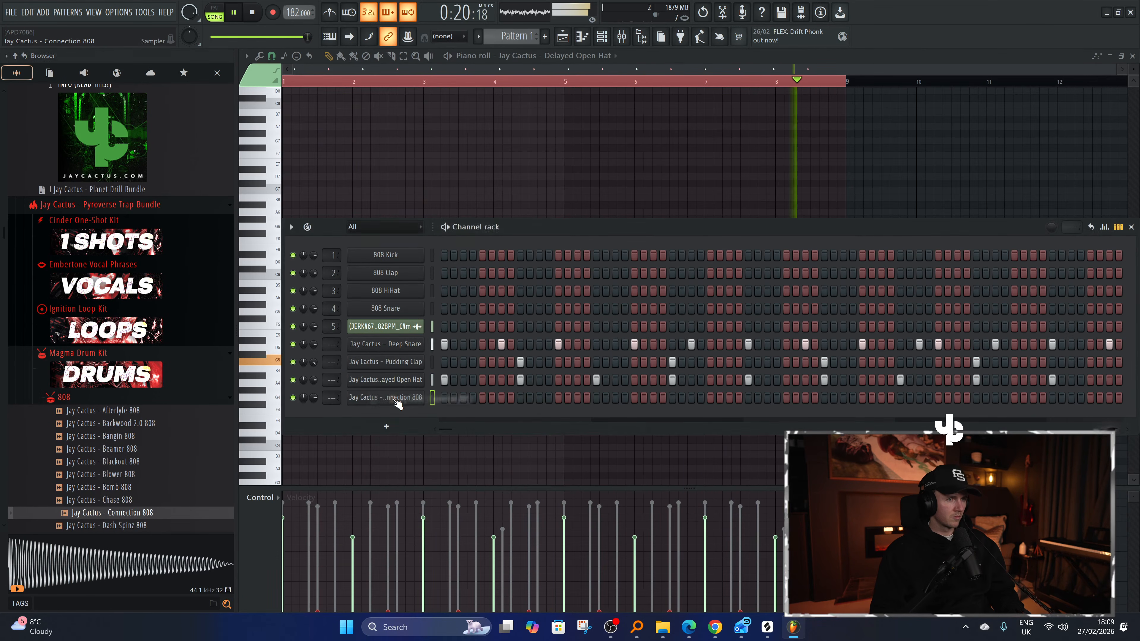
Raise the Boost of the Connection 808 sample in its sampler settings and return to the playlist.
{"action": "left_click", "coordinate": [396, 401]}
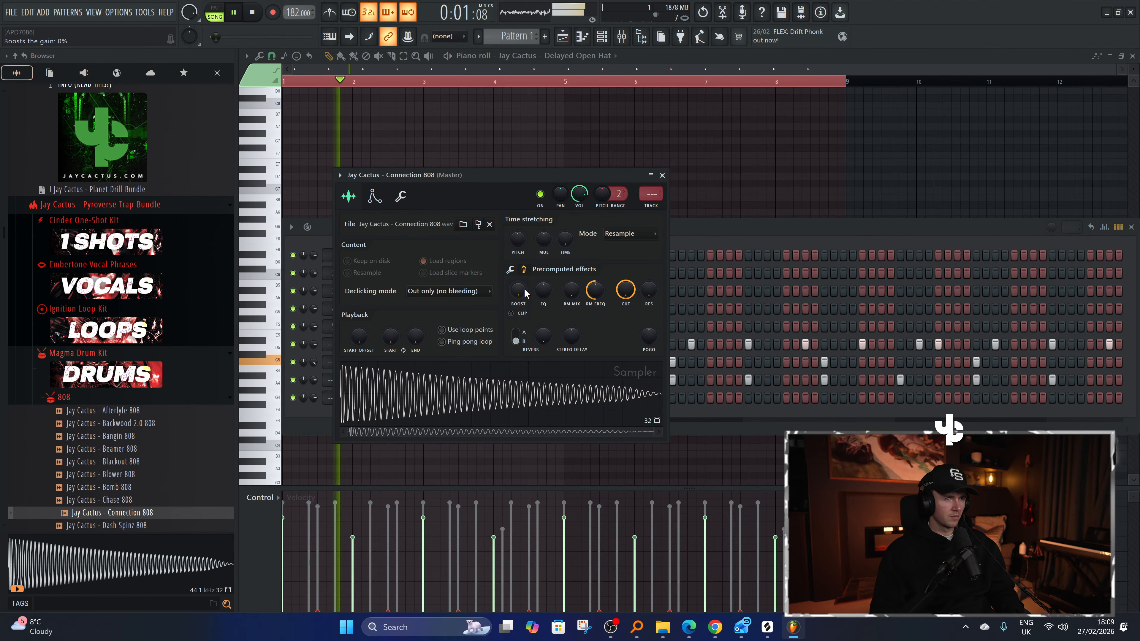
{"action": "left_click_drag", "start_coordinate": [524, 290], "coordinate": [525, 287]}
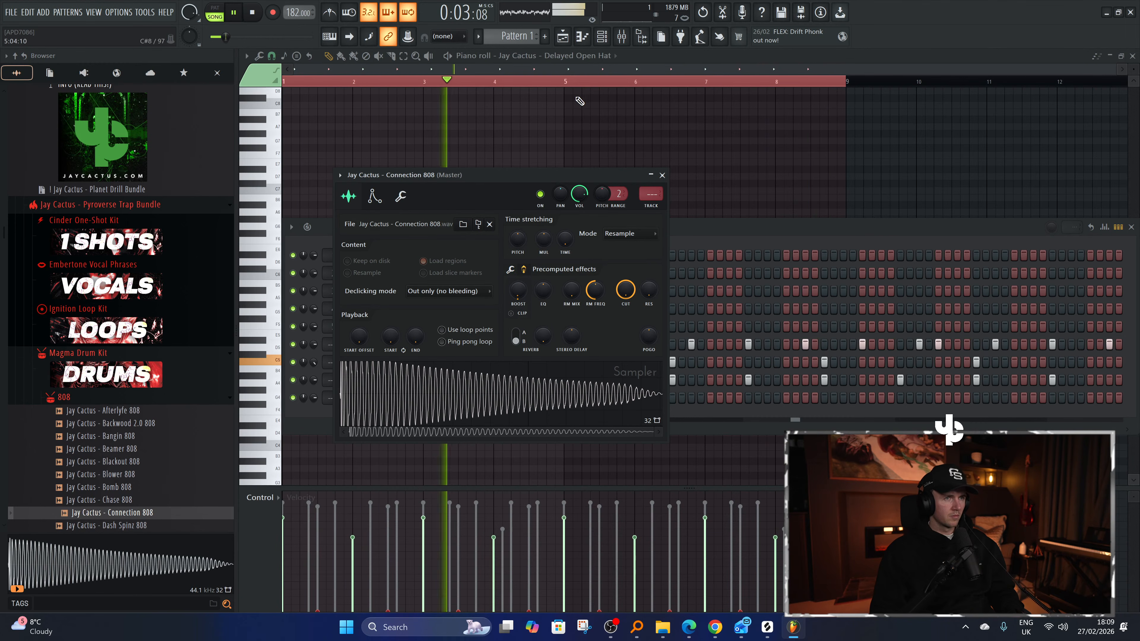
{"action": "left_click", "coordinate": [563, 36]}
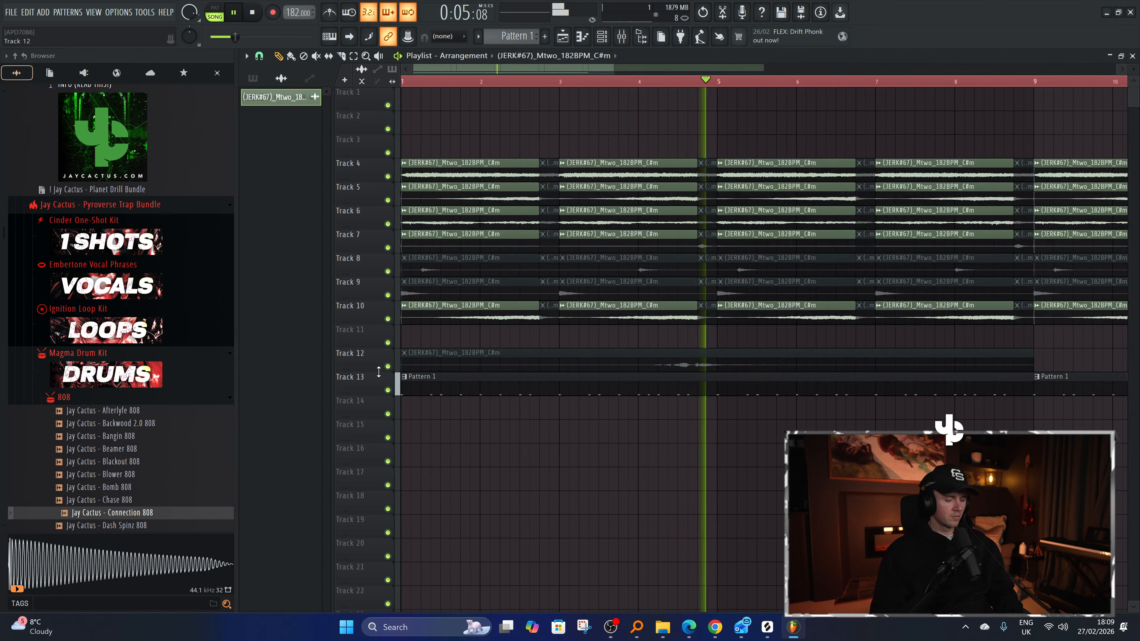
Draw four C#5 notes for Connection 808, each one and a half bars long, starting at bars 1, 3, 5 and 7.
{"action": "key", "text": "F7"}
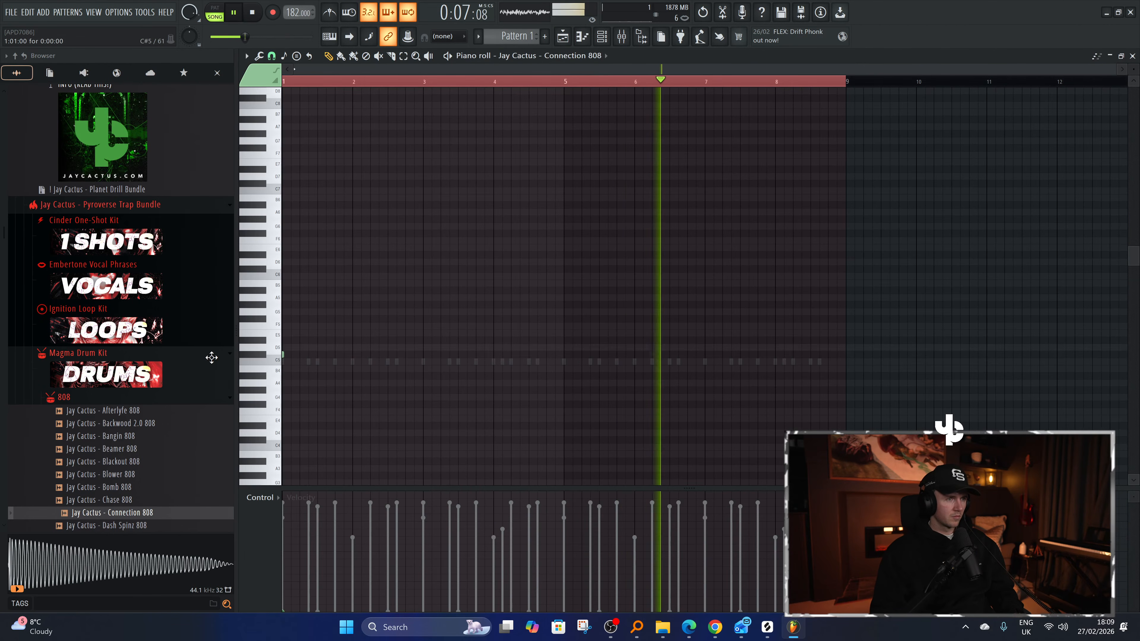
{"action": "left_click", "coordinate": [287, 355]}
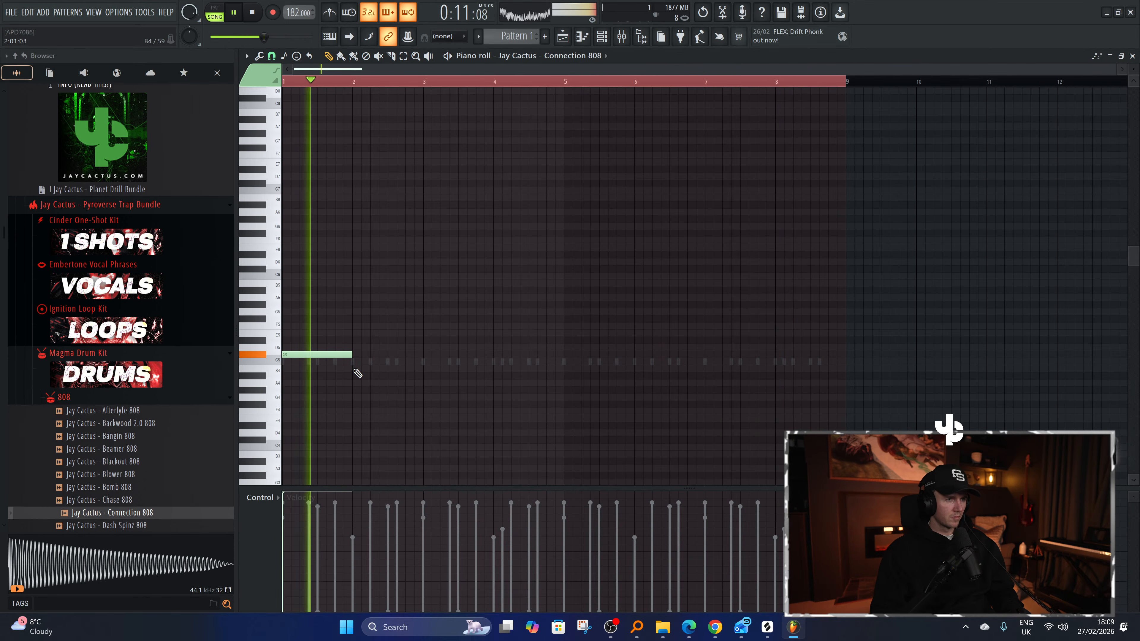
{"action": "left_click_drag", "start_coordinate": [355, 358], "coordinate": [389, 356]}
{"action": "left_click", "coordinate": [424, 355]}
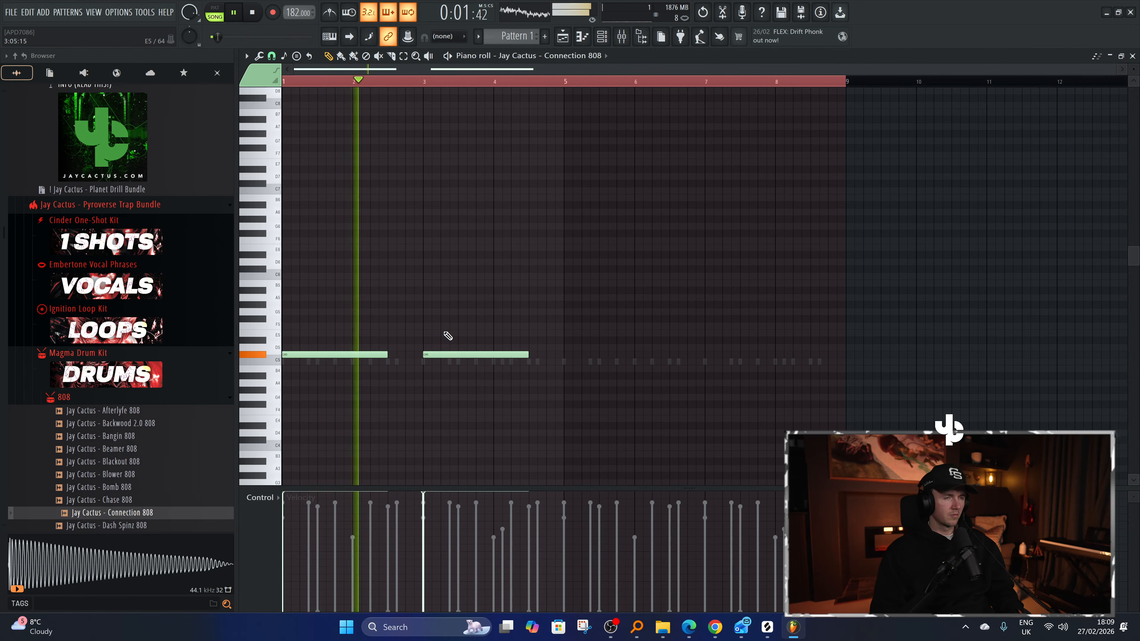
{"action": "left_click", "coordinate": [568, 355]}
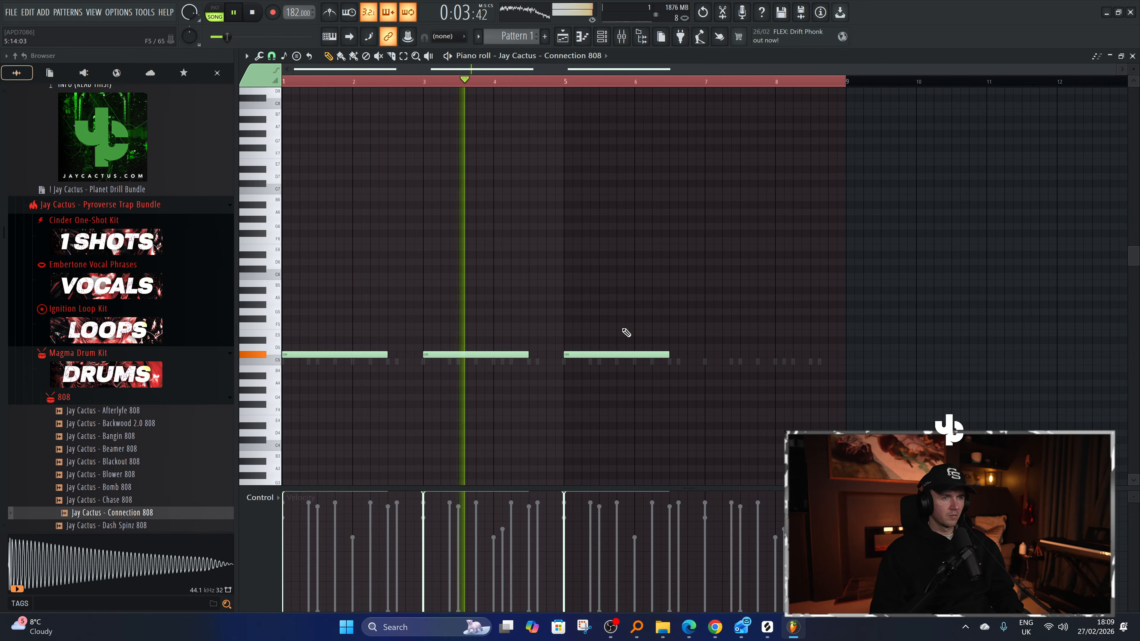
{"action": "left_click", "coordinate": [705, 358]}
{"action": "key", "text": "ctrl+a"}
{"action": "left_click", "coordinate": [602, 36]}
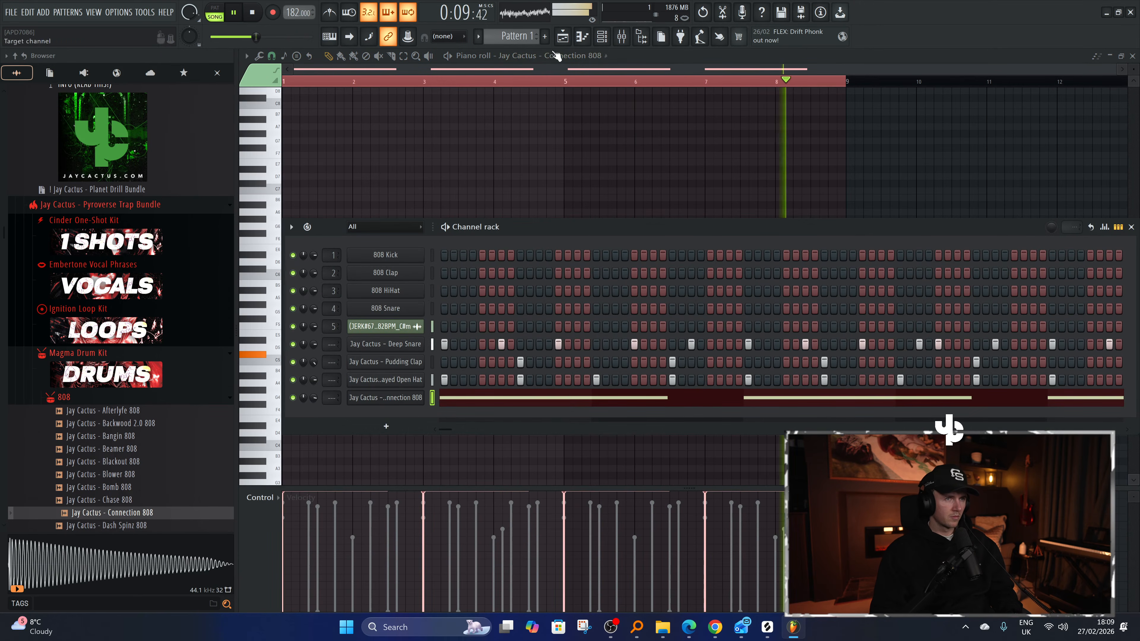
{"action": "key", "text": "F5"}
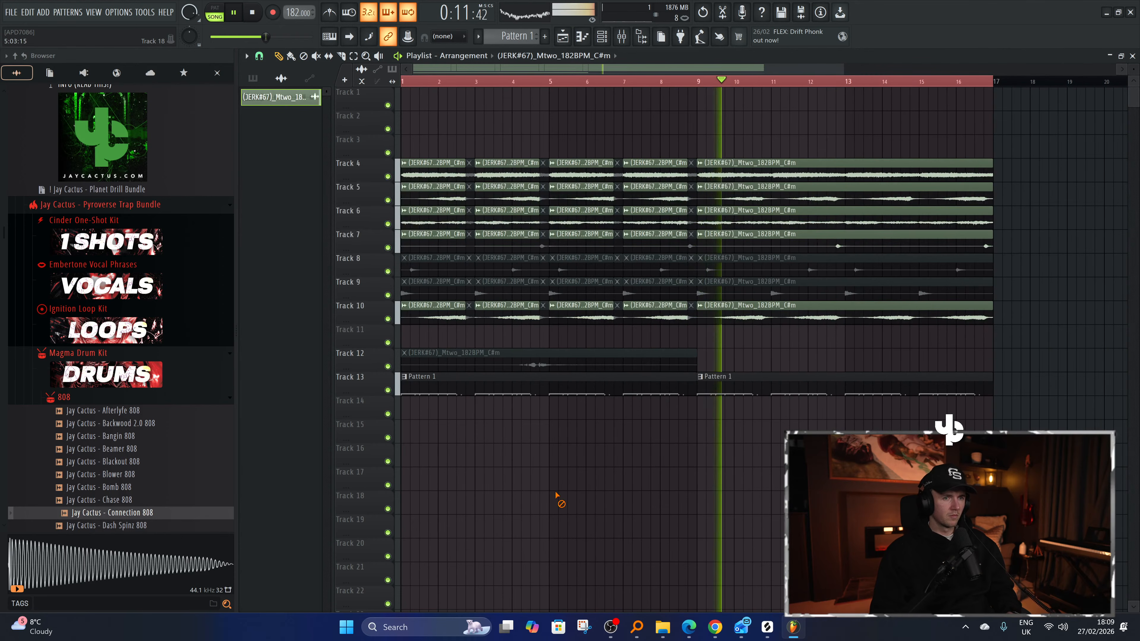
{"action": "scroll", "coordinate": [661, 461], "scroll_direction": "down", "scroll_amount": 2}
{"action": "left_click", "coordinate": [603, 36]}
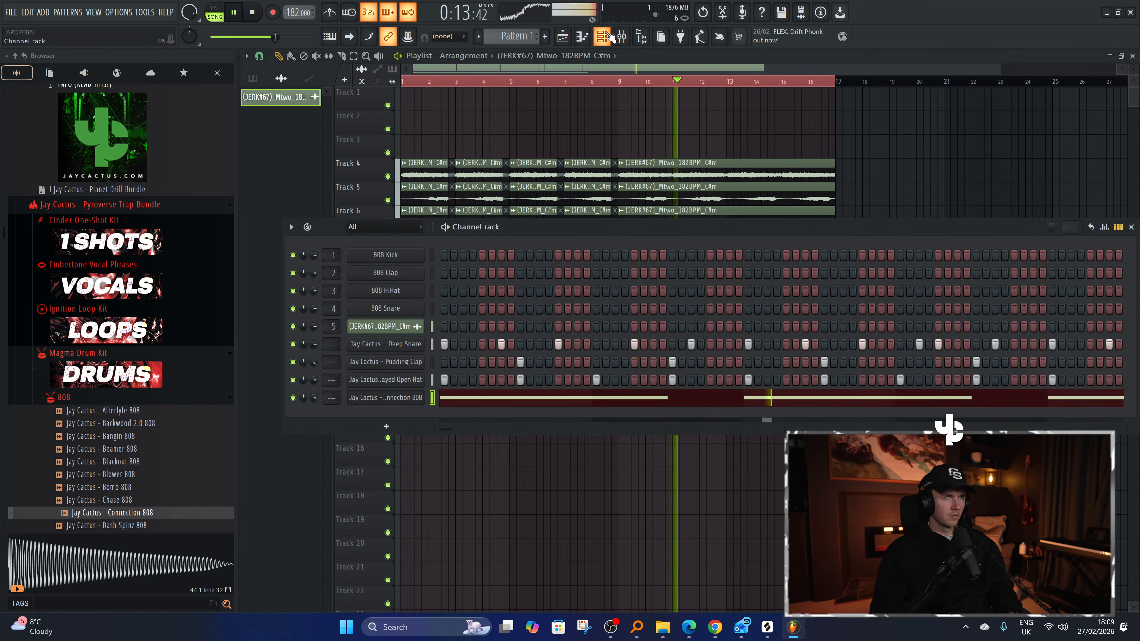
{"action": "left_click", "coordinate": [136, 380]}
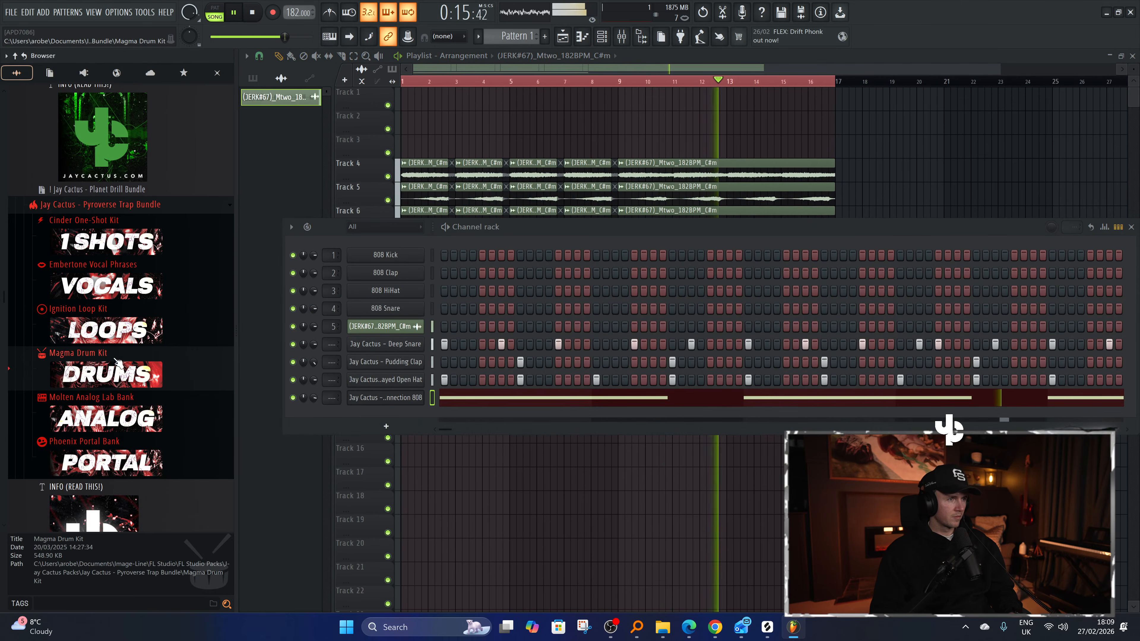
{"action": "scroll", "coordinate": [118, 366], "scroll_direction": "down", "scroll_amount": 3}
{"action": "scroll", "coordinate": [117, 365], "scroll_direction": "up", "scroll_amount": 3}
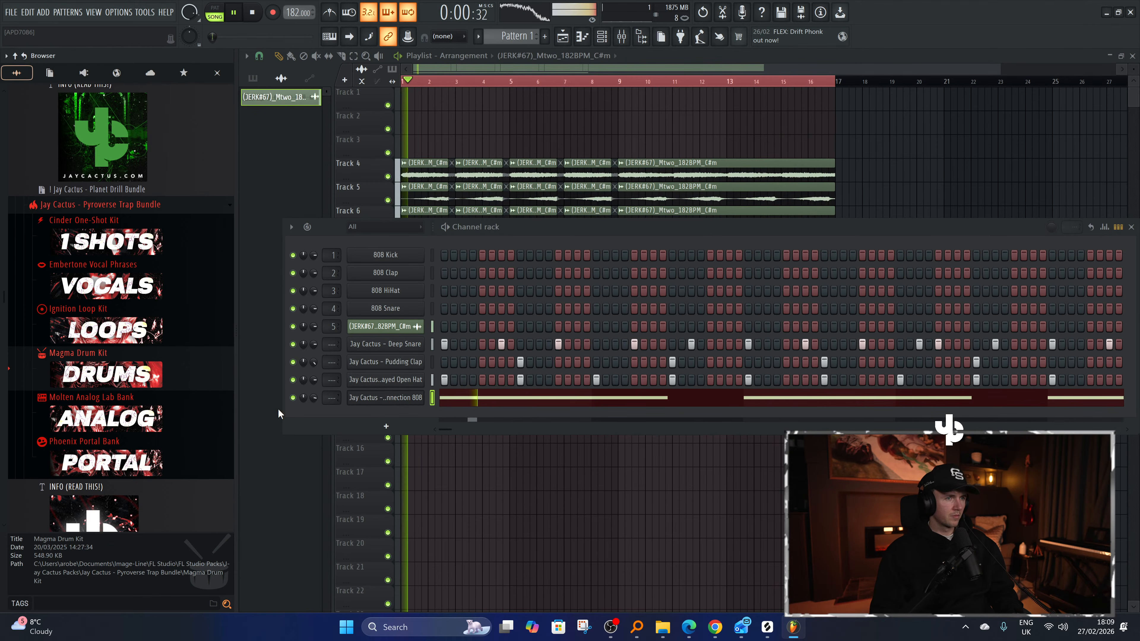
{"action": "left_click", "coordinate": [112, 359]}
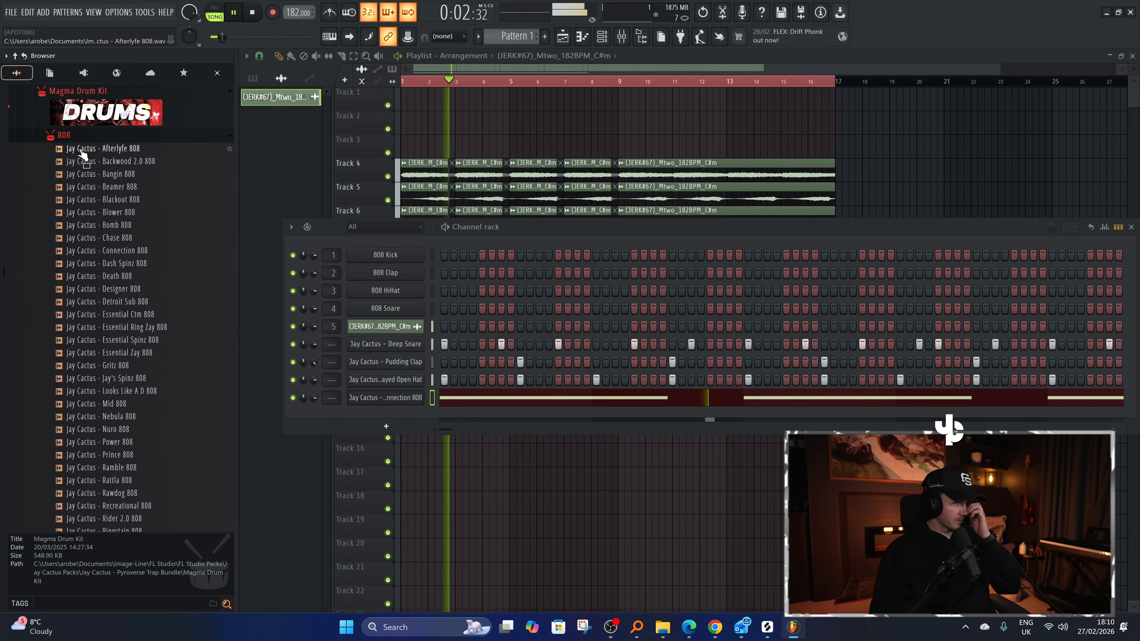
{"action": "left_click", "coordinate": [92, 110]}
{"action": "scroll", "coordinate": [105, 233], "scroll_direction": "up", "scroll_amount": 3}
{"action": "scroll", "coordinate": [107, 233], "scroll_direction": "up", "scroll_amount": 2}
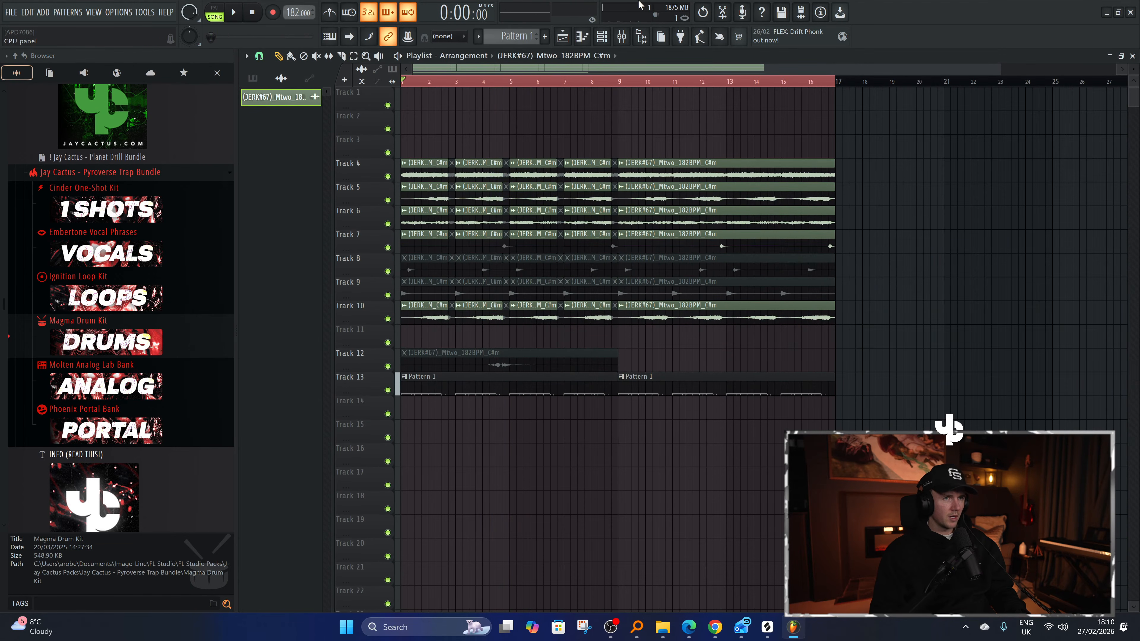
Show the channel rack over the playlist, start playback and open the Magma Drum Kit's CS folder.
{"action": "left_click", "coordinate": [602, 37]}
{"action": "left_click", "coordinate": [136, 333]}
{"action": "scroll", "coordinate": [131, 303], "scroll_direction": "up", "scroll_amount": 5}
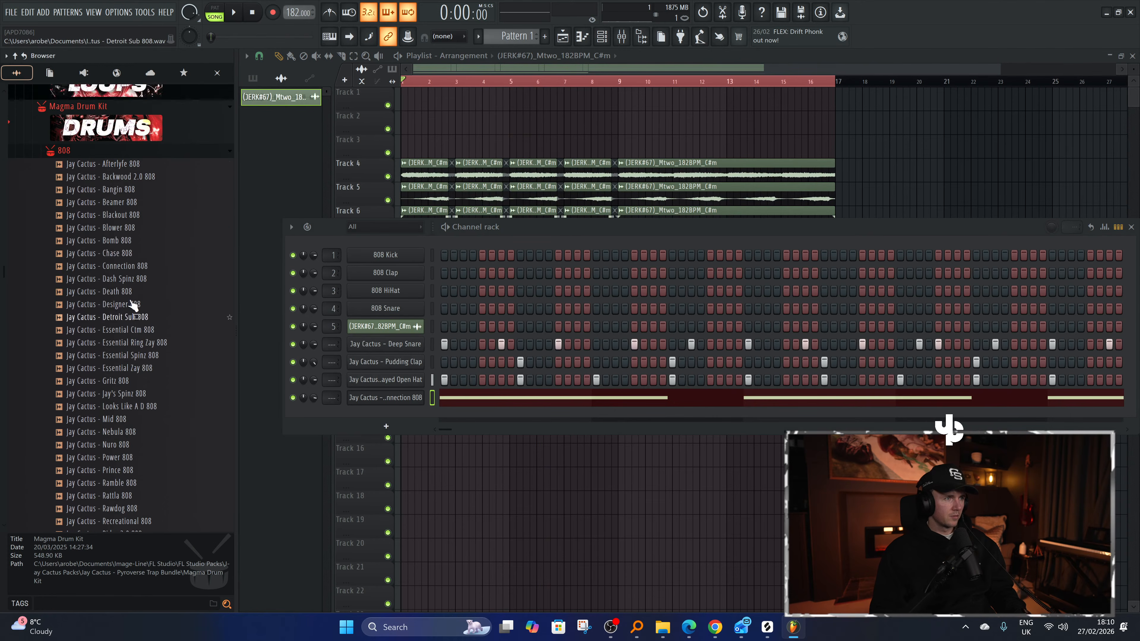
{"action": "left_click", "coordinate": [117, 332]}
{"action": "key", "text": "space"}
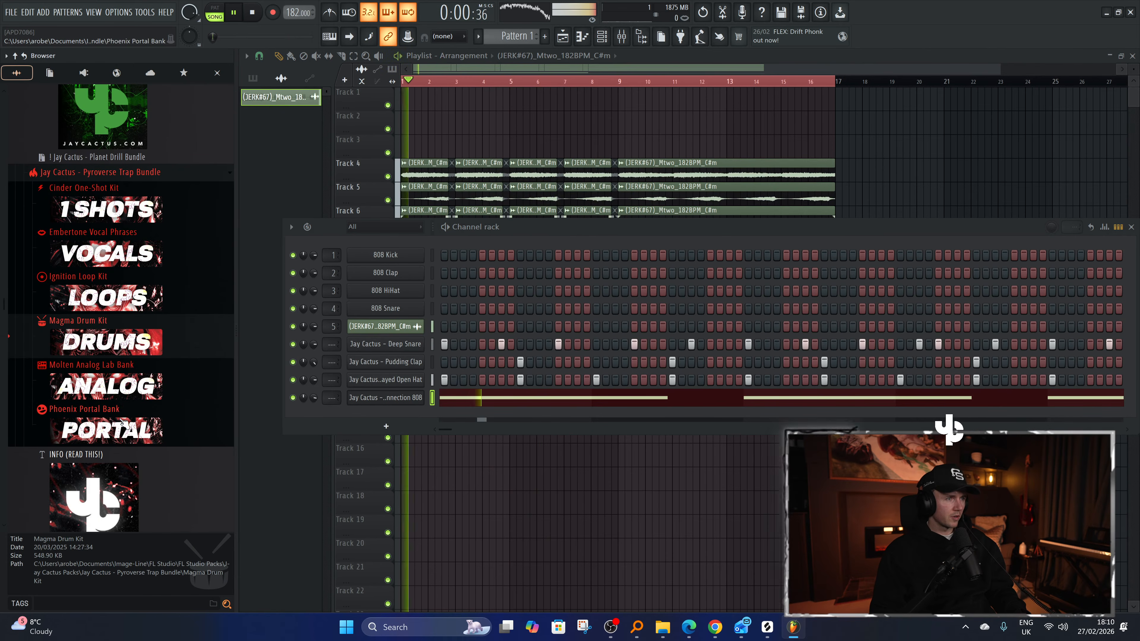
{"action": "left_click", "coordinate": [132, 324]}
{"action": "left_click", "coordinate": [110, 136]}
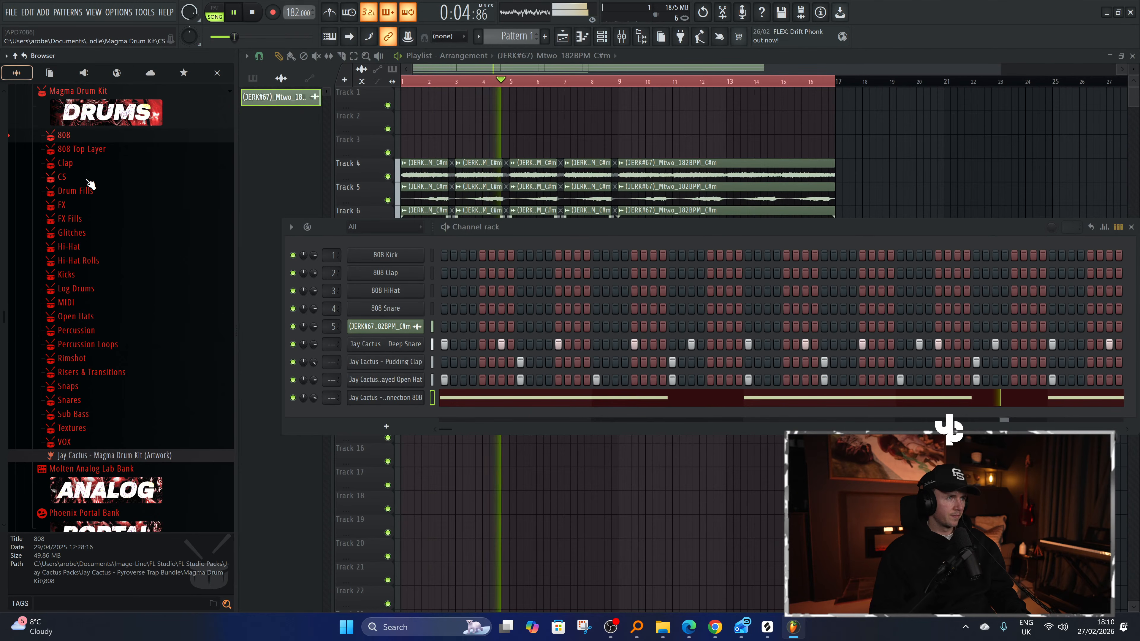
{"action": "left_click", "coordinate": [74, 180]}
Audition the CS samples, add Jay Cactus - Wickz CS as a channel above Connection 808, and restart playback.
{"action": "left_click", "coordinate": [120, 309]}
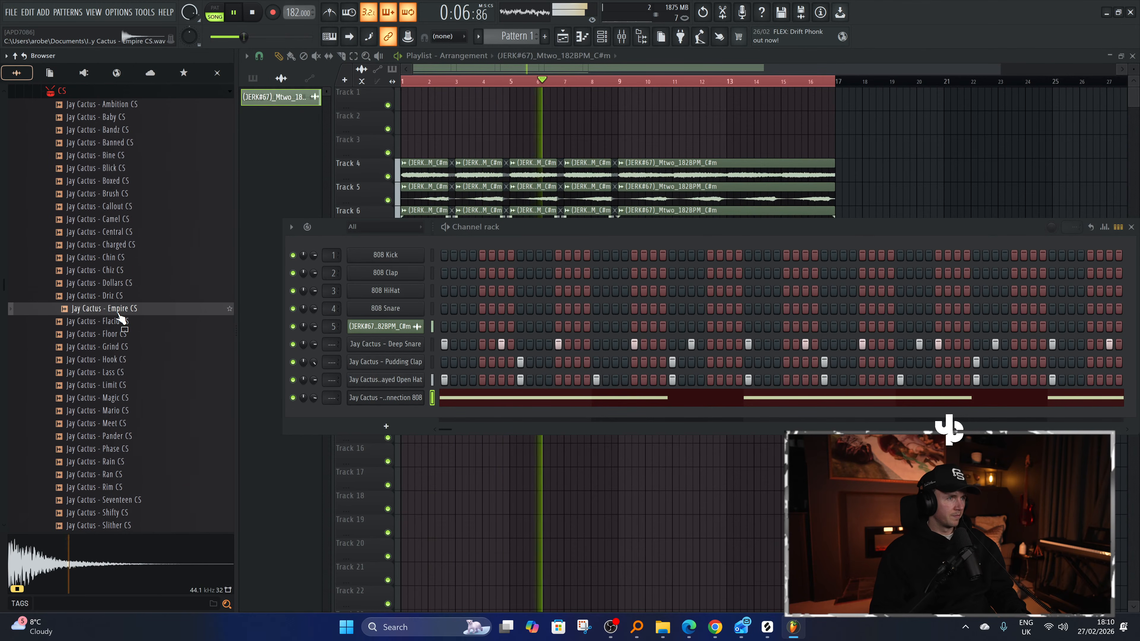
{"action": "left_click", "coordinate": [122, 333]}
{"action": "left_click", "coordinate": [119, 449]}
{"action": "left_click", "coordinate": [125, 474]}
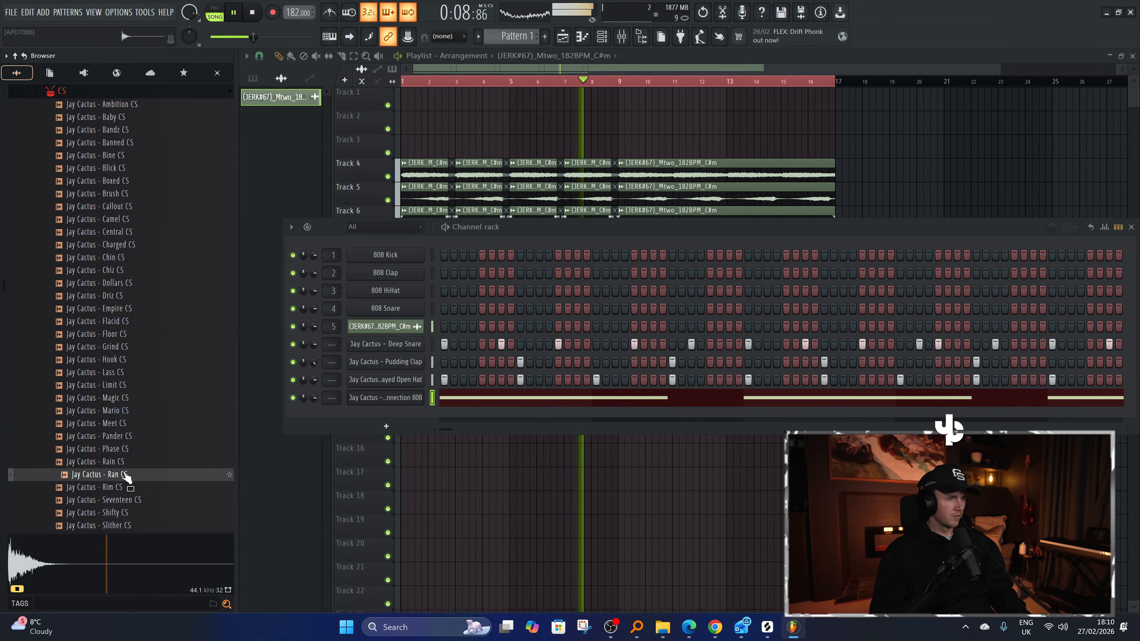
{"action": "left_click", "coordinate": [126, 487]}
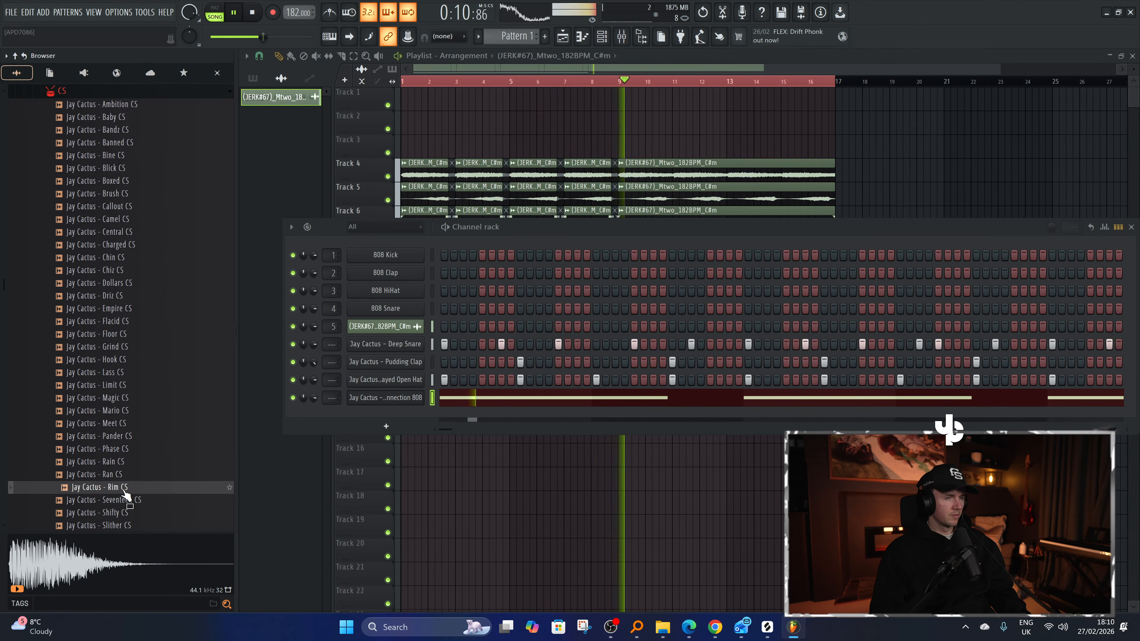
{"action": "scroll", "coordinate": [127, 478], "scroll_direction": "down", "scroll_amount": 4}
{"action": "left_click", "coordinate": [128, 475]}
{"action": "left_click", "coordinate": [132, 500]}
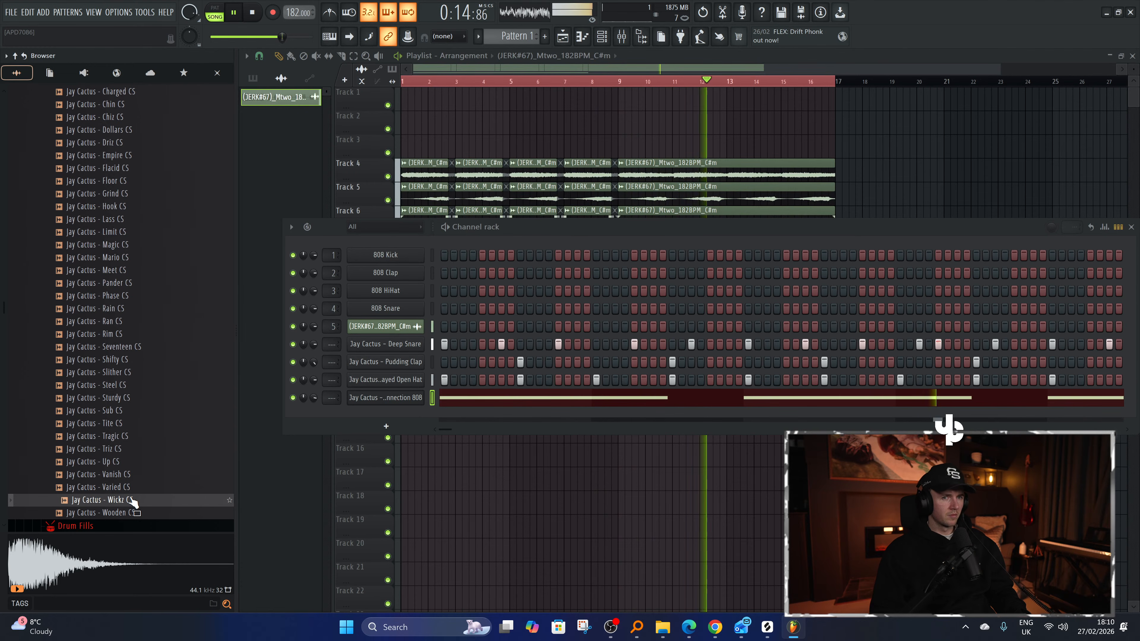
{"action": "left_click_drag", "start_coordinate": [135, 501], "coordinate": [422, 388]}
{"action": "key", "text": "space"}
{"action": "key", "text": "space"}
Place Wickz CS hits on steps 19 and 21 and play the beat from the start.
{"action": "left_click", "coordinate": [420, 395]}
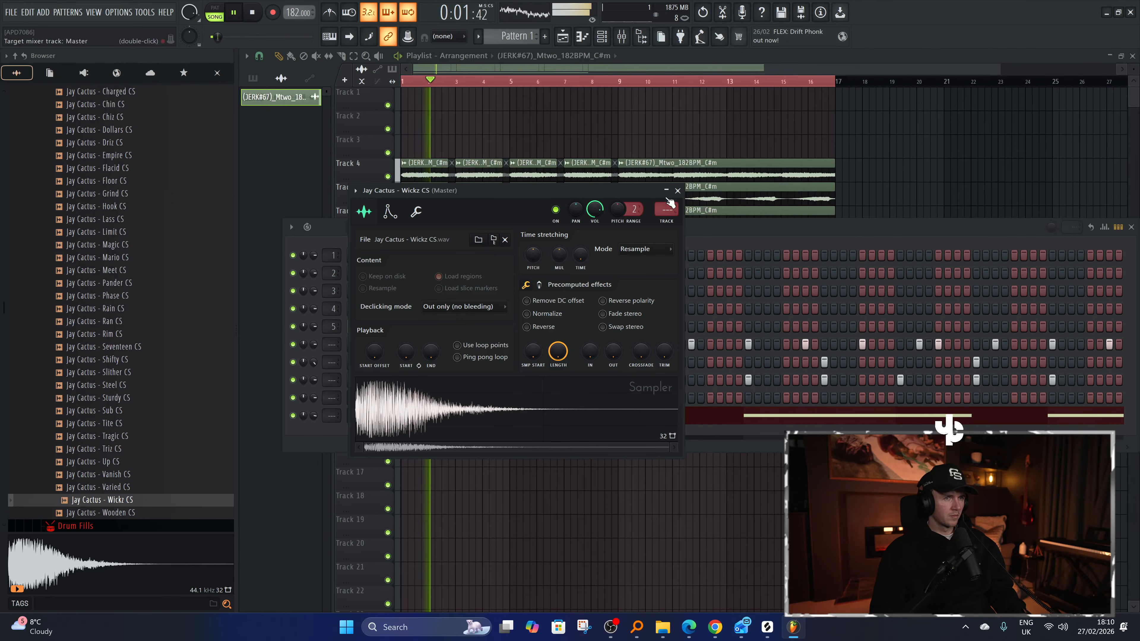
{"action": "left_click", "coordinate": [677, 191]}
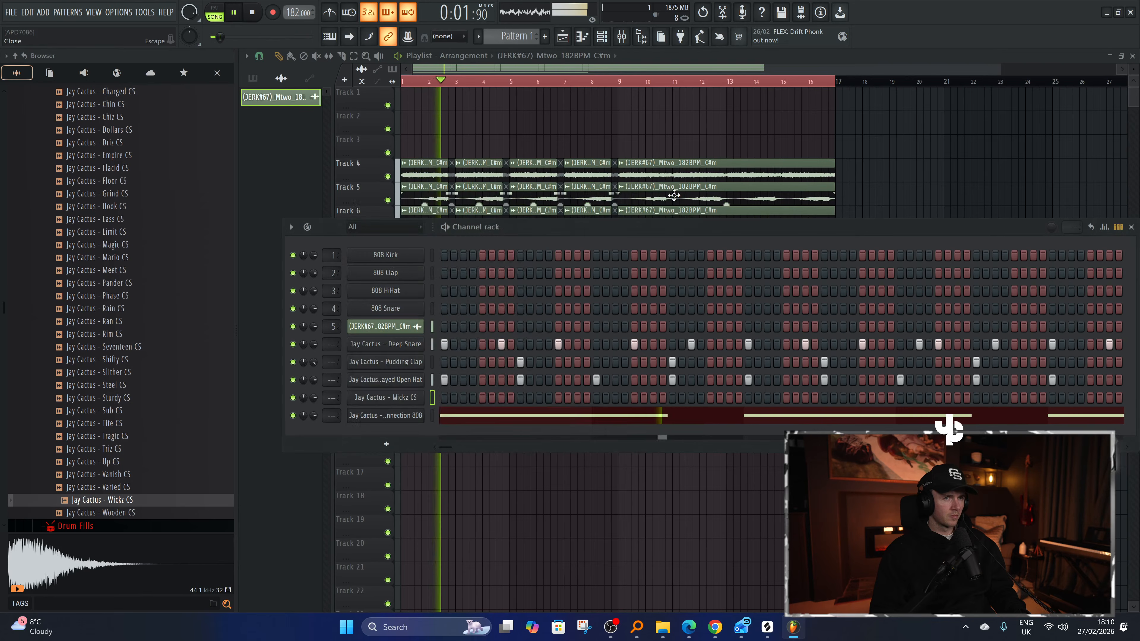
{"action": "left_click", "coordinate": [615, 398]}
{"action": "key", "text": "space"}
{"action": "key", "text": "space"}
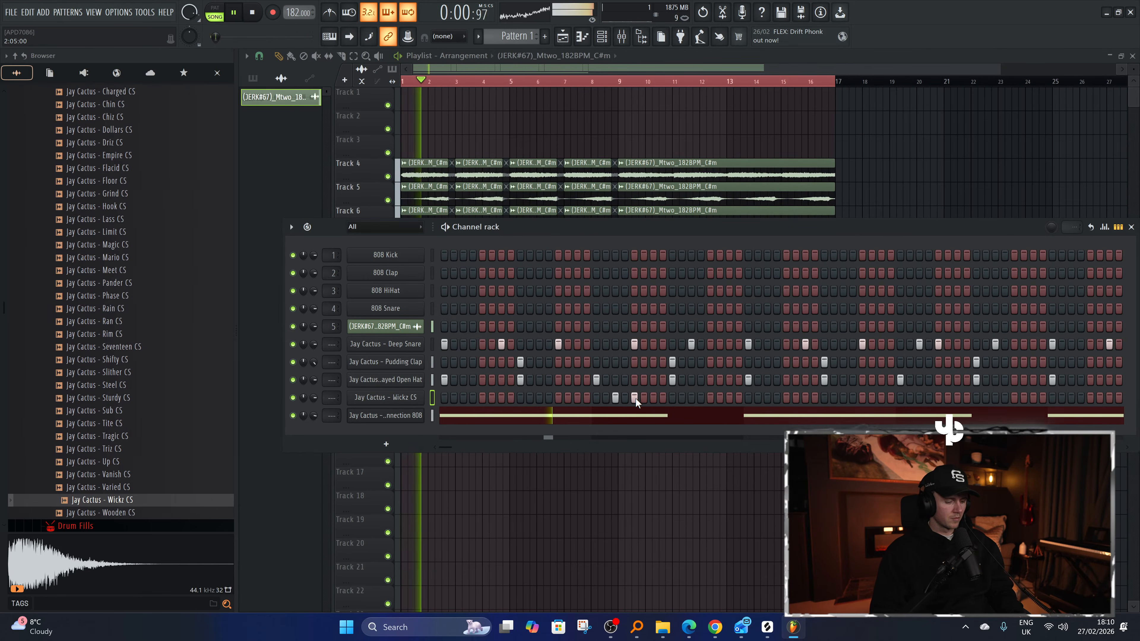
Open the Wickz CS channel's notes in the piano roll.
{"action": "key", "text": "F7"}
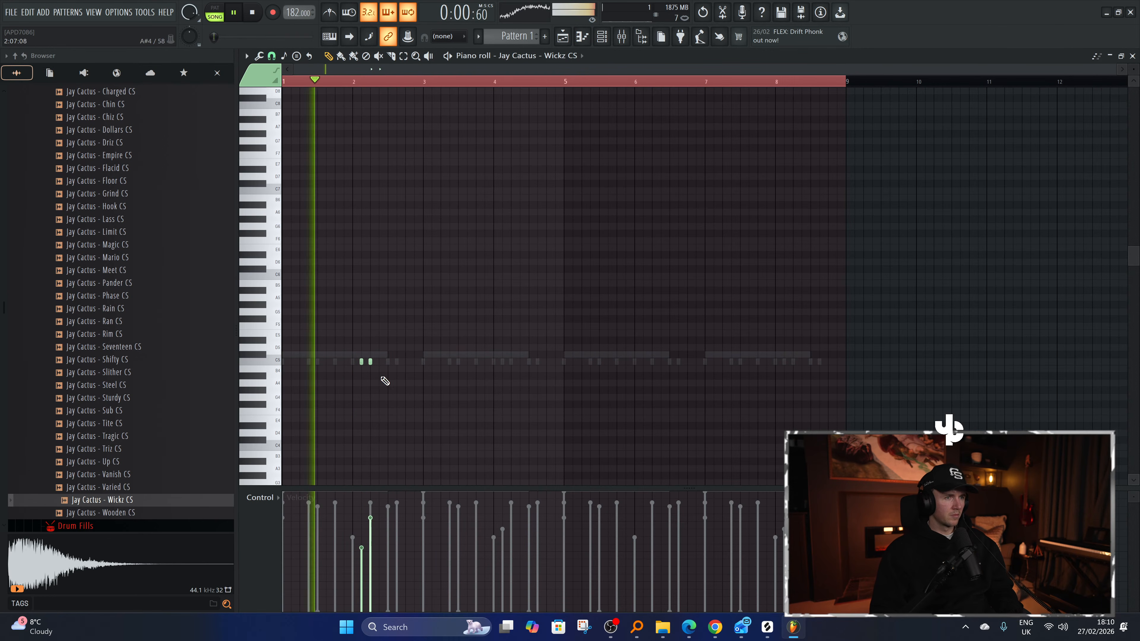
Try a third short C5 hit after the two Wickz CS hits in bar 2.
{"action": "left_click", "coordinate": [380, 362]}
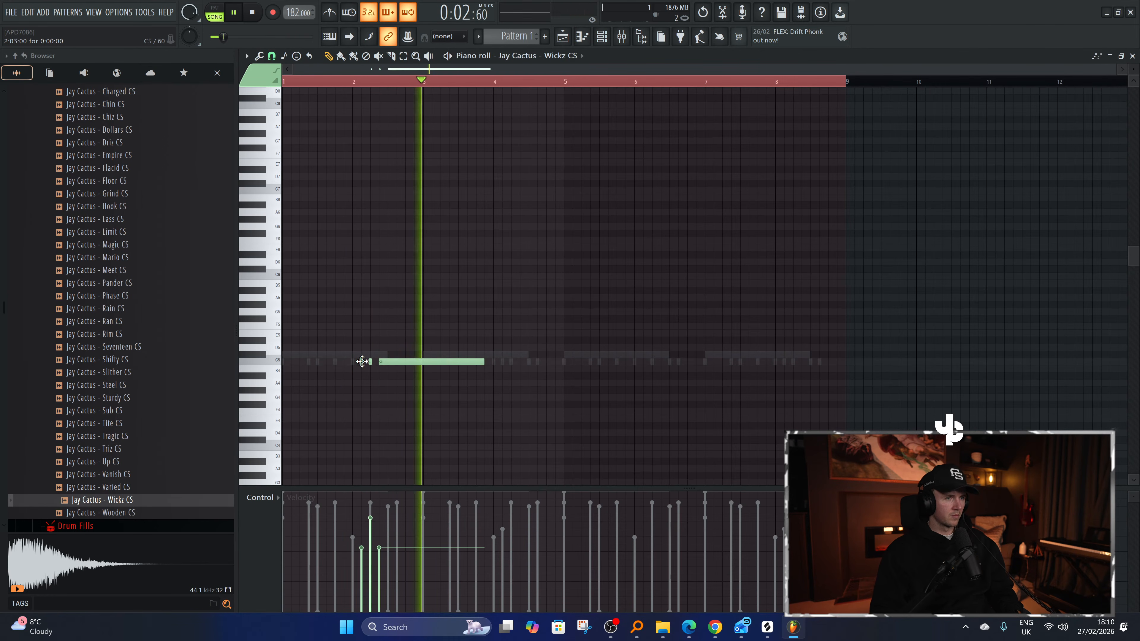
{"action": "left_click", "coordinate": [361, 361]}
{"action": "right_click", "coordinate": [382, 362]}
{"action": "left_click", "coordinate": [381, 362]}
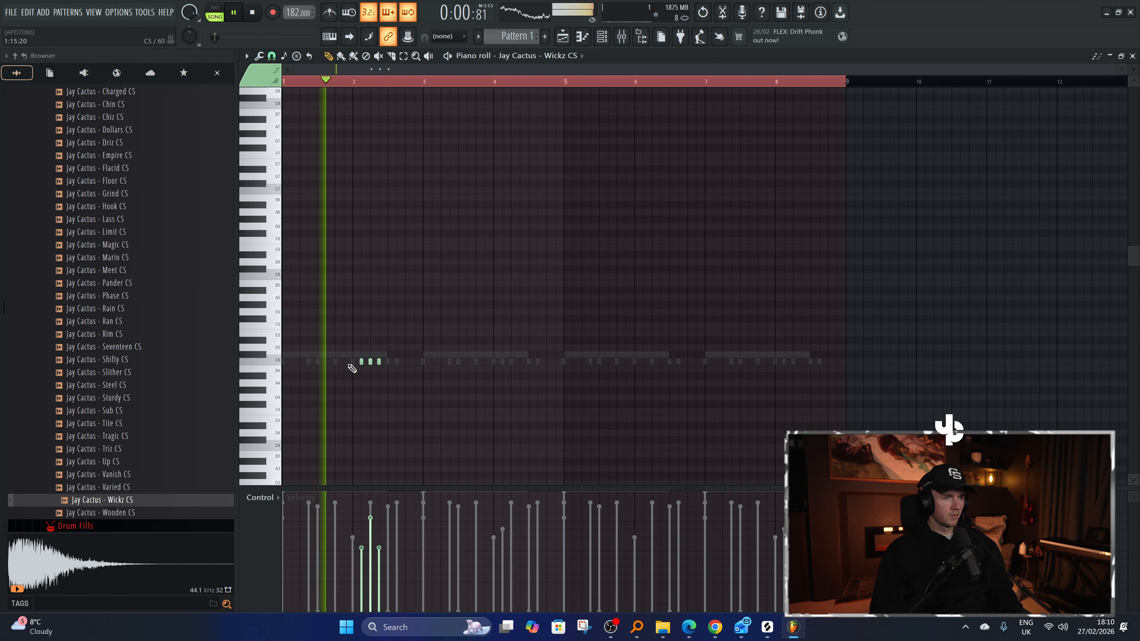
{"action": "right_click", "coordinate": [379, 361]}
{"action": "key", "text": "ctrl+z"}
{"action": "right_click", "coordinate": [379, 361]}
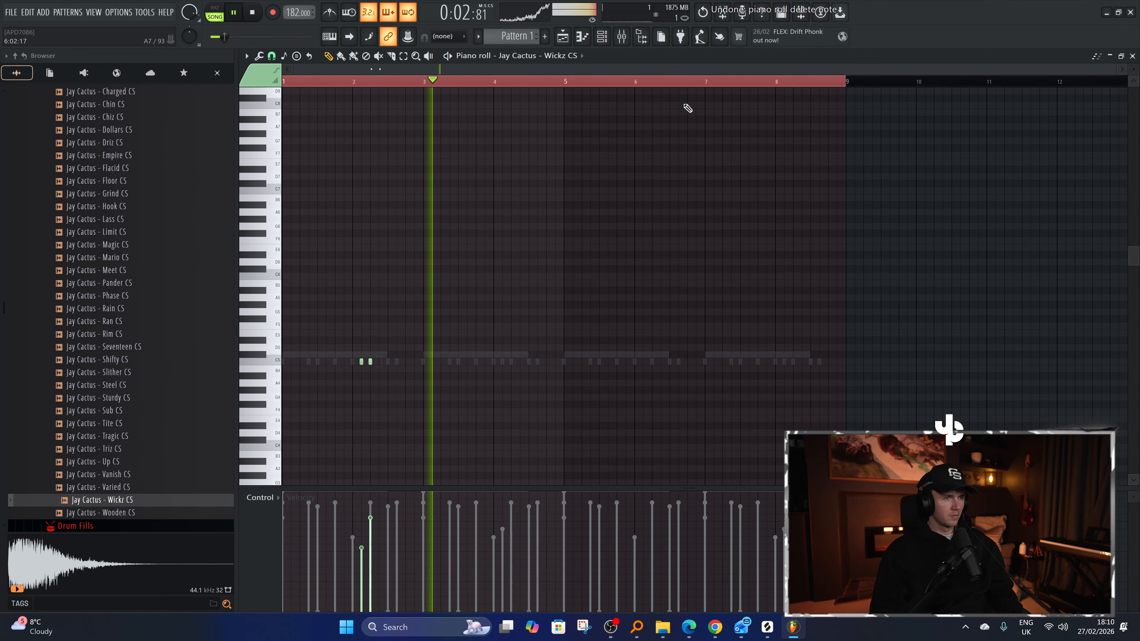
Duplicate the first two bars of Wickz CS hits into bars 3 and 4 and add a third C5 hit in bar 4.
{"action": "left_click_drag", "start_coordinate": [845, 81], "coordinate": [424, 82]}
{"action": "key", "text": "ctrl+b"}
{"action": "key", "text": "ctrl+a"}
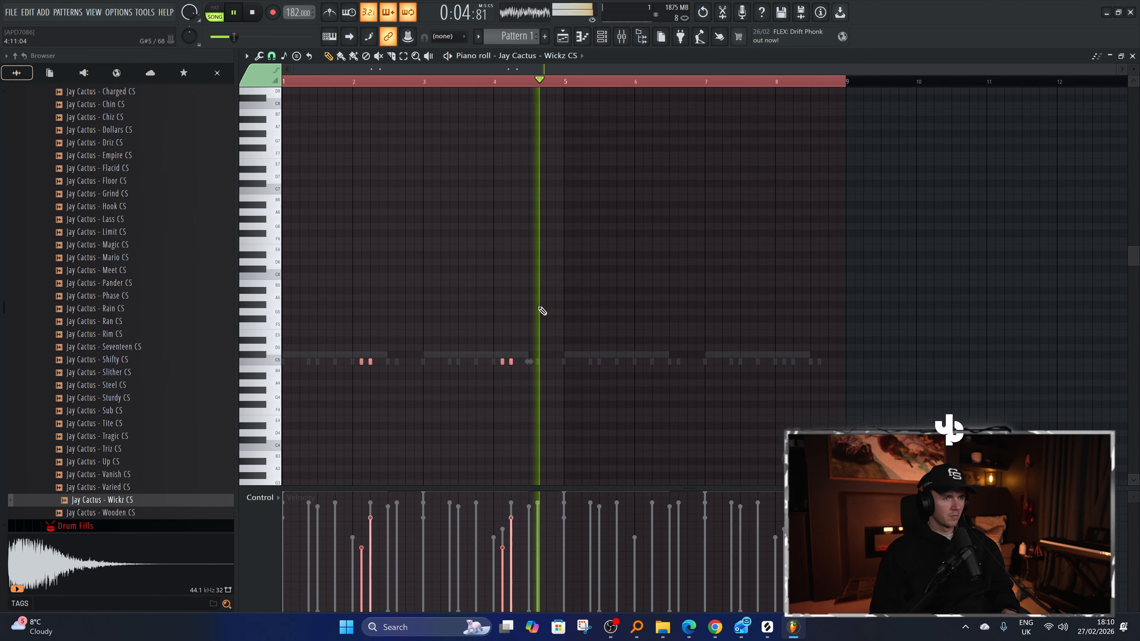
{"action": "left_click", "coordinate": [520, 361]}
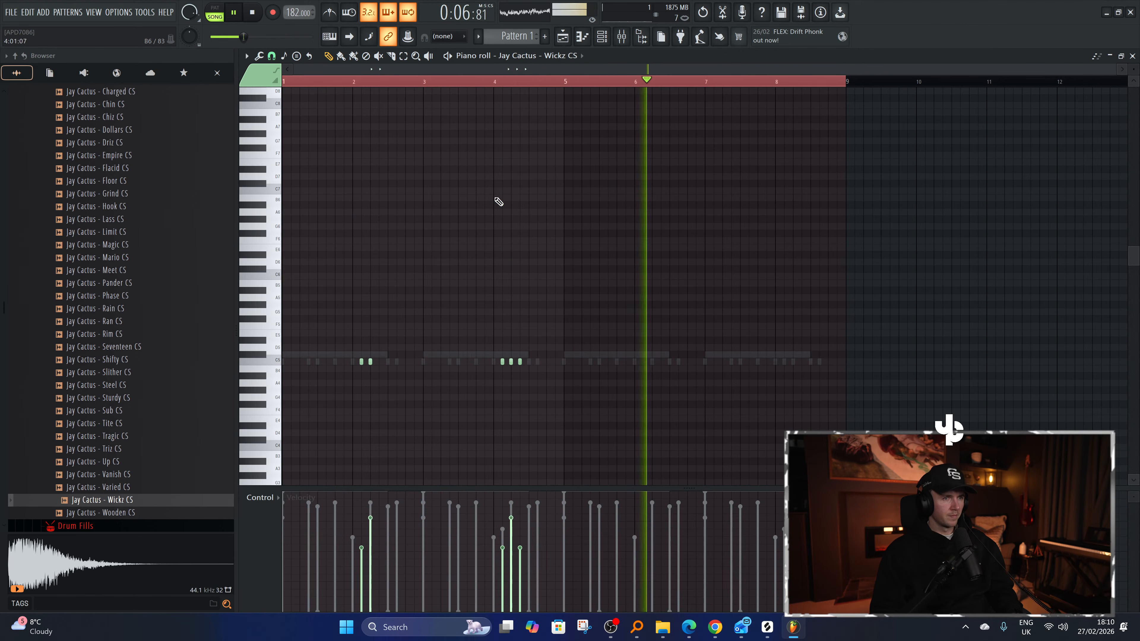
Duplicate the four-bar Wickz CS pattern into bars 5 to 8, add one hit near the end of bar 8 and play from bar 8.
{"action": "left_click_drag", "start_coordinate": [845, 82], "coordinate": [565, 84]}
{"action": "key", "text": "ctrl+b"}
{"action": "key", "text": "ctrl+a"}
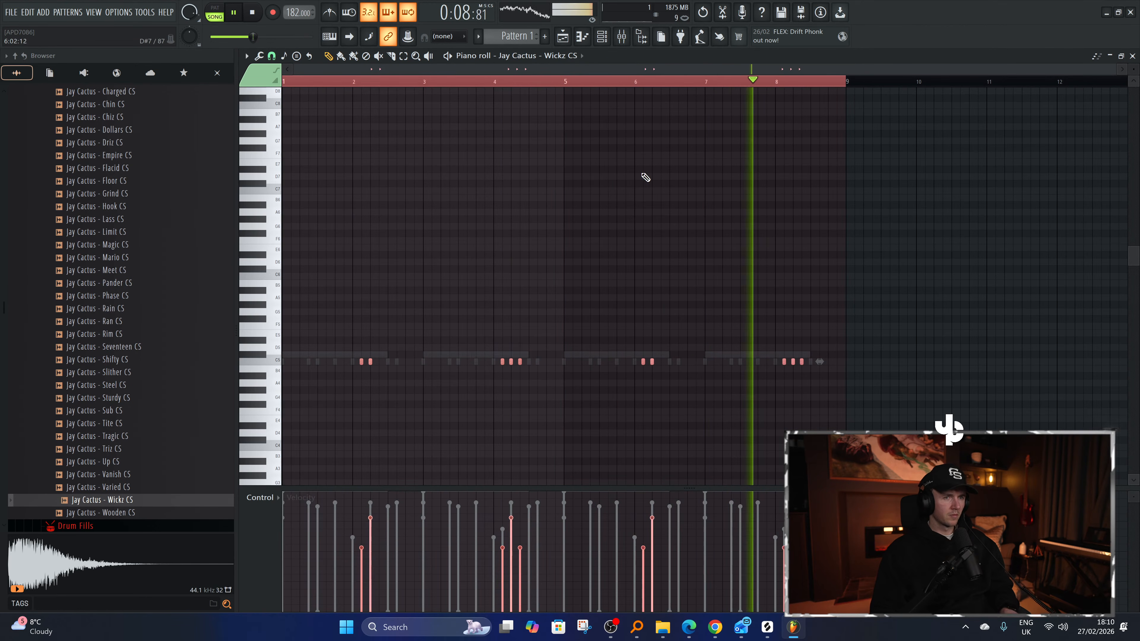
{"action": "key", "text": "ctrl+d"}
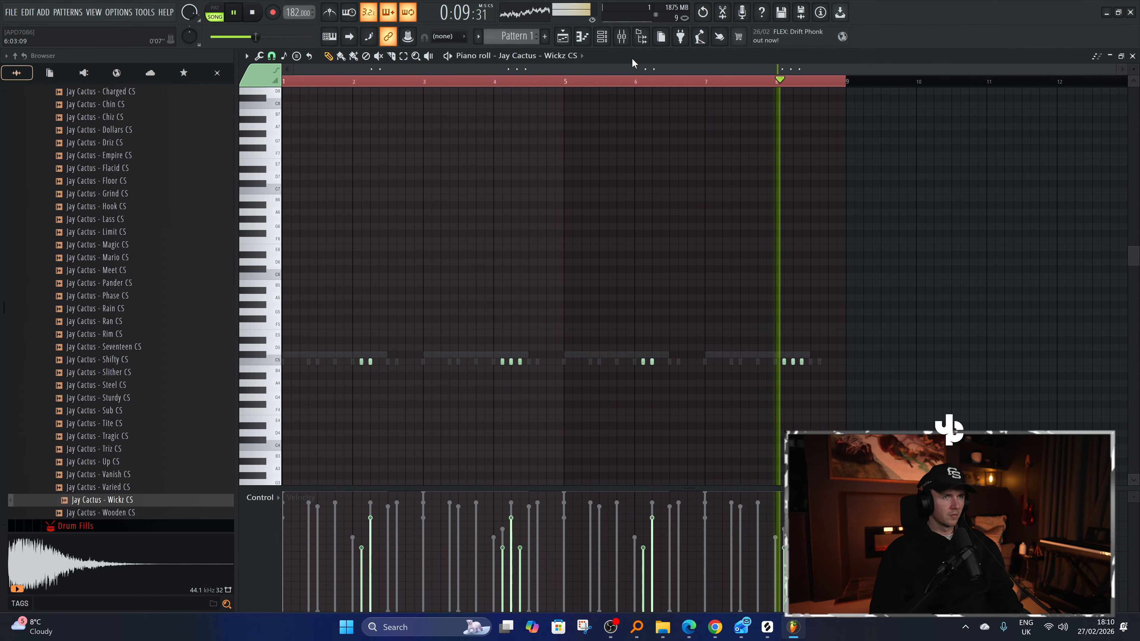
{"action": "left_click", "coordinate": [838, 362]}
{"action": "left_click", "coordinate": [776, 82]}
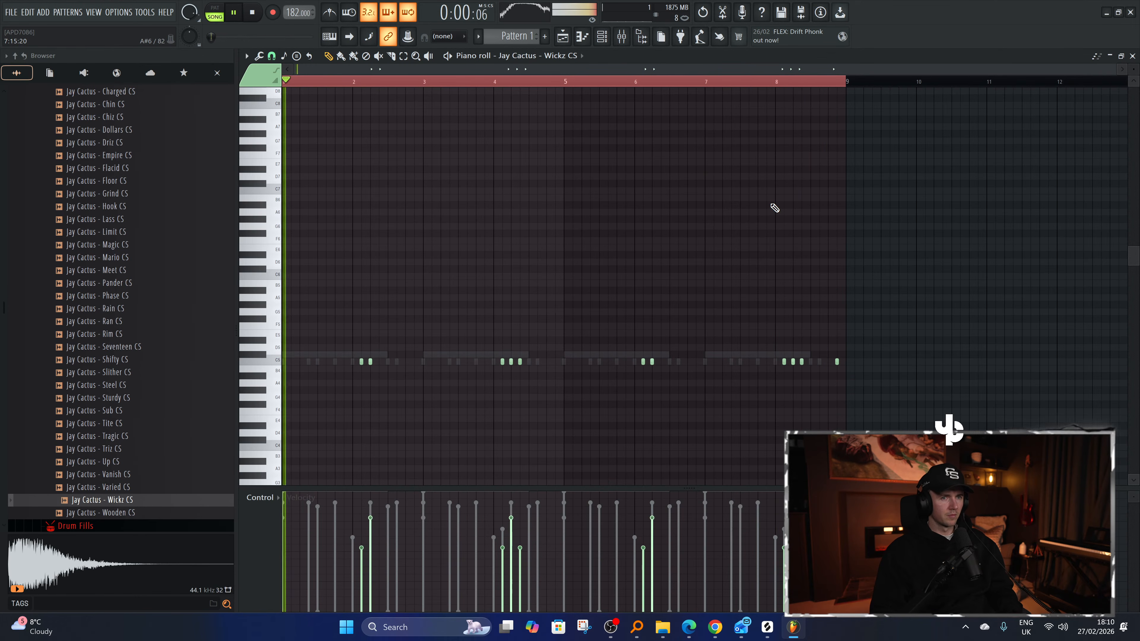
Show the channel rack, audition a few more CS samples and close the CS folder.
{"action": "key", "text": "F6"}
{"action": "left_click_drag", "start_coordinate": [137, 372], "coordinate": [143, 384]}
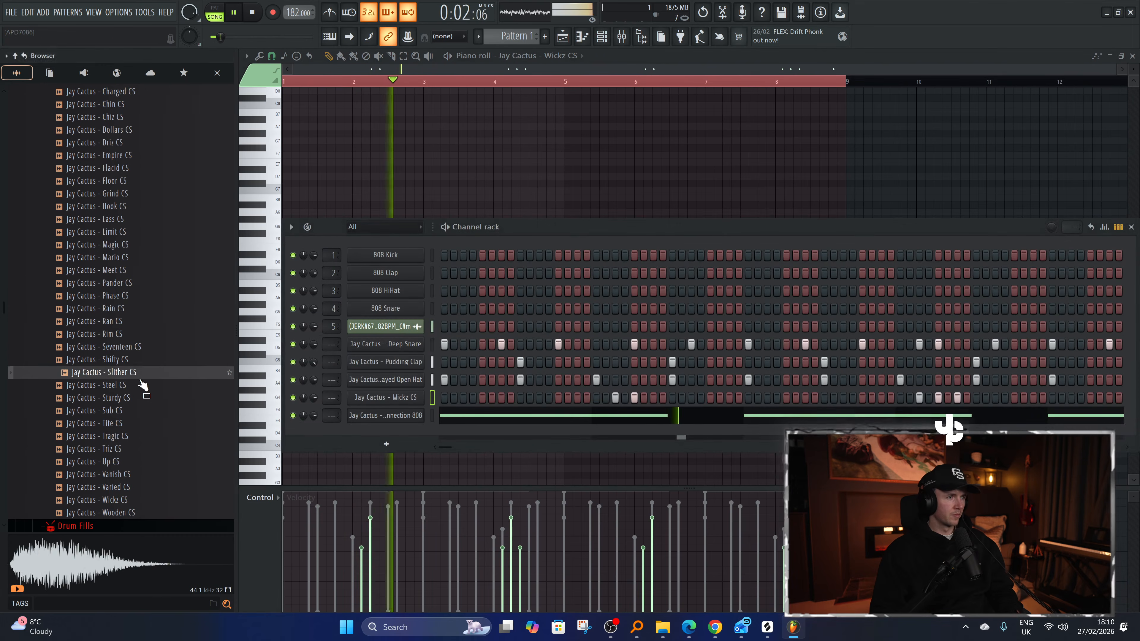
{"action": "left_click", "coordinate": [138, 346]}
{"action": "scroll", "coordinate": [131, 278], "scroll_direction": "up", "scroll_amount": 7}
{"action": "left_click", "coordinate": [107, 245]}
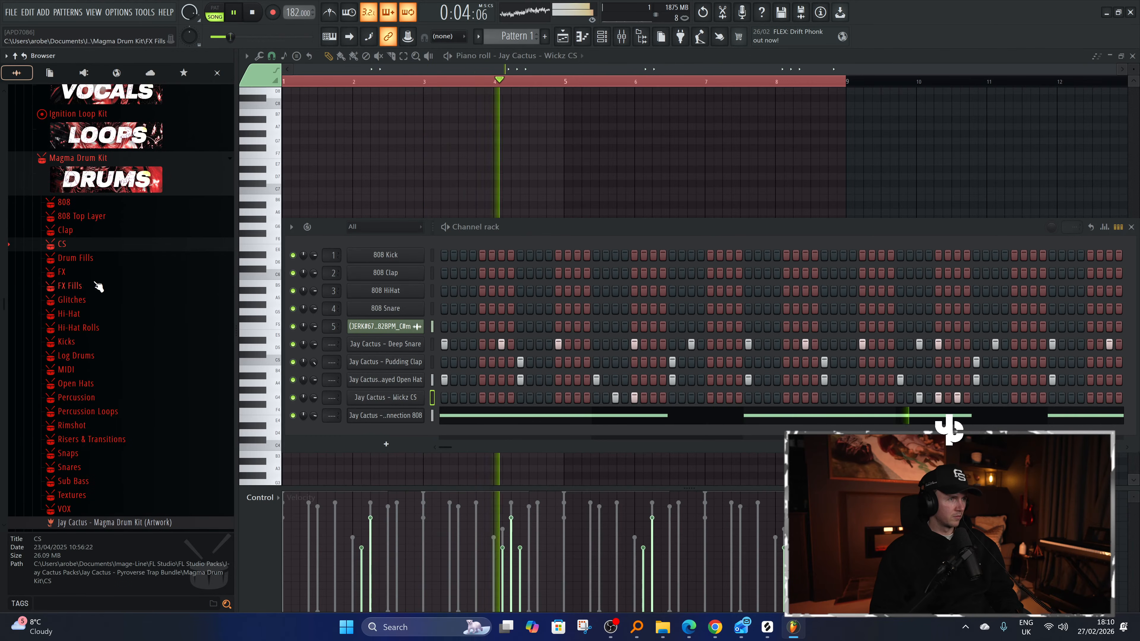
Open the Magma Drum Kit's Hi-Hat folder, audition the samples and add Jay Cactus - Asym Hi-Hat as a channel below Connection 808.
{"action": "left_click", "coordinate": [98, 315]}
{"action": "left_click", "coordinate": [127, 366]}
{"action": "left_click", "coordinate": [140, 405]}
{"action": "left_click", "coordinate": [140, 417]}
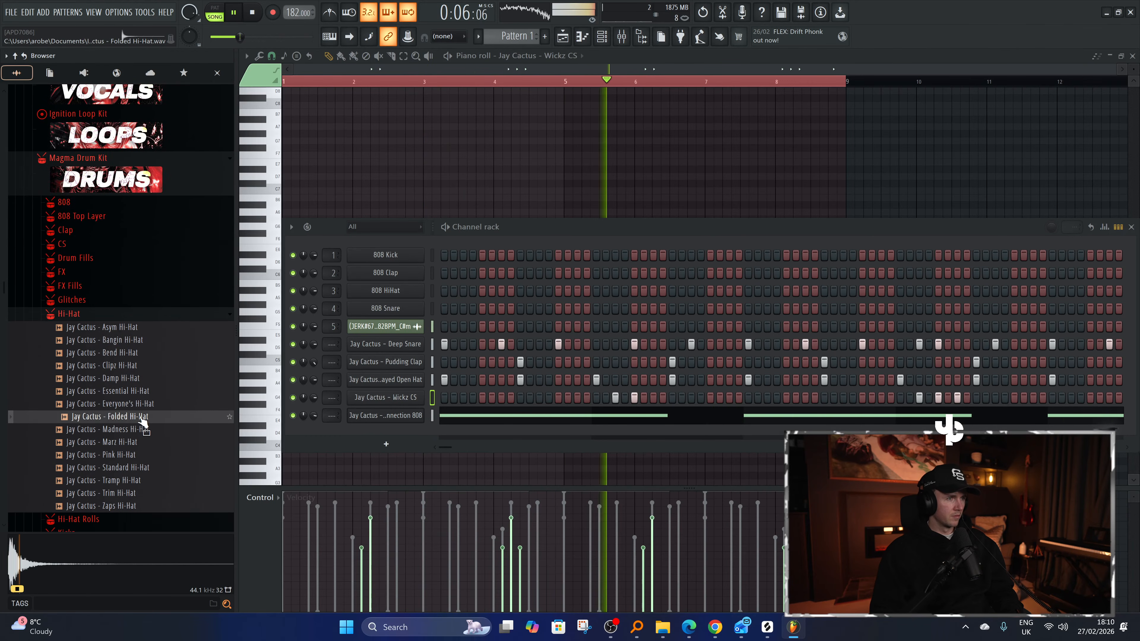
{"action": "left_click", "coordinate": [142, 430]}
{"action": "left_click", "coordinate": [134, 330]}
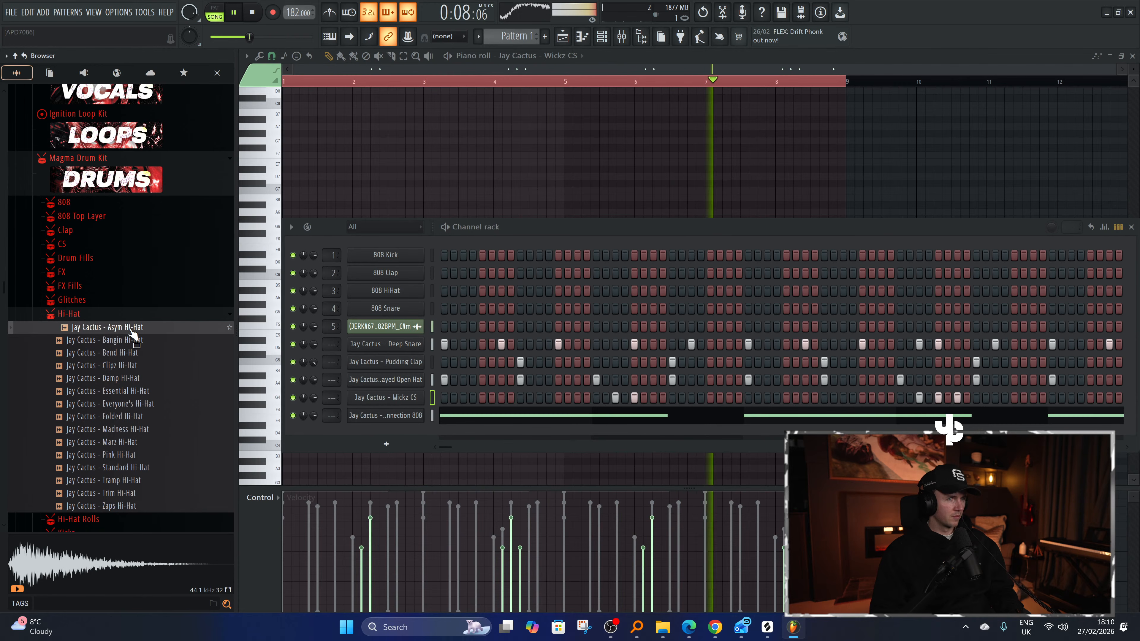
{"action": "left_click_drag", "start_coordinate": [133, 336], "coordinate": [450, 437]}
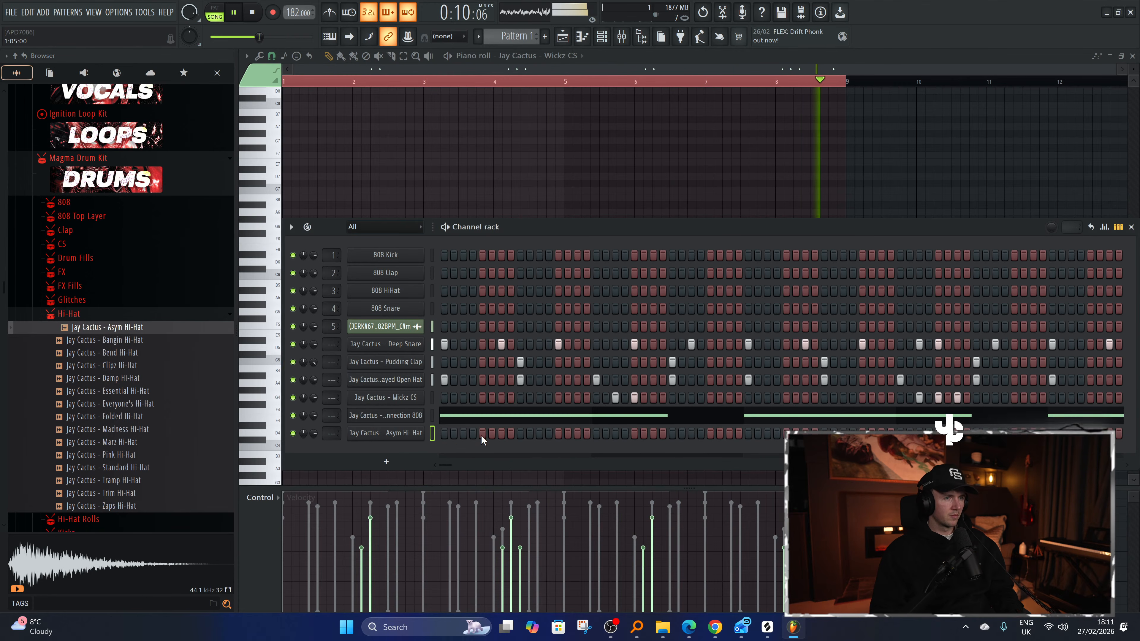
Place Asym Hi-Hat hits on steps 3 and 5, open them in the piano roll and lower the first hit's velocity.
{"action": "left_click", "coordinate": [472, 433]}
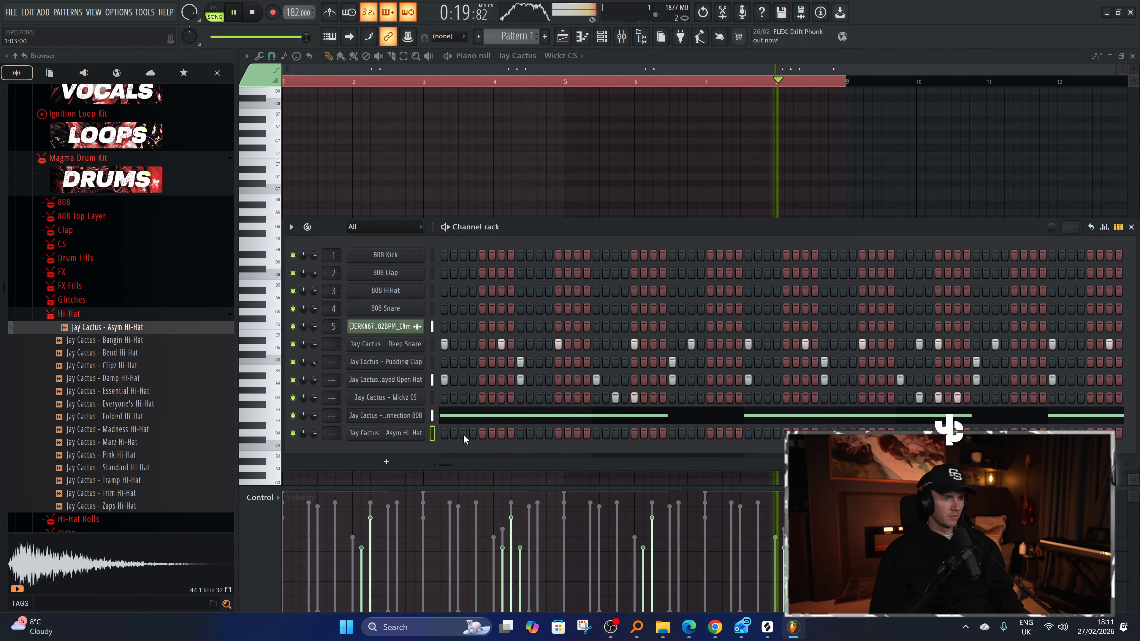
{"action": "left_click", "coordinate": [464, 434]}
{"action": "left_click", "coordinate": [483, 433]}
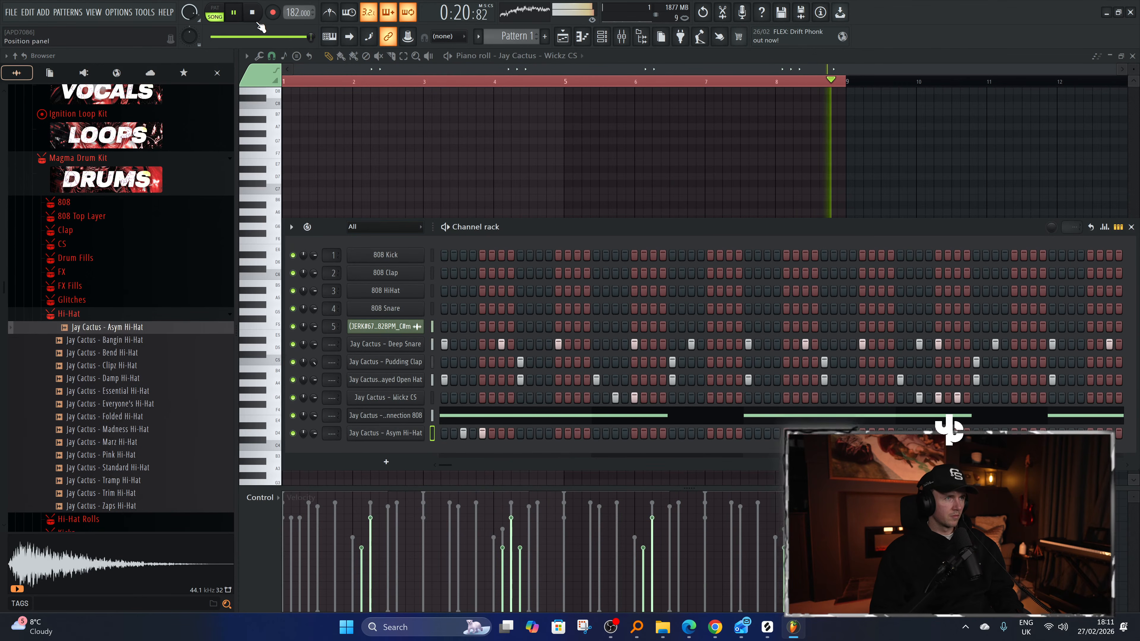
{"action": "key", "text": "F7"}
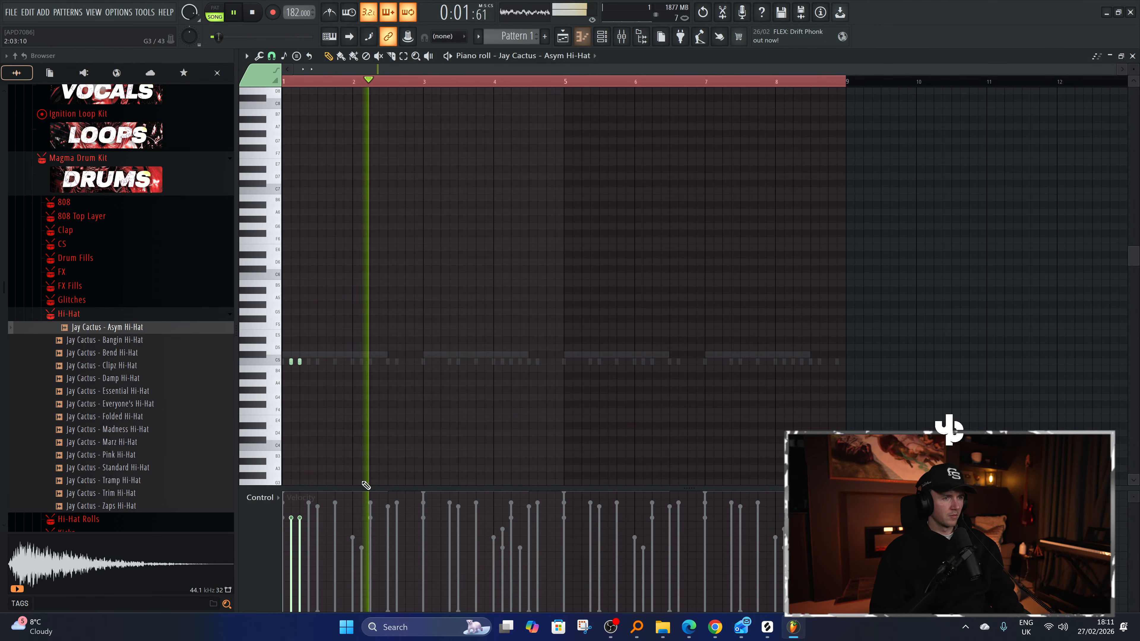
{"action": "scroll", "coordinate": [322, 505], "scroll_direction": "up", "scroll_amount": 3}
{"action": "left_click", "coordinate": [302, 535]}
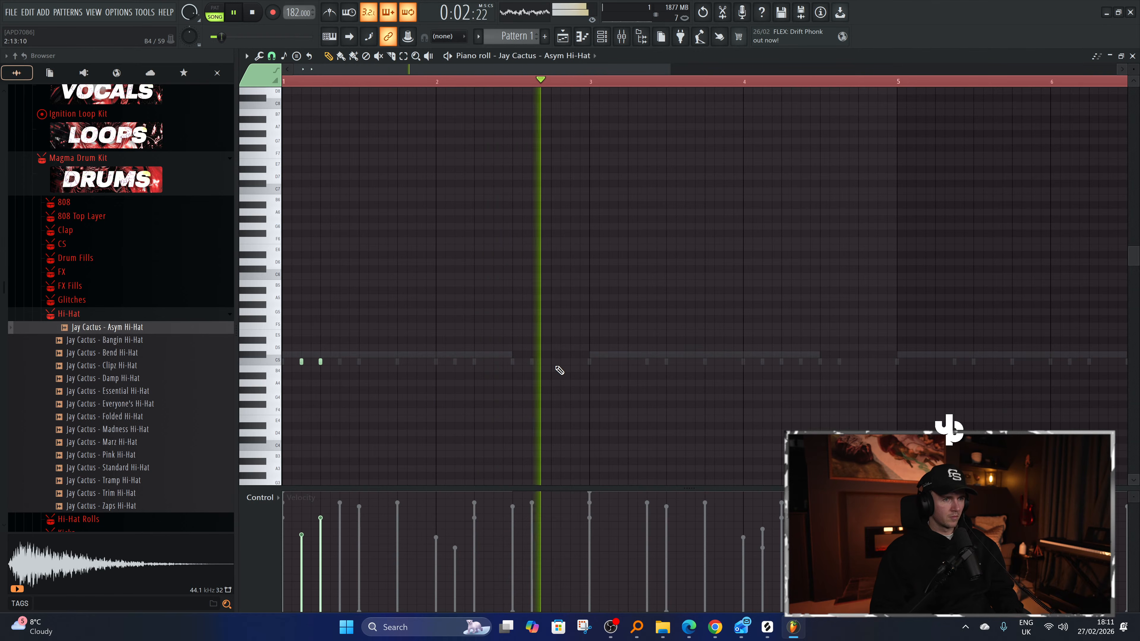
Draw a two-step C5 hi-hat note in bar 2, chop it into four, move the roll to step 3 and raise its velocity.
{"action": "left_click", "coordinate": [501, 362]}
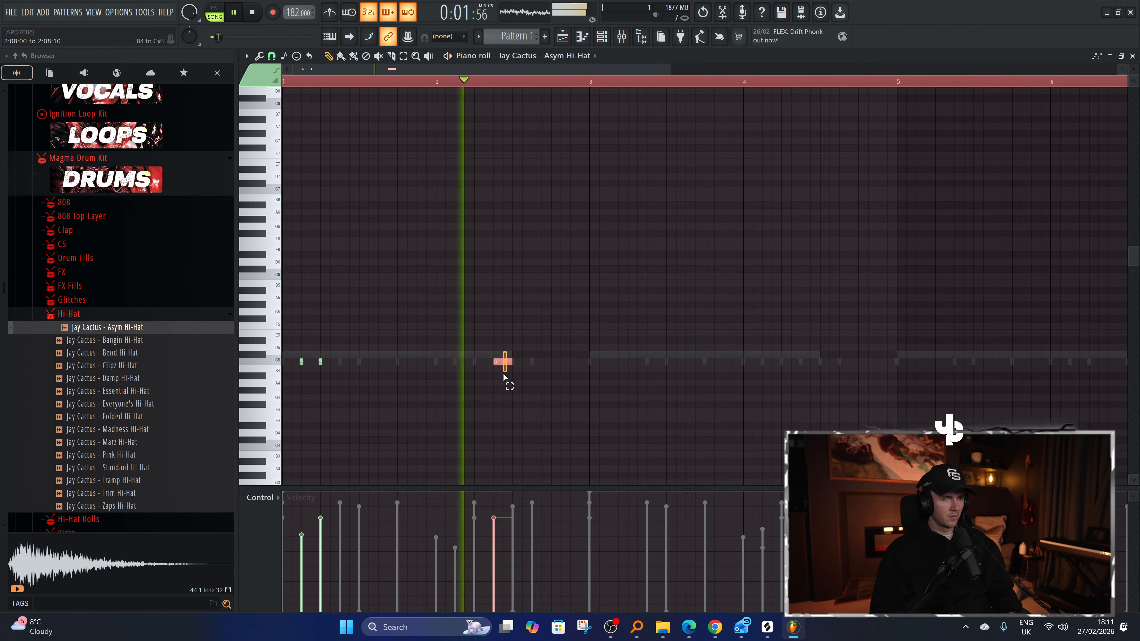
{"action": "key", "text": "ctrl+u"}
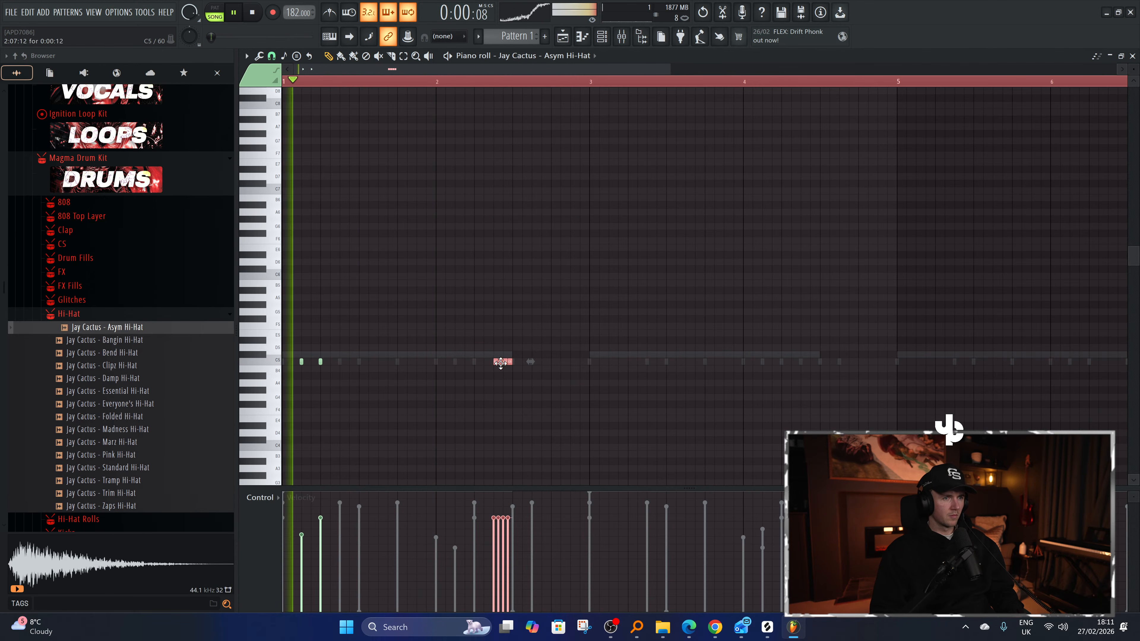
{"action": "left_click_drag", "start_coordinate": [500, 362], "coordinate": [462, 362]}
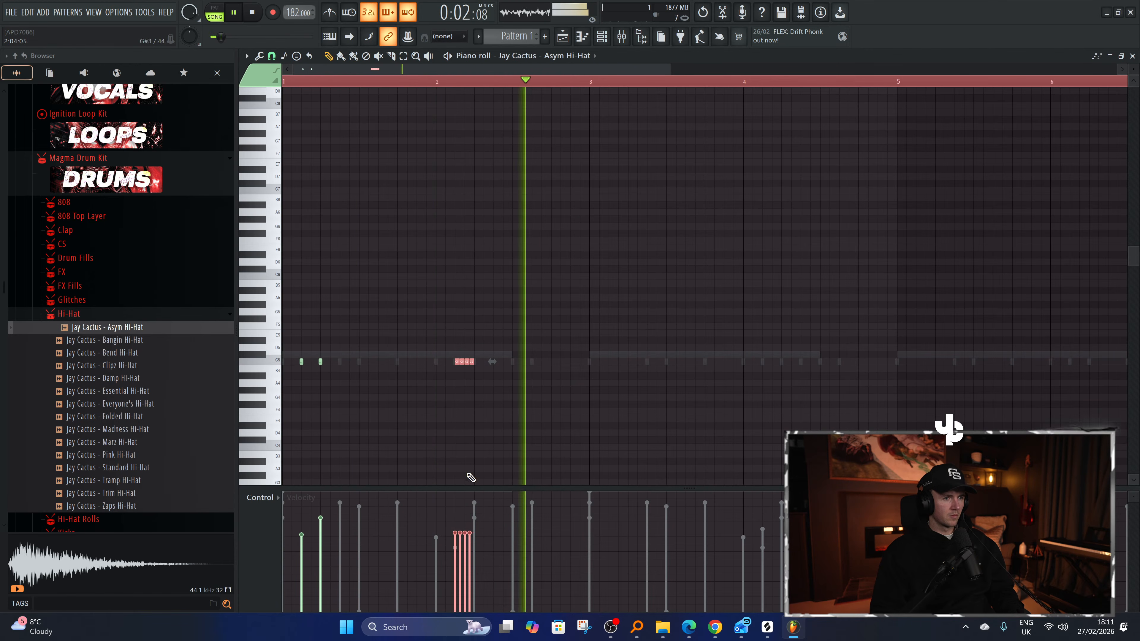
{"action": "left_click_drag", "start_coordinate": [469, 525], "coordinate": [470, 513]}
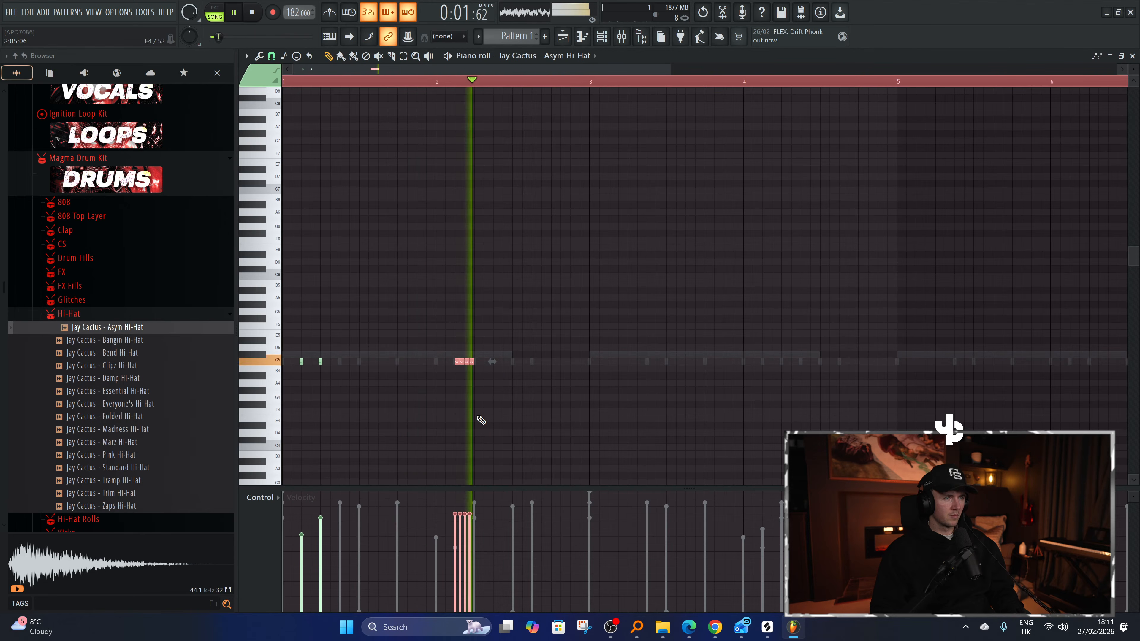
{"action": "scroll", "coordinate": [513, 333], "scroll_direction": "down", "scroll_amount": 4}
{"action": "key", "text": "space"}
{"action": "key", "text": "space"}
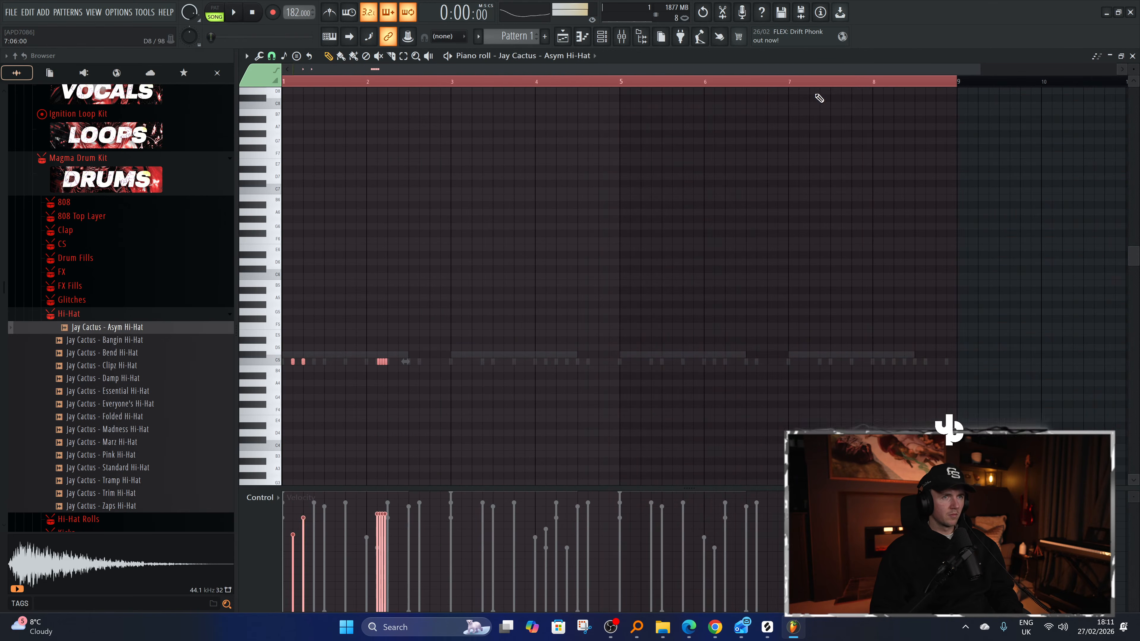
Duplicate the two-bar hi-hat pattern into bars 3 and 4 and raise the bar 4 roll to F#5.
{"action": "left_click_drag", "start_coordinate": [956, 82], "coordinate": [455, 83]}
{"action": "key", "text": "ctrl+b"}
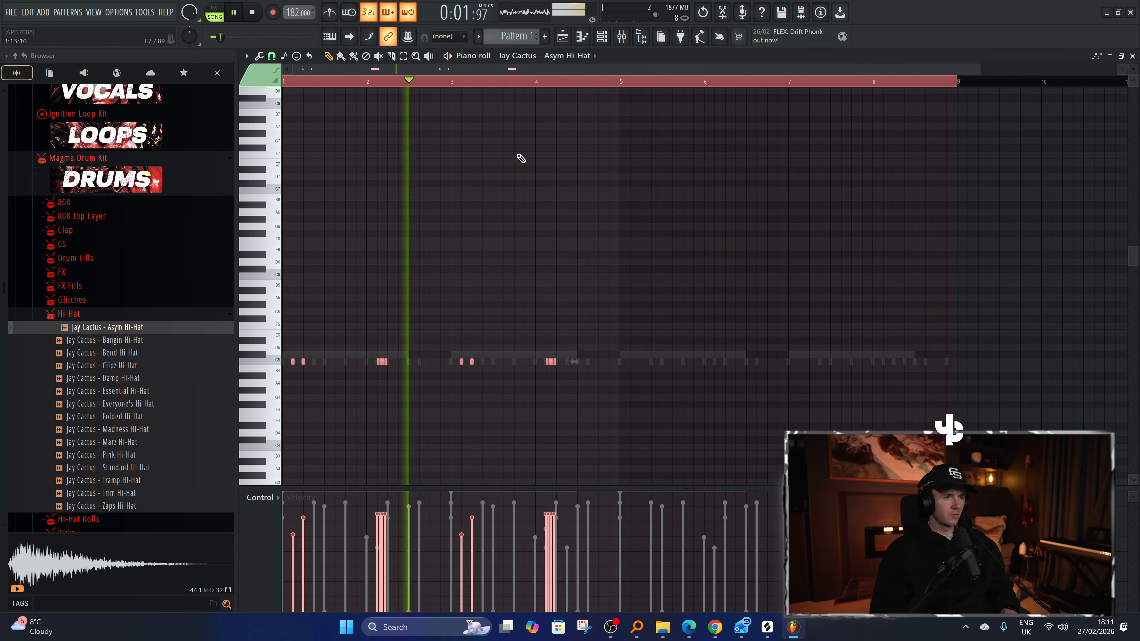
{"action": "left_click_drag", "start_coordinate": [585, 352], "coordinate": [548, 315]}
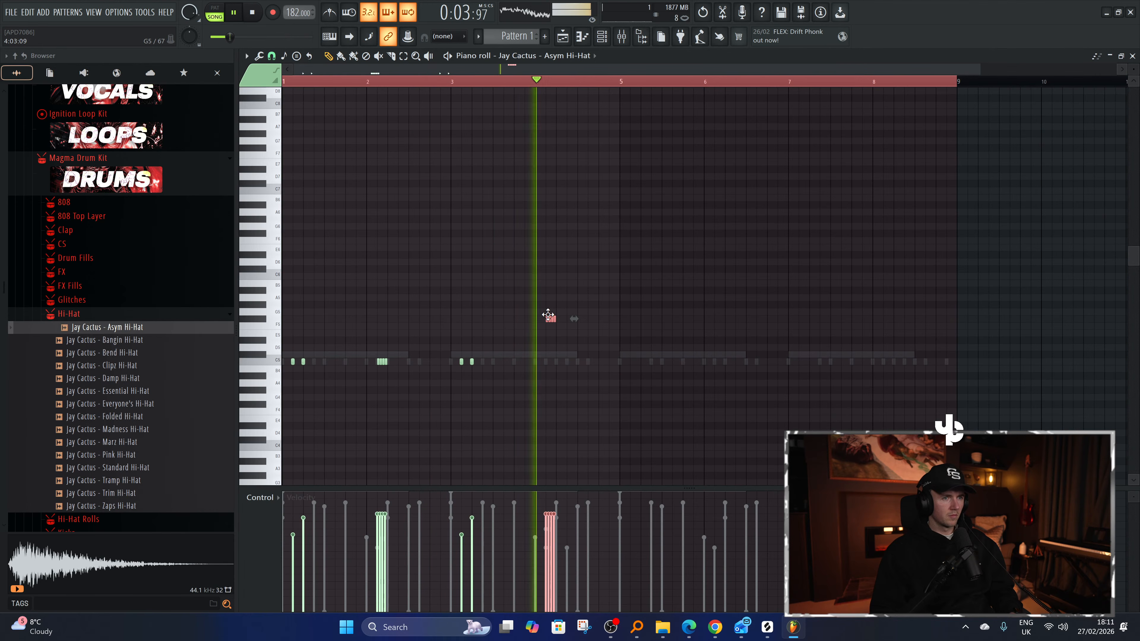
{"action": "scroll", "coordinate": [548, 319], "scroll_direction": "up", "scroll_amount": 3}
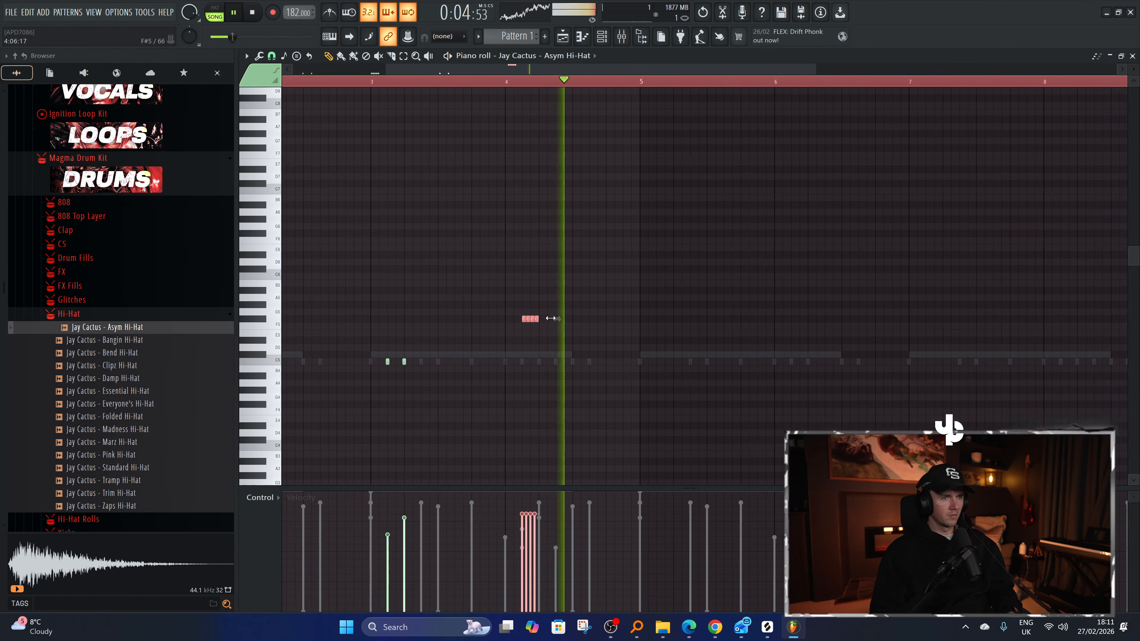
Add hi-hat hits in bar 4 at C5 on steps 5 and 7, G#4 on step 11 and D4 on step 15.
{"action": "left_click", "coordinate": [549, 365], "text": "ctrl"}
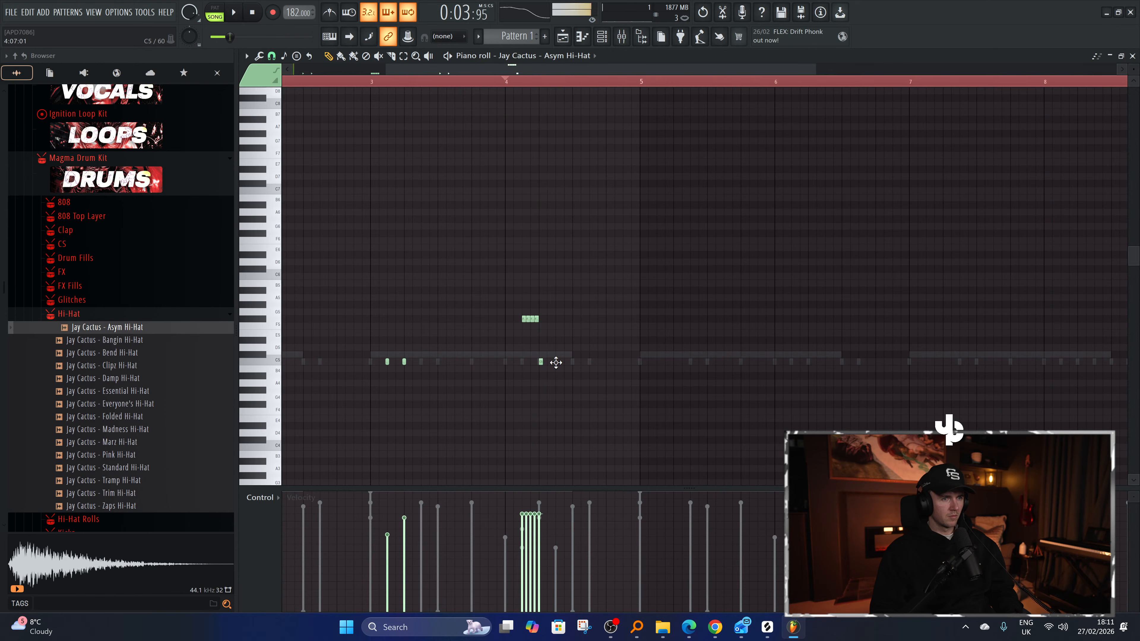
{"action": "left_click", "coordinate": [580, 391]}
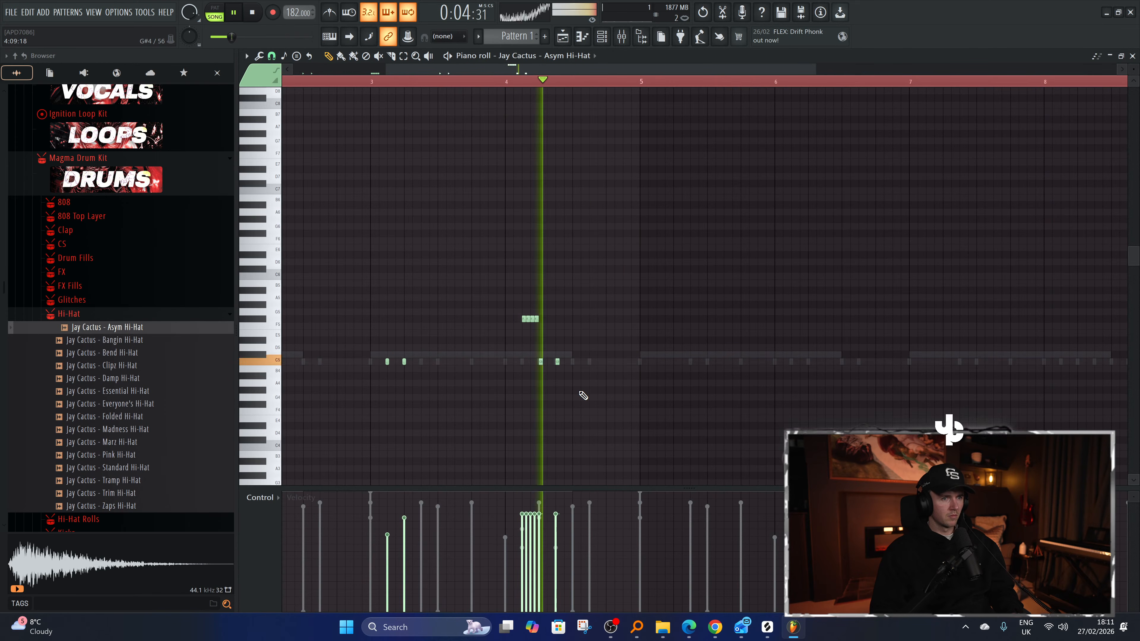
{"action": "left_click", "coordinate": [590, 390]}
{"action": "key", "text": "space"}
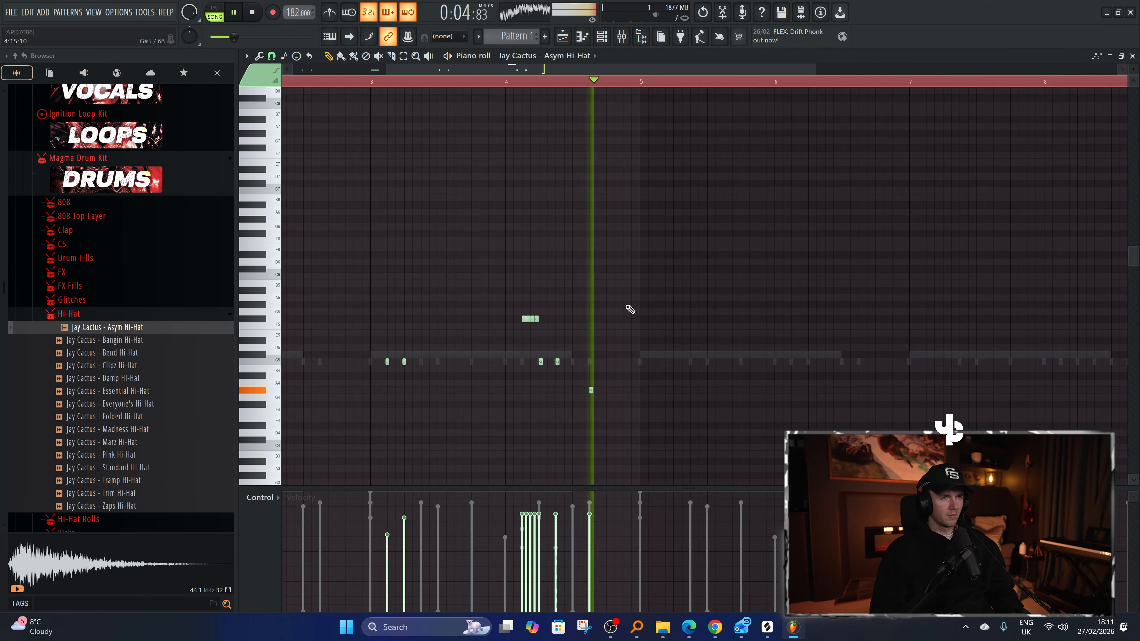
{"action": "scroll", "coordinate": [627, 316], "scroll_direction": "down", "scroll_amount": 3}
{"action": "scroll", "coordinate": [569, 405], "scroll_direction": "up", "scroll_amount": 2}
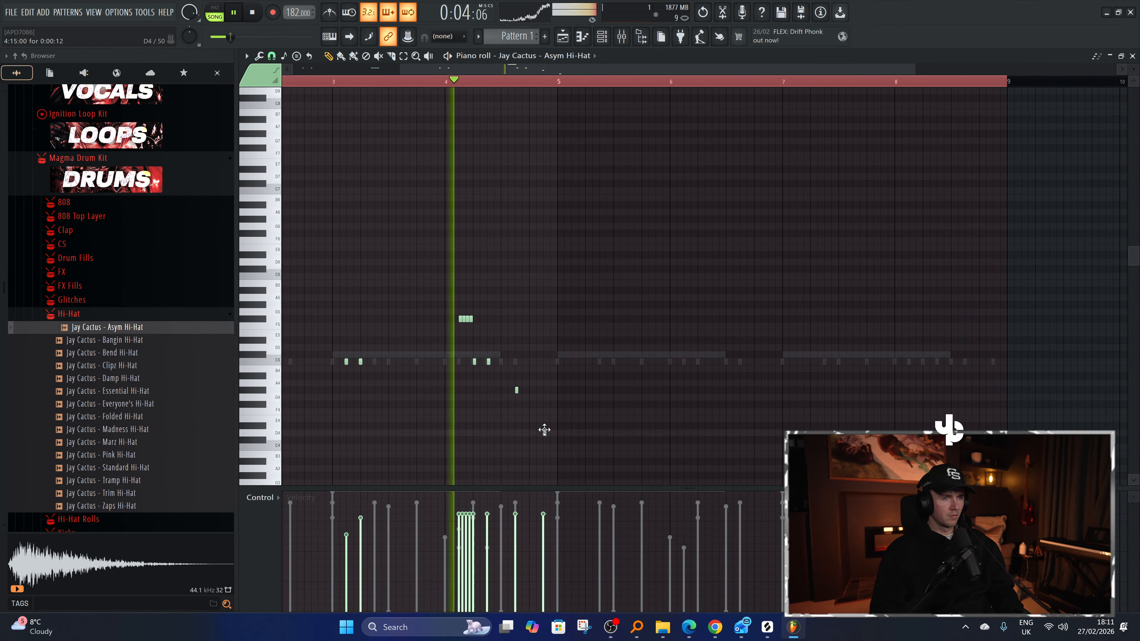
{"action": "scroll", "coordinate": [545, 429], "scroll_direction": "down", "scroll_amount": 2}
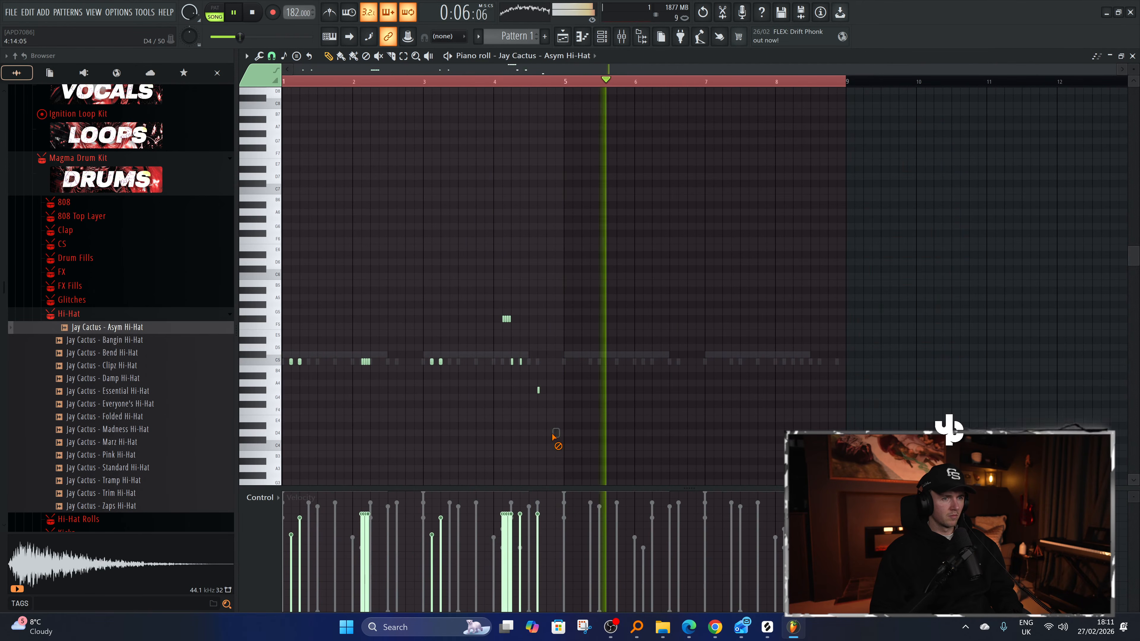
Duplicate the complete four-bar hi-hat pattern into bars 5 to 8.
{"action": "key", "text": "ctrl+a"}
{"action": "left_click_drag", "start_coordinate": [845, 81], "coordinate": [567, 82]}
{"action": "key", "text": "ctrl+b"}
{"action": "key", "text": "ctrl+a"}
Swap the hi-hat channel's sample to Jay Cactus - Bangin Hi-Hat and enable Cut itself for that channel.
{"action": "key", "text": "F6"}
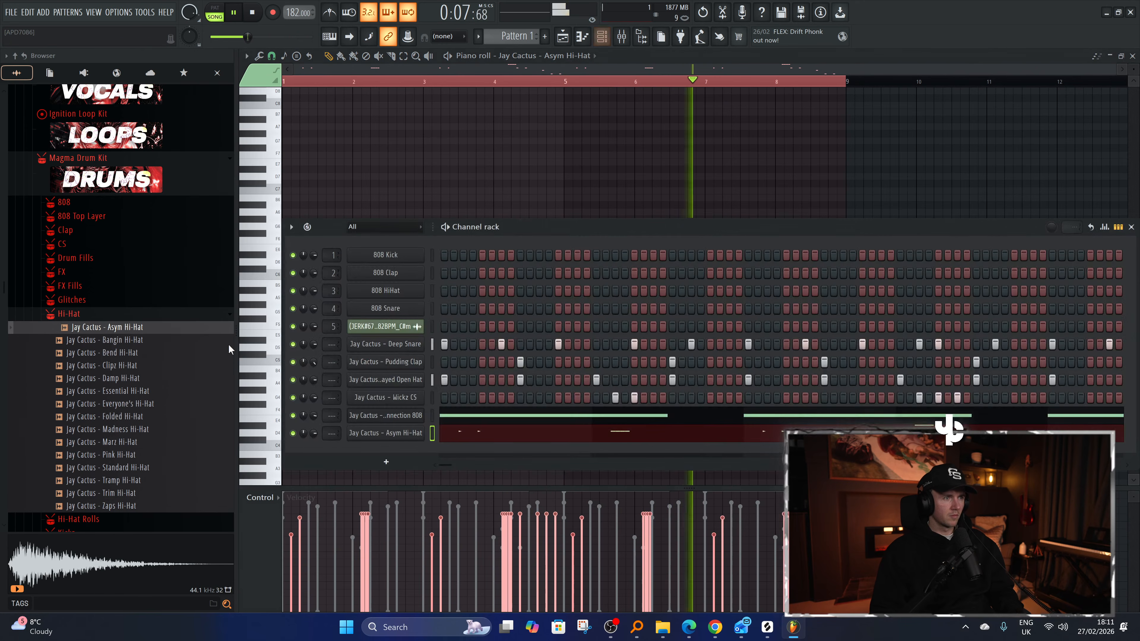
{"action": "middle_click", "coordinate": [136, 369]}
{"action": "middle_click", "coordinate": [137, 345]}
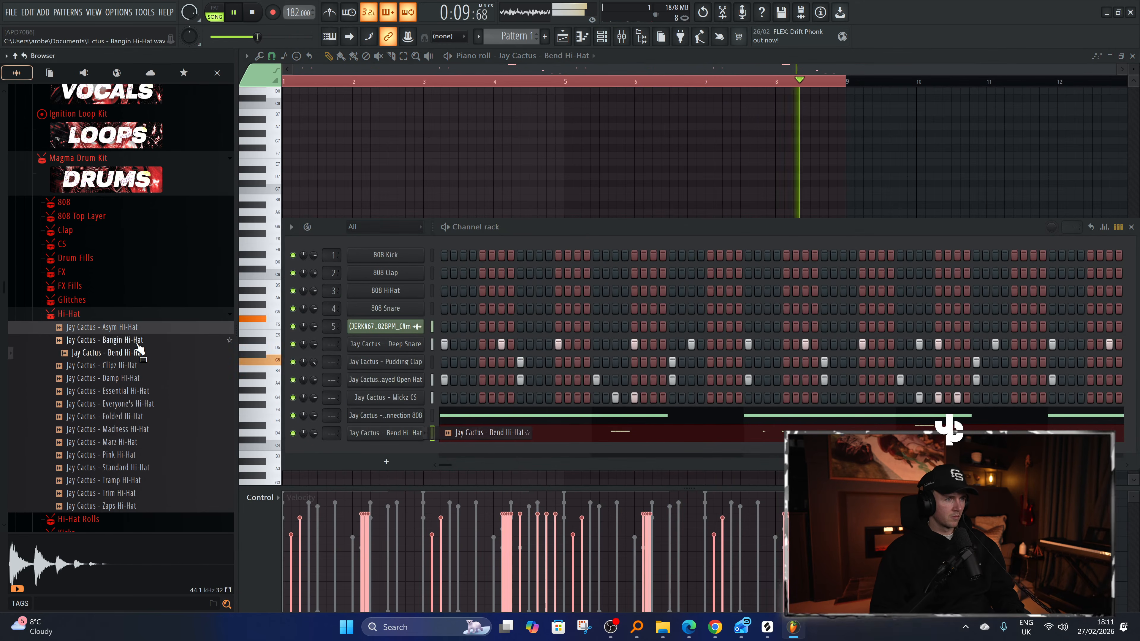
{"action": "right_click", "coordinate": [374, 432]}
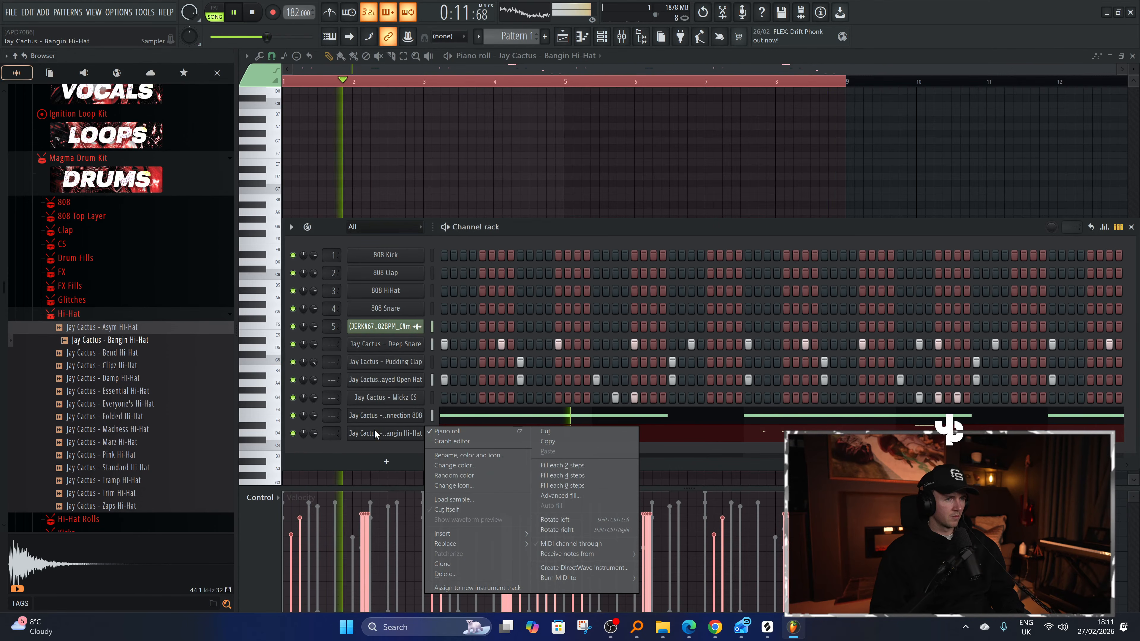
{"action": "left_click", "coordinate": [467, 511]}
Audition Everyone's Hi-Hat on the hi-hat channel, restore Asym Hi-Hat and collapse the Hi-Hat sample folder.
{"action": "middle_click", "coordinate": [147, 403]}
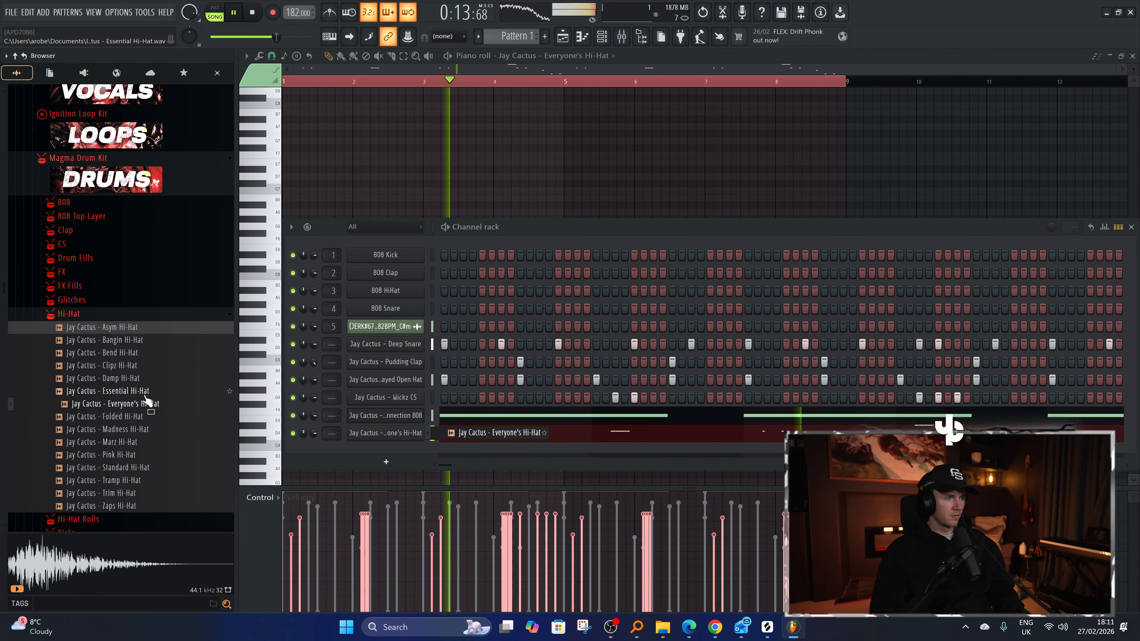
{"action": "middle_click", "coordinate": [135, 370]}
{"action": "middle_click", "coordinate": [134, 333]}
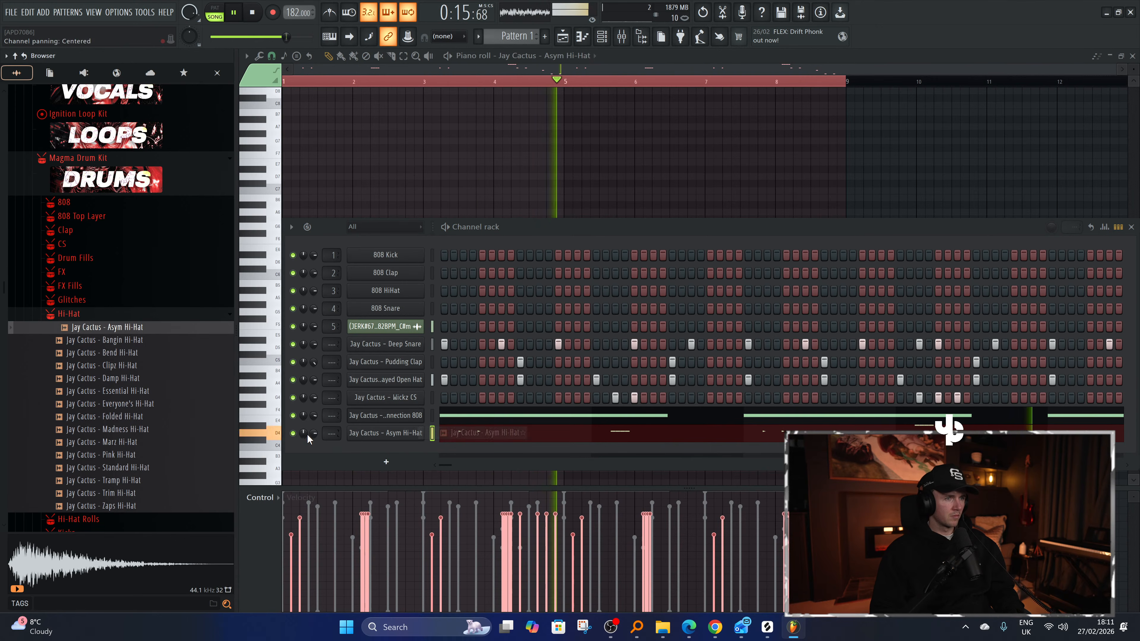
{"action": "left_click", "coordinate": [115, 318]}
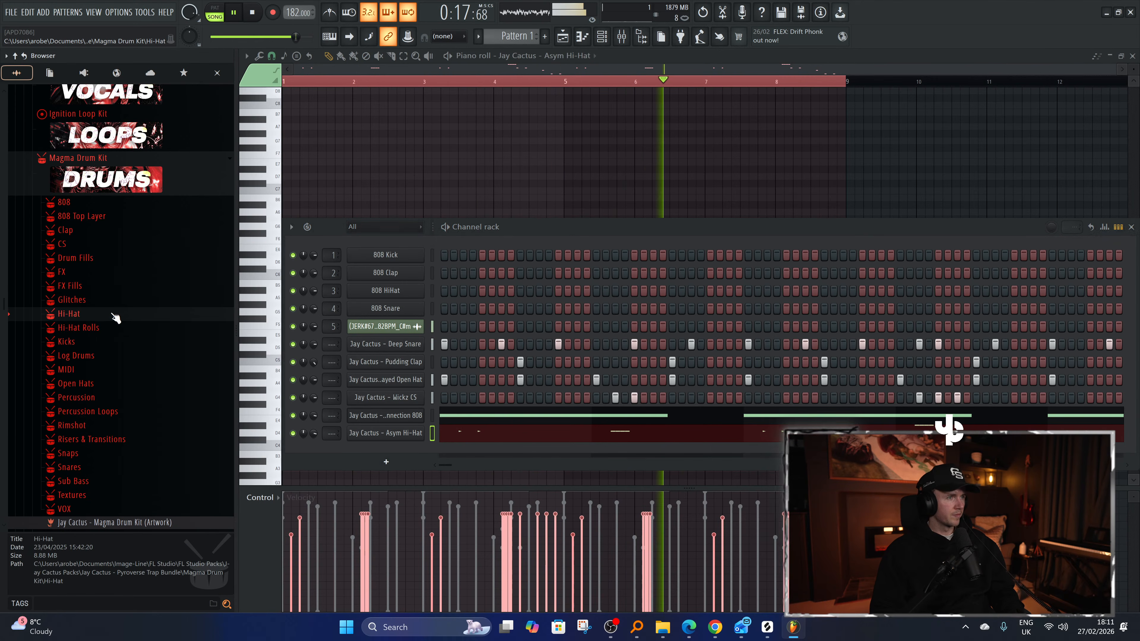
Place a second Pattern 1 clip at bar 9 on Track 13 and merge both clips into one pattern.
{"action": "left_click", "coordinate": [519, 416]}
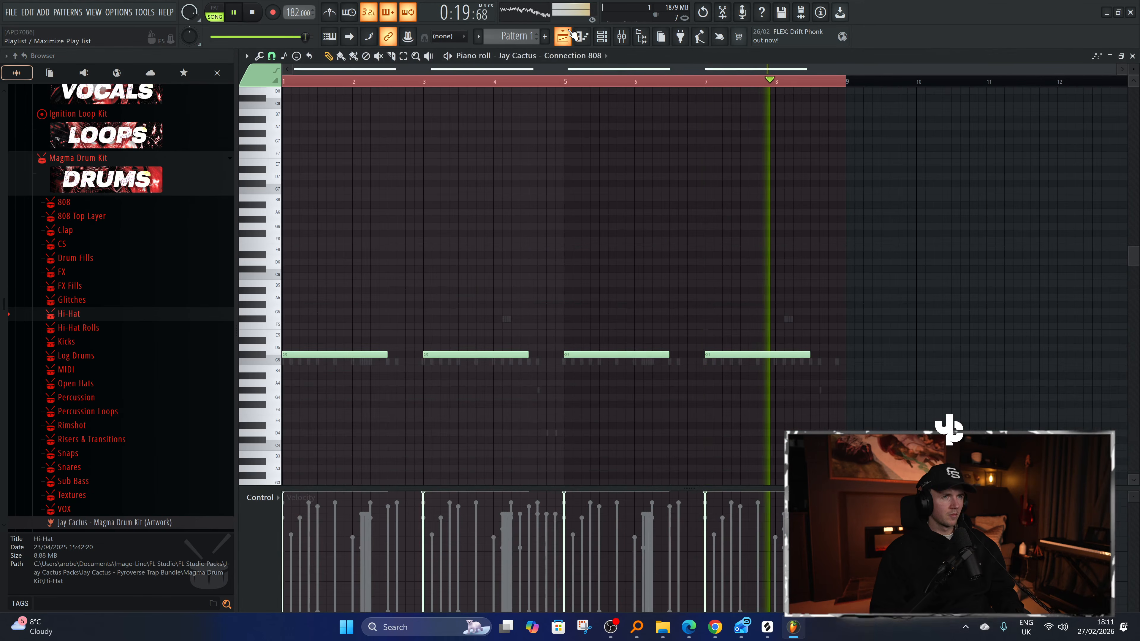
{"action": "left_click", "coordinate": [564, 39]}
{"action": "left_click", "coordinate": [679, 383]}
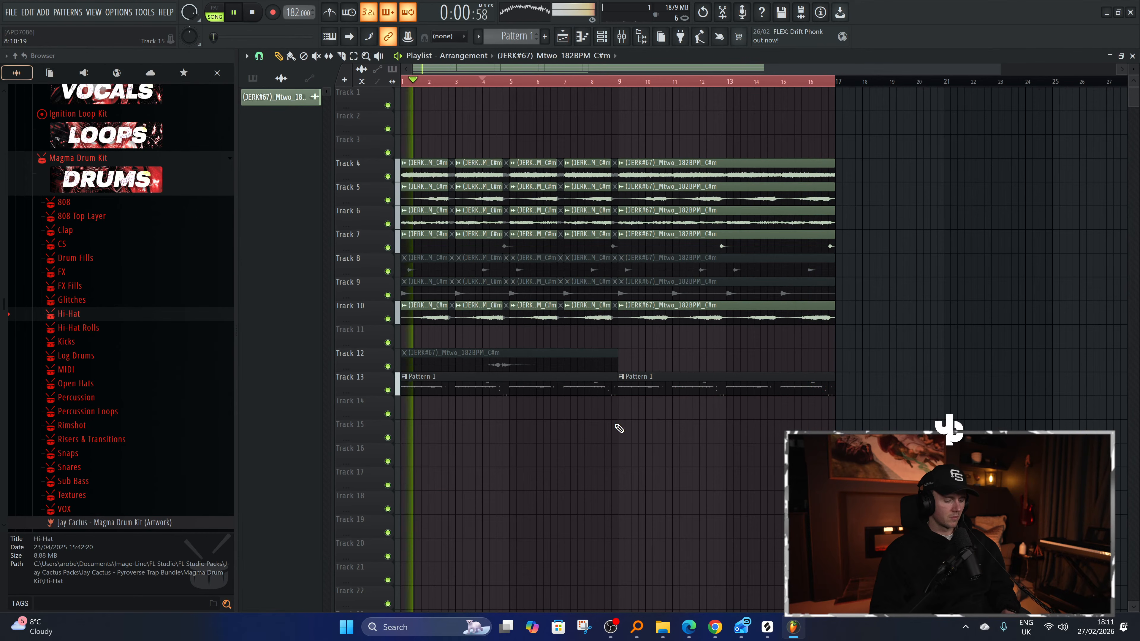
{"action": "left_click_drag", "start_coordinate": [658, 391], "coordinate": [529, 435]}
{"action": "key", "text": "ctrl+g"}
Open the merged pattern's 808 notes and slice the bar 9 C#5 note after its sixth step.
{"action": "double_click", "coordinate": [640, 394]}
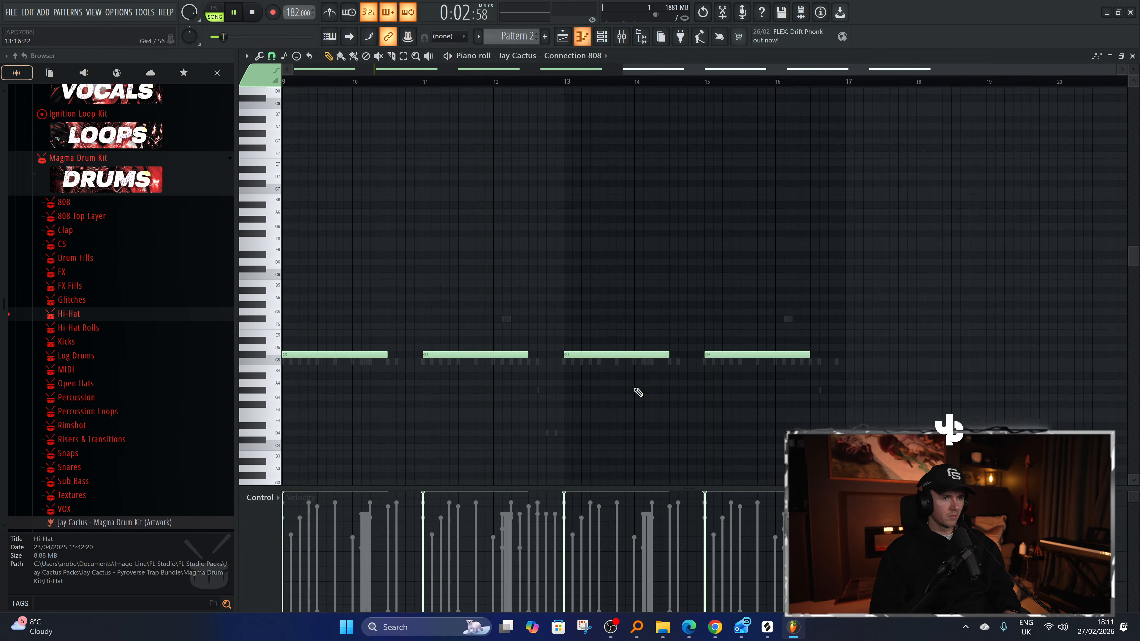
{"action": "scroll", "coordinate": [597, 377], "scroll_direction": "up", "scroll_amount": 4}
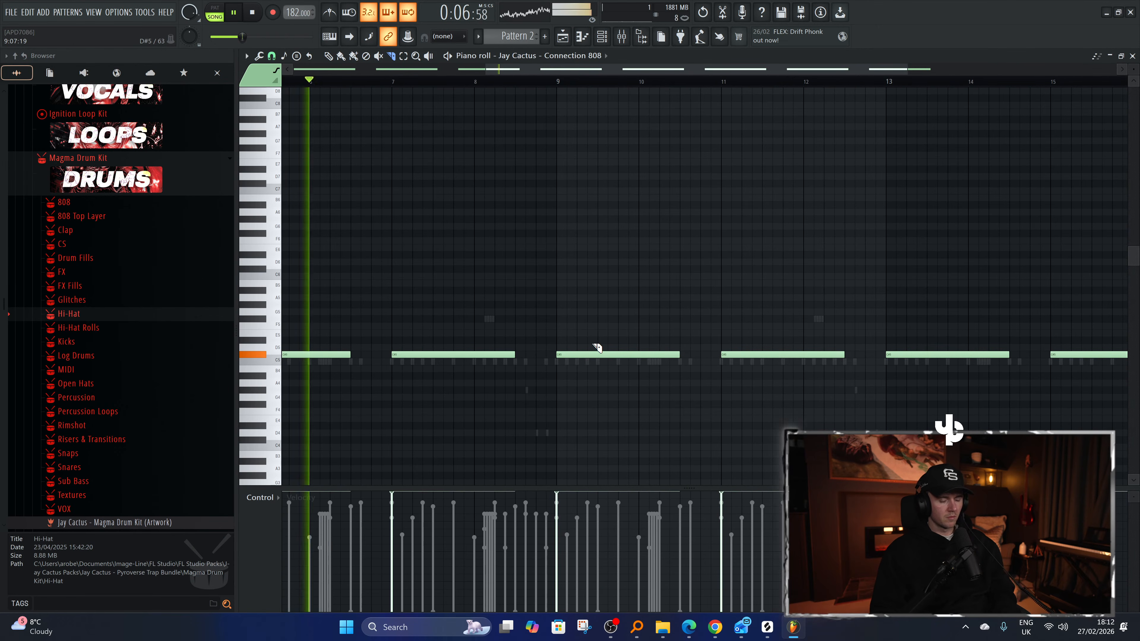
{"action": "scroll", "coordinate": [586, 350], "scroll_direction": "up", "scroll_amount": 2}
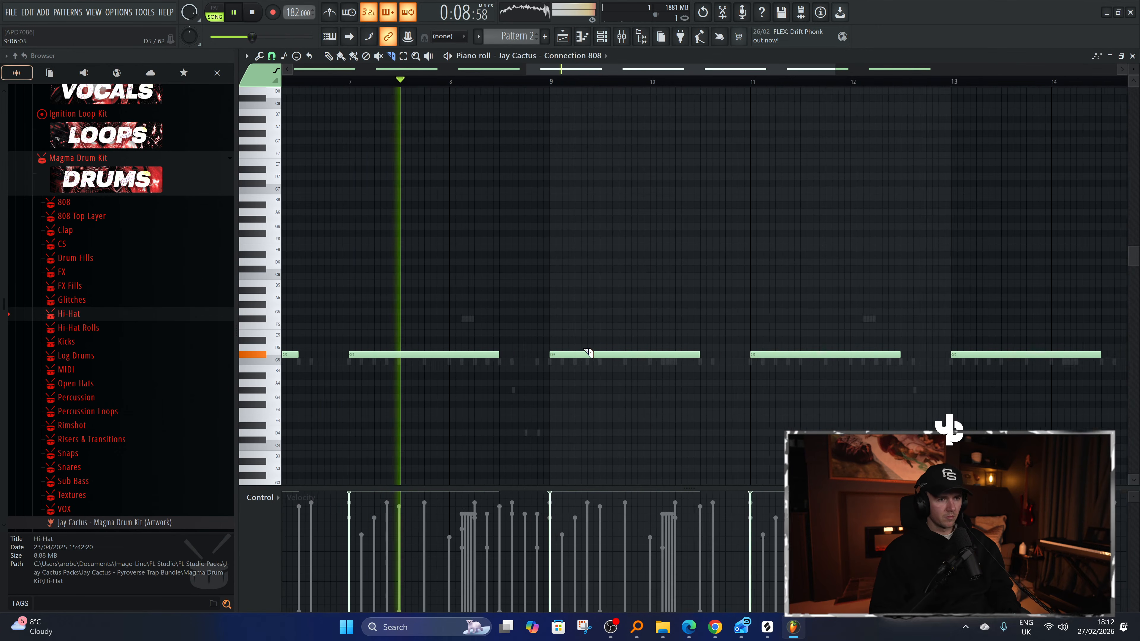
{"action": "left_click_drag", "start_coordinate": [588, 360], "coordinate": [588, 343]}
{"action": "left_click_drag", "start_coordinate": [623, 321], "coordinate": [619, 338]}
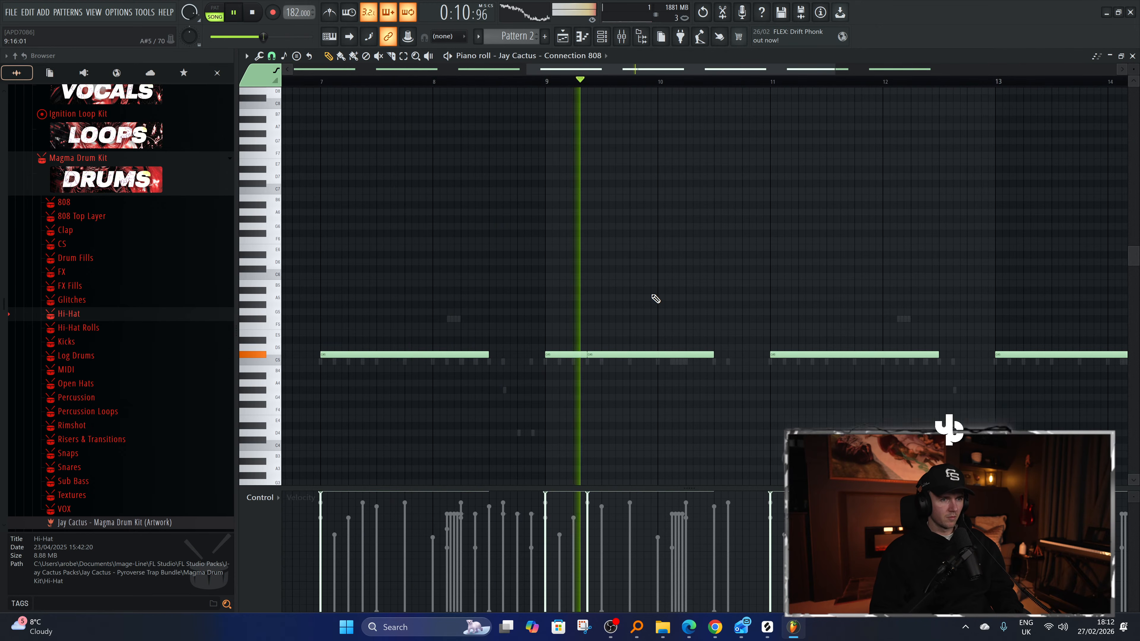
Enable Cut itself for the Connection 808 channel and reopen its notes.
{"action": "left_click", "coordinate": [603, 45]}
{"action": "right_click", "coordinate": [403, 418]}
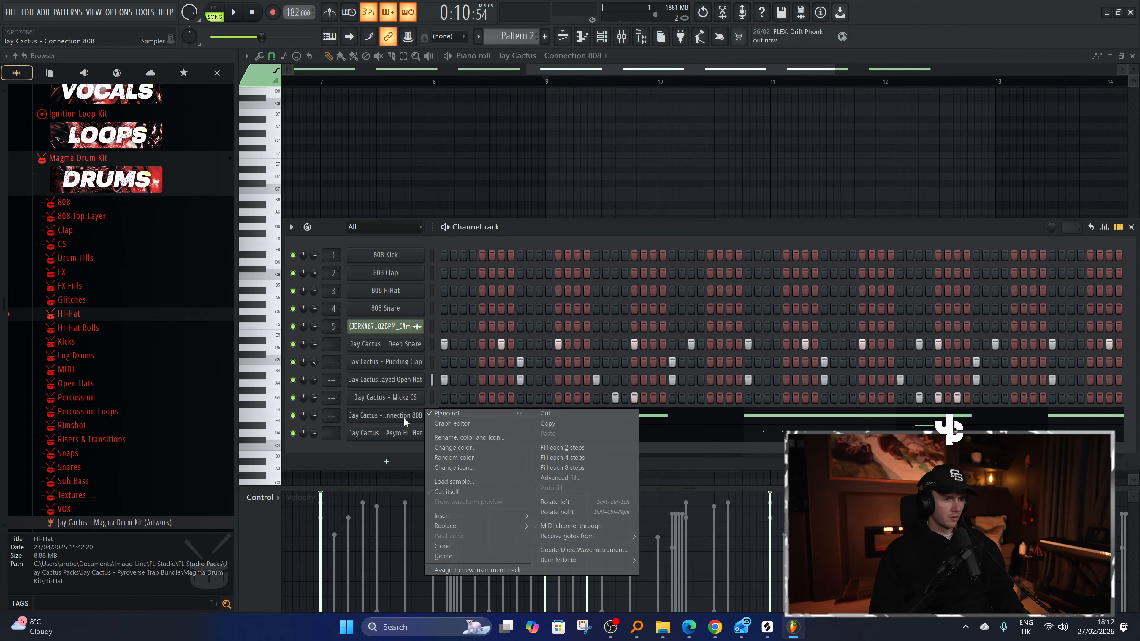
{"action": "left_click", "coordinate": [460, 492]}
{"action": "key", "text": "space"}
{"action": "left_click", "coordinate": [534, 419]}
{"action": "left_click", "coordinate": [535, 419]}
{"action": "key", "text": "space"}
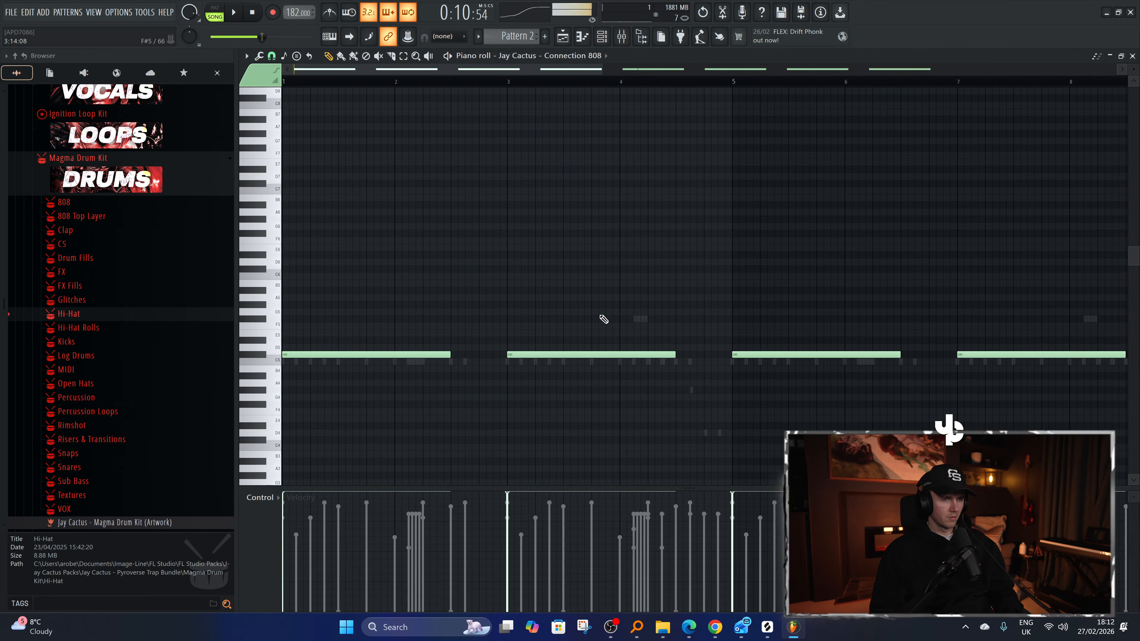
Lower the second bar 9 808 note to B4 for six steps, followed by a C#5 note on step 13.
{"action": "scroll", "coordinate": [596, 354], "scroll_direction": "down", "scroll_amount": 2}
{"action": "scroll", "coordinate": [596, 354], "scroll_direction": "down", "scroll_amount": 1}
{"action": "scroll", "coordinate": [674, 397], "scroll_direction": "up", "scroll_amount": 2}
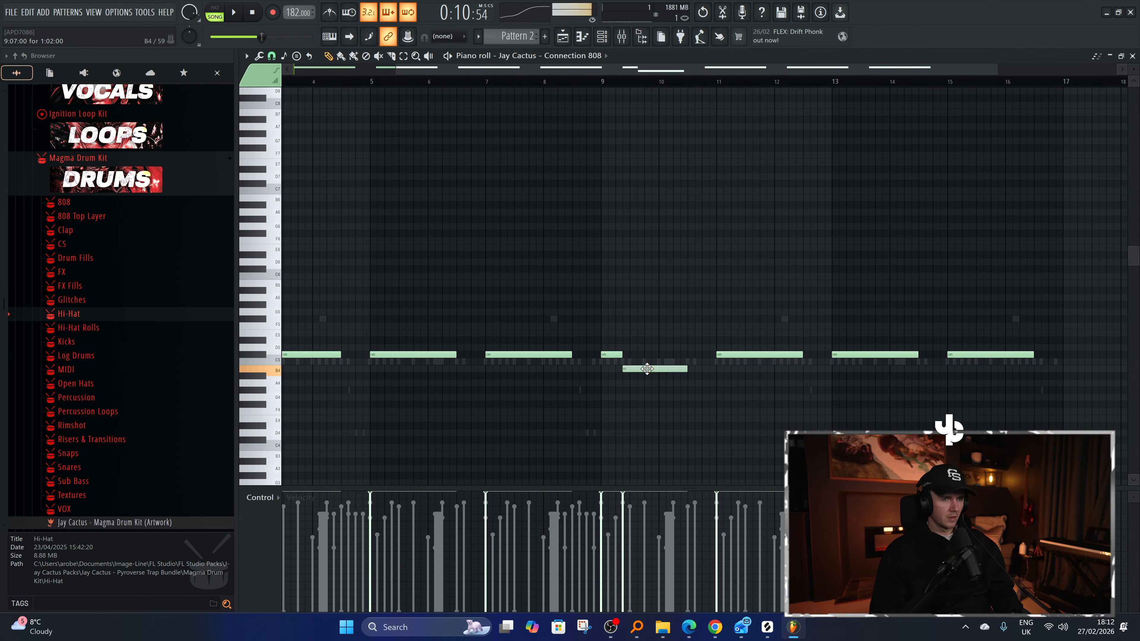
{"action": "scroll", "coordinate": [654, 367], "scroll_direction": "up", "scroll_amount": 1}
{"action": "left_click_drag", "start_coordinate": [646, 347], "coordinate": [638, 377]}
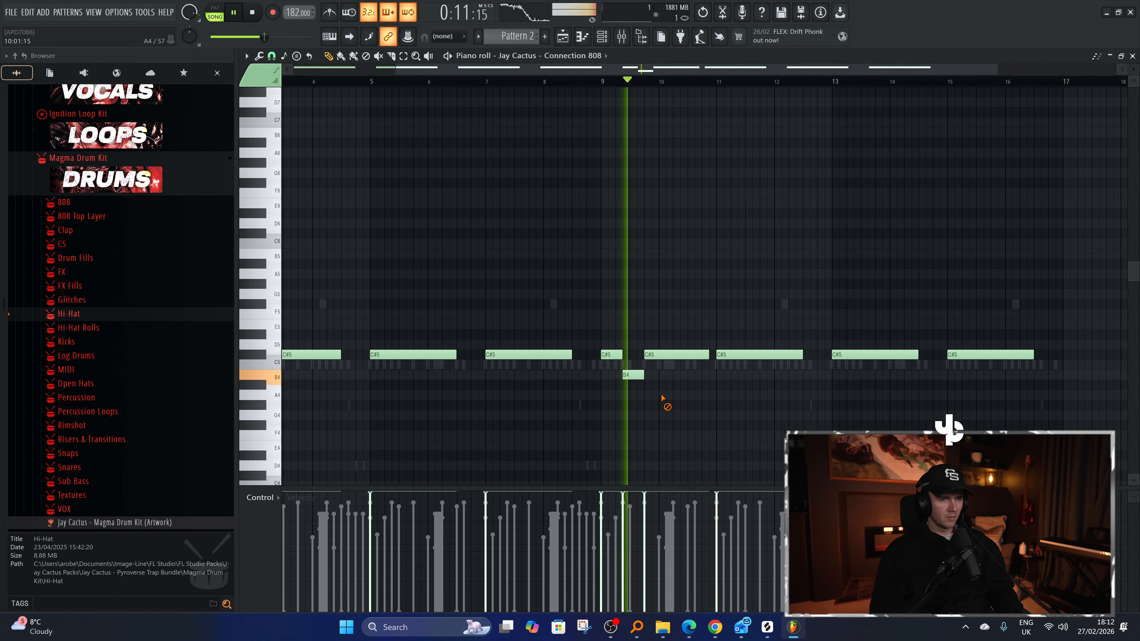
Slice the 808's C#5 note that starts on bar 9 step 13 at bar 10 step 5.
{"action": "key", "text": "space"}
{"action": "scroll", "coordinate": [680, 367], "scroll_direction": "up", "scroll_amount": 1}
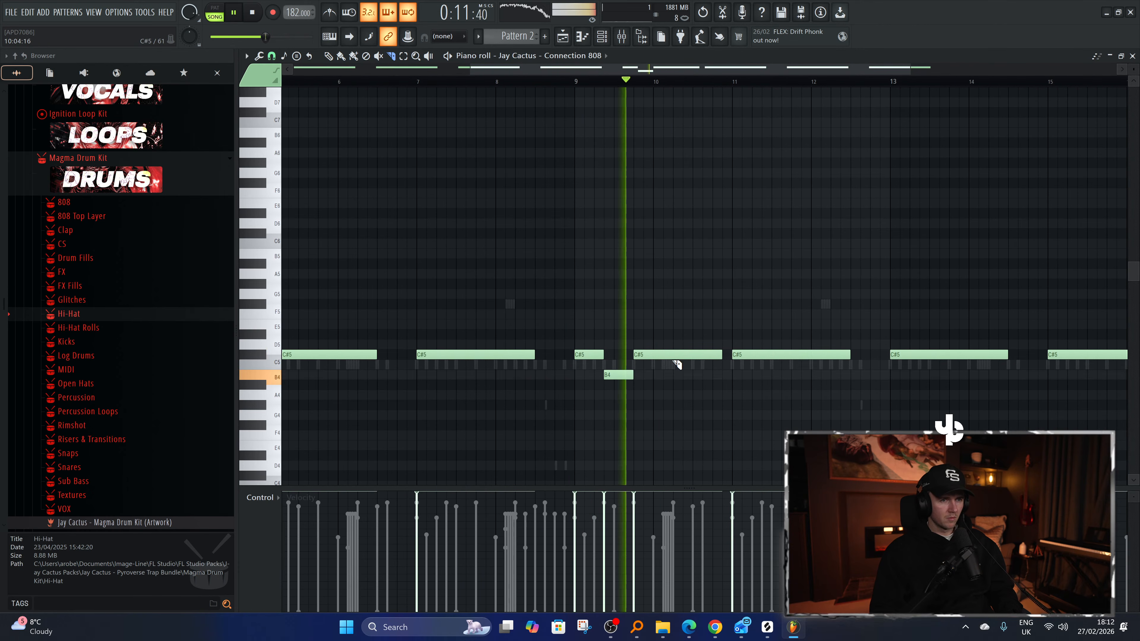
{"action": "scroll", "coordinate": [681, 355], "scroll_direction": "up", "scroll_amount": 2}
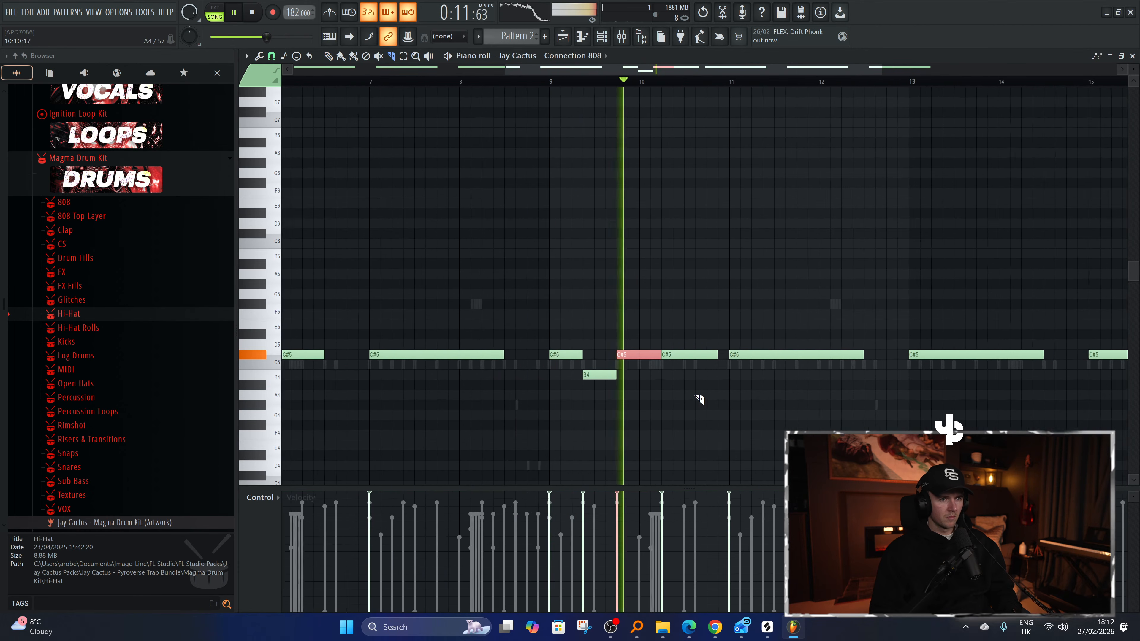
{"action": "key", "text": "space"}
Trim the bar 10 step 5 808 note to four steps and add a six-step C#5 note on step 9.
{"action": "left_click", "coordinate": [686, 354]}
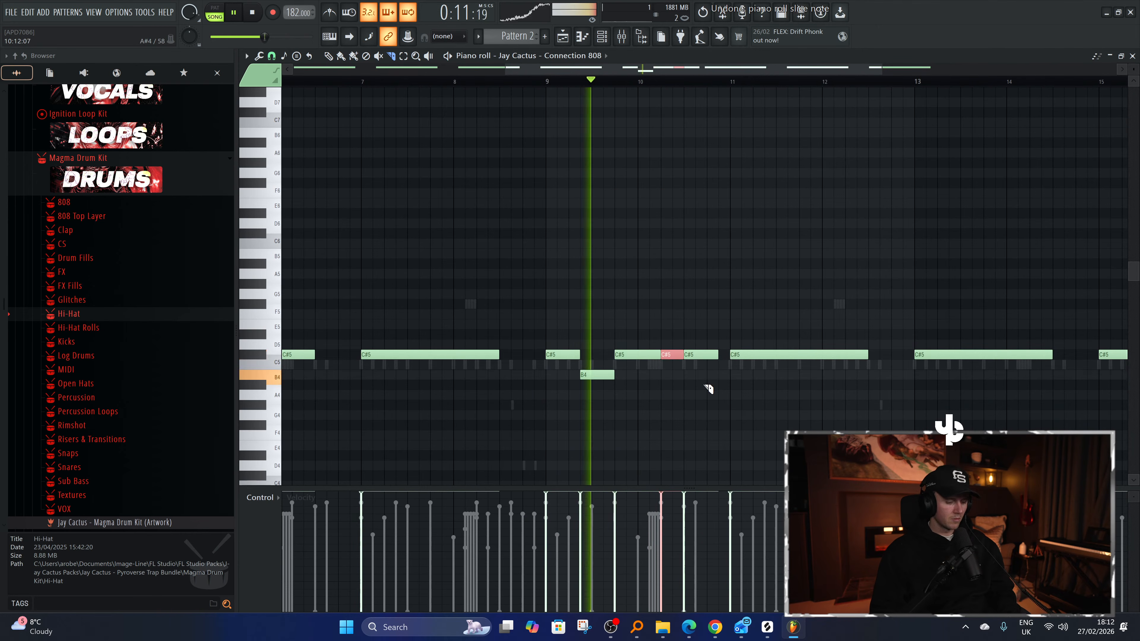
{"action": "key", "text": "p"}
{"action": "right_click", "coordinate": [705, 354]}
{"action": "scroll", "coordinate": [689, 406], "scroll_direction": "down", "scroll_amount": 3}
{"action": "scroll", "coordinate": [718, 409], "scroll_direction": "up", "scroll_amount": 2}
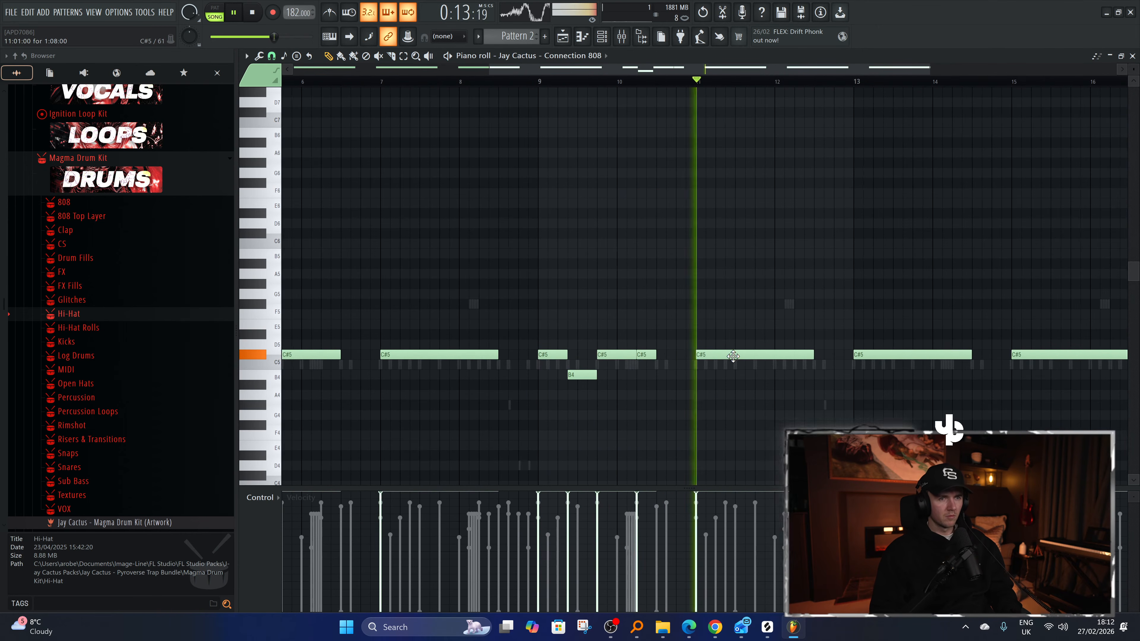
{"action": "key", "text": "space"}
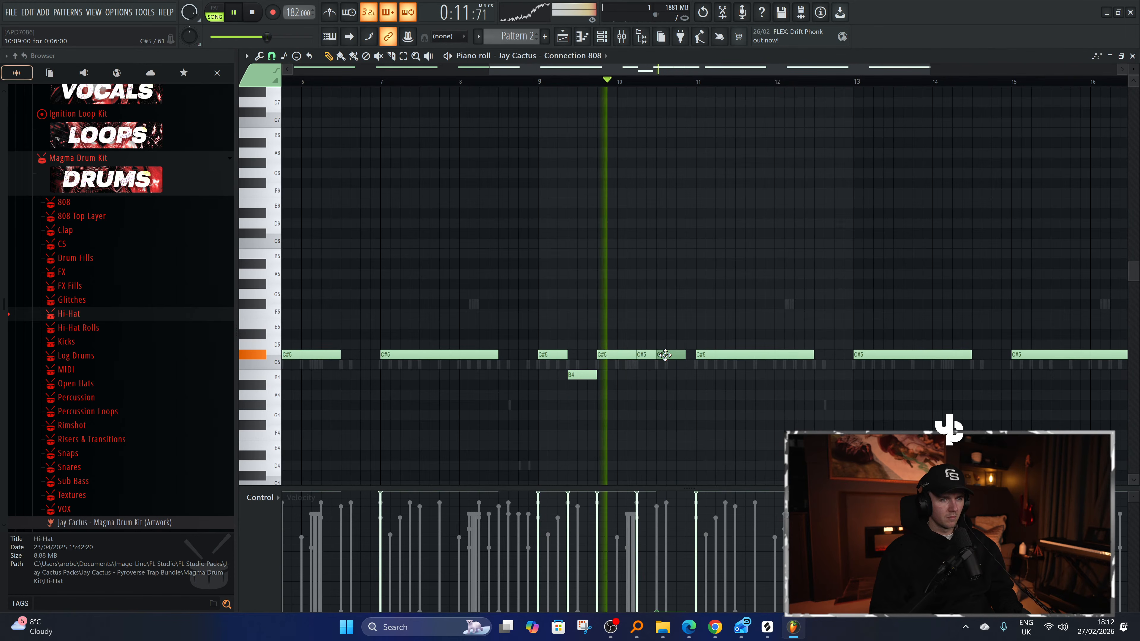
Inspect the Connection 808 sampler's volume envelope settings and return to its notes.
{"action": "left_click", "coordinate": [602, 37]}
{"action": "left_click", "coordinate": [385, 415]}
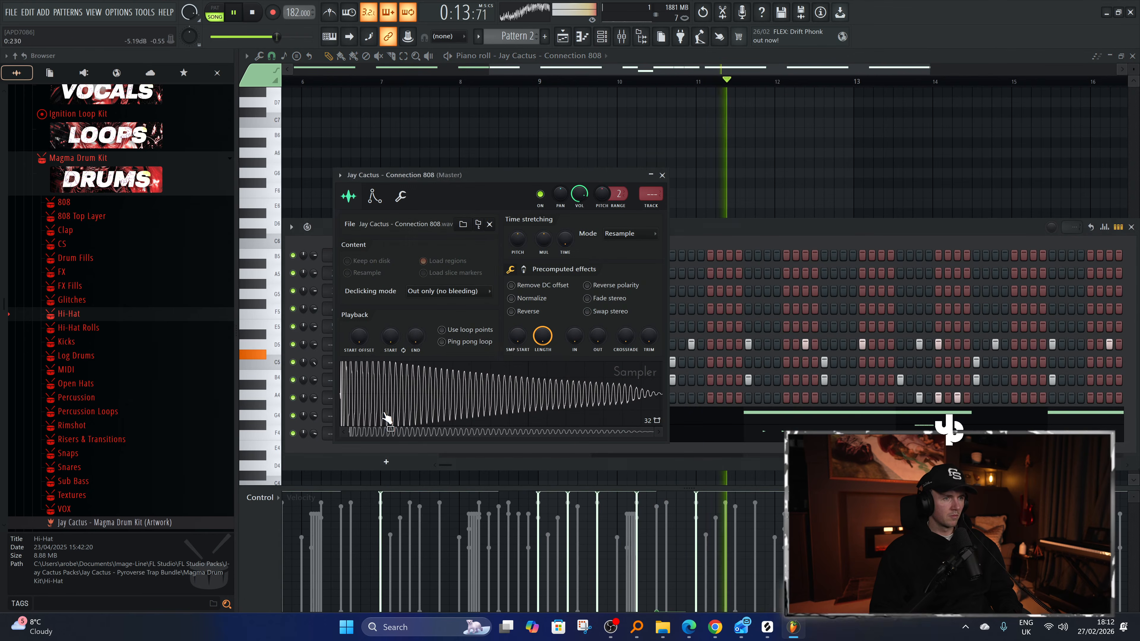
{"action": "left_click", "coordinate": [400, 198]}
{"action": "left_click", "coordinate": [374, 196]}
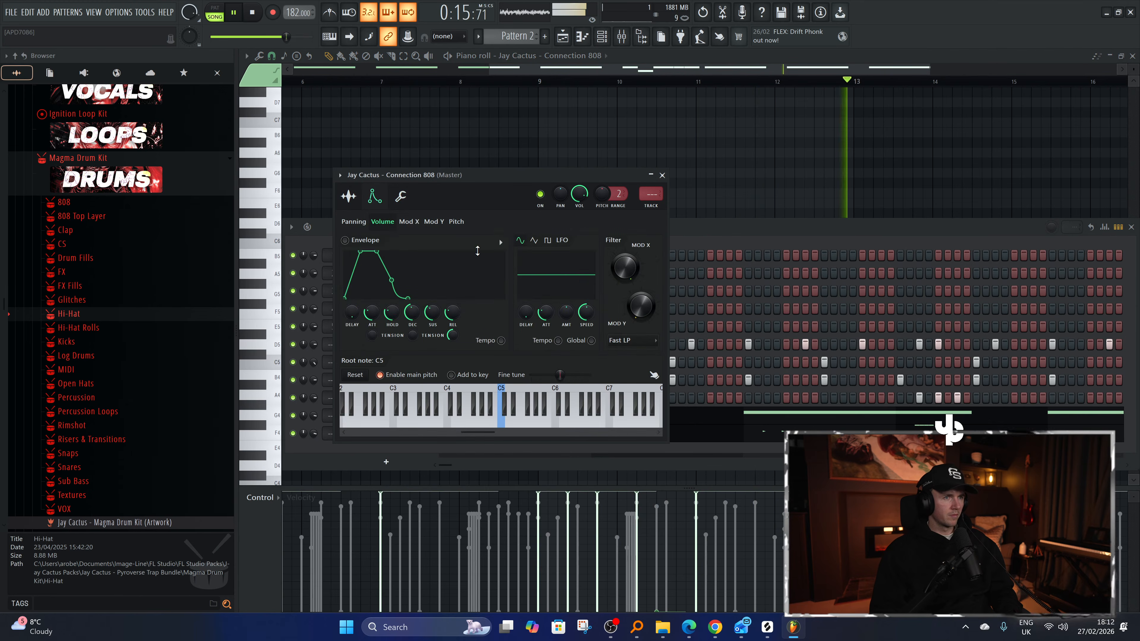
{"action": "left_click", "coordinate": [500, 242]}
{"action": "key", "text": "F7"}
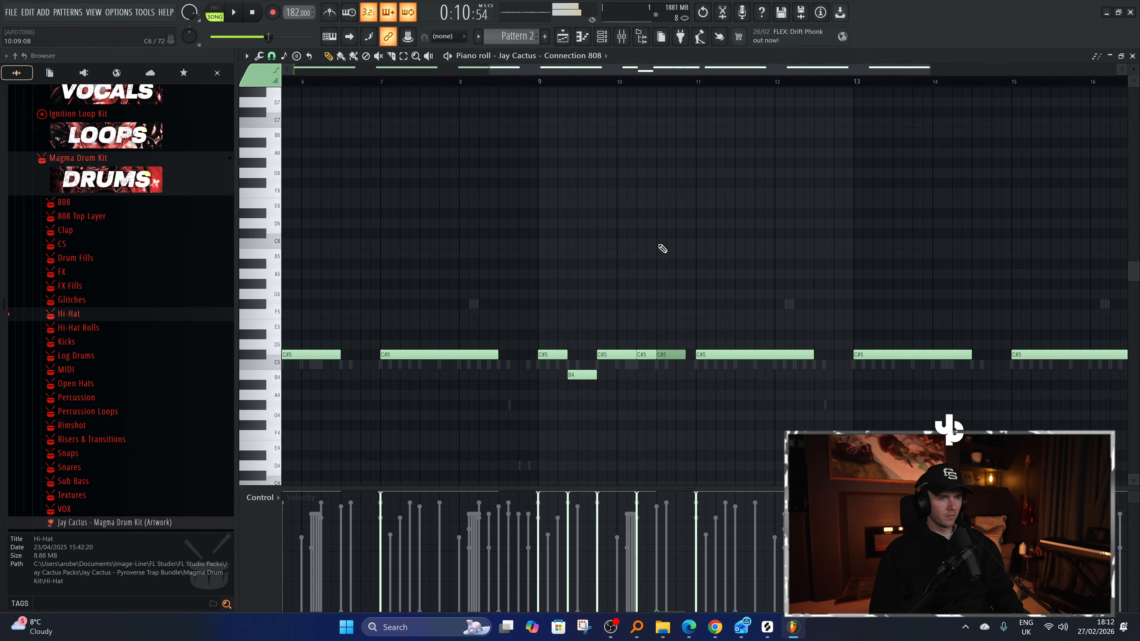
Slice the bar 11 808 note after its sixth step.
{"action": "key", "text": "space"}
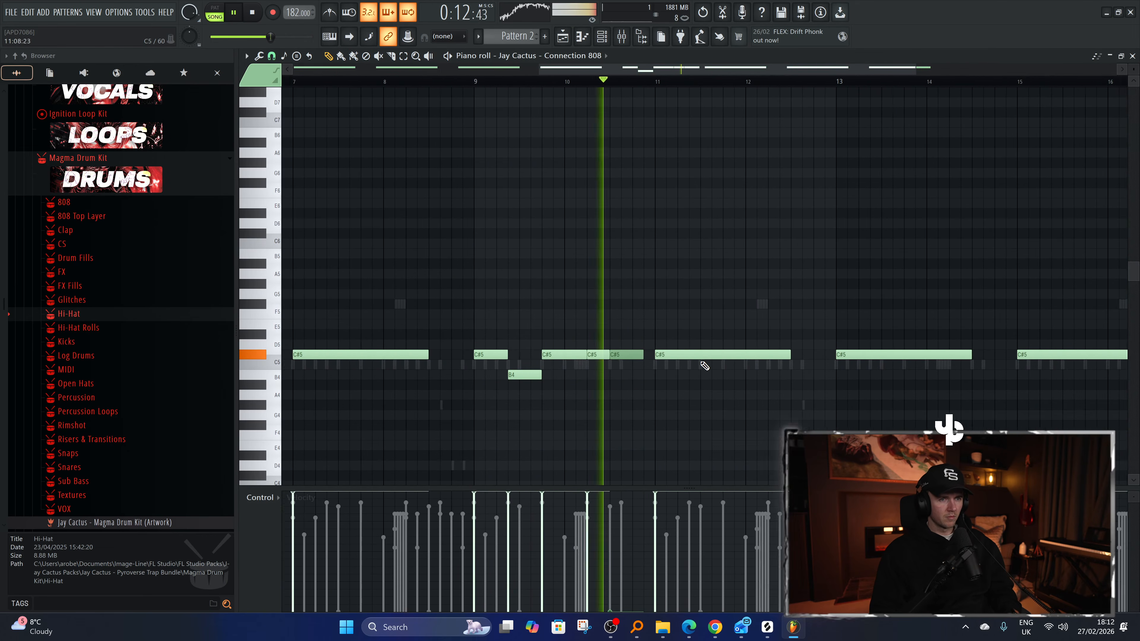
{"action": "key", "text": "c"}
{"action": "left_click_drag", "start_coordinate": [693, 353], "coordinate": [694, 365]}
{"action": "key", "text": "space"}
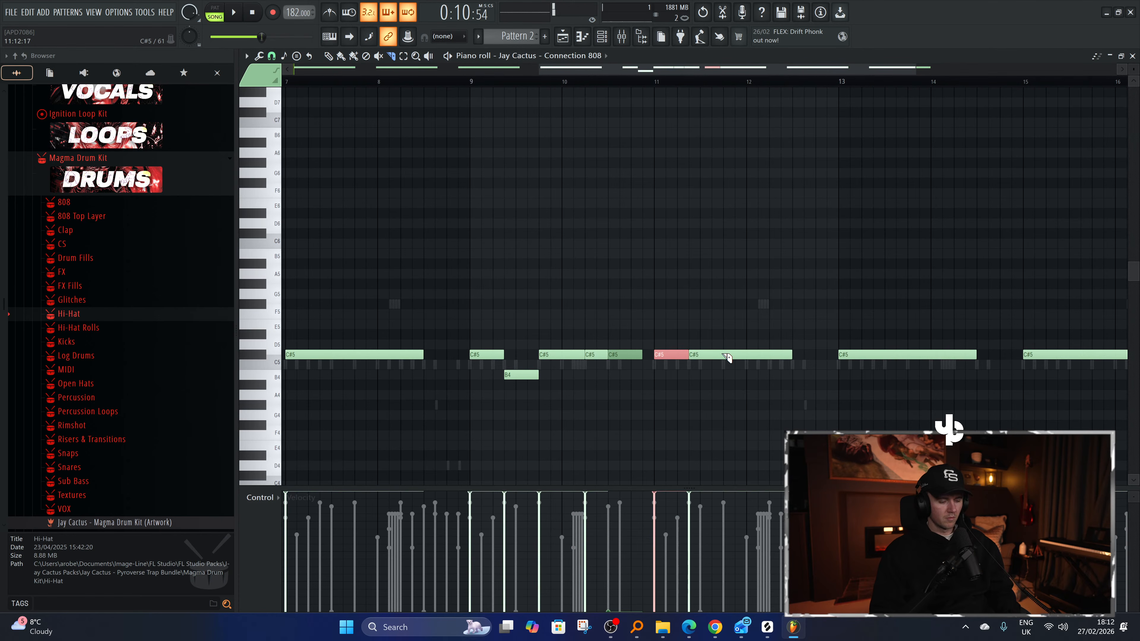
{"action": "key", "text": "space"}
Replace the long bar 11 808 note with a copy of the two-bar phrase from bars 9 and 10.
{"action": "left_click_drag", "start_coordinate": [649, 324], "coordinate": [496, 399]}
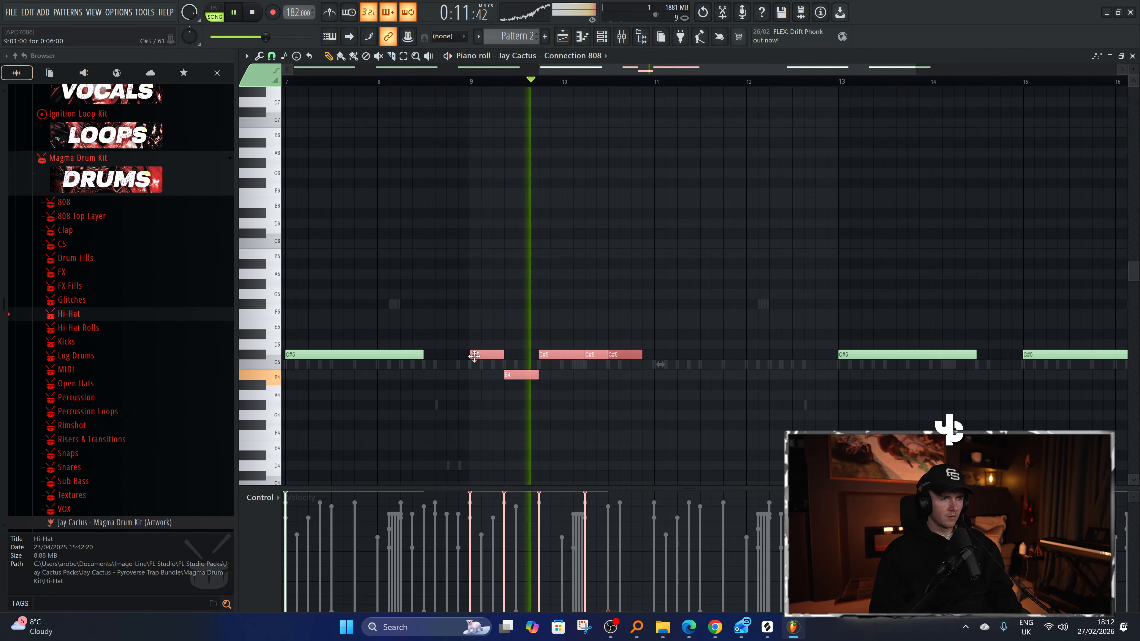
{"action": "key", "text": "ctrl+b"}
{"action": "left_click", "coordinate": [695, 412], "text": "ctrl"}
{"action": "scroll", "coordinate": [697, 415], "scroll_direction": "down", "scroll_amount": 2}
{"action": "scroll", "coordinate": [717, 411], "scroll_direction": "up", "scroll_amount": 2}
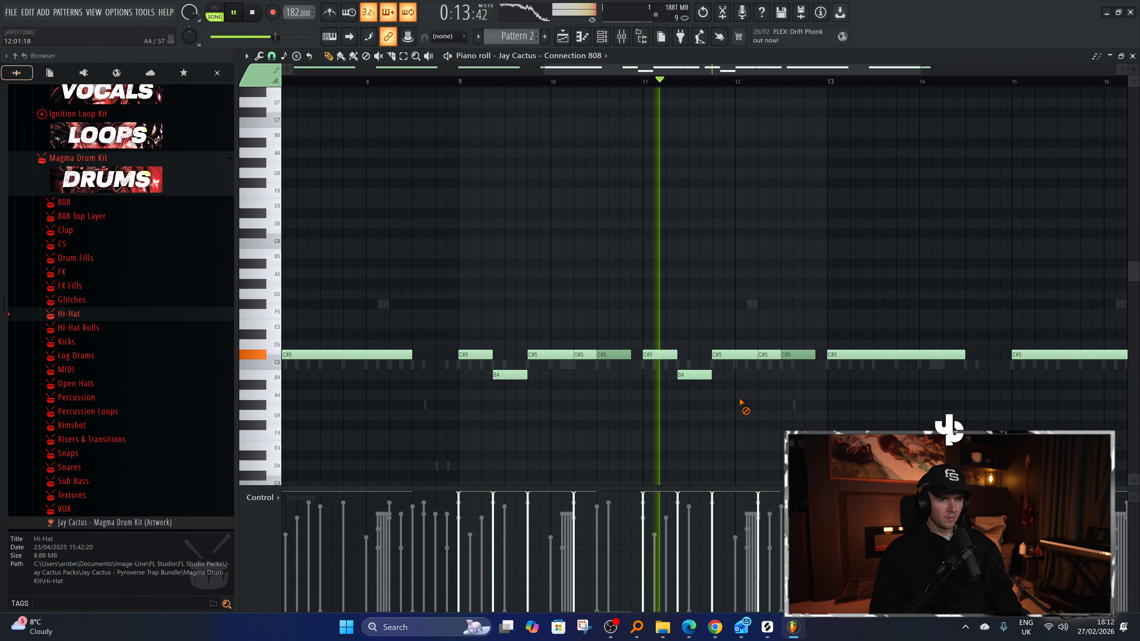
Slice out a two-step 808 note on bar 12 step 3 and raise it one octave to C#6.
{"action": "key", "text": "c"}
{"action": "left_click_drag", "start_coordinate": [752, 361], "coordinate": [758, 352]}
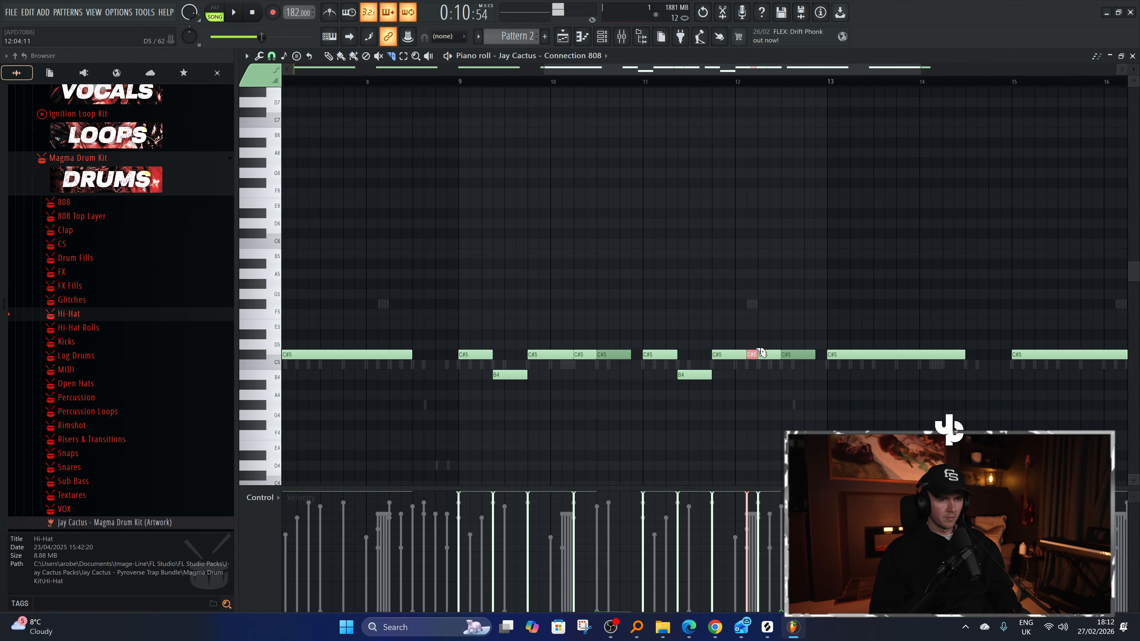
{"action": "left_click", "coordinate": [801, 327], "text": "ctrl"}
Rework the end of bar 12 into six-step 808 notes, C#5 on step 5 and D#5 on step 11.
{"action": "key", "text": "p"}
{"action": "right_click", "coordinate": [808, 355]}
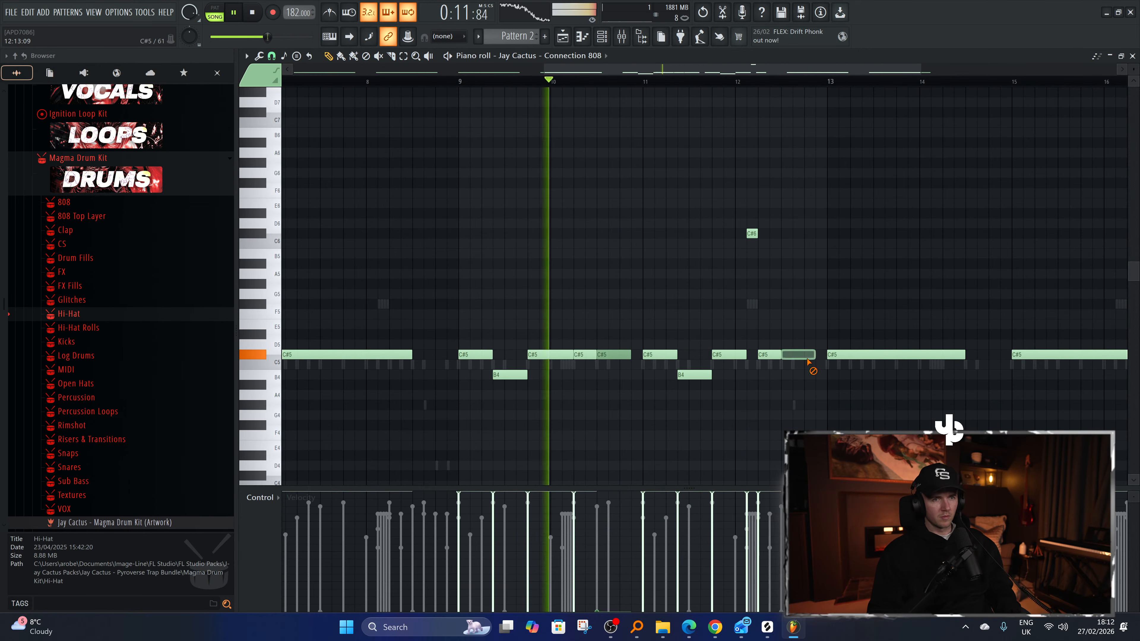
{"action": "scroll", "coordinate": [768, 426], "scroll_direction": "down", "scroll_amount": 2}
{"action": "scroll", "coordinate": [767, 429], "scroll_direction": "up", "scroll_amount": 2}
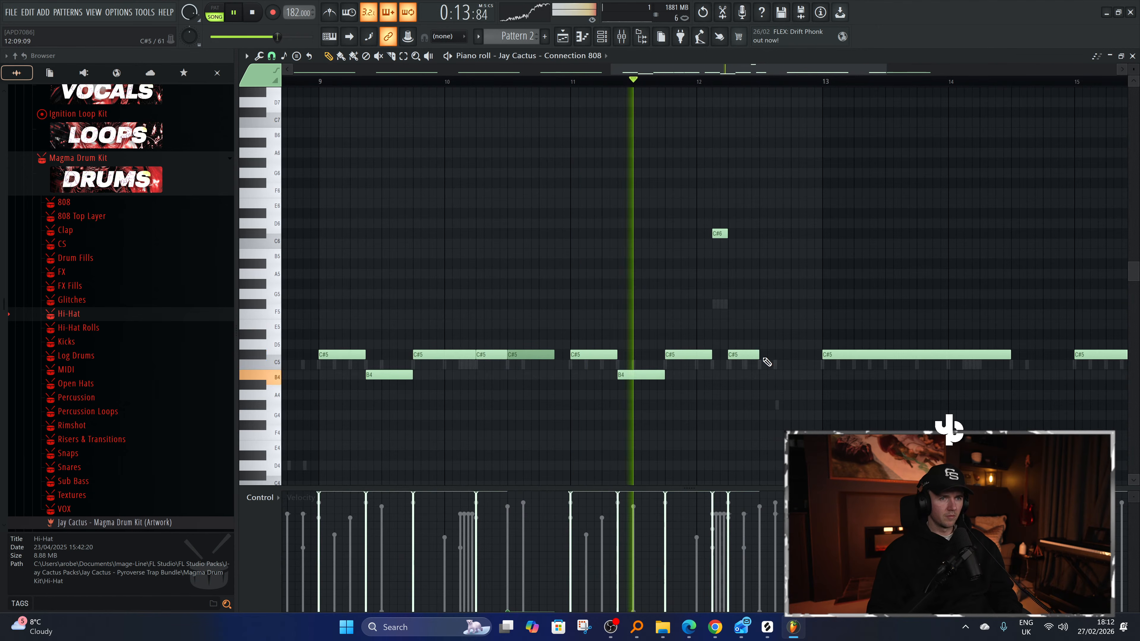
{"action": "key", "text": "space"}
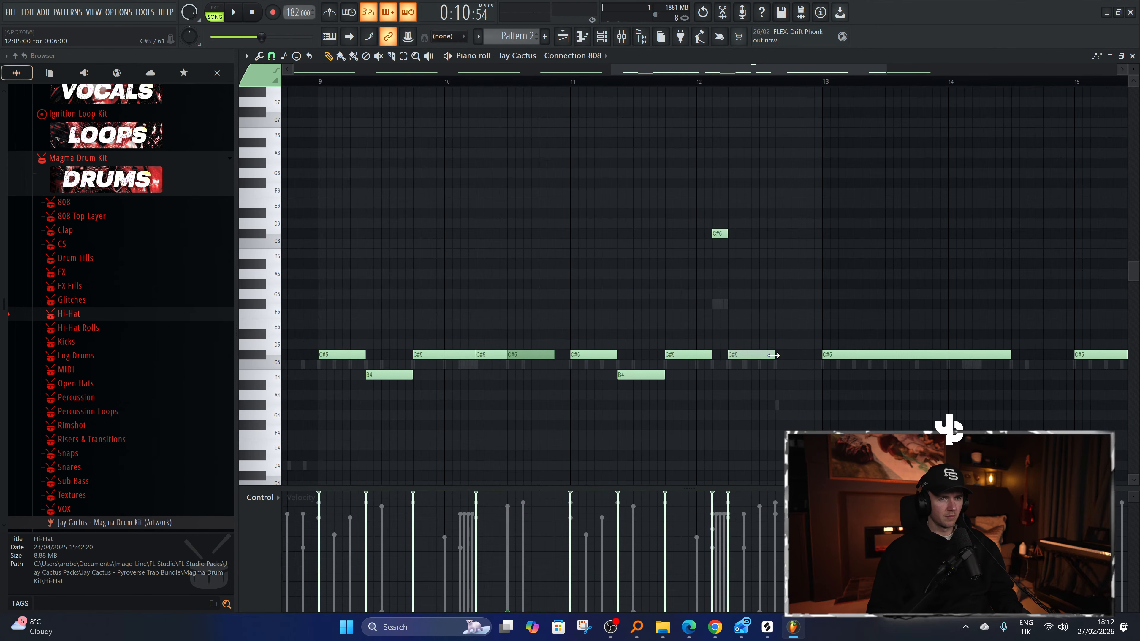
{"action": "scroll", "coordinate": [758, 395], "scroll_direction": "down", "scroll_amount": 3}
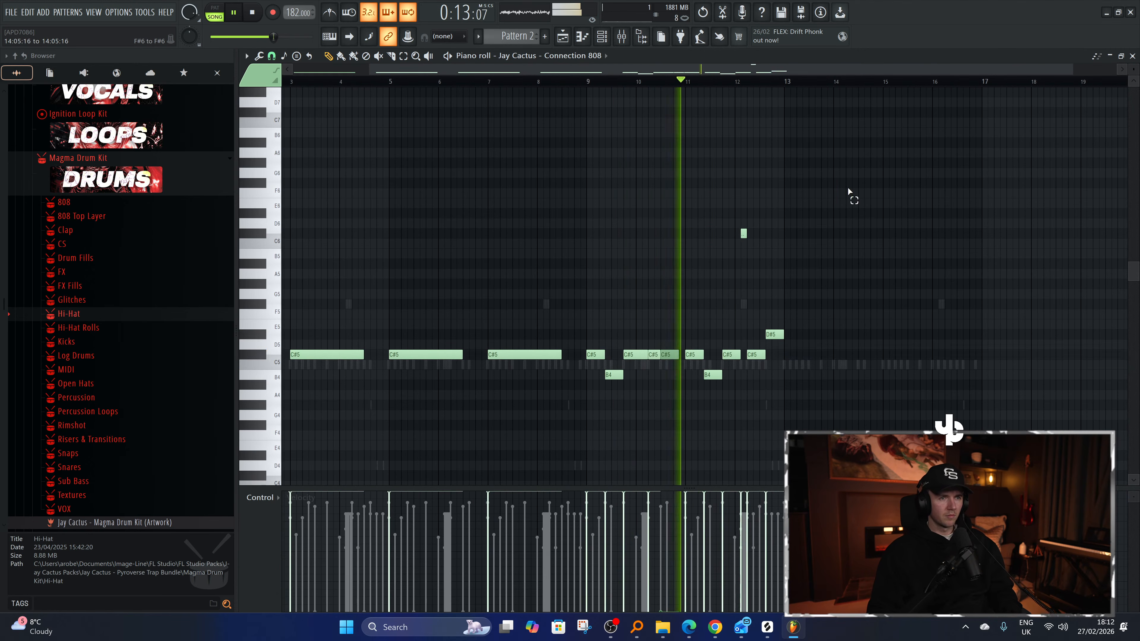
Duplicate the four-bar 808 phrase from bars 9 to 12 into bars 13 to 16, replacing the old notes there.
{"action": "left_click_drag", "start_coordinate": [848, 180], "coordinate": [609, 391]}
{"action": "key", "text": "ctrl+b"}
{"action": "left_click_drag", "start_coordinate": [856, 357], "coordinate": [788, 348]}
{"action": "left_click", "coordinate": [820, 316], "text": "ctrl"}
{"action": "scroll", "coordinate": [820, 315], "scroll_direction": "down", "scroll_amount": 1}
{"action": "scroll", "coordinate": [853, 435], "scroll_direction": "up", "scroll_amount": 3}
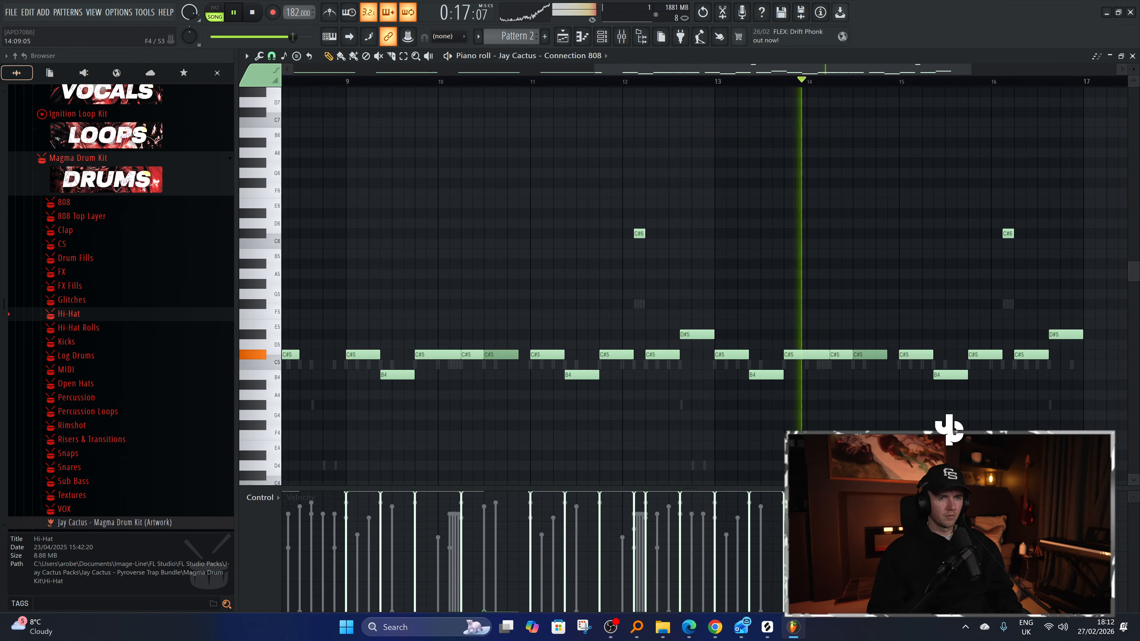
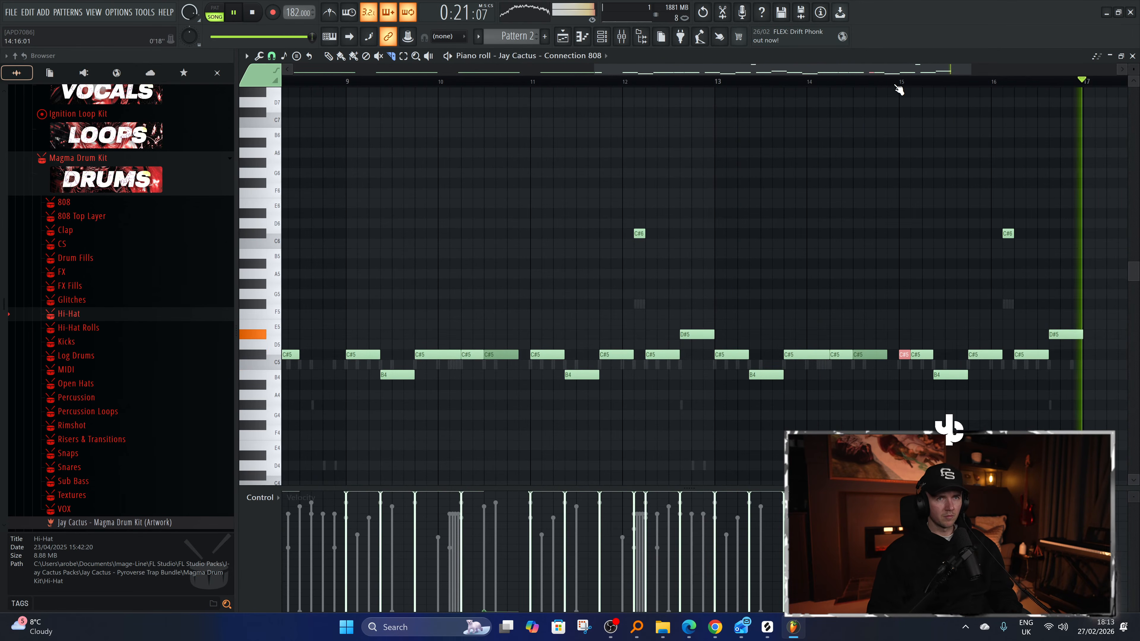
Chop the two-step C#6 808 note at the start of bar 16 into short repeats using the default chopper pattern.
{"action": "scroll", "coordinate": [1012, 198], "scroll_direction": "up", "scroll_amount": 3}
{"action": "left_click_drag", "start_coordinate": [1022, 210], "coordinate": [996, 256]}
{"action": "key", "text": "ctrl+u"}
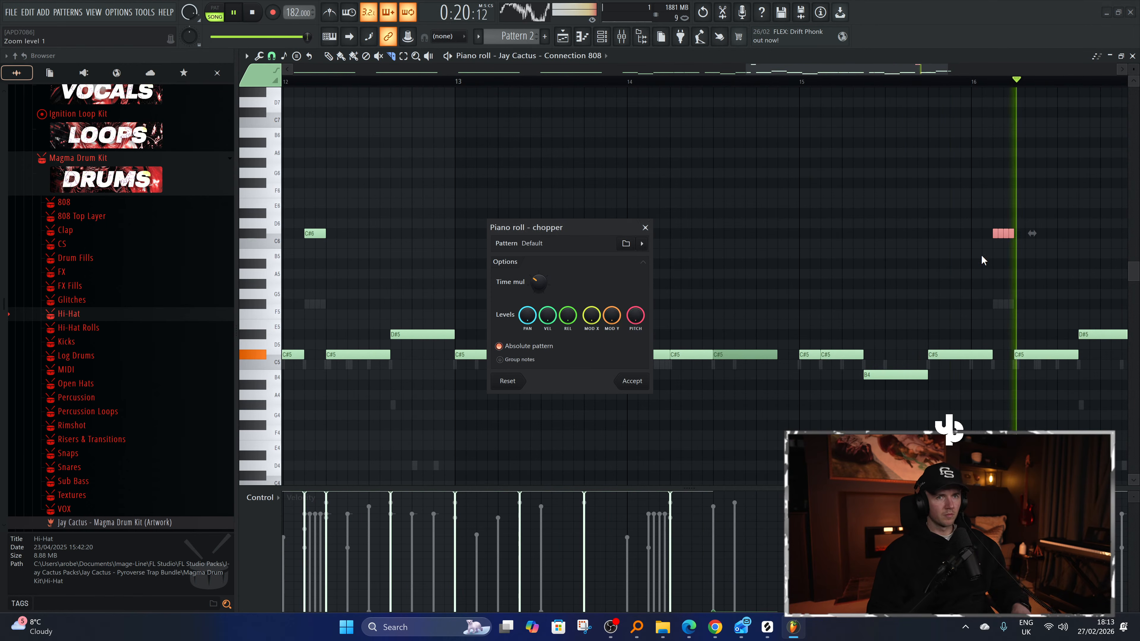
{"action": "left_click", "coordinate": [631, 381]}
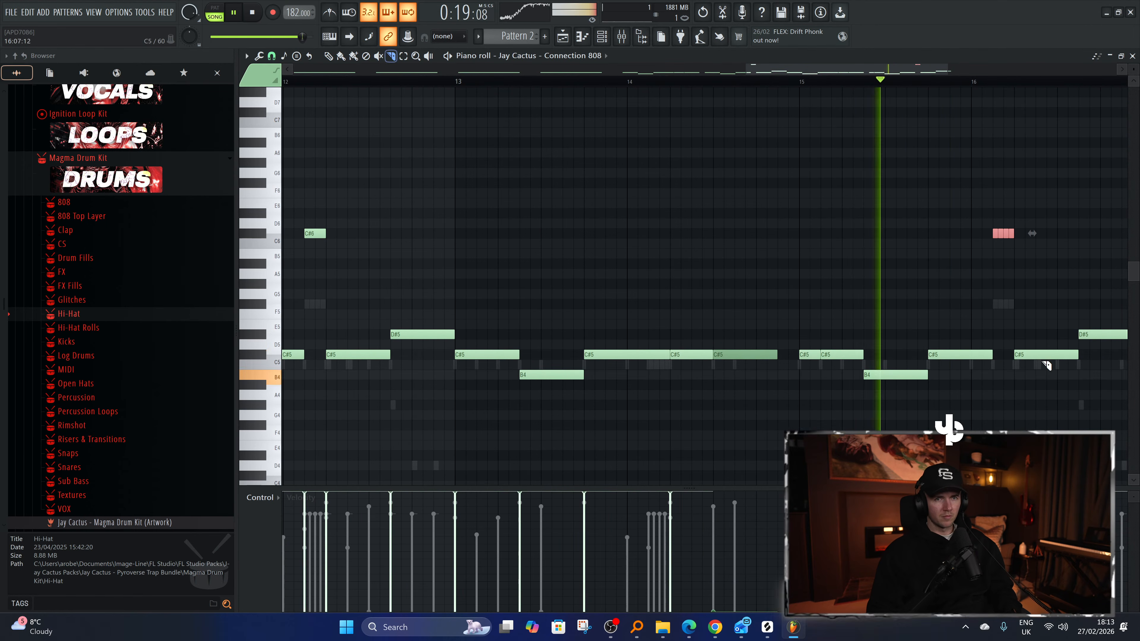
Slice the first two steps off bar 16's second C#5 808 note, then split off the final D#5's last two steps and raise them to D#6.
{"action": "left_click_drag", "start_coordinate": [1035, 341], "coordinate": [1036, 371]}
{"action": "scroll", "coordinate": [947, 447], "scroll_direction": "down", "scroll_amount": 4}
{"action": "scroll", "coordinate": [946, 448], "scroll_direction": "up", "scroll_amount": 3}
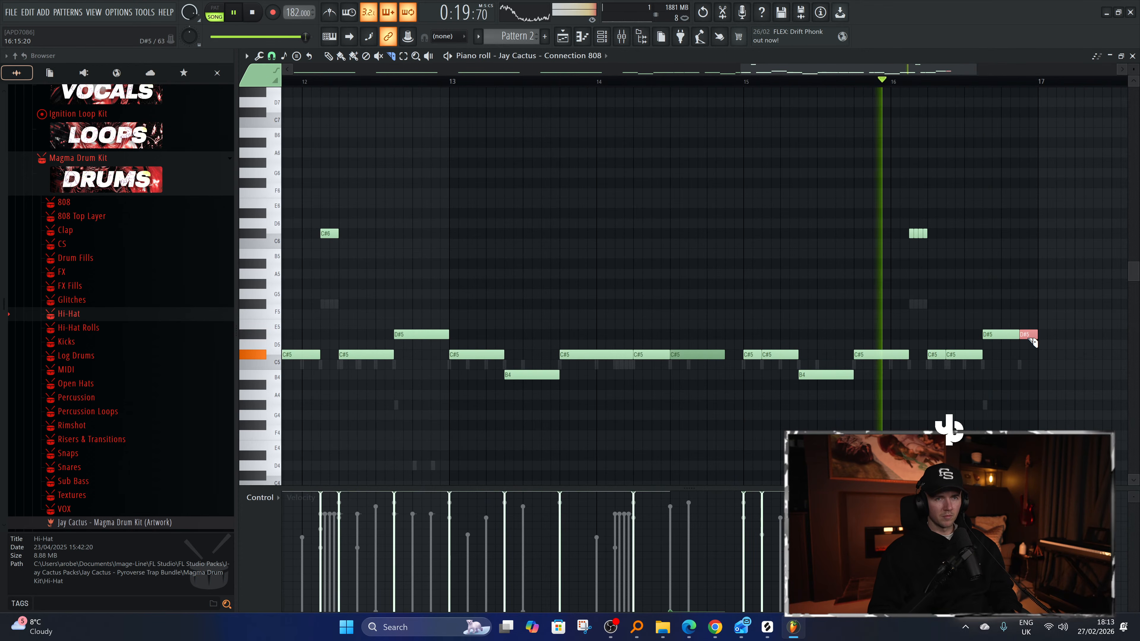
{"action": "key", "text": "ctrl+Up"}
{"action": "scroll", "coordinate": [1033, 344], "scroll_direction": "down", "scroll_amount": 5}
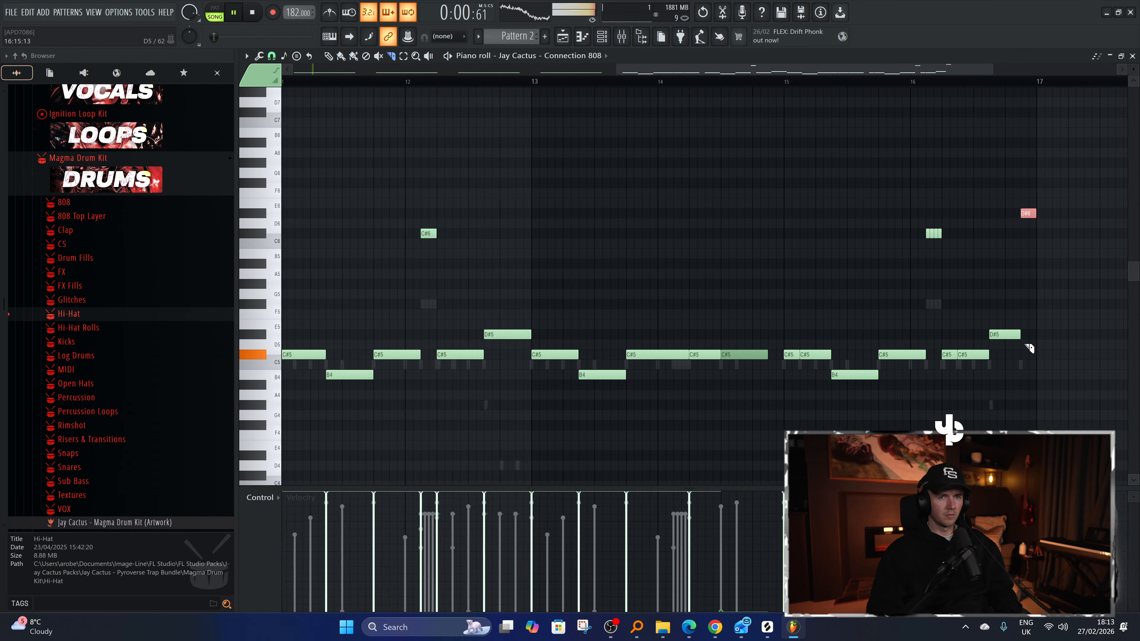
{"action": "key", "text": "ctrl+a"}
{"action": "scroll", "coordinate": [953, 214], "scroll_direction": "up", "scroll_amount": 5}
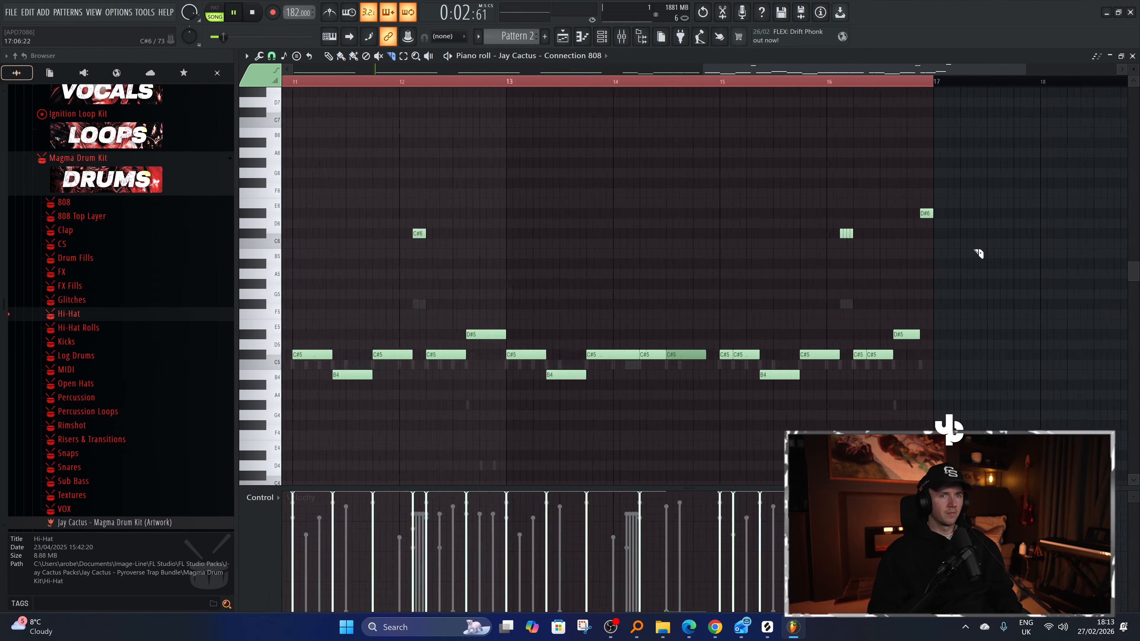
{"action": "scroll", "coordinate": [953, 316], "scroll_direction": "down", "scroll_amount": 2}
Inspect the Connection 808 channel's volume envelope and sample settings.
{"action": "left_click", "coordinate": [602, 36]}
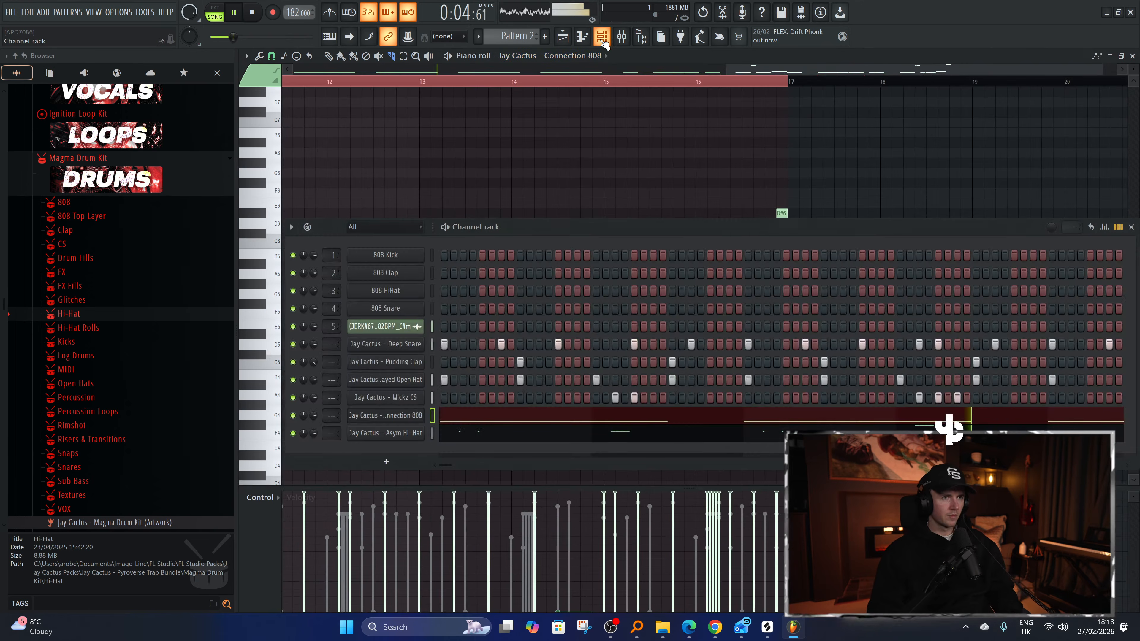
{"action": "left_click", "coordinate": [362, 418]}
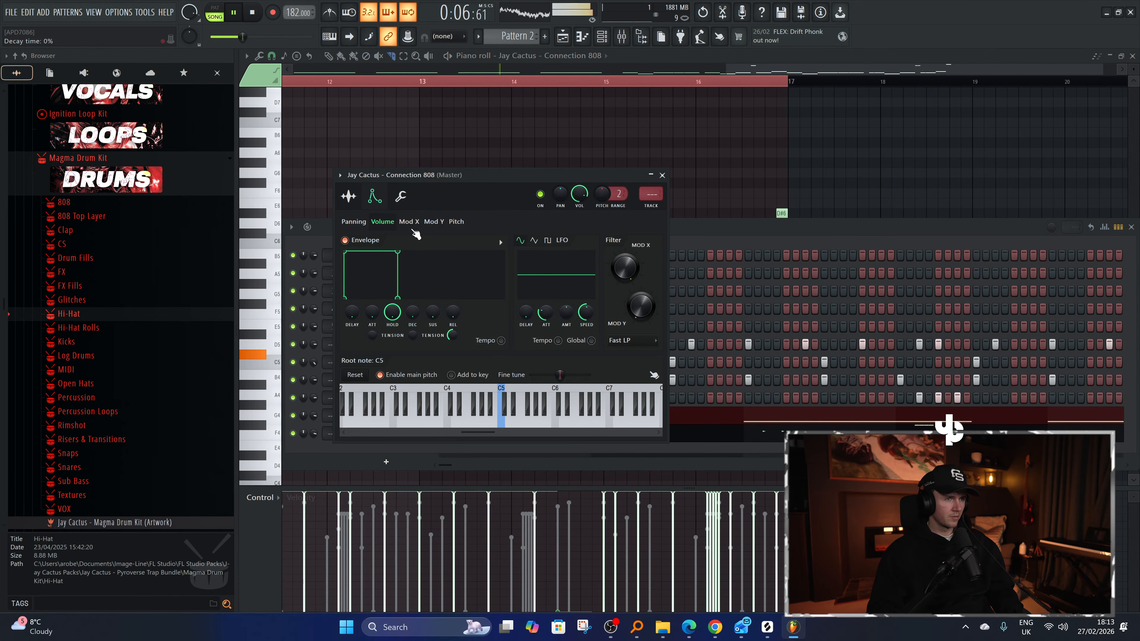
{"action": "left_click", "coordinate": [349, 196]}
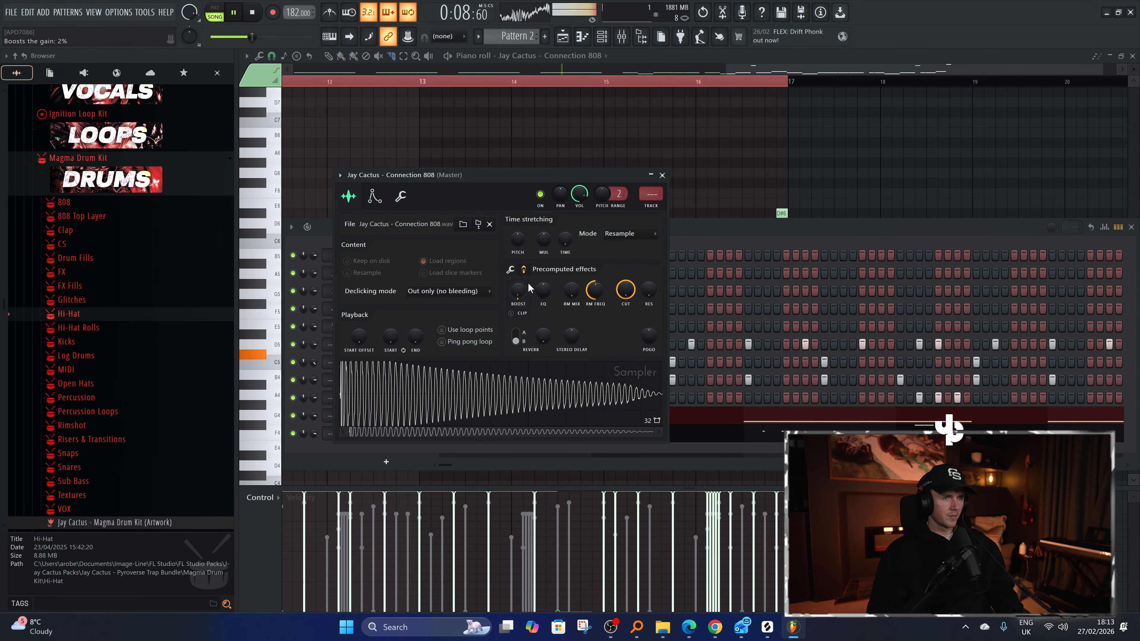
{"action": "left_click", "coordinate": [662, 176]}
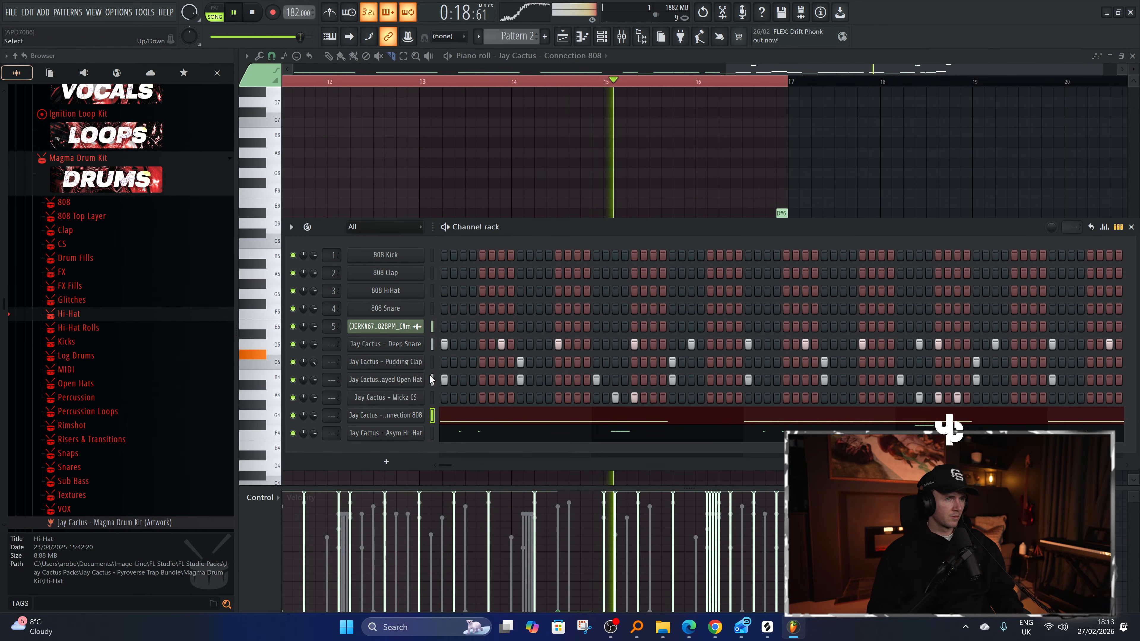
Add extra Pudding Clap hits at C5 on the first step of bars 10, 11 and 12.
{"action": "left_click", "coordinate": [431, 364]}
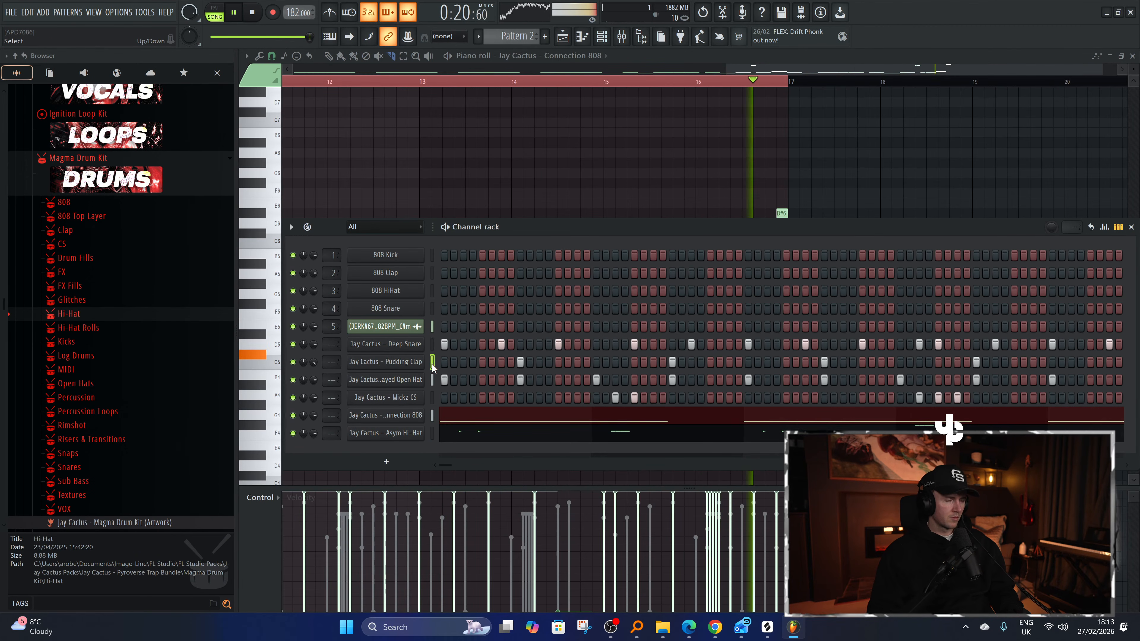
{"action": "key", "text": "F7"}
{"action": "scroll", "coordinate": [483, 243], "scroll_direction": "down", "scroll_amount": 3}
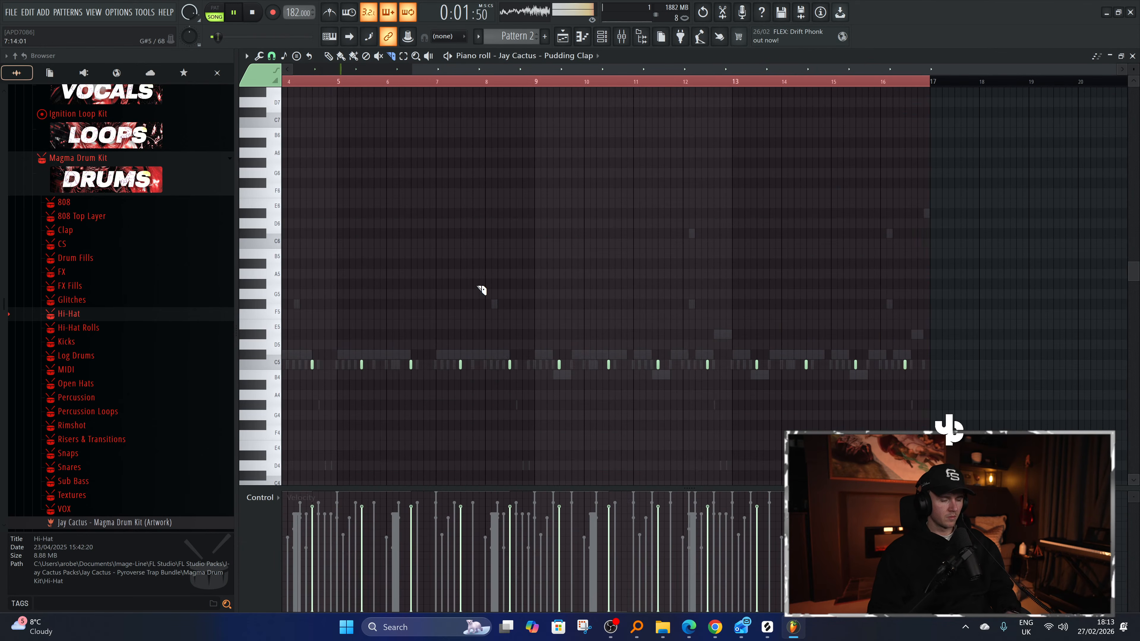
{"action": "scroll", "coordinate": [556, 311], "scroll_direction": "up", "scroll_amount": 2}
{"action": "scroll", "coordinate": [557, 311], "scroll_direction": "down", "scroll_amount": 3}
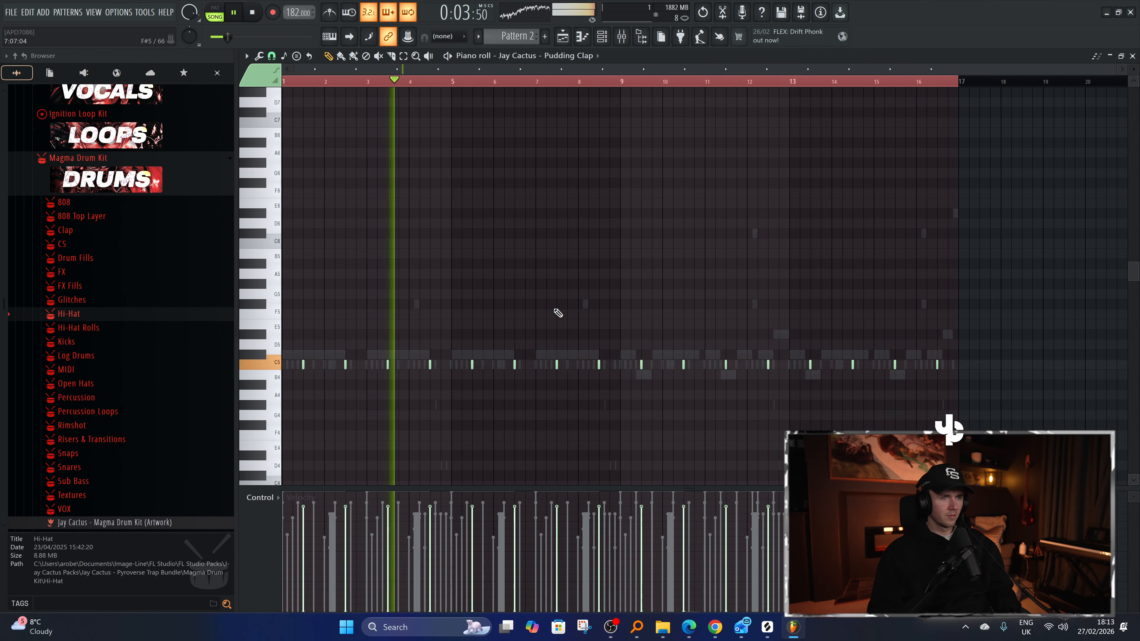
{"action": "scroll", "coordinate": [646, 323], "scroll_direction": "up", "scroll_amount": 2}
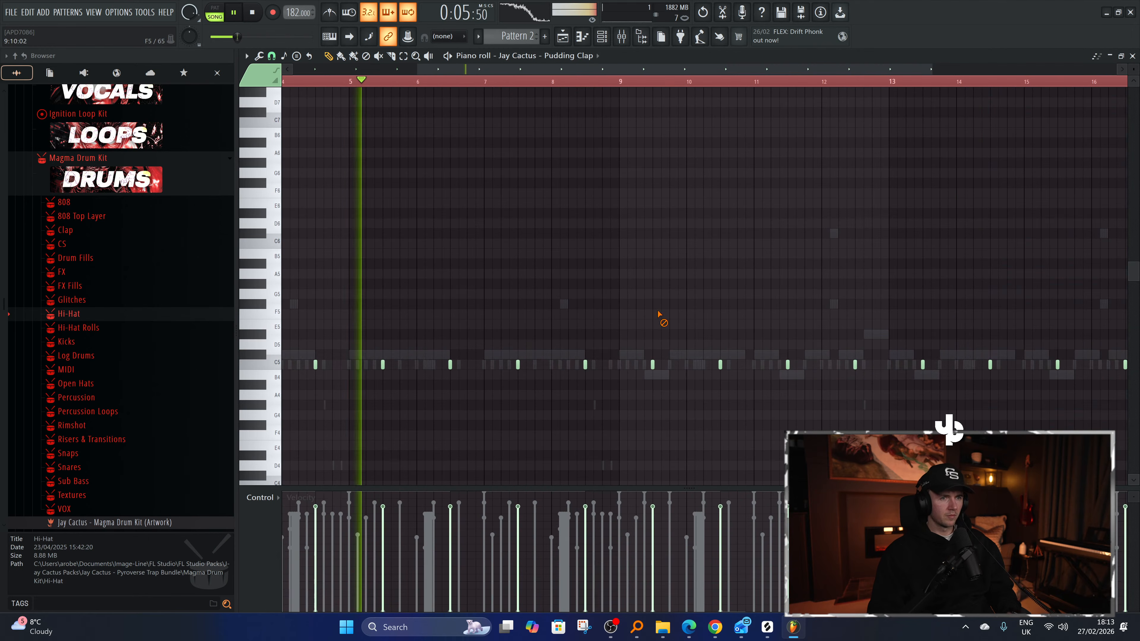
{"action": "left_click", "coordinate": [686, 364]}
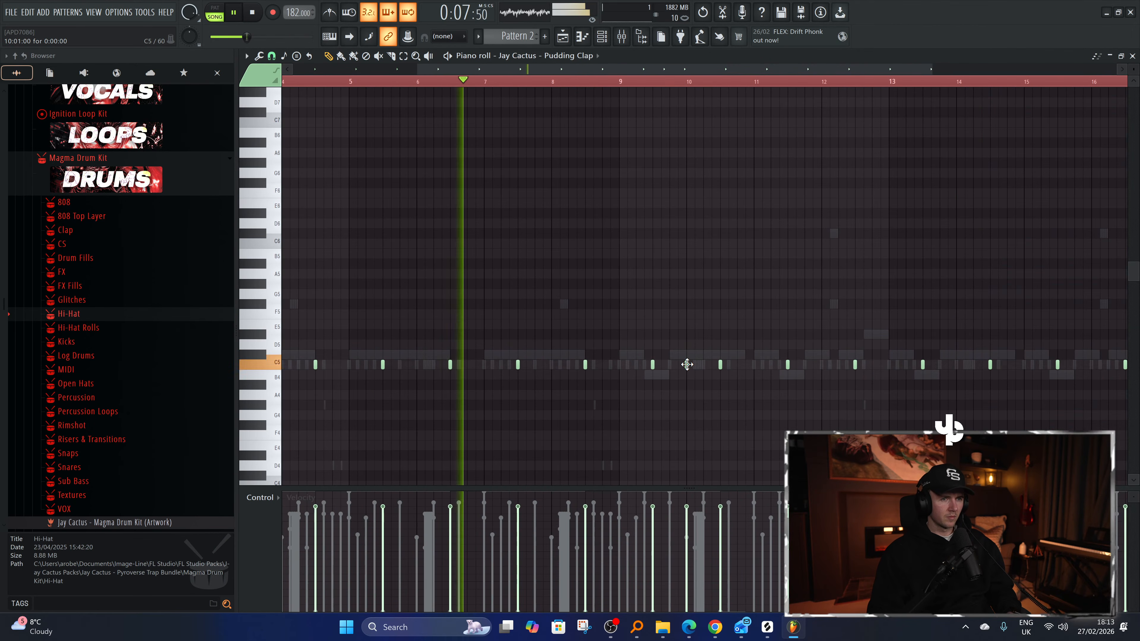
{"action": "scroll", "coordinate": [666, 372], "scroll_direction": "up", "scroll_amount": 2}
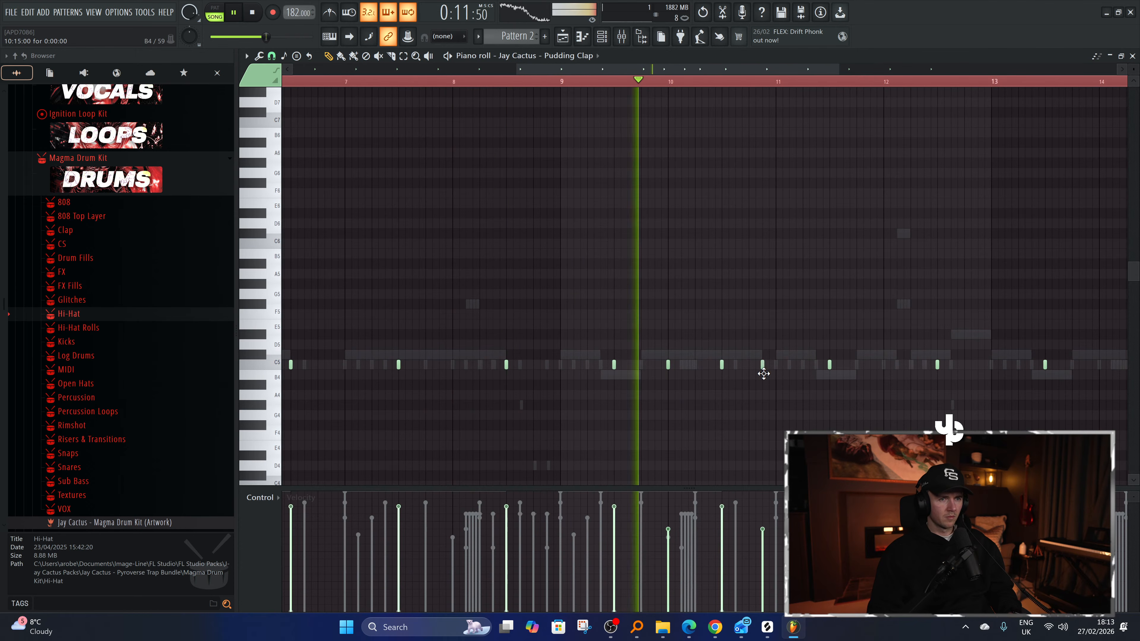
{"action": "left_click", "coordinate": [776, 364]}
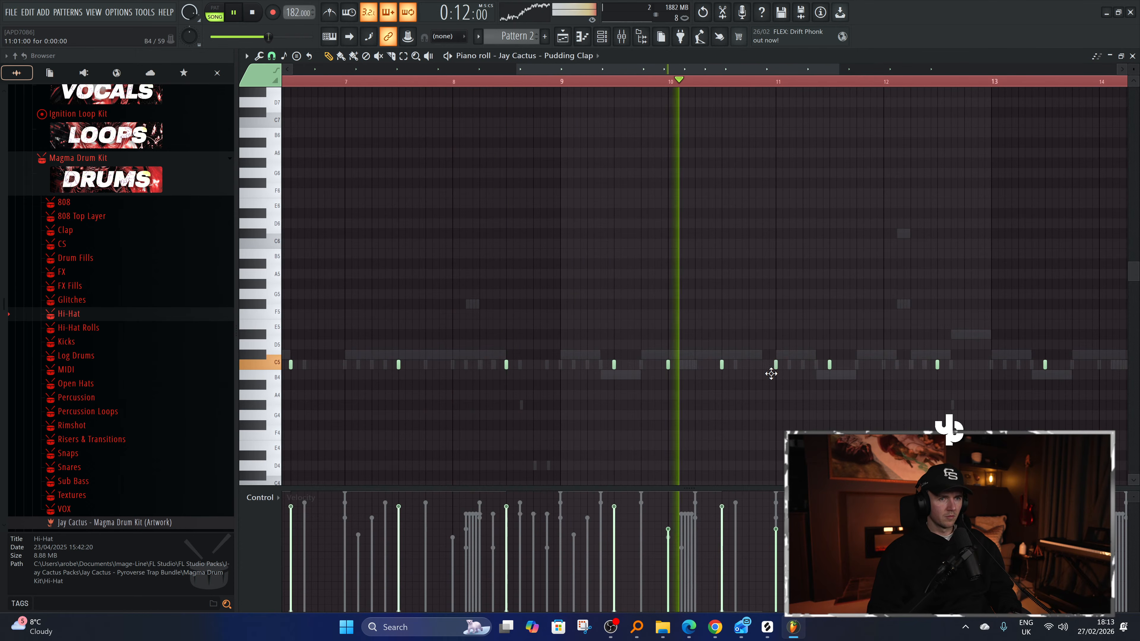
{"action": "left_click", "coordinate": [884, 364]}
Add further Pudding Clap hits at C5 on the first step of bars 14, 15 and 16.
{"action": "left_click_drag", "start_coordinate": [991, 371], "coordinate": [1073, 380]}
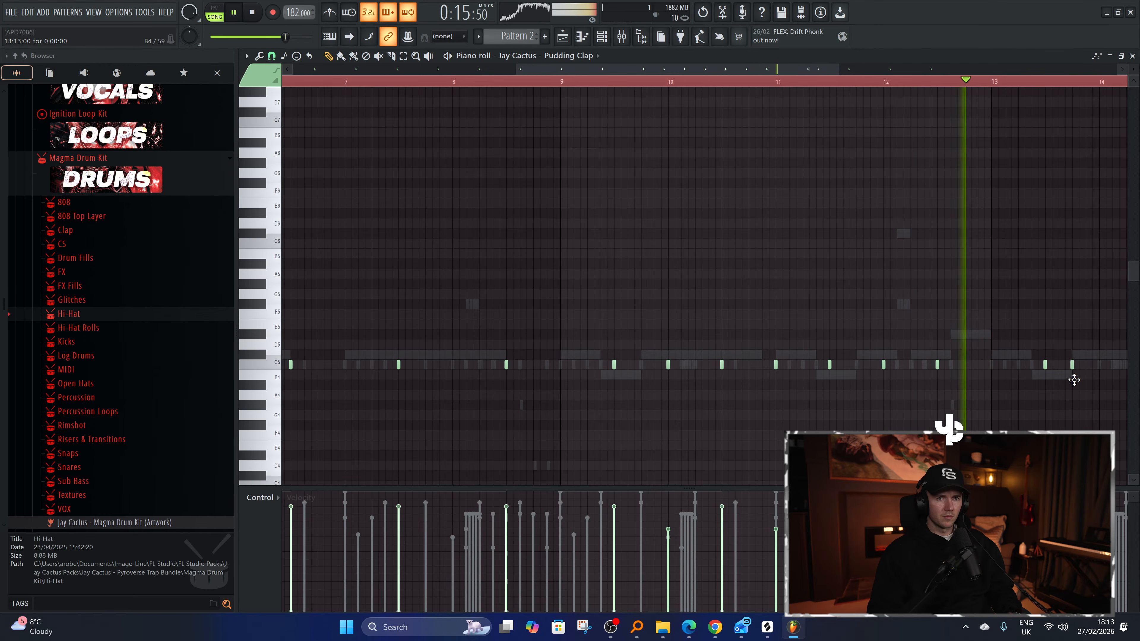
{"action": "scroll", "coordinate": [805, 421], "scroll_direction": "down", "scroll_amount": 3}
{"action": "scroll", "coordinate": [1003, 424], "scroll_direction": "up", "scroll_amount": 2}
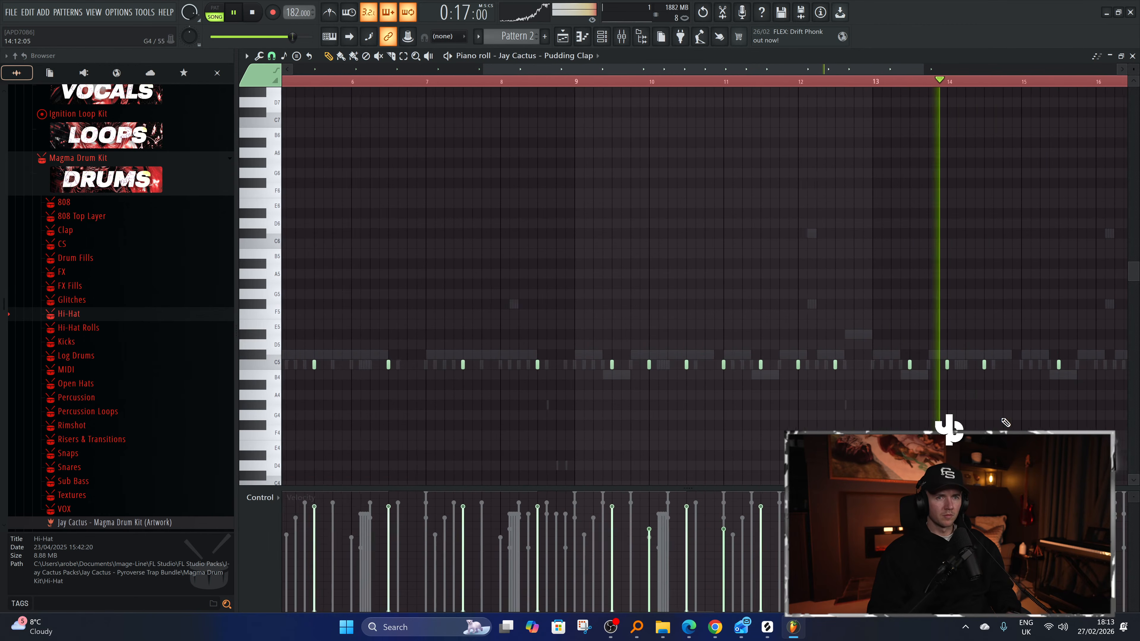
{"action": "left_click", "coordinate": [1025, 364]}
{"action": "scroll", "coordinate": [972, 394], "scroll_direction": "down", "scroll_amount": 3}
{"action": "left_click", "coordinate": [984, 365]}
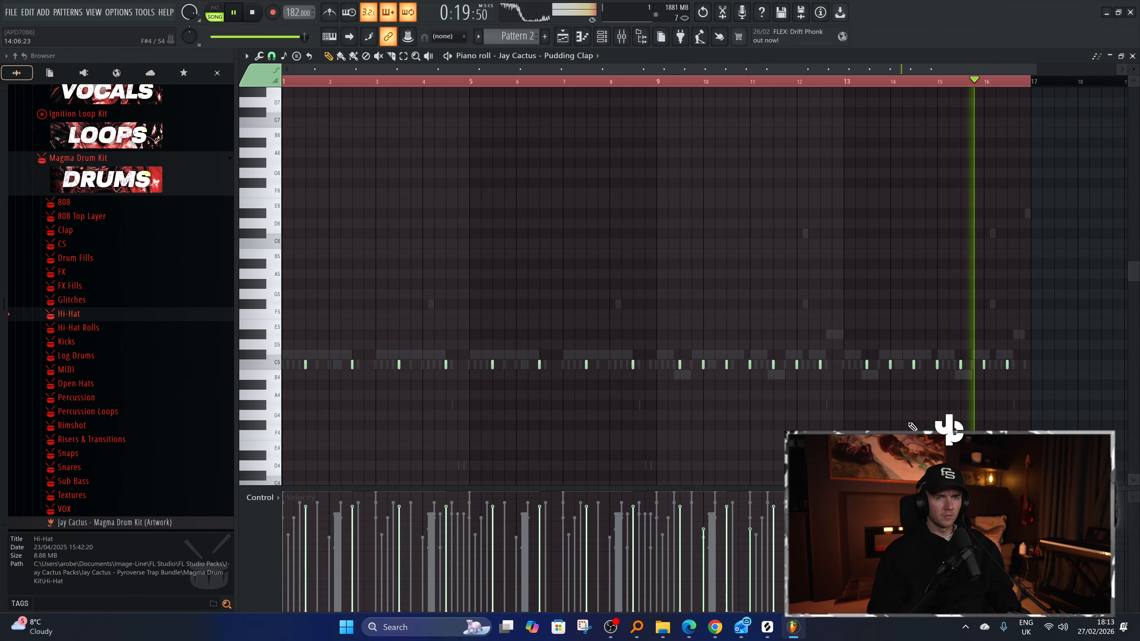
Save the project under the name EsDee Live in a new project folder.
{"action": "key", "text": "F6"}
{"action": "key", "text": "ctrl+s"}
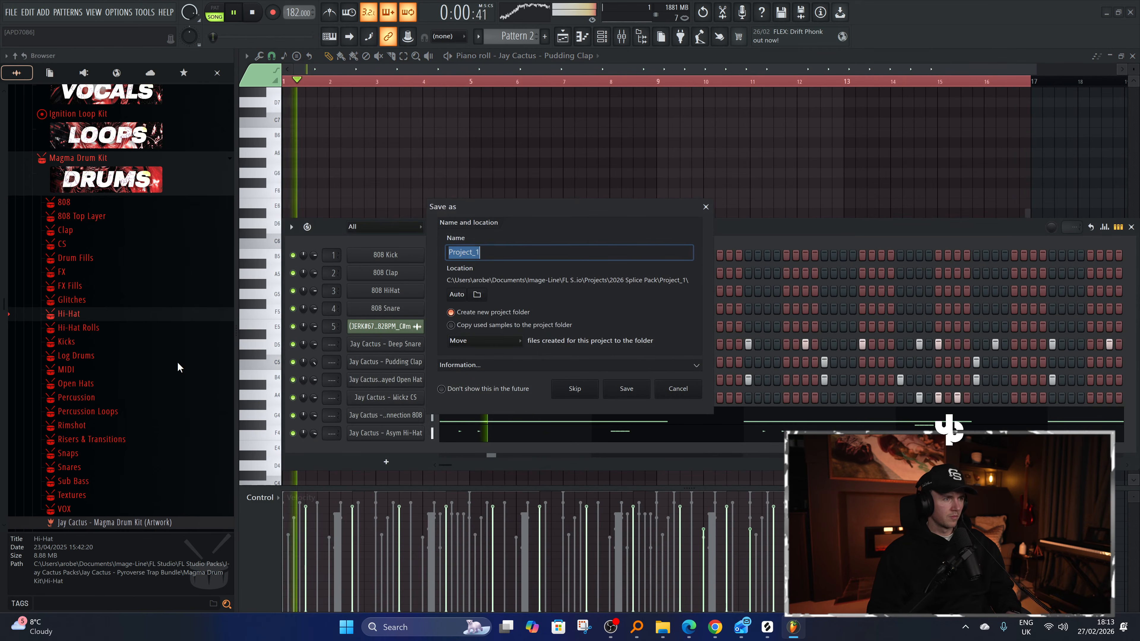
{"action": "type", "text": "Es"}
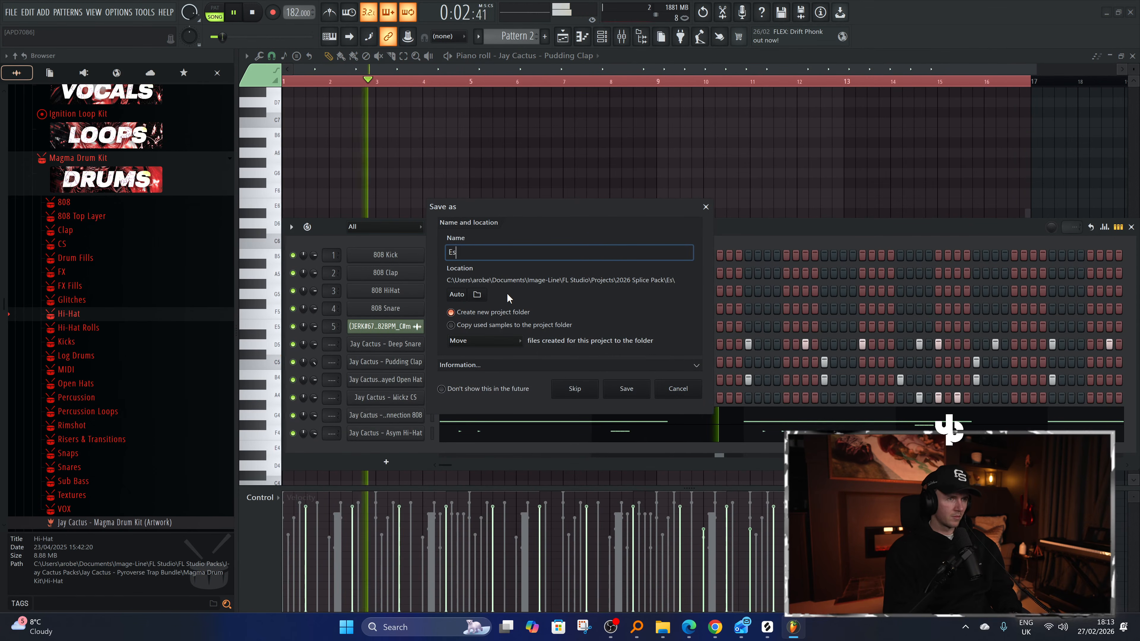
{"action": "type", "text": "Dee Live"}
{"action": "key", "text": "Return"}
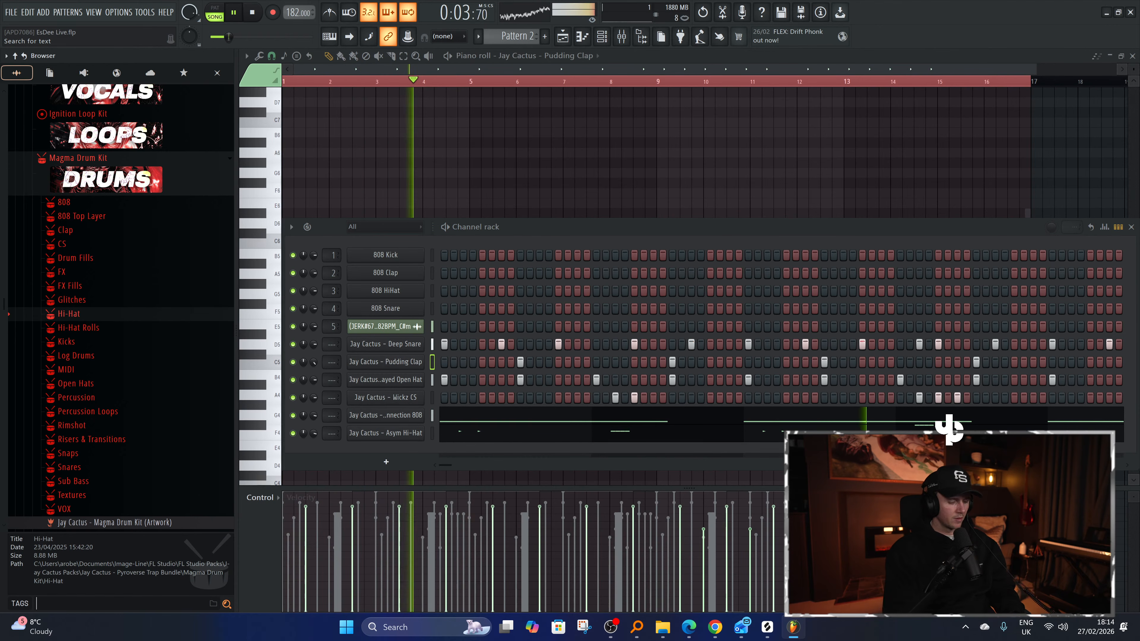
Search the sample browser for "ok vox" and audition the first vocal sample.
{"action": "type", "text": "ok vox"}
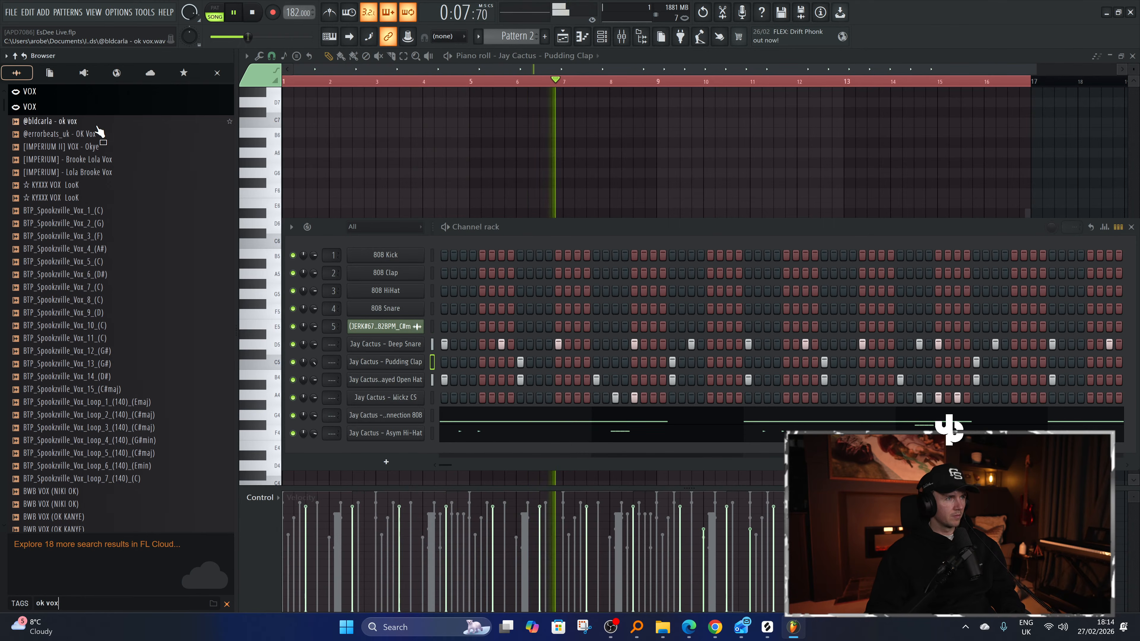
{"action": "left_click", "coordinate": [44, 121]}
{"action": "left_click", "coordinate": [227, 604]}
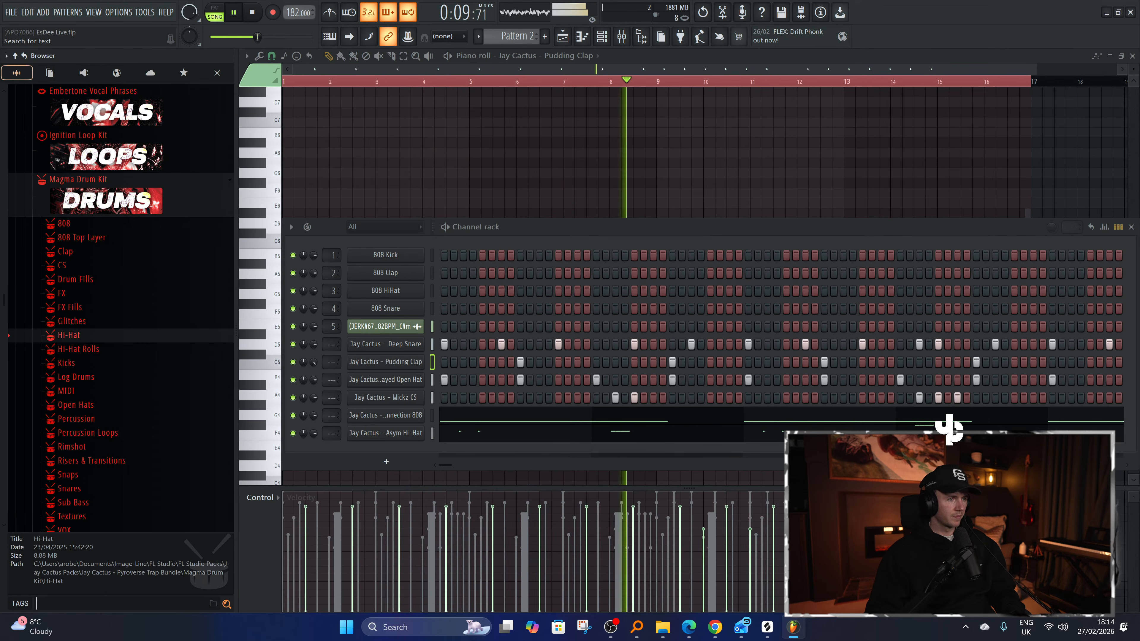
Search the sample browser for "hi vox" and add the hi vox sample as a new channel below Asym Hi-Hat.
{"action": "type", "text": "hi vox"}
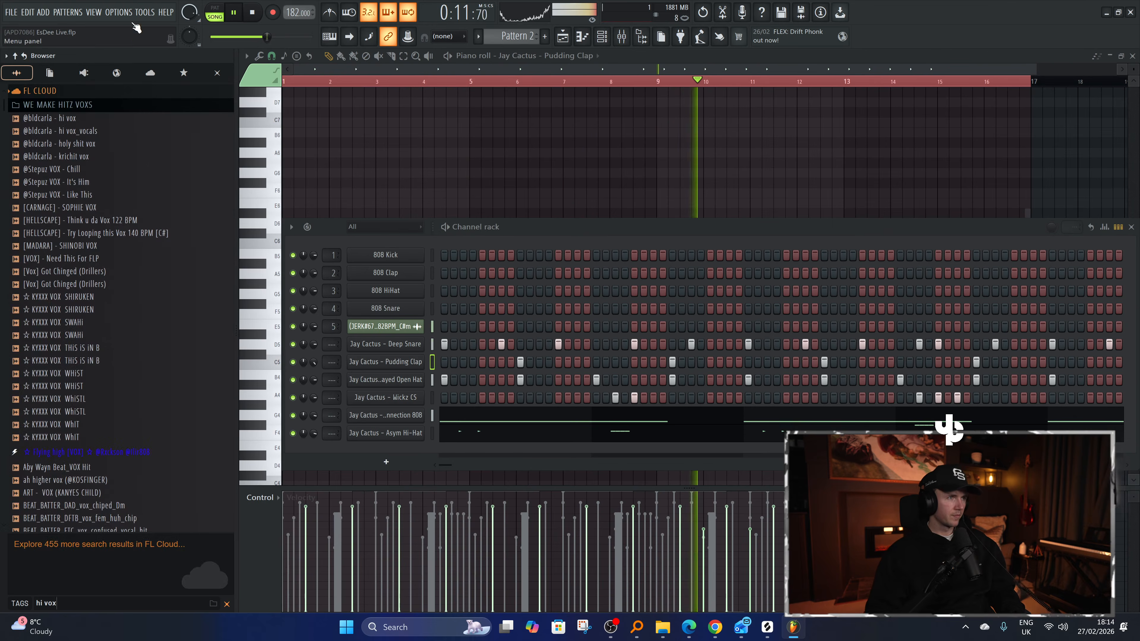
{"action": "left_click", "coordinate": [68, 120]}
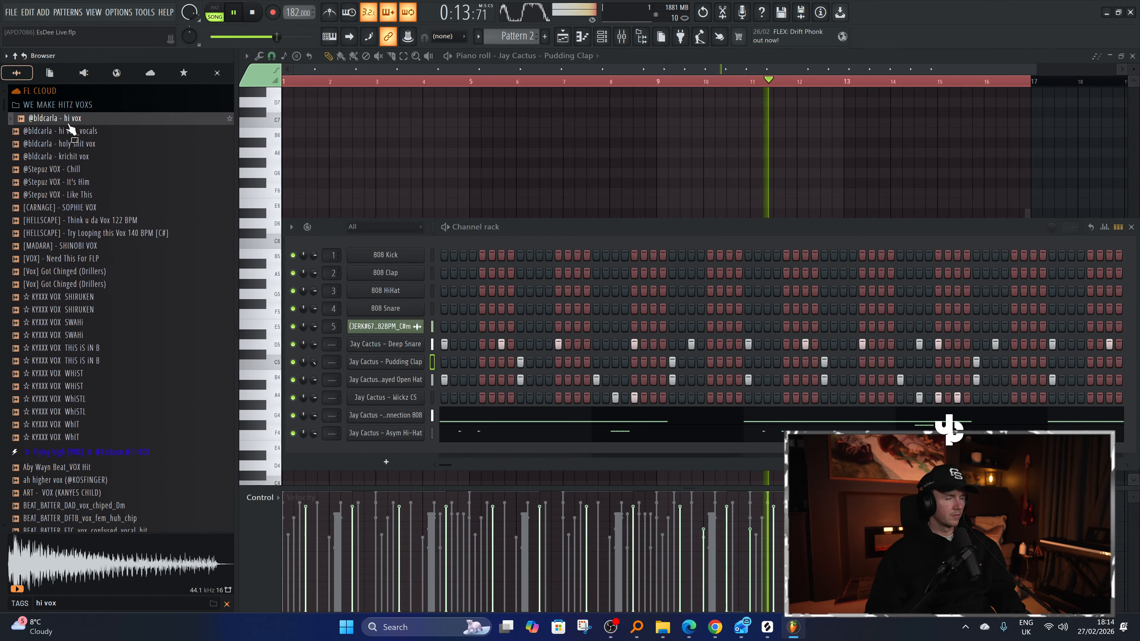
{"action": "left_click", "coordinate": [564, 37]}
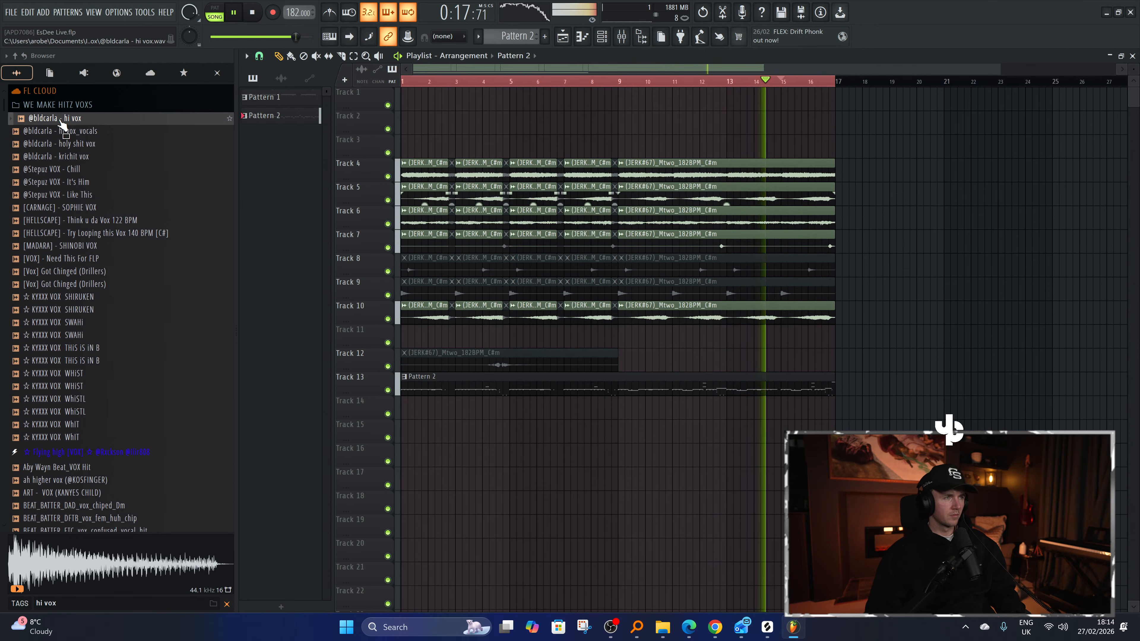
{"action": "left_click_drag", "start_coordinate": [62, 124], "coordinate": [603, 40]}
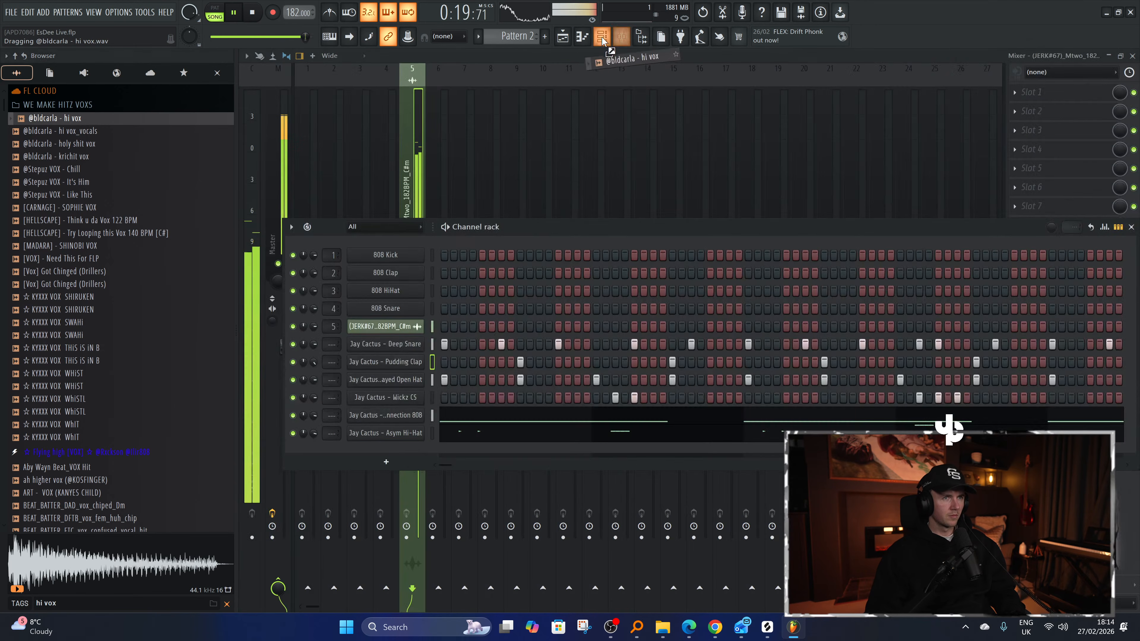
{"action": "left_click_drag", "start_coordinate": [386, 463], "coordinate": [390, 457]}
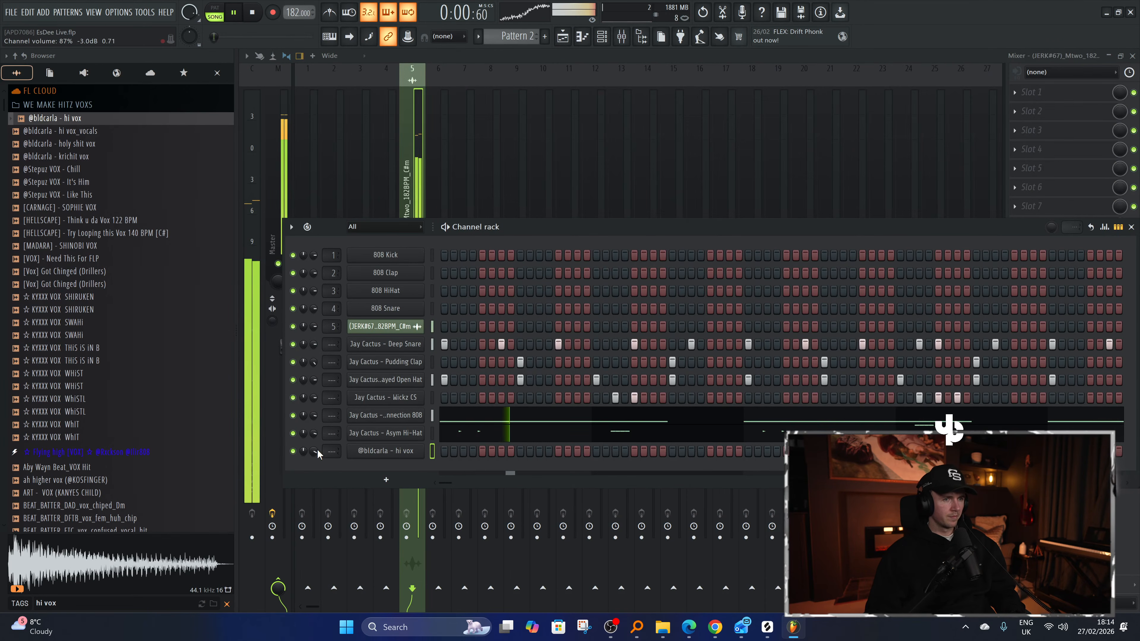
Place a hi vox hit on bar 2 step 13 and duplicate the four-bar phrase into bars 5 to 8.
{"action": "left_click", "coordinate": [710, 451]}
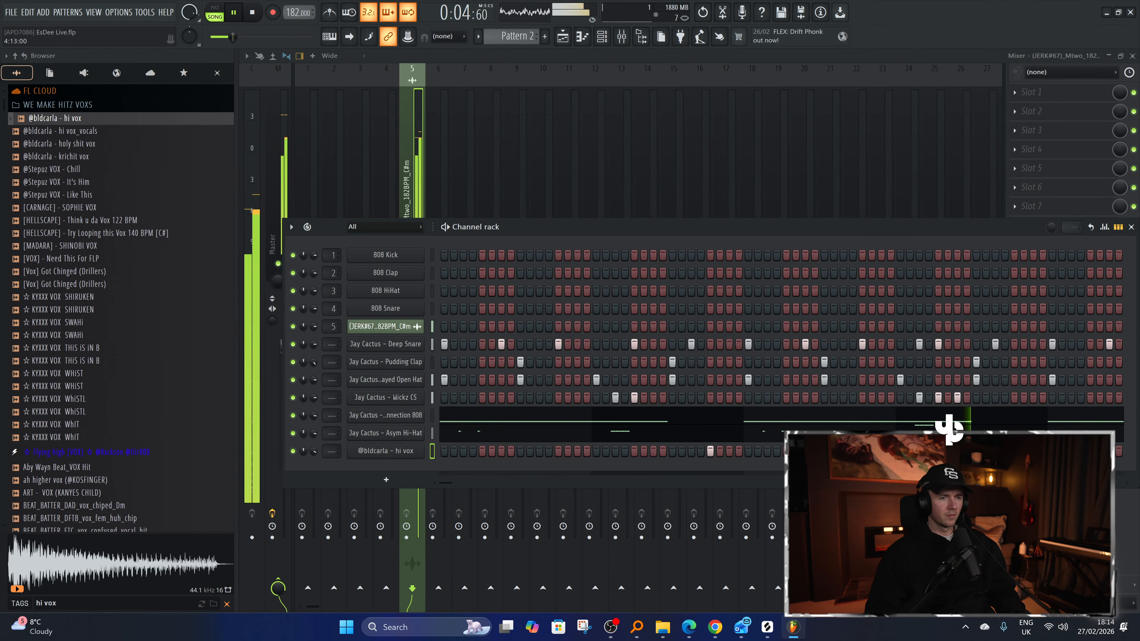
{"action": "key", "text": "F7"}
{"action": "left_click_drag", "start_coordinate": [284, 81], "coordinate": [469, 83]}
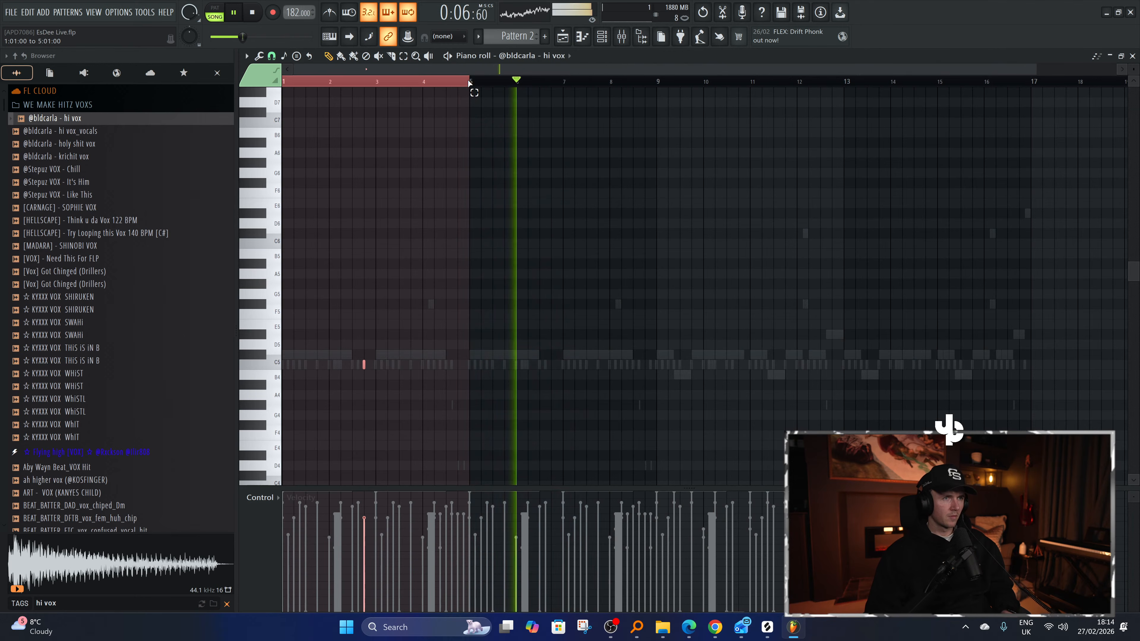
{"action": "key", "text": "ctrl+b"}
{"action": "left_click", "coordinate": [586, 199], "text": "ctrl"}
{"action": "left_click_drag", "start_coordinate": [845, 83], "coordinate": [658, 84]}
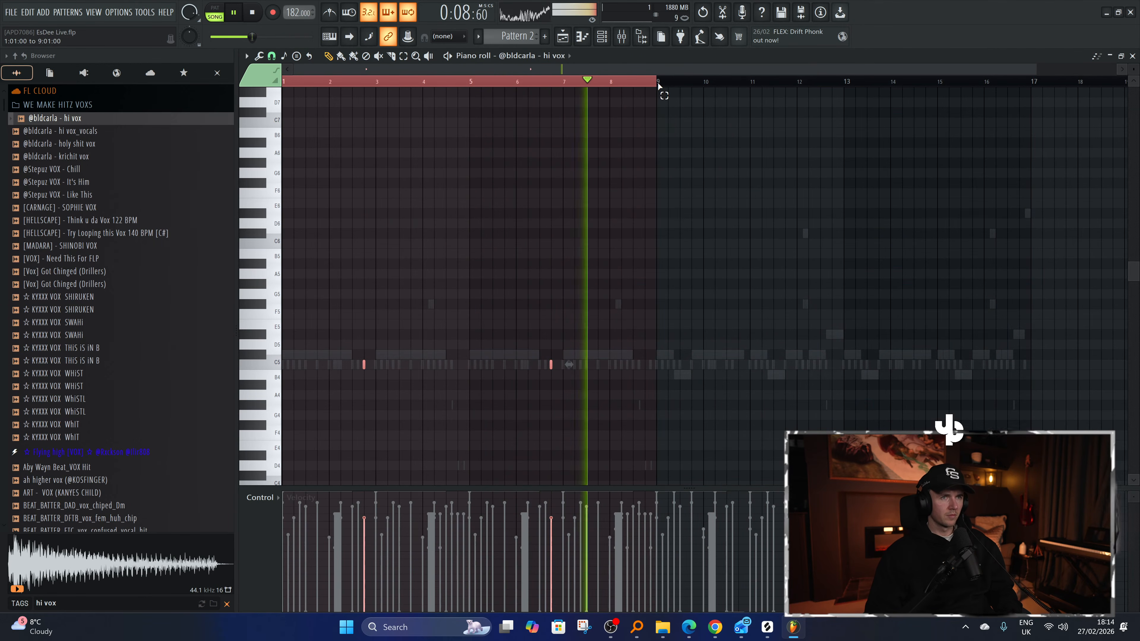
{"action": "left_click", "coordinate": [512, 215], "text": "ctrl"}
{"action": "scroll", "coordinate": [462, 276], "scroll_direction": "up", "scroll_amount": 2}
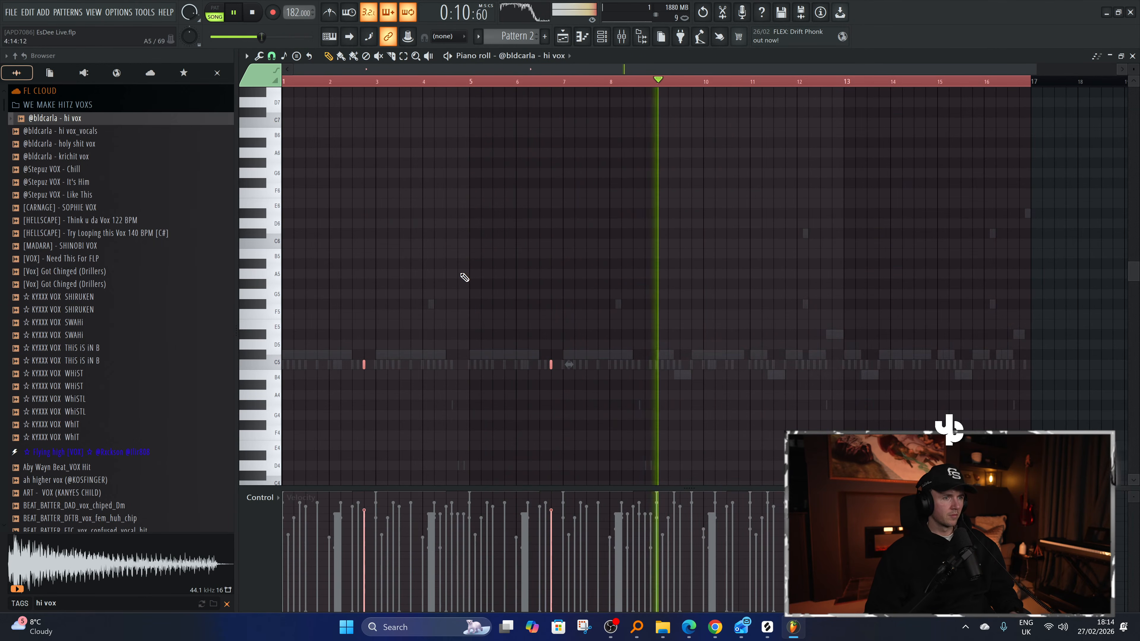
Clear the sample search and look through the Magma Drum Kit folders with the channel rack open.
{"action": "left_click", "coordinate": [226, 603]}
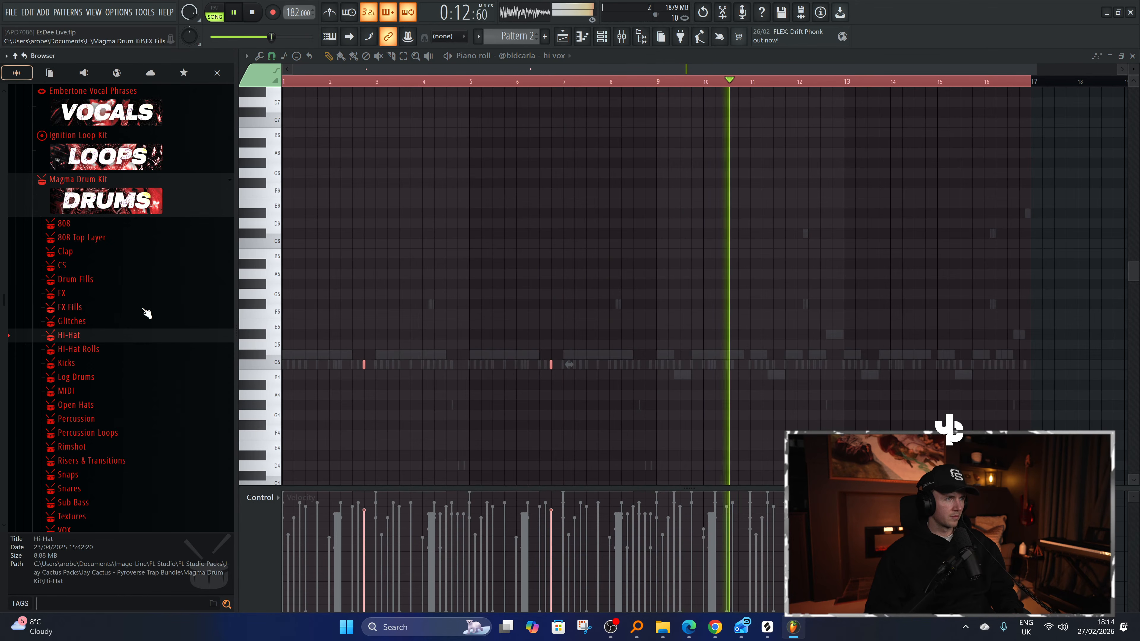
{"action": "scroll", "coordinate": [374, 290], "scroll_direction": "down", "scroll_amount": 1}
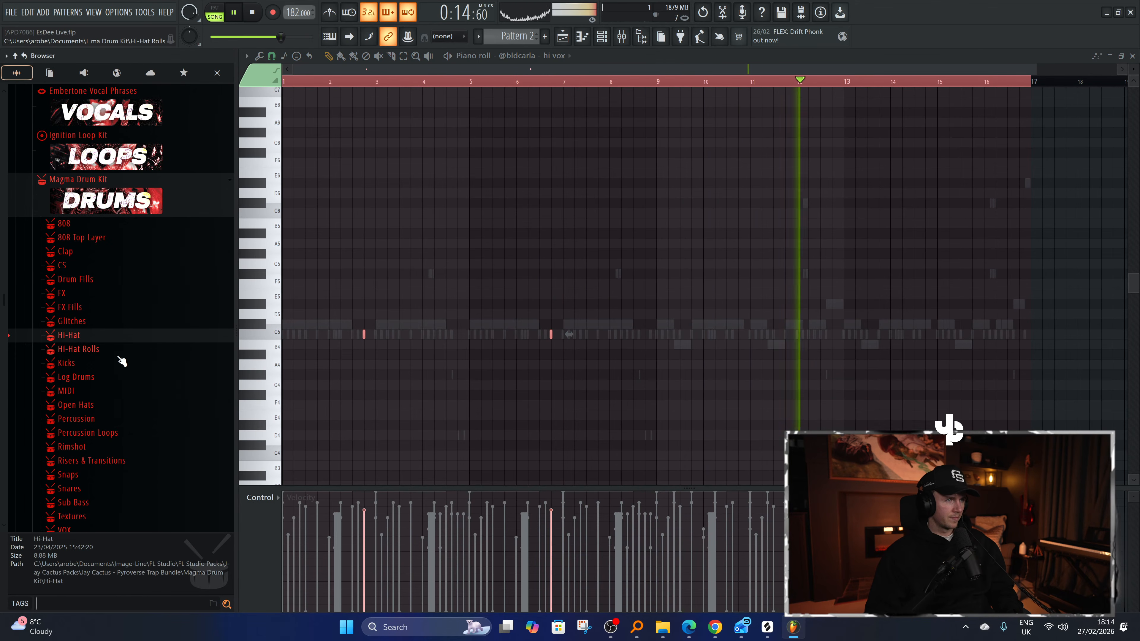
{"action": "scroll", "coordinate": [122, 362], "scroll_direction": "down", "scroll_amount": 3}
{"action": "key", "text": "F6"}
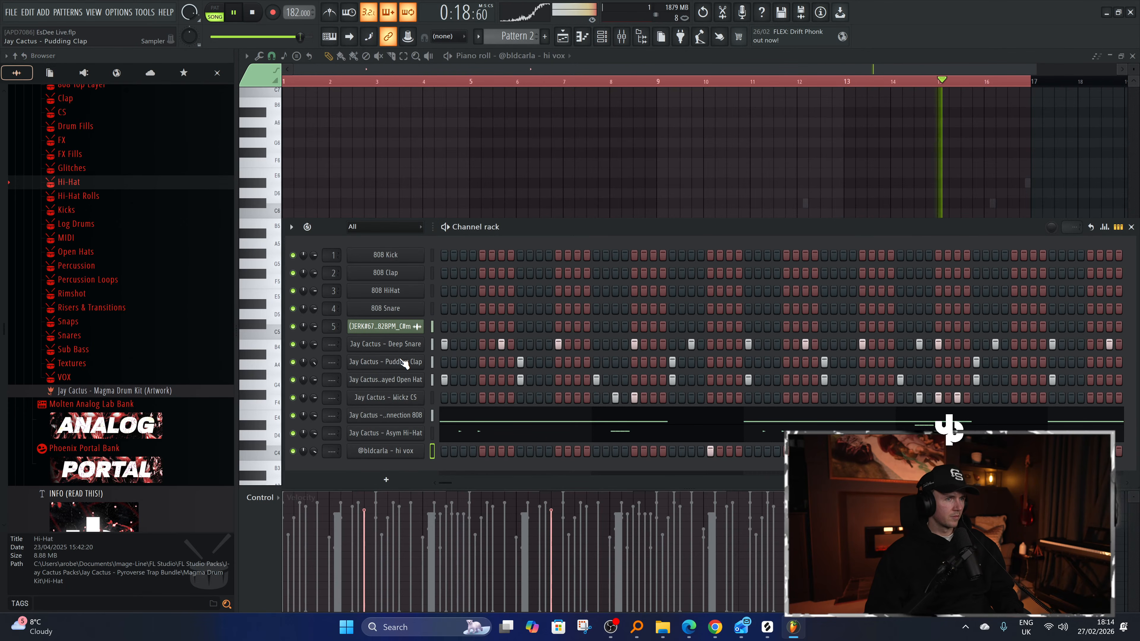
{"action": "scroll", "coordinate": [107, 350], "scroll_direction": "up", "scroll_amount": 3}
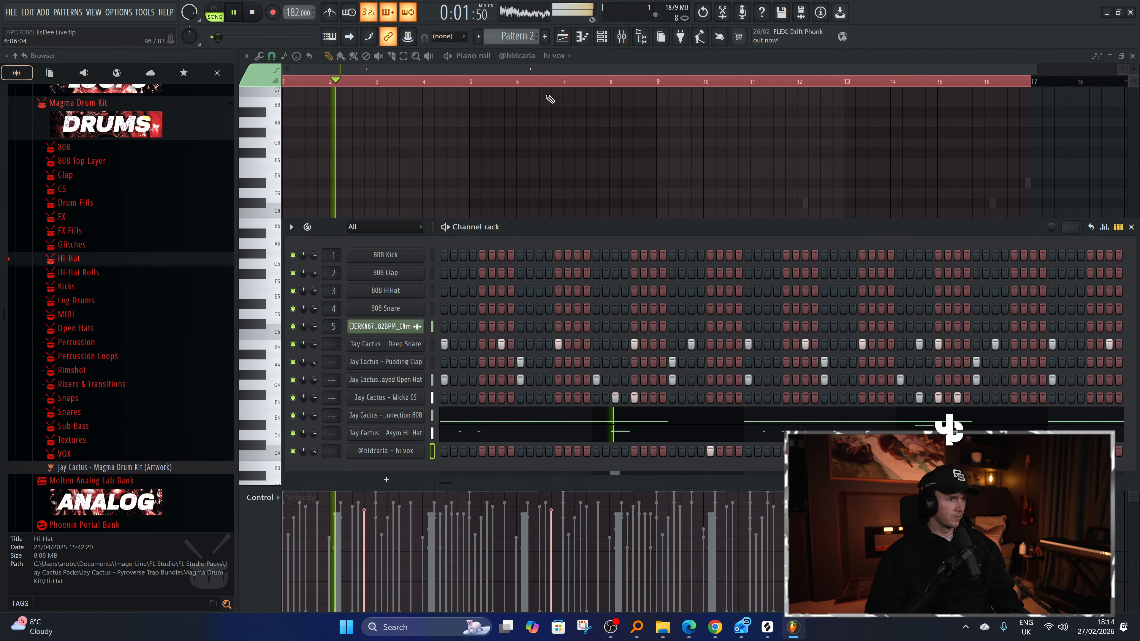
Load the SoundShifter Pitch Stereo effect into slot 1 of the JERK#67 loop's mixer track.
{"action": "left_click", "coordinate": [627, 40]}
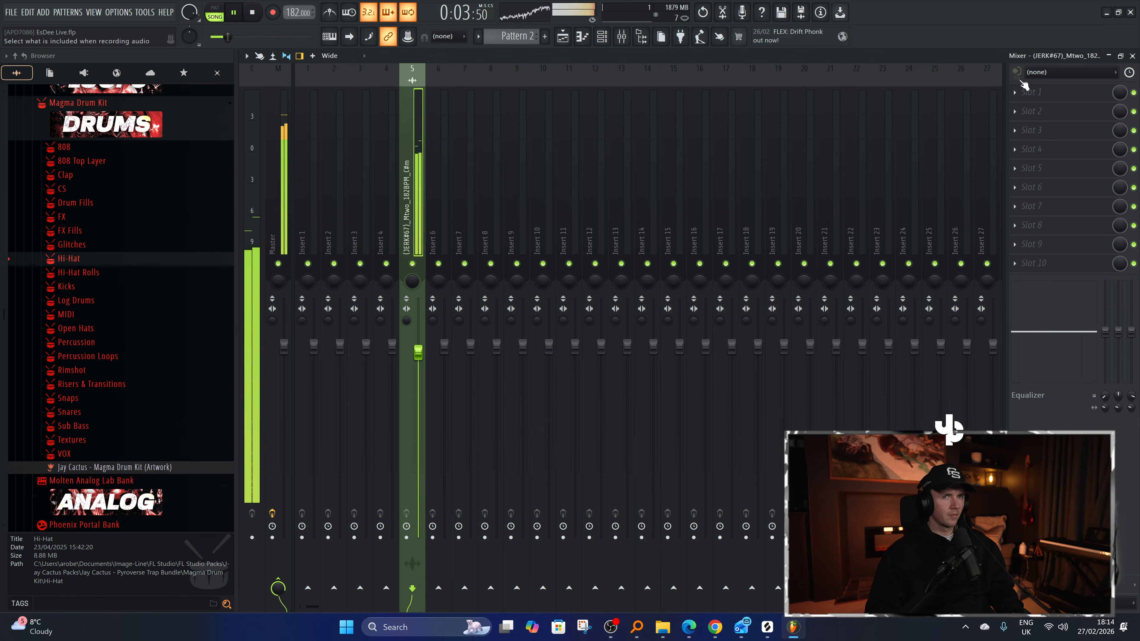
{"action": "left_click", "coordinate": [1028, 91]}
{"action": "left_click", "coordinate": [797, 23]}
{"action": "type", "text": "sound"}
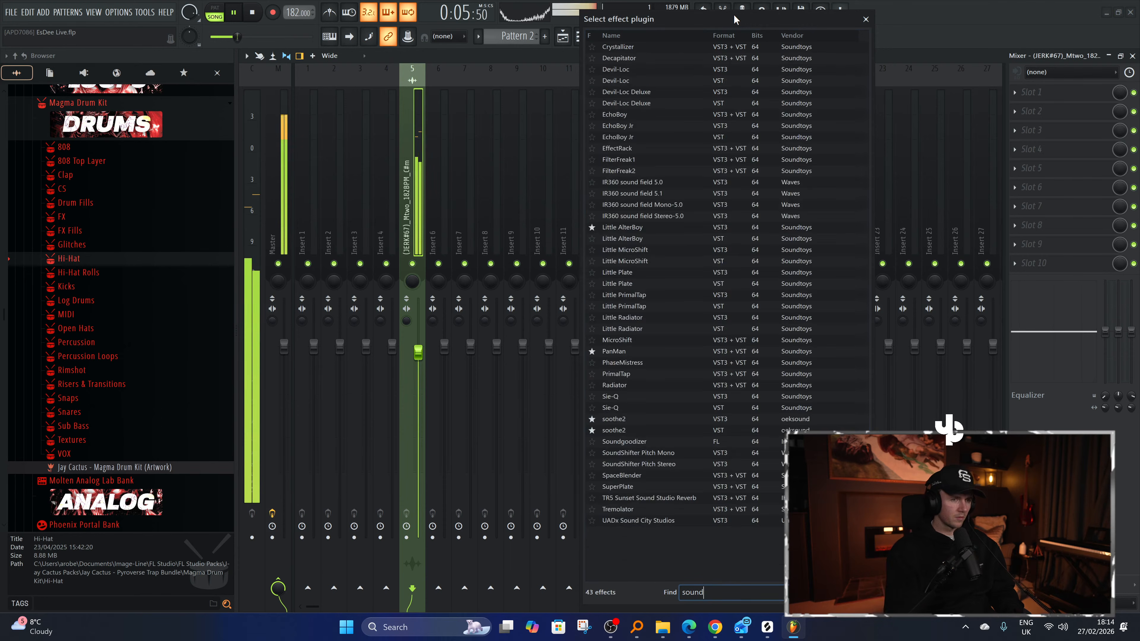
{"action": "type", "text": "sh"}
{"action": "double_click", "coordinate": [672, 58]}
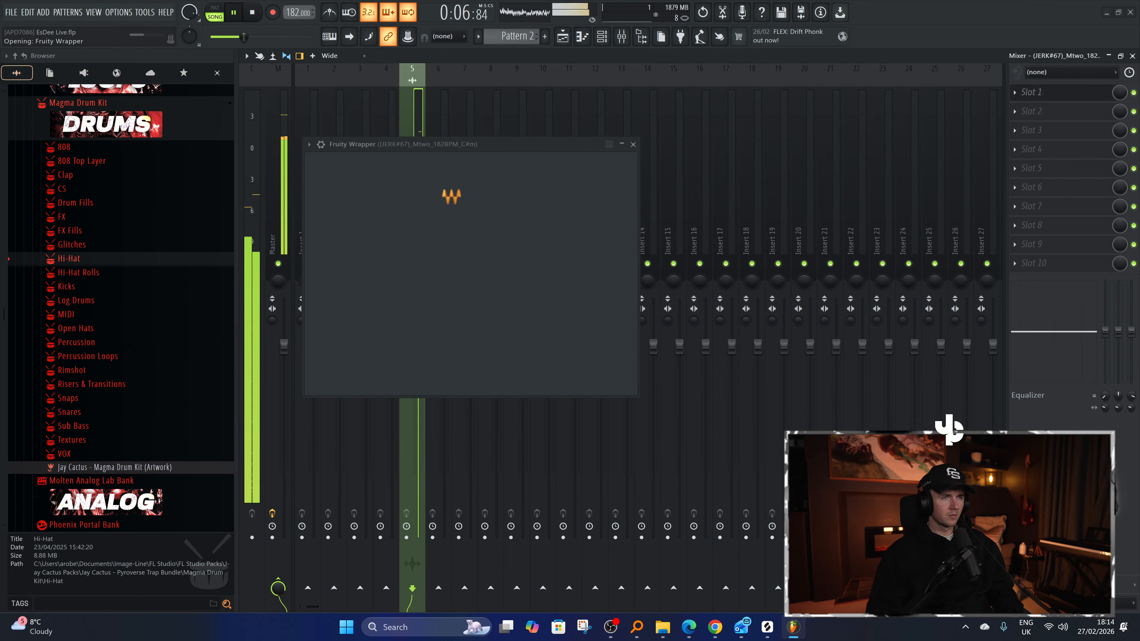
{"action": "left_click_drag", "start_coordinate": [355, 144], "coordinate": [540, 171]}
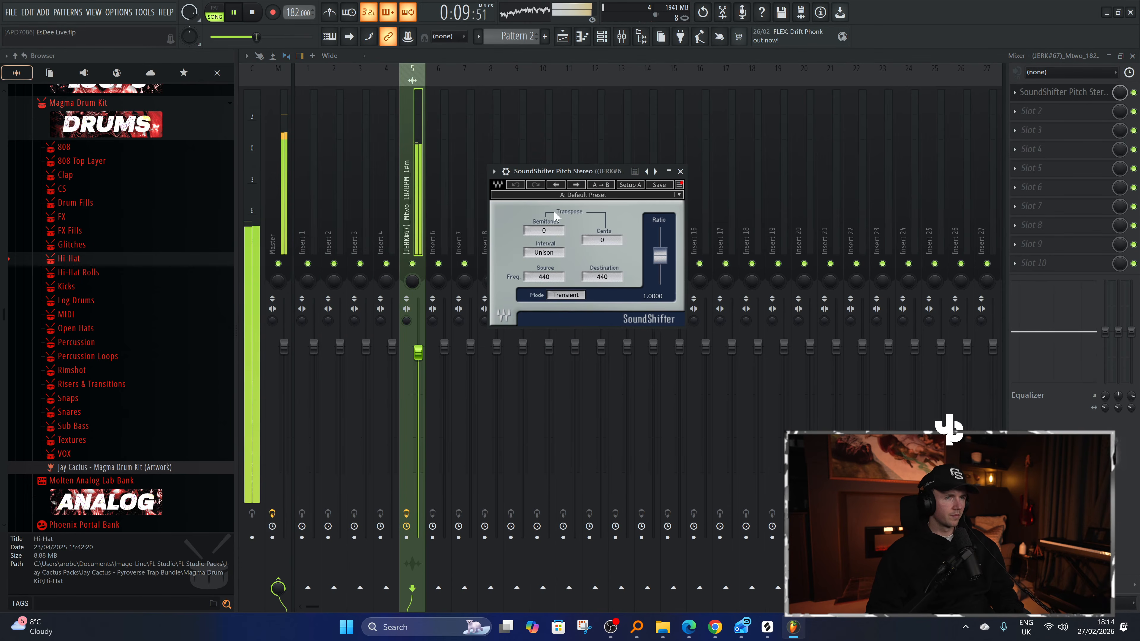
Try semitone transpositions of the loop in SoundShifter, return the value to 0 and close the effect.
{"action": "scroll", "coordinate": [551, 234], "scroll_direction": "up", "scroll_amount": 12}
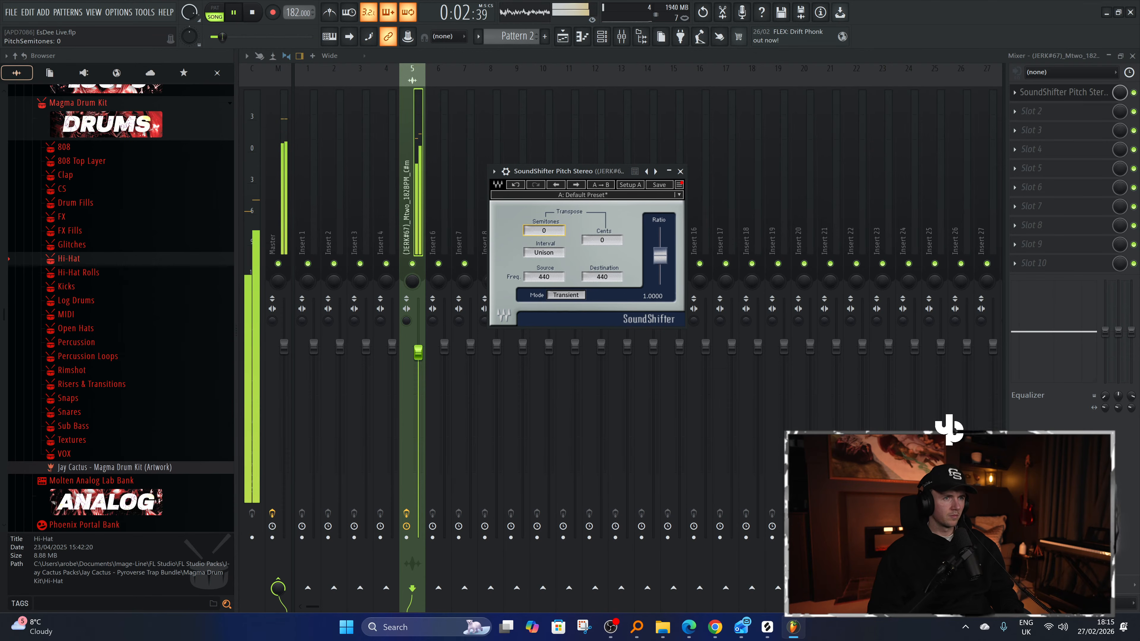
{"action": "left_click", "coordinate": [679, 171]}
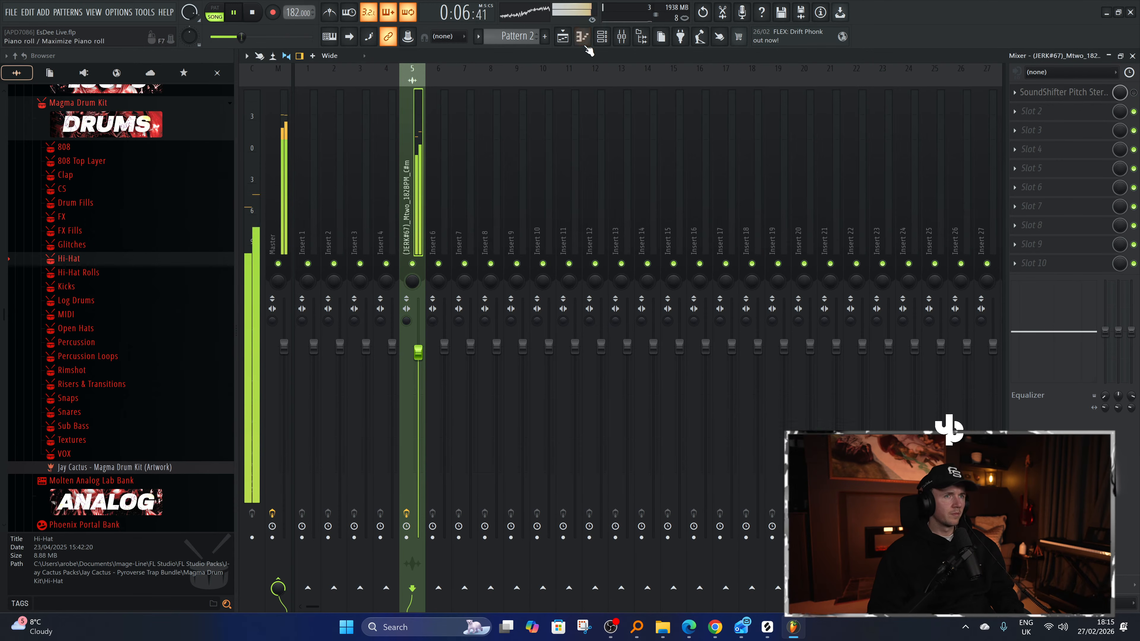
Stop playback, switch to Chrome to read the viewers' suggestions in the YouTube live chat, and return to FL Studio.
{"action": "key", "text": "space"}
{"action": "left_click", "coordinate": [562, 36]}
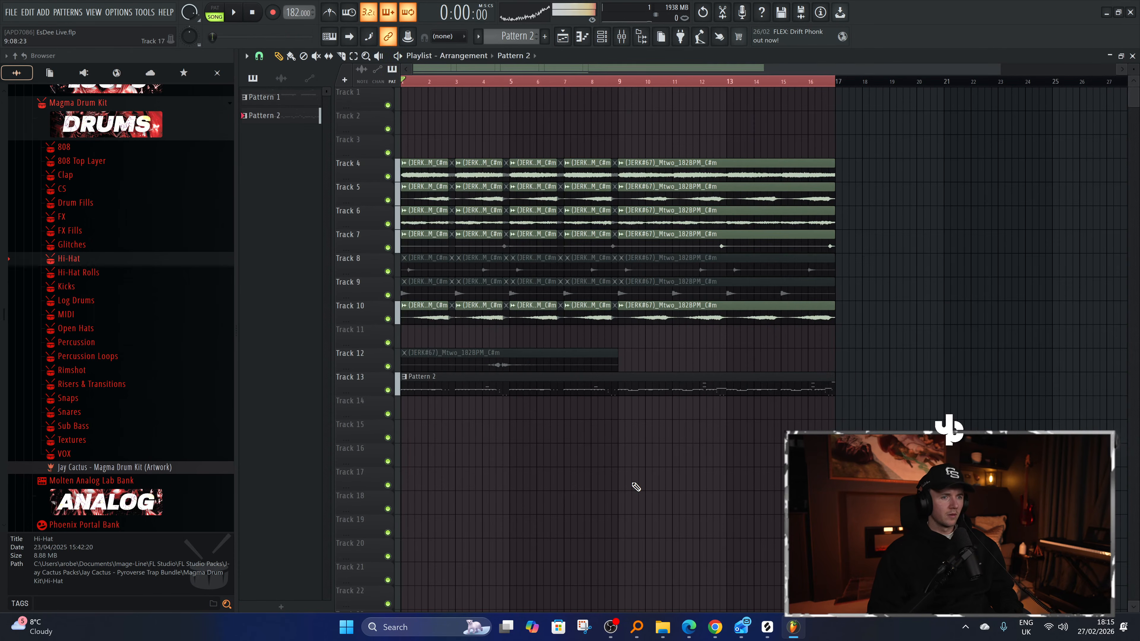
{"action": "left_click", "coordinate": [715, 627]}
{"action": "key", "text": "ctrl+Tab"}
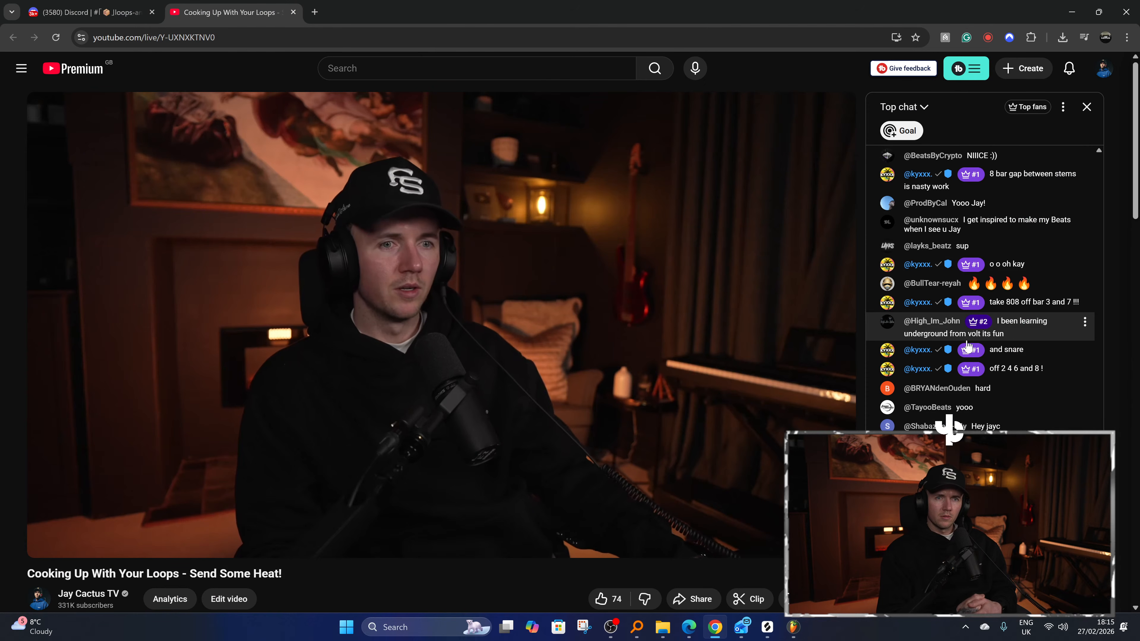
{"action": "key", "text": "alt+Tab"}
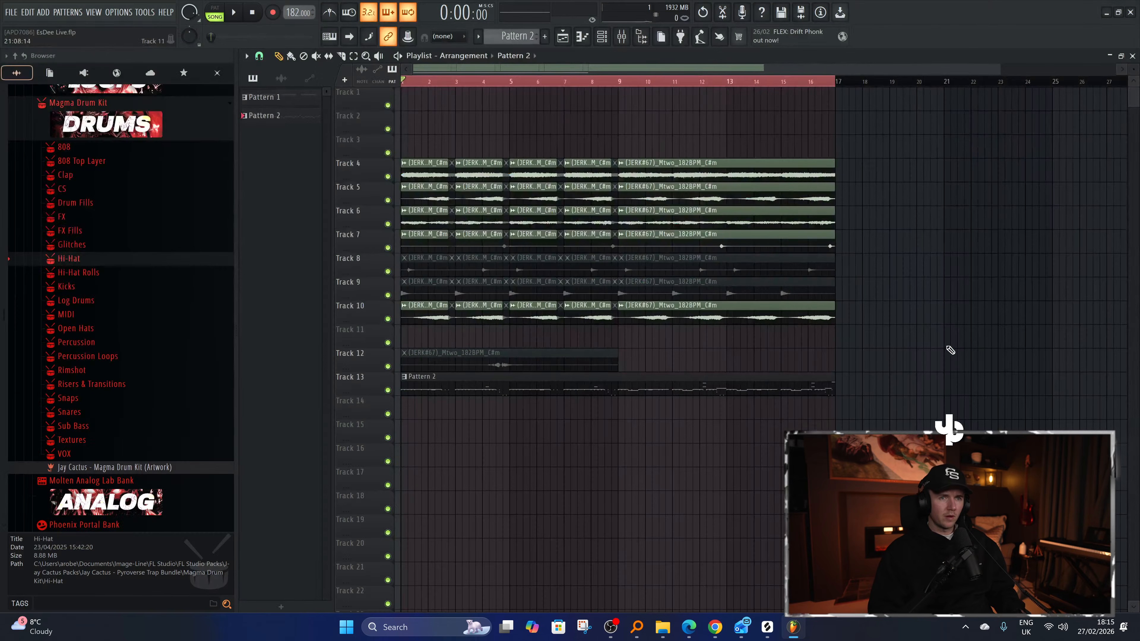
Delete the long C#5 notes at bars 3 and 7 from the Connection 808 pattern during playback.
{"action": "key", "text": "F7"}
{"action": "key", "text": "space"}
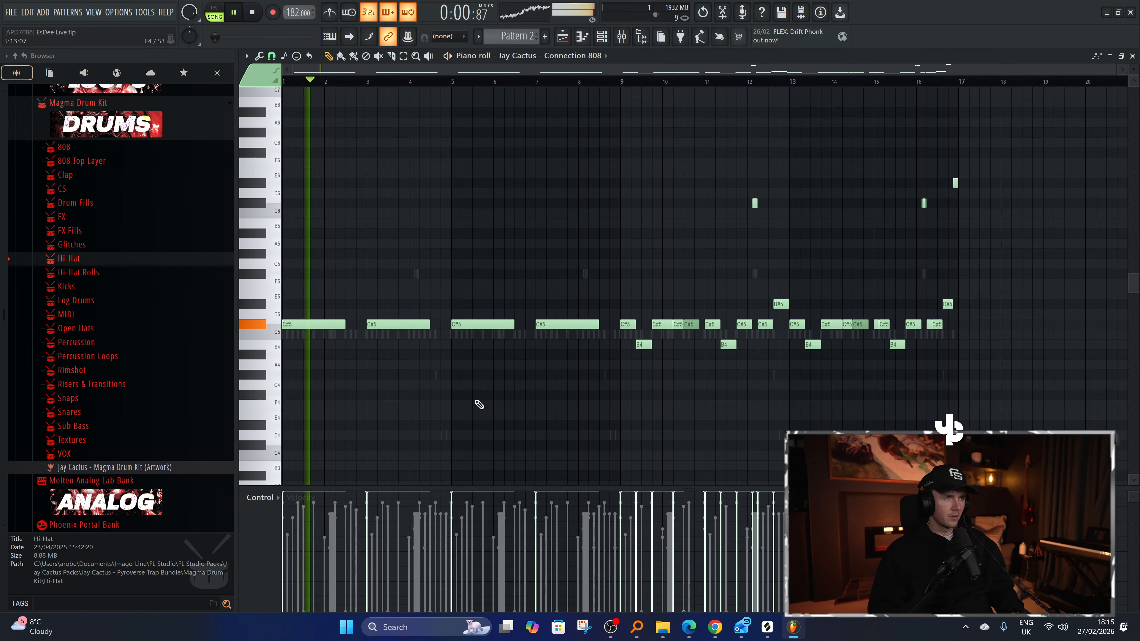
{"action": "right_click", "coordinate": [389, 324]}
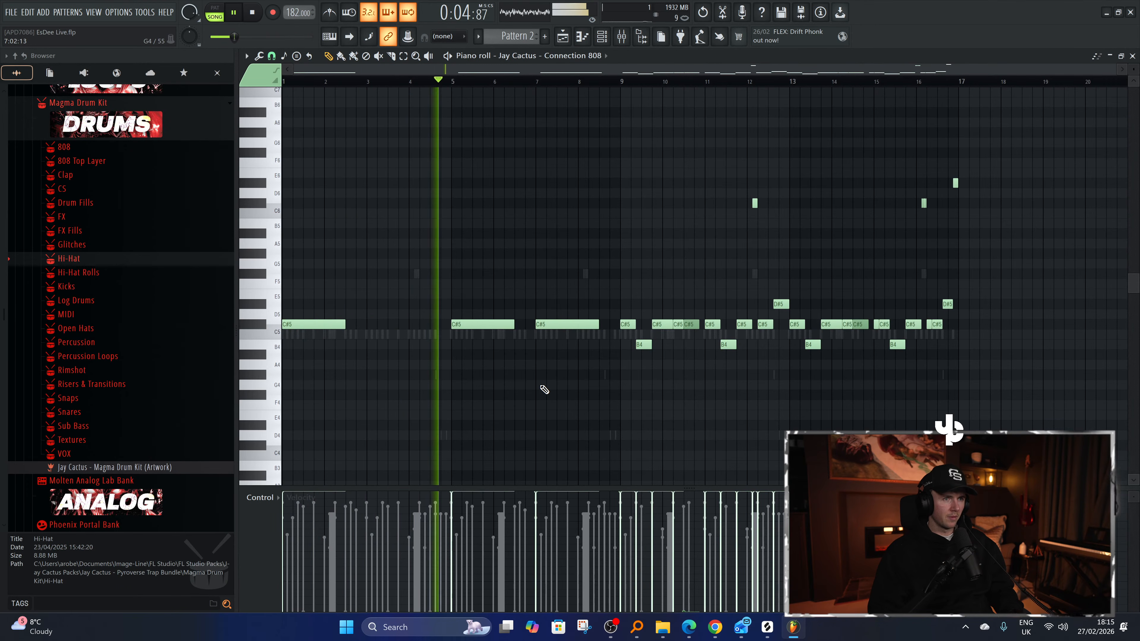
{"action": "right_click", "coordinate": [551, 324]}
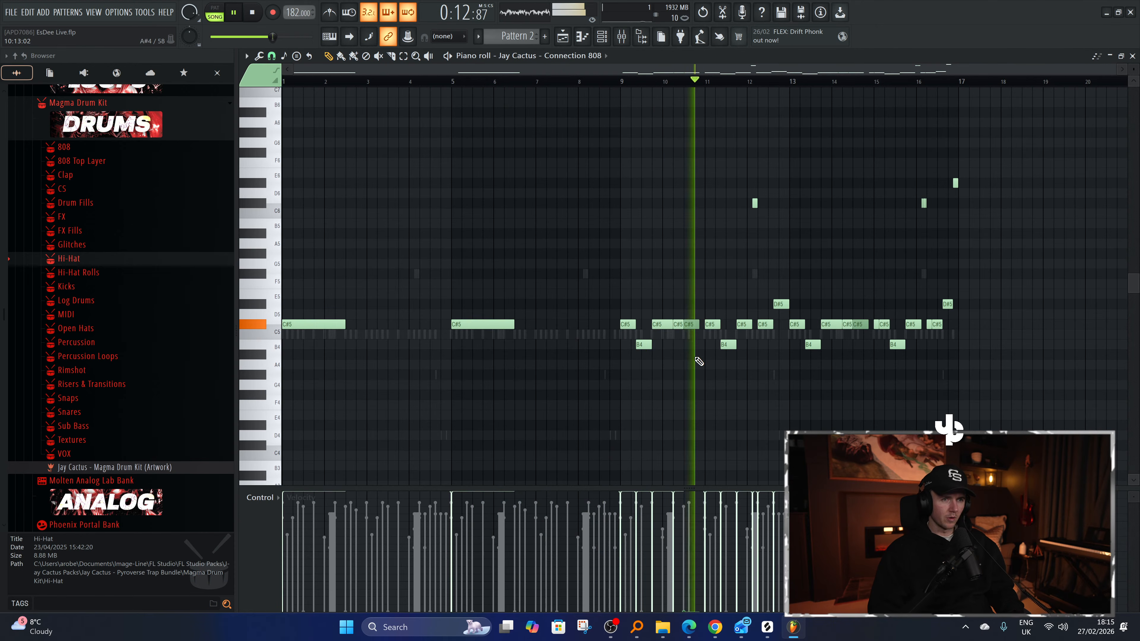
{"action": "key", "text": "F6"}
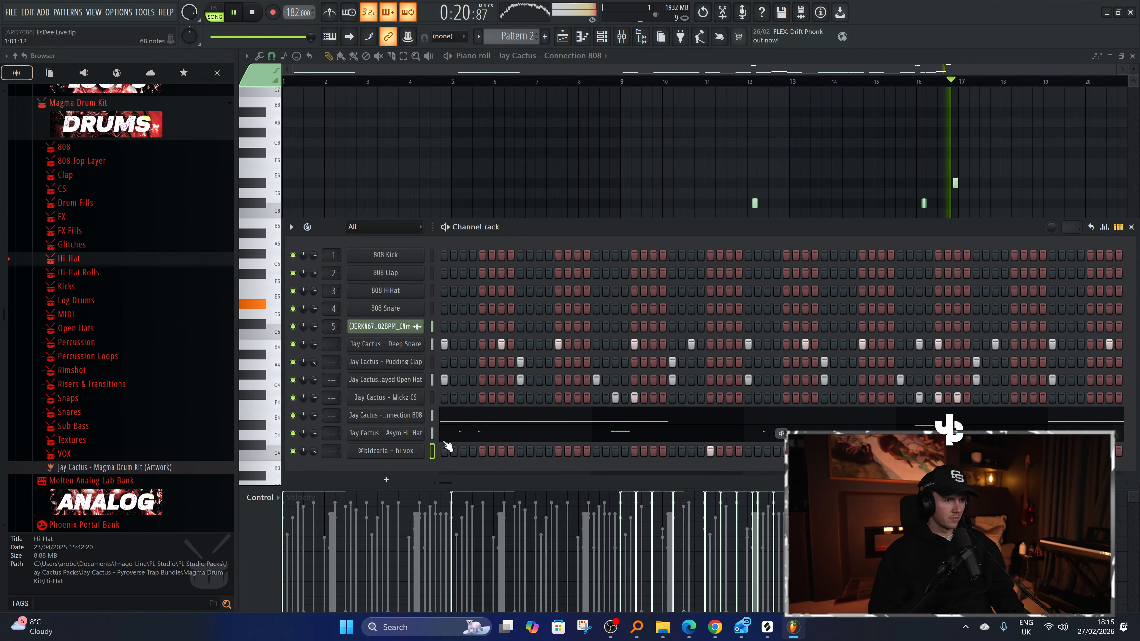
{"action": "left_click", "coordinate": [89, 177]}
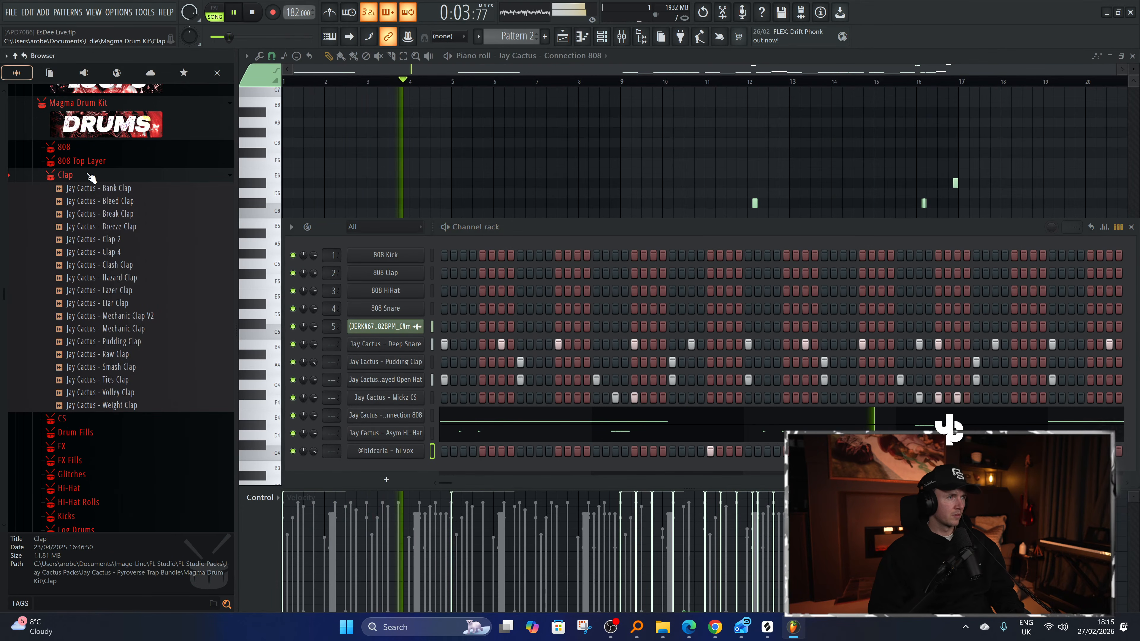
{"action": "left_click", "coordinate": [91, 179]}
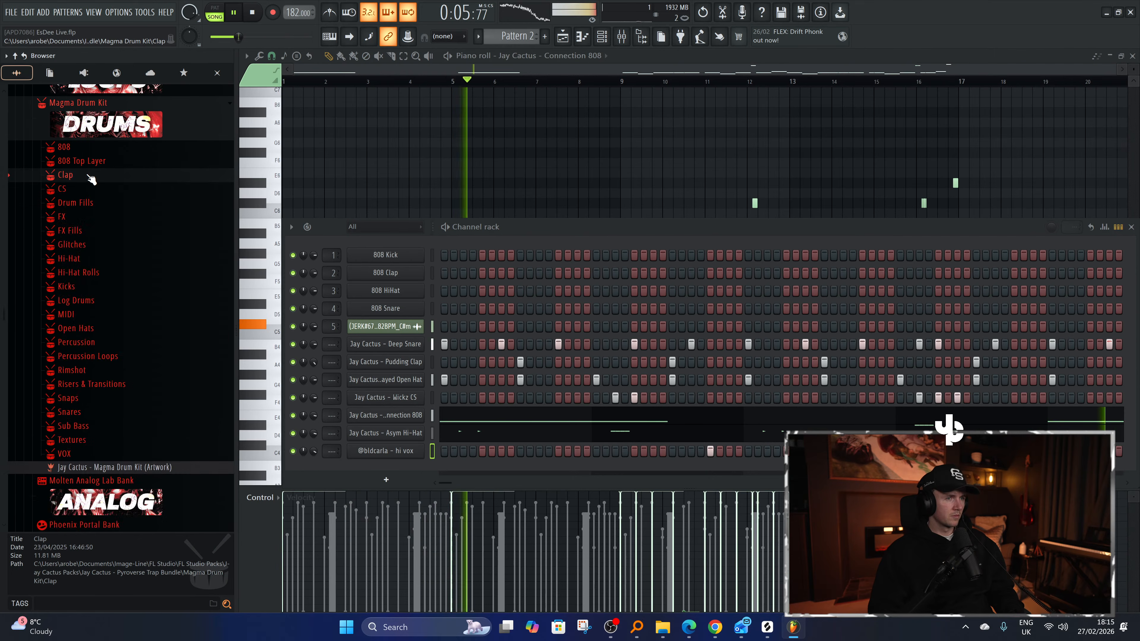
{"action": "right_click", "coordinate": [557, 125]}
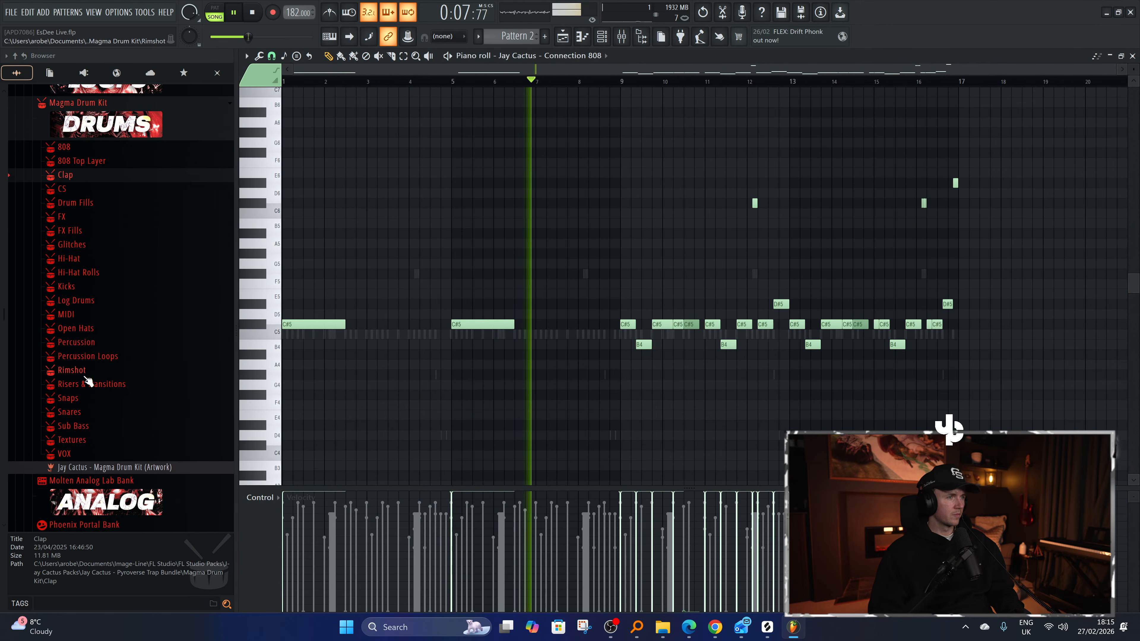
Add short B4 notes at the start of bars 2 and 6 in the Connection 808 pattern.
{"action": "key", "text": "space"}
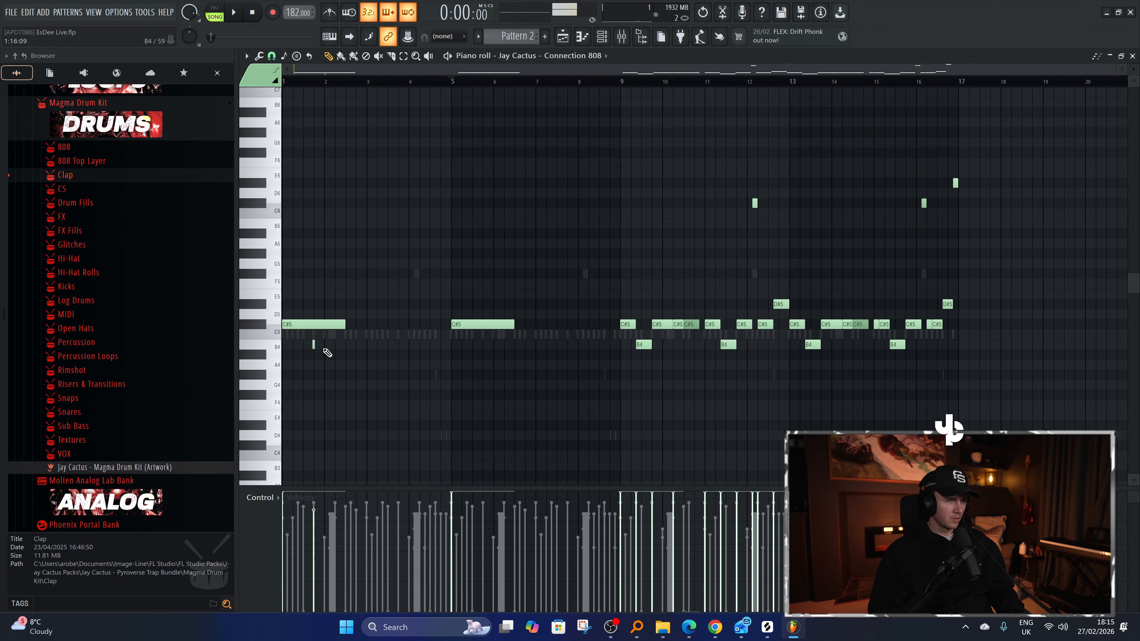
{"action": "left_click_drag", "start_coordinate": [313, 347], "coordinate": [324, 345]}
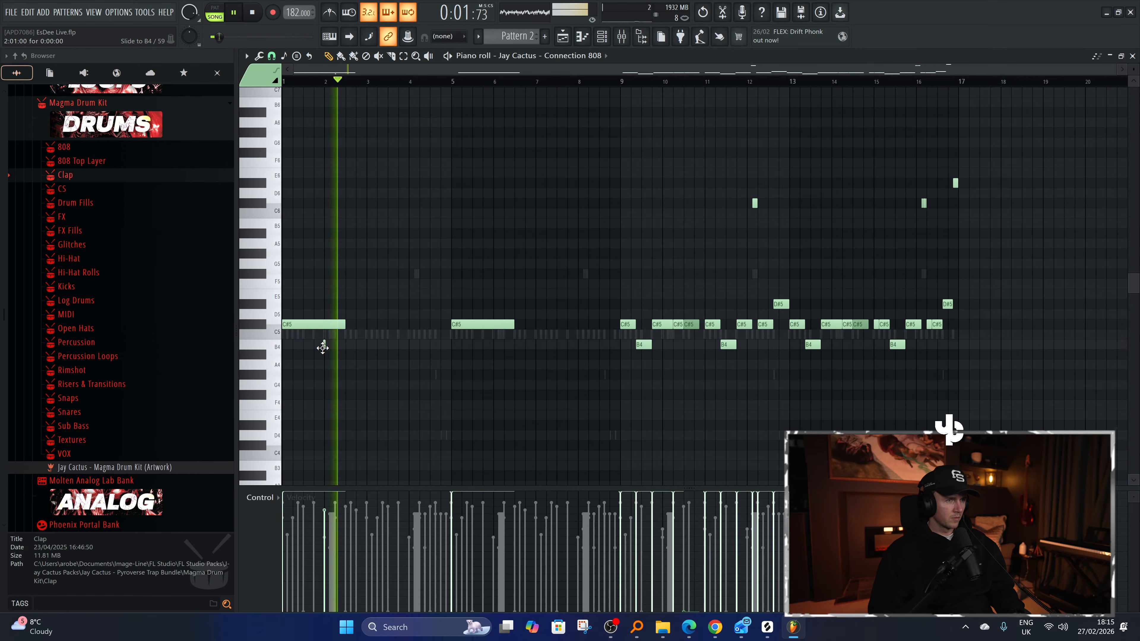
{"action": "left_click", "coordinate": [493, 345]}
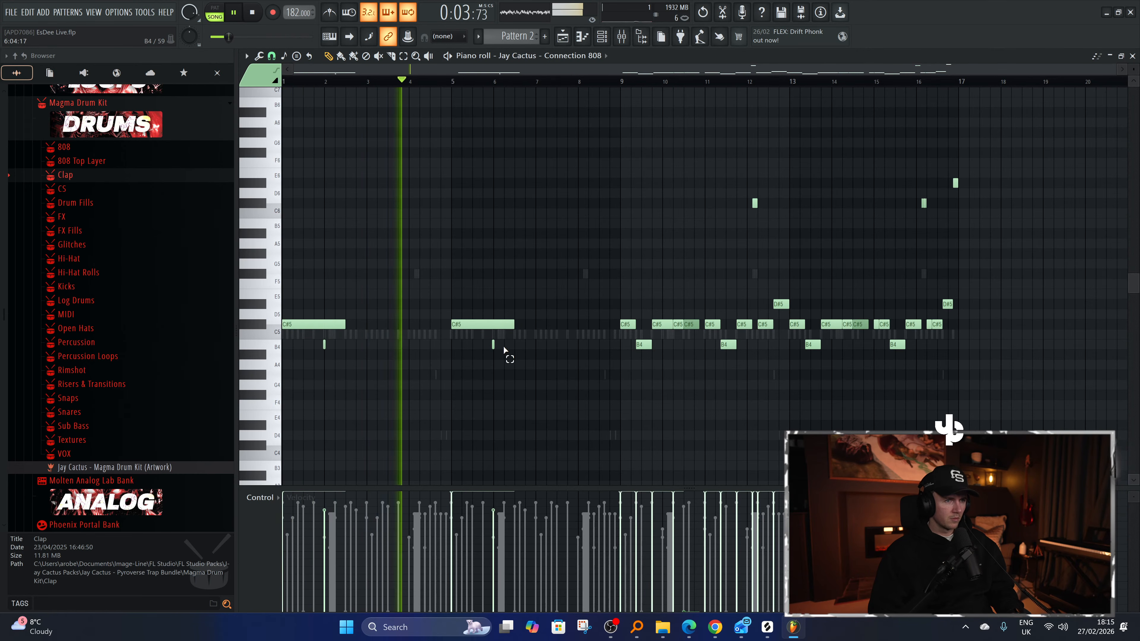
{"action": "left_click_drag", "start_coordinate": [505, 354], "coordinate": [317, 340]}
{"action": "scroll", "coordinate": [326, 367], "scroll_direction": "up", "scroll_amount": 1}
{"action": "scroll", "coordinate": [327, 344], "scroll_direction": "up", "scroll_amount": 1}
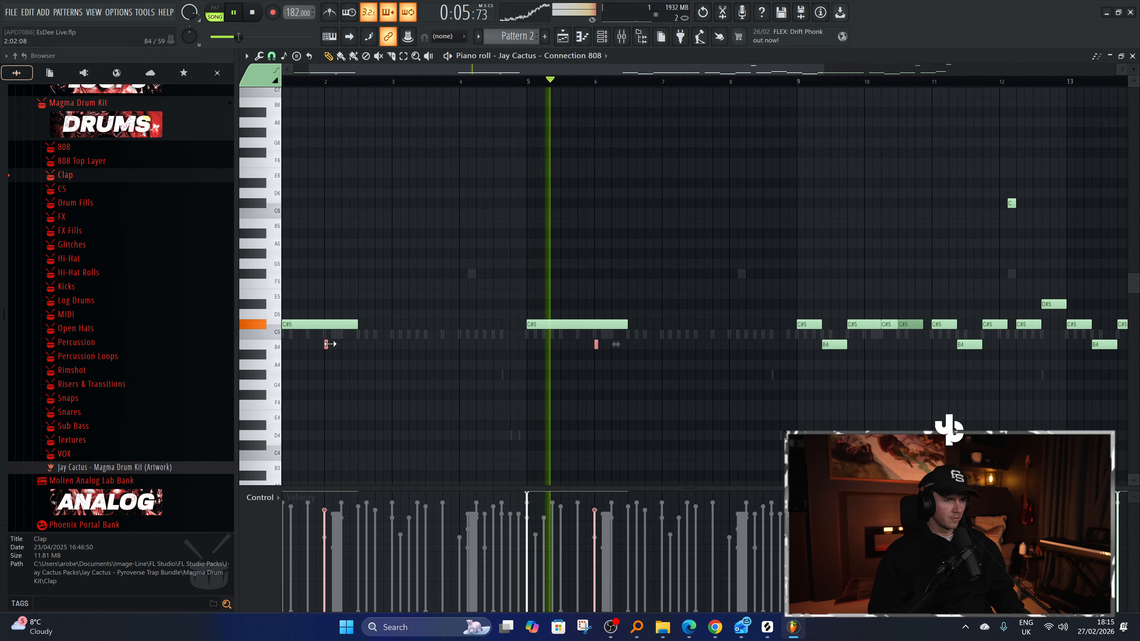
{"action": "left_click", "coordinate": [357, 401]}
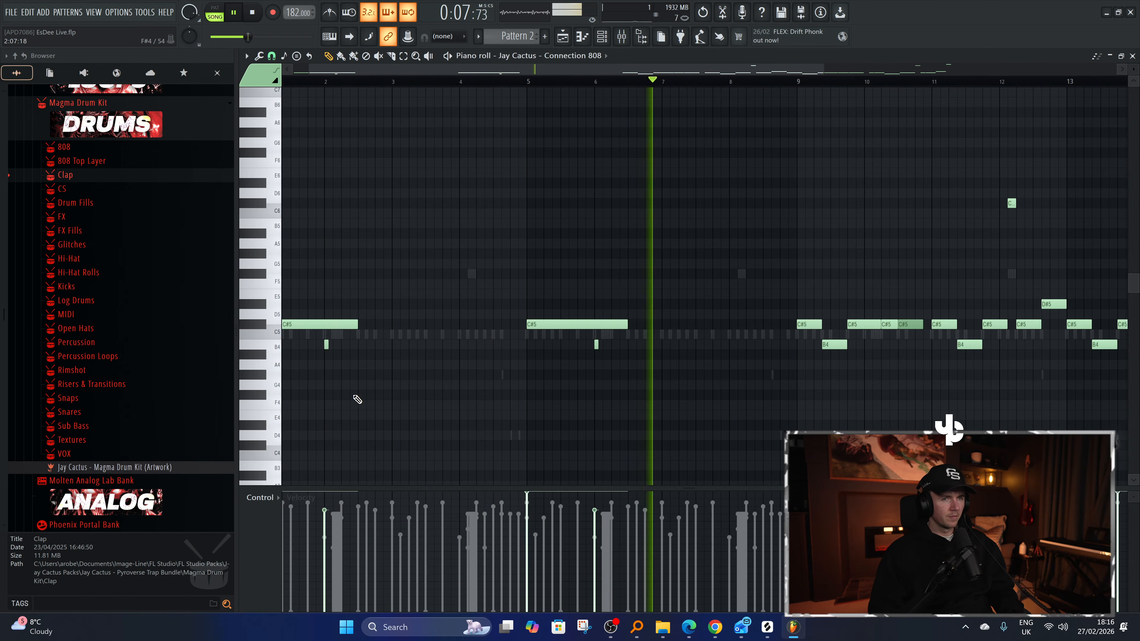
{"action": "scroll", "coordinate": [359, 403], "scroll_direction": "down", "scroll_amount": 2}
Audition samples in the Magma Drum Kit's Snares folder, including Essential Snare 2.
{"action": "left_click", "coordinate": [604, 37]}
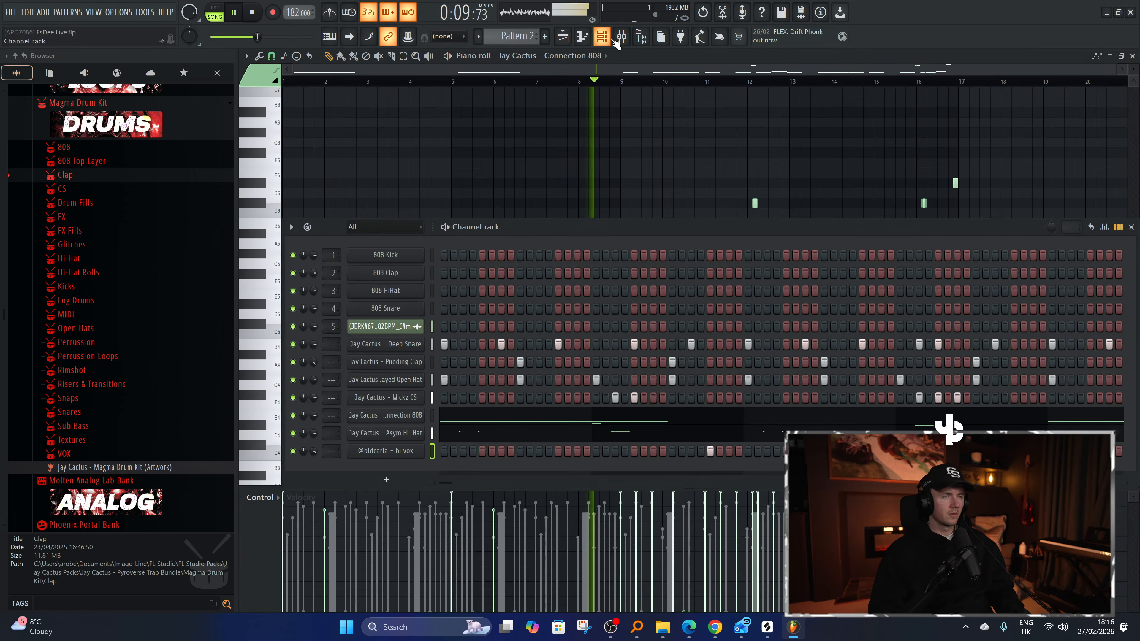
{"action": "scroll", "coordinate": [99, 391], "scroll_direction": "down", "scroll_amount": 2}
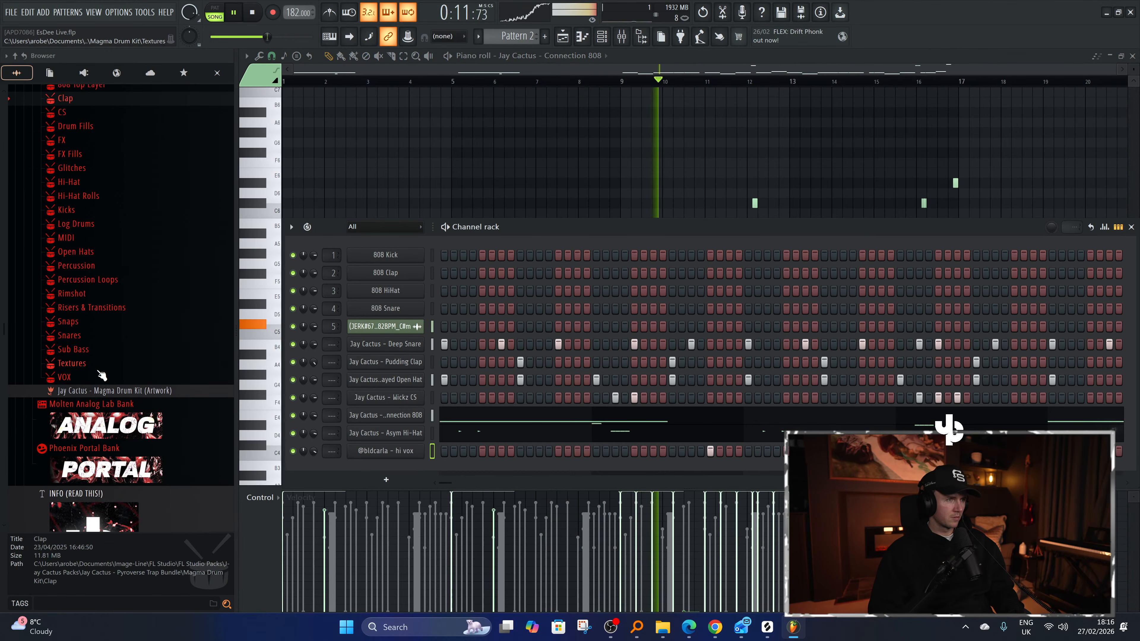
{"action": "scroll", "coordinate": [103, 383], "scroll_direction": "up", "scroll_amount": 2}
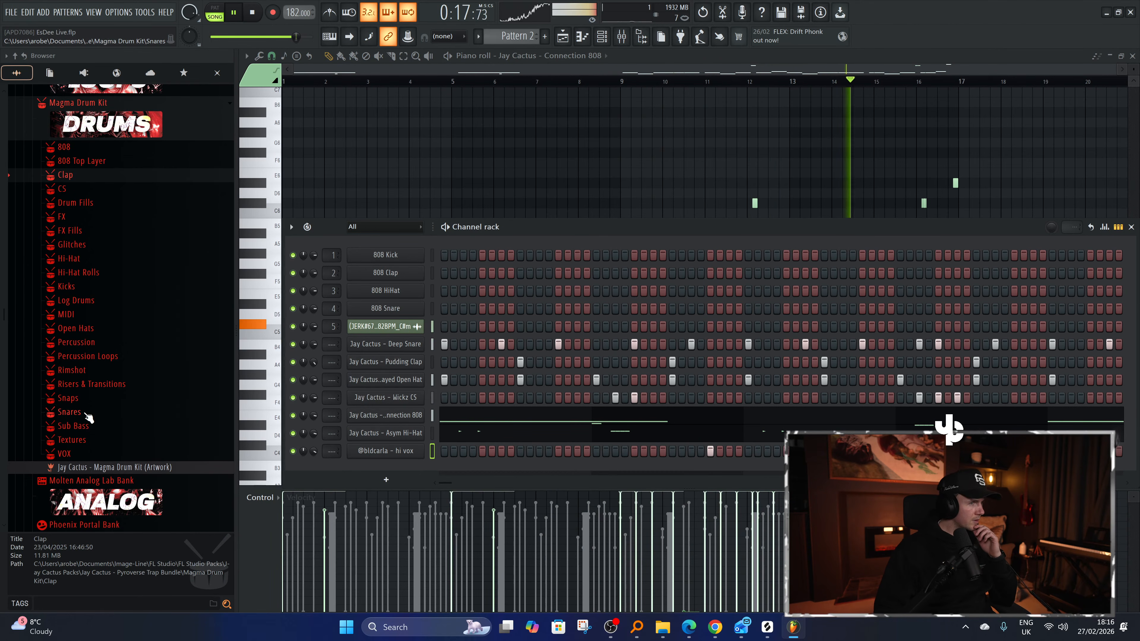
{"action": "left_click", "coordinate": [69, 412]}
{"action": "left_click", "coordinate": [119, 282]}
{"action": "left_click", "coordinate": [128, 308]}
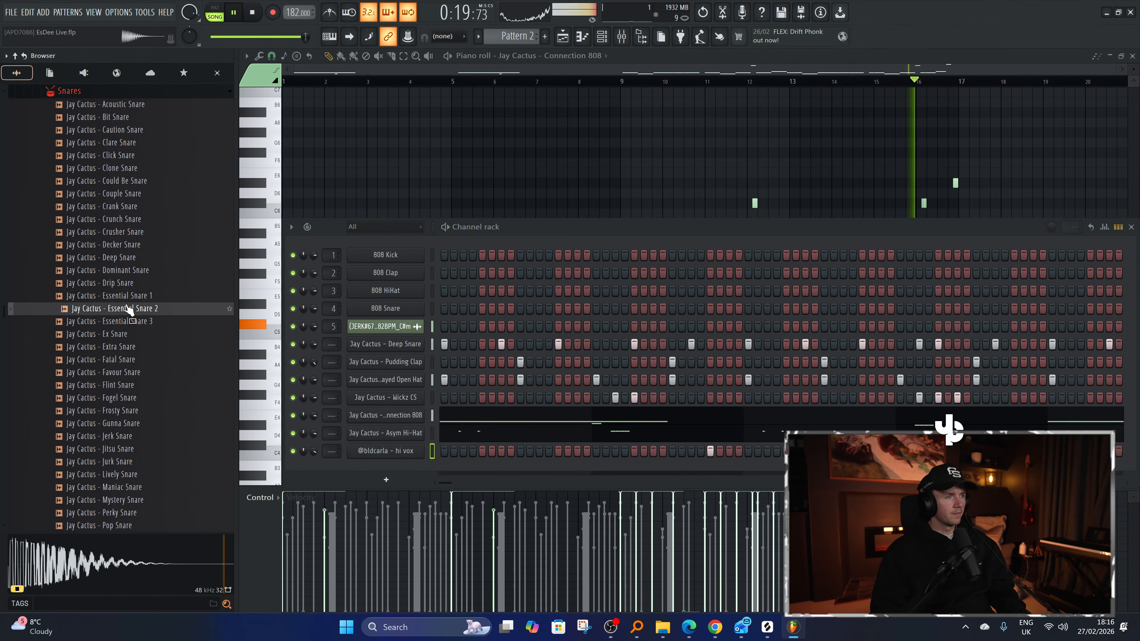
Audition several snare samples from the Snares folder and add Jerk Snare as a new channel in the rack.
{"action": "left_click", "coordinate": [127, 296]}
{"action": "left_click", "coordinate": [128, 373]}
{"action": "left_click", "coordinate": [129, 385]}
{"action": "left_click", "coordinate": [125, 411]}
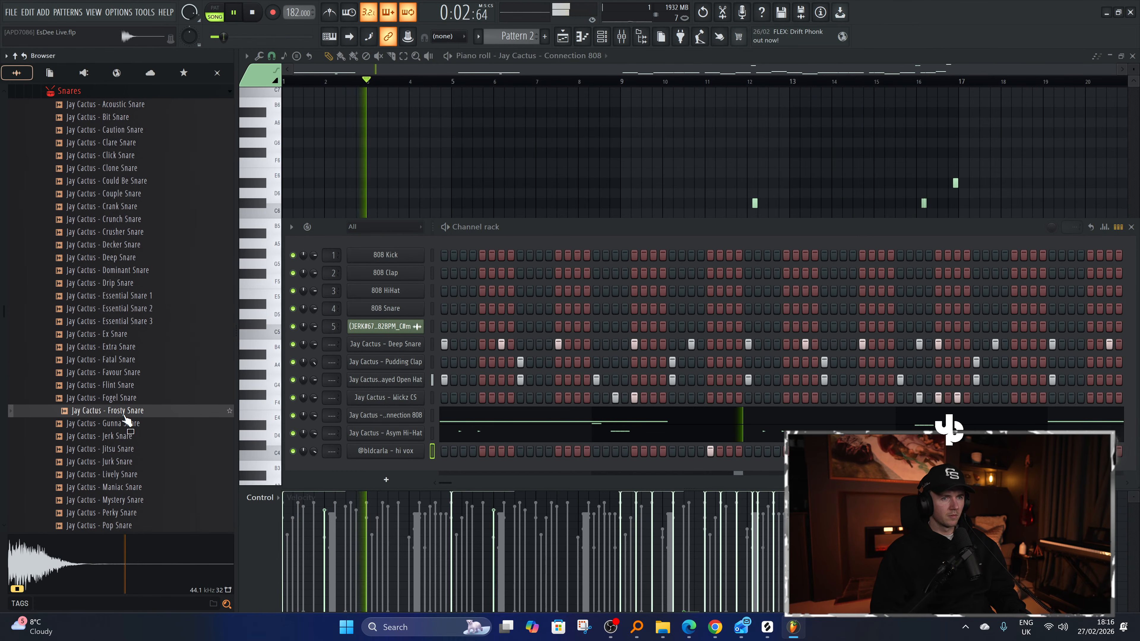
{"action": "left_click", "coordinate": [129, 436]}
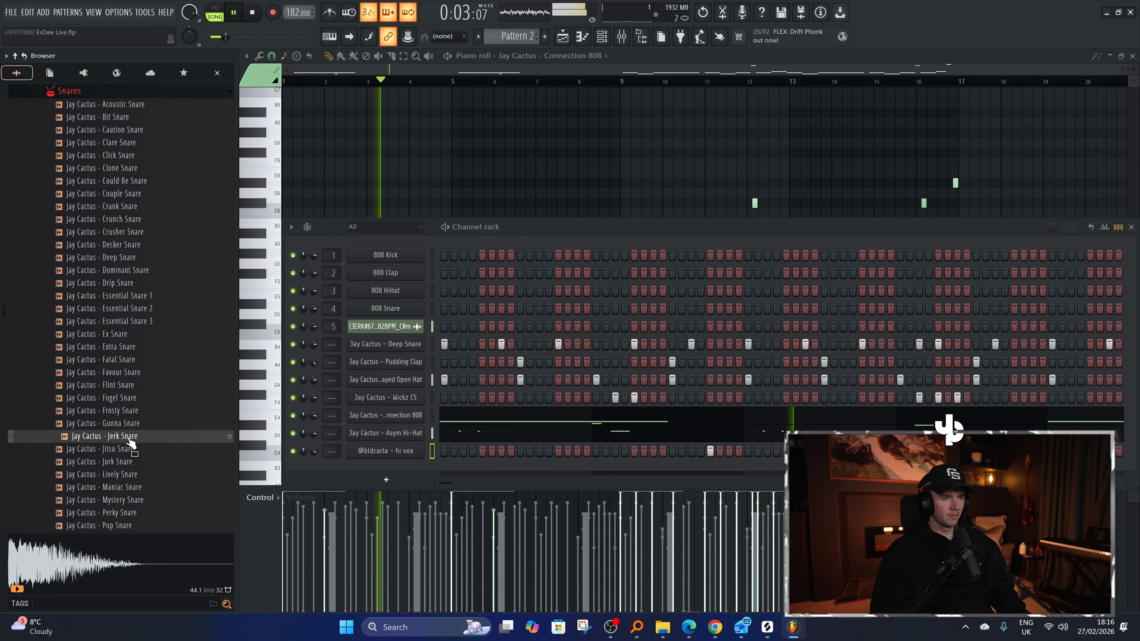
{"action": "left_click_drag", "start_coordinate": [131, 442], "coordinate": [426, 474]}
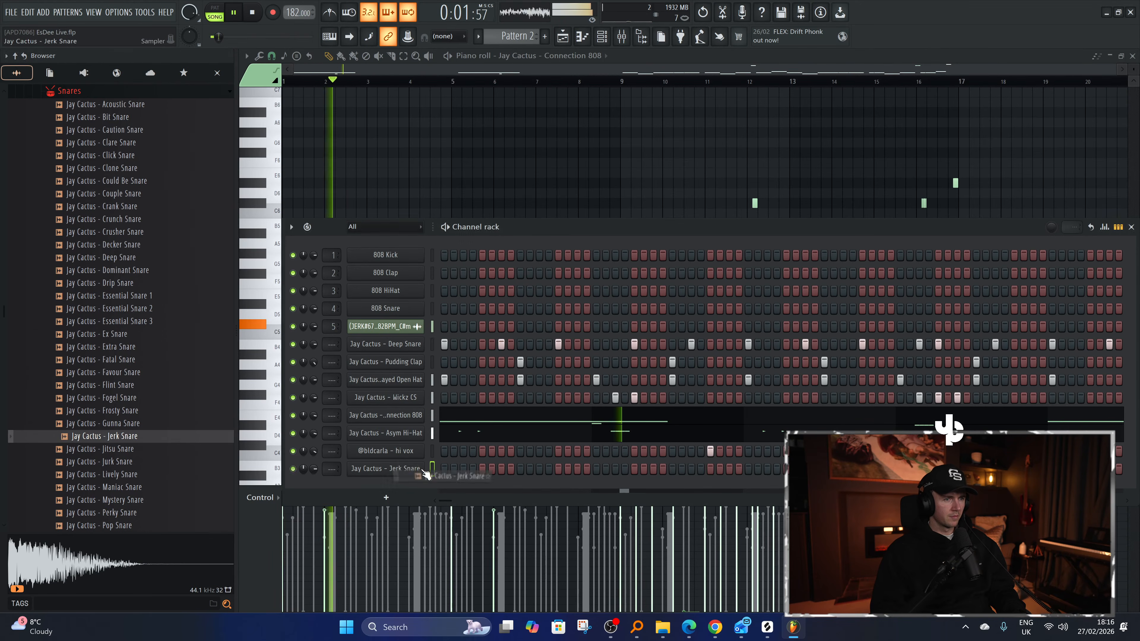
Try Jerk Snare hits at several positions during playback and keep a single hit on step 23, in bar 2.
{"action": "left_click", "coordinate": [483, 469]}
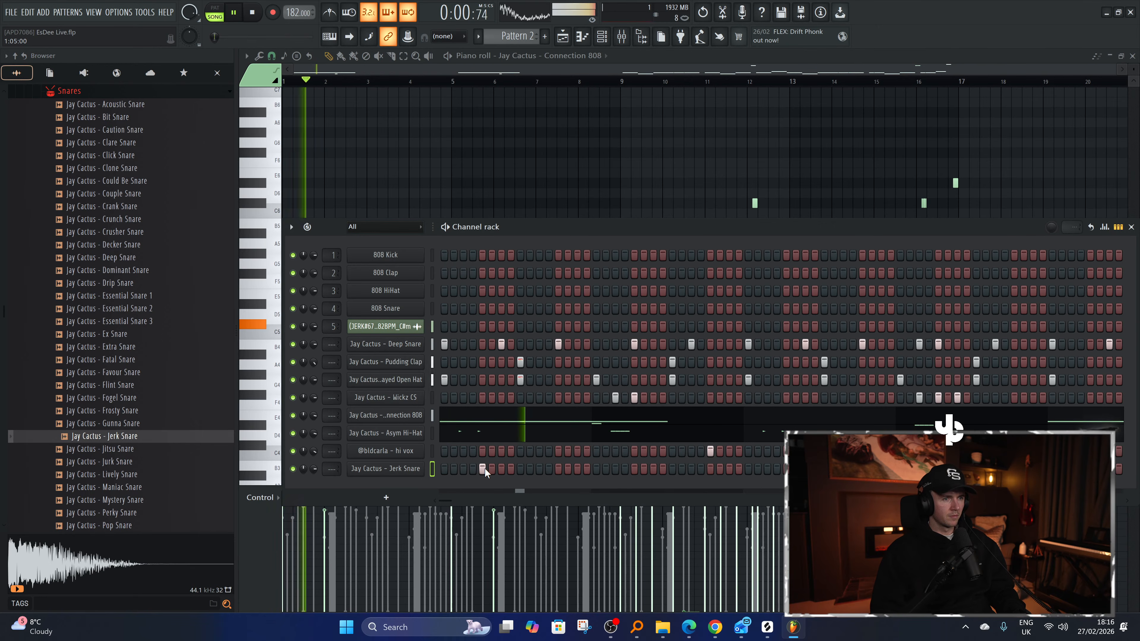
{"action": "key", "text": "space"}
{"action": "left_click", "coordinate": [416, 471]}
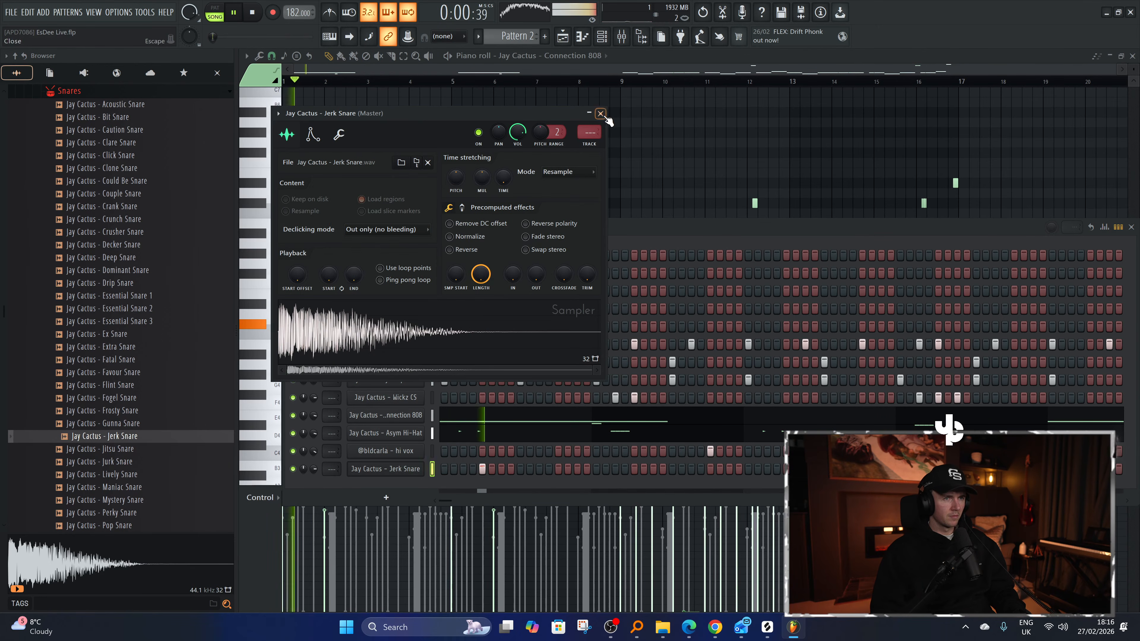
{"action": "left_click", "coordinate": [602, 114]}
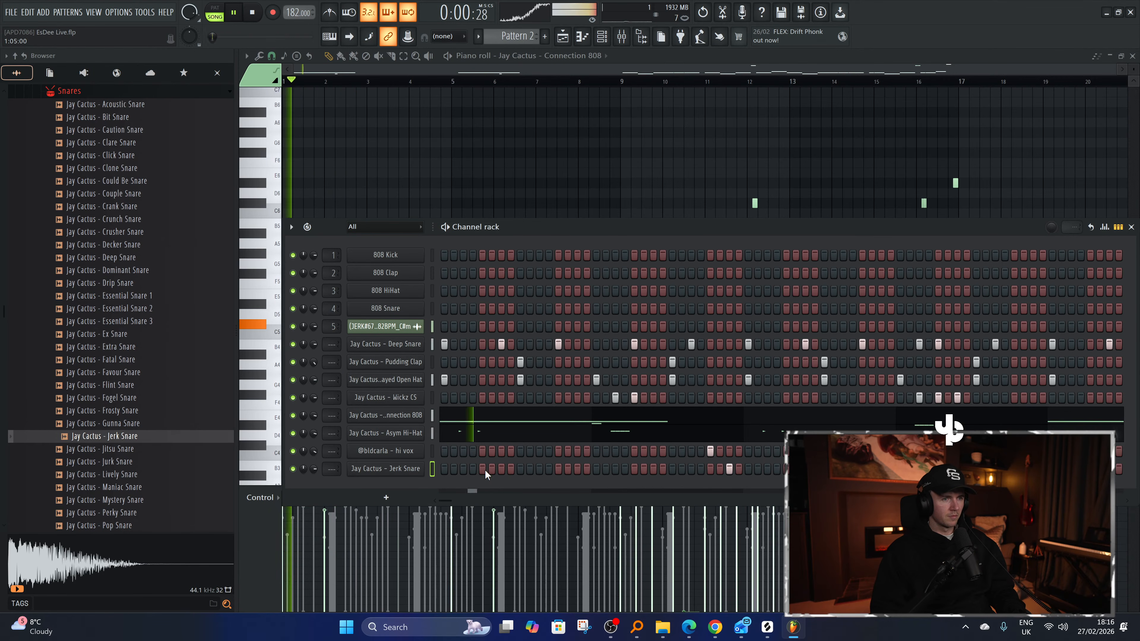
{"action": "left_click", "coordinate": [577, 468]}
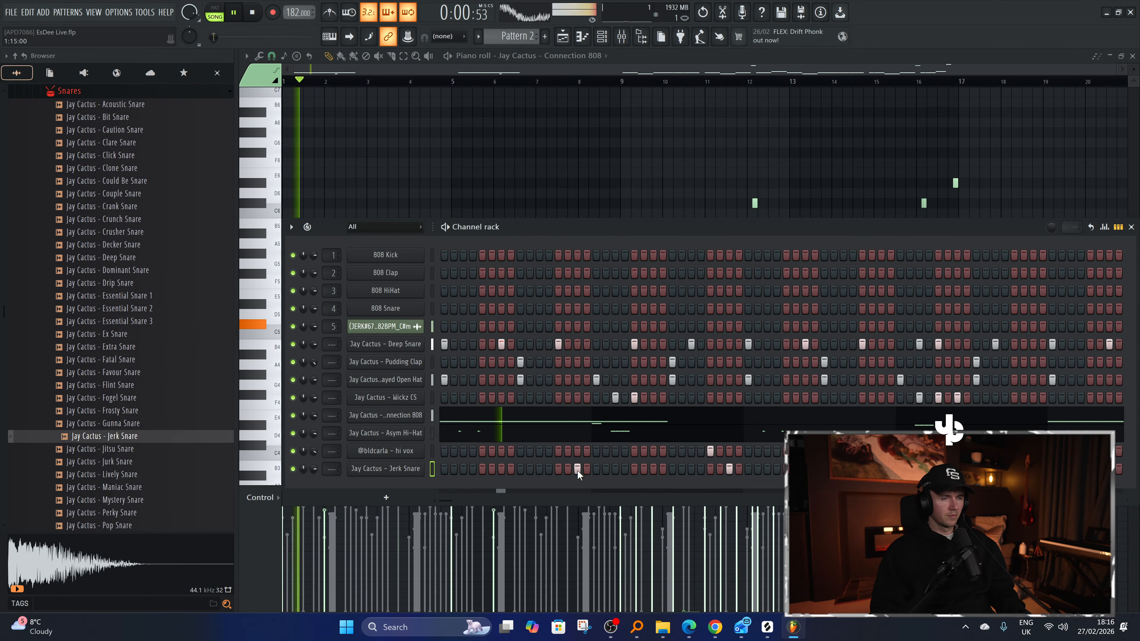
{"action": "left_click", "coordinate": [577, 468]}
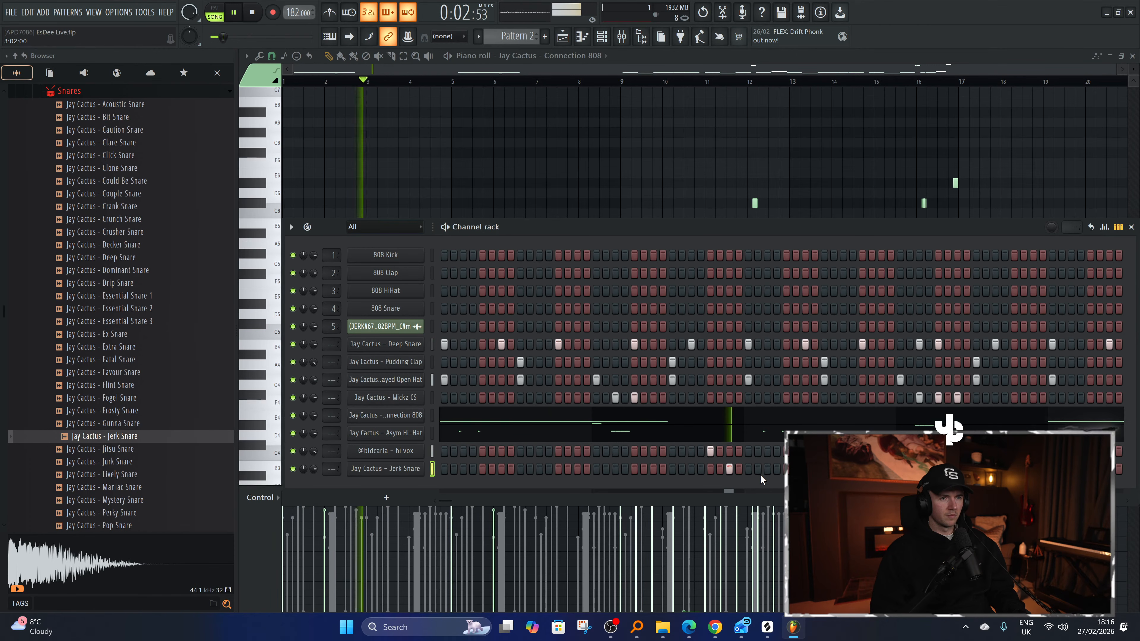
{"action": "left_click", "coordinate": [728, 469]}
{"action": "left_click", "coordinate": [653, 468]}
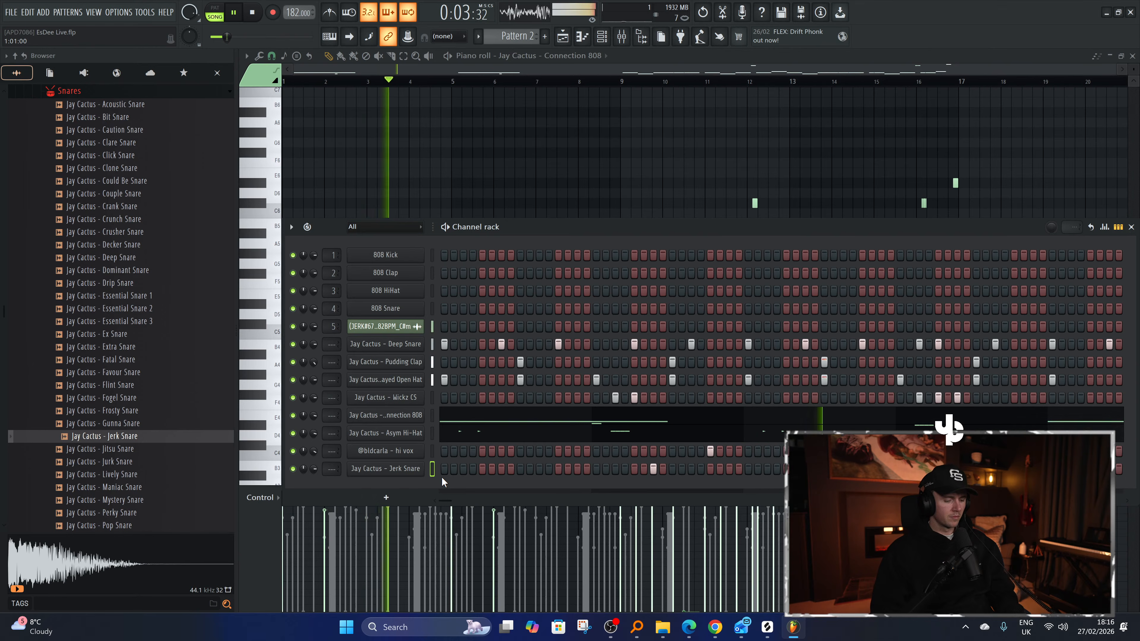
Repeat the Jerk Snare hit every four bars through bar 16 in its piano roll, then return to the channel rack.
{"action": "key", "text": "F7"}
{"action": "key", "text": "ctrl+a"}
{"action": "left_click_drag", "start_coordinate": [699, 82], "coordinate": [442, 87]}
{"action": "key", "text": "ctrl+b"}
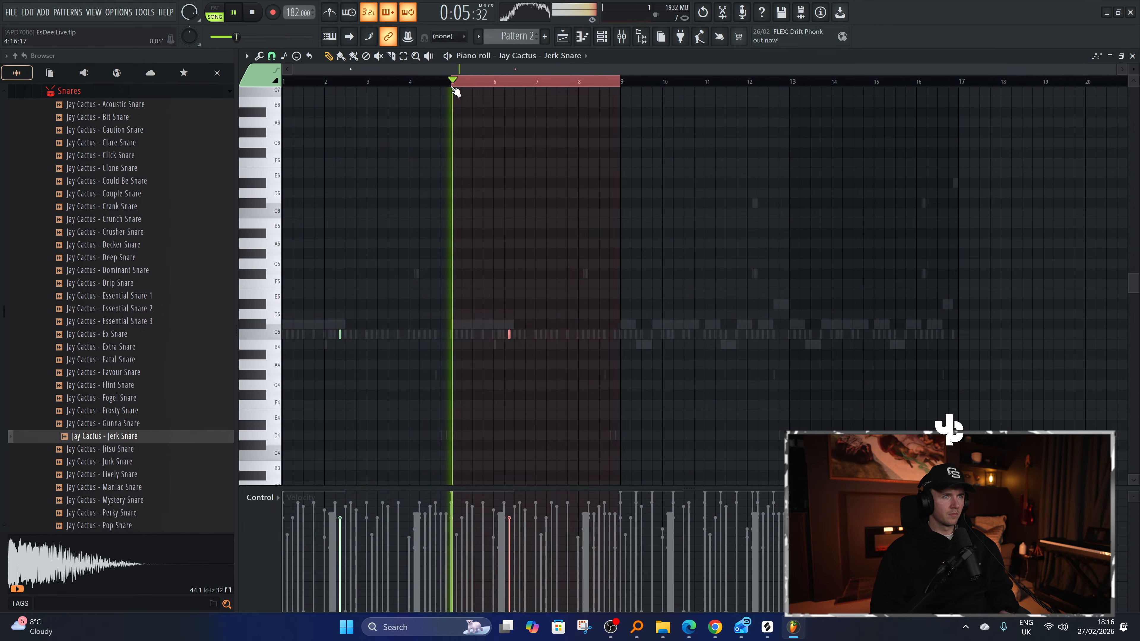
{"action": "key", "text": "ctrl+b"}
{"action": "key", "text": "ctrl+b"}
{"action": "key", "text": "ctrl+a"}
{"action": "key", "text": "F6"}
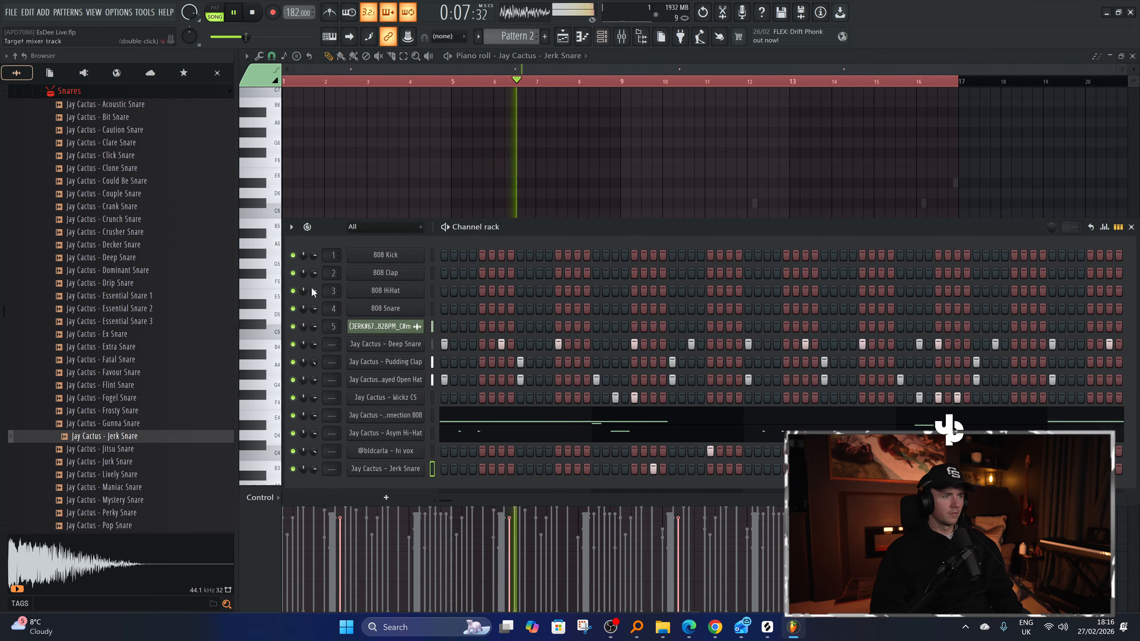
Audition more samples in the Snares folder, such as Mystery, Perky, Pop, Crunch, Couple and Gunna Snare.
{"action": "left_click", "coordinate": [130, 500]}
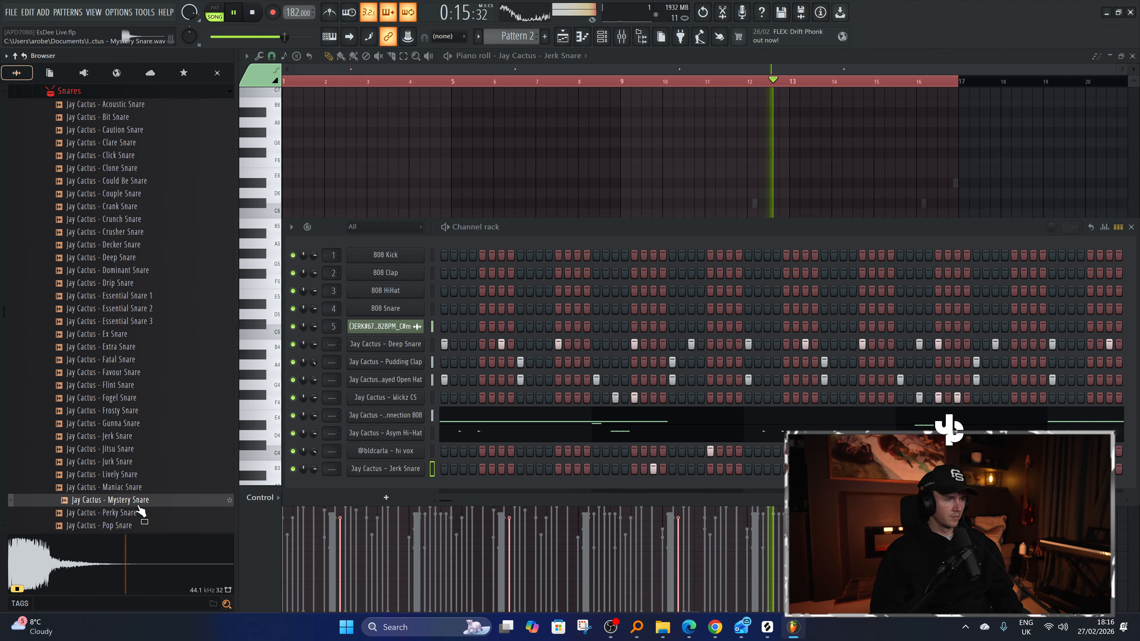
{"action": "left_click", "coordinate": [139, 514]}
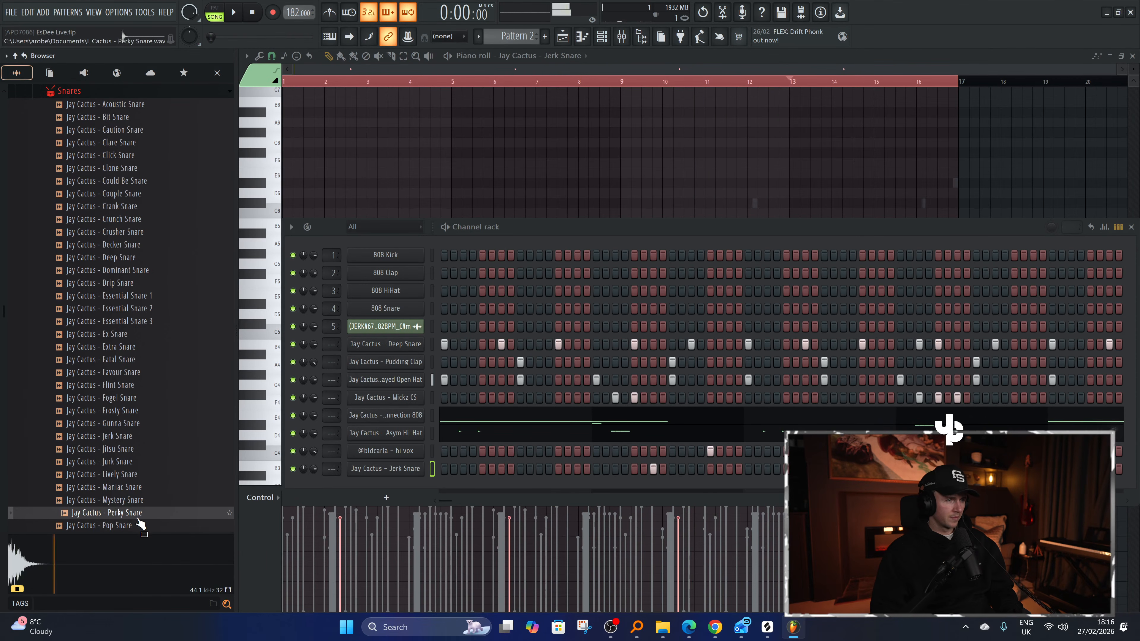
{"action": "left_click", "coordinate": [139, 525]}
{"action": "left_click", "coordinate": [138, 360]}
{"action": "left_click", "coordinate": [136, 372]}
{"action": "left_click", "coordinate": [139, 218]}
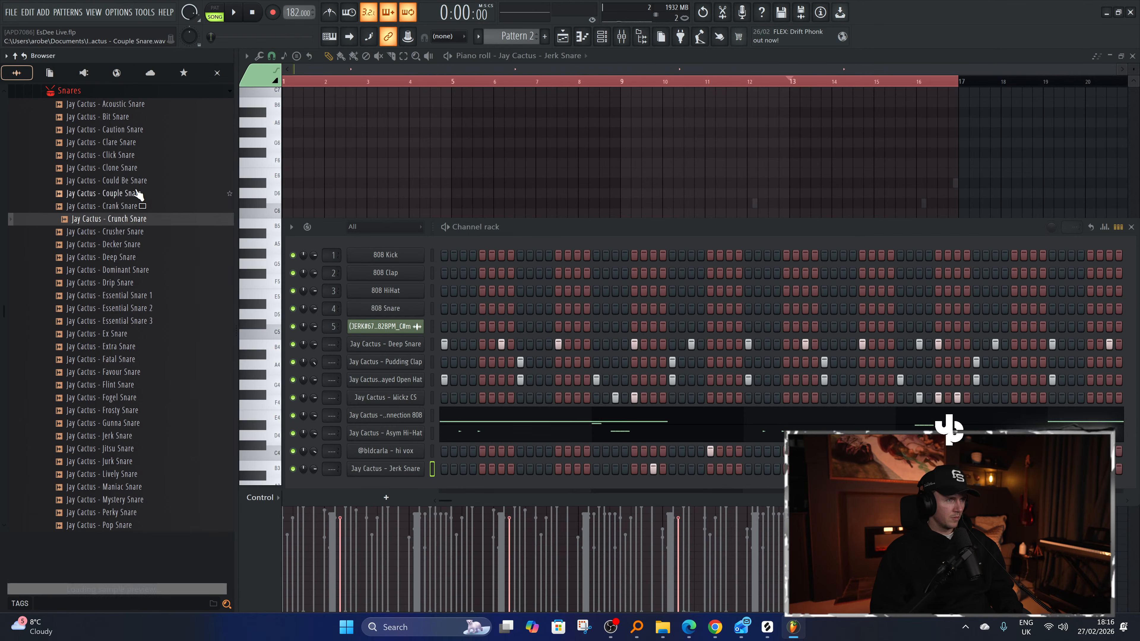
{"action": "left_click", "coordinate": [136, 154]}
{"action": "left_click", "coordinate": [140, 181]}
{"action": "left_click", "coordinate": [143, 206]}
{"action": "left_click", "coordinate": [138, 193]}
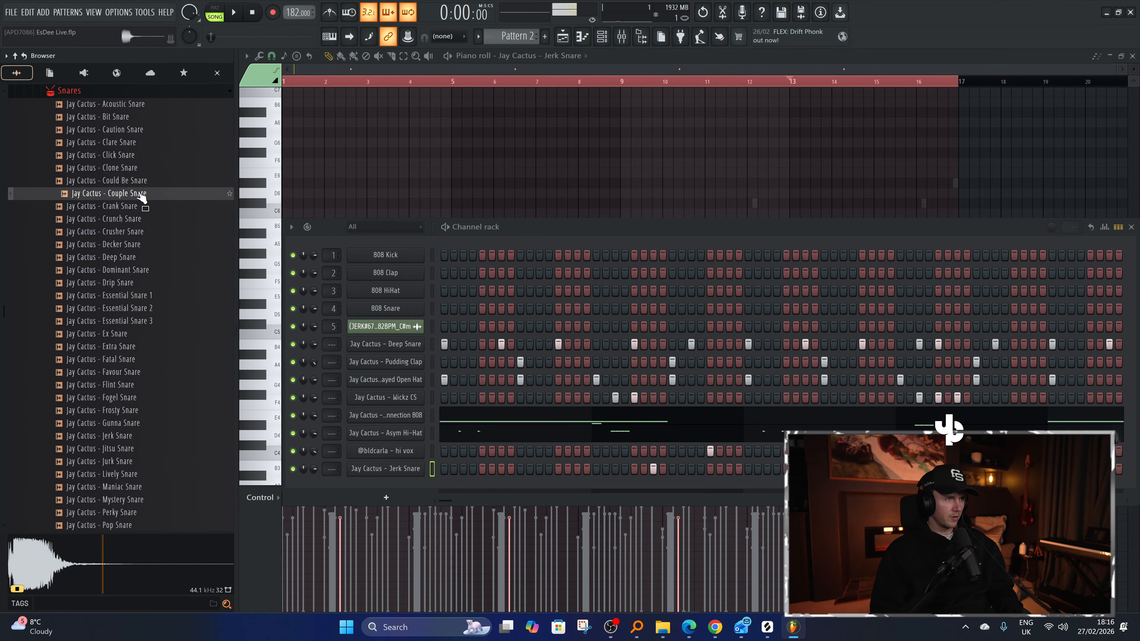
{"action": "left_click", "coordinate": [140, 104]}
{"action": "left_click", "coordinate": [135, 142]}
{"action": "left_click", "coordinate": [139, 219]}
{"action": "left_click", "coordinate": [116, 423]}
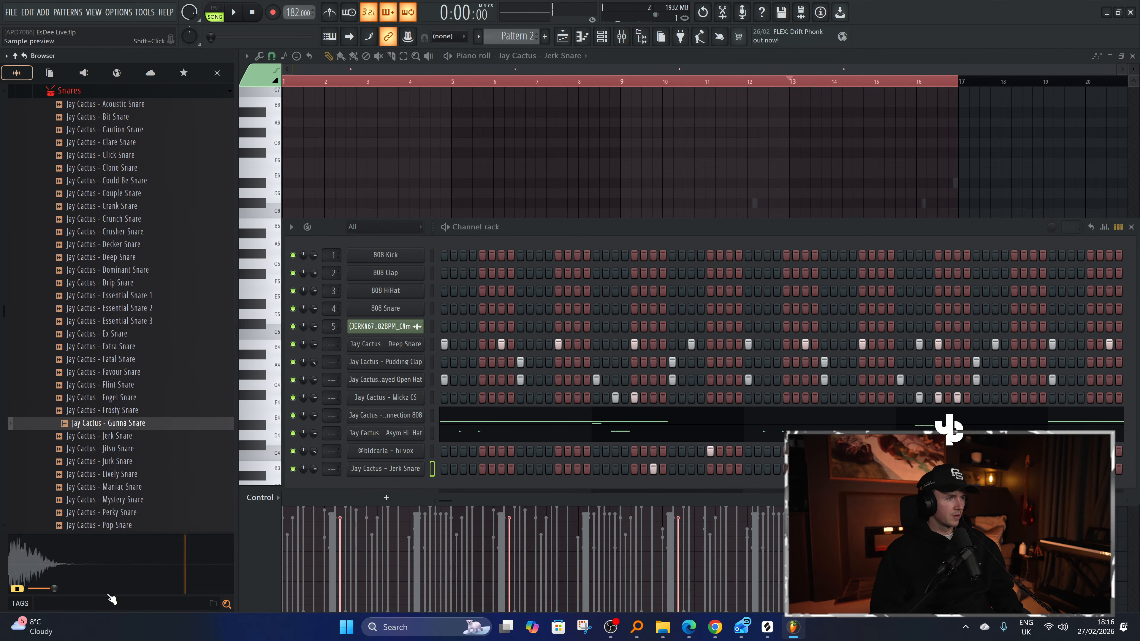
Search the browser for "sacred trap" and open the Snares folder of The Sacred Trap Suite's Dominion Drum Kit.
{"action": "type", "text": "sacred tra"}
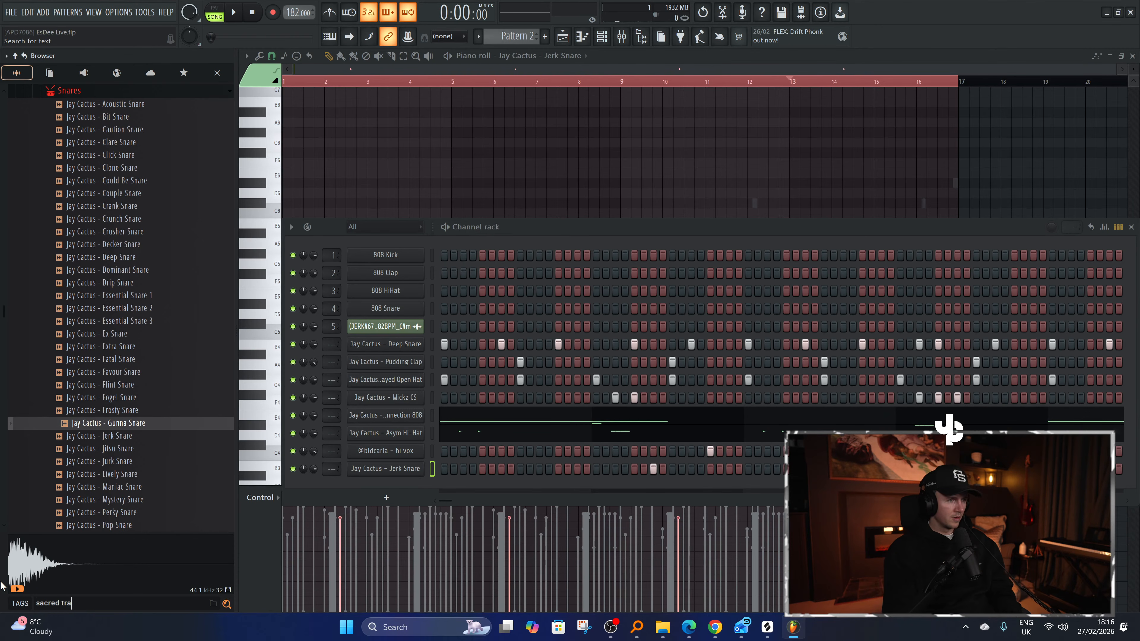
{"action": "type", "text": "p"}
{"action": "key", "text": "Return"}
{"action": "left_click", "coordinate": [120, 110]}
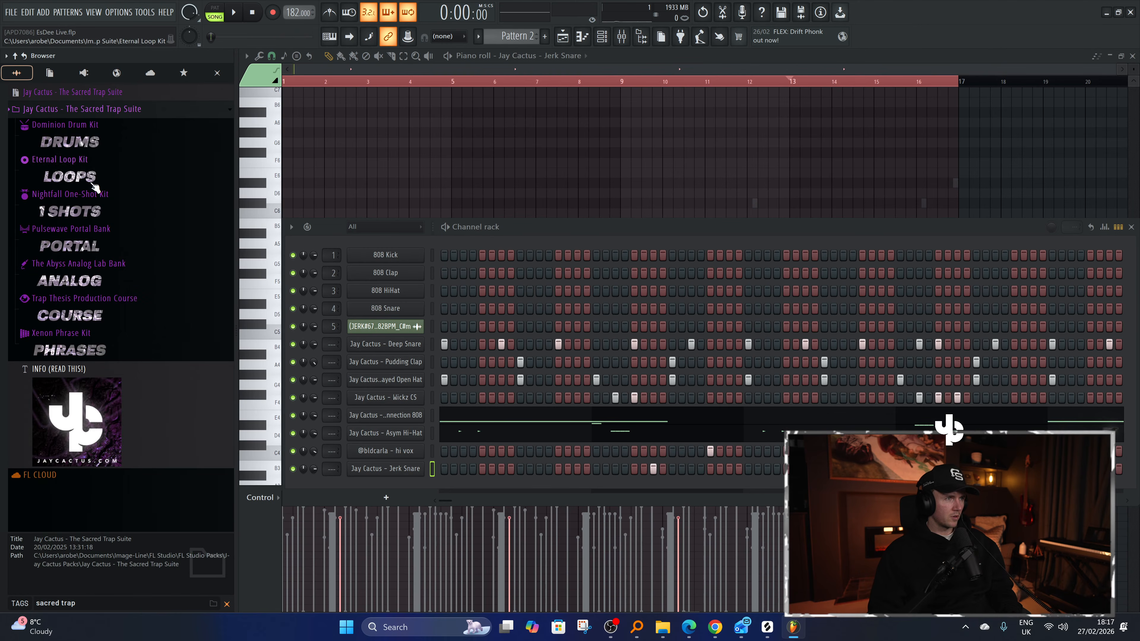
{"action": "left_click", "coordinate": [95, 143]}
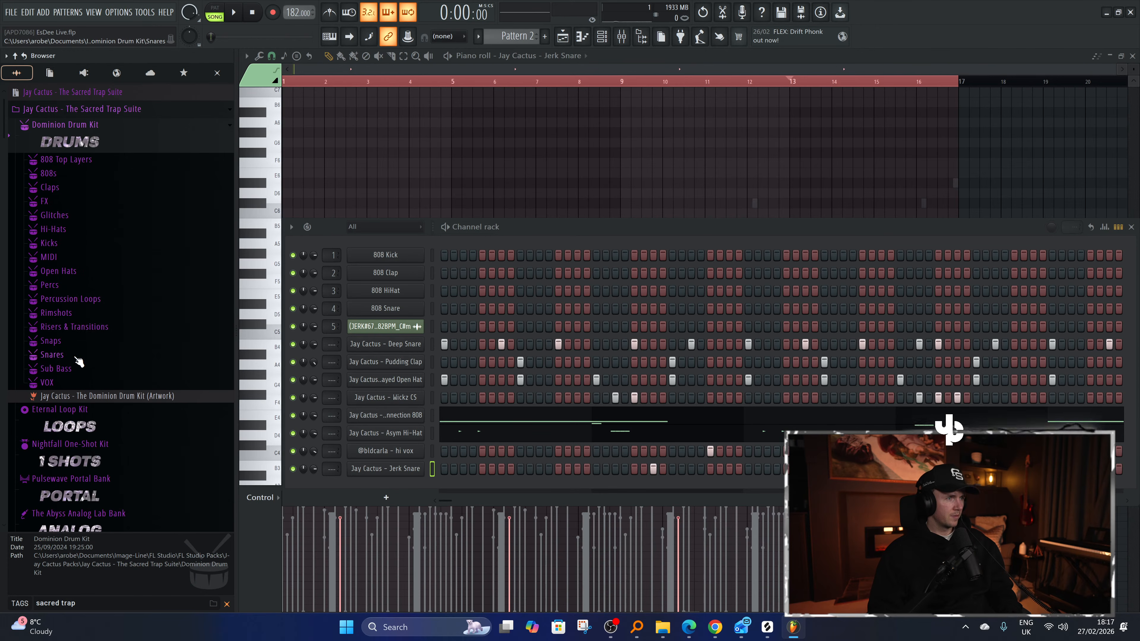
{"action": "left_click", "coordinate": [75, 358]}
Audition the Dominion Drum Kit snares, including Chomp, Cobat Zone, Amped, Friday and Heavies Snare.
{"action": "left_click", "coordinate": [93, 385]}
{"action": "left_click", "coordinate": [100, 411]}
{"action": "left_click", "coordinate": [103, 423]}
{"action": "left_click", "coordinate": [105, 436]}
{"action": "left_click", "coordinate": [108, 323]}
{"action": "left_click", "coordinate": [119, 234]}
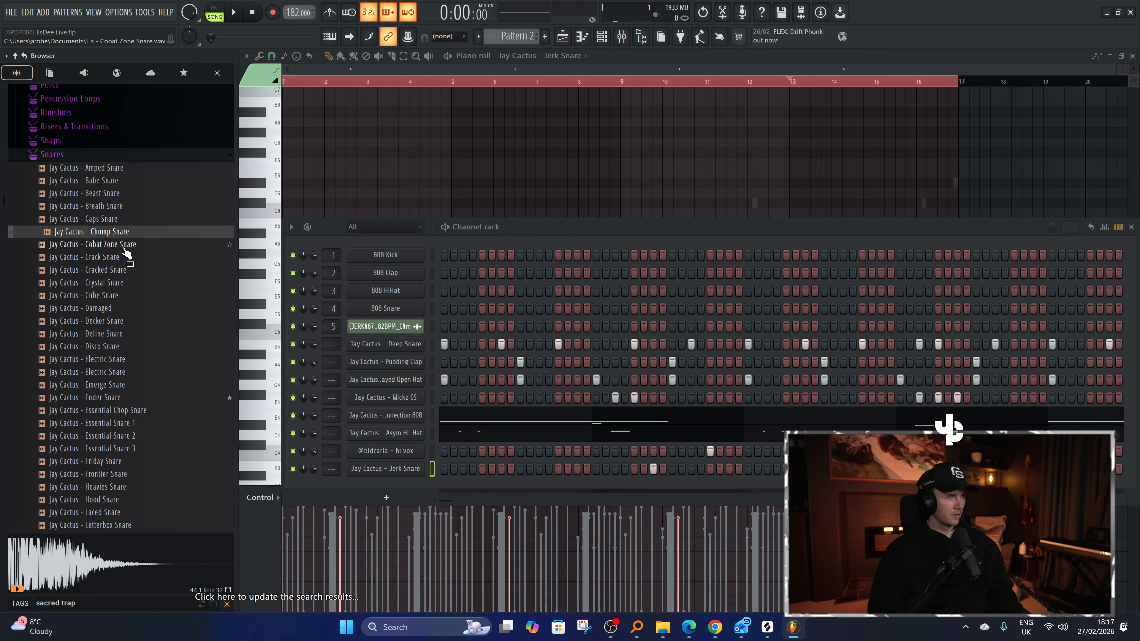
{"action": "left_click", "coordinate": [124, 247]}
{"action": "left_click", "coordinate": [127, 234]}
{"action": "left_click", "coordinate": [126, 246]}
{"action": "left_click", "coordinate": [126, 211]}
{"action": "left_click", "coordinate": [129, 169]}
{"action": "left_click", "coordinate": [135, 463]}
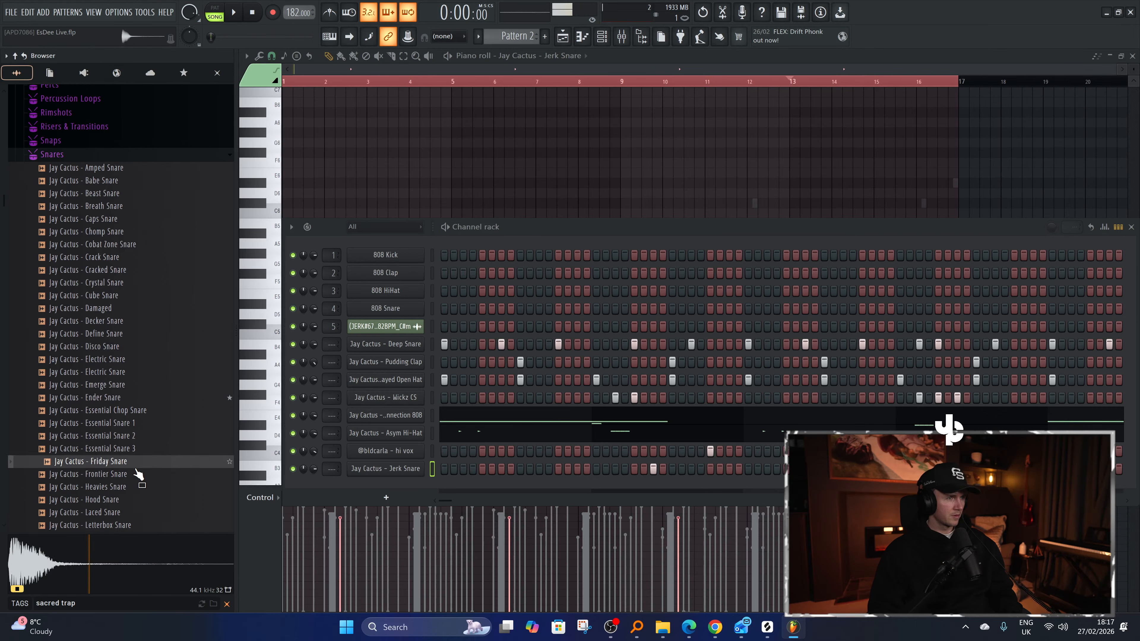
{"action": "left_click", "coordinate": [132, 488]}
{"action": "left_click", "coordinate": [129, 511]}
{"action": "left_click", "coordinate": [129, 501]}
{"action": "left_click", "coordinate": [131, 487]}
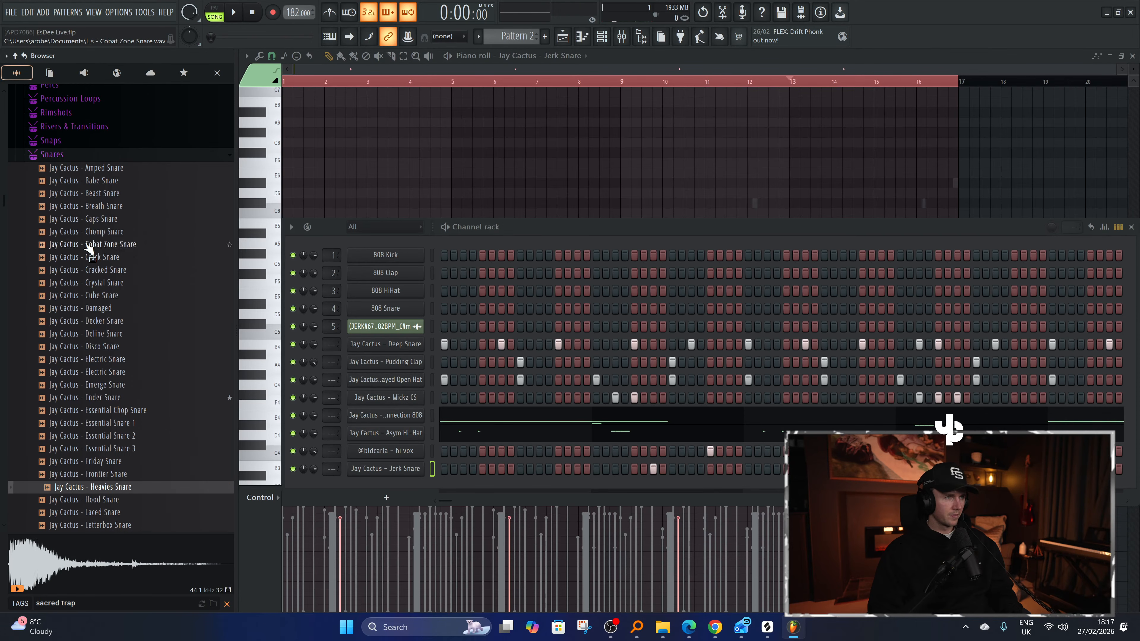
Audition samples in the Dominion Drum Kit's Claps folder and add Triangle Clap as a new channel.
{"action": "scroll", "coordinate": [87, 245], "scroll_direction": "up", "scroll_amount": 4}
{"action": "left_click", "coordinate": [62, 142]}
{"action": "left_click", "coordinate": [113, 282]}
{"action": "left_click", "coordinate": [117, 320]}
{"action": "left_click", "coordinate": [119, 371]}
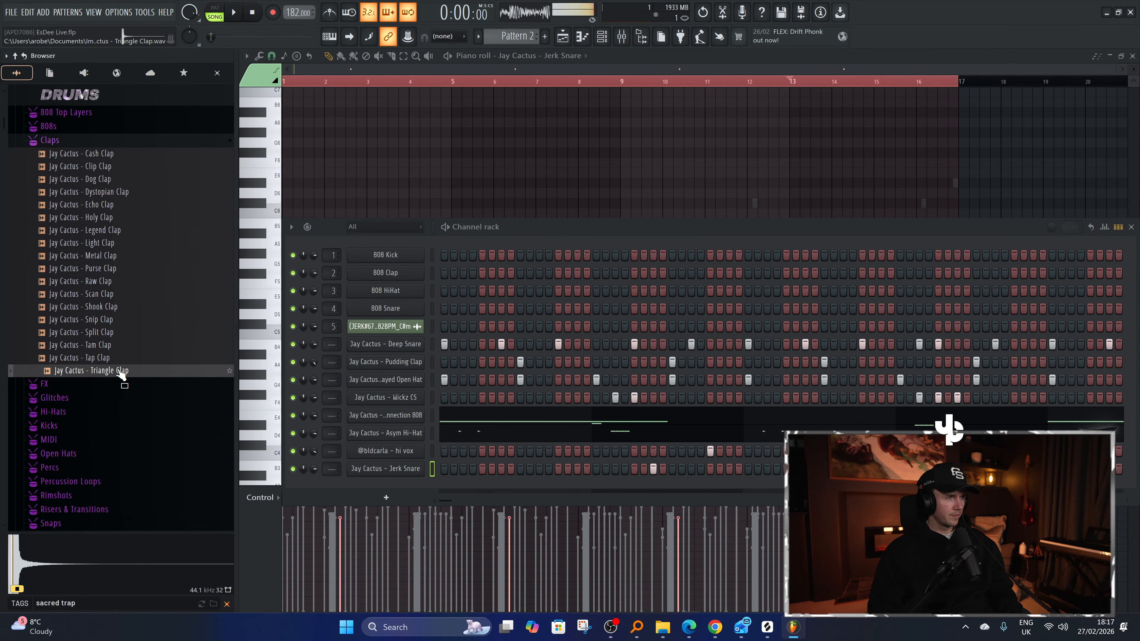
{"action": "left_click_drag", "start_coordinate": [462, 490], "coordinate": [423, 489]}
Place a Triangle Clap hit on step 9 of bar 4 and repeat it every four bars through bar 16.
{"action": "key", "text": "space"}
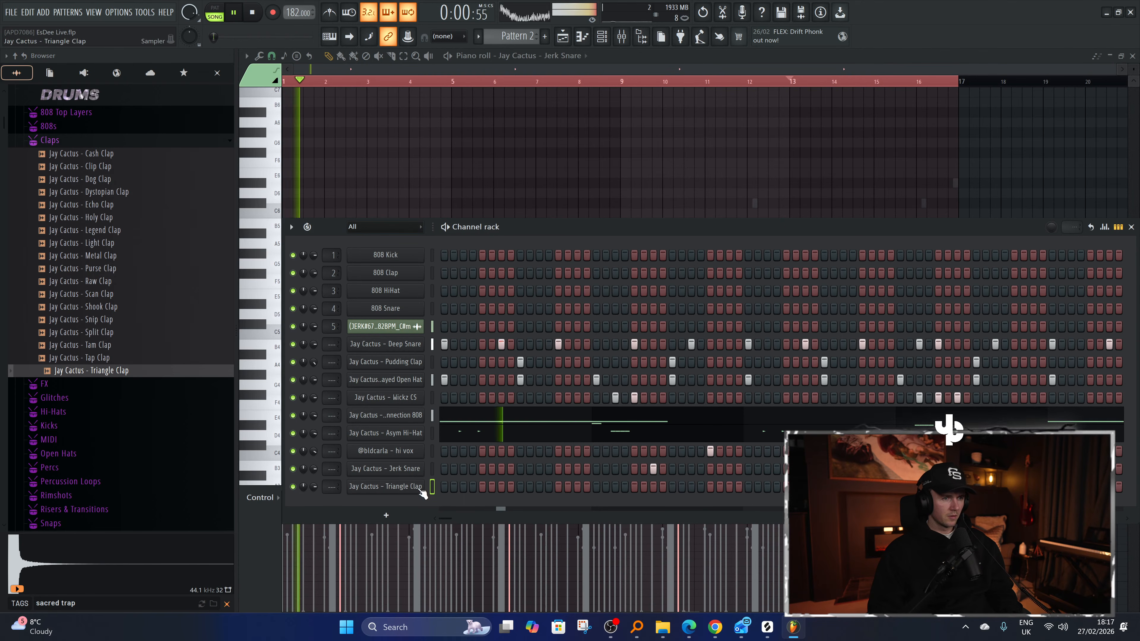
{"action": "left_click", "coordinate": [673, 488]}
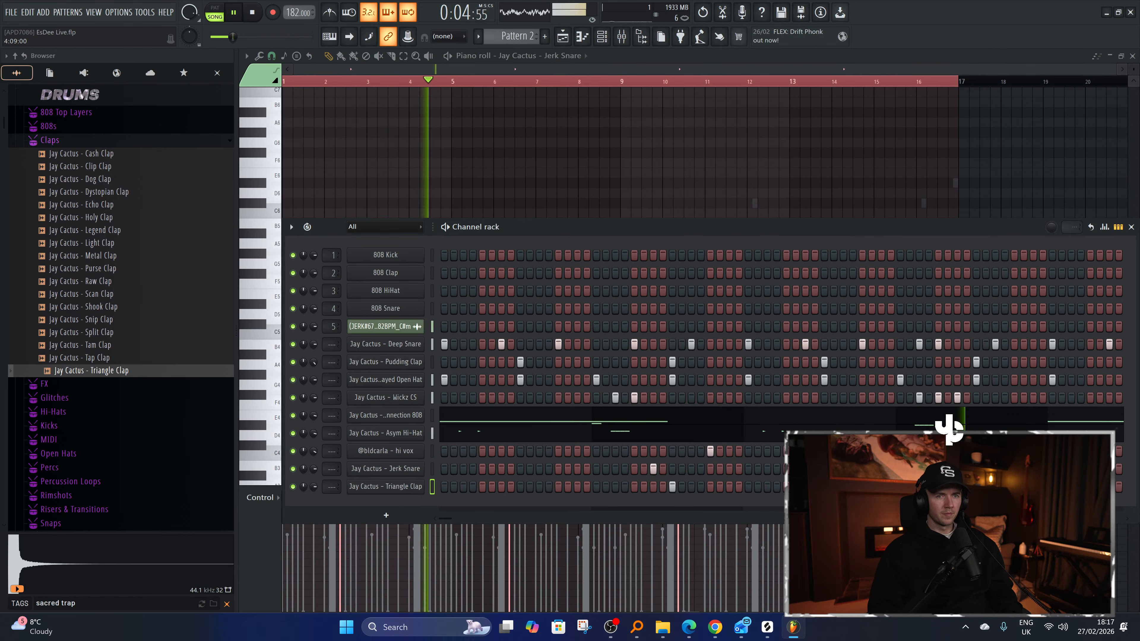
{"action": "key", "text": "F7"}
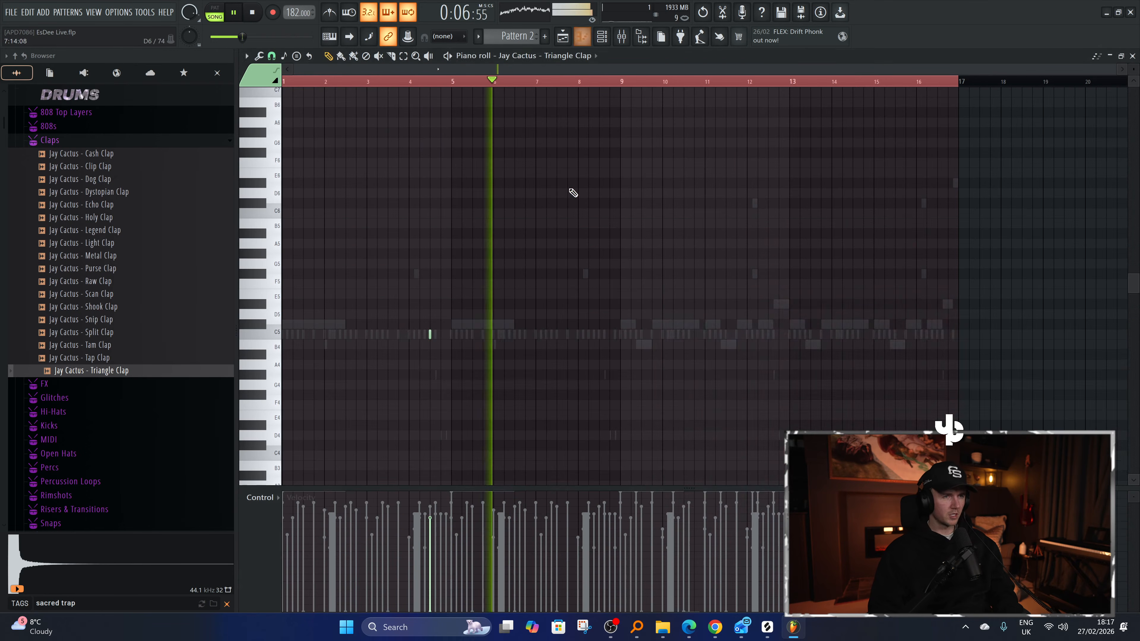
{"action": "left_click_drag", "start_coordinate": [957, 83], "coordinate": [455, 84]}
{"action": "key", "text": "ctrl+b"}
{"action": "key", "text": "ctrl+a"}
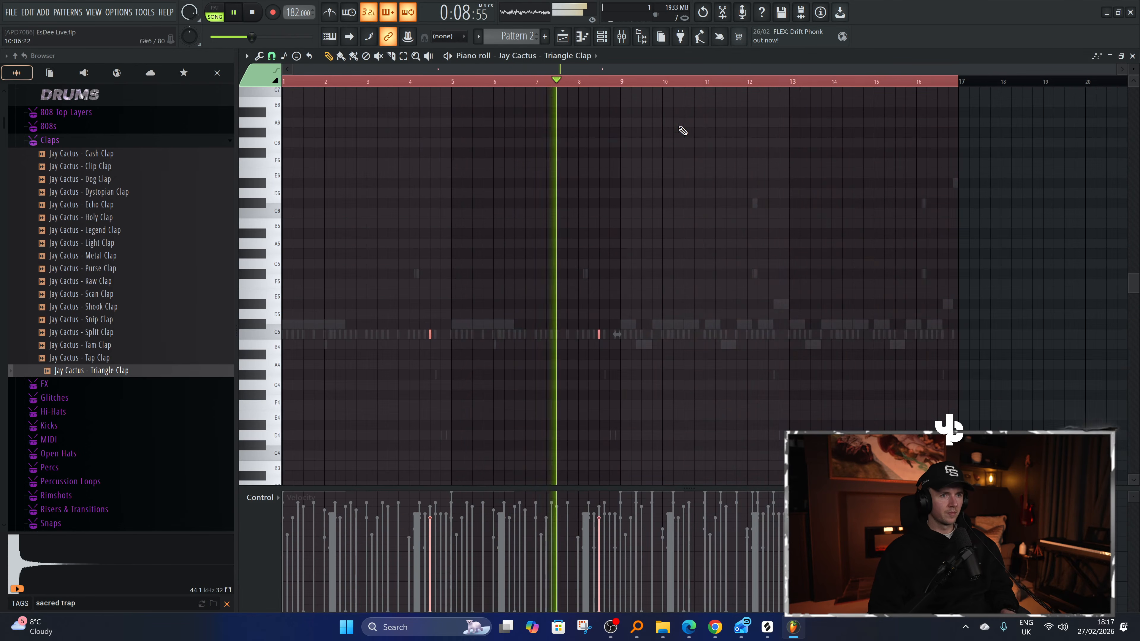
{"action": "left_click_drag", "start_coordinate": [958, 82], "coordinate": [625, 88]}
{"action": "key", "text": "ctrl+b"}
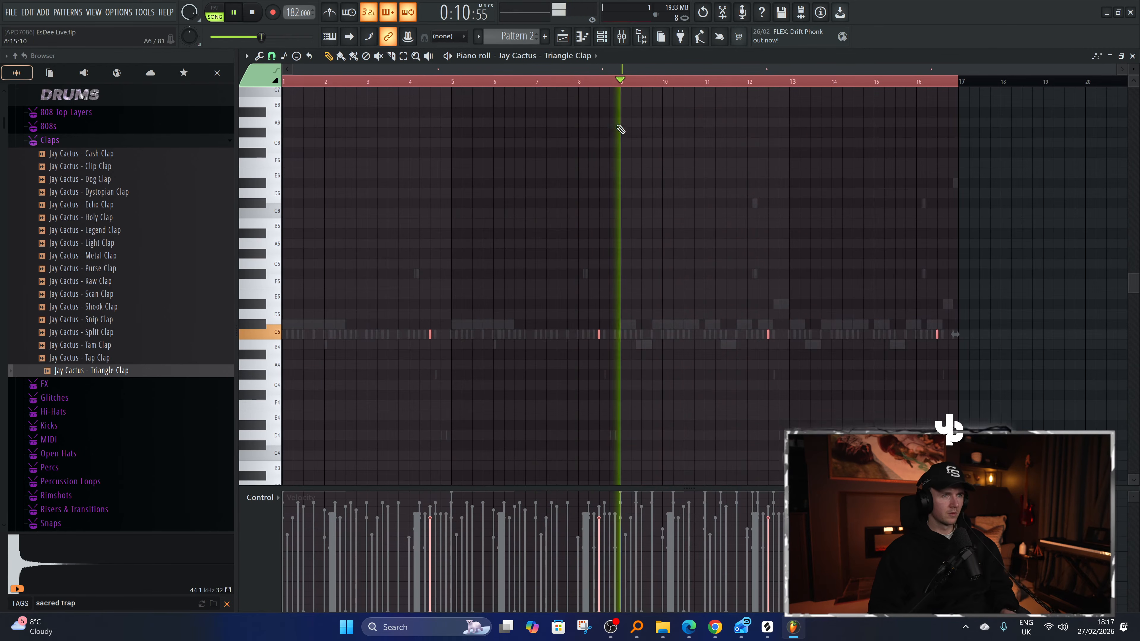
{"action": "key", "text": "F6"}
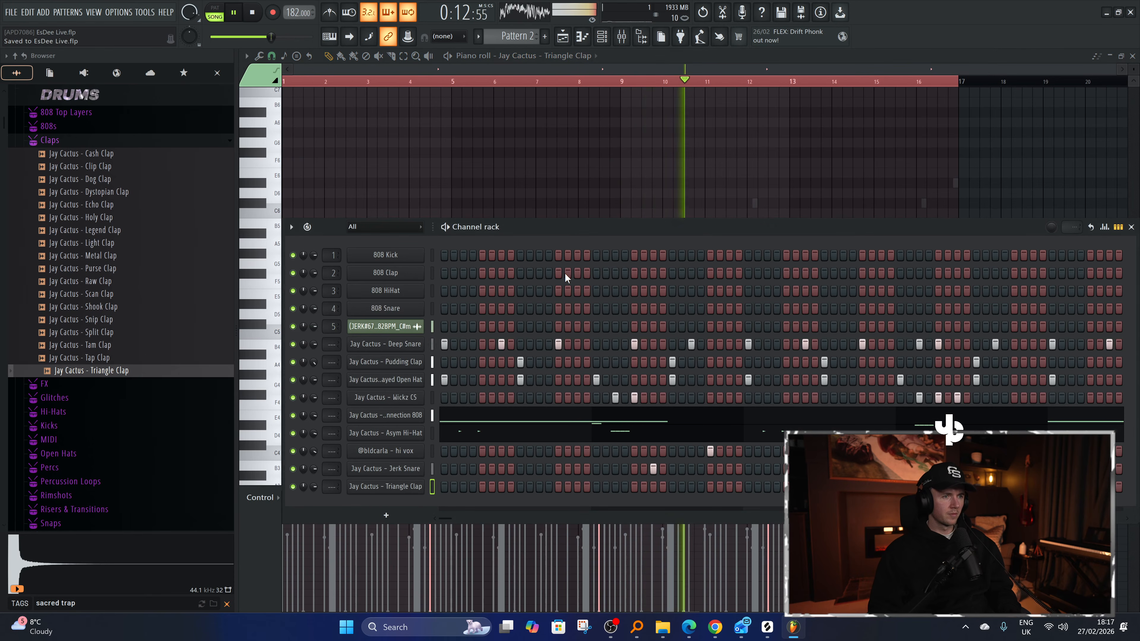
Thin out the Delayed Open Hat in its piano roll by deleting the notes midway through bars 1 and 3 and at the start of bars 2 and 4.
{"action": "left_click", "coordinate": [58, 142]}
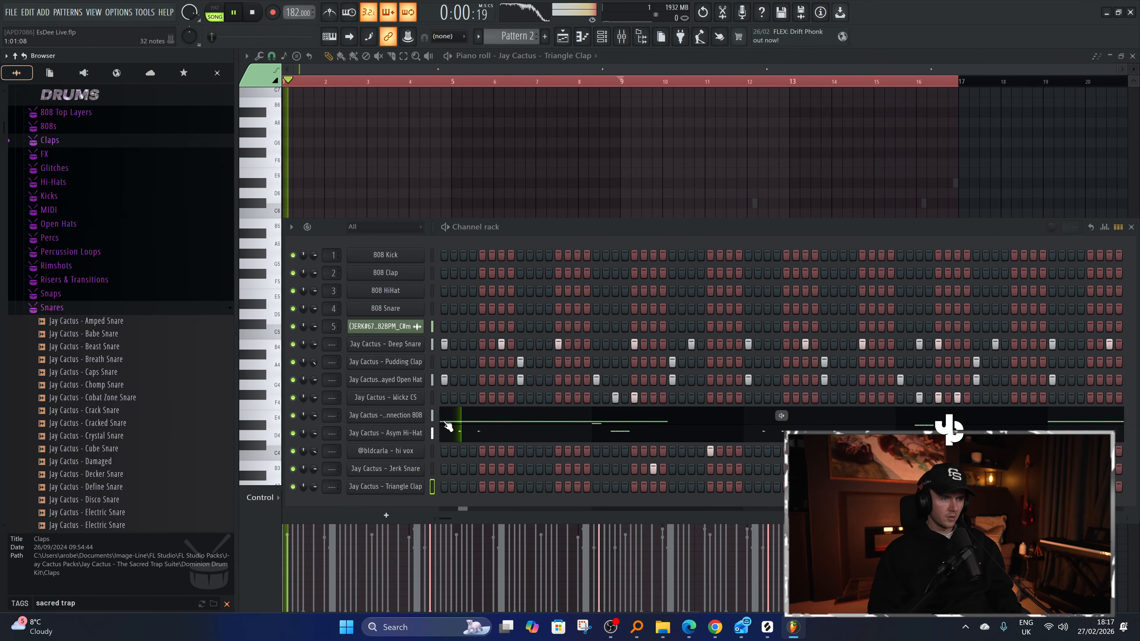
{"action": "key", "text": "F7"}
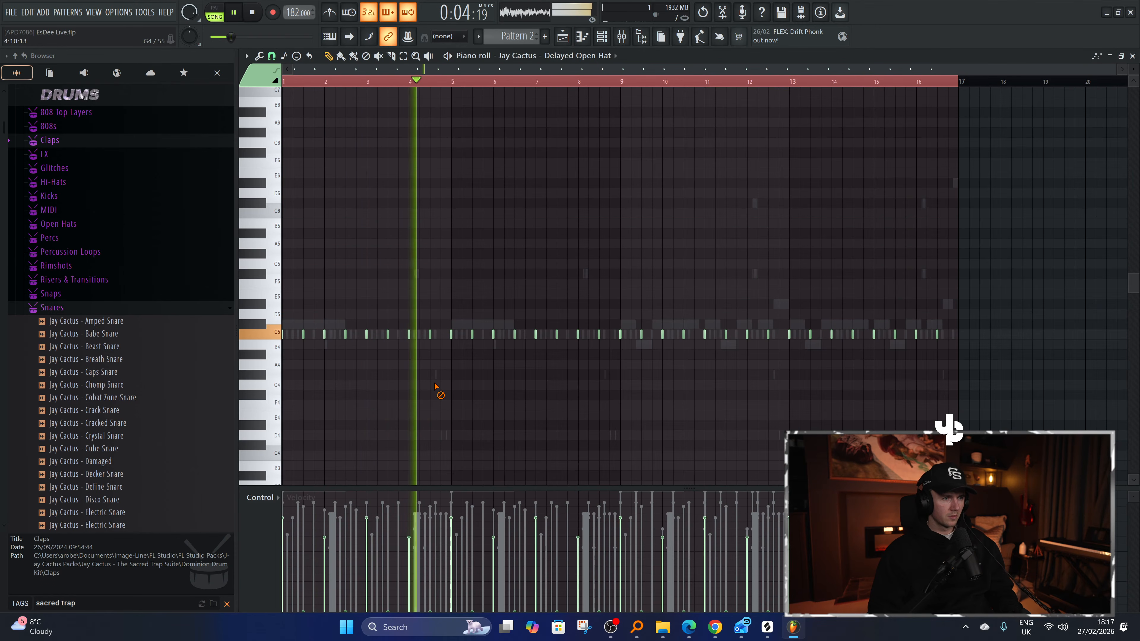
{"action": "key", "text": "space"}
{"action": "scroll", "coordinate": [305, 351], "scroll_direction": "up", "scroll_amount": 1, "text": "ctrl"}
{"action": "scroll", "coordinate": [333, 257], "scroll_direction": "up", "scroll_amount": 2, "text": "ctrl"}
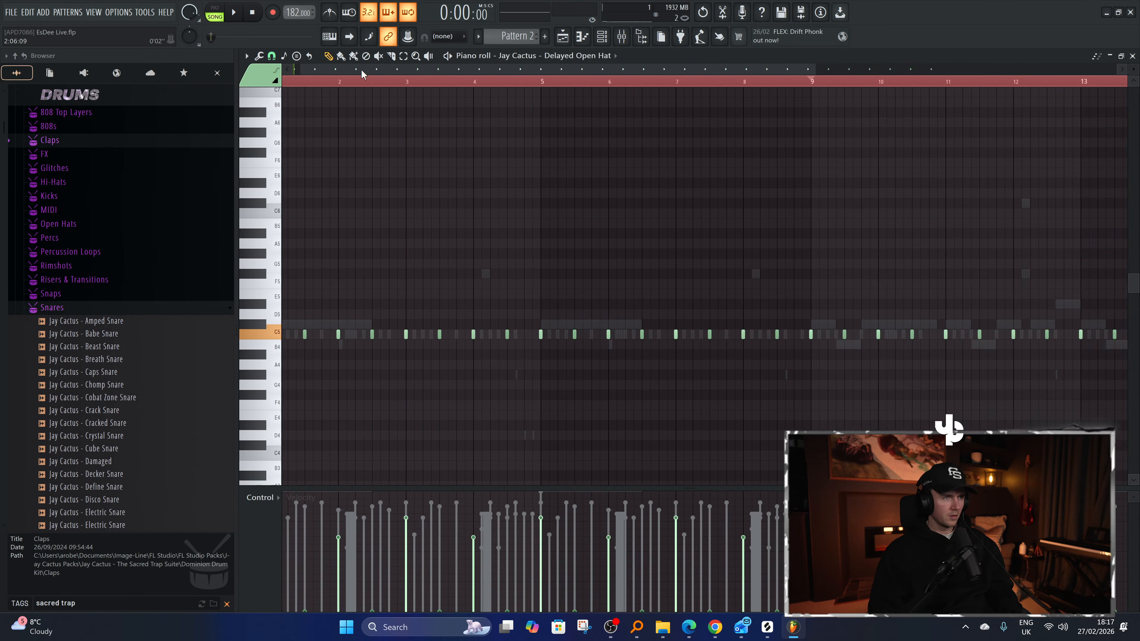
{"action": "scroll", "coordinate": [329, 346], "scroll_direction": "left", "scroll_amount": 1}
{"action": "right_click", "coordinate": [350, 336]}
{"action": "key", "text": "space"}
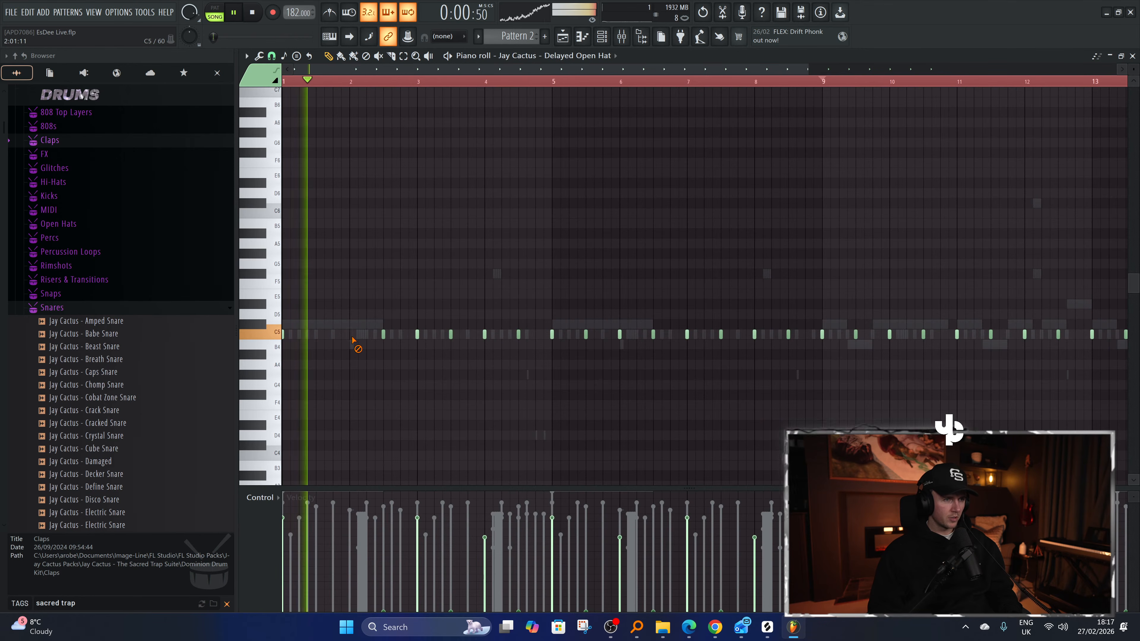
{"action": "right_click", "coordinate": [451, 336]}
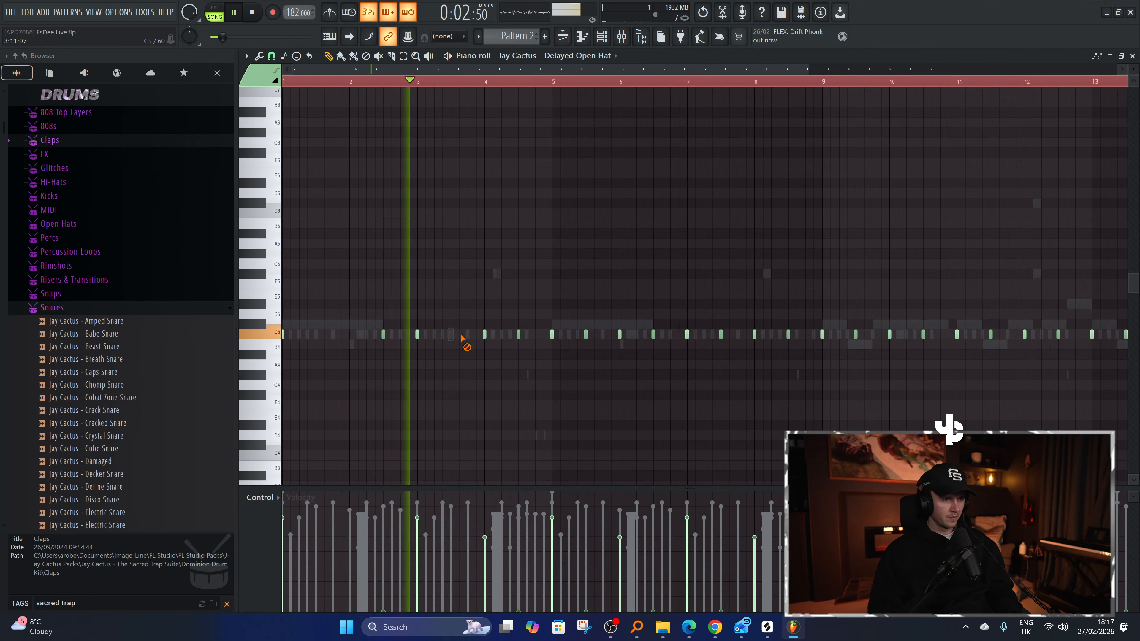
{"action": "right_click", "coordinate": [485, 337]}
{"action": "key", "text": "space"}
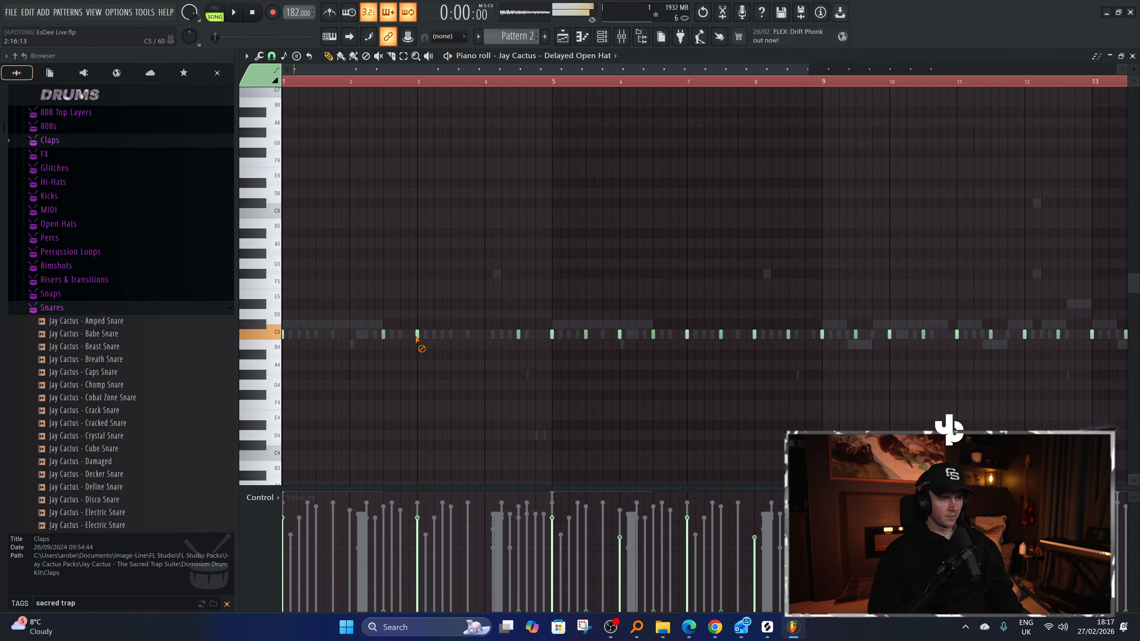
Clear the Delayed Open Hat notes between the downbeats of bars 1, 5 and 9 in the piano roll.
{"action": "scroll", "coordinate": [453, 400], "scroll_direction": "down", "scroll_amount": 2}
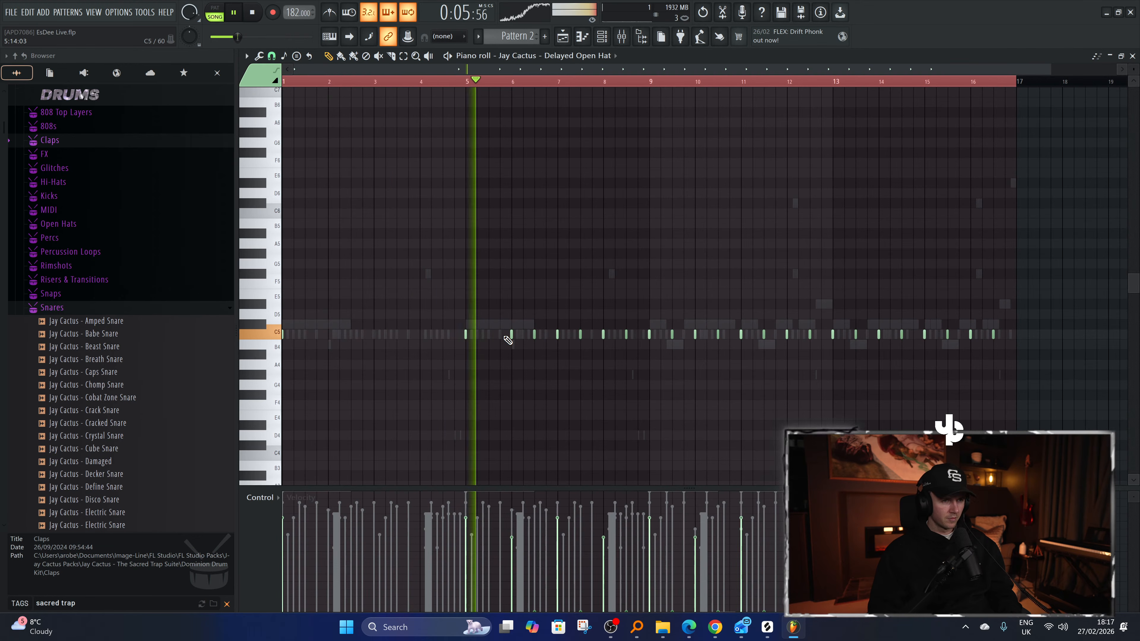
{"action": "right_click", "coordinate": [535, 335]}
{"action": "right_click", "coordinate": [558, 336]}
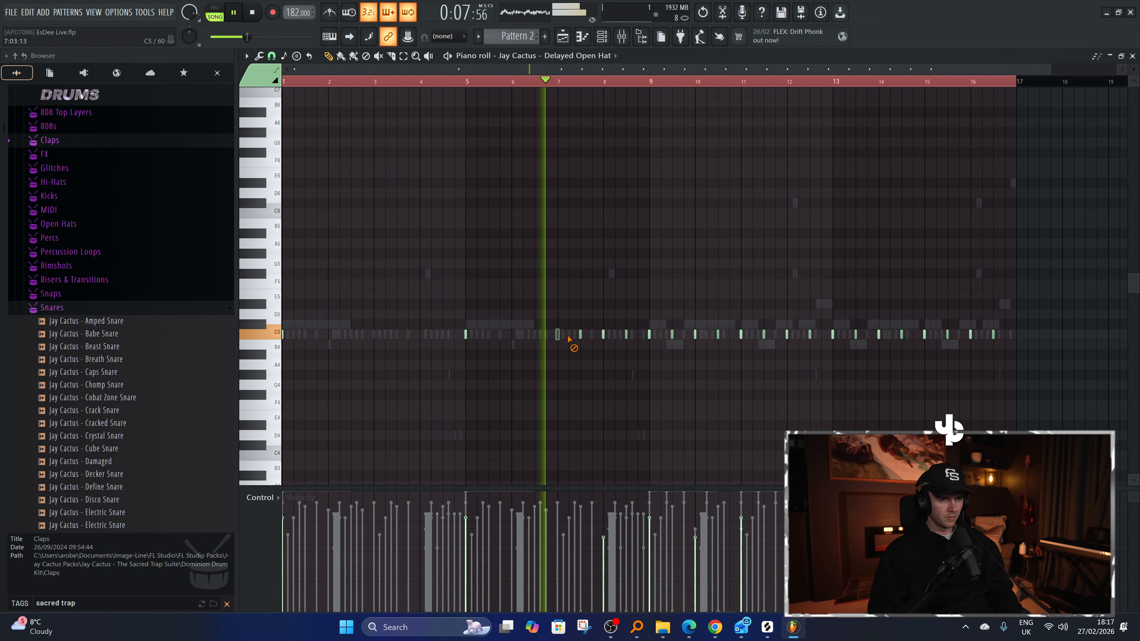
{"action": "right_click", "coordinate": [581, 335]}
{"action": "right_click", "coordinate": [603, 335]}
{"action": "right_click", "coordinate": [626, 335]}
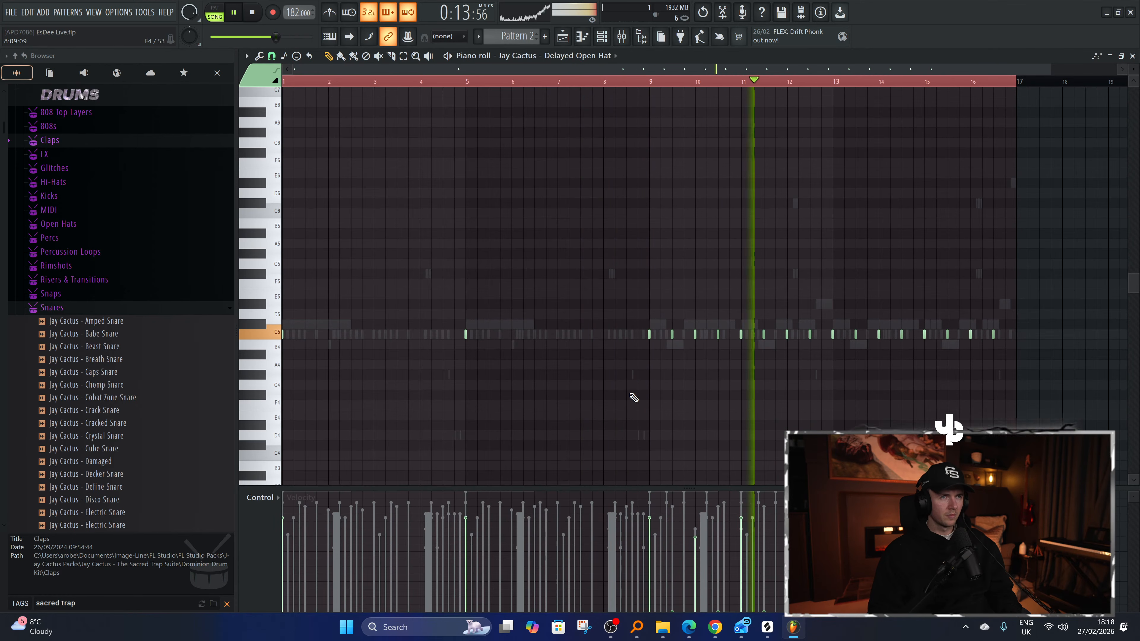
Search the sample browser for "breath vox" and audition the BREATH VOX and breathe- vox samples.
{"action": "key", "text": "F6"}
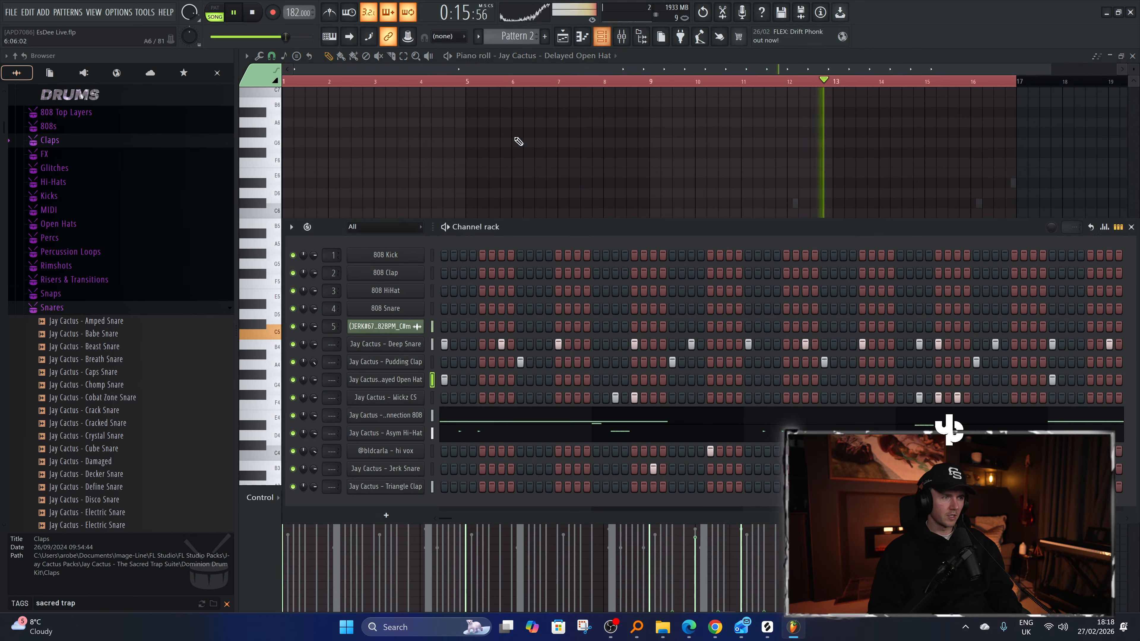
{"action": "left_click", "coordinate": [65, 312]}
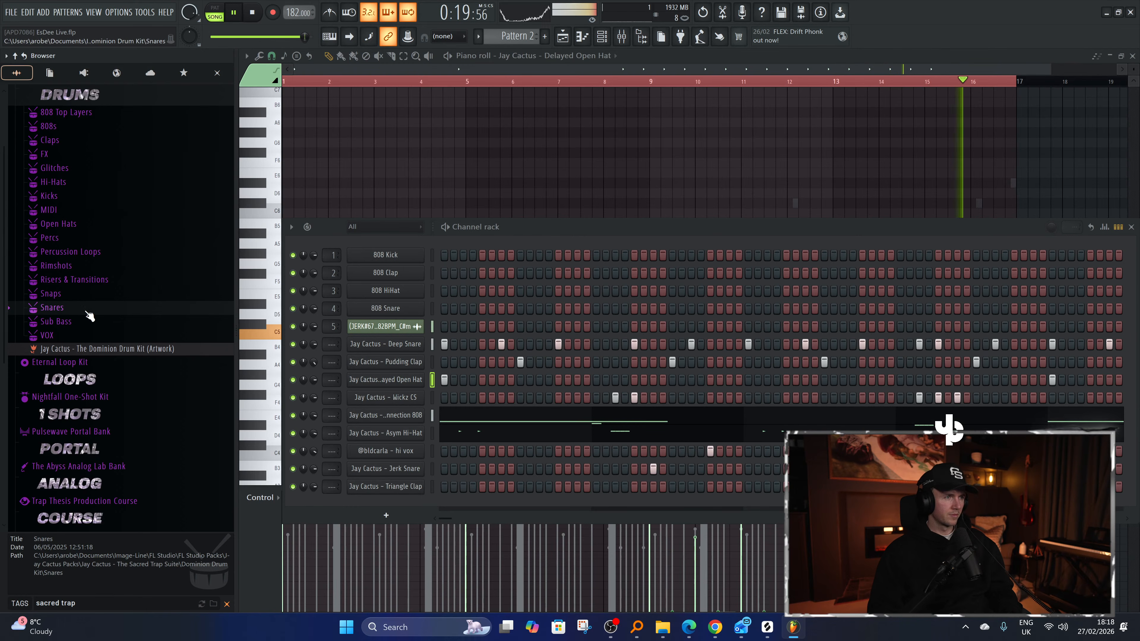
{"action": "left_click", "coordinate": [564, 36]}
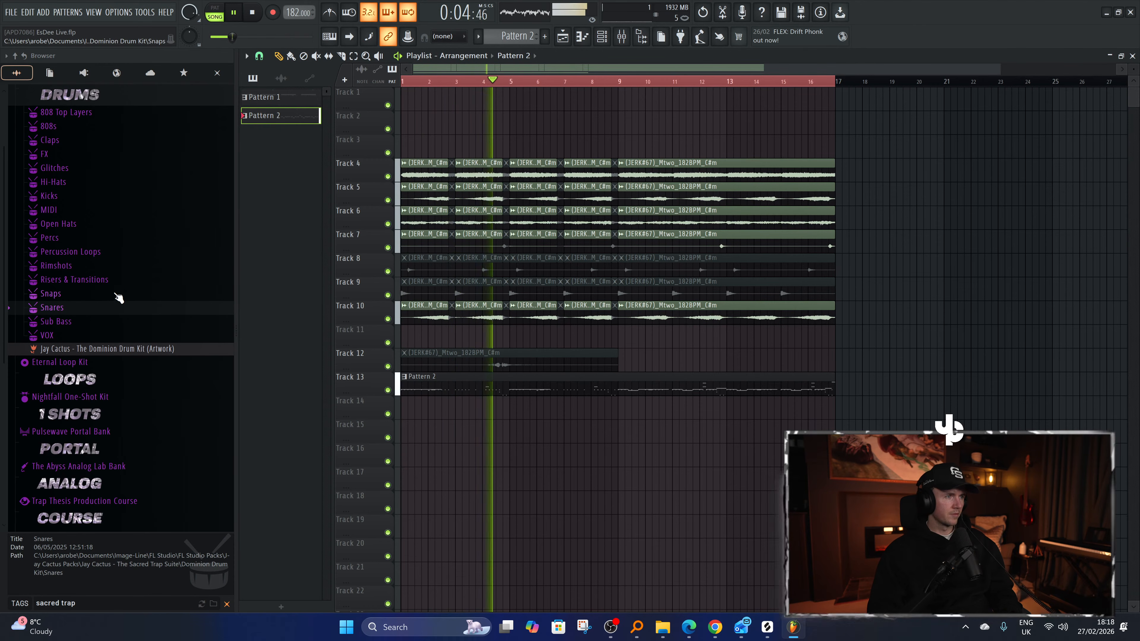
{"action": "key", "text": "space"}
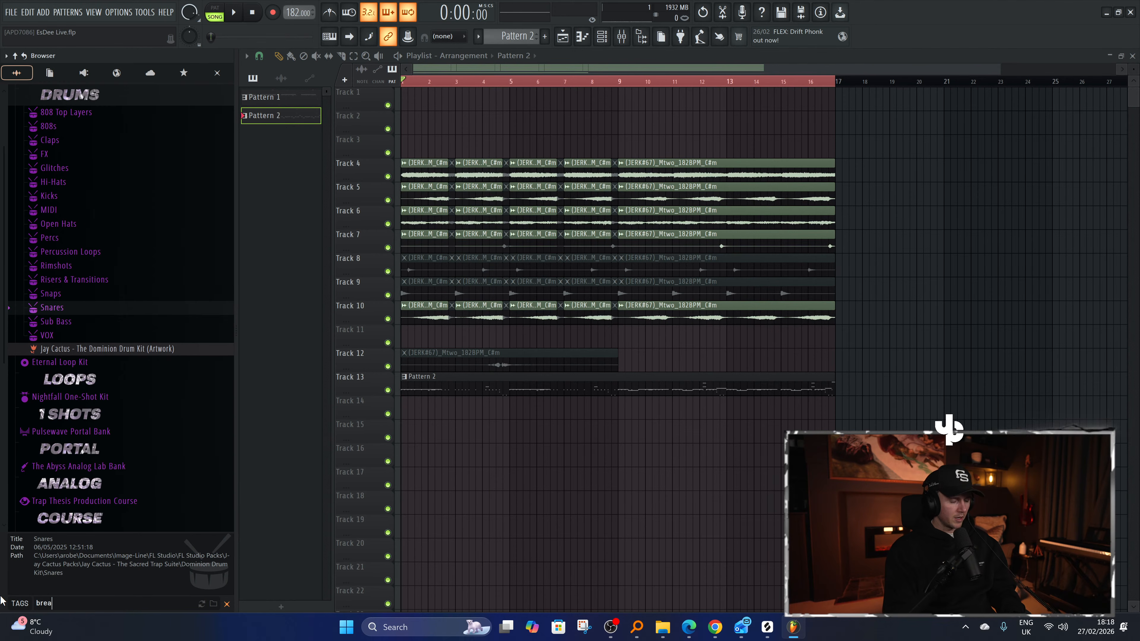
{"action": "type", "text": "x"}
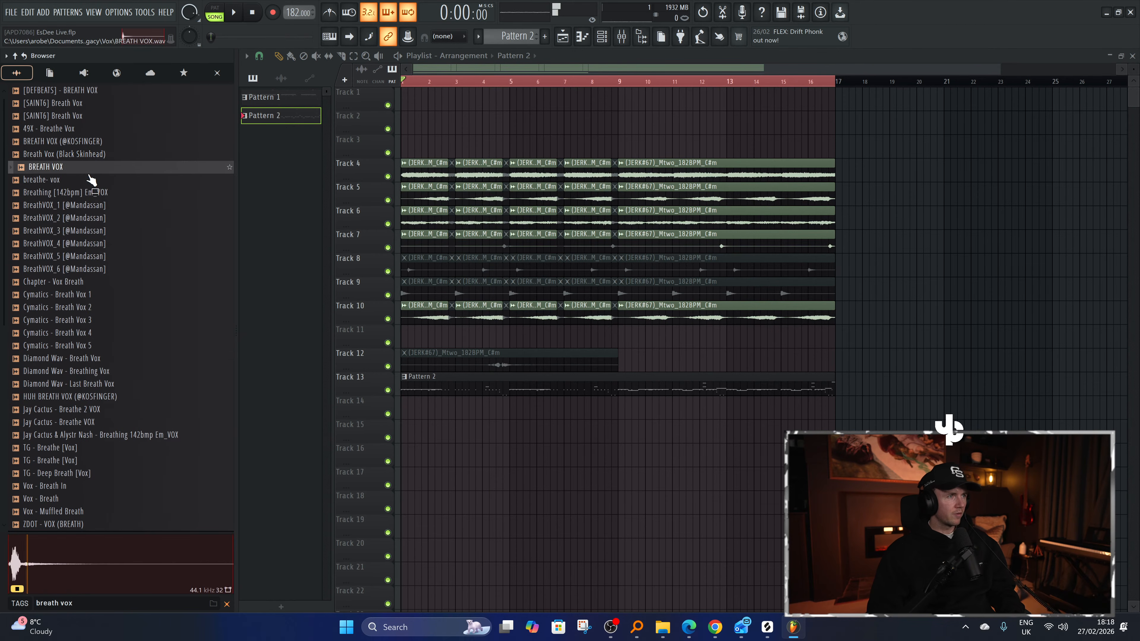
{"action": "left_click", "coordinate": [92, 179]}
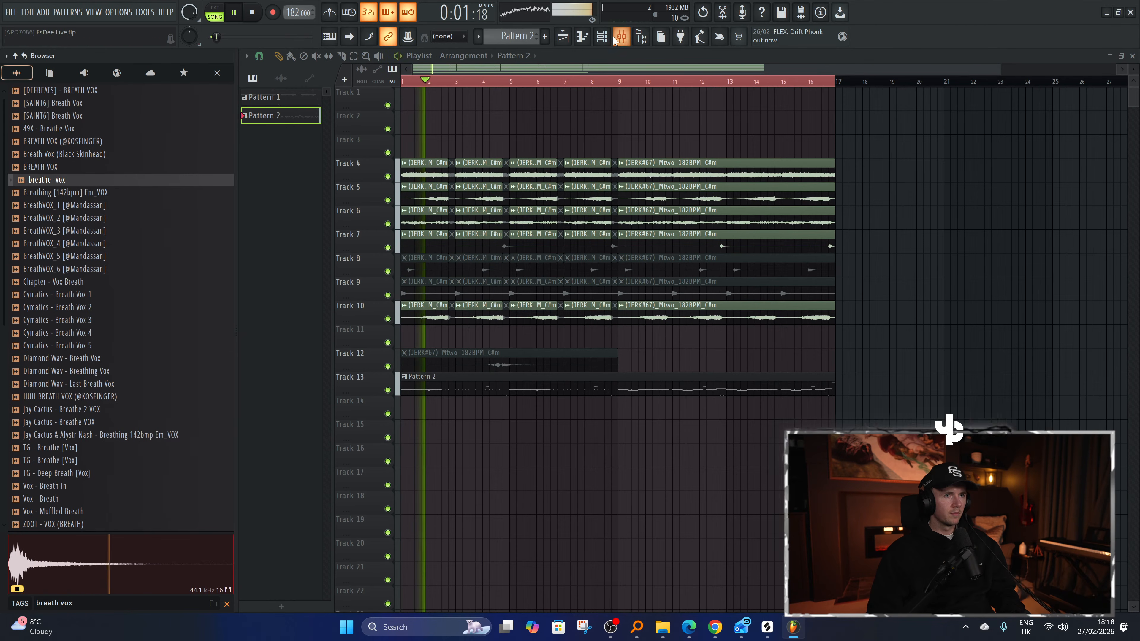
Add the breathe- vox sample as a new channel and place a hit on step 5 of bar 1.
{"action": "key", "text": "F6"}
{"action": "key", "text": "space"}
{"action": "left_click", "coordinate": [66, 188]}
{"action": "left_click", "coordinate": [64, 184]}
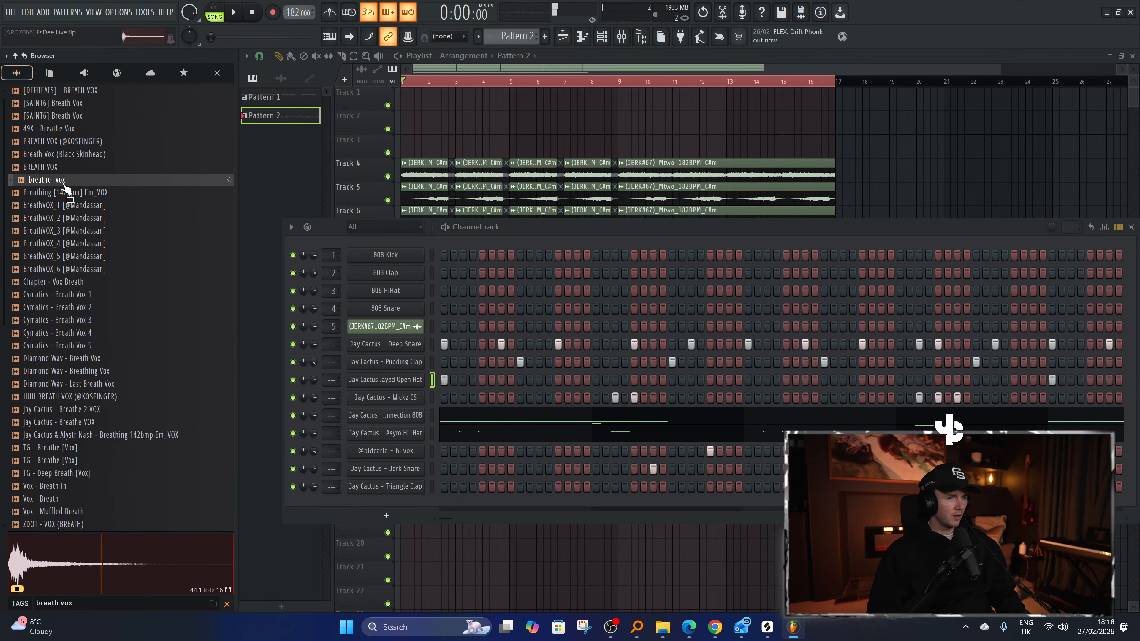
{"action": "left_click", "coordinate": [482, 505]}
{"action": "key", "text": "space"}
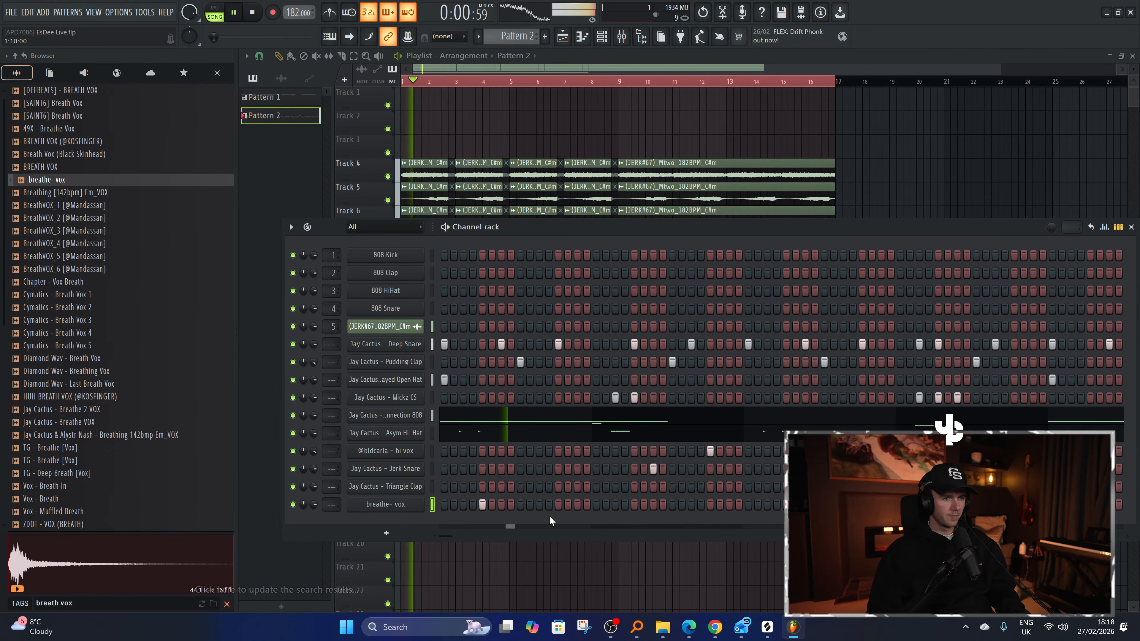
Try the breathe- vox hits on step 13 of bars 1 and 2 instead, and restore the single hit on step 5 of bar 1.
{"action": "key", "text": "space"}
{"action": "key", "text": "space"}
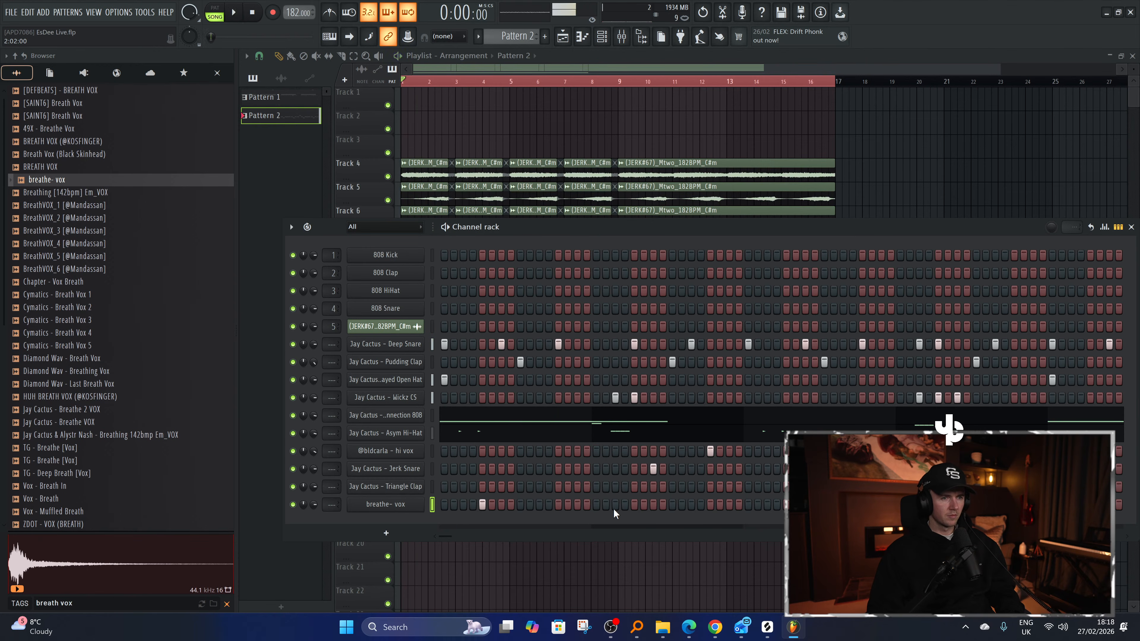
{"action": "key", "text": "space"}
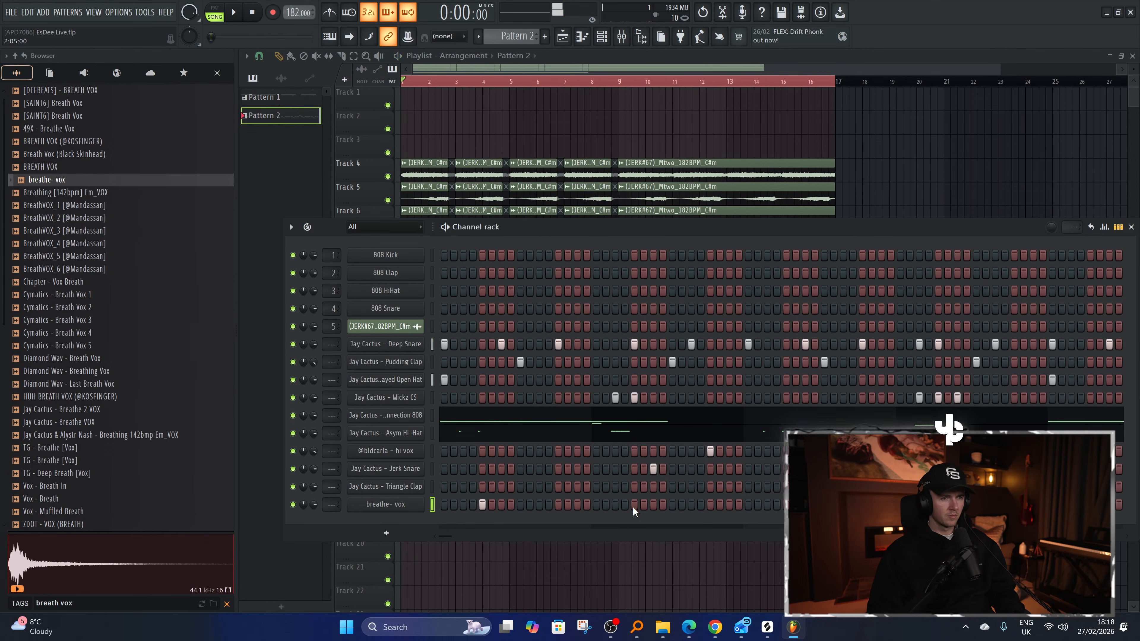
{"action": "right_click", "coordinate": [484, 505]}
{"action": "key", "text": "space"}
{"action": "left_click", "coordinate": [558, 506]}
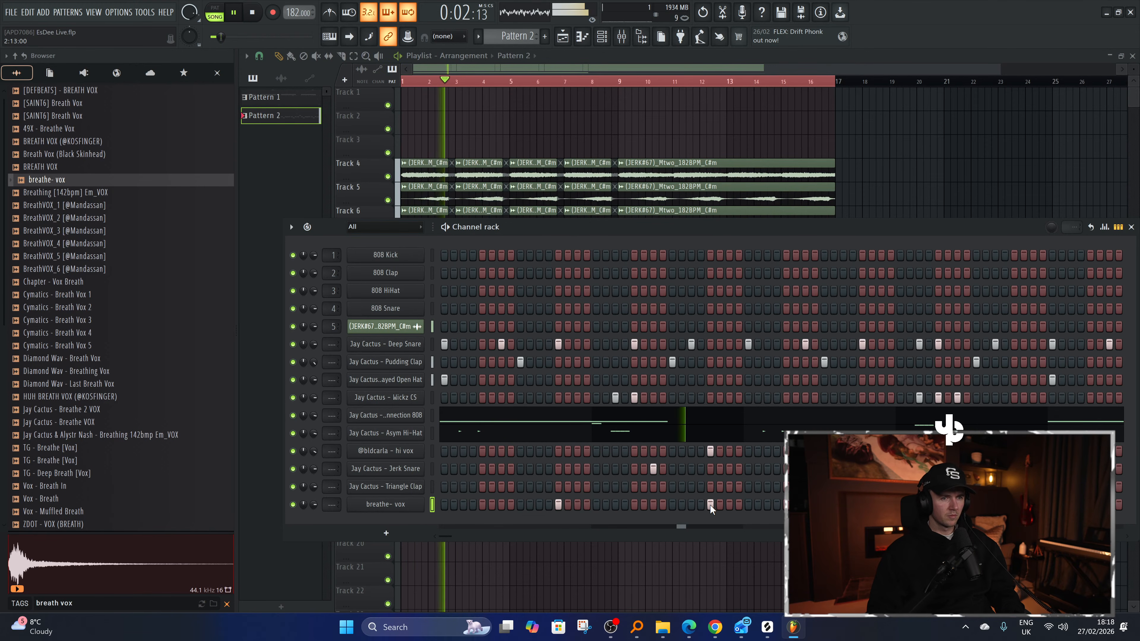
{"action": "key", "text": "space"}
{"action": "right_click", "coordinate": [711, 506]}
{"action": "right_click", "coordinate": [558, 507]}
{"action": "left_click", "coordinate": [483, 504]}
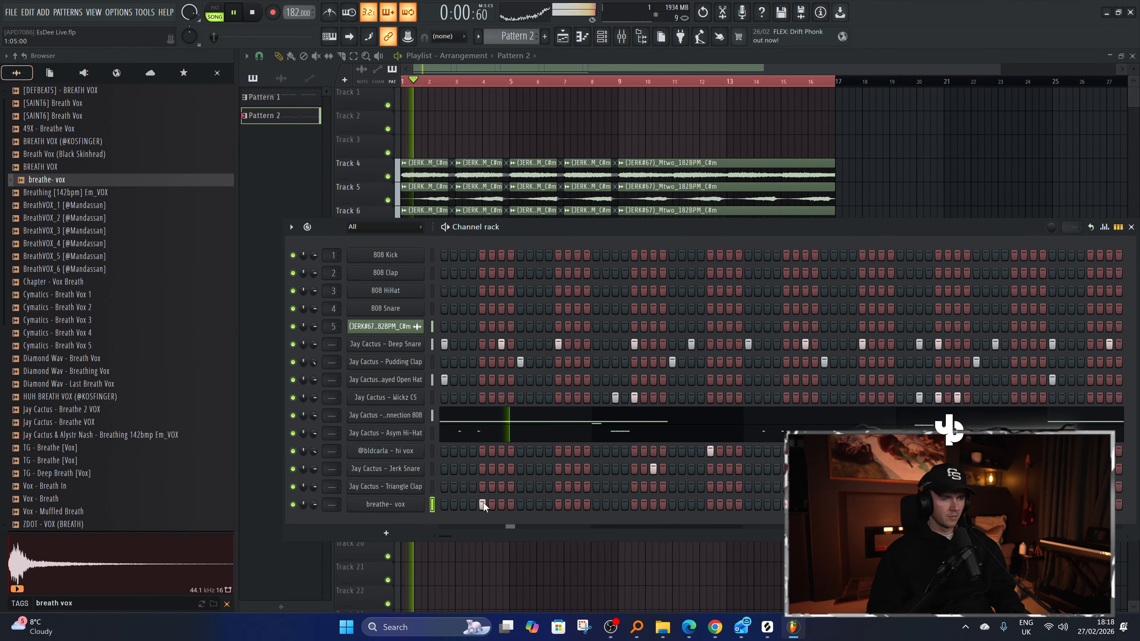
Add breathe- vox hits on step 1 of bar 2, step 5 of bar 3 and step 1 of bar 4.
{"action": "key", "text": "space"}
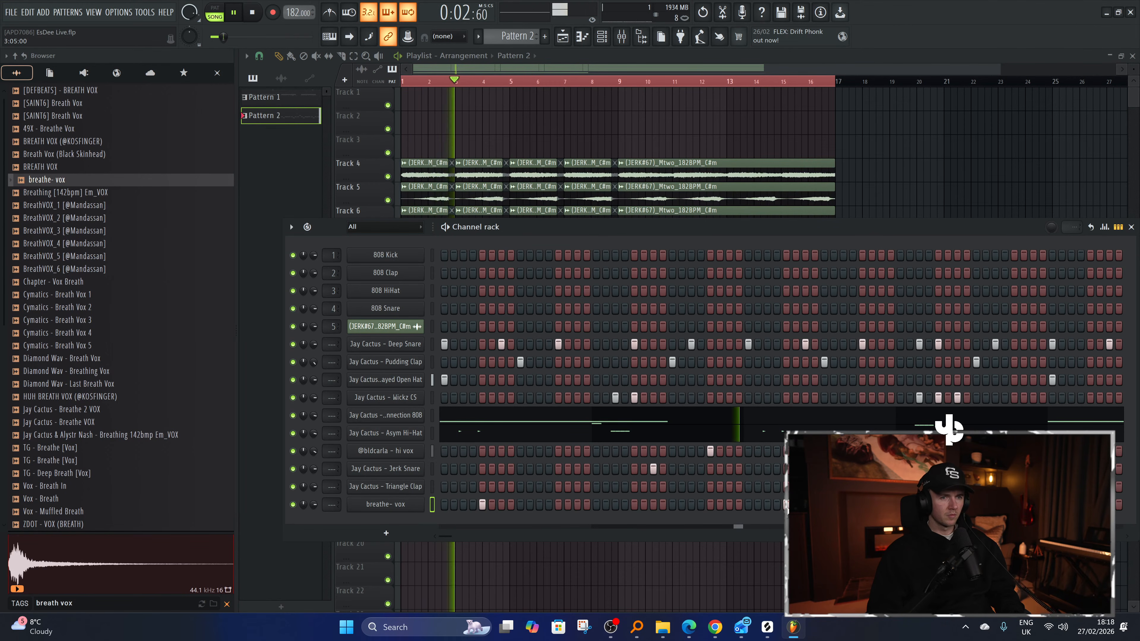
{"action": "left_click", "coordinate": [595, 504]}
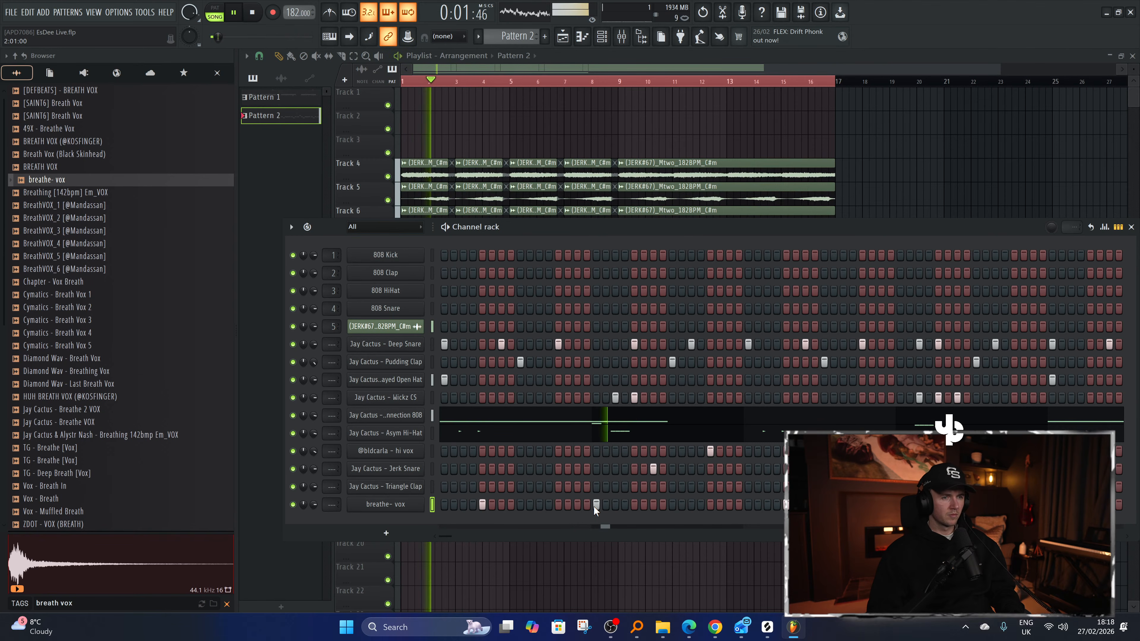
{"action": "key", "text": "F7"}
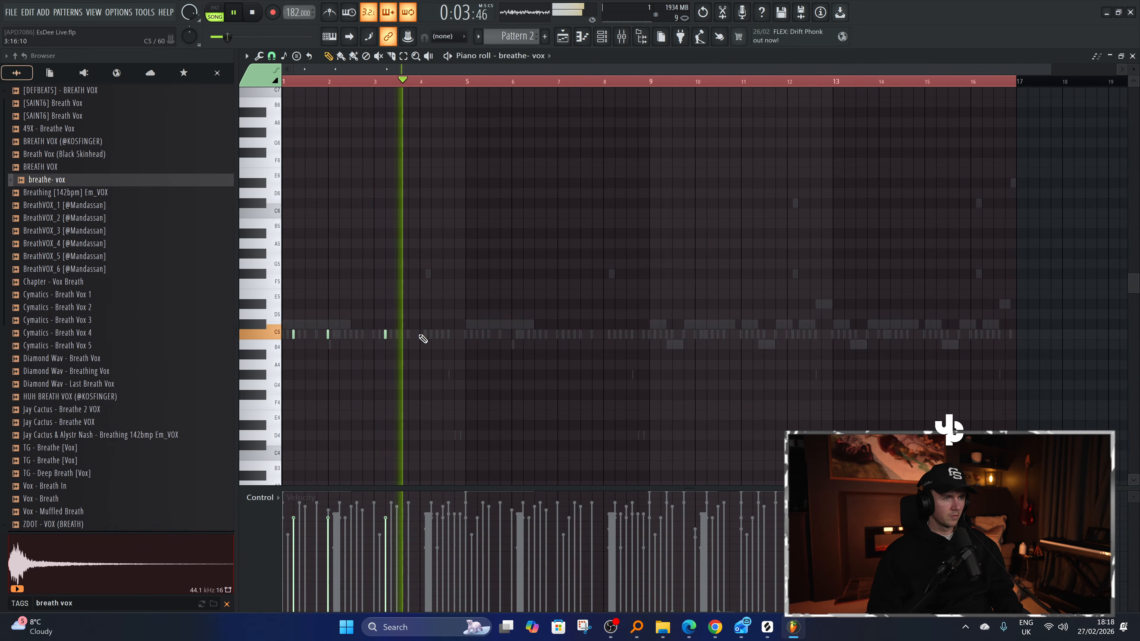
{"action": "key", "text": "space"}
{"action": "key", "text": "space"}
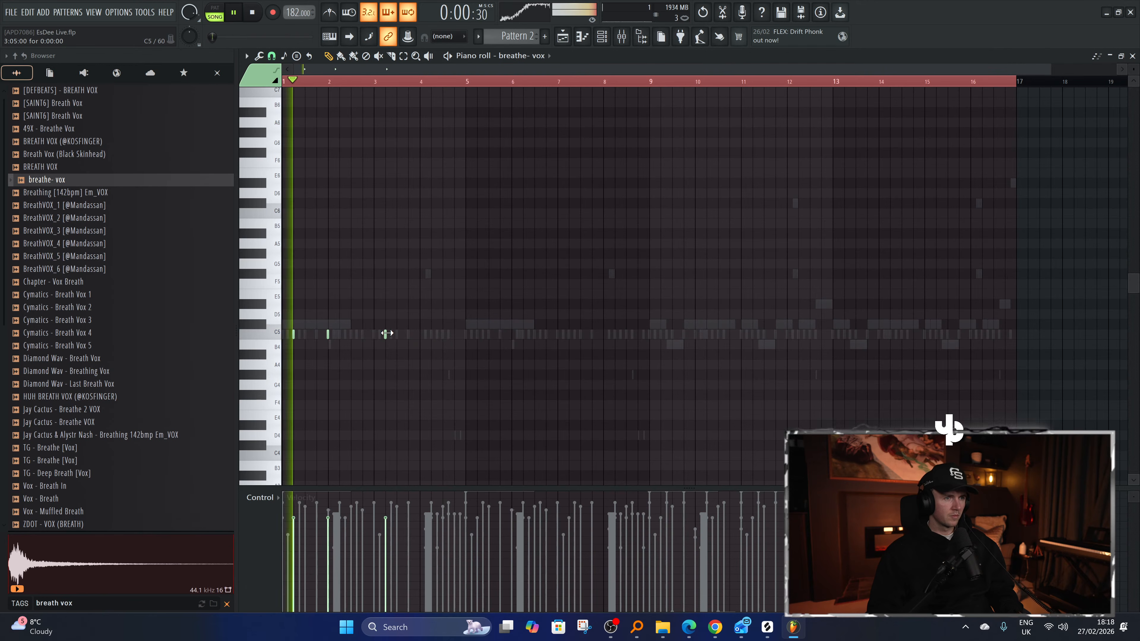
{"action": "left_click", "coordinate": [419, 335]}
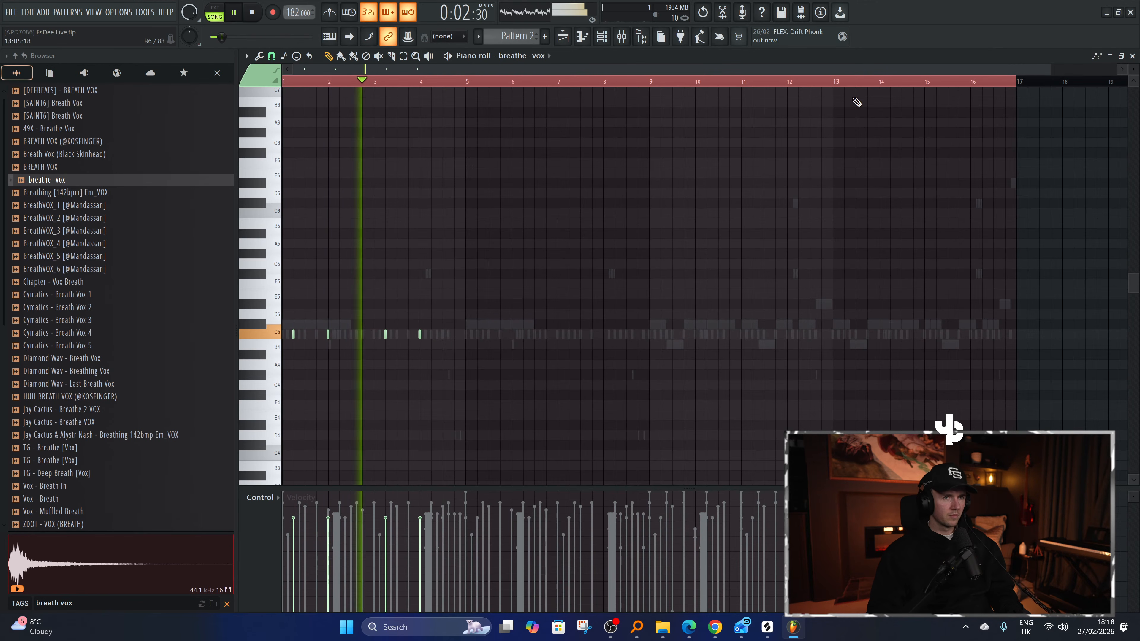
Duplicate the breathe- vox notes of bars 1 to 4 into bars 5 to 8.
{"action": "left_click_drag", "start_coordinate": [1016, 82], "coordinate": [468, 90]}
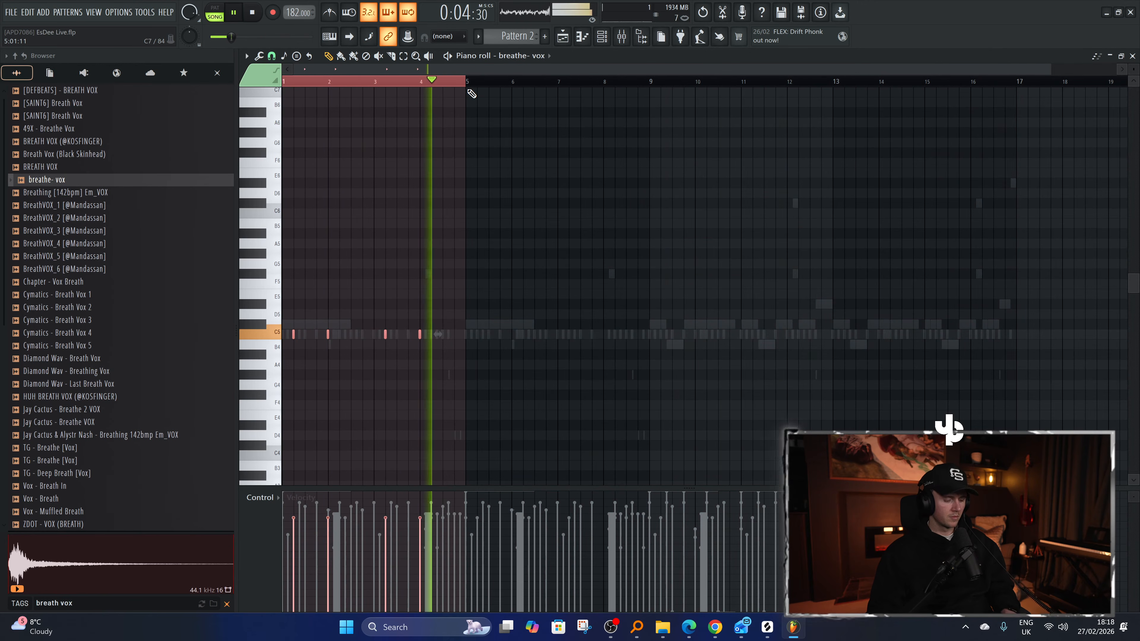
{"action": "key", "text": "ctrl+b"}
{"action": "scroll", "coordinate": [339, 381], "scroll_direction": "up", "scroll_amount": 1, "text": "ctrl"}
{"action": "key", "text": "ctrl+a"}
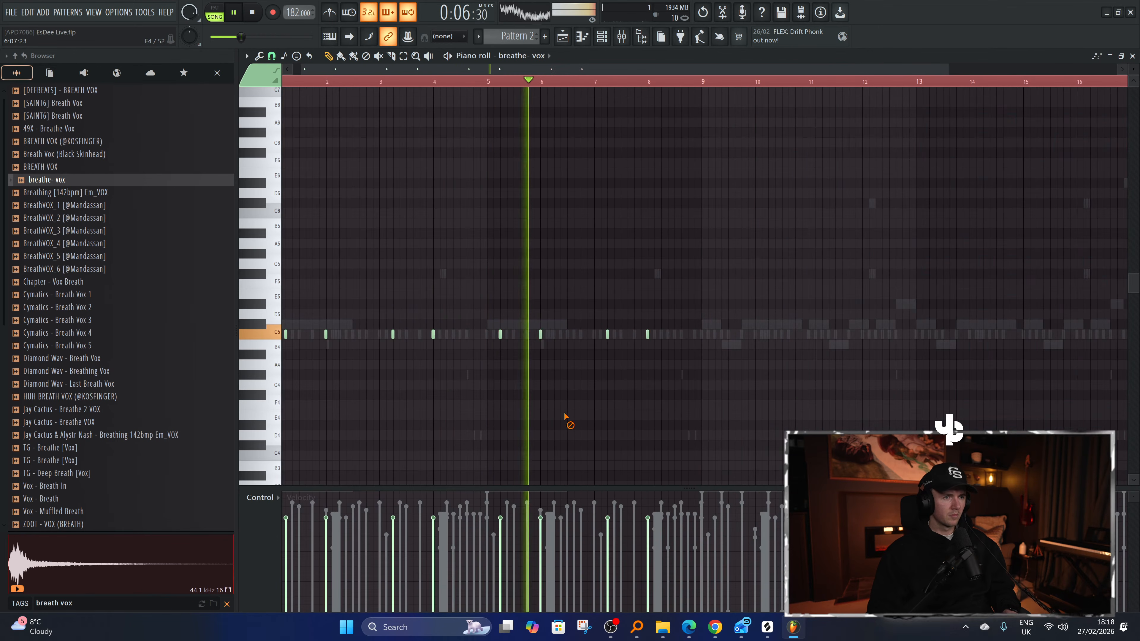
{"action": "left_click_drag", "start_coordinate": [1124, 83], "coordinate": [703, 84]}
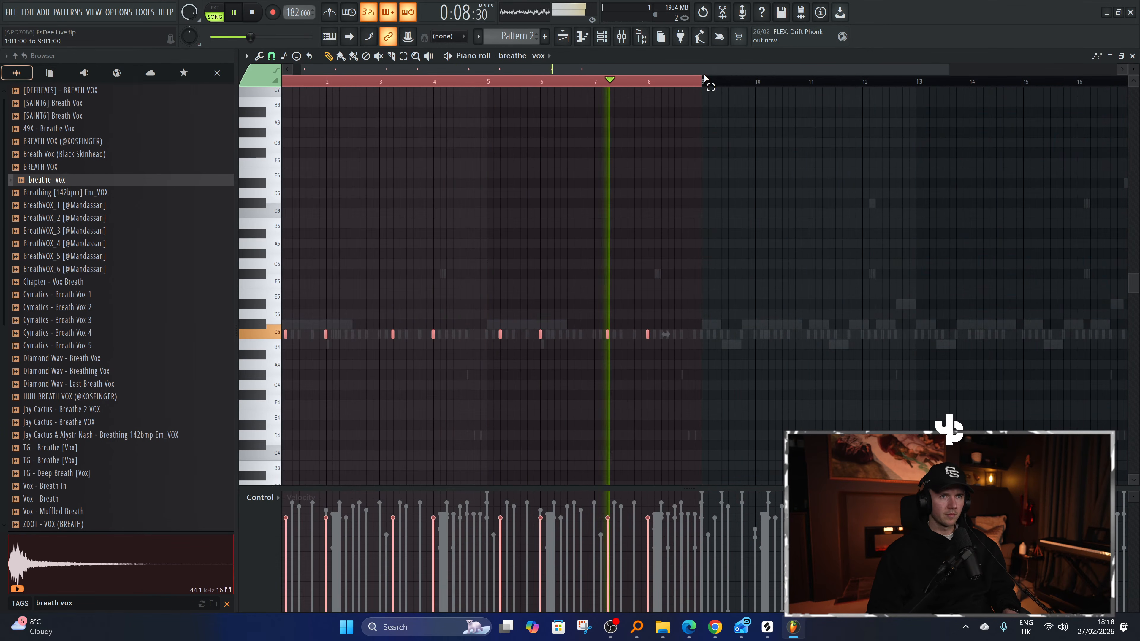
{"action": "scroll", "coordinate": [654, 264], "scroll_direction": "down", "scroll_amount": 1, "text": "ctrl"}
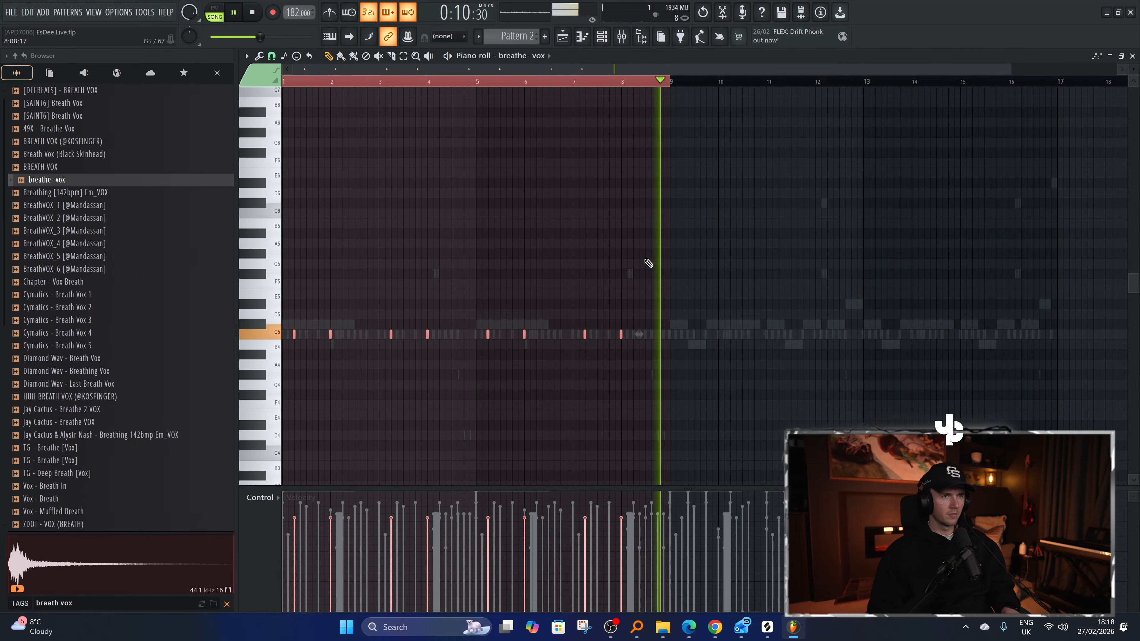
{"action": "key", "text": "ctrl+a"}
{"action": "left_click", "coordinate": [700, 231], "text": "ctrl"}
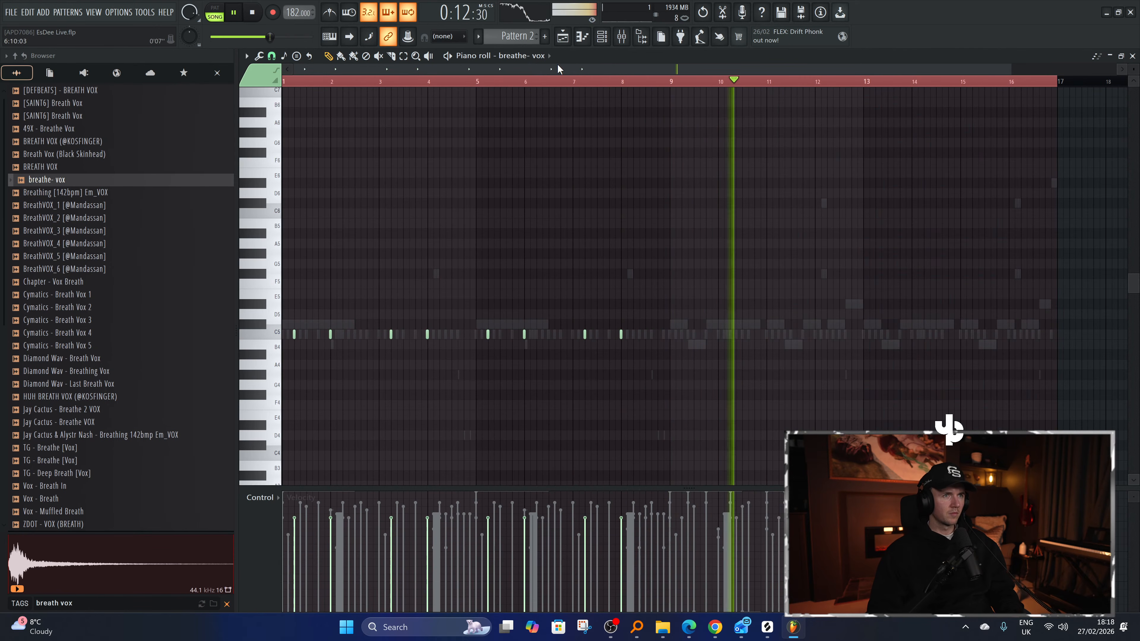
Inspect the breathe- vox channel's sampler settings and return to its piano roll.
{"action": "left_click", "coordinate": [602, 36]}
{"action": "left_click", "coordinate": [384, 507]}
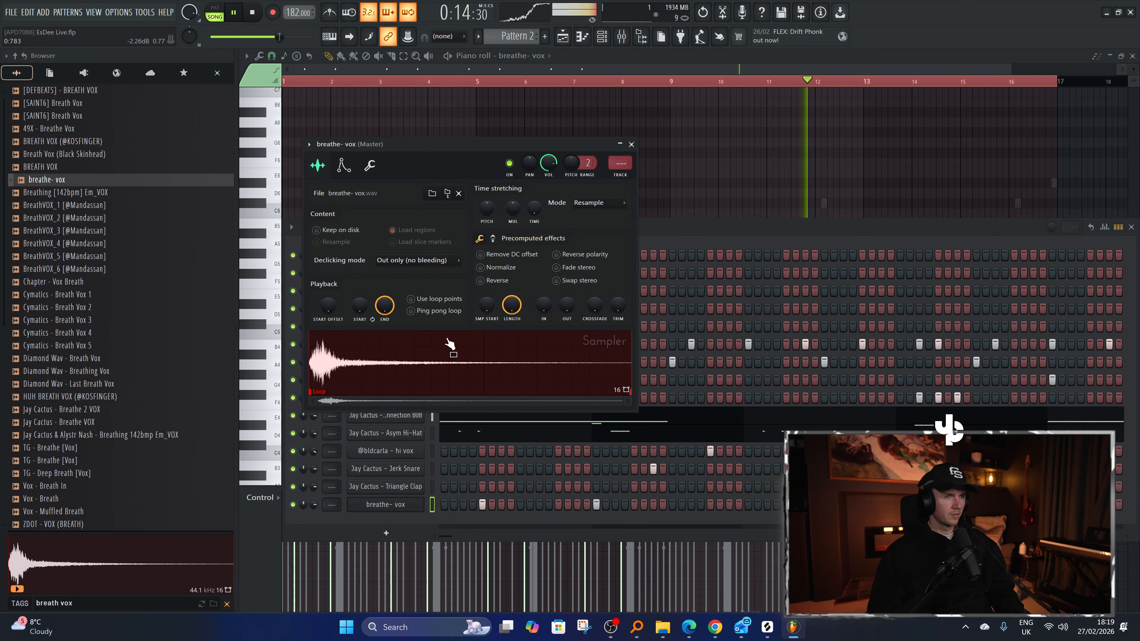
{"action": "right_click", "coordinate": [409, 359]}
{"action": "left_click", "coordinate": [370, 166]}
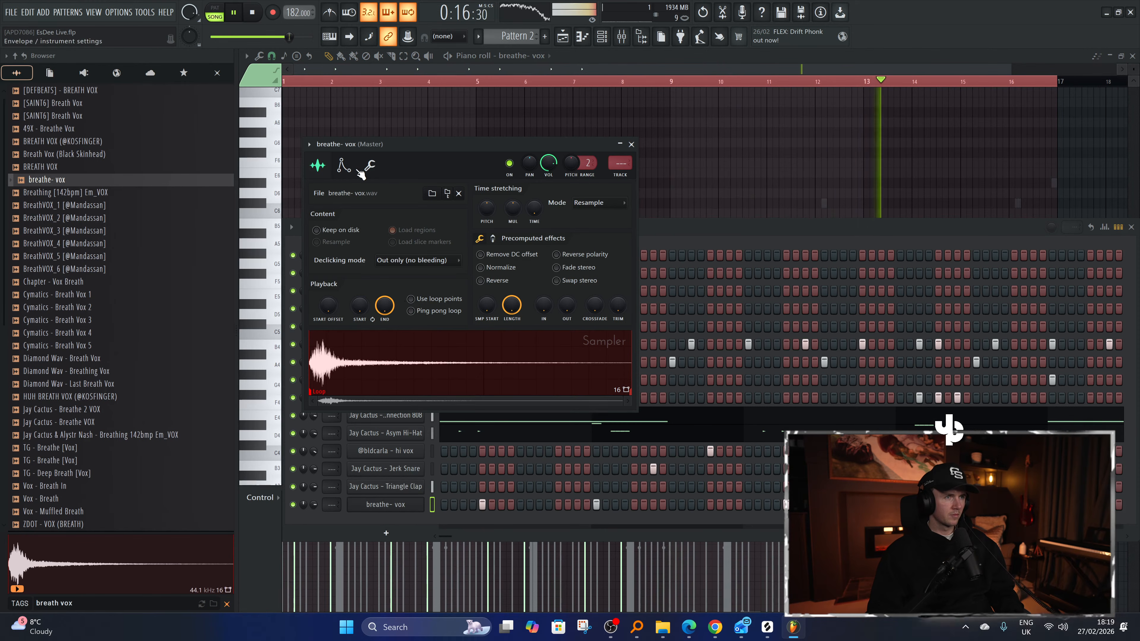
{"action": "left_click", "coordinate": [370, 165]}
{"action": "key", "text": "F7"}
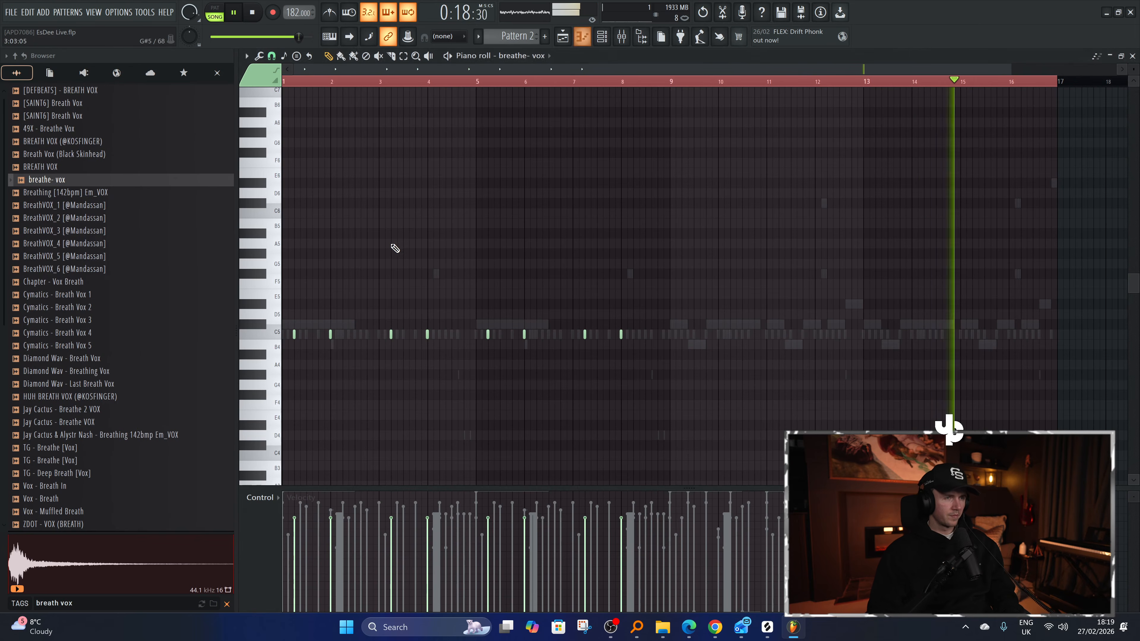
Add a breathe- vox note on step 13 of bar 1 and lower its velocity.
{"action": "scroll", "coordinate": [310, 340], "scroll_direction": "up", "scroll_amount": 3}
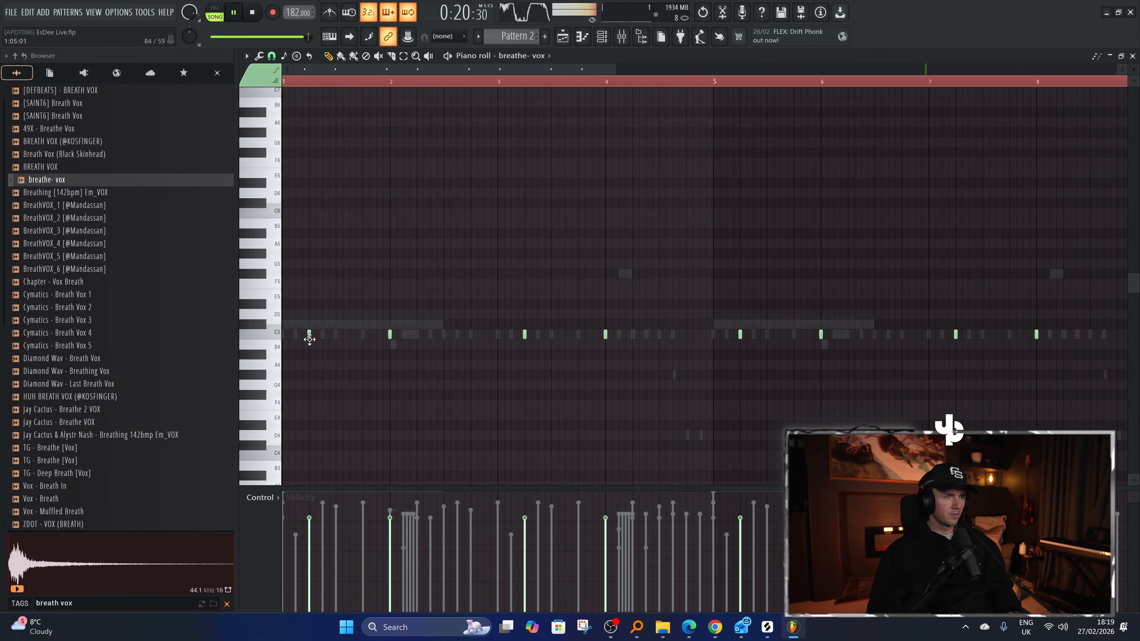
{"action": "scroll", "coordinate": [363, 339], "scroll_direction": "down", "scroll_amount": 5}
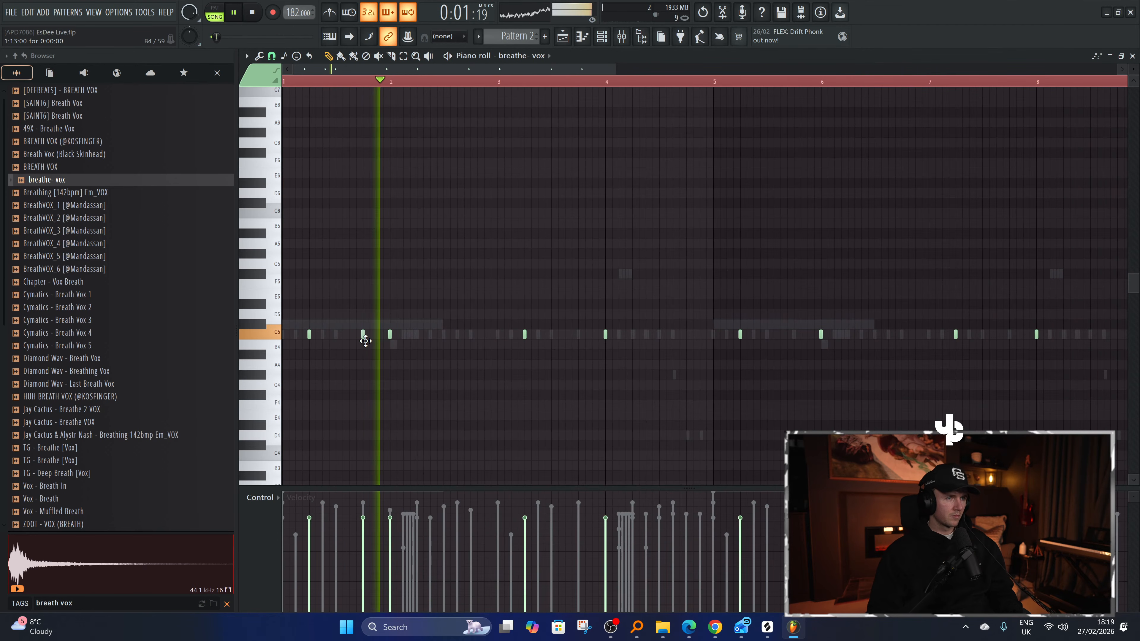
{"action": "key", "text": "space"}
{"action": "key", "text": "space"}
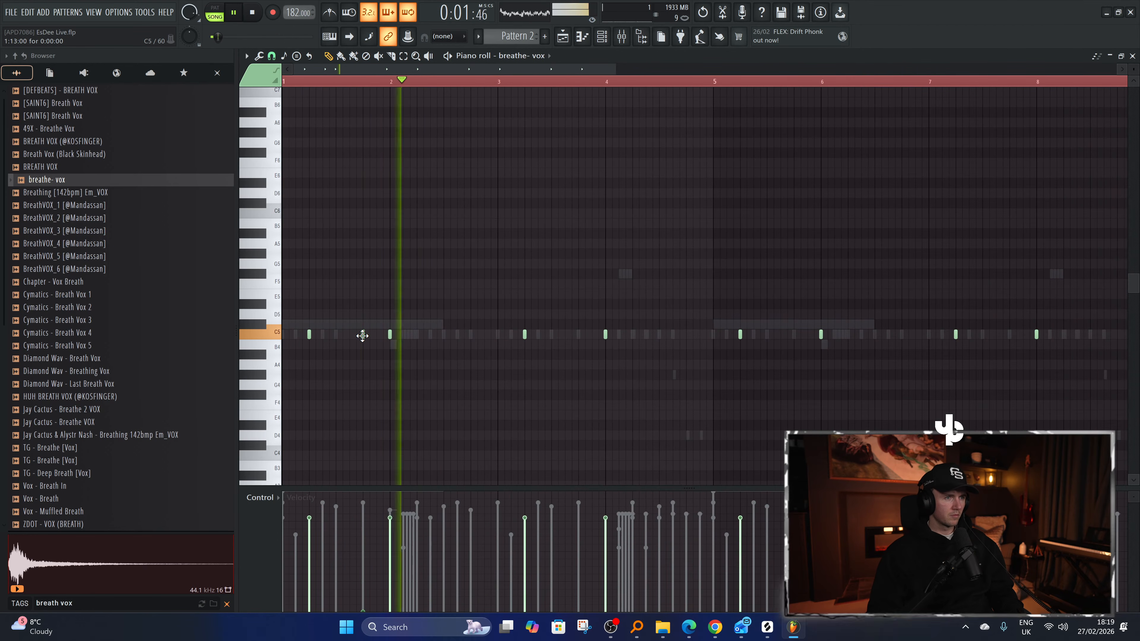
{"action": "scroll", "coordinate": [363, 337], "scroll_direction": "down", "scroll_amount": 8}
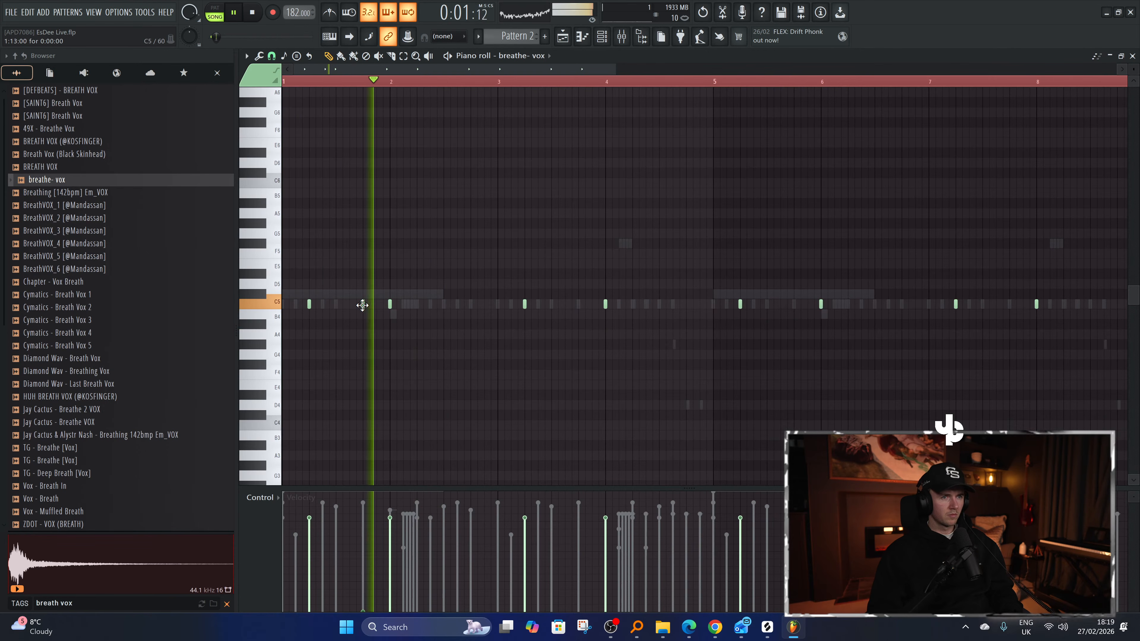
{"action": "key", "text": "ctrl+z"}
{"action": "scroll", "coordinate": [352, 381], "scroll_direction": "down", "scroll_amount": 3}
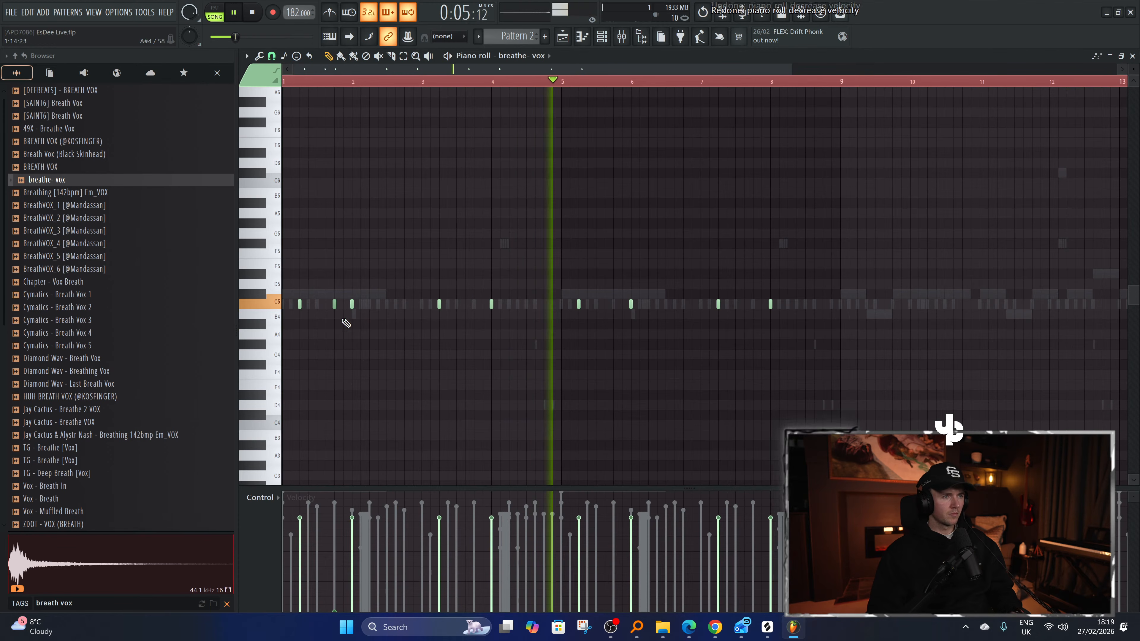
Audition the vox rhythm from the start and add another breathe- vox note midway through bar 2.
{"action": "key", "text": "space"}
{"action": "key", "text": "space"}
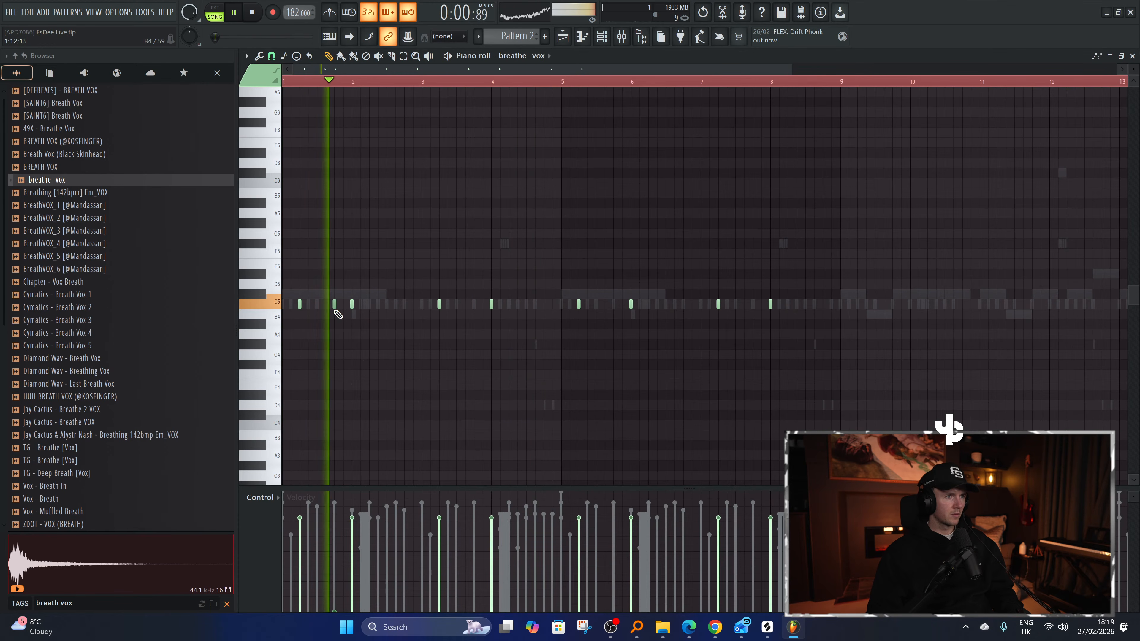
{"action": "left_click", "coordinate": [387, 305]}
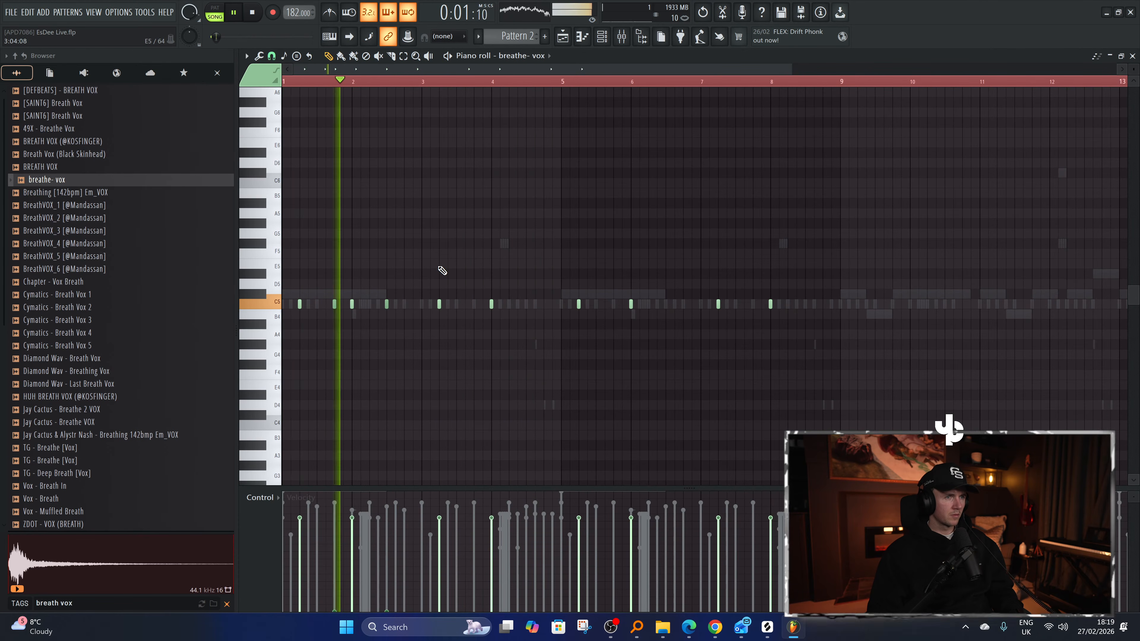
Add breathe- vox notes on step 13 of bars 3, 5 and 7 and midway through bars 4, 6 and 8.
{"action": "left_click", "coordinate": [474, 304]}
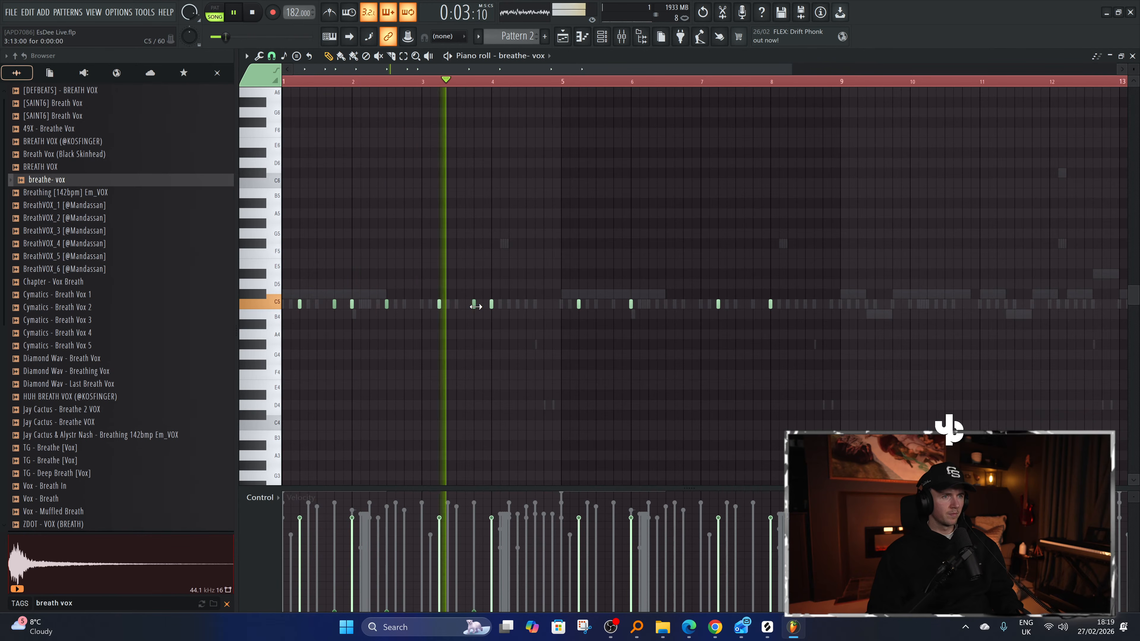
{"action": "left_click", "coordinate": [526, 304]}
{"action": "left_click", "coordinate": [614, 304]}
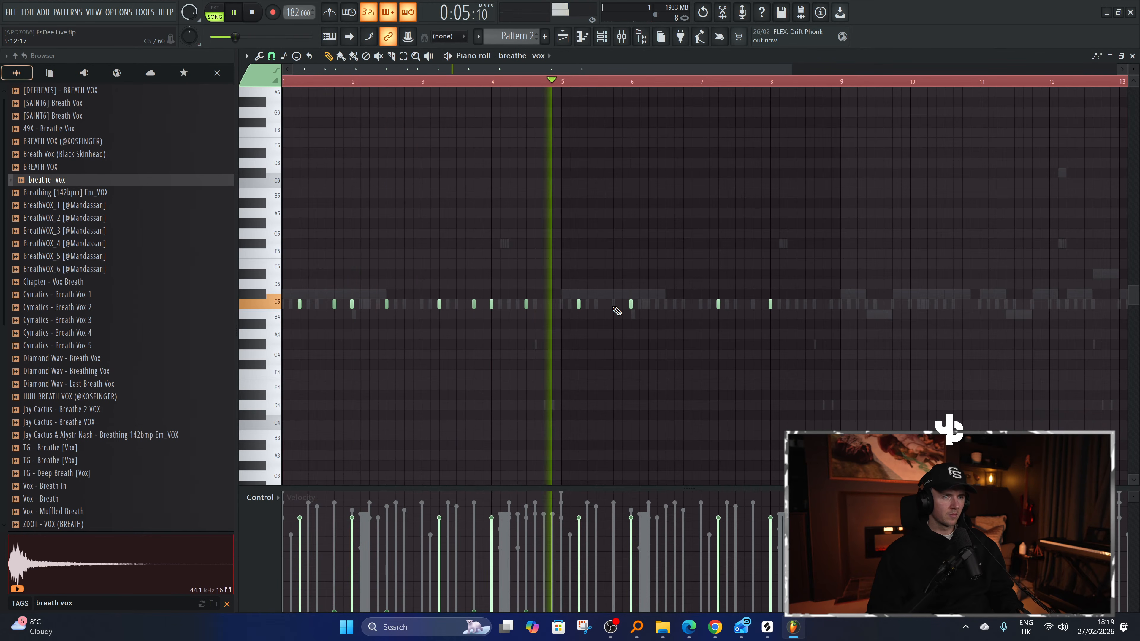
{"action": "left_click", "coordinate": [666, 304]}
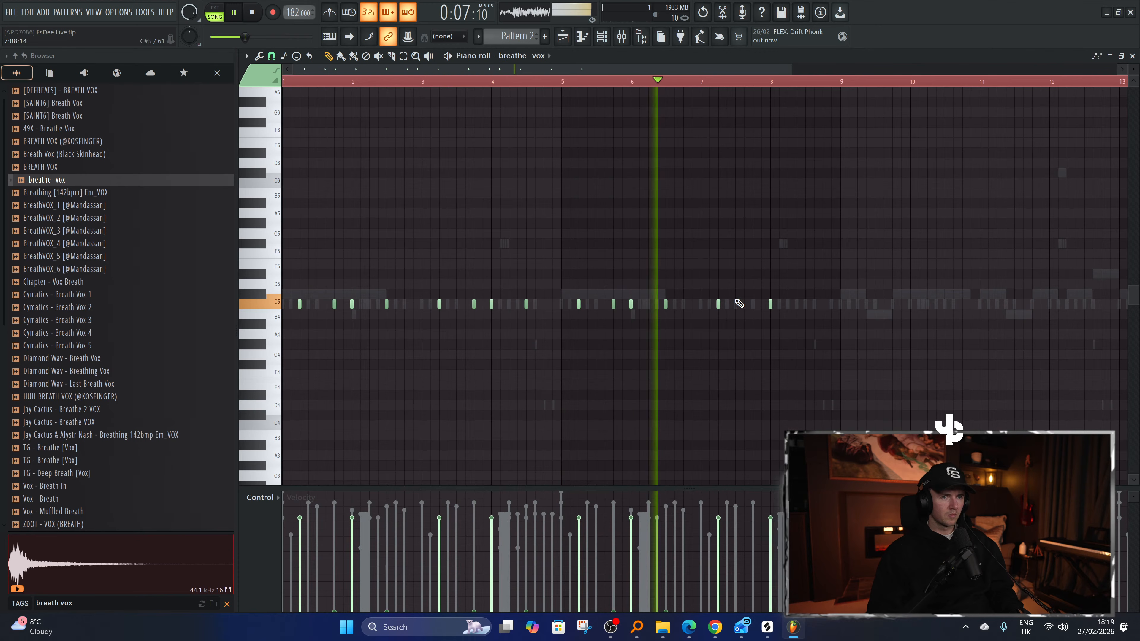
{"action": "left_click", "coordinate": [752, 308]}
{"action": "left_click", "coordinate": [807, 307]}
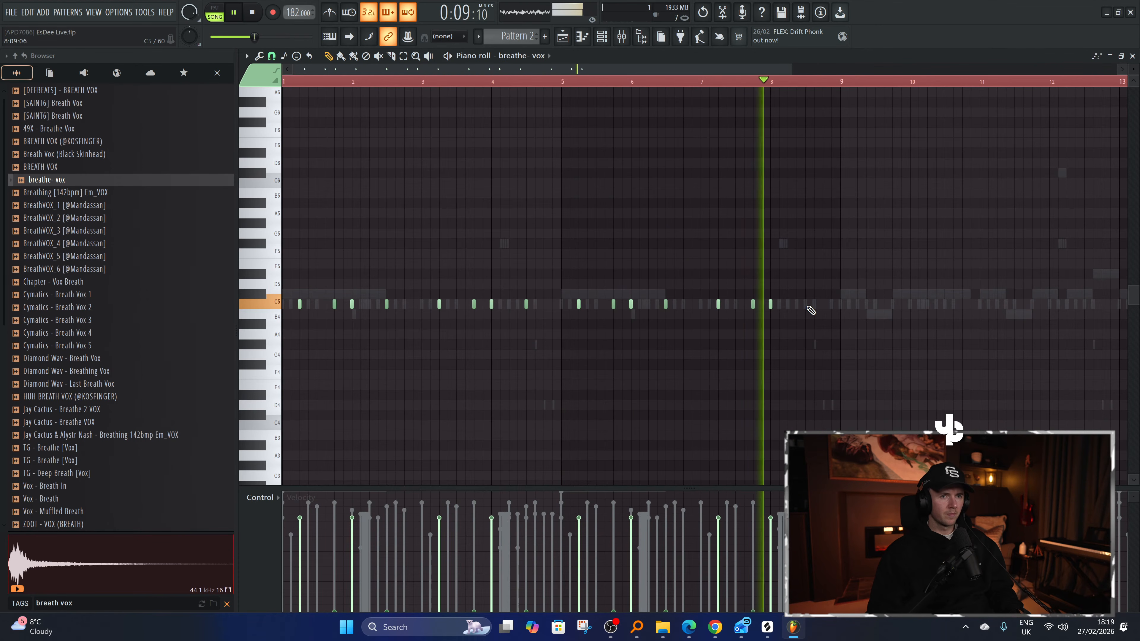
{"action": "scroll", "coordinate": [655, 428], "scroll_direction": "down", "scroll_amount": 2, "text": "ctrl"}
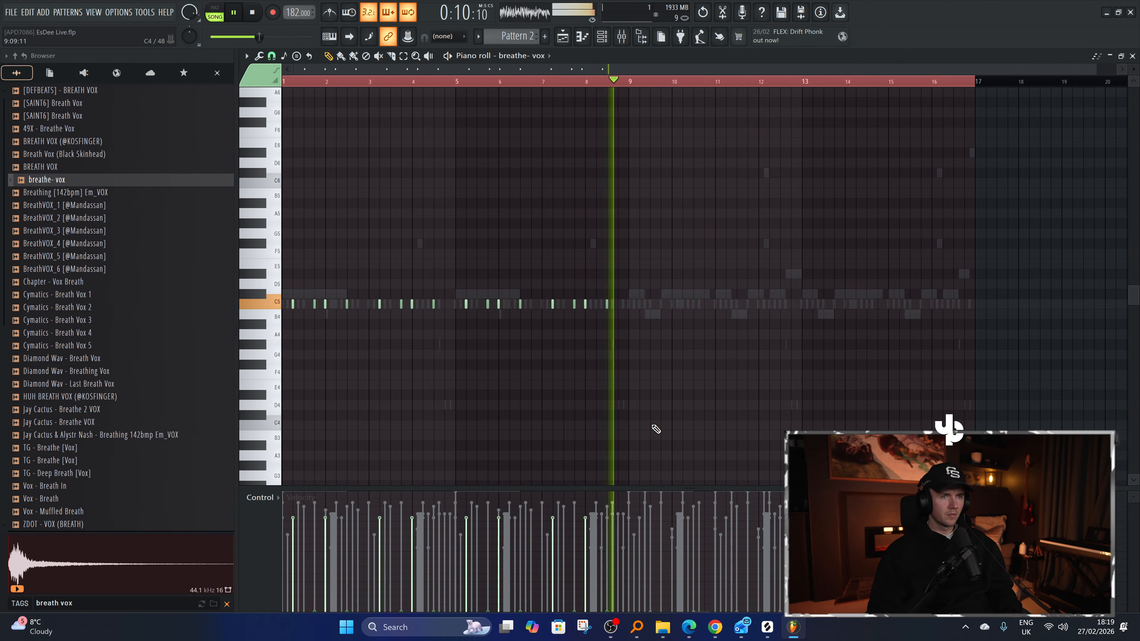
Show the channel rack, check the YouTube live stream chat in the browser, and return to FL Studio.
{"action": "left_click", "coordinate": [601, 36]}
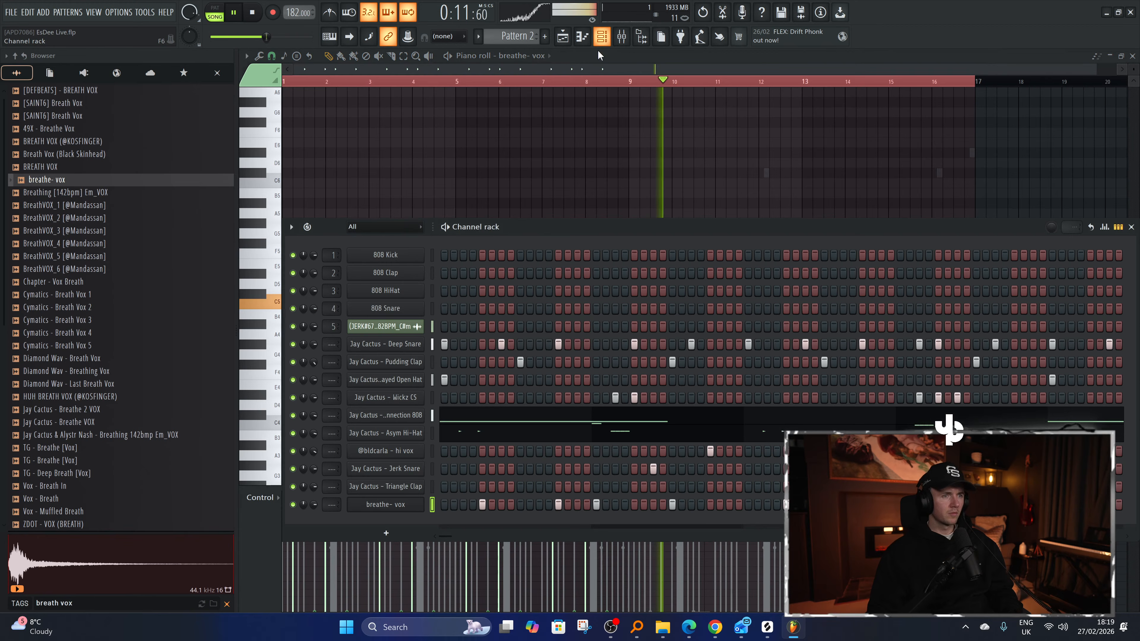
{"action": "left_click", "coordinate": [715, 627]}
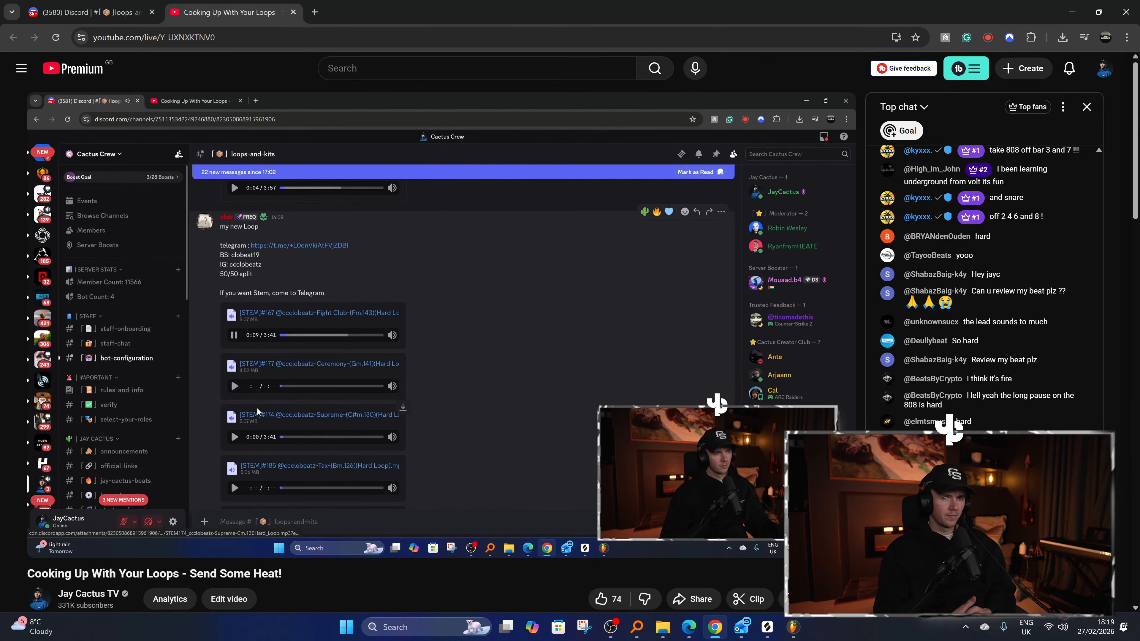
{"action": "key", "text": "alt+Tab"}
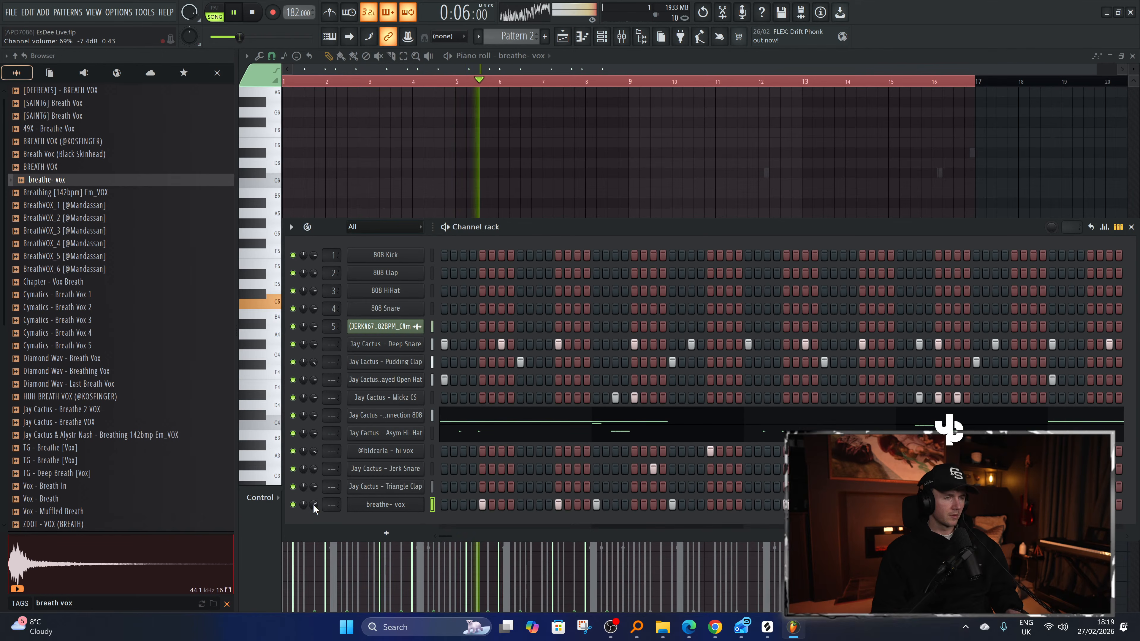
Split Pattern 2 by channel and place all the separated patterns on playlist tracks 13 to 22 from bar 1.
{"action": "left_click", "coordinate": [562, 39]}
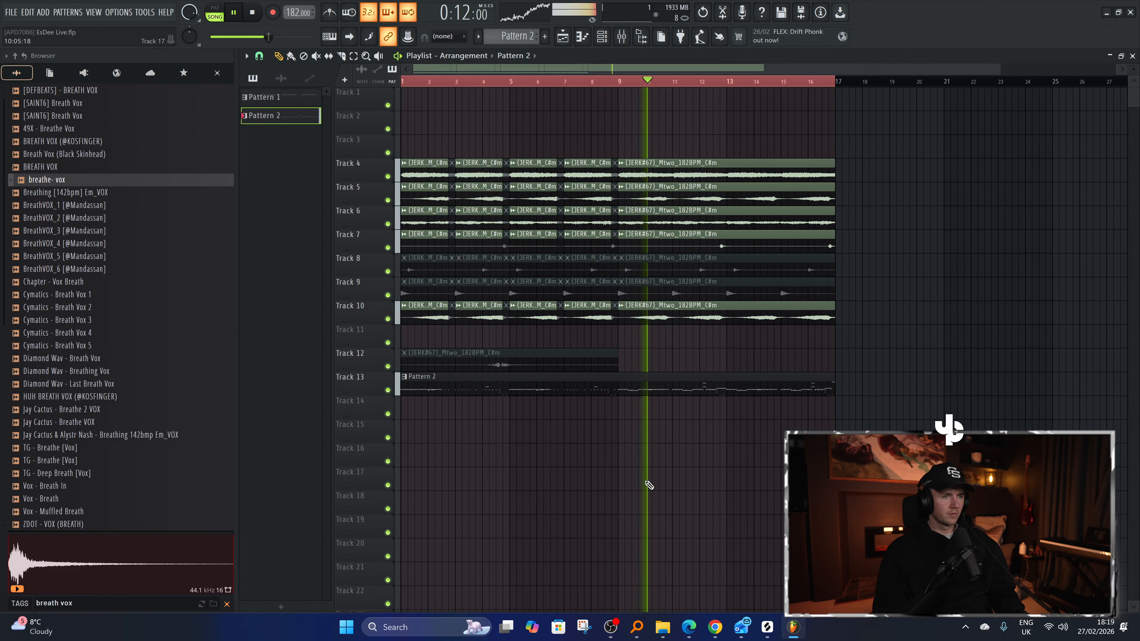
{"action": "scroll", "coordinate": [635, 487], "scroll_direction": "down", "scroll_amount": 2}
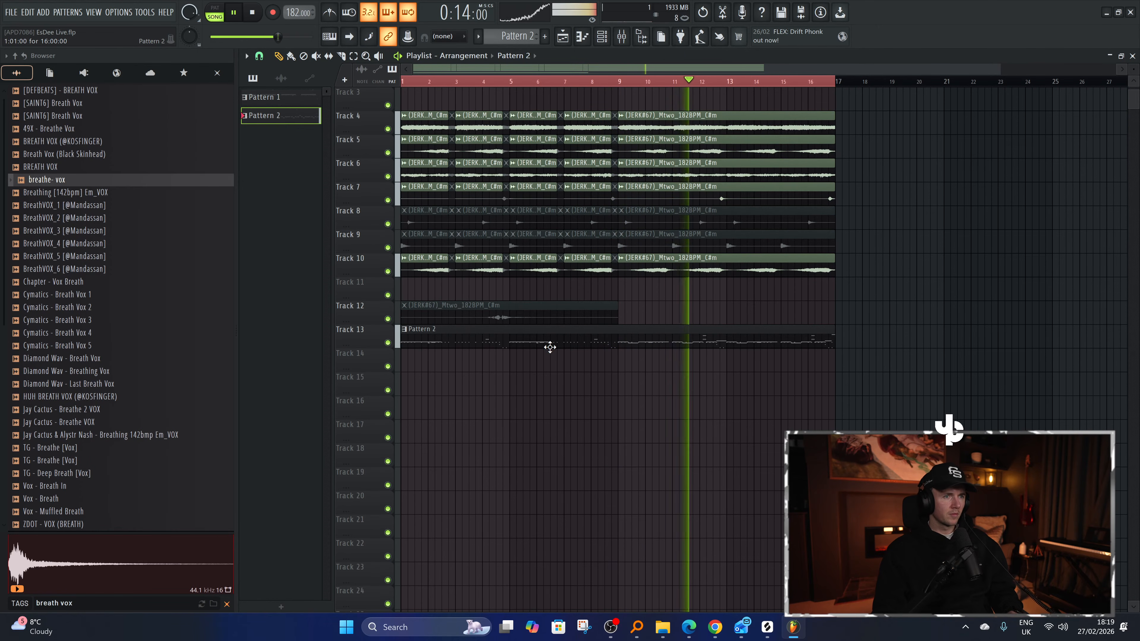
{"action": "left_click", "coordinate": [478, 36]}
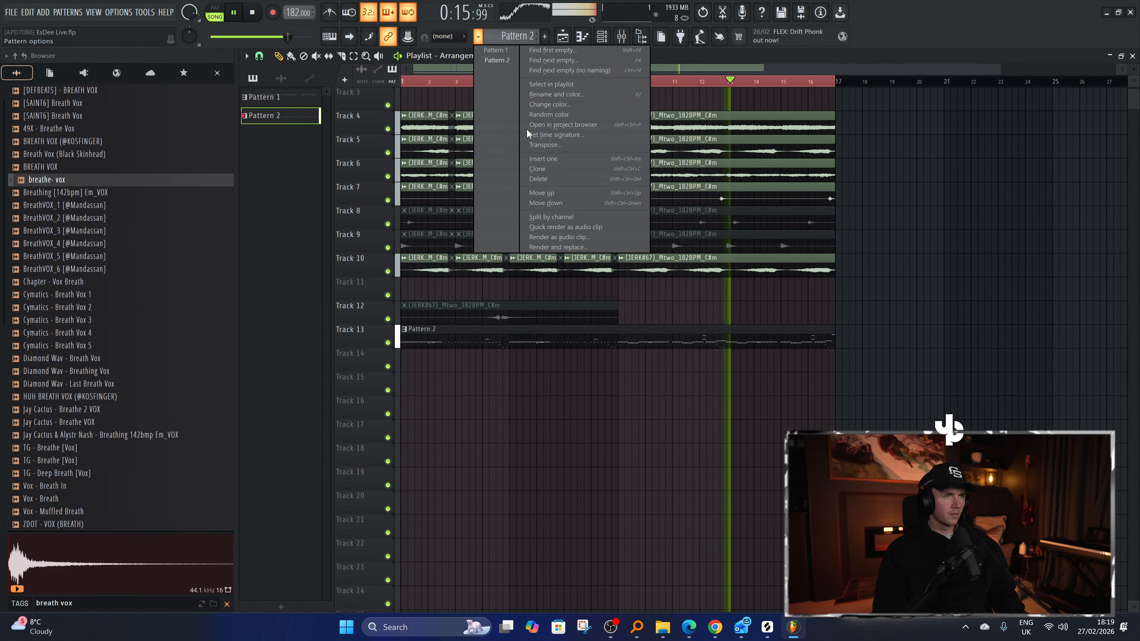
{"action": "left_click", "coordinate": [556, 217]}
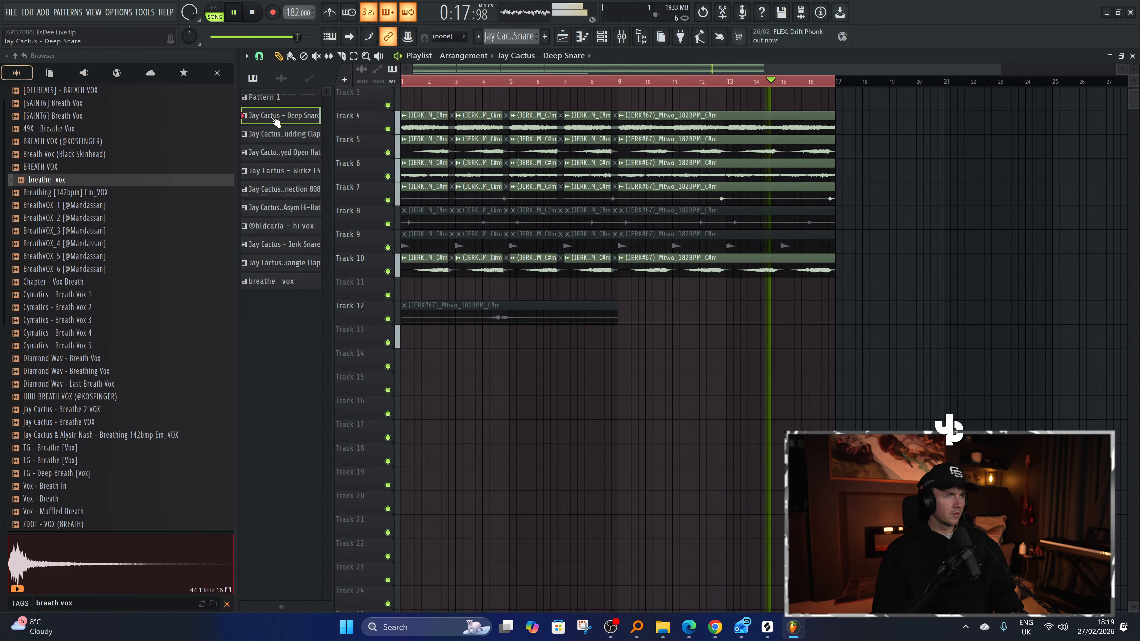
{"action": "left_click", "coordinate": [278, 281], "text": "shift"}
{"action": "left_click_drag", "start_coordinate": [308, 167], "coordinate": [471, 334]}
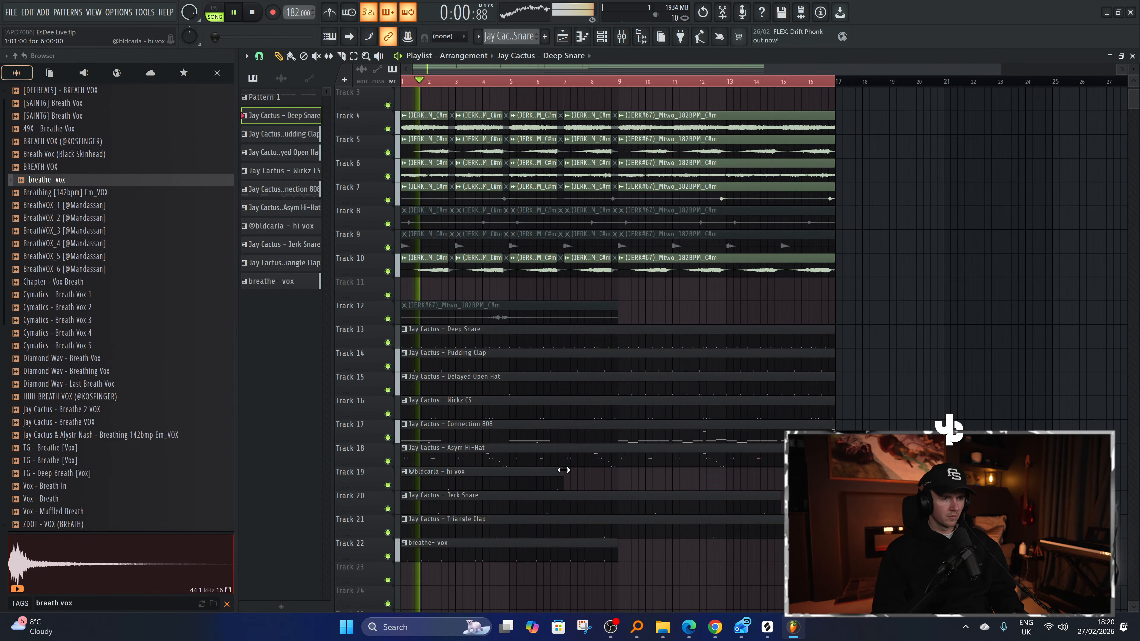
Extend the hi vox clip on track 19 and the breathe- vox clip on track 22 to the end of bar 16.
{"action": "left_click_drag", "start_coordinate": [564, 479], "coordinate": [784, 479]}
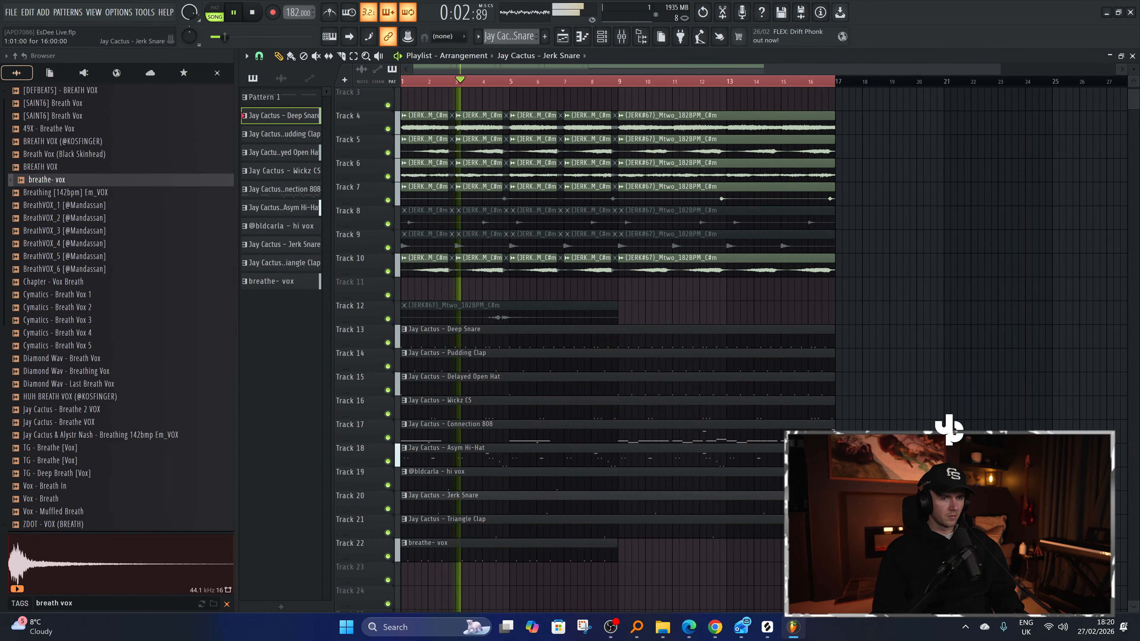
{"action": "left_click_drag", "start_coordinate": [616, 546], "coordinate": [785, 547]}
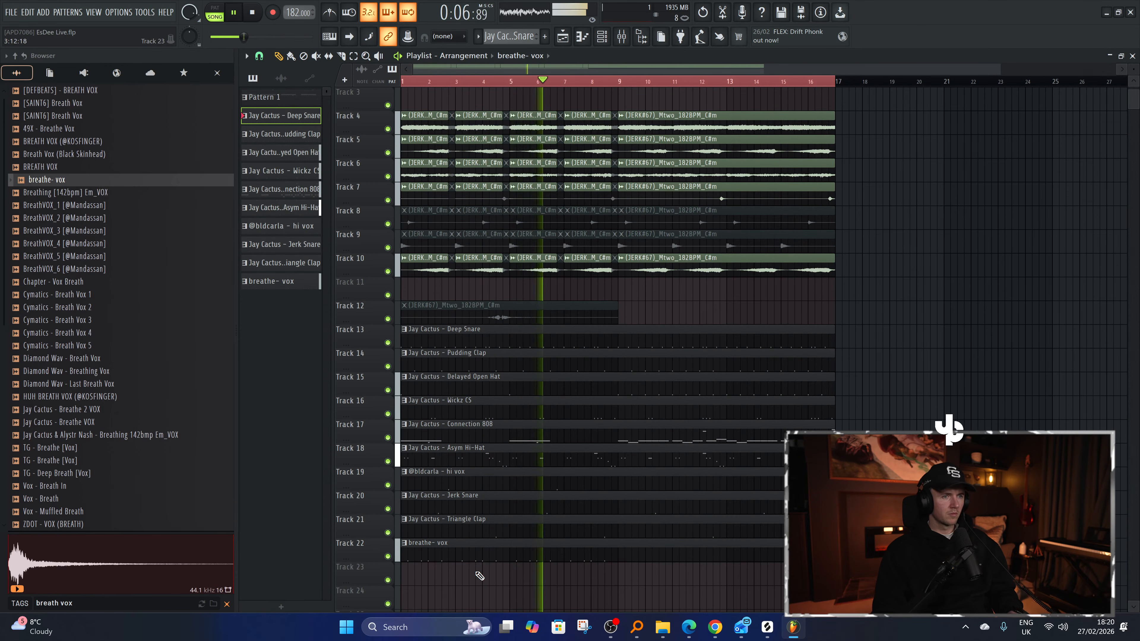
{"action": "scroll", "coordinate": [479, 578], "scroll_direction": "up", "scroll_amount": 3}
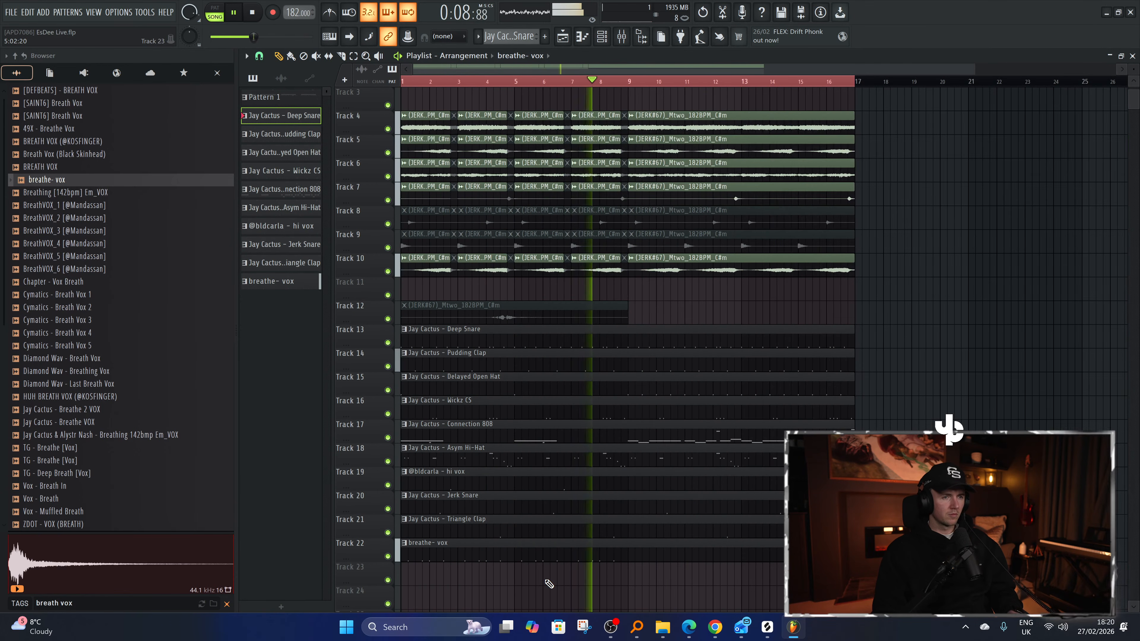
Open the breathe- vox pattern's piano roll and review its notes while playing the song from the start.
{"action": "key", "text": "space"}
{"action": "scroll", "coordinate": [460, 557], "scroll_direction": "down", "scroll_amount": 1}
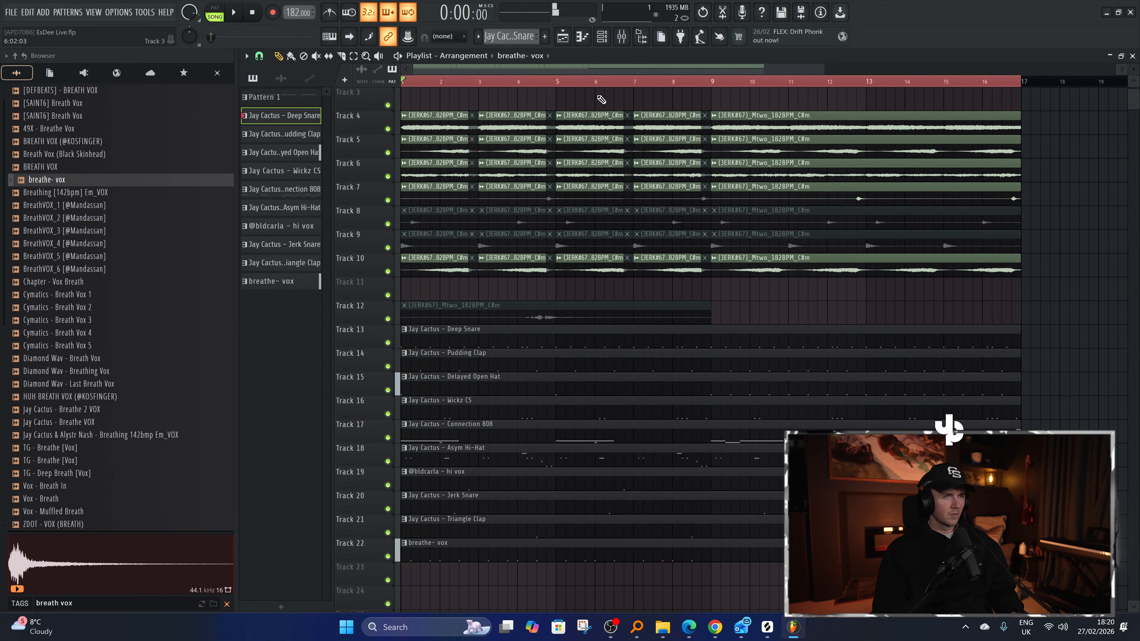
{"action": "left_click", "coordinate": [601, 36]}
{"action": "key", "text": "F6"}
{"action": "double_click", "coordinate": [460, 557]}
{"action": "key", "text": "space"}
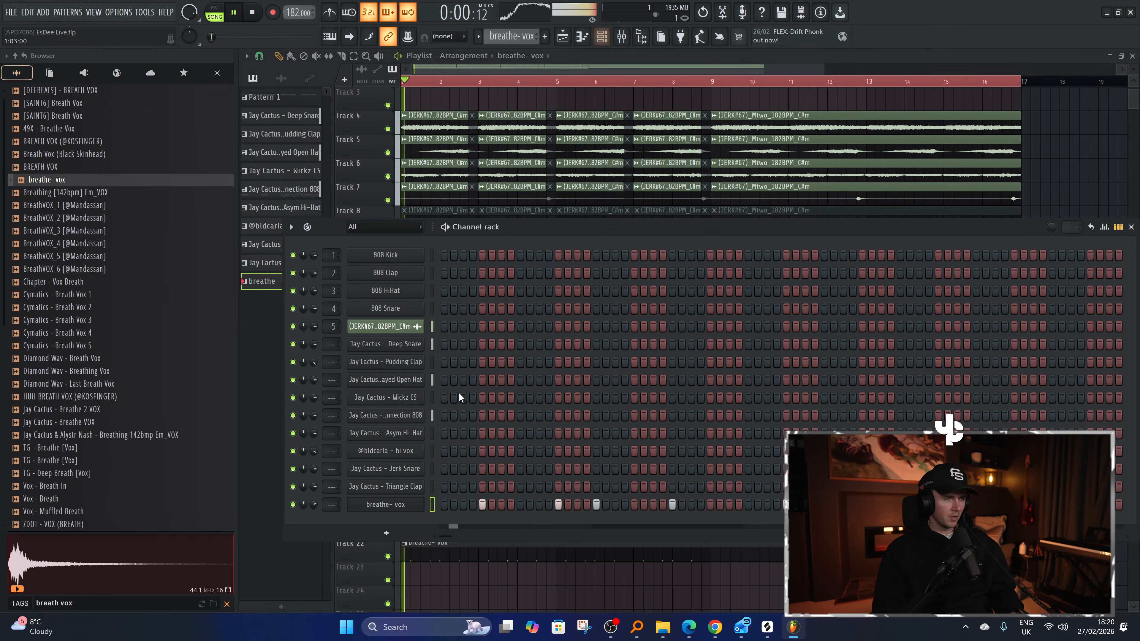
{"action": "key", "text": "F7"}
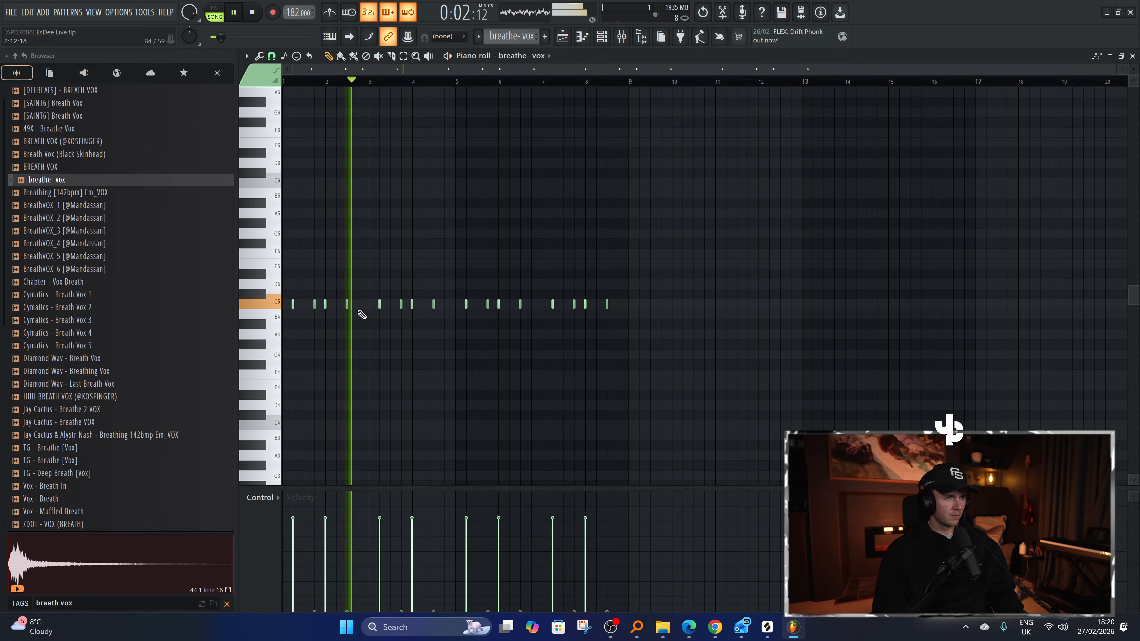
{"action": "scroll", "coordinate": [309, 364], "scroll_direction": "up", "scroll_amount": 3}
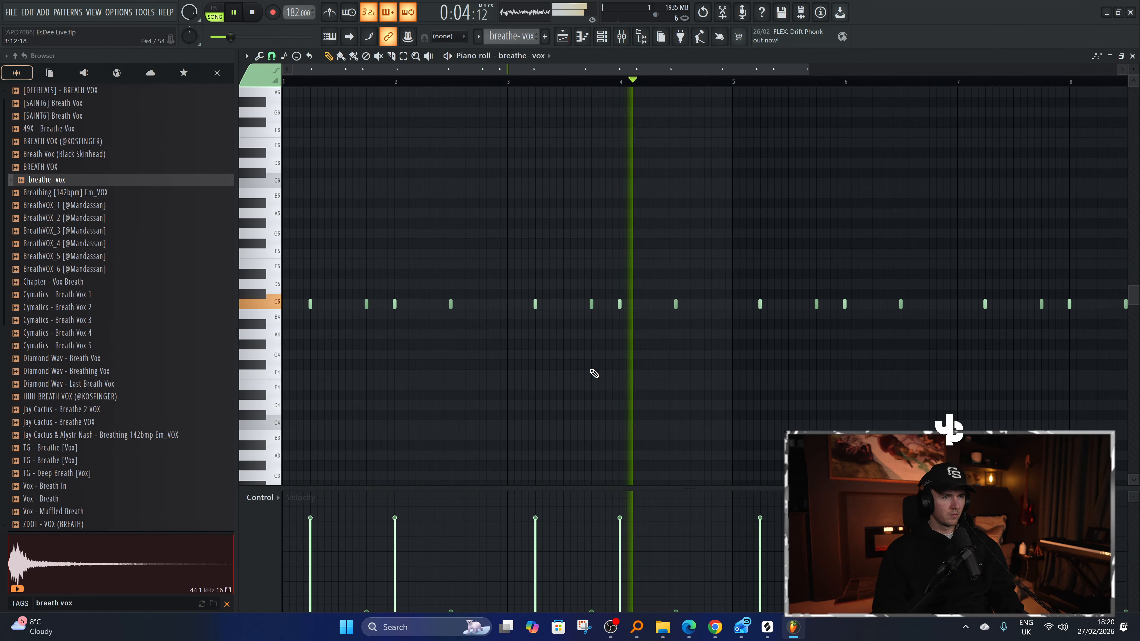
{"action": "scroll", "coordinate": [597, 359], "scroll_direction": "down", "scroll_amount": 2}
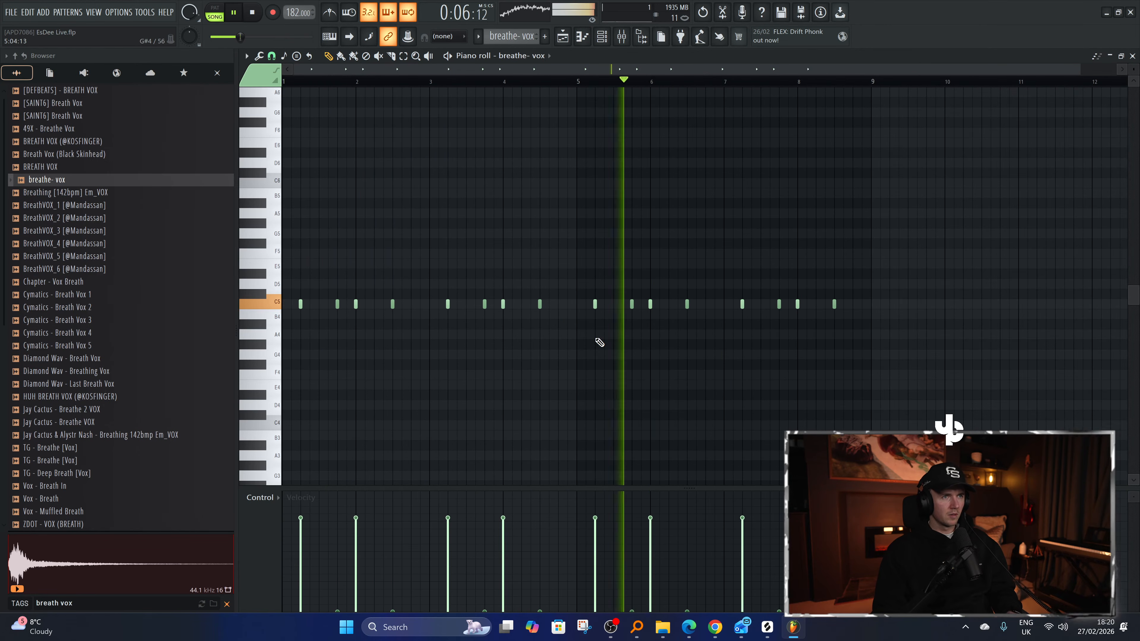
{"action": "left_click", "coordinate": [608, 39]}
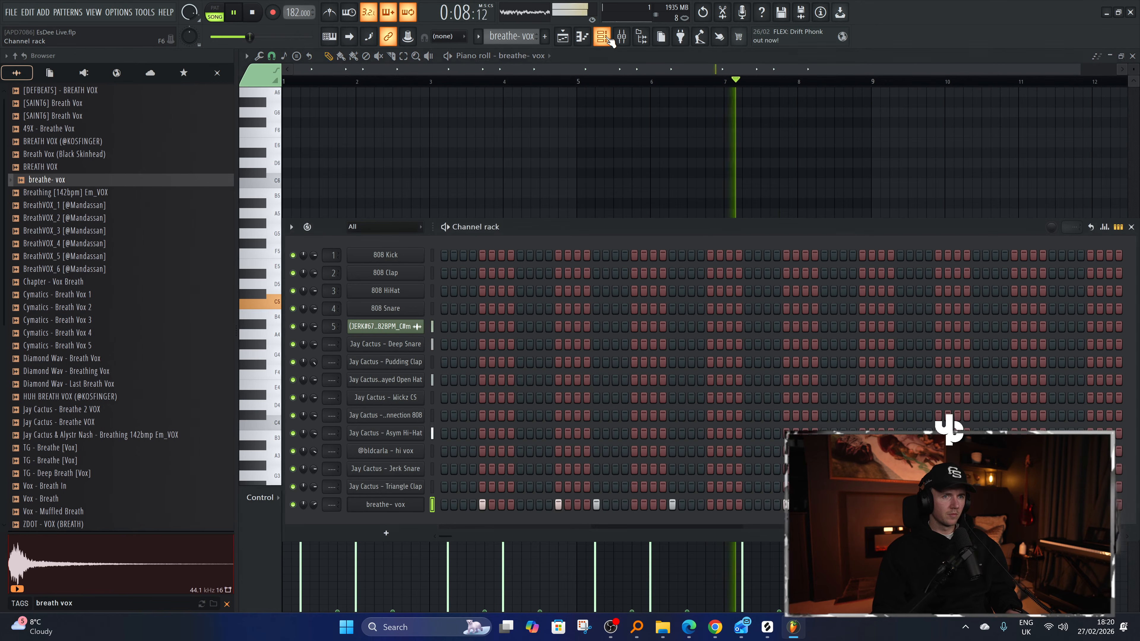
Cut steps 9 to 12 of bar 8 out of the Pudding Clap clip on playlist track 14.
{"action": "left_click", "coordinate": [563, 38]}
{"action": "key", "text": "space"}
{"action": "left_click", "coordinate": [669, 83]}
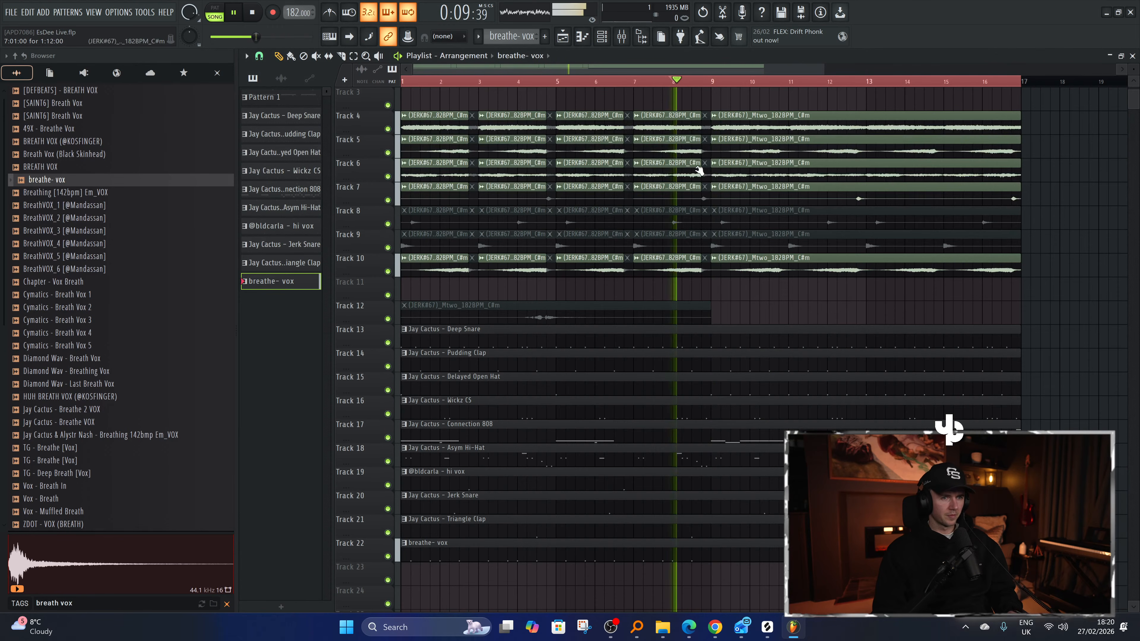
{"action": "scroll", "coordinate": [708, 430], "scroll_direction": "up", "scroll_amount": 5}
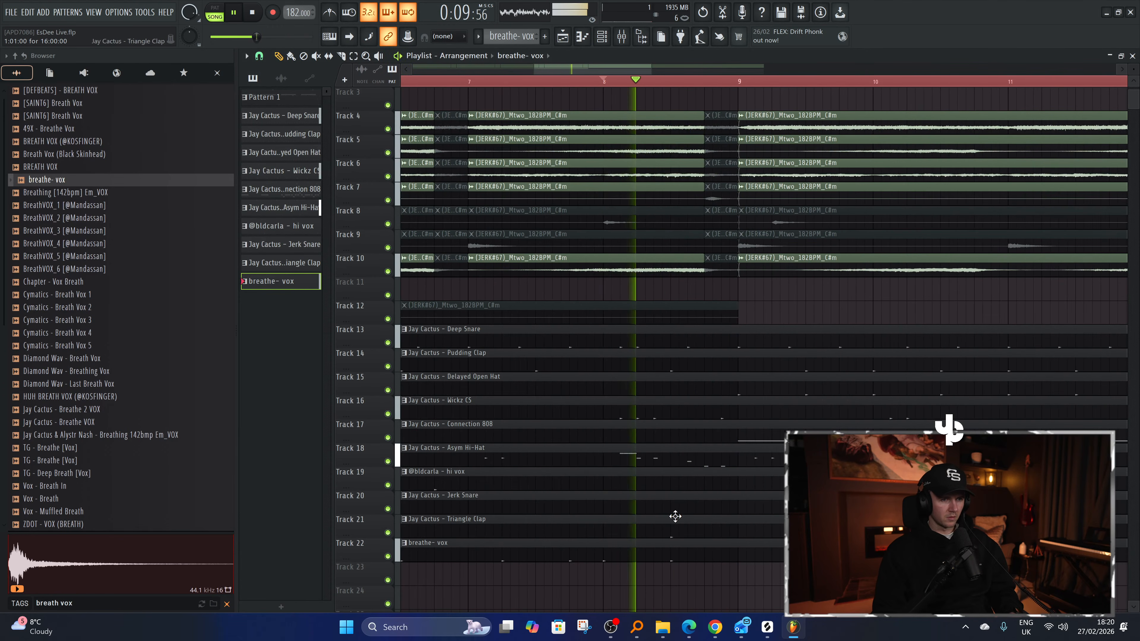
{"action": "key", "text": "c"}
{"action": "scroll", "coordinate": [708, 372], "scroll_direction": "down", "scroll_amount": 5}
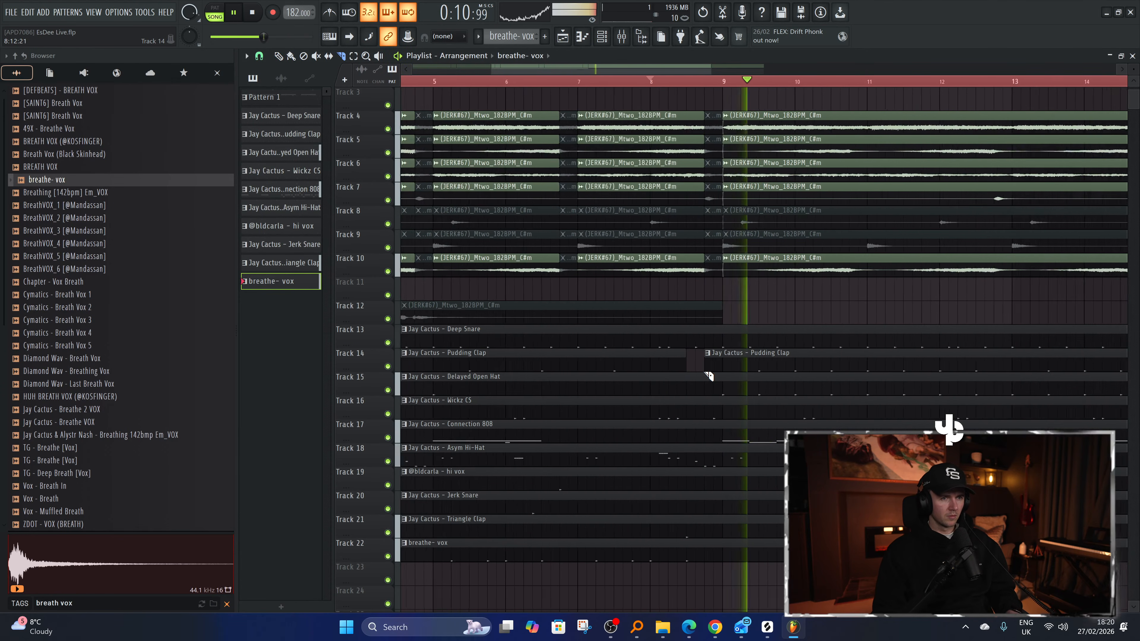
Play the arrangement from the start and cut steps 9 to 12 of bar 4 out of the Pudding Clap clip.
{"action": "left_click", "coordinate": [431, 86]}
{"action": "key", "text": "space"}
{"action": "left_click_drag", "start_coordinate": [431, 85], "coordinate": [398, 87]}
{"action": "key", "text": "space"}
{"action": "scroll", "coordinate": [478, 448], "scroll_direction": "down", "scroll_amount": 2}
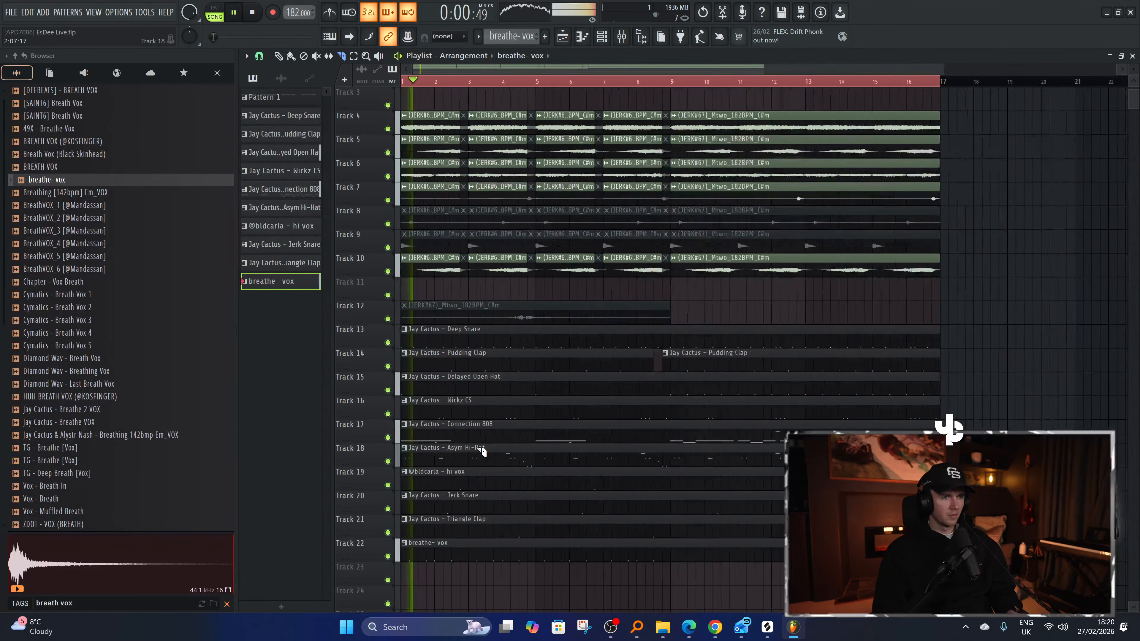
{"action": "scroll", "coordinate": [442, 449], "scroll_direction": "up", "scroll_amount": 3}
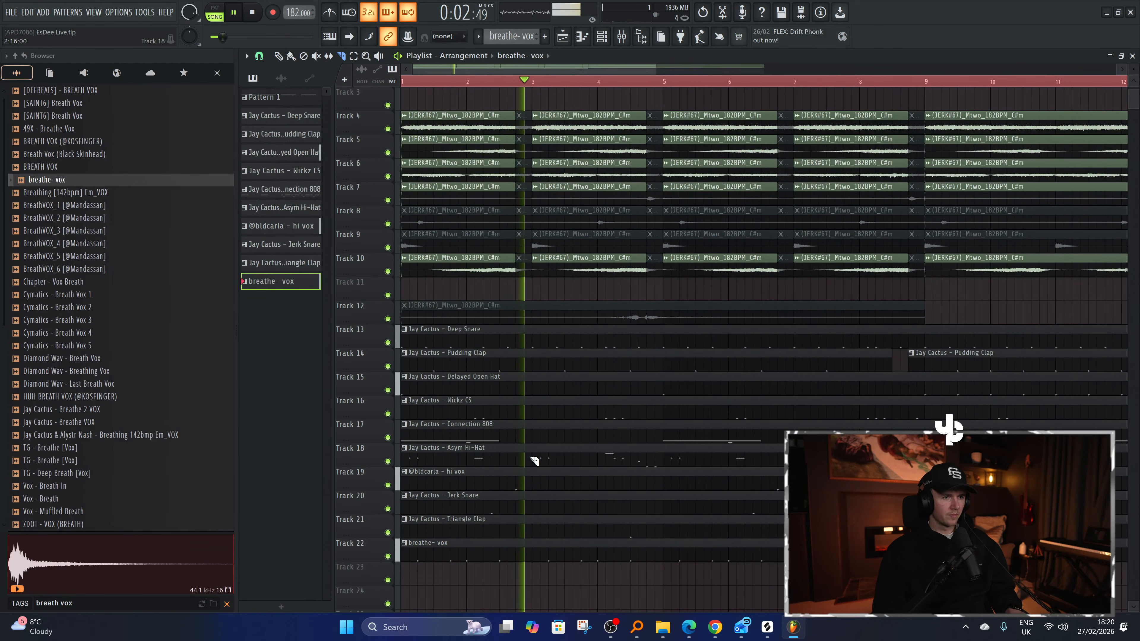
{"action": "left_click", "coordinate": [648, 366]}
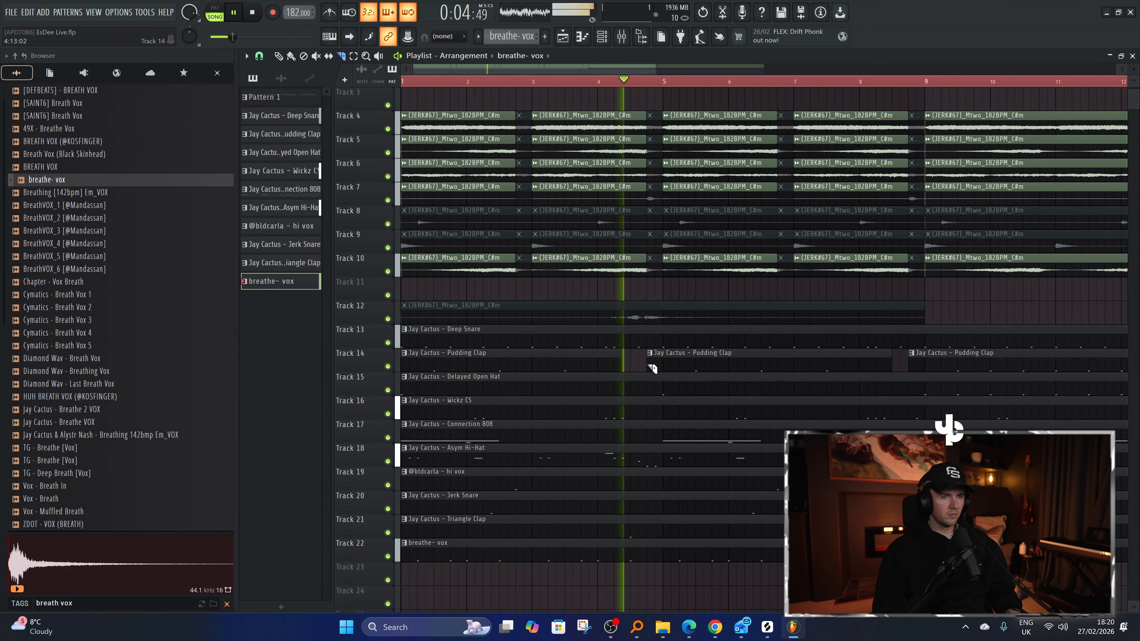
Trim the Triangle Clap clip on track 21 to end at the start of bar 9 and save the project.
{"action": "scroll", "coordinate": [704, 389], "scroll_direction": "down", "scroll_amount": 3}
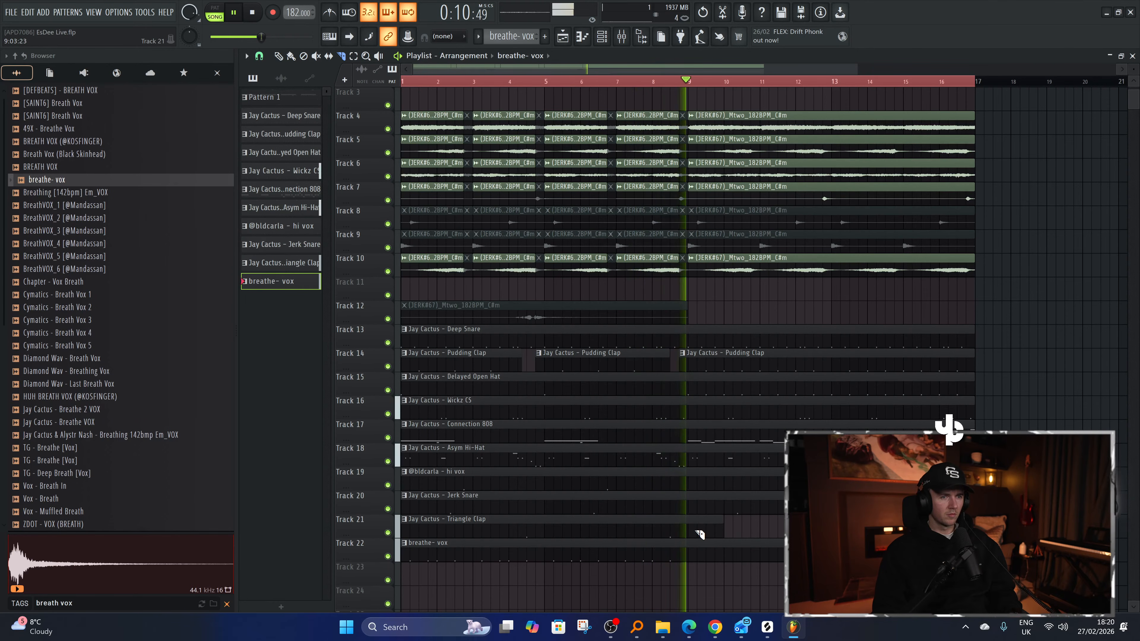
{"action": "key", "text": "ctrl+s"}
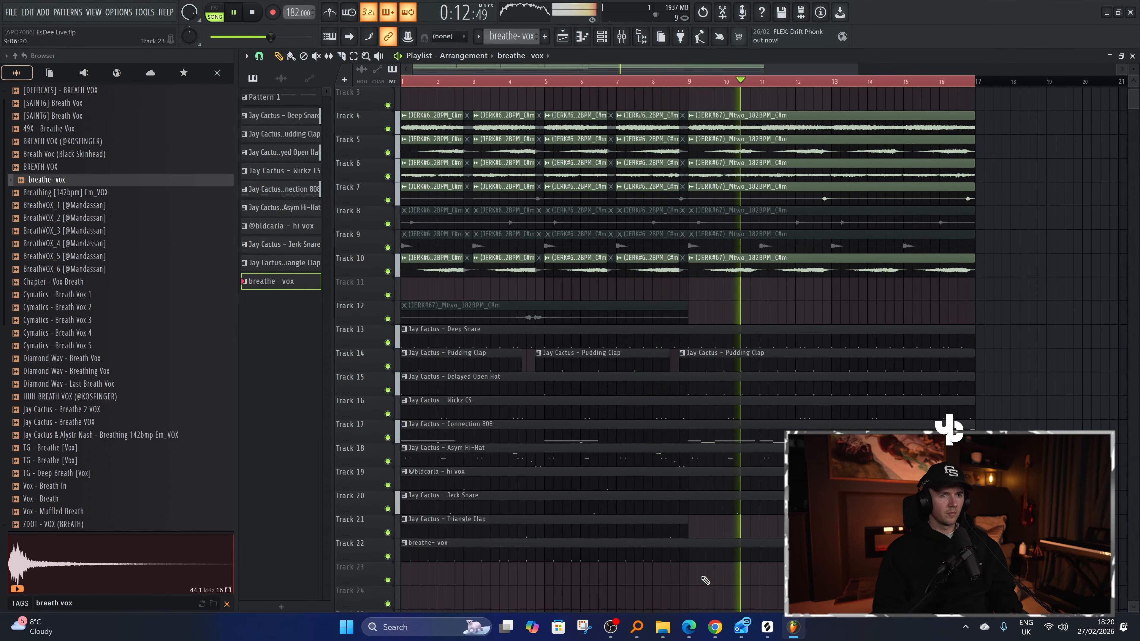
{"action": "key", "text": "space"}
Cut the second half of bar 8 out of the Asym Hi-Hat, Deep Snare and Wickz C5 clips.
{"action": "scroll", "coordinate": [661, 349], "scroll_direction": "up", "scroll_amount": 3}
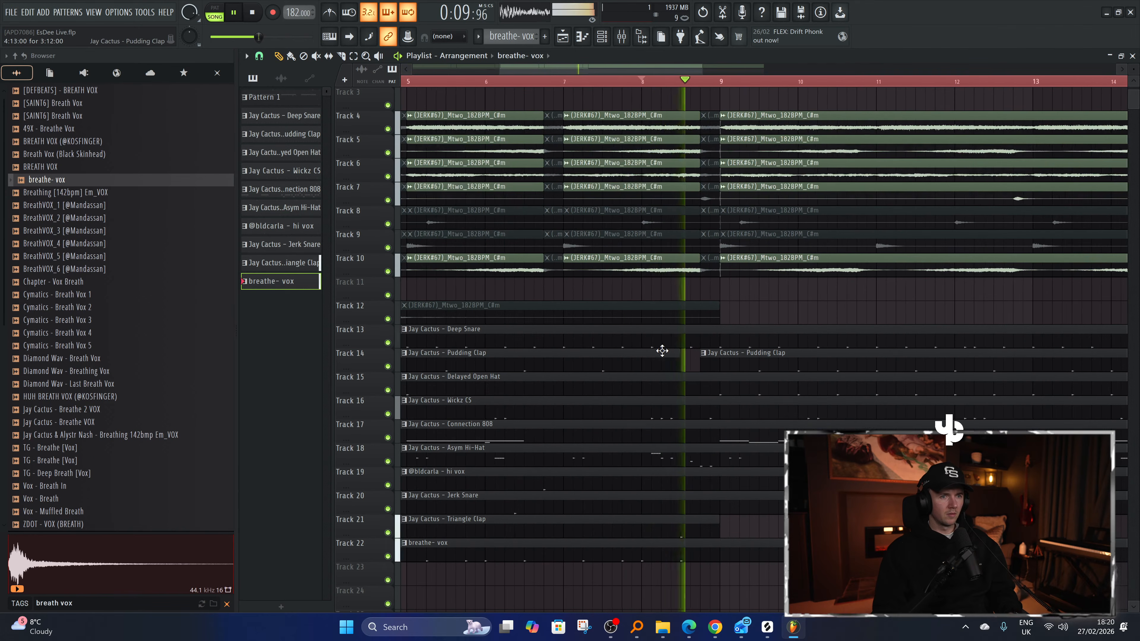
{"action": "key", "text": "space"}
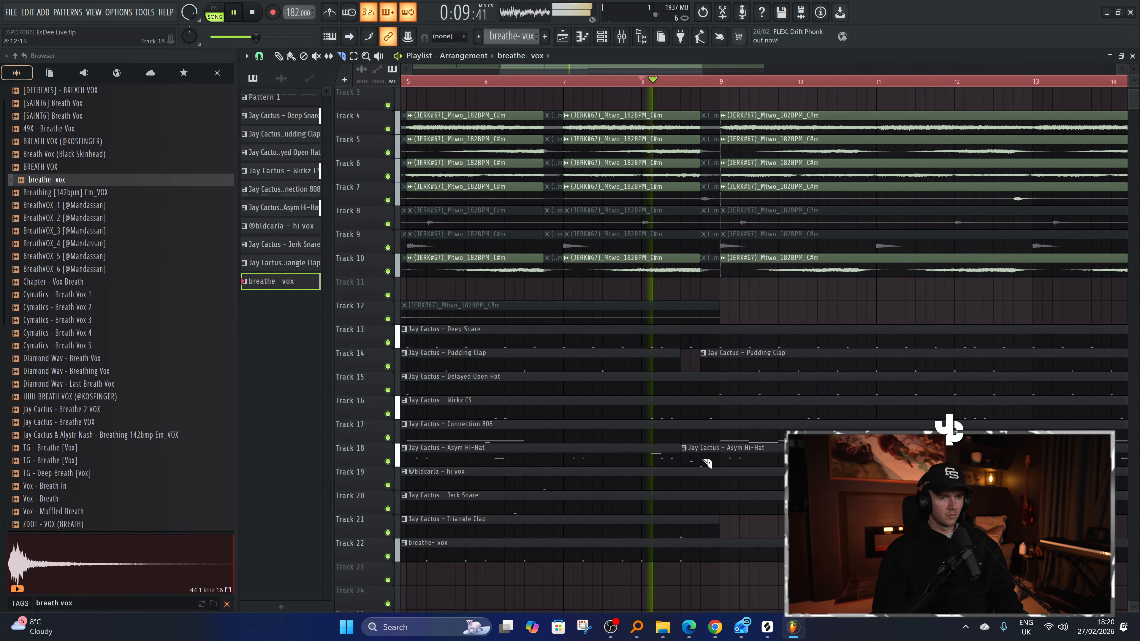
{"action": "left_click_drag", "start_coordinate": [706, 463], "coordinate": [722, 466]}
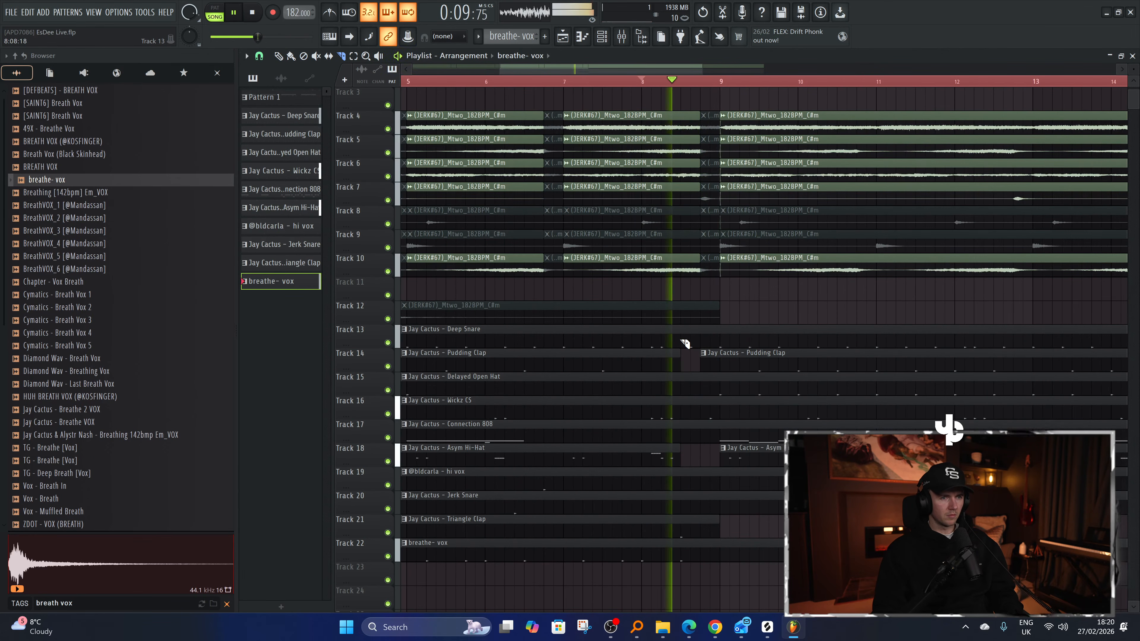
{"action": "left_click_drag", "start_coordinate": [685, 344], "coordinate": [725, 345]}
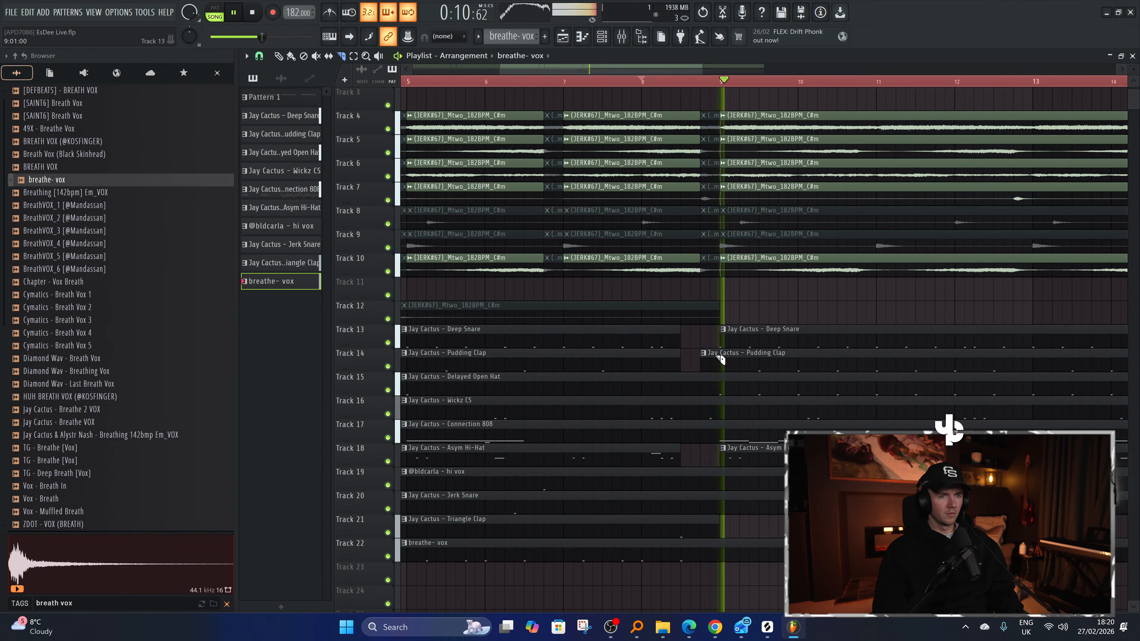
{"action": "left_click_drag", "start_coordinate": [682, 412], "coordinate": [723, 416]}
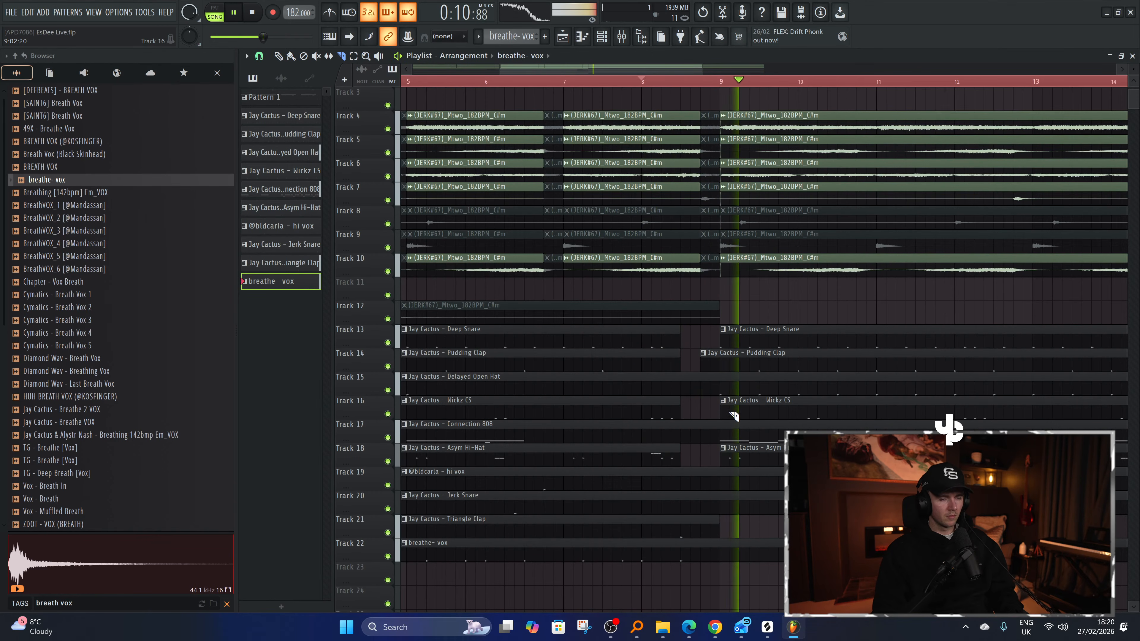
Move every clip in the playlist 8 bars later so the arrangement starts at bar 9.
{"action": "scroll", "coordinate": [708, 539], "scroll_direction": "down", "scroll_amount": 4}
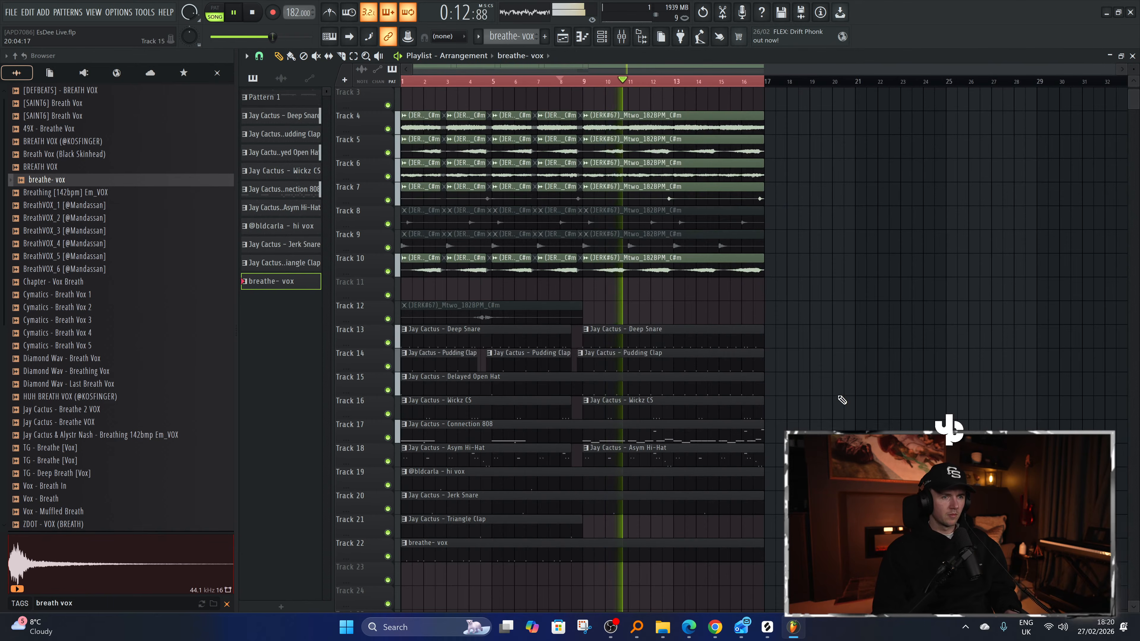
{"action": "scroll", "coordinate": [842, 399], "scroll_direction": "down", "scroll_amount": 2}
{"action": "scroll", "coordinate": [842, 400], "scroll_direction": "up", "scroll_amount": 1}
{"action": "scroll", "coordinate": [842, 400], "scroll_direction": "down", "scroll_amount": 3}
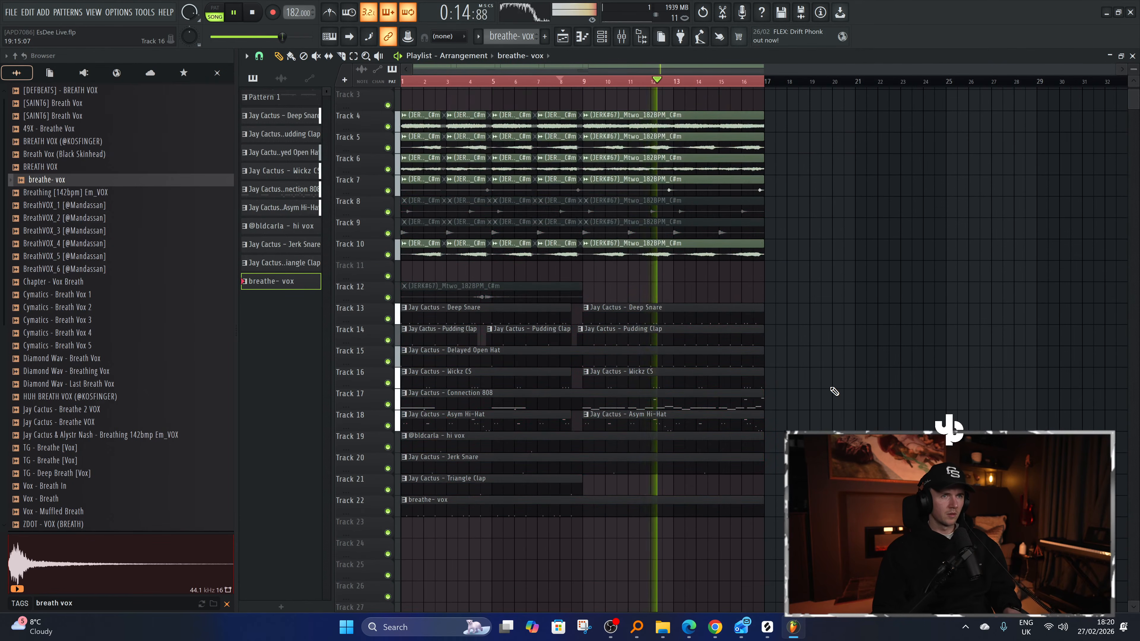
{"action": "key", "text": "ctrl+a"}
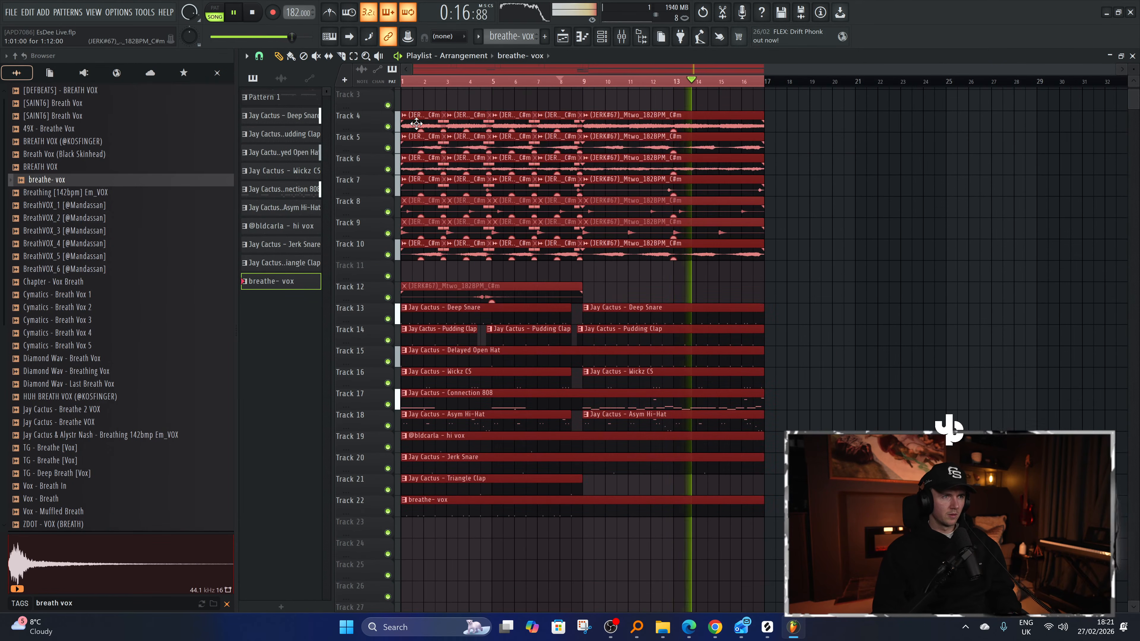
{"action": "left_click_drag", "start_coordinate": [422, 120], "coordinate": [604, 131]}
{"action": "right_click", "coordinate": [540, 126]}
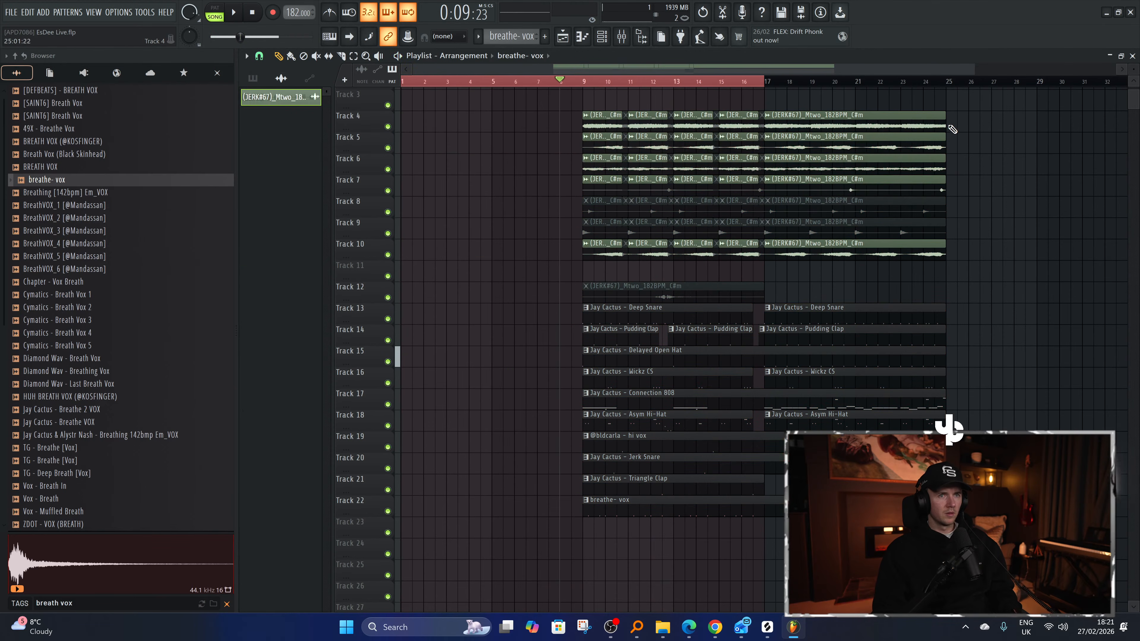
Copy the last 8-bar melody stem clips on tracks 4 to 10 into the empty intro at bars 1 to 8.
{"action": "left_click_drag", "start_coordinate": [977, 90], "coordinate": [773, 263]}
{"action": "left_click_drag", "start_coordinate": [800, 141], "coordinate": [181, 157]}
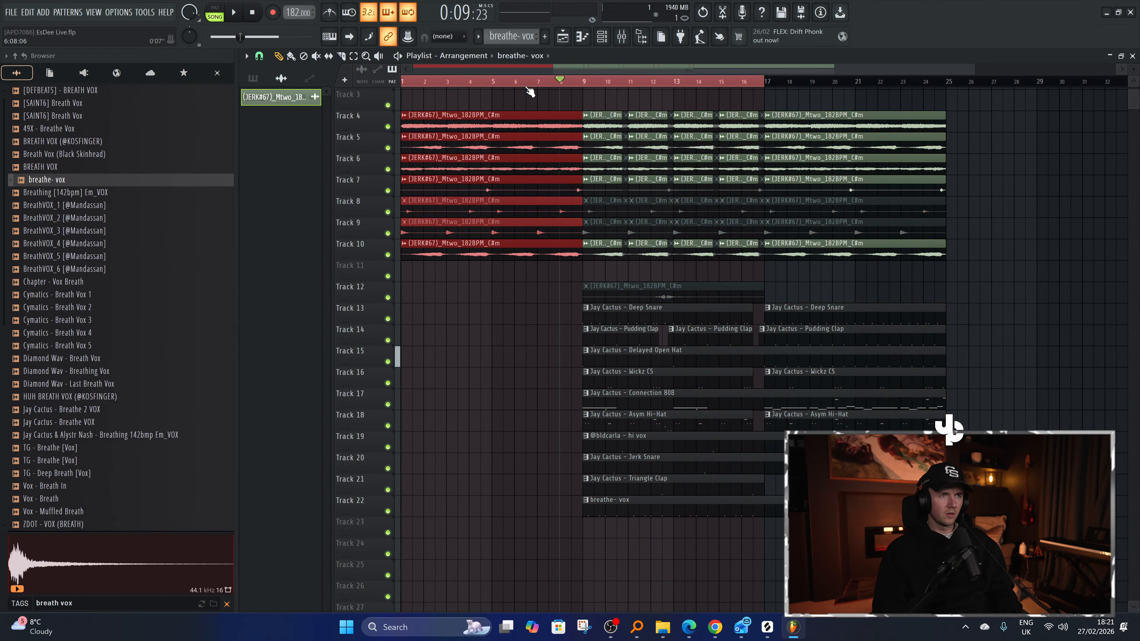
{"action": "left_click", "coordinate": [433, 304], "text": "ctrl"}
Delete the intro stem clips on tracks 10 and 6 across bars 1 to 8.
{"action": "right_click", "coordinate": [441, 258]}
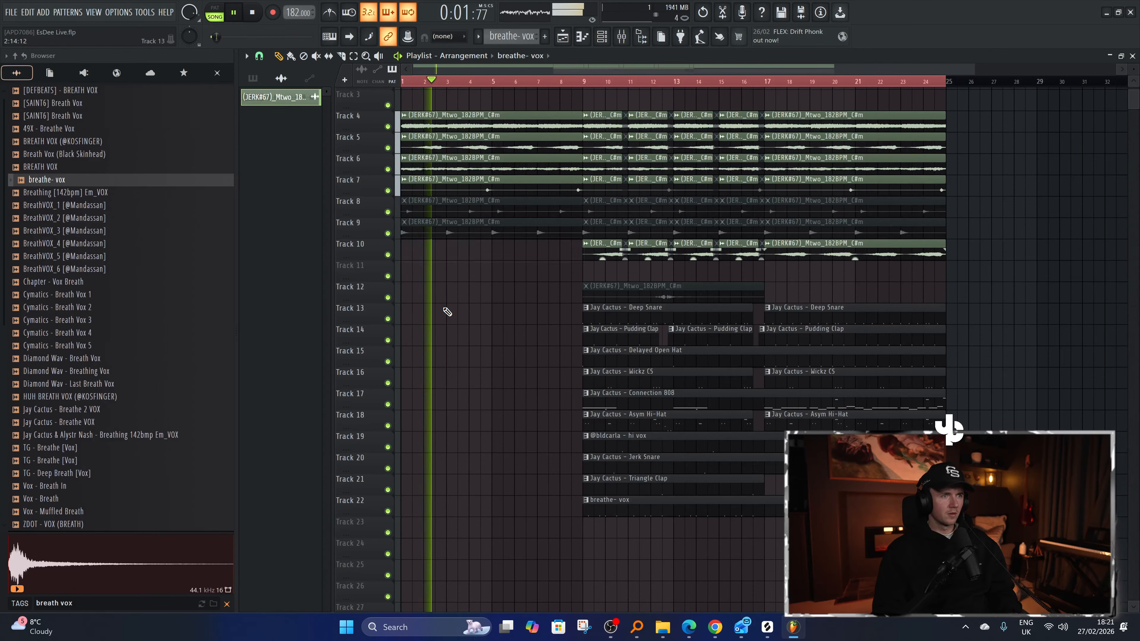
{"action": "right_click", "coordinate": [409, 150]}
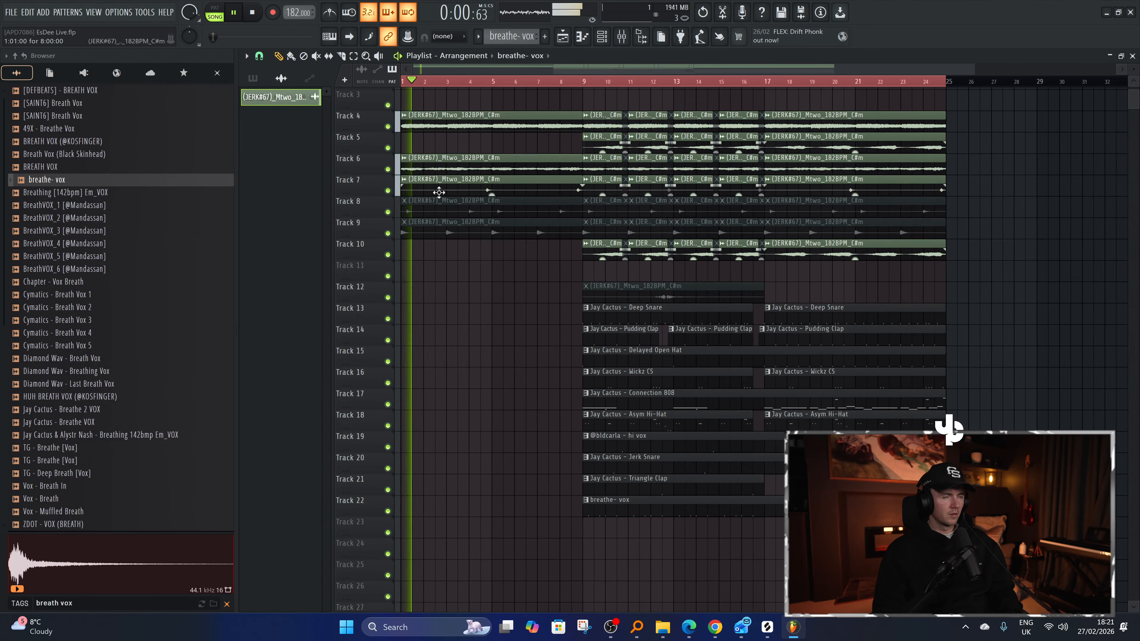
{"action": "key", "text": "ctrl+z"}
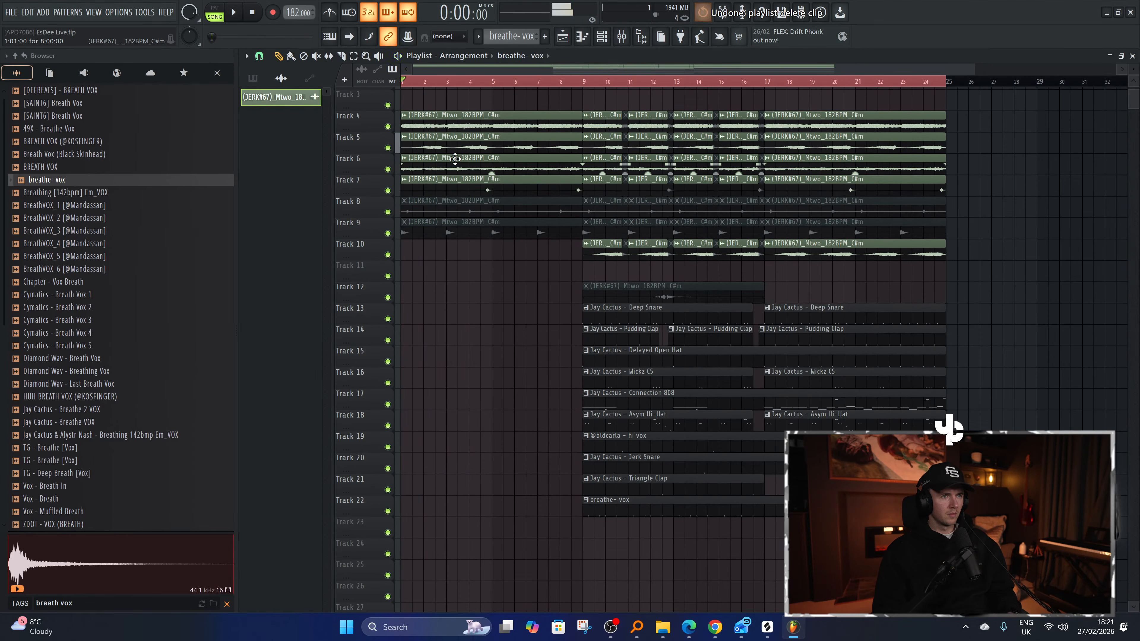
{"action": "right_click", "coordinate": [458, 171]}
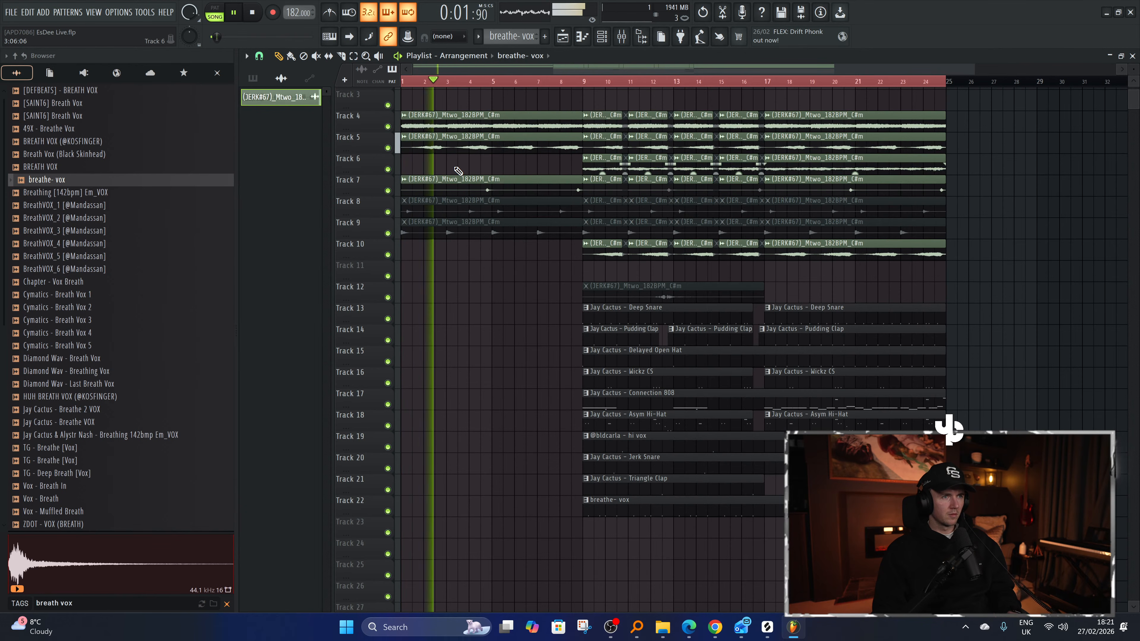
{"action": "scroll", "coordinate": [466, 335], "scroll_direction": "down", "scroll_amount": 2}
{"action": "scroll", "coordinate": [472, 370], "scroll_direction": "up", "scroll_amount": 2}
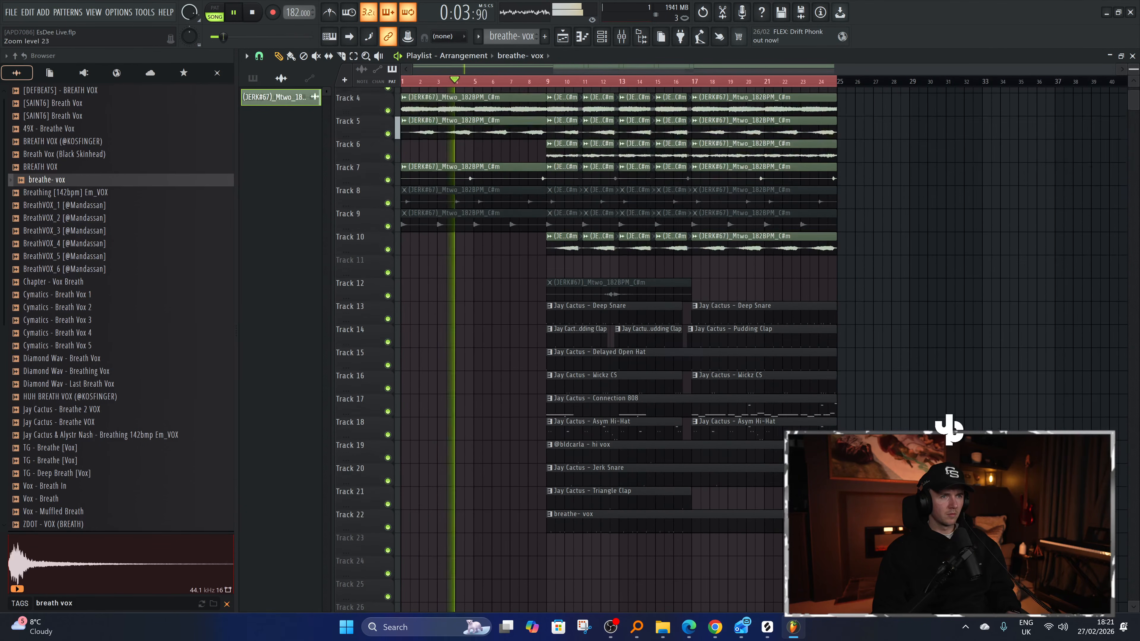
{"action": "scroll", "coordinate": [440, 434], "scroll_direction": "up", "scroll_amount": 2}
{"action": "scroll", "coordinate": [457, 441], "scroll_direction": "up", "scroll_amount": 3}
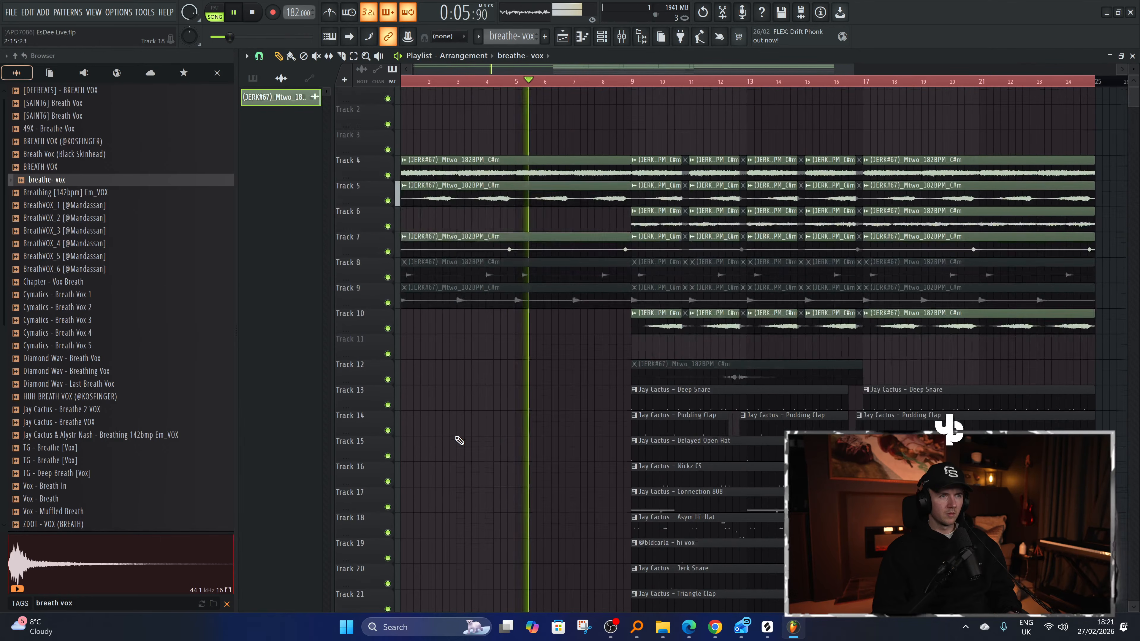
{"action": "right_click", "coordinate": [504, 254]}
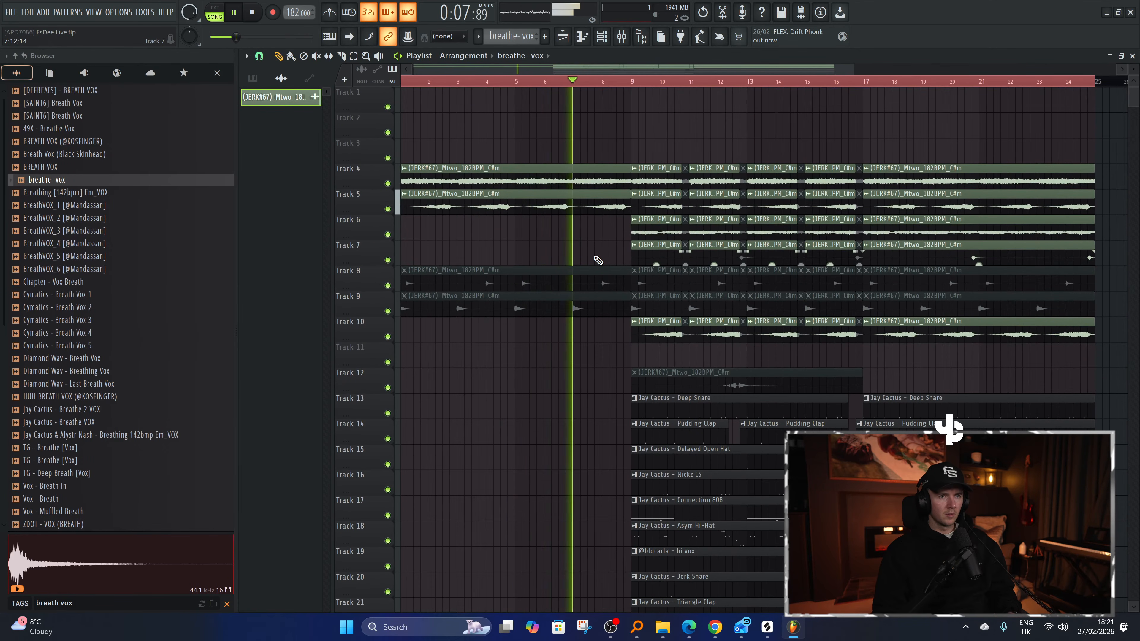
{"action": "scroll", "coordinate": [579, 259], "scroll_direction": "down", "scroll_amount": 1}
{"action": "key", "text": "ctrl+z"}
{"action": "key", "text": "space"}
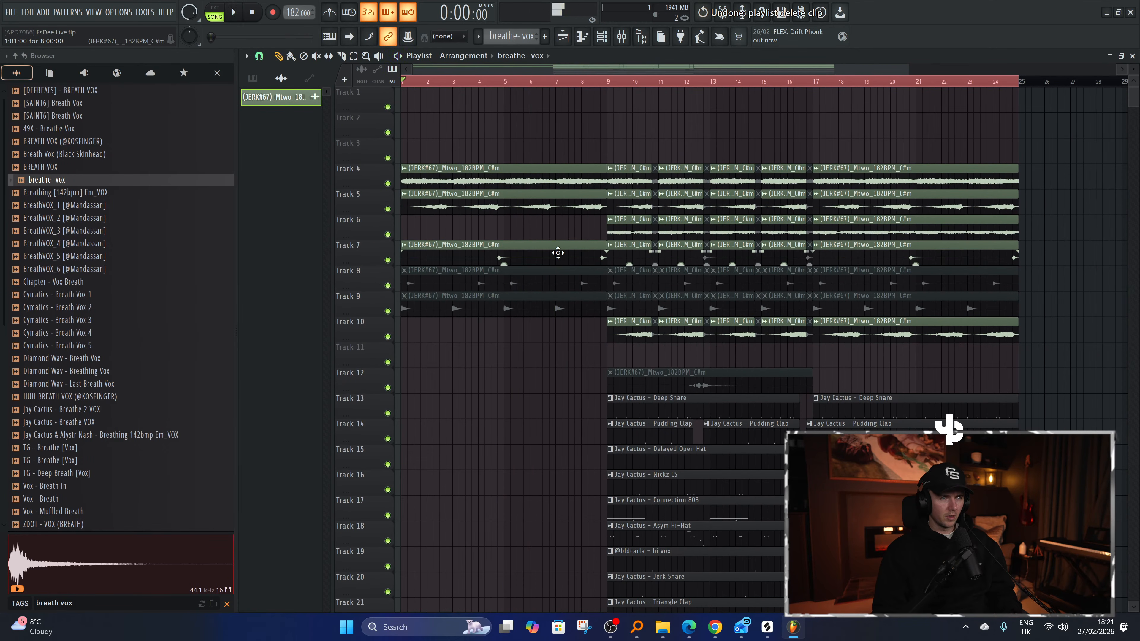
Delete the track 7 stem clips from bar 9 onward and mute the remaining intro clip on that track.
{"action": "right_click", "coordinate": [631, 252]}
{"action": "key", "text": "space"}
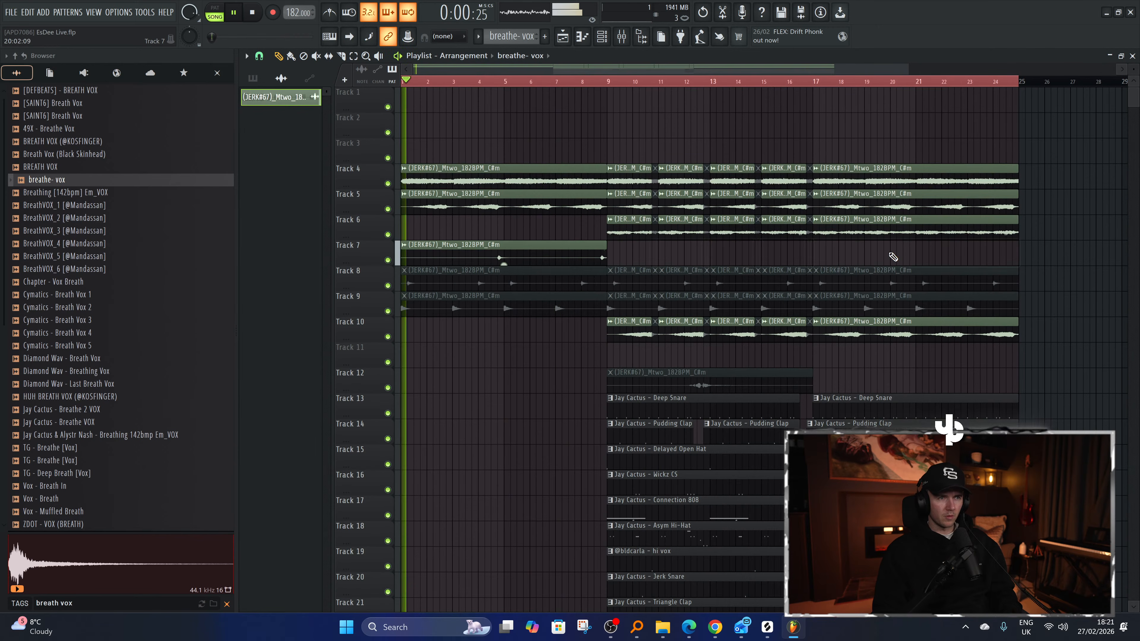
{"action": "key", "text": "t"}
{"action": "left_click", "coordinate": [557, 255]}
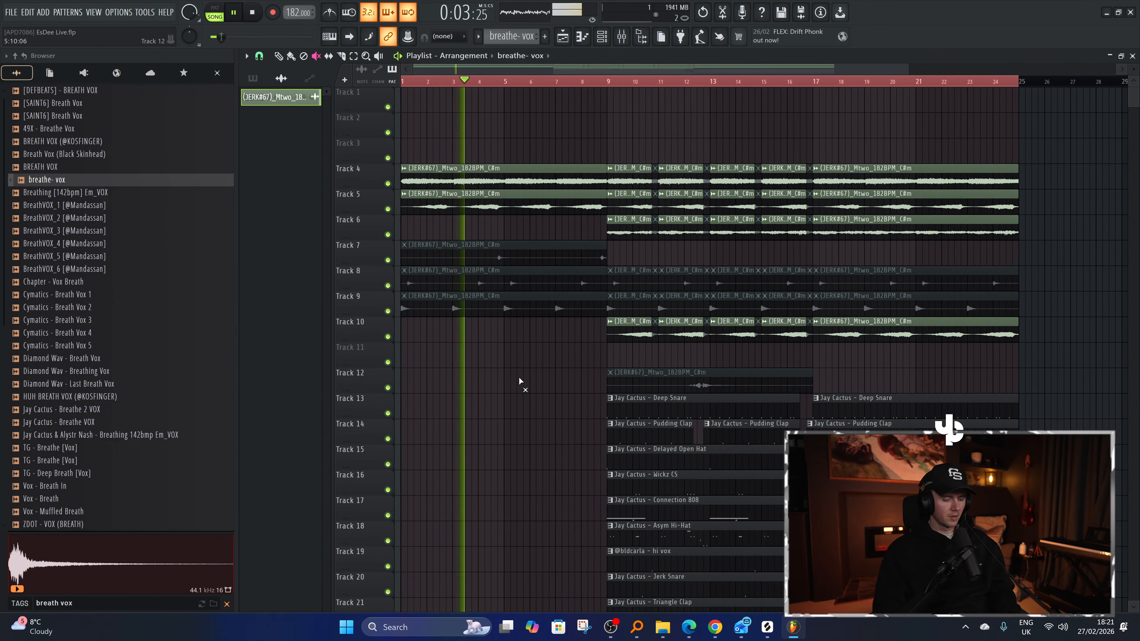
Add a Connection 808 clip to the intro on track 17, trimmed to cover bars 1 to 8.
{"action": "scroll", "coordinate": [520, 379], "scroll_direction": "down", "scroll_amount": 4}
{"action": "key", "text": "p"}
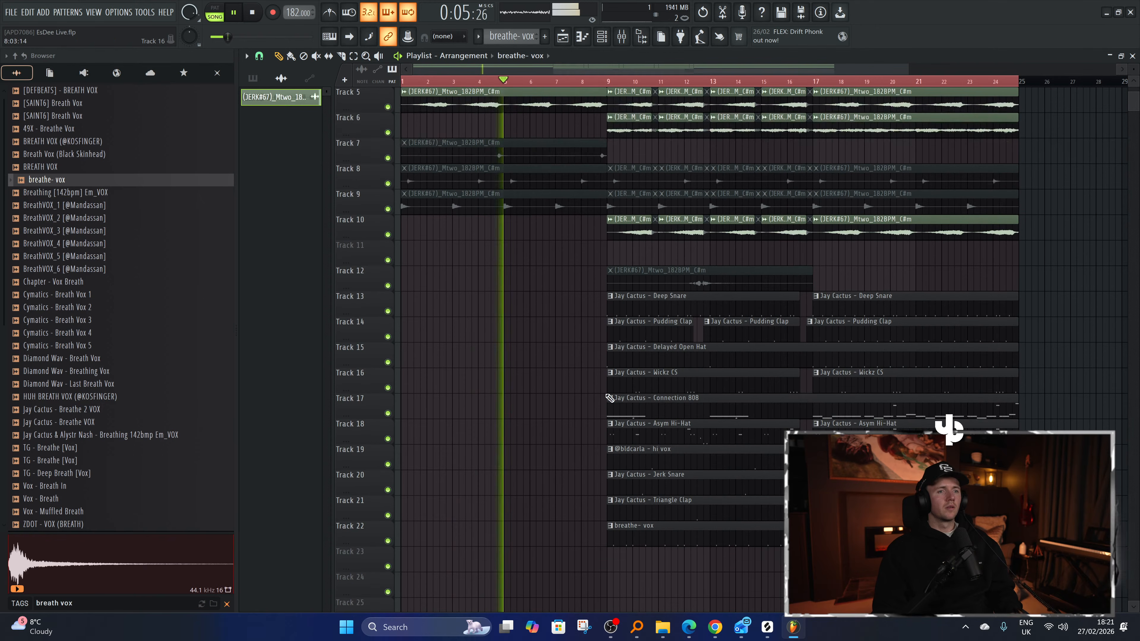
{"action": "left_click", "coordinate": [609, 398]}
{"action": "key", "text": "space"}
{"action": "left_click_drag", "start_coordinate": [701, 566], "coordinate": [243, 557]}
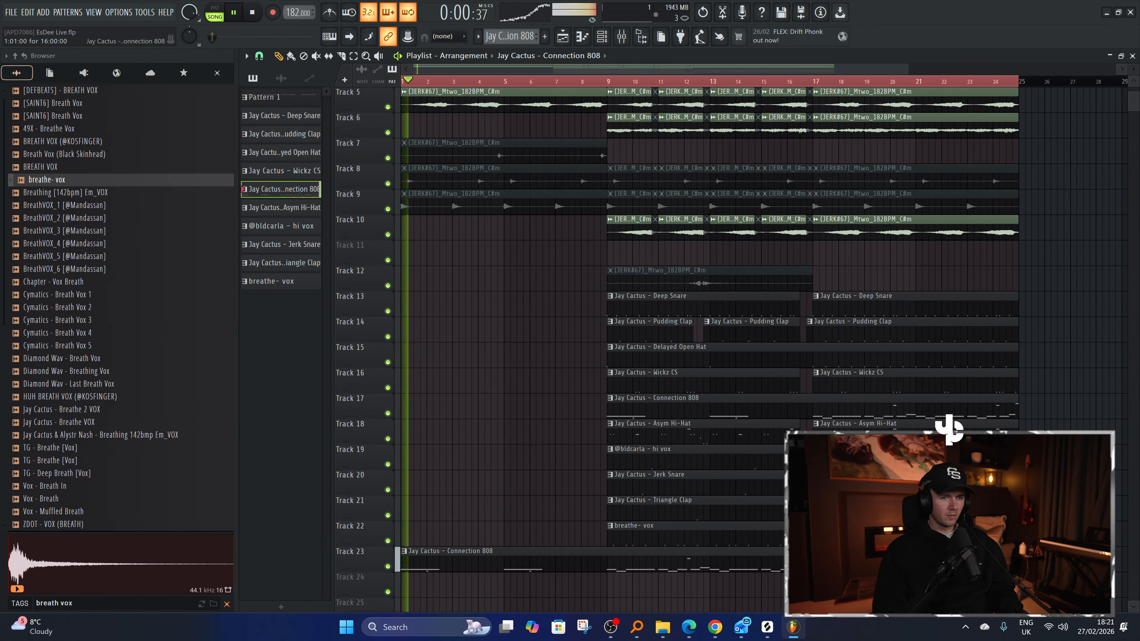
{"action": "left_click_drag", "start_coordinate": [812, 557], "coordinate": [607, 557]}
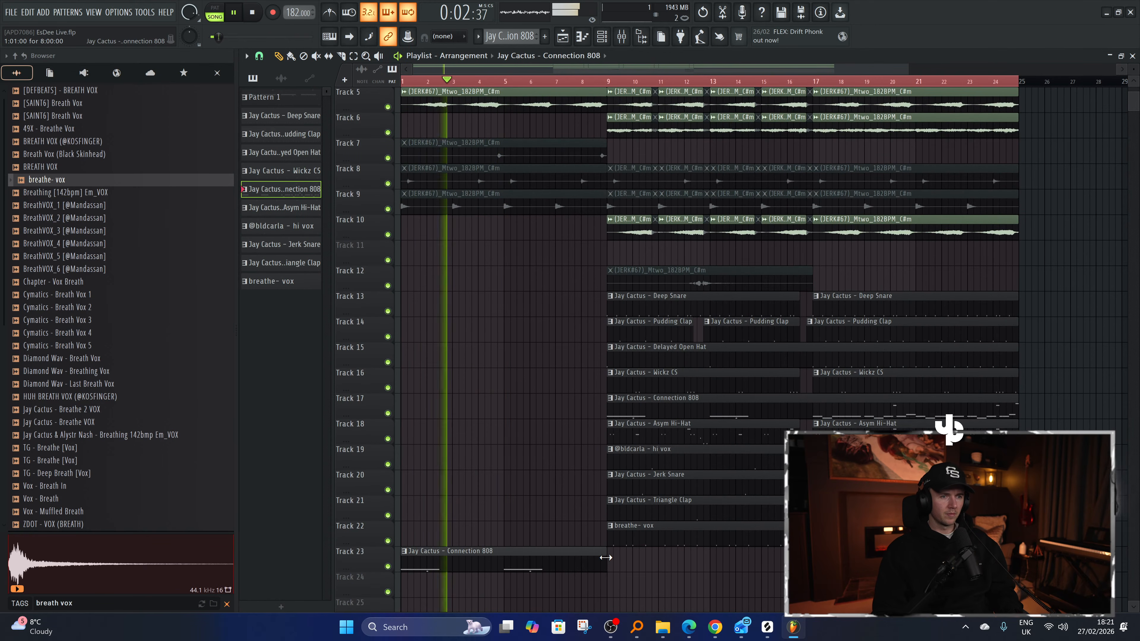
{"action": "left_click_drag", "start_coordinate": [501, 548], "coordinate": [501, 395]}
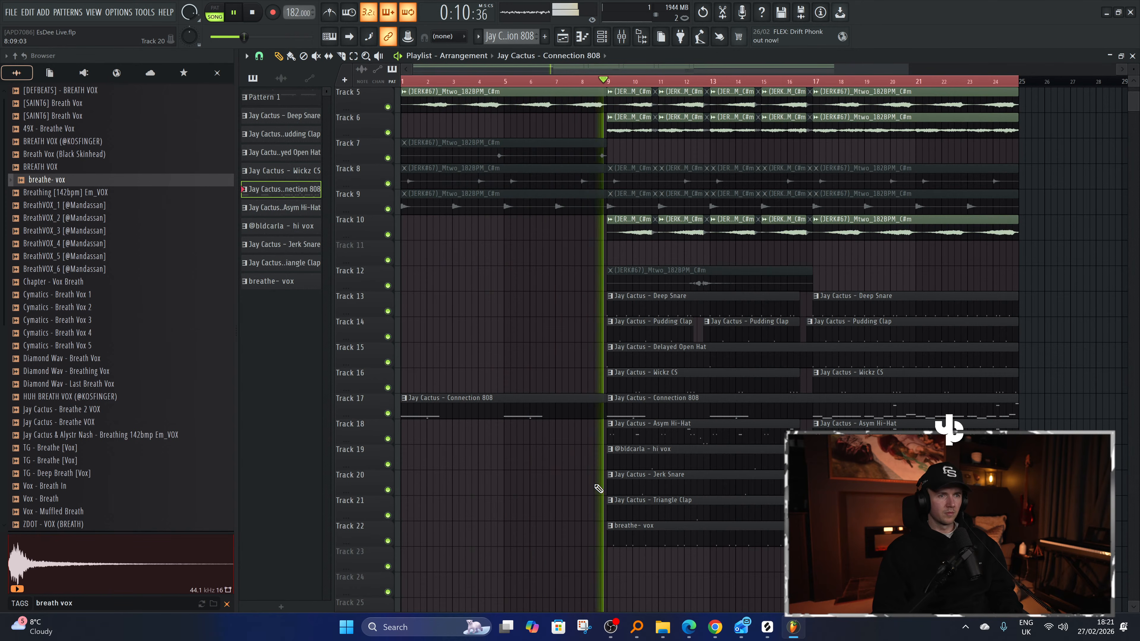
Duplicate all melody and drum clips from bars 9 to 24 so the copy starts at bar 25.
{"action": "scroll", "coordinate": [558, 484], "scroll_direction": "up", "scroll_amount": 4}
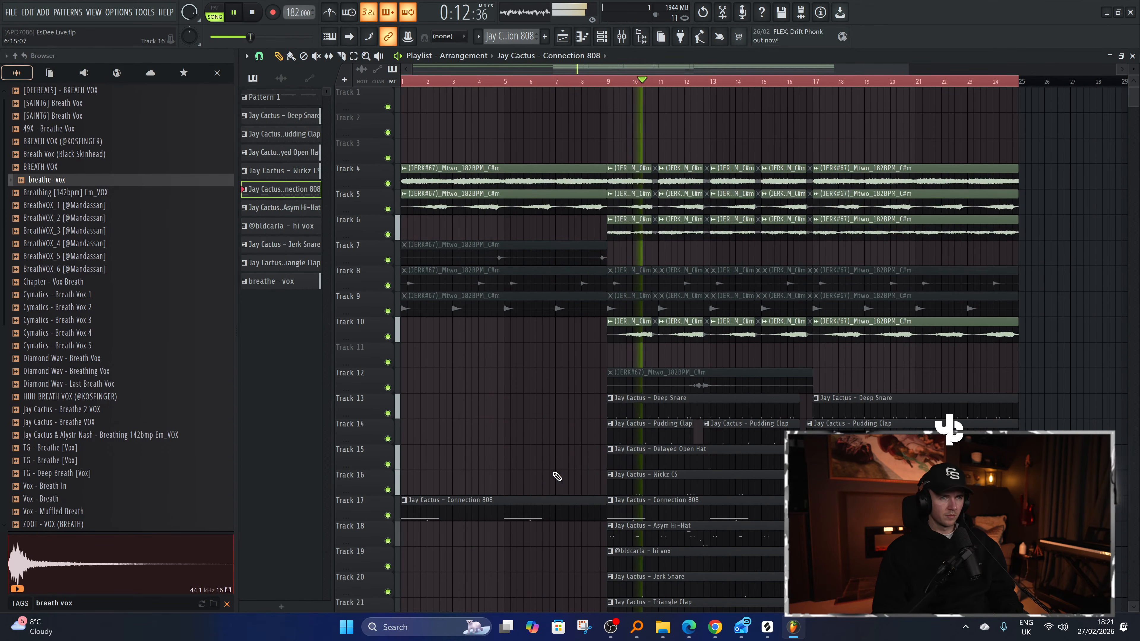
{"action": "scroll", "coordinate": [547, 422], "scroll_direction": "down", "scroll_amount": 1}
{"action": "scroll", "coordinate": [546, 423], "scroll_direction": "up", "scroll_amount": 1}
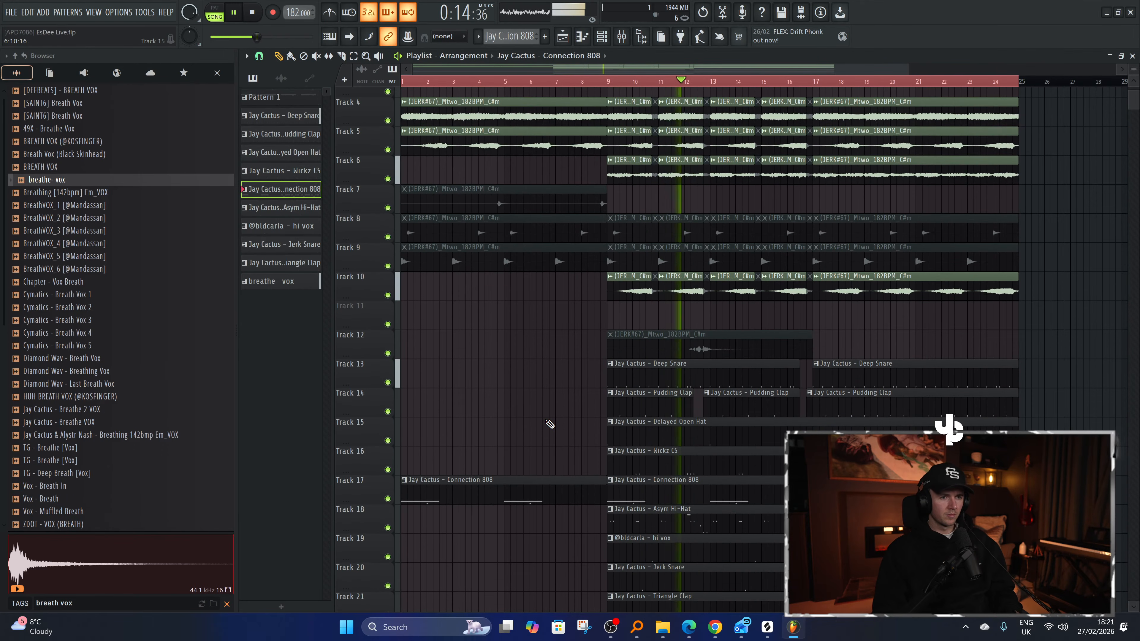
{"action": "scroll", "coordinate": [546, 423], "scroll_direction": "down", "scroll_amount": 3}
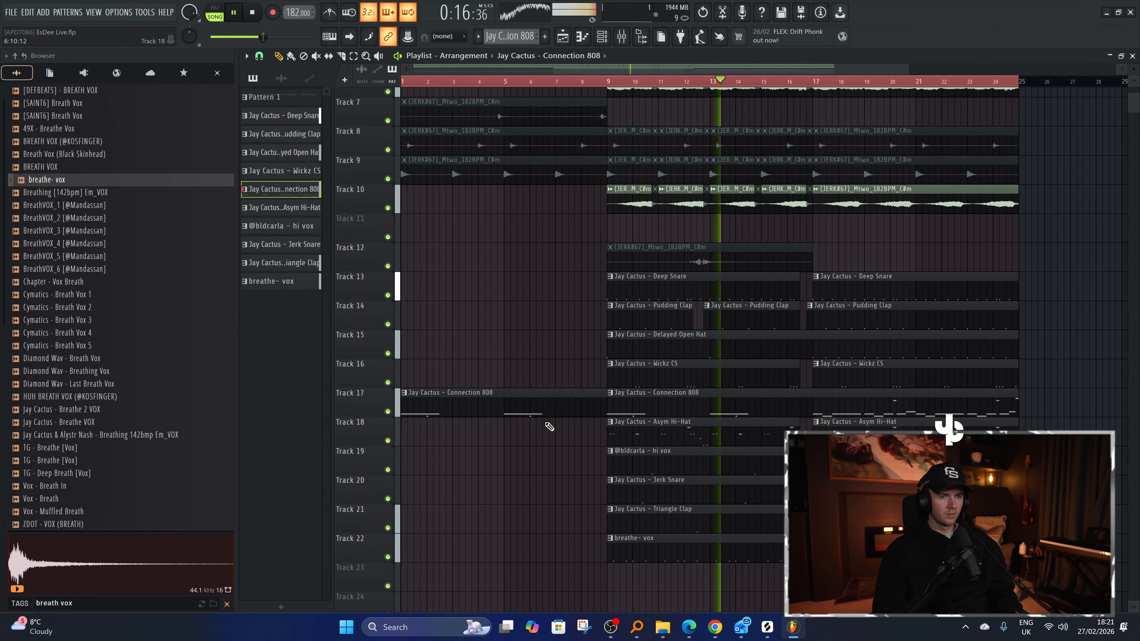
{"action": "scroll", "coordinate": [514, 470], "scroll_direction": "down", "scroll_amount": 2}
{"action": "scroll", "coordinate": [515, 469], "scroll_direction": "down", "scroll_amount": 2}
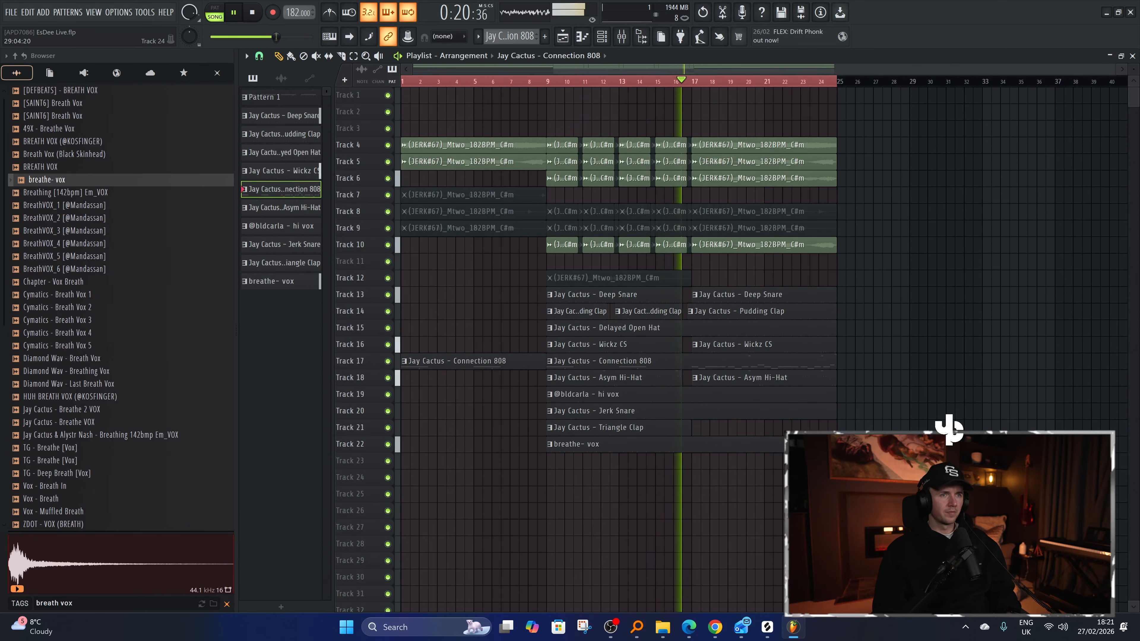
{"action": "left_click_drag", "start_coordinate": [857, 413], "coordinate": [567, 106]}
{"action": "left_click_drag", "start_coordinate": [561, 145], "coordinate": [853, 135]}
{"action": "left_click", "coordinate": [859, 129], "text": "ctrl"}
{"action": "scroll", "coordinate": [858, 121], "scroll_direction": "up", "scroll_amount": 2}
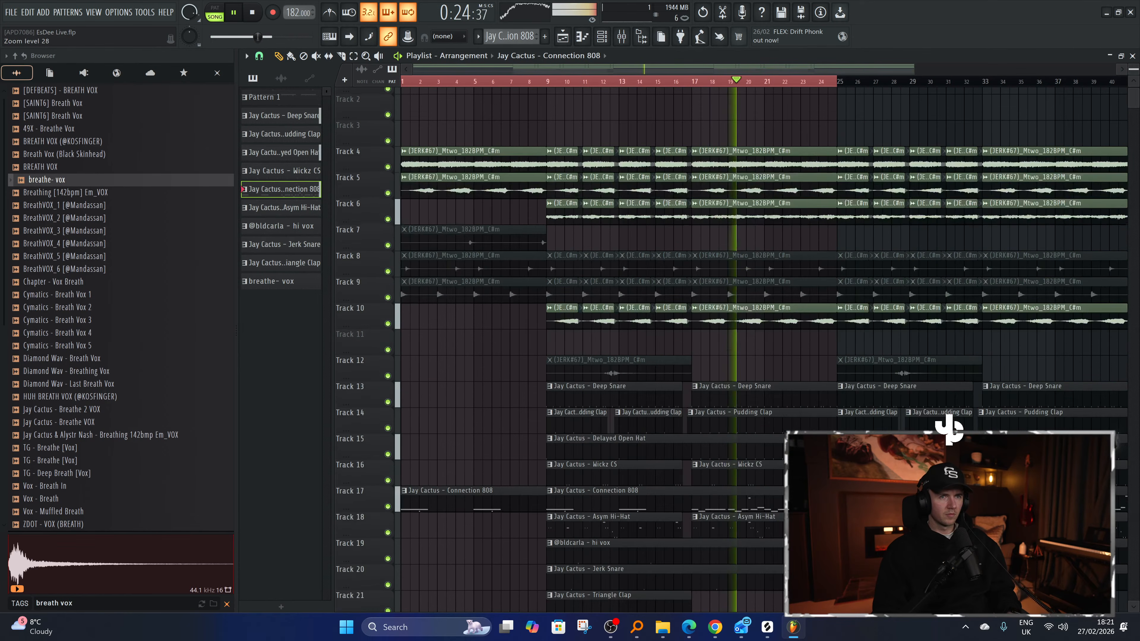
Set the playback selection to span all clips of the extended arrangement, bars 1 to 40.
{"action": "key", "text": "ctrl+a"}
{"action": "key", "text": "ctrl+Return"}
{"action": "scroll", "coordinate": [803, 202], "scroll_direction": "down", "scroll_amount": 1}
{"action": "scroll", "coordinate": [733, 237], "scroll_direction": "down", "scroll_amount": 1}
{"action": "left_click", "coordinate": [730, 242]}
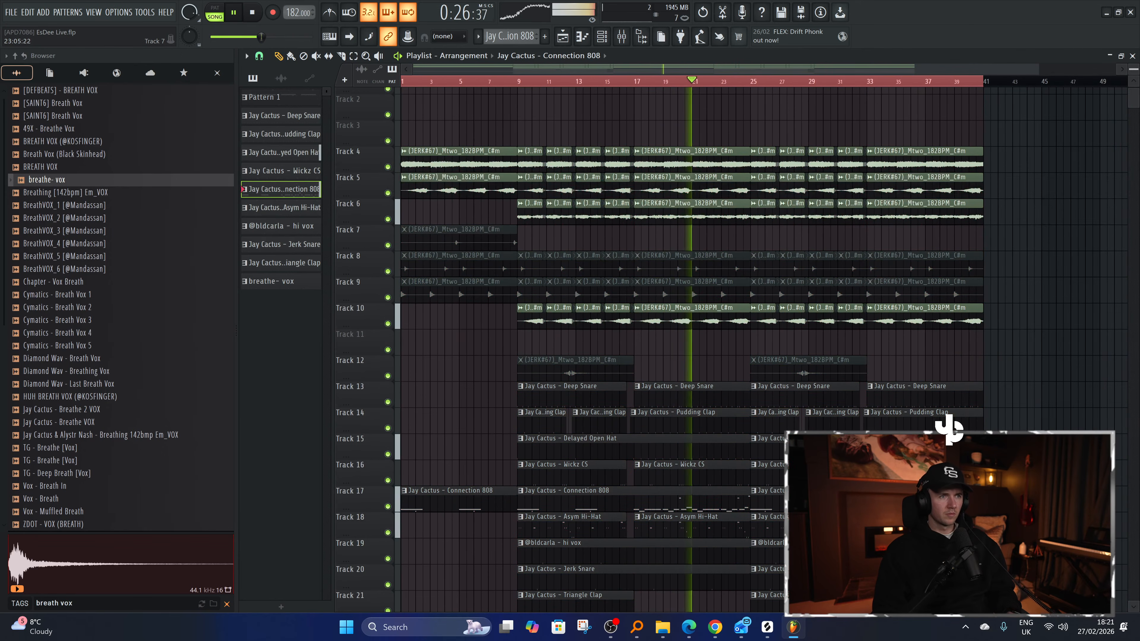
Delete the four short stem clips on track 6 across bars 25 to 32.
{"action": "scroll", "coordinate": [730, 243], "scroll_direction": "up", "scroll_amount": 1}
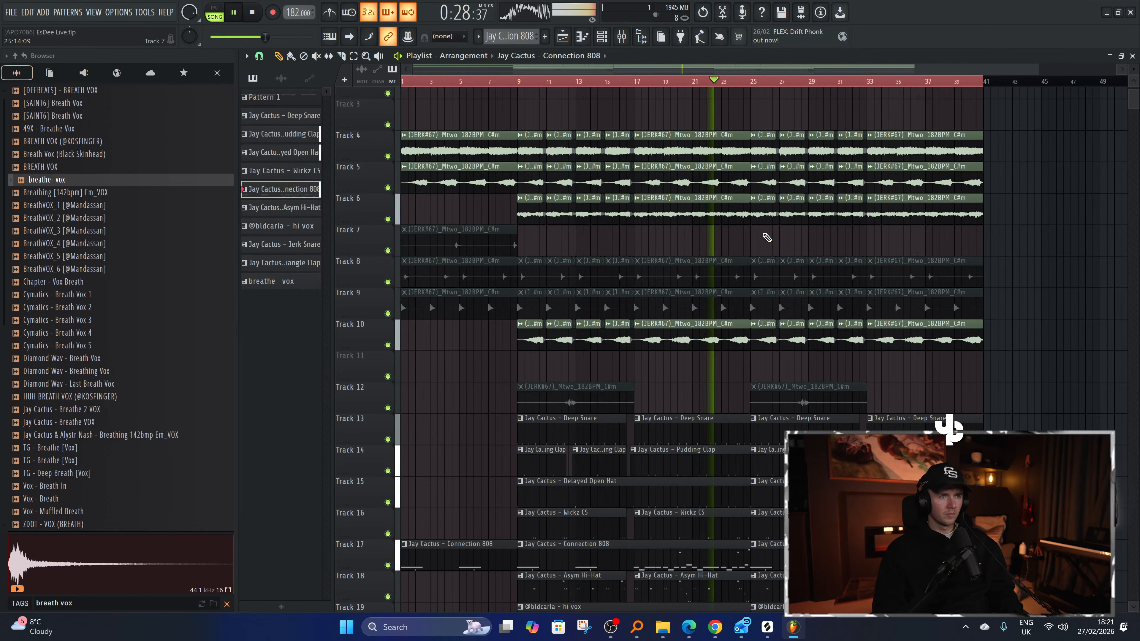
{"action": "right_click", "coordinate": [765, 223]}
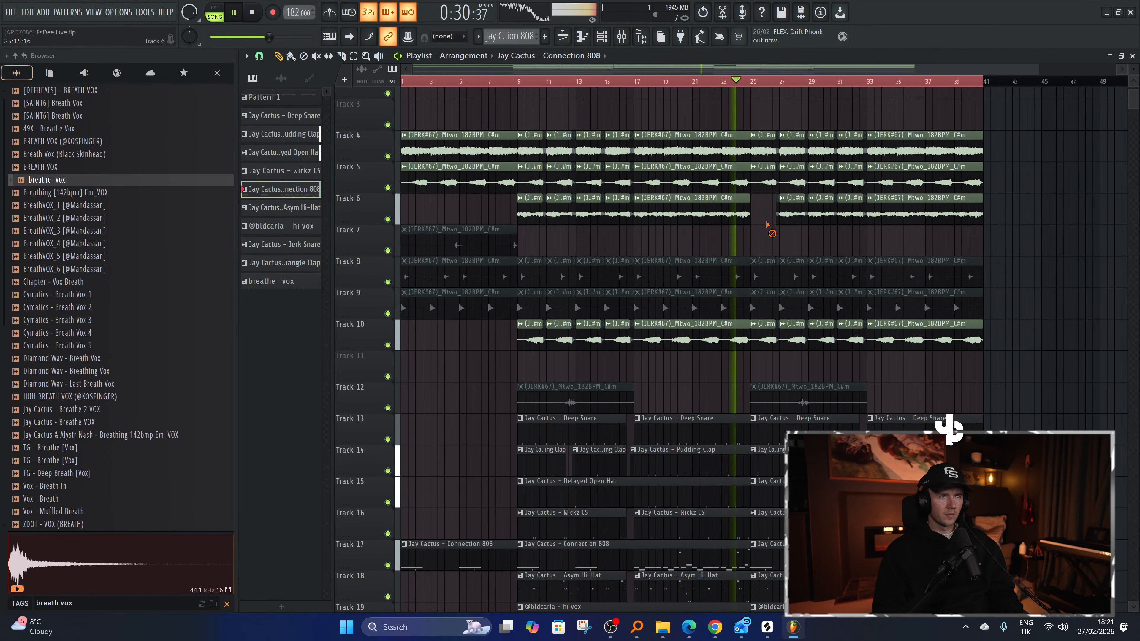
{"action": "right_click", "coordinate": [821, 216]}
{"action": "right_click", "coordinate": [850, 218]}
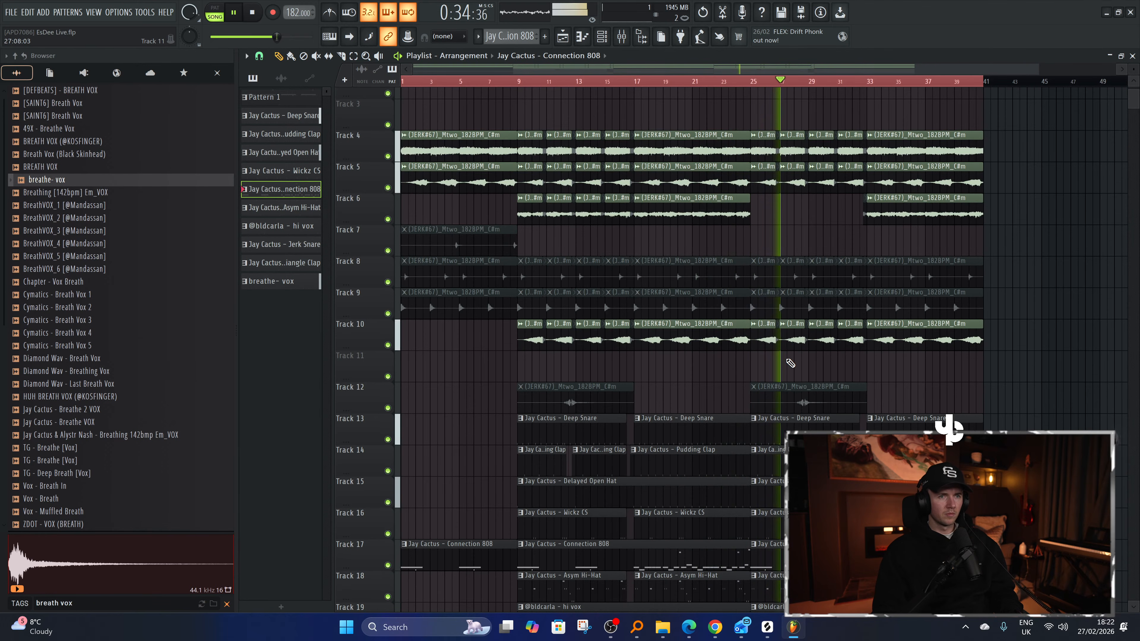
Delete the copied breathe- vox clip on track 22 from bar 25 and replay the section from around bar 25.
{"action": "scroll", "coordinate": [790, 363], "scroll_direction": "down", "scroll_amount": 5}
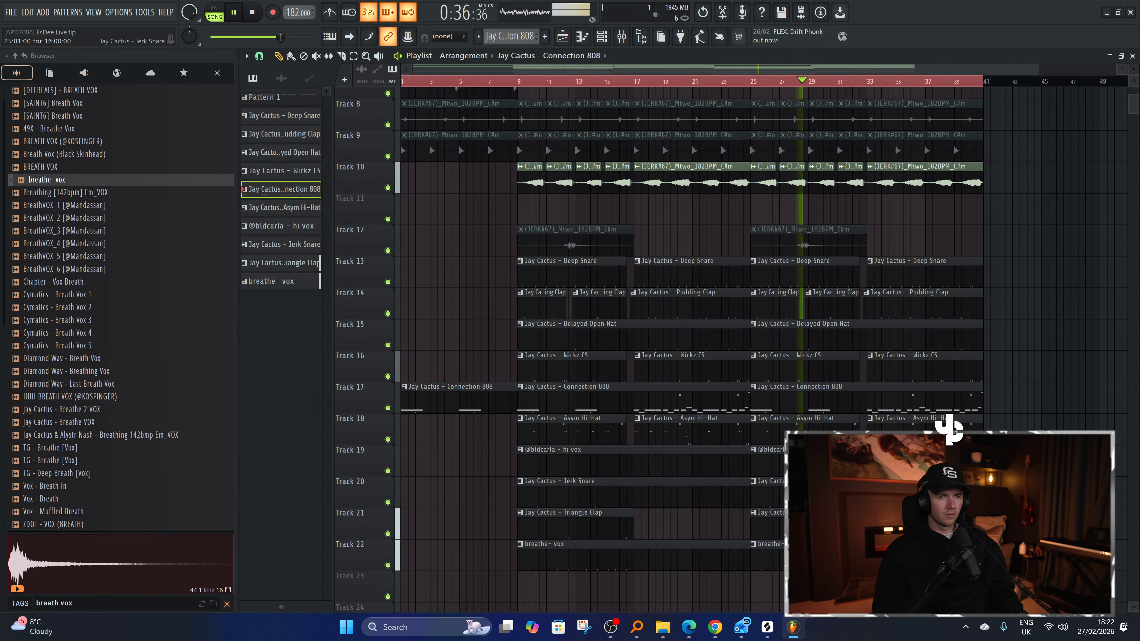
{"action": "scroll", "coordinate": [831, 397], "scroll_direction": "up", "scroll_amount": 7}
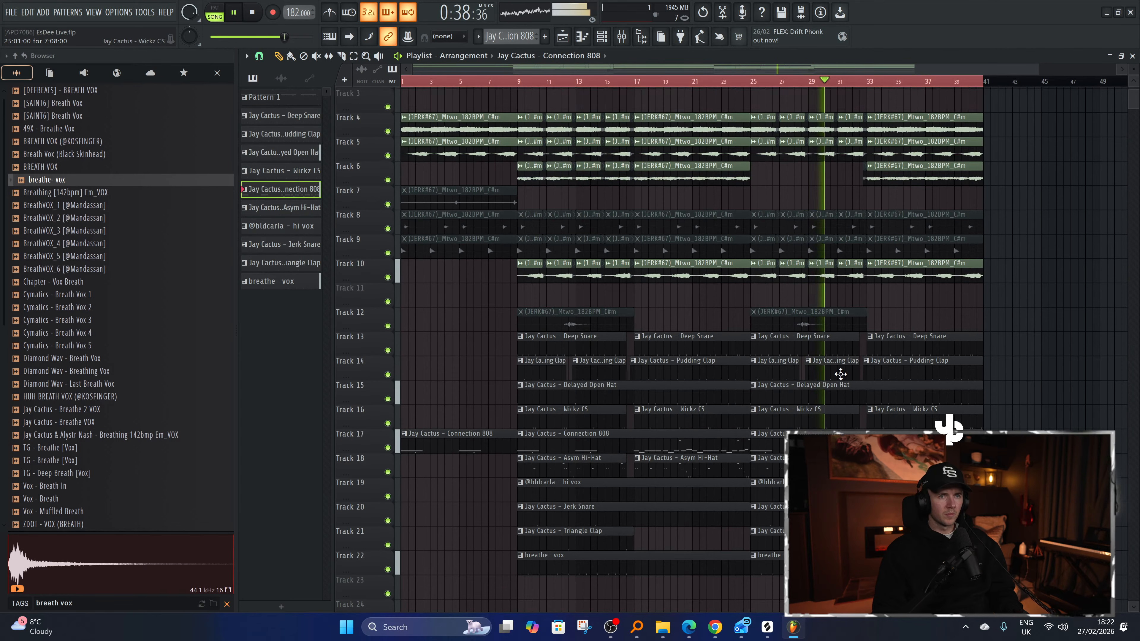
{"action": "scroll", "coordinate": [821, 306], "scroll_direction": "down", "scroll_amount": 1}
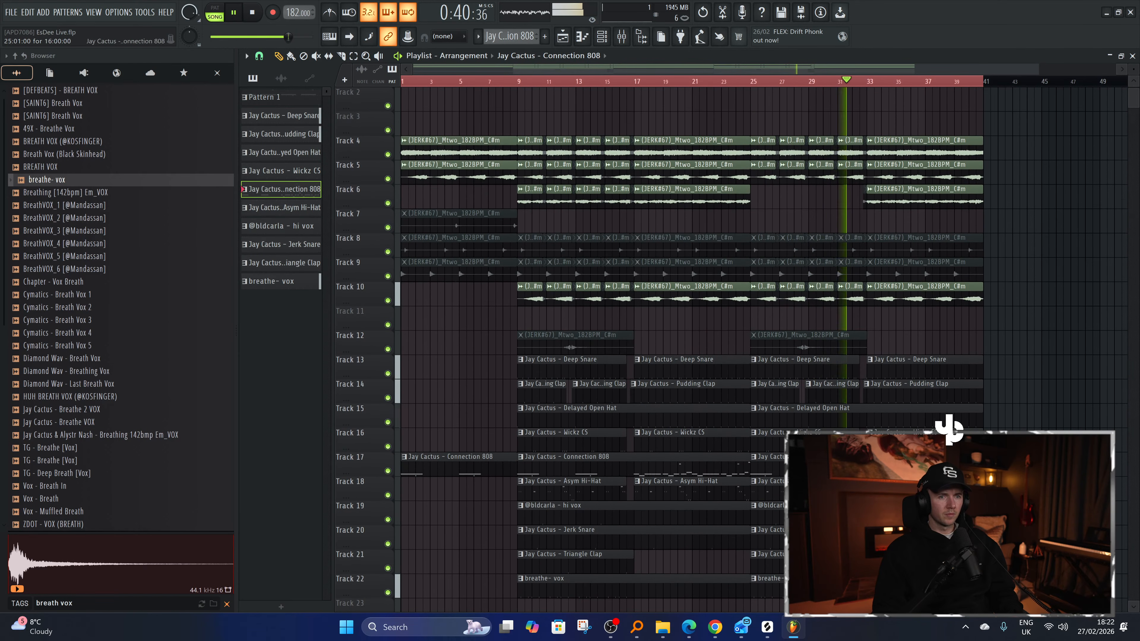
{"action": "left_click", "coordinate": [750, 86]}
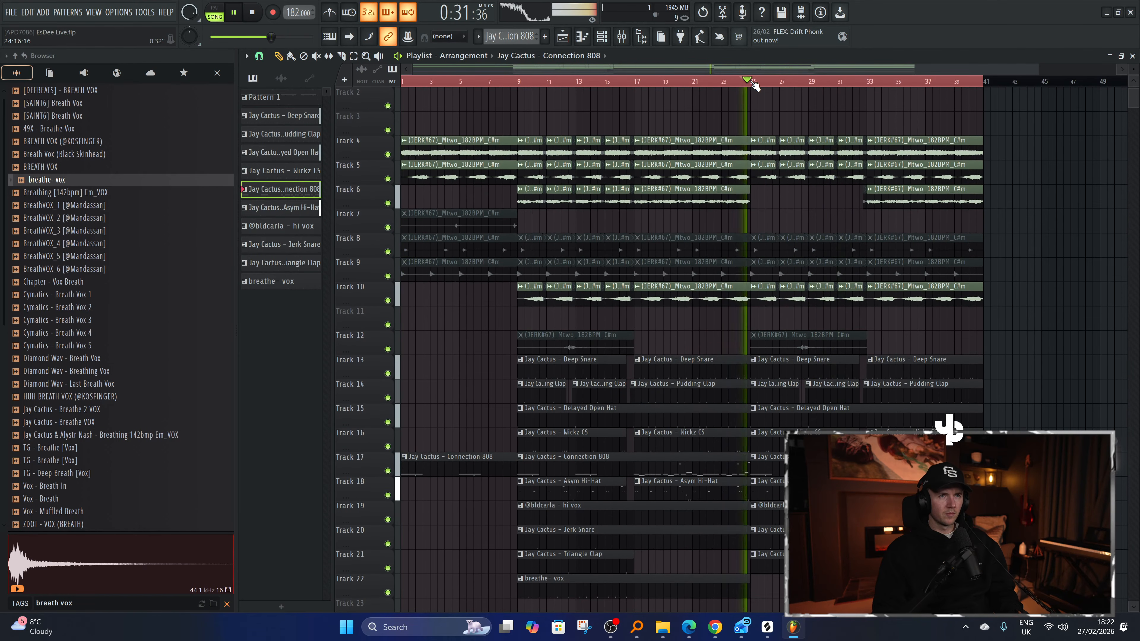
Delete the last stem clip on track 6, covering bars 33 to 40.
{"action": "scroll", "coordinate": [927, 347], "scroll_direction": "down", "scroll_amount": 1}
{"action": "scroll", "coordinate": [978, 346], "scroll_direction": "down", "scroll_amount": 1}
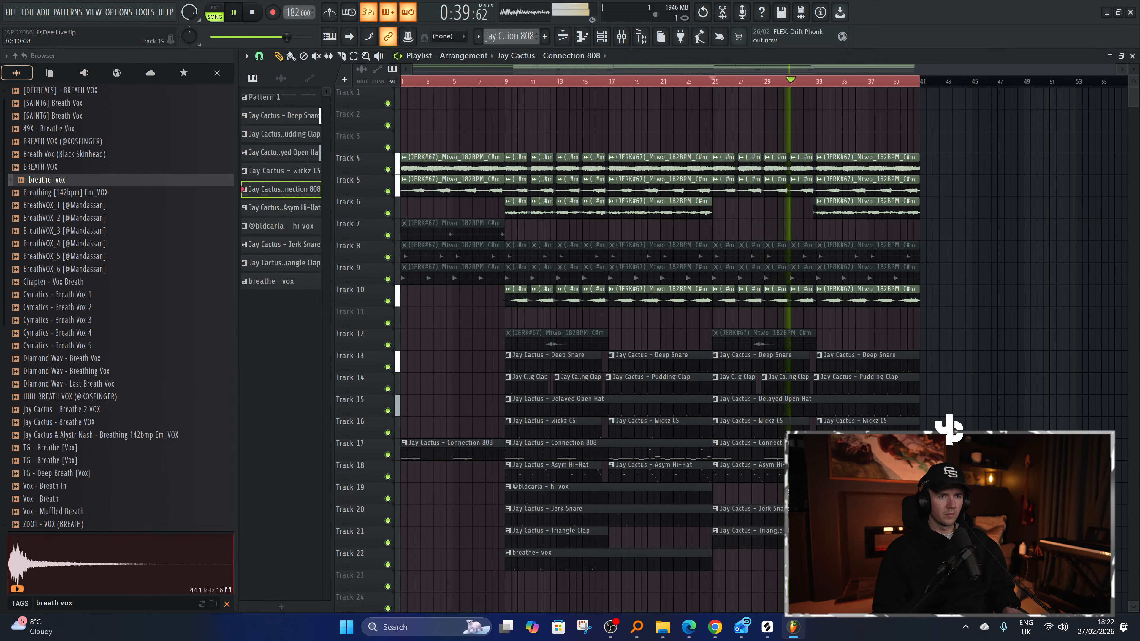
{"action": "scroll", "coordinate": [964, 326], "scroll_direction": "up", "scroll_amount": 2}
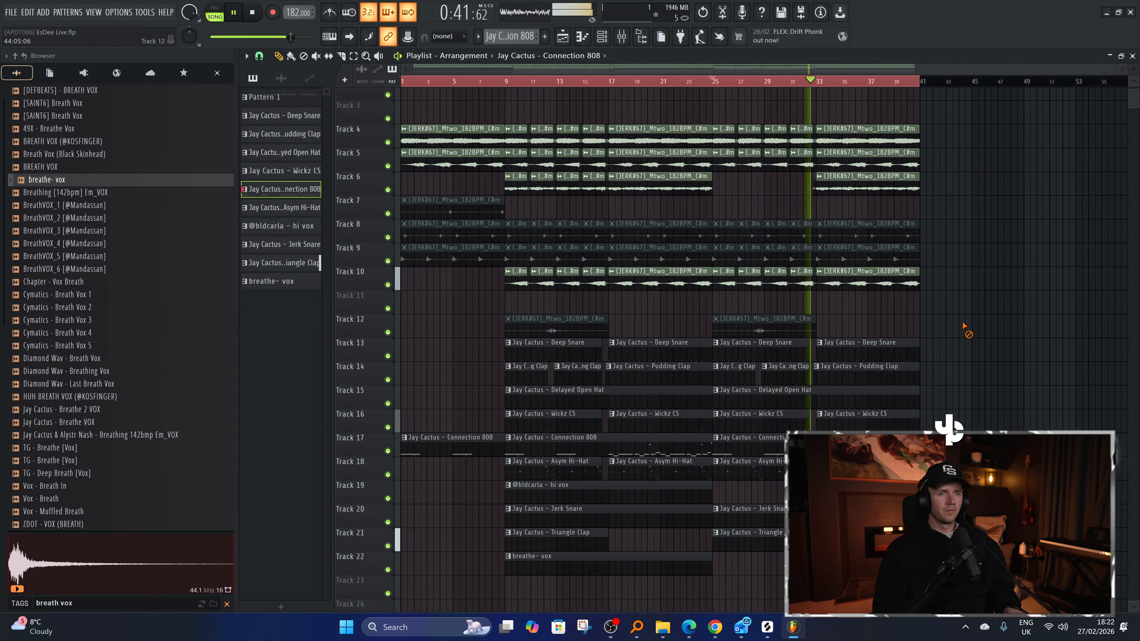
{"action": "right_click", "coordinate": [862, 187]}
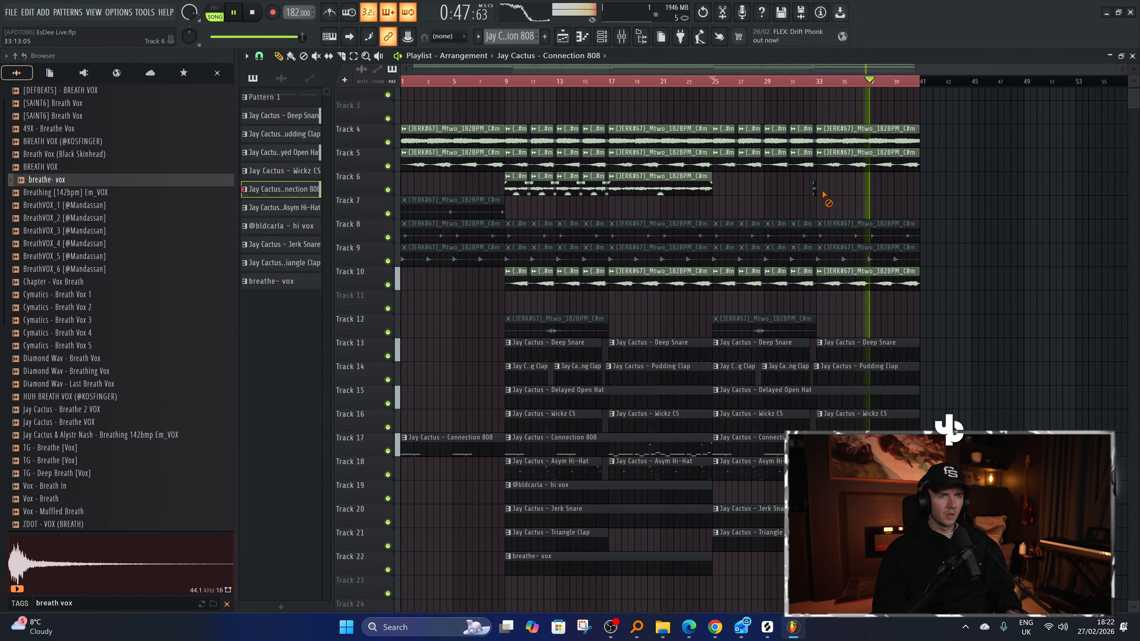
Try deleting the track 10 stem clip across bars 33 to 40 and play the section from bar 33.
{"action": "scroll", "coordinate": [827, 206], "scroll_direction": "down", "scroll_amount": 2}
{"action": "key", "text": "ctrl+z"}
{"action": "left_click_drag", "start_coordinate": [958, 514], "coordinate": [525, 126]}
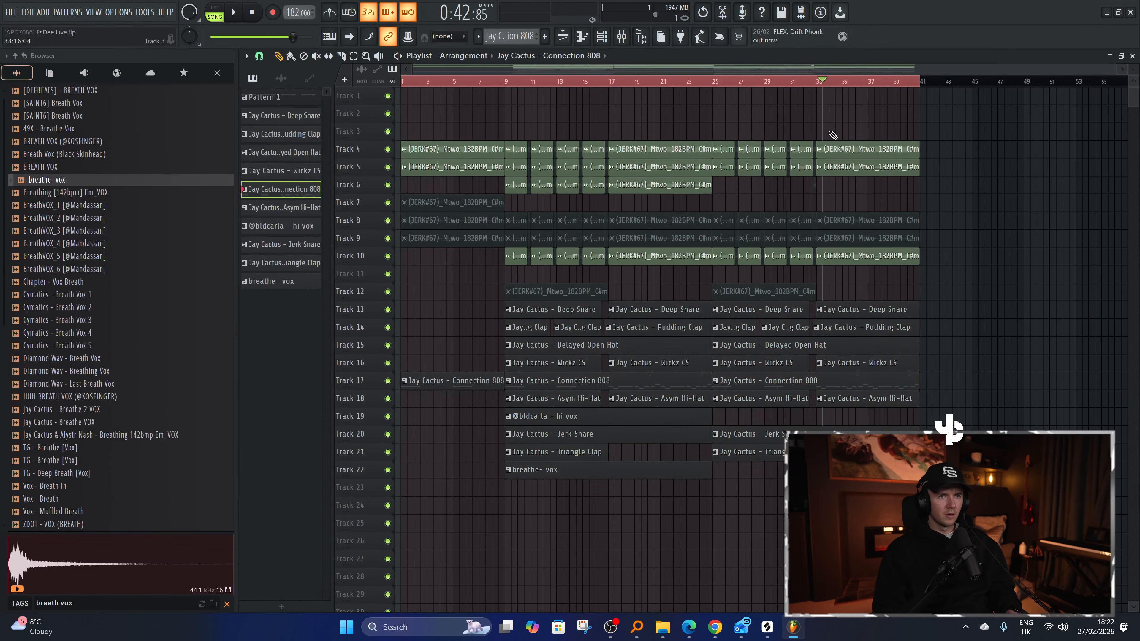
{"action": "scroll", "coordinate": [833, 135], "scroll_direction": "up", "scroll_amount": 2}
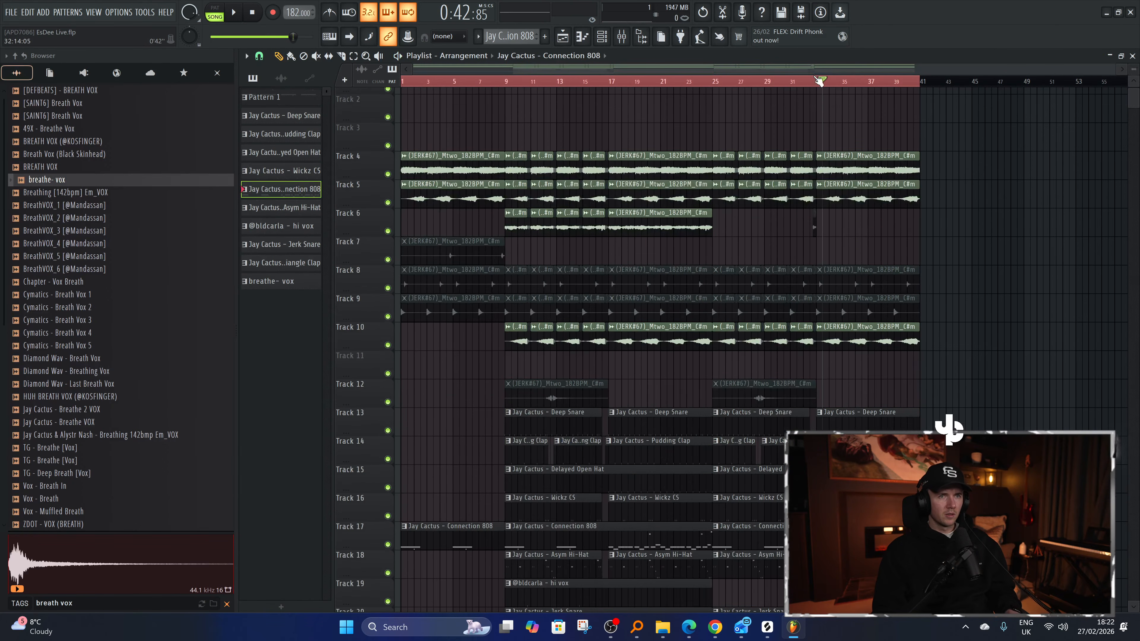
{"action": "left_click", "coordinate": [820, 82]}
{"action": "scroll", "coordinate": [815, 179], "scroll_direction": "up", "scroll_amount": 1}
{"action": "scroll", "coordinate": [865, 310], "scroll_direction": "up", "scroll_amount": 2}
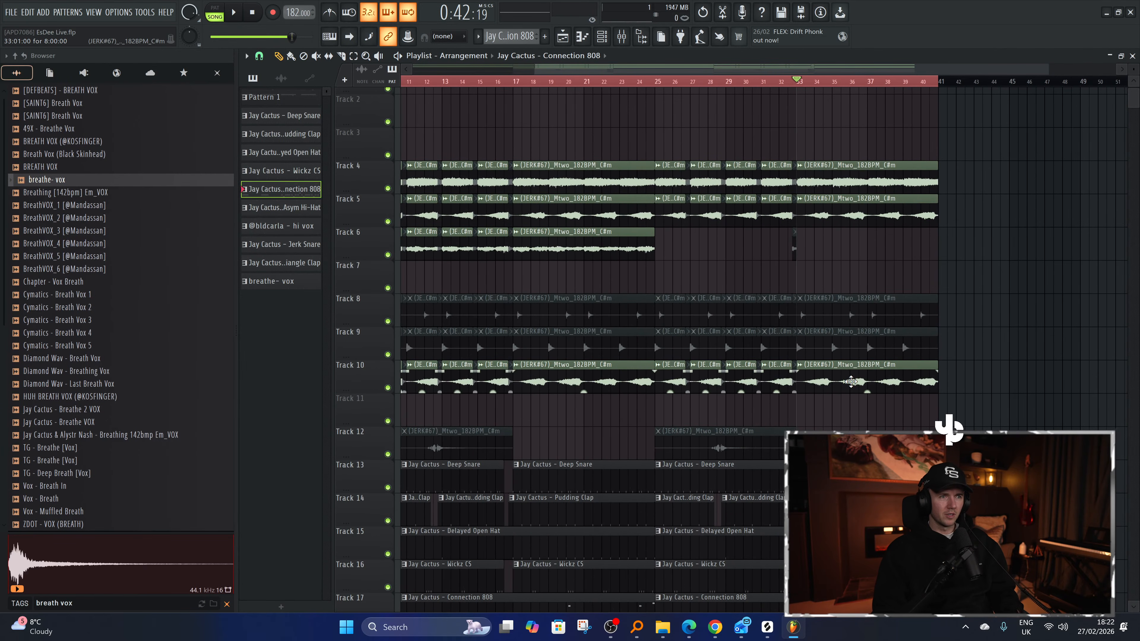
{"action": "scroll", "coordinate": [852, 381], "scroll_direction": "down", "scroll_amount": 2}
{"action": "scroll", "coordinate": [853, 377], "scroll_direction": "down", "scroll_amount": 2}
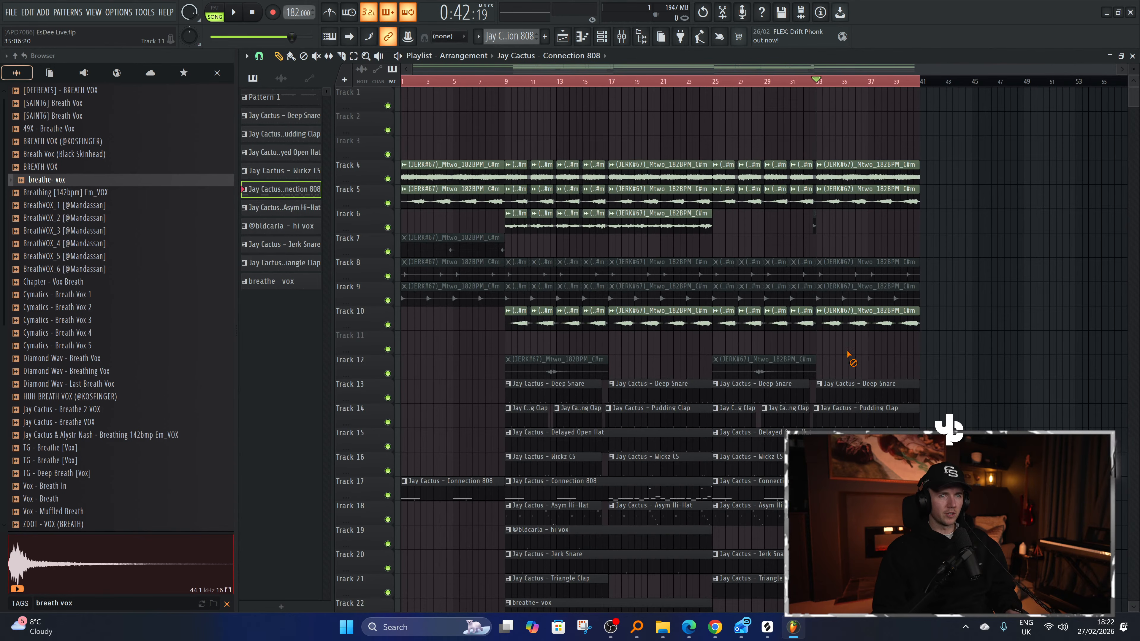
{"action": "right_click", "coordinate": [845, 321]}
{"action": "key", "text": "space"}
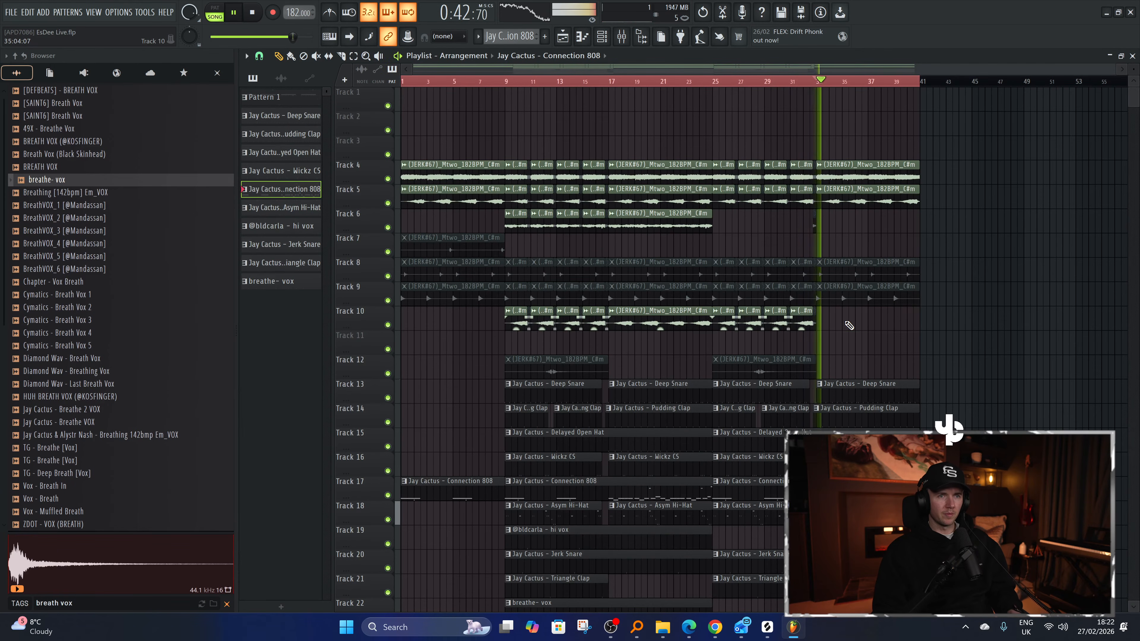
{"action": "key", "text": "ctrl+z"}
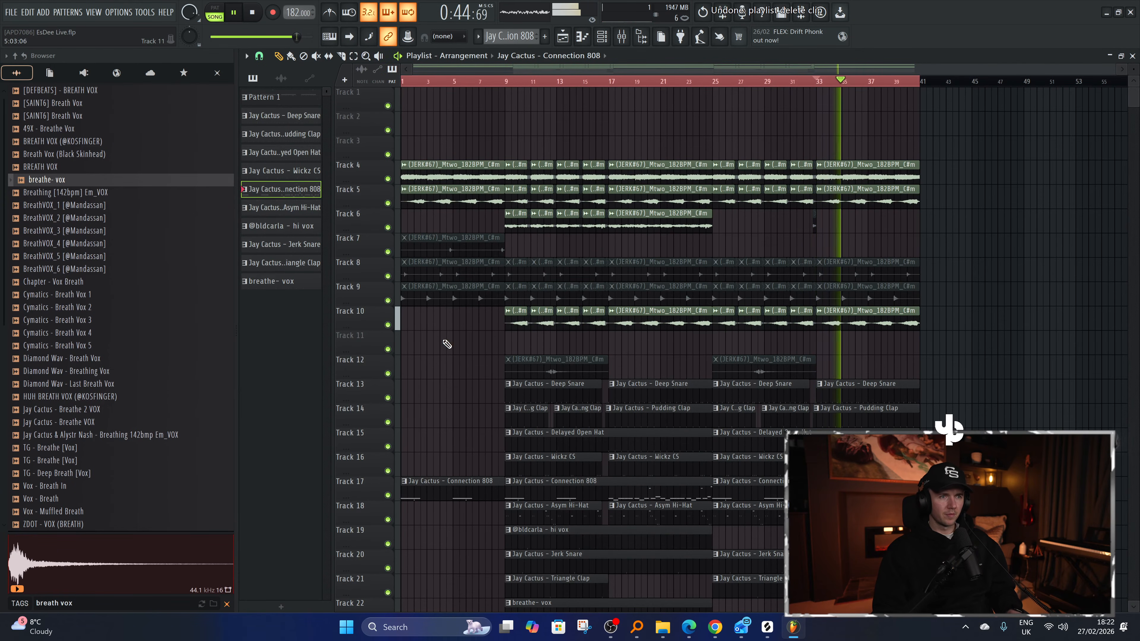
Mute the five track 10 stem clips across bars 25 to 40 while playing the section from bar 25.
{"action": "left_click", "coordinate": [712, 82]}
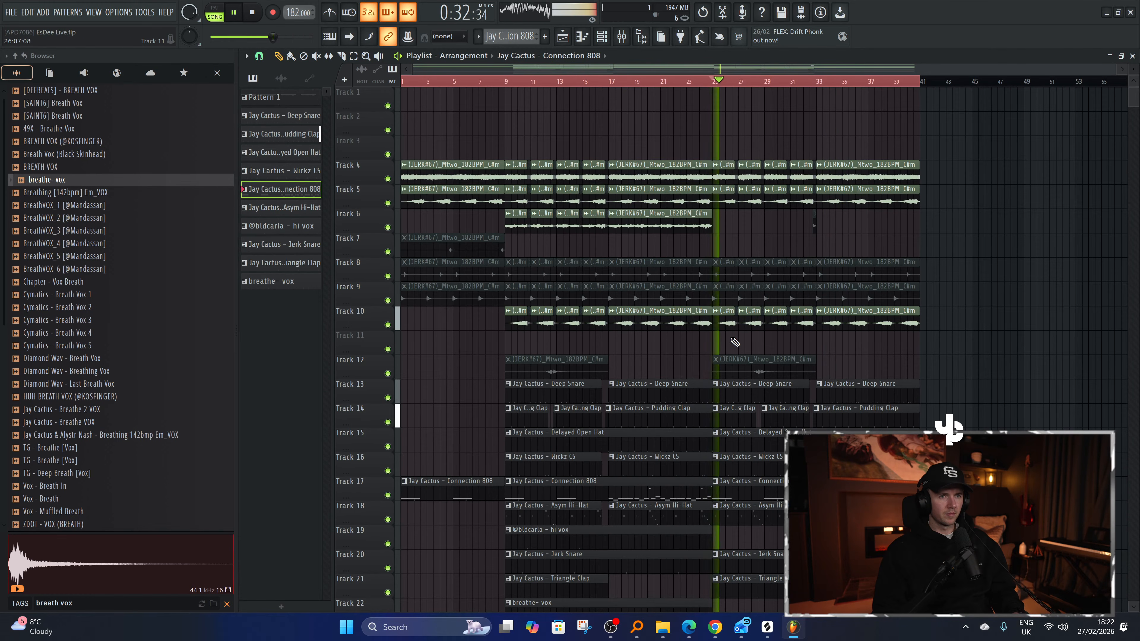
{"action": "key", "text": "space"}
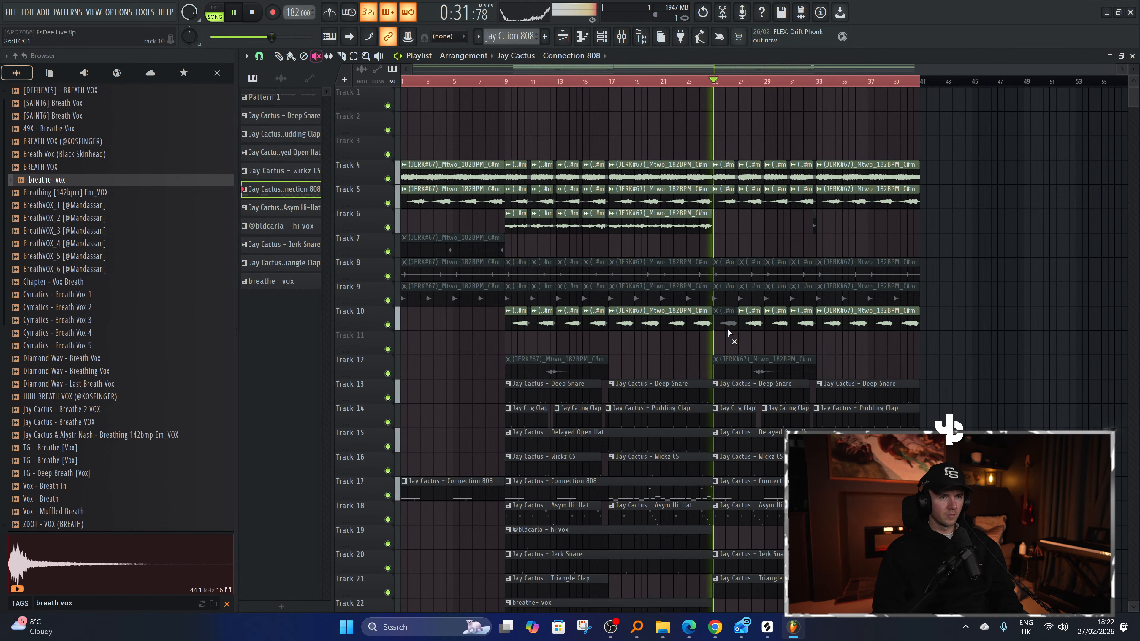
{"action": "left_click", "coordinate": [749, 325]}
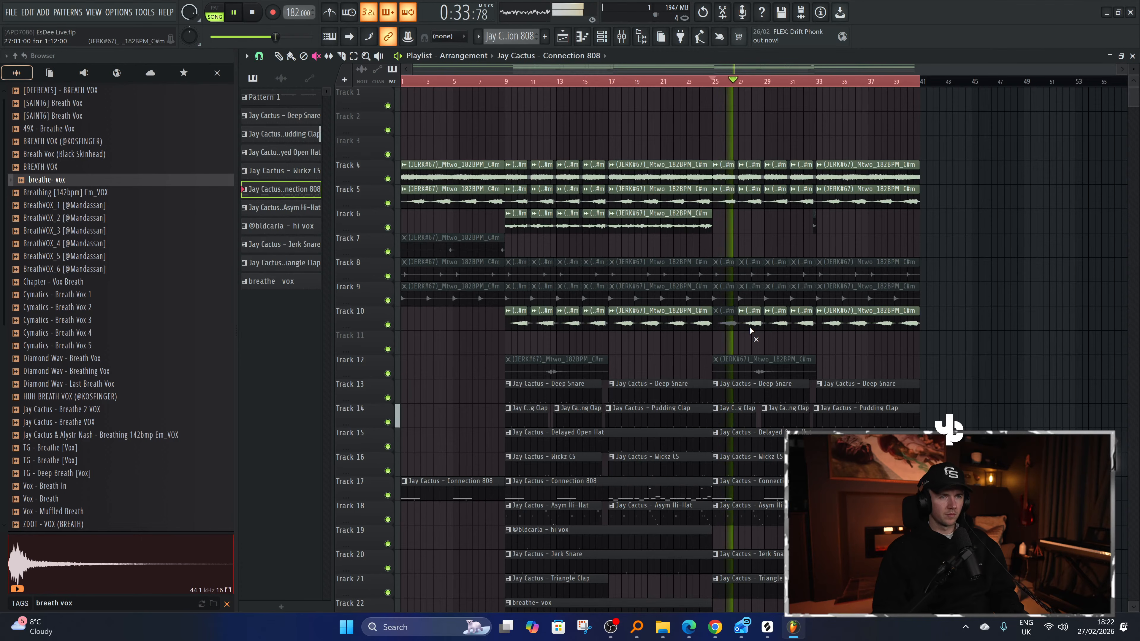
{"action": "left_click", "coordinate": [777, 325]}
{"action": "left_click", "coordinate": [796, 329]}
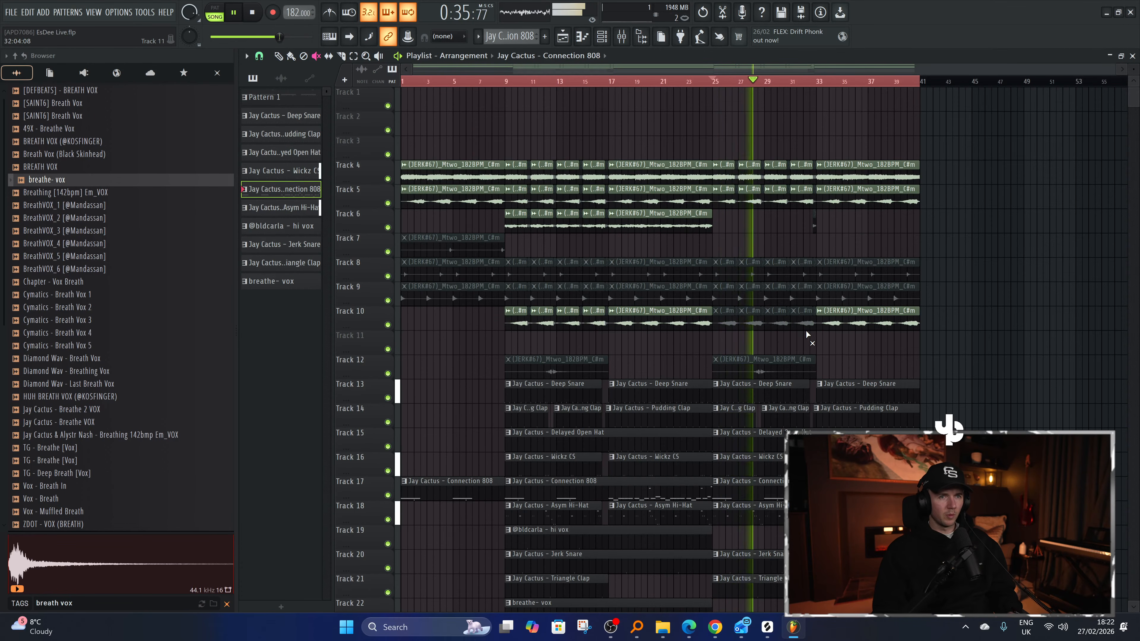
{"action": "scroll", "coordinate": [821, 323], "scroll_direction": "down", "scroll_amount": 1}
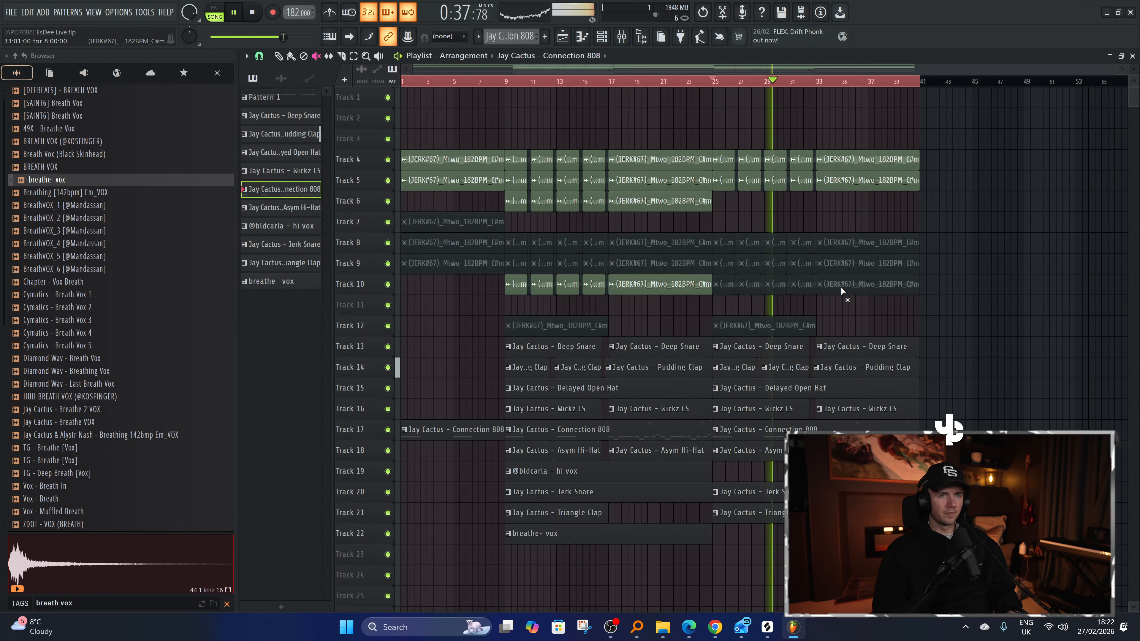
{"action": "scroll", "coordinate": [853, 283], "scroll_direction": "down", "scroll_amount": 1}
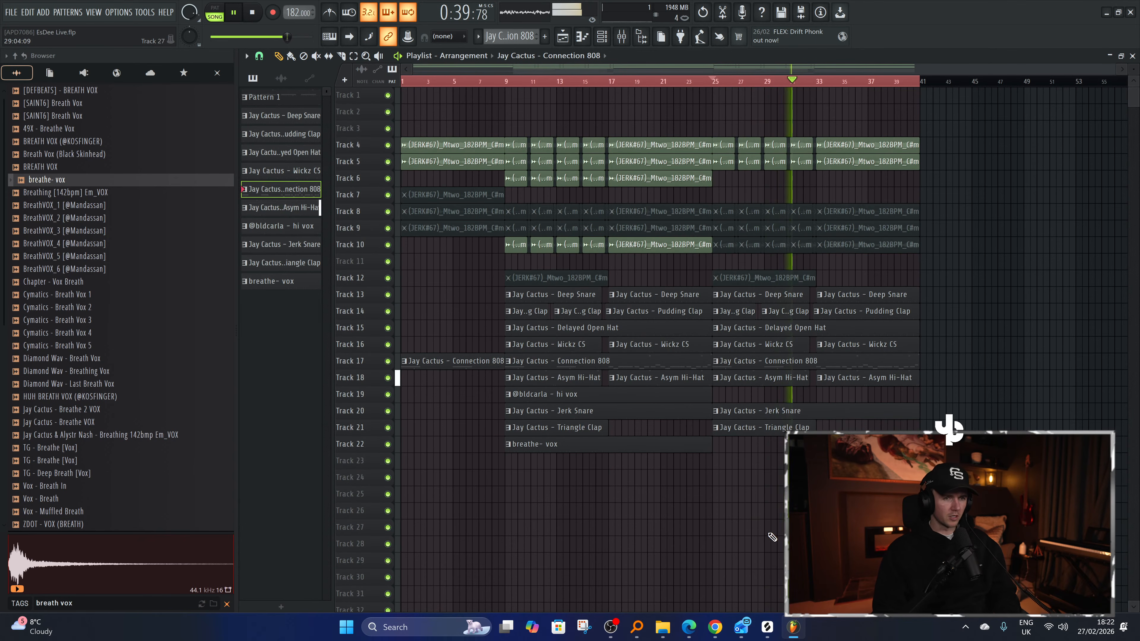
{"action": "scroll", "coordinate": [772, 536], "scroll_direction": "up", "scroll_amount": 2}
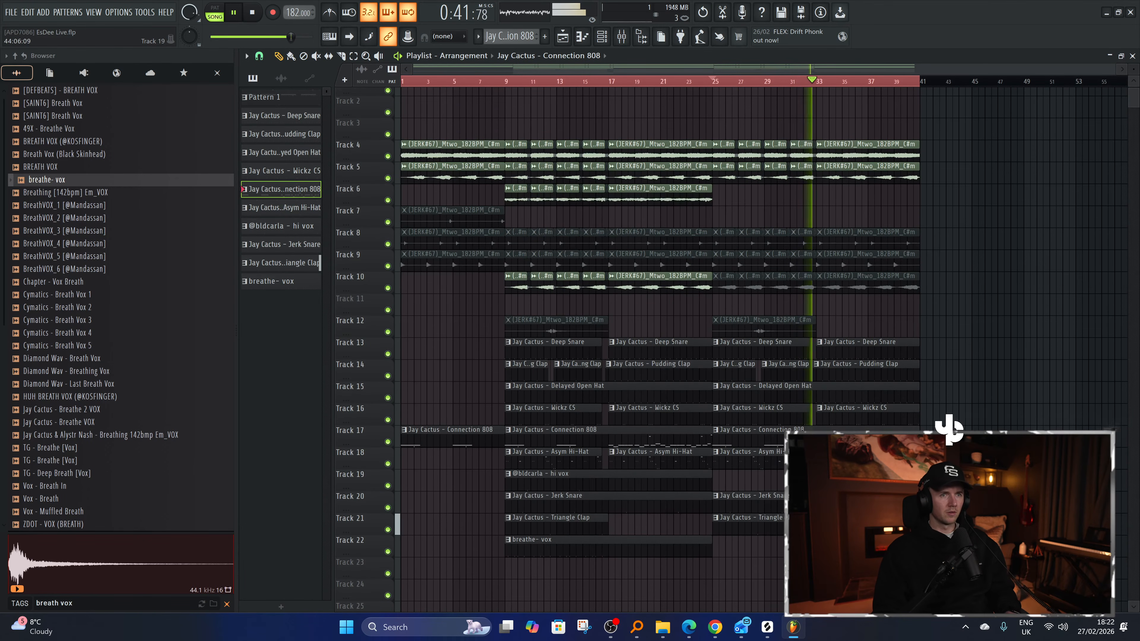
Duplicate all clips of bars 9 to 40 directly after bar 40, filling bars 41 to 72.
{"action": "left_click_drag", "start_coordinate": [945, 578], "coordinate": [521, 118]}
{"action": "right_click", "coordinate": [983, 242]}
{"action": "left_click_drag", "start_coordinate": [940, 579], "coordinate": [518, 147]}
{"action": "key", "text": "ctrl+b"}
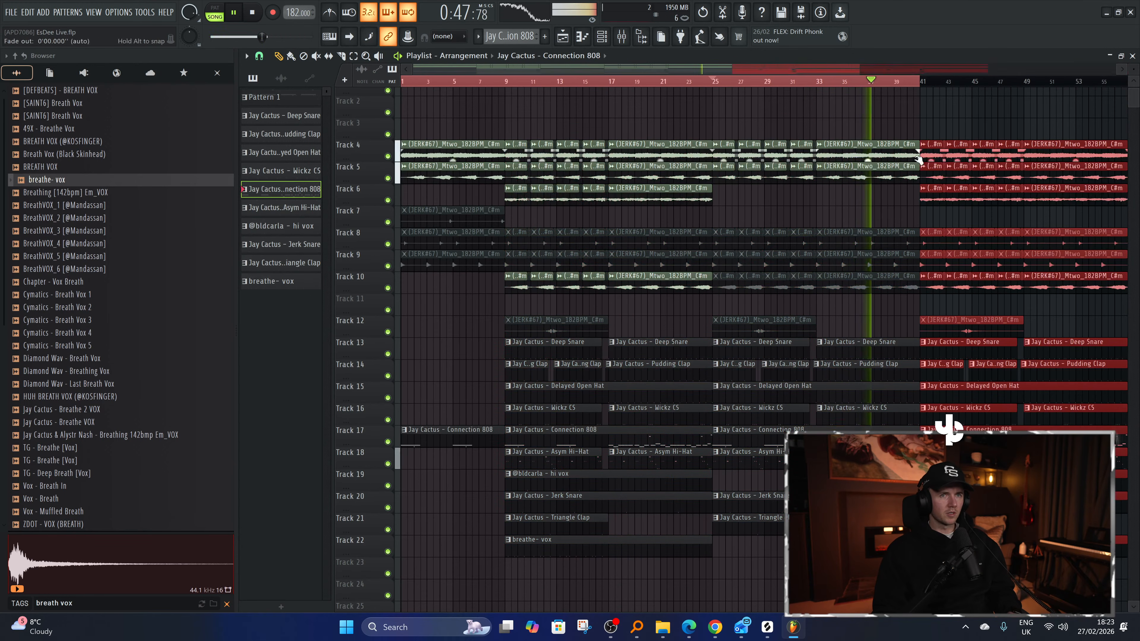
{"action": "scroll", "coordinate": [875, 179], "scroll_direction": "down", "scroll_amount": 2}
Set the playback selection to span all clips of the arrangement, bars 1 to 72.
{"action": "key", "text": "ctrl+a"}
{"action": "left_click", "coordinate": [816, 117], "text": "ctrl"}
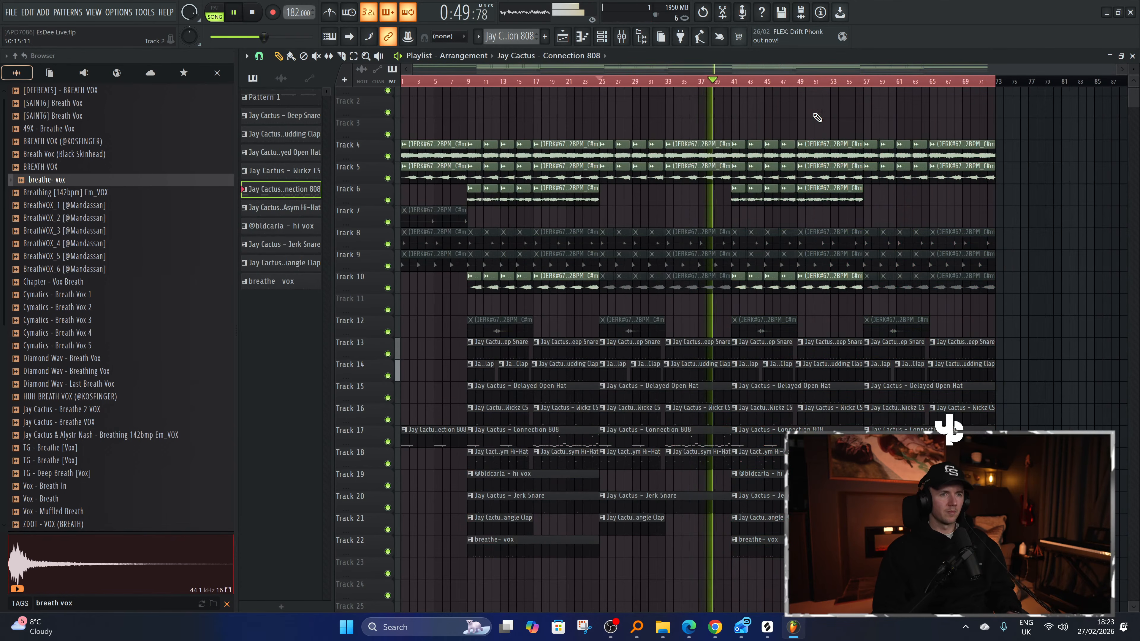
{"action": "key", "text": "ctrl+a"}
Check the live stream's chat in Chrome, return to the FL Studio playlist and deselect all clips.
{"action": "left_click", "coordinate": [715, 627]}
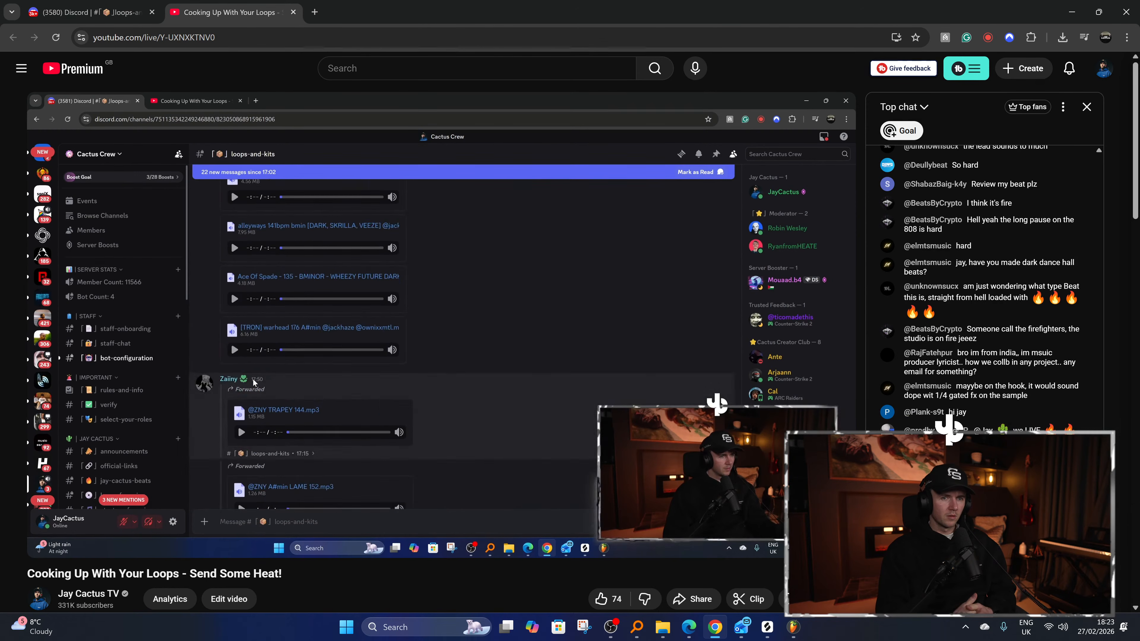
{"action": "key", "text": "alt+Tab"}
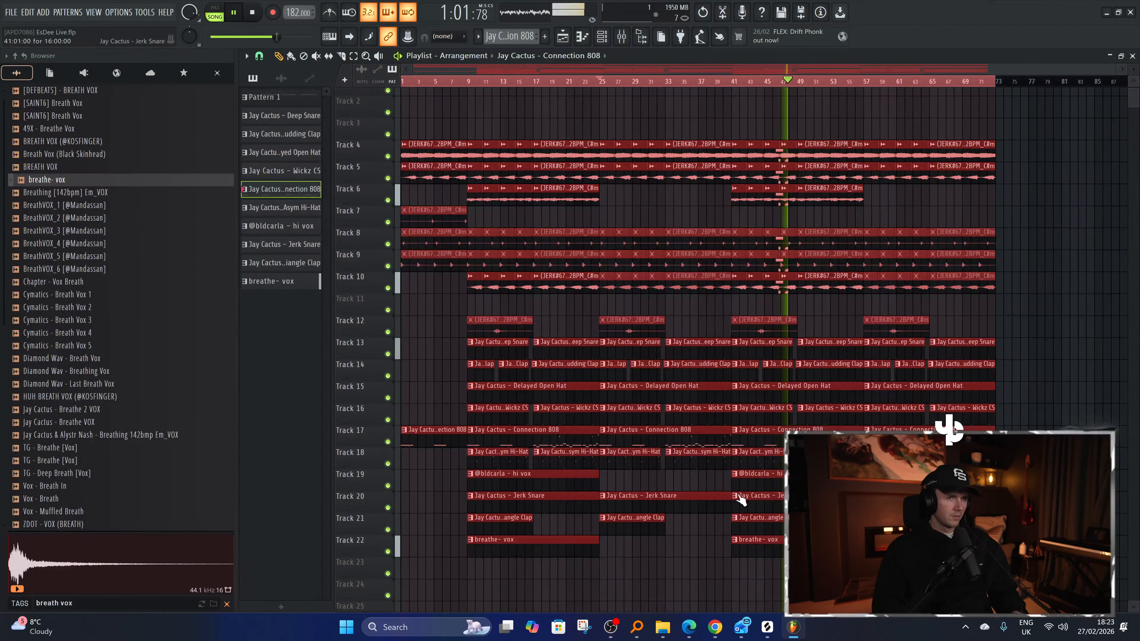
{"action": "left_click", "coordinate": [1053, 333], "text": "ctrl"}
Play the duplicated section from bar 49 and review the clips across bars 41 to 72.
{"action": "scroll", "coordinate": [1056, 330], "scroll_direction": "up", "scroll_amount": 2}
{"action": "scroll", "coordinate": [1056, 330], "scroll_direction": "down", "scroll_amount": 3}
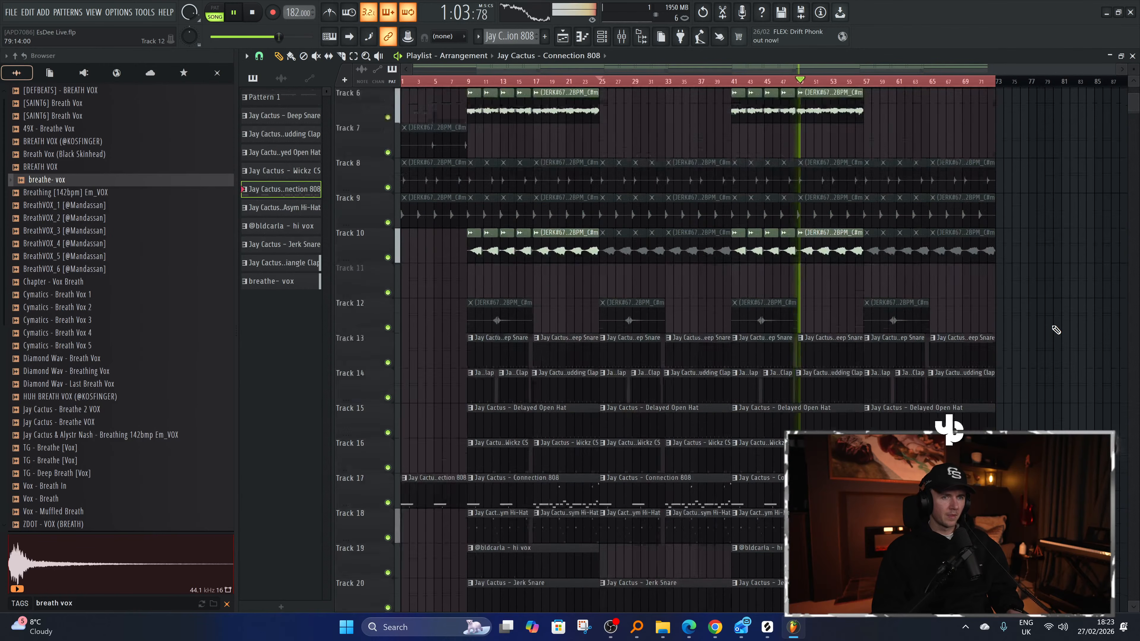
{"action": "scroll", "coordinate": [1055, 330], "scroll_direction": "down", "scroll_amount": 2}
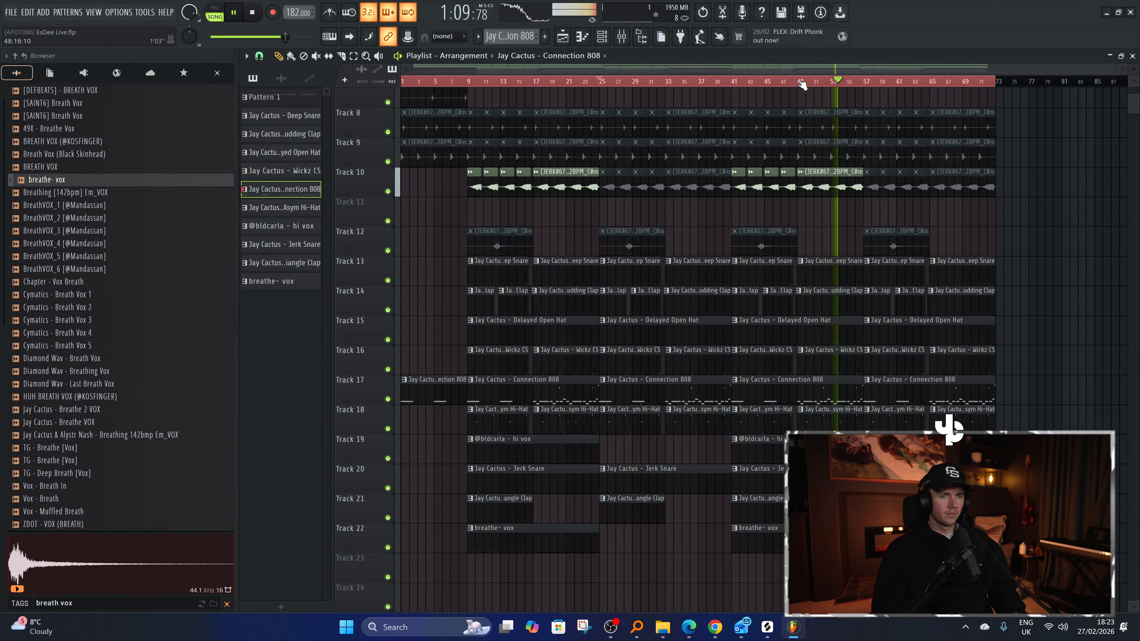
{"action": "scroll", "coordinate": [814, 332], "scroll_direction": "up", "scroll_amount": 2}
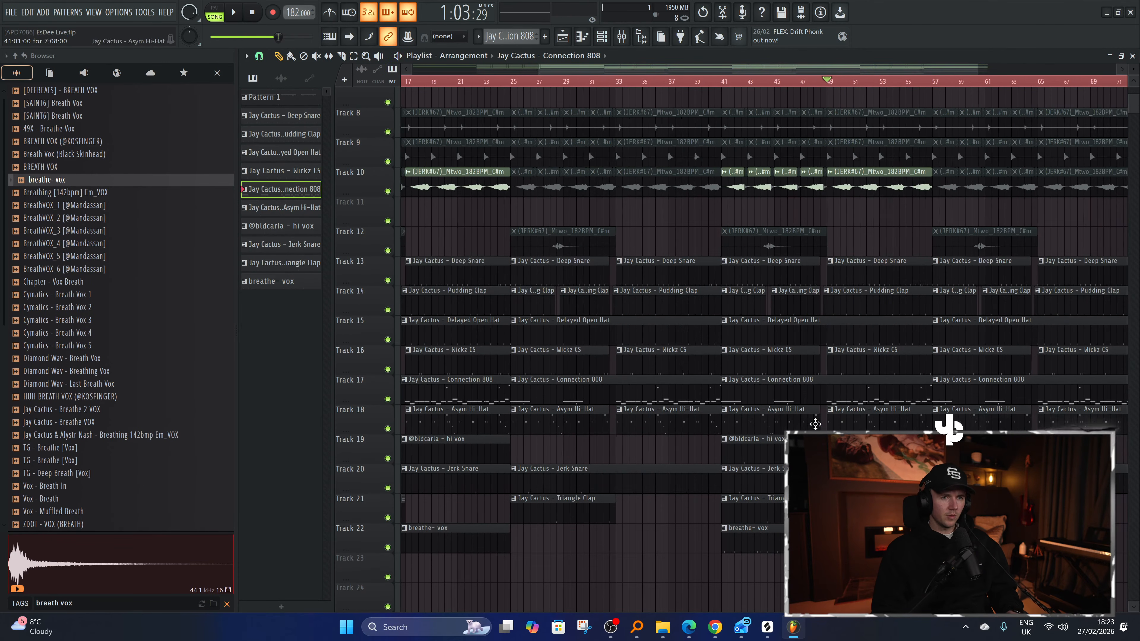
{"action": "scroll", "coordinate": [679, 157], "scroll_direction": "up", "scroll_amount": 3}
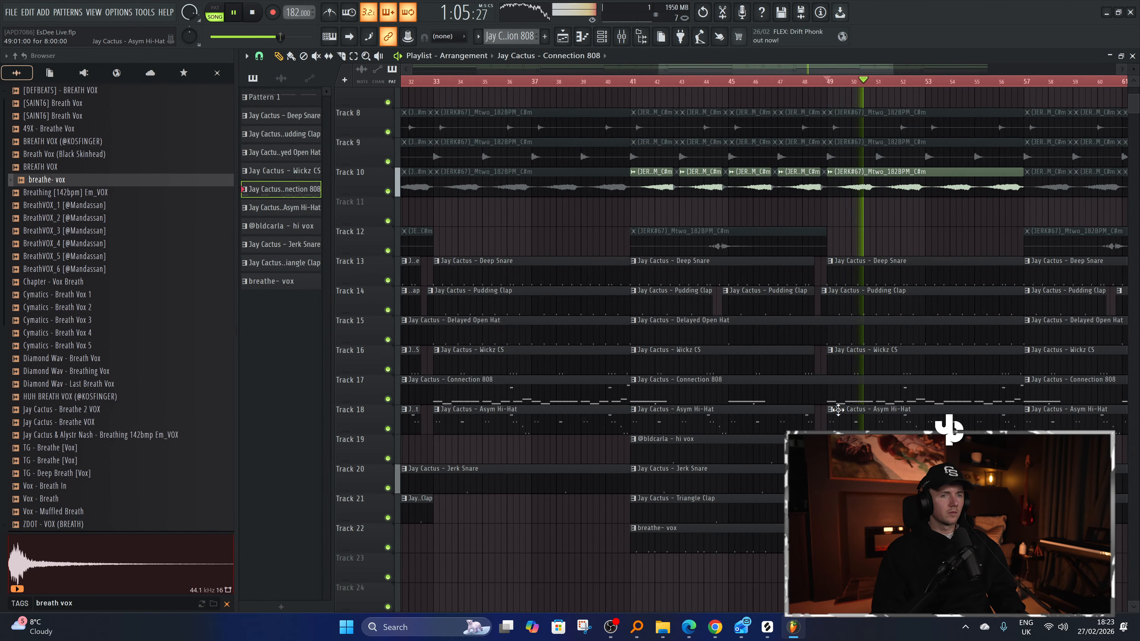
{"action": "scroll", "coordinate": [835, 418], "scroll_direction": "down", "scroll_amount": 5}
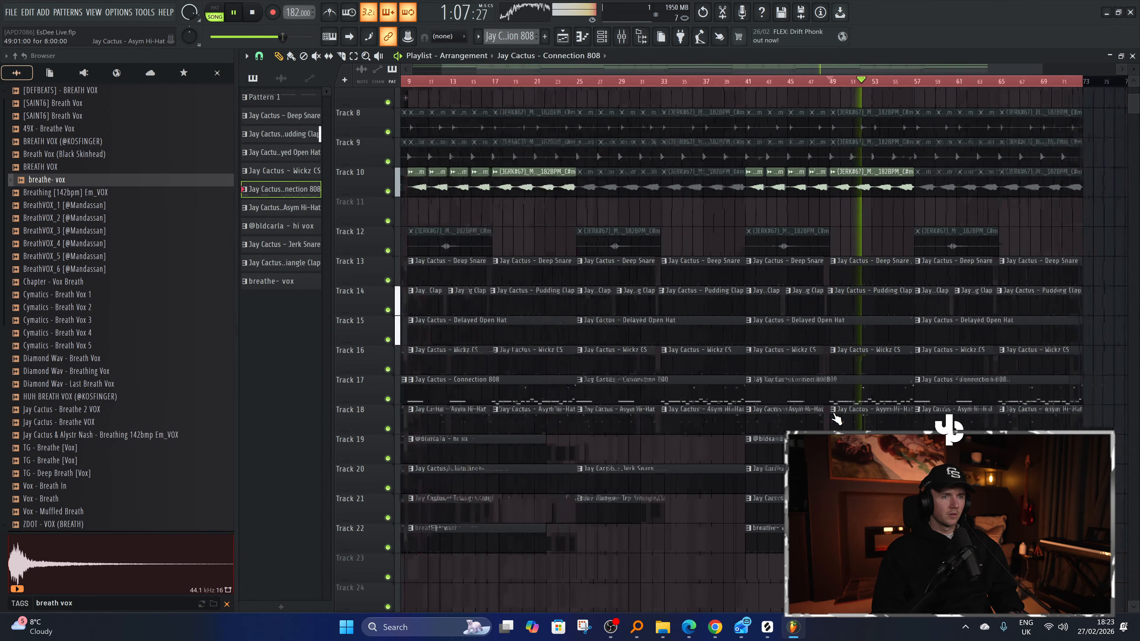
{"action": "scroll", "coordinate": [1084, 433], "scroll_direction": "down", "scroll_amount": 1}
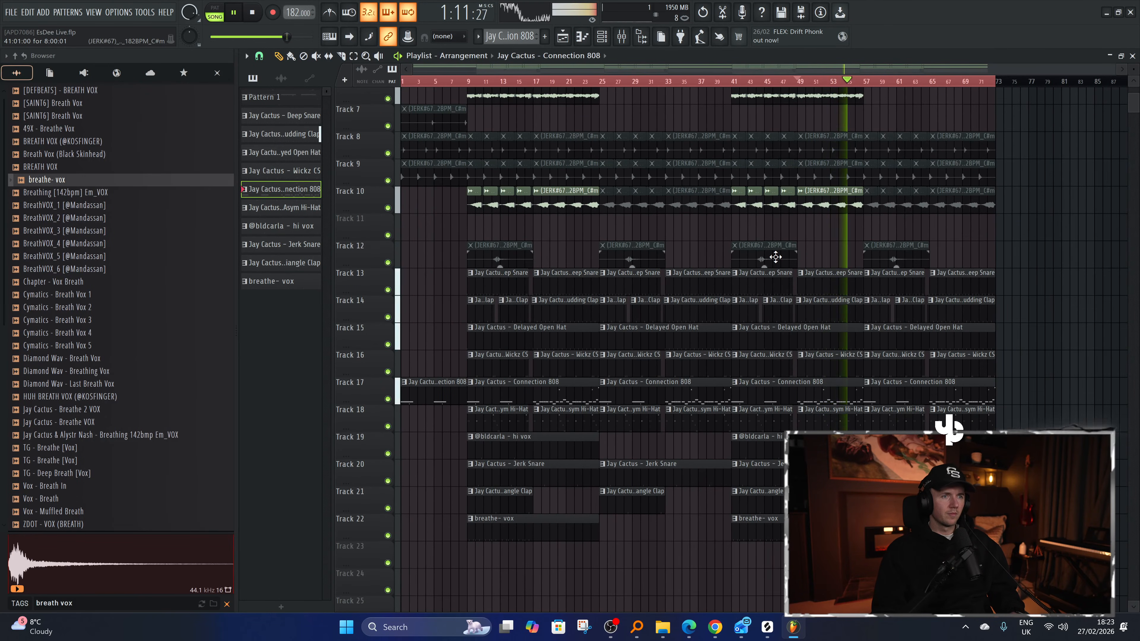
{"action": "scroll", "coordinate": [806, 264], "scroll_direction": "down", "scroll_amount": 4}
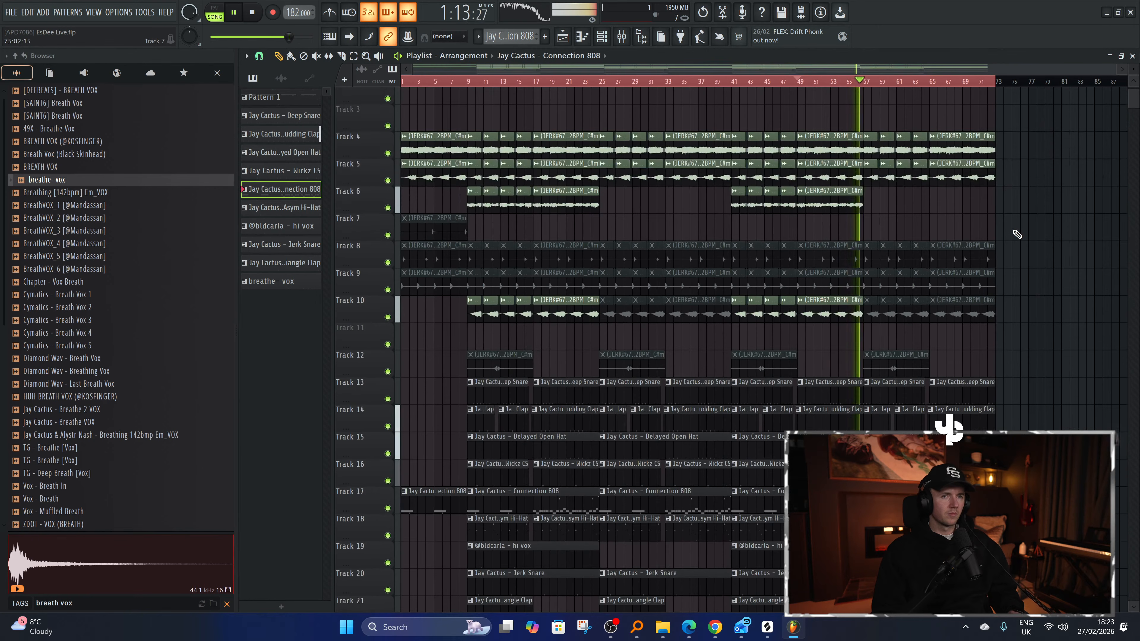
{"action": "scroll", "coordinate": [947, 339], "scroll_direction": "up", "scroll_amount": 2}
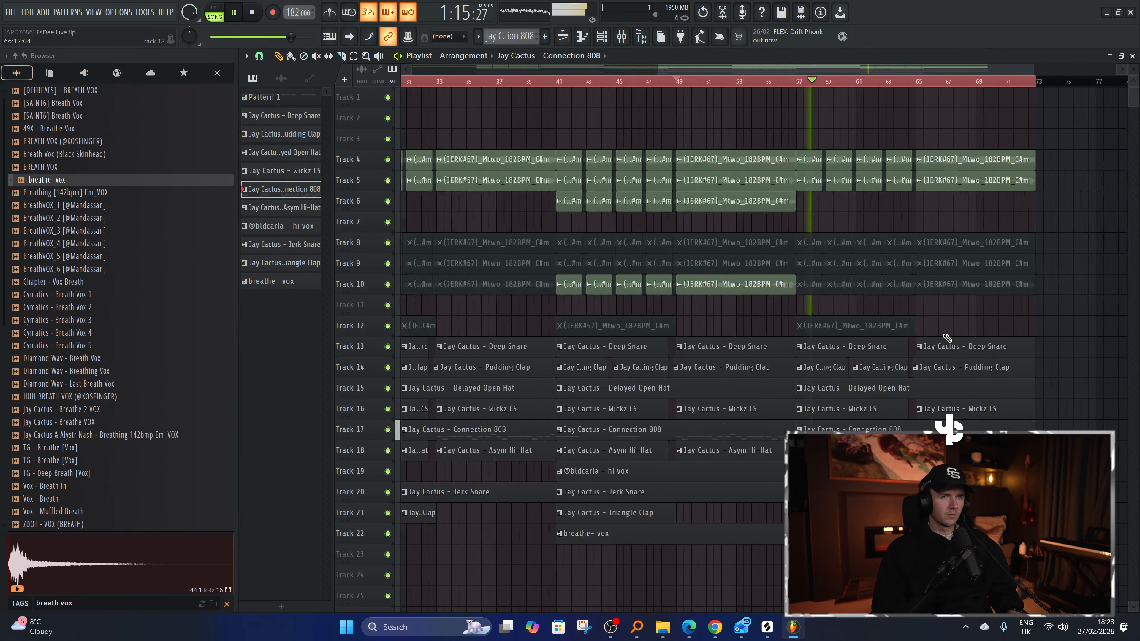
{"action": "scroll", "coordinate": [947, 339], "scroll_direction": "up", "scroll_amount": 1}
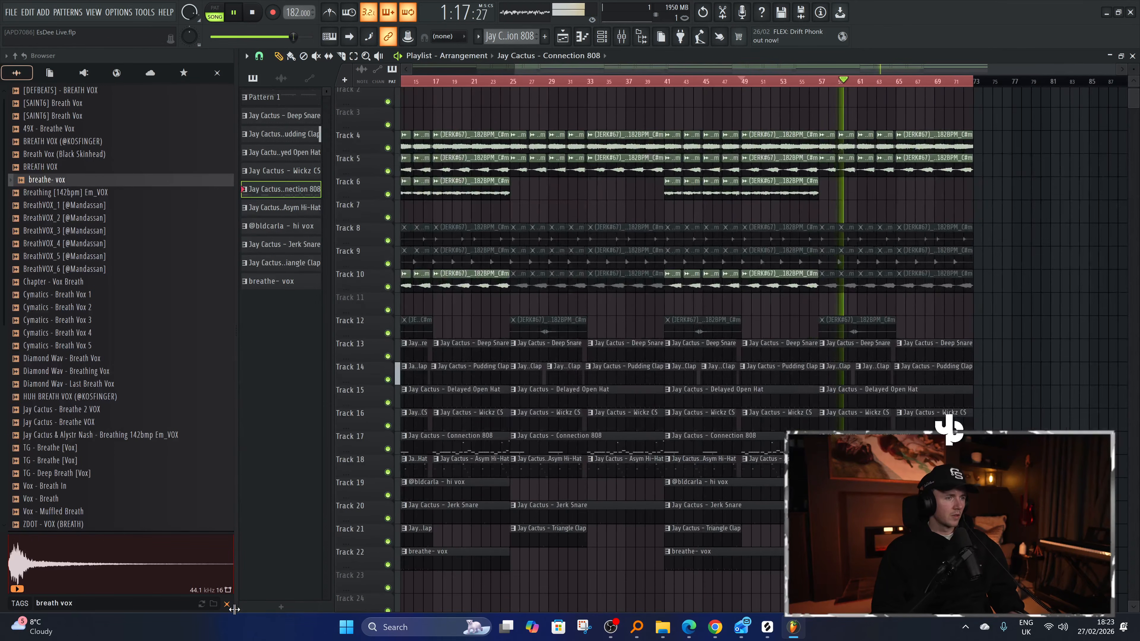
Clear the browser's breath vox search and preview Jay Cactus - Disrupt The 16th [135bpm] in the Hi-Hat Rolls folder.
{"action": "left_click", "coordinate": [226, 603]}
{"action": "left_click", "coordinate": [94, 93]}
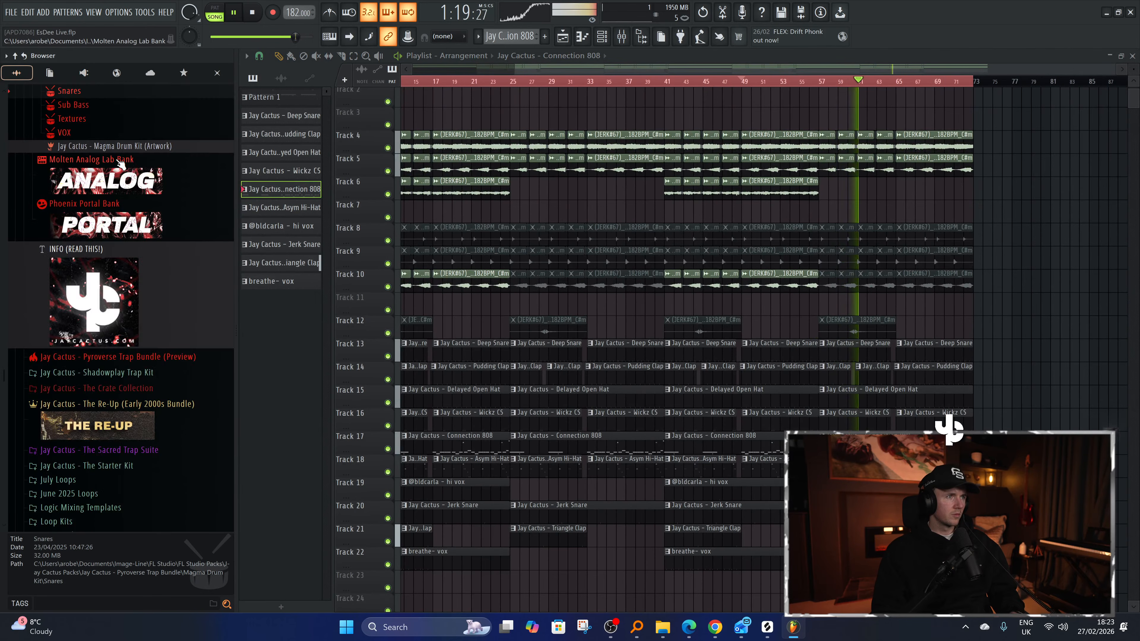
{"action": "scroll", "coordinate": [113, 215], "scroll_direction": "up", "scroll_amount": 5}
{"action": "key", "text": "space"}
{"action": "left_click", "coordinate": [92, 258]}
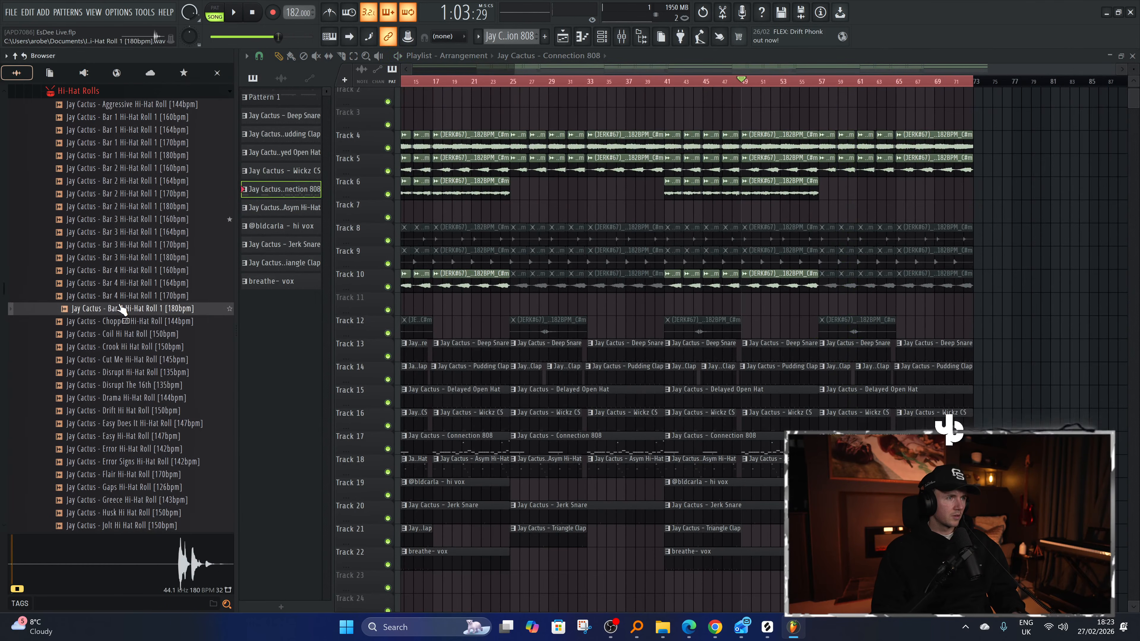
{"action": "left_click", "coordinate": [153, 388]}
Place the Disrupt The 16th [135bpm] hi-hat roll on track 23 at bar 49 and play it with the beat.
{"action": "left_click_drag", "start_coordinate": [647, 485], "coordinate": [761, 564]}
{"action": "key", "text": "space"}
{"action": "scroll", "coordinate": [761, 563], "scroll_direction": "up", "scroll_amount": 3}
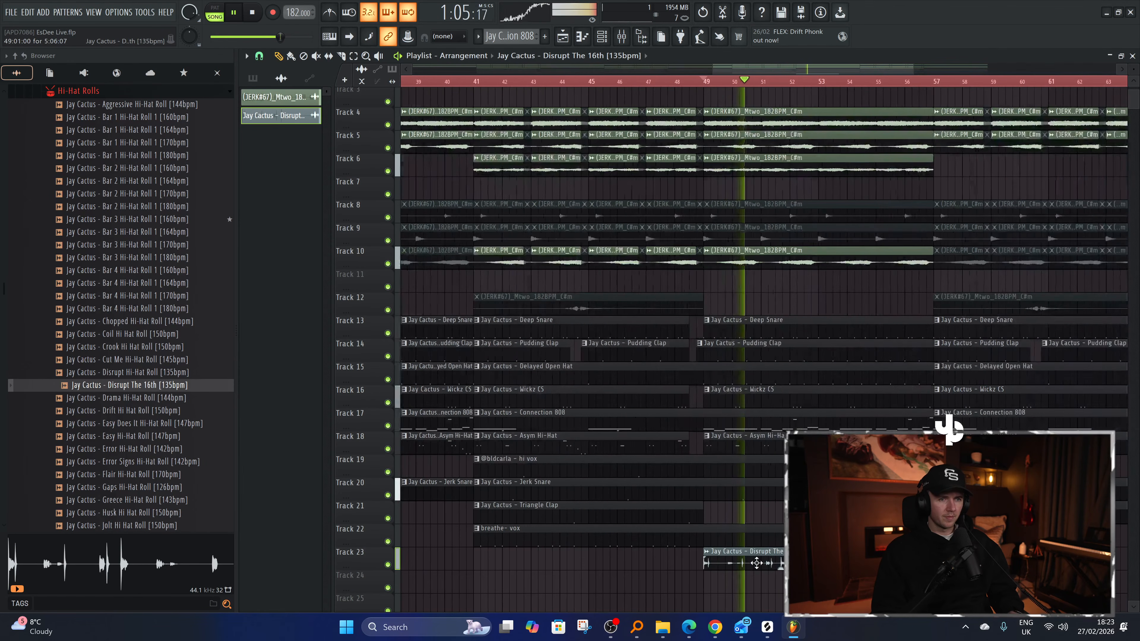
Fit the Disrupt The 16th clip on track 23 to the project tempo using the estimated 168.75 BPM.
{"action": "right_click", "coordinate": [763, 558]}
{"action": "left_click", "coordinate": [821, 487]}
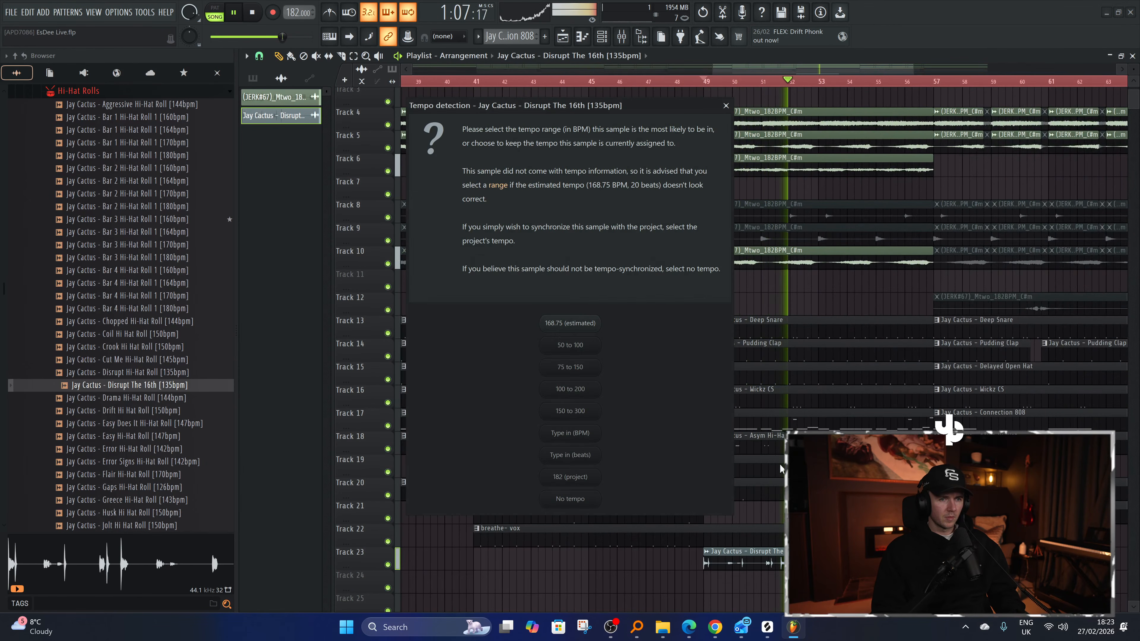
{"action": "left_click", "coordinate": [583, 328]}
{"action": "key", "text": "space"}
Fit the Disrupt The 16th clip to the project tempo again with a manually entered BPM and replay from bar 49.
{"action": "right_click", "coordinate": [713, 556]}
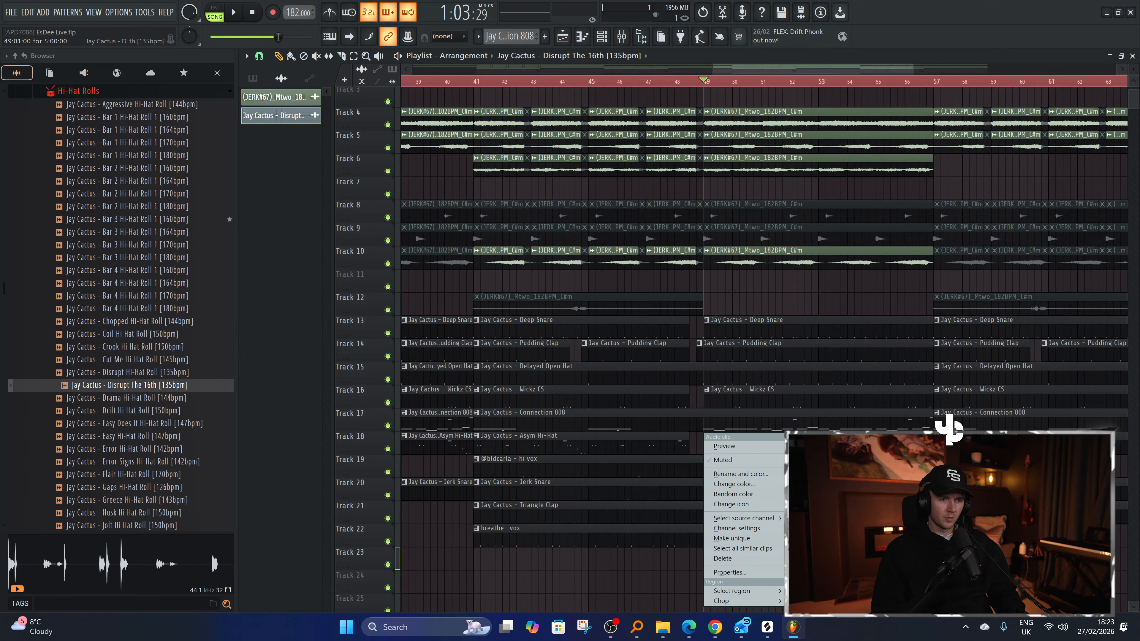
{"action": "left_click", "coordinate": [745, 483]}
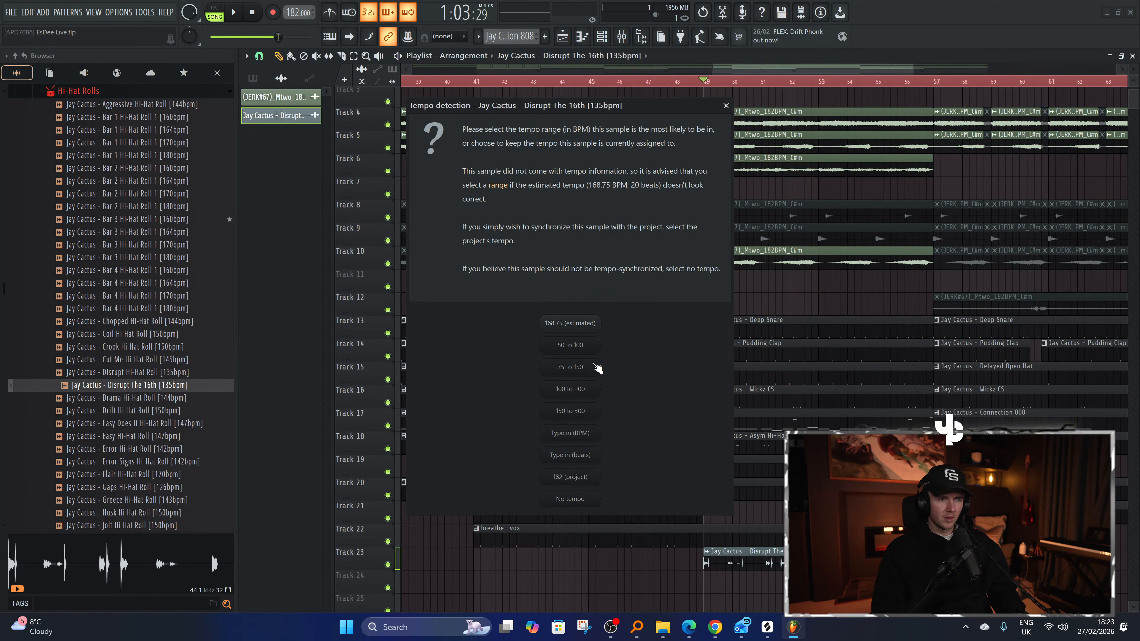
{"action": "left_click", "coordinate": [596, 432]}
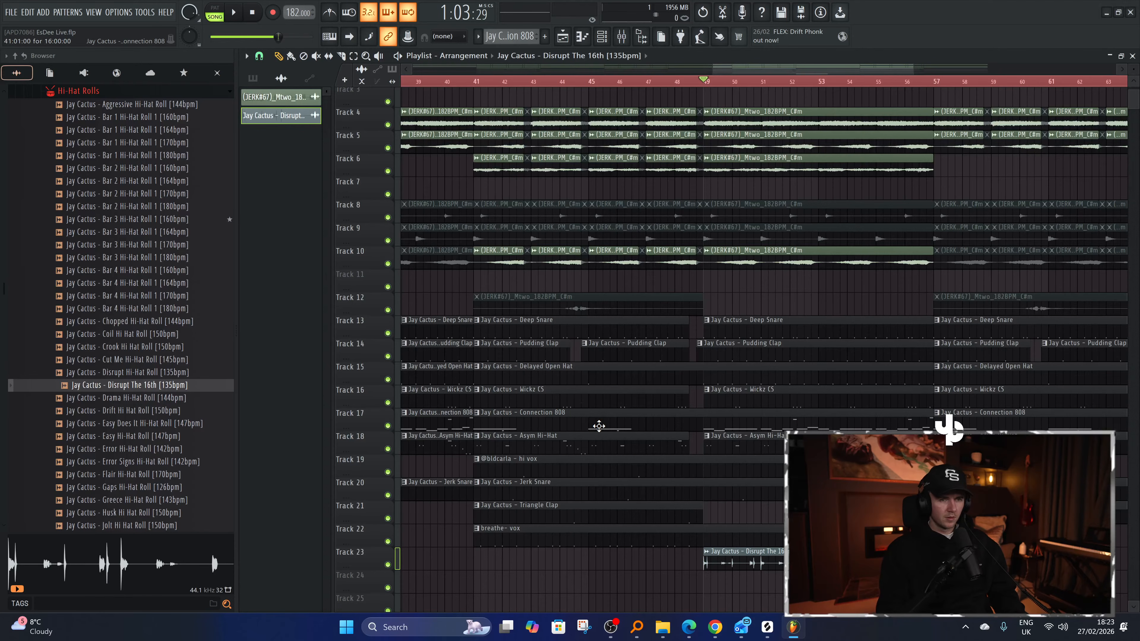
{"action": "key", "text": "space"}
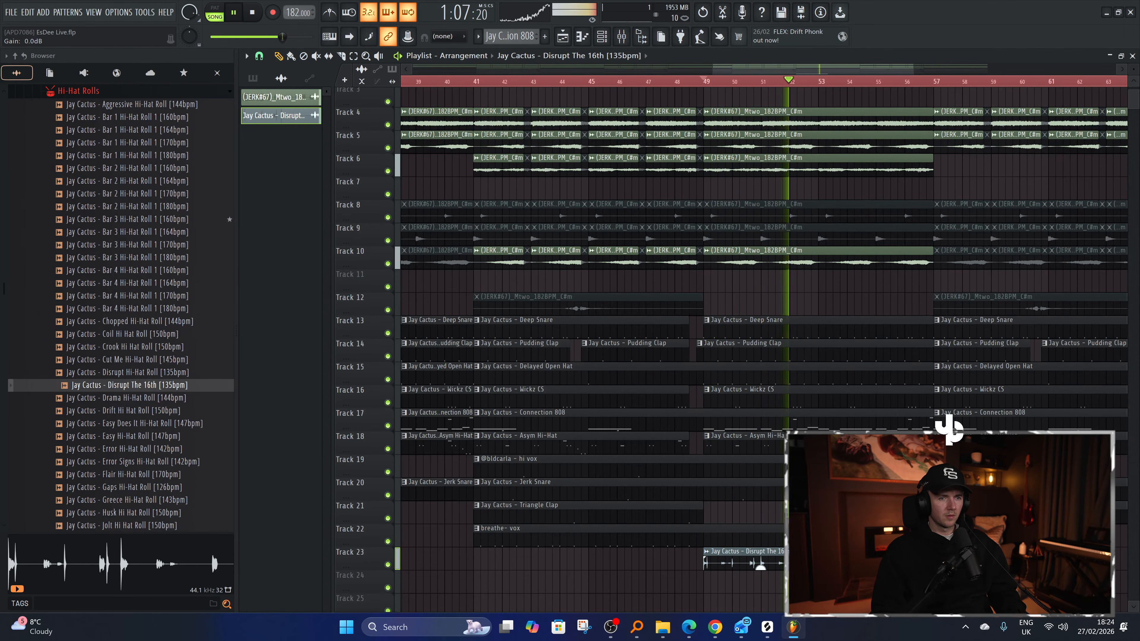
Stop playback, remove the Disrupt The 16th hi-hat roll from track 23 and delete its audio clip from the project.
{"action": "key", "text": "space"}
{"action": "right_click", "coordinate": [760, 567]}
{"action": "right_click", "coordinate": [295, 117]}
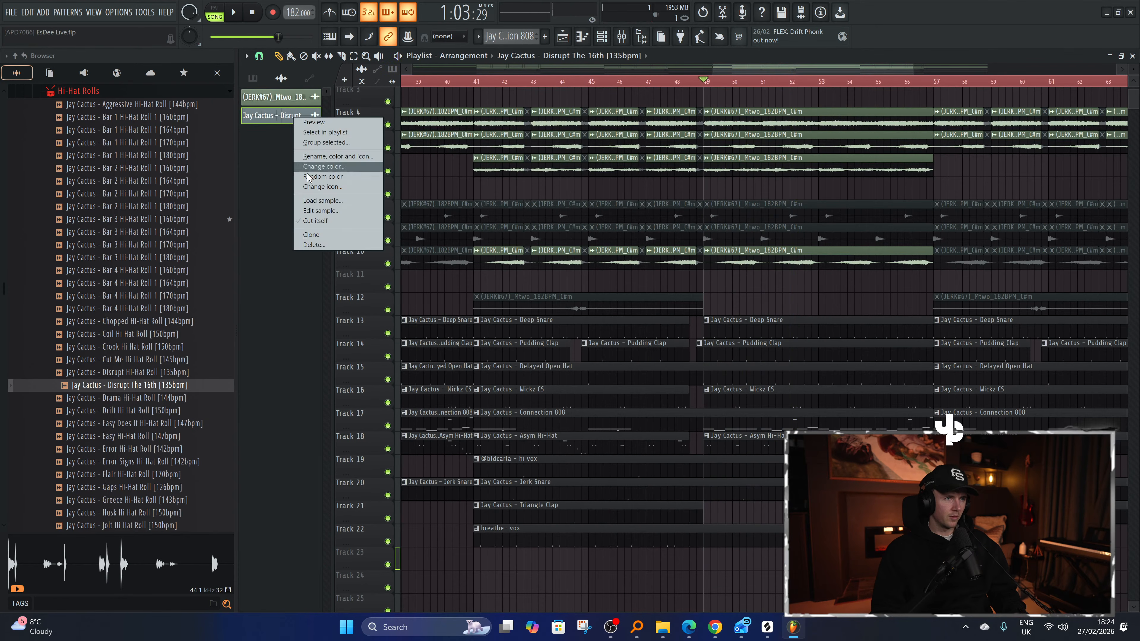
{"action": "left_click", "coordinate": [314, 245]}
{"action": "left_click", "coordinate": [611, 349]}
Browse the Magma Drum Kit's Drum Fills folder and preview the Apex, Bionic Girl and Joker drum fills.
{"action": "scroll", "coordinate": [111, 193], "scroll_direction": "up", "scroll_amount": 4}
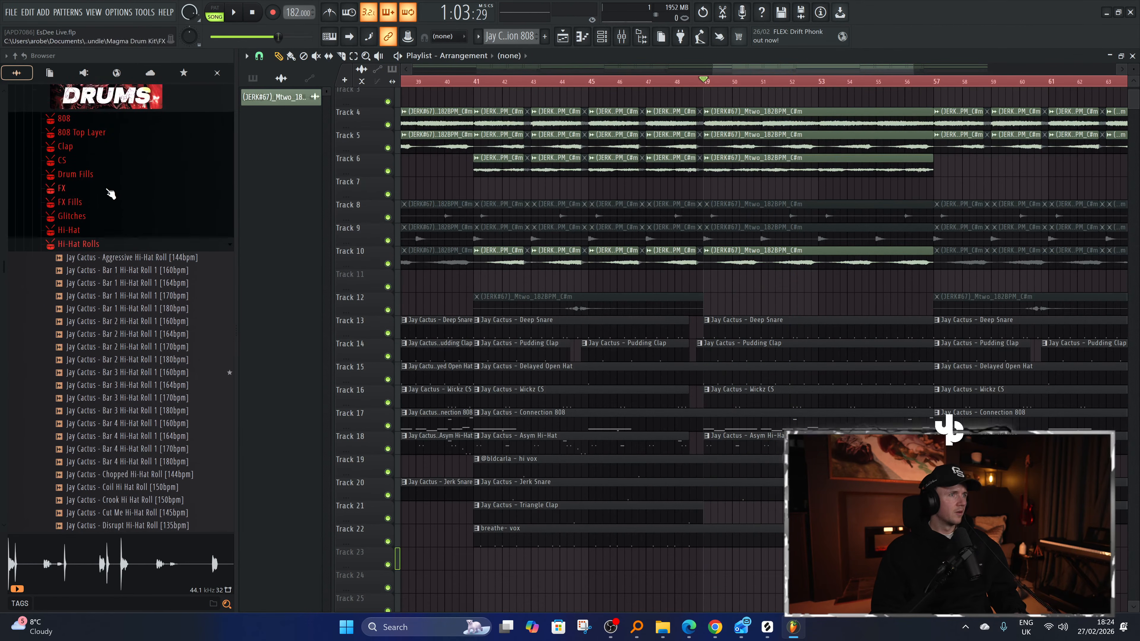
{"action": "left_click", "coordinate": [101, 176]}
{"action": "scroll", "coordinate": [157, 287], "scroll_direction": "down", "scroll_amount": 10}
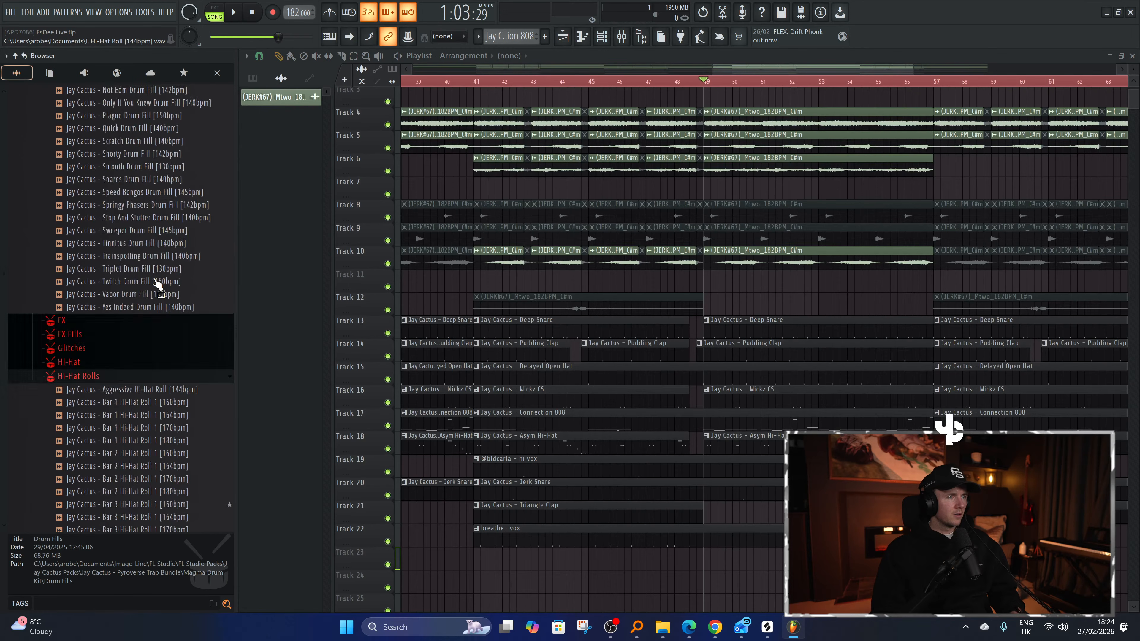
{"action": "scroll", "coordinate": [180, 296], "scroll_direction": "up", "scroll_amount": 10}
{"action": "left_click", "coordinate": [125, 396]}
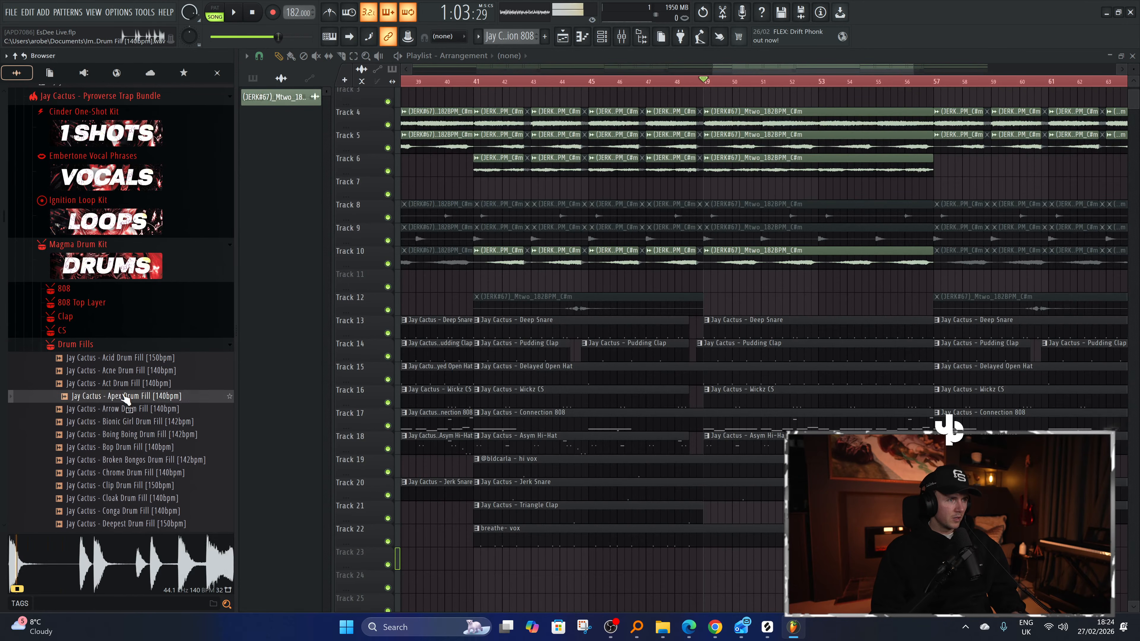
{"action": "left_click", "coordinate": [131, 433]}
{"action": "scroll", "coordinate": [157, 467], "scroll_direction": "down", "scroll_amount": 6}
{"action": "left_click", "coordinate": [152, 409]}
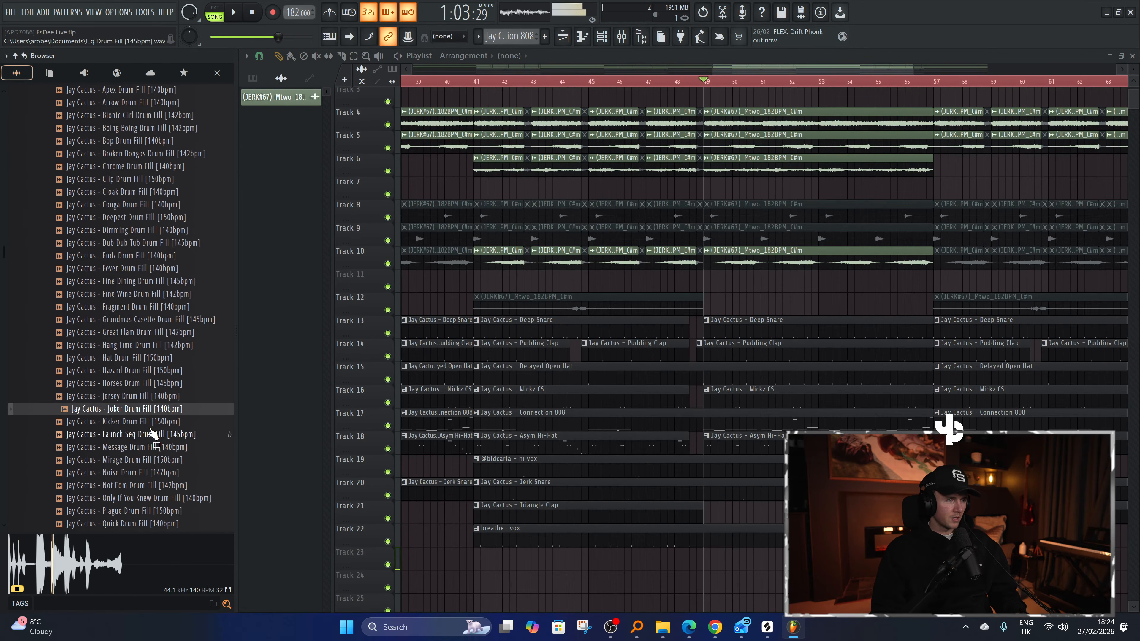
Place Jay Cactus - Joker Drum Fill [140bpm] on track 24 around bar 50 and play the arrangement from bar 41.
{"action": "left_click_drag", "start_coordinate": [153, 411], "coordinate": [736, 585]}
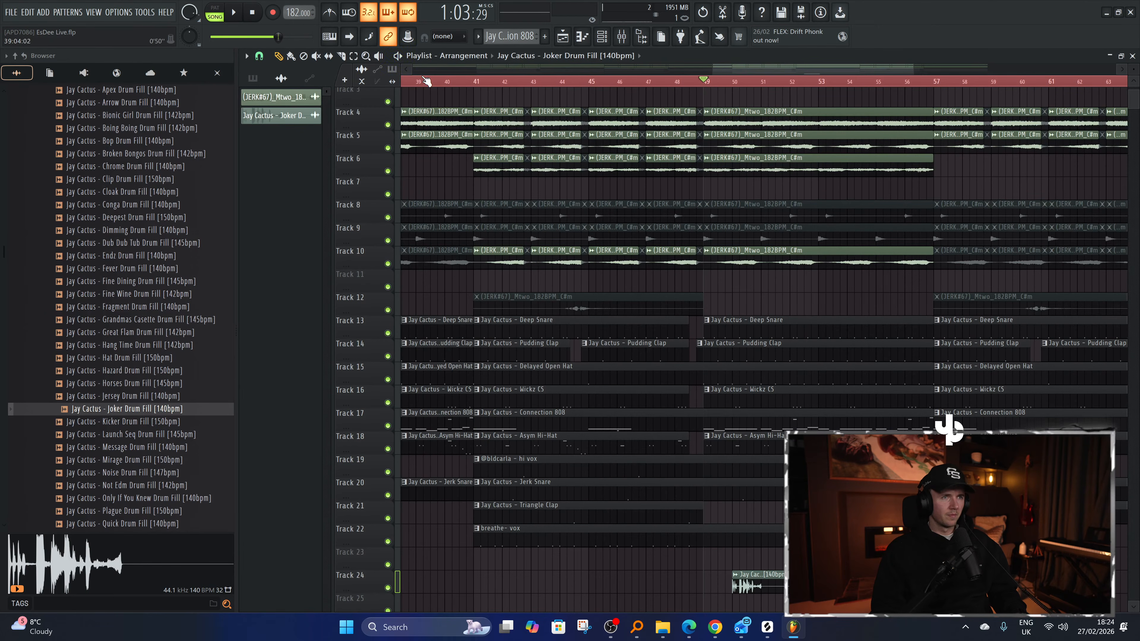
{"action": "left_click", "coordinate": [476, 81]}
{"action": "key", "text": "space"}
{"action": "scroll", "coordinate": [491, 261], "scroll_direction": "down", "scroll_amount": 5}
{"action": "scroll", "coordinate": [412, 301], "scroll_direction": "up", "scroll_amount": 1}
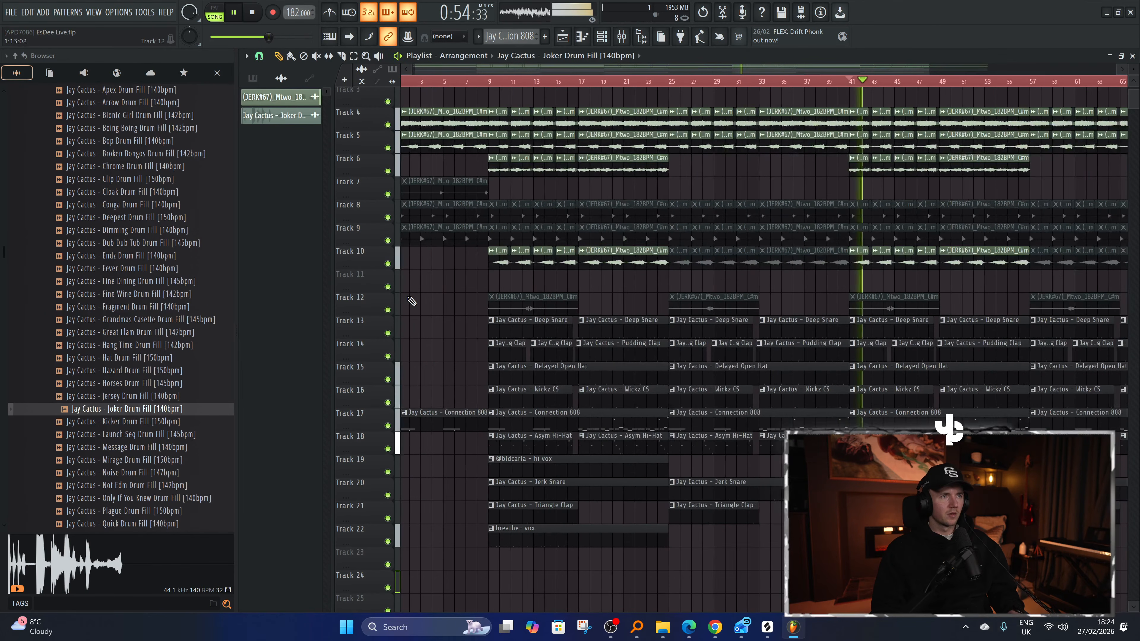
{"action": "scroll", "coordinate": [412, 300], "scroll_direction": "down", "scroll_amount": 3}
{"action": "scroll", "coordinate": [940, 512], "scroll_direction": "up", "scroll_amount": 2}
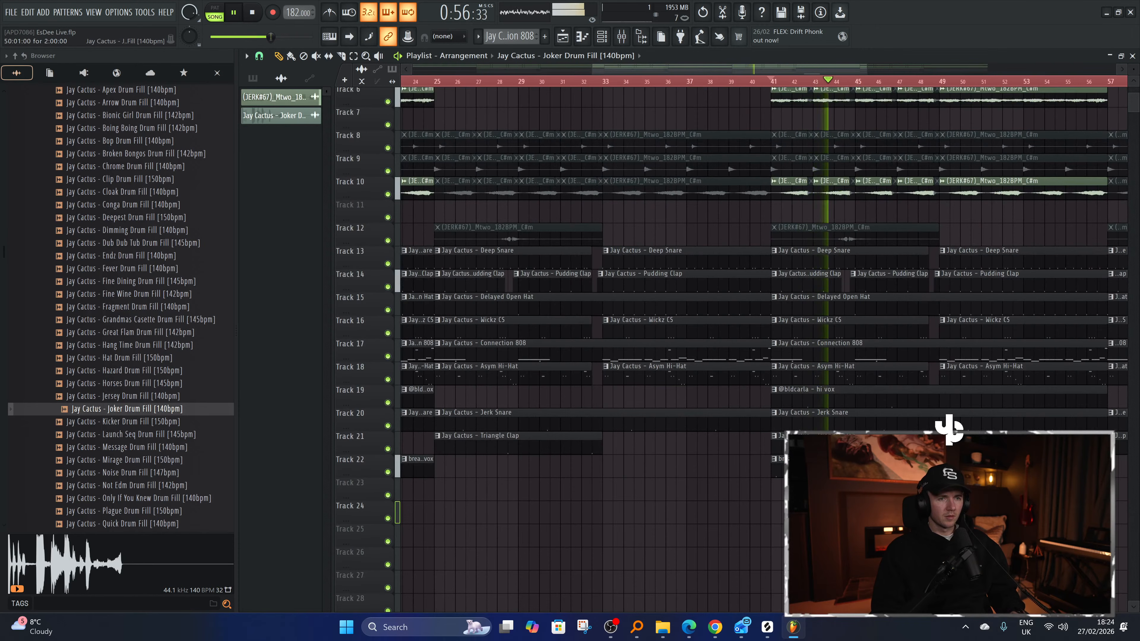
{"action": "scroll", "coordinate": [948, 511], "scroll_direction": "up", "scroll_amount": 3}
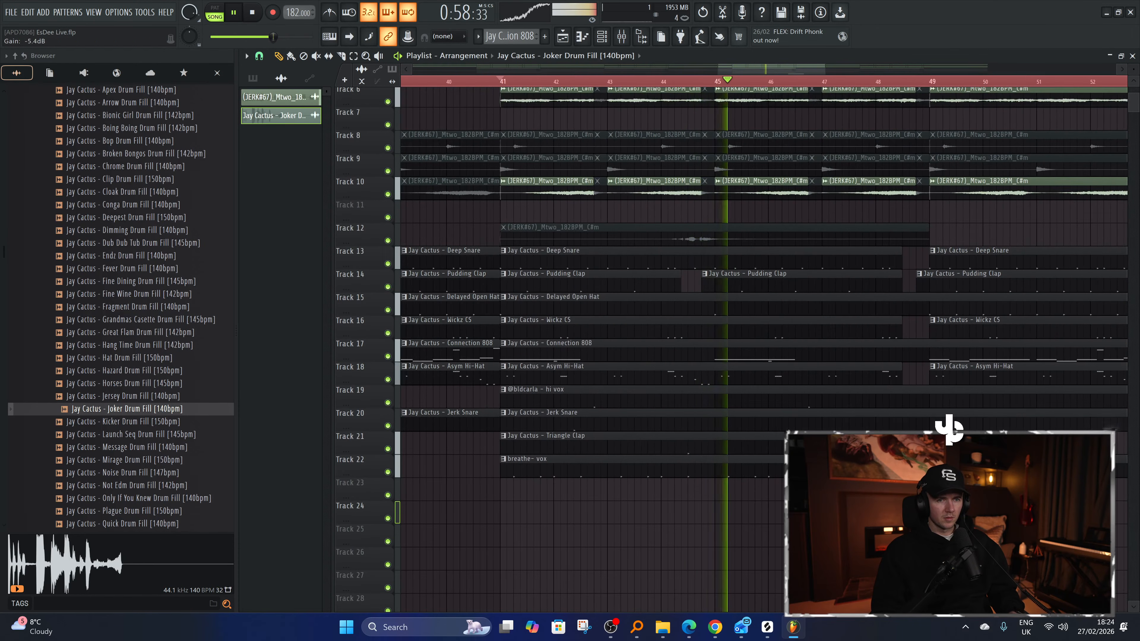
Set the Joker Drum Fill clip's time-stretching mode to Stretch and lower its channel volume.
{"action": "double_click", "coordinate": [948, 509]}
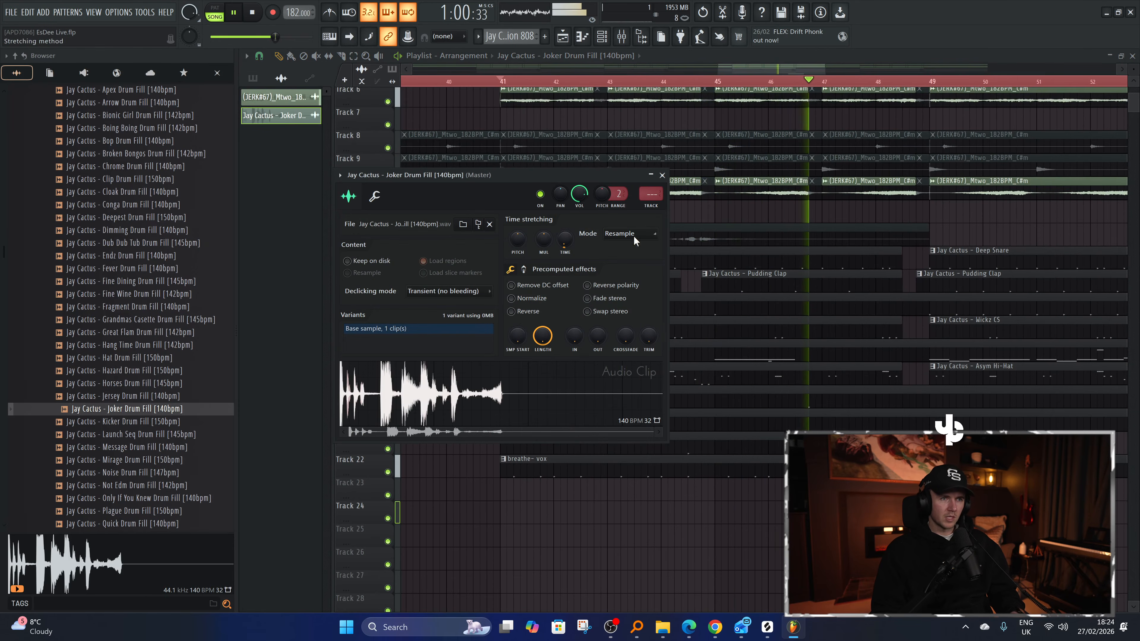
{"action": "left_click", "coordinate": [634, 236]}
{"action": "left_click", "coordinate": [628, 265]}
{"action": "left_click_drag", "start_coordinate": [581, 194], "coordinate": [580, 217]}
{"action": "key", "text": "space"}
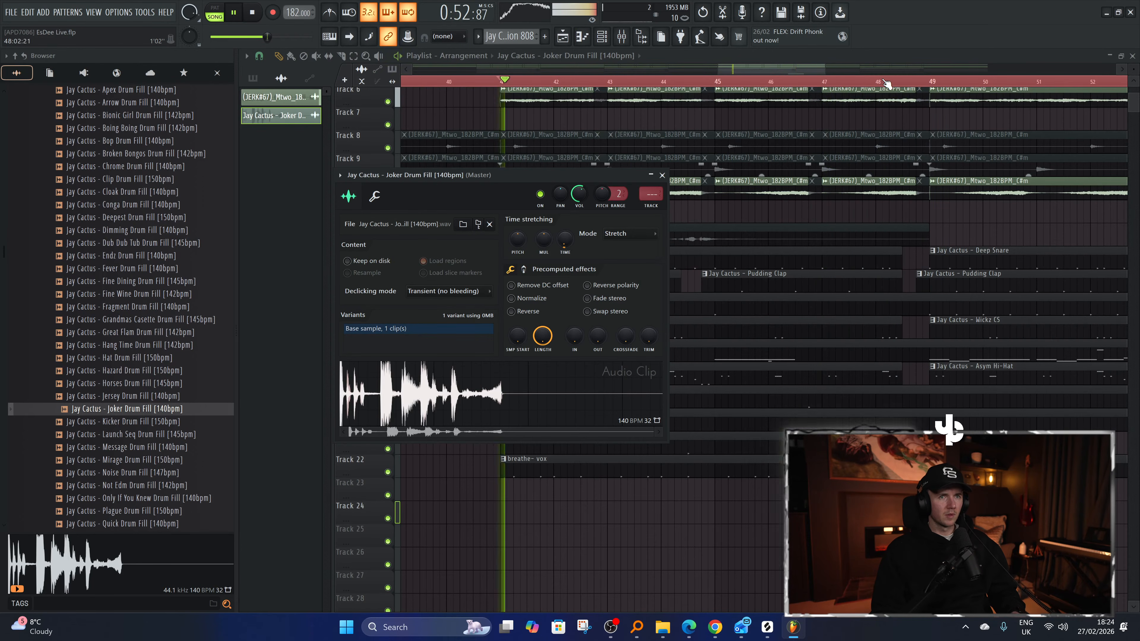
Move the Joker Drum Fill clip to bar 48 on track 24 and play it with the beat.
{"action": "left_click", "coordinate": [879, 82]}
{"action": "key", "text": "space"}
{"action": "key", "text": "space"}
{"action": "key", "text": "space"}
{"action": "scroll", "coordinate": [922, 512], "scroll_direction": "up", "scroll_amount": 5}
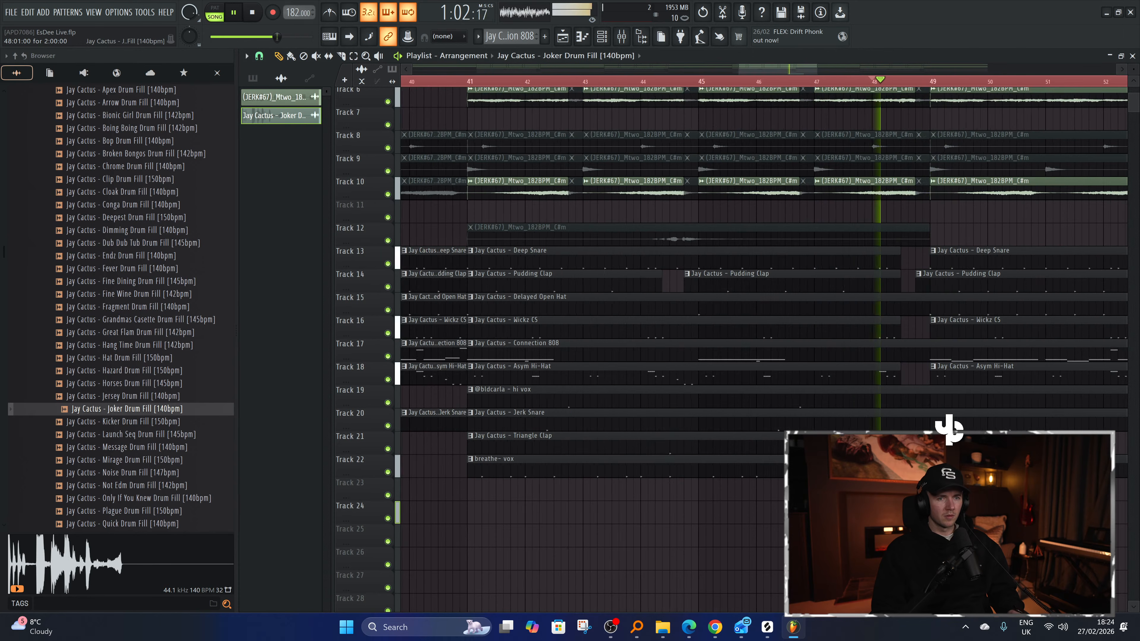
Shorten the Joker Drum Fill clip at bar 48 to nine steps and replay the transition into bar 49.
{"action": "key", "text": "space"}
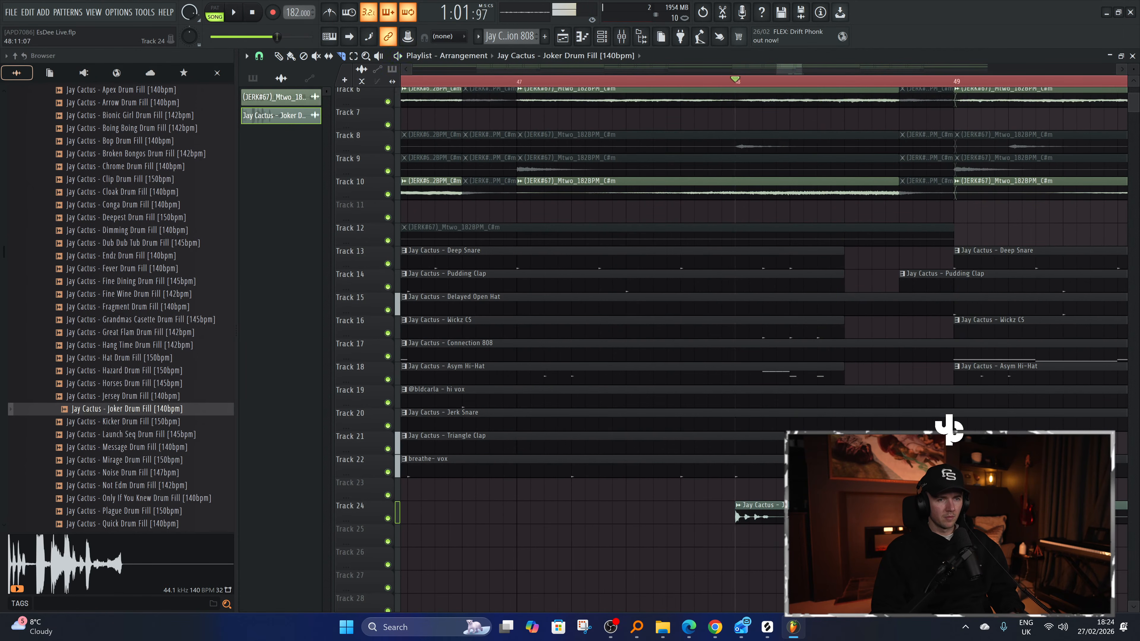
{"action": "key", "text": "space"}
{"action": "key", "text": "space"}
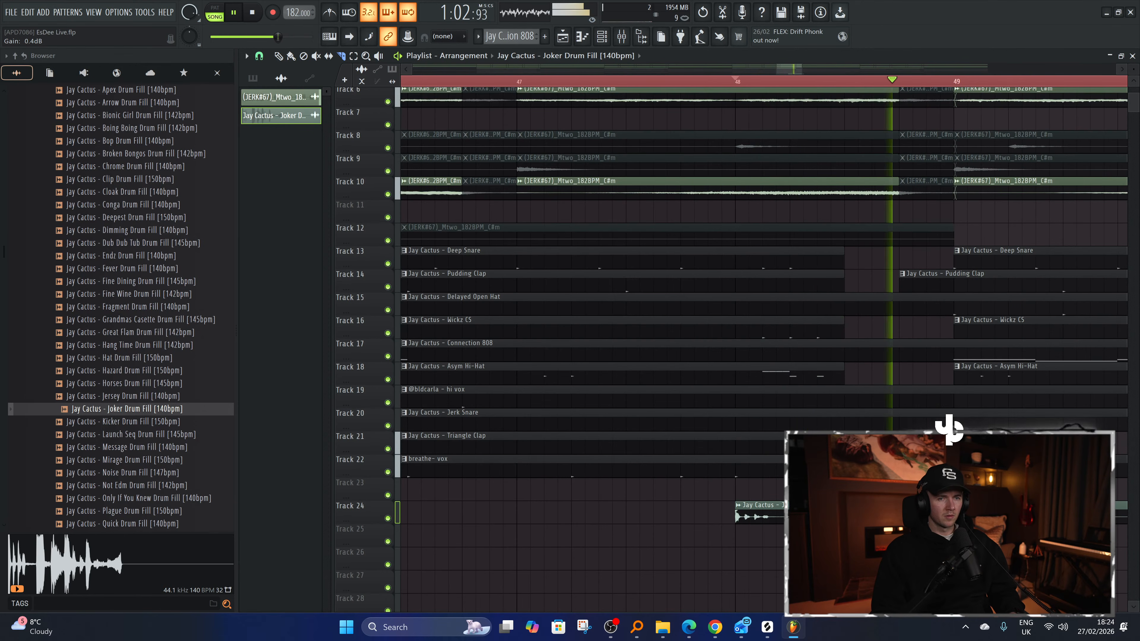
{"action": "key", "text": "space"}
{"action": "key", "text": "space"}
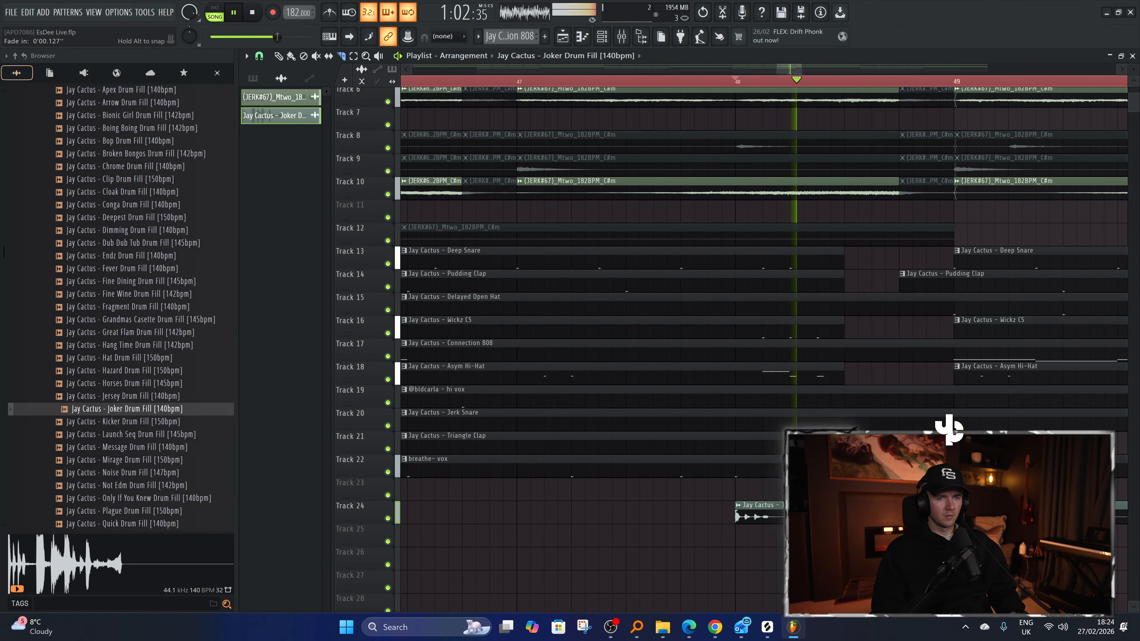
{"action": "scroll", "coordinate": [927, 520], "scroll_direction": "down", "scroll_amount": 6}
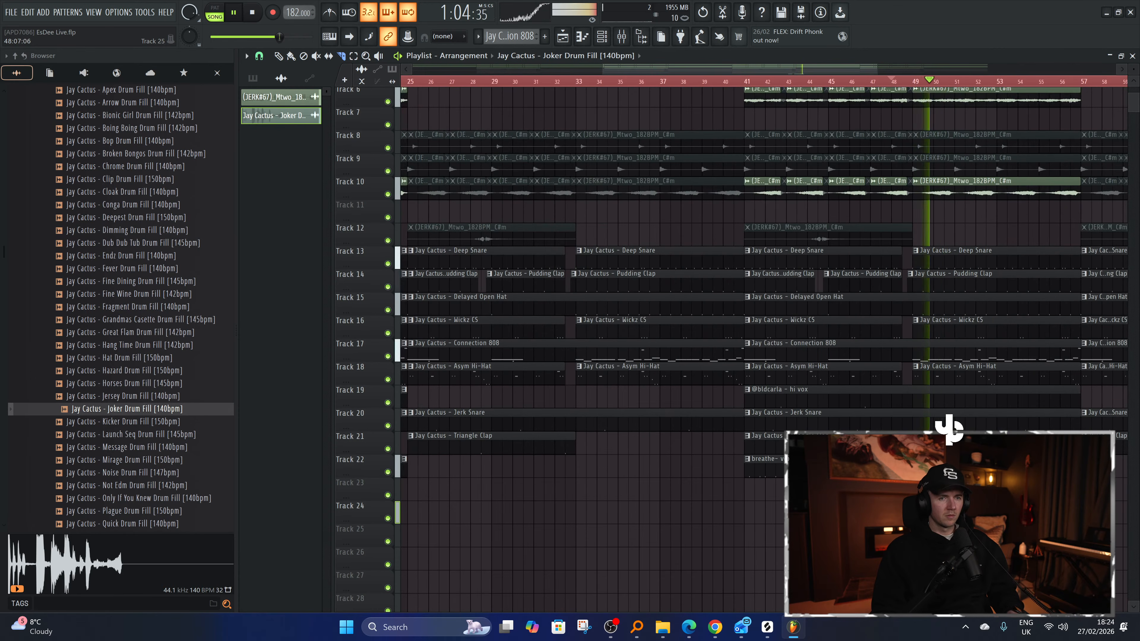
{"action": "key", "text": "p"}
{"action": "scroll", "coordinate": [884, 539], "scroll_direction": "down", "scroll_amount": 2}
{"action": "key", "text": "space"}
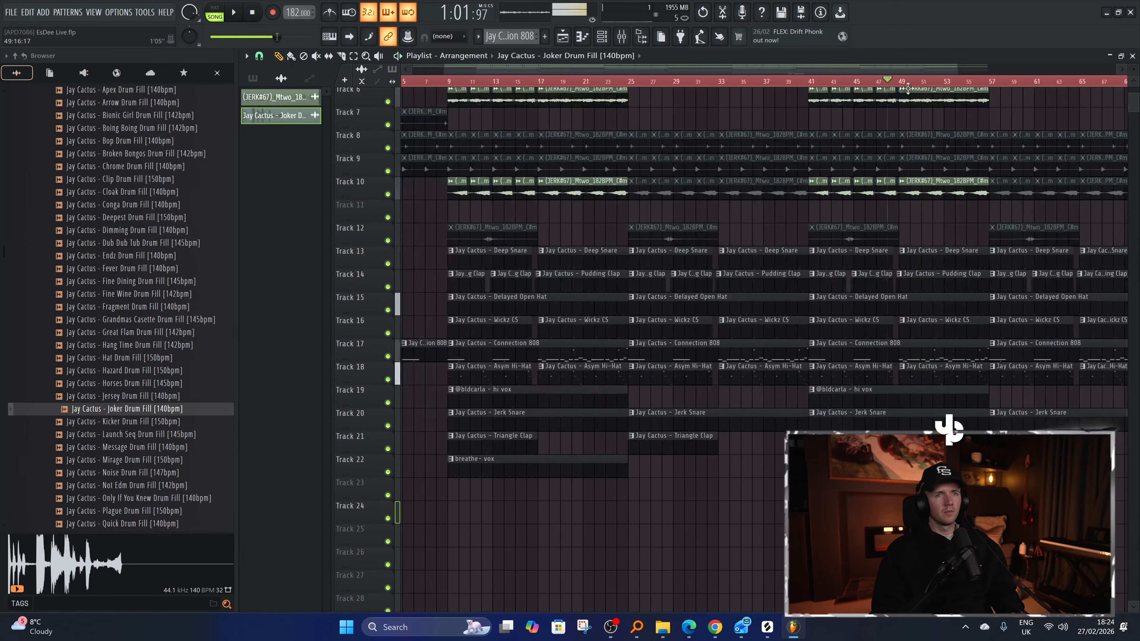
{"action": "key", "text": "space"}
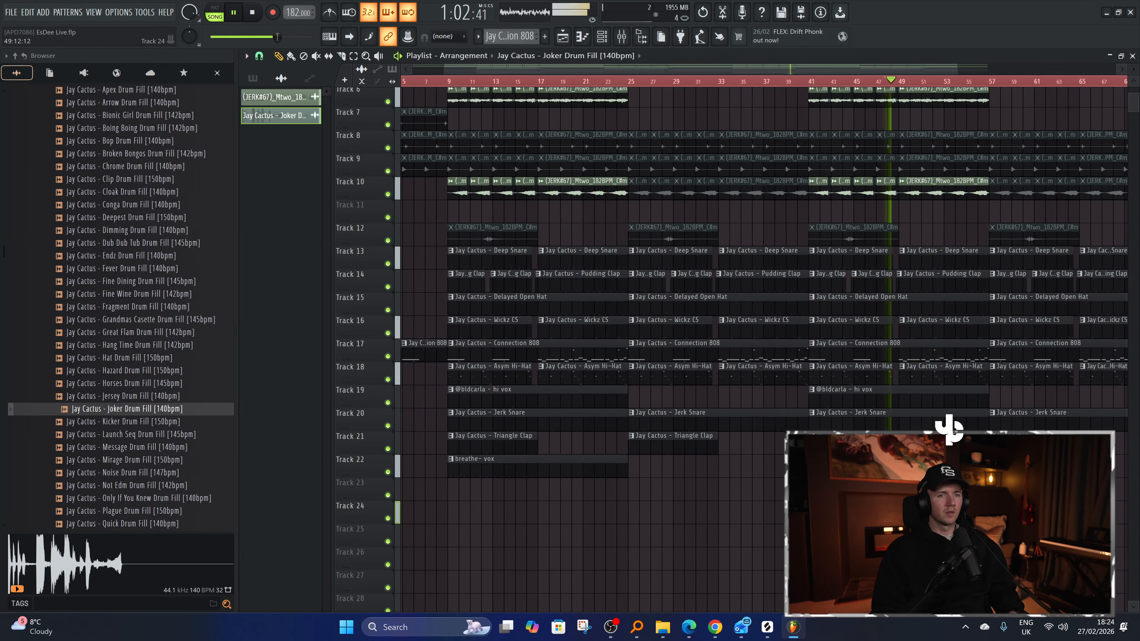
{"action": "scroll", "coordinate": [781, 511], "scroll_direction": "up", "scroll_amount": 5}
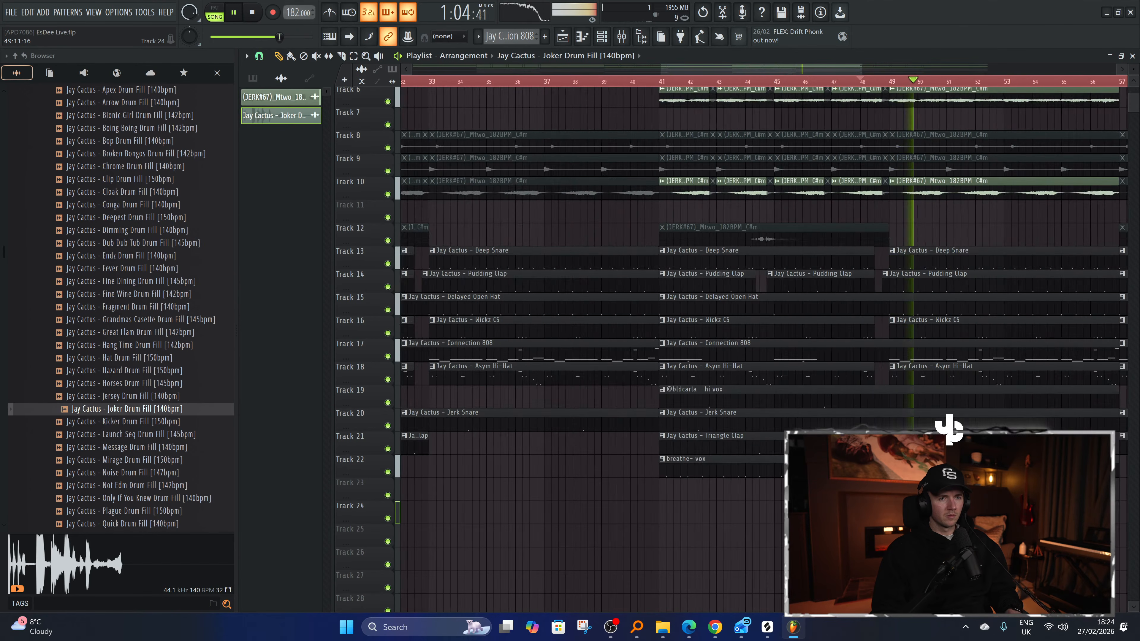
Open the Triangle Clap pattern in the piano roll and add a C5 hit at 8:13 during playback.
{"action": "double_click", "coordinate": [808, 444]}
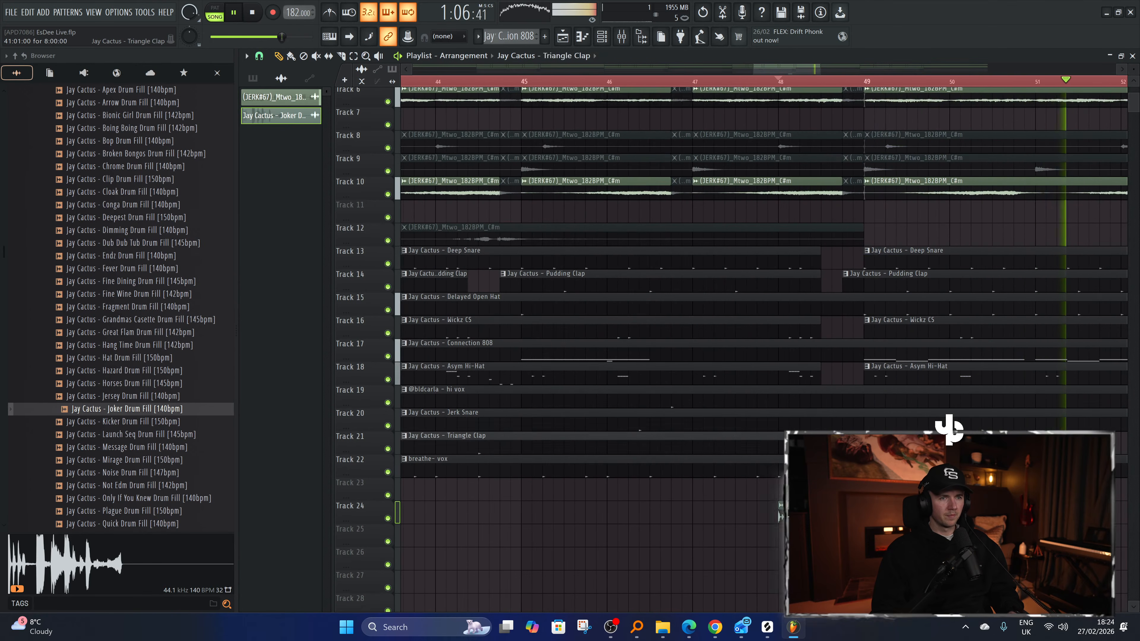
{"action": "left_click", "coordinate": [512, 474]}
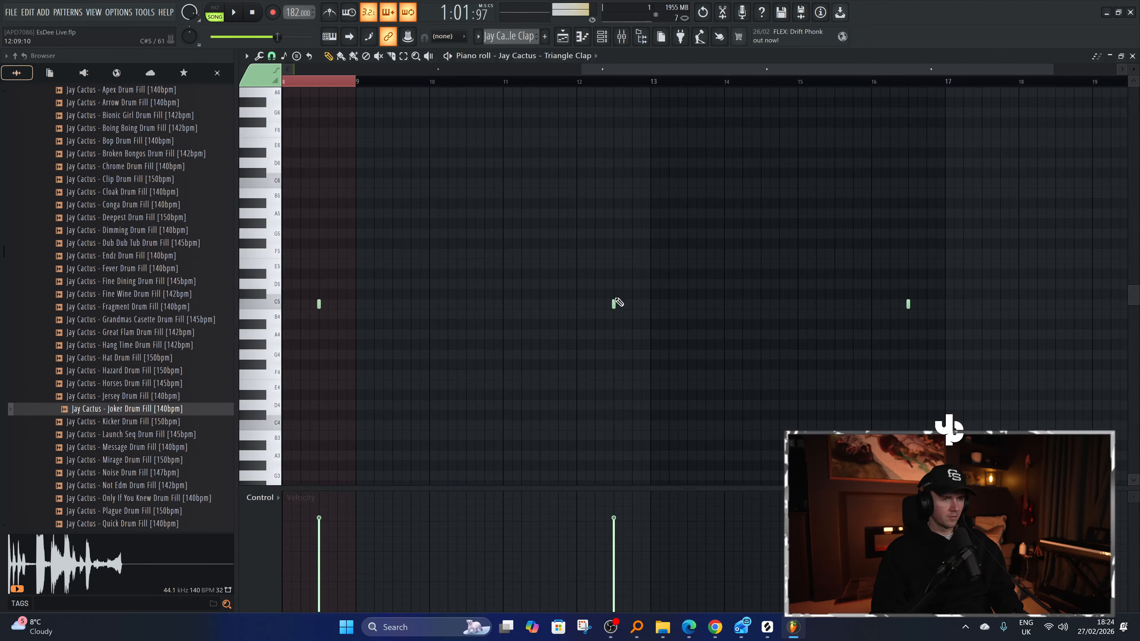
{"action": "key", "text": "space"}
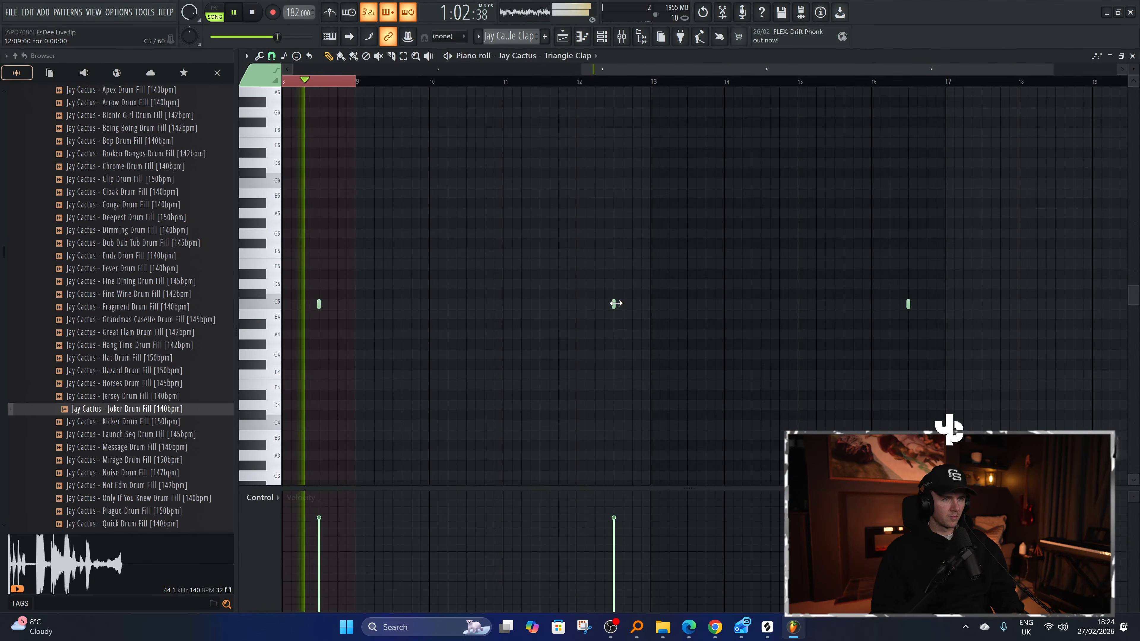
{"action": "left_click", "coordinate": [336, 306]}
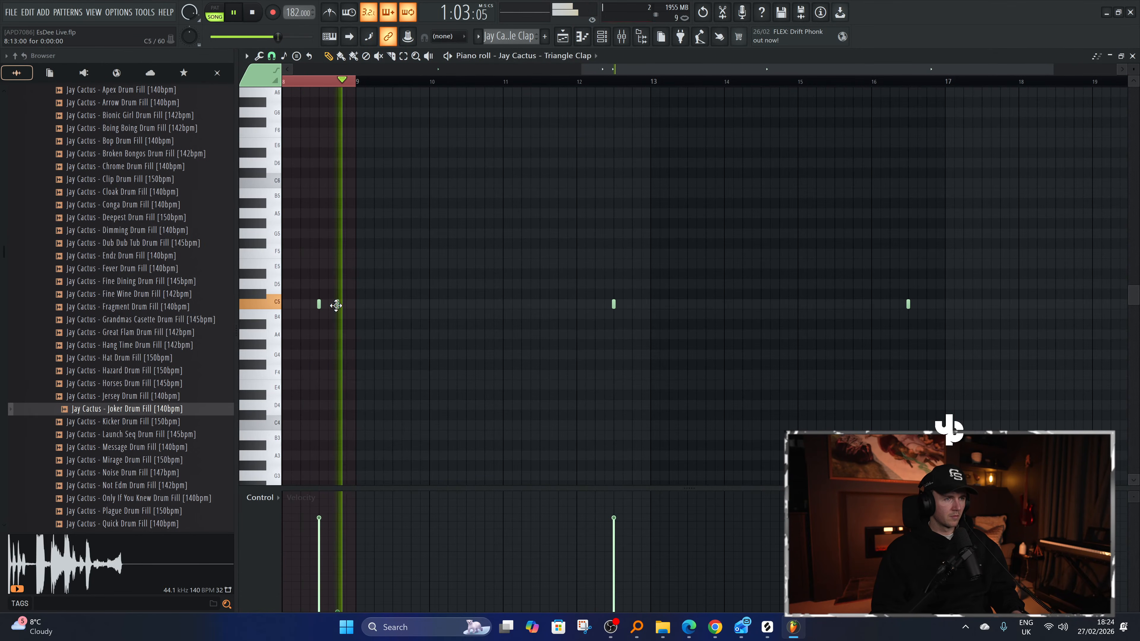
Look at the Triangle Clap channel in the channel rack, then add a matching C5 hit at 16:13 in its pattern.
{"action": "left_click", "coordinate": [601, 40]}
{"action": "right_click", "coordinate": [404, 470]}
{"action": "left_click", "coordinate": [462, 523]}
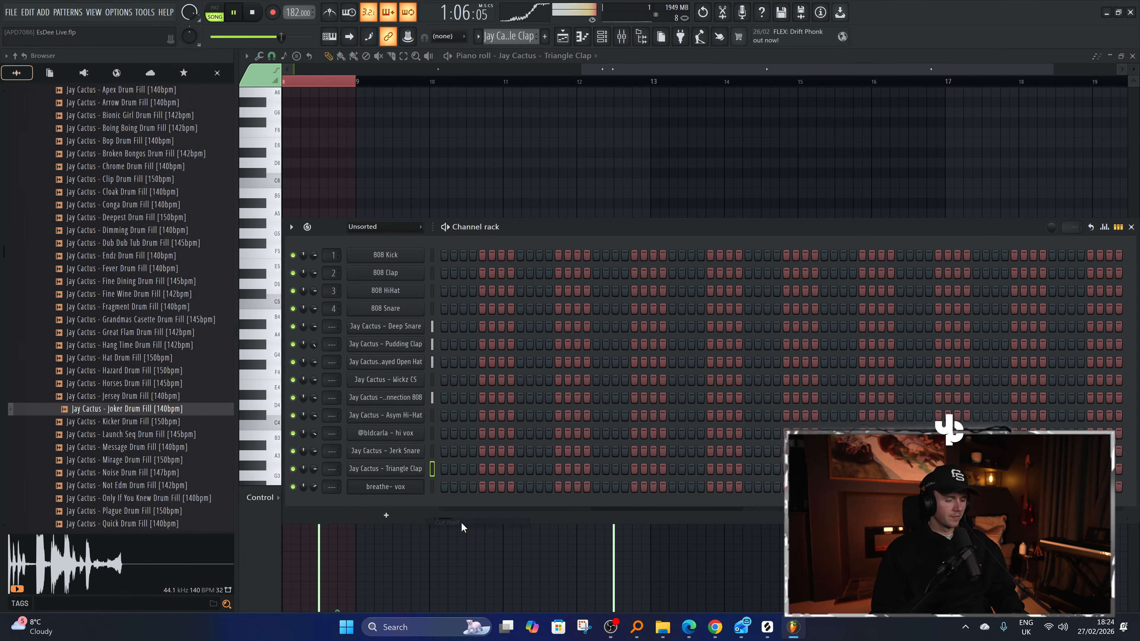
{"action": "key", "text": "F6"}
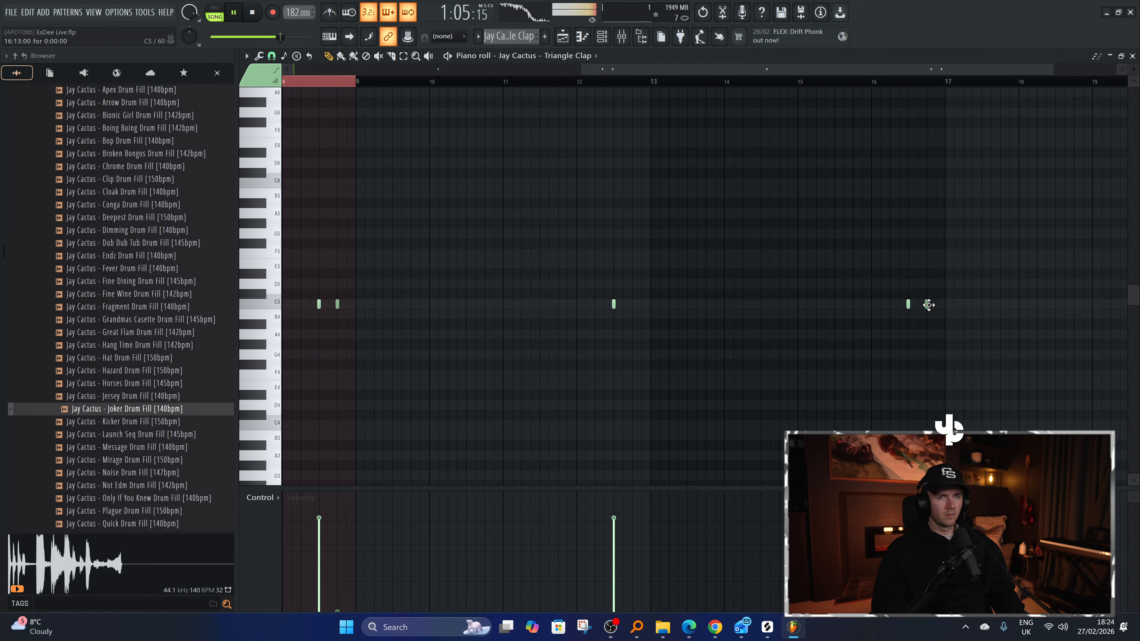
{"action": "scroll", "coordinate": [863, 372], "scroll_direction": "down", "scroll_amount": 2}
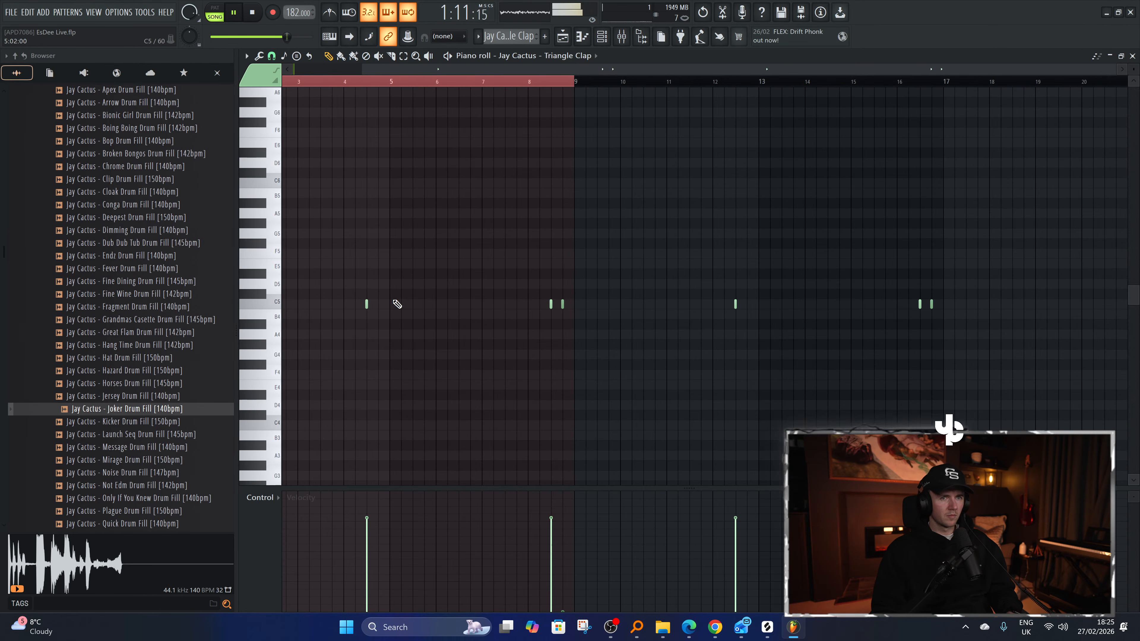
Try the shortened Joker Drum Fill on track 24 at 8:05 in the intro, leading into bar 9.
{"action": "left_click", "coordinate": [562, 42]}
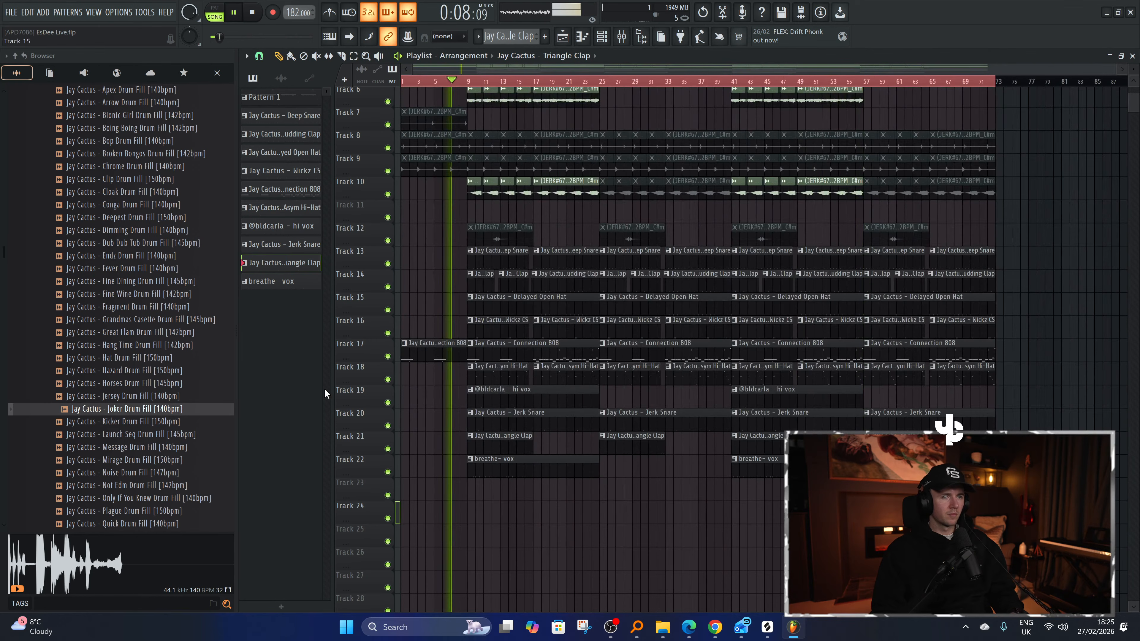
{"action": "scroll", "coordinate": [678, 493], "scroll_direction": "up", "scroll_amount": 3}
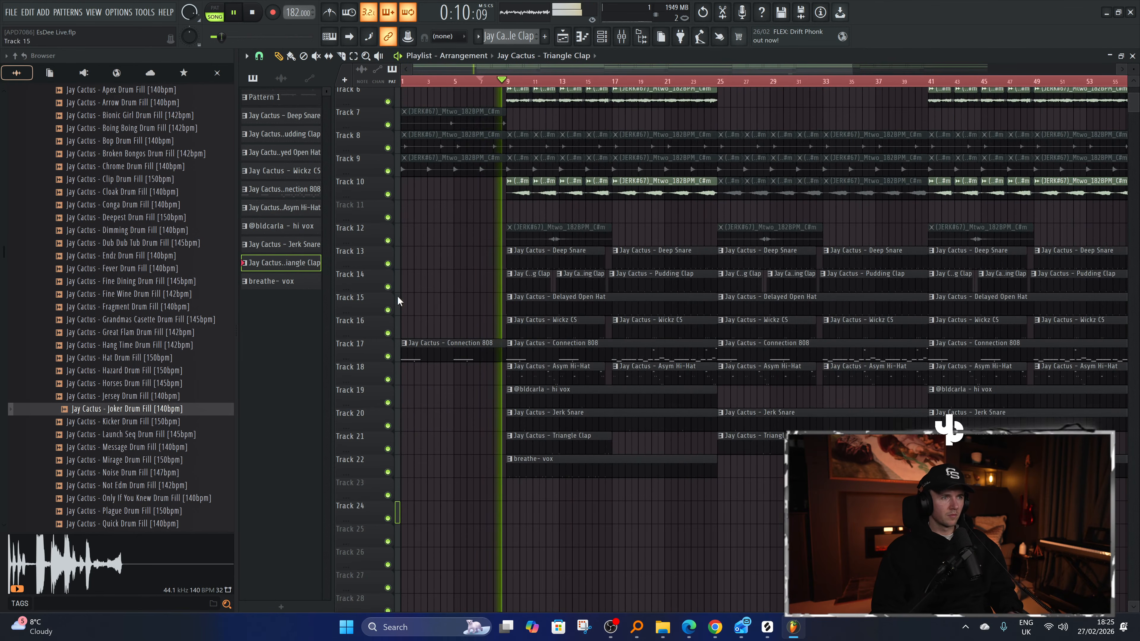
{"action": "scroll", "coordinate": [1029, 512], "scroll_direction": "up", "scroll_amount": 3}
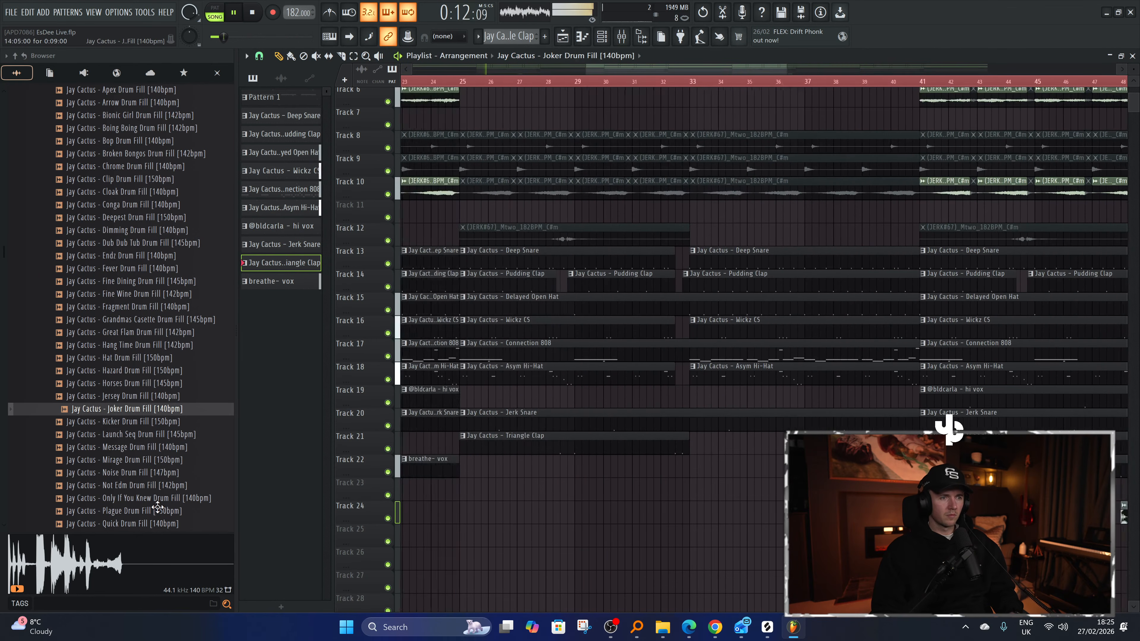
{"action": "left_click_drag", "start_coordinate": [155, 507], "coordinate": [464, 502]}
{"action": "scroll", "coordinate": [533, 505], "scroll_direction": "up", "scroll_amount": 3}
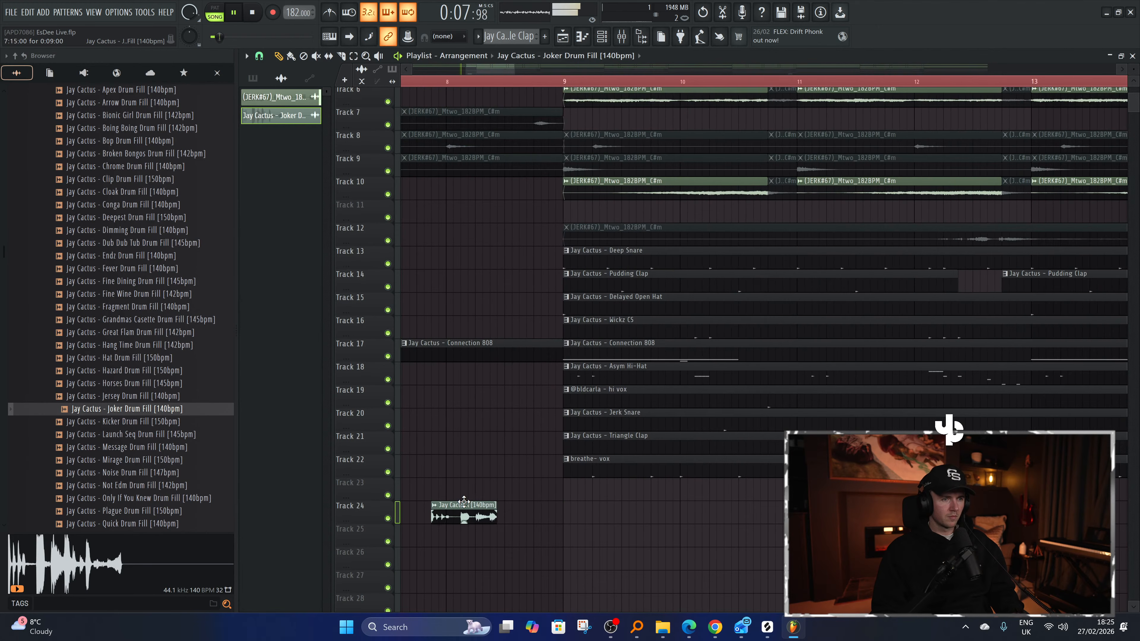
{"action": "left_click_drag", "start_coordinate": [534, 500], "coordinate": [499, 501]}
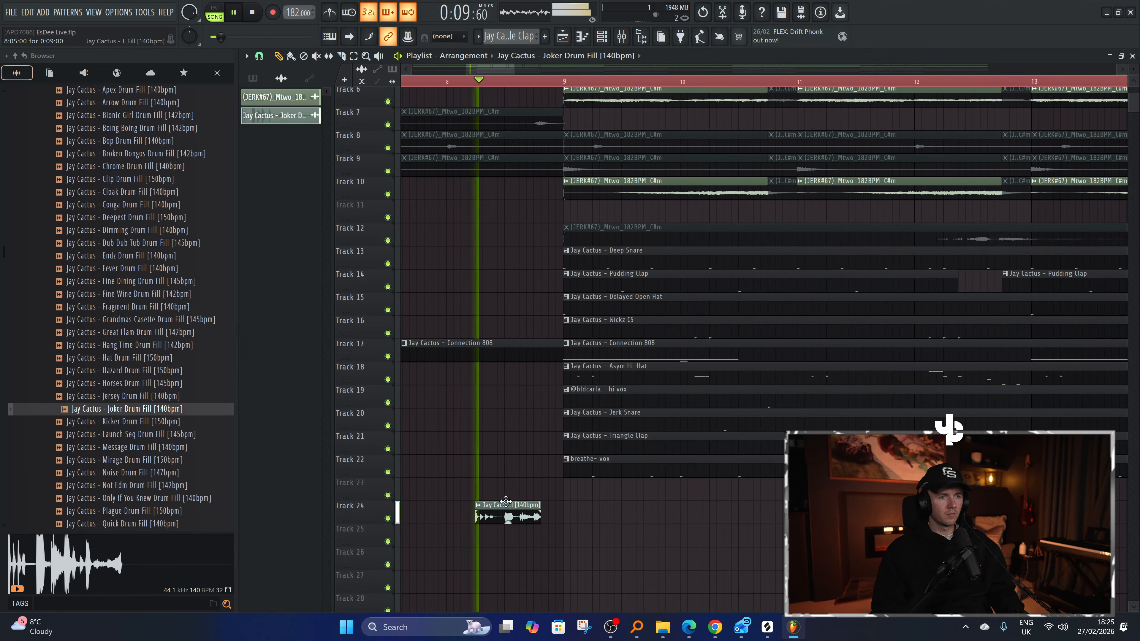
{"action": "scroll", "coordinate": [506, 501], "scroll_direction": "down", "scroll_amount": 4}
{"action": "scroll", "coordinate": [506, 501], "scroll_direction": "down", "scroll_amount": 3}
{"action": "key", "text": "space"}
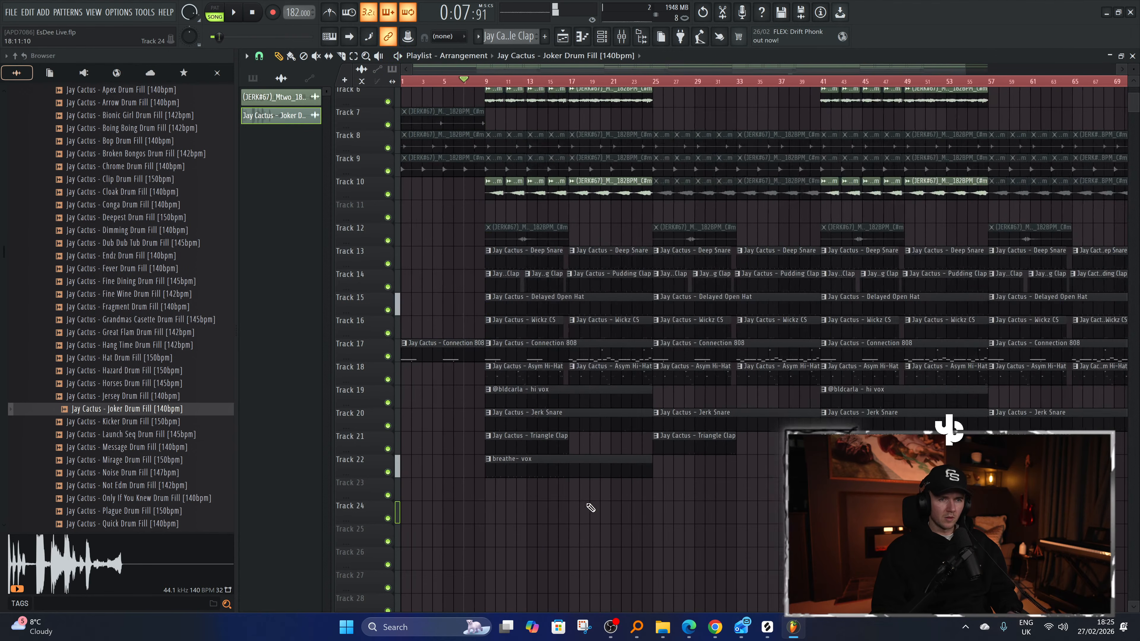
Replay the fill around bar 48, then copy the Triangle Clap and Joker Drum Fill clips into the intro from bar 1.
{"action": "scroll", "coordinate": [907, 494], "scroll_direction": "up", "scroll_amount": 5}
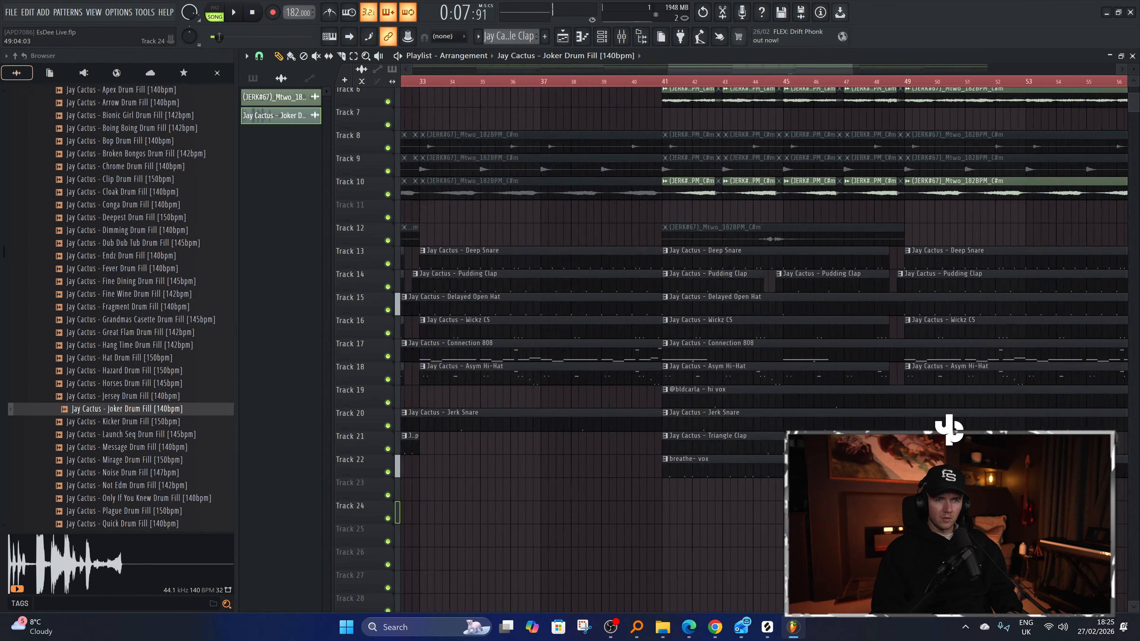
{"action": "left_click", "coordinate": [826, 82]}
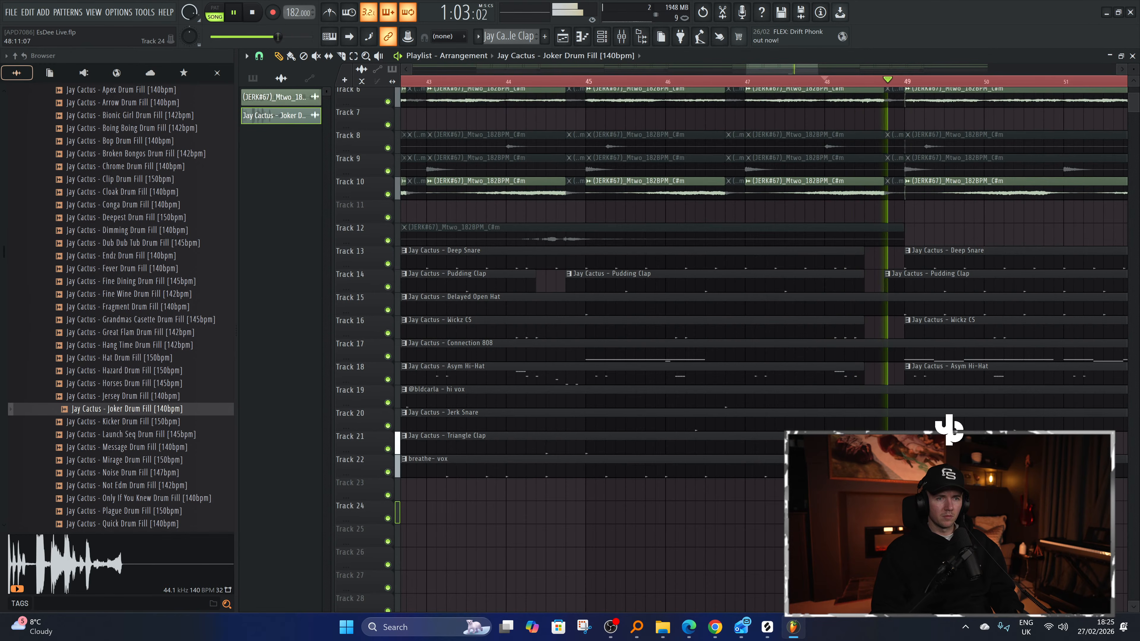
{"action": "scroll", "coordinate": [851, 494], "scroll_direction": "down", "scroll_amount": 5}
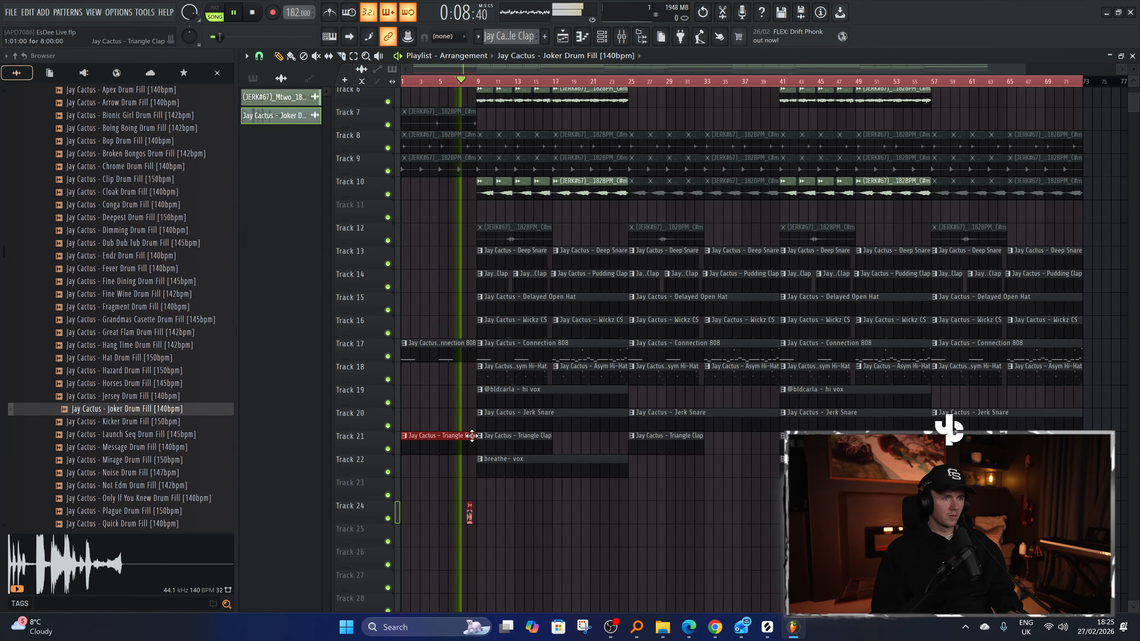
Delete the Triangle Clap clips on track 21 and the Joker Drum Fill on track 24 from the intro before bar 9.
{"action": "key", "text": "p"}
{"action": "right_click", "coordinate": [418, 447]}
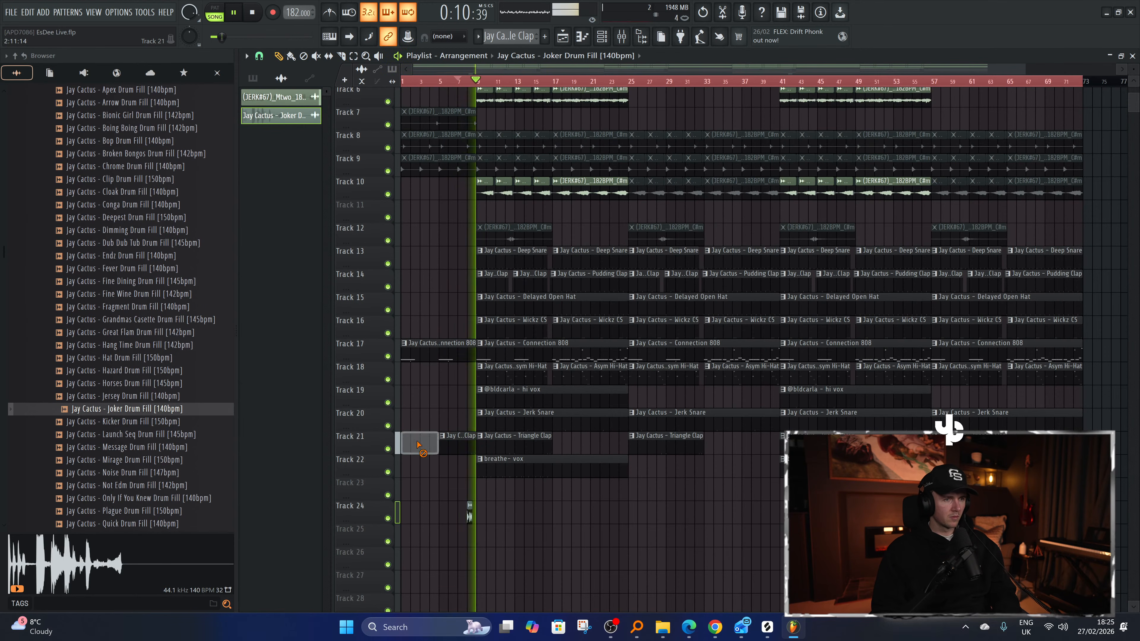
{"action": "key", "text": "space"}
{"action": "right_click", "coordinate": [460, 449]}
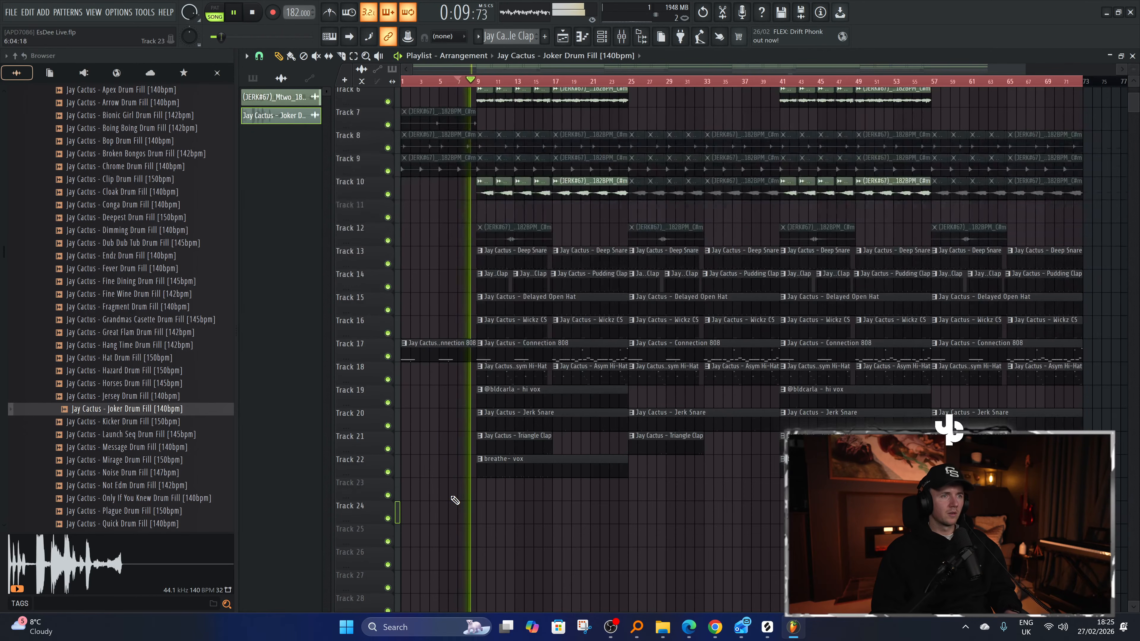
Replay the arrangement from bar 1 and check the YouTube live chat for arrangement suggestions, returning to FL Studio.
{"action": "key", "text": "space"}
{"action": "scroll", "coordinate": [455, 499], "scroll_direction": "up", "scroll_amount": 5}
{"action": "key", "text": "space"}
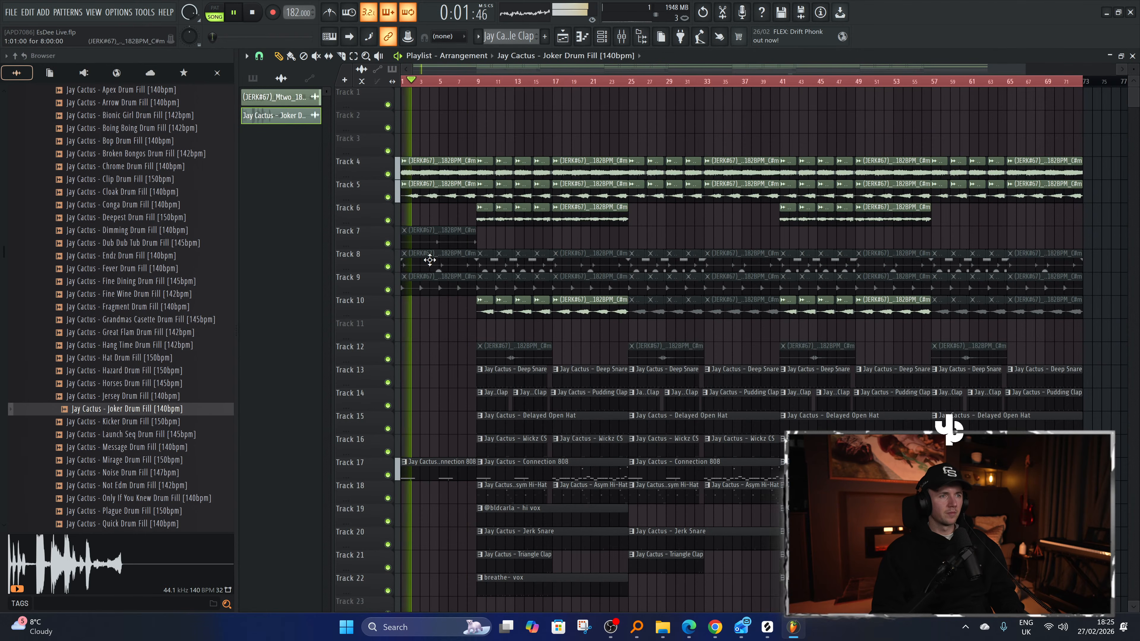
{"action": "scroll", "coordinate": [423, 364], "scroll_direction": "down", "scroll_amount": 2}
{"action": "key", "text": "alt+Tab"}
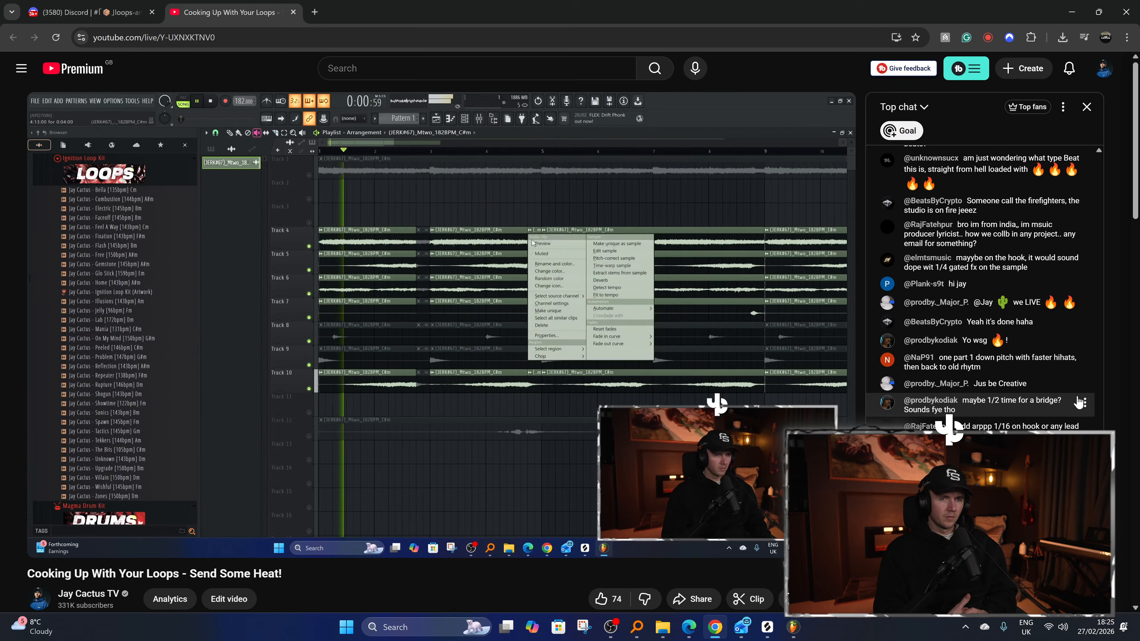
{"action": "key", "text": "alt+Tab"}
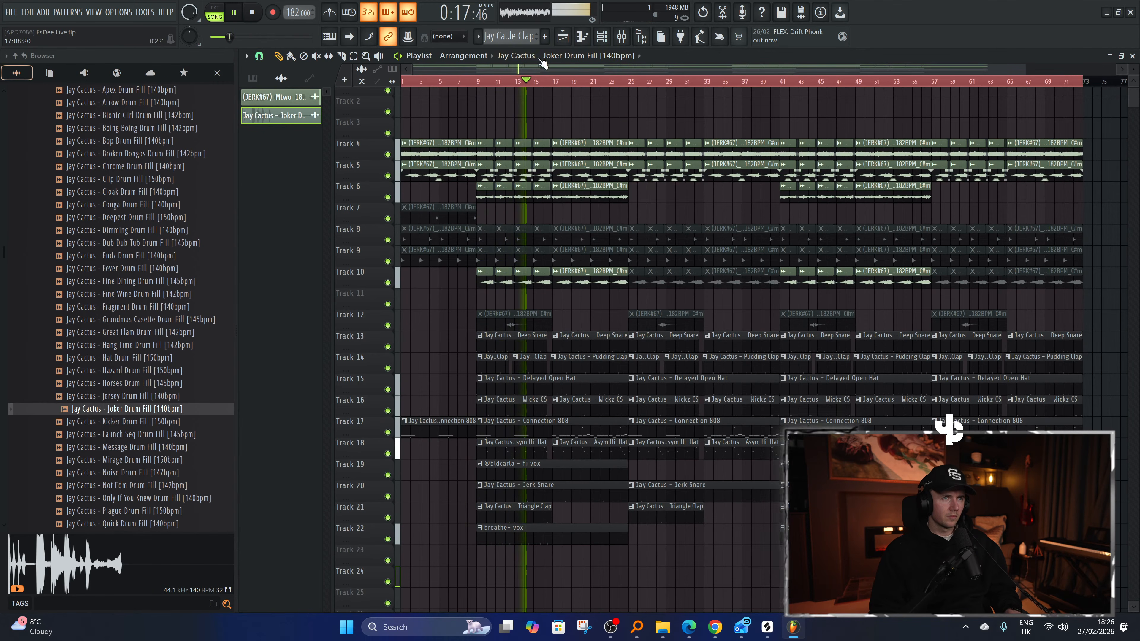
Create a new pattern named Arp.
{"action": "key", "text": "F4"}
{"action": "type", "text": "Arp"}
{"action": "key", "text": "Return"}
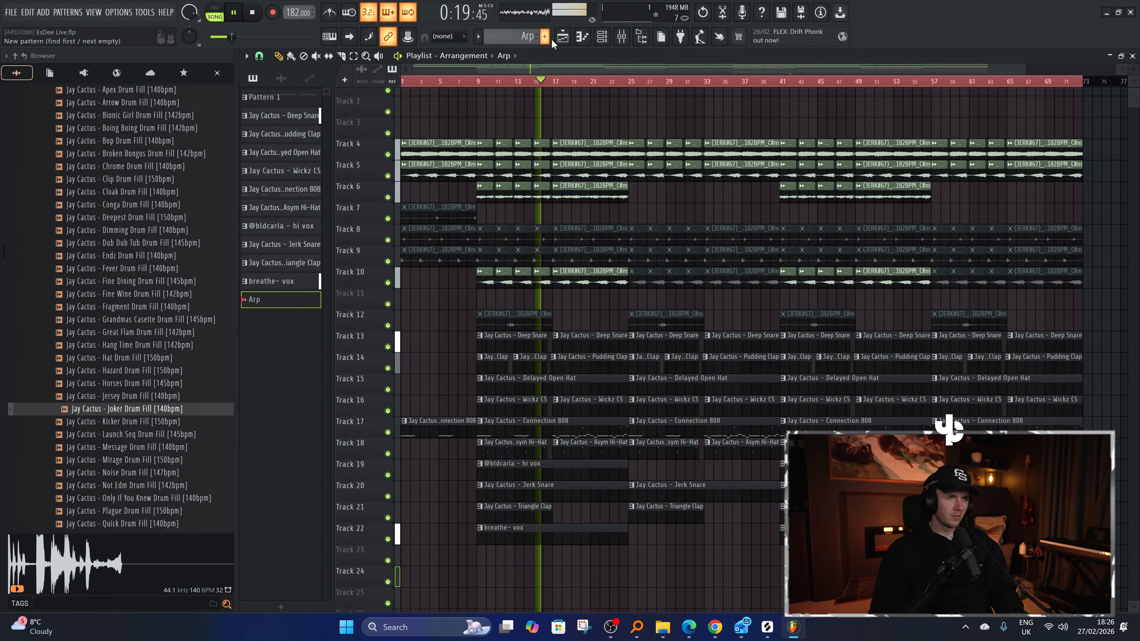
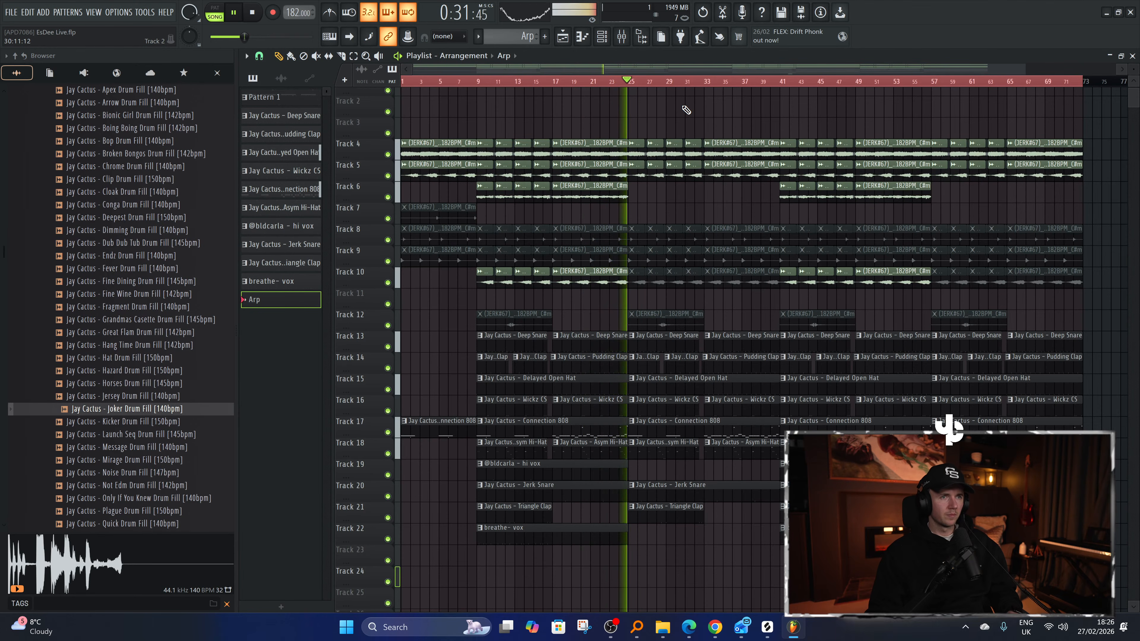
Stop playback, set the playlist loop range to bars 25–41, and load the Co-Producer effect in the first Master slot.
{"action": "key", "text": "space"}
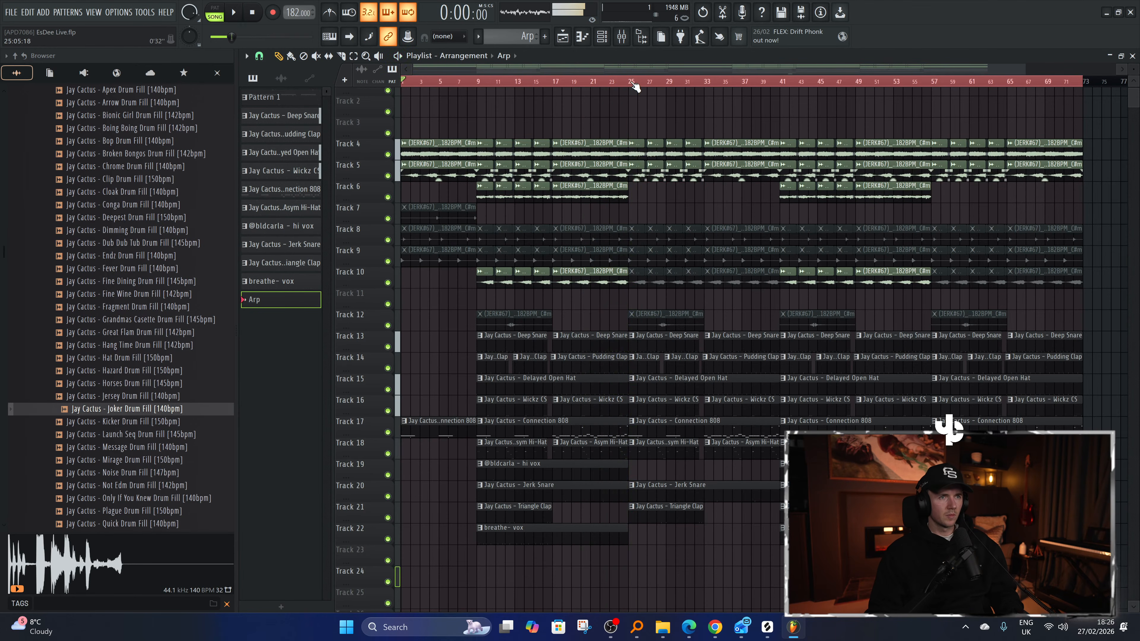
{"action": "left_click_drag", "start_coordinate": [635, 81], "coordinate": [784, 112]}
{"action": "left_click", "coordinate": [621, 37]}
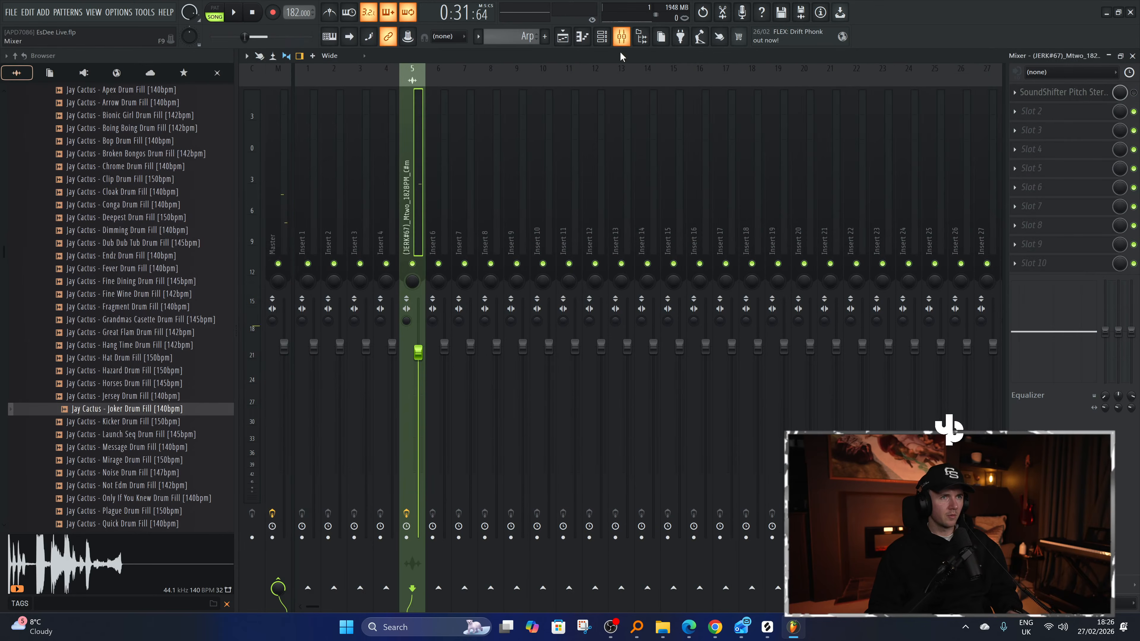
{"action": "left_click", "coordinate": [273, 180]}
{"action": "left_click", "coordinate": [1078, 92]}
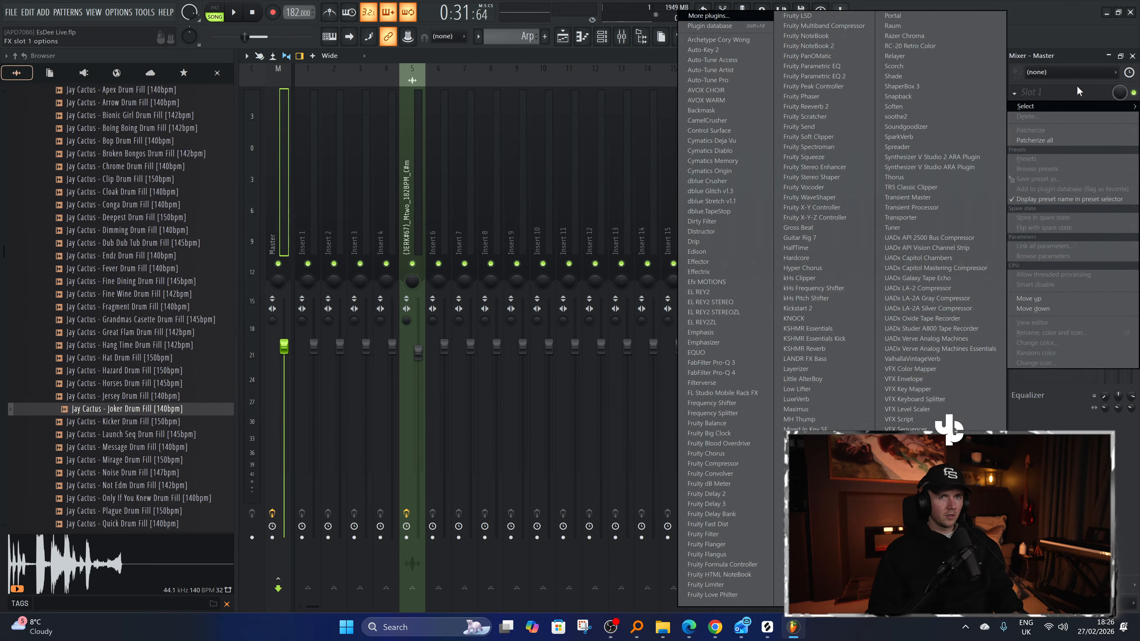
{"action": "left_click", "coordinate": [741, 23]}
{"action": "type", "text": "co-pro"}
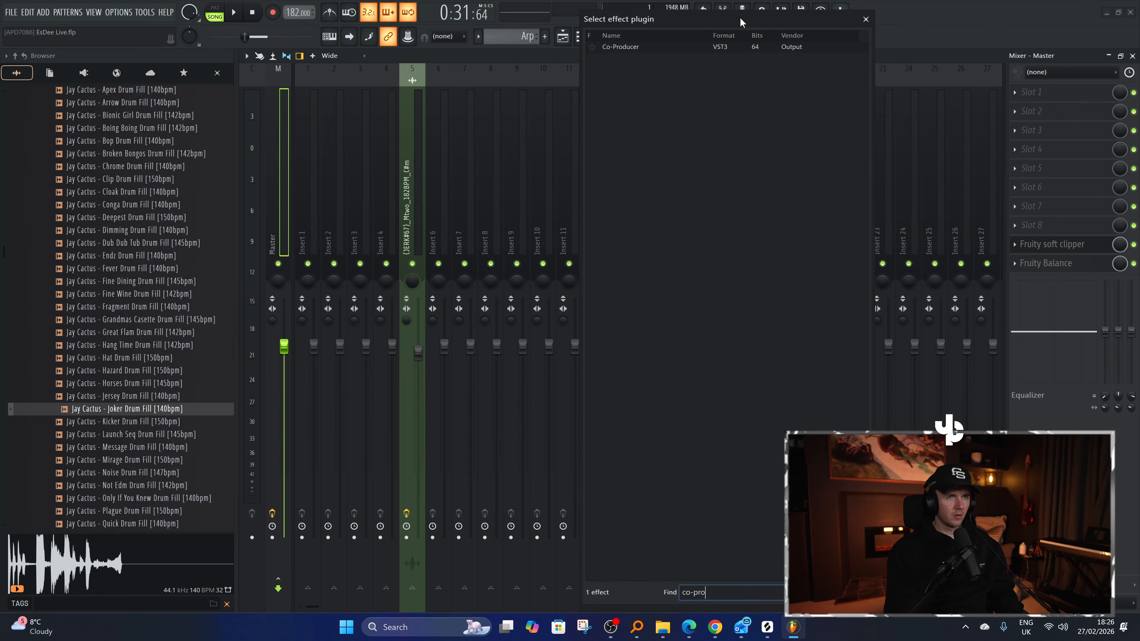
{"action": "double_click", "coordinate": [703, 46]}
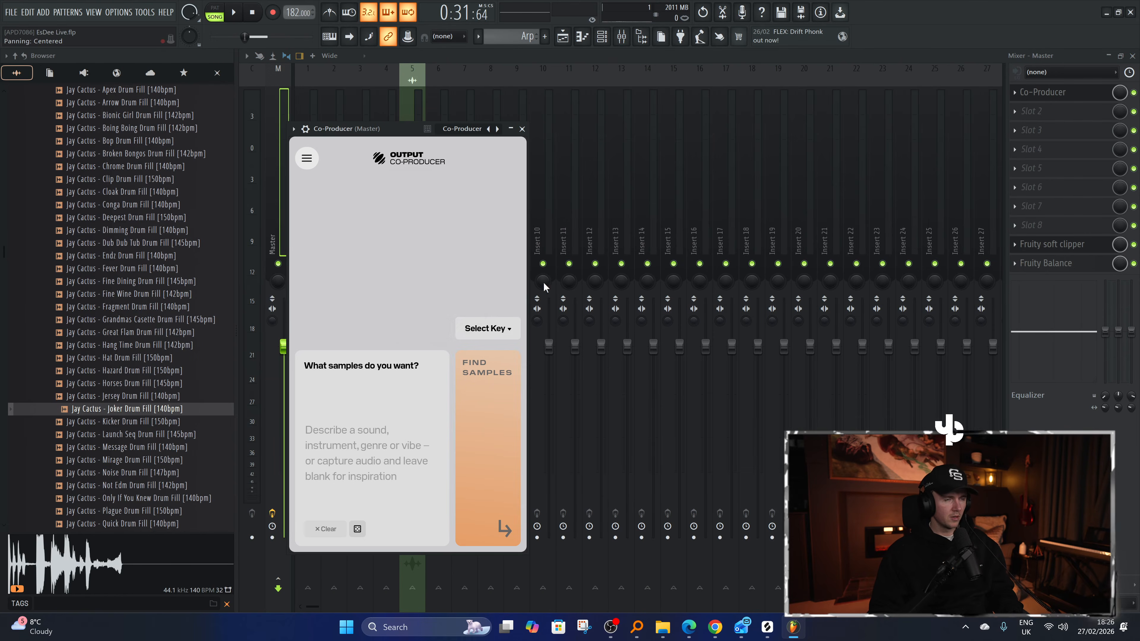
Set Co-Producer's key to C# Minor and capture audio from the looped section starting at bar 25.
{"action": "left_click", "coordinate": [562, 38]}
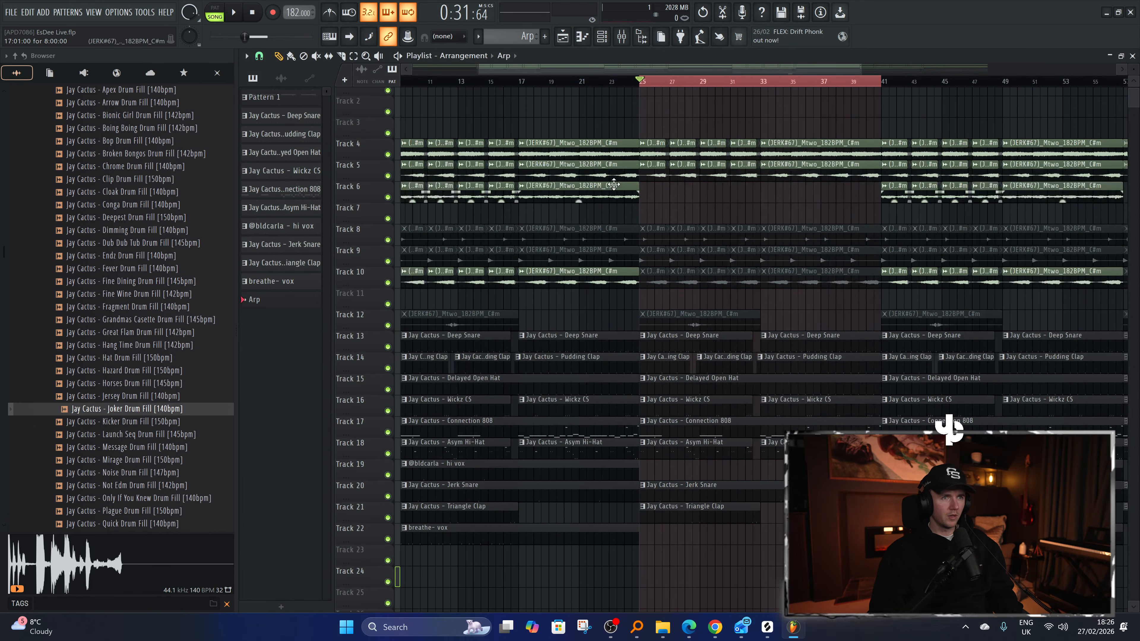
{"action": "left_click", "coordinate": [621, 37]}
{"action": "left_click", "coordinate": [1078, 92]}
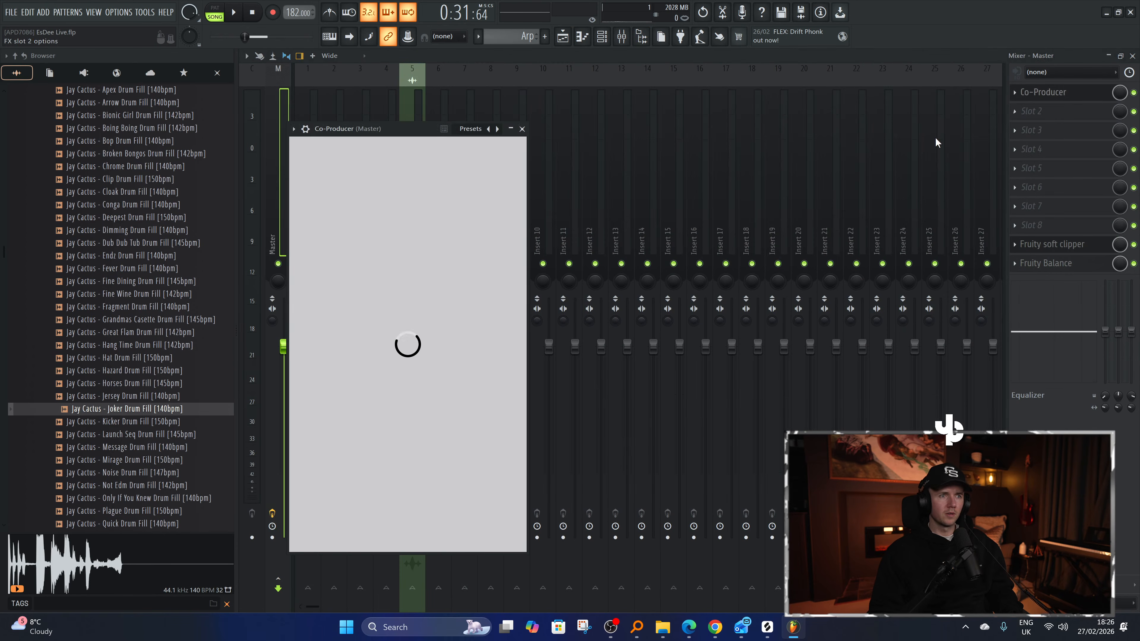
{"action": "key", "text": "space"}
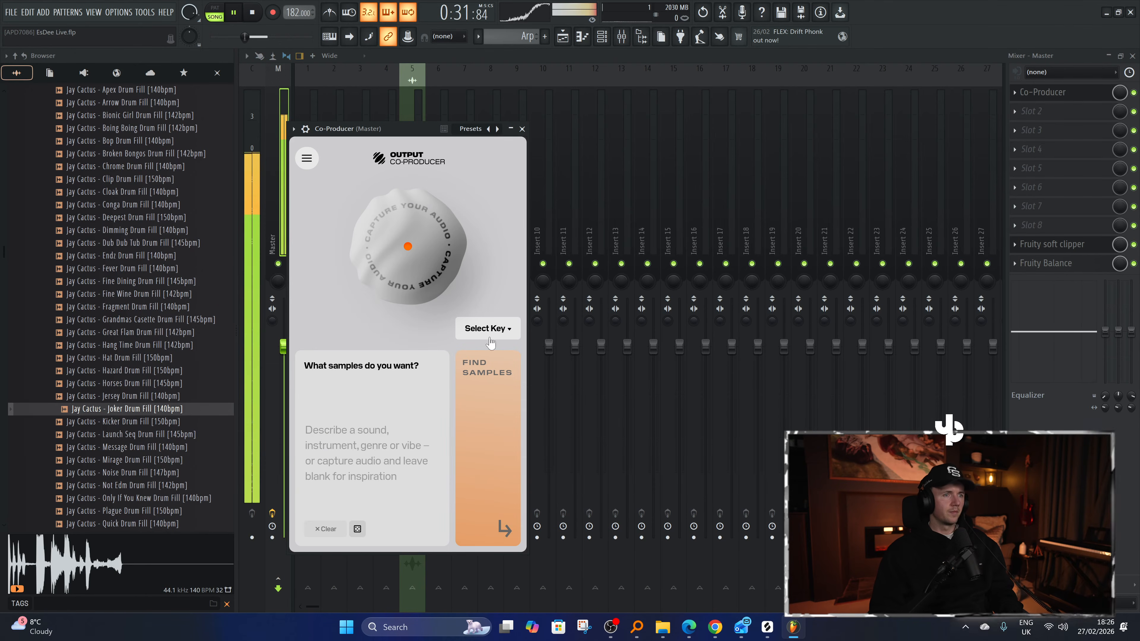
{"action": "left_click", "coordinate": [487, 328]}
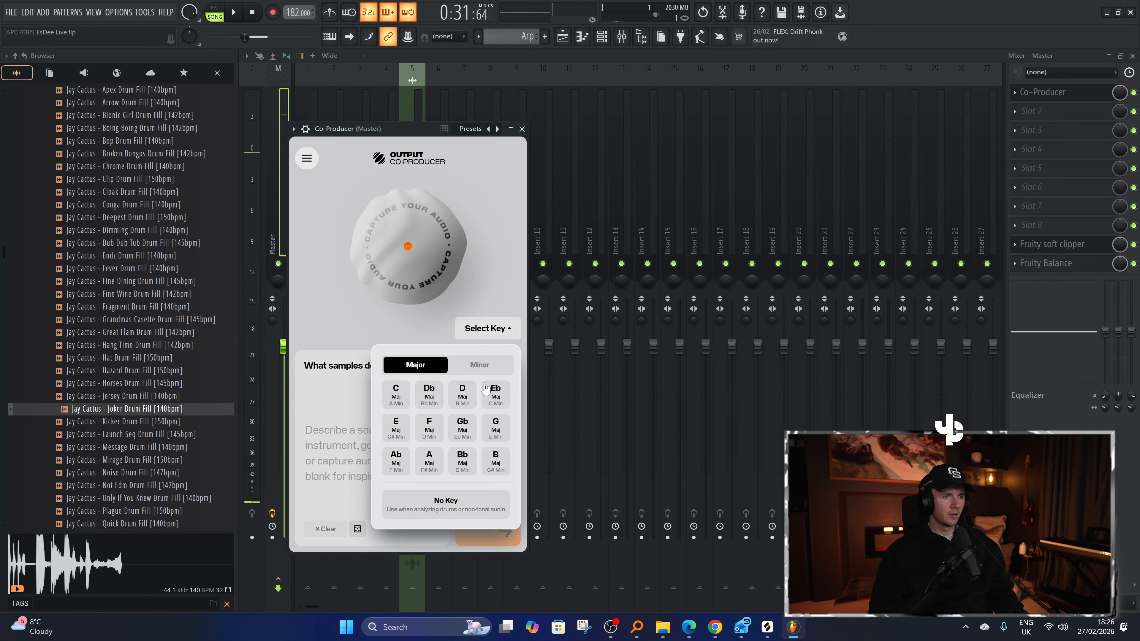
{"action": "left_click", "coordinate": [480, 364]}
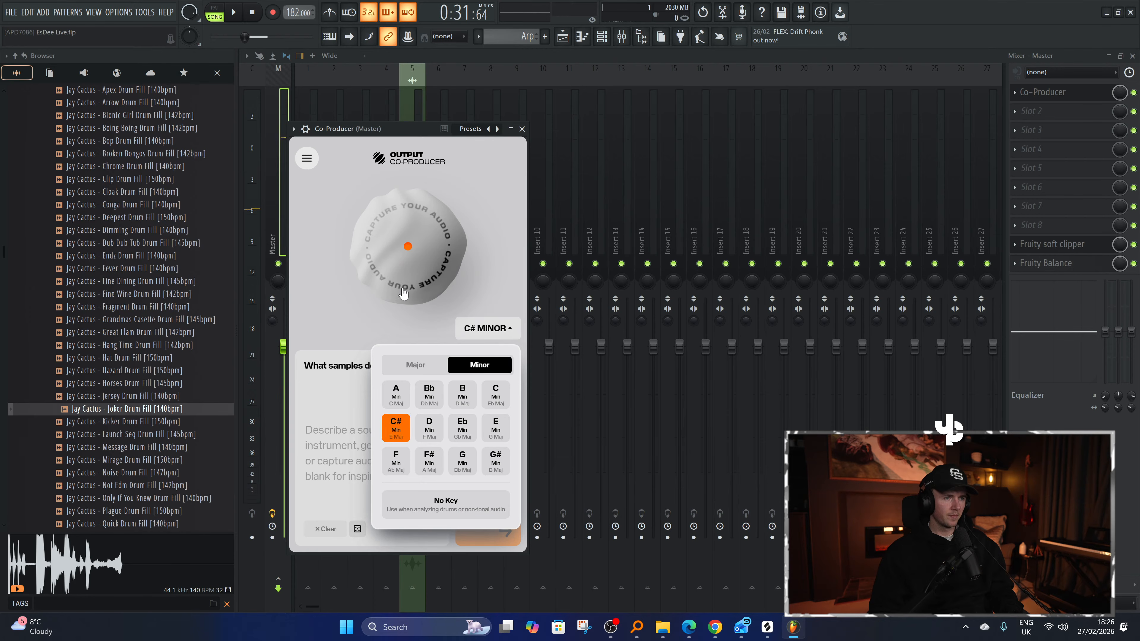
{"action": "left_click", "coordinate": [403, 293]}
{"action": "left_click", "coordinate": [233, 12]}
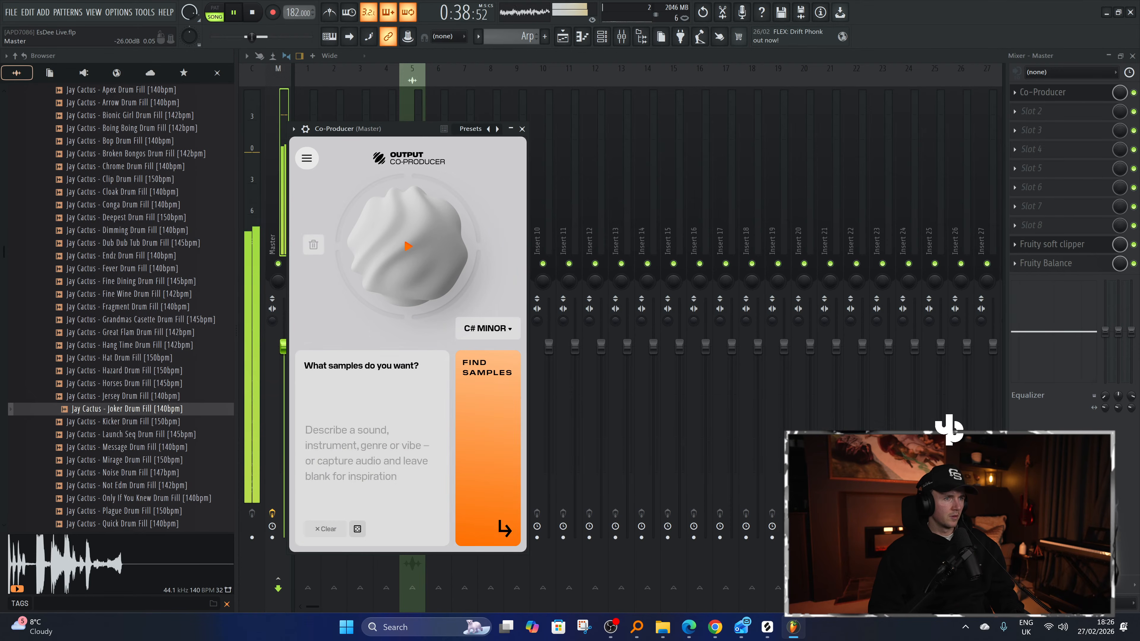
Search Co-Producer for "arp" and compare Gravity2 Synth Dreamy Delay Arp 01 with Cypher Synth Energetic Arpeggio 01 over the beat.
{"action": "left_click", "coordinate": [353, 421]}
{"action": "type", "text": "arp"}
{"action": "key", "text": "Return"}
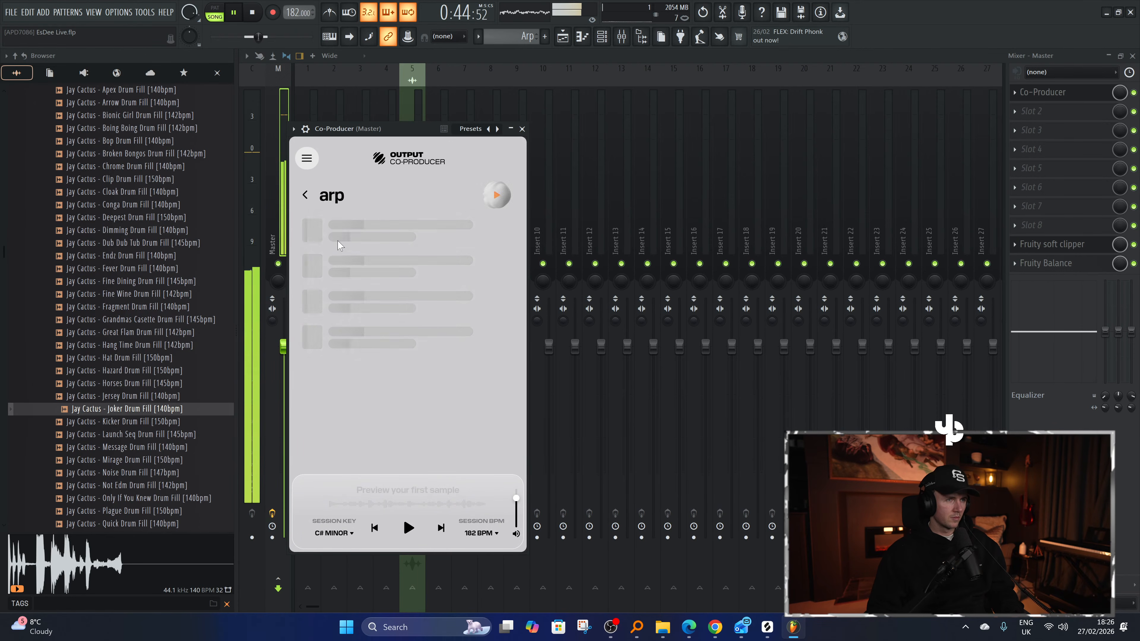
{"action": "left_click", "coordinate": [490, 292]}
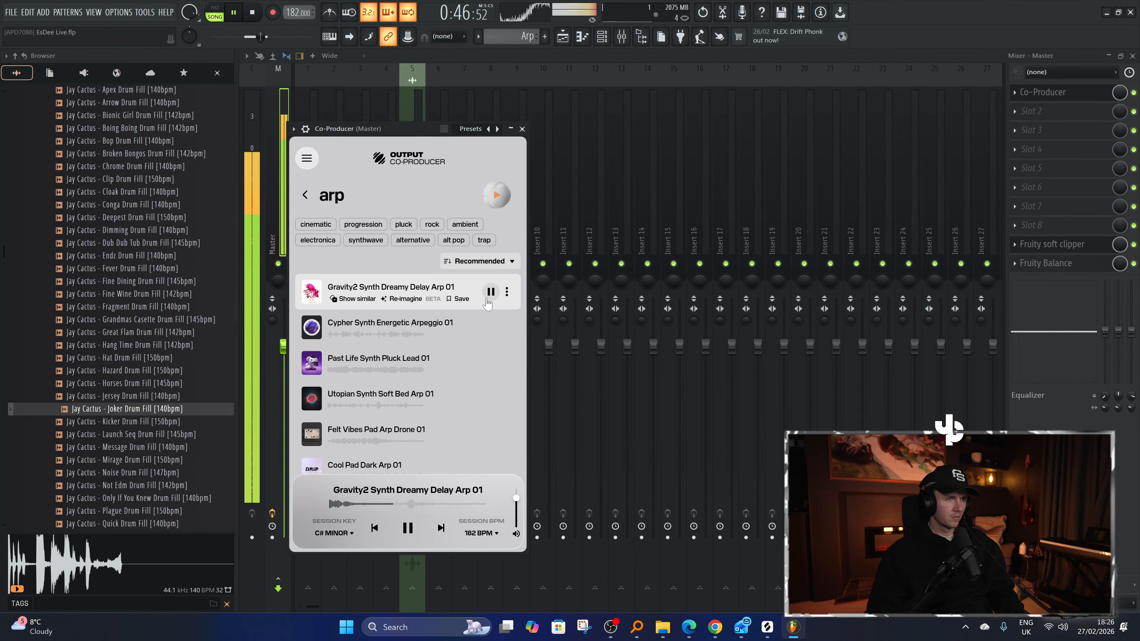
{"action": "left_click", "coordinate": [490, 327]}
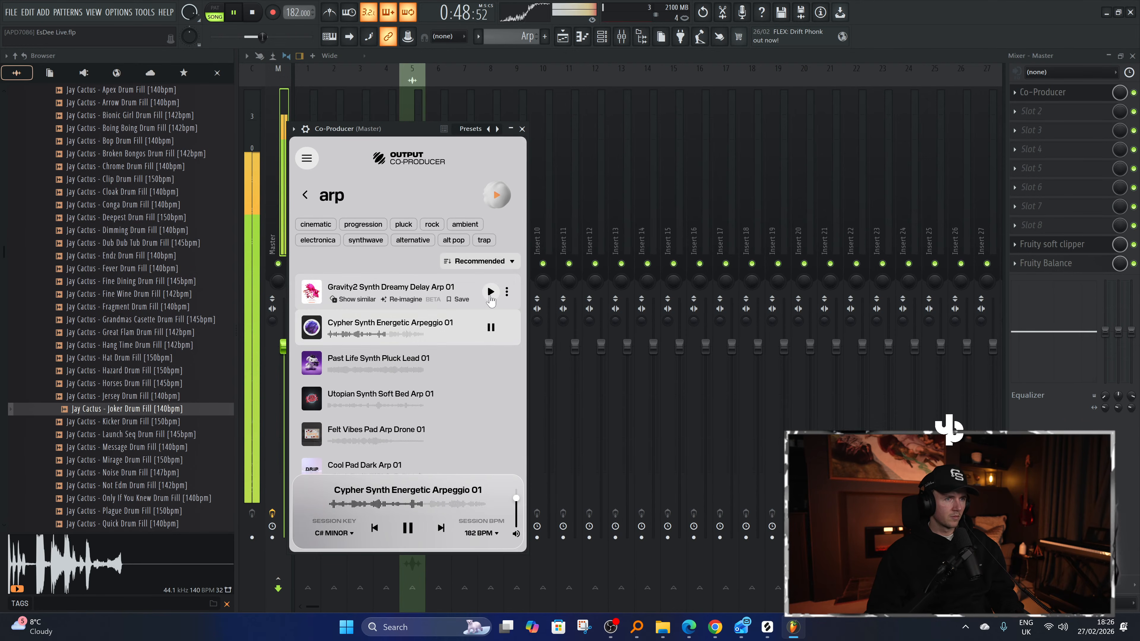
{"action": "left_click", "coordinate": [491, 291]}
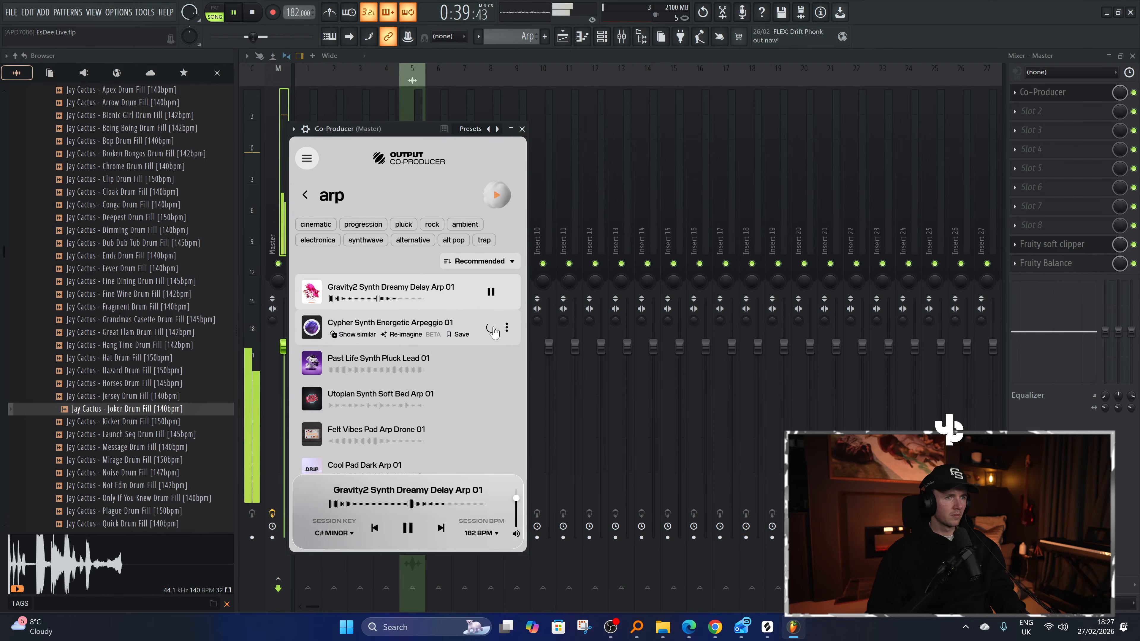
Audition further arp samples over the beat, from Past Life Synth Pluck Lead 01 down to Mirage Synth Sharp Arp 01.
{"action": "left_click", "coordinate": [490, 362]}
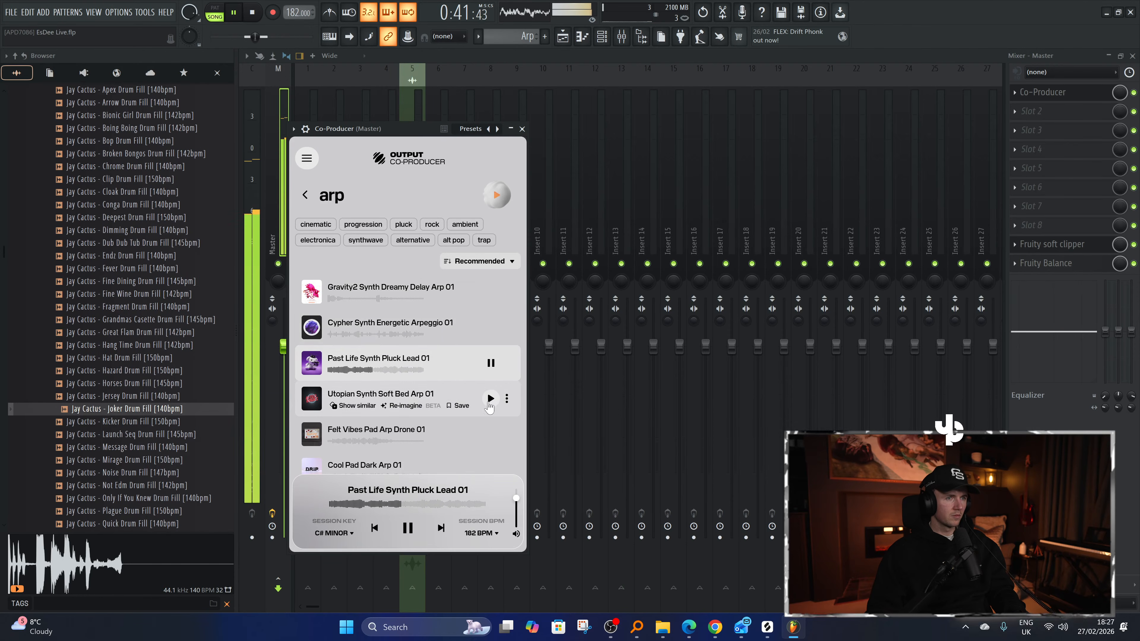
{"action": "left_click", "coordinate": [490, 399]}
{"action": "left_click", "coordinate": [491, 434]}
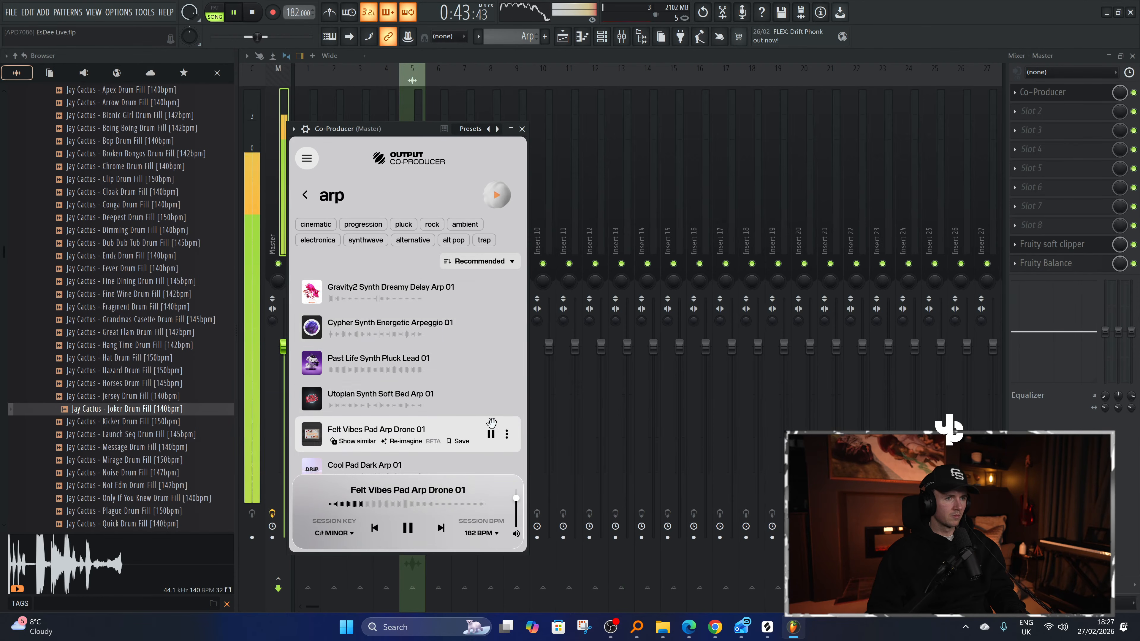
{"action": "scroll", "coordinate": [490, 431], "scroll_direction": "down", "scroll_amount": 2}
{"action": "left_click", "coordinate": [490, 403]}
{"action": "scroll", "coordinate": [489, 391], "scroll_direction": "down", "scroll_amount": 2}
{"action": "left_click", "coordinate": [489, 387]}
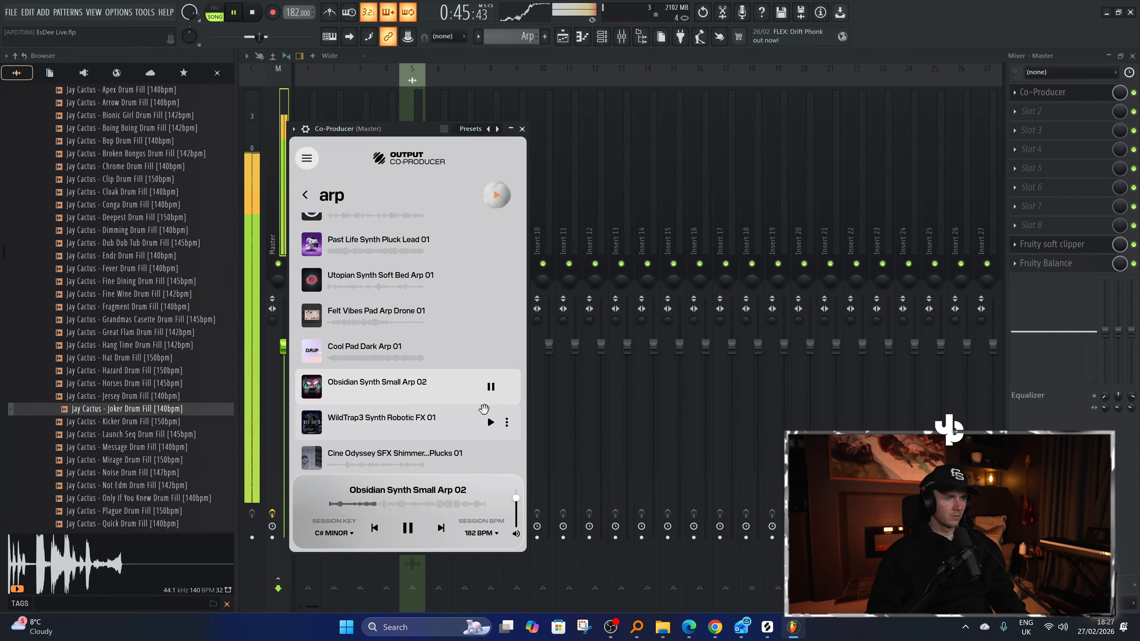
{"action": "scroll", "coordinate": [489, 389], "scroll_direction": "down", "scroll_amount": 2}
{"action": "left_click", "coordinate": [491, 362]}
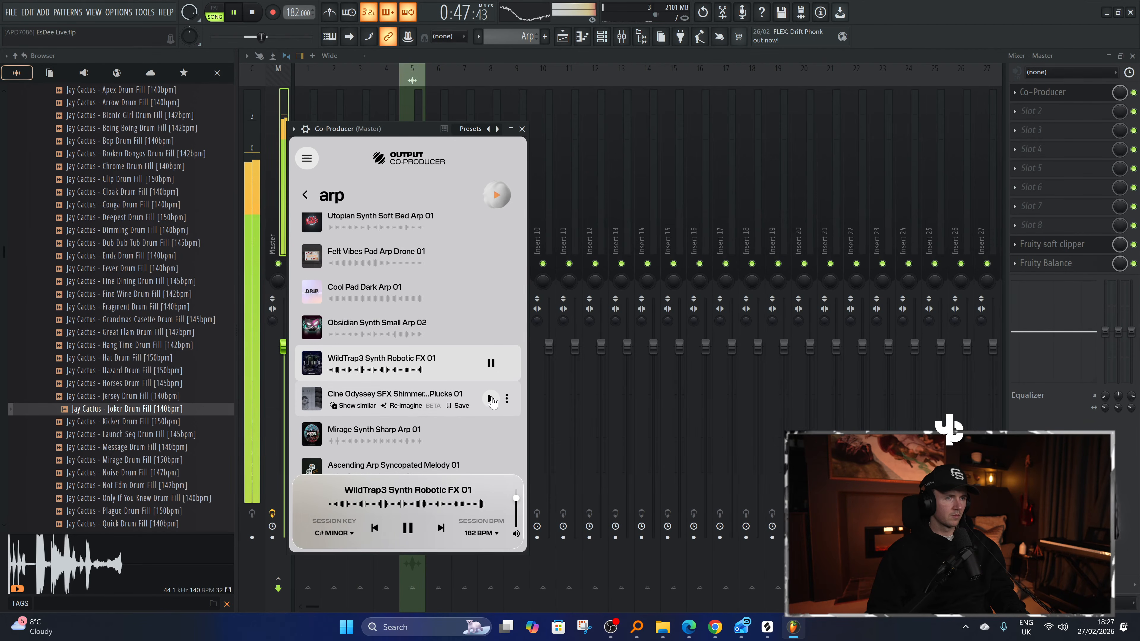
{"action": "left_click", "coordinate": [490, 399]}
{"action": "scroll", "coordinate": [490, 399], "scroll_direction": "down", "scroll_amount": 2}
{"action": "left_click", "coordinate": [490, 375]}
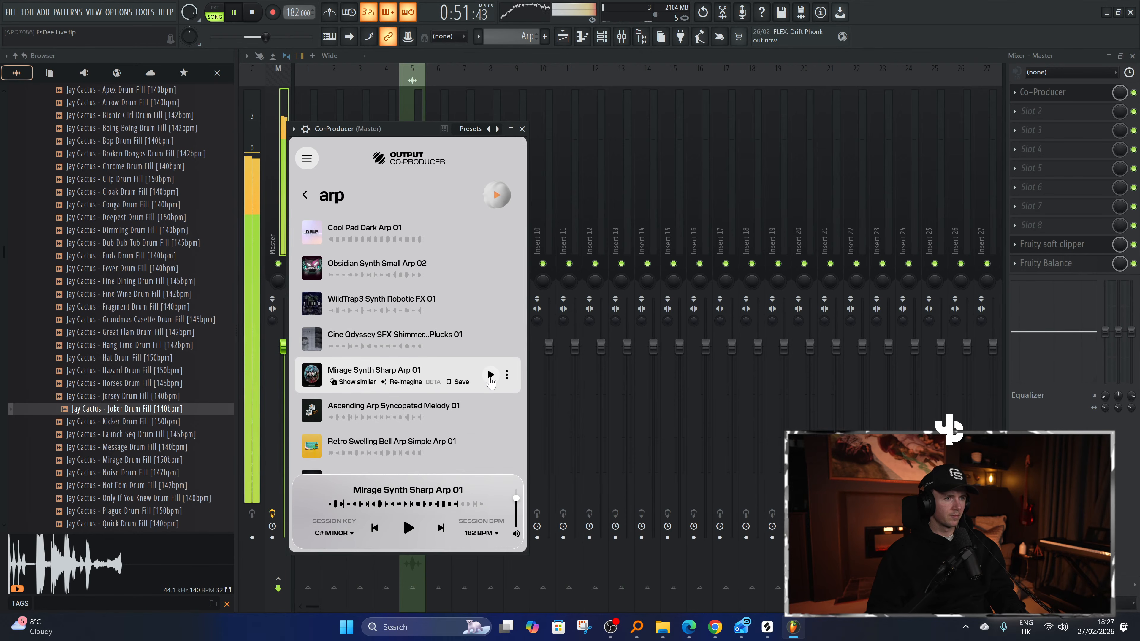
{"action": "scroll", "coordinate": [491, 381], "scroll_direction": "down", "scroll_amount": 2}
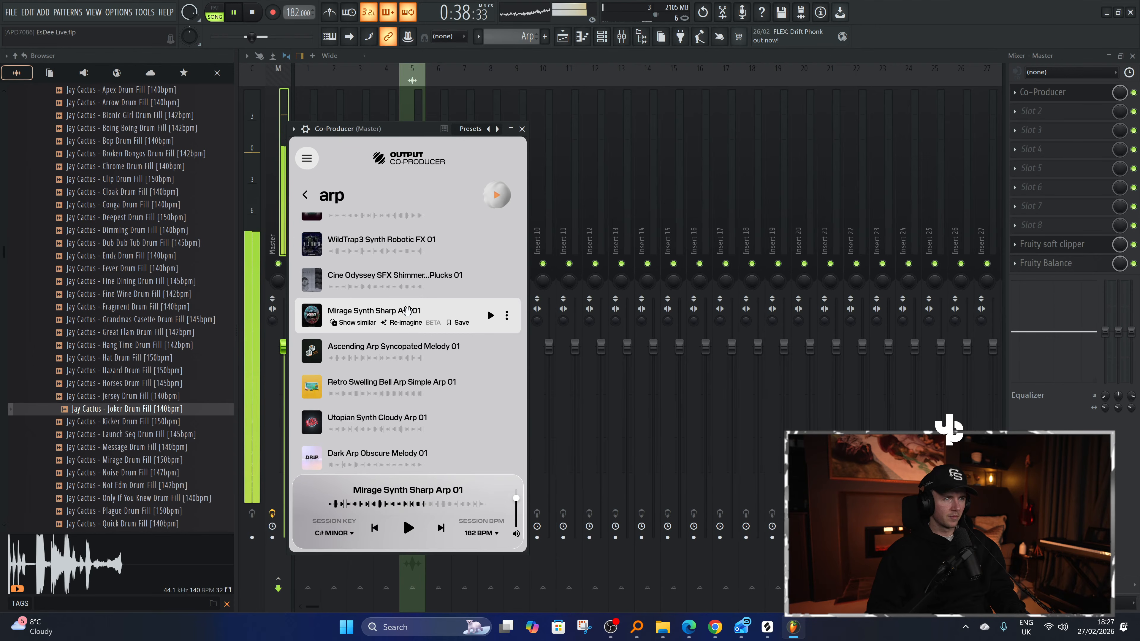
Place Mirage Synth Sharp Arp 01 on track 23 at bar 25 and lower the clip's gain to about -6.3 dB.
{"action": "left_click_drag", "start_coordinate": [416, 307], "coordinate": [645, 559]}
{"action": "scroll", "coordinate": [645, 559], "scroll_direction": "up", "scroll_amount": 3}
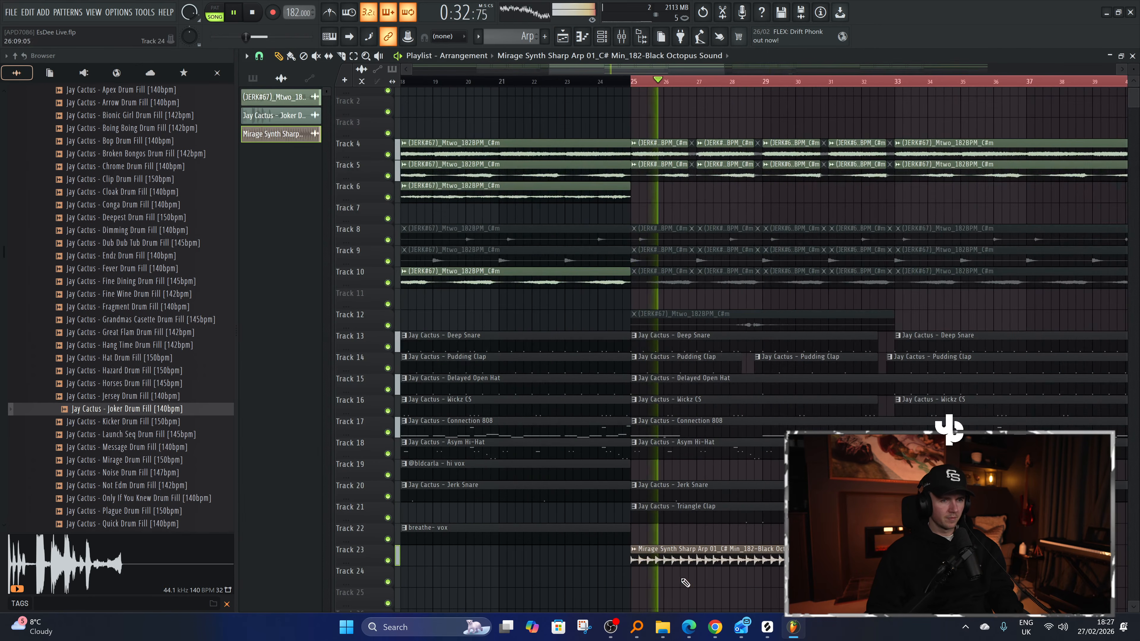
{"action": "key", "text": "space"}
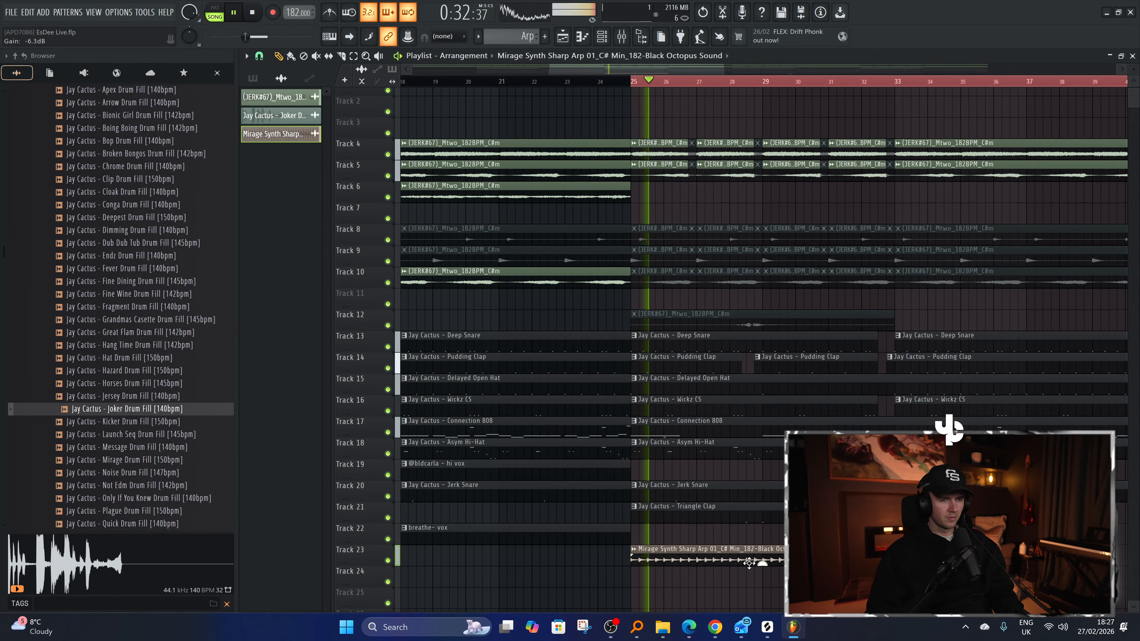
Trim the Mirage arp clip to its first two bars and repeat it on track 23 at bars 27 and 29.
{"action": "key", "text": "c"}
{"action": "left_click", "coordinate": [702, 553]}
{"action": "key", "text": "p"}
{"action": "right_click", "coordinate": [708, 555]}
{"action": "key", "text": "space"}
{"action": "key", "text": "space"}
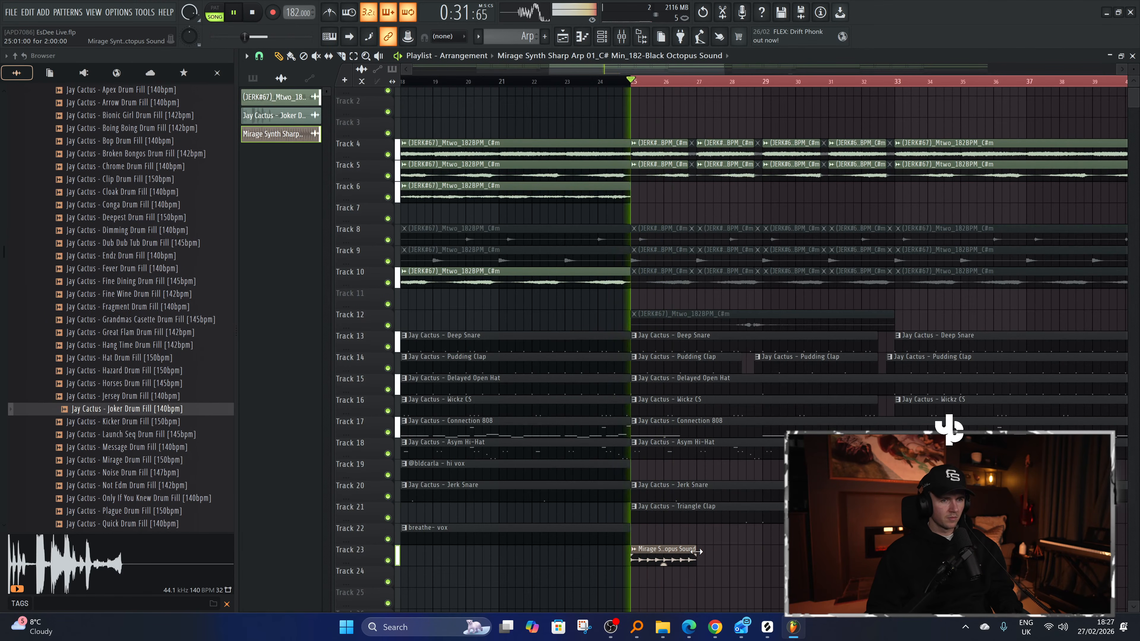
{"action": "left_click", "coordinate": [700, 555]}
{"action": "left_click", "coordinate": [769, 557]}
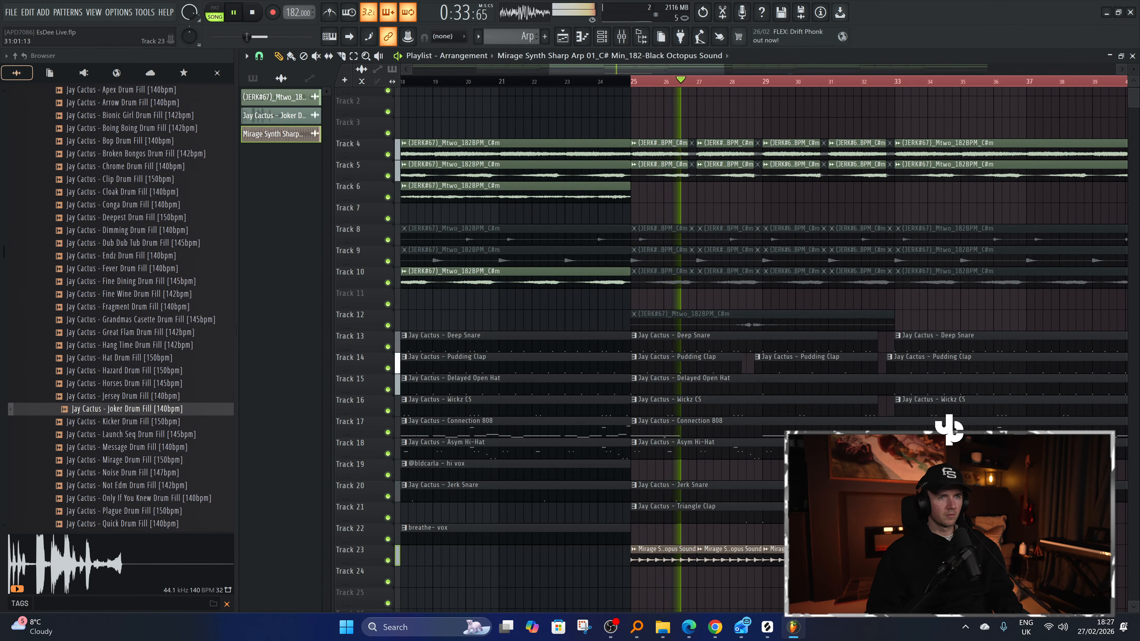
Slice the last beat off each two-bar Mirage arp clip on track 23 from bar 25 and mute the sliced tails.
{"action": "key", "text": "space"}
{"action": "key", "text": "space"}
{"action": "scroll", "coordinate": [707, 571], "scroll_direction": "up", "scroll_amount": 2}
{"action": "scroll", "coordinate": [704, 571], "scroll_direction": "up", "scroll_amount": 1}
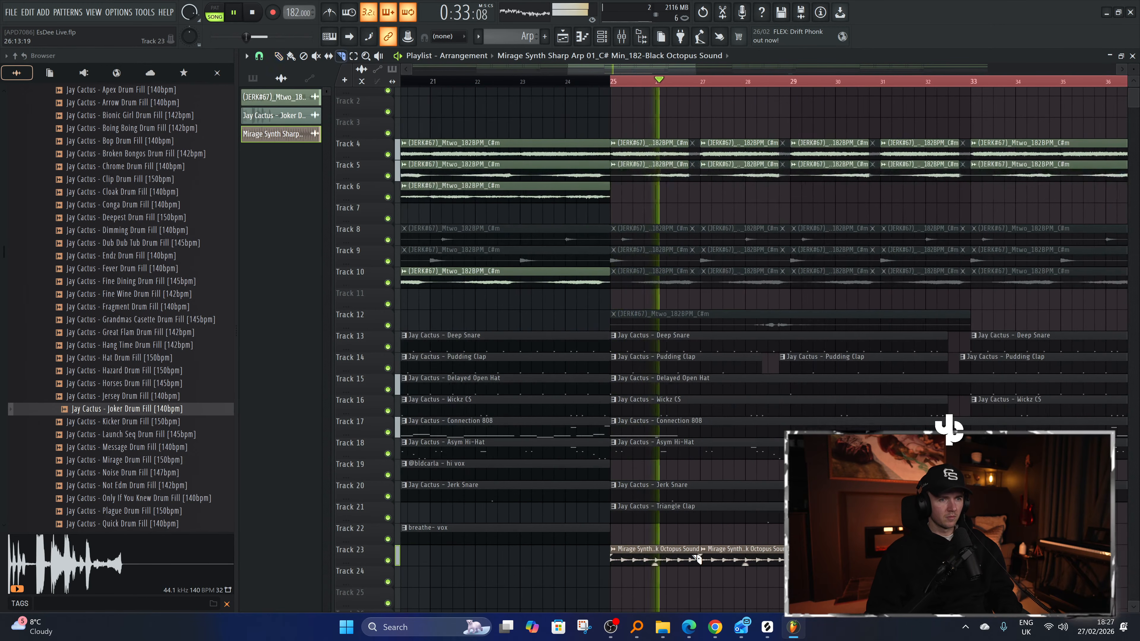
{"action": "key", "text": "c"}
{"action": "left_click", "coordinate": [691, 557]}
{"action": "key", "text": "t"}
{"action": "left_click", "coordinate": [694, 559]}
{"action": "scroll", "coordinate": [758, 574], "scroll_direction": "up", "scroll_amount": 2}
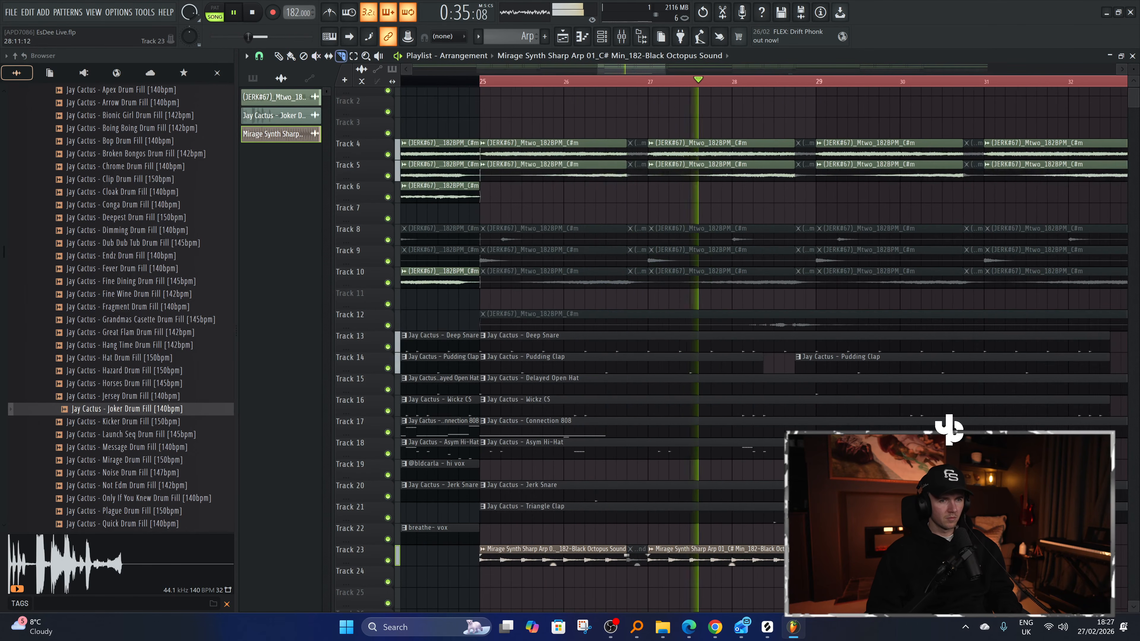
{"action": "key", "text": "c"}
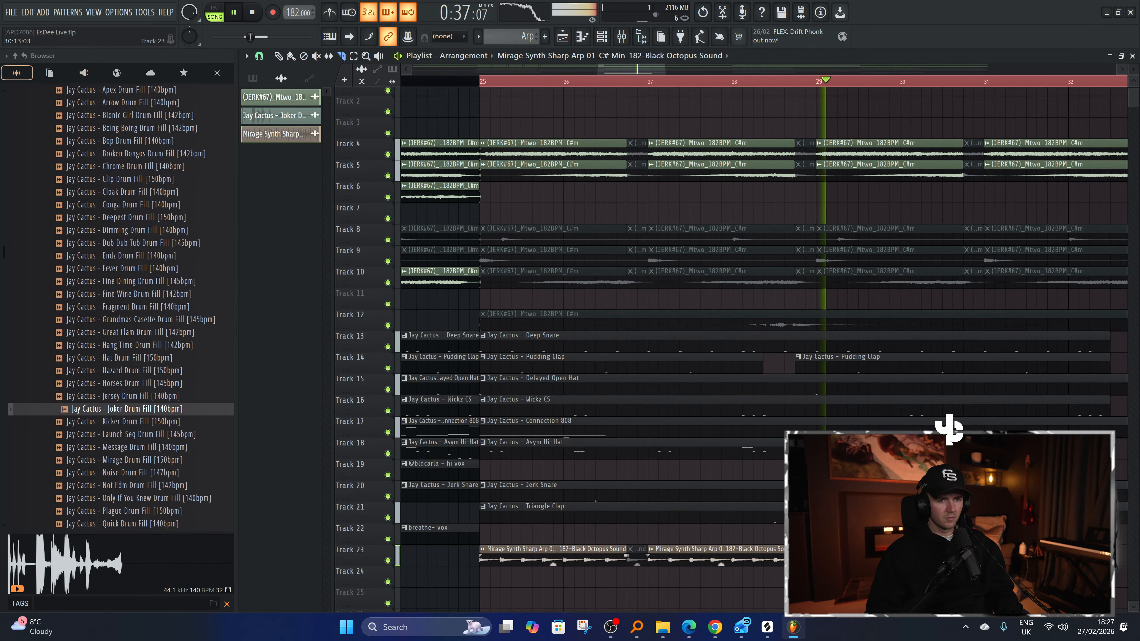
{"action": "key", "text": "t"}
{"action": "scroll", "coordinate": [910, 575], "scroll_direction": "down", "scroll_amount": 3}
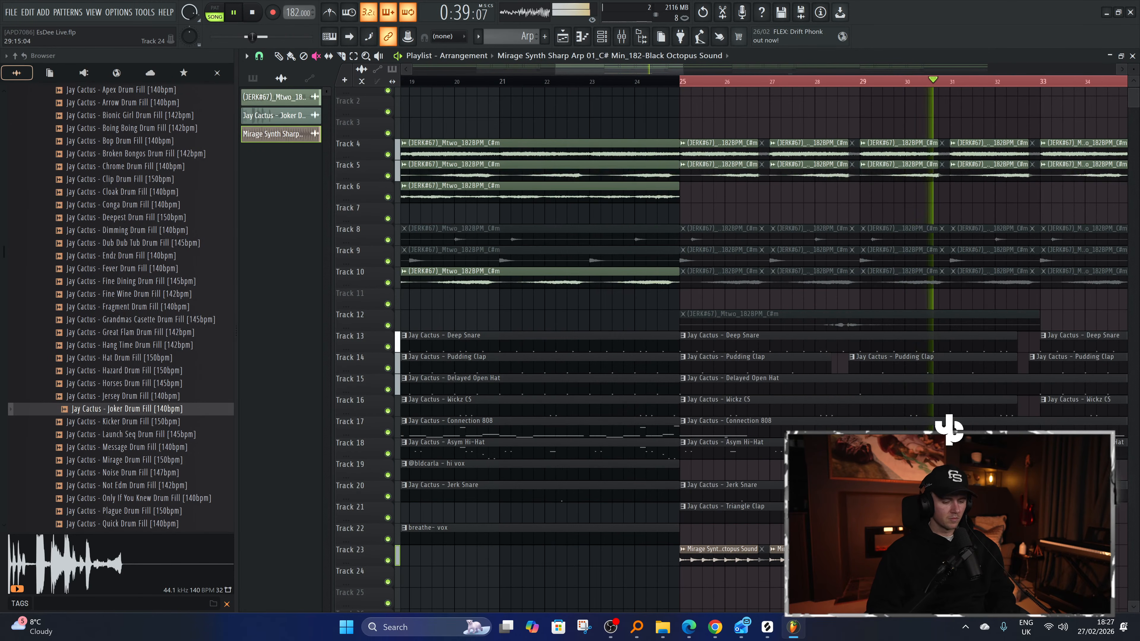
{"action": "key", "text": "p"}
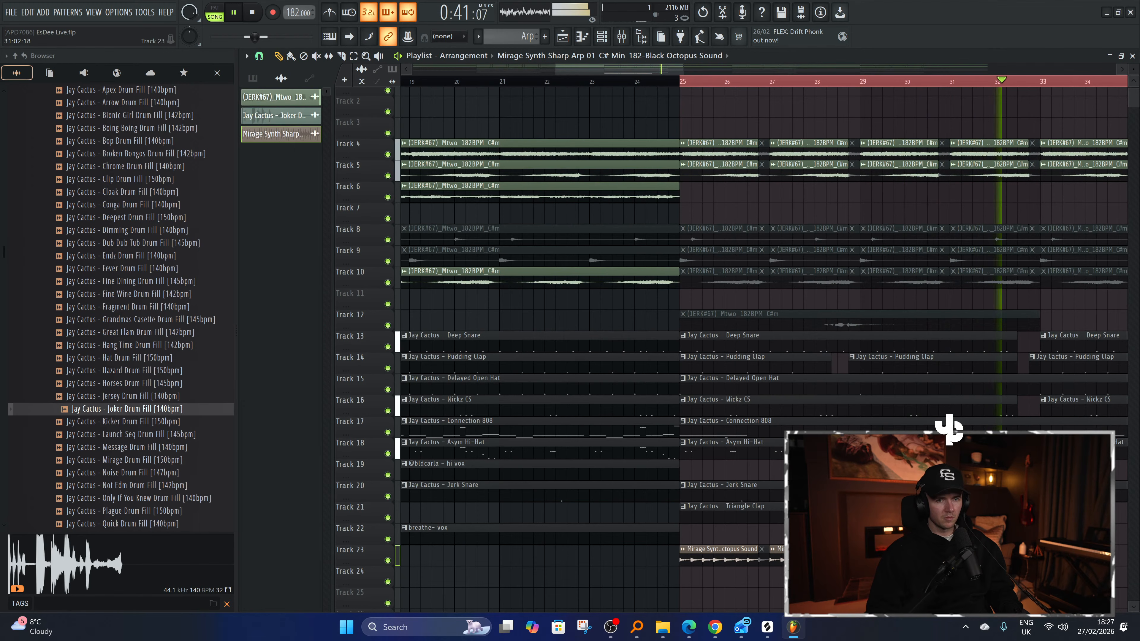
{"action": "key", "text": "space"}
{"action": "scroll", "coordinate": [719, 583], "scroll_direction": "down", "scroll_amount": 3}
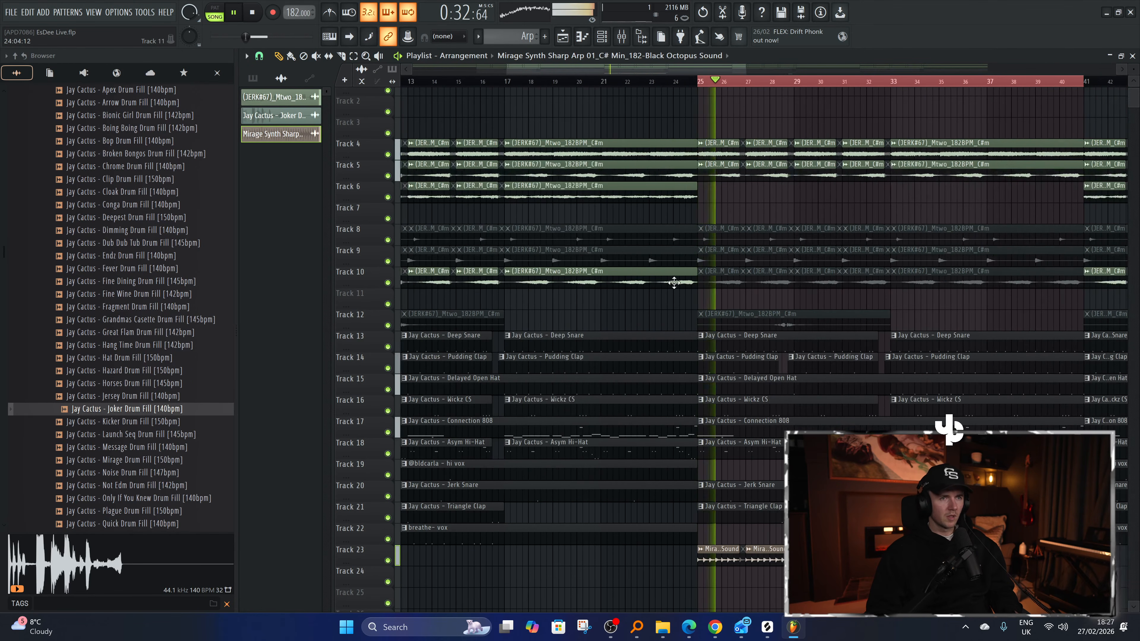
Set the declicking mode of the Mirage Synth Sharp Arp 01 audio clip to Generic (bleeding).
{"action": "double_click", "coordinate": [723, 555]}
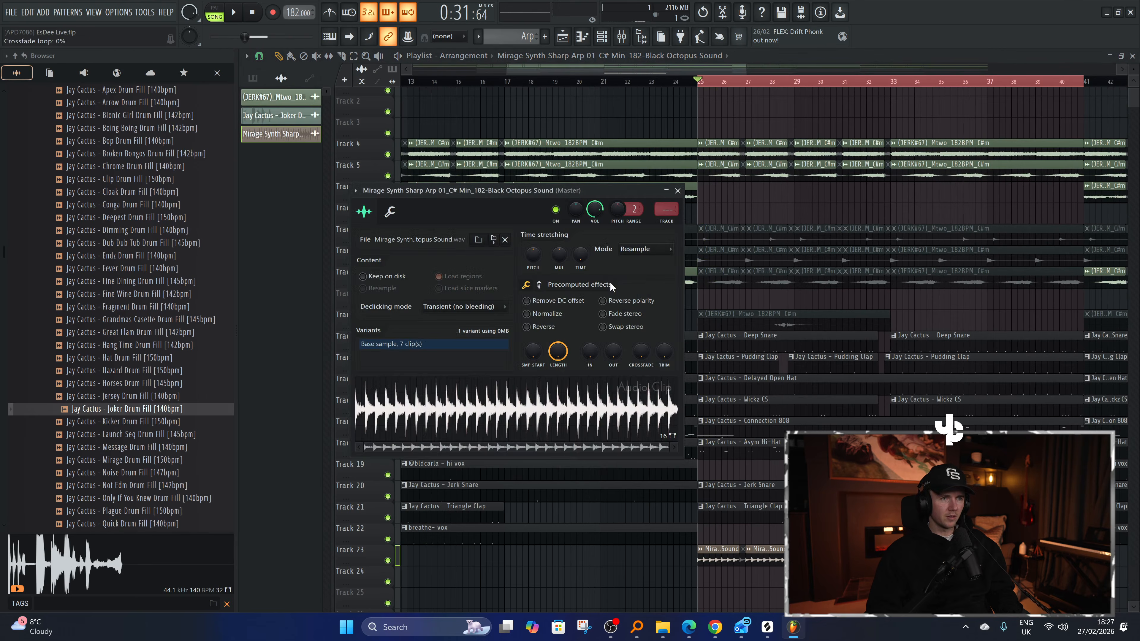
{"action": "left_click", "coordinate": [483, 306]}
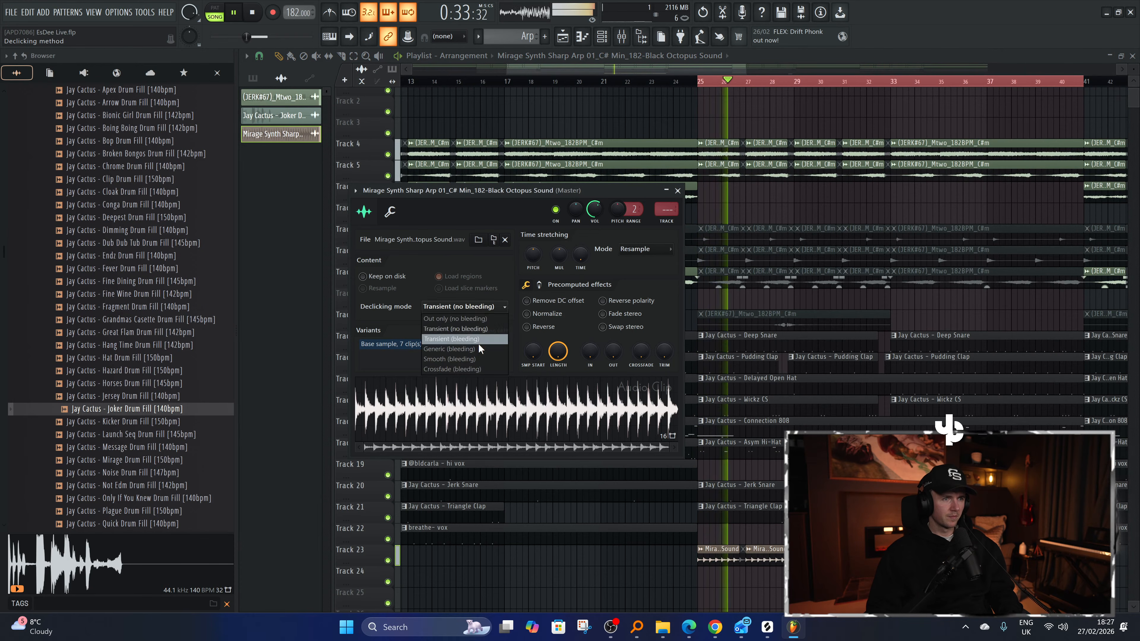
{"action": "left_click", "coordinate": [478, 347]}
Try a separate half-bar chop of the Mirage arp on track 25 at bar 25, audition it soloed, and delete it.
{"action": "scroll", "coordinate": [736, 559], "scroll_direction": "up", "scroll_amount": 3}
{"action": "right_click", "coordinate": [732, 584]}
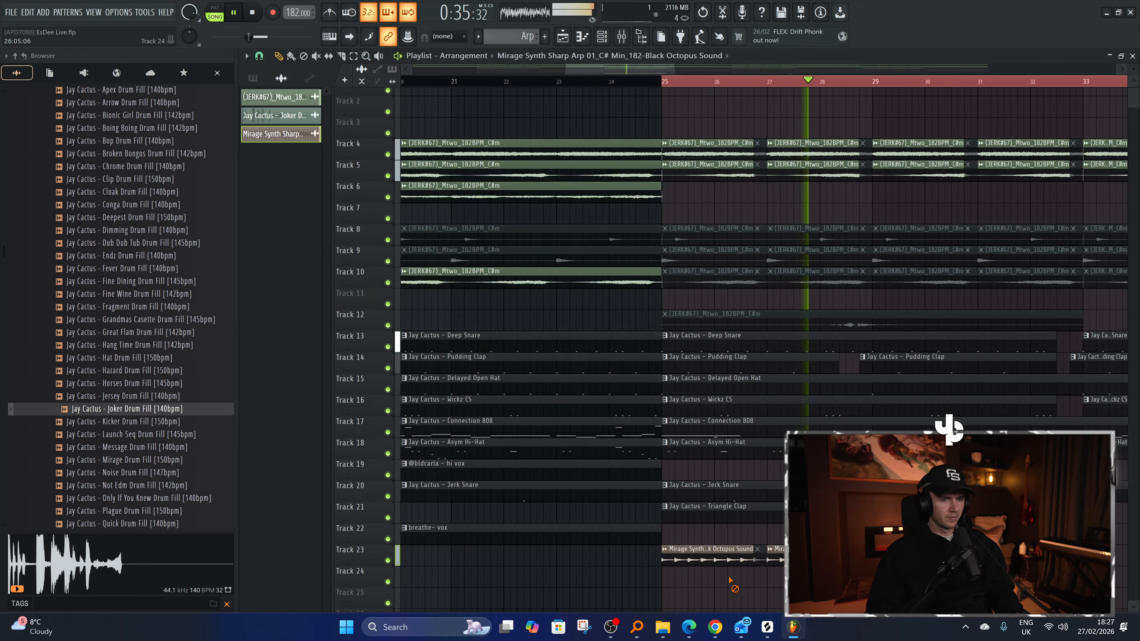
{"action": "scroll", "coordinate": [702, 539], "scroll_direction": "down", "scroll_amount": 2}
{"action": "key", "text": "space"}
{"action": "left_click", "coordinate": [671, 559]}
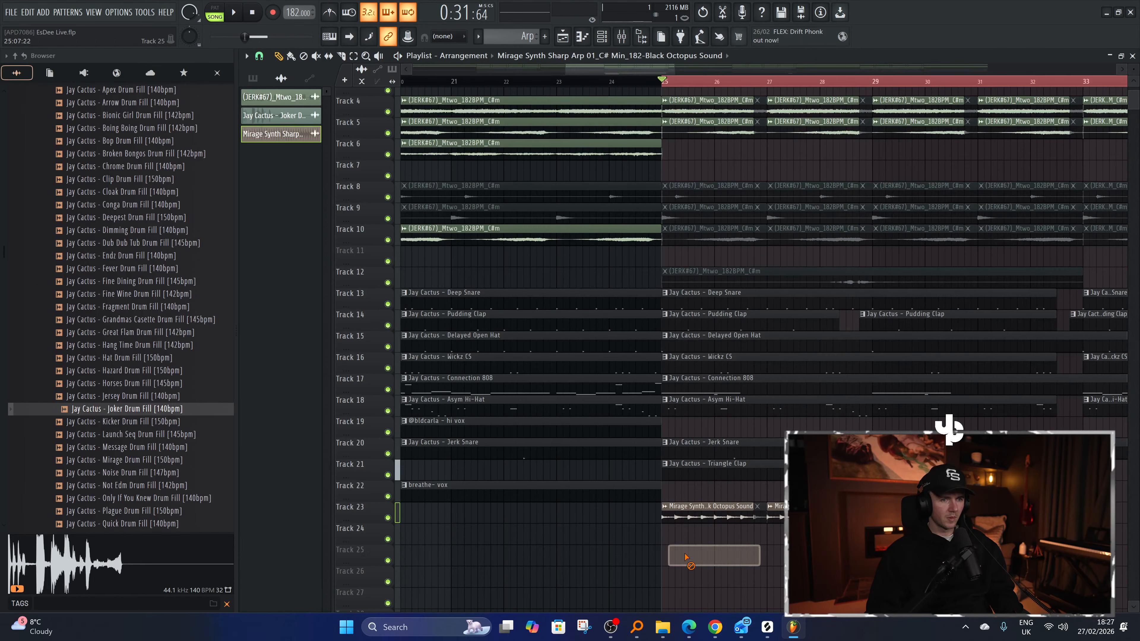
{"action": "left_click_drag", "start_coordinate": [560, 515], "coordinate": [700, 560]}
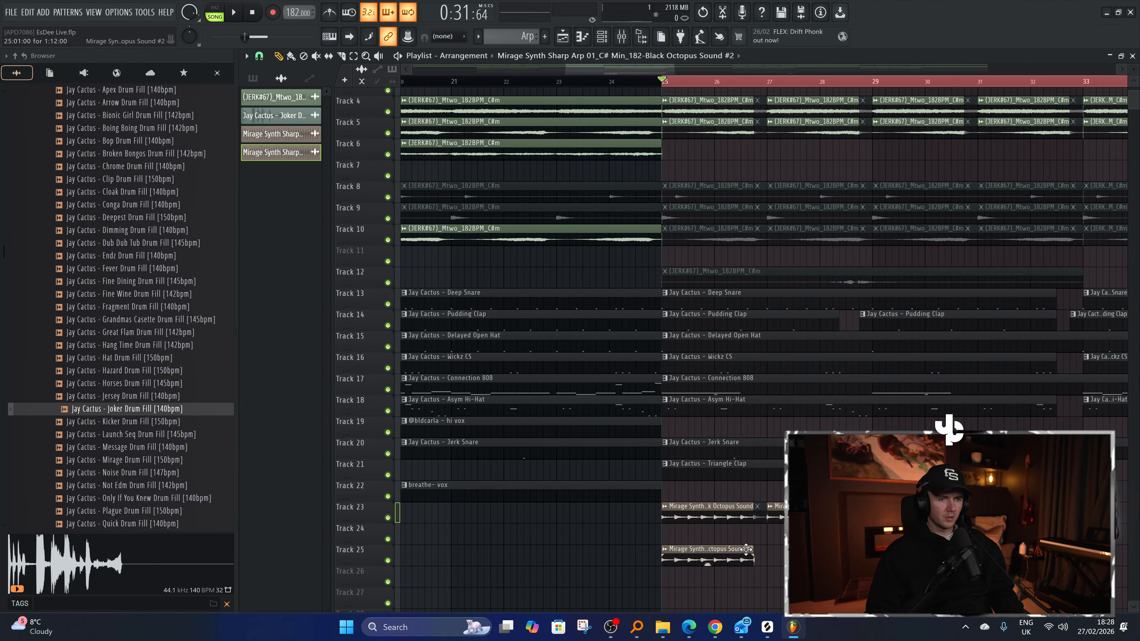
{"action": "left_click_drag", "start_coordinate": [762, 550], "coordinate": [688, 549]}
{"action": "right_click", "coordinate": [388, 560]}
{"action": "key", "text": "space"}
{"action": "key", "text": "space"}
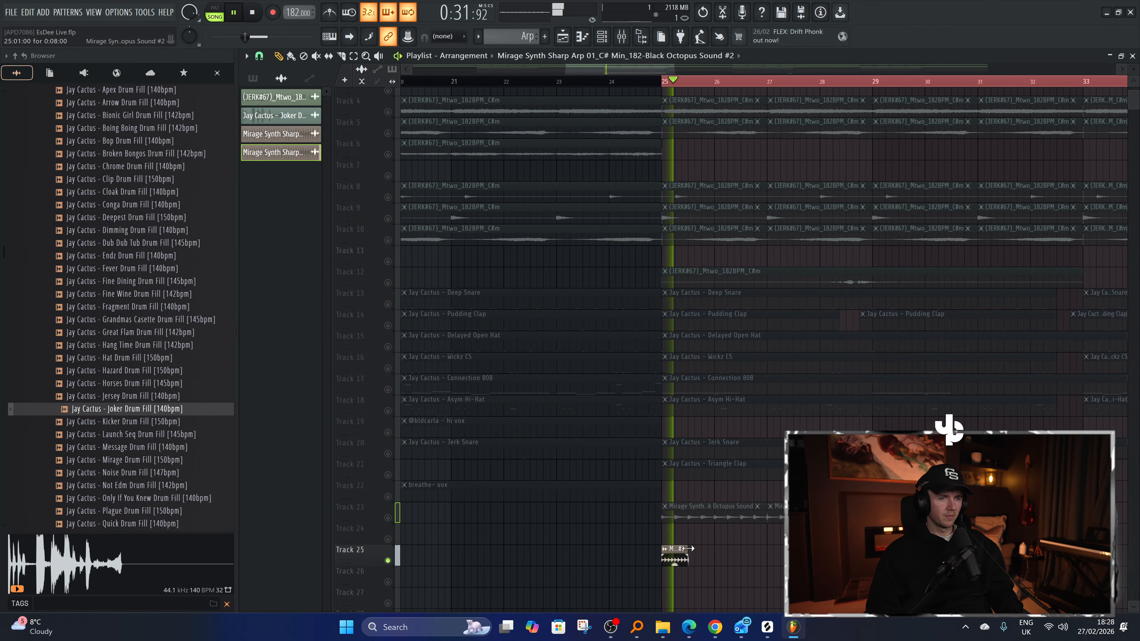
{"action": "key", "text": "space"}
{"action": "right_click", "coordinate": [675, 555]}
{"action": "right_click", "coordinate": [388, 561]}
{"action": "key", "text": "space"}
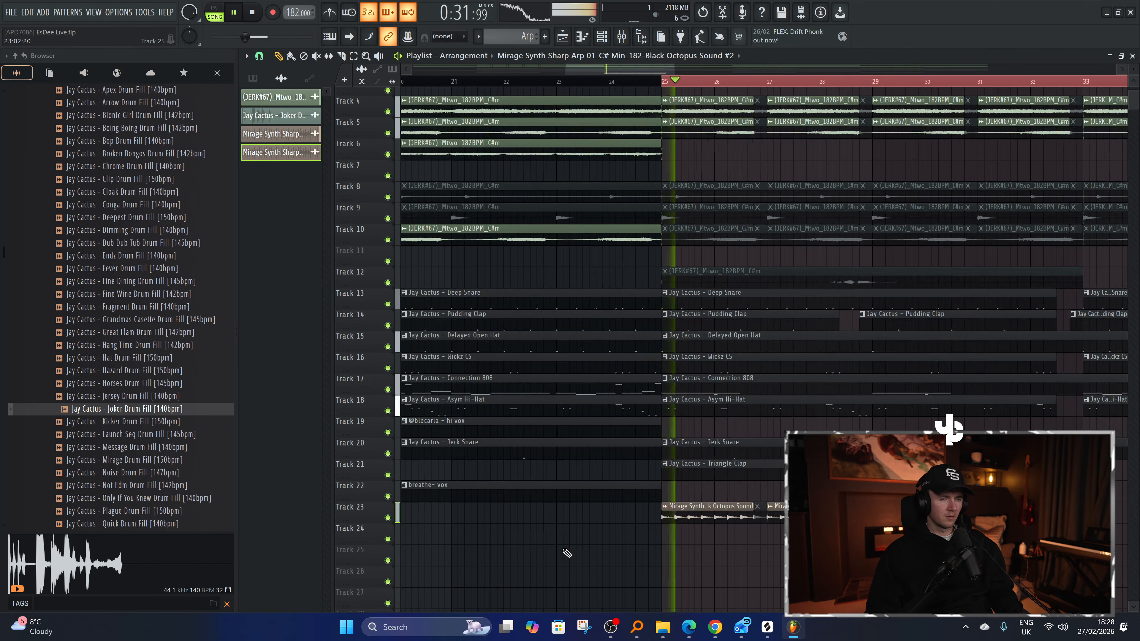
{"action": "scroll", "coordinate": [567, 553], "scroll_direction": "down", "scroll_amount": 3}
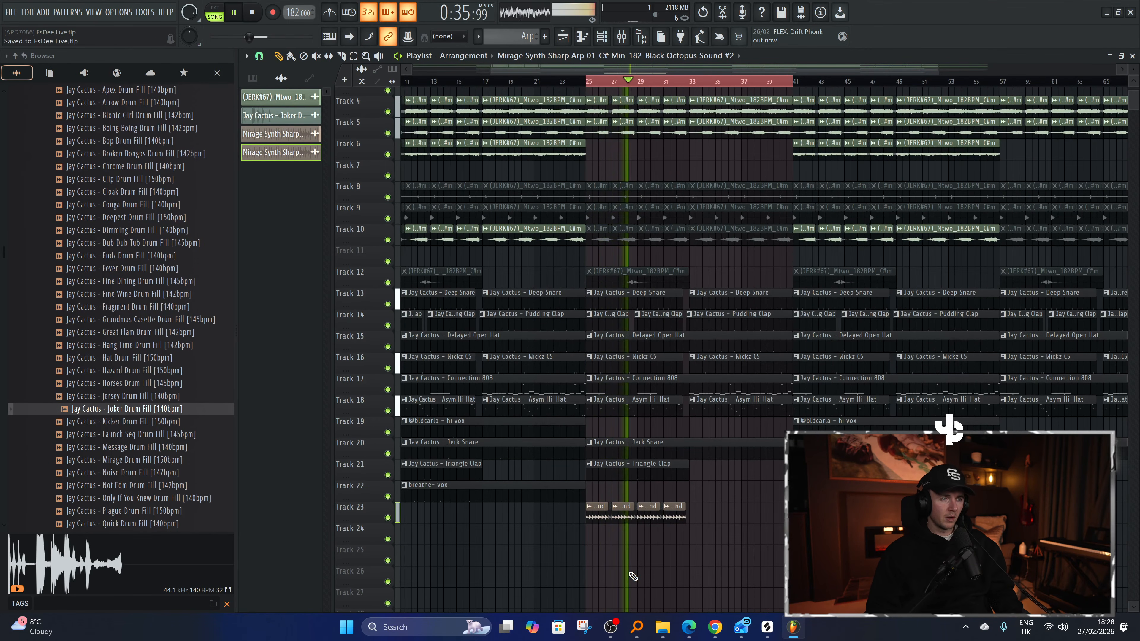
{"action": "scroll", "coordinate": [687, 537], "scroll_direction": "down", "scroll_amount": 2}
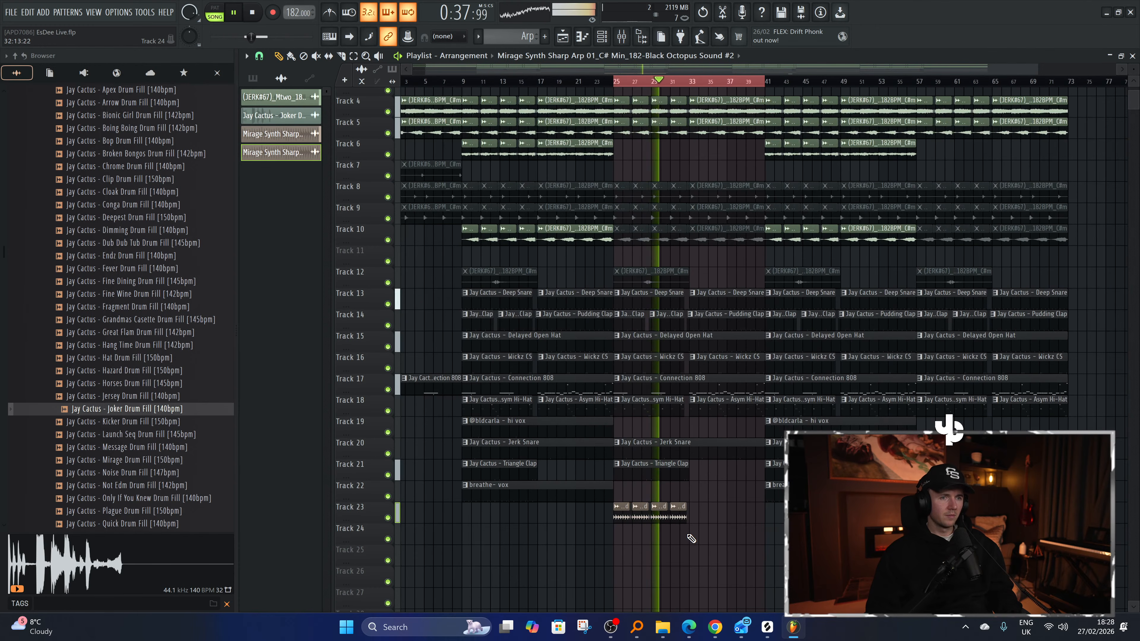
{"action": "mouse_move", "coordinate": [706, 519]}
{"action": "left_mouse_down"}
{"action": "mouse_move", "coordinate": [599, 523]}
{"action": "mouse_move", "coordinate": [742, 511]}
{"action": "left_mouse_up"}
{"action": "left_click", "coordinate": [684, 534], "text": "ctrl"}
{"action": "key", "text": "ctrl+z"}
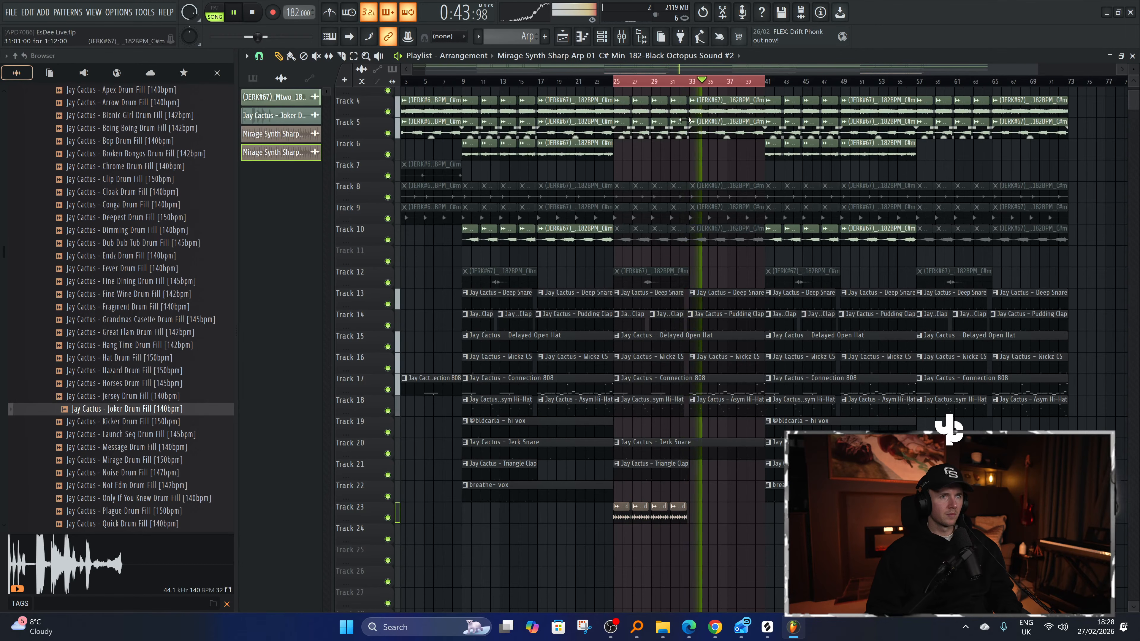
Move the playlist's loop selection to bars 33 to 41 and save the project.
{"action": "key", "text": "space"}
{"action": "left_click_drag", "start_coordinate": [764, 82], "coordinate": [688, 80]}
{"action": "left_click", "coordinate": [625, 38]}
{"action": "key", "text": "ctrl+s"}
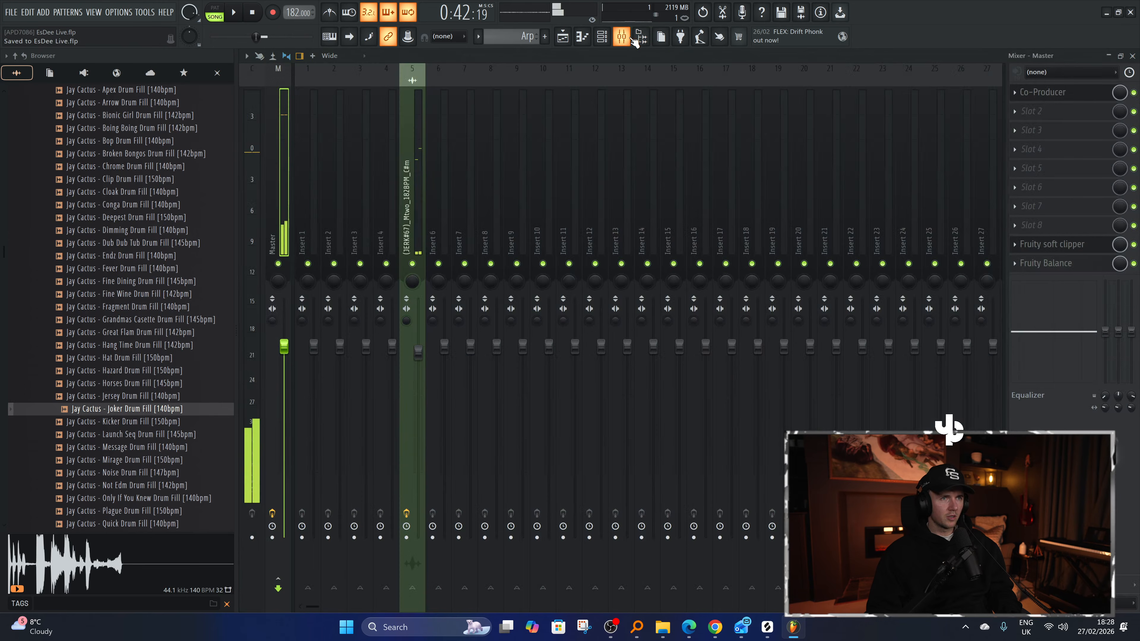
Reopen Co-Producer and audition arp samples over the beat, from Mirage Synth Sharp Arp 01 to Dark Arp Obscure Melody 01.
{"action": "left_click", "coordinate": [1041, 93]}
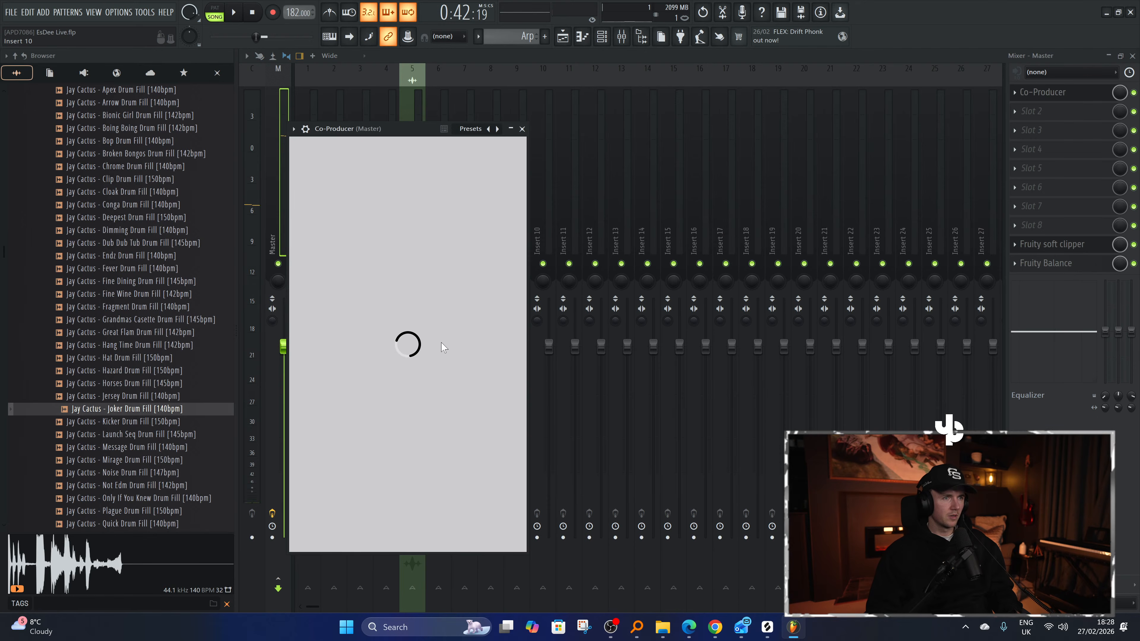
{"action": "left_click", "coordinate": [487, 306]}
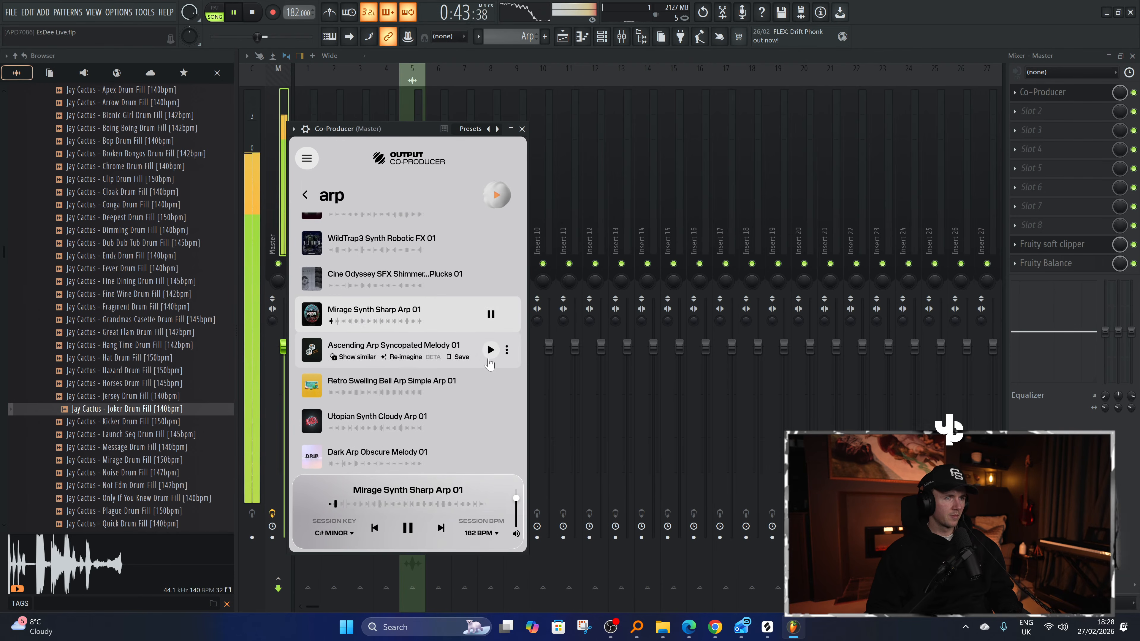
{"action": "left_click", "coordinate": [489, 354]}
{"action": "left_click", "coordinate": [490, 385]}
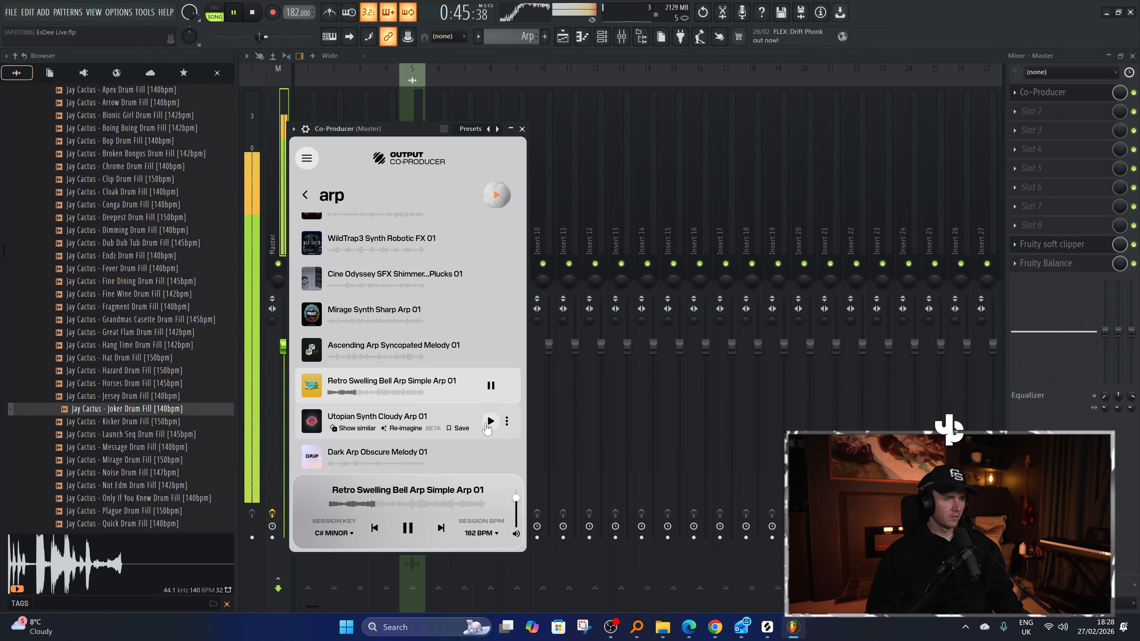
{"action": "left_click", "coordinate": [490, 421]}
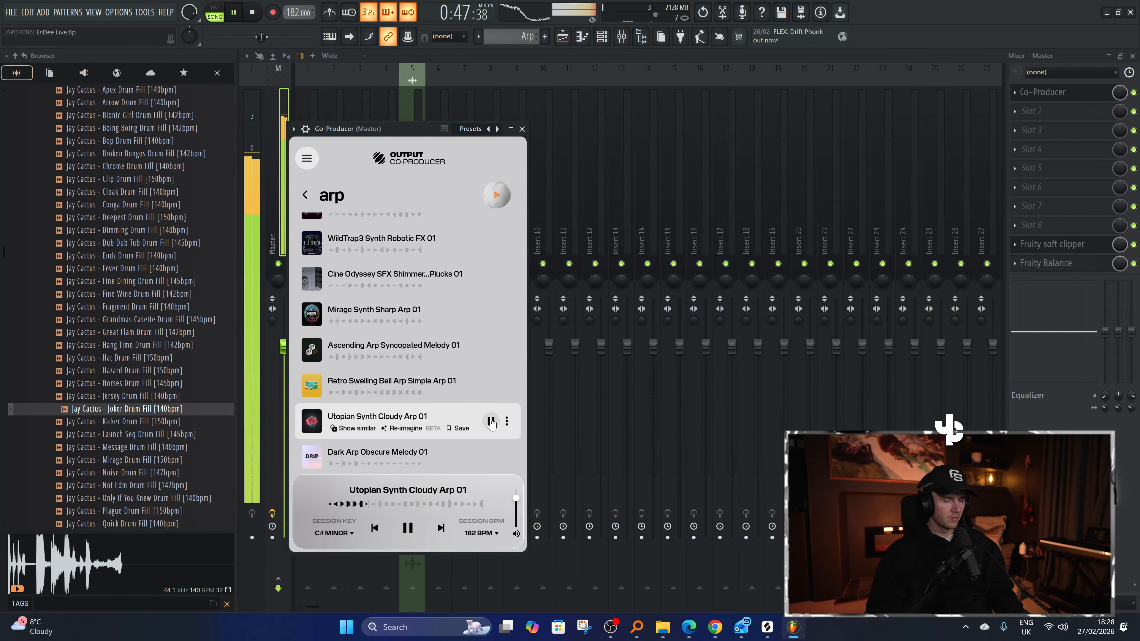
{"action": "left_click", "coordinate": [490, 456]}
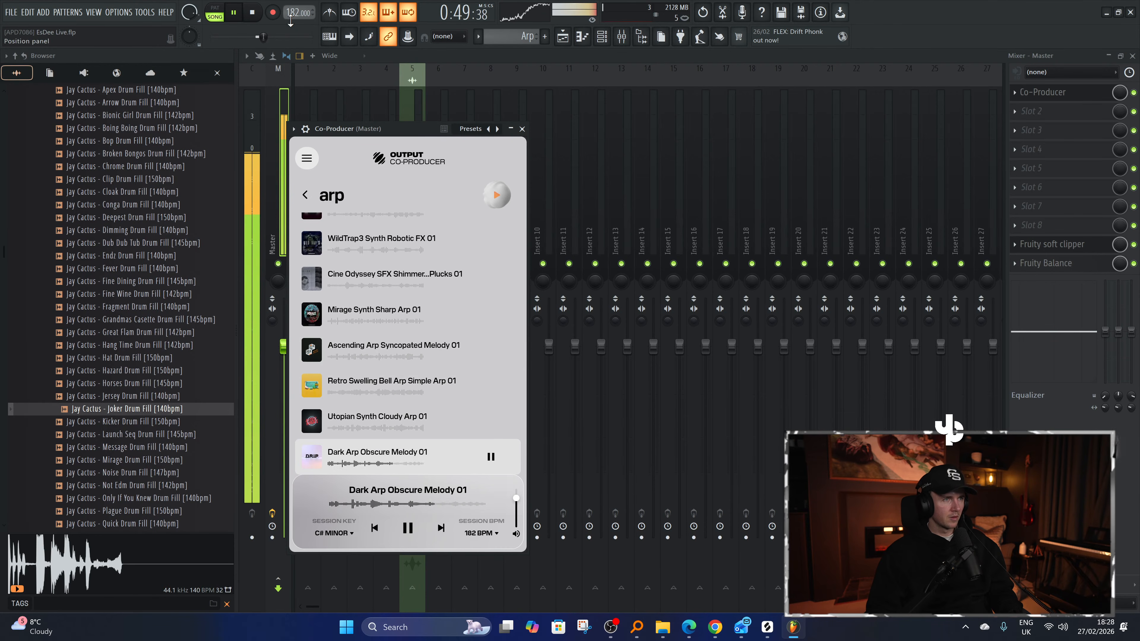
{"action": "key", "text": "space"}
Audition further arp results without the beat, from Sandstorm Synth Moving Melody 02 down past Future Flutter Arp 01.
{"action": "scroll", "coordinate": [449, 359], "scroll_direction": "down", "scroll_amount": 2}
{"action": "left_click", "coordinate": [490, 435]}
{"action": "scroll", "coordinate": [490, 435], "scroll_direction": "down", "scroll_amount": 2}
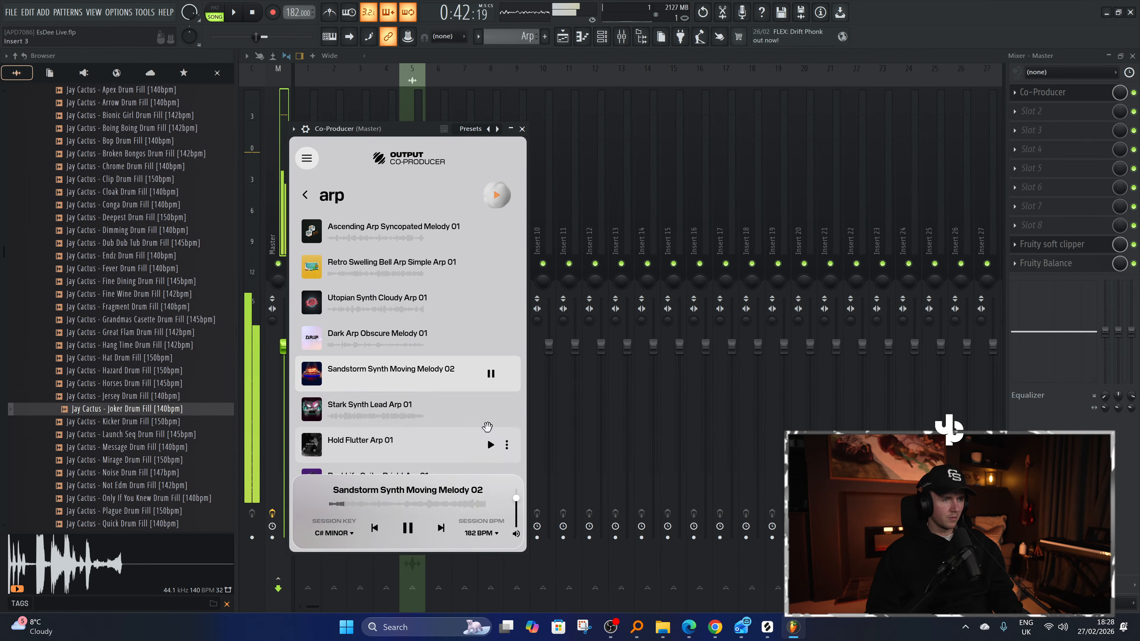
{"action": "left_click", "coordinate": [490, 409]}
{"action": "left_click", "coordinate": [490, 444]}
{"action": "scroll", "coordinate": [488, 429], "scroll_direction": "down", "scroll_amount": 2}
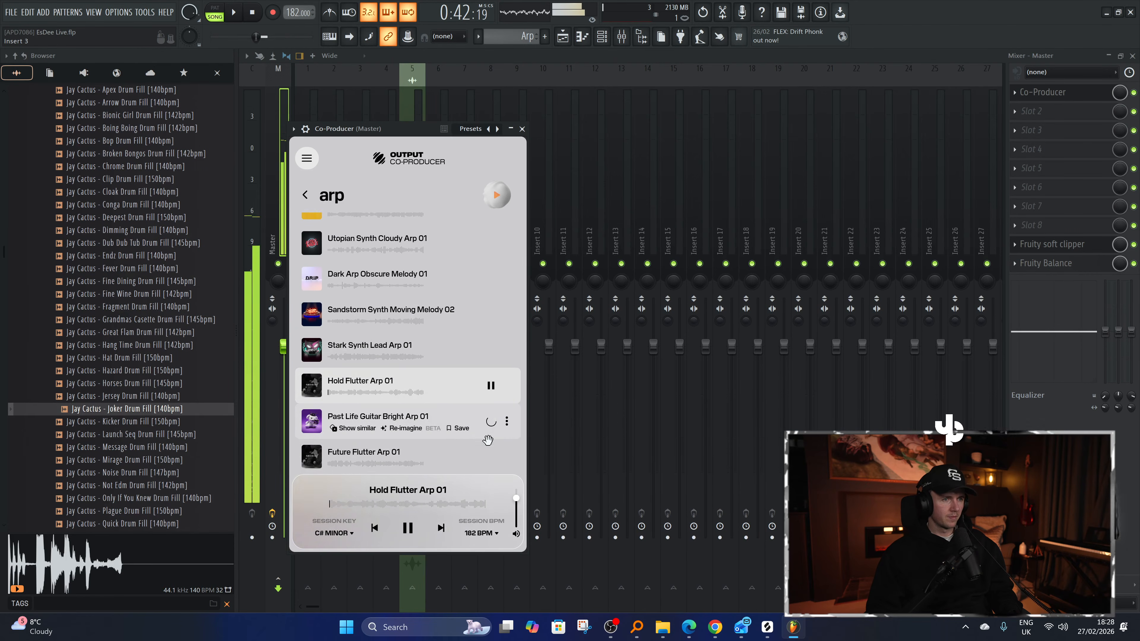
{"action": "scroll", "coordinate": [488, 440], "scroll_direction": "down", "scroll_amount": 2}
{"action": "left_click", "coordinate": [490, 397]}
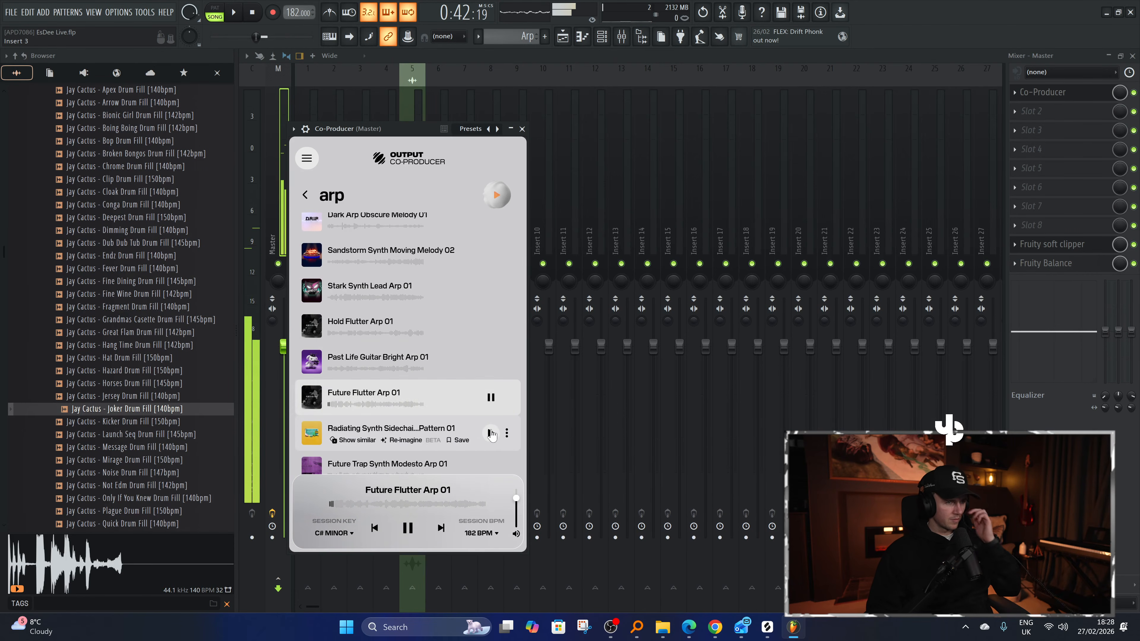
{"action": "left_click", "coordinate": [491, 435]}
{"action": "left_click", "coordinate": [490, 398]}
Search Co-Producer for "fast arp" and audition the results from Cypher Synth Energetic Arpeggio 01 to Hyperfocus Synth Space Arp Layer 03.
{"action": "left_click", "coordinate": [305, 195]}
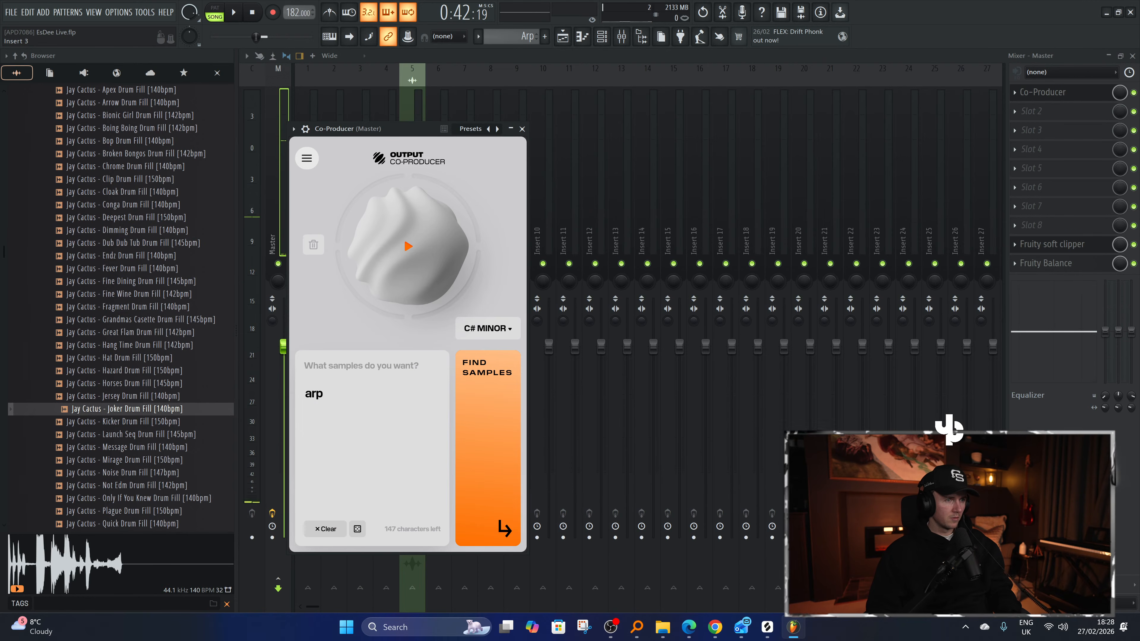
{"action": "type", "text": "fast"}
{"action": "key", "text": "Return"}
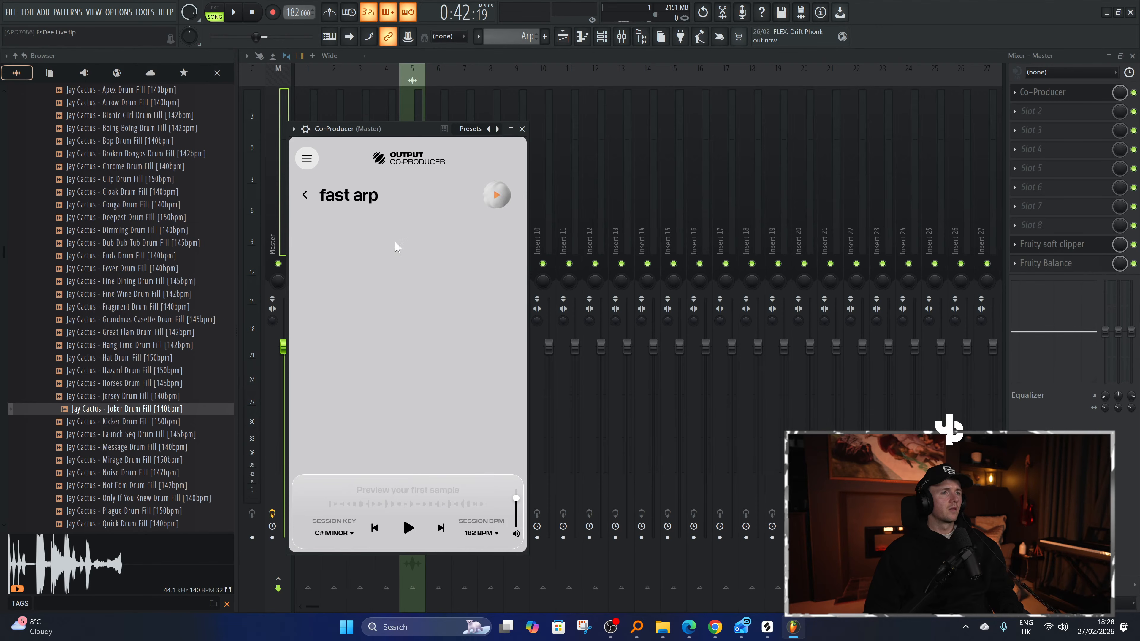
{"action": "left_click", "coordinate": [491, 292]}
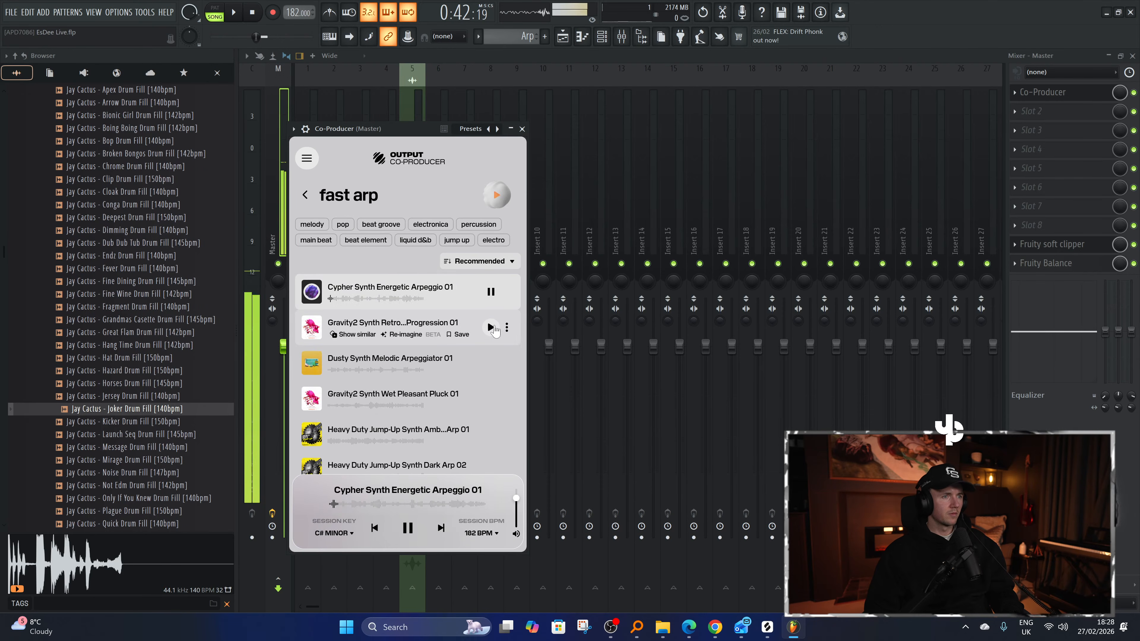
{"action": "left_click", "coordinate": [490, 327]}
{"action": "left_click", "coordinate": [491, 363]}
{"action": "left_click", "coordinate": [490, 398]}
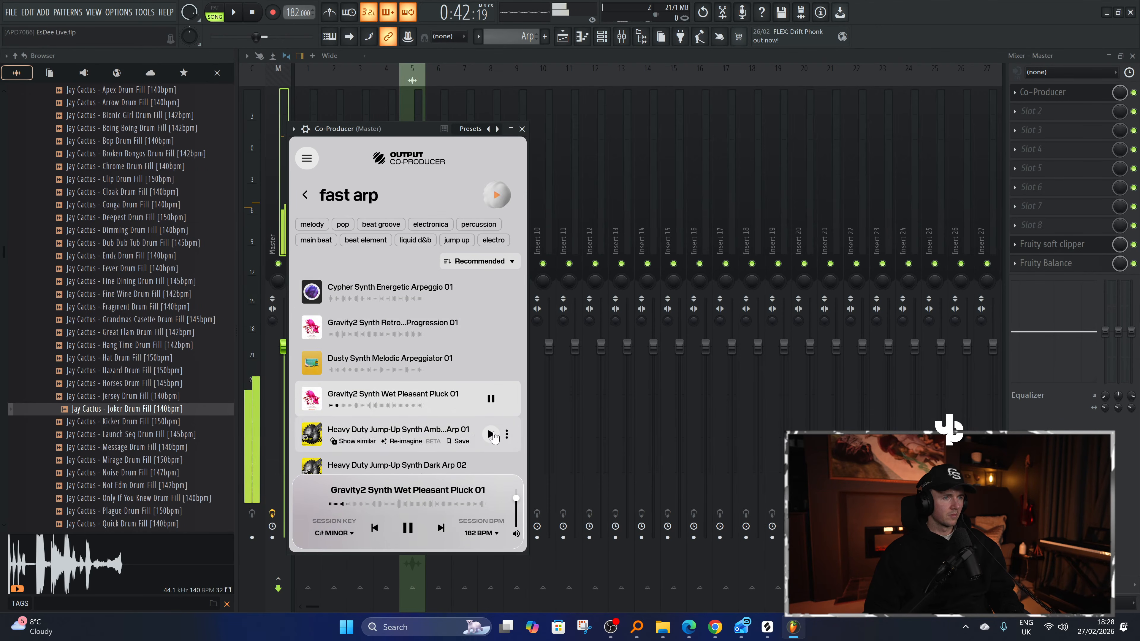
{"action": "left_click", "coordinate": [491, 433]}
{"action": "scroll", "coordinate": [492, 458], "scroll_direction": "down", "scroll_amount": 1}
{"action": "left_click", "coordinate": [490, 447]}
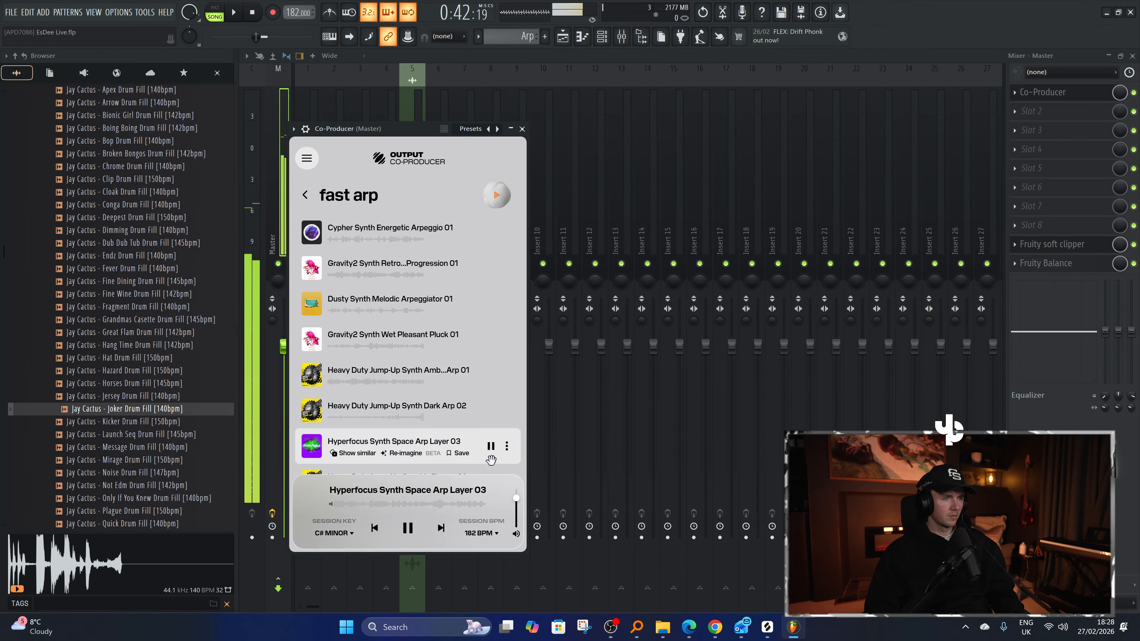
Audition the fast arp samples over the beat, from Hyperfocus Synth Space Arp Layer 03 to Liquid Saw Synth Arp Melody 01.
{"action": "scroll", "coordinate": [491, 418], "scroll_direction": "down", "scroll_amount": 1}
{"action": "left_click", "coordinate": [491, 388]}
{"action": "key", "text": "space"}
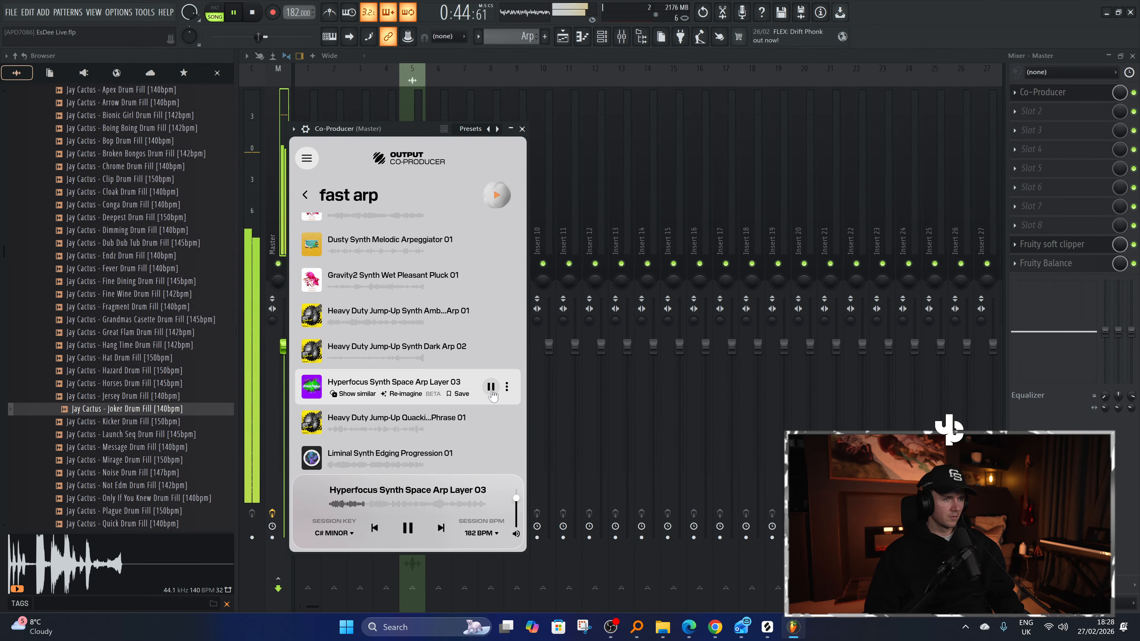
{"action": "left_click", "coordinate": [491, 423]}
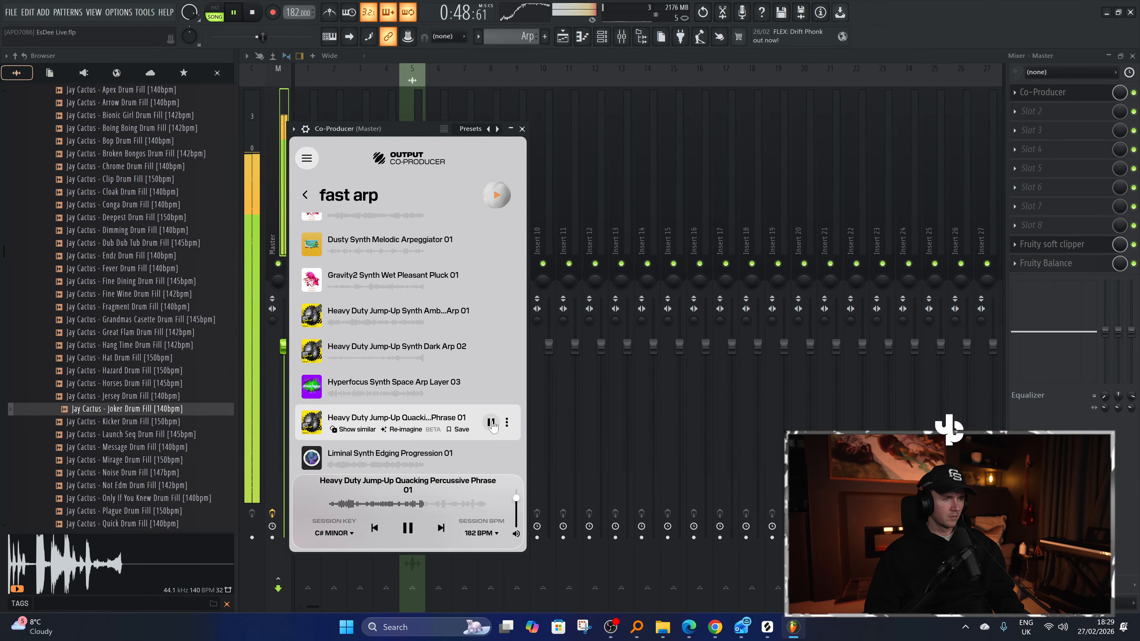
{"action": "left_click", "coordinate": [489, 396]}
{"action": "left_click", "coordinate": [489, 443]}
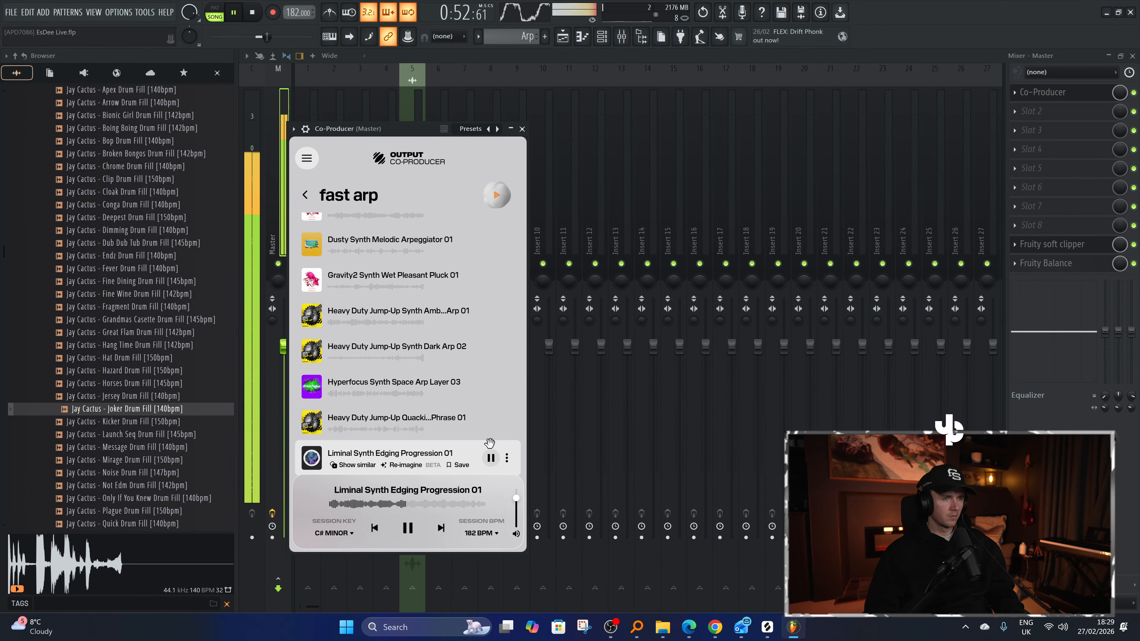
{"action": "scroll", "coordinate": [488, 442], "scroll_direction": "down", "scroll_amount": 1}
{"action": "left_click", "coordinate": [490, 441]}
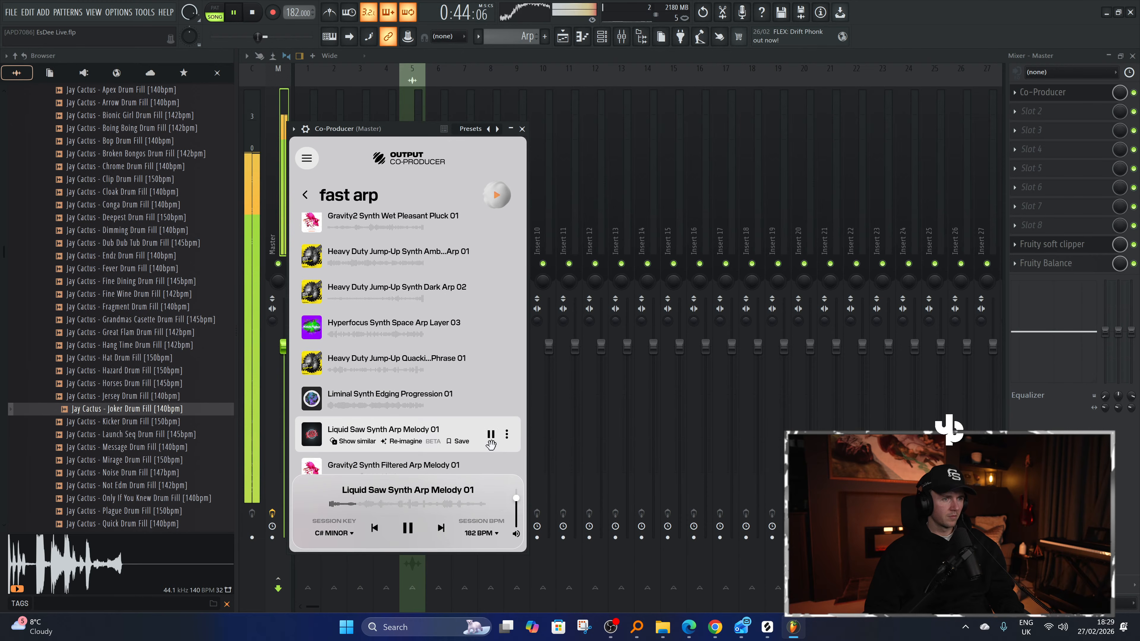
{"action": "left_click", "coordinate": [492, 439]}
Close Co-Producer, stop playback and show the channel rack.
{"action": "left_click", "coordinate": [522, 129]}
{"action": "key", "text": "space"}
{"action": "key", "text": "F6"}
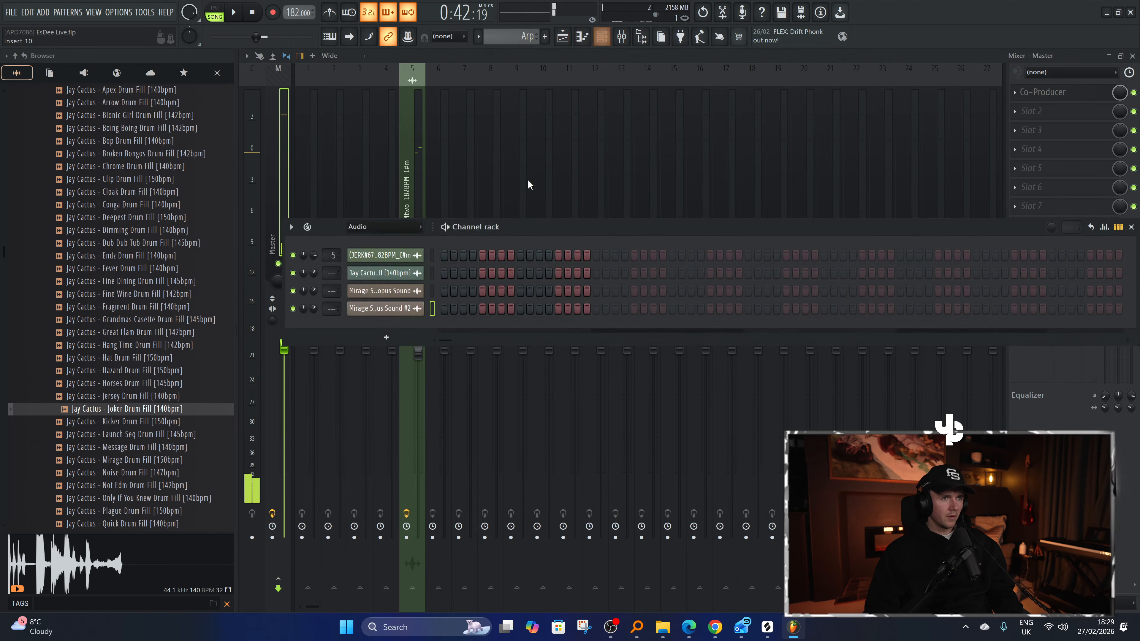
Add an Analog Lab V instrument channel and open its preset library.
{"action": "left_click", "coordinate": [401, 340]}
{"action": "left_click", "coordinate": [404, 100]}
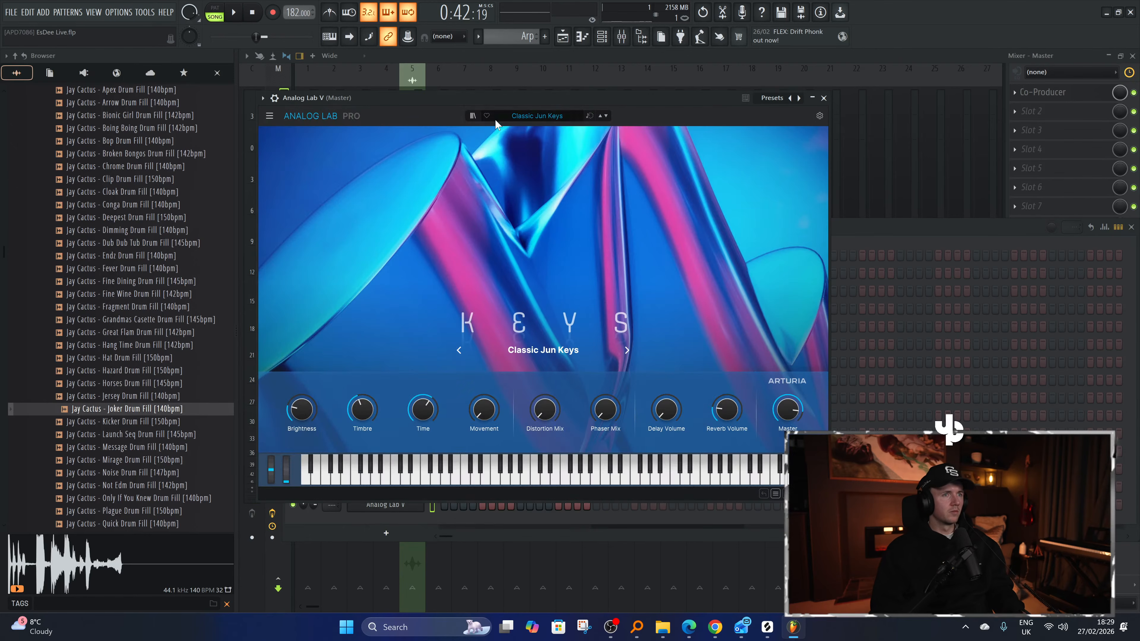
{"action": "left_click", "coordinate": [473, 116]}
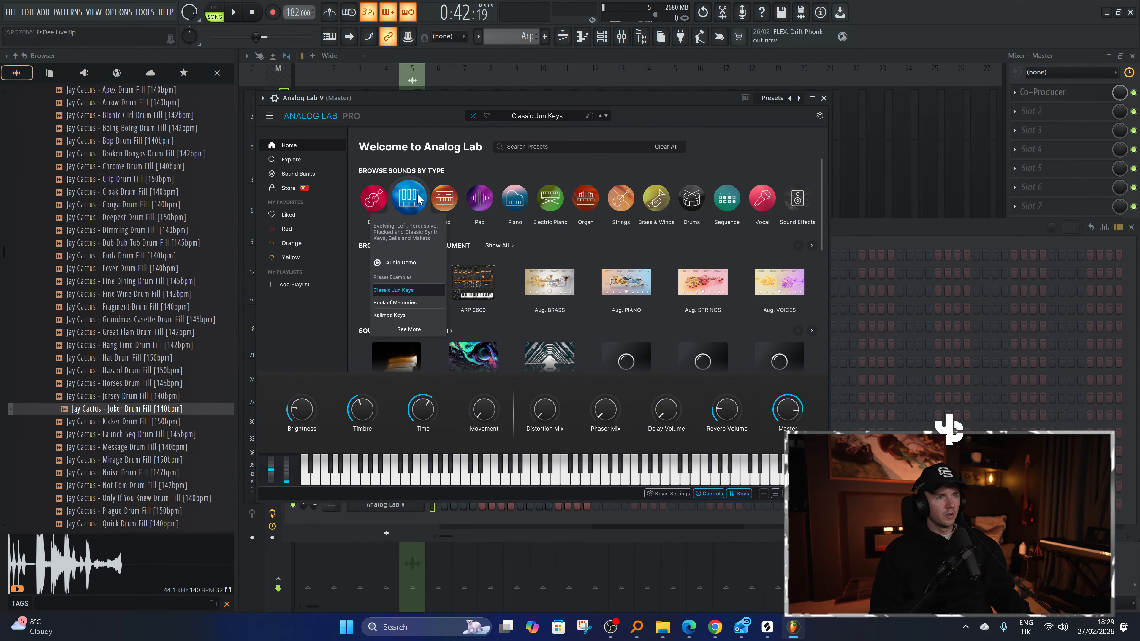
Audition several Keys presets in Analog Lab V, load 28 Synth Harp, try it over the beat and close the plugin.
{"action": "left_click", "coordinate": [428, 212]}
{"action": "left_click", "coordinate": [518, 226]}
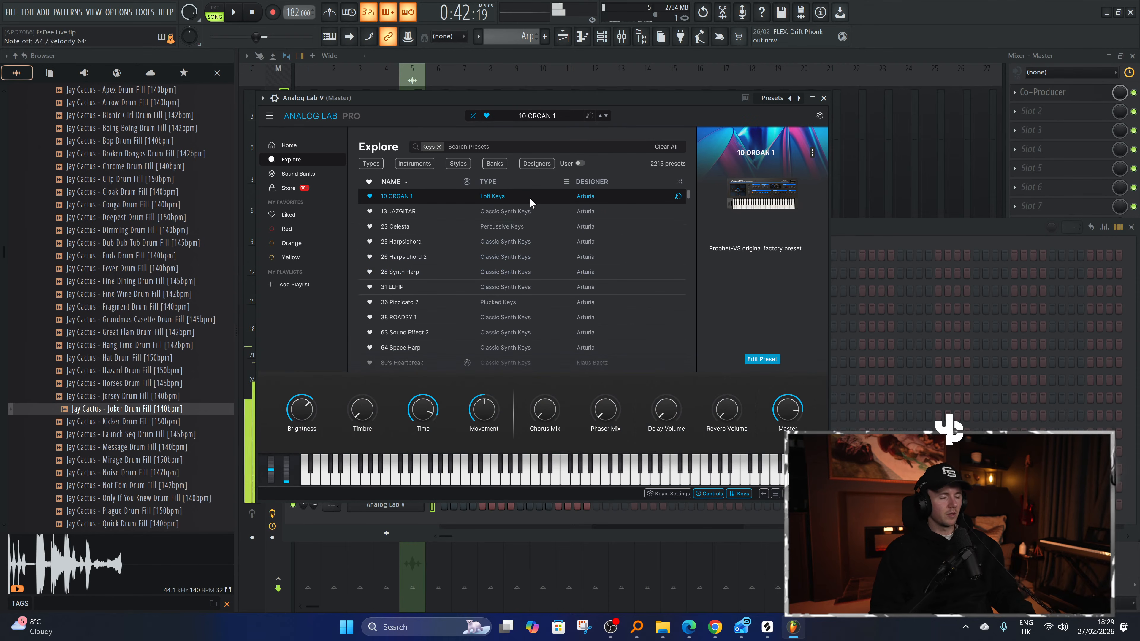
{"action": "left_click", "coordinate": [535, 242]}
{"action": "left_click", "coordinate": [536, 273]}
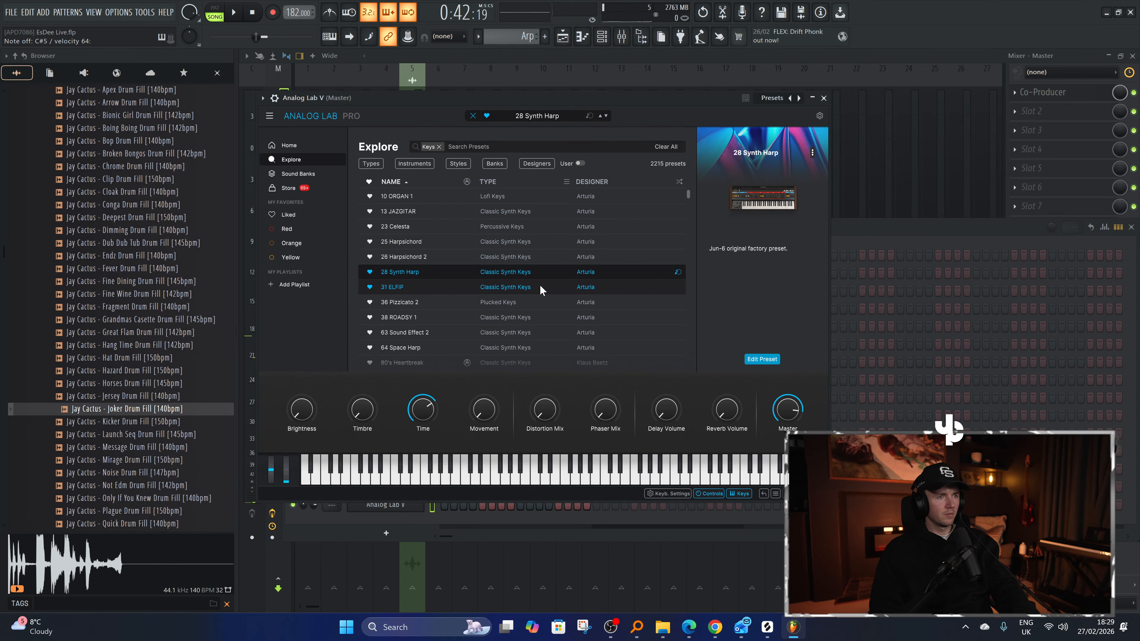
{"action": "key", "text": "space"}
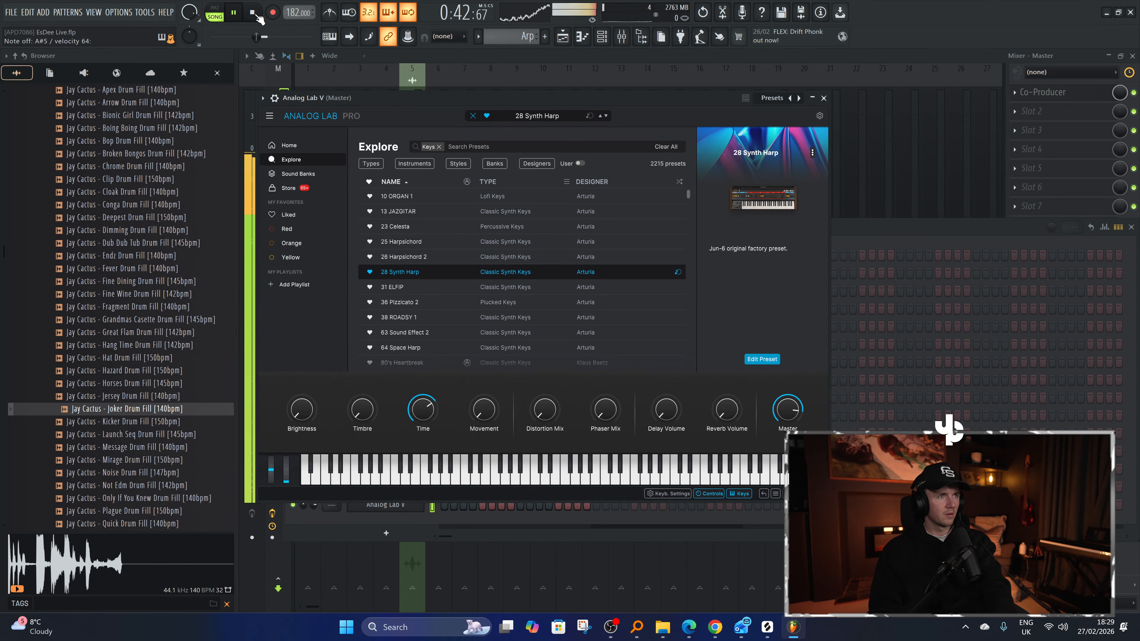
{"action": "left_click", "coordinate": [823, 98]}
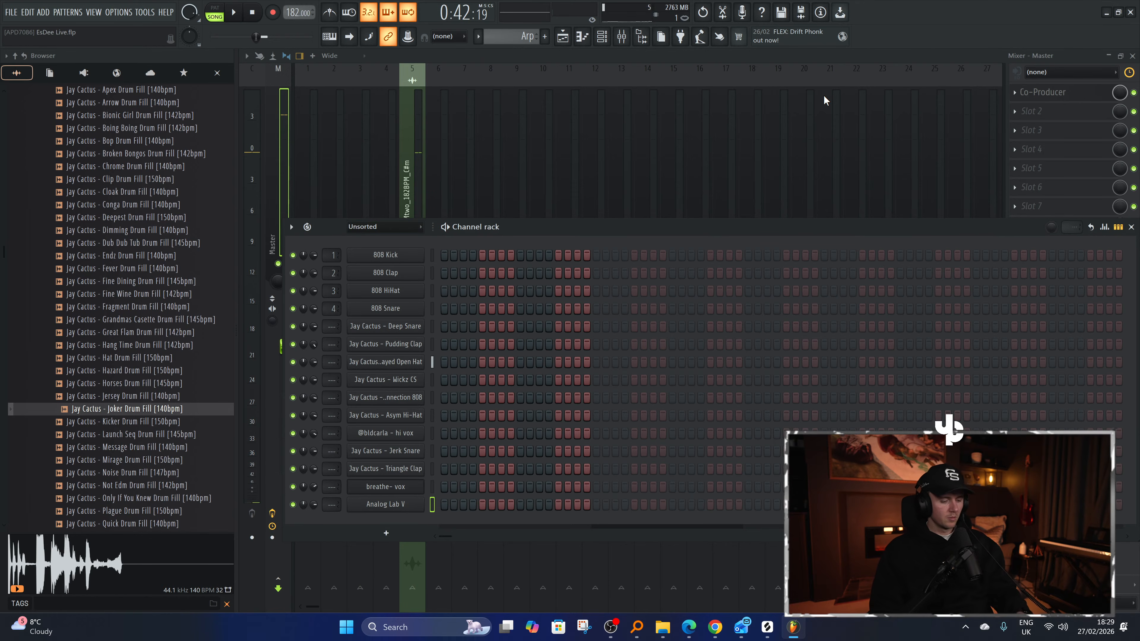
Place the empty Arp pattern on Track 25 from bar 33 and show the channel rack.
{"action": "key", "text": "F7"}
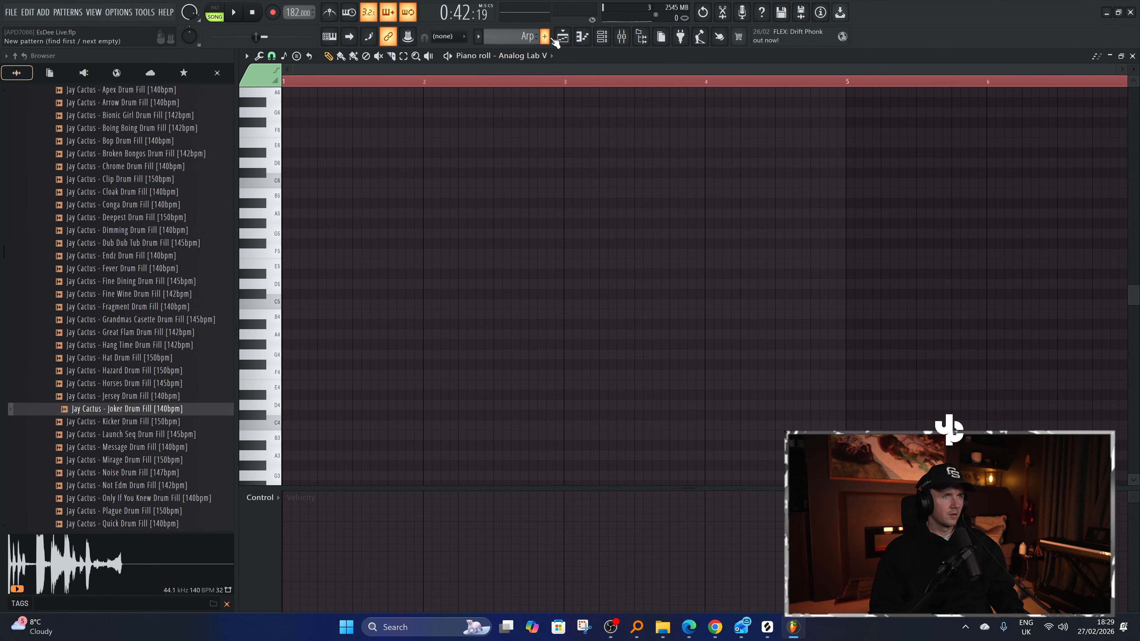
{"action": "left_click", "coordinate": [570, 37]}
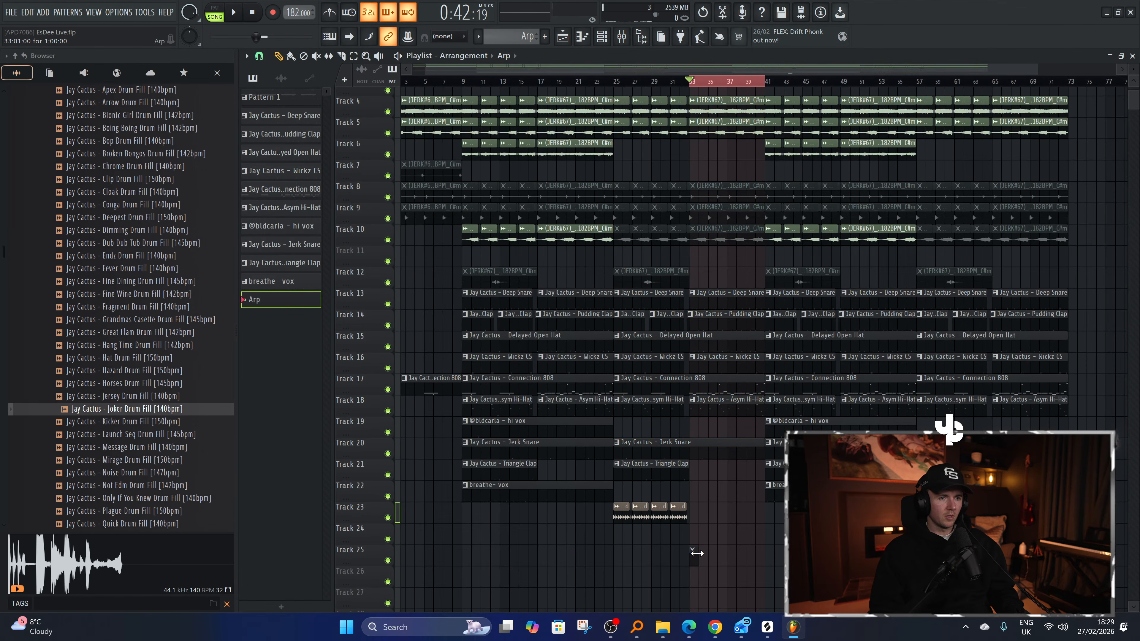
{"action": "left_click", "coordinate": [606, 38]}
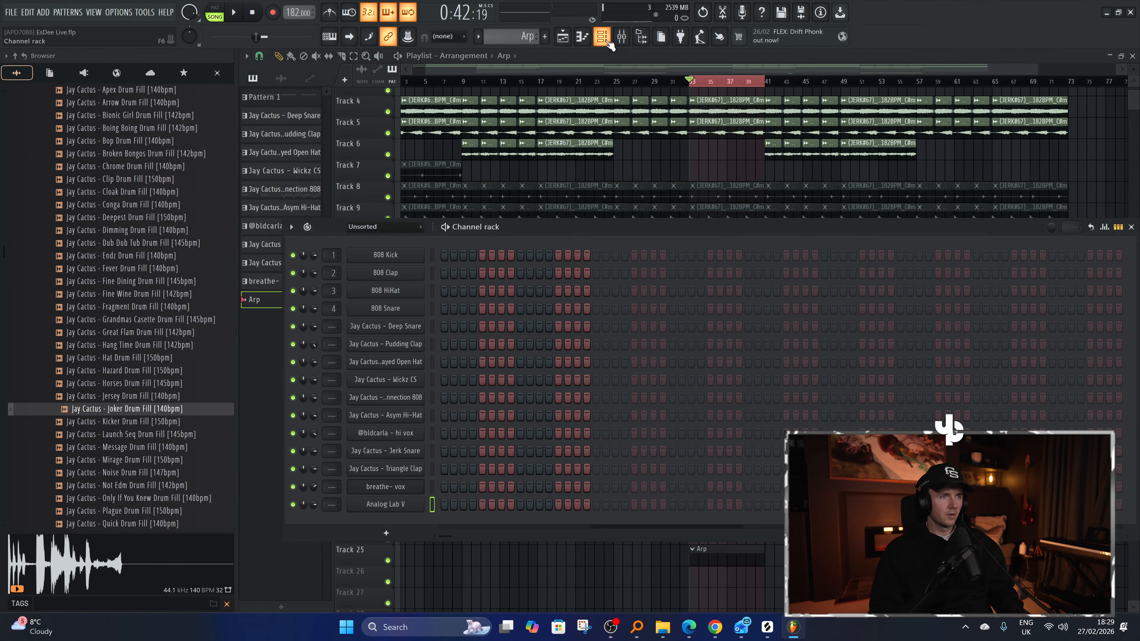
Check the YouTube live chat in Chrome, return to FL Studio and review the preset loaded in Analog Lab V.
{"action": "left_click", "coordinate": [718, 629]}
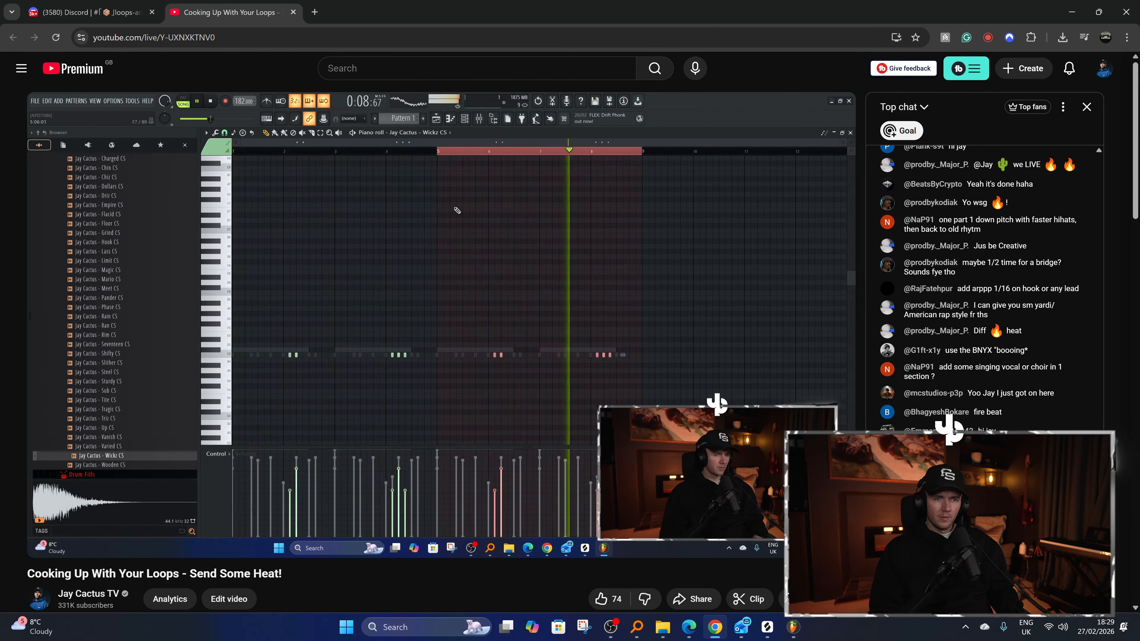
{"action": "key", "text": "alt+Tab"}
{"action": "key", "text": "F6"}
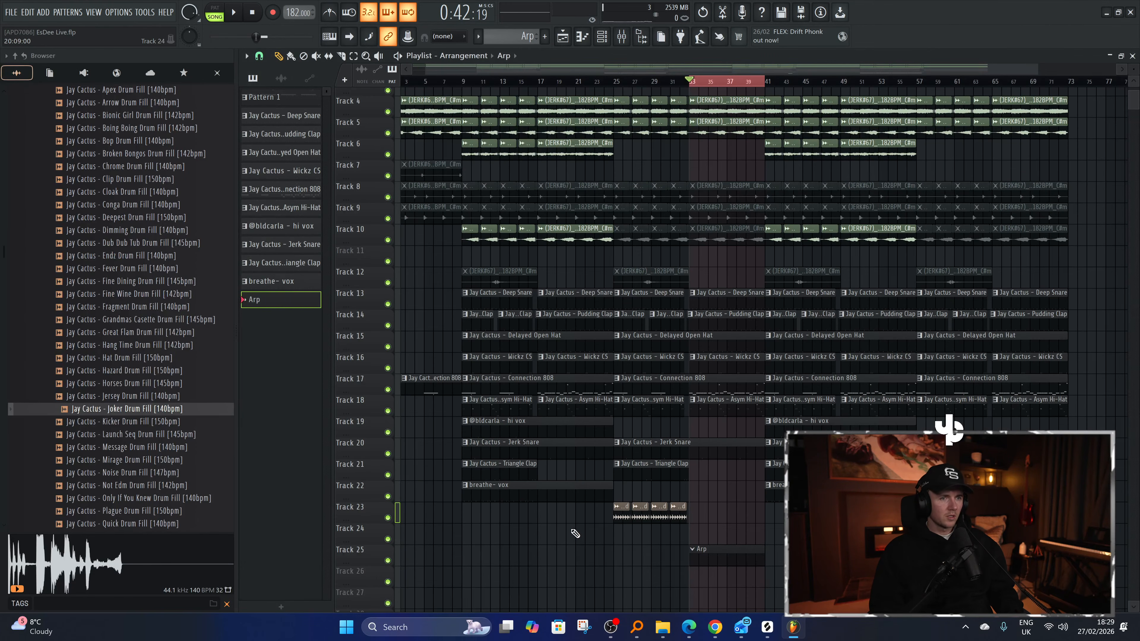
{"action": "left_click", "coordinate": [601, 39]}
{"action": "left_click", "coordinate": [386, 509]}
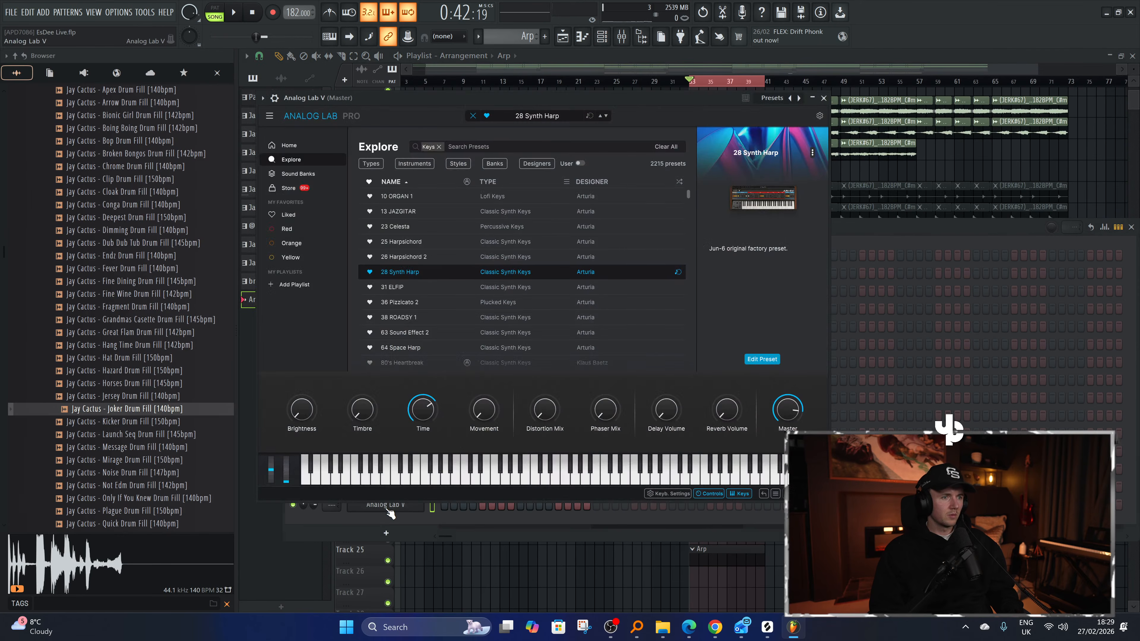
{"action": "left_click", "coordinate": [822, 97]}
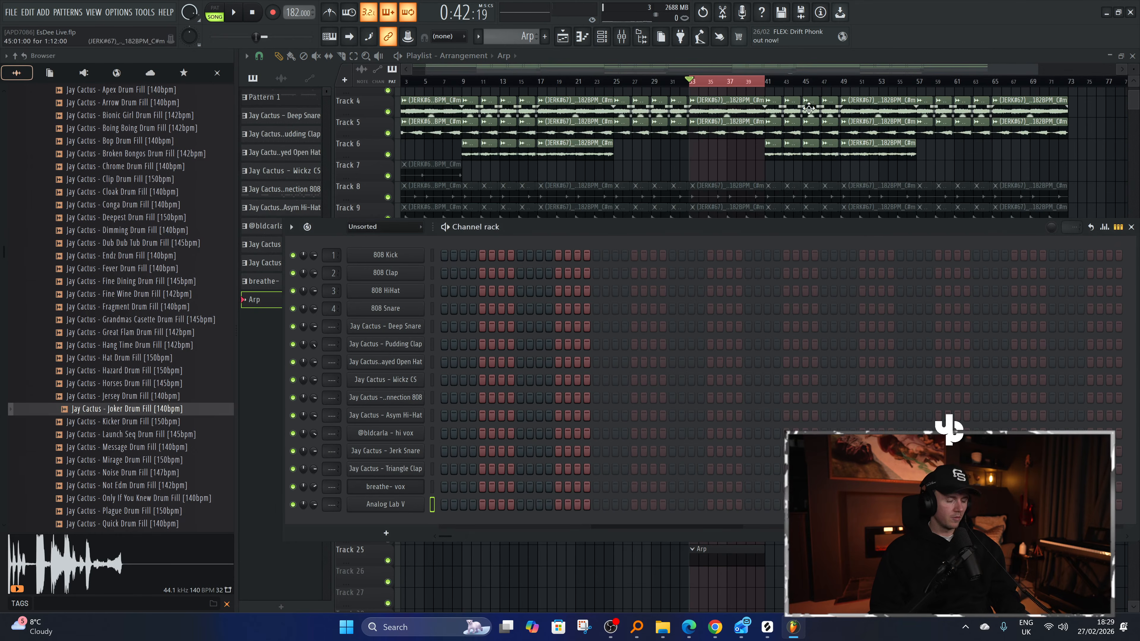
Highlight the C# Minor Natural (Aeolian) scale in the piano roll for Analog Lab V.
{"action": "key", "text": "F7"}
{"action": "left_click", "coordinate": [247, 55]}
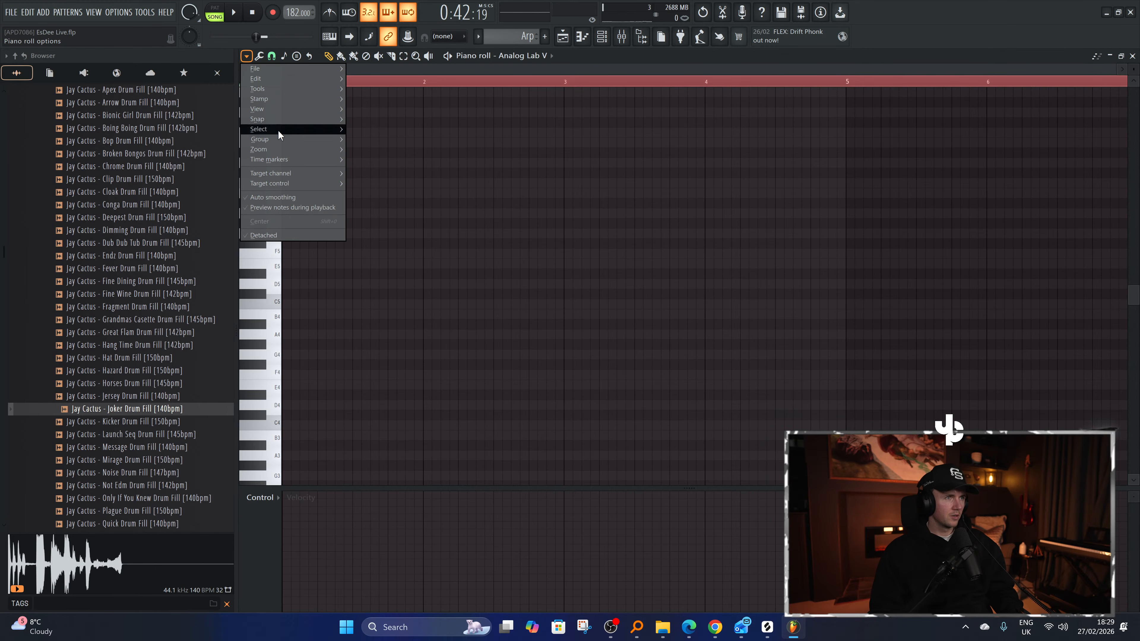
{"action": "mouse_move", "coordinate": [280, 111]}
{"action": "mouse_move", "coordinate": [419, 264]}
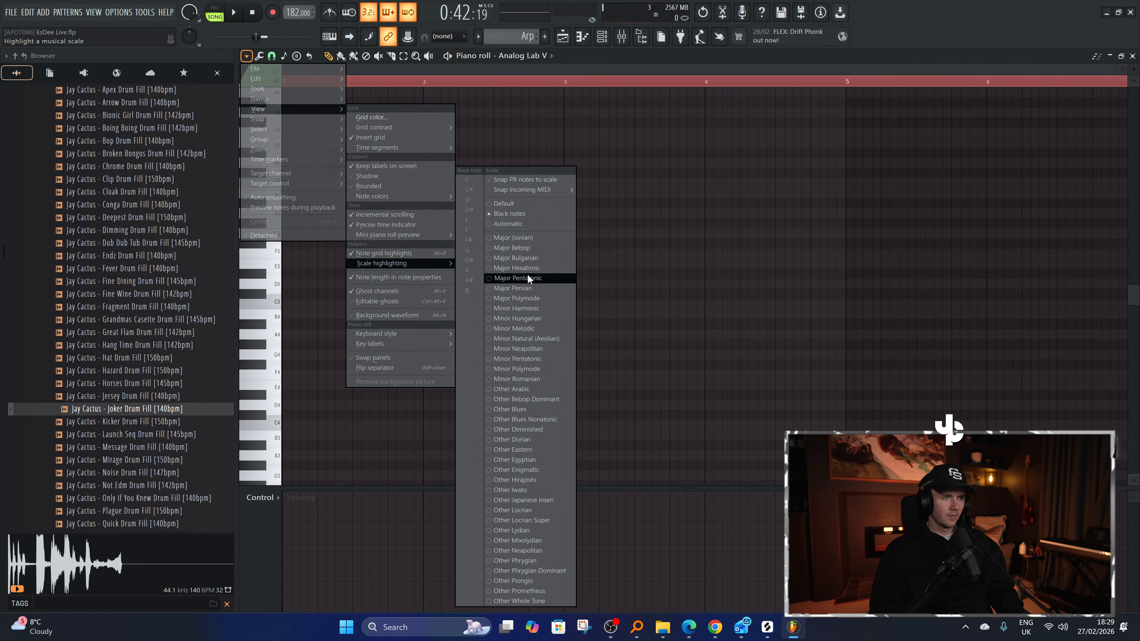
{"action": "left_click", "coordinate": [538, 337]}
{"action": "left_click", "coordinate": [468, 189]}
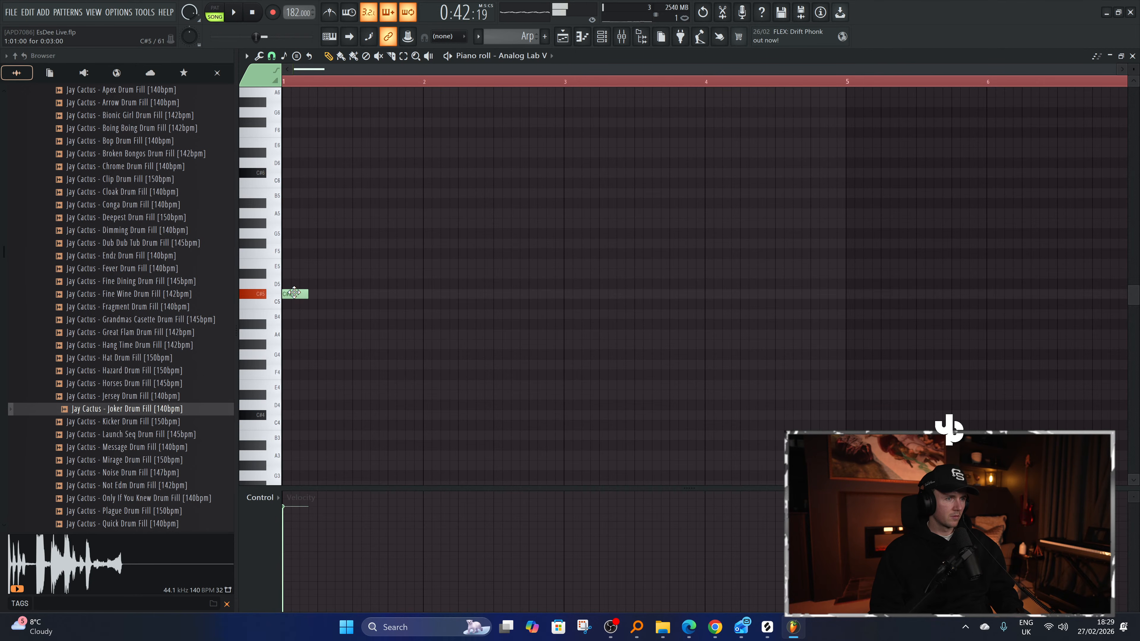
Draw a descending arp of short consecutive notes, C#6, A5, G#5 and D#5, from the start of bar 1.
{"action": "left_click_drag", "start_coordinate": [294, 294], "coordinate": [298, 178]}
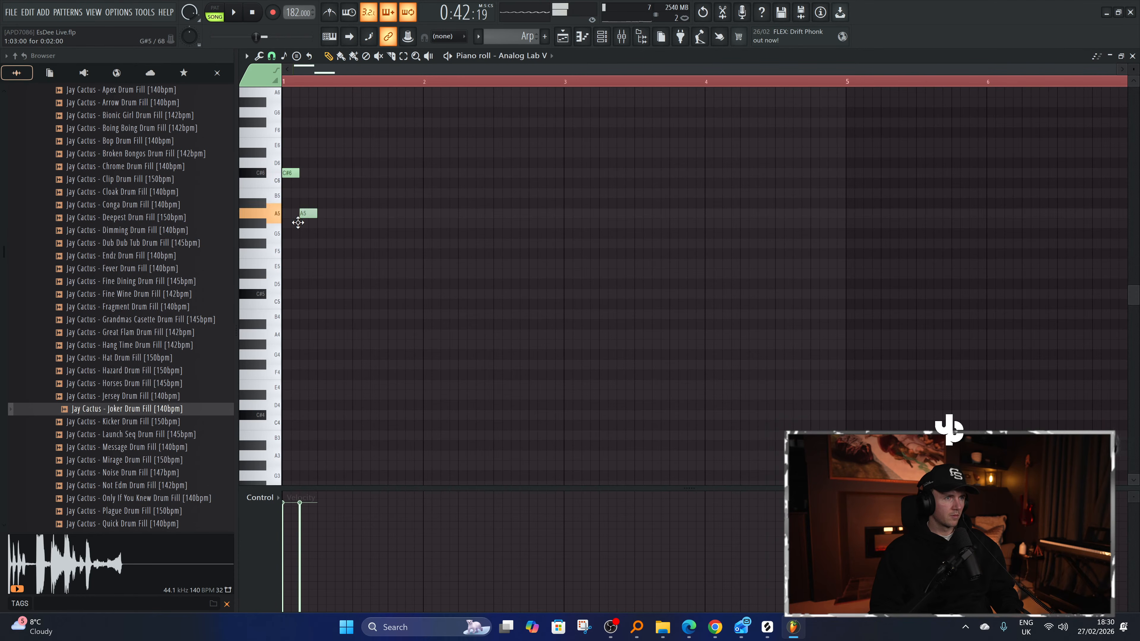
{"action": "left_click", "coordinate": [320, 223]}
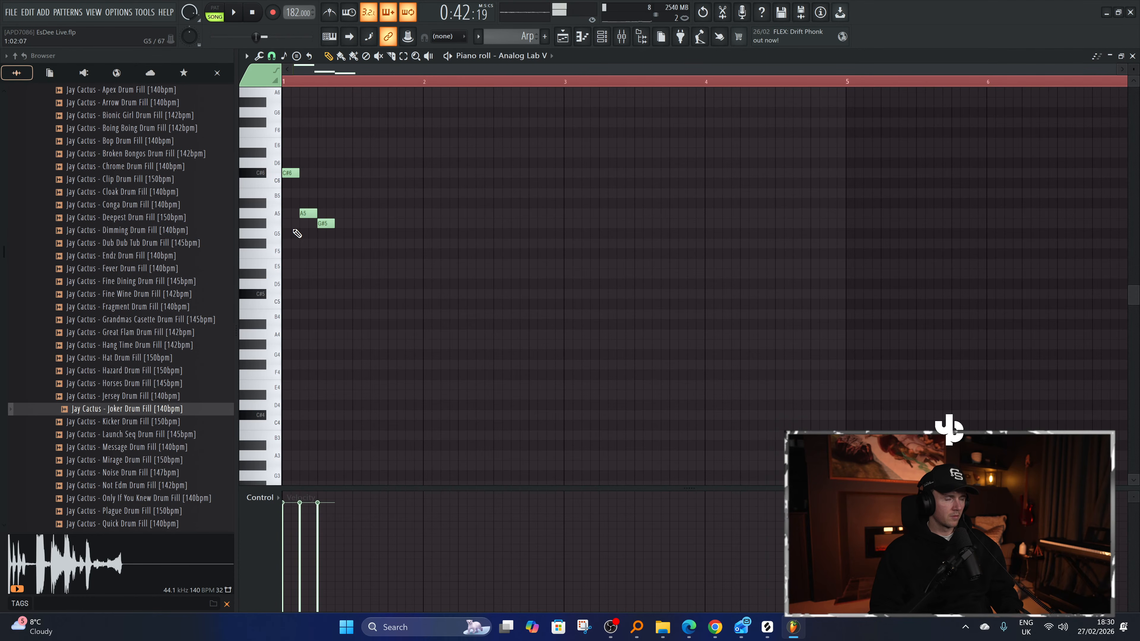
{"action": "scroll", "coordinate": [360, 270], "scroll_direction": "up", "scroll_amount": 2}
{"action": "key", "text": "space"}
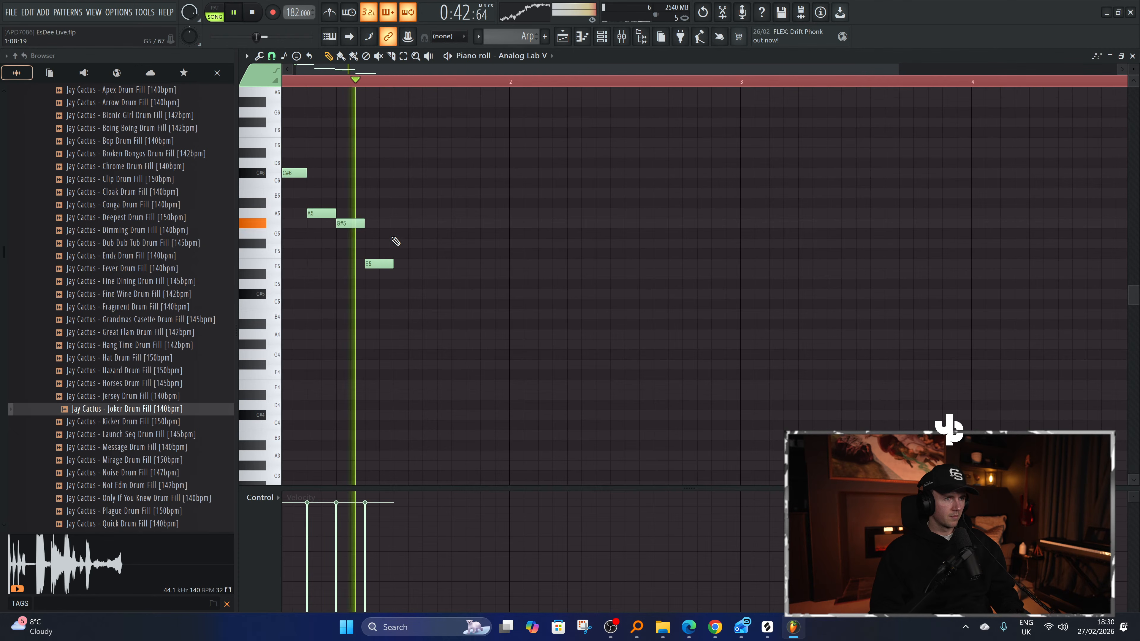
{"action": "left_click_drag", "start_coordinate": [377, 264], "coordinate": [363, 280]}
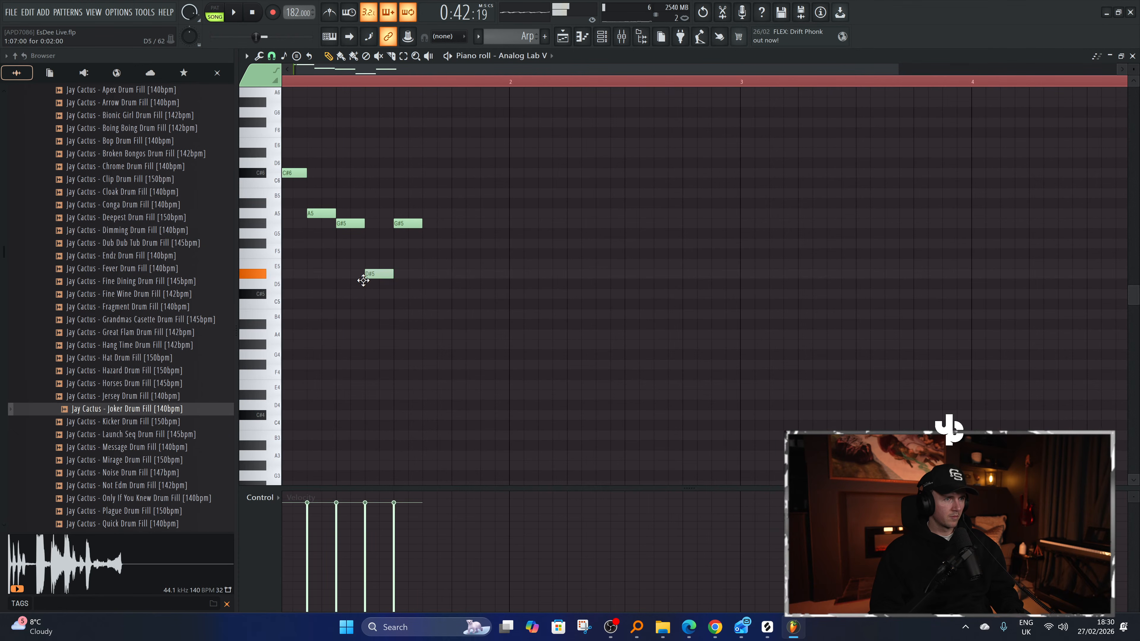
{"action": "left_click", "coordinate": [396, 211]}
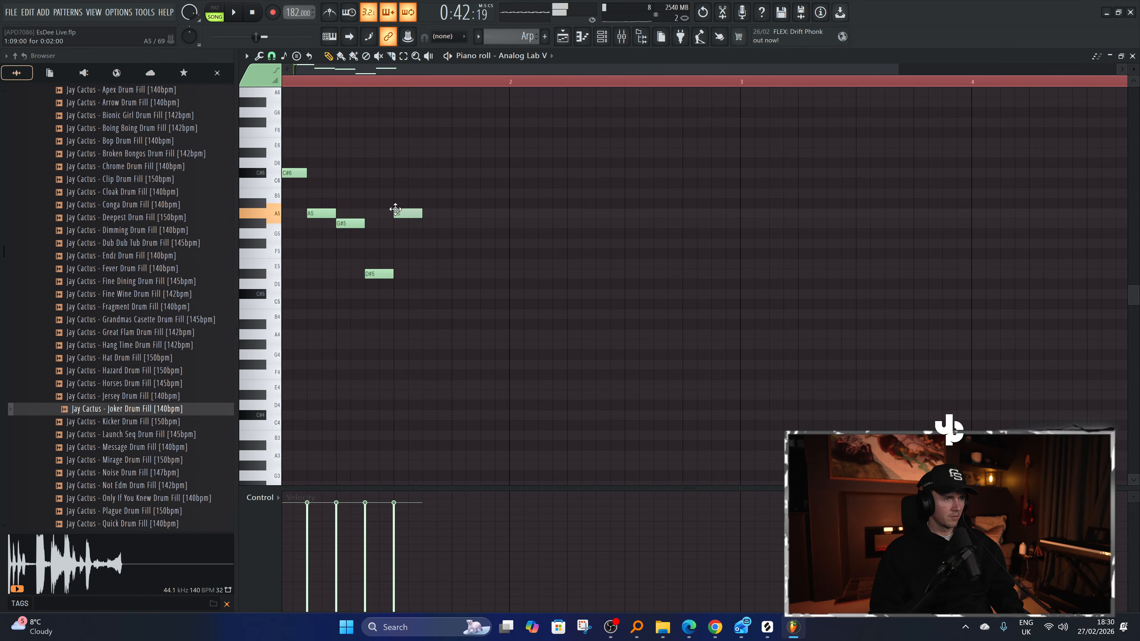
{"action": "key", "text": "space"}
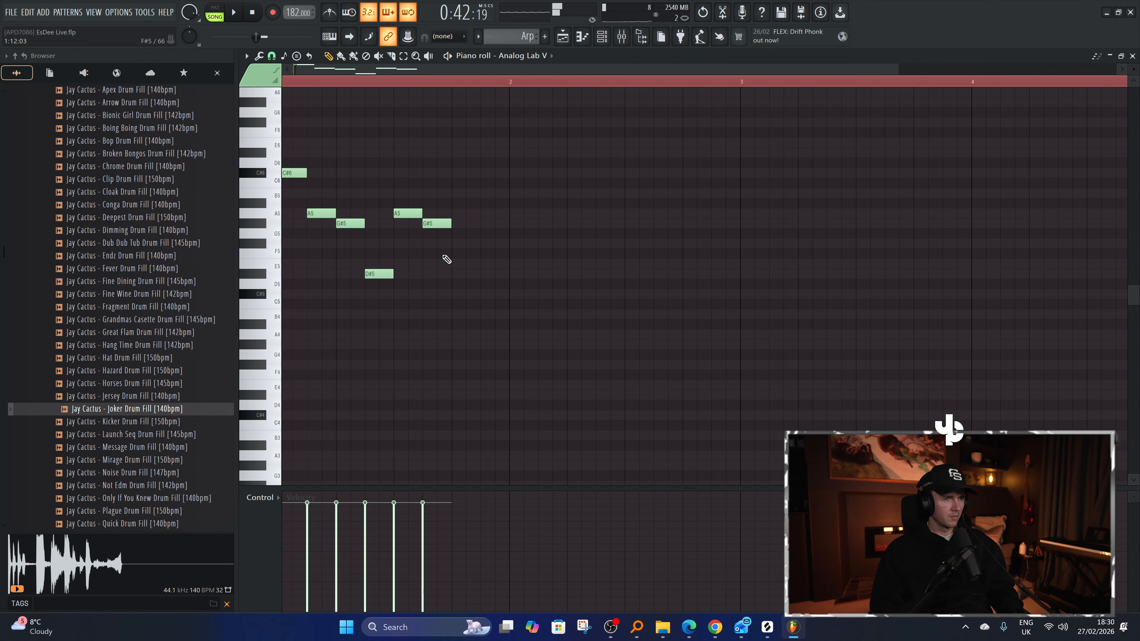
{"action": "right_click", "coordinate": [436, 224]}
{"action": "right_click", "coordinate": [408, 214]}
{"action": "scroll", "coordinate": [382, 300], "scroll_direction": "down", "scroll_amount": 2}
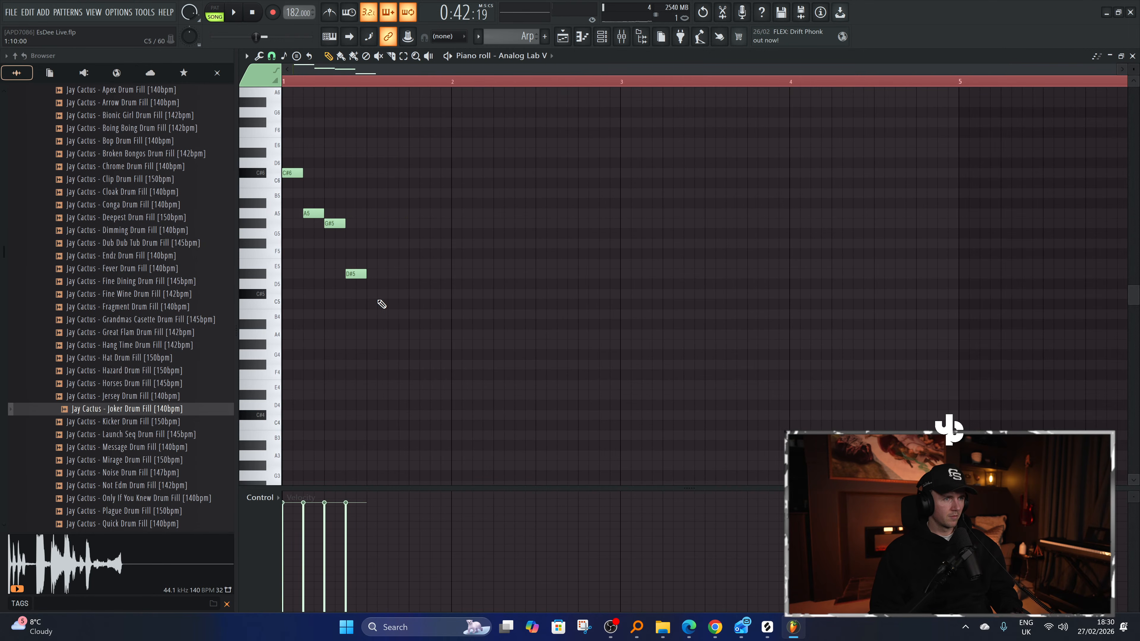
Solo the Arp on Track 25 together with the loop on Track 4 and play from bar 33.
{"action": "key", "text": "space"}
{"action": "left_click", "coordinate": [569, 38]}
{"action": "key", "text": "space"}
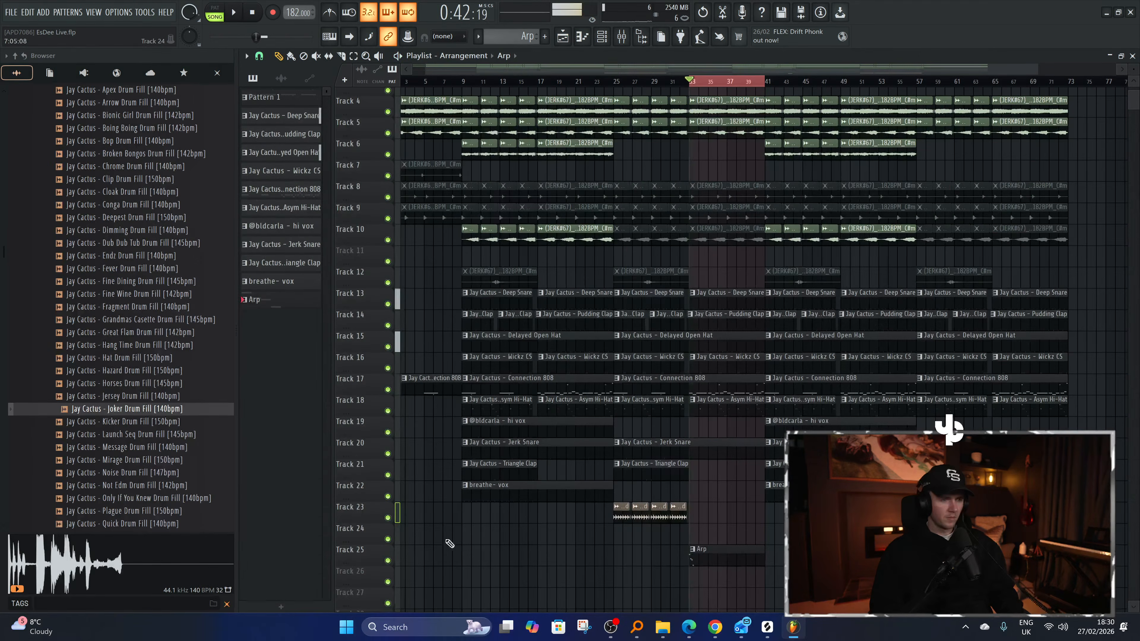
{"action": "left_click", "coordinate": [387, 560], "text": "ctrl"}
{"action": "left_click", "coordinate": [385, 113]}
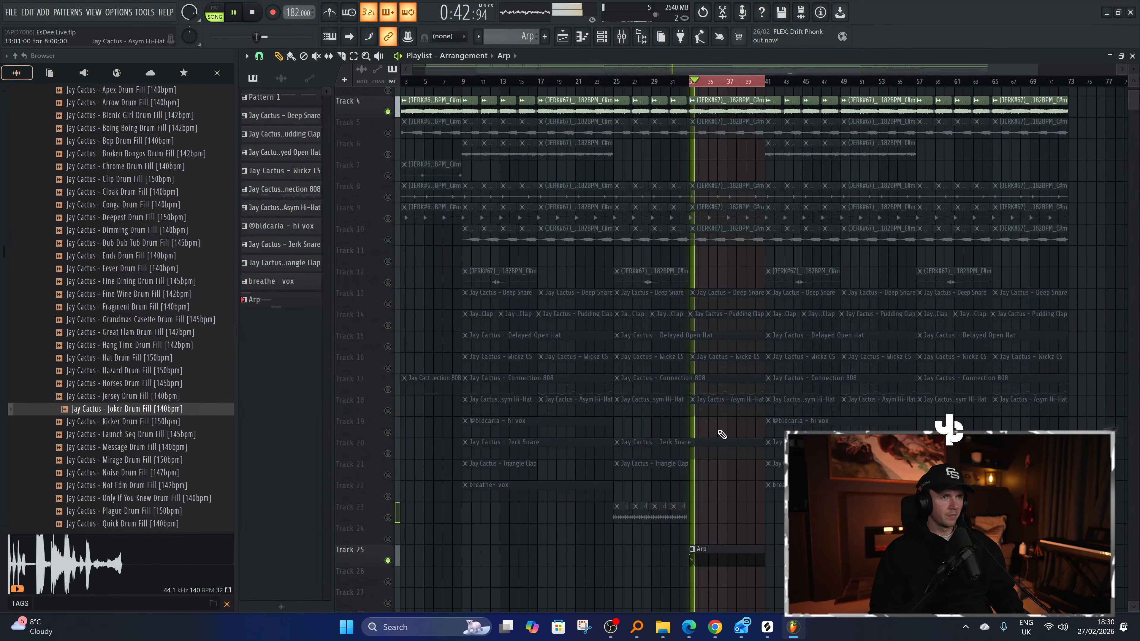
Raise the arp notes one octave, replace the fourth note with A6 and play back the pattern.
{"action": "double_click", "coordinate": [714, 564]}
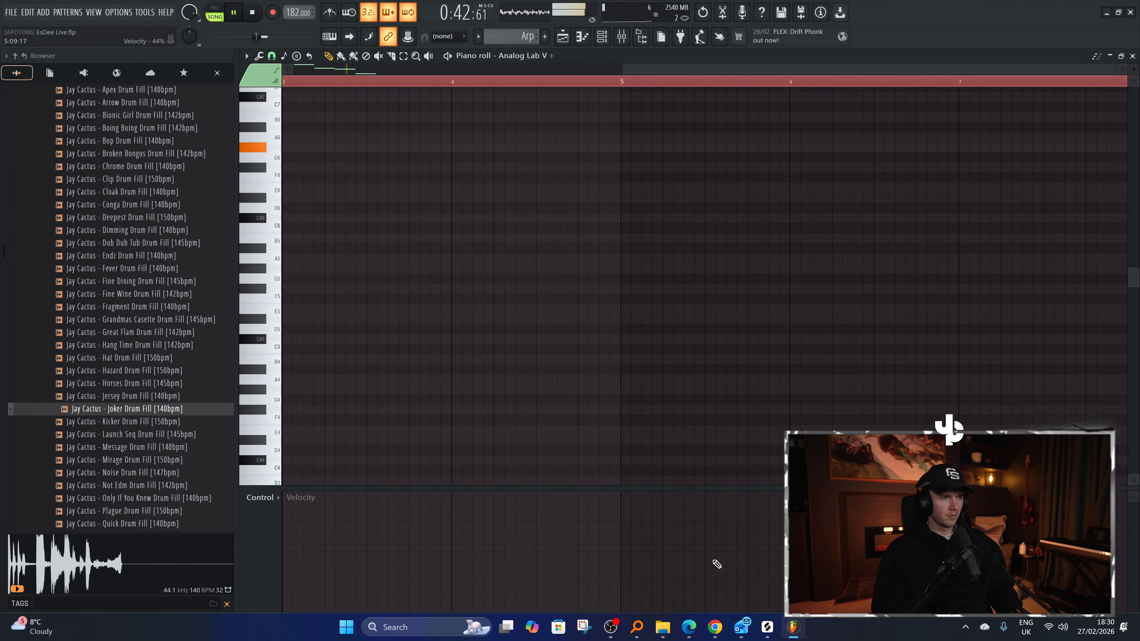
{"action": "scroll", "coordinate": [414, 337], "scroll_direction": "up", "scroll_amount": 3}
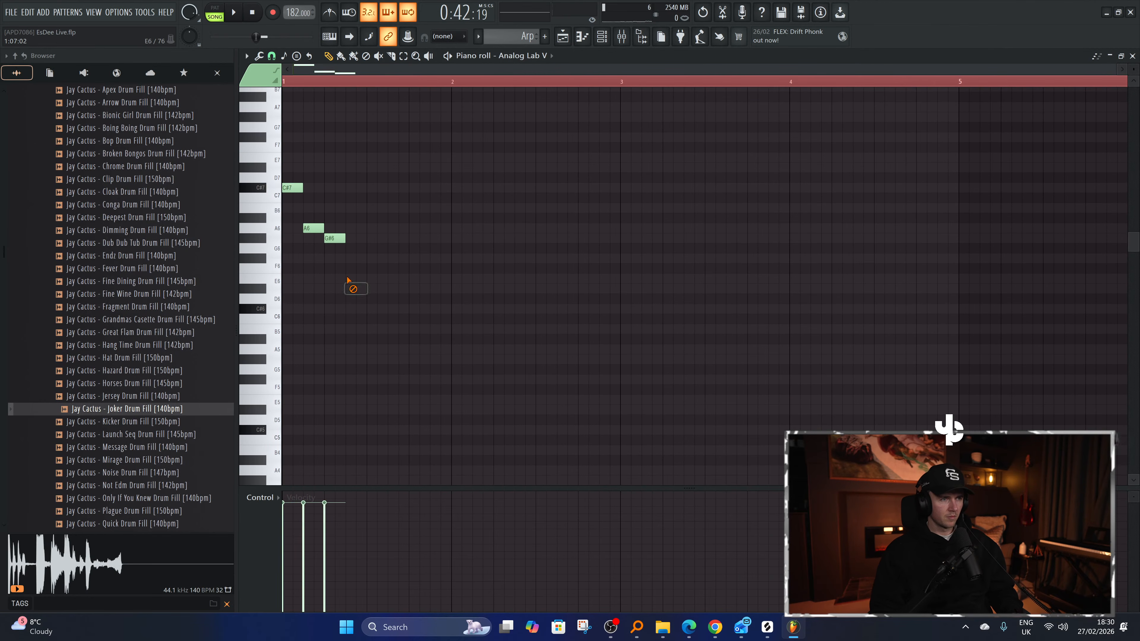
{"action": "left_click", "coordinate": [353, 229]}
{"action": "key", "text": "space"}
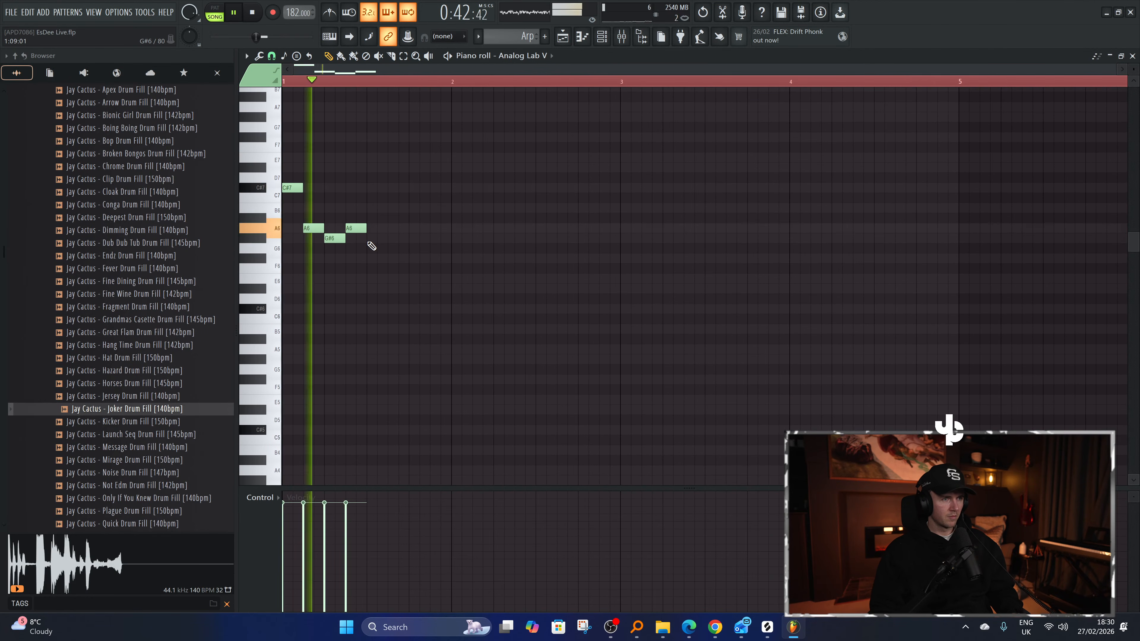
Lower the four arp notes one octave, to C#6, A5, G#5 and A5, and preview them.
{"action": "left_click", "coordinate": [611, 42]}
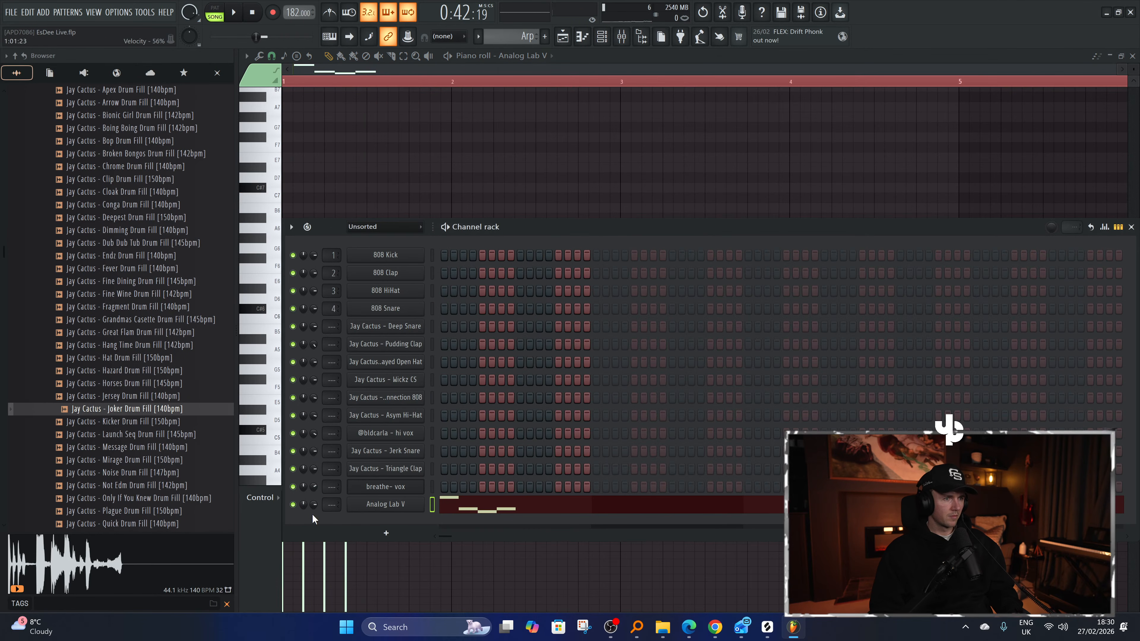
{"action": "key", "text": "space"}
{"action": "left_click", "coordinate": [482, 512]}
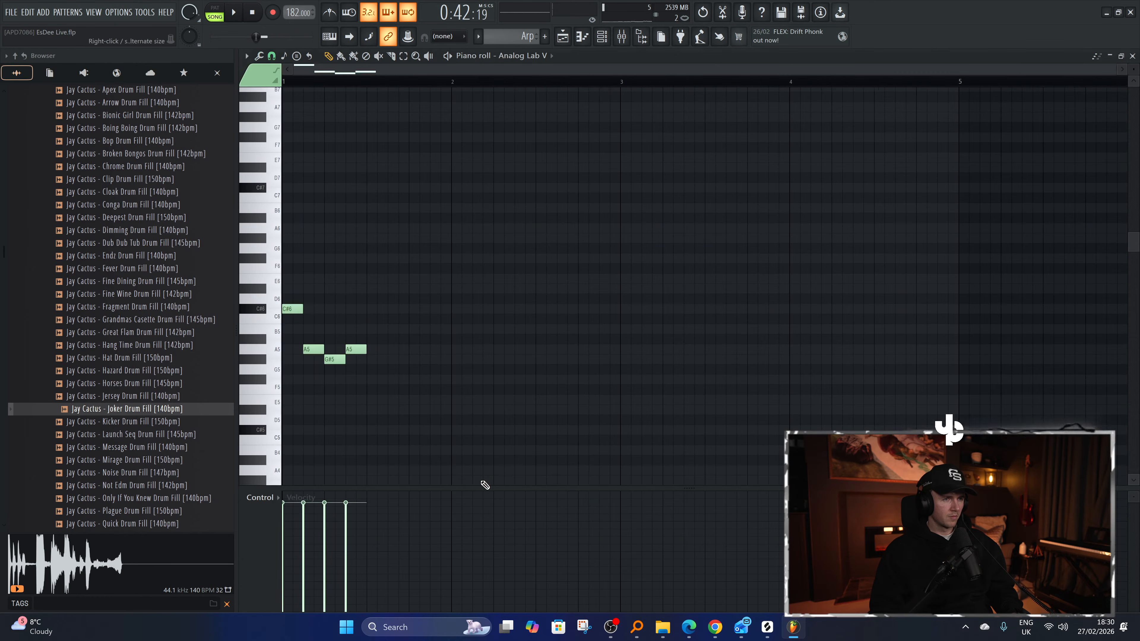
{"action": "key", "text": "space"}
{"action": "key", "text": "space"}
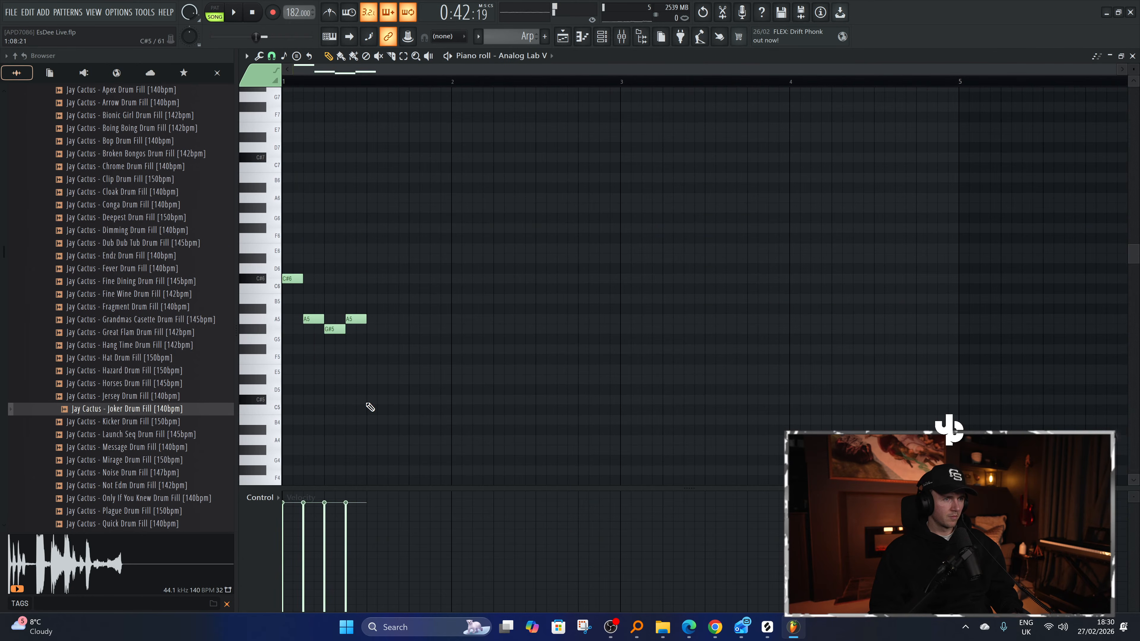
Extend the arp in bar 1 with C#5, A4, G#4 and A4, previewing as the notes are added.
{"action": "left_click", "coordinate": [369, 401]}
{"action": "key", "text": "space"}
{"action": "scroll", "coordinate": [402, 434], "scroll_direction": "down", "scroll_amount": 1}
{"action": "key", "text": "space"}
{"action": "left_click", "coordinate": [390, 410]}
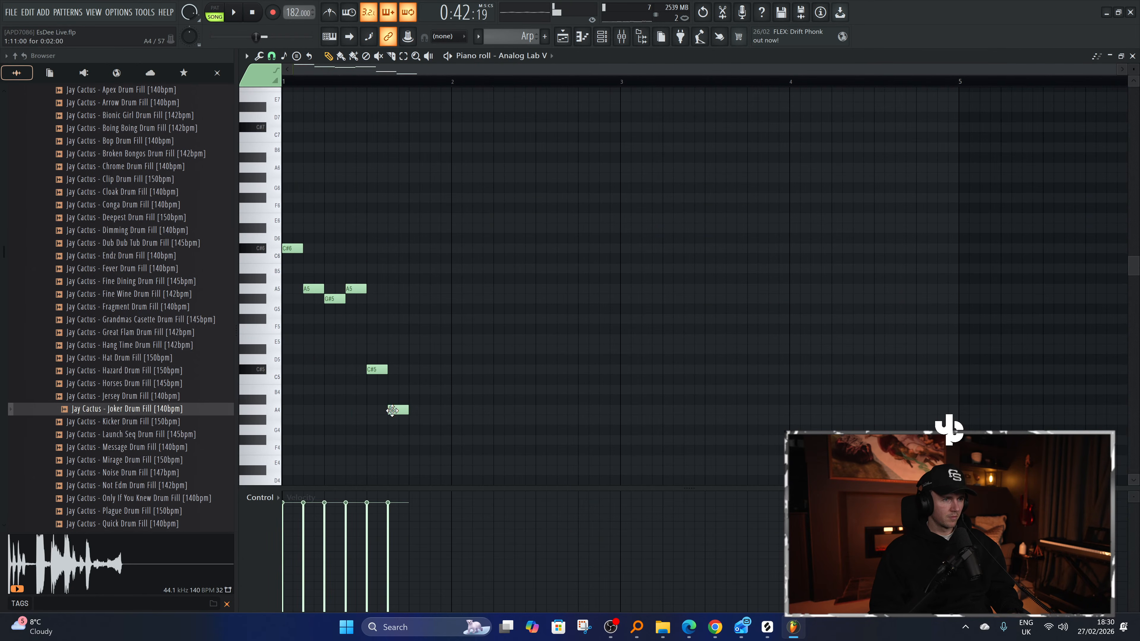
{"action": "key", "text": "space"}
{"action": "key", "text": "space"}
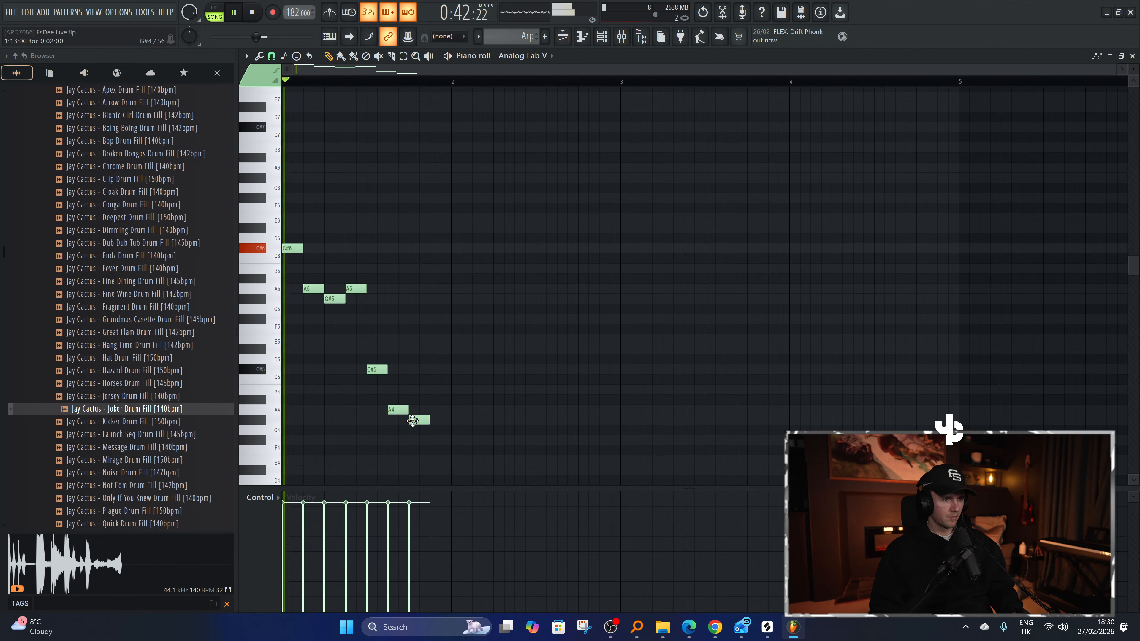
{"action": "key", "text": "space"}
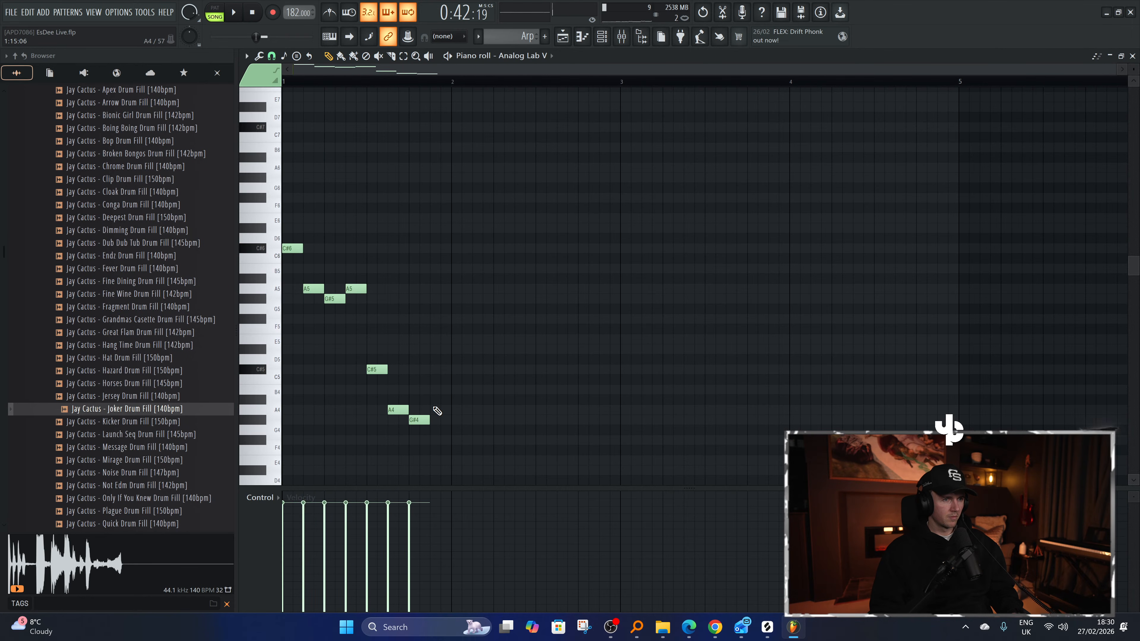
{"action": "key", "text": "space"}
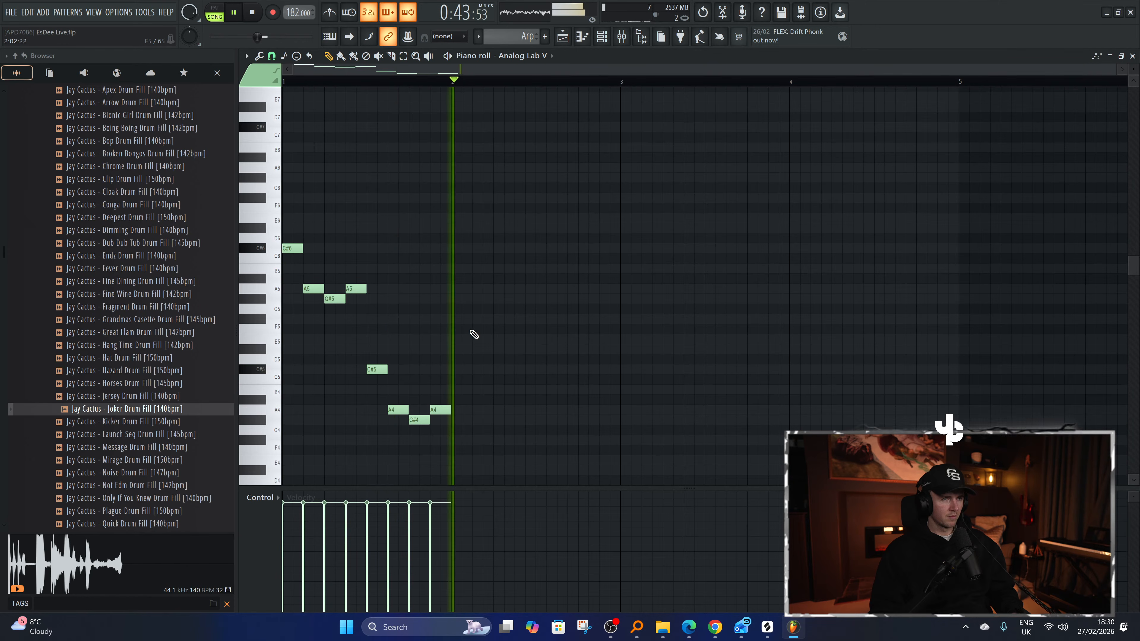
Try E5 and D#5 above the second half of the bar 1 arp while previewing it.
{"action": "key", "text": "space"}
{"action": "left_click", "coordinate": [379, 369]}
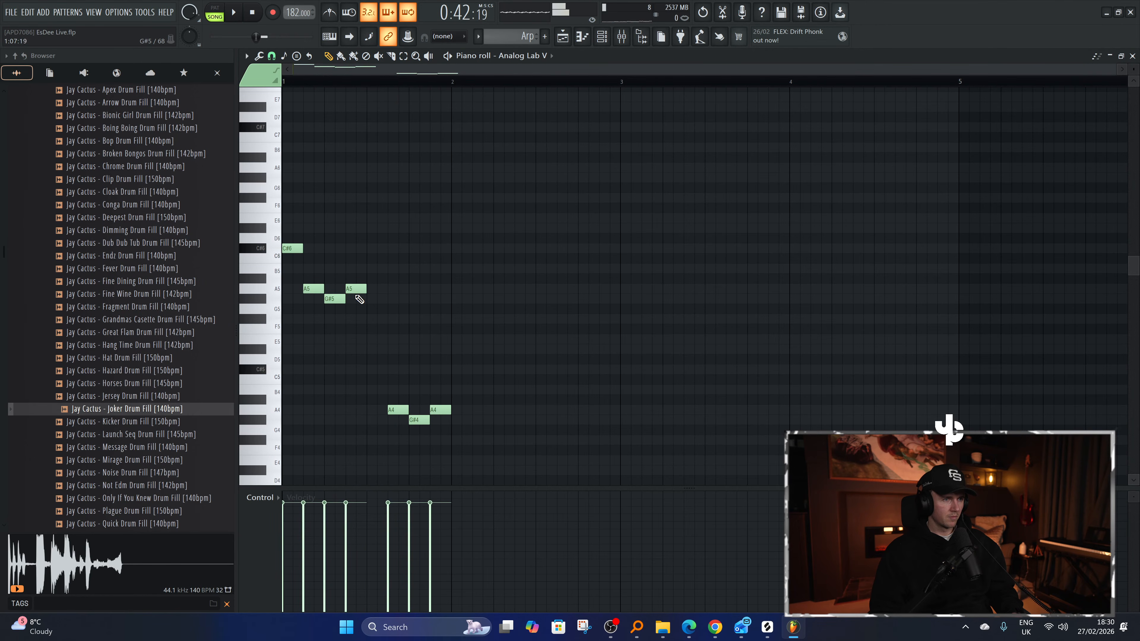
{"action": "key", "text": "space"}
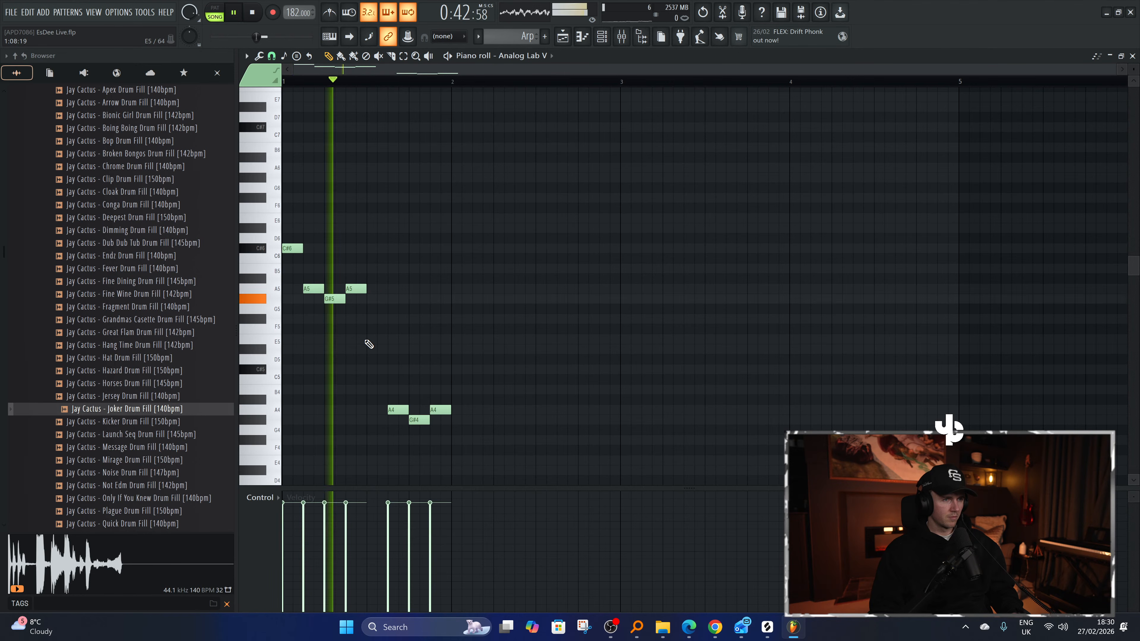
{"action": "key", "text": "space"}
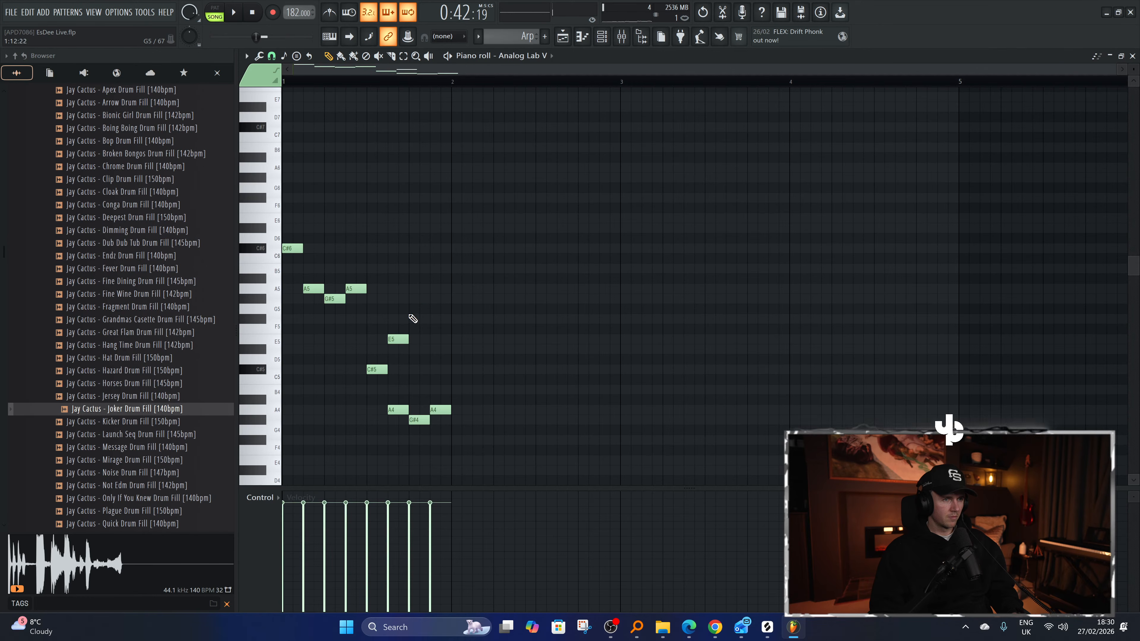
{"action": "left_click_drag", "start_coordinate": [409, 294], "coordinate": [409, 344]}
{"action": "key", "text": "space"}
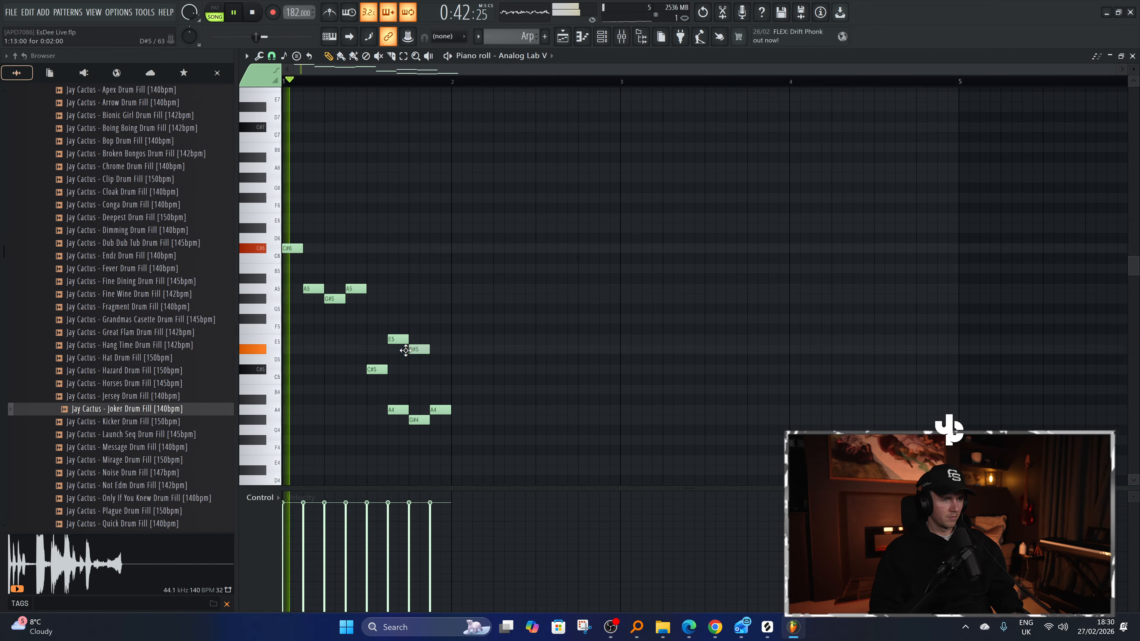
Delete the A4, G#4 and A4 notes ending bar 1, along with the trial E5 and D#5.
{"action": "right_click", "coordinate": [398, 409]}
{"action": "right_click", "coordinate": [419, 419]}
{"action": "right_click", "coordinate": [440, 409]}
{"action": "right_click", "coordinate": [404, 342]}
{"action": "right_click", "coordinate": [417, 350]}
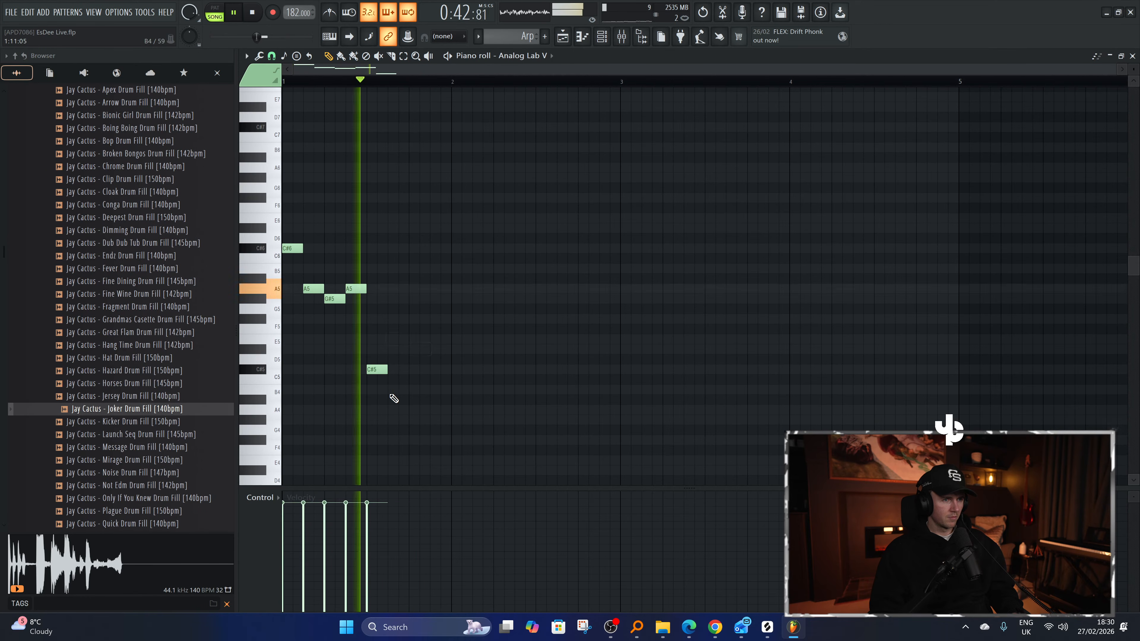
Try ending bar 1 with G#4, A4 and G#4 after the C#5, previewing as the notes are added.
{"action": "key", "text": "space"}
{"action": "left_click", "coordinate": [392, 391]}
{"action": "key", "text": "space"}
{"action": "key", "text": "space"}
{"action": "left_click_drag", "start_coordinate": [395, 391], "coordinate": [394, 426]}
{"action": "key", "text": "space"}
{"action": "left_click", "coordinate": [415, 411]}
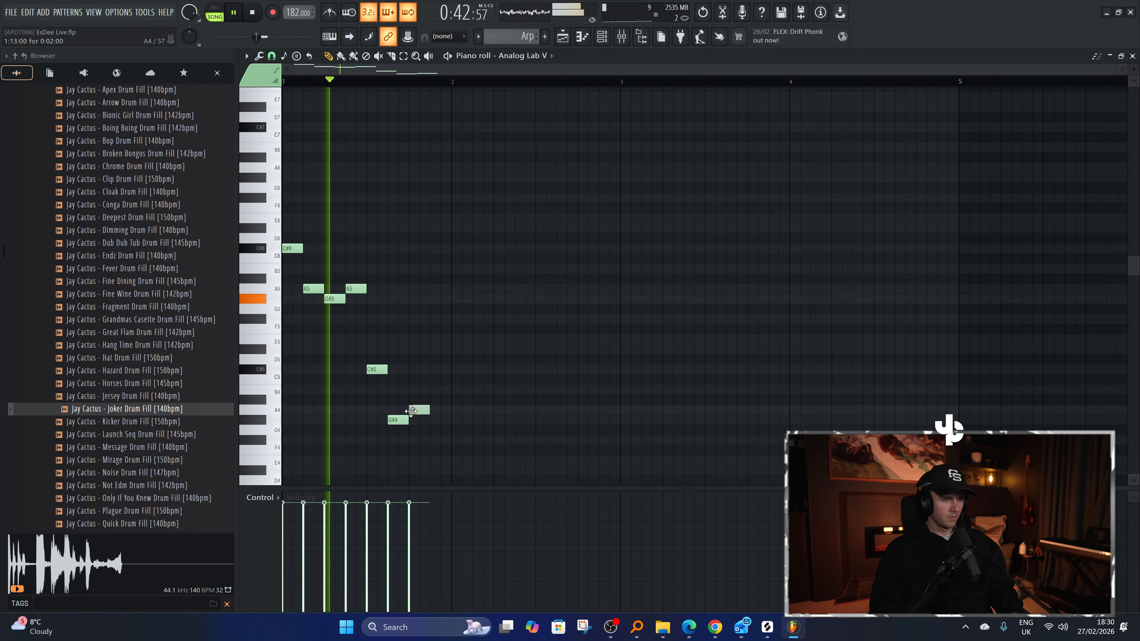
{"action": "left_click", "coordinate": [437, 420]}
Delete every arp note after the first four in bar 1 and preview the short figure.
{"action": "key", "text": "space"}
{"action": "right_click", "coordinate": [419, 410]}
{"action": "right_click", "coordinate": [398, 419]}
{"action": "right_click", "coordinate": [371, 369]}
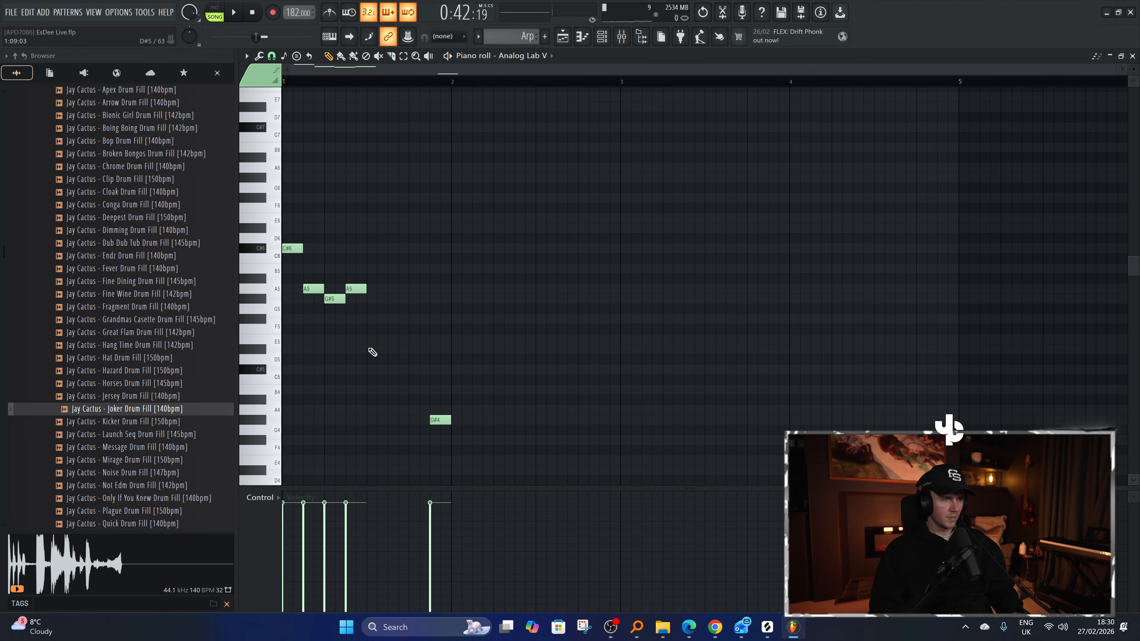
{"action": "key", "text": "space"}
{"action": "key", "text": "space"}
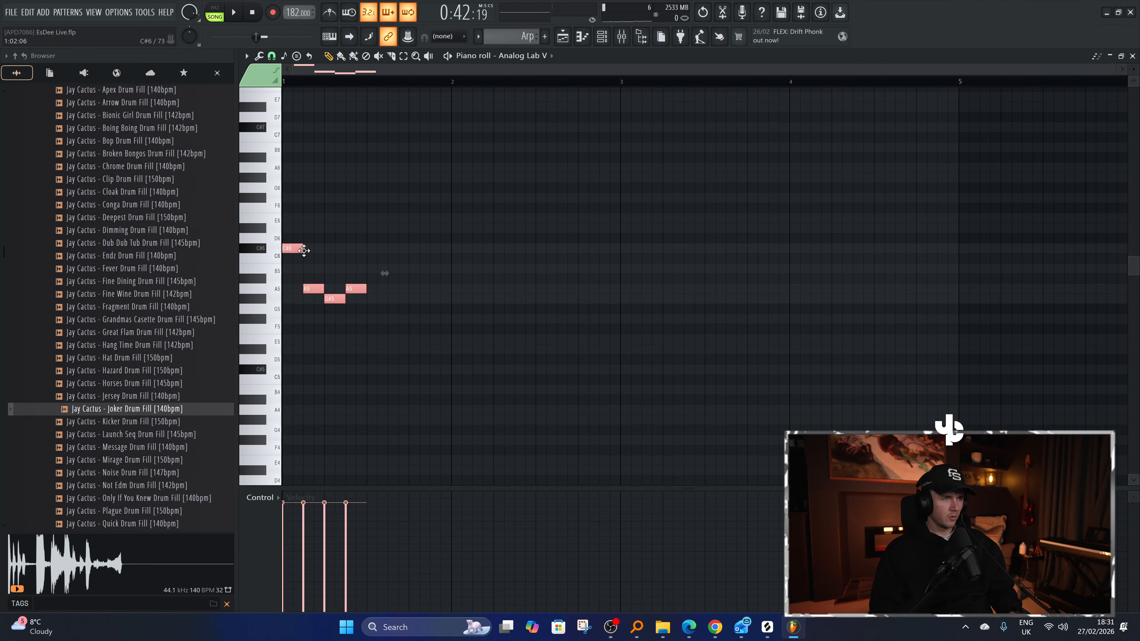
Duplicate the four-note figure into the second half of bar 1 and preview the full bar.
{"action": "key", "text": "ctrl+b"}
{"action": "key", "text": "space"}
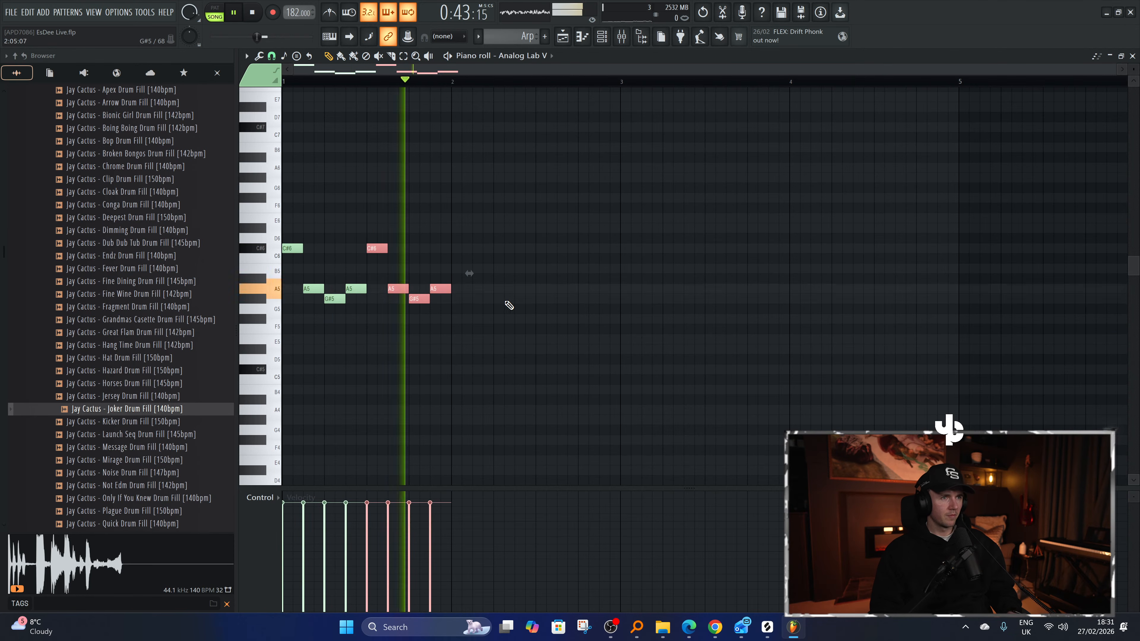
{"action": "key", "text": "ctrl+a"}
{"action": "key", "text": "space"}
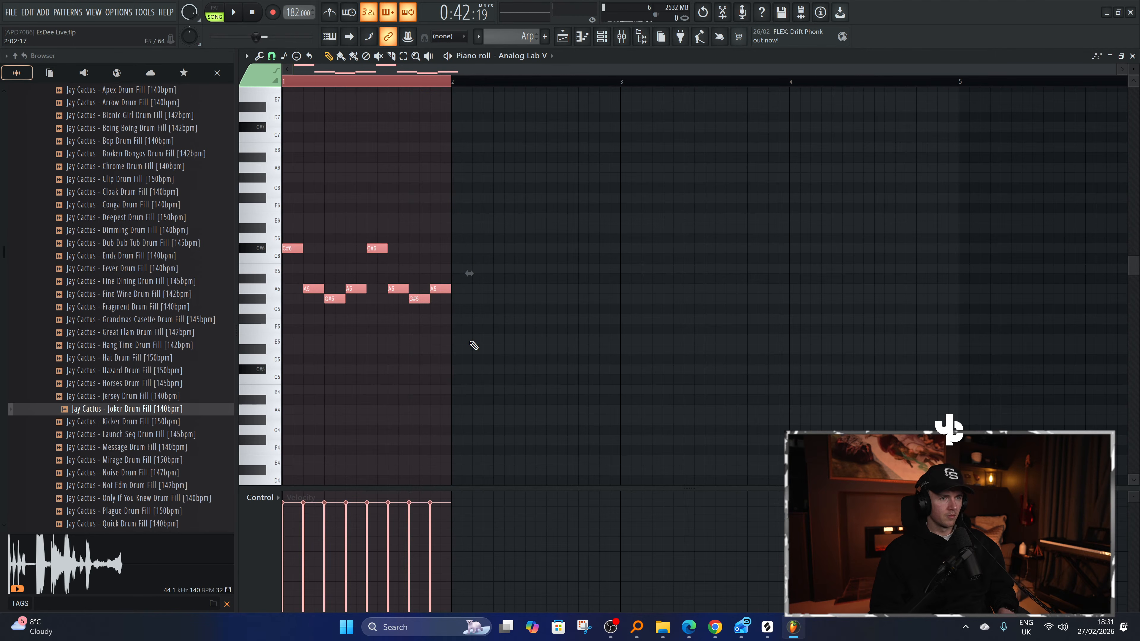
Duplicate the bar 1 arp into bars 2 and 3 and play it back.
{"action": "key", "text": "ctrl+d"}
{"action": "key", "text": "ctrl+b"}
{"action": "key", "text": "ctrl+b"}
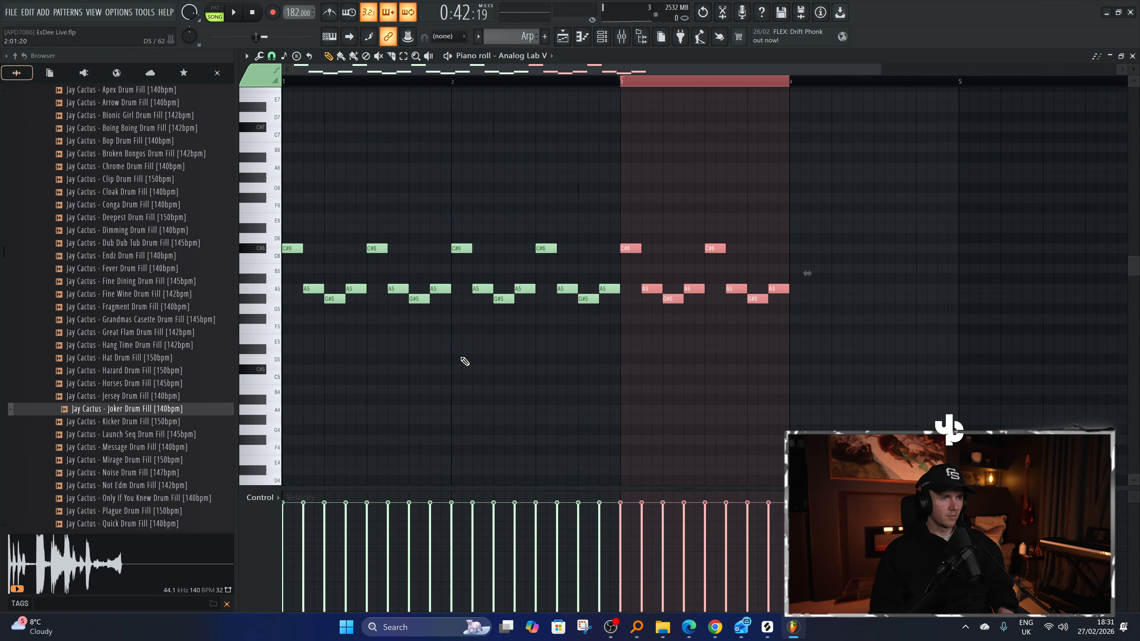
{"action": "key", "text": "ctrl+a"}
{"action": "key", "text": "ctrl+d"}
{"action": "key", "text": "space"}
Load the 31 ELFIP preset in Analog Lab V, audition it and return to the arp's piano roll.
{"action": "left_click", "coordinate": [602, 37]}
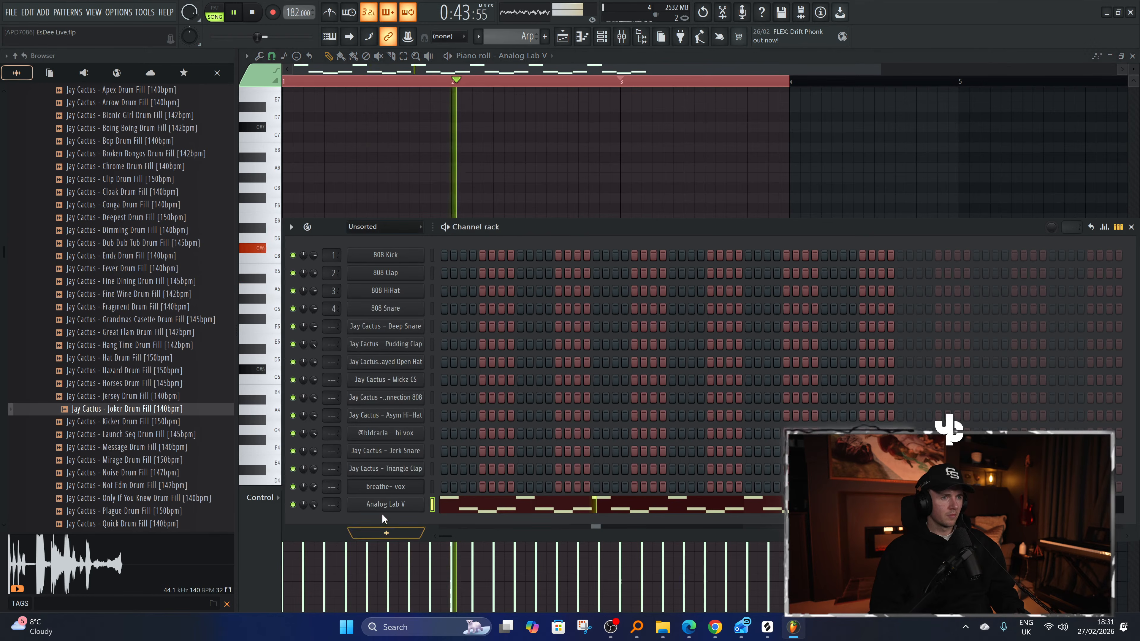
{"action": "left_click", "coordinate": [385, 503]}
{"action": "key", "text": "space"}
{"action": "left_click", "coordinate": [447, 287]}
{"action": "key", "text": "space"}
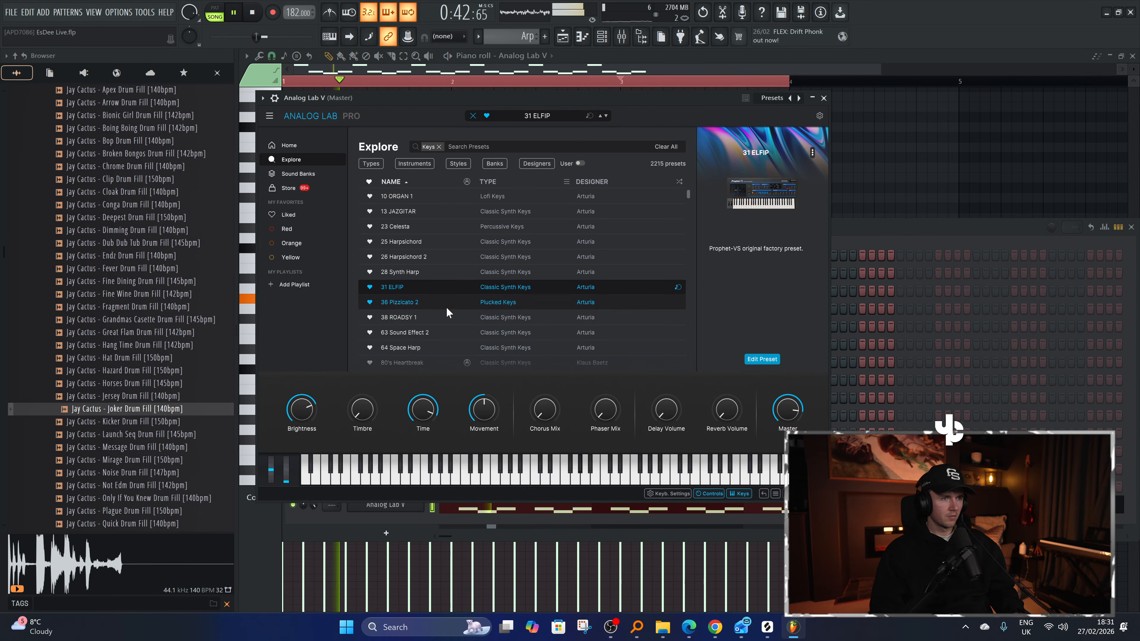
{"action": "left_click", "coordinate": [824, 98]}
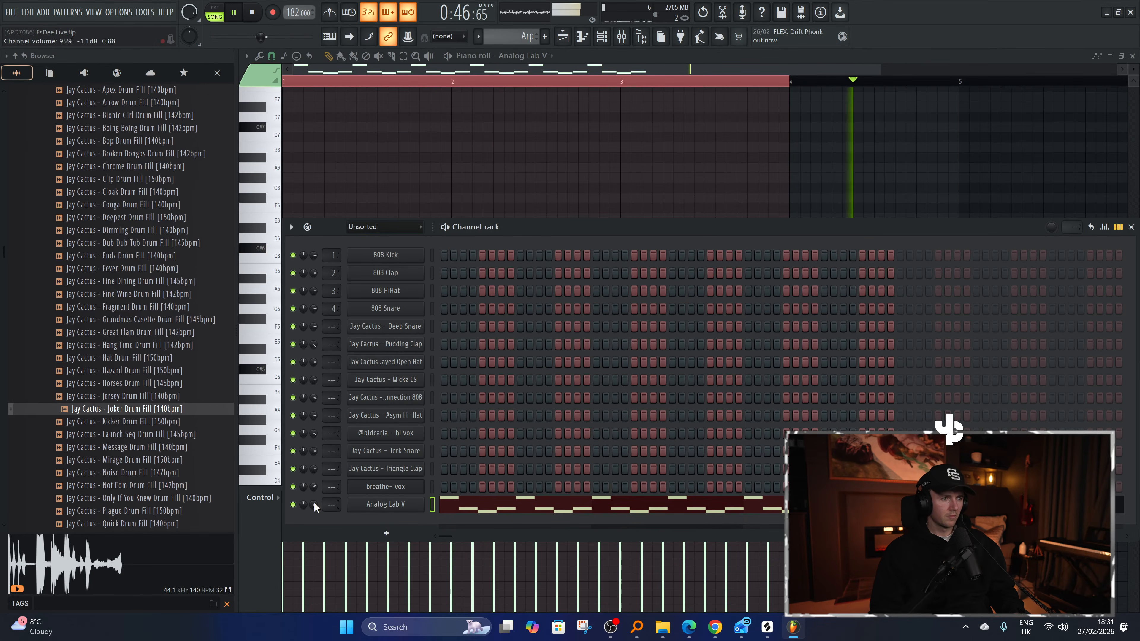
{"action": "left_click", "coordinate": [490, 506]}
{"action": "left_click", "coordinate": [490, 507]}
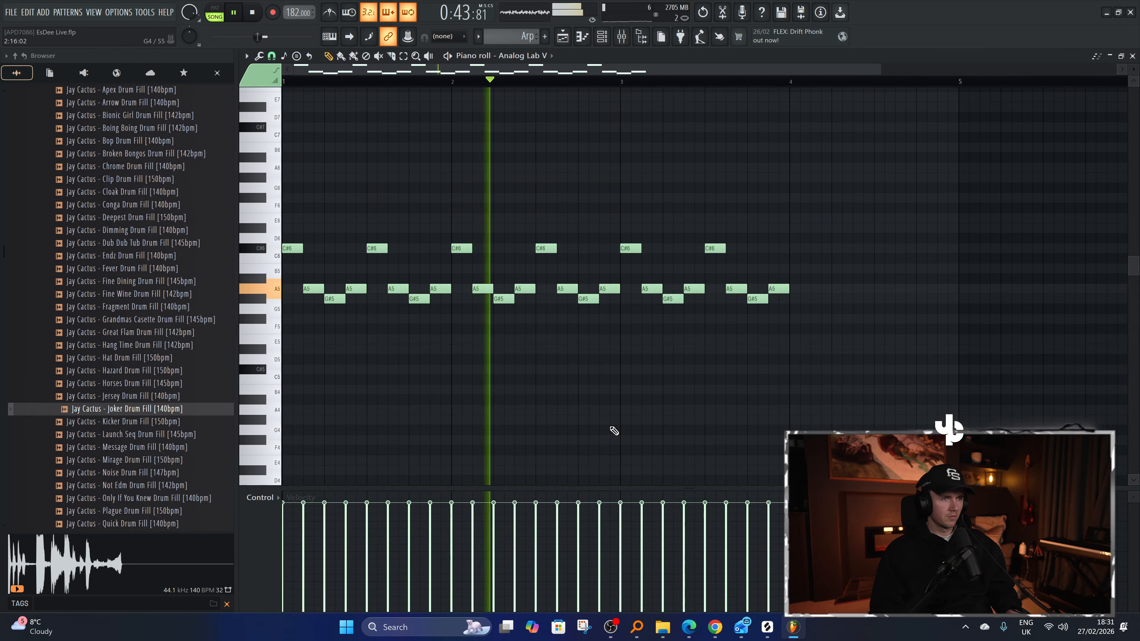
Delete the arp notes in bar 3 and duplicate the remaining two bars to fill four bars.
{"action": "scroll", "coordinate": [613, 432], "scroll_direction": "down", "scroll_amount": 1}
{"action": "key", "text": "ctrl+a"}
{"action": "left_click_drag", "start_coordinate": [700, 197], "coordinate": [534, 329]}
{"action": "key", "text": "space"}
{"action": "key", "text": "Delete"}
{"action": "key", "text": "ctrl+a"}
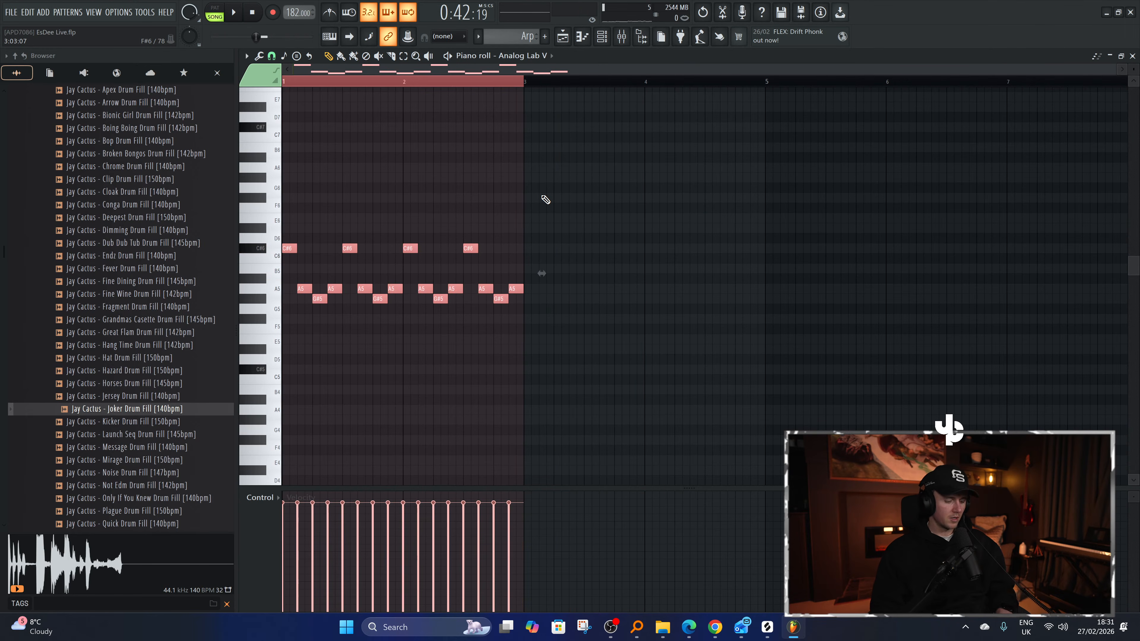
{"action": "key", "text": "ctrl+b"}
{"action": "key", "text": "space"}
Lower all the arp notes one octave and duplicate the four bars to fill eight.
{"action": "key", "text": "ctrl+Down"}
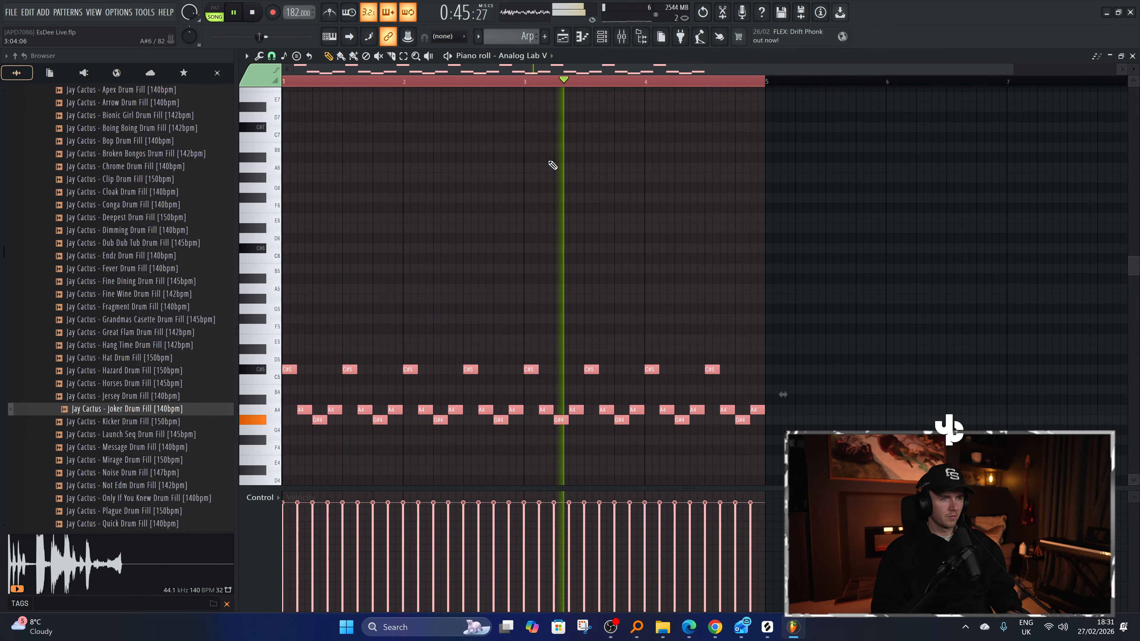
{"action": "scroll", "coordinate": [553, 166], "scroll_direction": "down", "scroll_amount": 1}
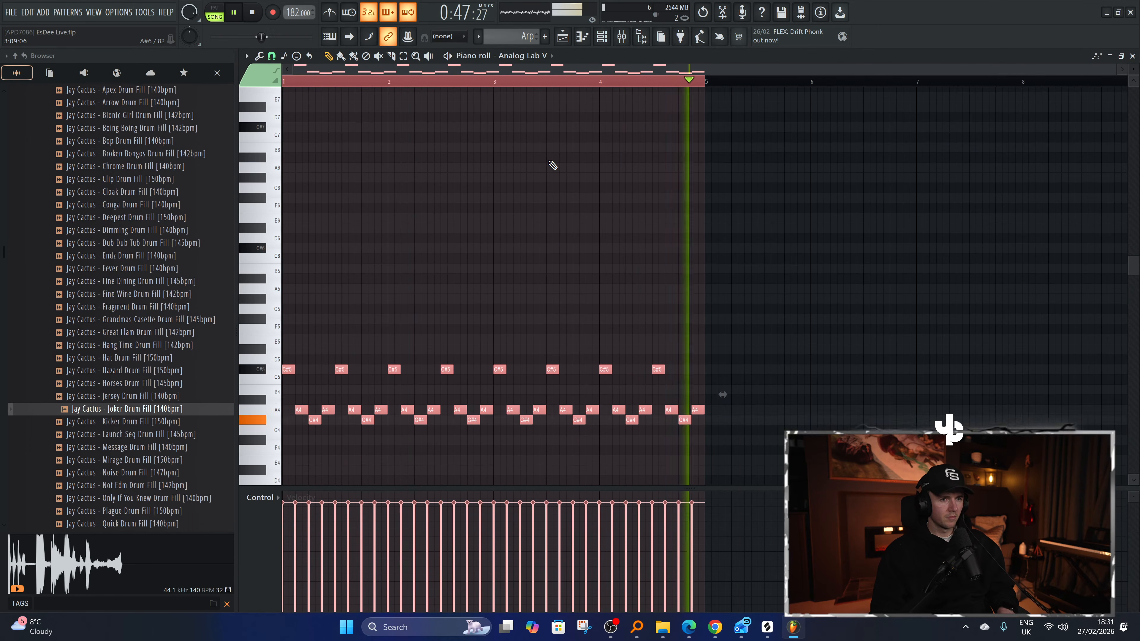
{"action": "scroll", "coordinate": [553, 165], "scroll_direction": "down", "scroll_amount": 2}
{"action": "key", "text": "ctrl+b"}
{"action": "key", "text": "ctrl+a"}
Unsolo the Arp track in the playlist and play the full arrangement from bar 25.
{"action": "left_click", "coordinate": [562, 36]}
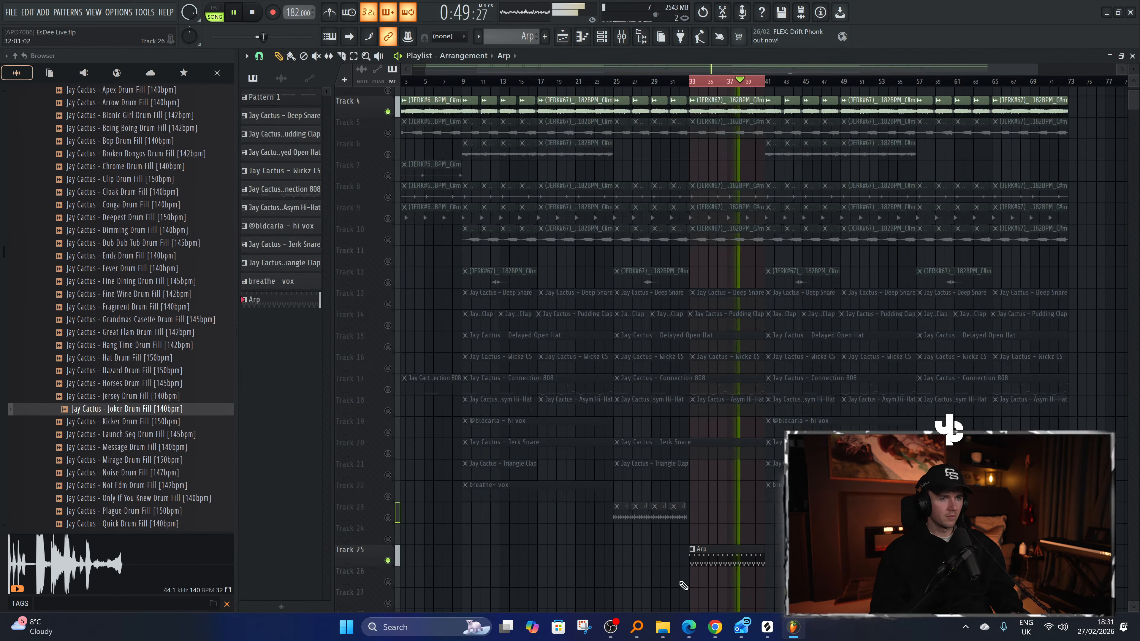
{"action": "left_click", "coordinate": [387, 560], "text": "ctrl"}
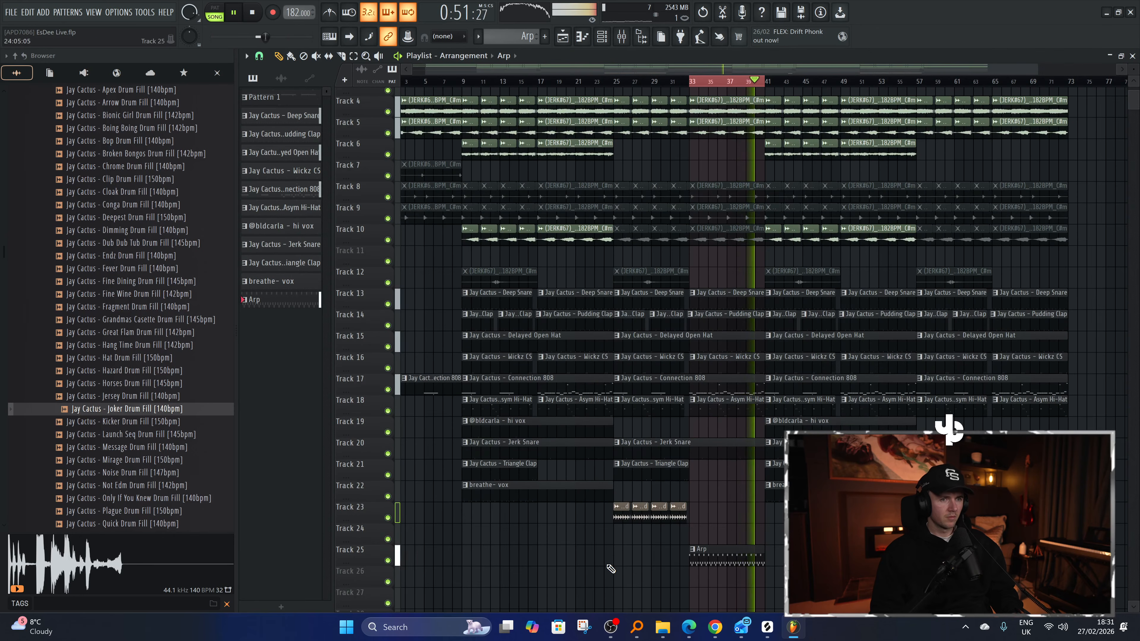
{"action": "left_click", "coordinate": [660, 82]}
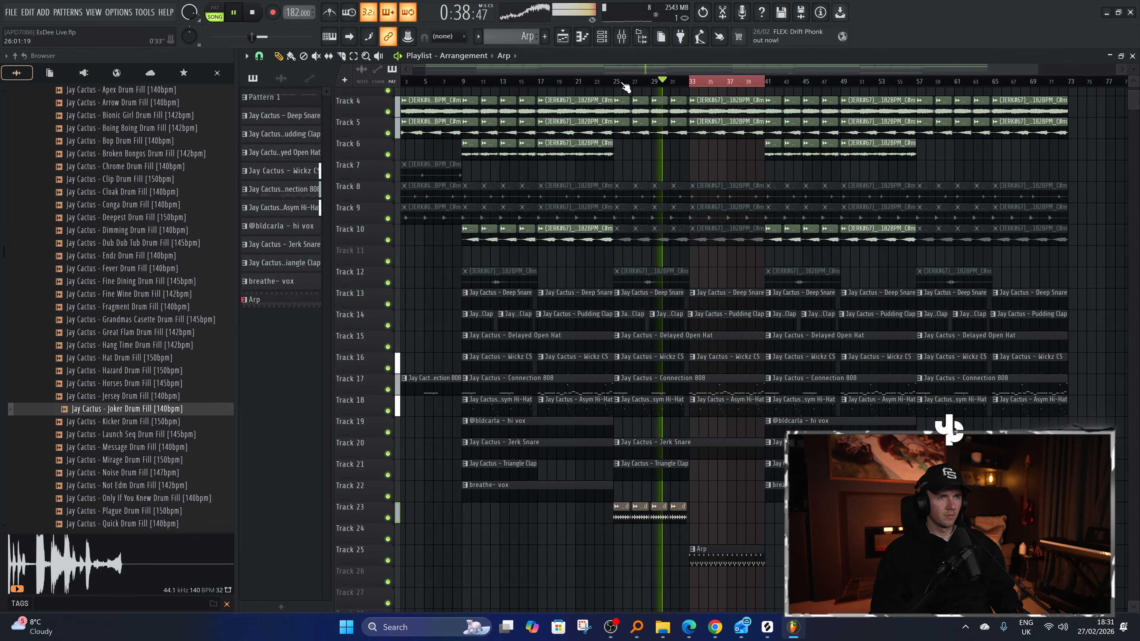
{"action": "left_click", "coordinate": [614, 82]}
{"action": "scroll", "coordinate": [723, 539], "scroll_direction": "up", "scroll_amount": 4}
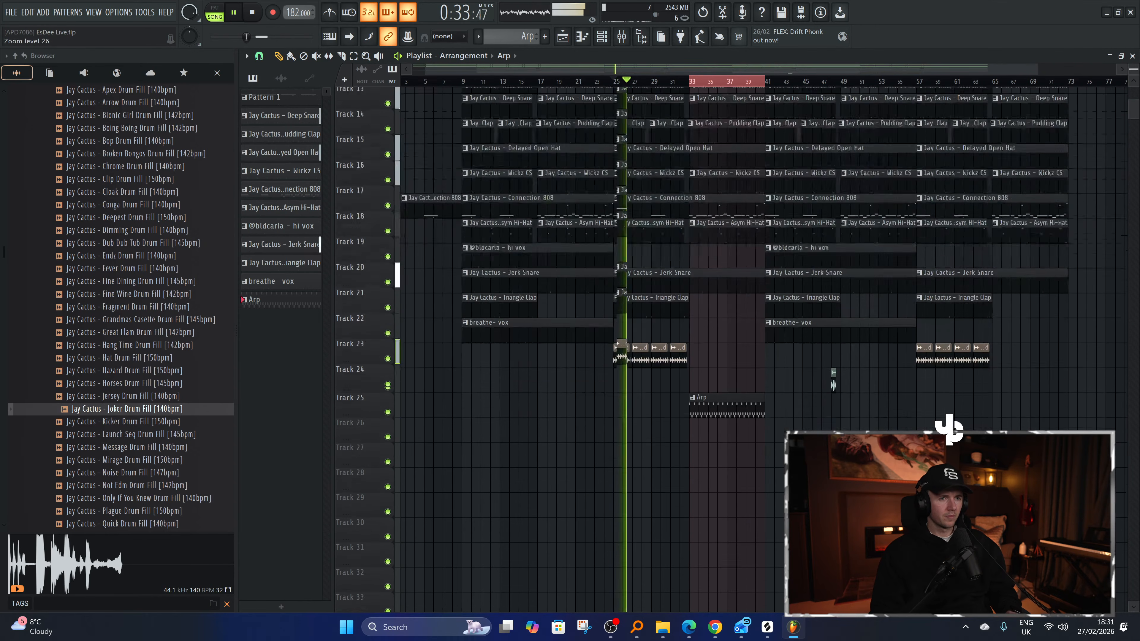
{"action": "scroll", "coordinate": [688, 548], "scroll_direction": "up", "scroll_amount": 5}
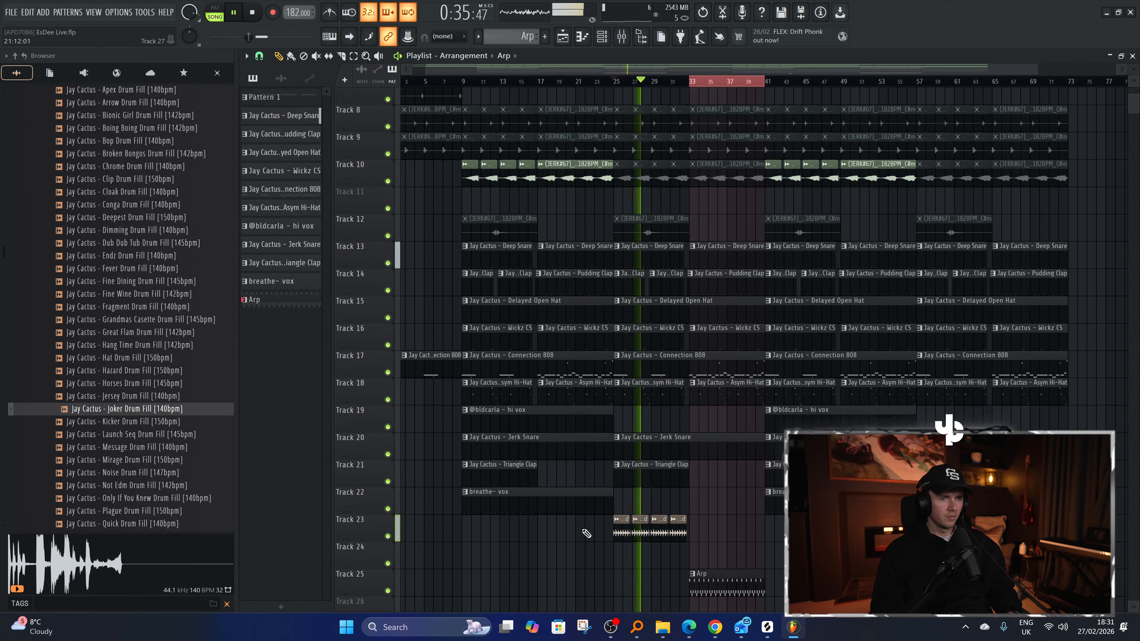
Move the Arp clip up to Track 24 and place a copy of it in the track's final section.
{"action": "key", "text": "shift+Up"}
{"action": "key", "text": "ctrl+a"}
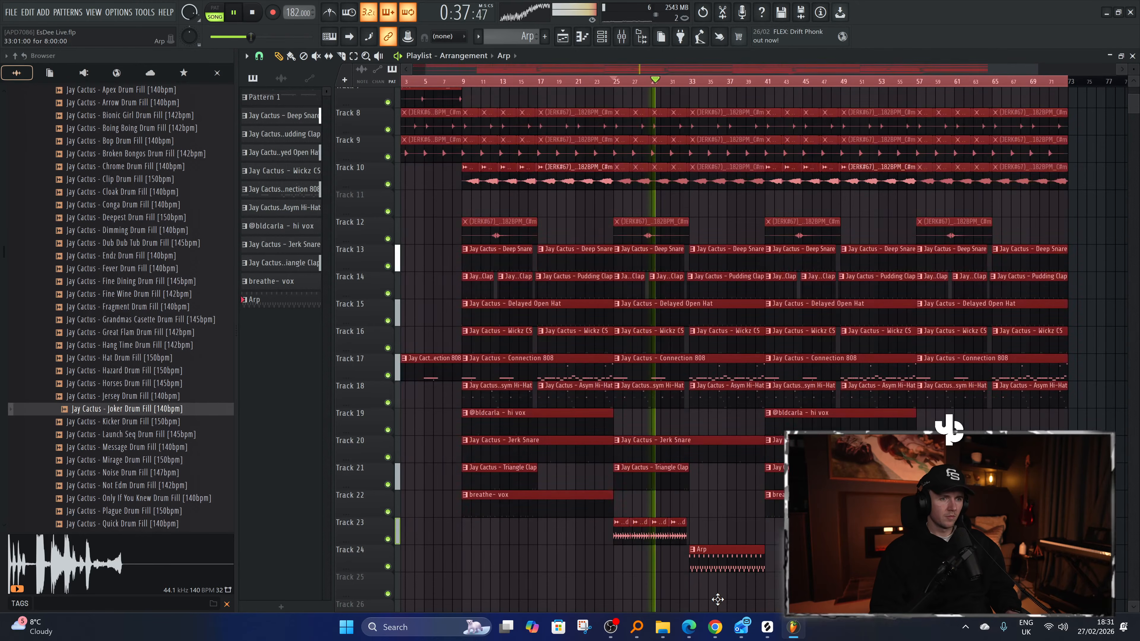
{"action": "key", "text": "ctrl+d"}
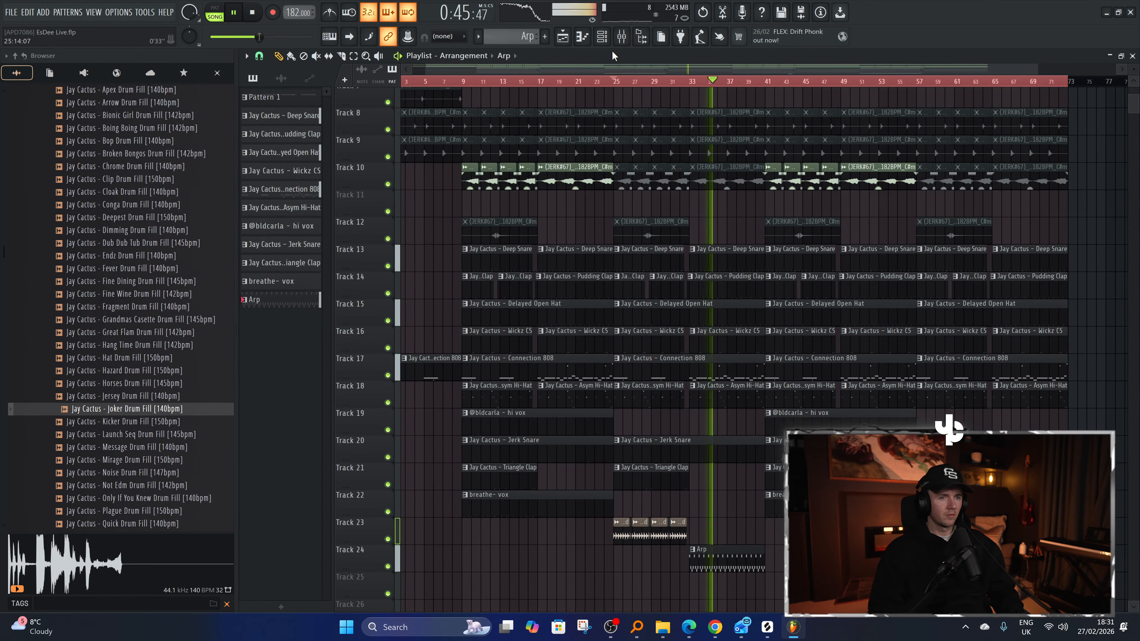
{"action": "left_click_drag", "start_coordinate": [717, 557], "coordinate": [991, 558]}
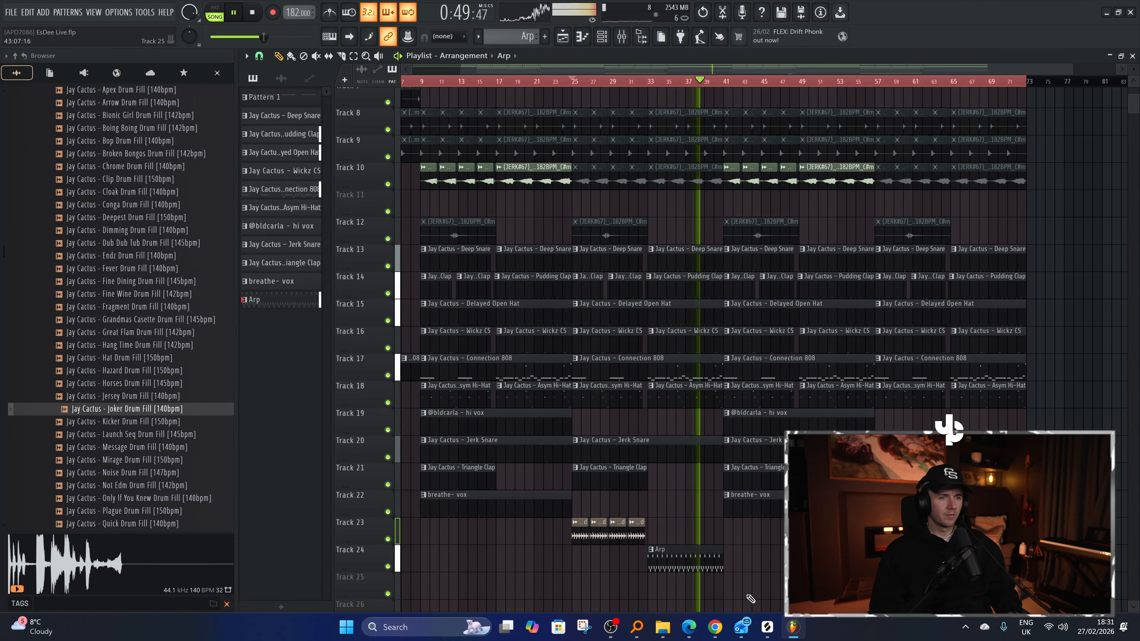
Review the whole arrangement during playback and check the live chat on the YouTube stream in Chrome.
{"action": "scroll", "coordinate": [751, 598], "scroll_direction": "down", "scroll_amount": 2}
{"action": "scroll", "coordinate": [751, 598], "scroll_direction": "down", "scroll_amount": 2}
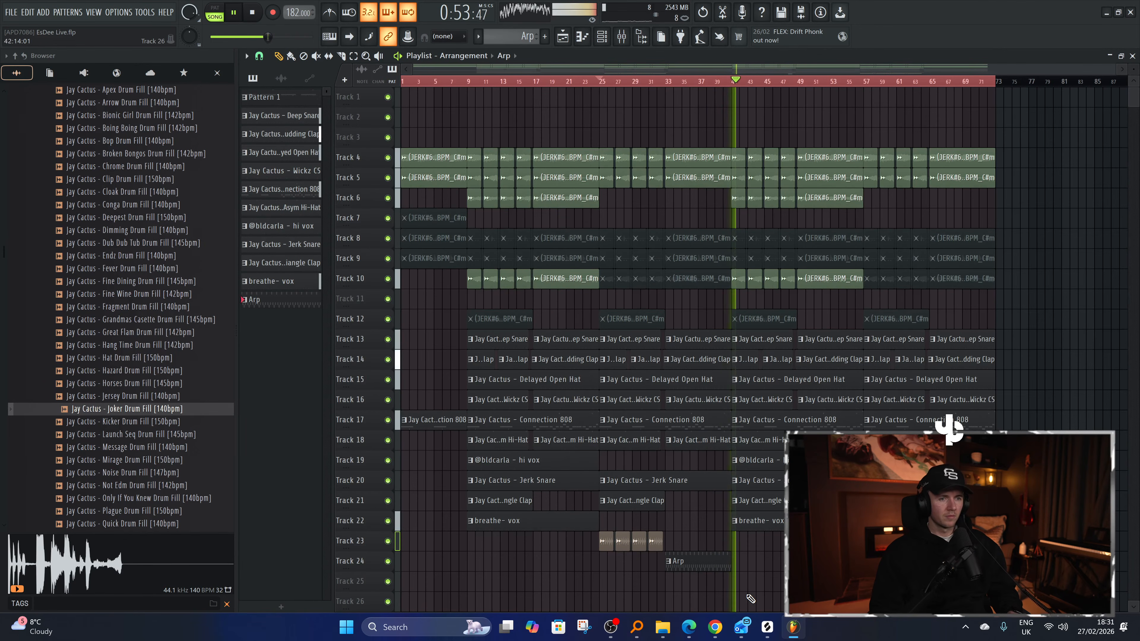
{"action": "left_click", "coordinate": [714, 627]}
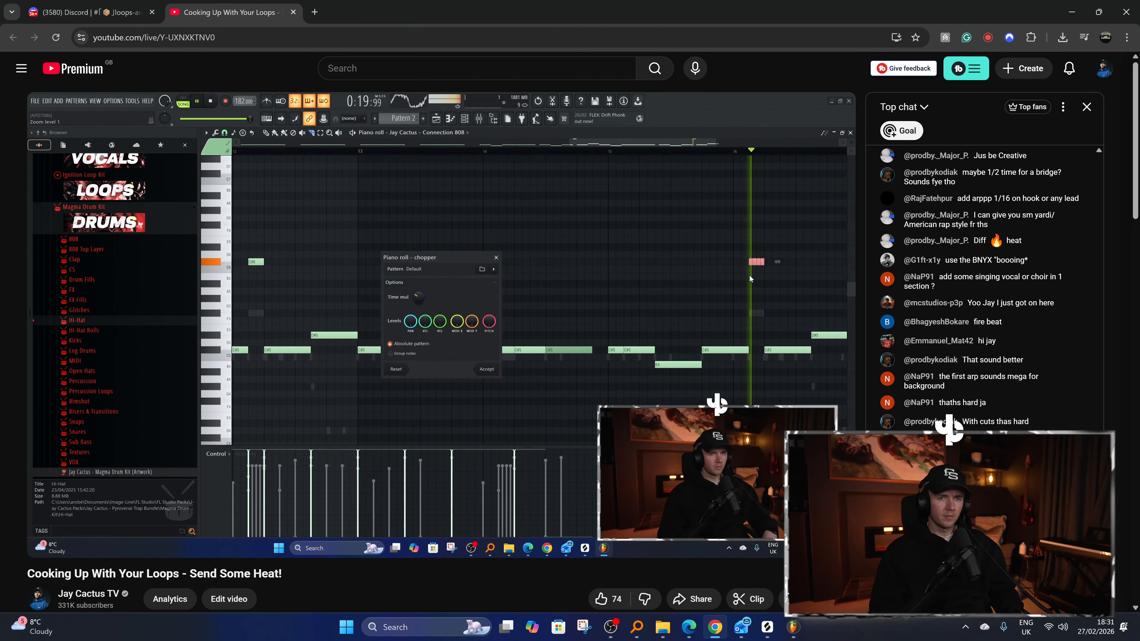
{"action": "key", "text": "alt+Tab"}
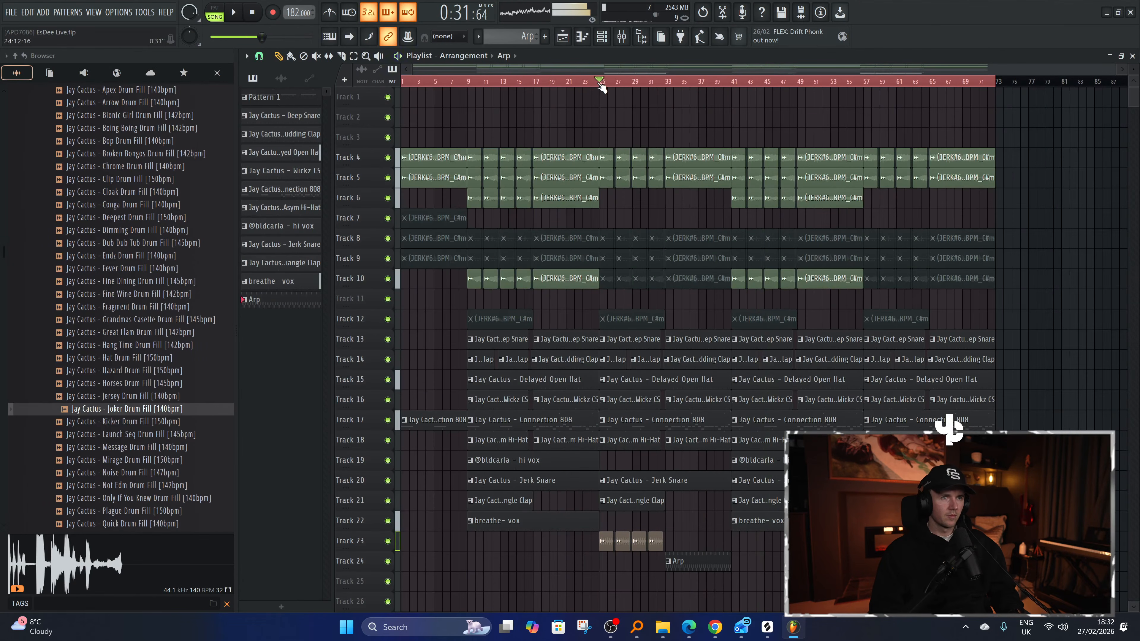
Try pitching the Mirage Synth Sharp Arp audio clip on Track 23 down by 1200 cents.
{"action": "scroll", "coordinate": [628, 488], "scroll_direction": "up", "scroll_amount": 3}
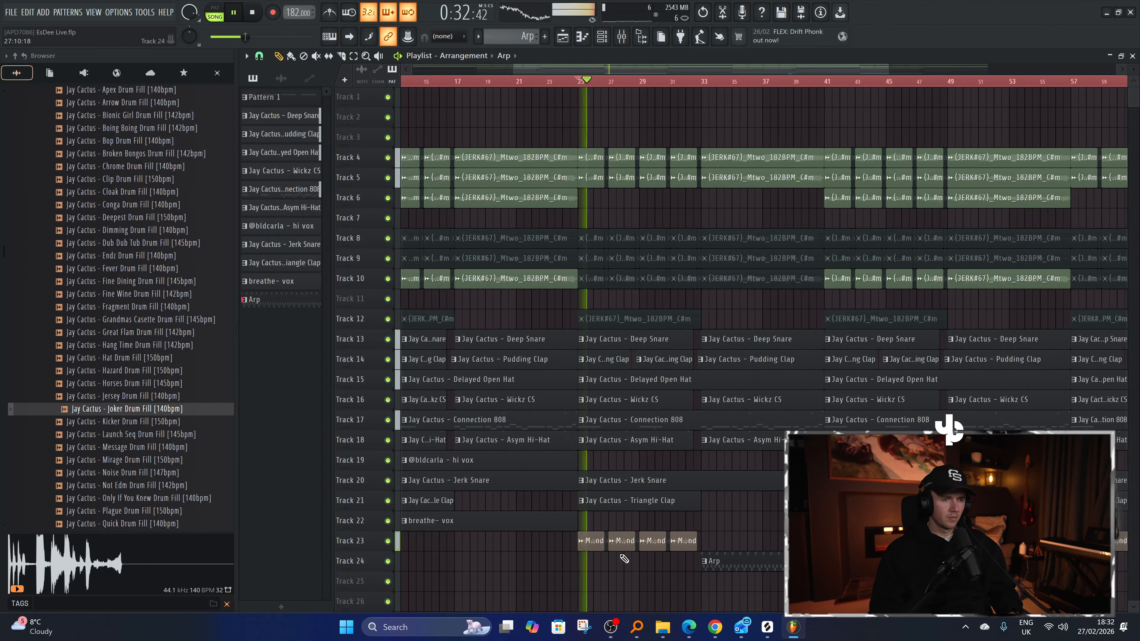
{"action": "double_click", "coordinate": [588, 544]}
{"action": "left_click_drag", "start_coordinate": [534, 254], "coordinate": [534, 287]}
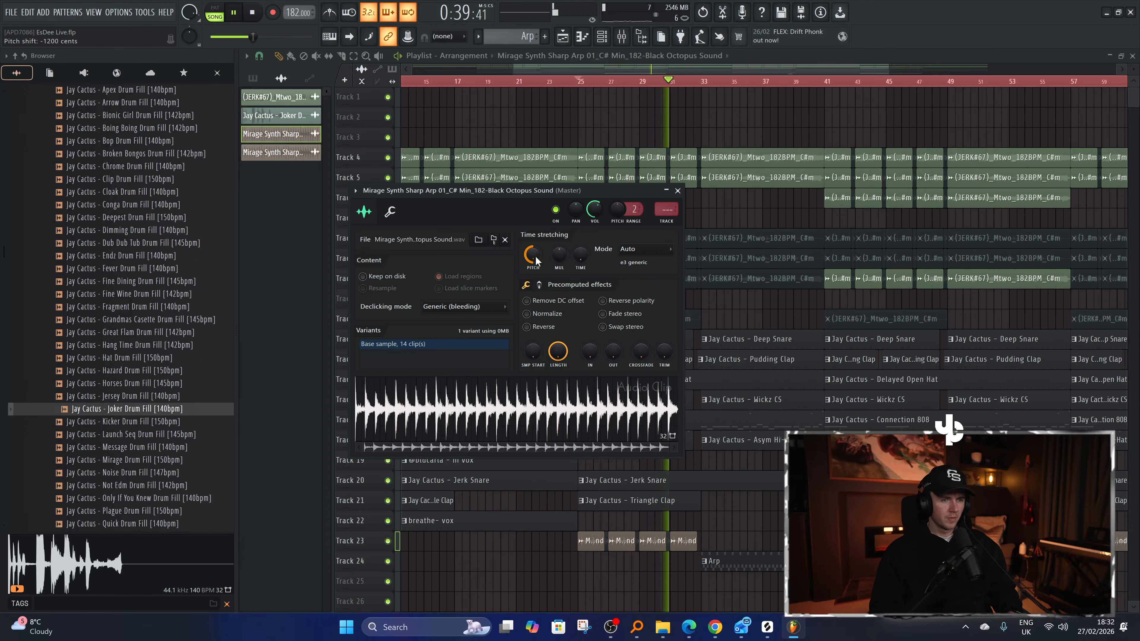
{"action": "key", "text": "ctrl+z"}
Route the Mirage Synth Sharp Arp to mixer track 6 and load ValhallaVintageVerb in its first effect slot.
{"action": "key", "text": "space"}
{"action": "left_click", "coordinate": [667, 222]}
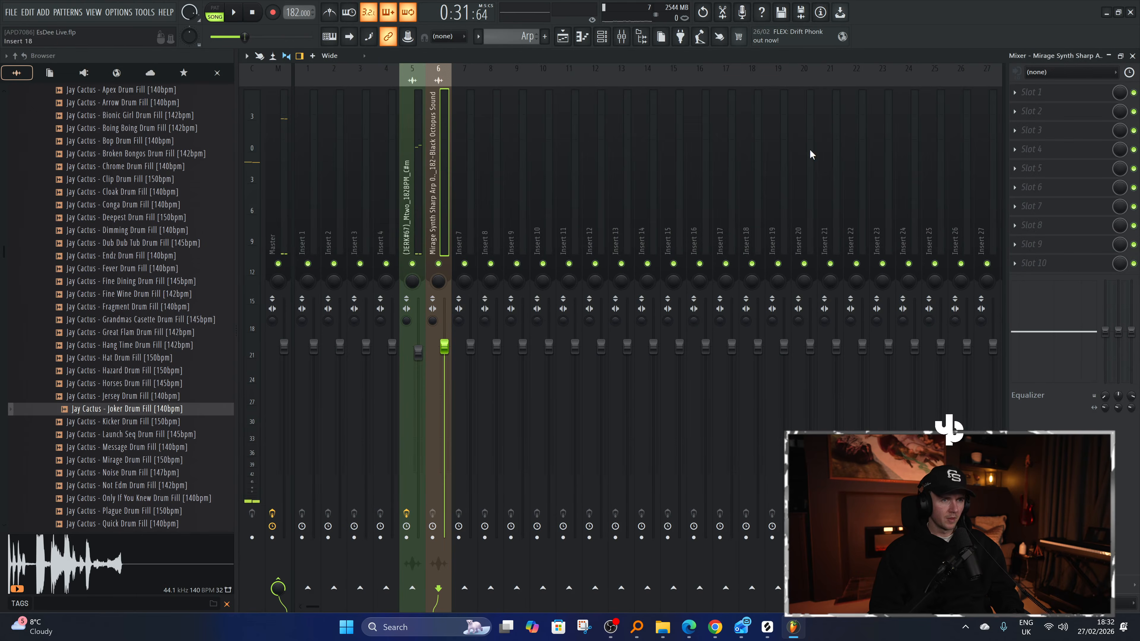
{"action": "left_click", "coordinate": [1053, 92]}
{"action": "left_click", "coordinate": [911, 359]}
{"action": "key", "text": "space"}
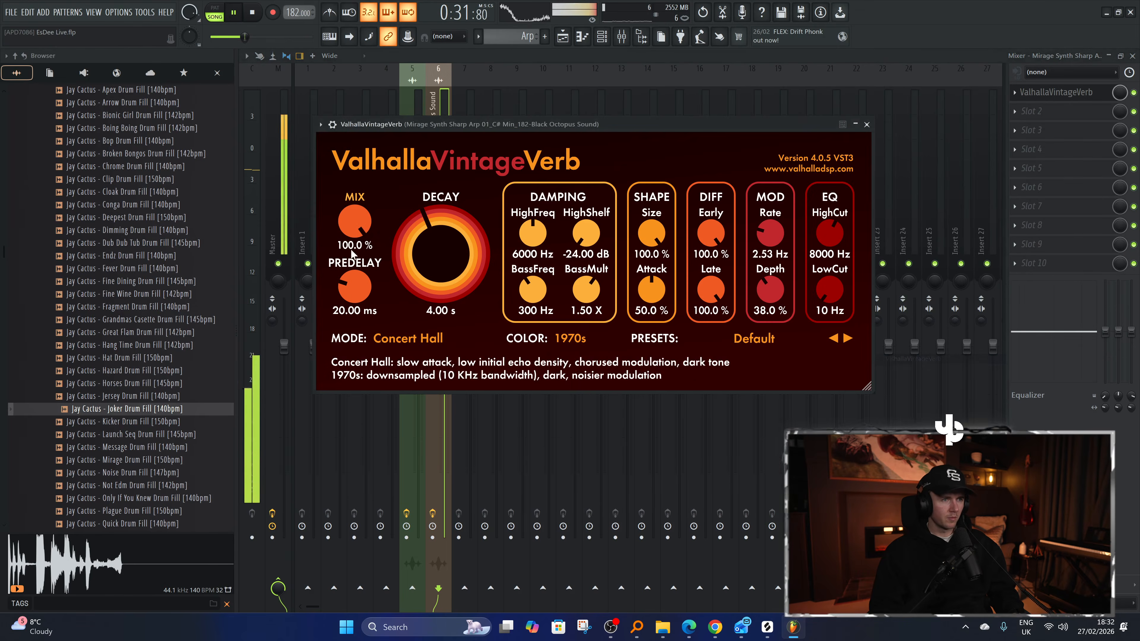
Set the reverb's mix to 50.6 %, decay to 2.06 s and low cut to 290 Hz.
{"action": "left_click_drag", "start_coordinate": [354, 220], "coordinate": [362, 295]}
{"action": "left_click_drag", "start_coordinate": [441, 252], "coordinate": [443, 275]}
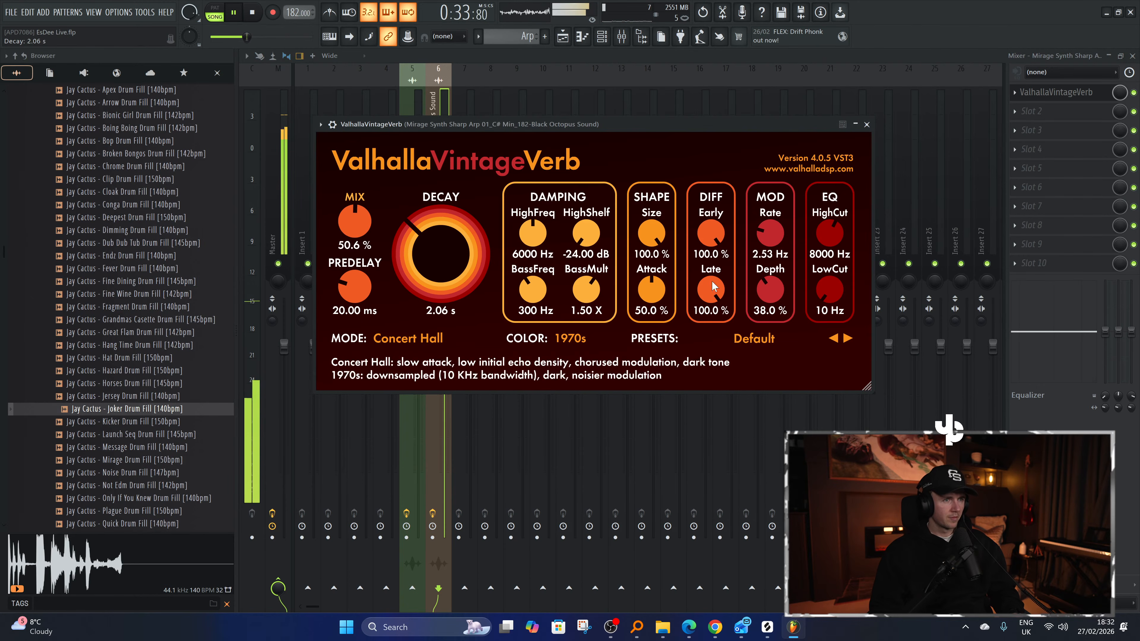
{"action": "left_click_drag", "start_coordinate": [830, 290], "coordinate": [832, 268]}
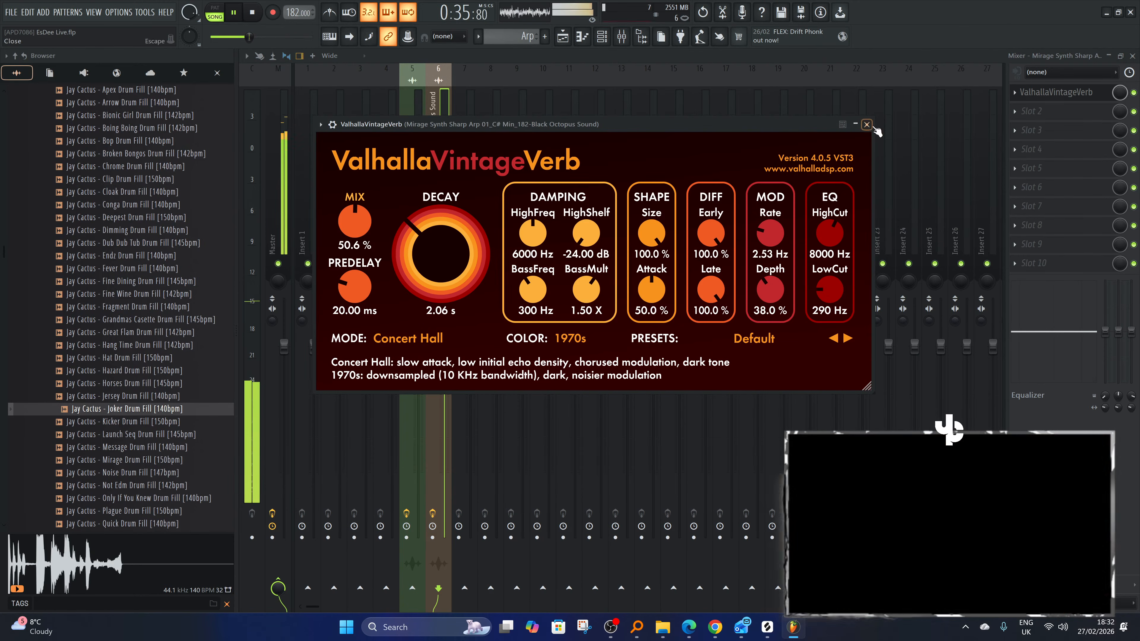
Create an automation clip for the mix level of ValhallaVintageVerb on the Mirage Synth Sharp Arp mixer track.
{"action": "left_click", "coordinate": [1054, 92]}
{"action": "right_click", "coordinate": [1119, 93]}
{"action": "left_click", "coordinate": [1095, 171]}
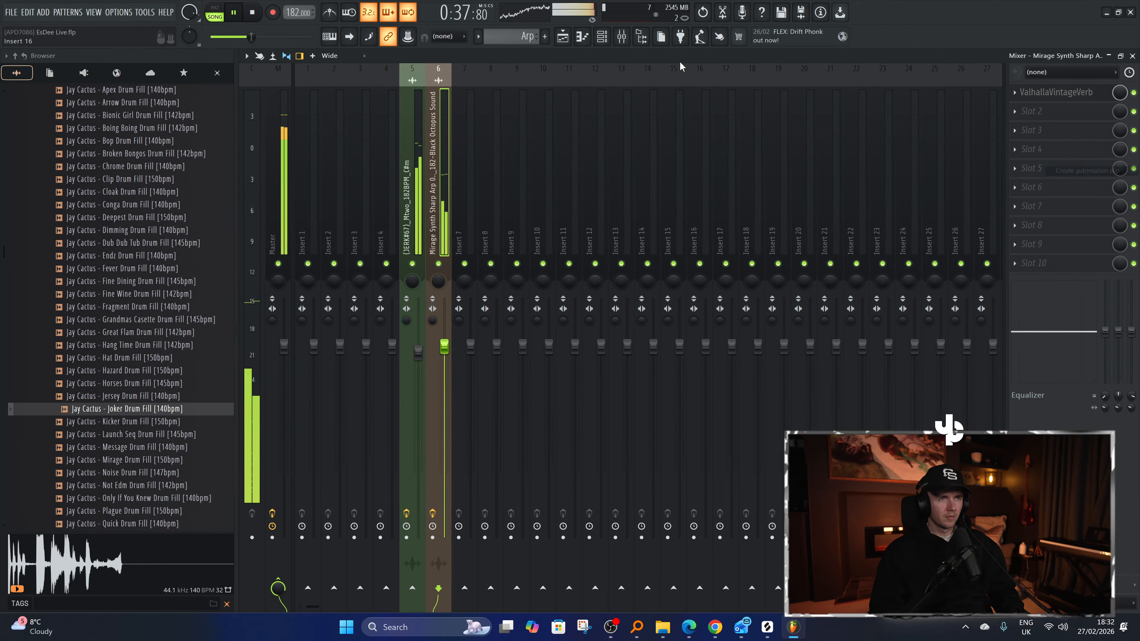
Shape the reverb mix automation on Track 1 to stay at 0 % until bar 25 and jump up there.
{"action": "scroll", "coordinate": [585, 450], "scroll_direction": "up", "scroll_amount": 4}
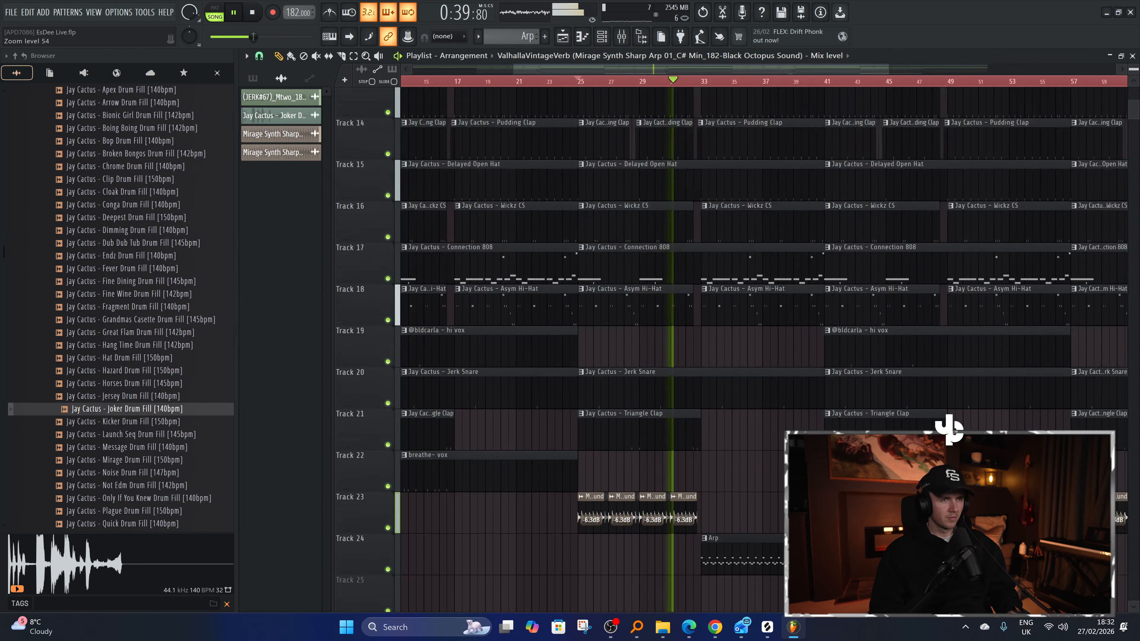
{"action": "scroll", "coordinate": [585, 450], "scroll_direction": "up", "scroll_amount": 6}
{"action": "scroll", "coordinate": [585, 450], "scroll_direction": "down", "scroll_amount": 3}
{"action": "scroll", "coordinate": [585, 450], "scroll_direction": "up", "scroll_amount": 6}
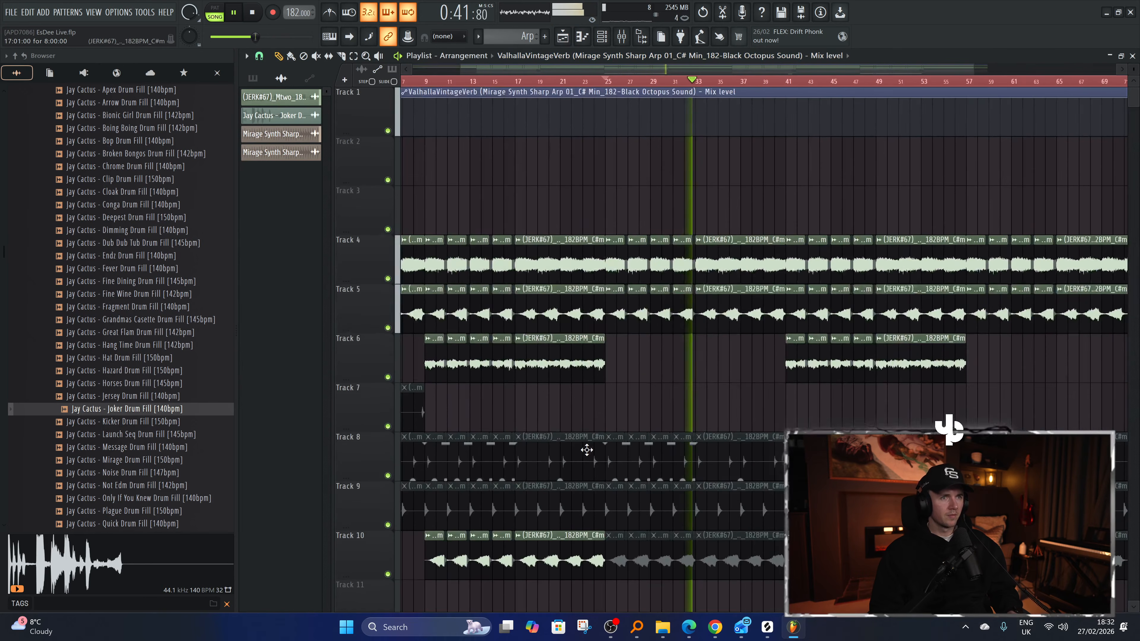
{"action": "scroll", "coordinate": [485, 220], "scroll_direction": "down", "scroll_amount": 2}
{"action": "scroll", "coordinate": [471, 198], "scroll_direction": "up", "scroll_amount": 1}
{"action": "key", "text": "space"}
{"action": "scroll", "coordinate": [407, 99], "scroll_direction": "down", "scroll_amount": 1}
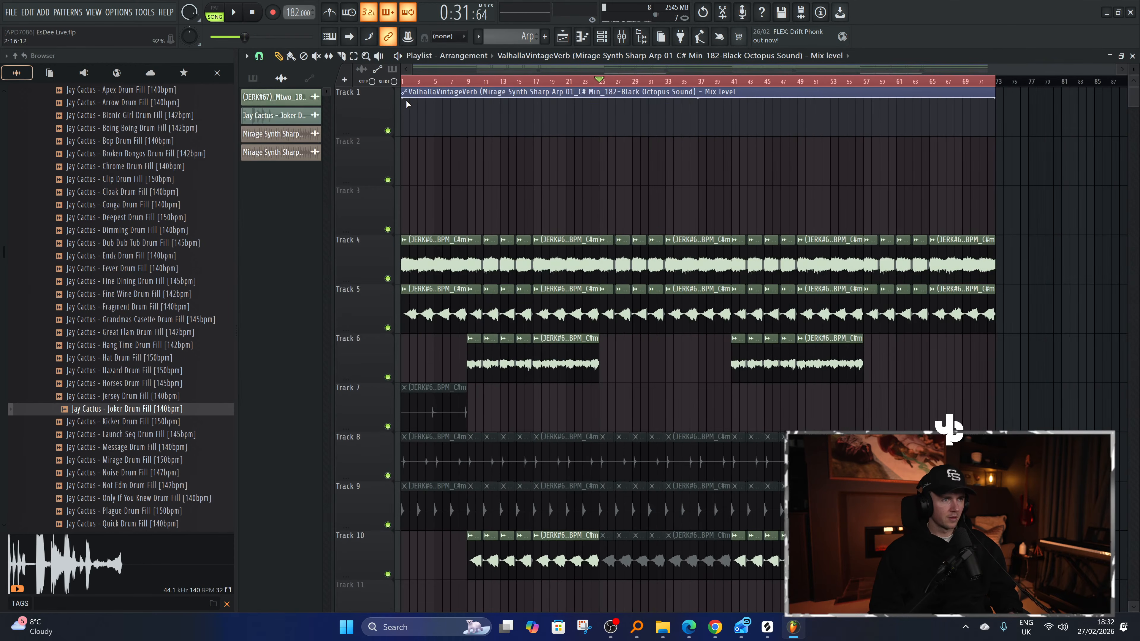
{"action": "left_click_drag", "start_coordinate": [402, 98], "coordinate": [397, 219]}
{"action": "right_click", "coordinate": [600, 100]}
{"action": "key", "text": "space"}
Cut the reverb mix automation to 0 % for the last quarter bar before bar 27 and restore it to 100 % at bar 27.
{"action": "left_click_drag", "start_coordinate": [601, 100], "coordinate": [617, 150]}
{"action": "scroll", "coordinate": [621, 148], "scroll_direction": "up", "scroll_amount": 5}
{"action": "right_click", "coordinate": [612, 130]}
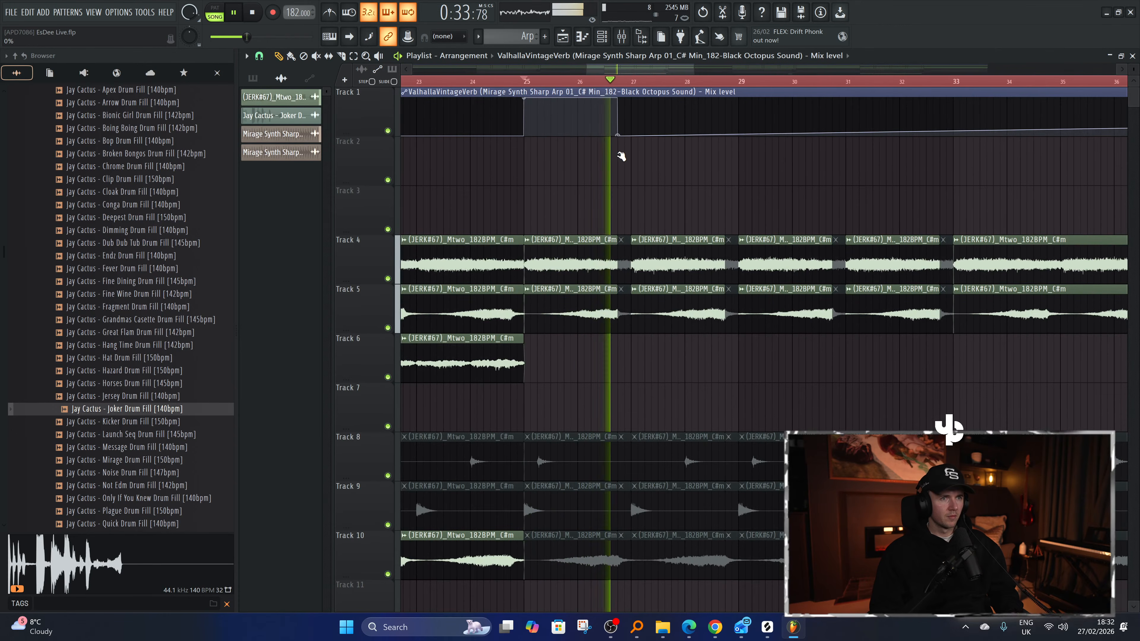
{"action": "key", "text": "space"}
{"action": "key", "text": "space"}
{"action": "right_click", "coordinate": [631, 106]}
{"action": "left_click_drag", "start_coordinate": [630, 106], "coordinate": [631, 96]}
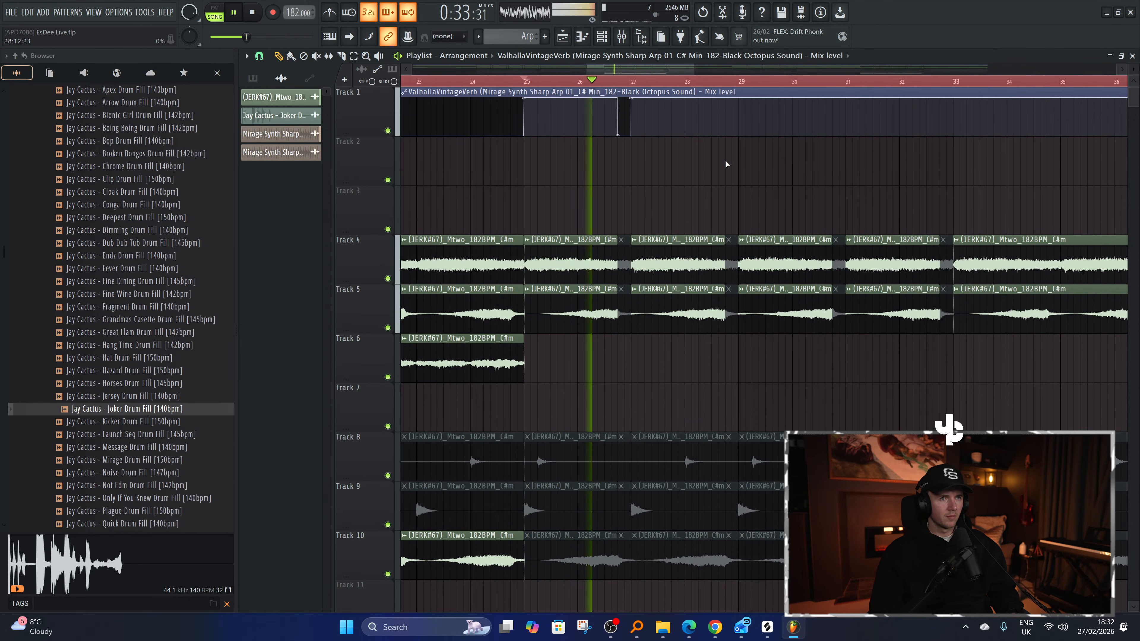
Add matching quarter-bar drops to 0 % in the reverb mix automation before bars 29, 31 and 33, returning to 100 % each time.
{"action": "right_click", "coordinate": [725, 123]}
{"action": "left_click_drag", "start_coordinate": [725, 124], "coordinate": [739, 85]}
{"action": "right_click", "coordinate": [738, 110]}
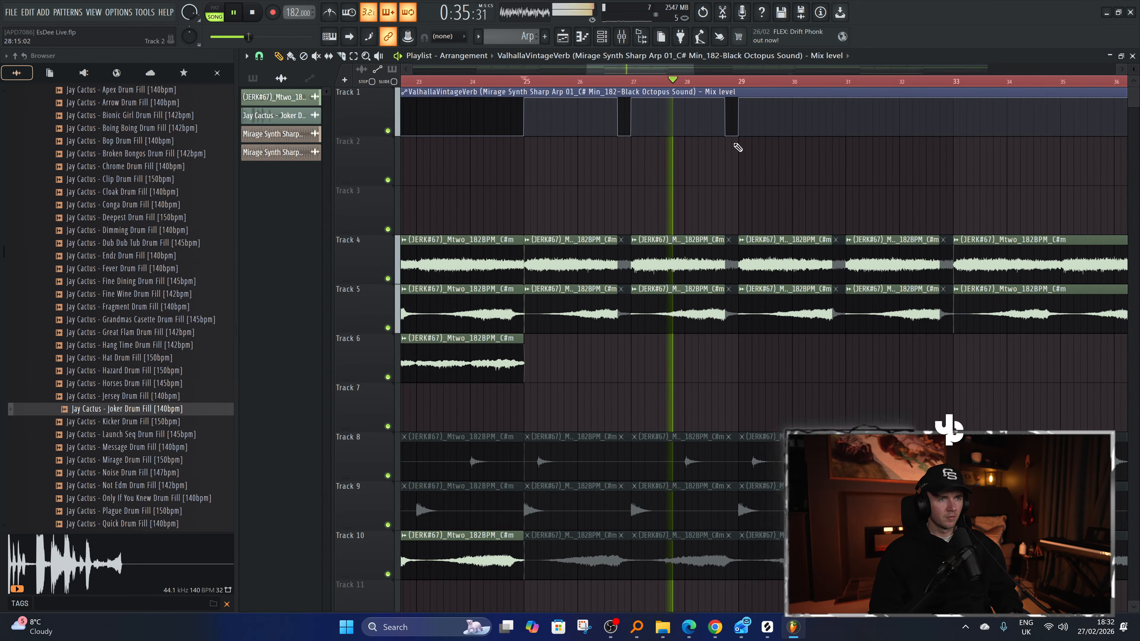
{"action": "right_click", "coordinate": [833, 114]}
{"action": "left_click_drag", "start_coordinate": [832, 115], "coordinate": [846, 96]}
{"action": "right_click", "coordinate": [846, 115]}
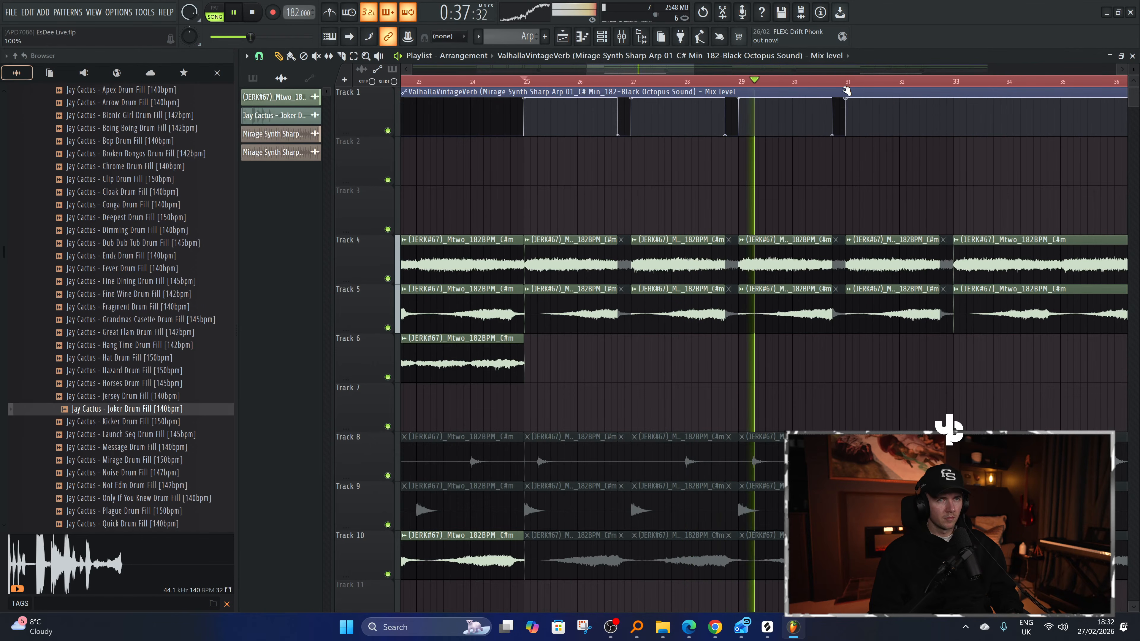
{"action": "right_click", "coordinate": [933, 99]}
{"action": "left_click_drag", "start_coordinate": [932, 100], "coordinate": [955, 92]}
{"action": "right_click", "coordinate": [952, 128]}
Slice the reverb automation clip at bars 17 and 33 and delete the part after bar 33.
{"action": "scroll", "coordinate": [806, 175], "scroll_direction": "down", "scroll_amount": 6}
{"action": "scroll", "coordinate": [806, 175], "scroll_direction": "down", "scroll_amount": 3}
{"action": "left_click_drag", "start_coordinate": [1133, 69], "coordinate": [1133, 74]}
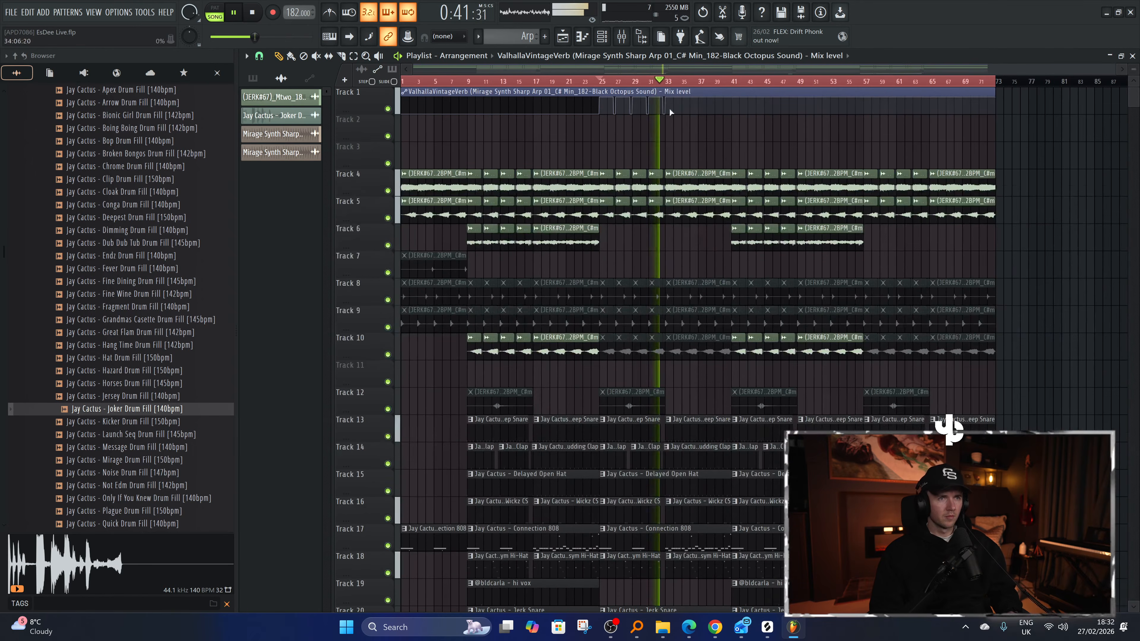
{"action": "key", "text": "c"}
{"action": "left_click", "coordinate": [667, 103]}
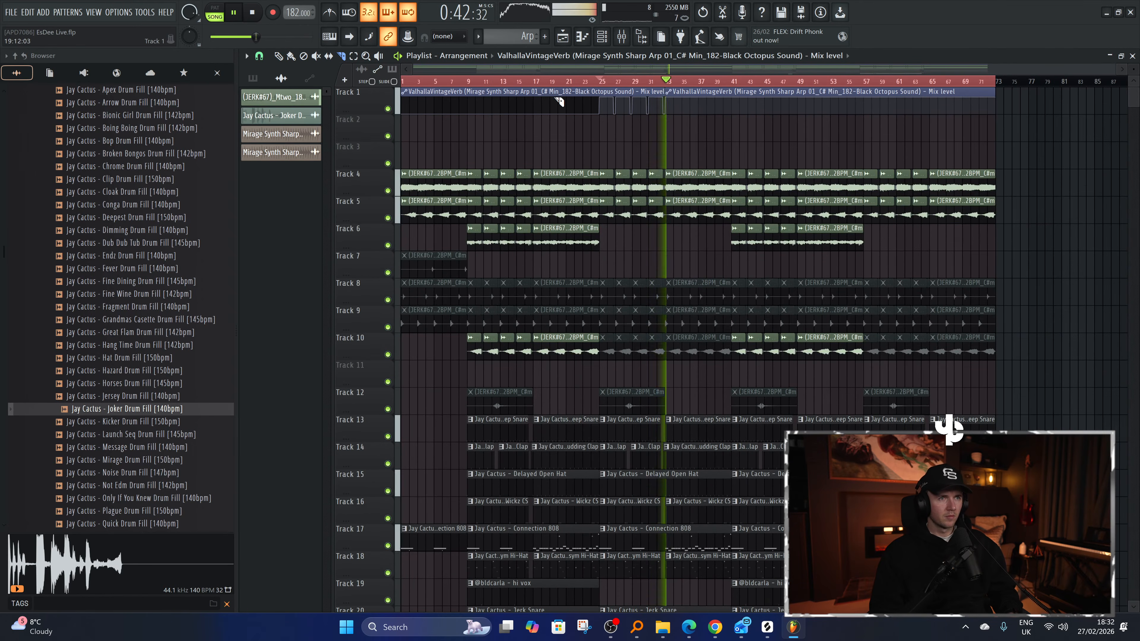
{"action": "key", "text": "p"}
{"action": "right_click", "coordinate": [702, 98]}
{"action": "scroll", "coordinate": [691, 105], "scroll_direction": "down", "scroll_amount": 2}
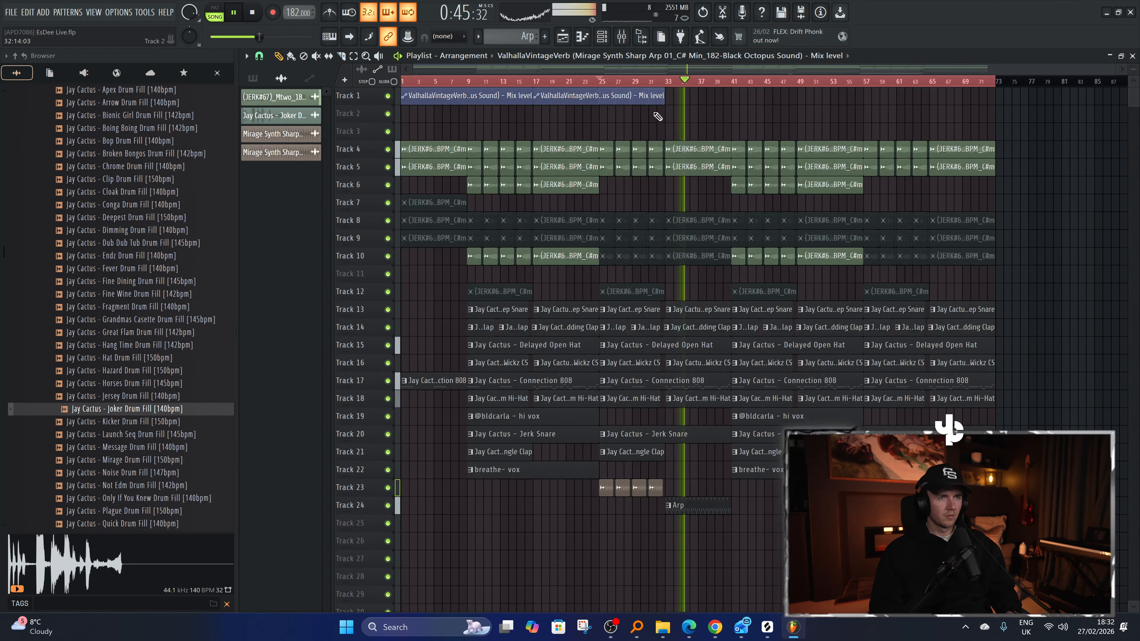
Copy the reverb automation segment from bars 17–33 to bar 57 on Track 1.
{"action": "left_click_drag", "start_coordinate": [1133, 69], "coordinate": [1133, 68]}
{"action": "left_click_drag", "start_coordinate": [568, 96], "coordinate": [894, 113]}
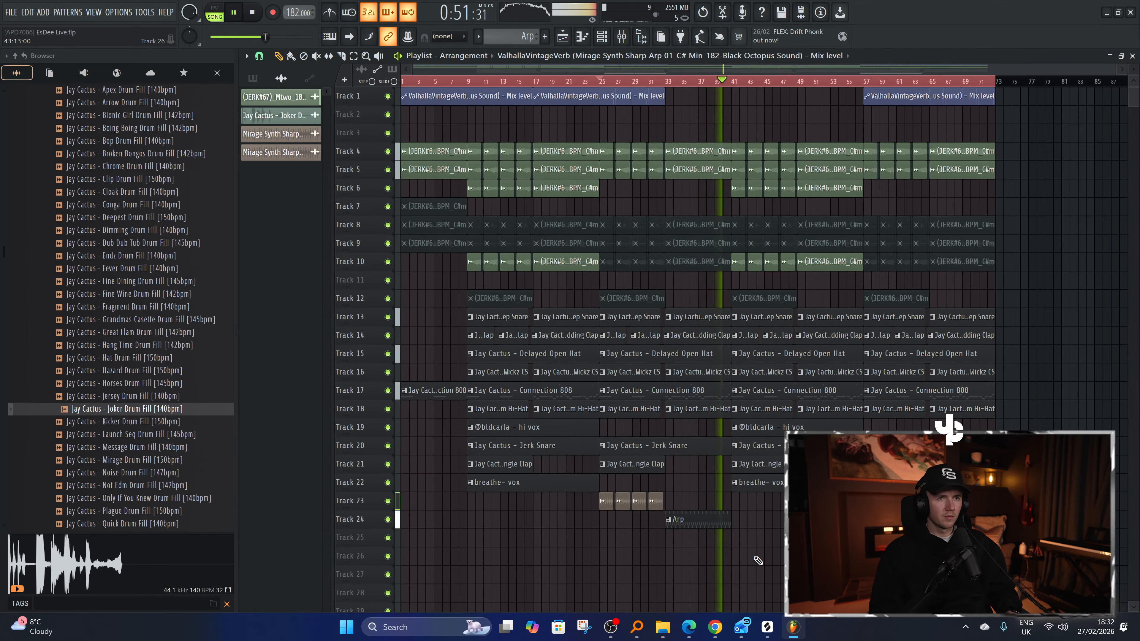
{"action": "key", "text": "ctrl+a"}
{"action": "key", "text": "ctrl+d"}
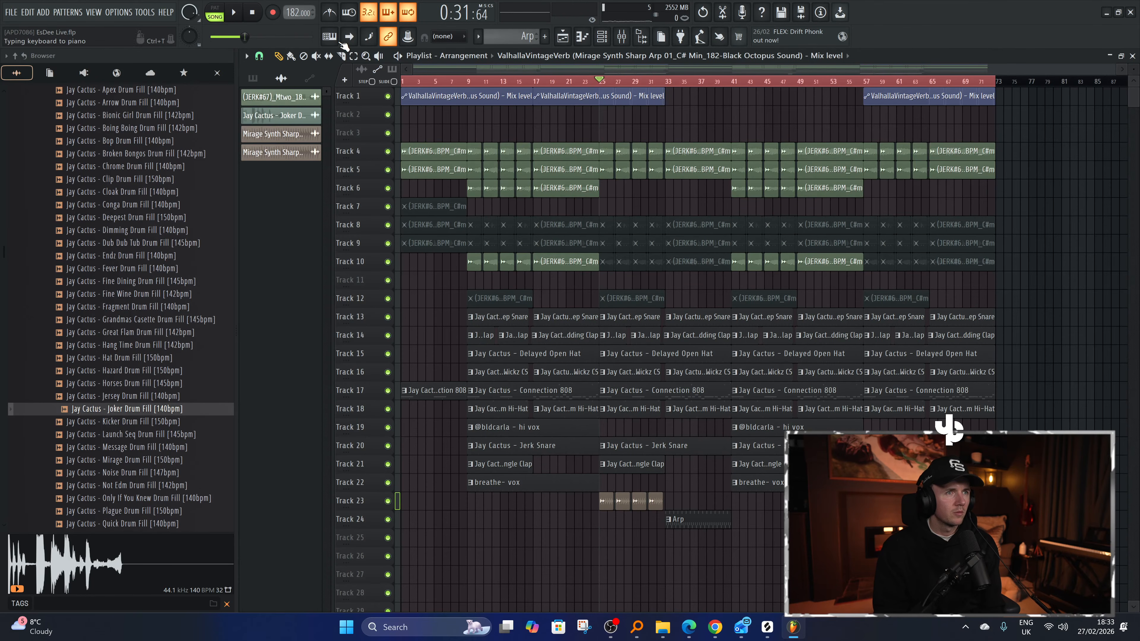
Review the arrangement during playback and save the project.
{"action": "left_click", "coordinate": [234, 12]}
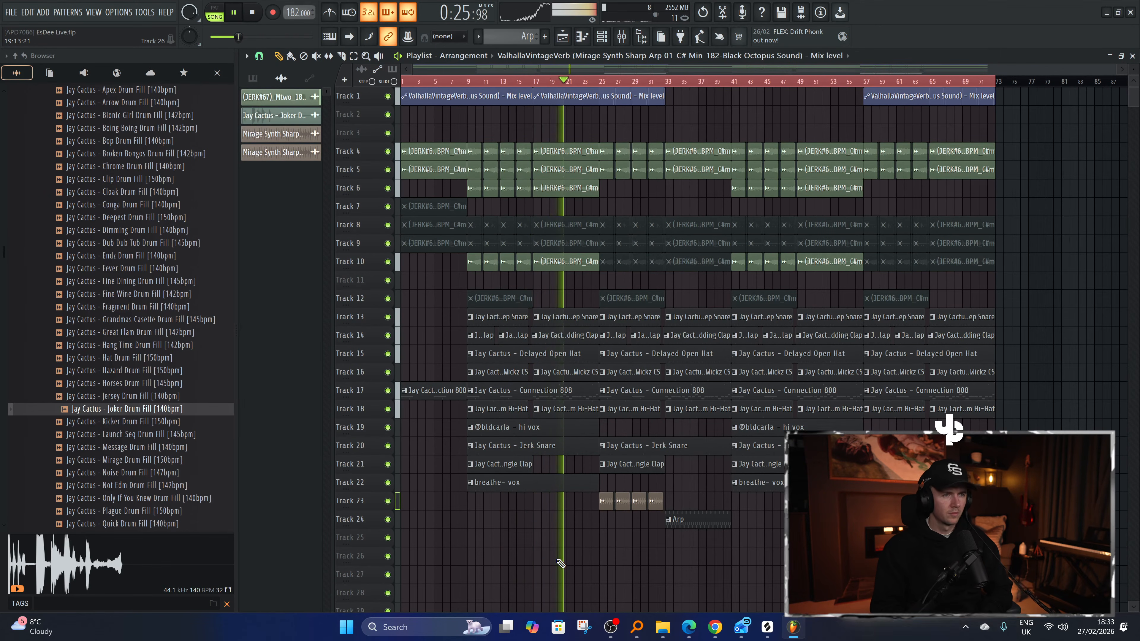
{"action": "scroll", "coordinate": [526, 402], "scroll_direction": "up", "scroll_amount": 3}
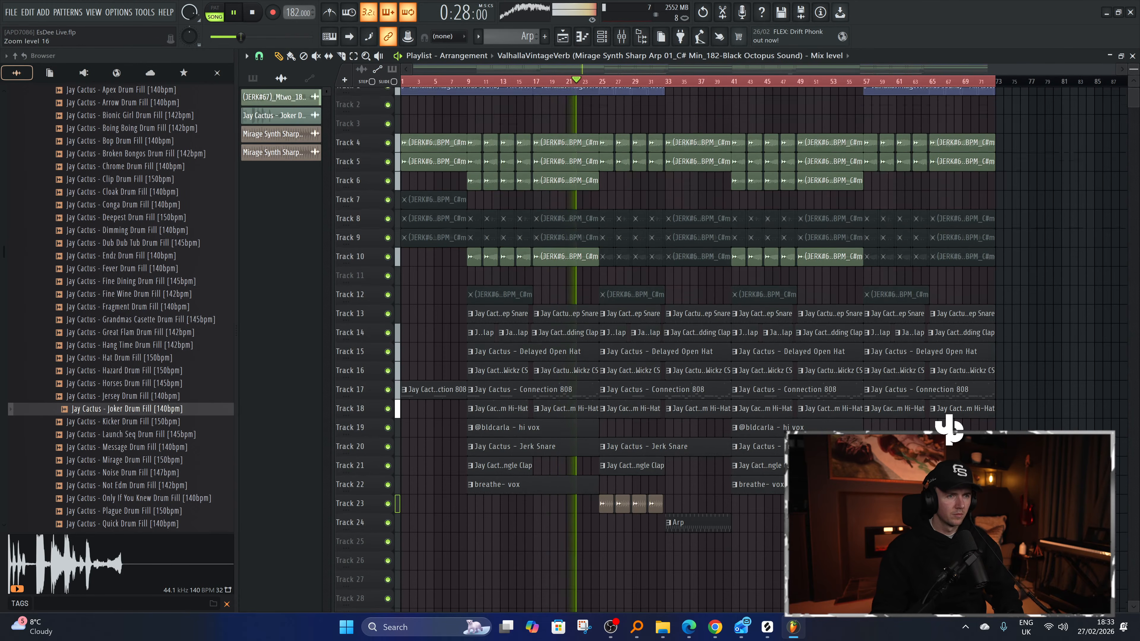
{"action": "scroll", "coordinate": [546, 480], "scroll_direction": "up", "scroll_amount": 1}
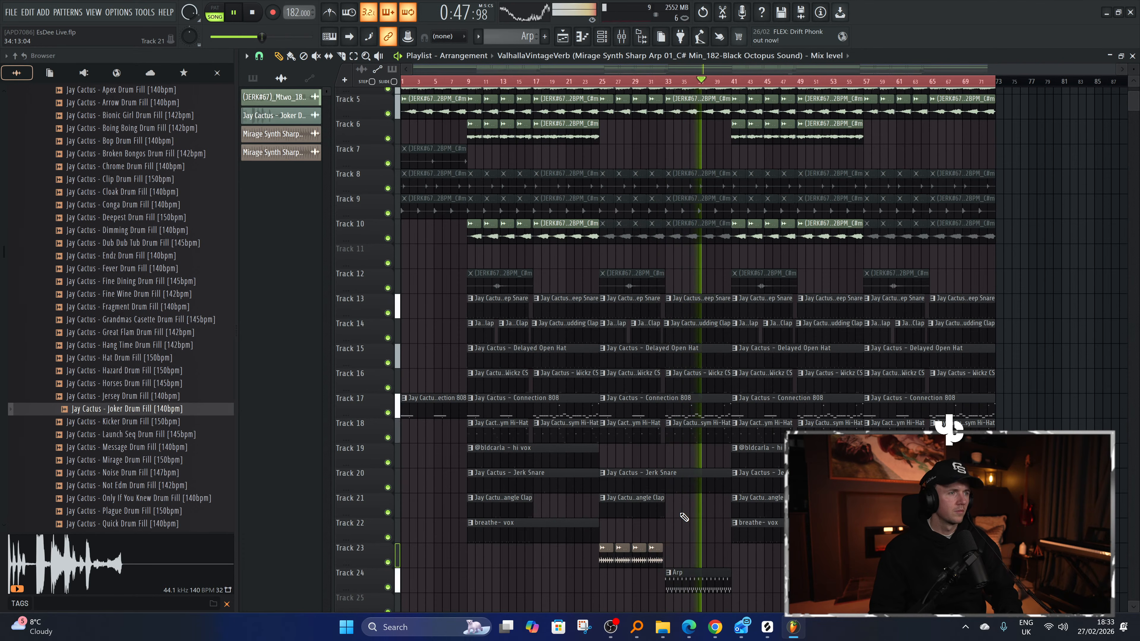
{"action": "key", "text": "ctrl+s"}
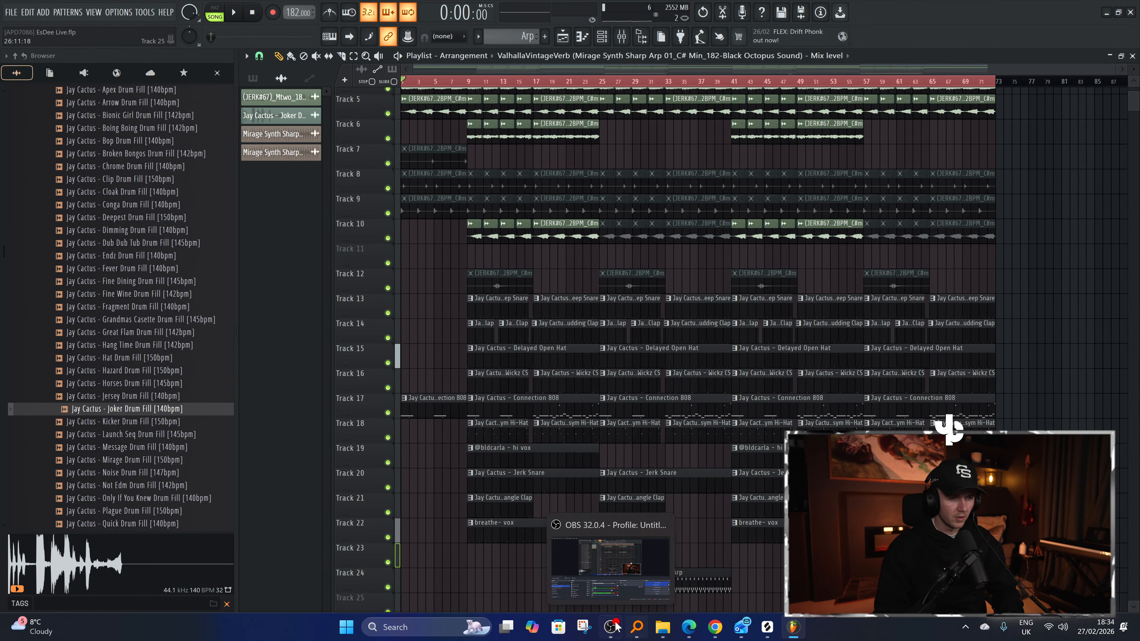
Switch to OBS and change the stream to the full-screen camera scene.
{"action": "left_click", "coordinate": [612, 635]}
{"action": "left_click", "coordinate": [99, 521]}
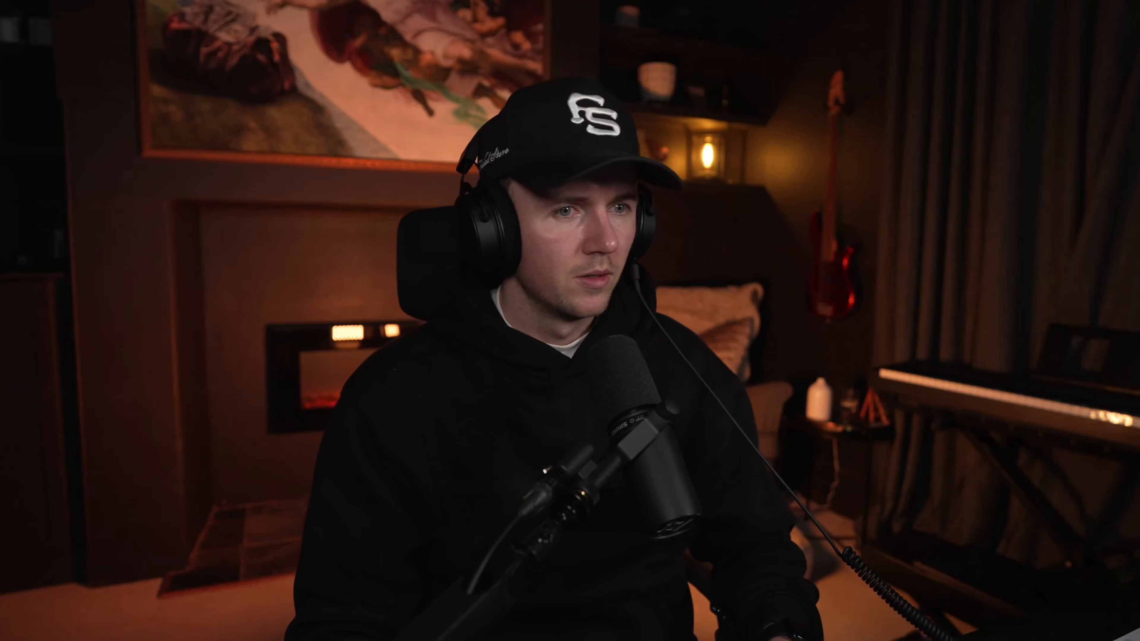